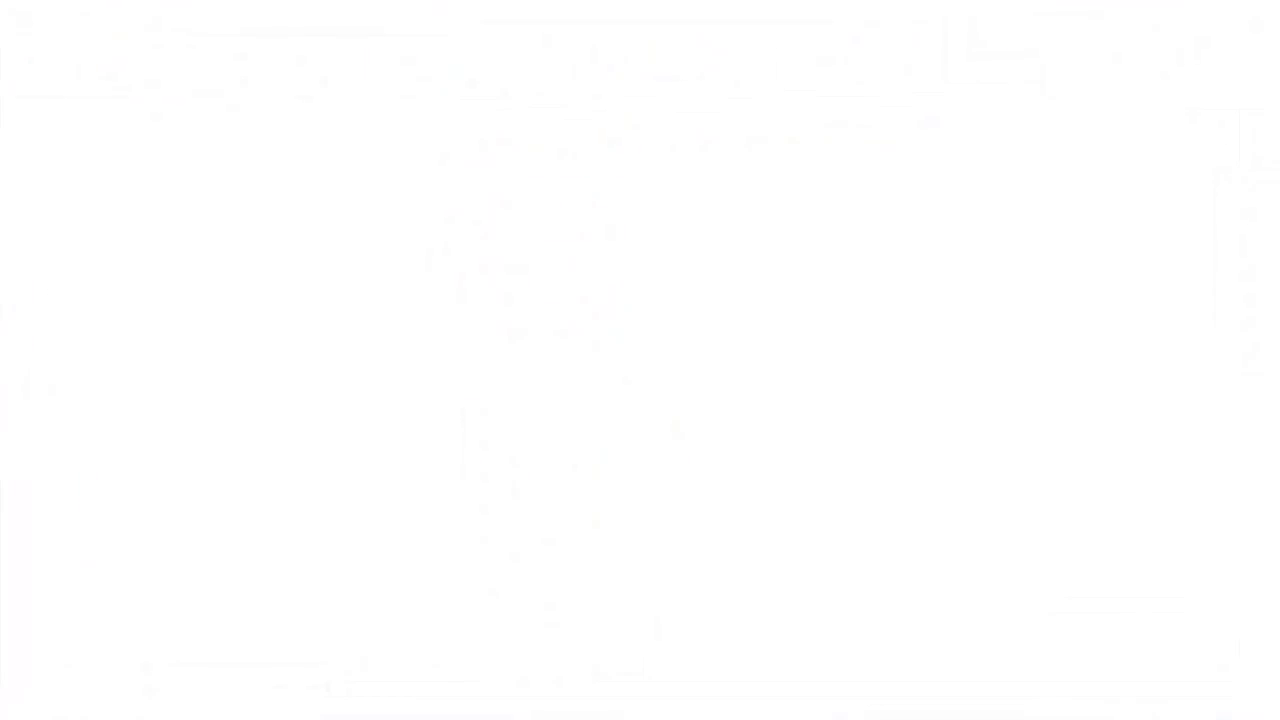
- Select the Front Plane in the FeatureManager tree for the reference sketch
left_click(120, 339)
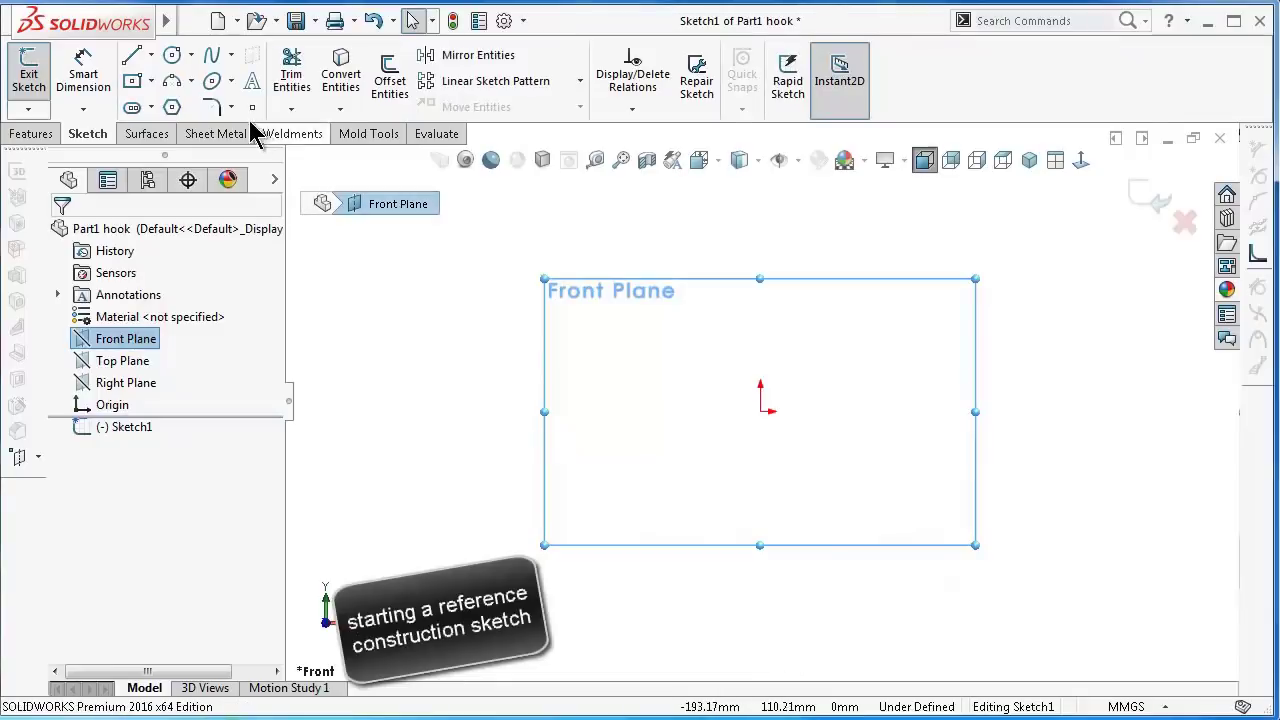
- Draw an undimensioned straight slot from the origin, angled up and to the left
left_click(150, 107)
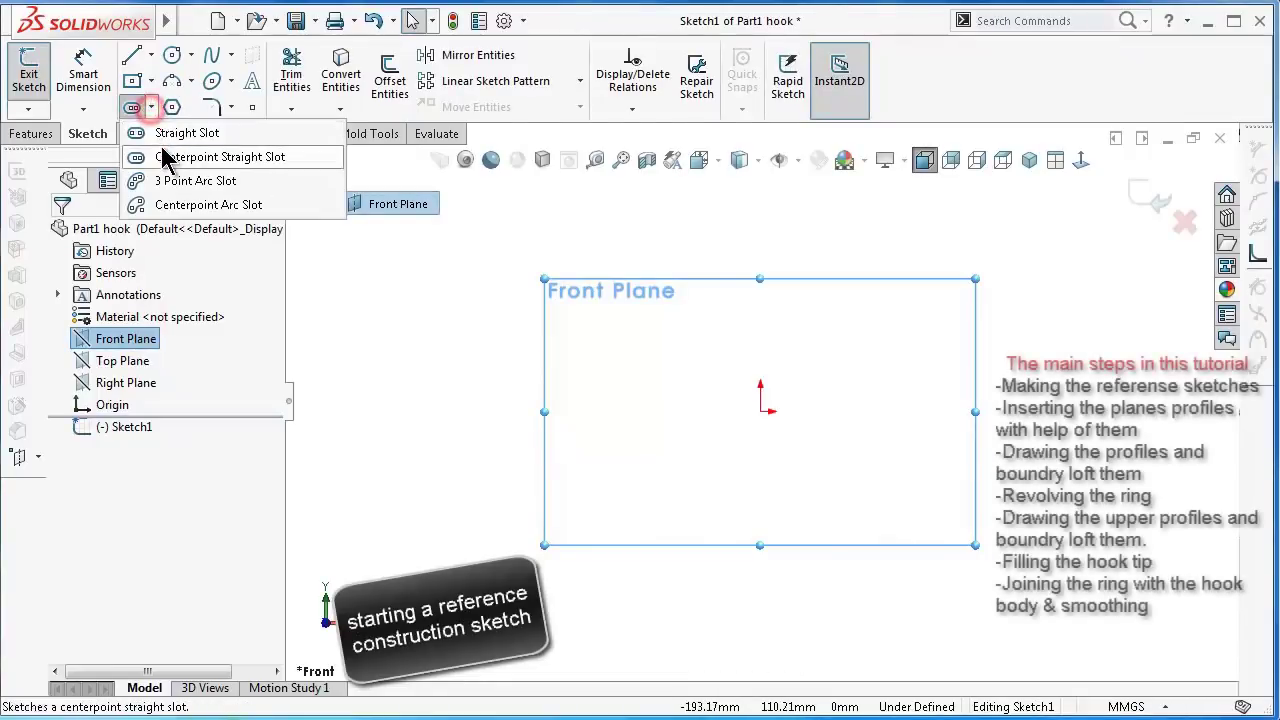
left_click(170, 133)
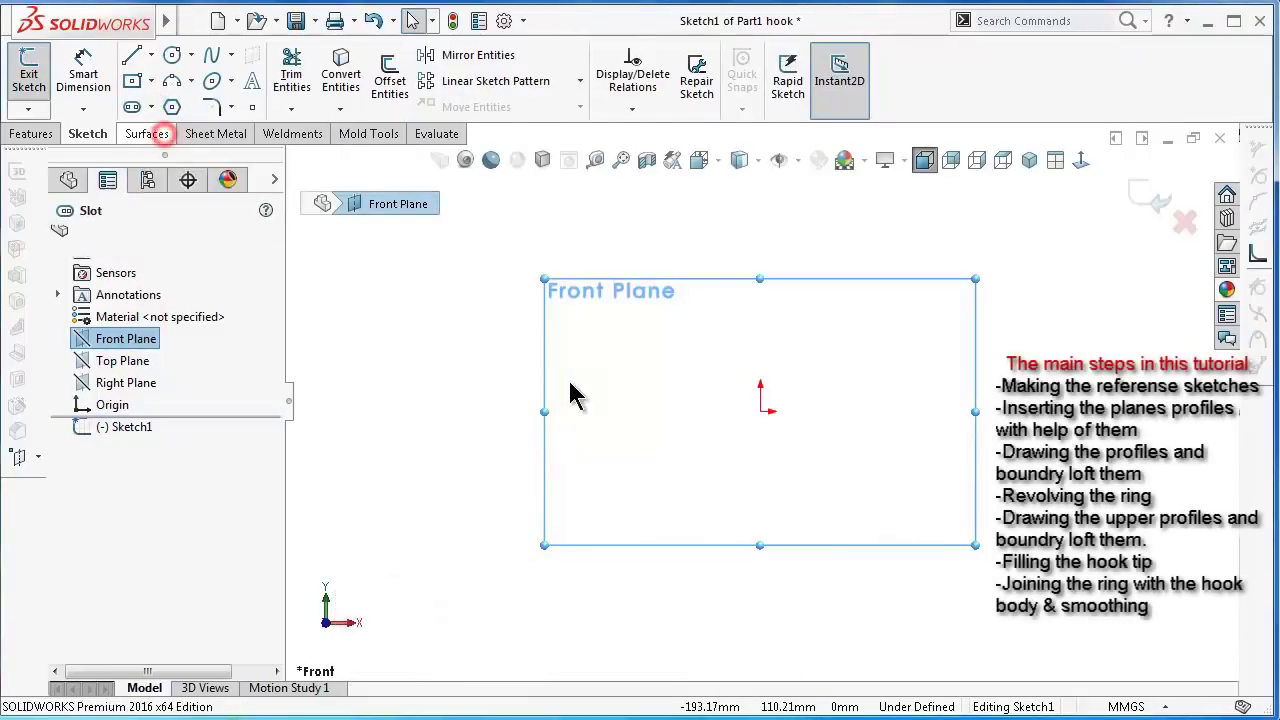
left_click(760, 410)
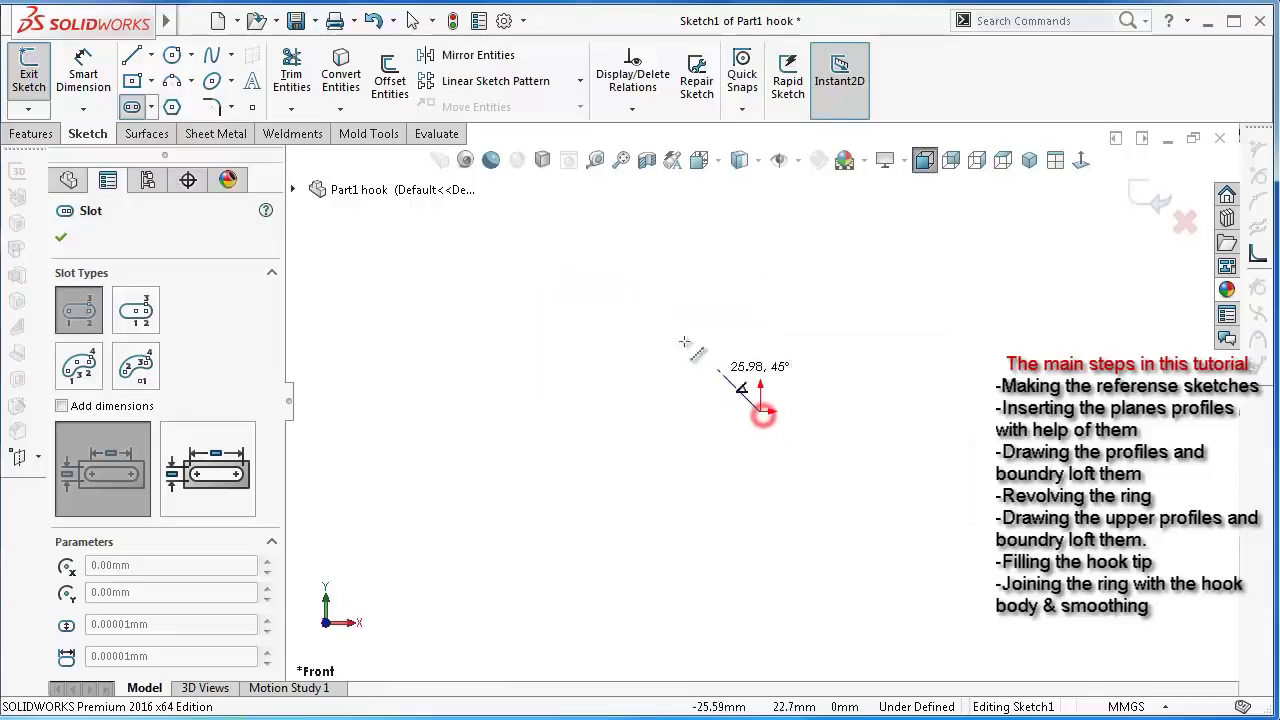
left_click(667, 288)
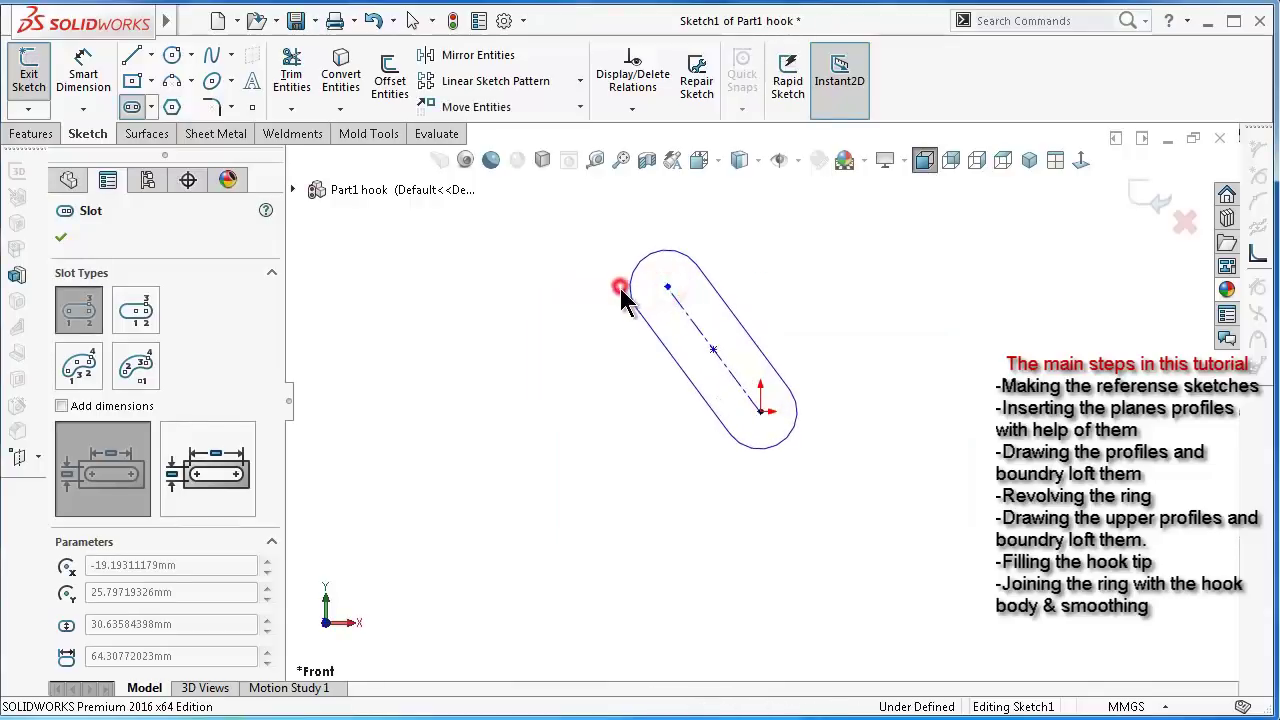
left_click(618, 285)
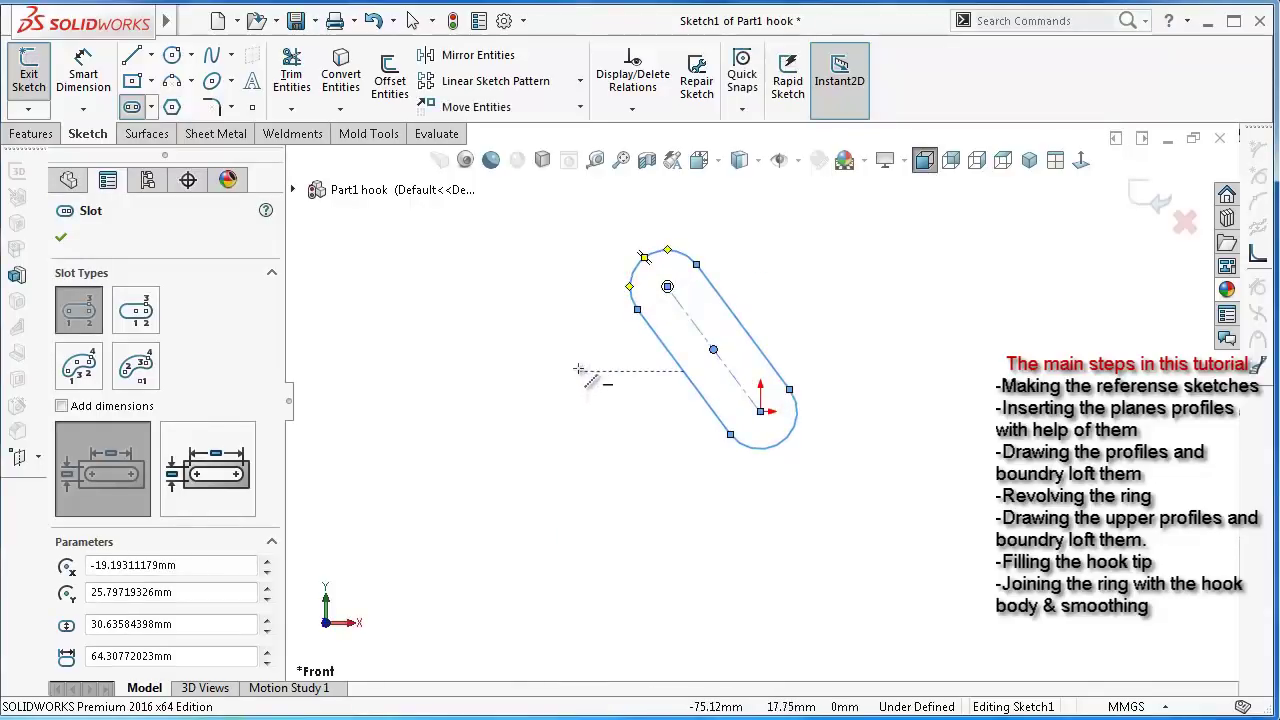
key("Escape")
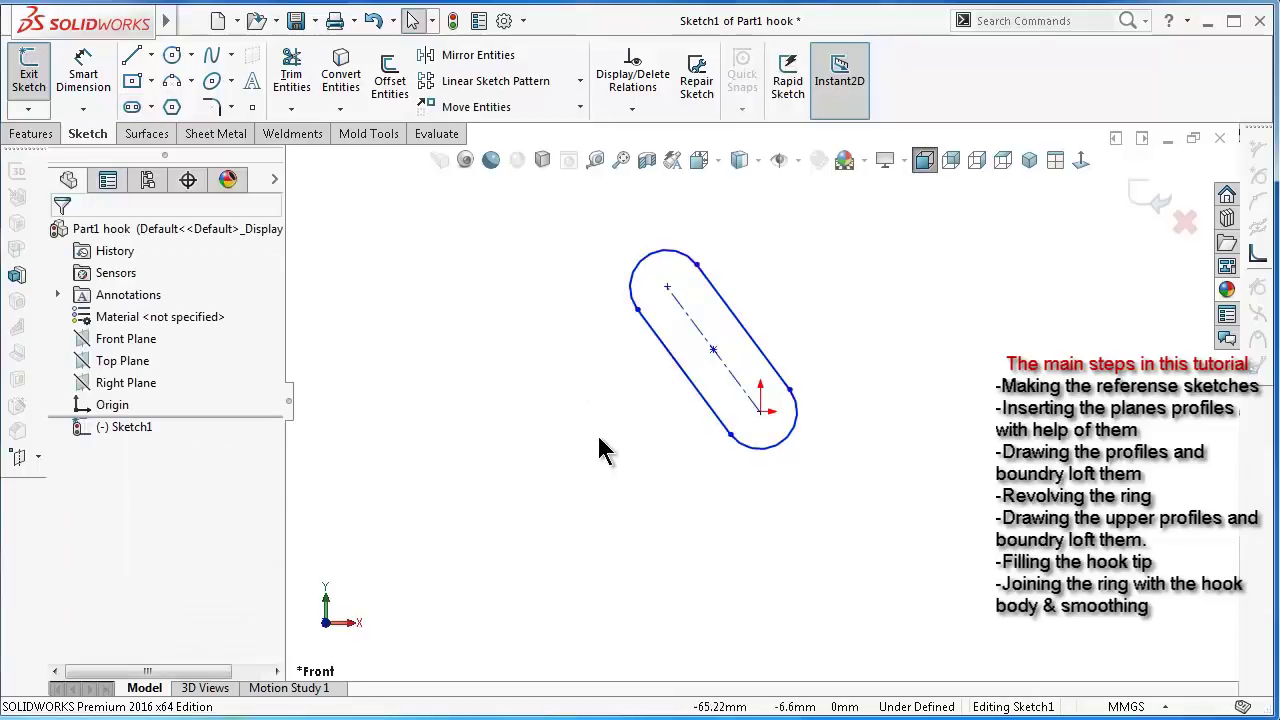
right_click_drag(600, 450, 548, 250)
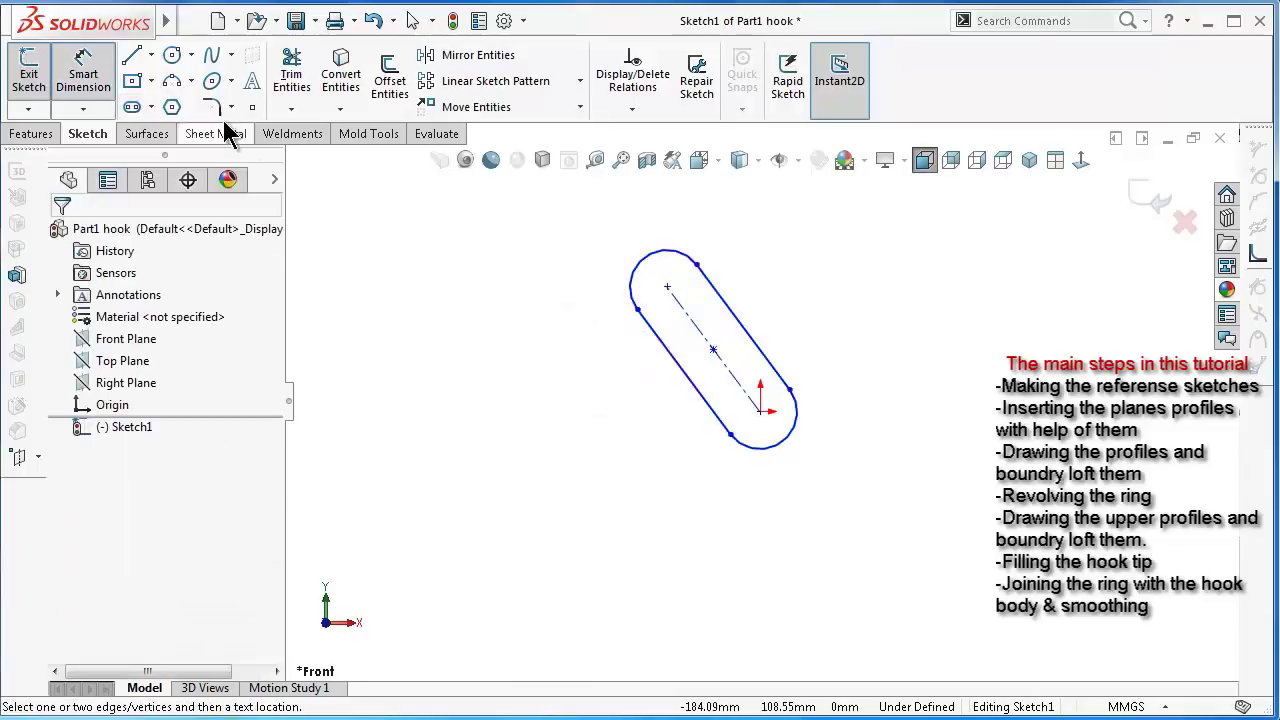
- Draw a horizontal centerline, about 91 mm long, running right from the origin
left_click(151, 55)
left_click(175, 104)
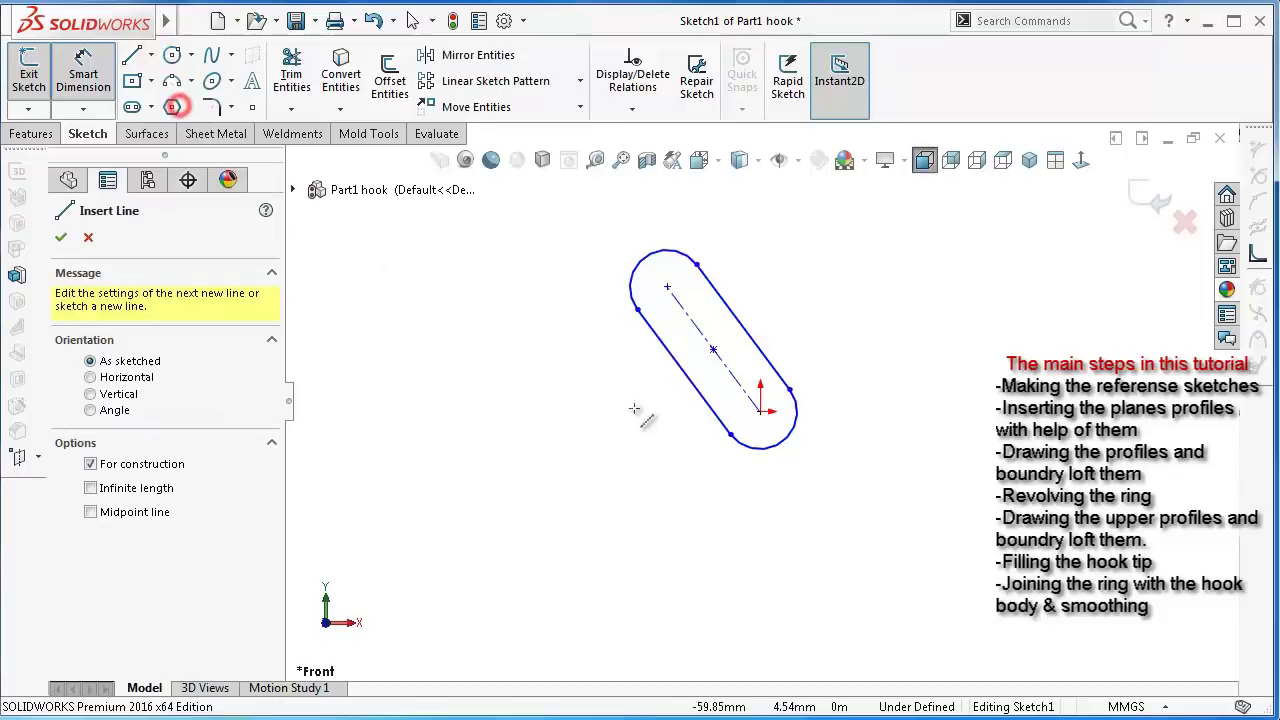
left_click(760, 410)
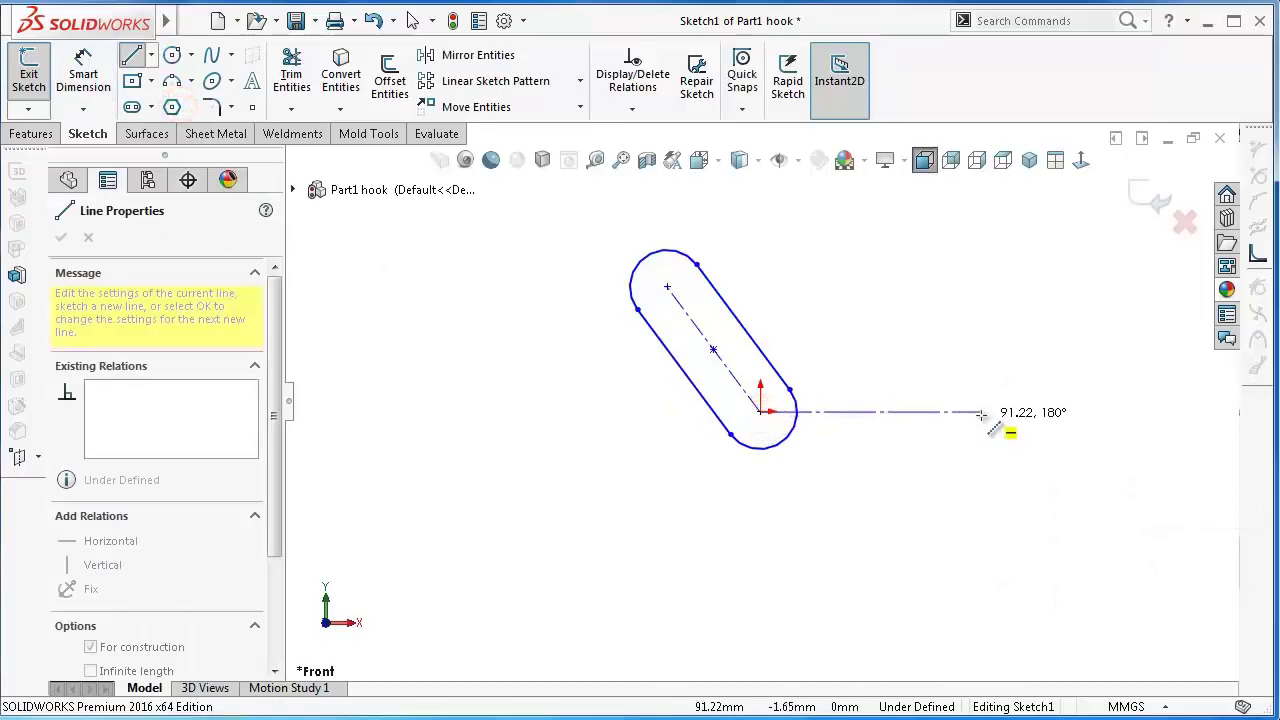
left_click(984, 412)
left_click(994, 451)
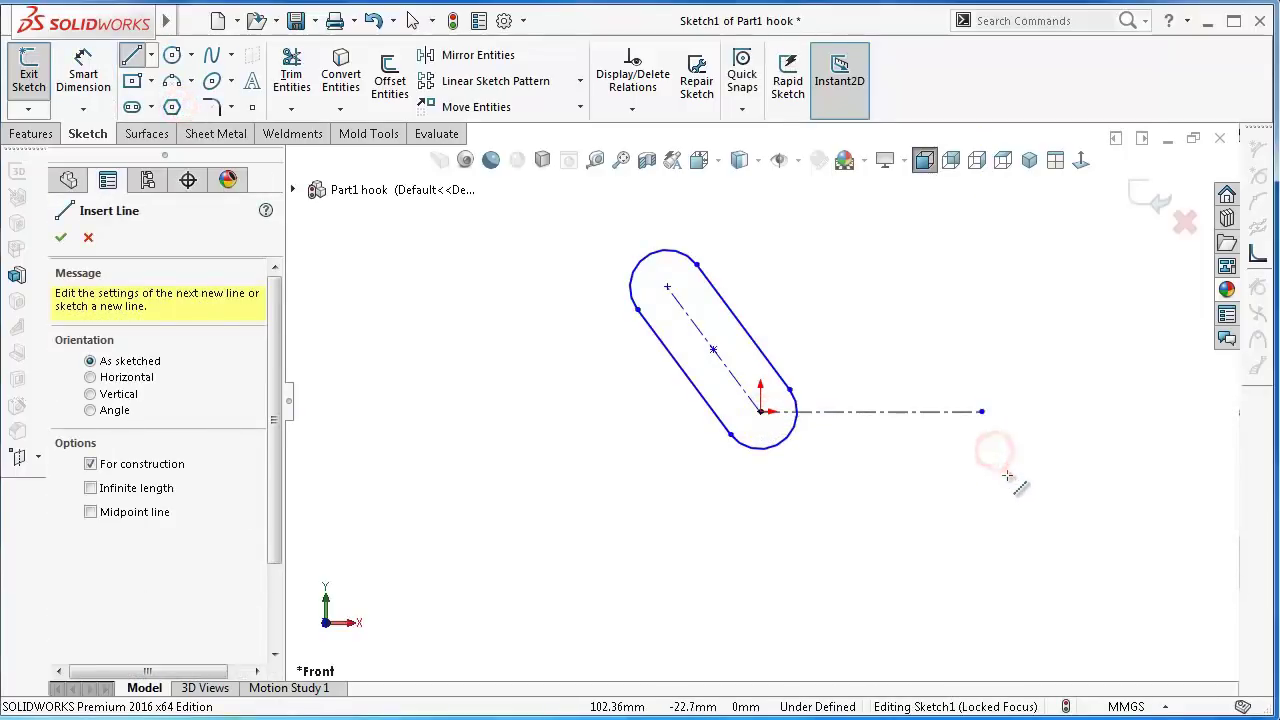
right_click_drag(870, 565, 843, 428)
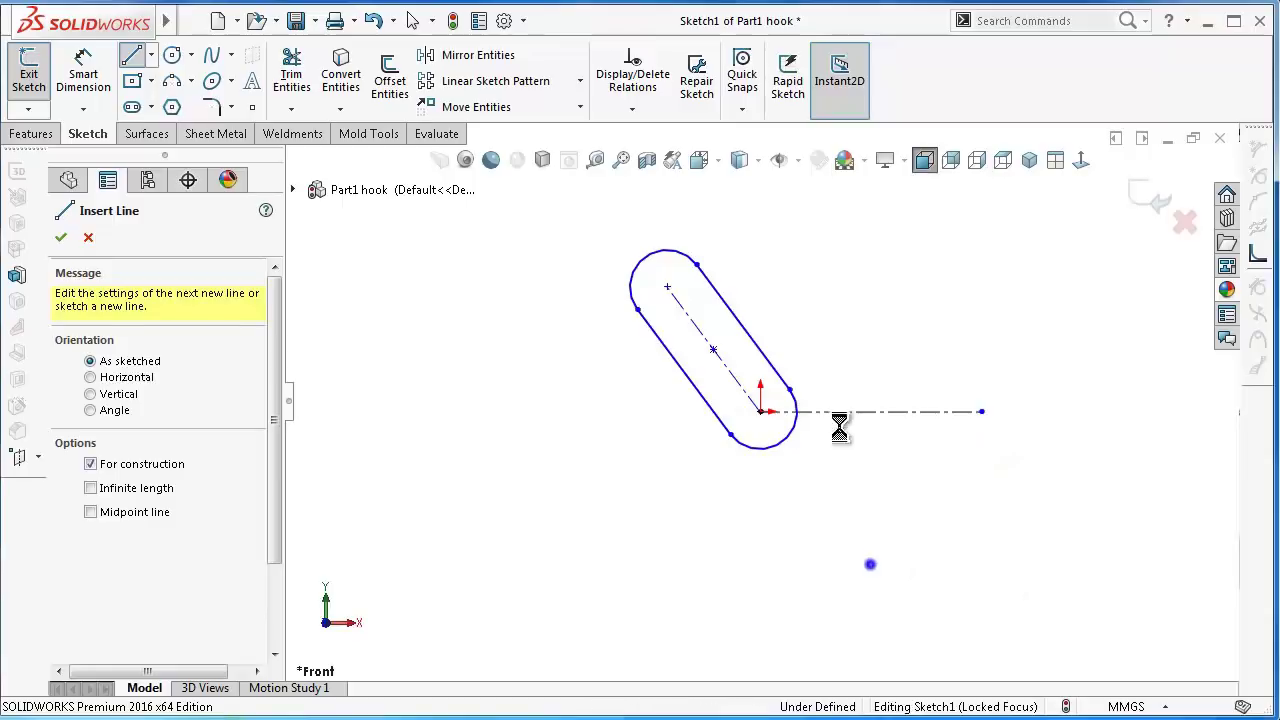
left_click(740, 384)
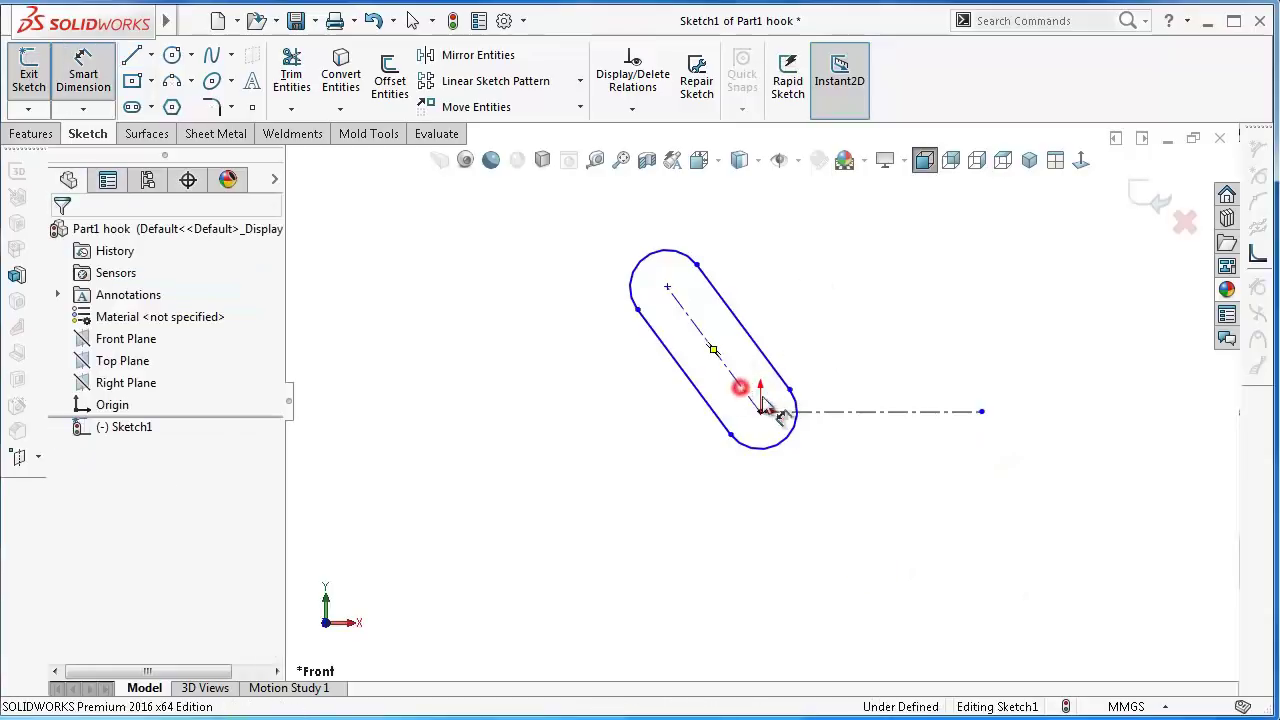
- Dimension the slot at 120° to the horizontal centerline and 12.25 mm wide
left_click(828, 412)
left_click(840, 404)
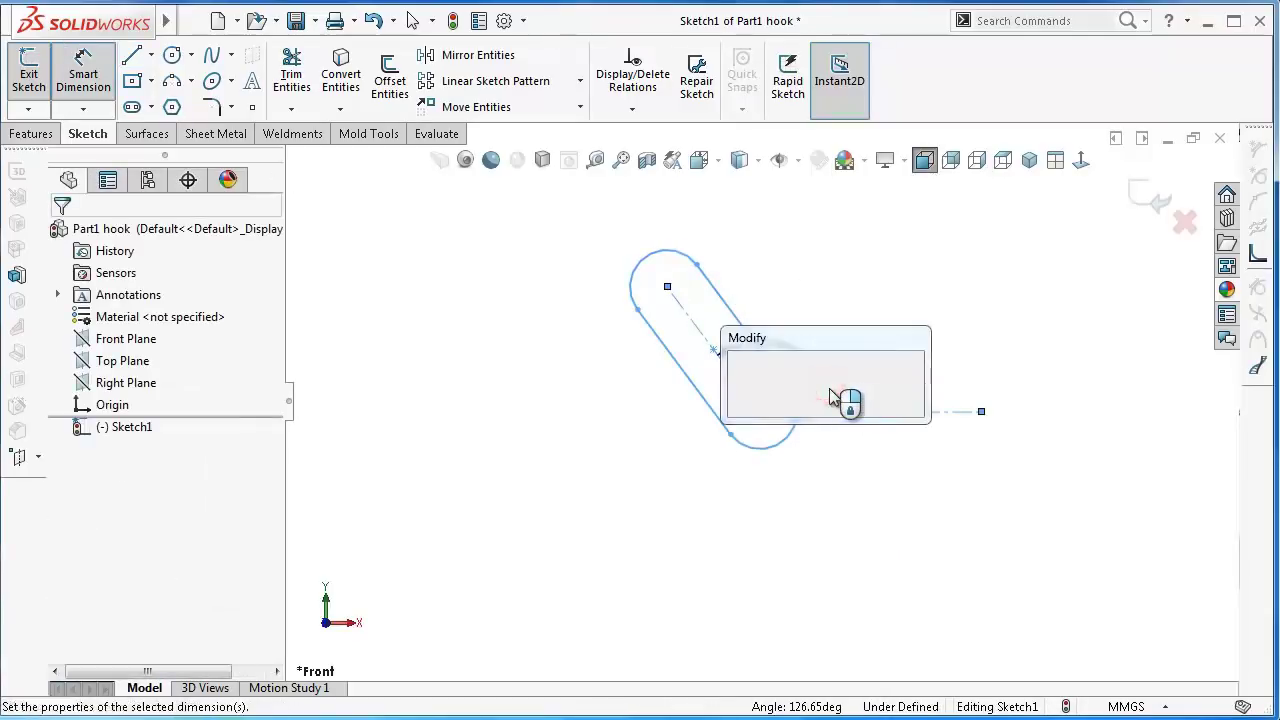
type("120")
key("Return")
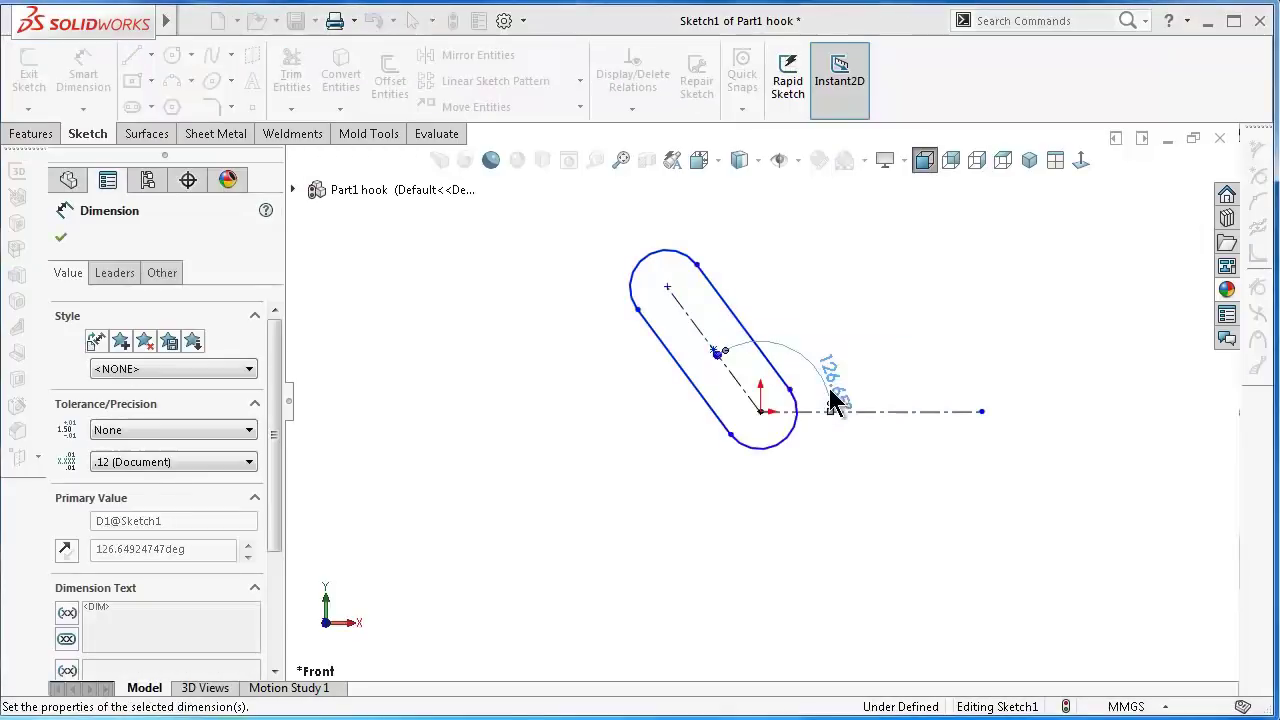
scroll(740, 310, "down", 2)
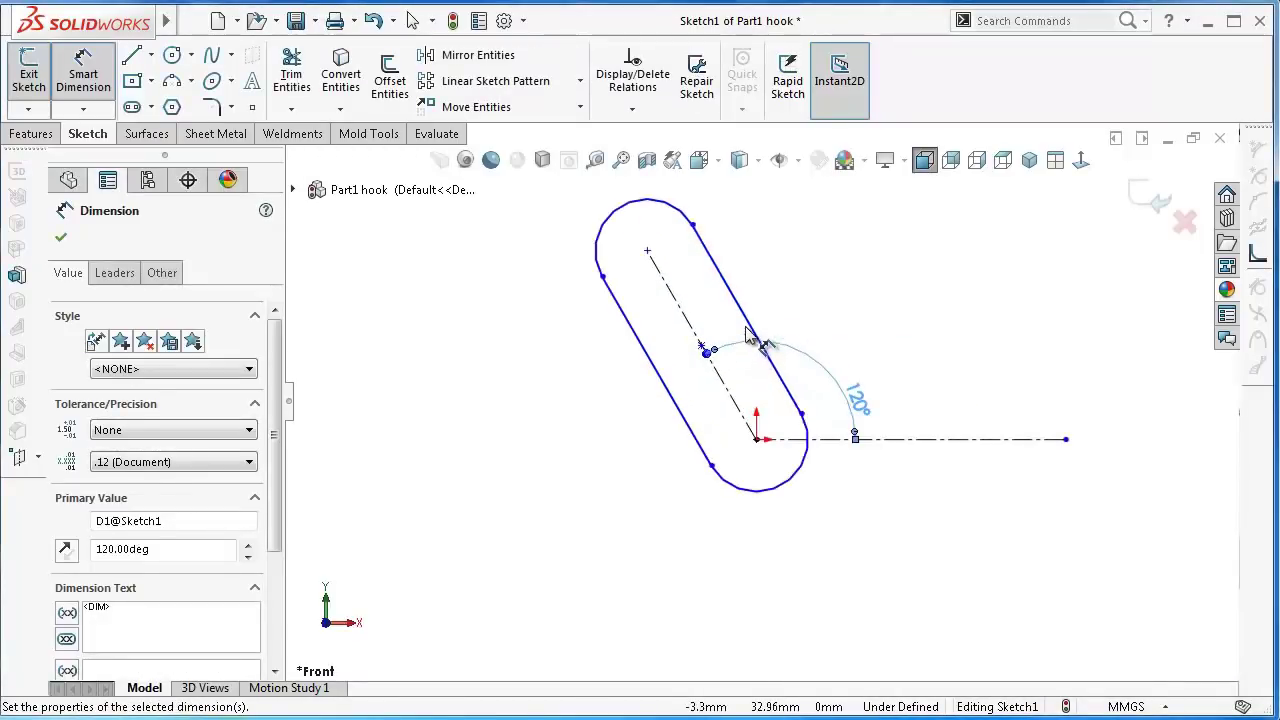
left_click(624, 314)
left_click(719, 280)
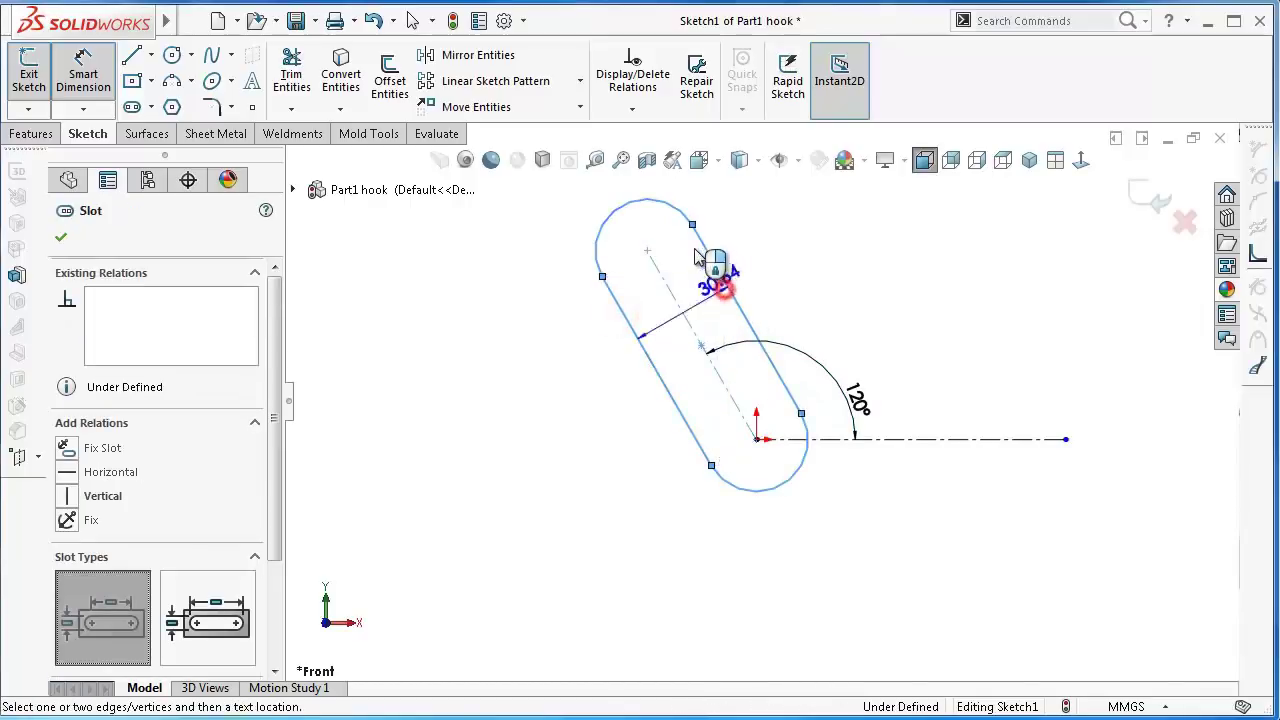
left_click(598, 237)
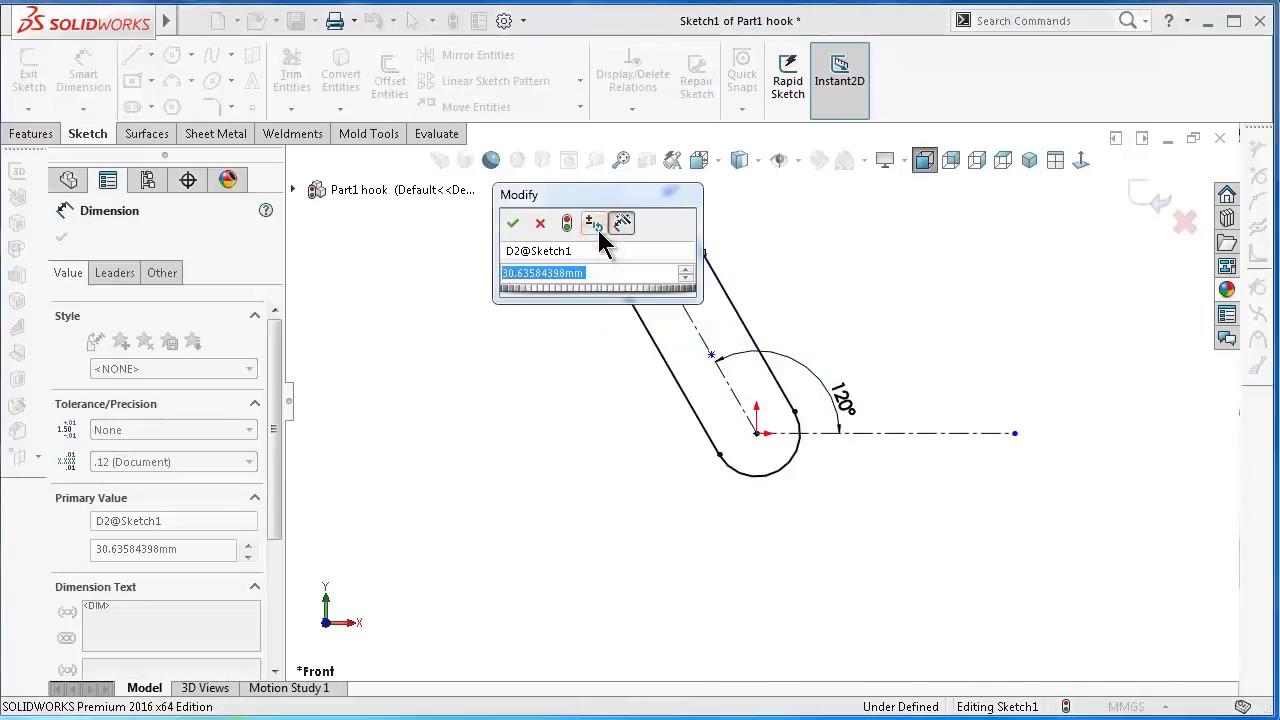
type("12.25")
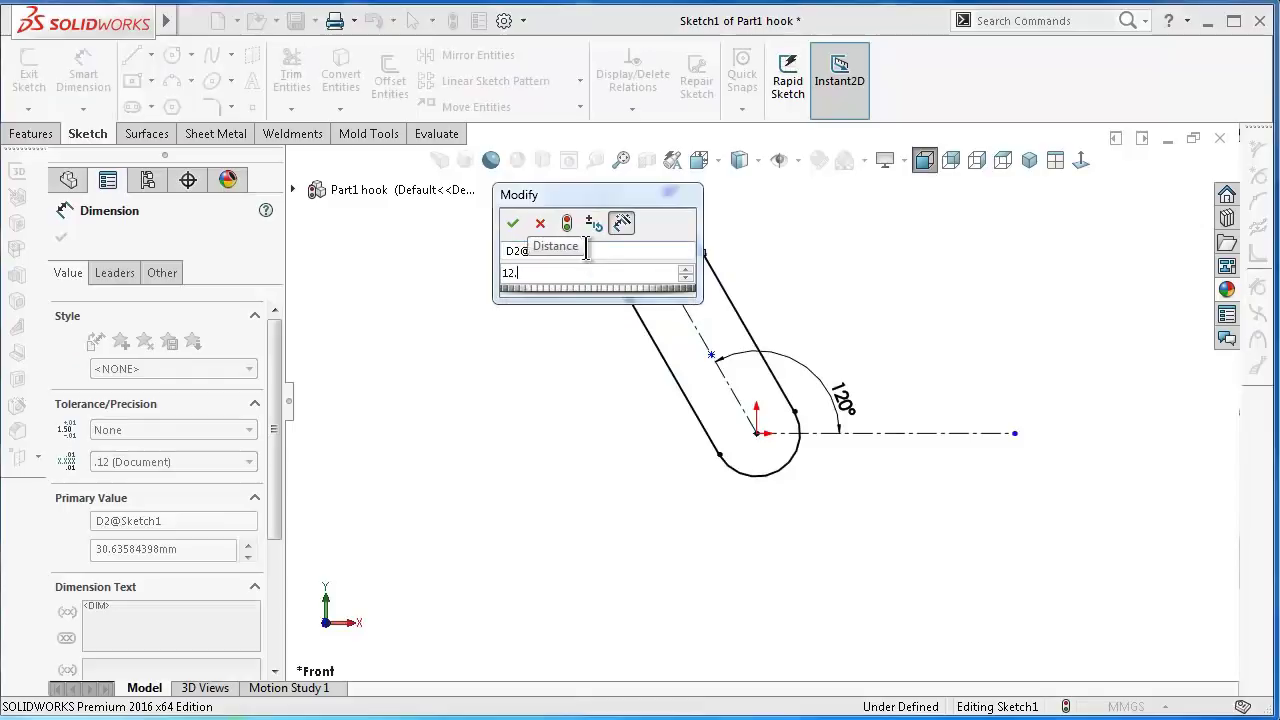
key("Return")
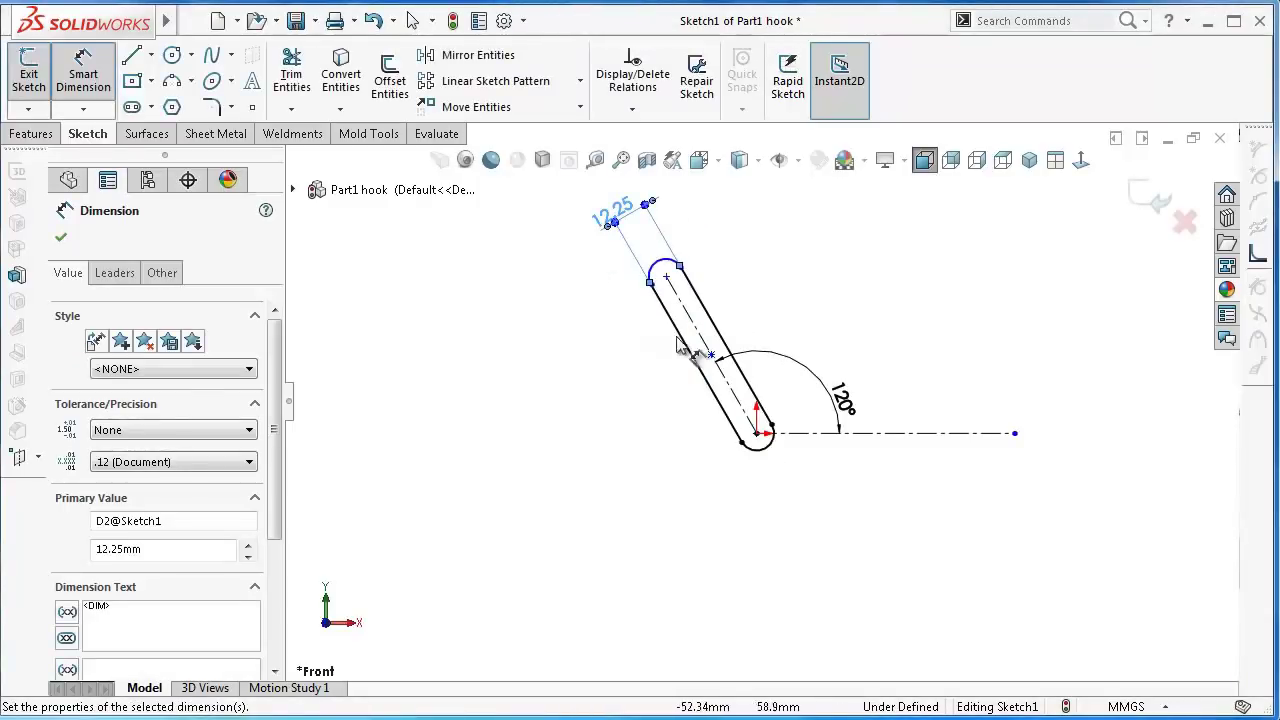
scroll(680, 340, "down", 3)
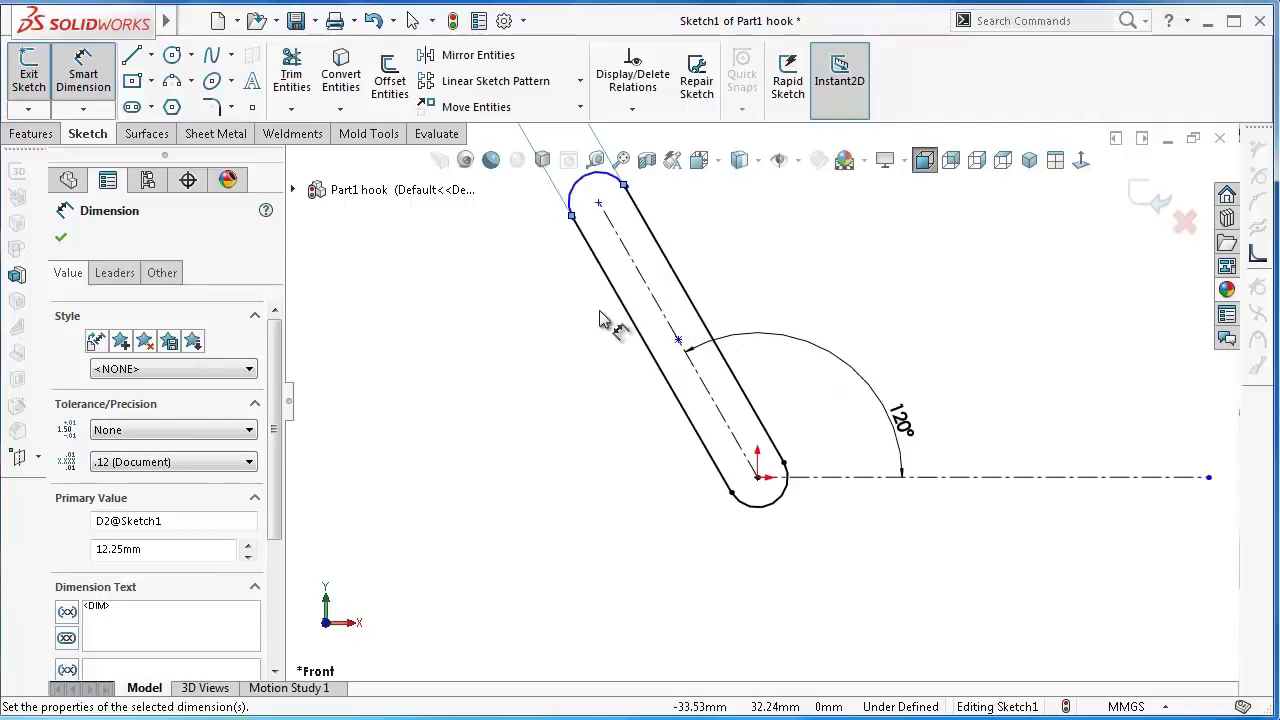
- Set the slot length to 24.75 mm
left_click(728, 420)
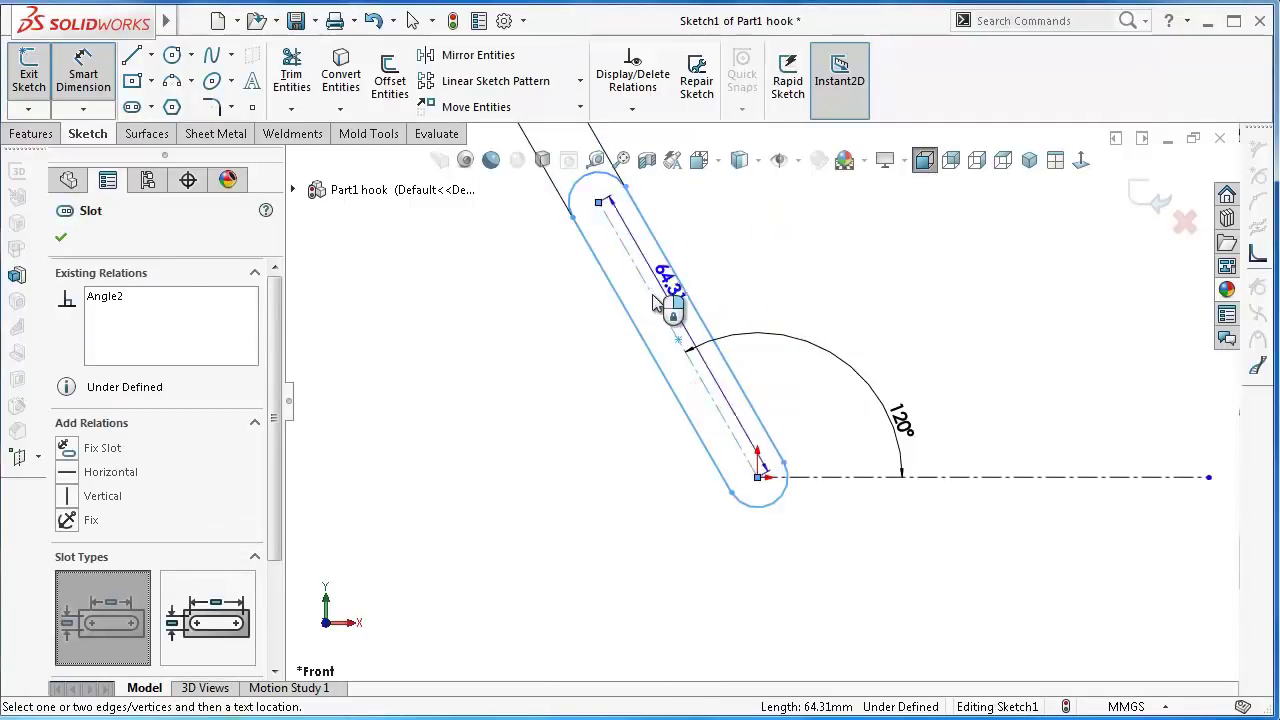
left_click(660, 285)
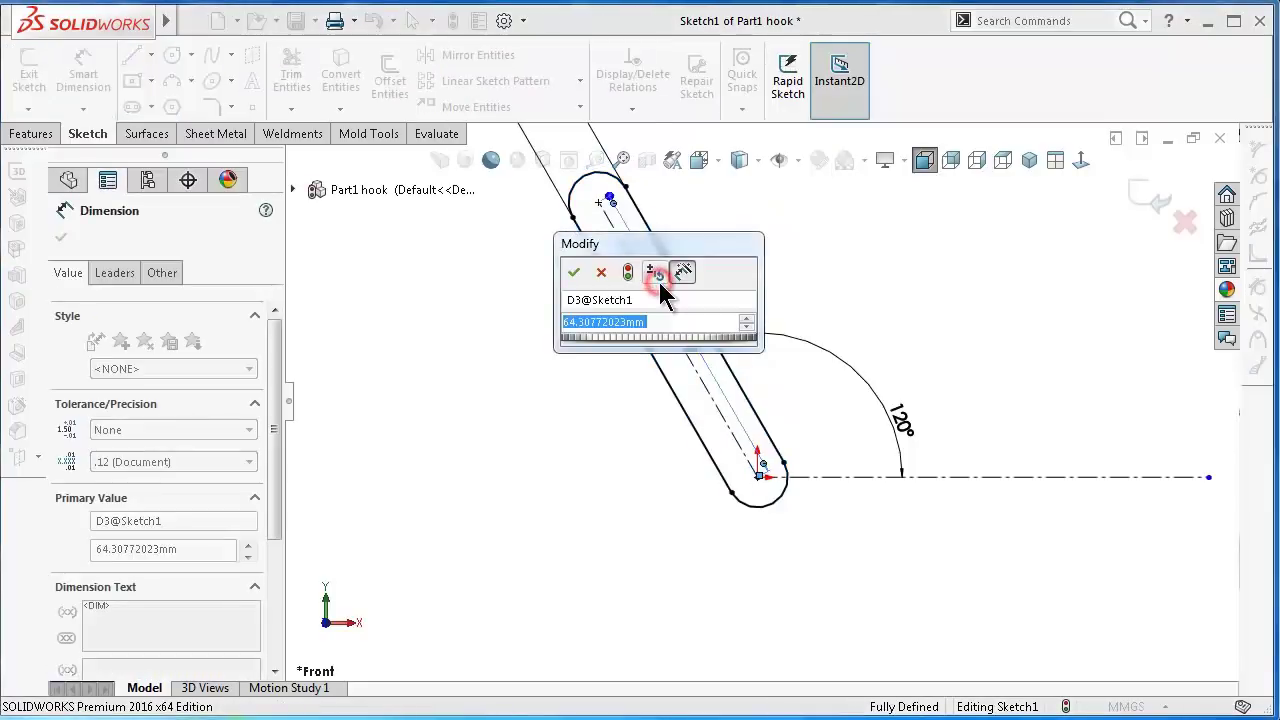
type("24")
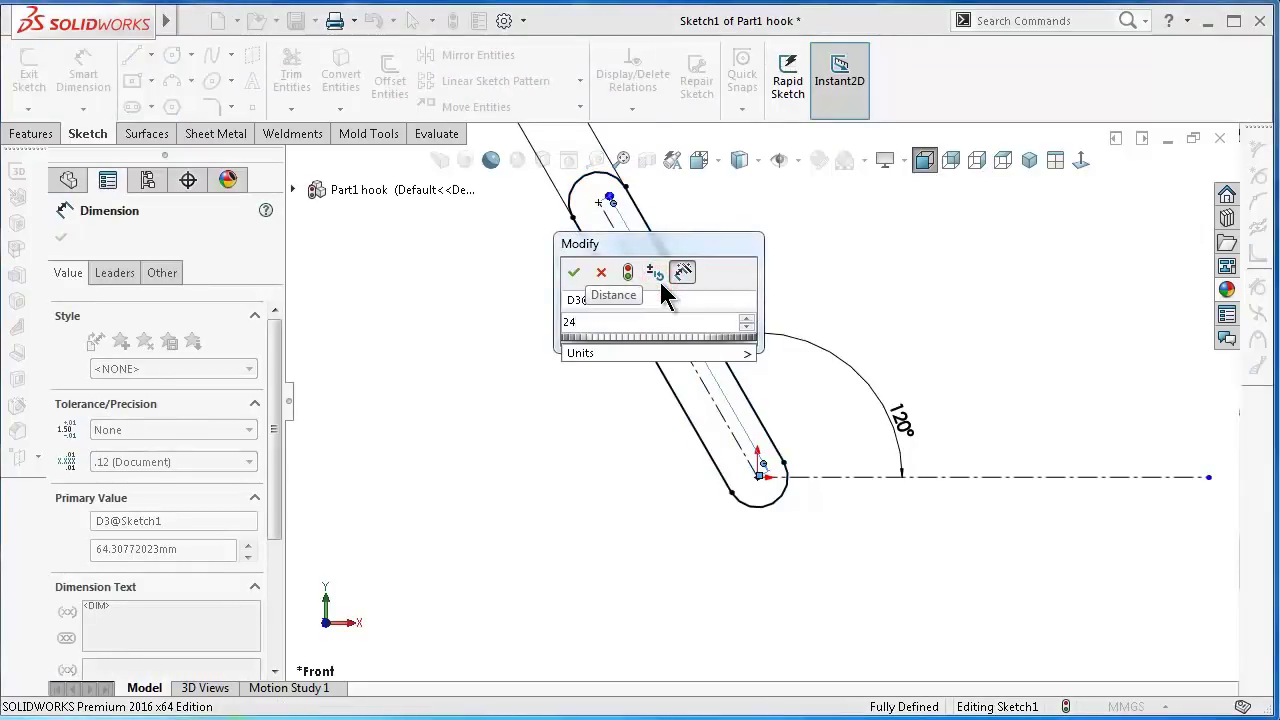
type(".75")
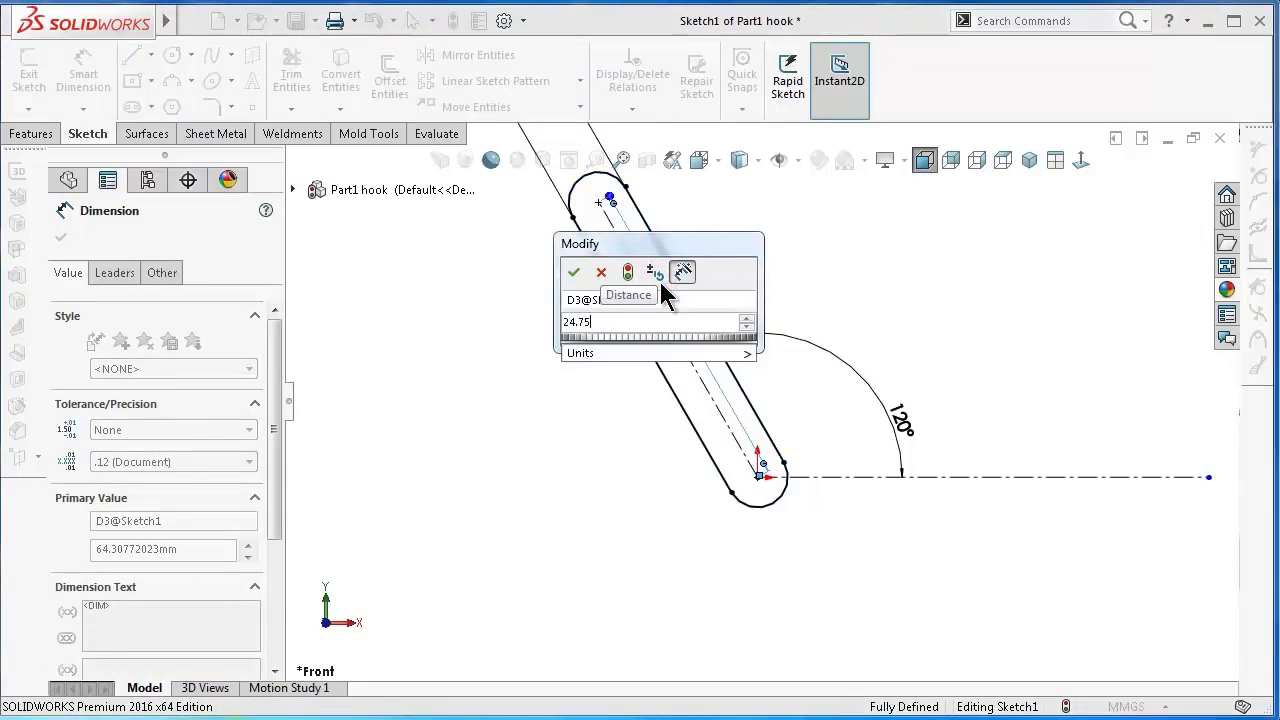
key("Return")
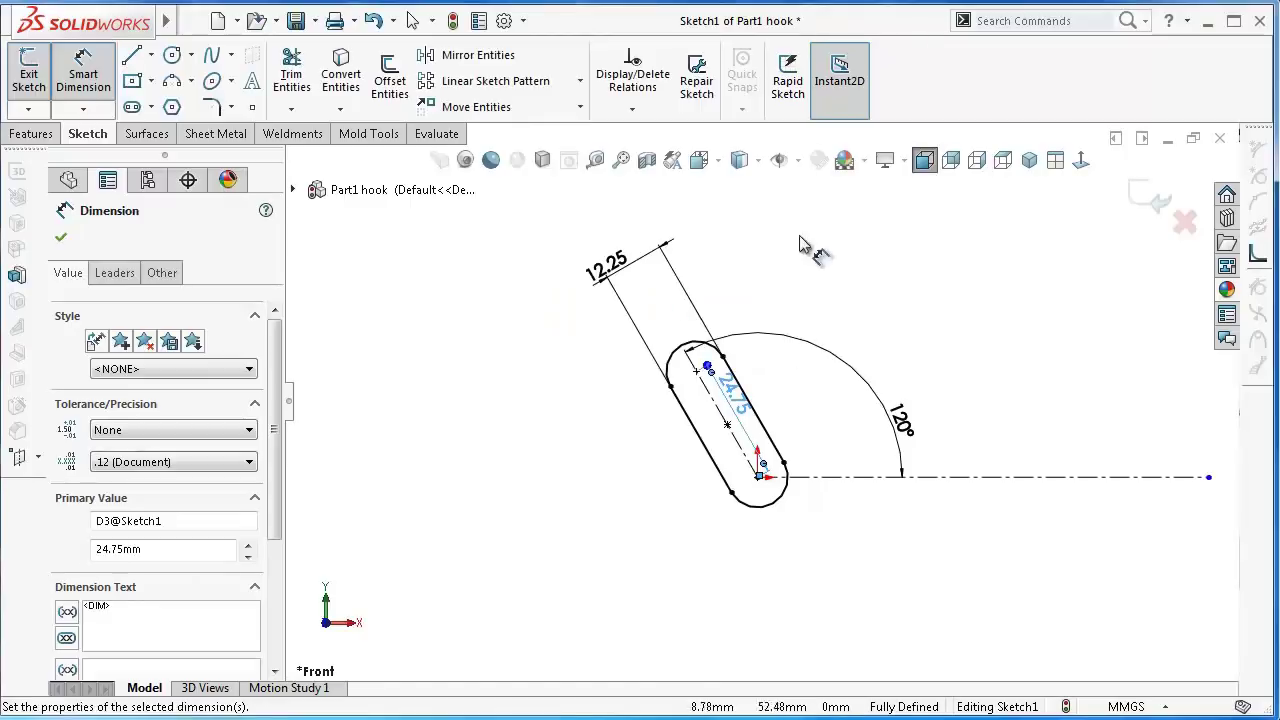
- Drag the 24.75, 120° and 12.25 dimensions into tidy positions around the slot
left_click_drag(737, 405, 727, 435)
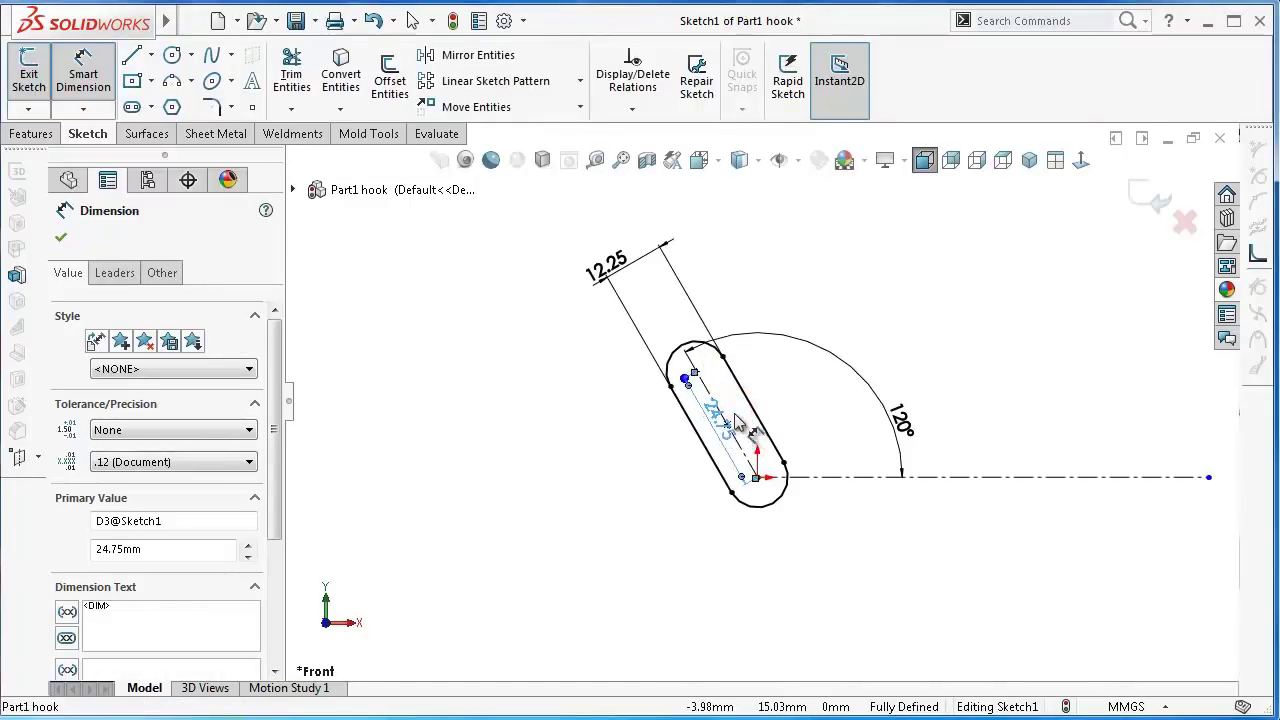
mouse_move(893, 422)
left_mouse_down()
mouse_move(750, 446)
mouse_move(595, 372)
left_mouse_up()
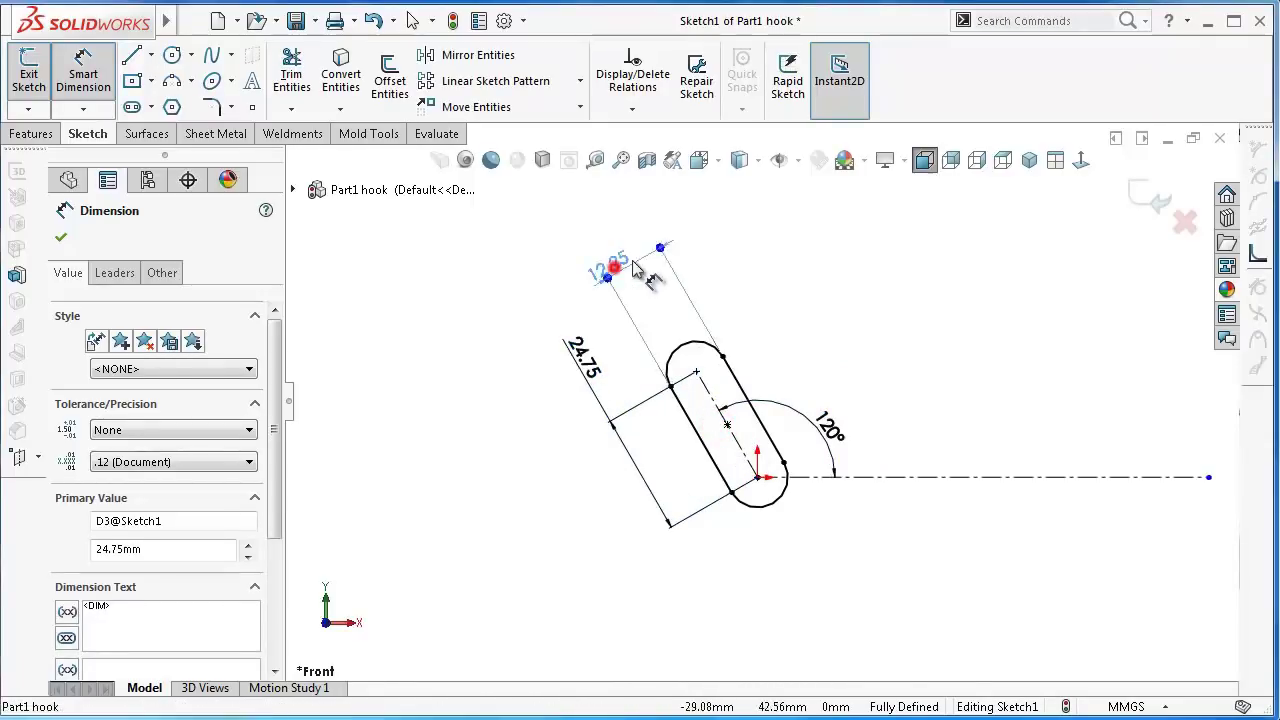
left_click_drag(633, 268, 620, 252)
left_click(520, 274)
scroll(848, 422, "down", 1)
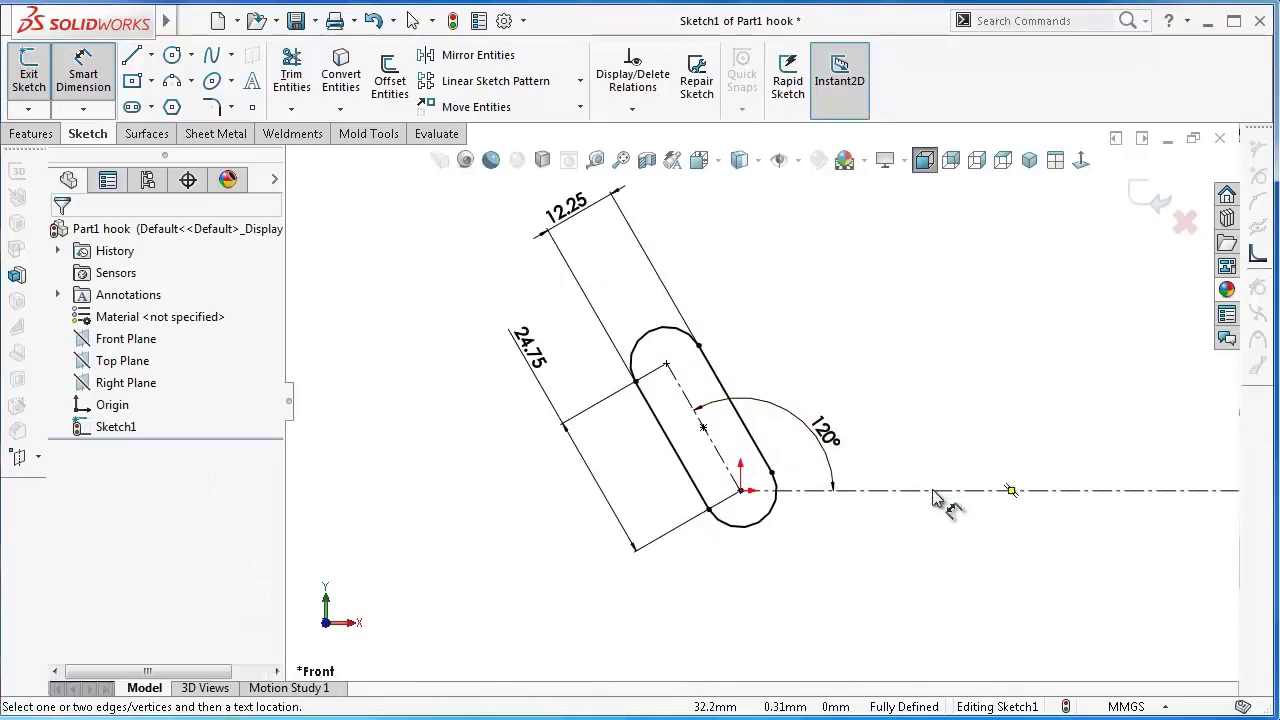
- Dimension the right horizontal centerline to 32.75 mm, shortening it from about 91 mm
scroll(937, 500, "up", 1)
scroll(974, 434, "up", 1)
scroll(969, 414, "up", 1)
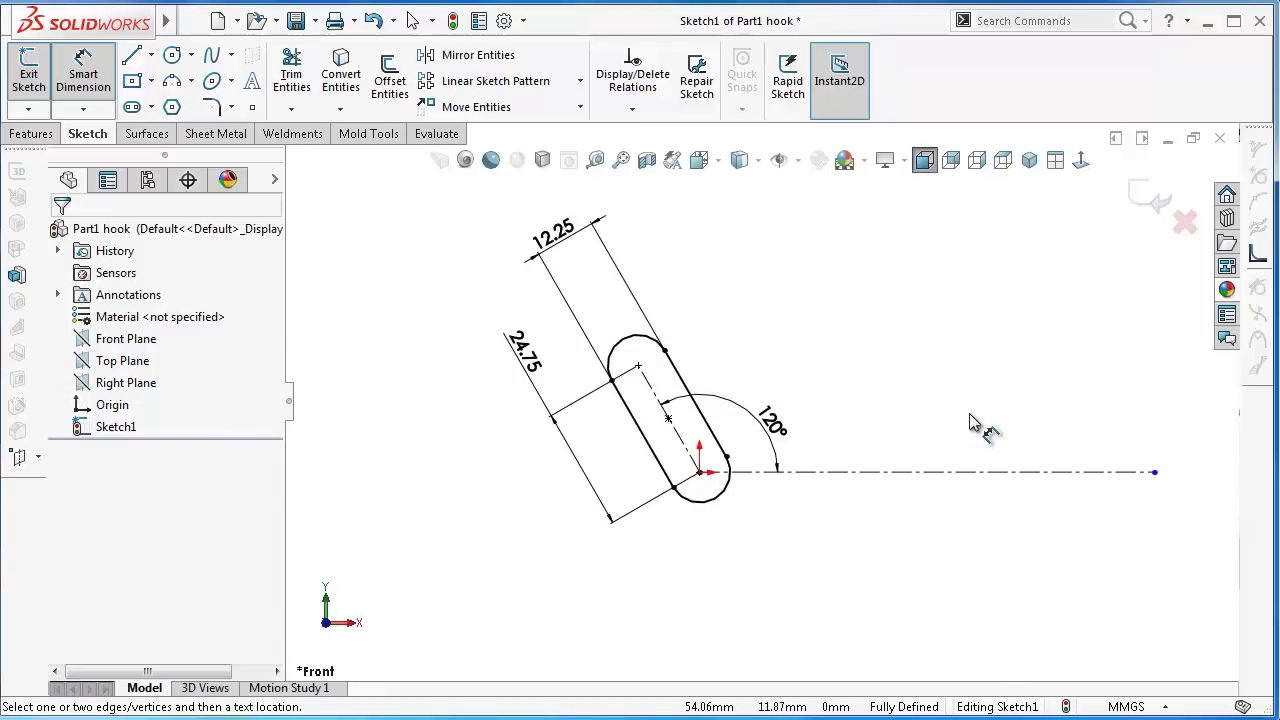
left_click(1047, 473)
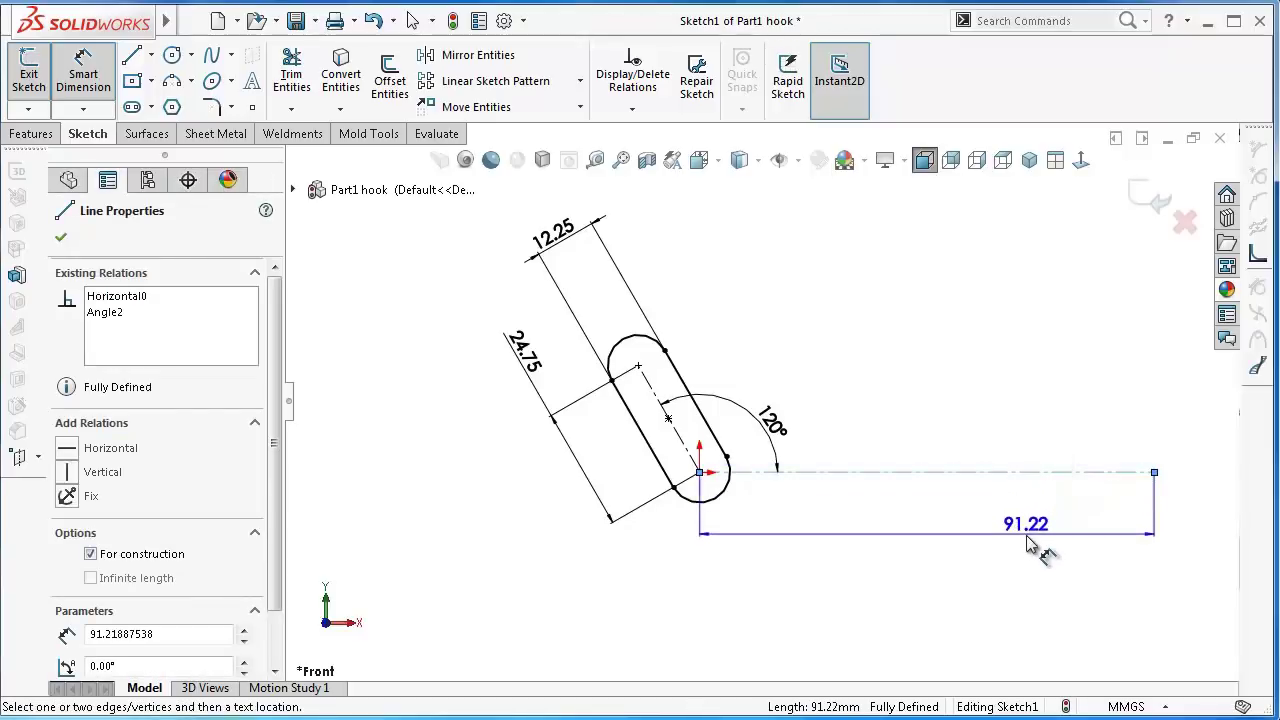
left_click(1034, 545)
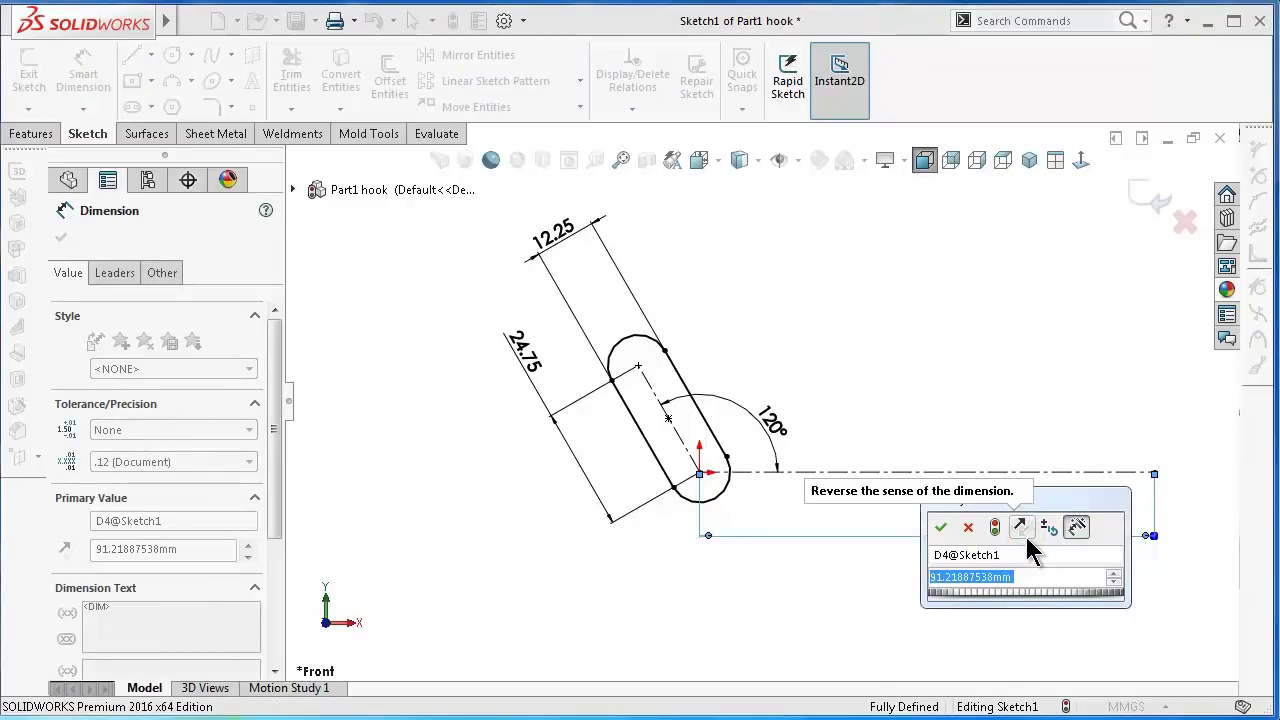
type("32")
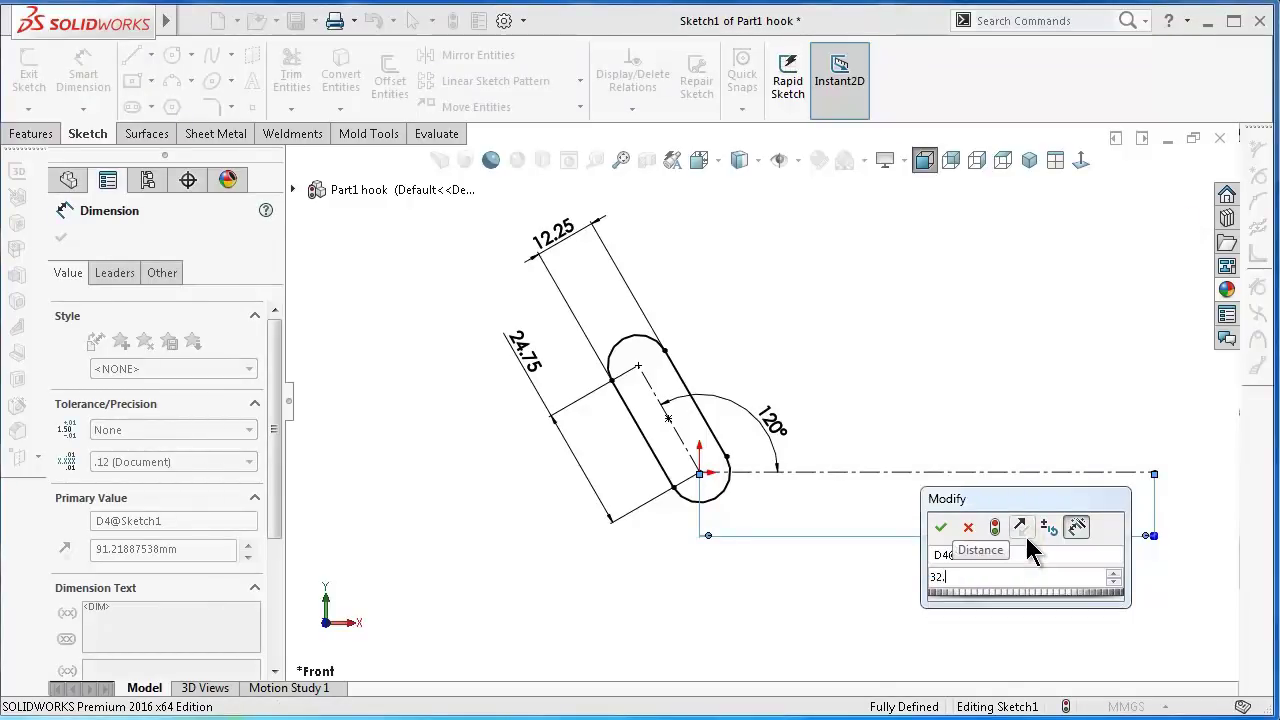
type(".75")
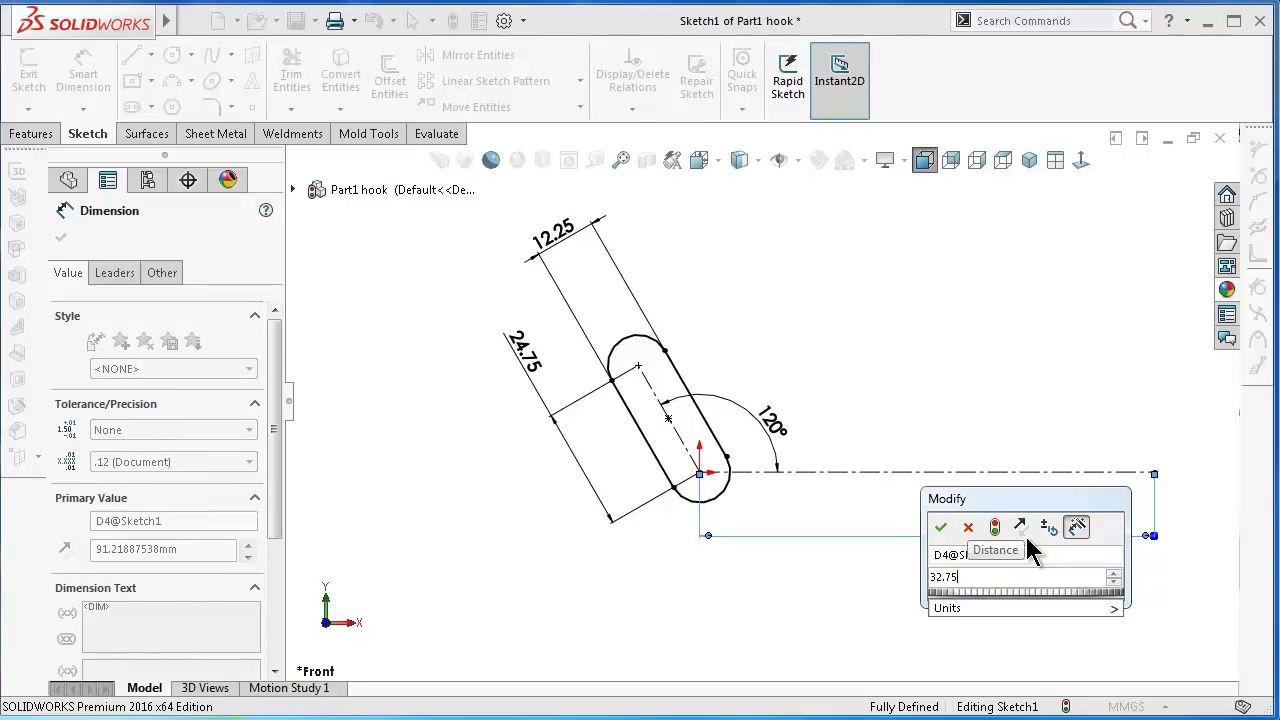
key("Return")
scroll(754, 460, "down", 2)
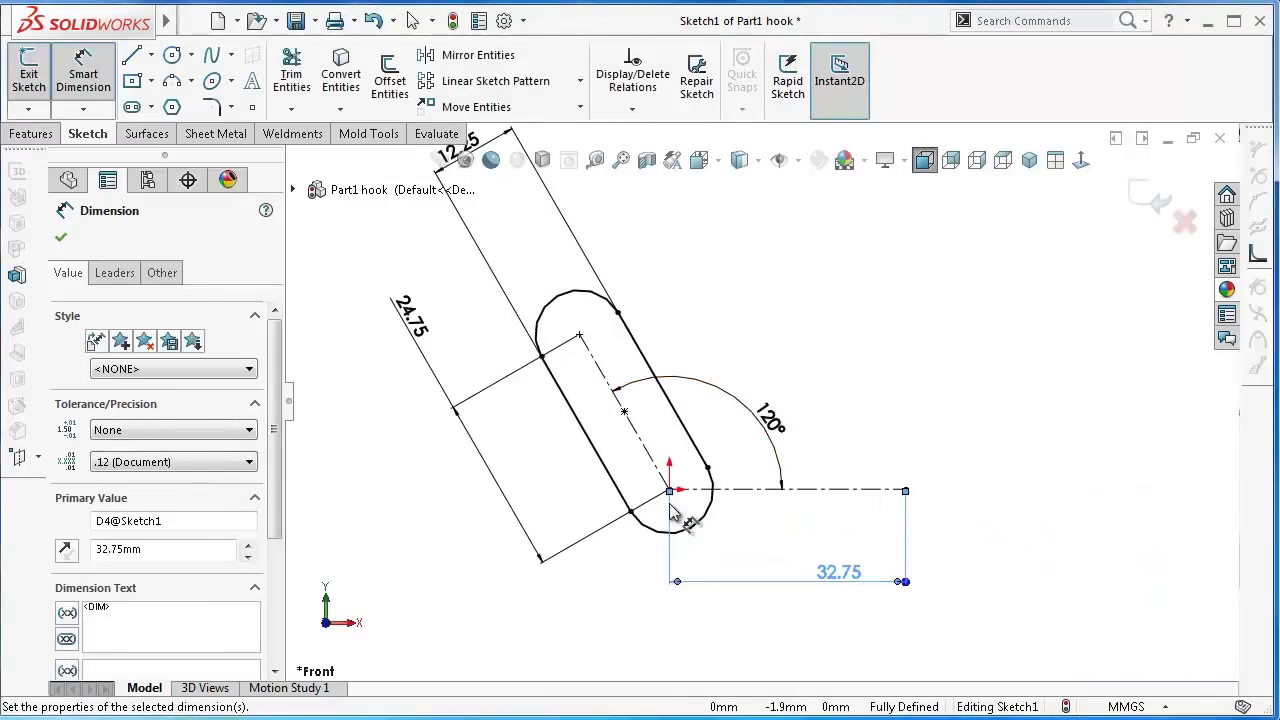
scroll(646, 505, "down", 2)
key("Escape")
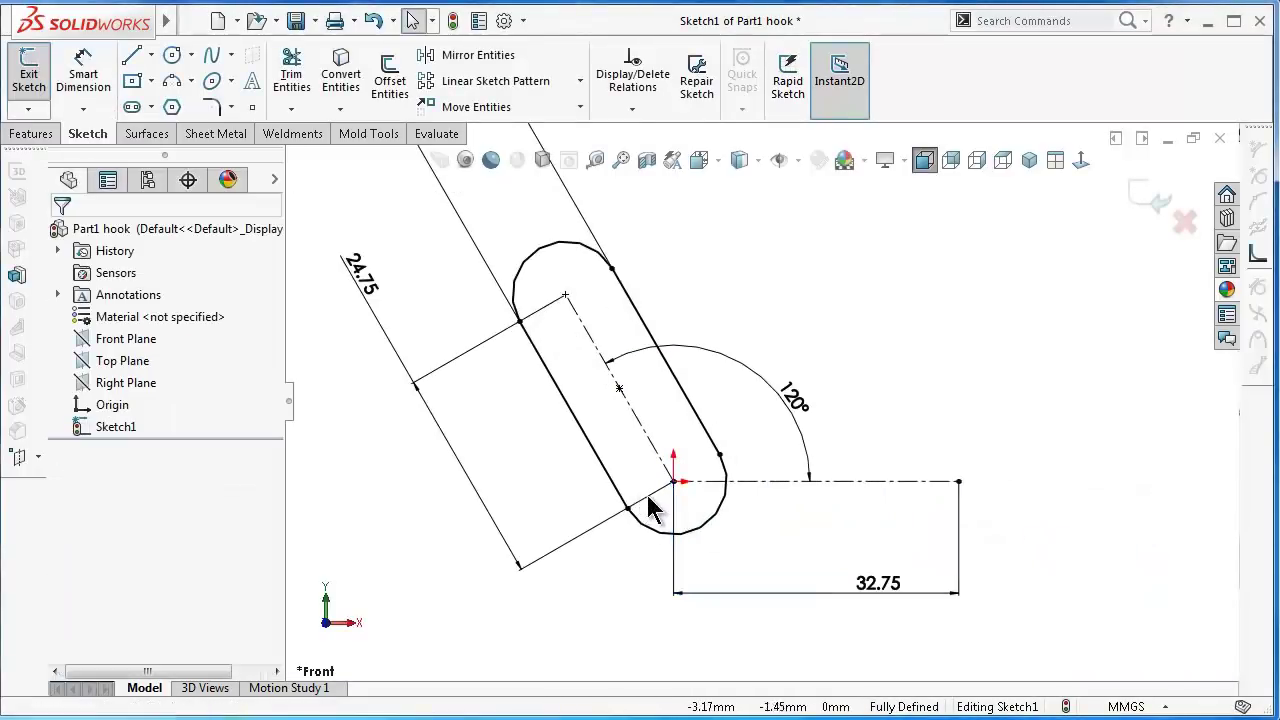
- Draw a 23.75 mm horizontal centerline running left from the origin
left_click(150, 57)
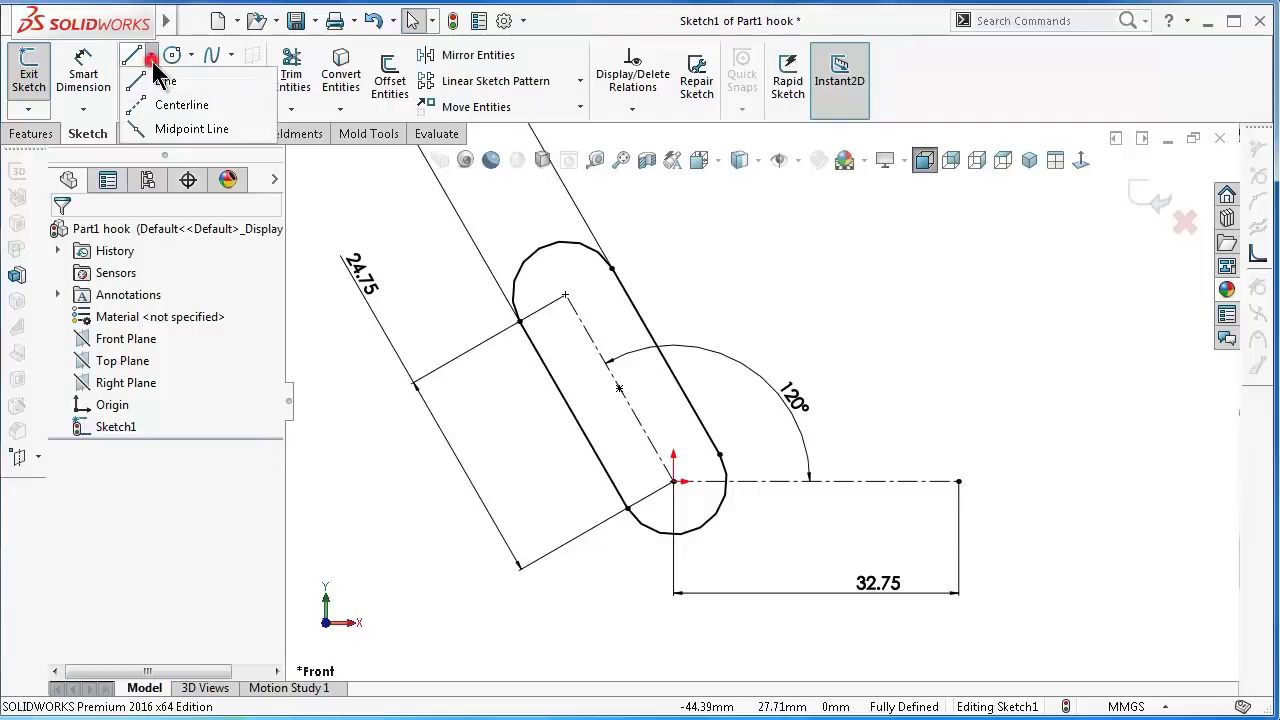
left_click(180, 102)
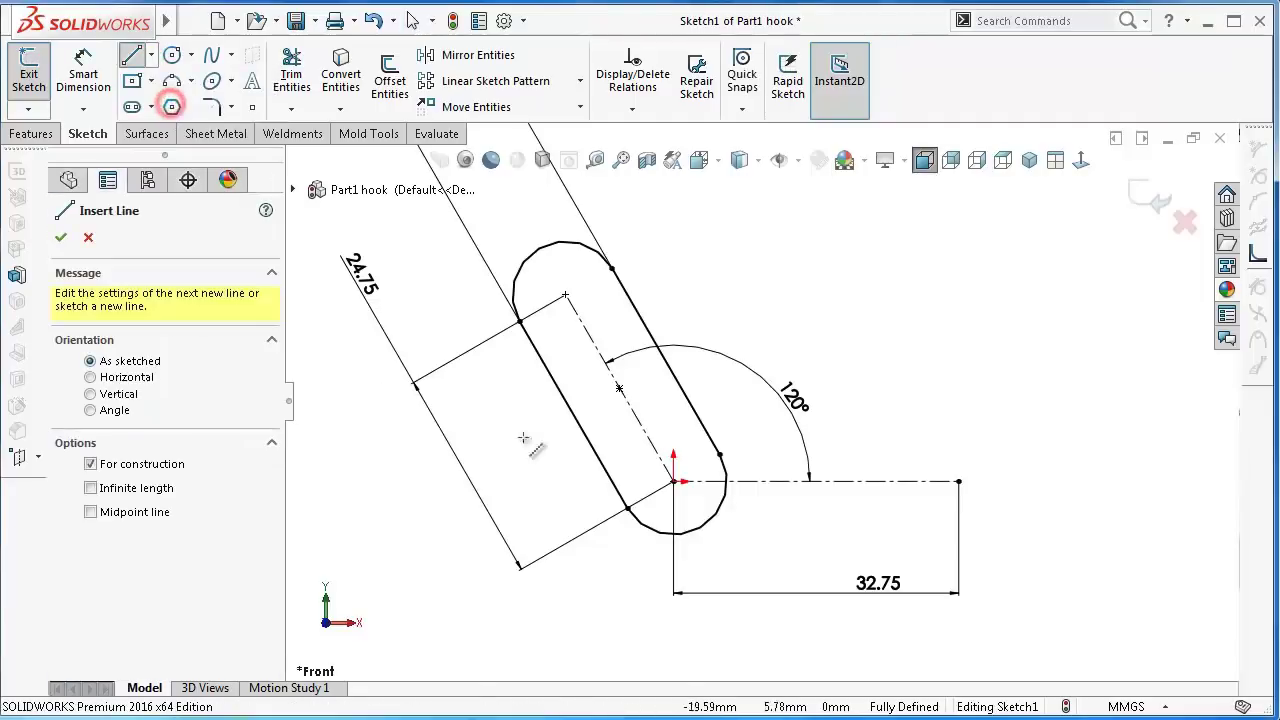
left_click(674, 482)
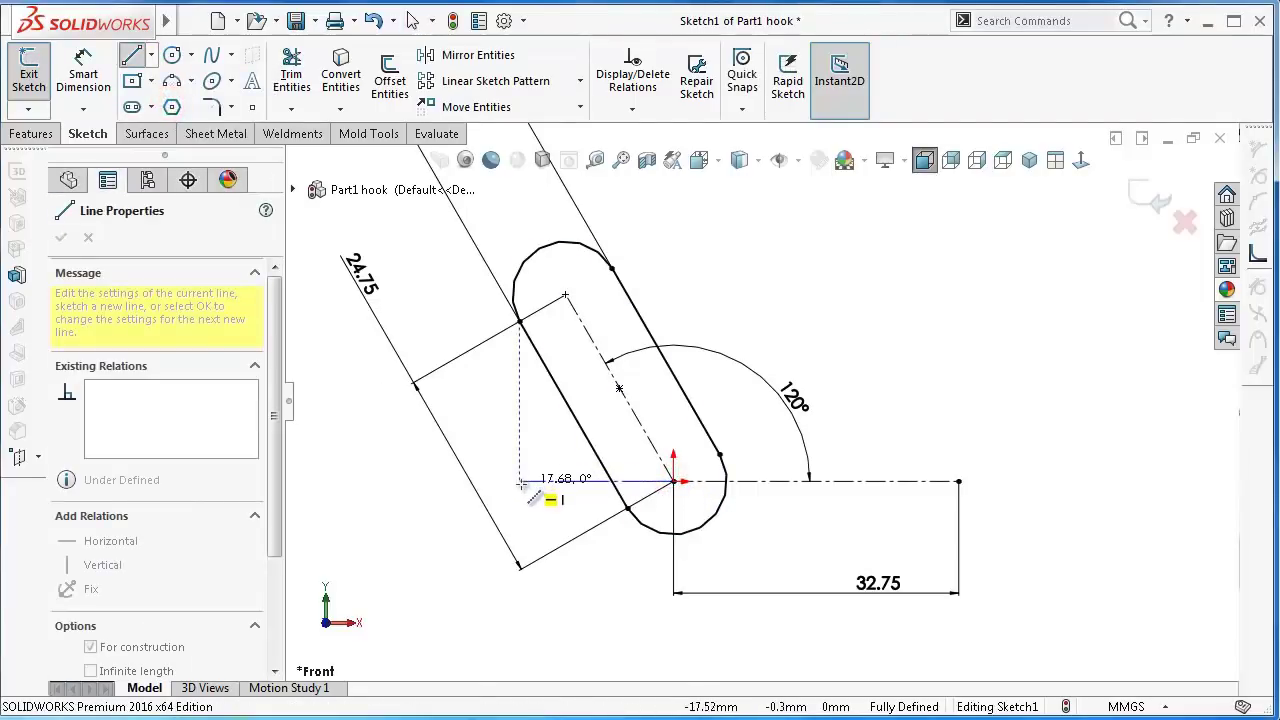
left_click(489, 482)
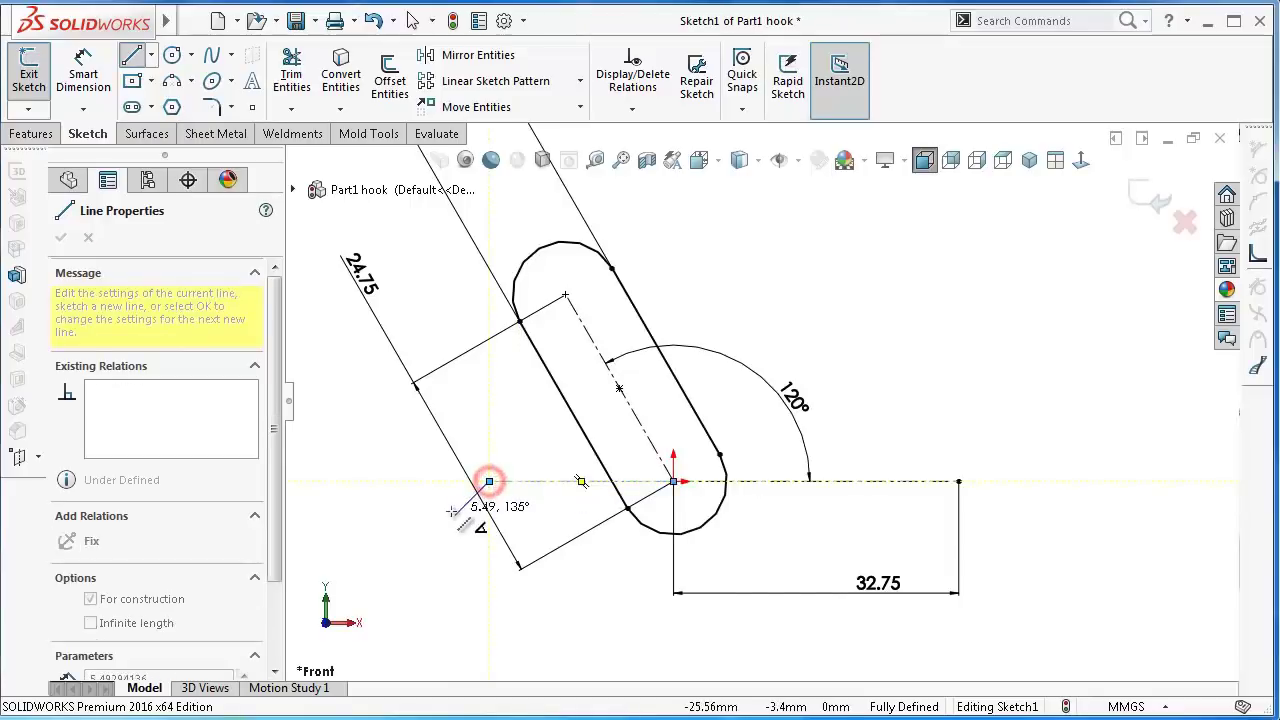
key("Escape")
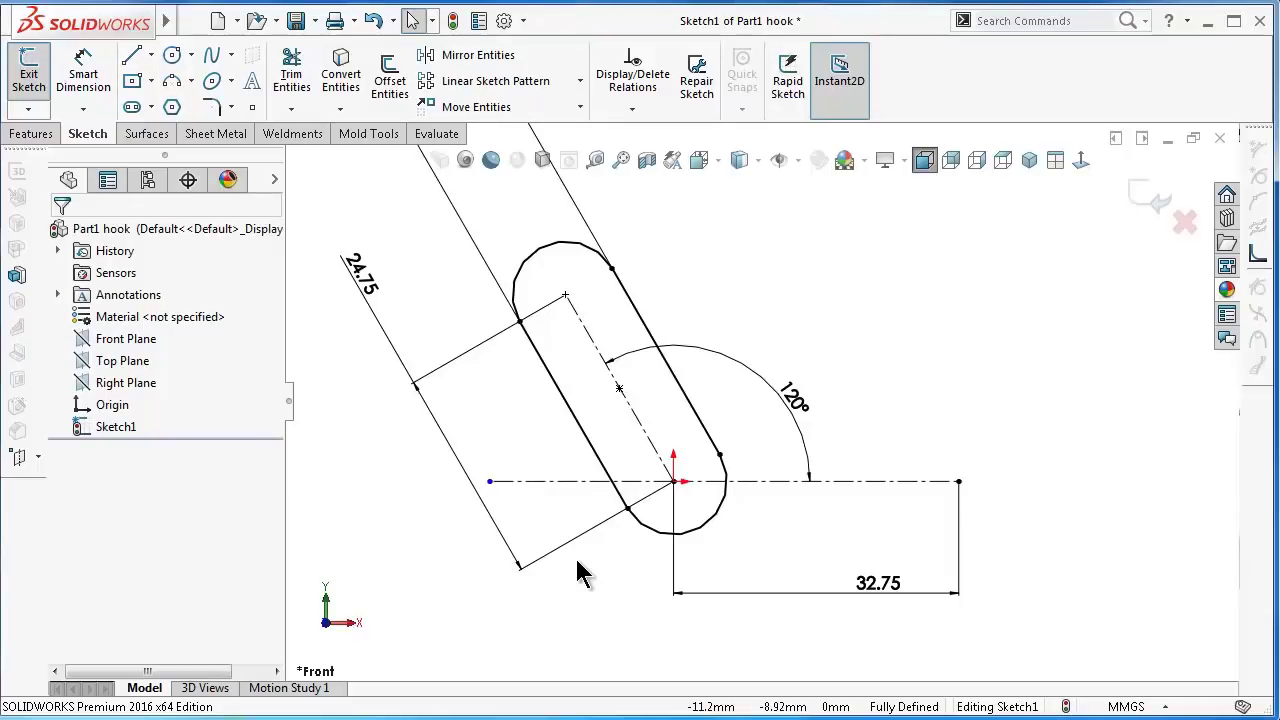
left_click(583, 481)
right_click_drag(414, 590, 414, 560)
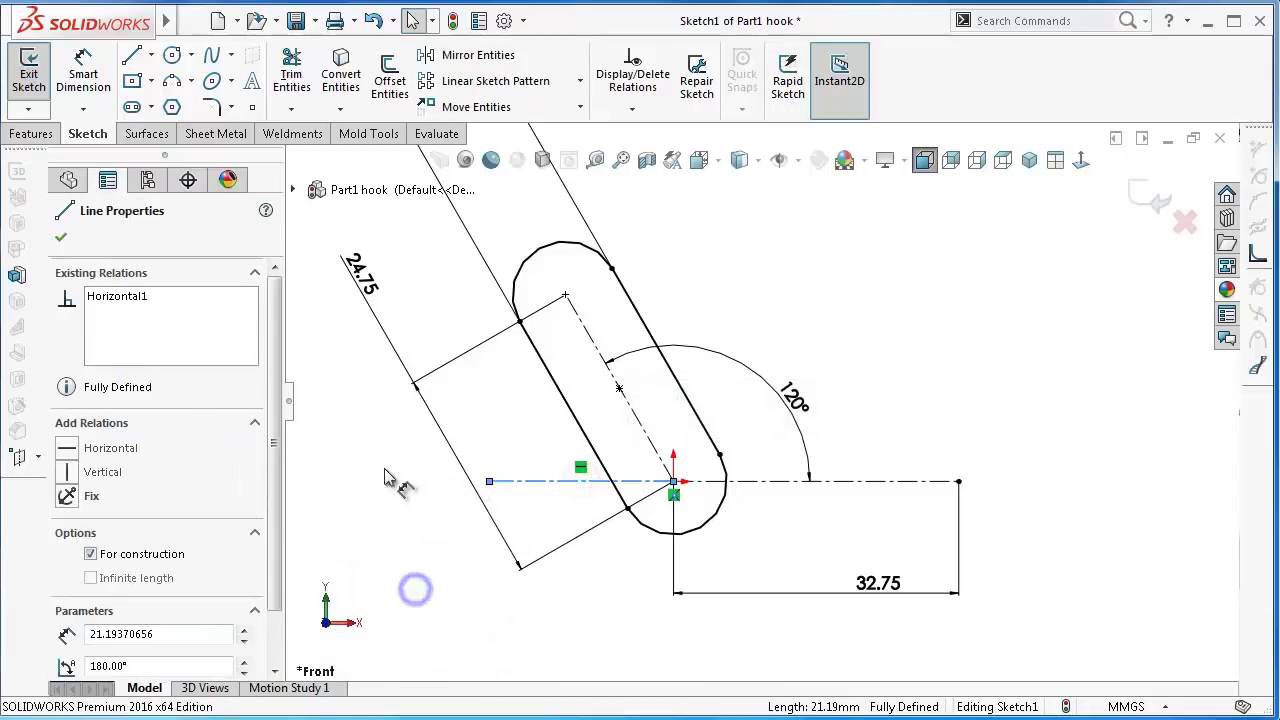
left_click(446, 565)
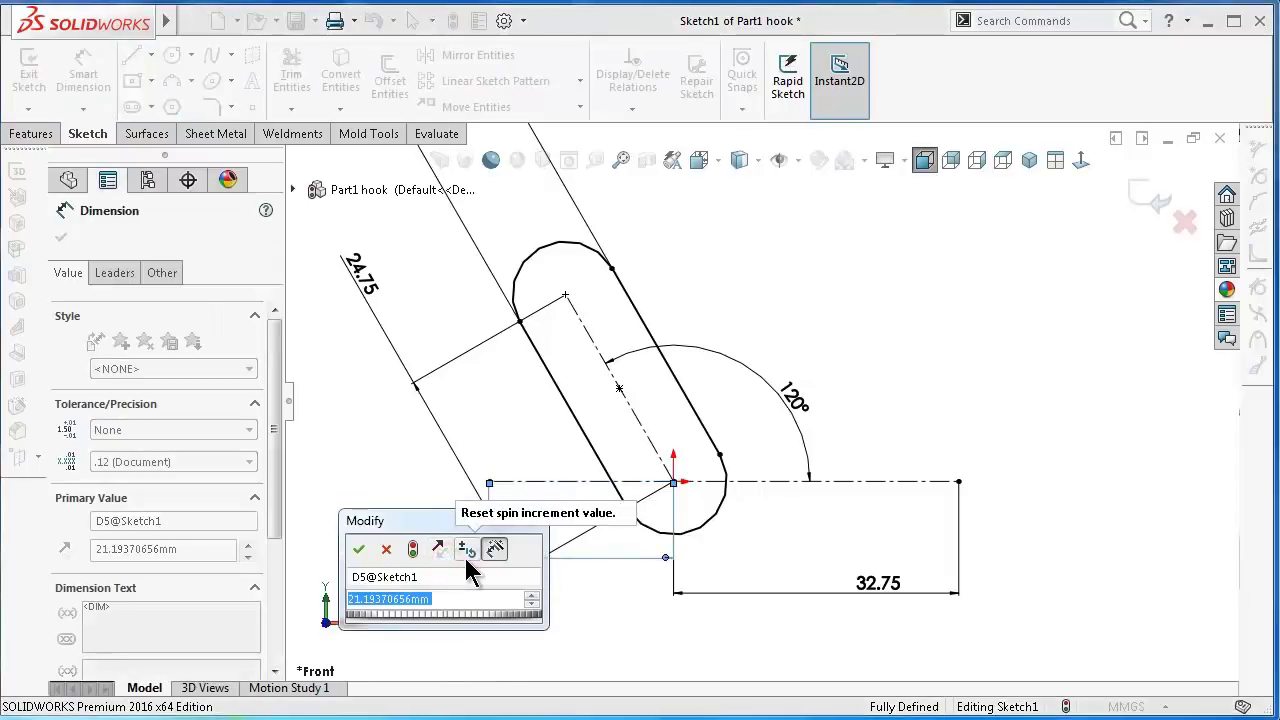
type("23.7")
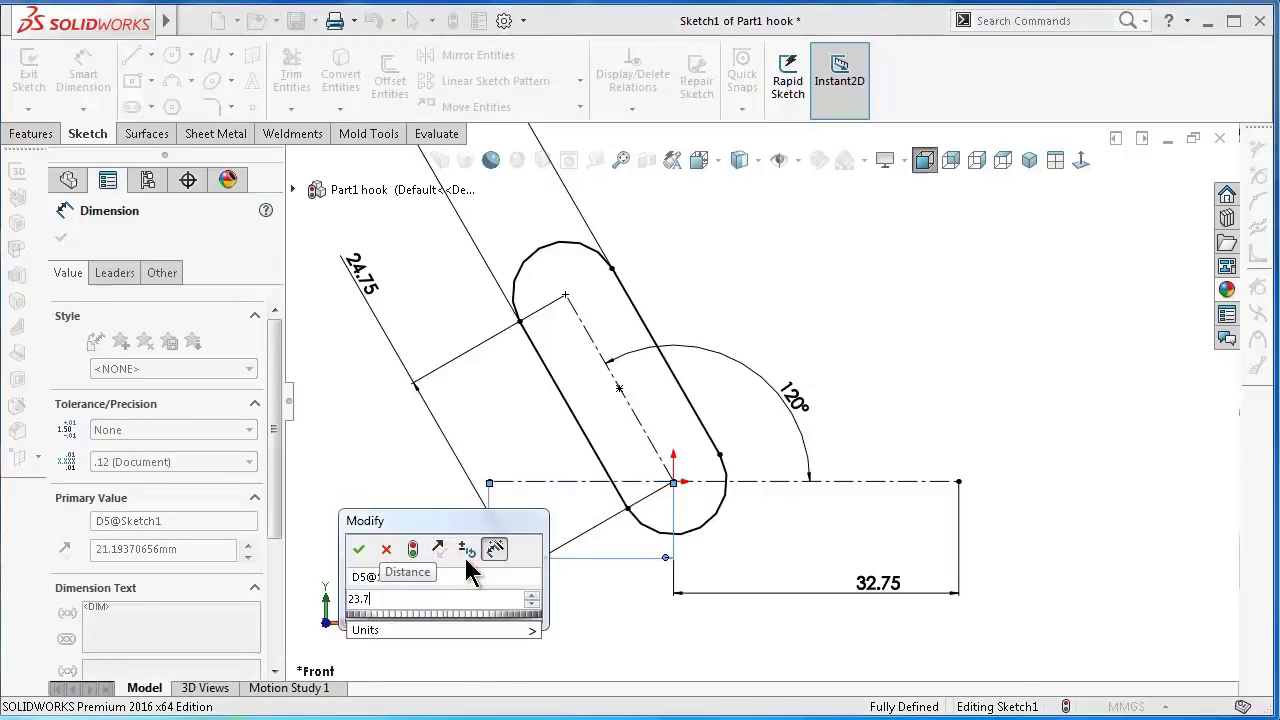
type("5")
key("Return")
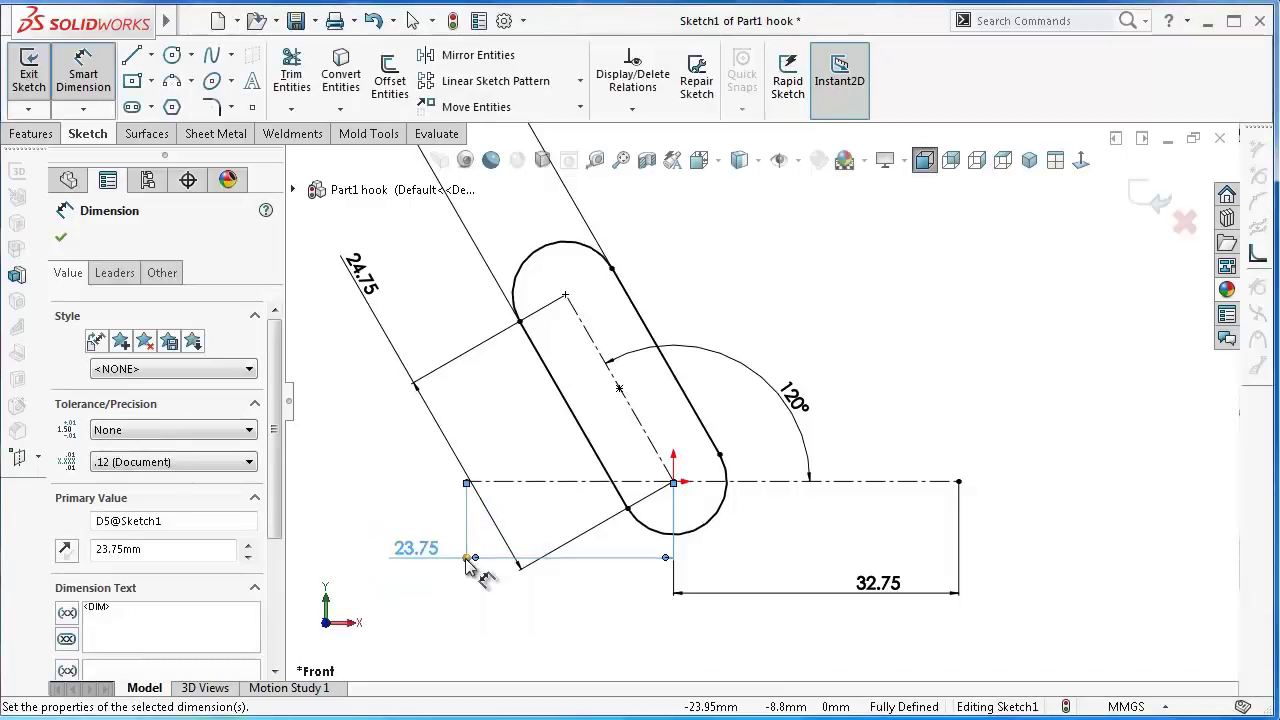
- Line up the 23.75 and 32.75 dimensions at the same height below the lines
left_click_drag(440, 565, 545, 605)
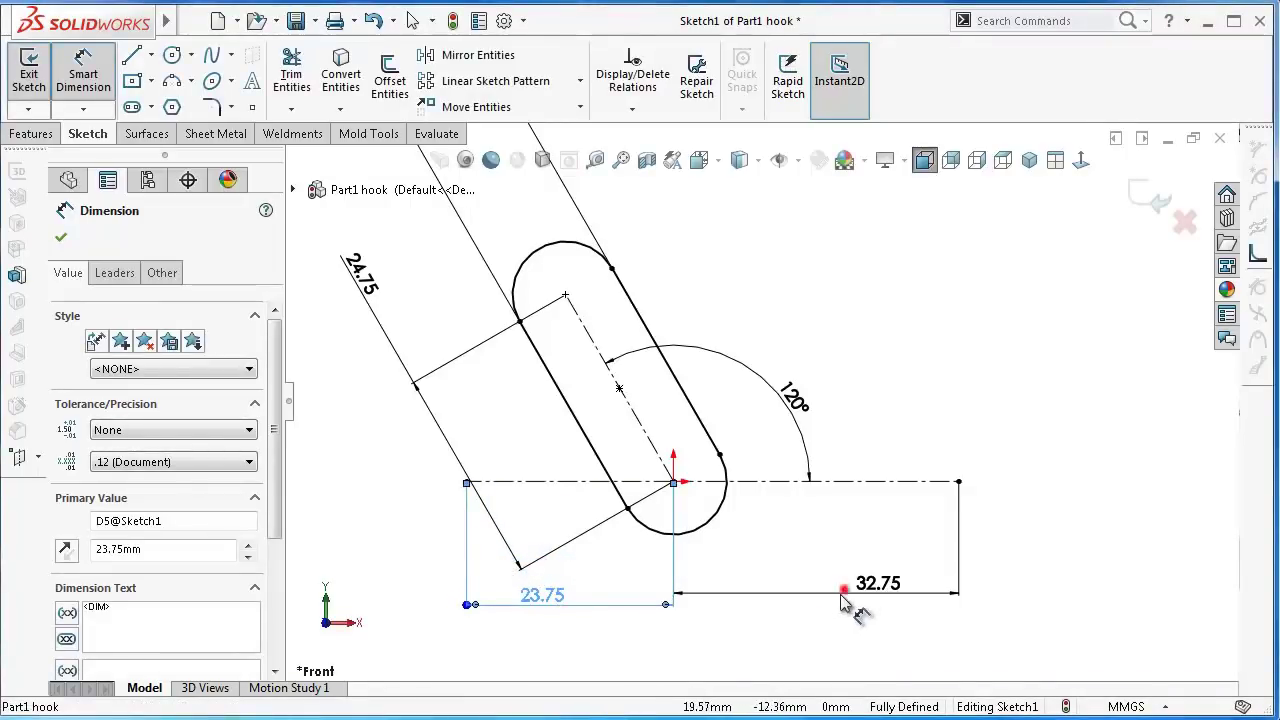
left_click_drag(843, 592, 766, 663)
left_click(760, 658)
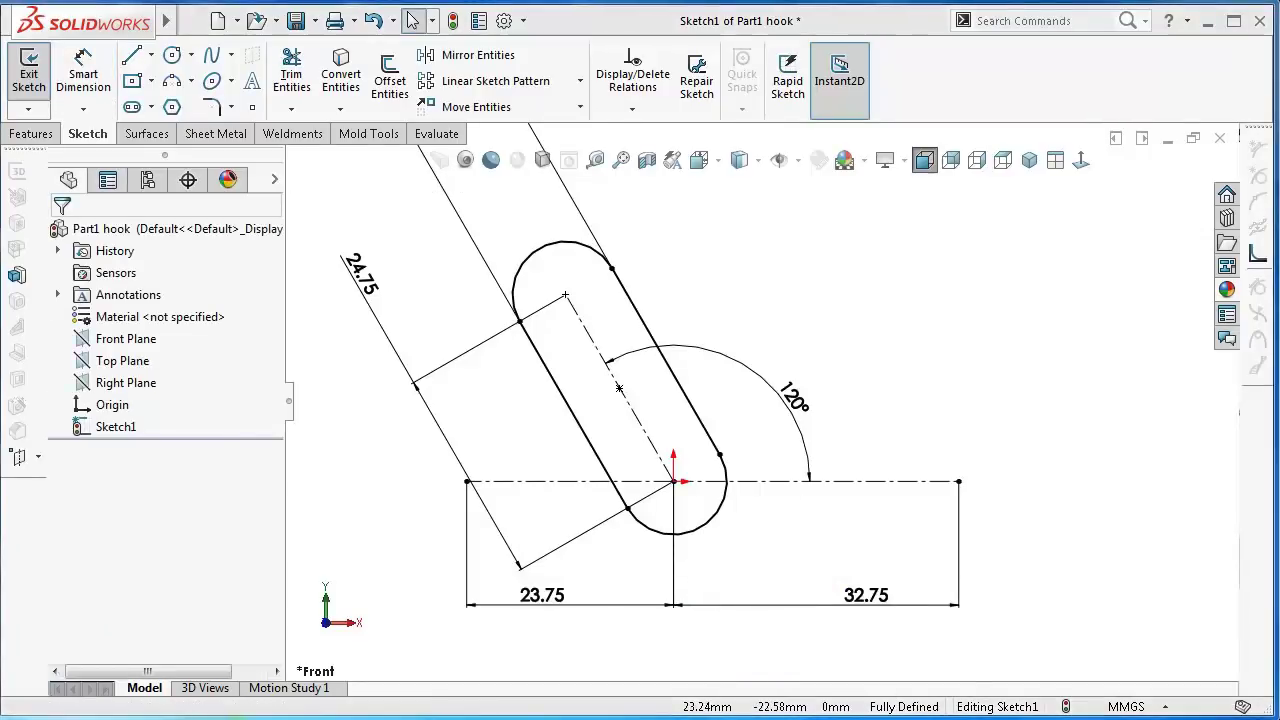
- Convert the slot into construction geometry
left_click(578, 247)
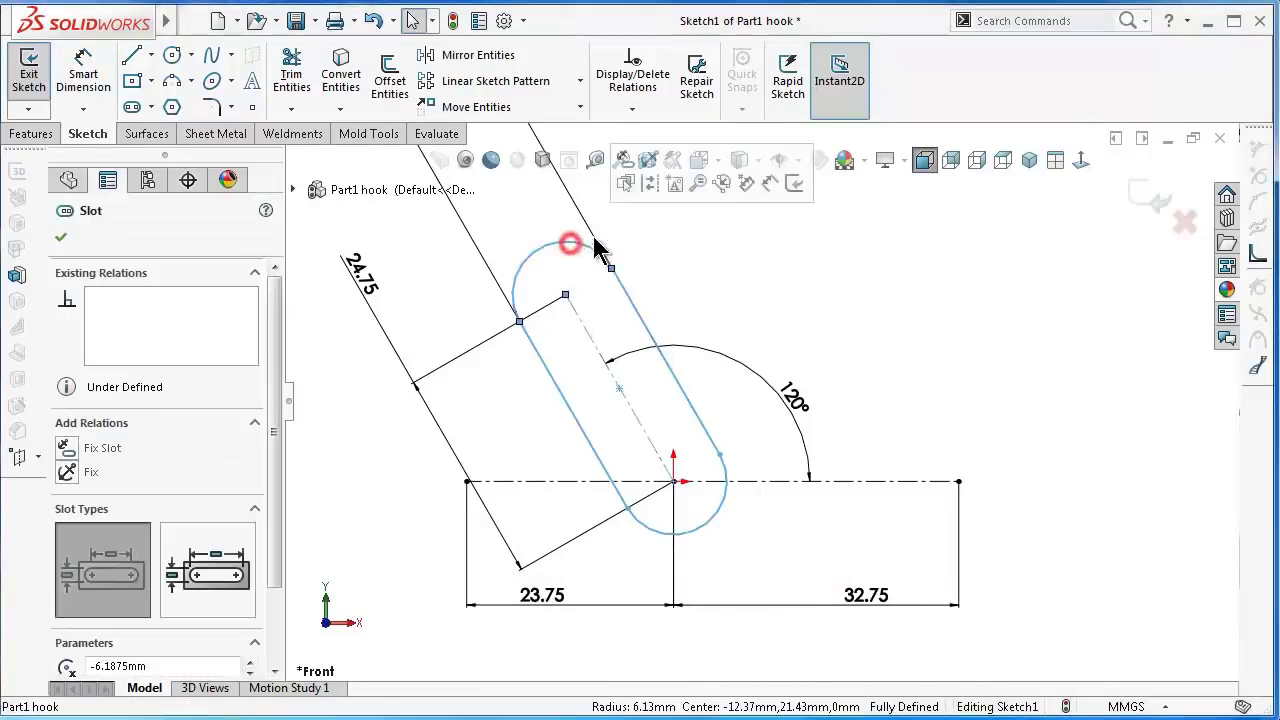
left_click(648, 188)
left_click(672, 240)
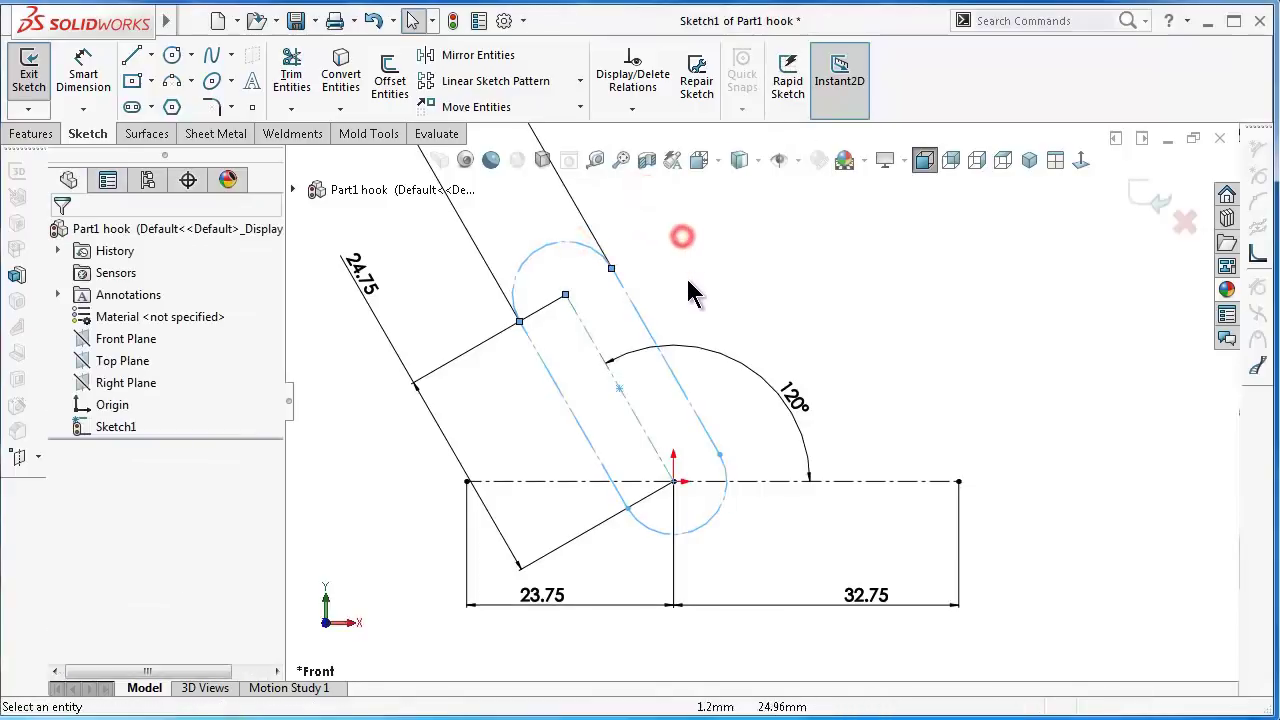
left_click(150, 58)
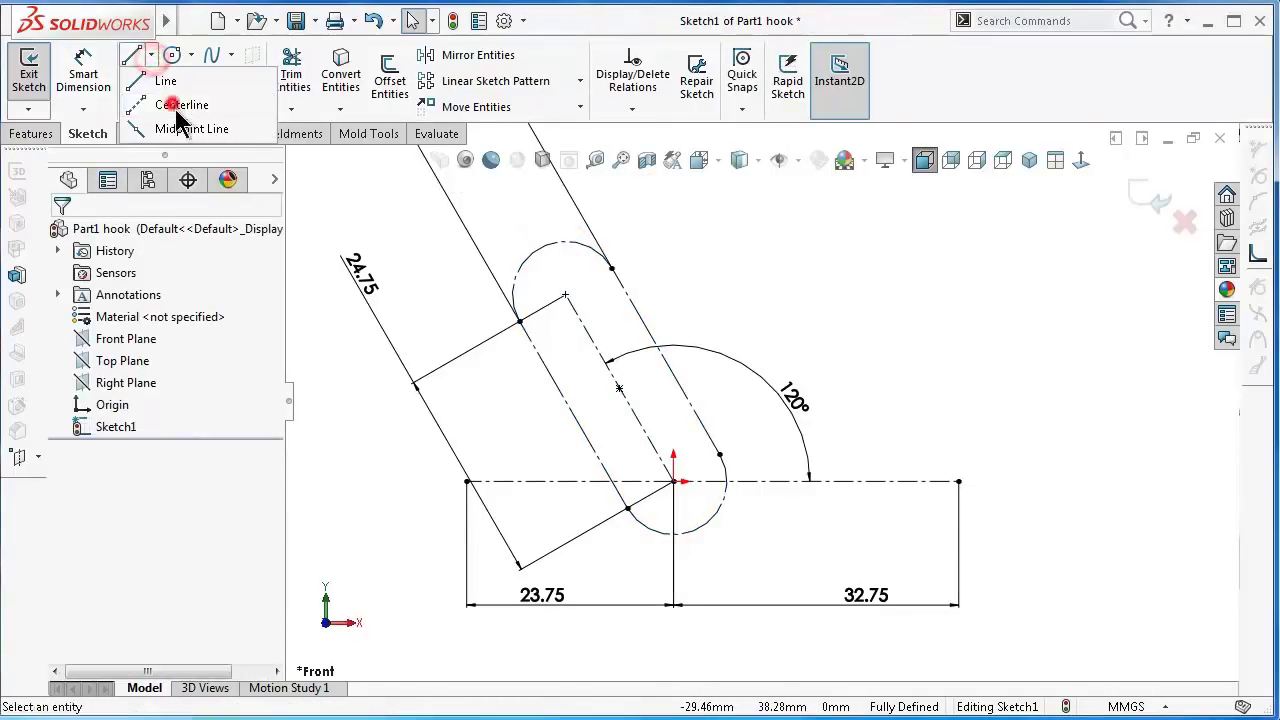
- Draw a centerline from the slot's upper arc centre at 80° to the slot's centre line
left_click(178, 104)
left_click(565, 296)
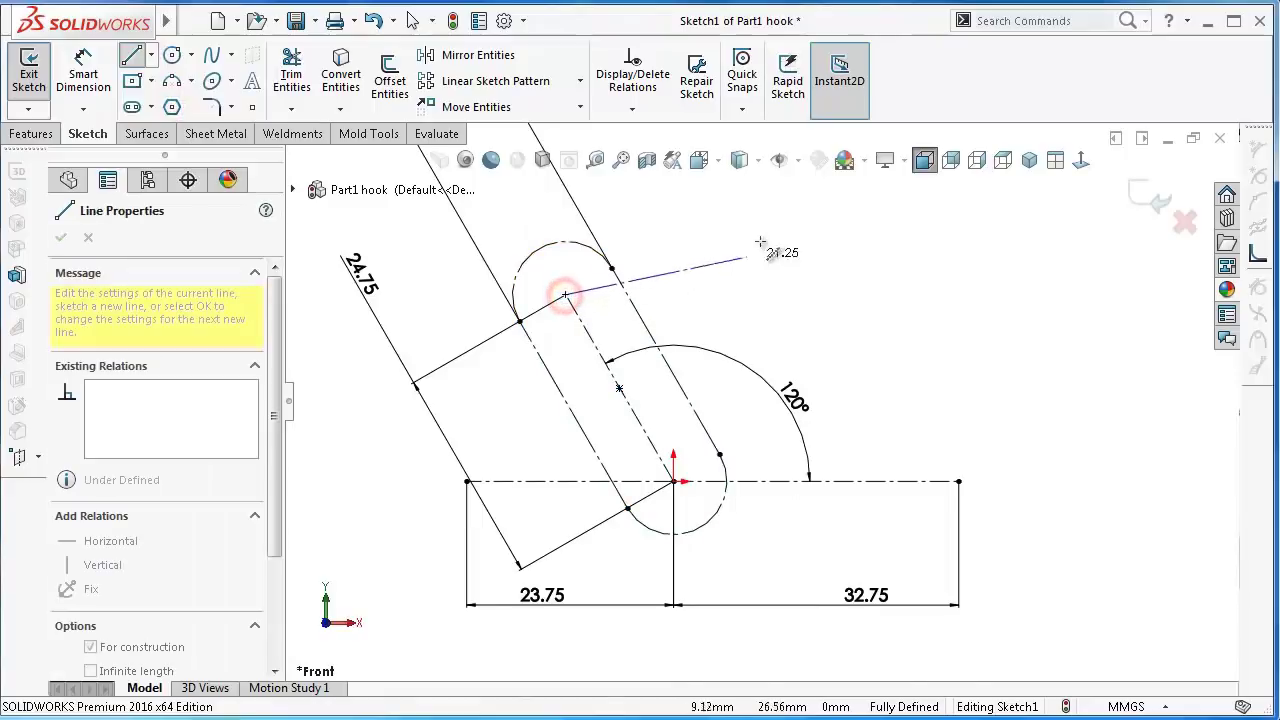
left_click(778, 210)
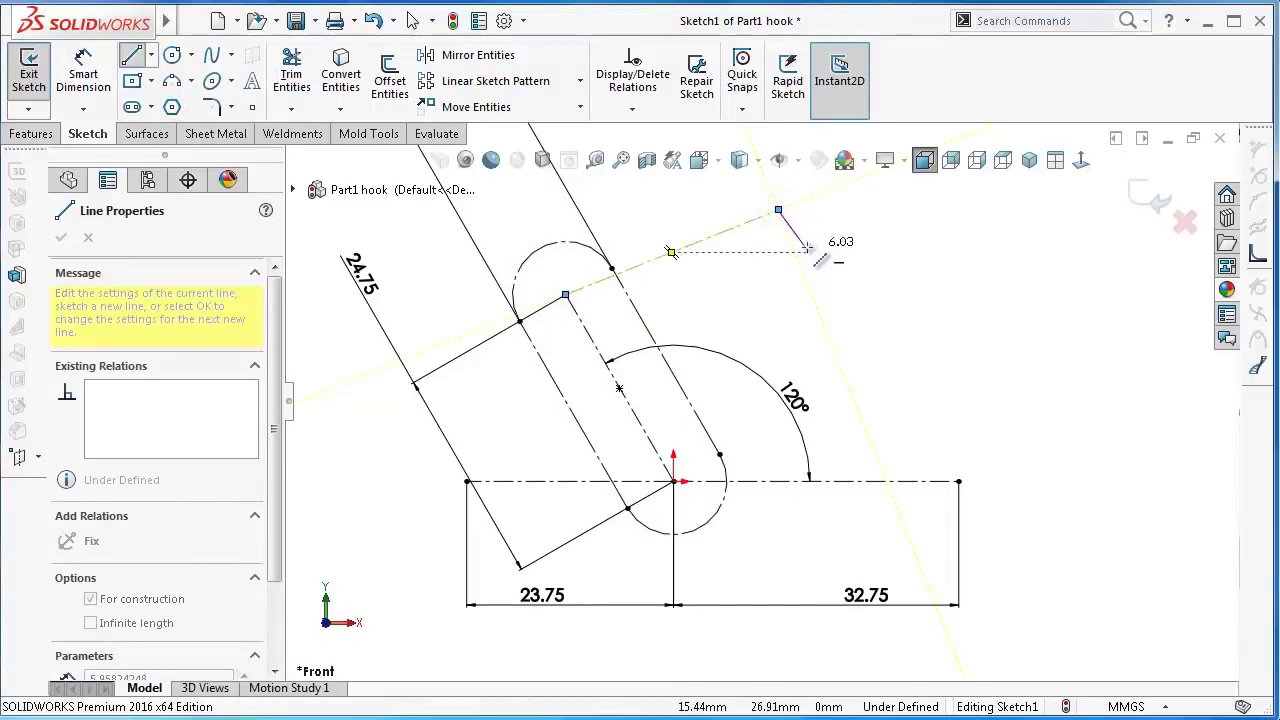
key("Escape")
right_click_drag(871, 349, 857, 251)
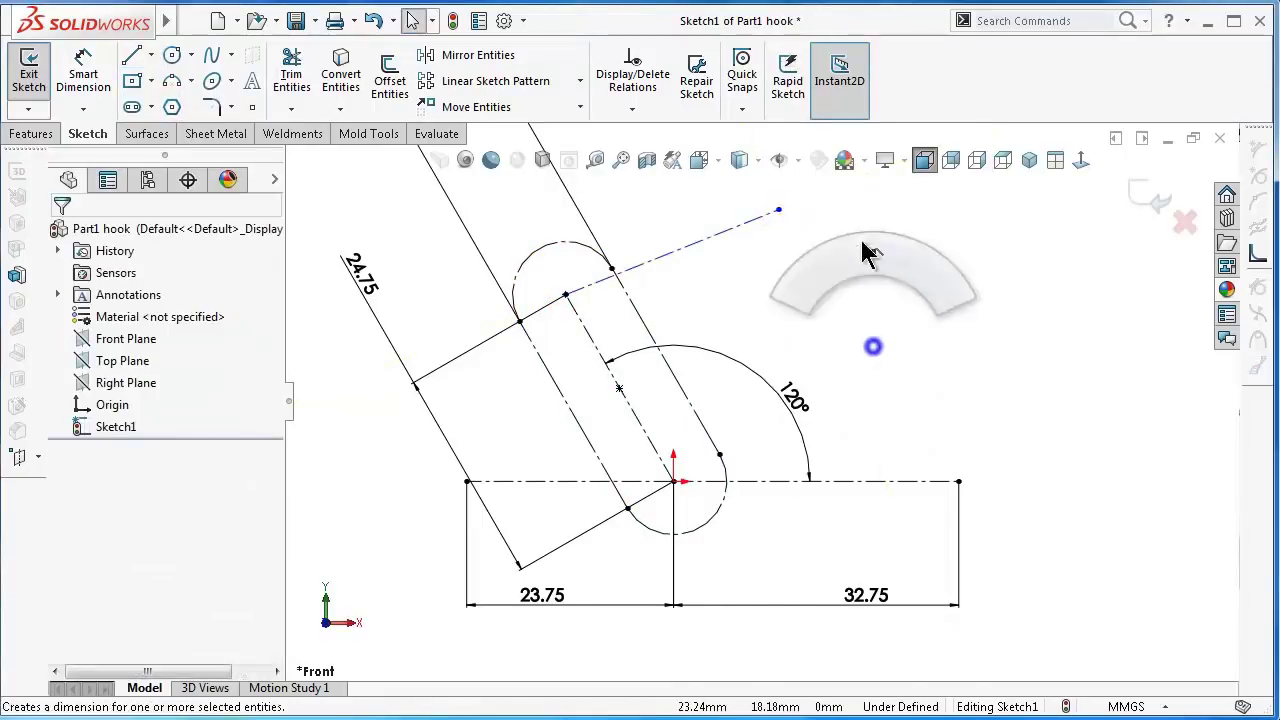
left_click(728, 234)
left_click(586, 326)
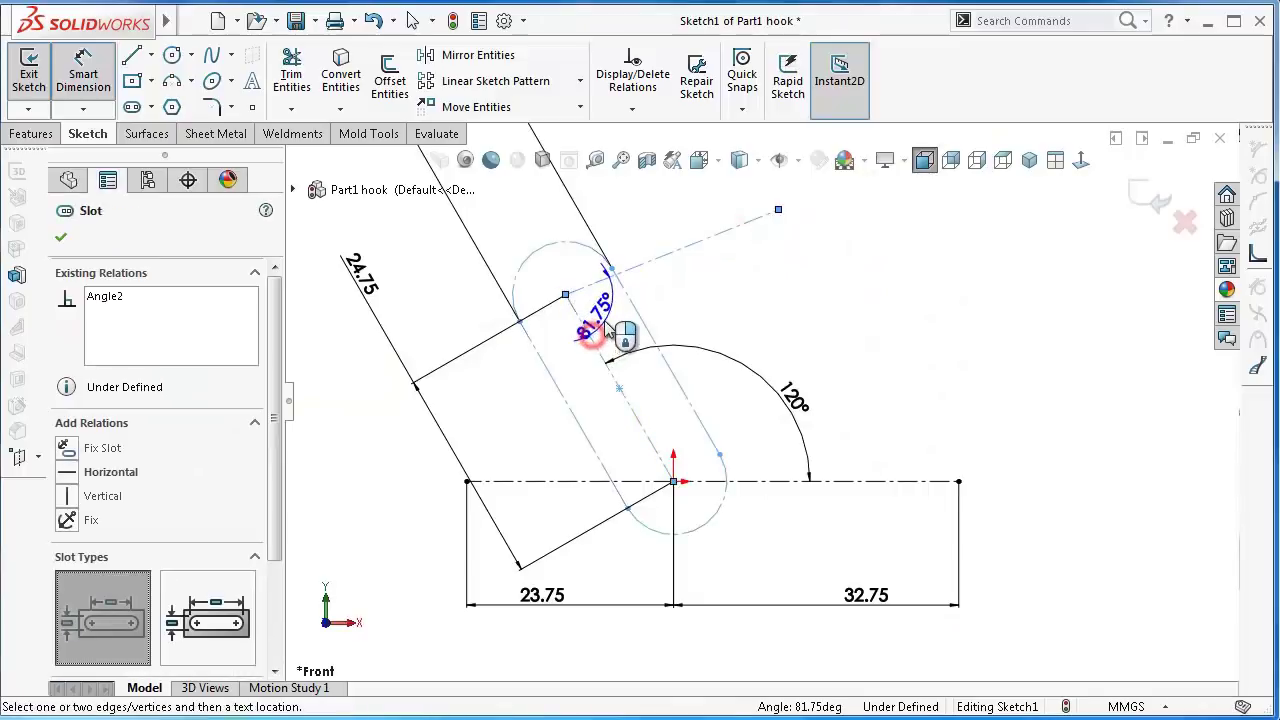
left_click(606, 322)
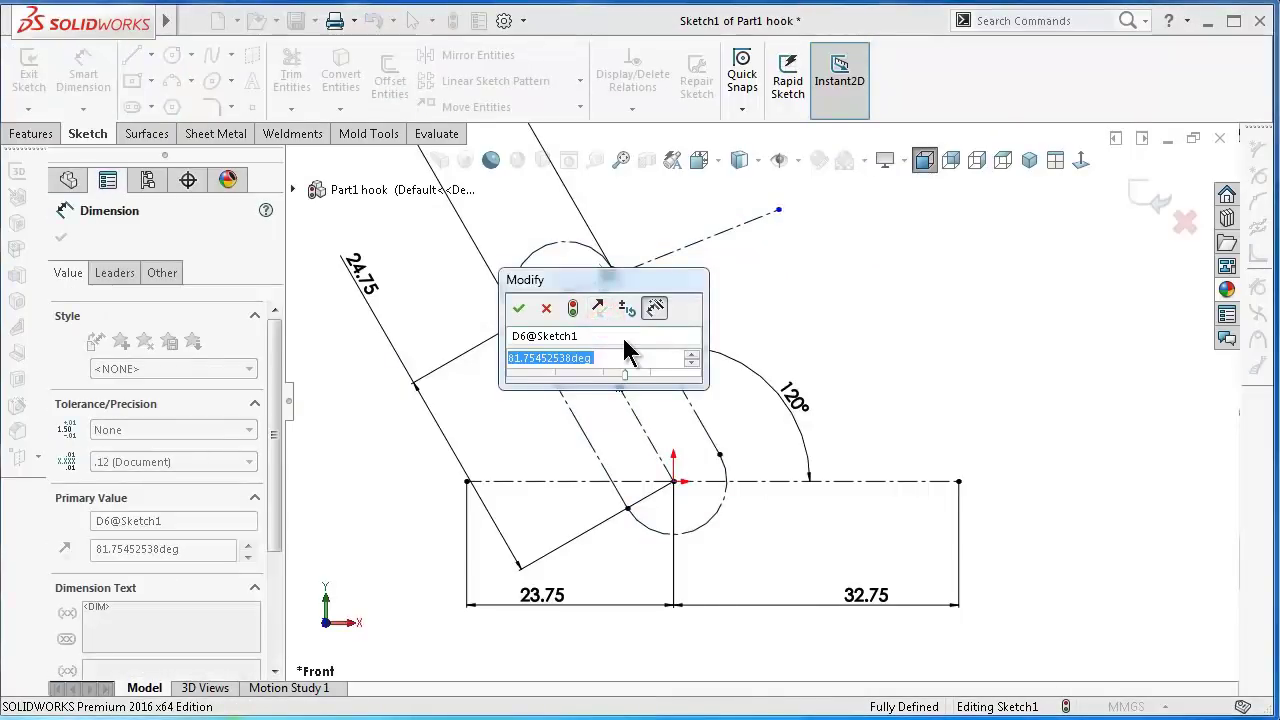
type("80")
key("Return")
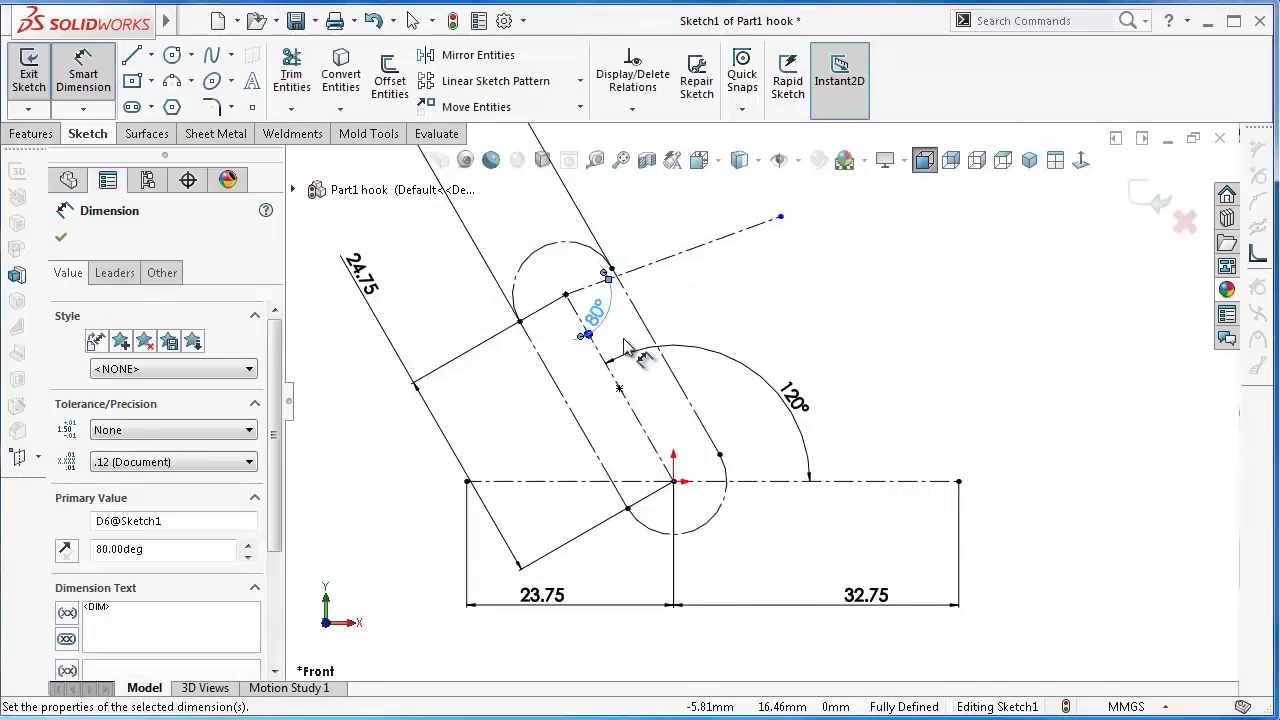
- Dimension the angled centerline to 28.25 mm and move its dimension clear of the geometry
left_click(719, 240)
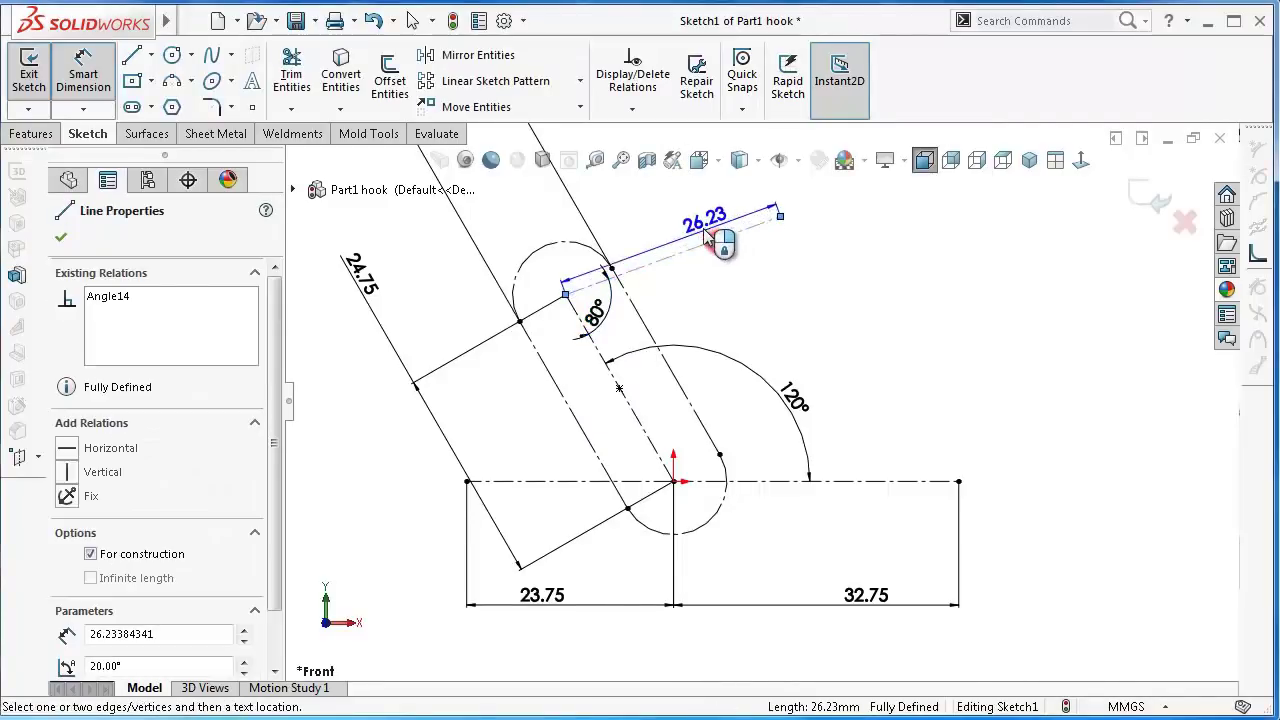
left_click(700, 238)
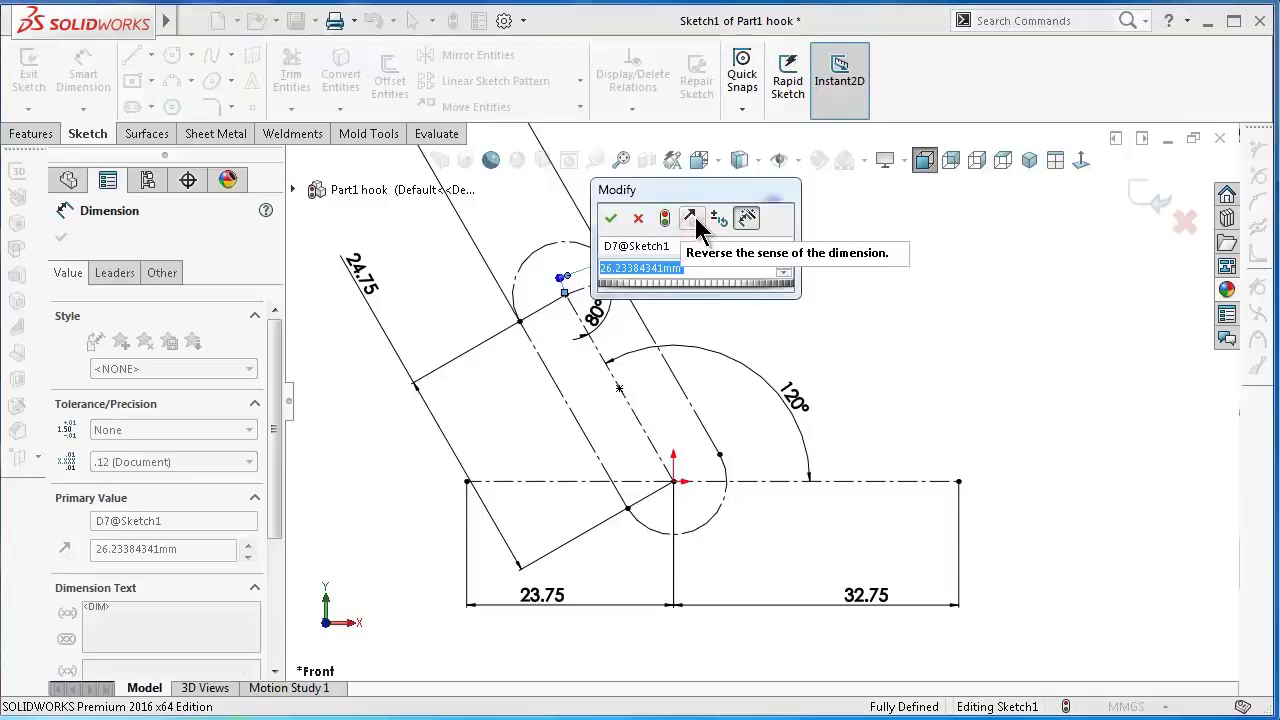
type("28.2")
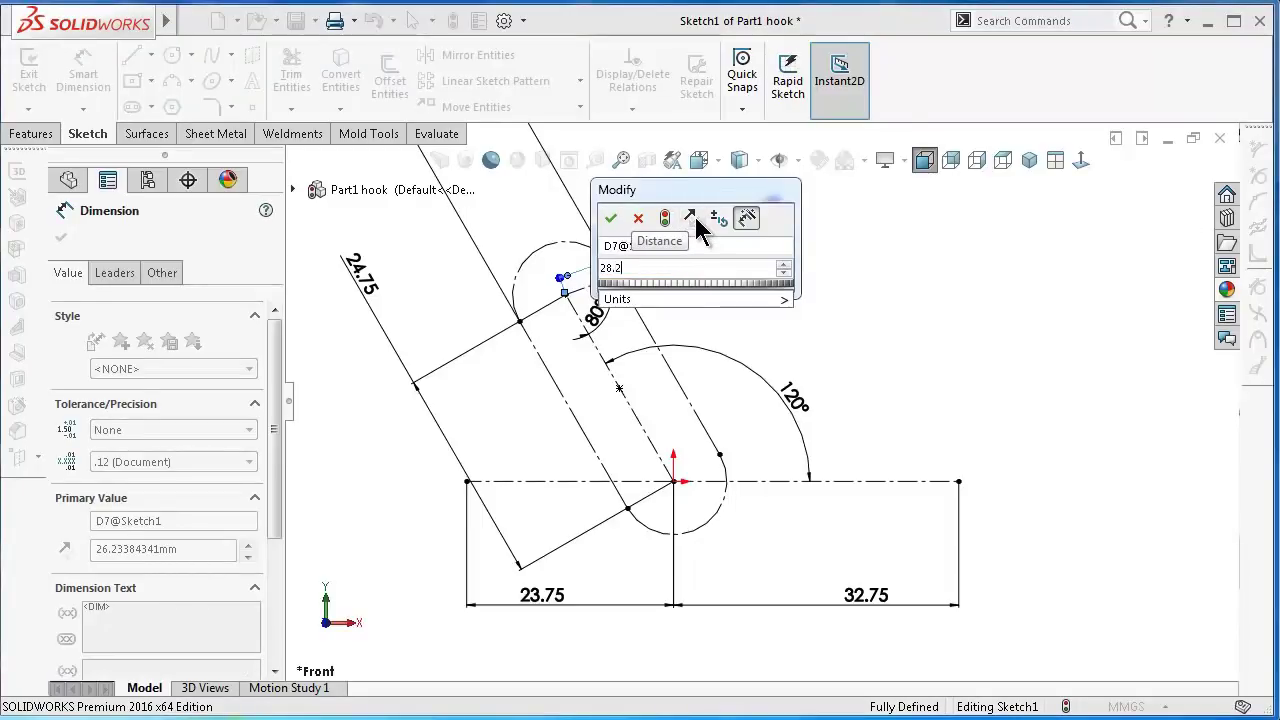
type("5")
key("Return")
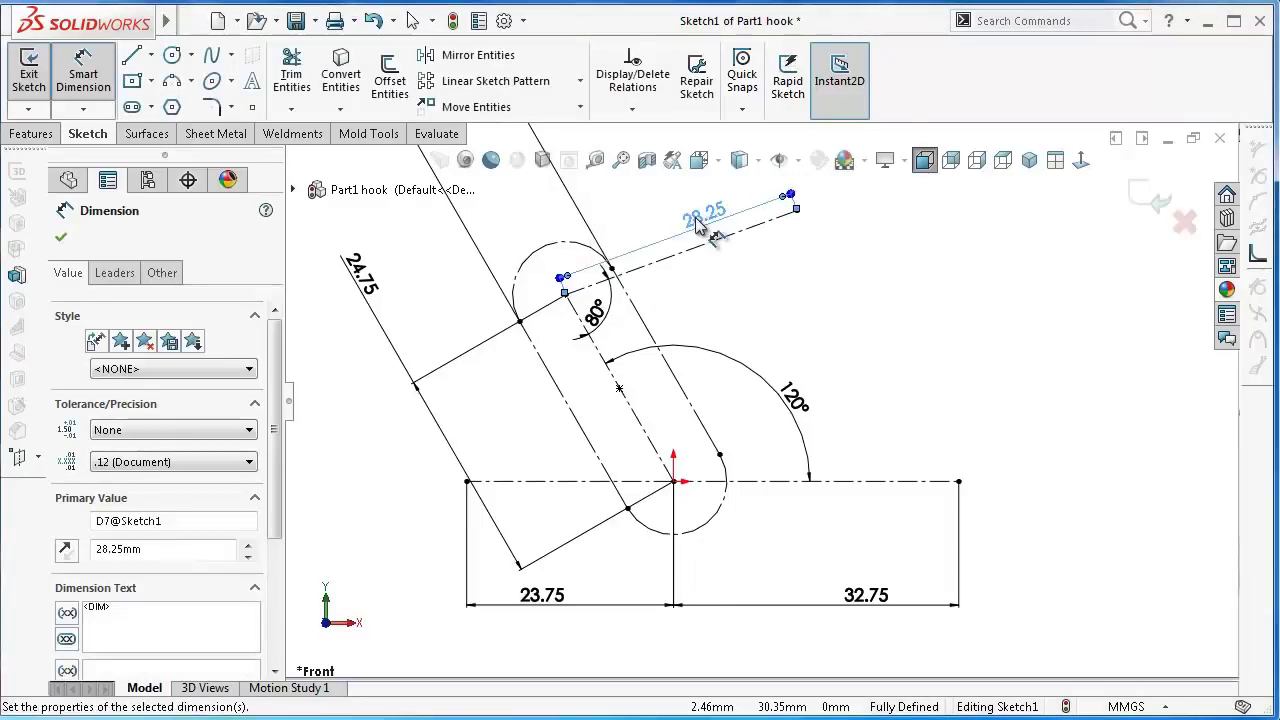
left_click(766, 251)
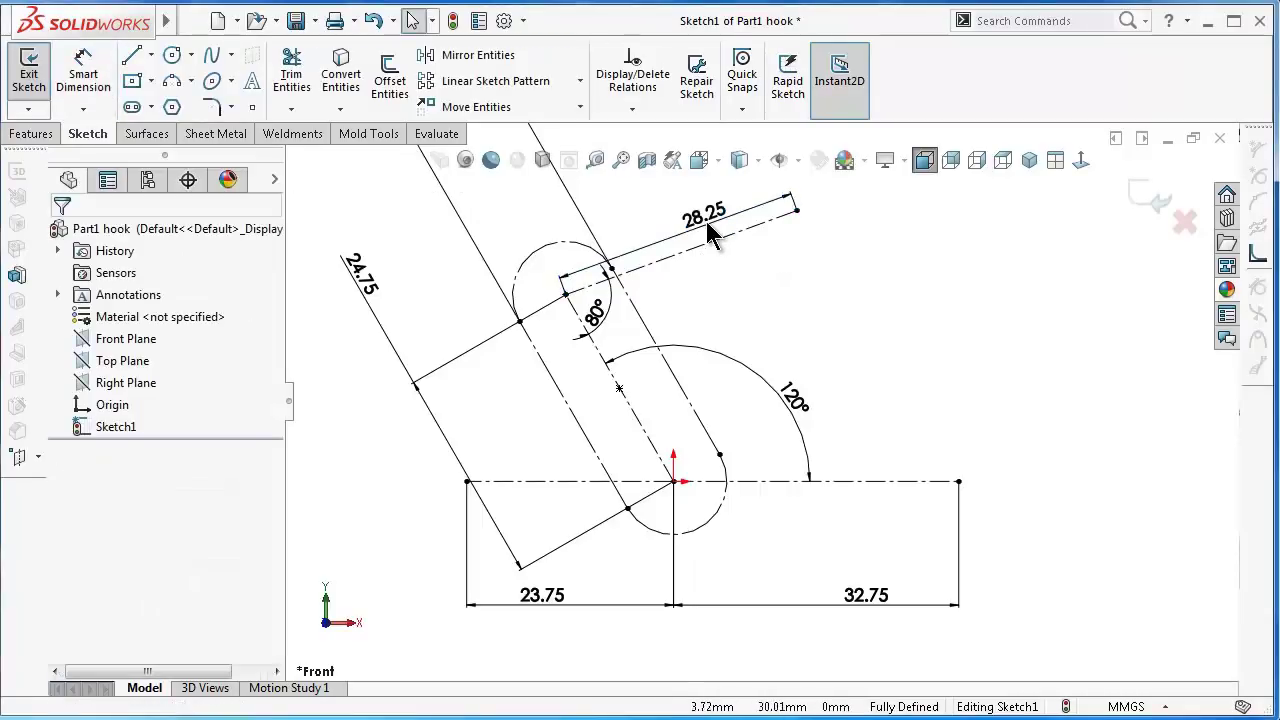
left_click_drag(688, 214, 655, 220)
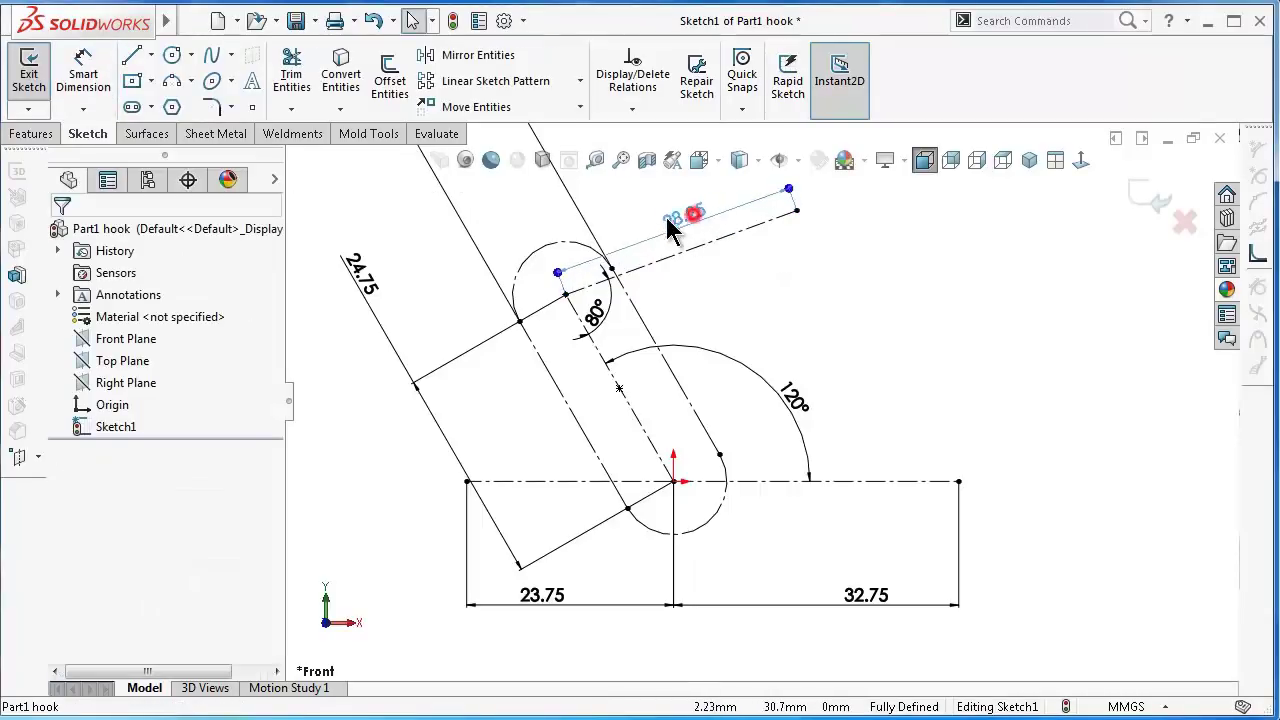
left_click(597, 311)
left_click(770, 400)
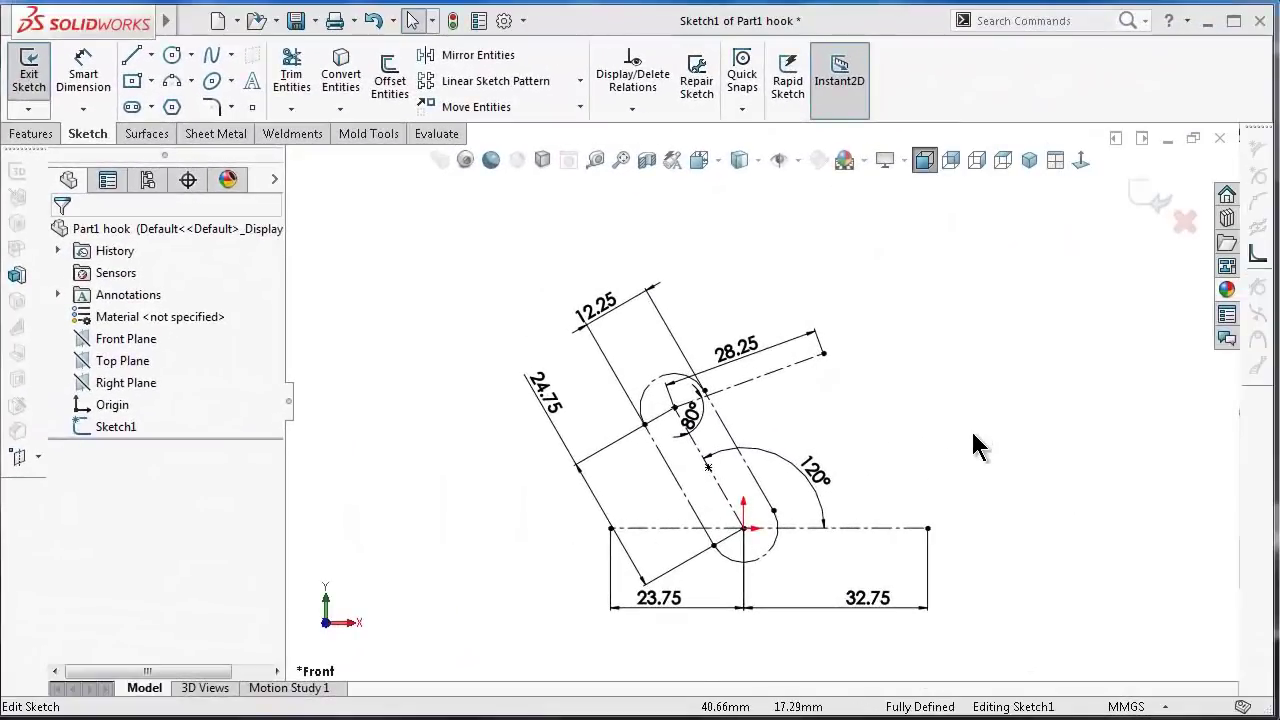
- Exit Sketch1 and start a new sketch on the Front Plane
left_click(1140, 215)
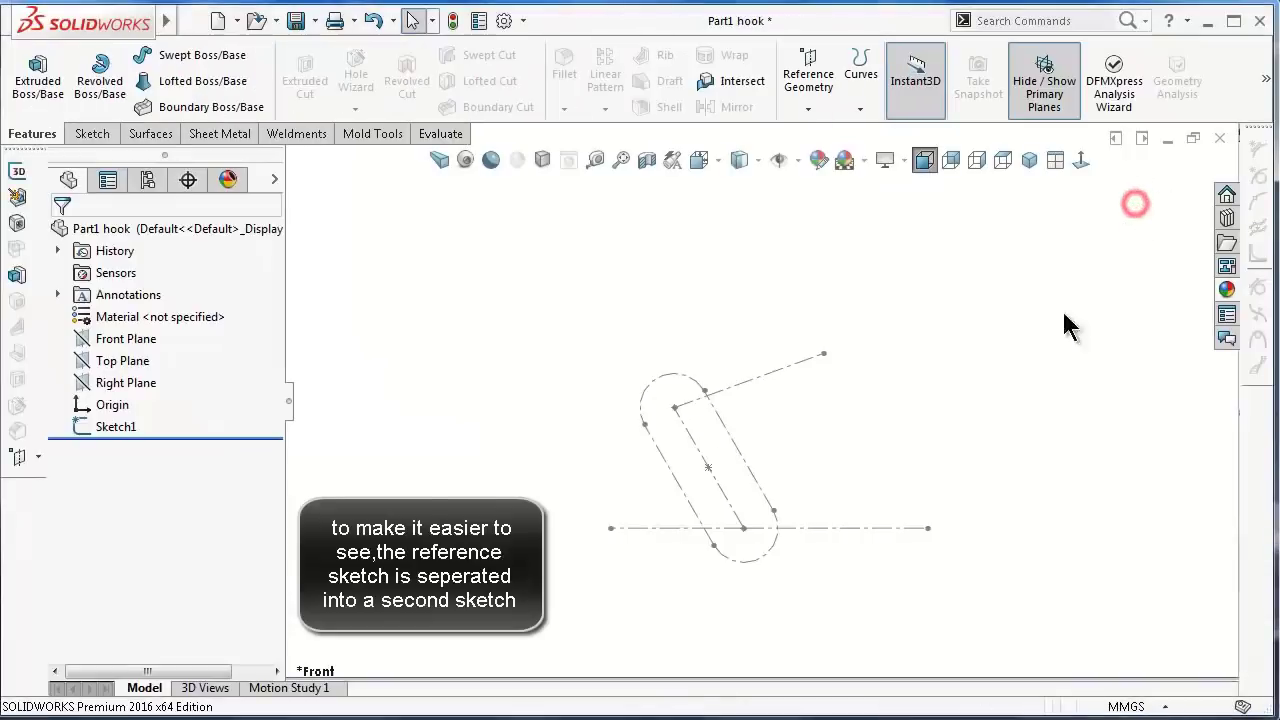
left_click(127, 338)
left_click(140, 311)
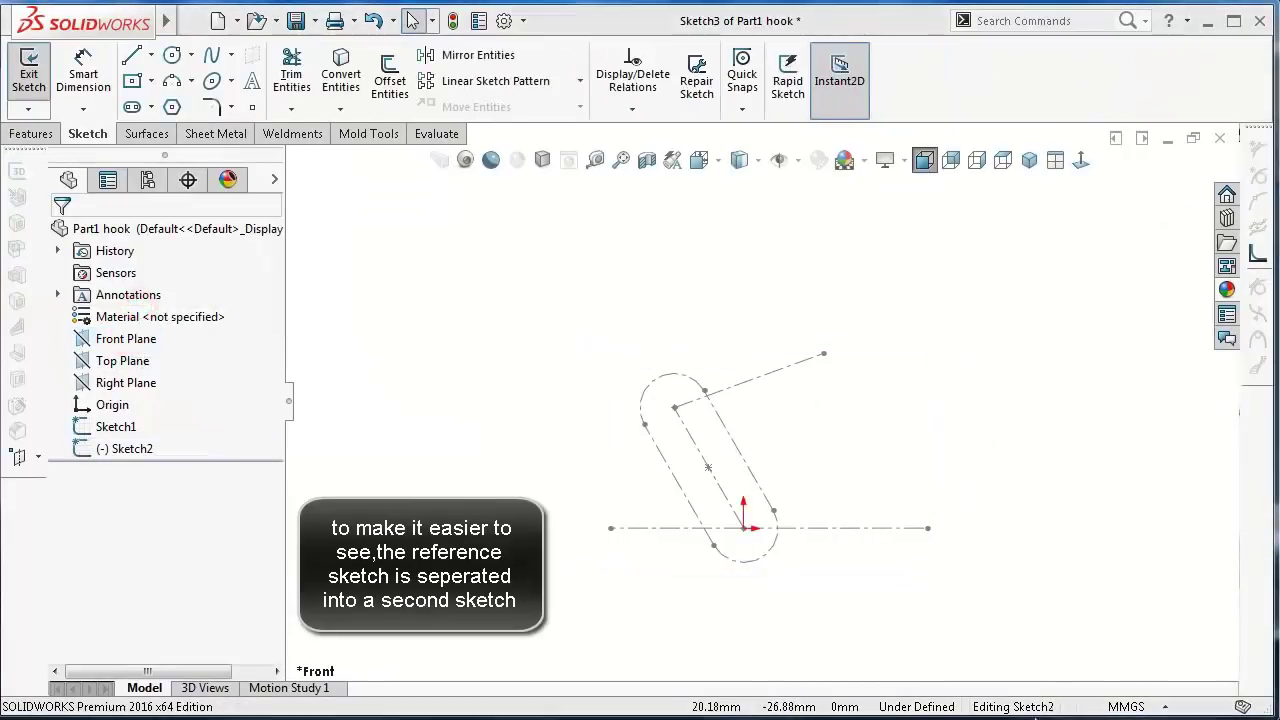
- Draw a vertical centerline up from the origin and dimension it to 50 mm
left_click(153, 56)
left_click(175, 104)
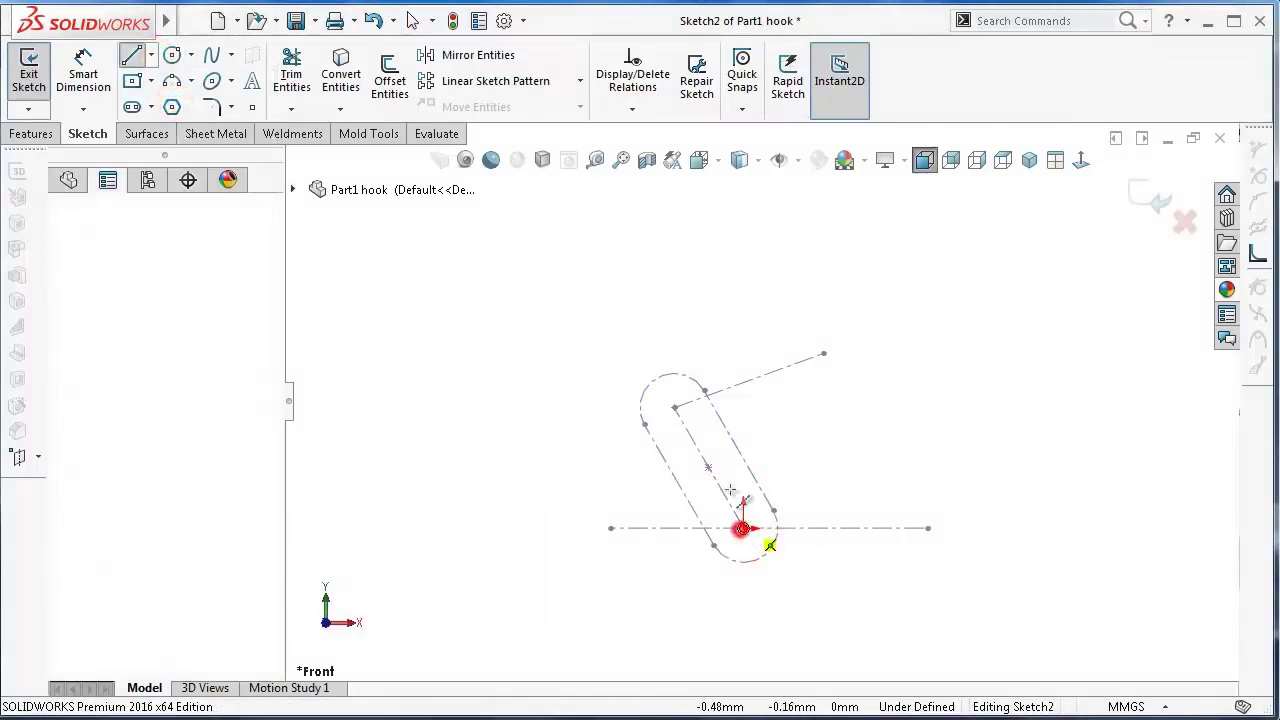
left_click(743, 528)
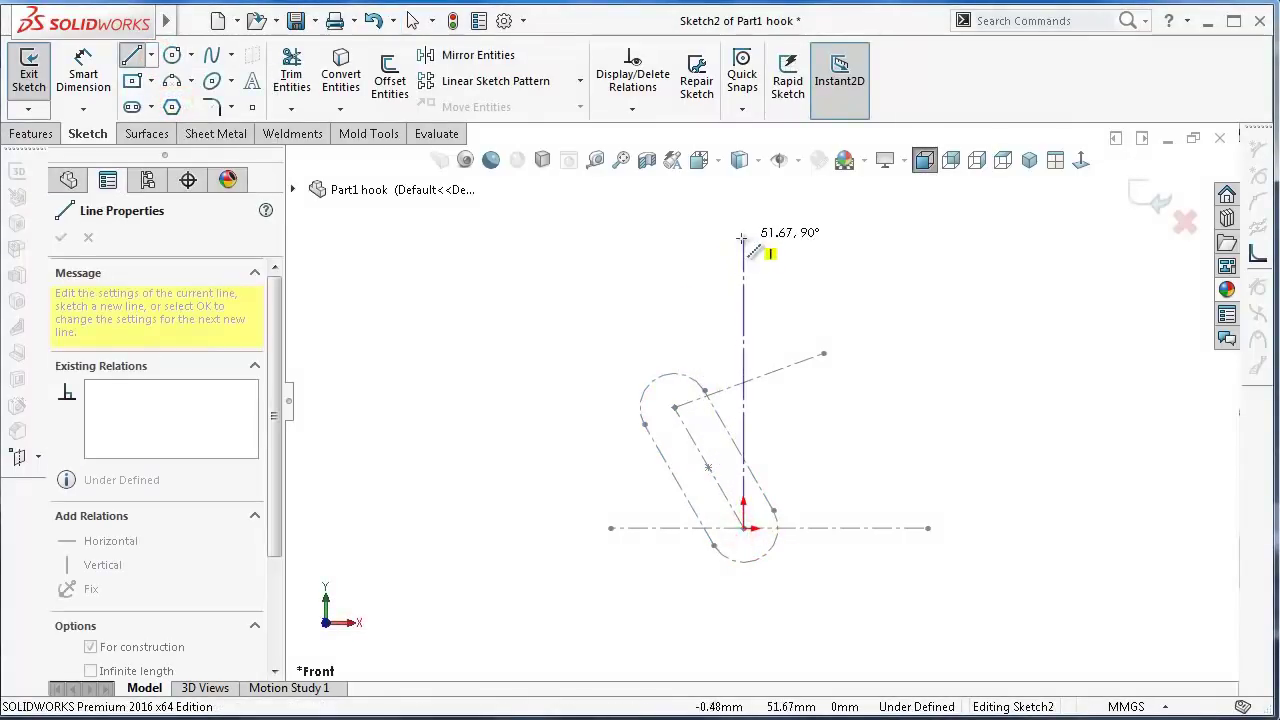
left_click(743, 240)
double_click(705, 263)
right_click_drag(955, 410, 955, 385)
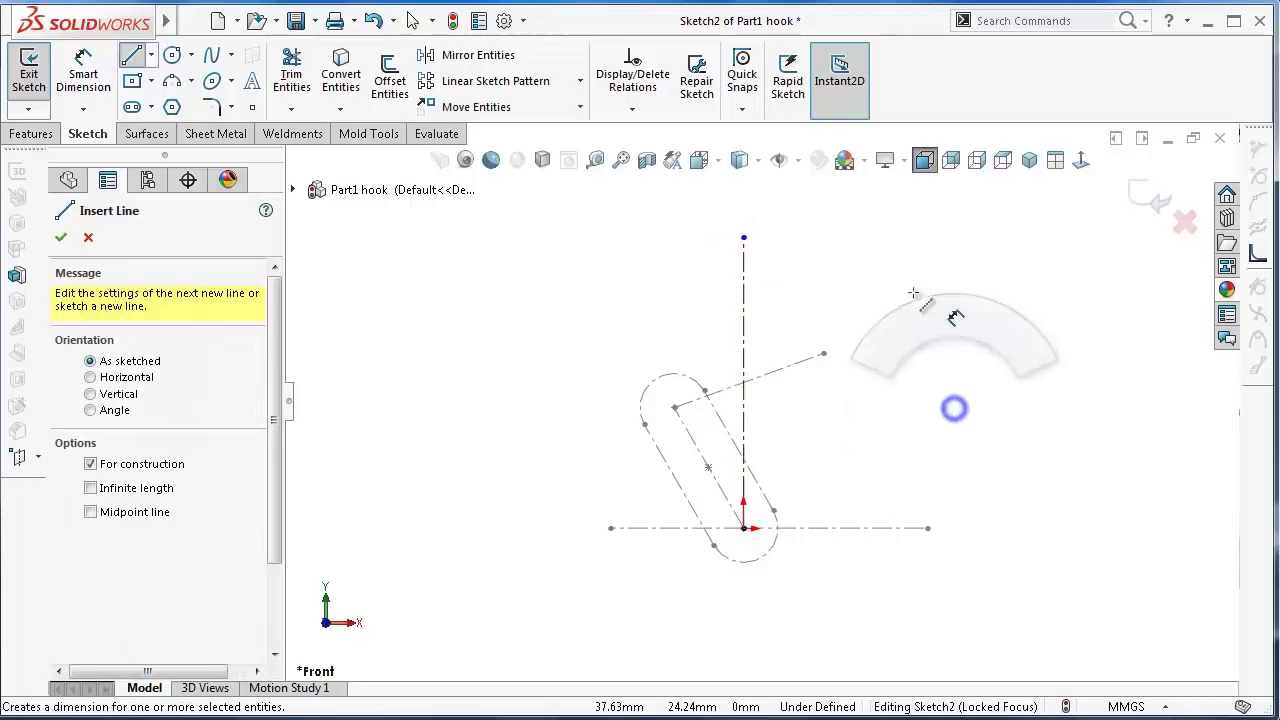
left_click(743, 265)
left_click(857, 318)
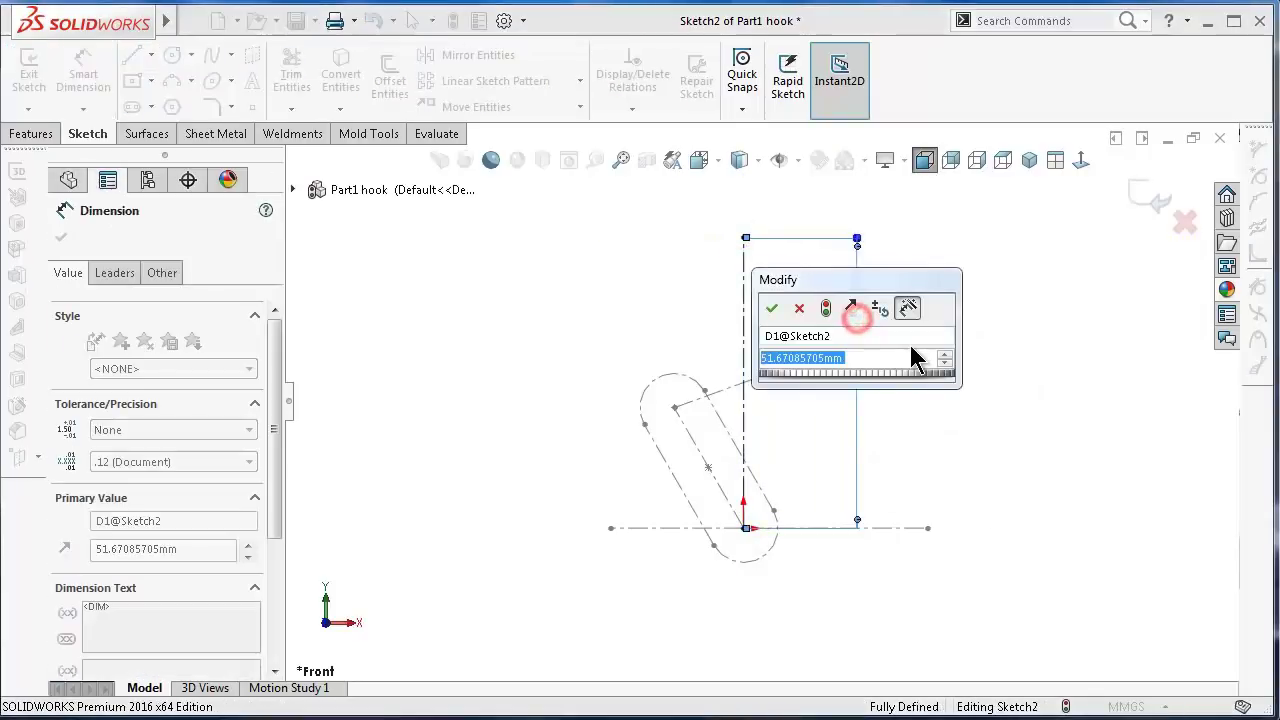
type("50")
key("Return")
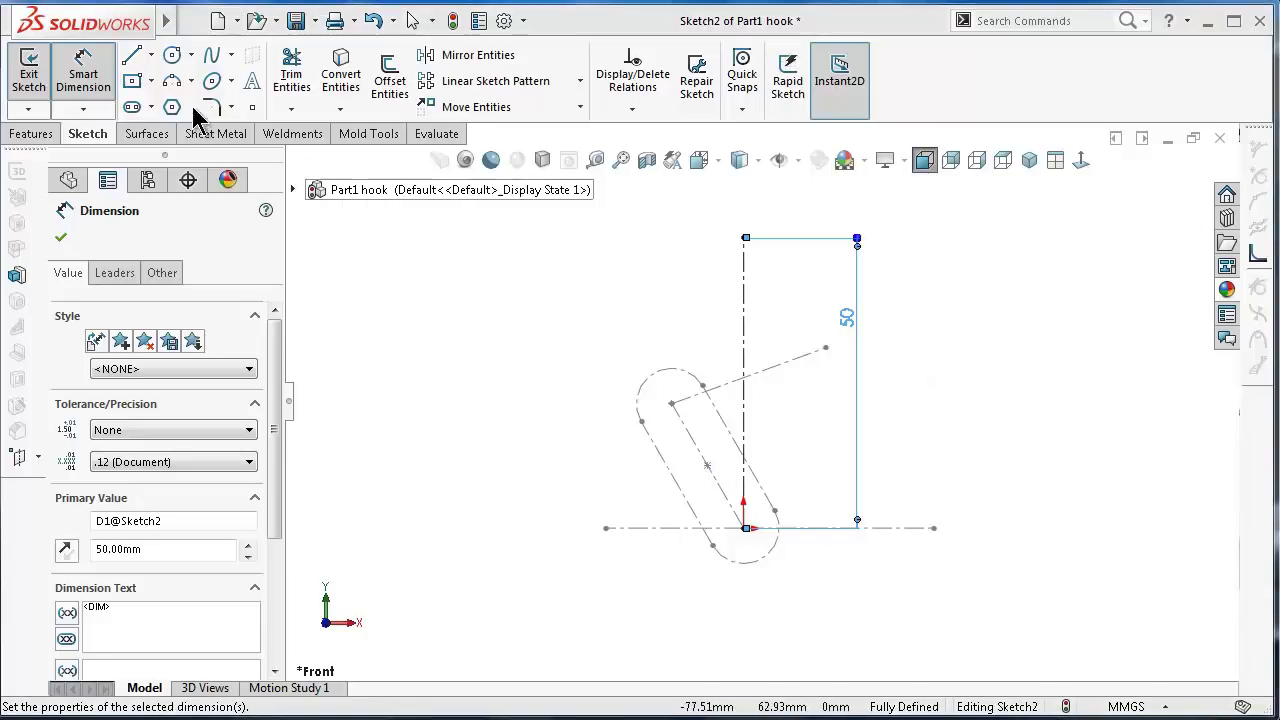
left_click(172, 55)
- Draw two concentric circles centred on the top end of the 50 mm centerline
scroll(780, 189, "down", 2)
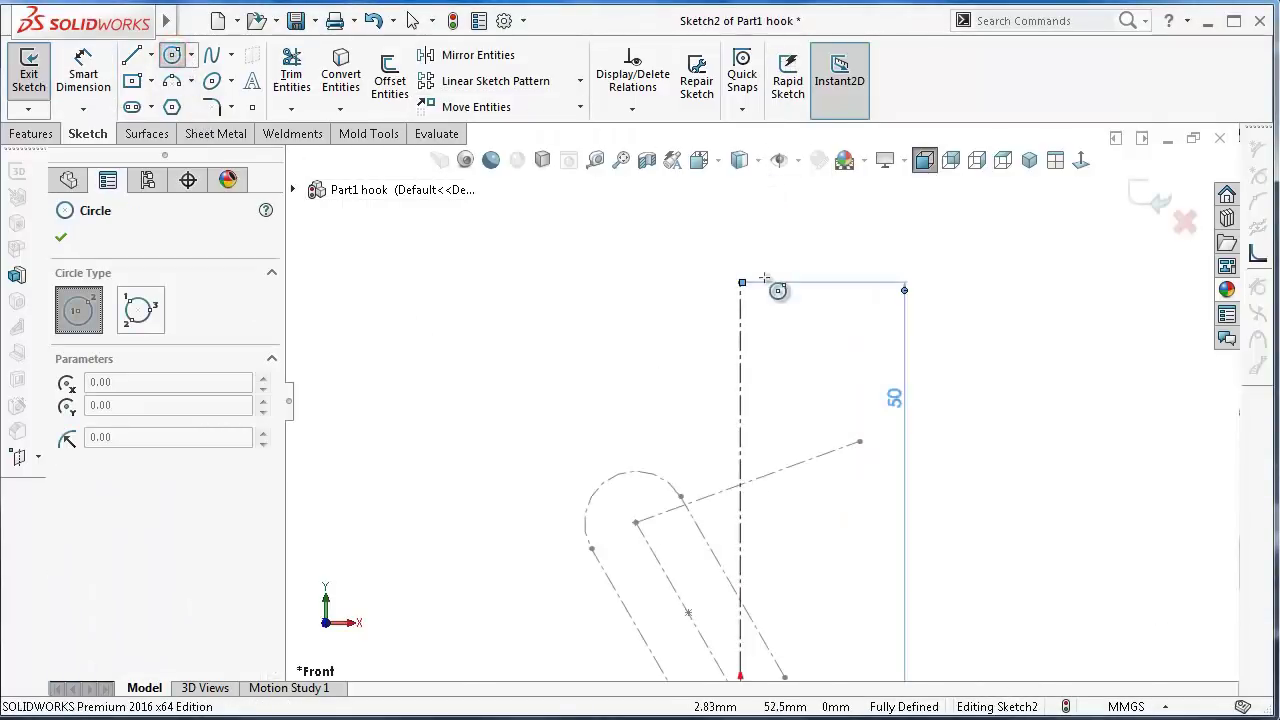
left_click(741, 284)
left_click(691, 262)
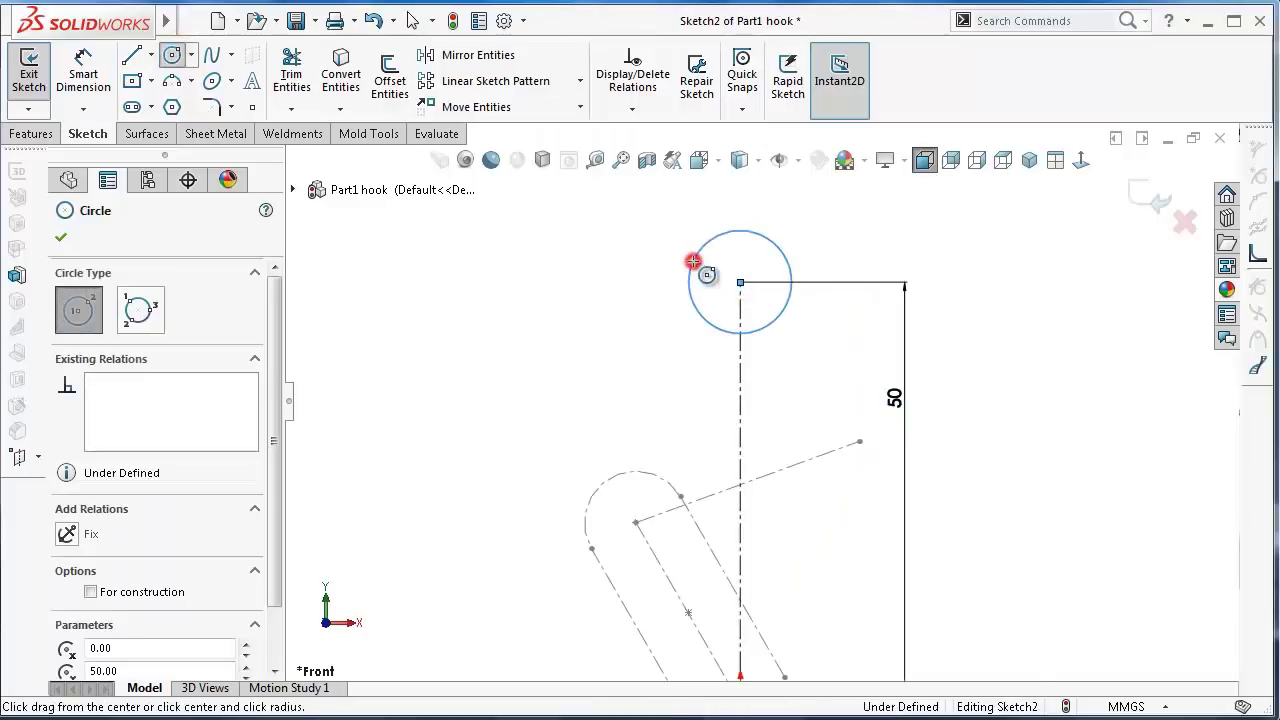
left_click(740, 283)
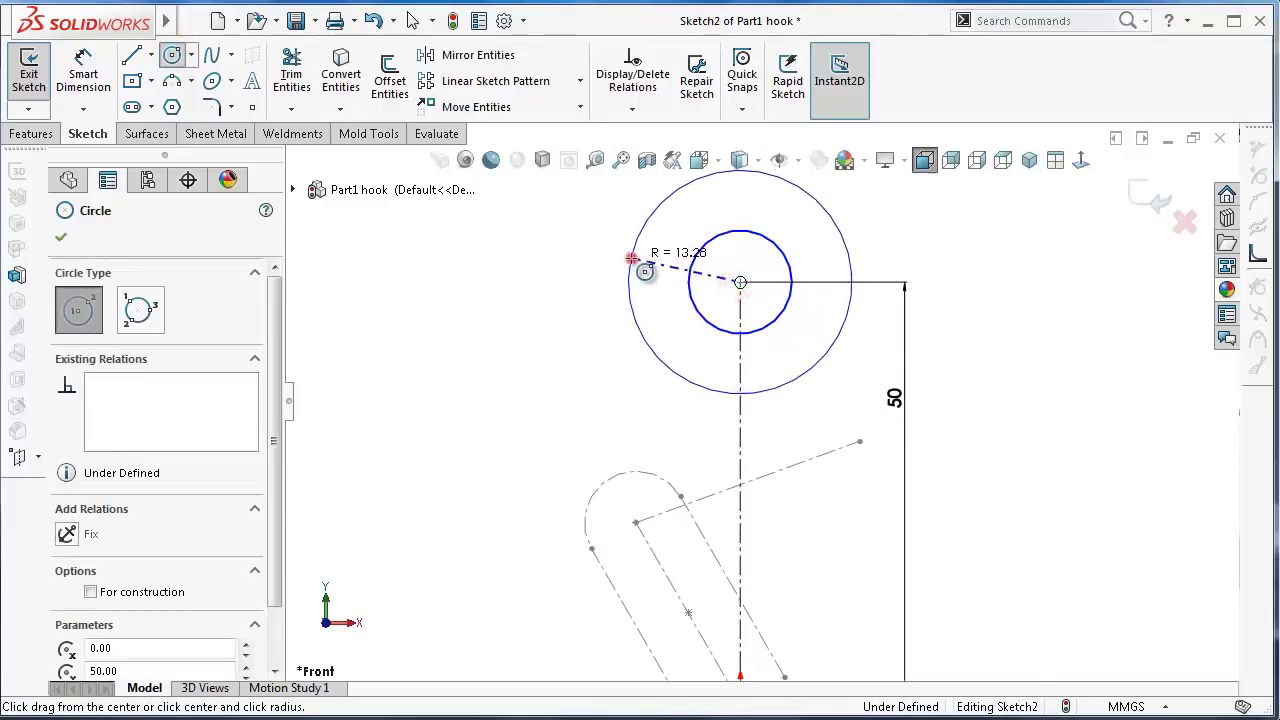
left_click(629, 257)
- Dimension the inner circle to Ø18 and the outer circle to Ø36
right_click_drag(509, 410, 520, 272)
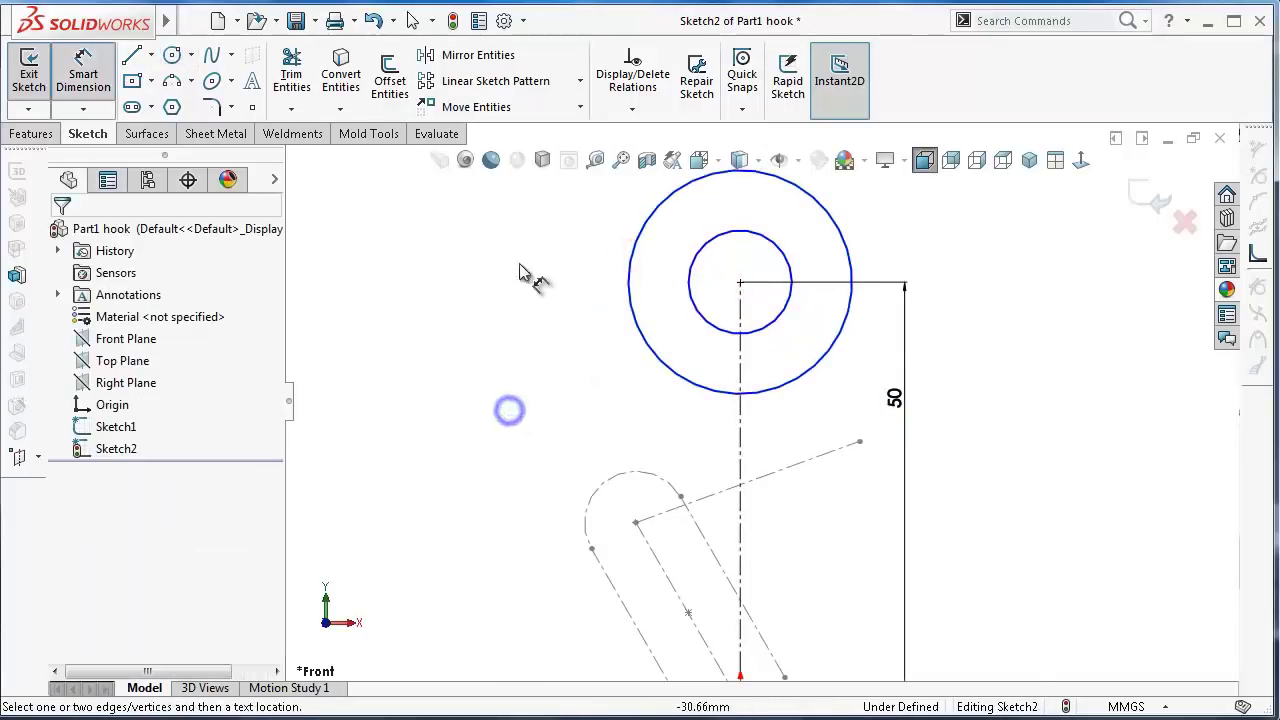
left_click(688, 295)
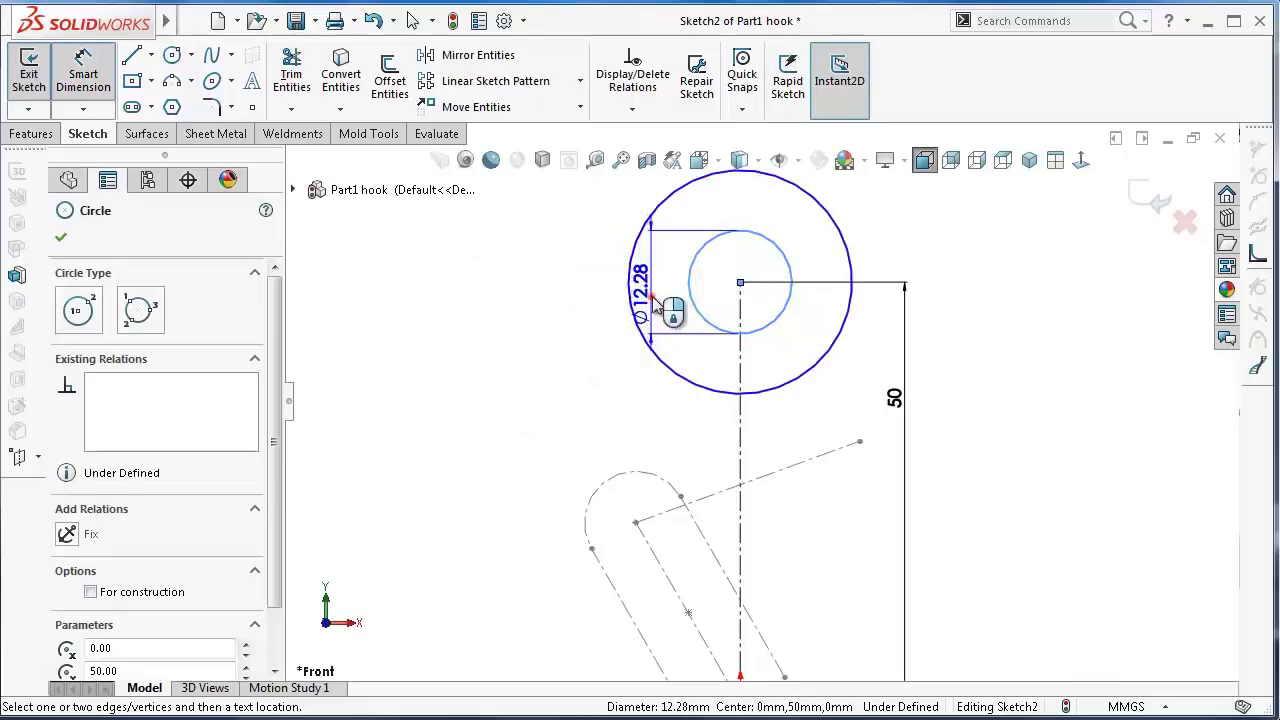
left_click(653, 302)
type("18")
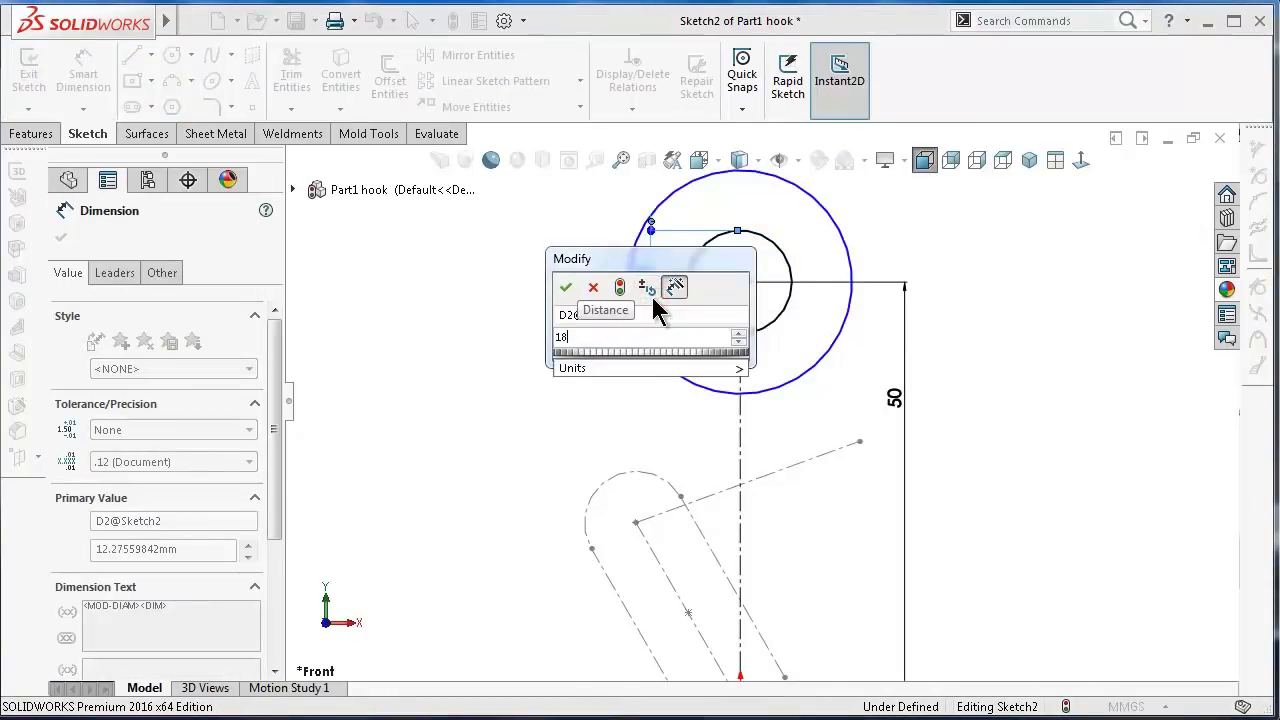
key("Return")
left_click(630, 278)
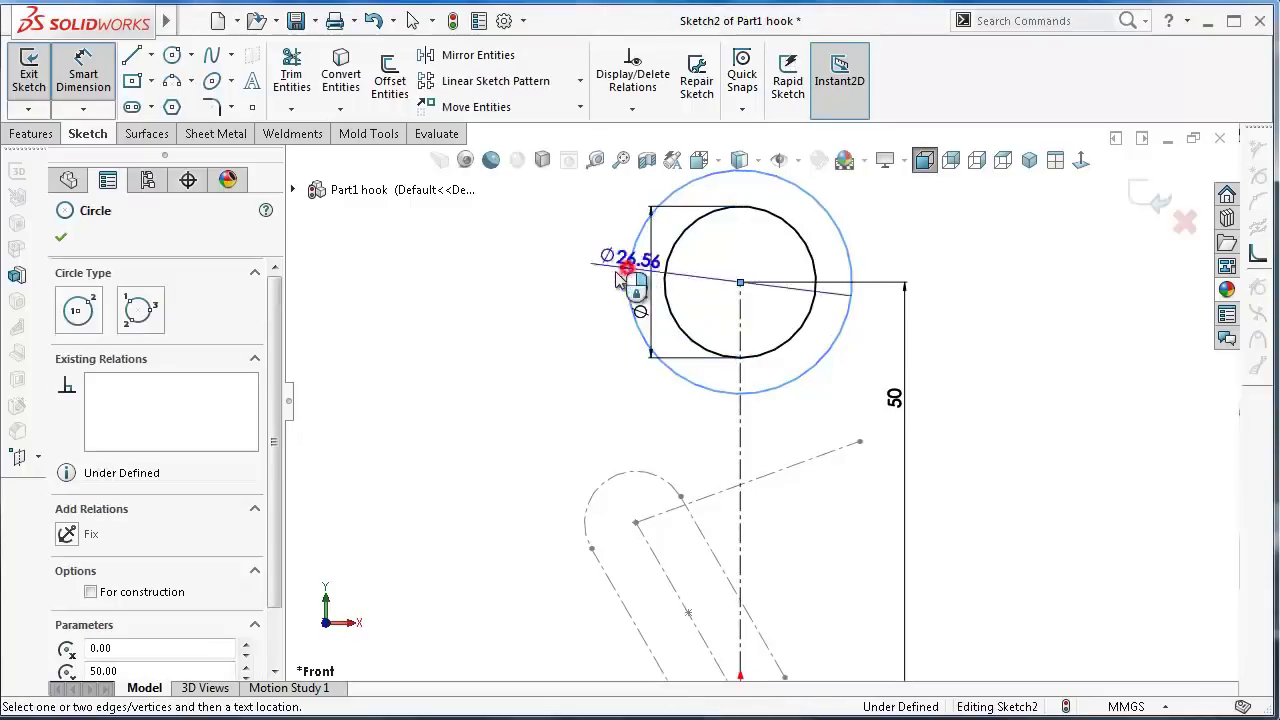
left_click(563, 286)
type("36")
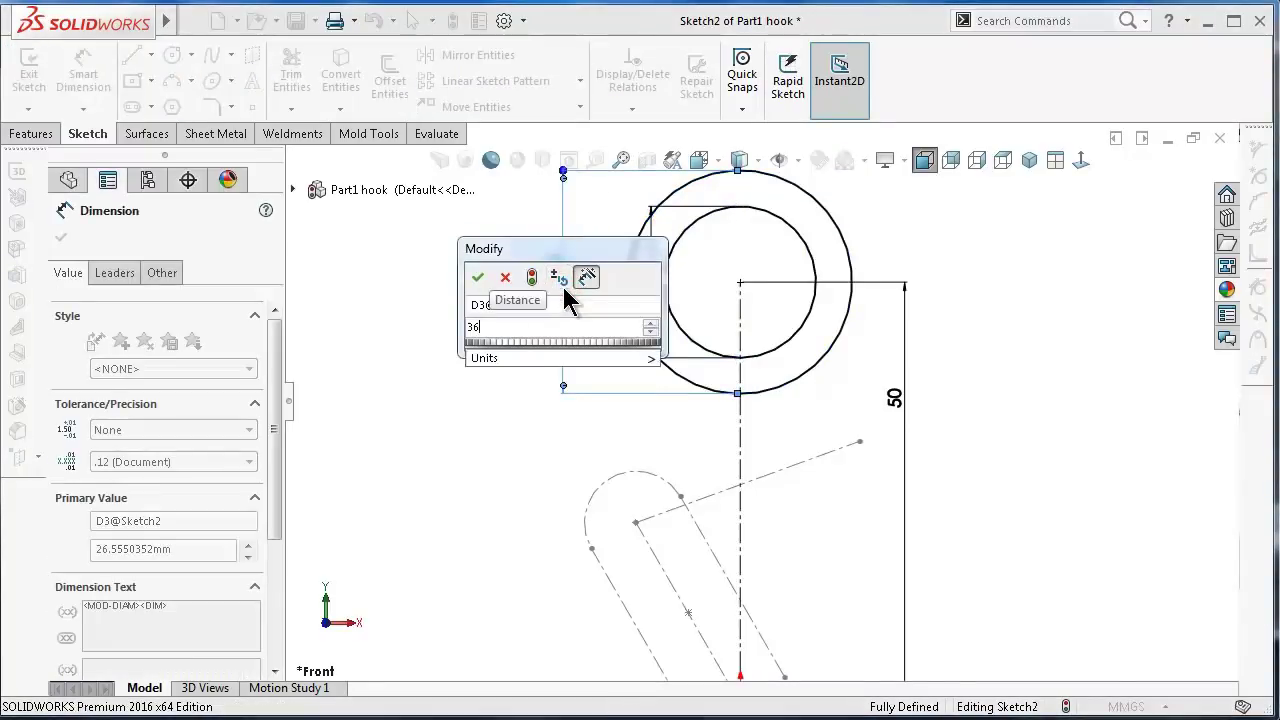
key("Return")
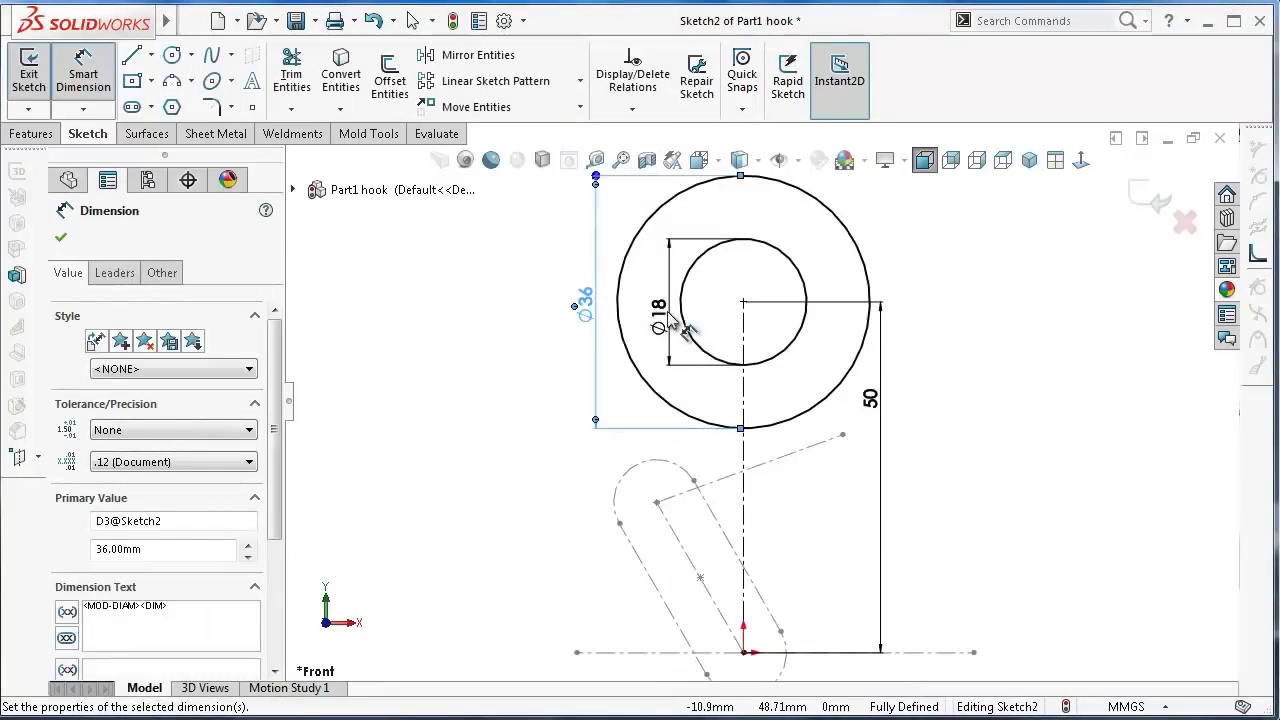
- Move the Ø18 label beside the inner circle and finish dimensioning
mouse_move(668, 318)
left_mouse_down()
mouse_move(918, 350)
mouse_move(852, 352)
left_mouse_up()
scroll(883, 375, "up", 1)
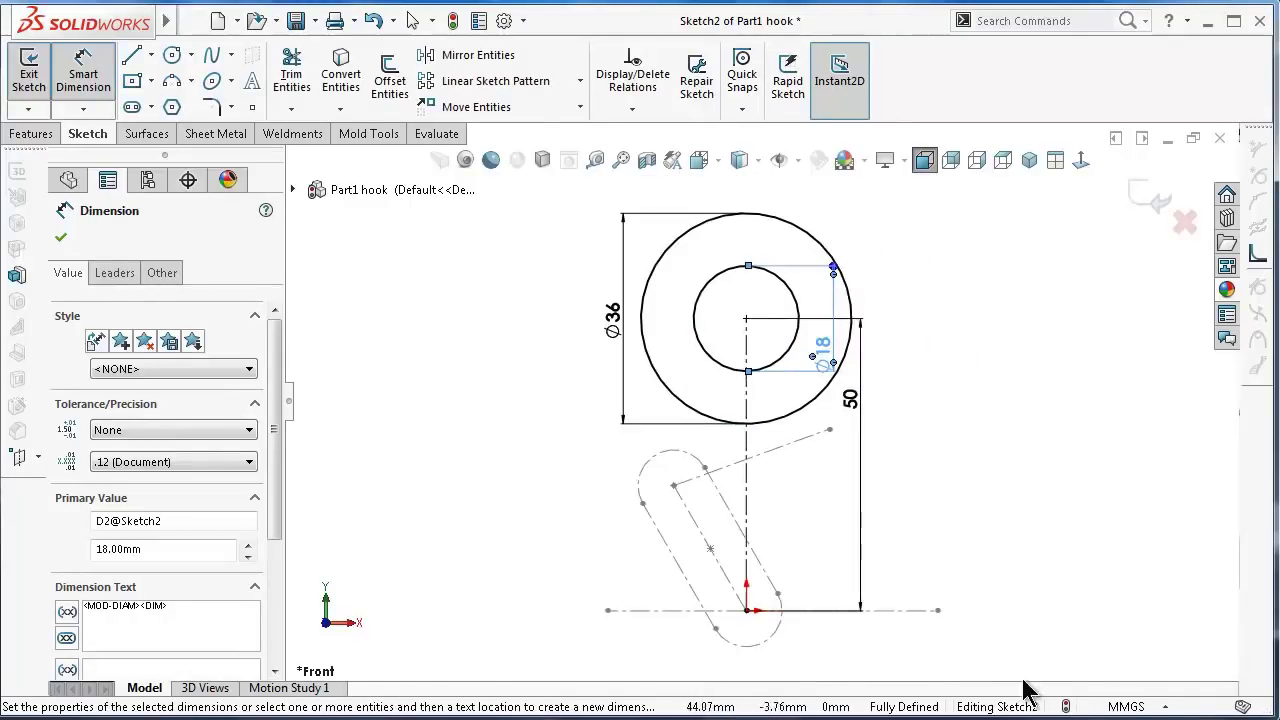
left_click(980, 335)
scroll(790, 300, "up", 2)
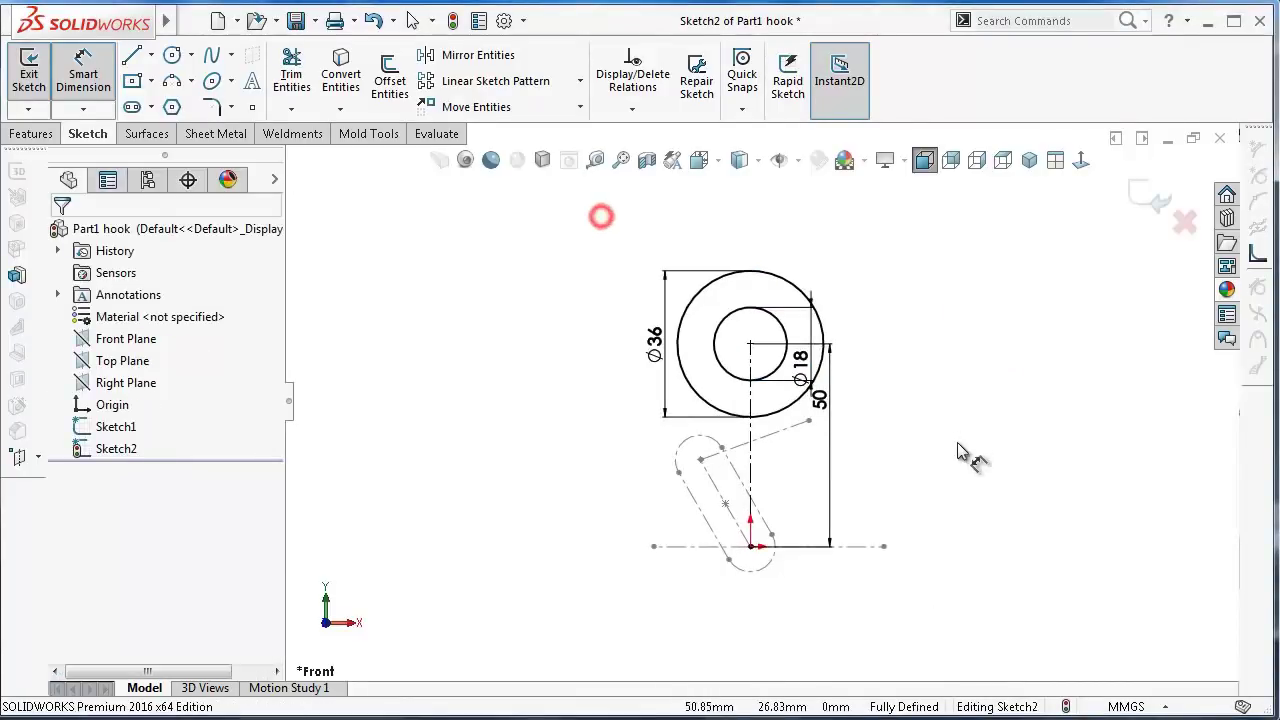
key("Escape")
- Convert both circles and the vertical 50 mm line to construction geometry
left_click_drag(931, 226, 546, 452)
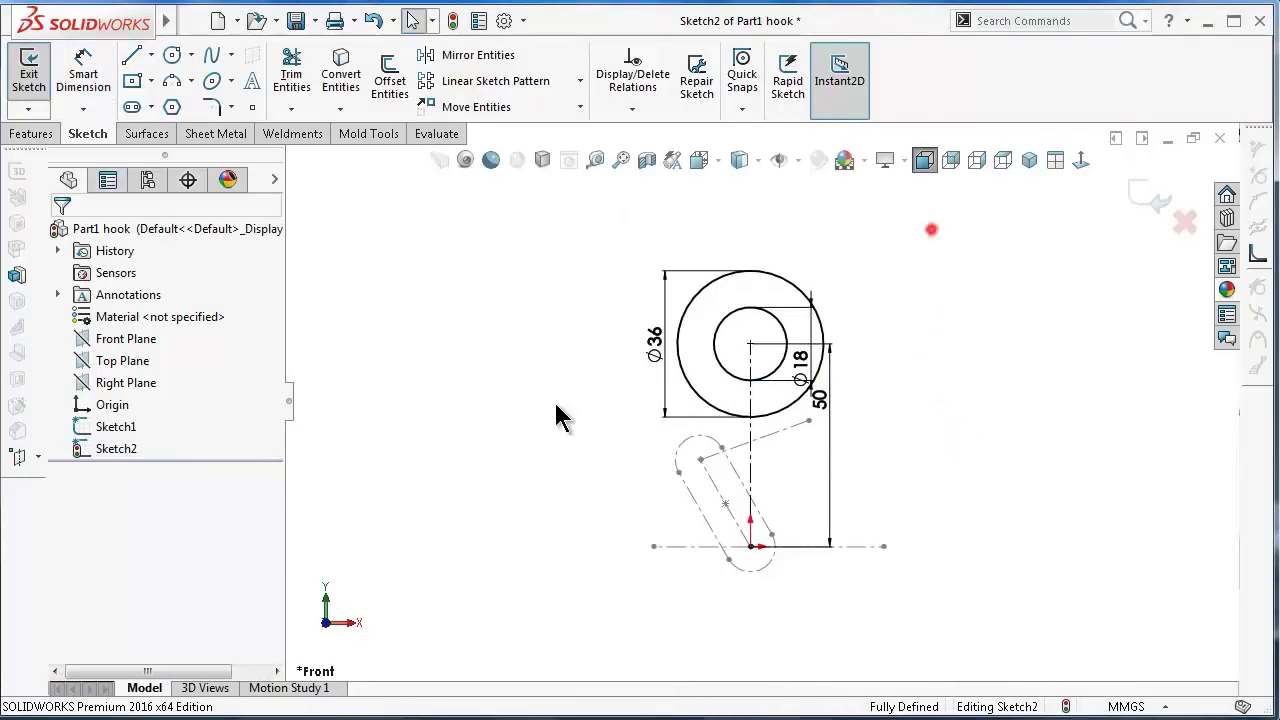
left_click(662, 338)
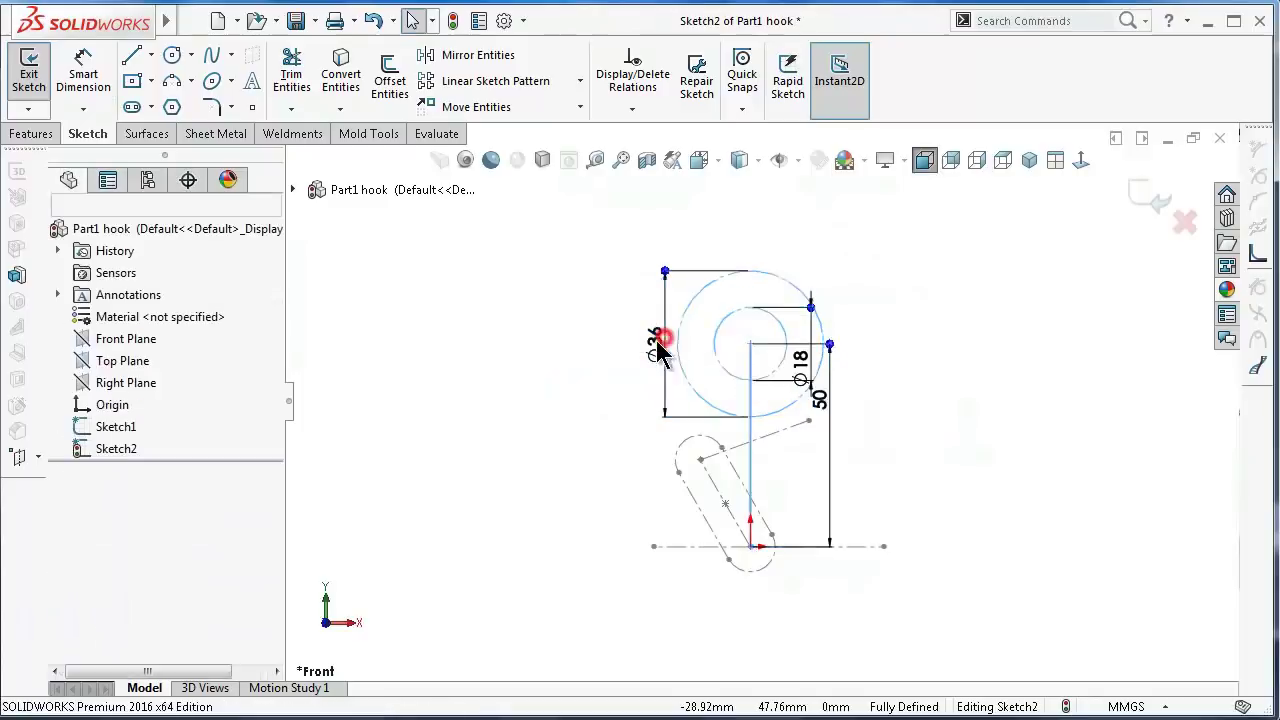
left_click(553, 368)
left_click(934, 457)
left_click(751, 472)
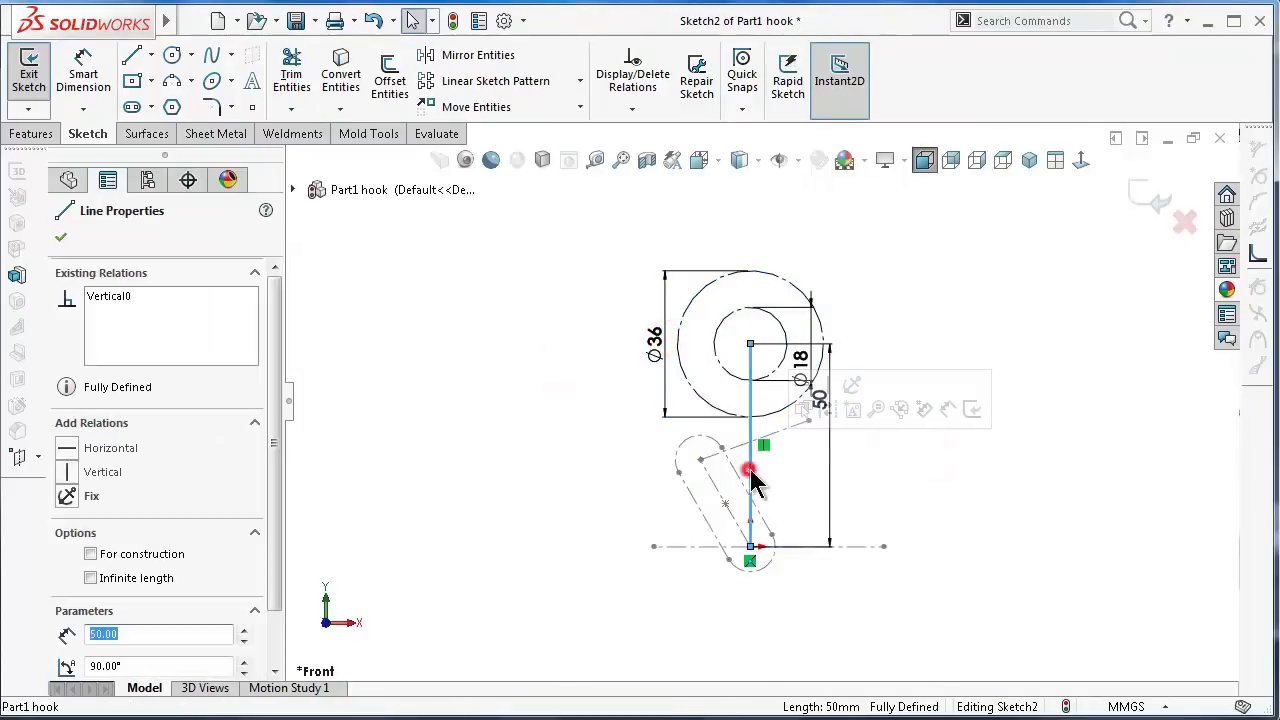
left_click(828, 404)
scroll(820, 400, "down", 2)
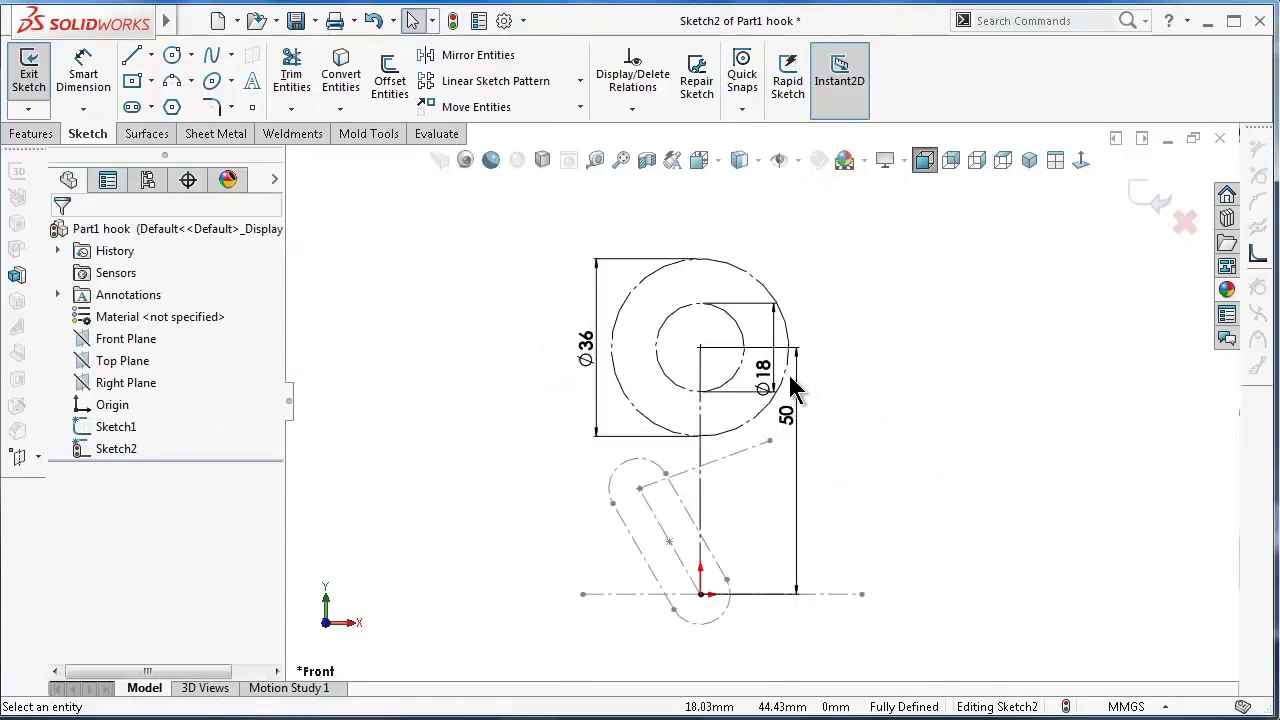
scroll(825, 512, "down", 1)
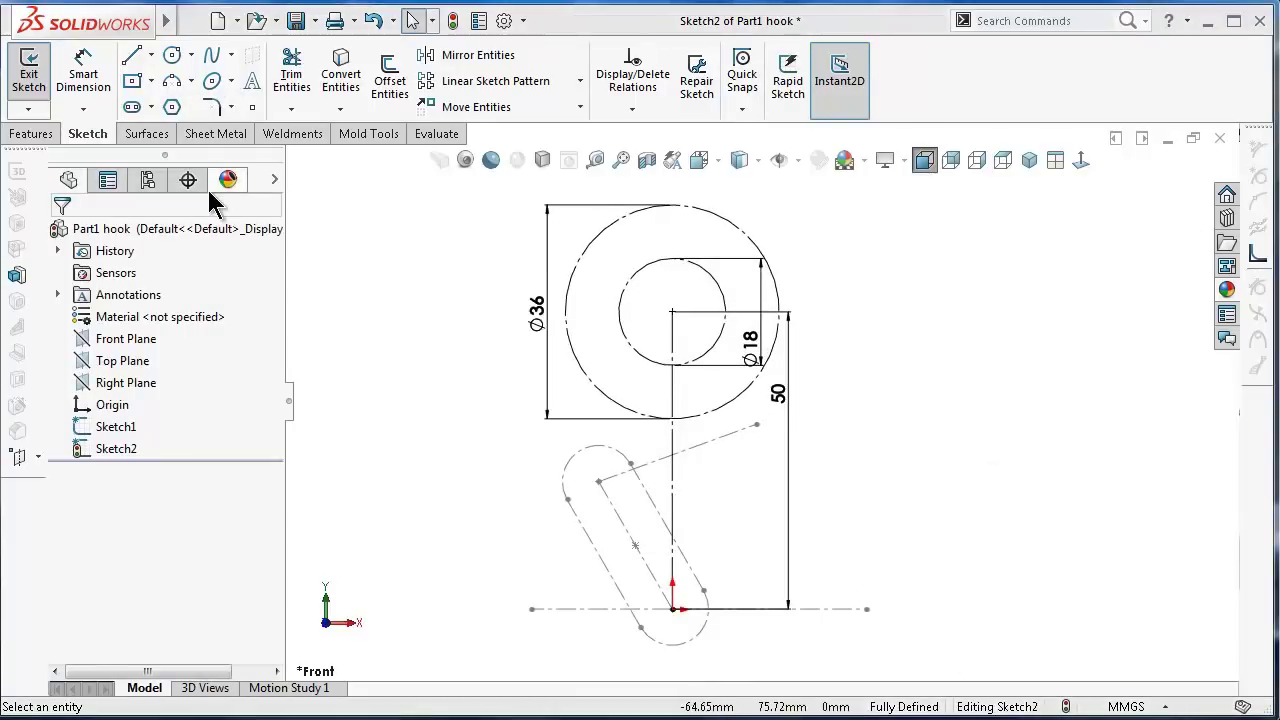
left_click(170, 55)
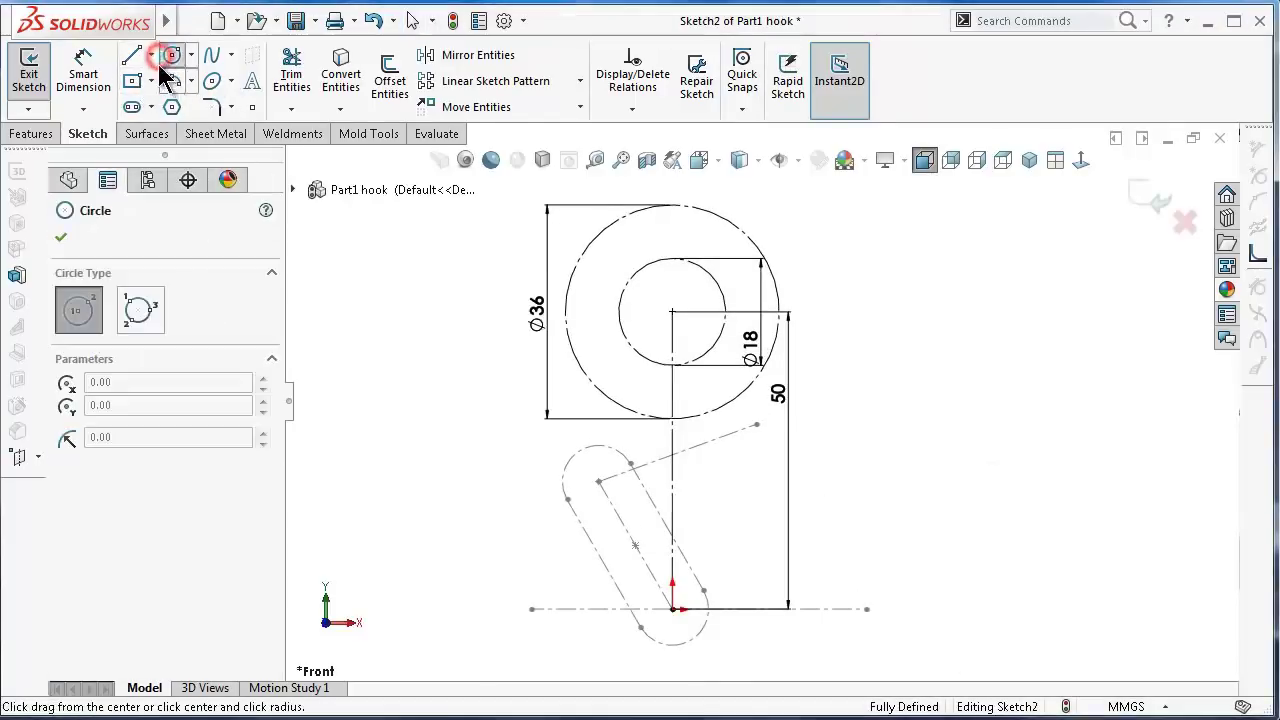
left_click(150, 55)
- Draw a centerline up-right from the origin at 30° to the horizontal centerline
left_click(175, 103)
scroll(630, 680, "down", 2)
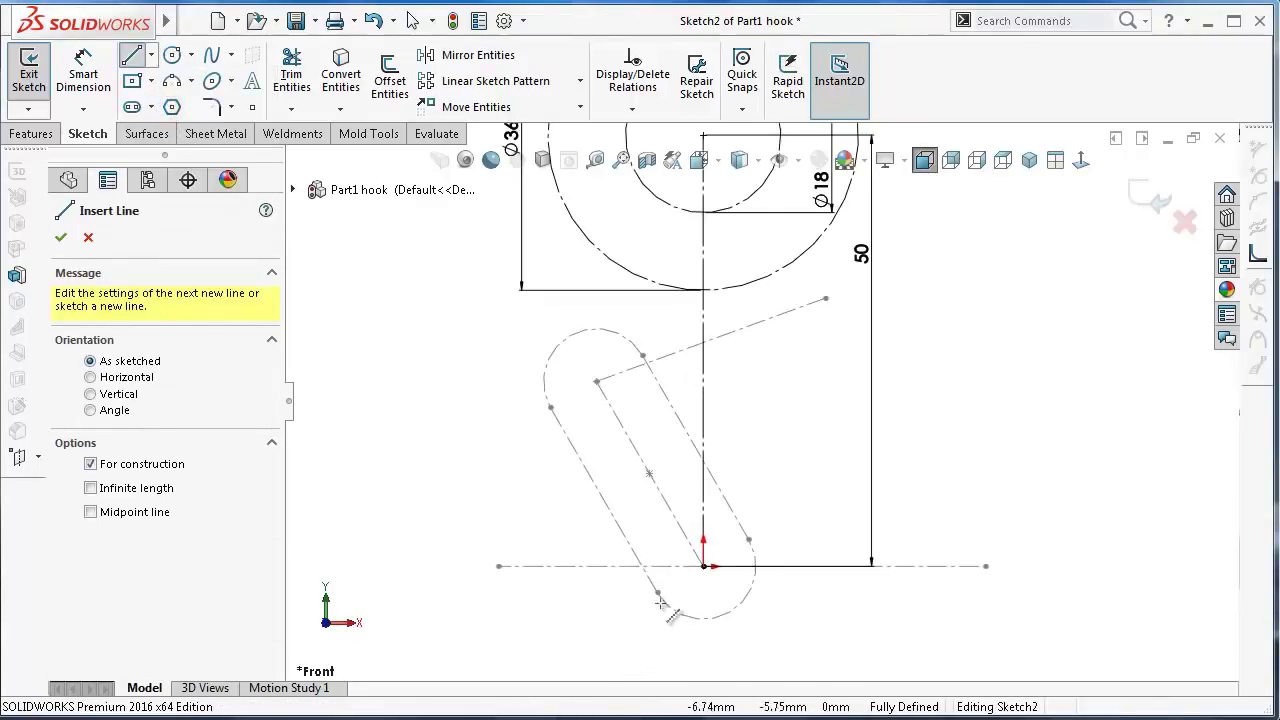
left_click(704, 566)
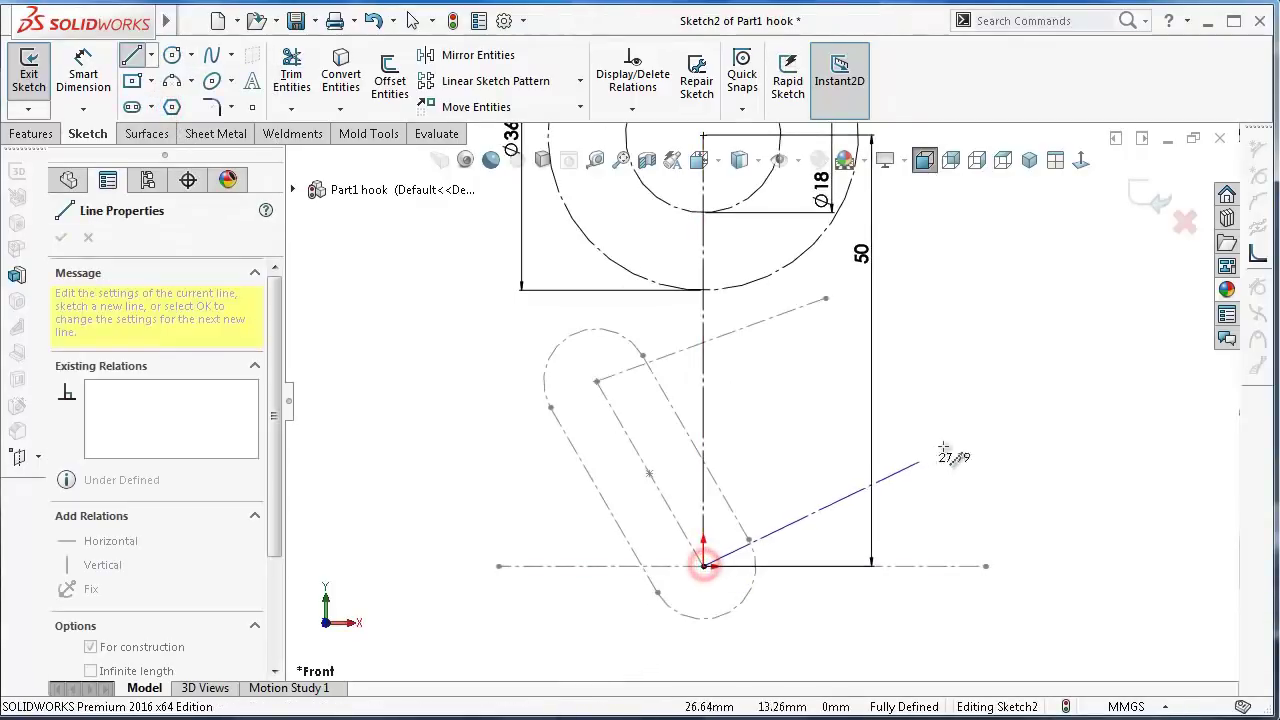
left_click(946, 443)
key("Escape")
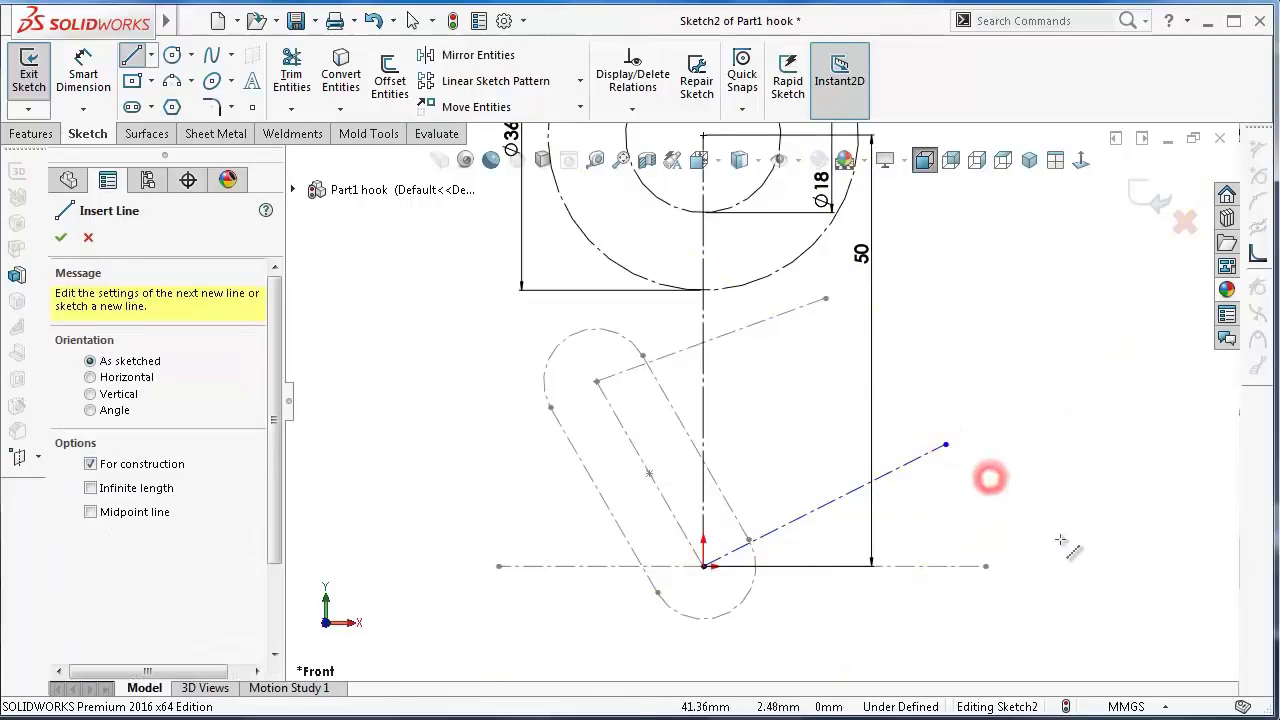
right_click_drag(1057, 543, 1006, 437)
left_click(940, 455)
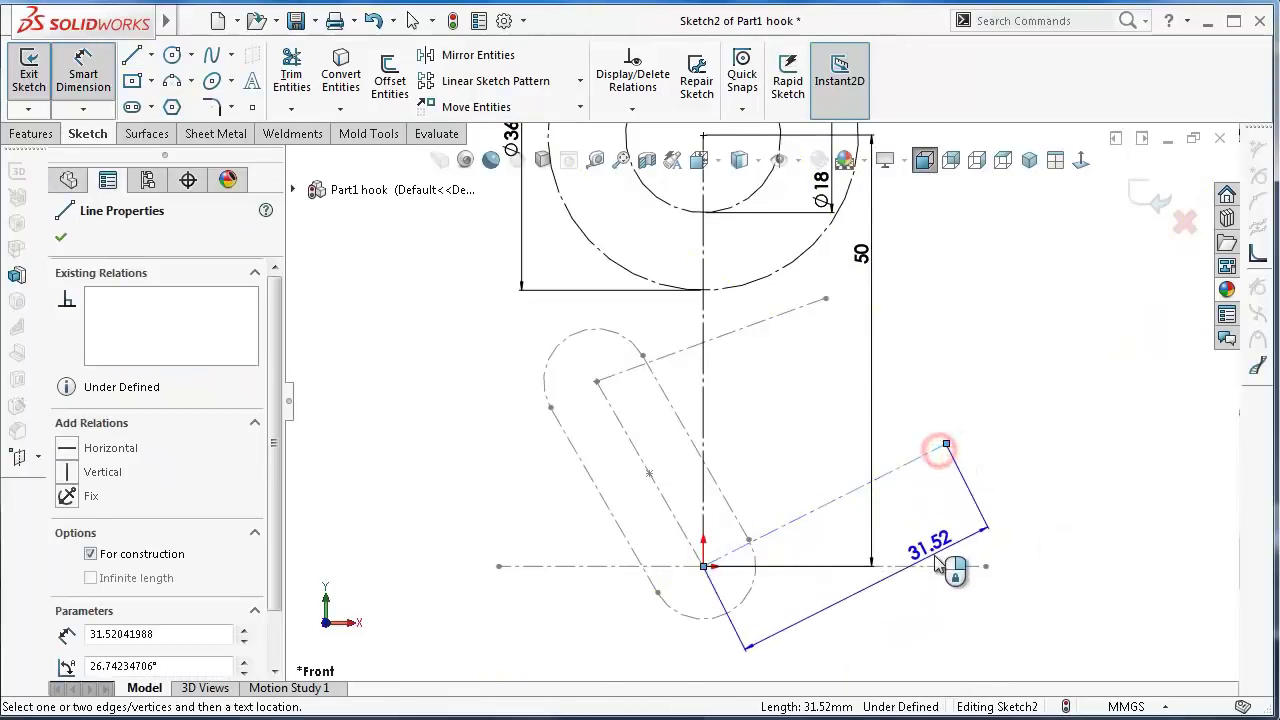
left_click(957, 566)
left_click(930, 540)
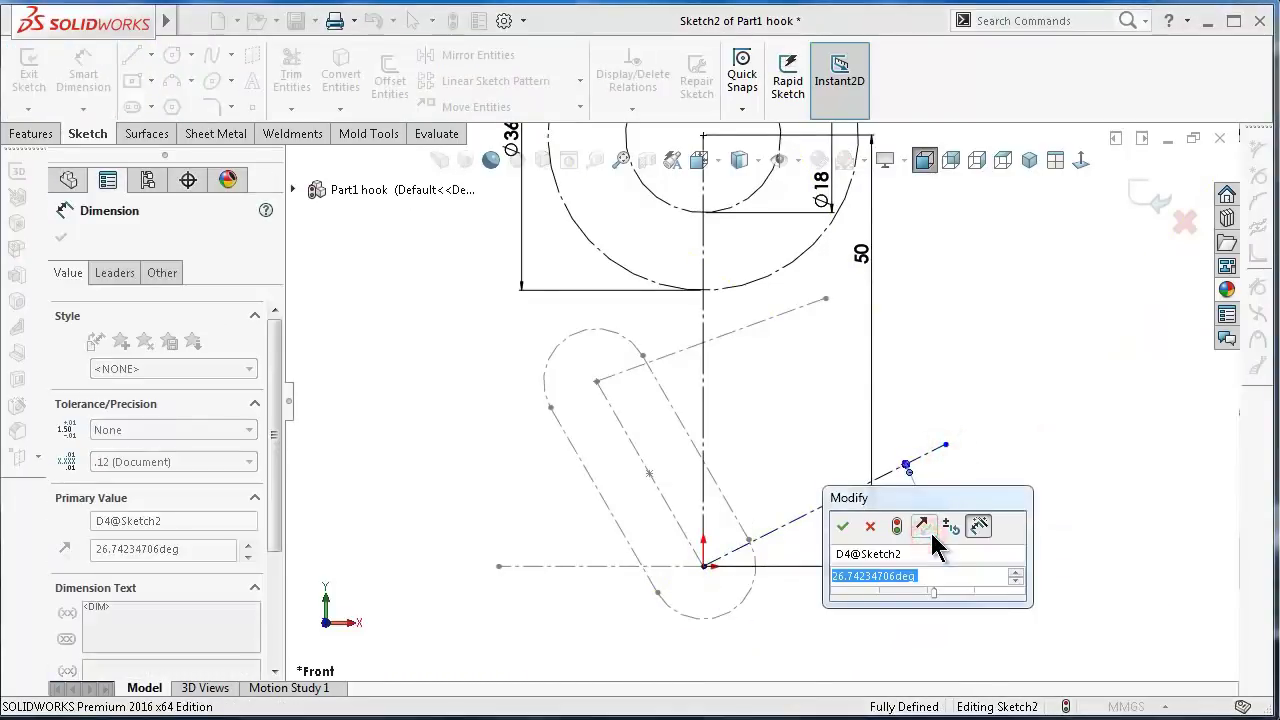
type("30")
key("Return")
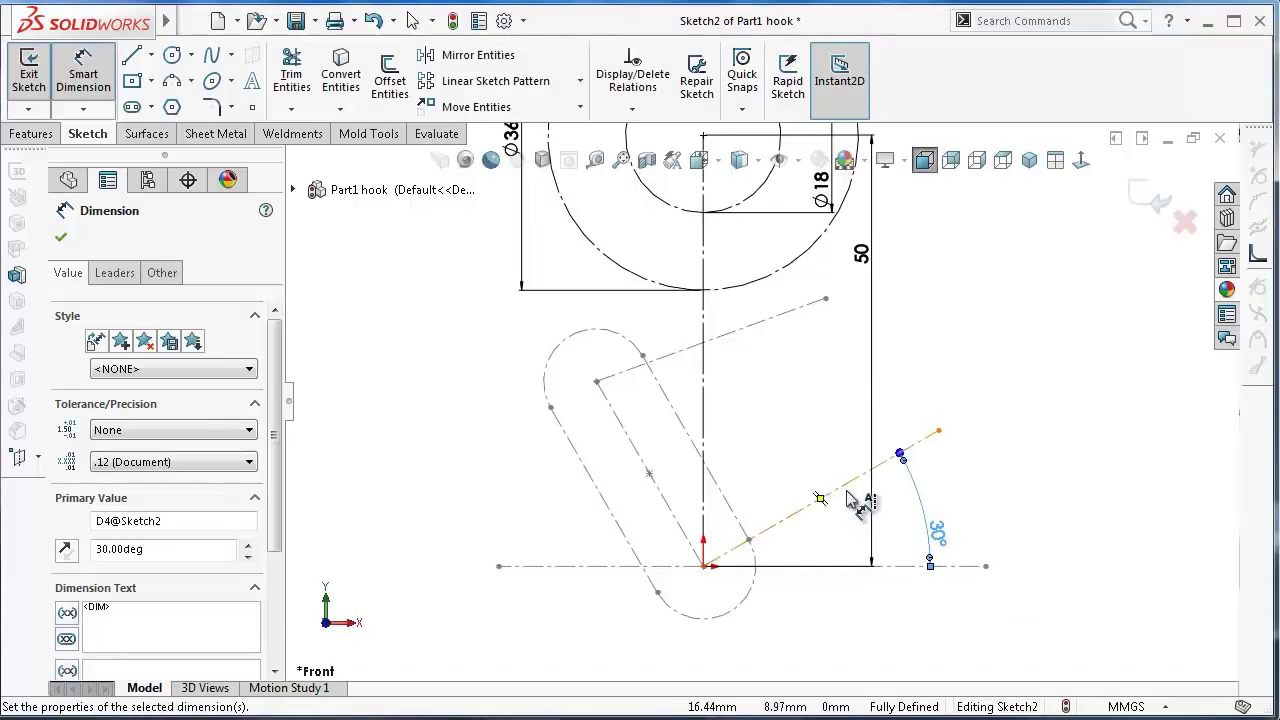
- Set the angled centerline's length to 30 mm
left_click(850, 482)
left_click(825, 474)
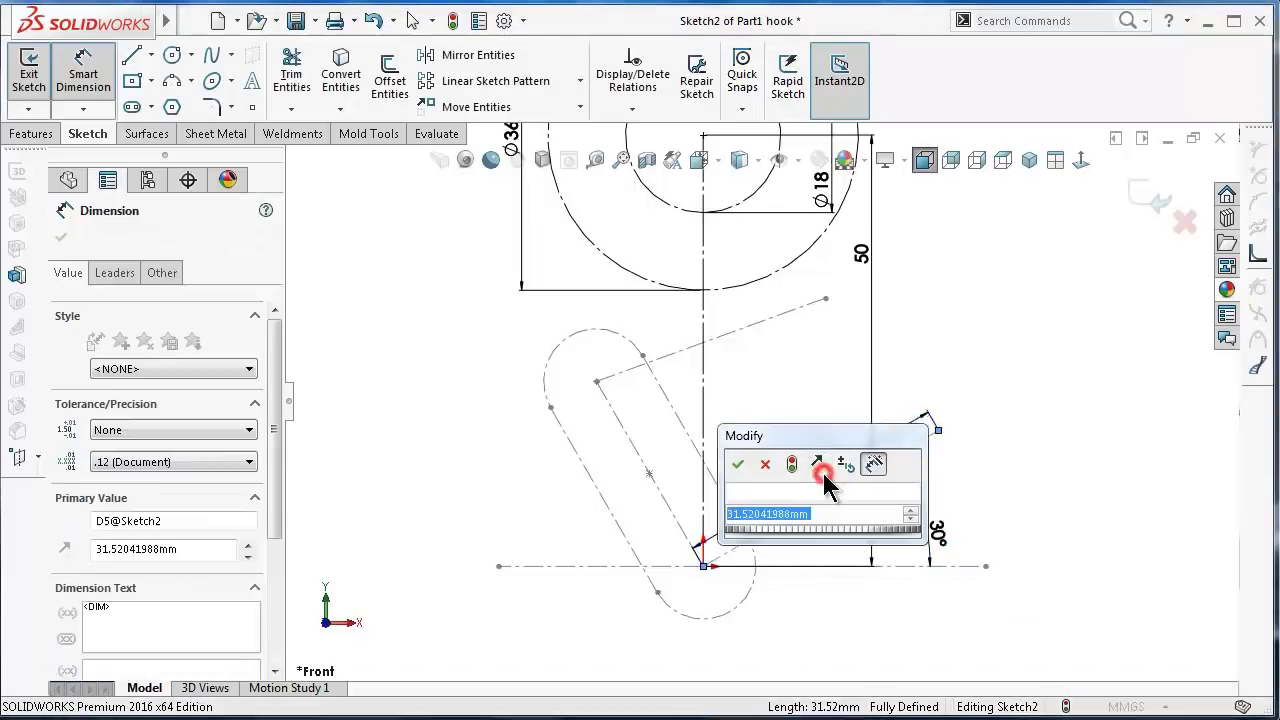
type("30")
key("Return")
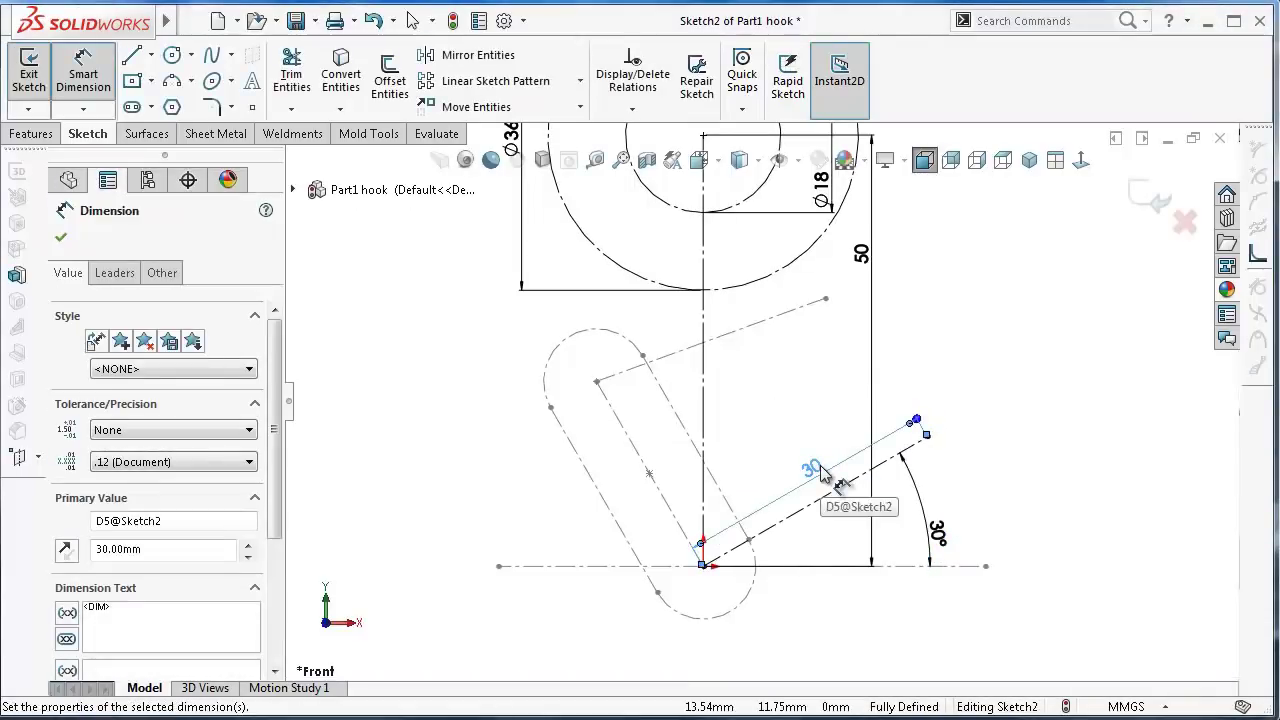
- Draw a centerline from the origin down-left, collinear with the 30 mm line
left_click(153, 58)
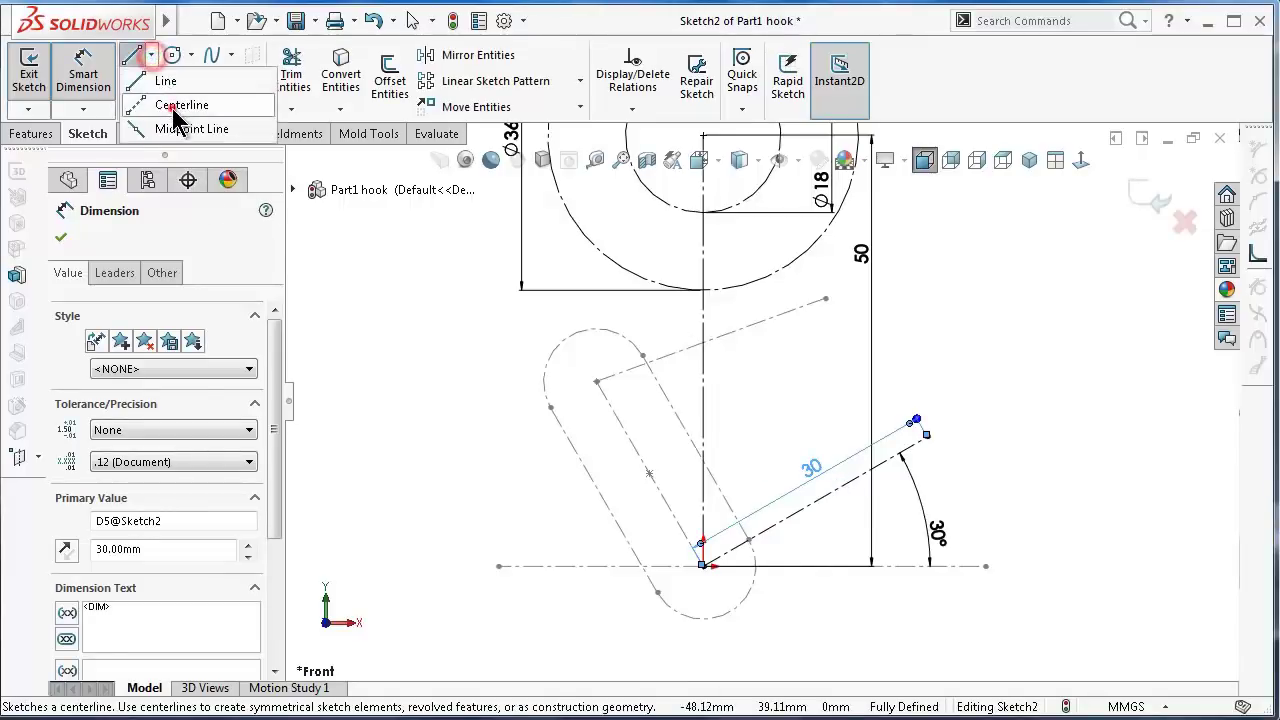
left_click(200, 103)
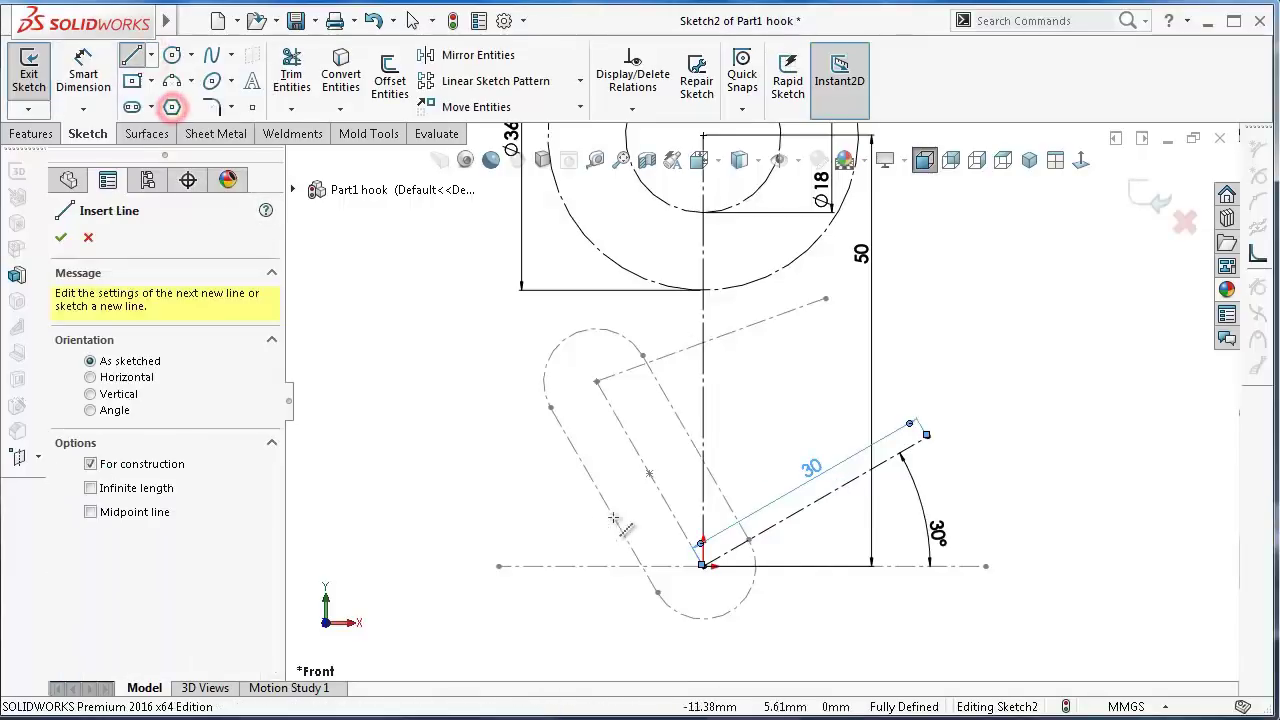
left_click(703, 566)
key("z")
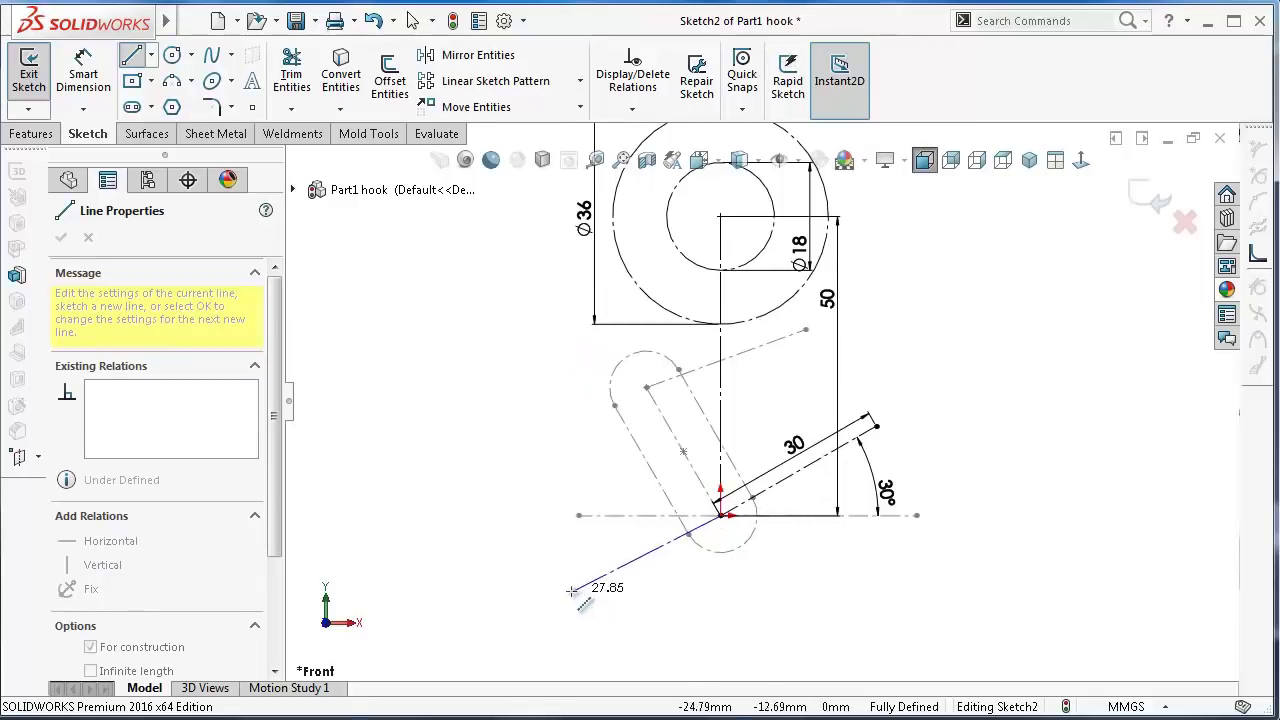
left_click(564, 595)
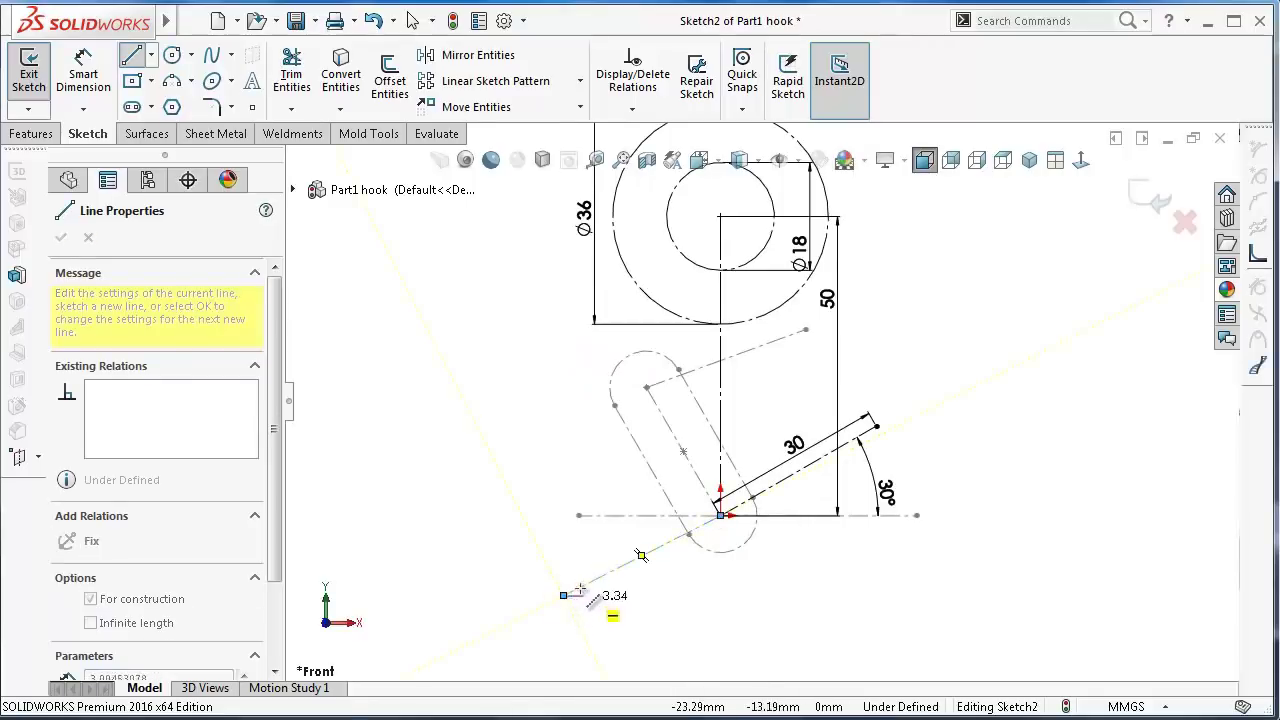
key("Escape")
scroll(641, 555, "down", 2)
left_click(647, 548)
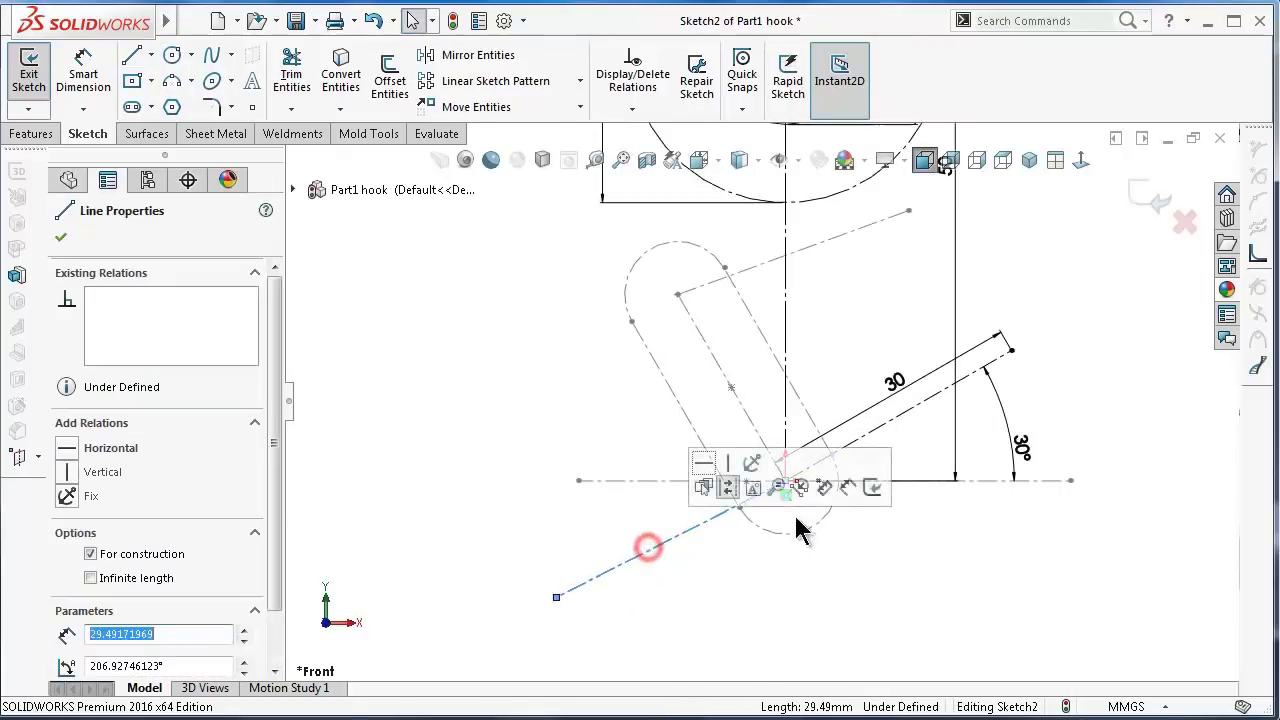
left_click(876, 436, "ctrl")
left_click(972, 340)
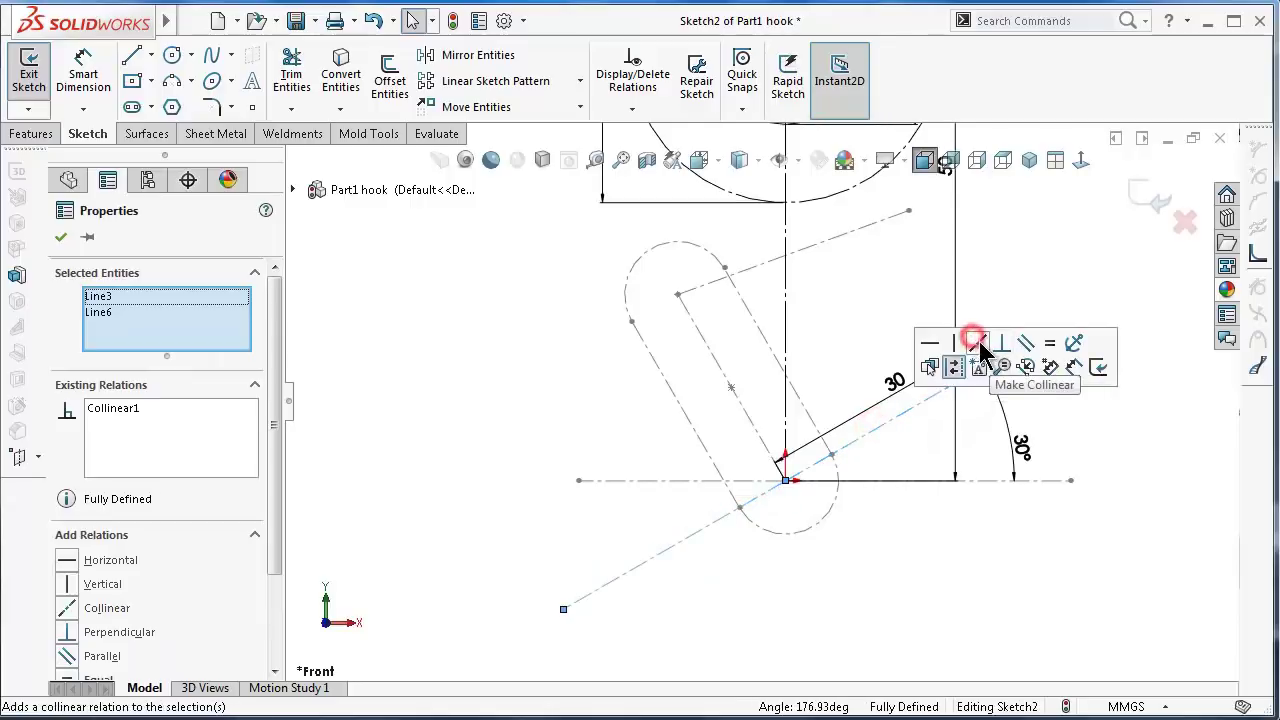
left_click(829, 588)
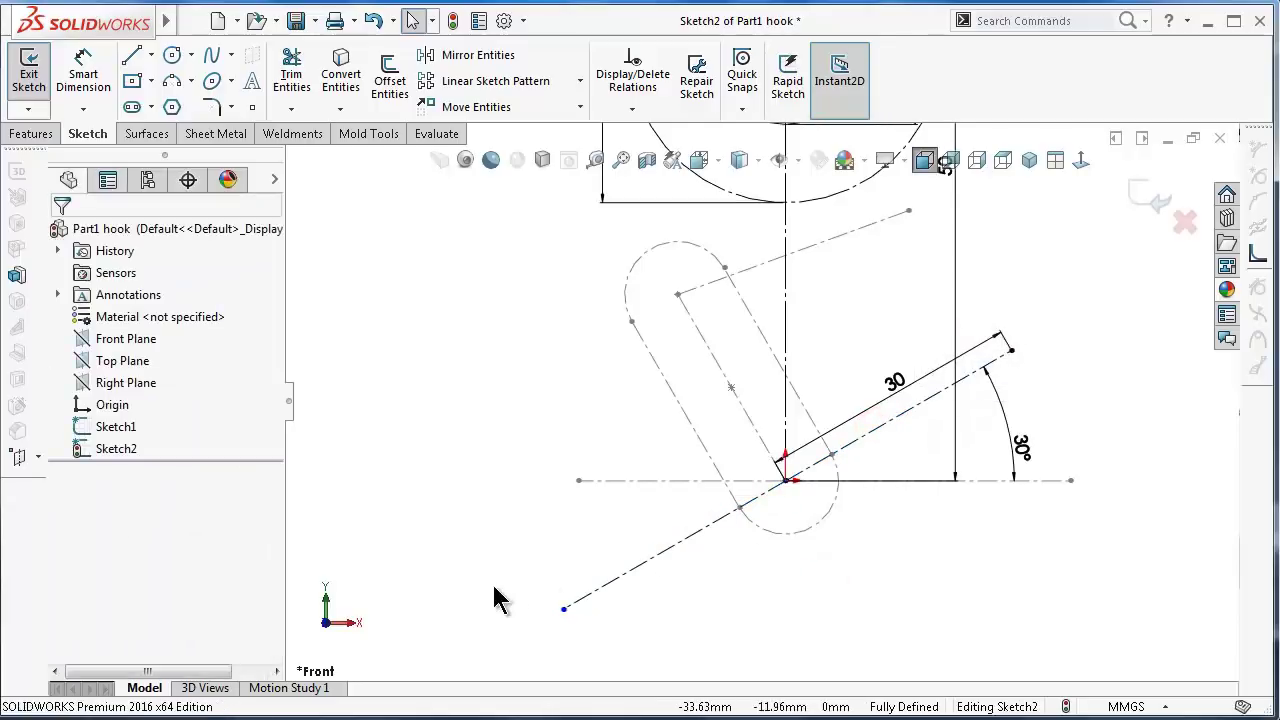
- Dimension the new construction line to 26.75 mm and place the dimension below it
right_click_drag(490, 594, 455, 490)
left_click(645, 561)
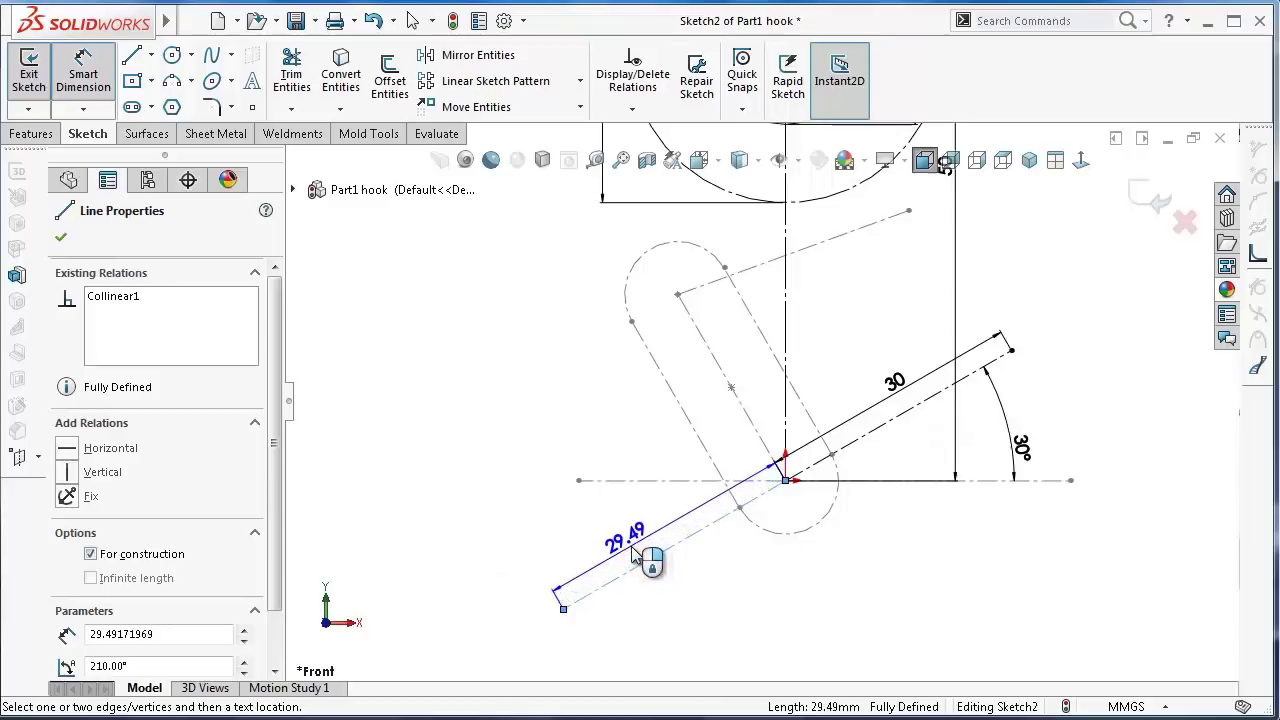
left_click(632, 556)
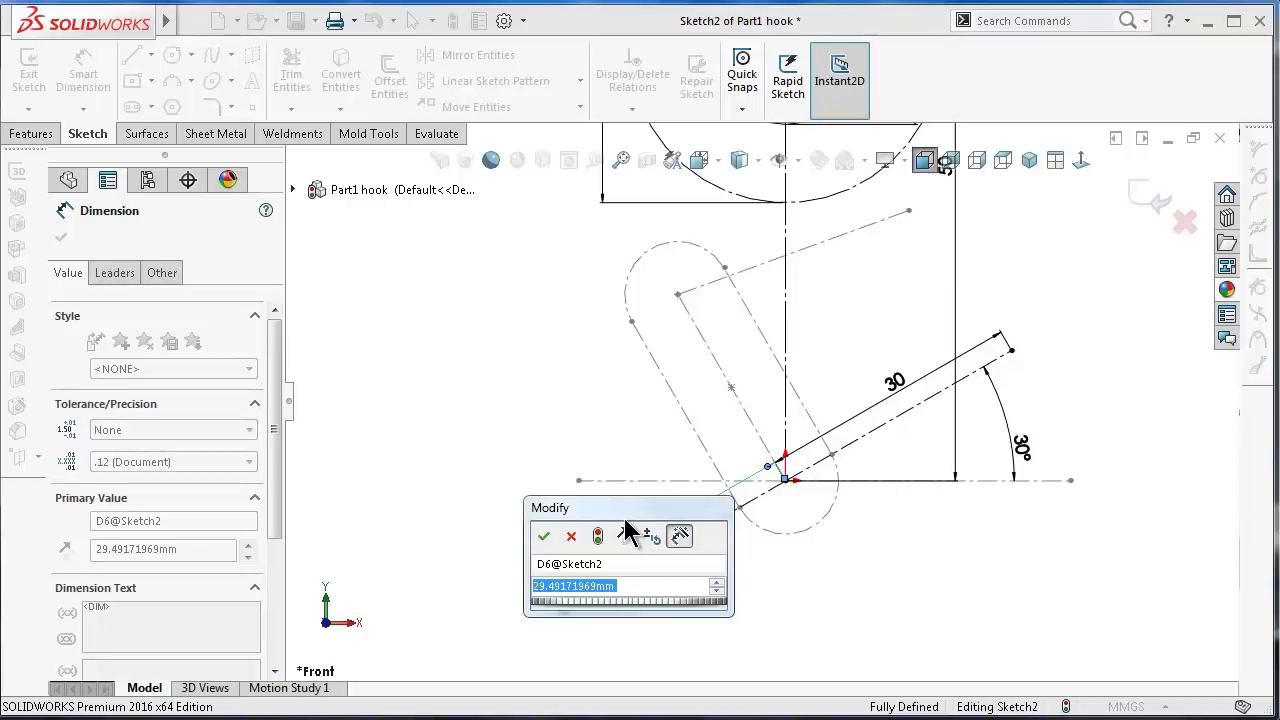
type("26.75")
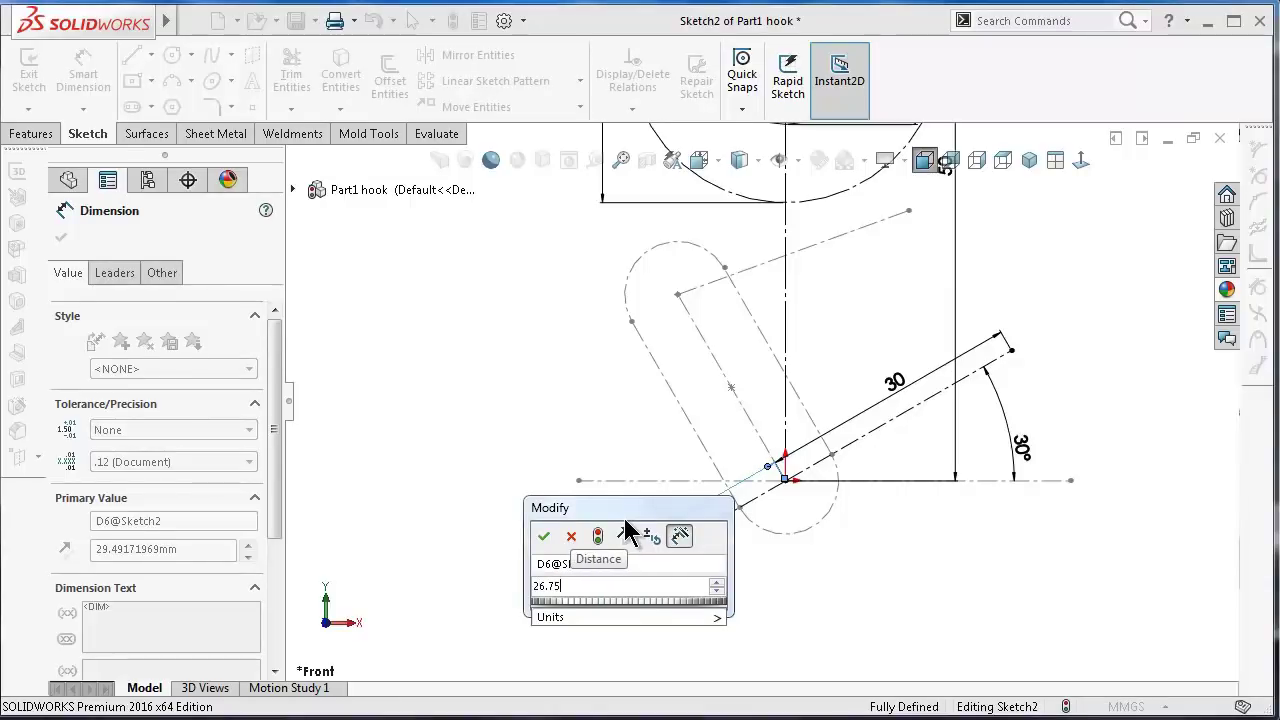
key("Return")
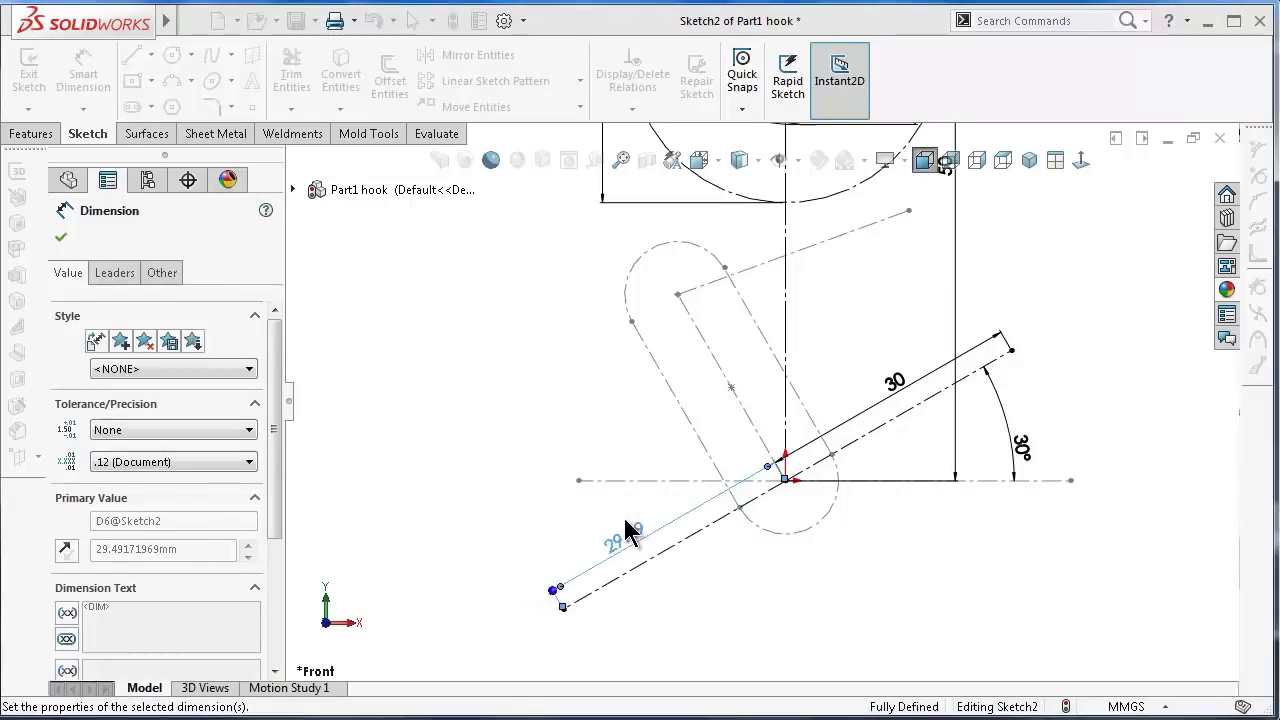
left_click(523, 511)
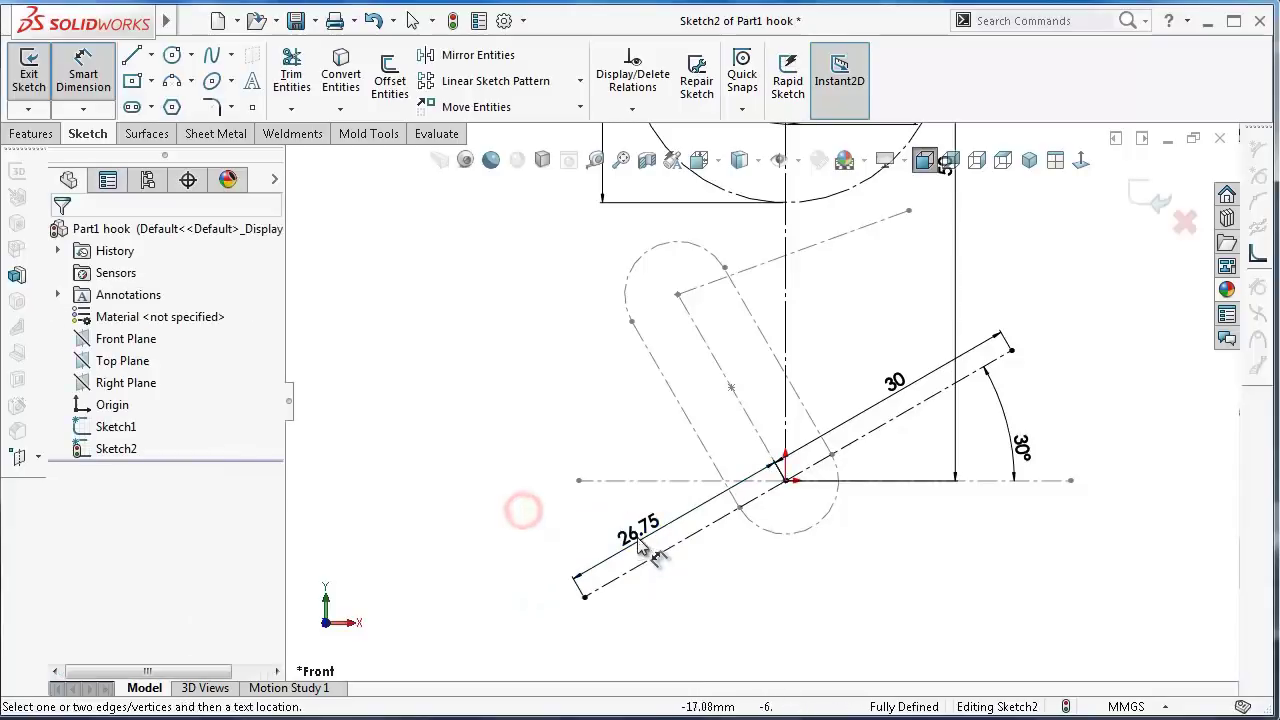
left_click_drag(643, 530, 700, 590)
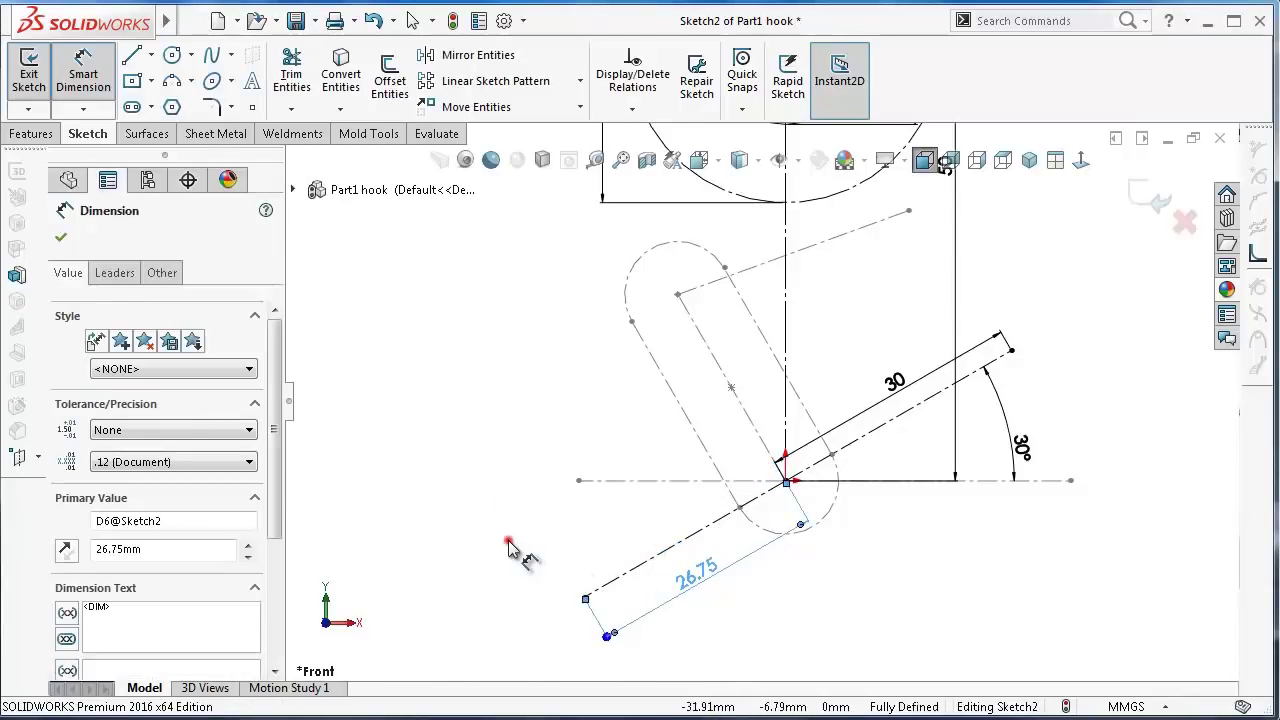
left_click(508, 540)
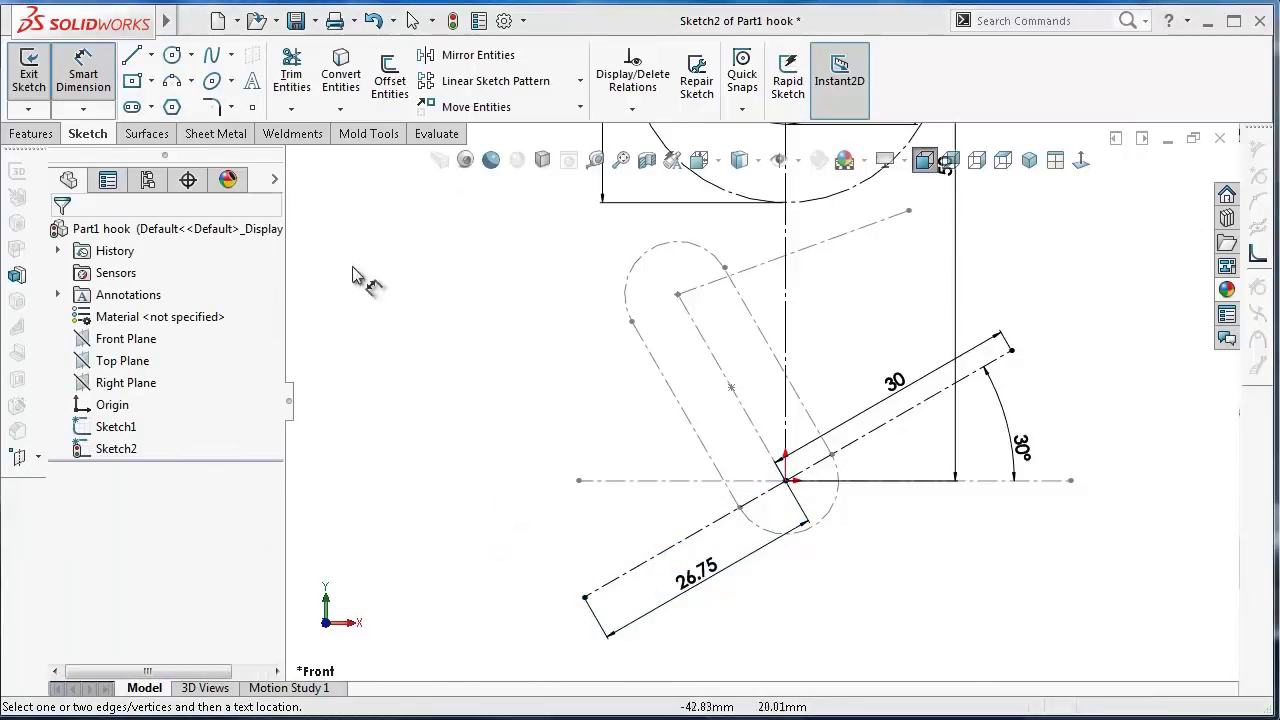
- Draw a centerline from the origin down-right, collinear with the slot's centreline
left_click(151, 55)
left_click(195, 100)
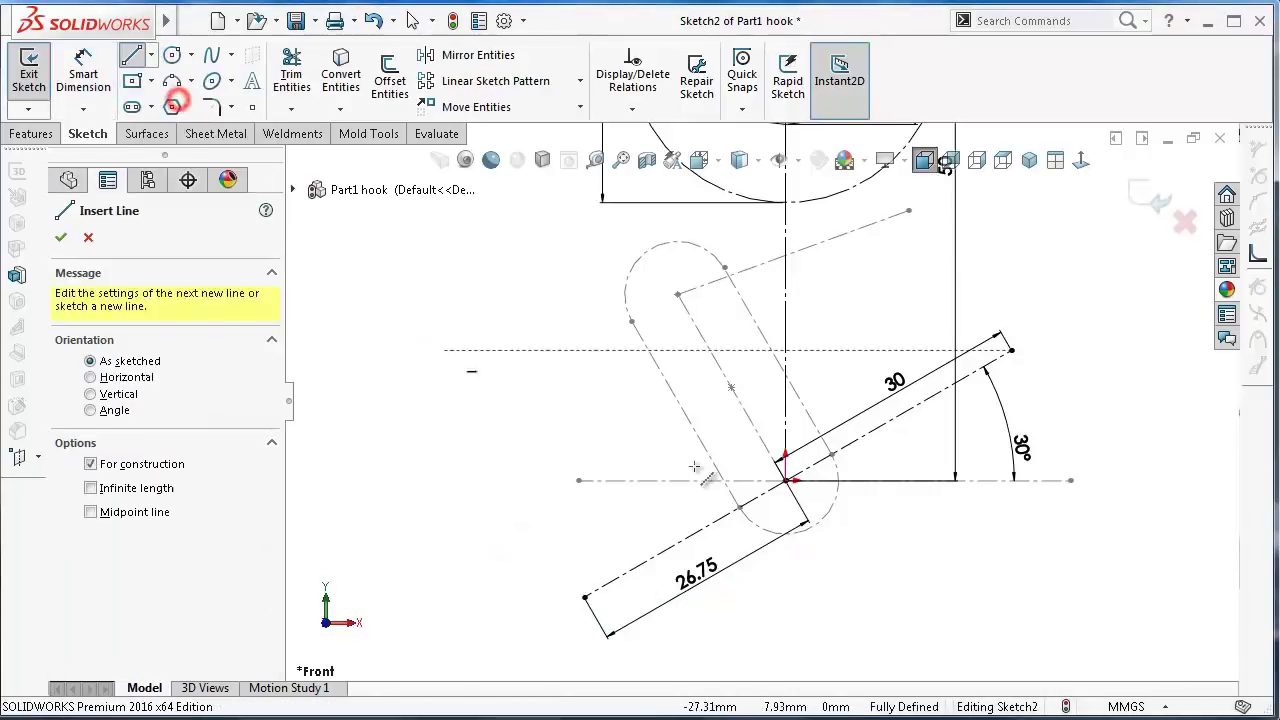
left_click(786, 483)
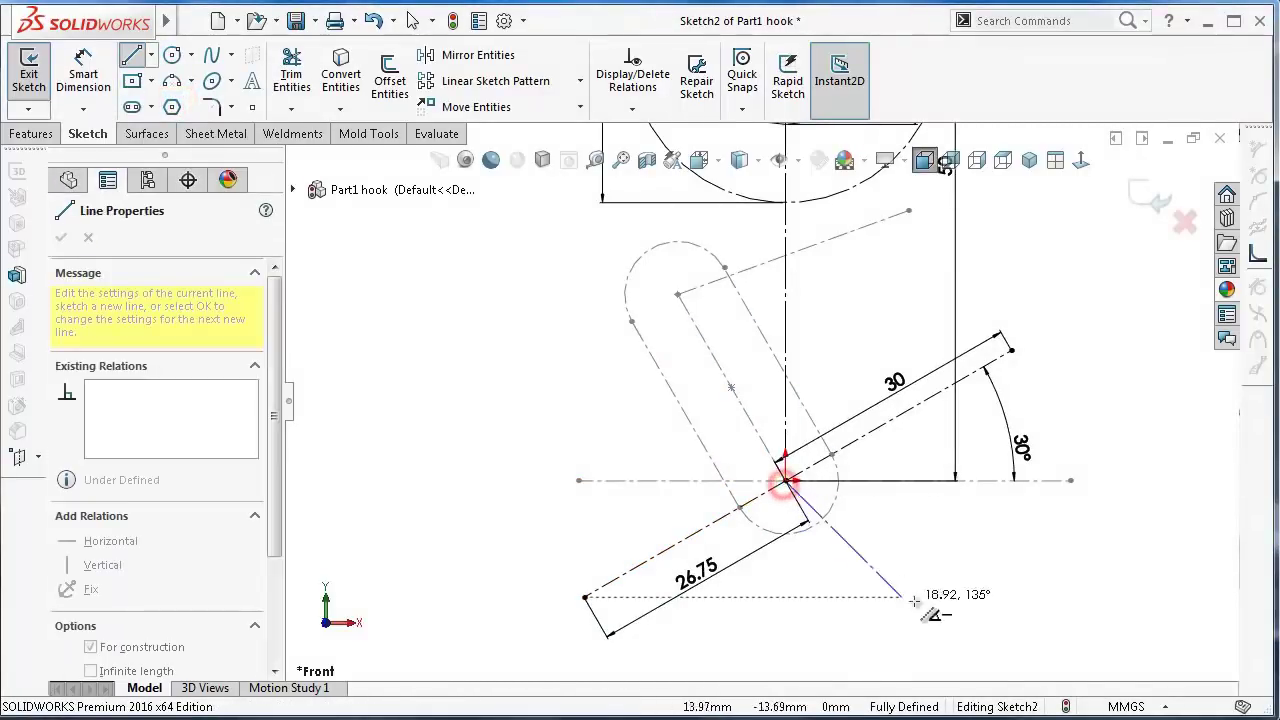
key("z")
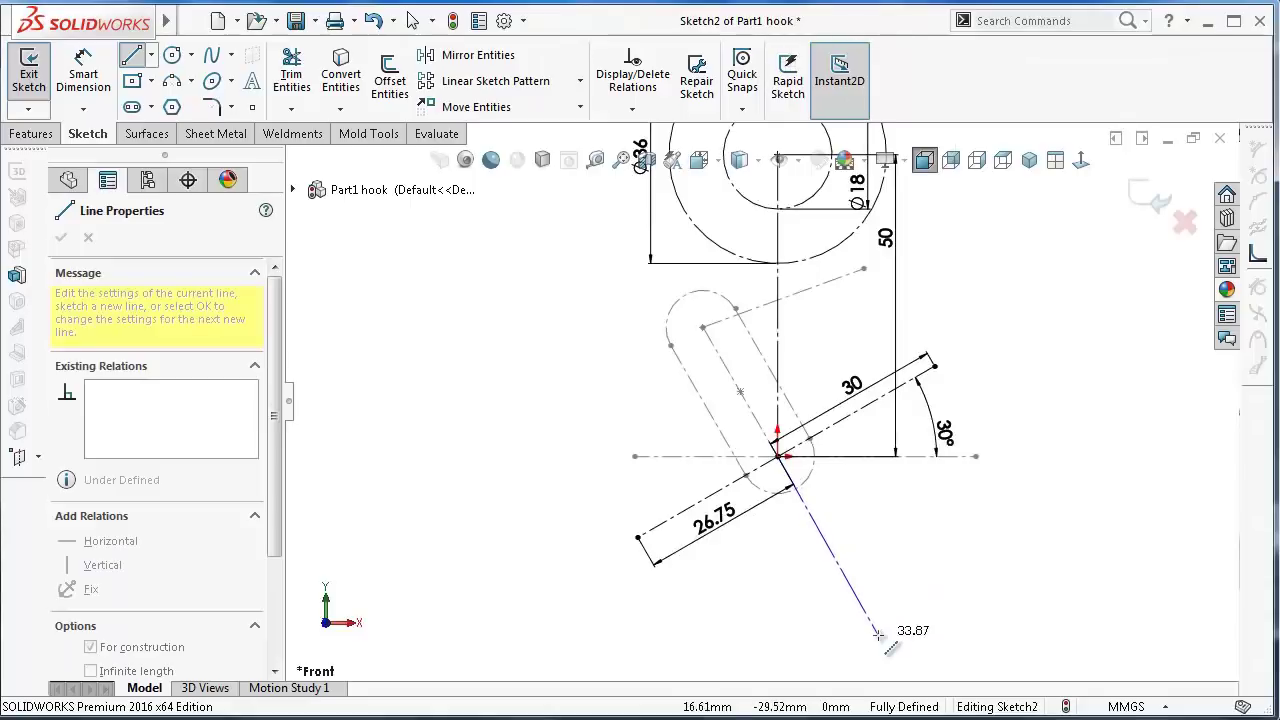
double_click(878, 633)
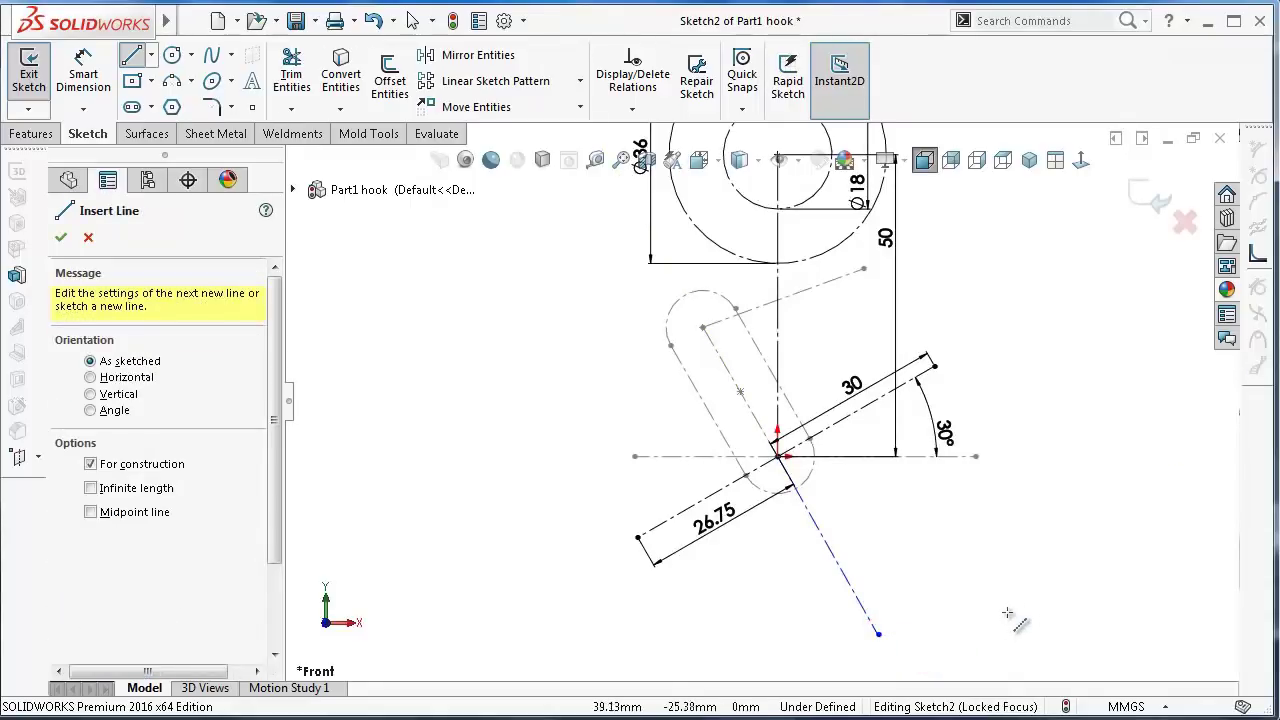
scroll(995, 615, "up", 3)
key("Escape")
left_click(788, 585)
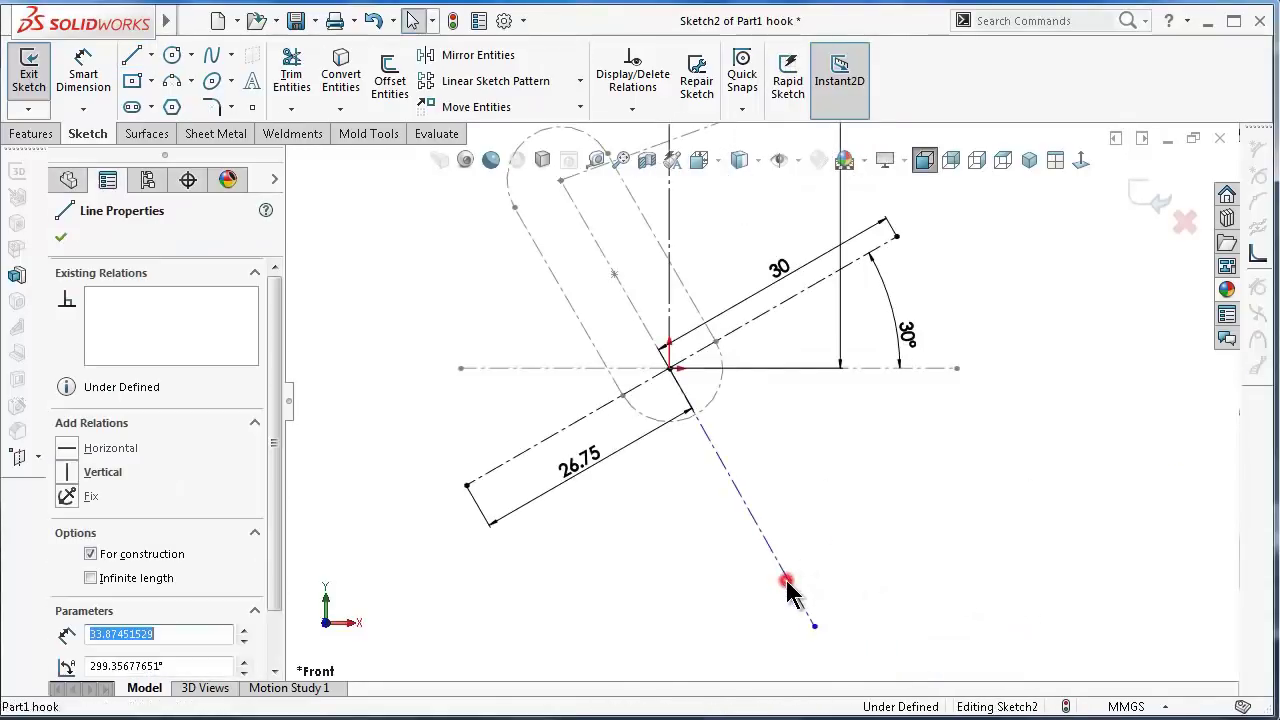
left_click(643, 337, "ctrl")
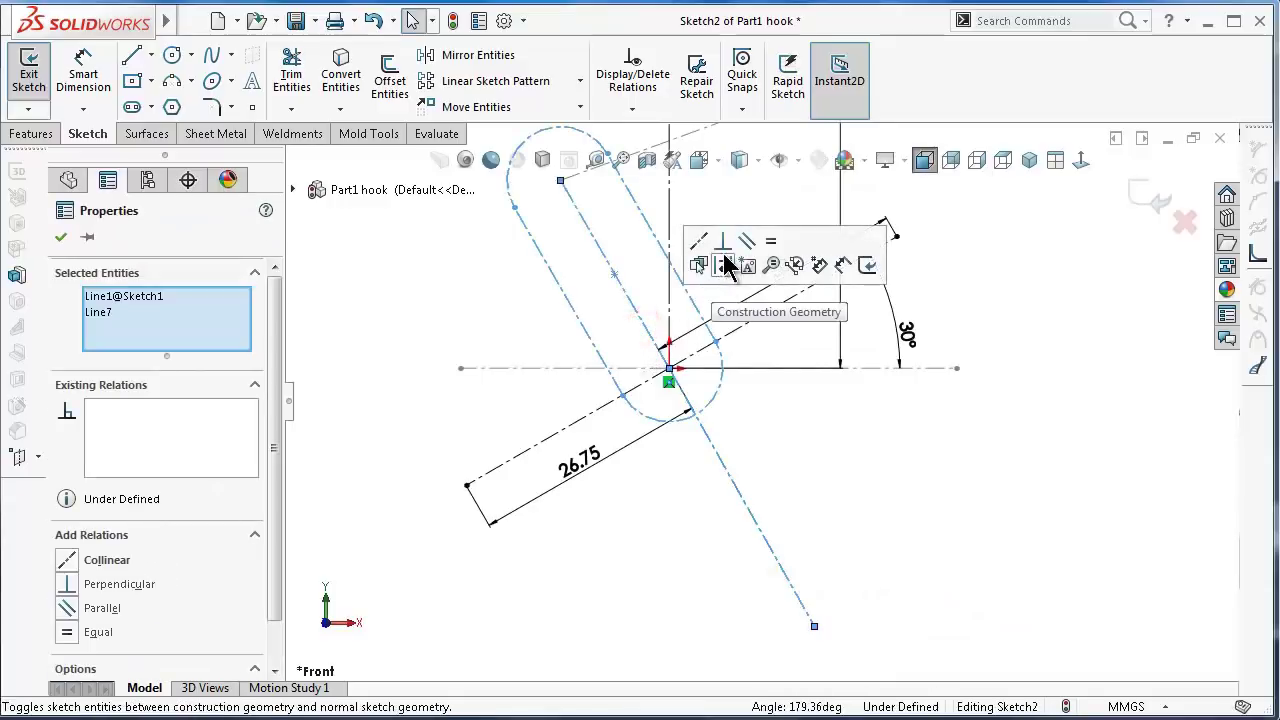
left_click(699, 241)
left_click(894, 500)
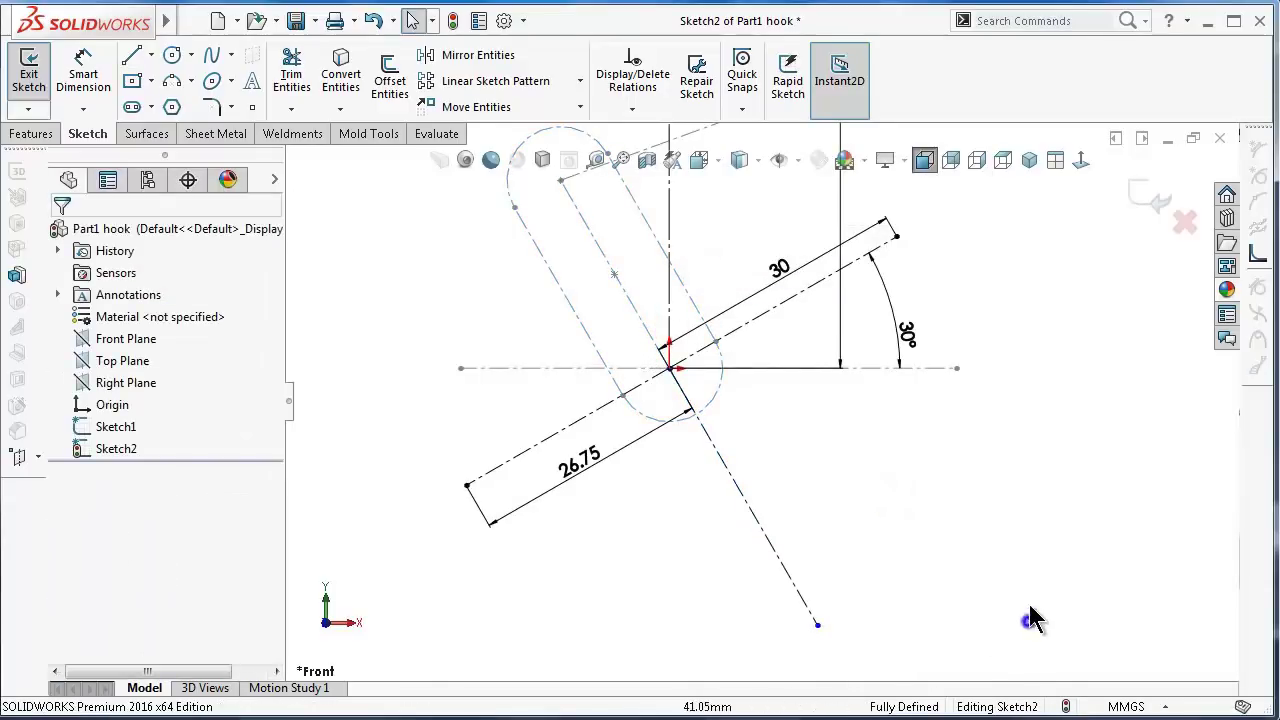
- Dimension the lower-right construction line to 35.35 mm and save the part
right_click_drag(1030, 620, 1030, 475)
left_click(808, 603)
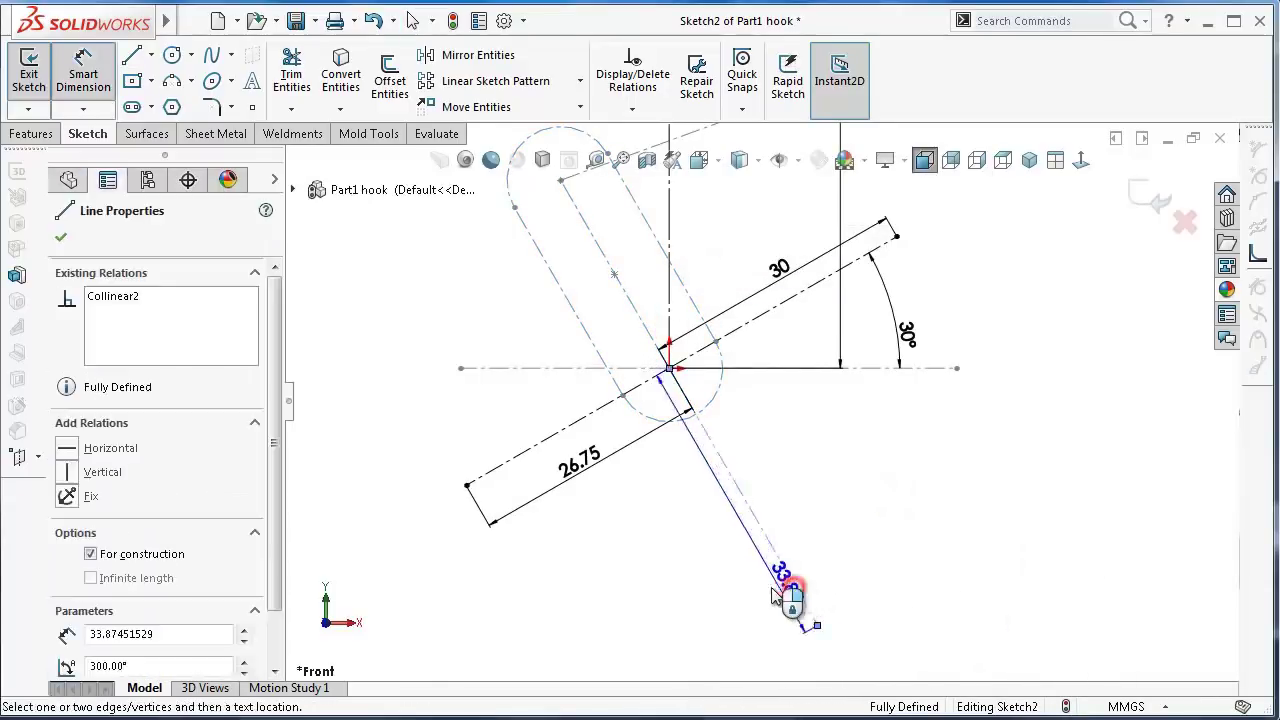
left_click(773, 596)
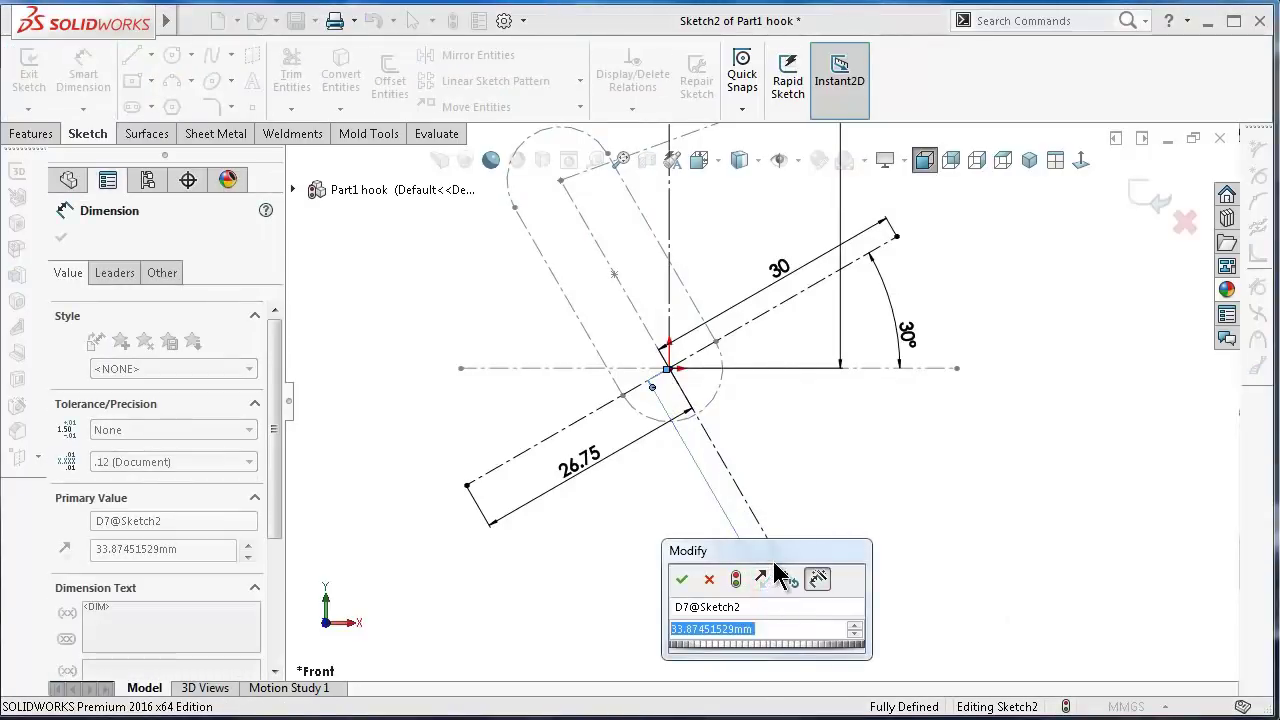
type("35")
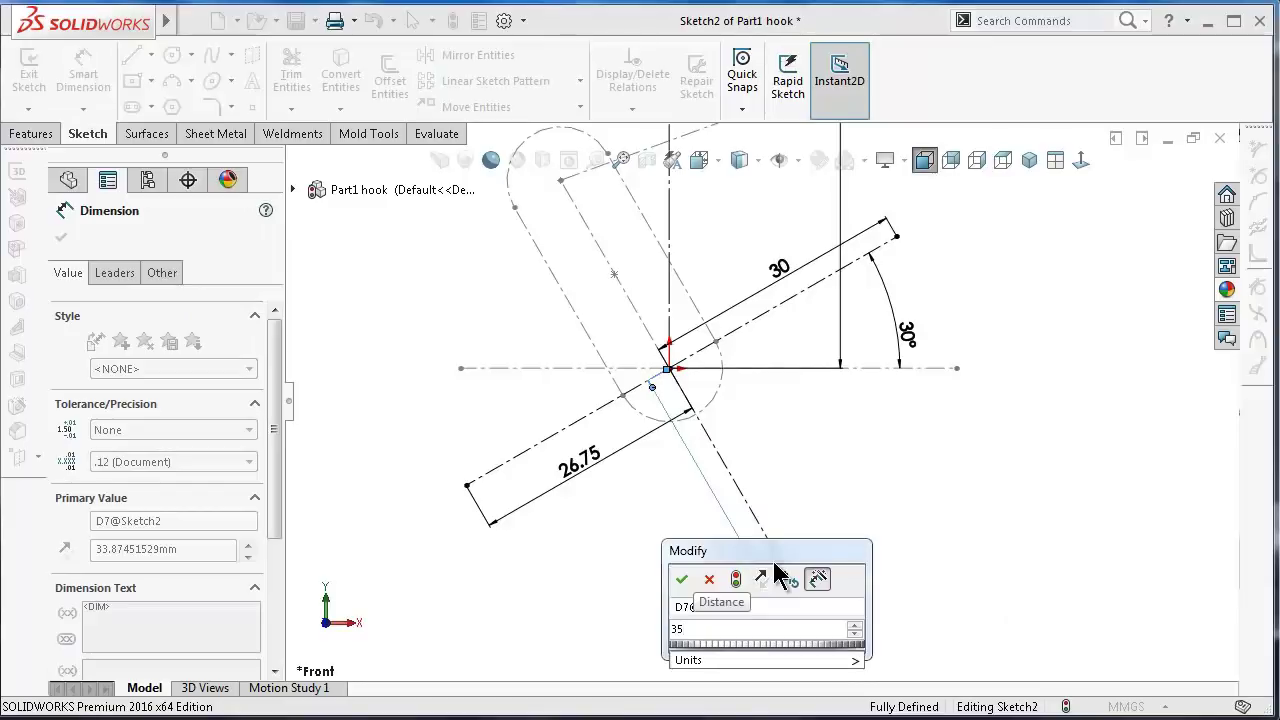
type(".")
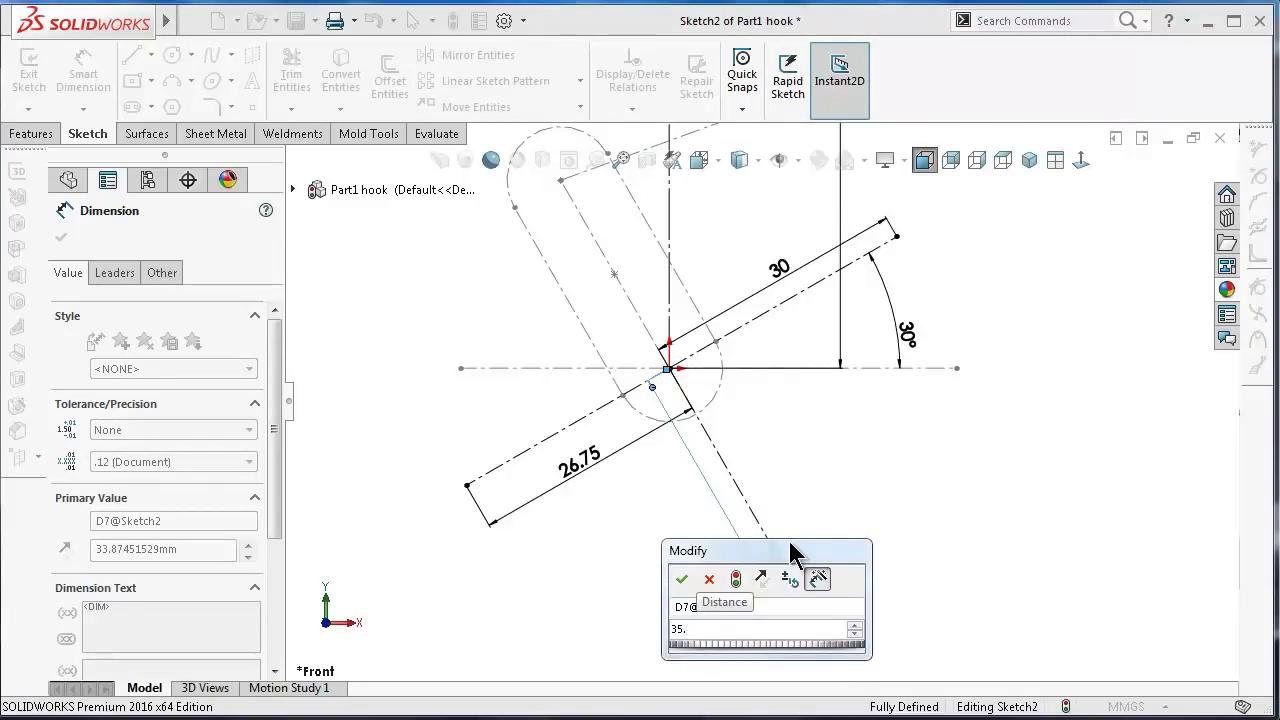
type("35")
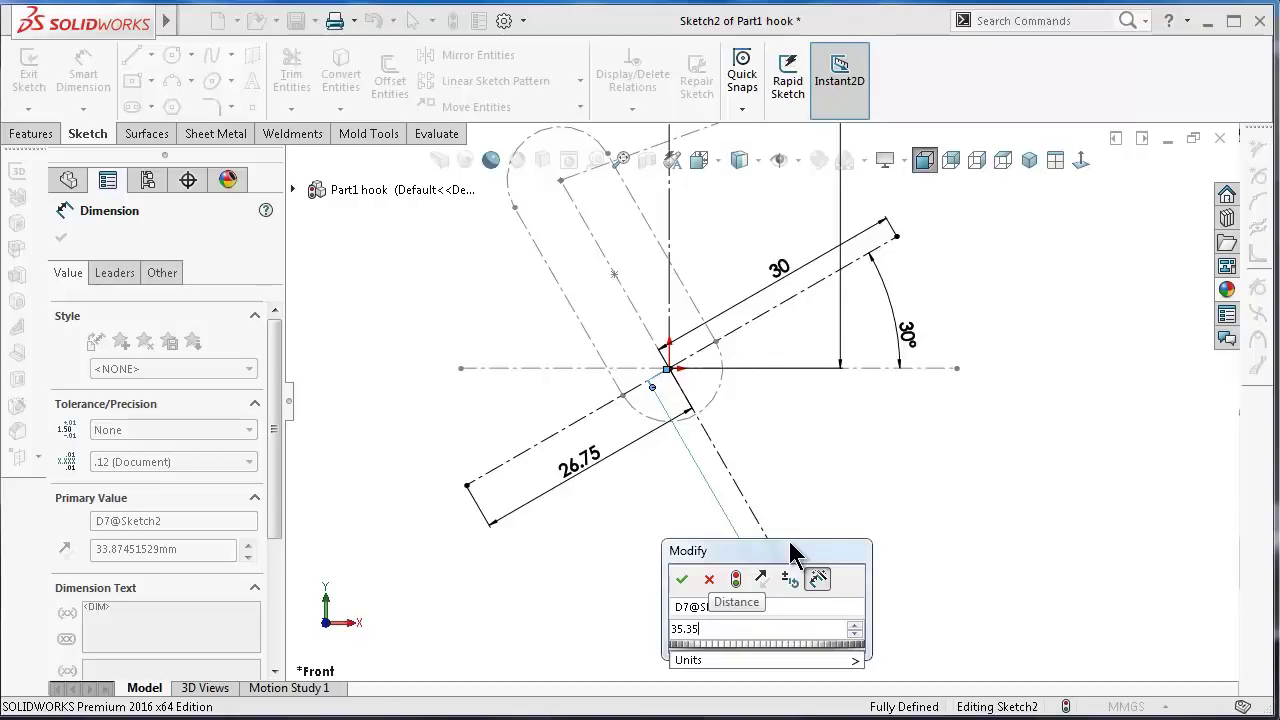
key("Return")
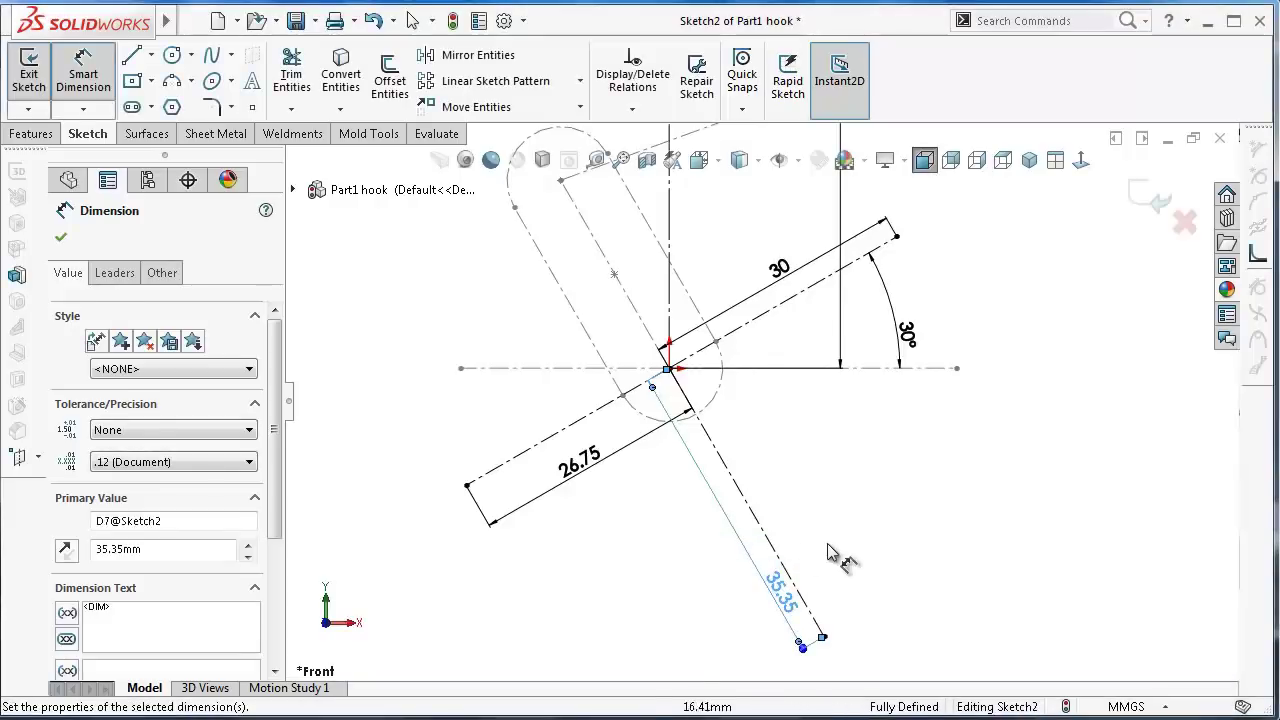
left_click(832, 541)
scroll(819, 490, "up", 1)
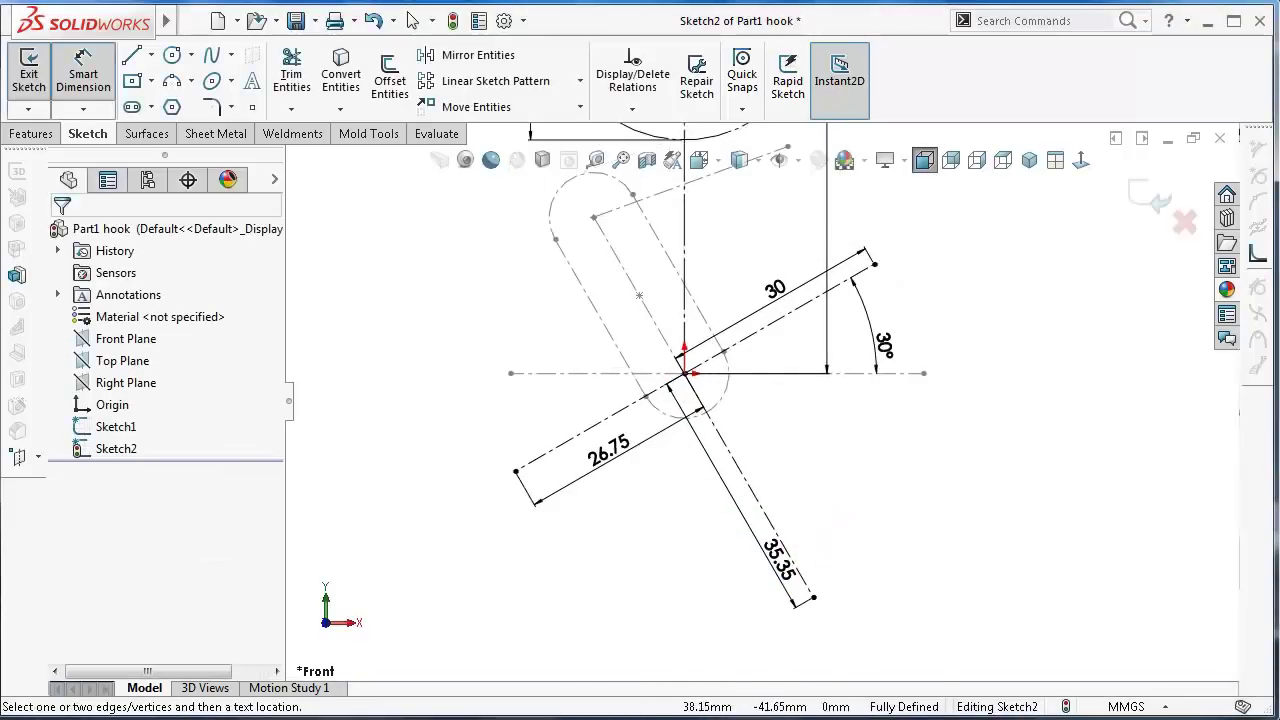
key("ctrl+s")
left_click(412, 20)
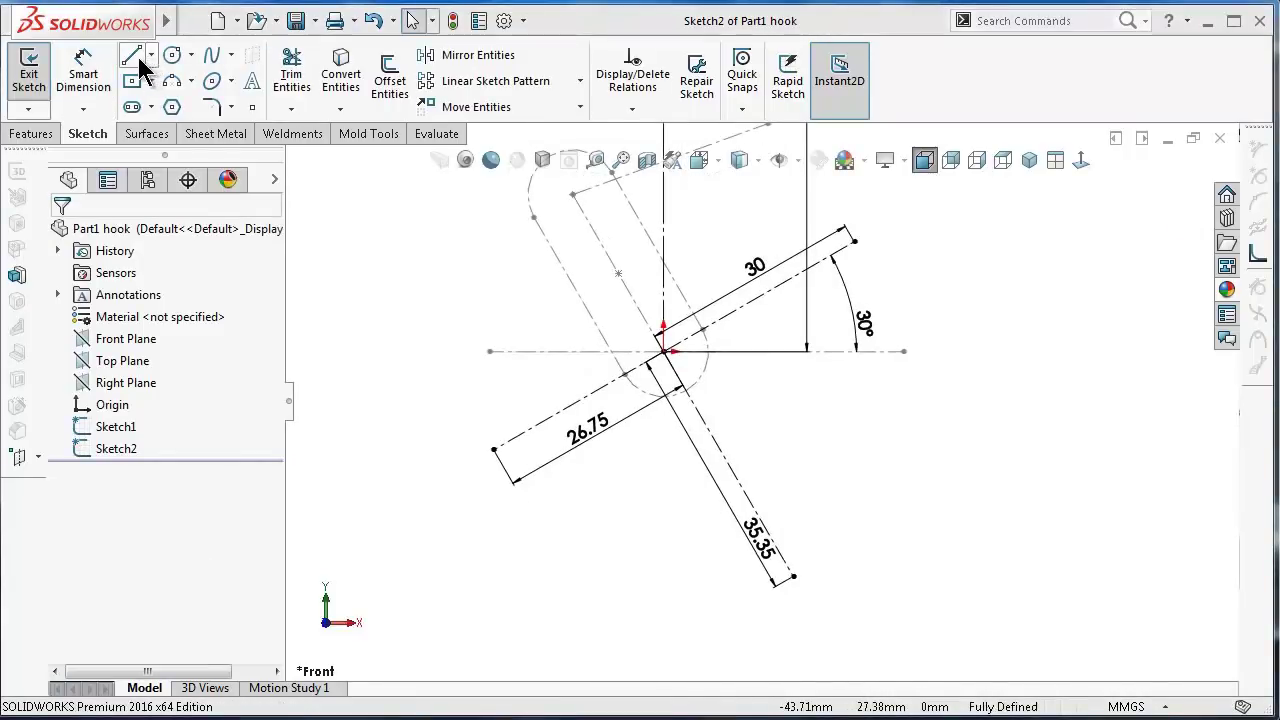
- Draw a centerline from the slot's centreline out to the left
left_click(151, 60)
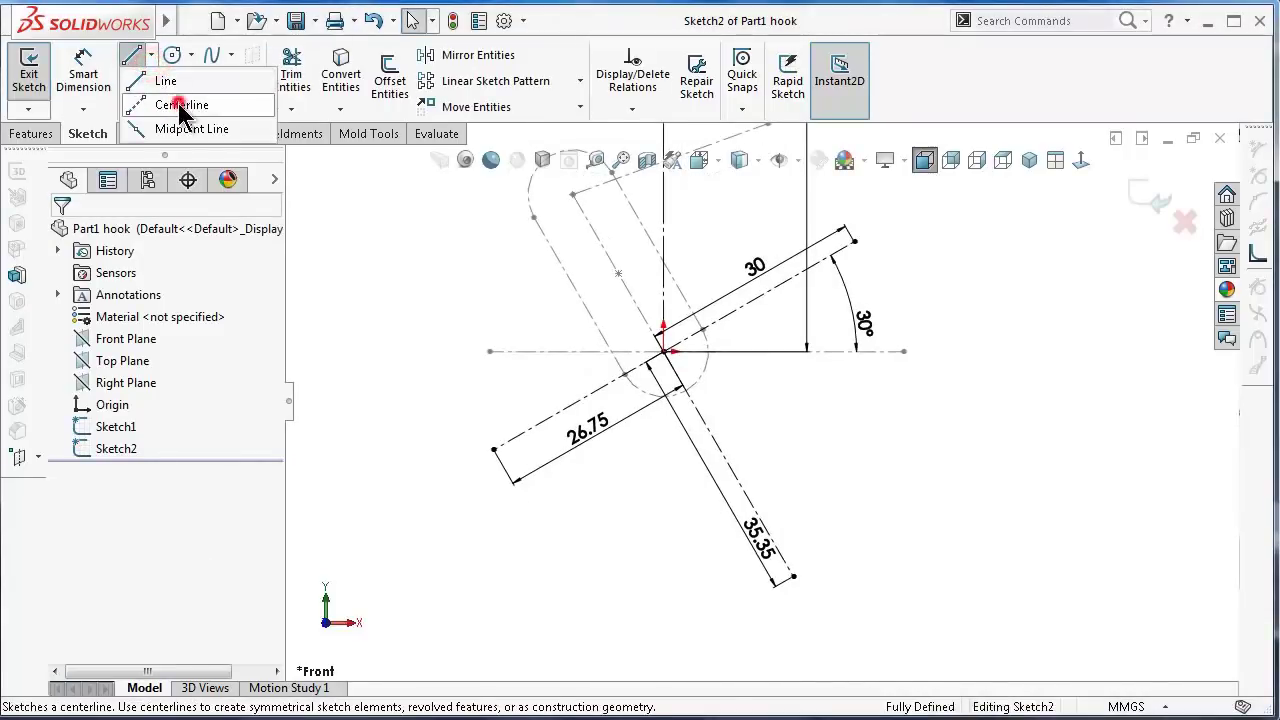
left_click(176, 101)
scroll(554, 286, "down", 2)
scroll(700, 285, "down", 2)
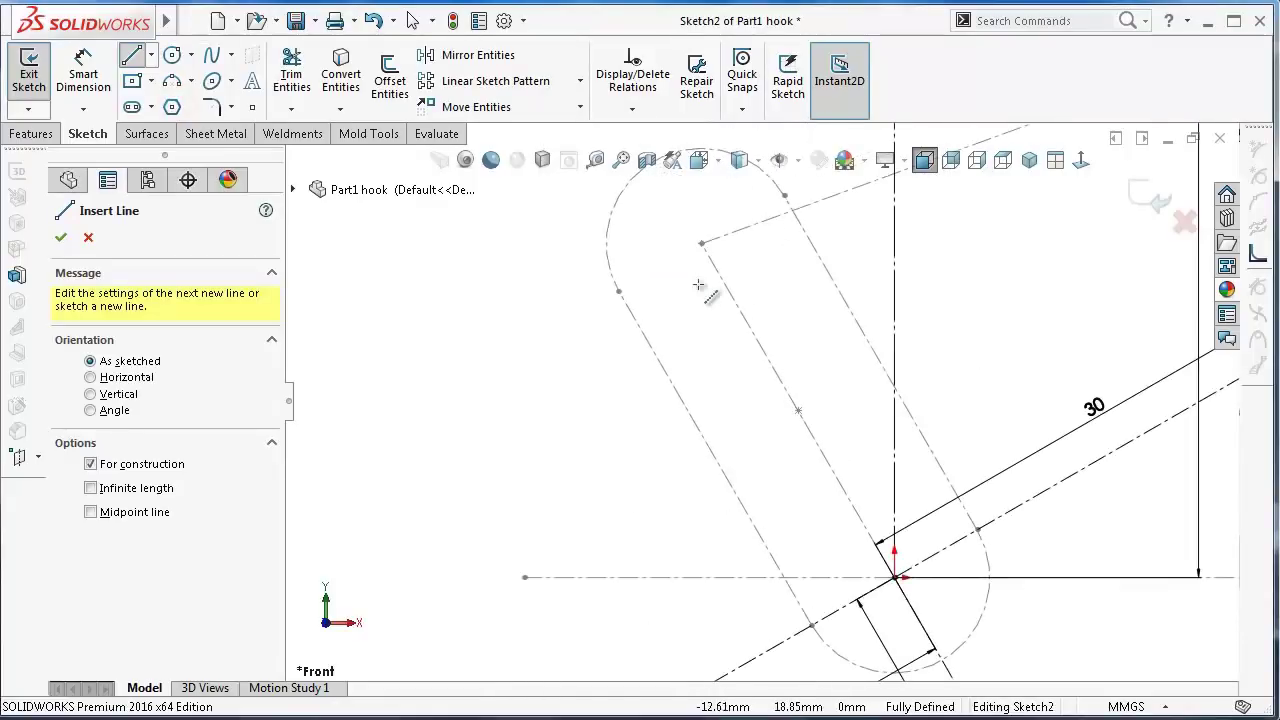
left_click(725, 286)
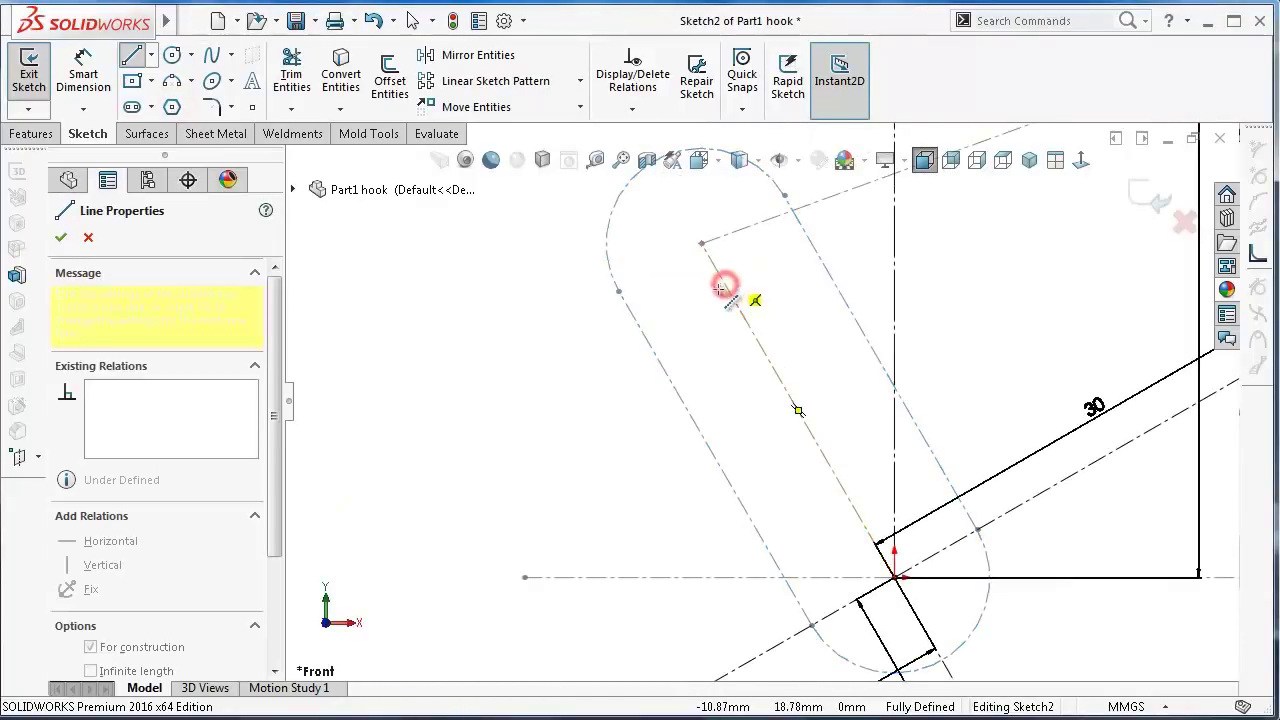
left_click(537, 339)
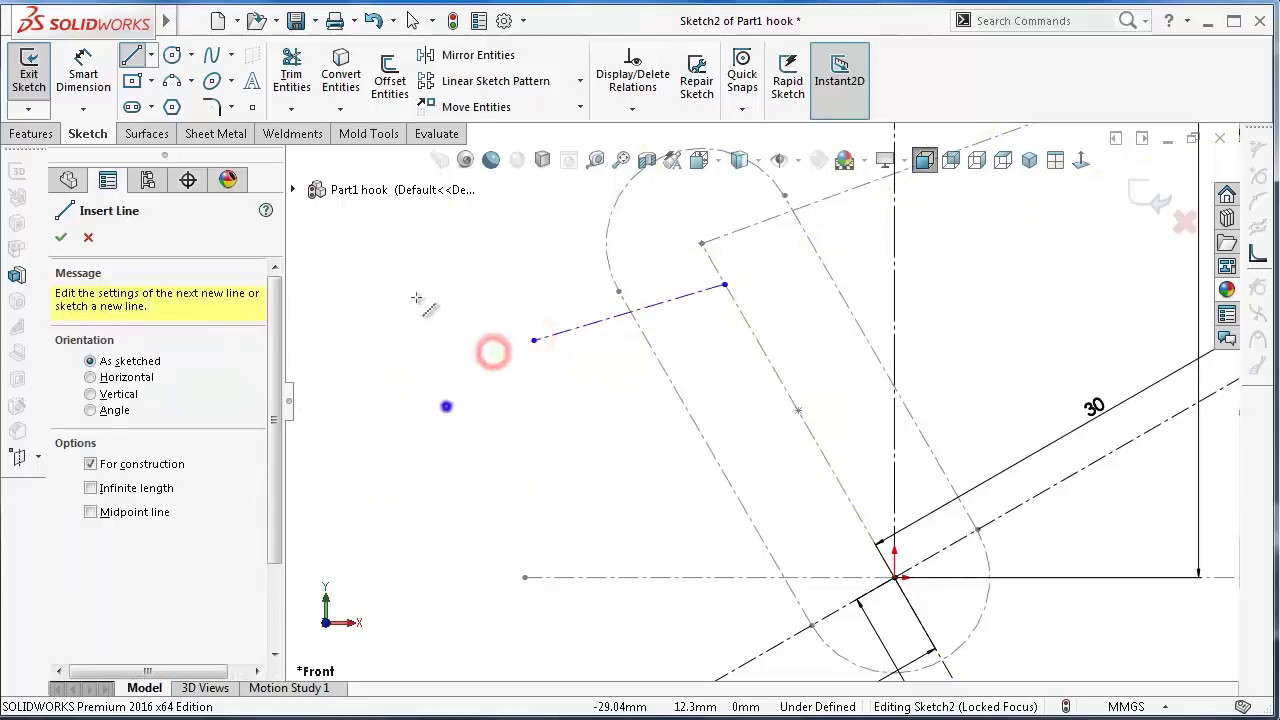
- Set a 5 mm vertical offset between the new line's endpoint and the slot centreline's end
right_click_drag(447, 406, 640, 312)
scroll(640, 312, "down", 2)
left_click(820, 288)
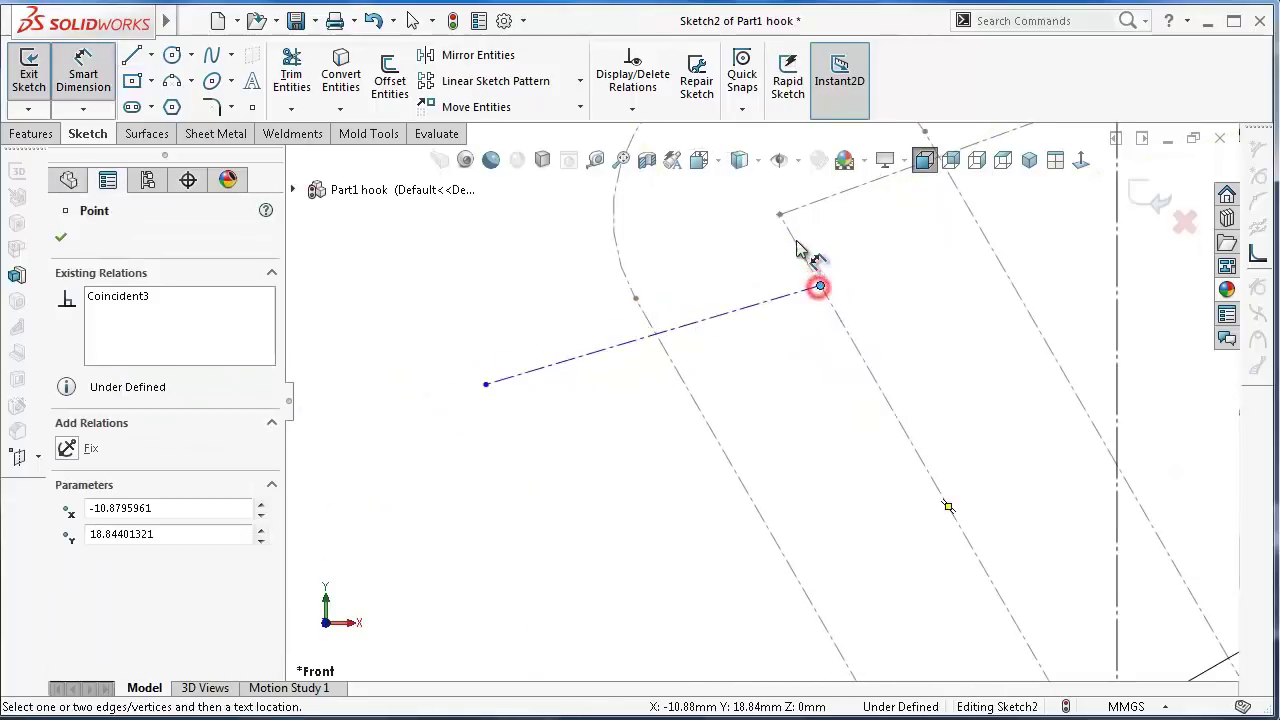
left_click(779, 213)
left_click(722, 246)
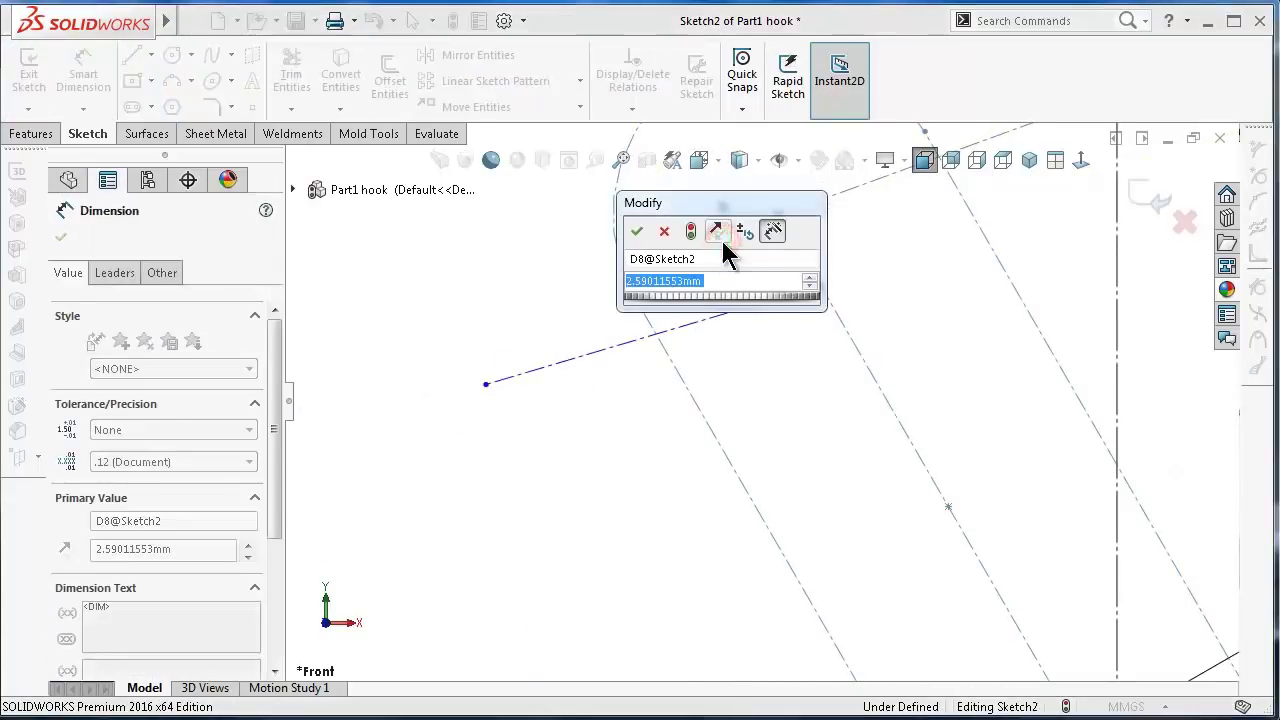
type("5")
key("Return")
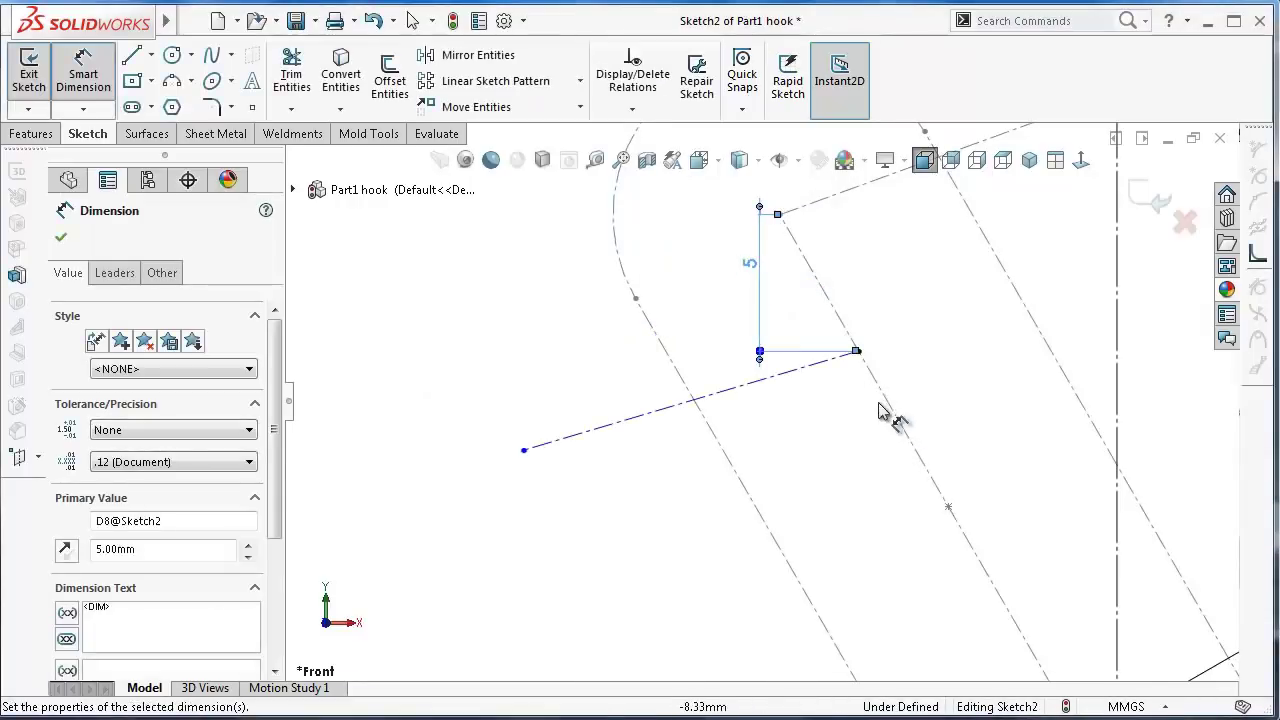
key("Escape")
- Set an 85° angle between the new construction line and the slot centreline
left_click(836, 319)
left_click(812, 330)
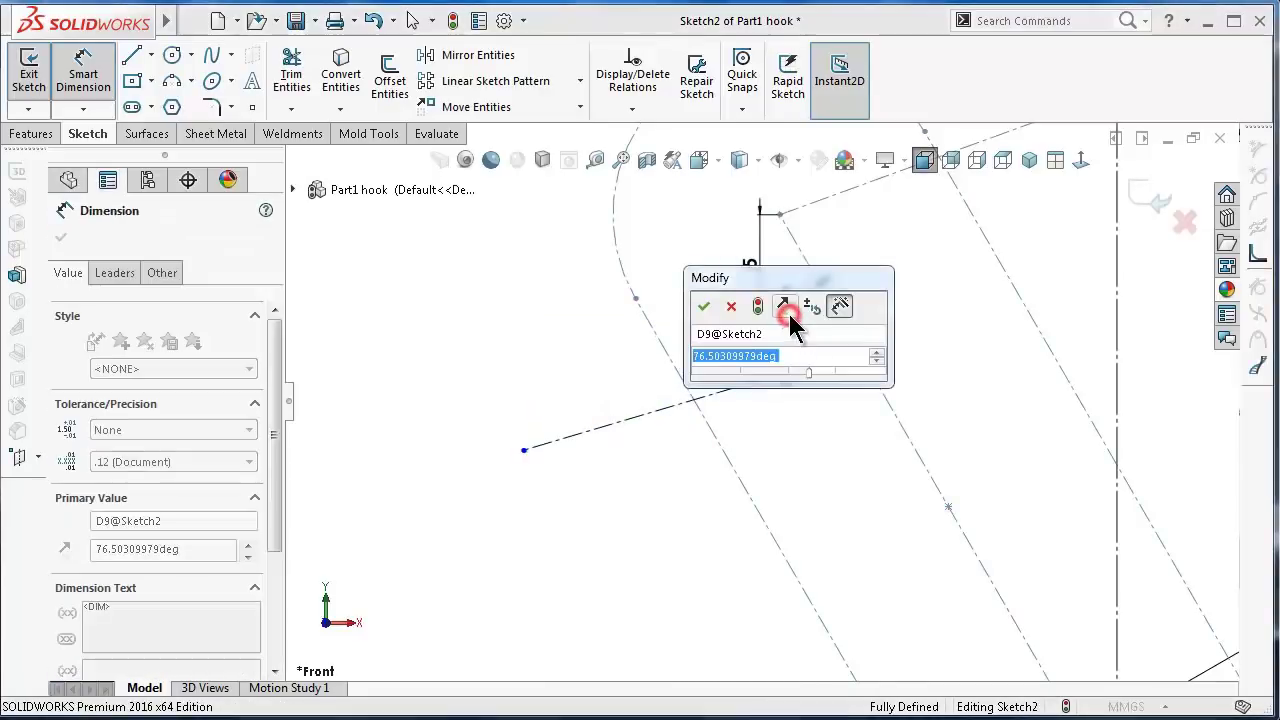
type("85")
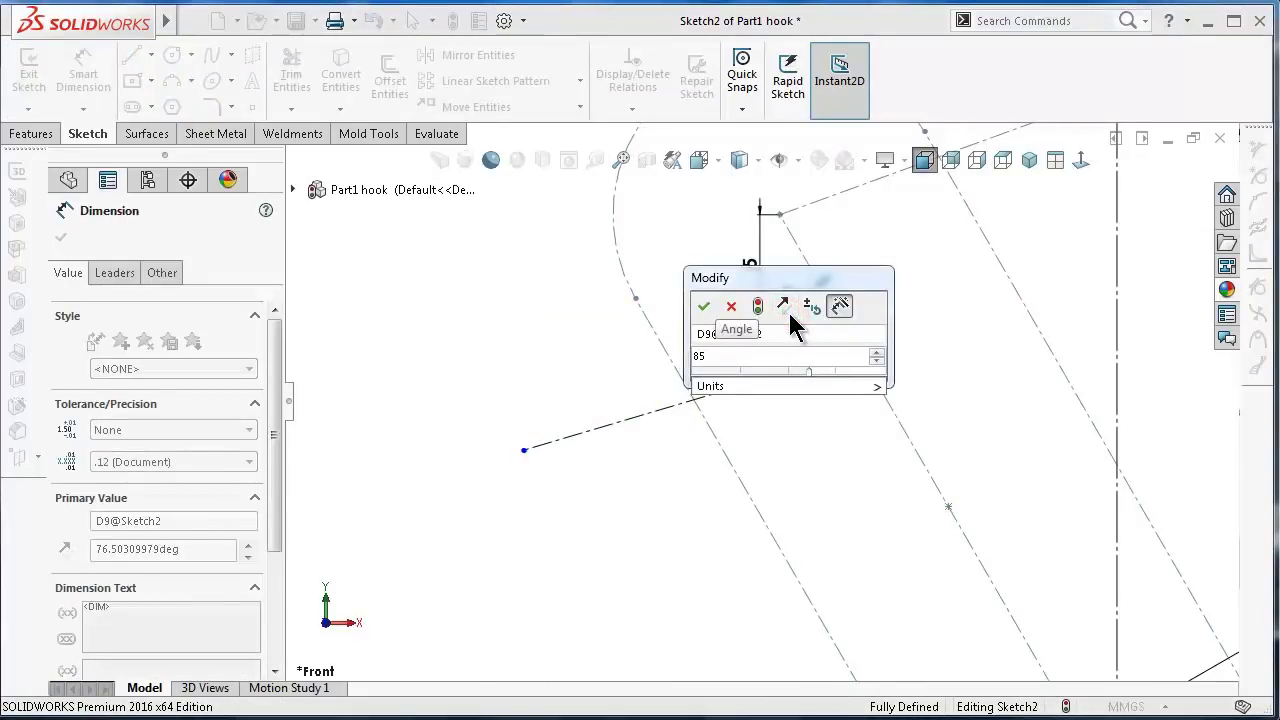
key("Return")
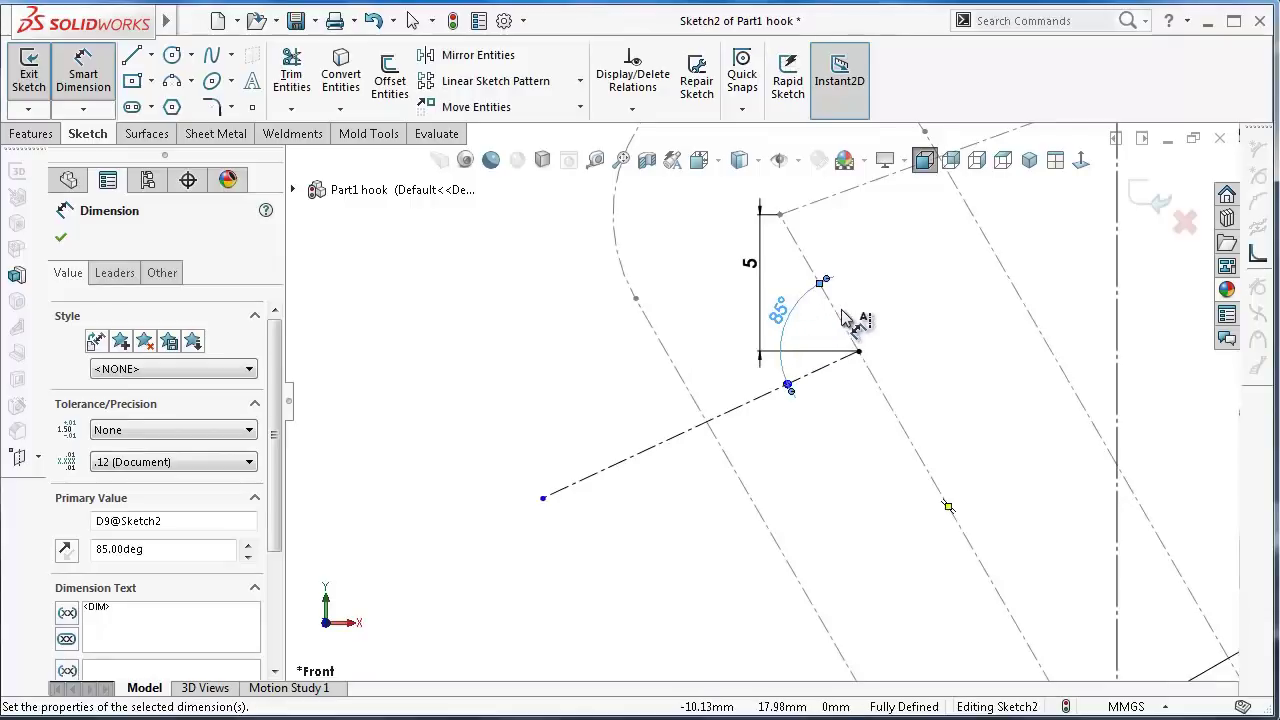
- Set the new construction line's length to 14.25 mm
left_click(763, 405)
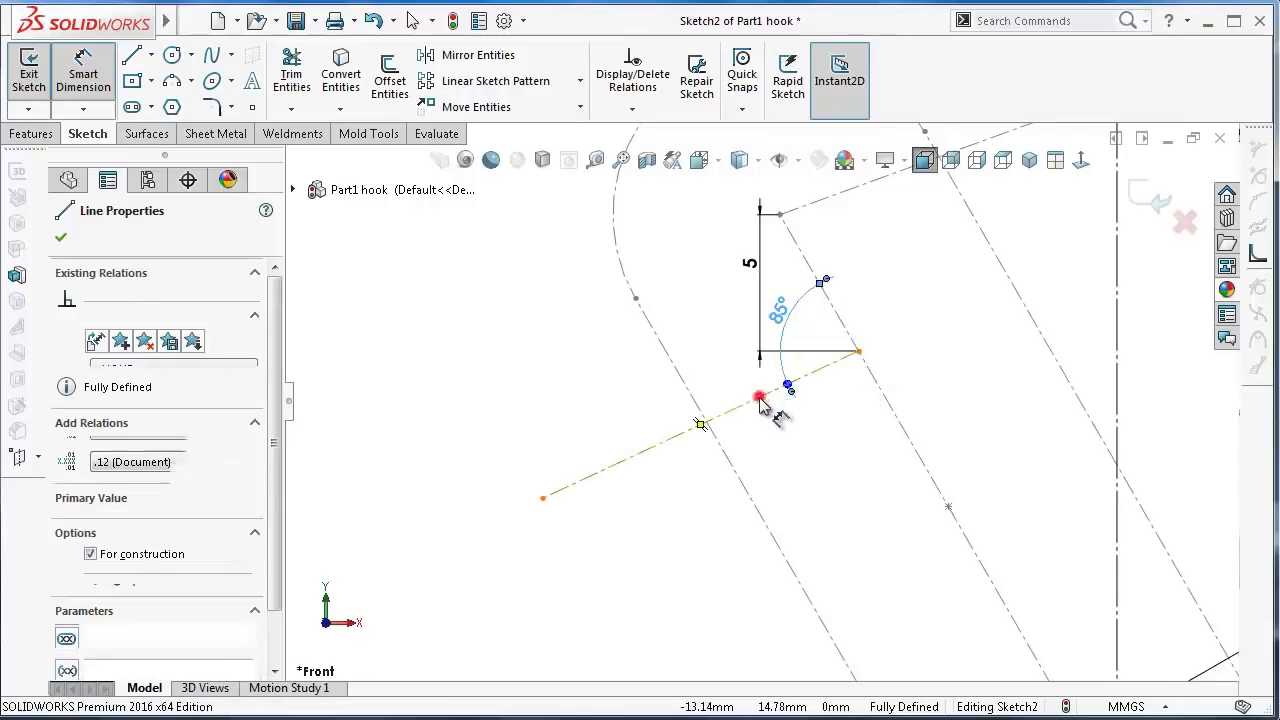
left_click(787, 450)
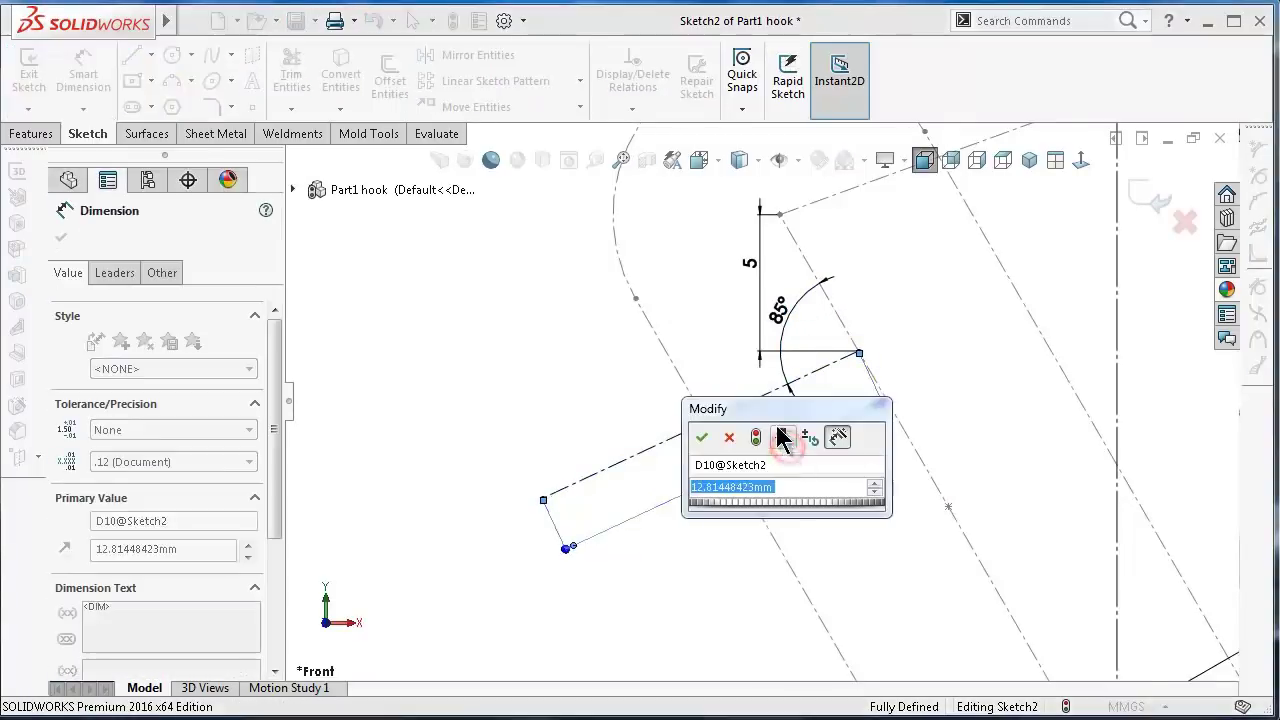
type("14.25")
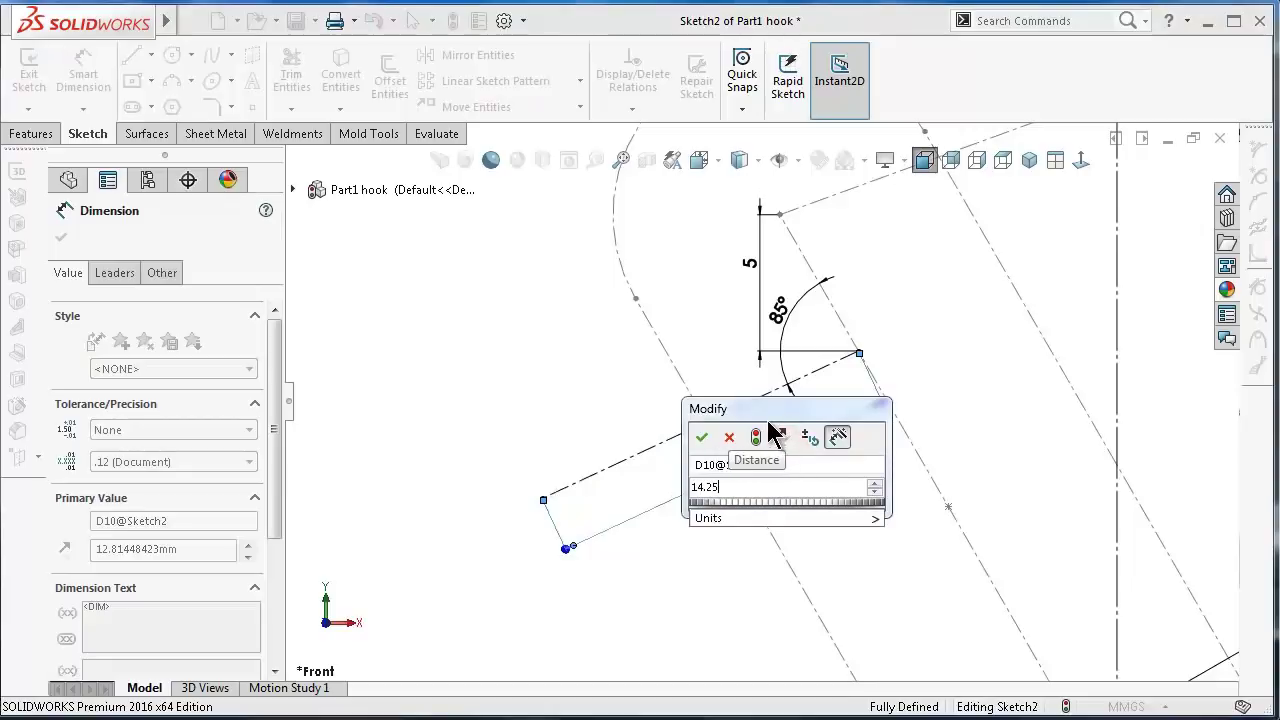
key("Return")
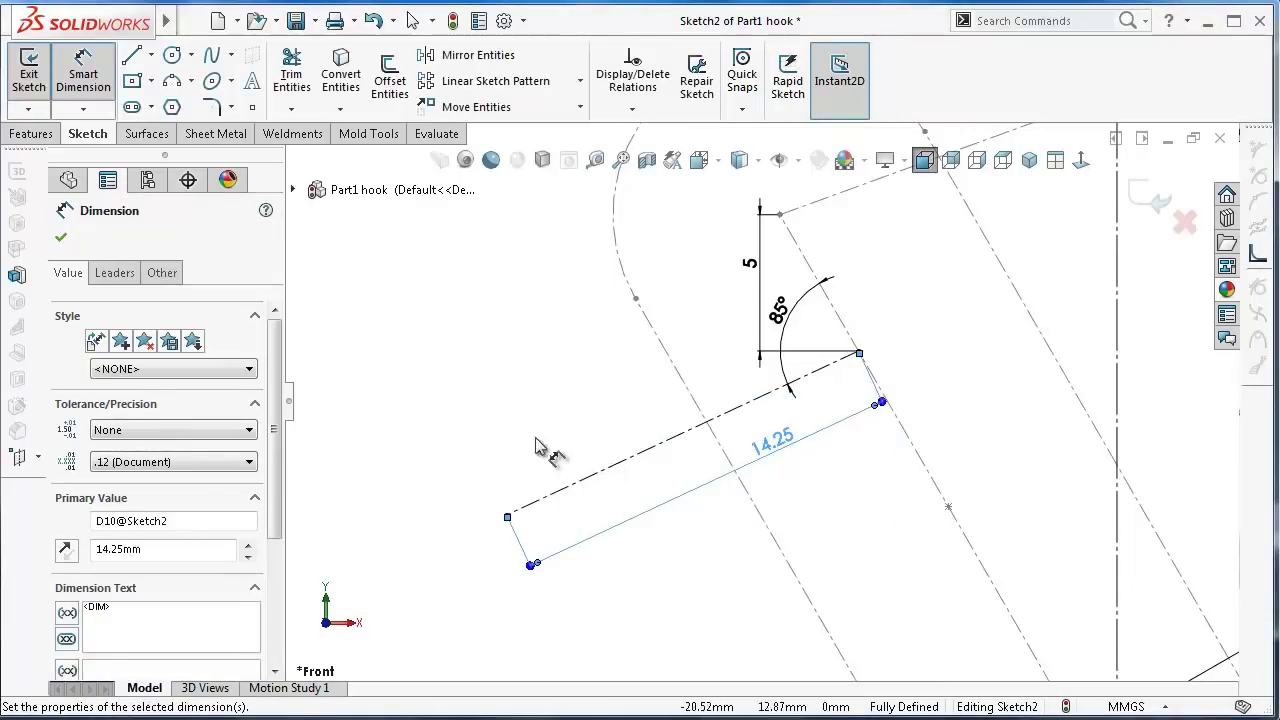
left_click(508, 414)
scroll(760, 480, "up", 2)
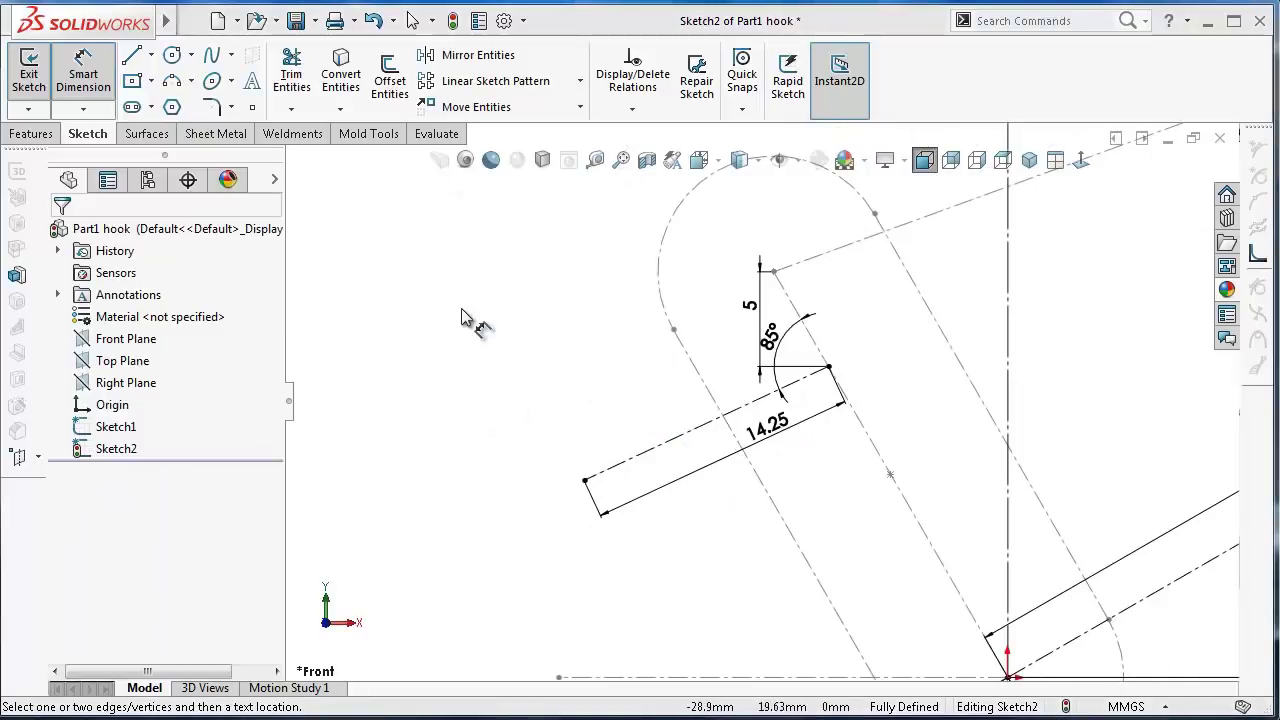
- Add a horizontal centerline inside the Ø36 circle, tangent to the inner Ø18 circle
scroll(723, 309, "up", 2)
scroll(828, 257, "up", 2)
scroll(820, 233, "up", 1)
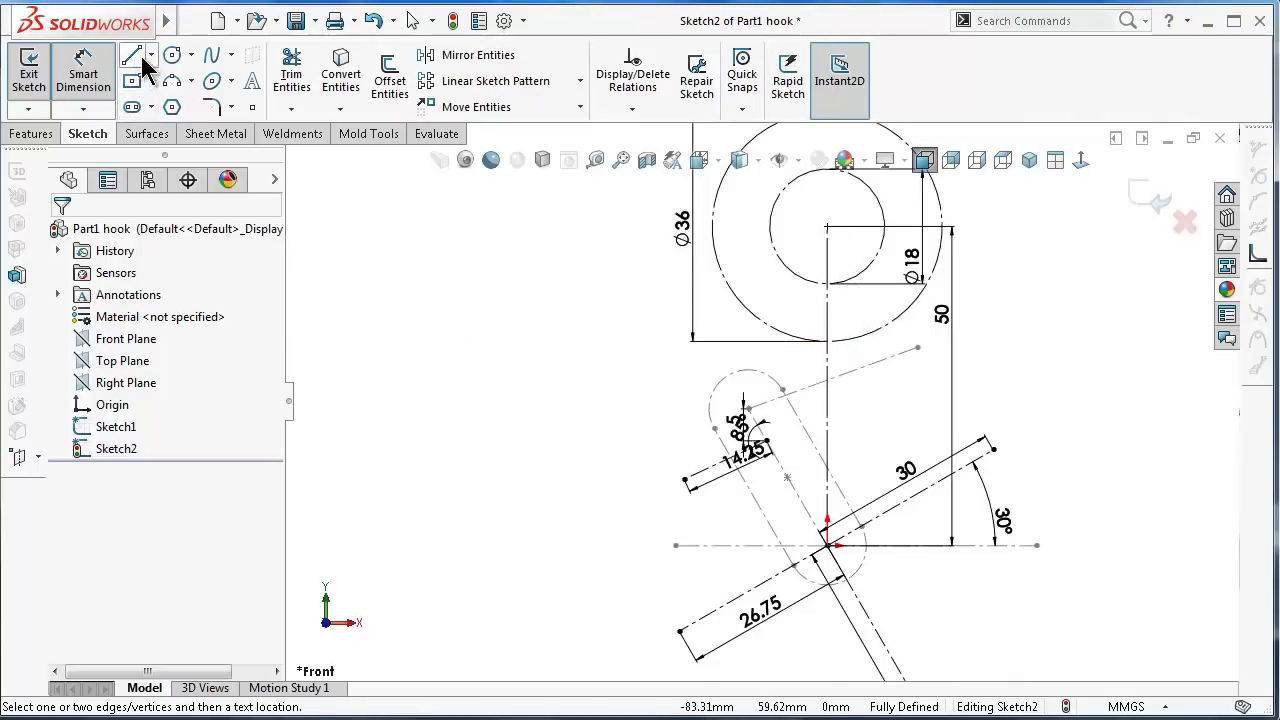
left_click(151, 55)
left_click(200, 104)
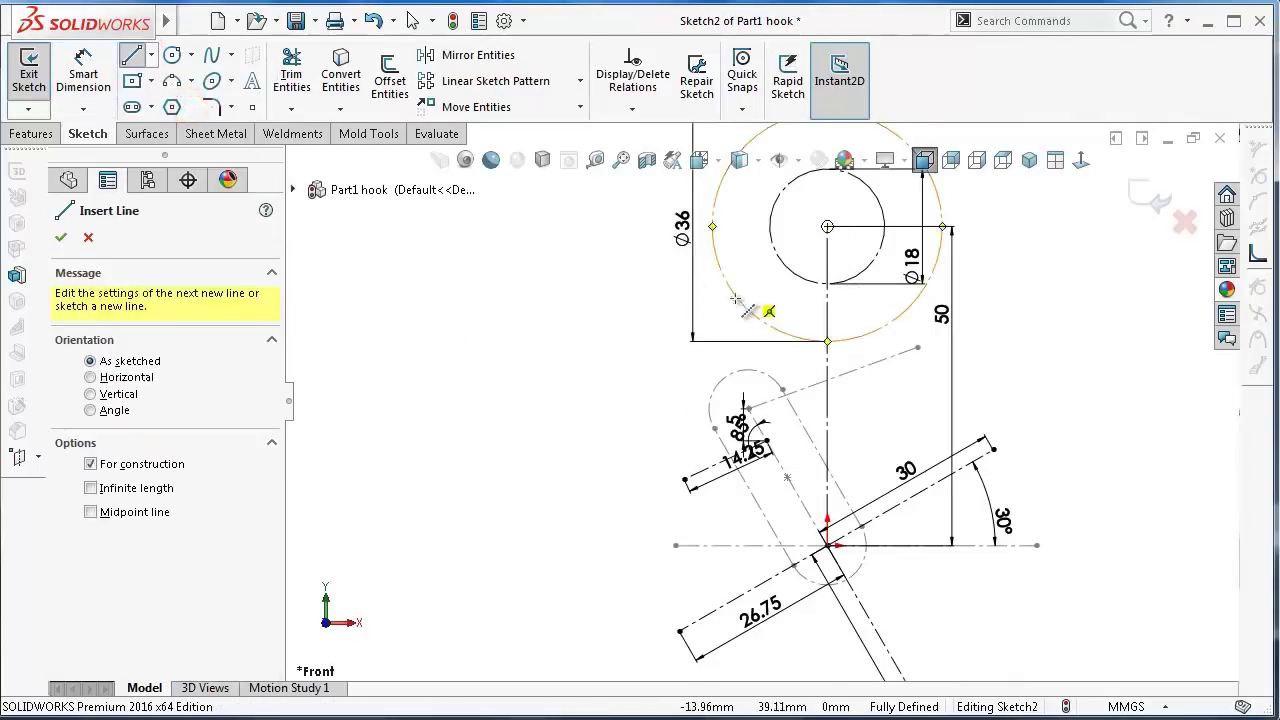
left_click(758, 320)
left_click(892, 320)
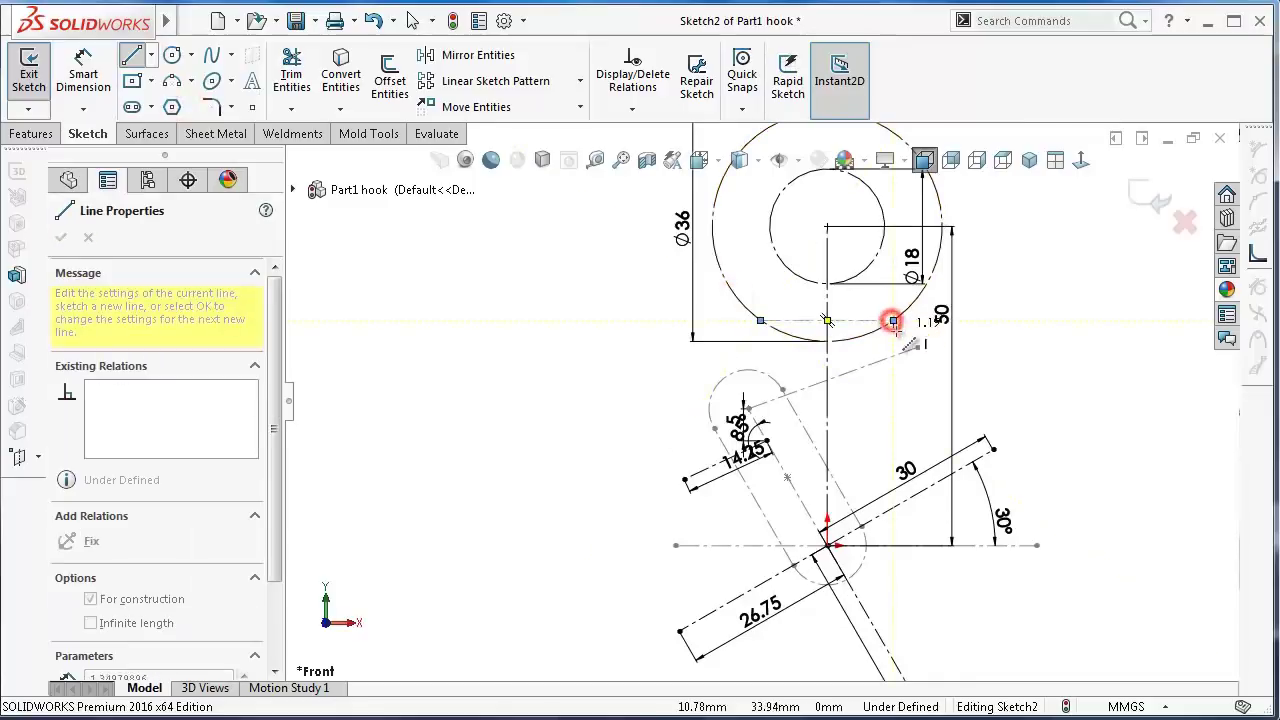
key("Escape")
scroll(880, 330, "down", 2)
left_click(849, 325)
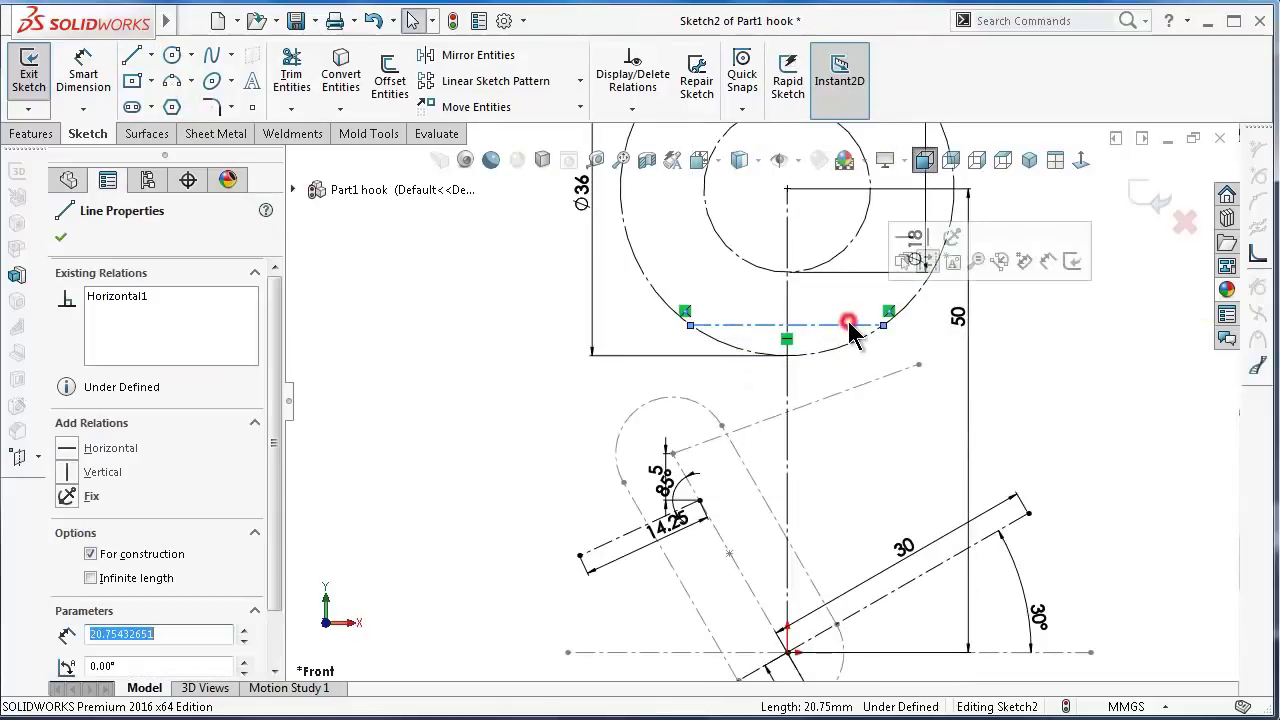
left_click(822, 266, "ctrl")
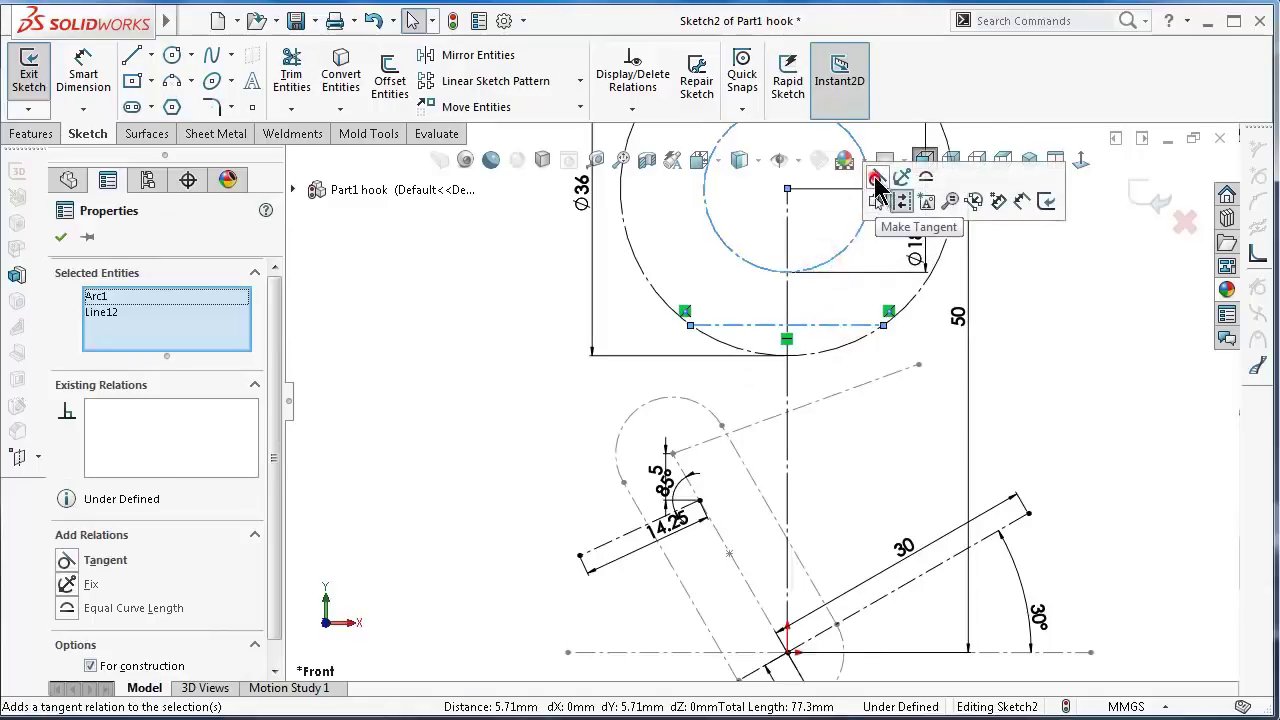
left_click(874, 175)
- Move the Ø18 dimension inside the inner circle
scroll(783, 318, "up", 1)
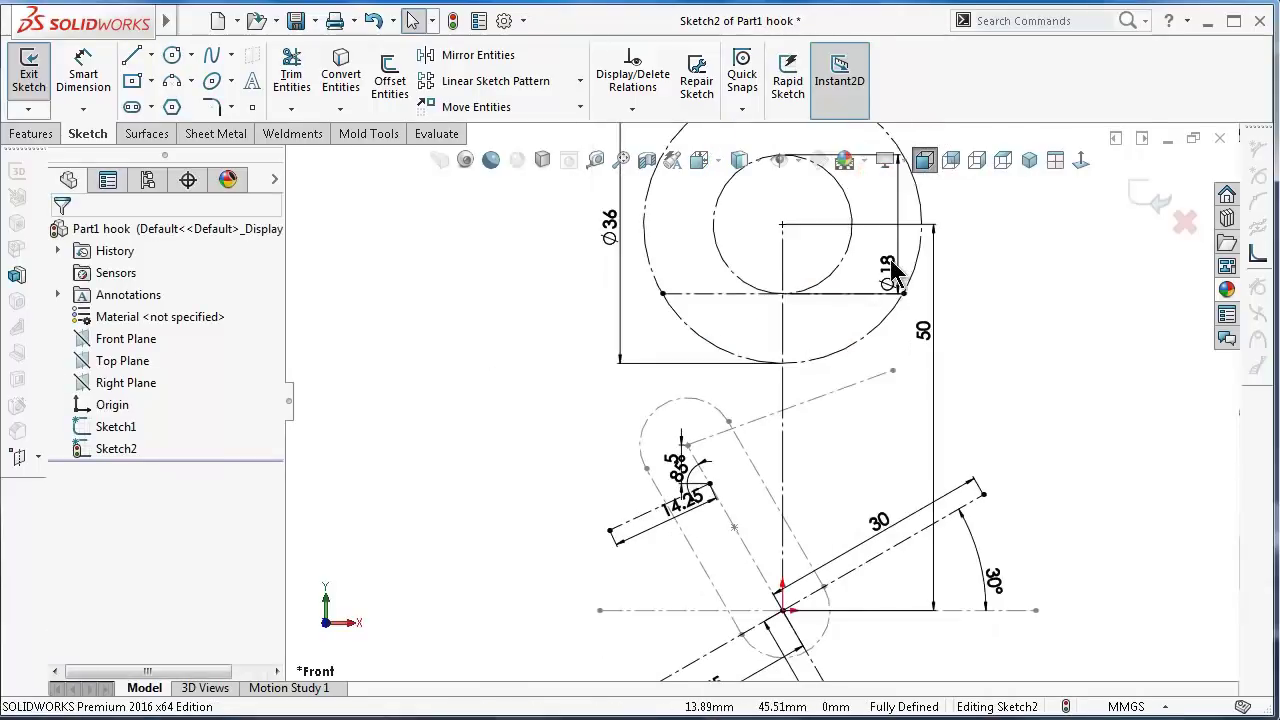
mouse_move(891, 265)
left_mouse_down()
mouse_move(983, 337)
mouse_move(1109, 391)
left_mouse_up()
key("f")
left_click_drag(957, 333, 760, 288)
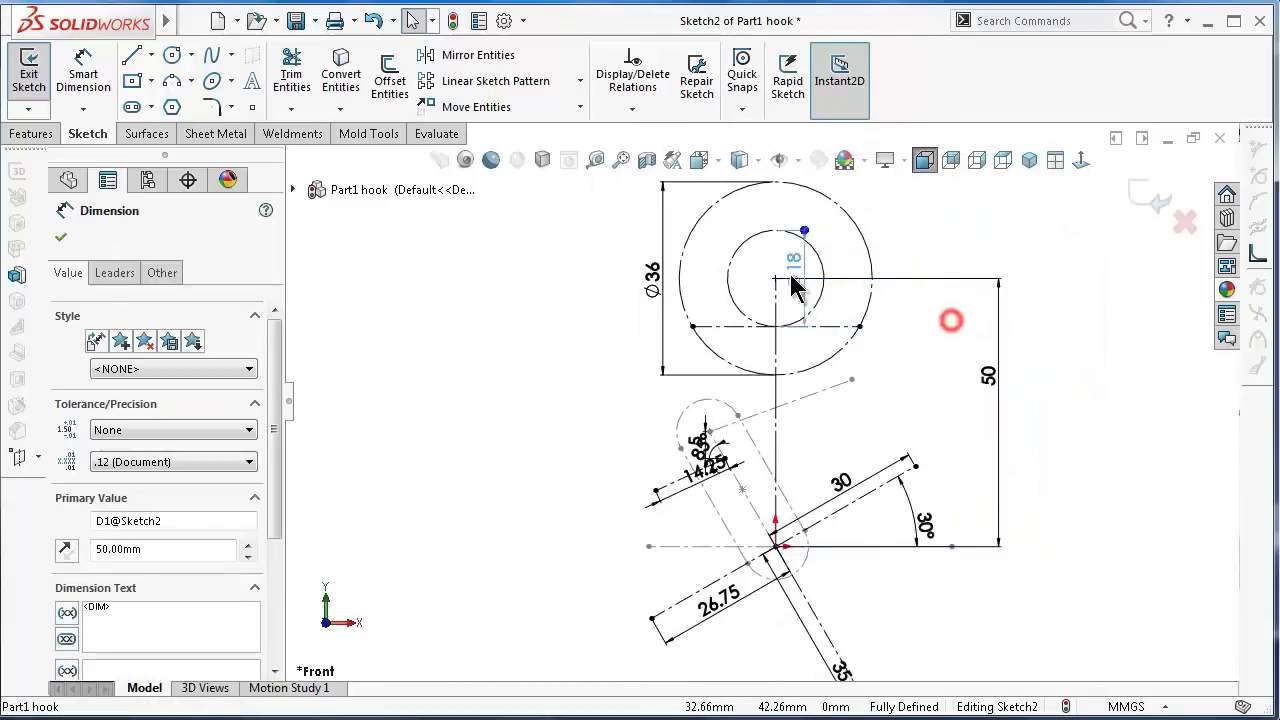
left_click(1090, 407)
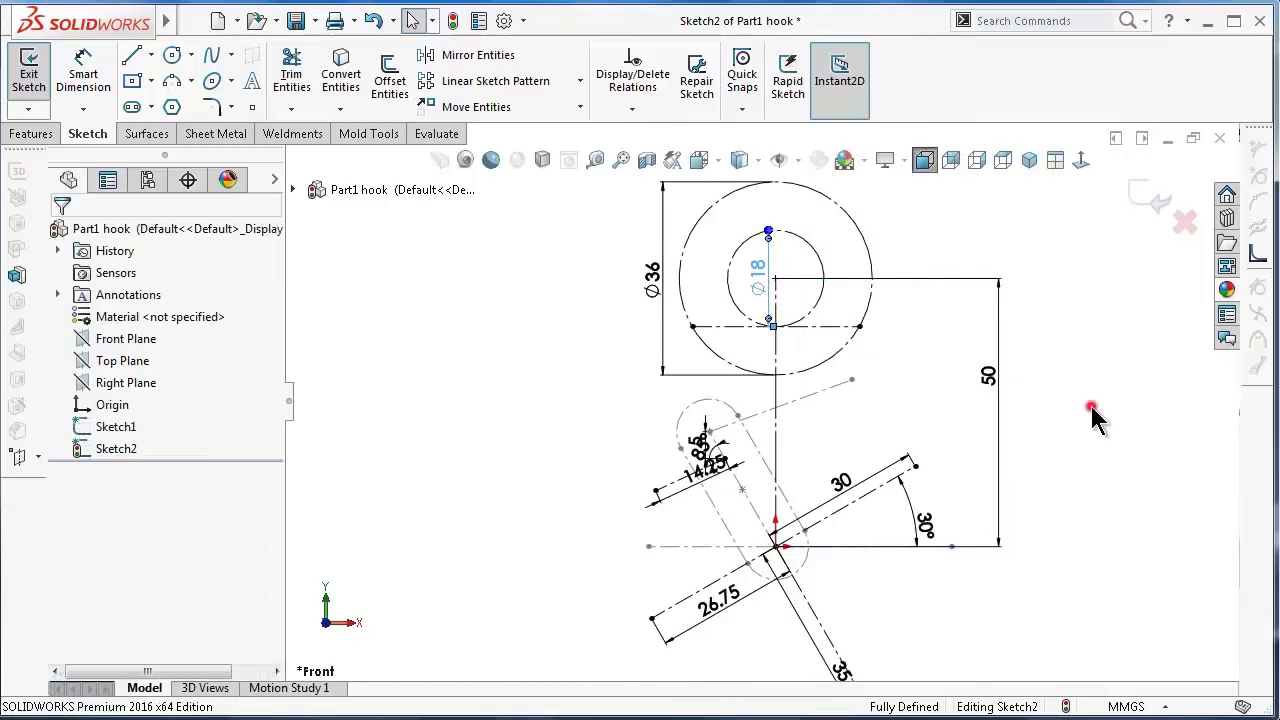
scroll(1050, 592, "down", 1)
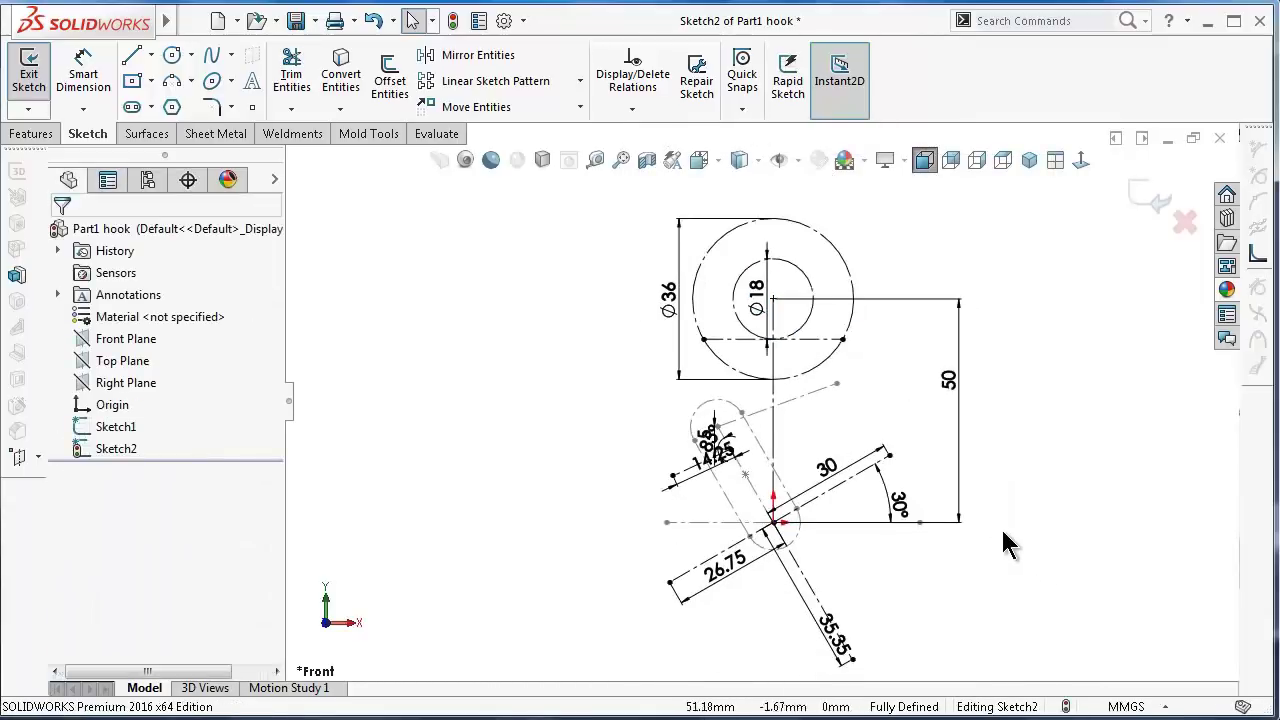
scroll(1001, 534, "up", 1)
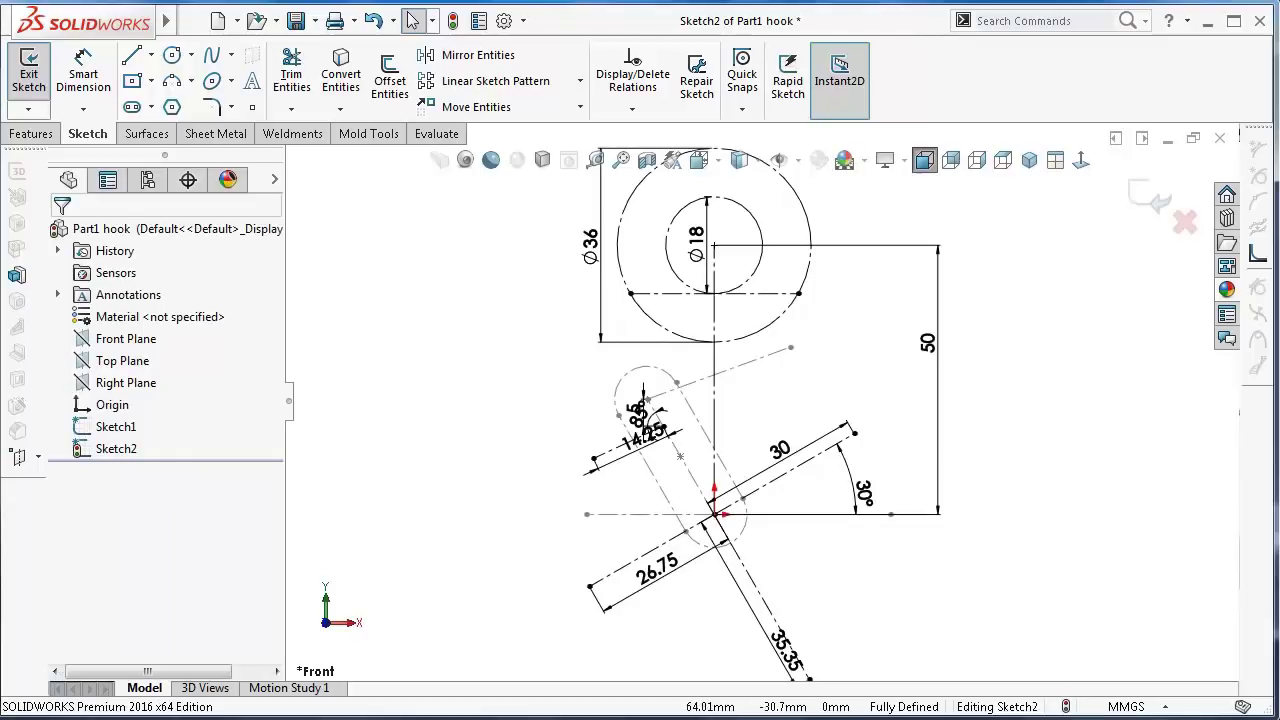
- Save the hook part and exit Sketch2
left_click(296, 20)
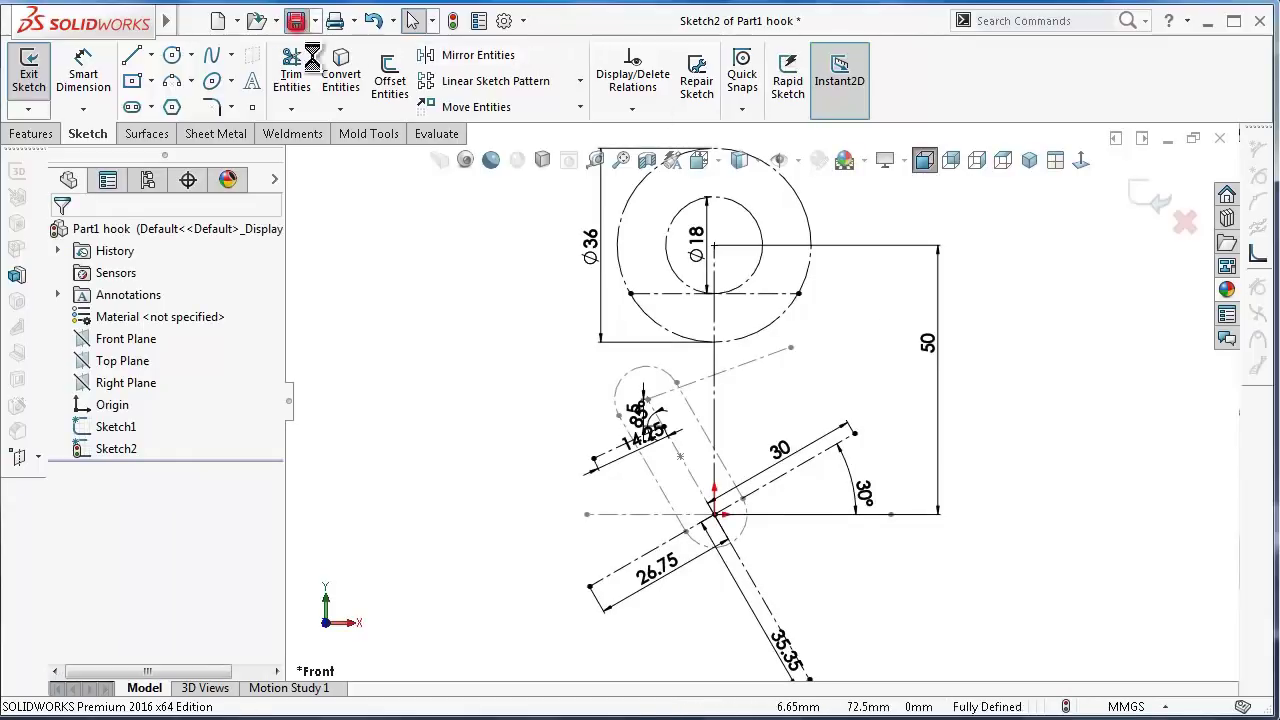
left_click(1152, 200)
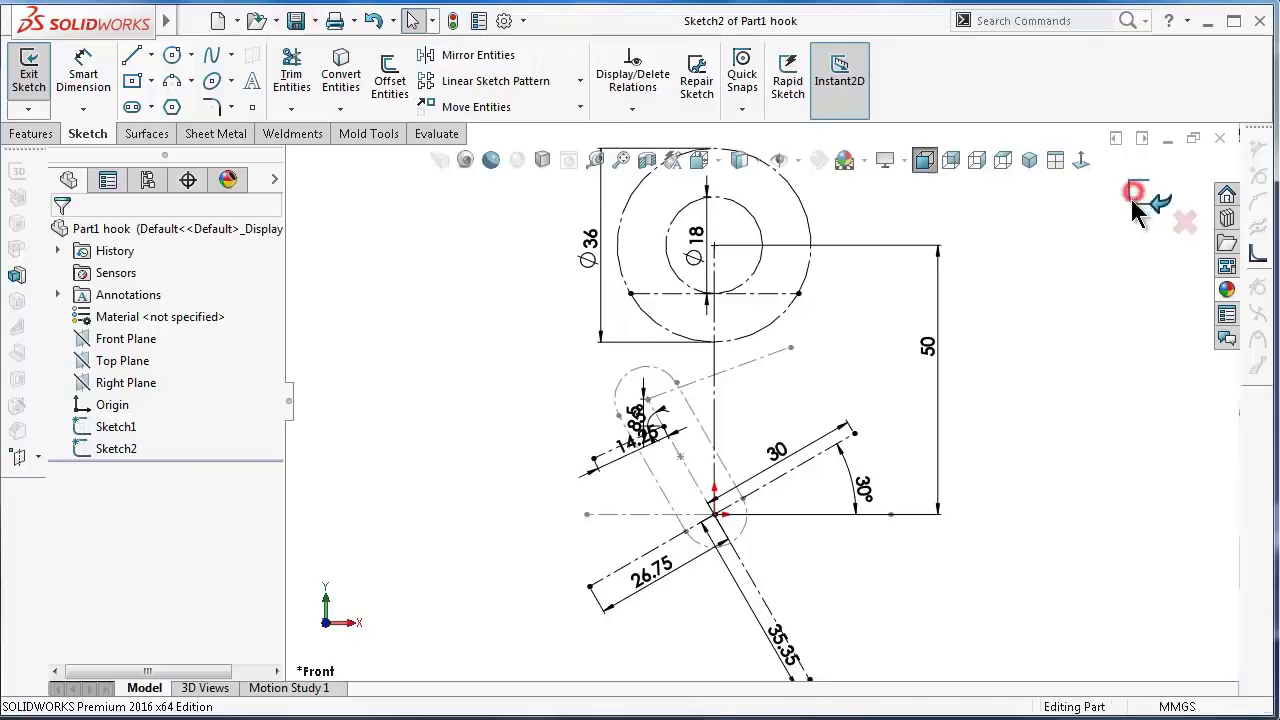
left_click(1014, 403)
key("f")
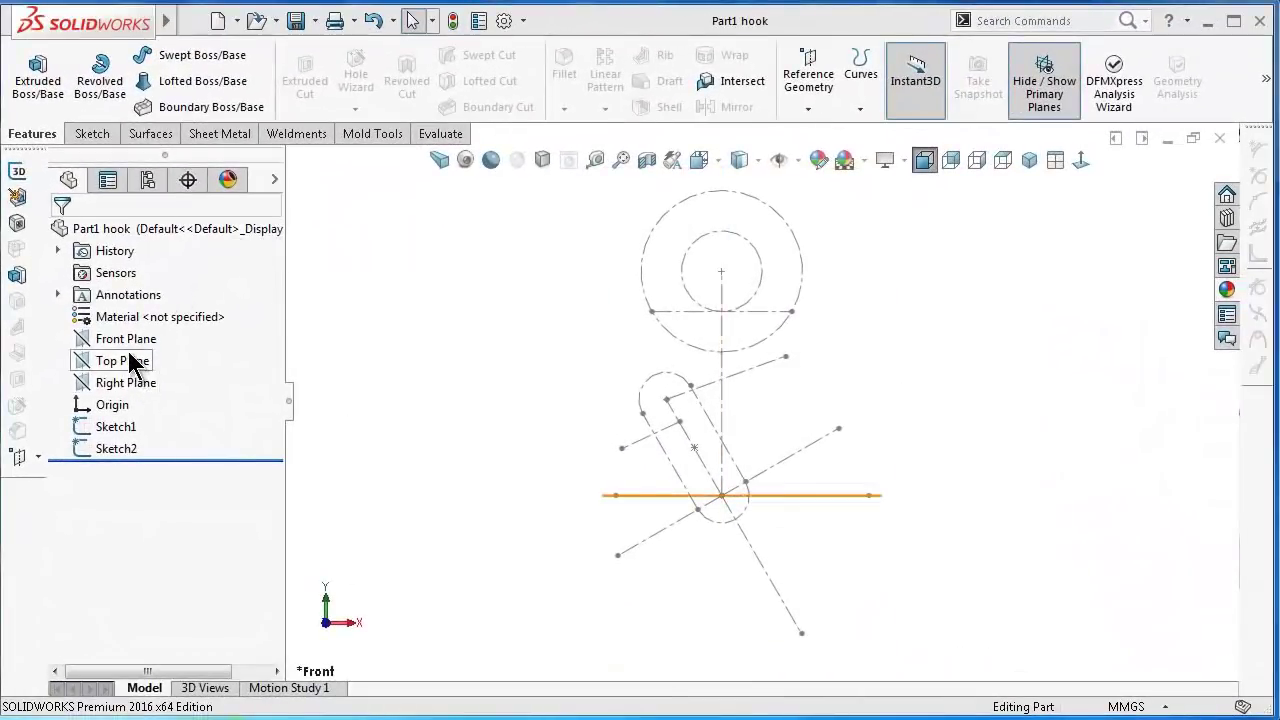
- Start Sketch3 on the Front Plane with a three-point arc over the Ø36 circle's top
left_click(132, 340)
left_click(143, 316)
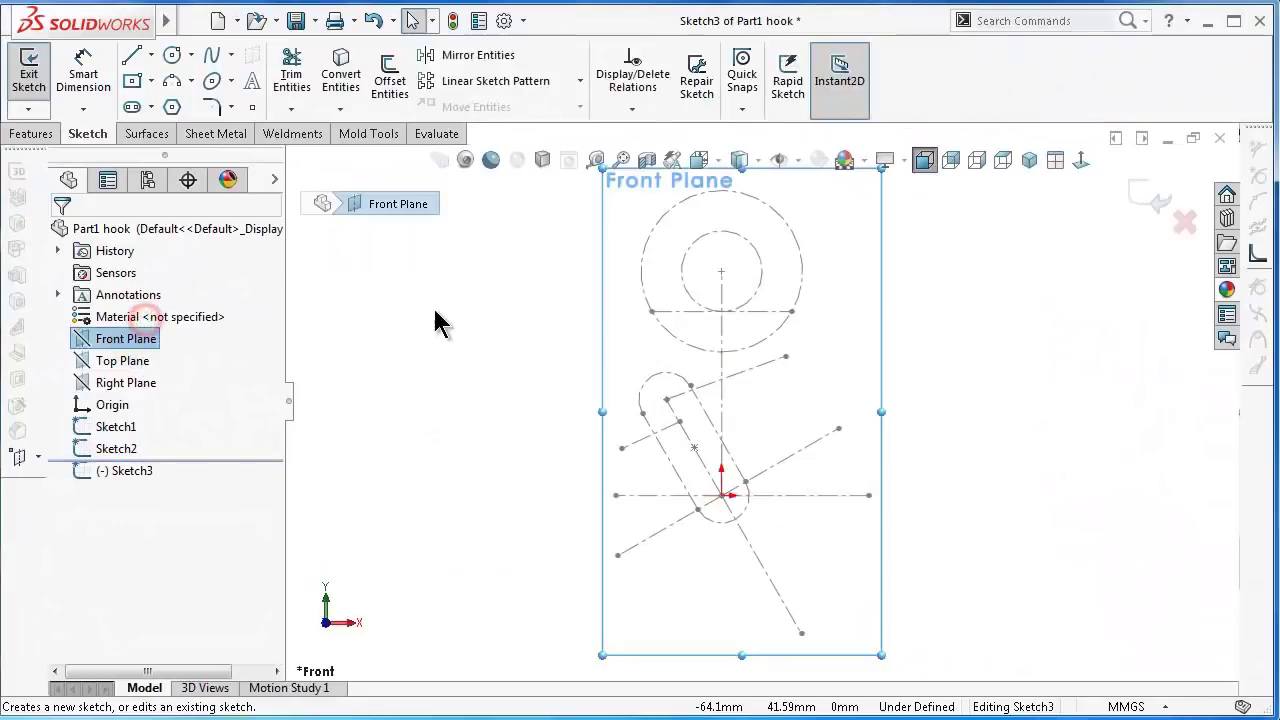
left_click(170, 86)
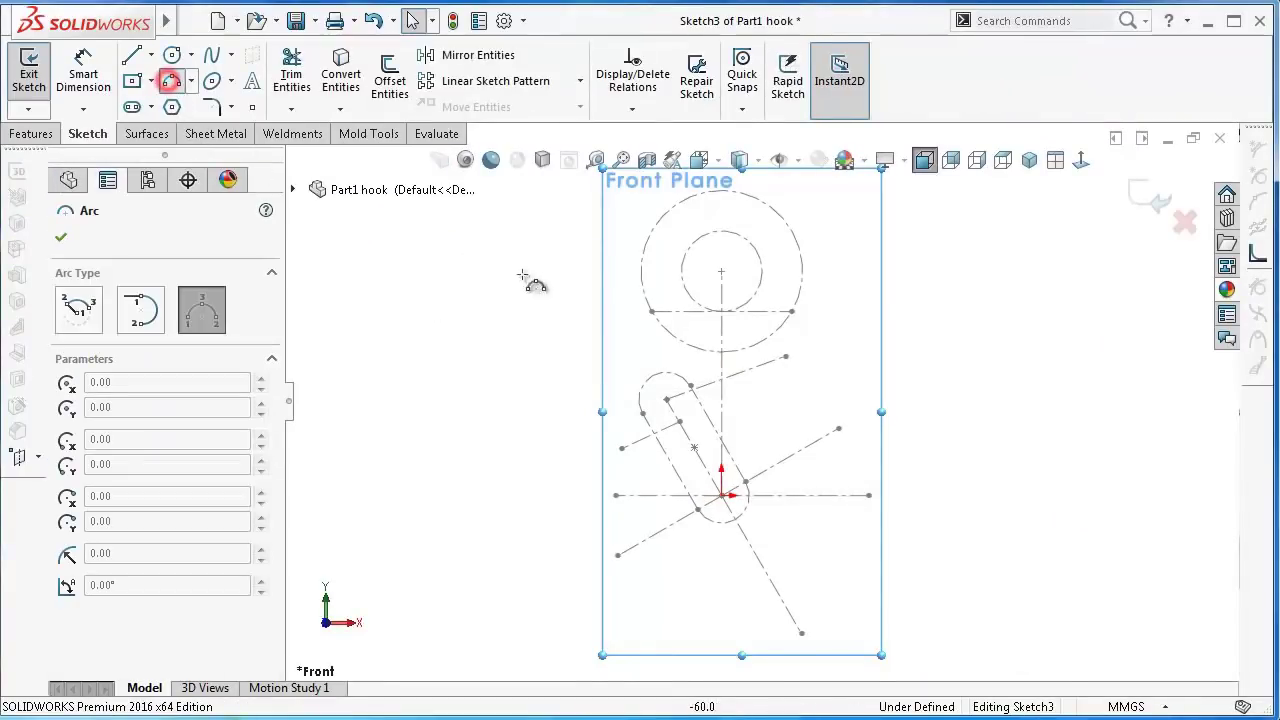
left_click(652, 313)
left_click(792, 311)
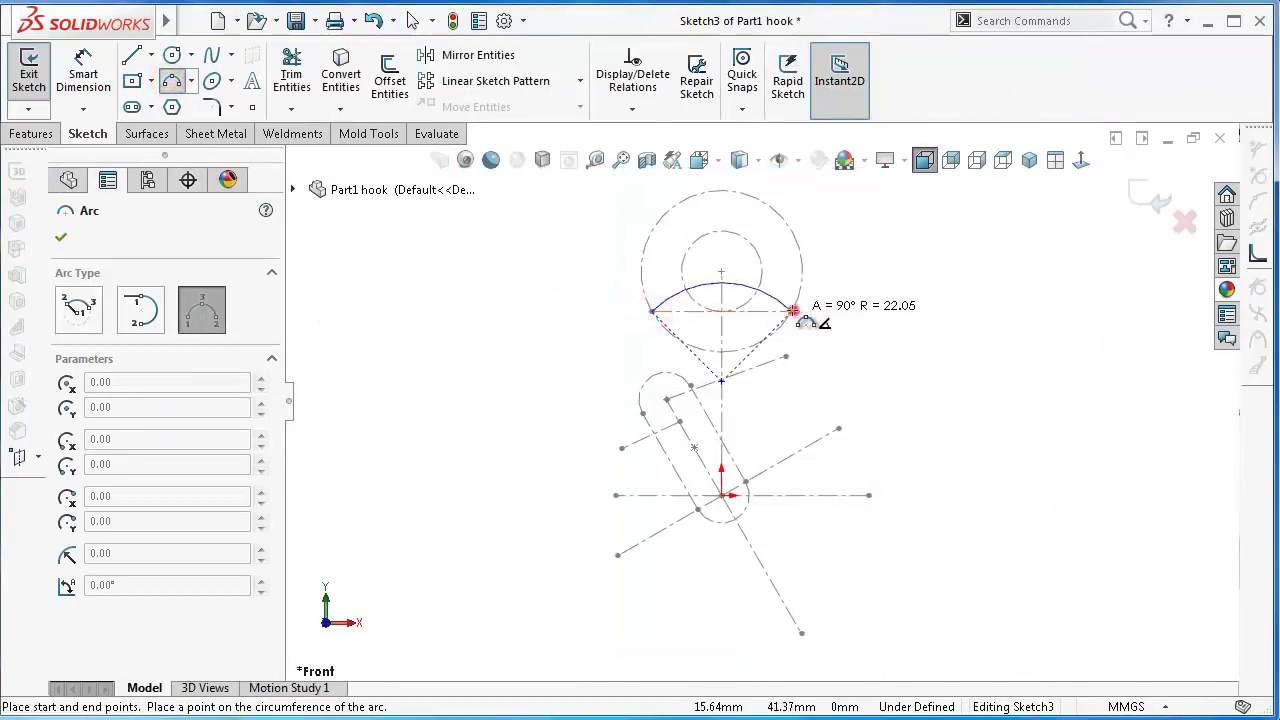
left_click(800, 242)
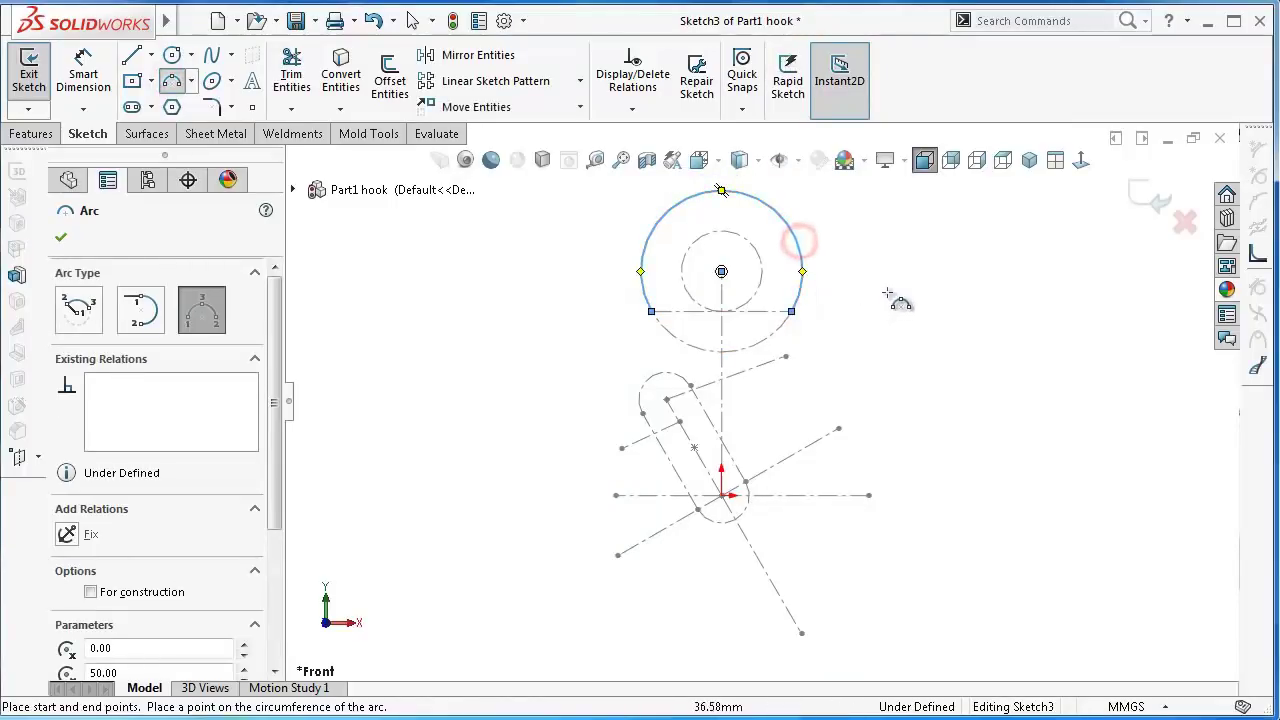
key("Escape")
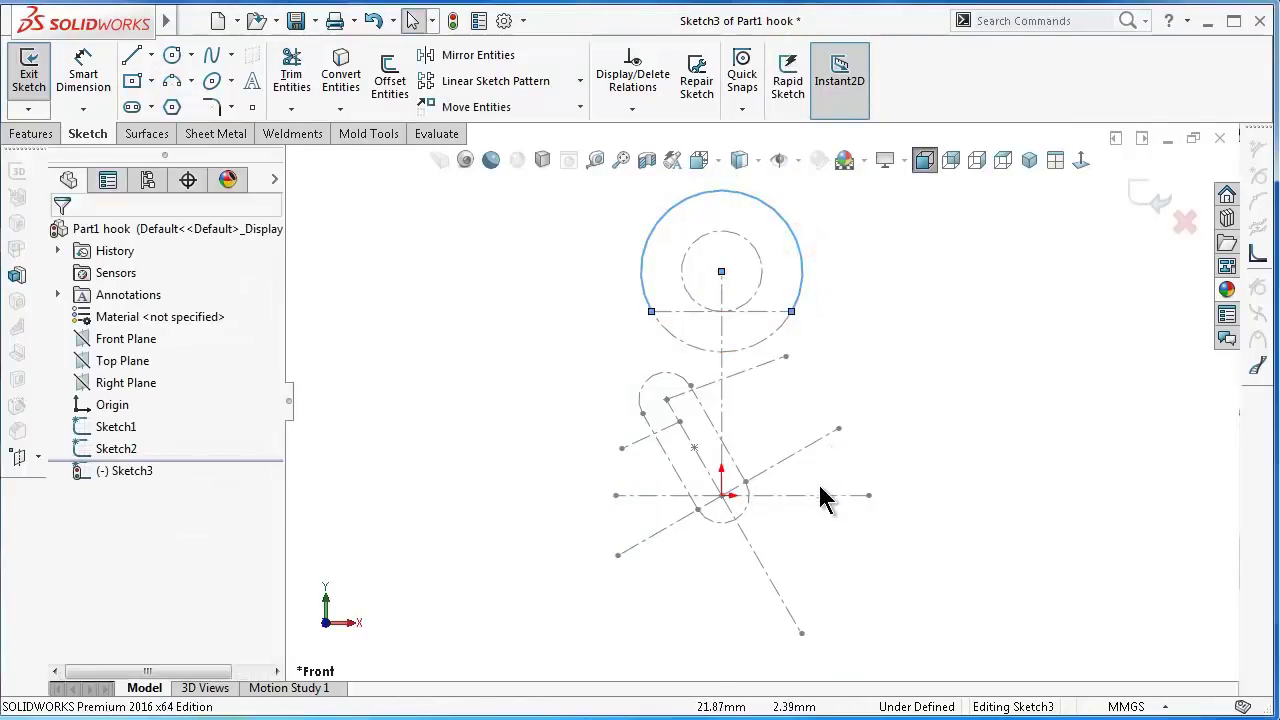
scroll(805, 578, "down", 1)
- Draw a line along the slot's right edge
left_click(720, 440)
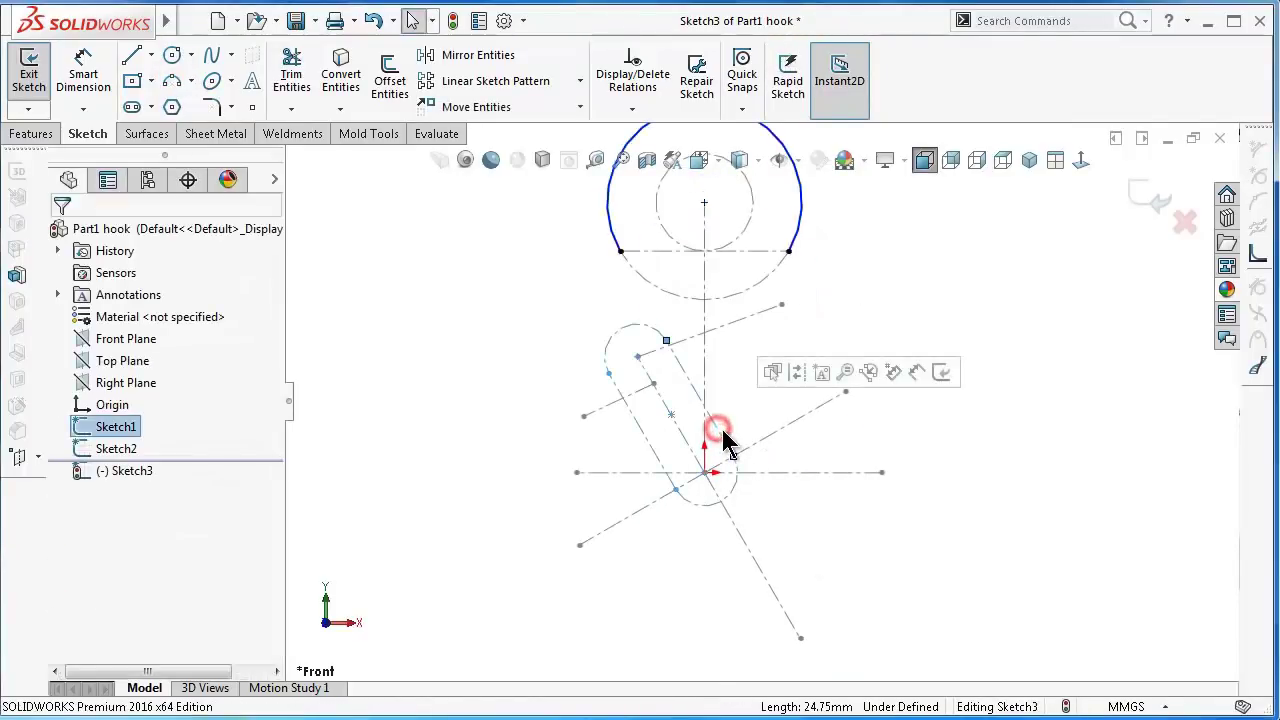
left_click(132, 58)
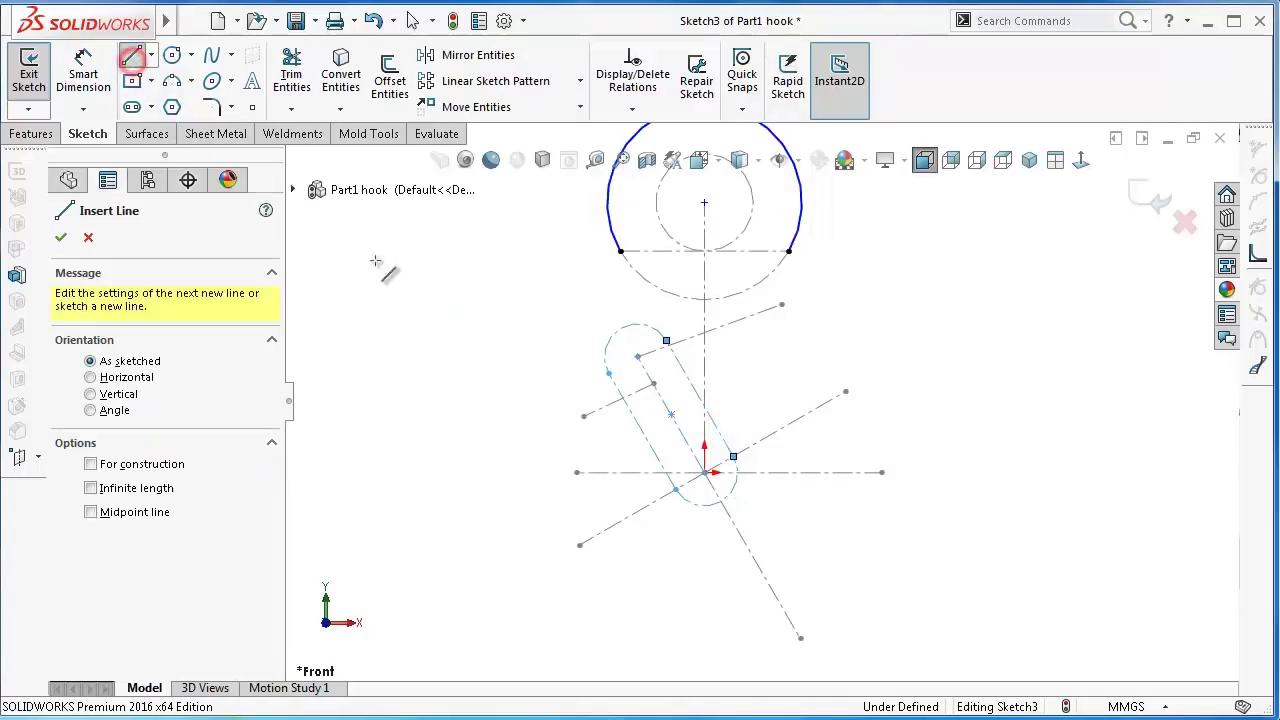
left_click(666, 340)
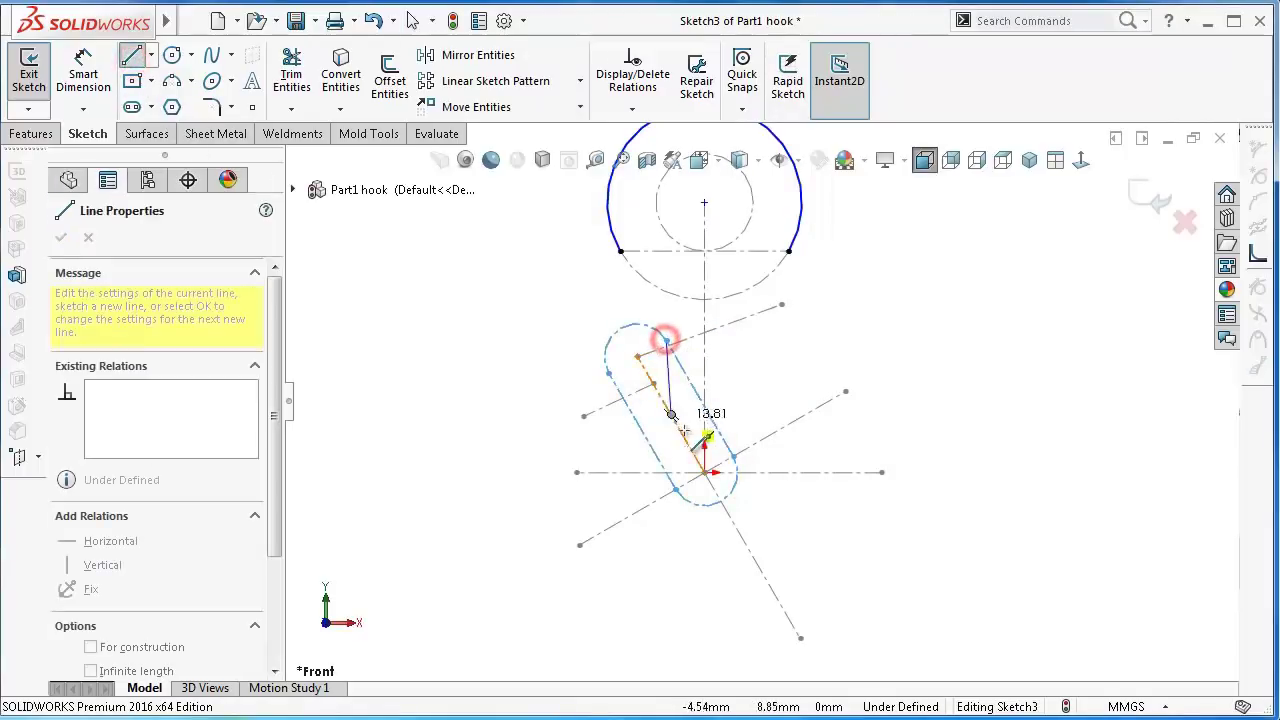
left_click(733, 456)
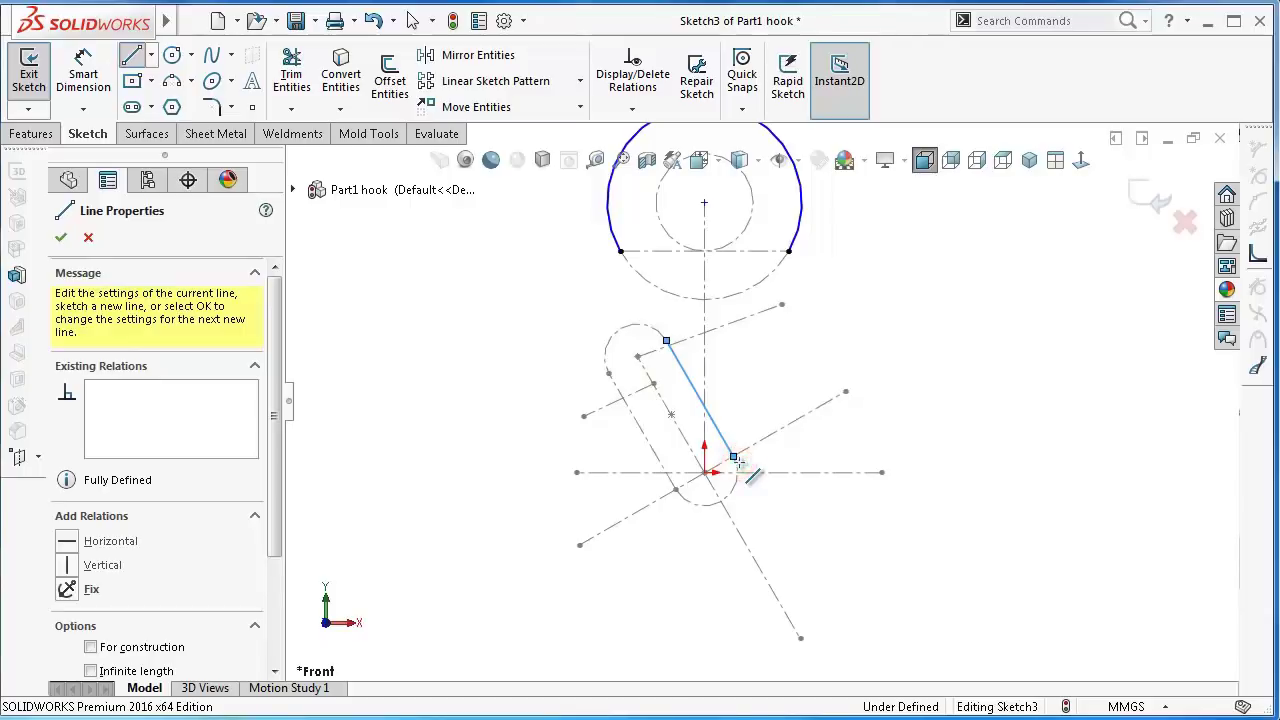
key("Escape")
scroll(757, 480, "down", 2)
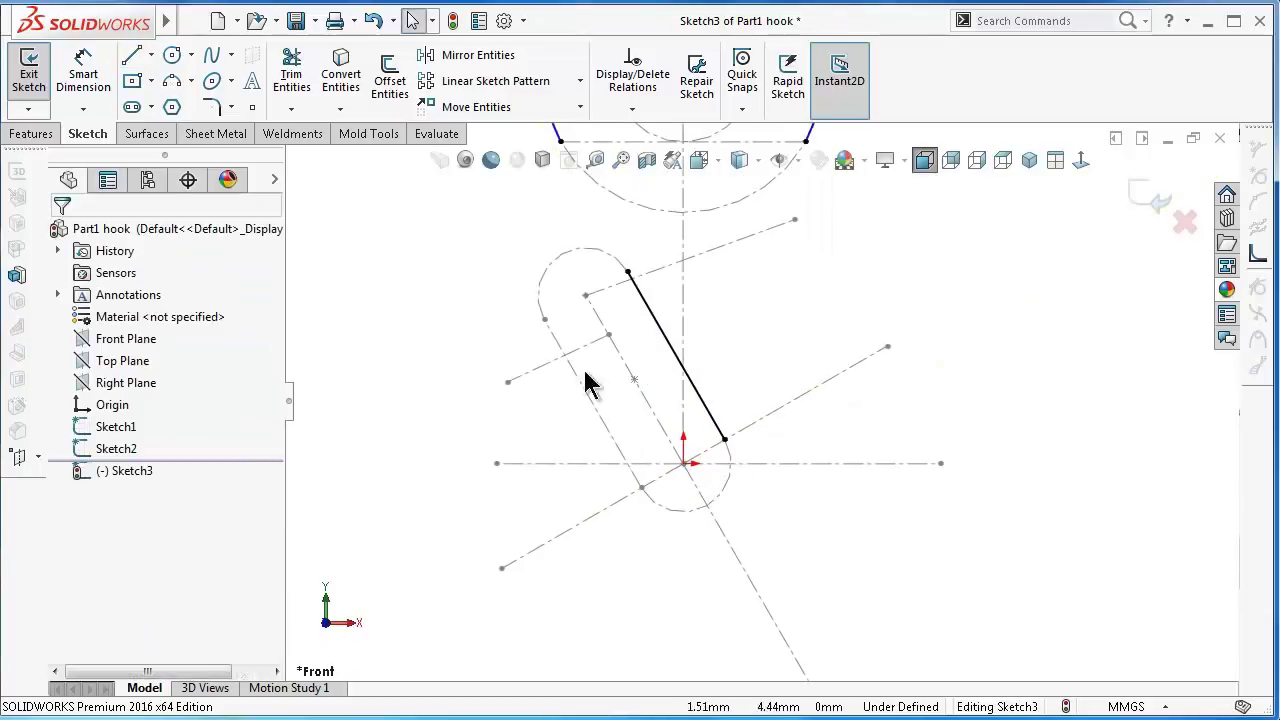
- Draw a three-point arc under the slot, tangent to the right-edge line
left_click(172, 84)
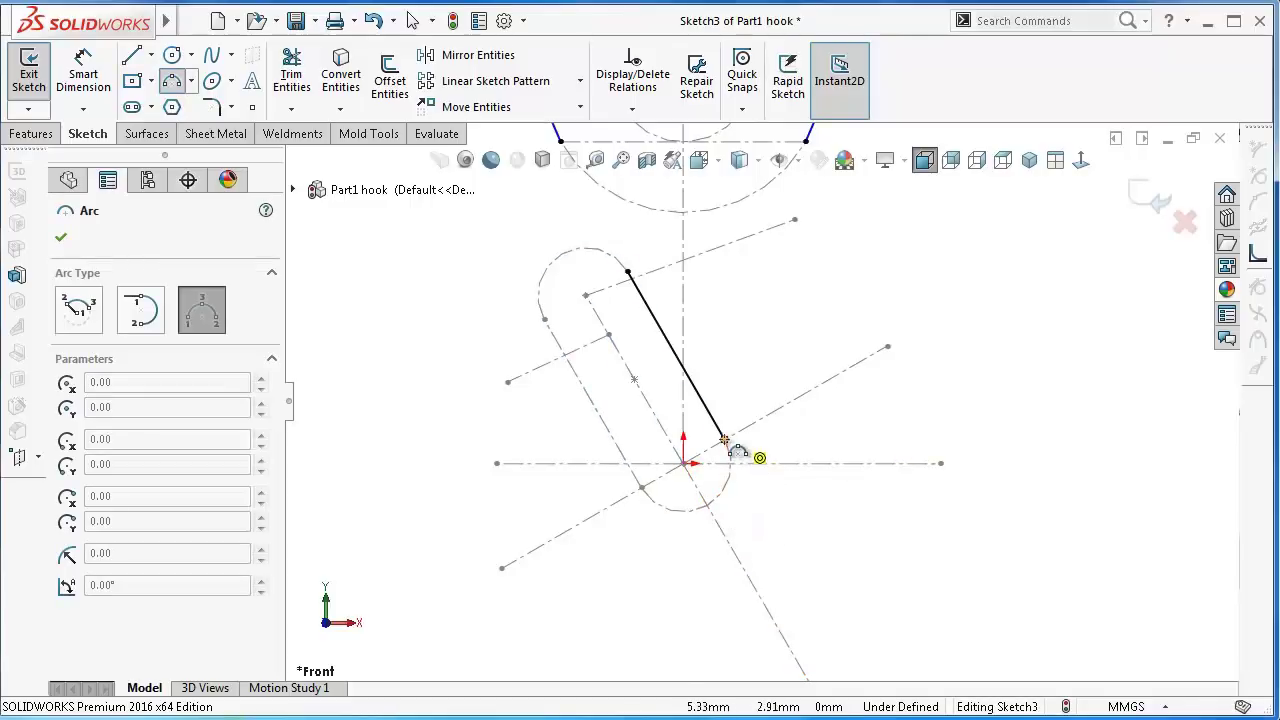
left_click(724, 440)
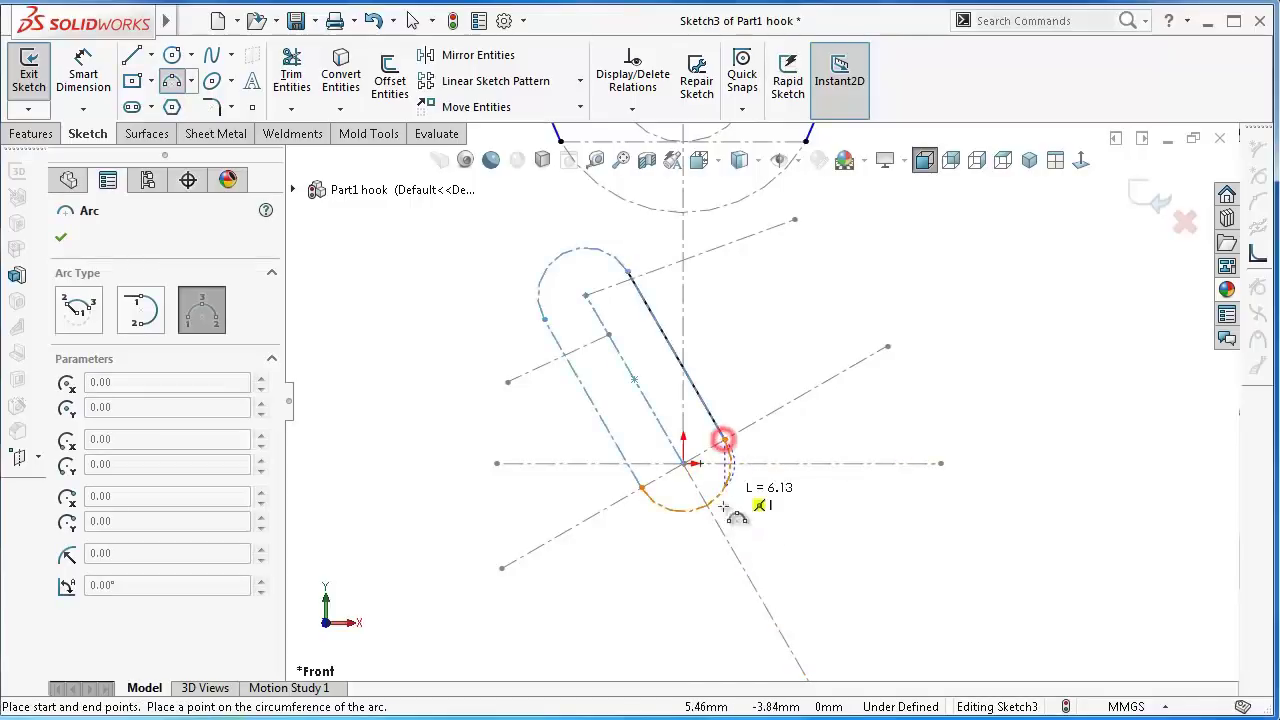
left_click(640, 488)
left_click(708, 503)
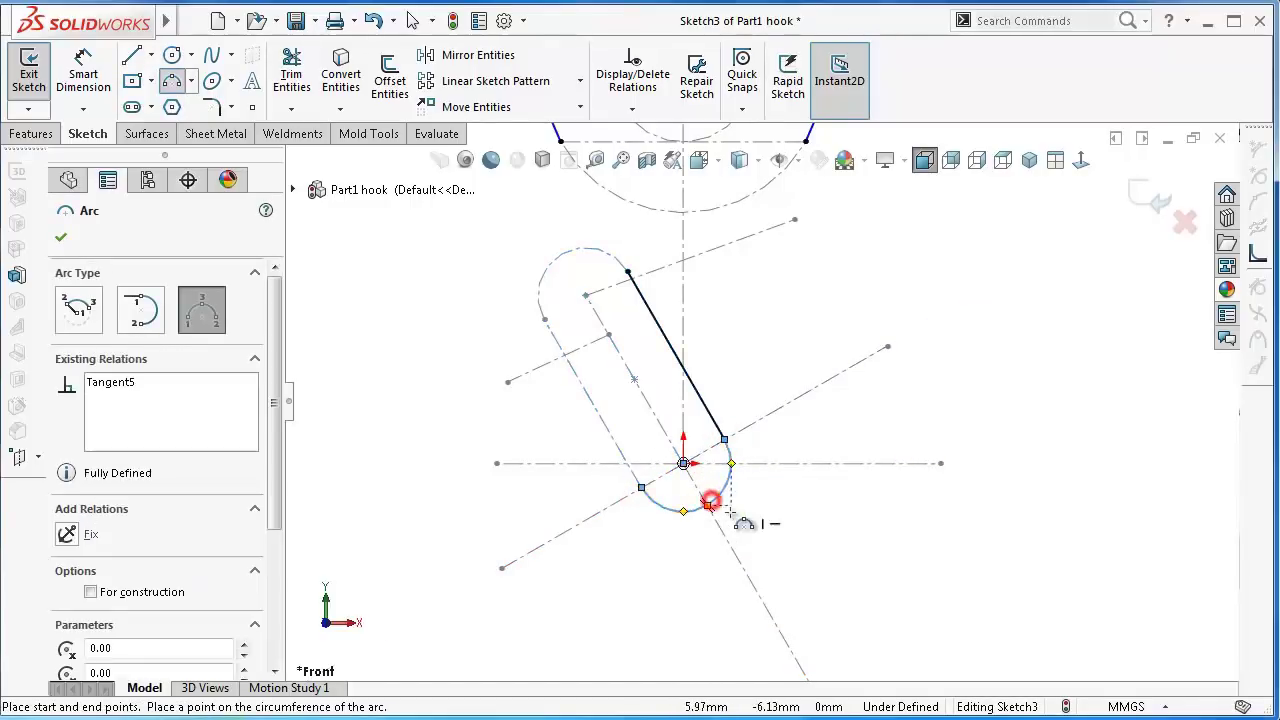
key("Escape")
- Draw a line from the arc's free end up to the slot's upper left
right_click_drag(929, 594, 808, 571)
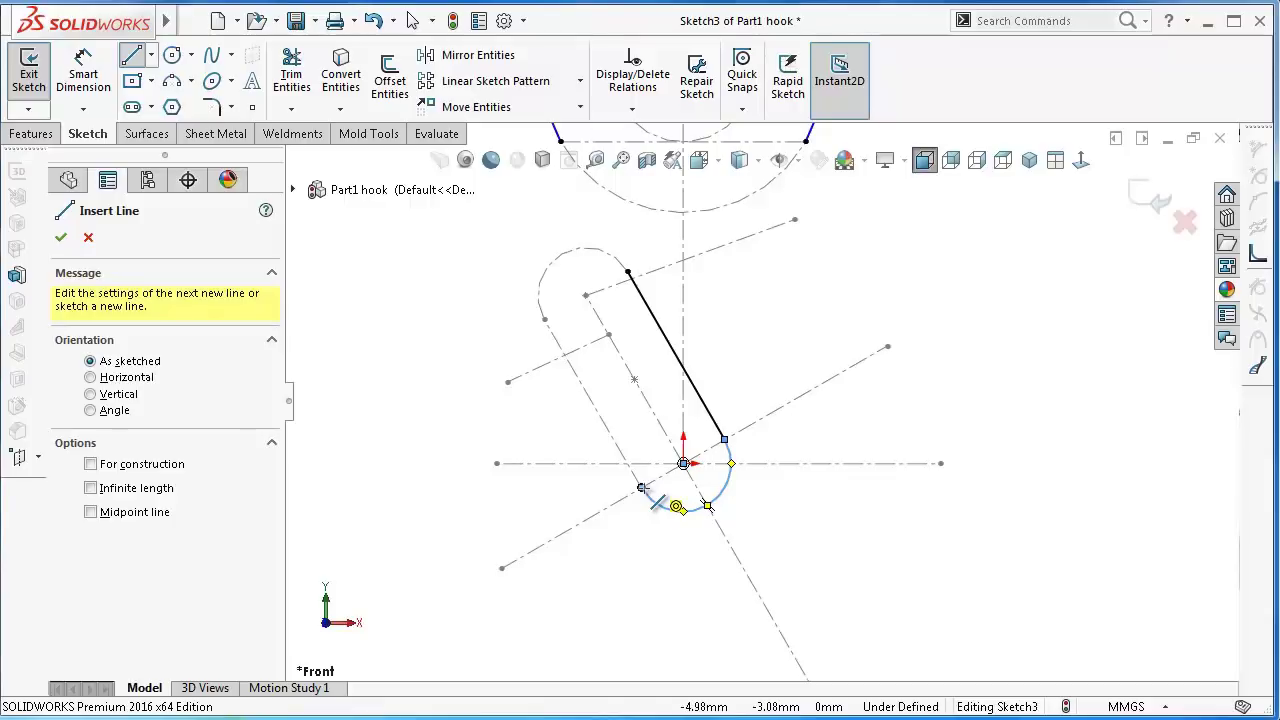
left_click(641, 488)
scroll(650, 450, "down", 2)
scroll(615, 420, "down", 2)
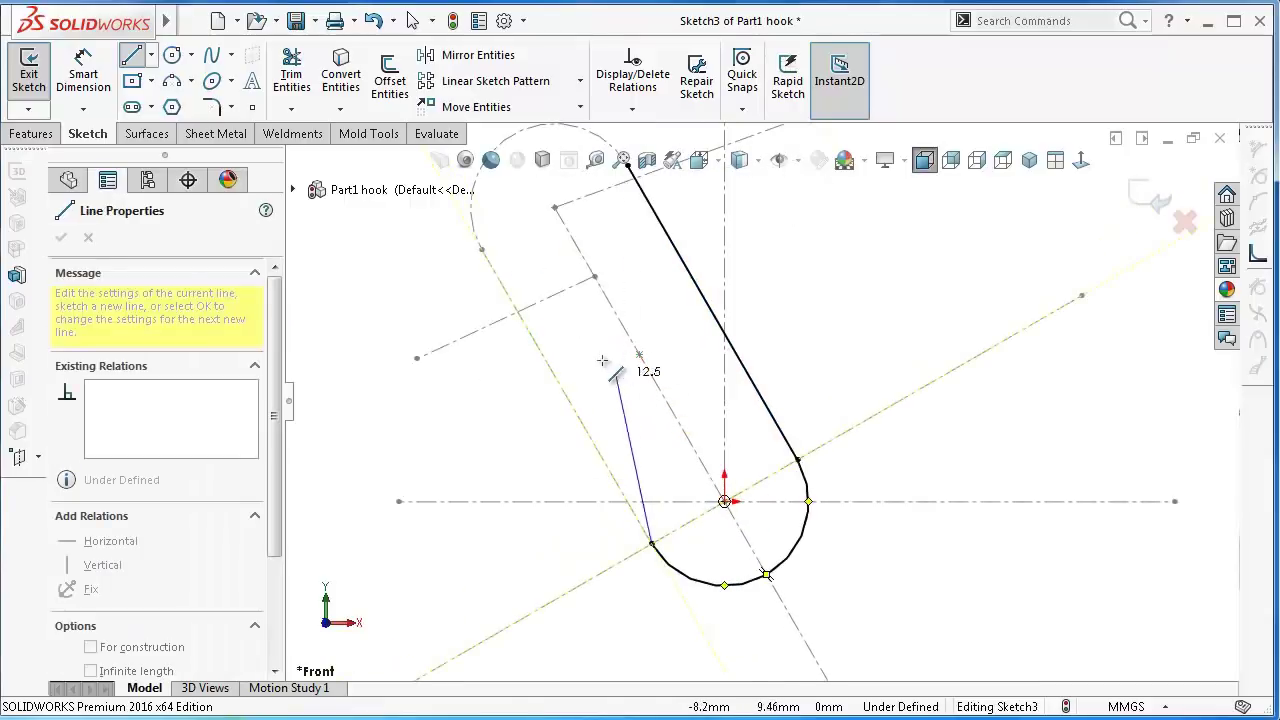
left_click(518, 313)
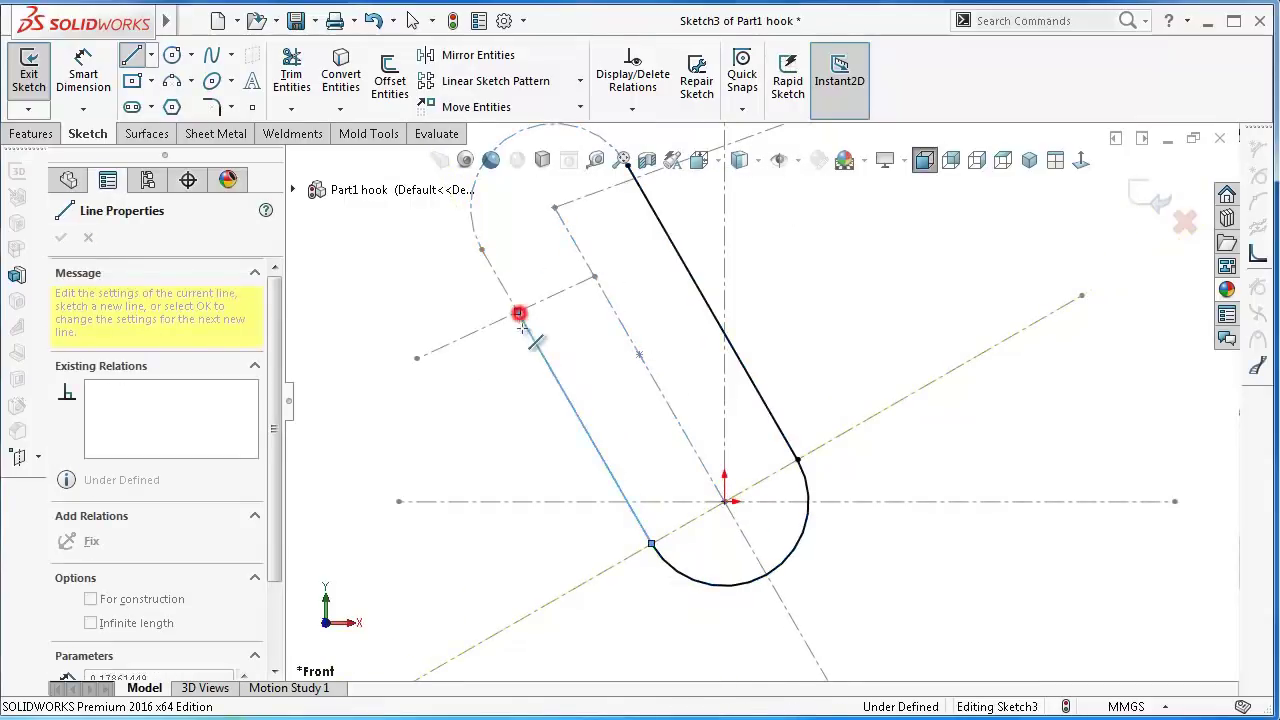
key("Escape")
scroll(520, 415, "down", 1)
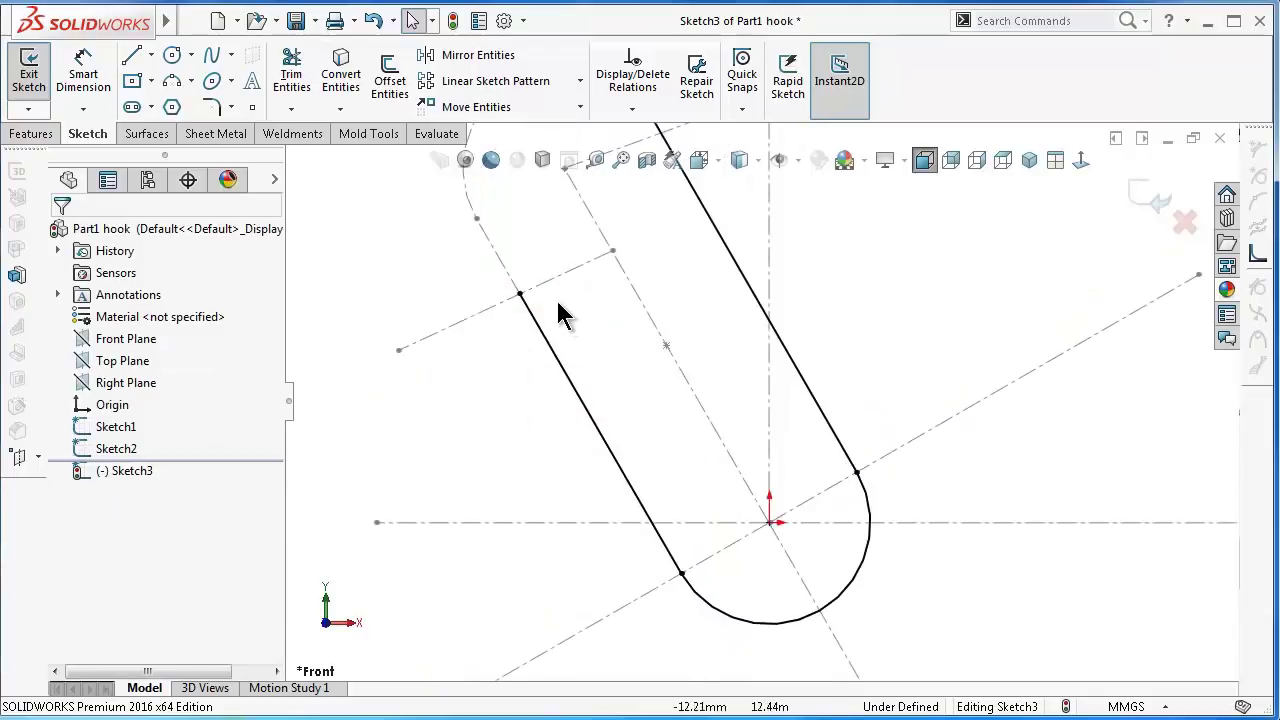
scroll(690, 360, "up", 1)
scroll(730, 360, "up", 1)
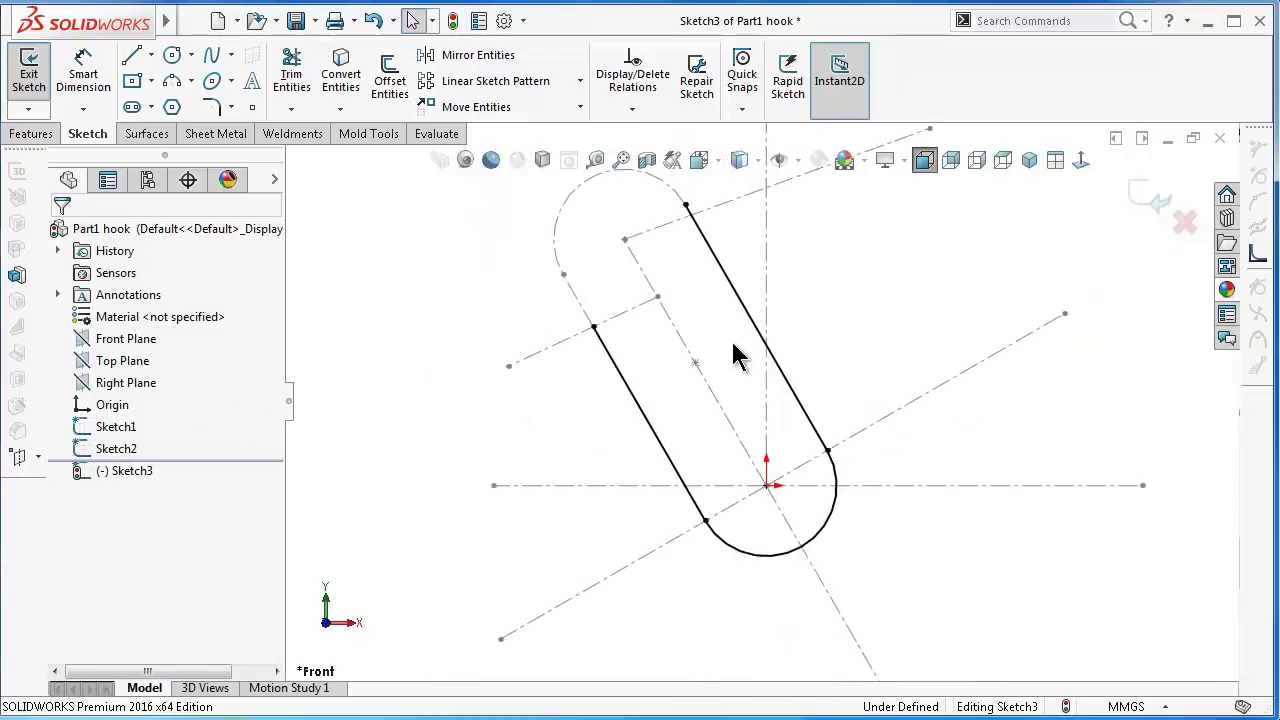
scroll(760, 345, "up", 1)
scroll(850, 430, "up", 1)
scroll(900, 420, "up", 1)
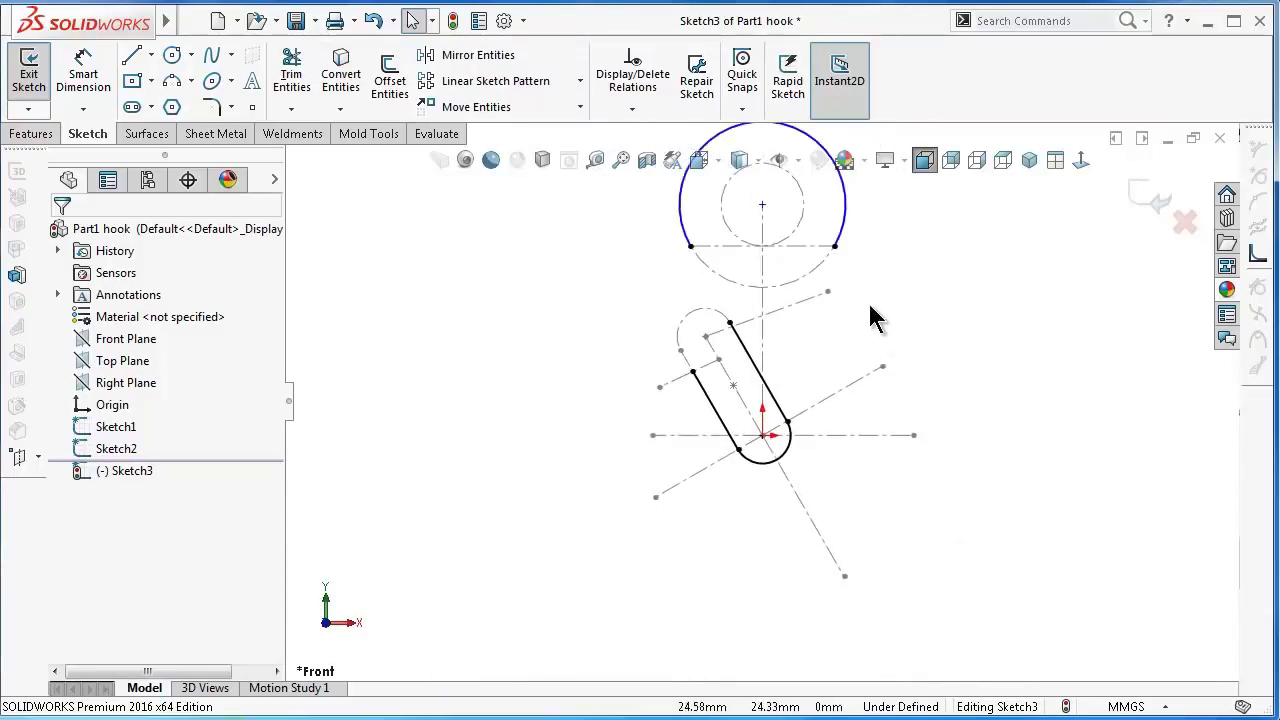
- Make the top arc coradial with the Ø36 circle and save the part
left_click(802, 267)
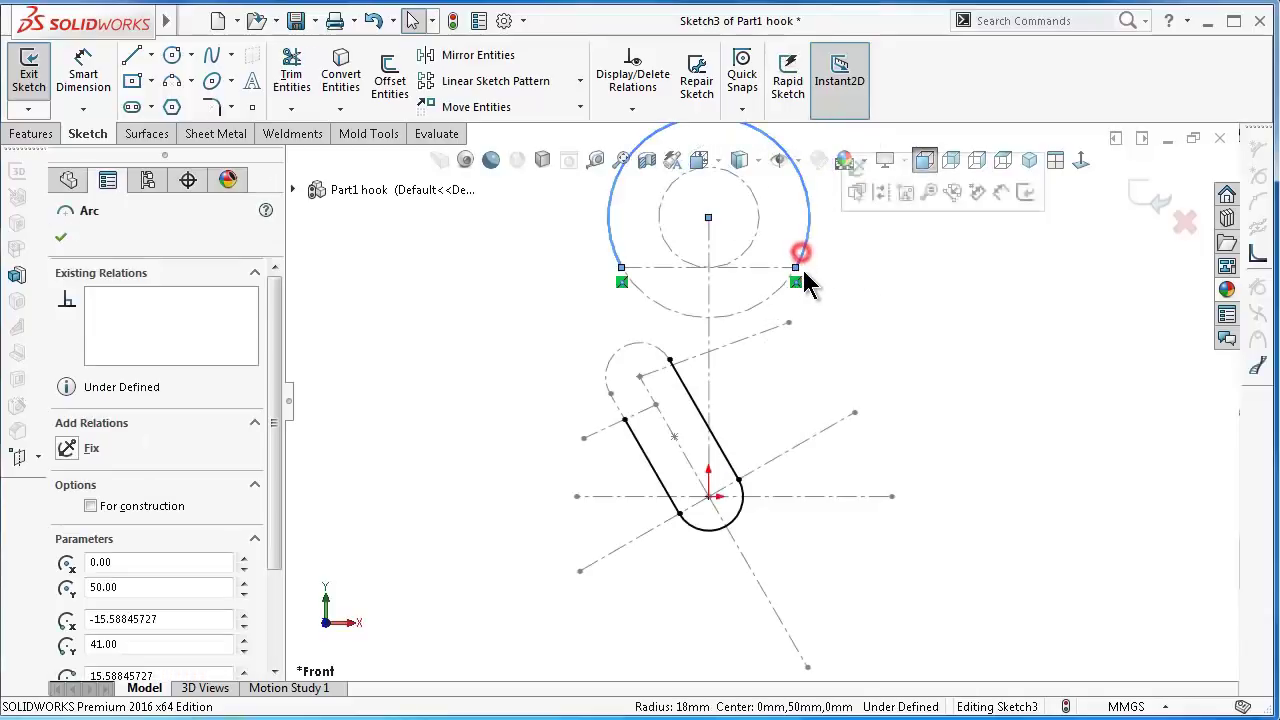
left_click(775, 293, "ctrl")
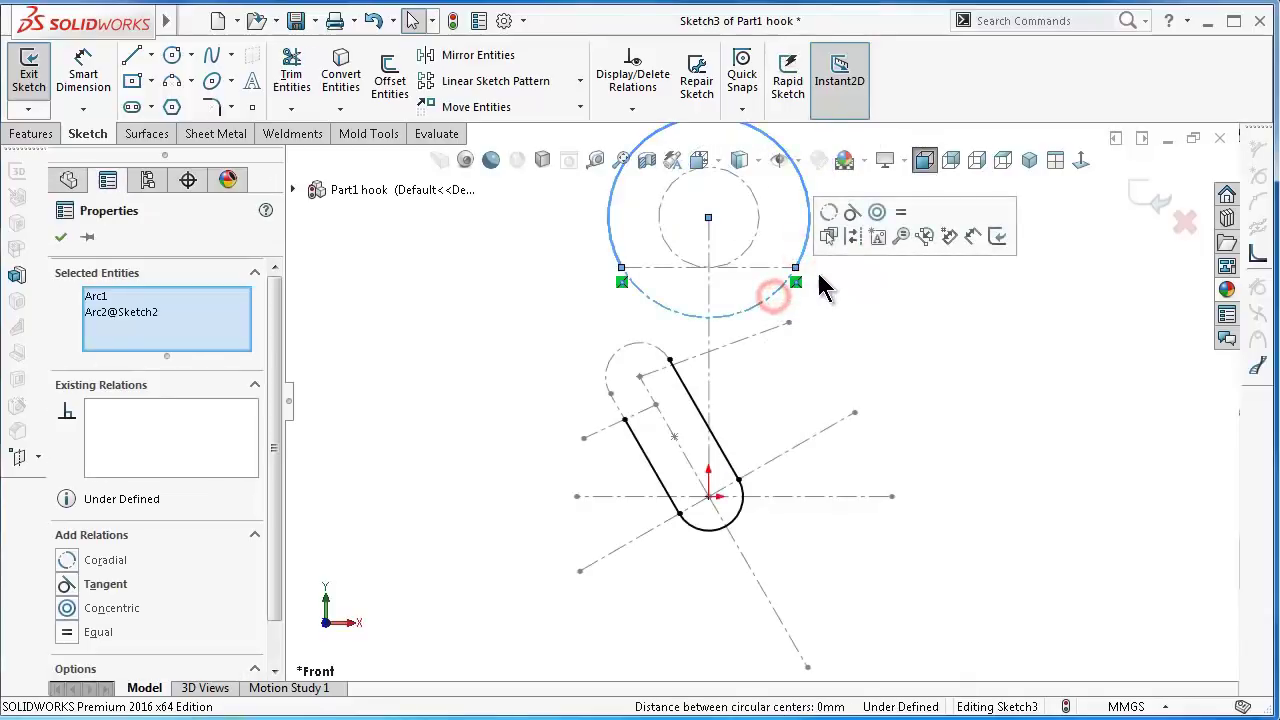
left_click(828, 212)
left_click(969, 327)
key("f")
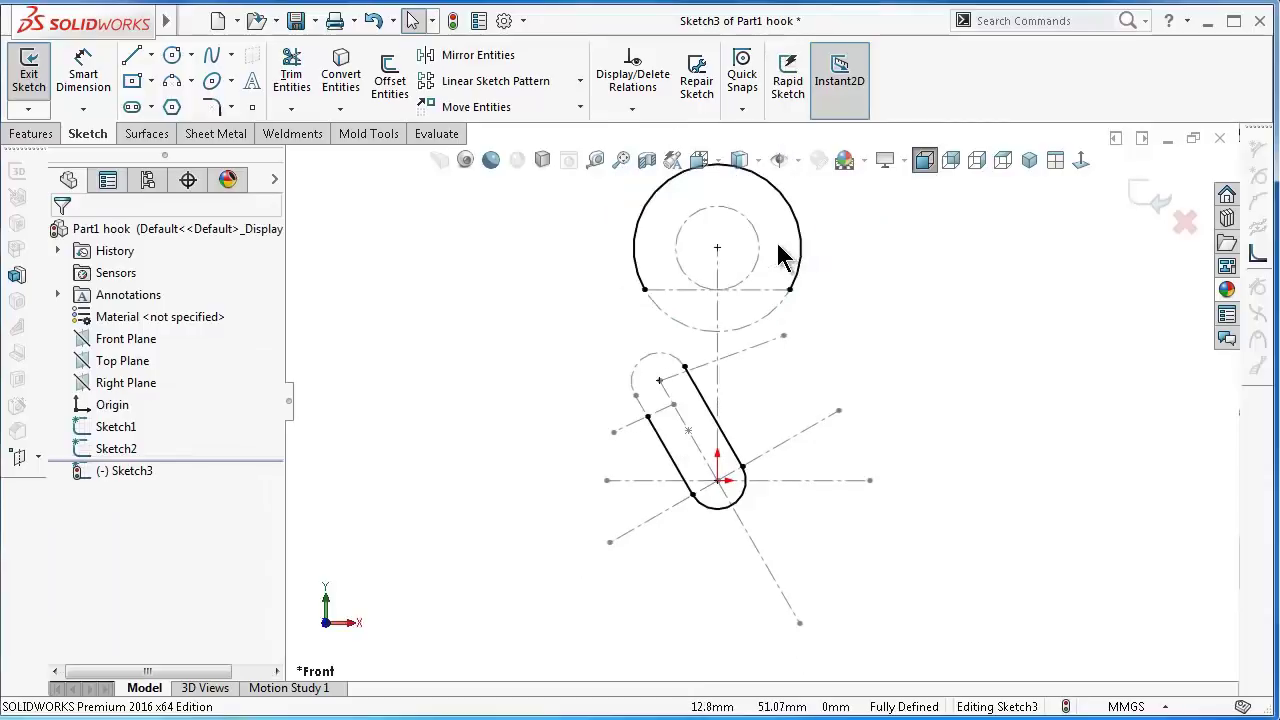
key("ctrl+s")
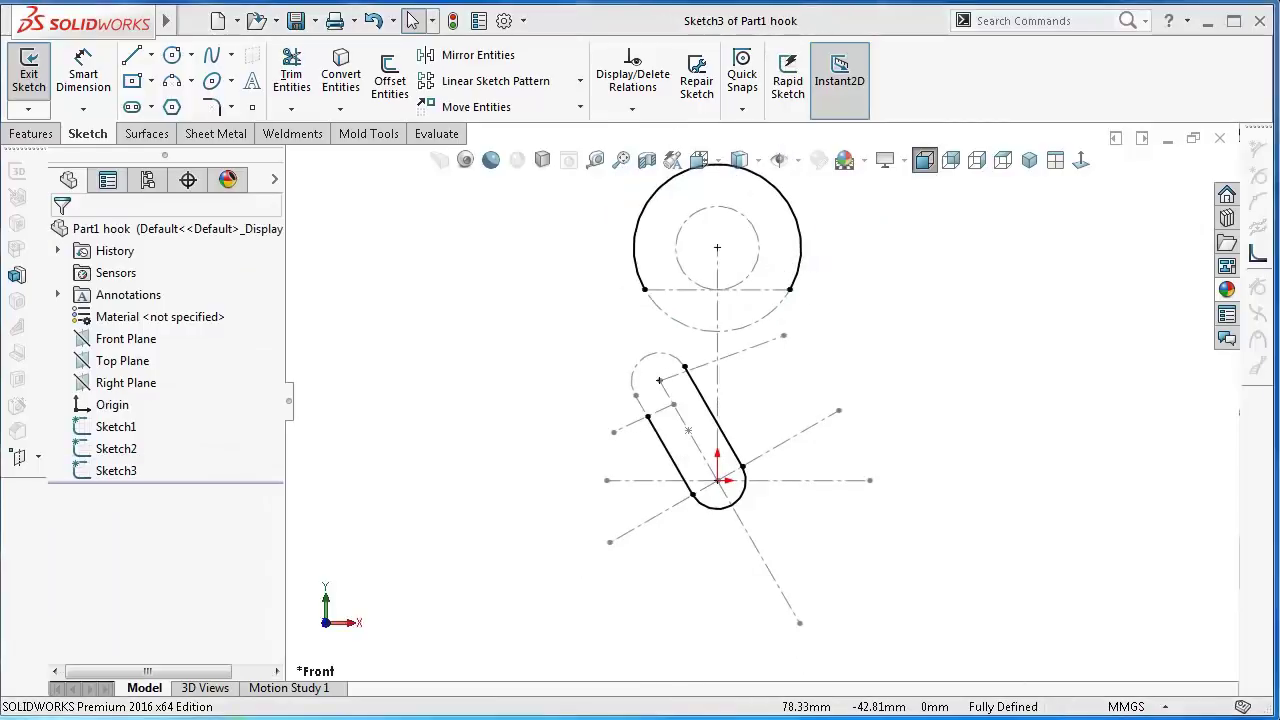
left_click(172, 82)
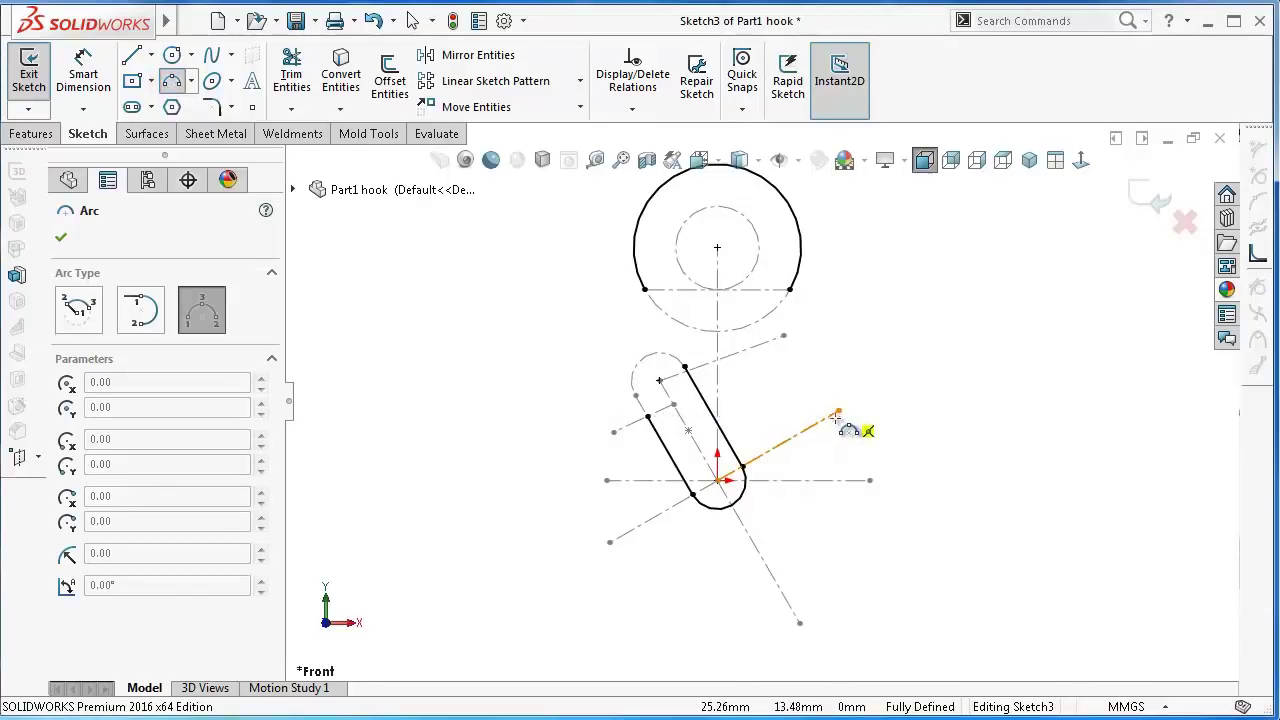
key("Escape")
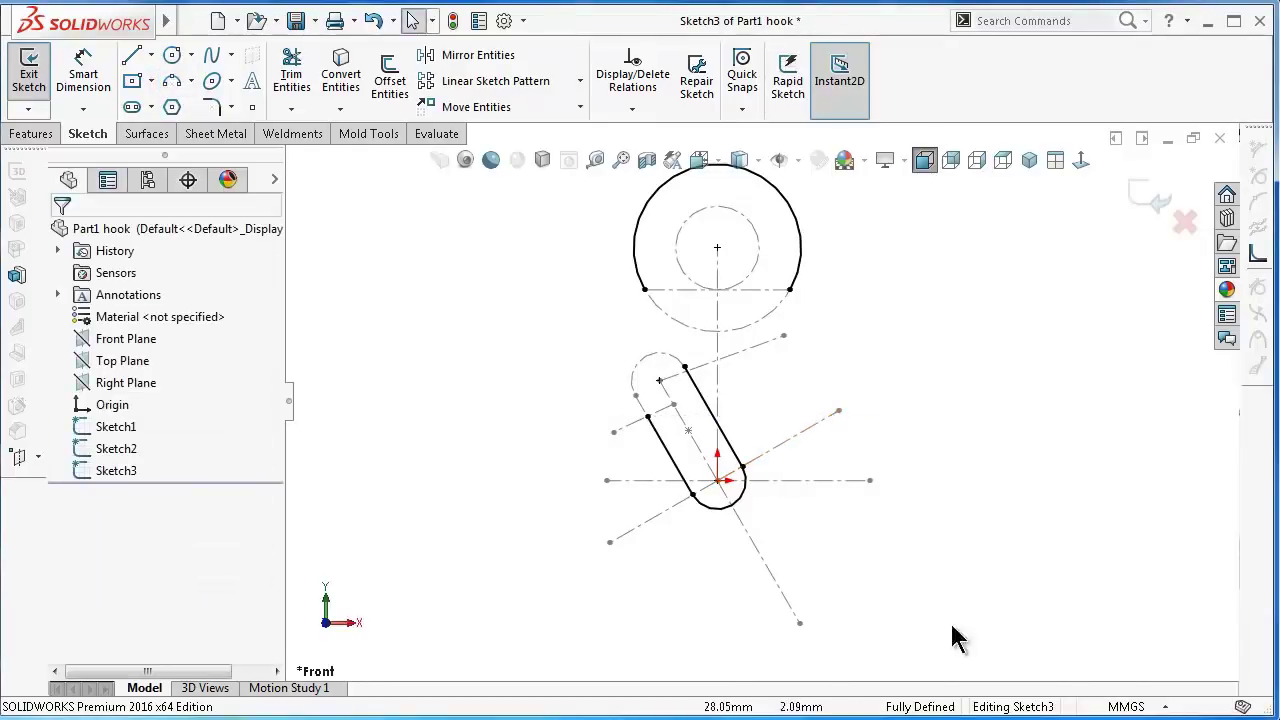
scroll(717, 400, "up", 1)
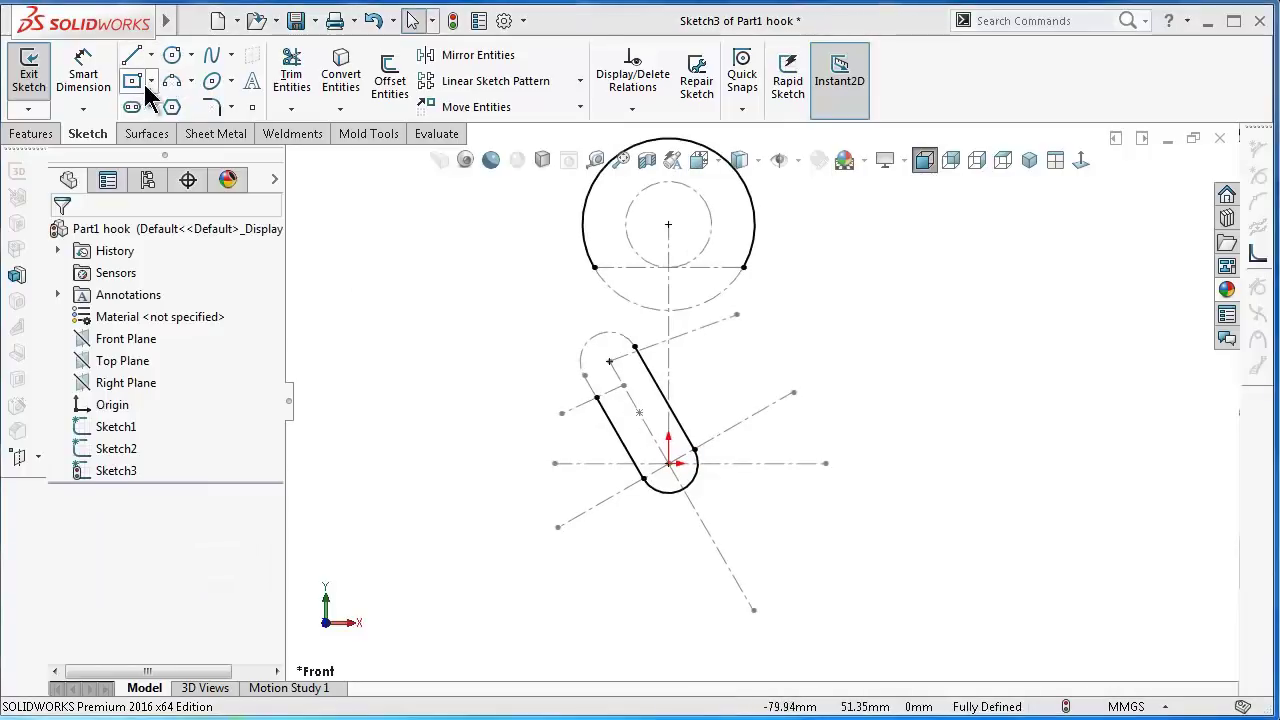
- Draw a 3 Point Arc around the slot through the three construction-line ends
left_click(176, 84)
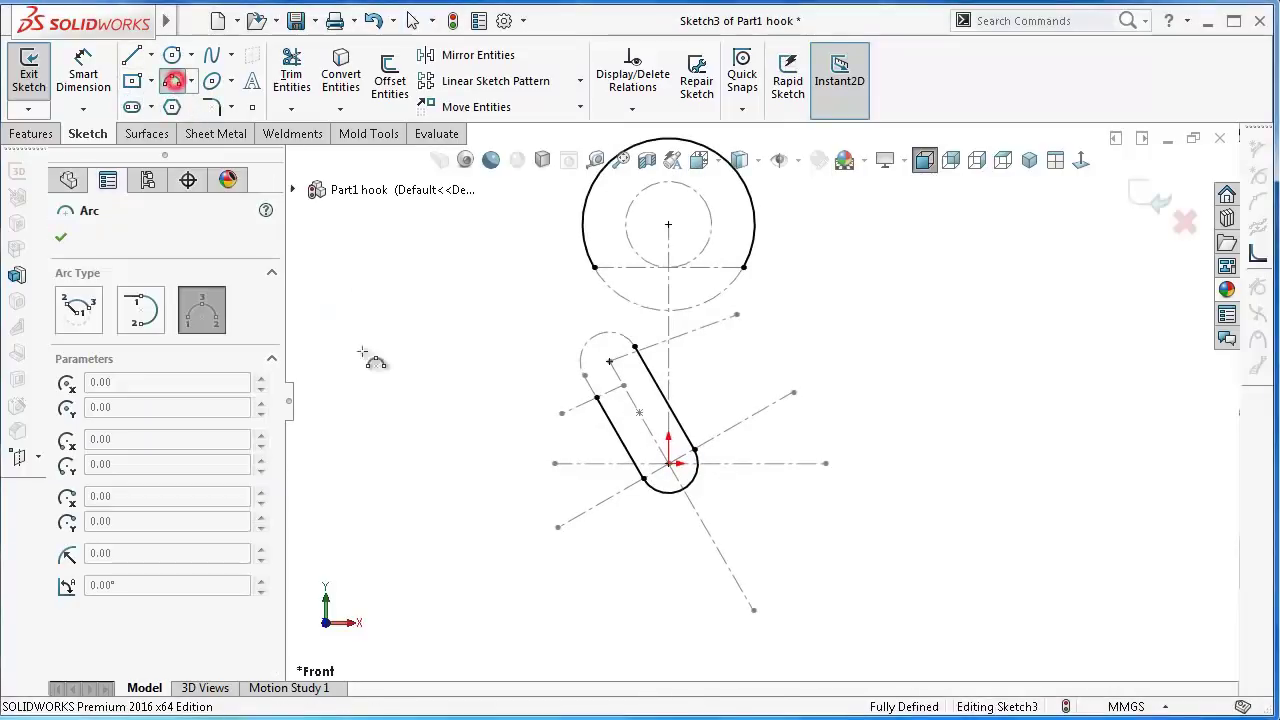
left_click(794, 393)
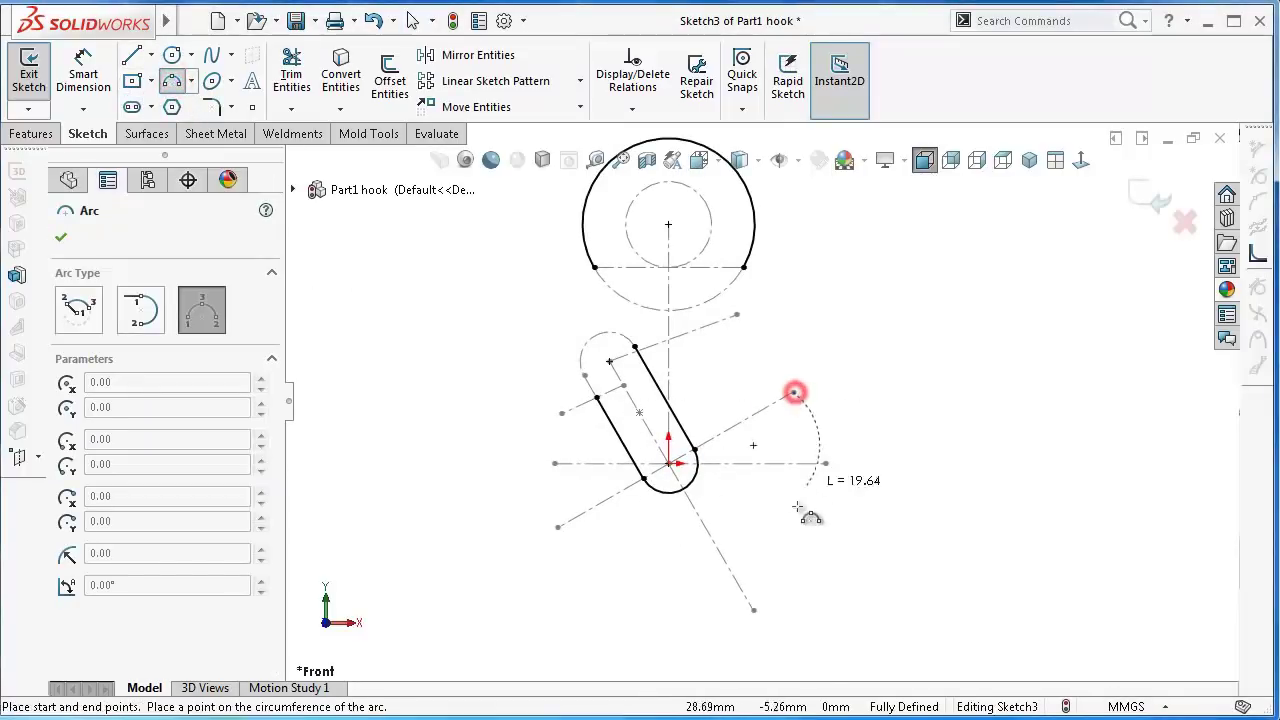
left_click(557, 527)
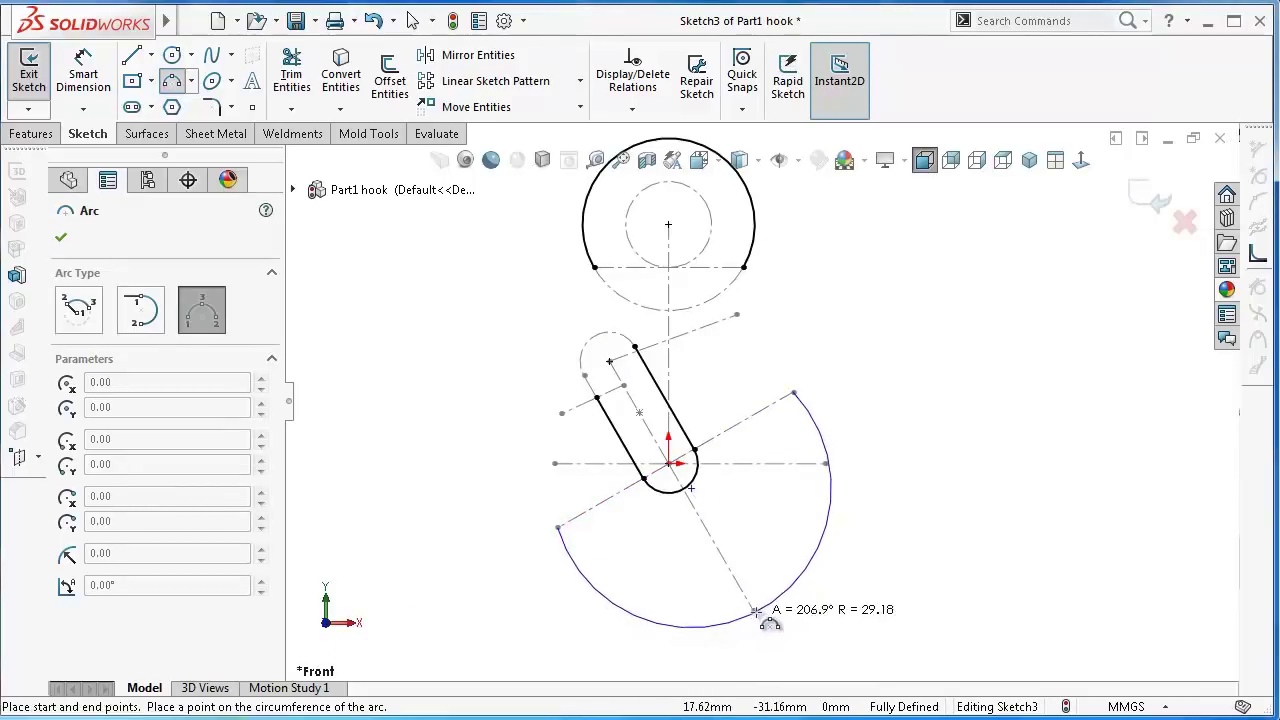
left_click(753, 610)
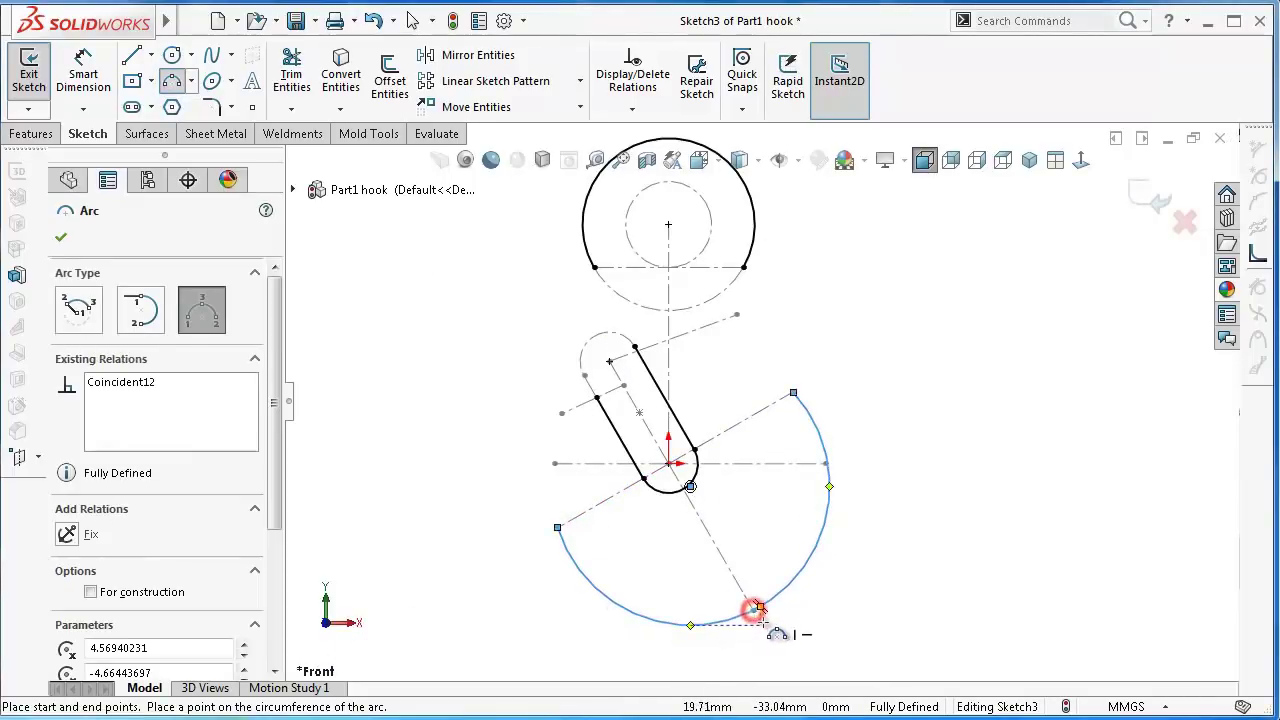
key("Escape")
scroll(768, 535, "down", 3)
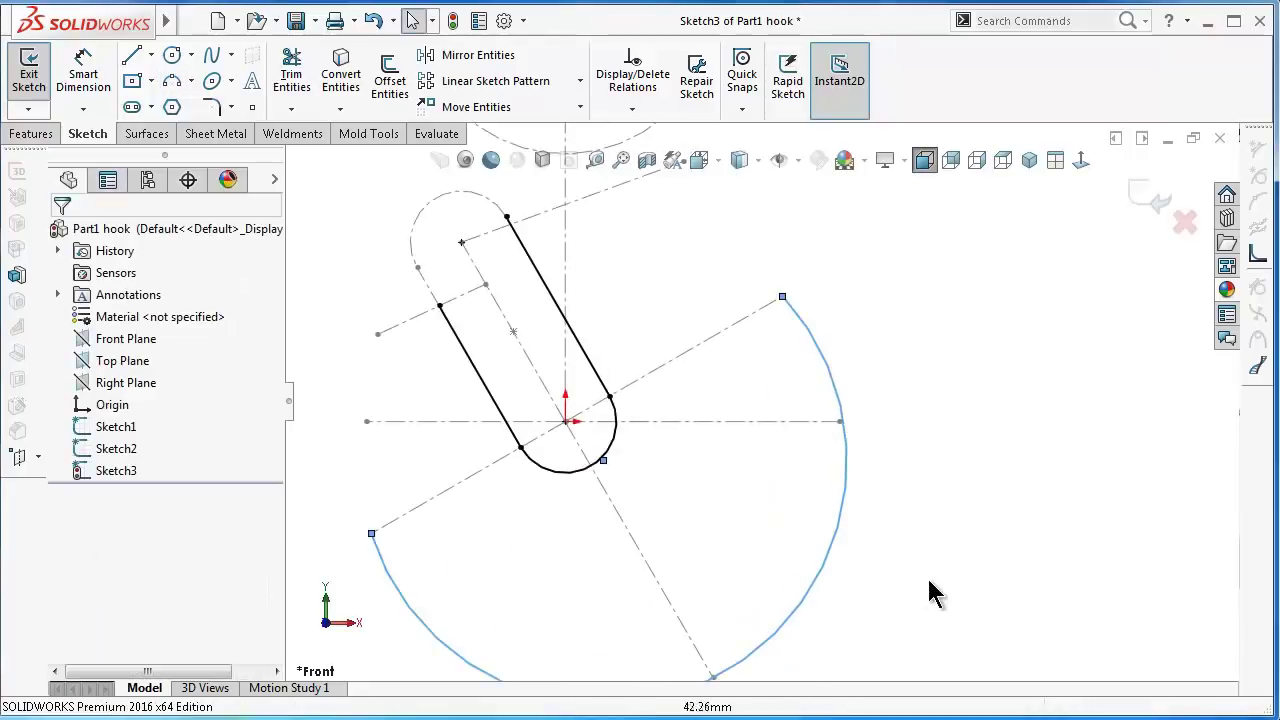
scroll(785, 608, "up", 2)
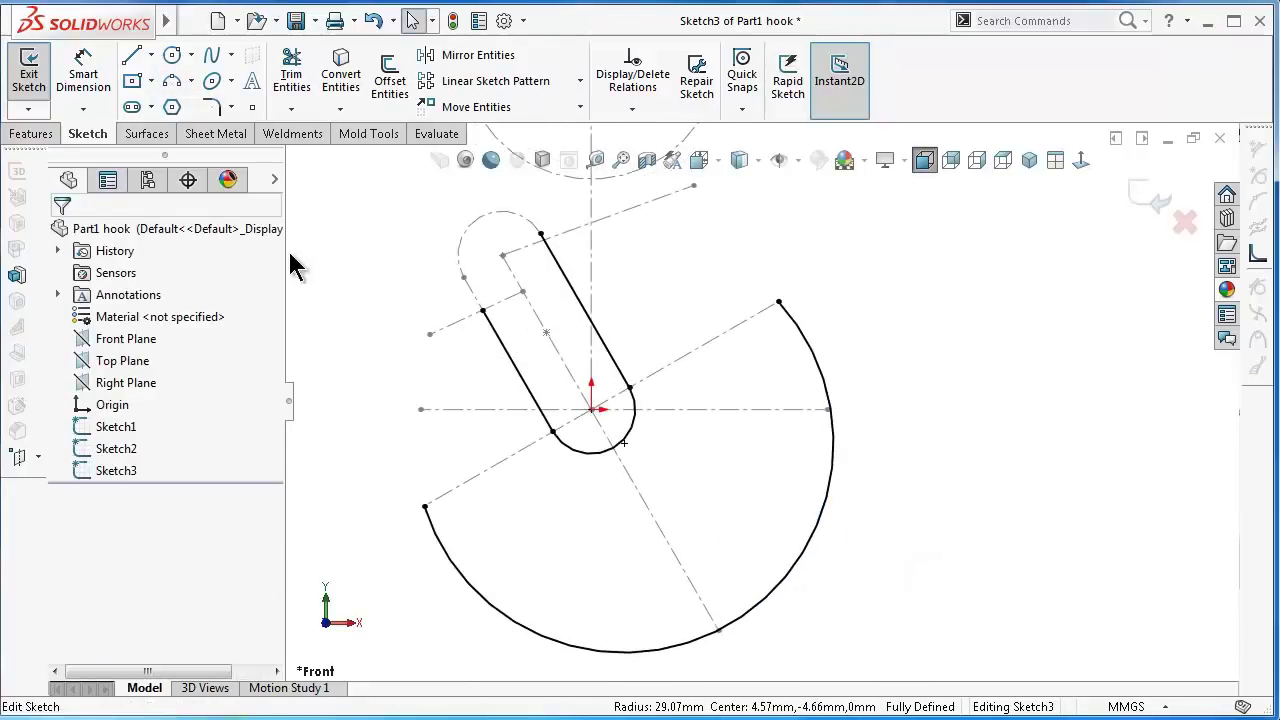
- Draw a spline from the arc's left end up to the upper-left construction line end
left_click(205, 57)
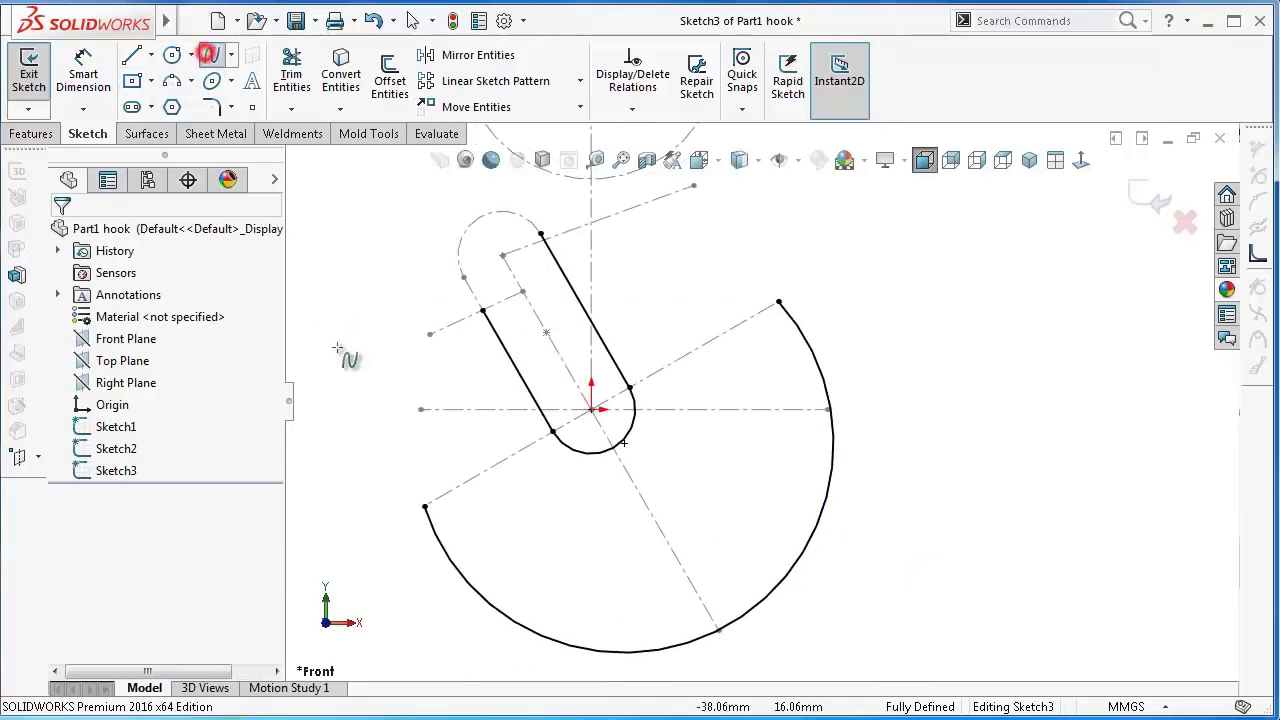
left_click(424, 507)
left_click(420, 409)
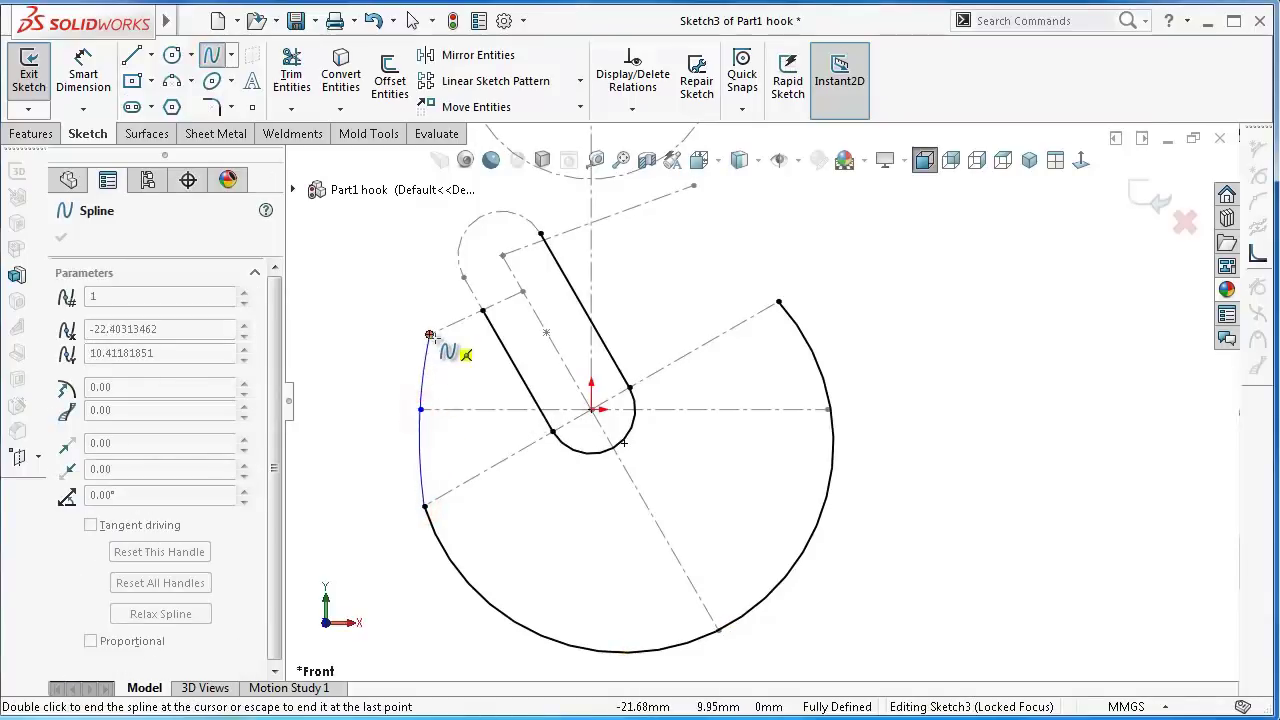
left_click(430, 337)
right_click(449, 364)
left_click(480, 373)
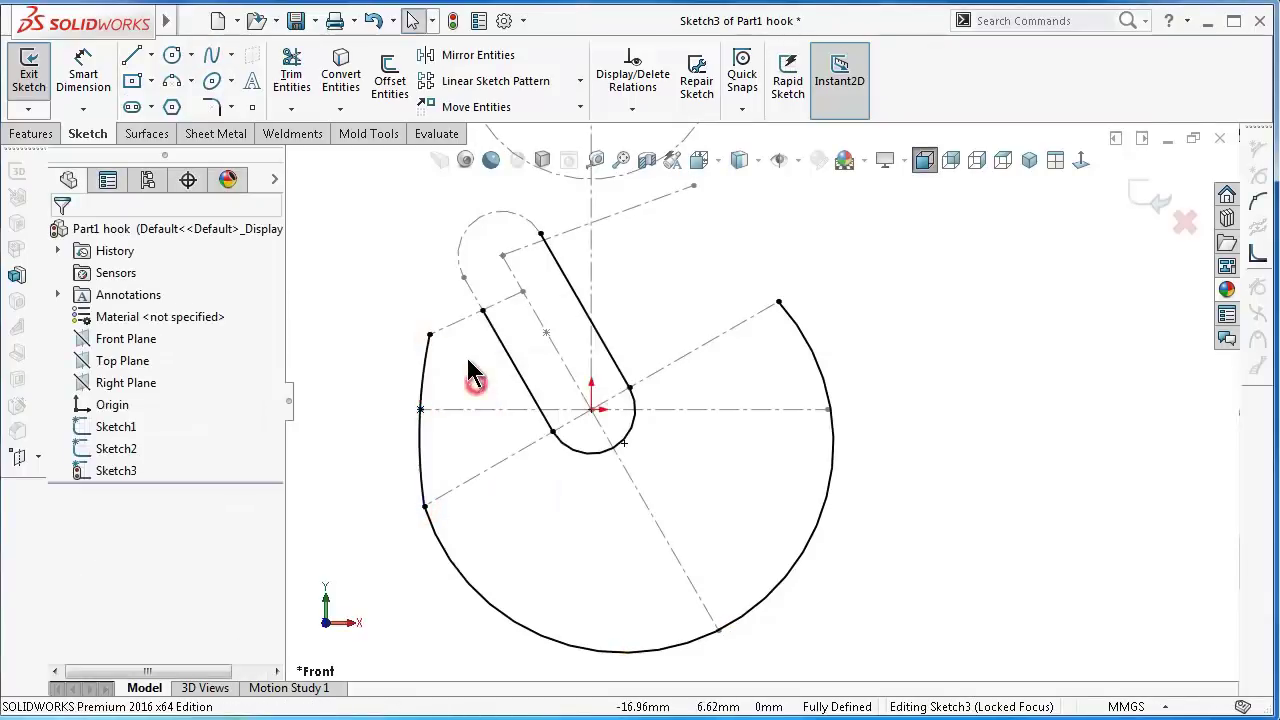
scroll(450, 380, "down", 2)
- Make the spline's top tangent handle vertical
left_click(451, 370)
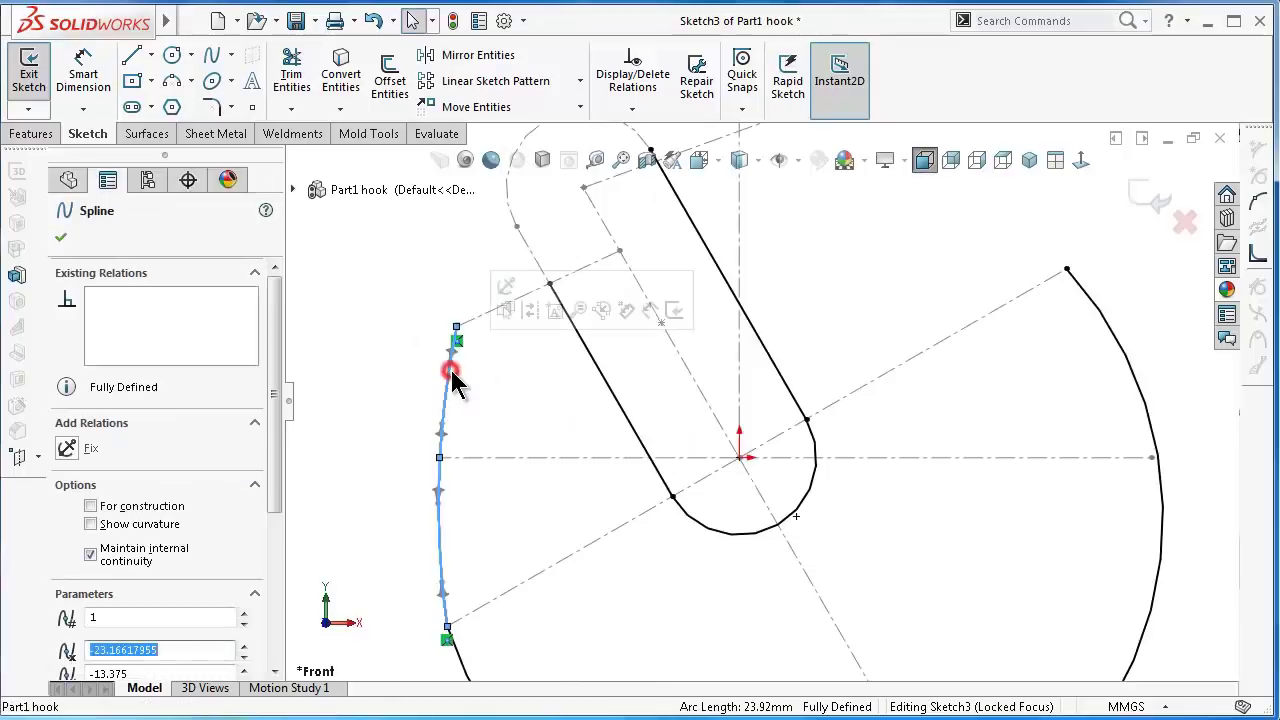
scroll(463, 365, "down", 2)
scroll(535, 375, "down", 2)
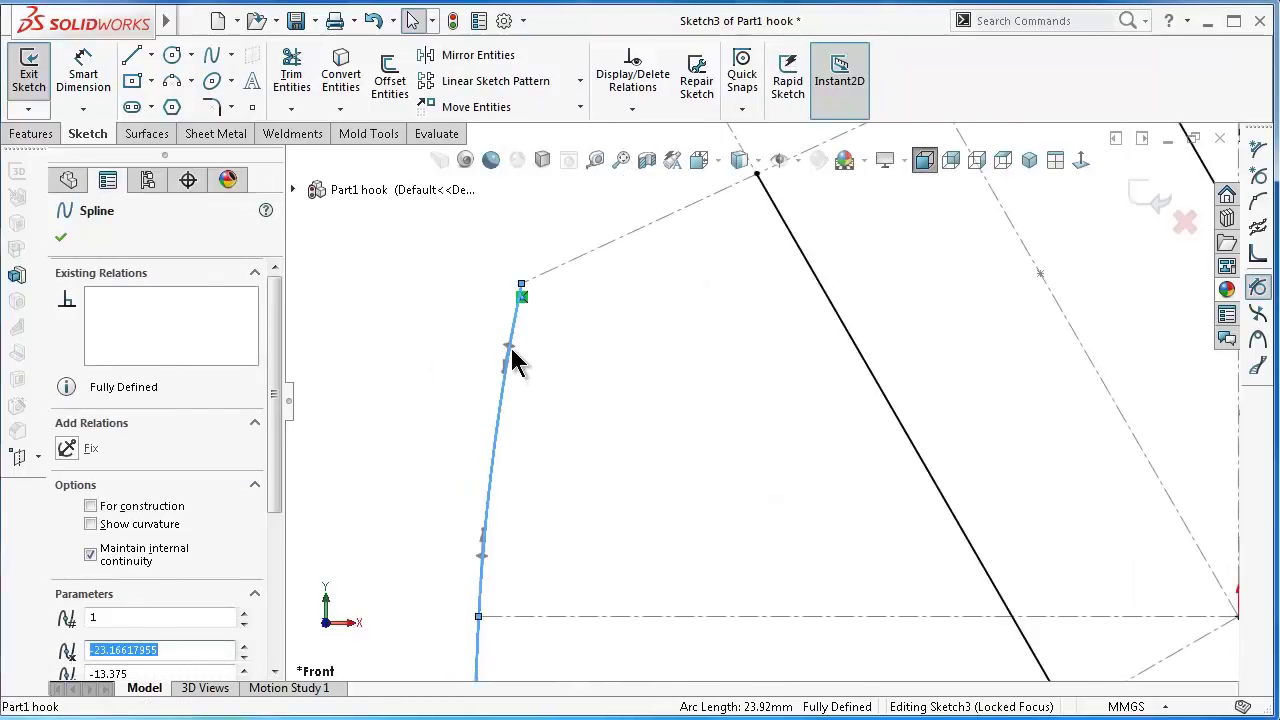
left_click(510, 349)
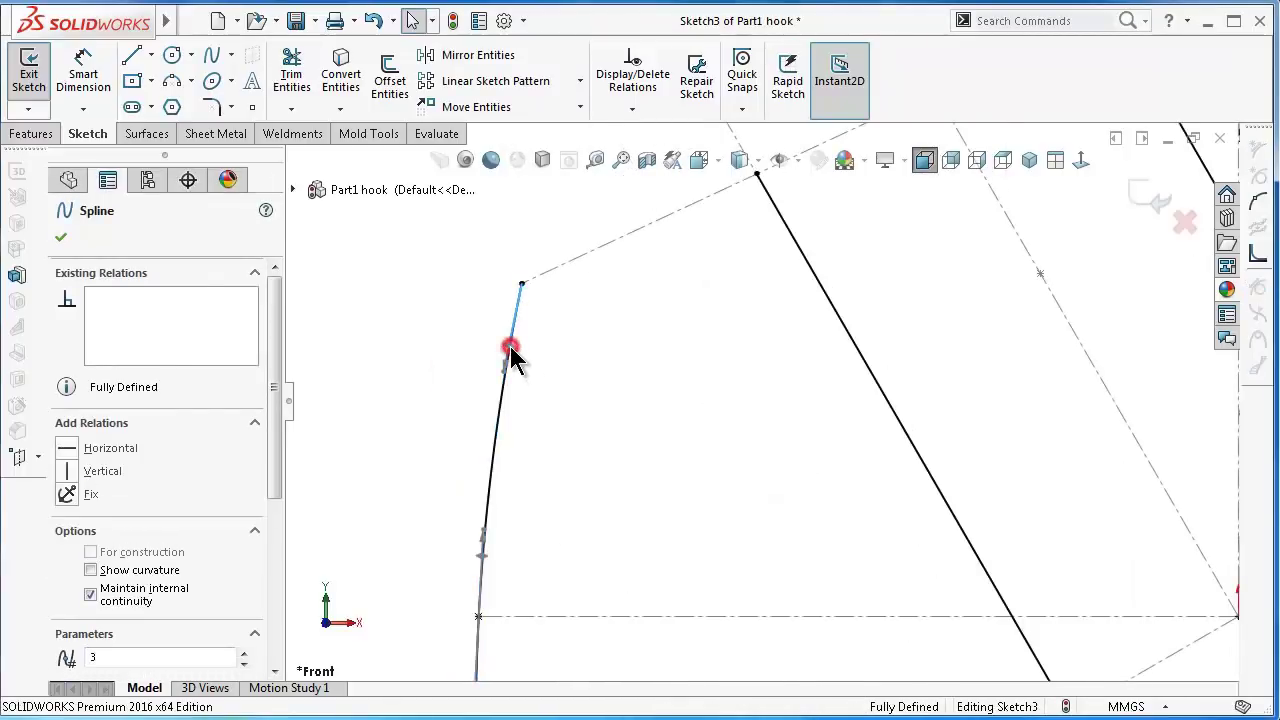
left_click(110, 473)
left_click(366, 420)
scroll(556, 531, "up", 2)
scroll(556, 531, "up", 2)
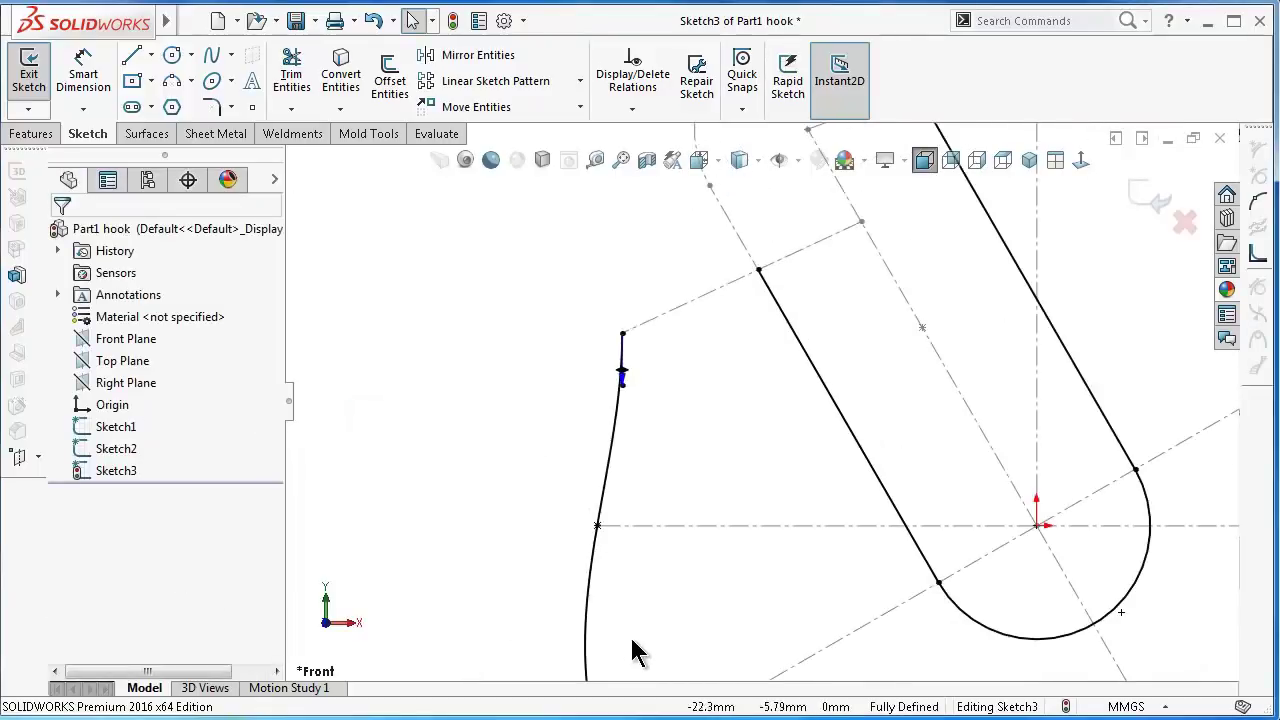
scroll(632, 651, "up", 2)
scroll(650, 625, "up", 1)
- Add an Equal Curvature relation between the spline and the lower arc
left_click(665, 603)
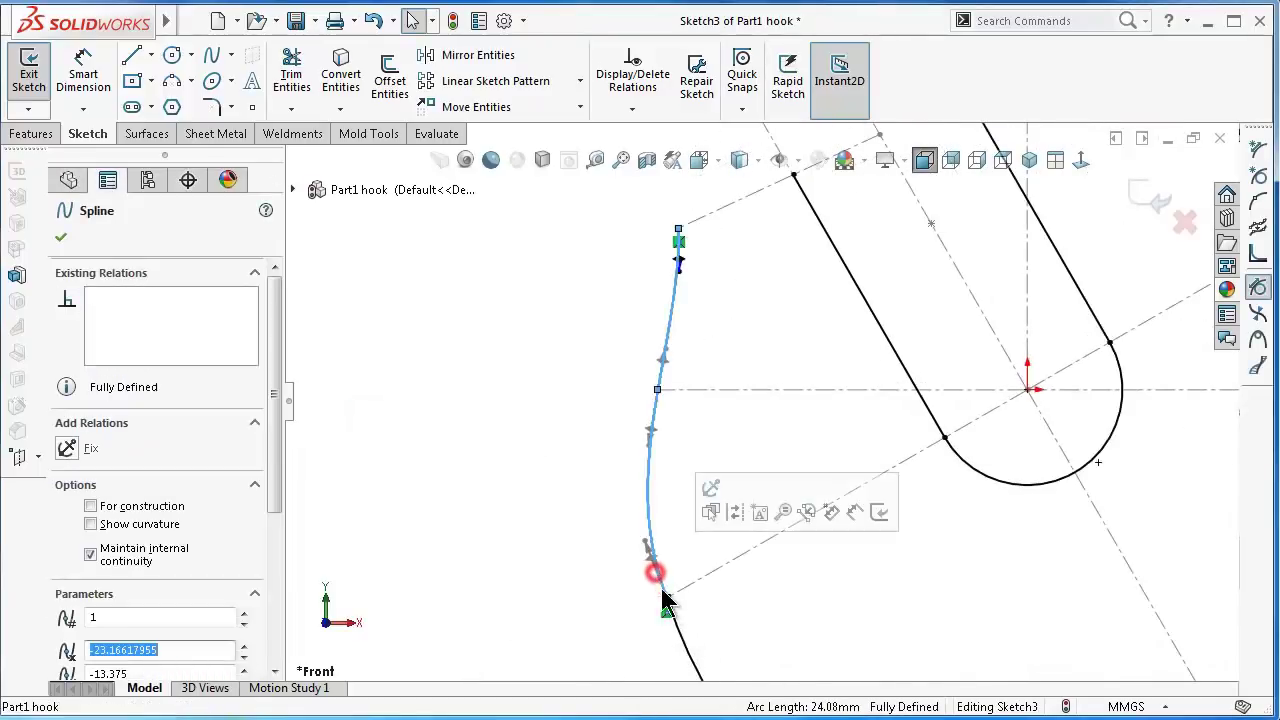
left_click(688, 662, "ctrl")
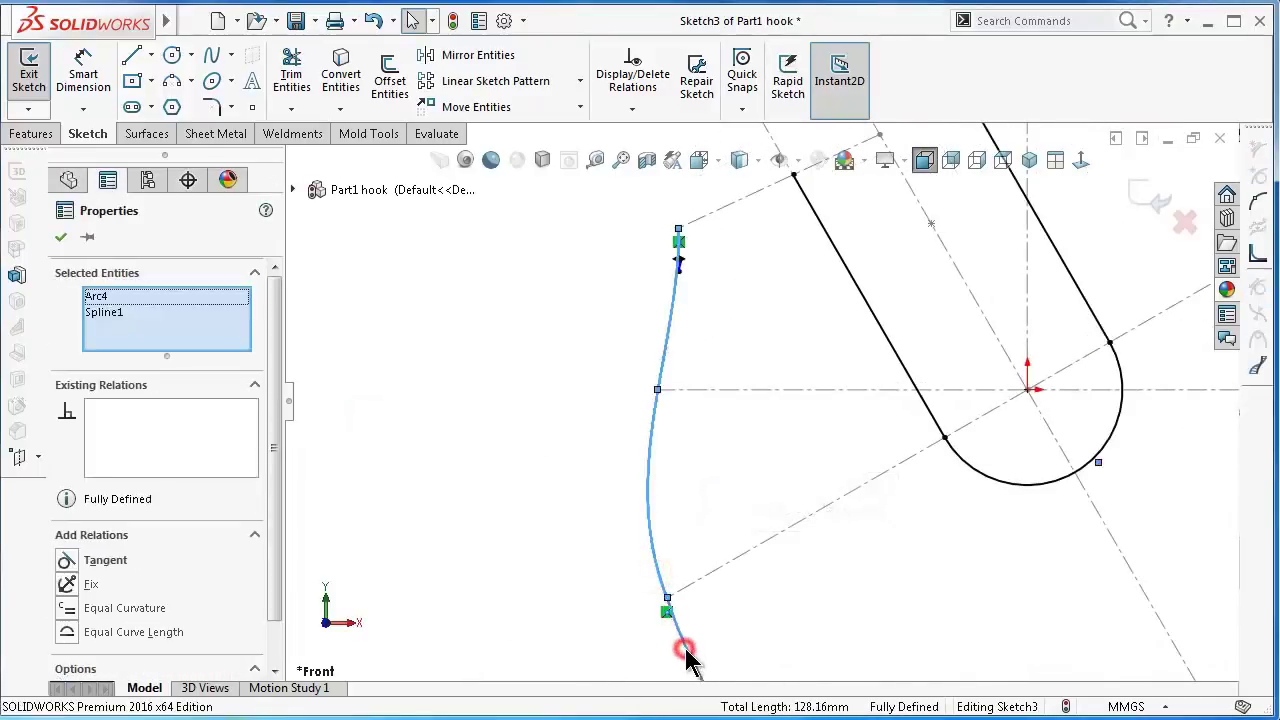
left_click(785, 566)
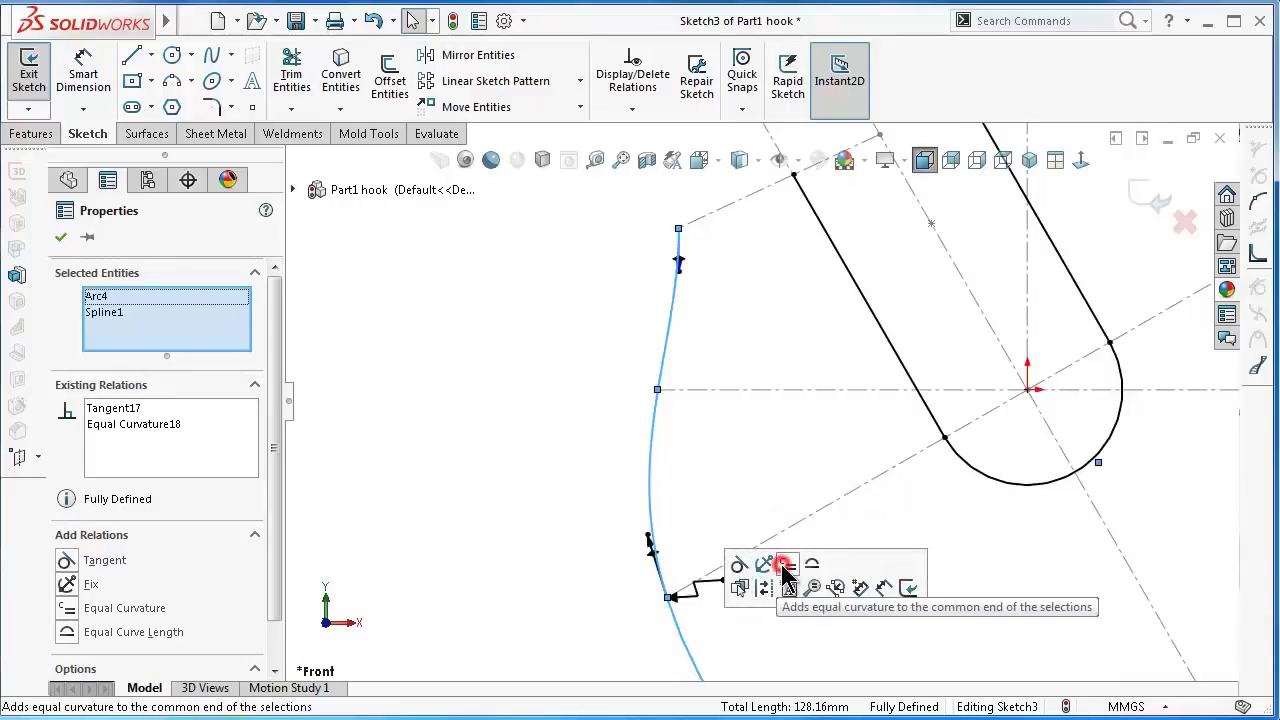
left_click(600, 594)
scroll(775, 640, "up", 1)
scroll(762, 404, "up", 1)
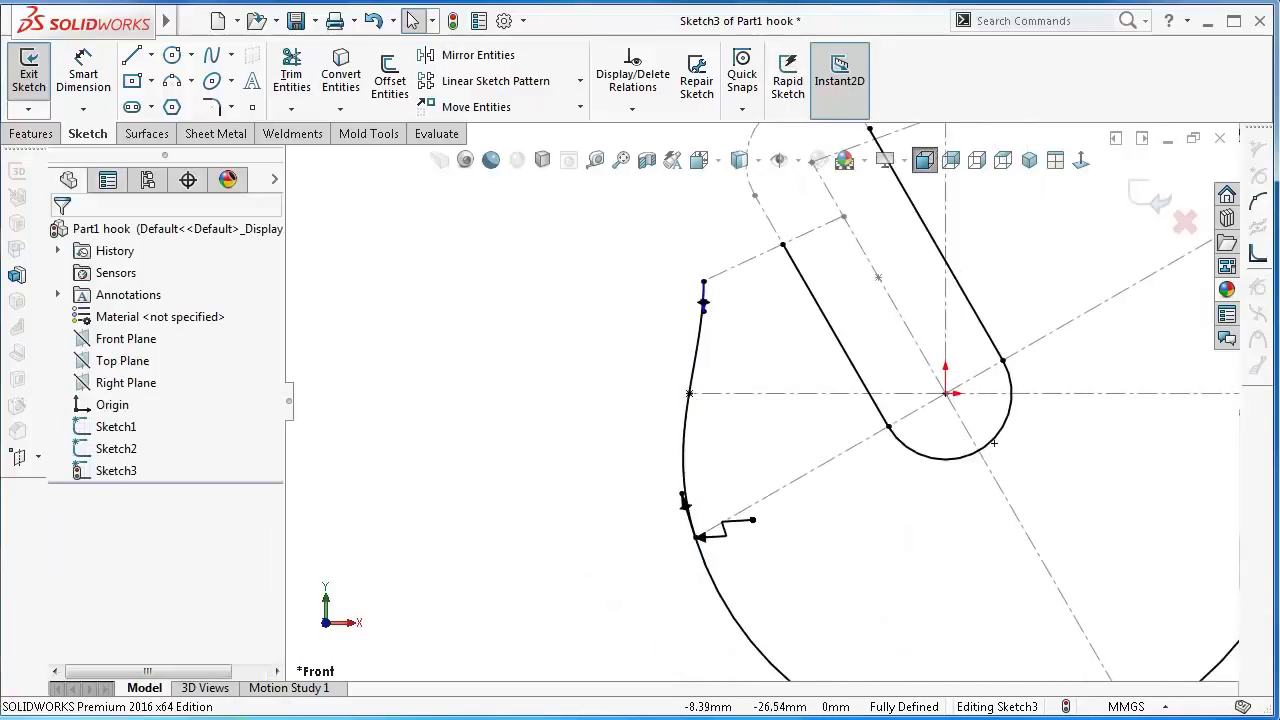
scroll(712, 630, "down", 2)
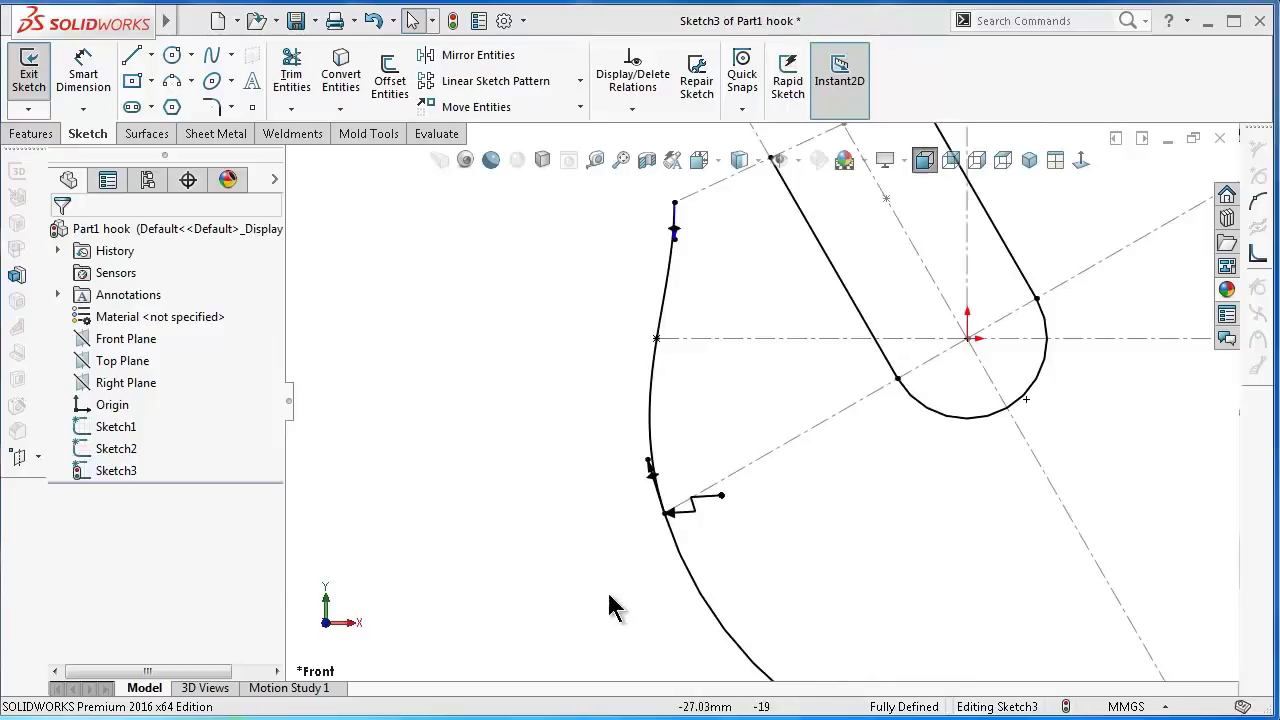
right_click_drag(603, 595, 628, 474)
scroll(655, 475, "down", 3)
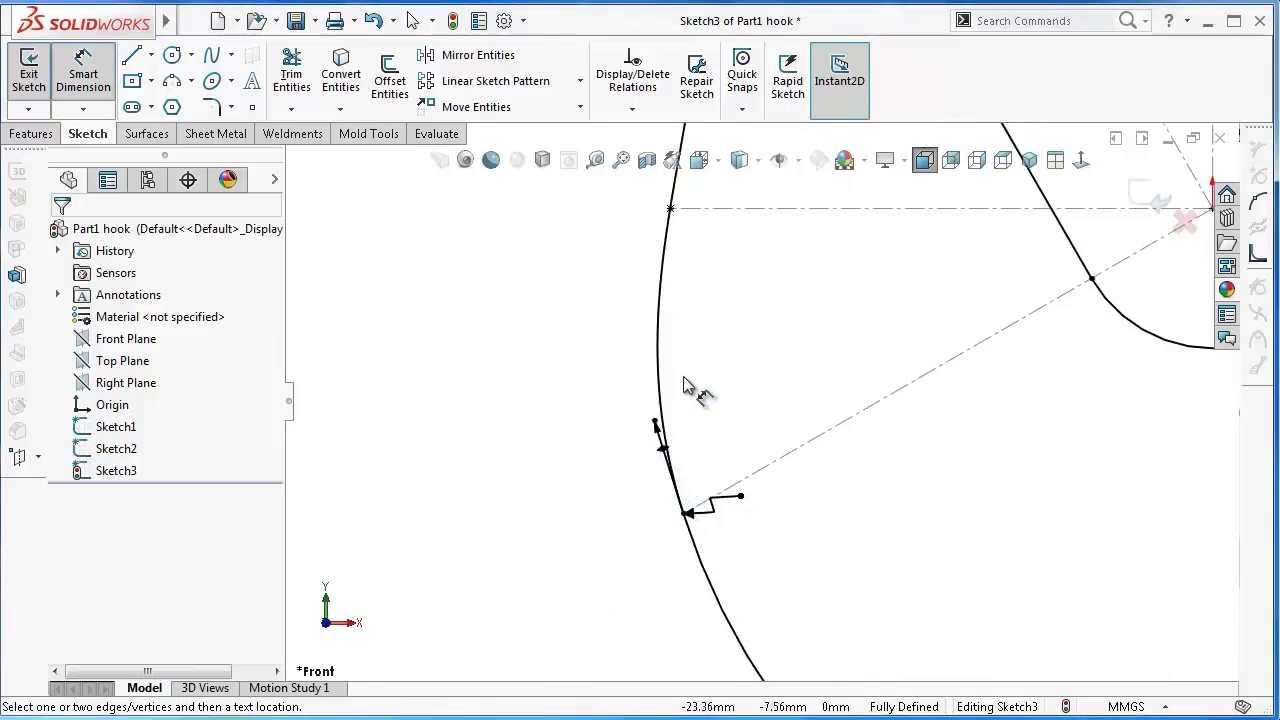
scroll(690, 388, "down", 1)
scroll(766, 251, "down", 1)
scroll(708, 309, "down", 2)
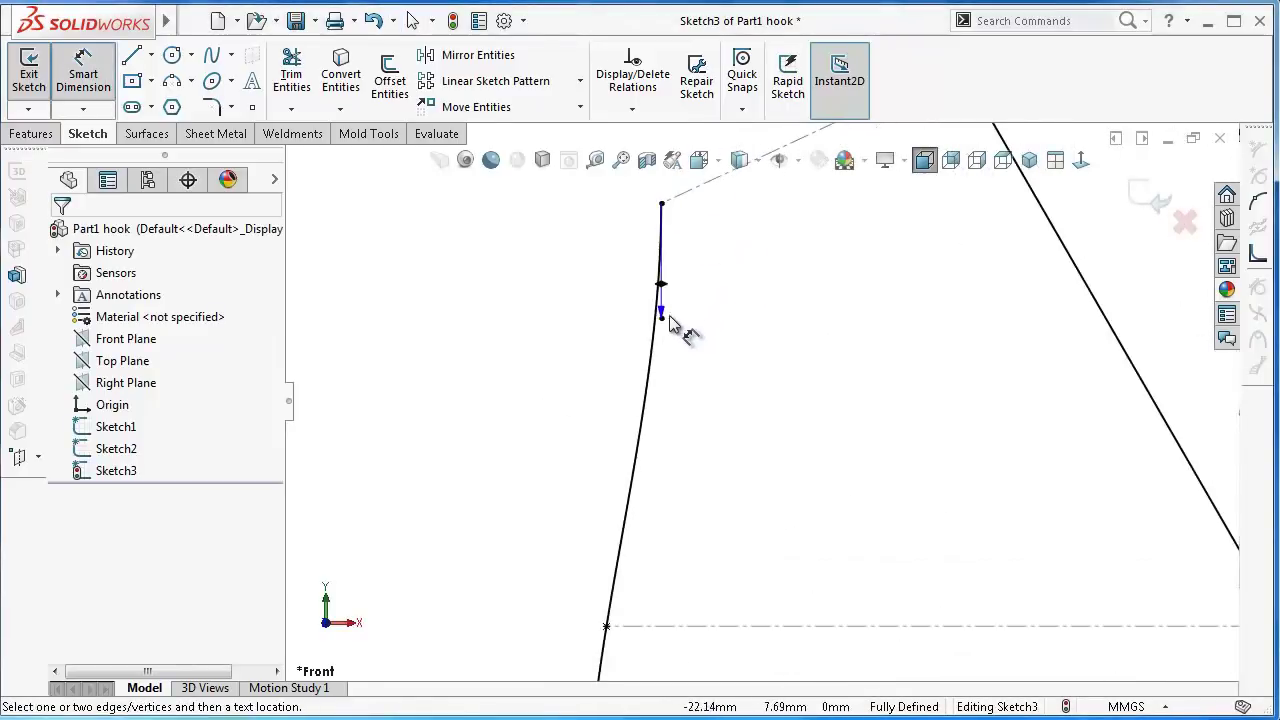
left_click(667, 318)
left_click(586, 322)
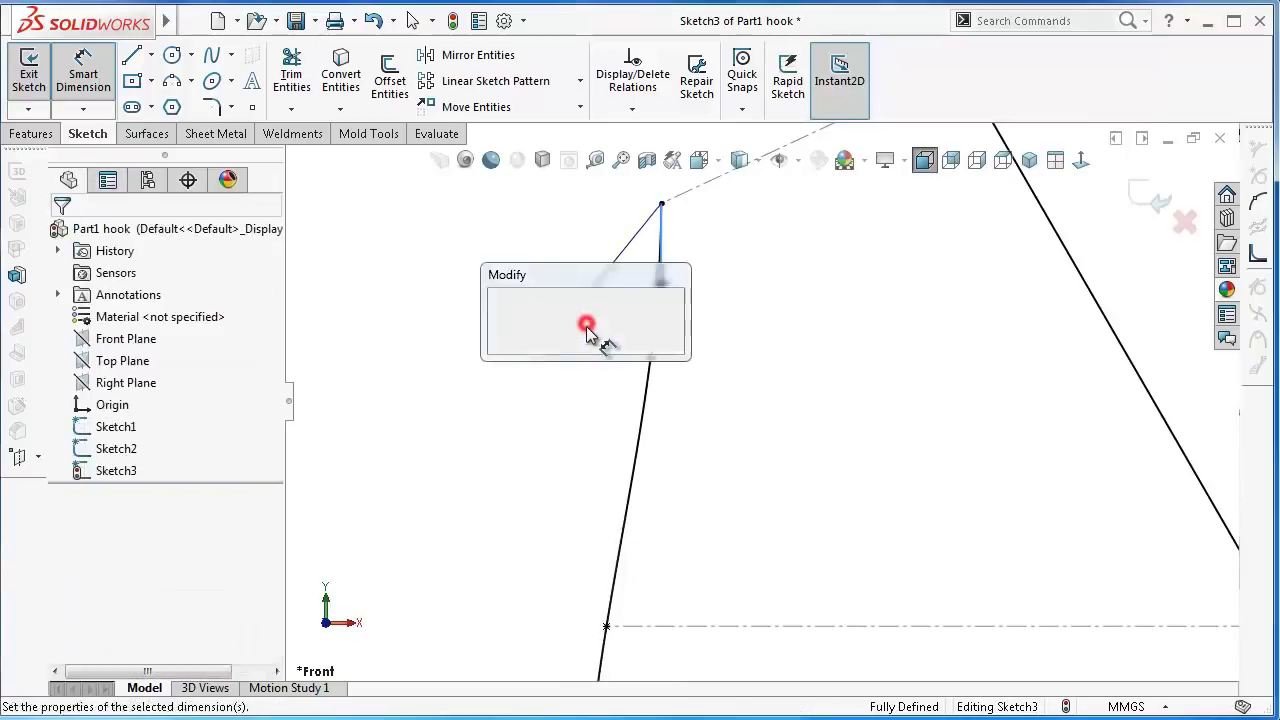
scroll(676, 385, "up", 2)
type("11")
key("Return")
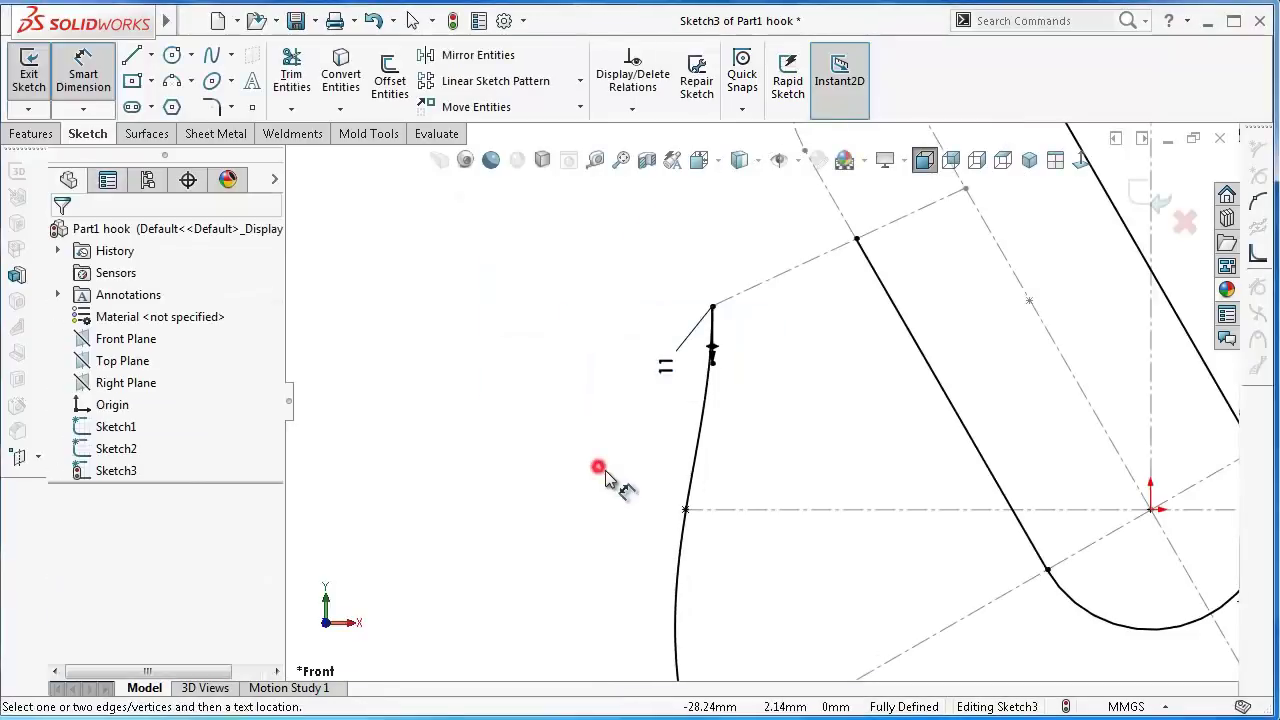
scroll(649, 471, "up", 2)
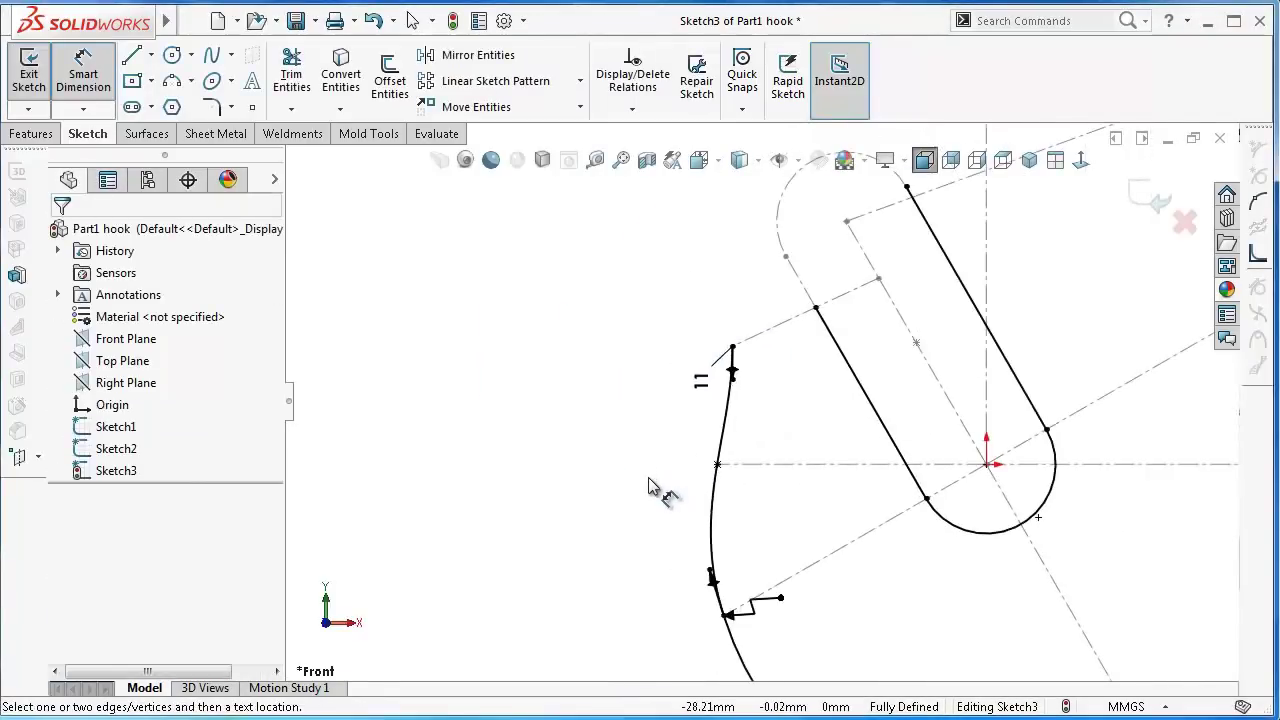
scroll(771, 500, "up", 1)
scroll(847, 436, "down", 1)
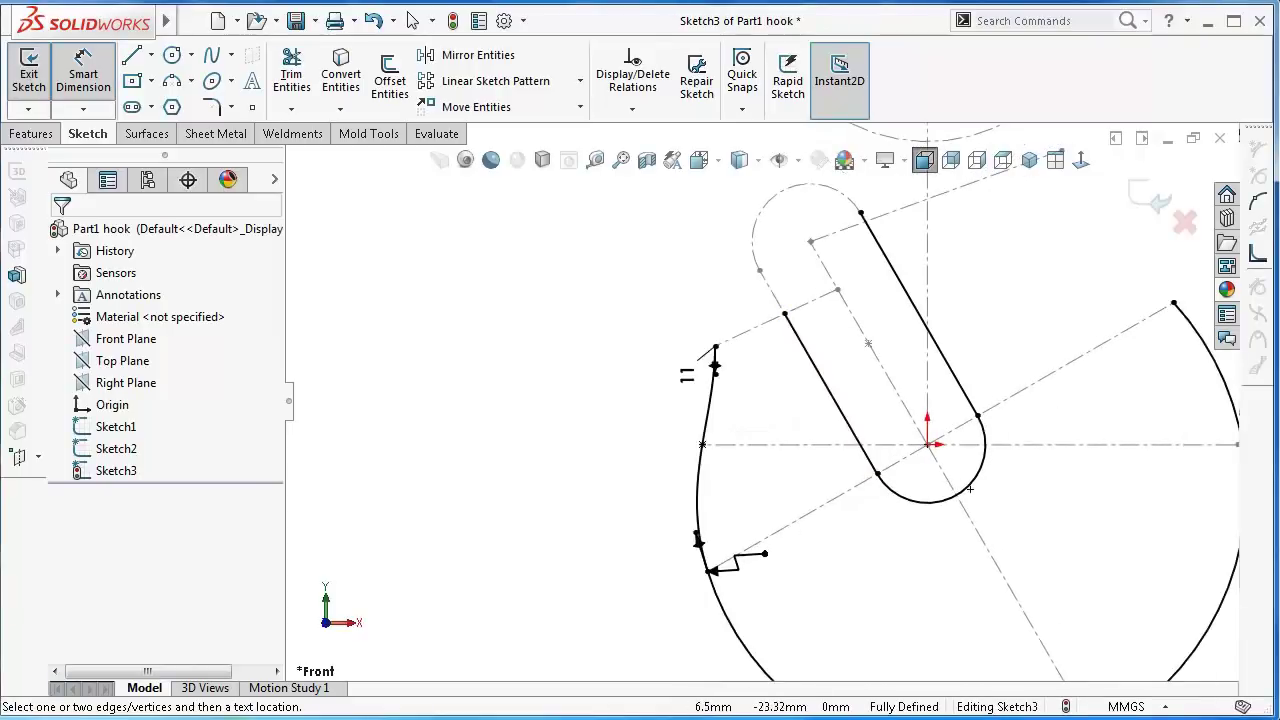
scroll(488, 604, "up", 2)
scroll(578, 402, "down", 2)
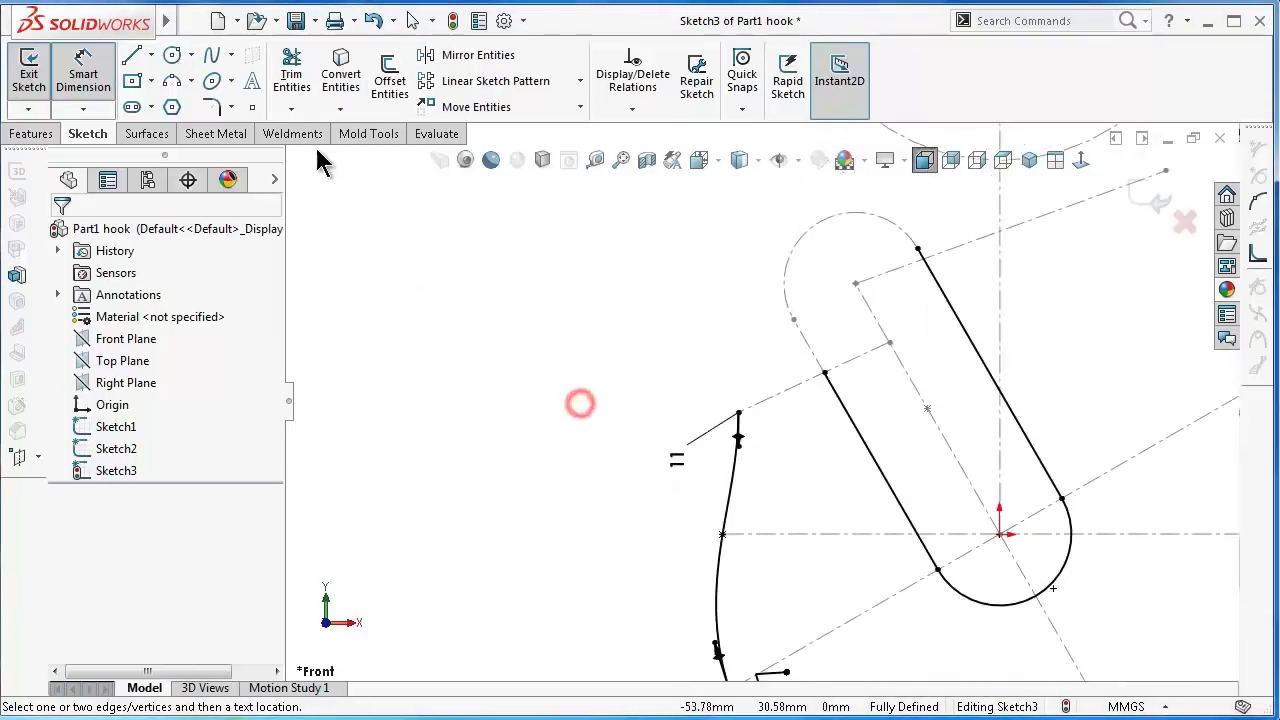
- Draw a horizontal centerline leftward from the upper construction line's end
left_click(150, 55)
left_click(163, 100)
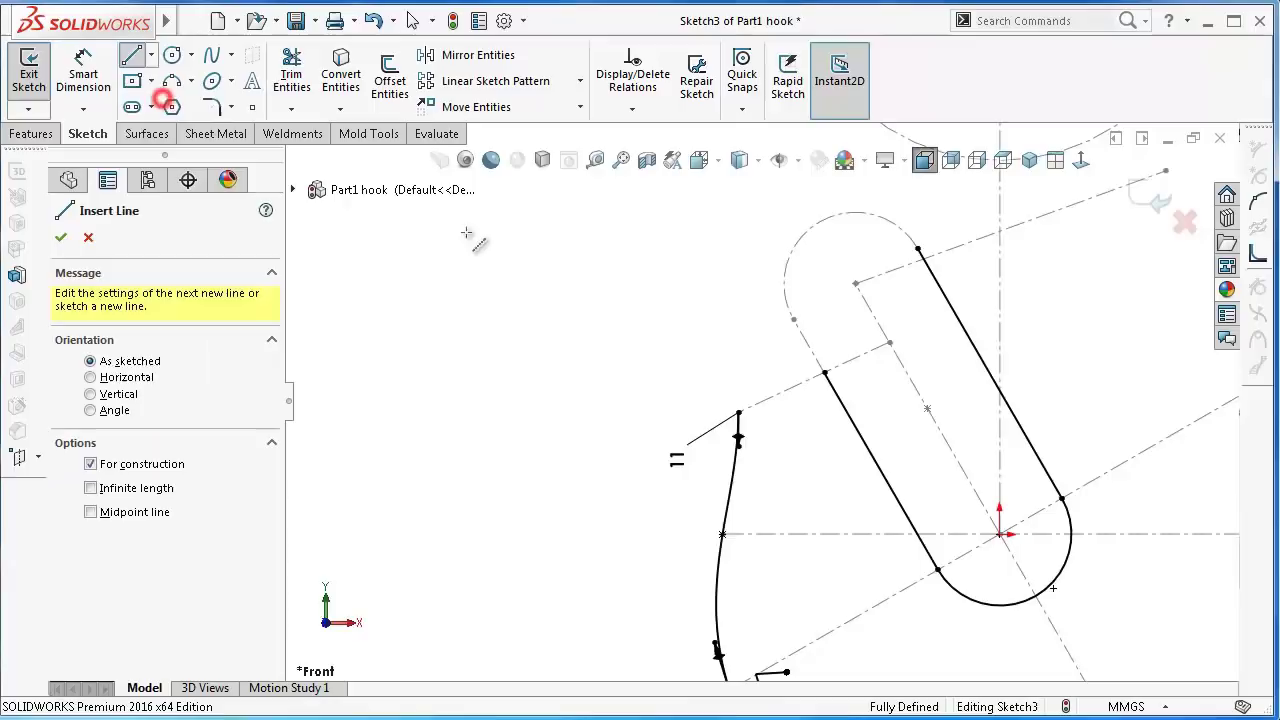
left_click(855, 285)
double_click(705, 284)
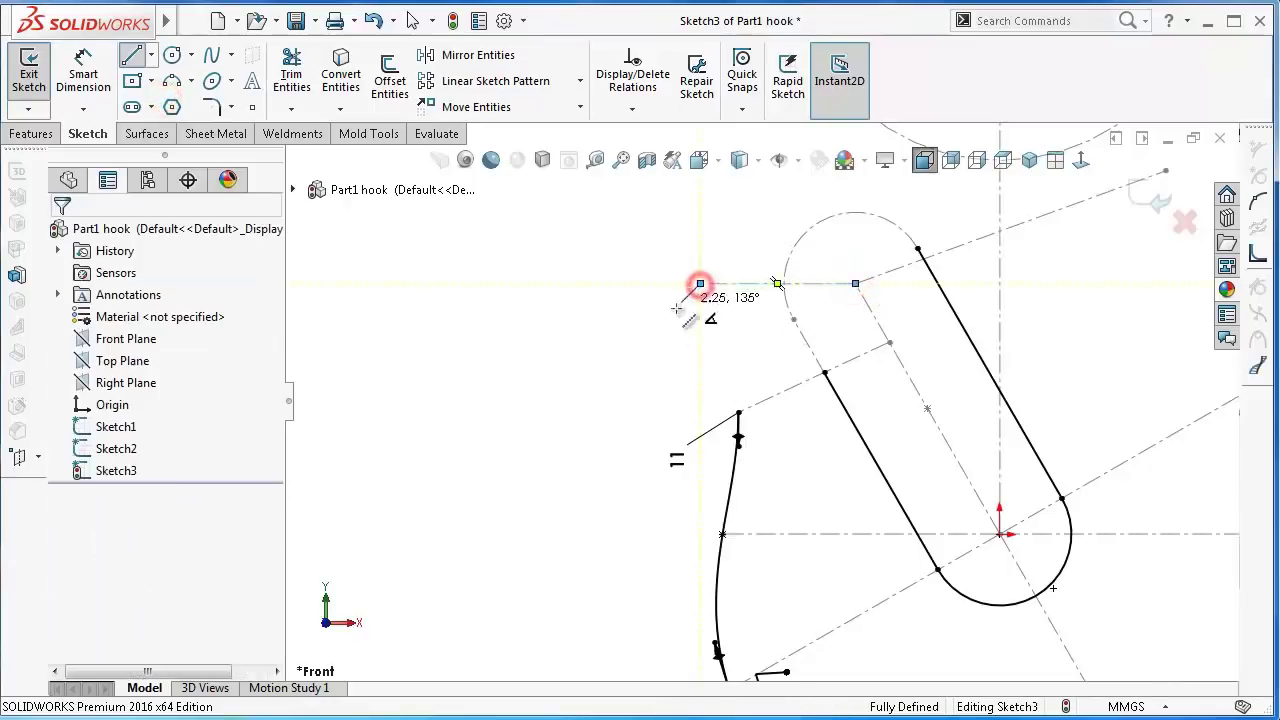
- Dimension the new centerline's length to 10 mm
right_click_drag(627, 368, 595, 238)
left_click(742, 284)
left_click(747, 264)
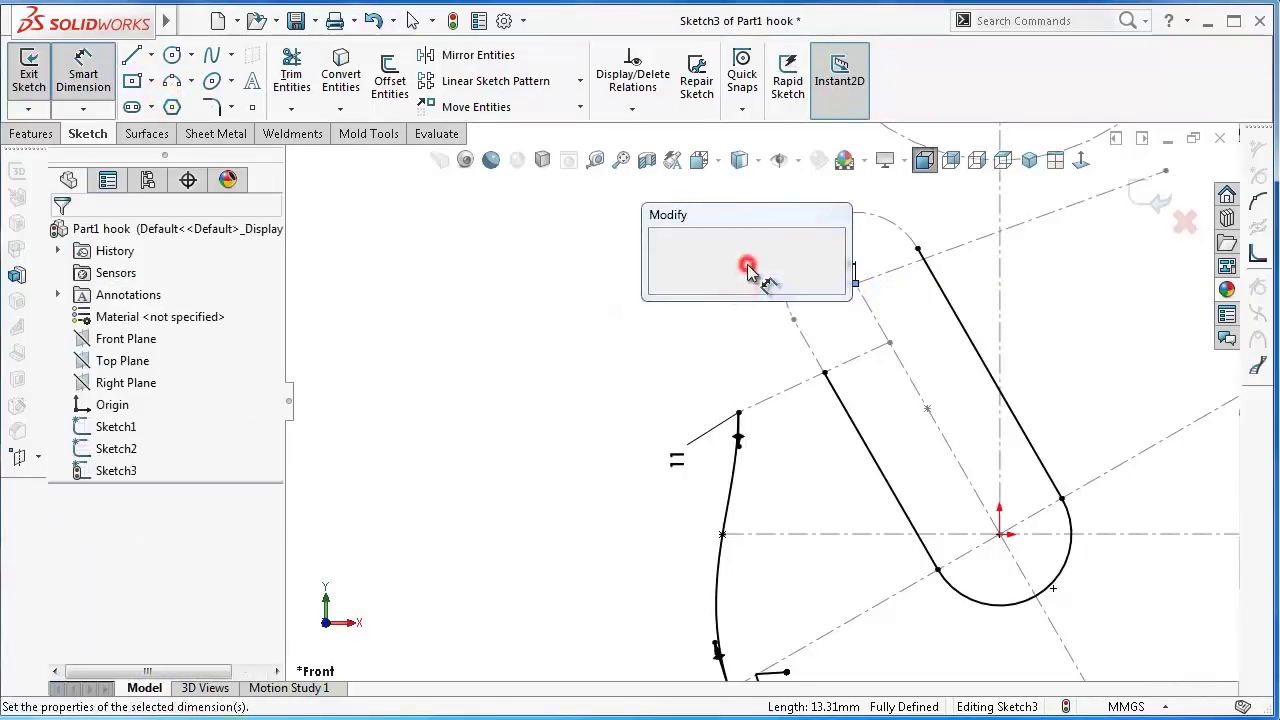
type("10")
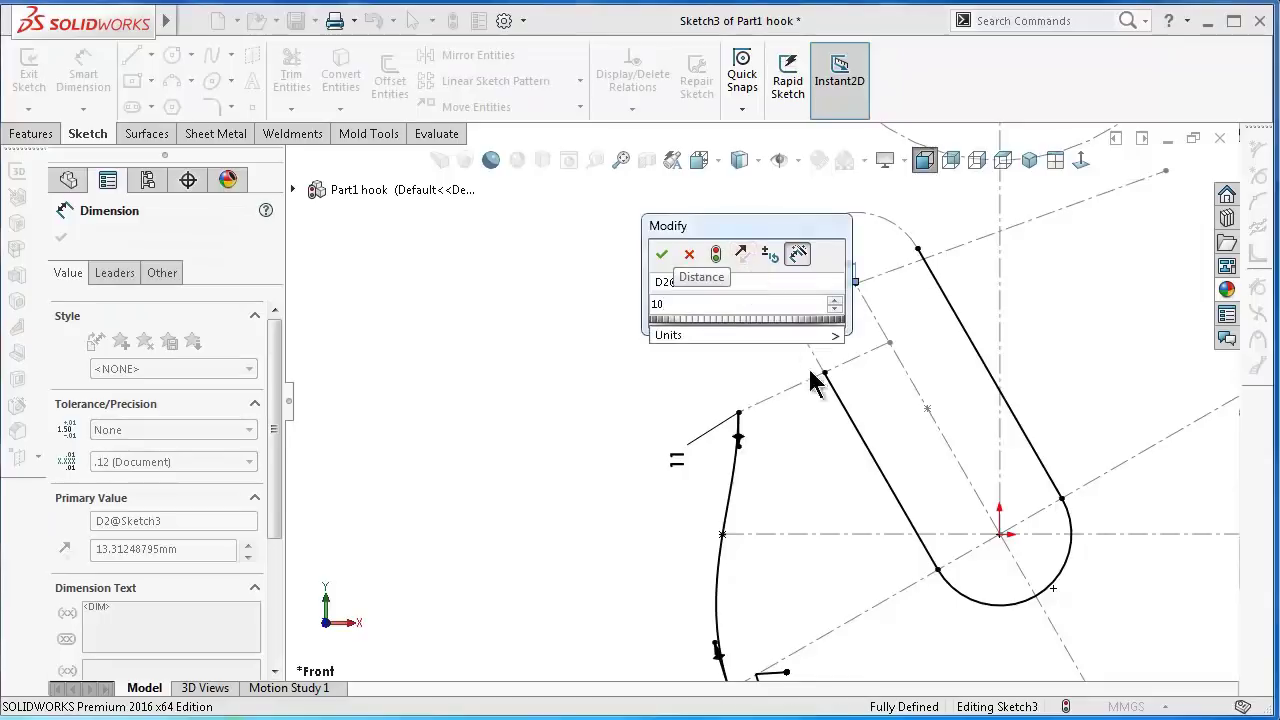
key("Return")
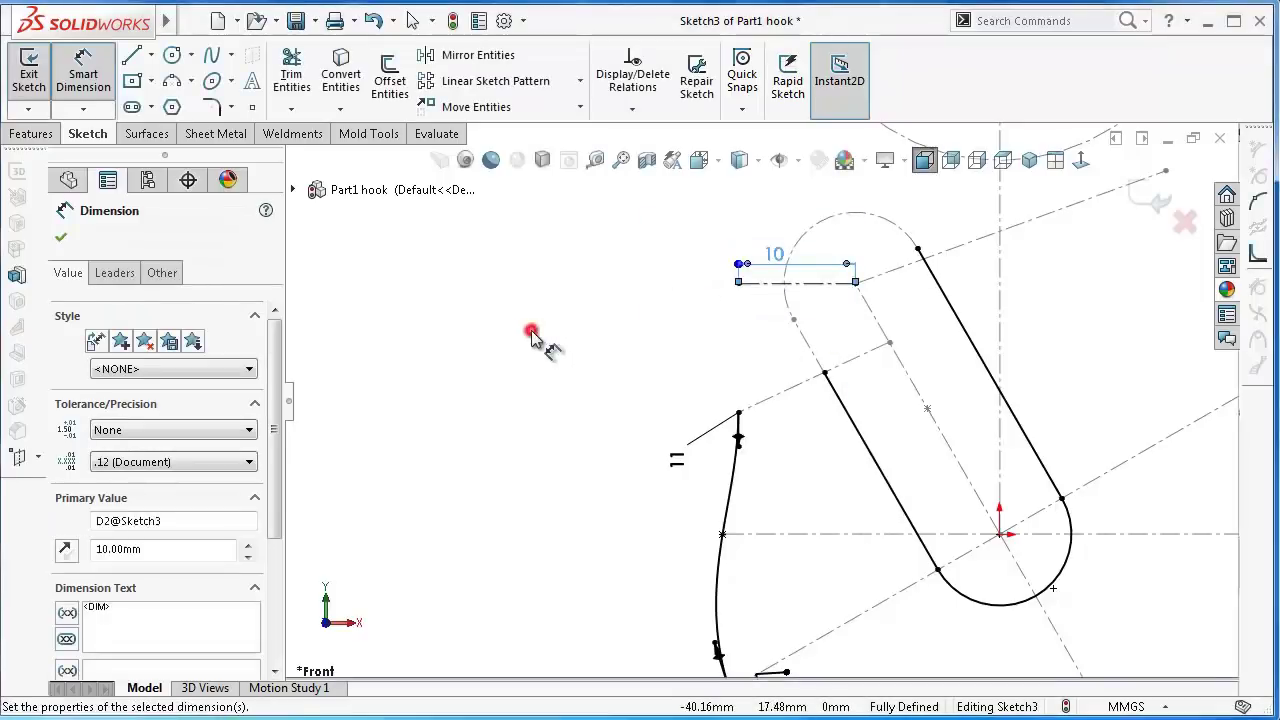
scroll(850, 300, "down", 3)
- Attempt an angle dimension to the slanted line, declining the driven-dimension prompt and cancelling
left_click(818, 266)
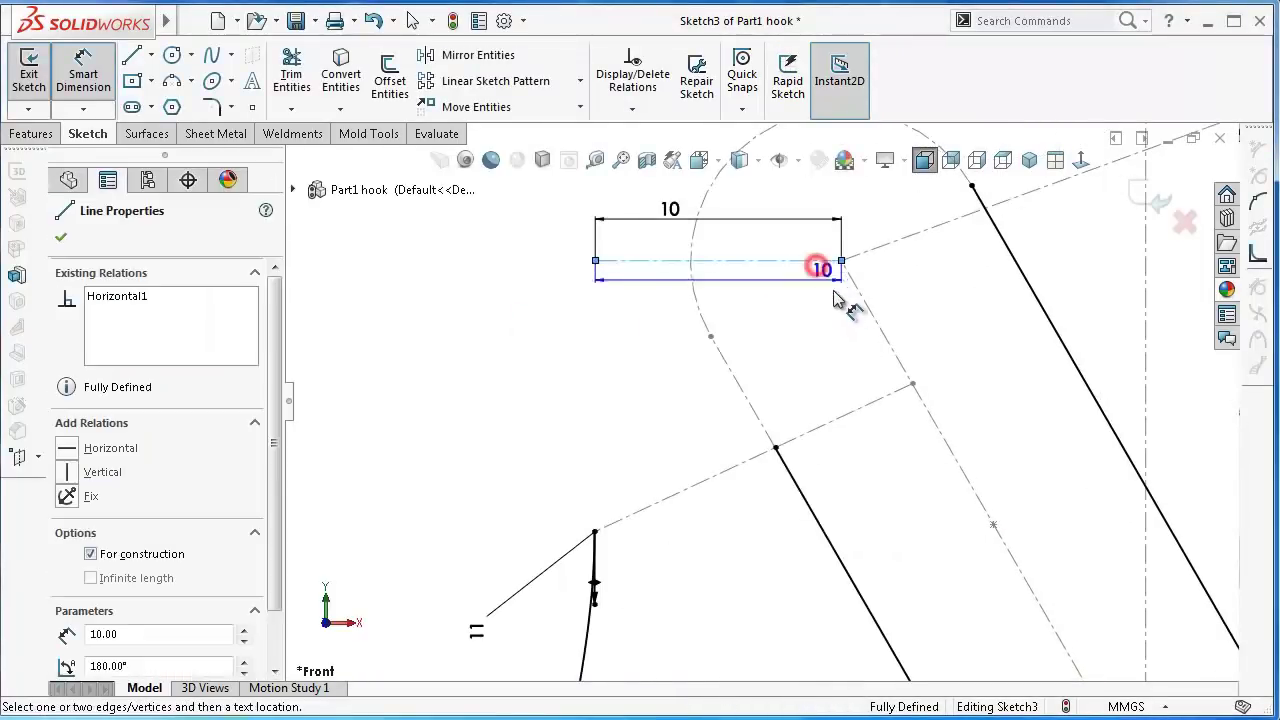
left_click(862, 312)
left_click(852, 333)
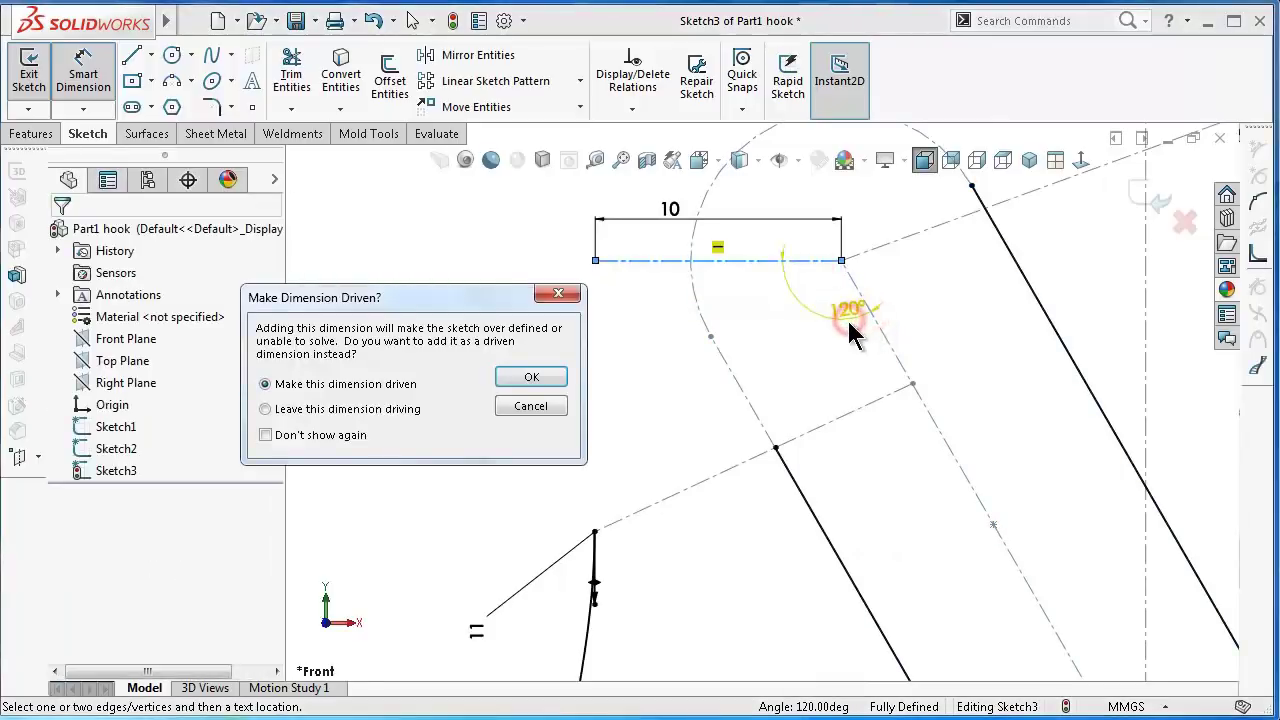
left_click(540, 408)
left_click(637, 260)
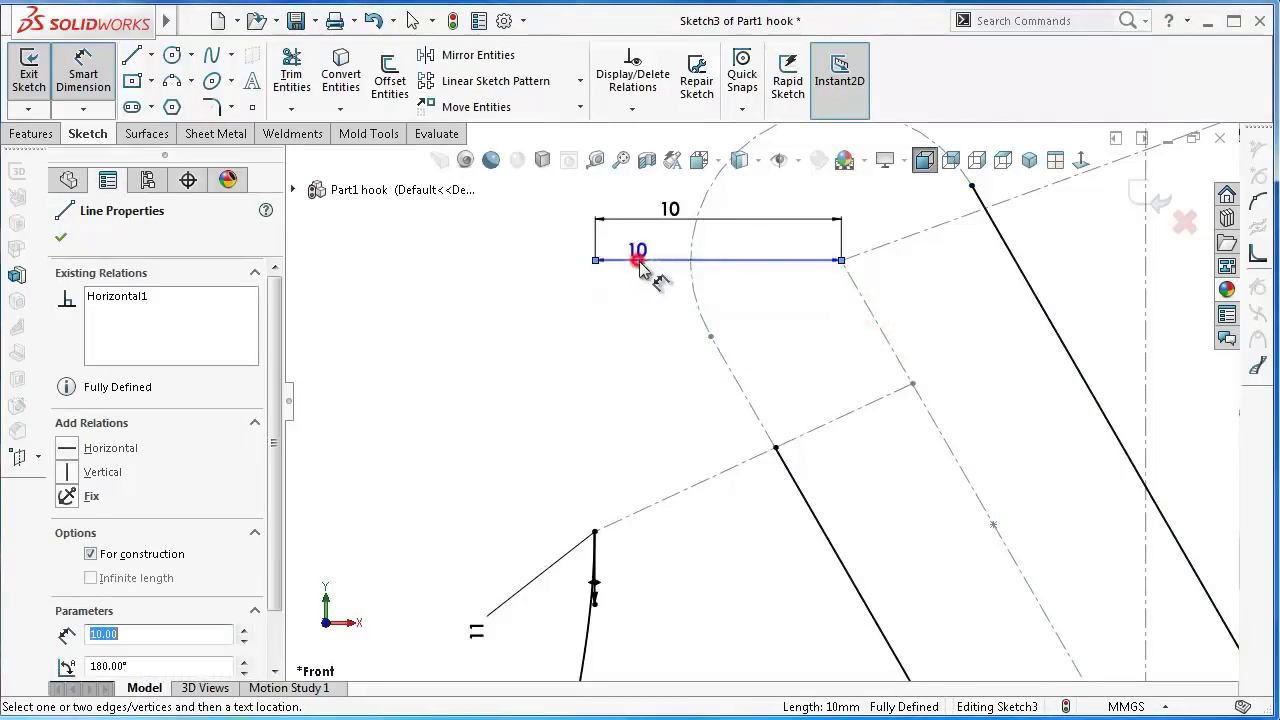
key("Escape")
key("Escape")
left_click(757, 261)
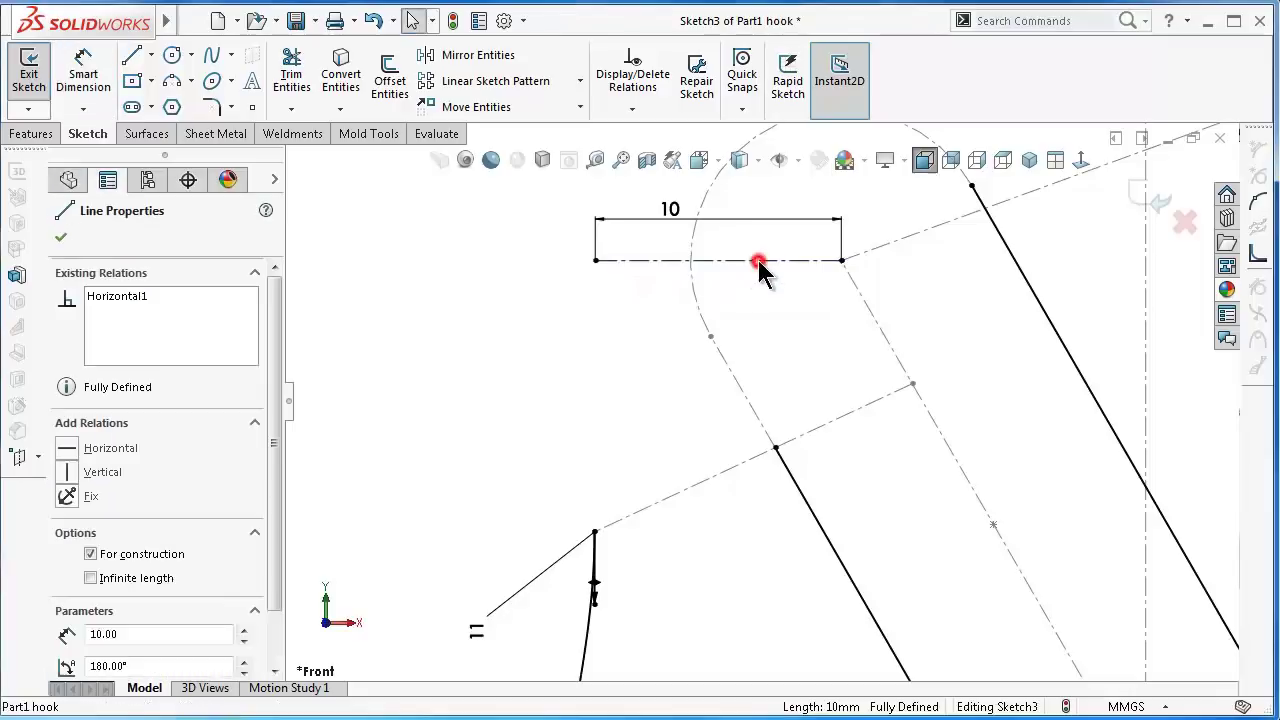
left_click(719, 246)
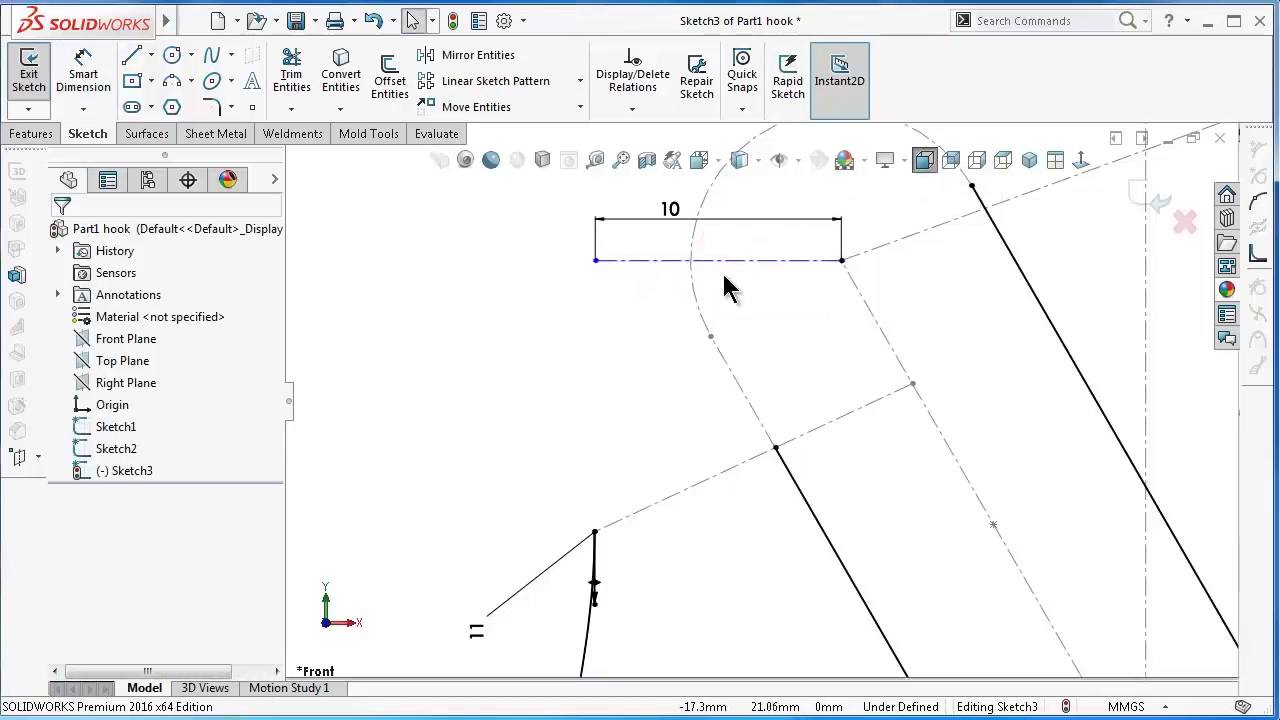
- Dimension the angle between the centerline and slanted construction line to 110°
right_click_drag(478, 328, 478, 290)
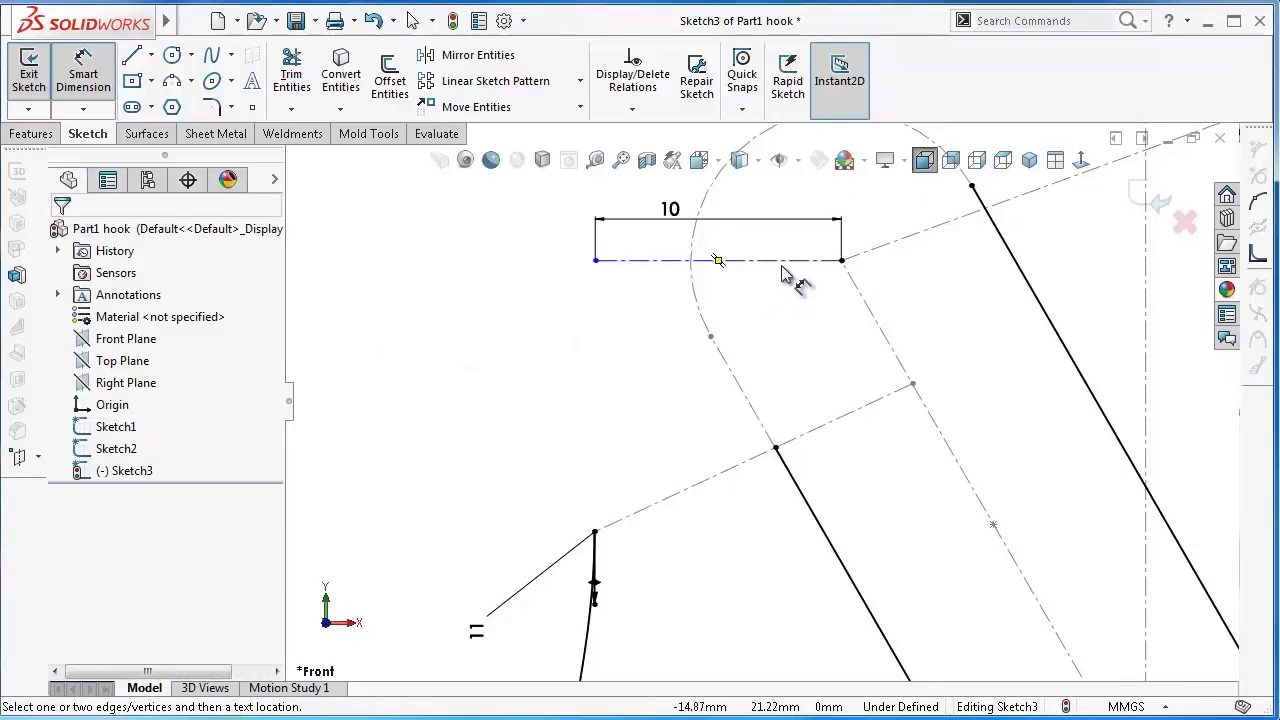
left_click(785, 261)
left_click(888, 344)
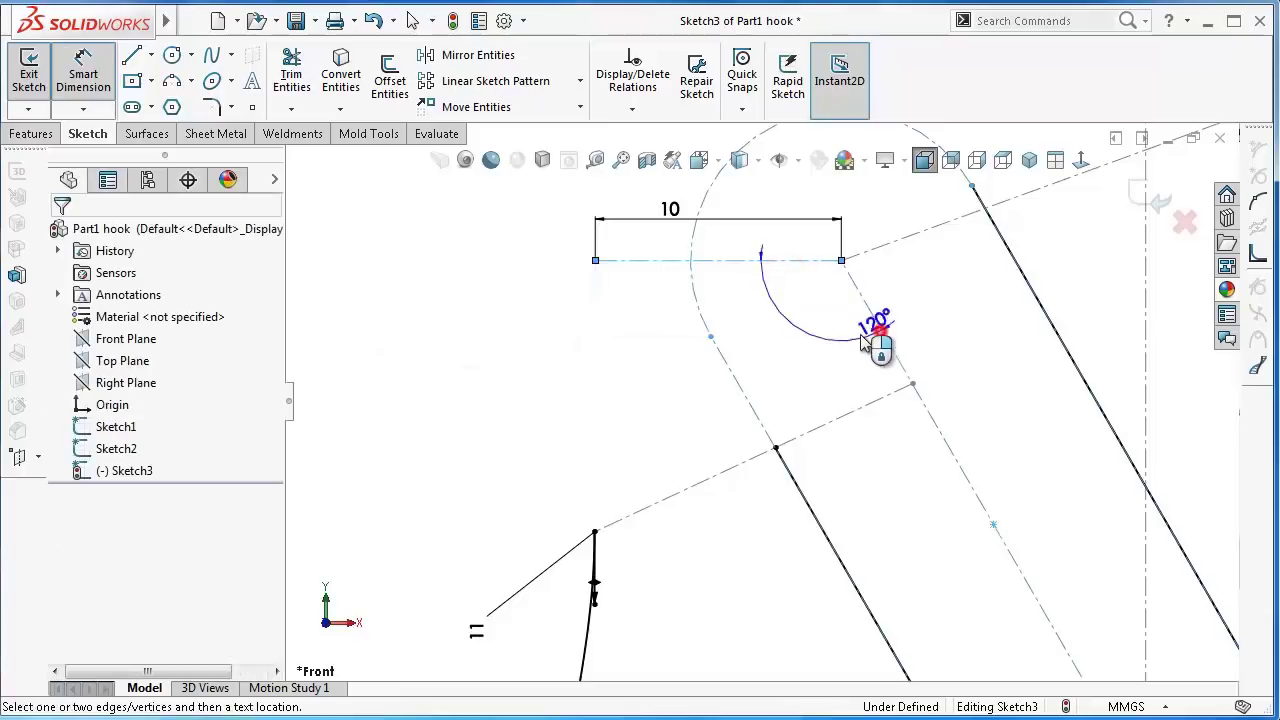
left_click(850, 340)
type("11")
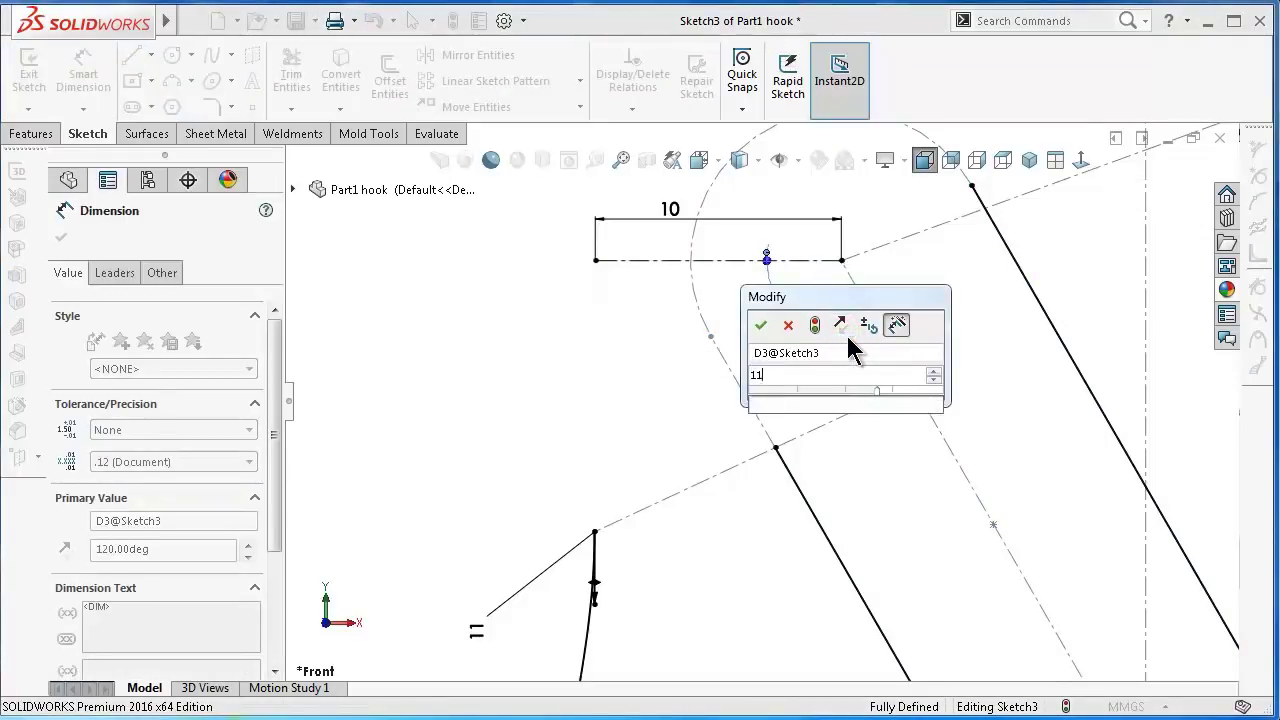
type("0")
key("Return")
left_click(523, 334)
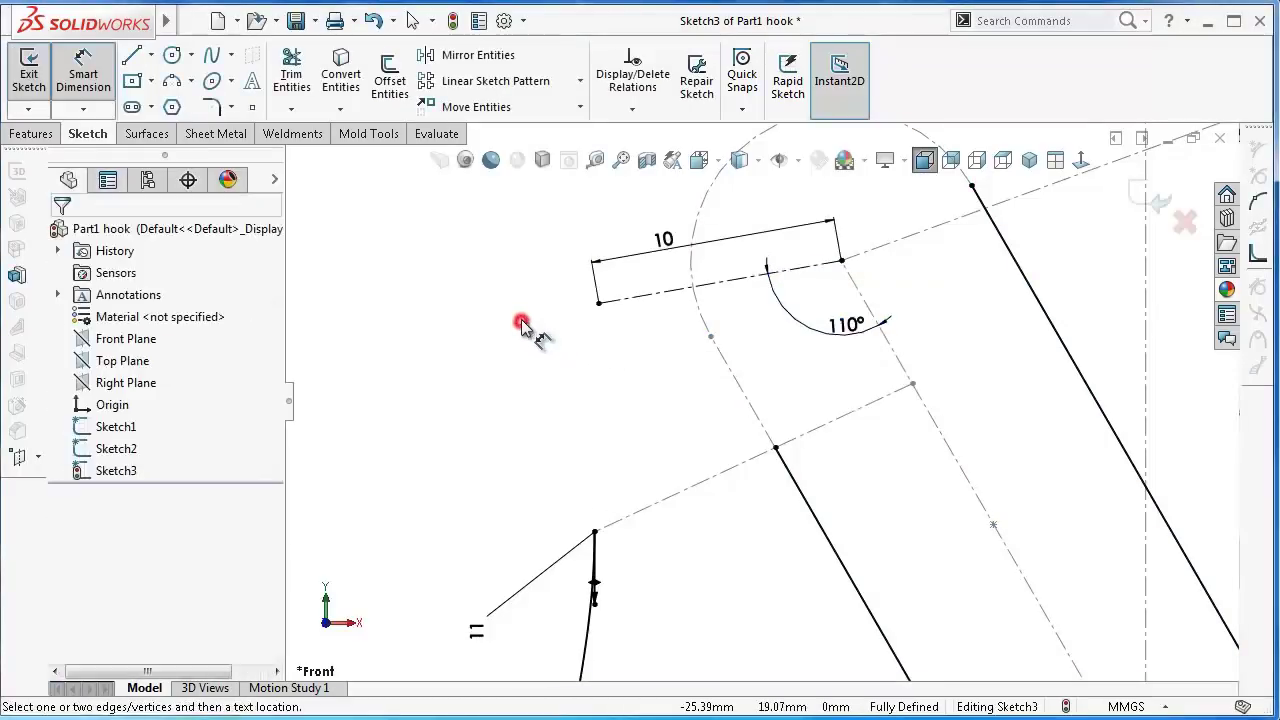
scroll(758, 530, "down", 2)
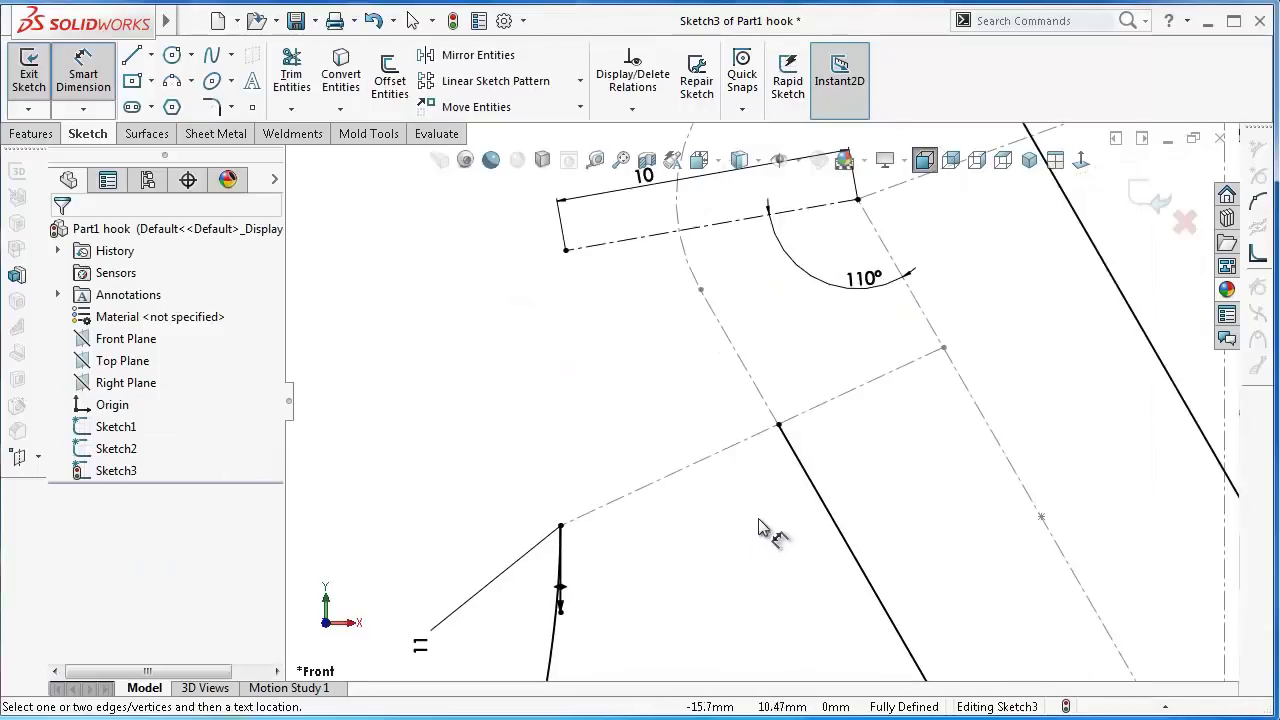
- Draw a spline from the left curve's end over the 10 mm line's end to the slot edge
left_click(212, 60)
left_click(561, 527)
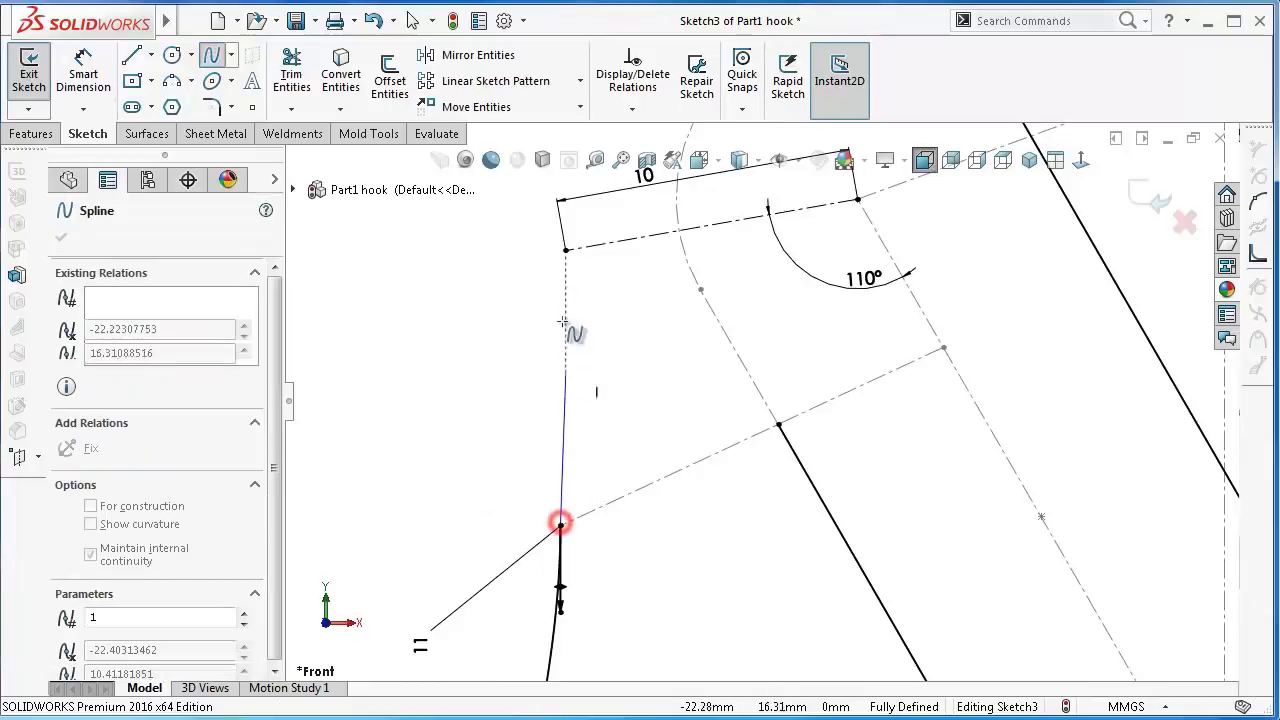
left_click(567, 250)
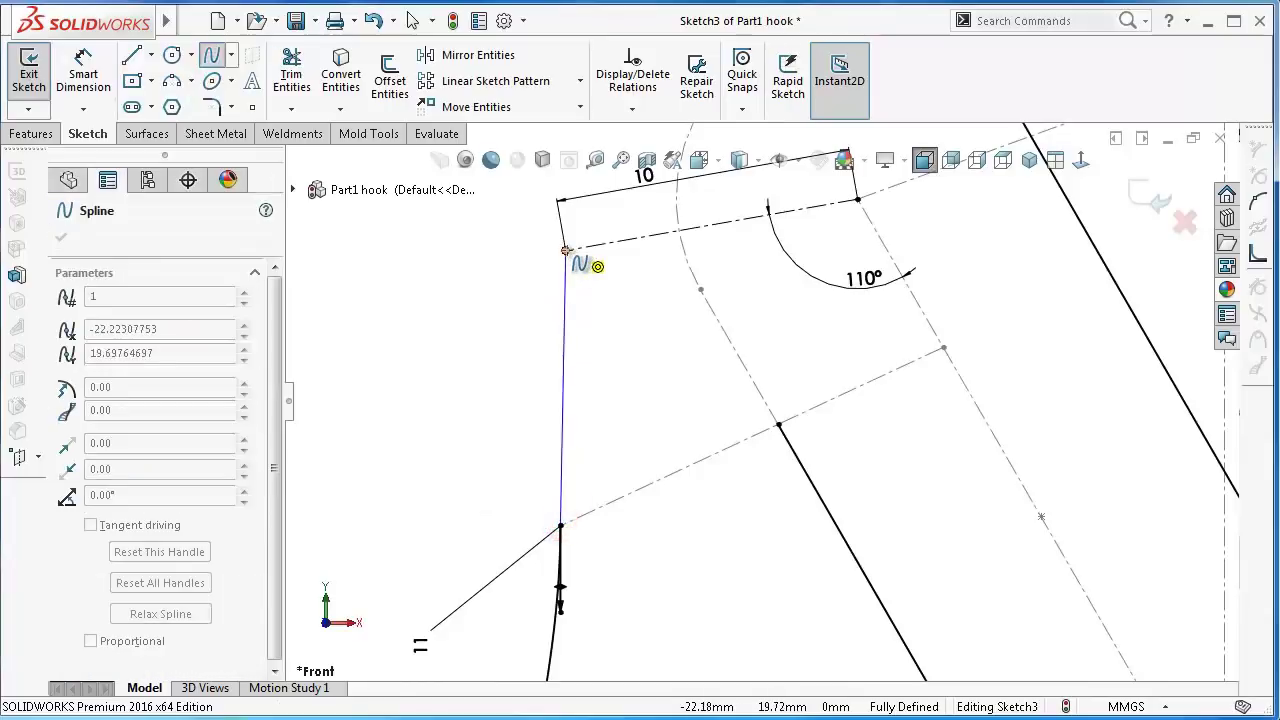
double_click(779, 425)
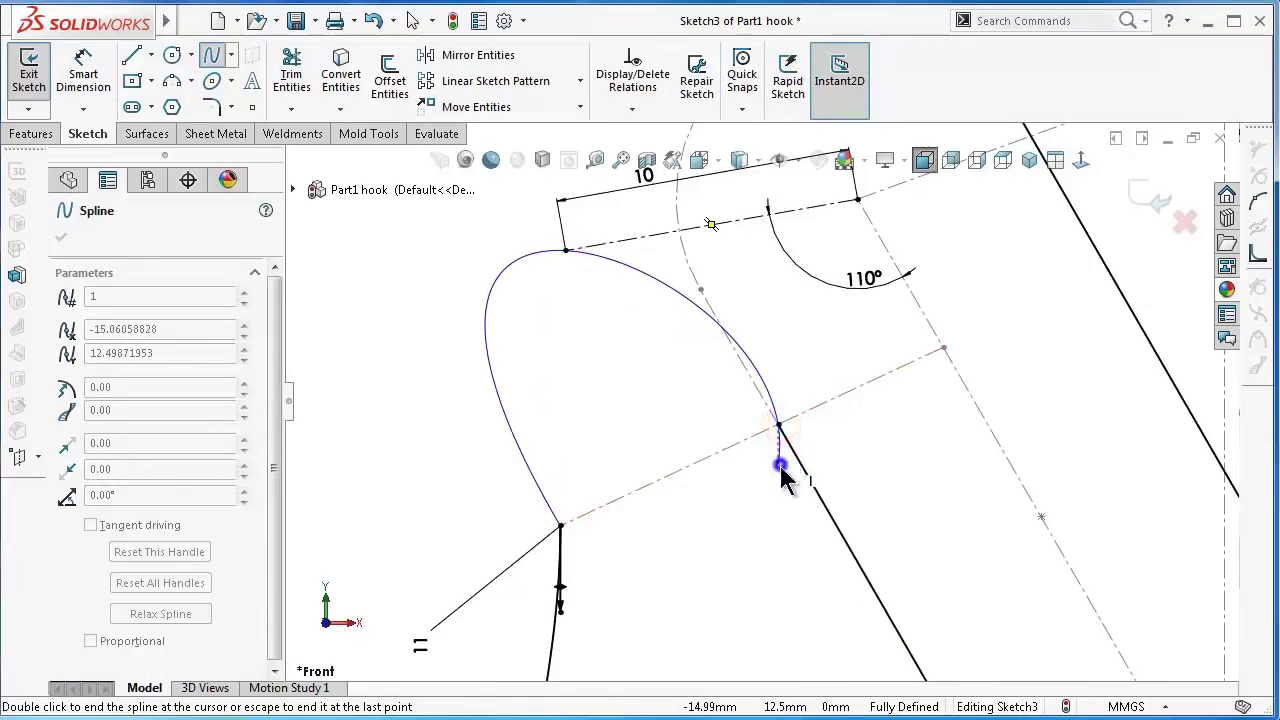
right_click(786, 463)
left_click(815, 485)
- Add Equal Curvature between the new spline and Spline1
left_click(456, 402)
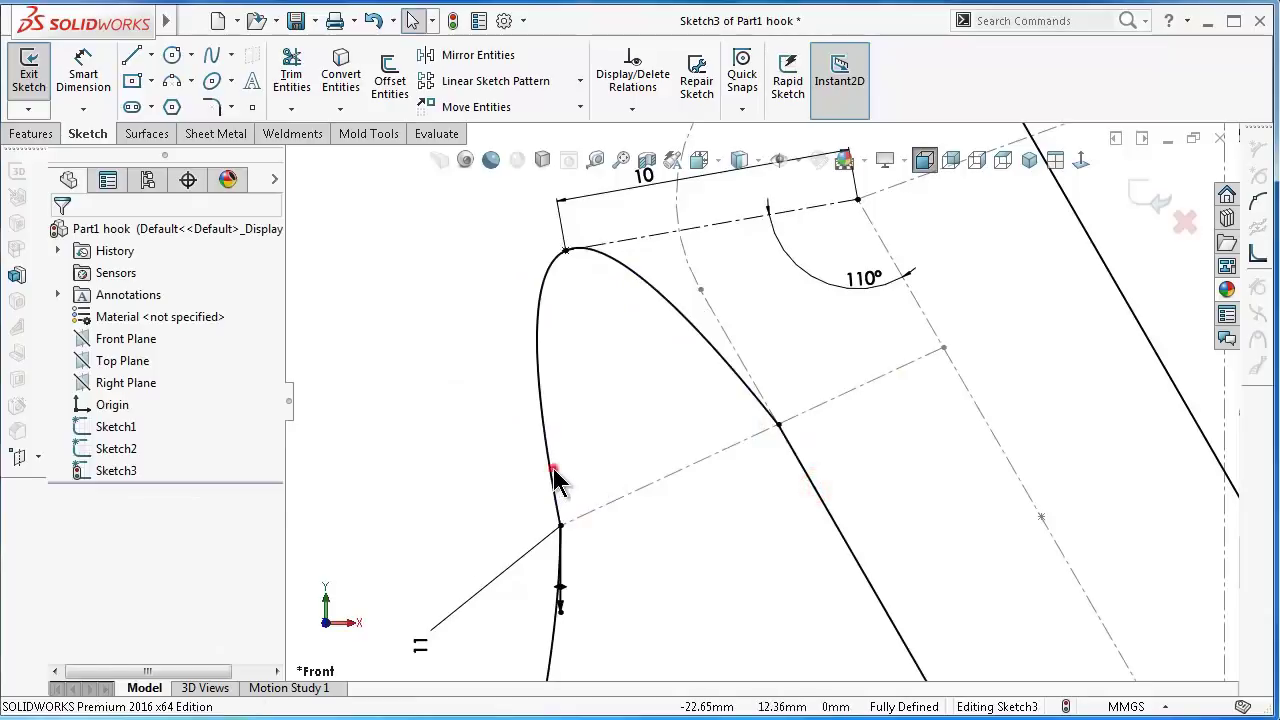
left_click(550, 468)
left_click(551, 645, "ctrl")
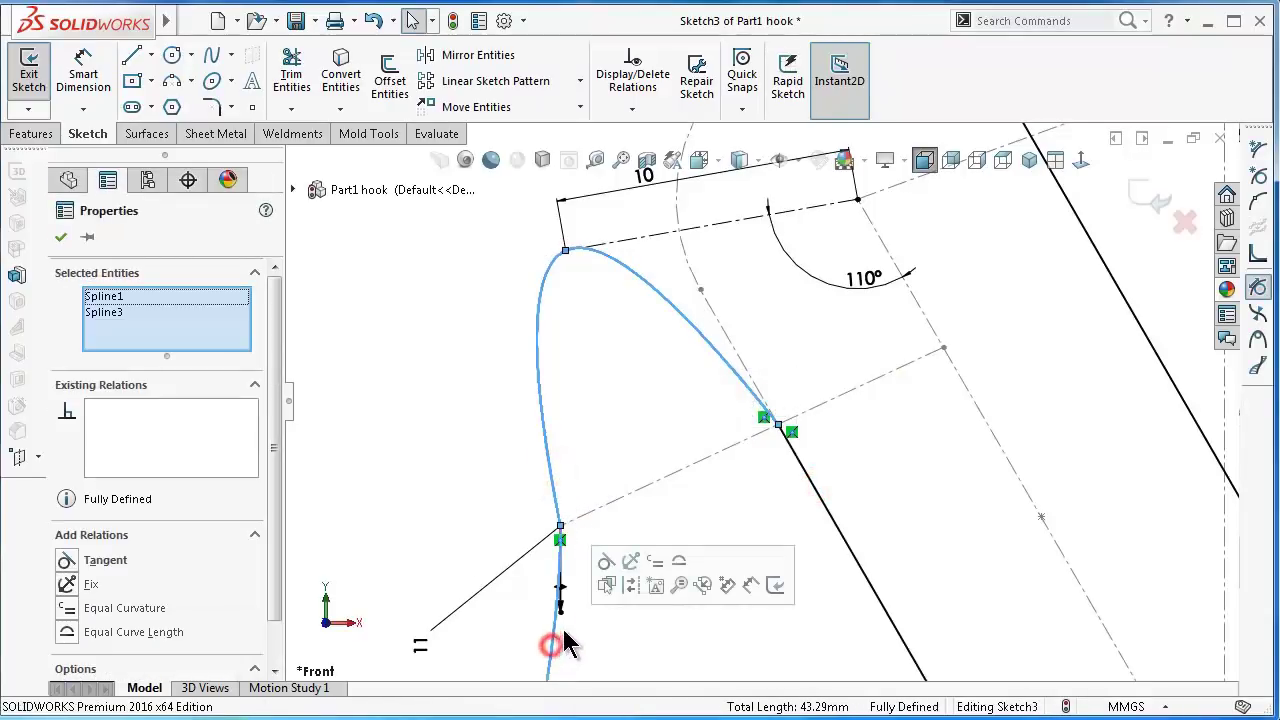
left_click(654, 558)
- Dimension the spline's tangent handle length to 11 mm
left_click(459, 440)
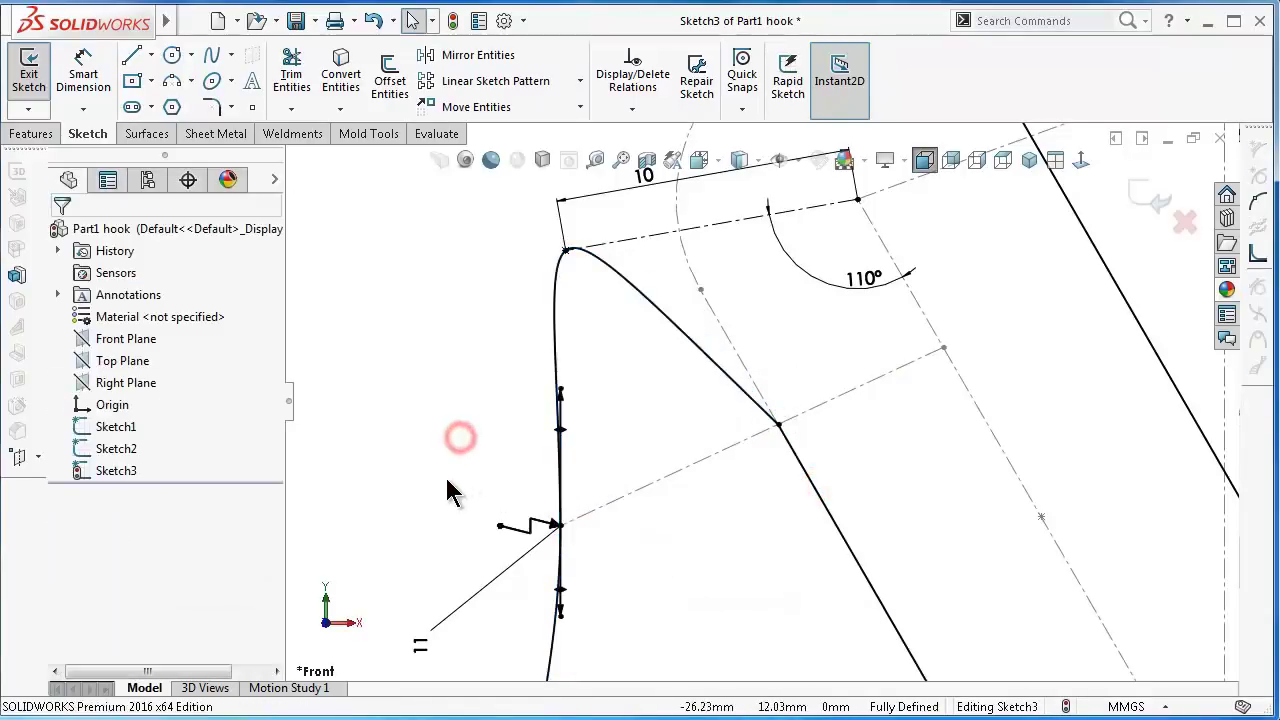
right_click_drag(449, 482, 470, 388)
left_click(561, 432)
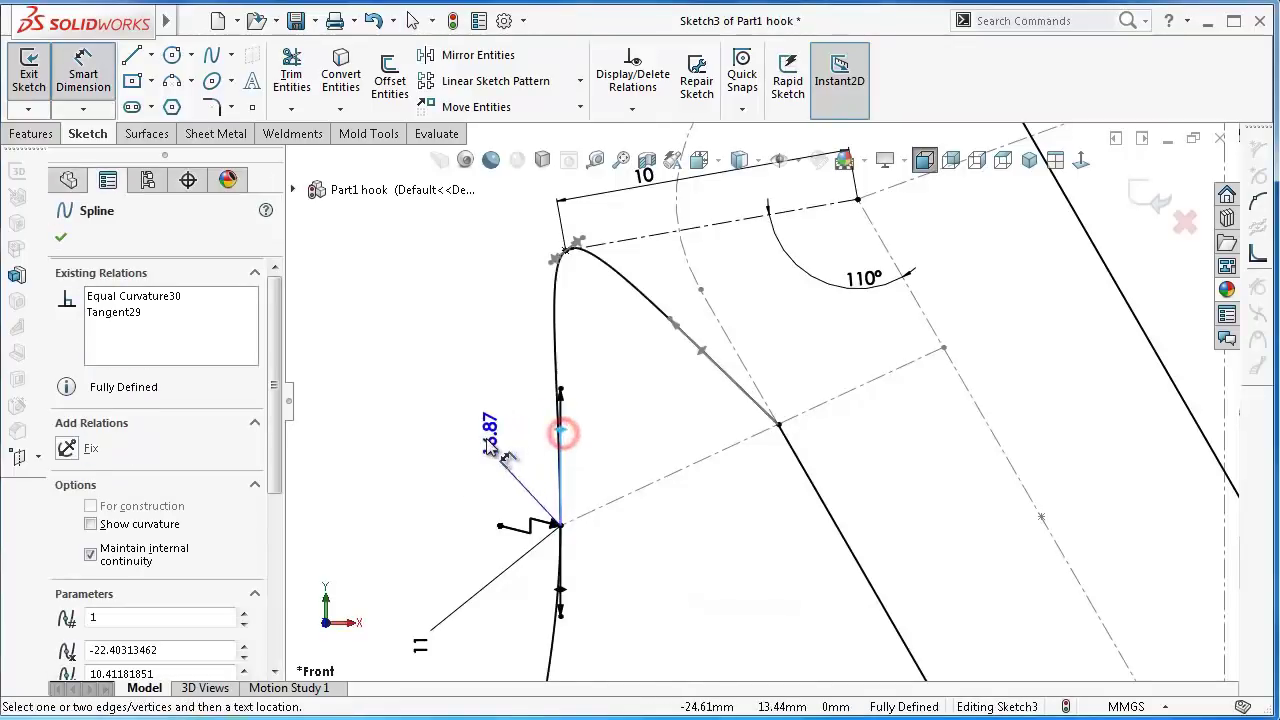
left_click(470, 445)
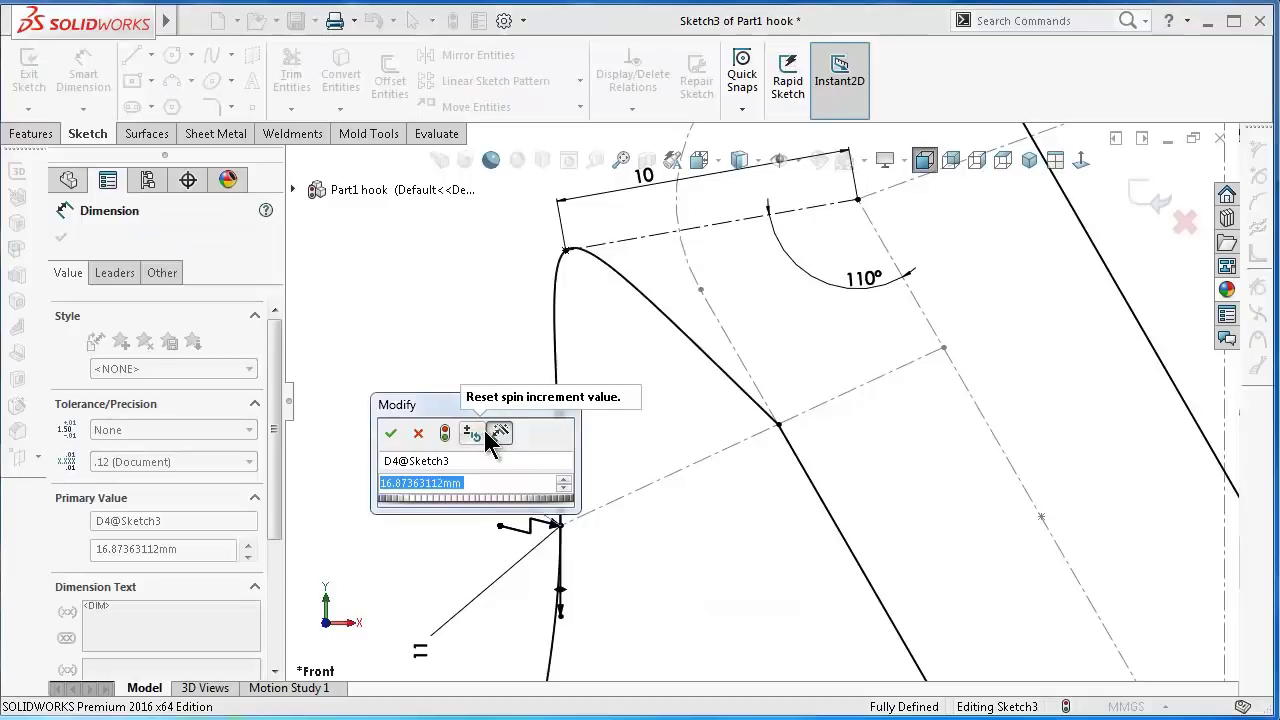
type("11")
key("Return")
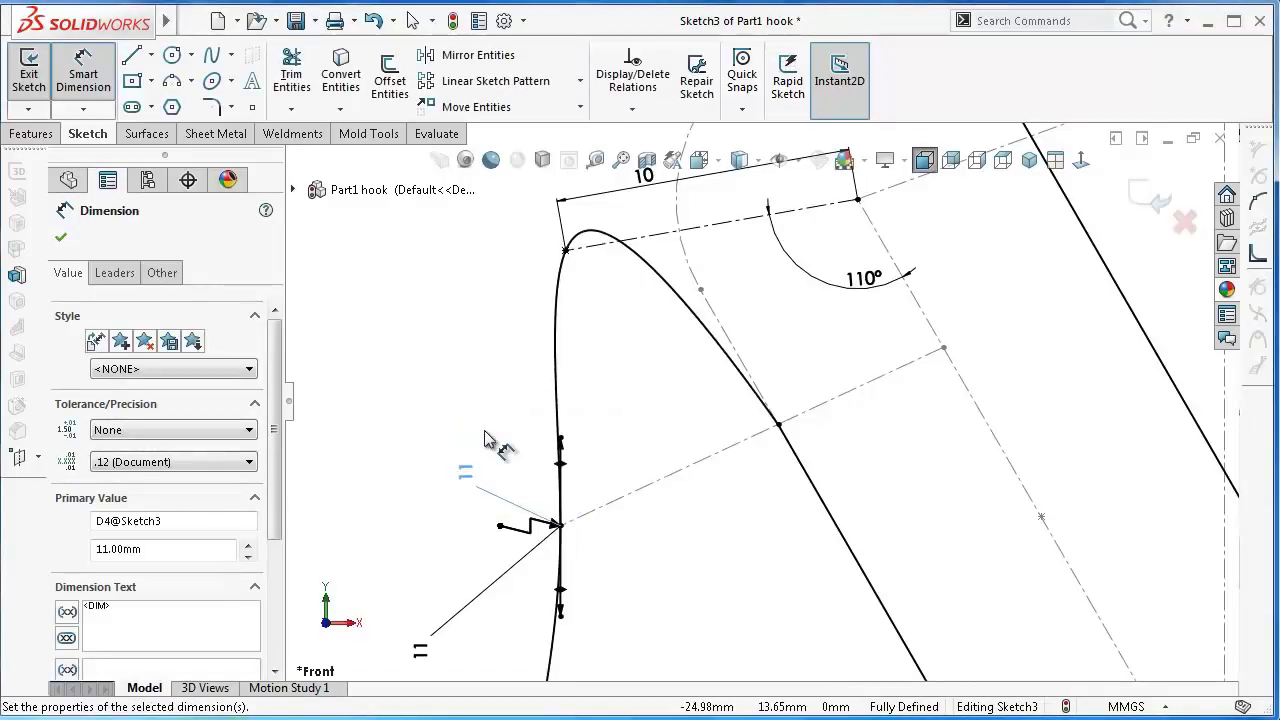
key("Escape")
- Make the tip spline tangent to the slot's left edge line
left_click(713, 340)
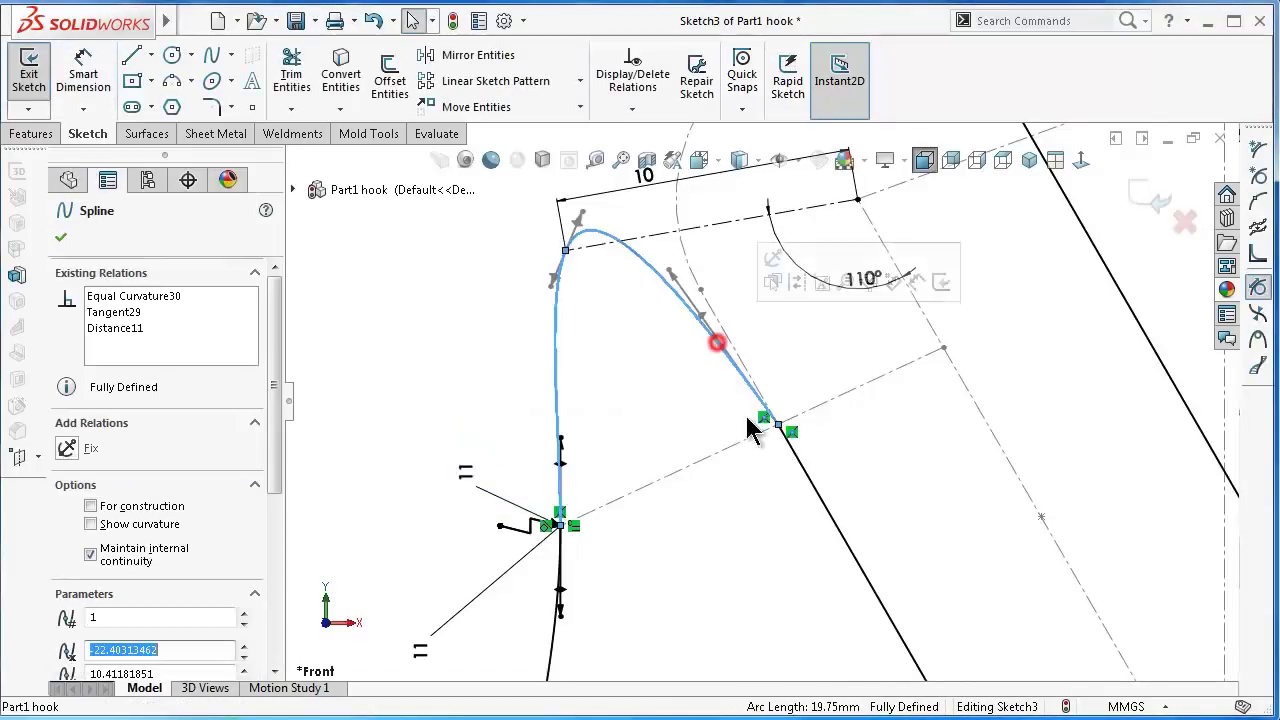
left_click(826, 533, "ctrl")
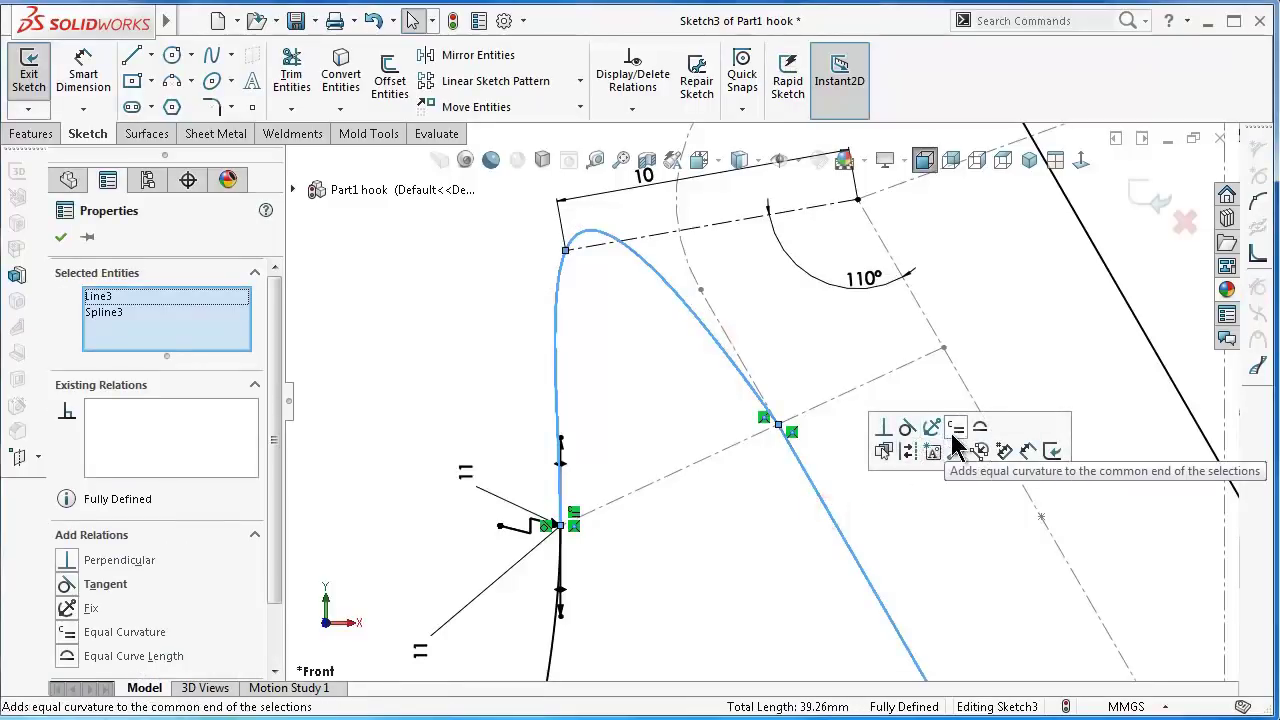
left_click(906, 428)
left_click(763, 543)
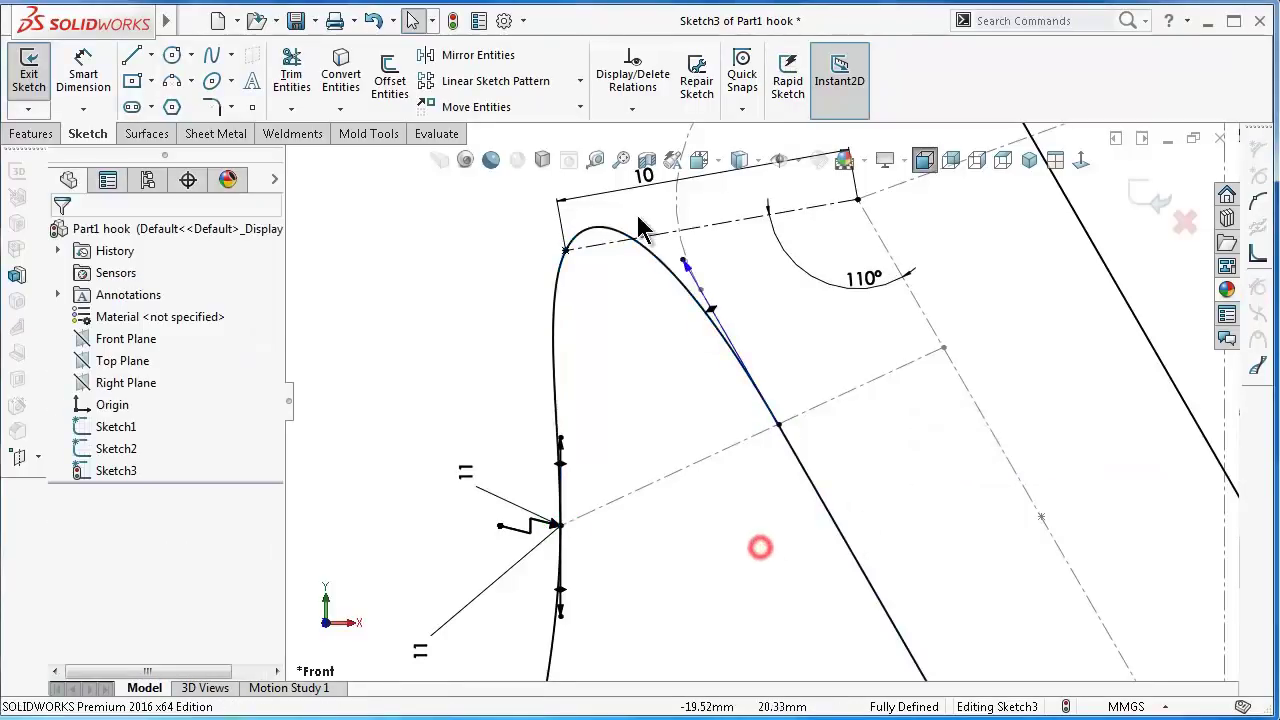
- Drag the spline's middle point and rotate the tangent at its tip point
scroll(685, 337, "down", 2)
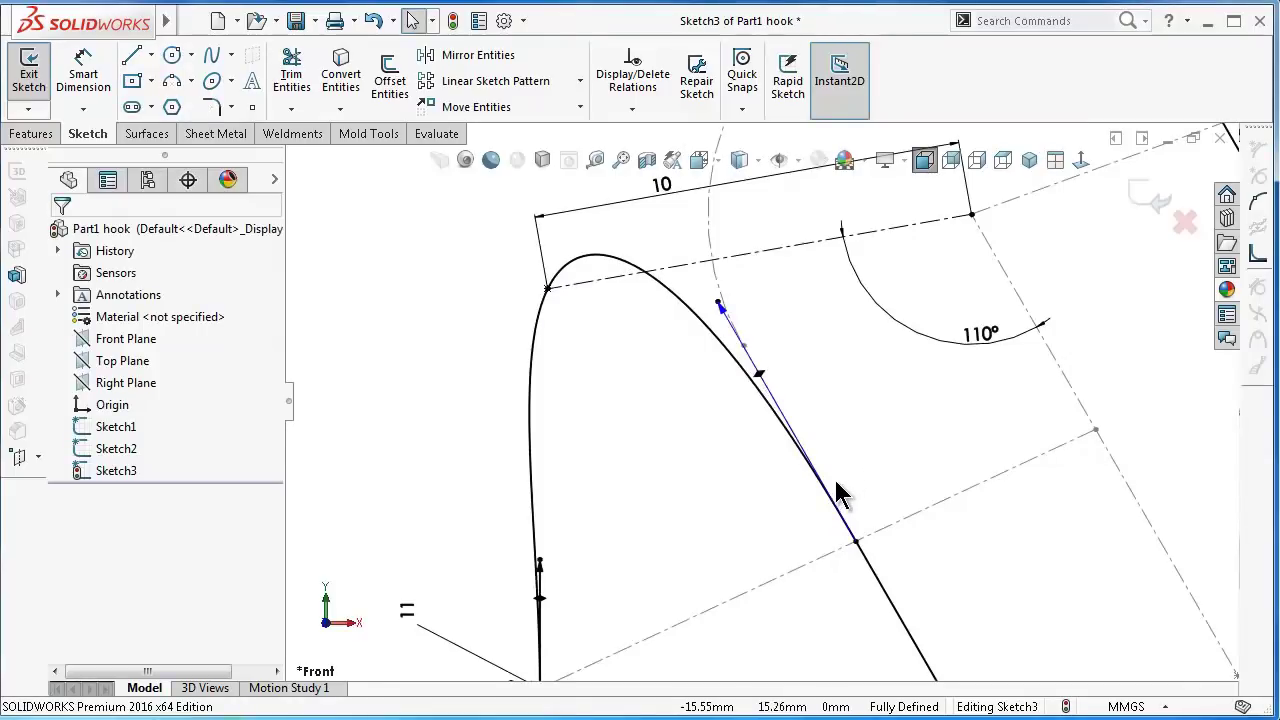
scroll(840, 489, "up", 1)
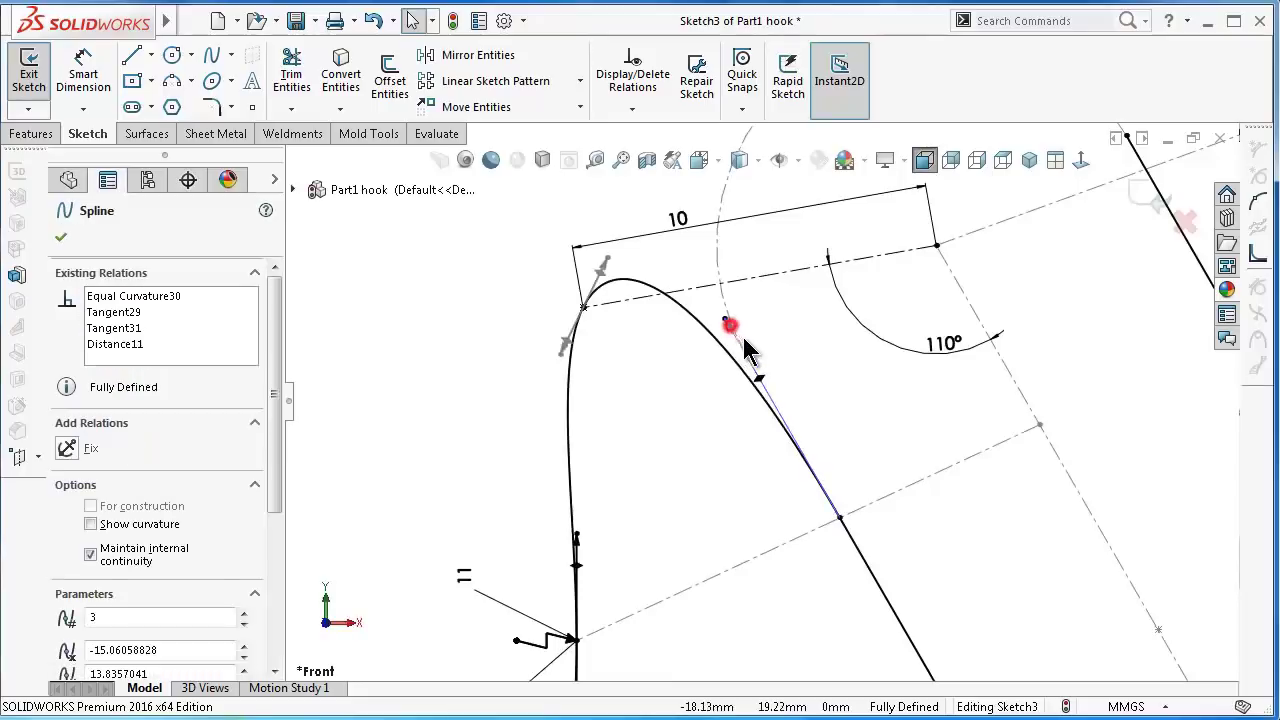
left_click_drag(727, 322, 760, 372)
scroll(686, 350, "down", 3)
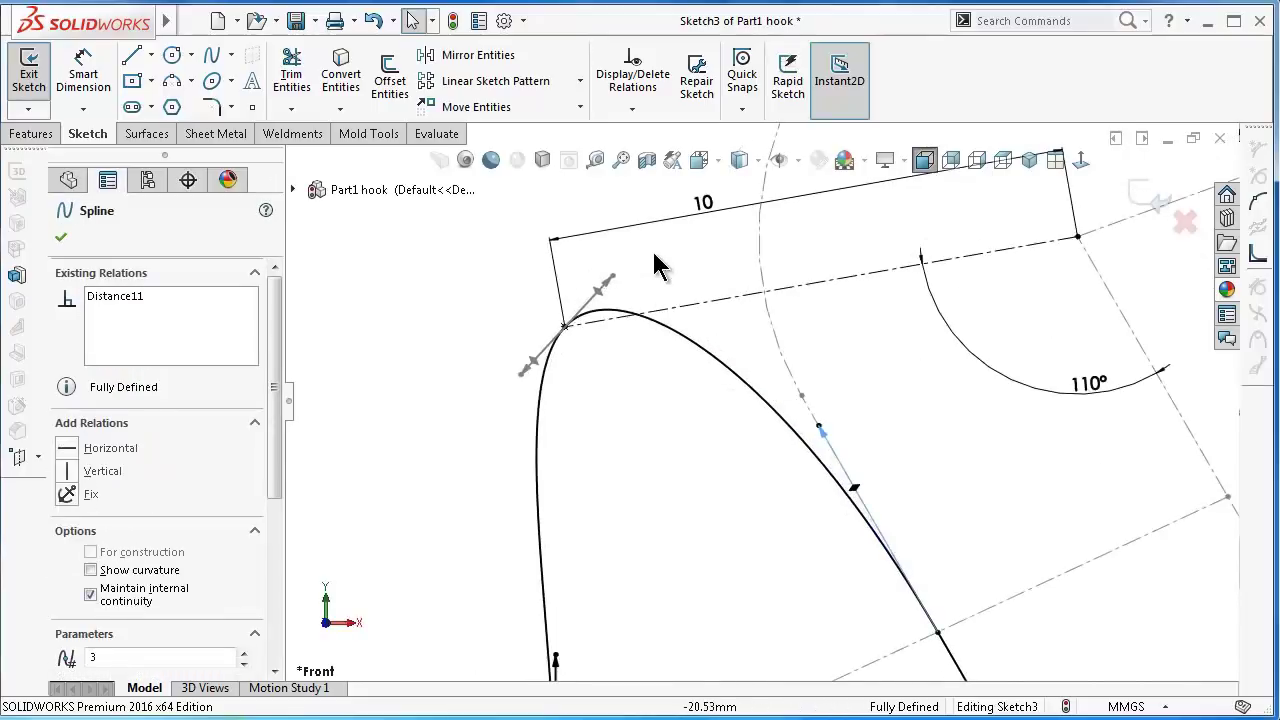
key("Escape")
left_click(596, 350)
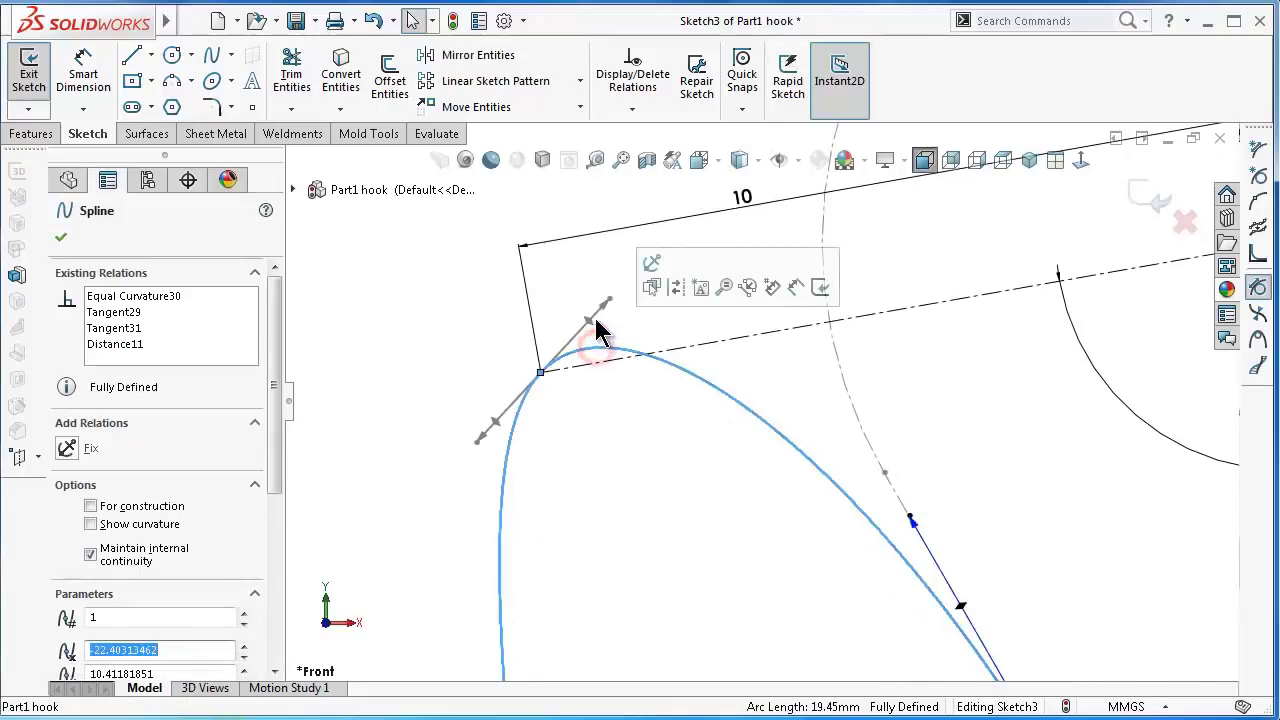
mouse_move(595, 318)
left_mouse_down()
mouse_move(611, 360)
mouse_move(608, 349)
left_mouse_up()
- Make Spline3's tip tangent handle collinear with the 10 mm construction centerline
left_click(621, 273)
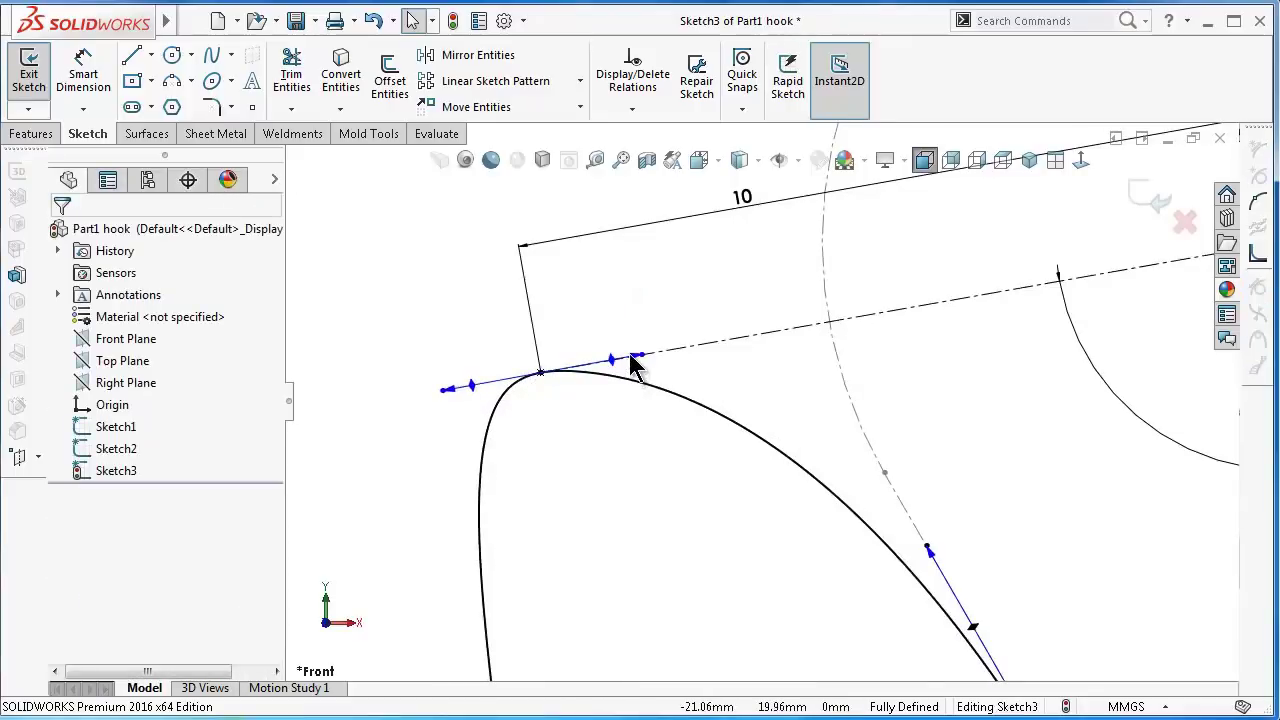
left_click(630, 356)
left_click(710, 349)
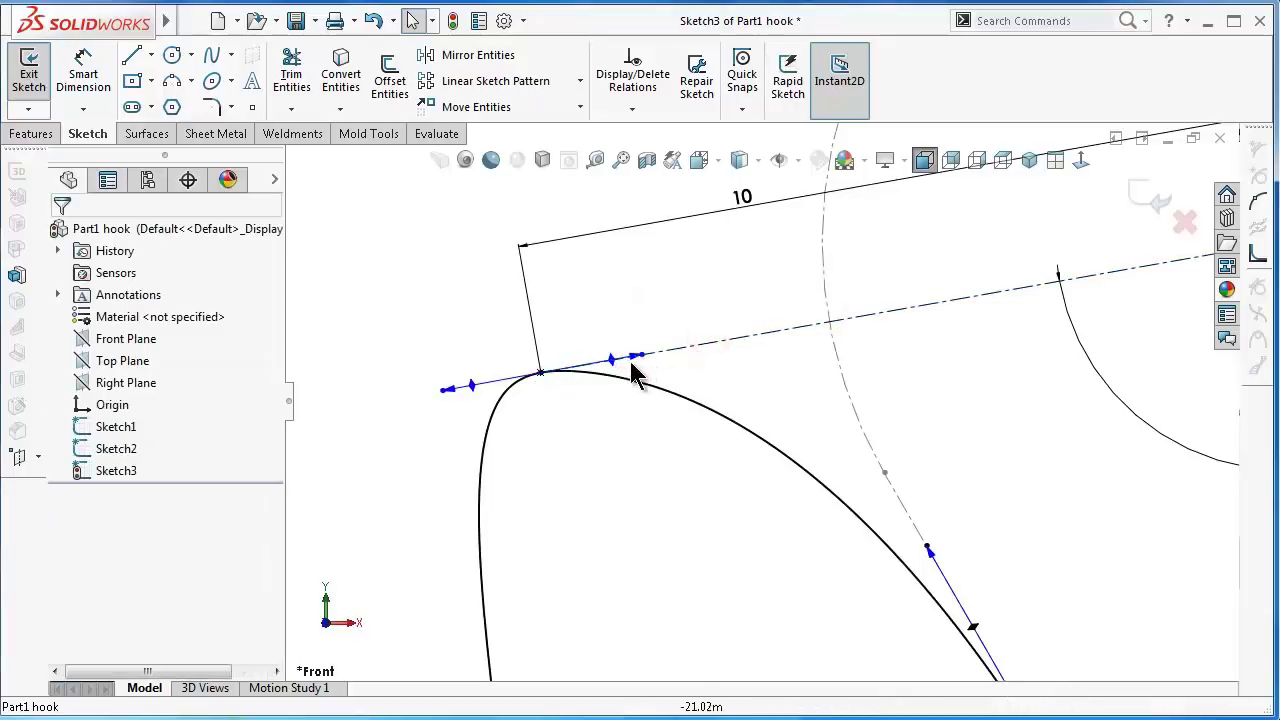
left_click(630, 354)
left_click_drag(613, 358, 606, 345)
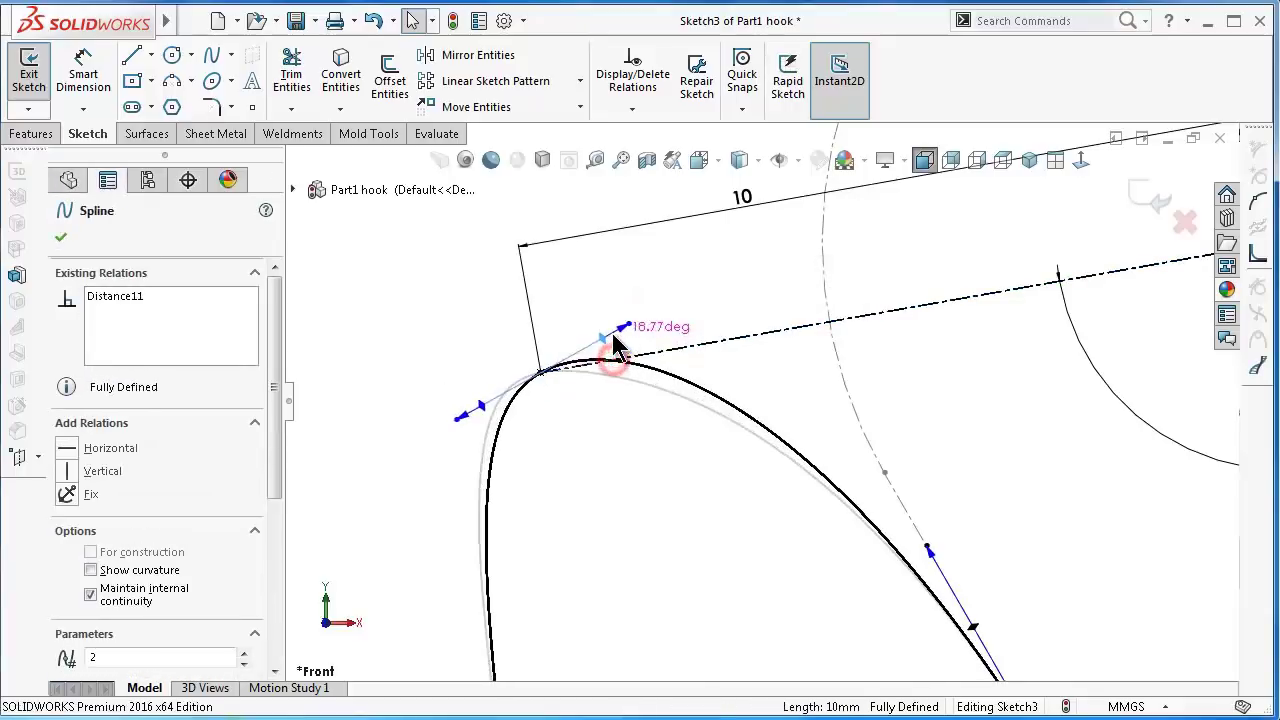
left_click(698, 350, "ctrl")
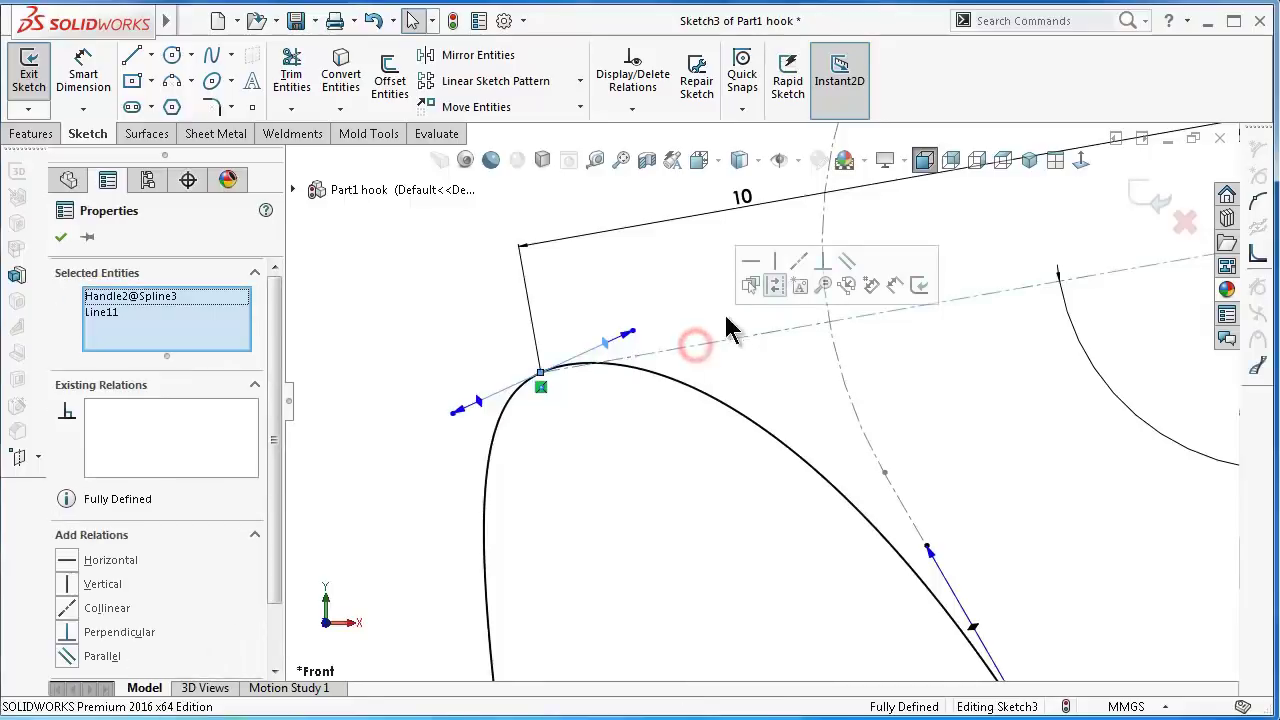
left_click(798, 261)
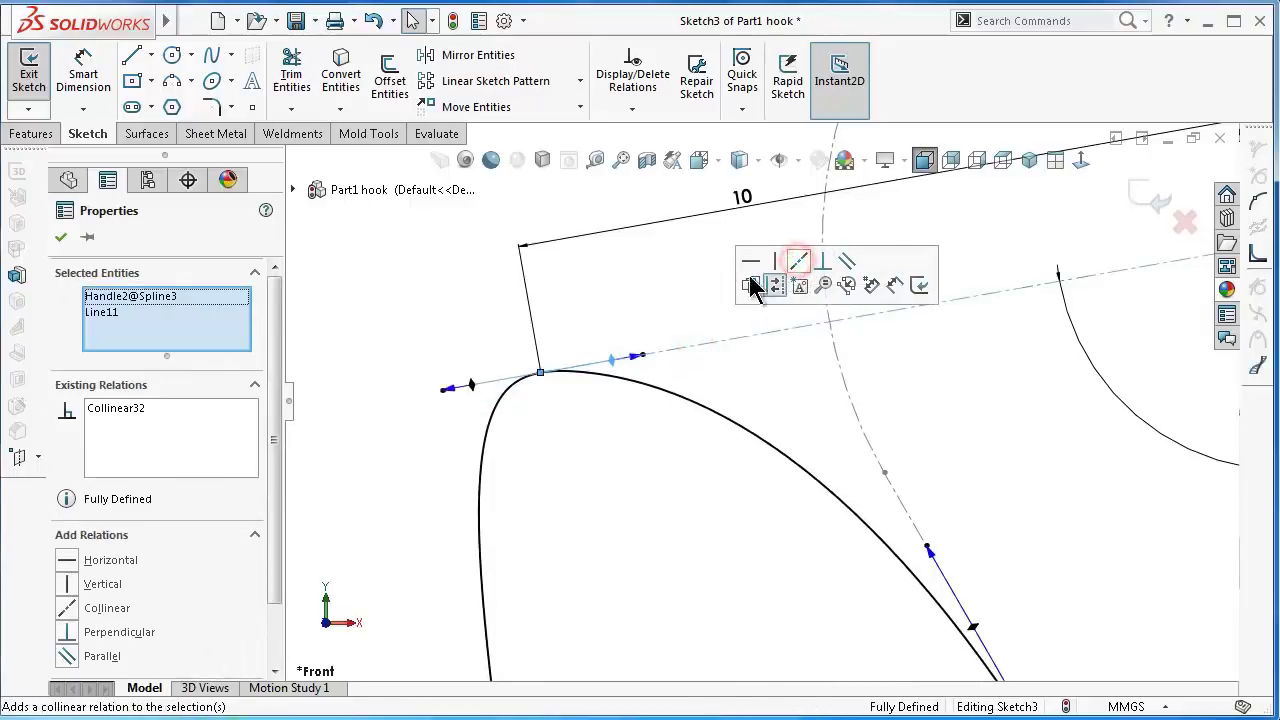
left_click(666, 270)
scroll(651, 366, "up", 2)
scroll(735, 460, "up", 2)
scroll(735, 460, "up", 1)
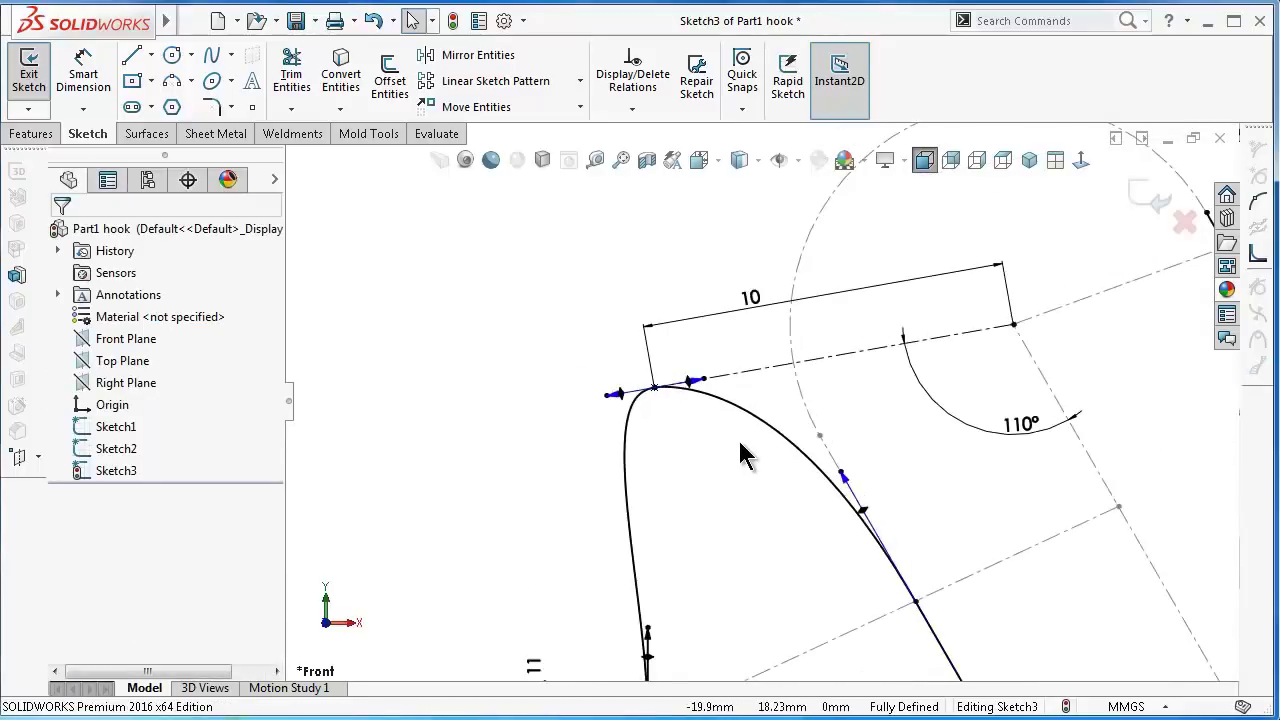
scroll(749, 451, "up", 1)
right_click_drag(603, 486, 554, 314)
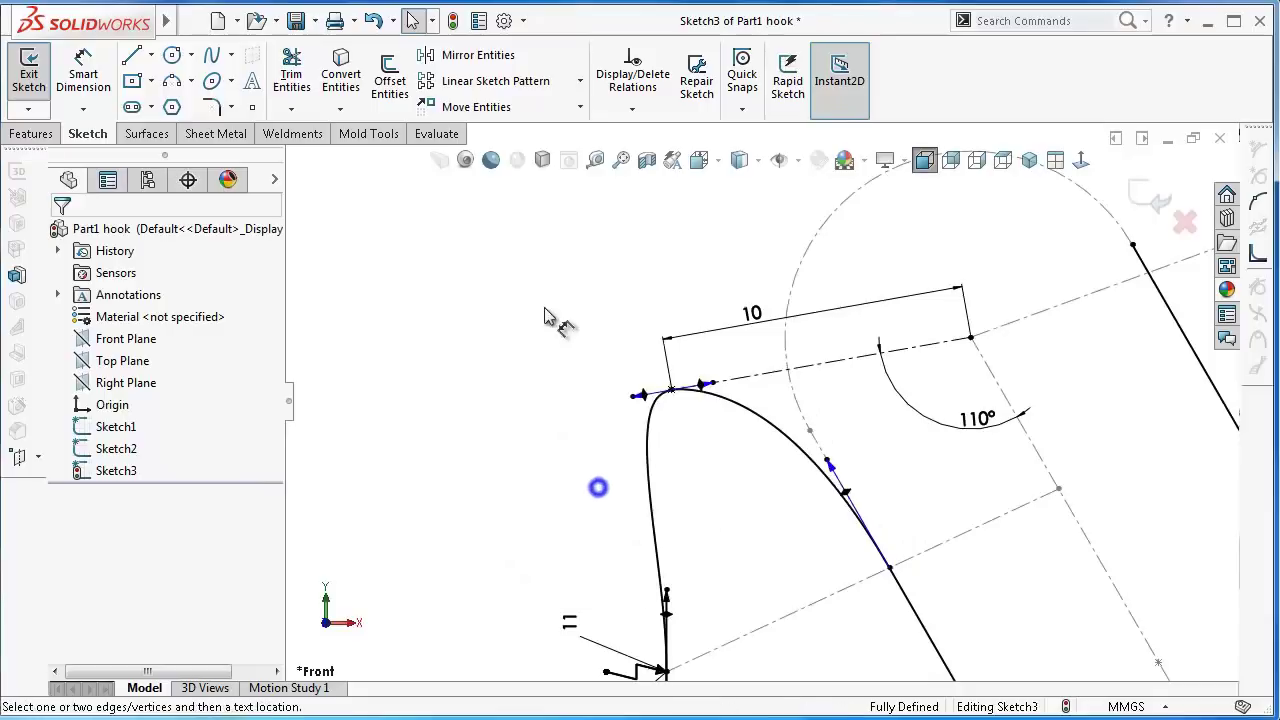
- Dimension the tip handle length to 14.5 and the lower handle to 11
left_click(644, 397)
left_click(626, 338)
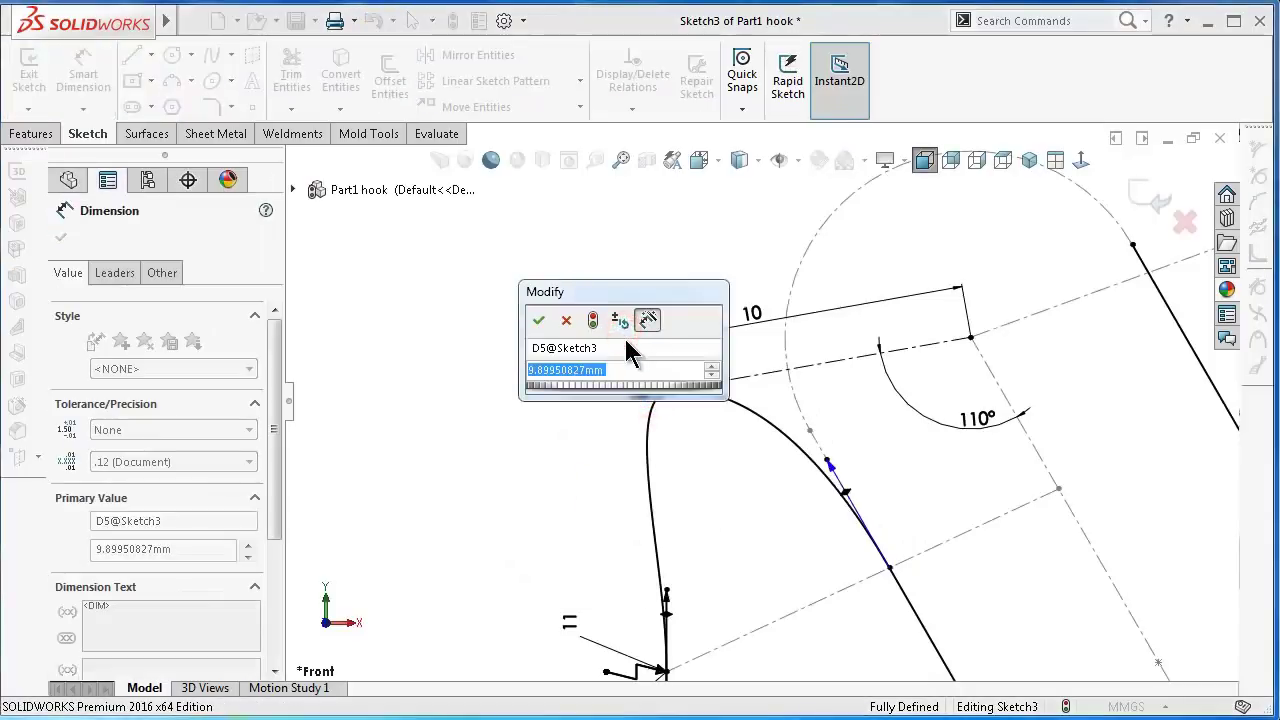
type("14.5")
key("Return")
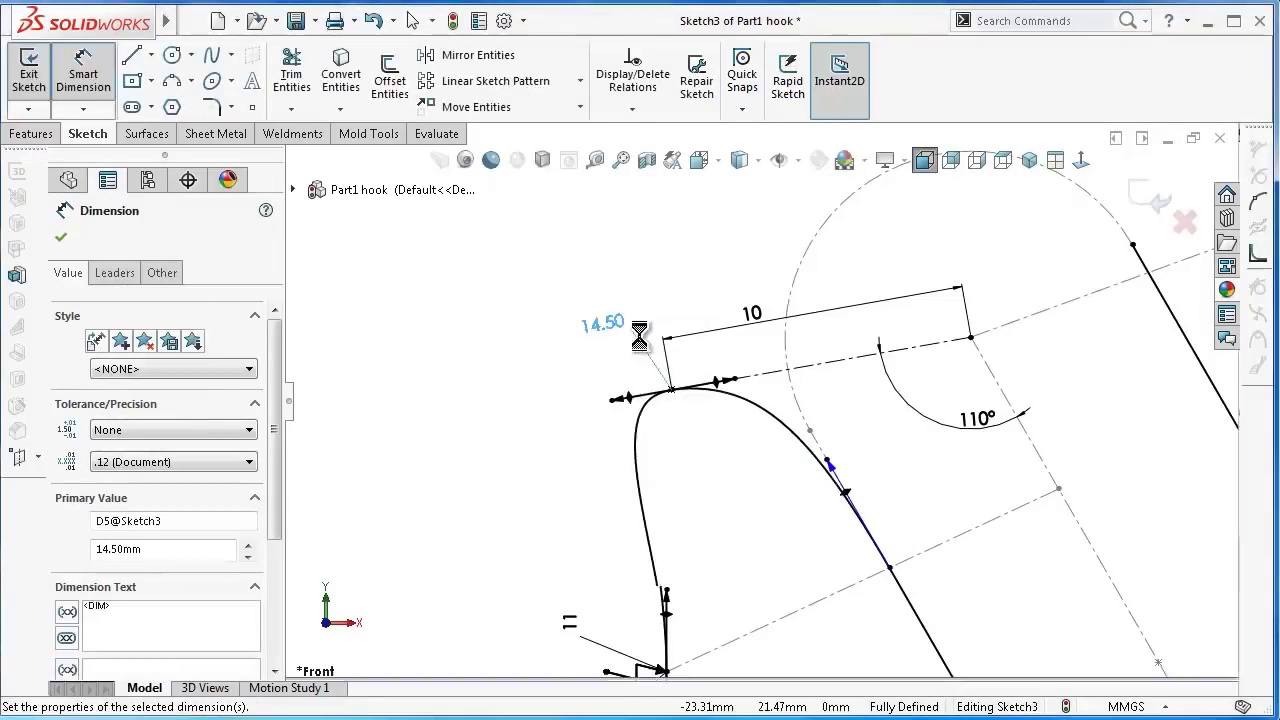
left_click(840, 470)
left_click(915, 482)
type("11")
key("Return")
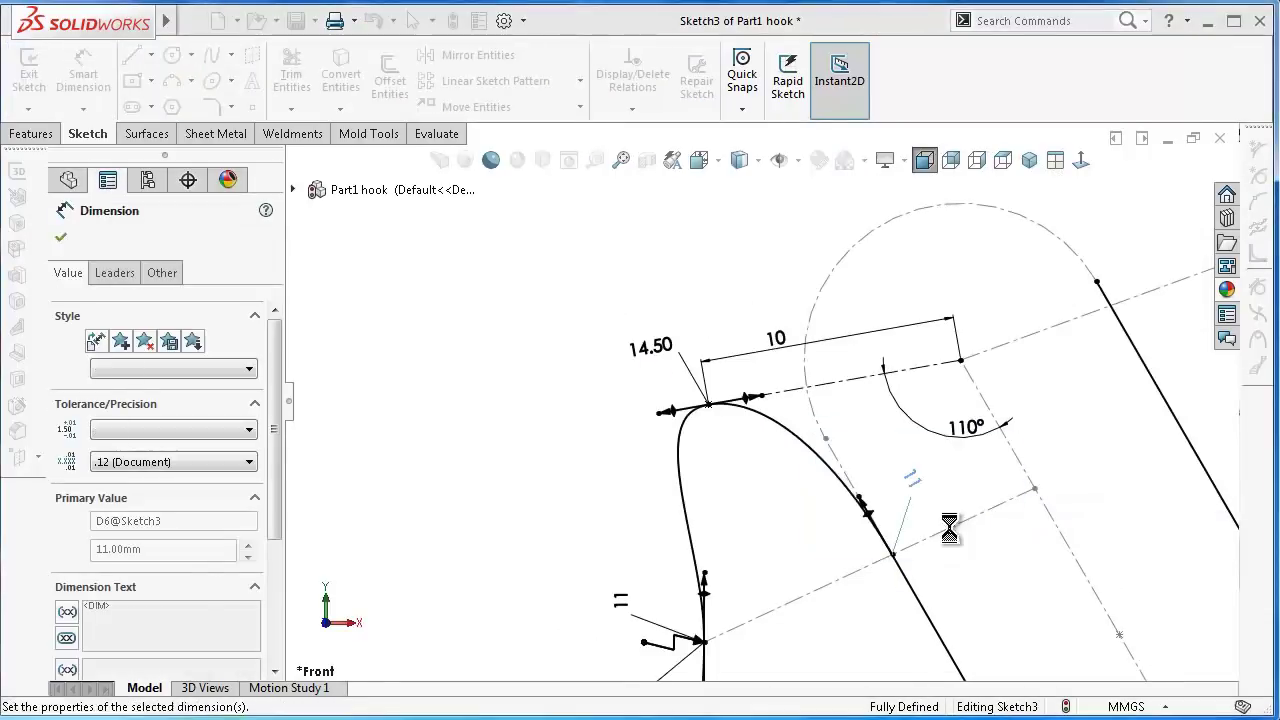
left_click(588, 472)
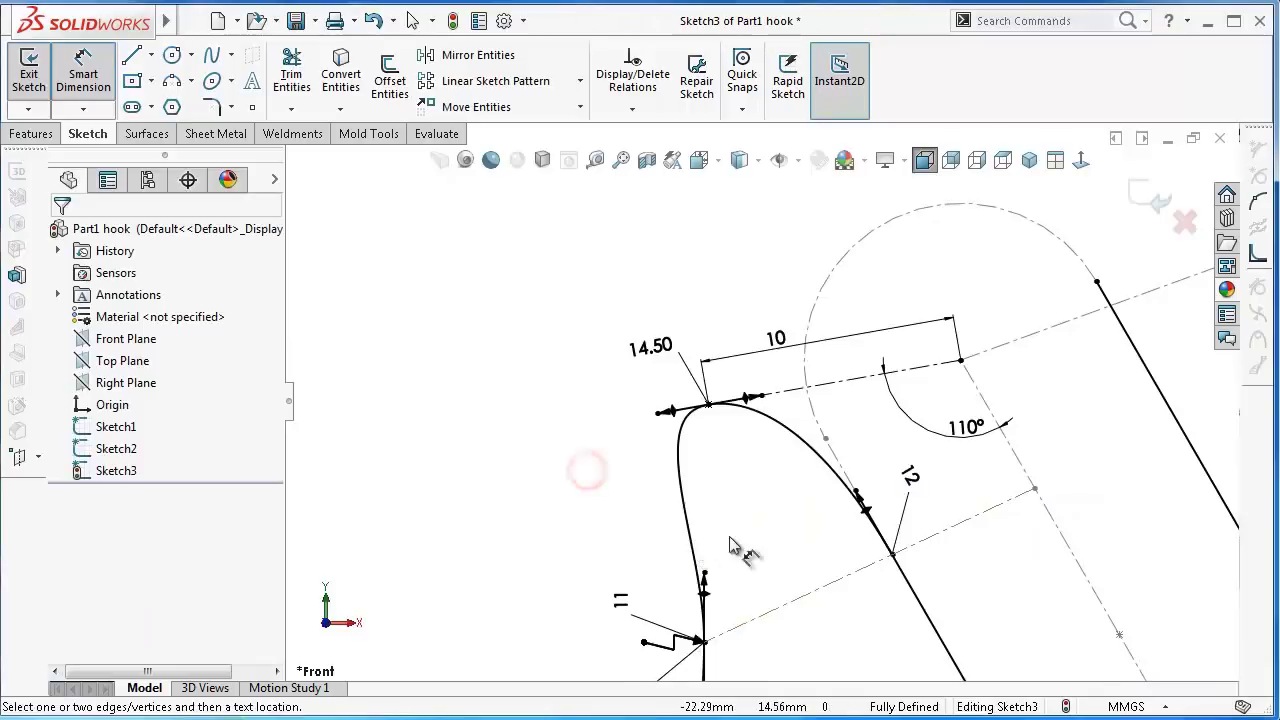
scroll(920, 520, "up", 2)
scroll(1090, 590, "up", 2)
- Draw a spline from the top circle's endpoint through a middle point to the lower arc
scroll(1040, 585, "up", 2)
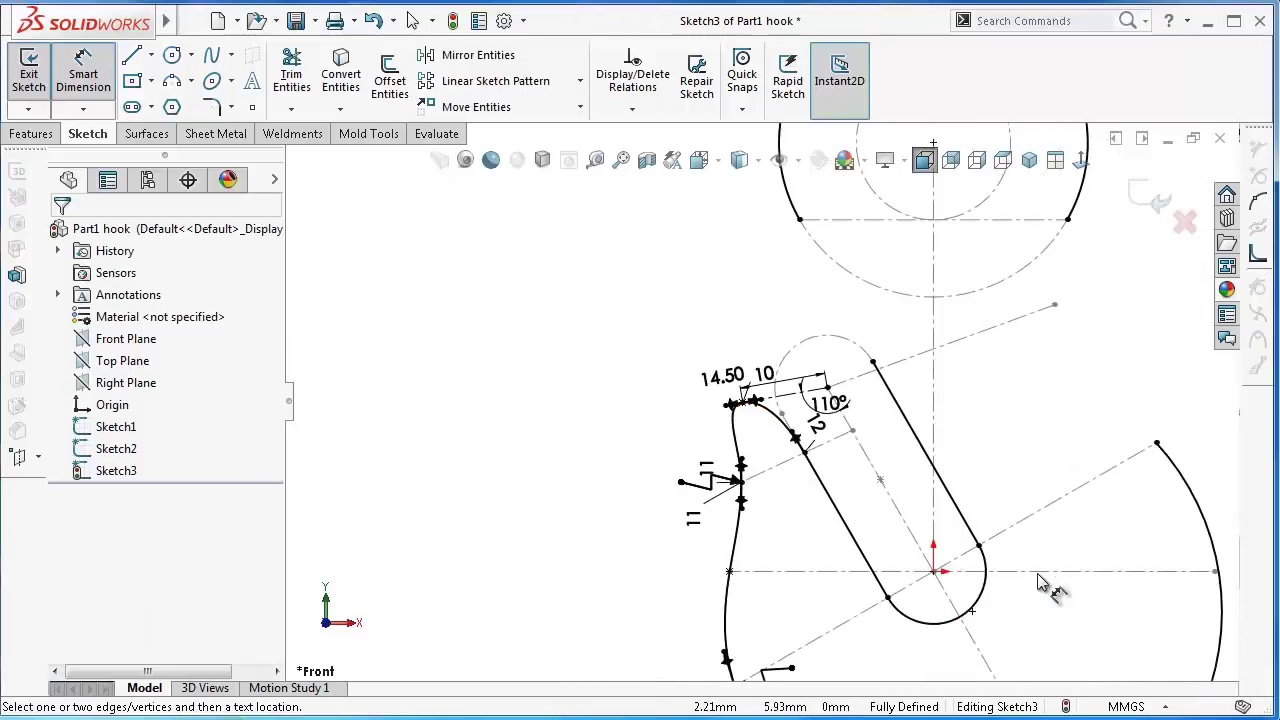
scroll(1040, 585, "up", 1)
scroll(1037, 571, "up", 1)
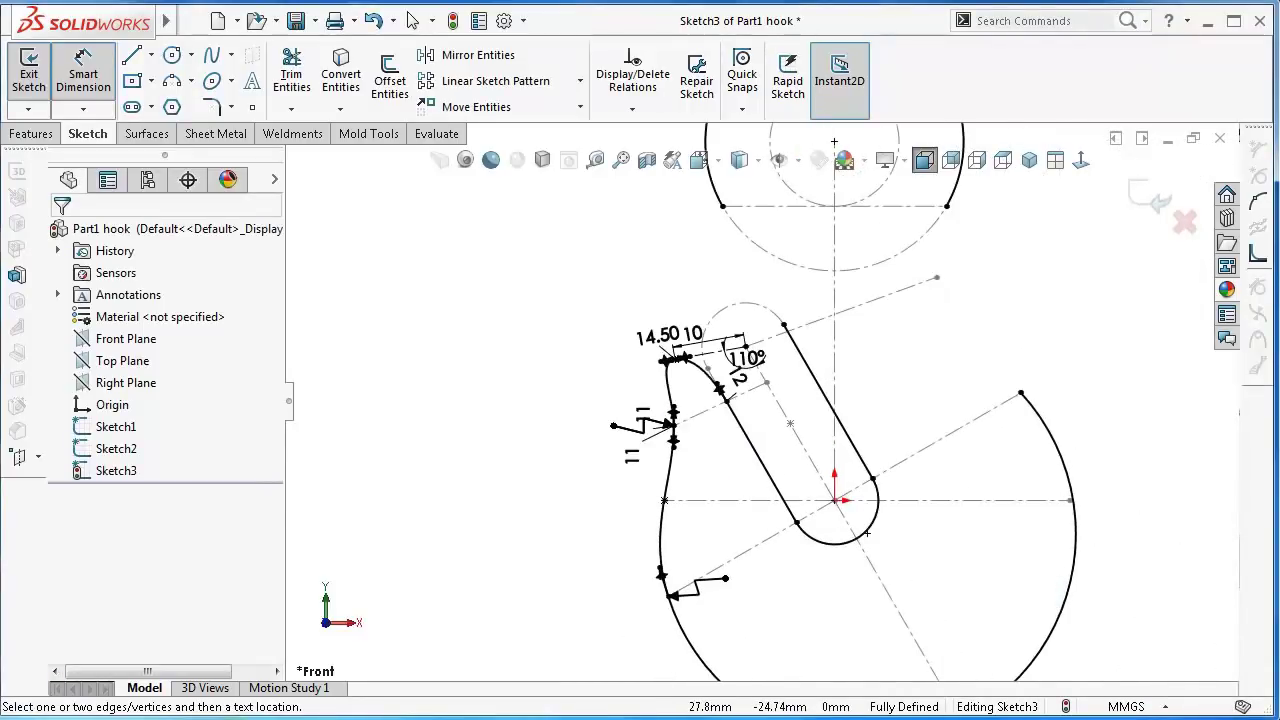
left_click(210, 56)
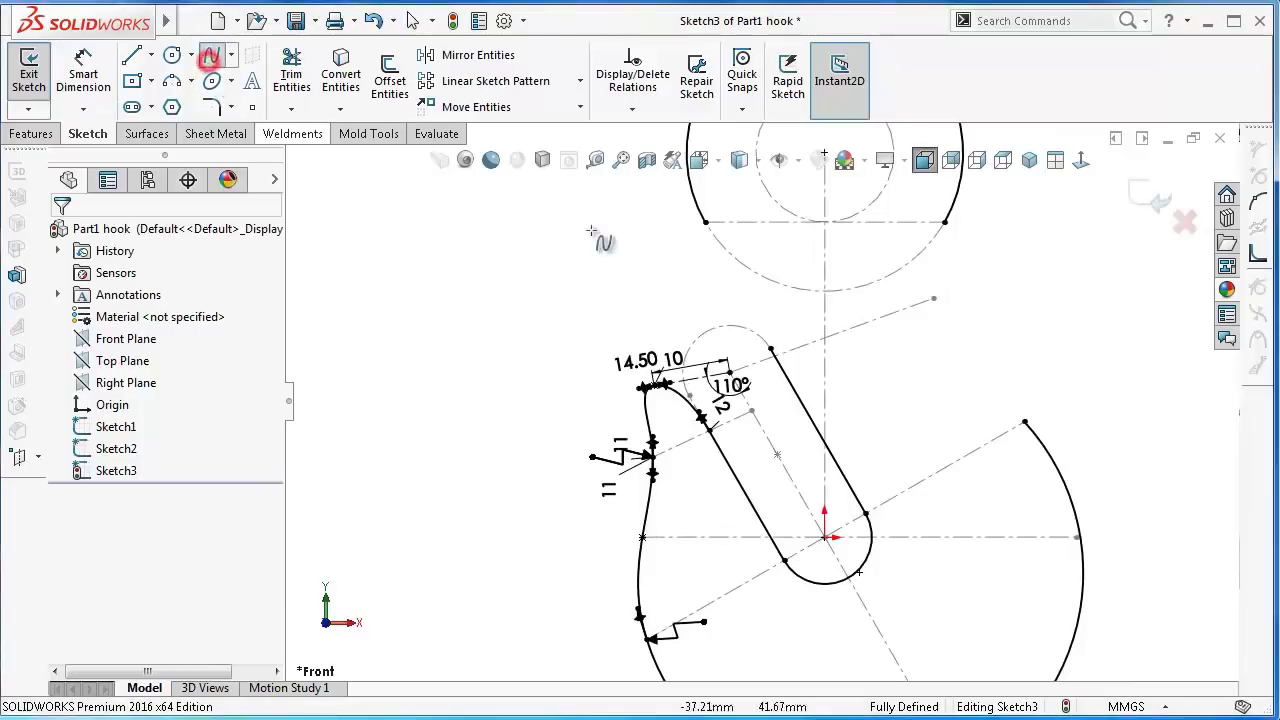
left_click(944, 224)
left_click(935, 298)
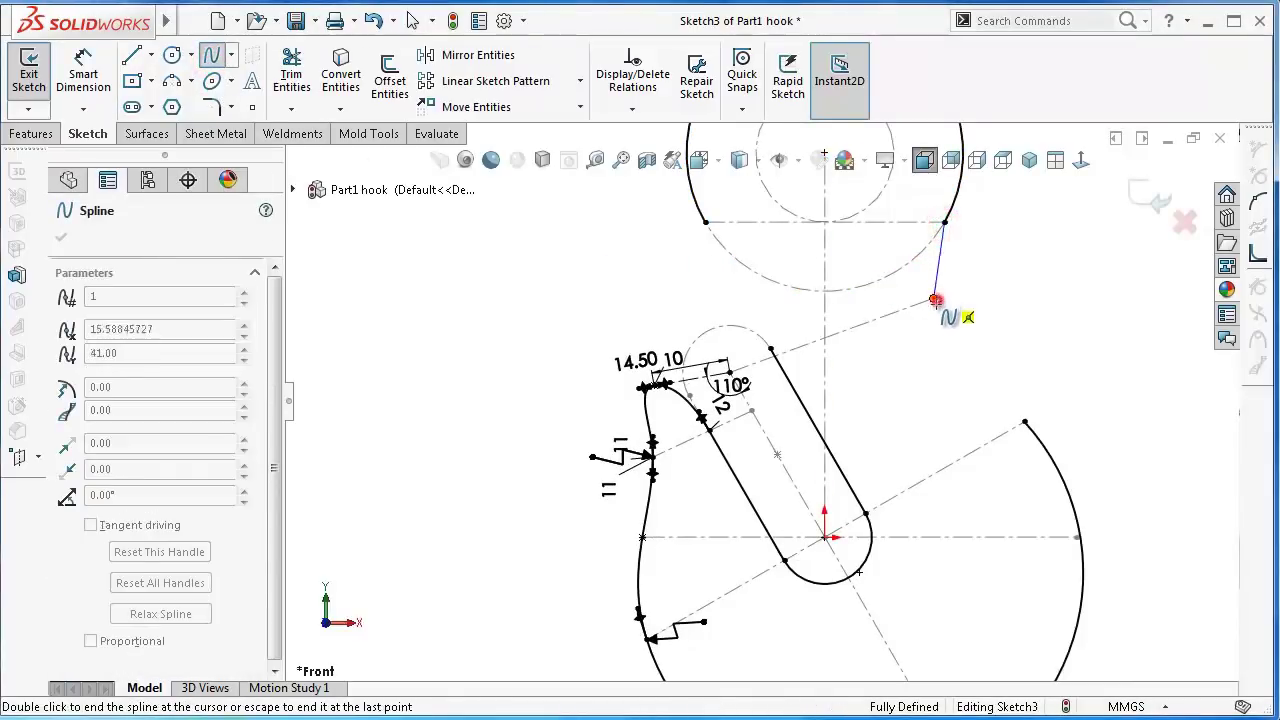
double_click(1027, 421)
right_click(1100, 437)
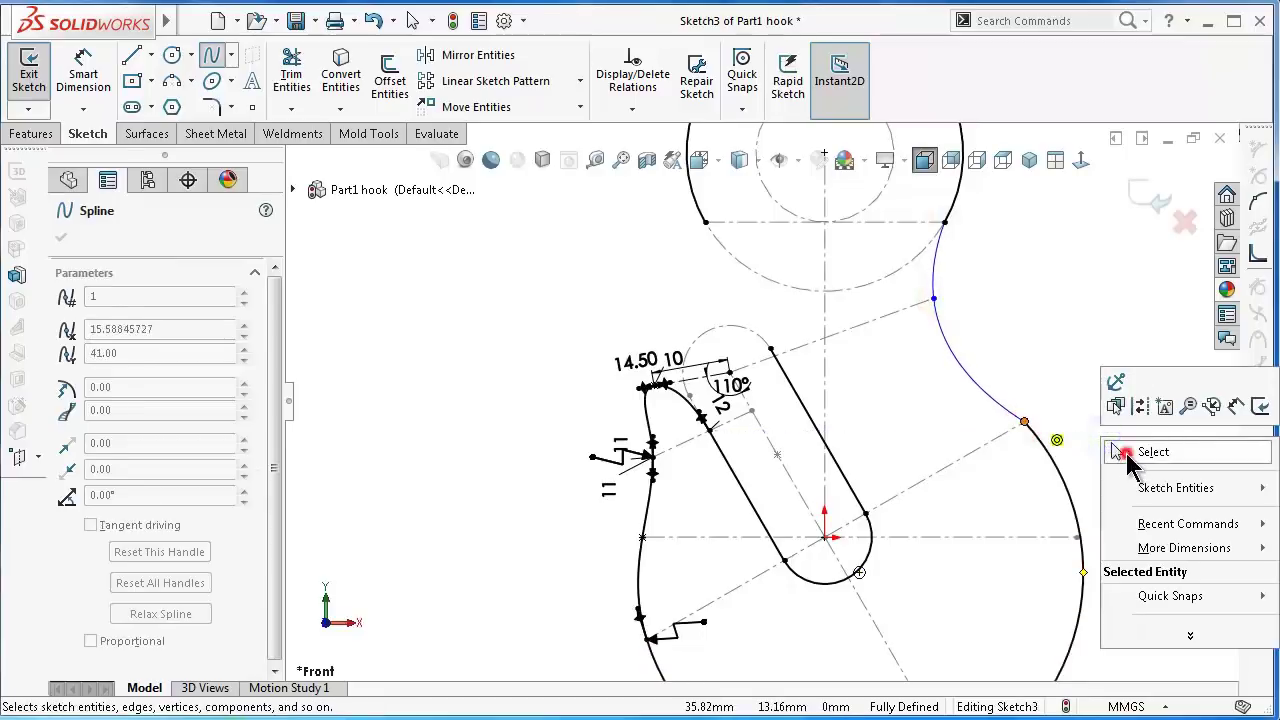
scroll(850, 412, "down", 2)
- Add Equal Curvature between the spline and the top arc, then the lower arc
left_click(736, 353)
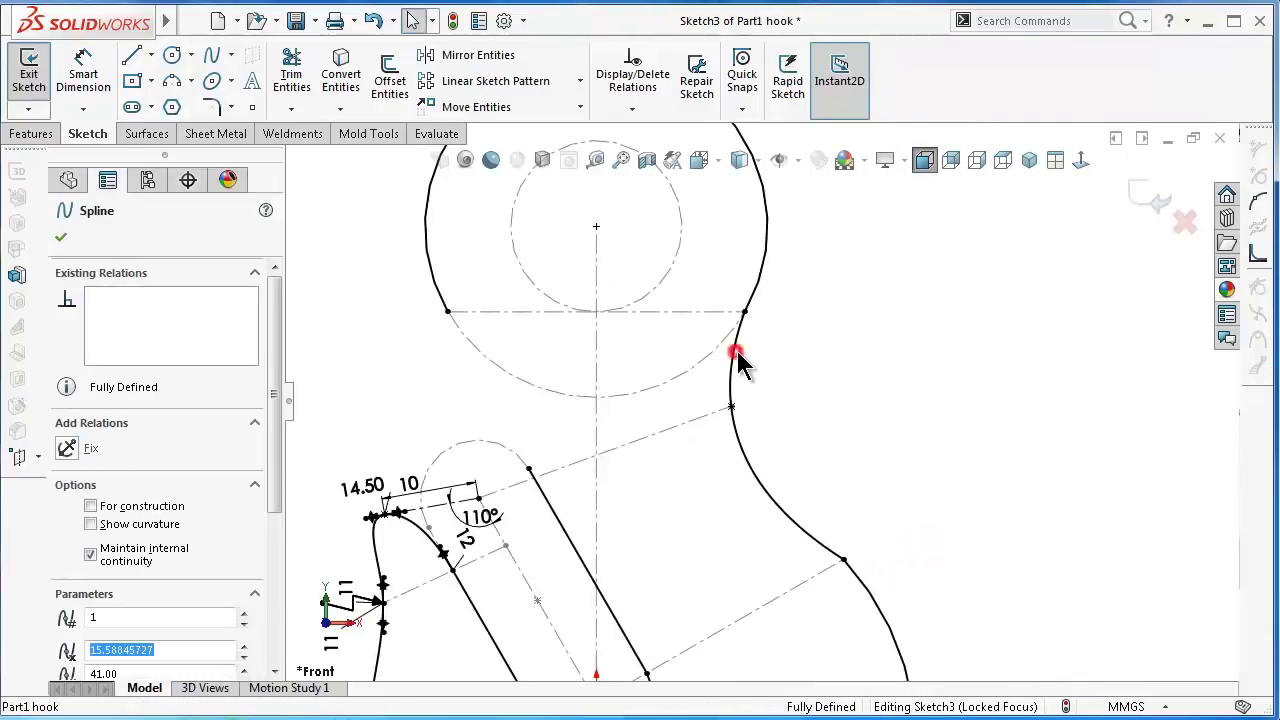
scroll(825, 372, "up", 2)
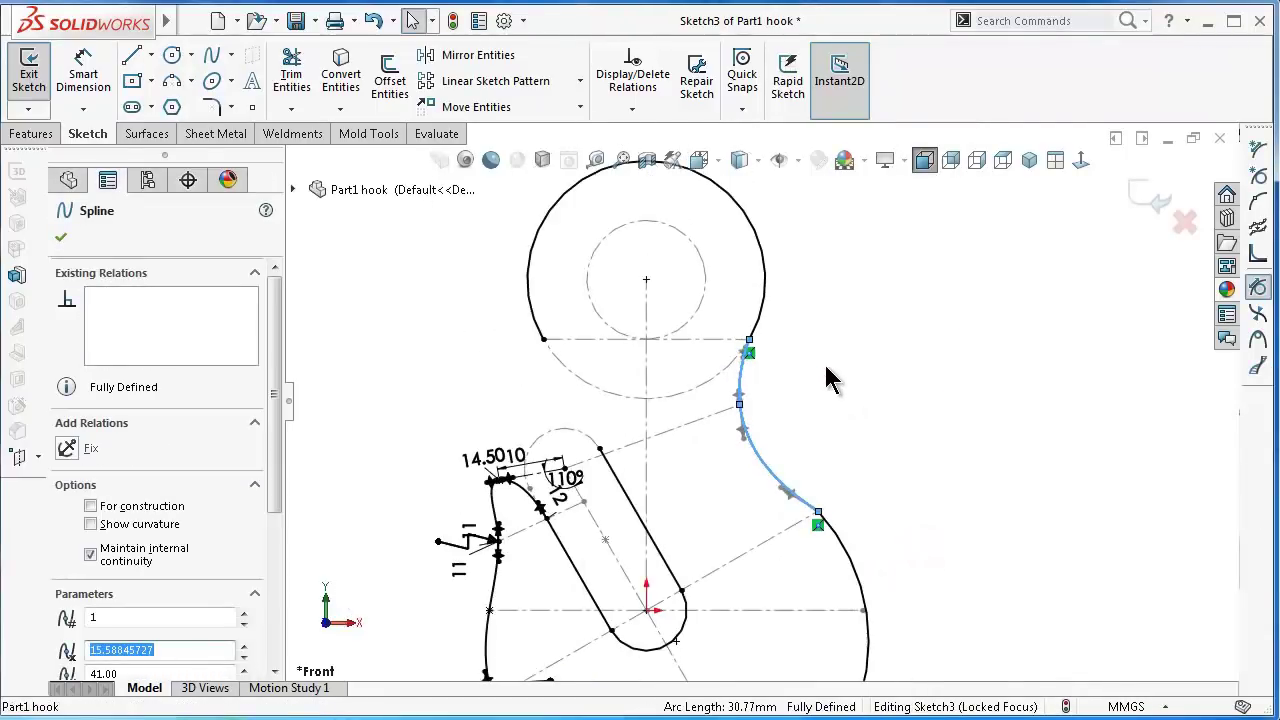
left_click(762, 316, "ctrl")
left_click(863, 232)
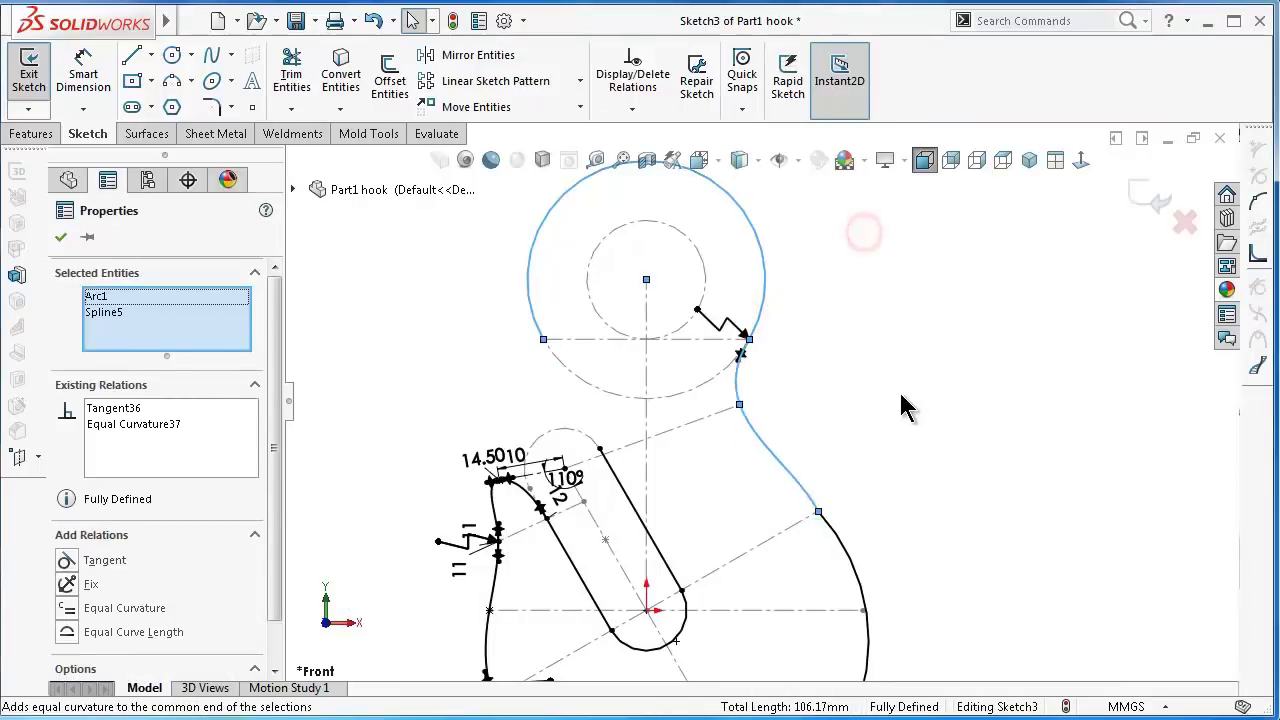
left_click(900, 394)
left_click(803, 495)
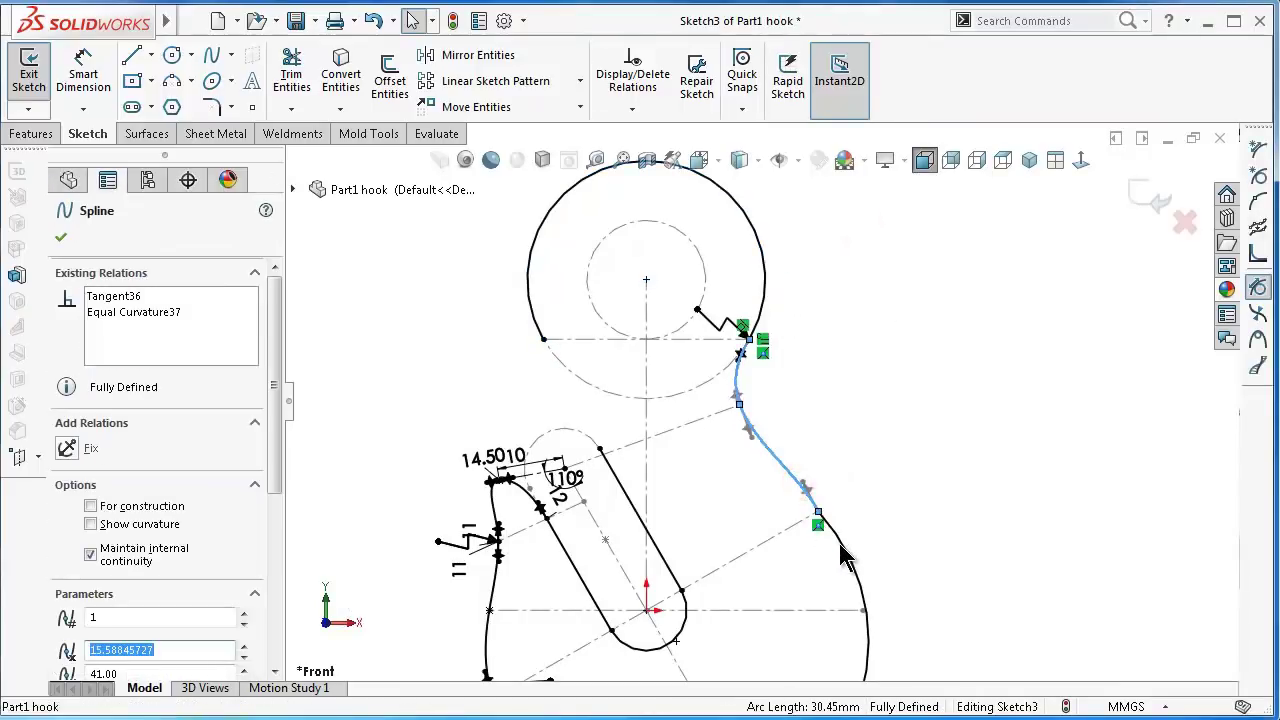
left_click(838, 543, "ctrl")
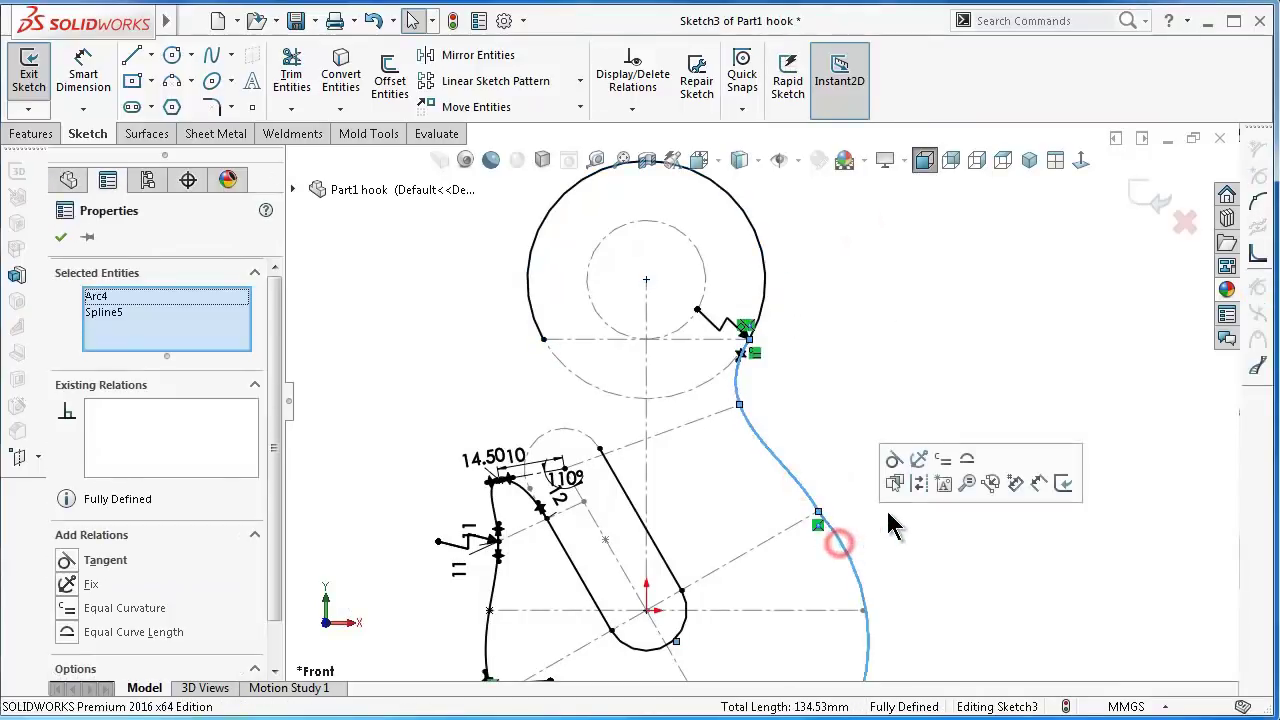
left_click(846, 370)
scroll(810, 385, "up", 1)
scroll(705, 395, "down", 1)
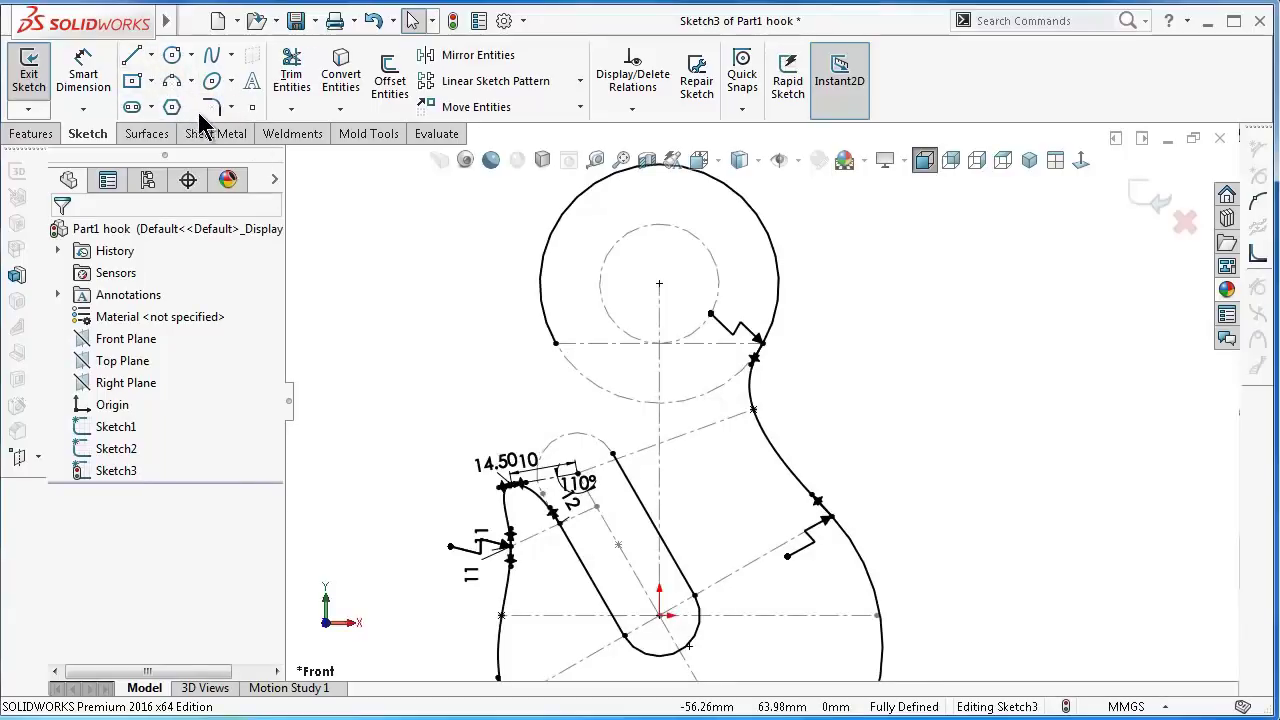
- Draw a spline from the head outline's left edge down toward the slot
left_click(211, 62)
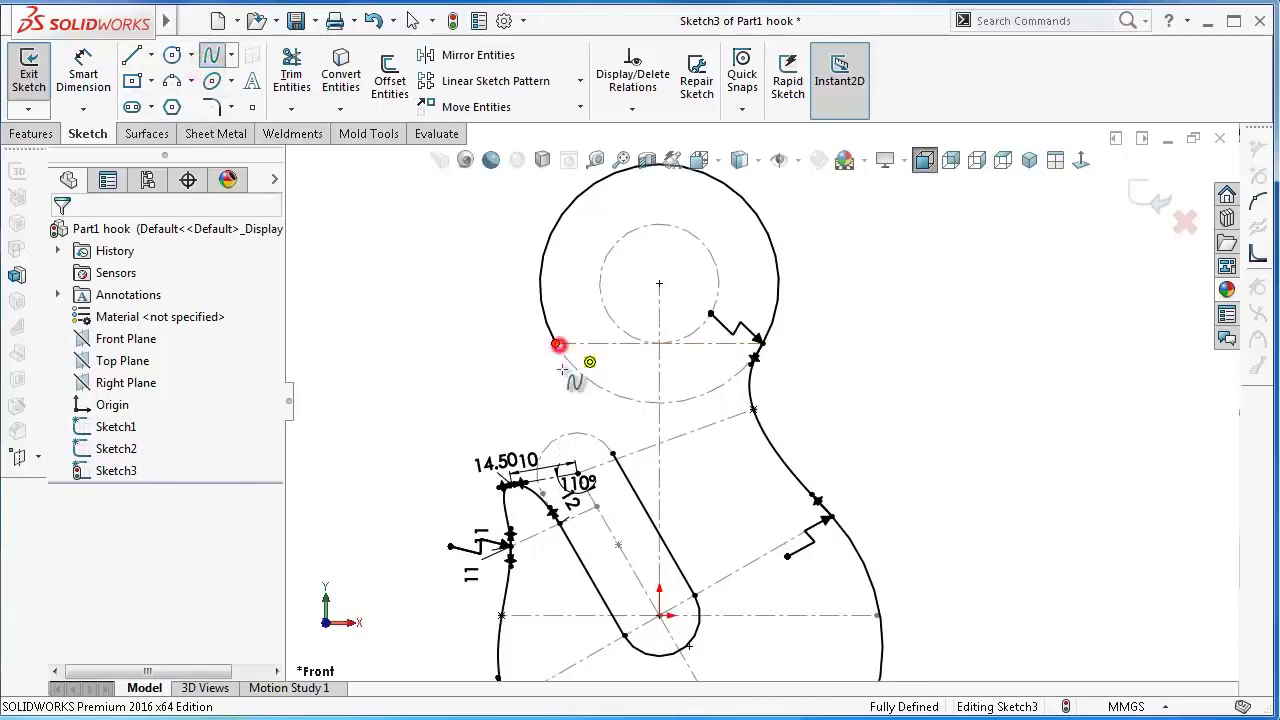
left_click(557, 345)
left_click(612, 454)
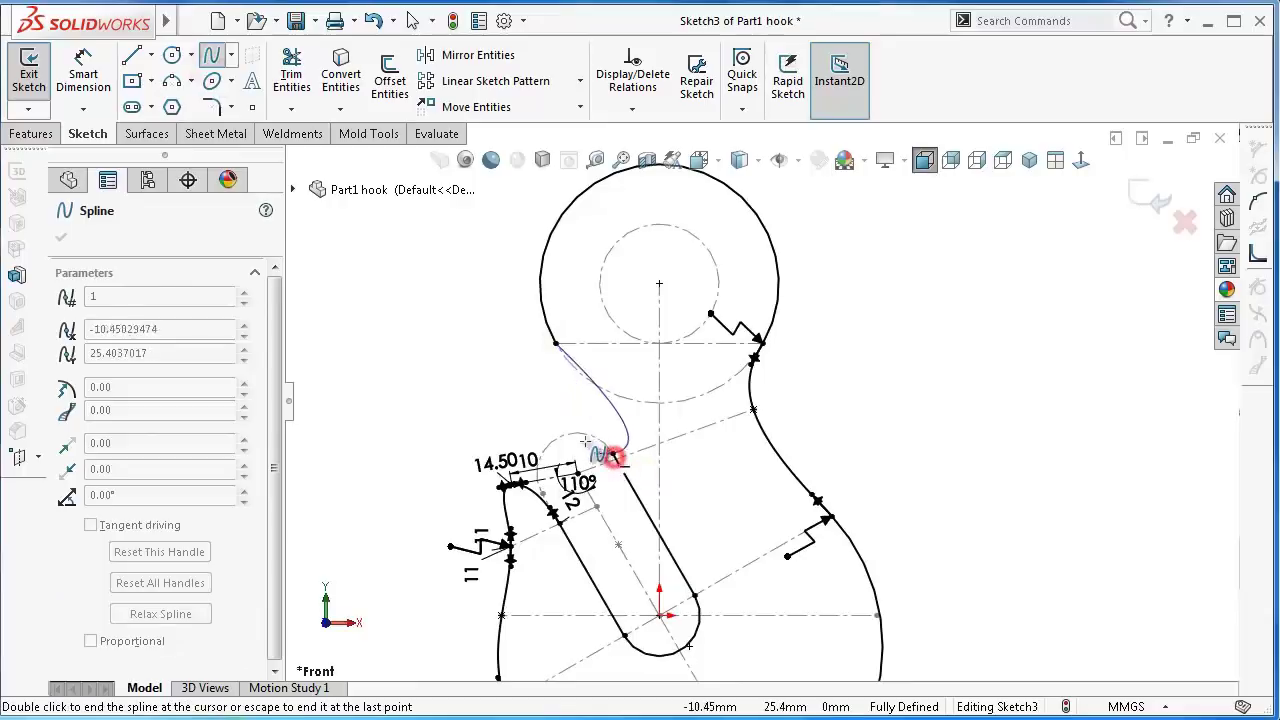
right_click(694, 494)
left_click(706, 509)
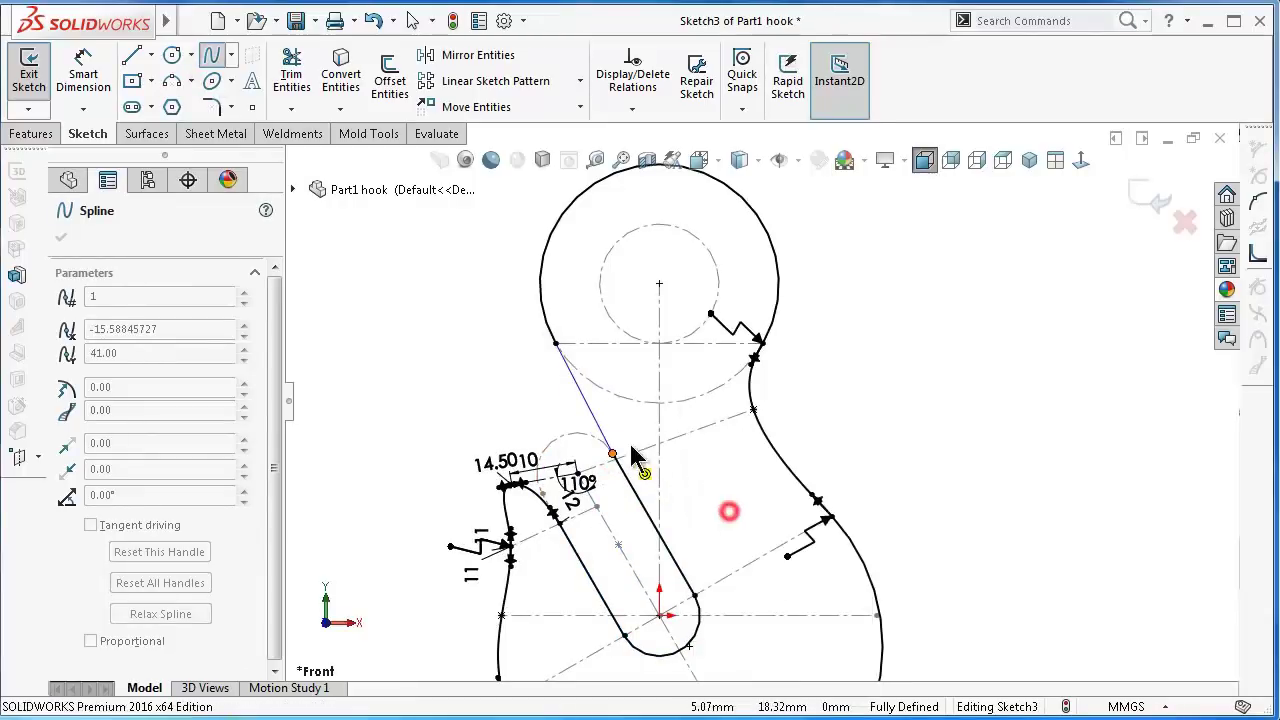
scroll(600, 435, "down", 3)
- Make the spline tangent to the adjacent straight edge, Line2
left_click(618, 443)
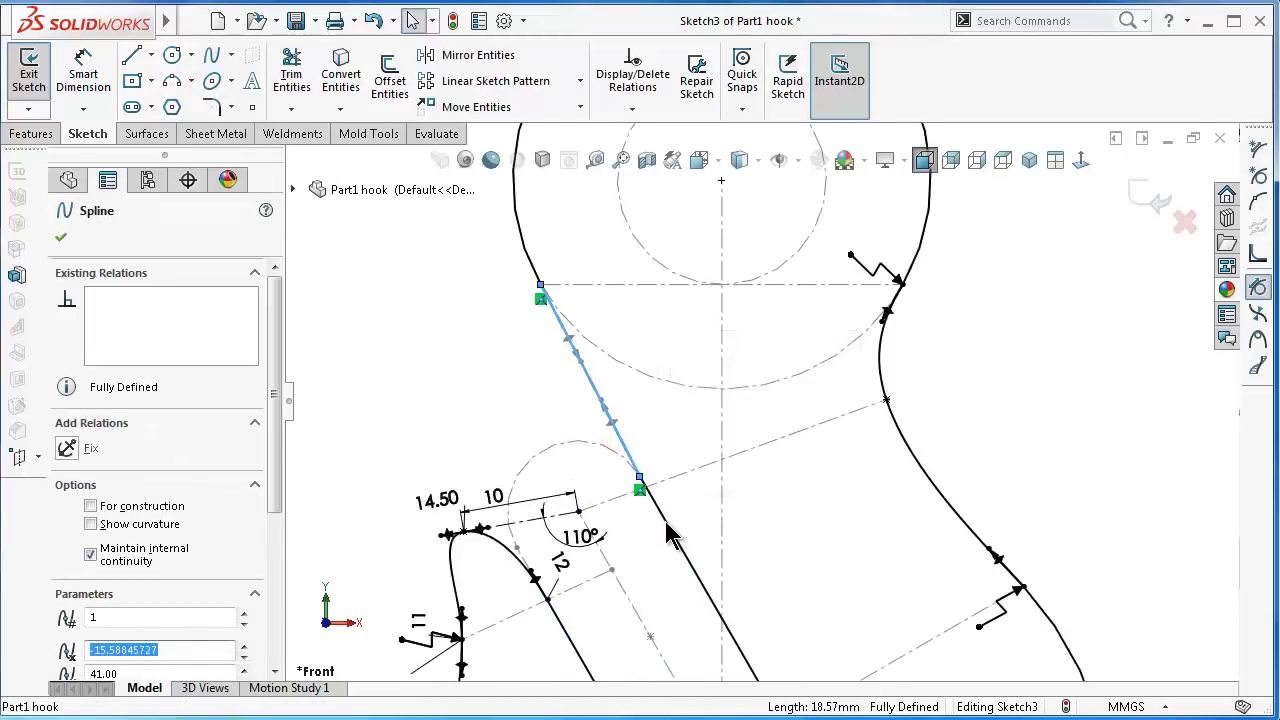
left_click(662, 522, "ctrl")
left_click(745, 440)
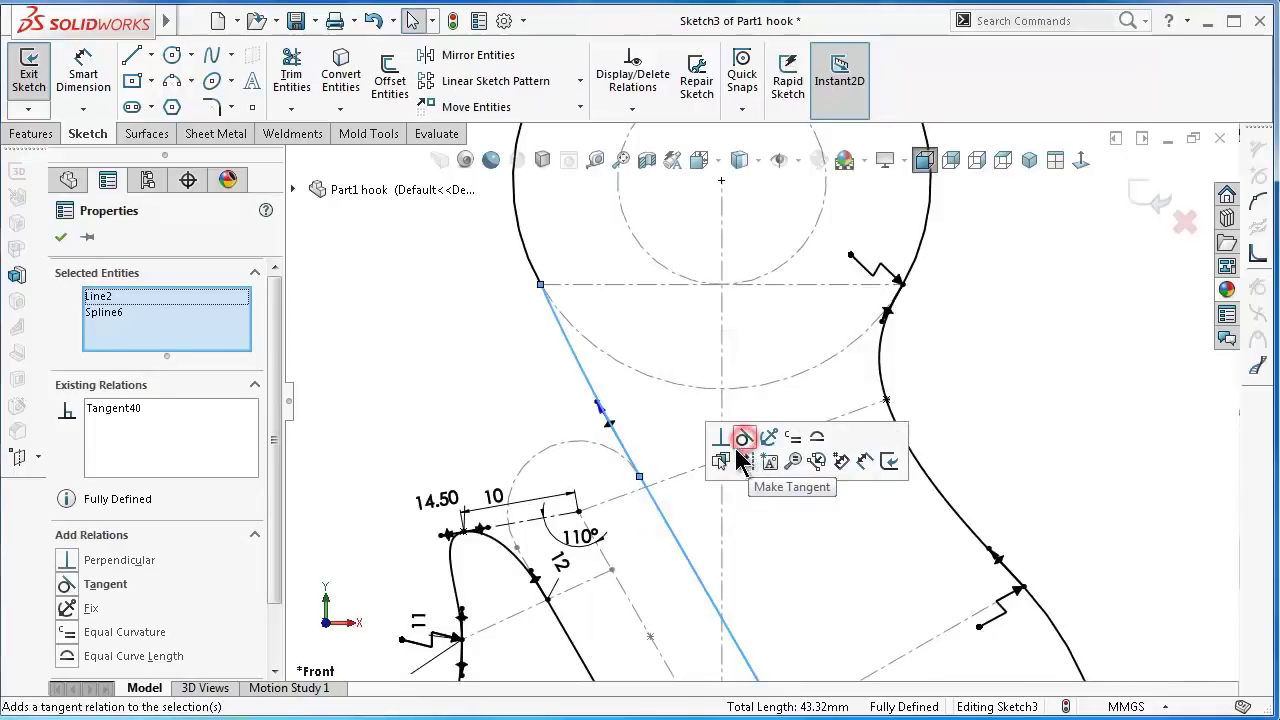
- Dimension the spline at 12 mm
left_click(509, 393)
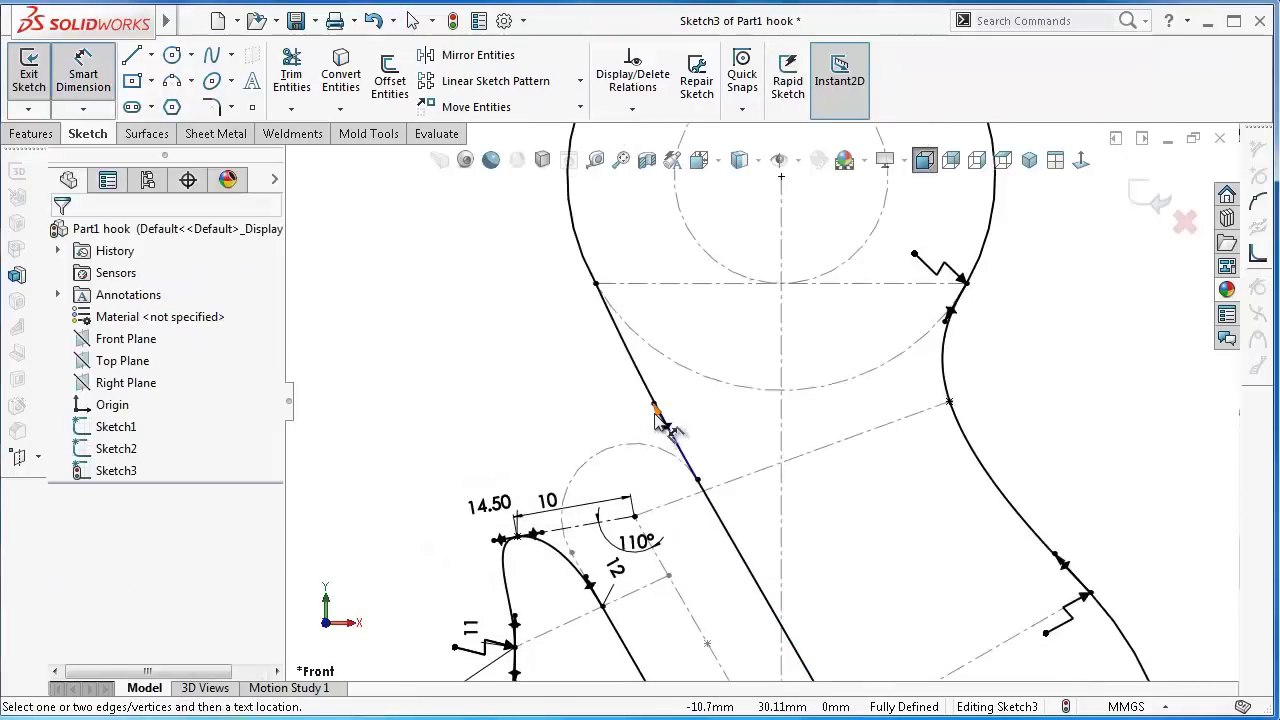
left_click(657, 420)
left_click(601, 413)
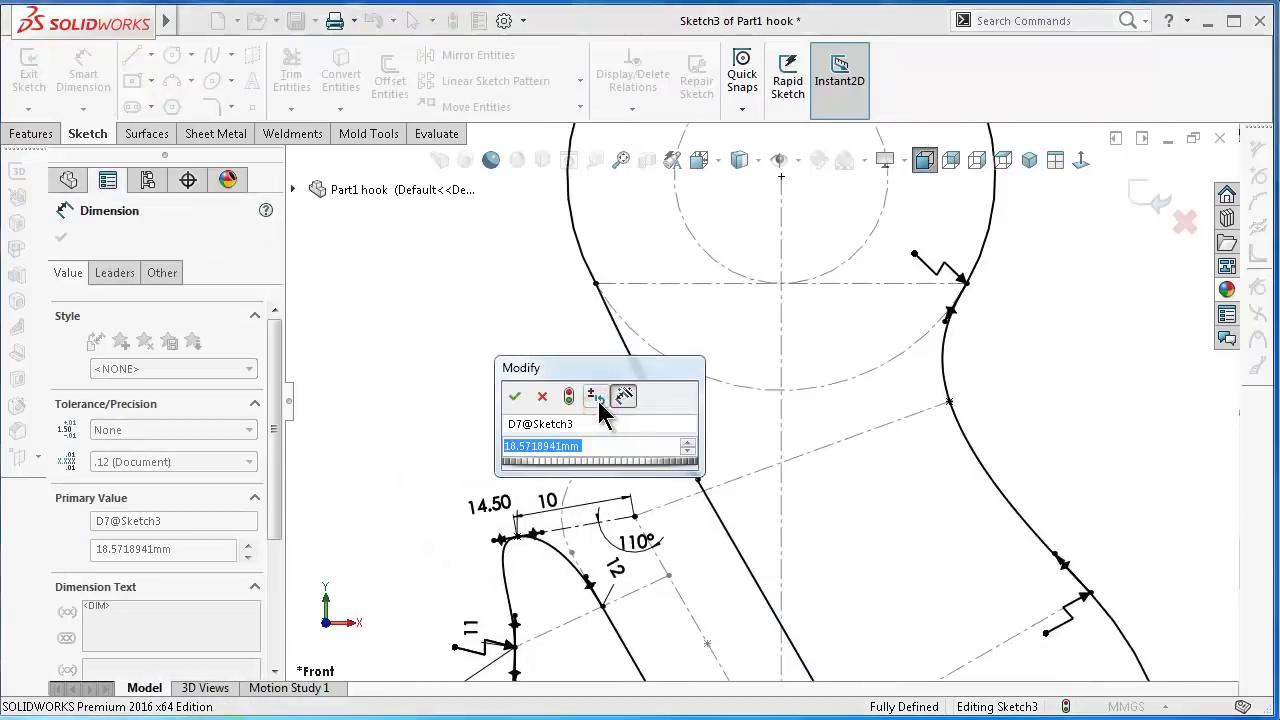
type("12")
key("Return")
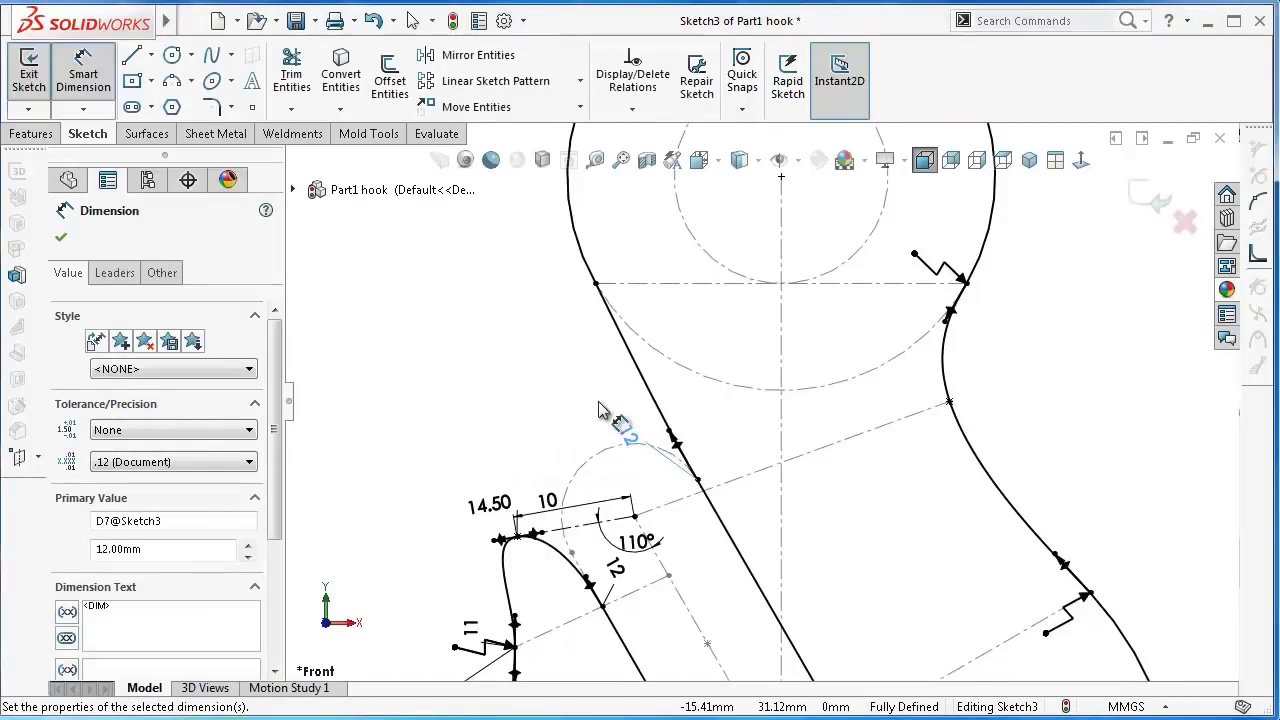
left_click(480, 355)
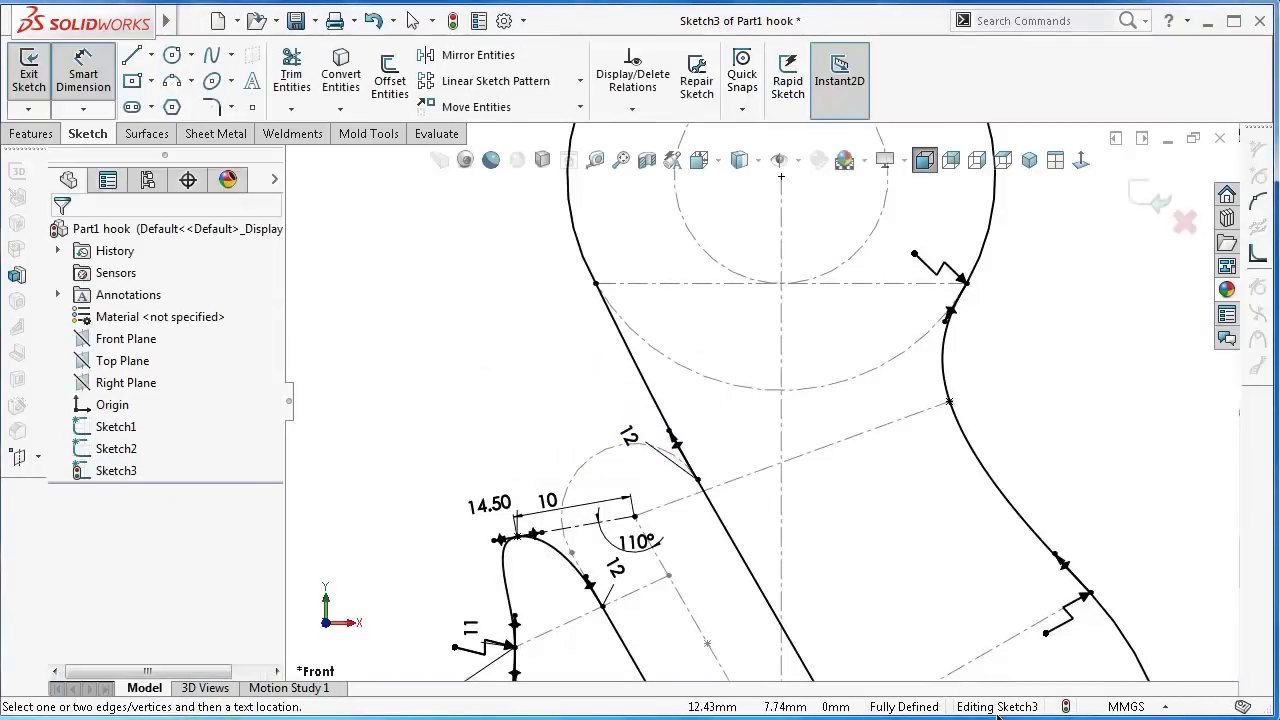
- Select the spline's upper end point together with the head's outer arc
scroll(652, 452, "down", 2)
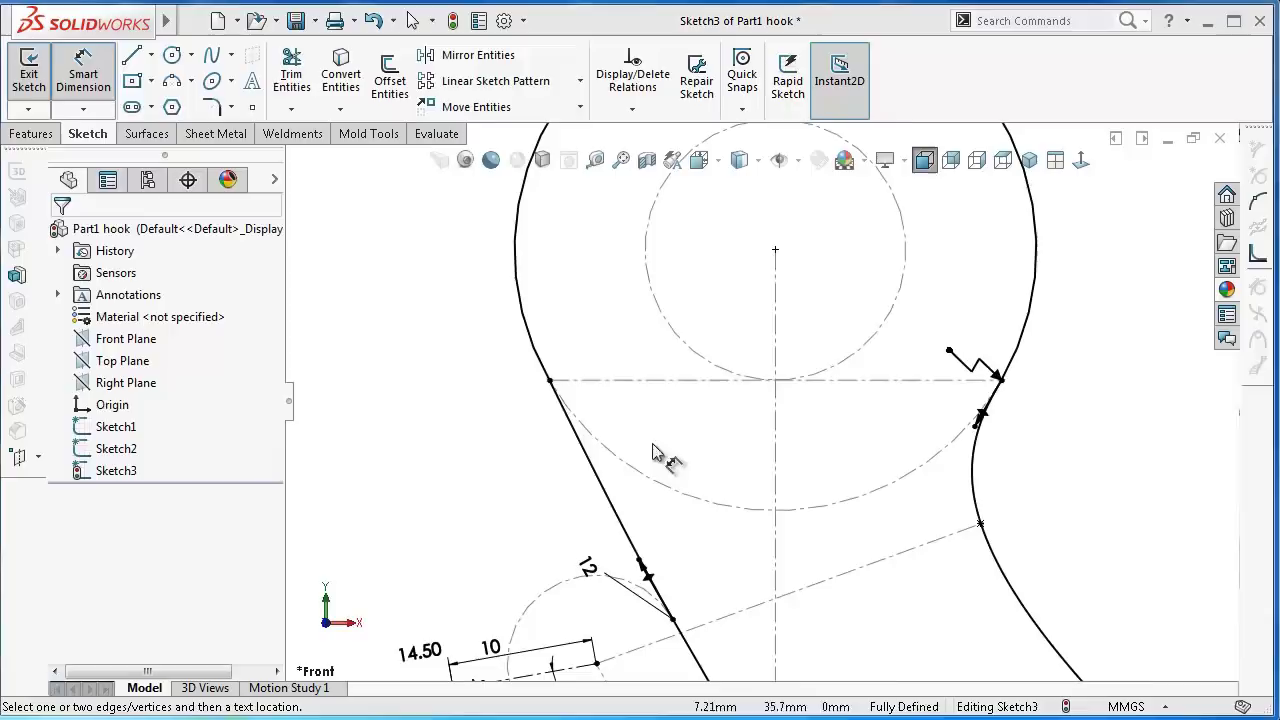
left_click(549, 382)
left_click(585, 455)
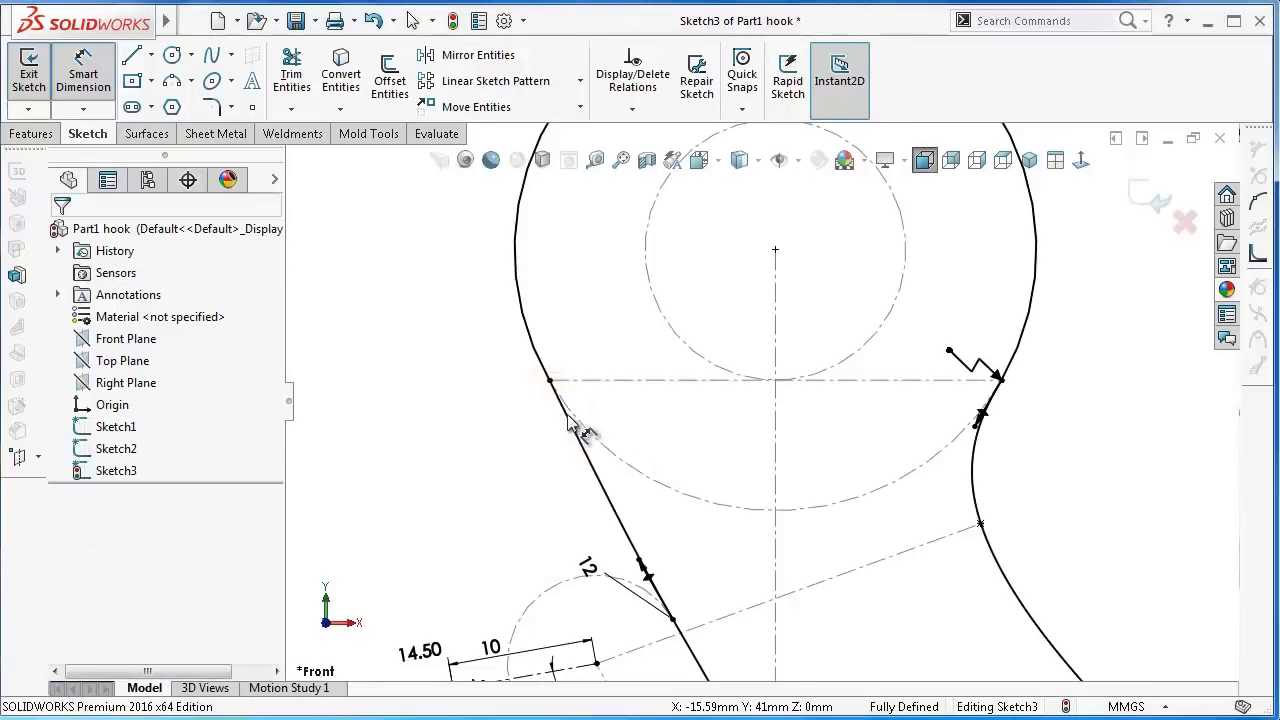
left_click(540, 365)
scroll(575, 410, "up", 2)
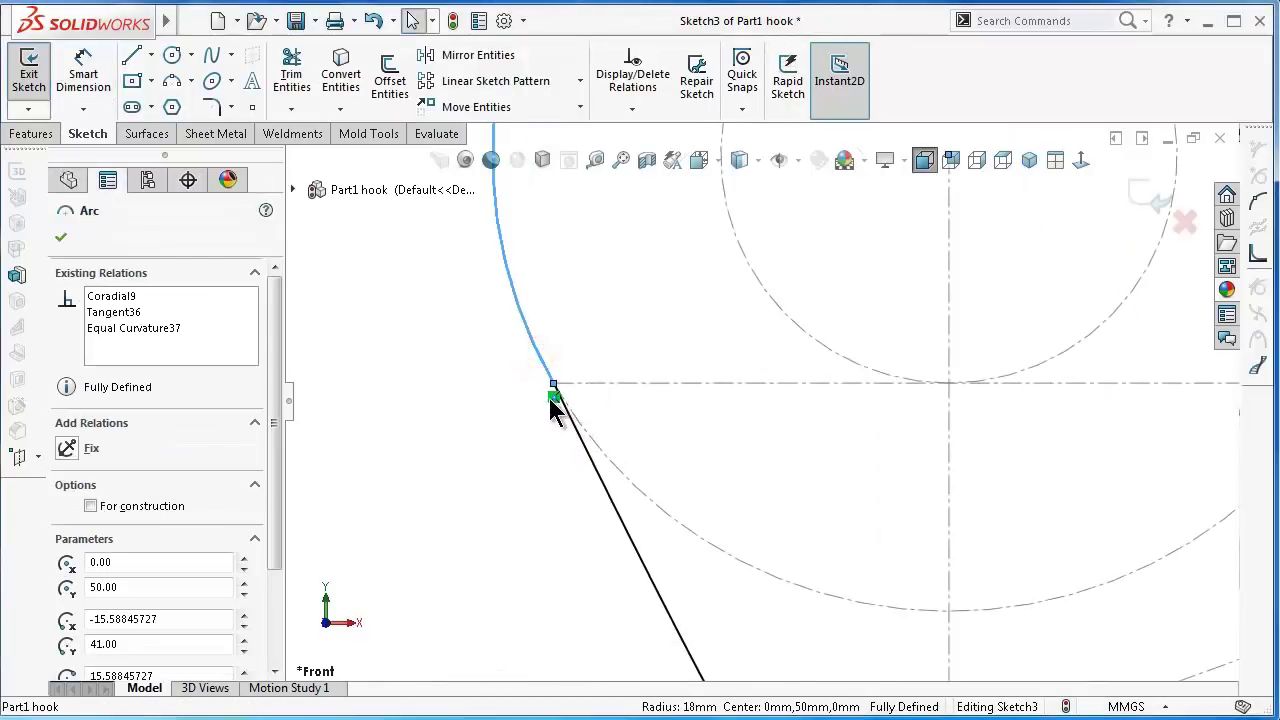
- Make the spline tangent to the head's outer arc, Arc2 of Sketch2
left_click(551, 399)
left_click_drag(559, 392, 519, 427)
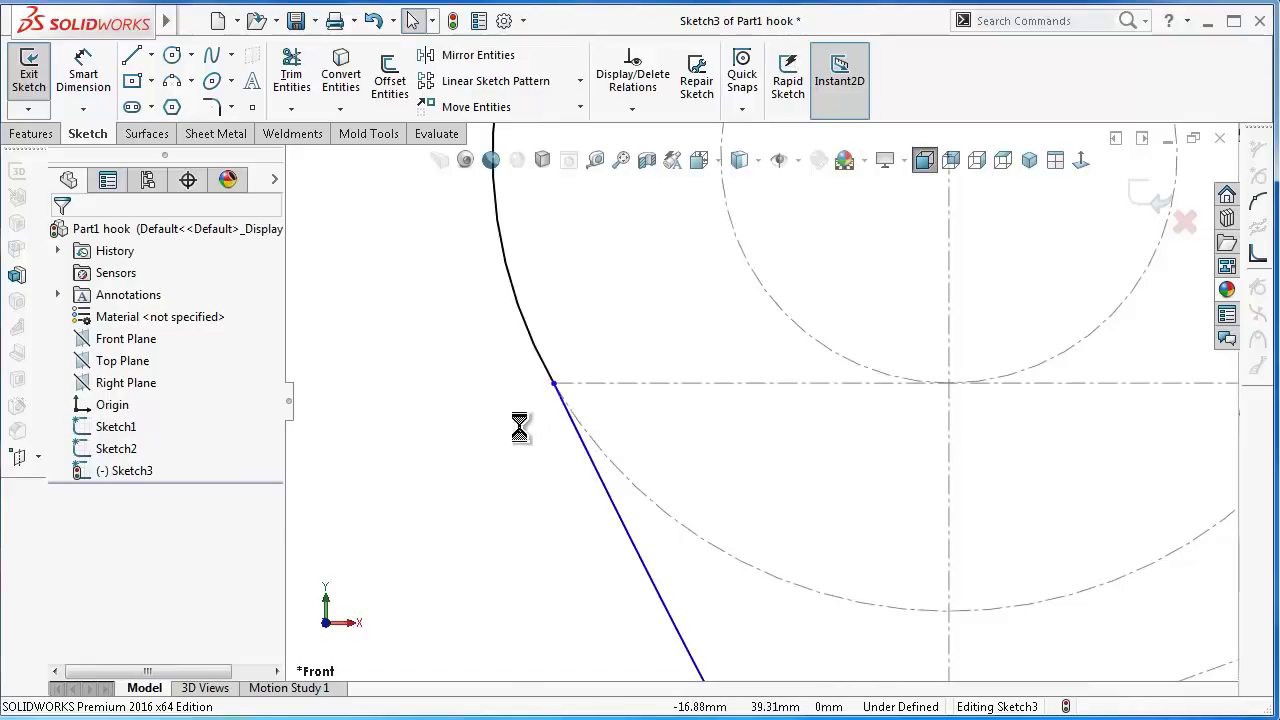
left_click(553, 383)
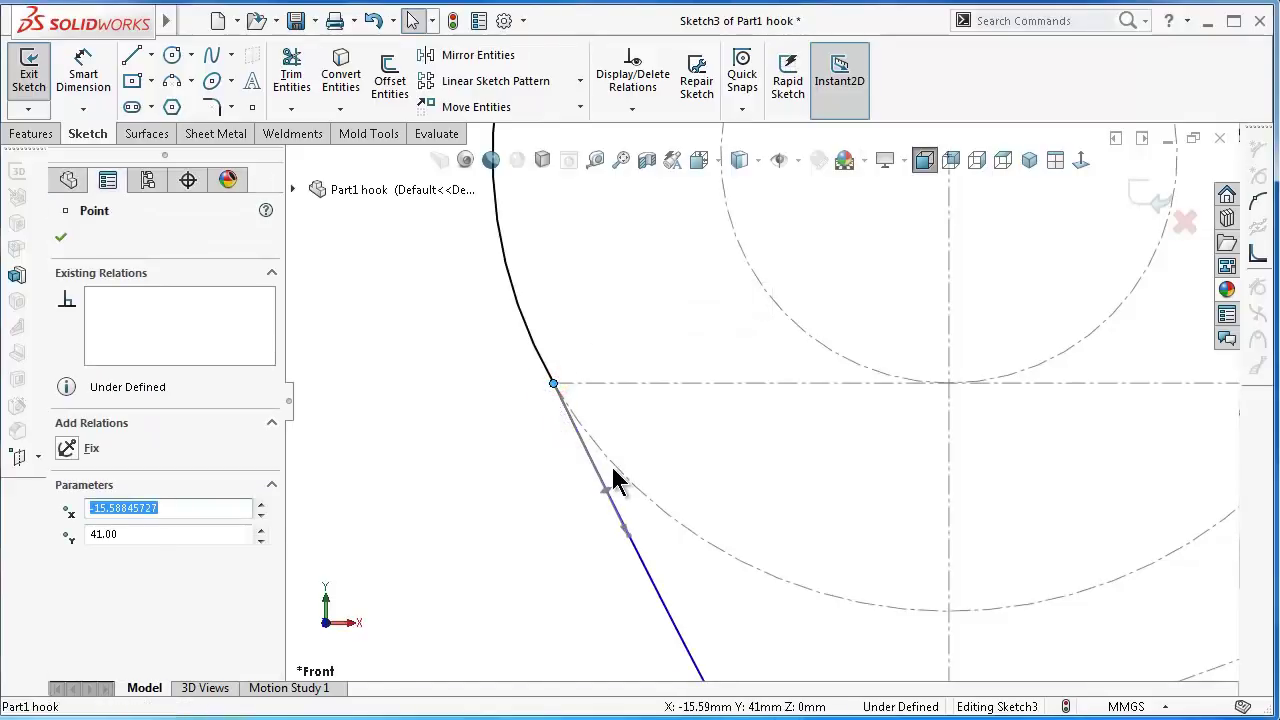
left_click(612, 468, "ctrl")
left_click(522, 441)
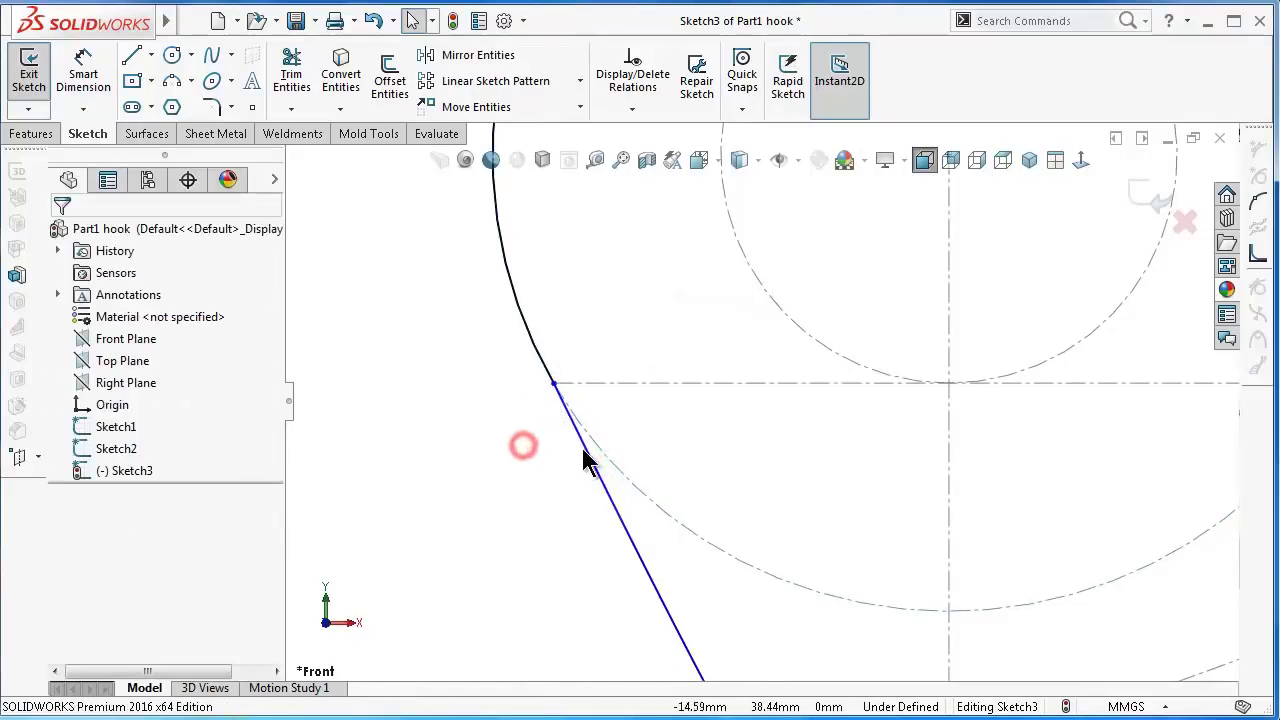
left_click(582, 450)
left_click(612, 472, "ctrl")
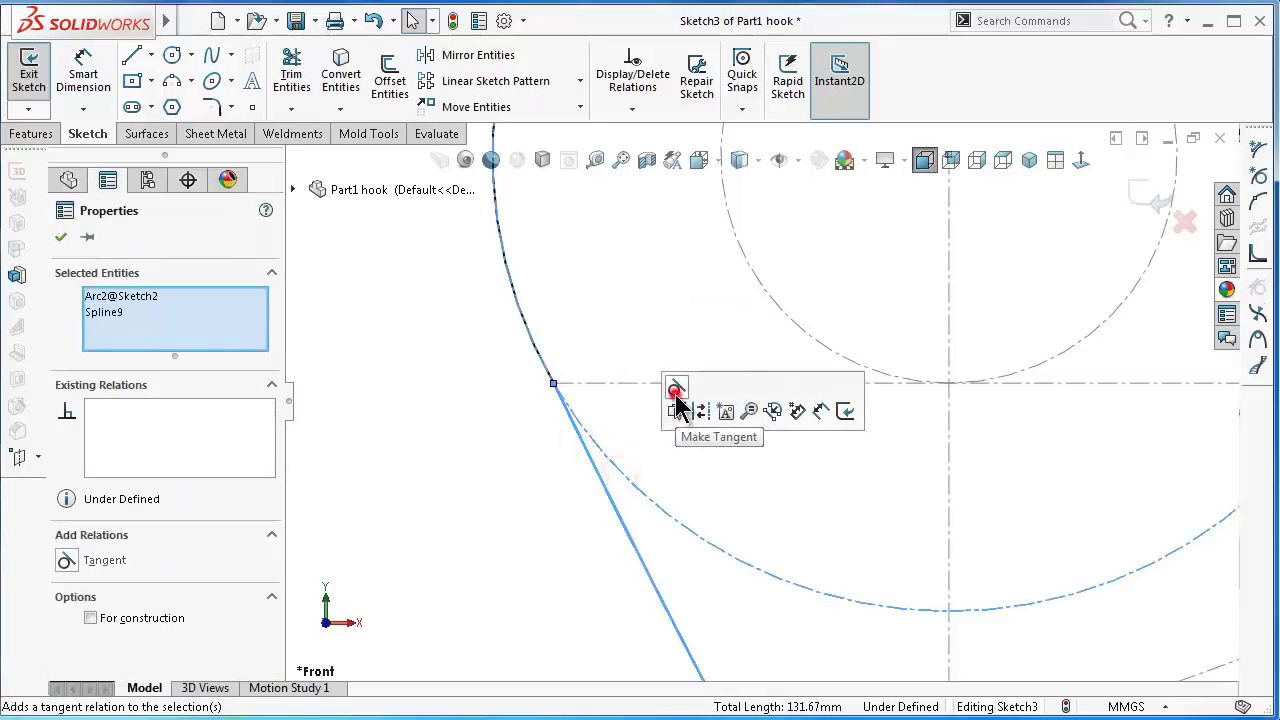
left_click(675, 390)
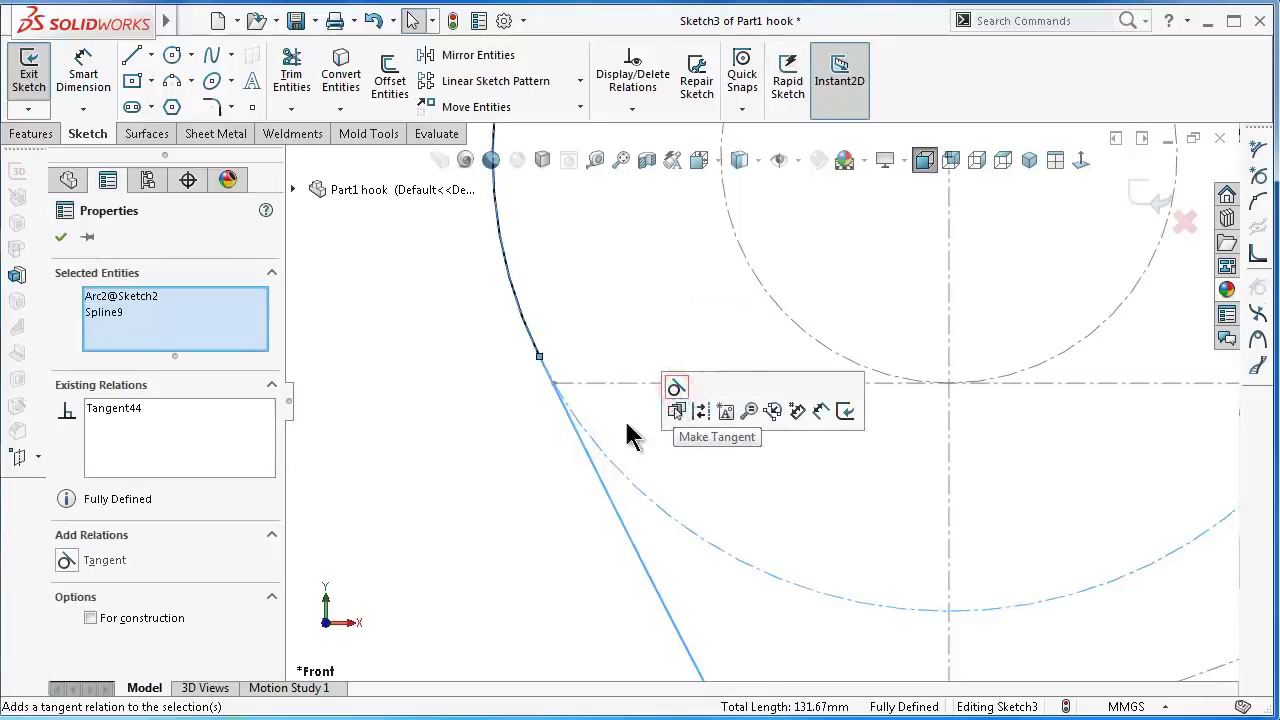
left_click(516, 453)
- Change the spline's 12 mm dimension to 30 mm
scroll(567, 470, "up", 3)
scroll(733, 537, "down", 2)
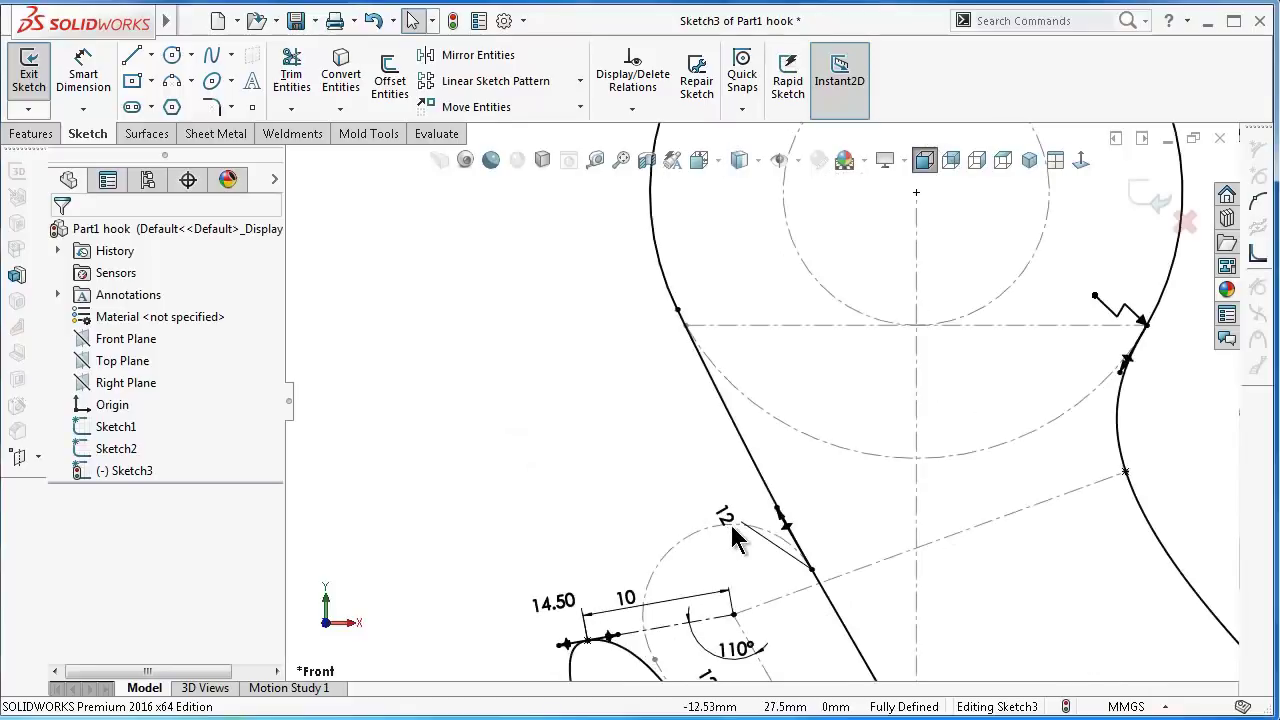
scroll(733, 537, "up", 1)
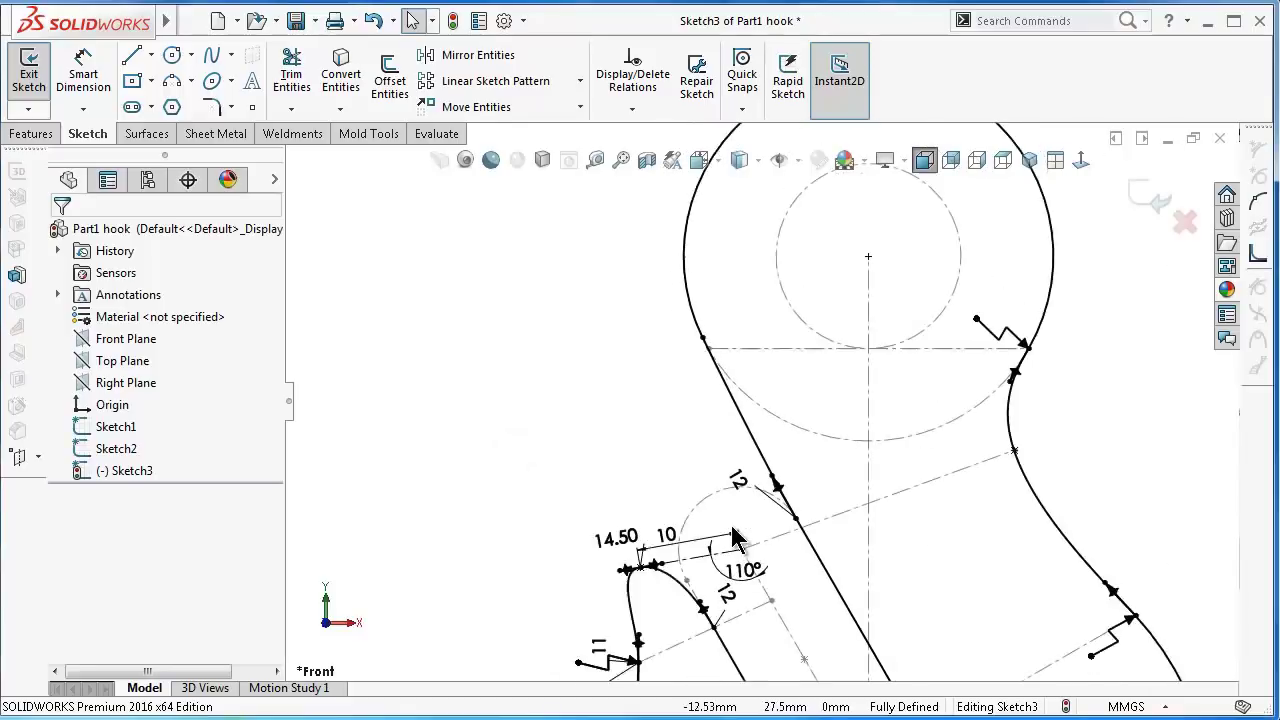
left_click_drag(745, 475, 697, 450)
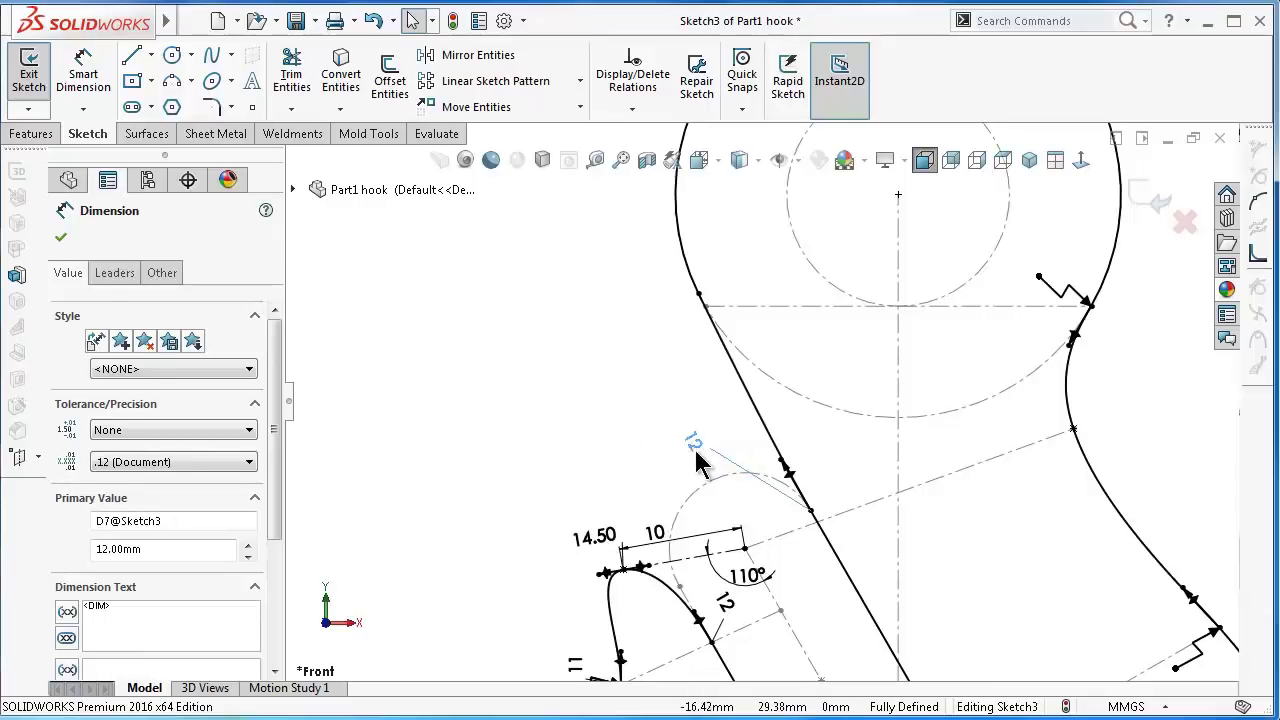
double_click(695, 448)
left_click_drag(690, 412, 494, 383)
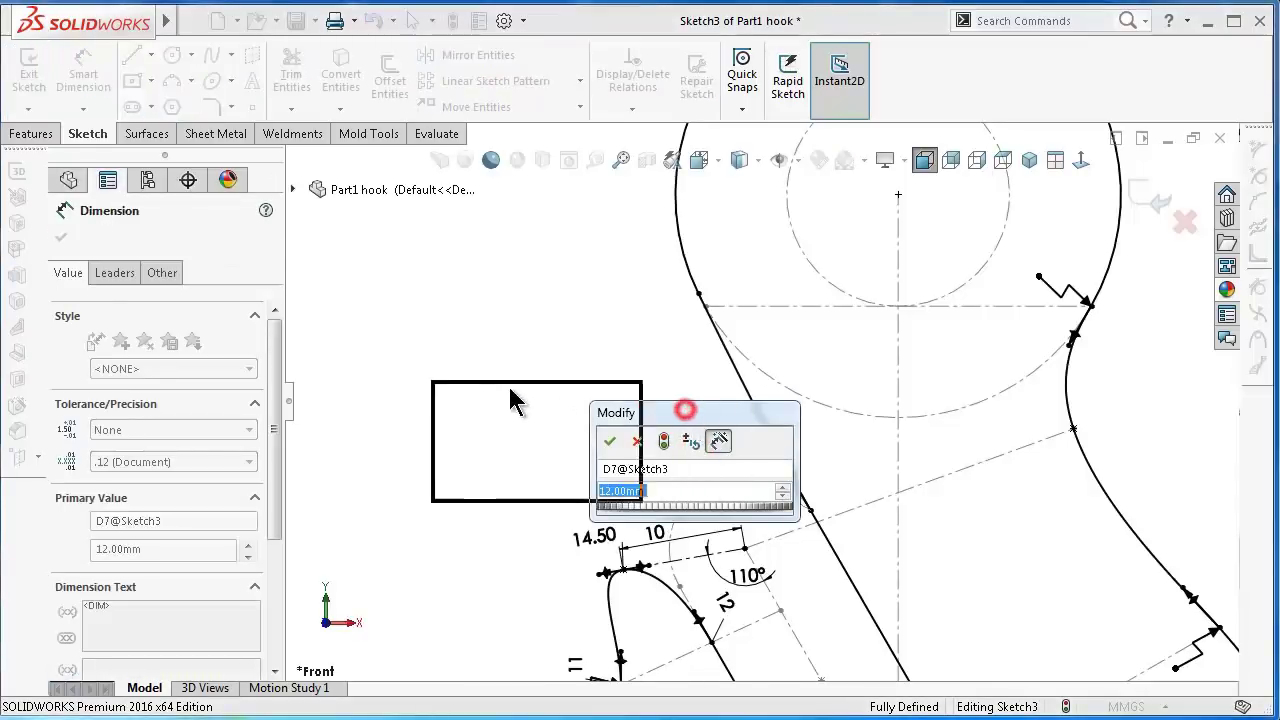
type("30")
key("Return")
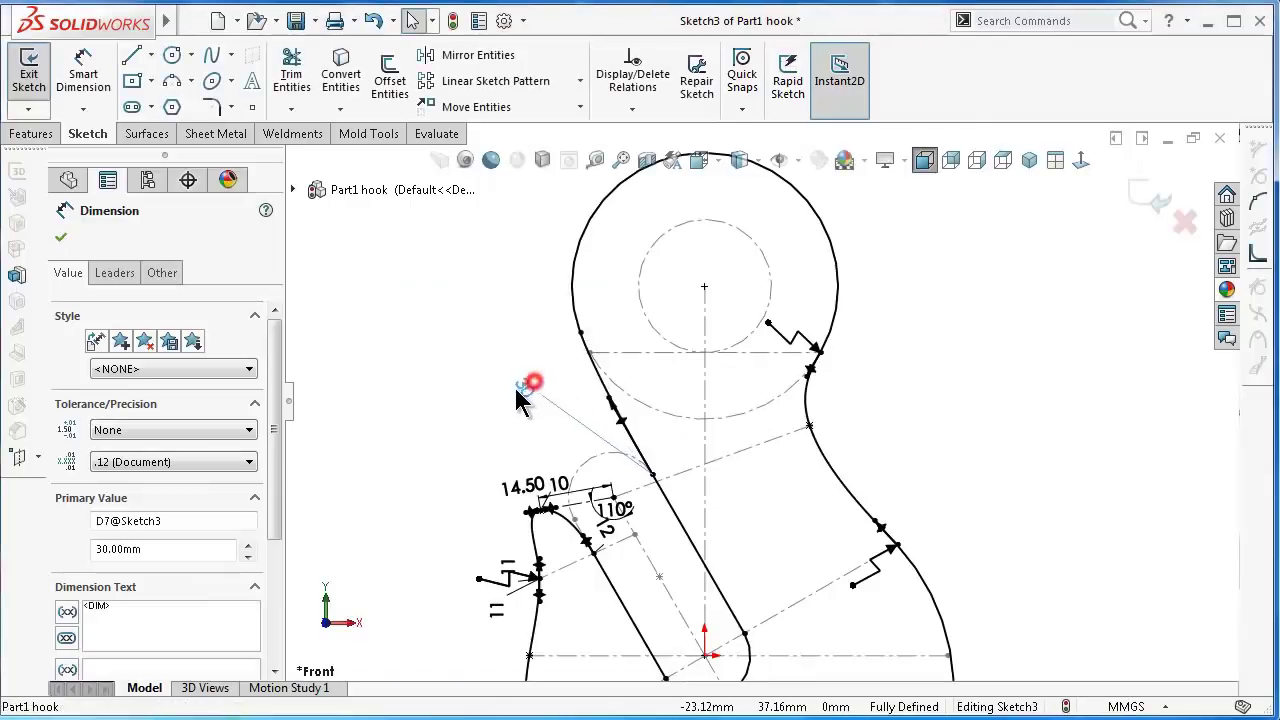
left_click(465, 449)
- Fit the hook in view and convert Sketch2's inner circle into Sketch3
scroll(451, 446, "down", 2)
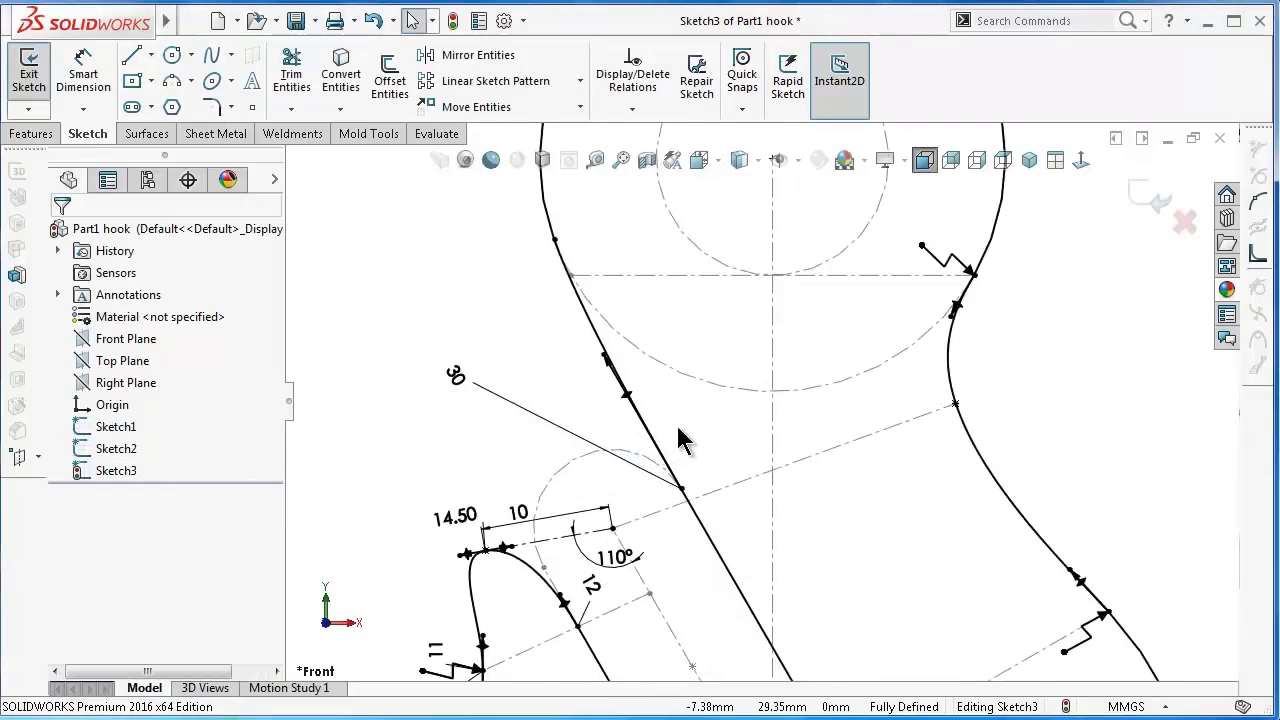
scroll(675, 422, "down", 2)
scroll(678, 432, "up", 1)
scroll(672, 420, "up", 1)
scroll(670, 412, "up", 1)
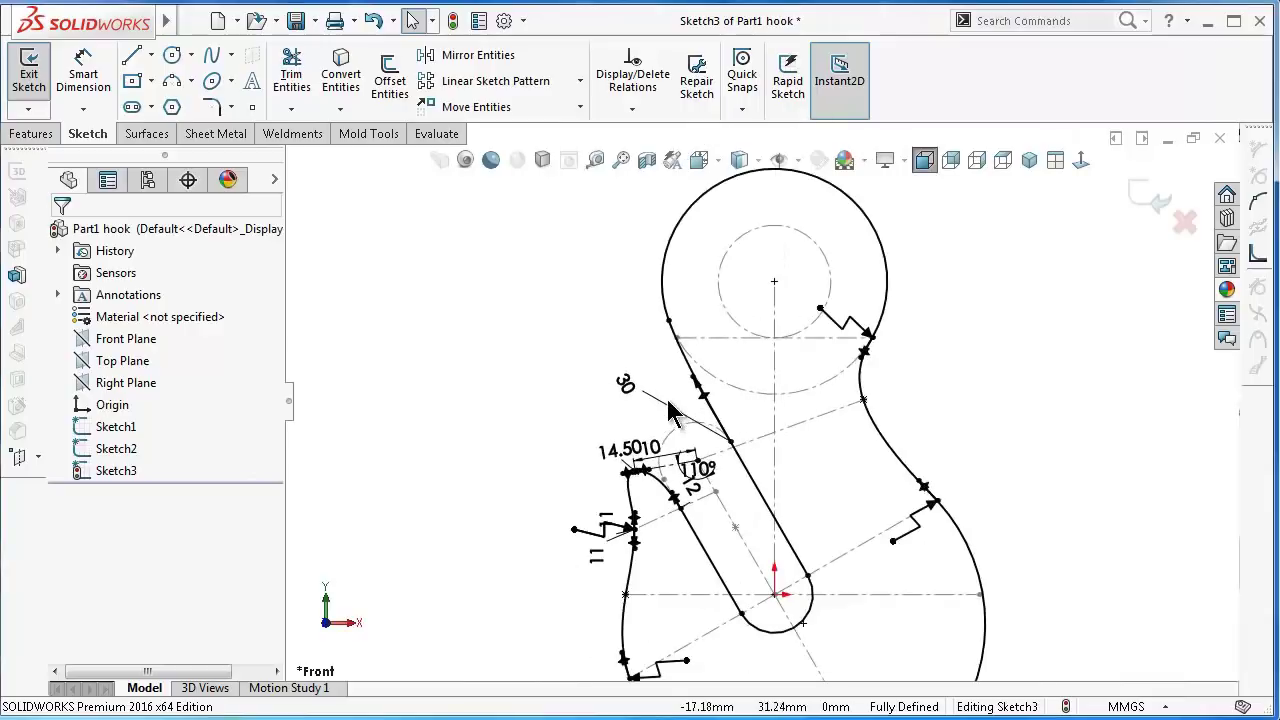
scroll(670, 410, "up", 1)
key("f")
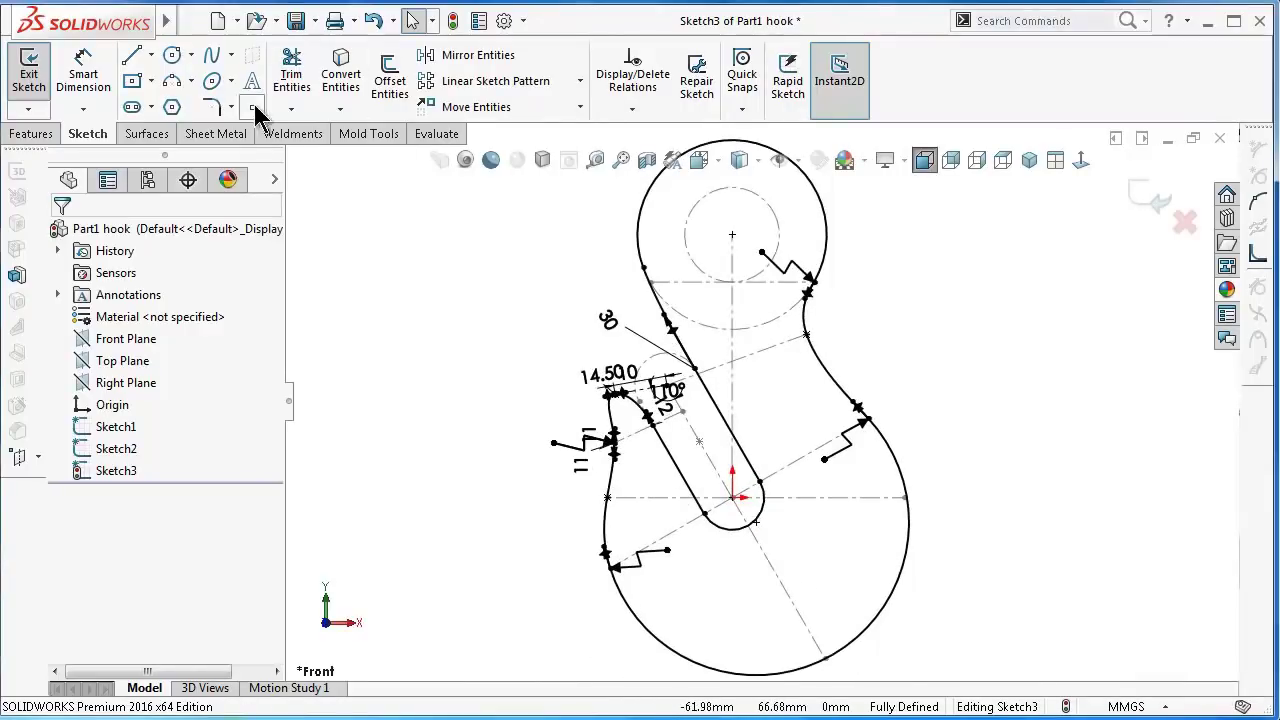
scroll(753, 403, "up", 1)
left_click(709, 234)
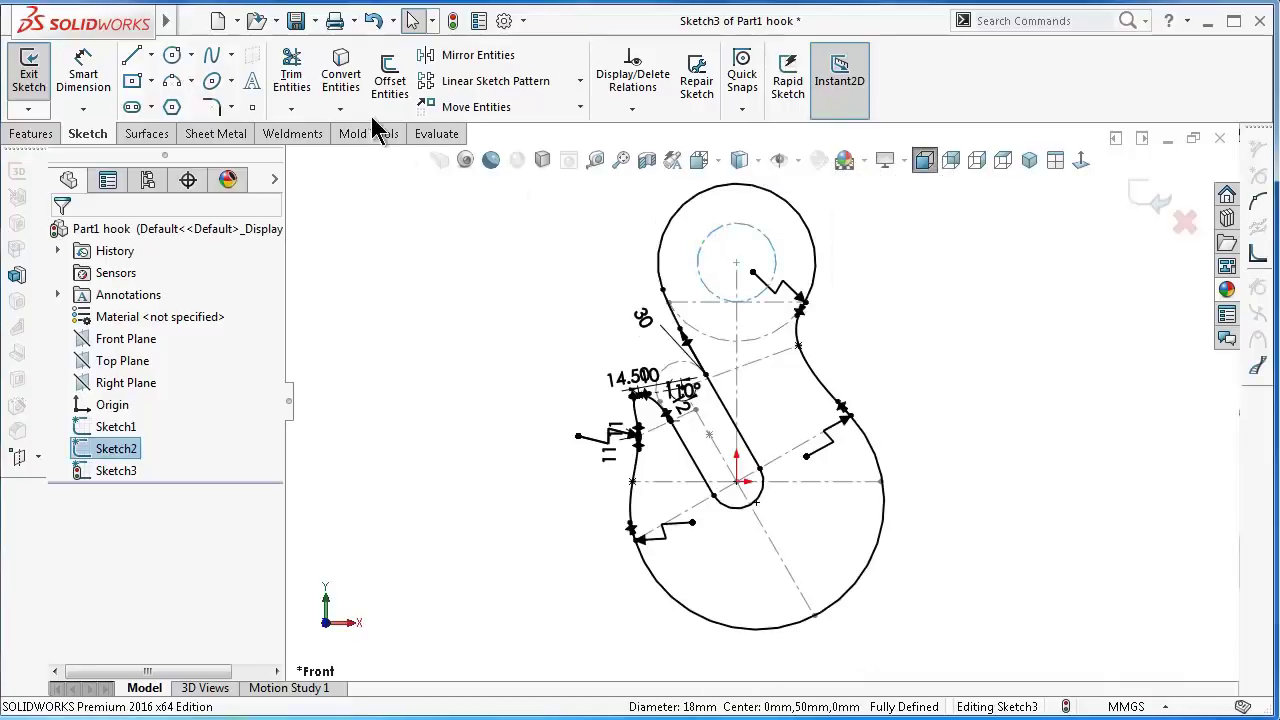
left_click(349, 82)
left_click(491, 295)
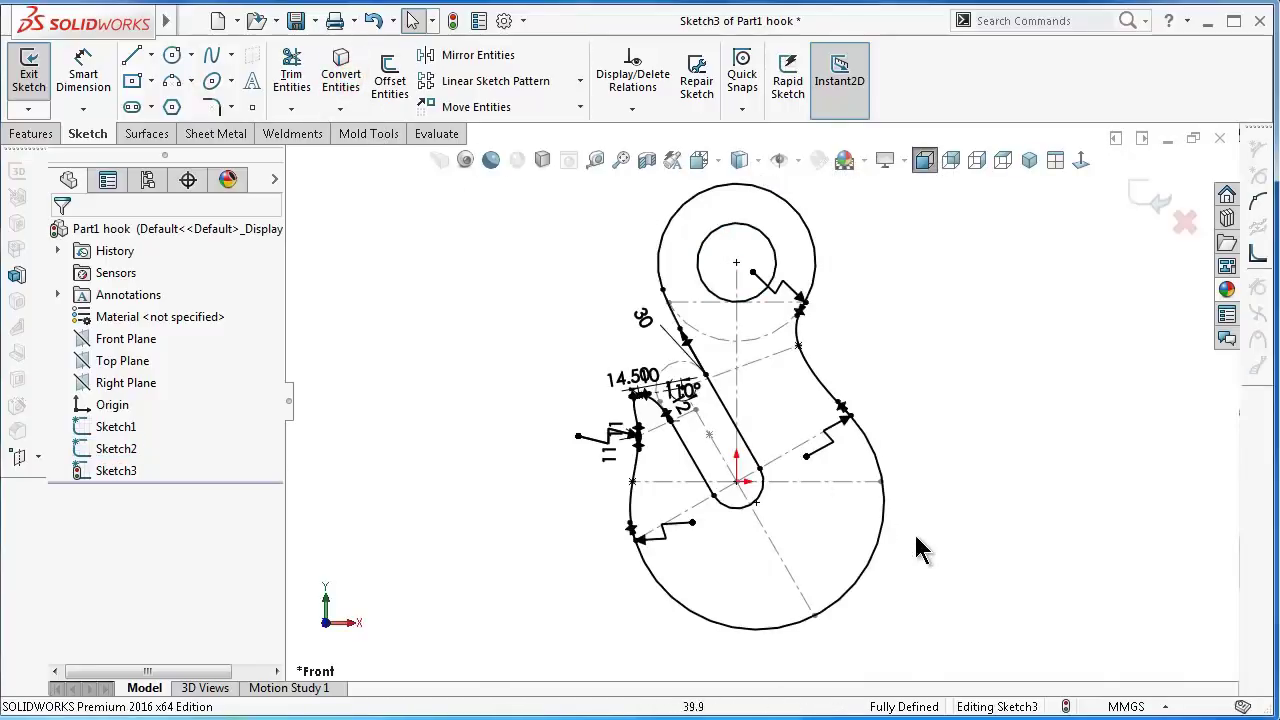
scroll(919, 553, "down", 1)
scroll(921, 558, "up", 1)
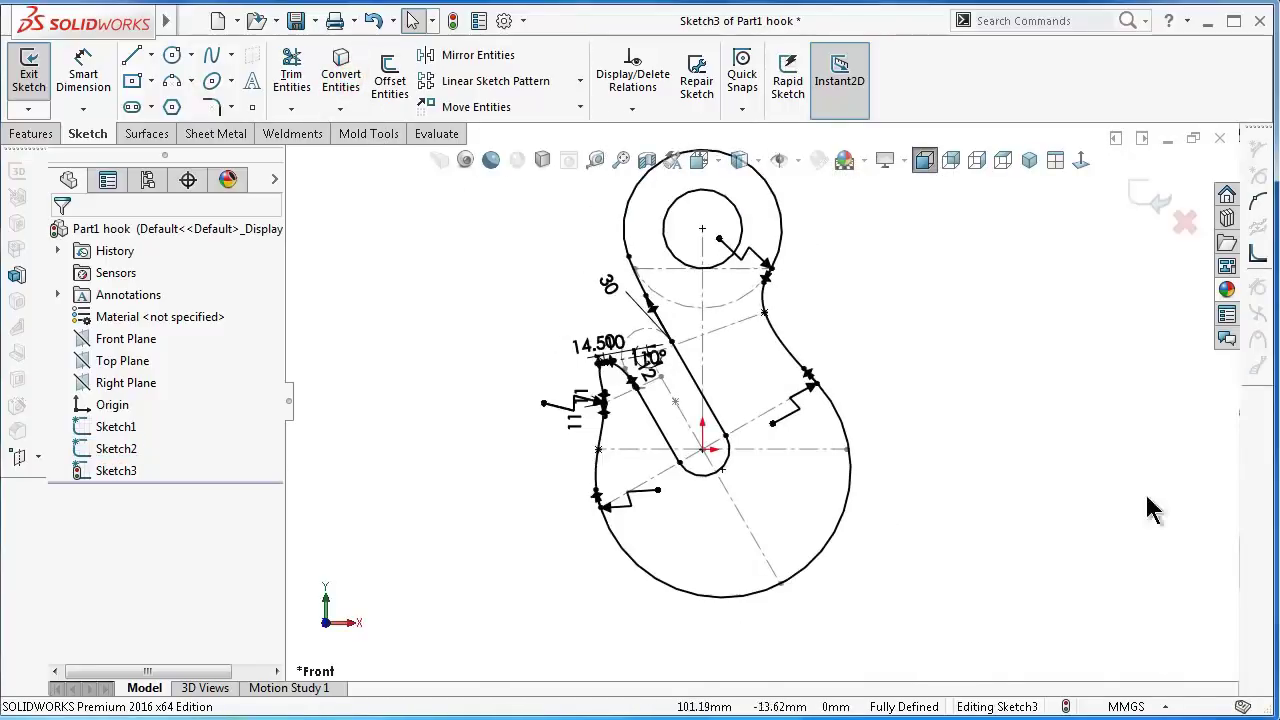
- Exit Sketch3, hide Sketch1 and Sketch2, and check the outline from behind
left_click(1152, 200)
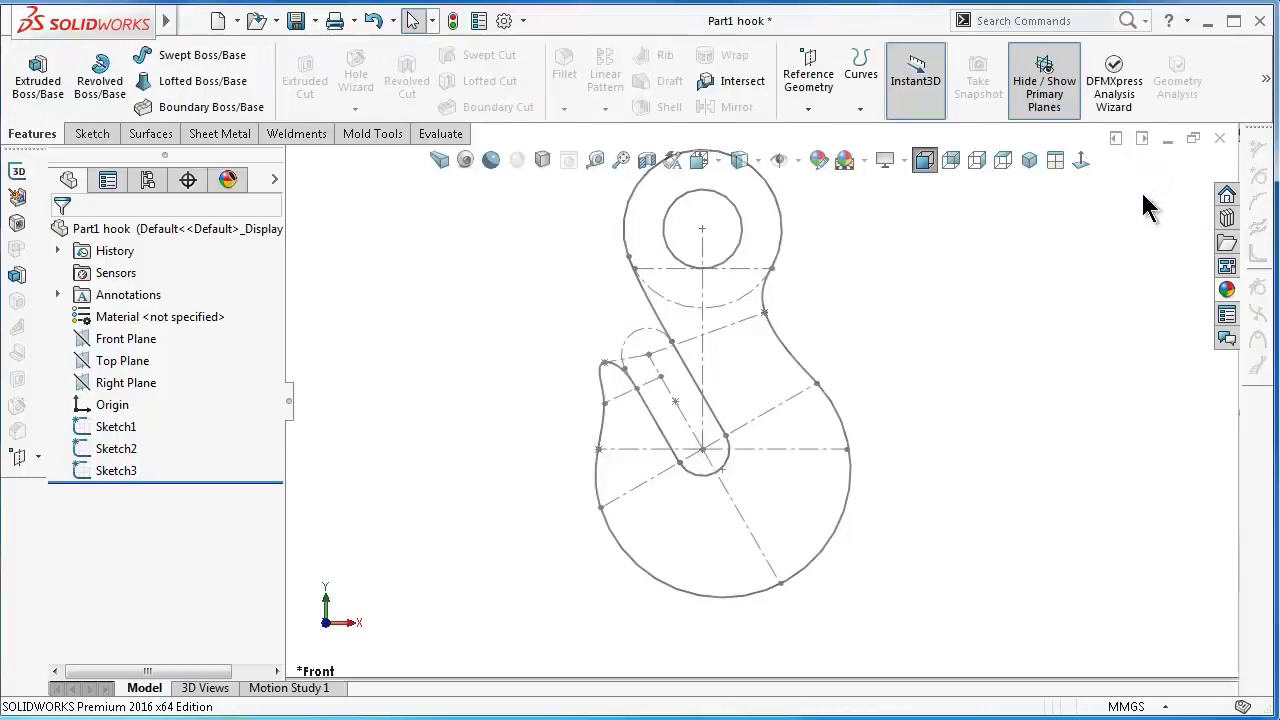
scroll(795, 250, "down", 1)
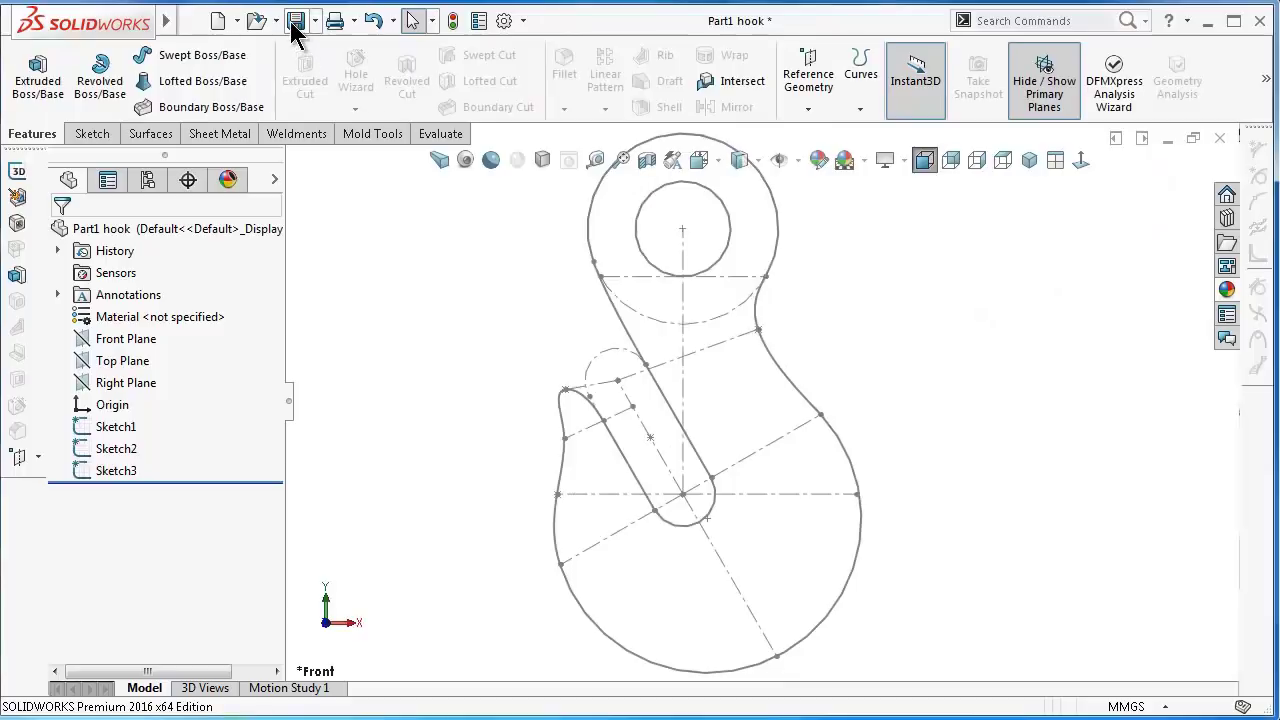
left_click(128, 443)
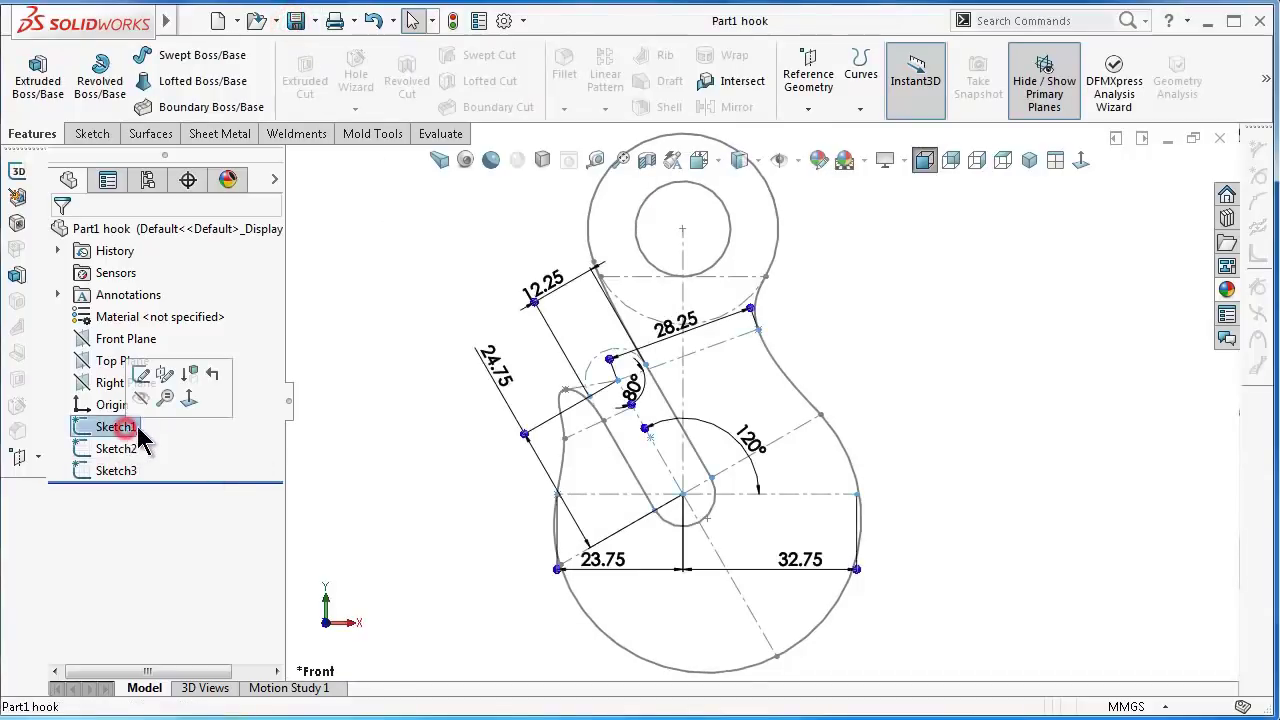
left_click(147, 396)
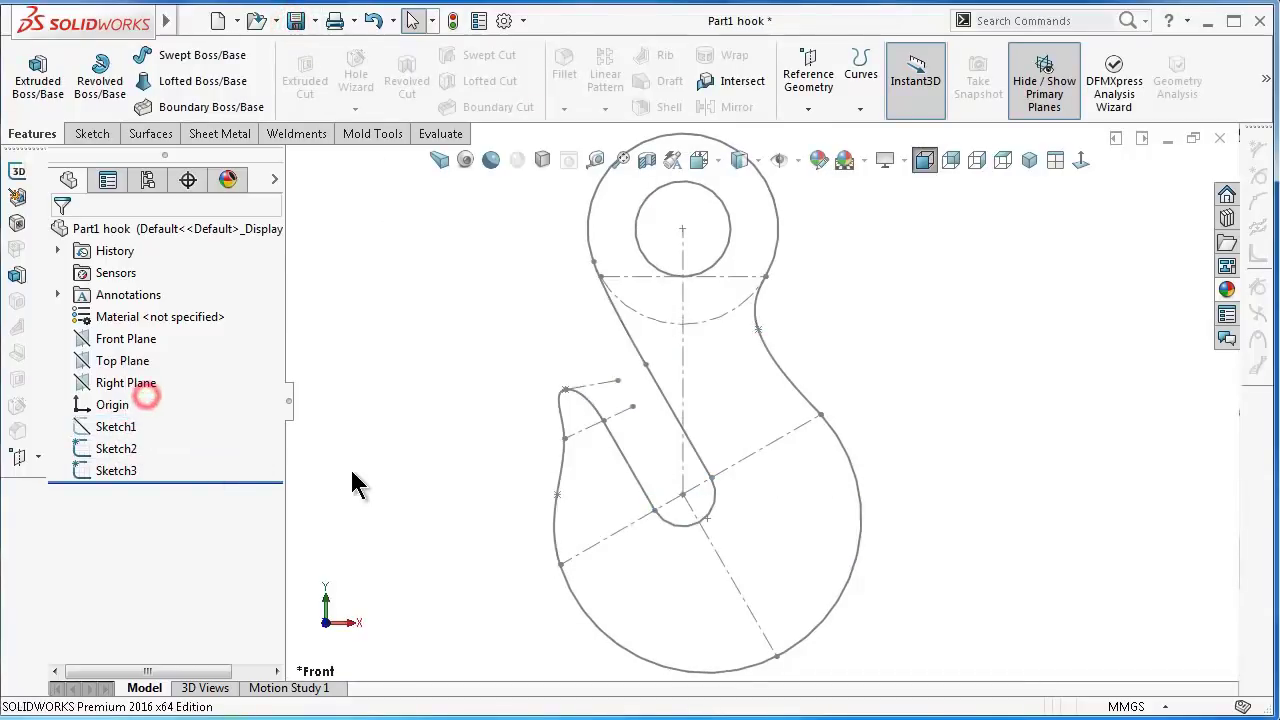
left_click(122, 449)
left_click(144, 414)
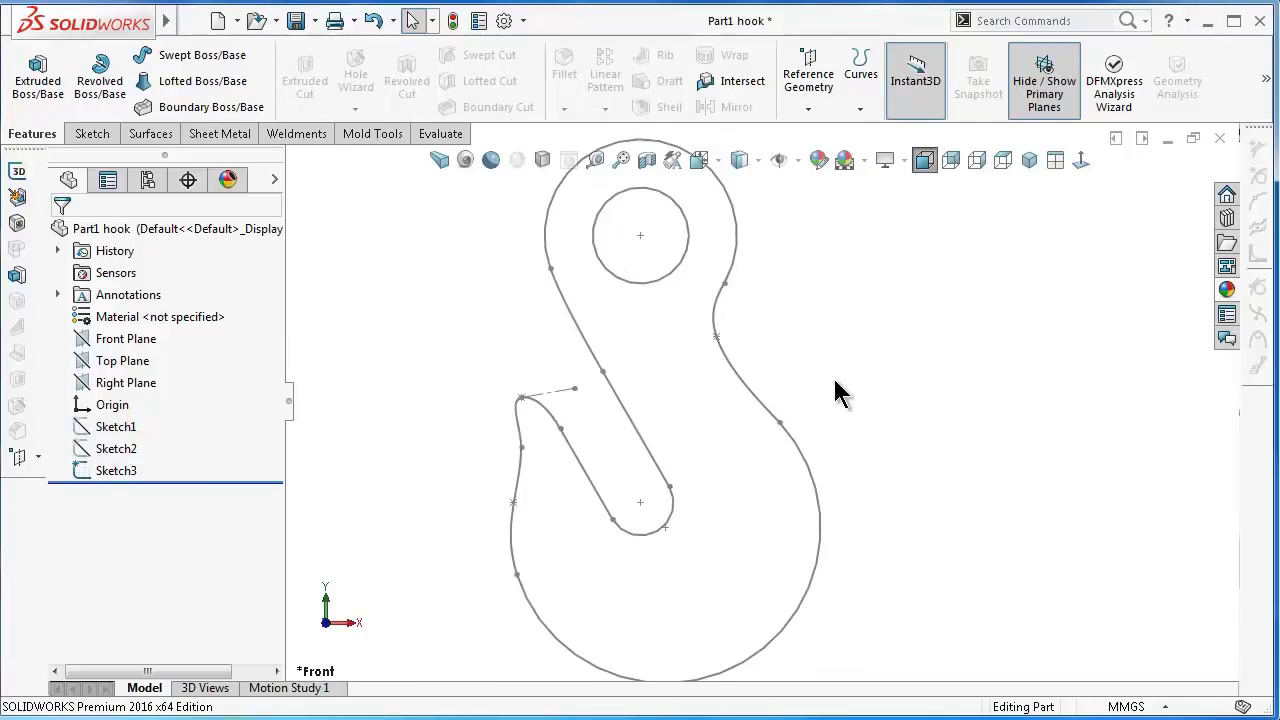
scroll(838, 392, "up", 1)
key("ctrl+8")
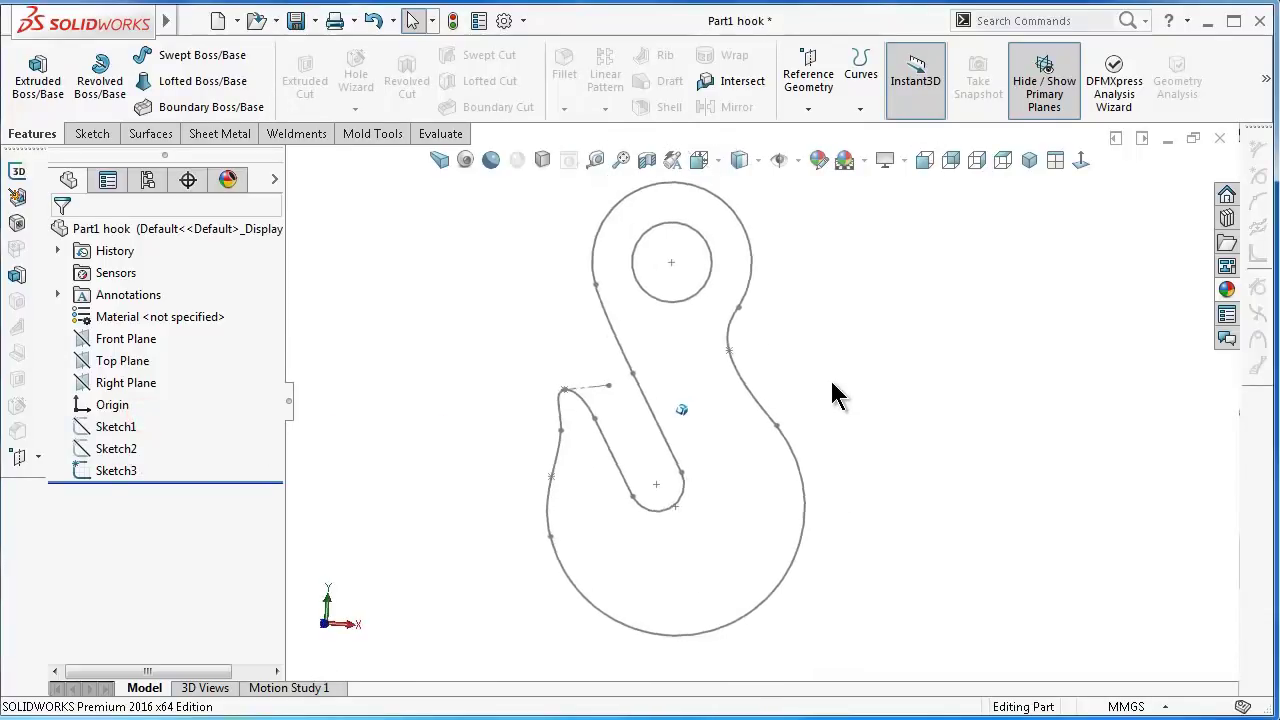
key("ctrl+8")
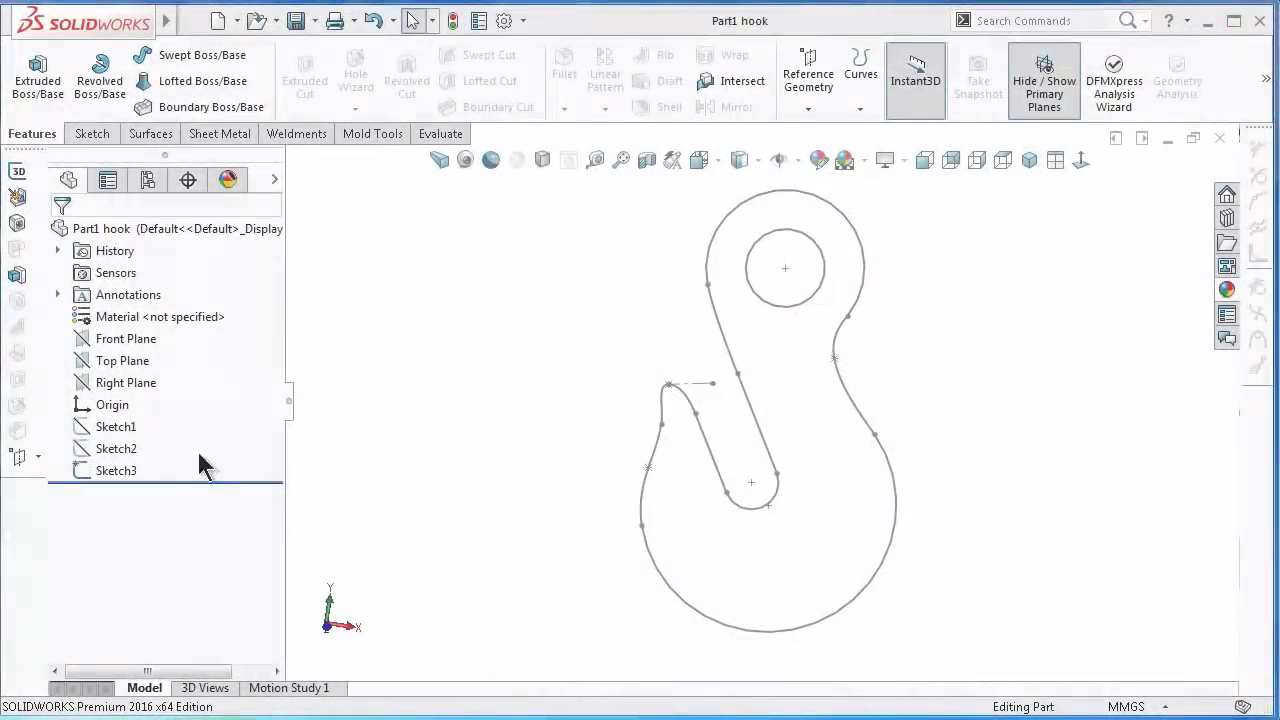
- Show Sketch1 and Sketch2 again over the hook outline
left_click(127, 428)
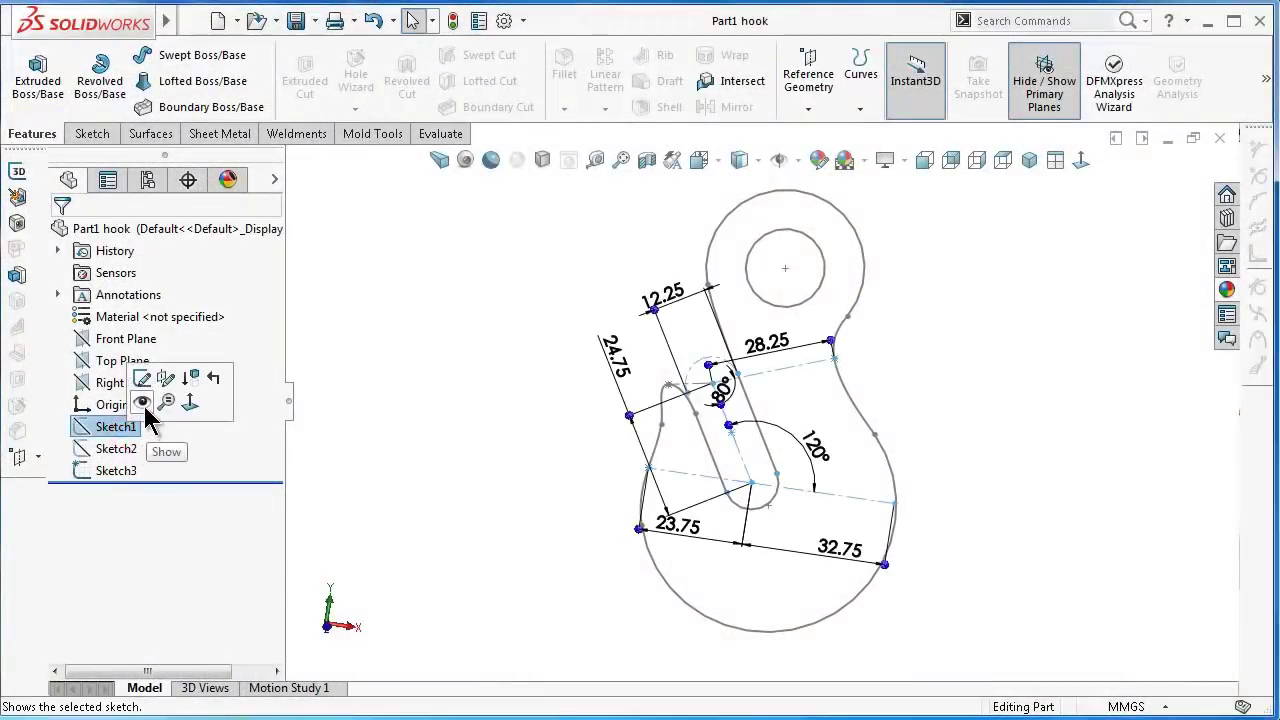
left_click(142, 402)
left_click(118, 448)
left_click(138, 417)
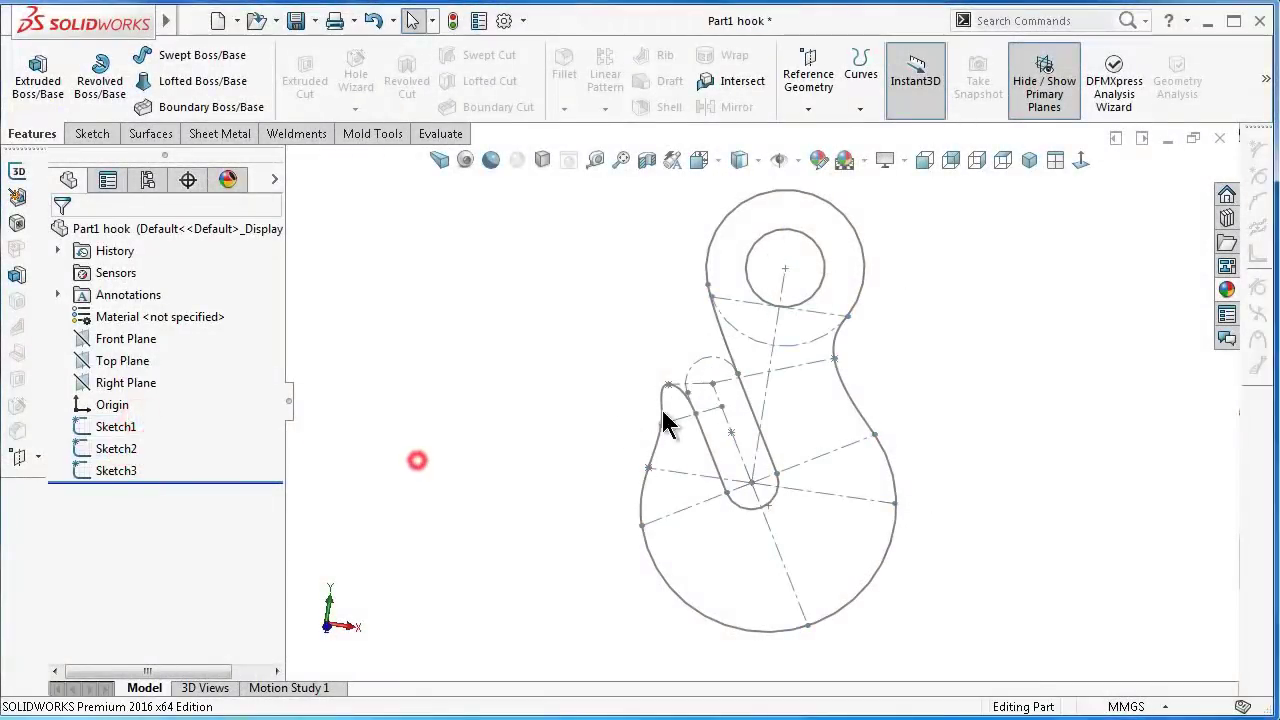
scroll(763, 413, "down", 1)
scroll(773, 418, "down", 1)
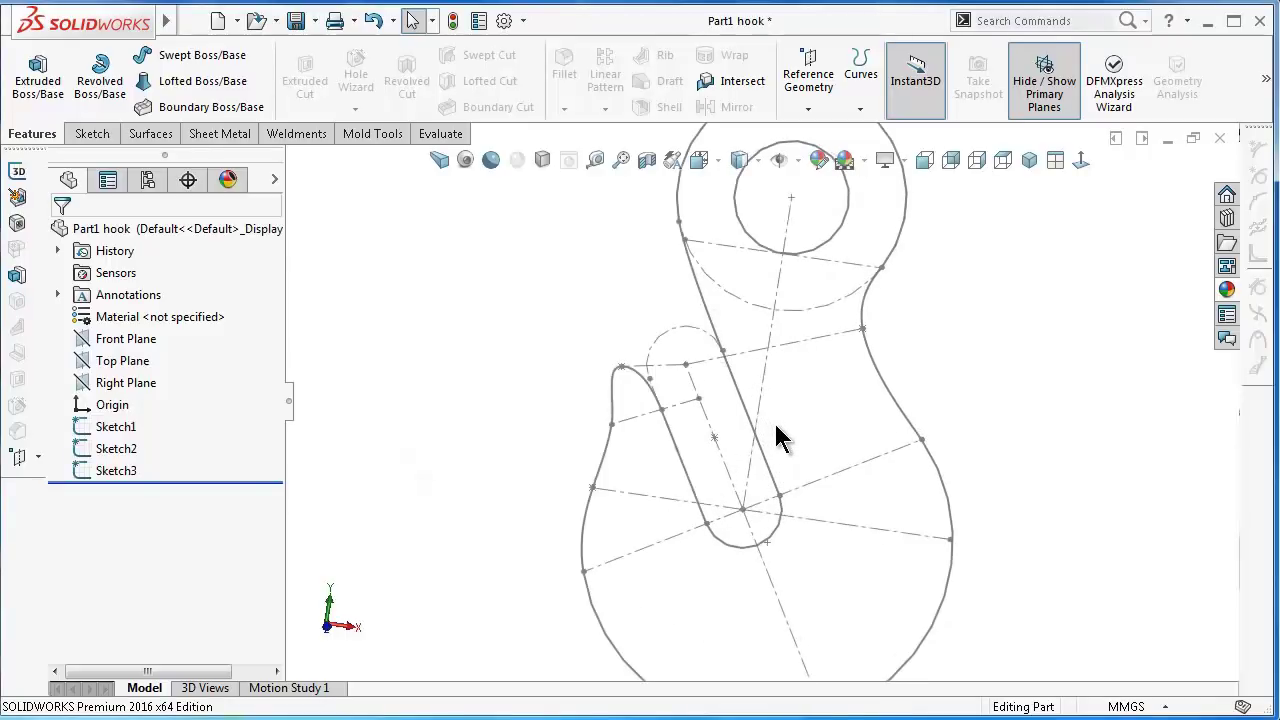
- Create Plane1 from Front Plane through Line10 of Sketch2
left_click(121, 343)
left_click(810, 112)
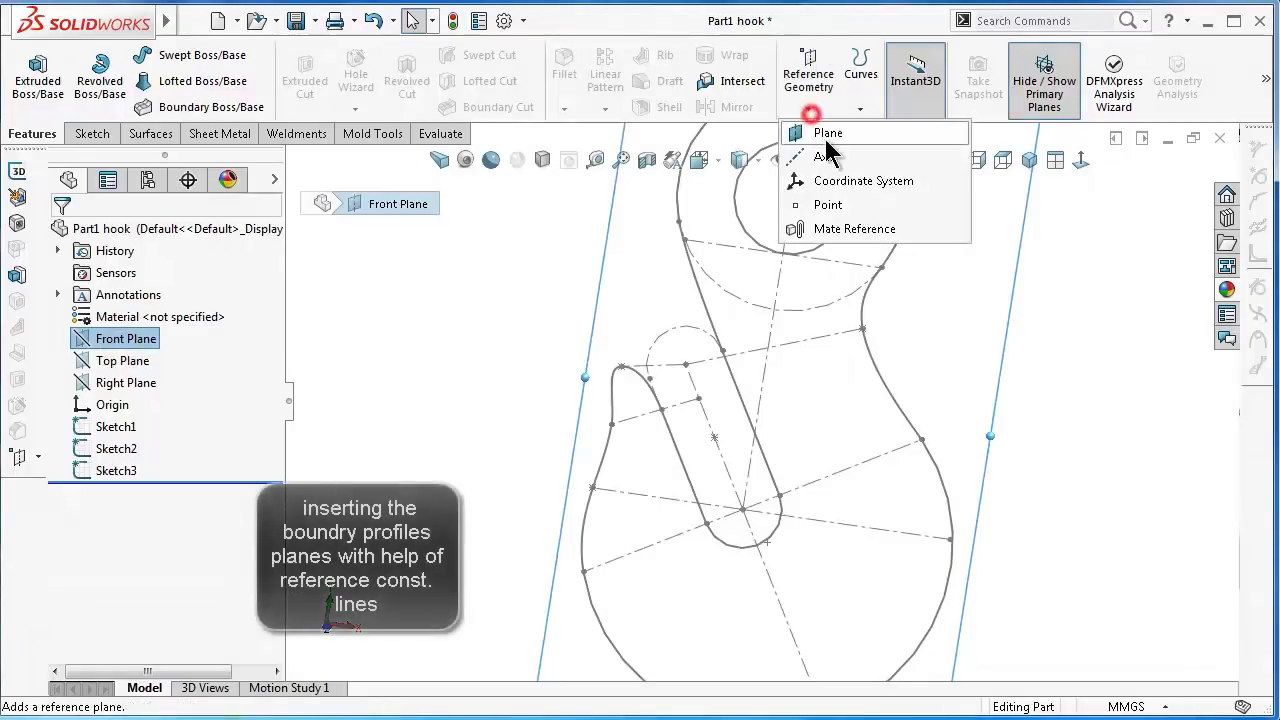
left_click(826, 132)
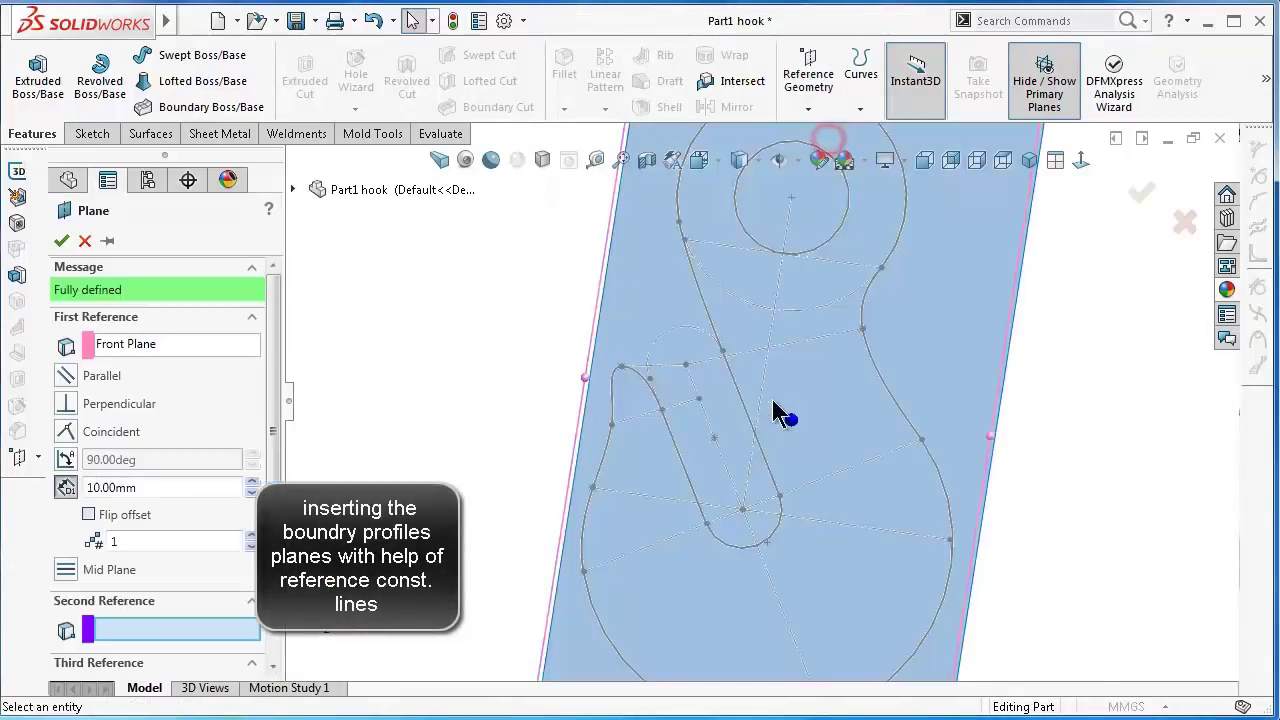
left_click(680, 408)
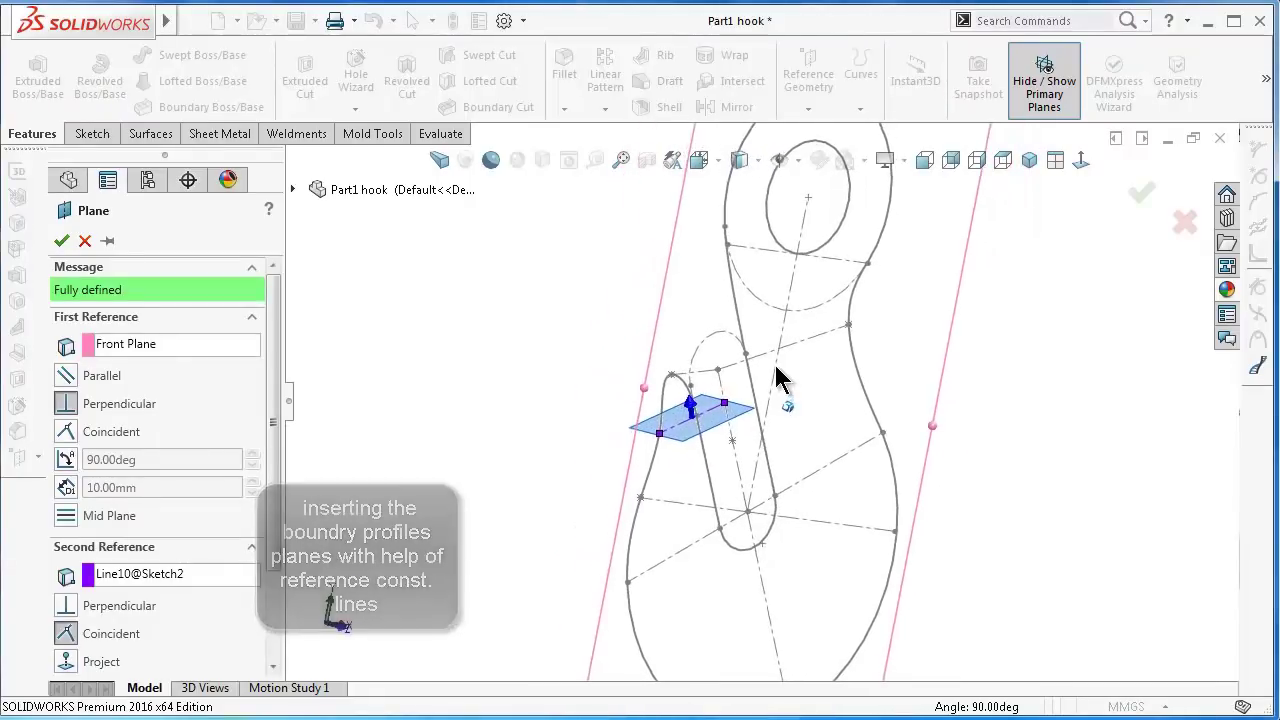
mouse_move(776, 372)
middle_mouse_down()
mouse_move(1050, 297)
mouse_move(1095, 255)
middle_mouse_up()
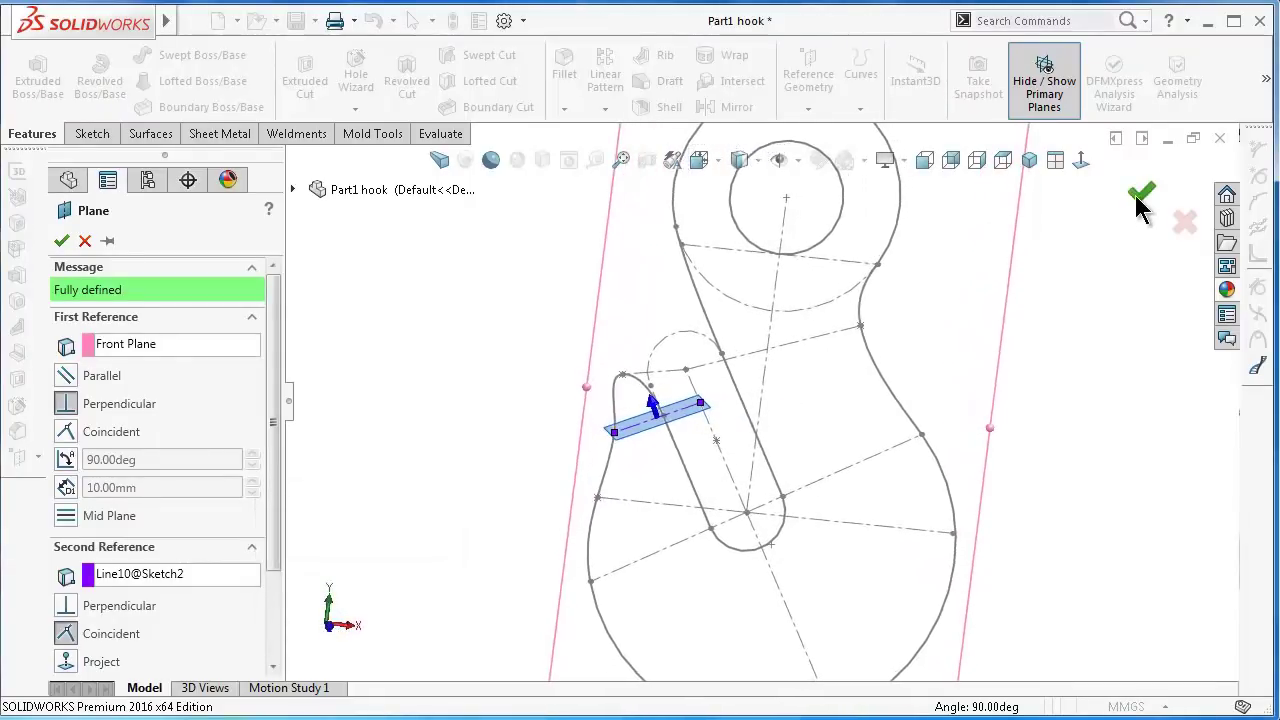
left_click(1136, 198)
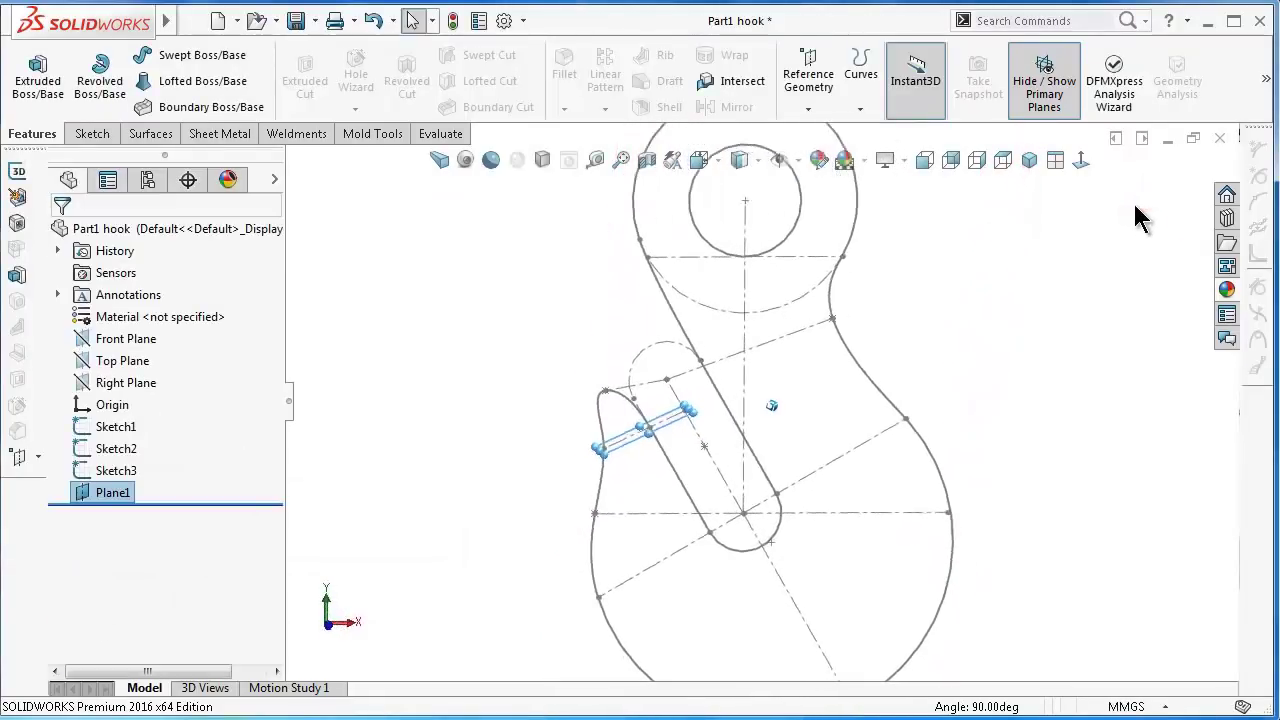
- Create Plane2 from Front Plane through Line6 of Sketch2
left_click(130, 338)
left_click(806, 110)
left_click(822, 129)
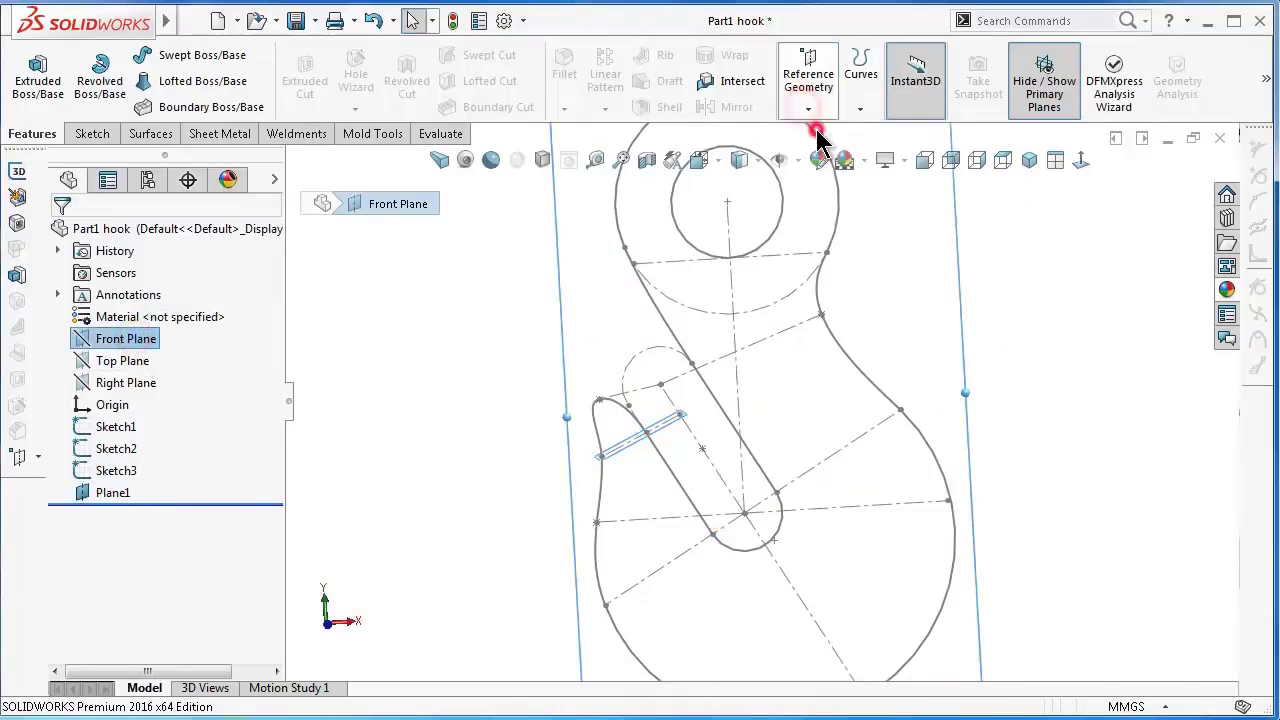
mouse_move(691, 551)
middle_mouse_down()
mouse_move(650, 558)
mouse_move(1050, 260)
middle_mouse_up()
left_click(647, 551)
left_click(1143, 200)
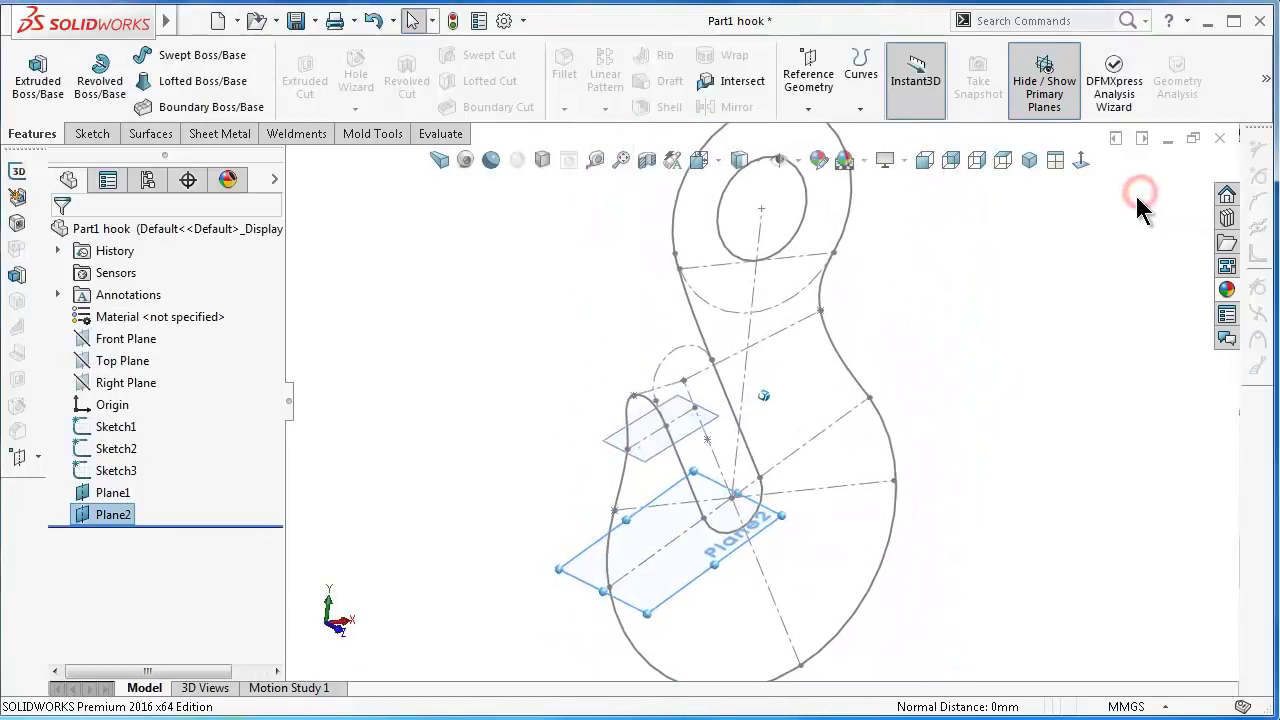
mouse_move(1143, 202)
middle_mouse_down()
mouse_move(1068, 248)
mouse_move(637, 220)
mouse_move(586, 277)
mouse_move(674, 200)
middle_mouse_up()
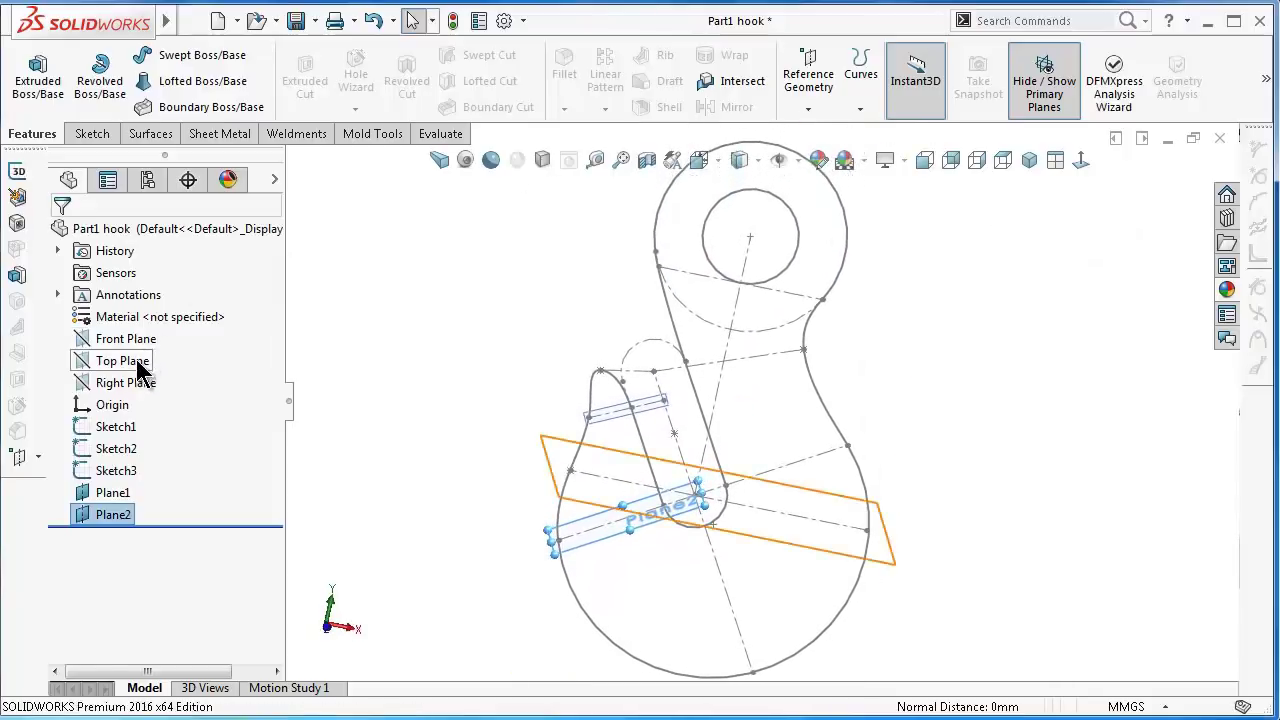
- Create Plane3 from Front Plane through Line7 of Sketch2
left_click(112, 340)
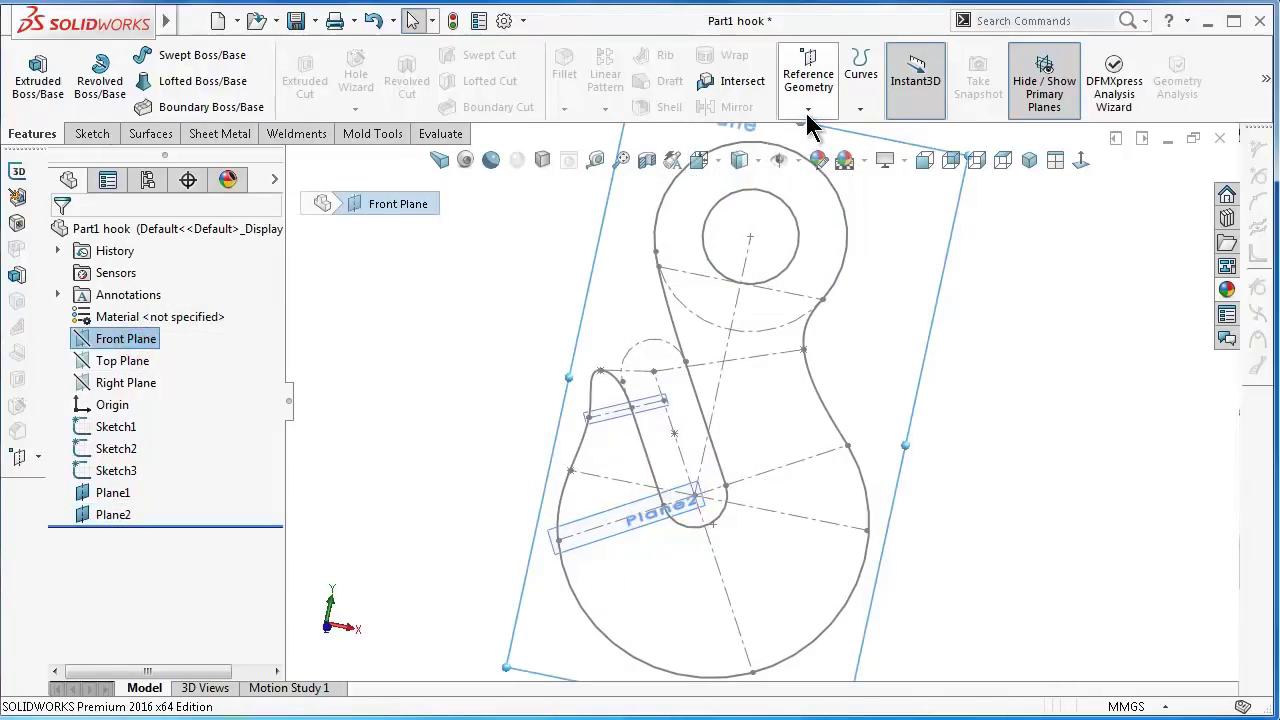
left_click(808, 80)
left_click(826, 131)
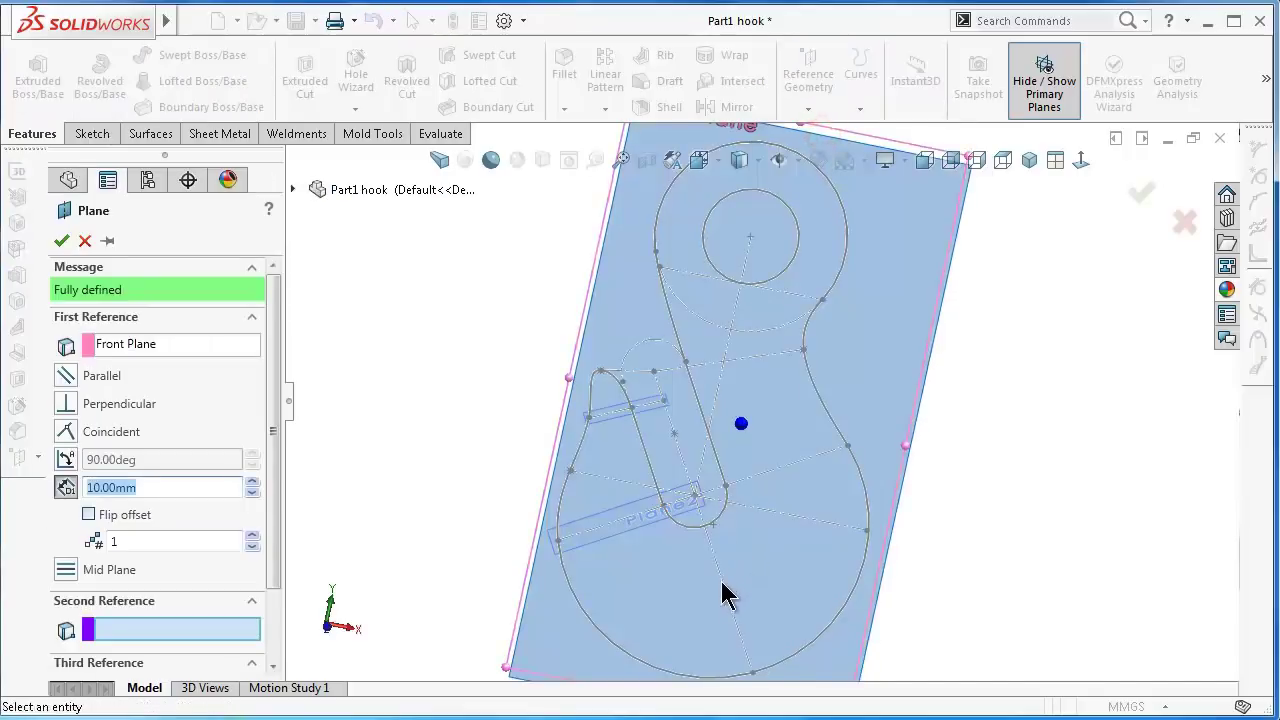
left_click(722, 585)
middle_click_drag(728, 592, 737, 591)
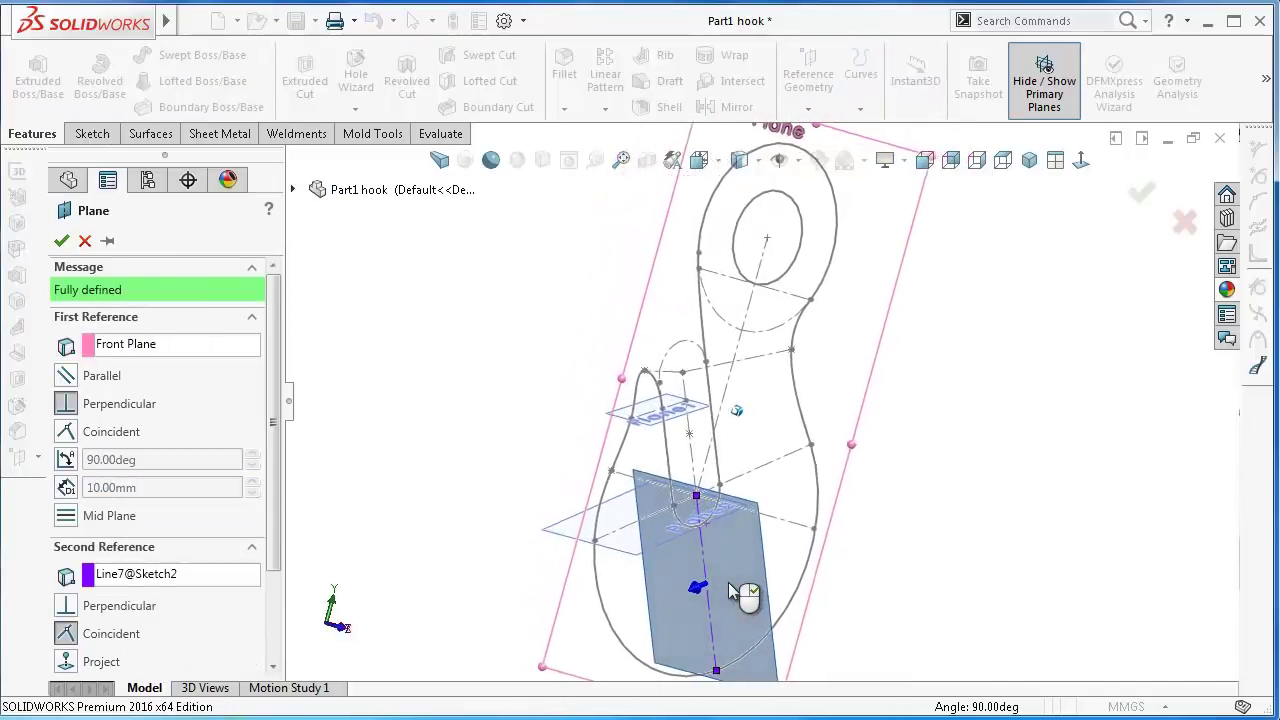
left_click(63, 243)
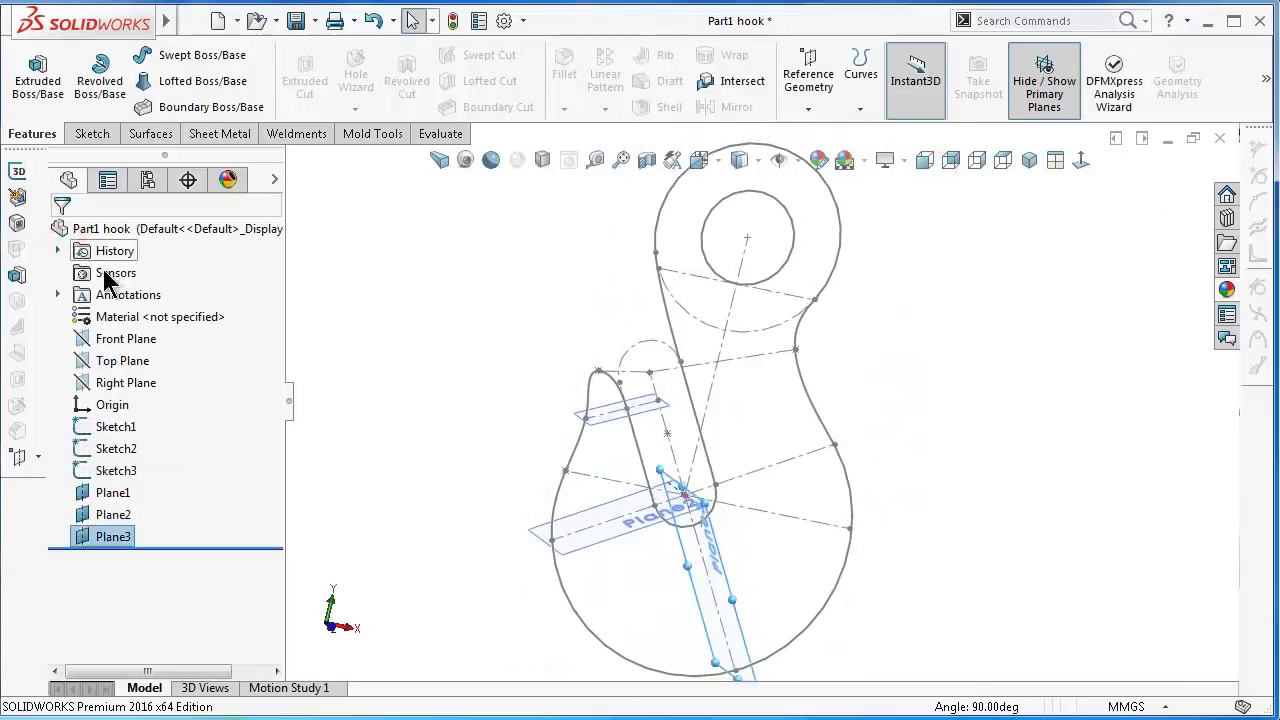
- Rotate the view with the arrow keys to see the planes edge-on
key("Left")
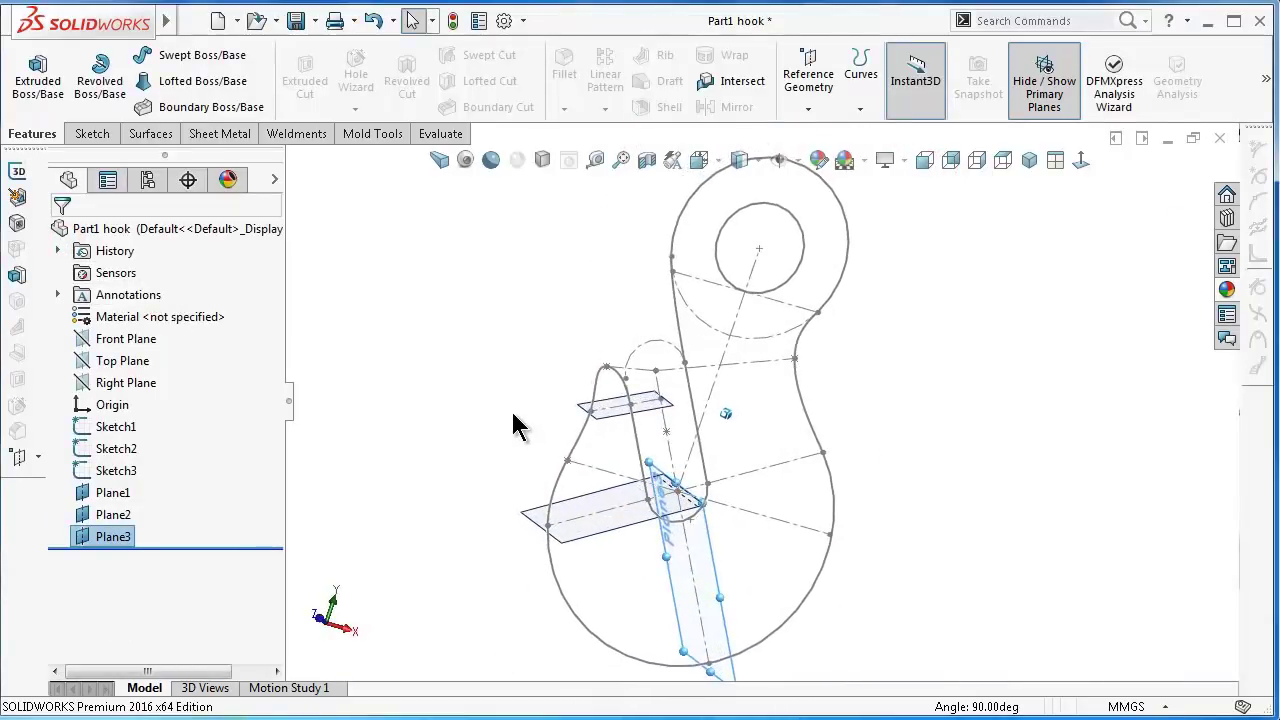
key("Right")
key("Down")
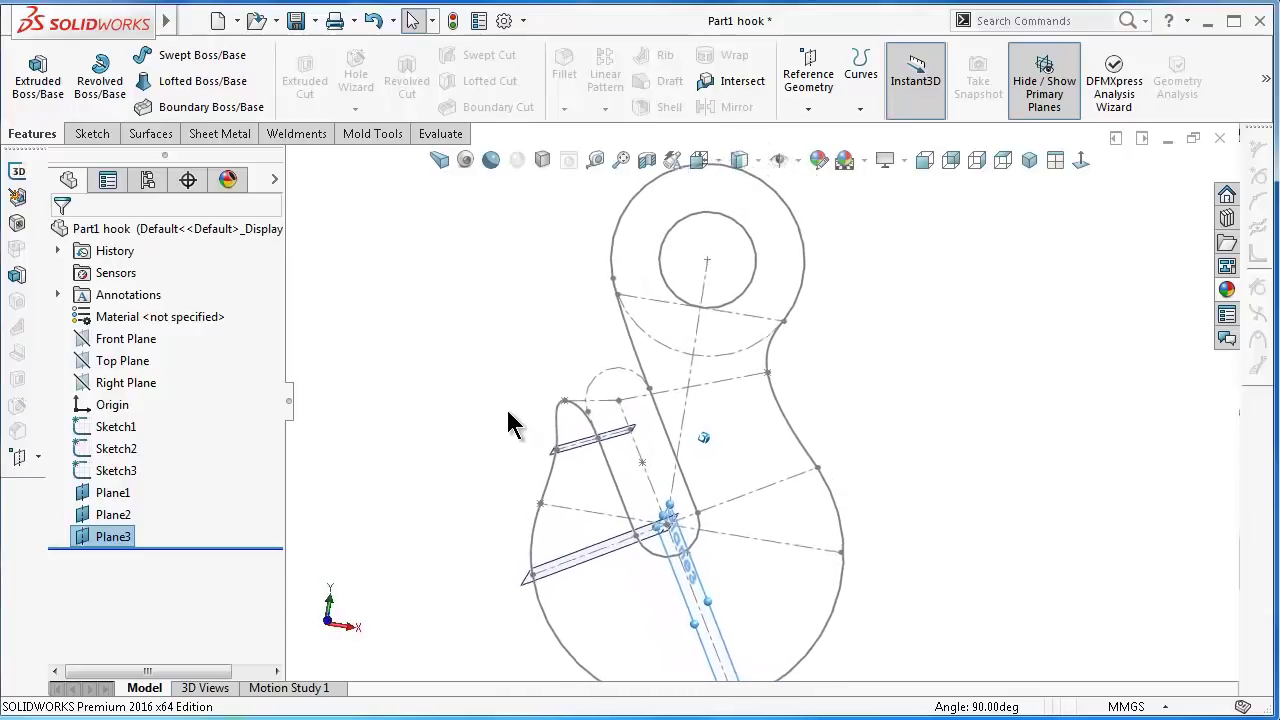
key("Up")
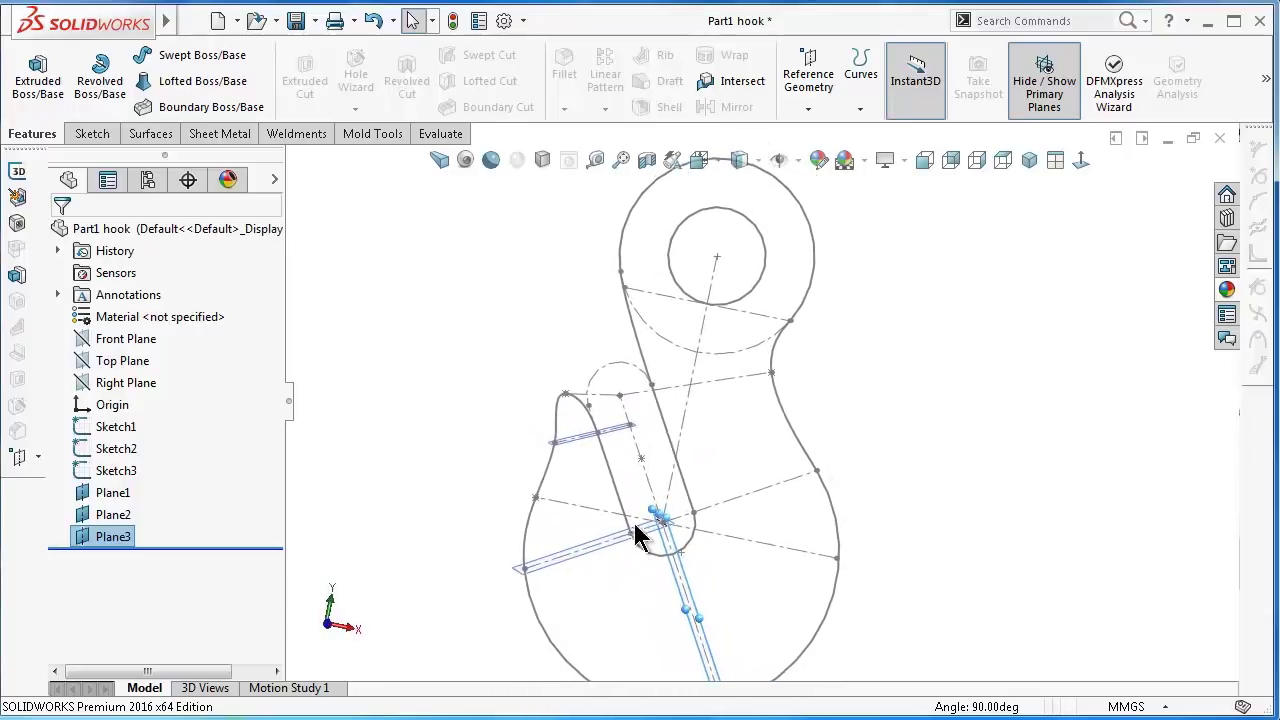
key("Up")
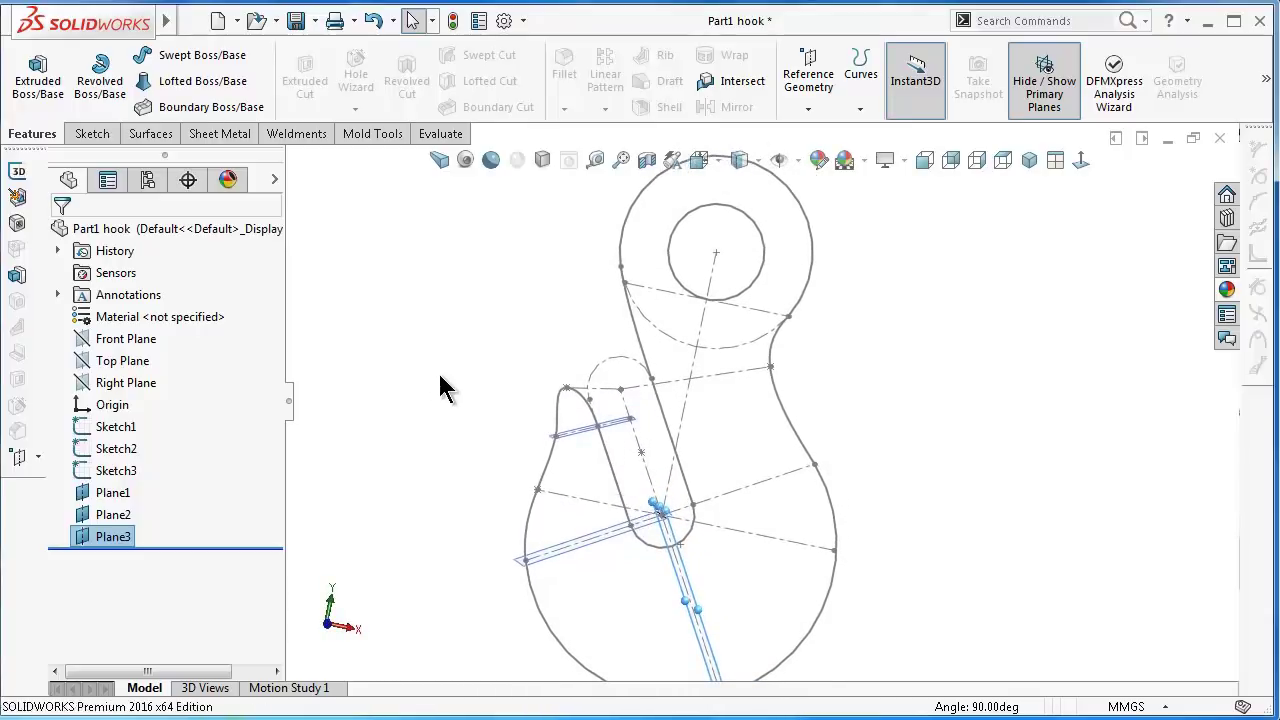
key("Down")
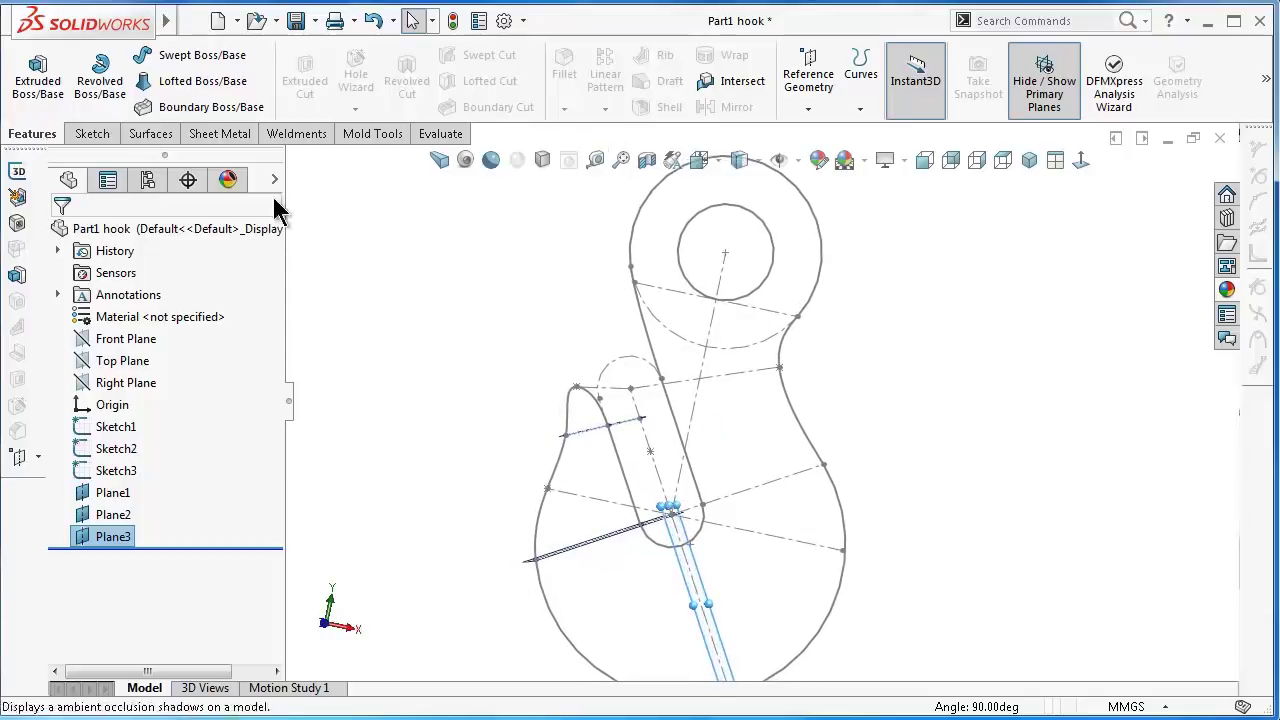
- Create Plane4 perpendicular to Front Plane and Sketch1's Line7
left_click(128, 340)
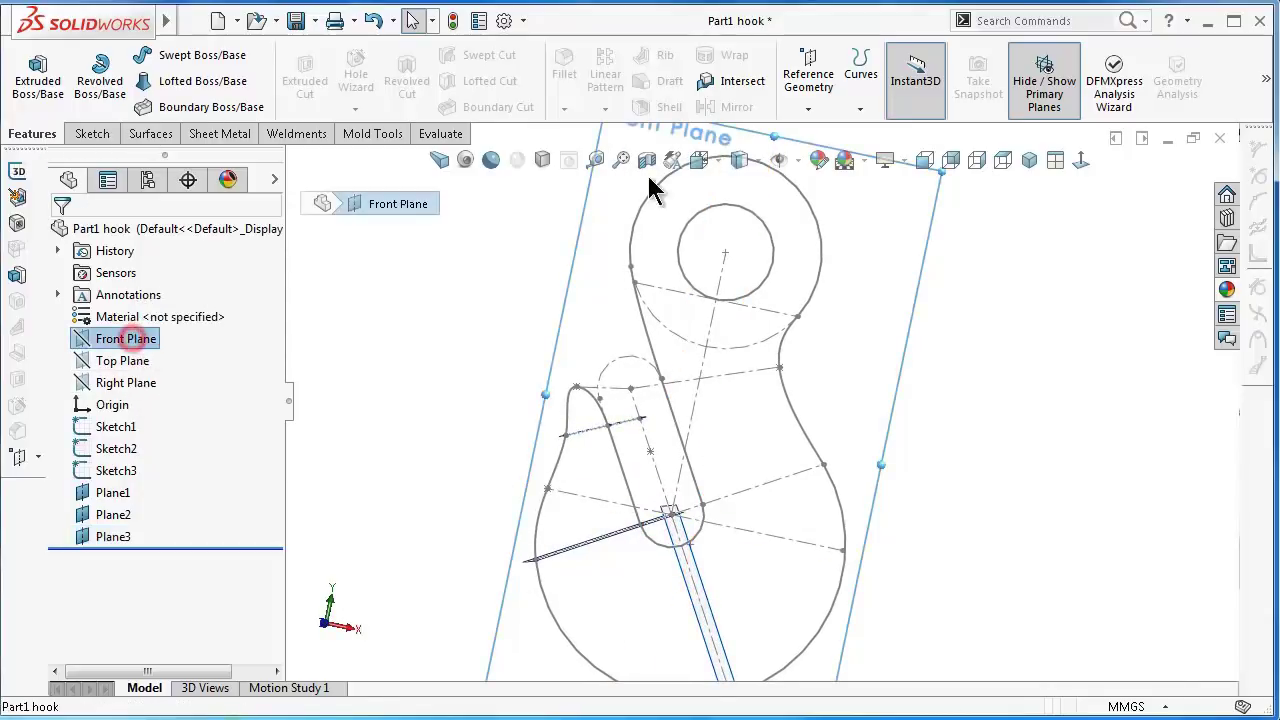
left_click(806, 110)
left_click(812, 129)
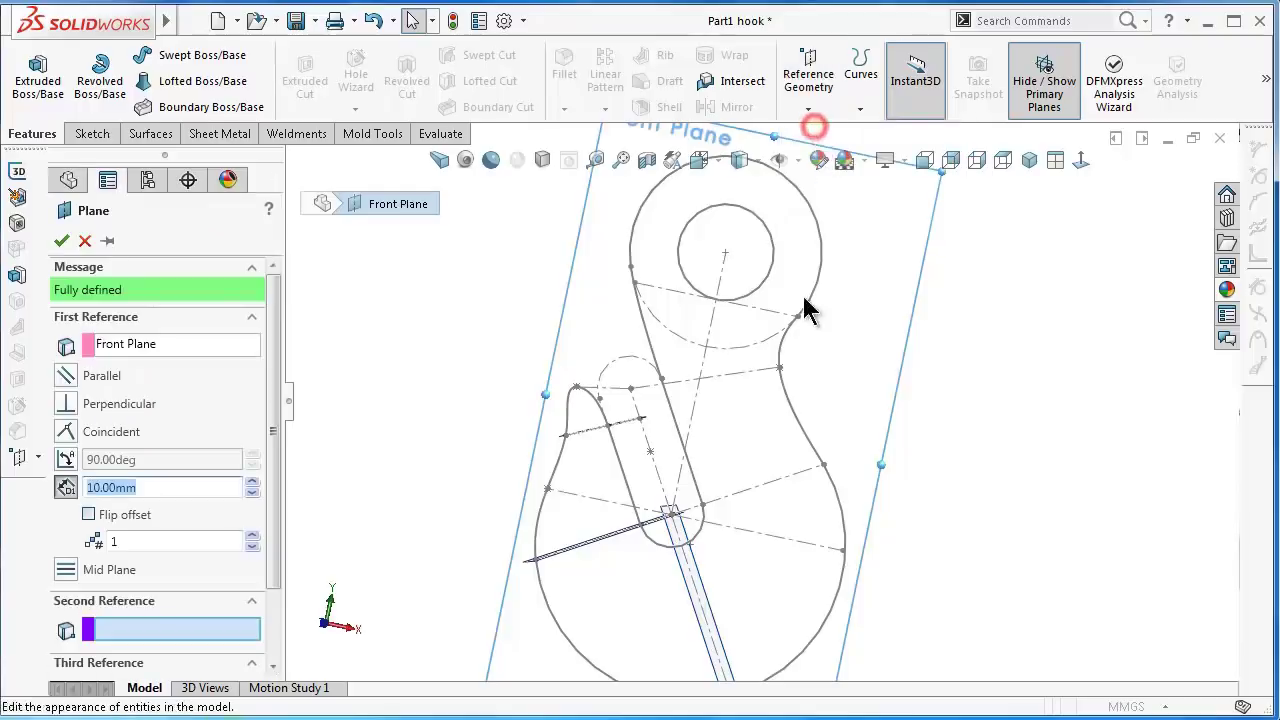
left_click(752, 380)
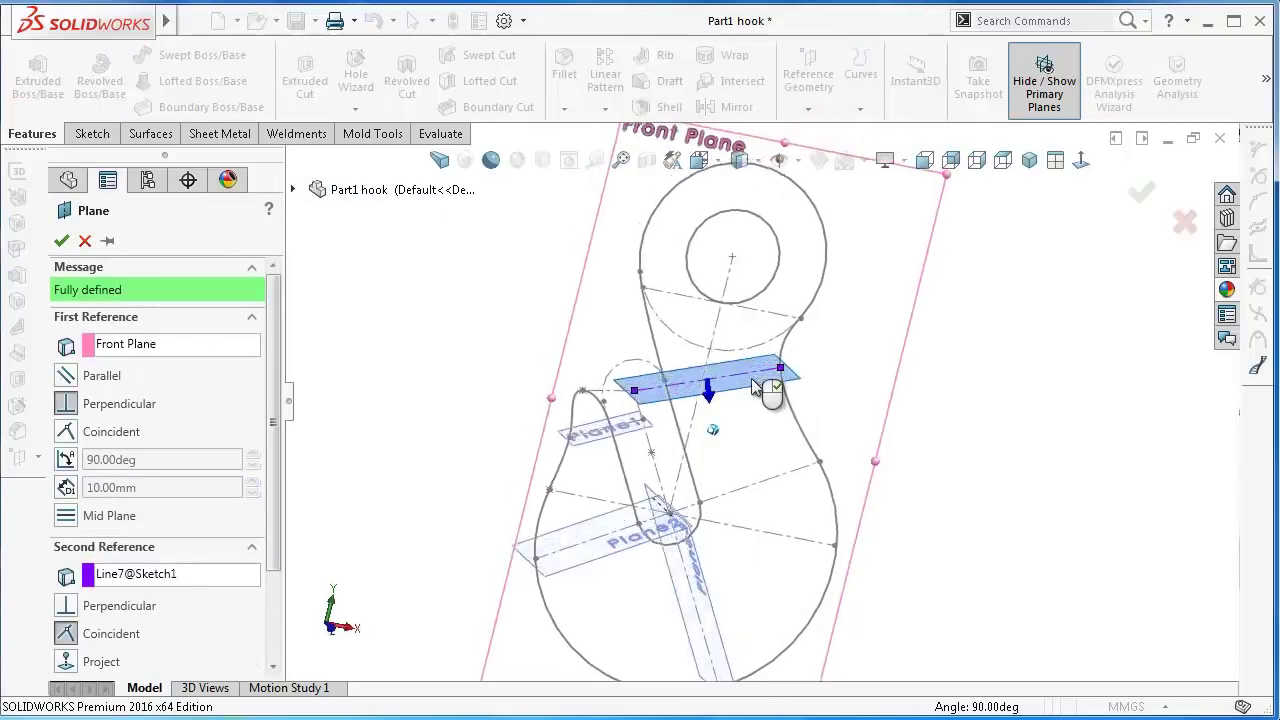
left_click(1142, 196)
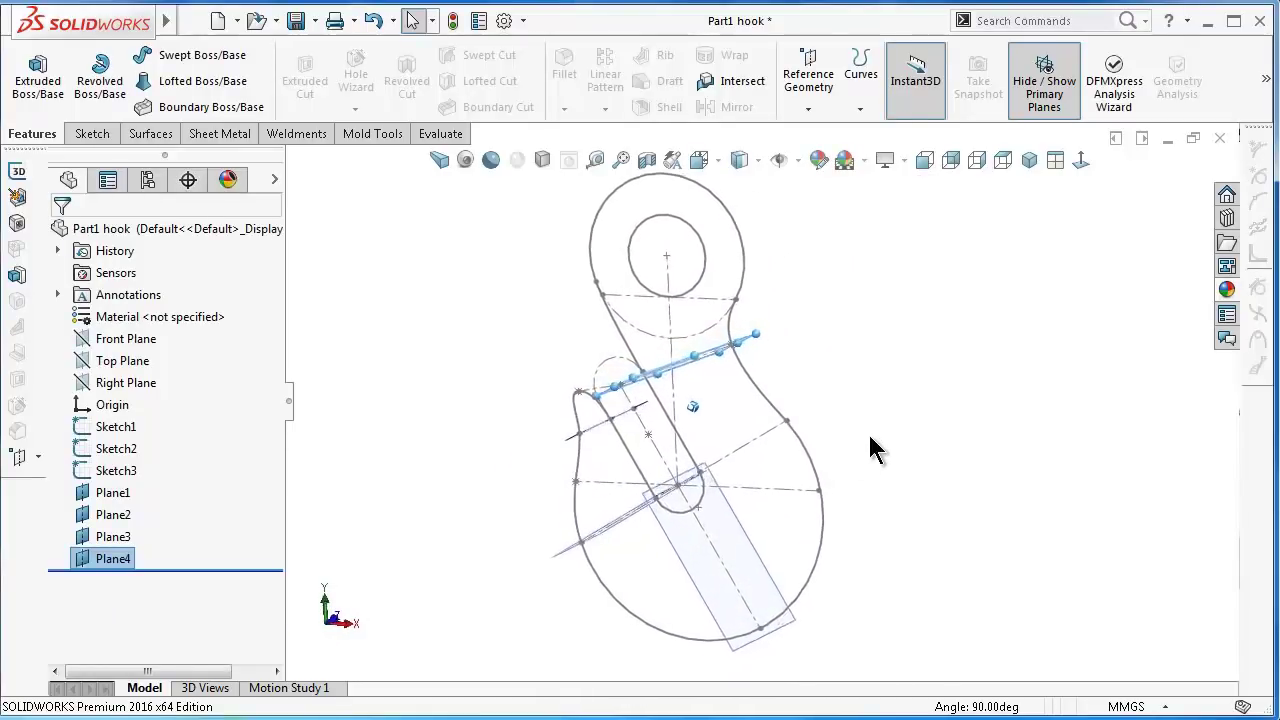
- View Plane2 face-on, then save the part
left_click(633, 576)
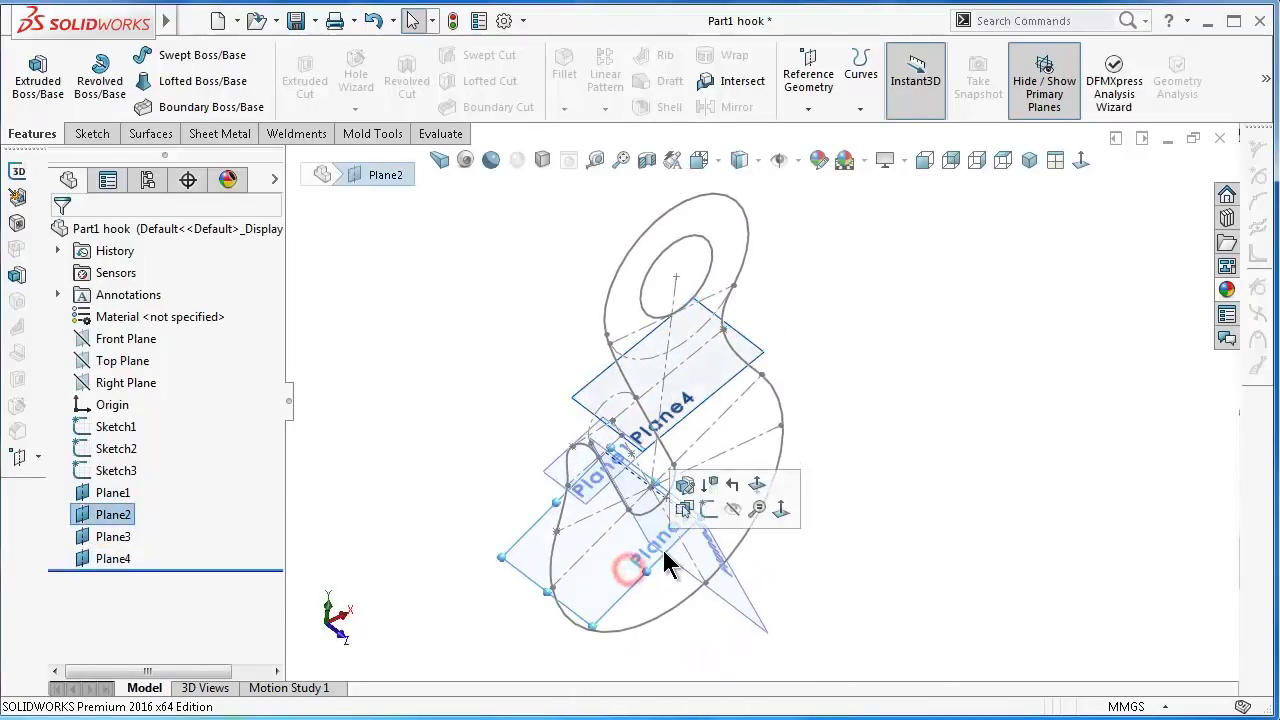
left_click(700, 522)
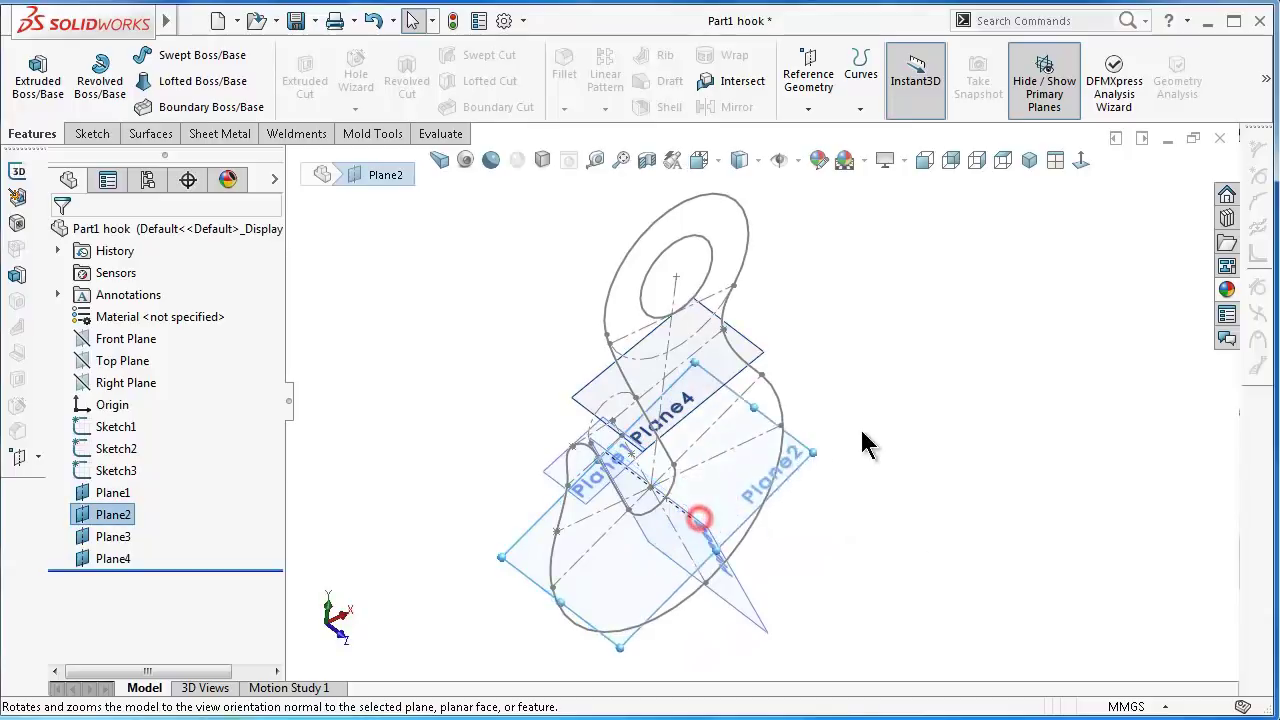
left_click(1000, 462)
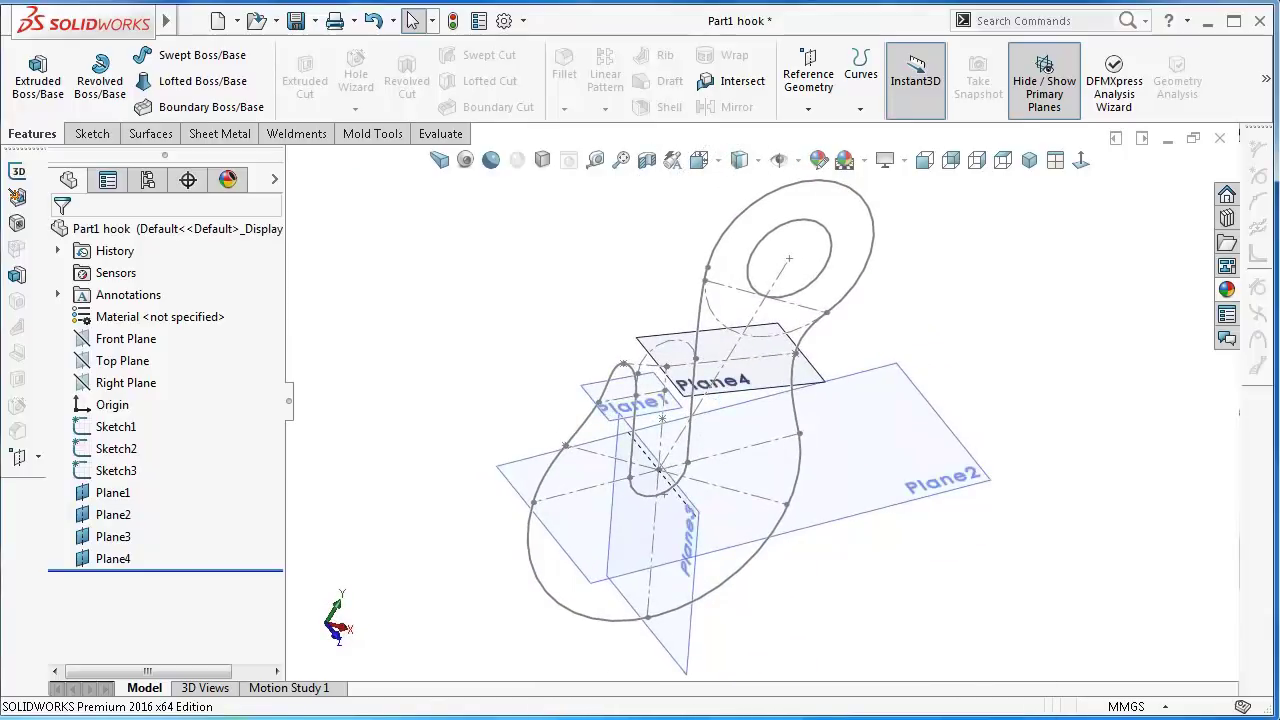
key("ctrl+s")
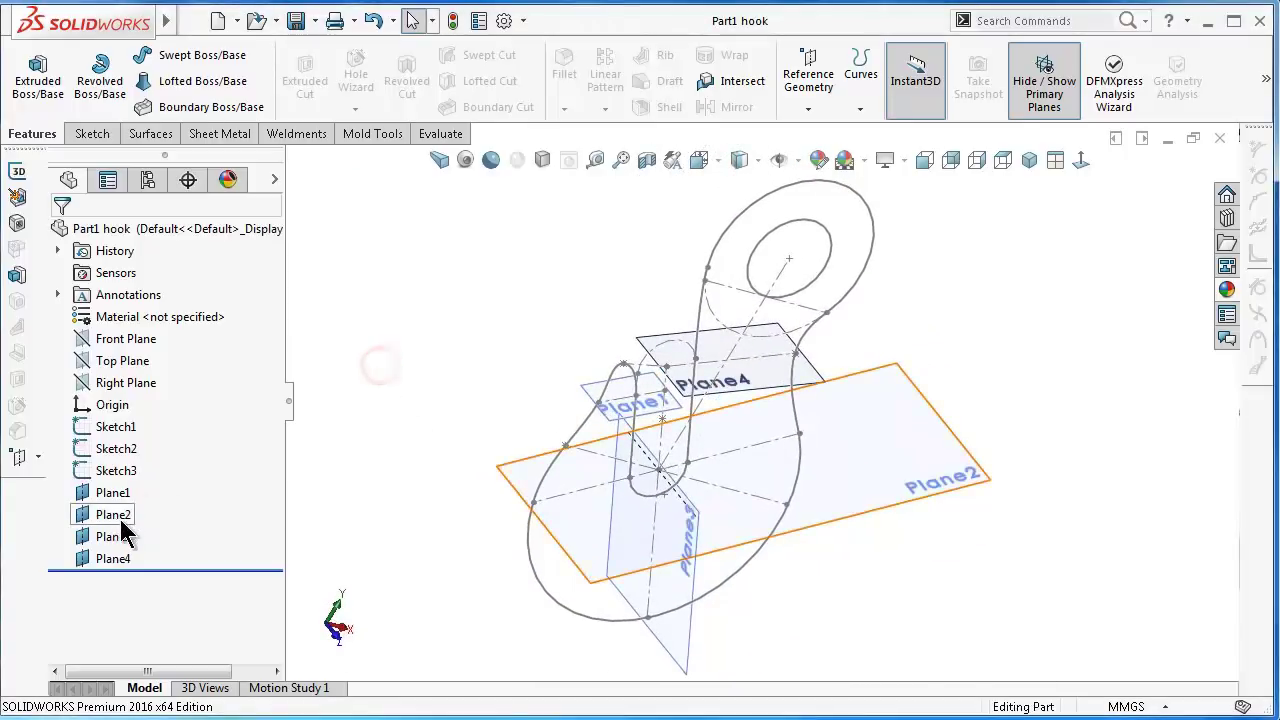
- Hide Plane2, Plane3 and Plane4, and select Plane1
left_click(112, 515)
left_click(120, 537, "ctrl")
left_click(127, 559, "ctrl")
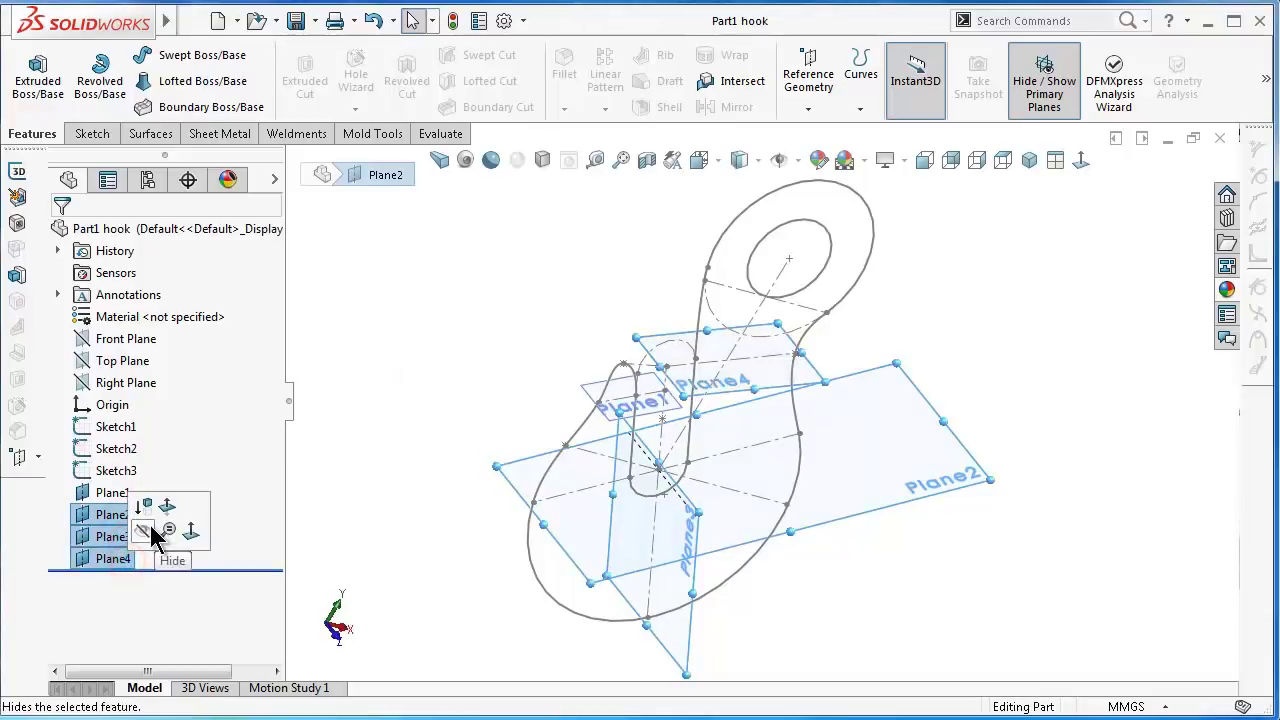
left_click(150, 525)
left_click(388, 445)
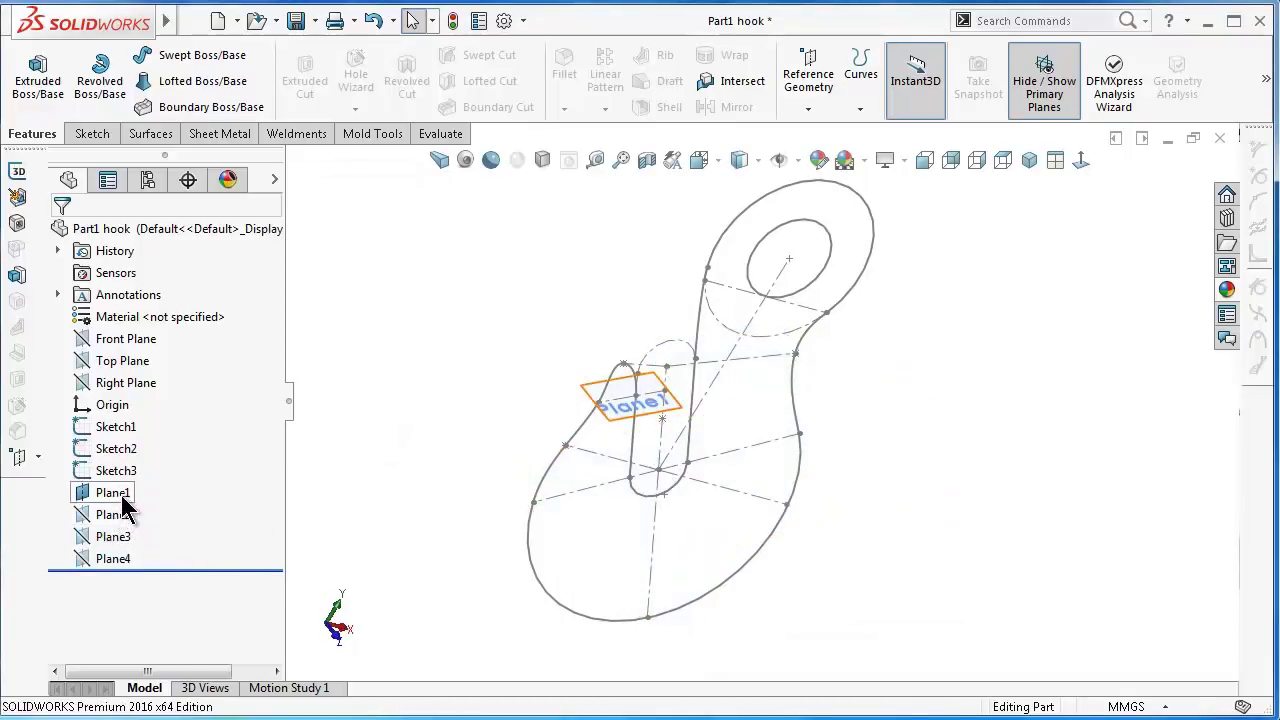
left_click(122, 495)
- Start a sketch on Plane1, view it normal, then orbit to a tilted view
left_click(142, 466)
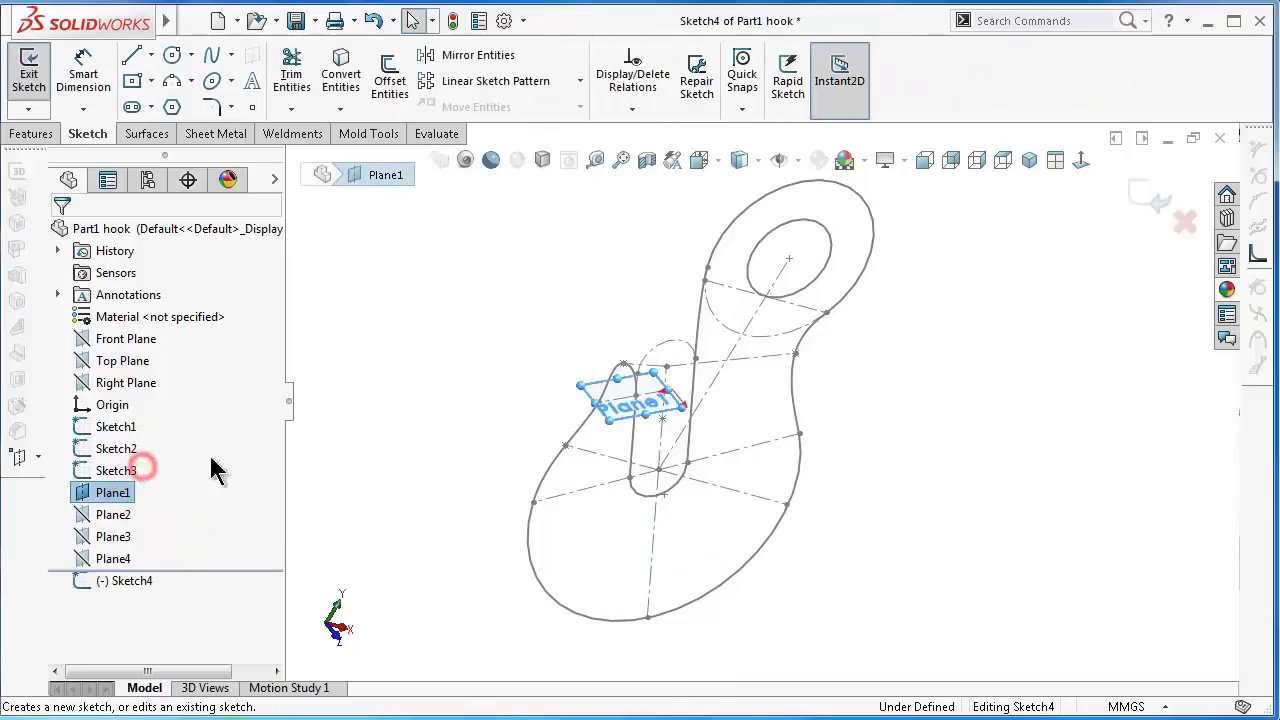
left_click(1078, 163)
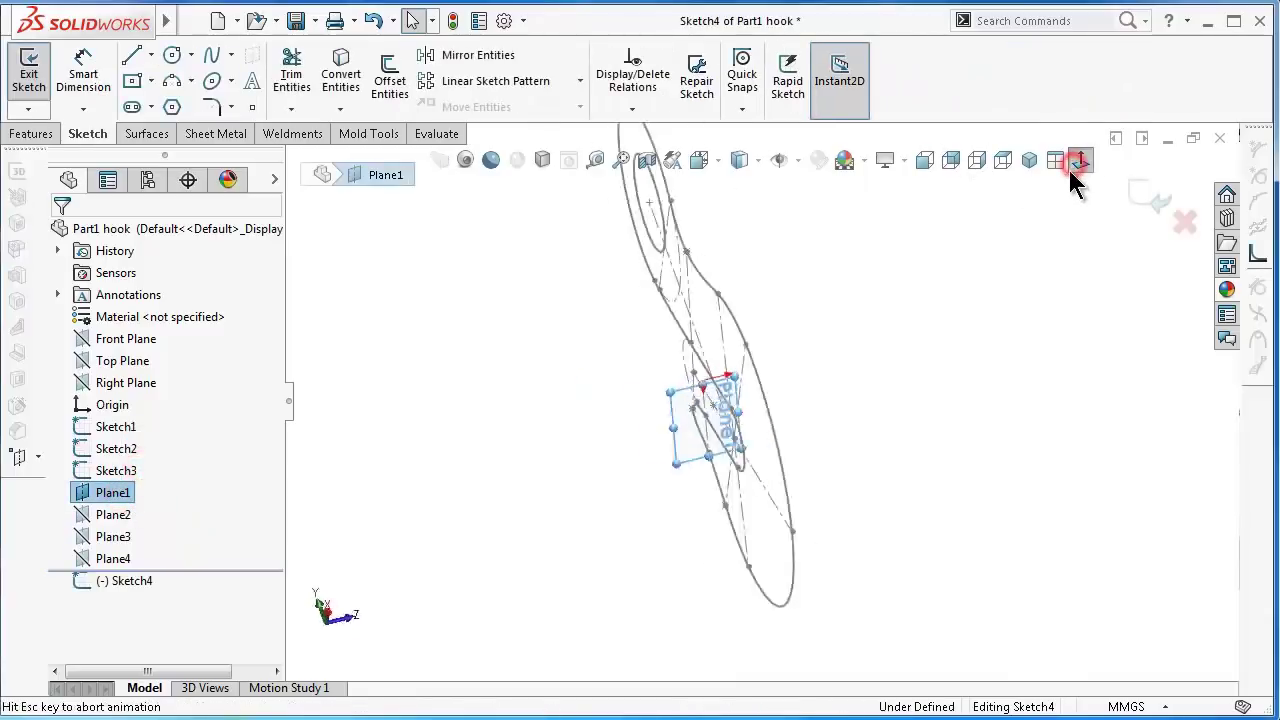
scroll(908, 401, "down", 2)
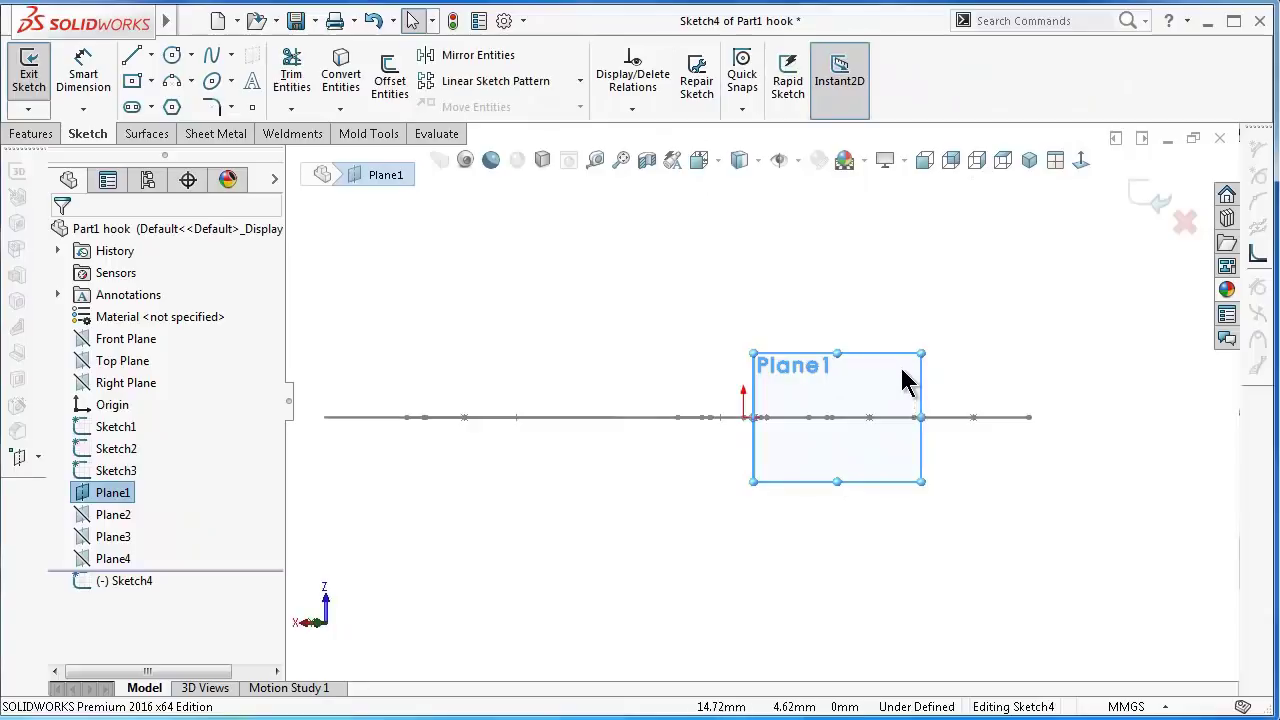
mouse_move(903, 381)
middle_mouse_down()
mouse_move(676, 465)
mouse_move(574, 477)
mouse_move(626, 412)
middle_mouse_up()
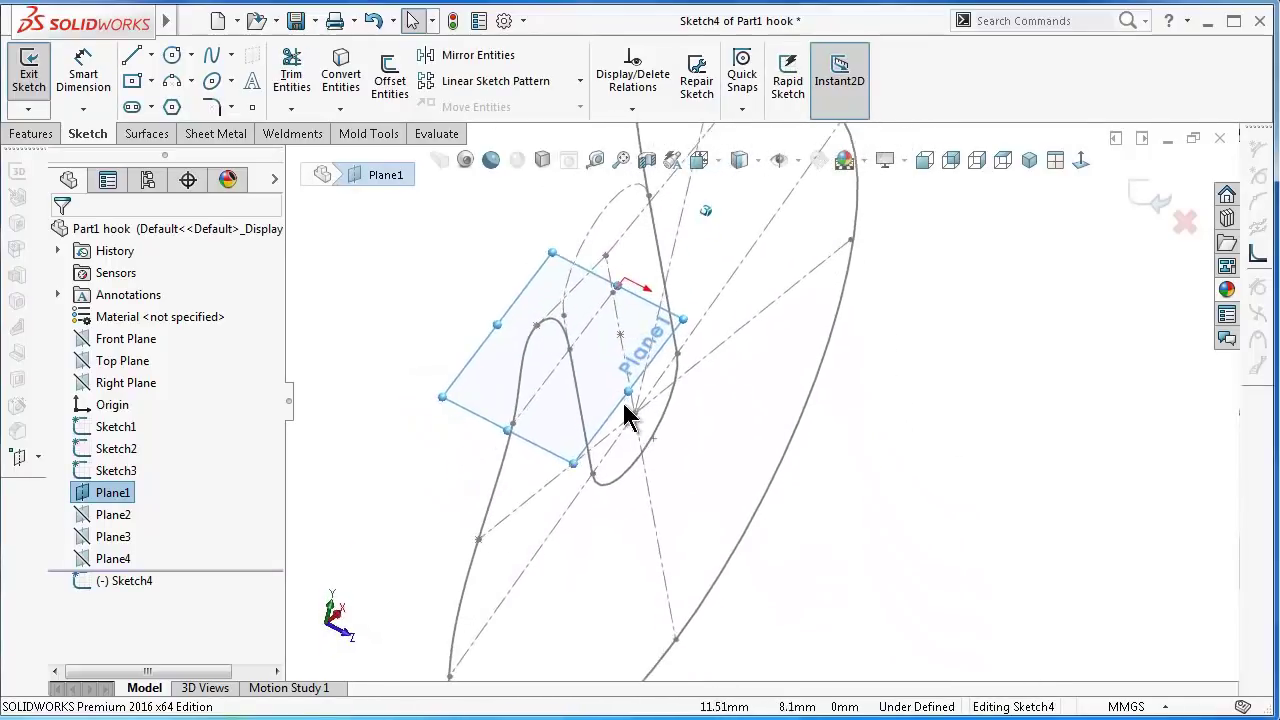
scroll(626, 413, "down", 1)
scroll(588, 362, "down", 2)
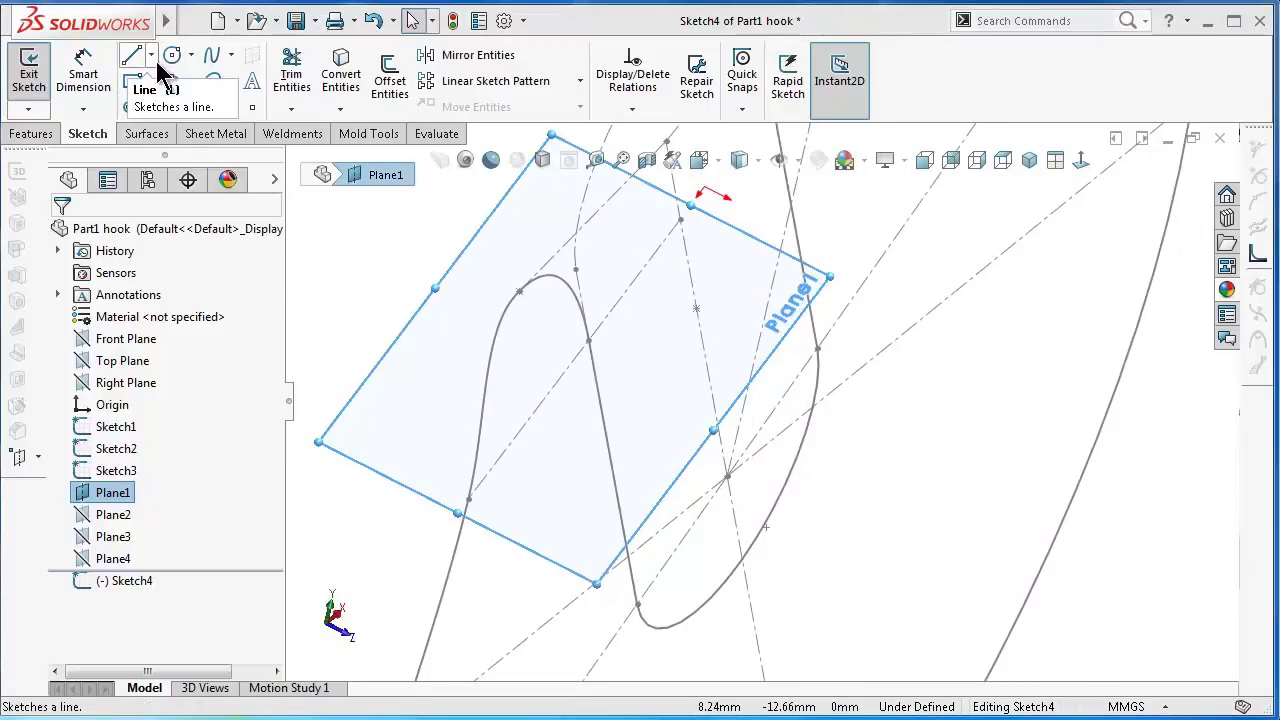
- Draw a centreline across the hook's cross-section between the two profile curves
left_click(150, 55)
left_click(185, 103)
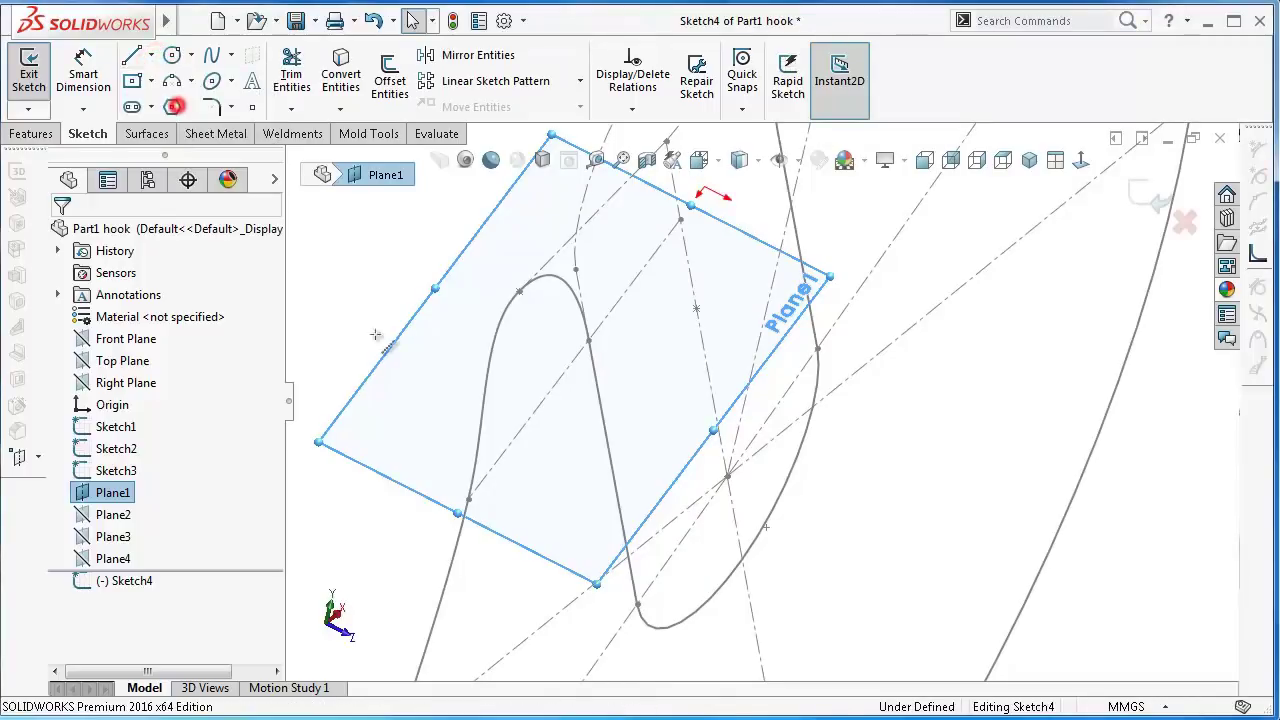
left_click(589, 341)
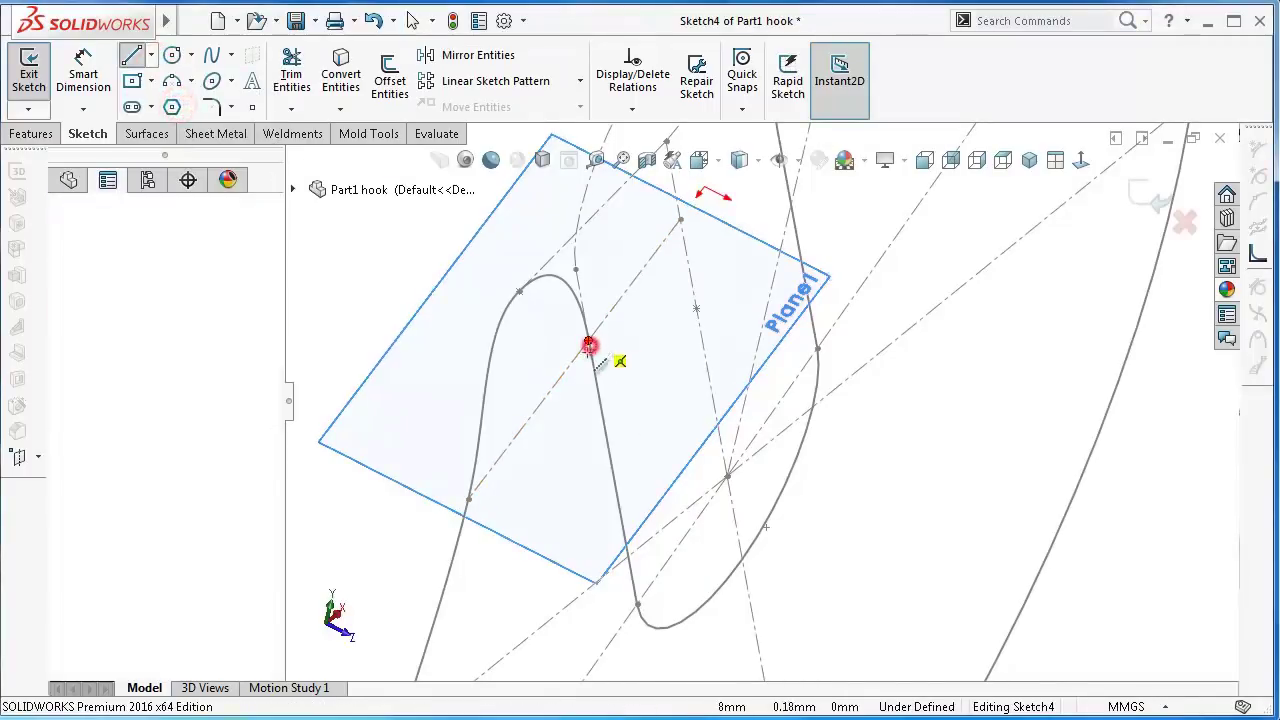
left_click(470, 497)
right_click(517, 508)
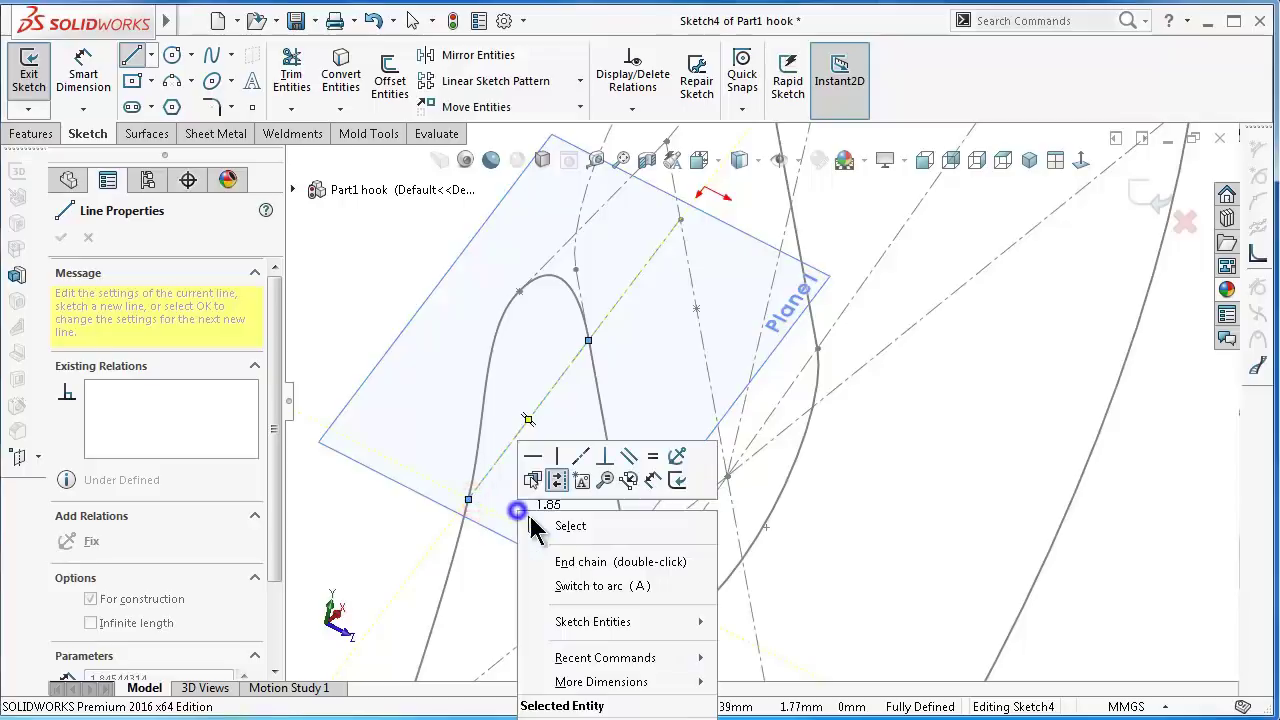
left_click(551, 530)
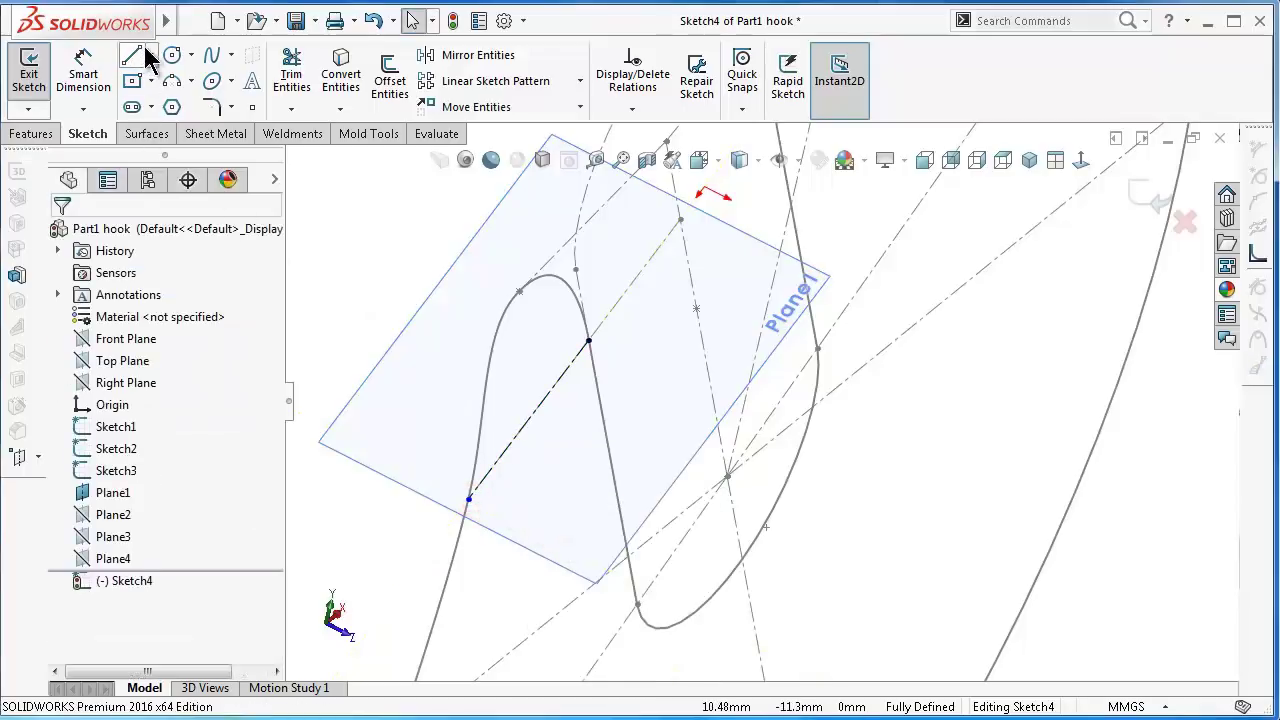
- Draw a short centreline starting on the first centreline
left_click(150, 56)
left_click(178, 103)
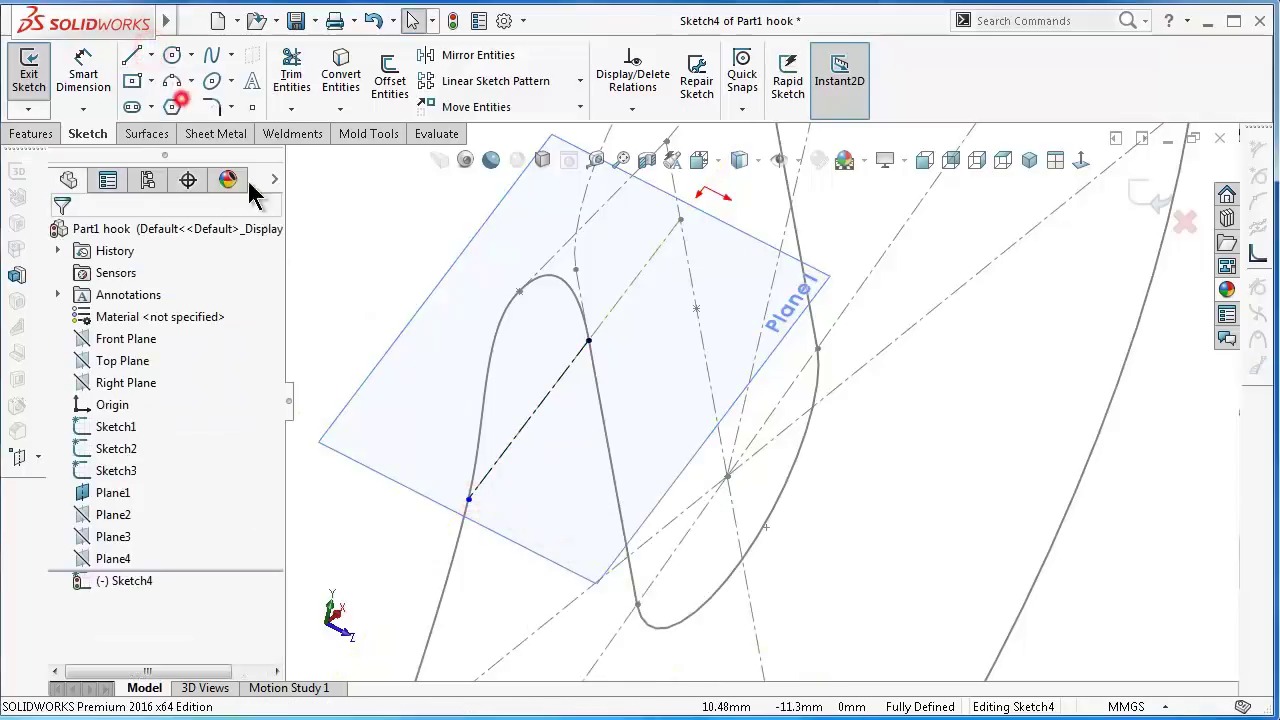
left_click(528, 420)
left_click(577, 444)
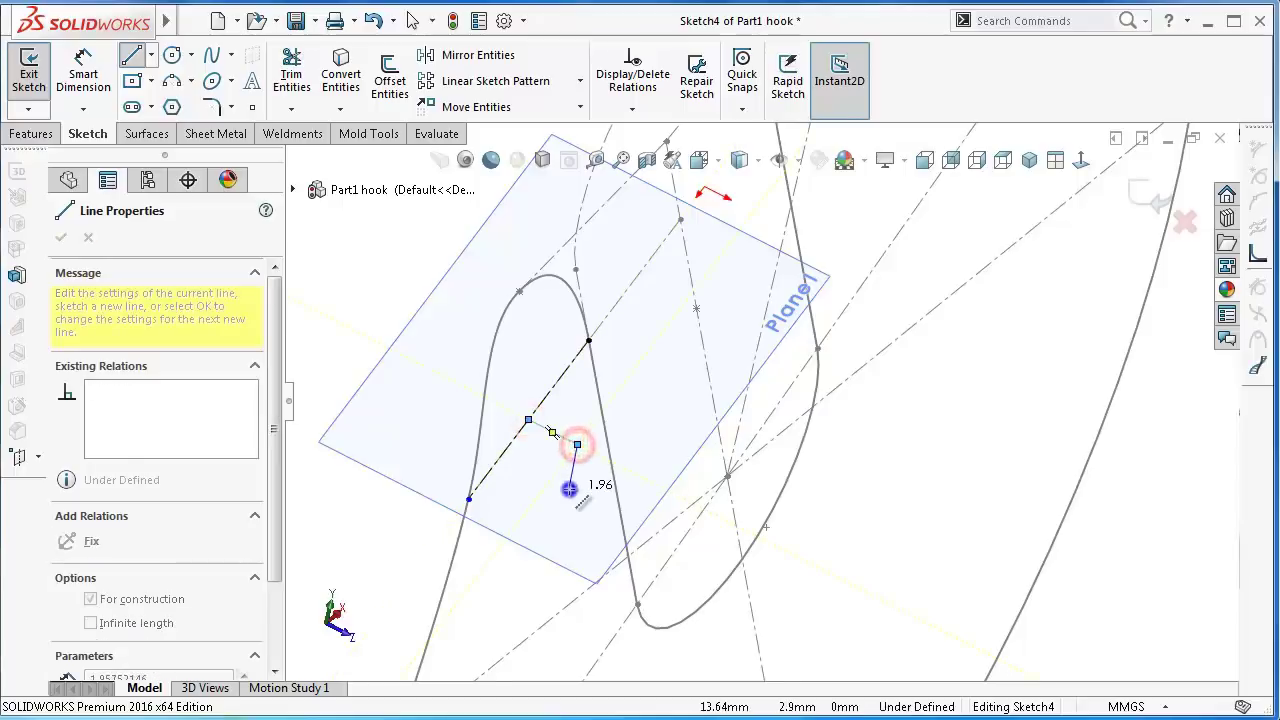
right_click(569, 488)
left_click(612, 503)
scroll(575, 437, "down", 3)
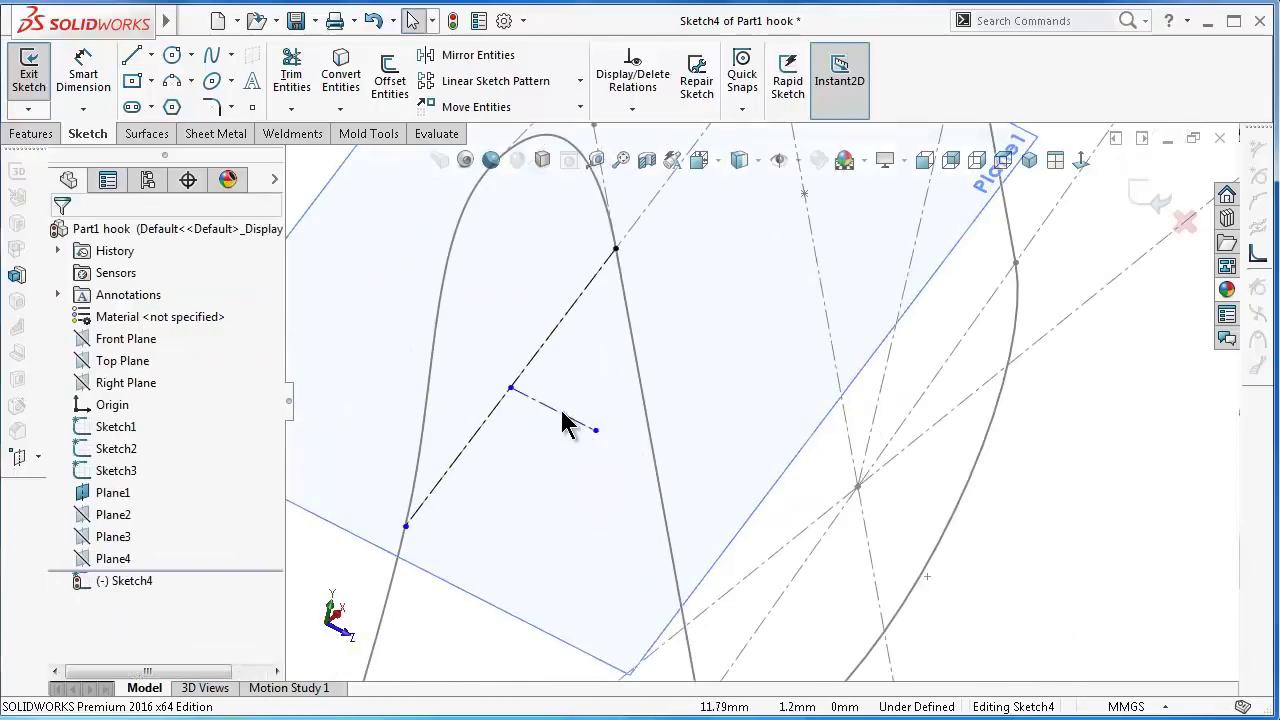
- Make the short centreline perpendicular to the long centreline
left_click(560, 410)
left_click(486, 424, "ctrl")
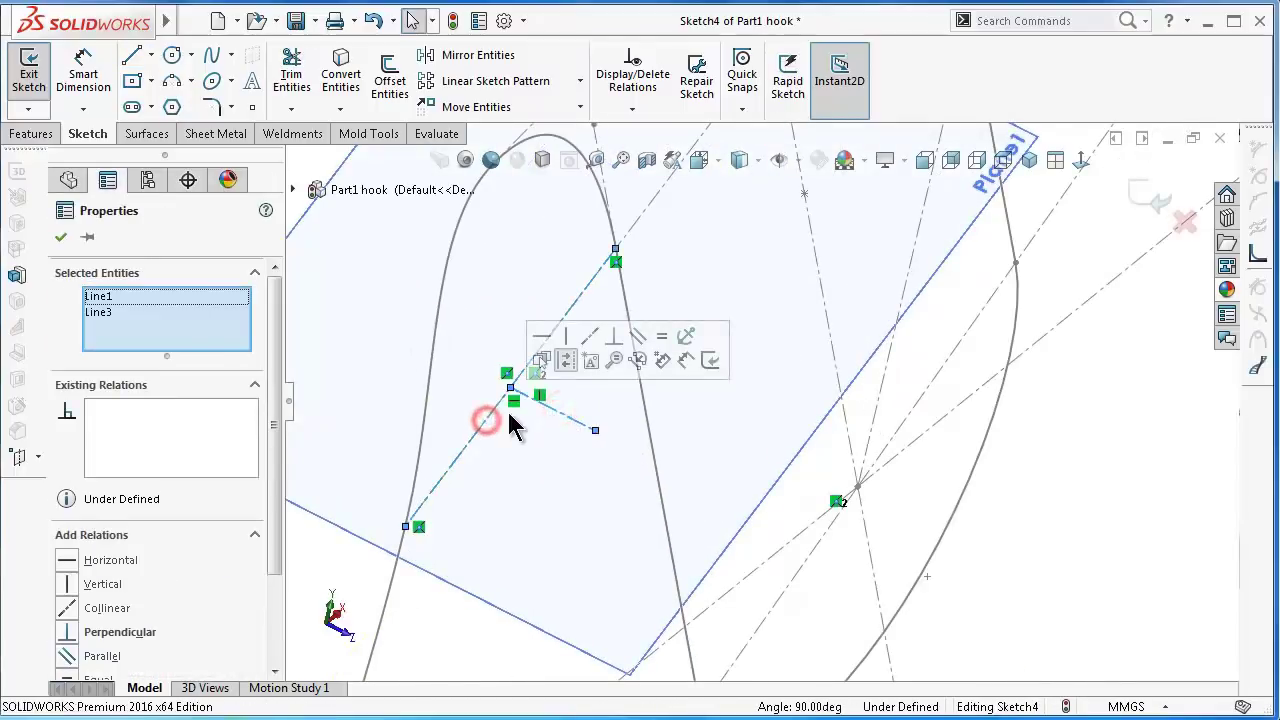
left_click(614, 337)
left_click(545, 462)
scroll(580, 434, "down", 1)
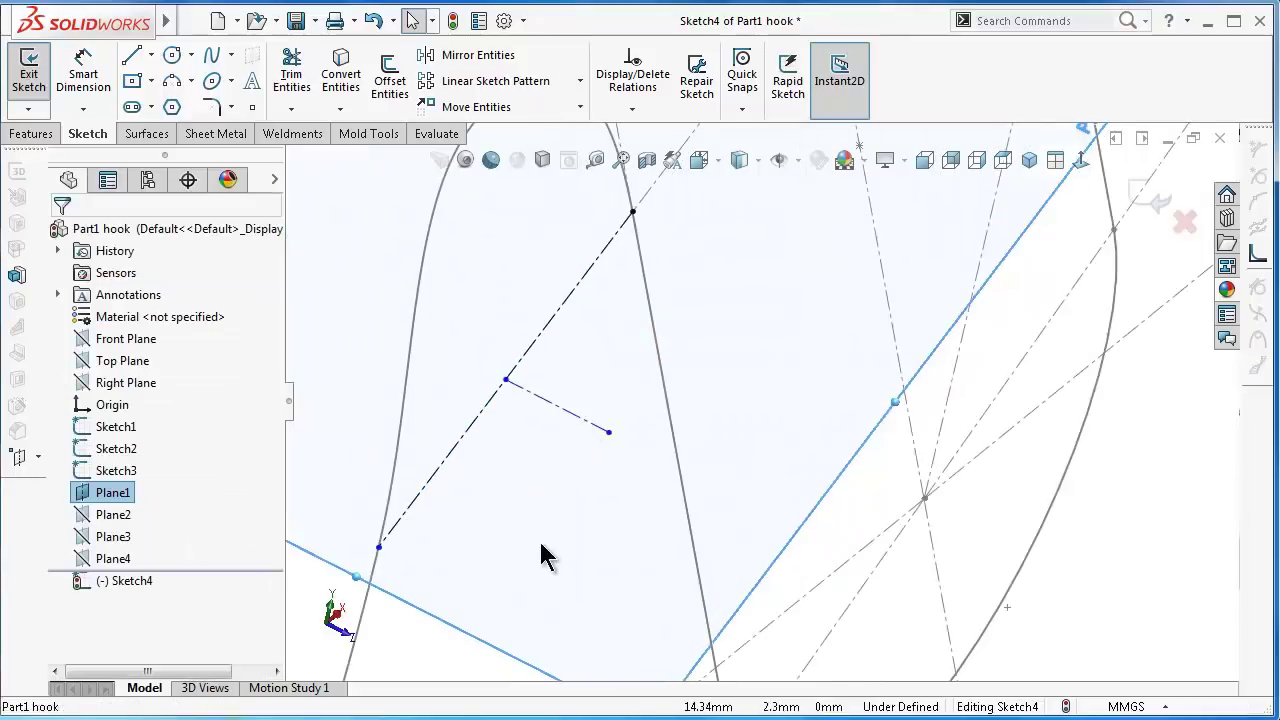
right_click_drag(539, 541, 500, 423)
- Dimension Sketch4's short construction line to 4 mm
left_click(576, 418)
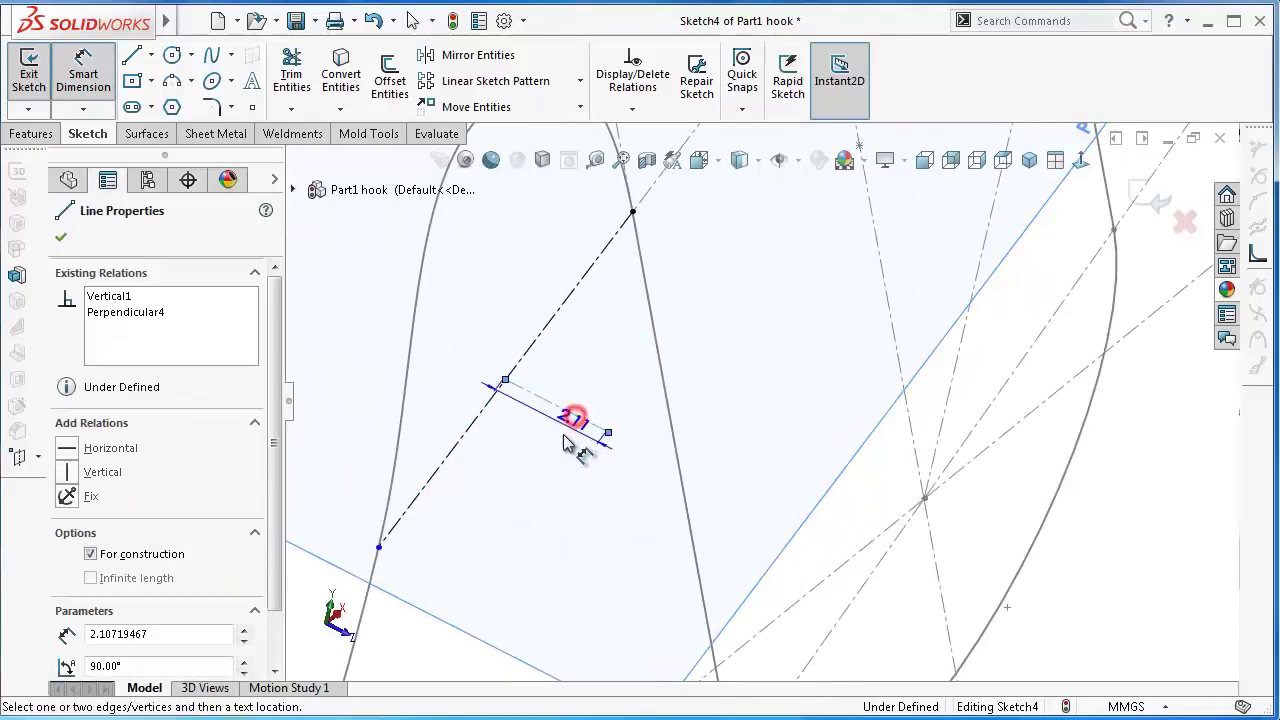
left_click(562, 450)
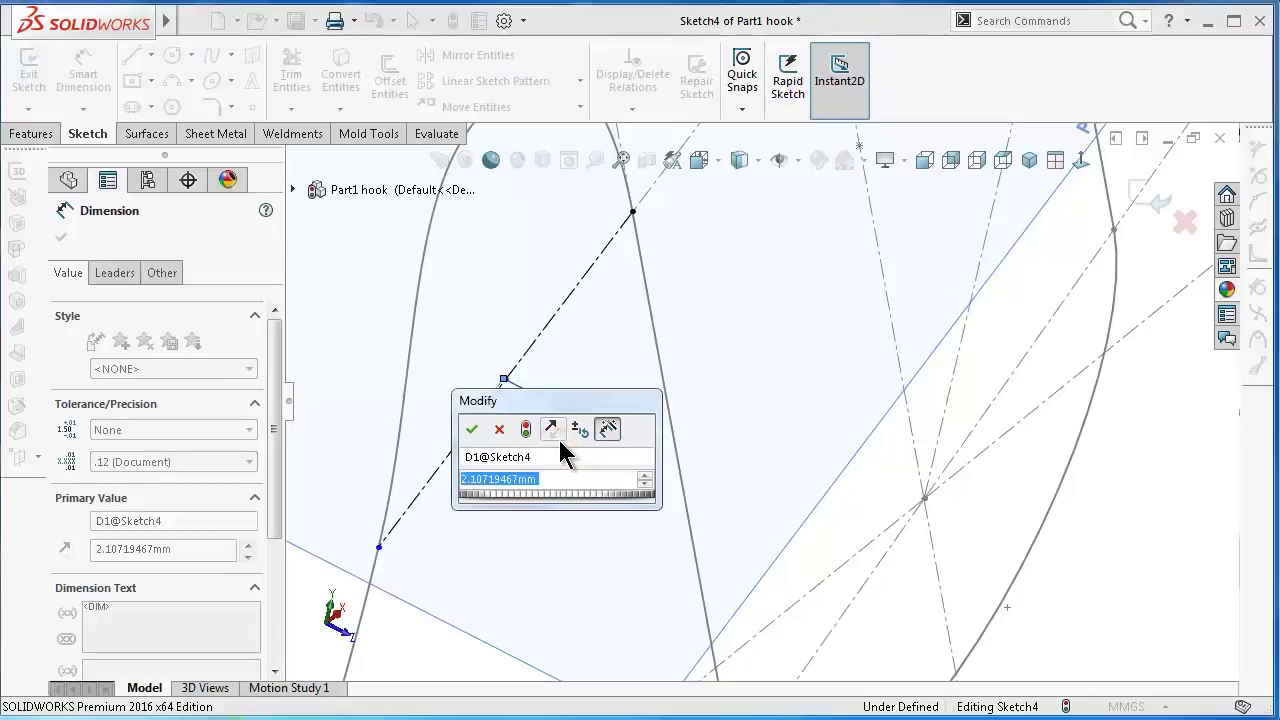
type("4")
key("Return")
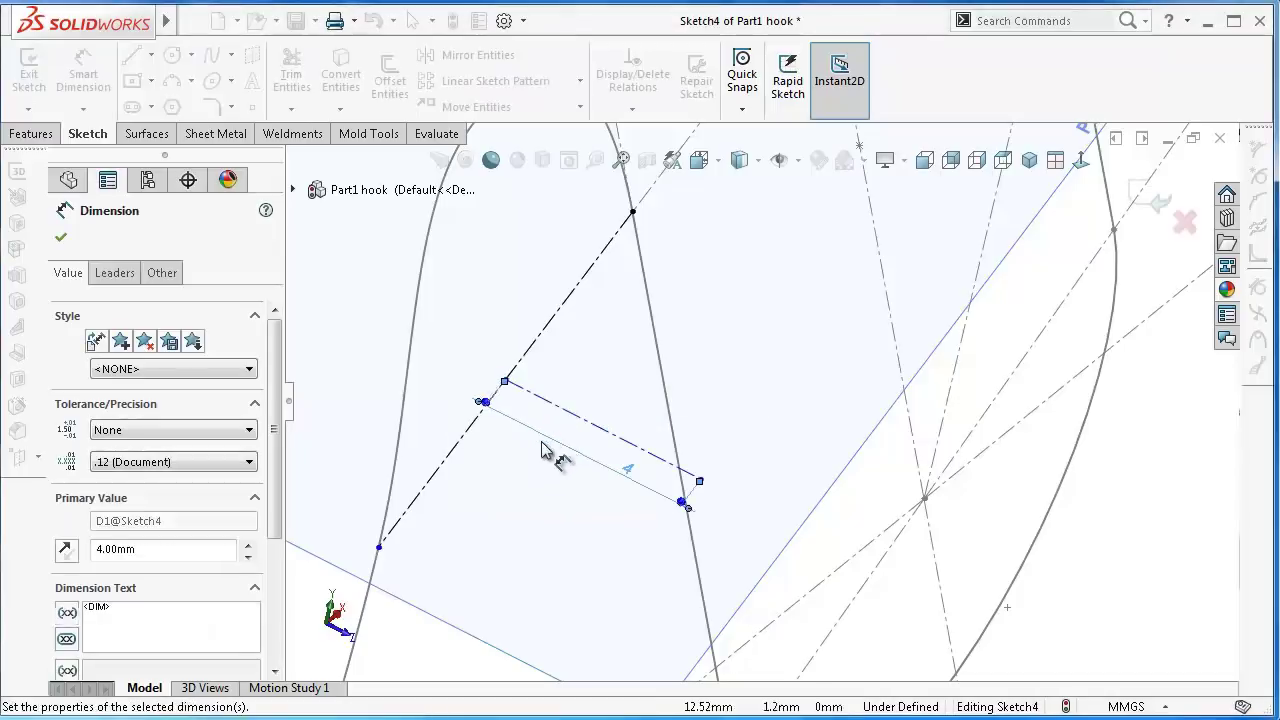
left_click(536, 523)
- Make the construction line's bottom endpoint coincident with the horizontal line
scroll(600, 500, "up", 1)
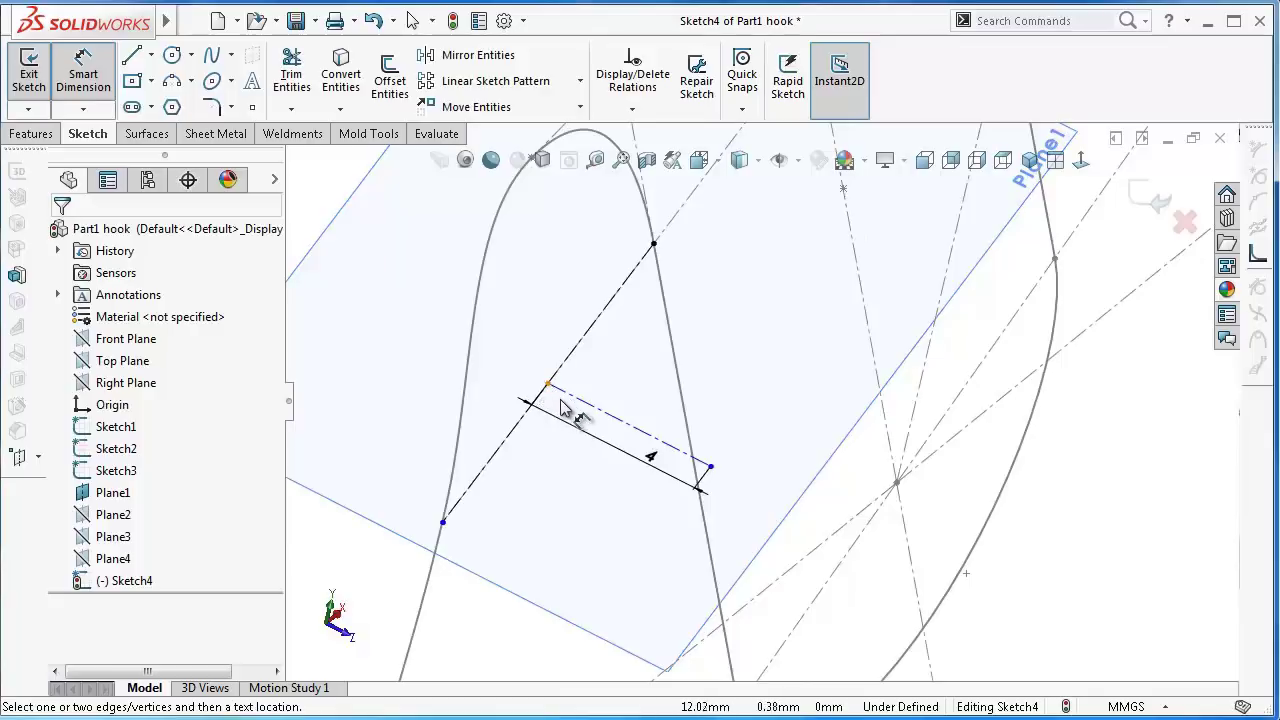
left_click(1088, 164)
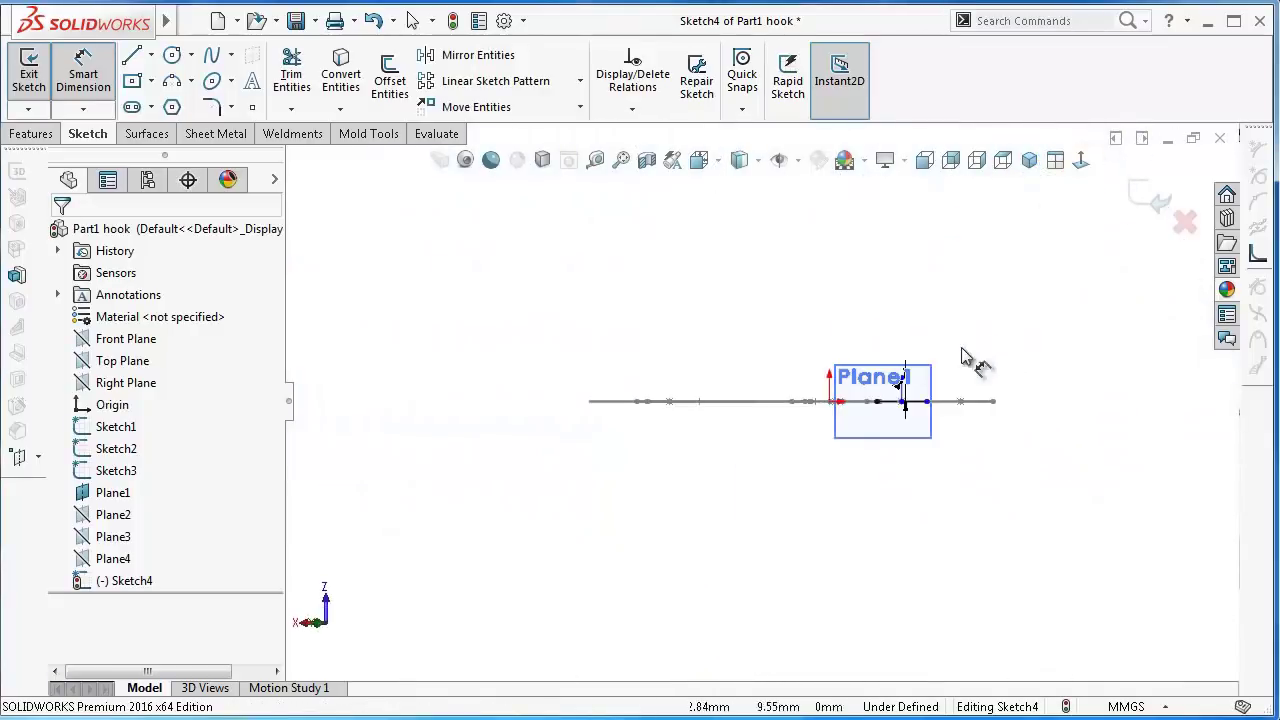
scroll(790, 510, "down", 2)
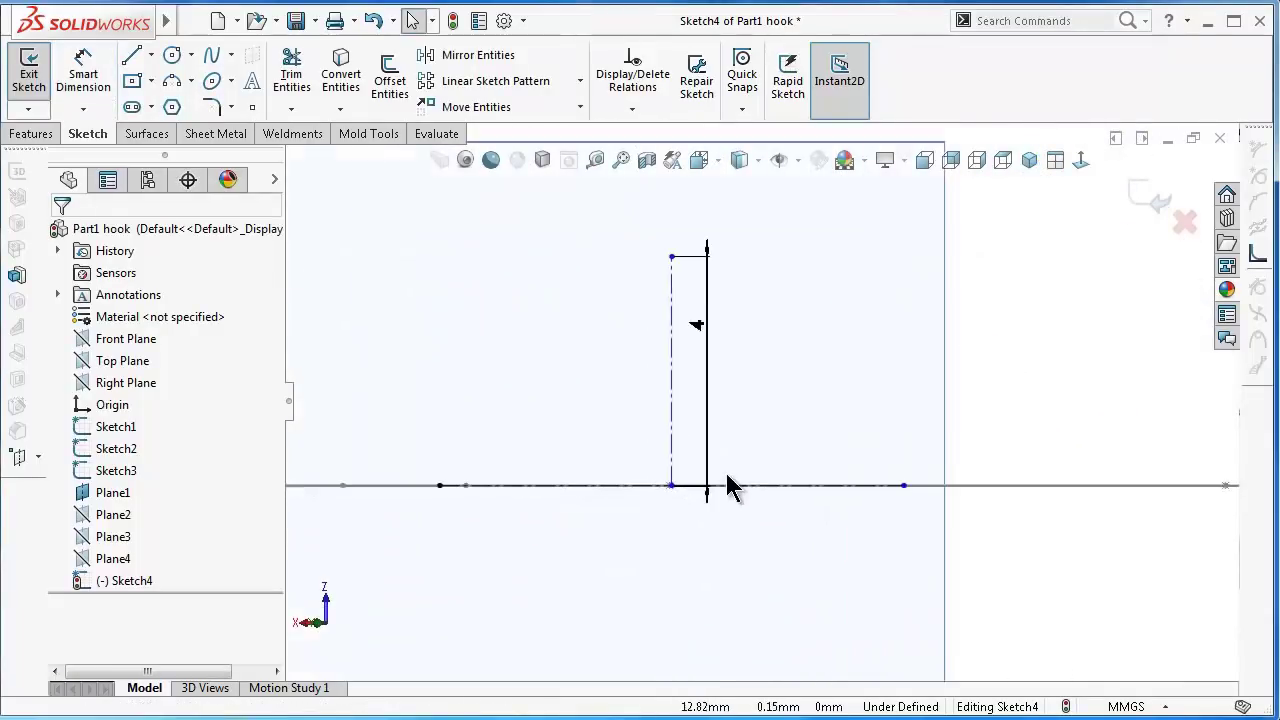
scroll(734, 486, "down", 2)
left_click(659, 476)
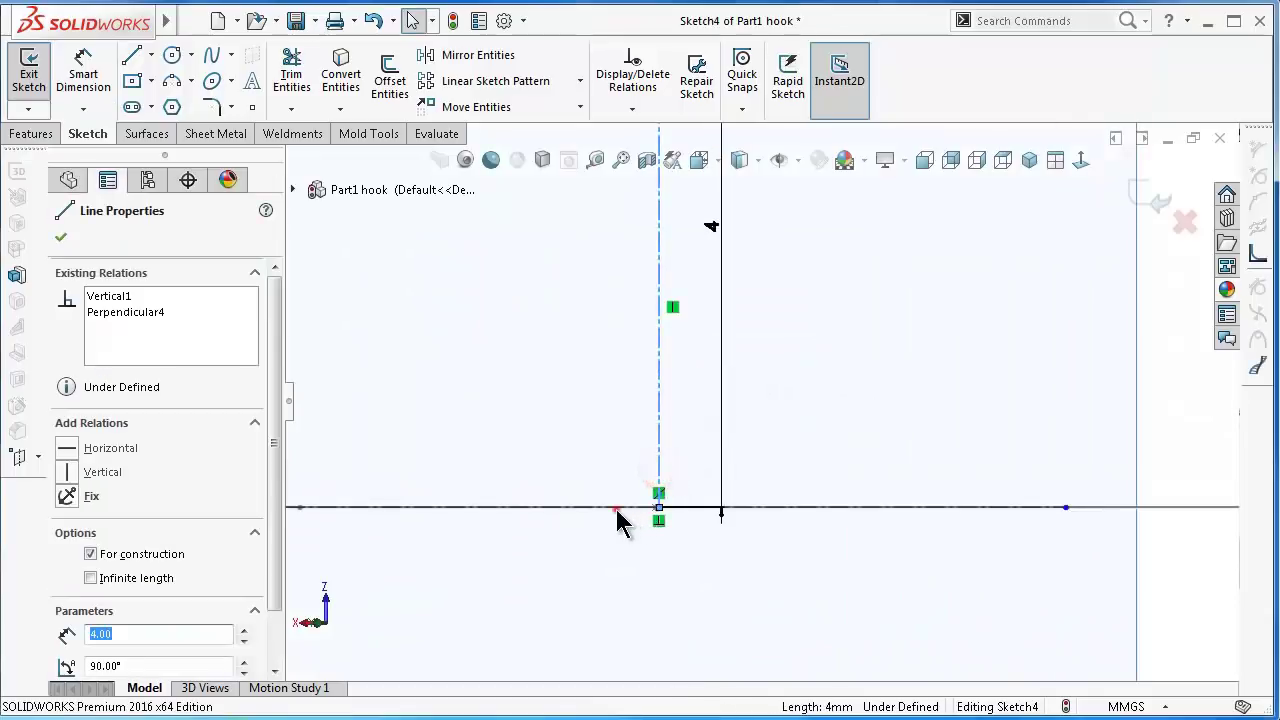
left_click(611, 507, "ctrl")
left_click(526, 355)
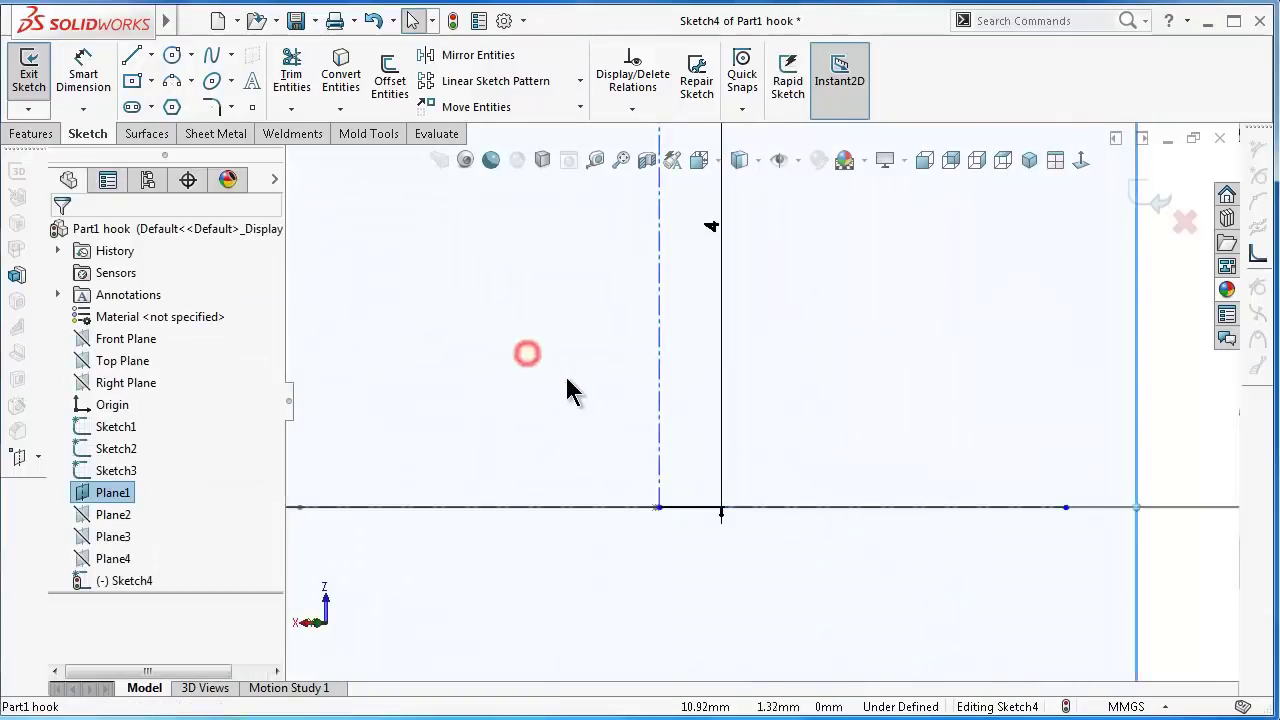
mouse_move(566, 391)
middle_mouse_down()
mouse_move(648, 487)
mouse_move(745, 556)
middle_mouse_up()
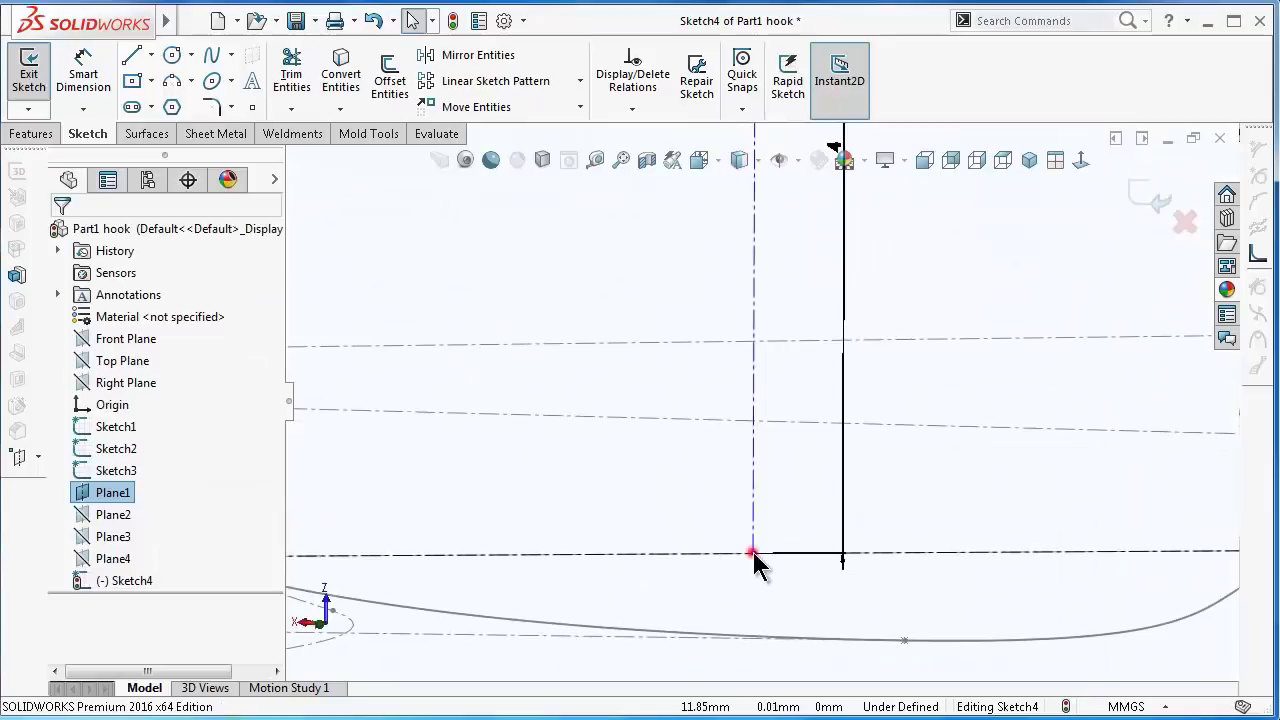
left_click(753, 553)
left_click(730, 551, "ctrl")
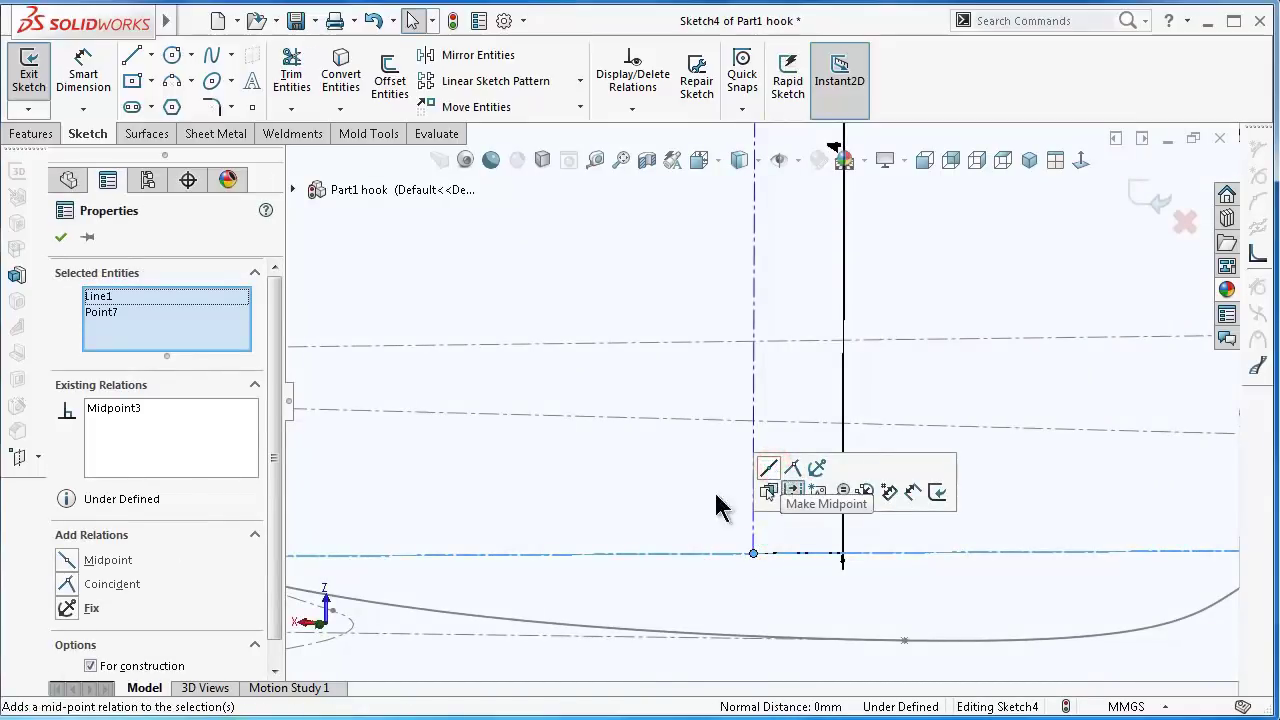
left_click(649, 498)
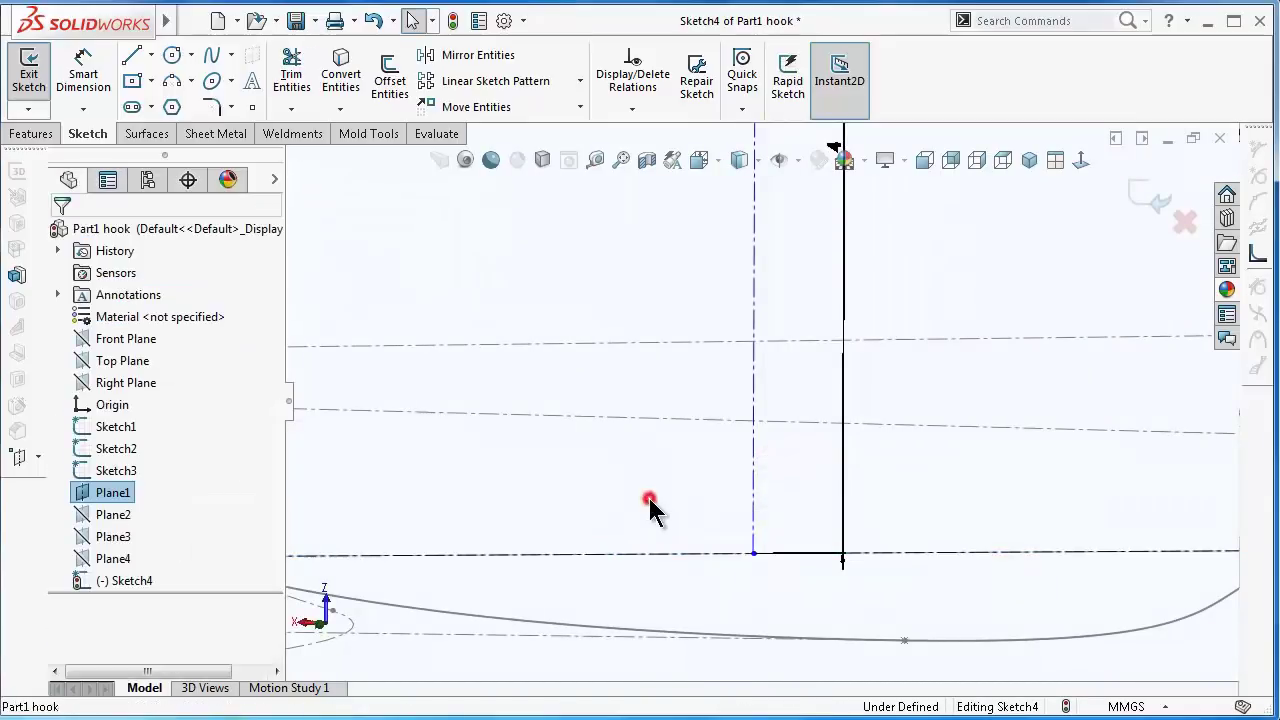
left_click(753, 551)
left_click(694, 552, "ctrl")
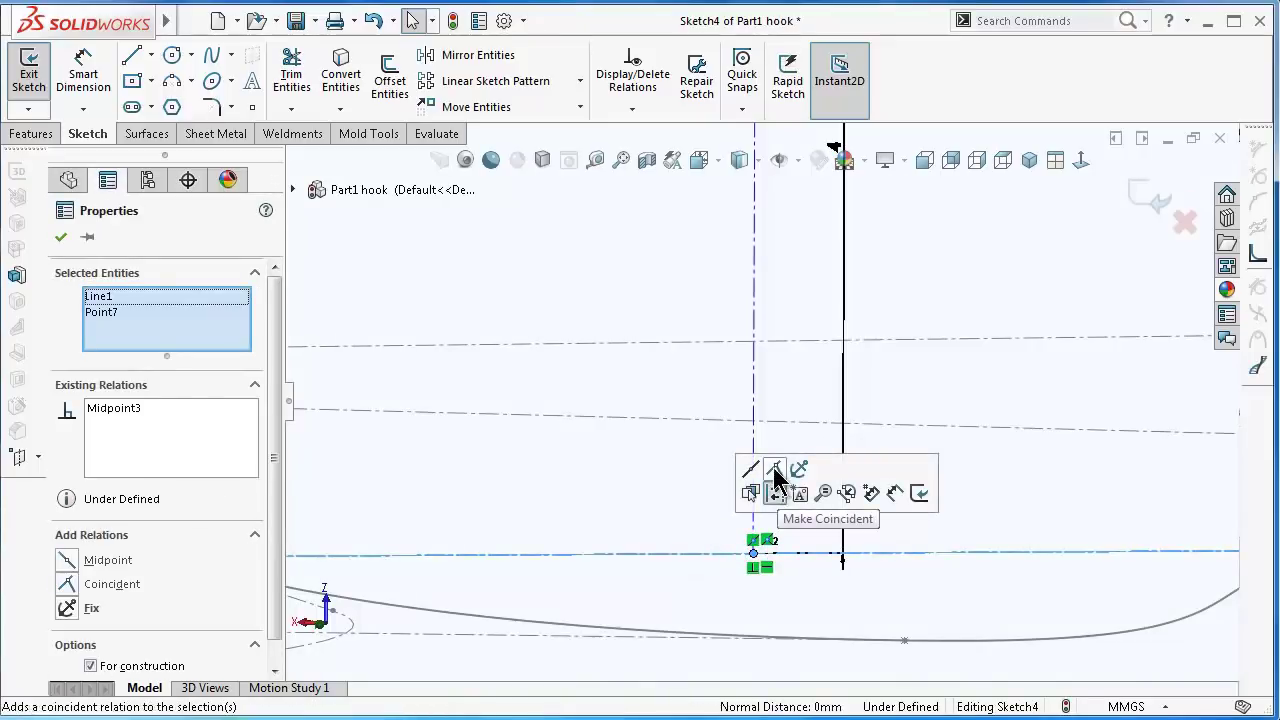
left_click(775, 477)
left_click(629, 511)
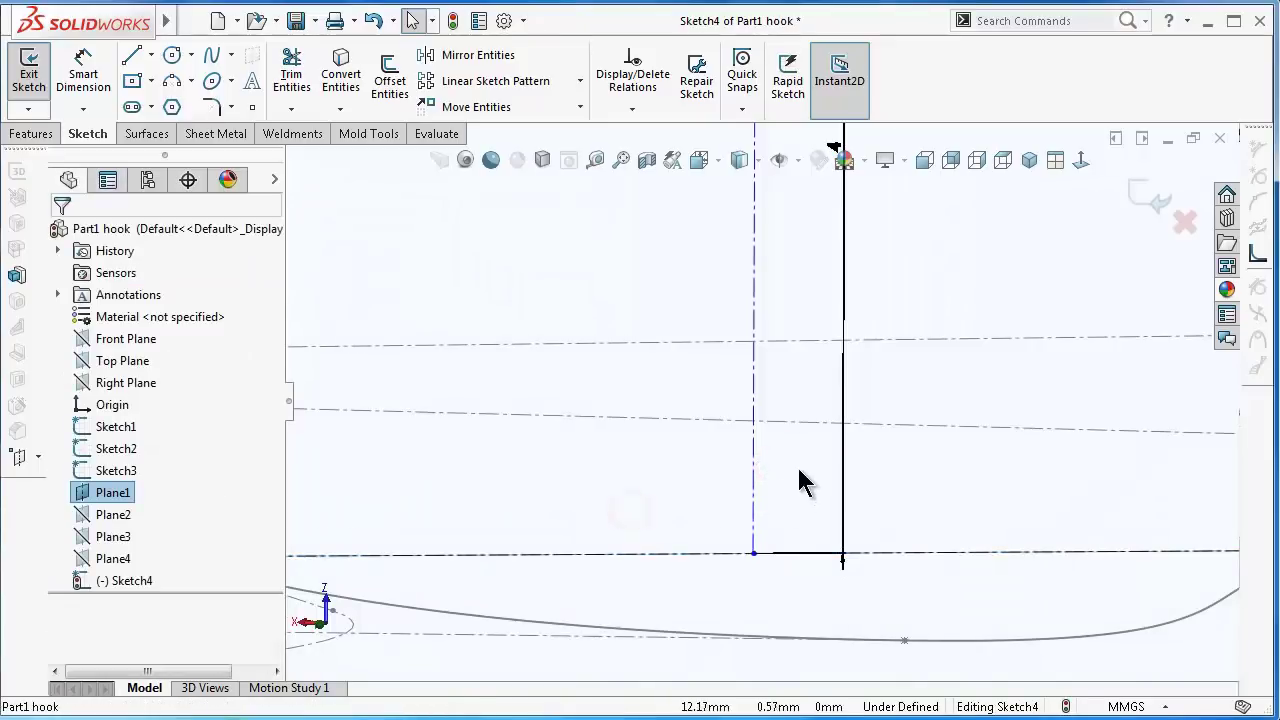
- Orbit, go isometric and zoom in on the centreline's end near the hook outline
mouse_move(800, 483)
middle_mouse_down()
mouse_move(783, 440)
mouse_move(1024, 548)
mouse_move(972, 526)
middle_mouse_up()
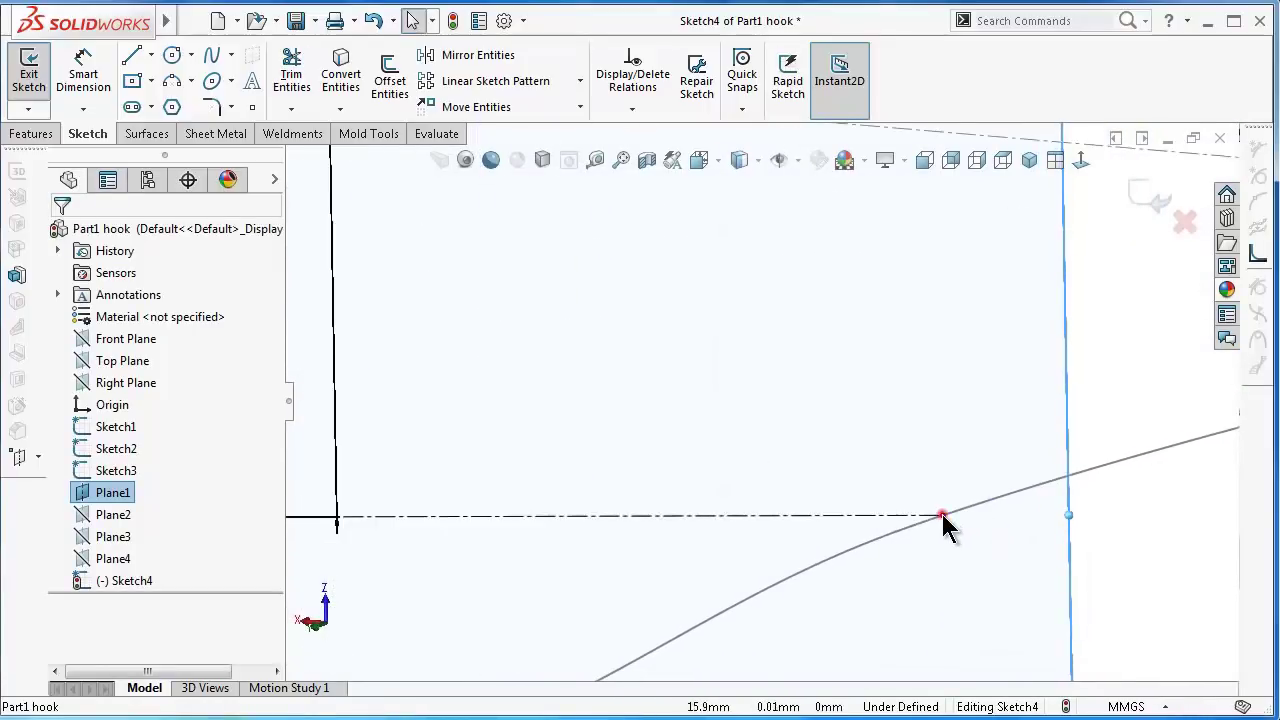
left_click(942, 516, "ctrl")
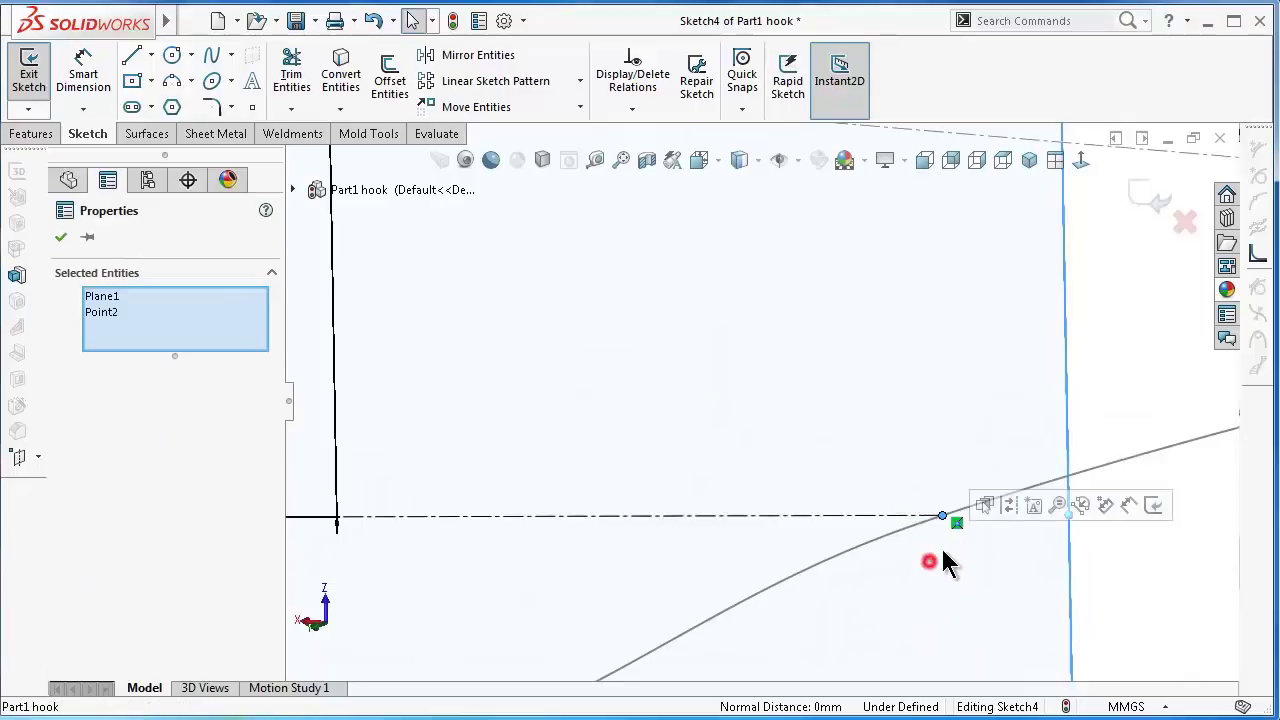
middle_click_drag(868, 432, 963, 366)
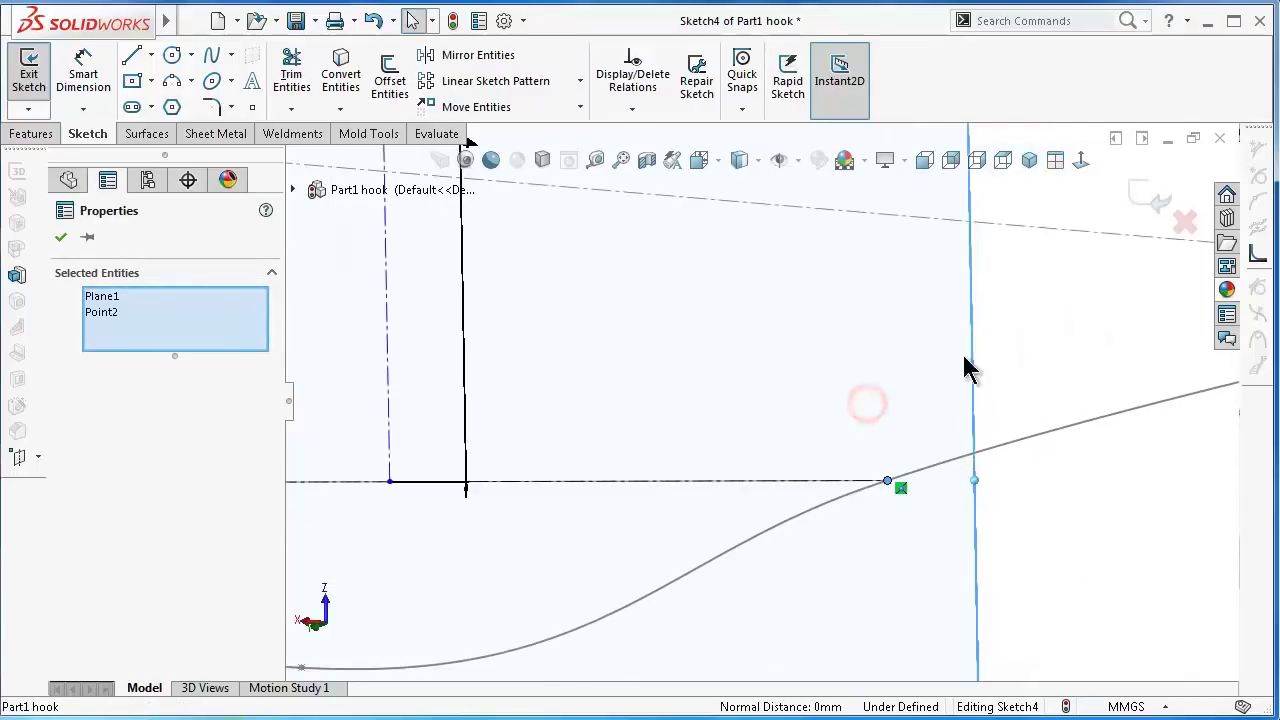
left_click(61, 238)
mouse_move(594, 434)
middle_mouse_down()
mouse_move(823, 491)
mouse_move(878, 461)
middle_mouse_up()
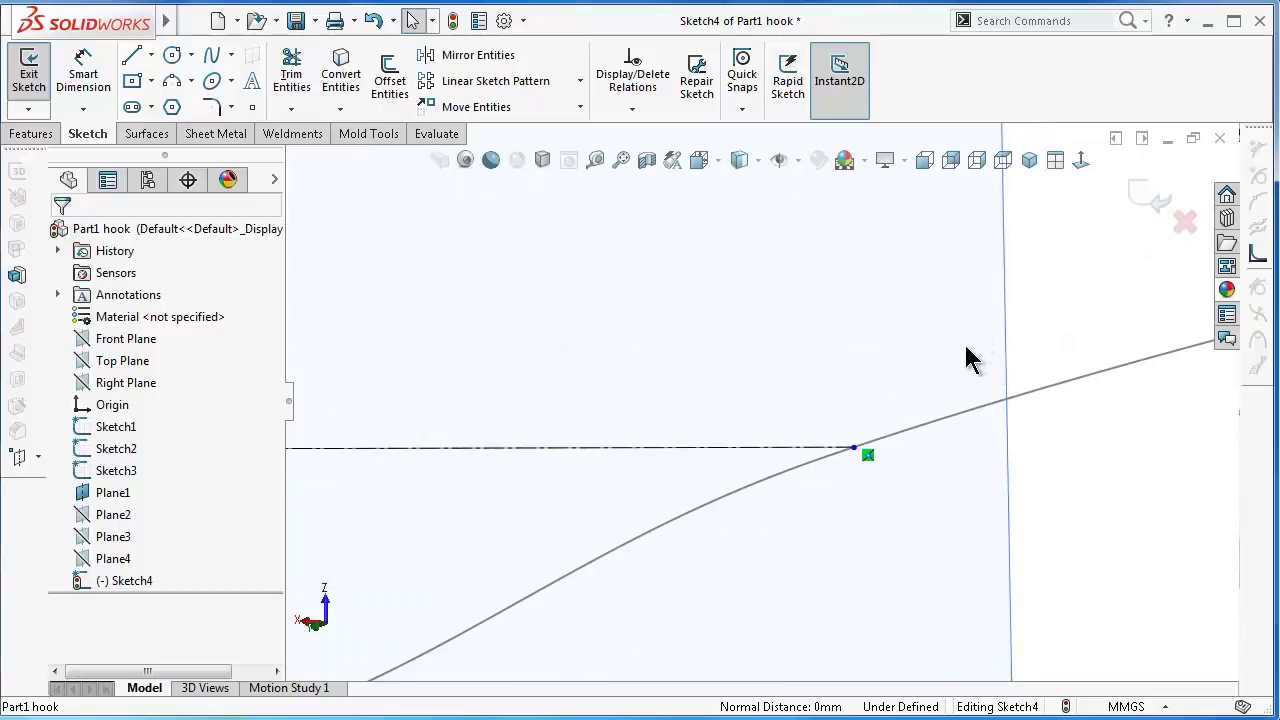
mouse_move(968, 358)
middle_mouse_down()
mouse_move(800, 486)
mouse_move(606, 600)
mouse_move(574, 584)
middle_mouse_up()
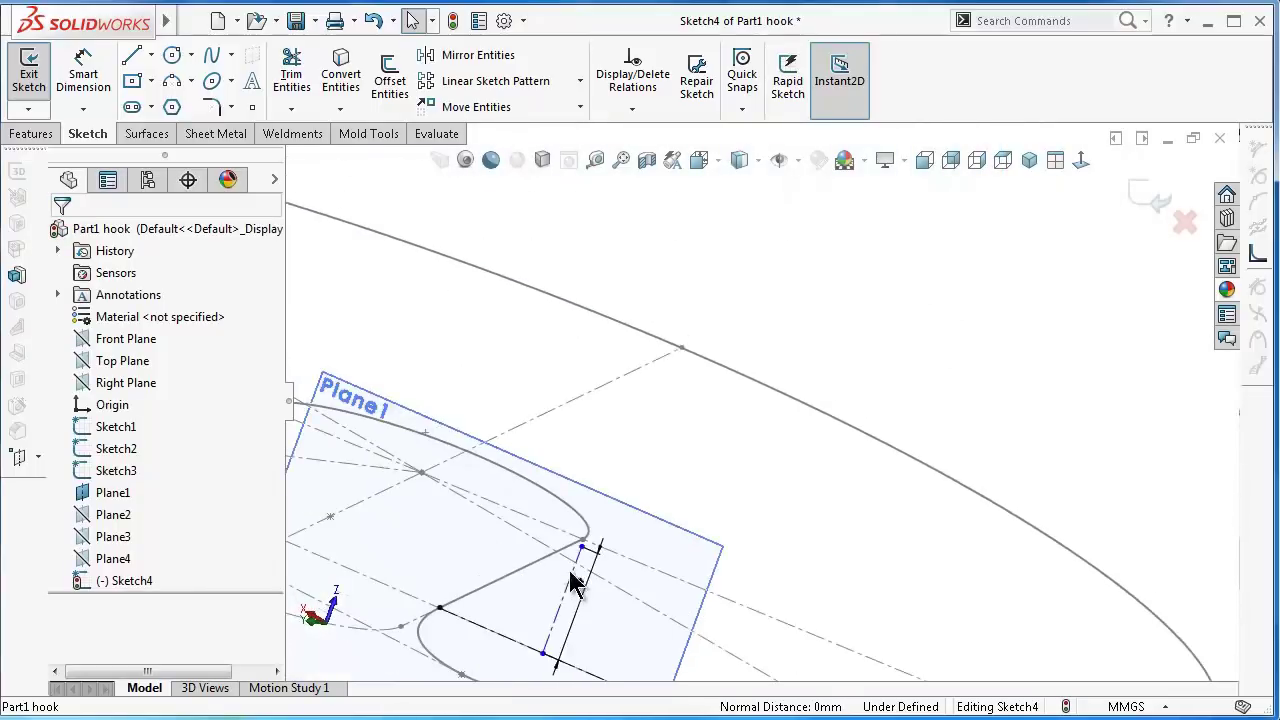
scroll(572, 583, "down", 3)
scroll(952, 248, "up", 2)
left_click(1033, 163)
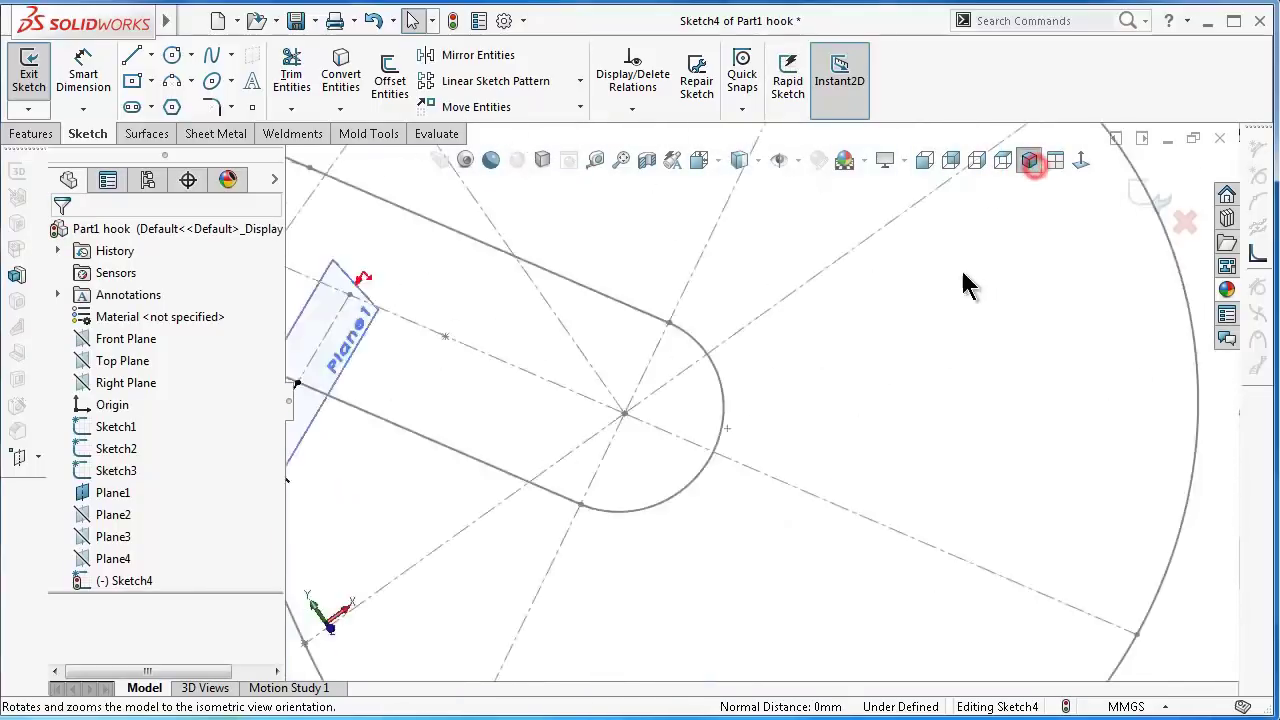
scroll(678, 397, "down", 1)
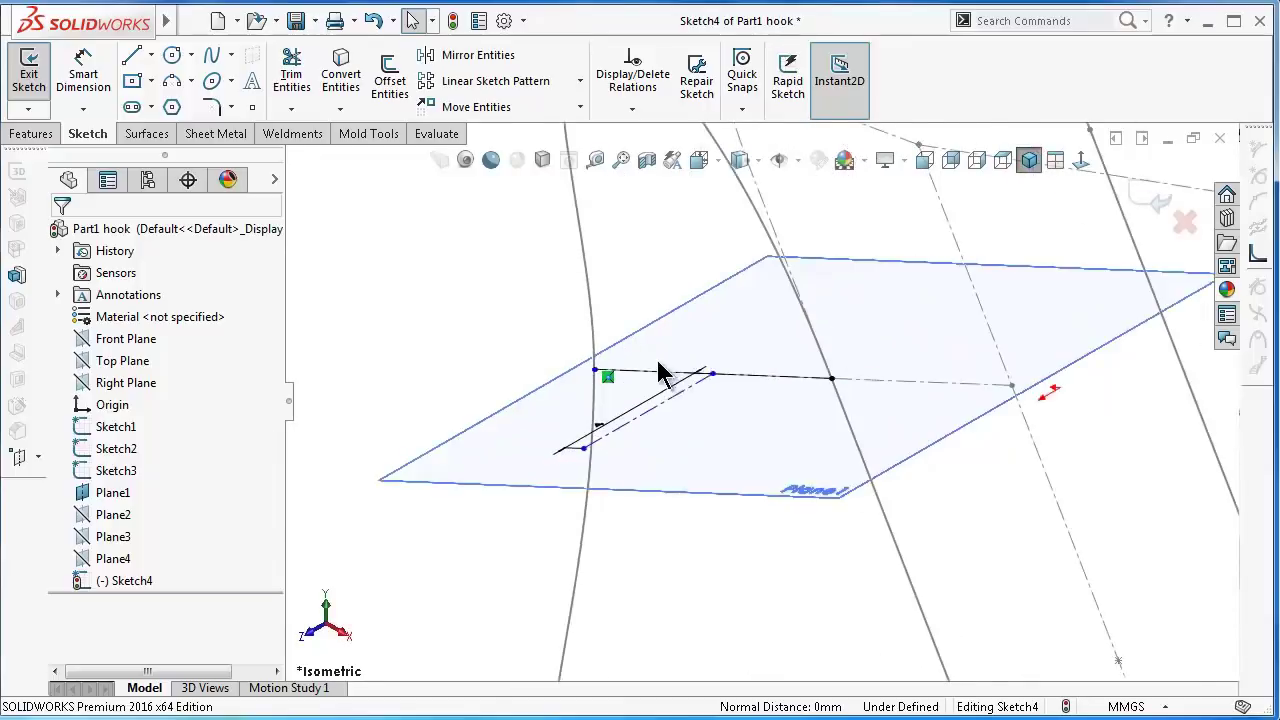
scroll(663, 371, "down", 2)
scroll(629, 400, "down", 1)
scroll(580, 423, "down", 1)
scroll(447, 417, "down", 2)
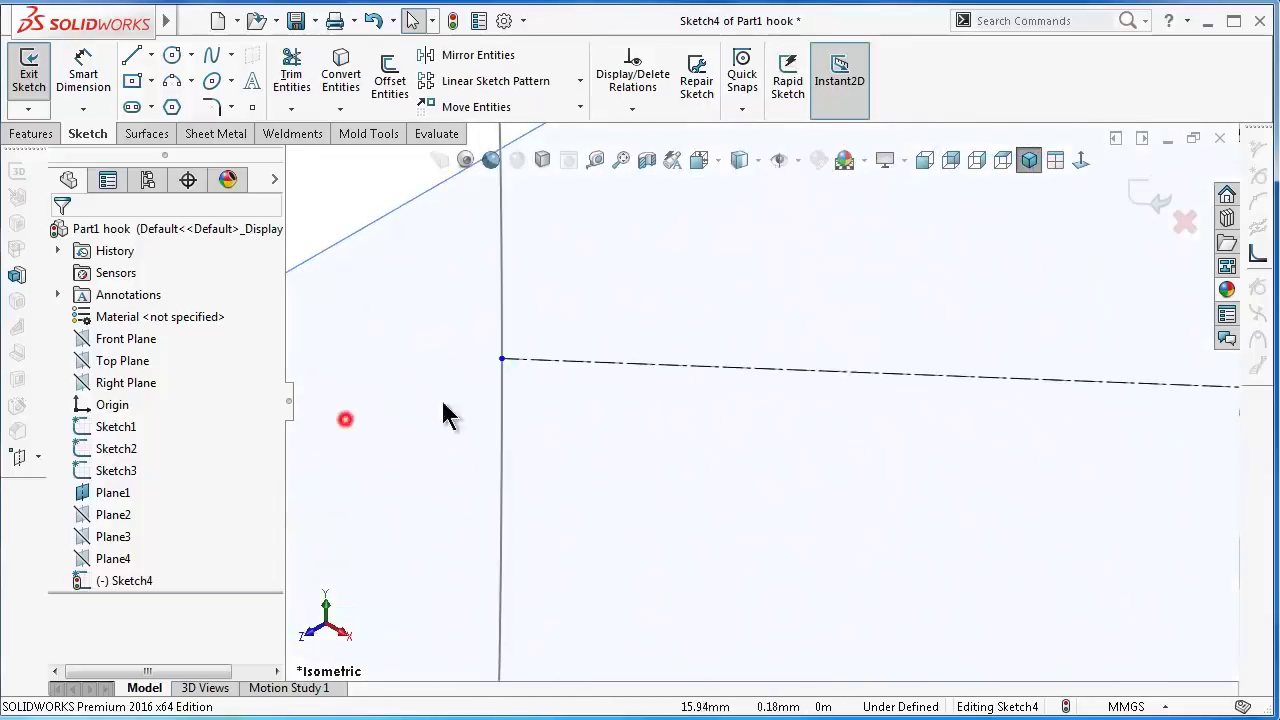
scroll(527, 383, "down", 1)
scroll(557, 356, "down", 1)
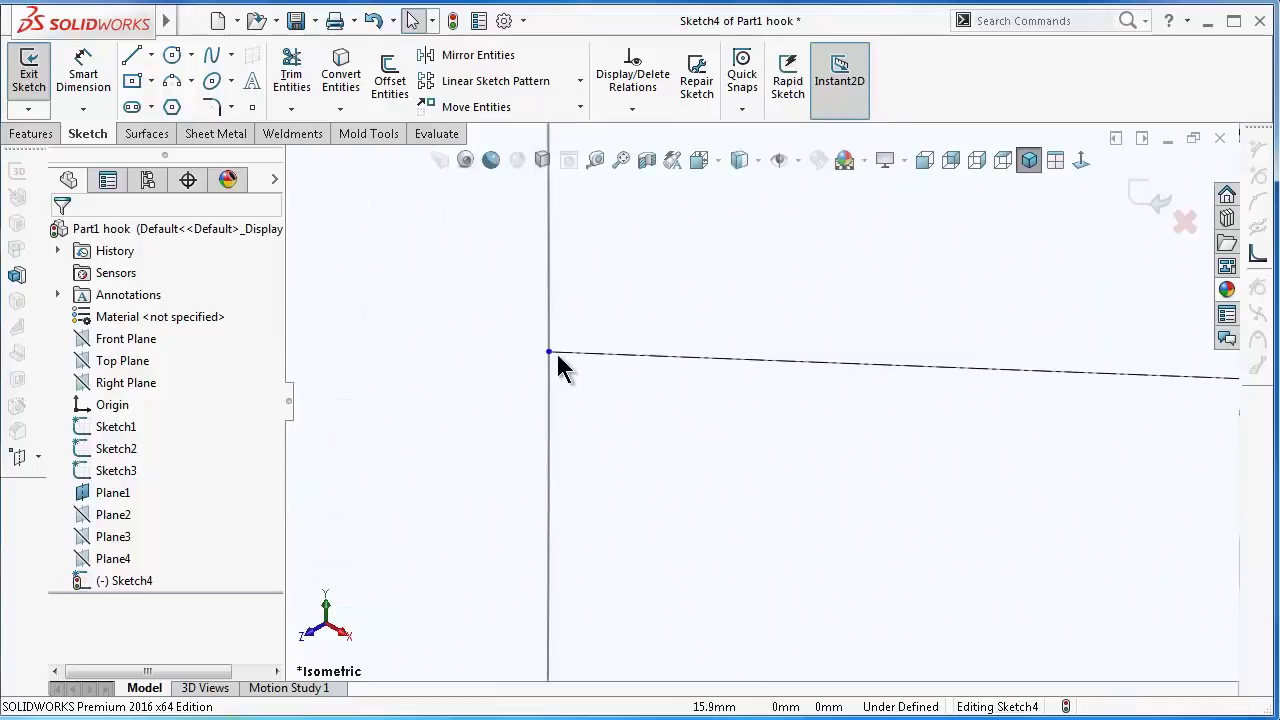
- Make the centreline's end coincident with Point17 of the Sketch2 outline
mouse_move(549, 351)
left_mouse_down()
mouse_move(500, 351)
mouse_move(513, 366)
left_mouse_up()
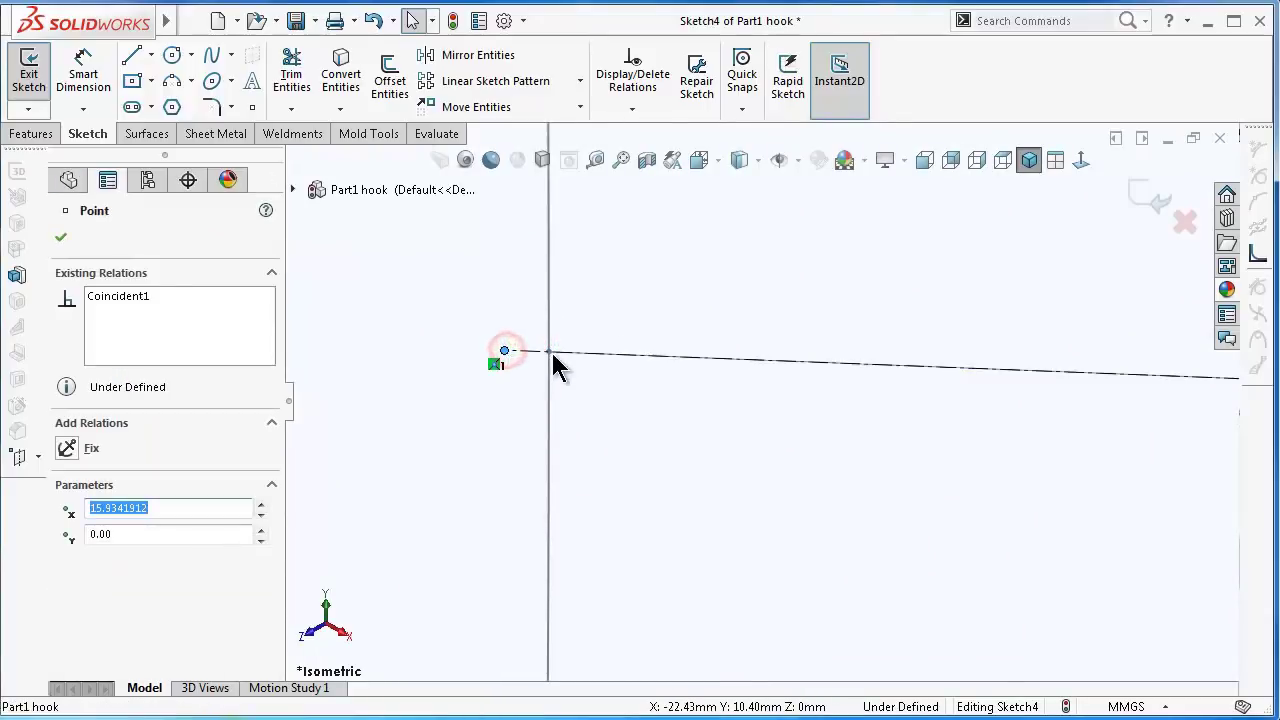
left_click(549, 351, "ctrl")
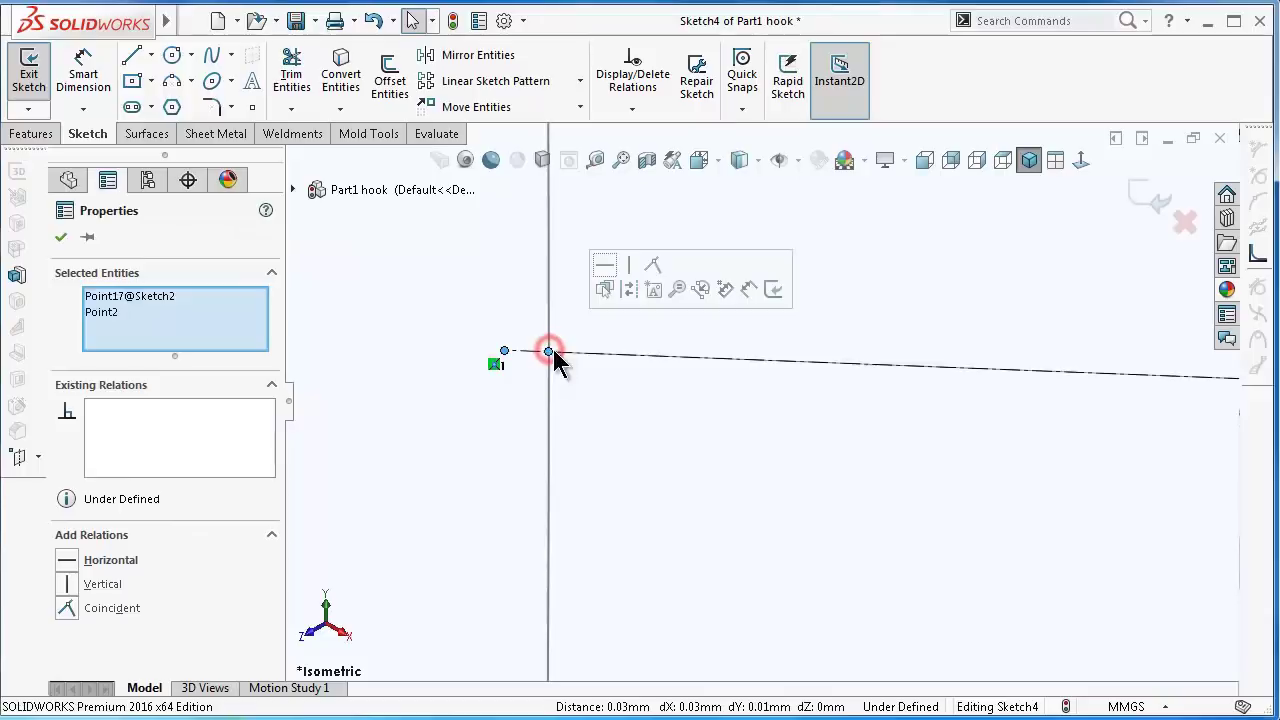
left_click(654, 259)
left_click(477, 400)
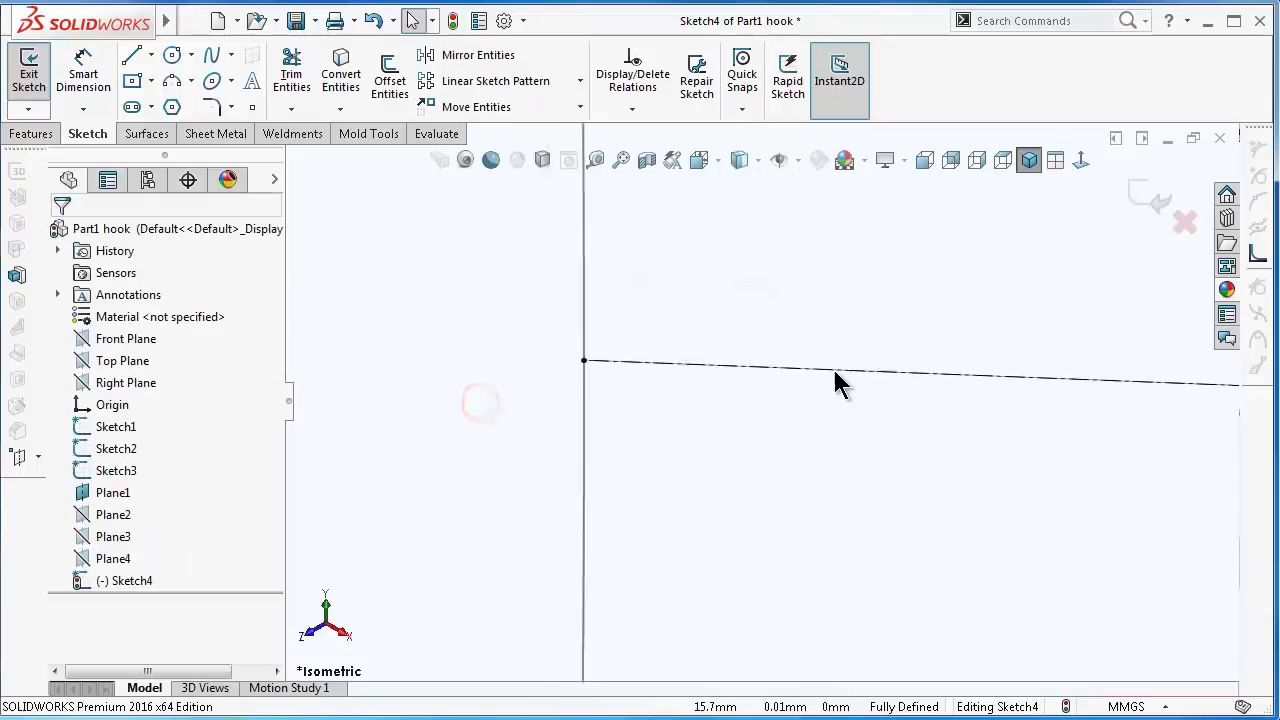
scroll(1013, 373, "up", 2)
scroll(1040, 385, "up", 2)
scroll(1085, 400, "up", 2)
scroll(1100, 410, "up", 2)
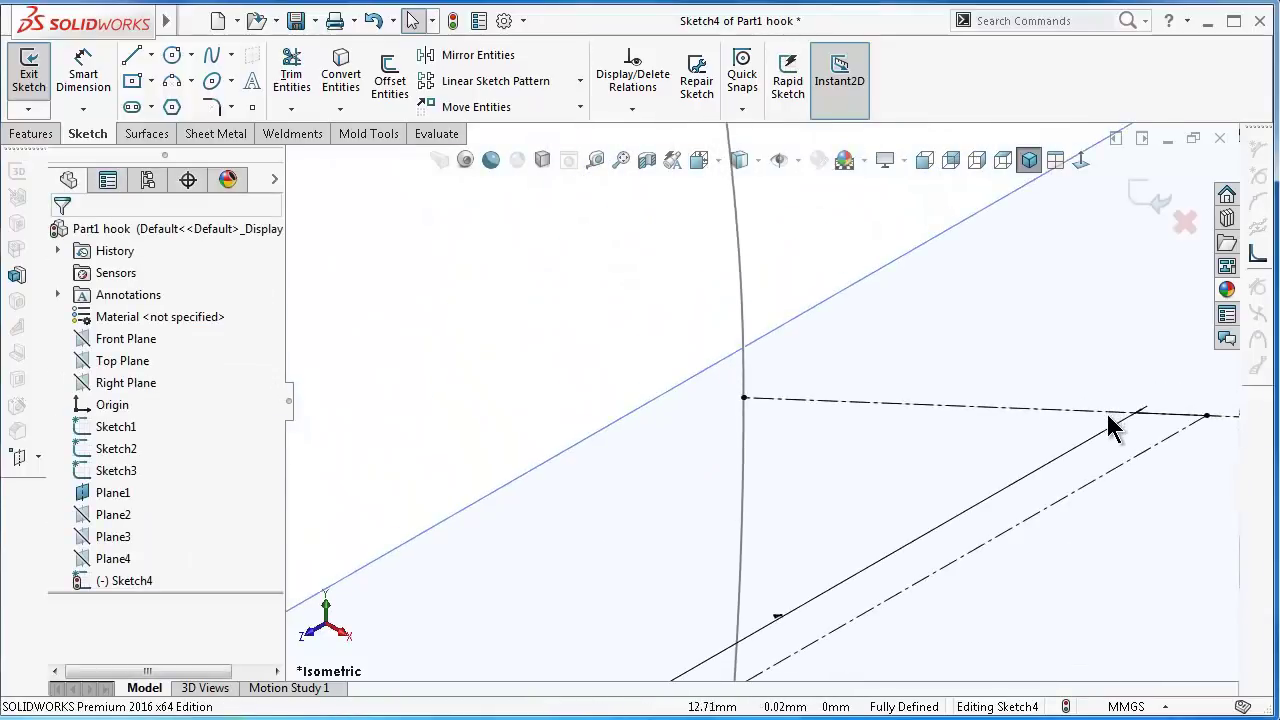
scroll(1097, 425, "down", 2)
- Draw a spline from the left baseline end over the height line's top to the right end
left_click(1080, 162)
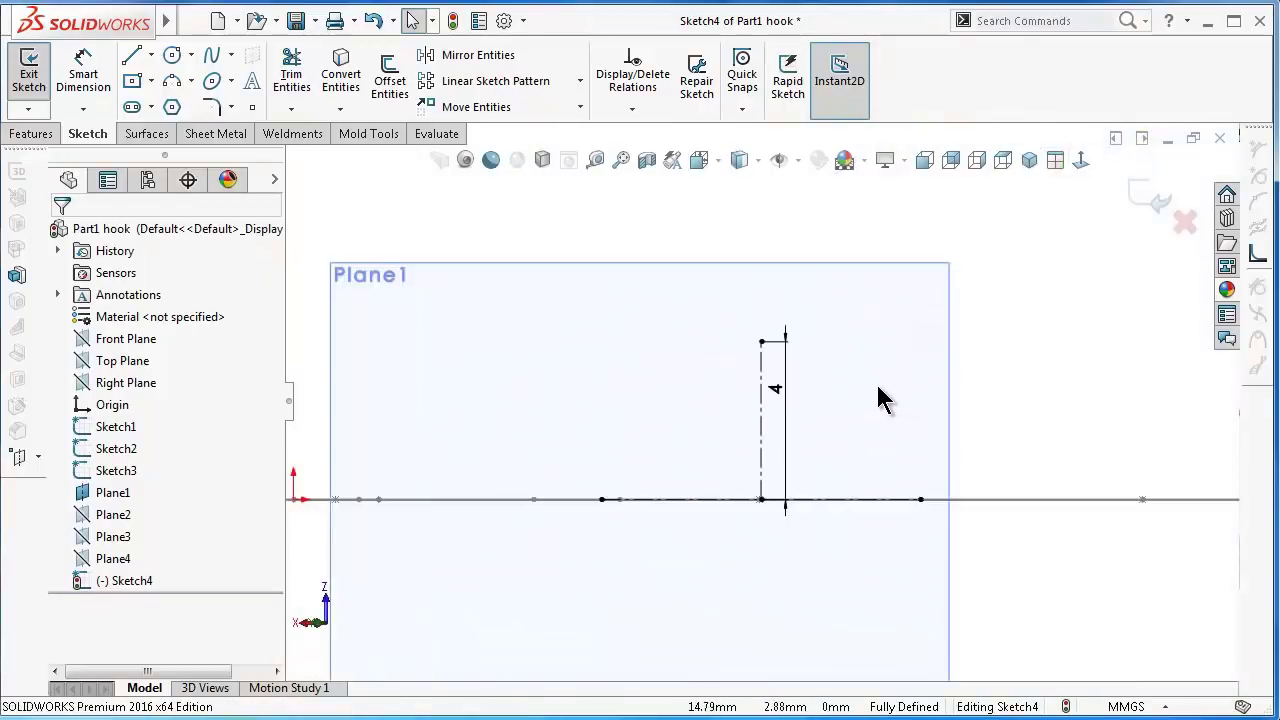
scroll(878, 398, "down", 2)
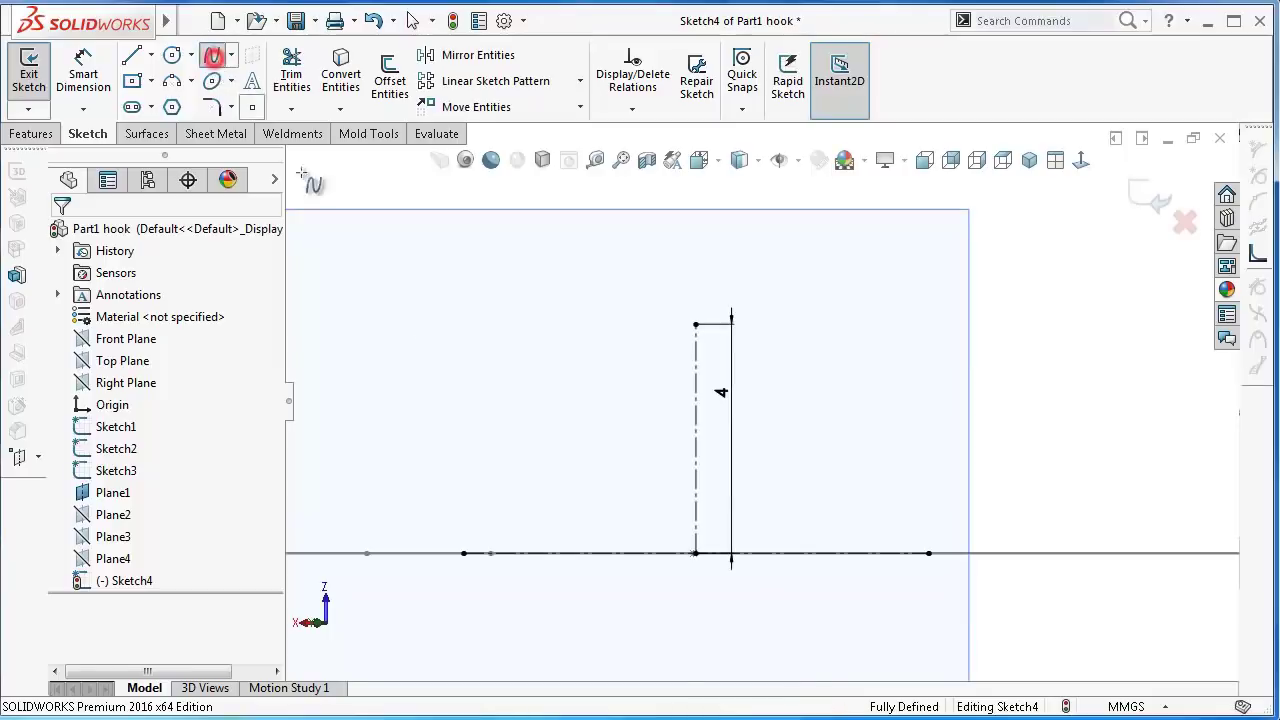
left_click(463, 553)
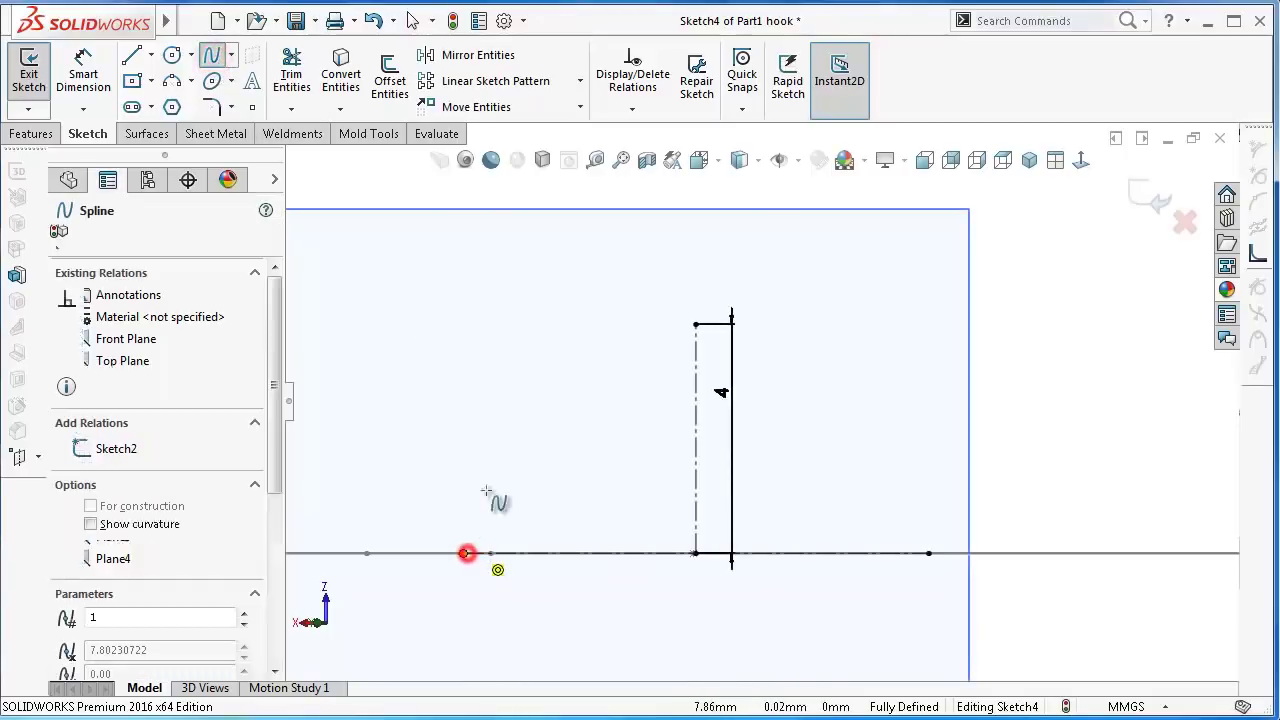
left_click(697, 326)
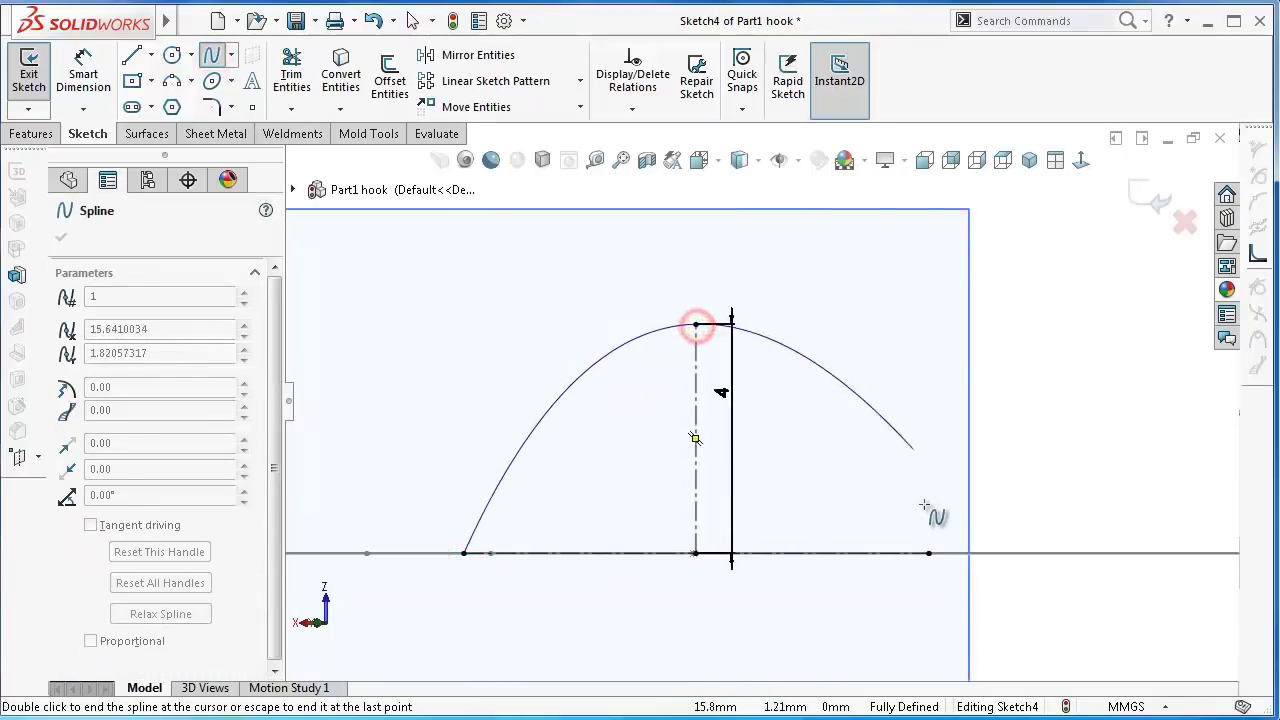
right_click(928, 560)
left_click(960, 603)
- Make the spline's end tangents vertical
left_click(540, 450)
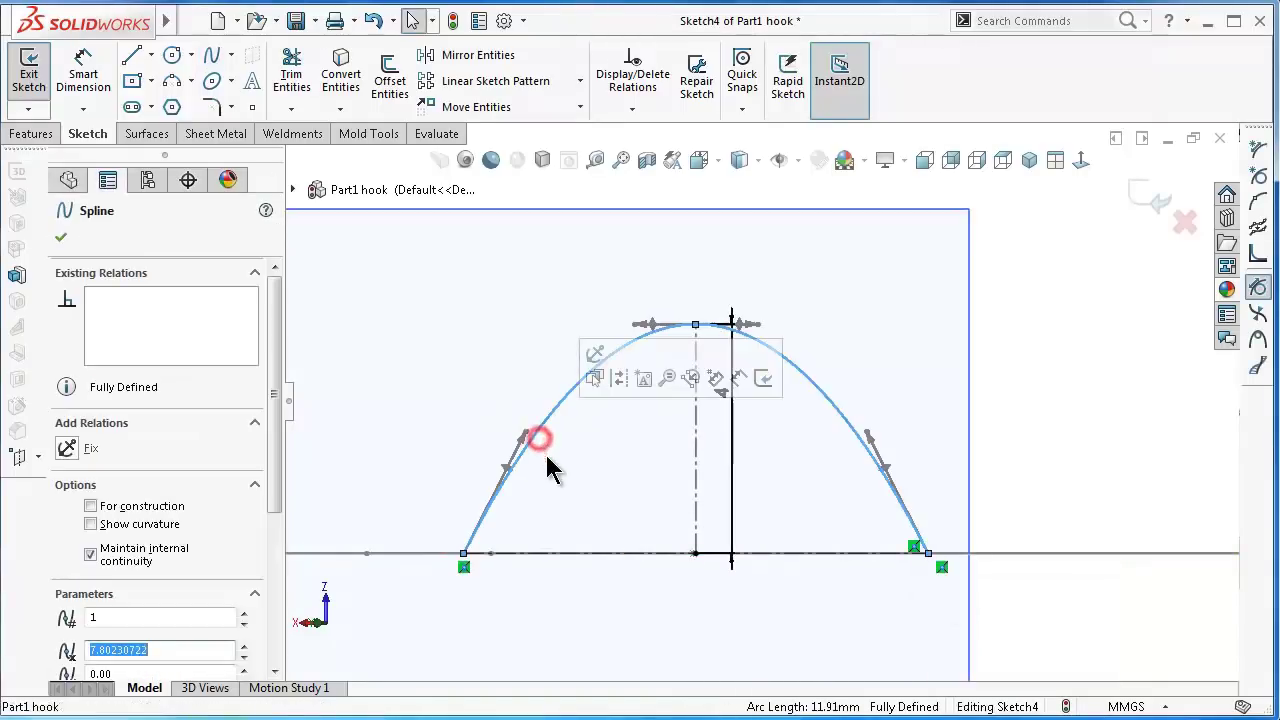
left_click(505, 468)
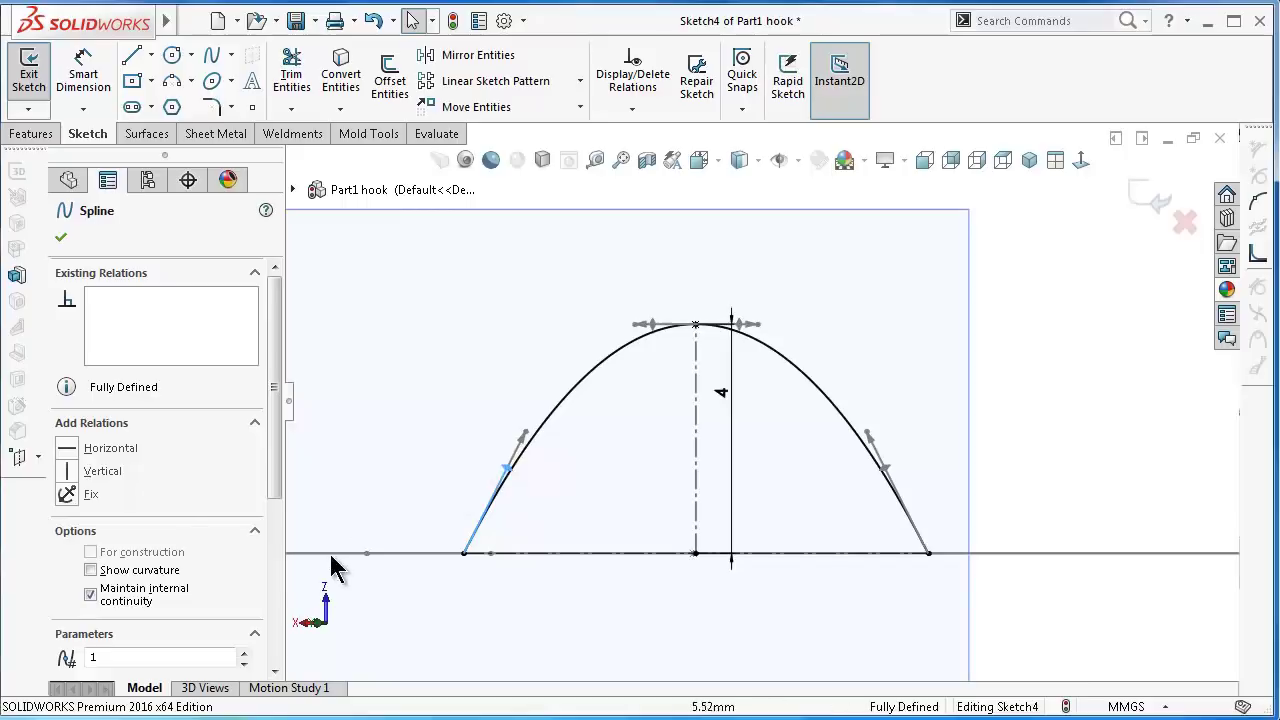
left_click(103, 471)
left_click(923, 390)
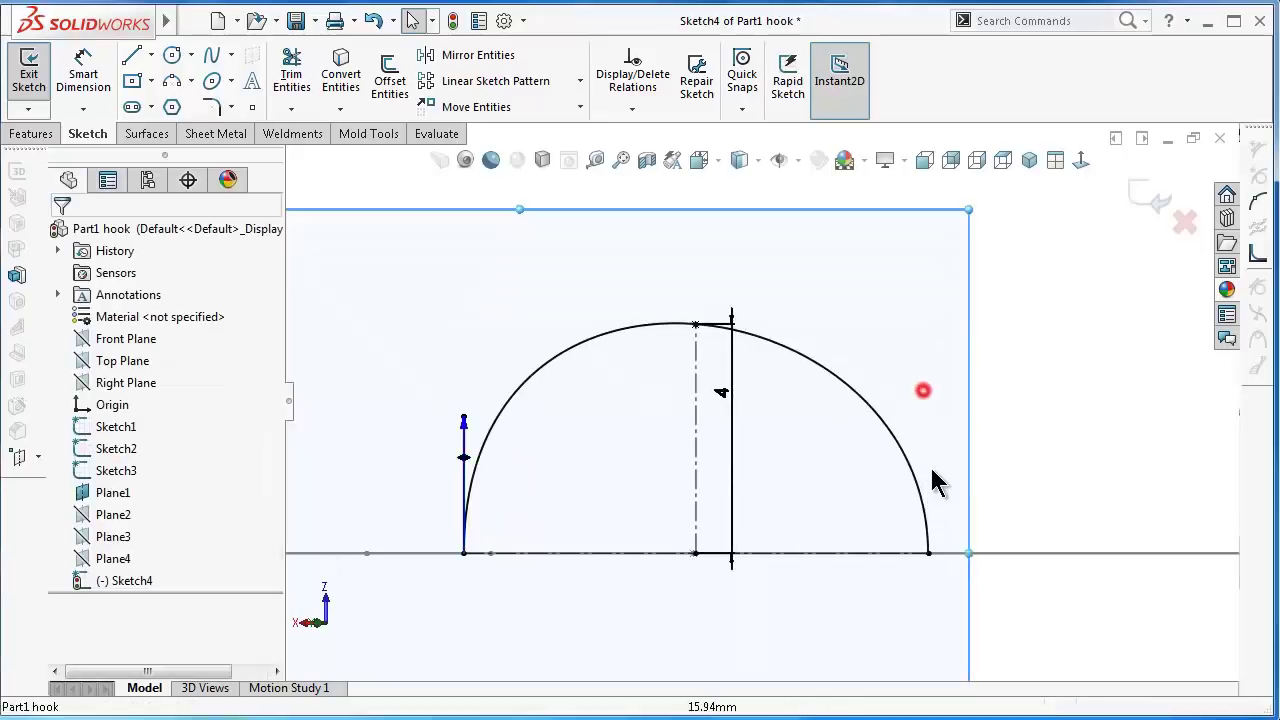
left_click(916, 488)
left_click(928, 480)
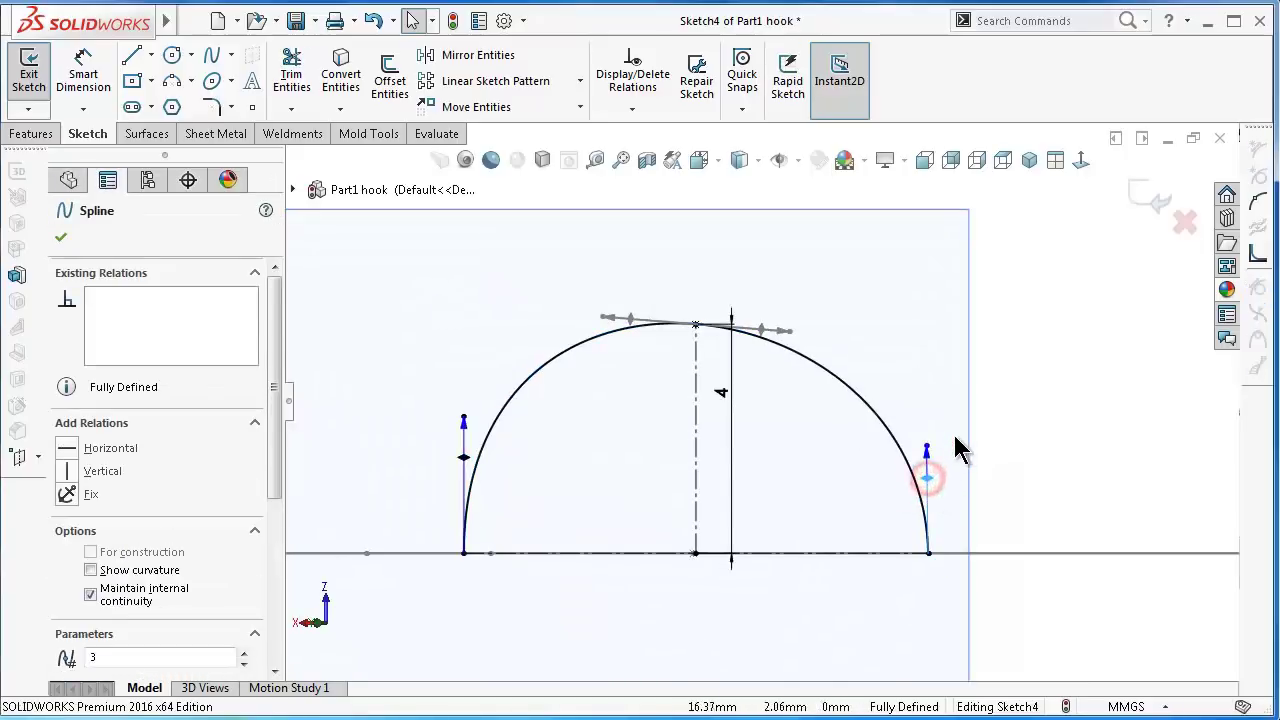
- Make the spline's apex tangent horizontal
left_click(414, 337)
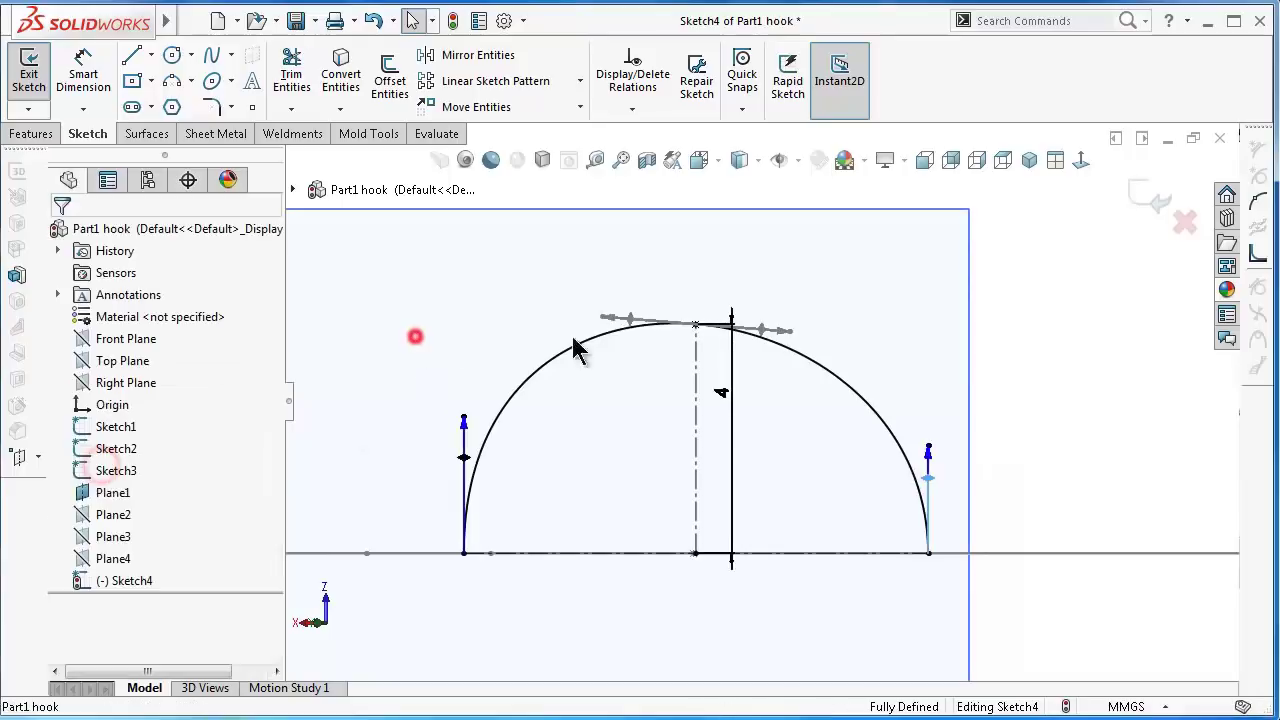
left_click(643, 325)
left_click(629, 322)
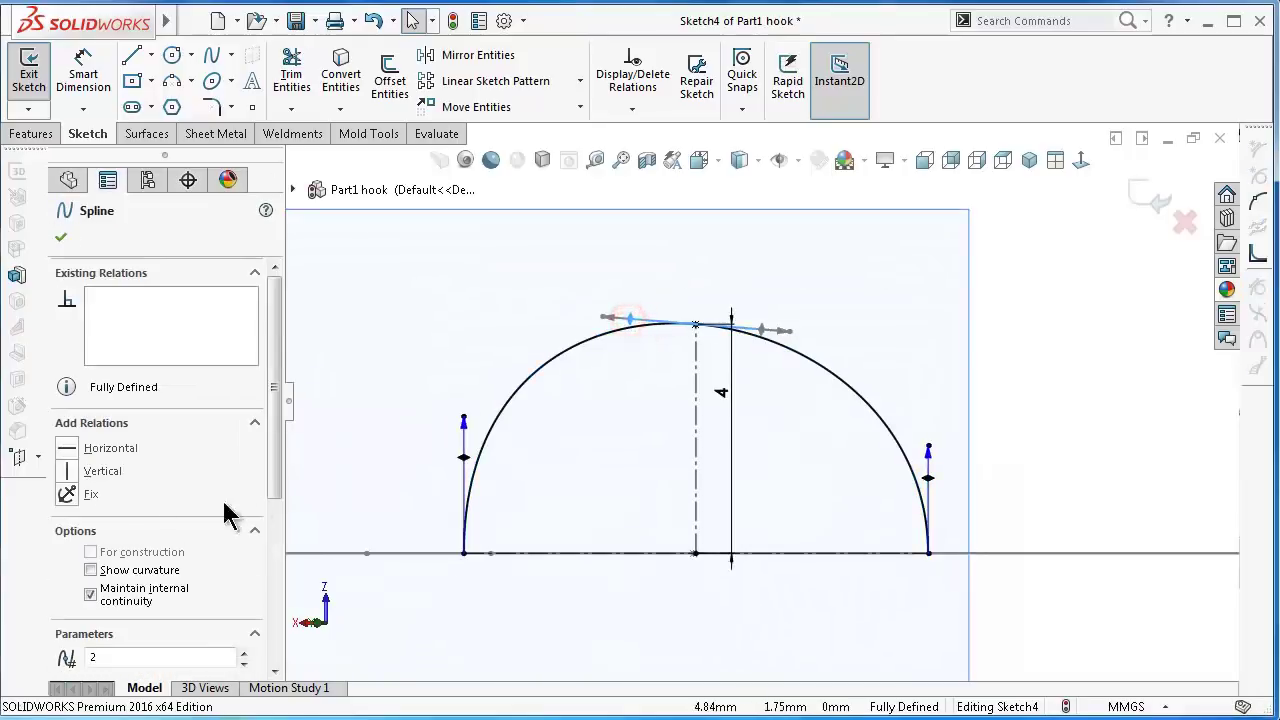
left_click(128, 458)
left_click(458, 320)
scroll(630, 428, "down", 1)
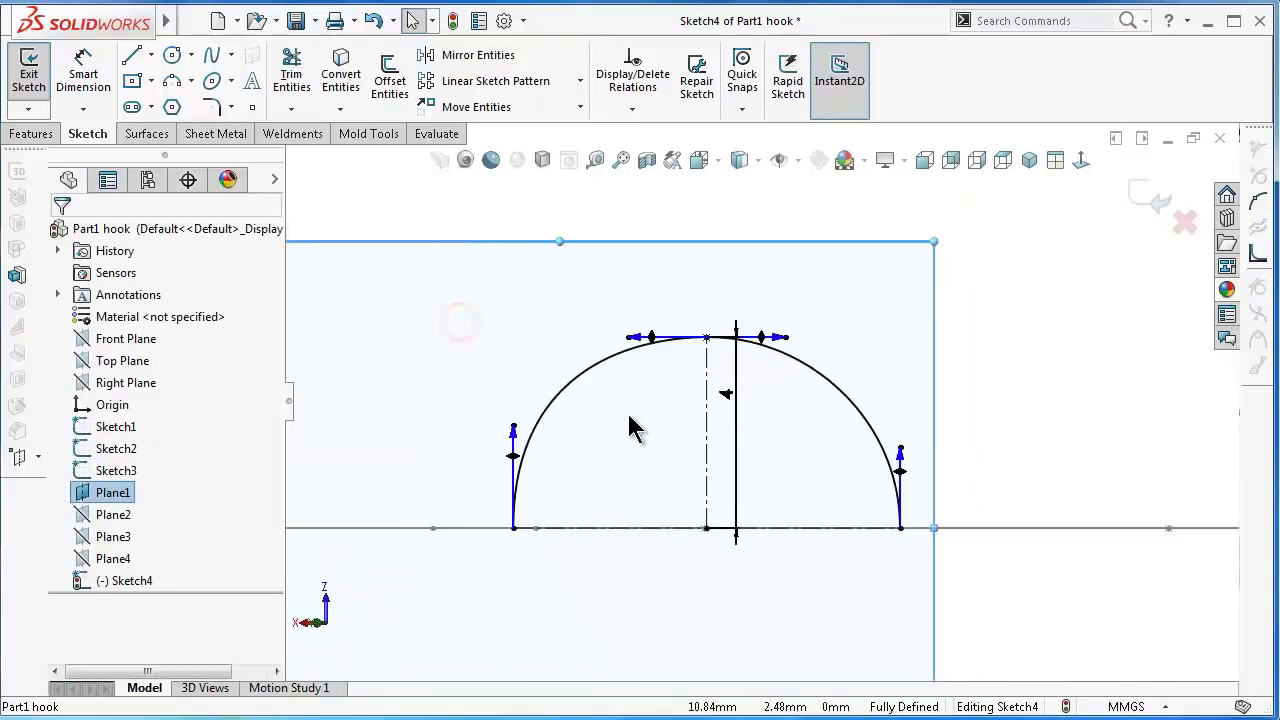
right_click_drag(430, 517, 408, 346)
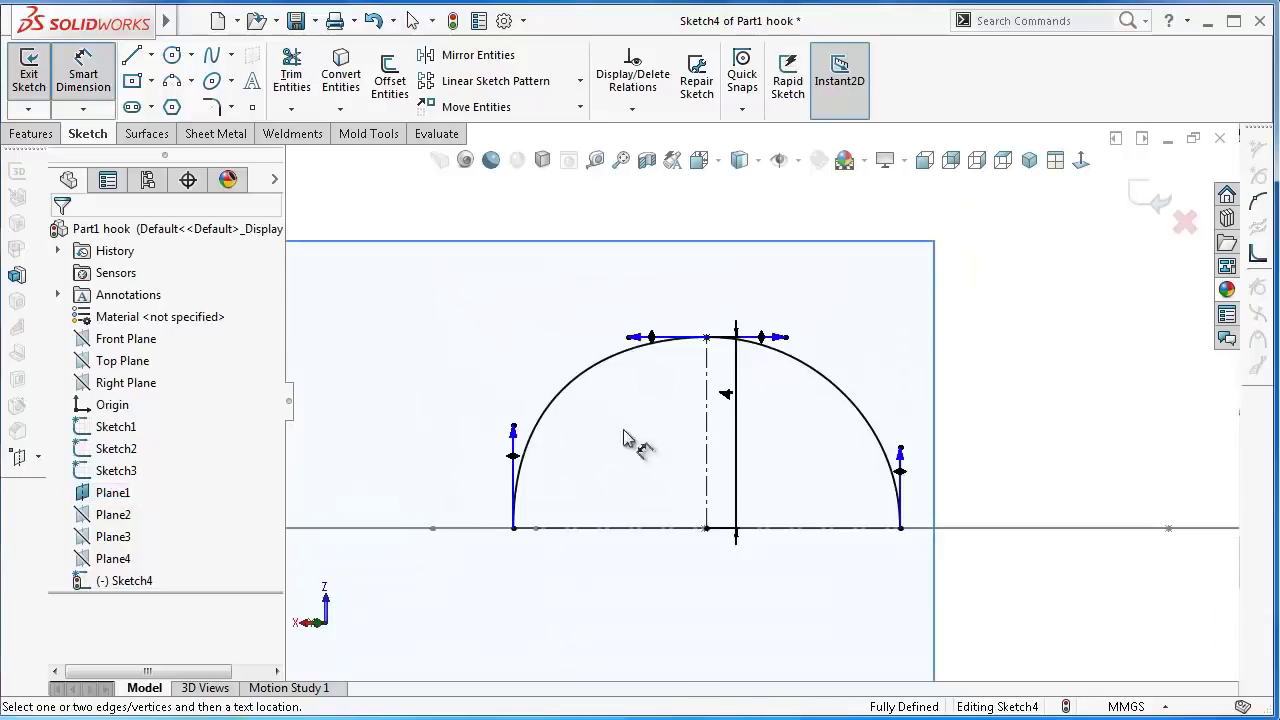
- Dimension the spline's left and right tangent lengths to 7.5 each
scroll(688, 422, "down", 1)
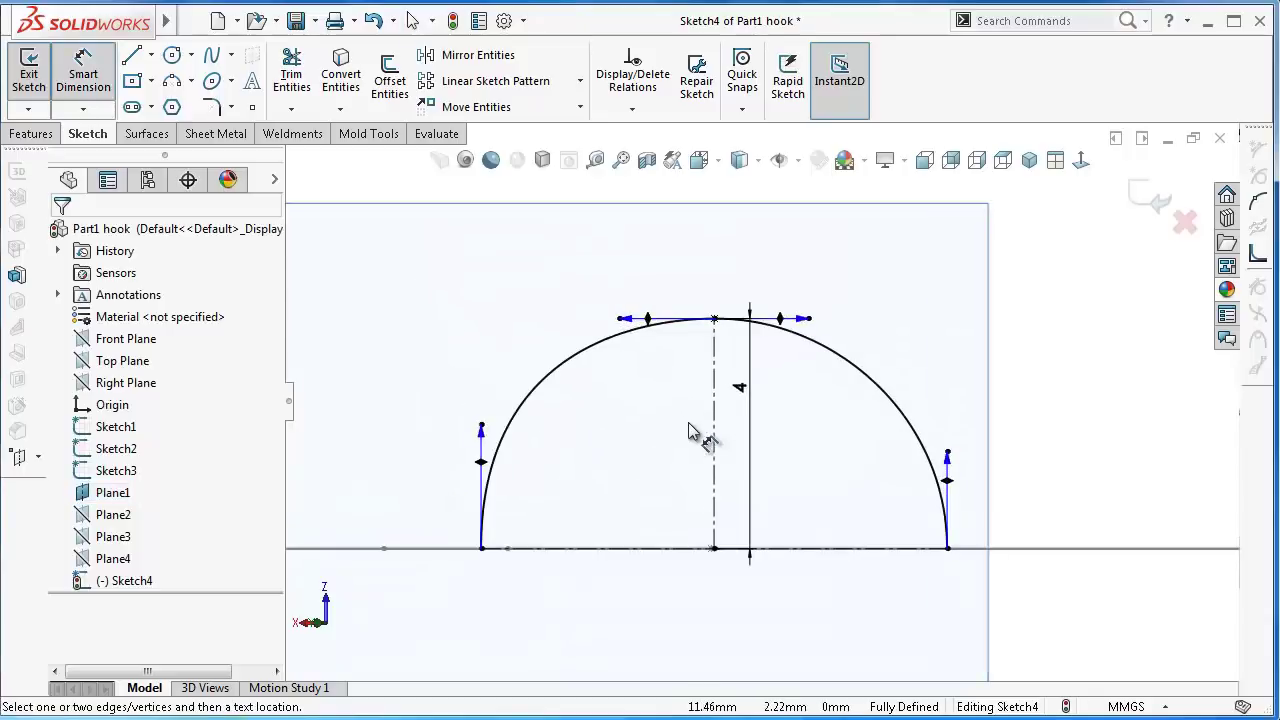
left_click(481, 463)
left_click(448, 400)
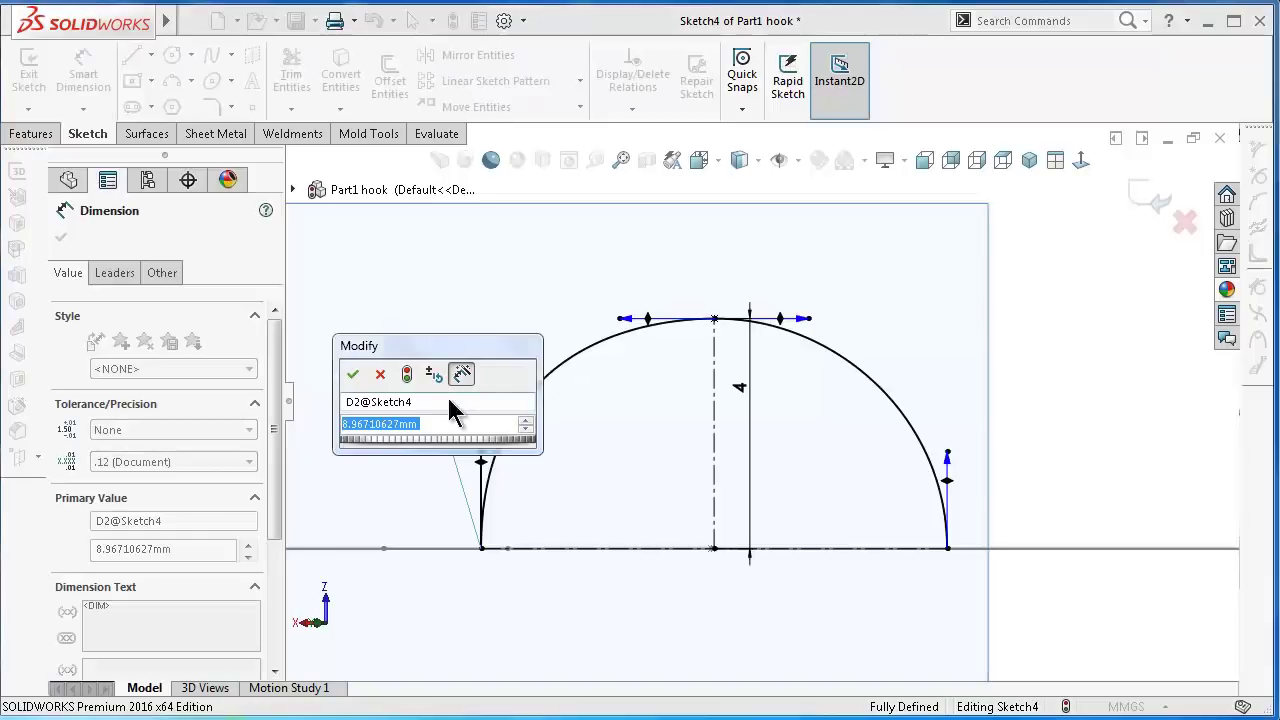
type("7.5")
key("Return")
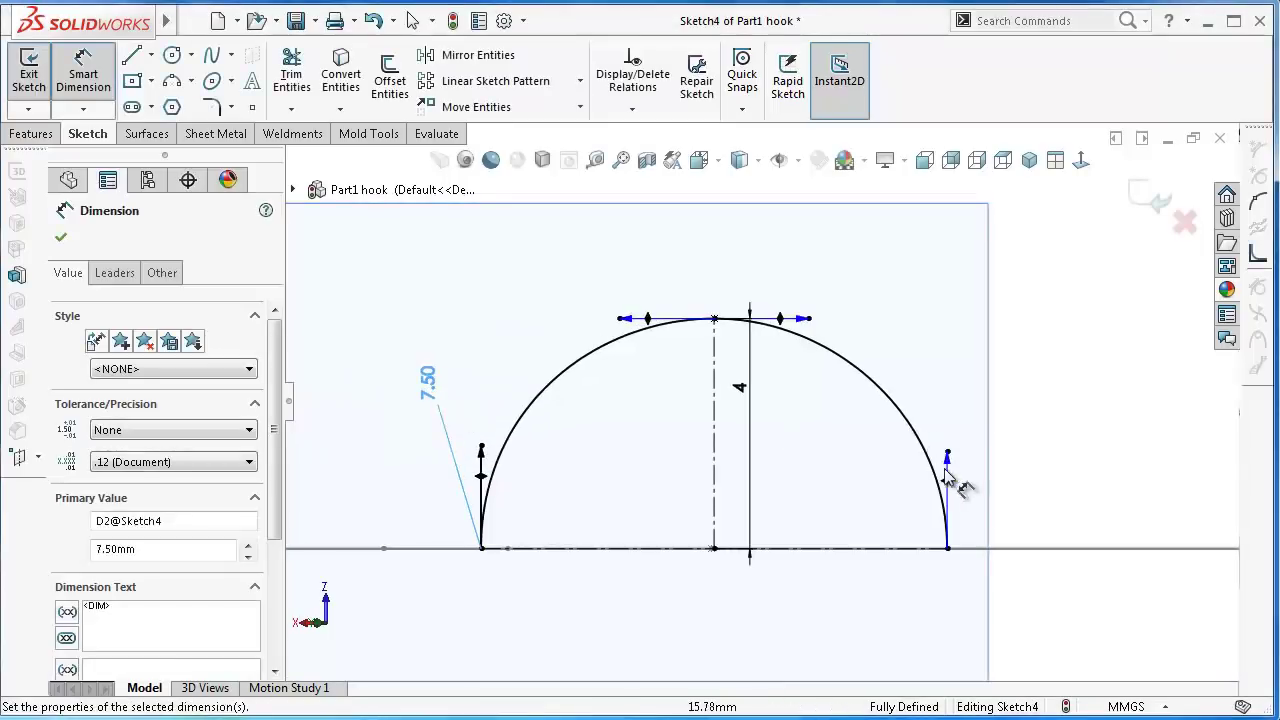
left_click(948, 460)
left_click(1045, 432)
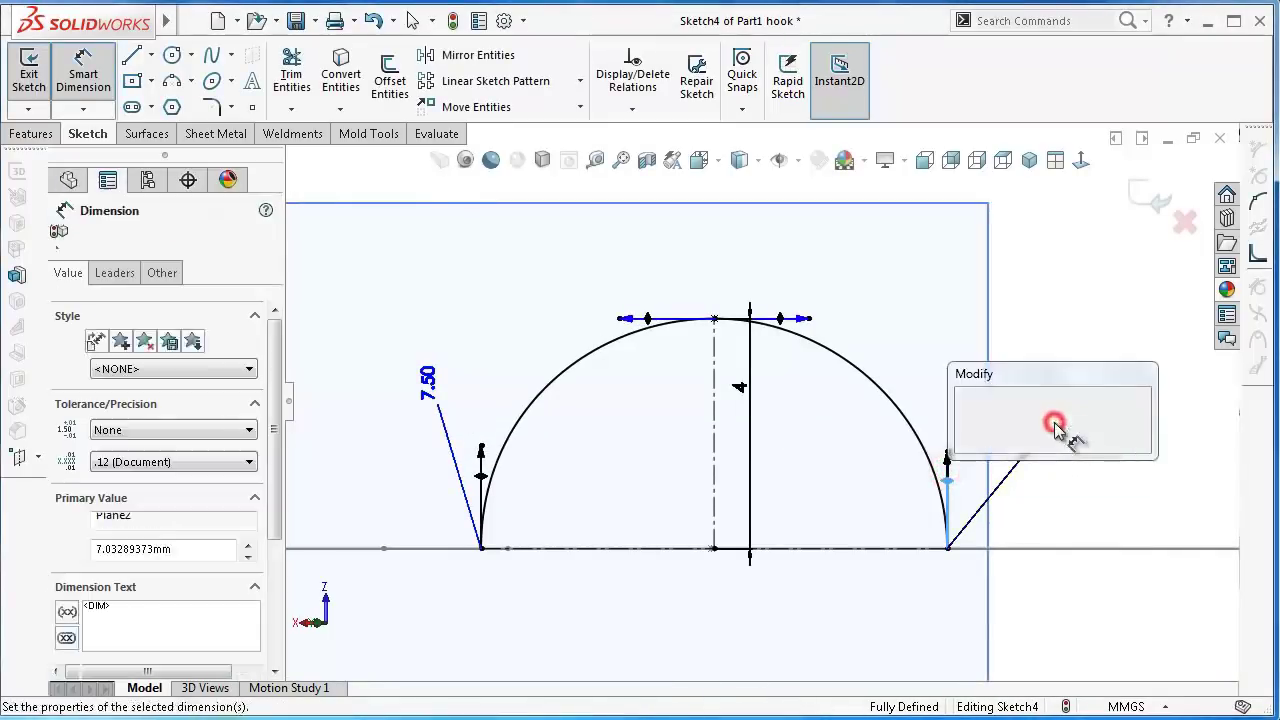
type("7.5")
key("Return")
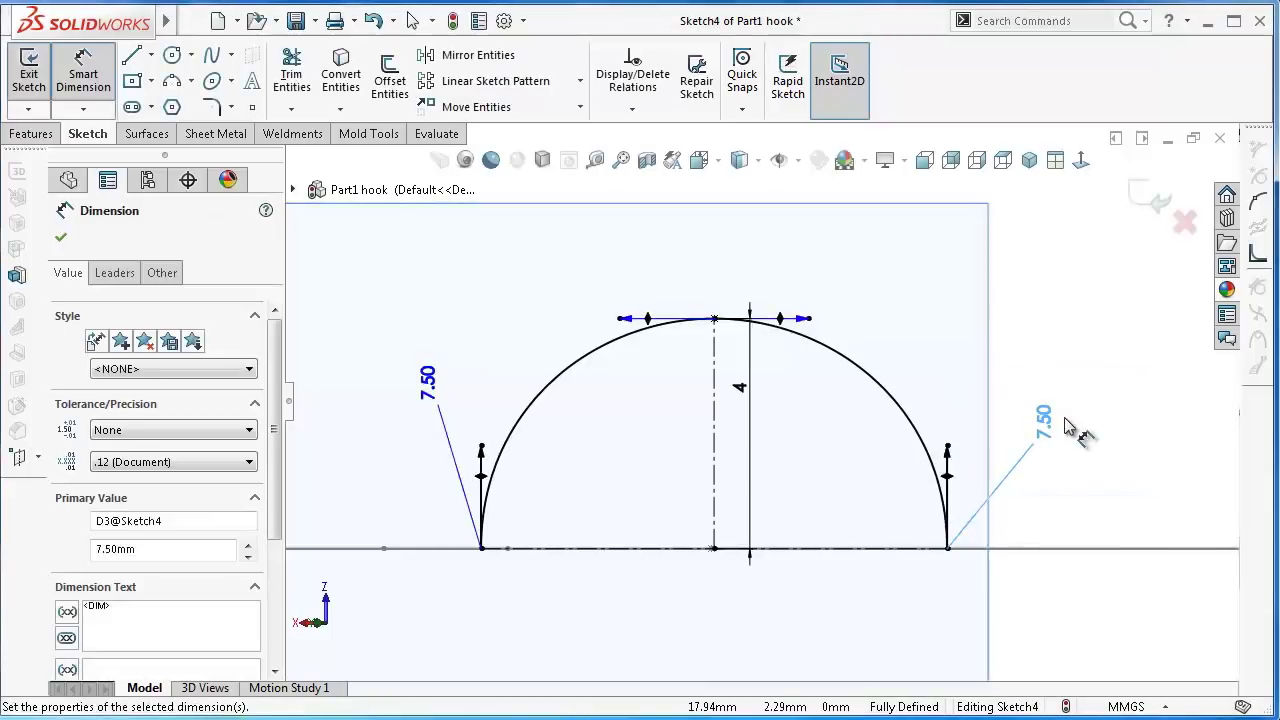
- Dimension the spline's top tangent length to 15
scroll(925, 294, "down", 1)
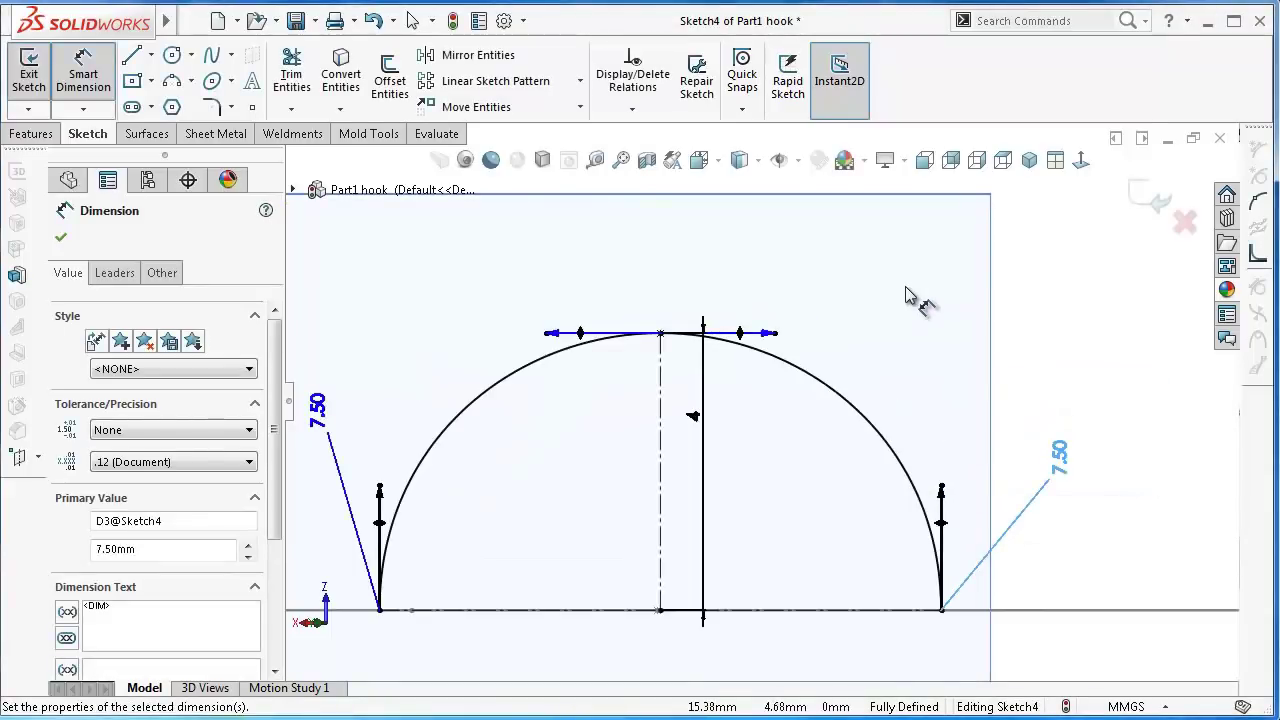
left_click(762, 336)
left_click(740, 335)
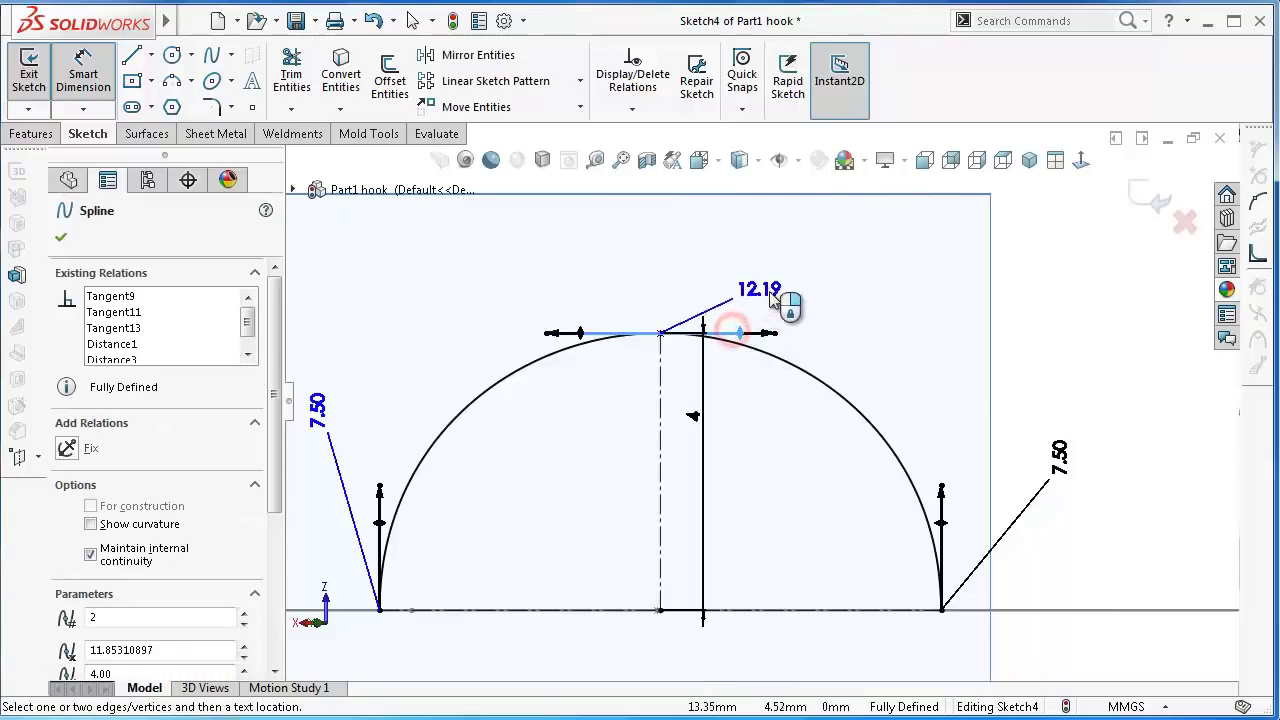
left_click(780, 268)
type("1")
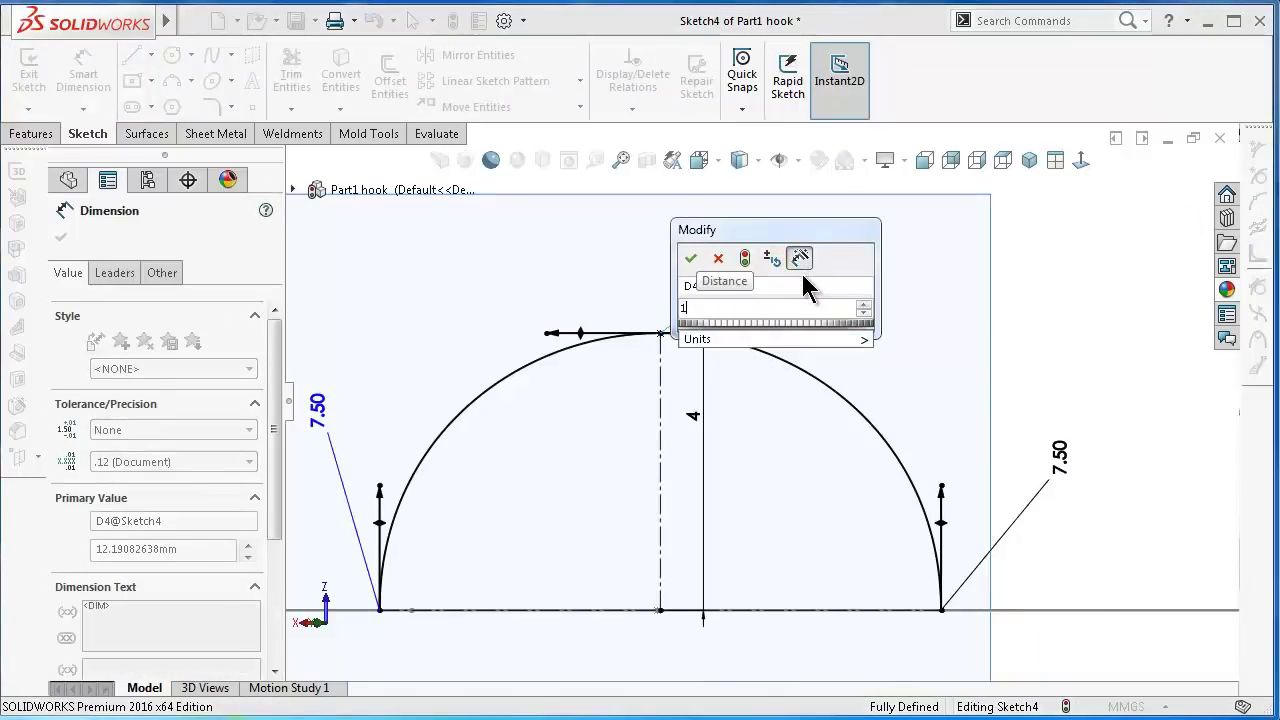
type("5")
key("Return")
left_click(634, 258)
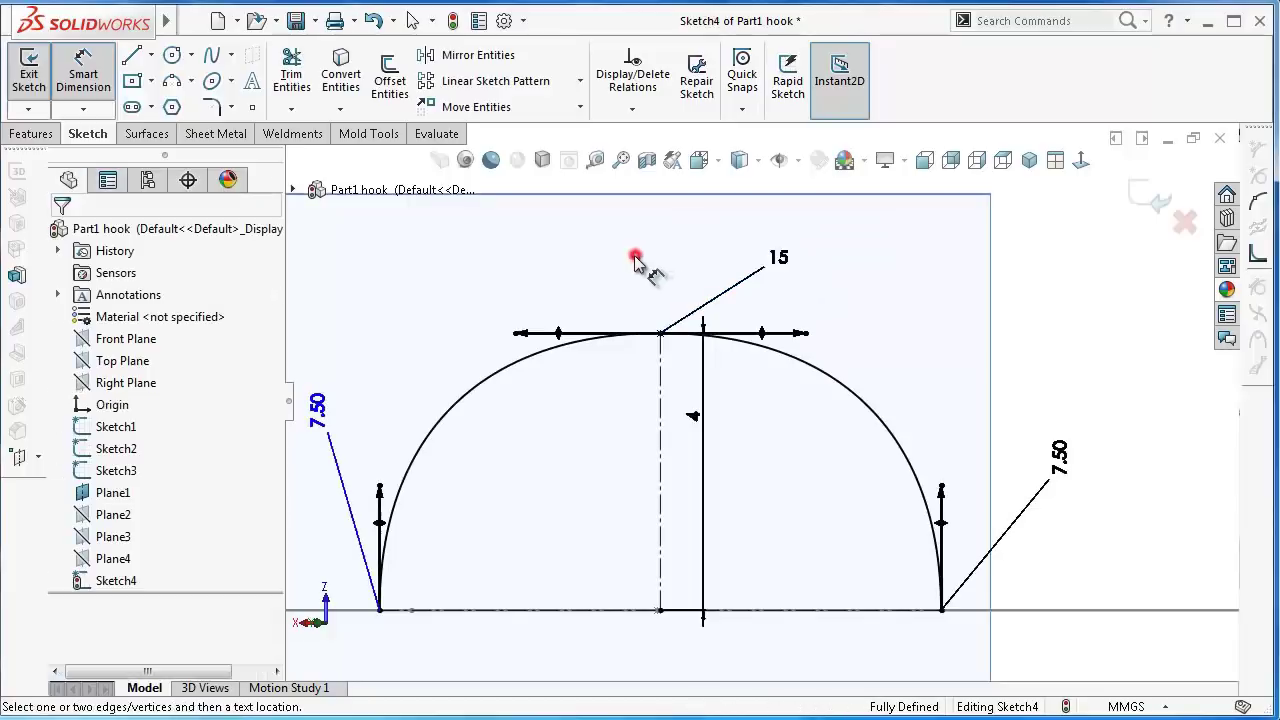
- Switch to an isometric view of the whole hook
scroll(692, 312, "up", 2)
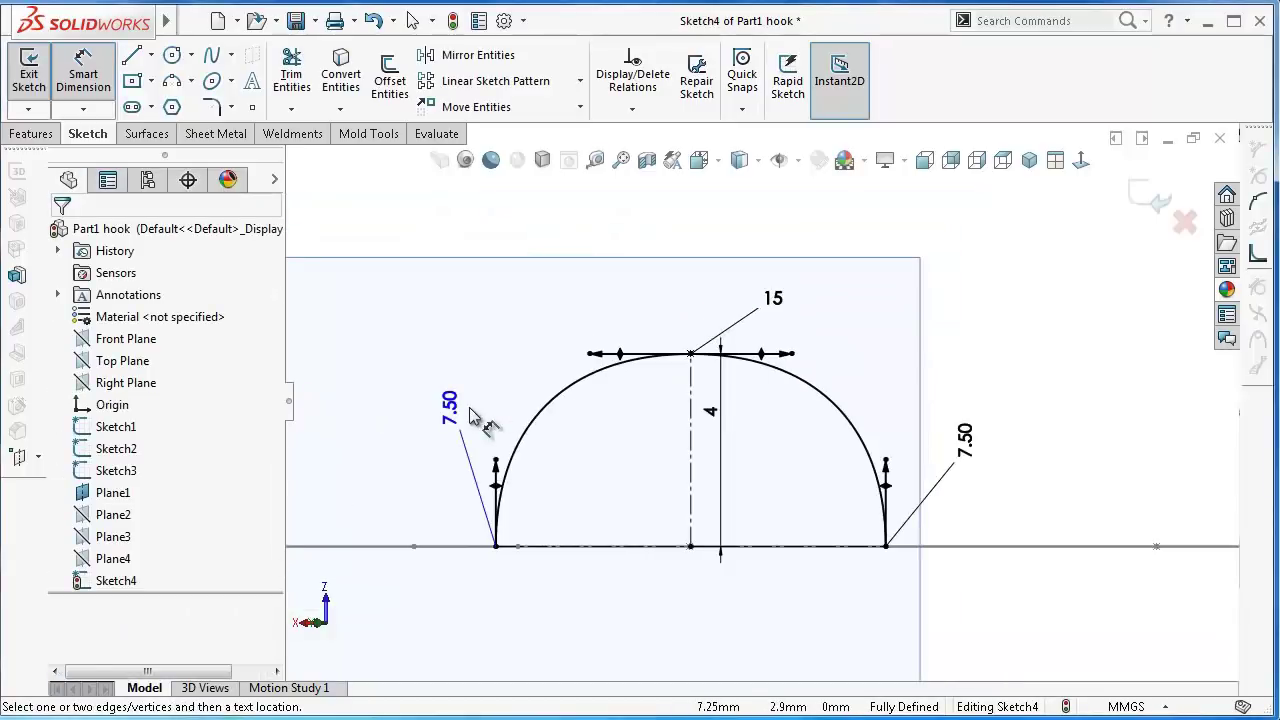
key("ctrl+7")
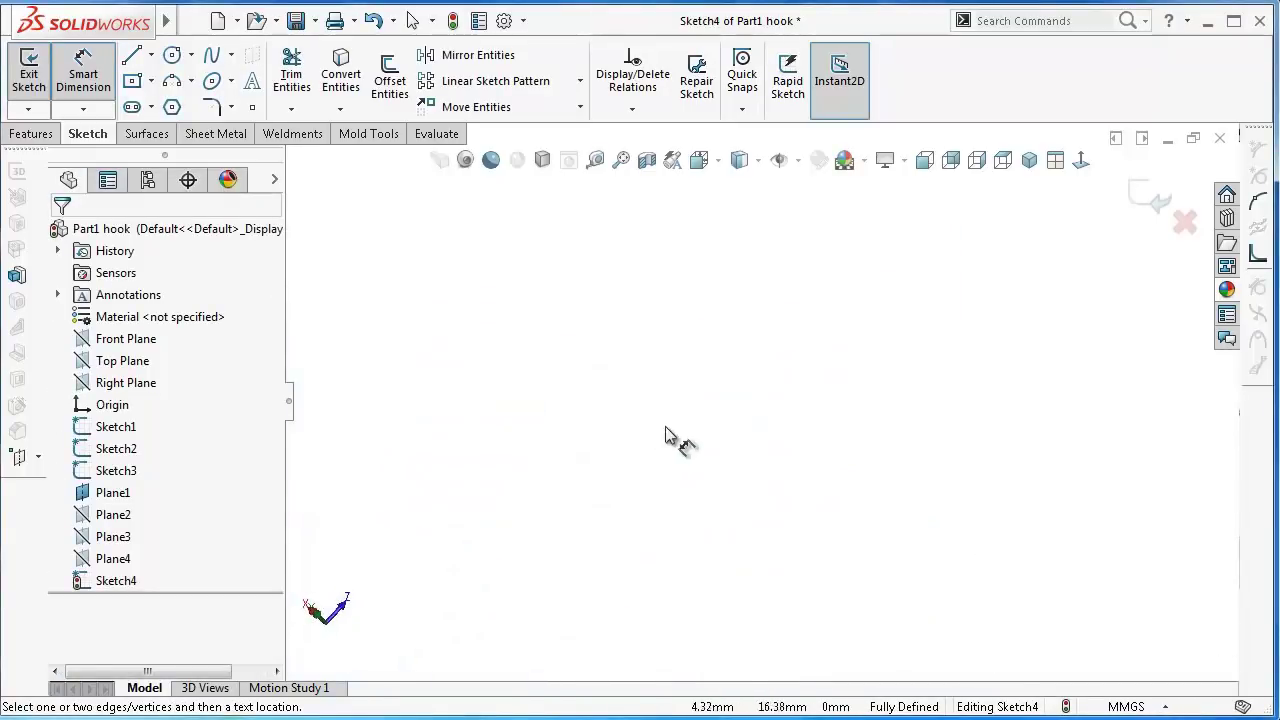
left_click(1027, 162)
scroll(700, 380, "down", 2)
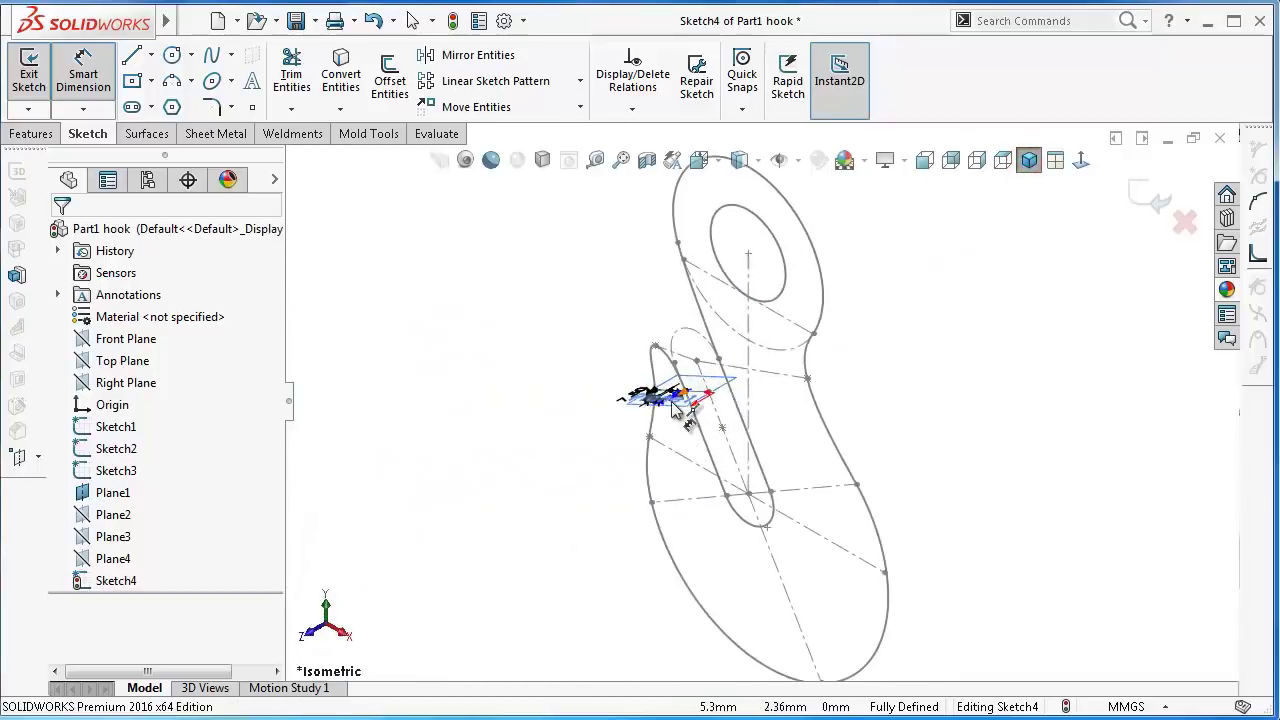
scroll(710, 400, "down", 2)
scroll(715, 410, "down", 2)
scroll(713, 410, "down", 2)
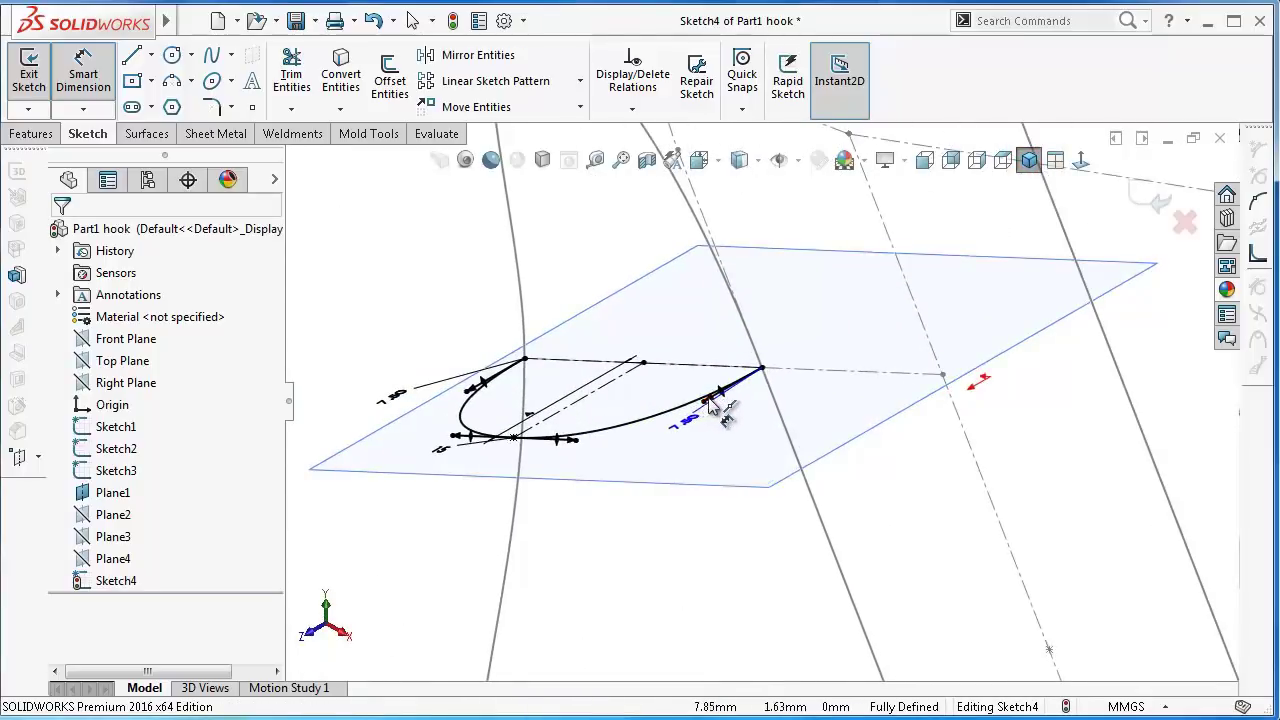
scroll(728, 400, "down", 2)
- Exit Sketch4 and hide Plane1
left_click(1160, 200)
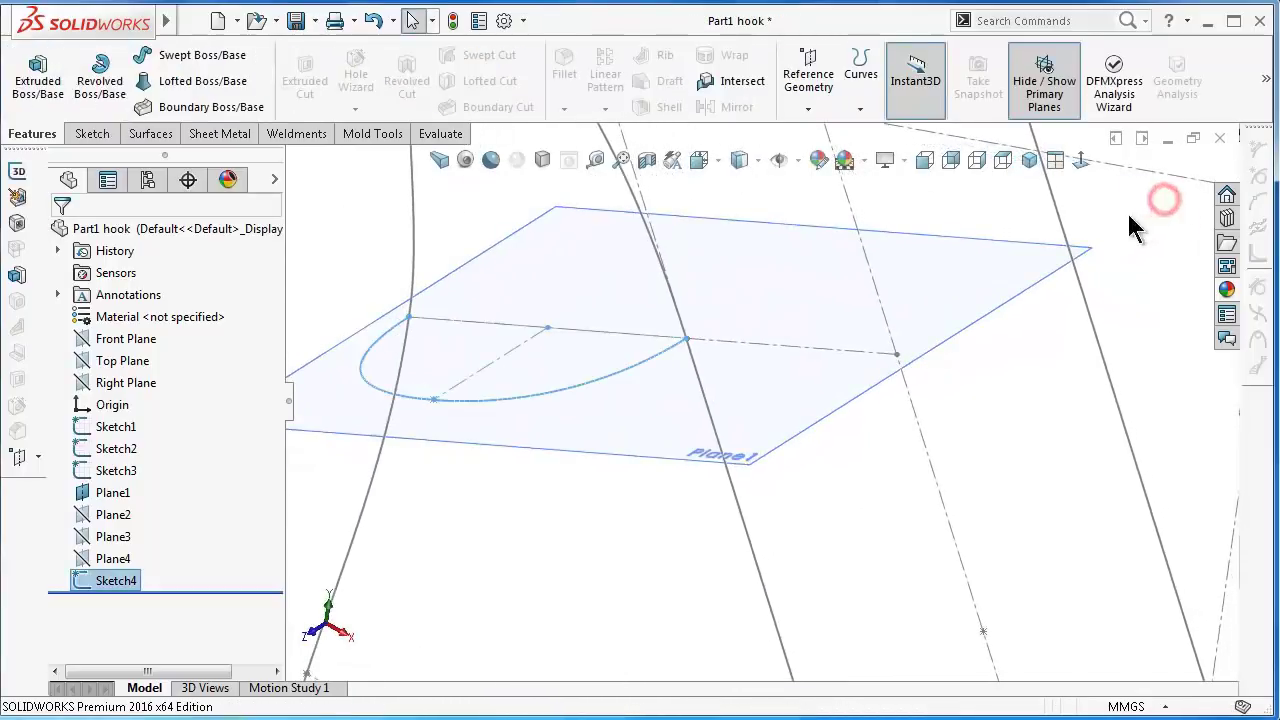
scroll(756, 347, "up", 2)
scroll(678, 413, "up", 2)
key("Down")
key("Down")
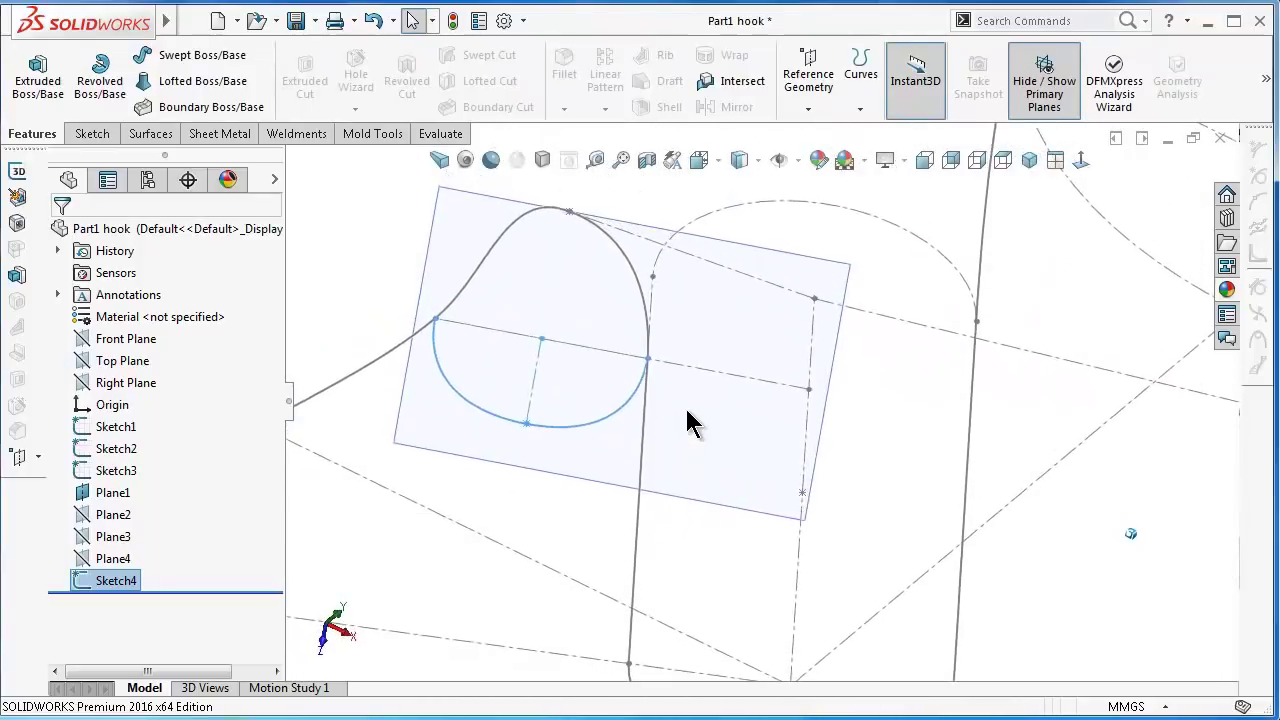
key("Down")
key("Down")
key("Down")
key("Down")
key("Down")
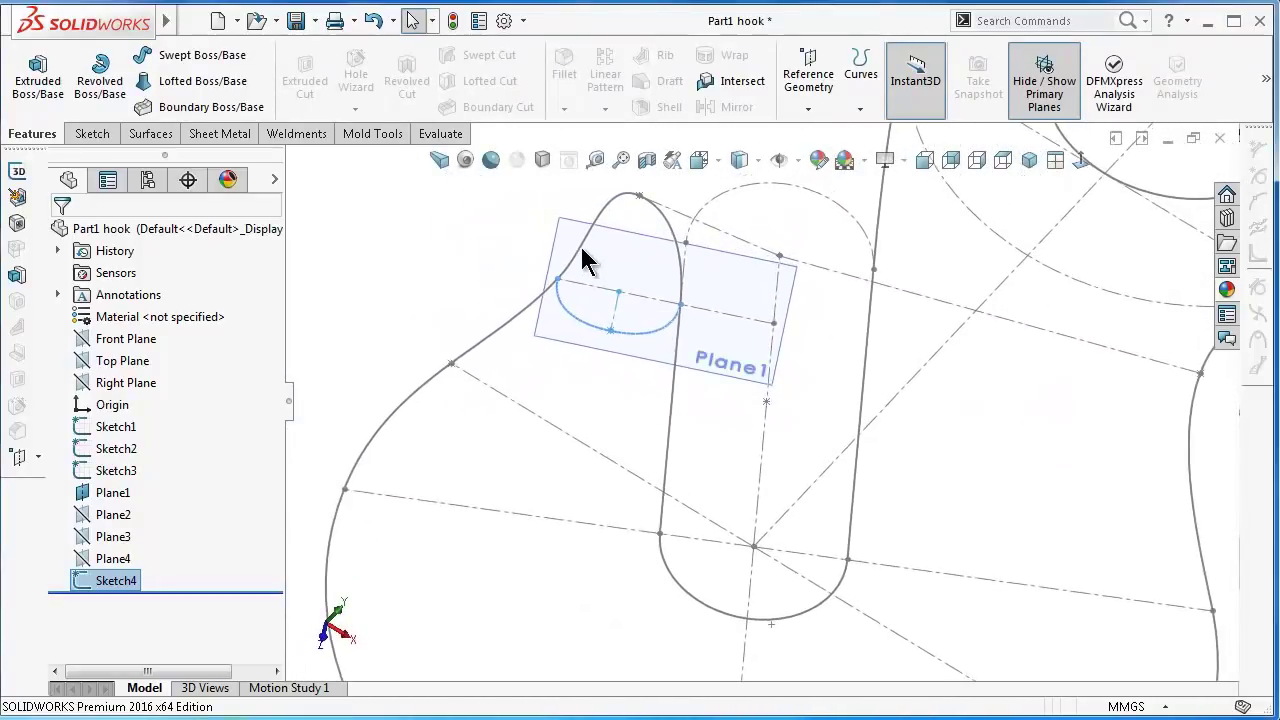
left_click(565, 237)
left_click(669, 177)
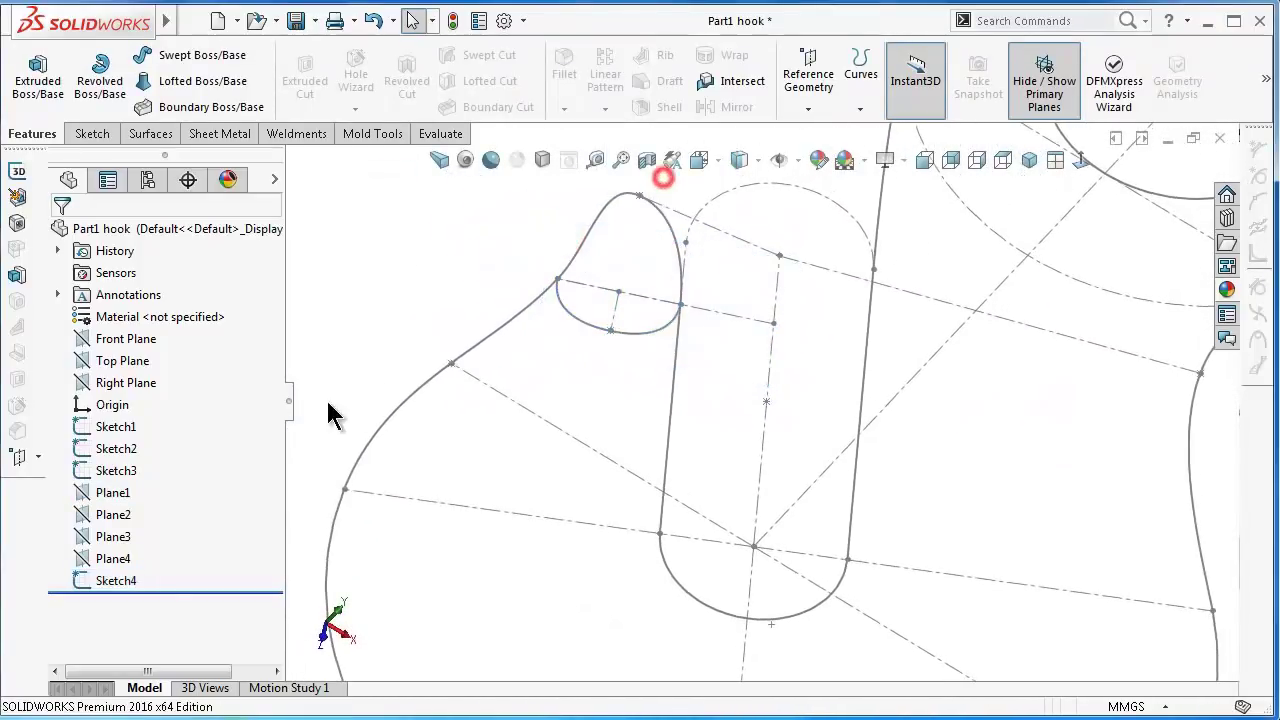
- Show Plane2, turn the hook obliquely, and start a new sketch on Plane2
left_click(113, 514)
left_click(151, 487)
key("Up")
key("Up")
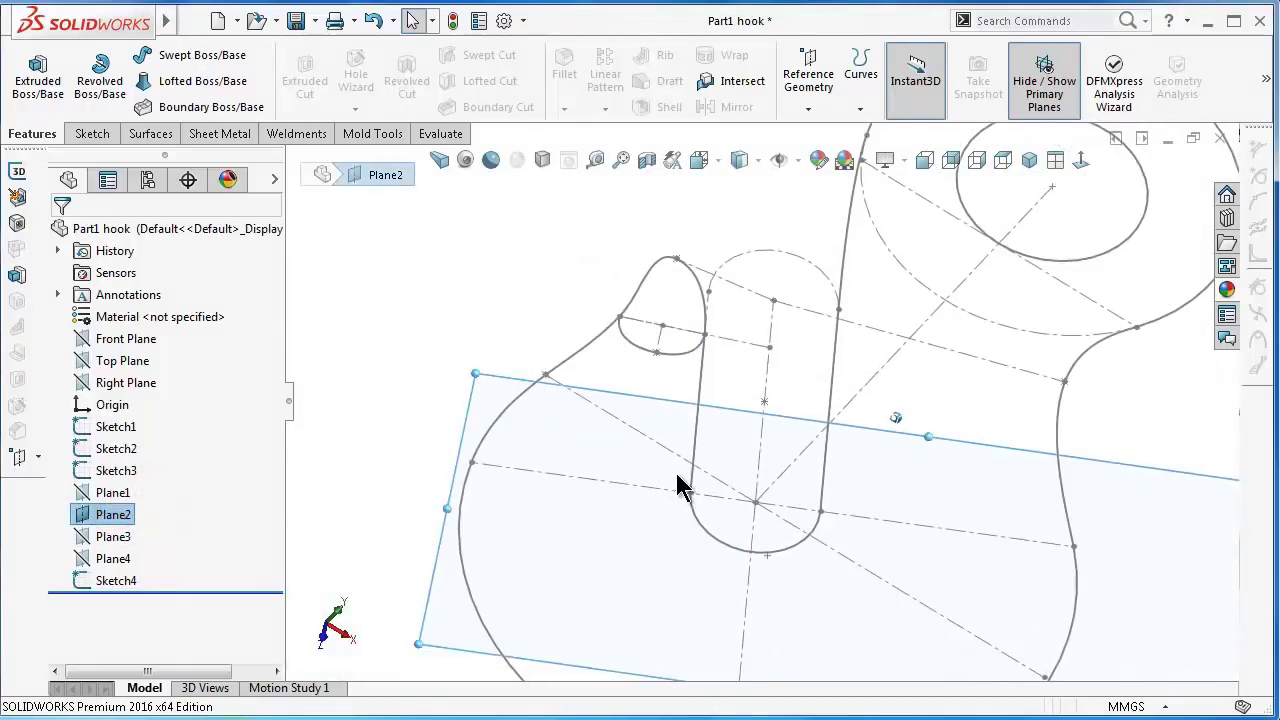
key("Up")
key("Up")
key("Up")
key("Up")
key("Left")
key("Left")
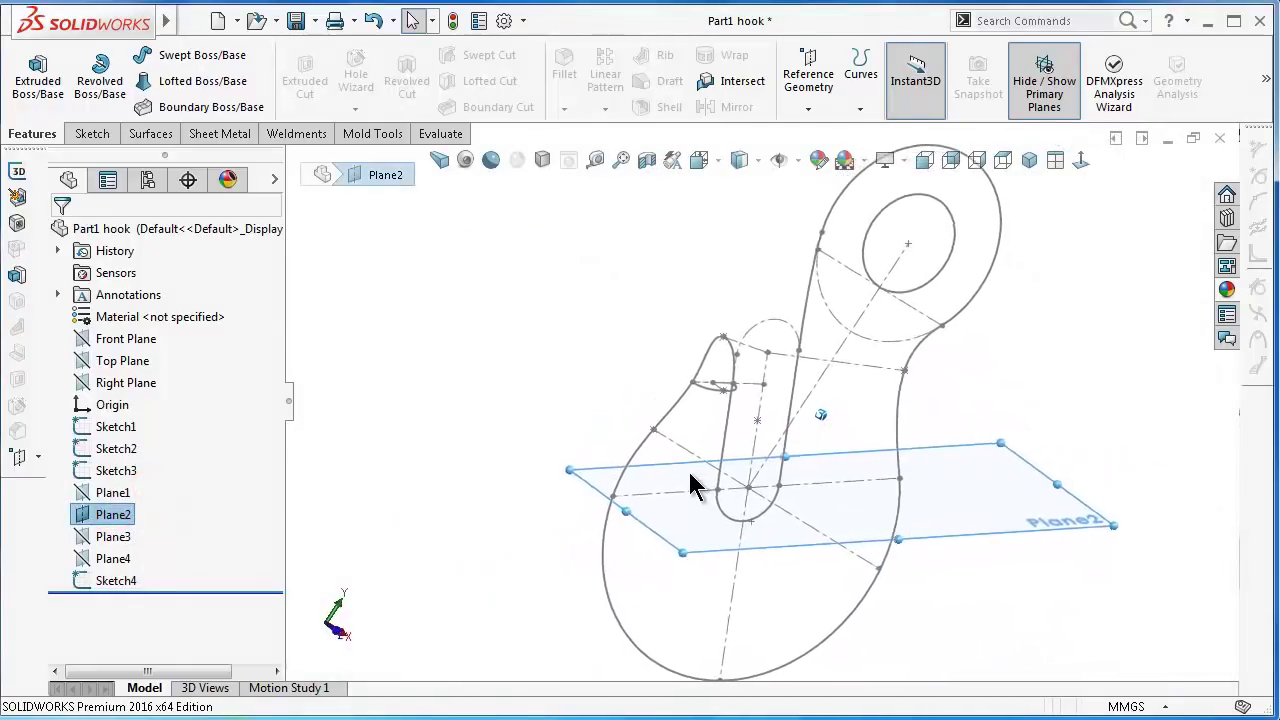
key("Left")
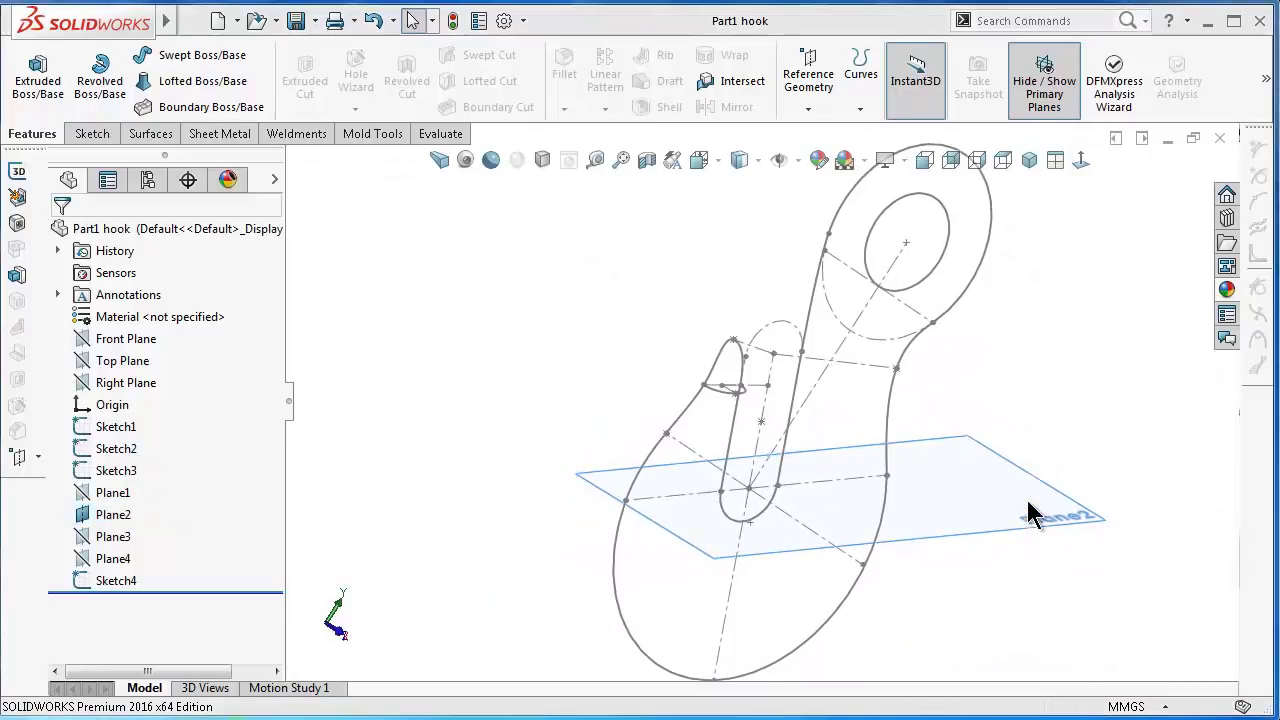
left_click(1029, 509)
left_click(1103, 443)
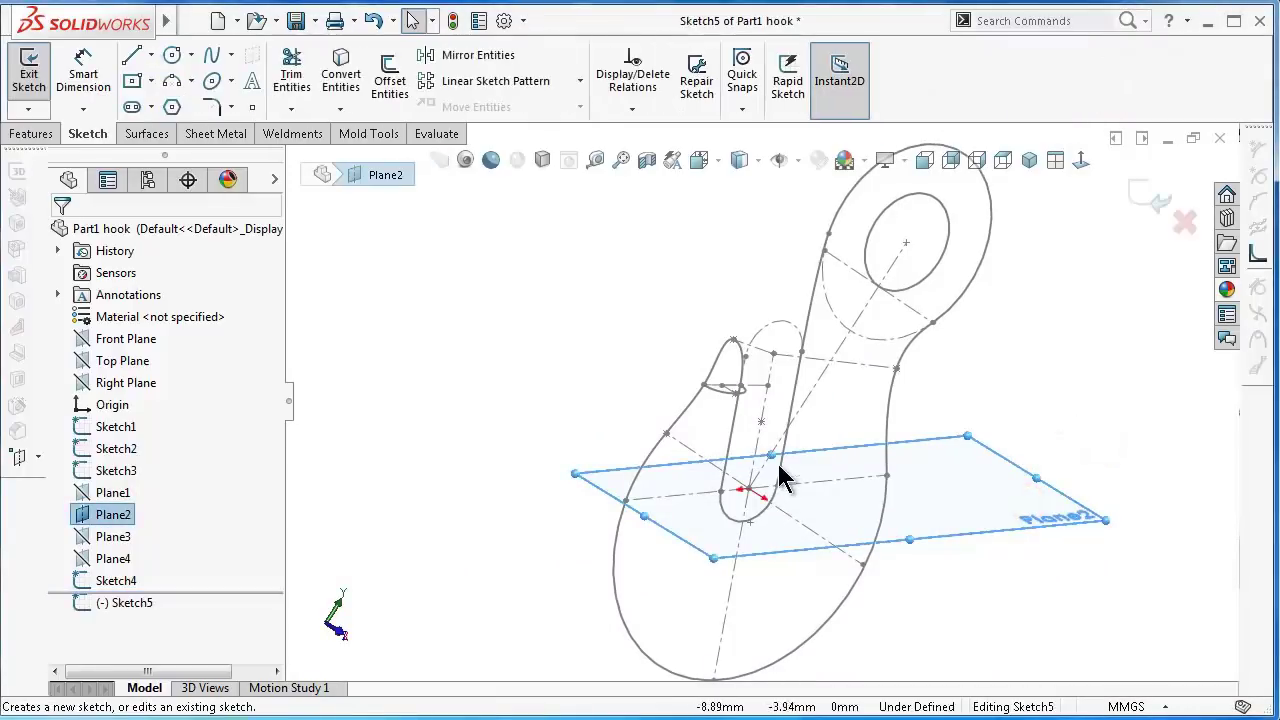
- Draw a centerline across the hook's section from inner curve to outer edge
key("Down")
key("Down")
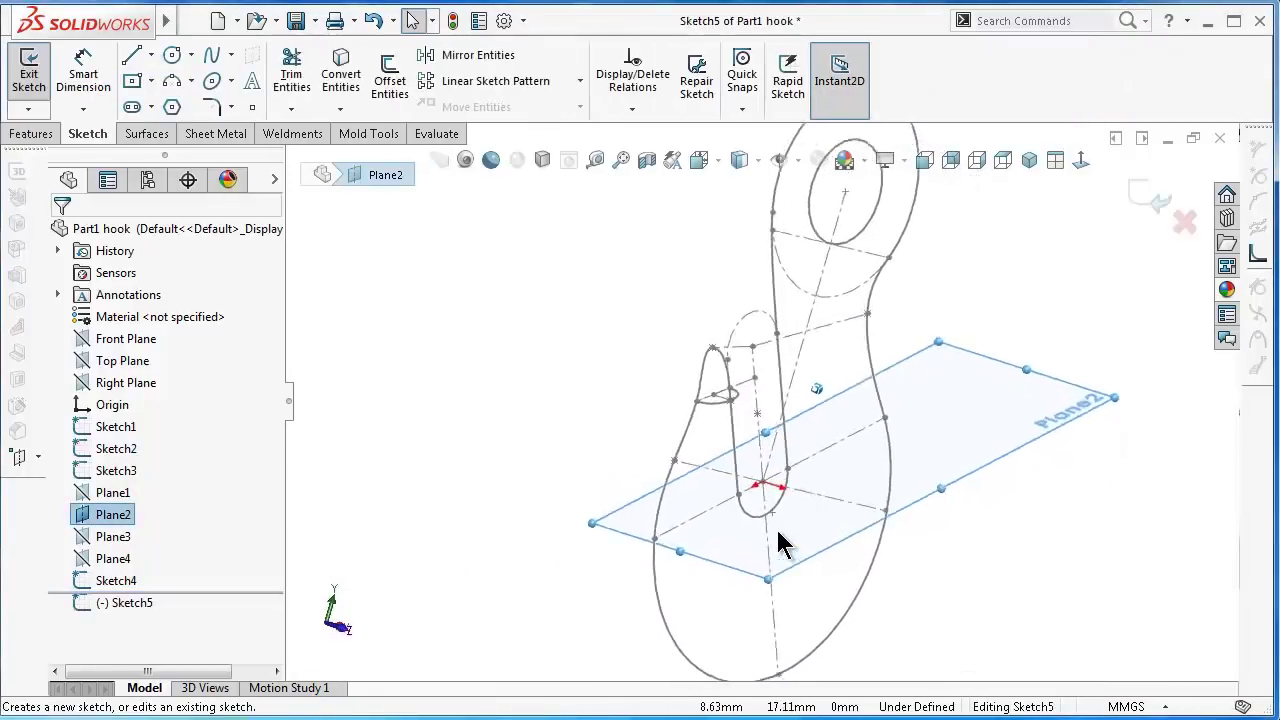
key("Down")
key("alt+Right")
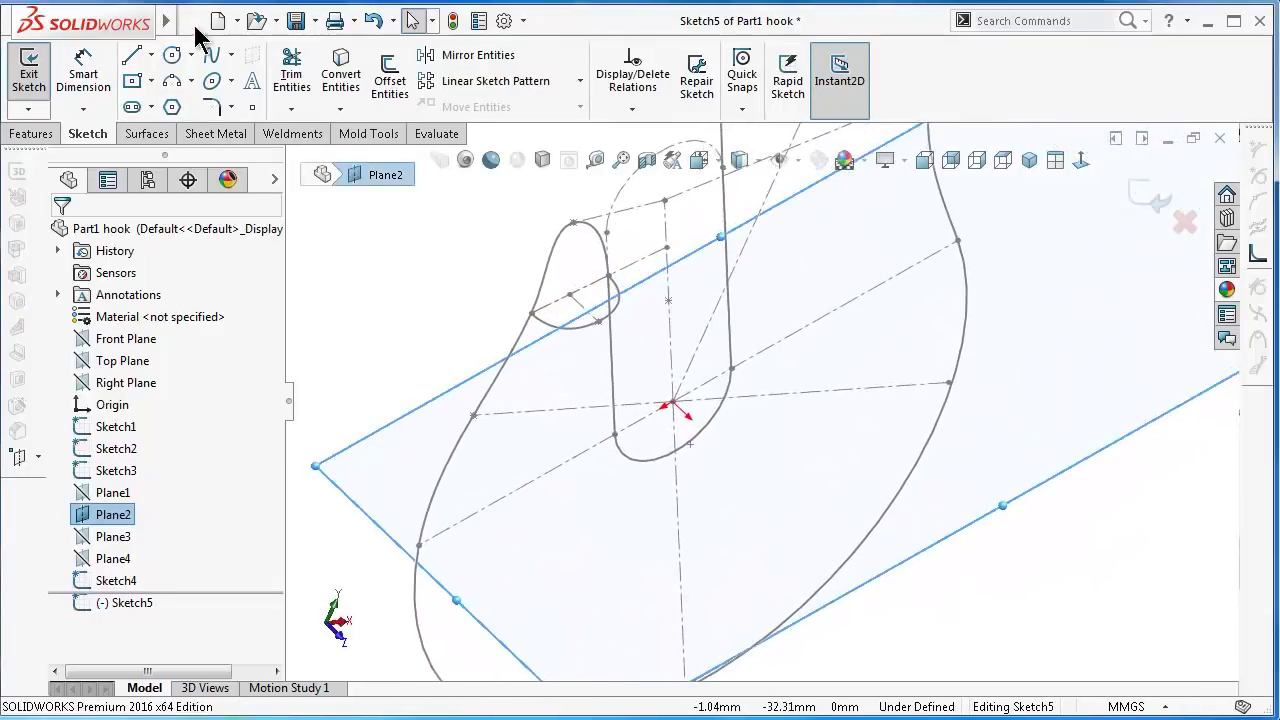
left_click(151, 55)
left_click(172, 103)
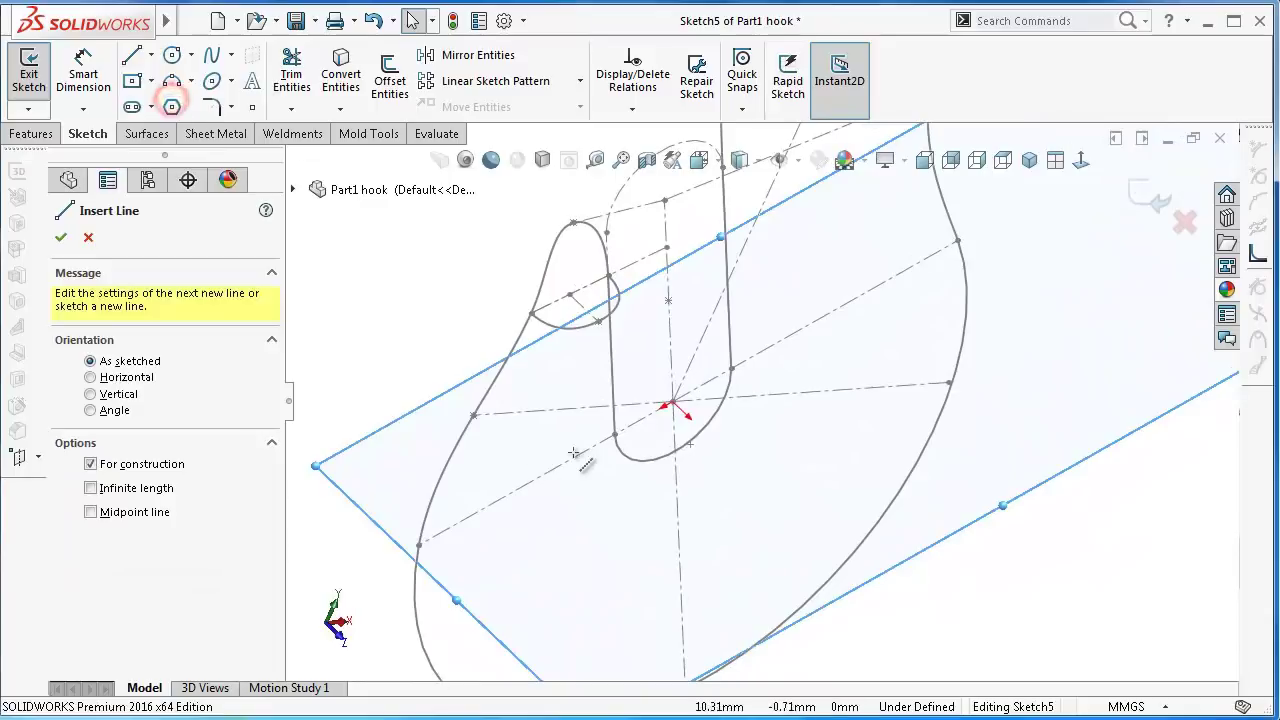
left_click(614, 436)
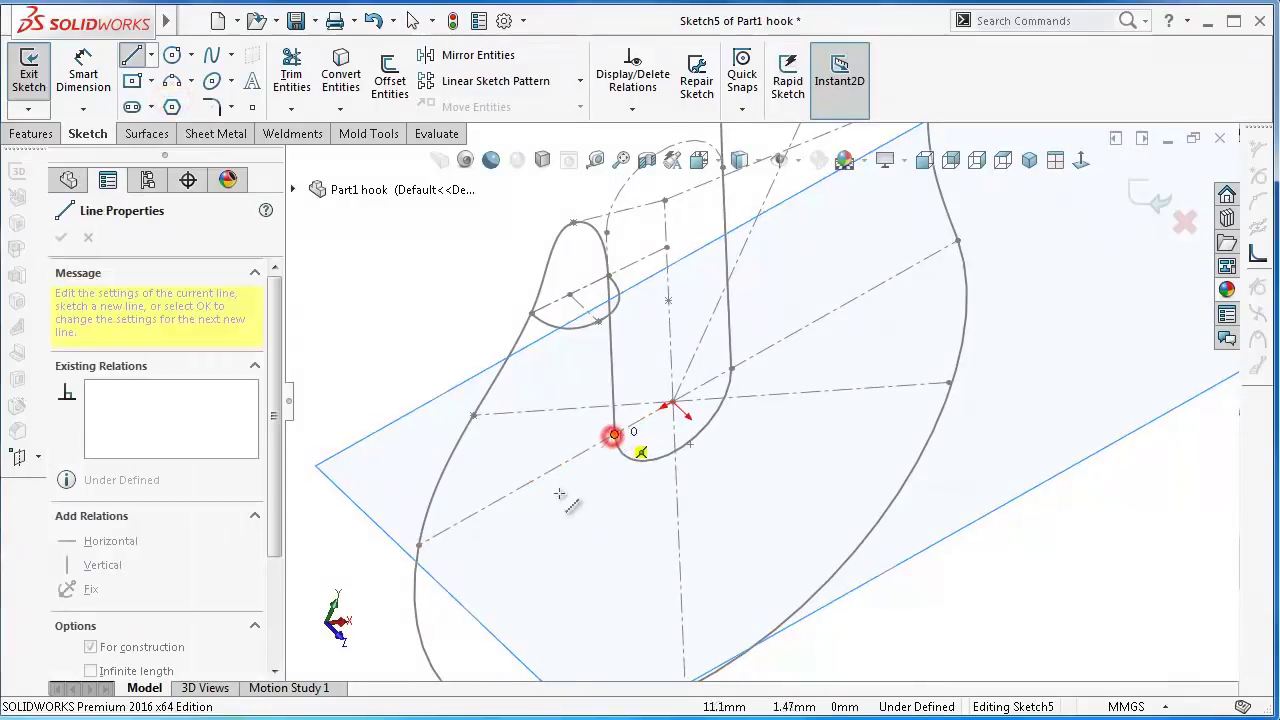
left_click(420, 545)
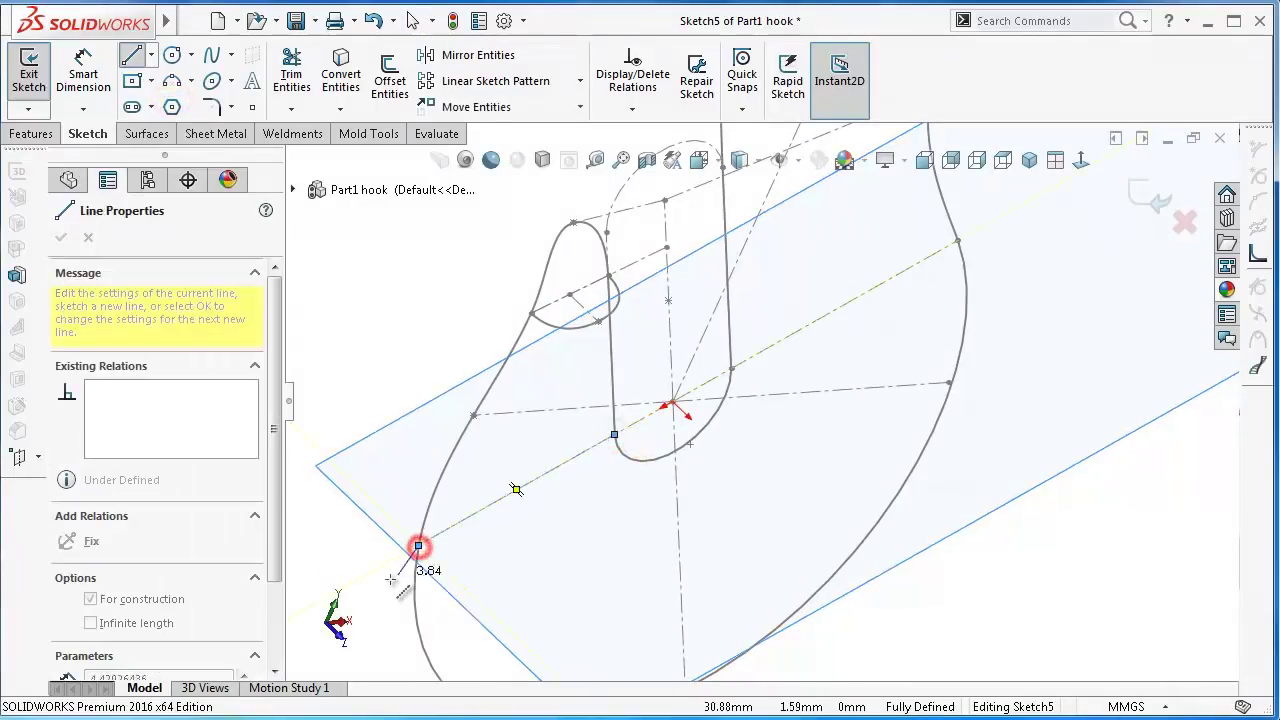
right_click(390, 578)
left_click(443, 595)
- Draw a short construction centerline starting from the long centerline's midpoint
left_click(389, 453)
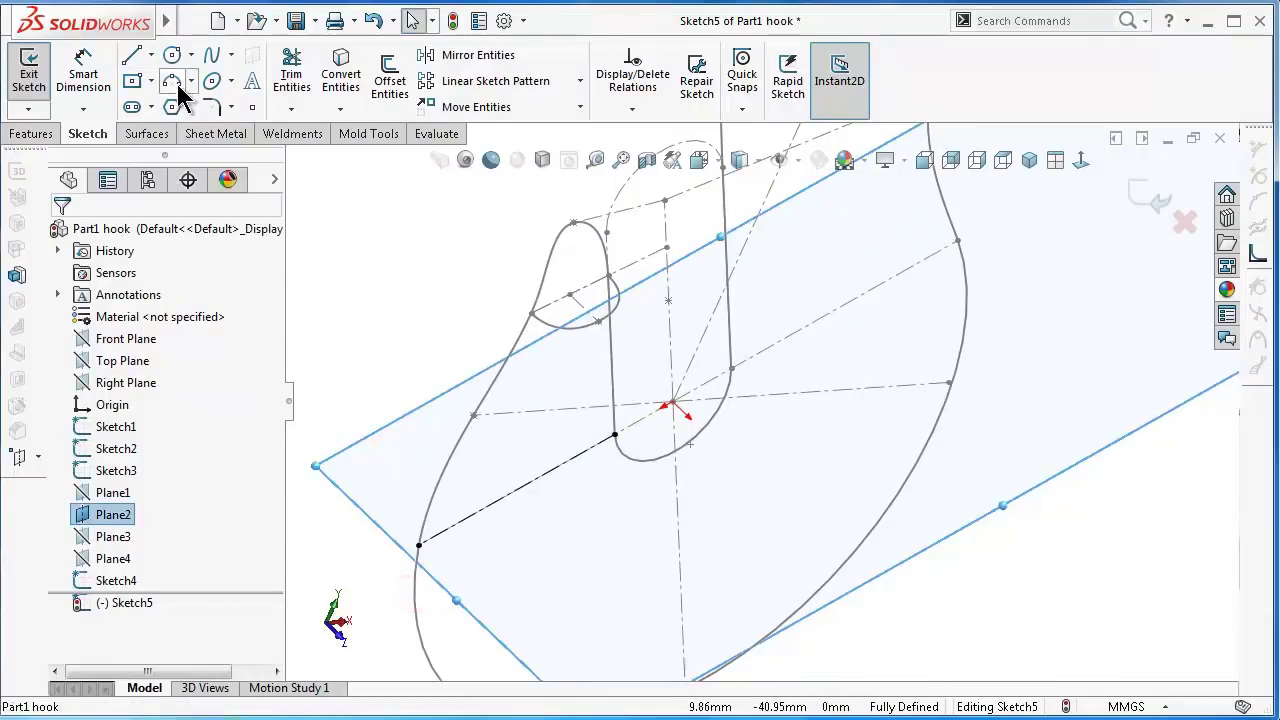
left_click(151, 55)
left_click(170, 94)
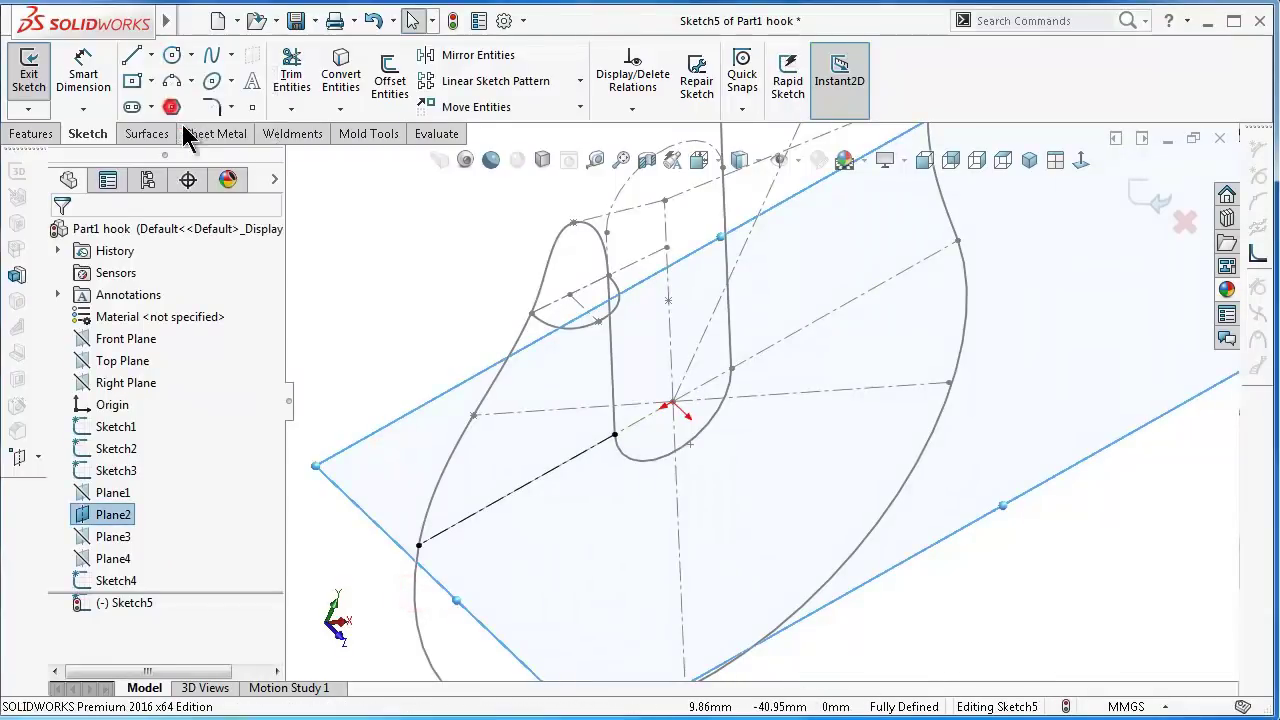
left_click(515, 490)
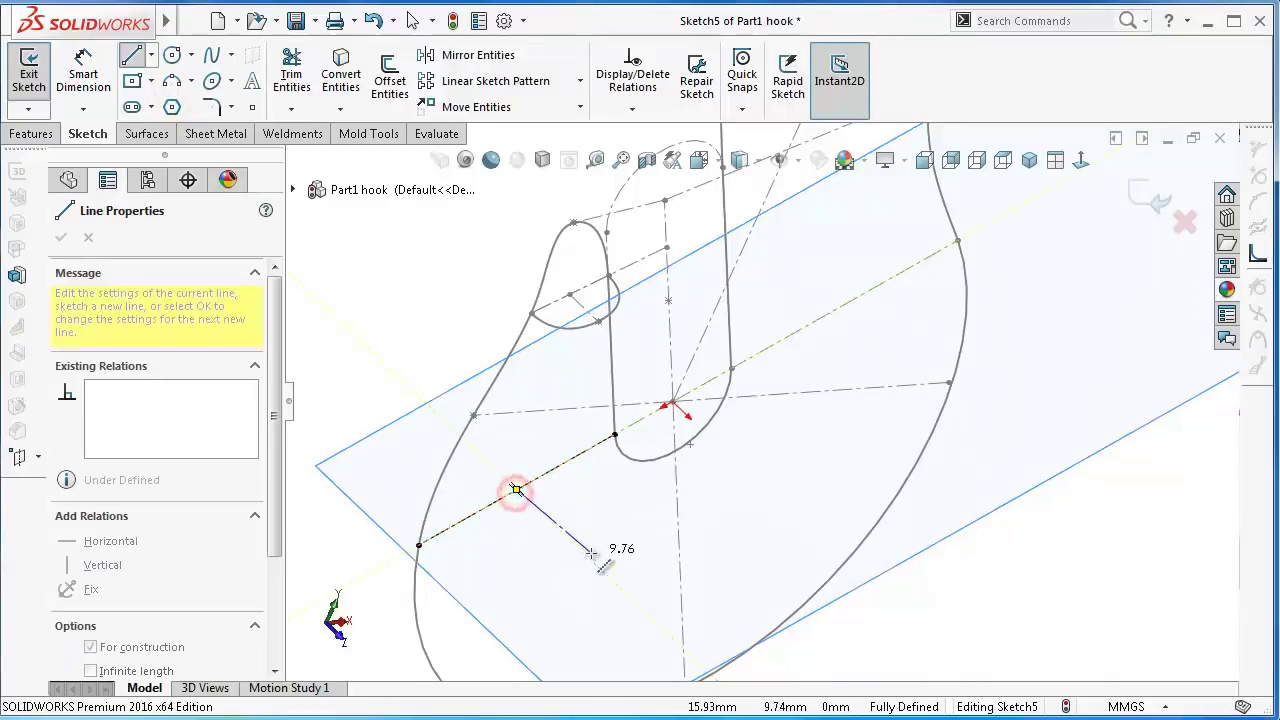
left_click(591, 552)
right_click(607, 593)
key("Escape")
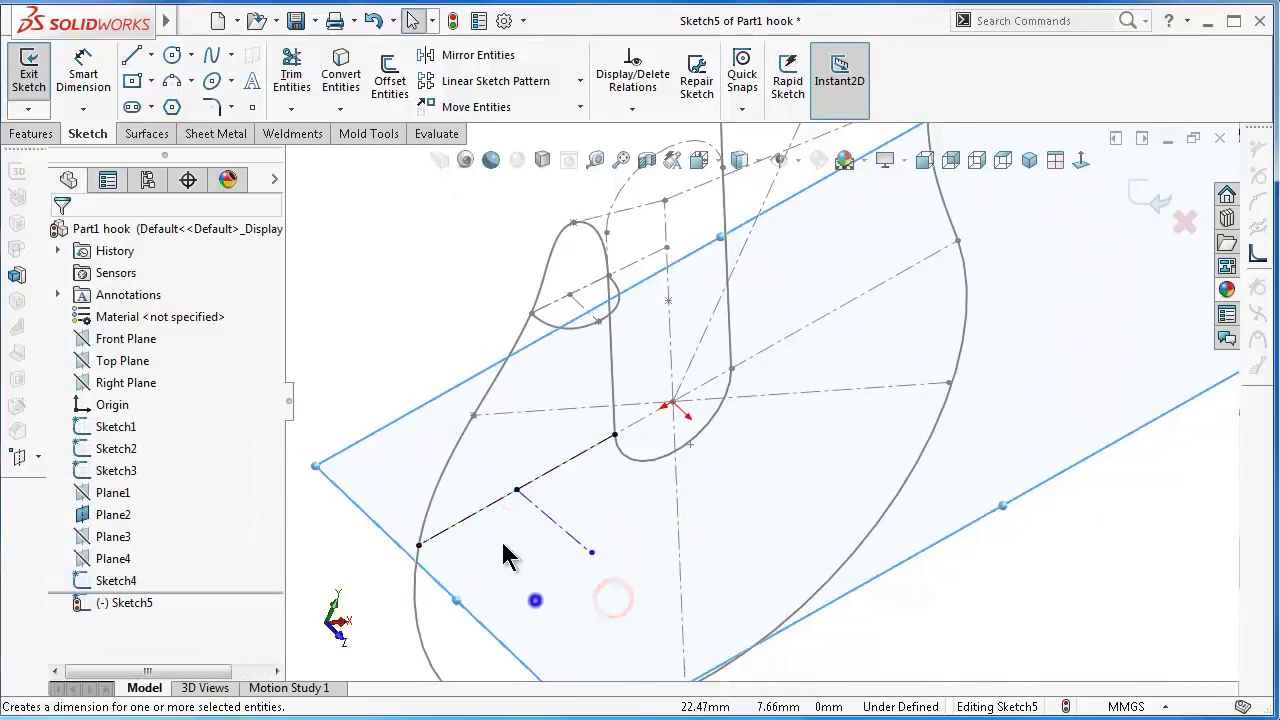
right_click_drag(535, 600, 548, 541)
- Dimension the short construction line to 6.75 mm
left_click(566, 538)
left_click(556, 556)
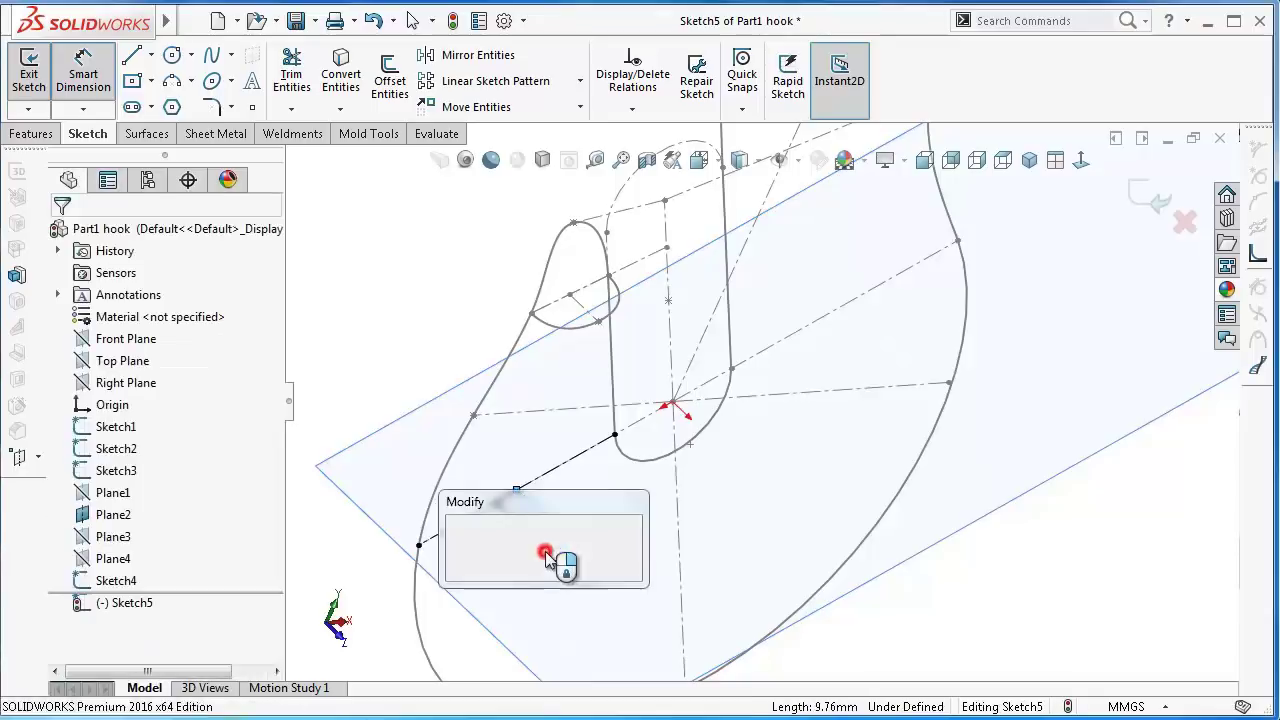
type("6.")
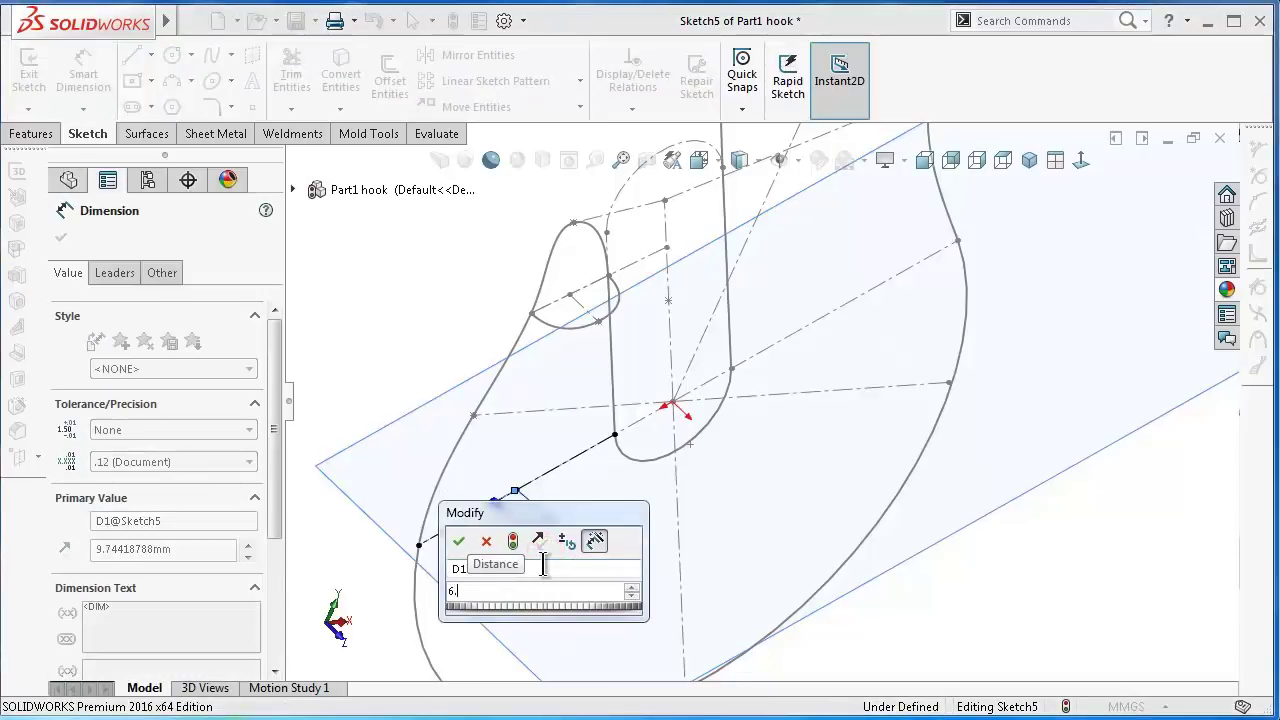
type("7")
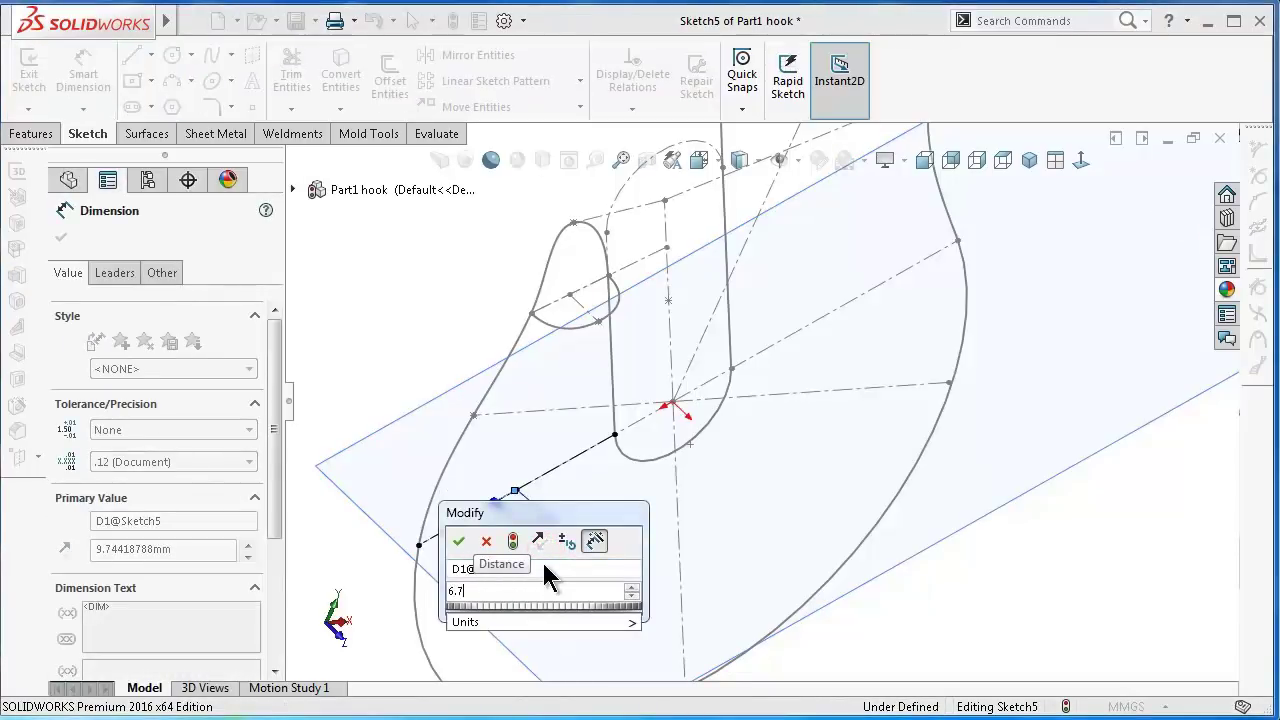
type("5")
key("Return")
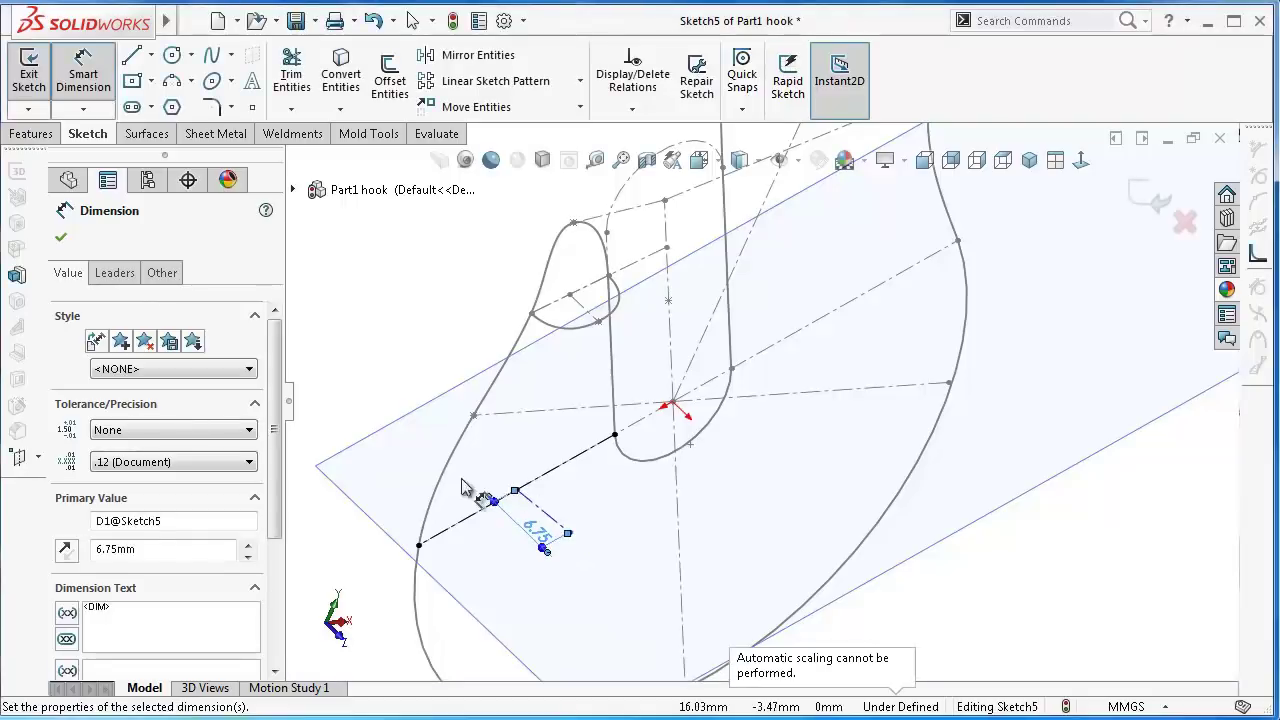
scroll(534, 514, "down", 2)
left_click(477, 440)
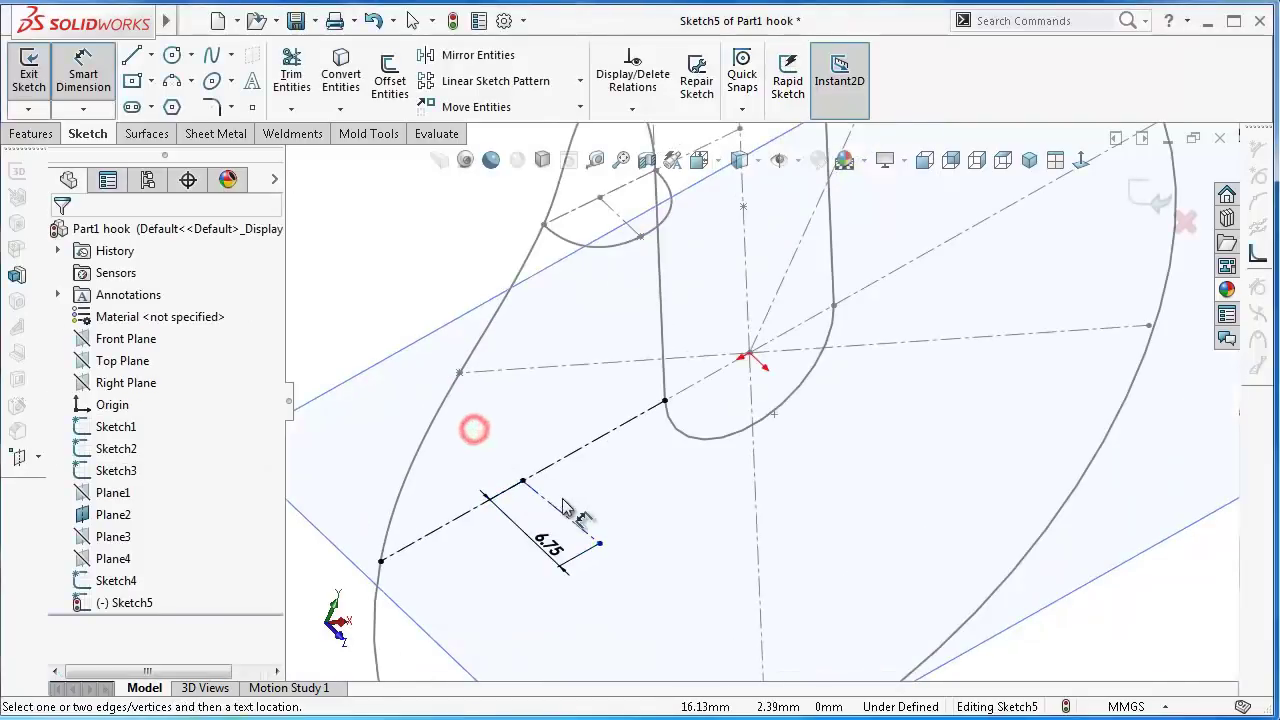
scroll(505, 515, "down", 2)
key("Escape")
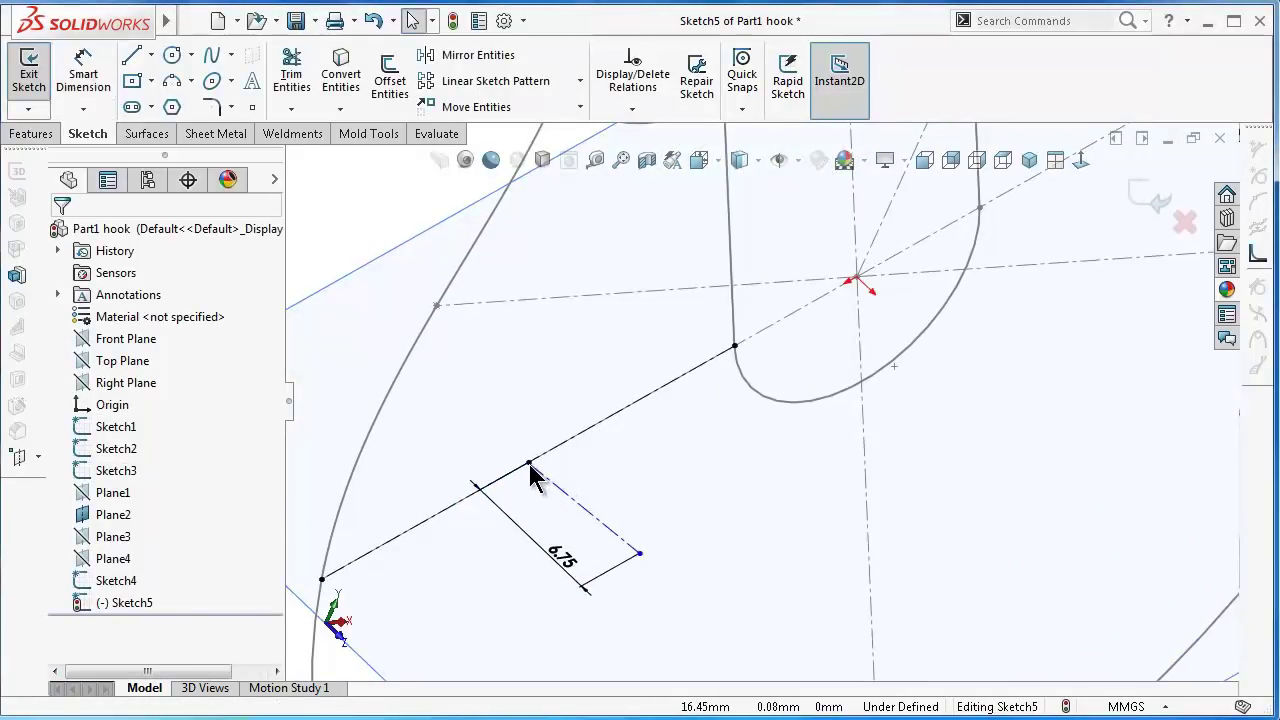
- Make the short and long construction lines perpendicular
left_click(529, 464)
left_click(563, 443, "ctrl")
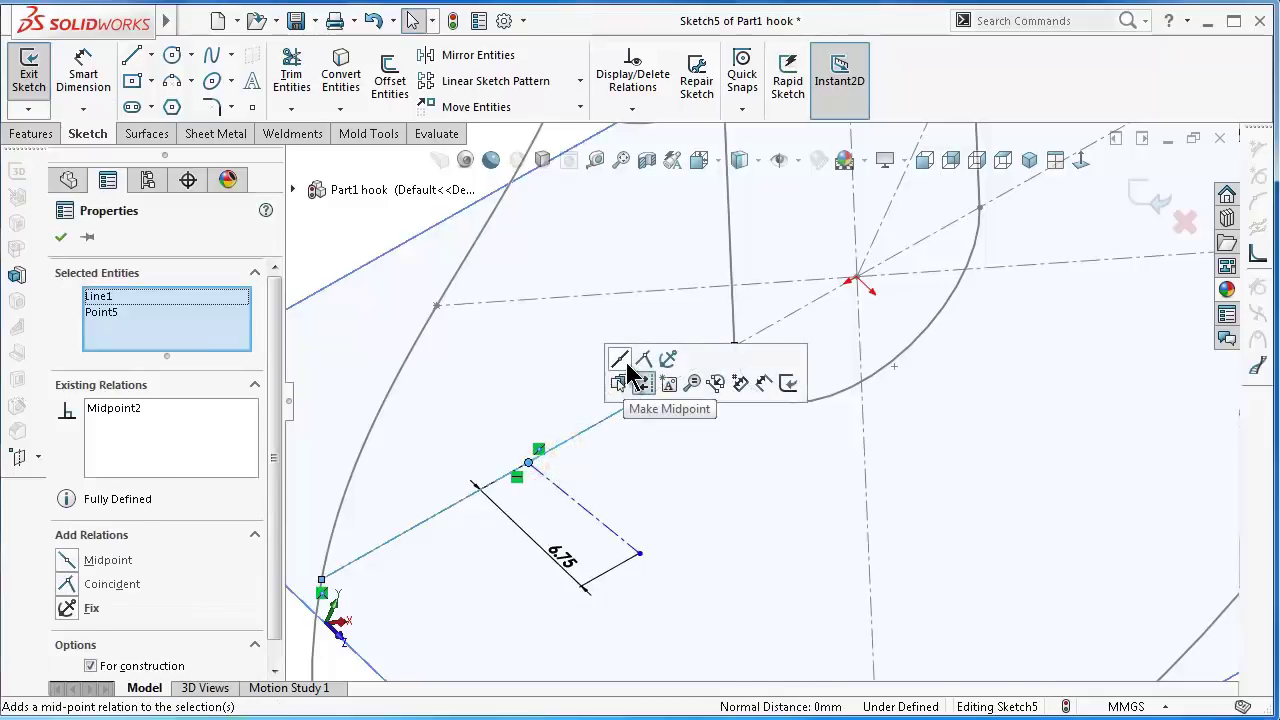
left_click(543, 354)
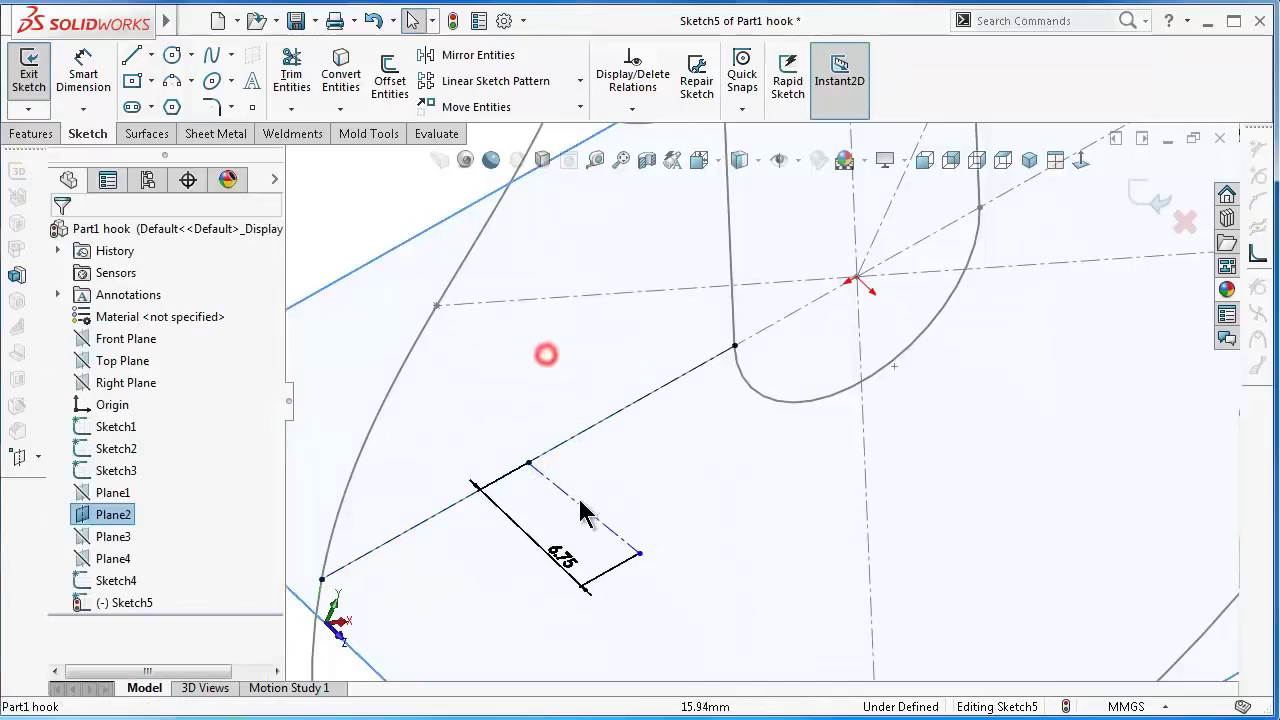
left_click(580, 506)
left_click(600, 430, "ctrl")
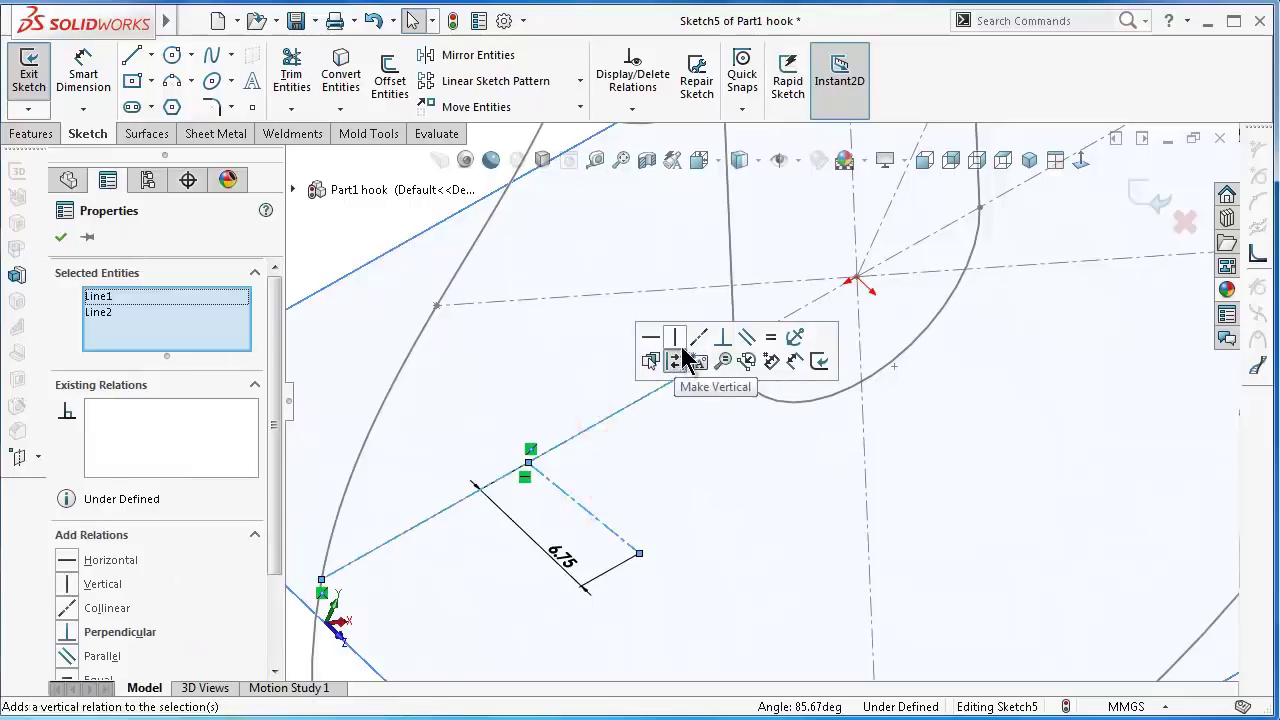
left_click(721, 337)
left_click(565, 340)
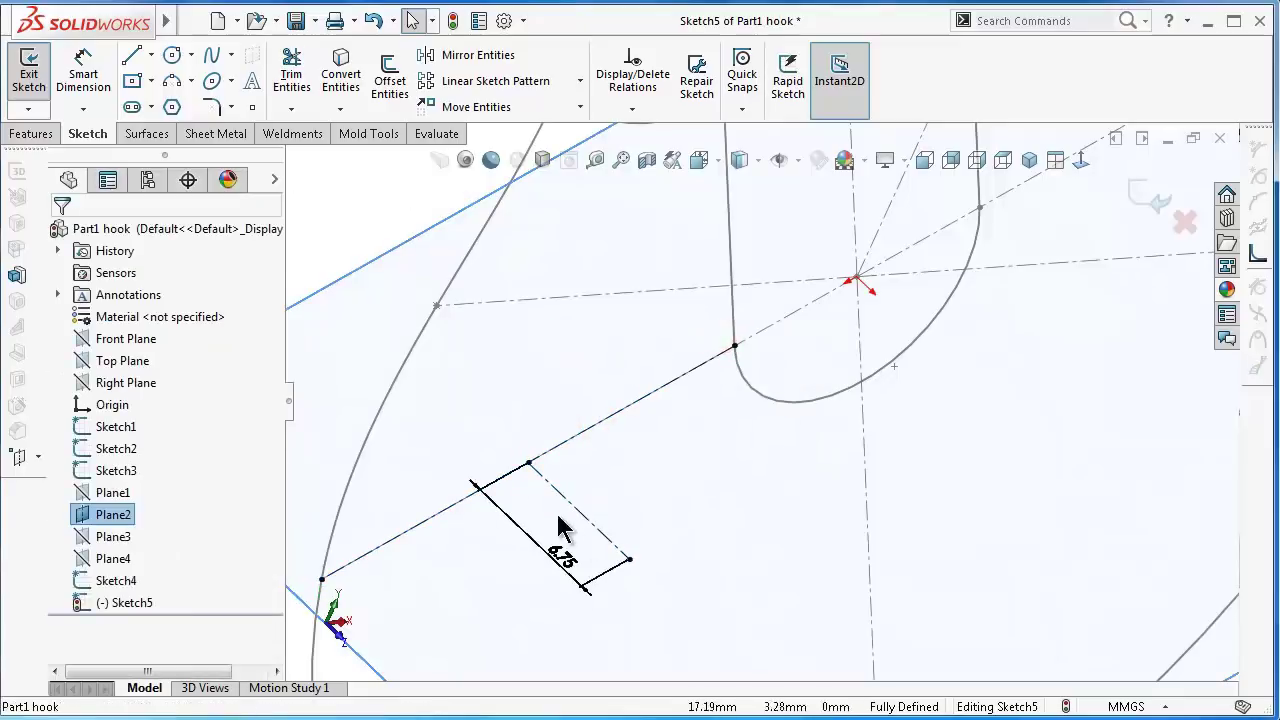
left_click(212, 60)
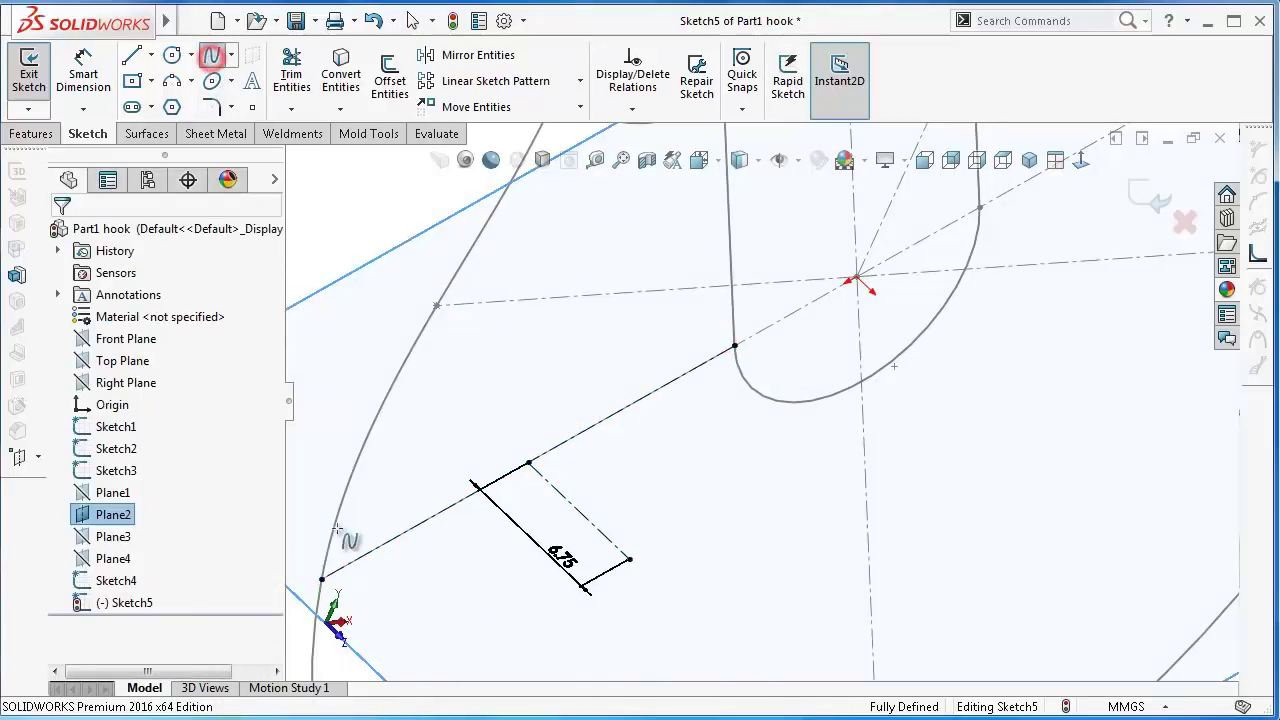
- Draw a spline from the long line's lower end, through the 6.75 line's tip, to its other end
left_click(320, 580)
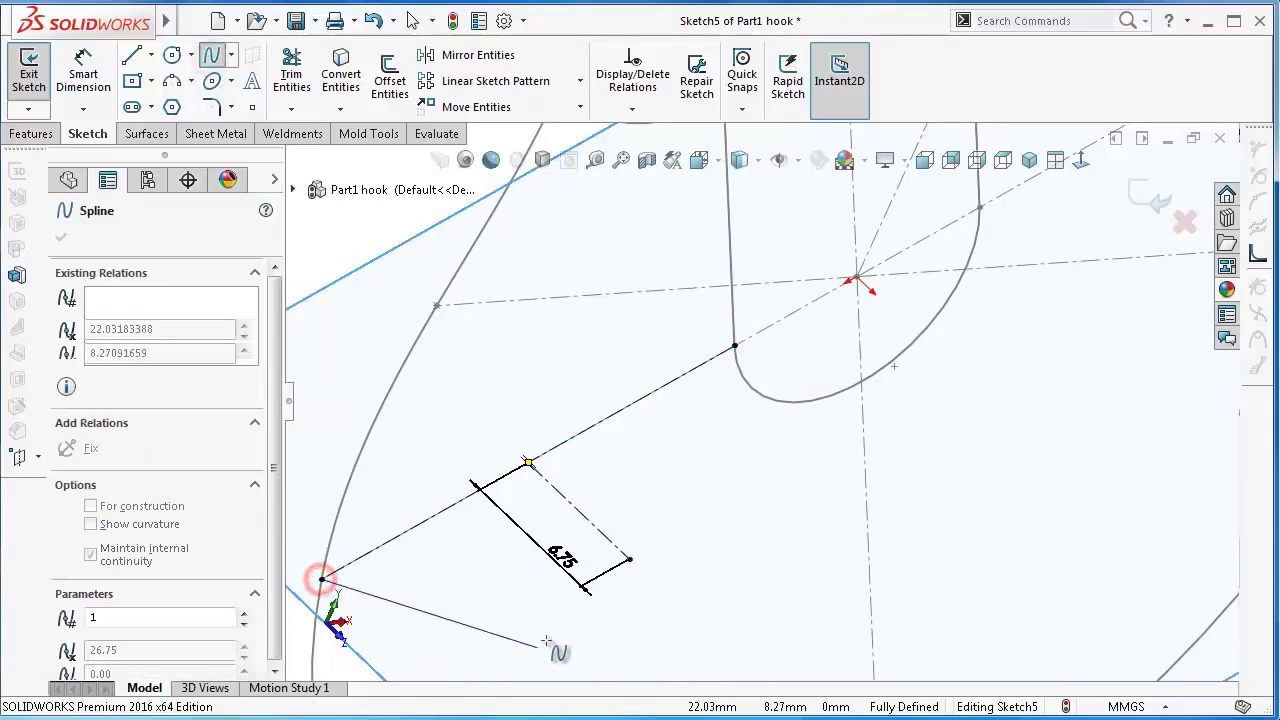
left_click(630, 559)
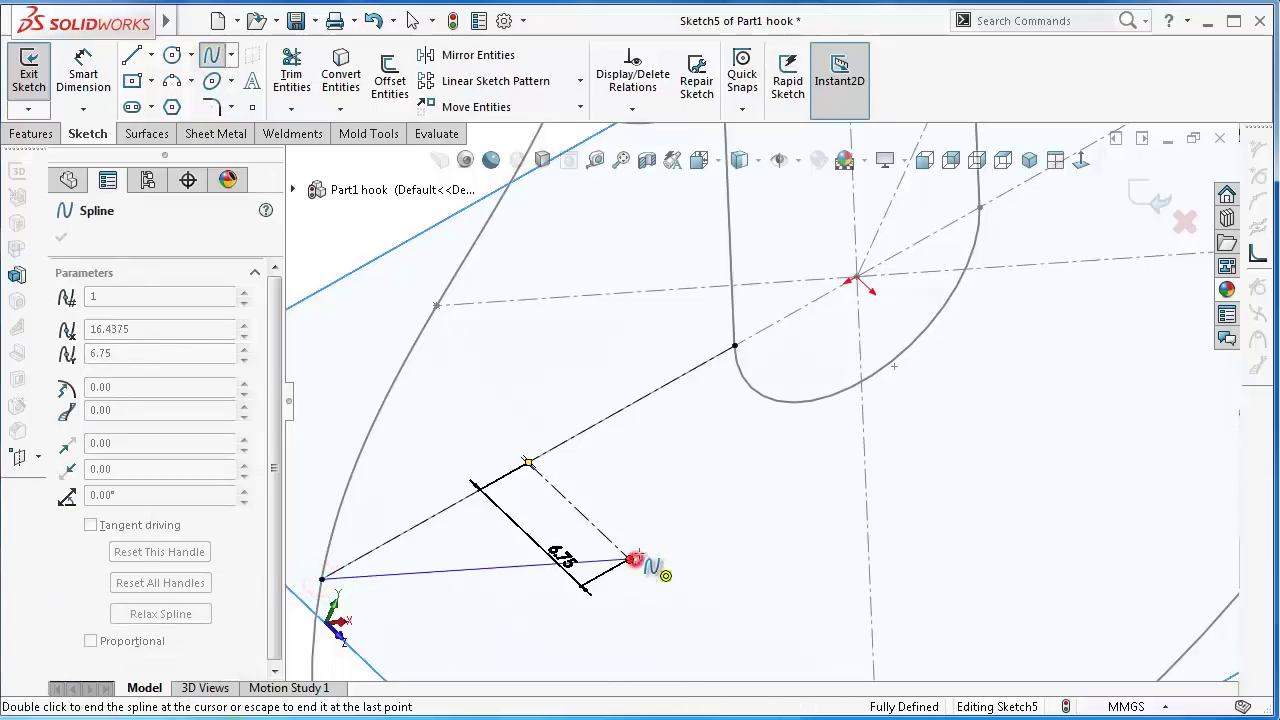
left_click(735, 345)
right_click(780, 440)
left_click(822, 455)
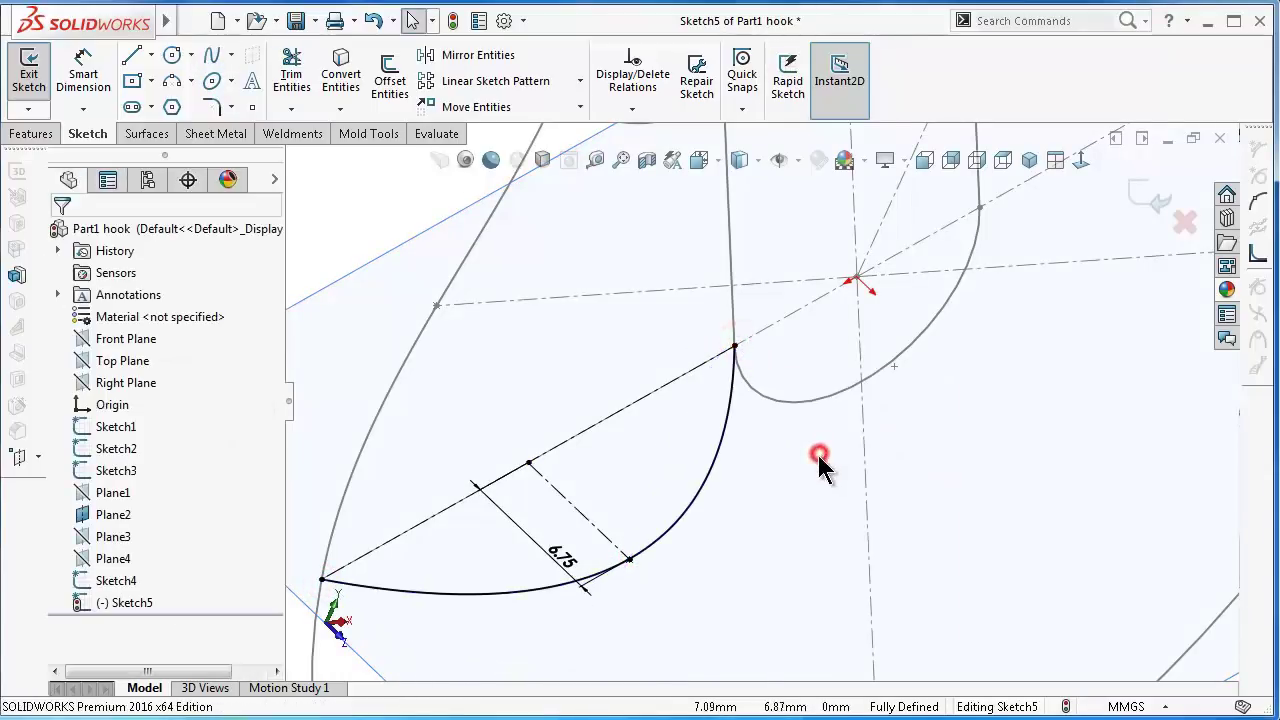
left_click(1081, 160)
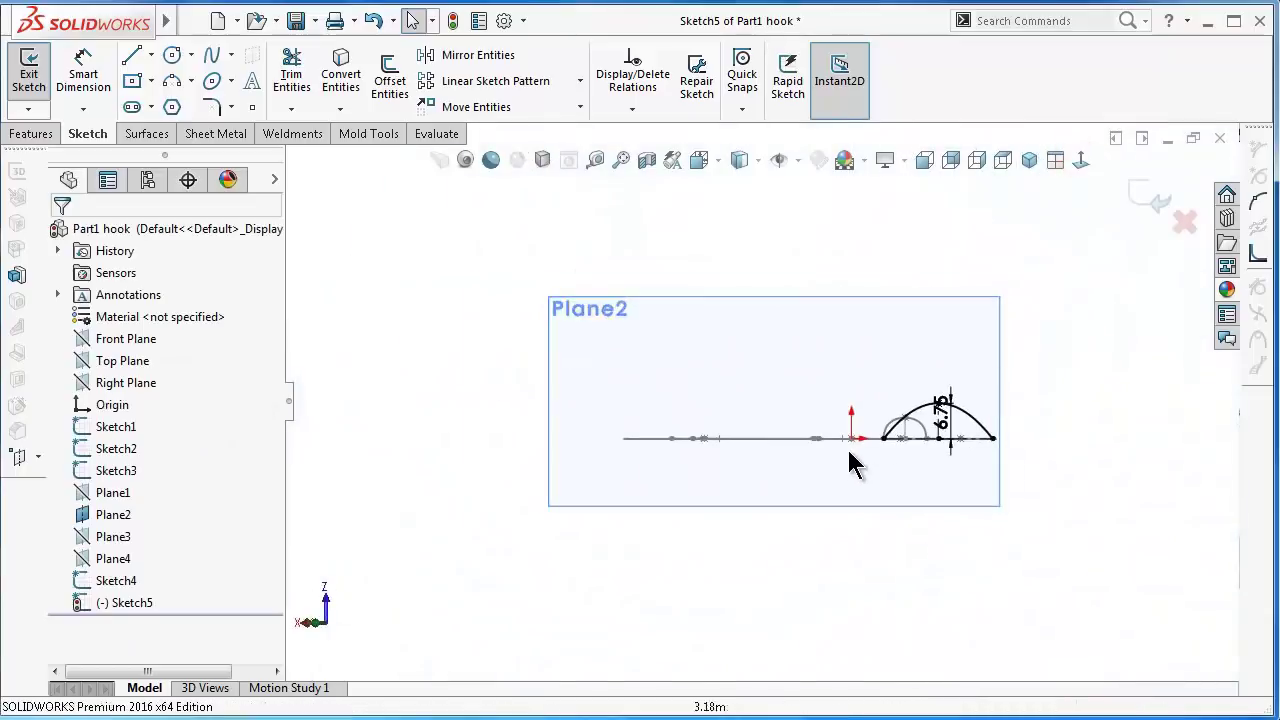
scroll(915, 445, "down", 4)
- Make both end tangents of the spline vertical
left_click(882, 322)
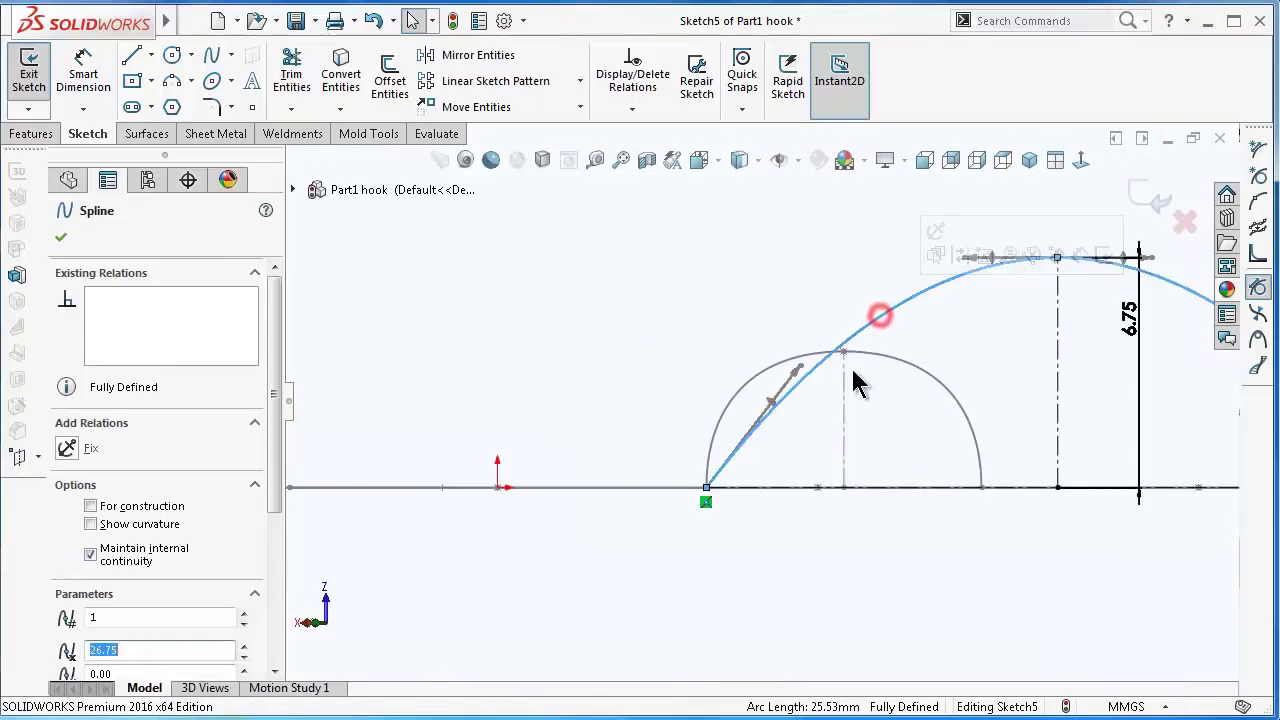
left_click(791, 378)
left_click(798, 408)
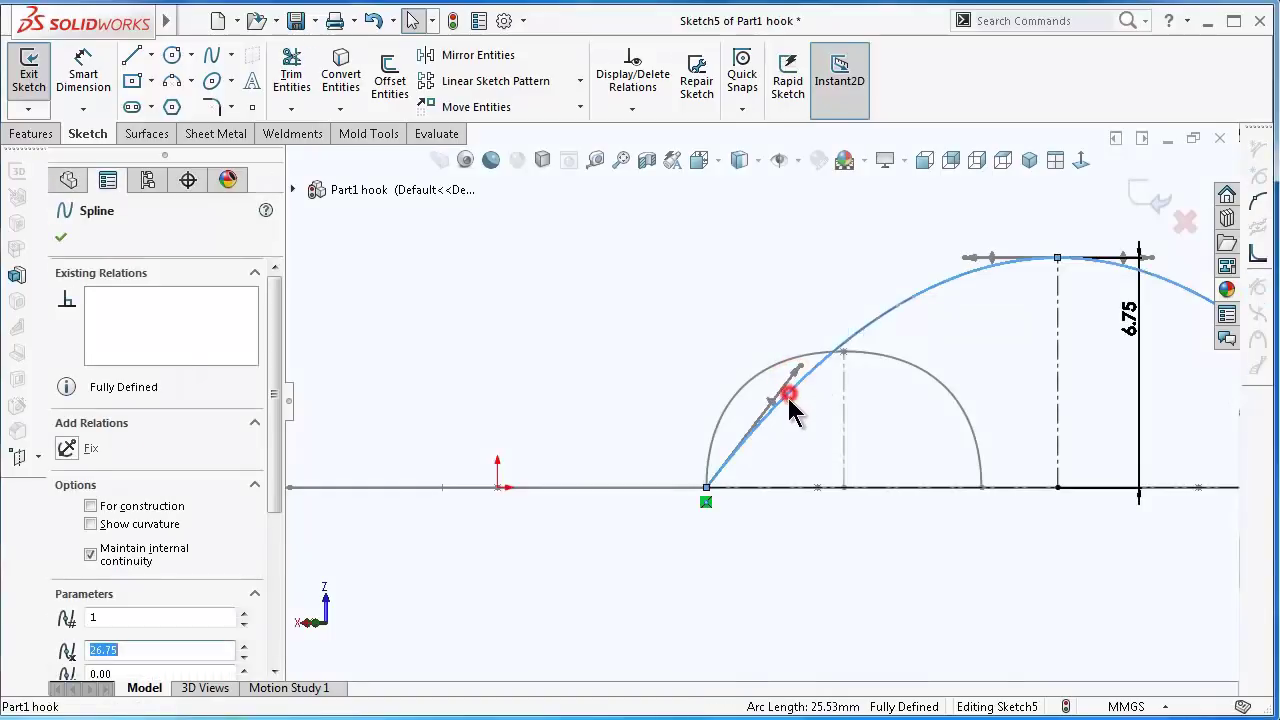
left_click(770, 404)
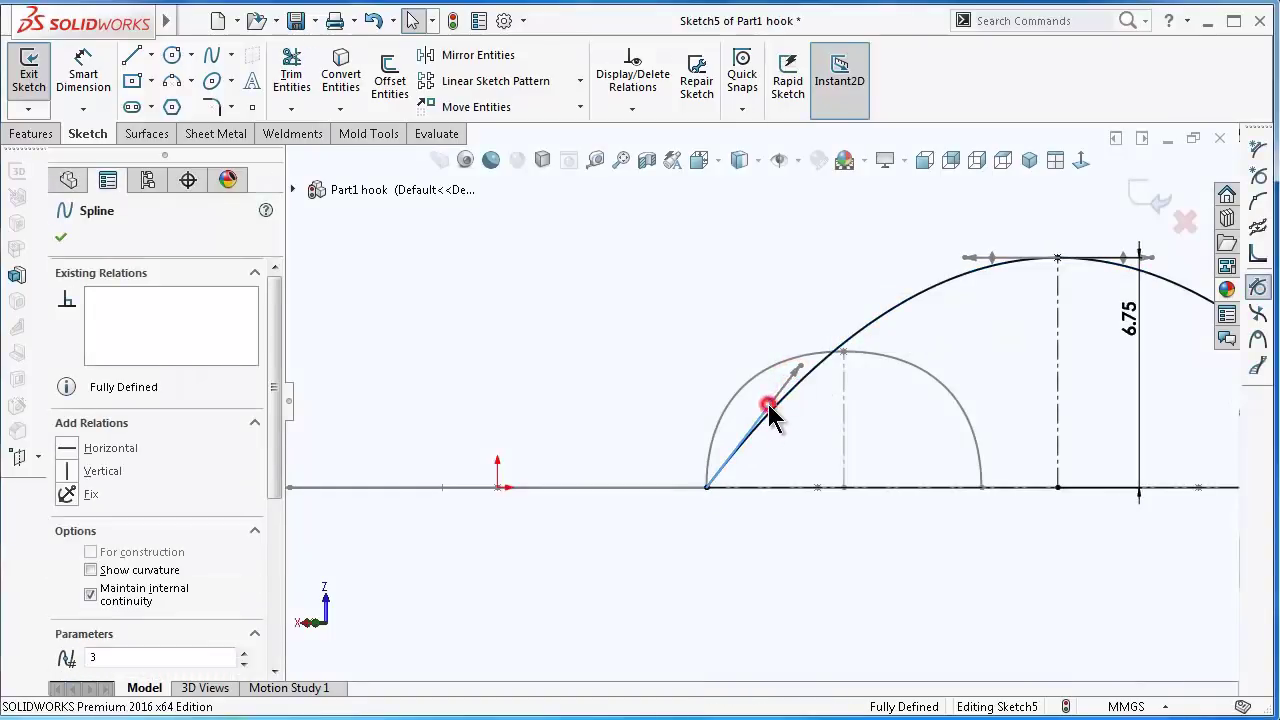
left_click(103, 471)
scroll(986, 400, "up", 4)
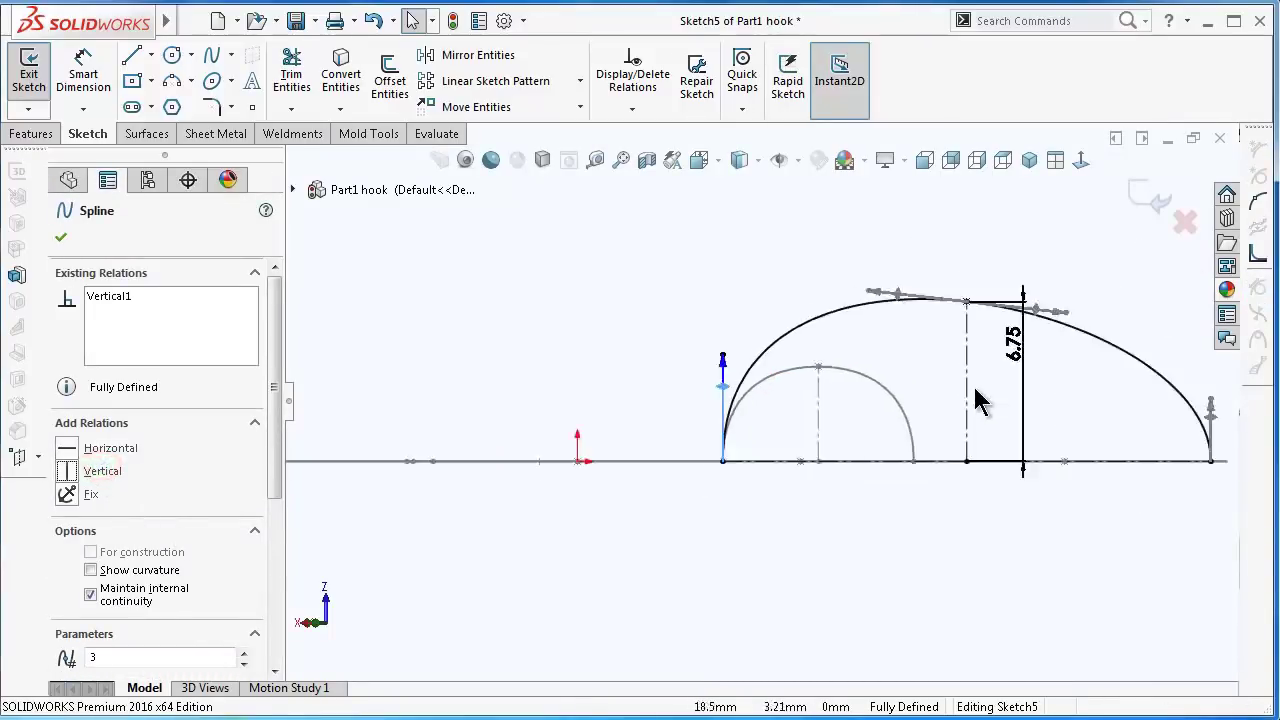
scroll(1094, 428, "down", 3)
scroll(1120, 445, "down", 1)
left_click(1118, 440)
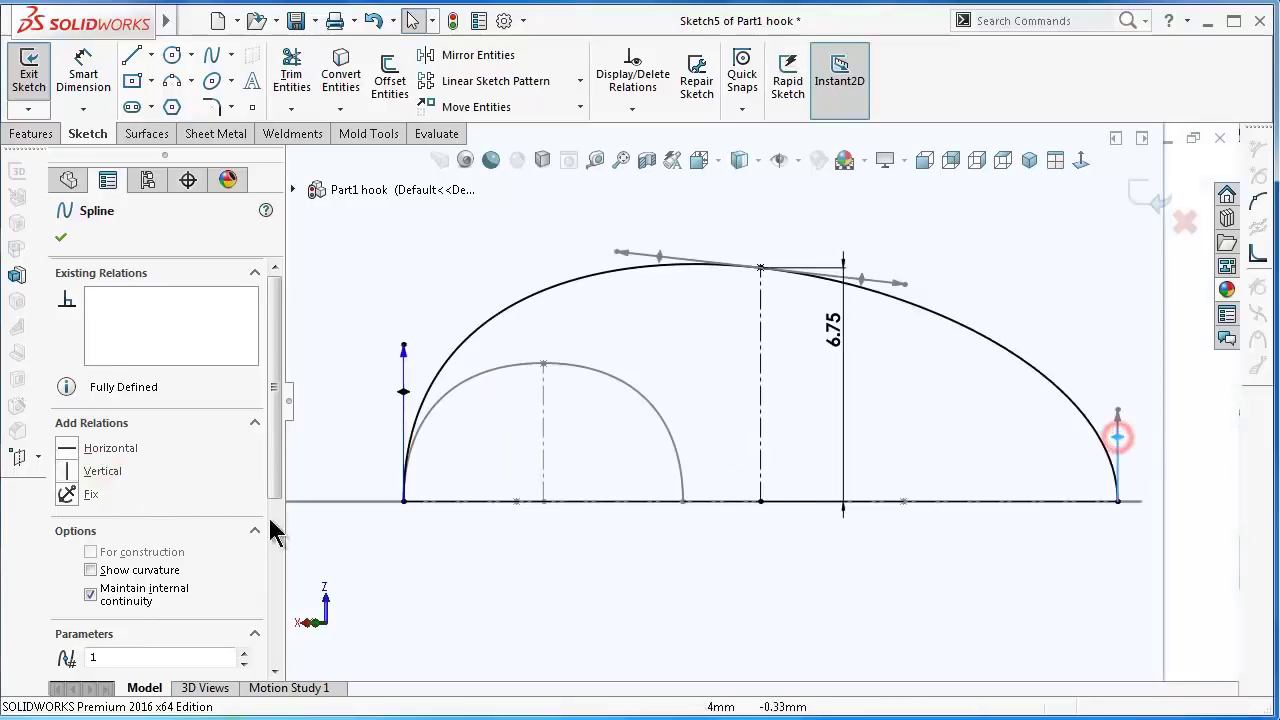
left_click(103, 471)
left_click(890, 288)
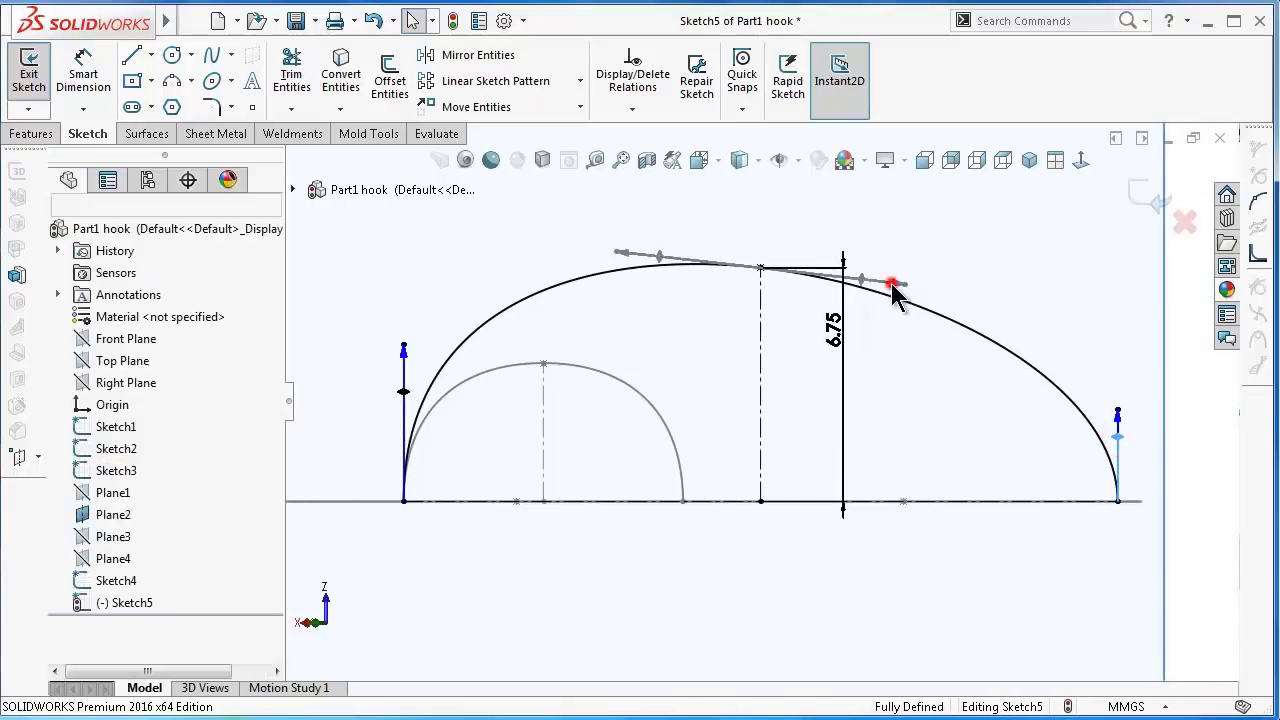
- Make the spline's peak tangent horizontal
left_click(787, 268)
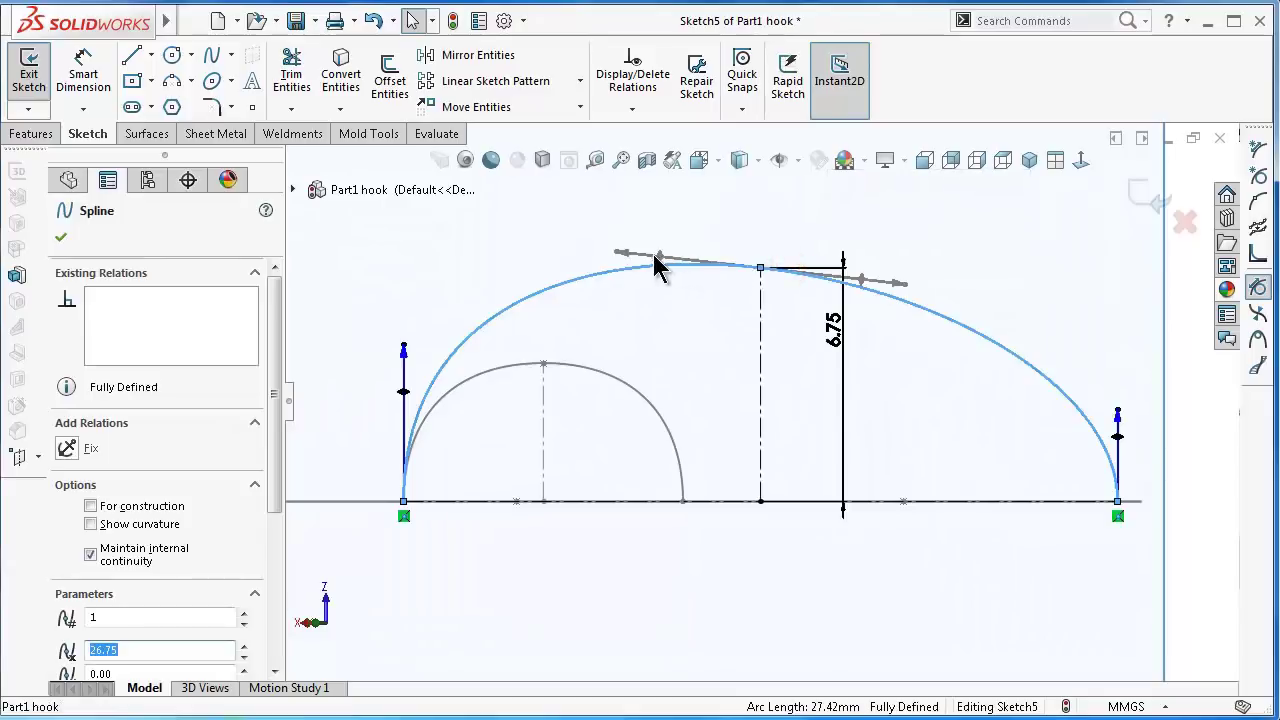
left_click(657, 253)
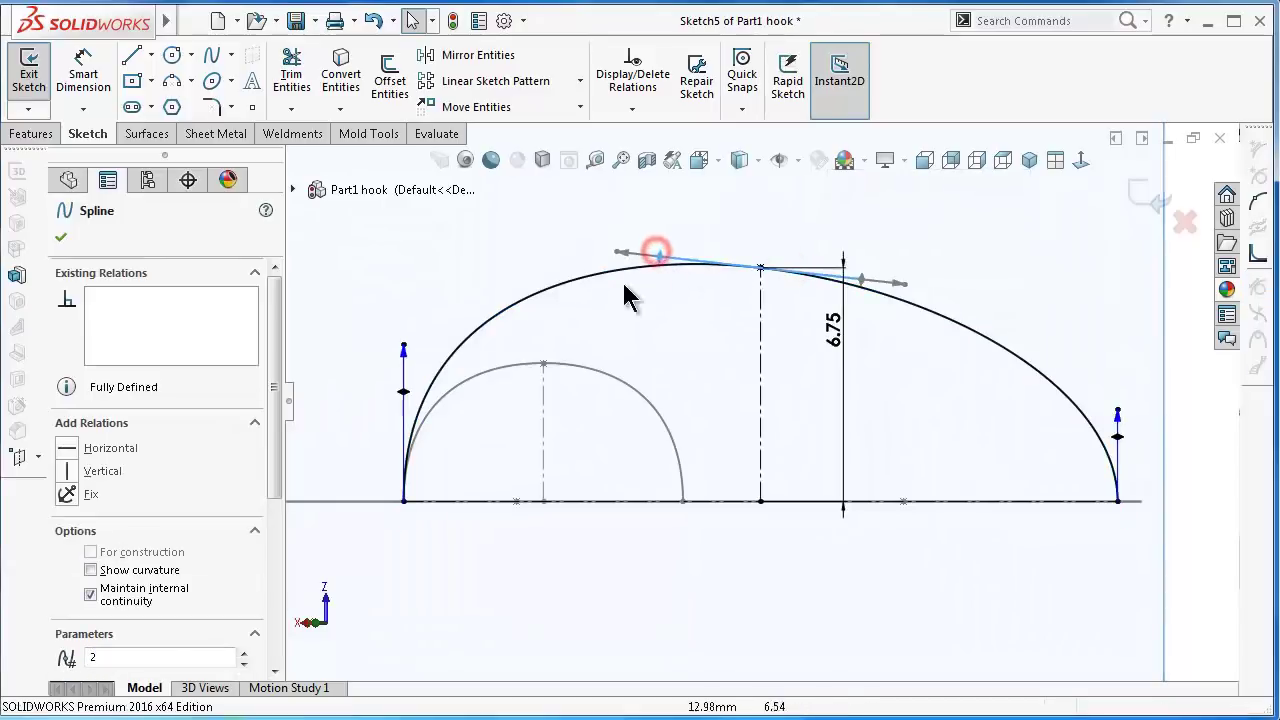
left_click(110, 448)
left_click(443, 292)
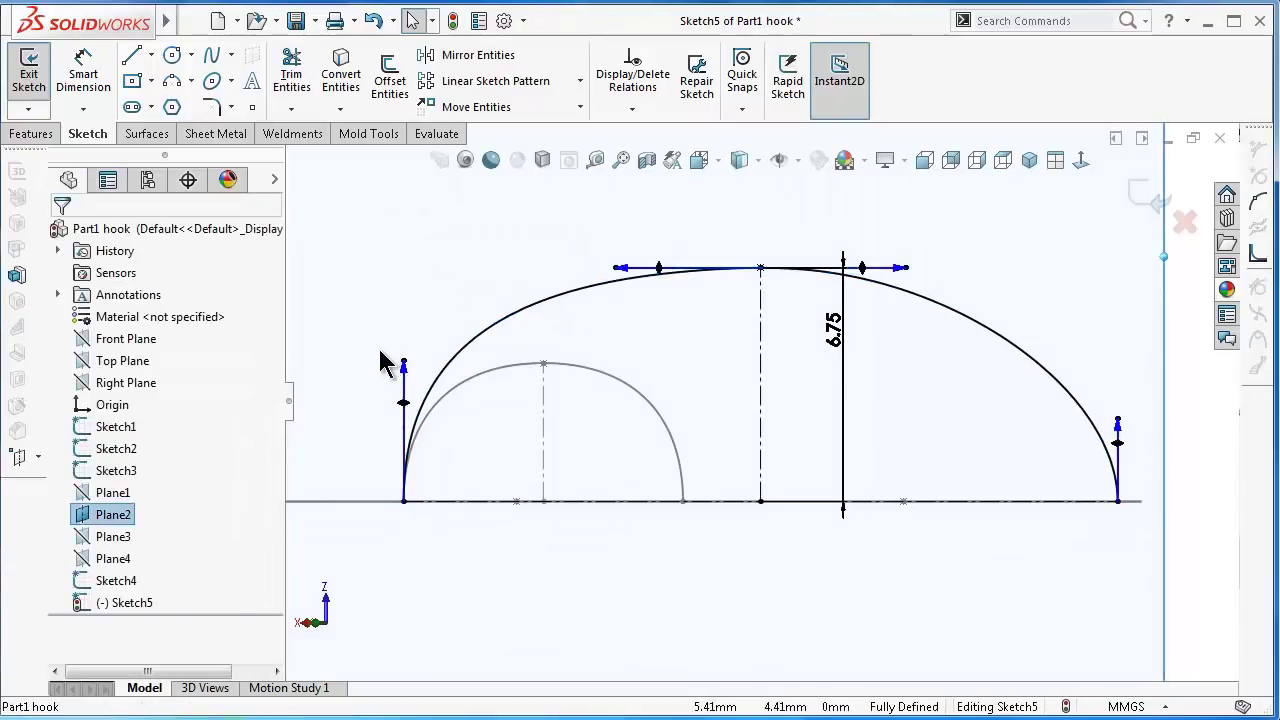
- Dimension the spline's left and right tangent handles to 15 each
right_click_drag(371, 414, 400, 277)
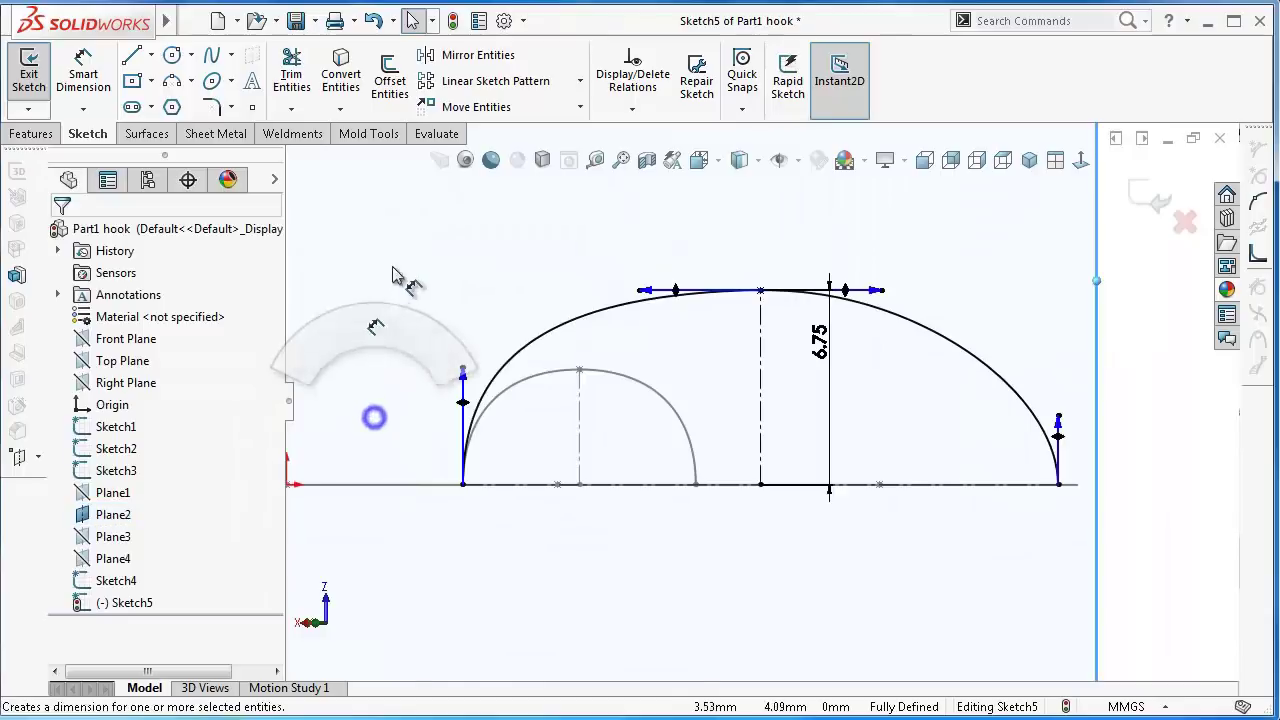
left_click(468, 408)
left_click(455, 330)
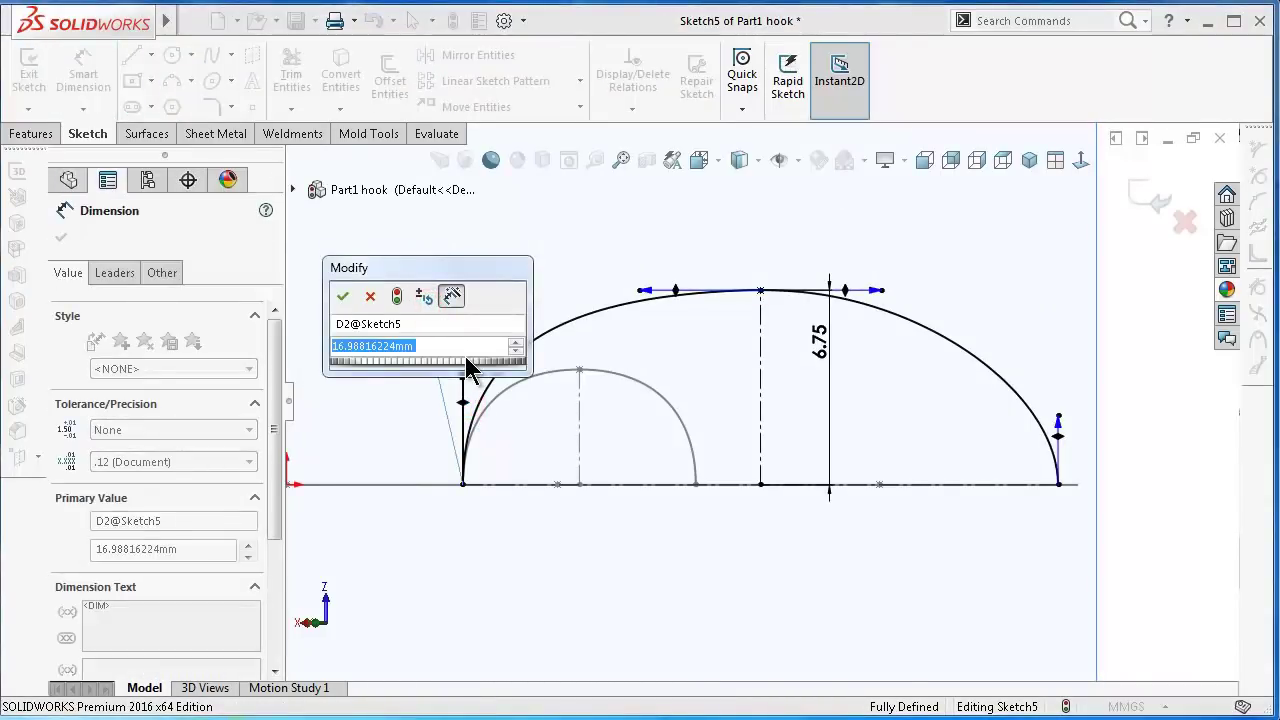
type("15")
key("Return")
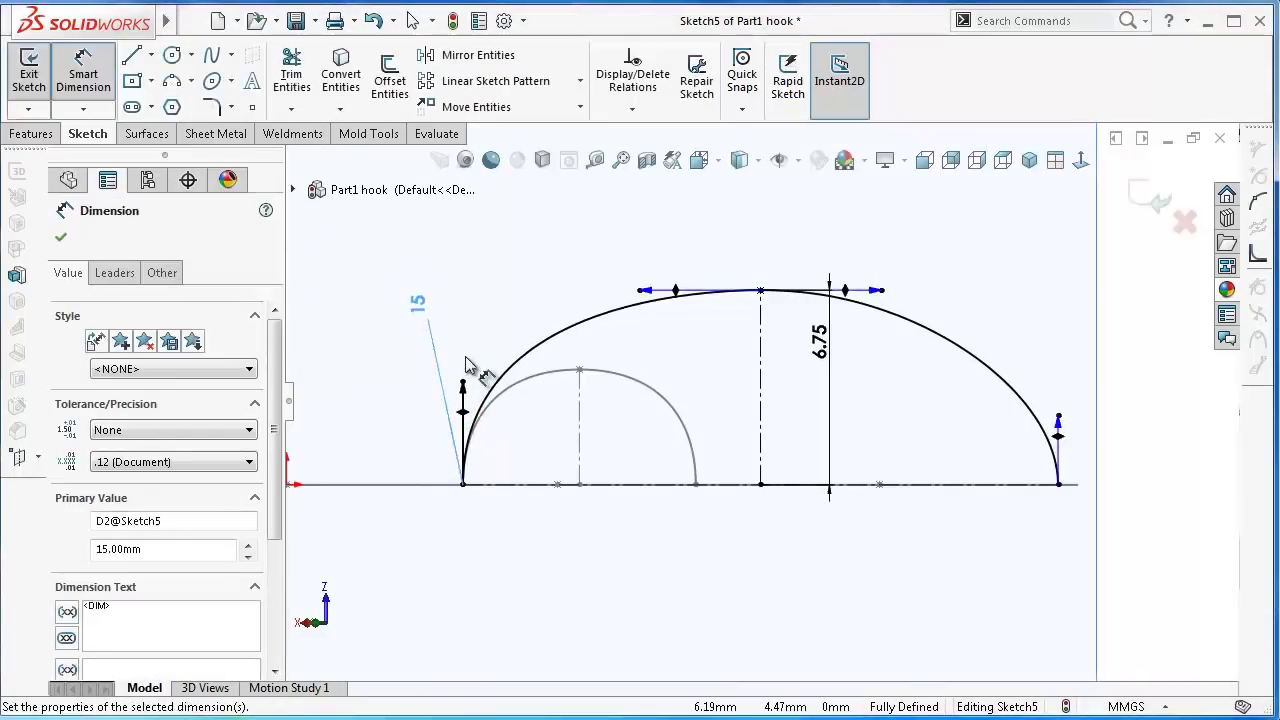
left_click(1058, 428)
left_click(1150, 390)
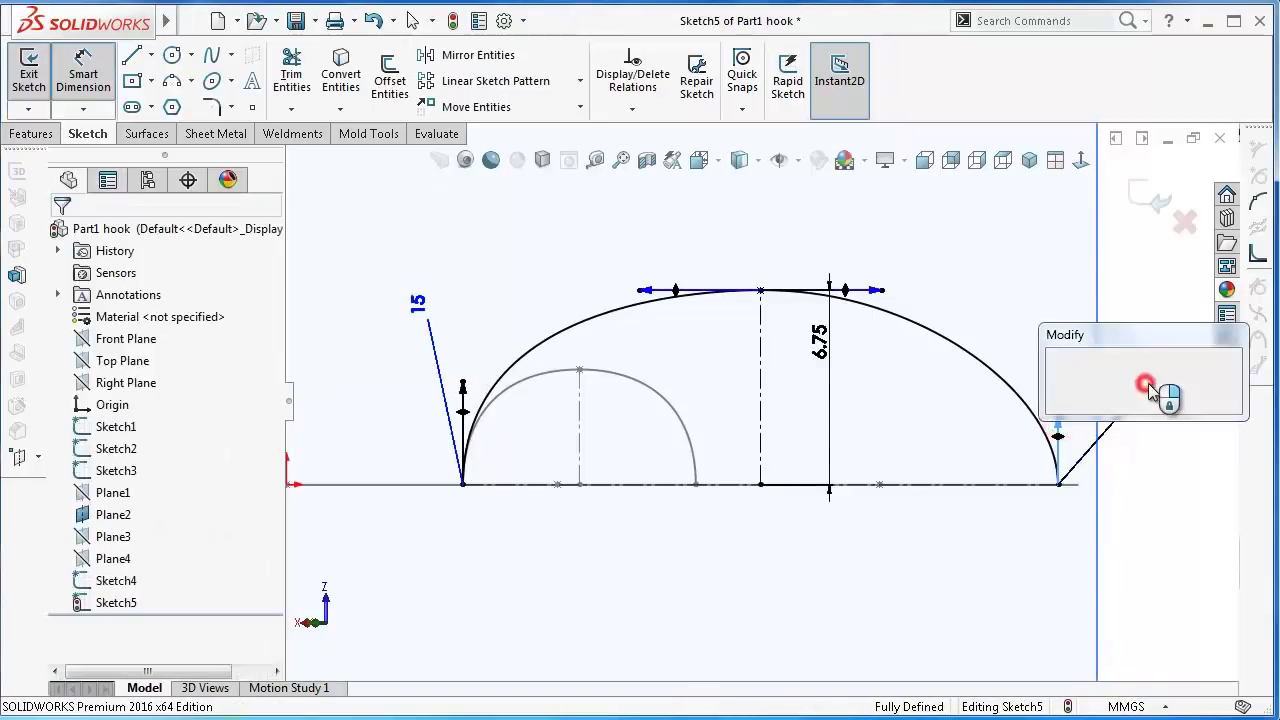
type("15")
key("Return")
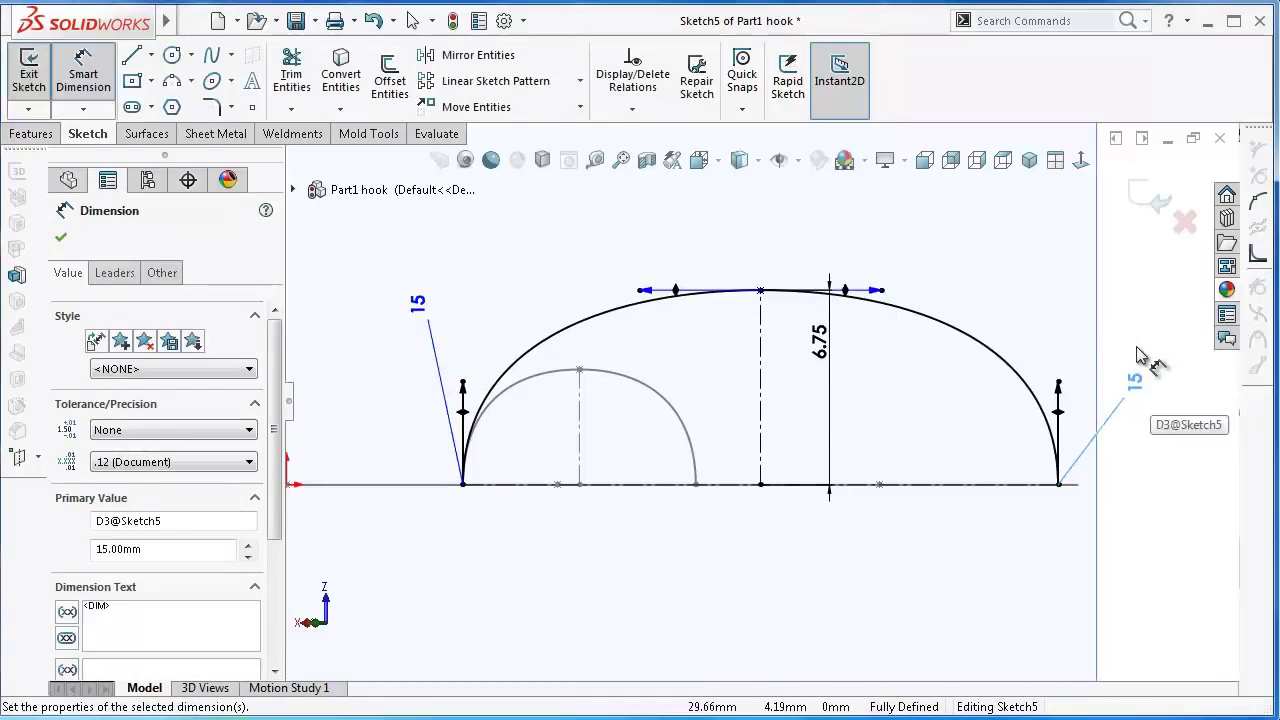
- Dimension the spline's top tangent handle to 36 and zoom to fit
left_click(873, 291)
left_click(900, 240)
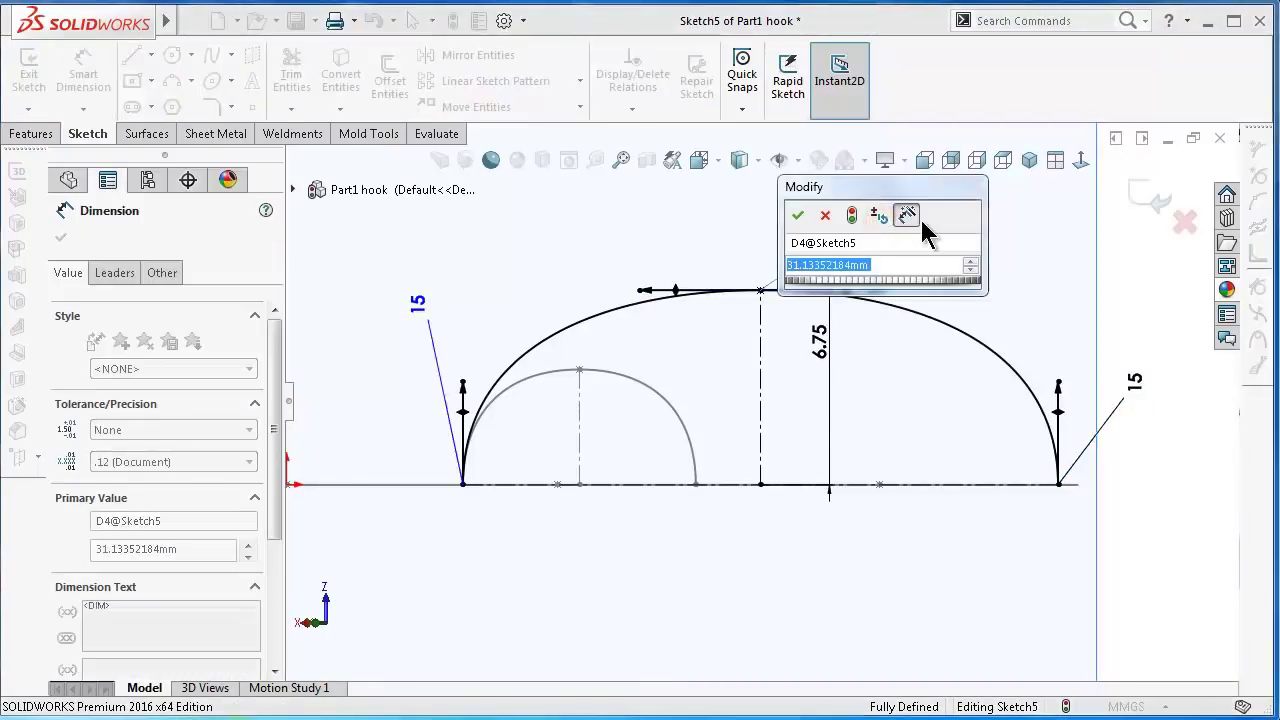
type("36")
key("Return")
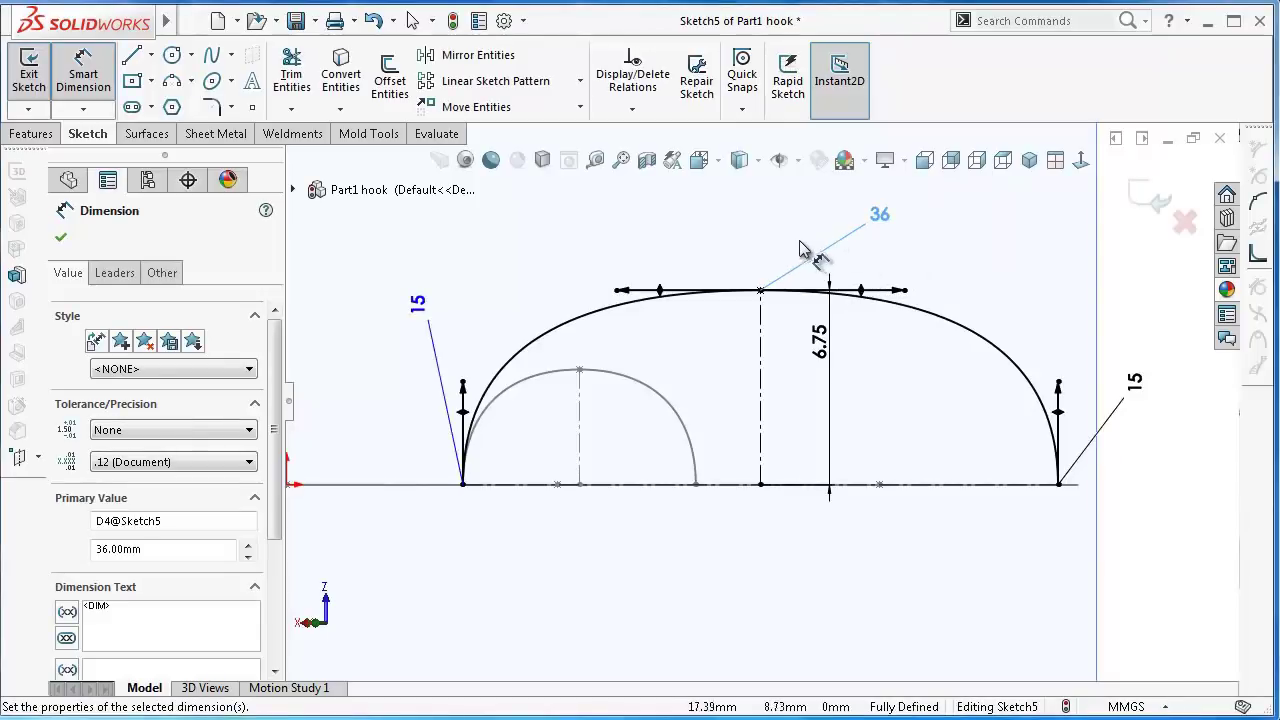
key("f")
key("Escape")
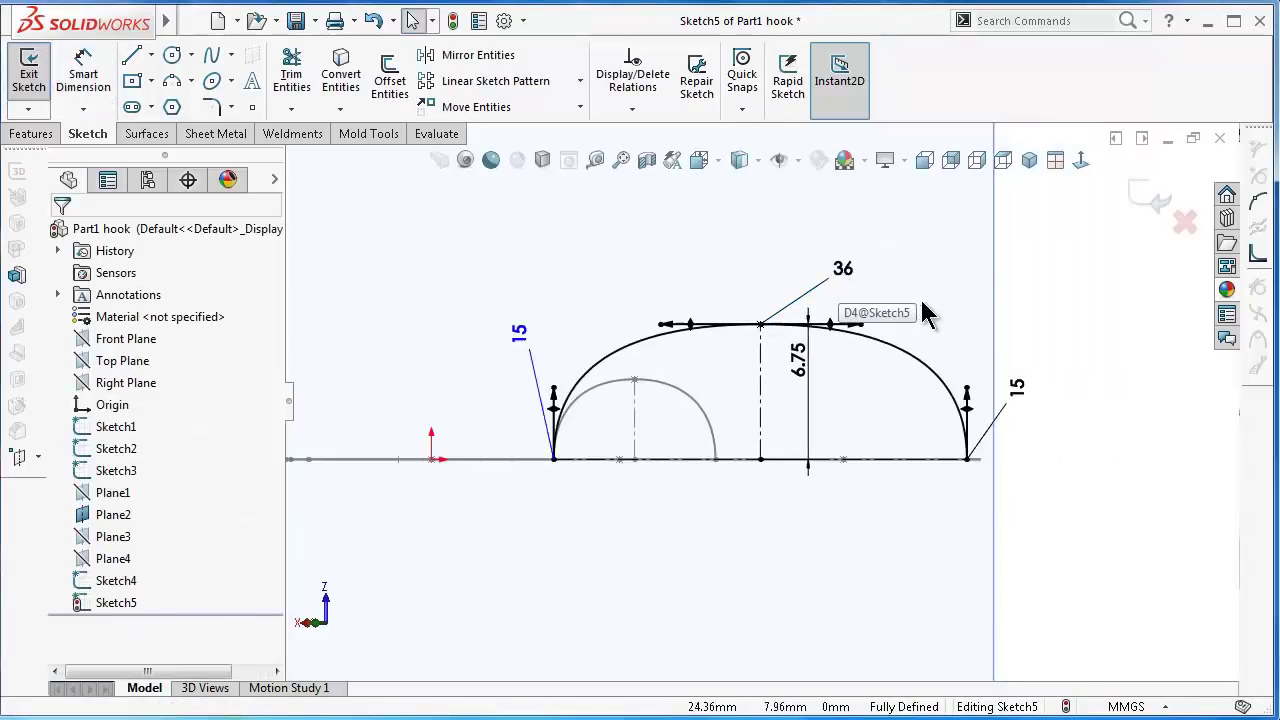
- Exit Sketch5 and hide Plane2
left_click(1149, 200)
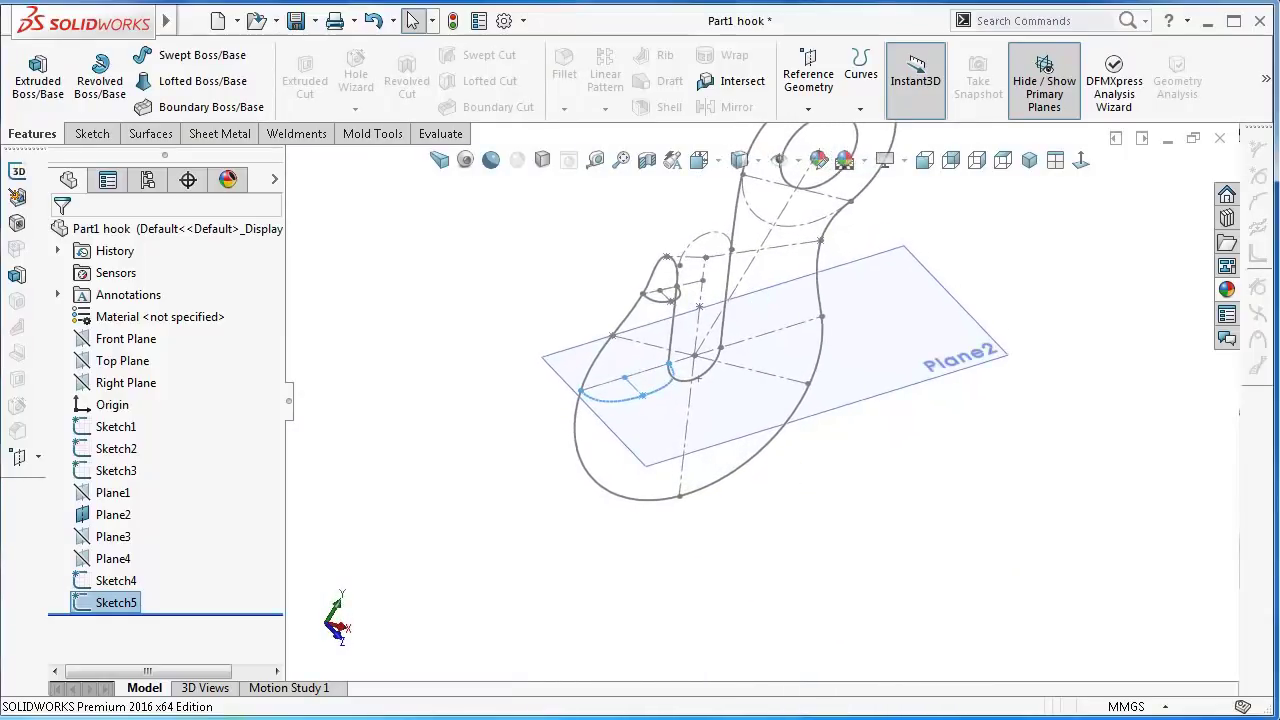
left_click(984, 360)
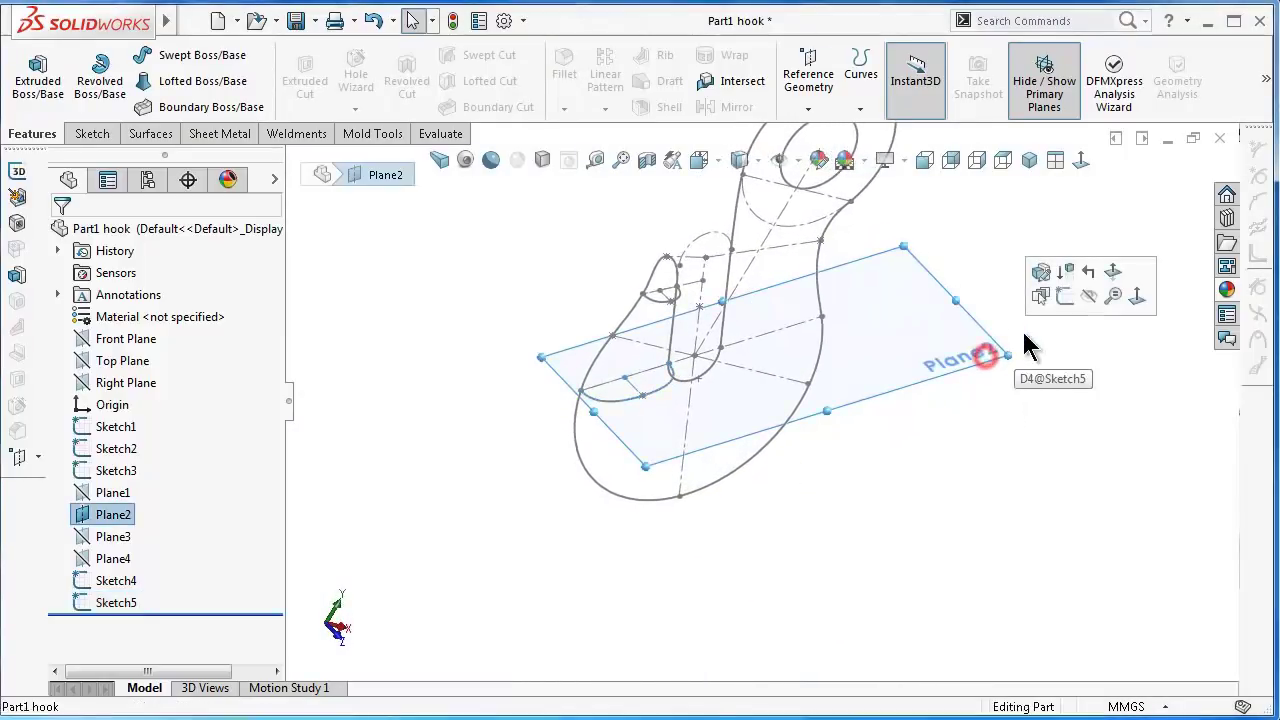
left_click(1089, 290)
middle_click_drag(1008, 485, 952, 399)
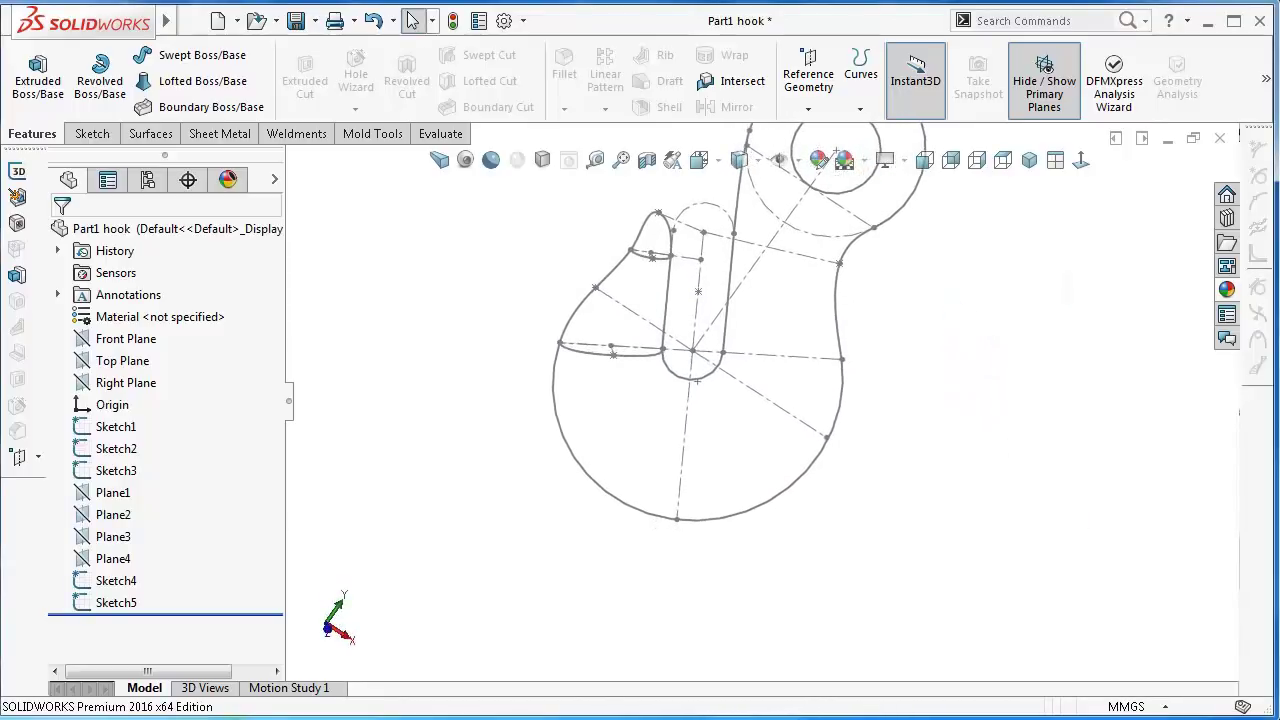
- Show Plane3 and view the hook isometrically with Plane3 selected
left_click(88, 537)
left_click(153, 515)
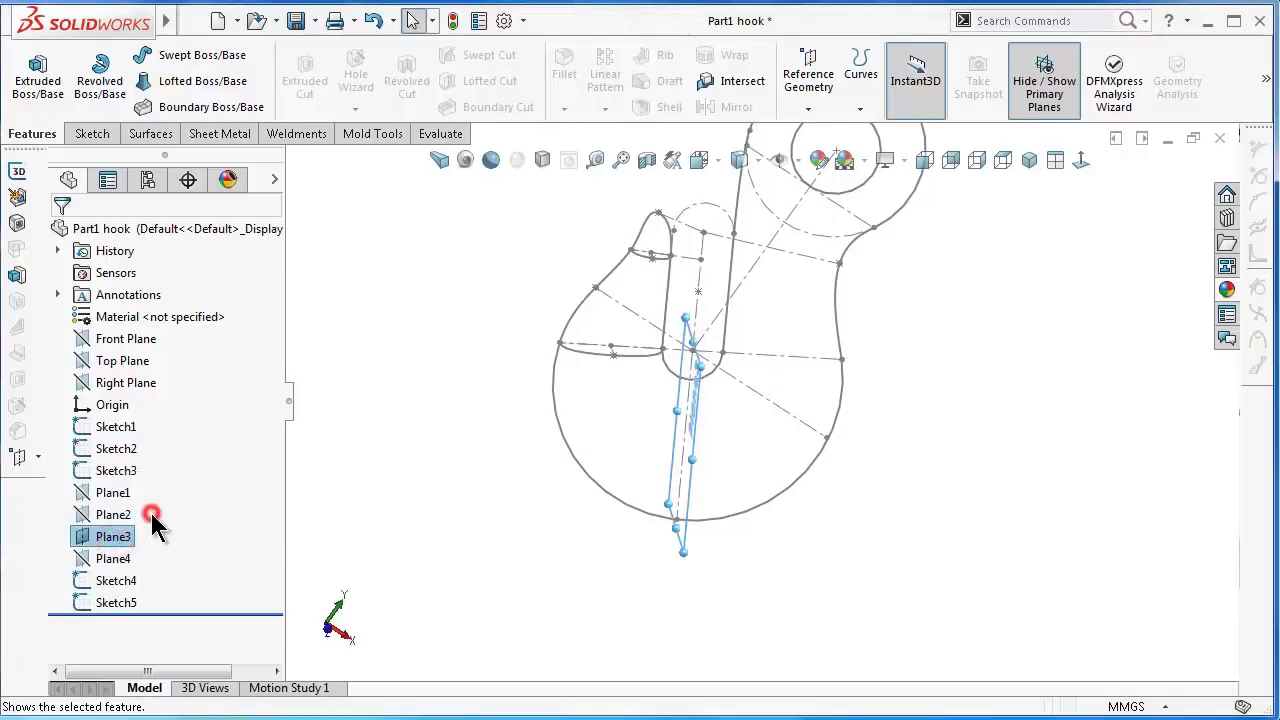
left_click(757, 552)
key("ctrl+8")
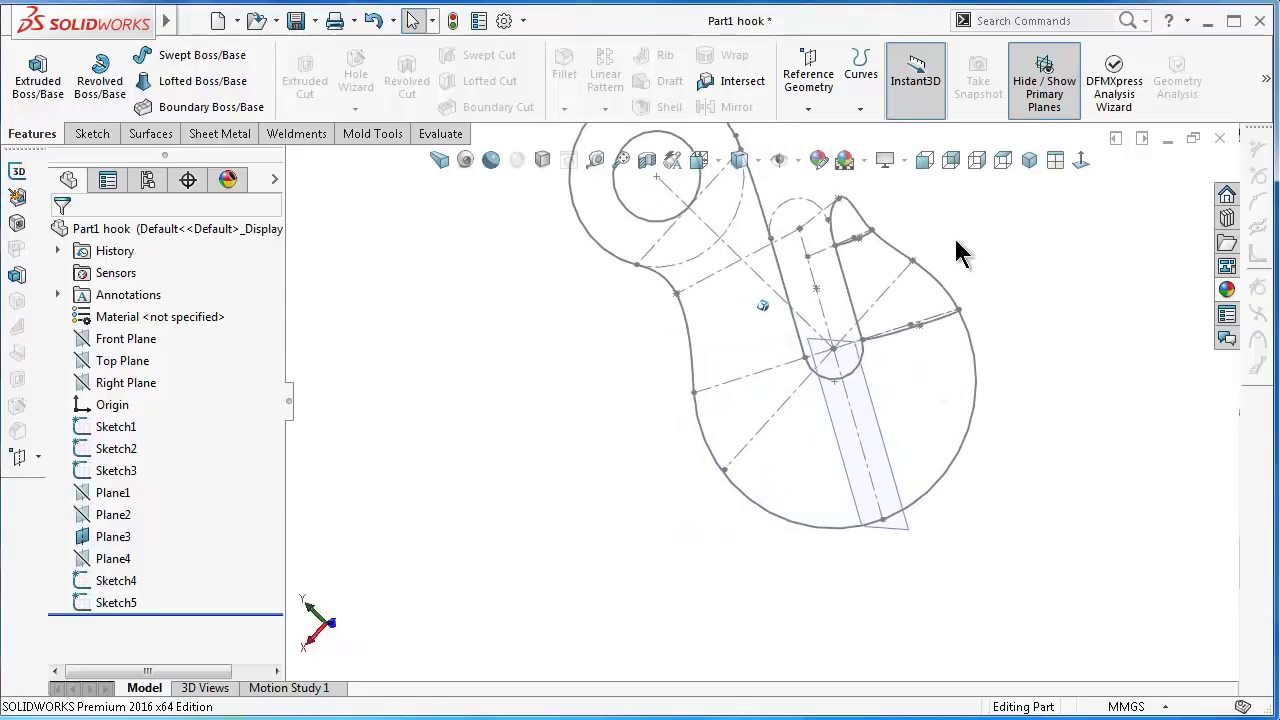
left_click(1029, 160)
scroll(800, 550, "down", 2)
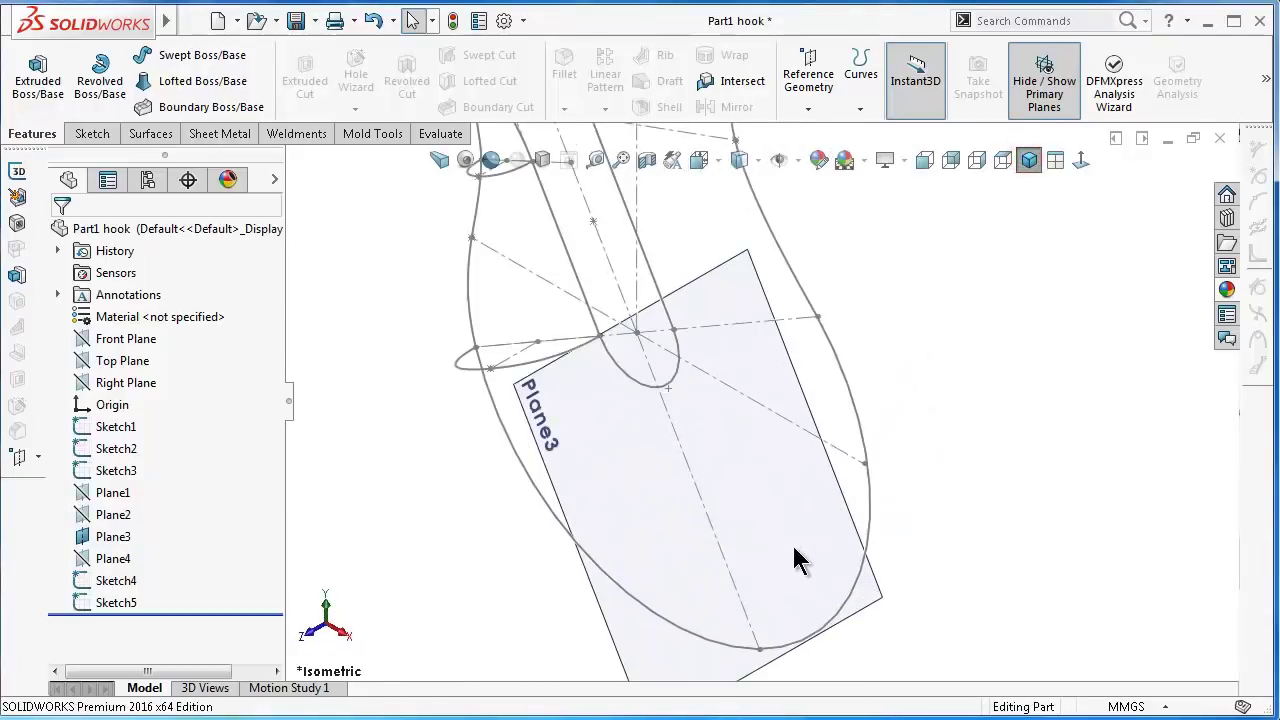
left_click(686, 646)
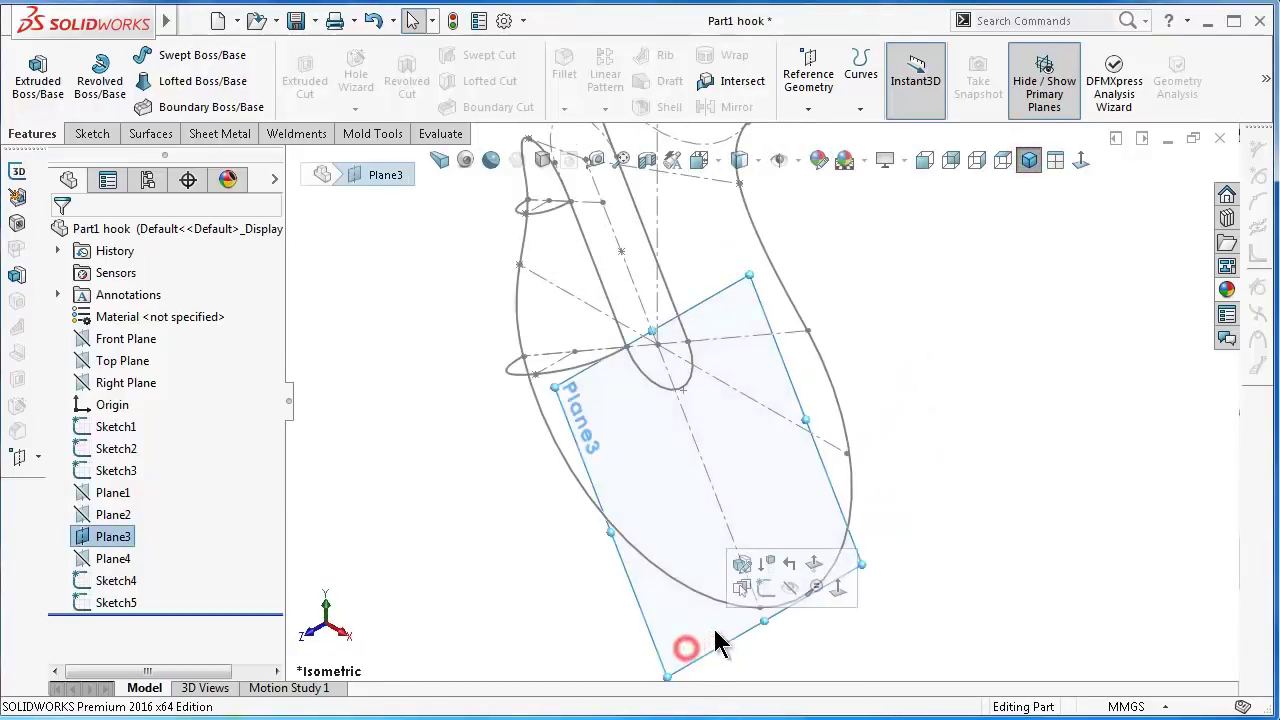
- Start a sketch on Plane3 with a centerline from the hook's inner arc to its outer outline
left_click(765, 590)
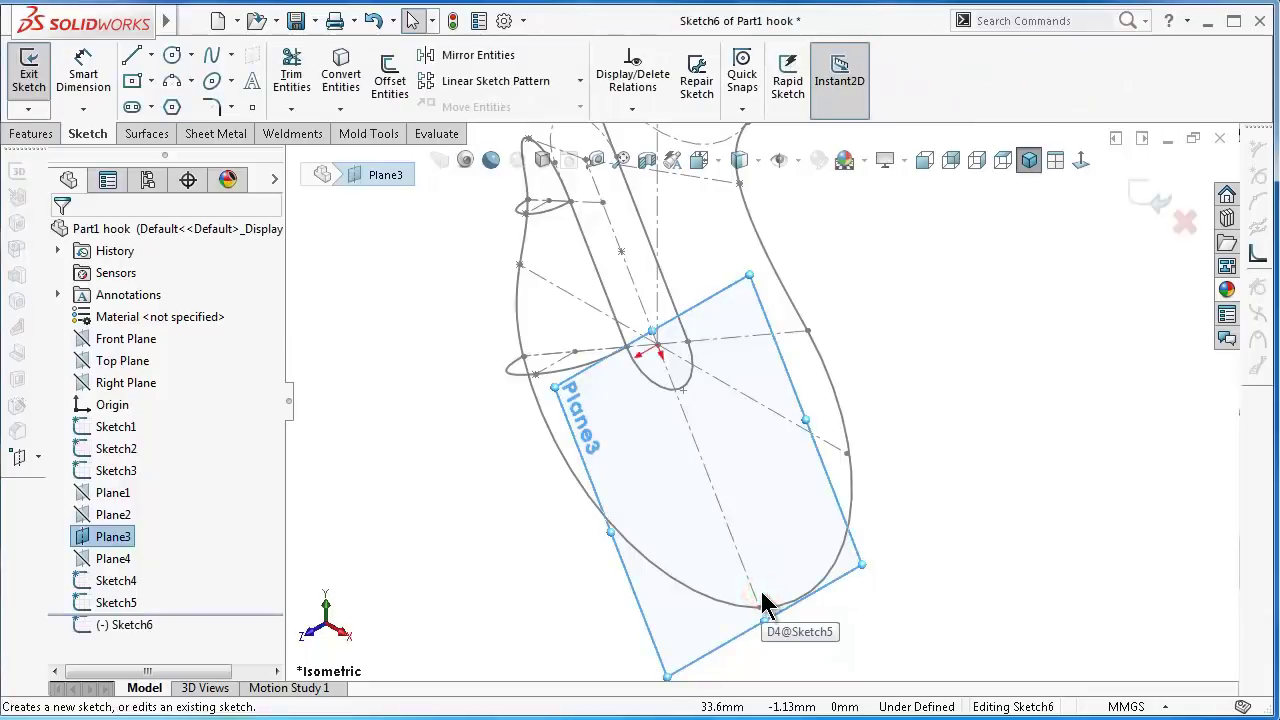
scroll(759, 516, "down", 2)
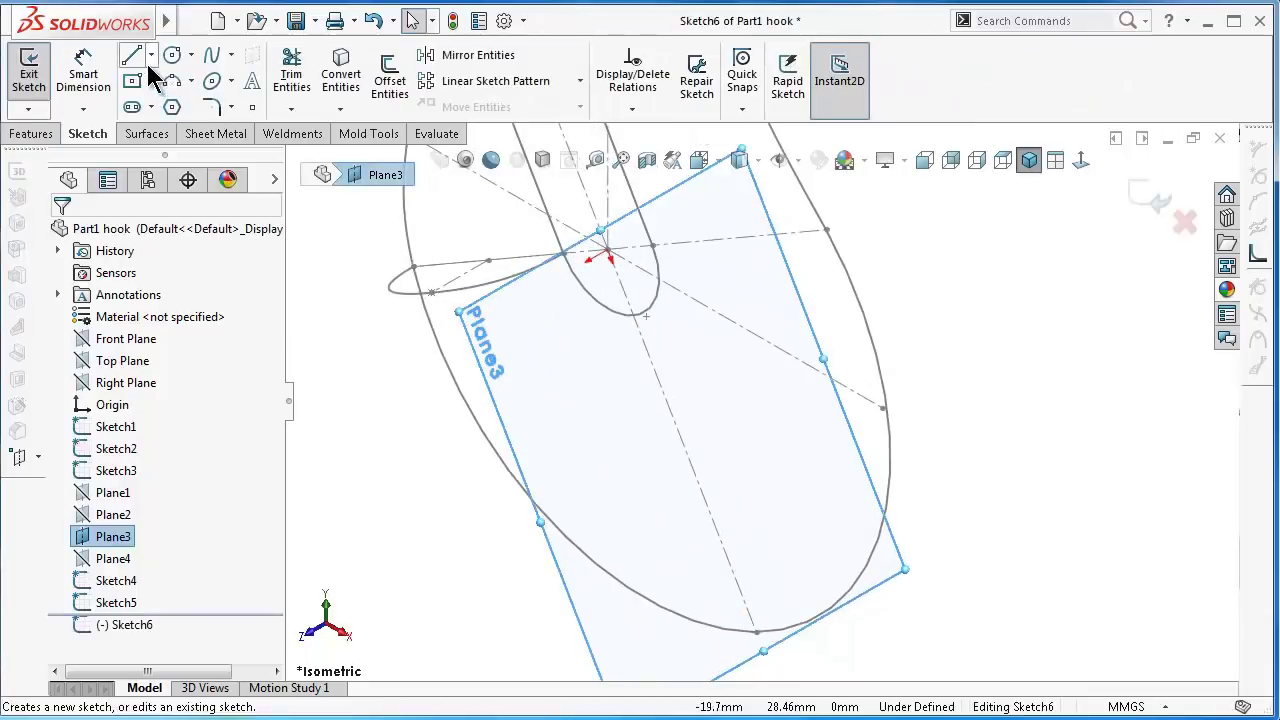
left_click(151, 56)
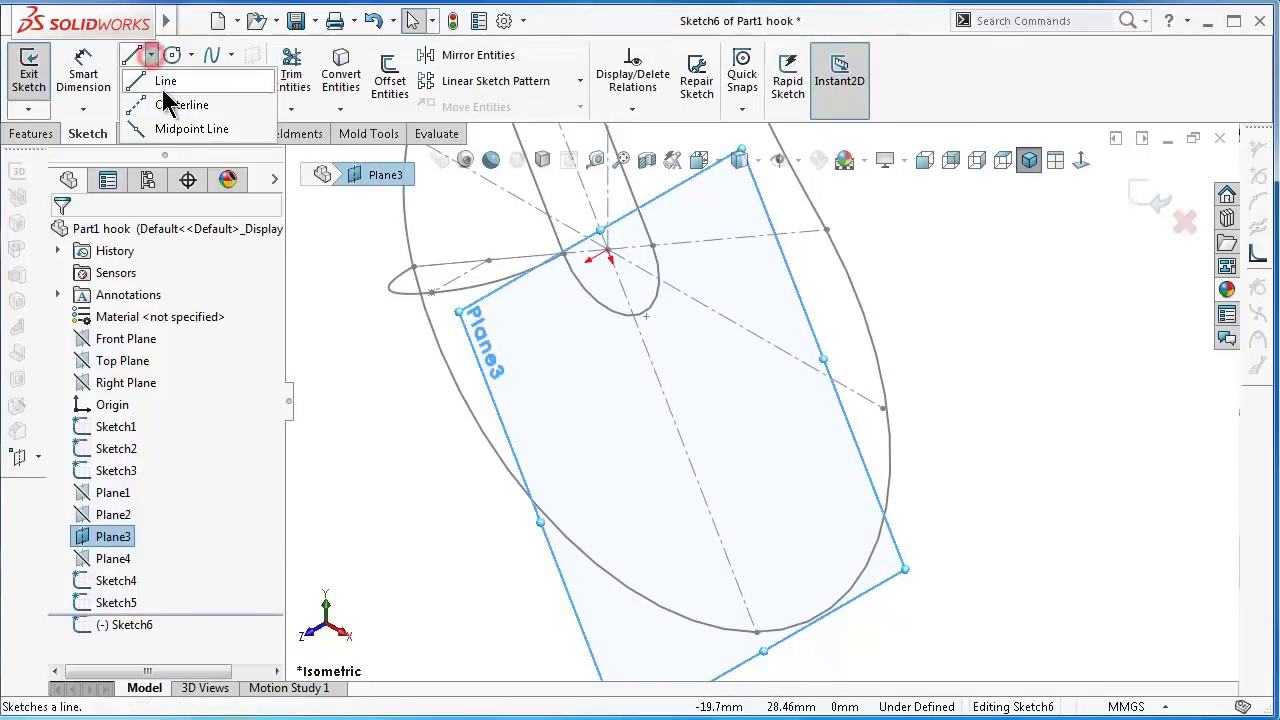
left_click(198, 103)
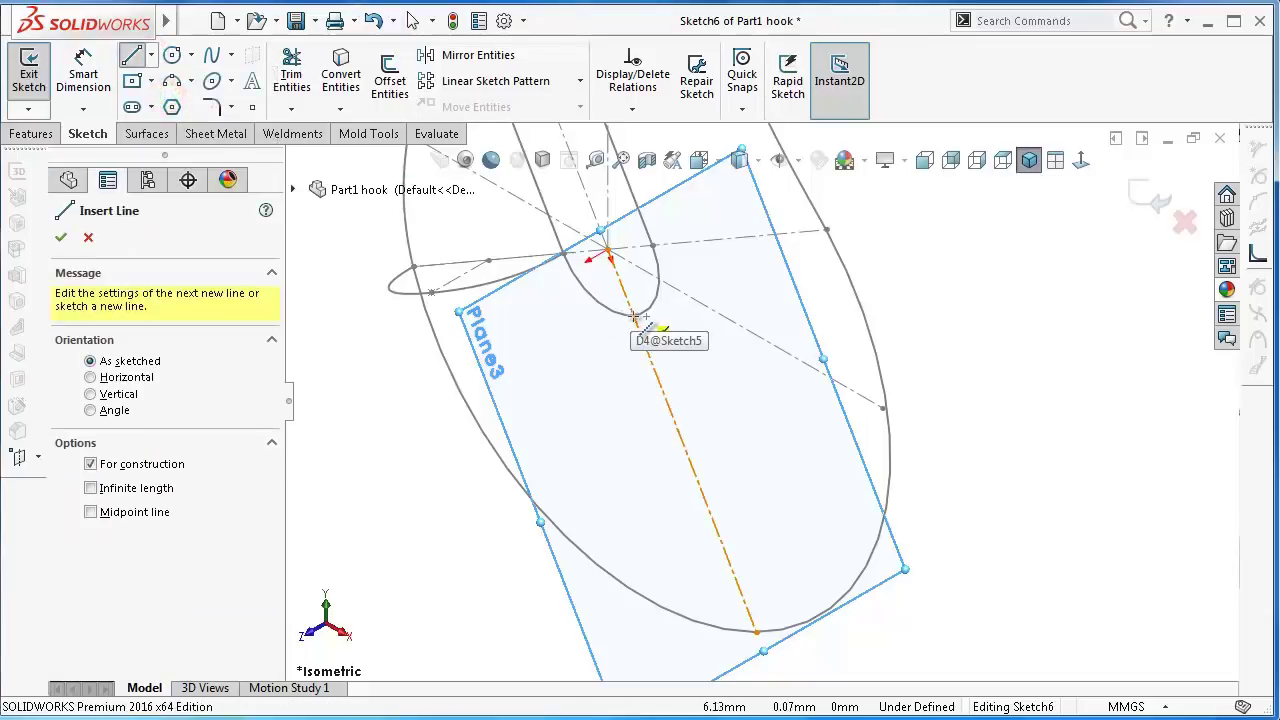
left_click(634, 317)
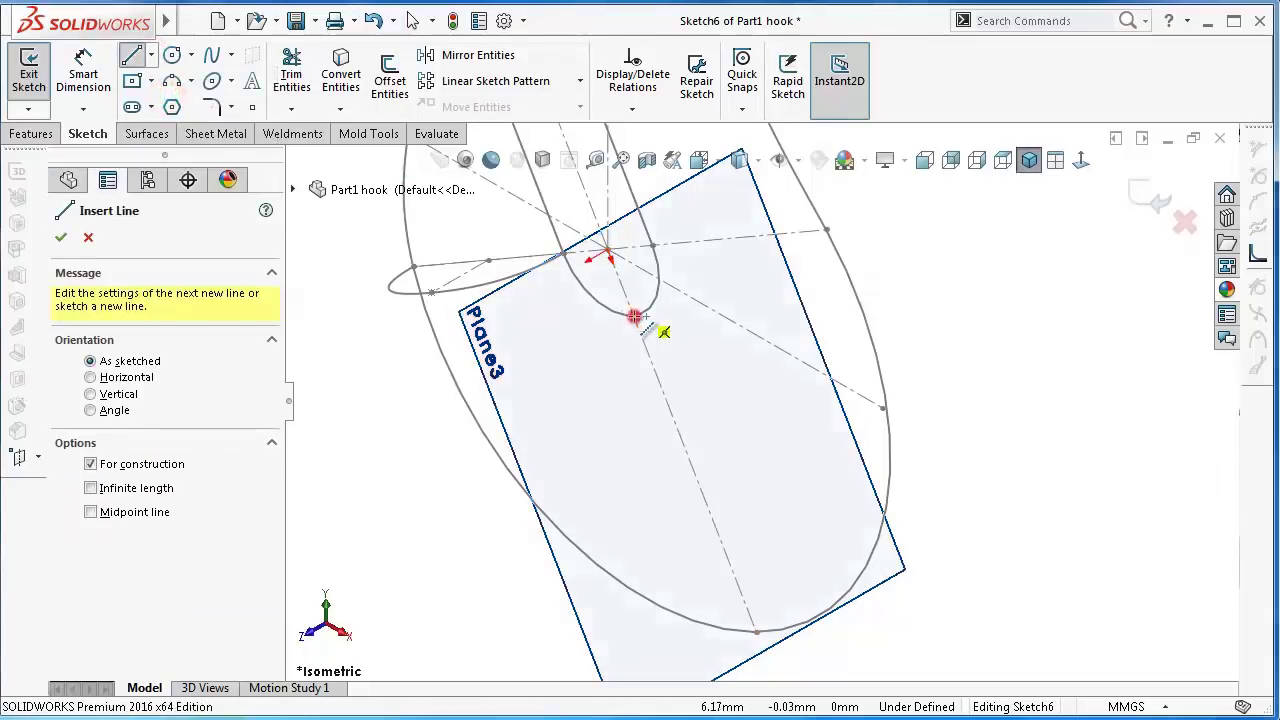
left_click(760, 632)
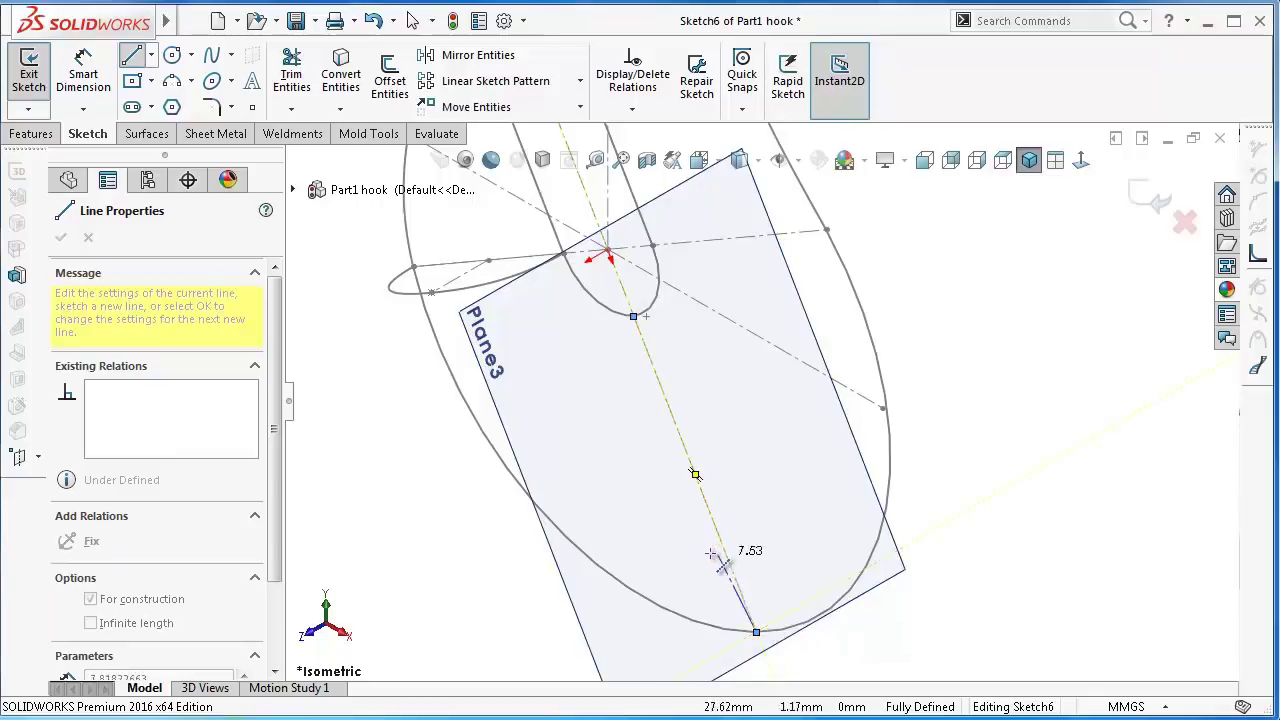
key("Escape")
- Pierce the centerline's top endpoint onto the hook's inner arc
scroll(694, 434, "down", 3)
scroll(651, 243, "down", 3)
scroll(665, 300, "down", 2)
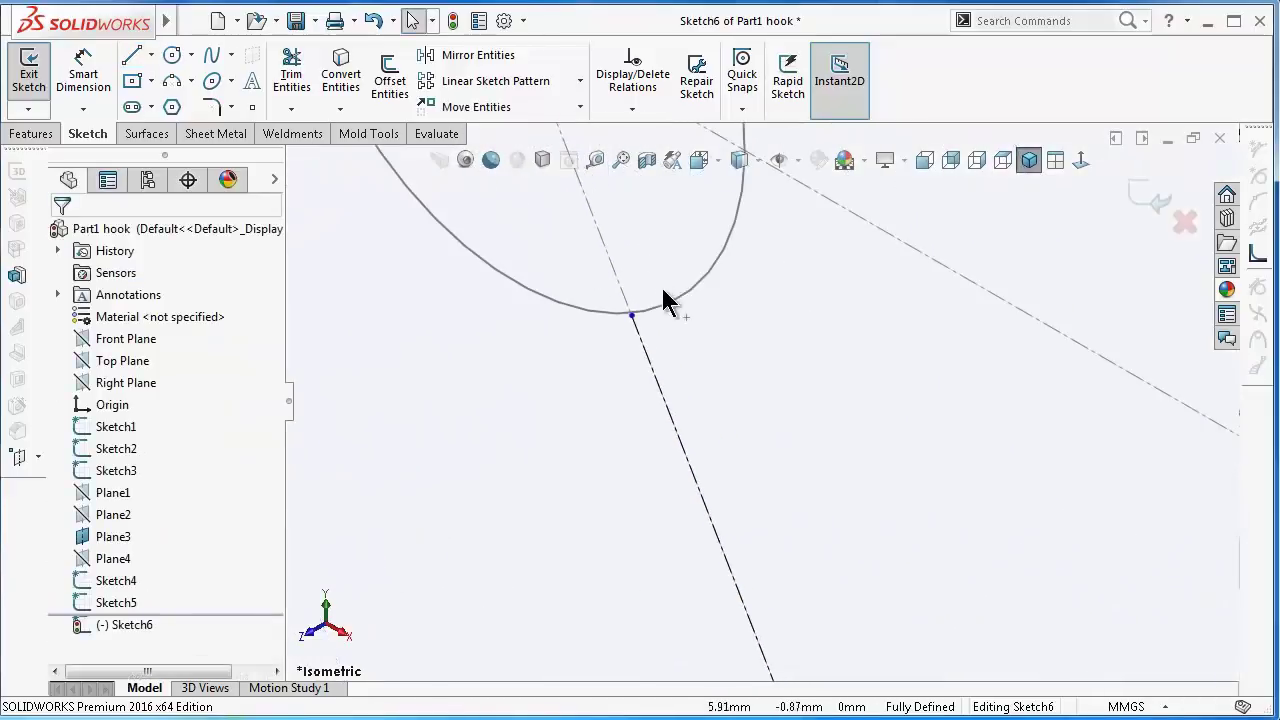
scroll(665, 330, "down", 2)
left_click(606, 357)
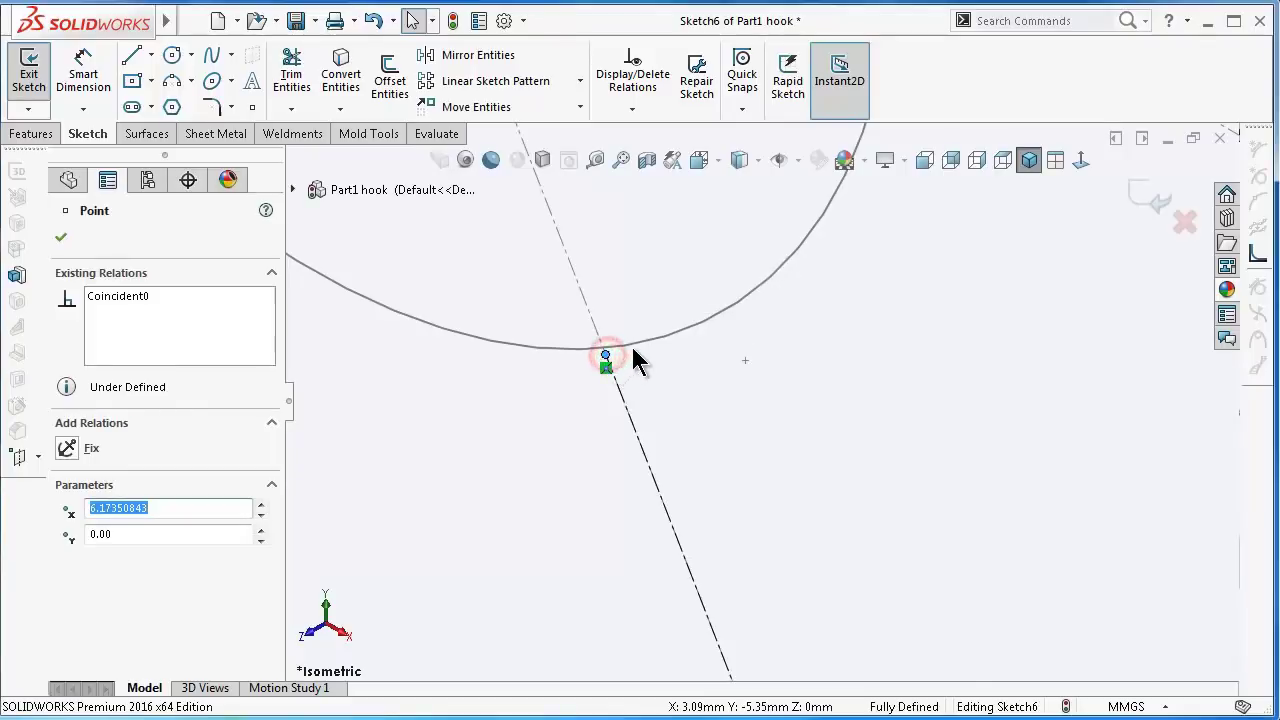
left_click(642, 342, "ctrl")
left_click(735, 266)
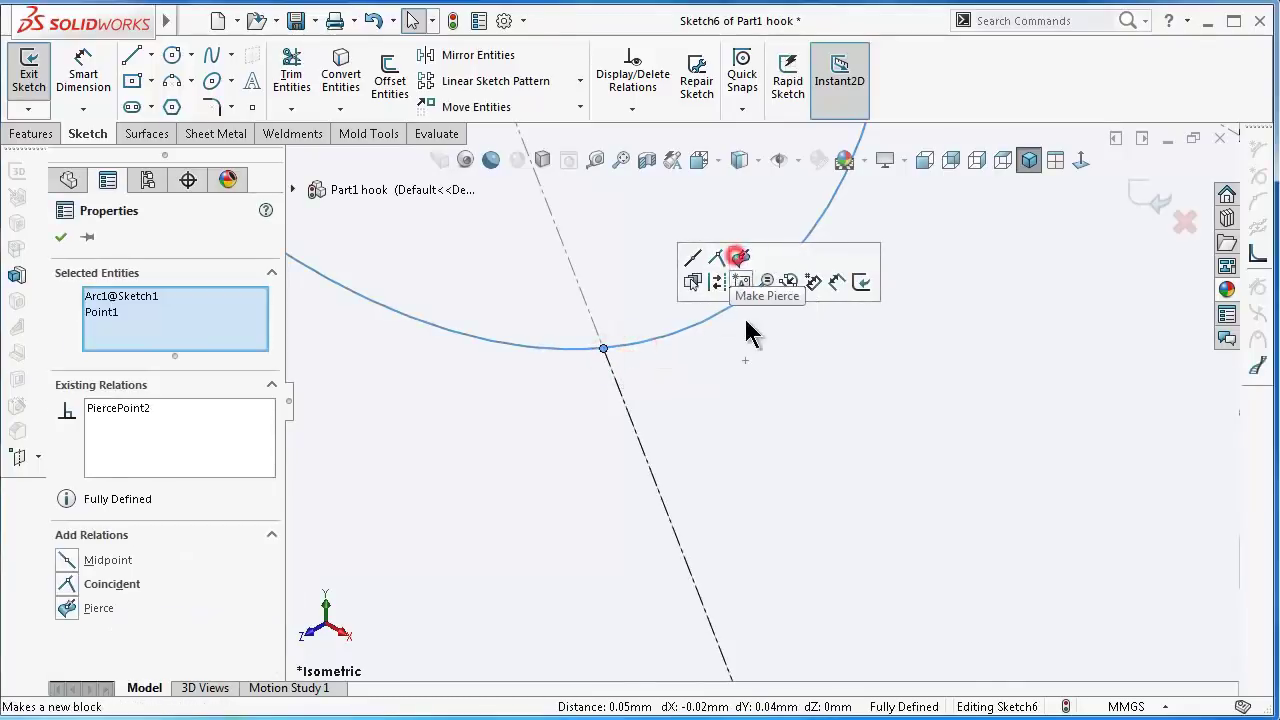
left_click(750, 392)
- Draw a short centerline from the main centerline out to the side
scroll(790, 420, "up", 1)
scroll(820, 436, "up", 2)
scroll(832, 450, "up", 3)
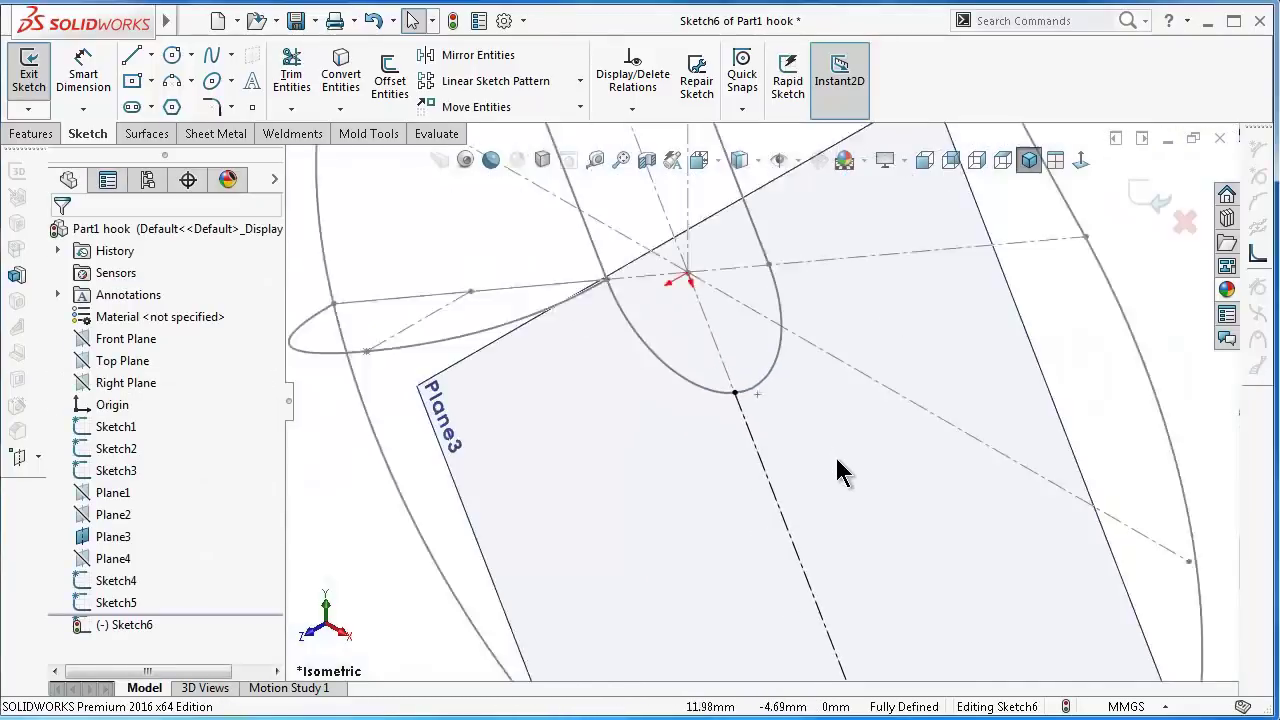
scroll(860, 520, "up", 2)
left_click(150, 55)
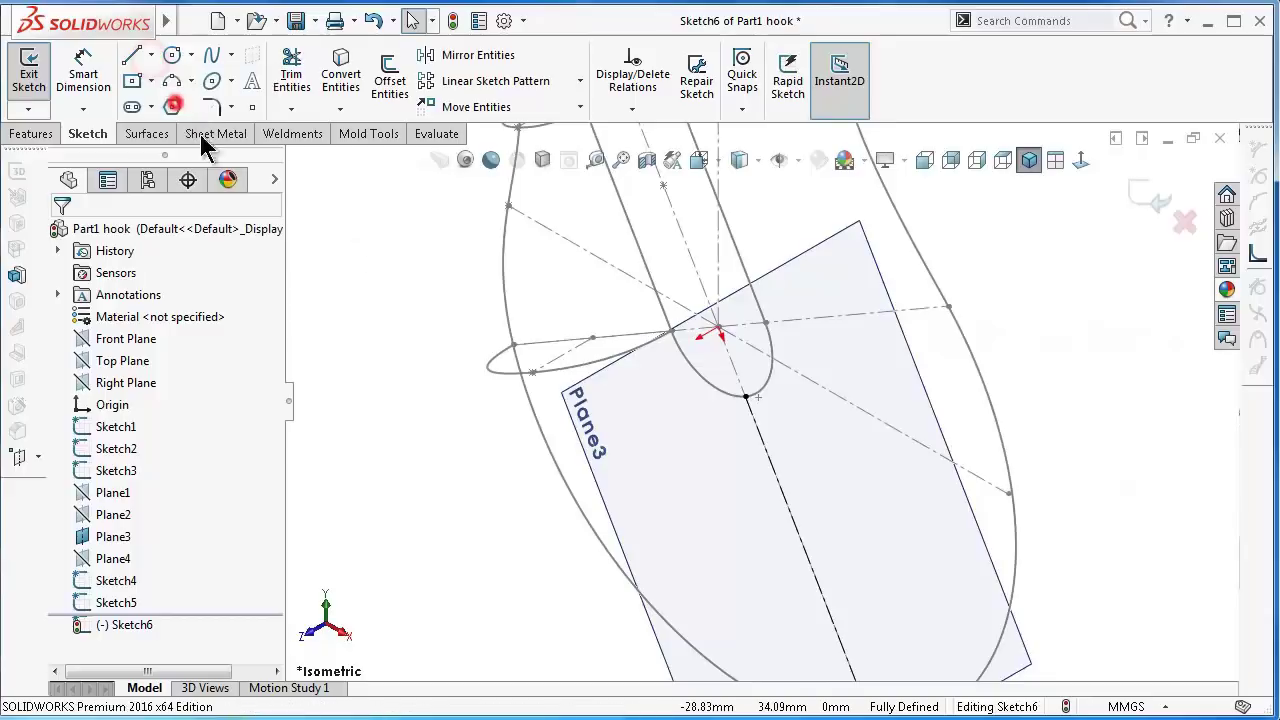
left_click(190, 106)
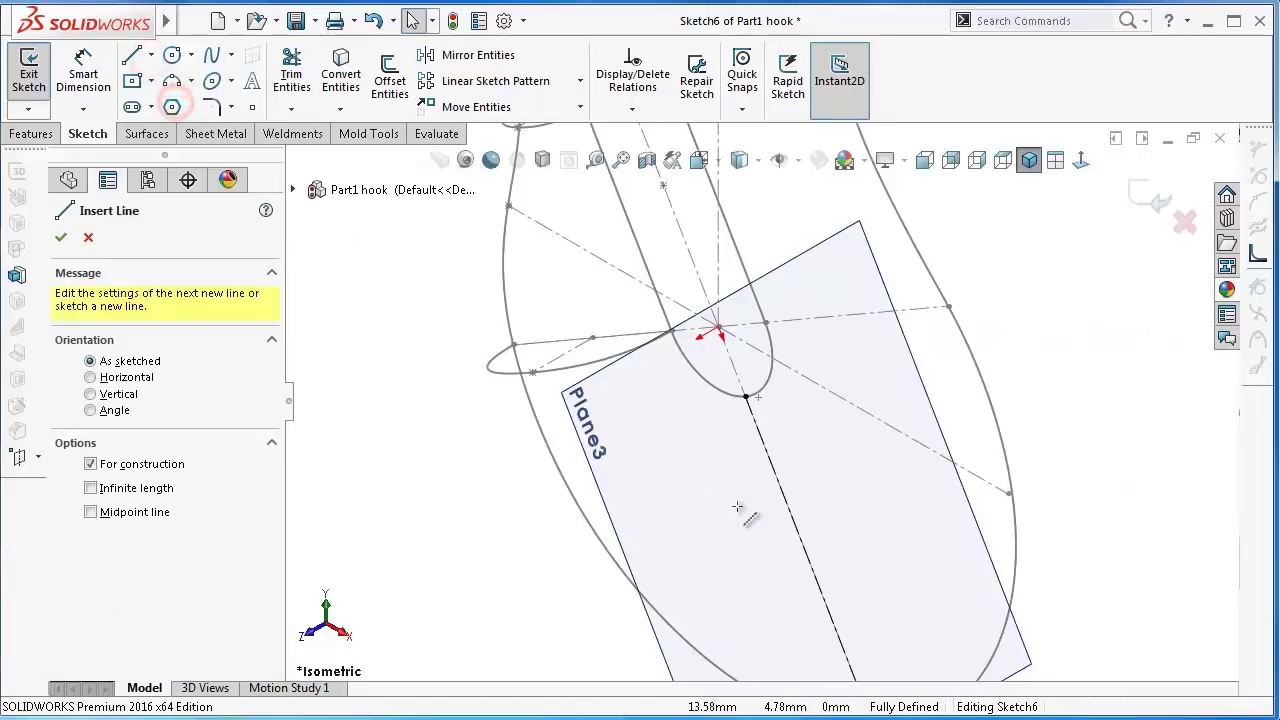
left_click(810, 563)
left_click(724, 587)
key("Escape")
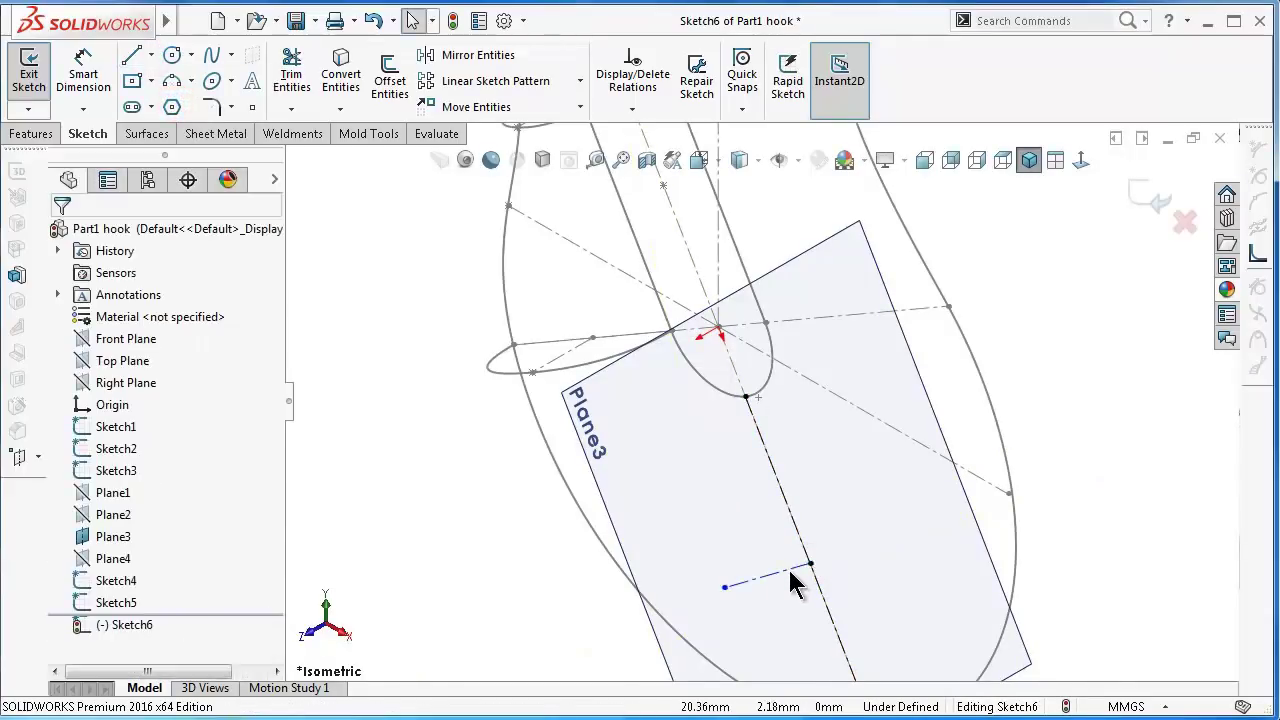
- Make the short line perpendicular to the centerline and view Plane3 face-on
left_click(790, 572)
left_click(806, 546, "ctrl")
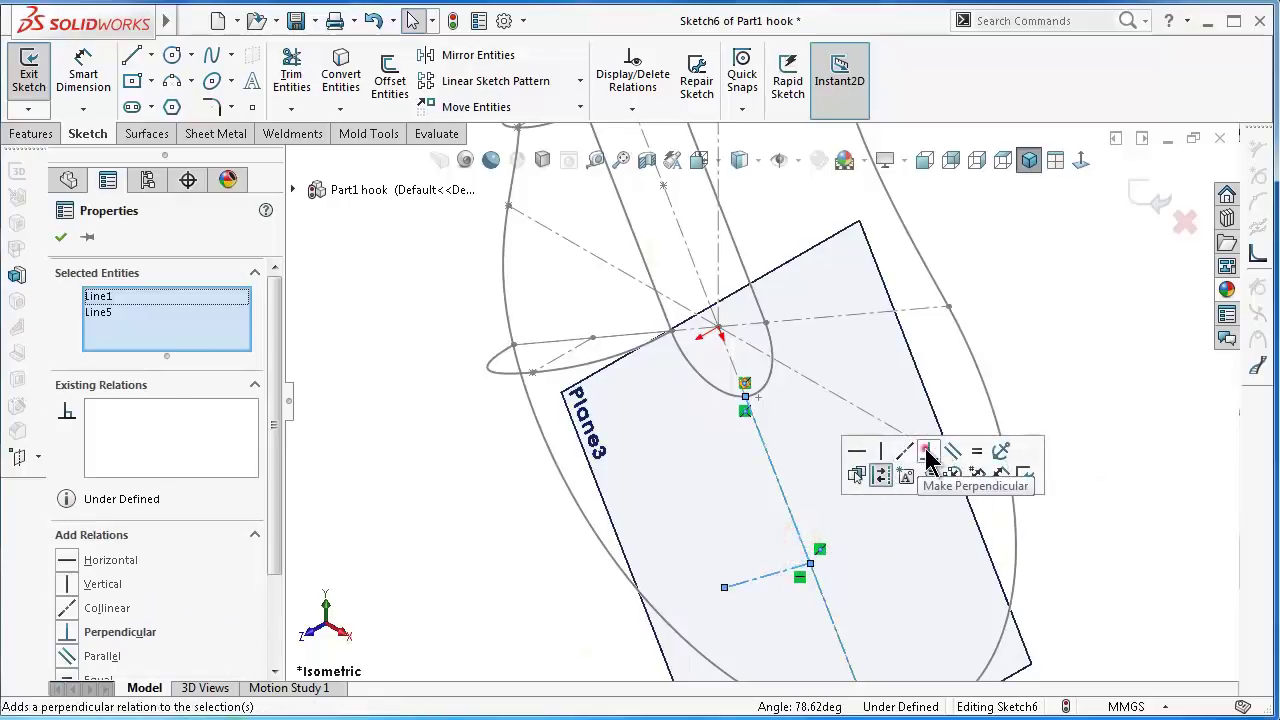
left_click(926, 453)
left_click(720, 495)
left_click(1081, 162)
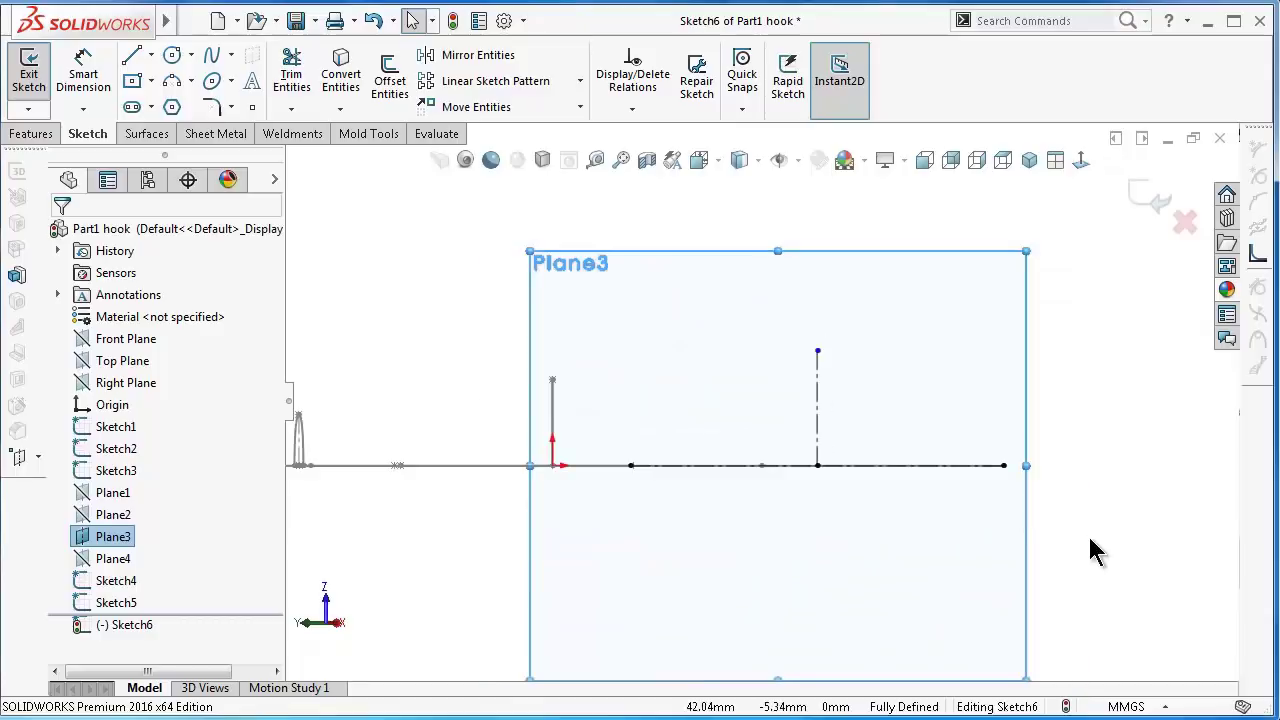
- Dimension the short vertical construction line to 9.75
right_click_drag(1095, 550, 1074, 357)
left_click(820, 390)
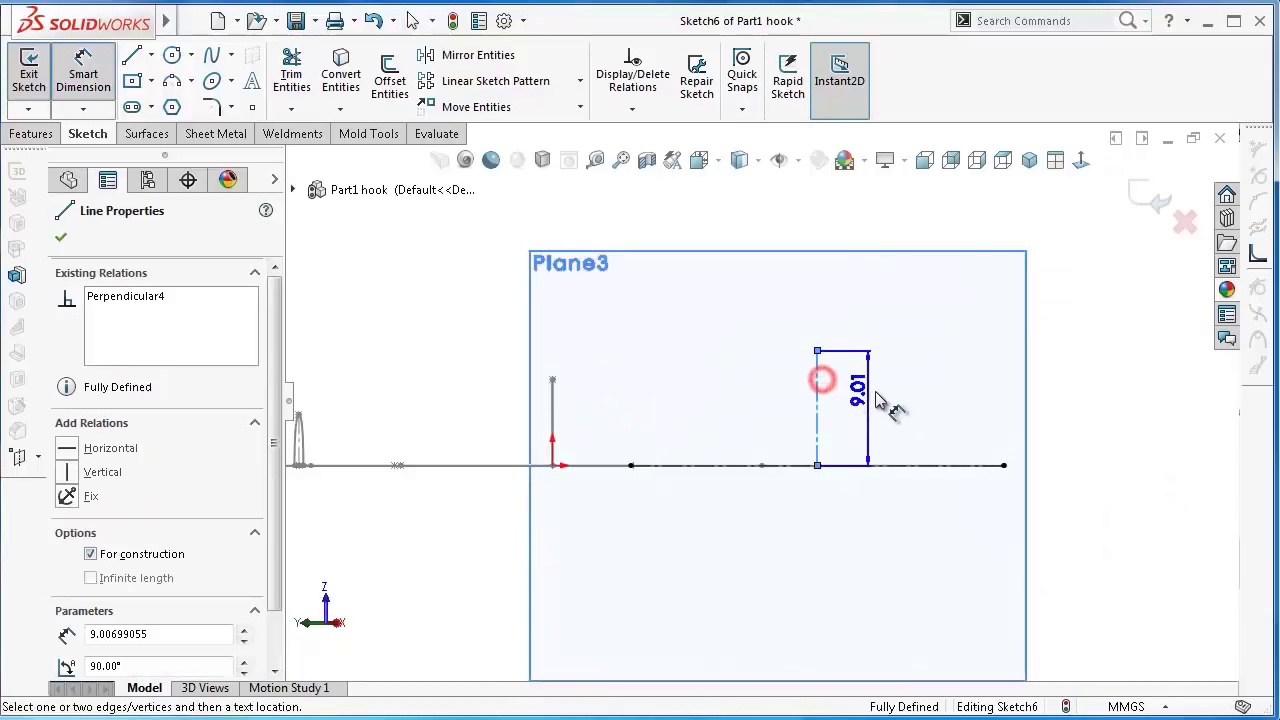
left_click(880, 397)
type("9")
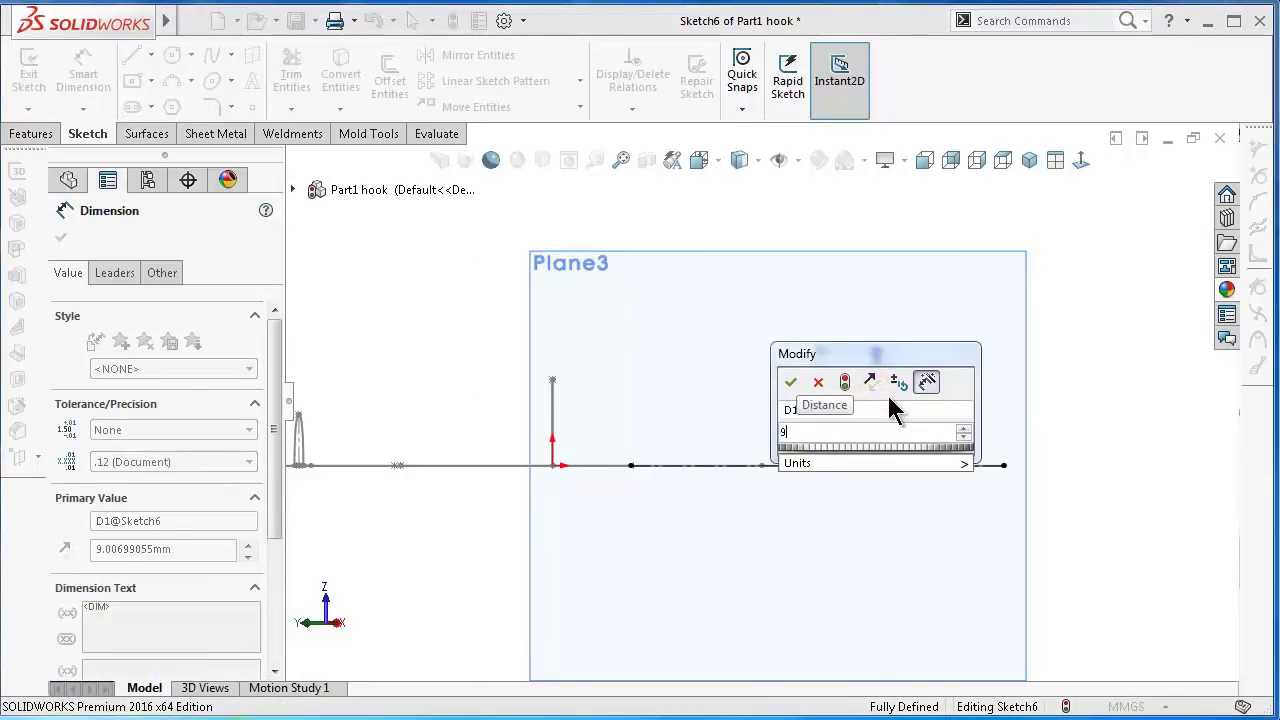
type(".75")
key("Return")
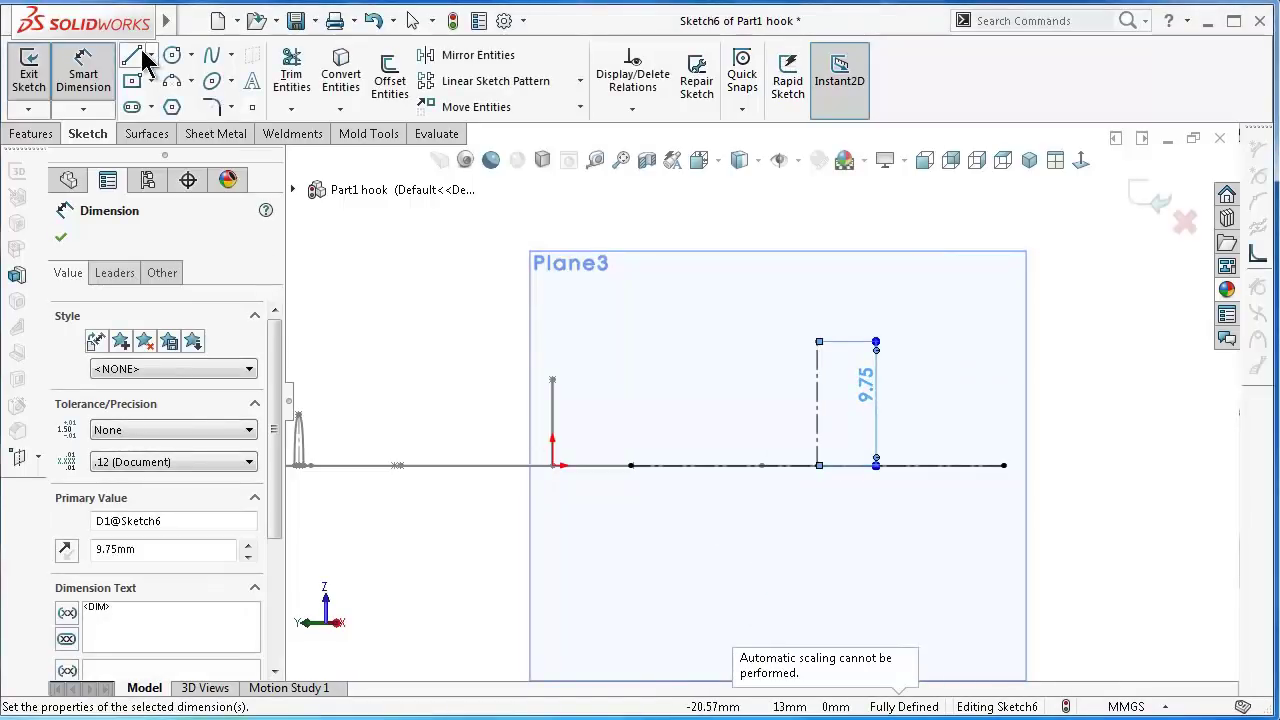
- Draw a spline from the base line's left end, over the 9.75 top, to its right end
left_click(212, 56)
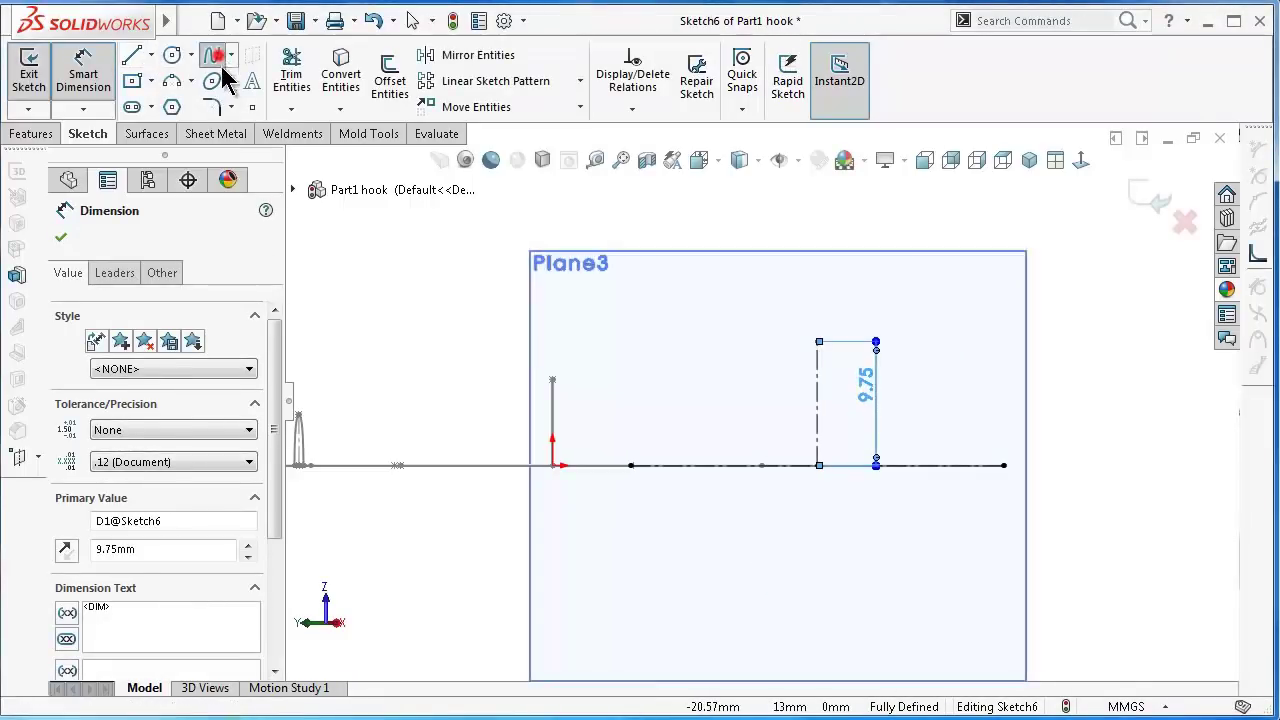
left_click(630, 466)
left_click(818, 342)
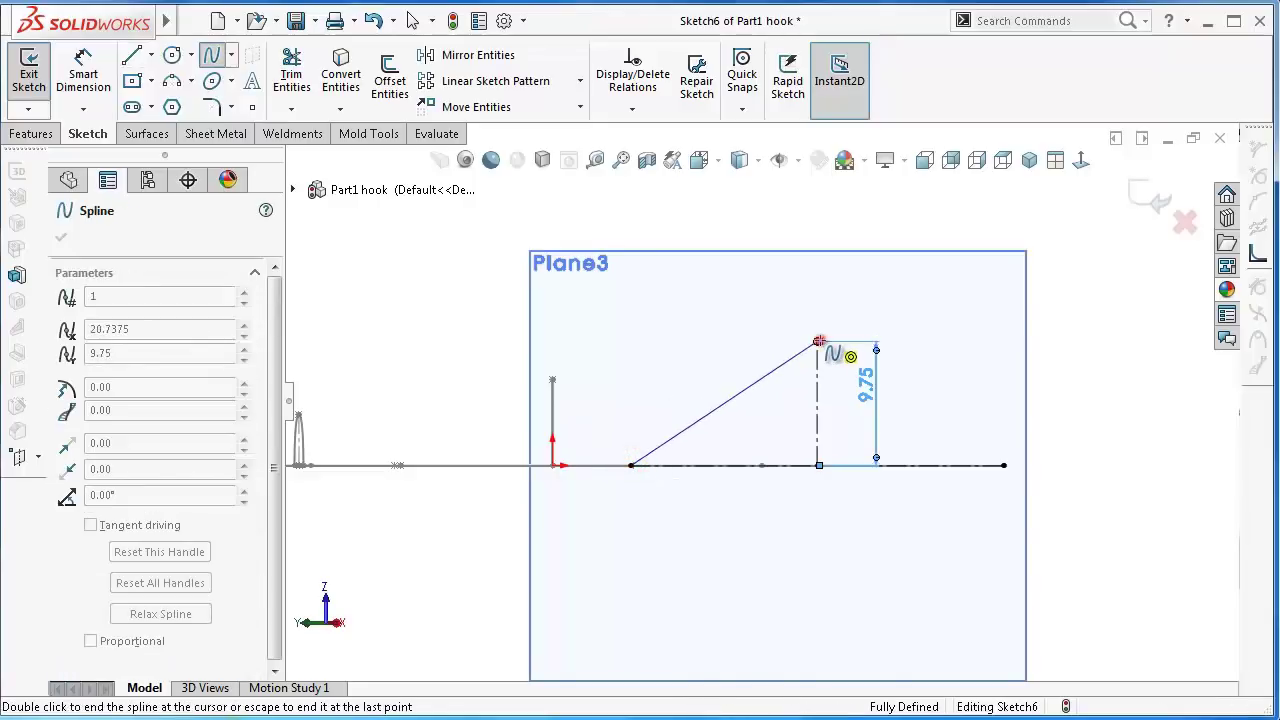
left_click(1003, 466)
right_click(1039, 483)
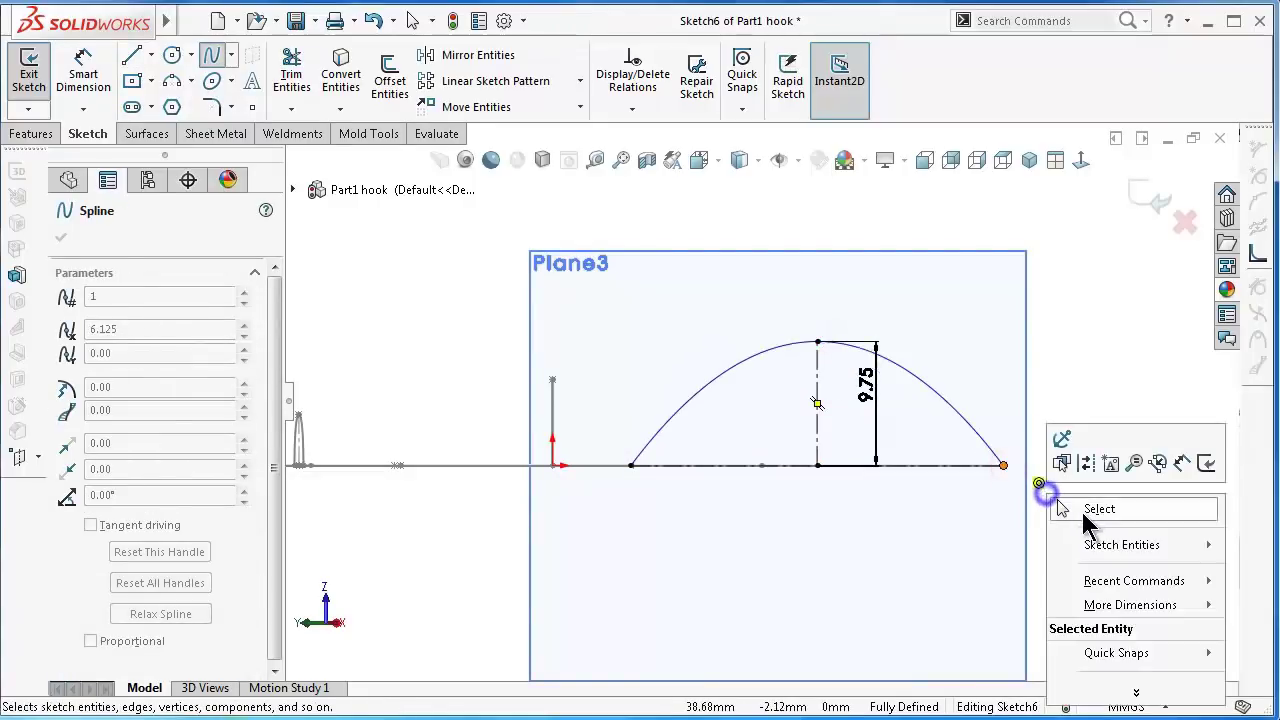
left_click(1085, 512)
- Make the spline's end tangents vertical and its top tangent horizontal
left_click(706, 387)
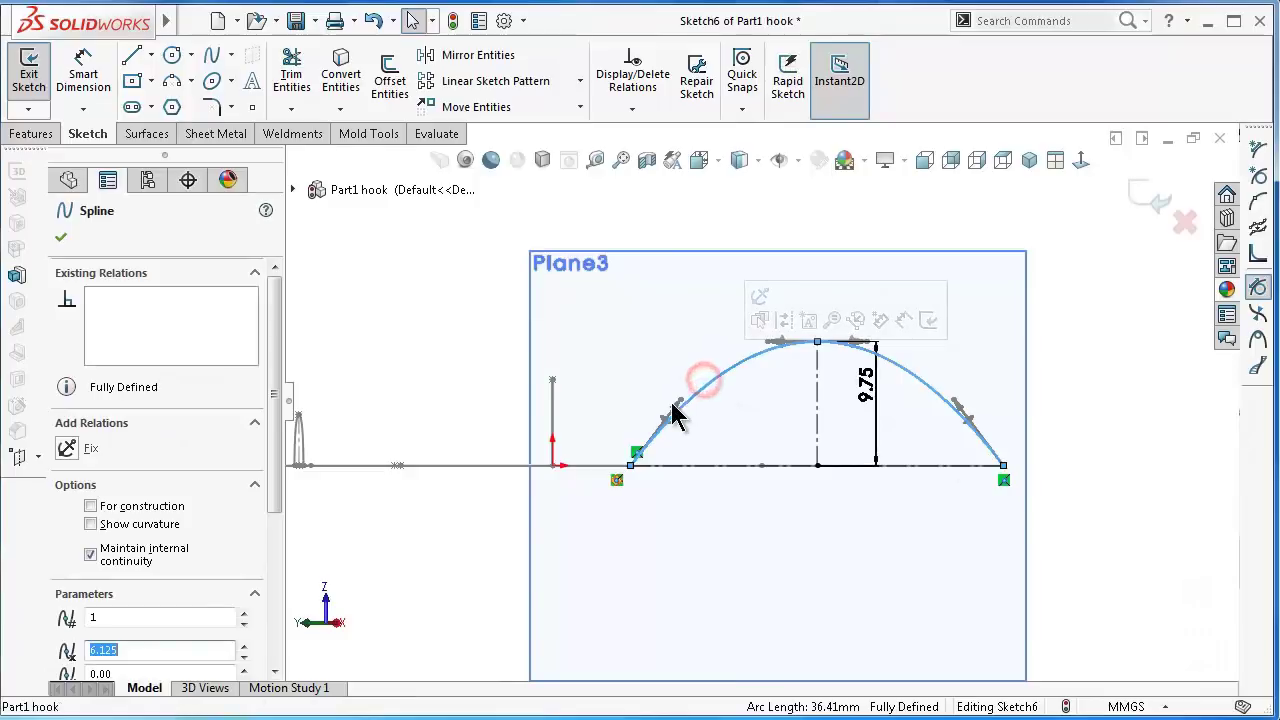
left_click(102, 471)
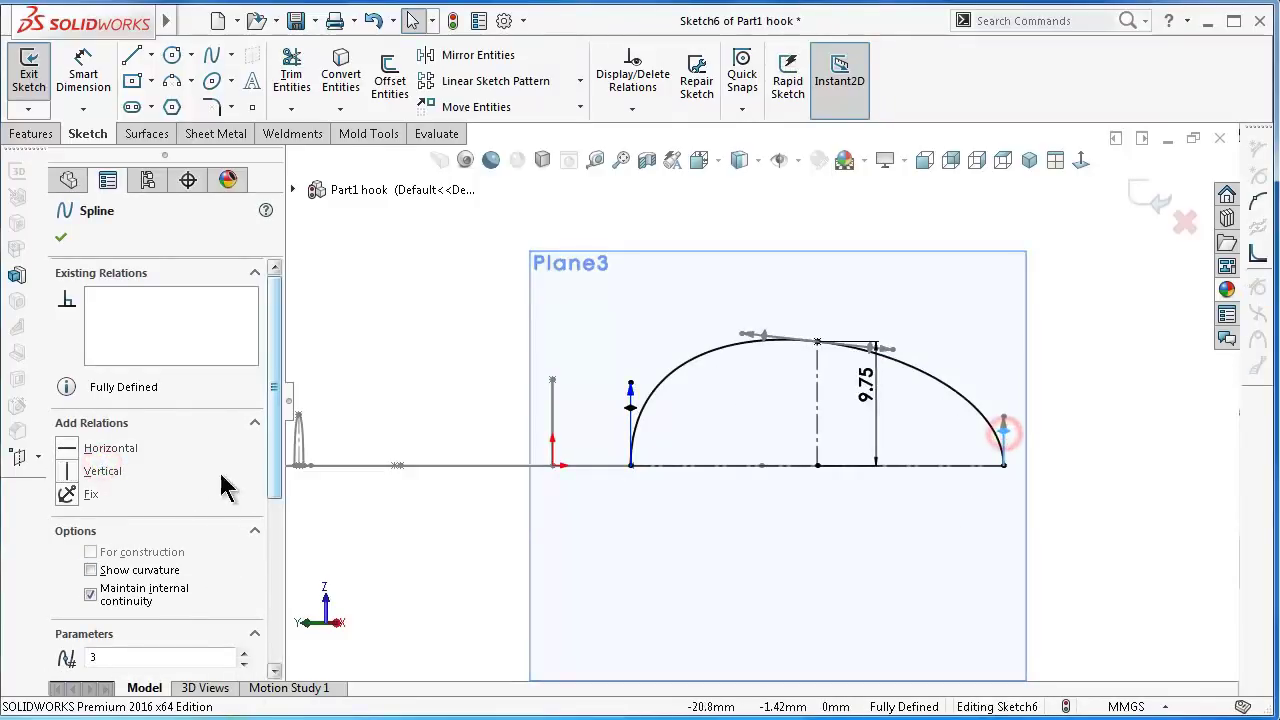
left_click(102, 471)
left_click(674, 338)
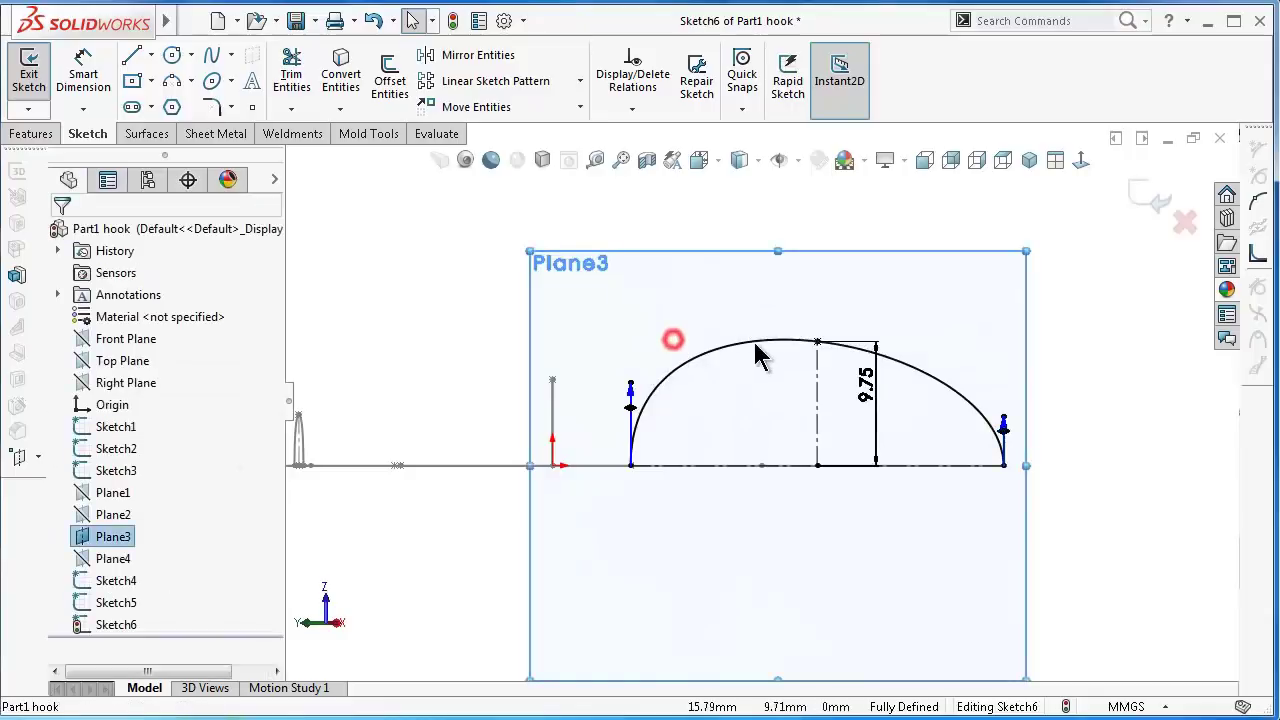
left_click(761, 341)
left_click(765, 333)
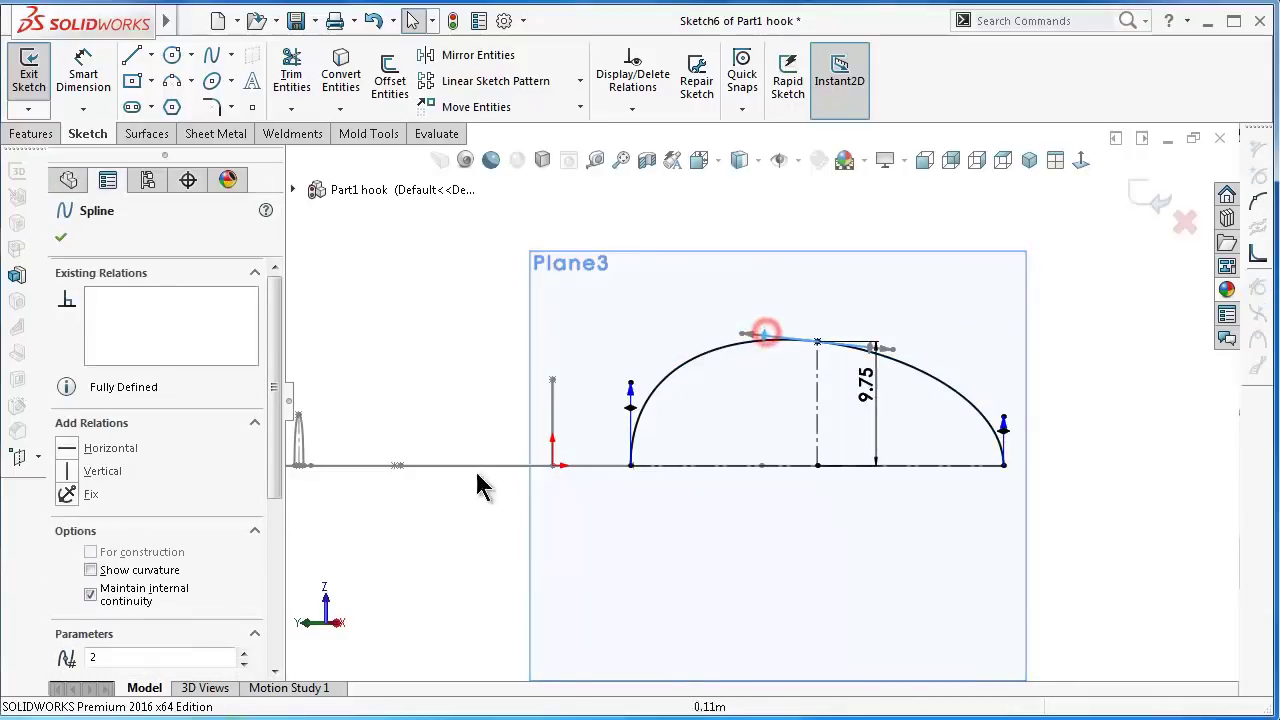
left_click(118, 448)
left_click(634, 326)
- Set the spline's left and right tangent lengths to 25
right_click_drag(634, 365, 591, 251)
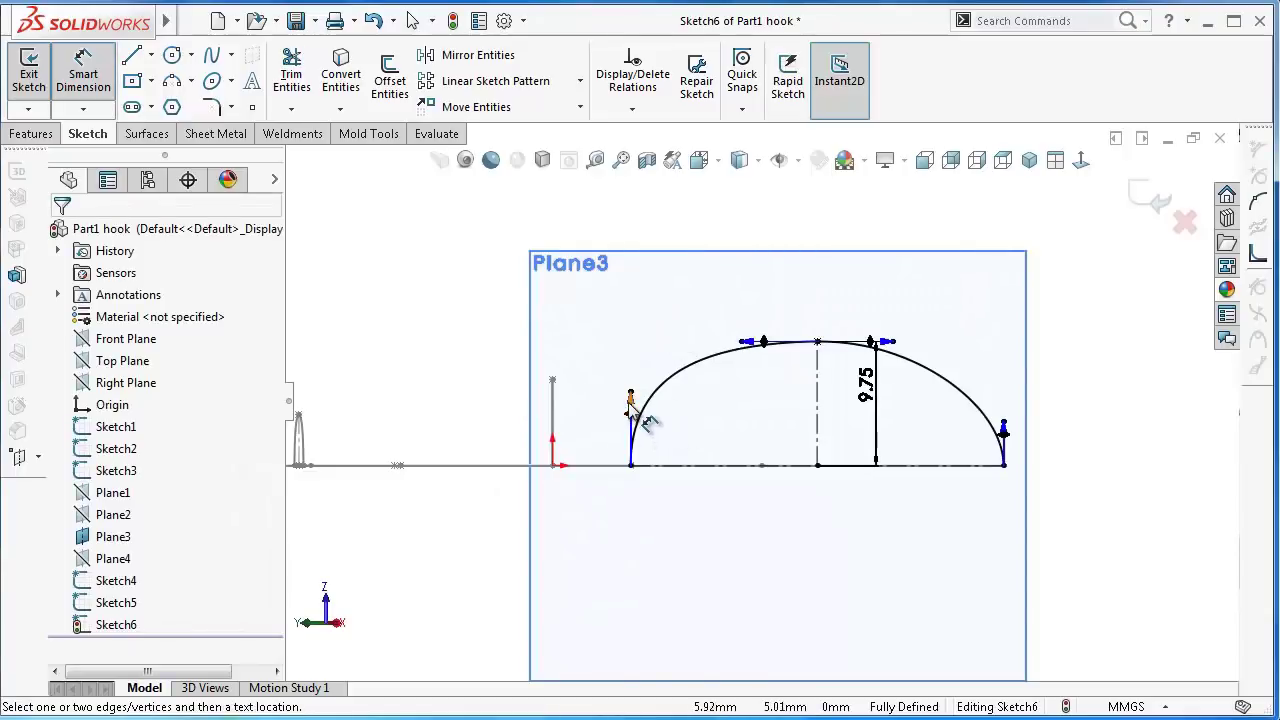
left_click(630, 403)
left_click(585, 400)
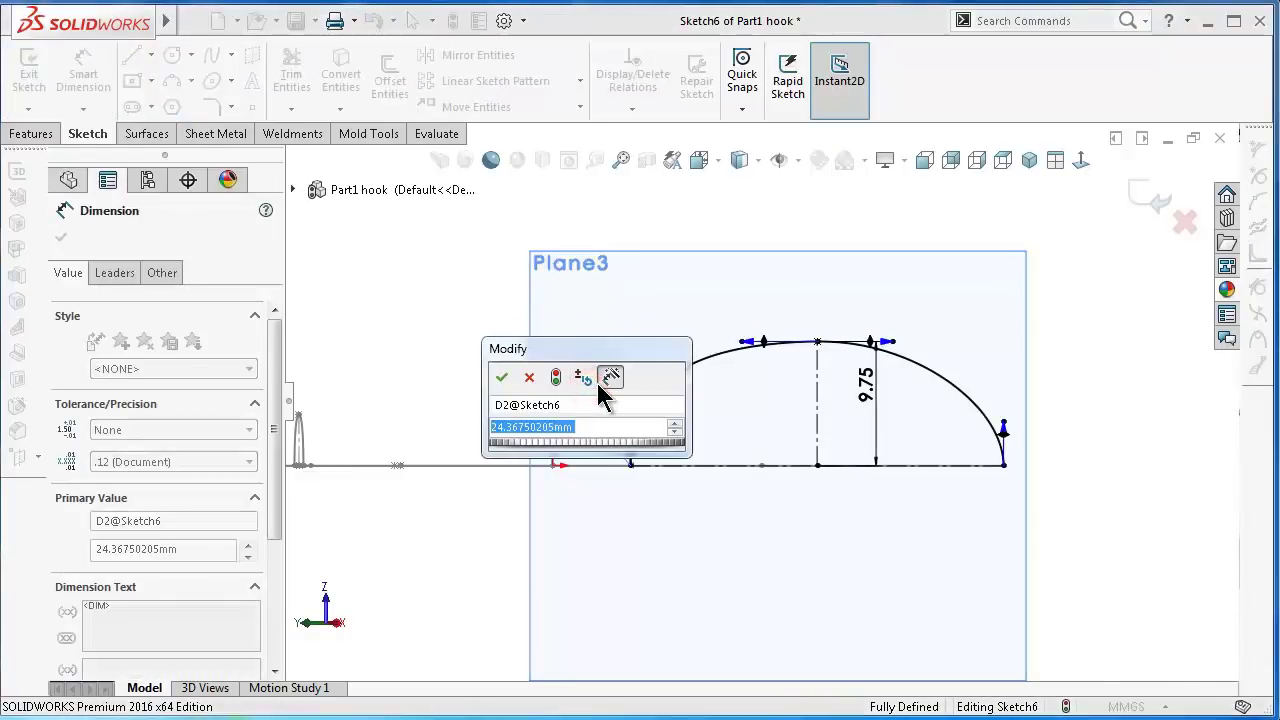
type("25")
key("Return")
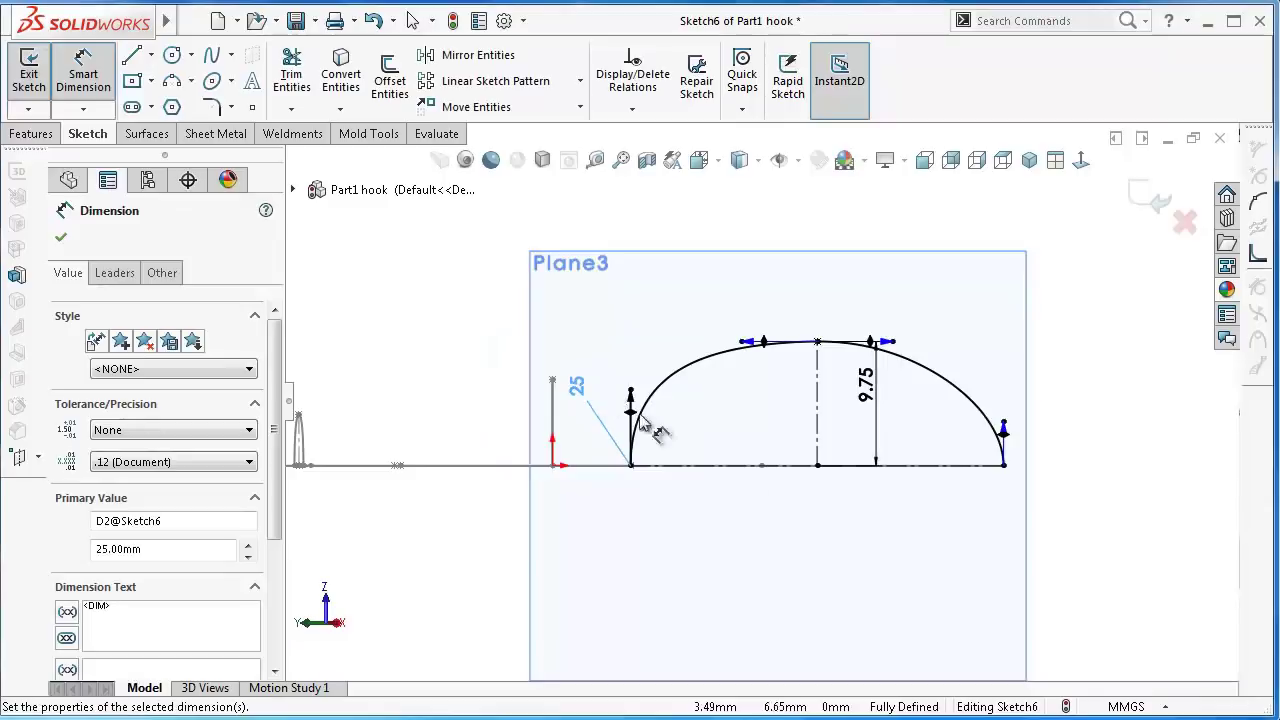
left_click(1006, 432)
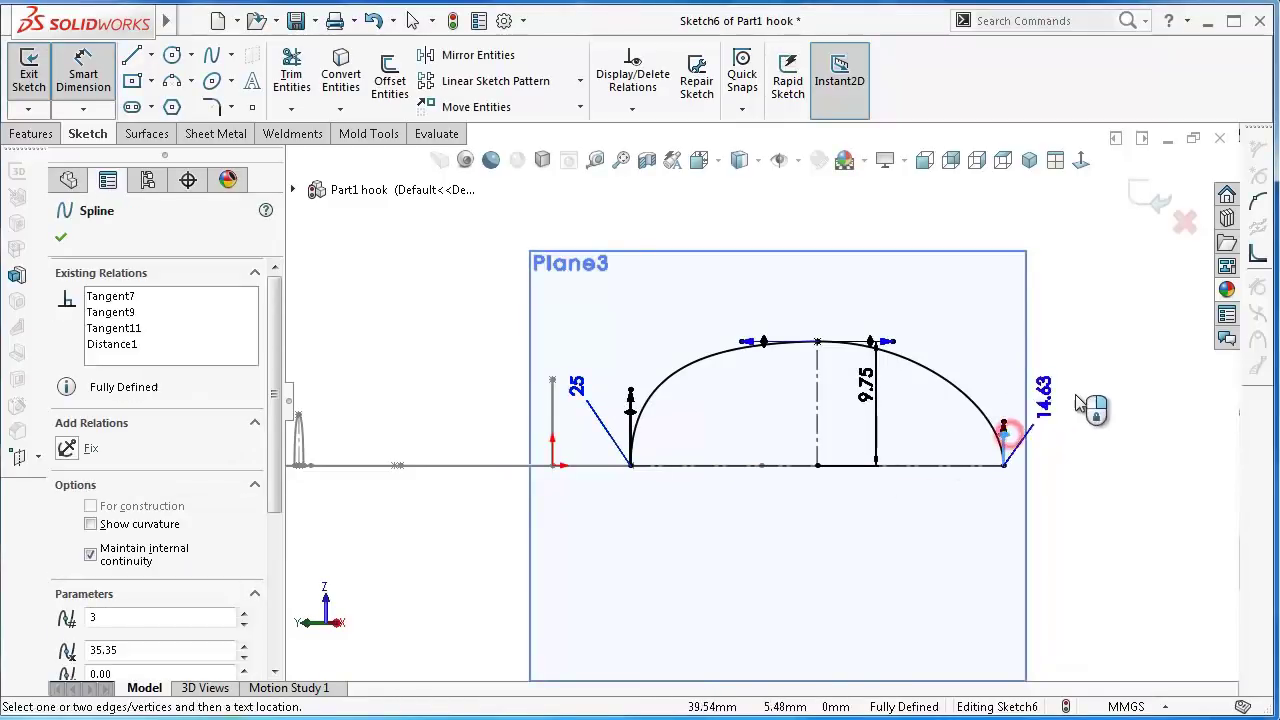
left_click(1088, 402)
key("Return")
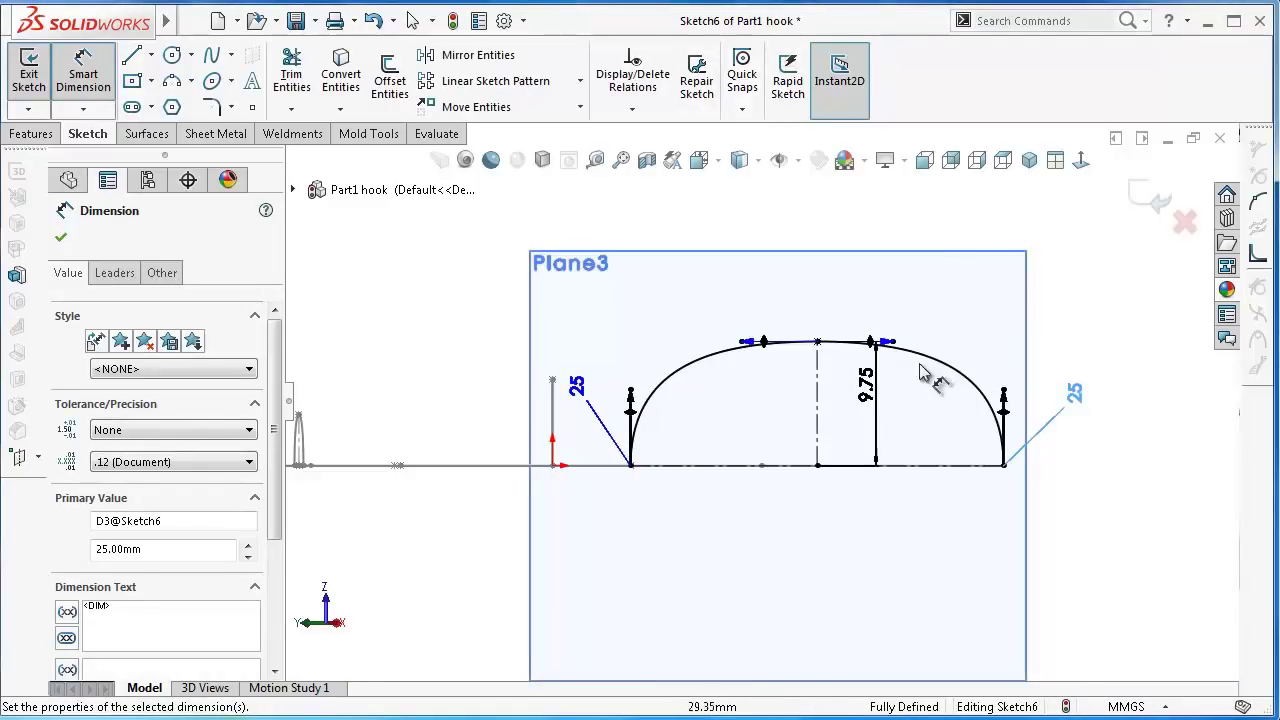
- Set the spline's top tangent length to 50 and finish dimensioning
scroll(908, 353, "down", 2)
left_click(864, 346)
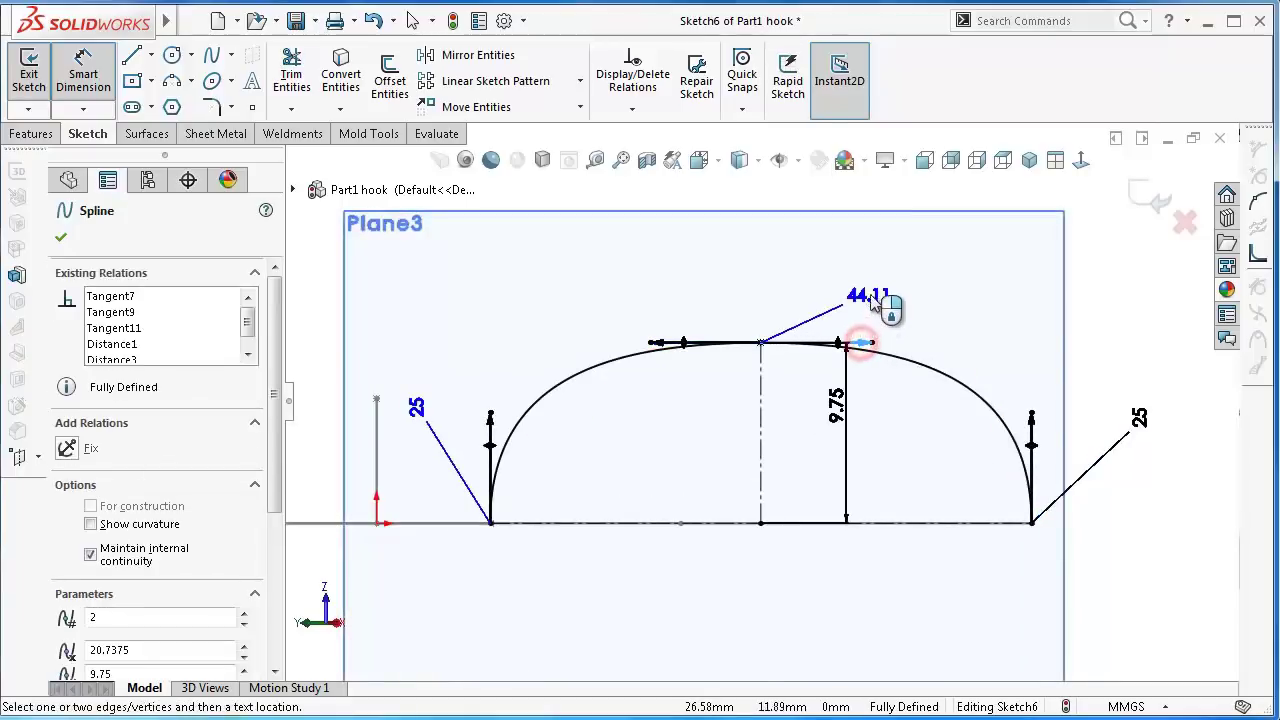
double_click(870, 288)
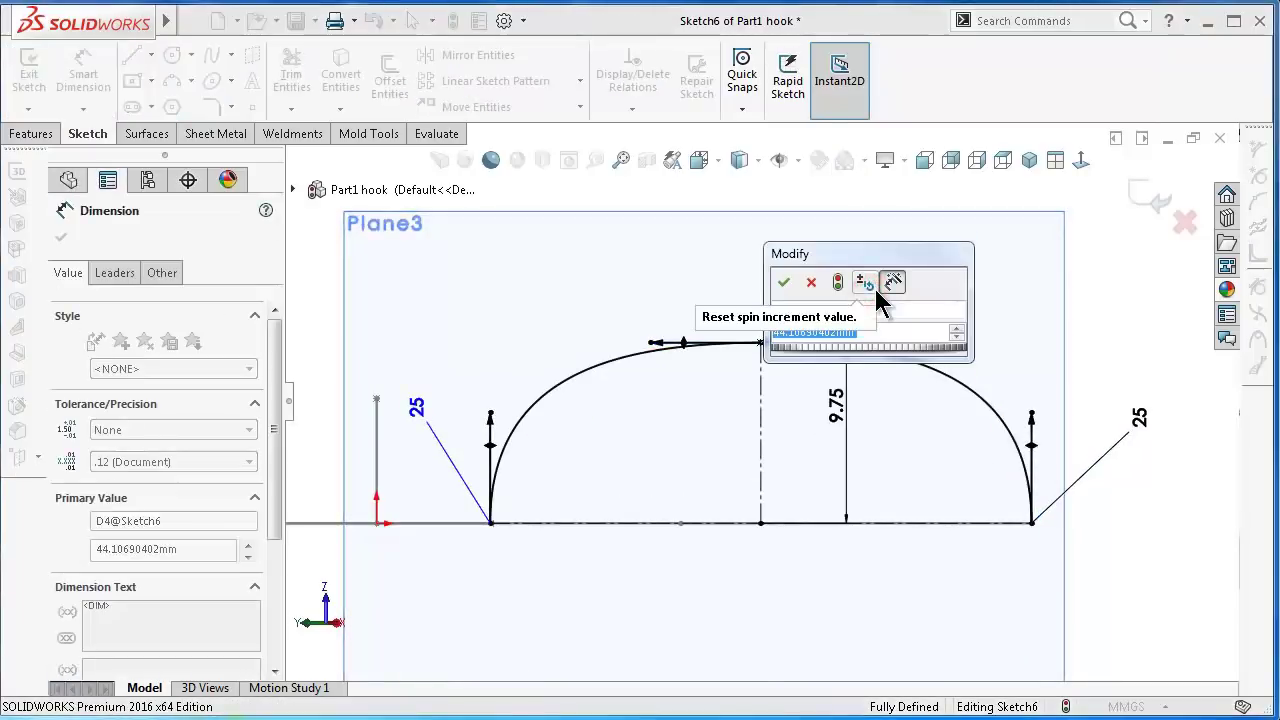
type("50")
key("Return")
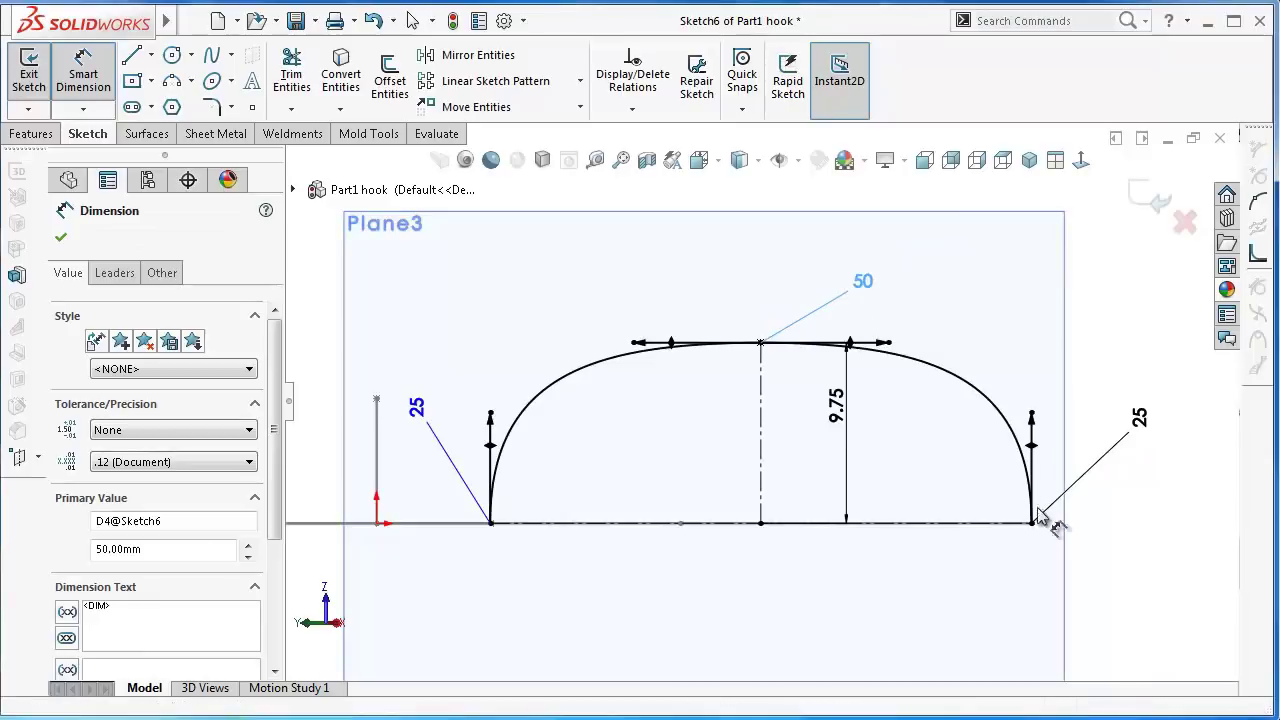
left_click(1148, 588)
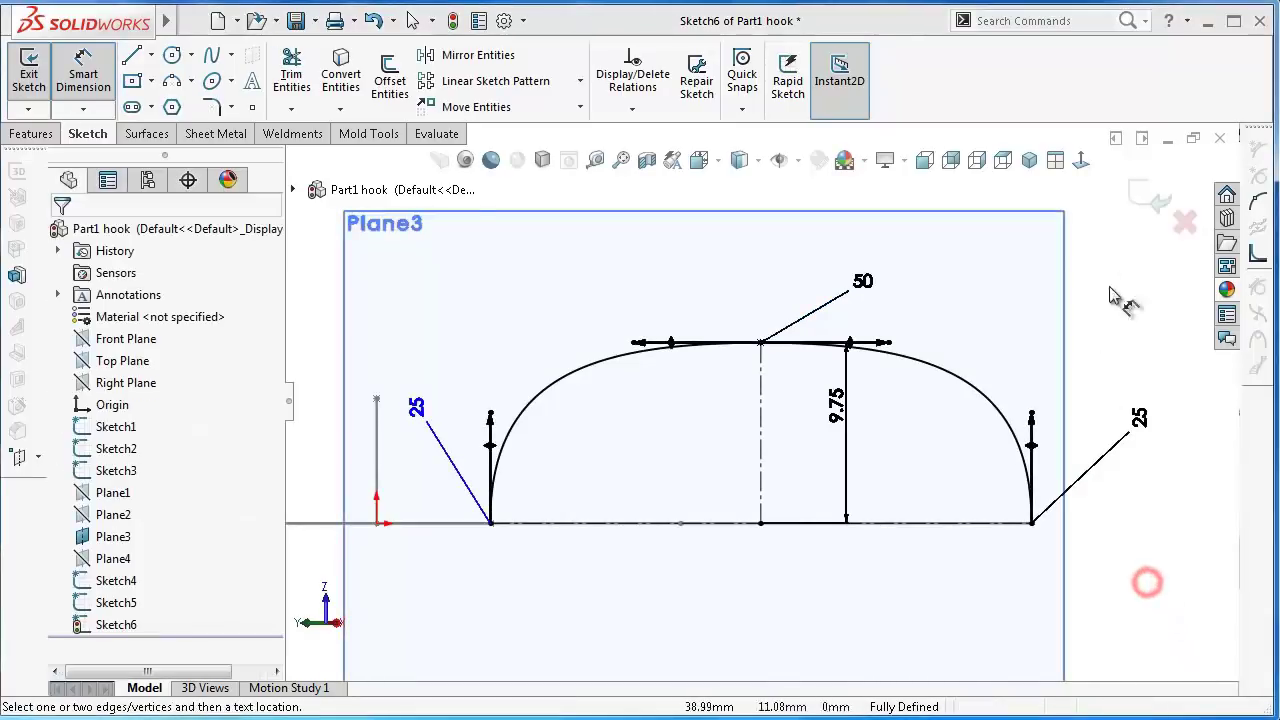
- Exit Sketch6, hide Plane3 and show Plane2
left_click(1148, 212)
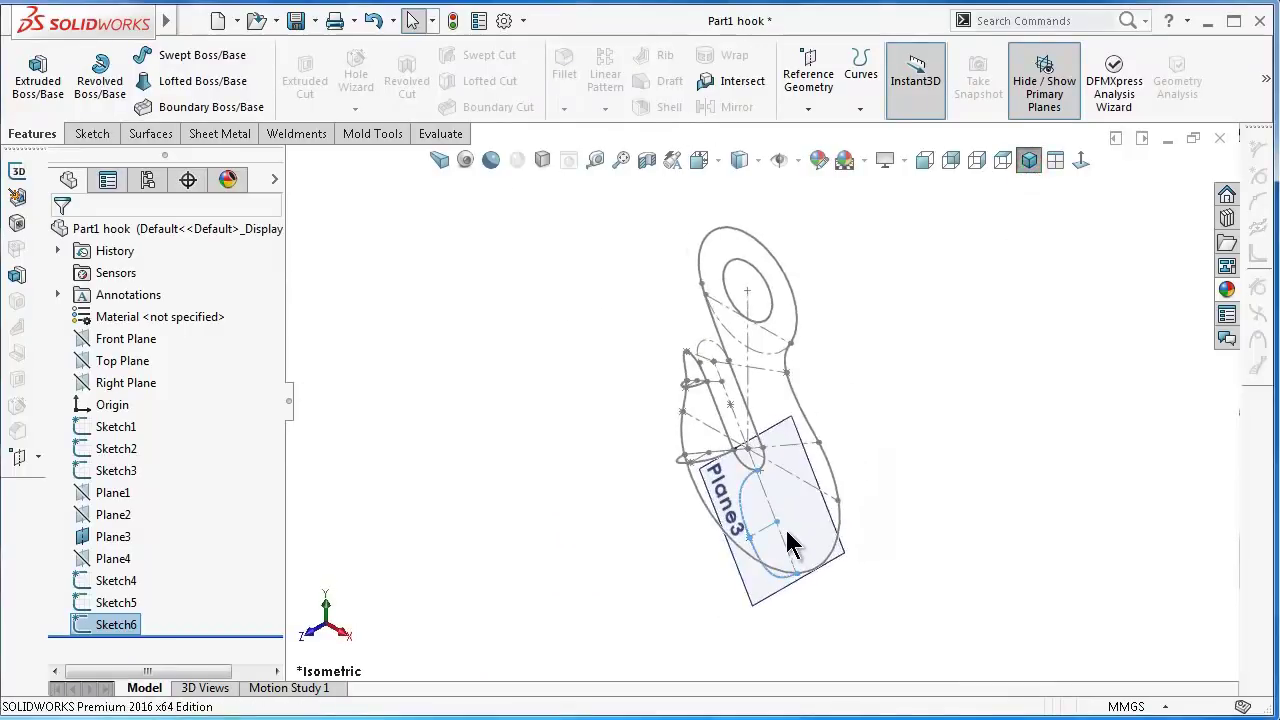
left_click(890, 548)
left_click(988, 487)
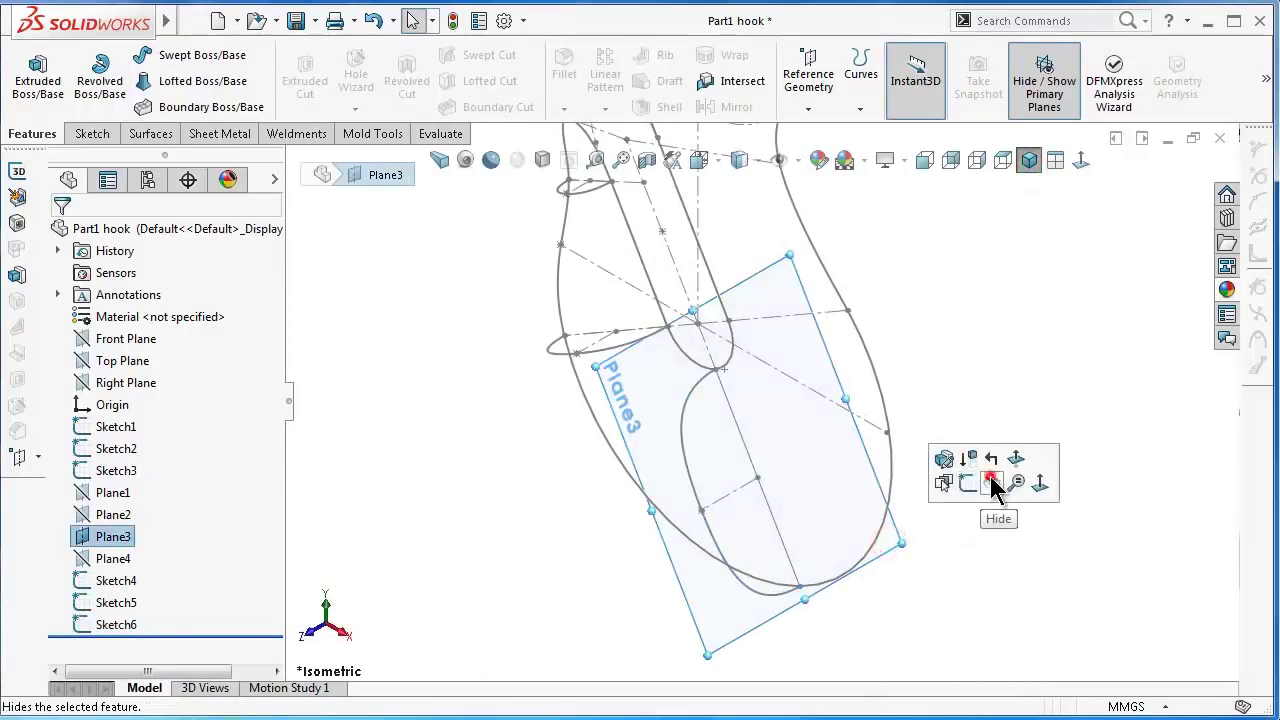
left_click(118, 517)
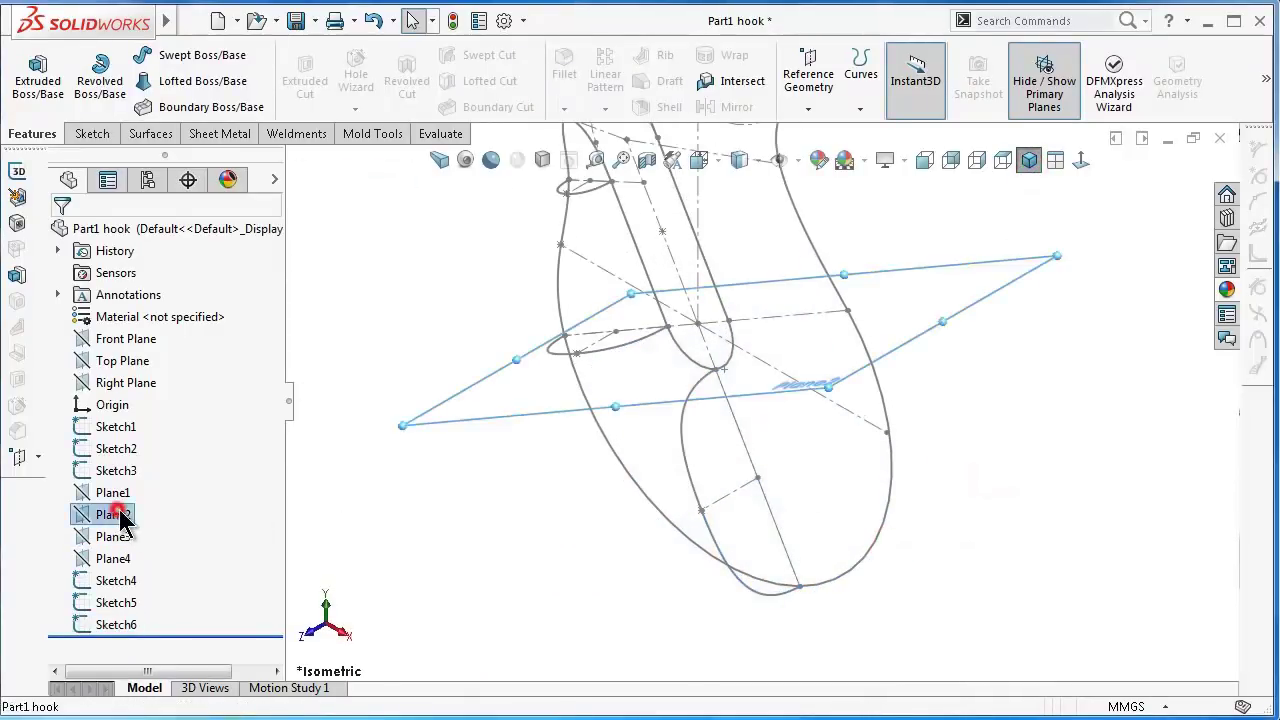
left_click(158, 478)
left_click(406, 485)
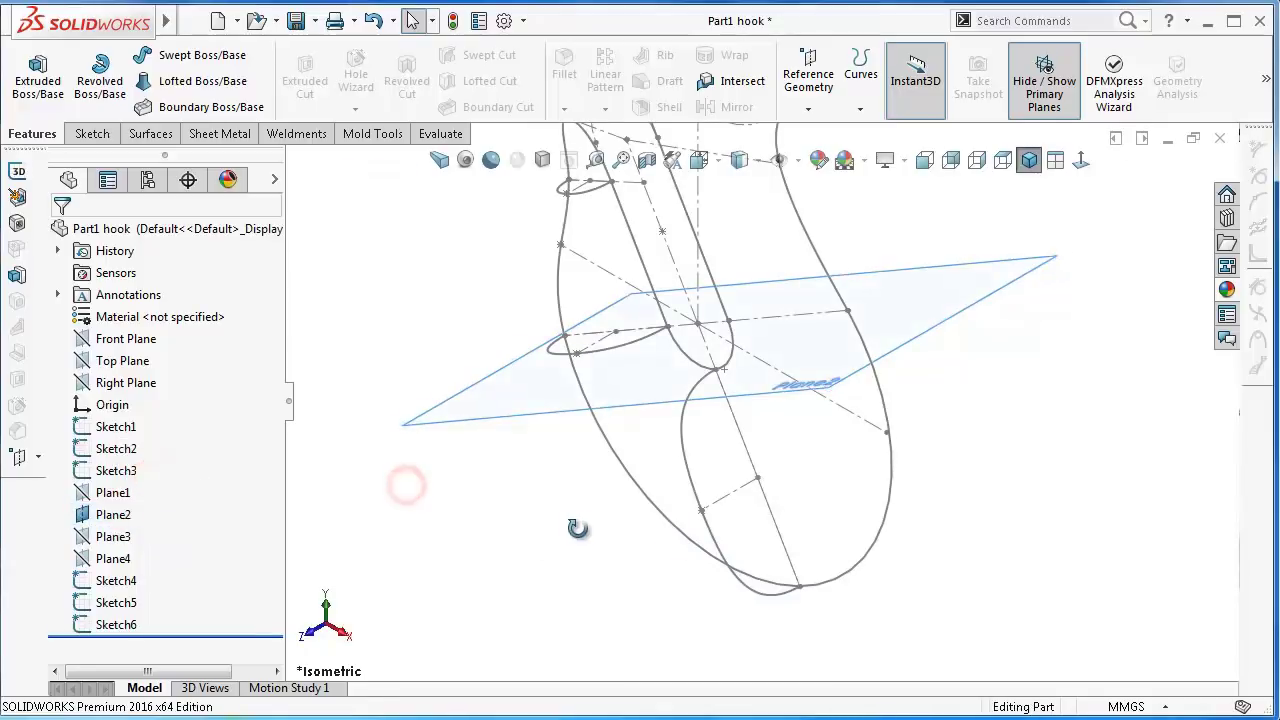
- Start a new sketch on Plane2
middle_click_drag(578, 528, 694, 563)
left_click(933, 390)
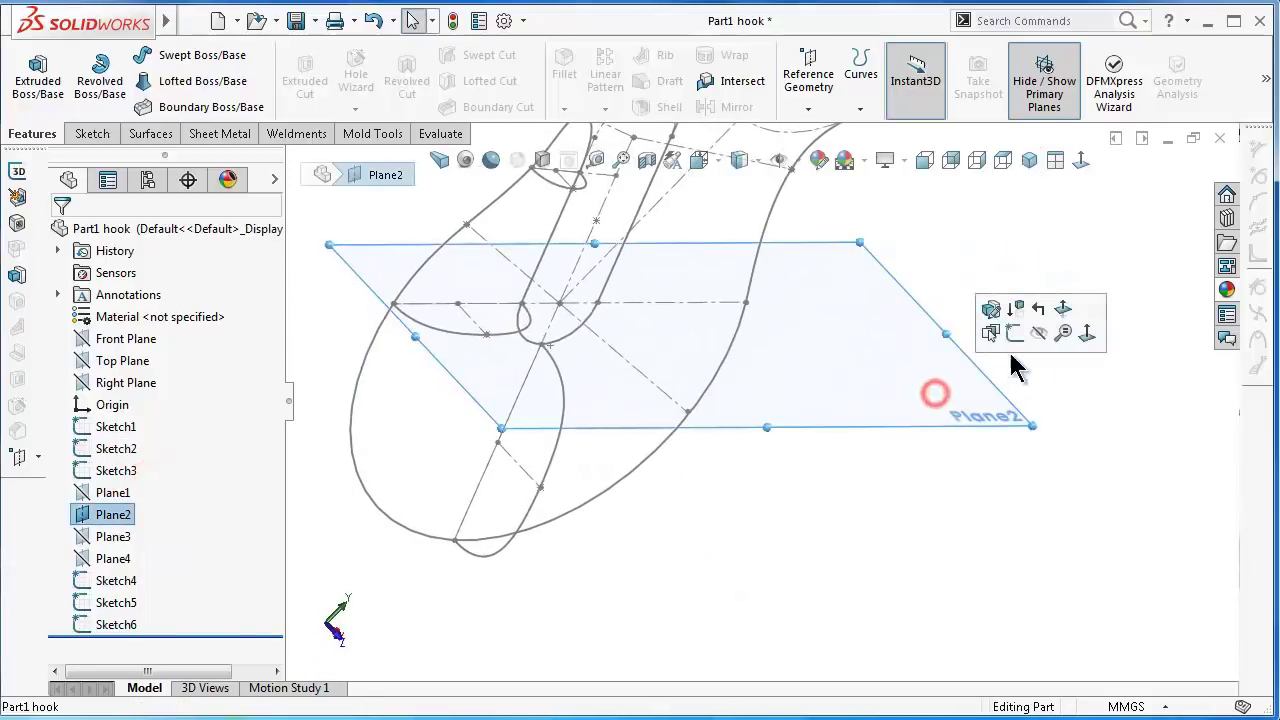
left_click(1014, 334)
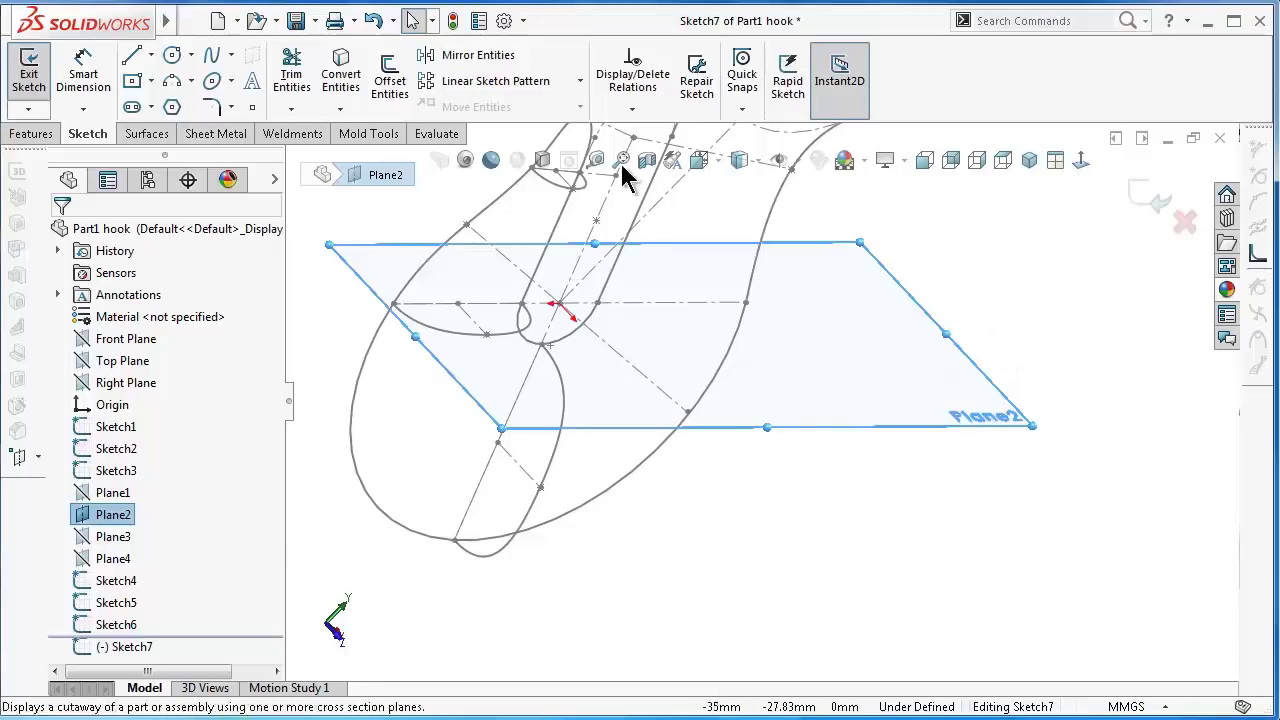
scroll(660, 322, "up", 3)
scroll(600, 290, "up", 2)
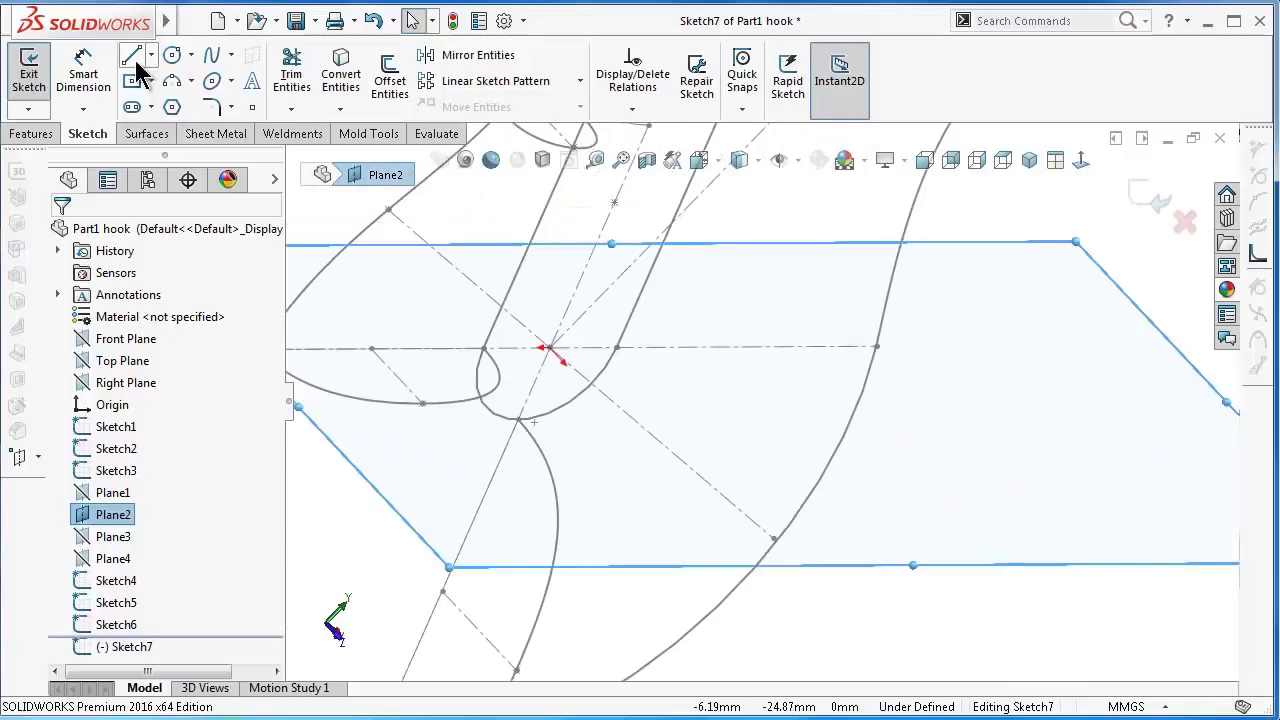
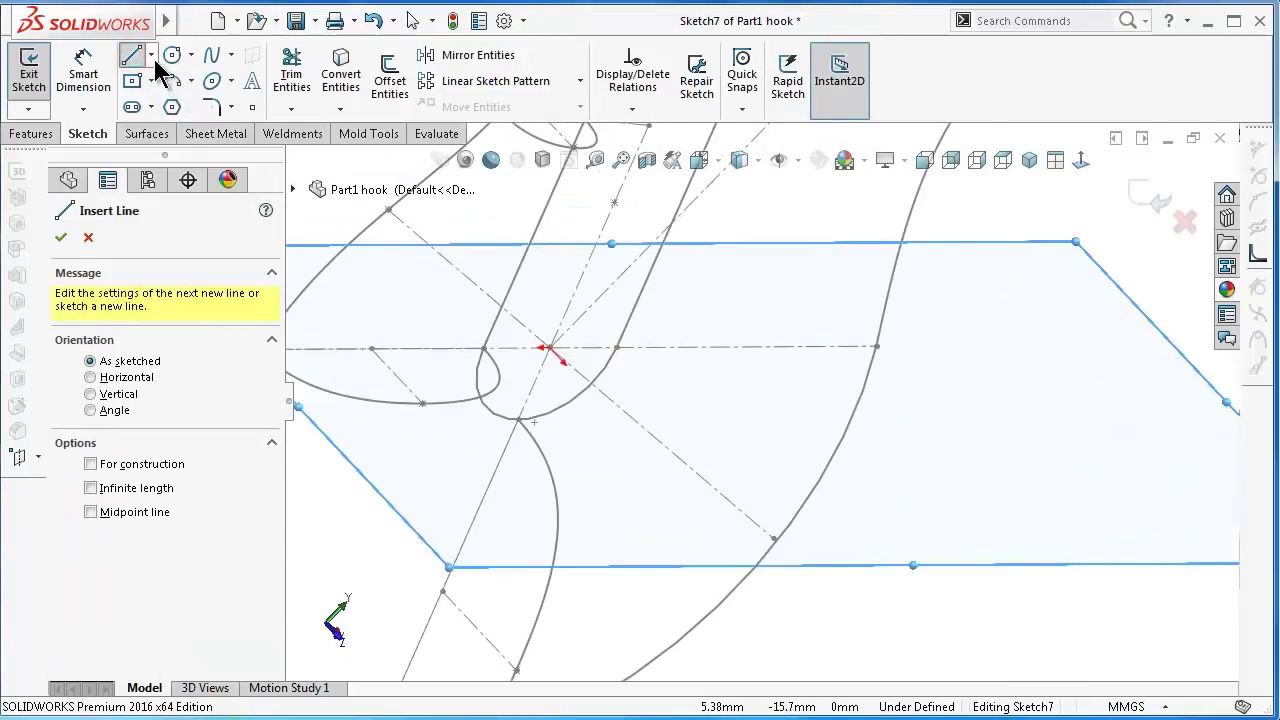
- Draw a construction centerline across the hook section from the inner to the outer curve
left_click(151, 55)
left_click(171, 104)
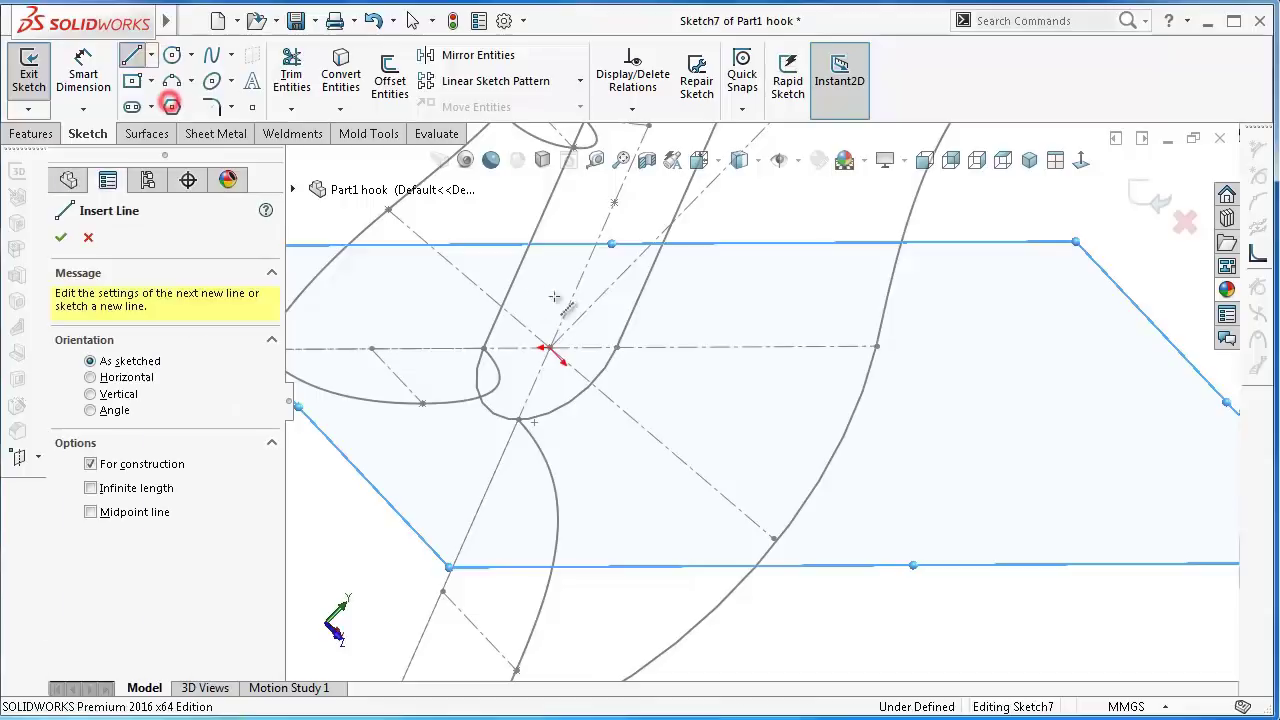
left_click(617, 348)
left_click(877, 347)
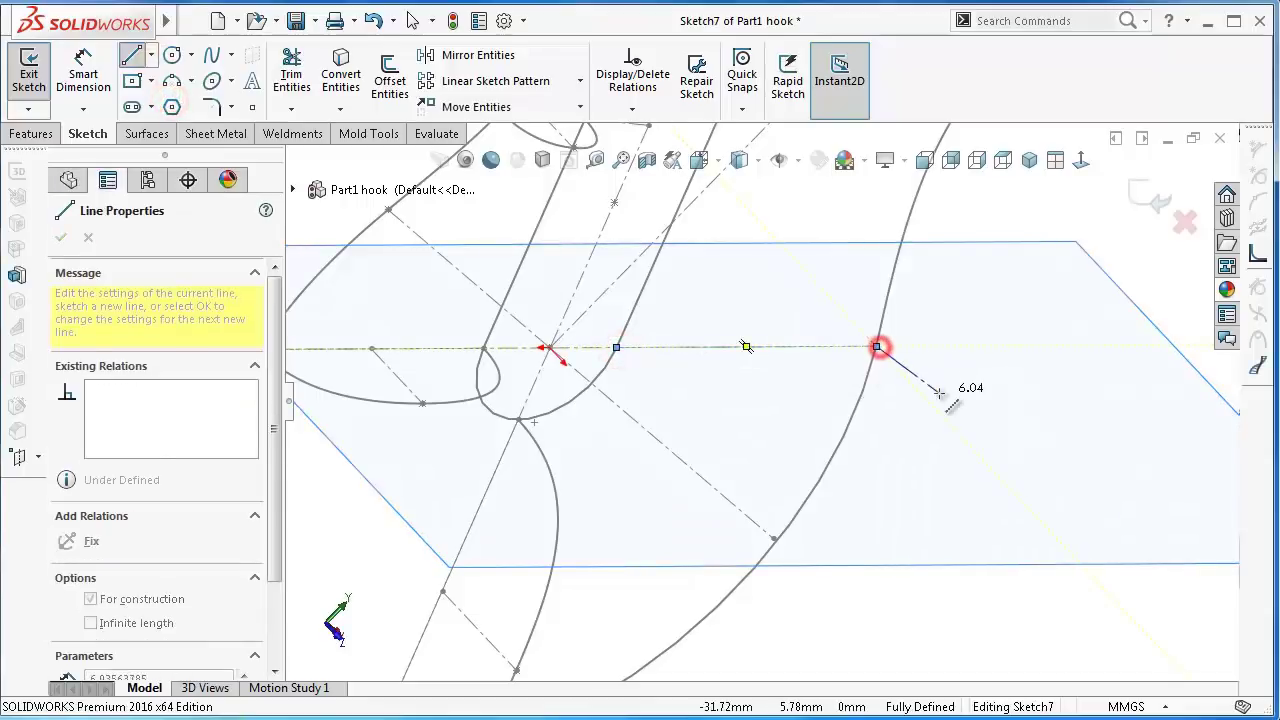
right_click(926, 380)
left_click(963, 410)
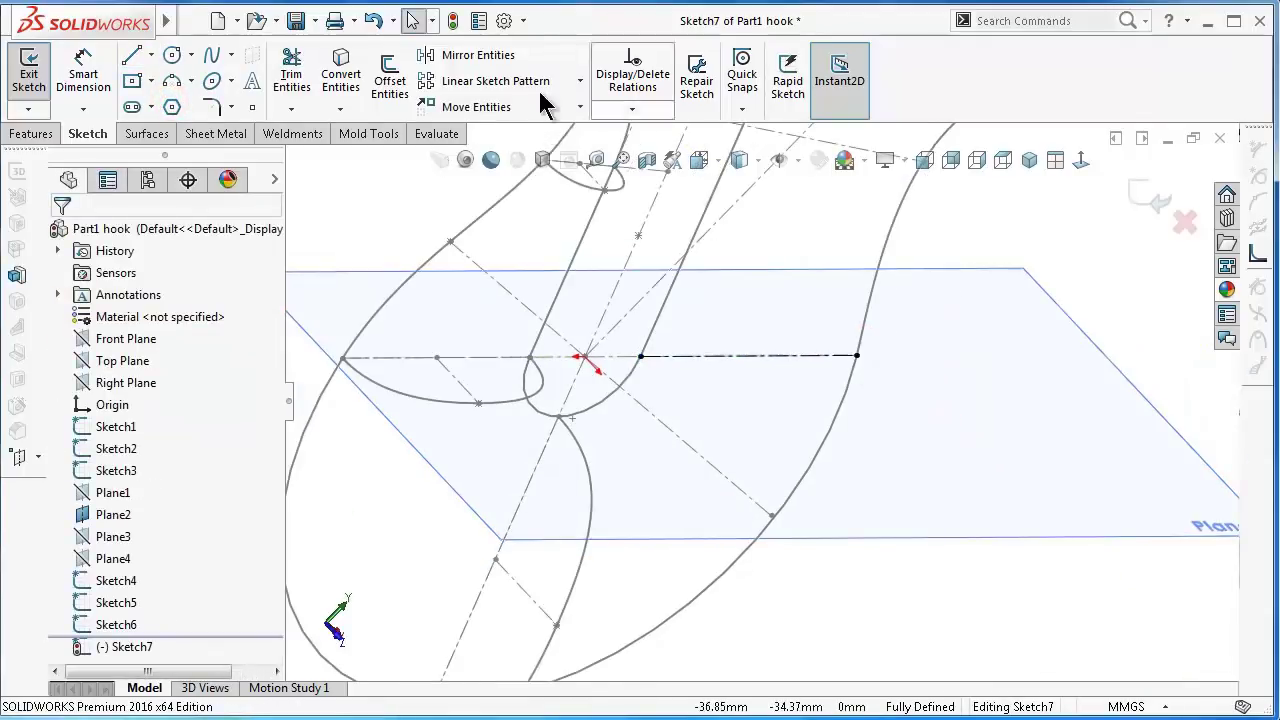
- Draw a short centerline from its midpoint and make it perpendicular to the first
left_click(151, 55)
left_click(168, 103)
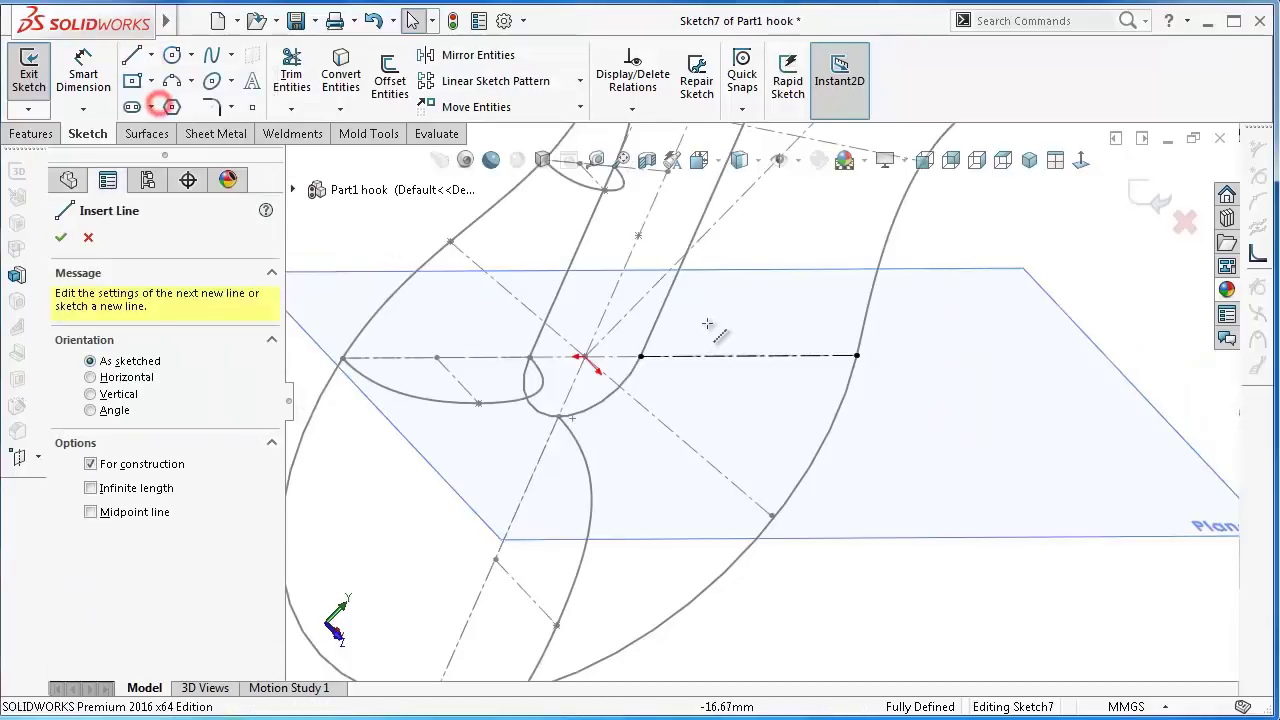
left_click(750, 357)
left_click(792, 410)
right_click(894, 443)
left_click(915, 457)
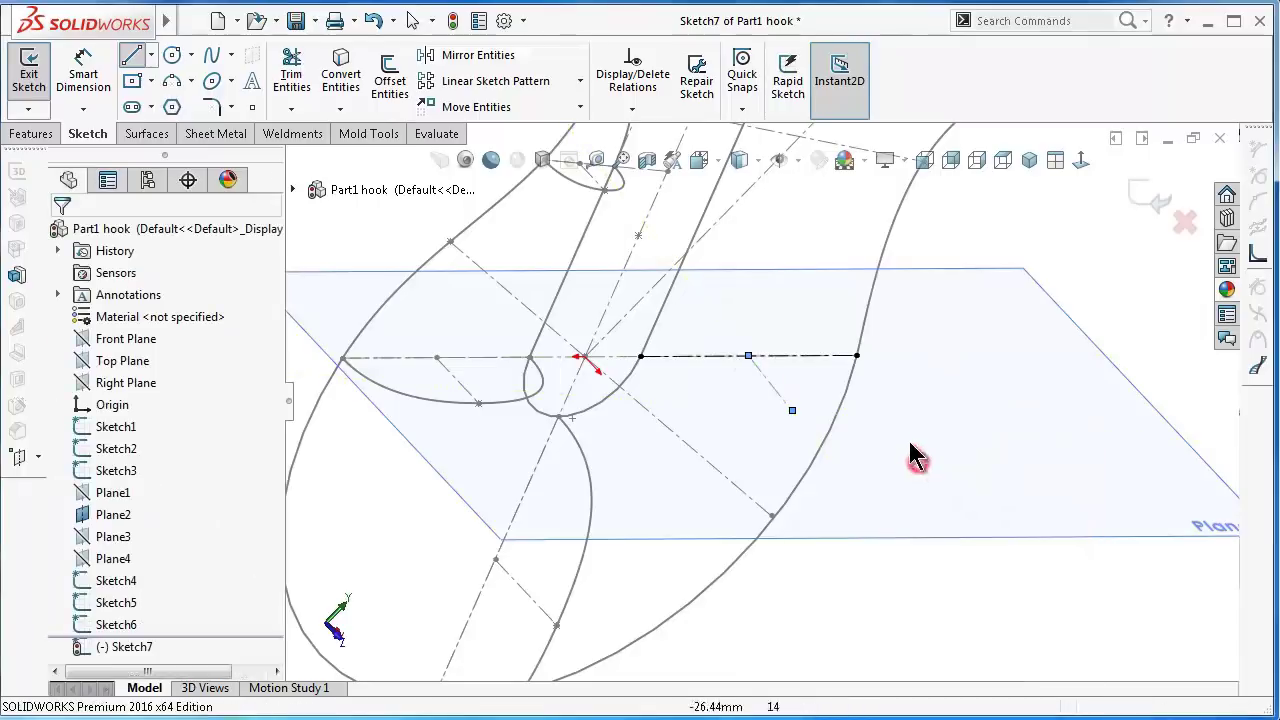
left_click(777, 398)
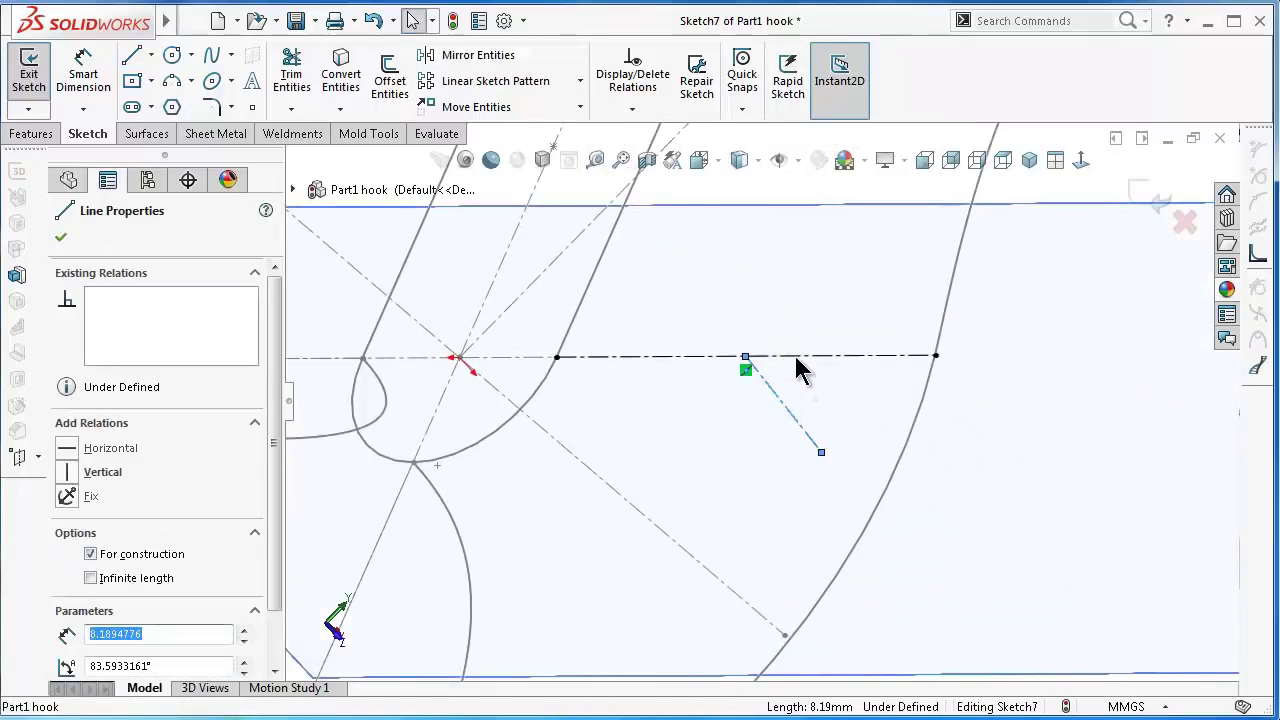
left_click(797, 357, "ctrl")
left_click(923, 273)
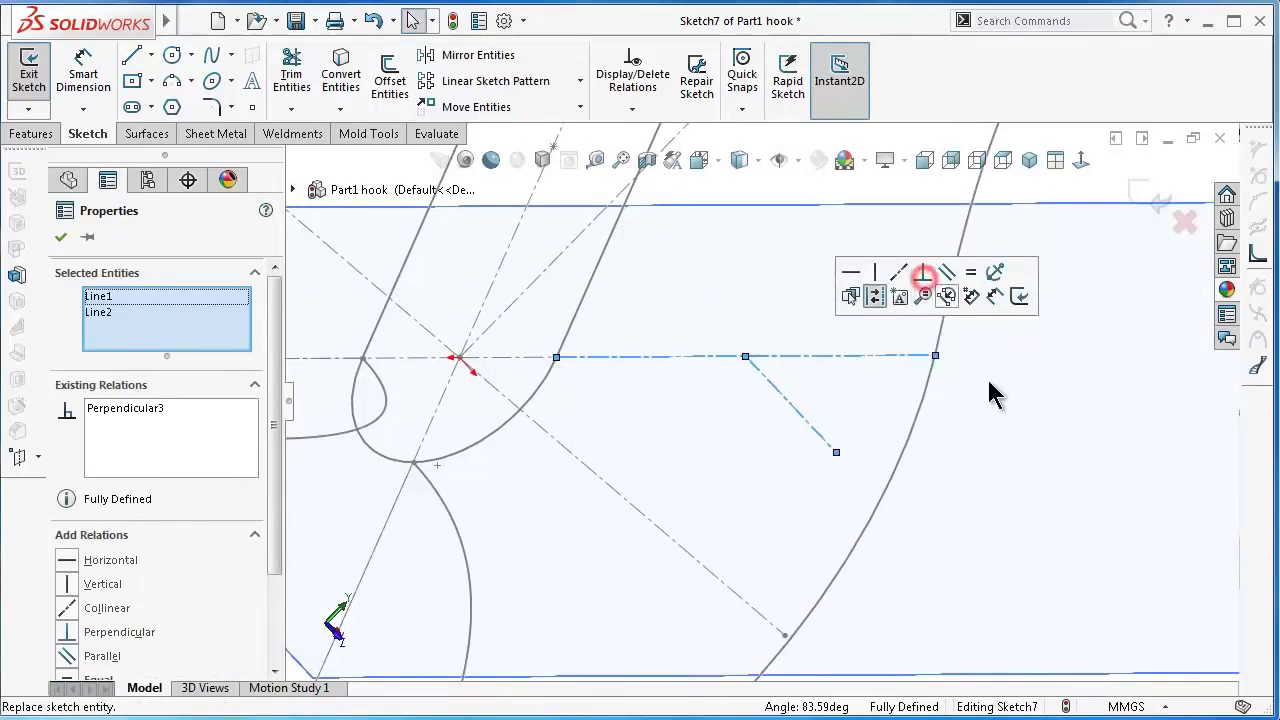
left_click(1000, 403)
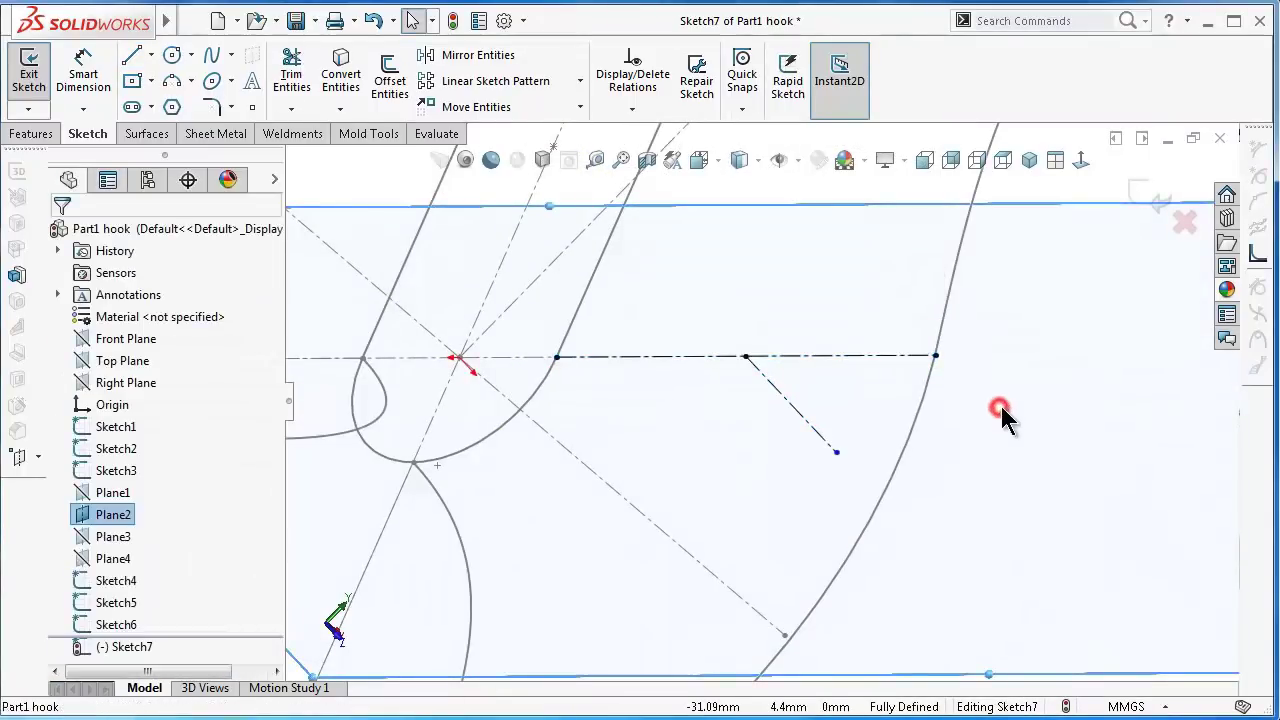
- View Plane2 face-on and dimension the short perpendicular centerline to 6.25 mm
left_click(1082, 161)
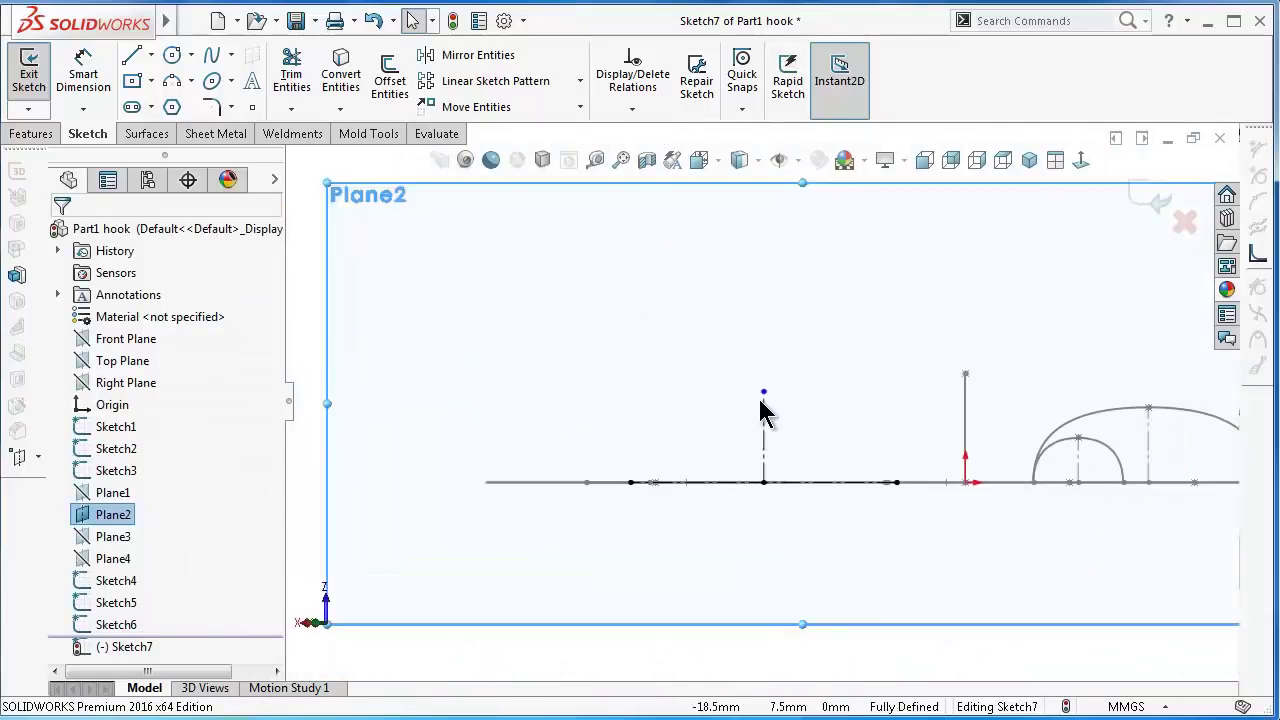
scroll(763, 410, "down", 2)
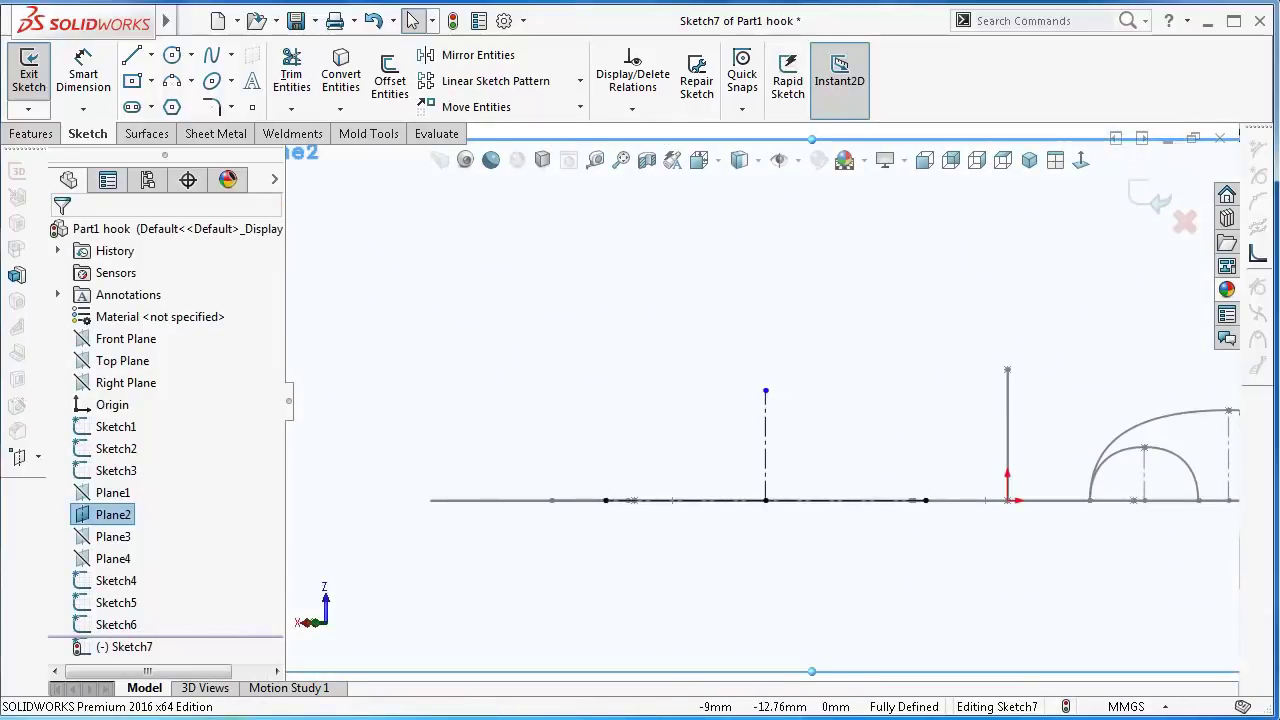
scroll(579, 388, "up", 2)
right_click_drag(590, 385, 594, 277)
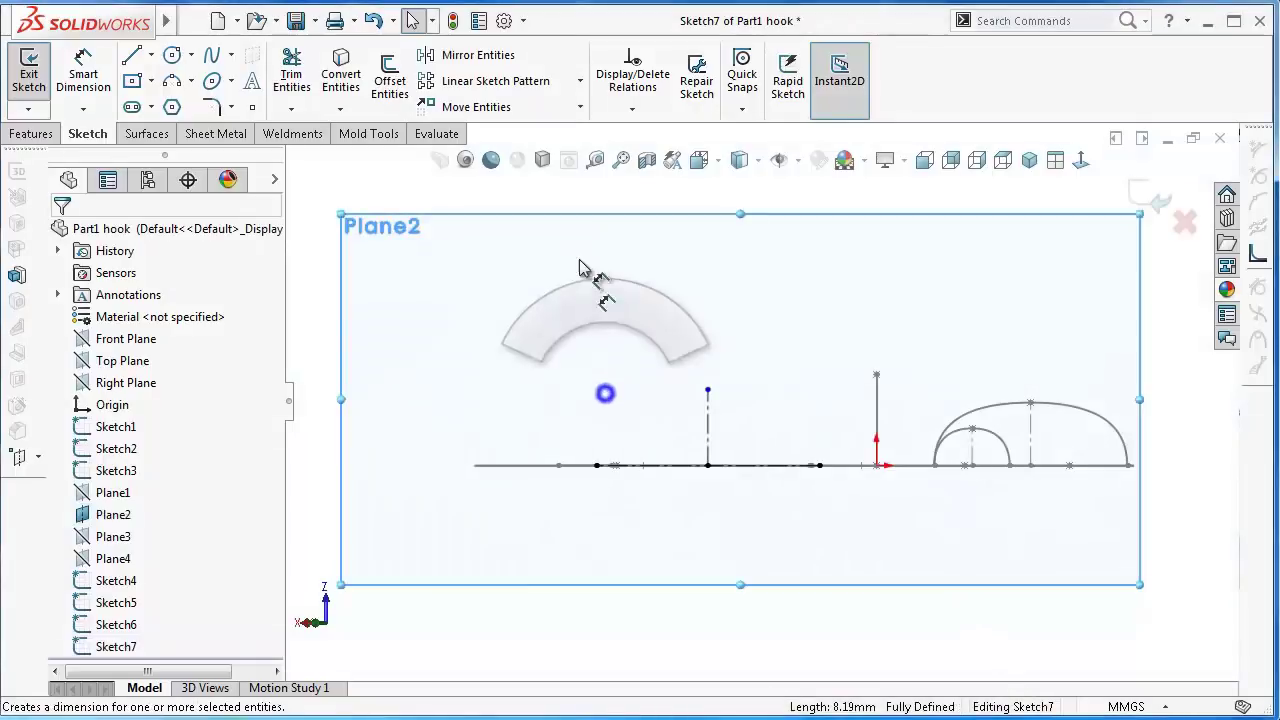
left_click(708, 410)
left_click(702, 412)
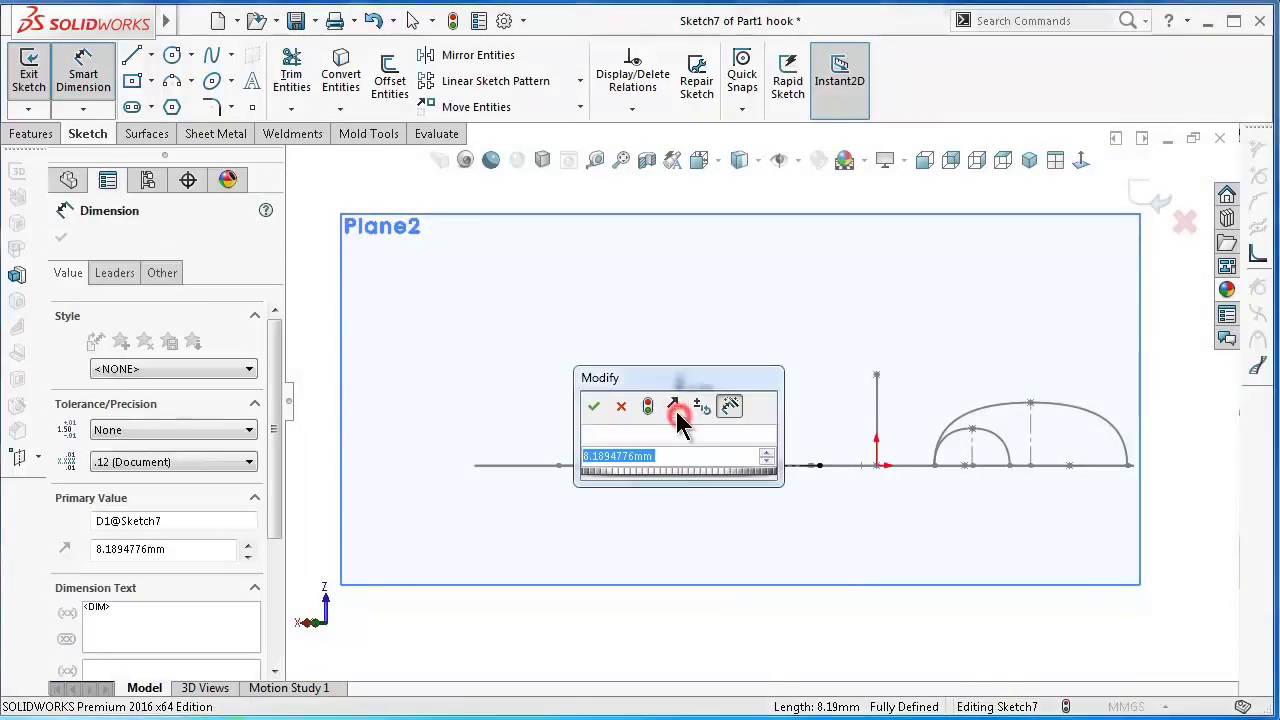
type("6.25")
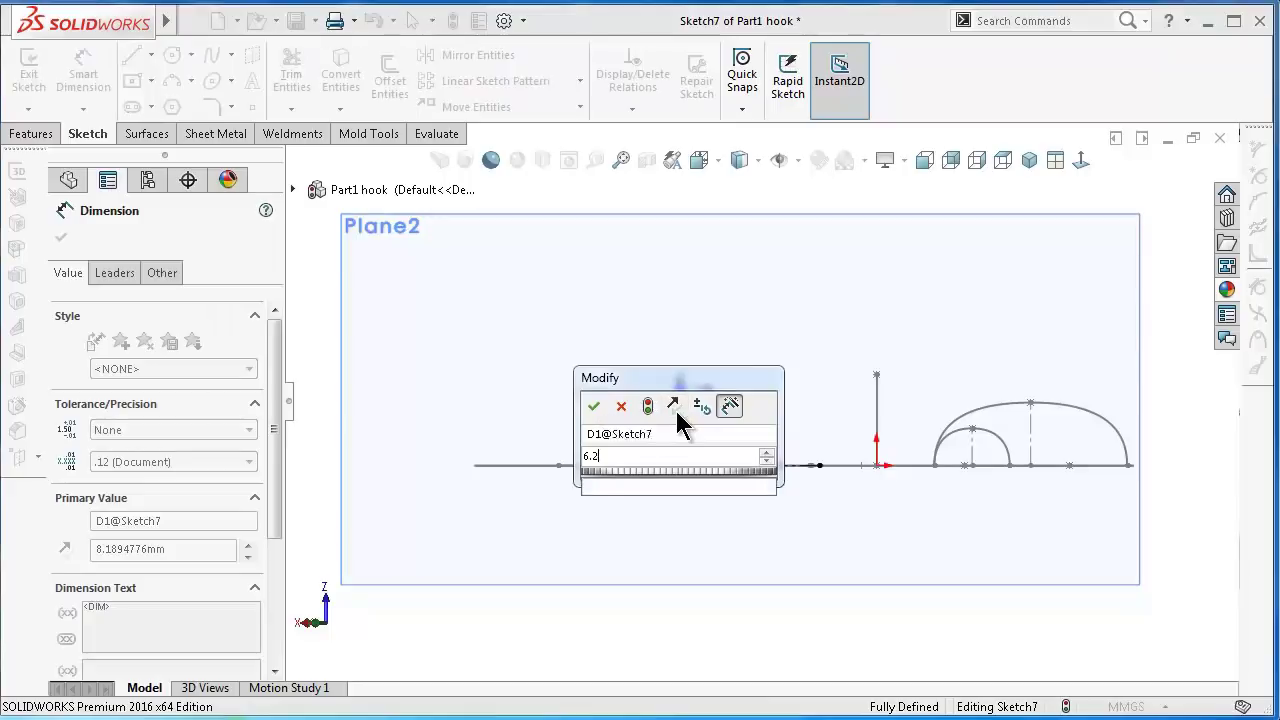
key("Return")
scroll(672, 430, "down", 3)
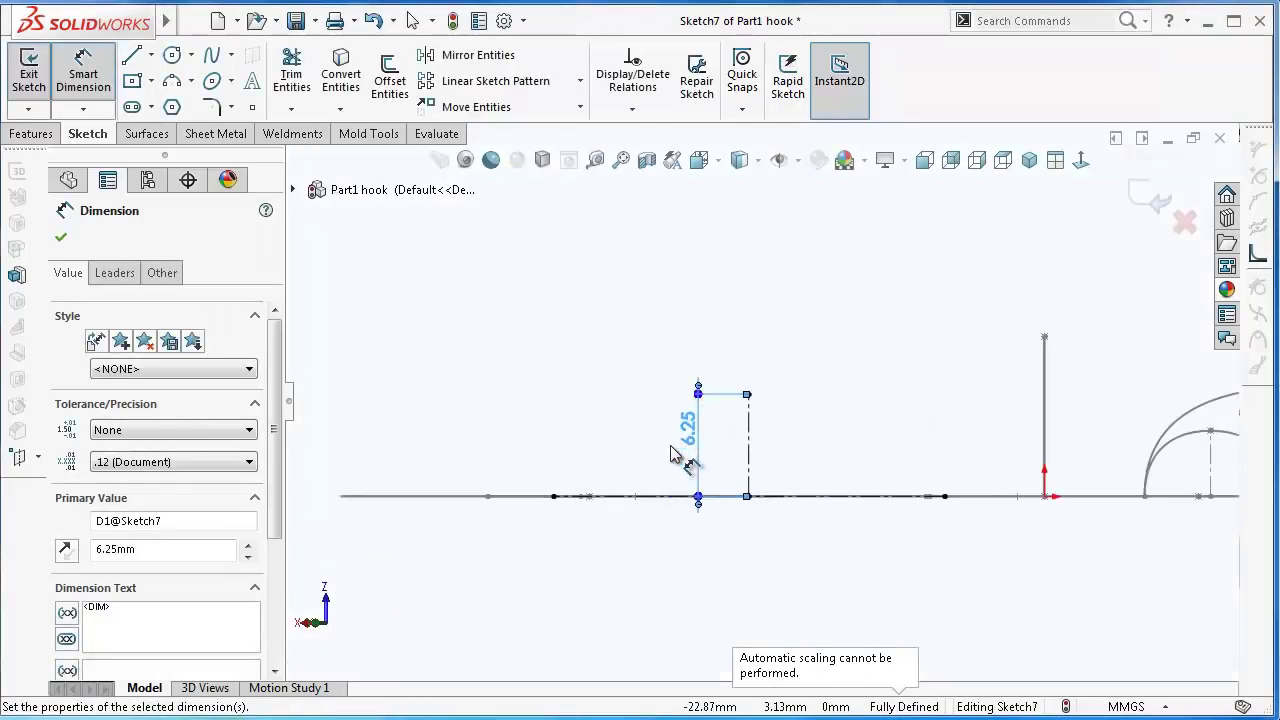
- Sketch a spline arching from the left baseline point through the 6.25 mm centerline's top
left_click(213, 57)
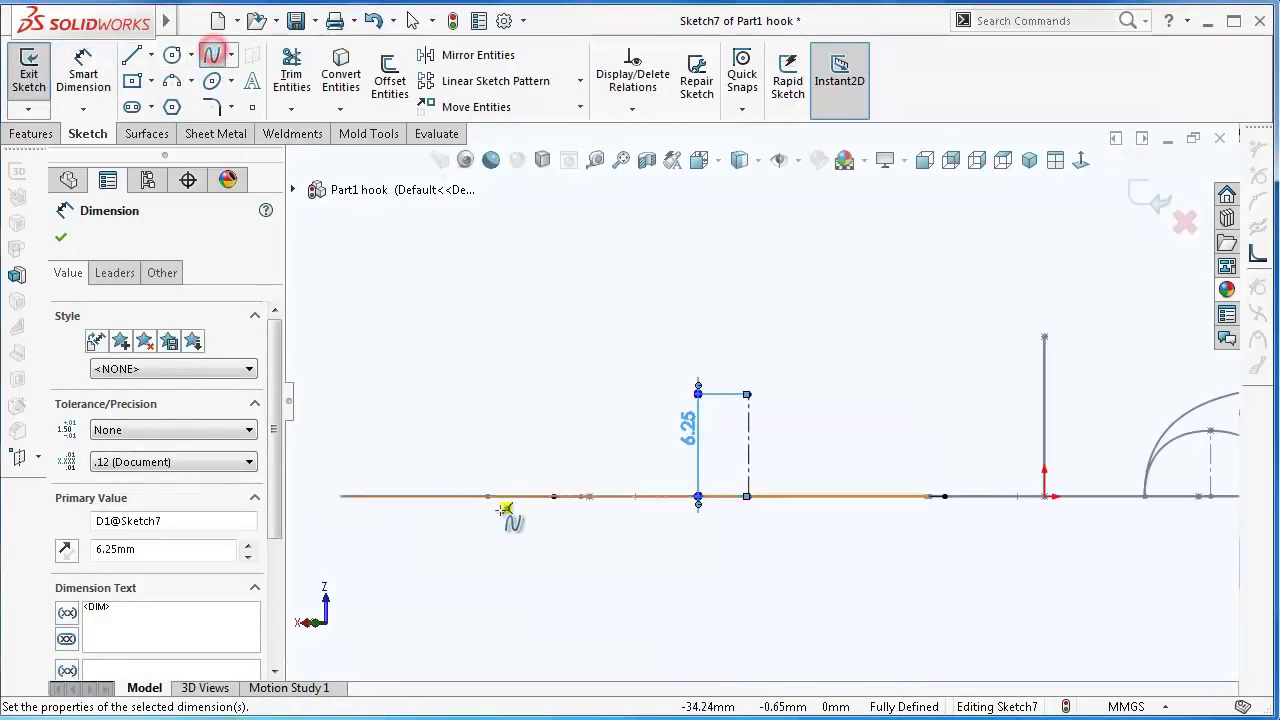
left_click(554, 497)
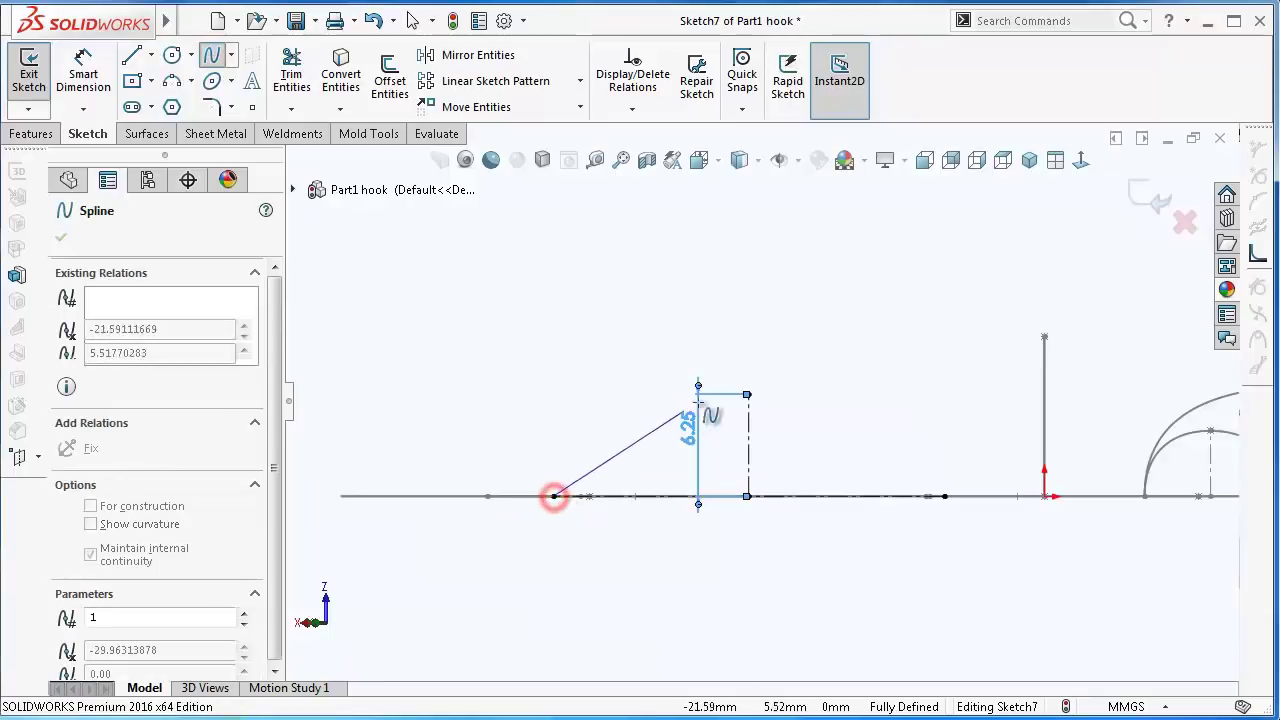
left_click(748, 395)
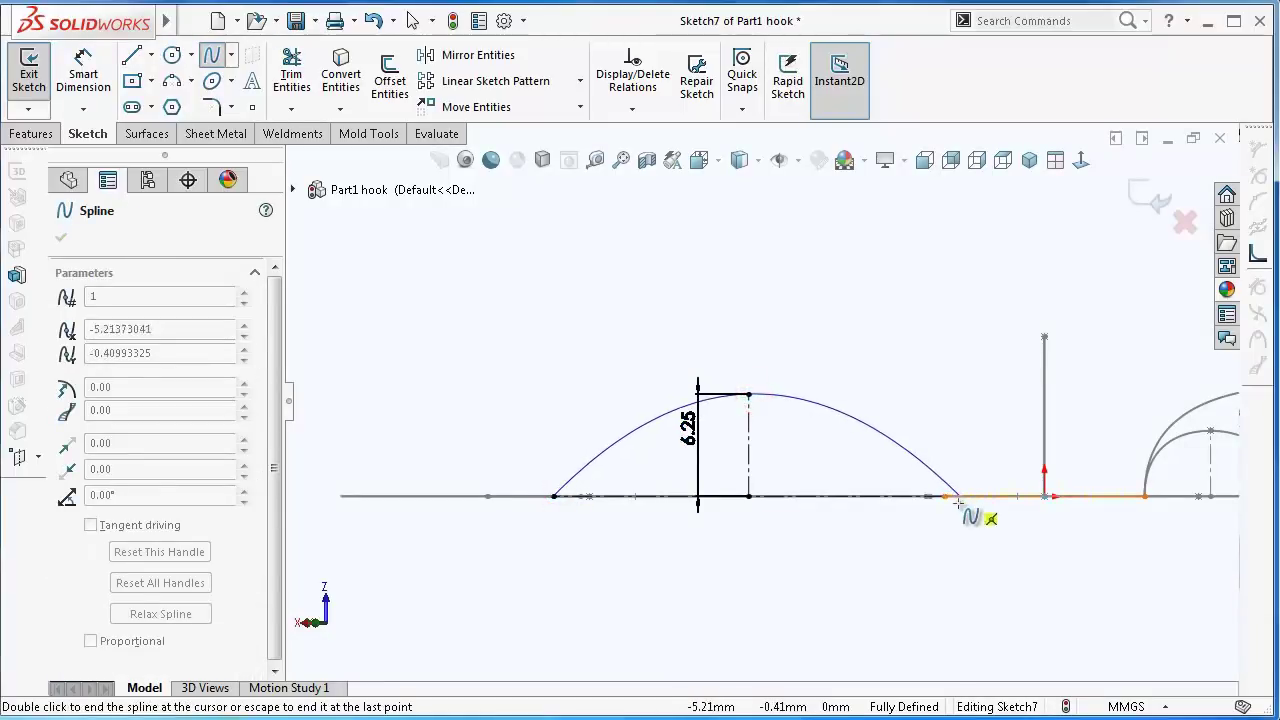
right_click(948, 523)
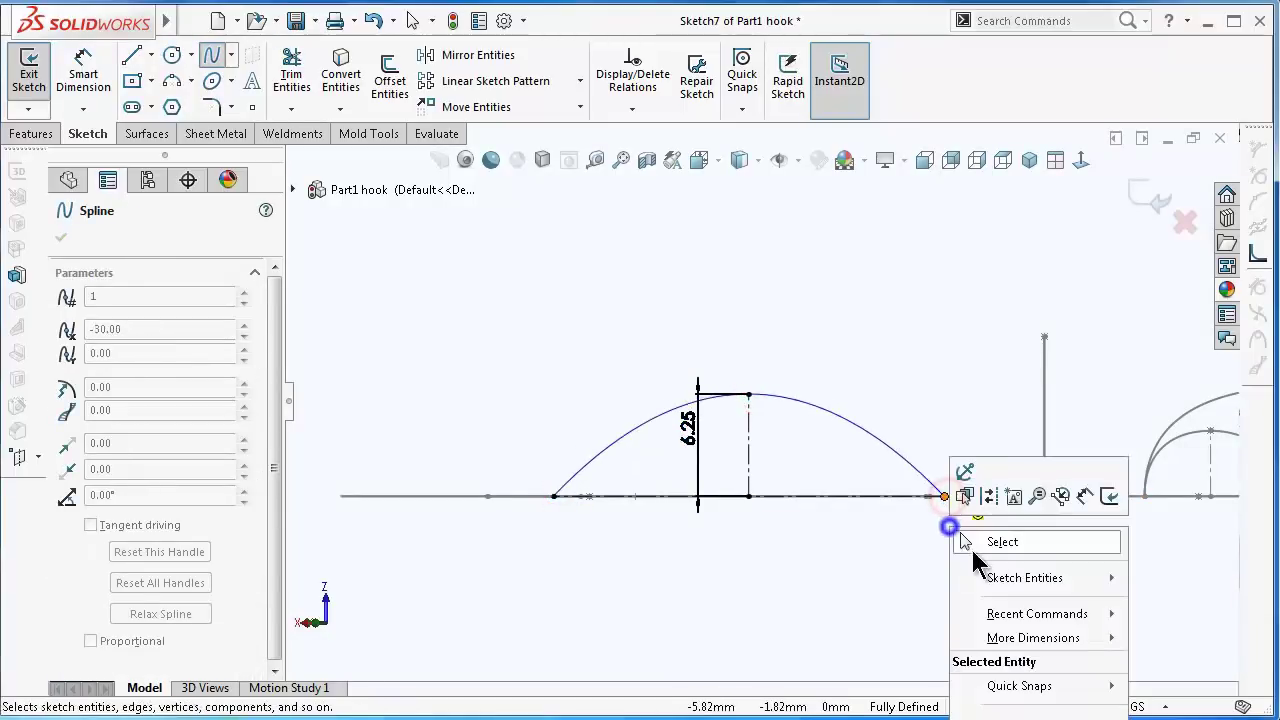
left_click(982, 548)
scroll(882, 442, "down", 2)
- Make the spline's end tangents vertical and its peak tangent horizontal
left_click(872, 450)
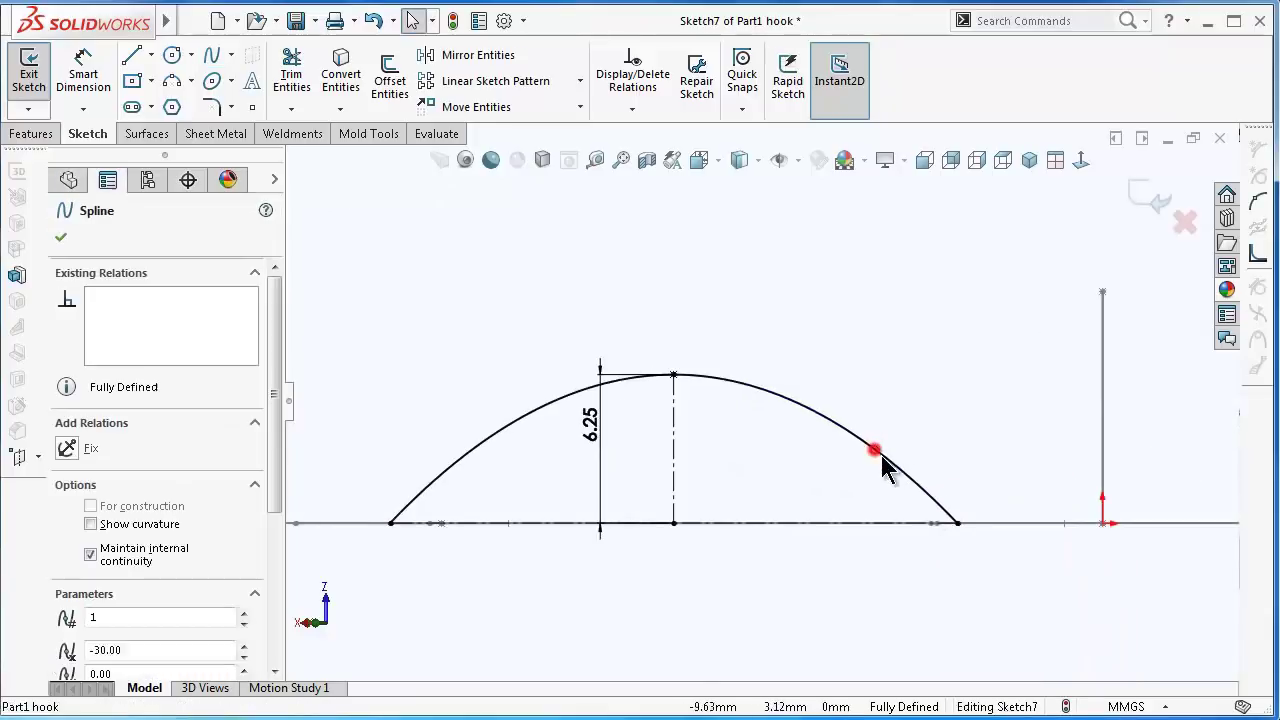
left_click(905, 468)
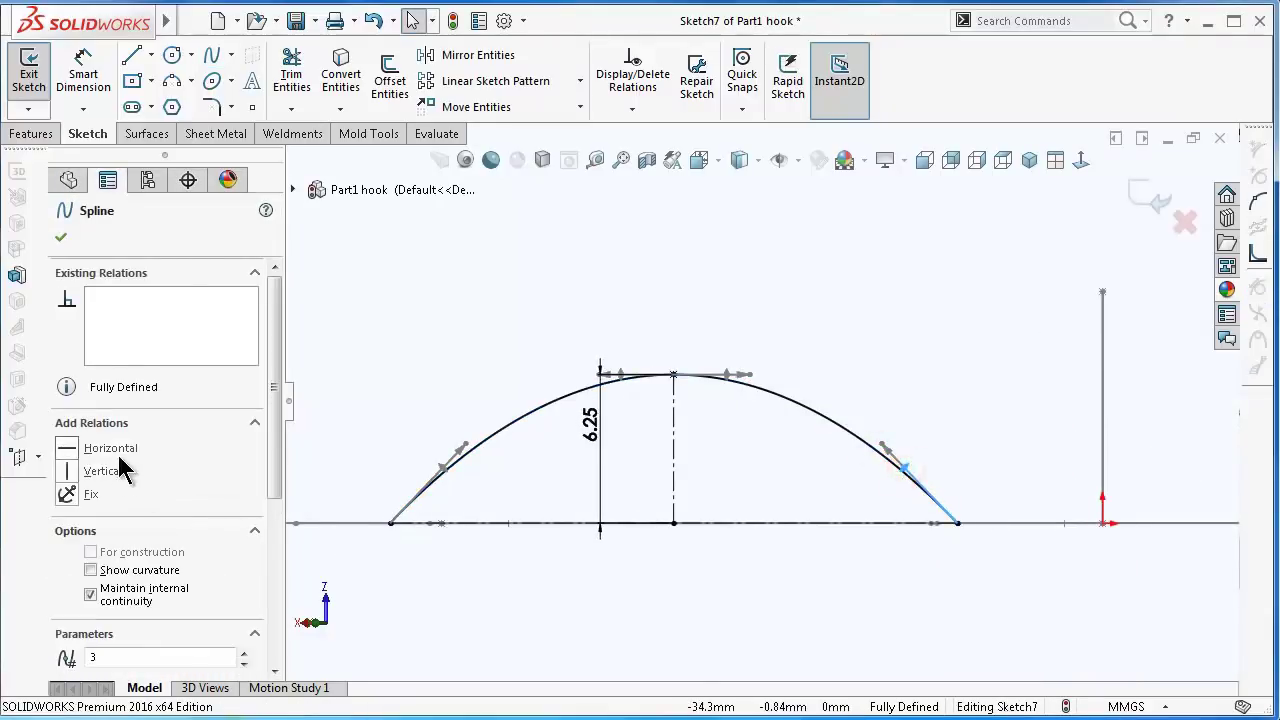
left_click(104, 470)
left_click(389, 486)
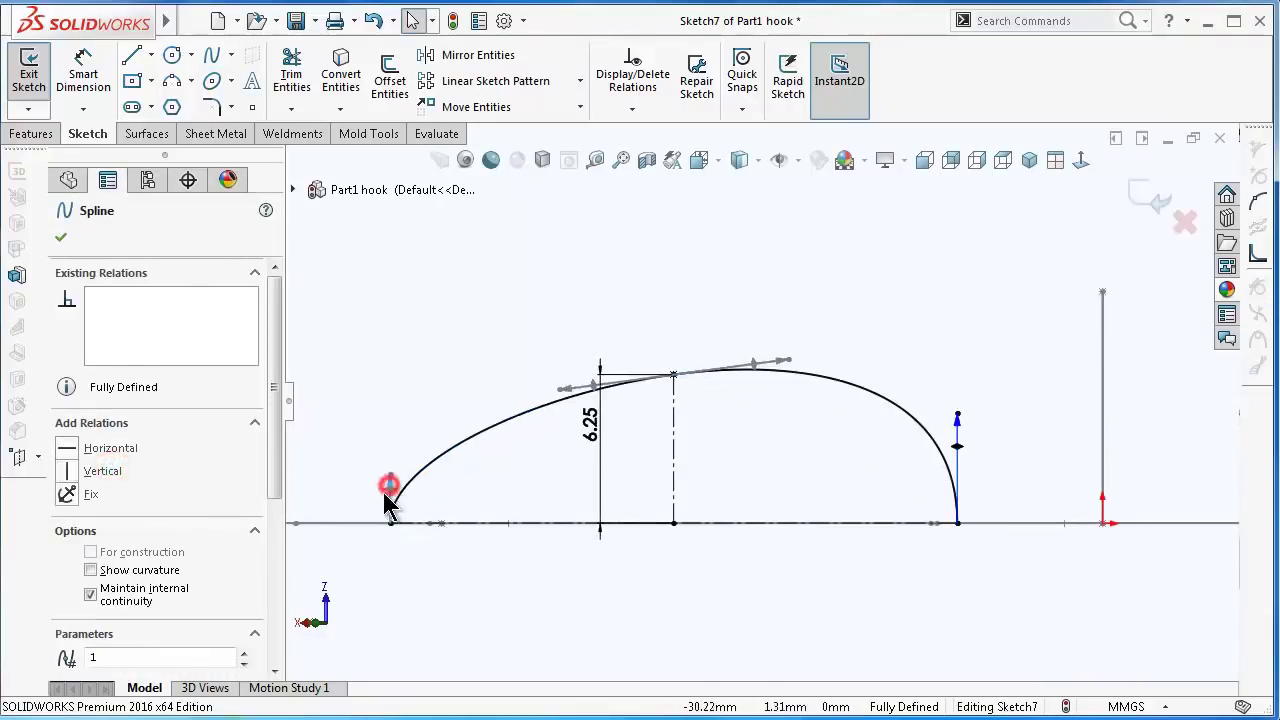
left_click(117, 474)
left_click(590, 388)
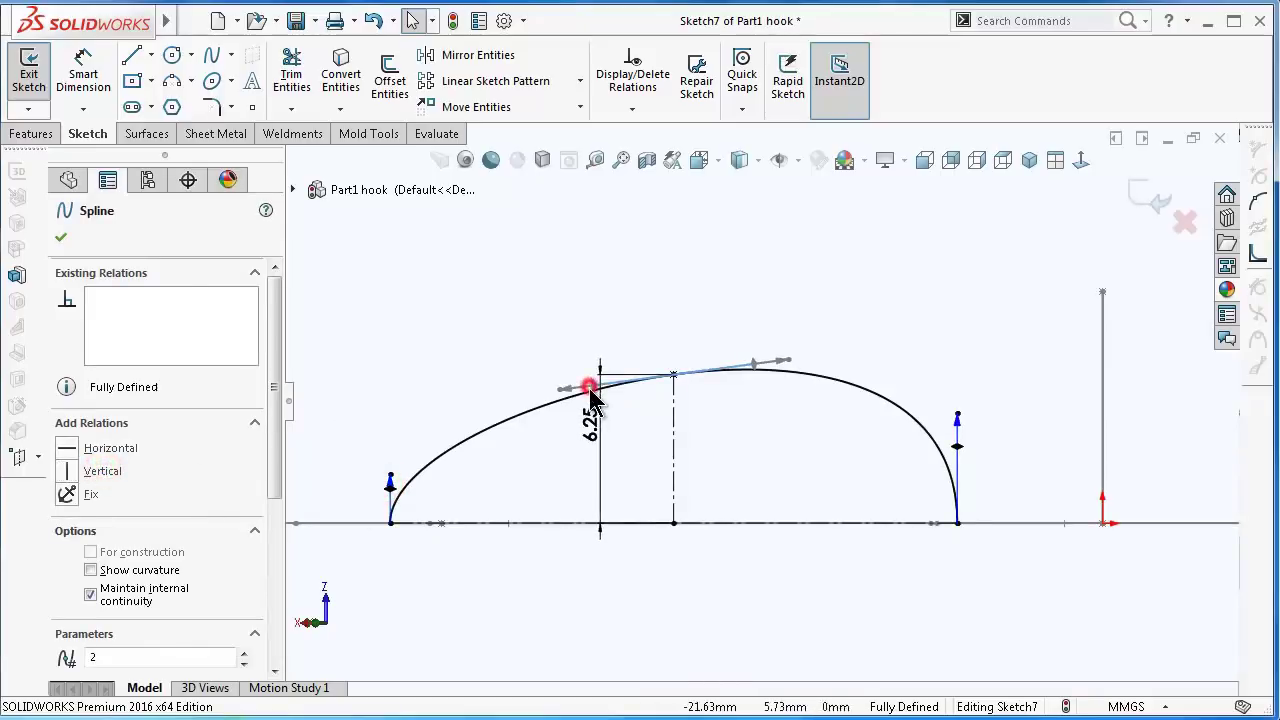
left_click(110, 448)
left_click(391, 349)
right_click_drag(420, 380, 414, 257)
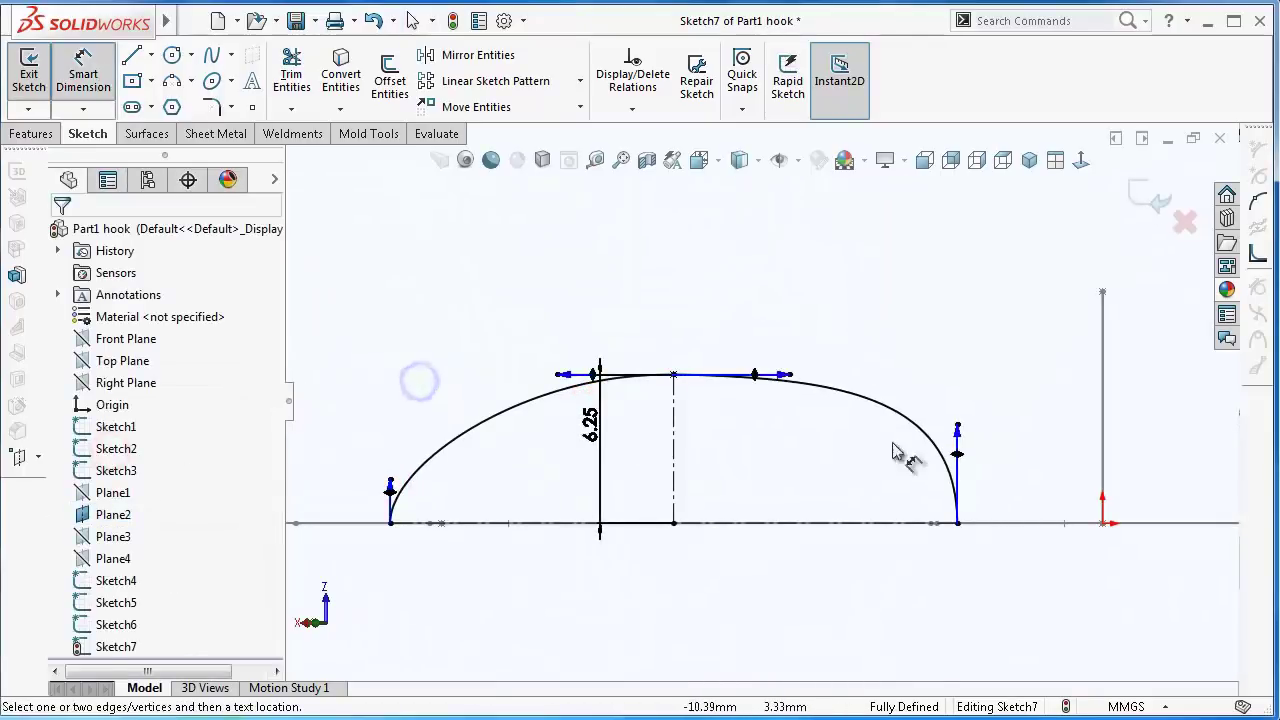
- Dimension both spline end handles to 15 mm
left_click(958, 455)
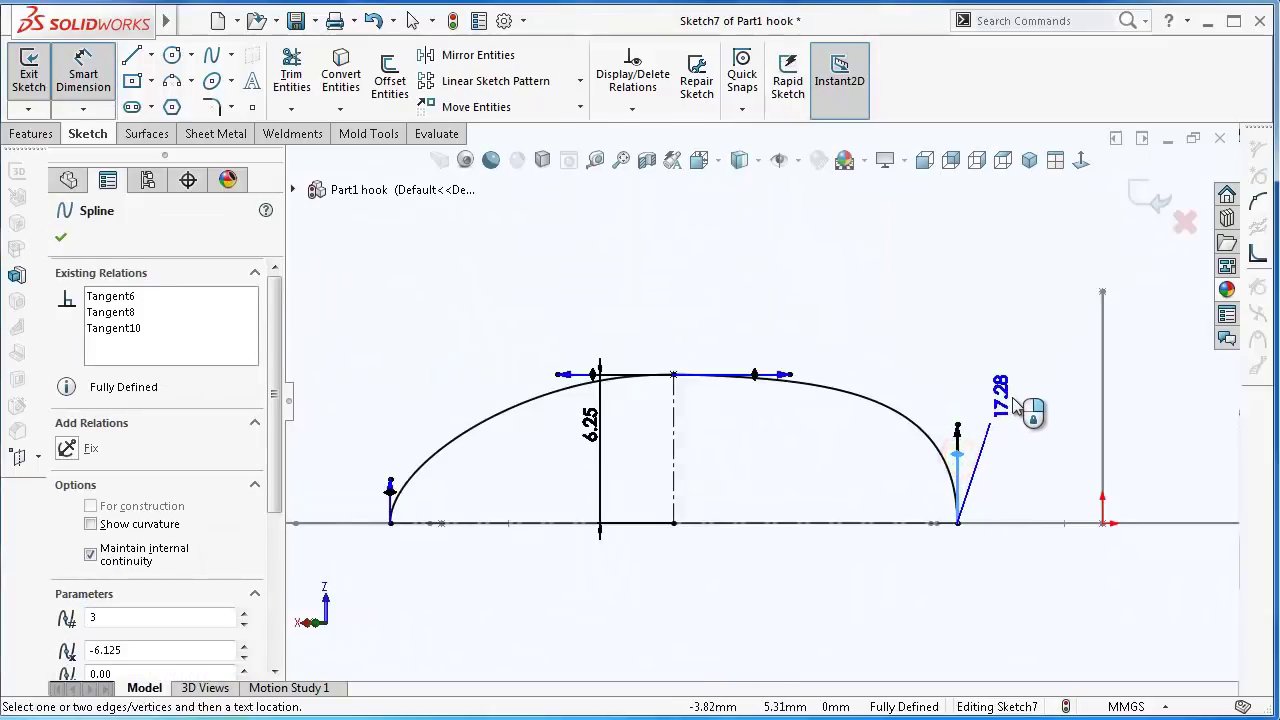
left_click(1015, 405)
type("15")
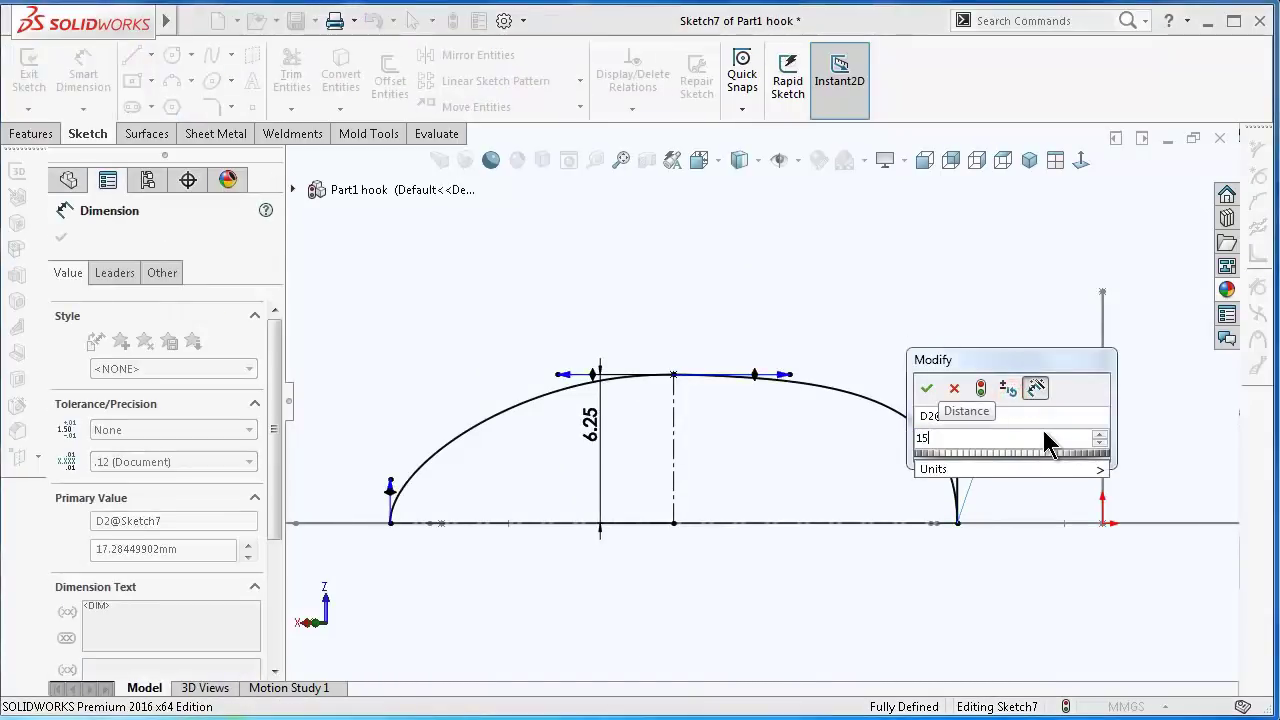
key("Return")
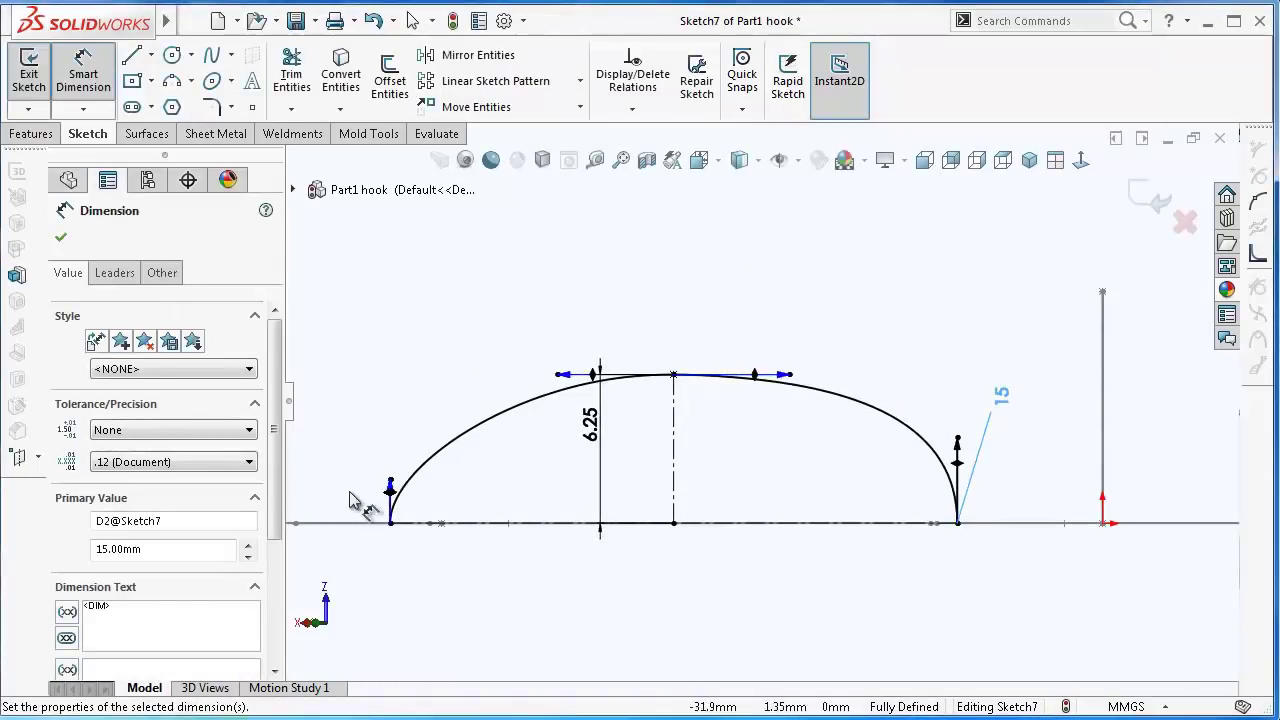
left_click(398, 494)
left_click(366, 422)
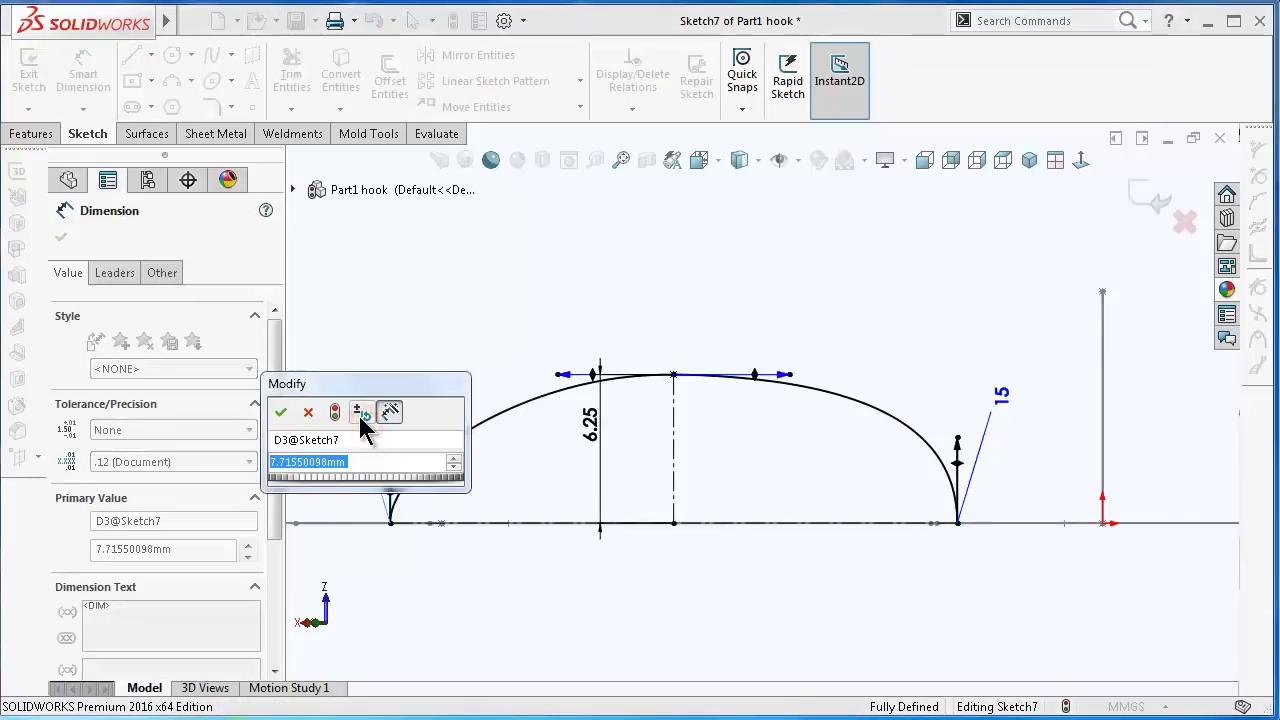
type("15")
key("Return")
left_click(415, 365)
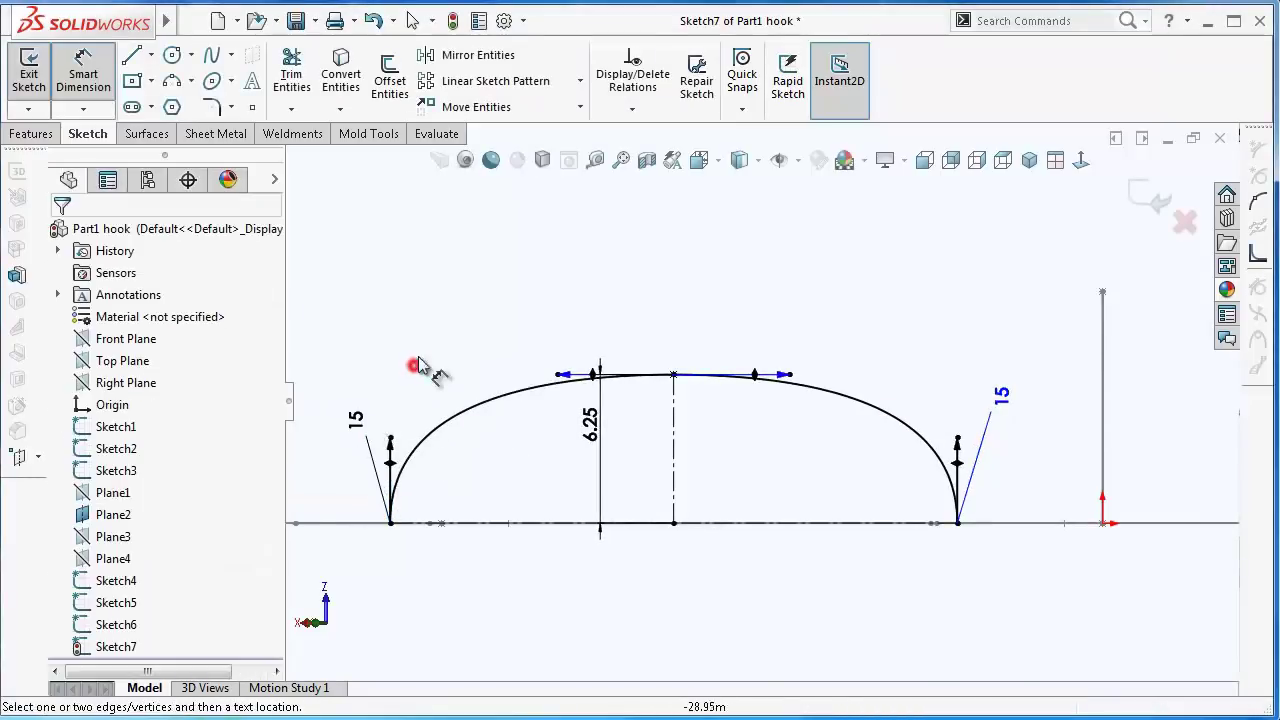
scroll(836, 325, "down", 2)
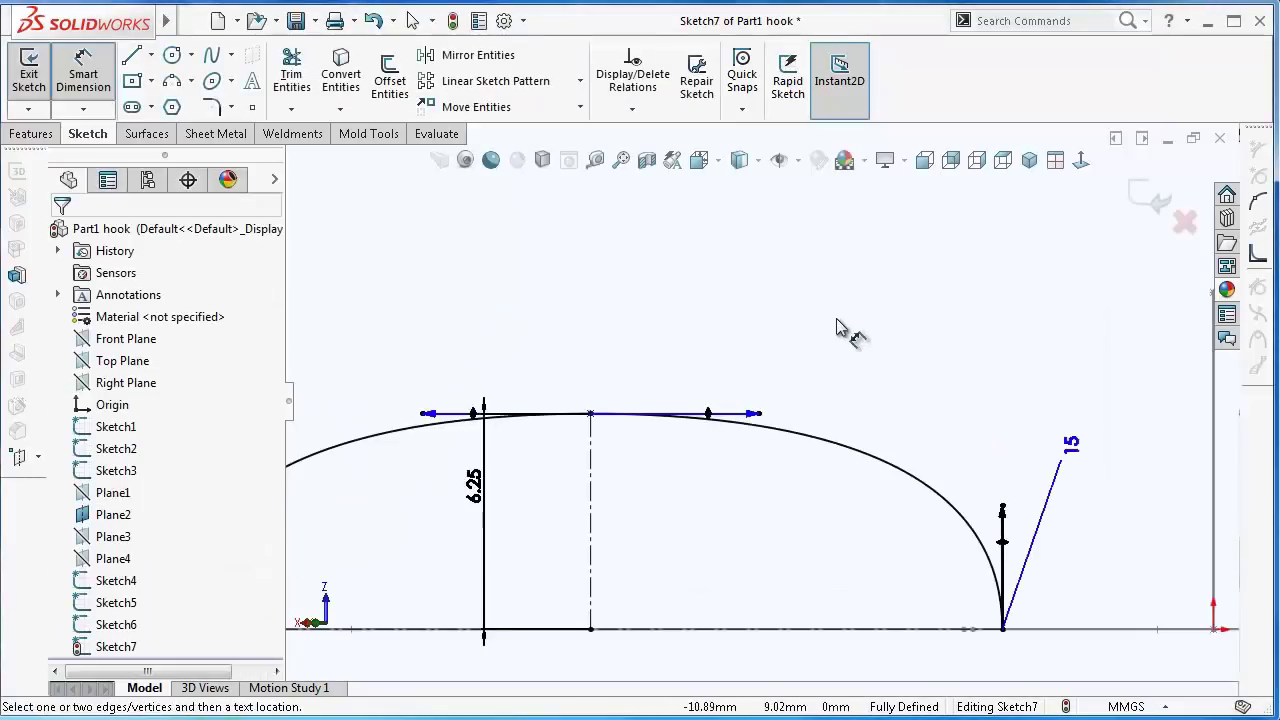
- Dimension the spline's top handle to 35 mm
left_click(752, 414)
left_click(712, 348)
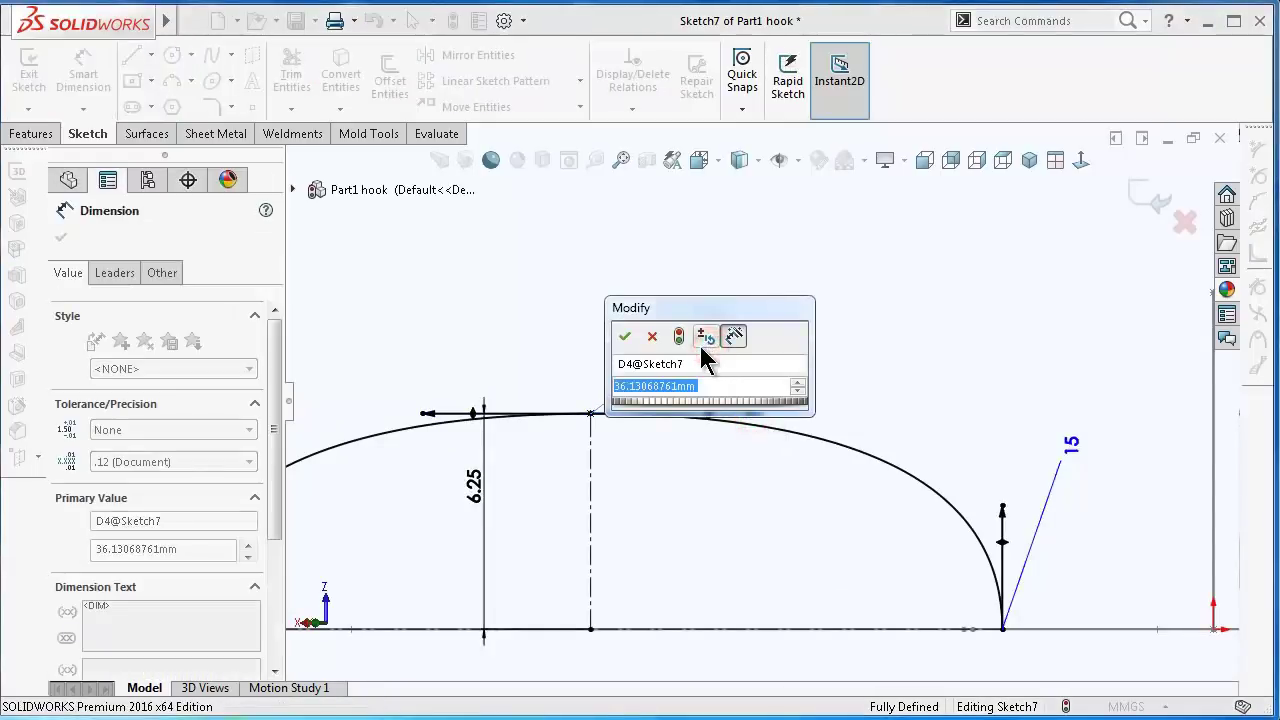
type("35")
key("Return")
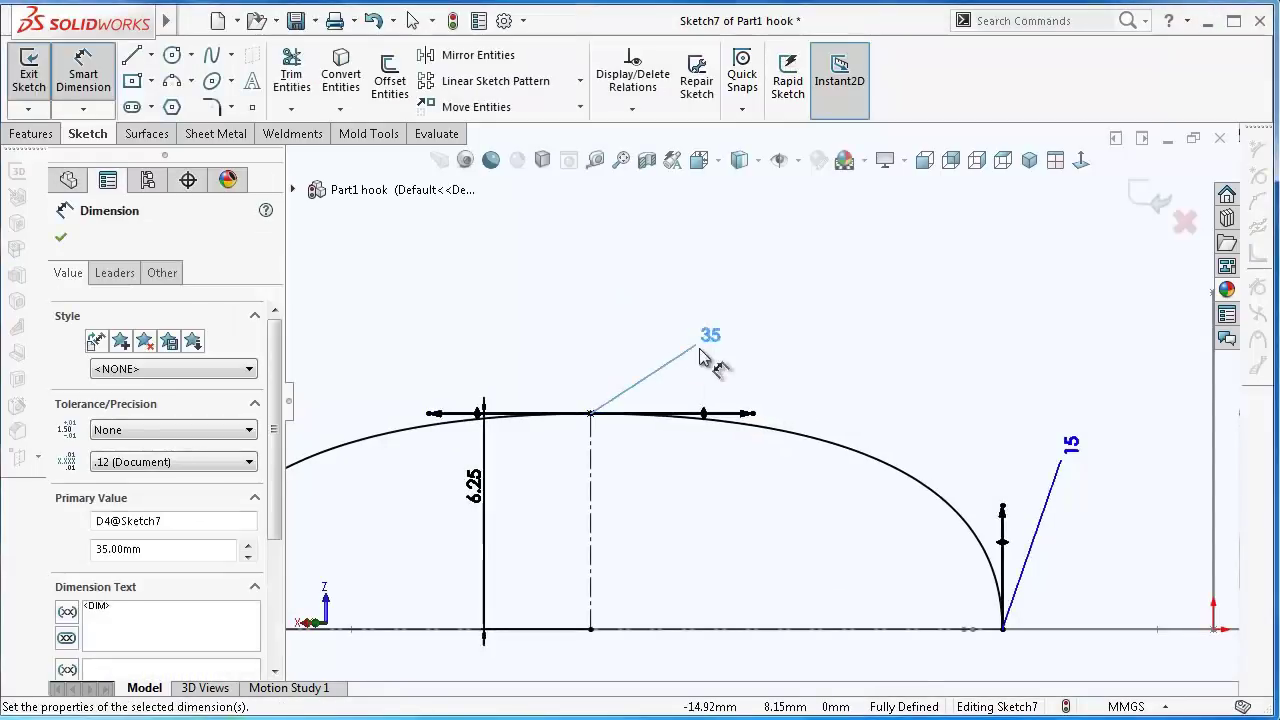
scroll(660, 390, "up", 1)
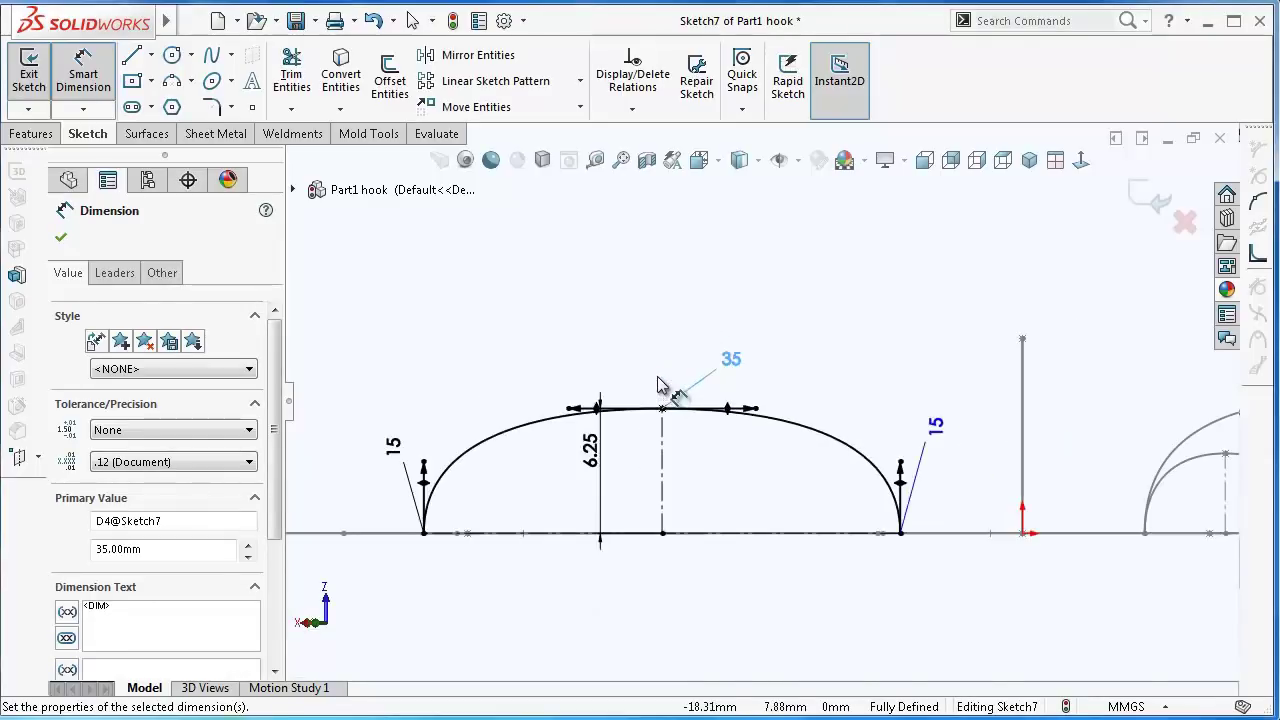
scroll(680, 388, "up", 2)
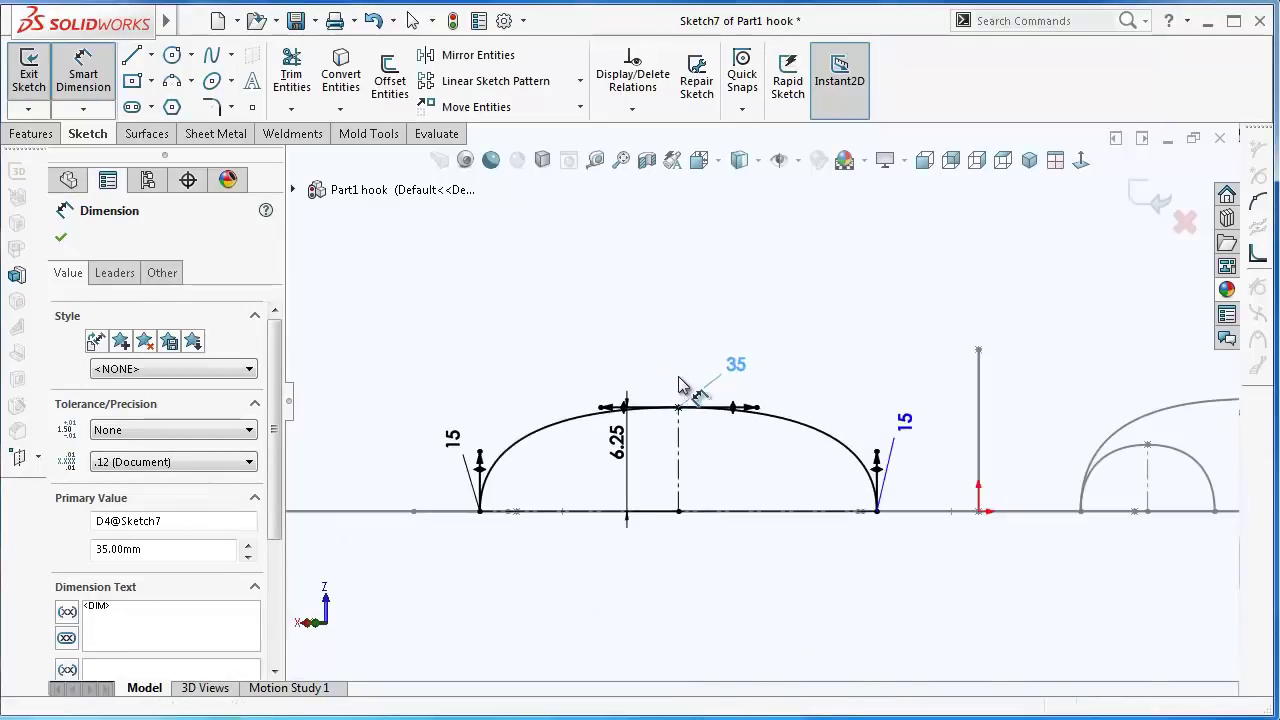
- Exit Sketch7, switch to the isometric view and hide Plane2
left_click(1153, 200)
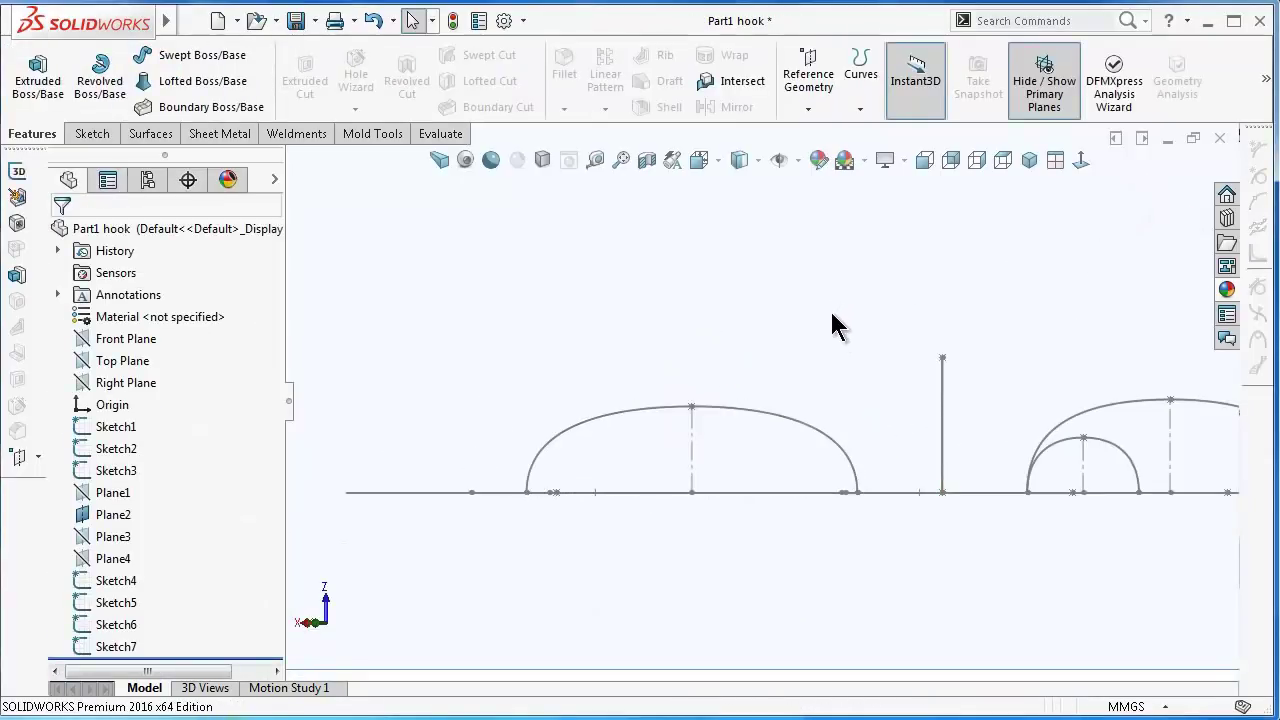
mouse_move(831, 312)
middle_mouse_down()
mouse_move(894, 403)
mouse_move(945, 540)
mouse_move(563, 443)
middle_mouse_up()
left_click(1030, 162)
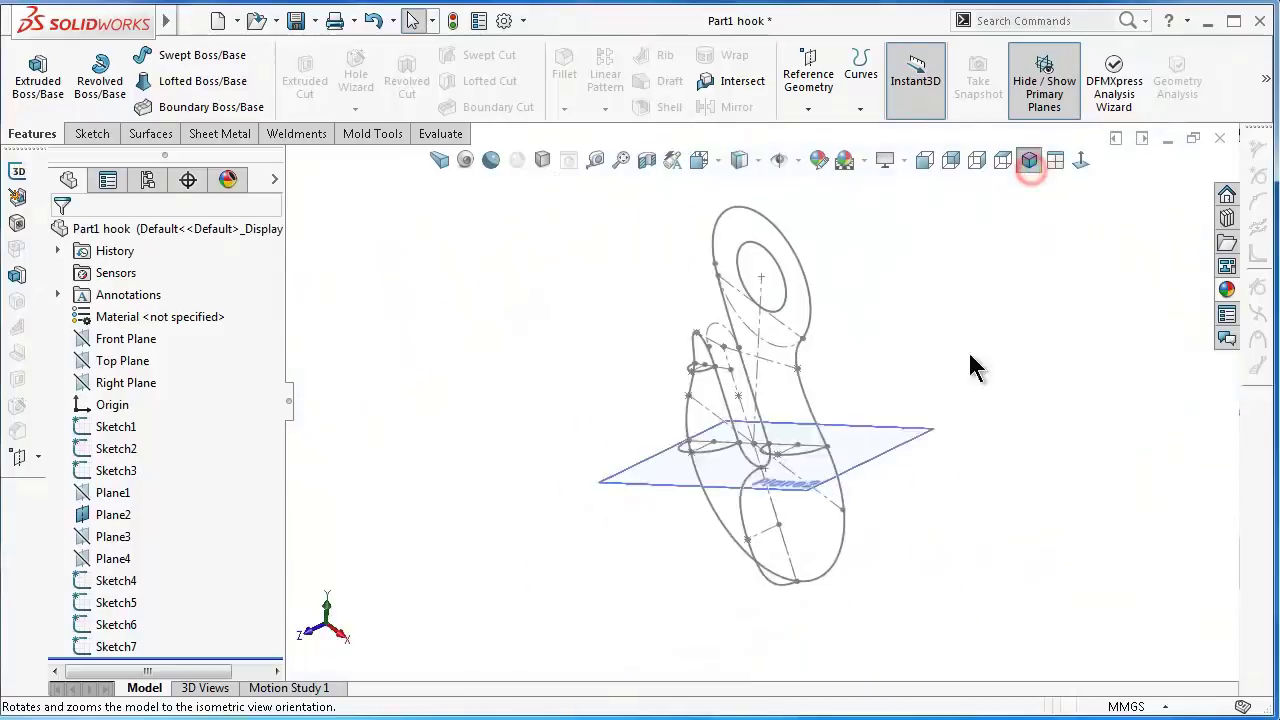
scroll(808, 443, "down", 3)
scroll(763, 423, "down", 3)
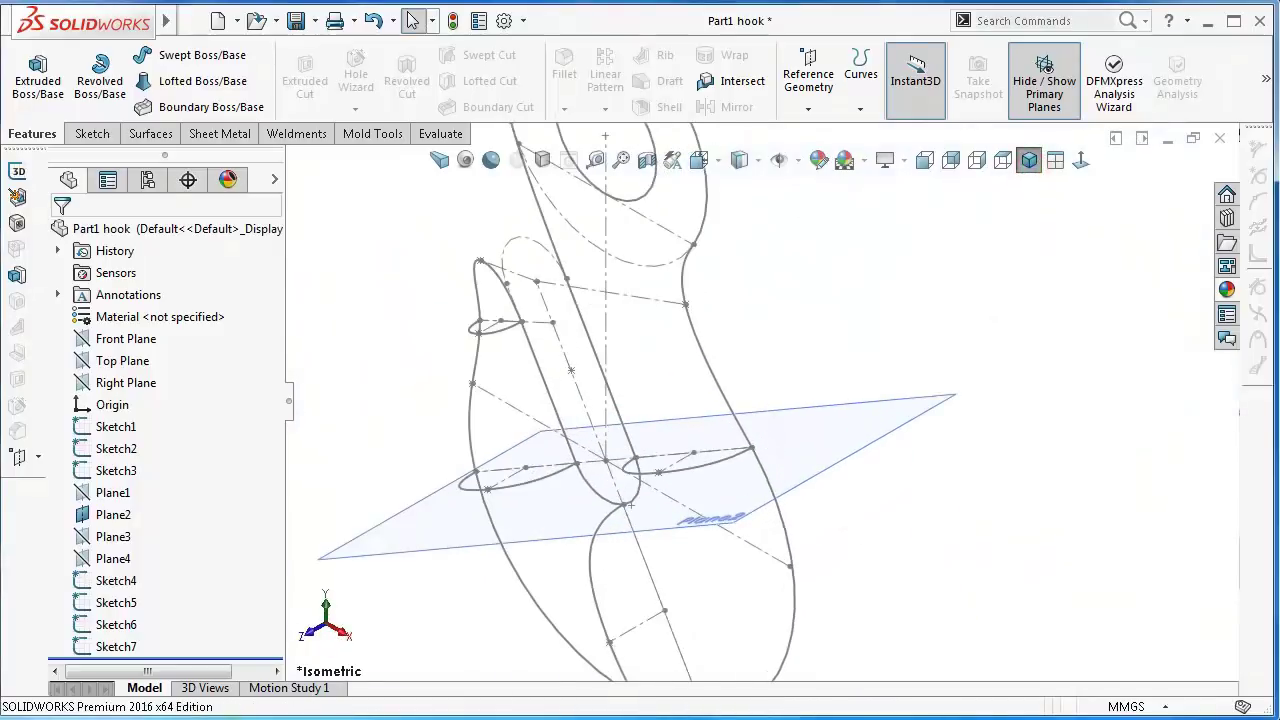
left_click(909, 426)
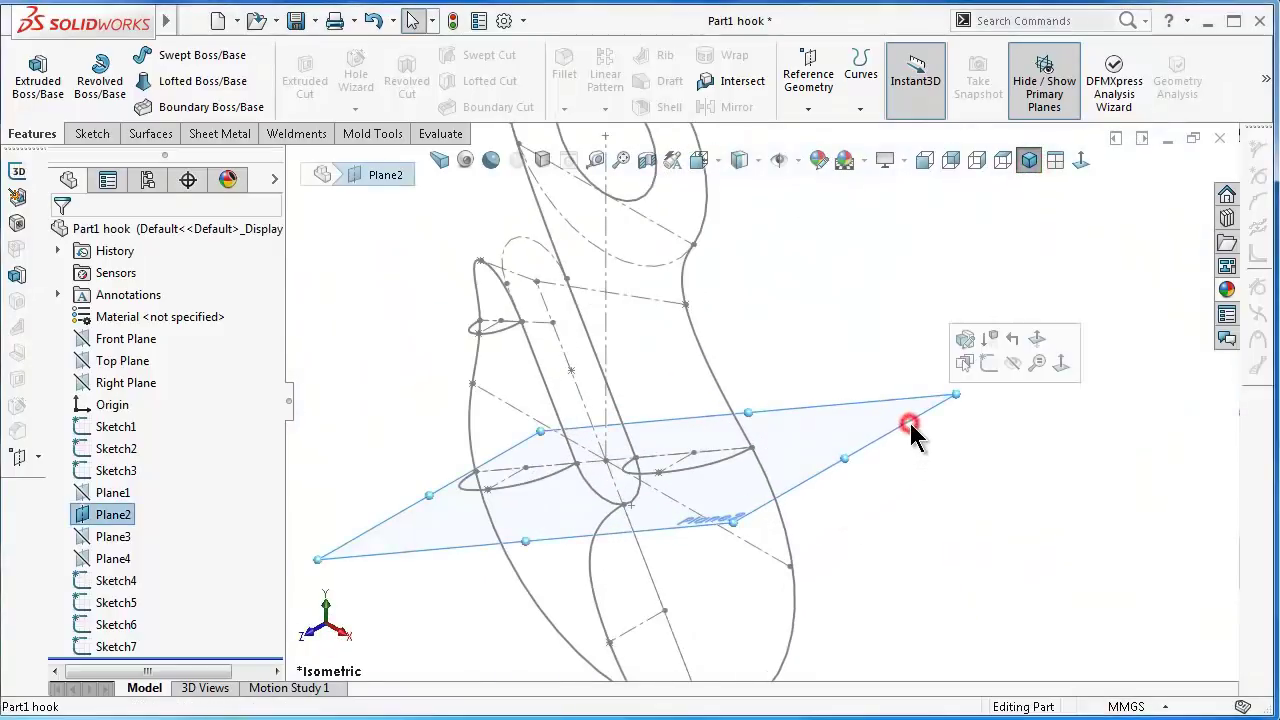
left_click(1006, 360)
- Show Plane4 and start a new sketch on it
left_click(112, 558)
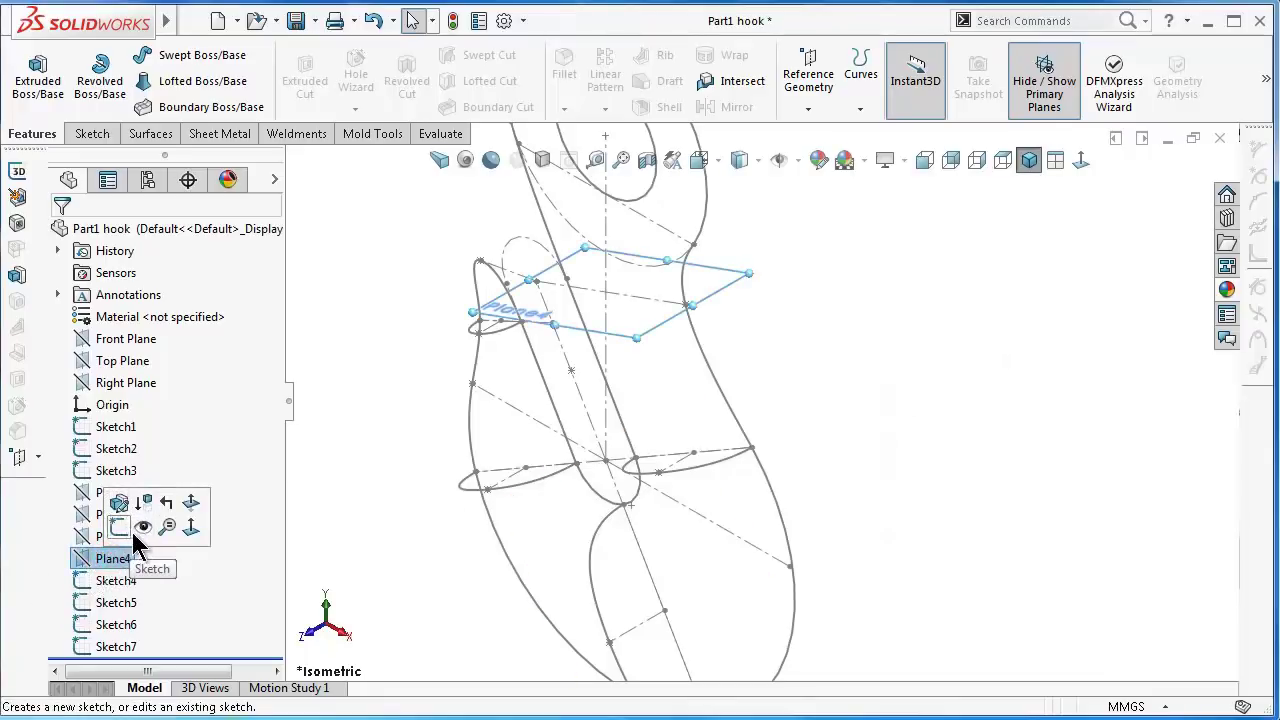
left_click(142, 528)
left_click(818, 341)
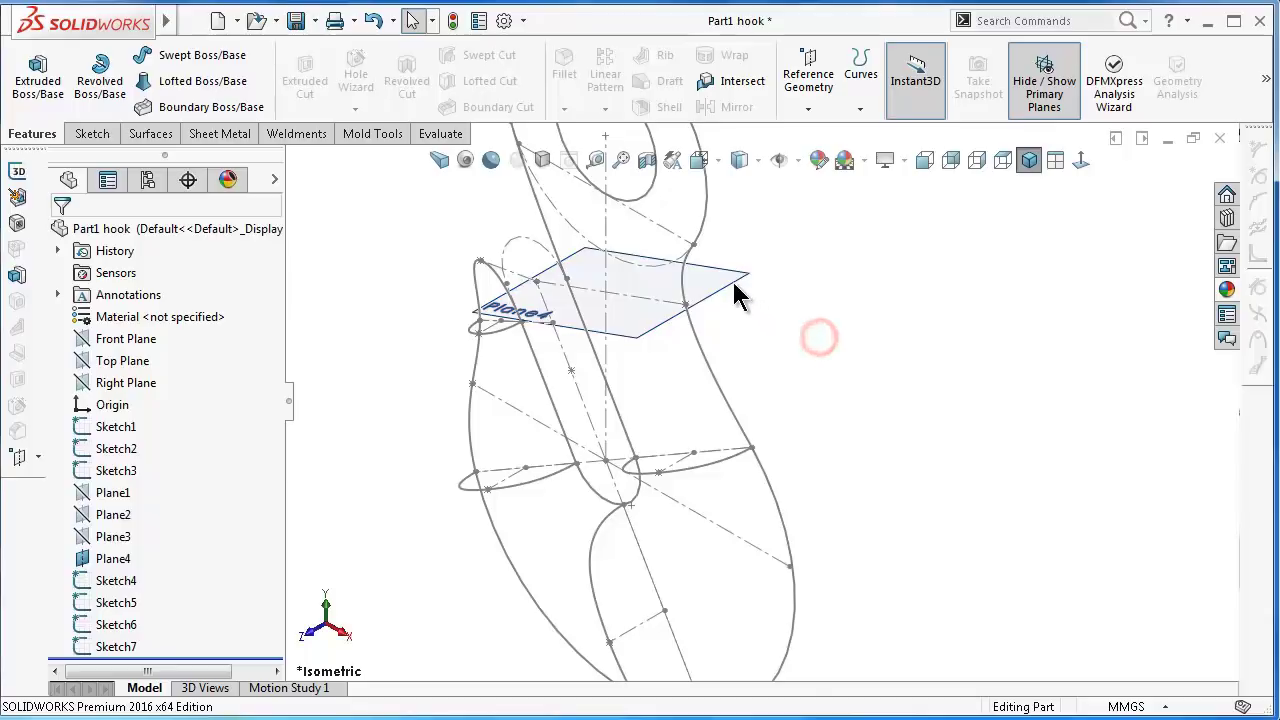
left_click(735, 293)
left_click(812, 222)
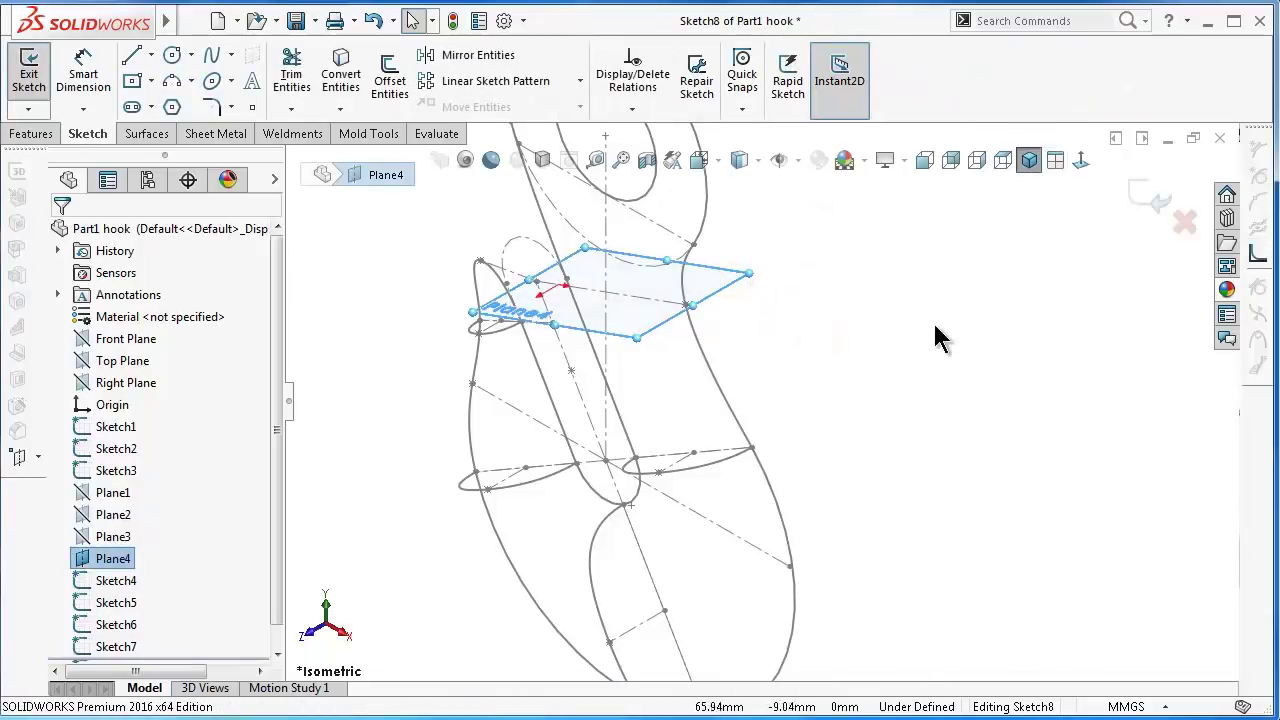
- Draw a construction centerline across Plane4, starting from the curve at its edge
scroll(591, 277, "down", 2)
scroll(645, 312, "down", 2)
scroll(645, 312, "down", 1)
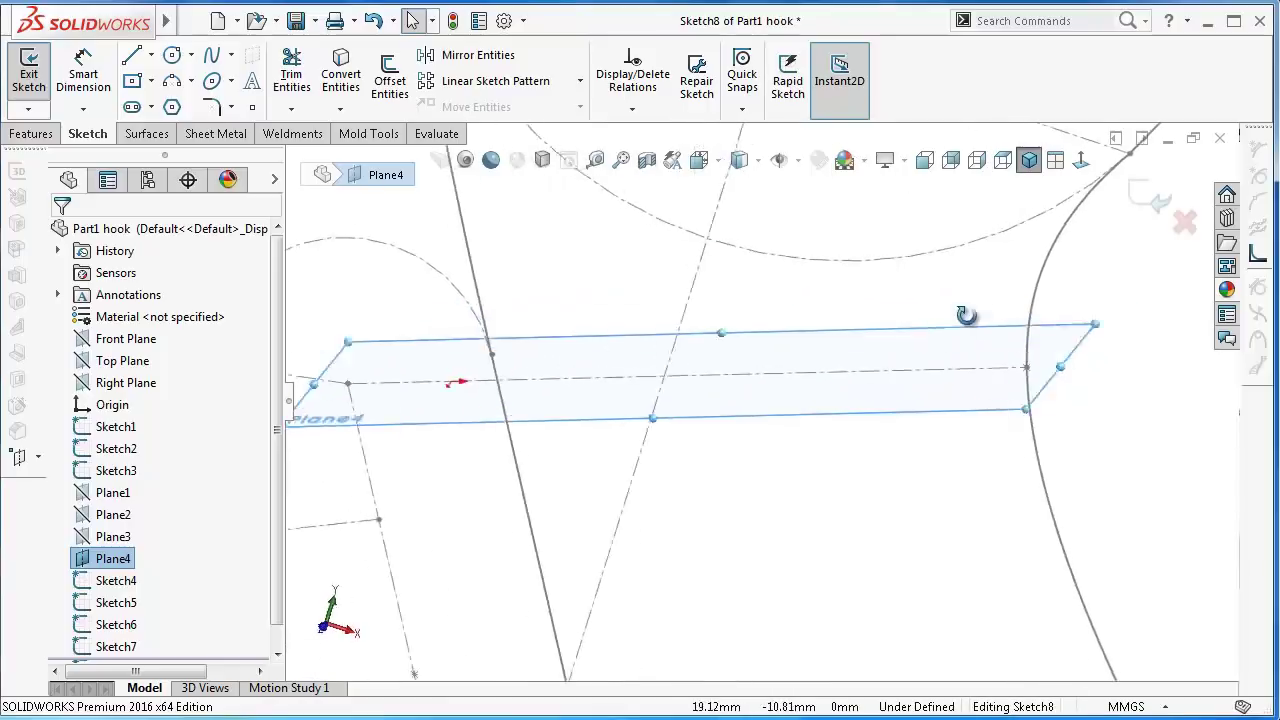
mouse_move(871, 394)
middle_mouse_down()
mouse_move(1050, 415)
mouse_move(793, 360)
middle_mouse_up()
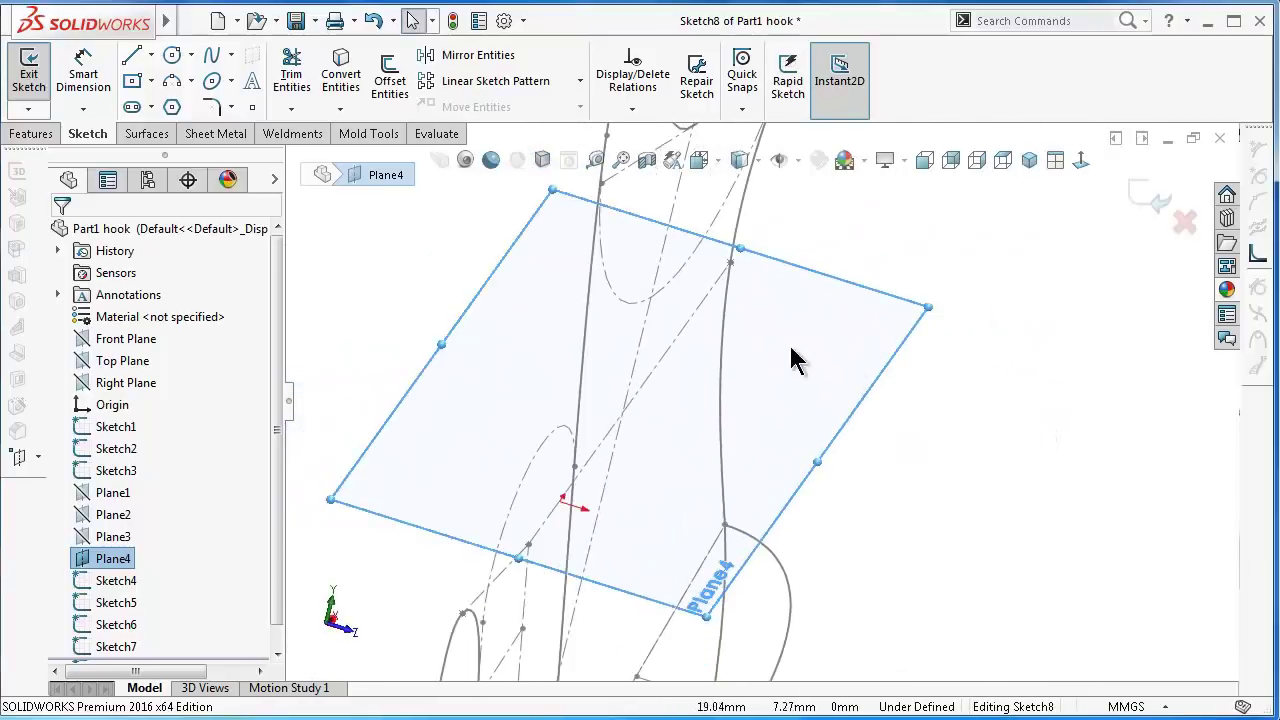
left_click(152, 57)
left_click(180, 102)
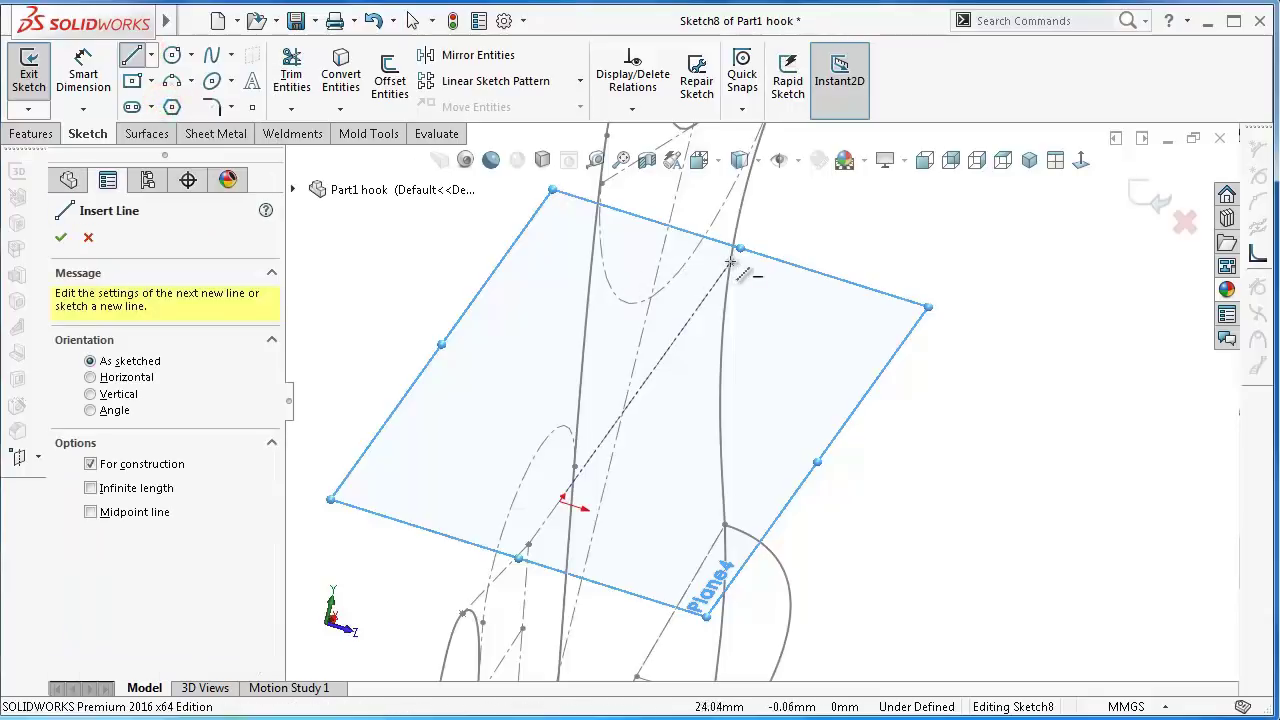
left_click(733, 262)
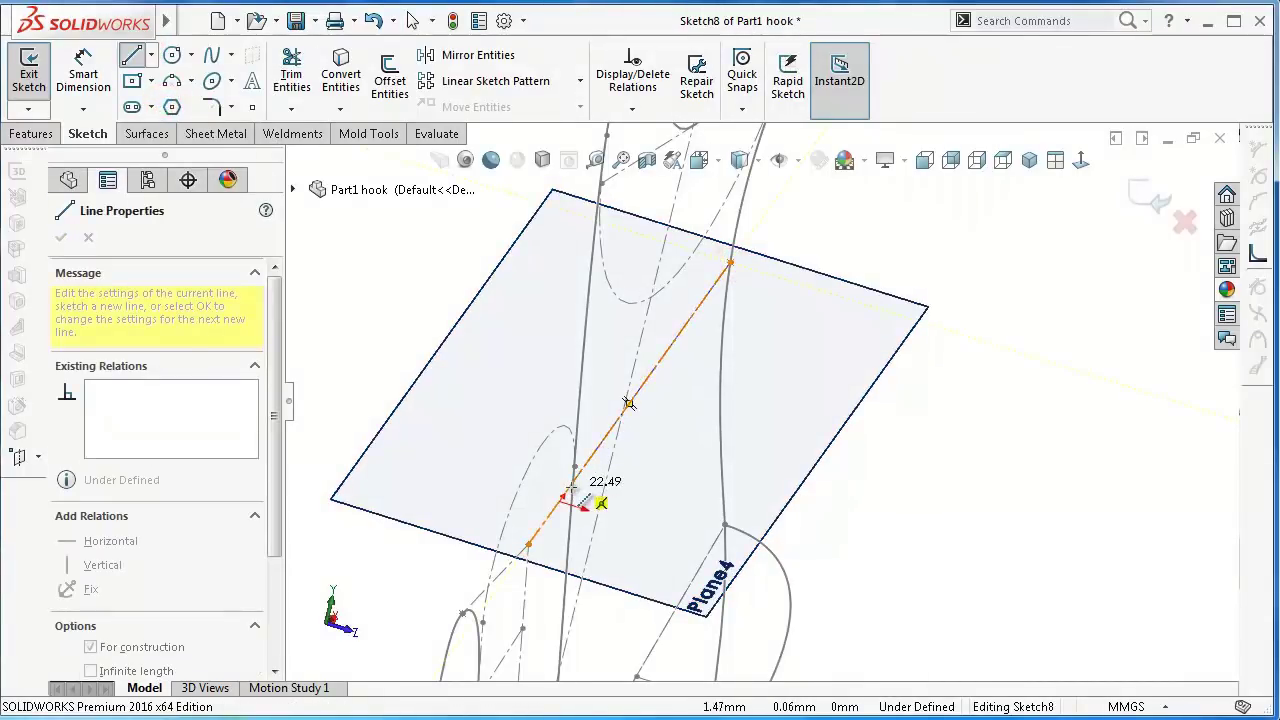
left_click(568, 490)
right_click(703, 527)
left_click(704, 528)
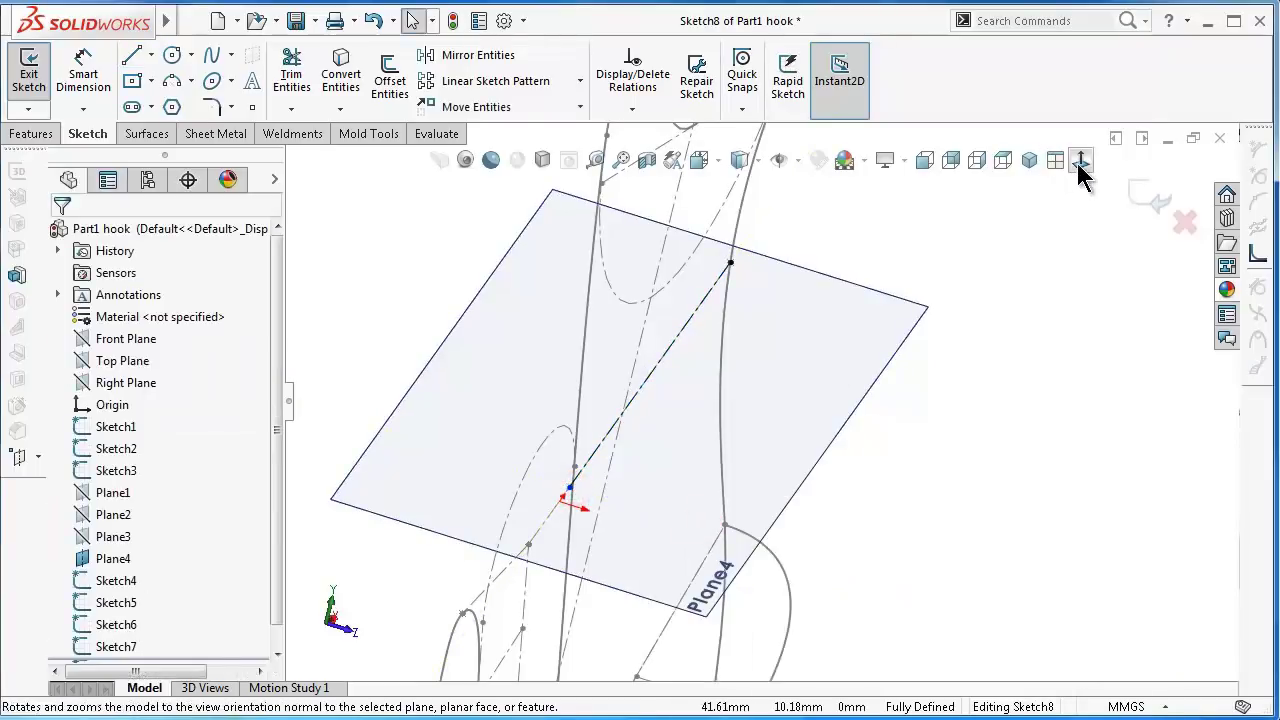
- Pierce the centerline's end point to Line3 of Sketch1
left_click(1081, 162)
scroll(808, 374, "down", 3)
mouse_move(743, 428)
middle_mouse_down()
mouse_move(779, 502)
mouse_move(766, 449)
middle_mouse_up()
key("ctrl+8")
scroll(575, 430, "down", 3)
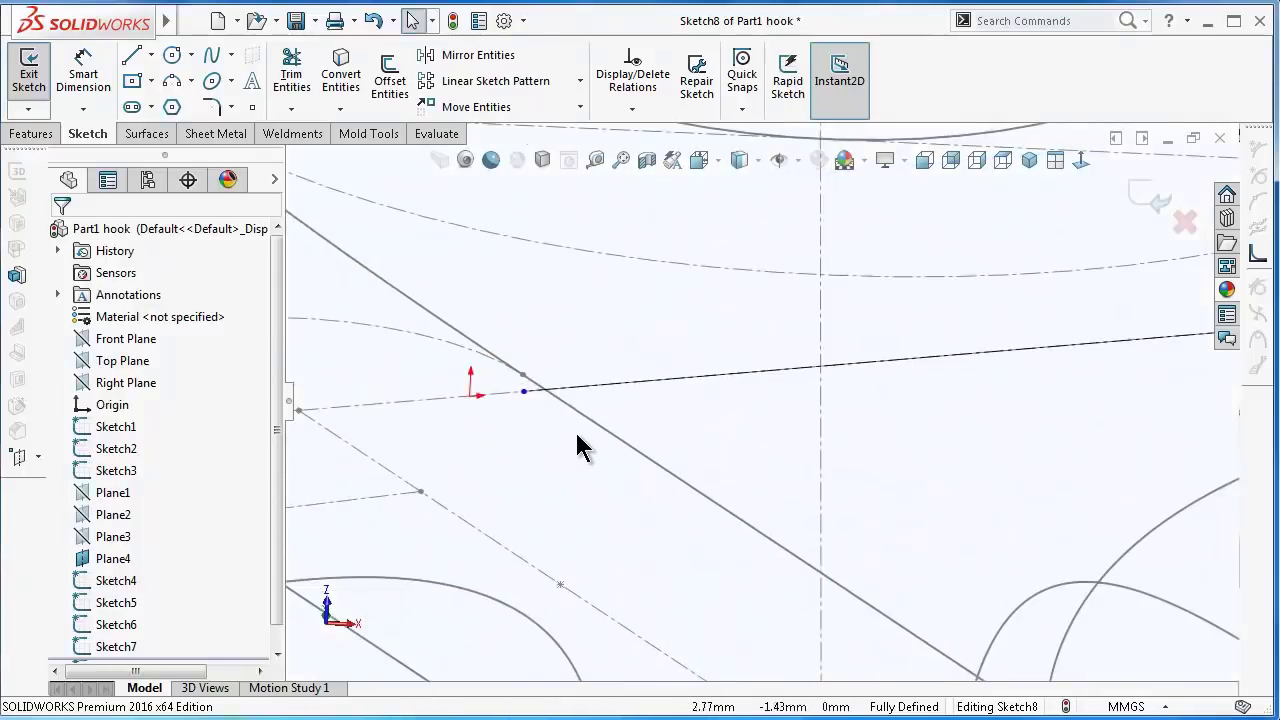
scroll(550, 420, "down", 2)
left_click(518, 350)
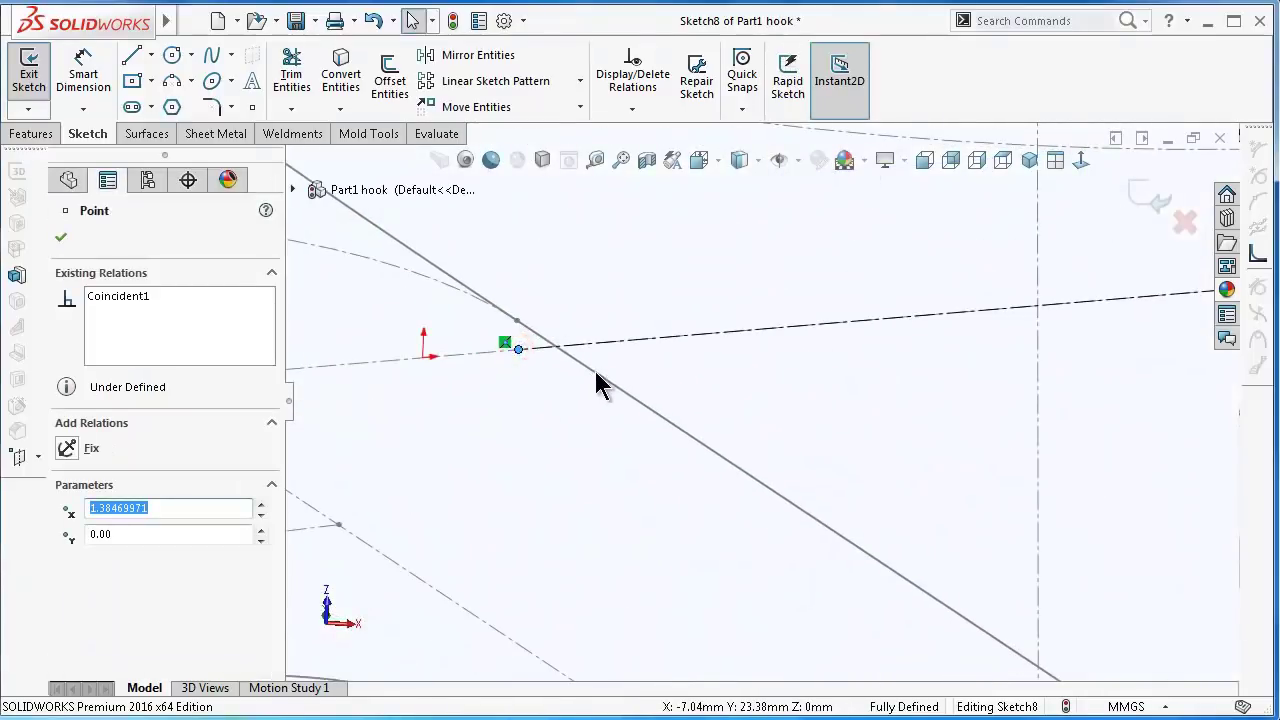
left_click(592, 370, "ctrl")
left_click(700, 290)
left_click(729, 371)
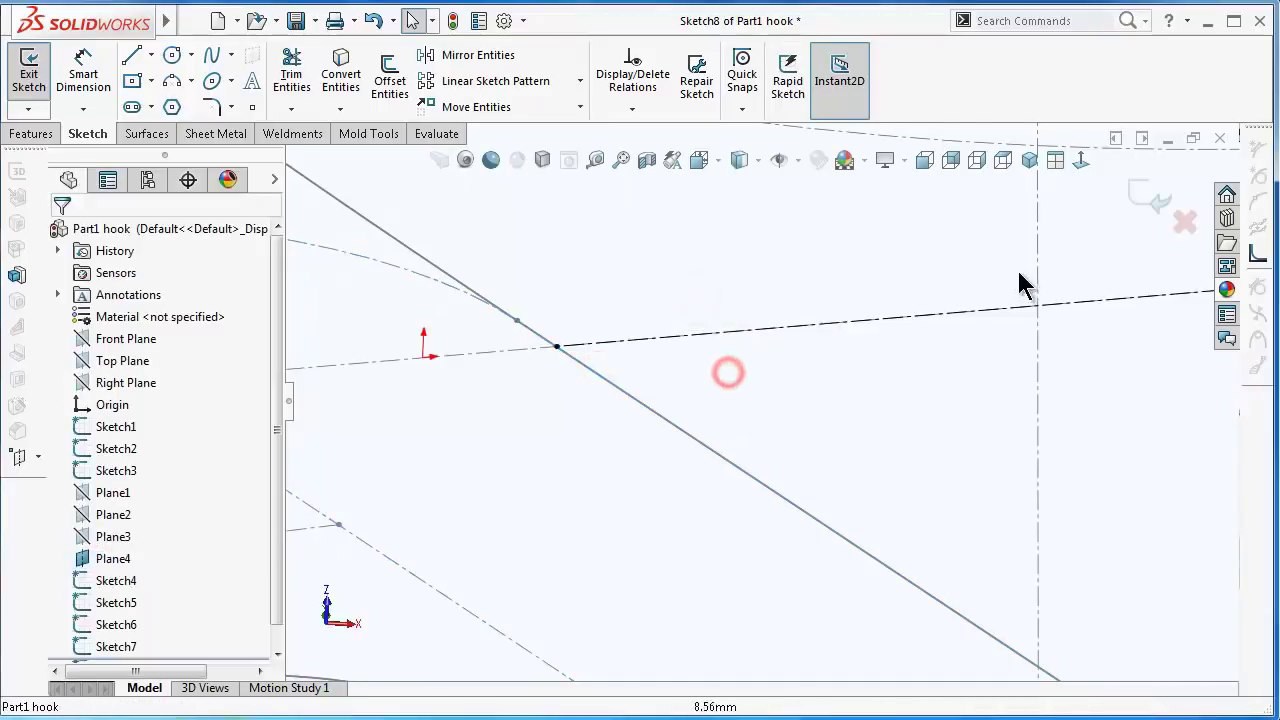
scroll(1005, 283, "up", 3)
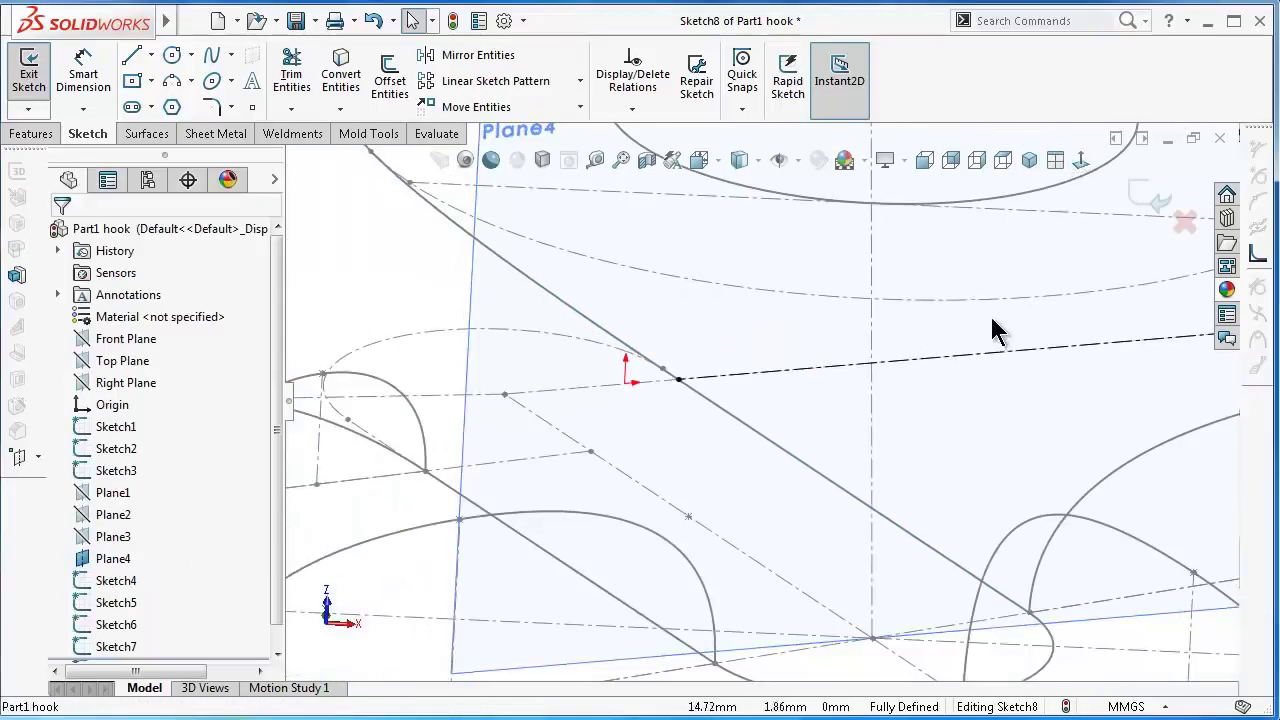
- Add a short centerline perpendicular to the long one, then view Plane4 face-on
mouse_move(991, 329)
middle_mouse_down()
mouse_move(1006, 380)
mouse_move(715, 280)
middle_mouse_up()
left_click(150, 56)
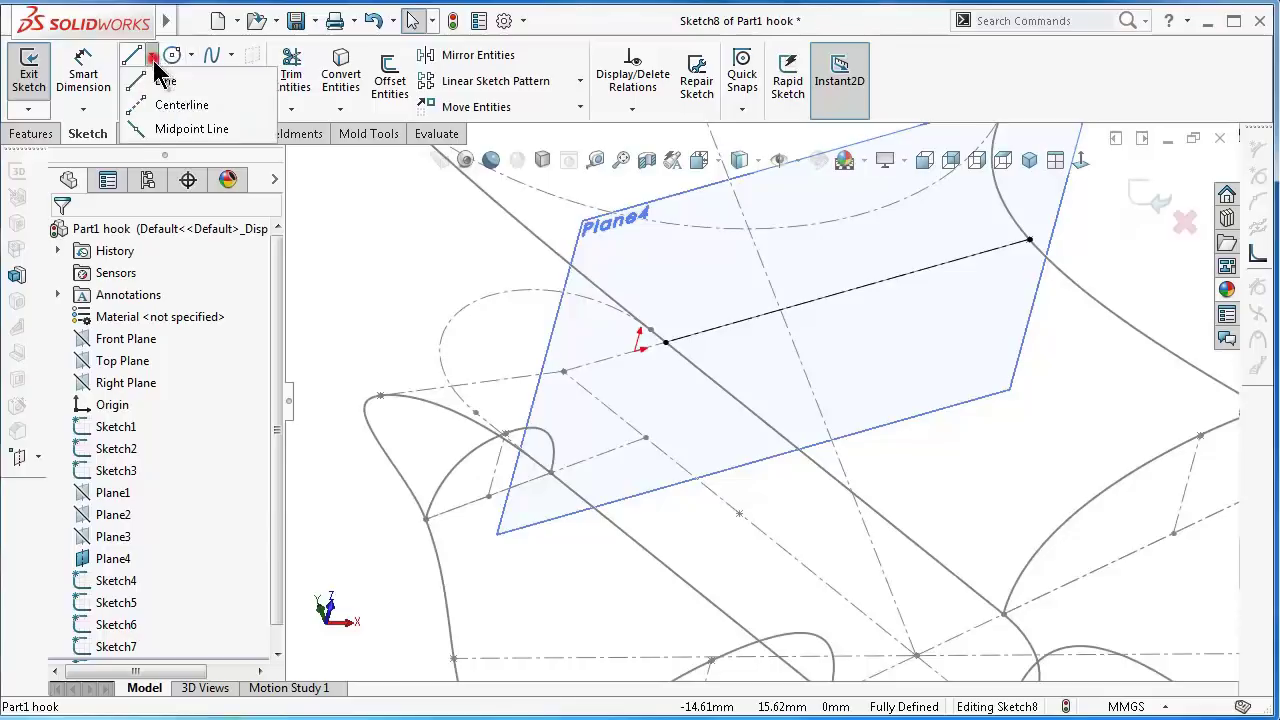
left_click(188, 100)
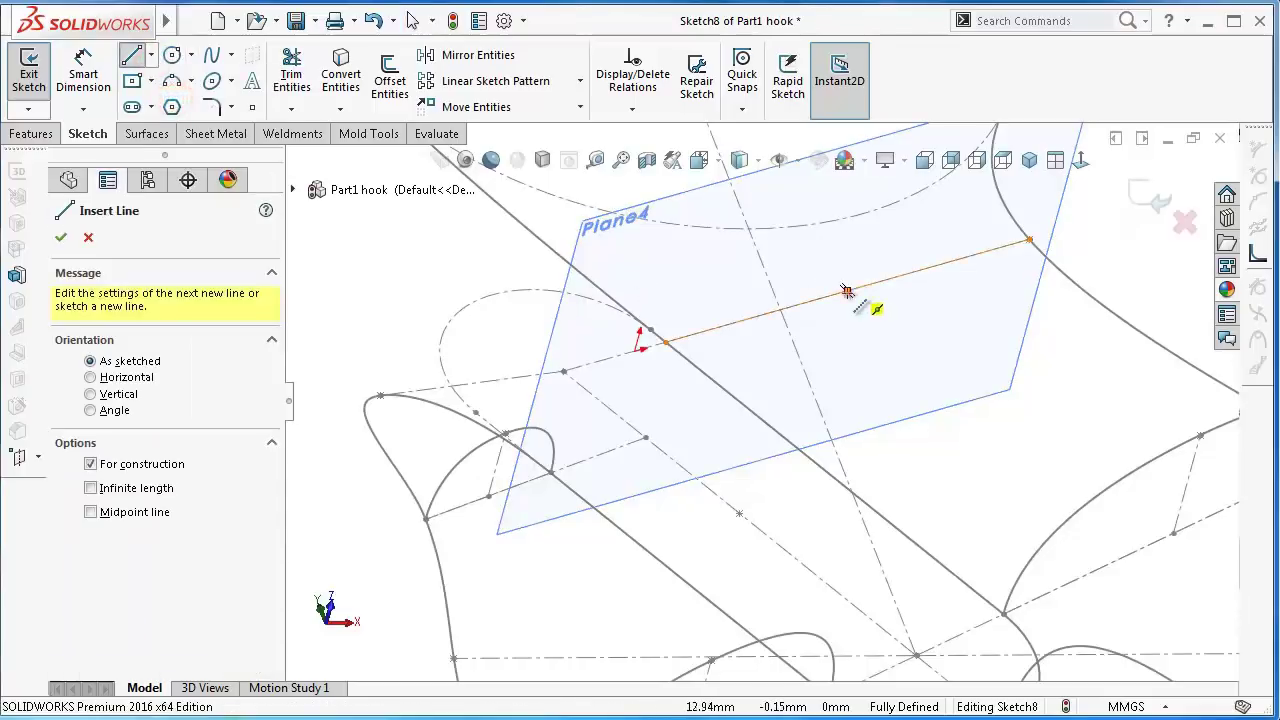
left_click(846, 291)
left_click(843, 244)
key("Escape")
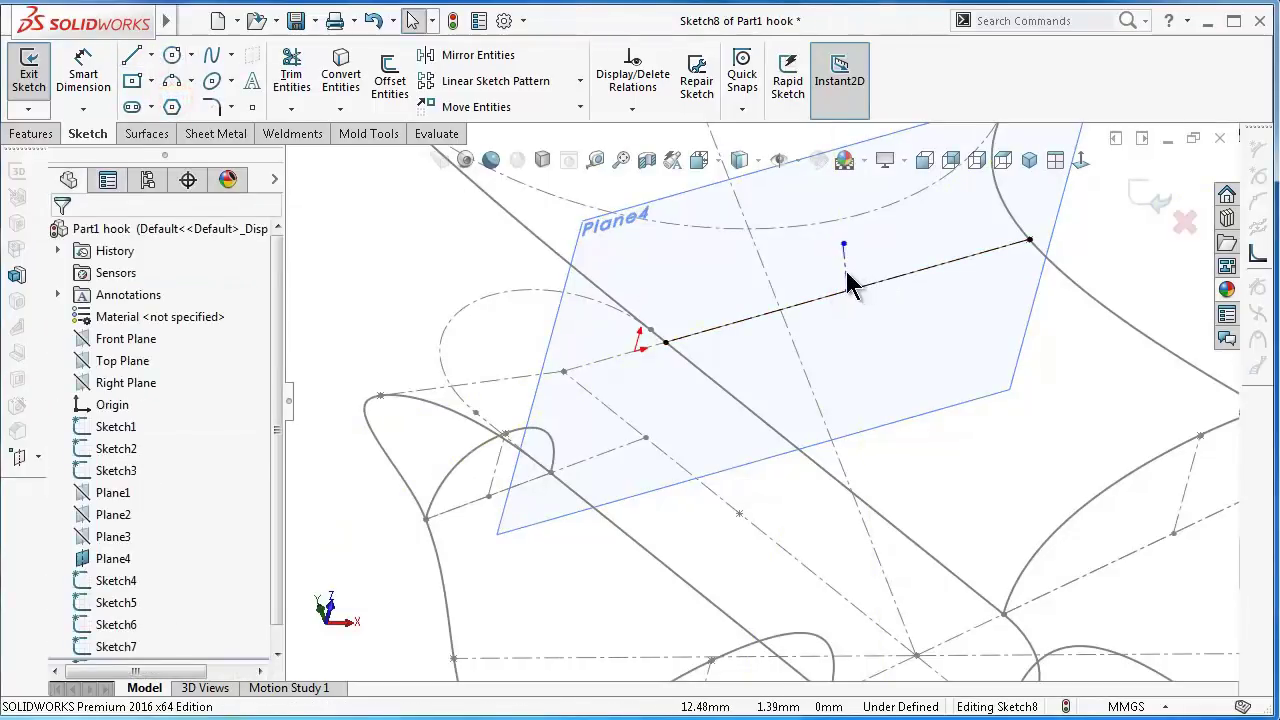
left_click(848, 288)
left_click(844, 266, "ctrl")
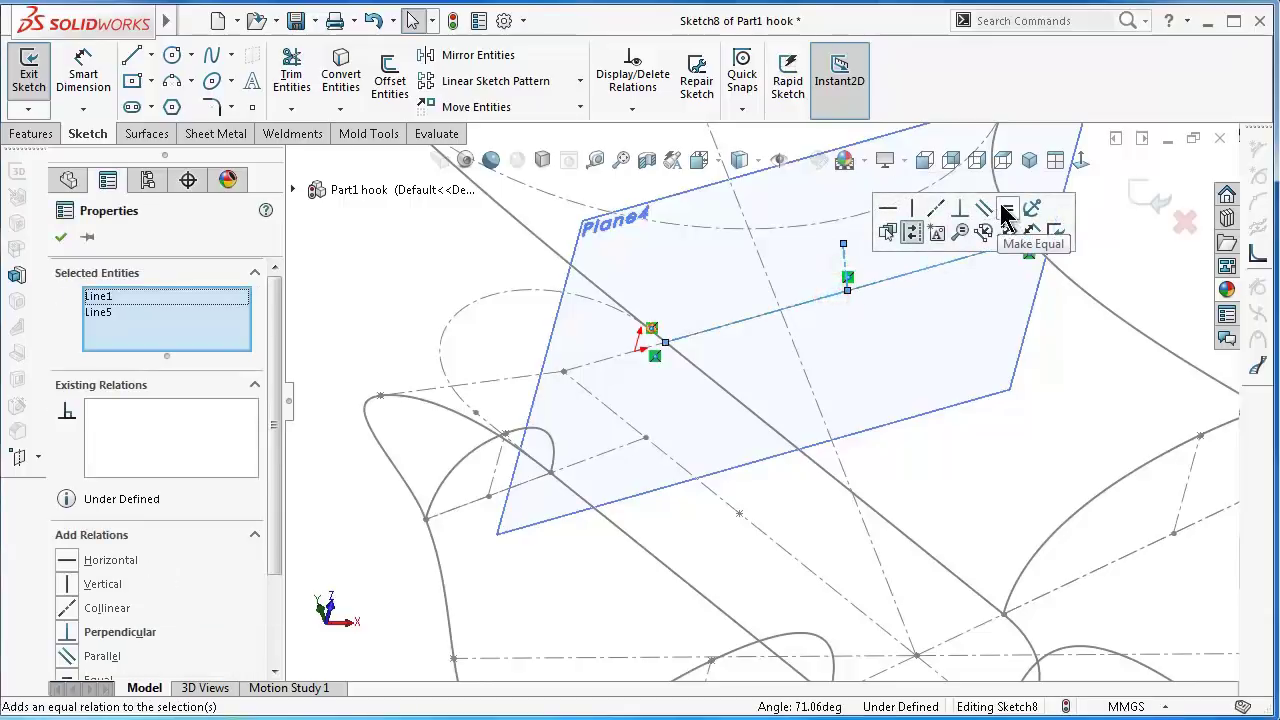
left_click(960, 208)
left_click(933, 333)
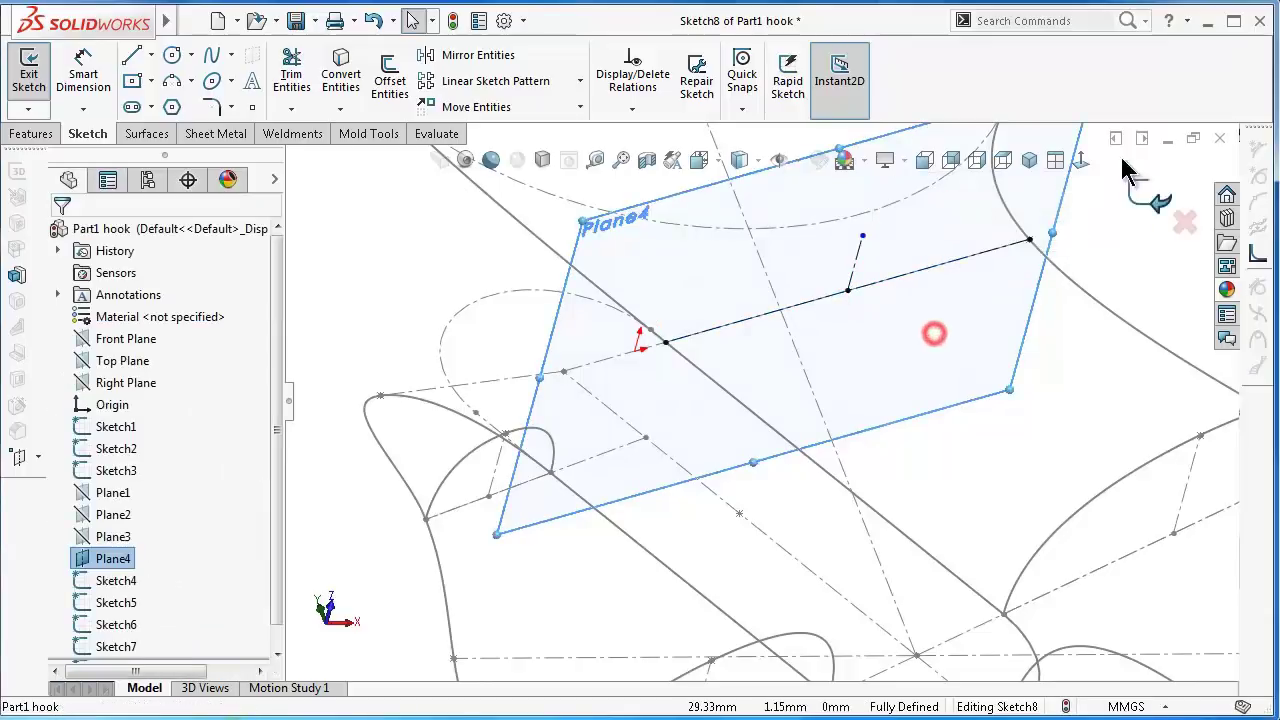
left_click(1081, 160)
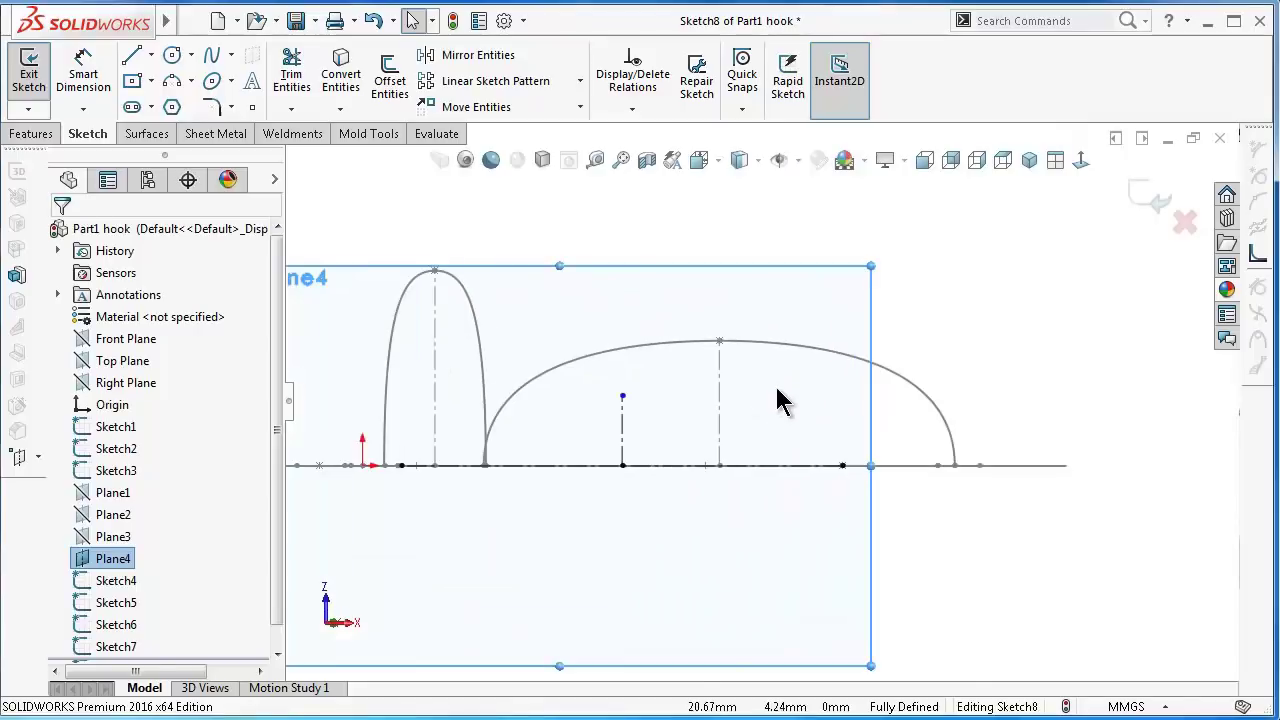
- Dimension the short vertical centerline to 4.75 mm
right_click_drag(1097, 612, 1029, 343)
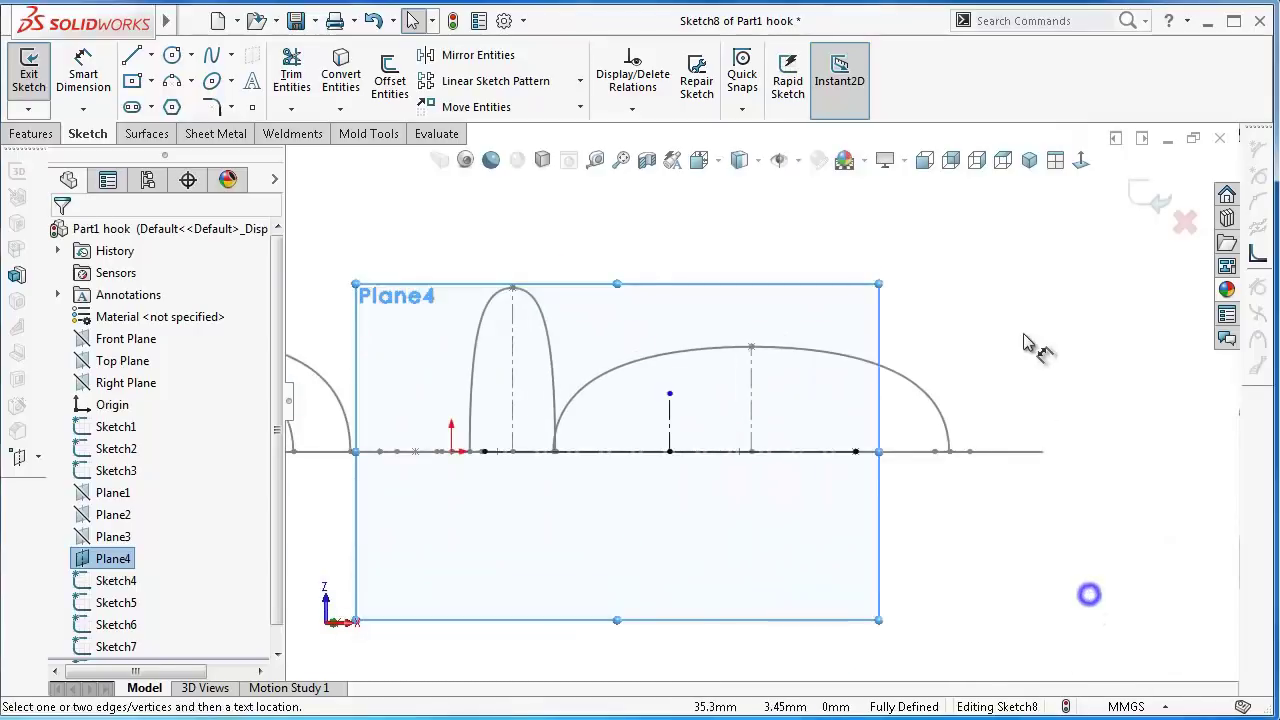
scroll(826, 375, "down", 3)
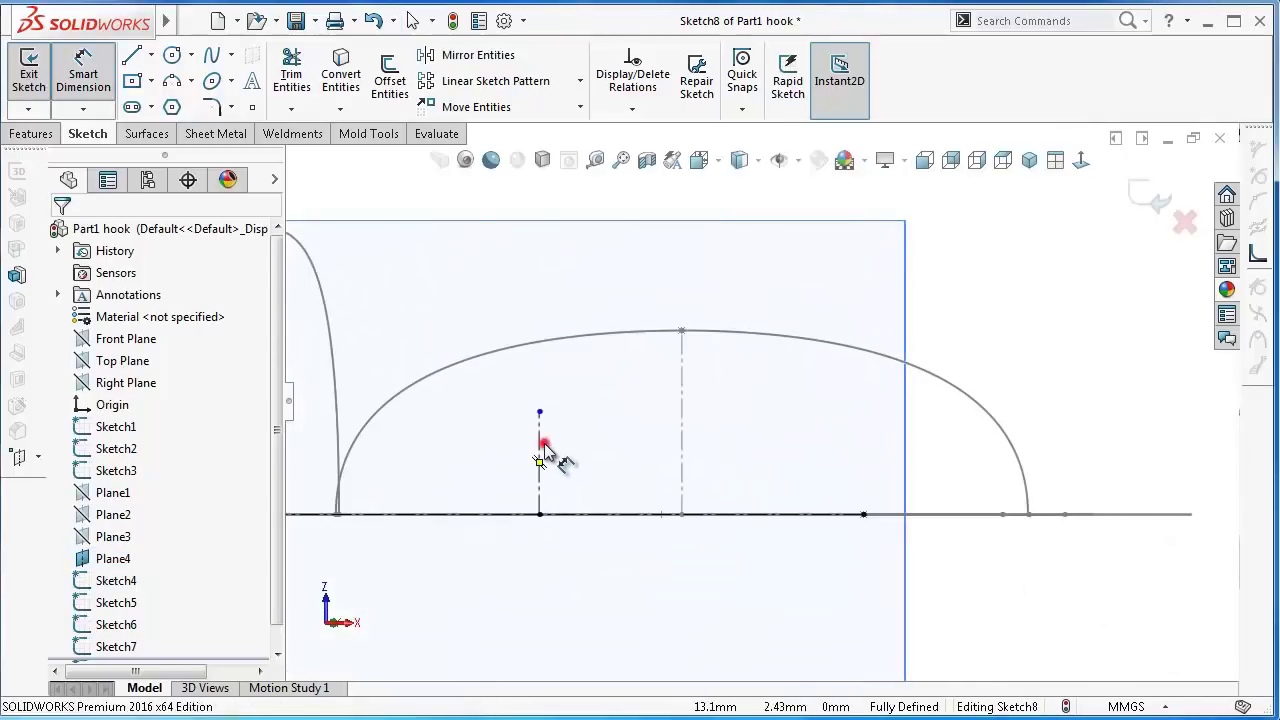
left_click(541, 445)
left_click(615, 452)
type("3.5016471mm")
type("4.75")
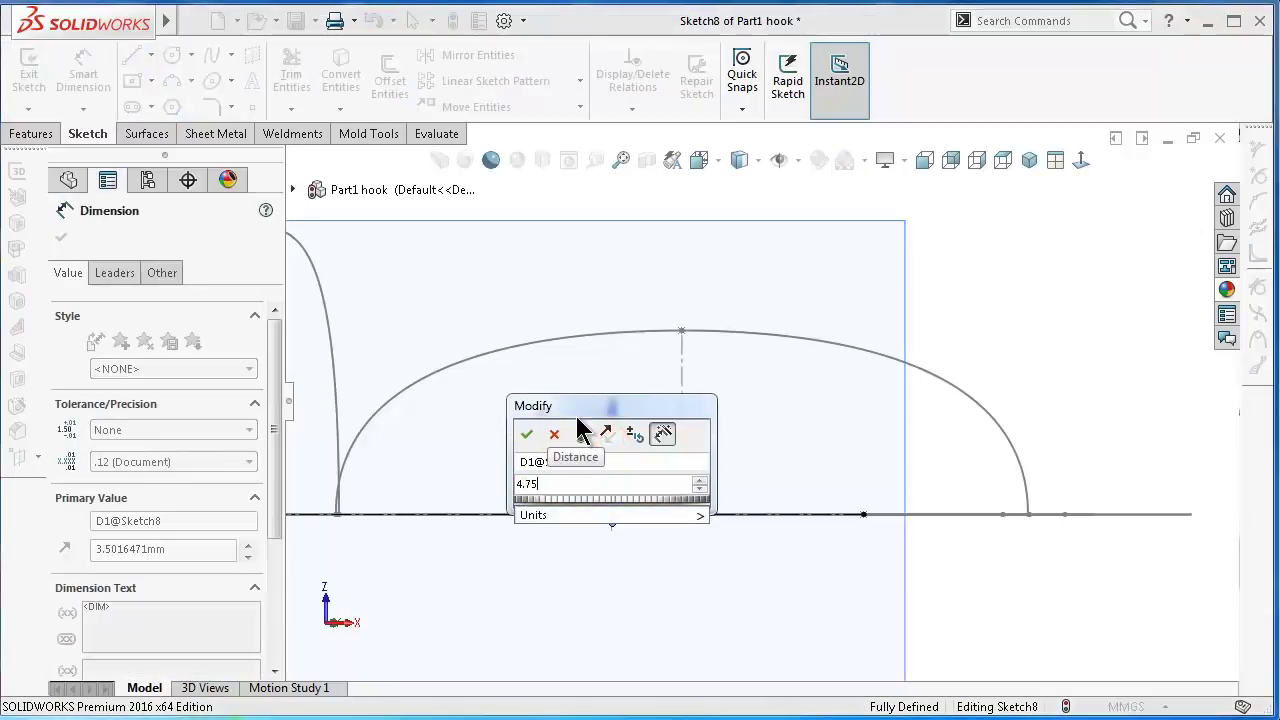
key("Return")
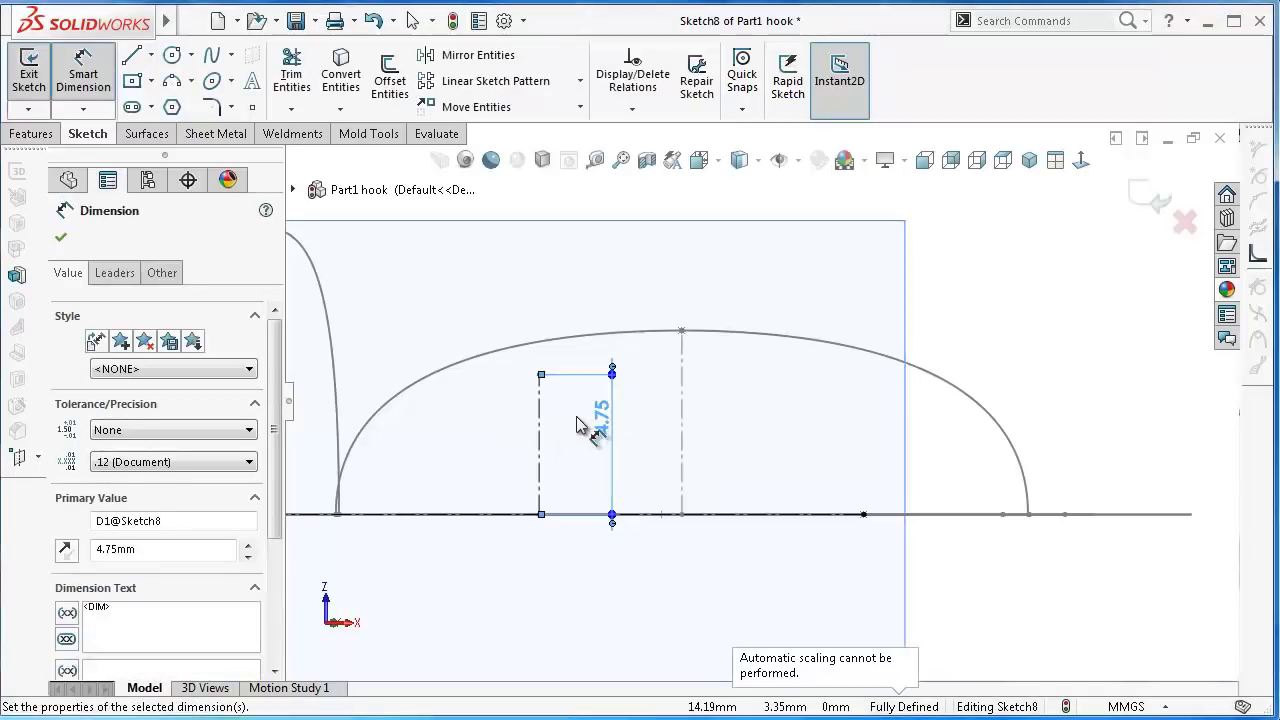
- Sketch a spline from the left baseline endpoint through the 4.75 line's top to the right baseline
left_click(211, 55)
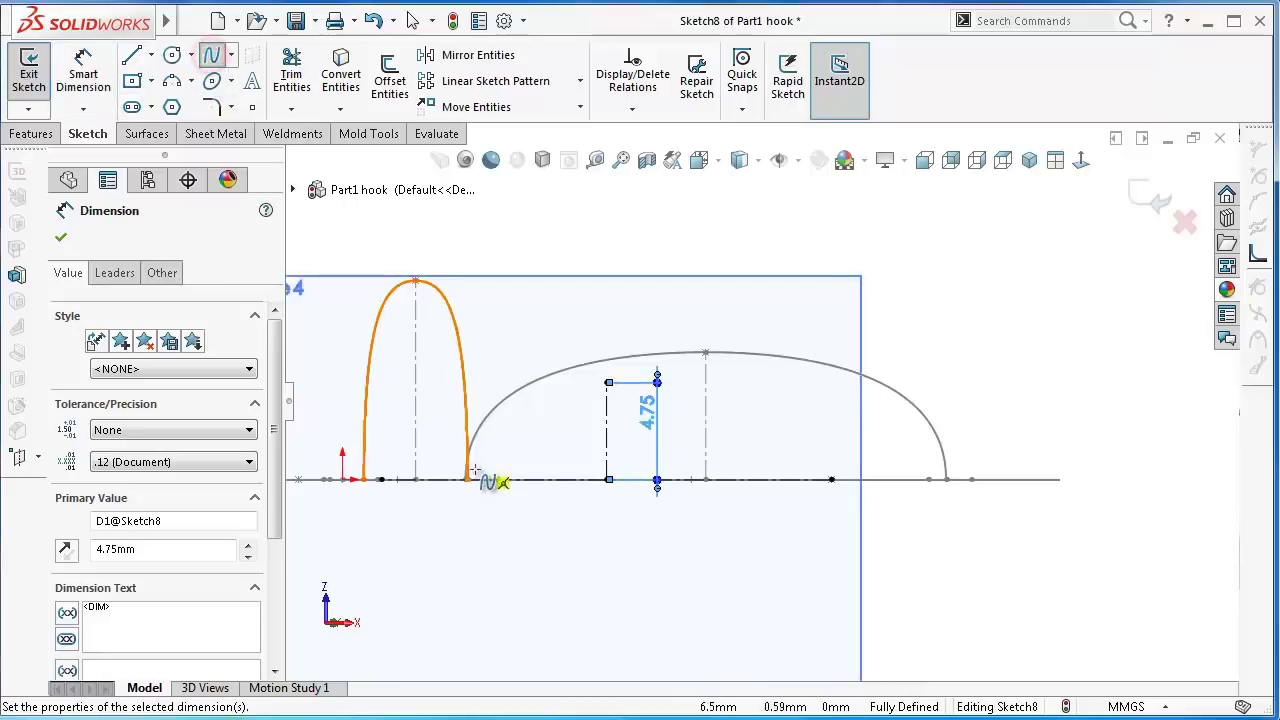
left_click(381, 480)
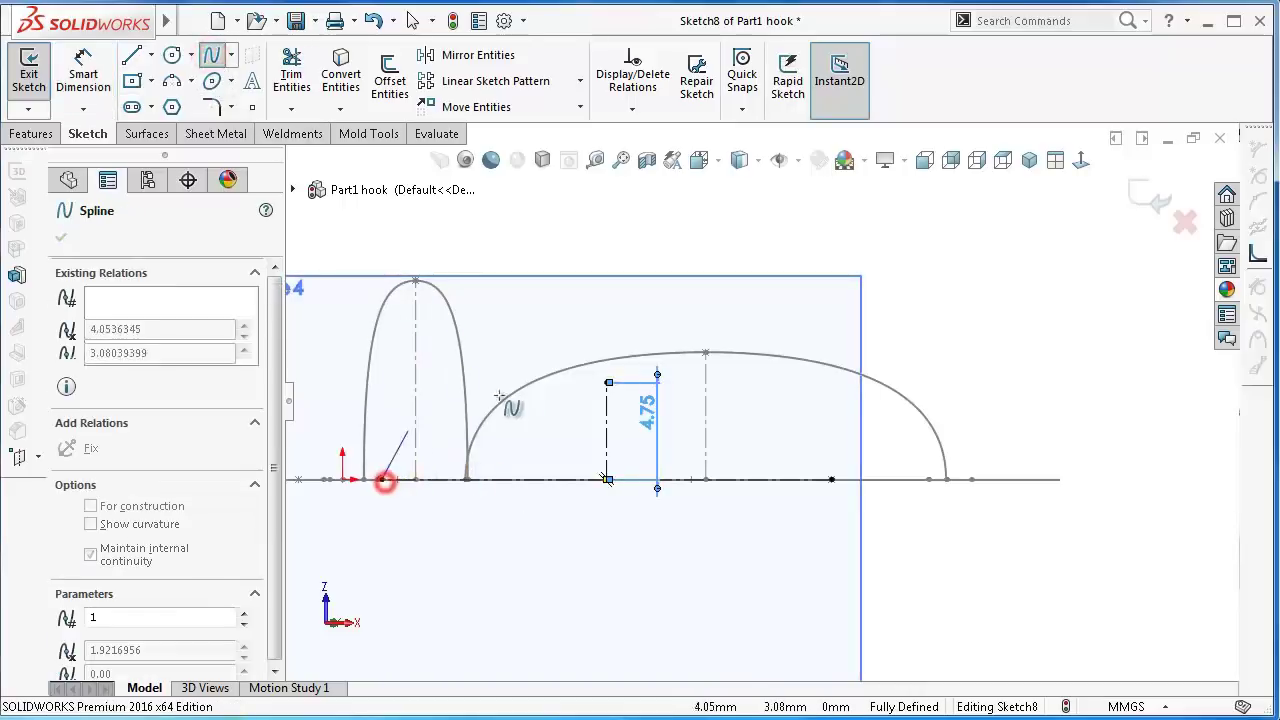
left_click(607, 382)
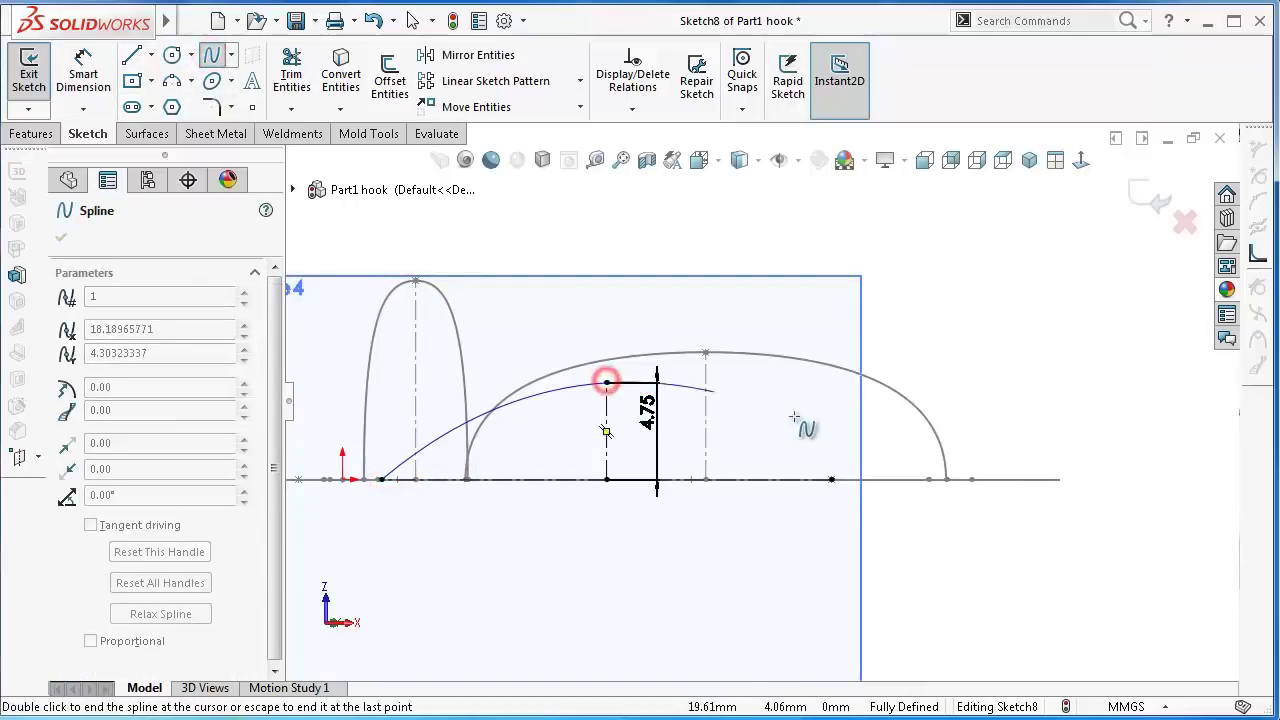
left_click(830, 503)
right_click(832, 510)
left_click(878, 537)
- Make the spline's right end tangent vertical and its crown tangent horizontal
left_click(808, 458)
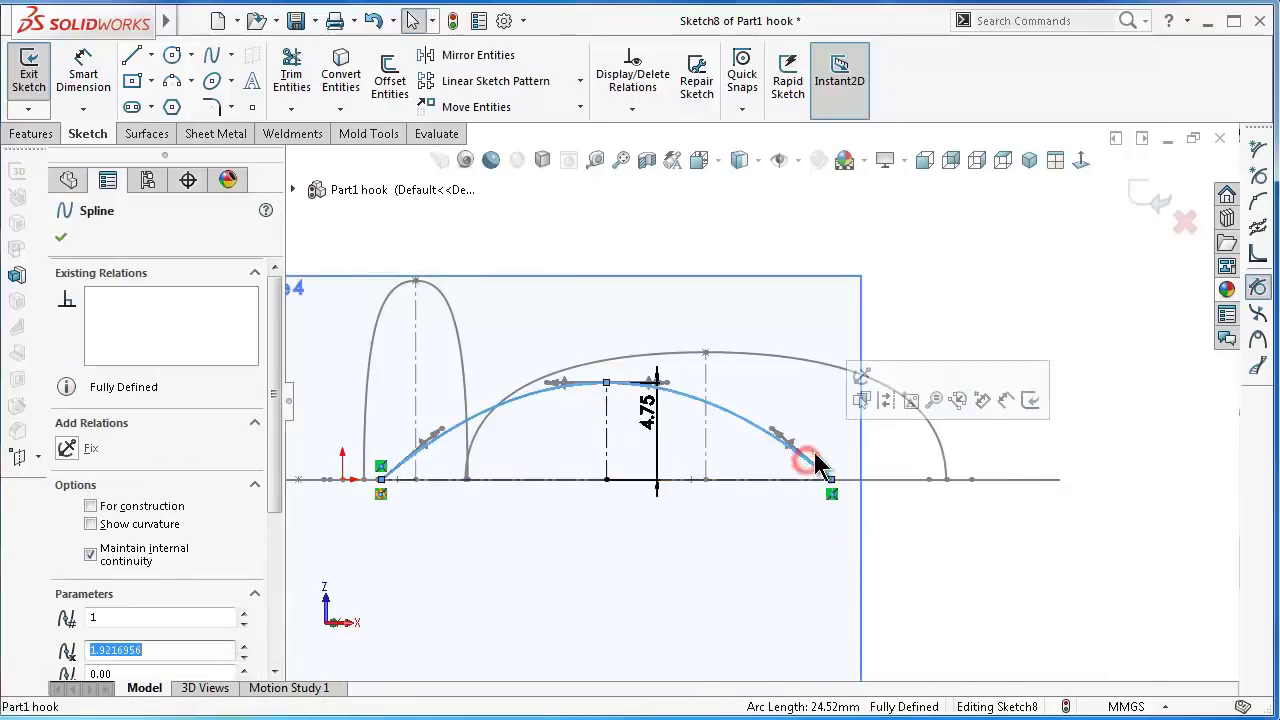
left_click(790, 446)
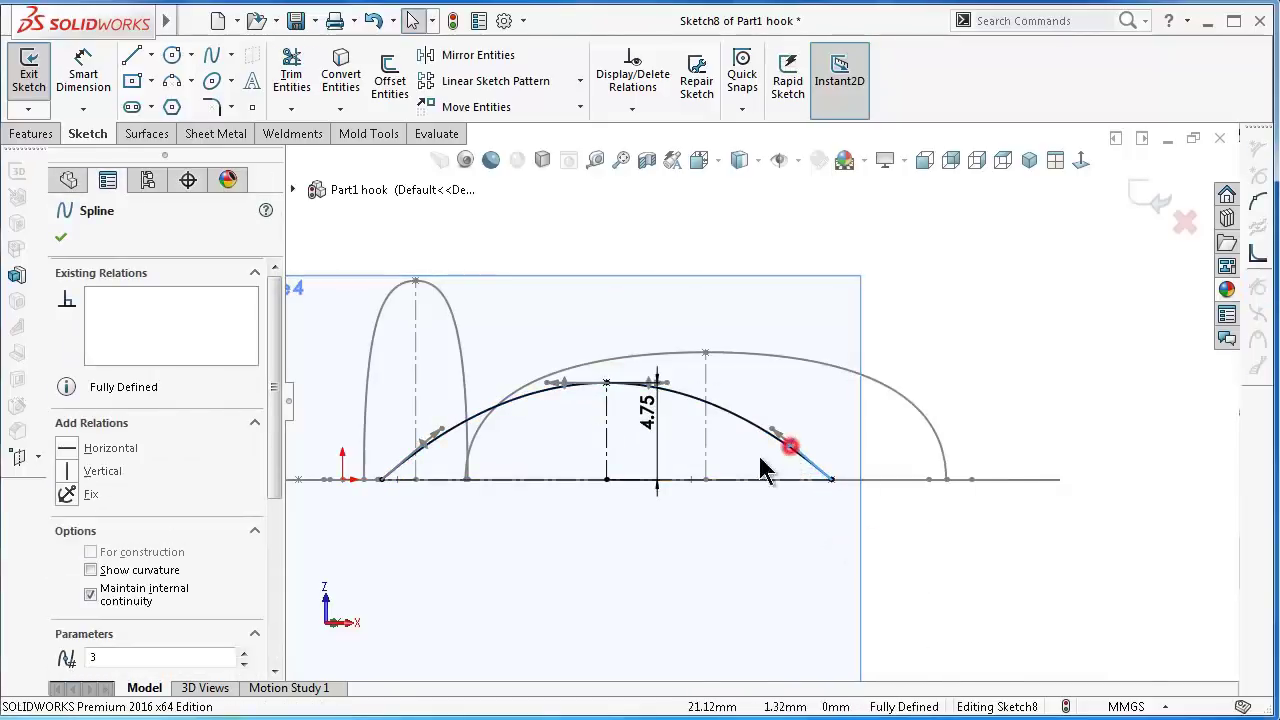
left_click(103, 471)
left_click(677, 374)
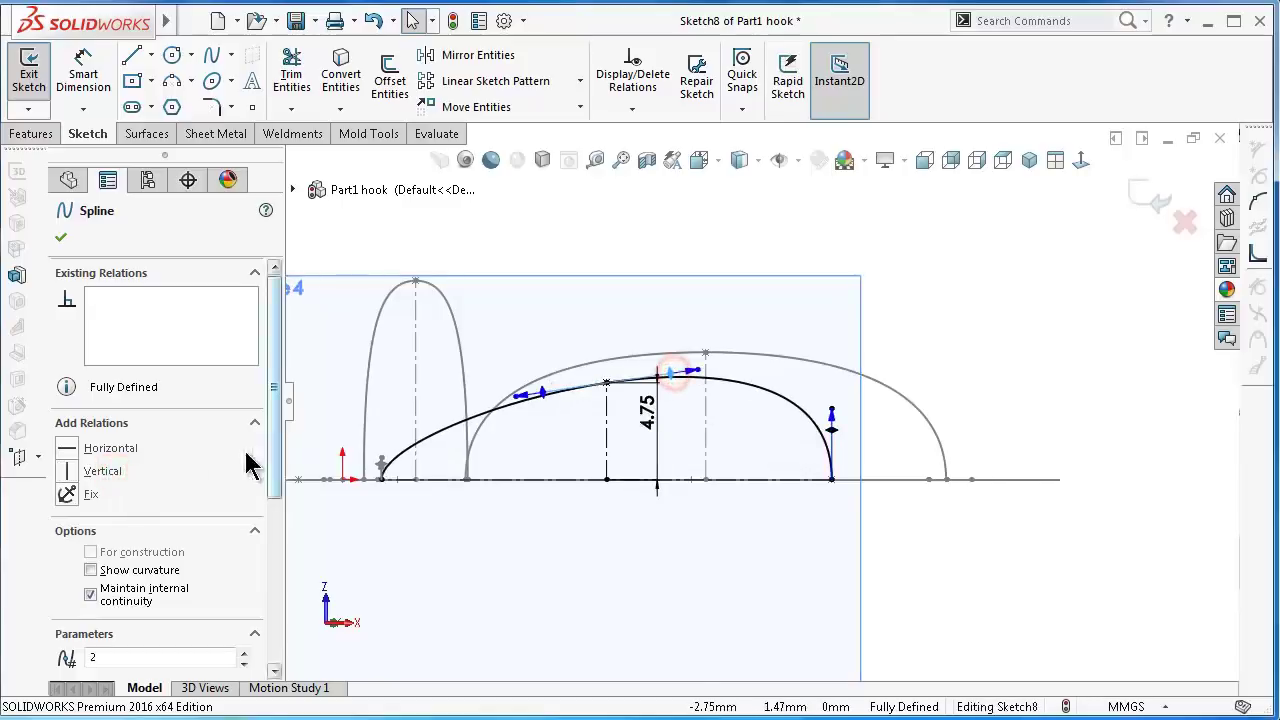
left_click(112, 448)
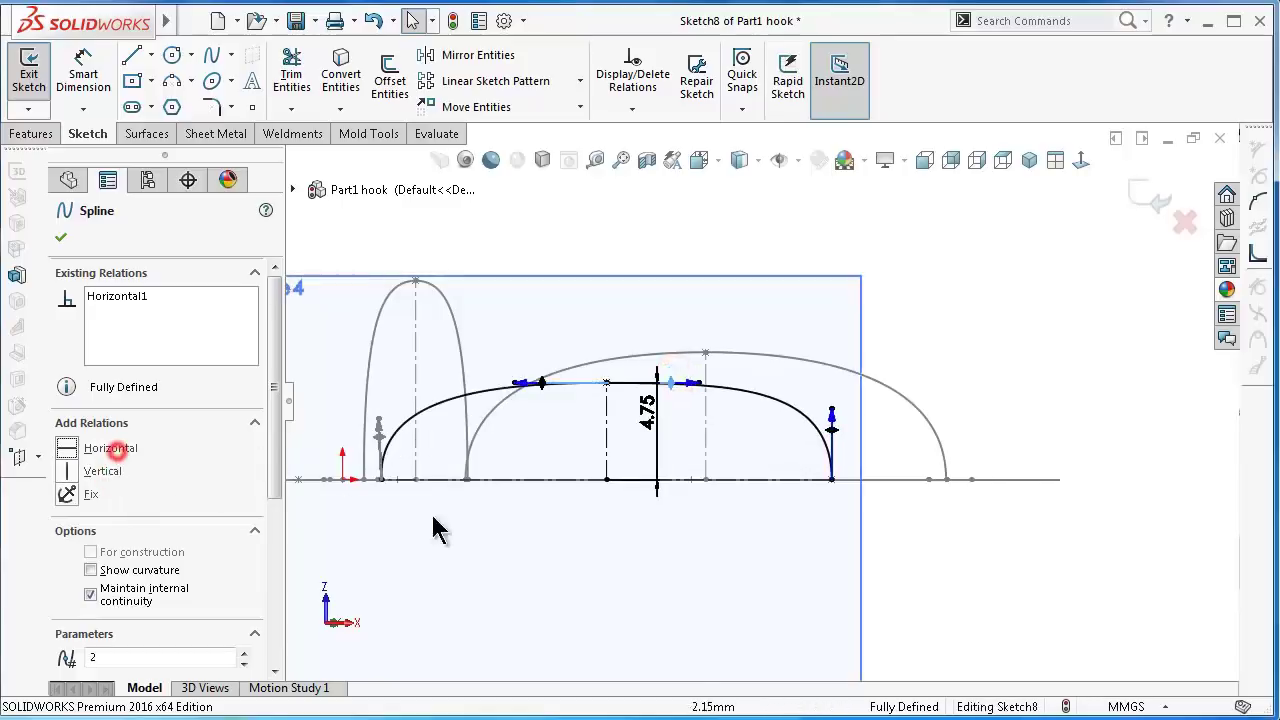
left_click(378, 430)
left_click(501, 578)
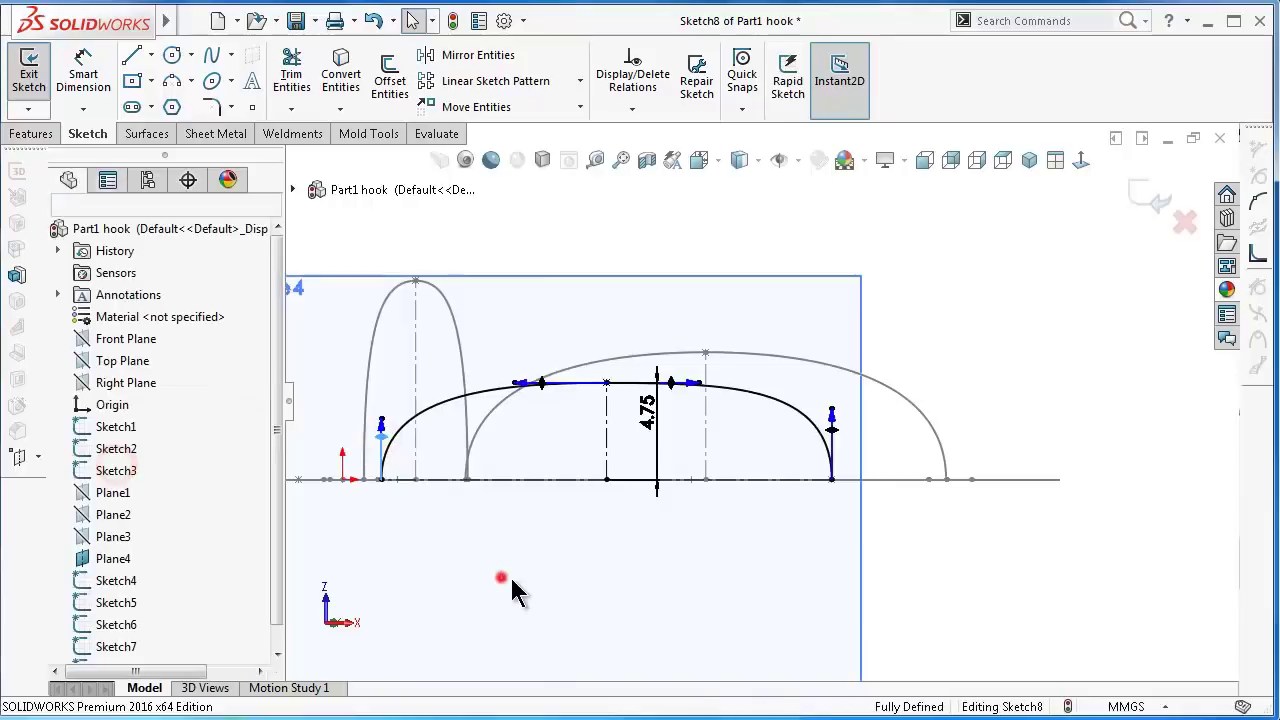
- Dimension the spline's right and left end tangent lengths at 13.50
right_click_drag(1041, 615, 996, 377)
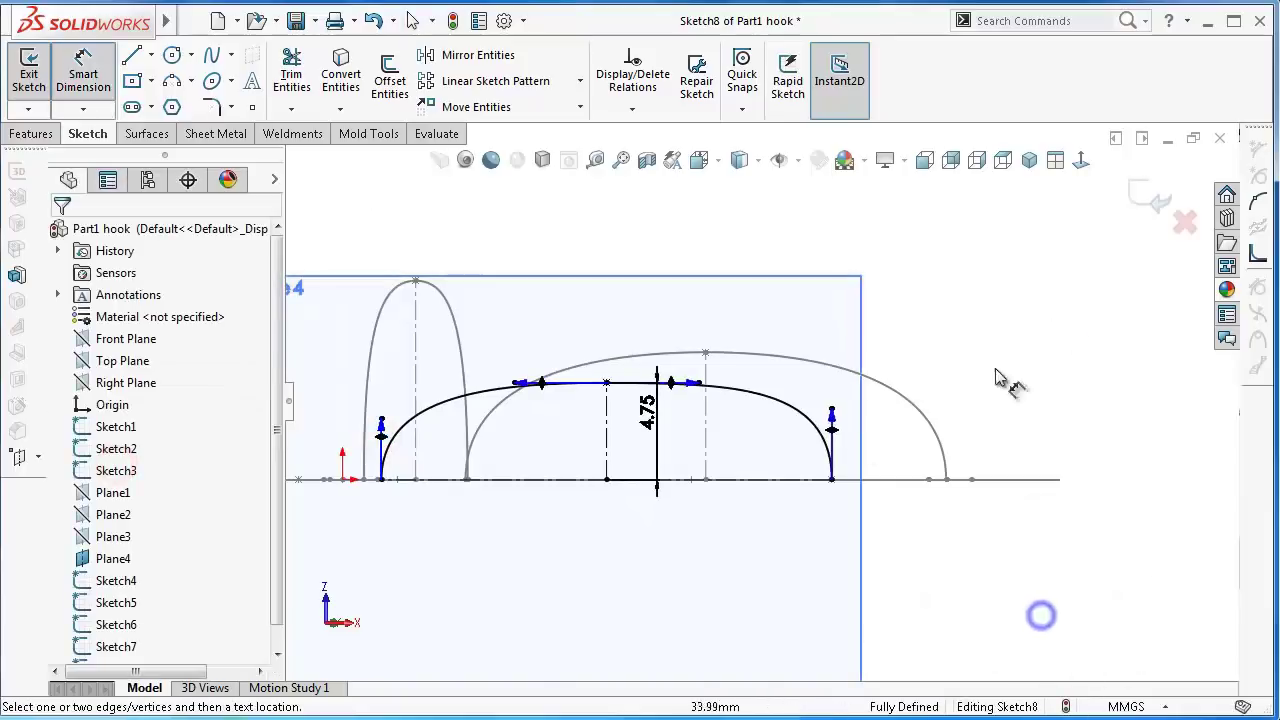
left_click(832, 416)
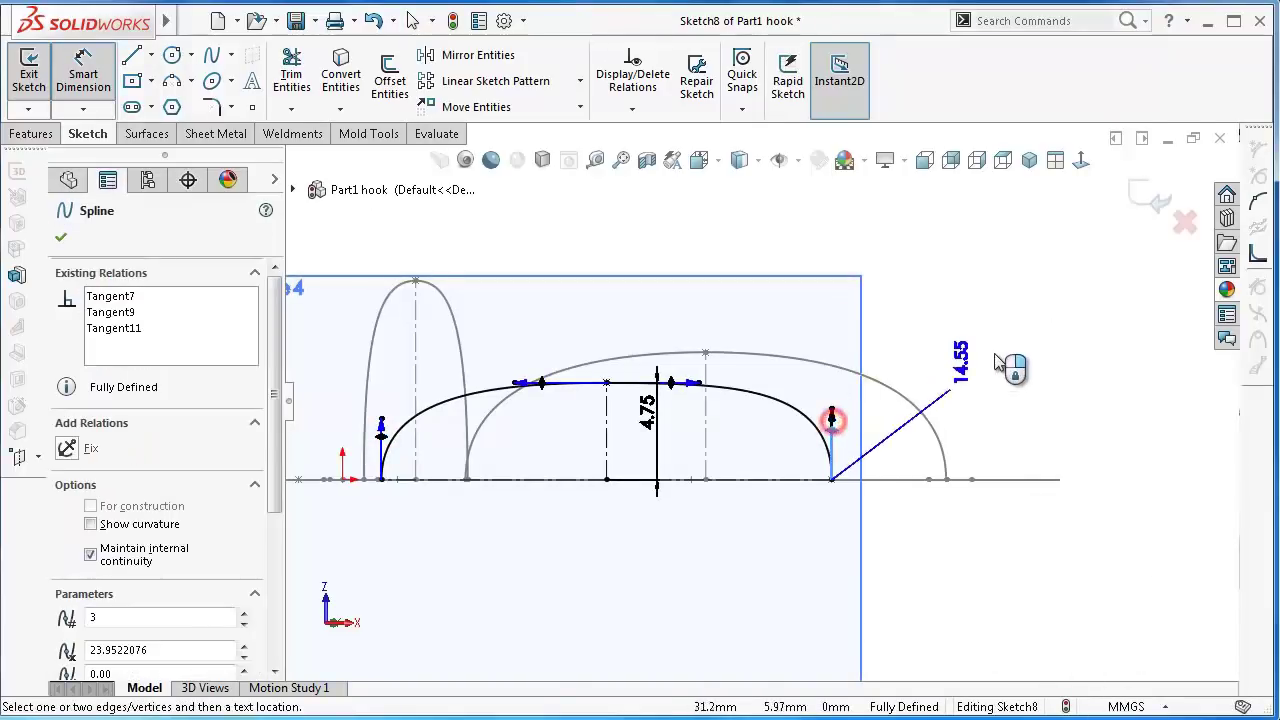
left_click(960, 372)
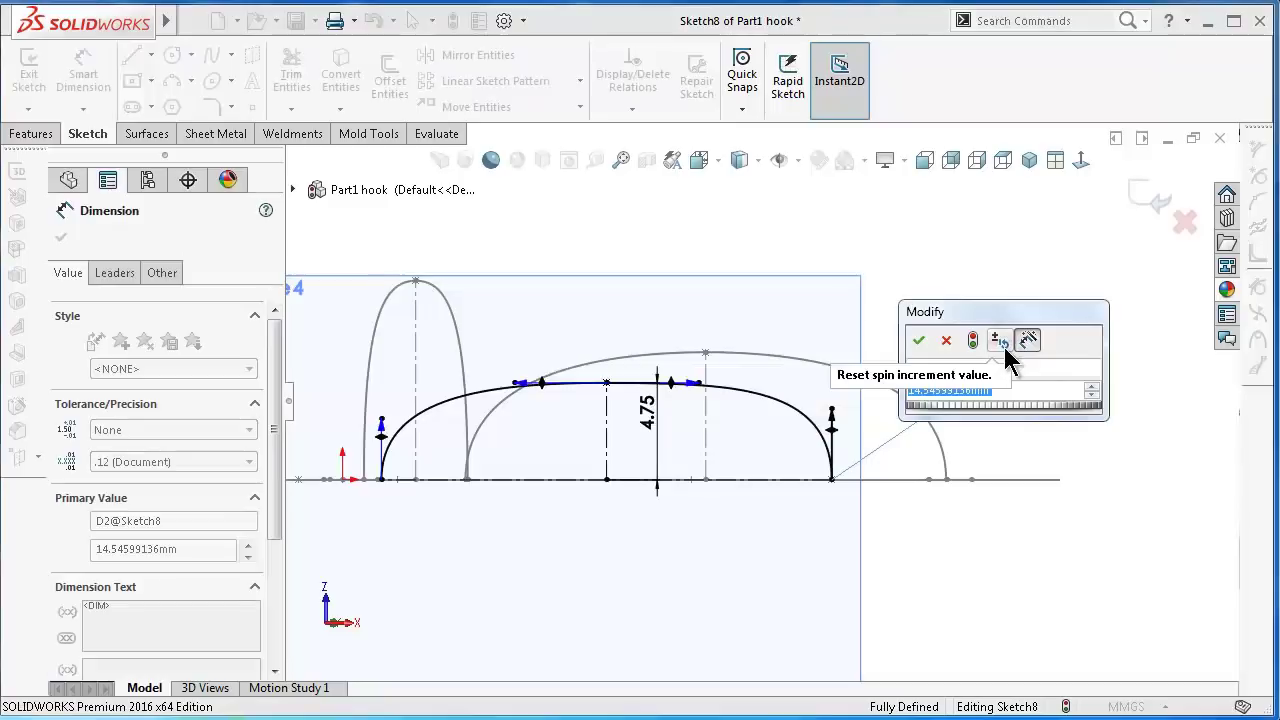
type("13.5")
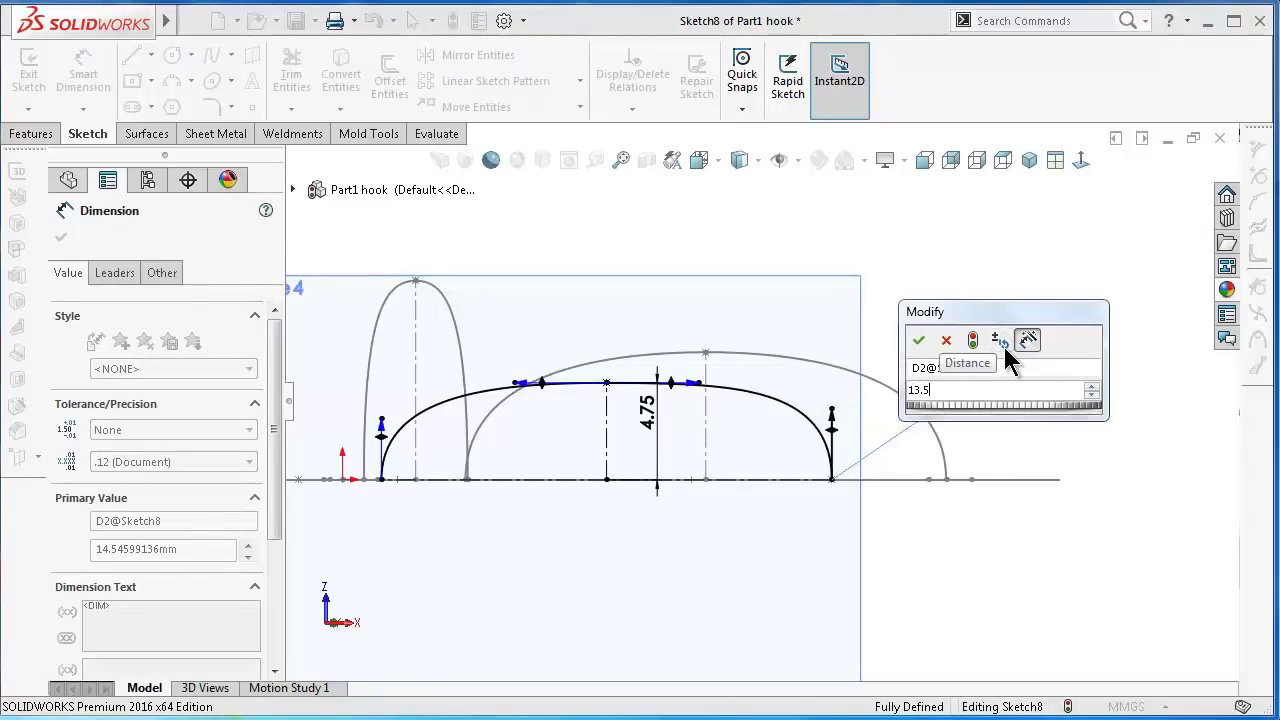
key("Return")
left_click(381, 428)
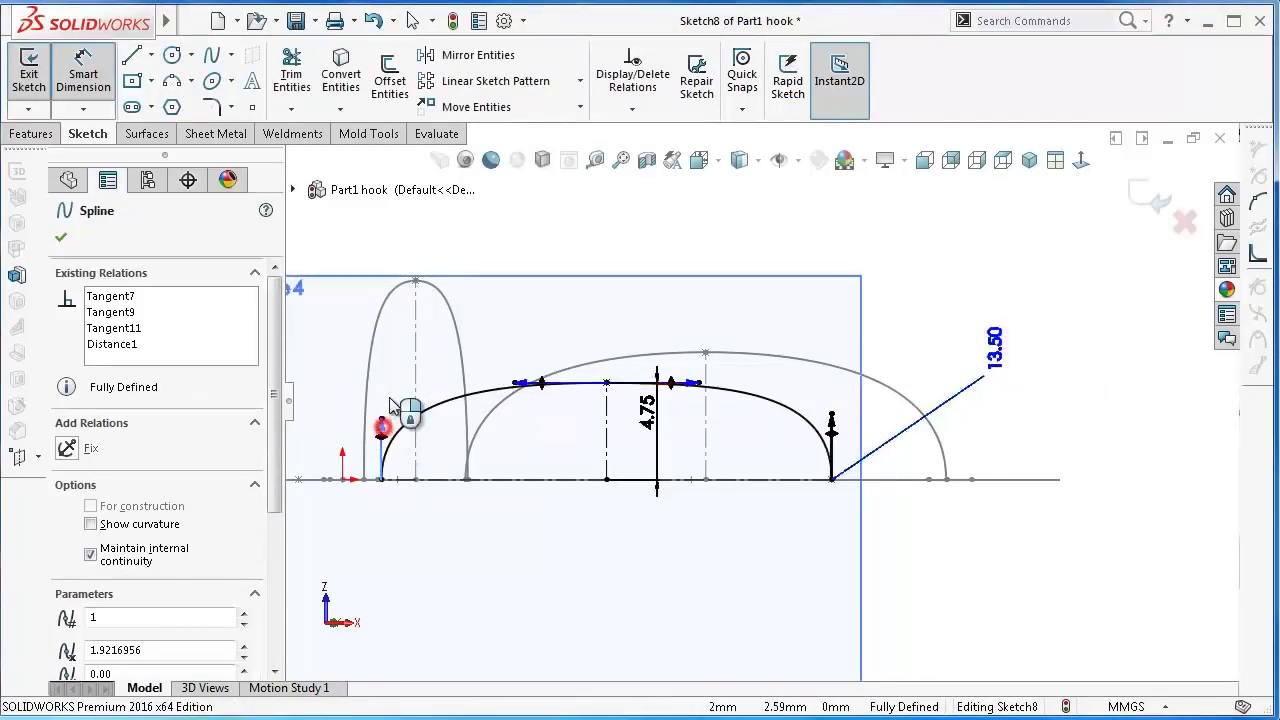
left_click(390, 398)
type("13")
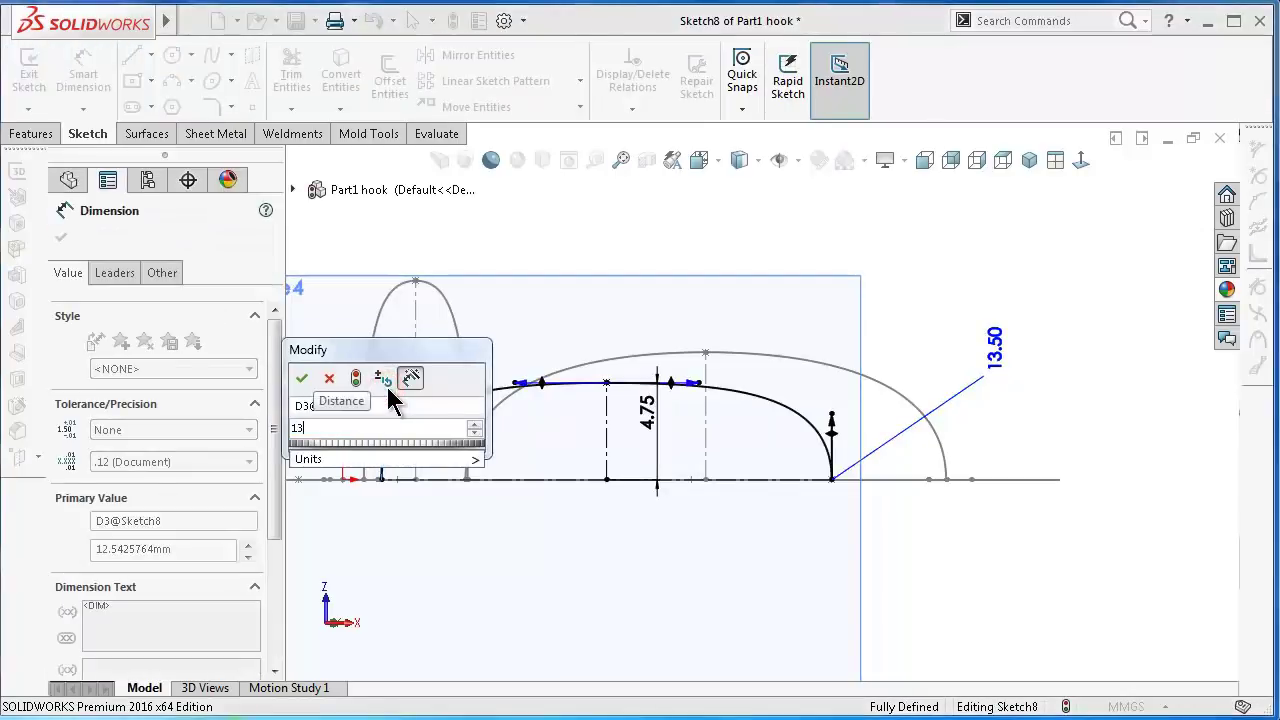
type(".5")
key("Return")
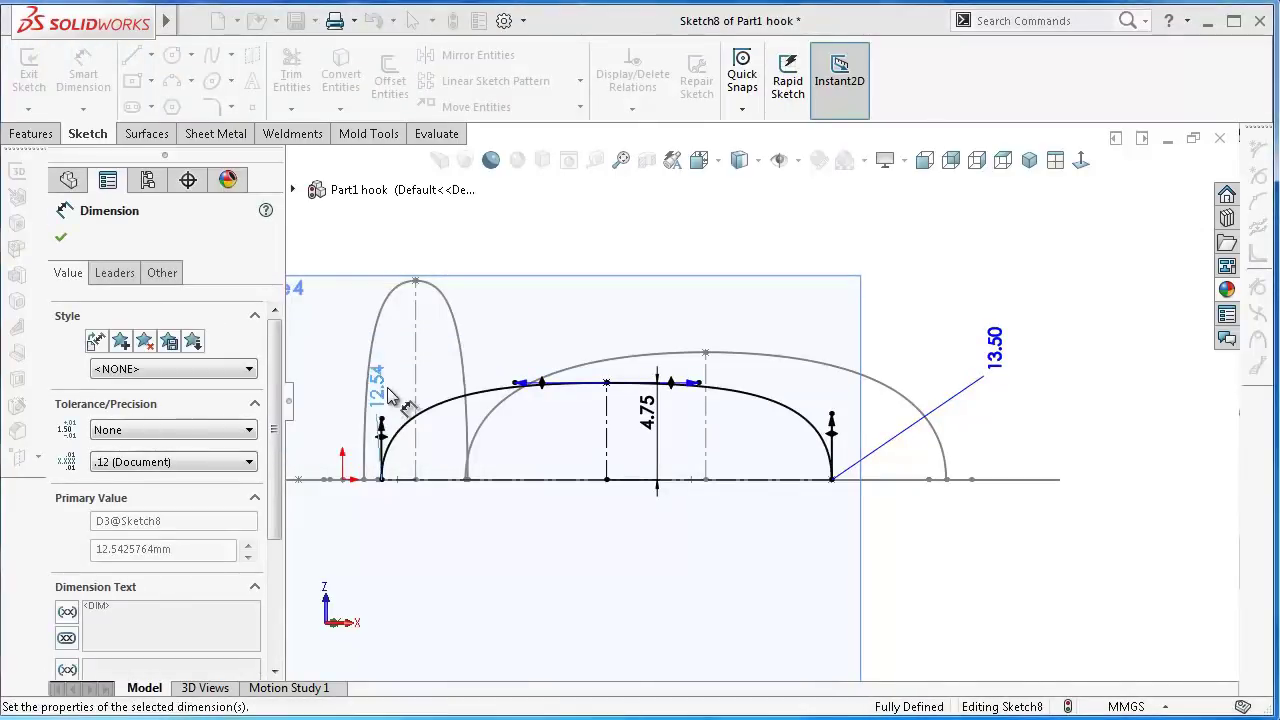
- Dimension the spline's top tangent handle length at 35
scroll(462, 340, "down", 1)
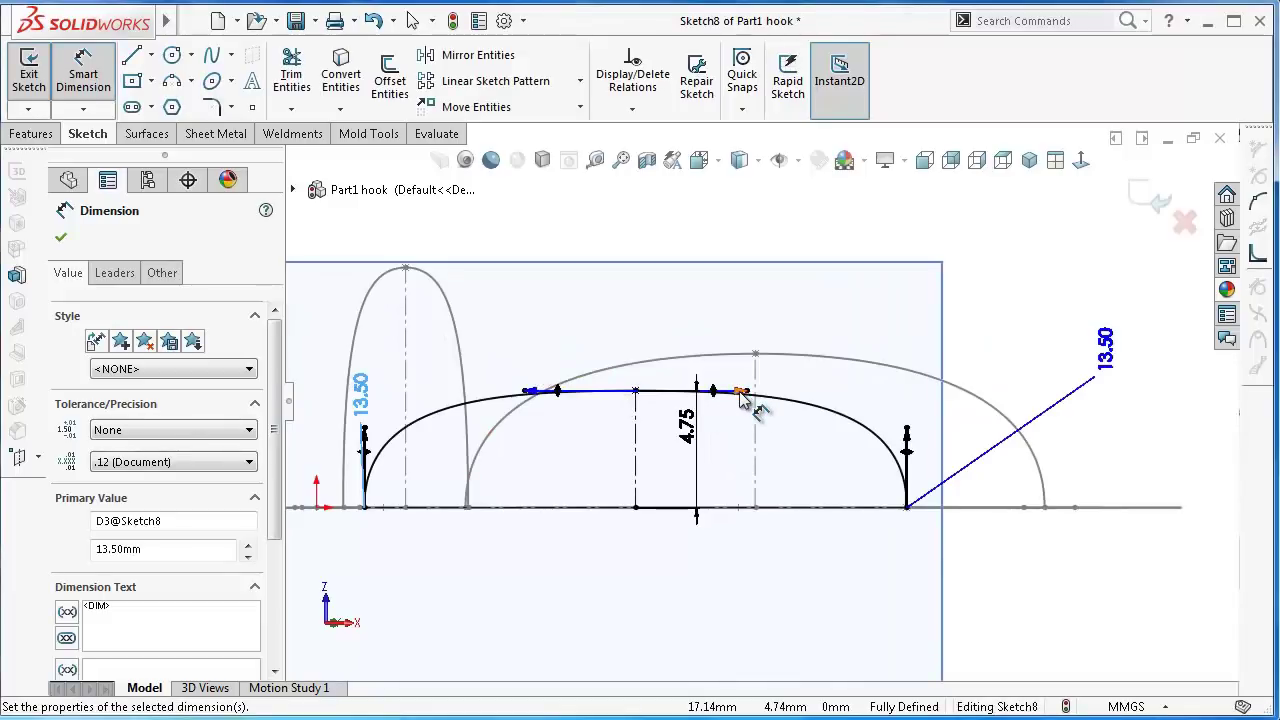
left_click(740, 393)
left_click(713, 313)
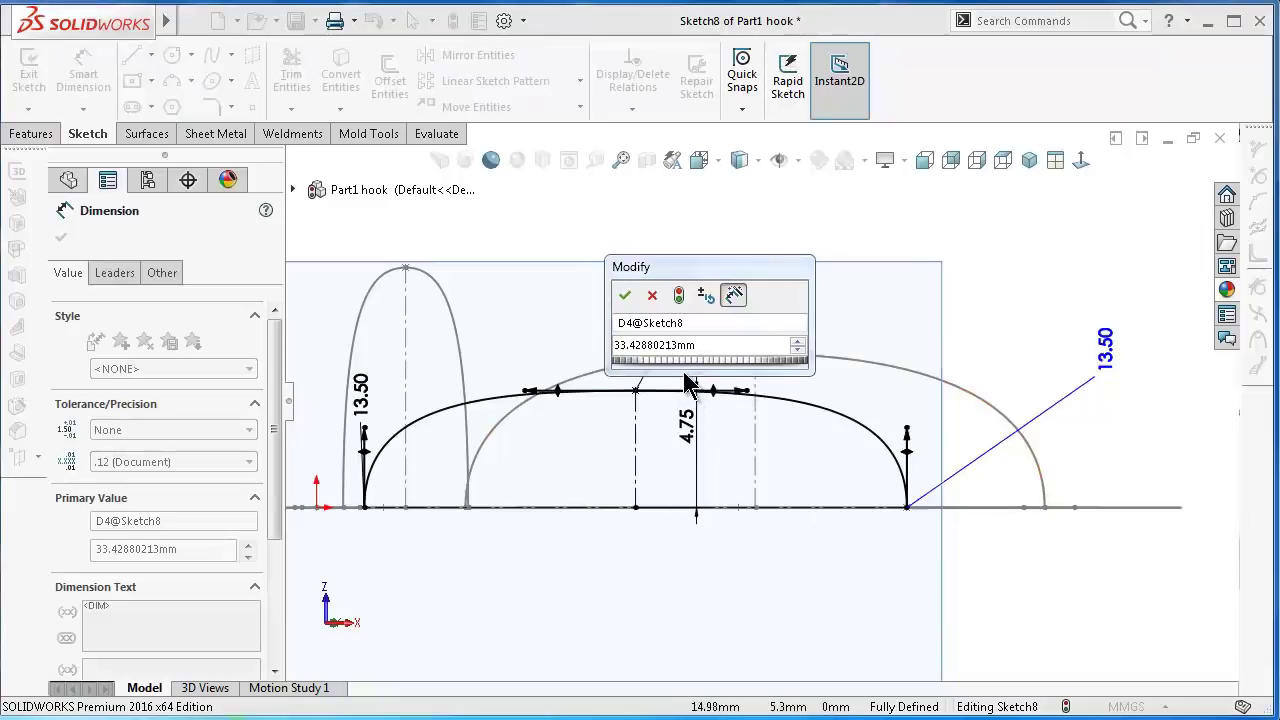
left_click_drag(703, 345, 604, 347)
type("35")
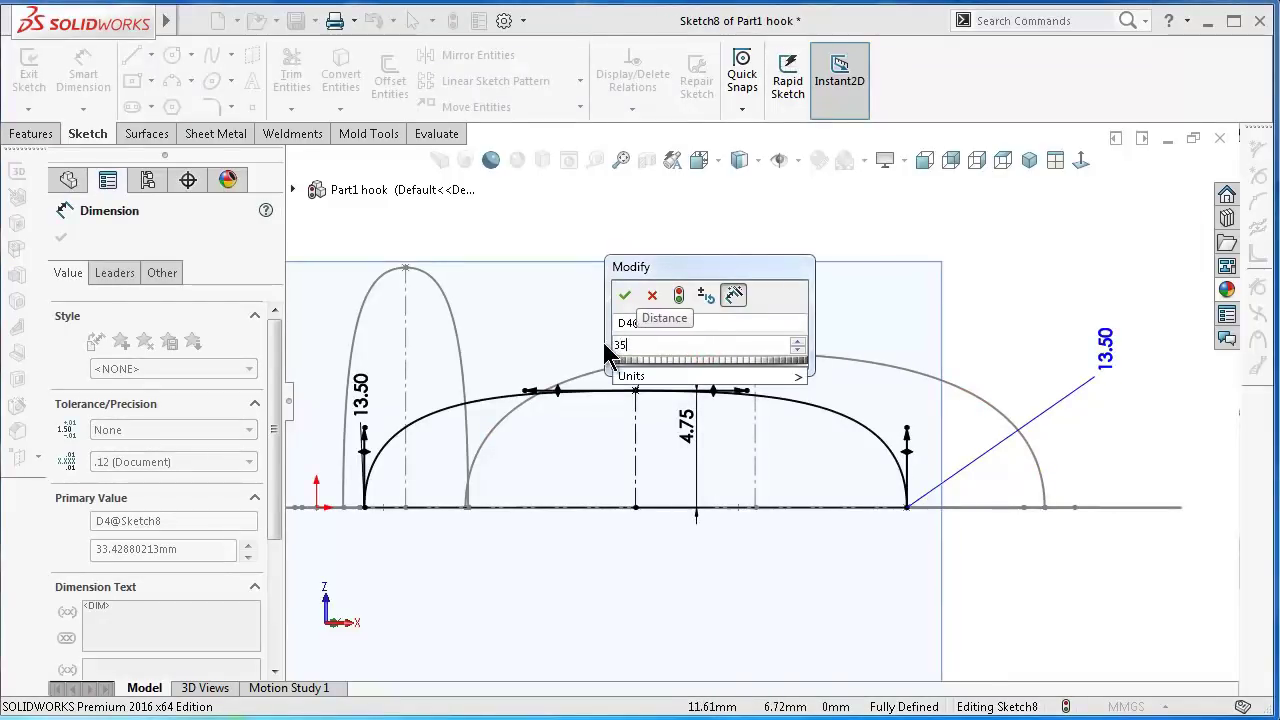
key("Return")
left_click(606, 340)
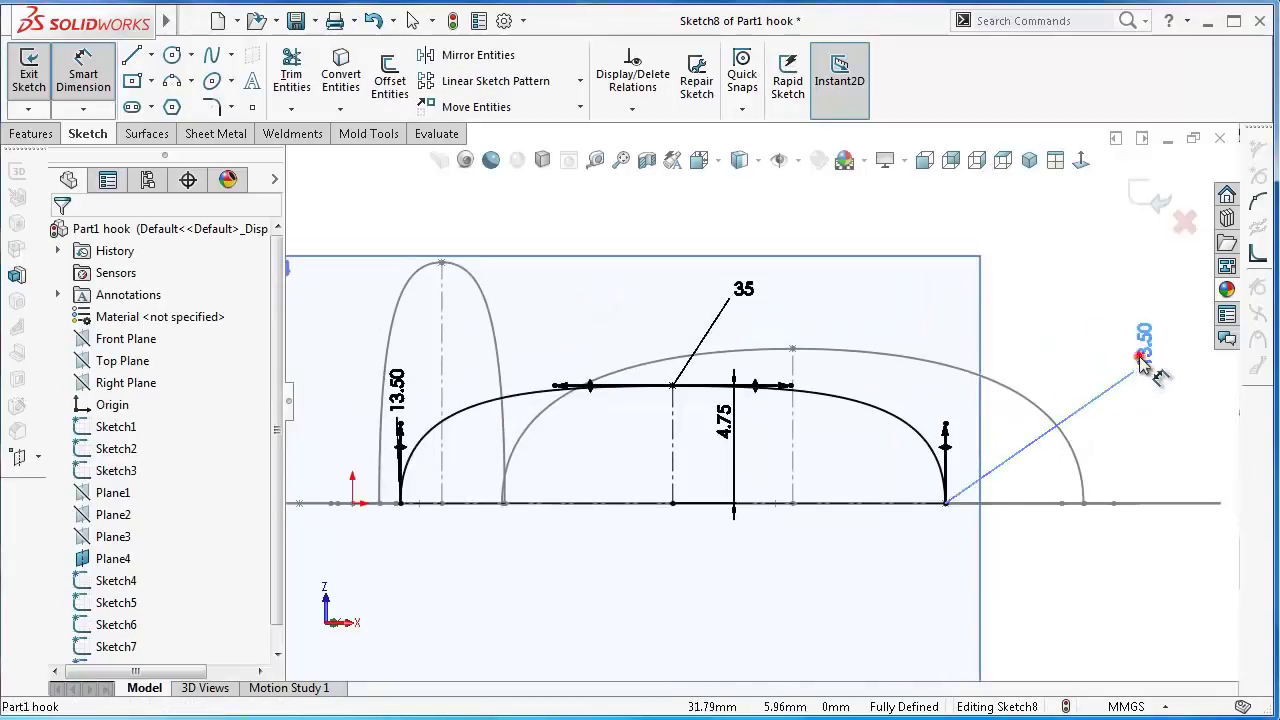
- Change the right and left tangent lengths to 12.50, then the left to 12
left_click(1138, 350)
type("12.5")
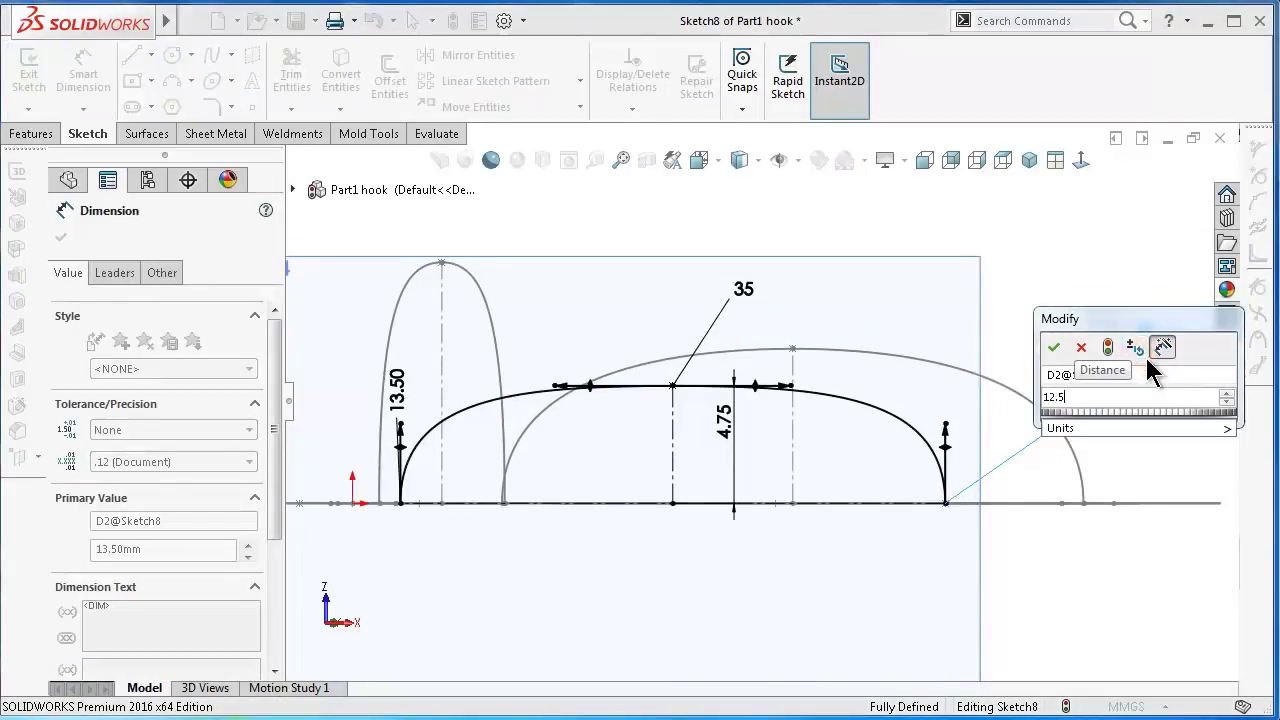
key("Return")
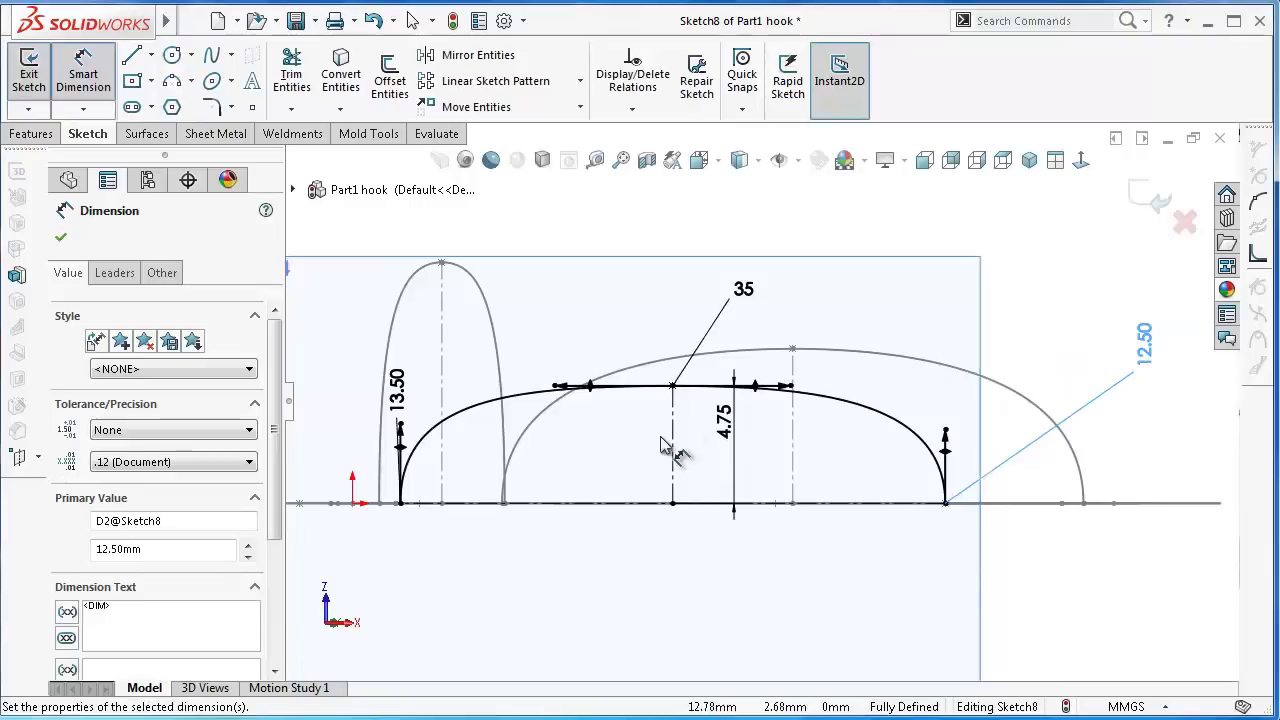
left_click(400, 382)
type("12.5")
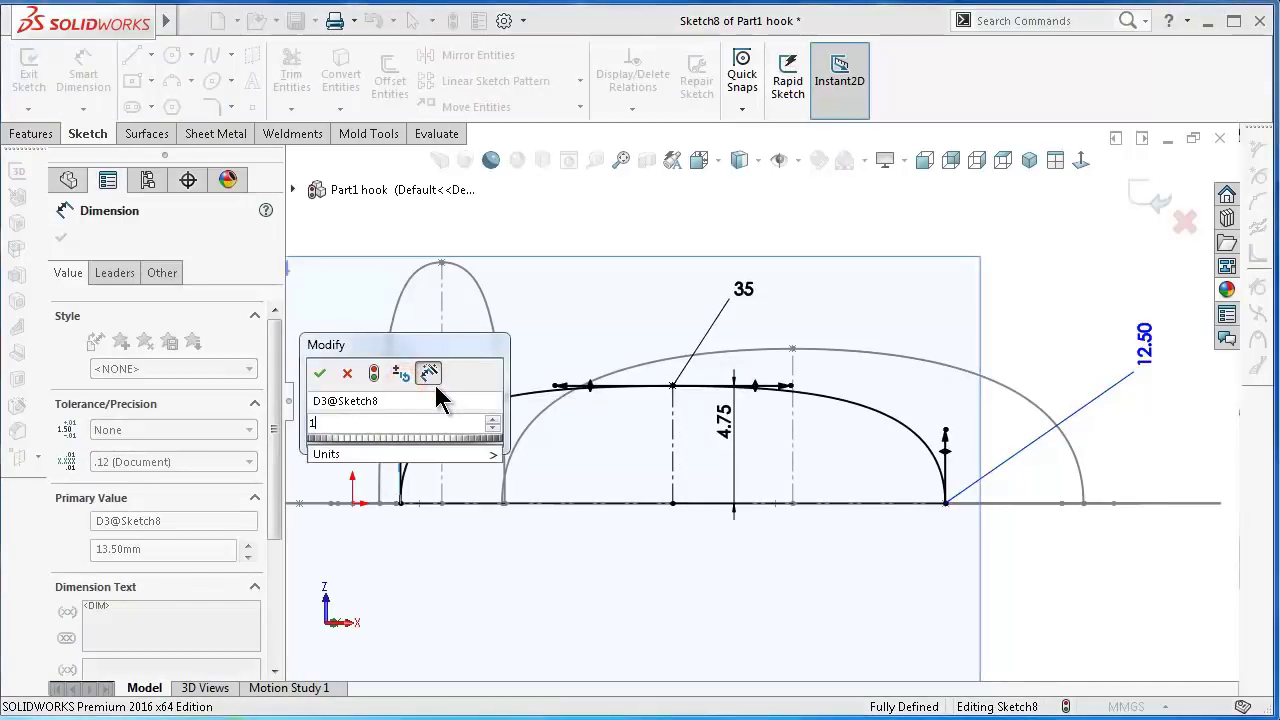
key("Return")
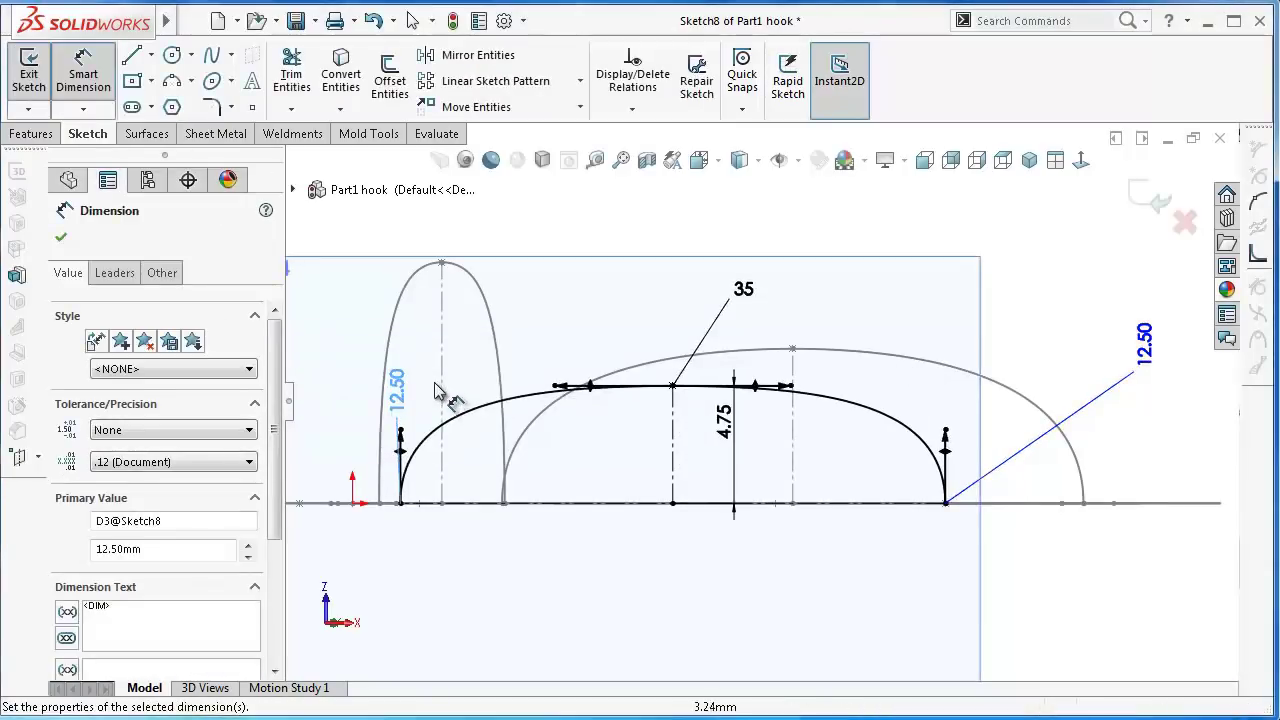
double_click(408, 415)
type("12")
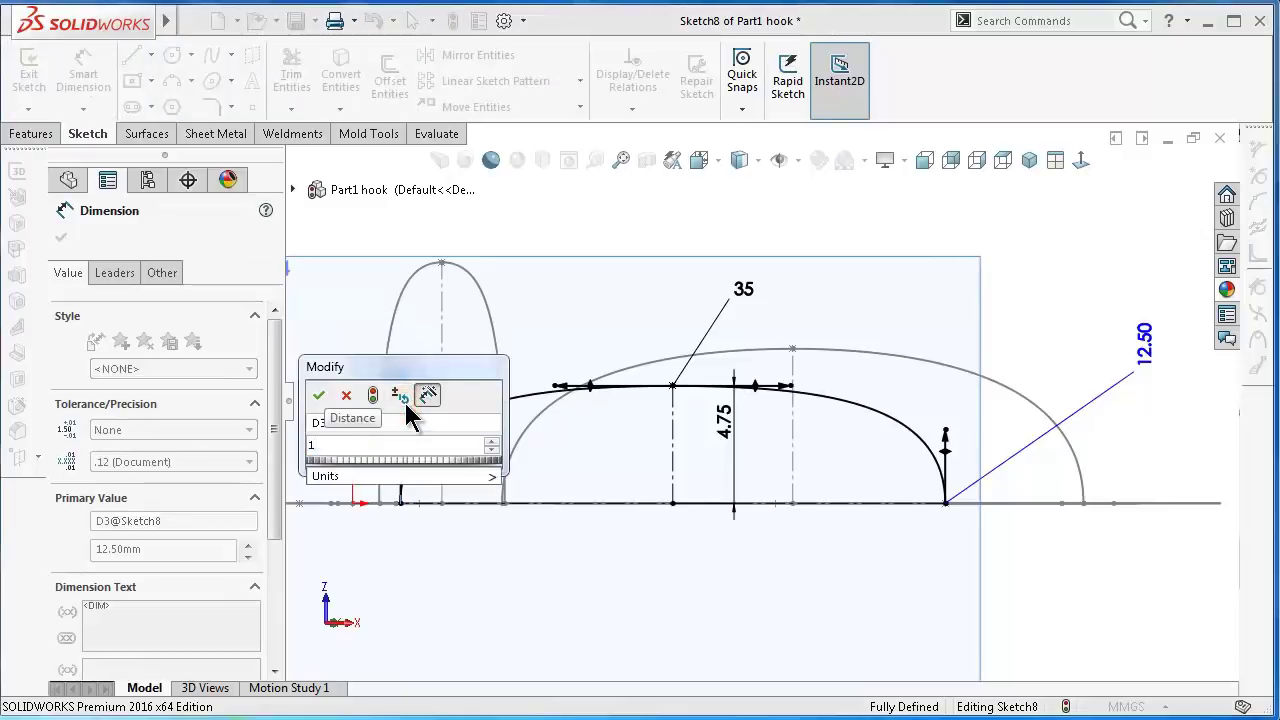
key("Return")
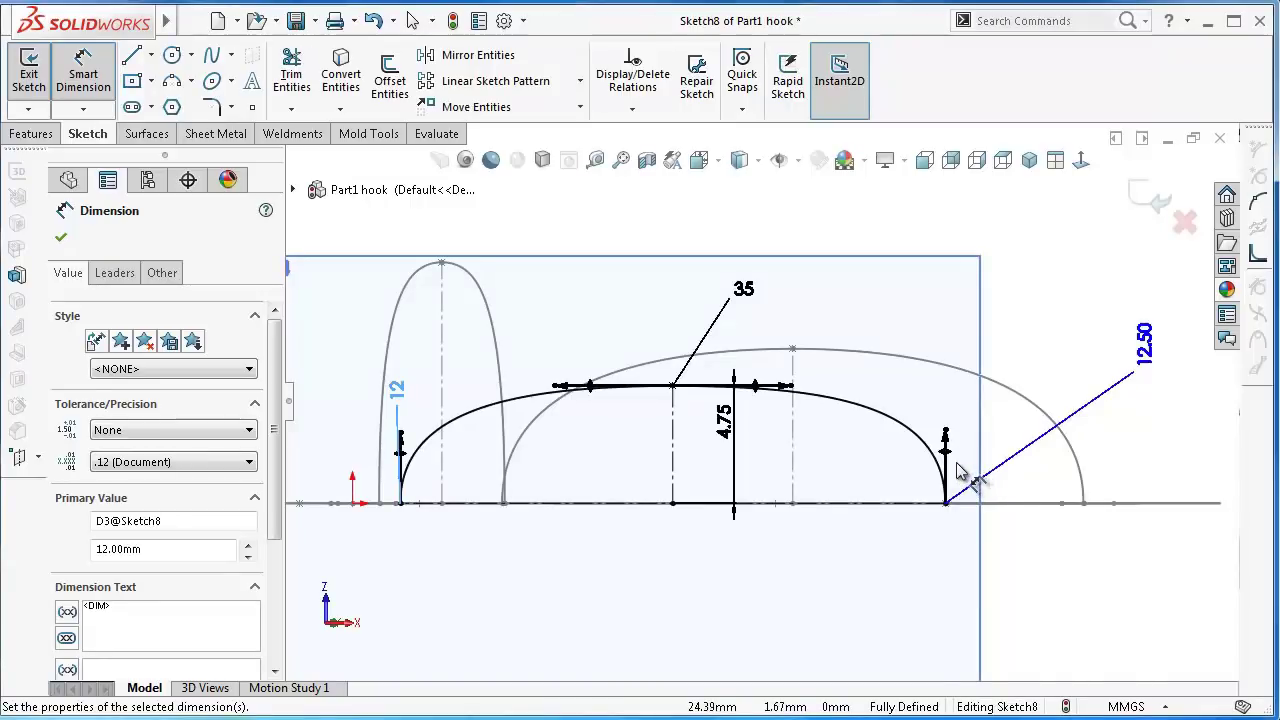
- Reposition the label and set the angled and vertical tangent dimensions to 12.50
scroll(958, 470, "up", 1)
left_click_drag(1061, 374, 1036, 352)
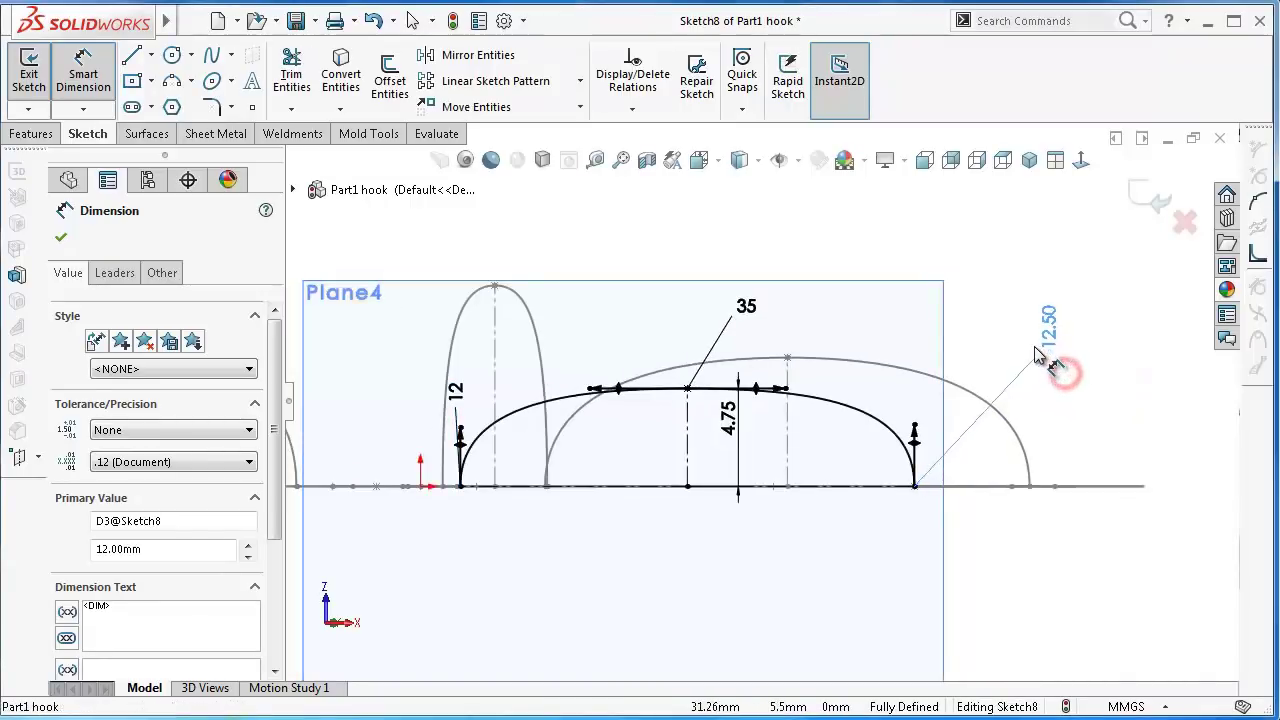
double_click(1047, 335)
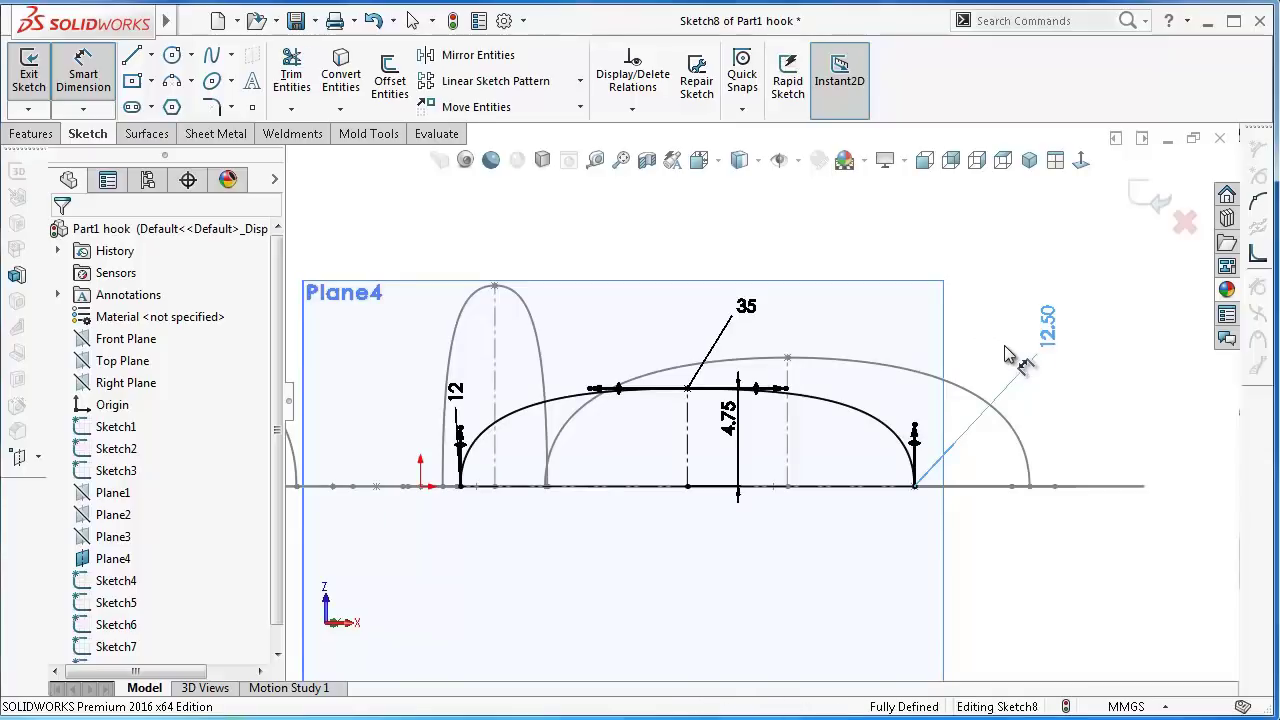
left_click(1057, 337)
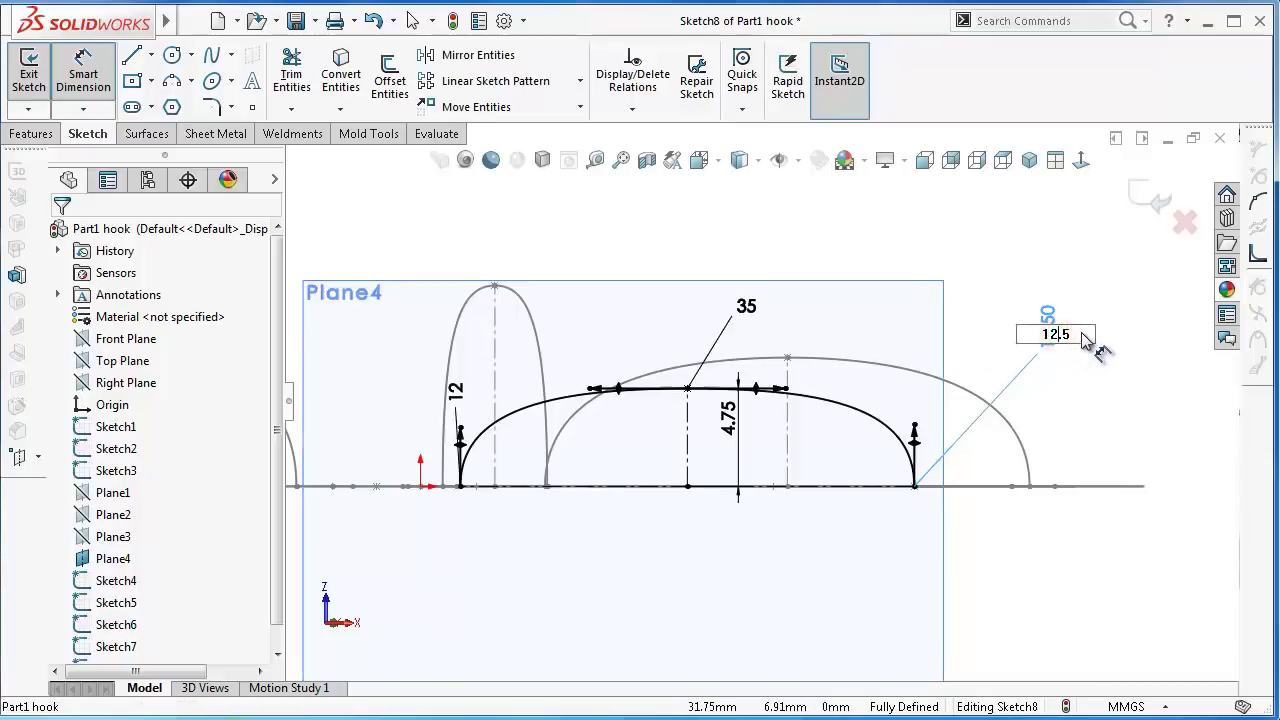
left_click(451, 390)
type("12.")
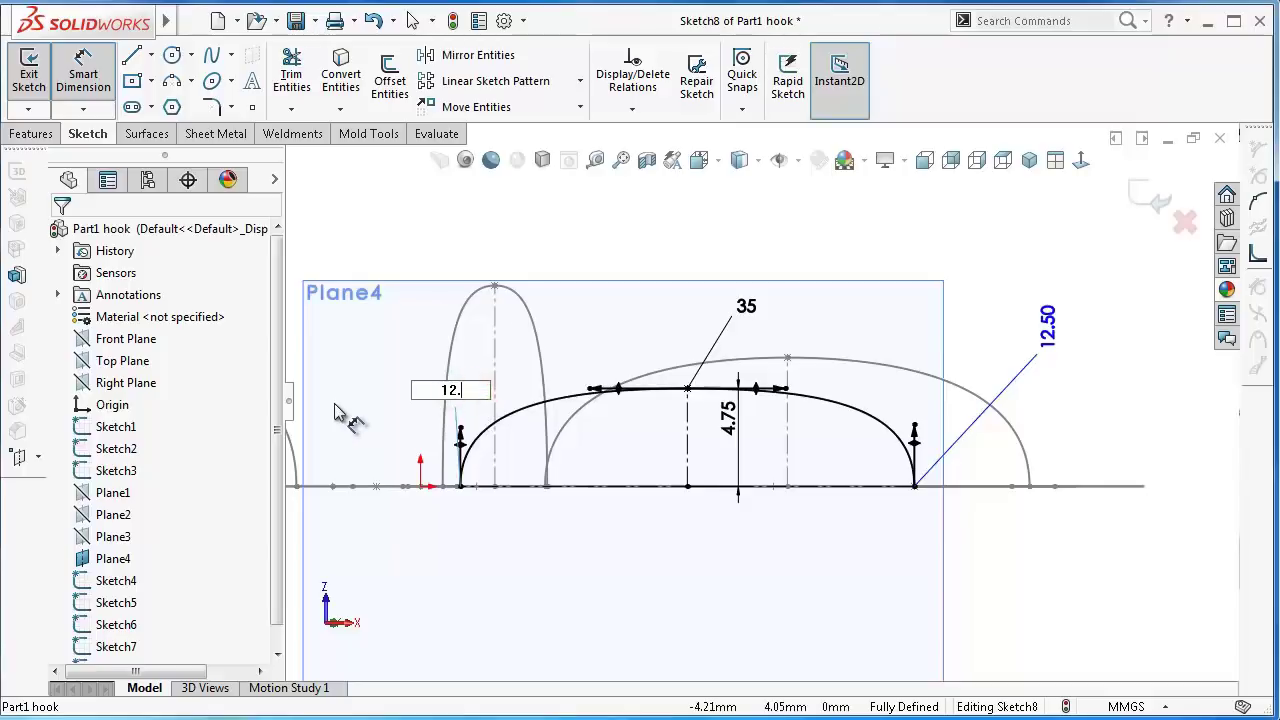
type("5")
key("Return")
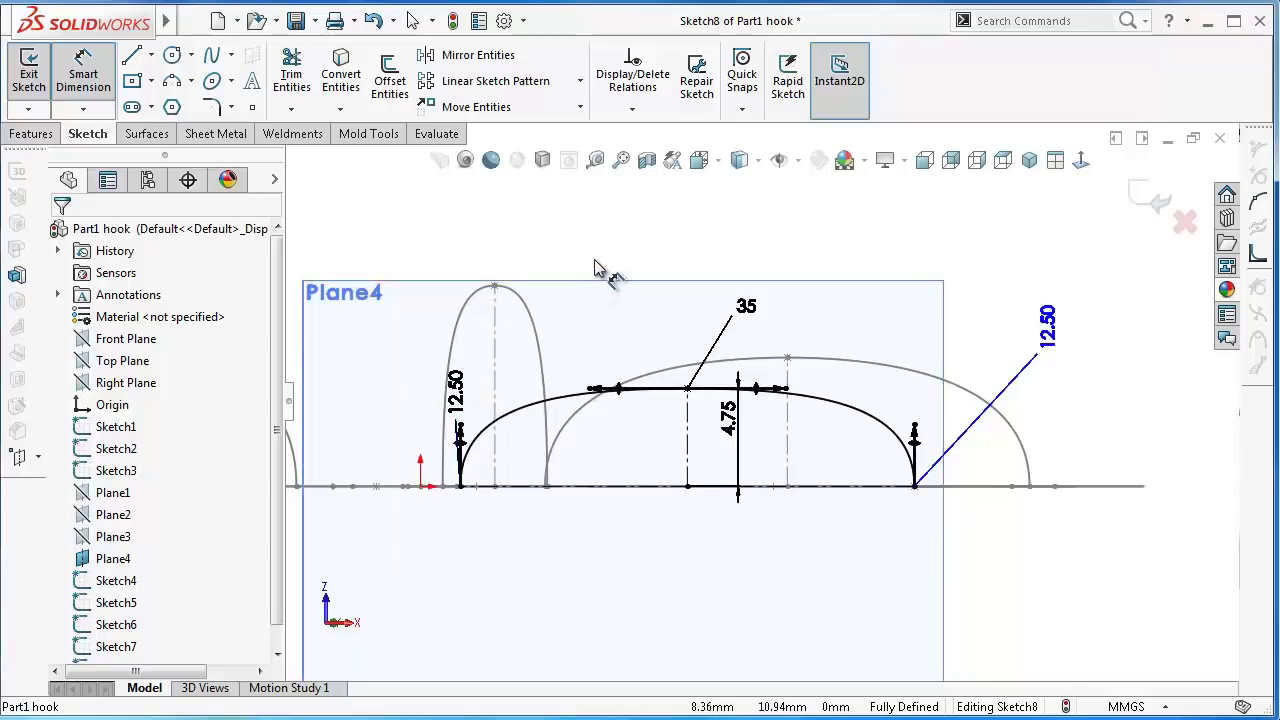
- Finish dimensioning and exit Sketch8
left_click(594, 259)
scroll(697, 315, "up", 2)
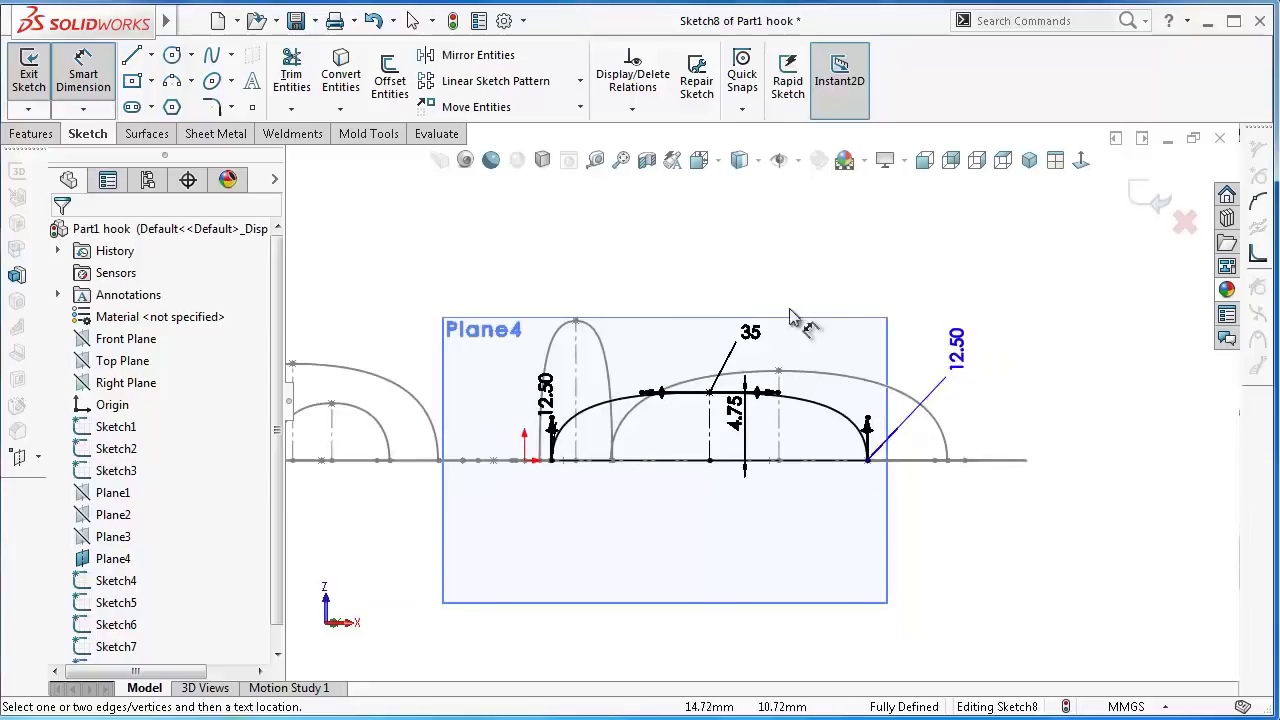
left_click(1150, 200)
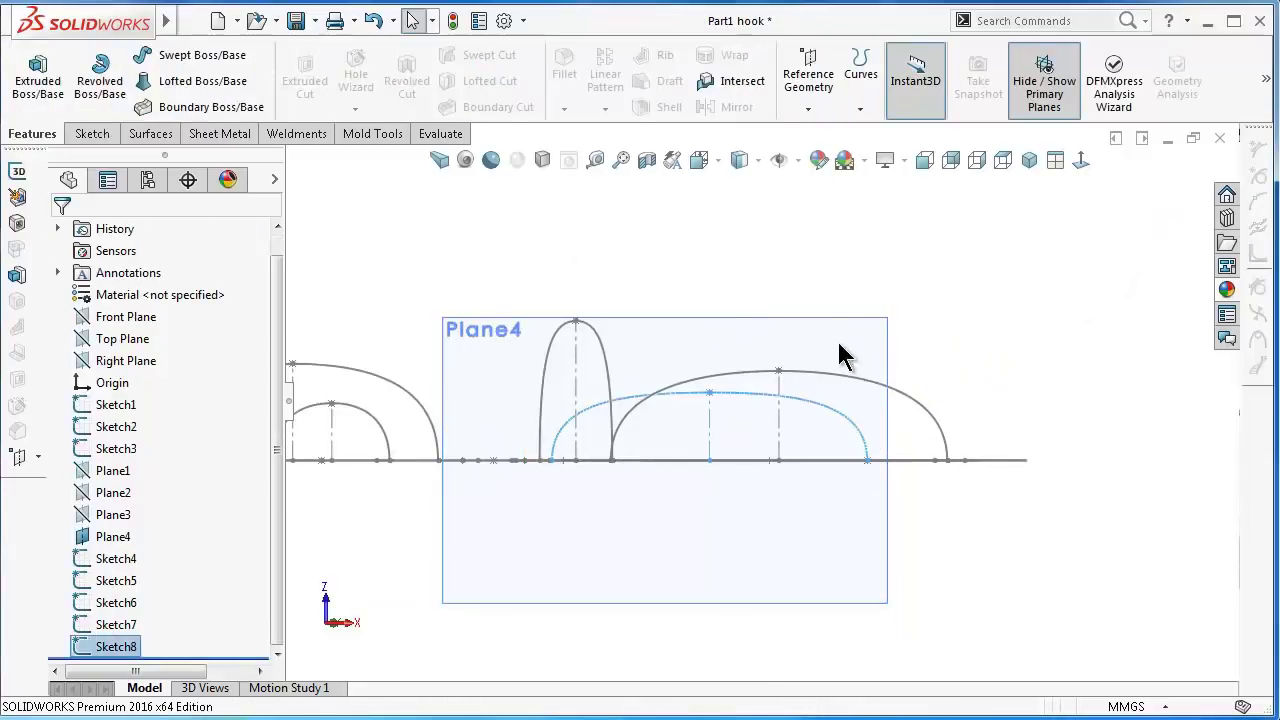
scroll(815, 380, "up", 1)
- Reorient the view and hide Plane4
key("ctrl+7")
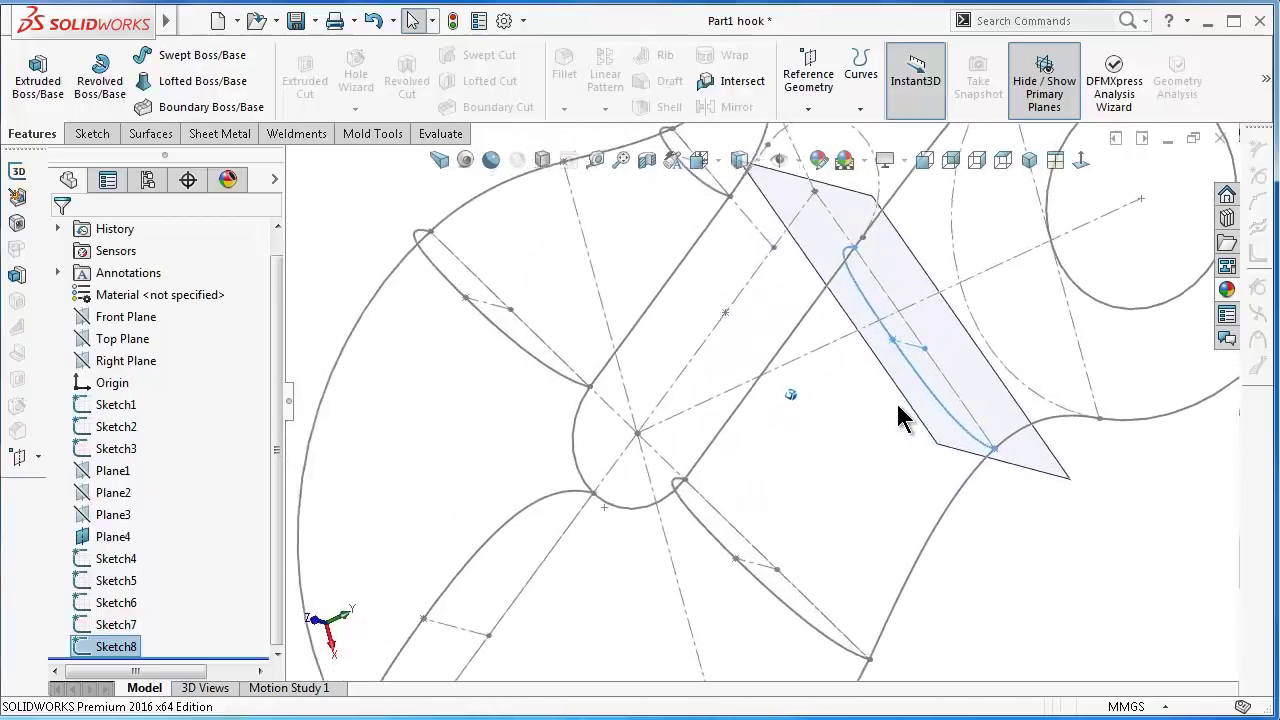
left_click(1058, 519)
left_click(1070, 476)
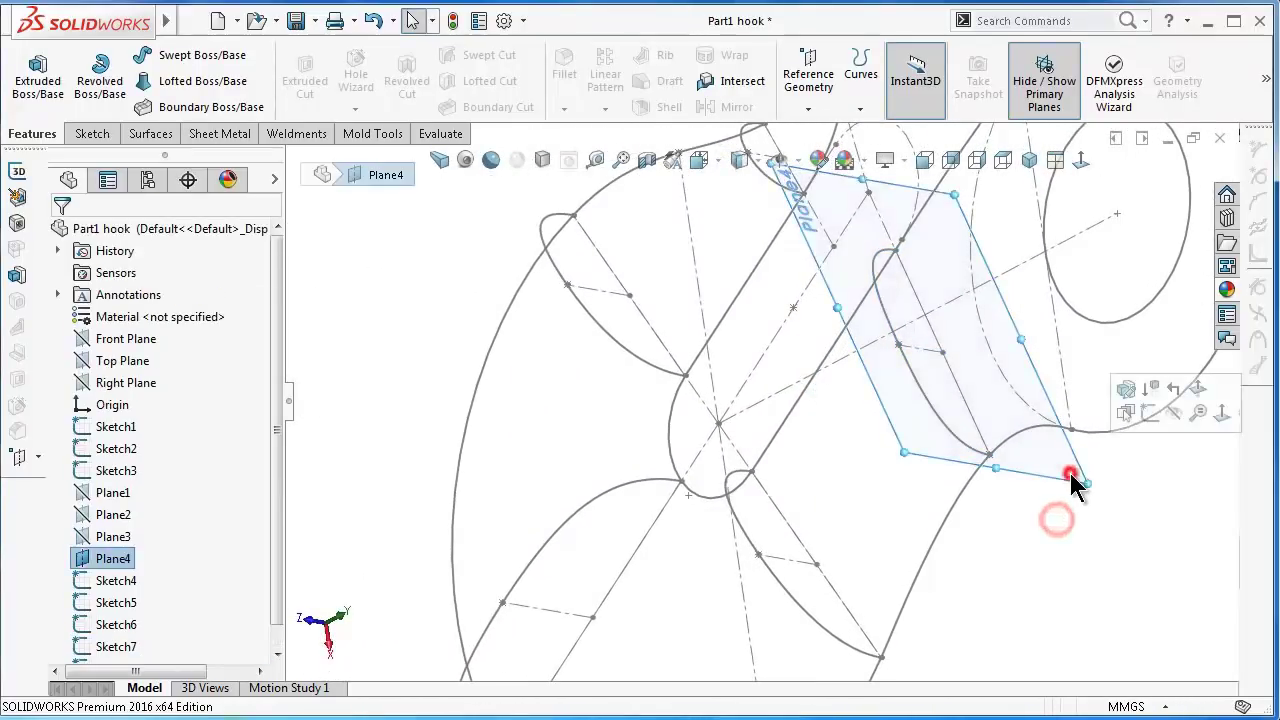
left_click(1173, 415)
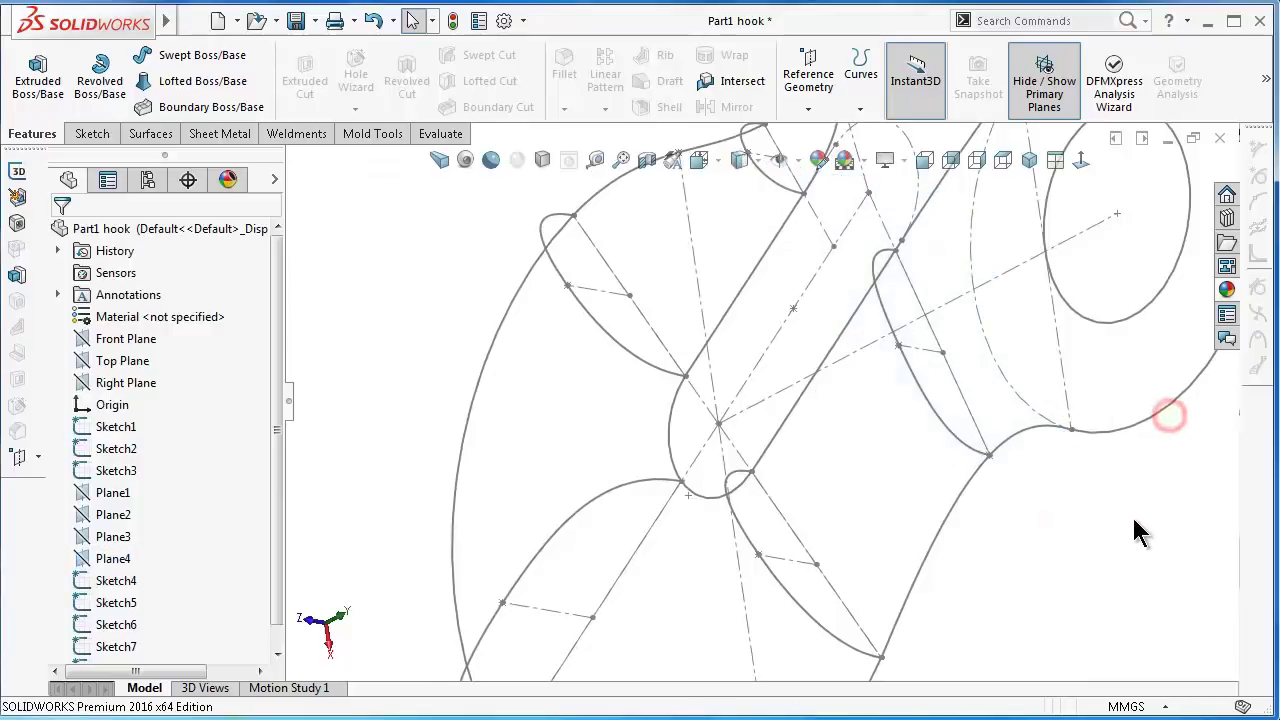
- Set an isometric view and tilt the hook so all section sketches show
middle_click_drag(1132, 515, 1113, 530)
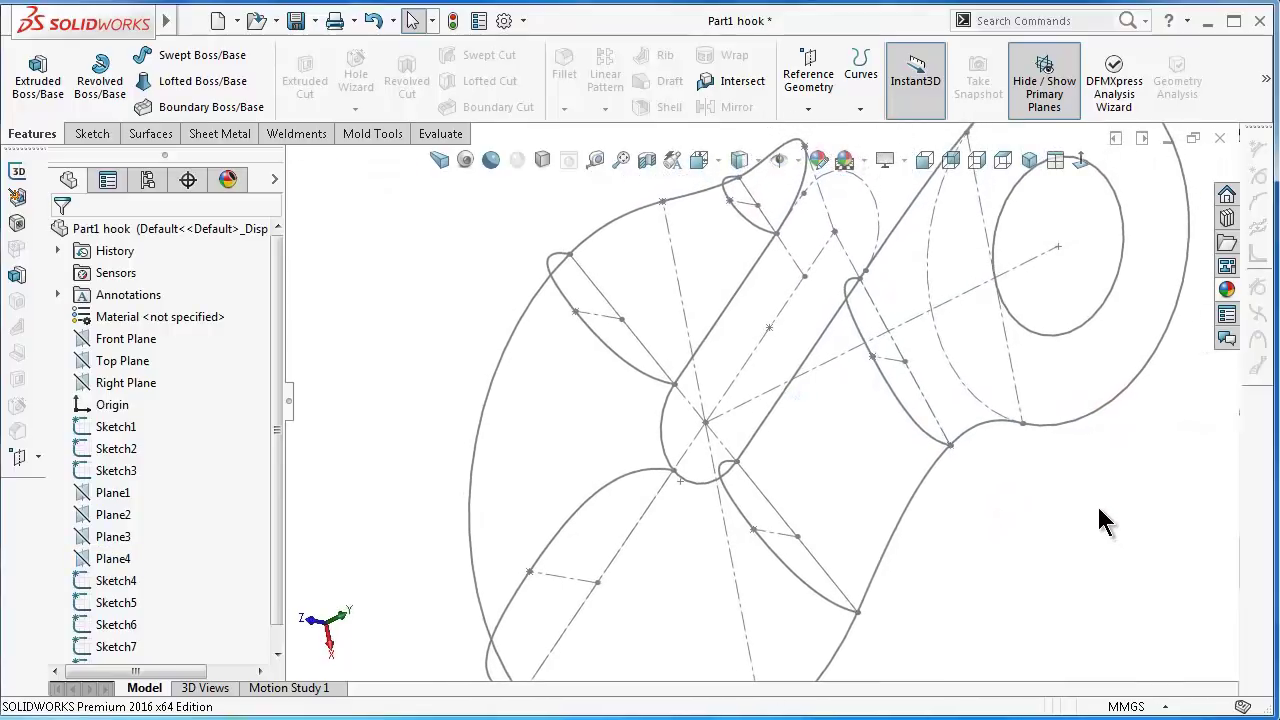
left_click(1101, 589)
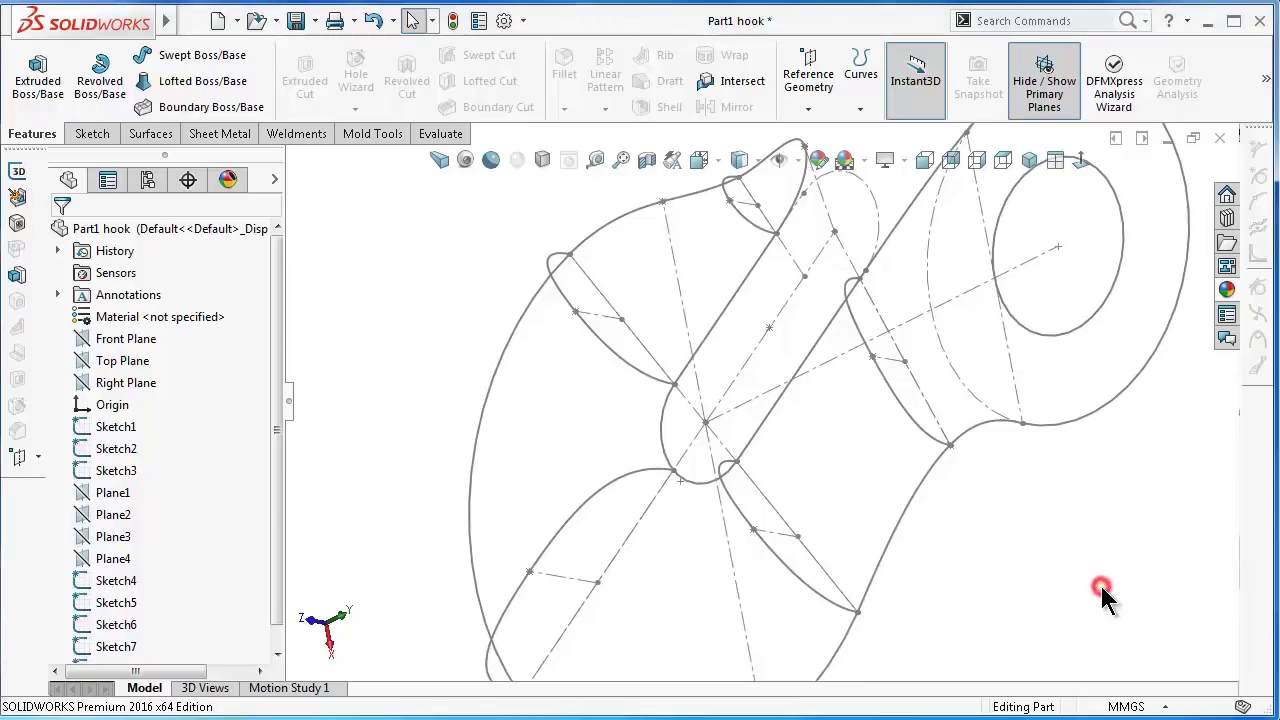
left_click(1027, 164)
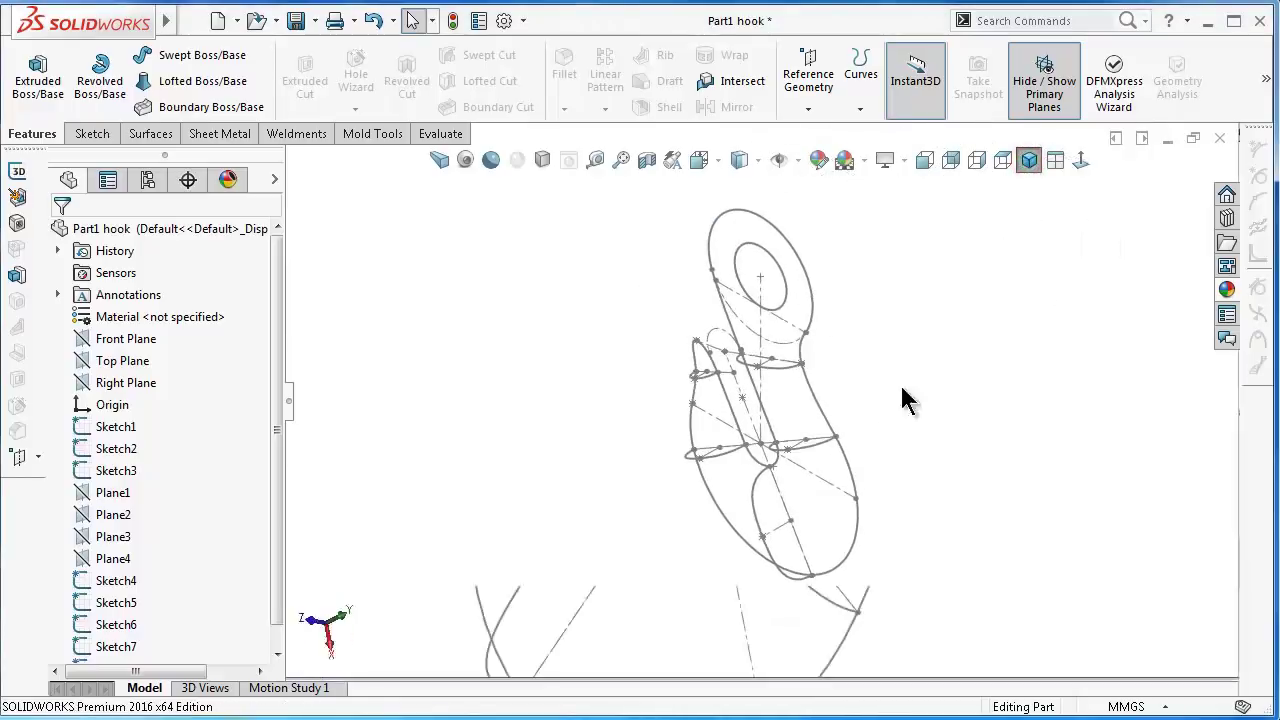
middle_click_drag(833, 457, 838, 442)
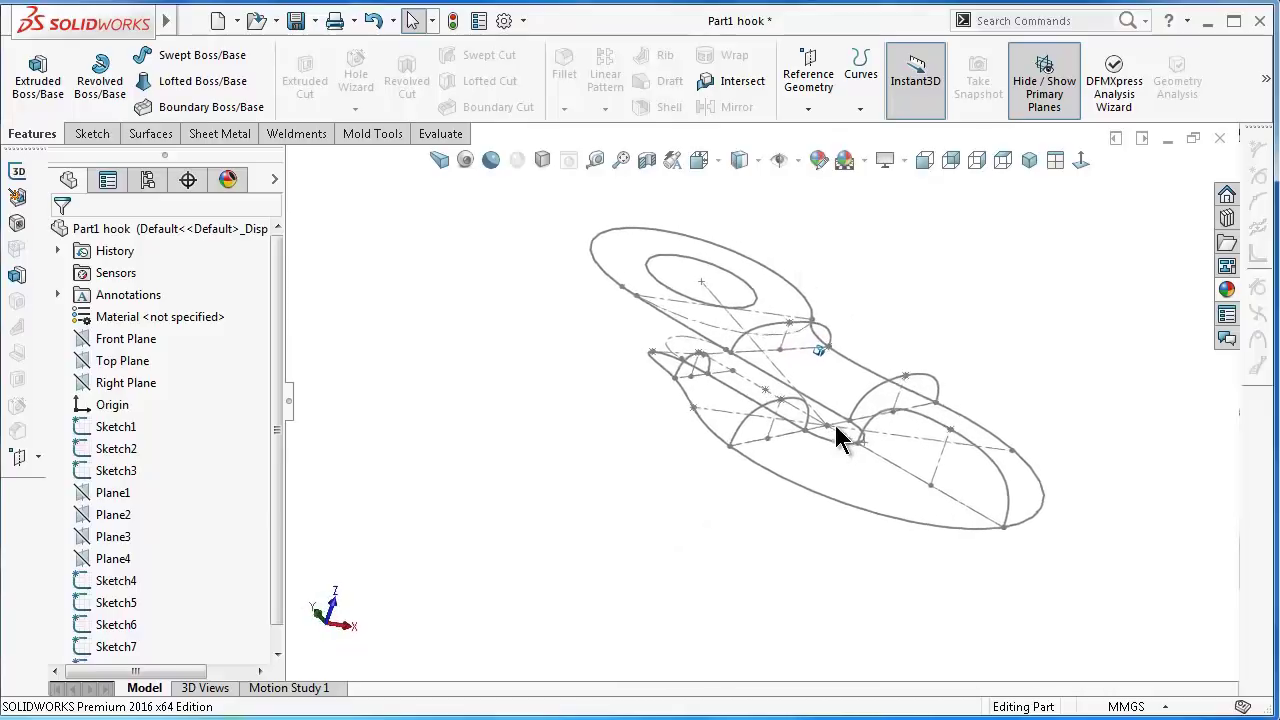
key("Down")
key("Down")
key("Down")
key("Down")
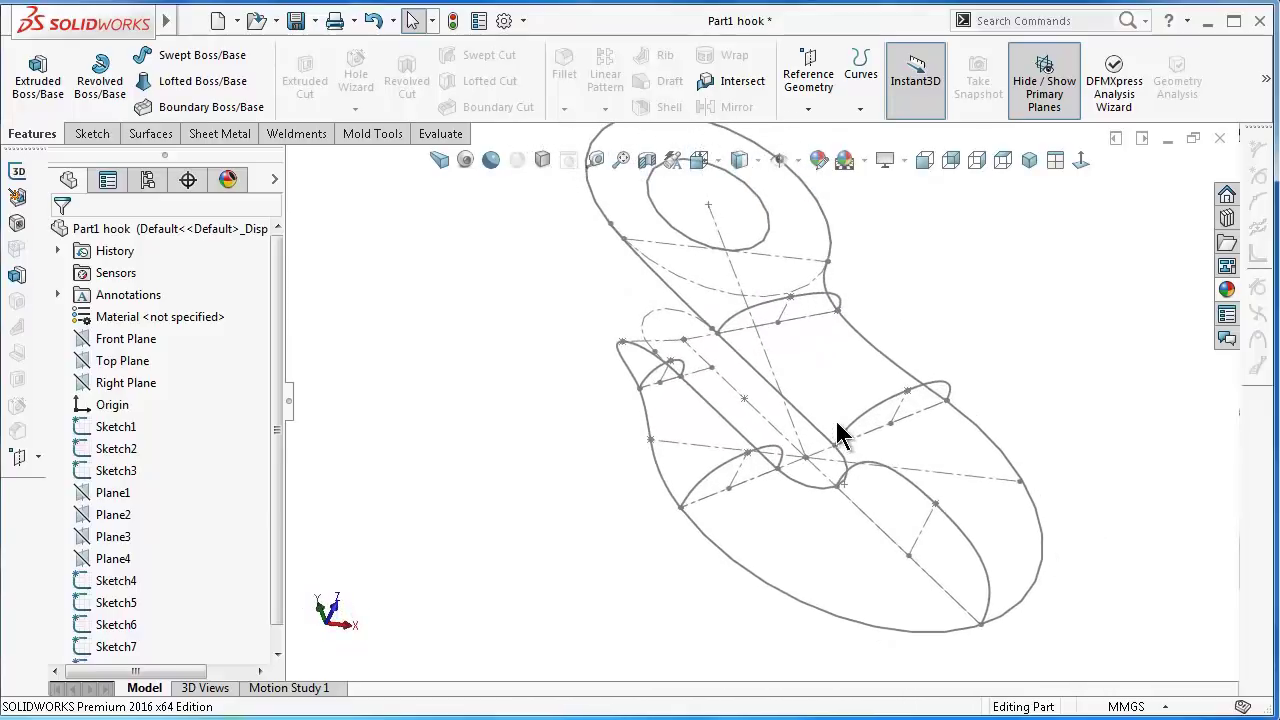
left_click(84, 137)
- In a new 3D sketch, draw a spline through the section sketch points
left_click(28, 108)
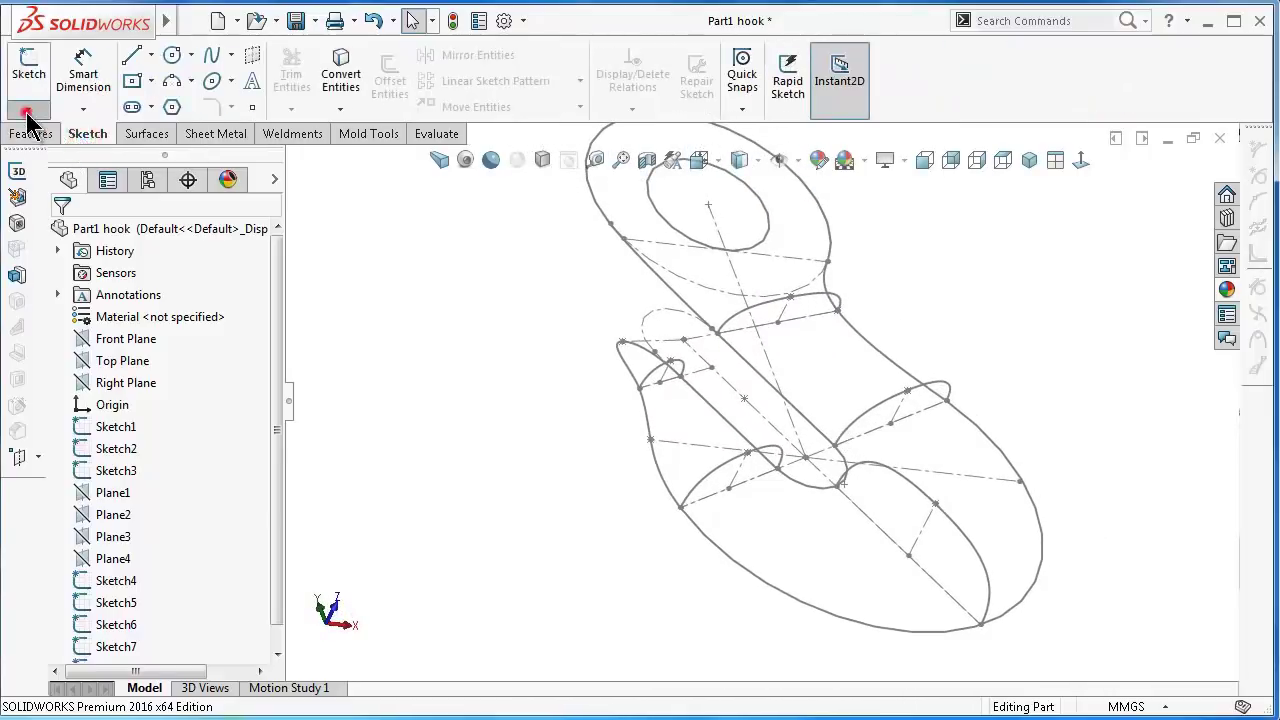
left_click(38, 155)
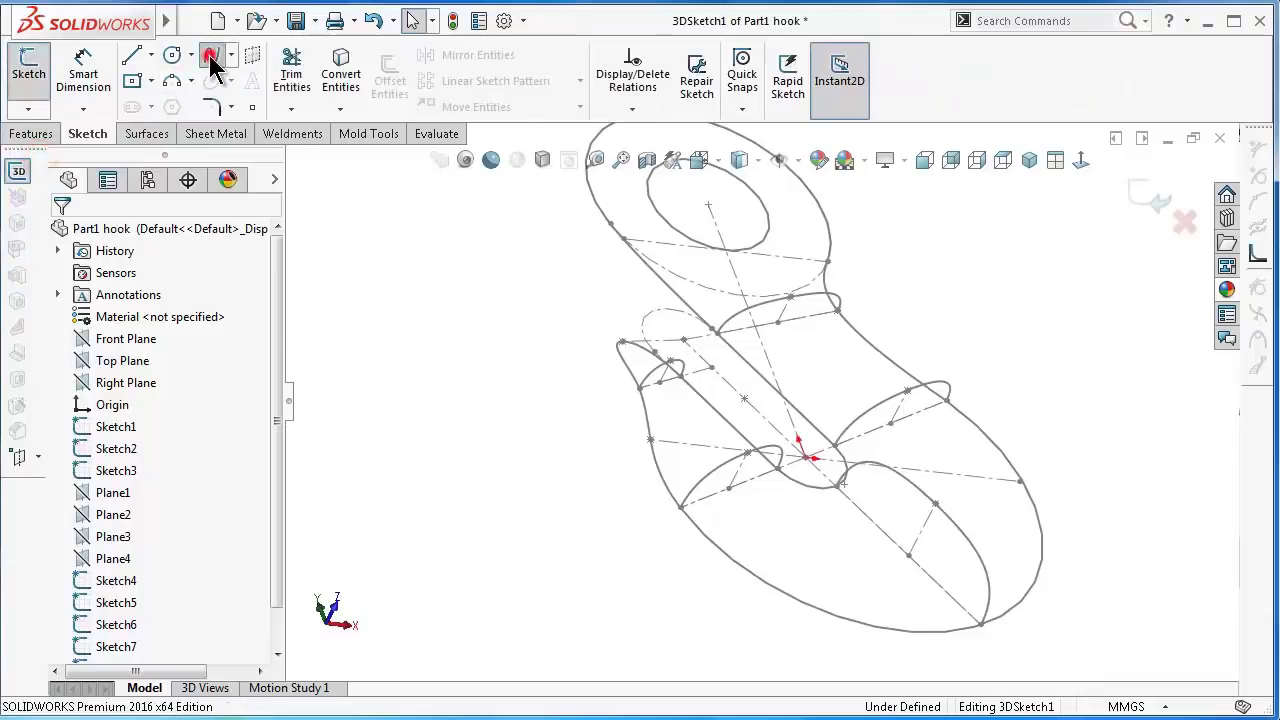
left_click(640, 388)
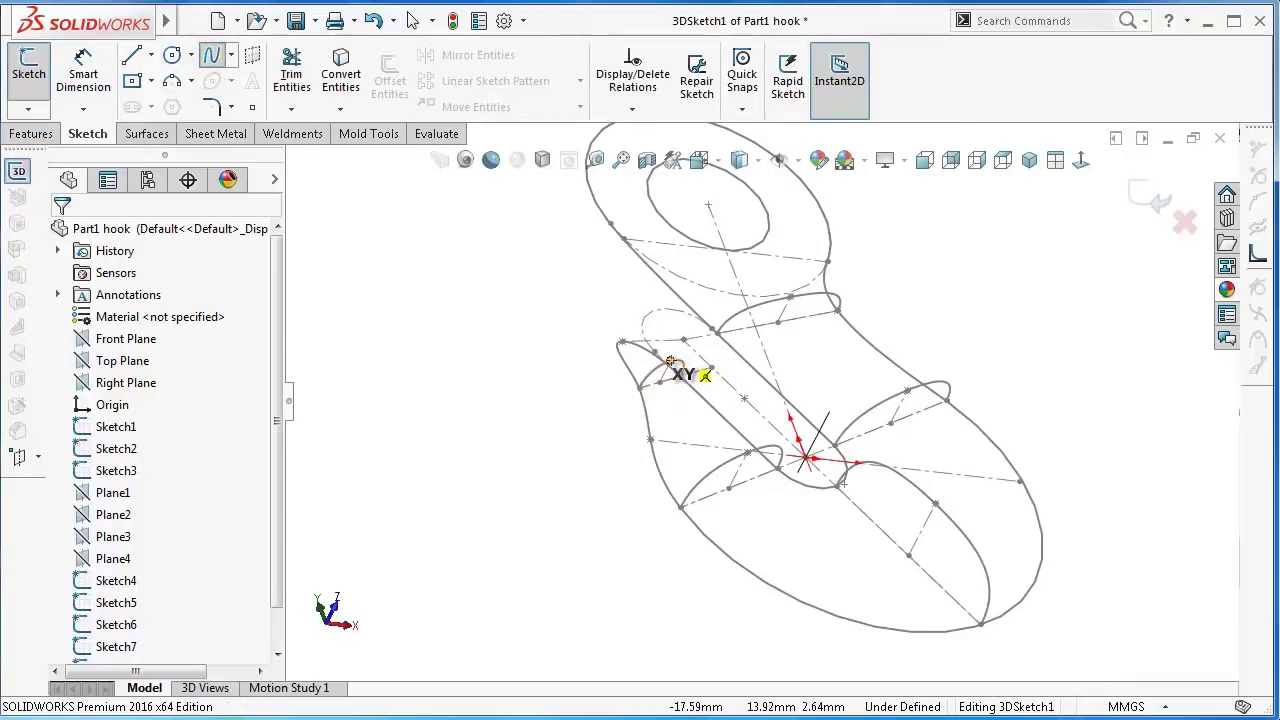
left_click(672, 362)
left_click(748, 452)
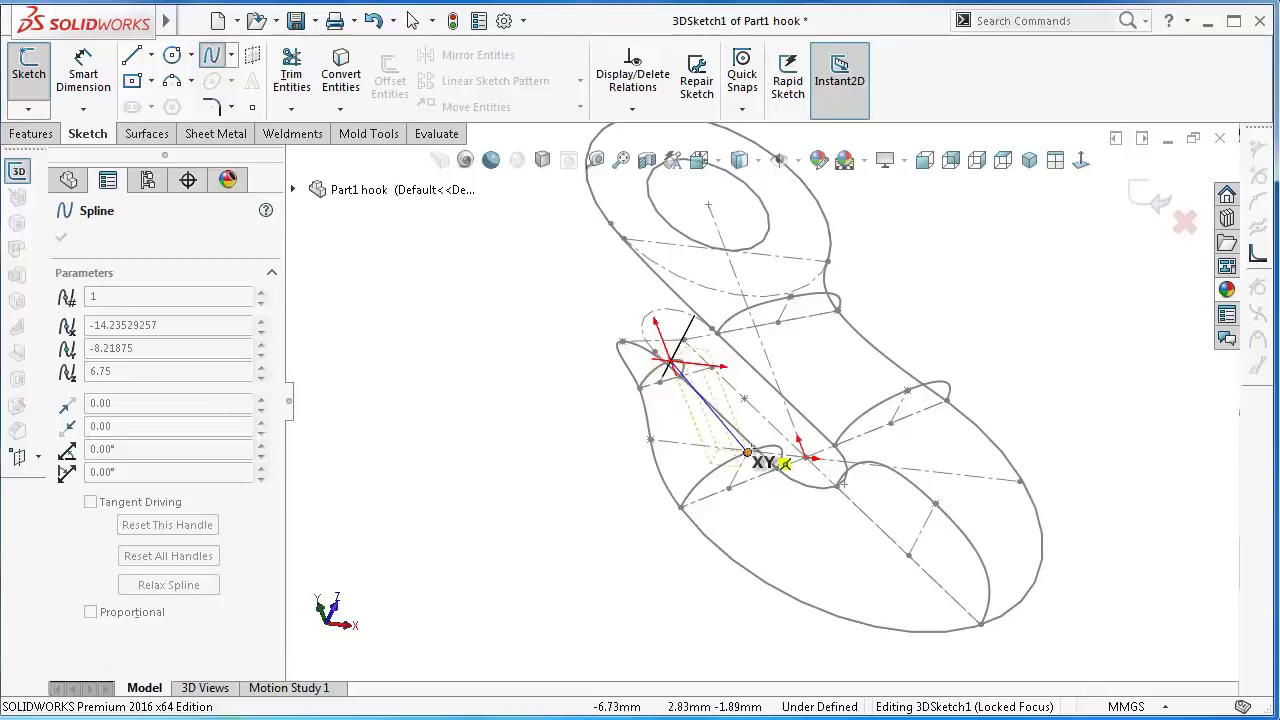
left_click(748, 452)
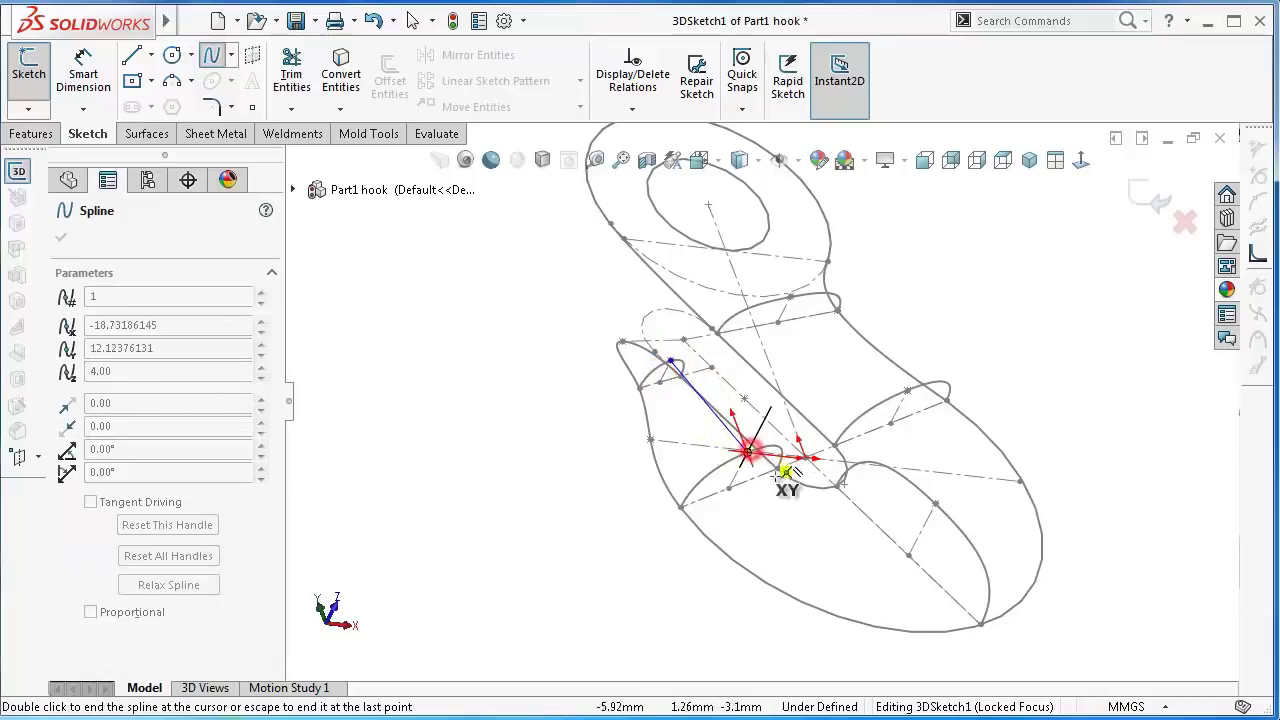
left_click(935, 503)
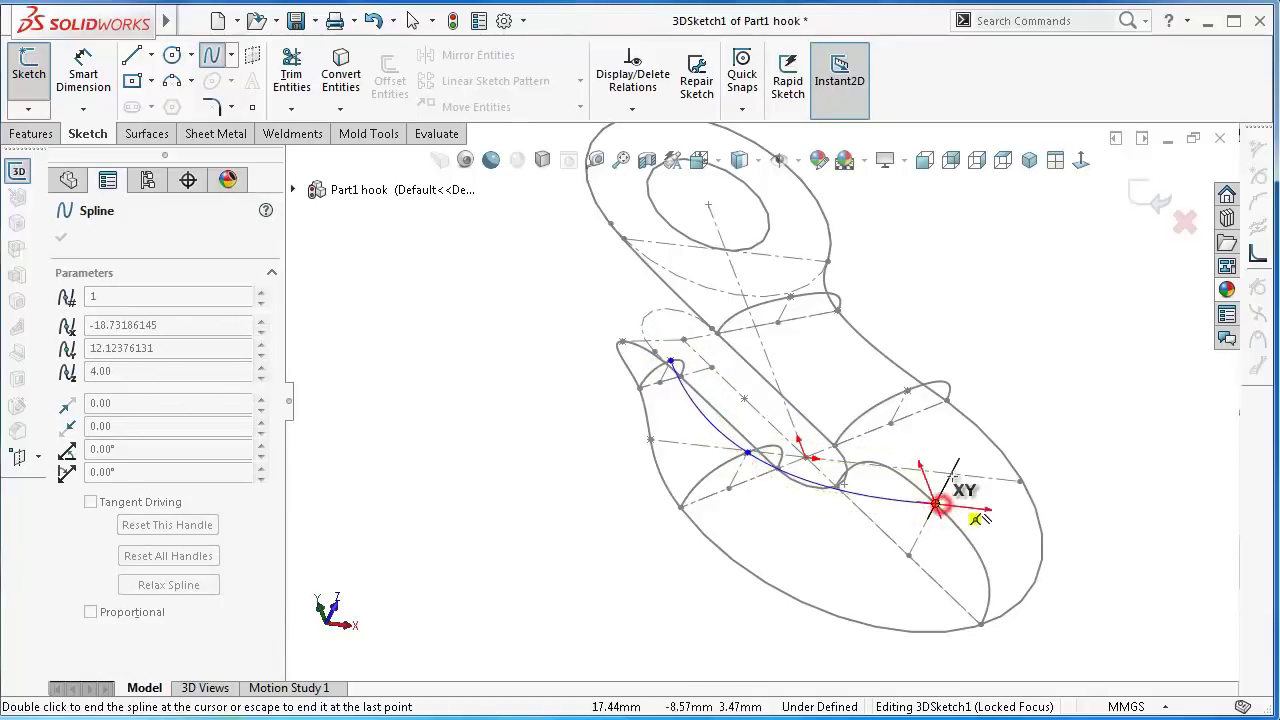
left_click(907, 391)
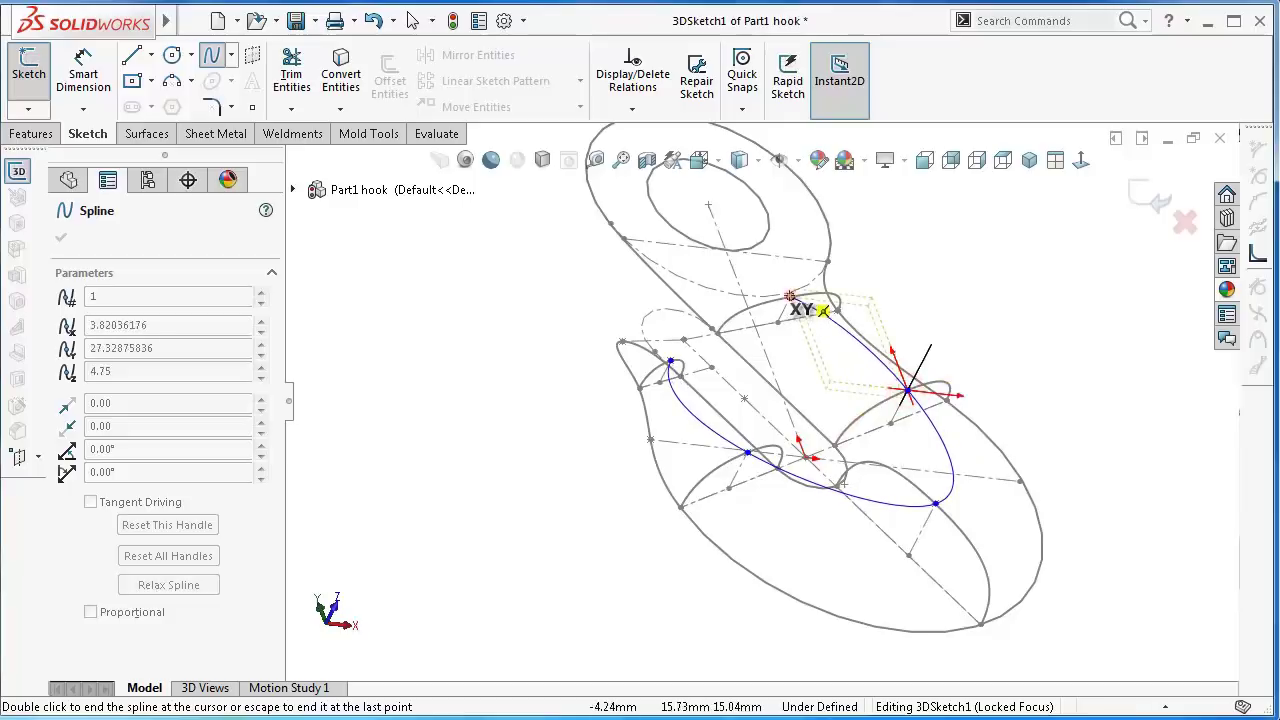
left_click(790, 296)
right_click(938, 312)
left_click(960, 318)
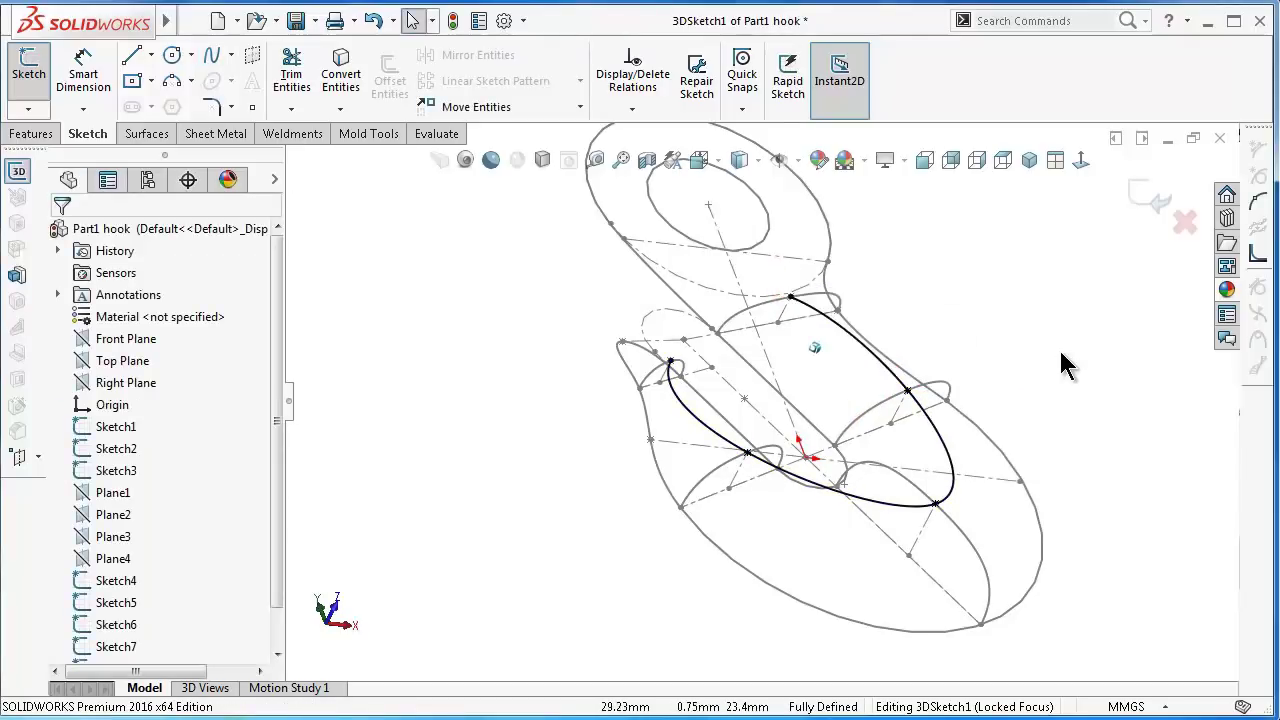
- Switch to the Front view and tilt the hook to check the spline
mouse_move(1065, 365)
middle_mouse_down()
mouse_move(951, 366)
mouse_move(1043, 540)
middle_mouse_up()
left_click(1043, 534)
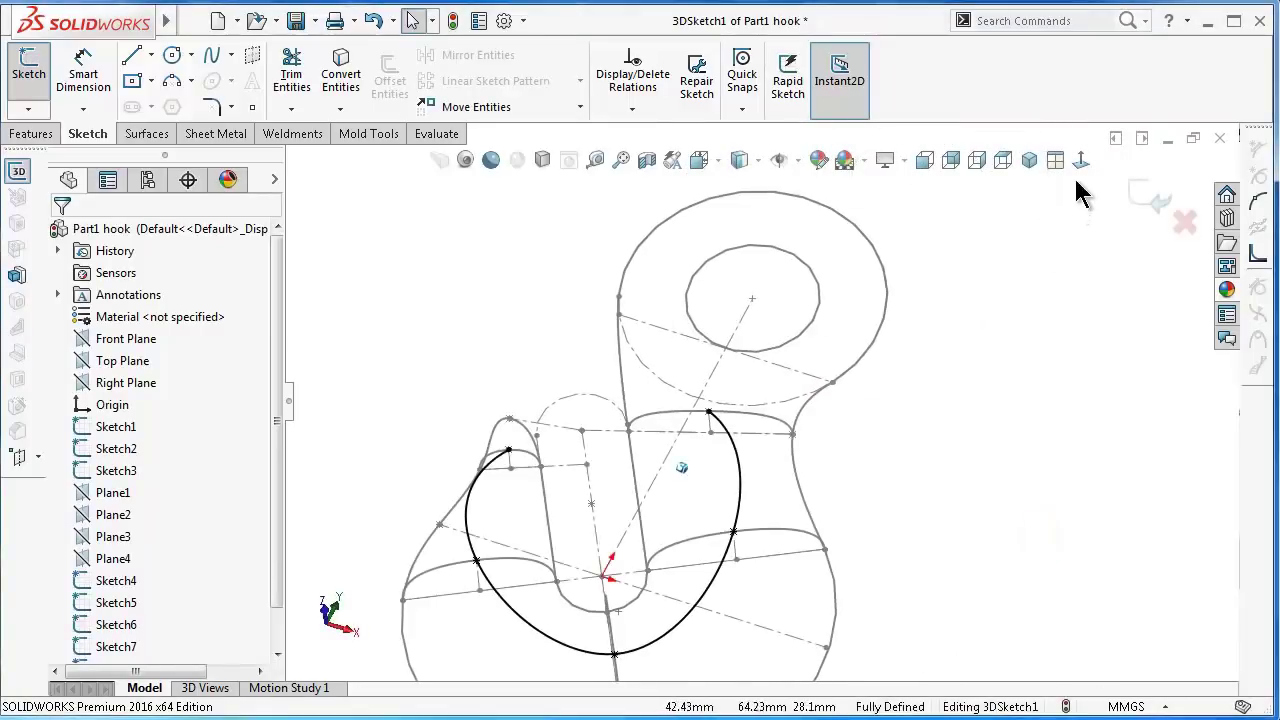
left_click(1080, 162)
scroll(848, 407, "down", 3)
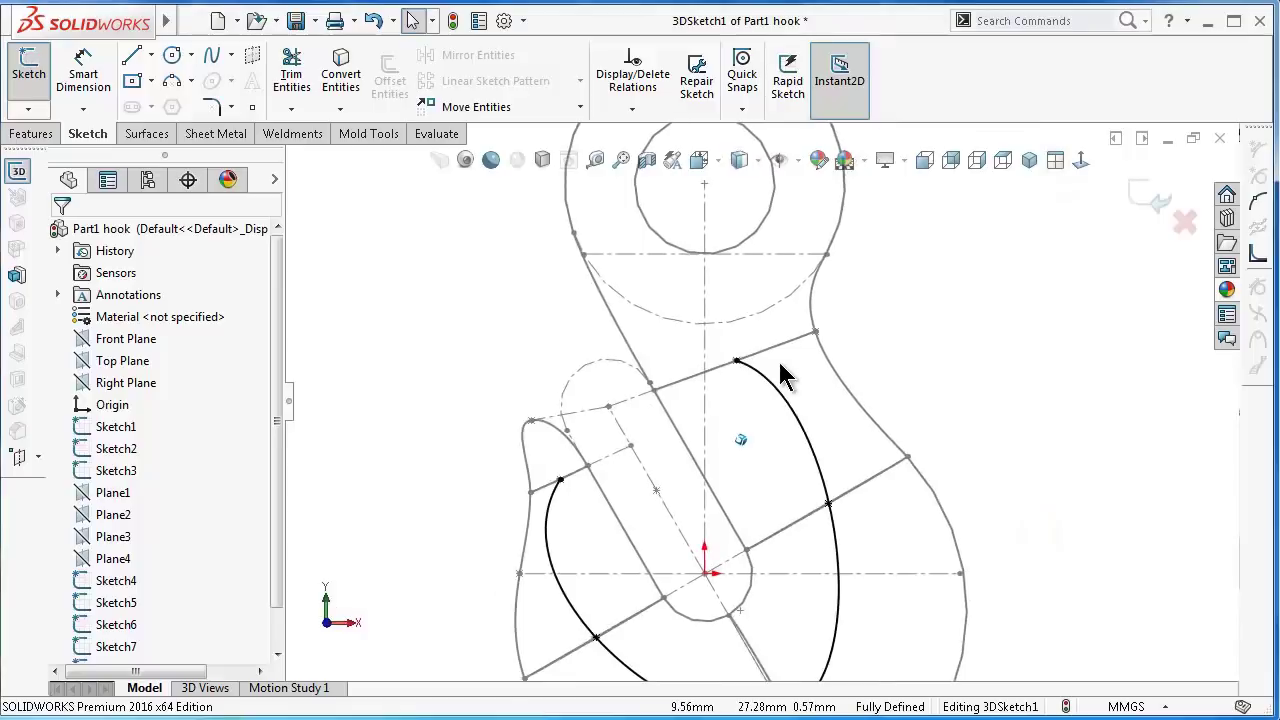
mouse_move(780, 365)
middle_mouse_down()
mouse_move(785, 375)
mouse_move(454, 226)
mouse_move(1131, 534)
mouse_move(1035, 470)
middle_mouse_up()
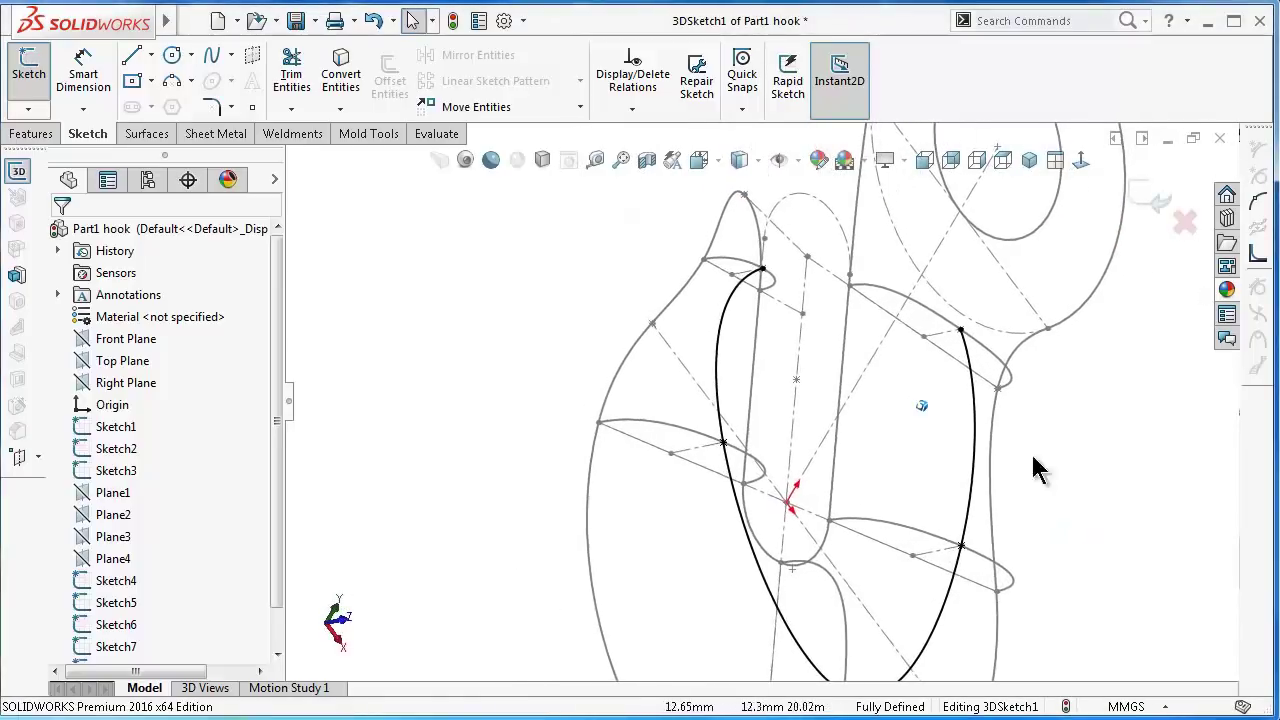
- Draw a centerline from the spline's end point to the lower section point
left_click(152, 57)
left_click(163, 102)
middle_click_drag(940, 350, 953, 325)
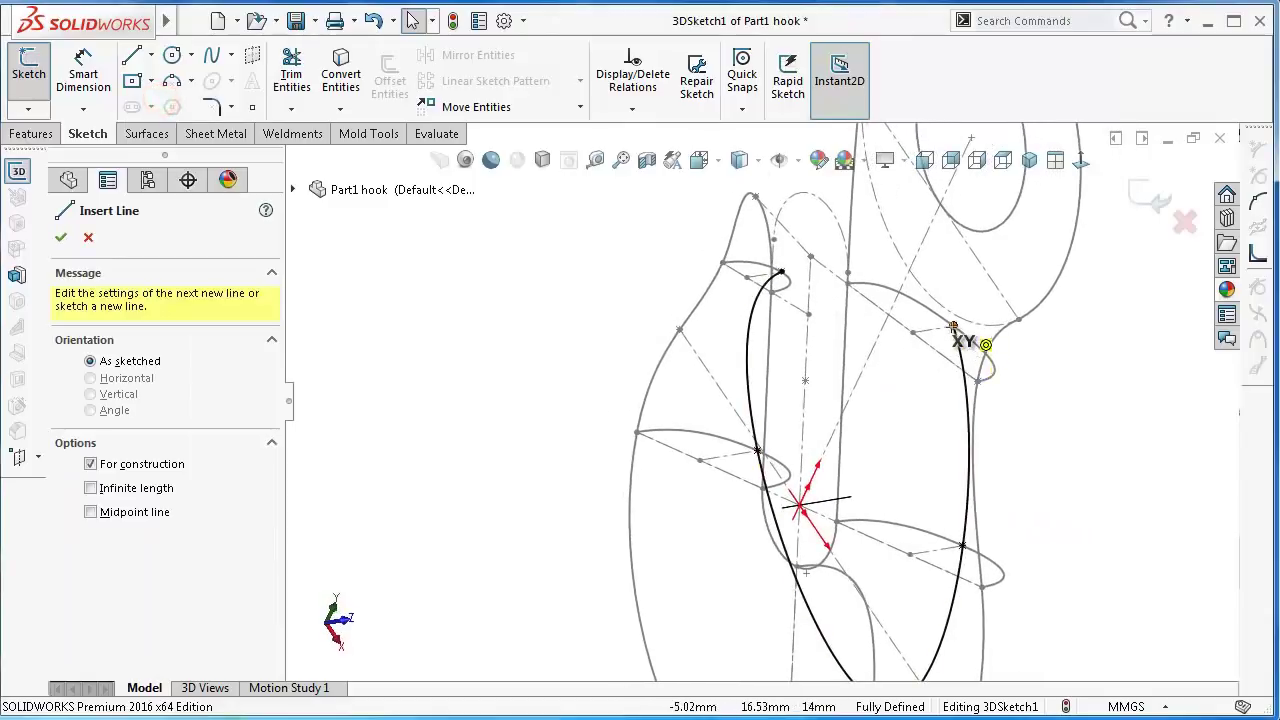
left_click(953, 325)
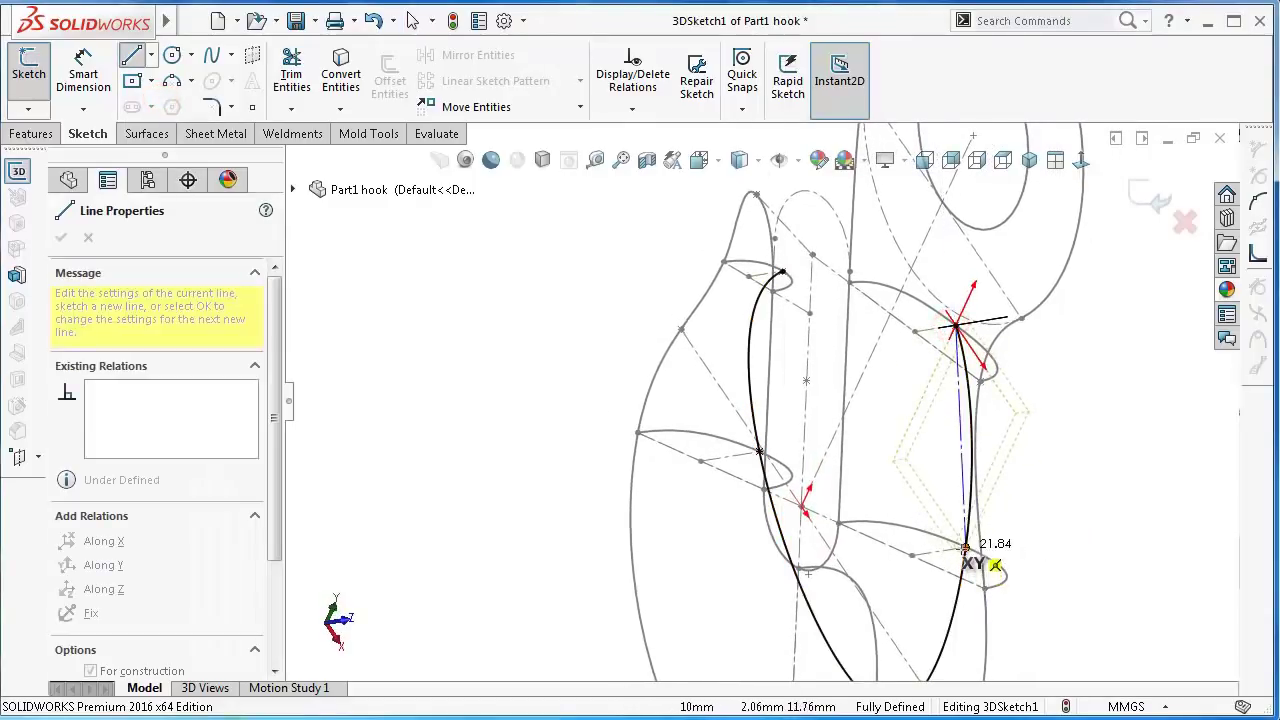
left_click(965, 548)
right_click(1075, 560)
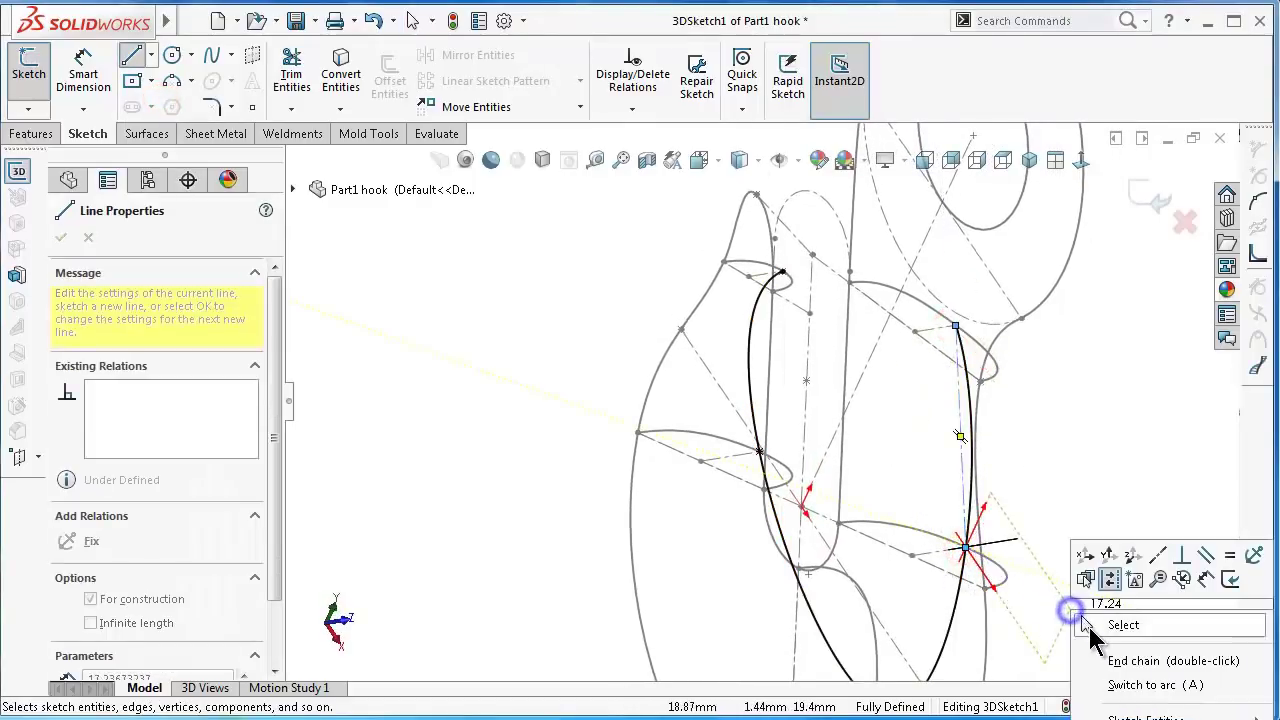
left_click(1087, 626)
mouse_move(1087, 626)
middle_mouse_down()
mouse_move(1066, 626)
mouse_move(1020, 507)
middle_mouse_up()
scroll(771, 229, "down", 2)
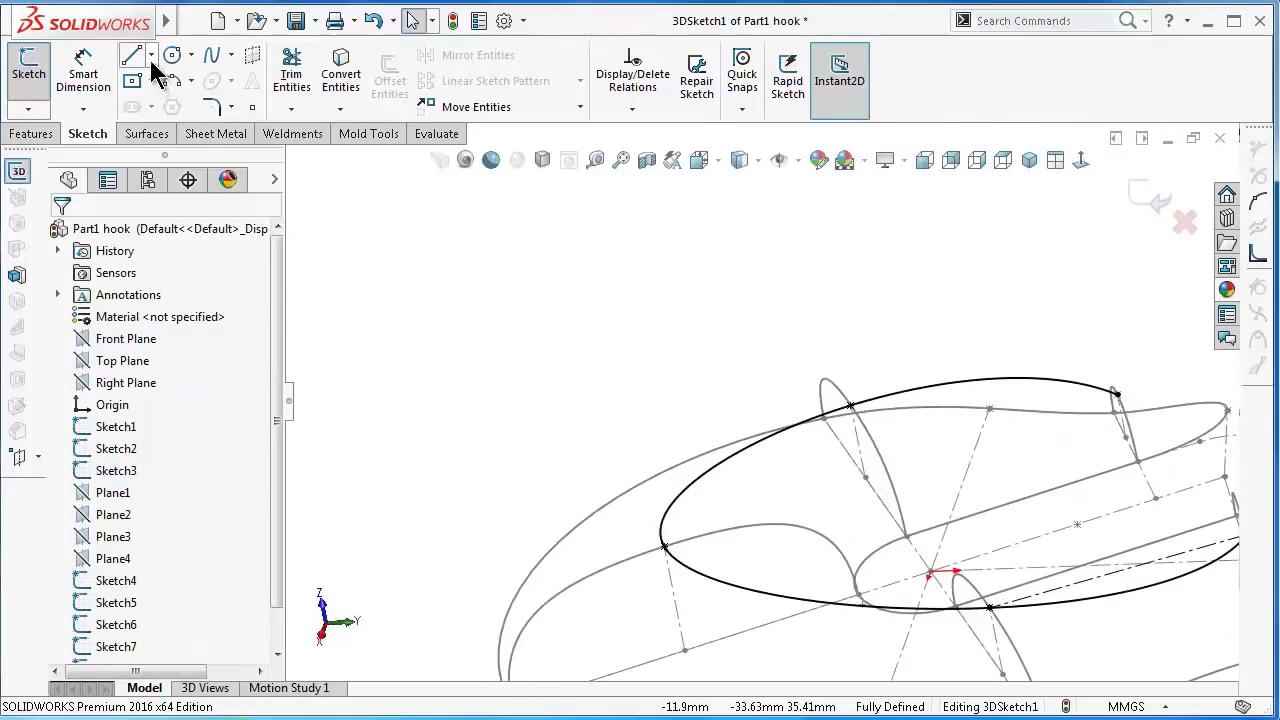
- Start another centerline at the ellipse's end point and end the chain
left_click(151, 56)
left_click(164, 96)
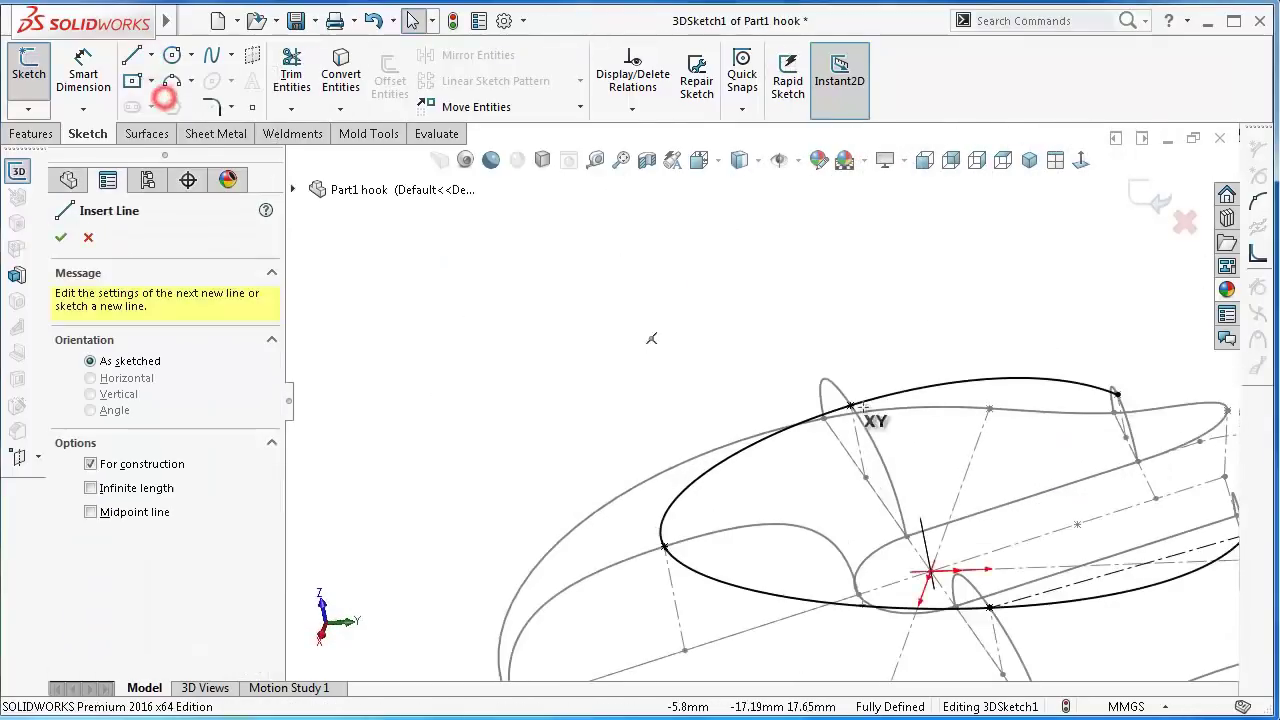
left_click(1117, 394)
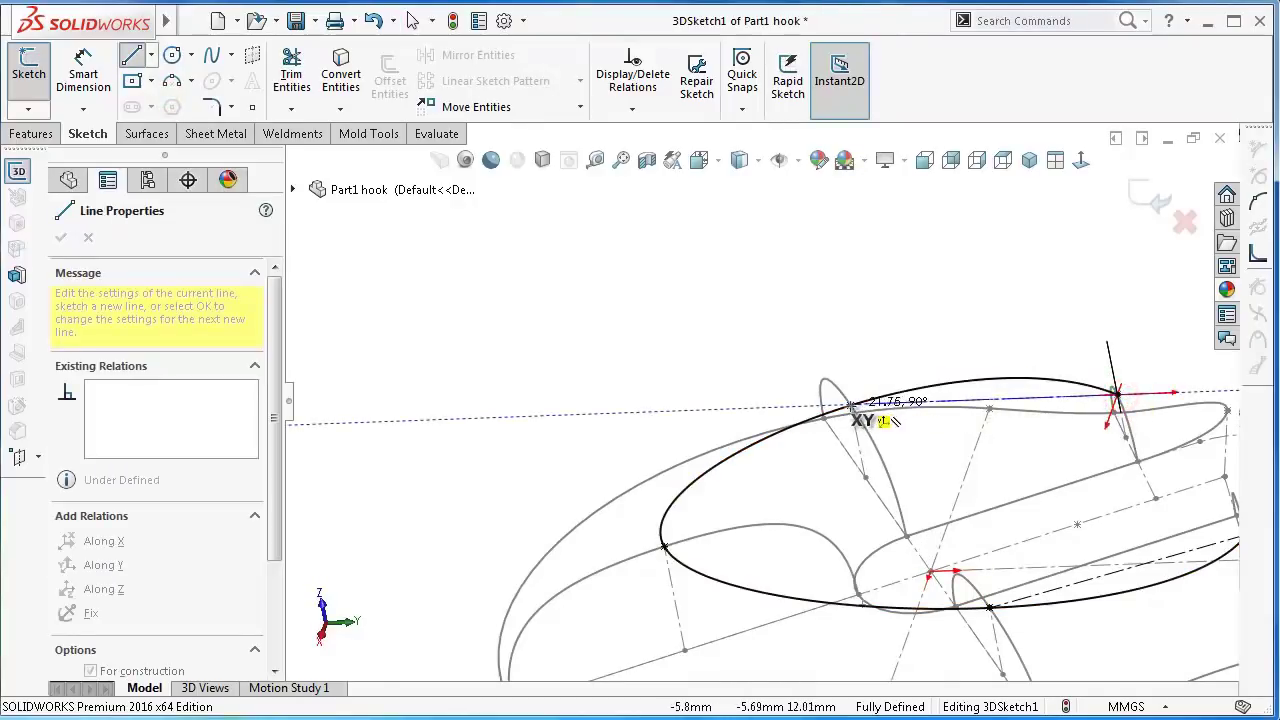
right_click(714, 357)
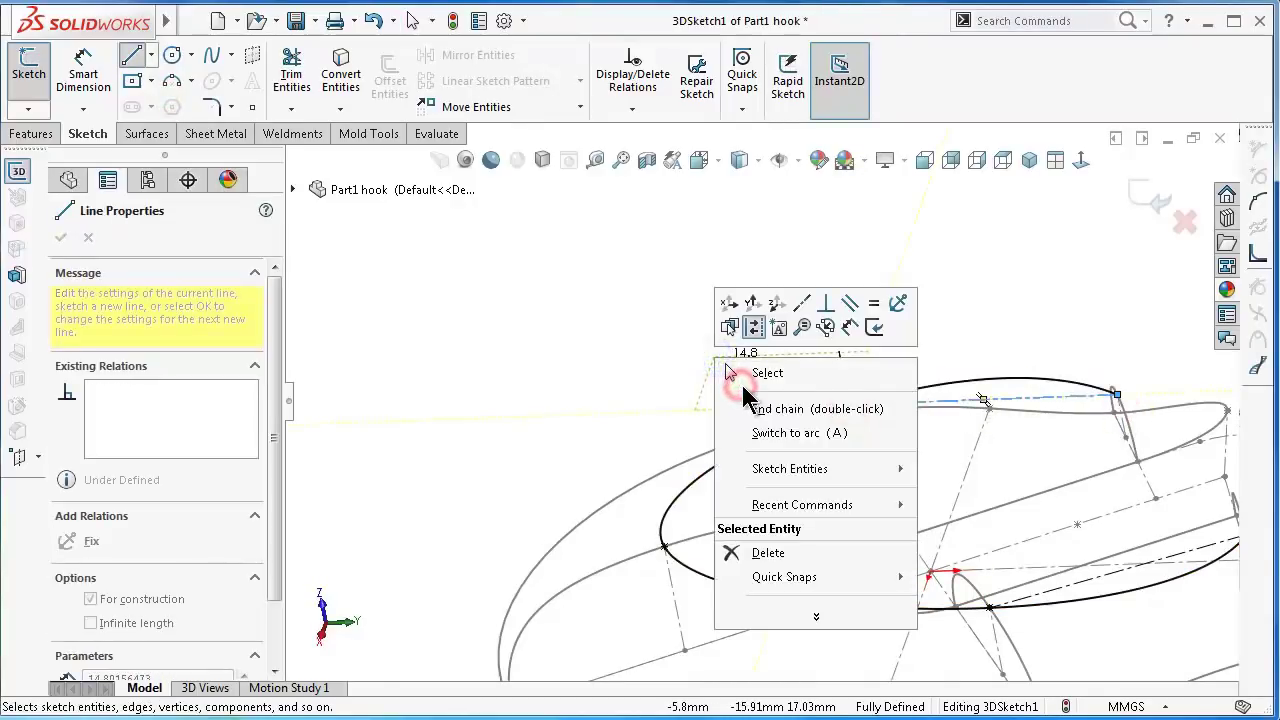
left_click(742, 385)
key("Up")
key("Up")
key("Up")
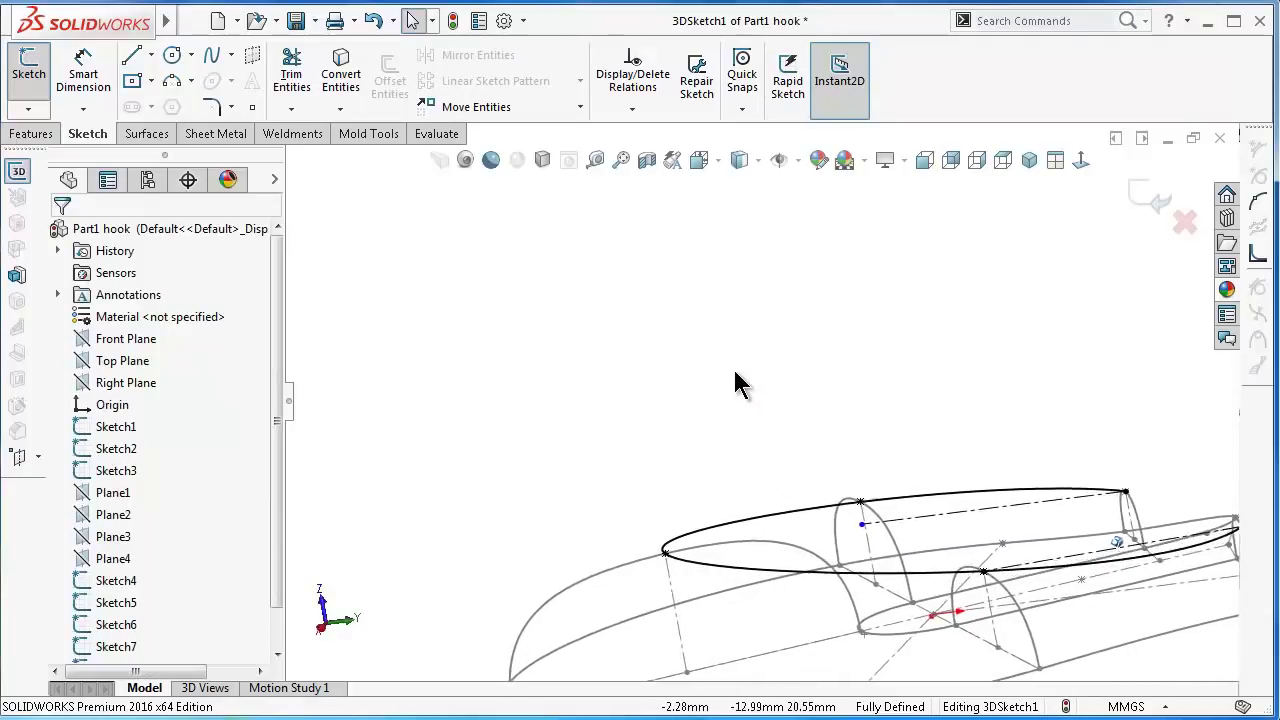
scroll(960, 517, "down", 2)
scroll(1043, 523, "down", 2)
scroll(714, 514, "down", 1)
scroll(630, 480, "down", 2)
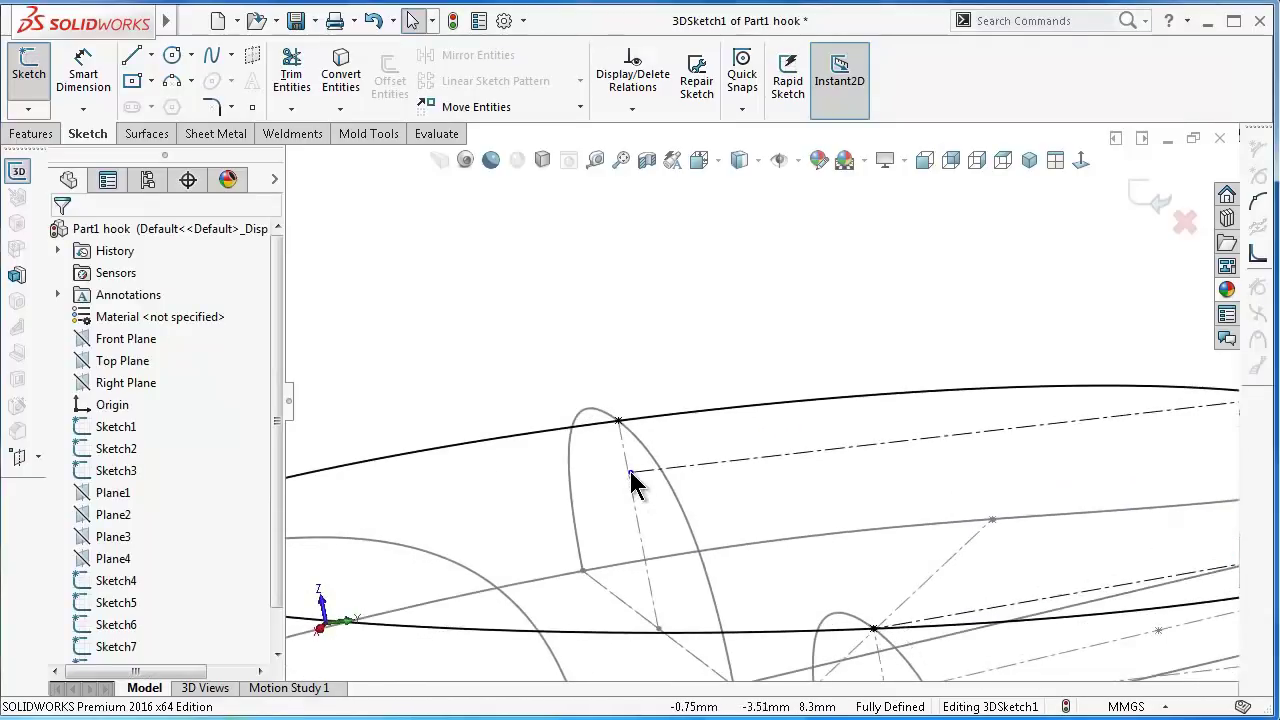
- Undo the conflicting Coincident at the curve junction and delete the old construction line
left_click(630, 471)
scroll(640, 440, "down", 1)
left_click(620, 406, "ctrl")
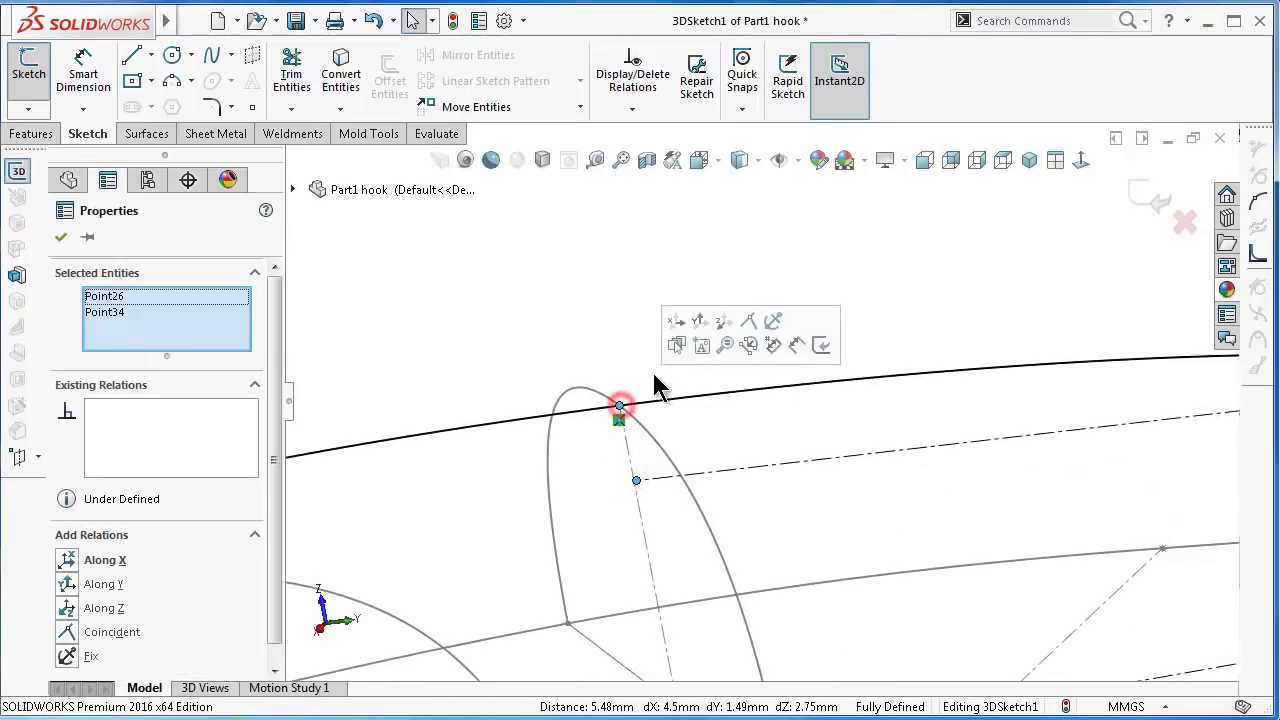
left_click(750, 324)
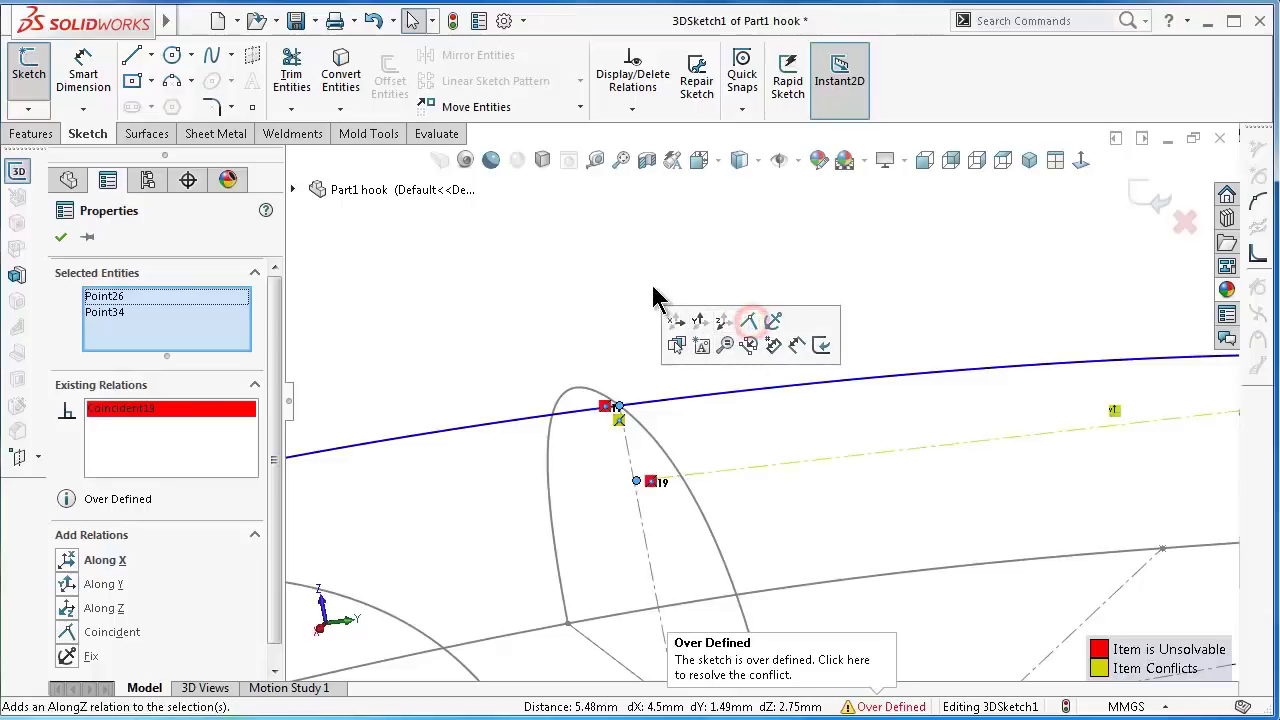
left_click(652, 257)
left_click(662, 240)
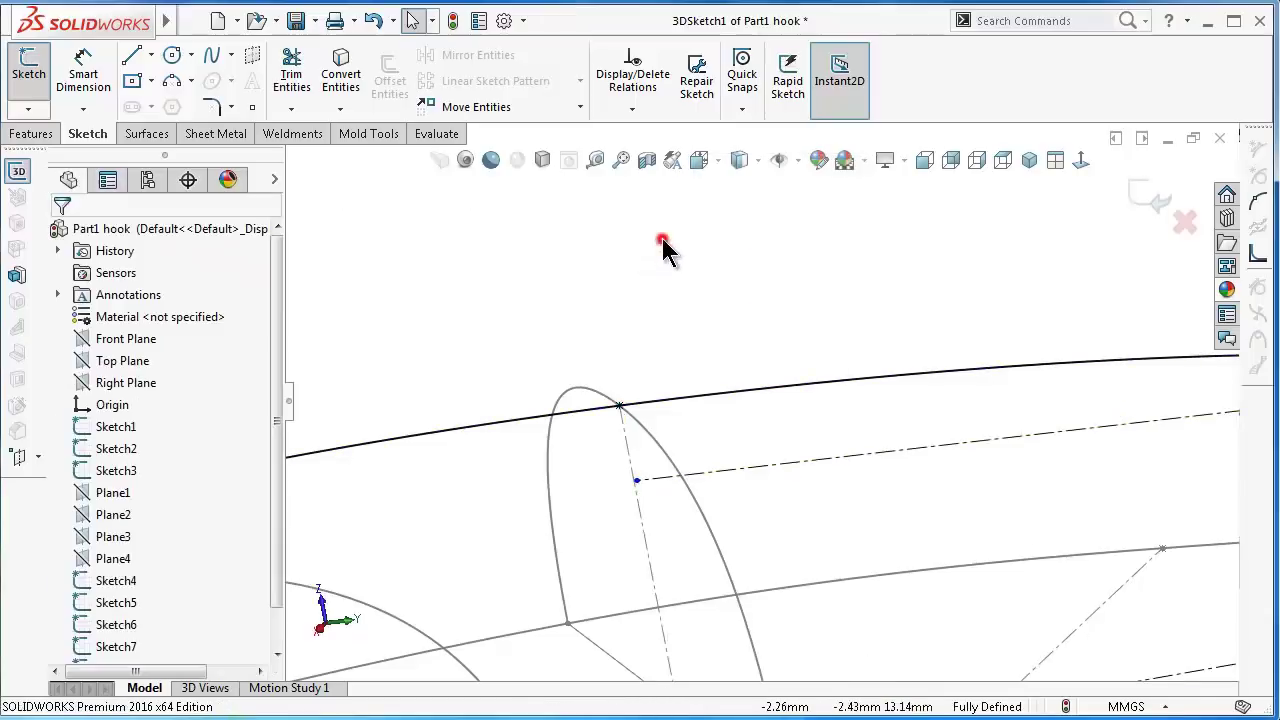
left_click(637, 481)
left_click(729, 470)
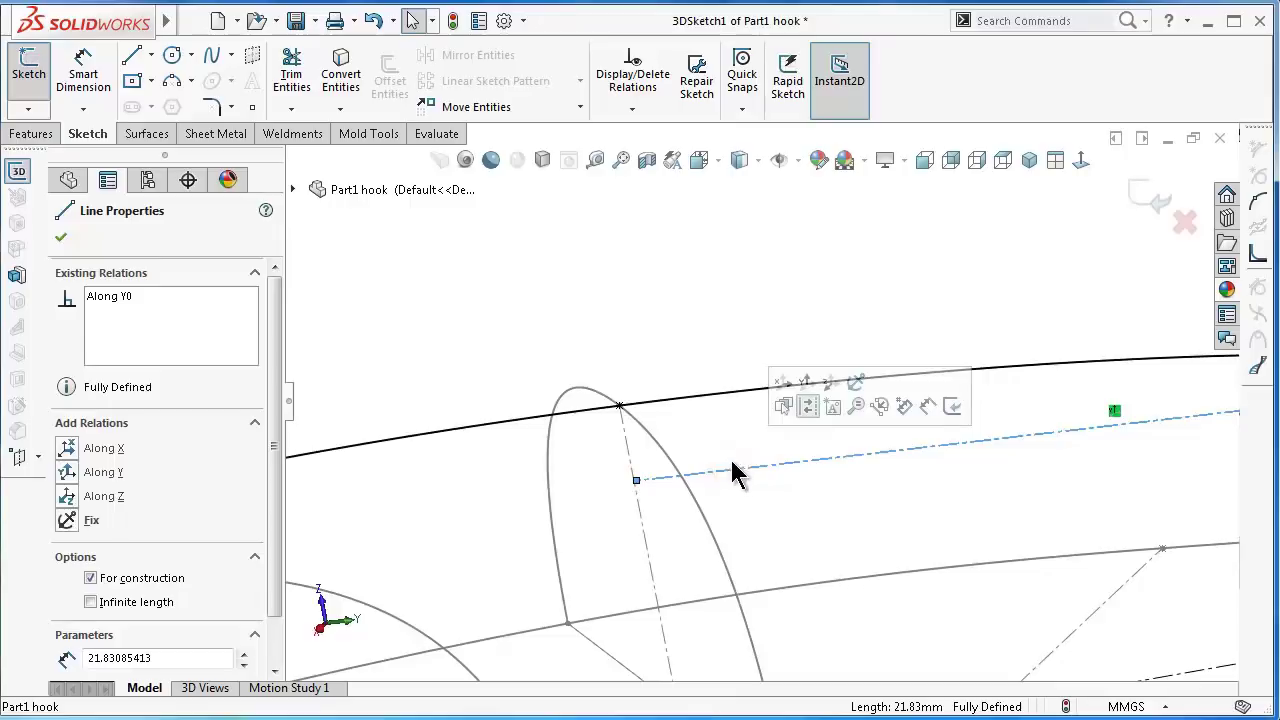
key("Delete")
- Draw a new centerline from the section curve junction to the guide curve's endpoint
left_click(171, 55)
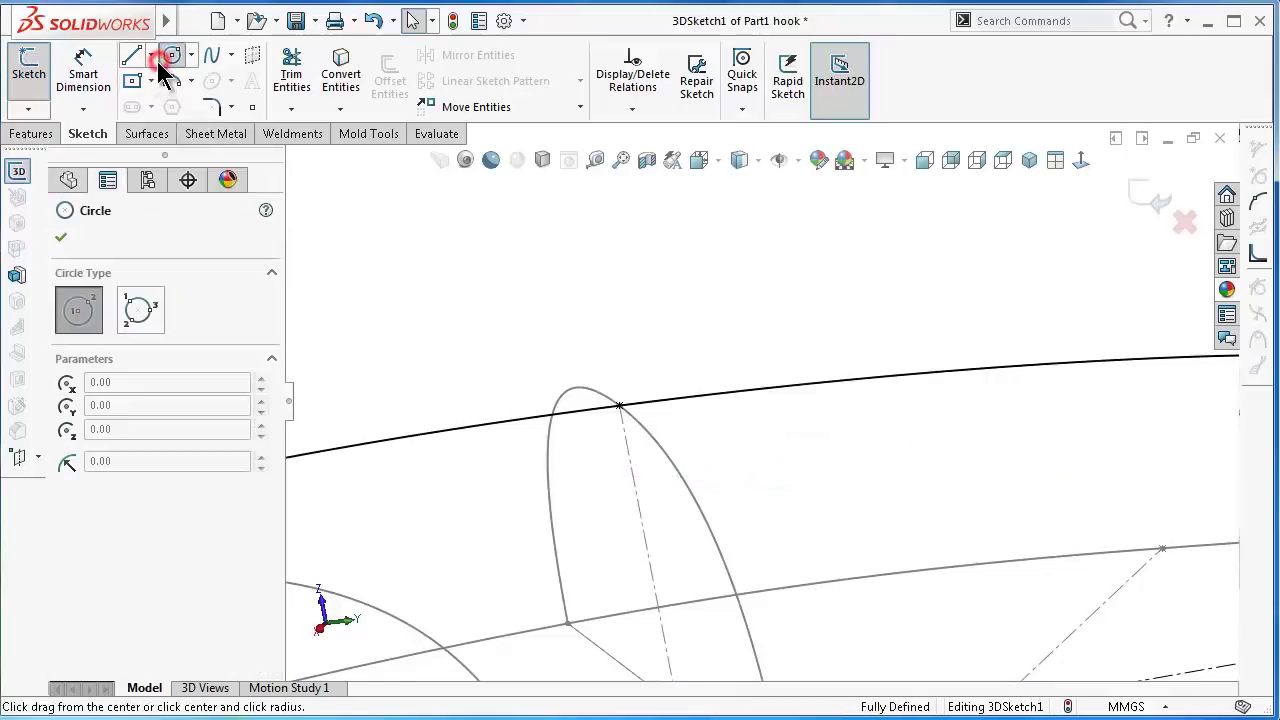
left_click(151, 55)
left_click(182, 100)
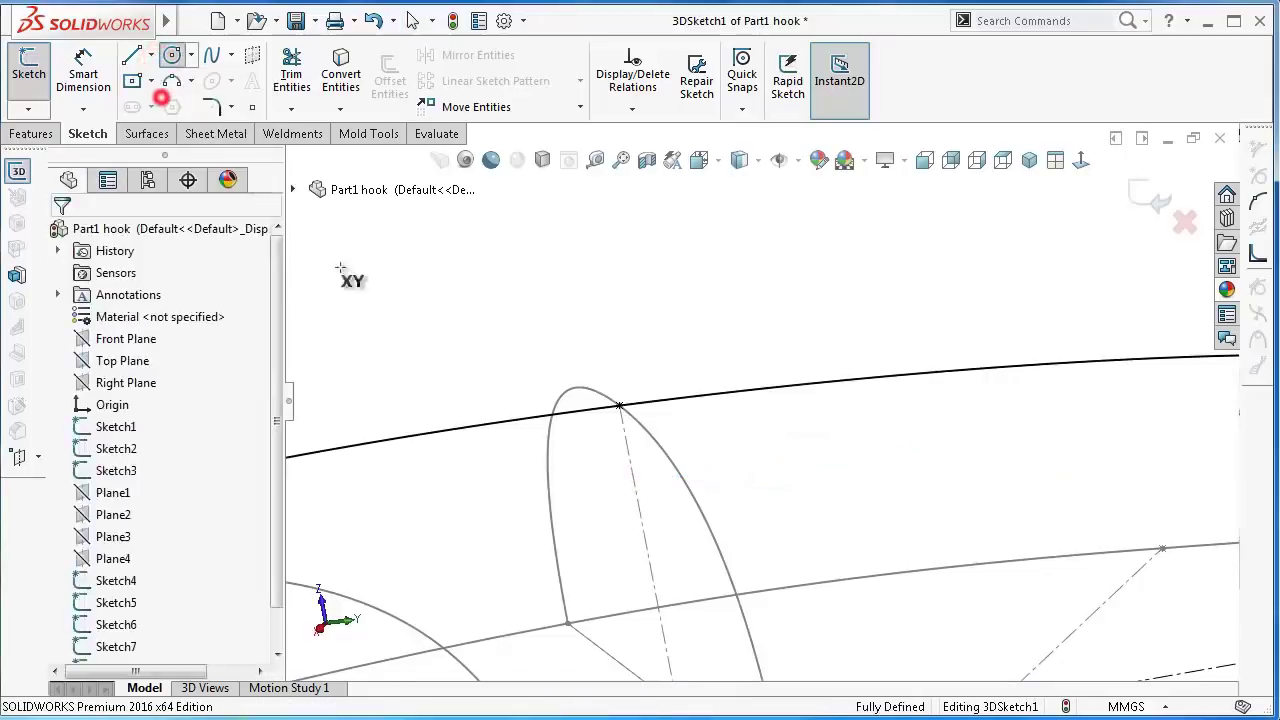
left_click(620, 405)
scroll(1014, 465, "up", 1)
scroll(1000, 440, "up", 1)
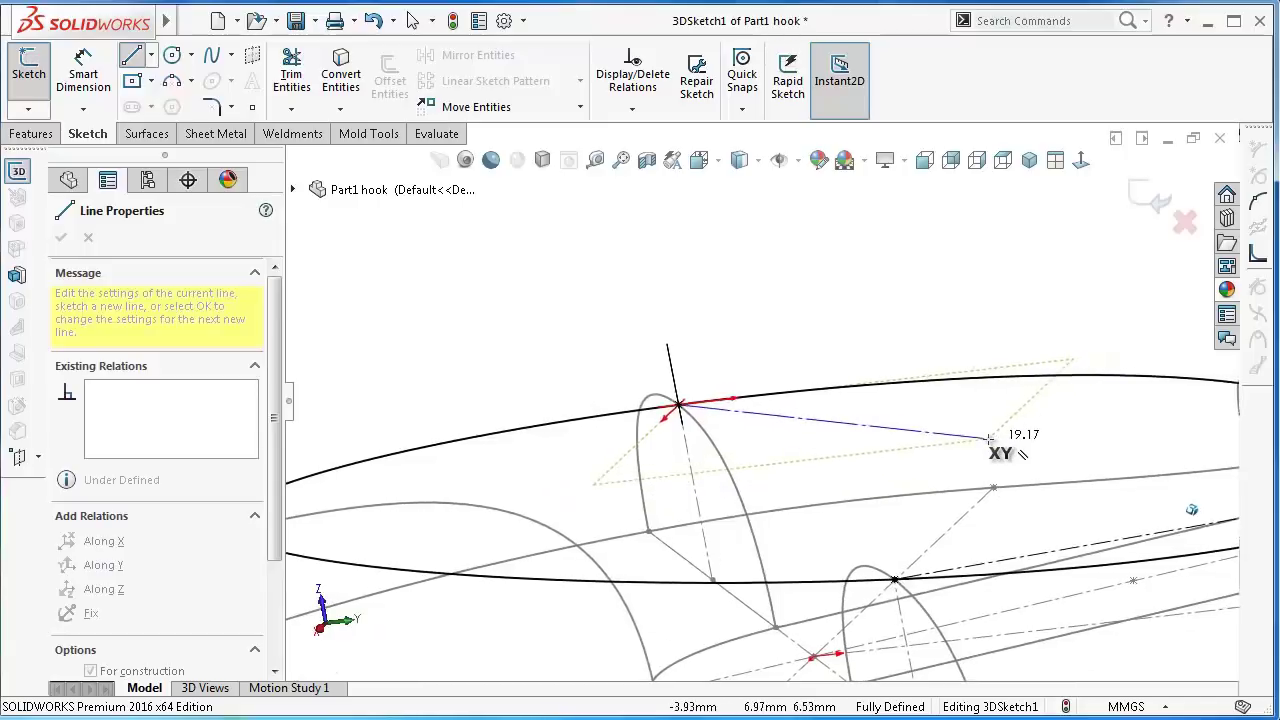
scroll(985, 432, "up", 1)
scroll(988, 431, "up", 1)
scroll(1030, 429, "up", 1)
scroll(1100, 398, "up", 1)
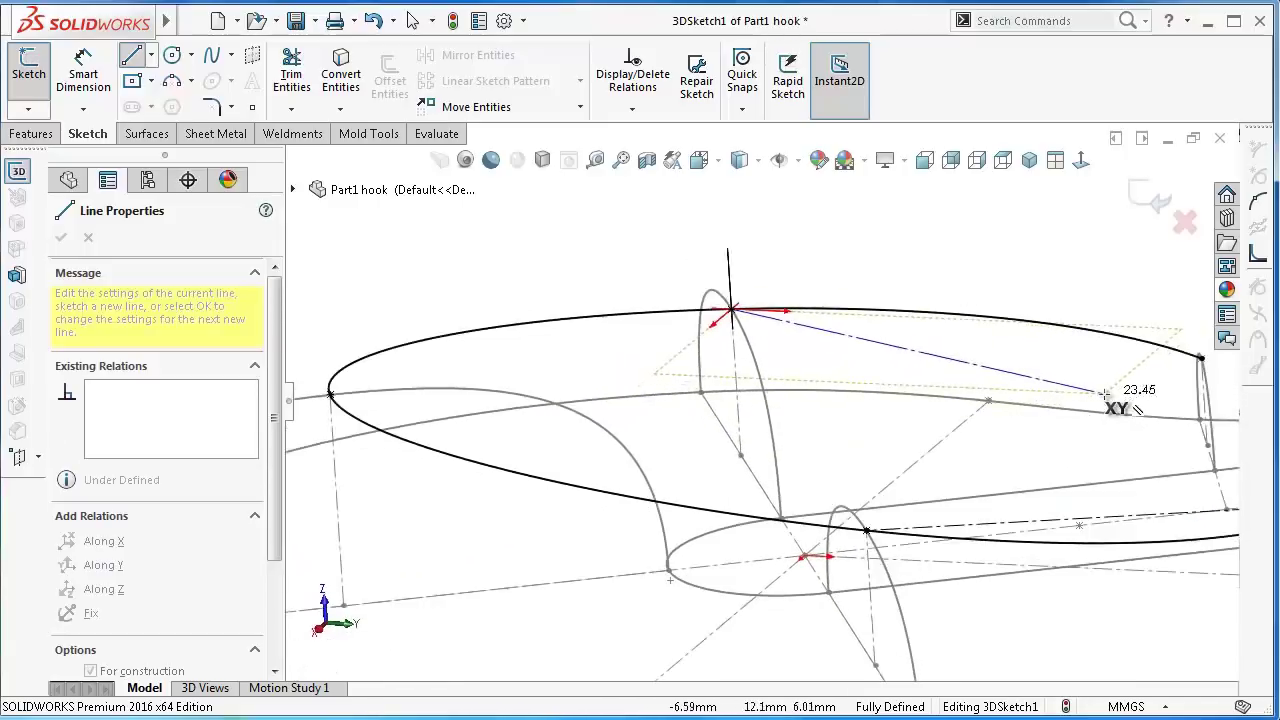
scroll(1014, 366, "down", 2)
scroll(974, 371, "down", 2)
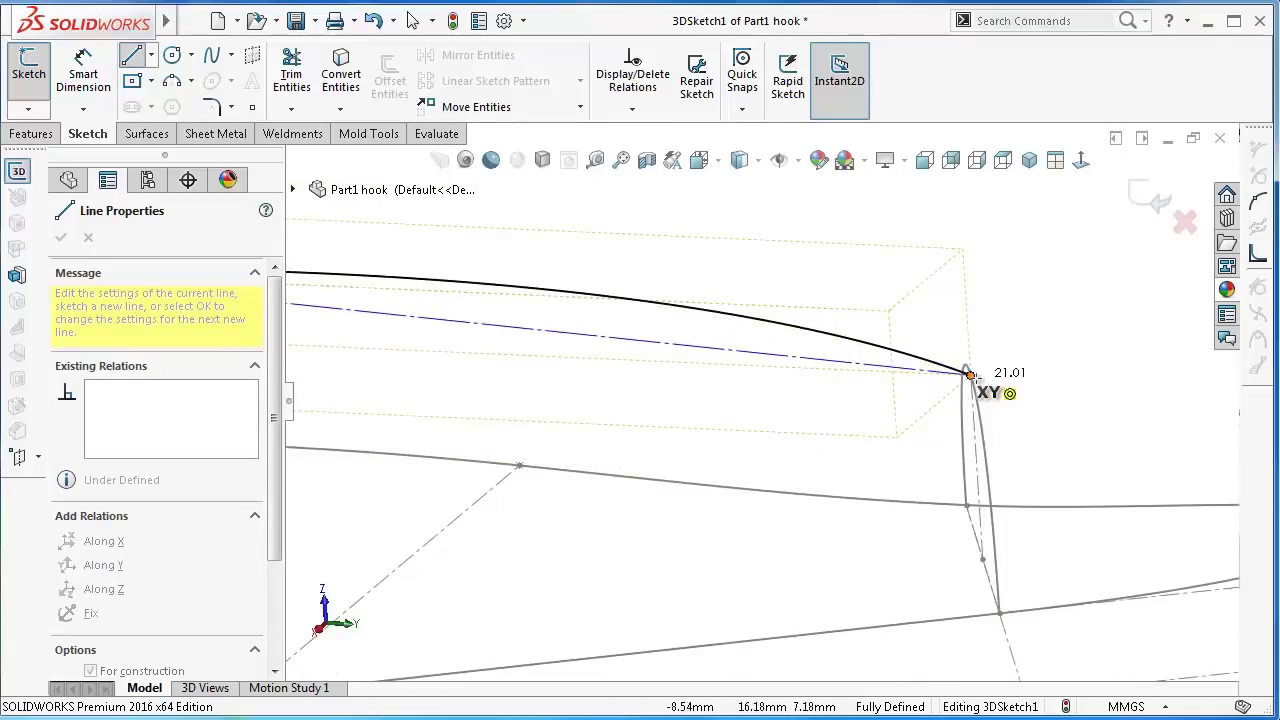
left_click(970, 375)
right_click(1012, 405)
left_click(1048, 416)
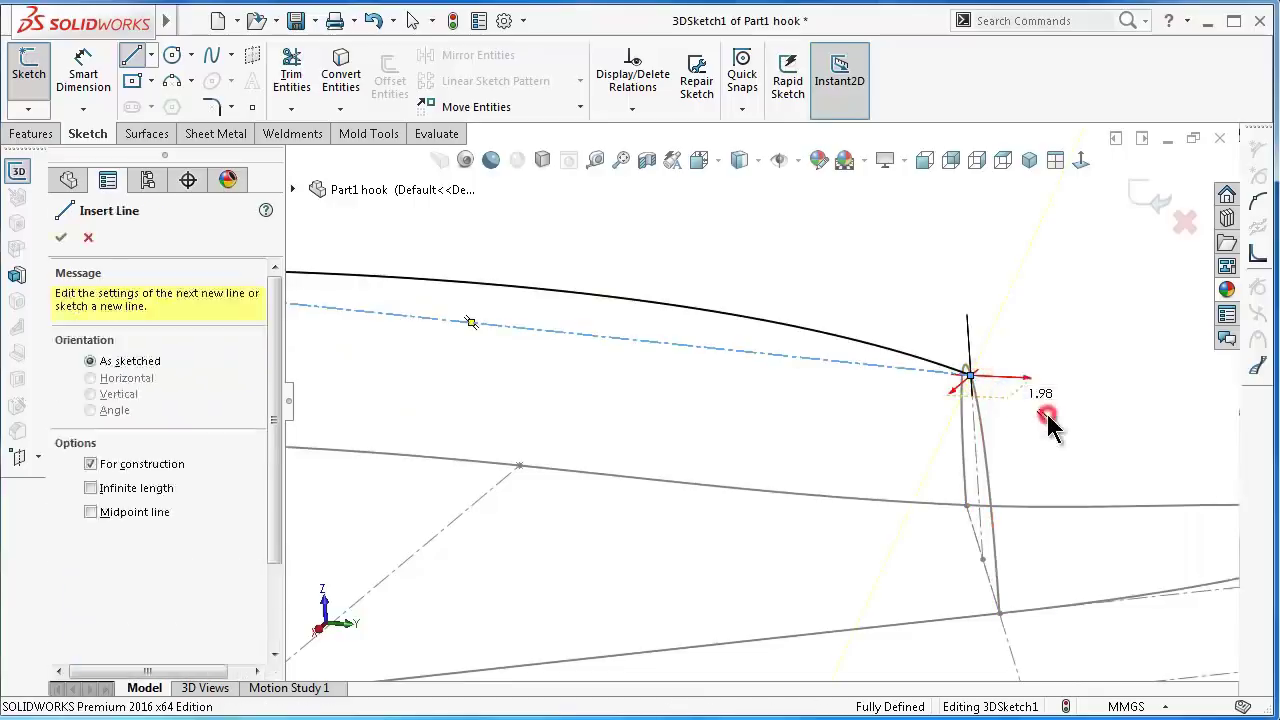
left_click(988, 292)
mouse_move(975, 320)
middle_mouse_down()
mouse_move(965, 355)
mouse_move(709, 354)
mouse_move(691, 357)
mouse_move(697, 371)
mouse_move(720, 330)
middle_mouse_up()
scroll(717, 315, "down", 2)
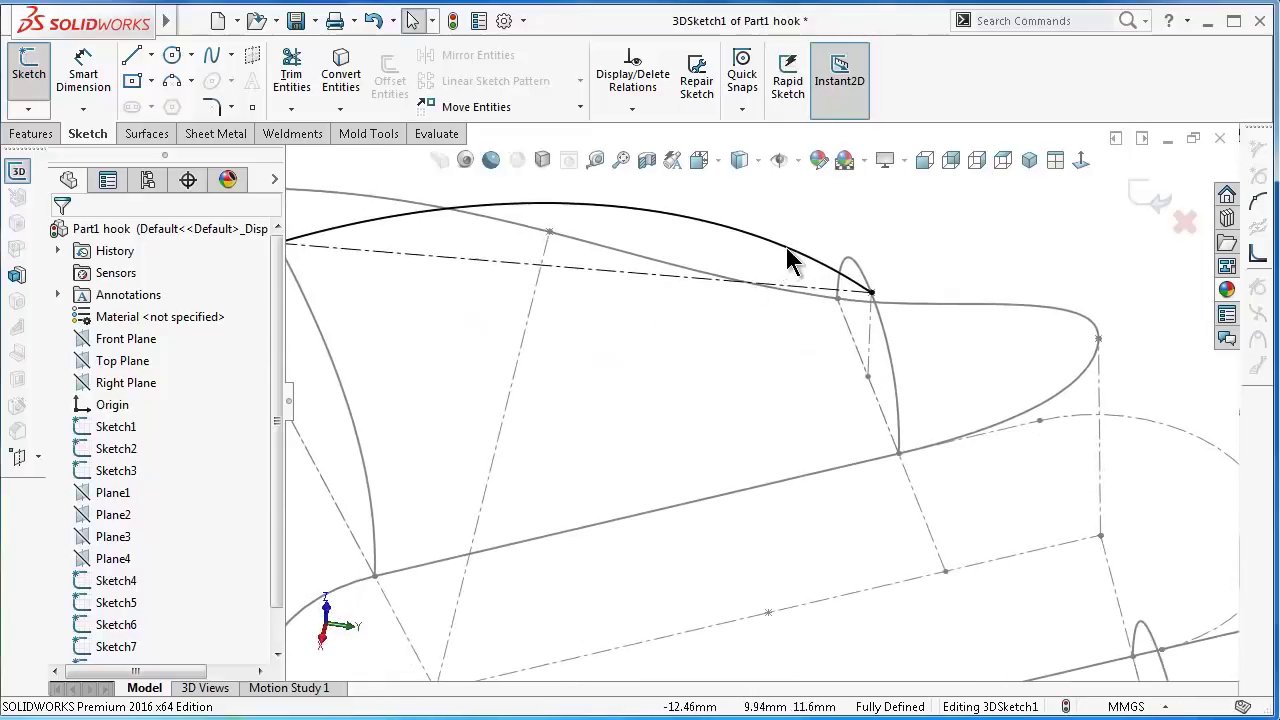
- Make the upper spline's end tangent handle collinear with the new centerline
left_click(787, 250)
scroll(840, 265, "down", 2)
left_click(748, 229)
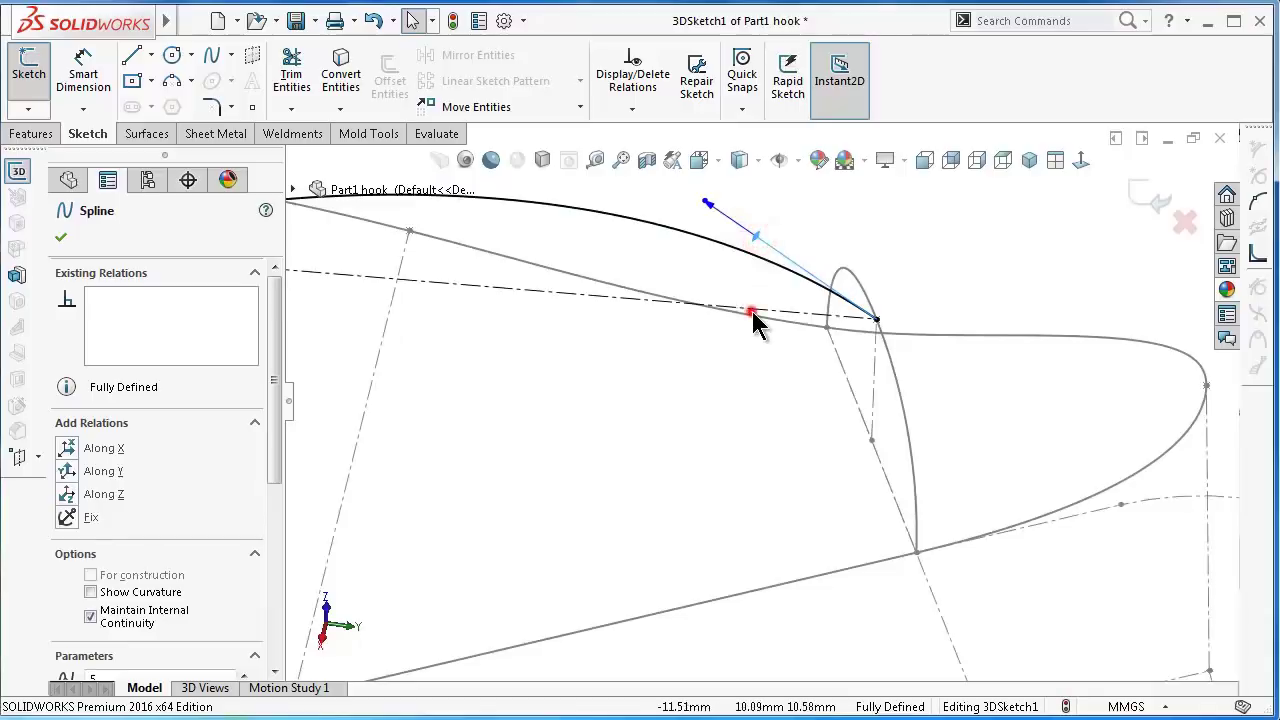
left_click(753, 313, "ctrl")
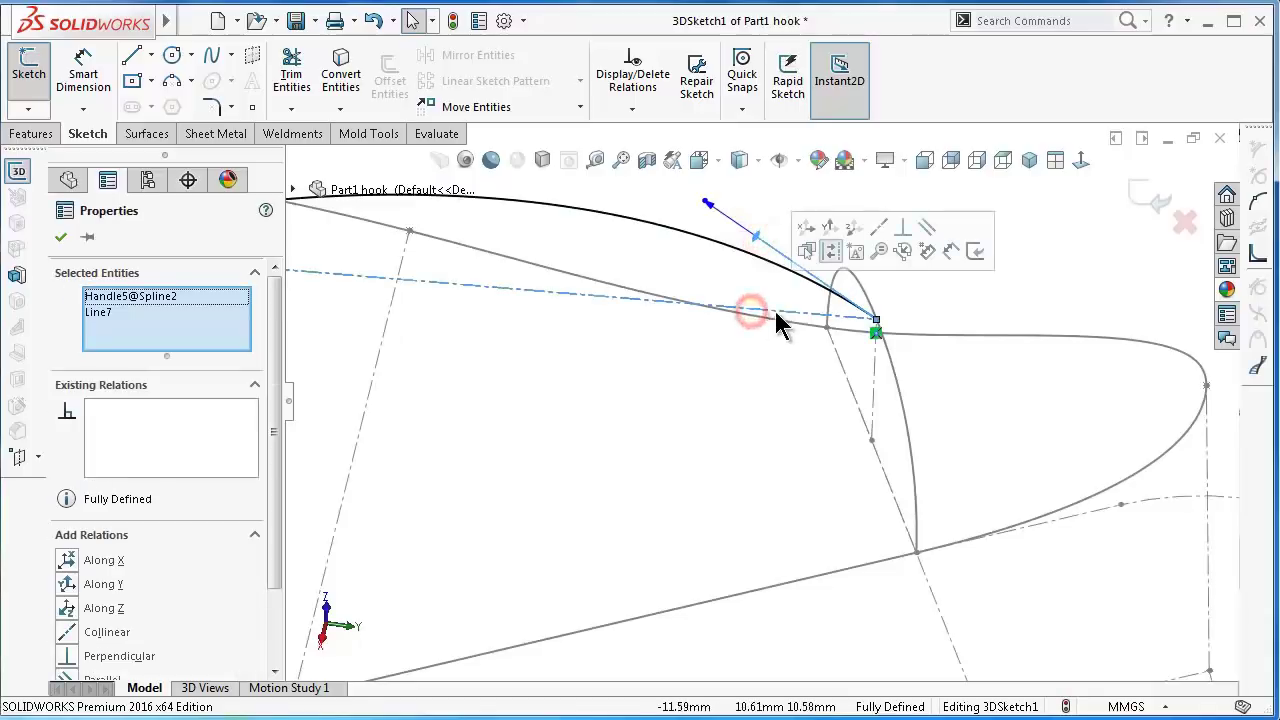
left_click(877, 228)
left_click(988, 278)
mouse_move(988, 278)
middle_mouse_down()
mouse_move(745, 385)
mouse_move(855, 577)
middle_mouse_up()
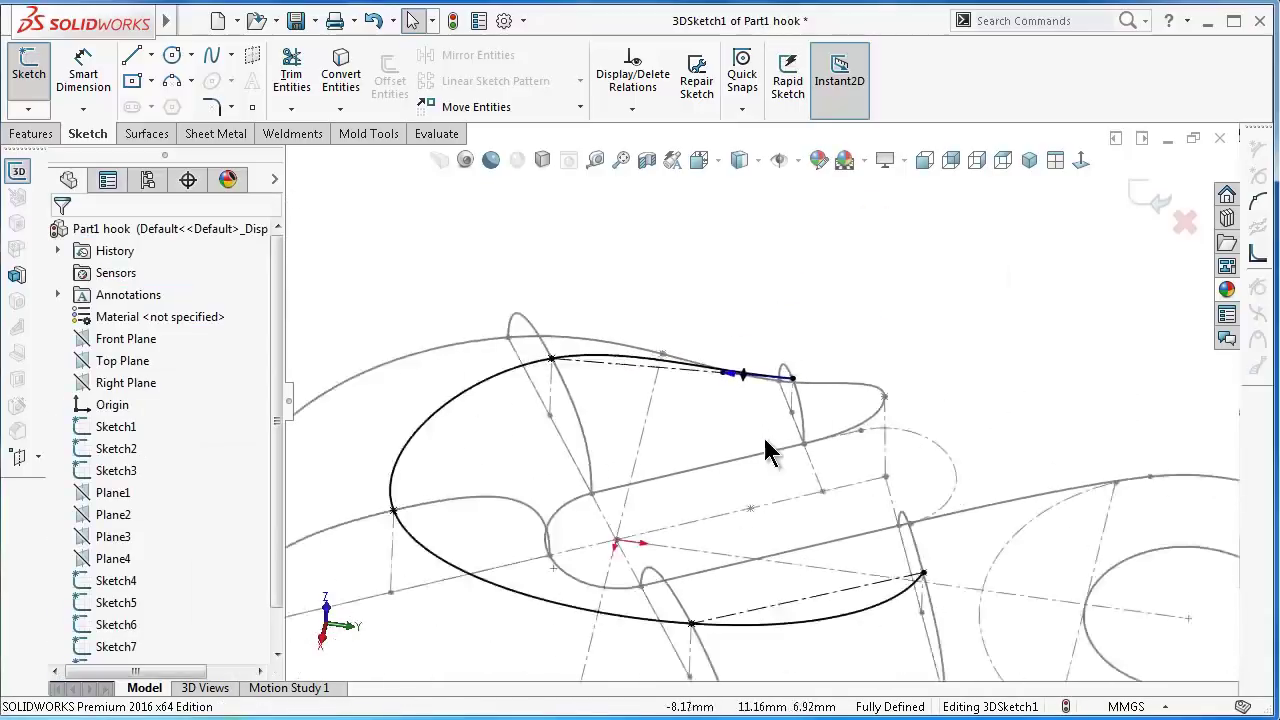
- Make the lower spline's end tangent handle collinear with its construction line
left_click(843, 585)
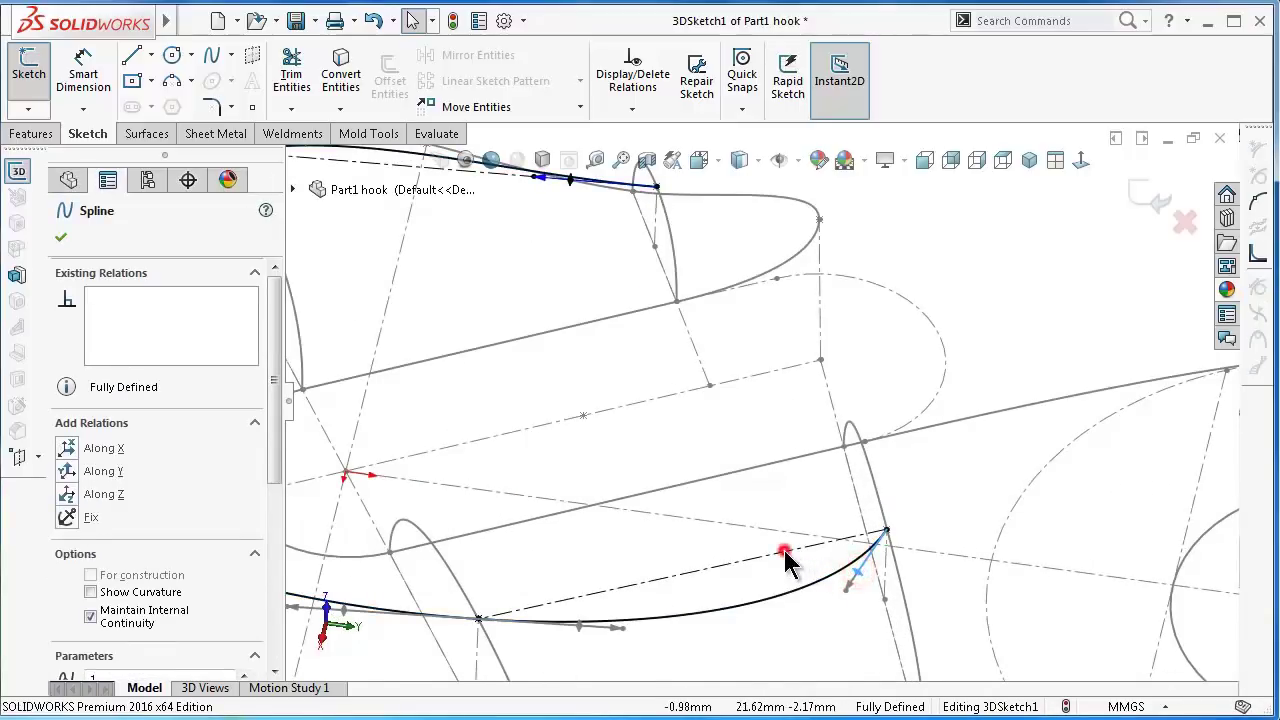
left_click(783, 553)
left_click(823, 619)
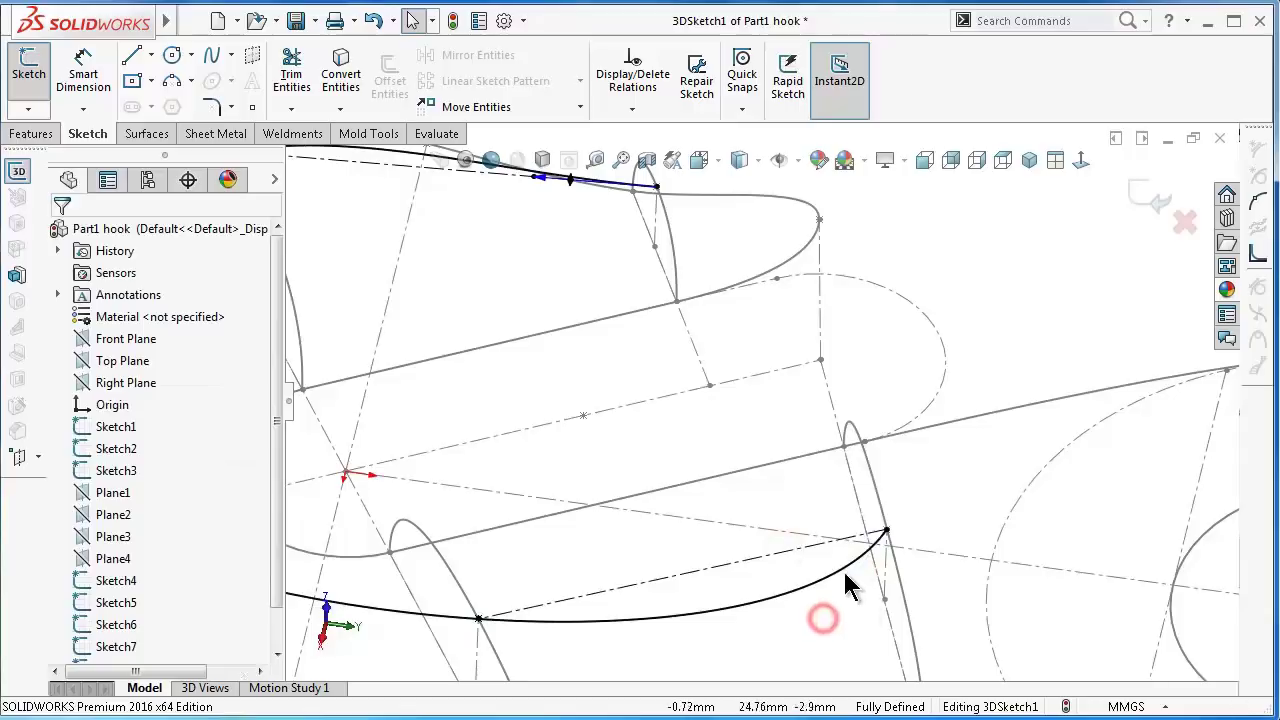
left_click(845, 575)
middle_click_drag(871, 537, 823, 570)
left_click(805, 562)
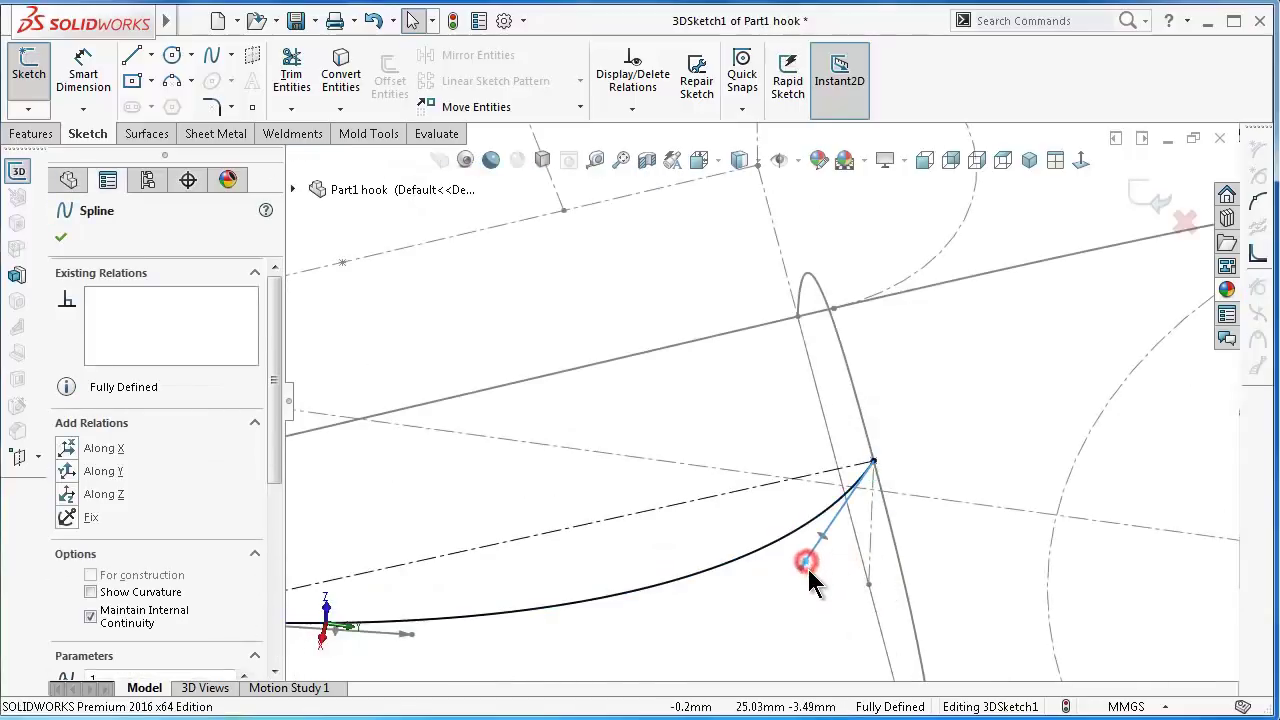
left_click(687, 509)
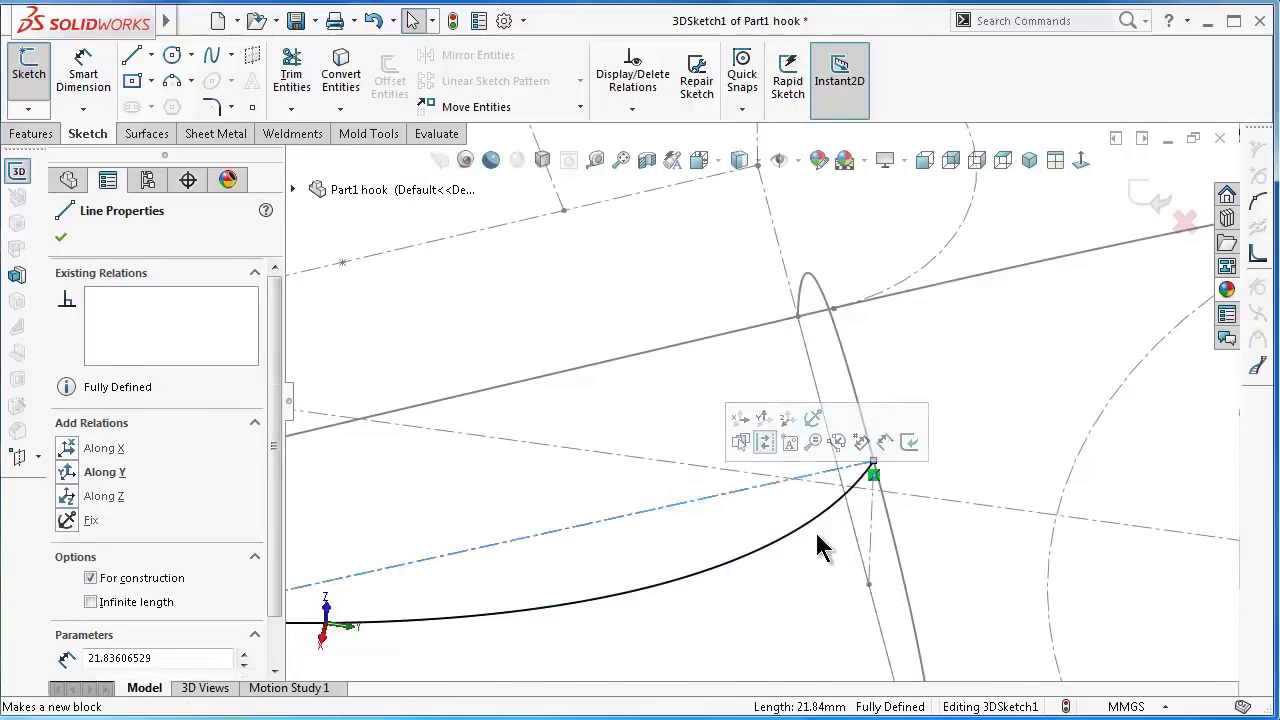
left_click(790, 571)
left_click(796, 530)
left_click_drag(823, 547, 805, 528)
left_click(731, 491, "ctrl")
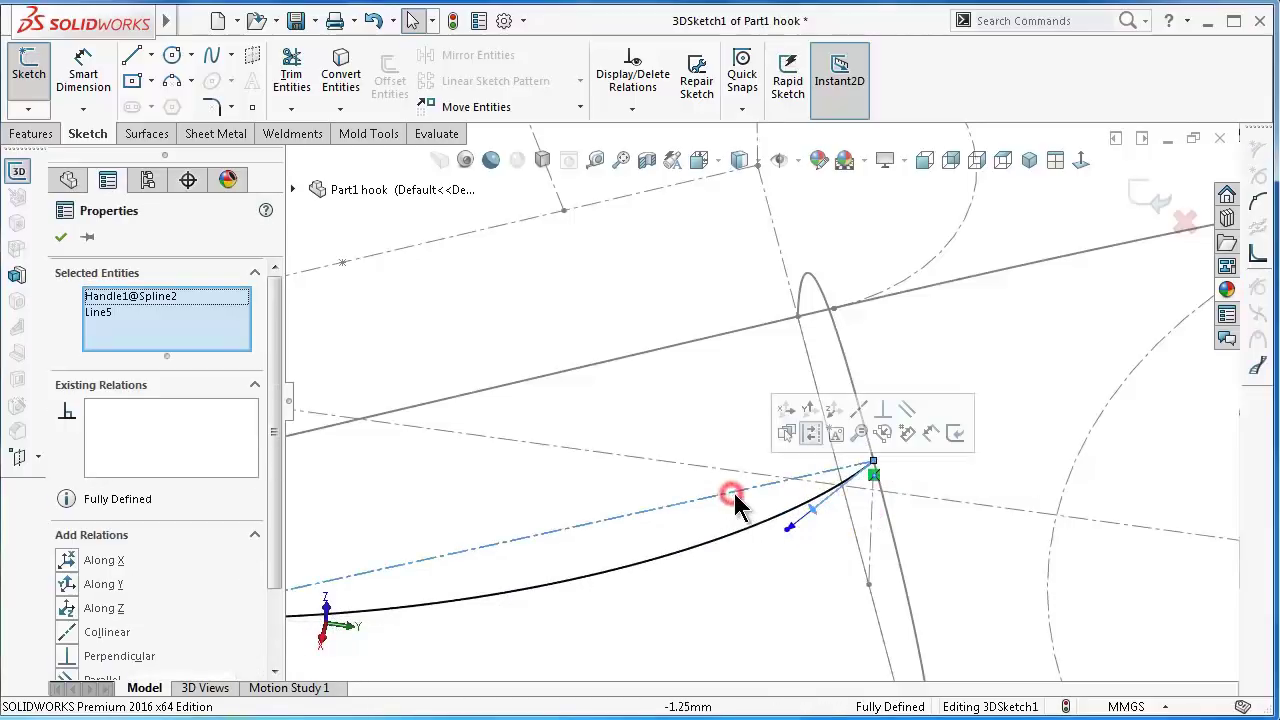
left_click(859, 410)
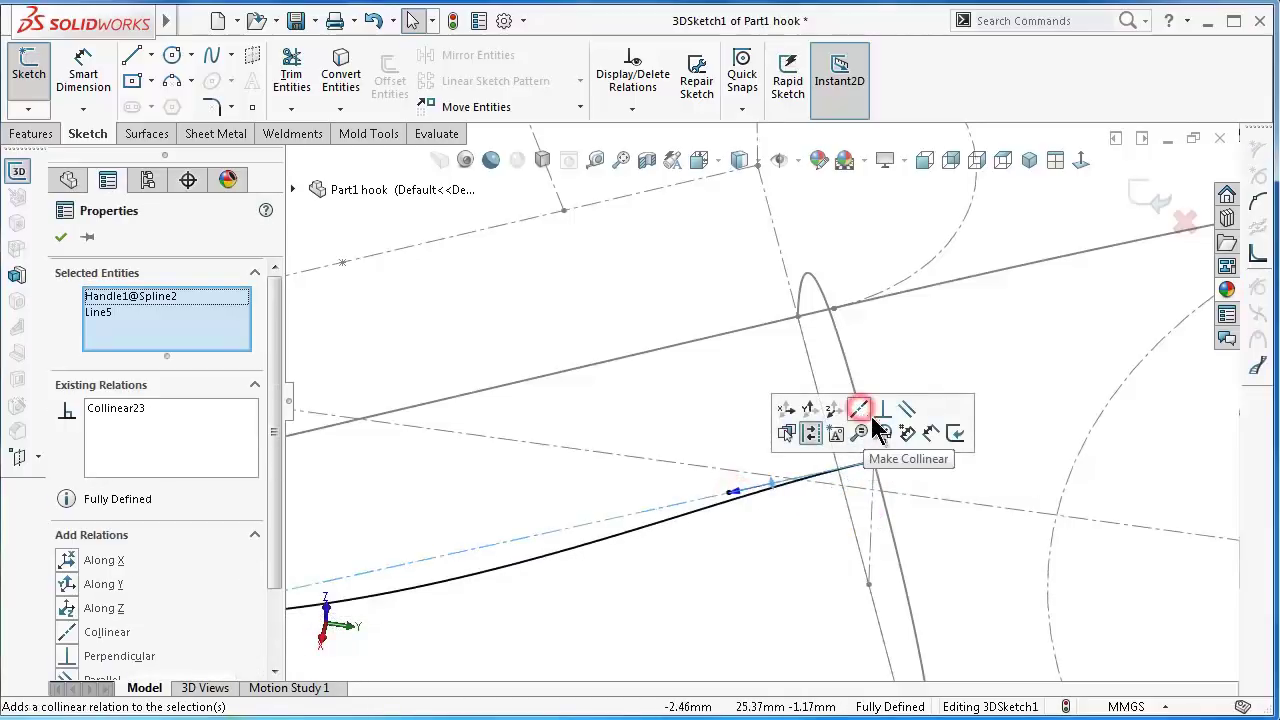
left_click(1008, 375)
- Rotate and look down on the geometry to check both splines
mouse_move(966, 409)
middle_mouse_down()
mouse_move(880, 423)
mouse_move(880, 408)
mouse_move(840, 486)
mouse_move(783, 507)
middle_mouse_up()
scroll(911, 416, "up", 2)
key("ctrl+8")
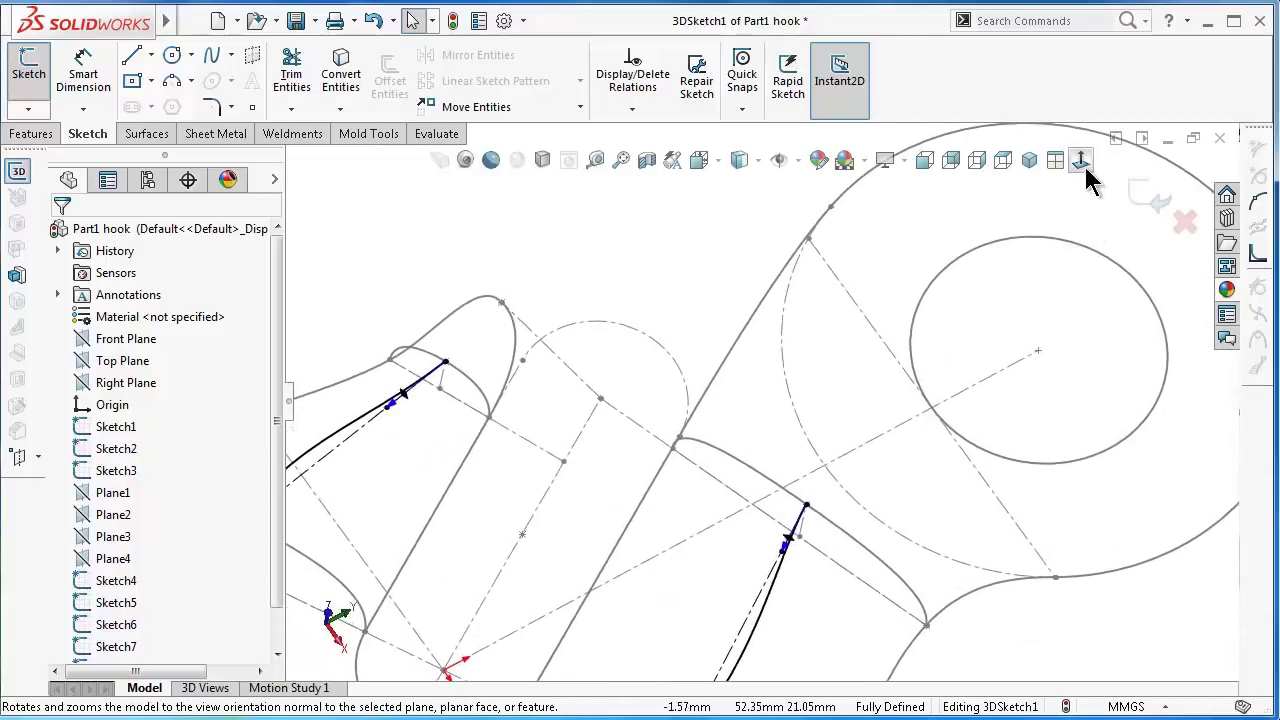
- Make the guide spline's middle tangent handle collinear with construction line Line5
left_click(1081, 160)
scroll(940, 420, "down", 3)
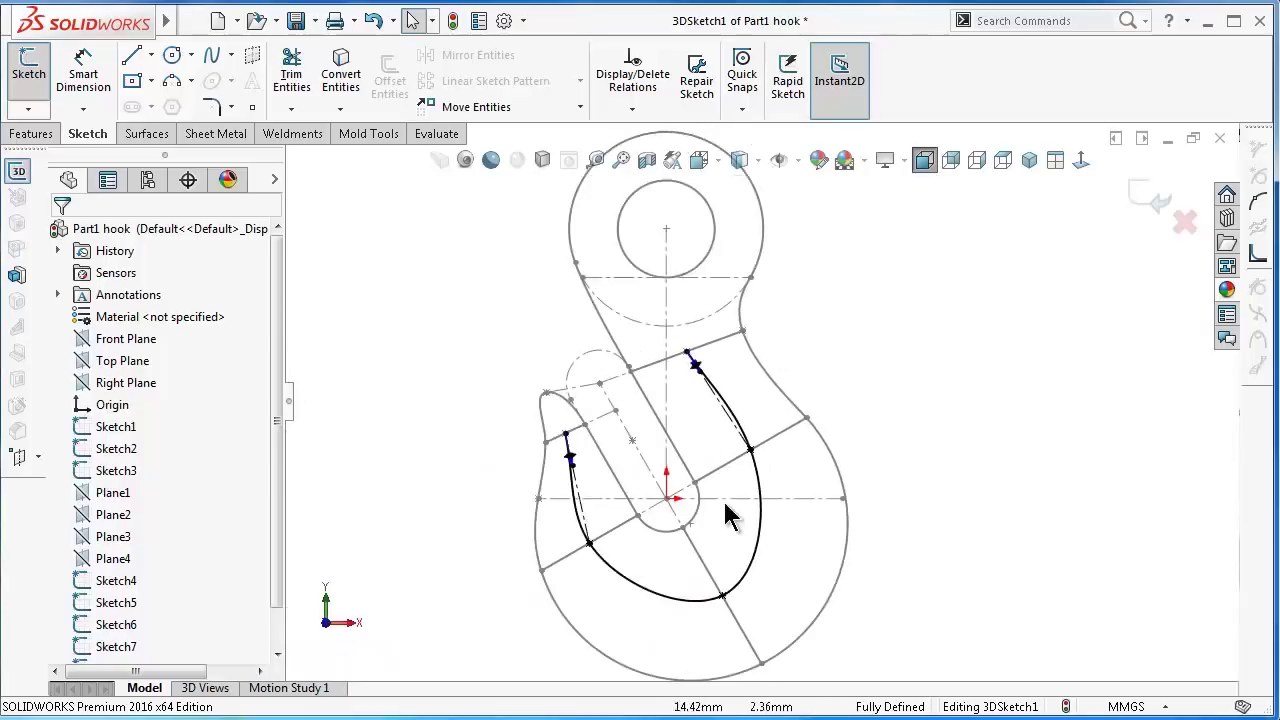
middle_click_drag(940, 420, 1020, 628)
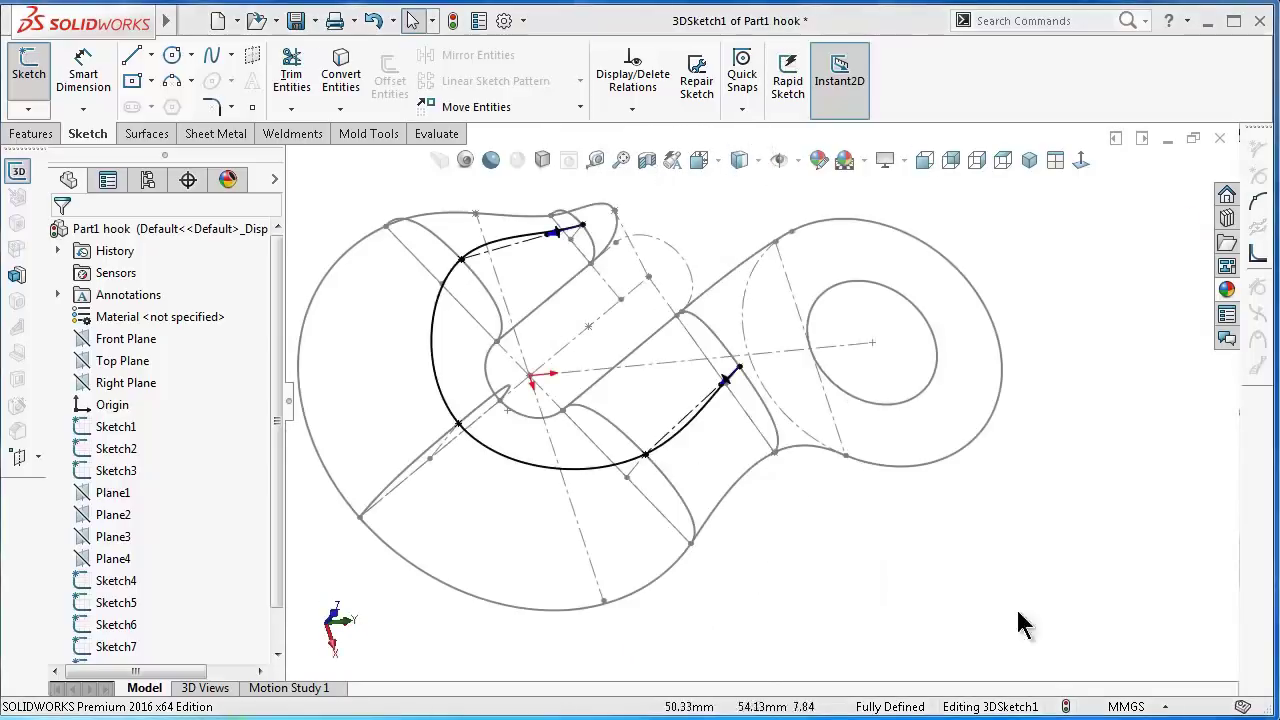
left_click(674, 437)
scroll(685, 440, "down", 5)
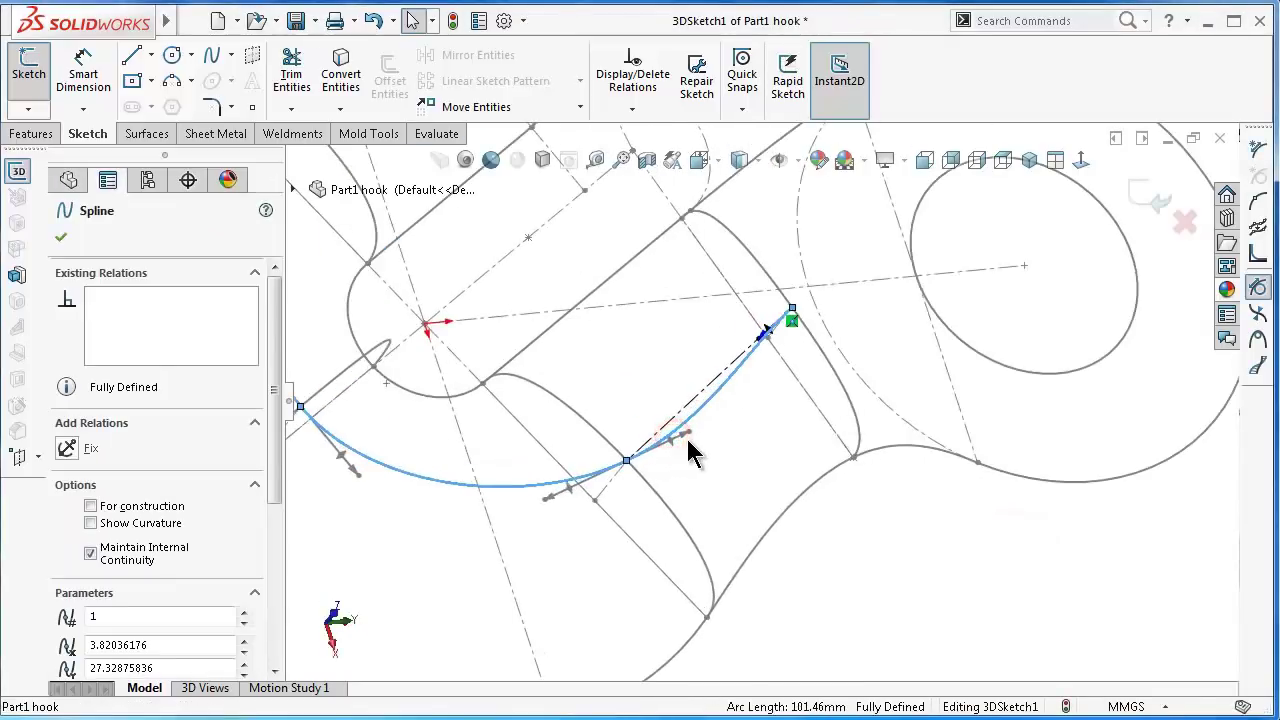
scroll(684, 448, "down", 5)
left_click(671, 439)
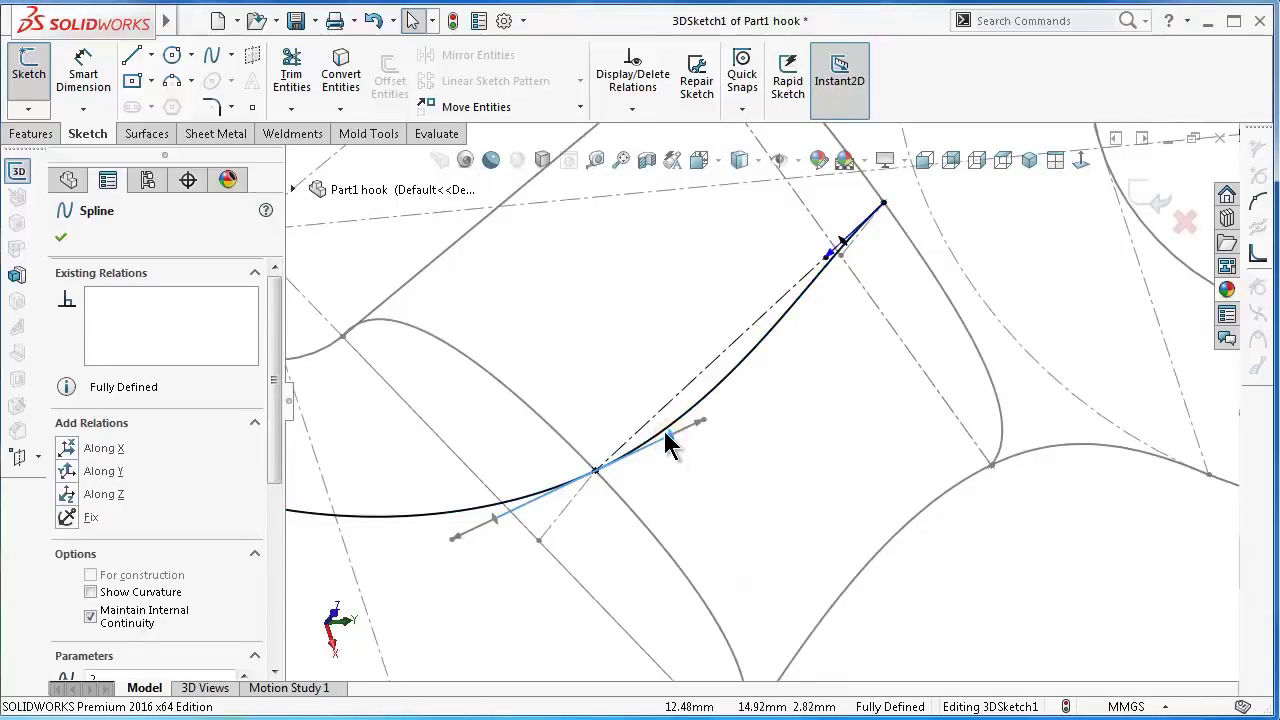
left_click(660, 414)
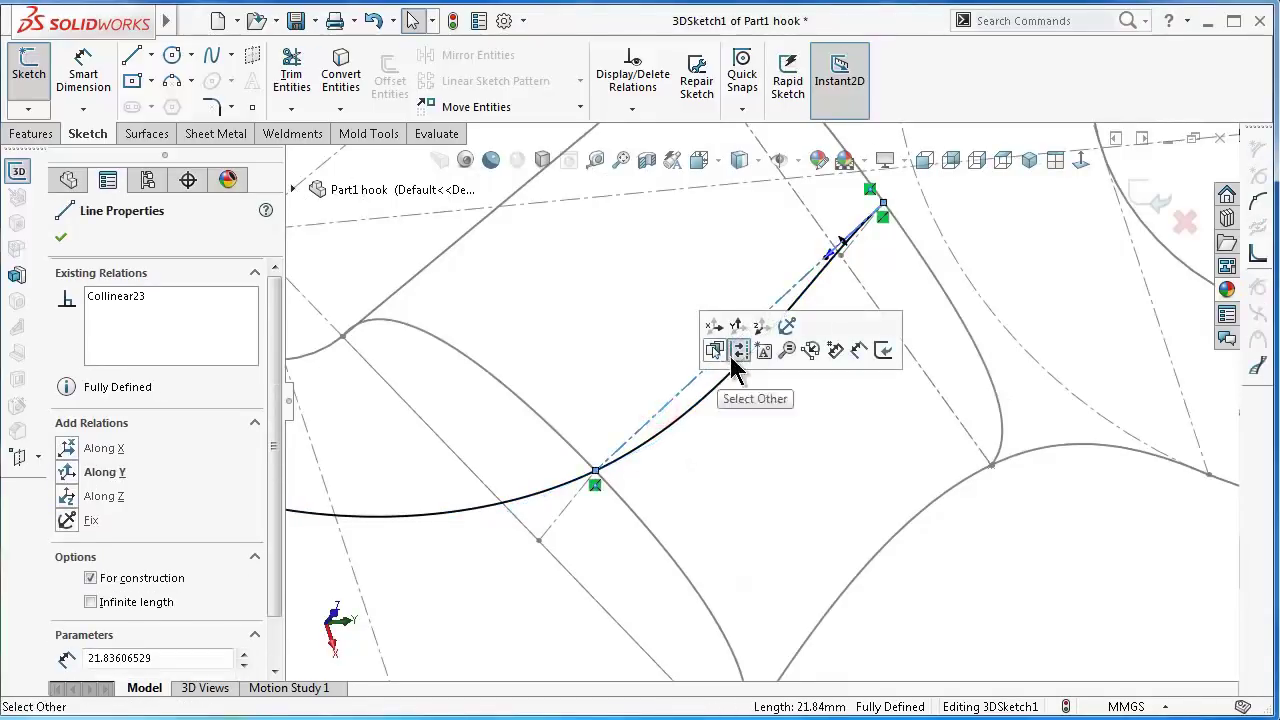
mouse_move(792, 522)
middle_mouse_down()
mouse_move(766, 423)
mouse_move(672, 360)
middle_mouse_up()
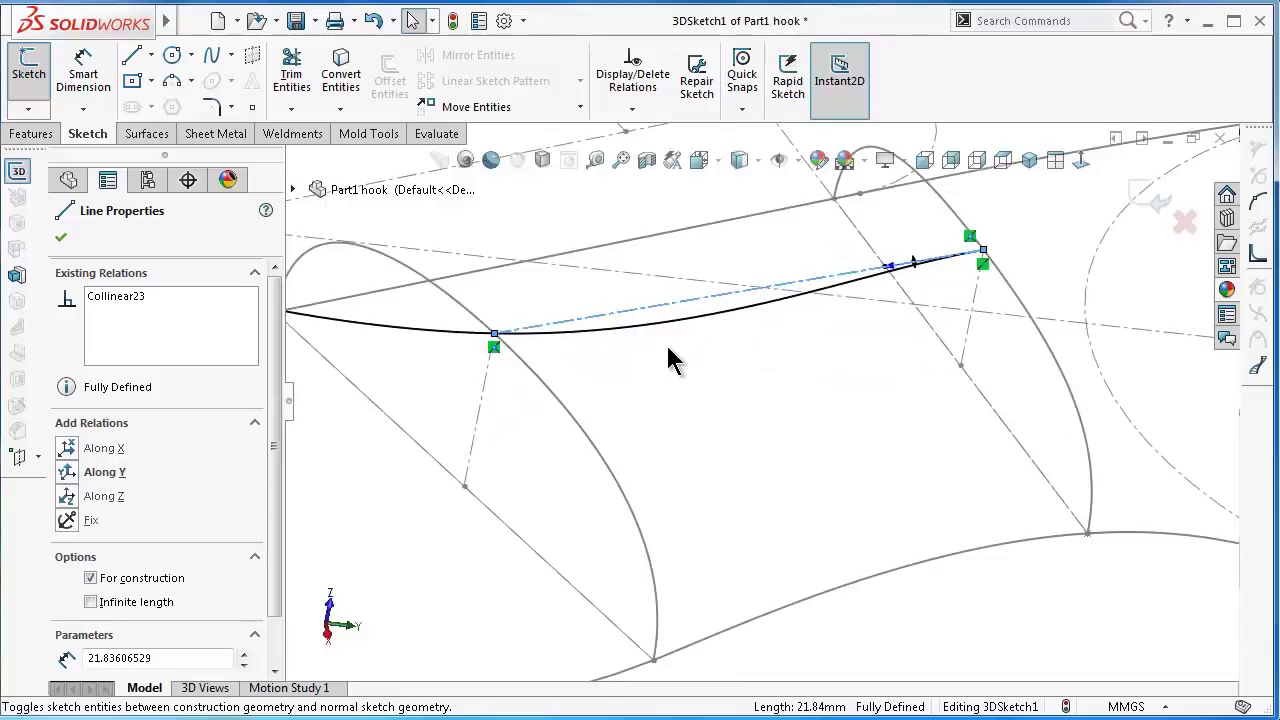
left_click(655, 323)
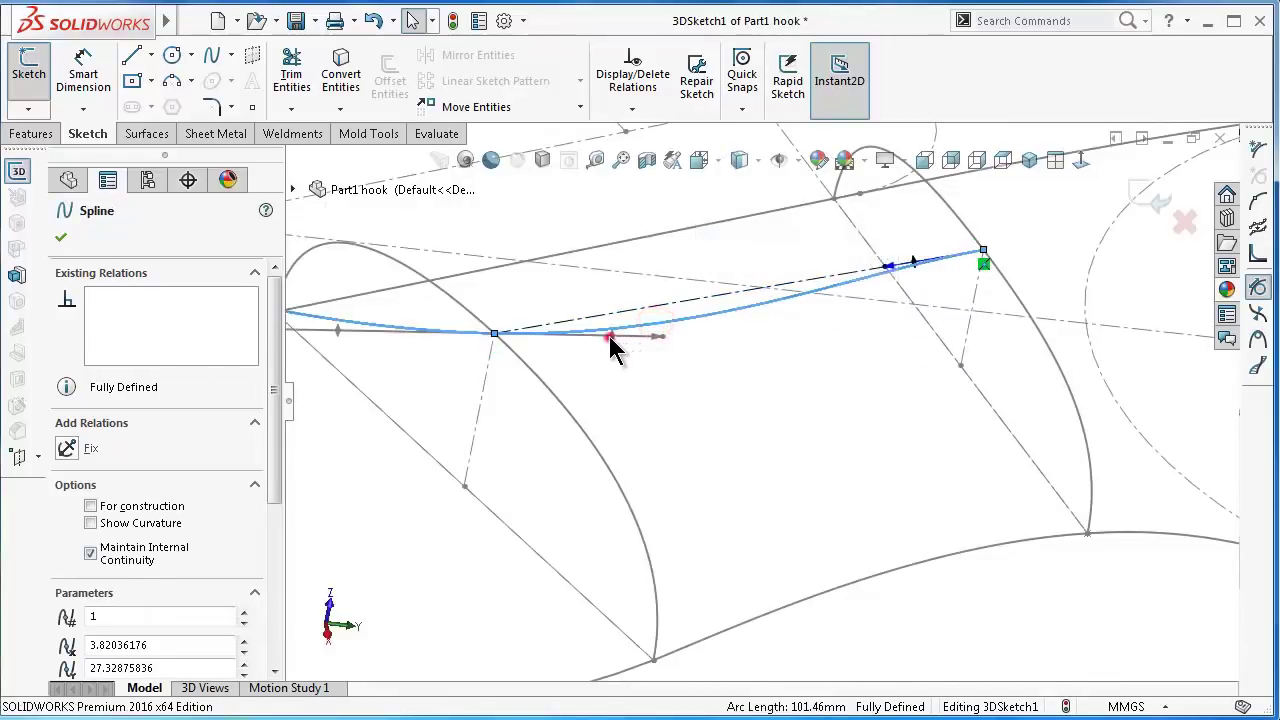
left_click_drag(610, 340, 640, 333)
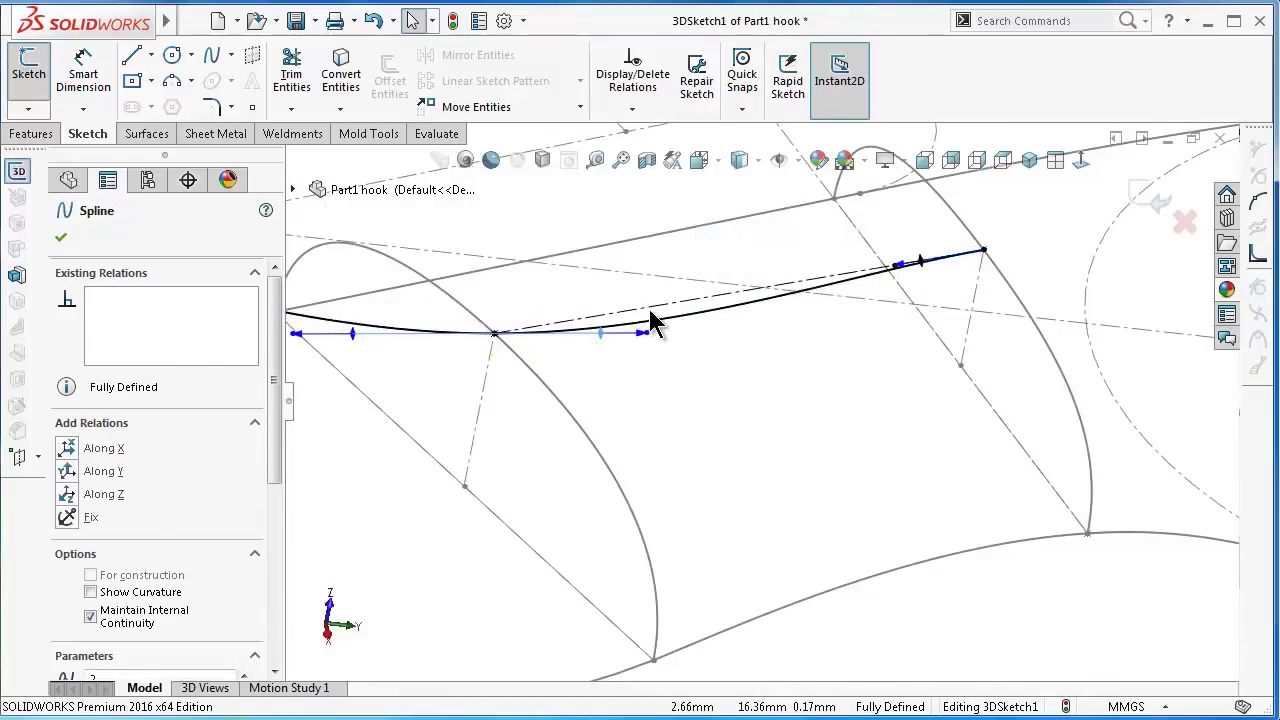
left_click(651, 309, "ctrl")
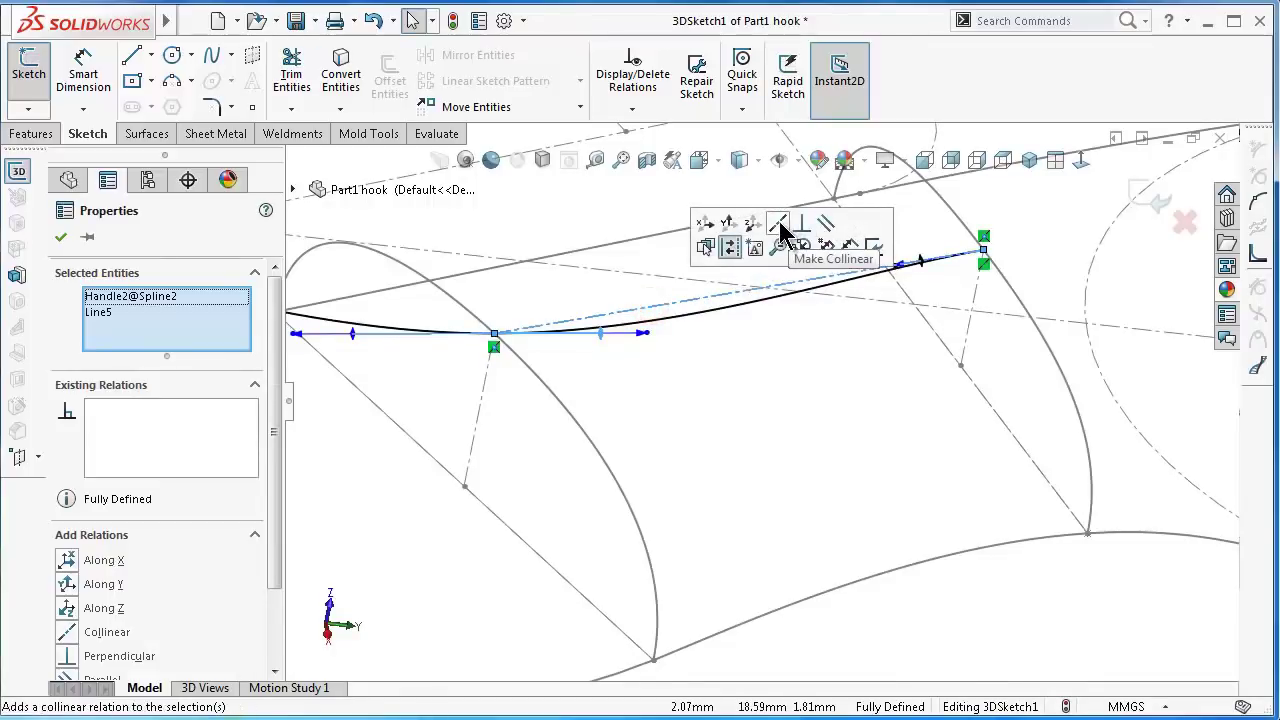
left_click(780, 242)
- Make the spline's end tangent handle collinear with Line7, then zoom out to the whole hook
left_click(705, 248)
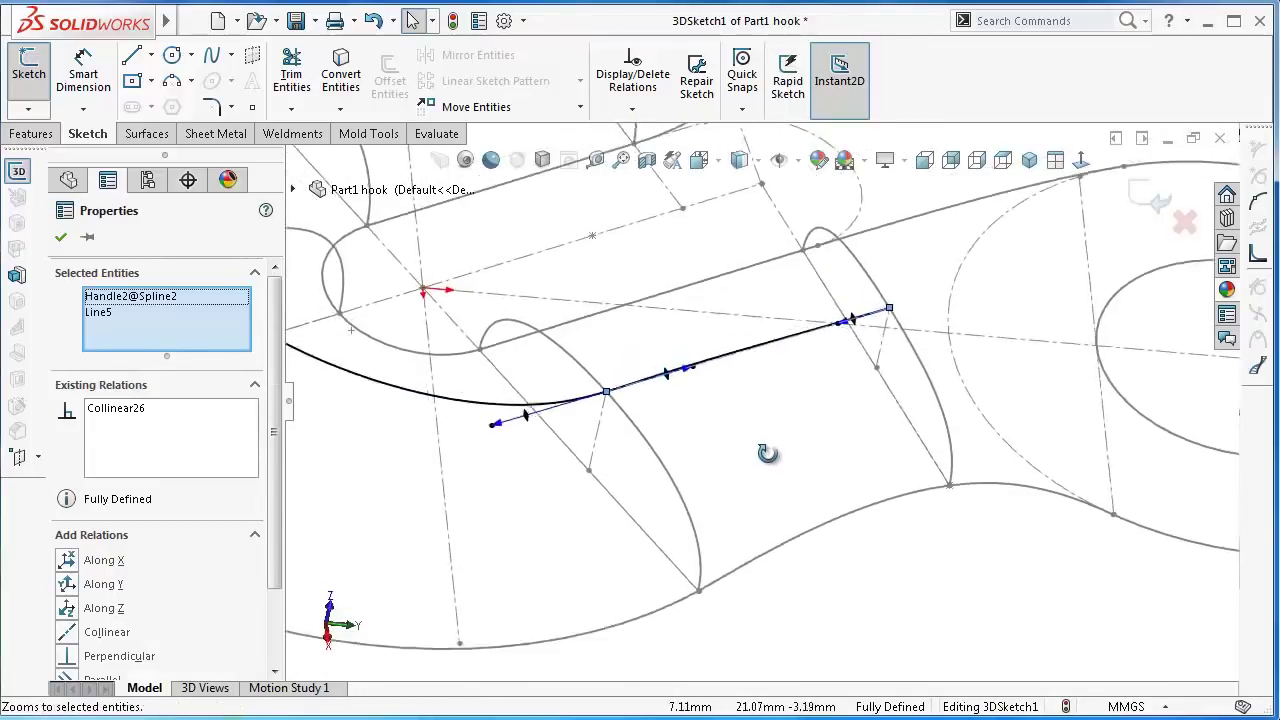
scroll(778, 566, "up", 3)
scroll(671, 430, "up", 2)
scroll(686, 400, "down", 3)
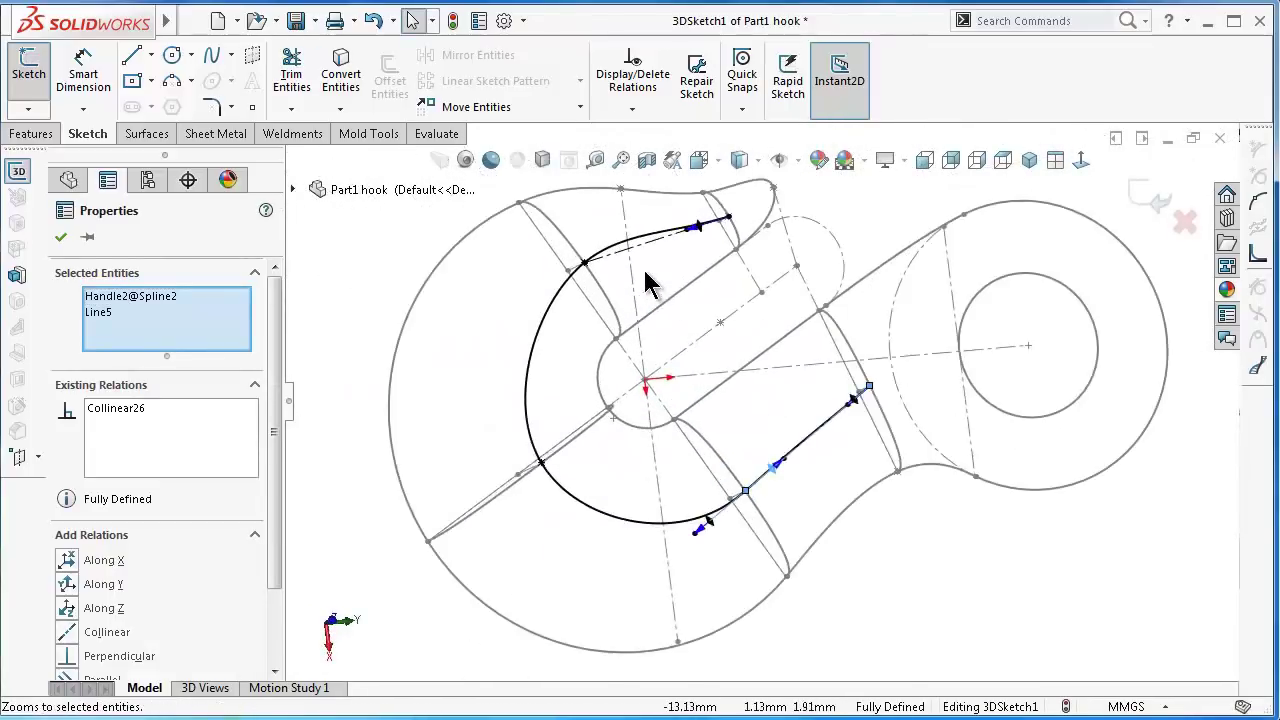
scroll(651, 280, "down", 1)
scroll(640, 305, "down", 1)
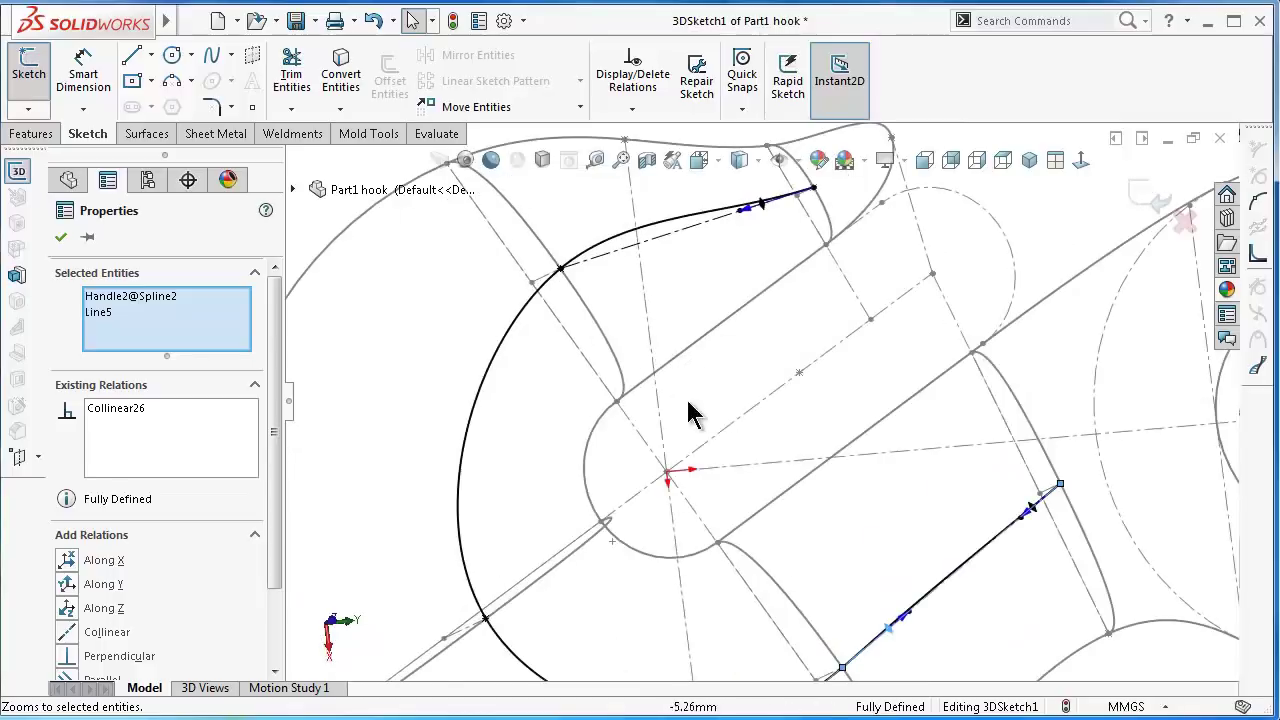
left_click(602, 238)
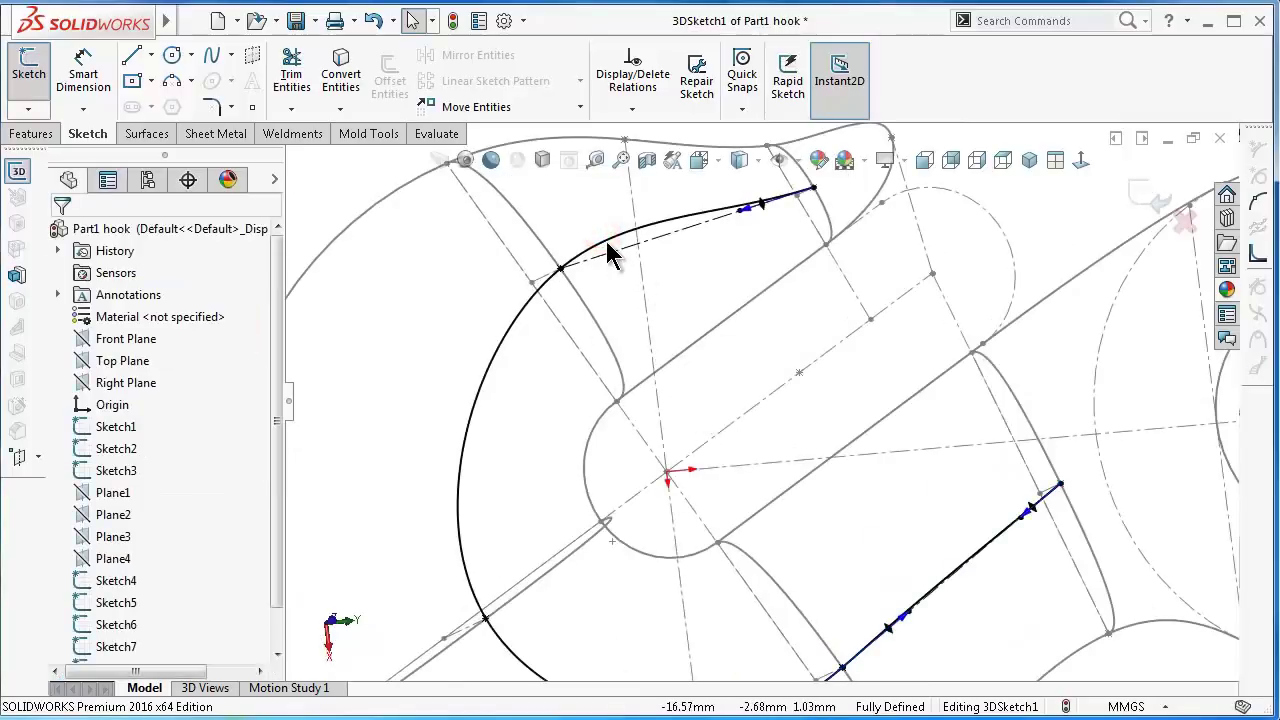
left_click(605, 238)
left_click(603, 243)
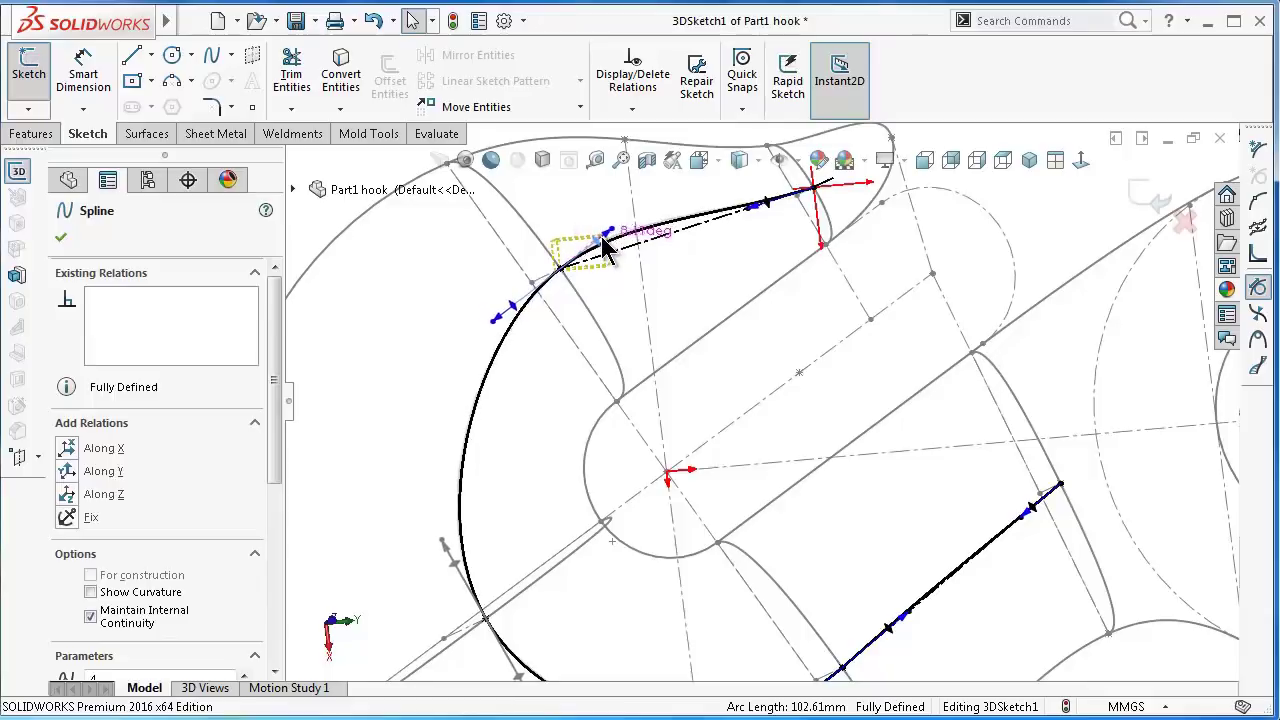
scroll(603, 243, "down", 3)
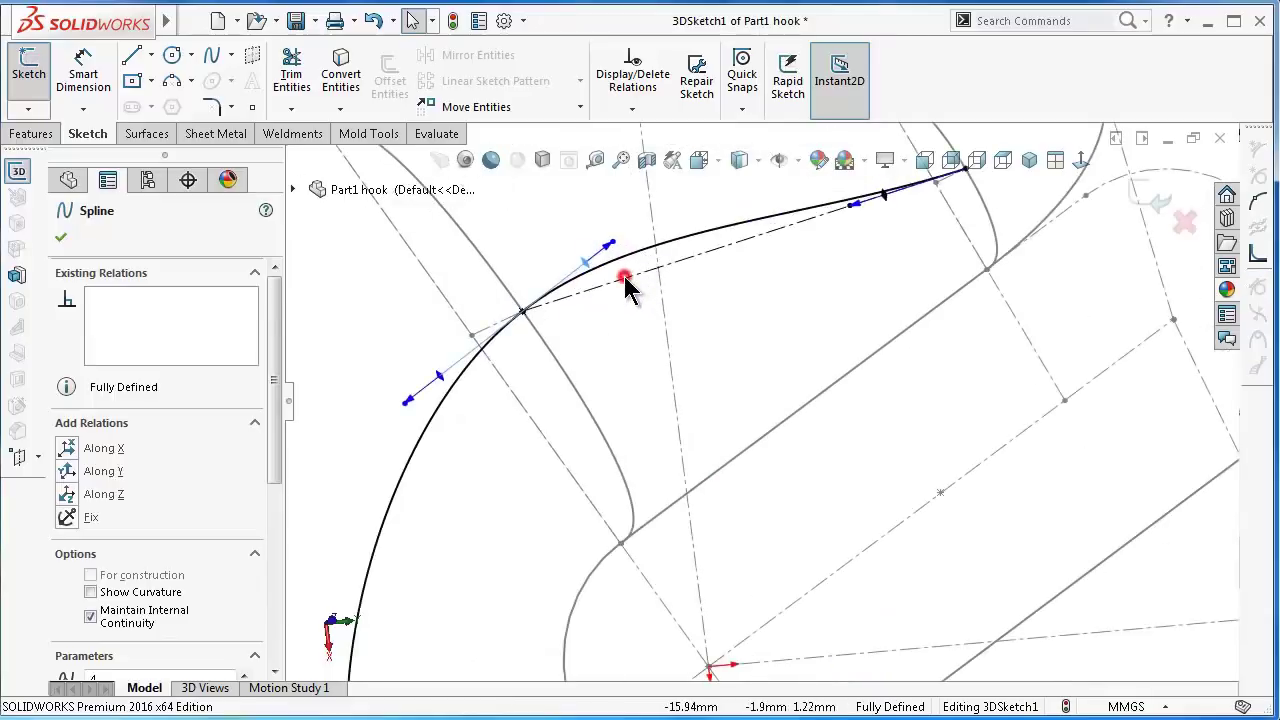
left_click(623, 279, "ctrl")
left_click(750, 191)
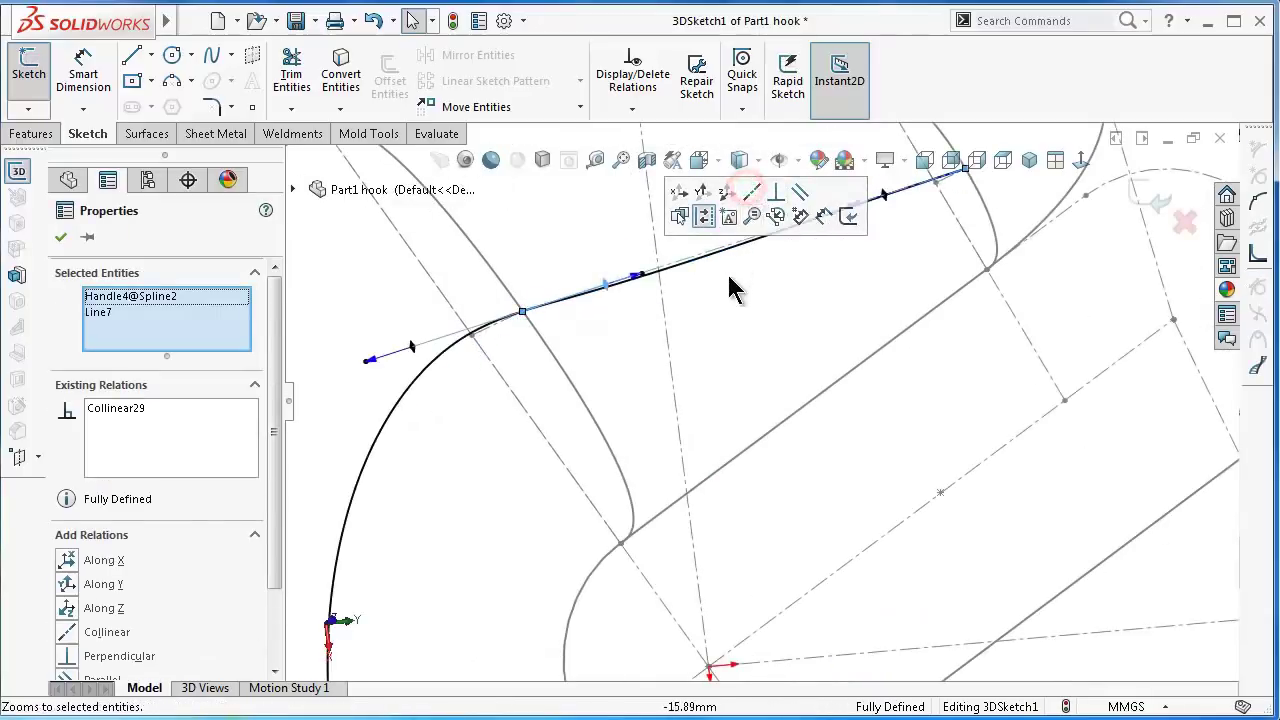
scroll(740, 300, "up", 2)
scroll(771, 323, "up", 2)
scroll(803, 357, "up", 2)
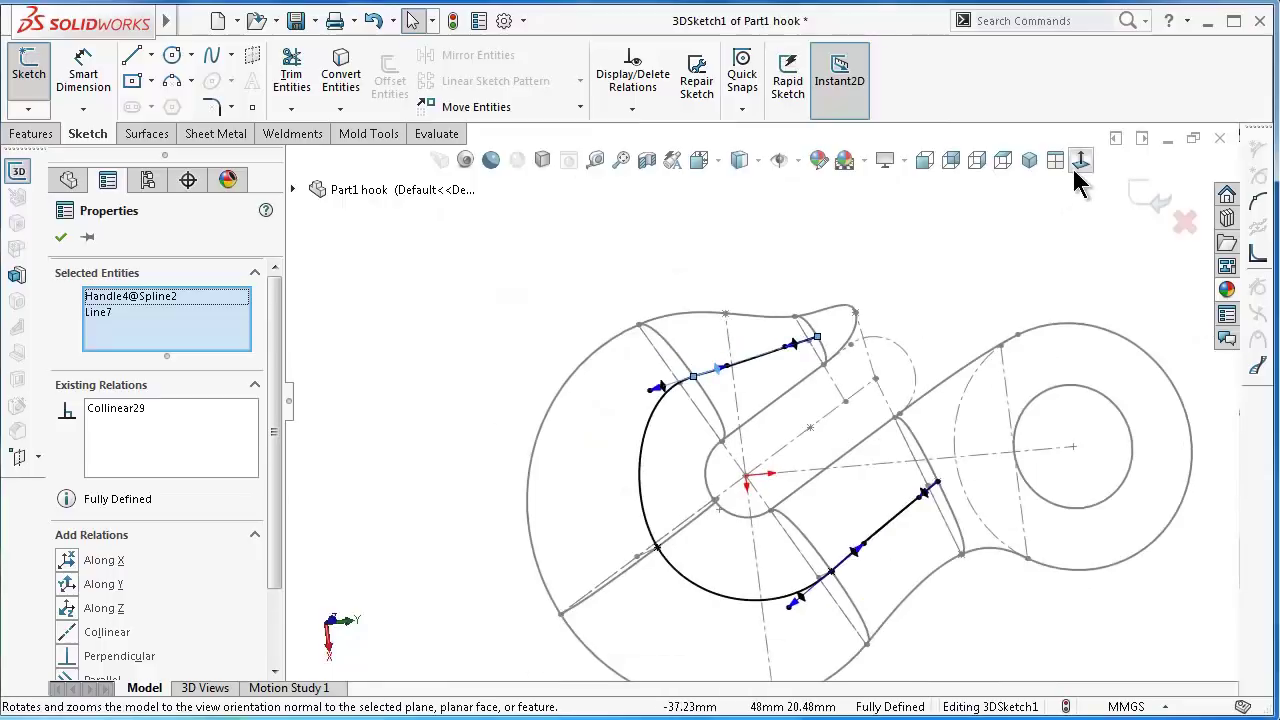
- View the sketch Normal To and accept the collinear relations with OK
mouse_move(823, 500)
middle_mouse_down()
mouse_move(809, 229)
mouse_move(813, 242)
middle_mouse_up()
middle_click_drag(817, 244, 934, 271)
left_click(1080, 164)
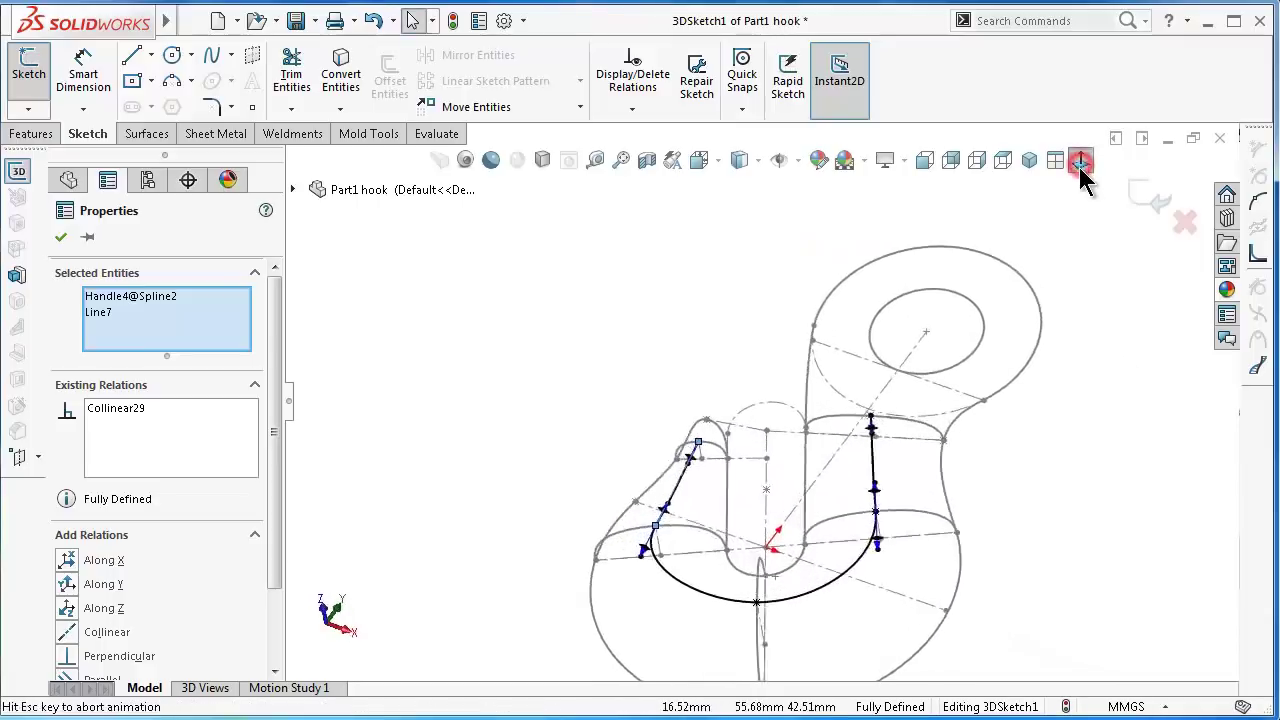
scroll(650, 558, "down", 3)
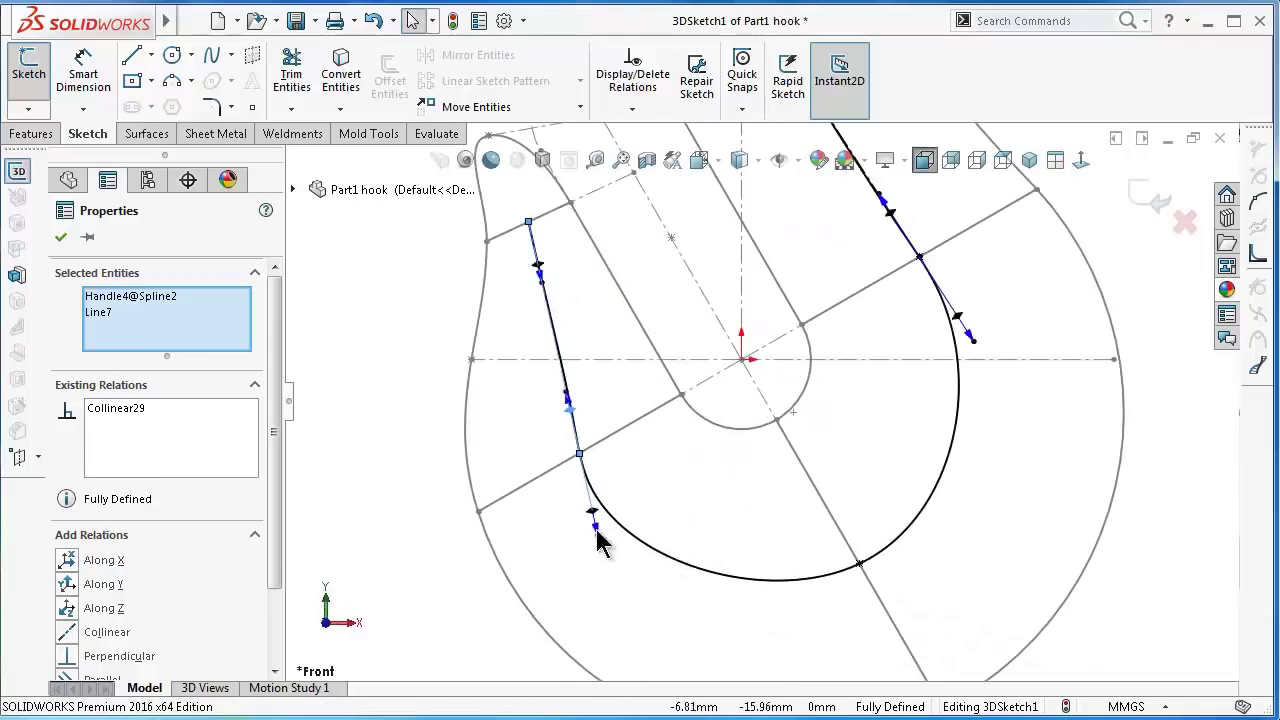
left_click(57, 241)
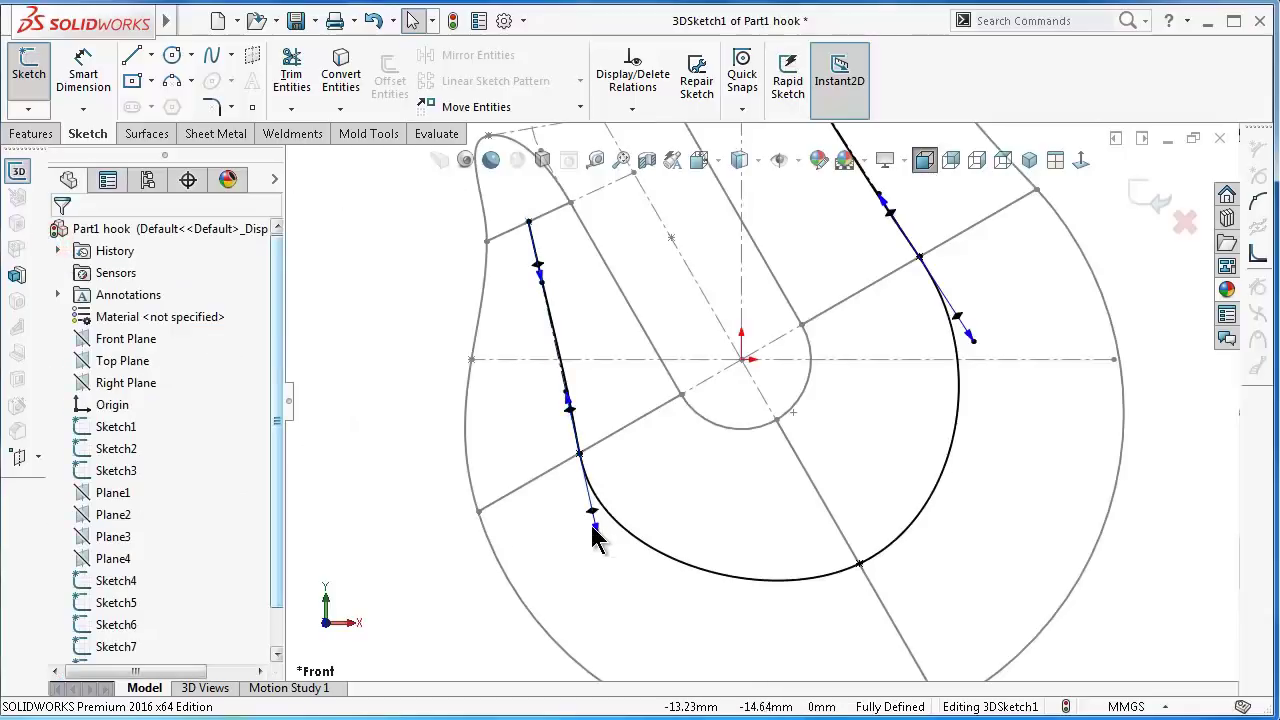
- Adjust the lower tangent handles and make one handle parallel to Line3 of Sketch2
left_click(593, 528)
left_click_drag(596, 556, 607, 557)
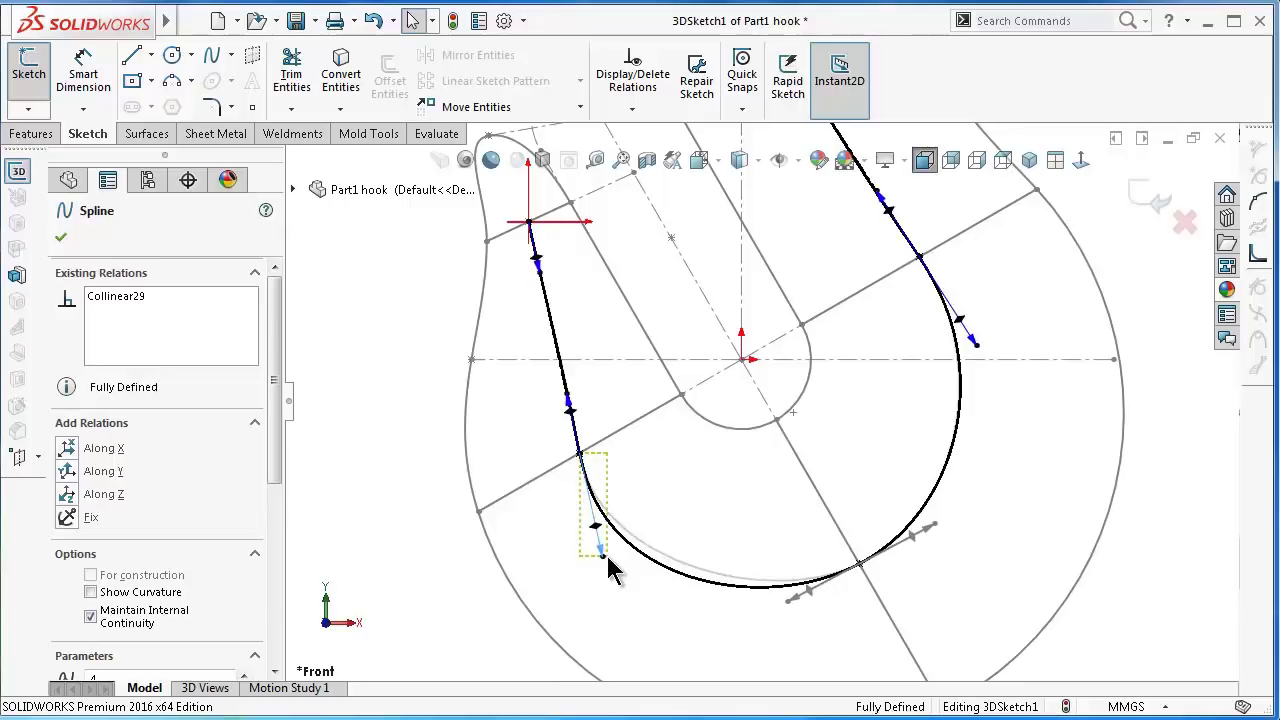
left_click(920, 567)
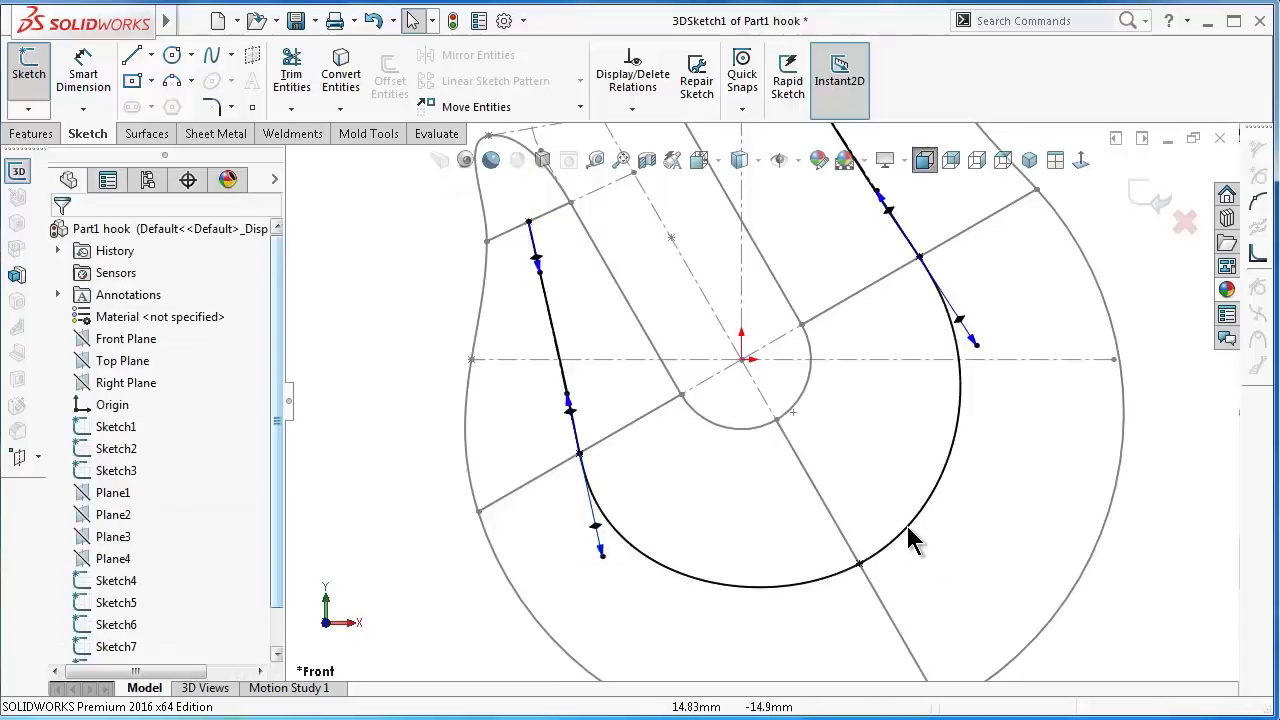
left_click(909, 532)
left_click_drag(912, 543, 921, 543)
left_click(853, 295, "ctrl")
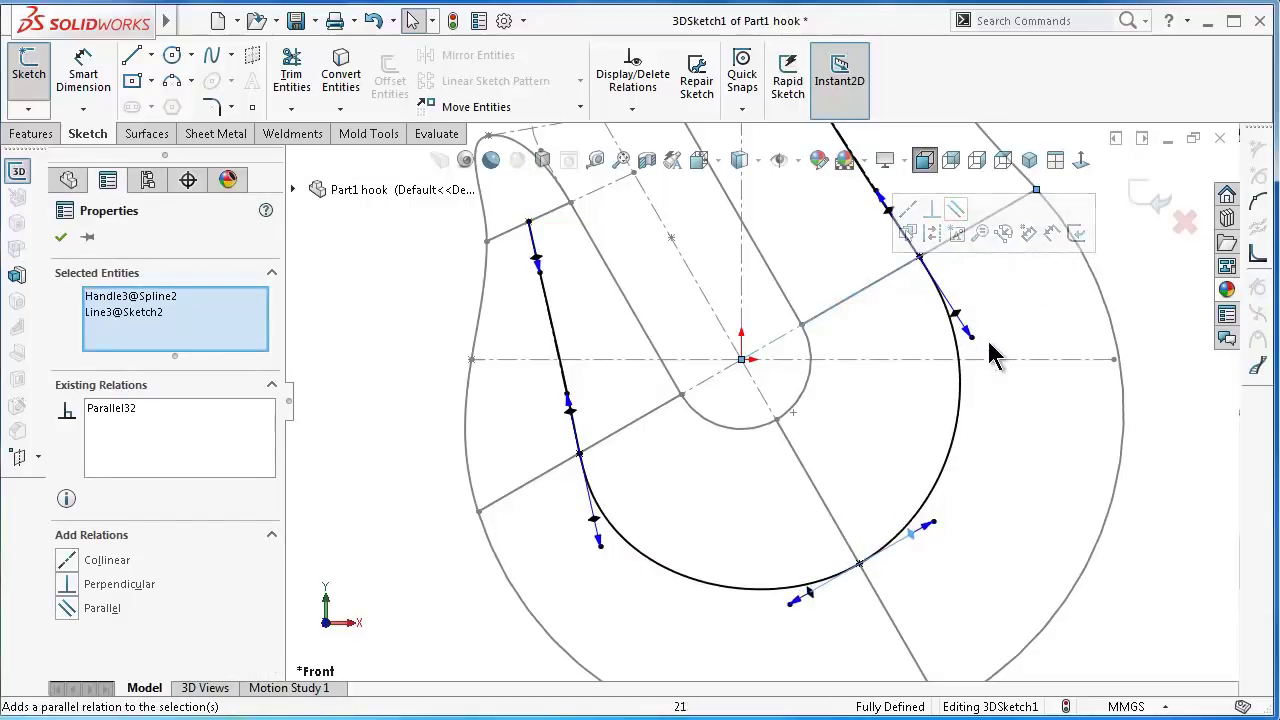
left_click(1141, 595)
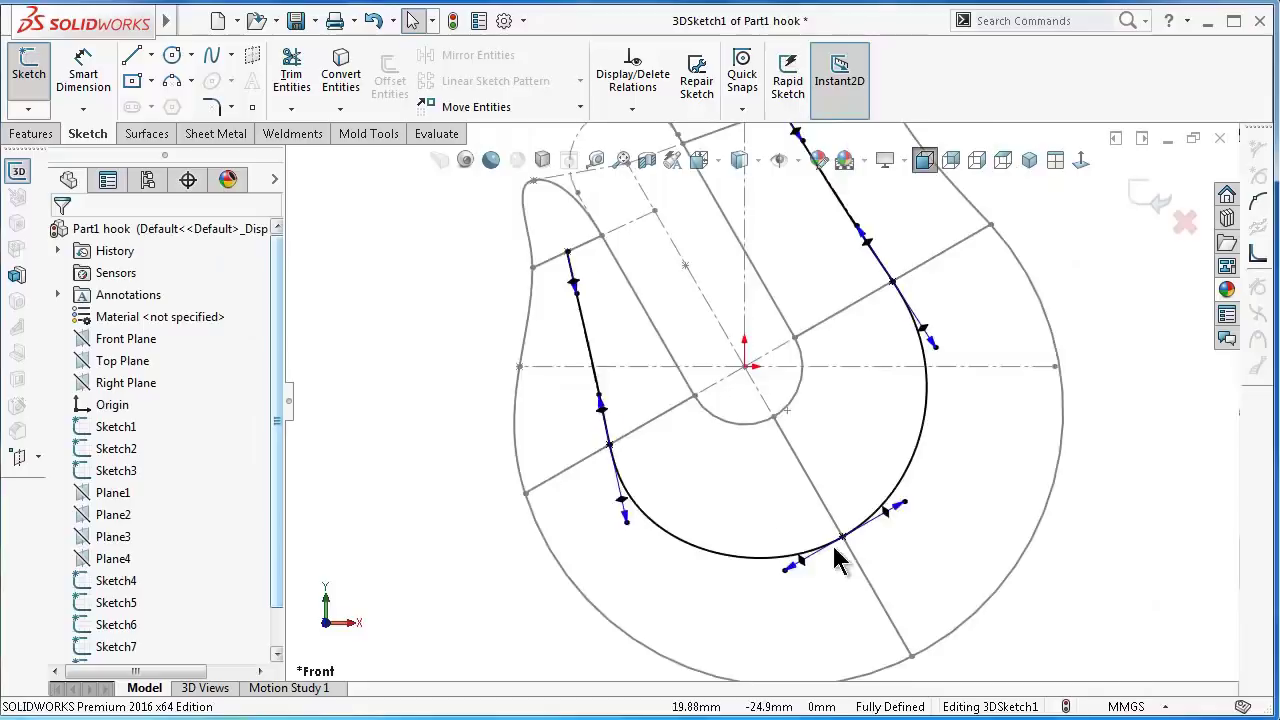
- Drag the spline's lower-left tangent handle to reshape the hook curve
middle_click_drag(838, 562, 833, 531, "ctrl")
left_click(617, 484)
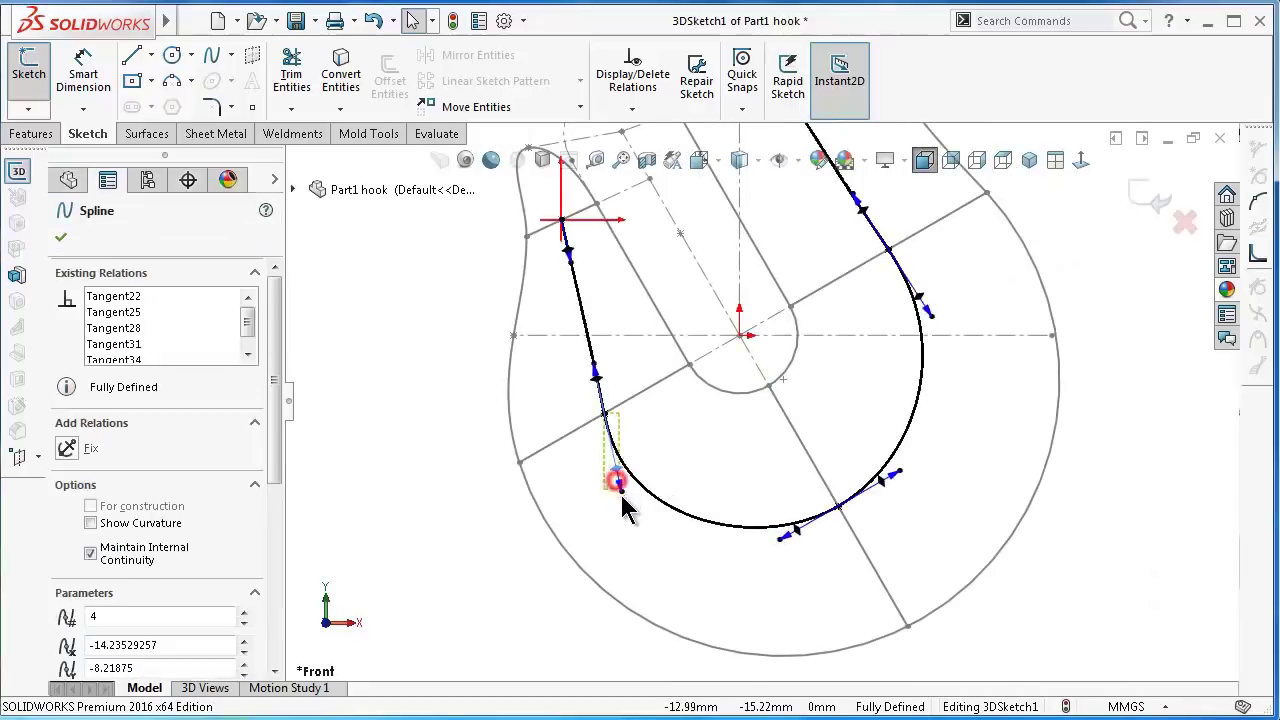
left_click(623, 491)
left_click(626, 496)
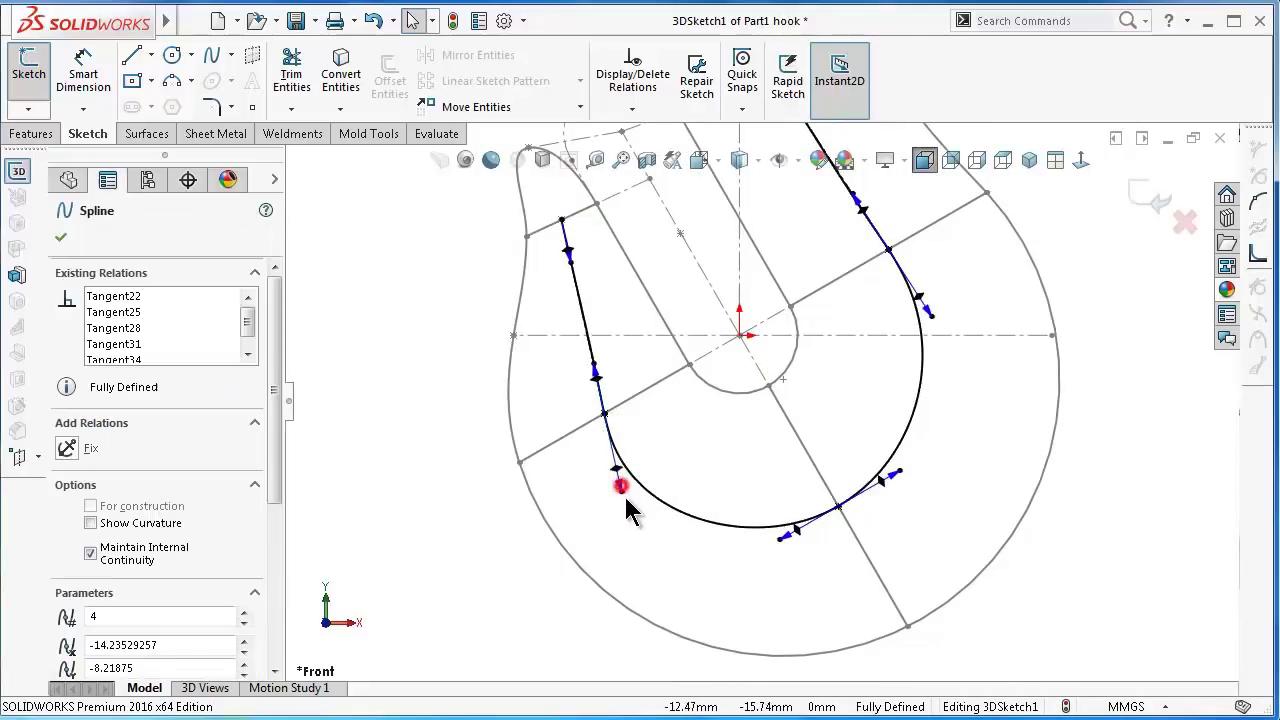
mouse_move(621, 482)
left_mouse_down()
mouse_move(632, 498)
mouse_move(619, 460)
mouse_move(633, 486)
mouse_move(593, 481)
left_mouse_up()
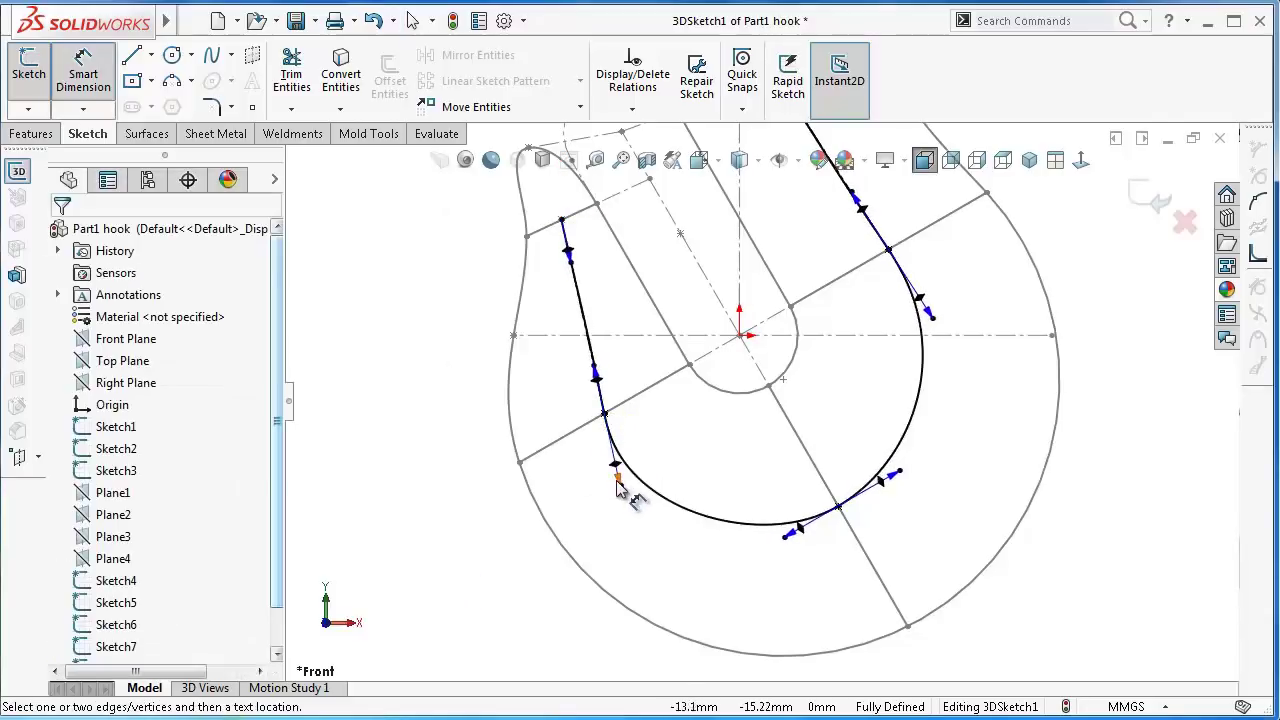
- Dimension the lengths of three spline tangent handles at 50 mm each
left_click(618, 481)
left_click(566, 508)
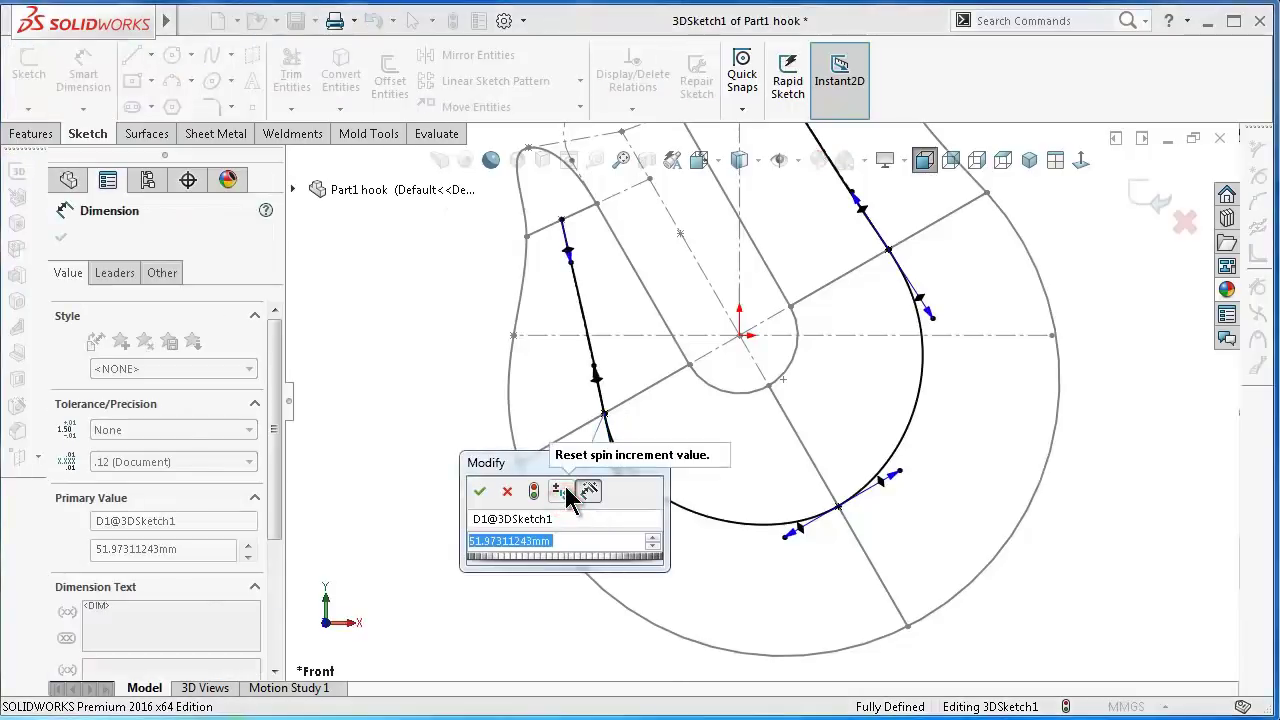
type("50")
key("Return")
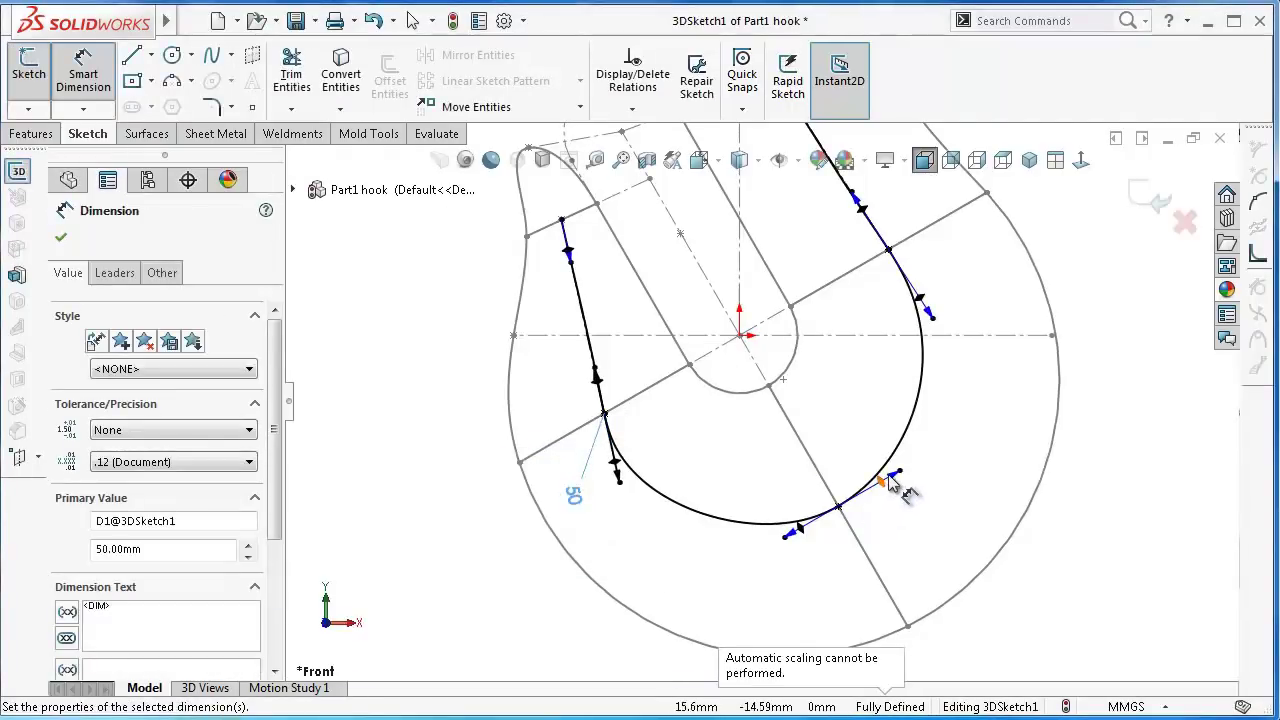
left_click(888, 478)
left_click(960, 506)
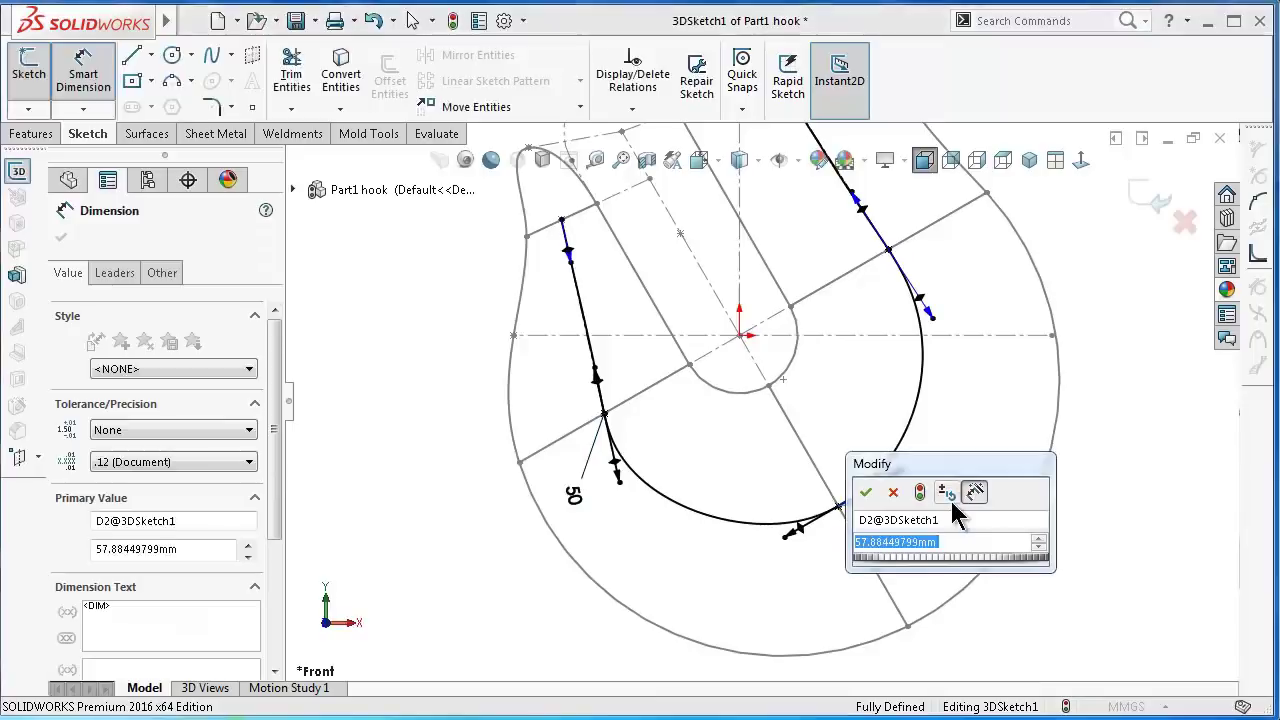
type("50")
key("Return")
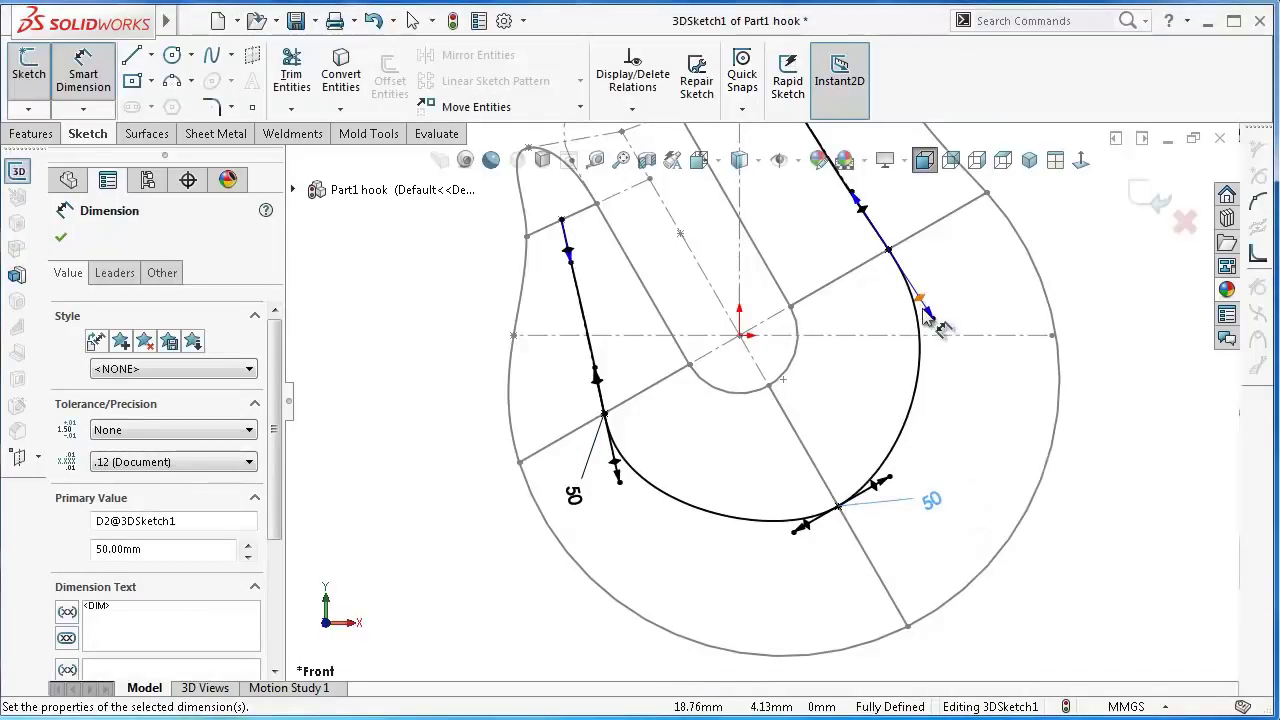
left_click(922, 308)
left_click(968, 300)
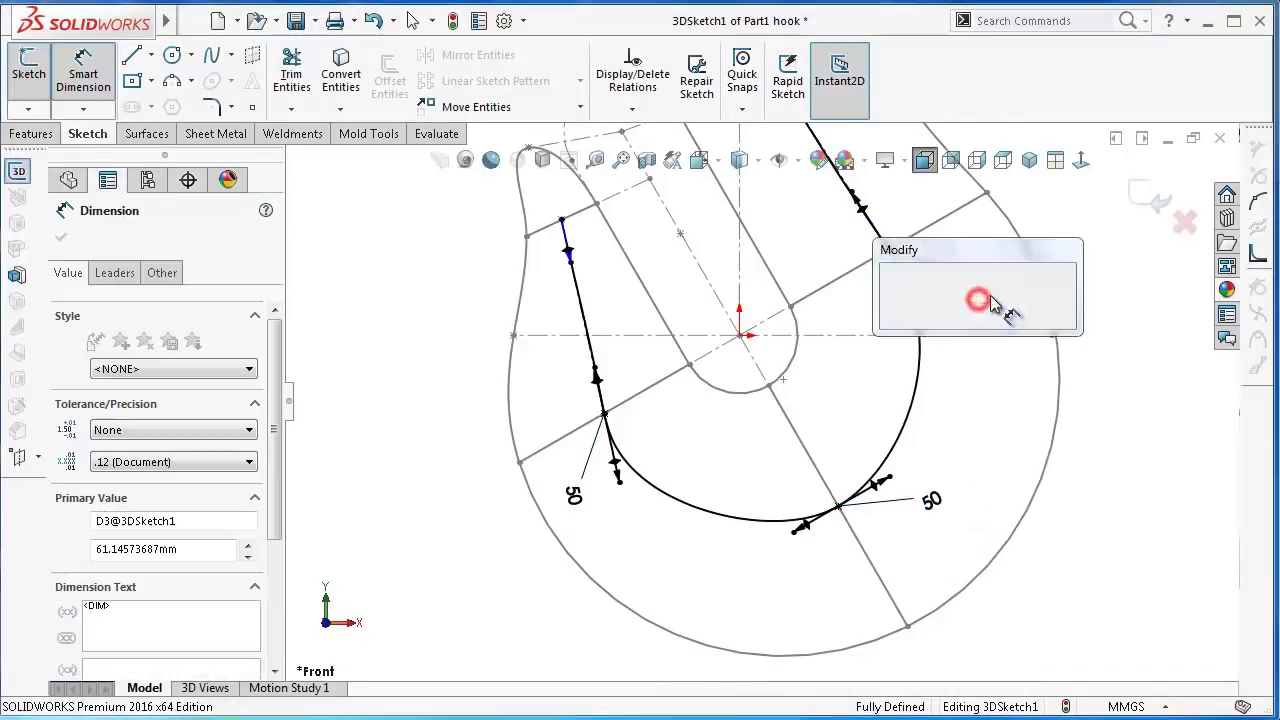
type("50")
key("Return")
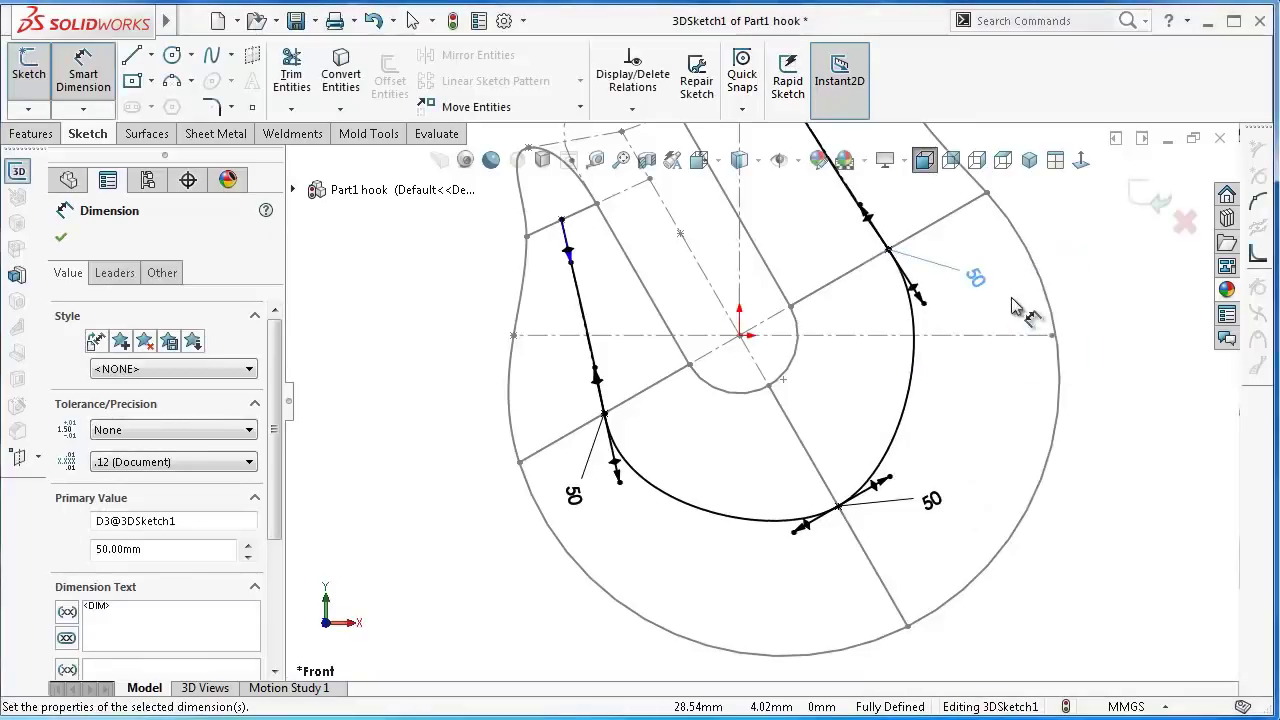
- Change the lower-right handle's length dimension from 50 mm to 65 mm
scroll(866, 386, "down", 2)
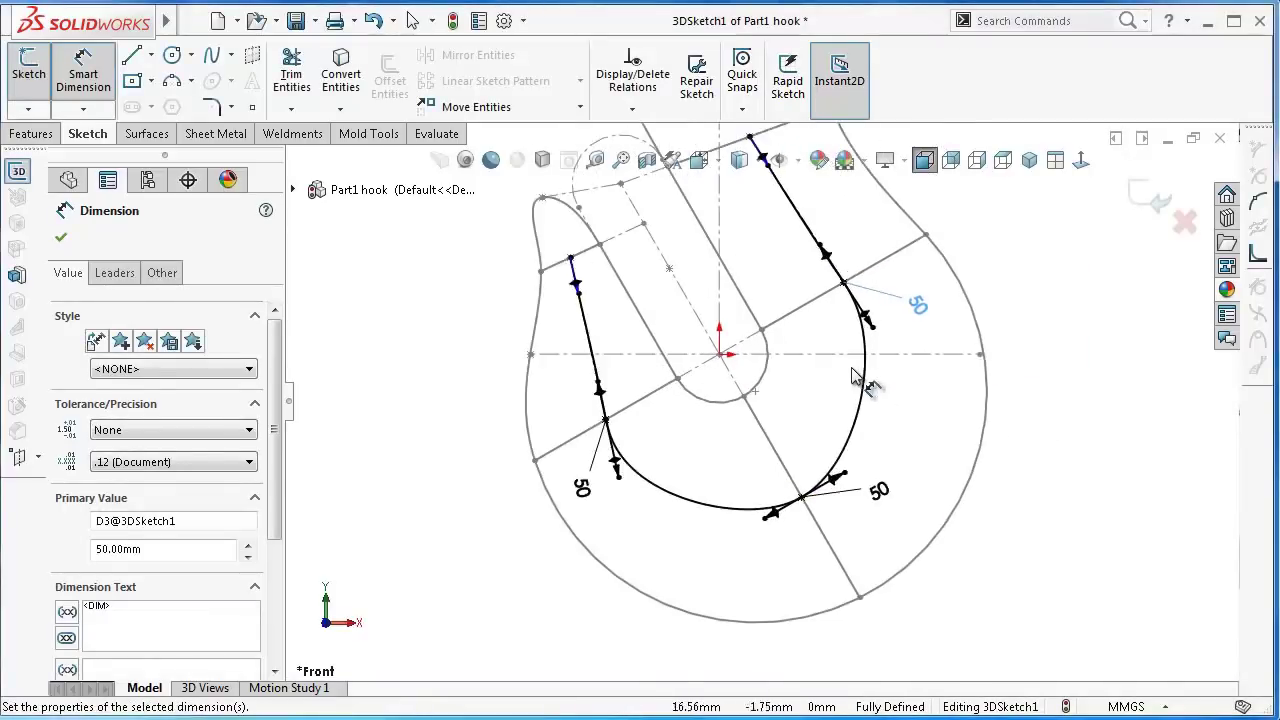
double_click(874, 472)
type("65")
key("Return")
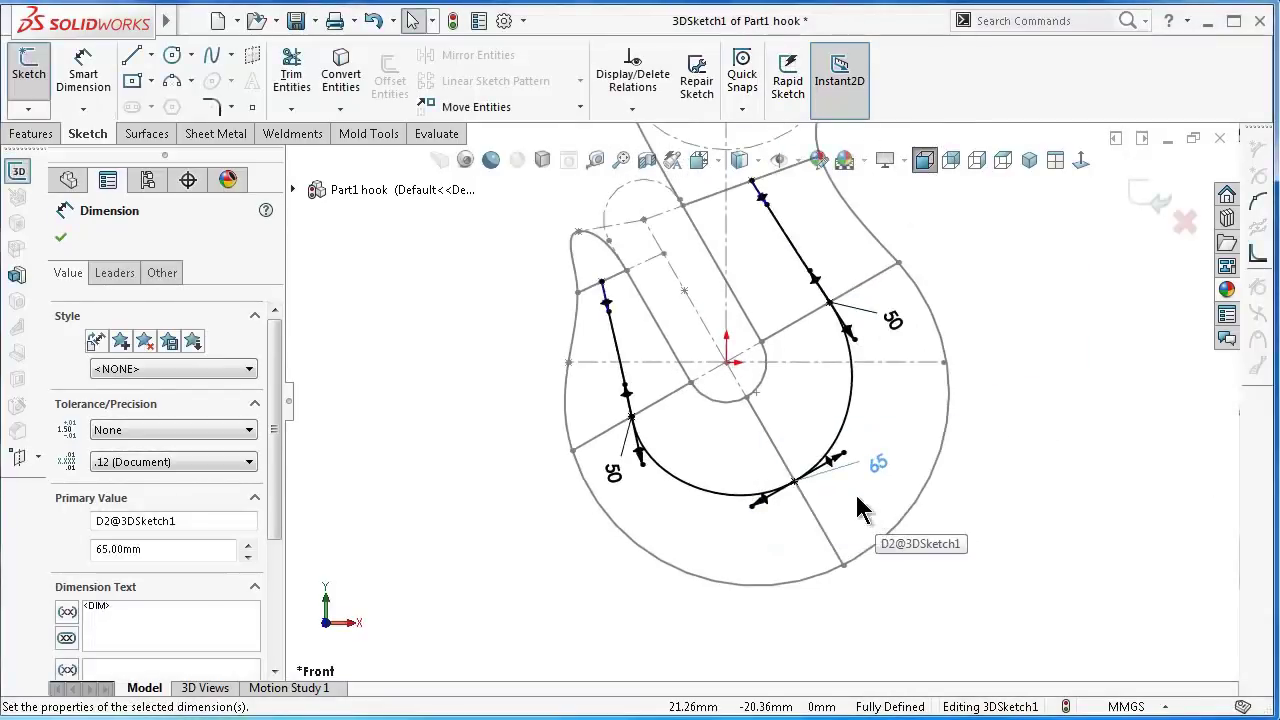
left_click(482, 500)
scroll(757, 452, "down", 1)
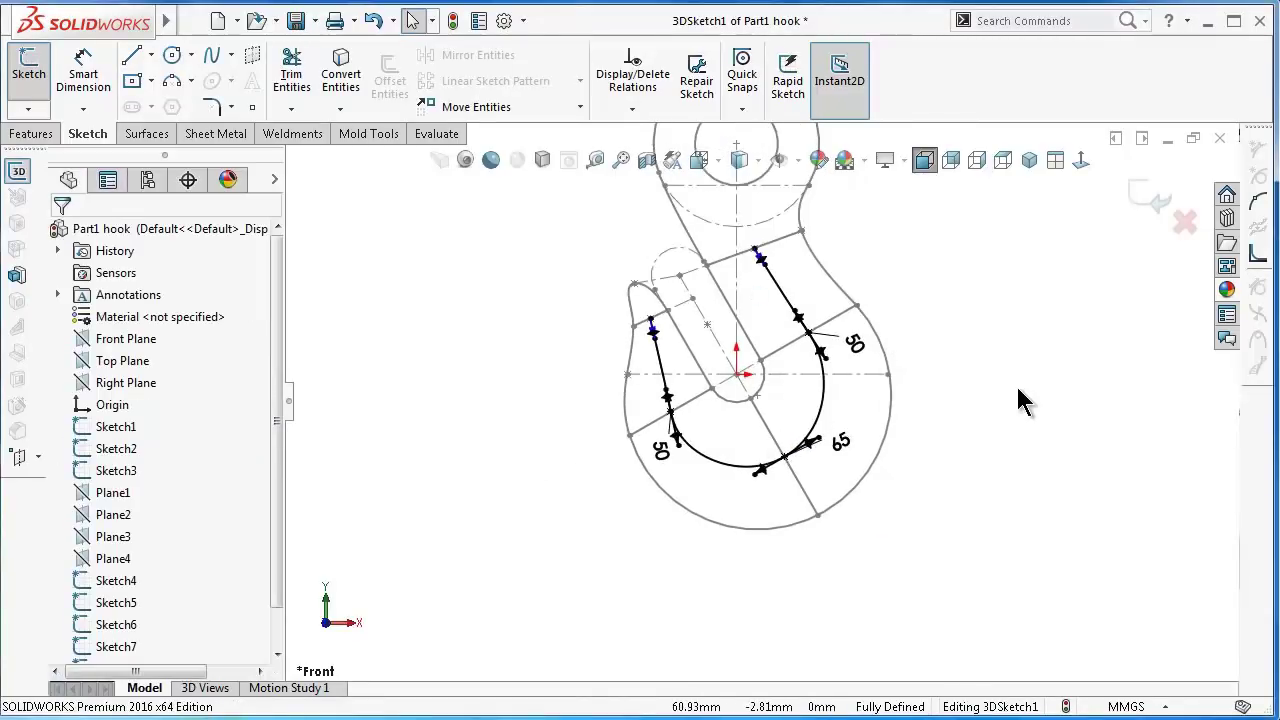
- Rotate the hook upright with the arrow keys and exit 3DSketch1
key("Up")
key("Up")
key("Up")
key("Up")
key("Up")
key("Left")
key("Left")
key("Left")
key("Left")
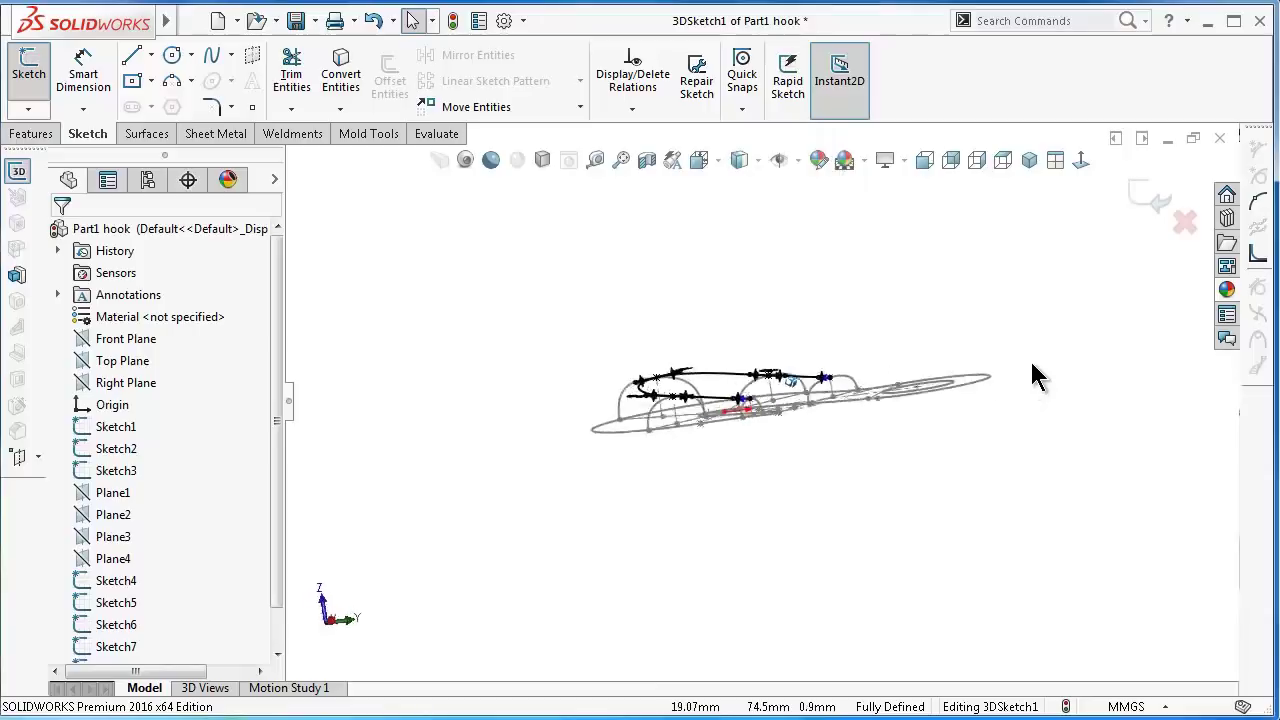
key("Up")
key("Up")
key("Left")
key("Up")
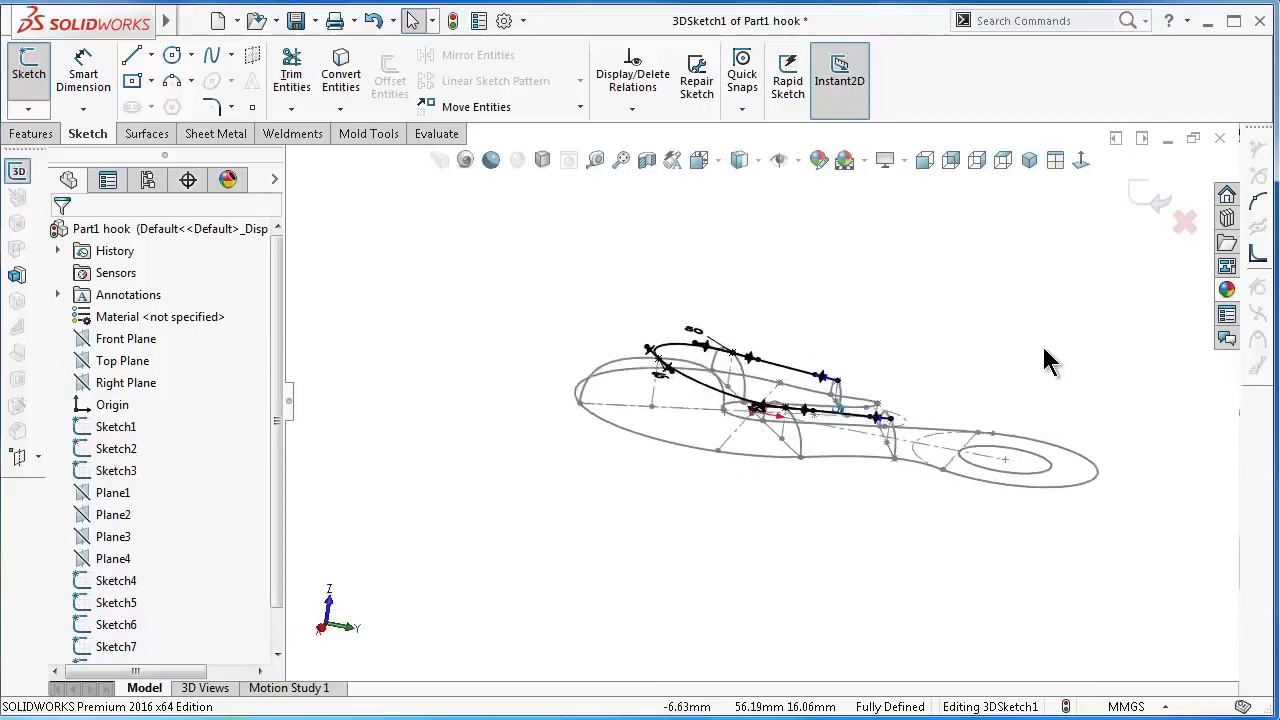
key("Down")
key("Down")
key("Down")
key("Down")
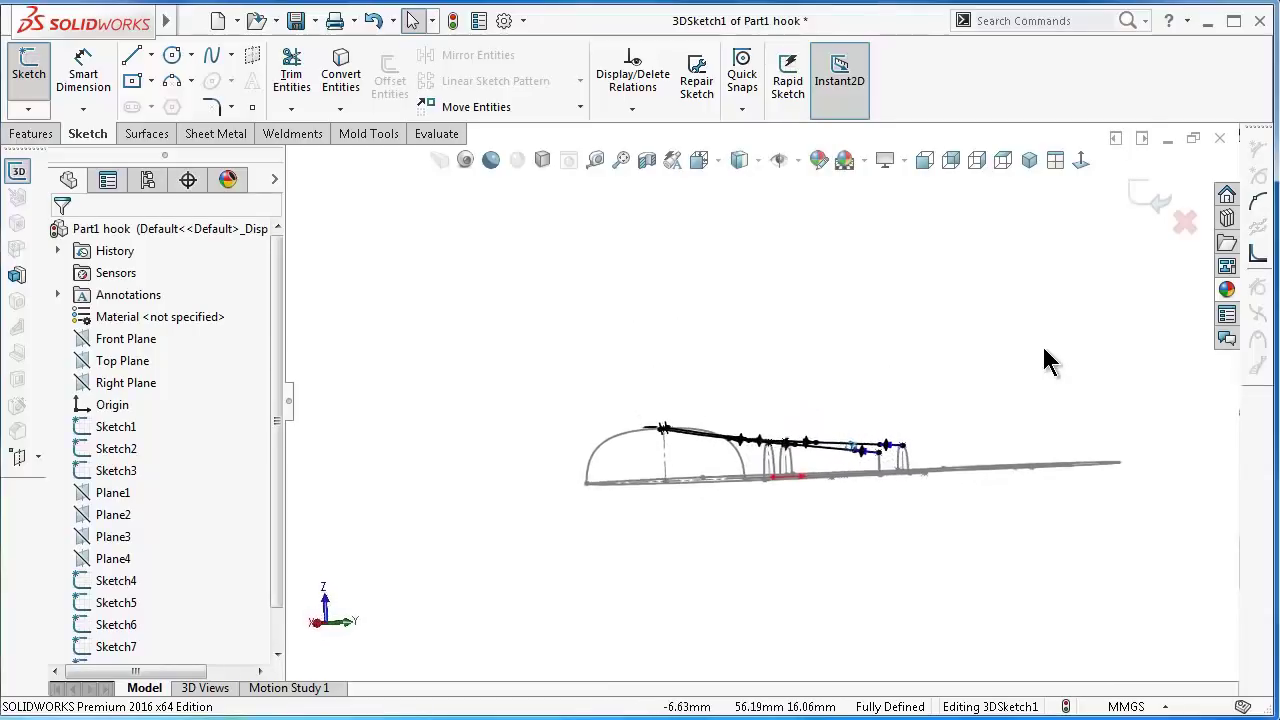
key("Up")
key("Up")
key("Up")
key("Up")
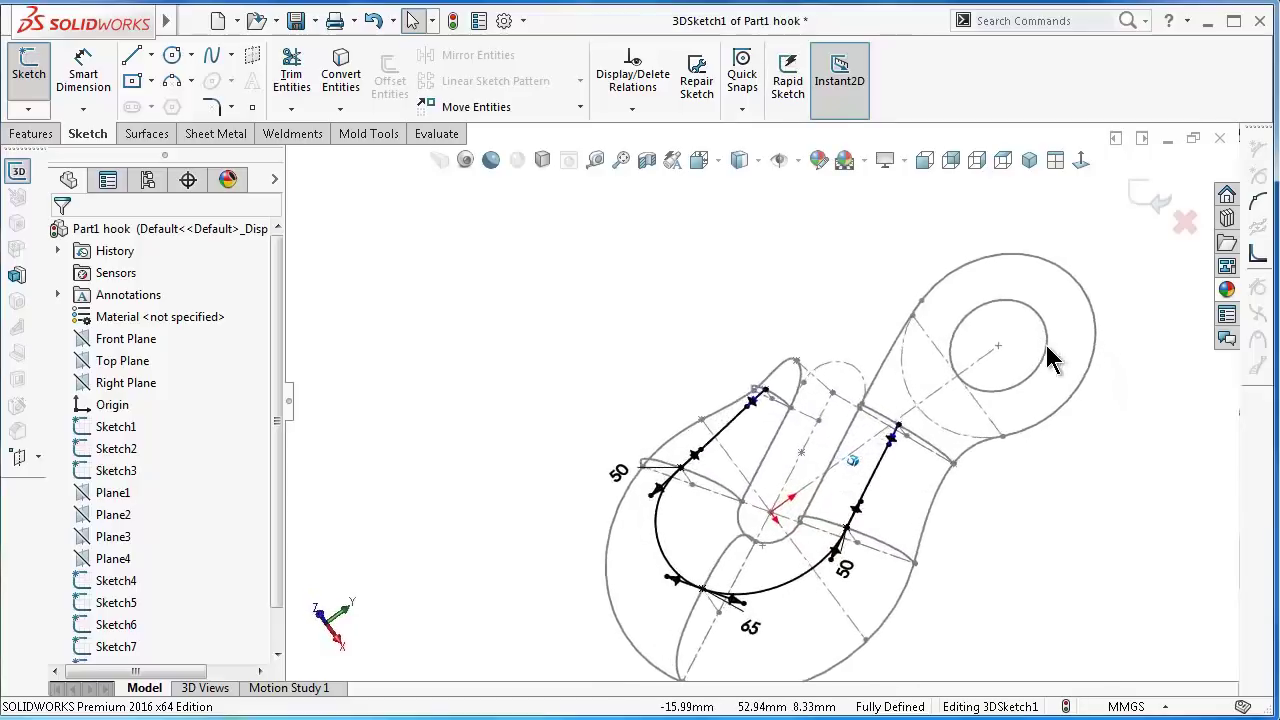
key("Left")
key("Left")
key("Left")
key("Left")
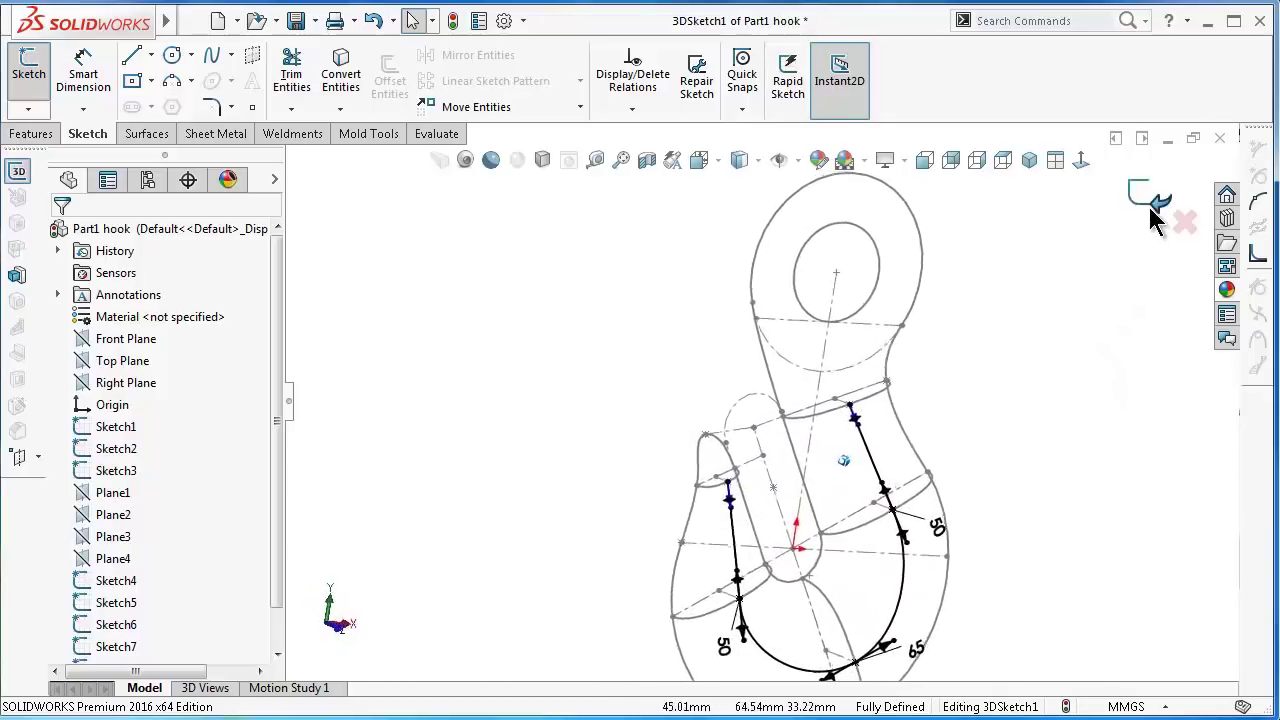
key("Left")
key("Left")
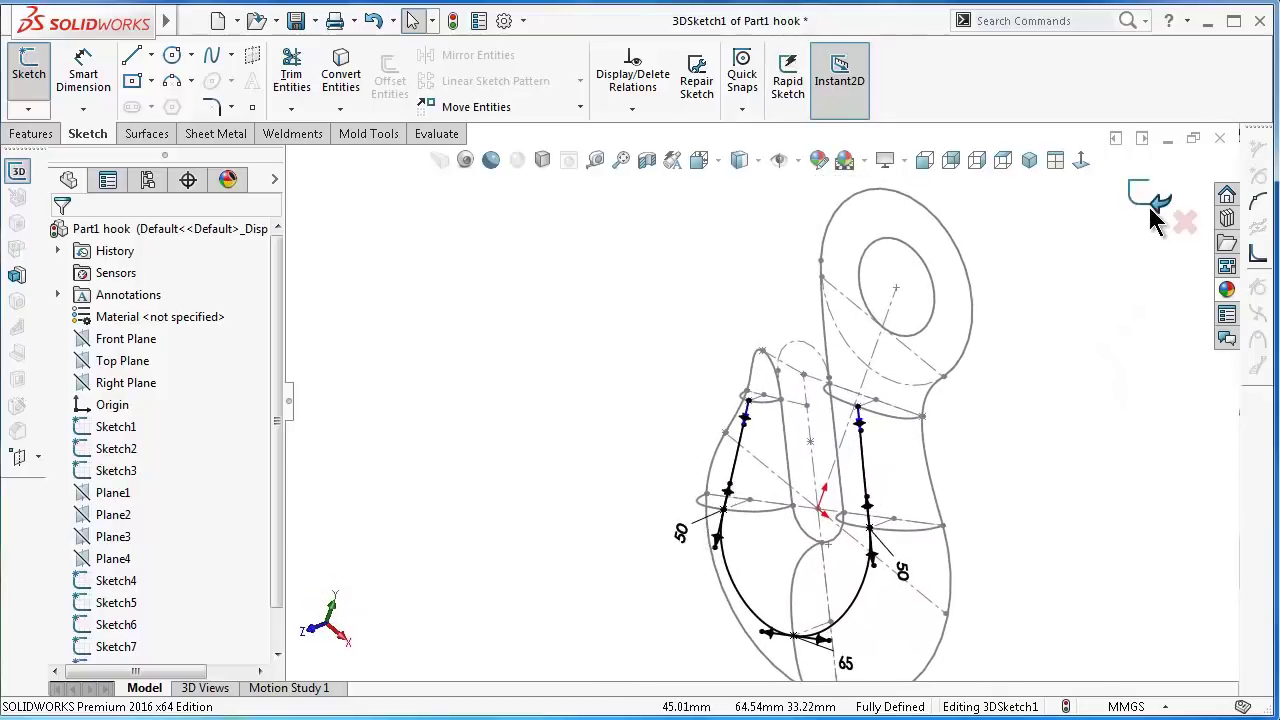
left_click(1149, 210)
- Switch to the isometric view and orbit the hook to an oblique 3D angle
key("ctrl+7")
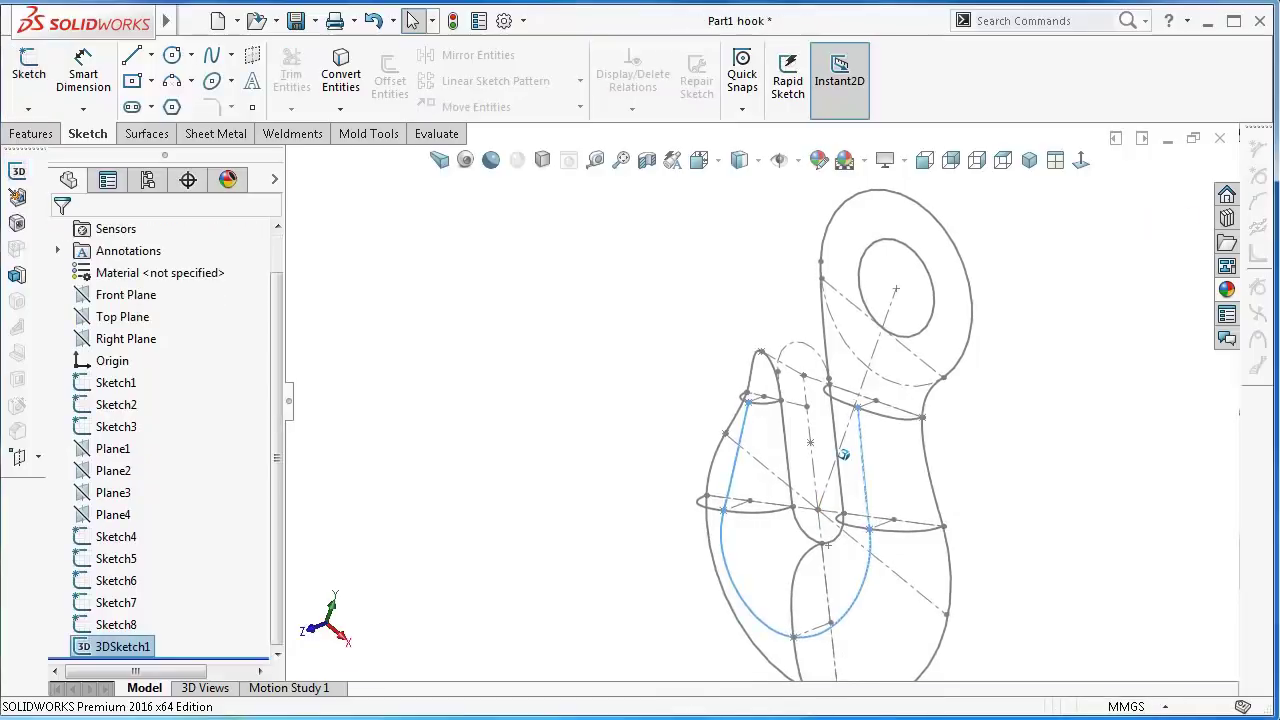
left_click(1023, 420)
middle_click_drag(1022, 215, 1042, 243)
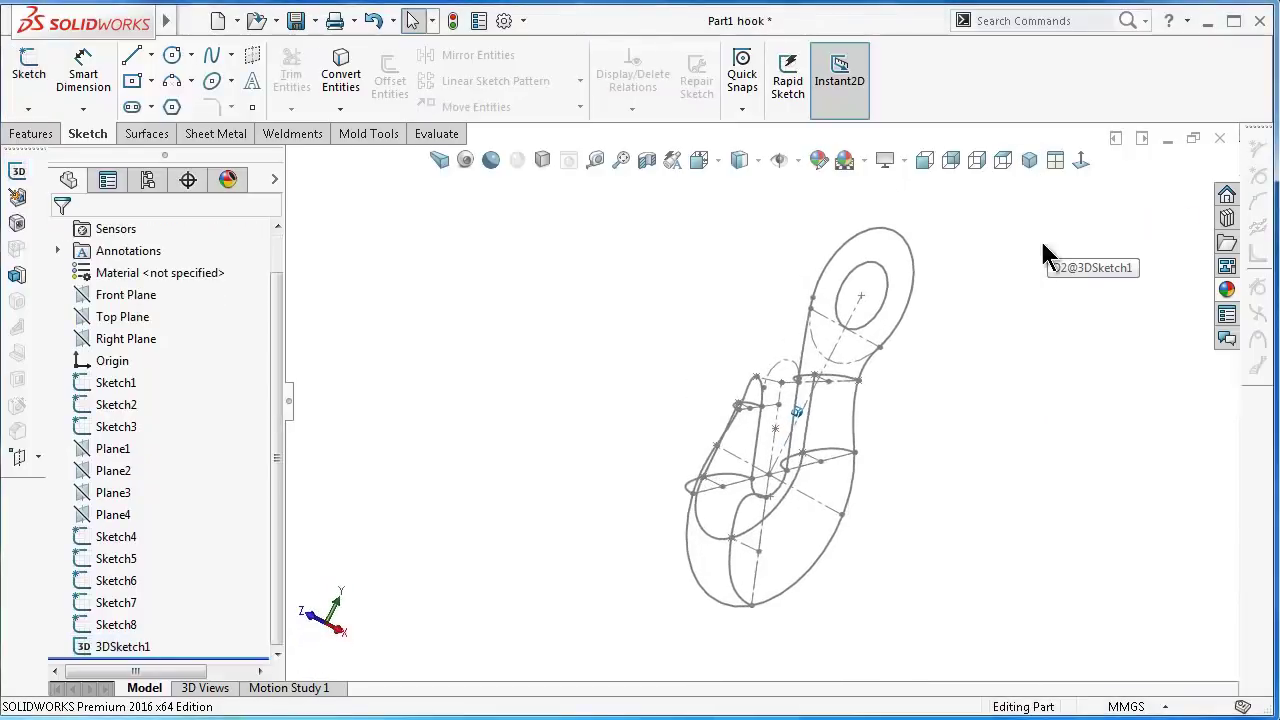
left_click(1029, 160)
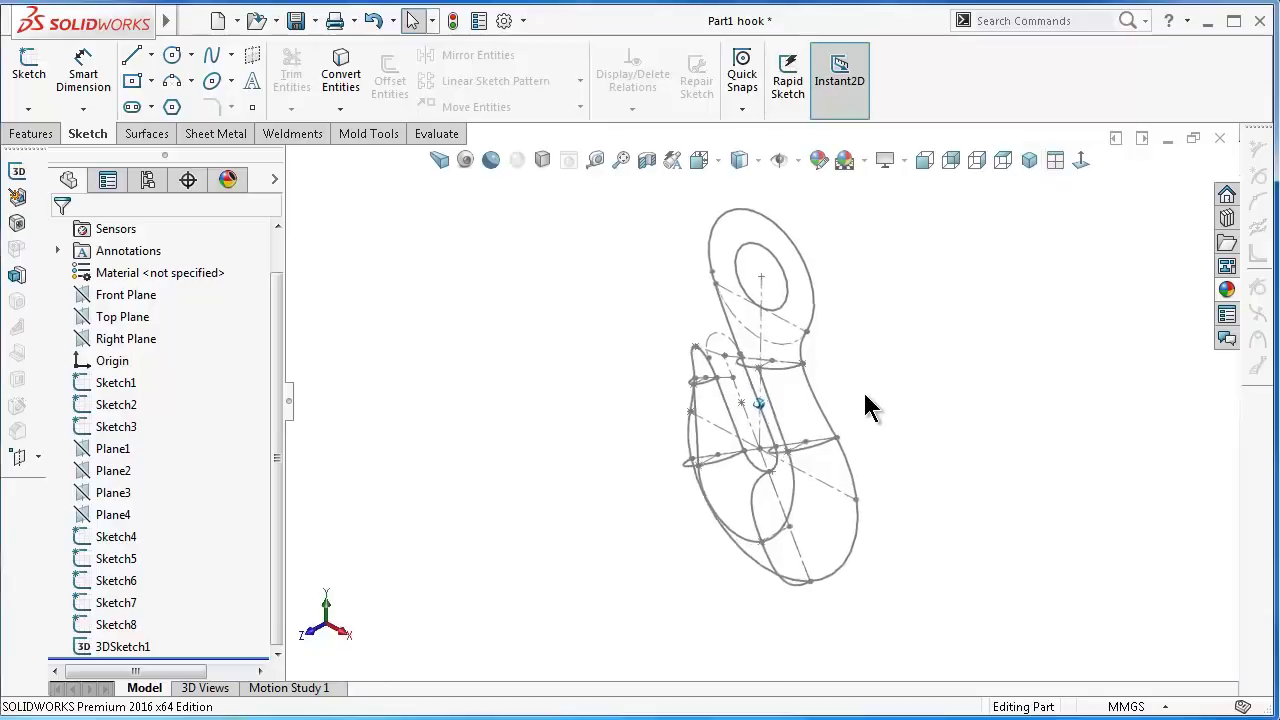
key("Up")
key("Up")
key("Up")
key("Up")
key("Up")
key("Up")
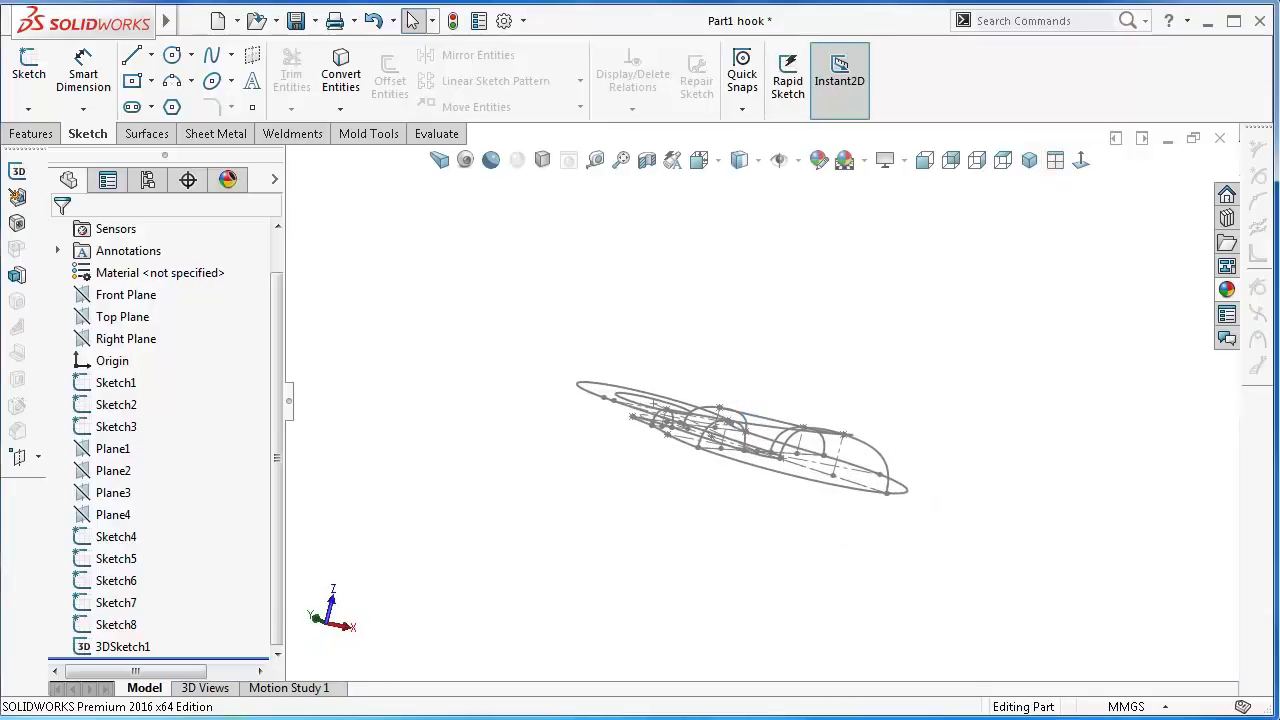
mouse_move(1025, 495)
middle_mouse_down()
mouse_move(885, 466)
mouse_move(877, 477)
mouse_move(873, 465)
mouse_move(873, 488)
middle_mouse_up()
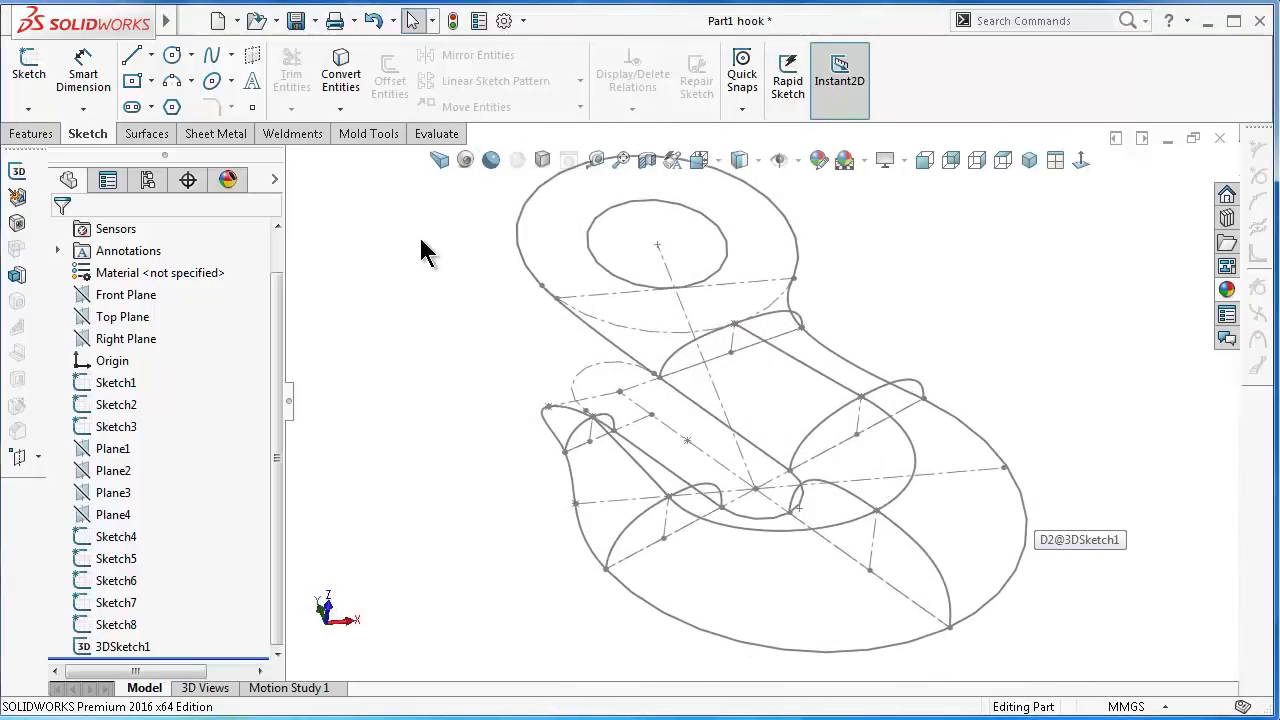
- Start a Boundary Surface with Sketch4, Sketch6, Sketch7 and Sketch8 as Direction 1 profiles
left_click(150, 134)
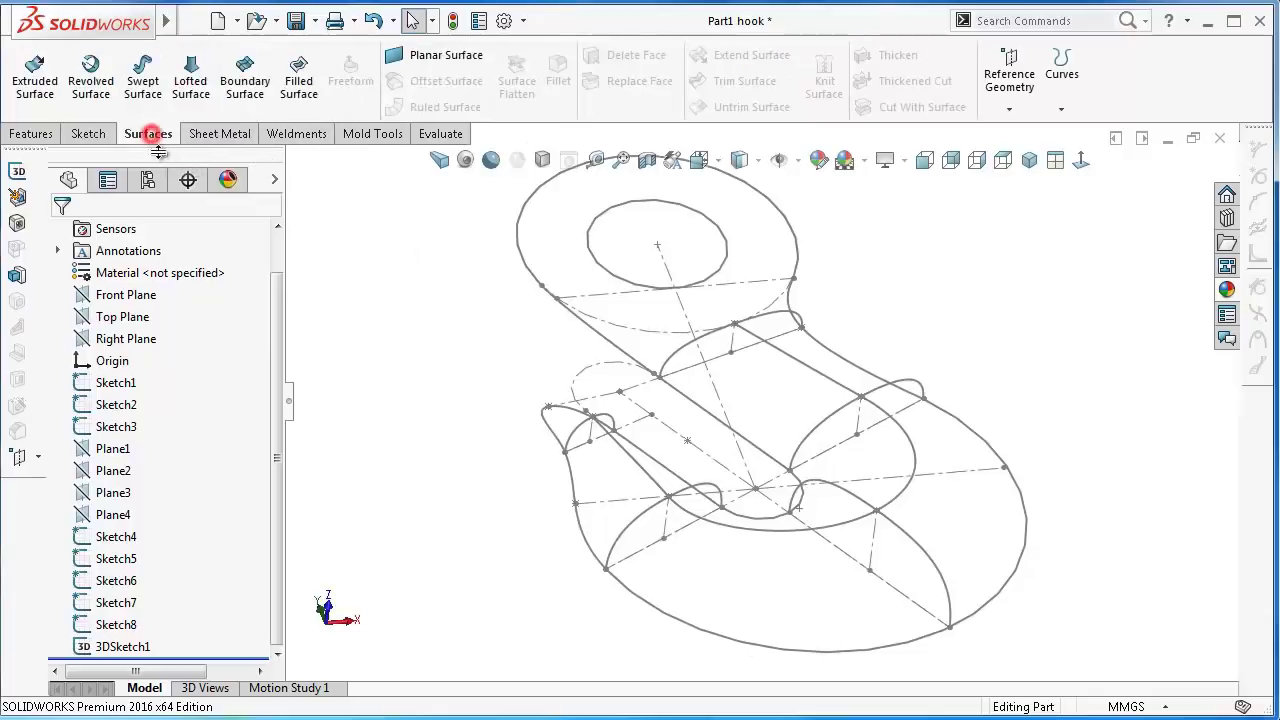
left_click(238, 100)
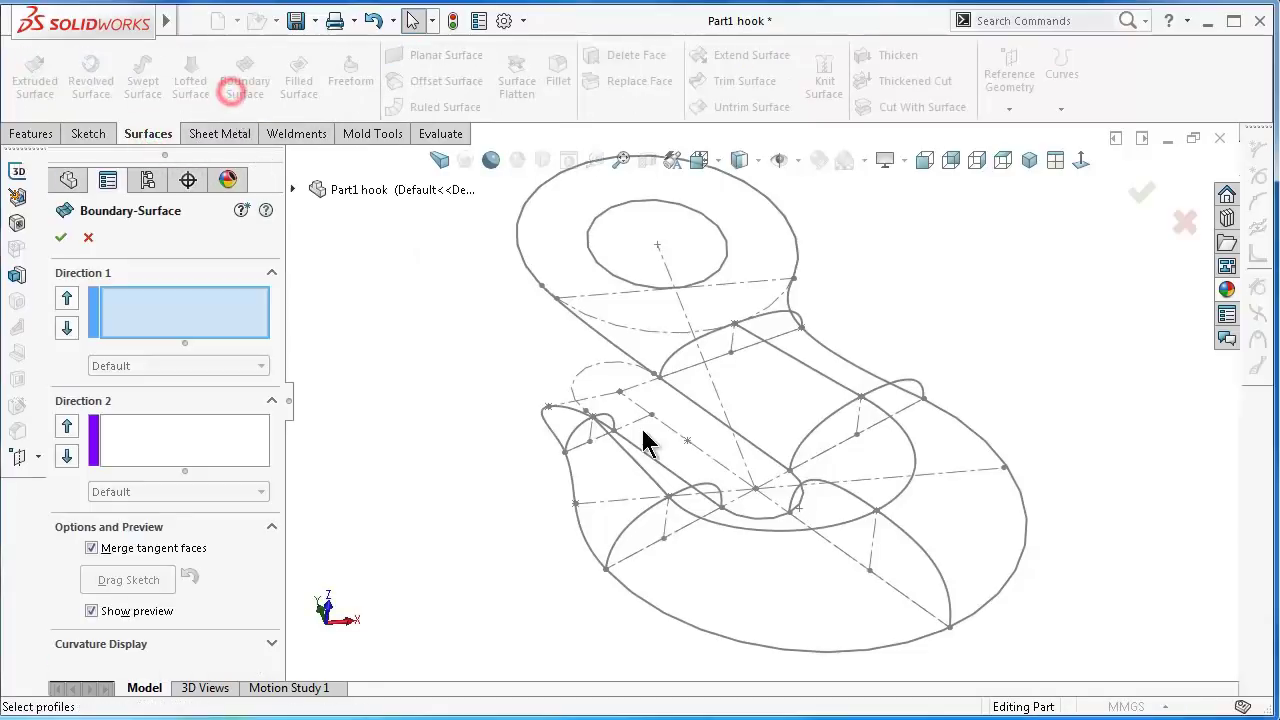
scroll(600, 470, "down", 2)
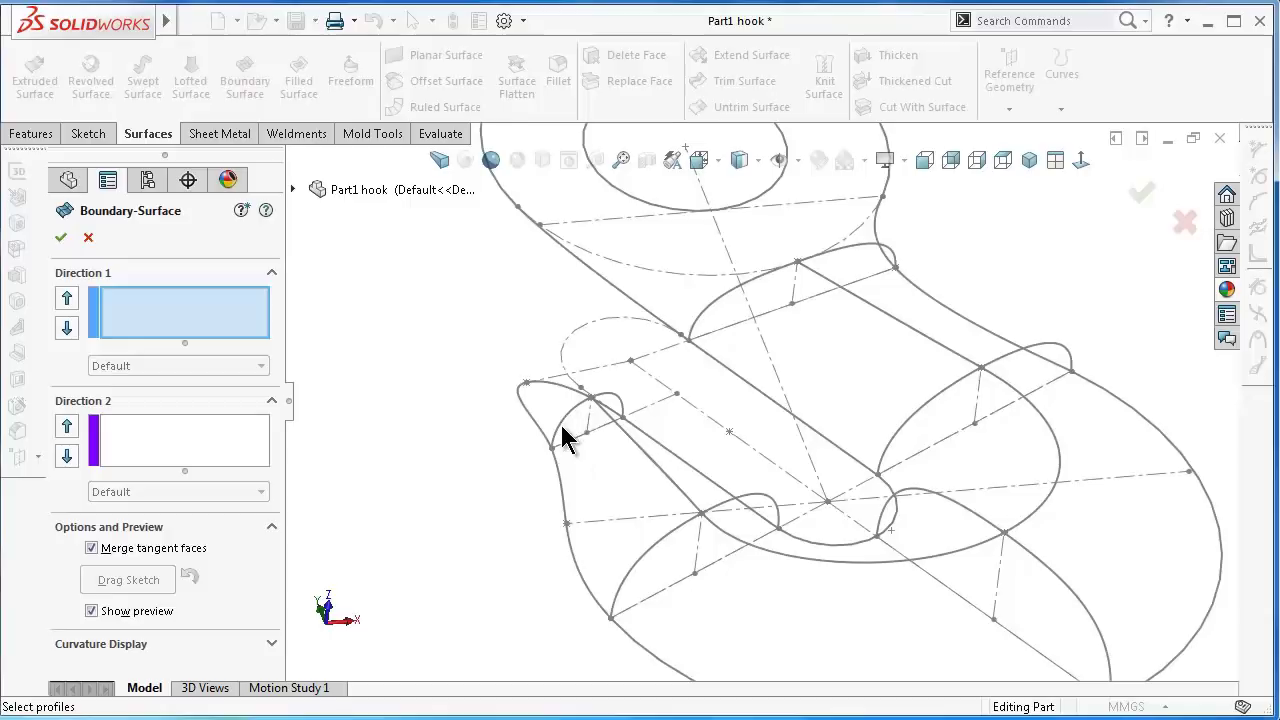
left_click(557, 428)
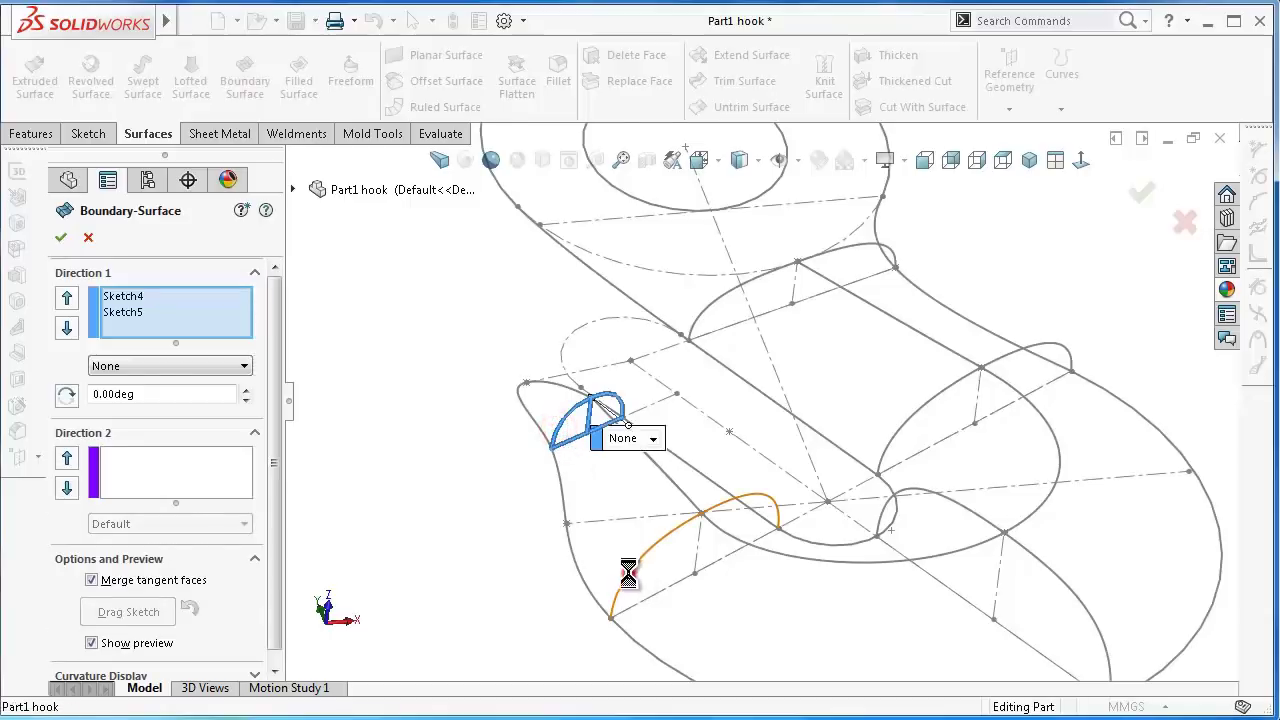
middle_click_drag(663, 591, 897, 597)
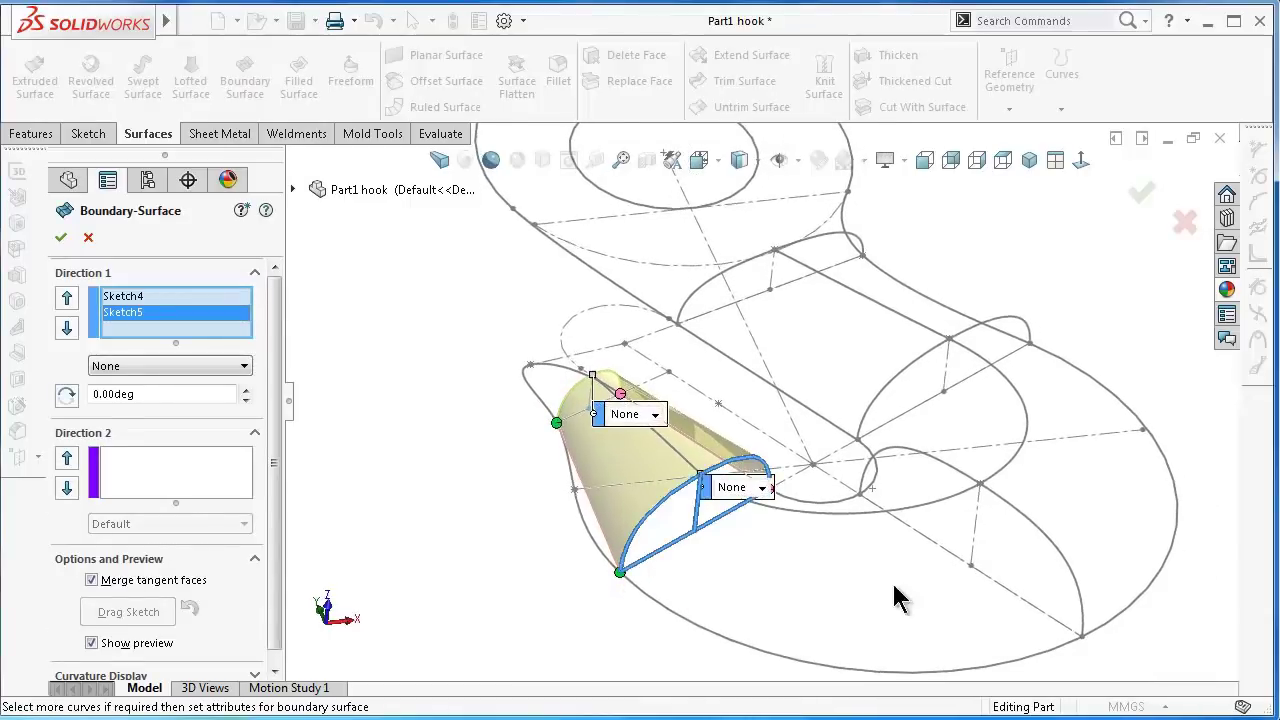
left_click(1075, 585)
middle_click_drag(1077, 586, 1010, 430)
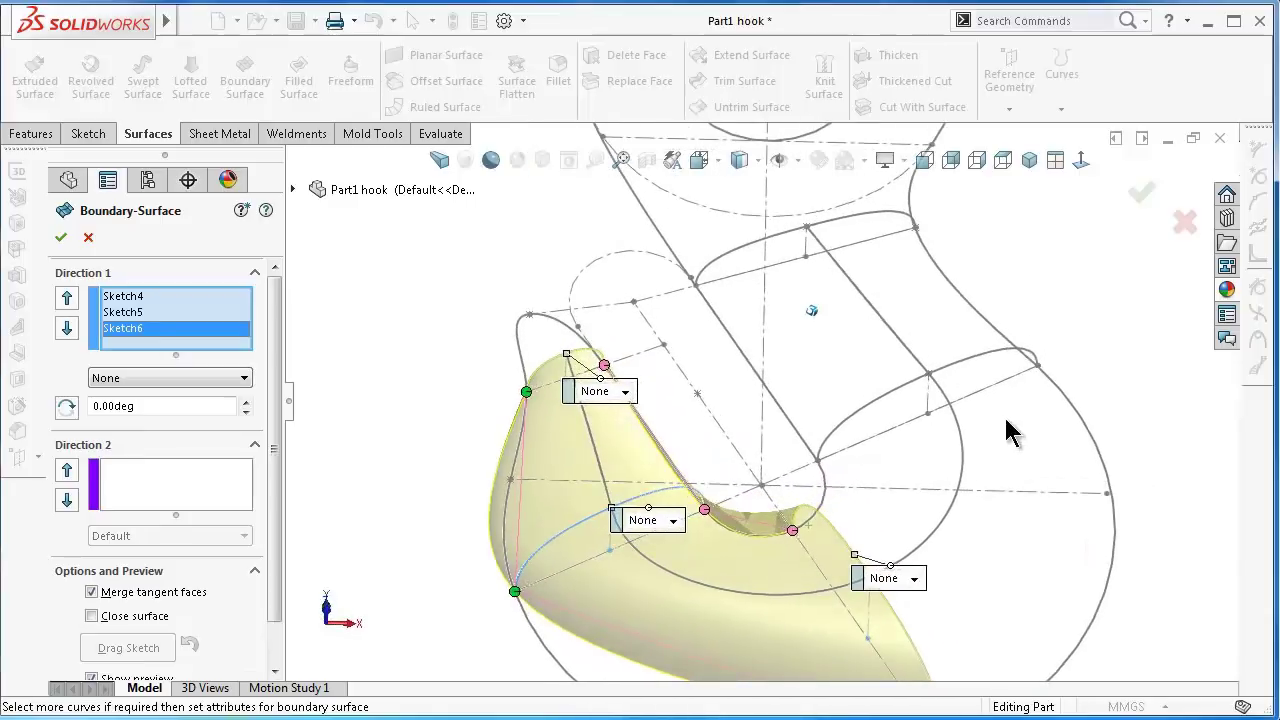
left_click(1004, 362)
middle_click_drag(1011, 366, 998, 322)
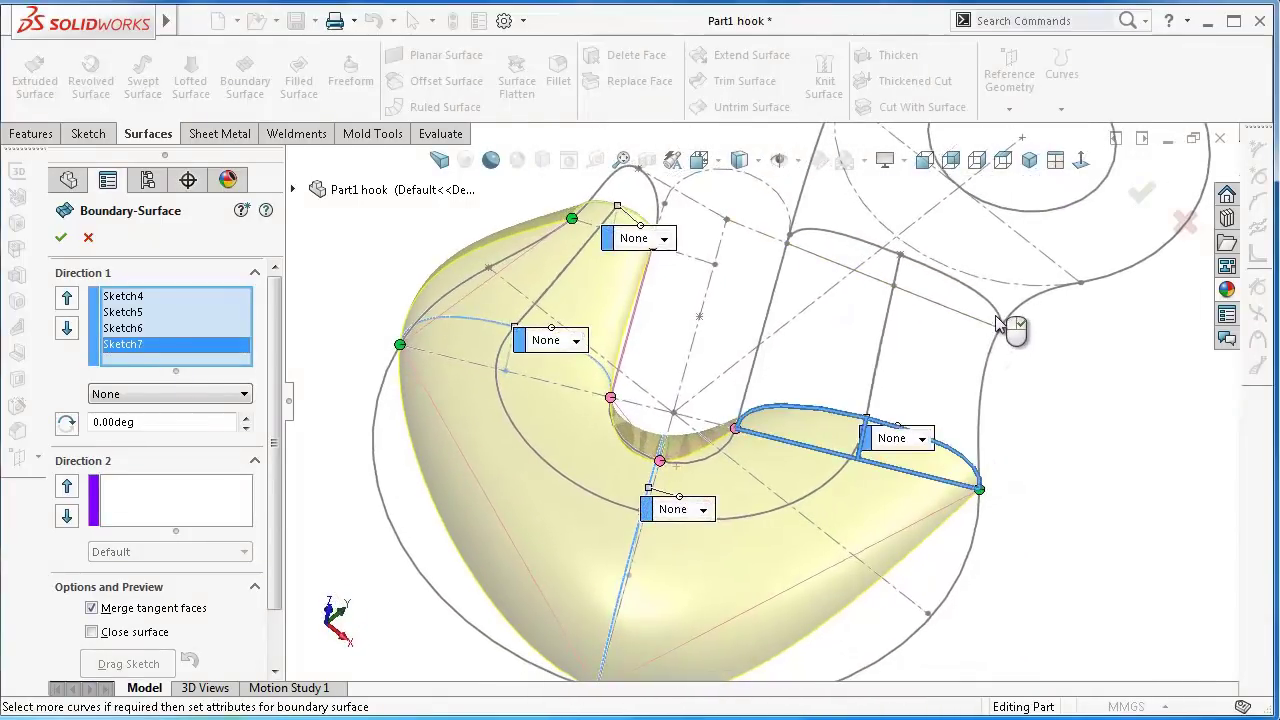
left_click(1000, 320)
middle_click_drag(1078, 410, 1058, 420)
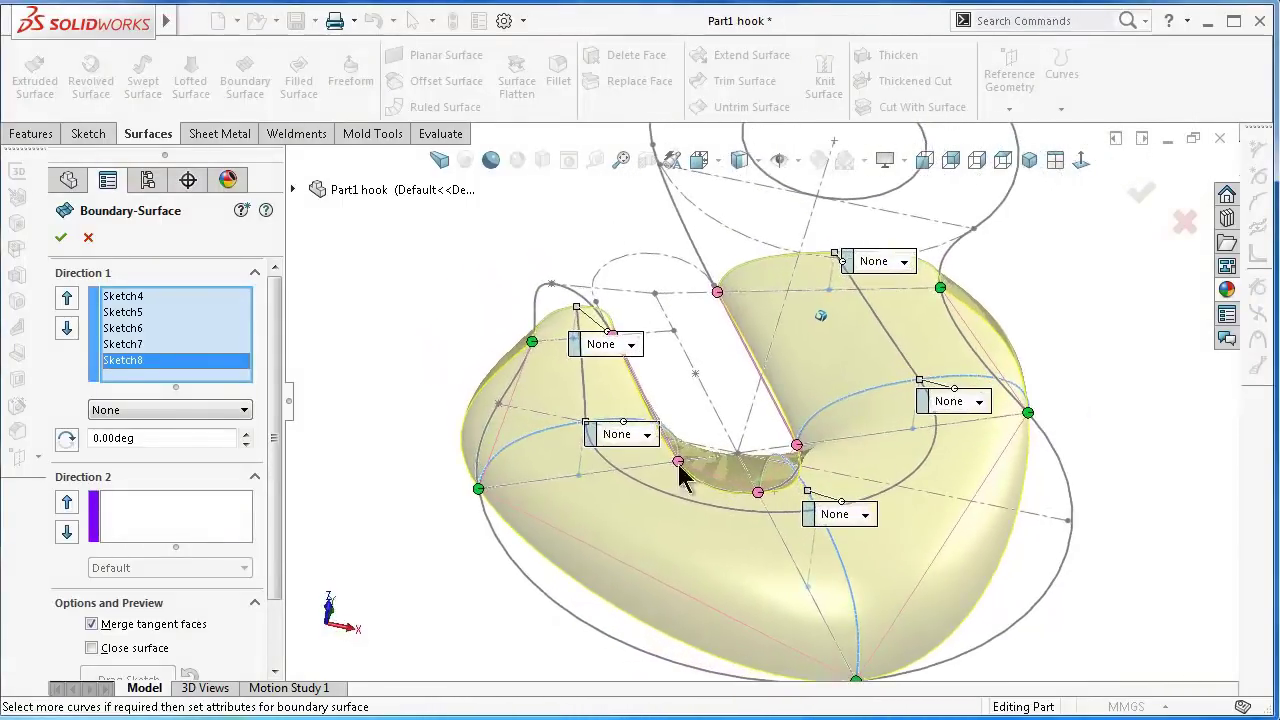
left_click(195, 515)
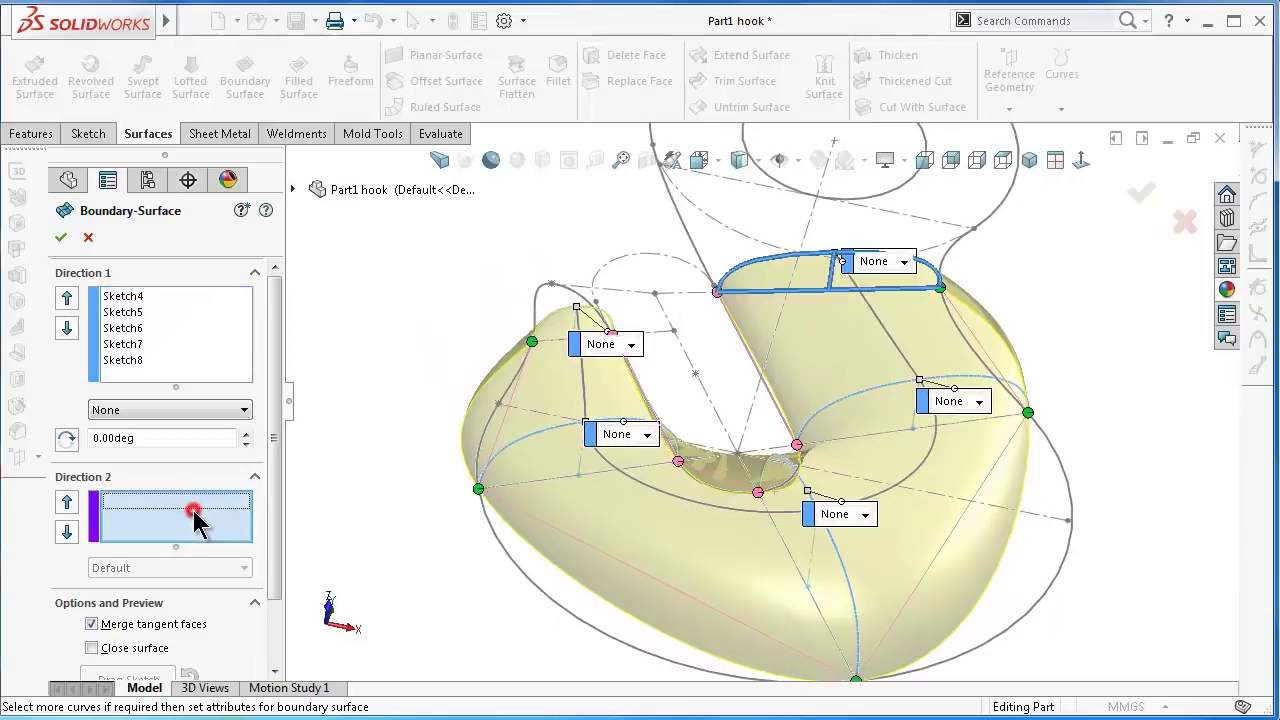
- Add then delete 3DSketch1 in Direction 2, and enable SelectionManager group picking
left_click(709, 510)
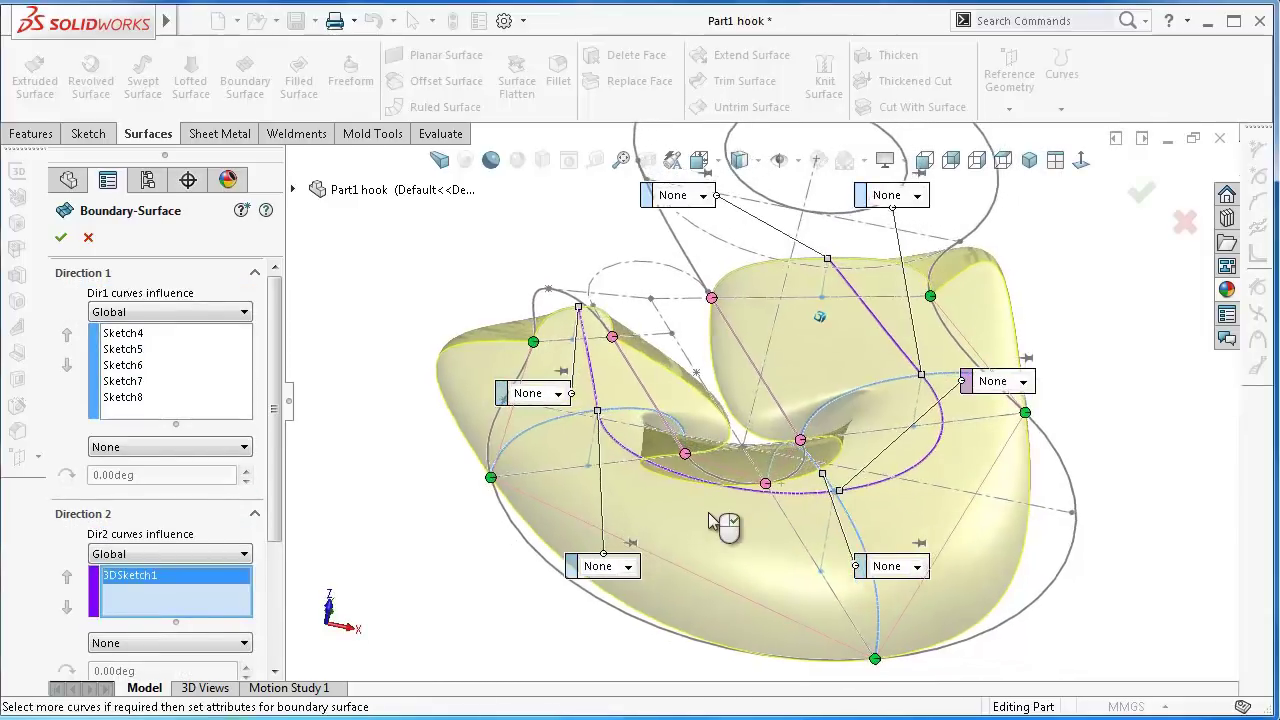
right_click(212, 584)
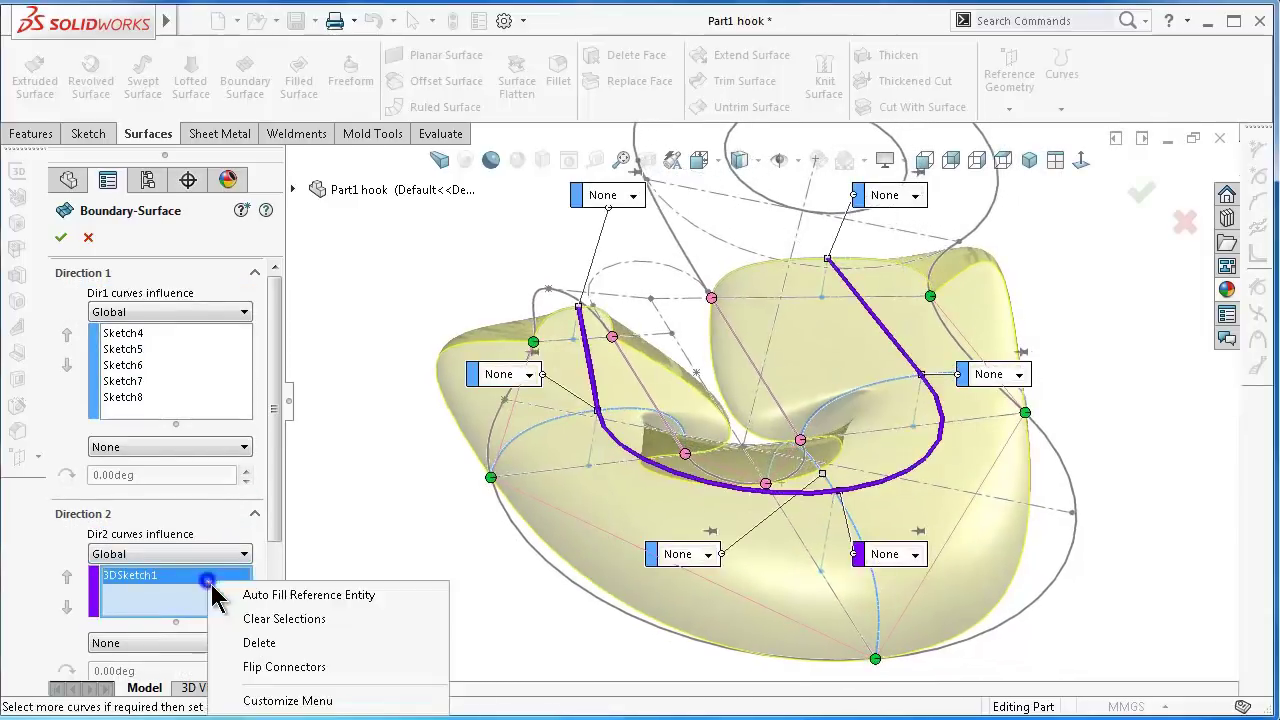
left_click(253, 643)
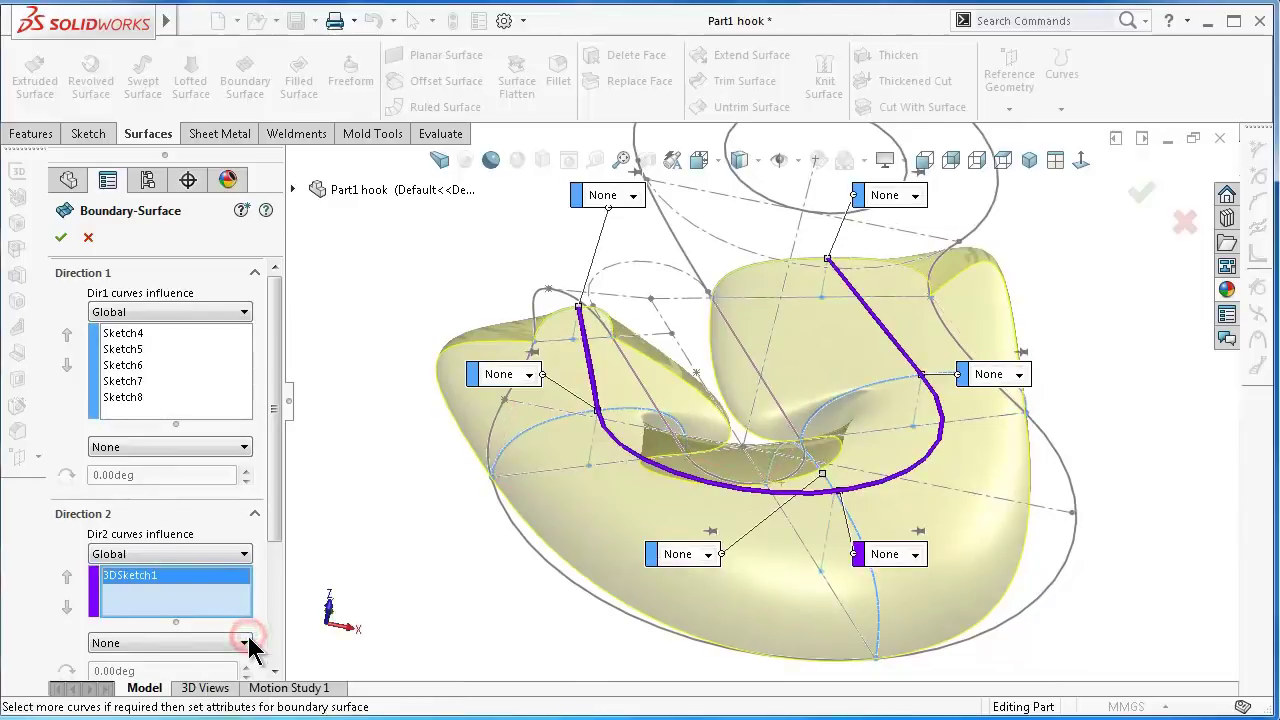
right_click(173, 502)
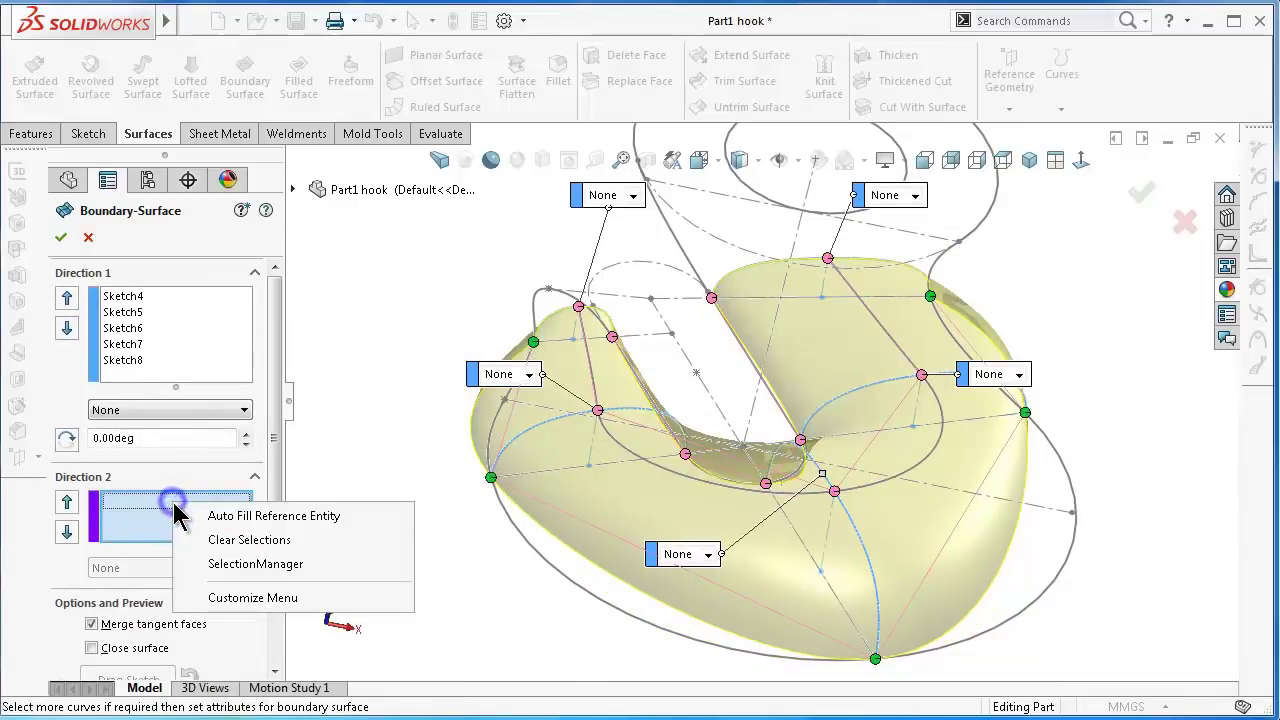
left_click(222, 566)
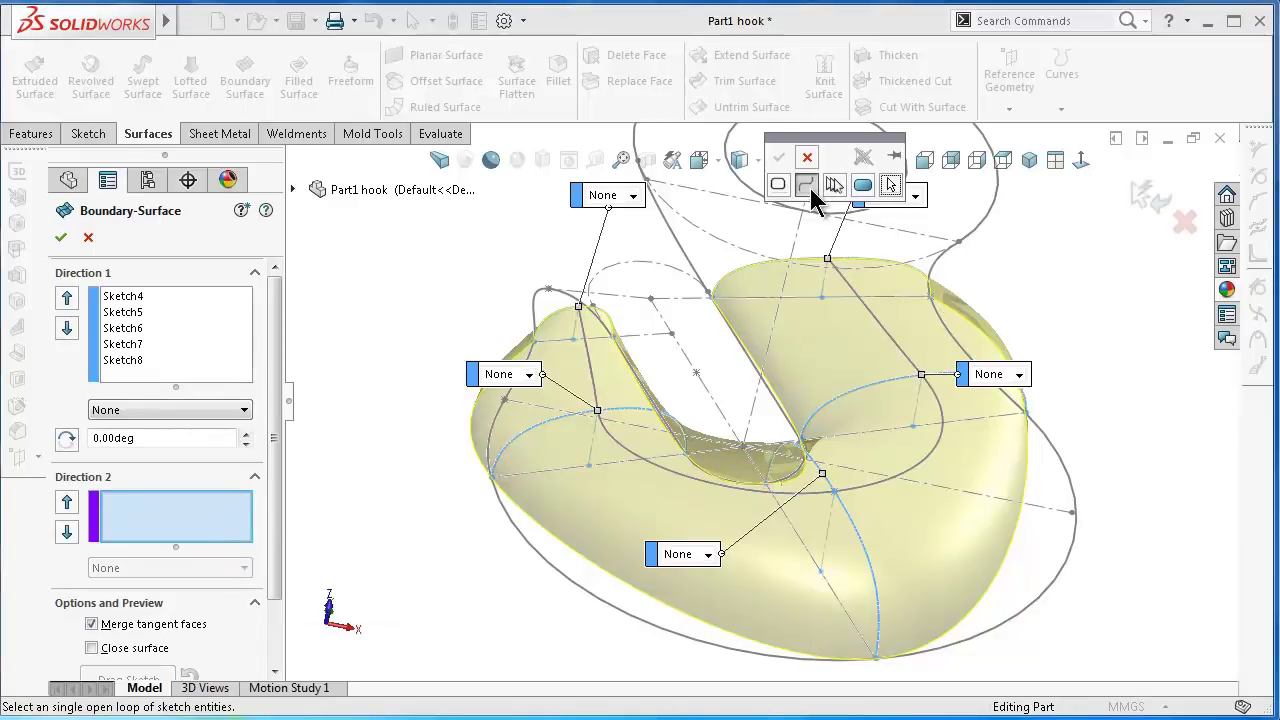
- Select the hook's outer boundary edge as Open Group<1> for Direction 2
mouse_move(666, 331)
middle_mouse_down()
mouse_move(624, 383)
mouse_move(610, 440)
middle_mouse_up()
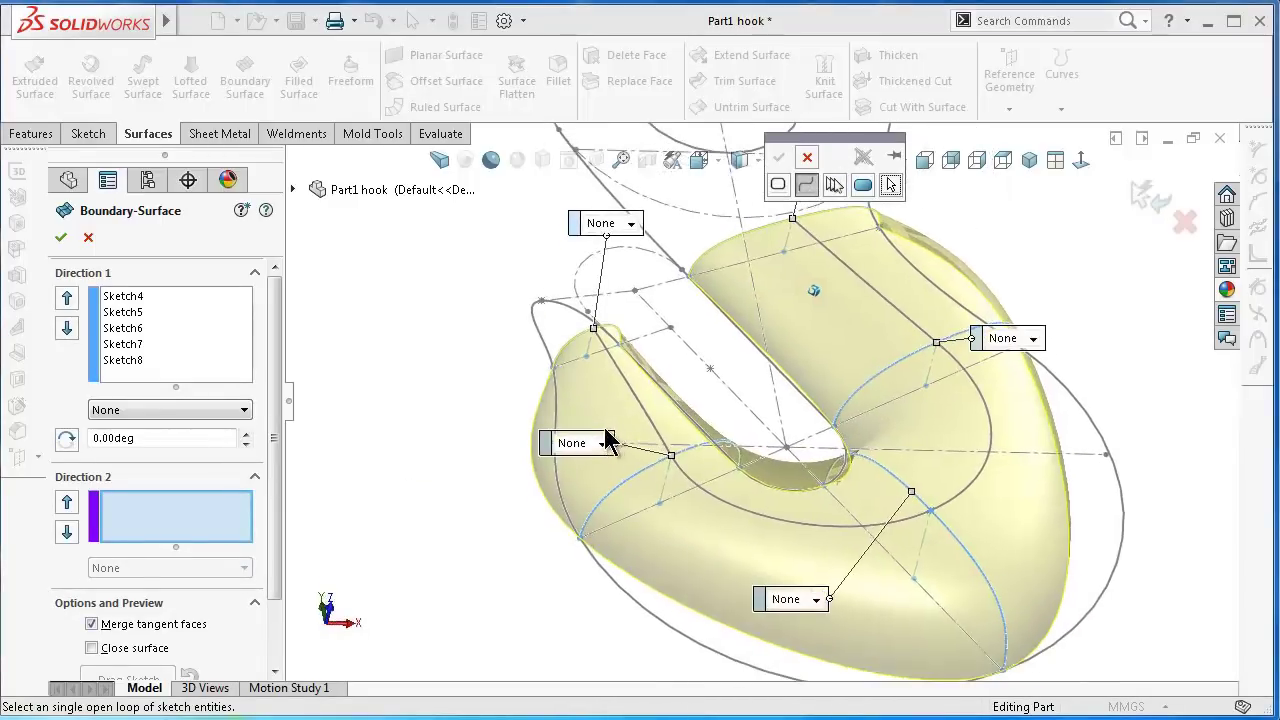
left_click(556, 419)
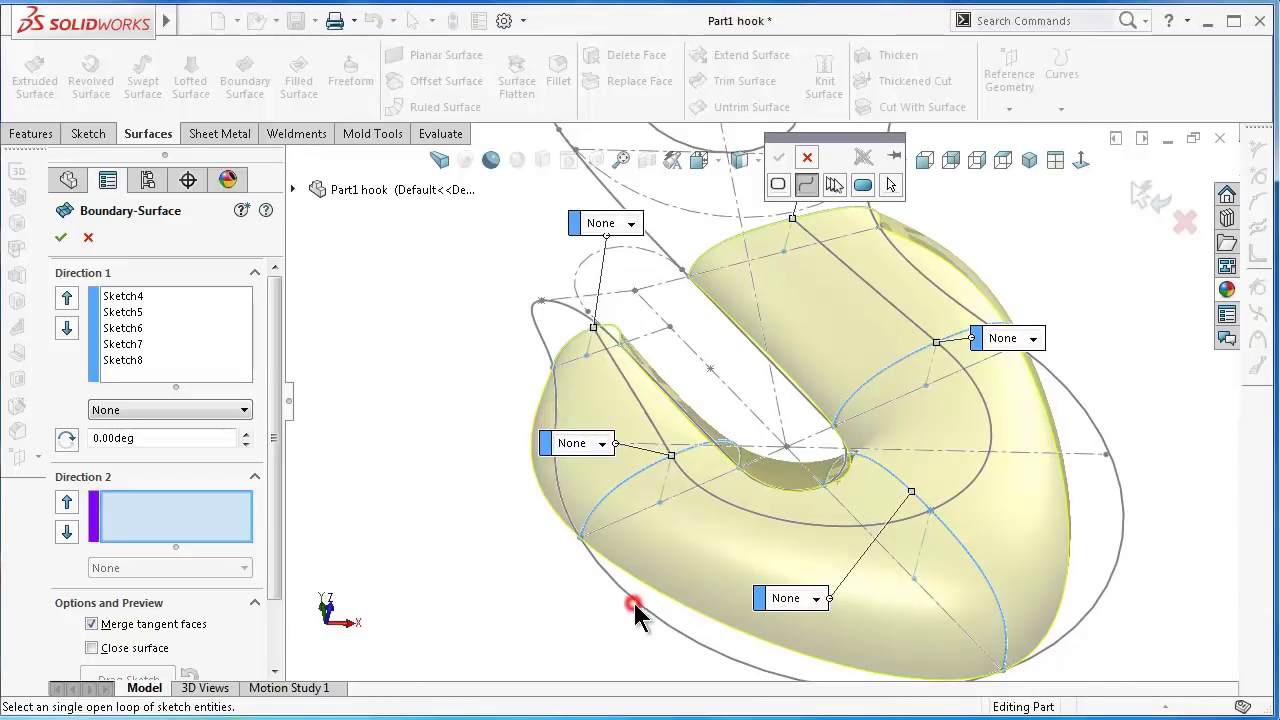
middle_click_drag(633, 600, 623, 343)
scroll(623, 394, "down", 3)
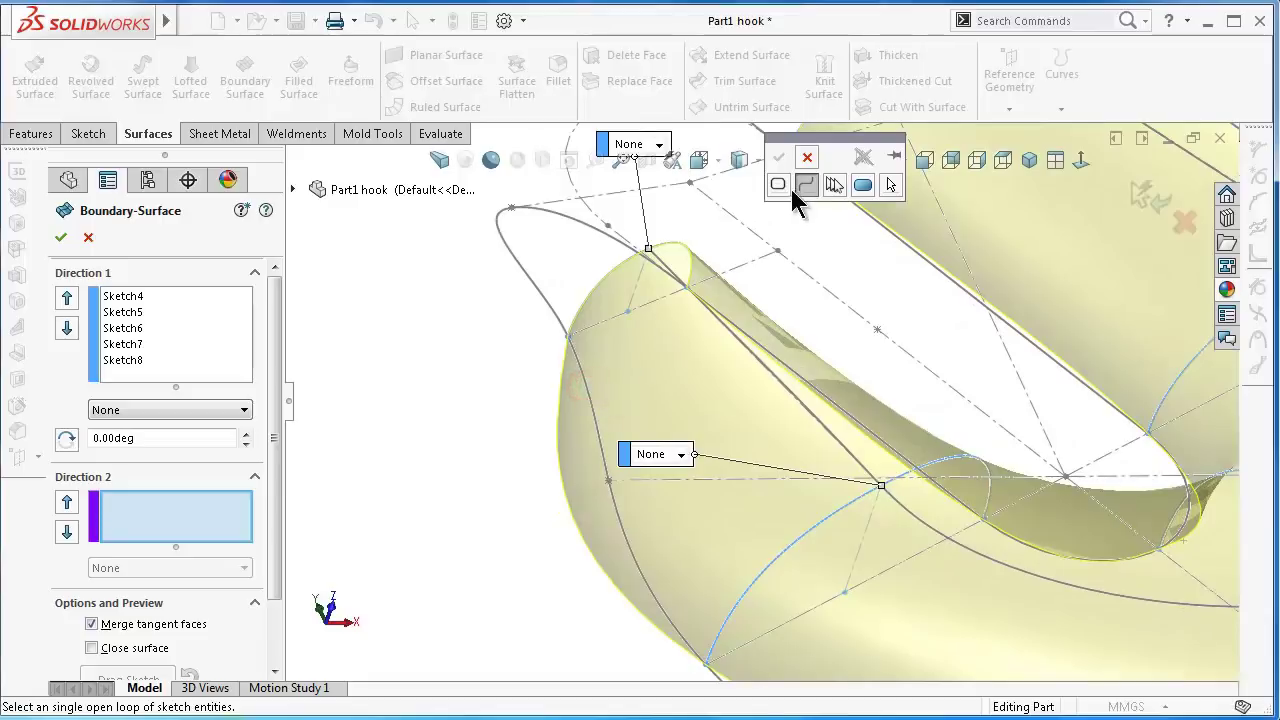
left_click(806, 185)
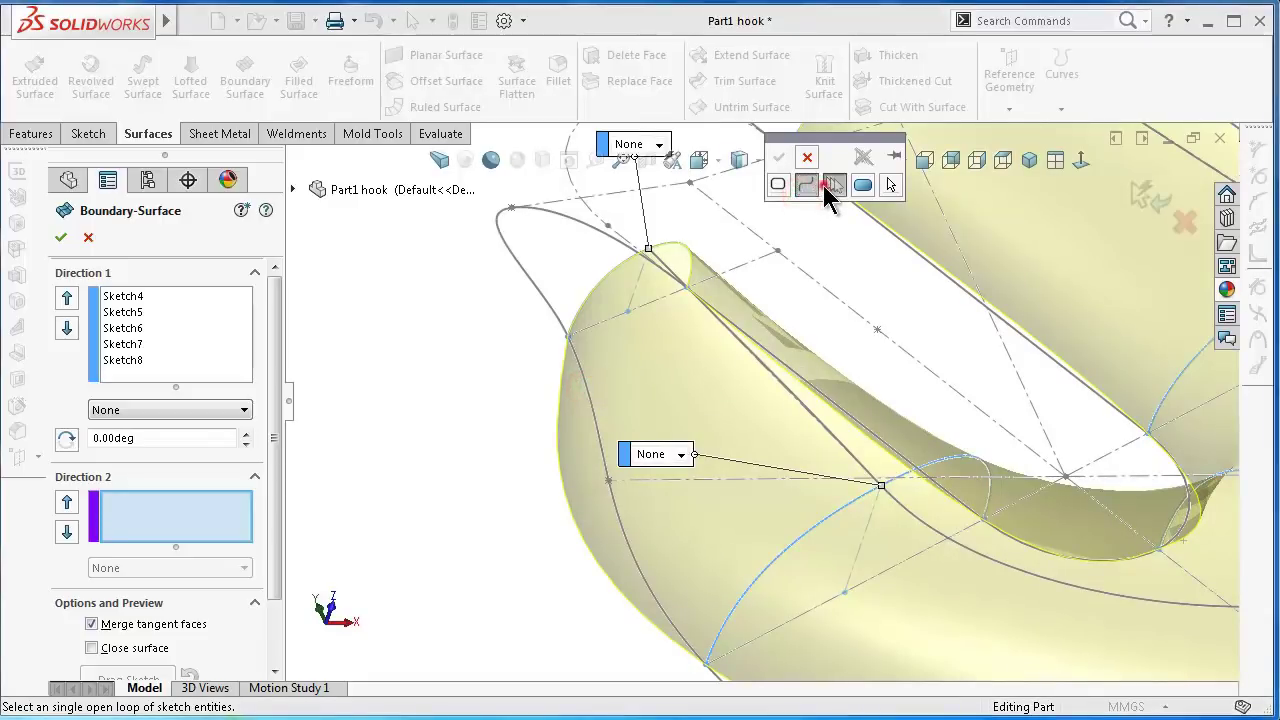
left_click(823, 185)
left_click(588, 391)
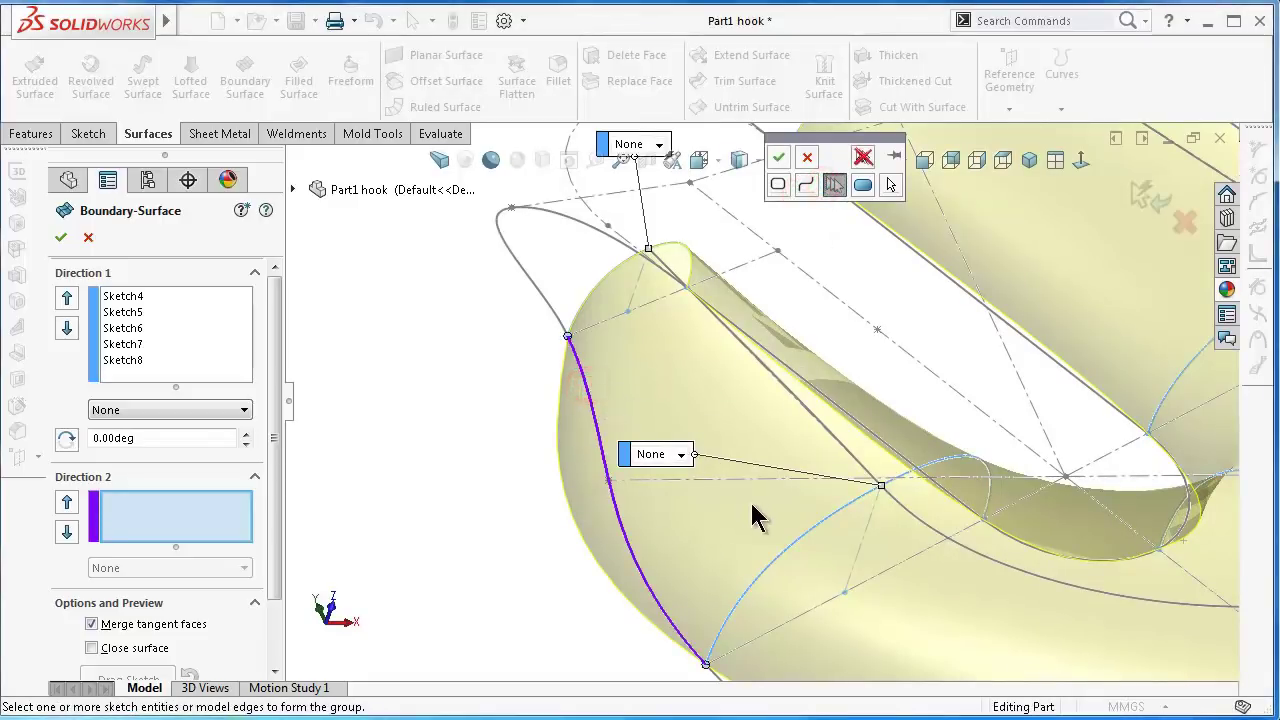
mouse_move(755, 515)
middle_mouse_down()
mouse_move(749, 663)
mouse_move(775, 558)
mouse_move(925, 575)
mouse_move(980, 514)
mouse_move(983, 451)
mouse_move(956, 380)
middle_mouse_up()
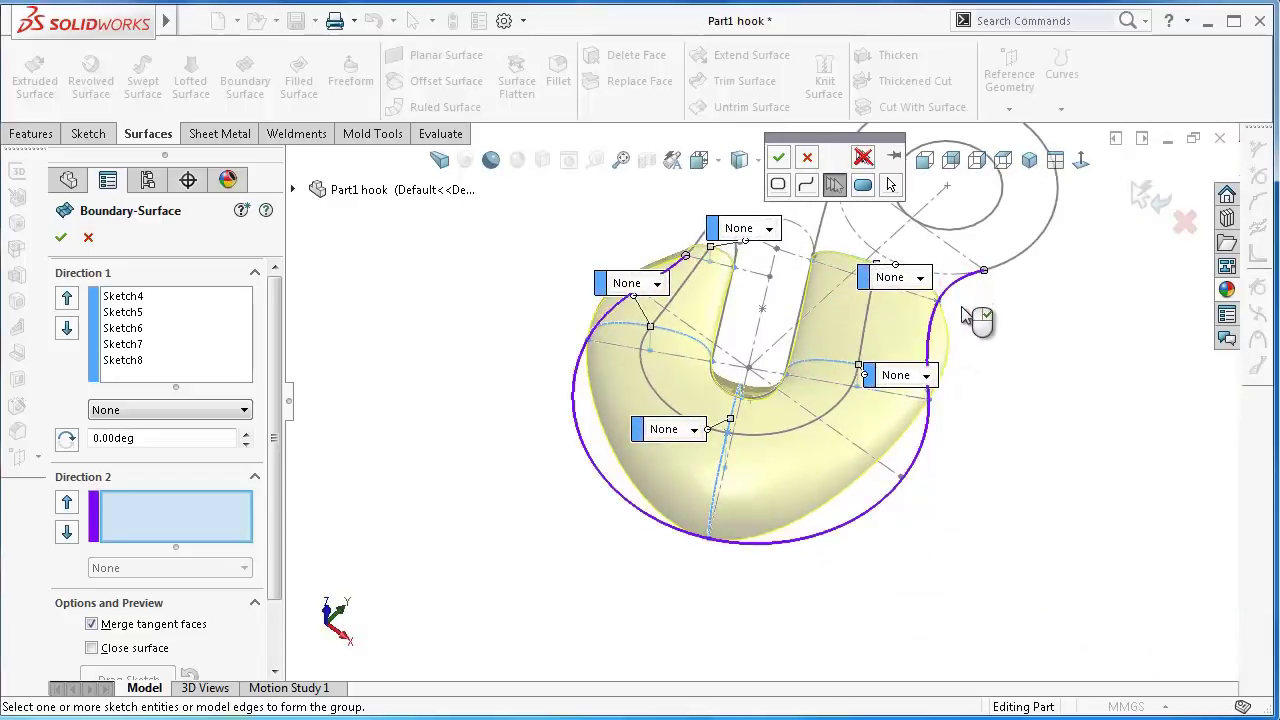
middle_click_drag(965, 316, 961, 319)
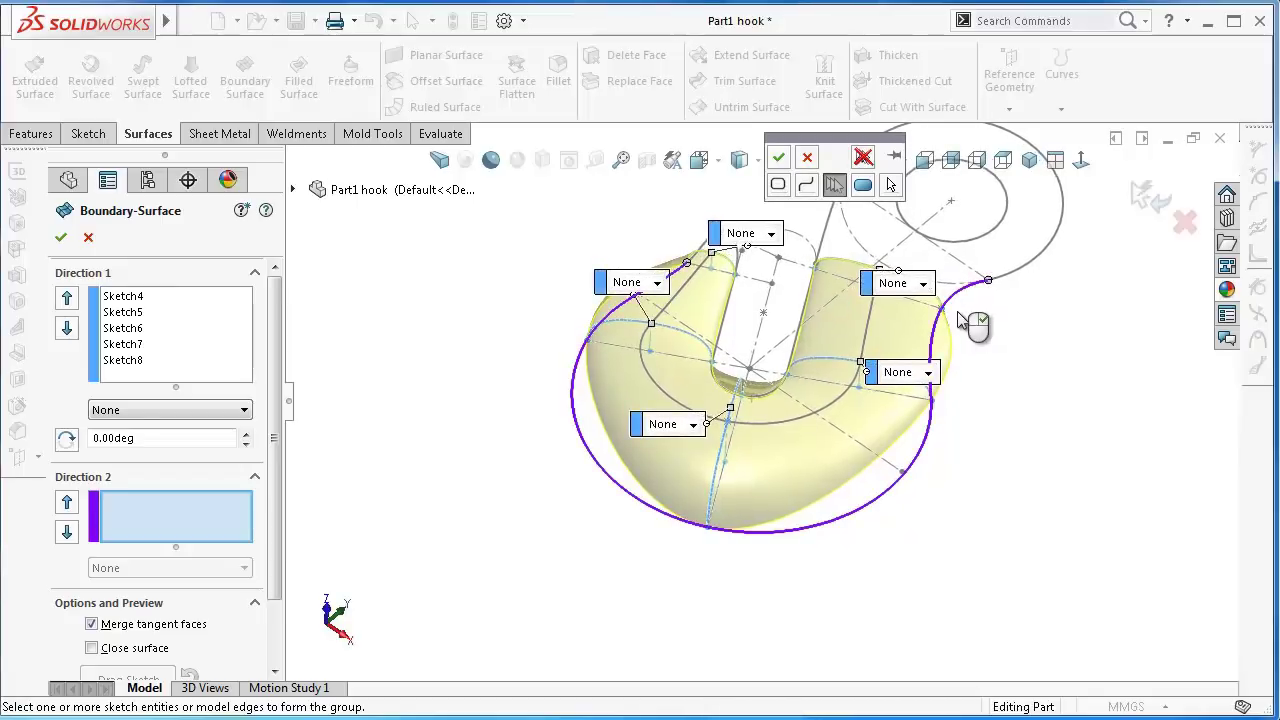
left_click(777, 160)
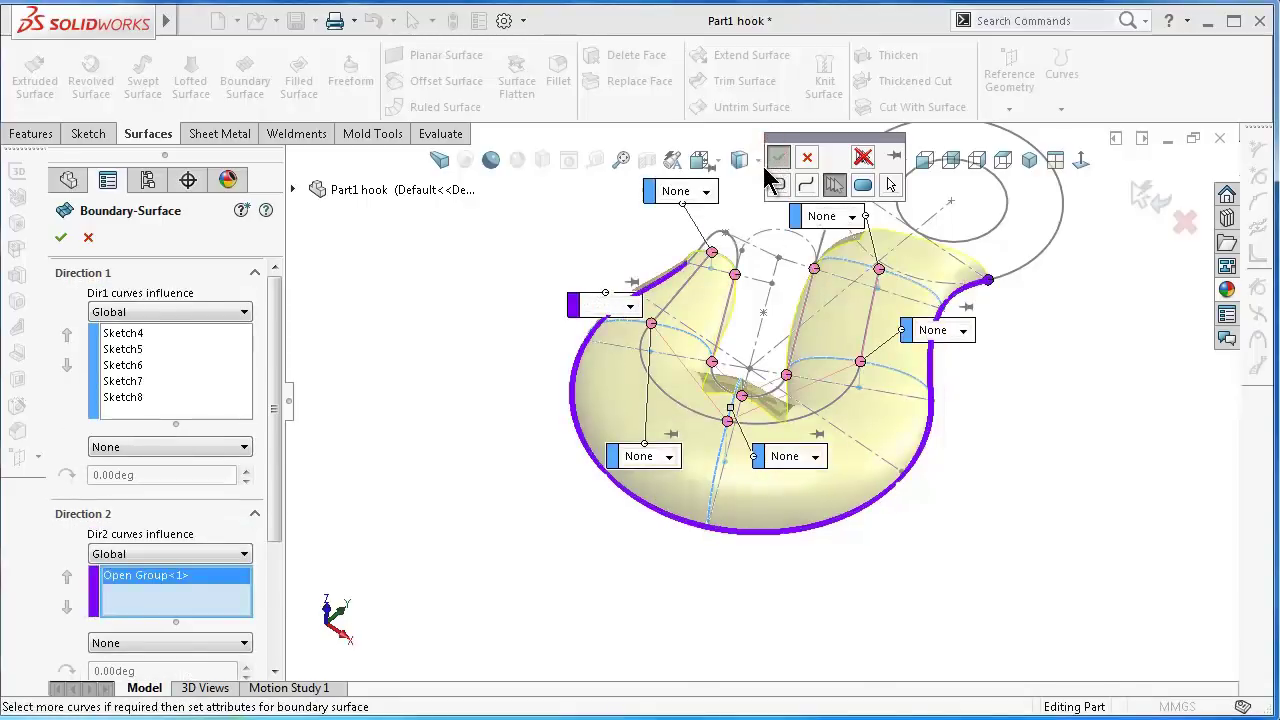
middle_click_drag(760, 180, 758, 195)
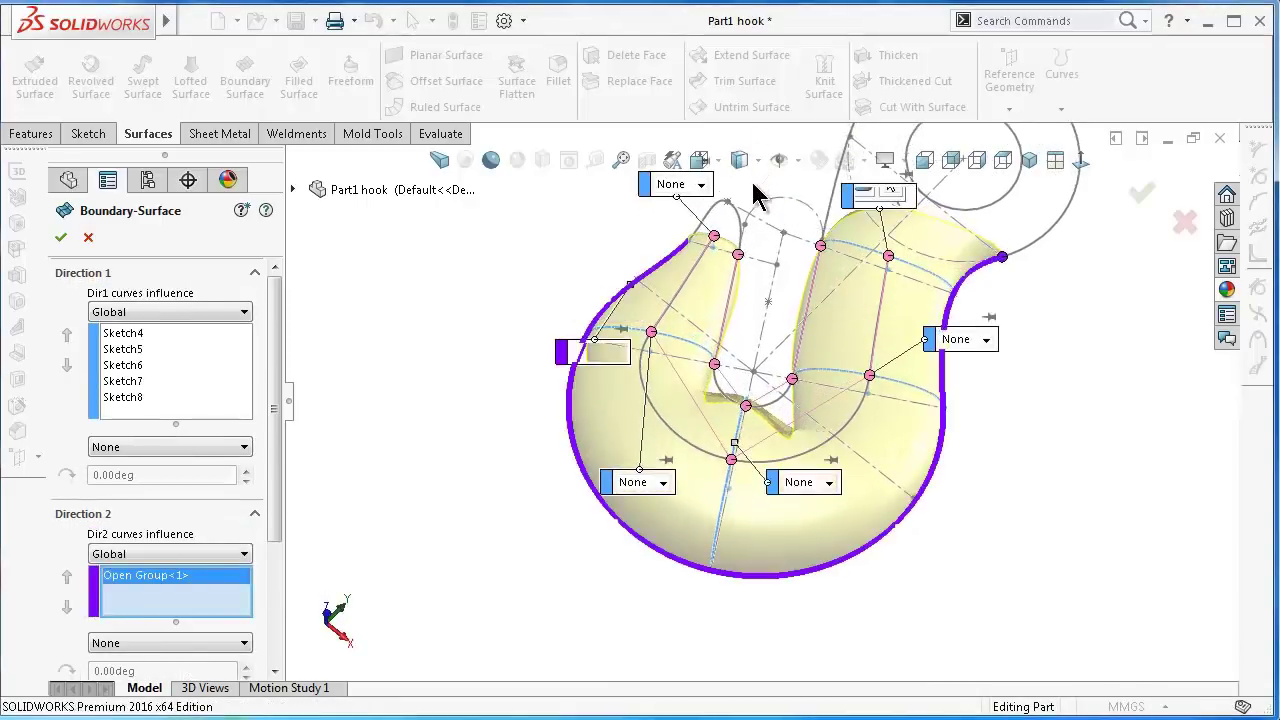
- Add the inner slot edges as Open Group<2> in Direction 2
right_click(228, 603)
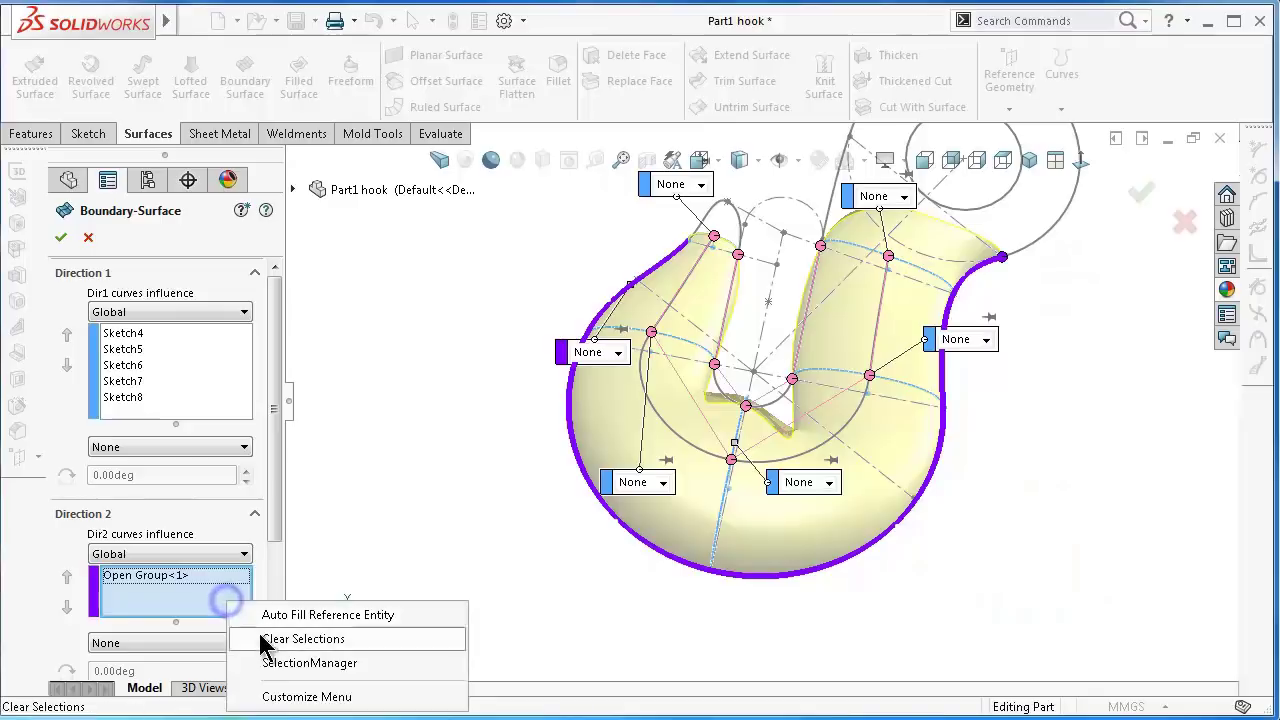
left_click(276, 663)
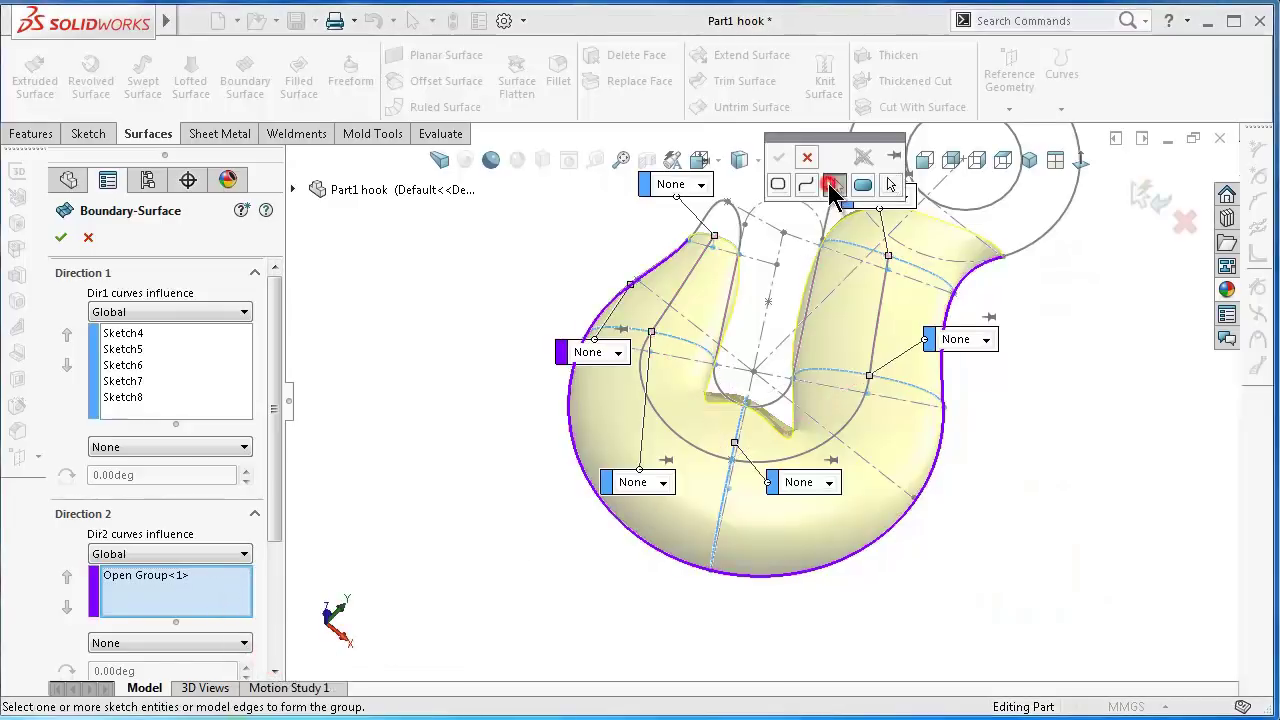
left_click(830, 186)
mouse_move(820, 277)
middle_mouse_down()
mouse_move(787, 310)
mouse_move(760, 400)
middle_mouse_up()
left_click(745, 290)
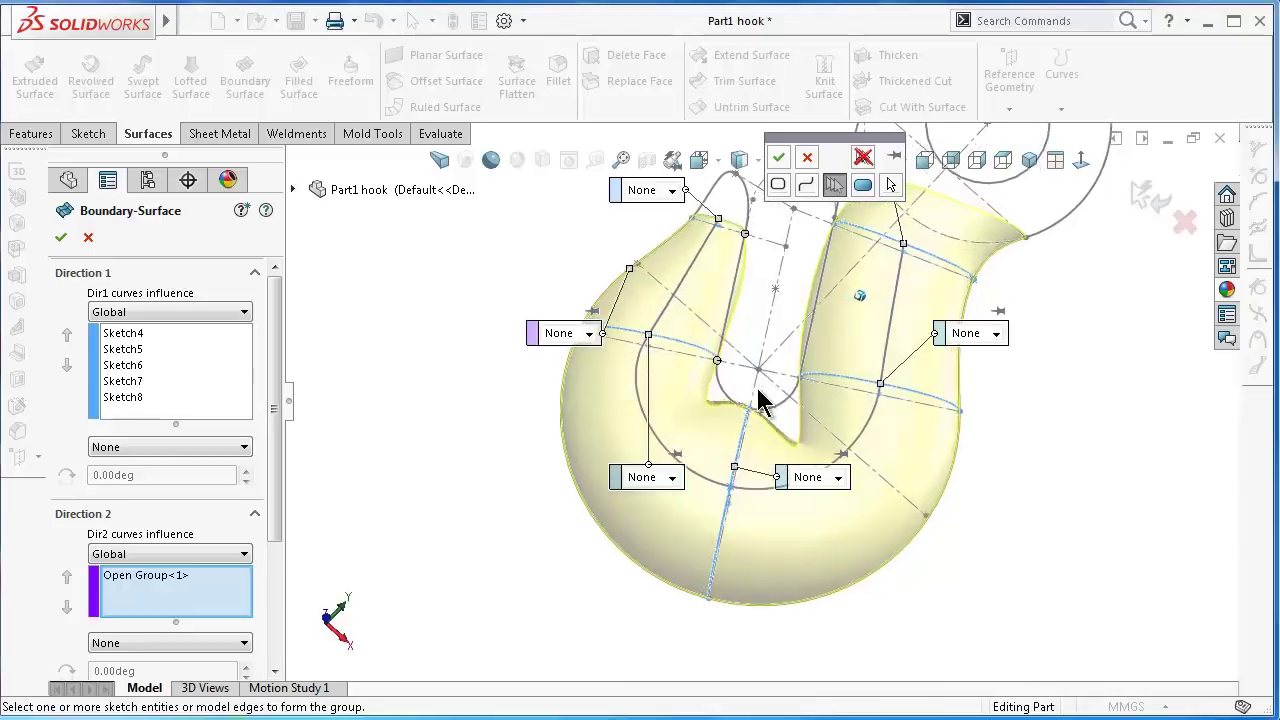
left_click(724, 387)
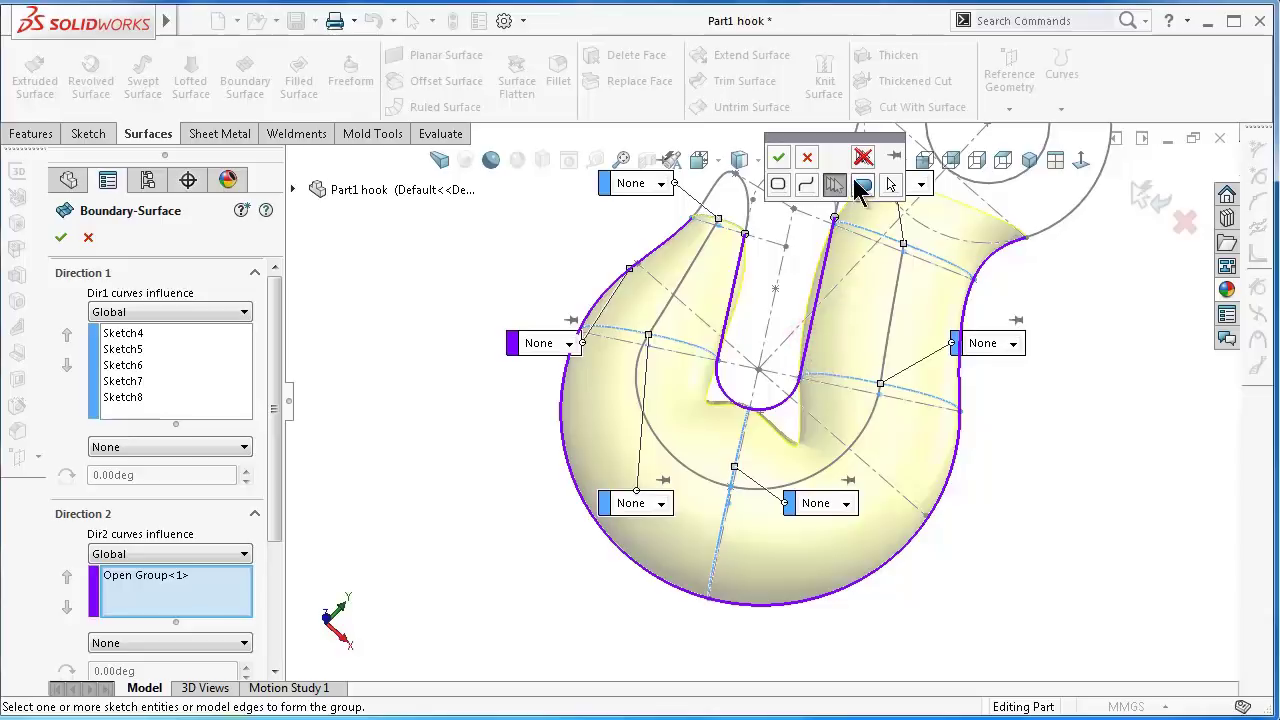
left_click(781, 159)
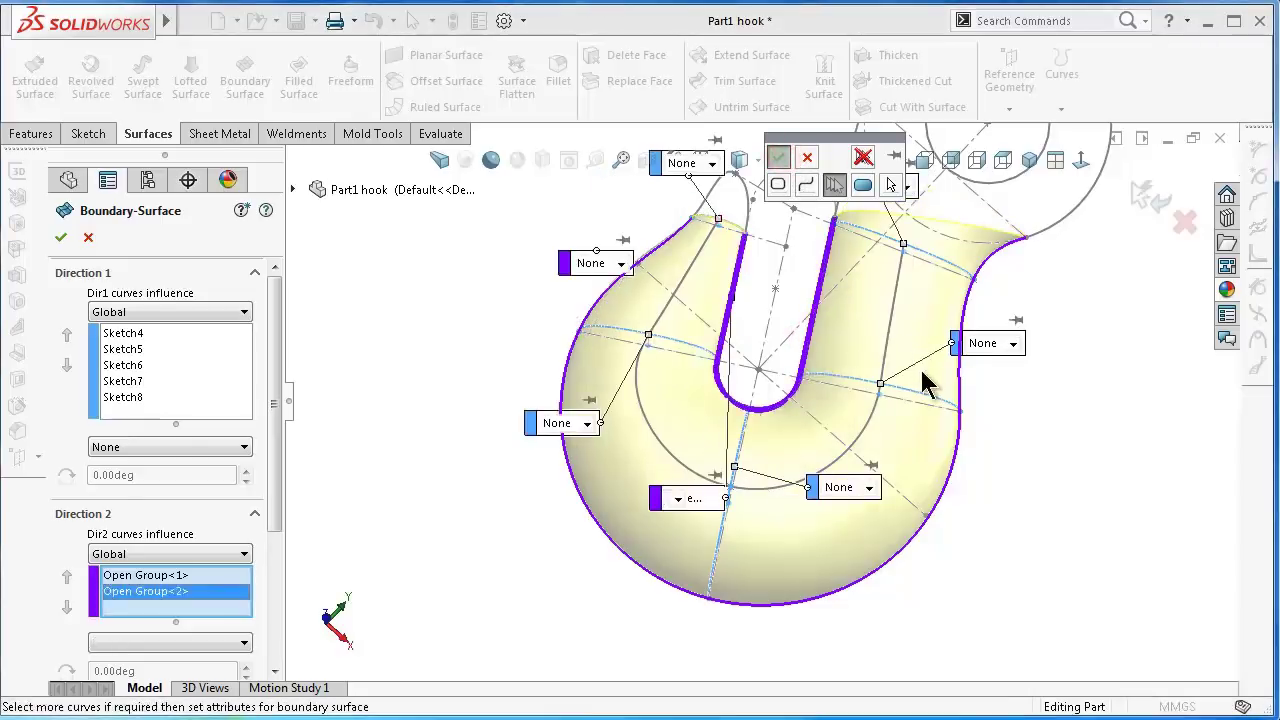
- Rotate the model with the arrow keys to inspect the boundary surface preview
key("Down")
key("Down")
key("Down")
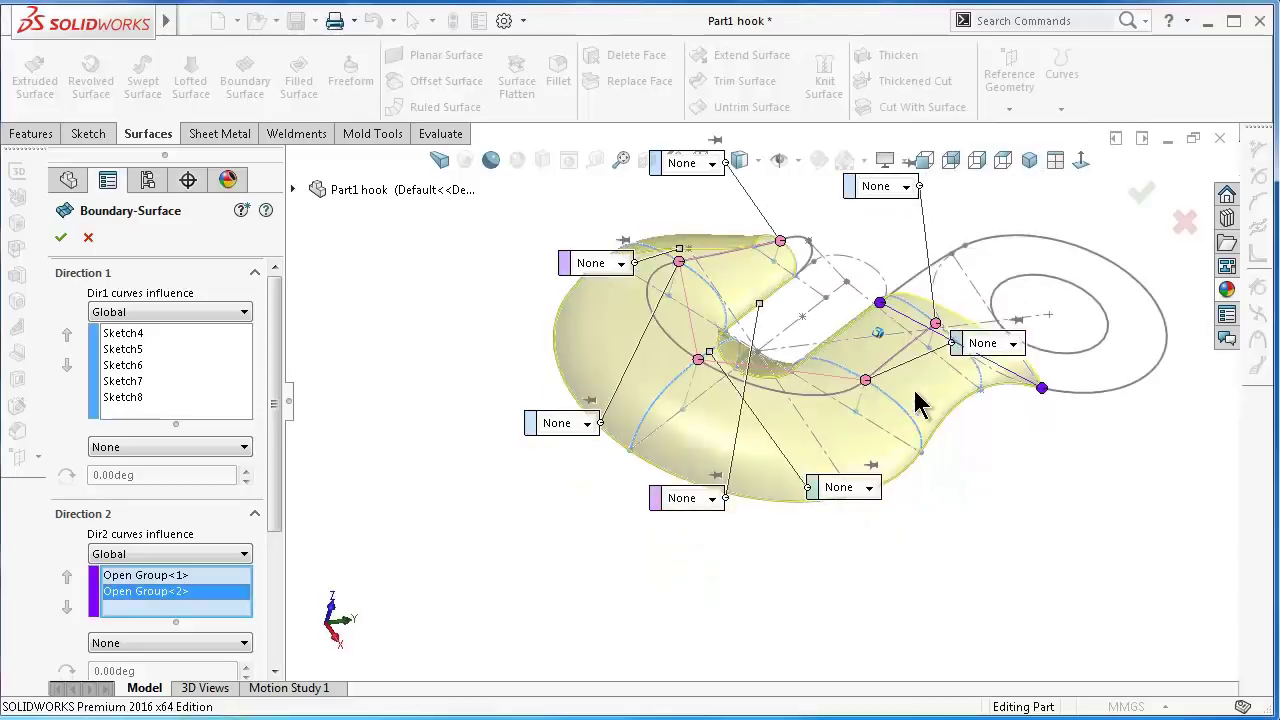
key("Down")
key("Down")
key("Down")
key("Down")
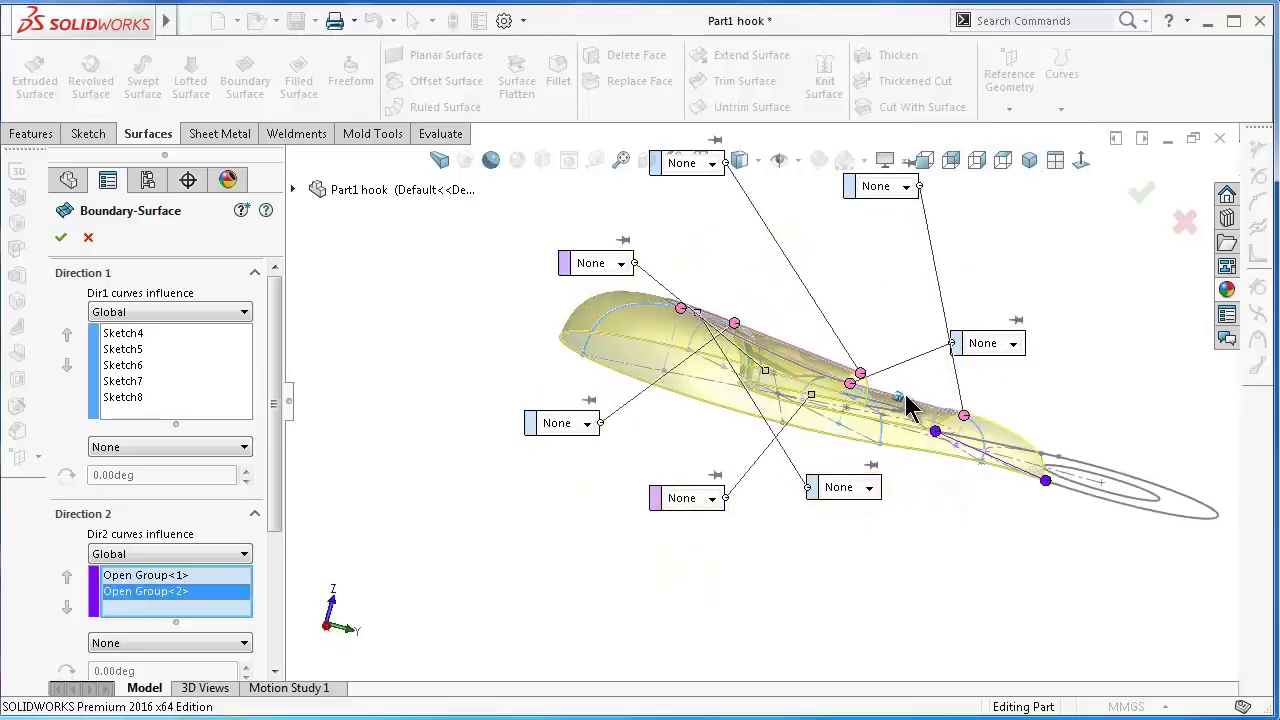
key("Down")
key("Left")
key("Left")
key("Left")
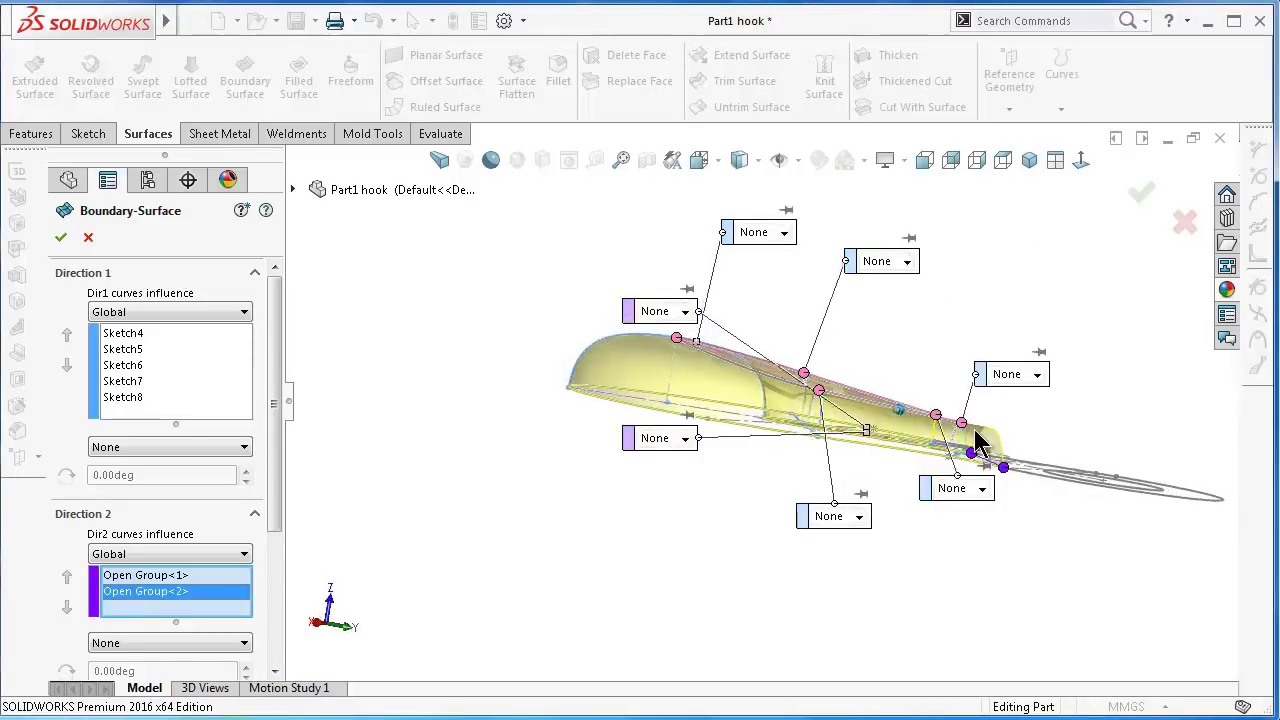
key("Left")
key("Up")
key("Up")
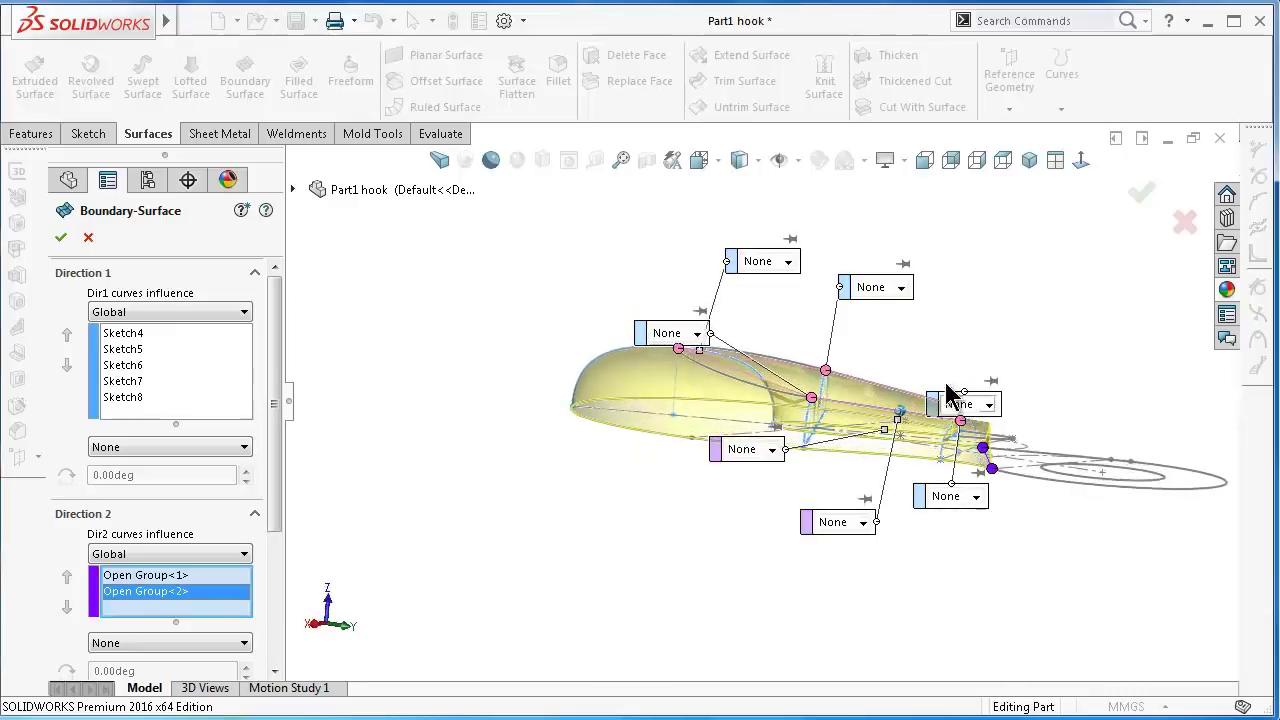
key("Up")
key("Up")
key("Up")
key("Up")
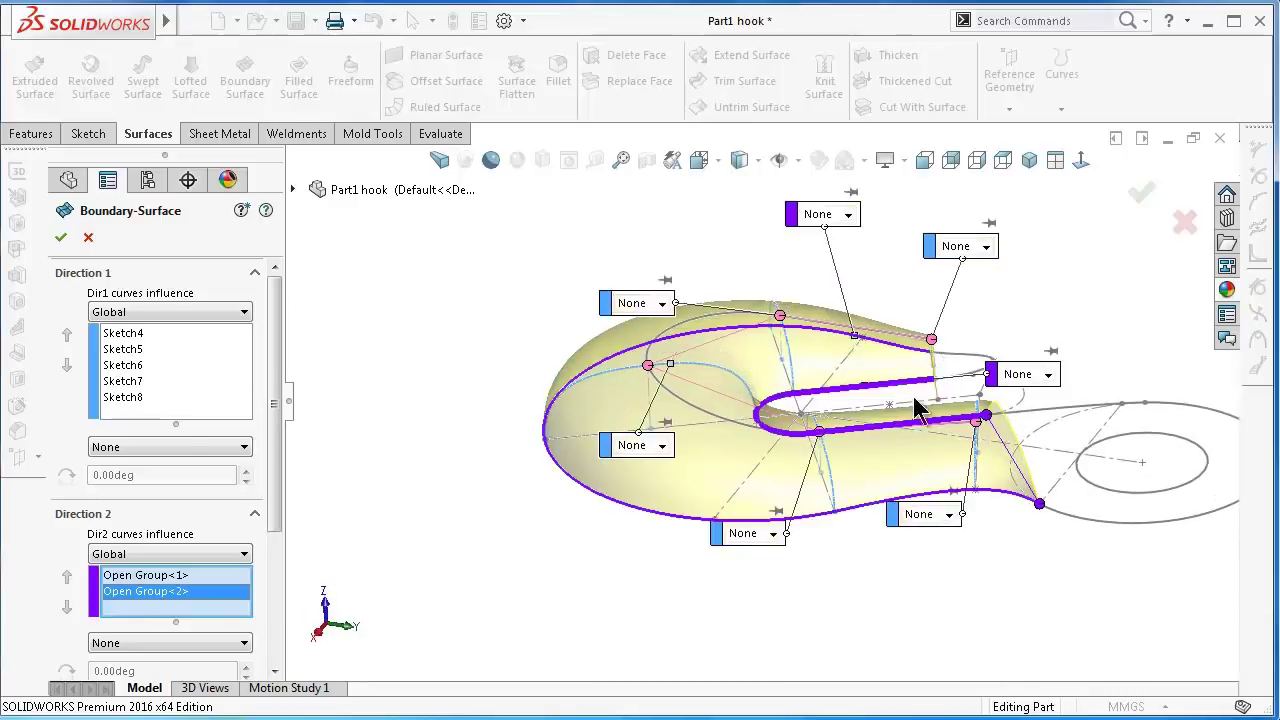
mouse_move(698, 570)
middle_mouse_down()
mouse_move(686, 474)
mouse_move(609, 480)
mouse_move(680, 489)
mouse_move(711, 511)
mouse_move(731, 543)
mouse_move(700, 589)
mouse_move(709, 582)
middle_mouse_up()
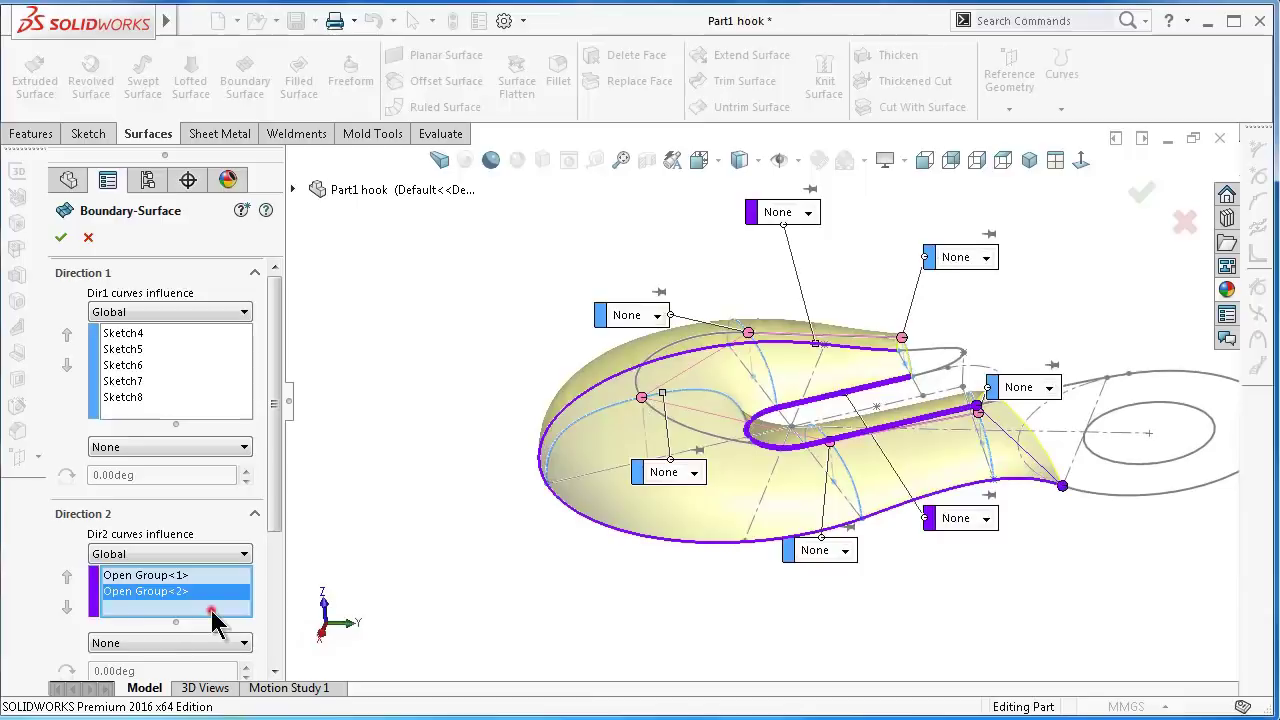
- Pick the 3D sketch curve so 3DSketch1 becomes the third Direction 2 curve
left_click(640, 385)
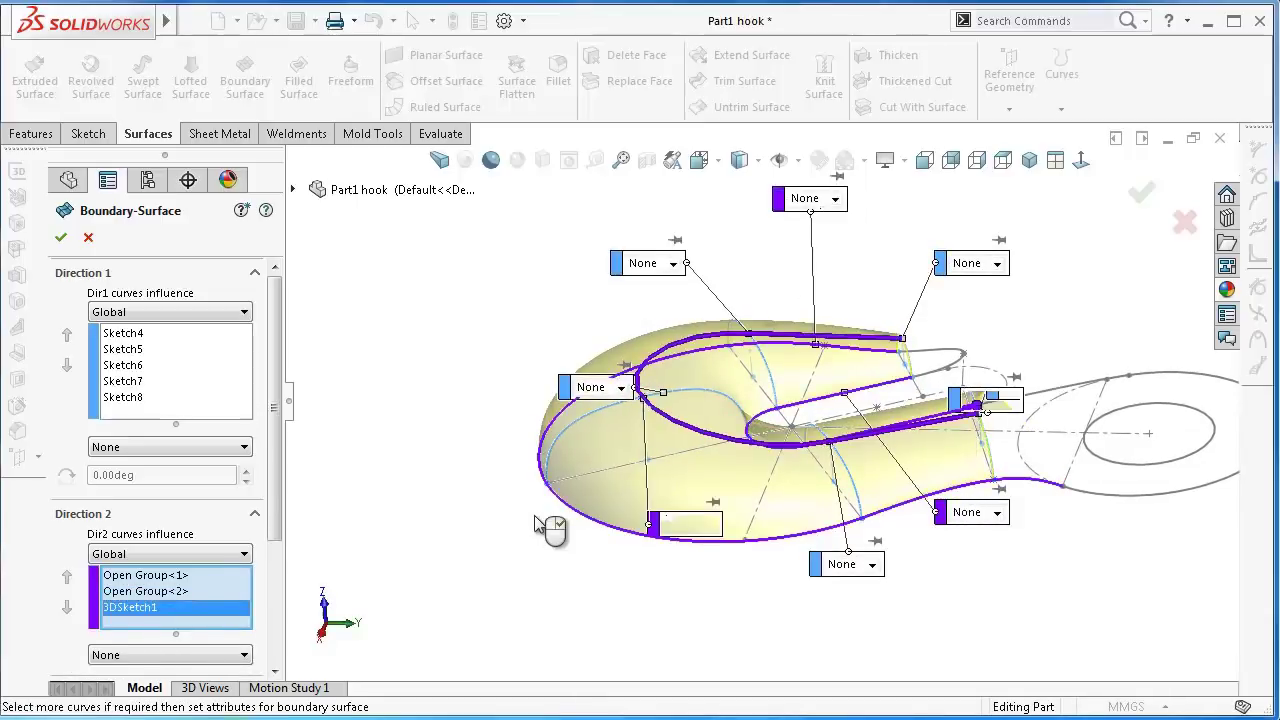
mouse_move(537, 532)
middle_mouse_down()
mouse_move(533, 443)
mouse_move(500, 451)
mouse_move(554, 460)
mouse_move(572, 509)
middle_mouse_up()
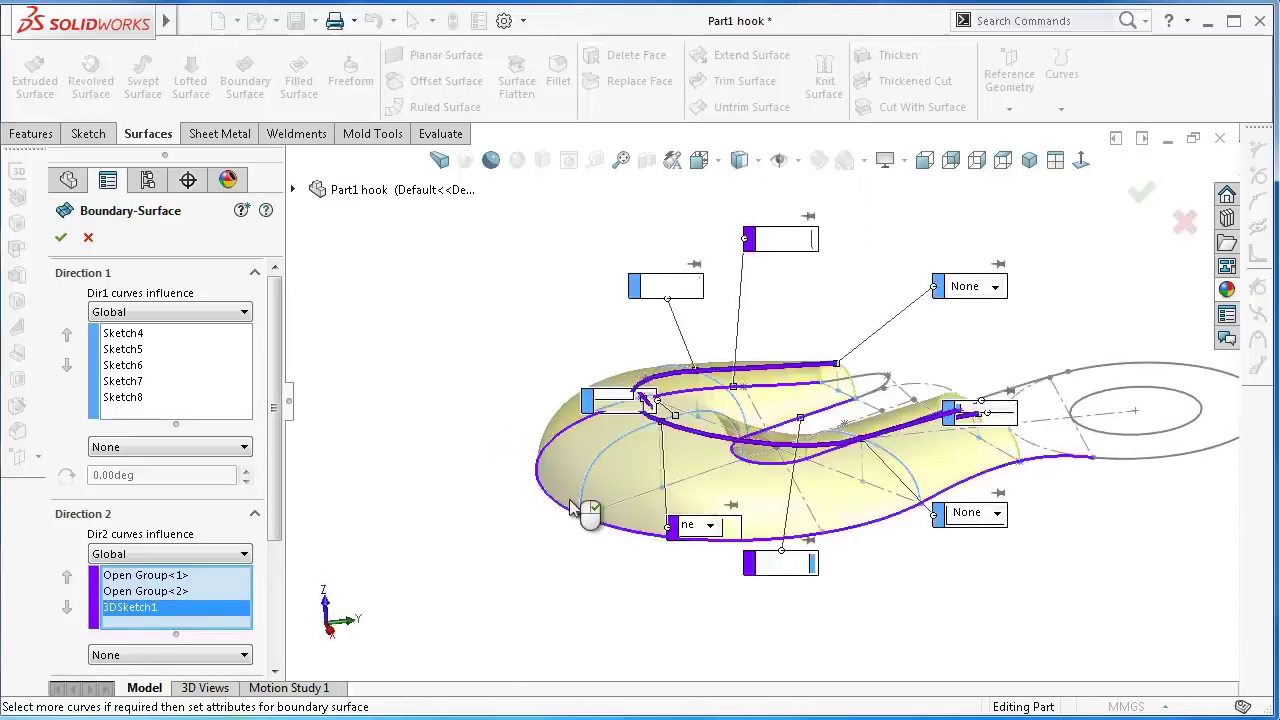
- Accept the feature to create Boundary-Surface1 and frame the hook's U-shape
left_click(1138, 197)
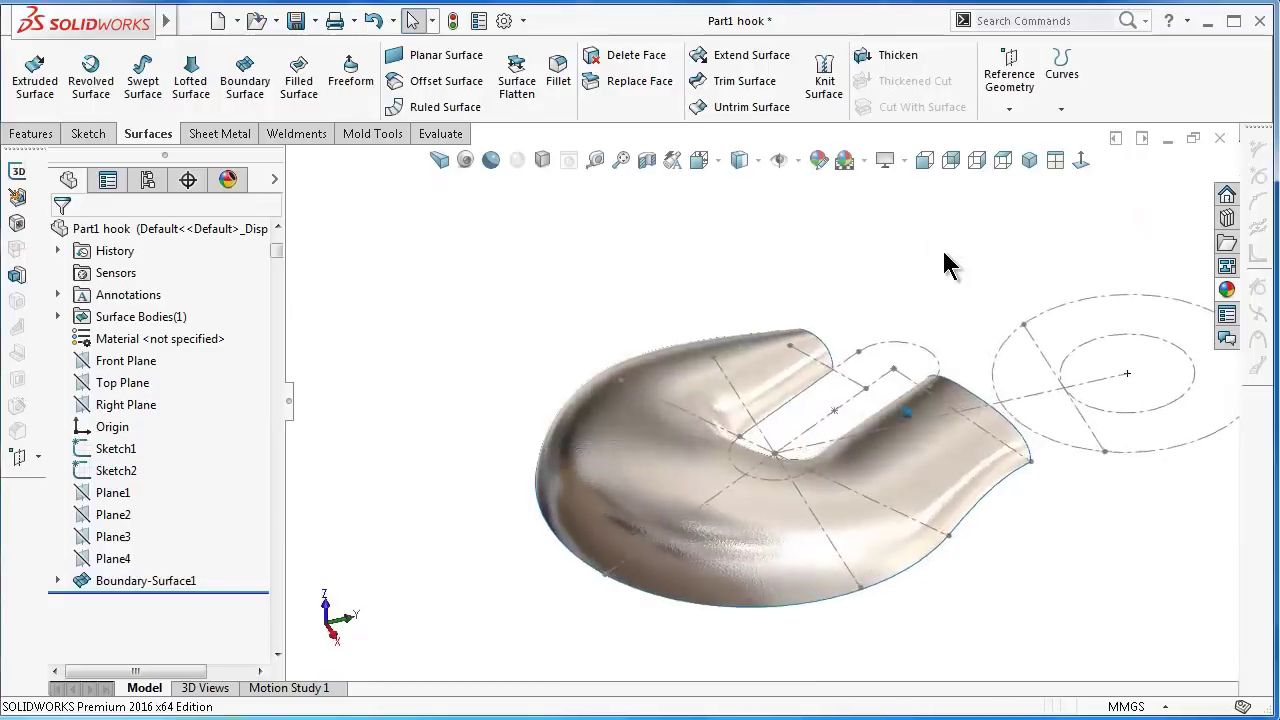
middle_click_drag(946, 256, 940, 262)
scroll(935, 265, "down", 3)
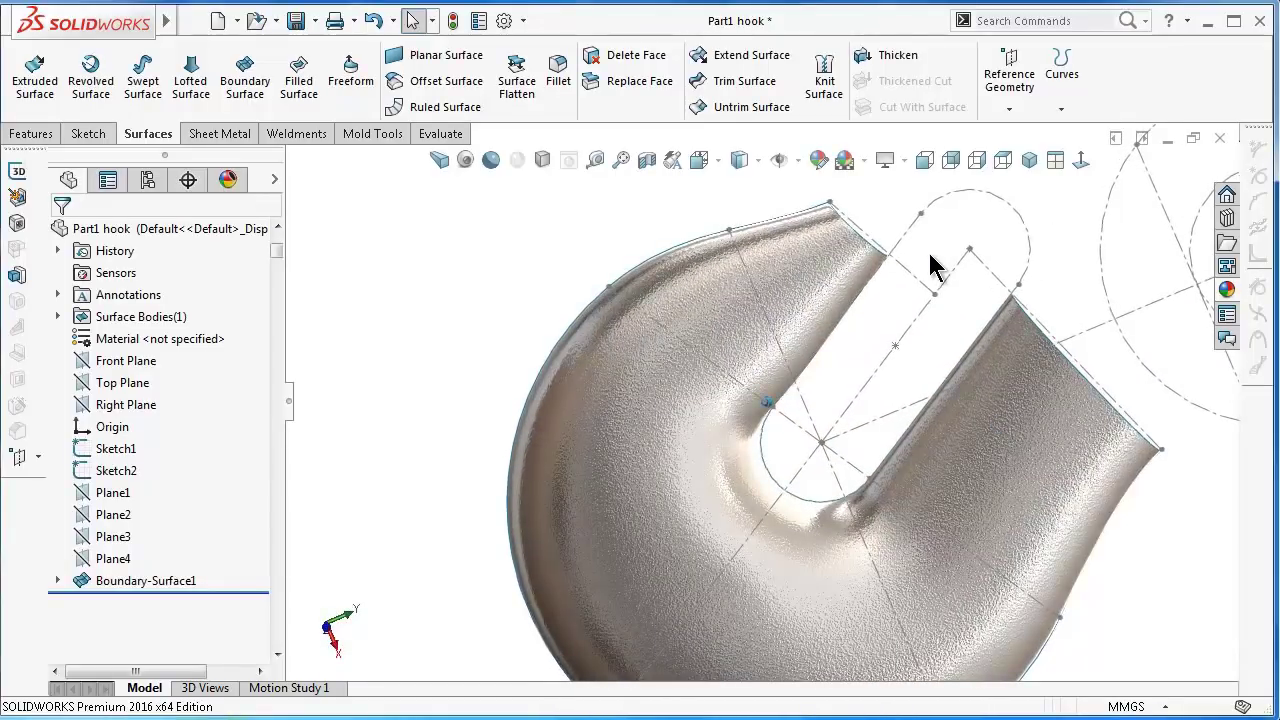
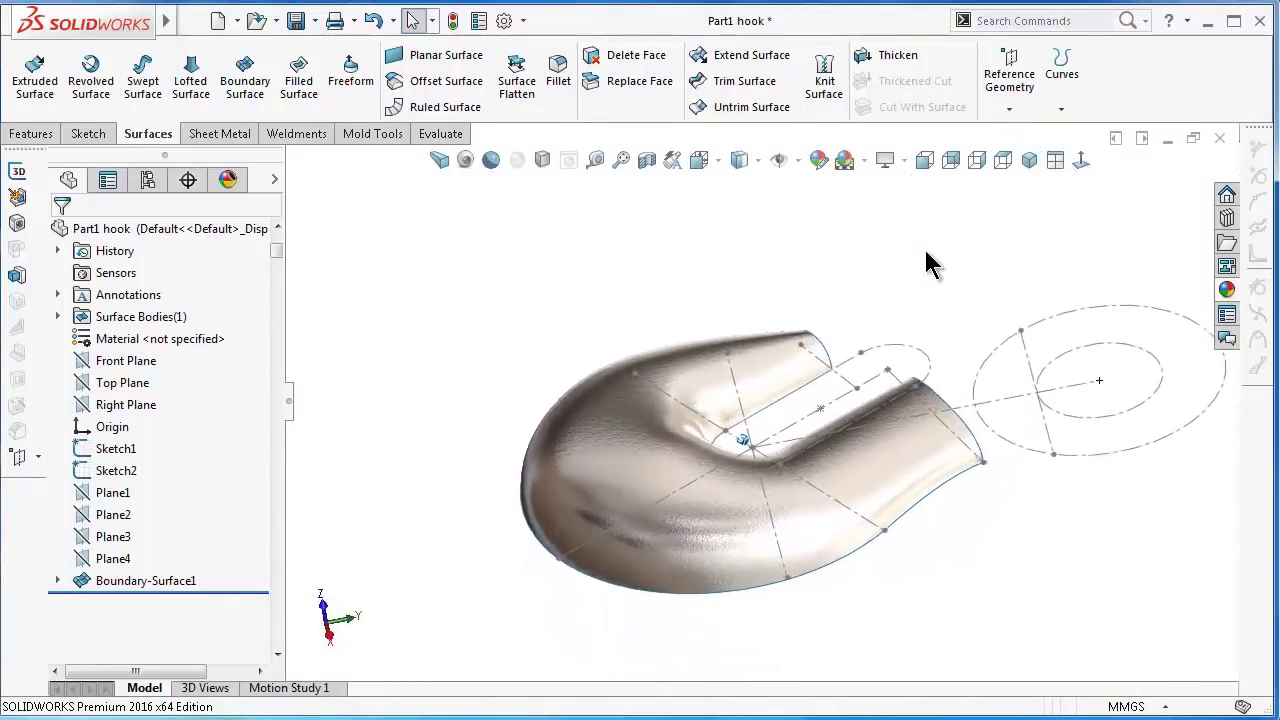
- Reopen Boundary-Surface1 for editing and inspect its boundary curves
left_click(745, 162)
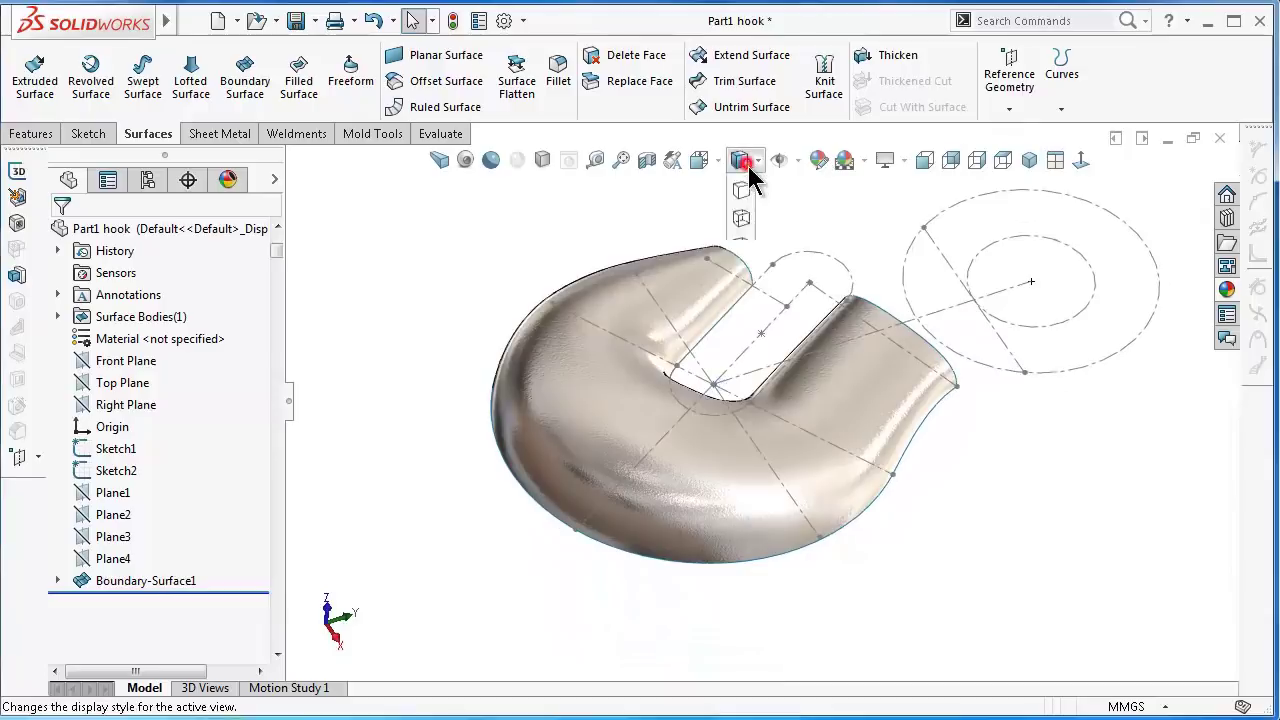
left_click(808, 197)
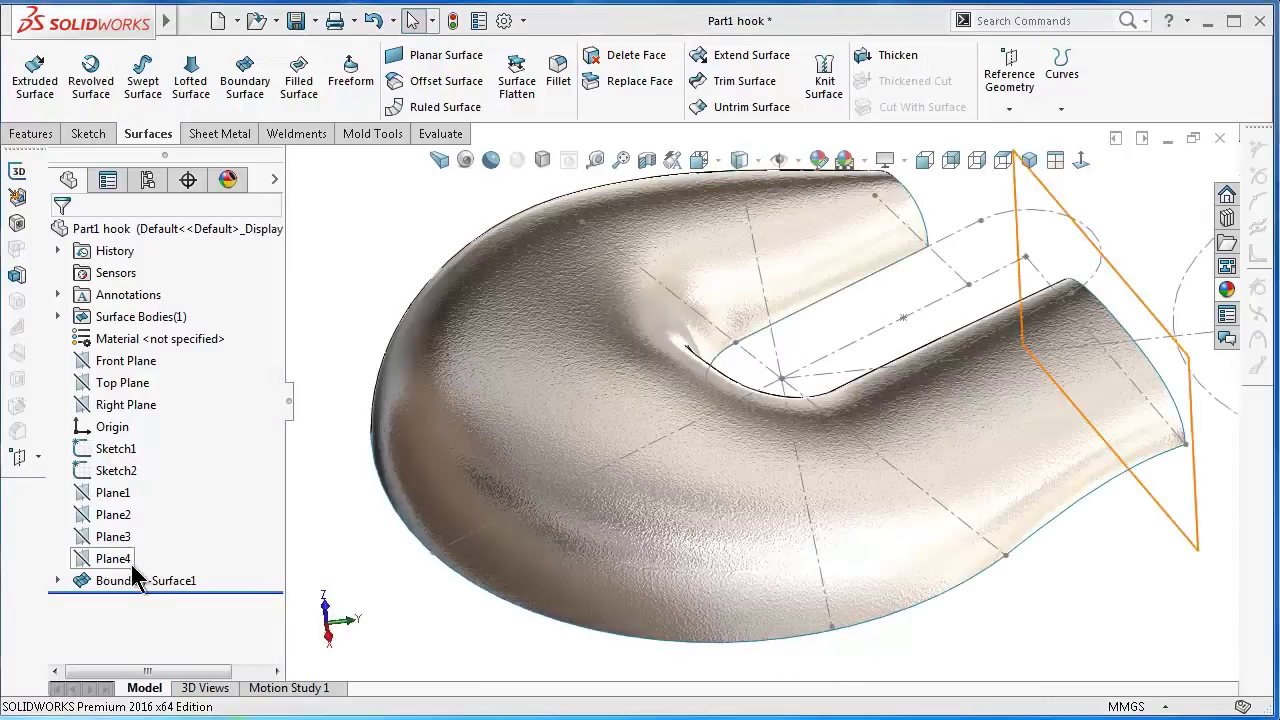
left_click(114, 579)
left_click(150, 527)
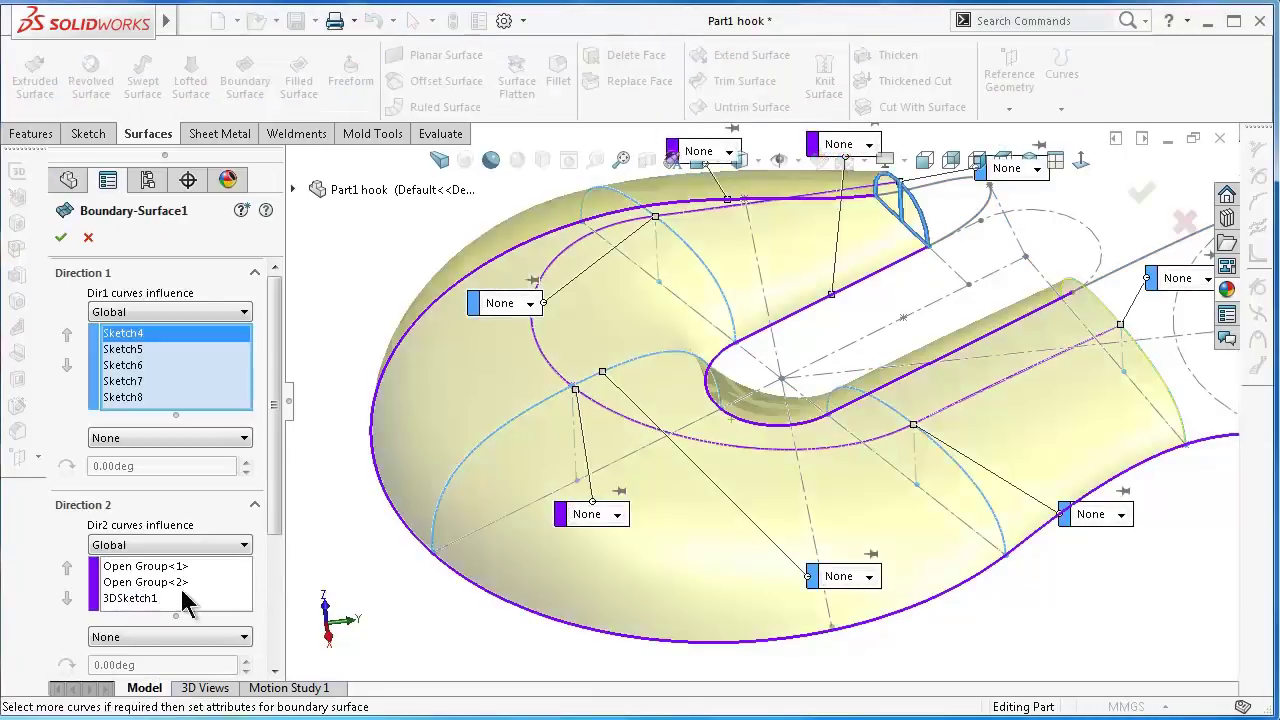
middle_click_drag(955, 670, 380, 586)
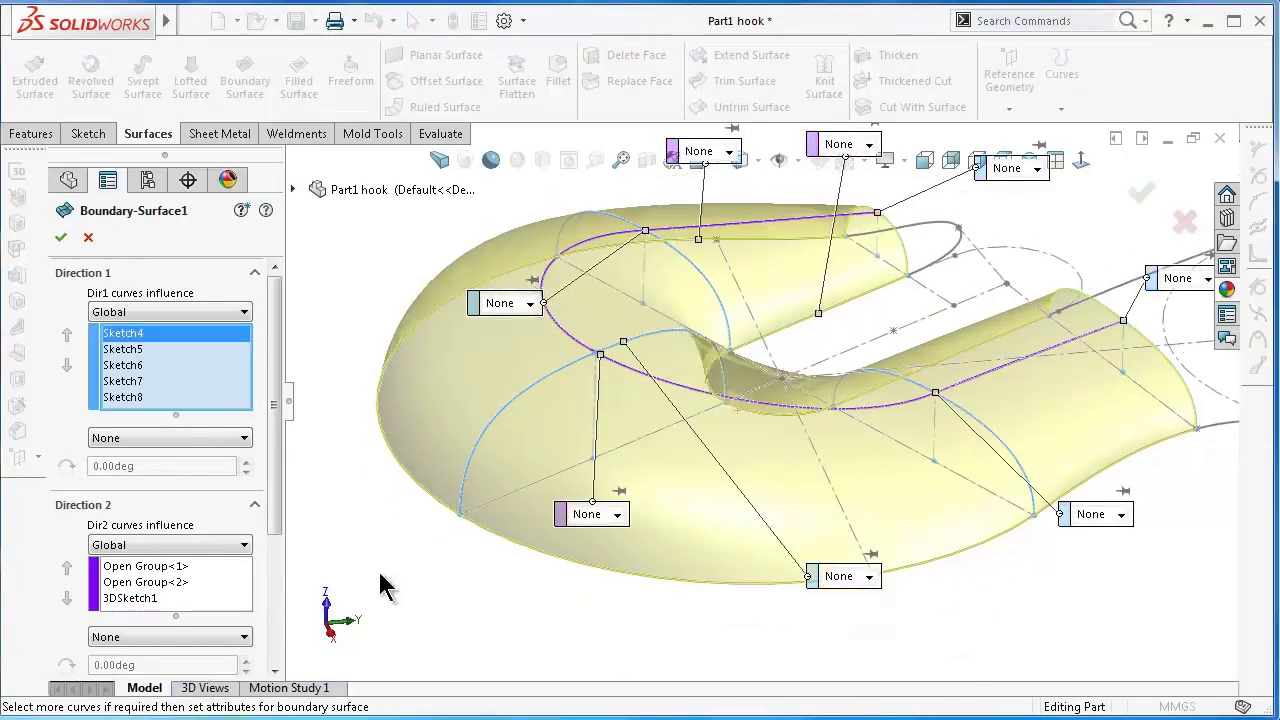
- Set Open Group<1> and Open Group<2> tangency to Normal To Profile
left_click(150, 566)
left_click_drag(274, 400, 274, 500)
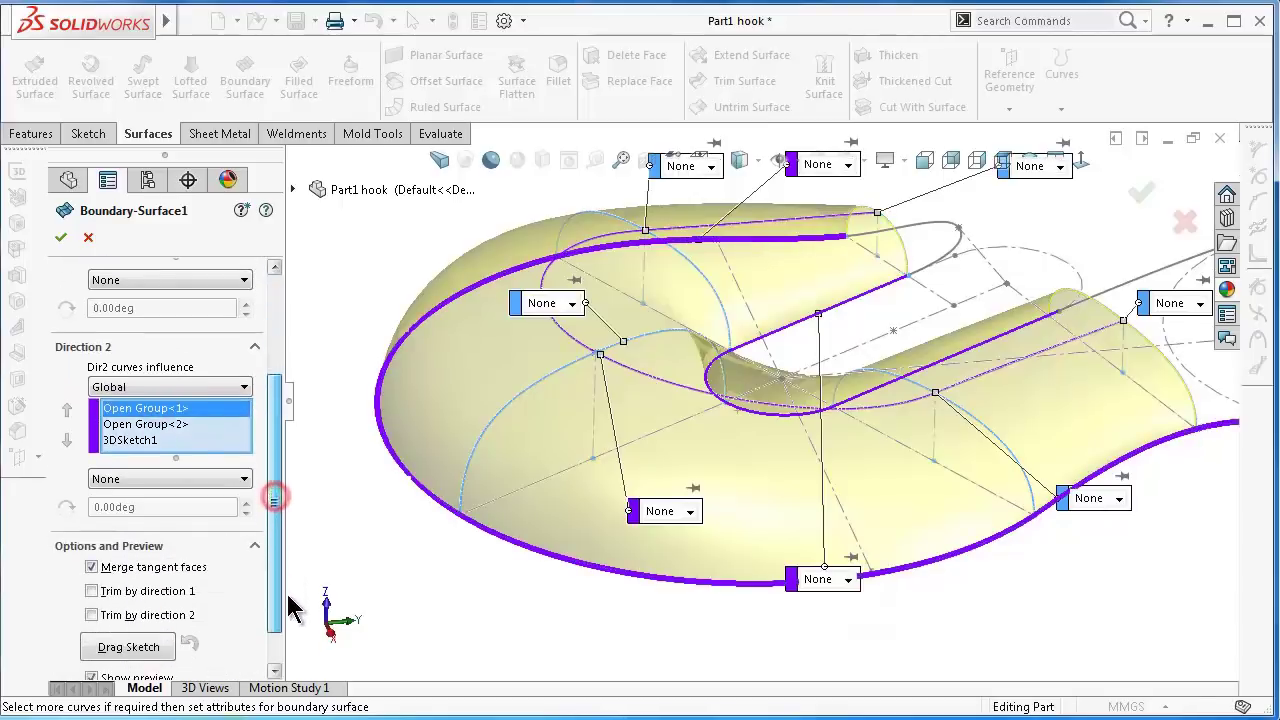
left_click(147, 479)
left_click(165, 523)
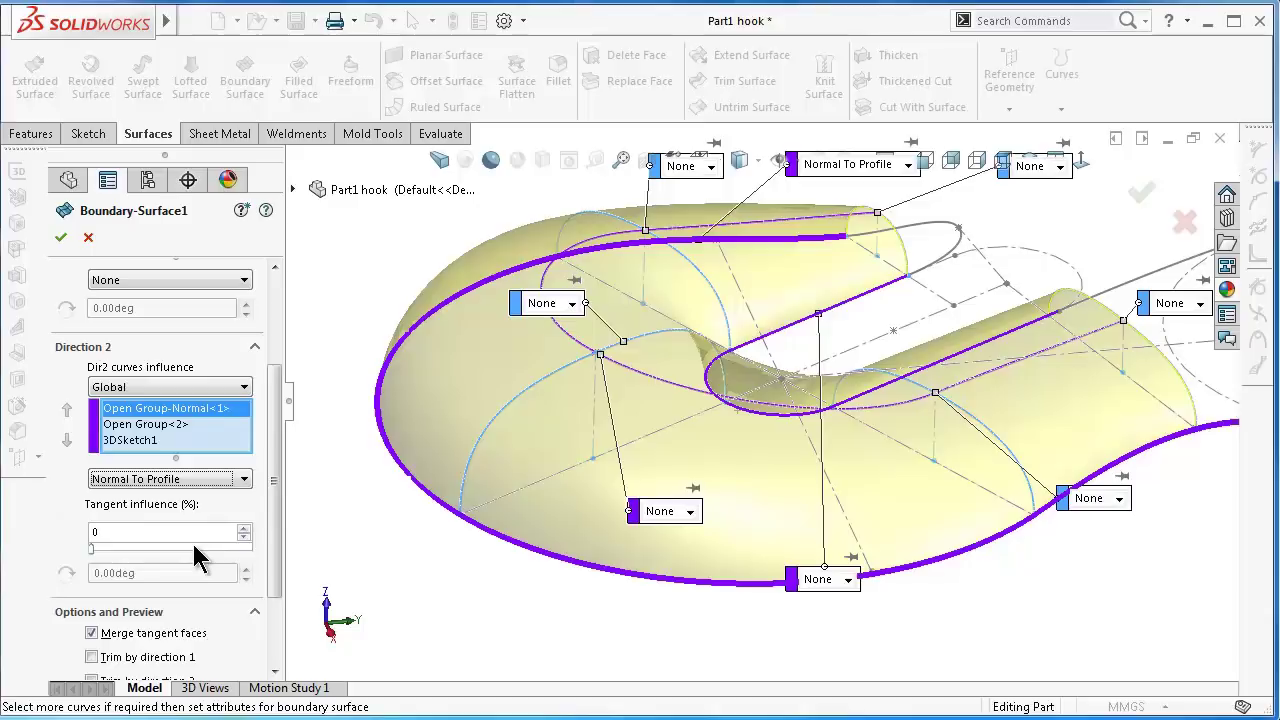
left_click(140, 426)
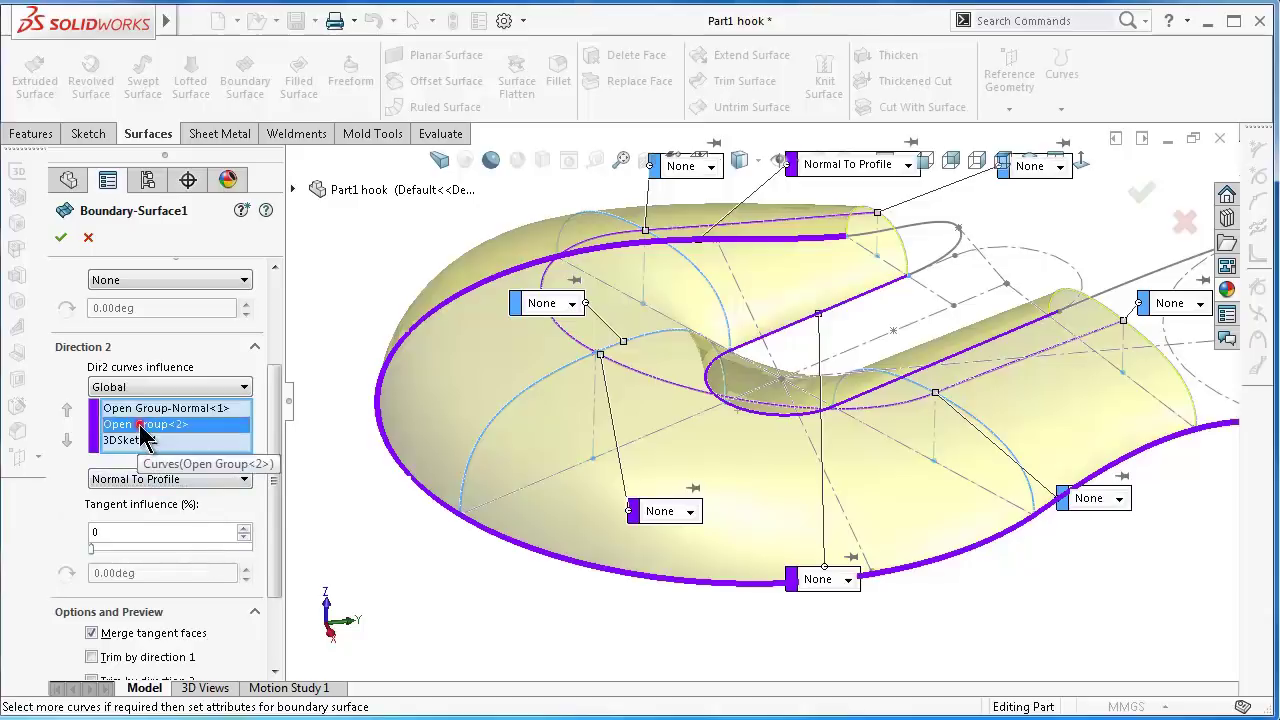
left_click(150, 480)
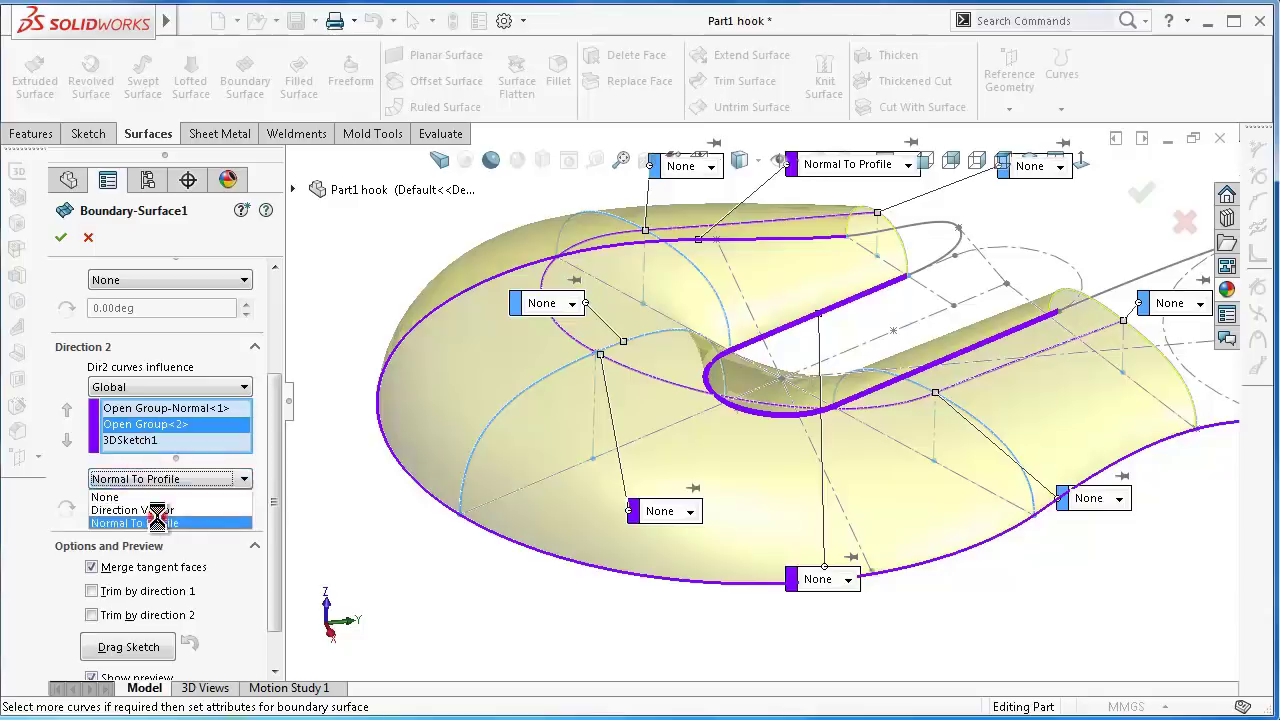
left_click(157, 524)
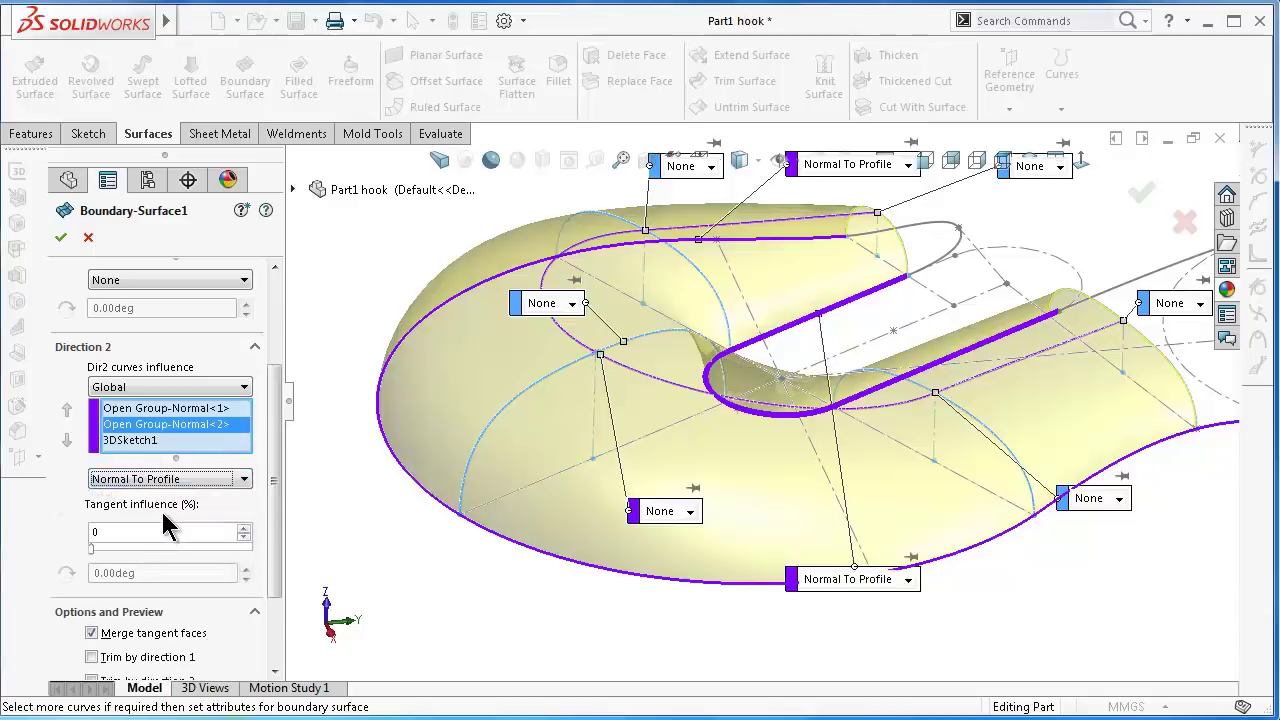
- Confirm both guide curves keep Normal To Profile and apply the boundary surface
left_click(150, 410)
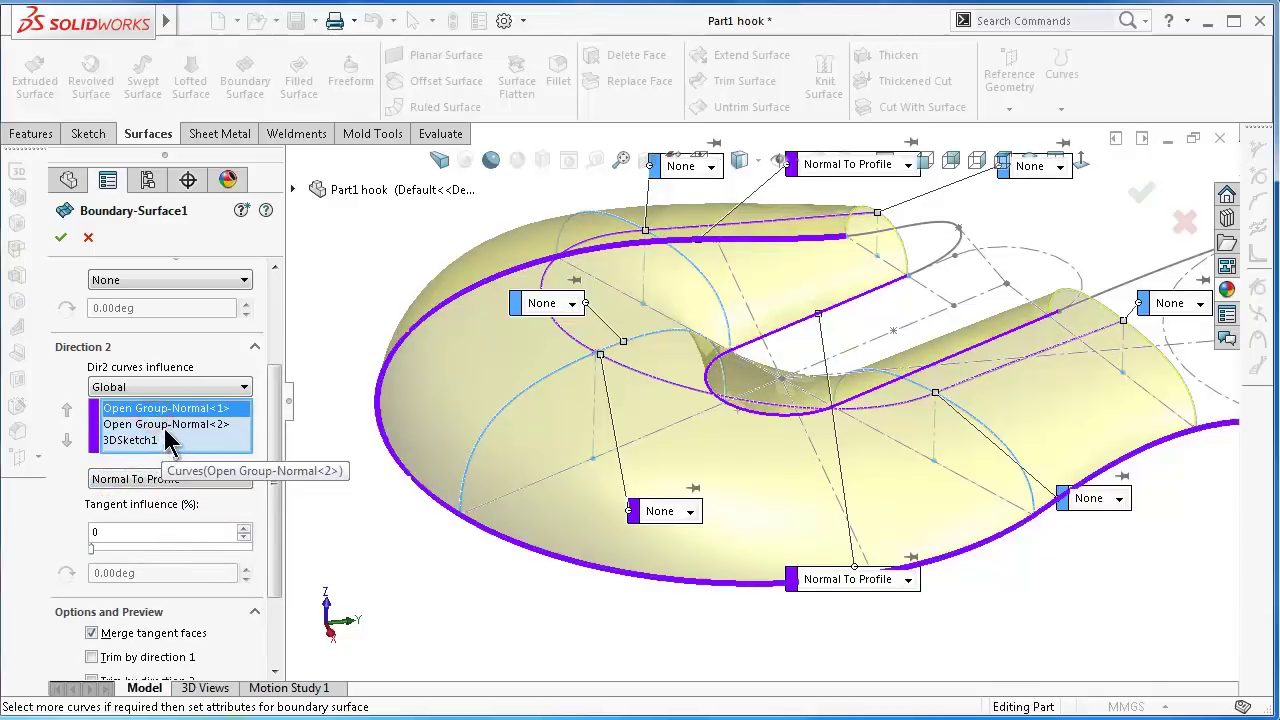
left_click(166, 425)
left_click(826, 170)
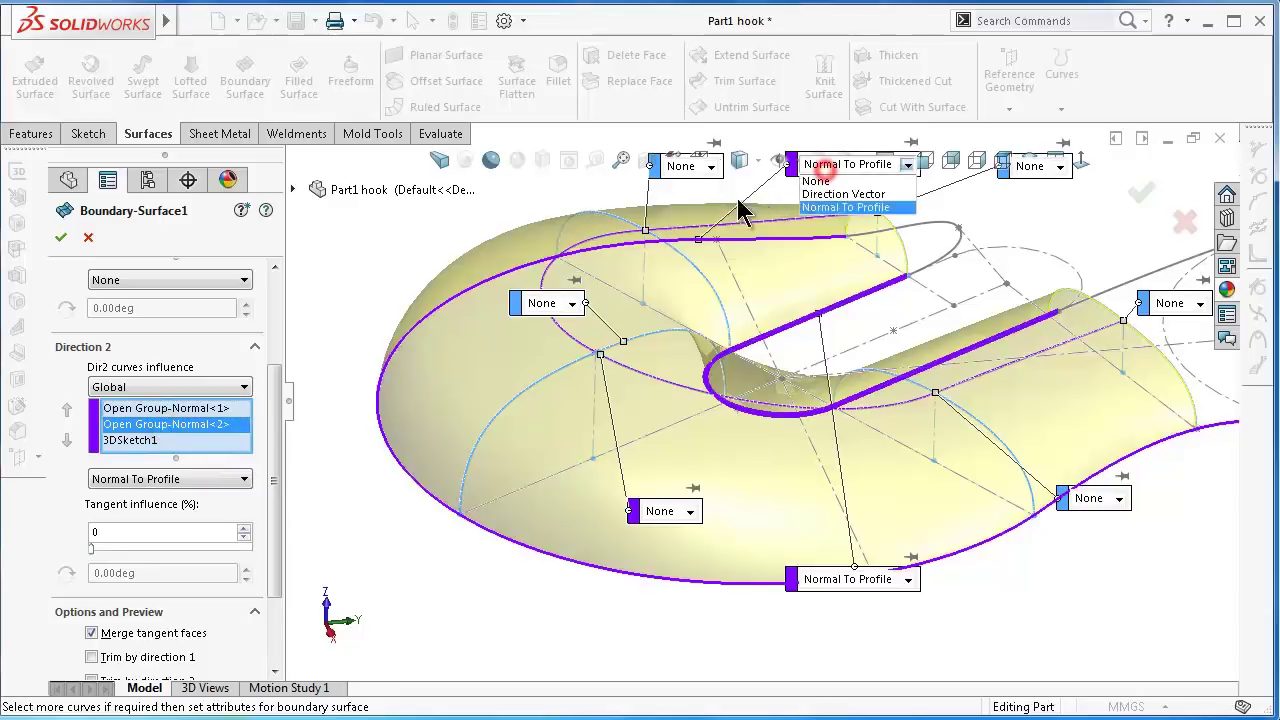
left_click(862, 208)
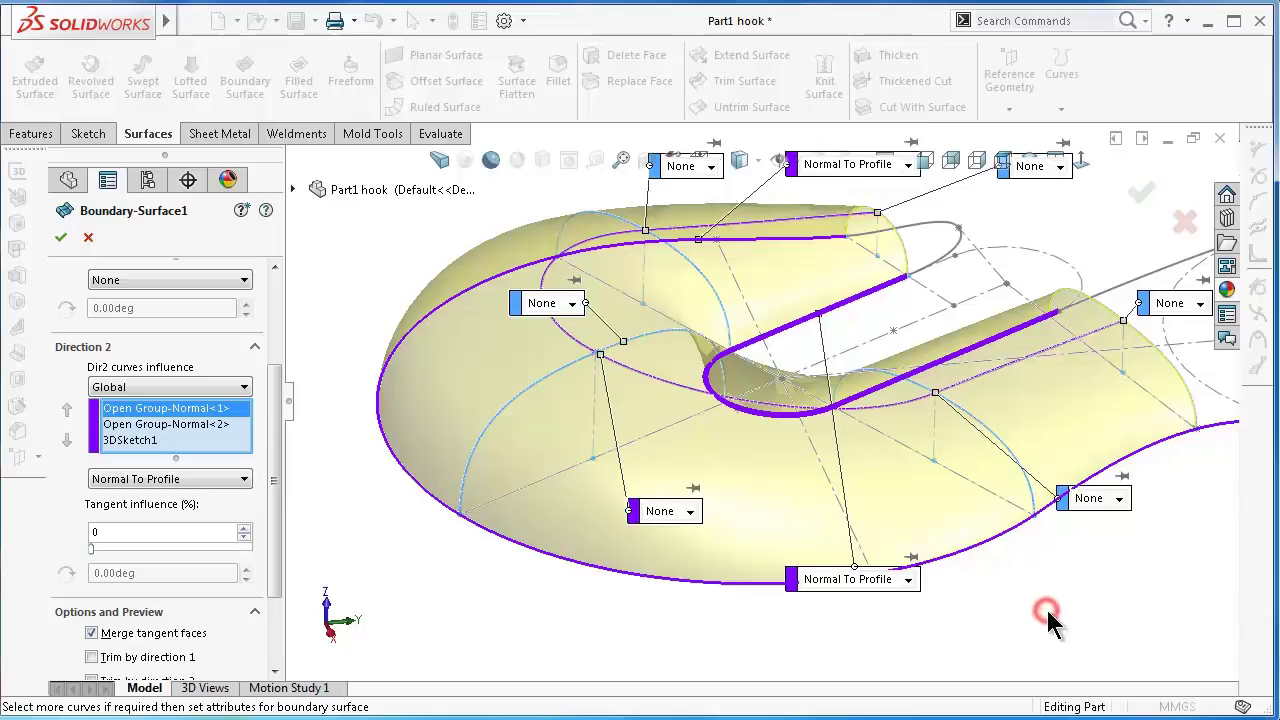
mouse_move(1040, 548)
middle_mouse_down()
mouse_move(1120, 540)
mouse_move(1109, 509)
mouse_move(1120, 491)
mouse_move(1026, 486)
mouse_move(1004, 471)
middle_mouse_up()
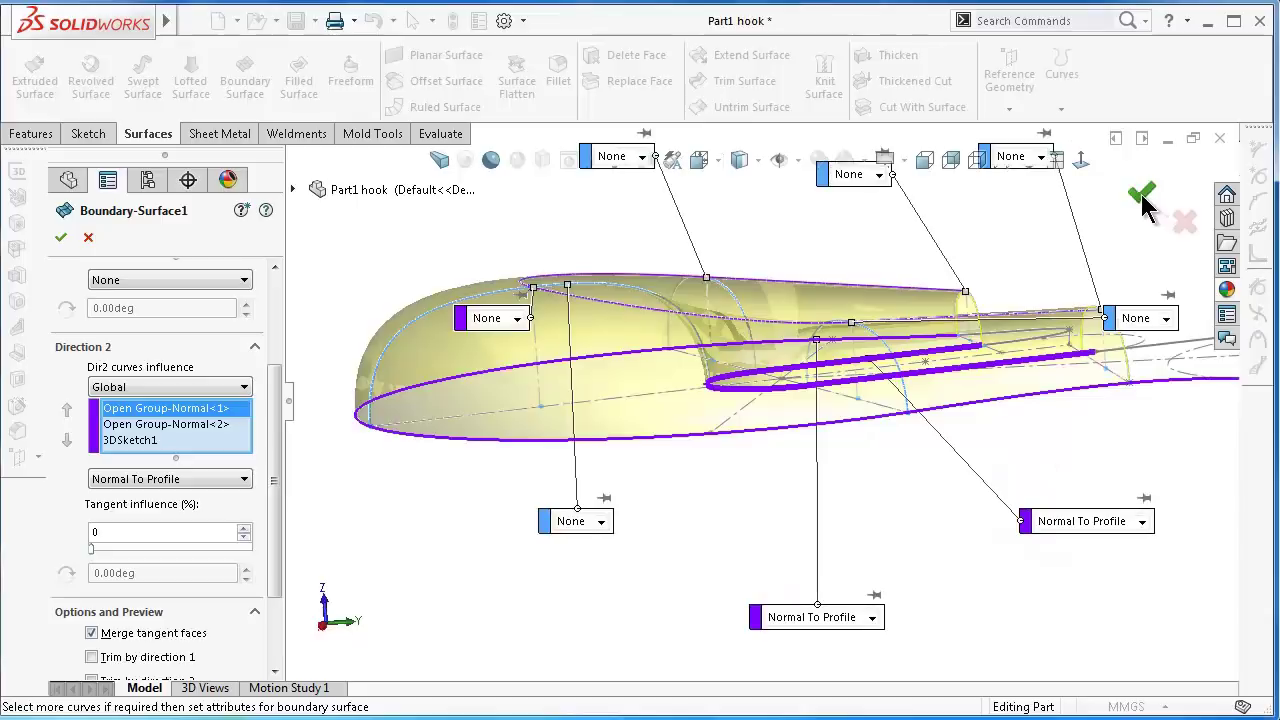
left_click(175, 424)
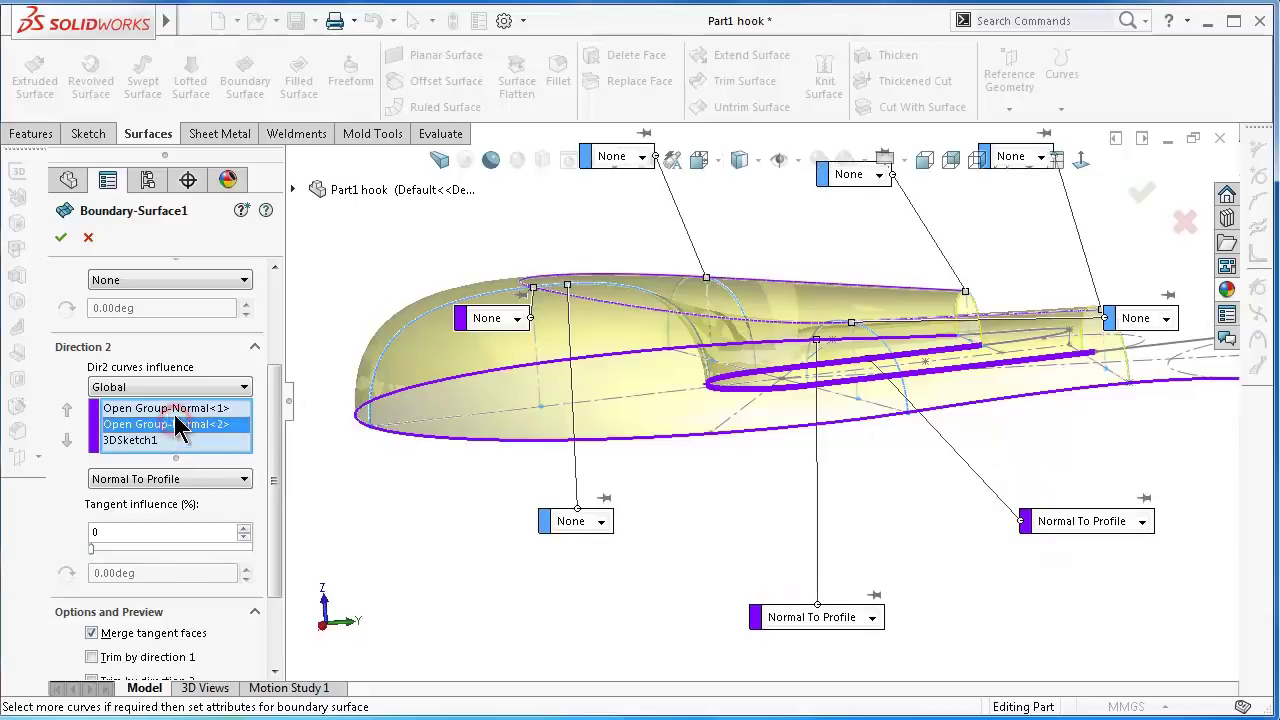
left_click(175, 409)
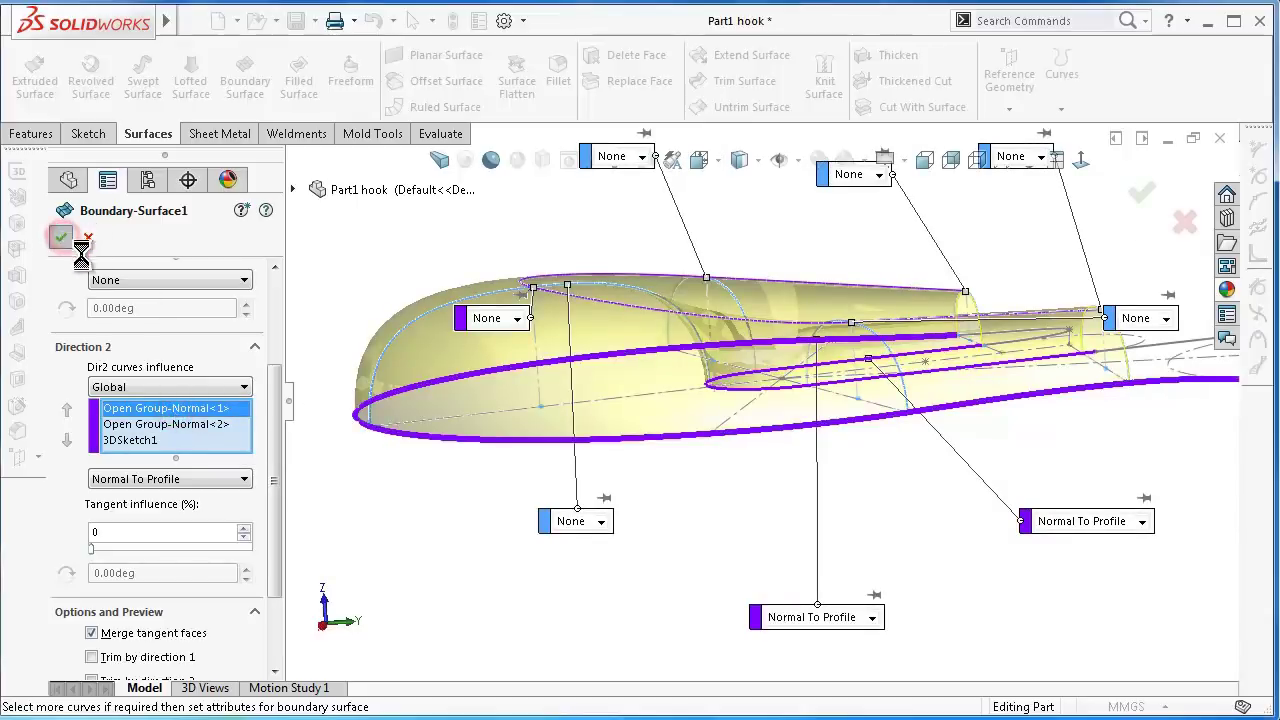
mouse_move(823, 466)
middle_mouse_down()
mouse_move(833, 534)
mouse_move(800, 357)
middle_mouse_up()
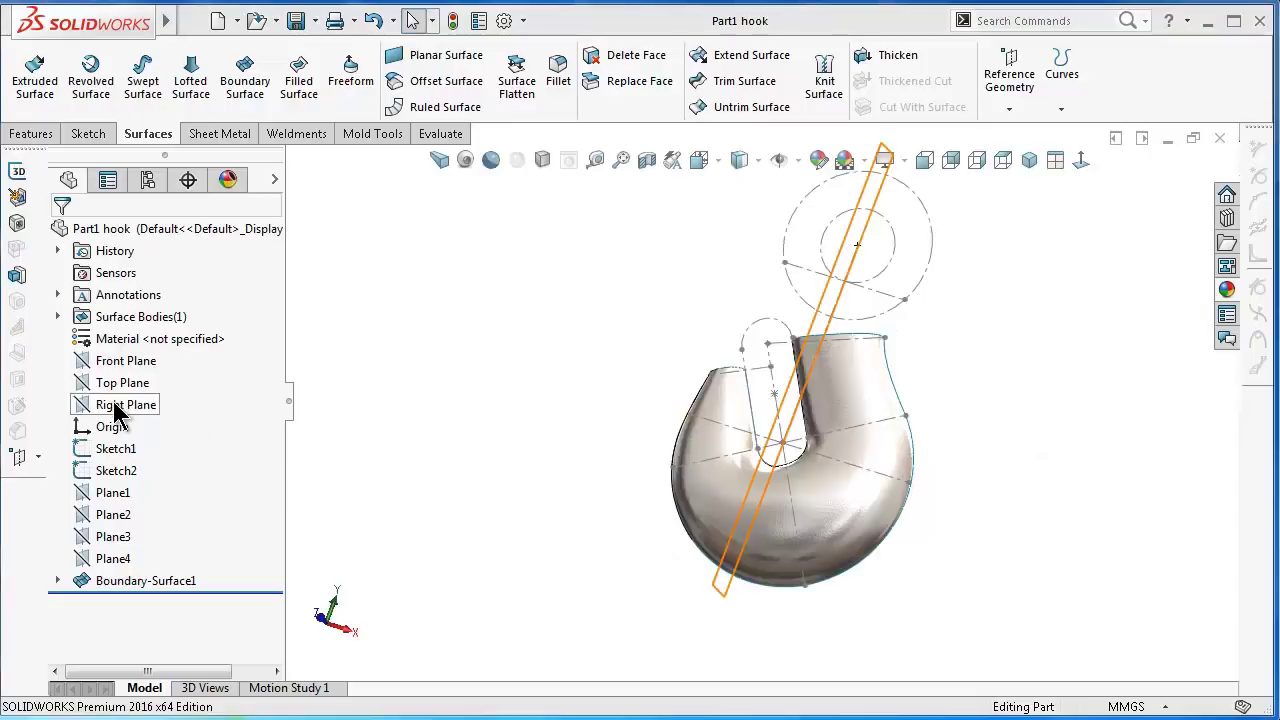
- Start Sketch9 on the Right Plane and draw a 3 Point Arc, viewed face-on
left_click(115, 405)
left_click(114, 376)
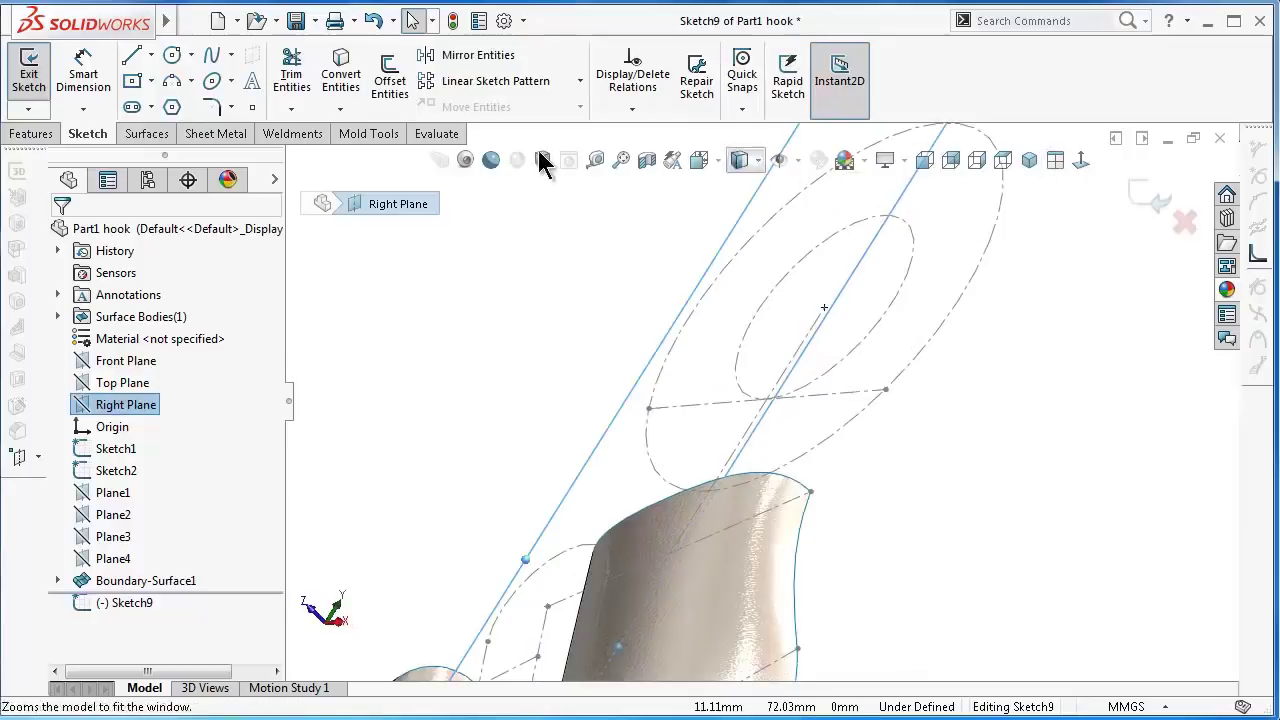
left_click(172, 82)
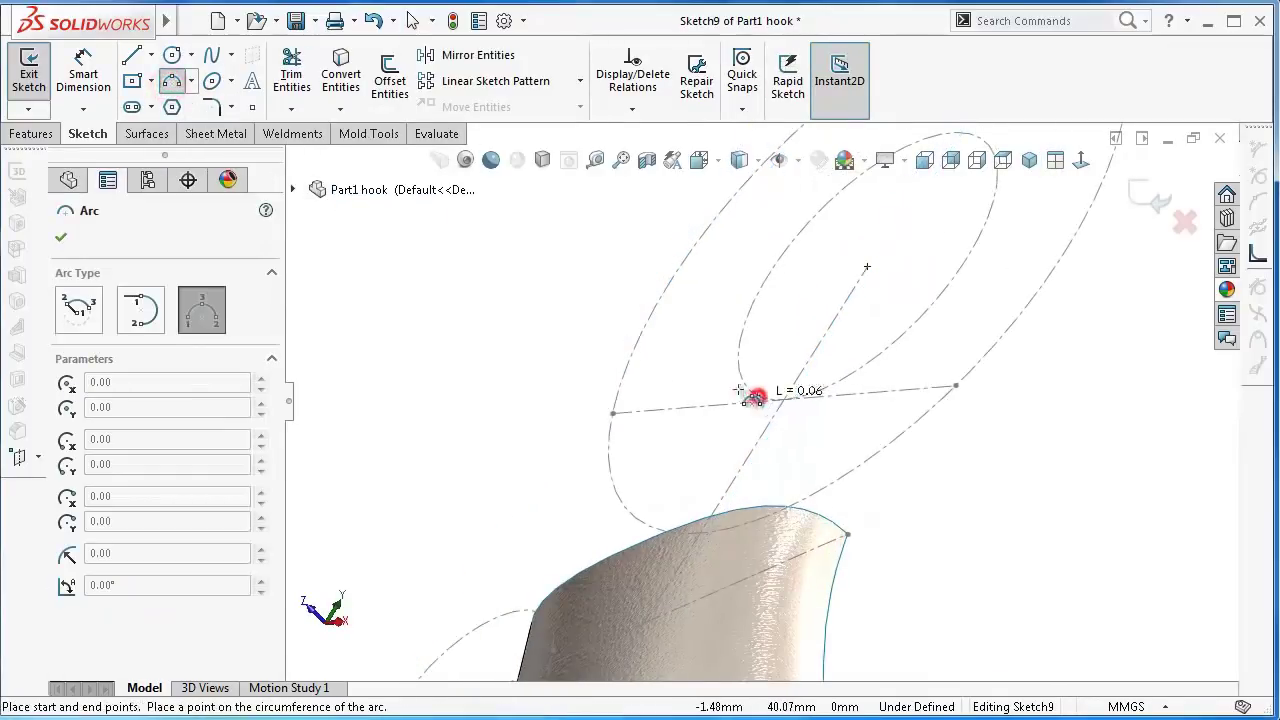
left_click(626, 474)
left_click(614, 432)
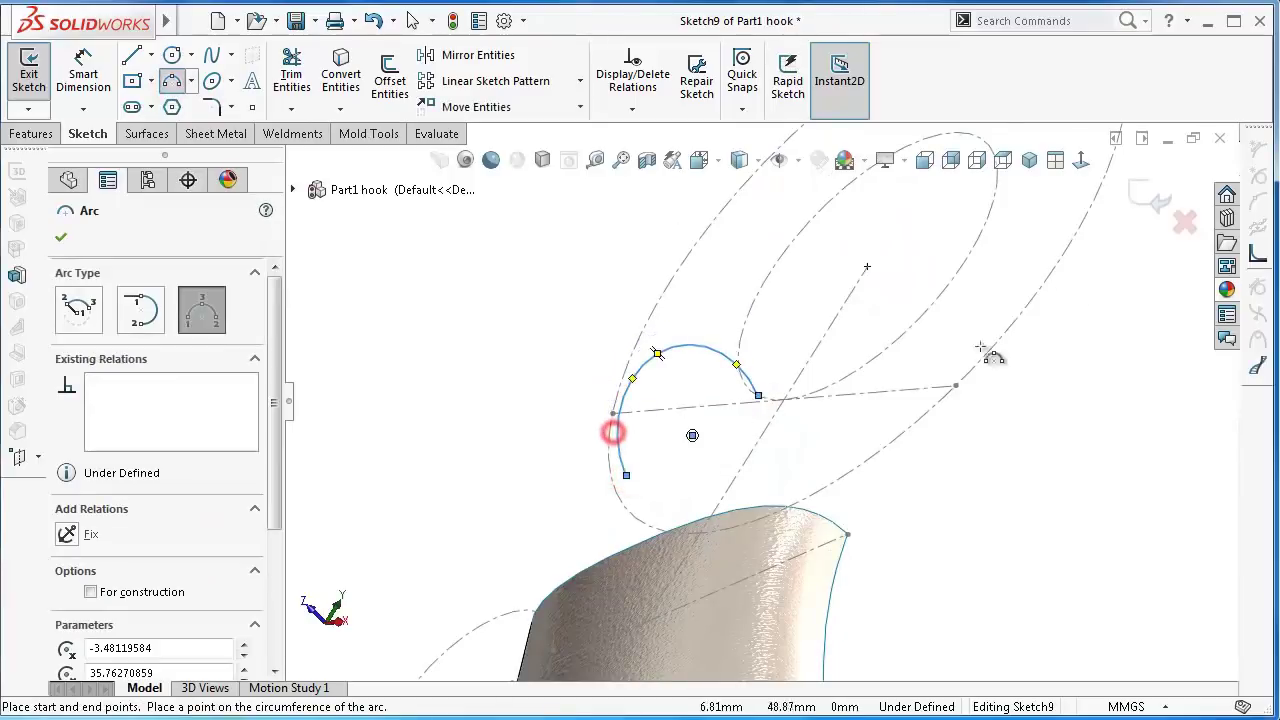
left_click(1081, 160)
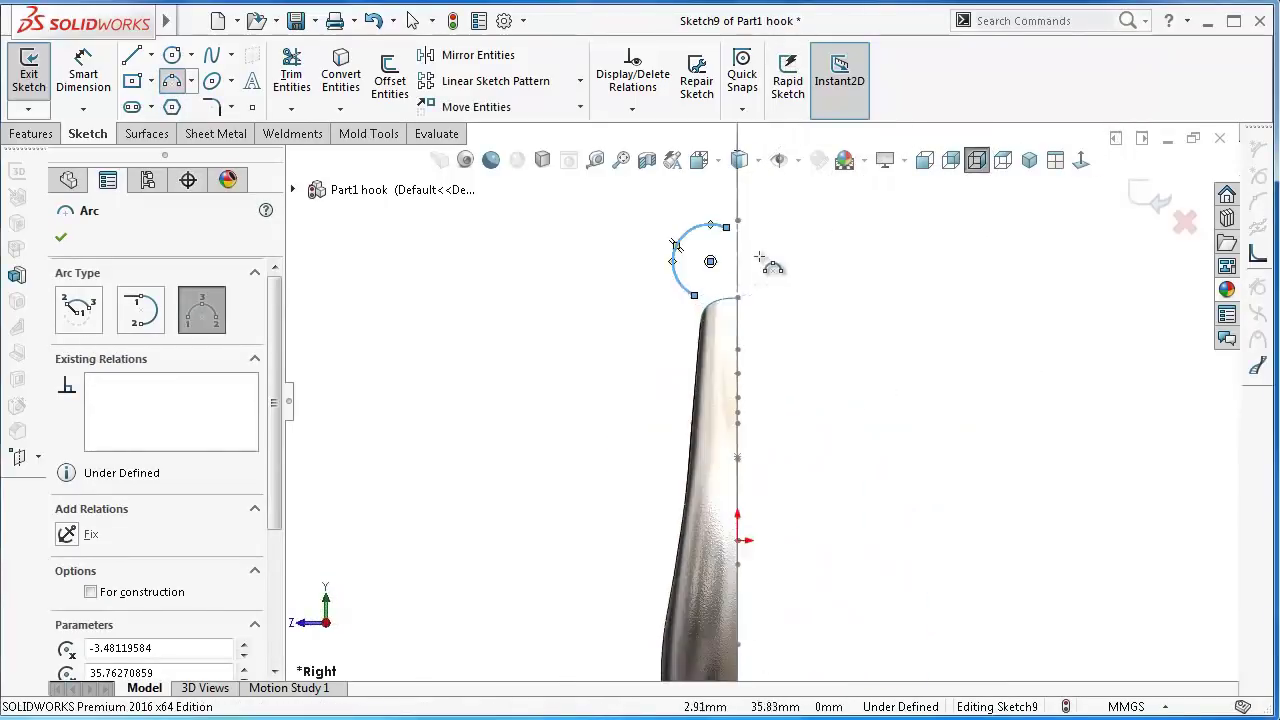
scroll(760, 258, "down", 3)
key("Escape")
scroll(770, 270, "down", 3)
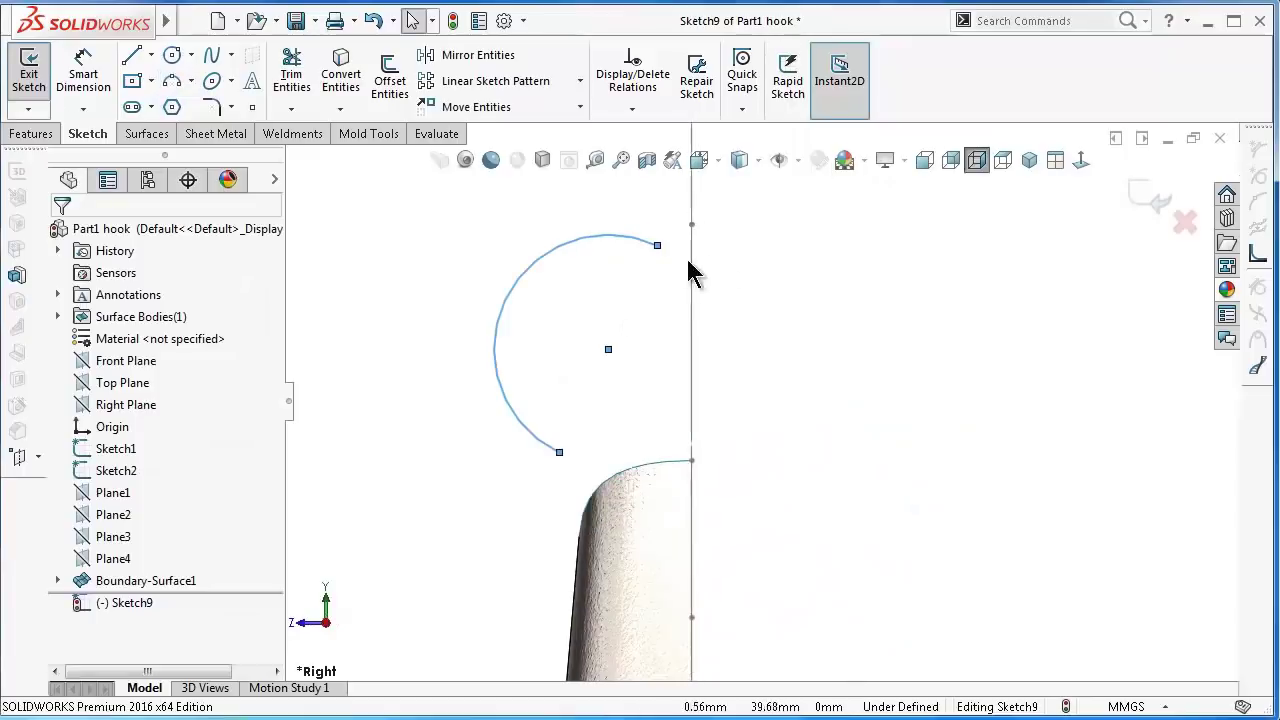
mouse_move(912, 357)
middle_mouse_down()
mouse_move(943, 314)
mouse_move(787, 309)
middle_mouse_up()
scroll(703, 233, "down", 2)
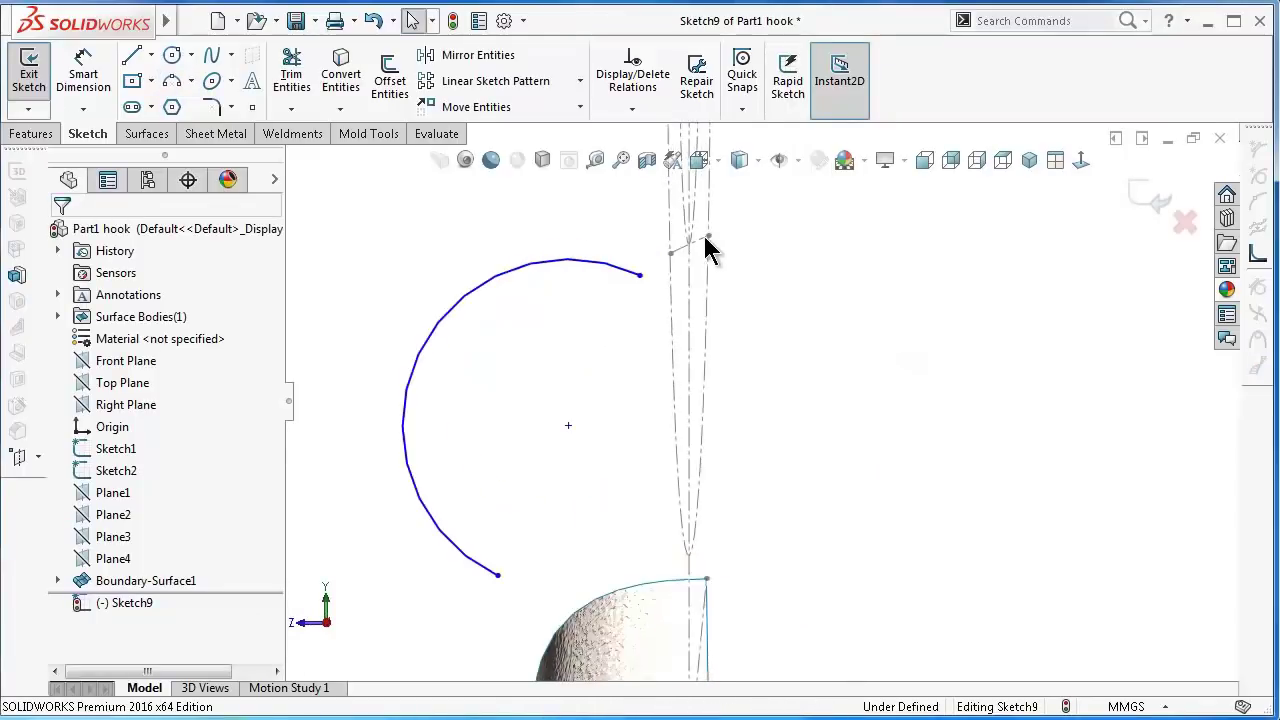
scroll(648, 297, "up", 1)
- Pierce the arc's upper and lower endpoints onto the two guide curves
left_click(659, 297)
middle_click_drag(669, 309, 802, 305)
left_click(672, 256, "ctrl")
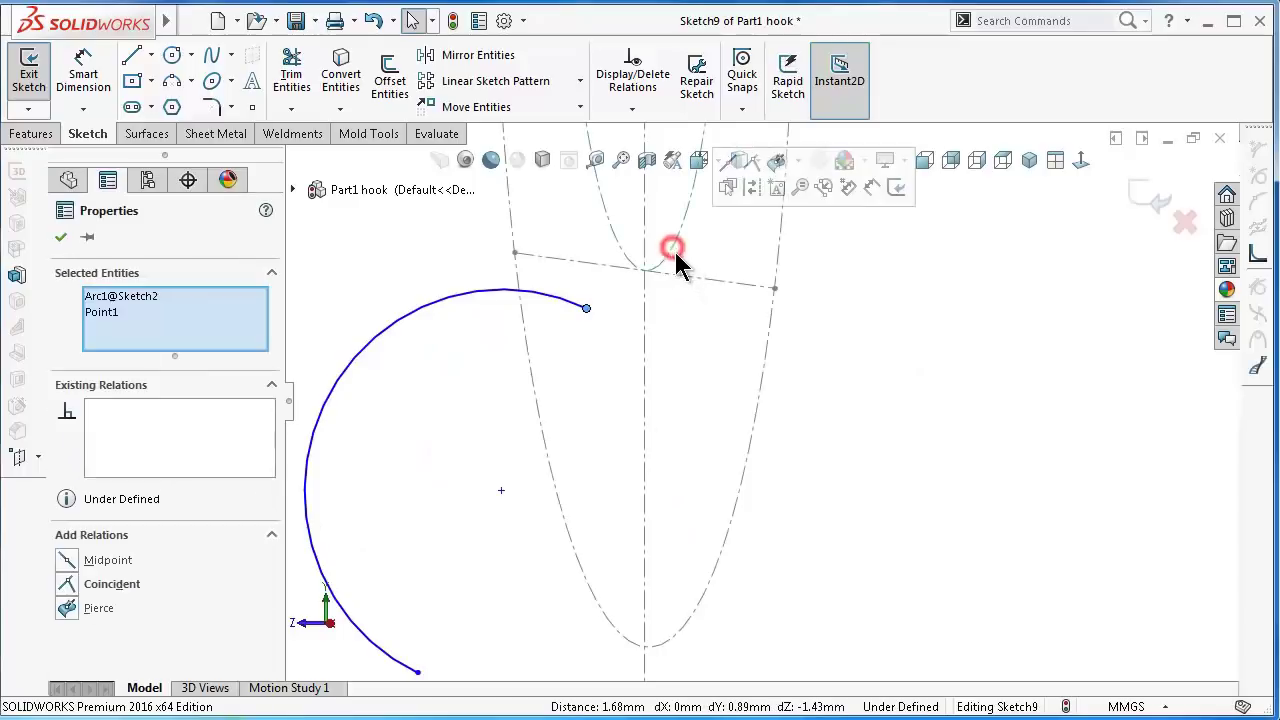
left_click(771, 161)
left_click(883, 343)
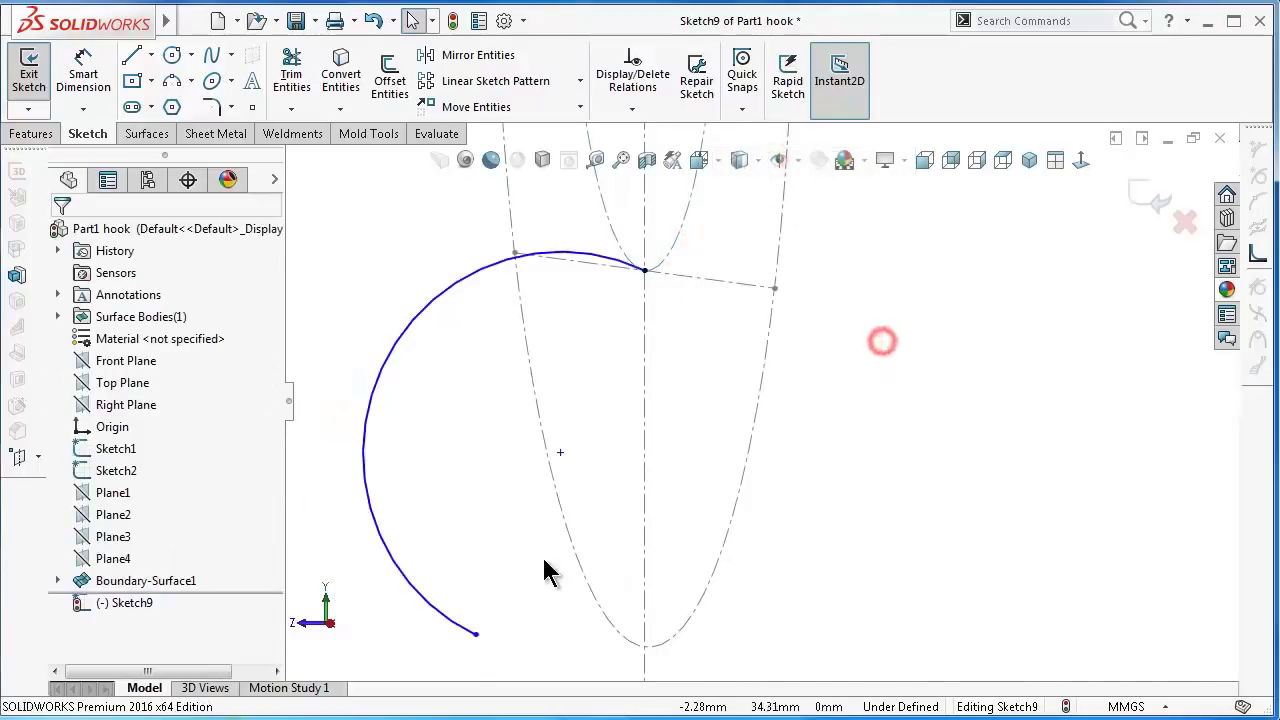
left_click(476, 636)
left_click(672, 638, "ctrl")
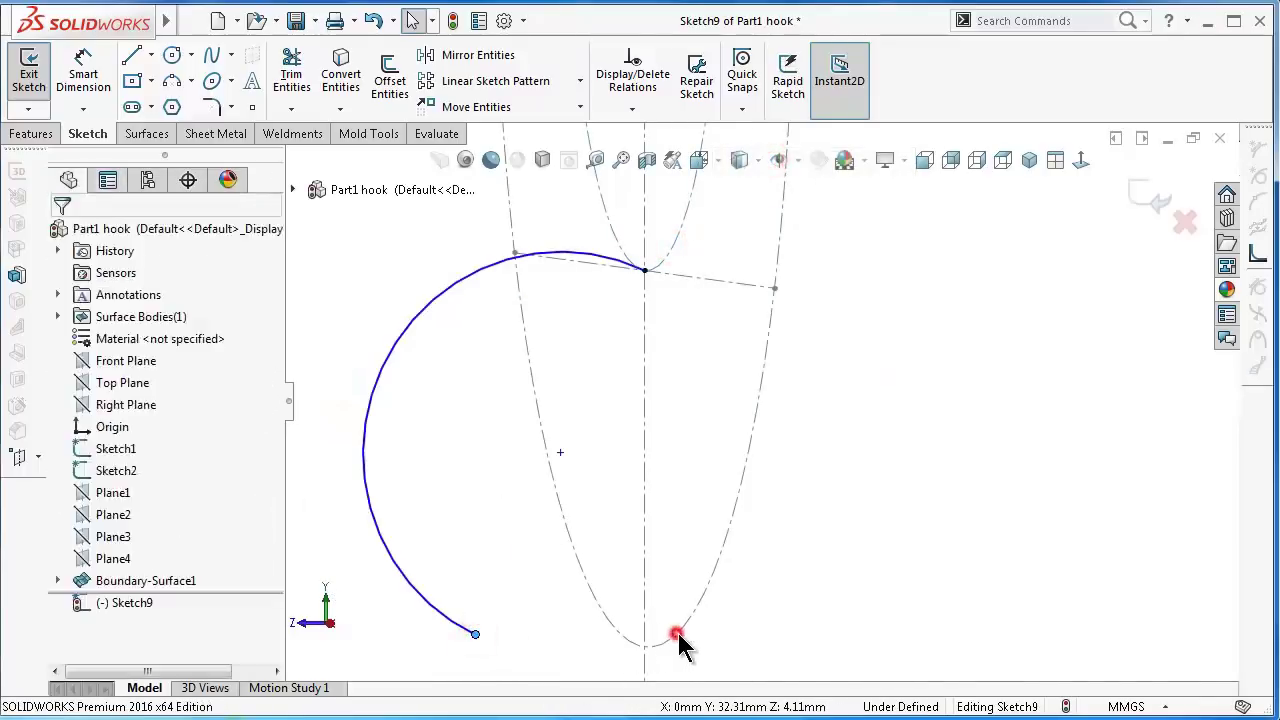
left_click(783, 550)
- Relate the arc centre to the vertical centreline, undoing the conflicting pierce relation
left_click(1037, 604)
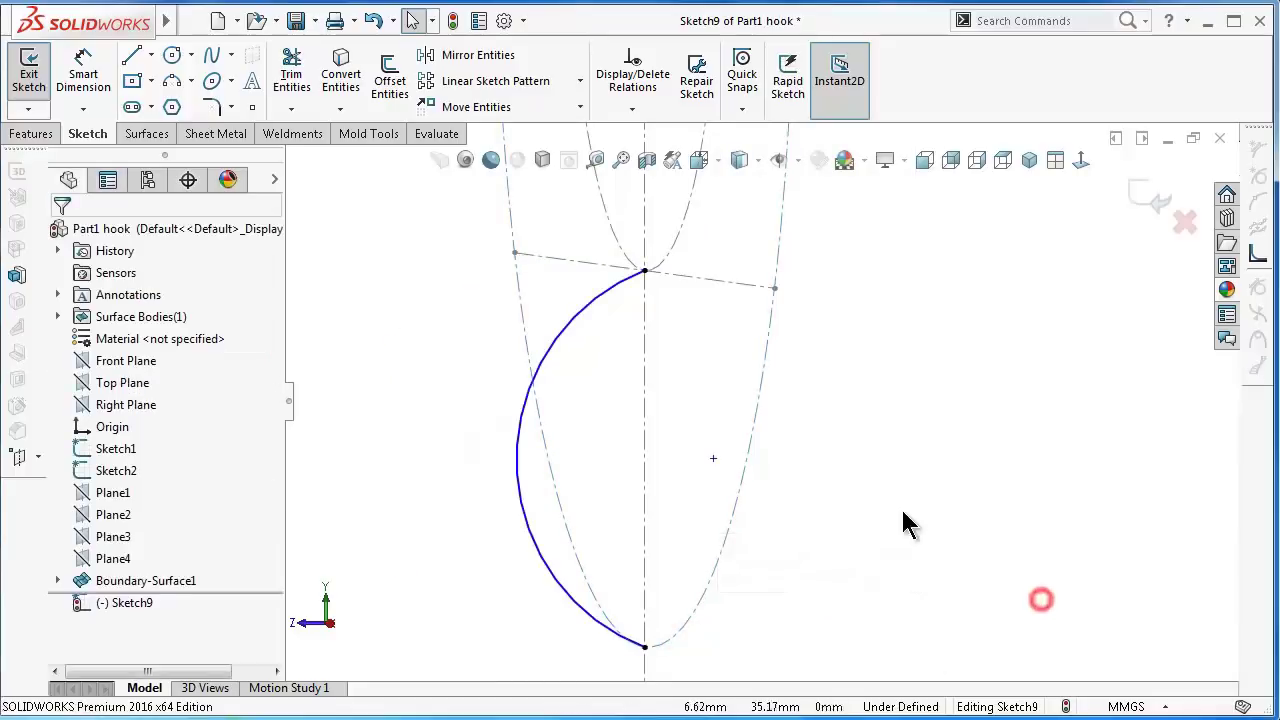
left_click(713, 459)
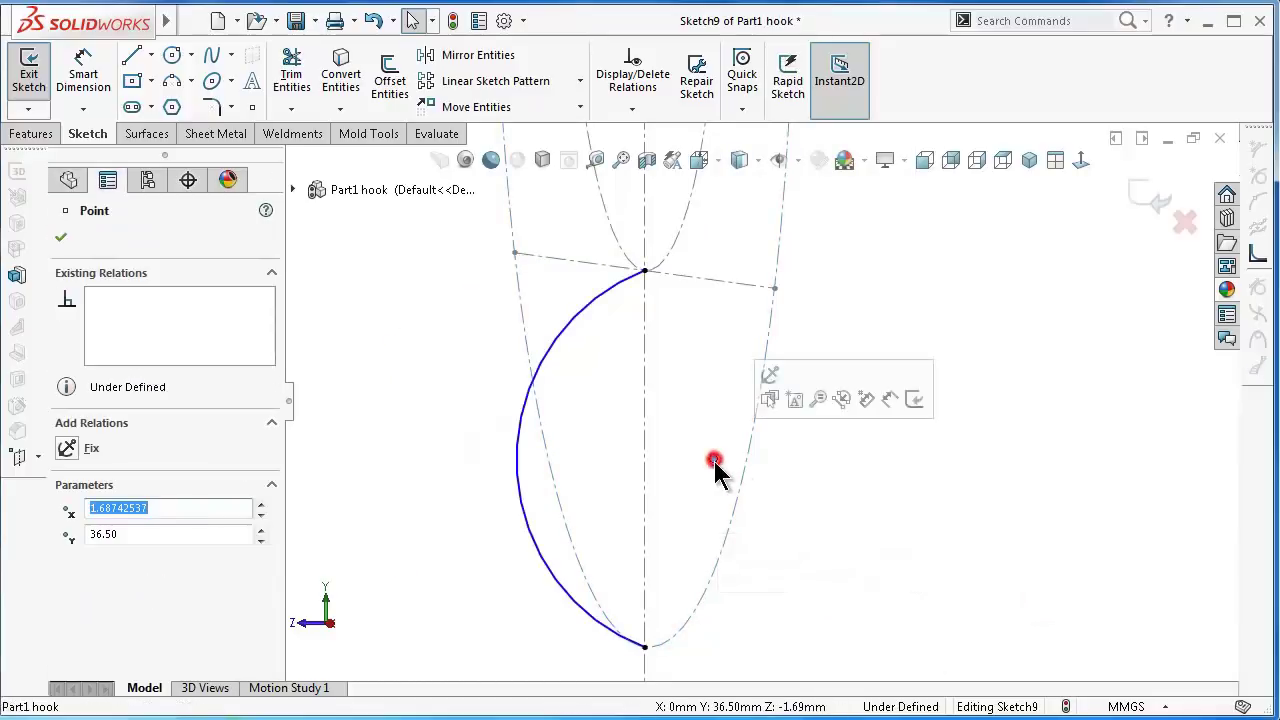
left_click(644, 489)
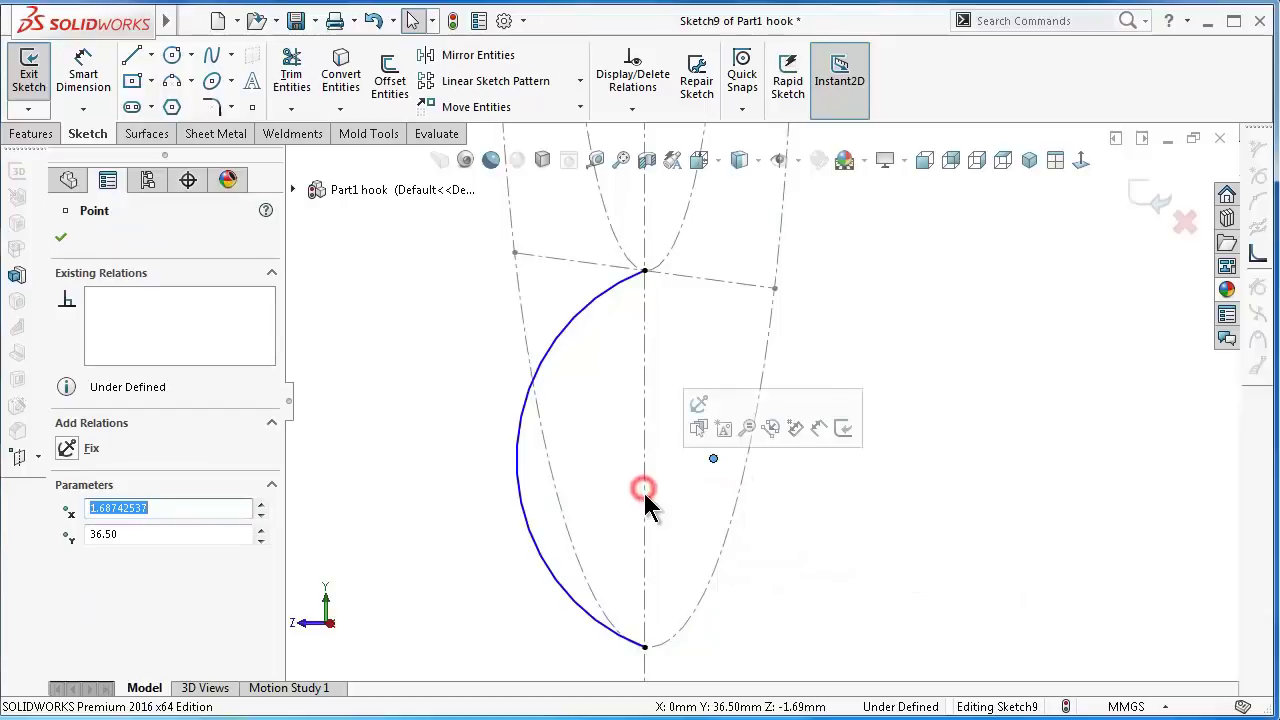
mouse_move(700, 518)
middle_mouse_down()
mouse_move(686, 457)
mouse_move(757, 551)
middle_mouse_up()
left_click(780, 545)
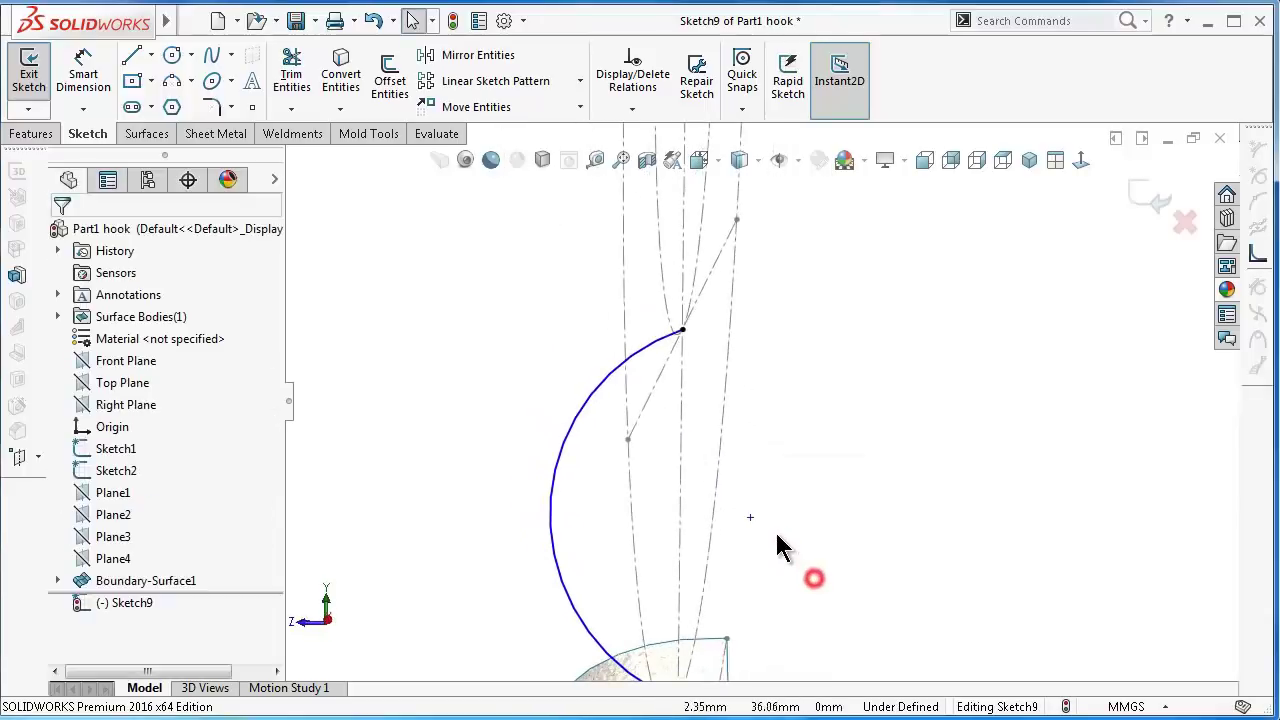
left_click(751, 517)
left_click(679, 535, "ctrl")
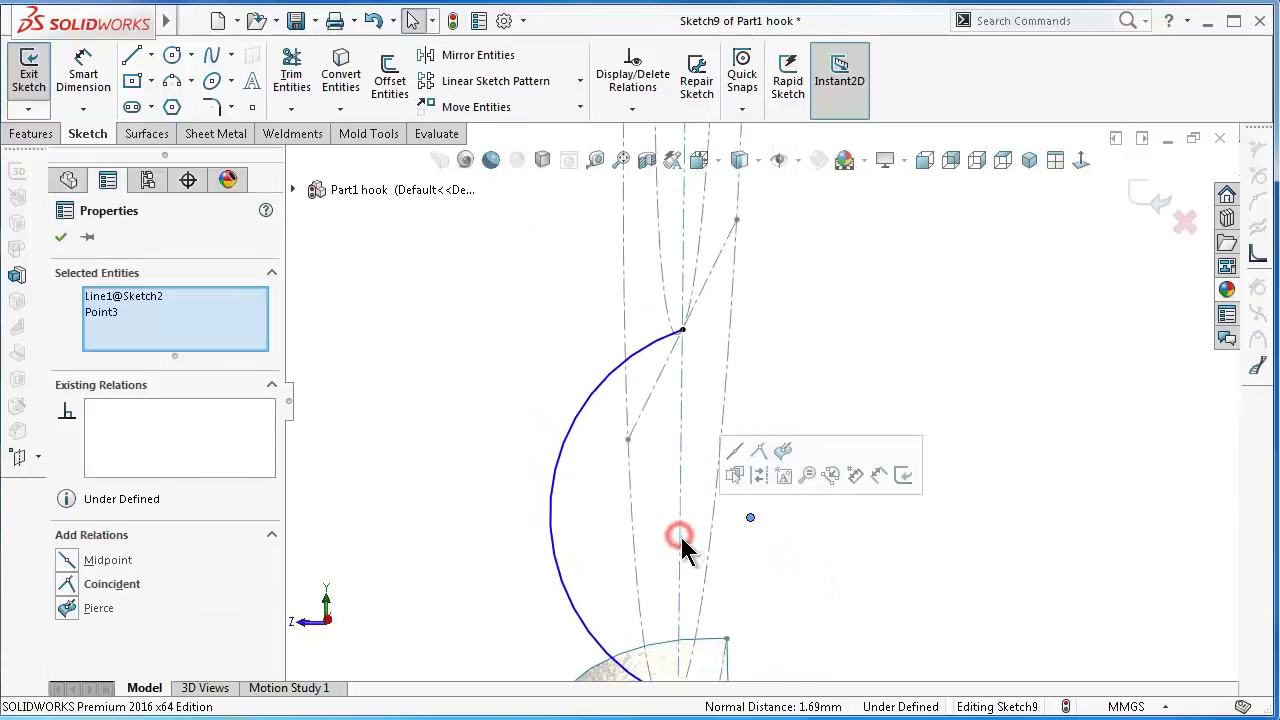
left_click(783, 450)
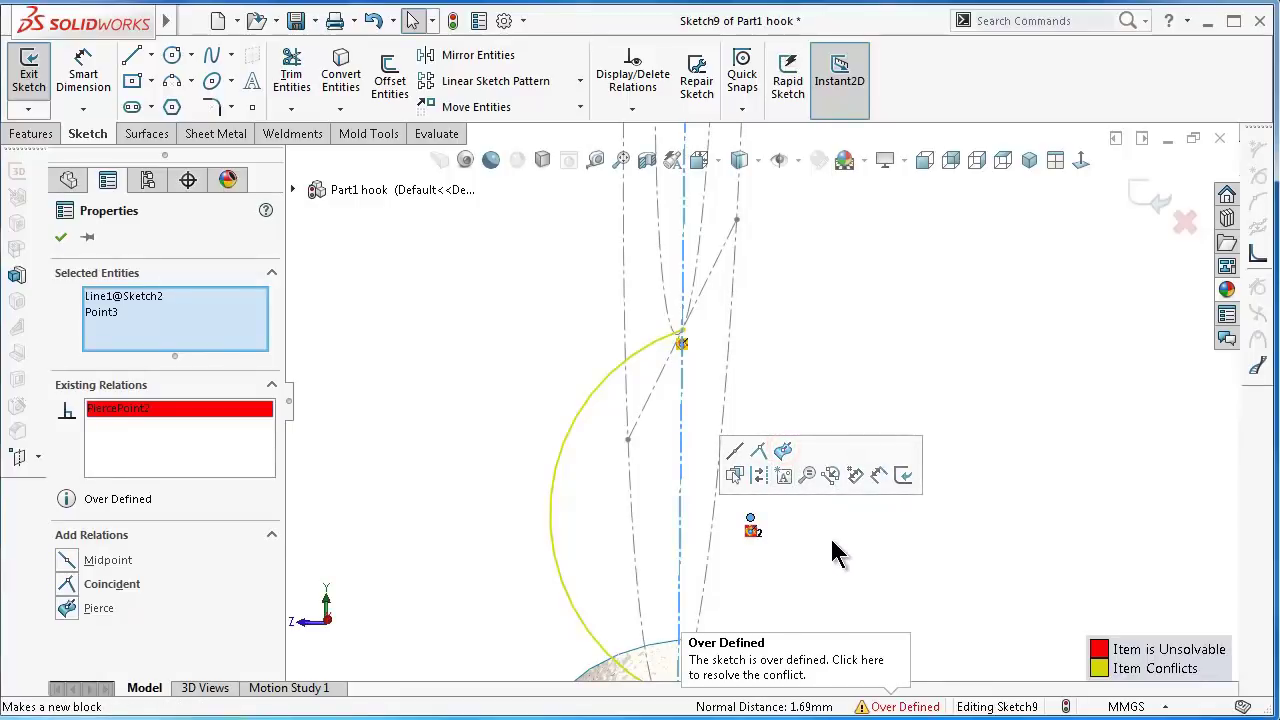
key("ctrl+z")
- Drag the arc so it bulges further to the left
left_click(655, 355)
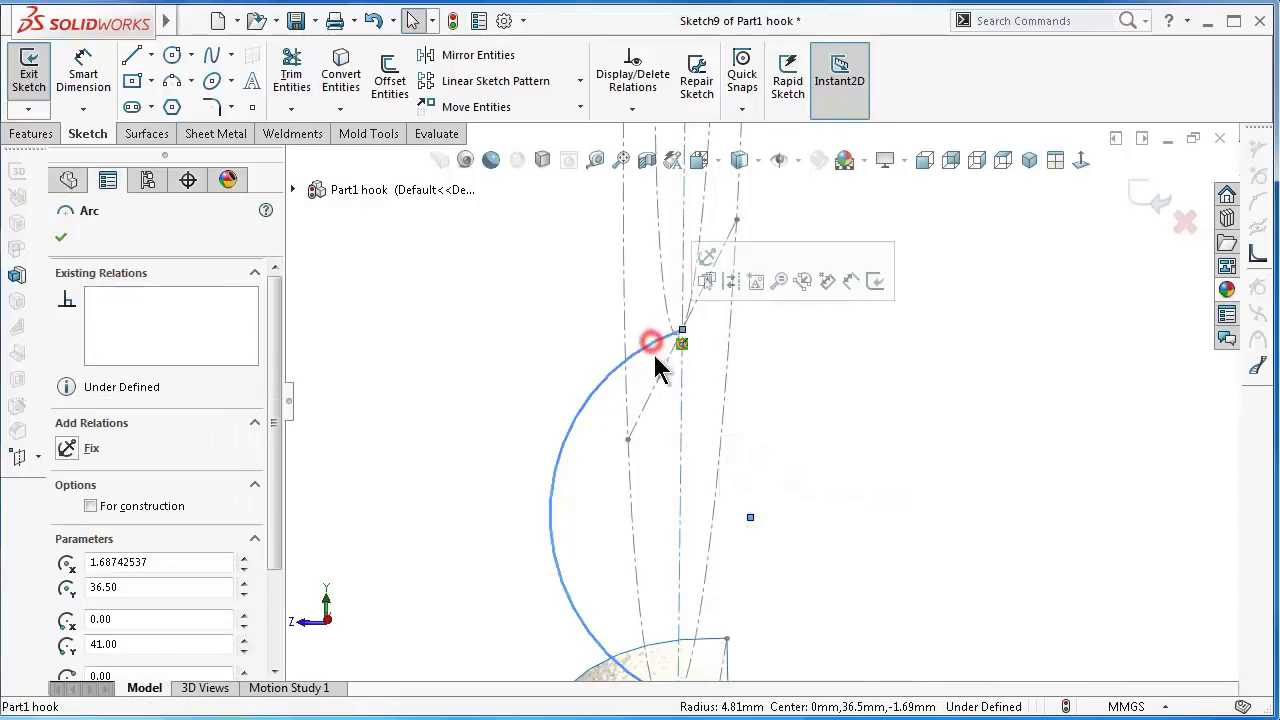
middle_click_drag(571, 496, 613, 530)
left_click(617, 503)
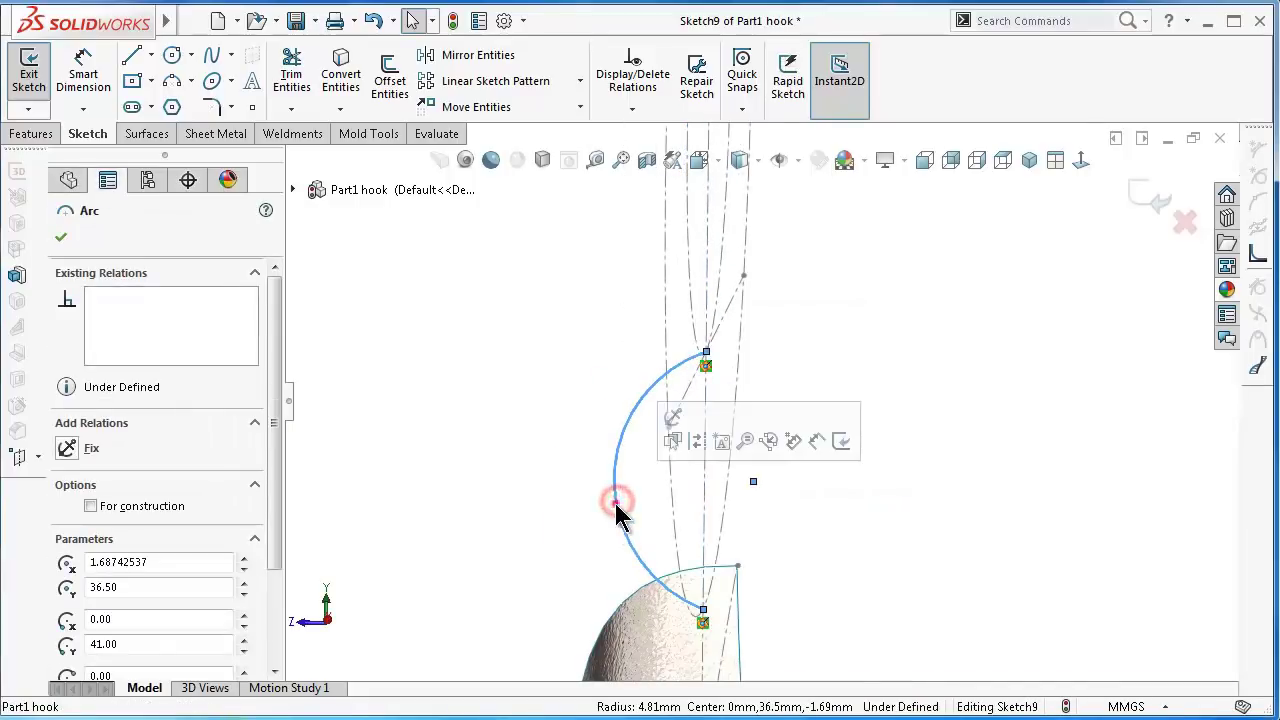
left_click_drag(617, 503, 573, 487)
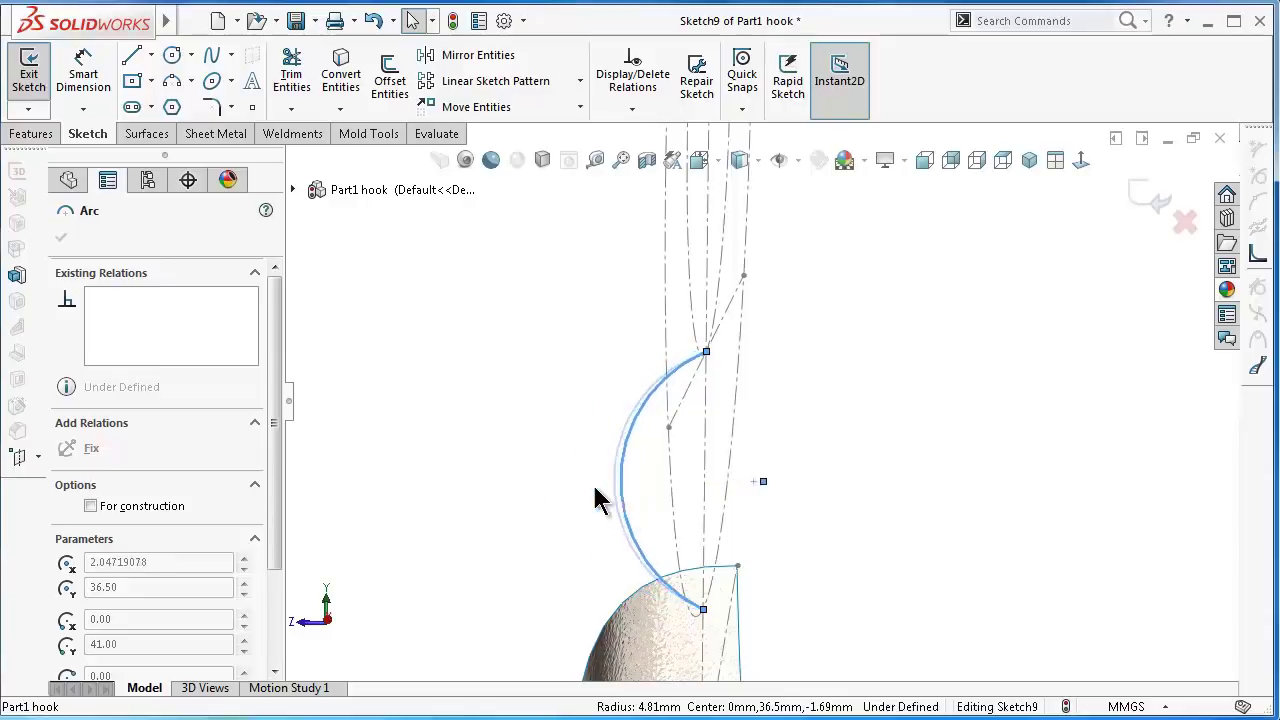
left_click(494, 474)
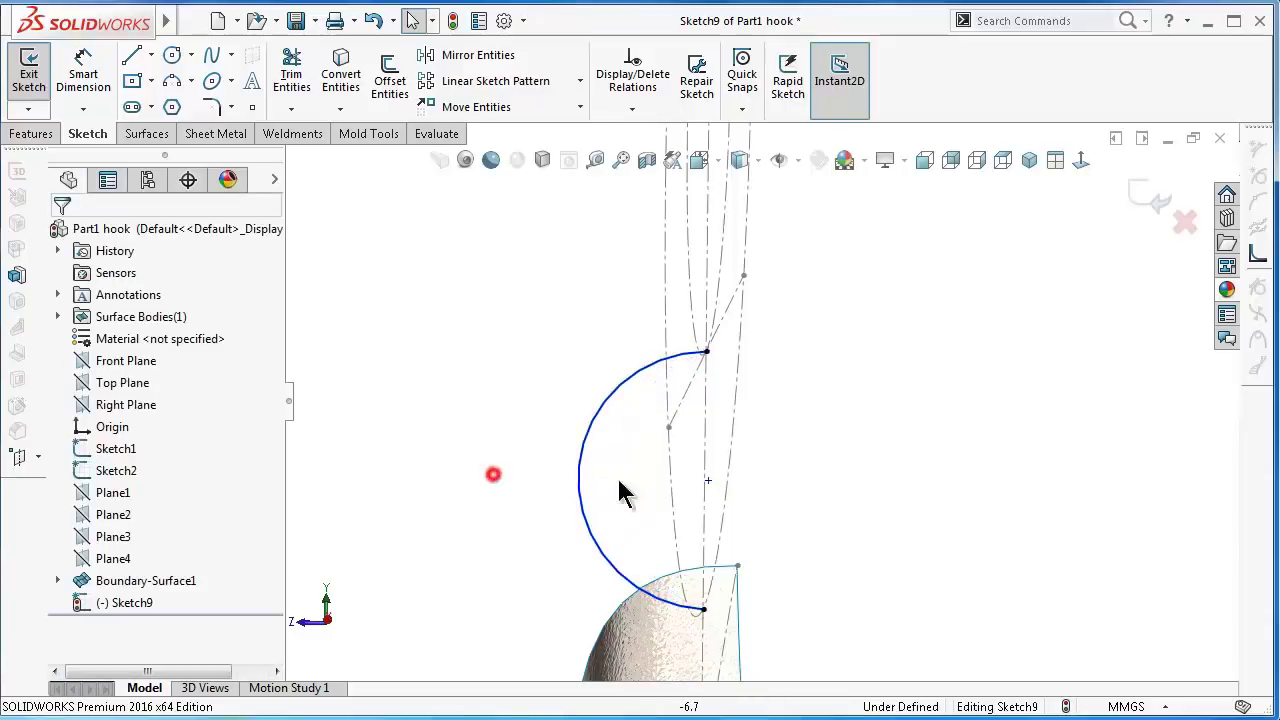
middle_click_drag(620, 491, 711, 507)
- Make the arc's centre point coincident with the vertical centreline
left_click(721, 493)
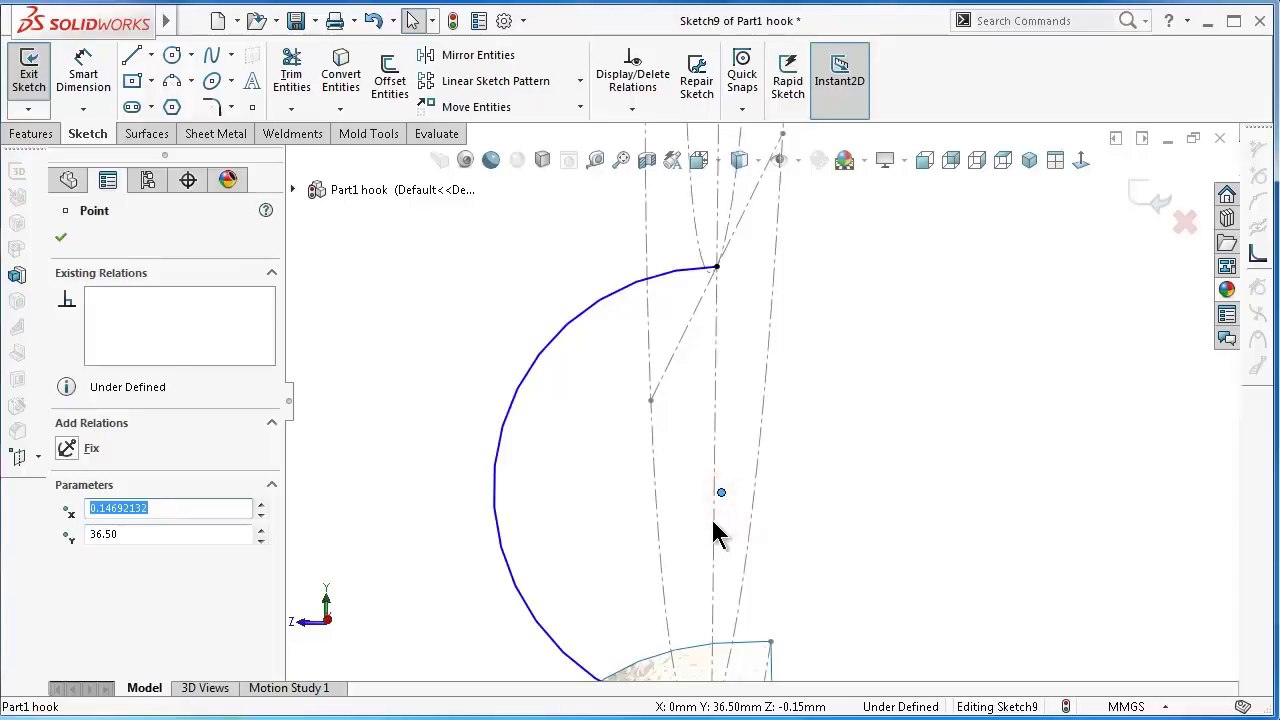
left_click(714, 522, "ctrl")
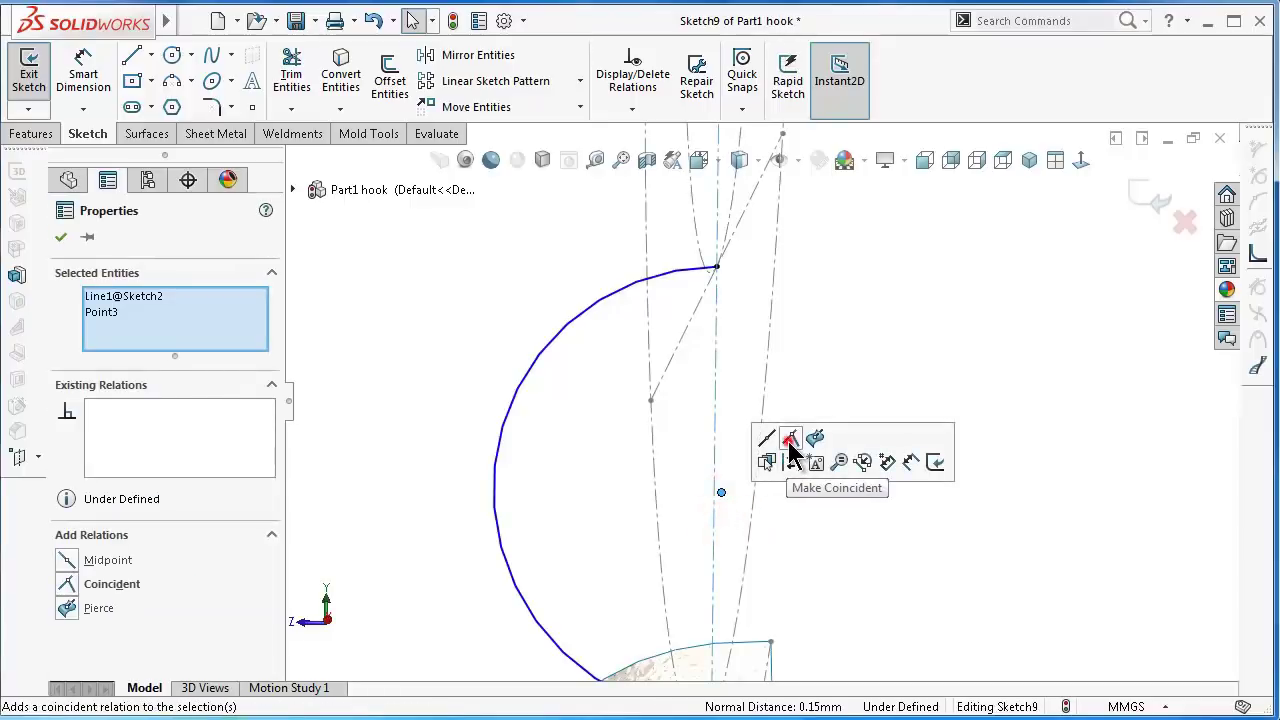
left_click(790, 440)
left_click(855, 535)
scroll(843, 537, "up", 2)
scroll(815, 522, "up", 1)
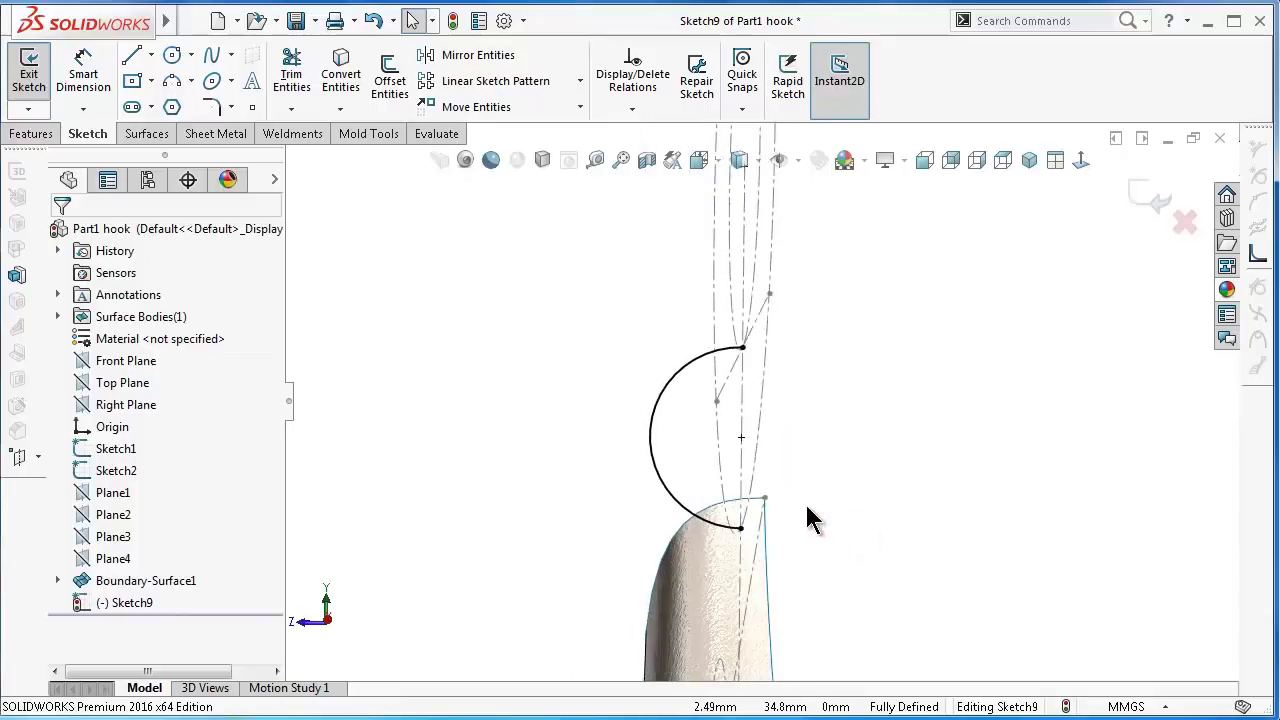
mouse_move(807, 505)
middle_mouse_down()
mouse_move(820, 531)
mouse_move(863, 551)
mouse_move(881, 424)
middle_mouse_up()
scroll(768, 273, "up", 3)
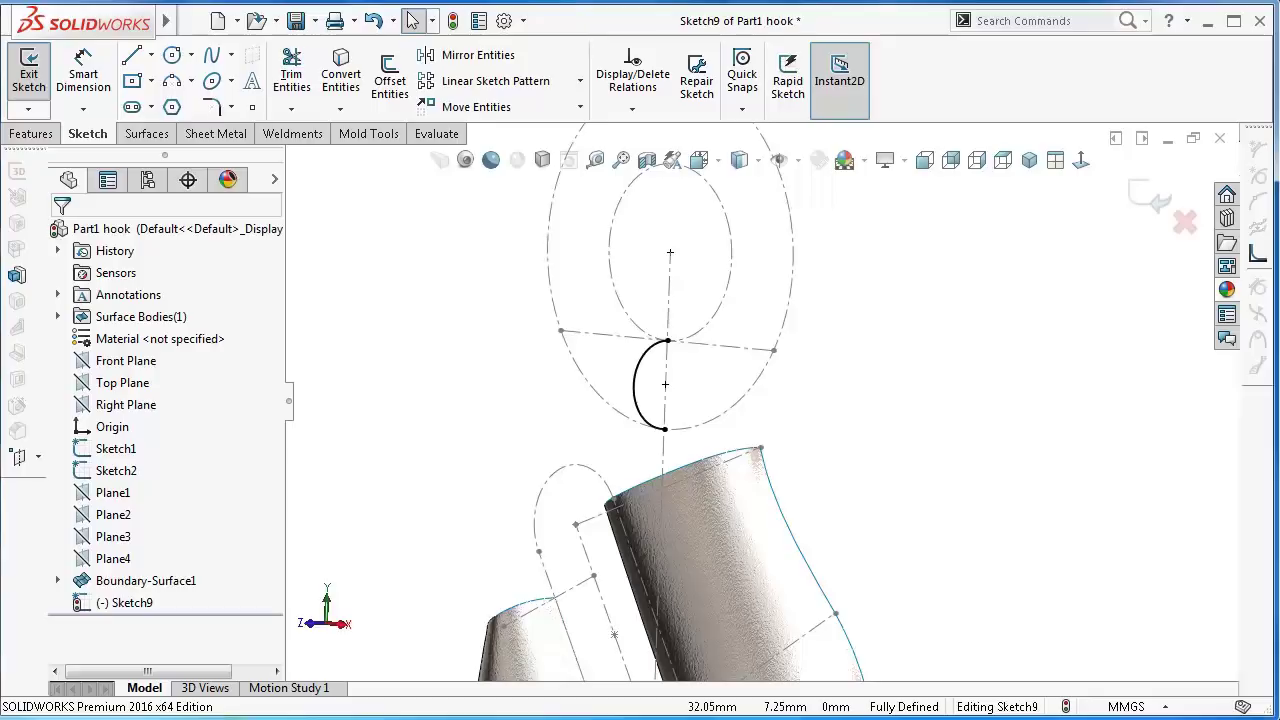
middle_click_drag(900, 450, 1063, 703)
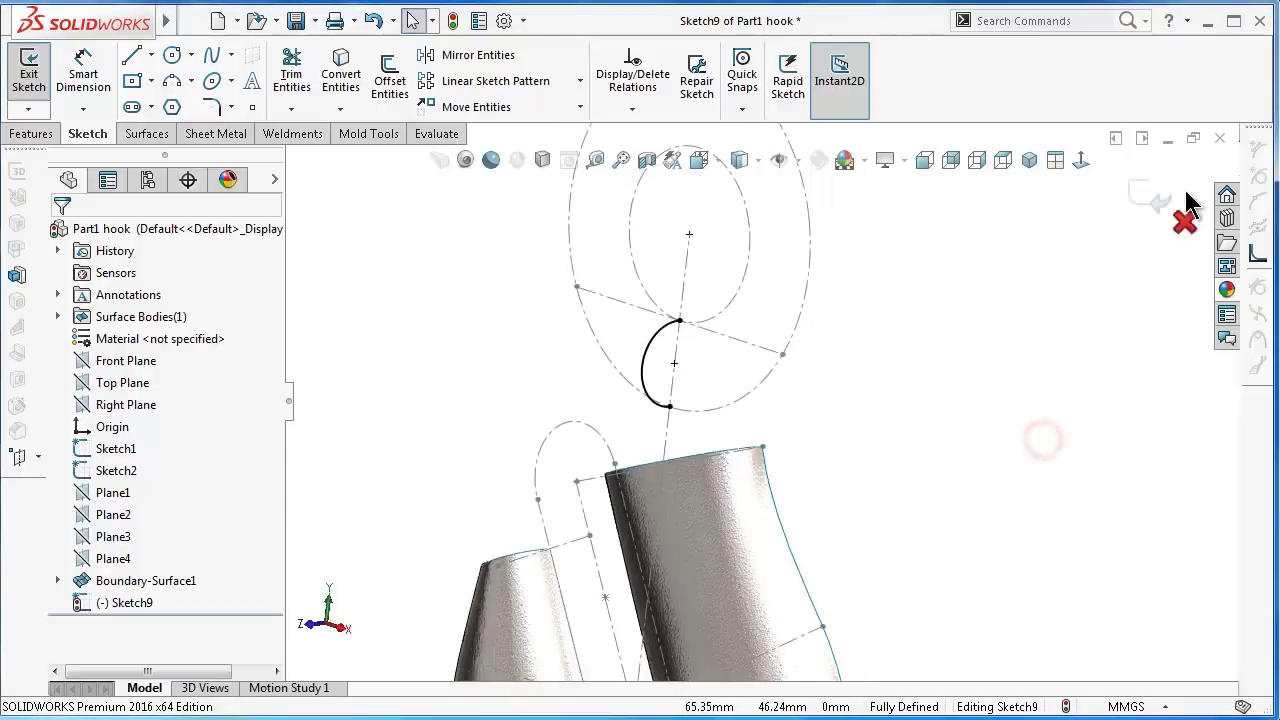
- Exit Sketch9, leaving the show/hide options unchanged
left_click(916, 294)
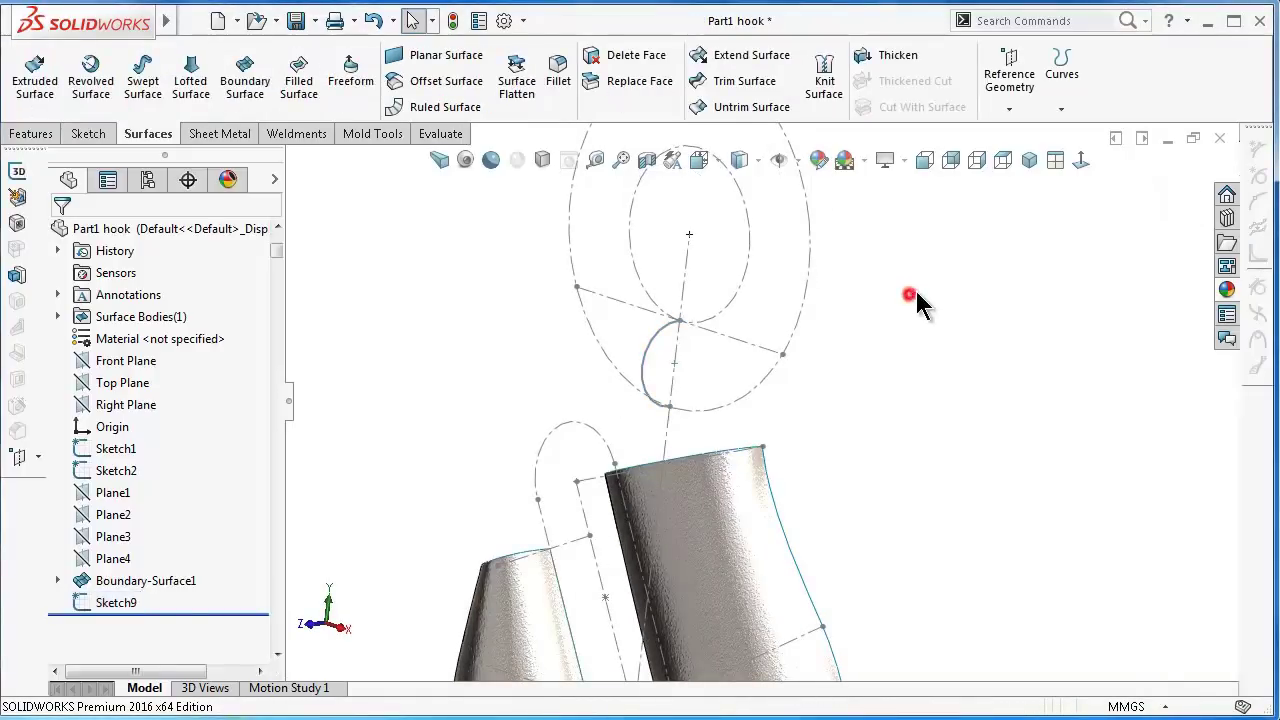
left_click(779, 160)
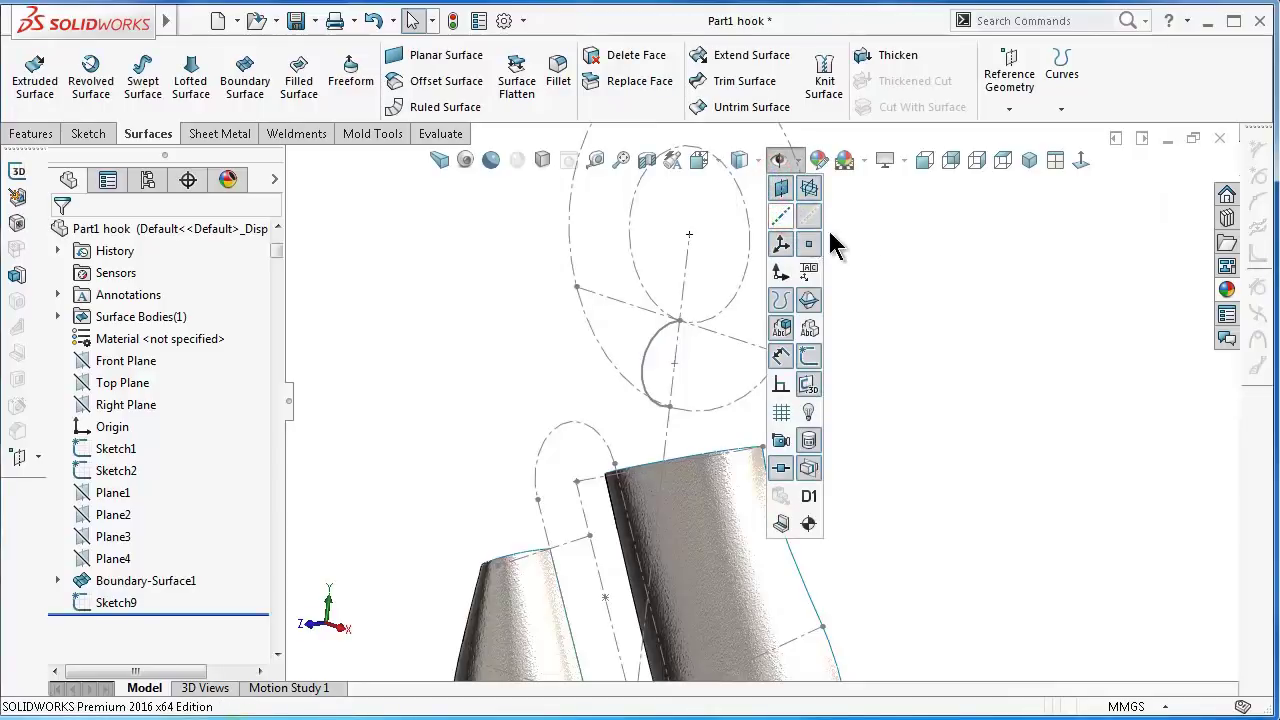
left_click(885, 257)
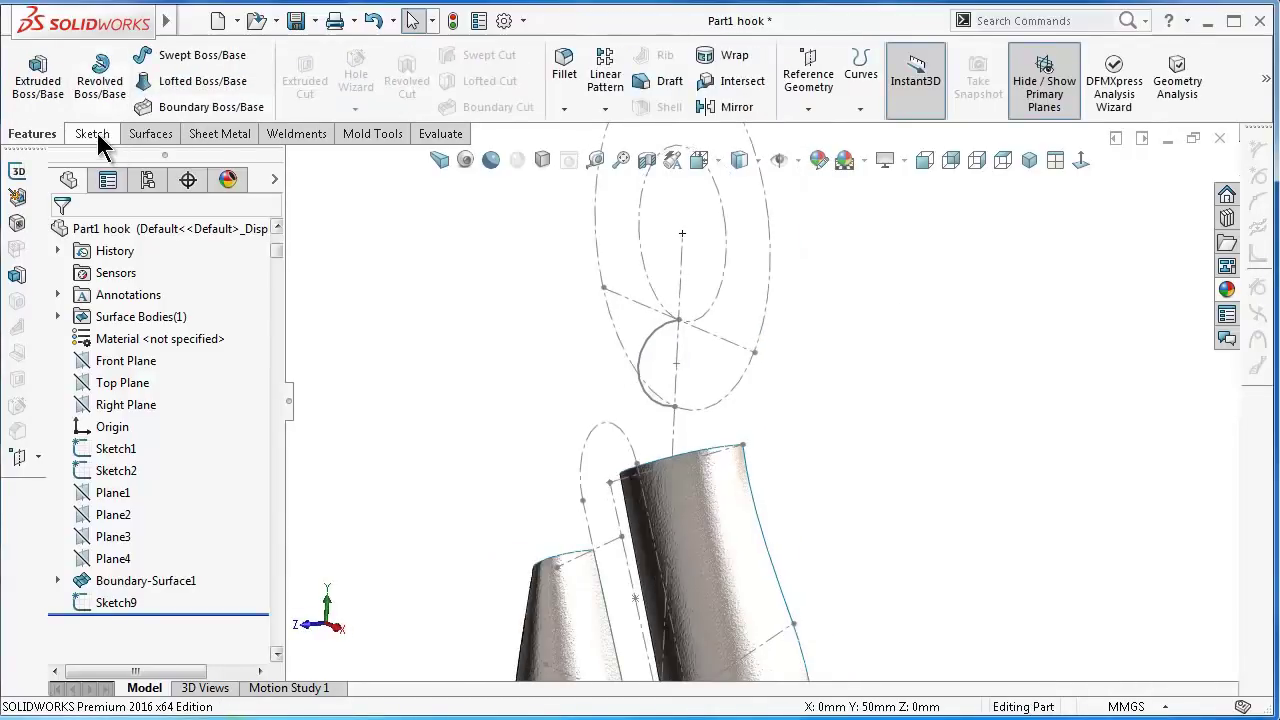
left_click(90, 133)
- Start a 3D sketch and draw a centerline from the ring's centre
left_click(28, 108)
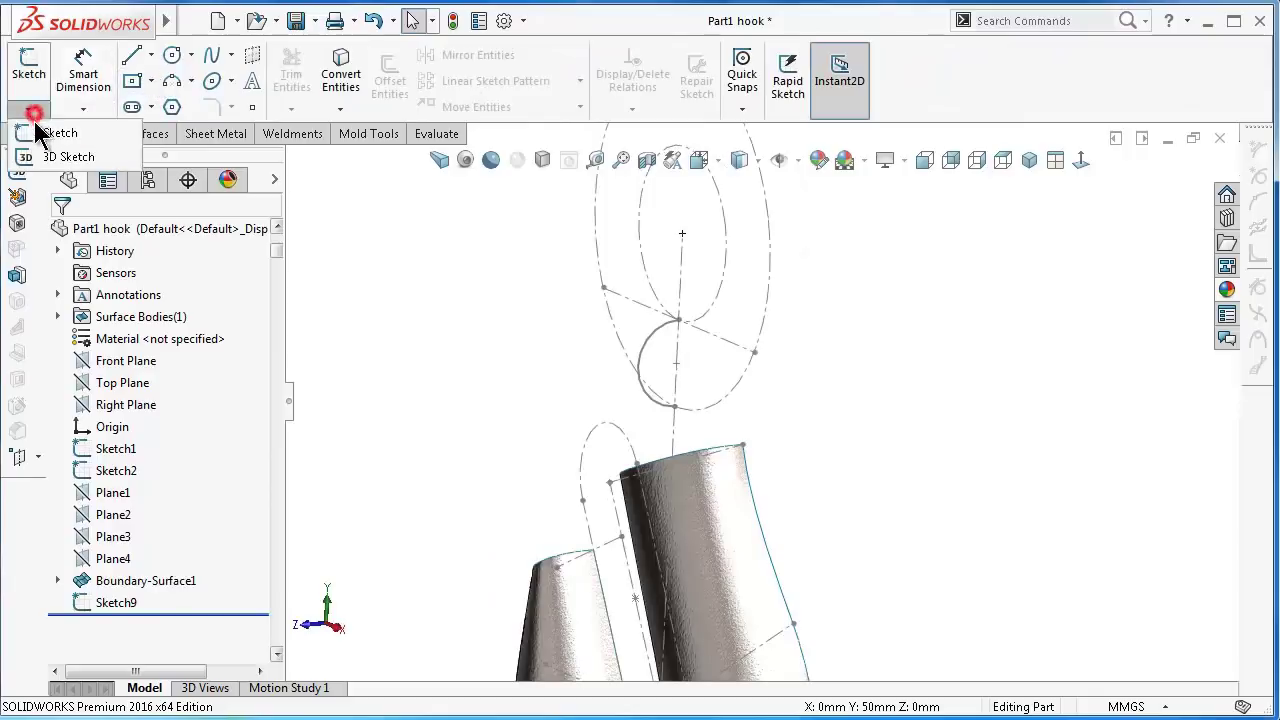
left_click(45, 158)
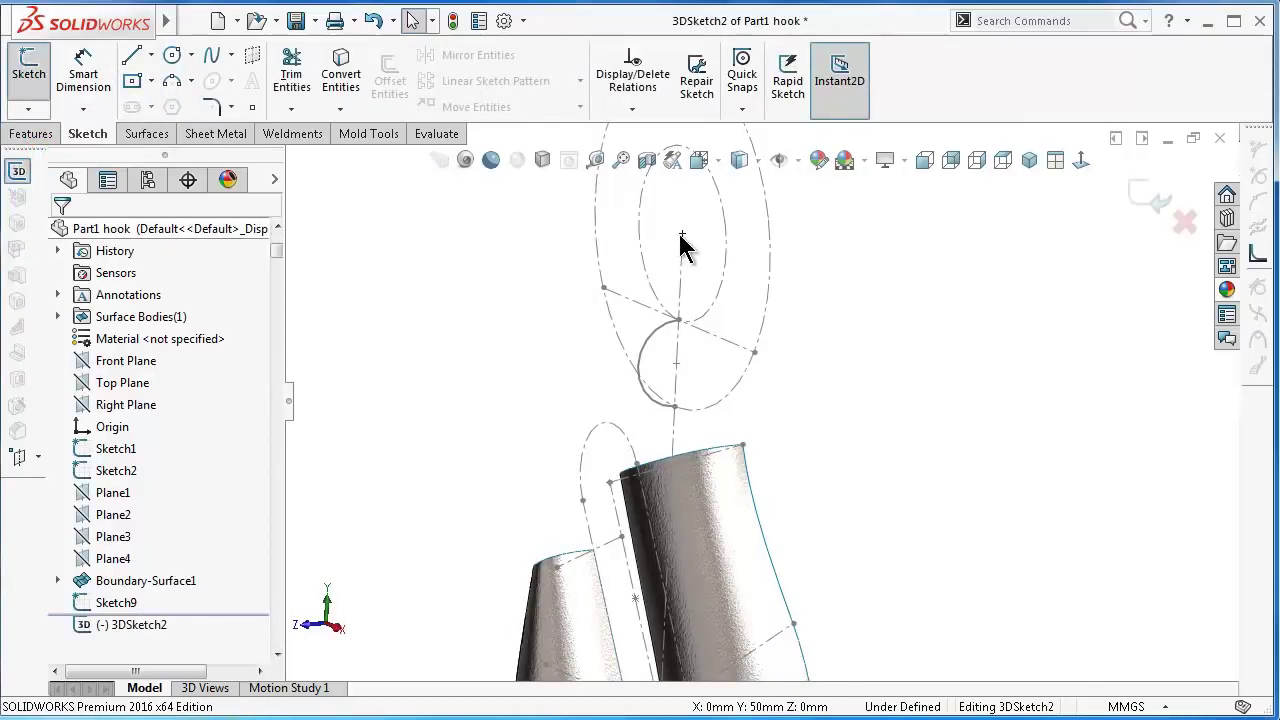
left_click(150, 55)
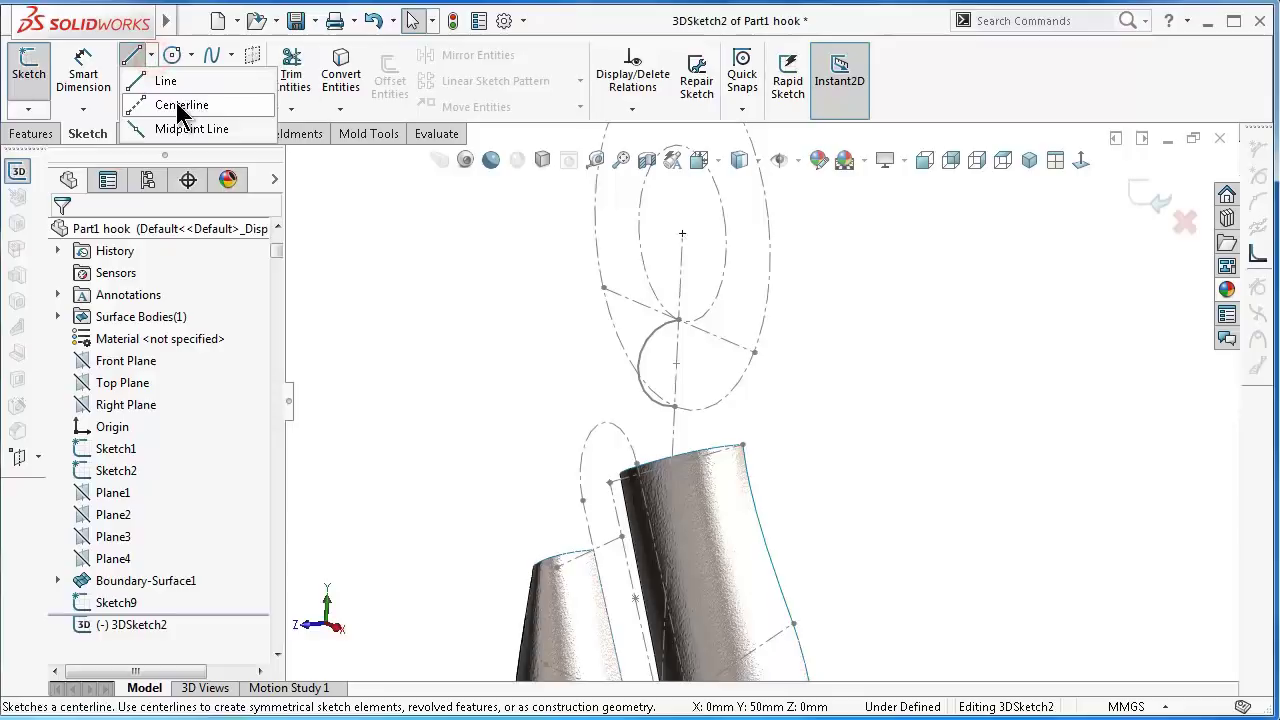
left_click(176, 105)
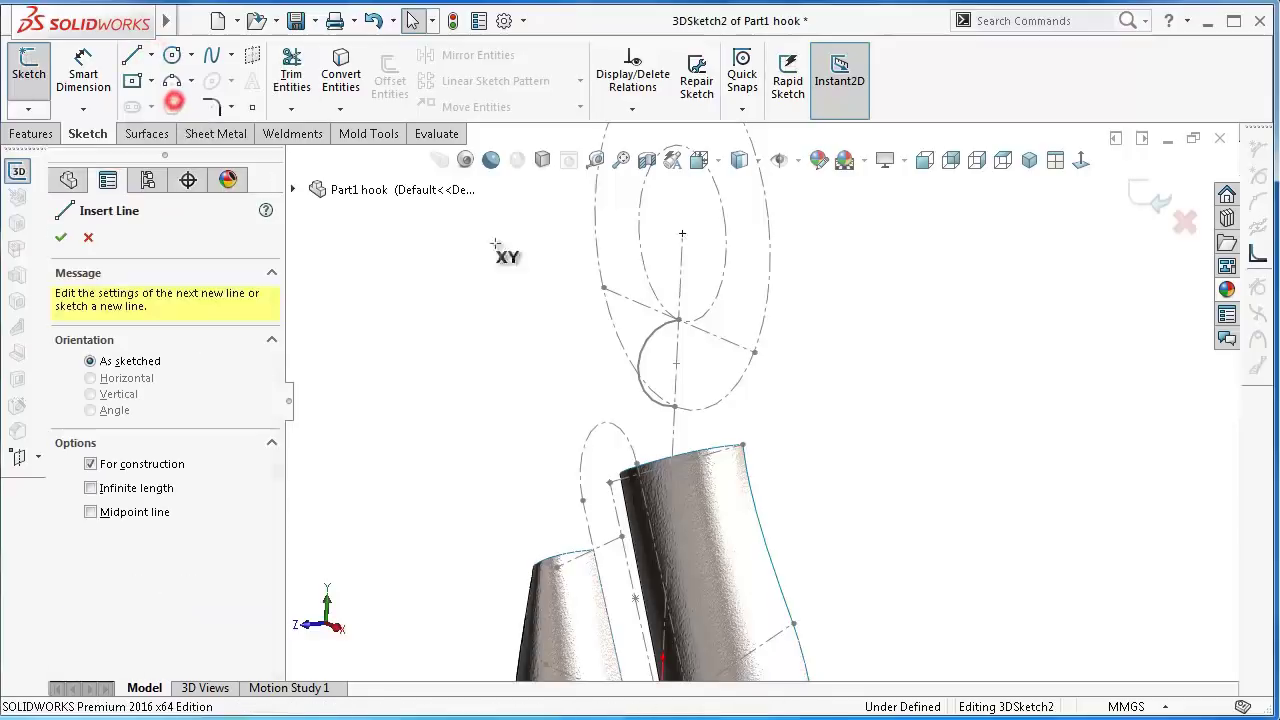
left_click(683, 234)
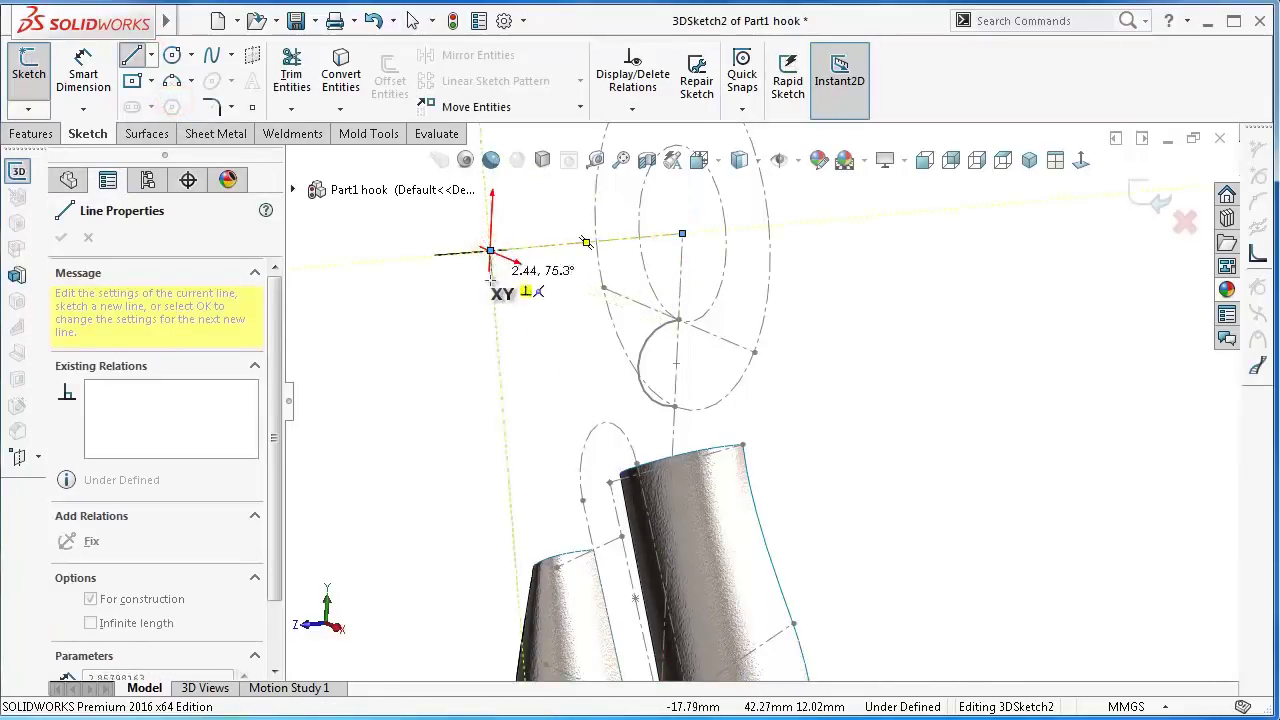
left_click(490, 250)
key("Escape")
key("Escape")
- Constrain the centerline Along Z and exit the 3D sketch
left_click(1029, 160)
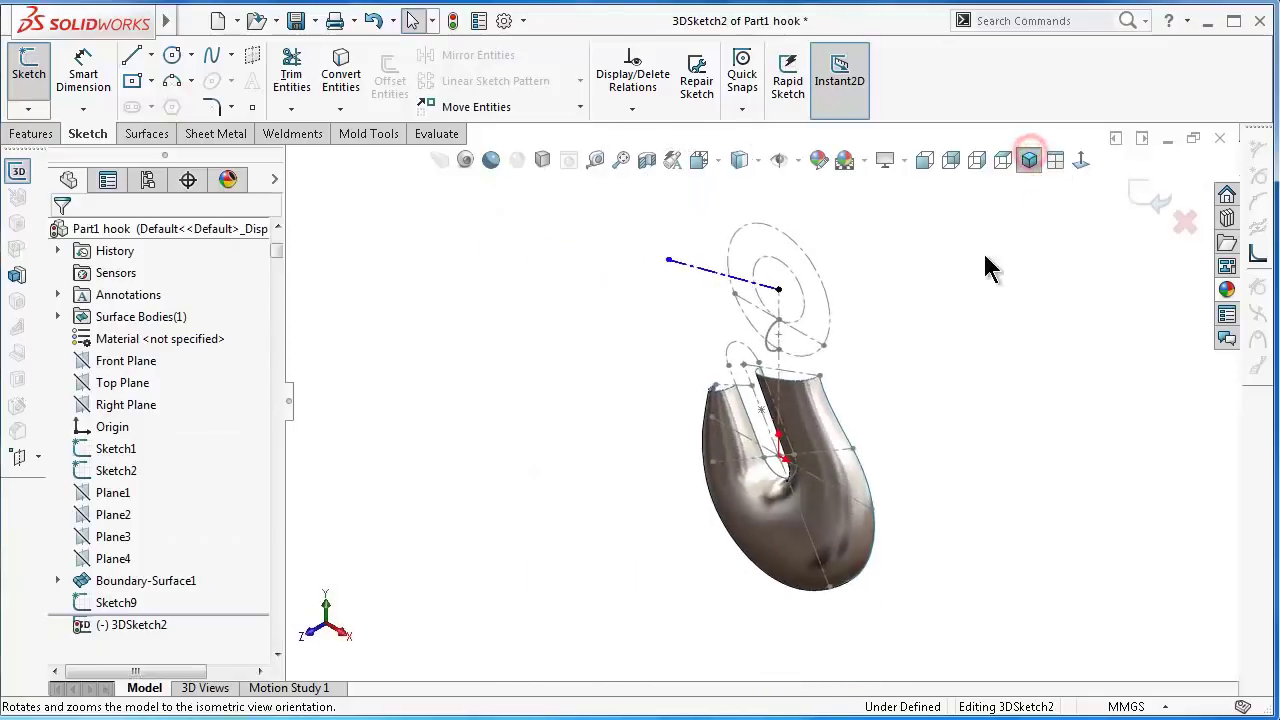
scroll(812, 288, "down", 2)
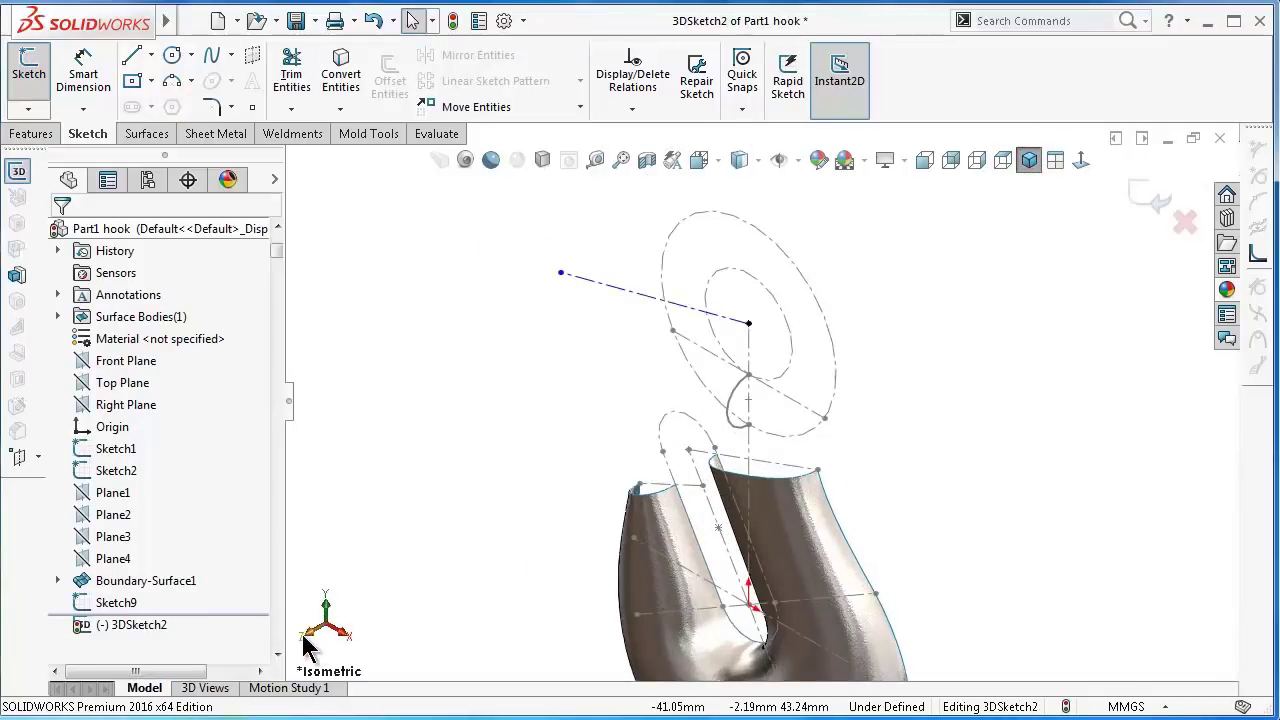
left_click(618, 287)
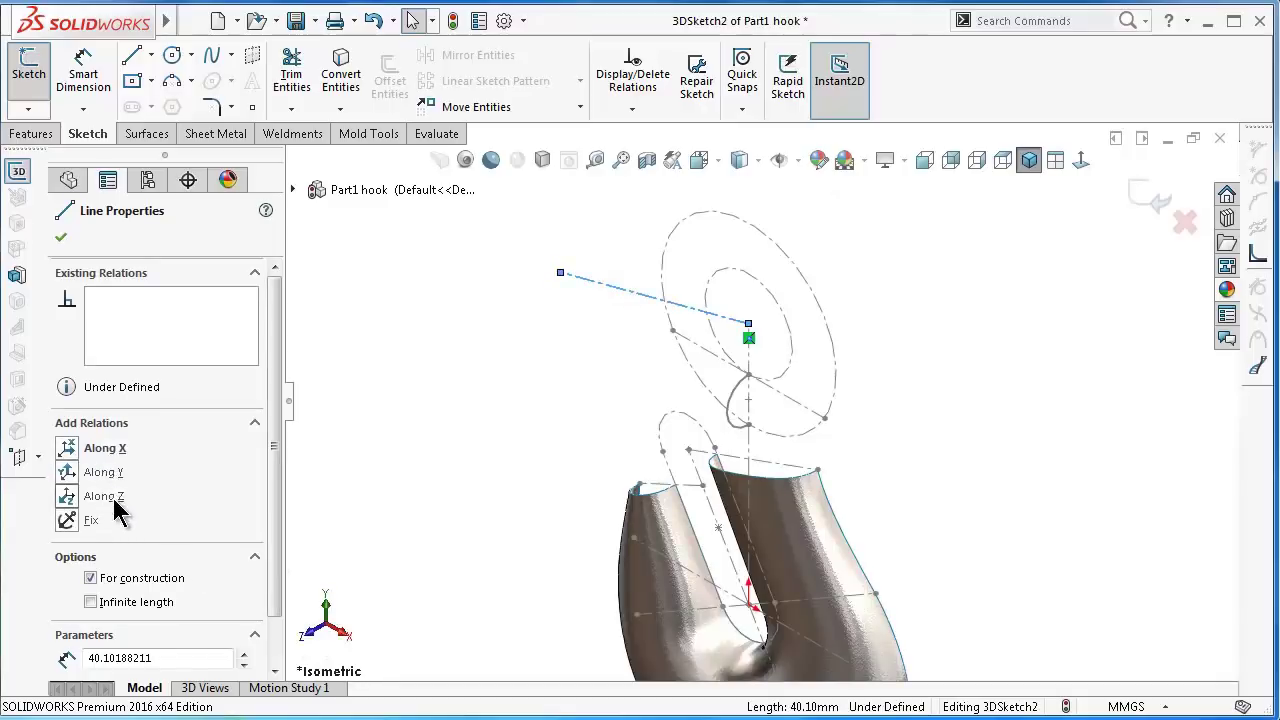
left_click(112, 496)
left_click(963, 320)
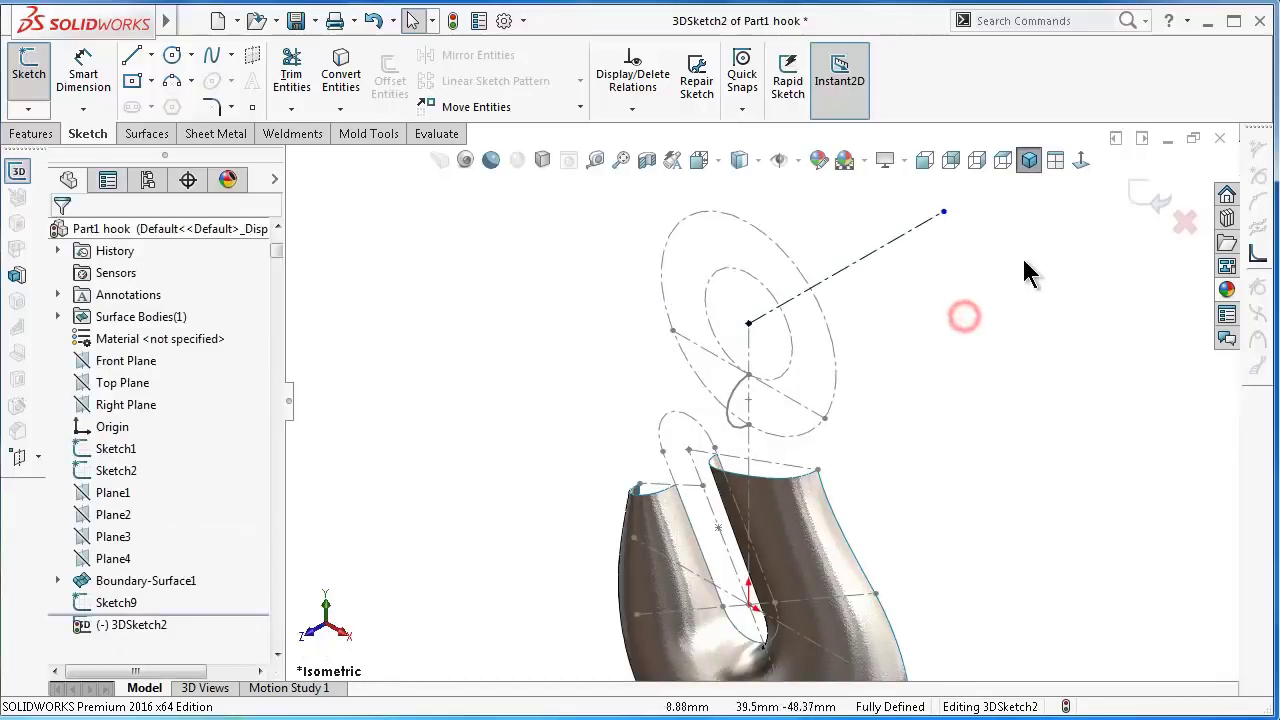
left_click(1152, 208)
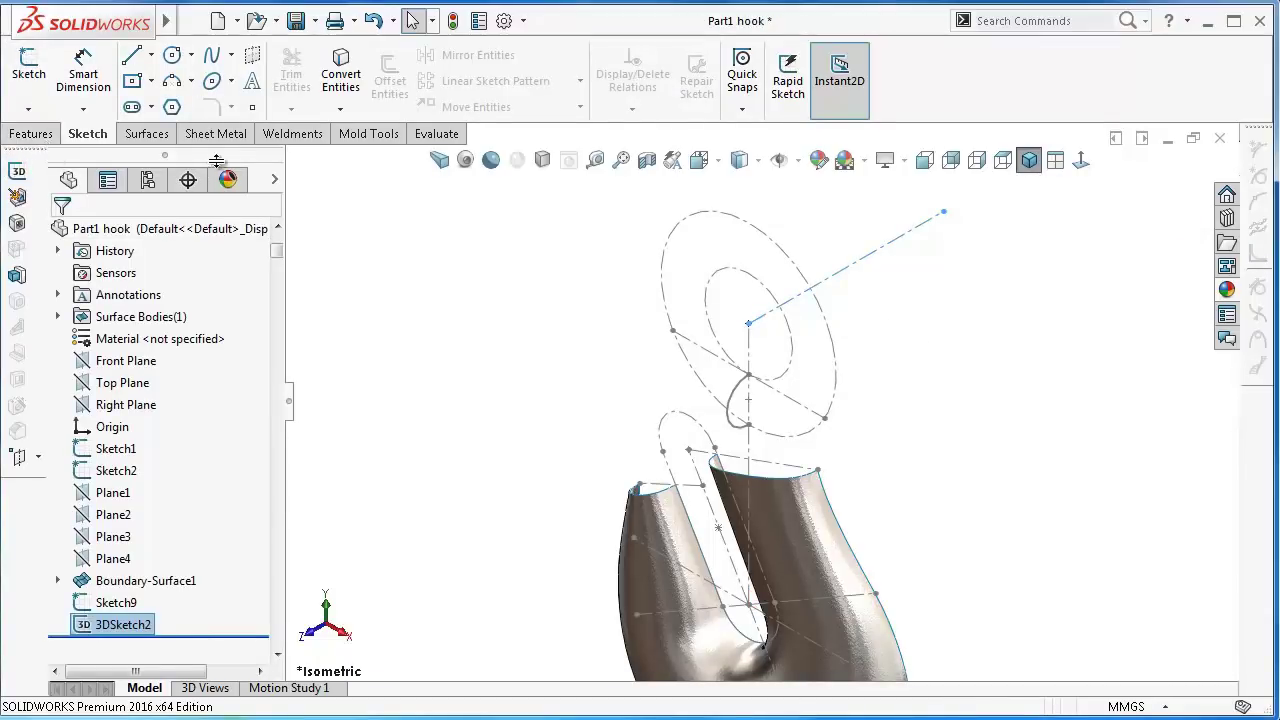
left_click(149, 135)
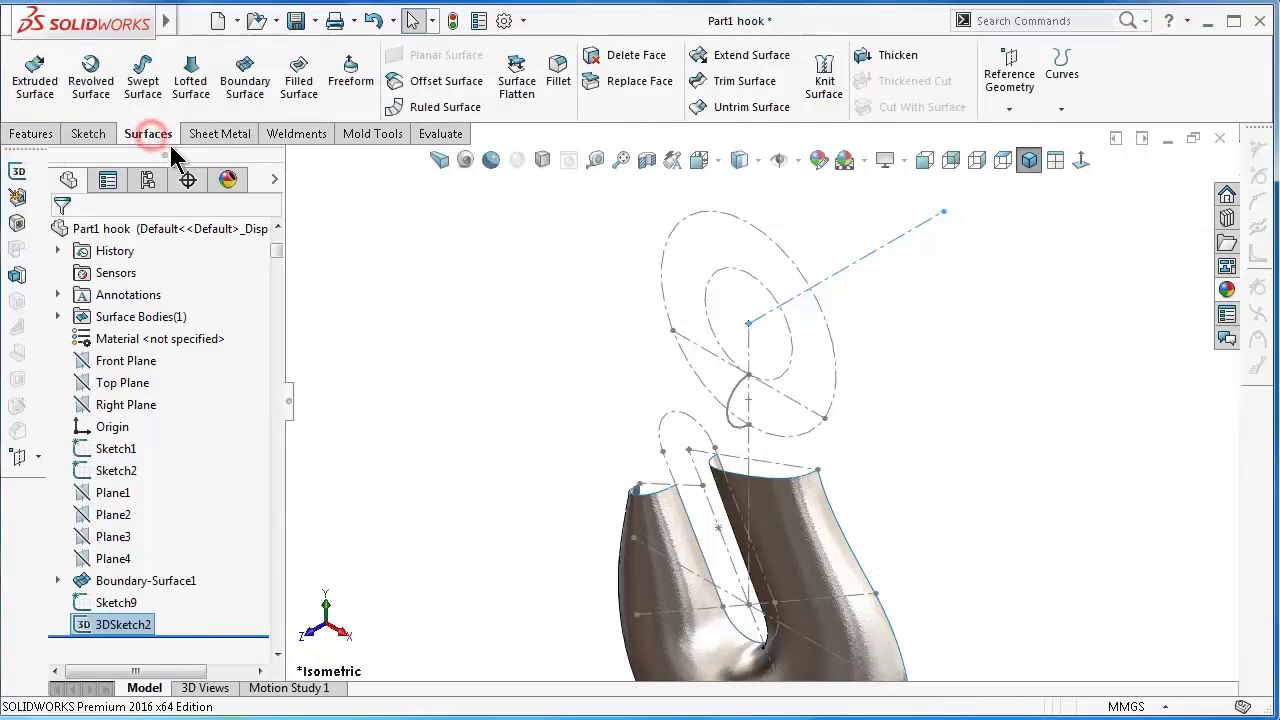
left_click(105, 95)
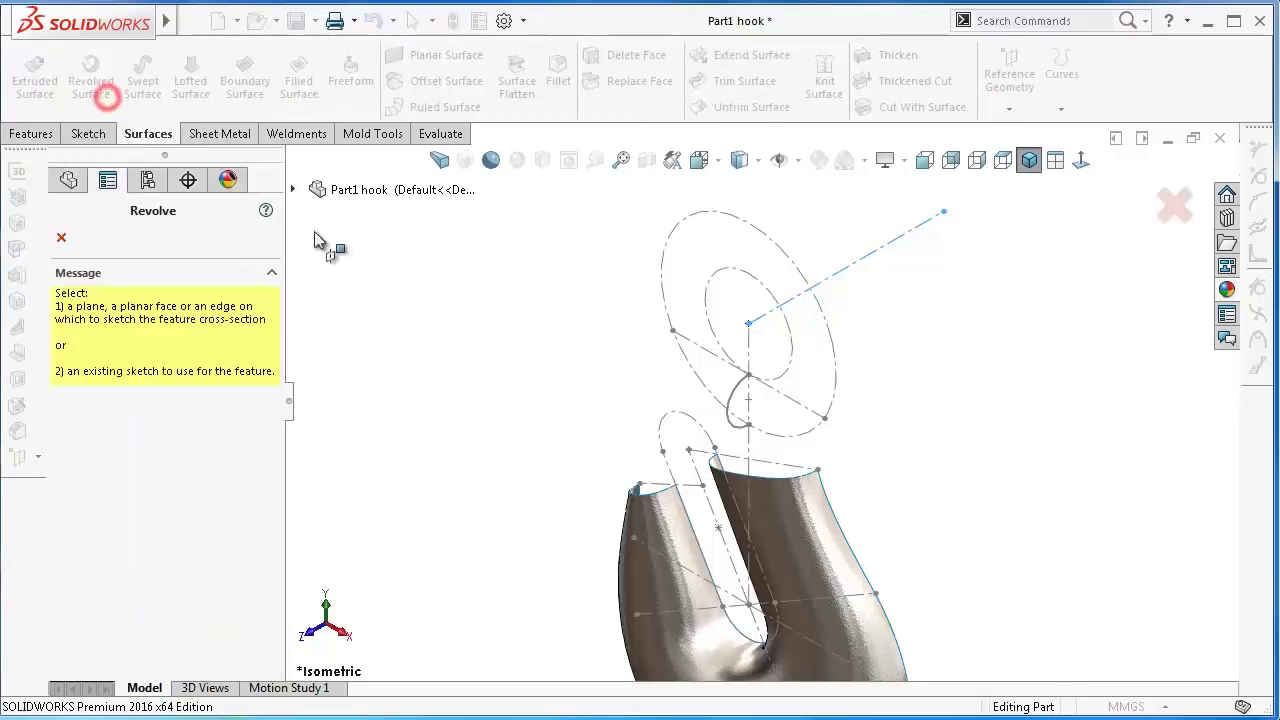
left_click(731, 410)
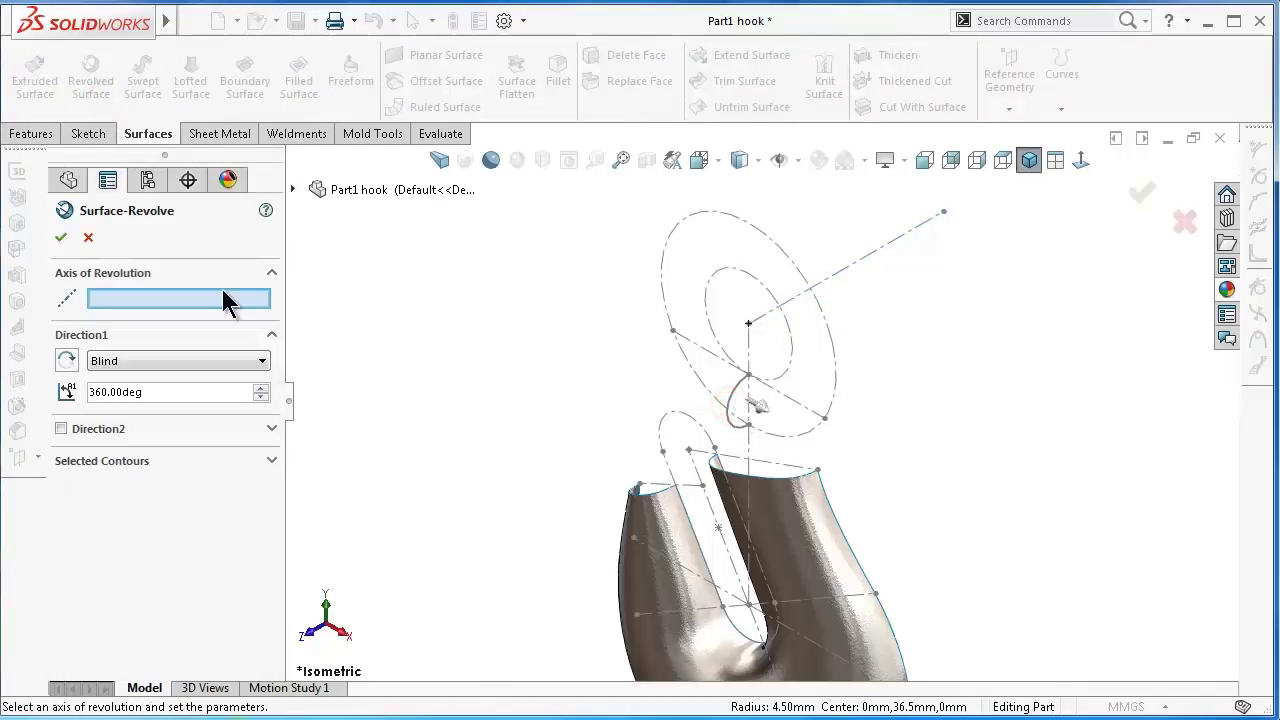
left_click(852, 265)
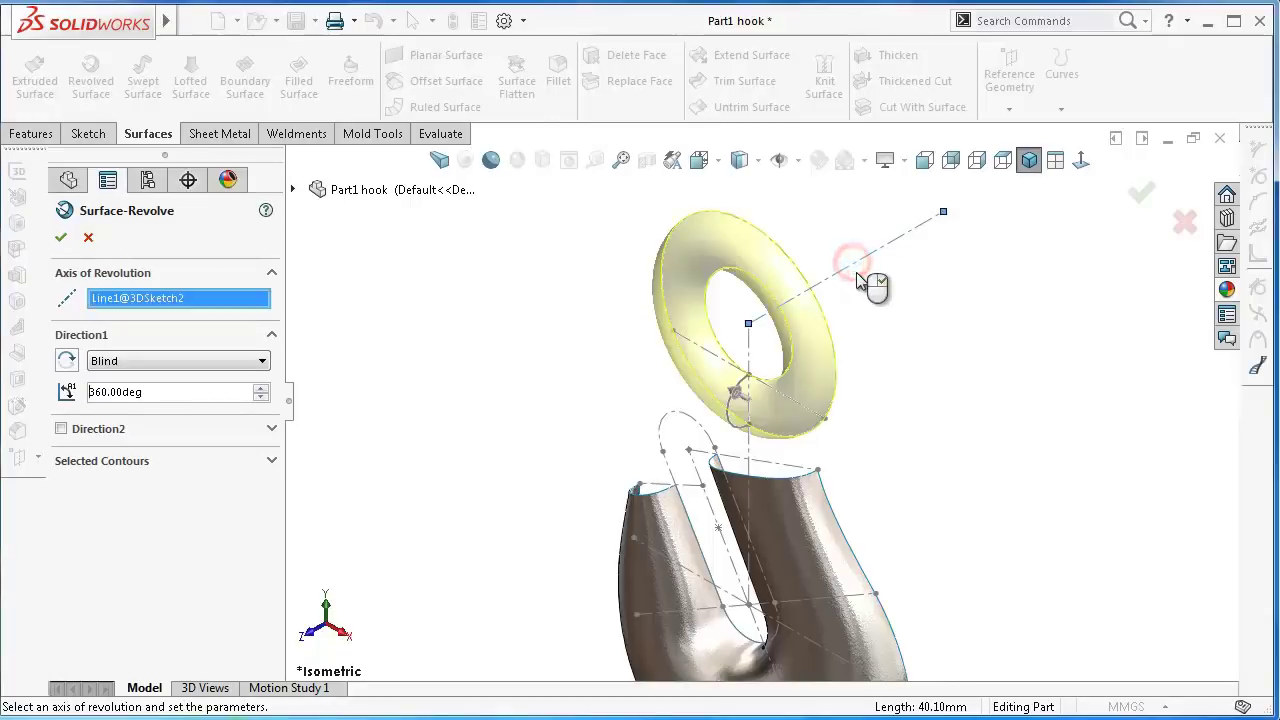
left_click(1136, 200)
mouse_move(1014, 437)
middle_mouse_down()
mouse_move(1040, 350)
mouse_move(986, 409)
middle_mouse_up()
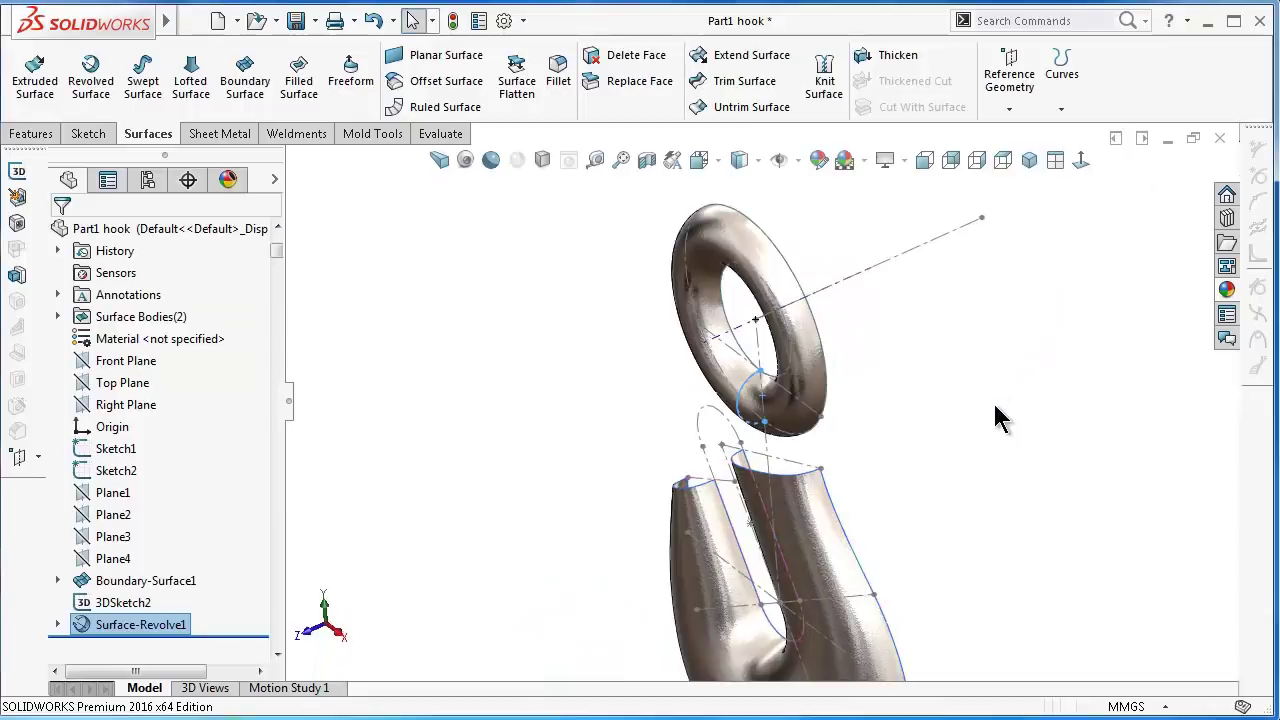
left_click(988, 403)
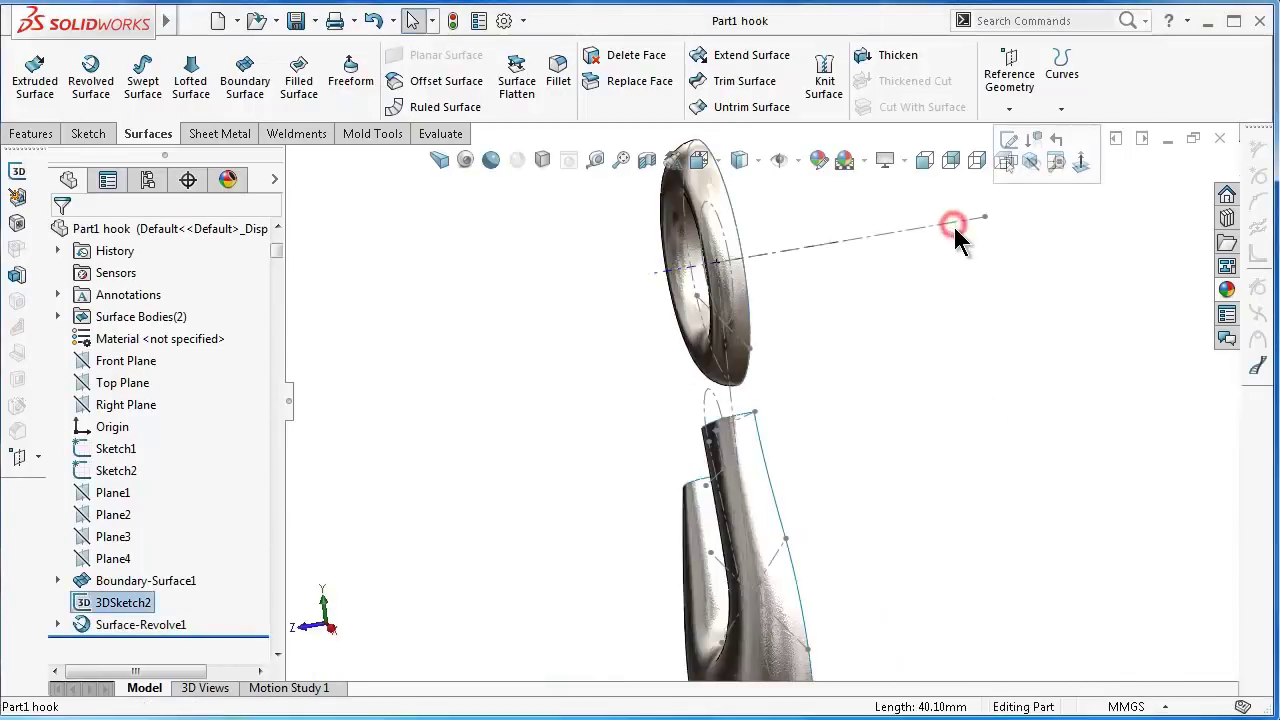
mouse_move(957, 234)
middle_mouse_down()
mouse_move(675, 352)
mouse_move(812, 443)
middle_mouse_up()
- Start Sketch10 on the Front Plane and draw a slanted construction centerline from the ring's centreline
left_click(943, 508)
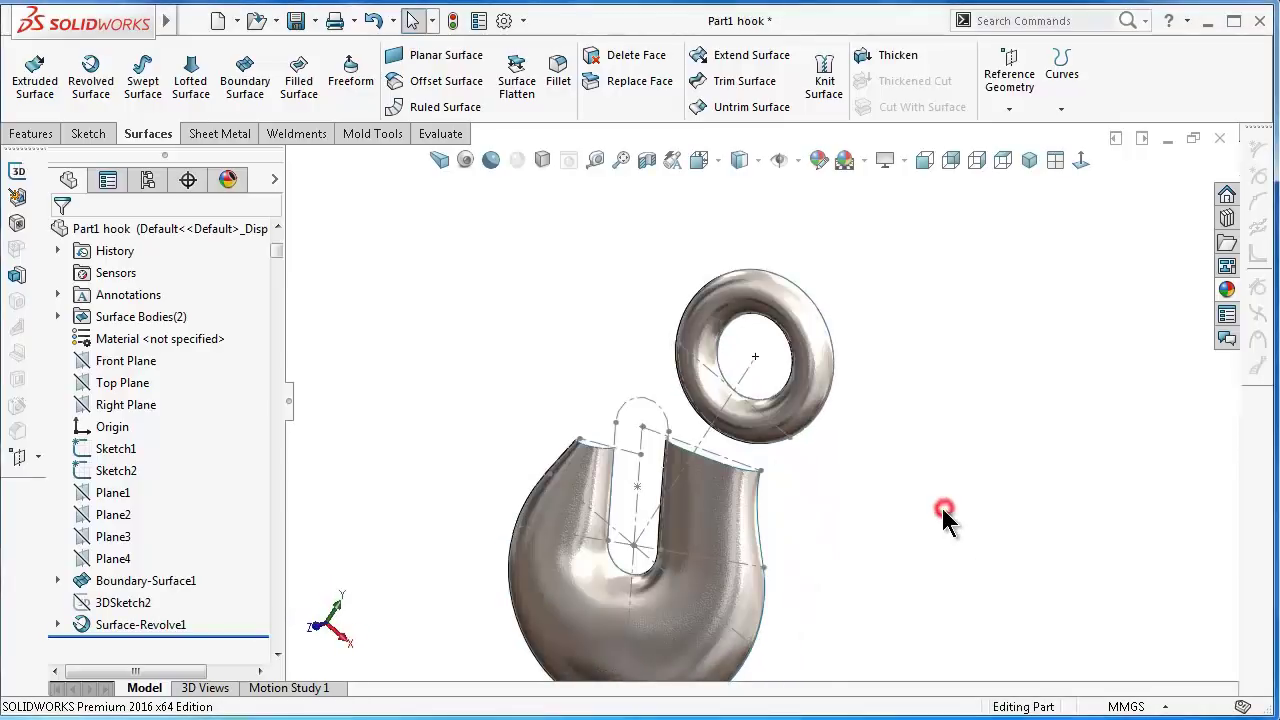
left_click(122, 364)
left_click(136, 334)
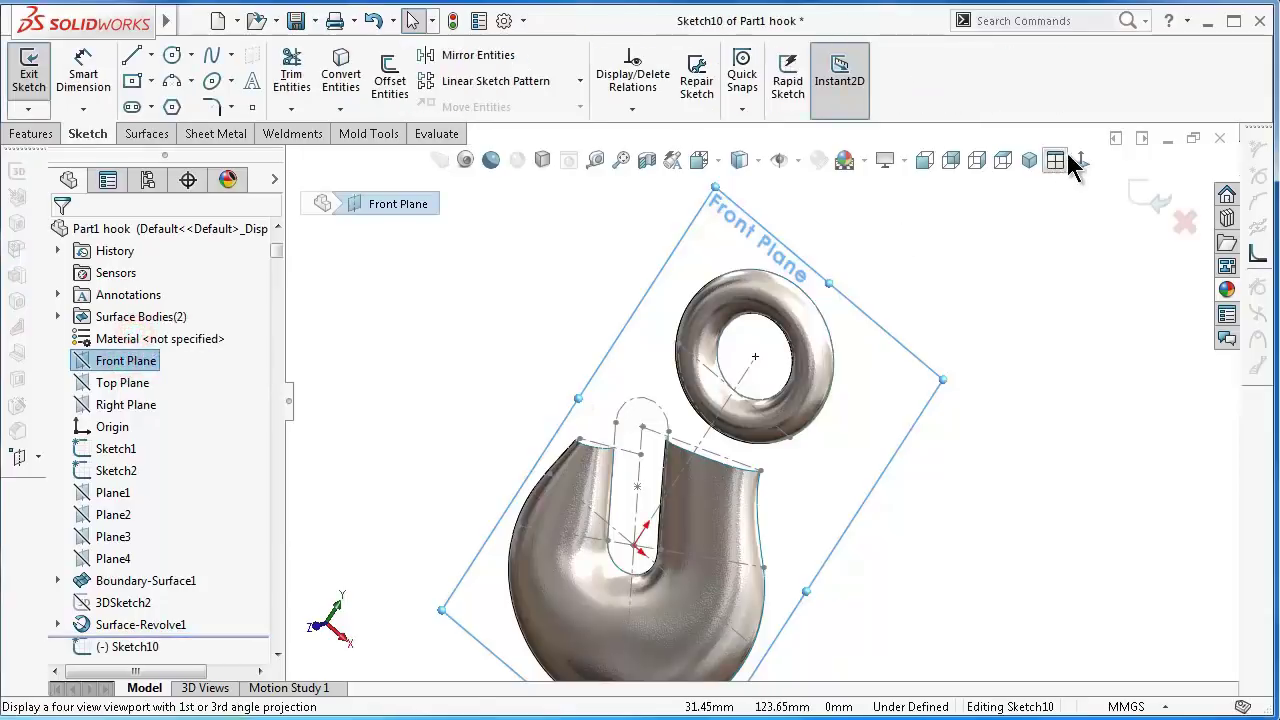
left_click(1078, 160)
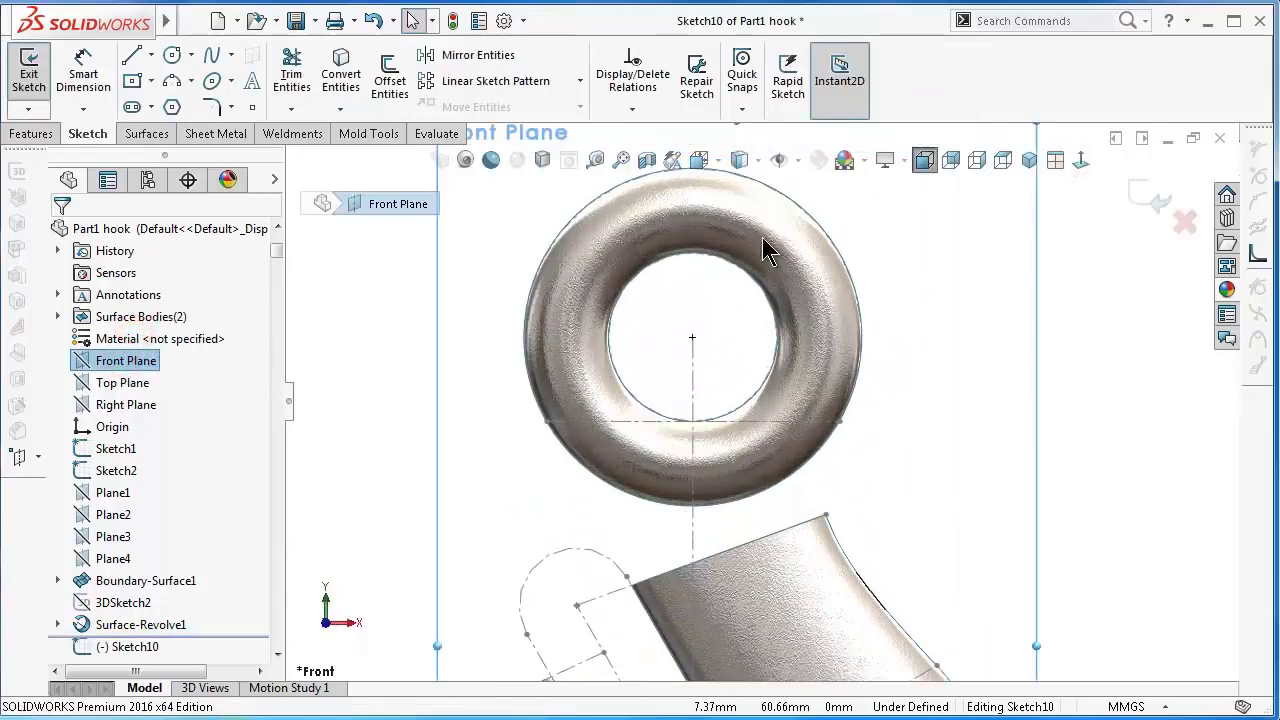
left_click(151, 56)
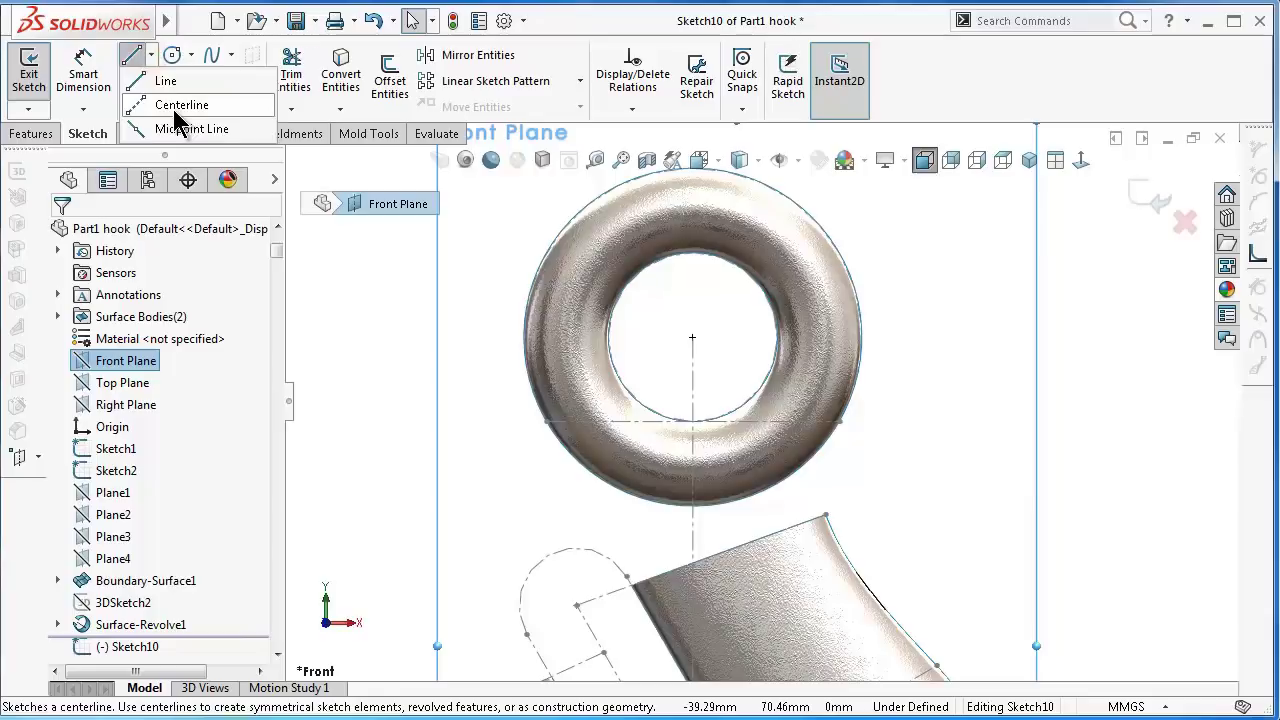
left_click(173, 105)
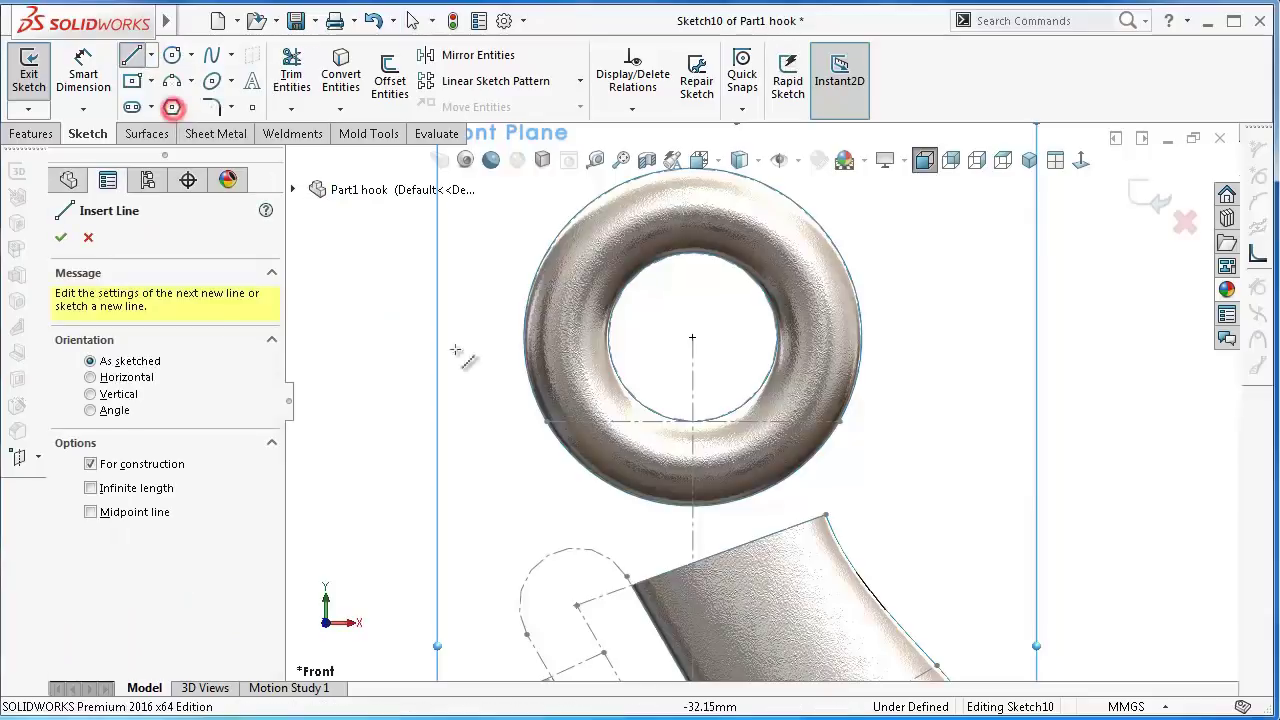
left_click(692, 338)
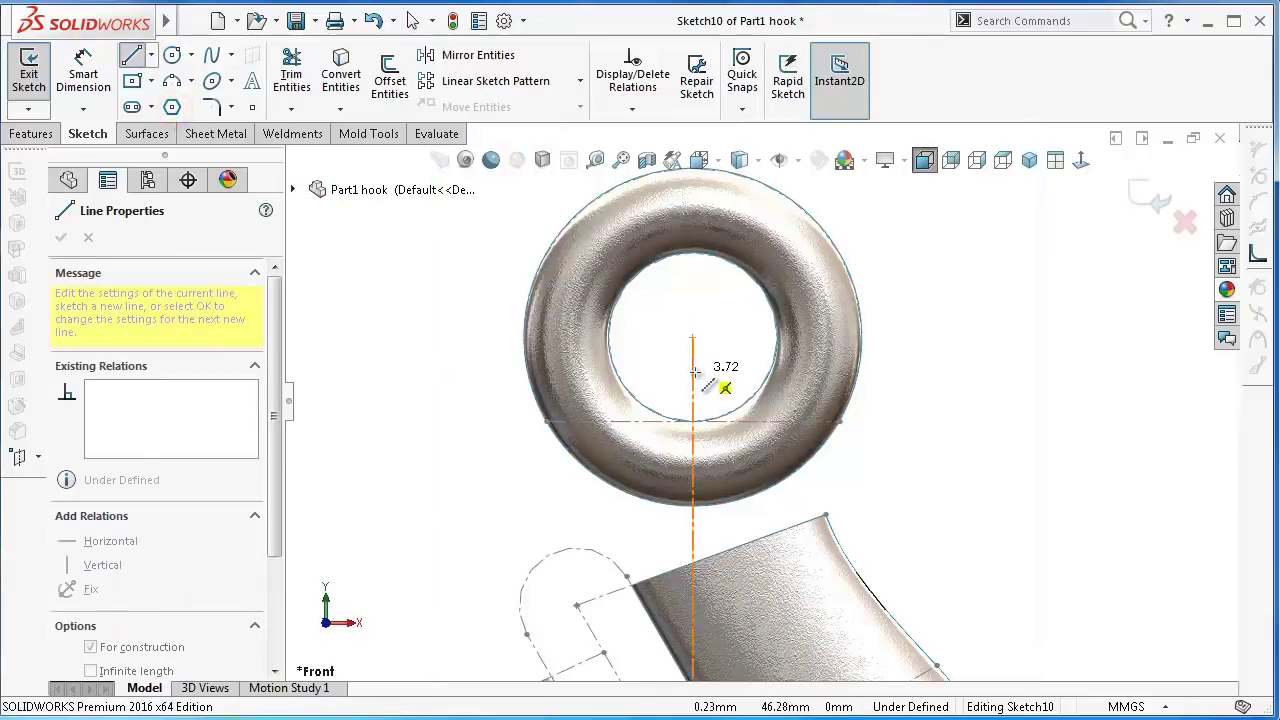
left_click(693, 371)
left_click(458, 430)
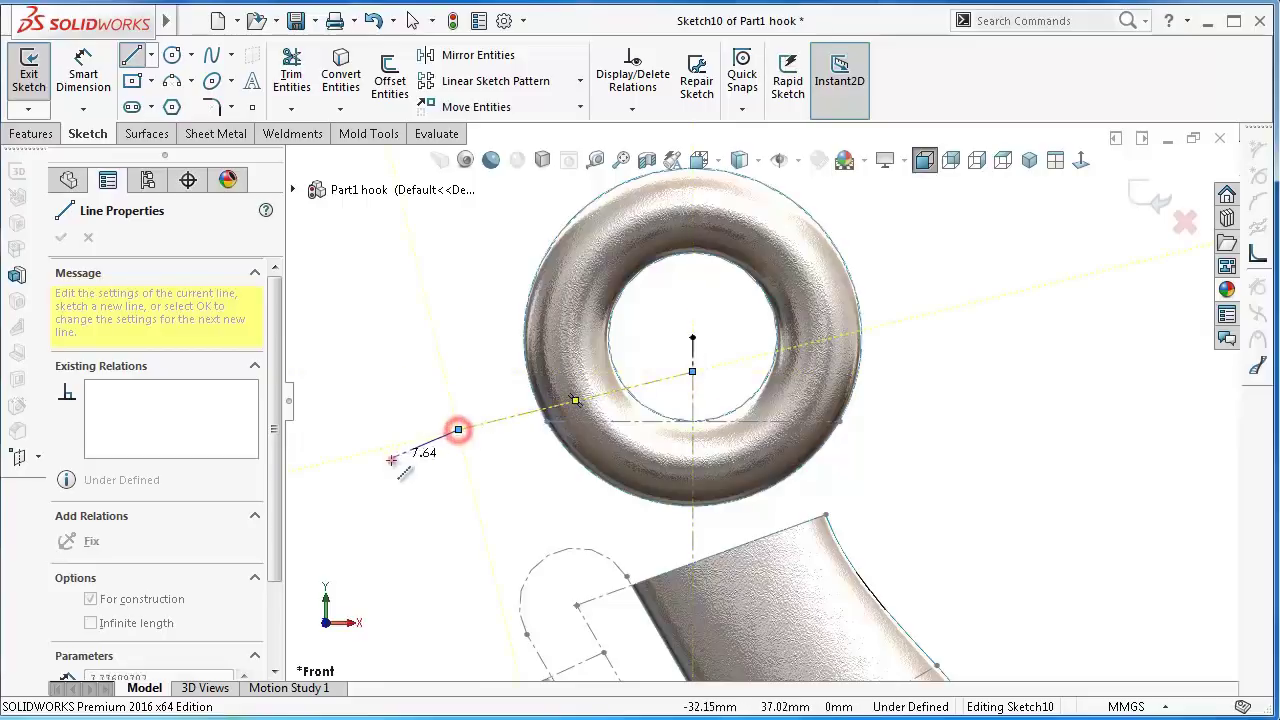
left_click(392, 459)
right_click_drag(391, 453, 366, 335)
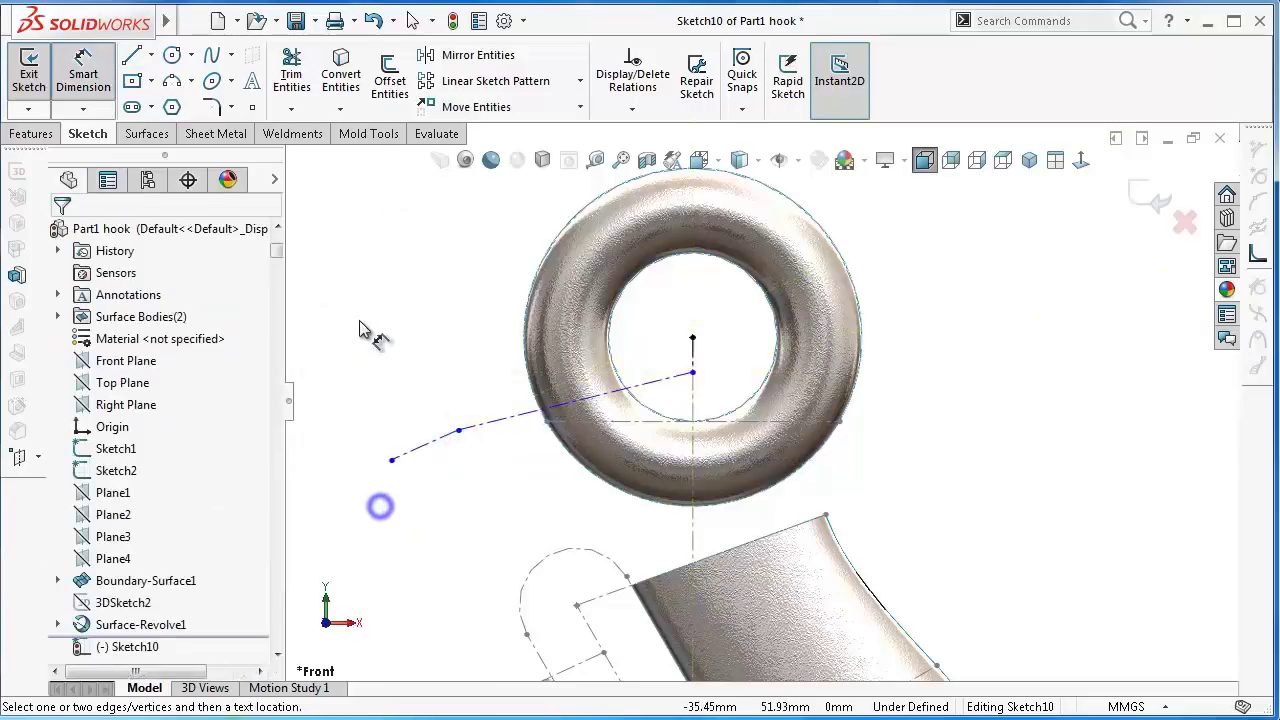
- Add a 1.75 mm vertical offset dimension from the vertical centreline
key("Escape")
left_click(441, 439)
scroll(450, 440, "down", 2)
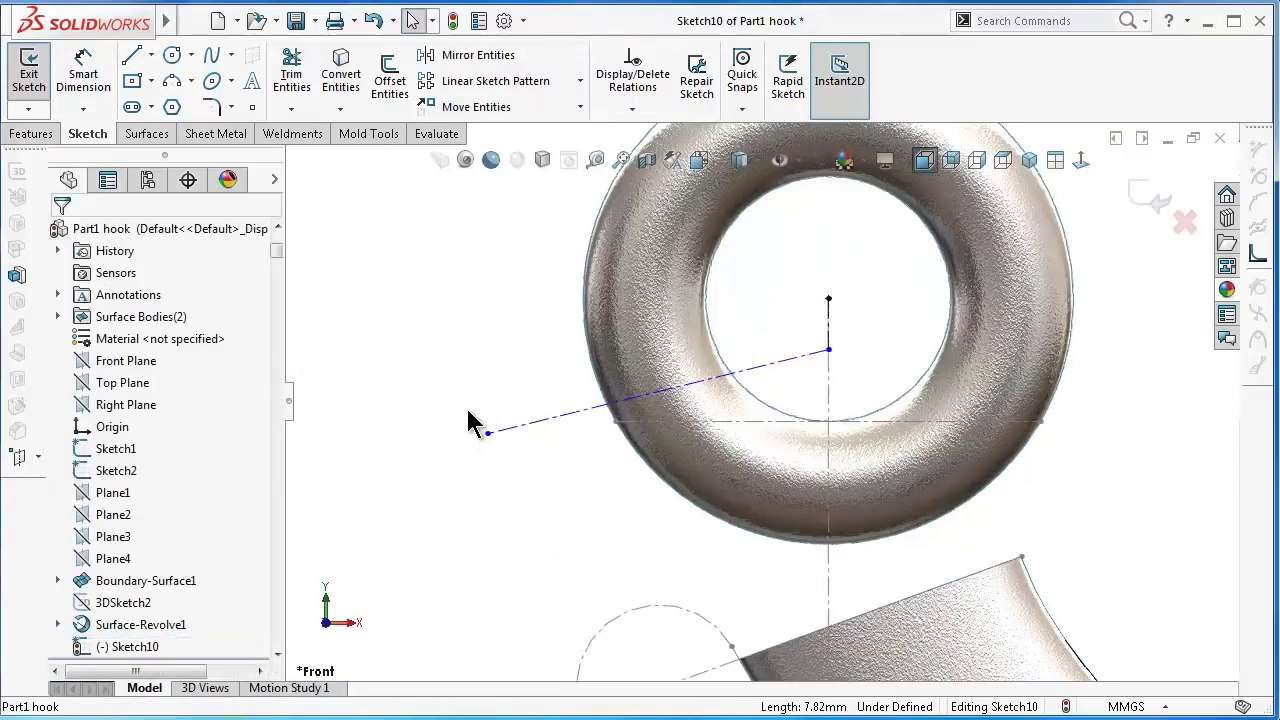
key("d")
left_click(828, 352)
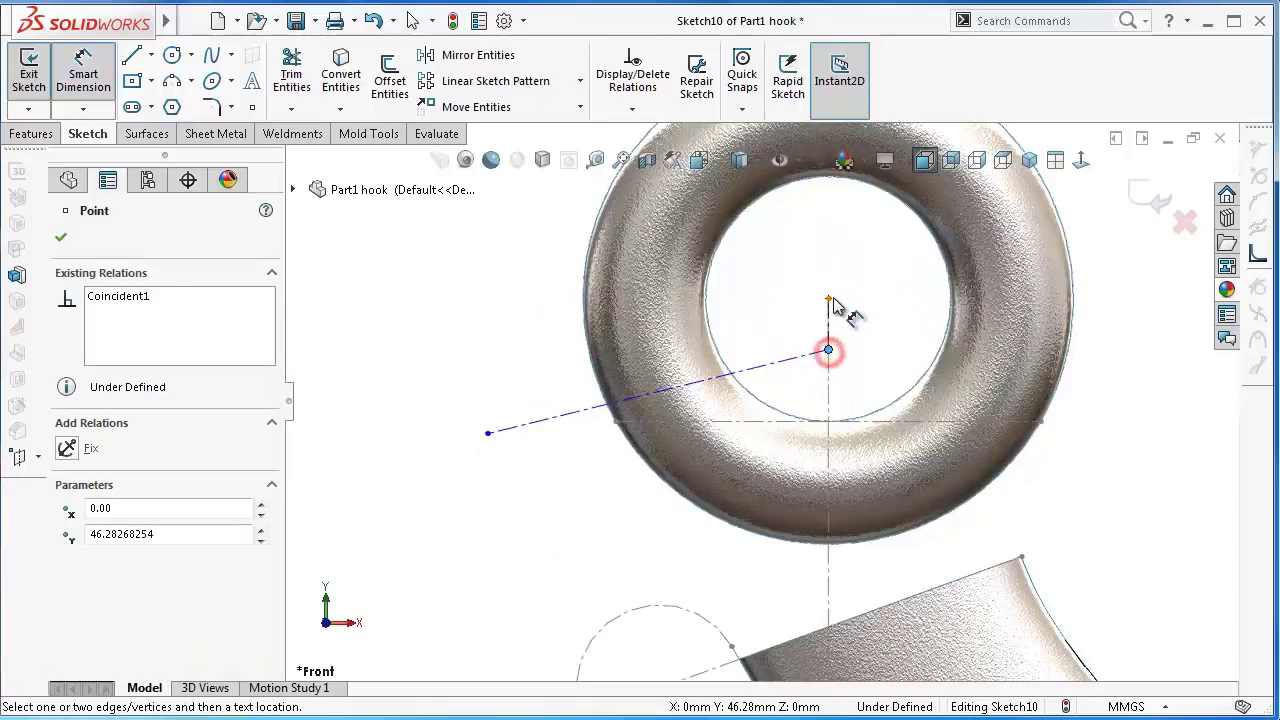
left_click(828, 299)
left_click(870, 320)
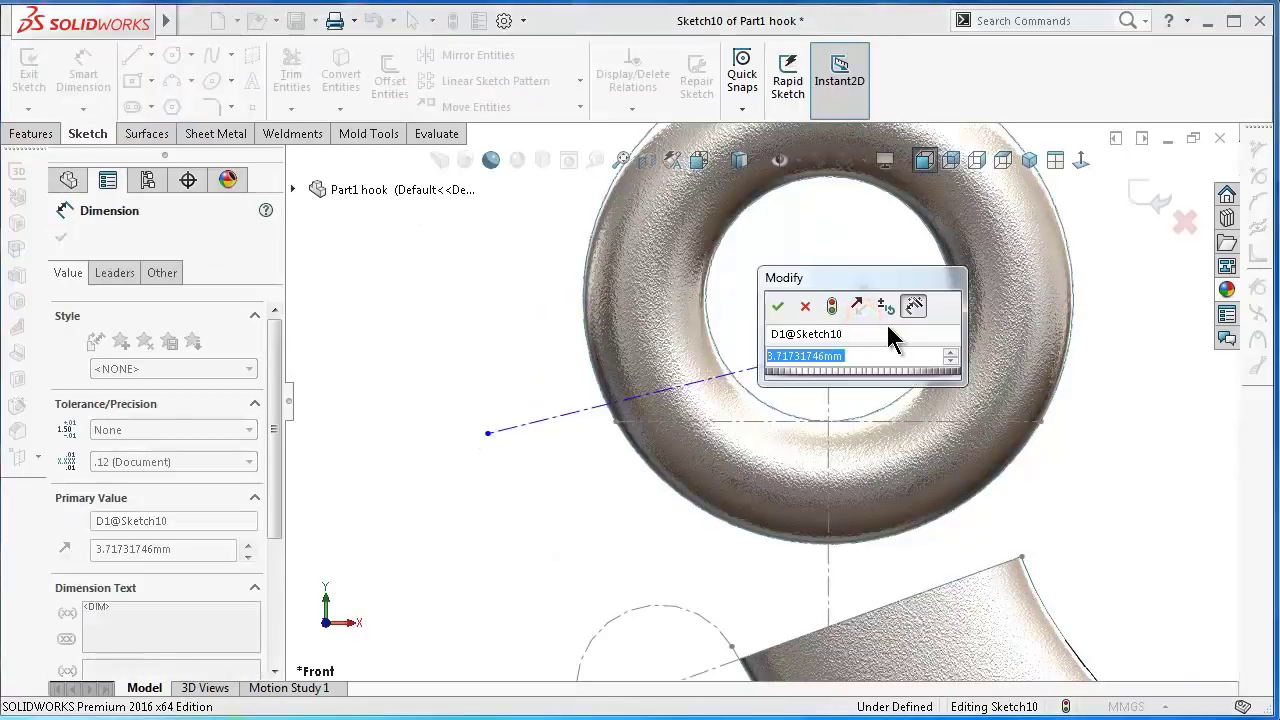
type("1.7")
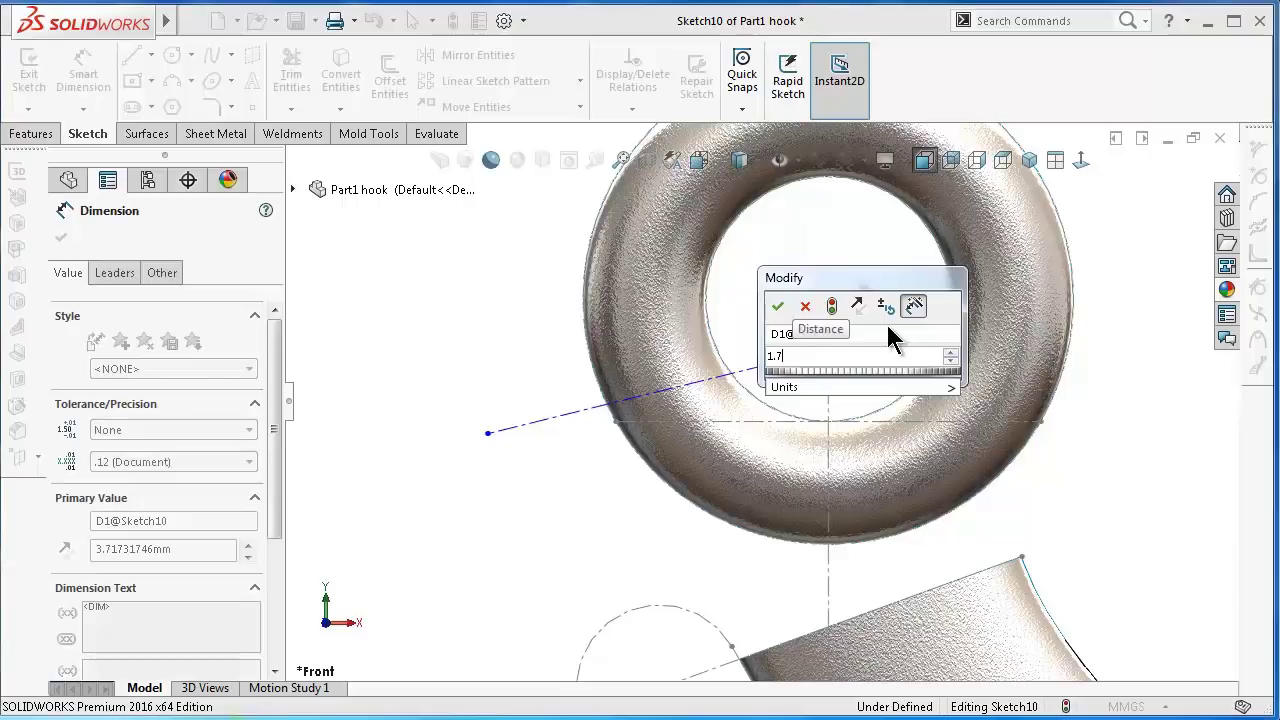
type("5")
key("Return")
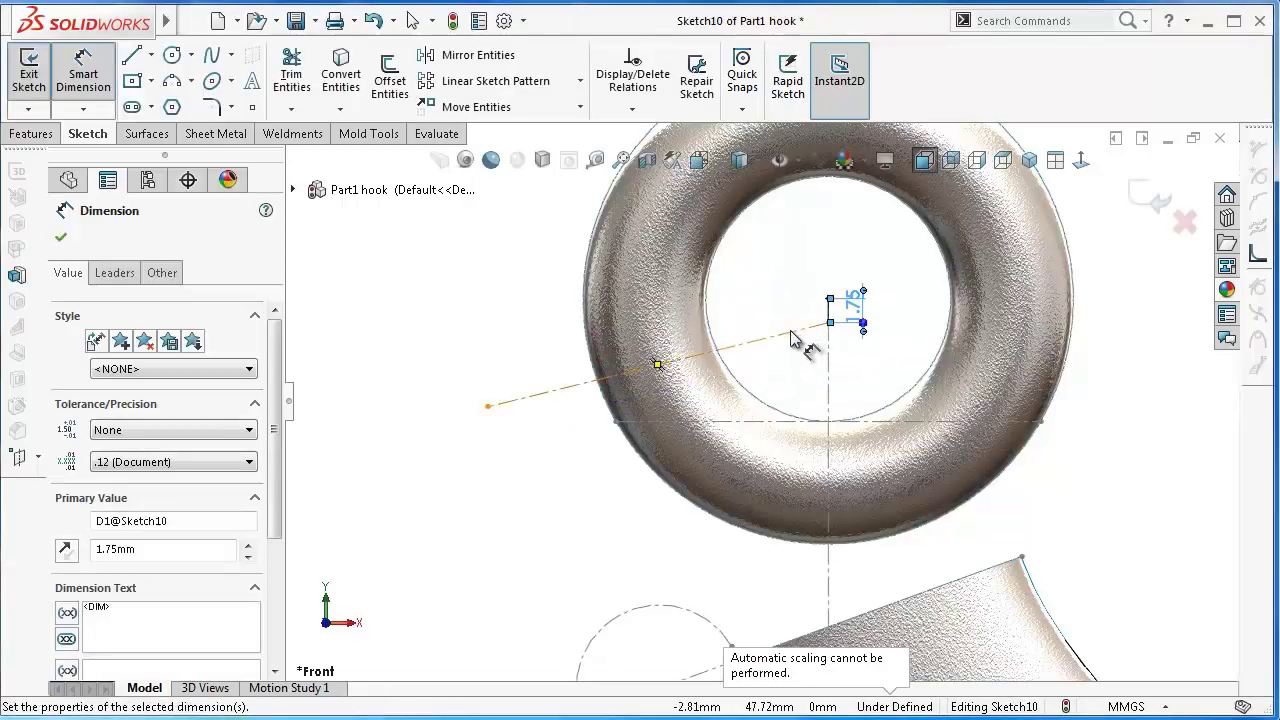
- Dimension the construction line's horizontal length to 29.25 mm
left_click(541, 397)
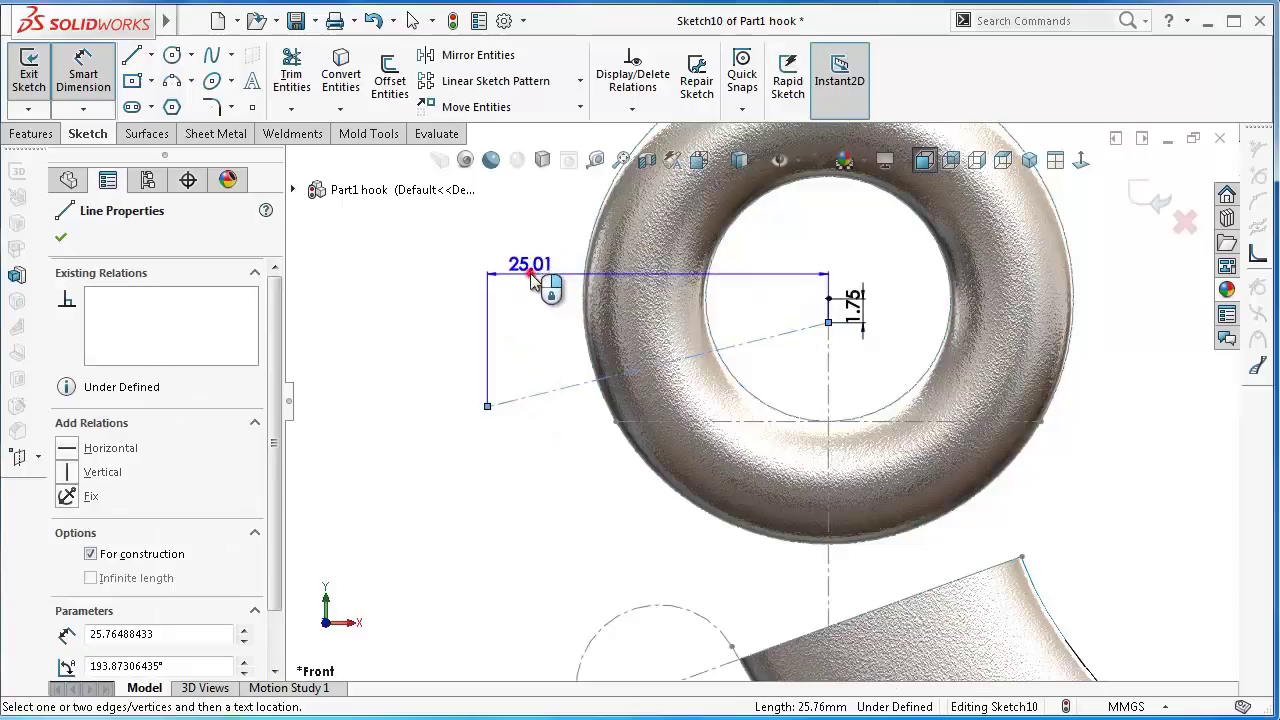
left_click(527, 268)
type("29")
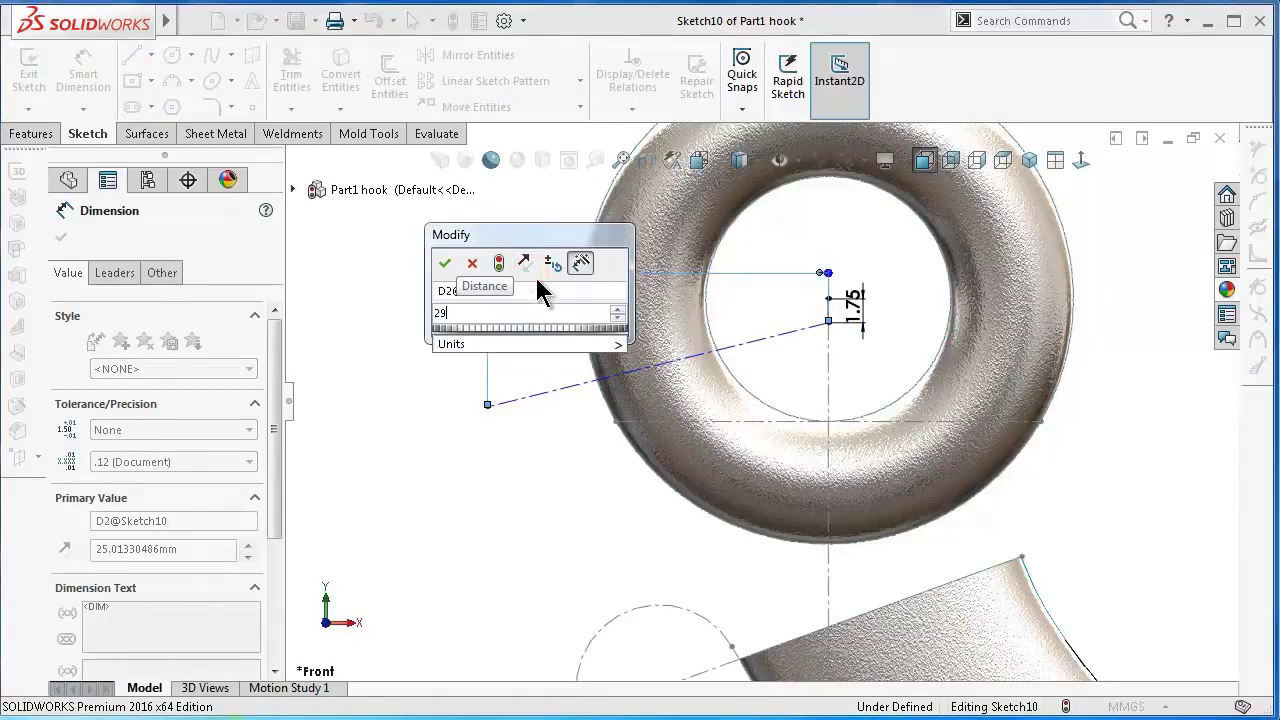
type(".25")
key("Return")
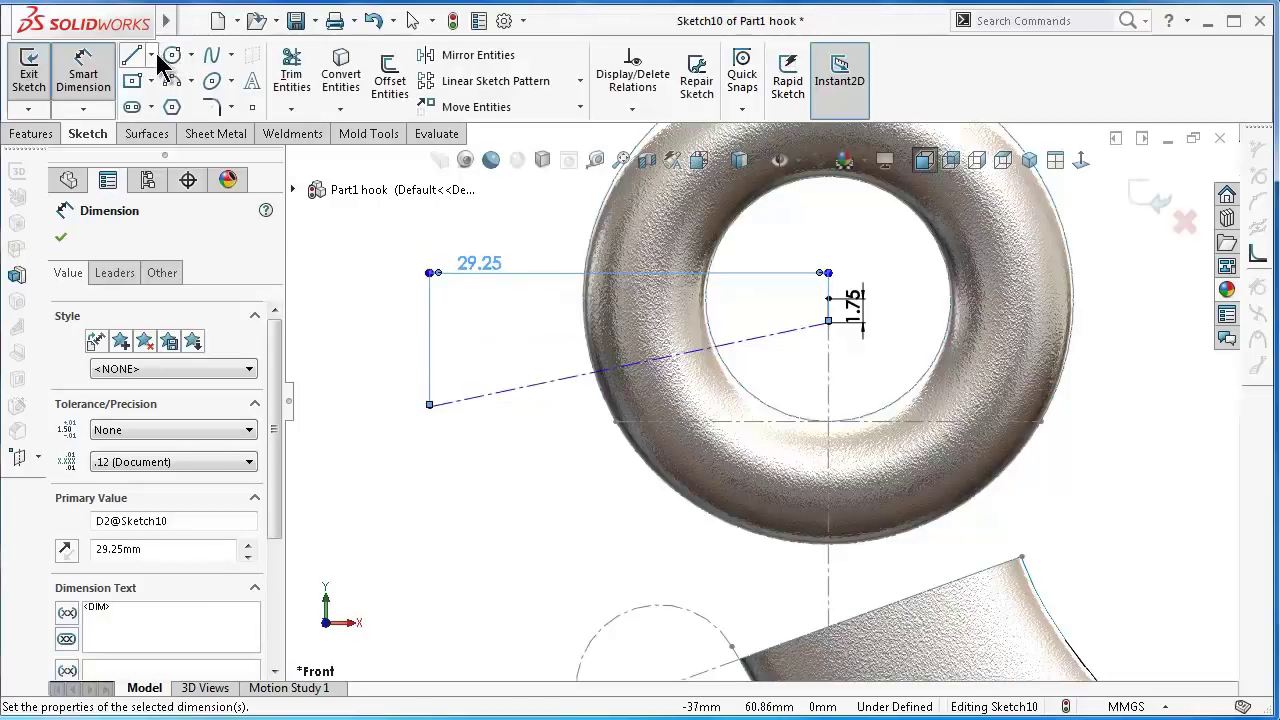
left_click(151, 56)
left_click(190, 102)
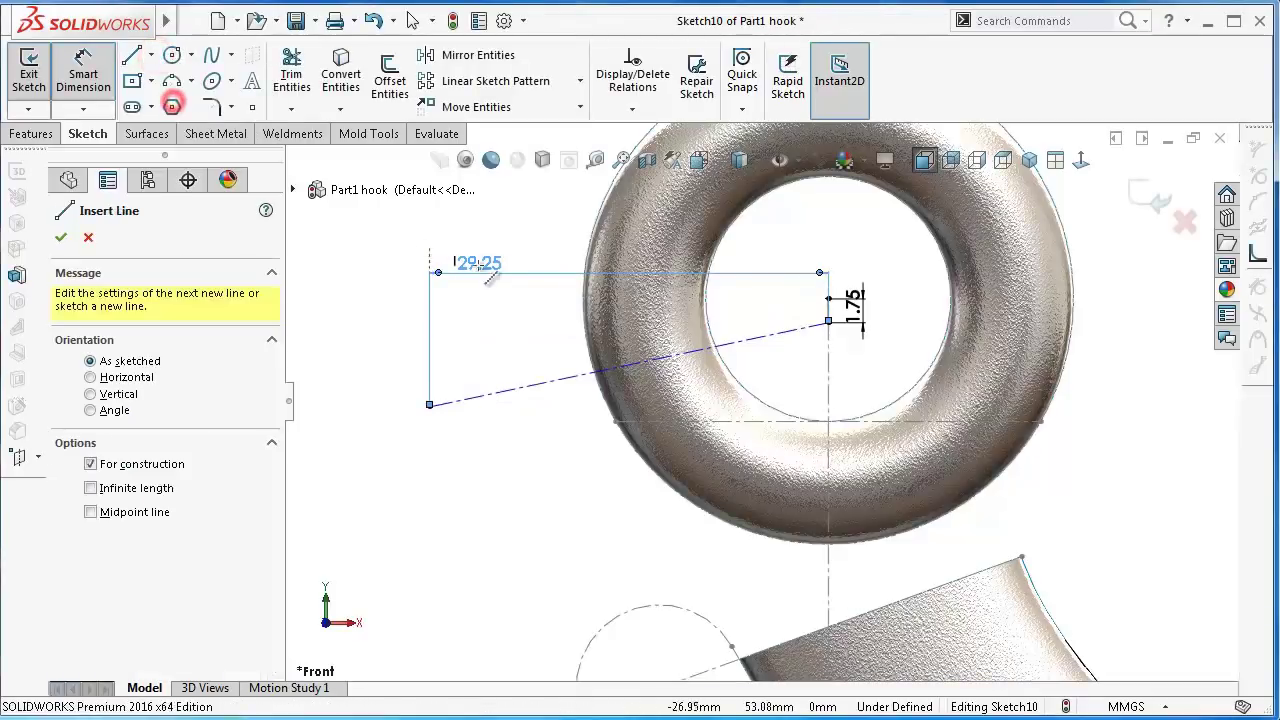
- Draw a top centerline to the ring's vertical centreline and make it horizontal
left_click(430, 406)
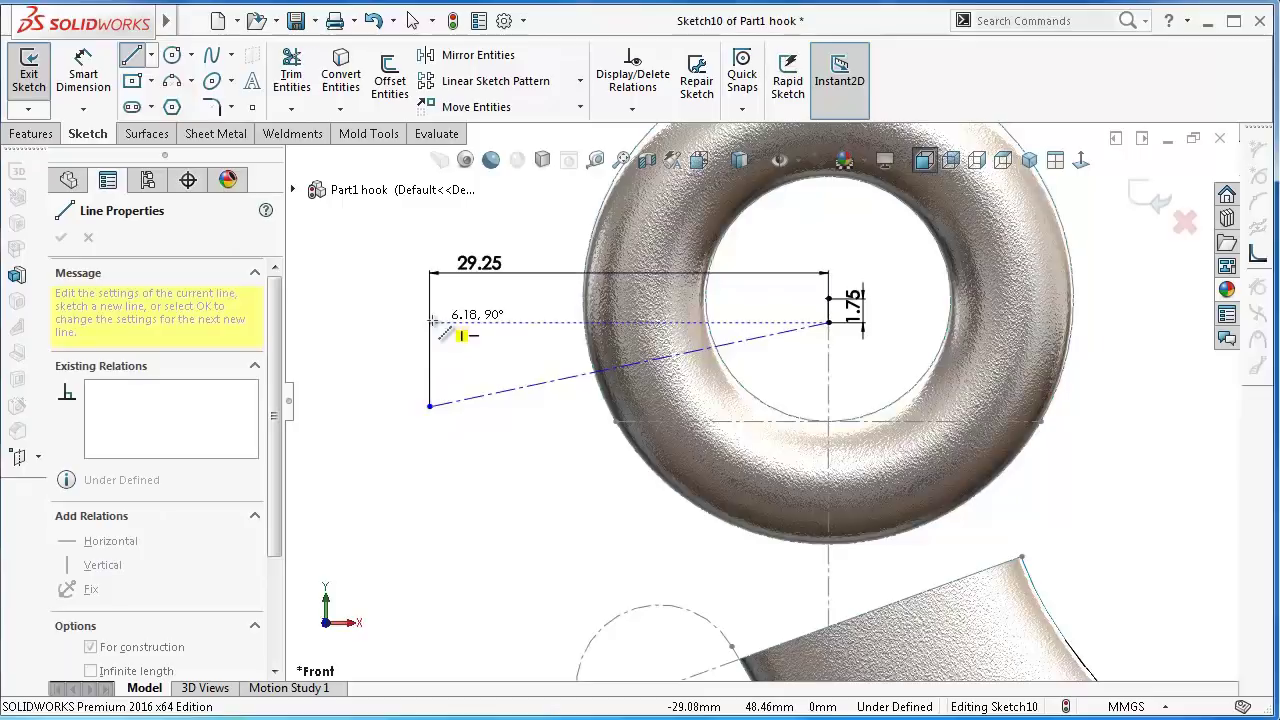
left_click(431, 321)
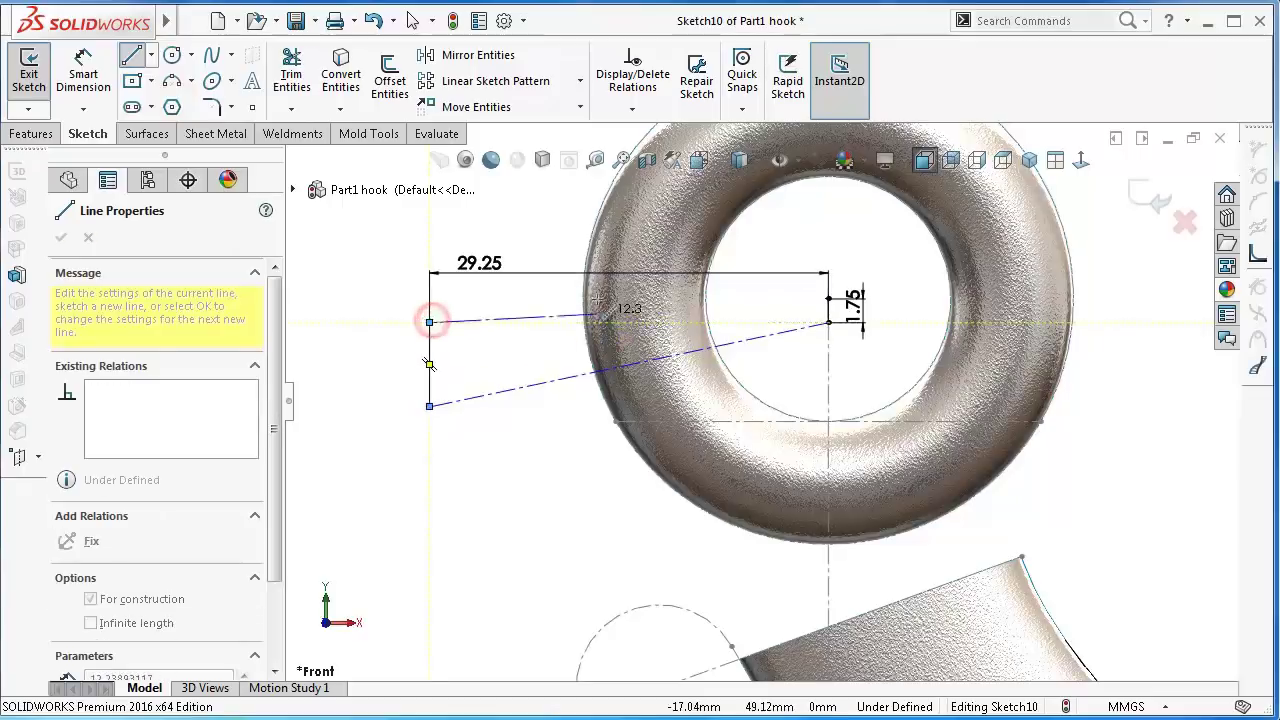
left_click(829, 298)
key("Escape")
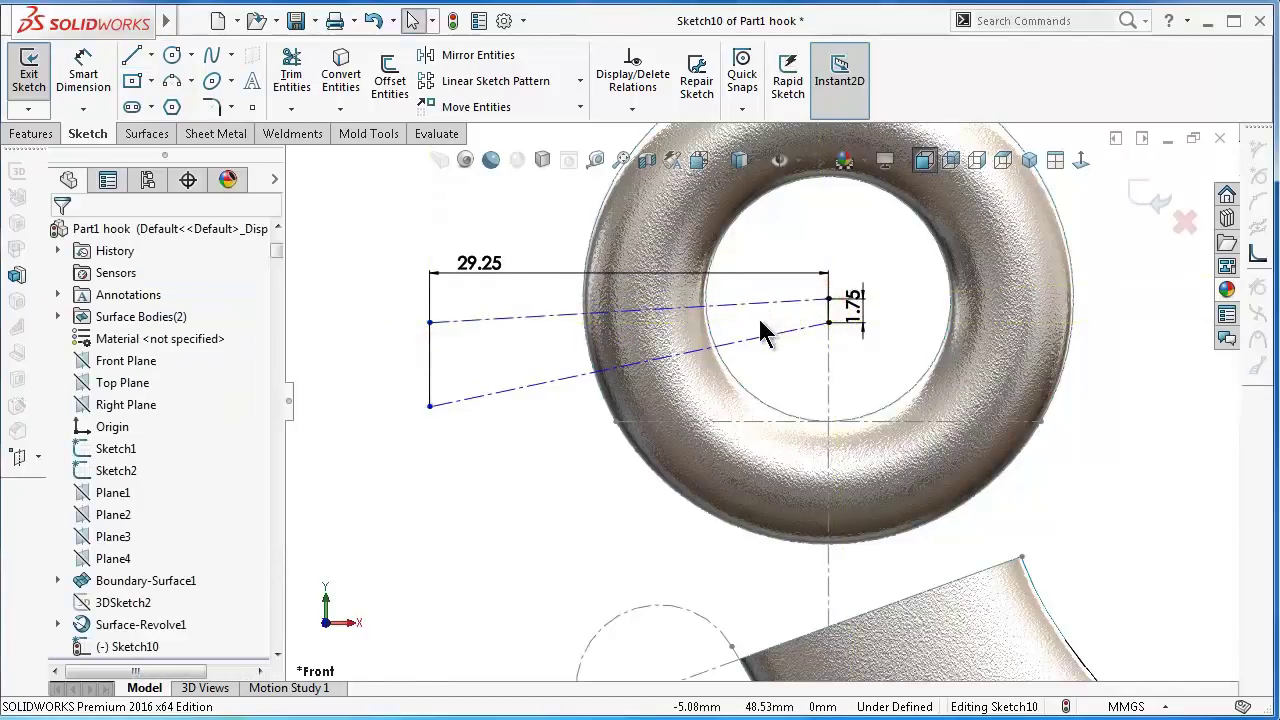
left_click(495, 316)
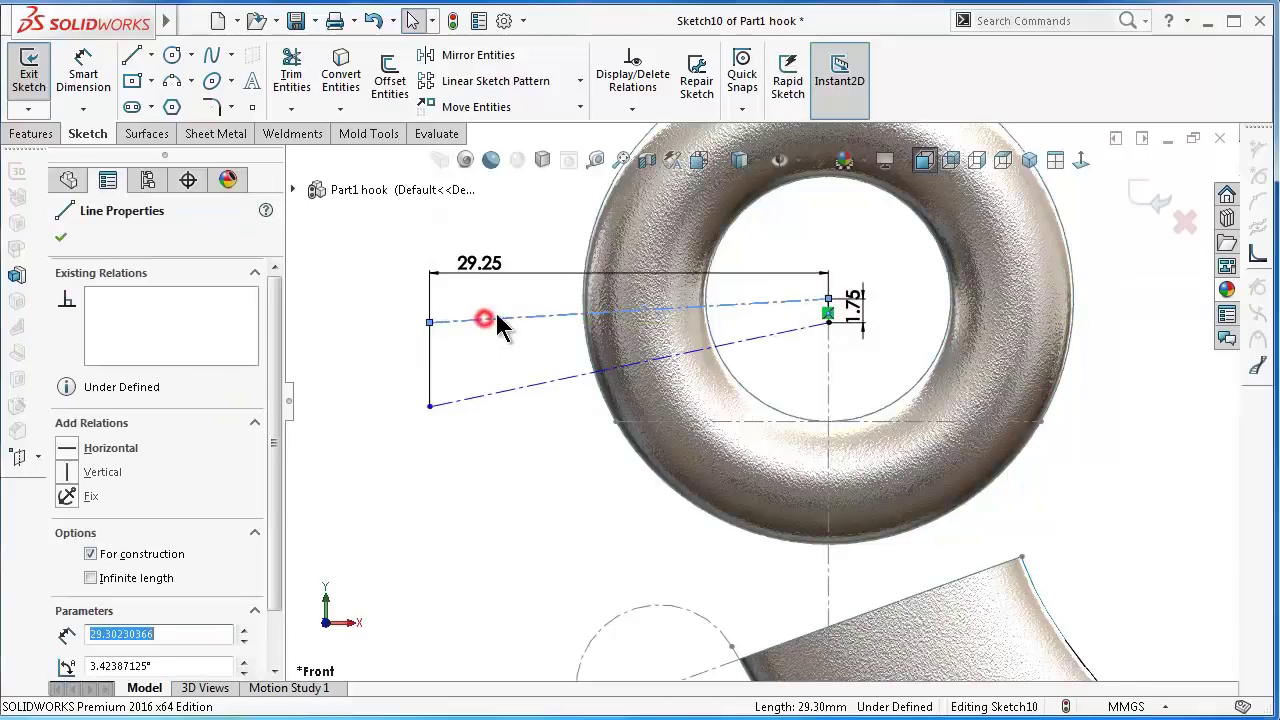
left_click(541, 235)
- Dimension a 6° angle between the slanted line and the top centerline
left_click(386, 334)
right_click_drag(370, 400, 349, 250)
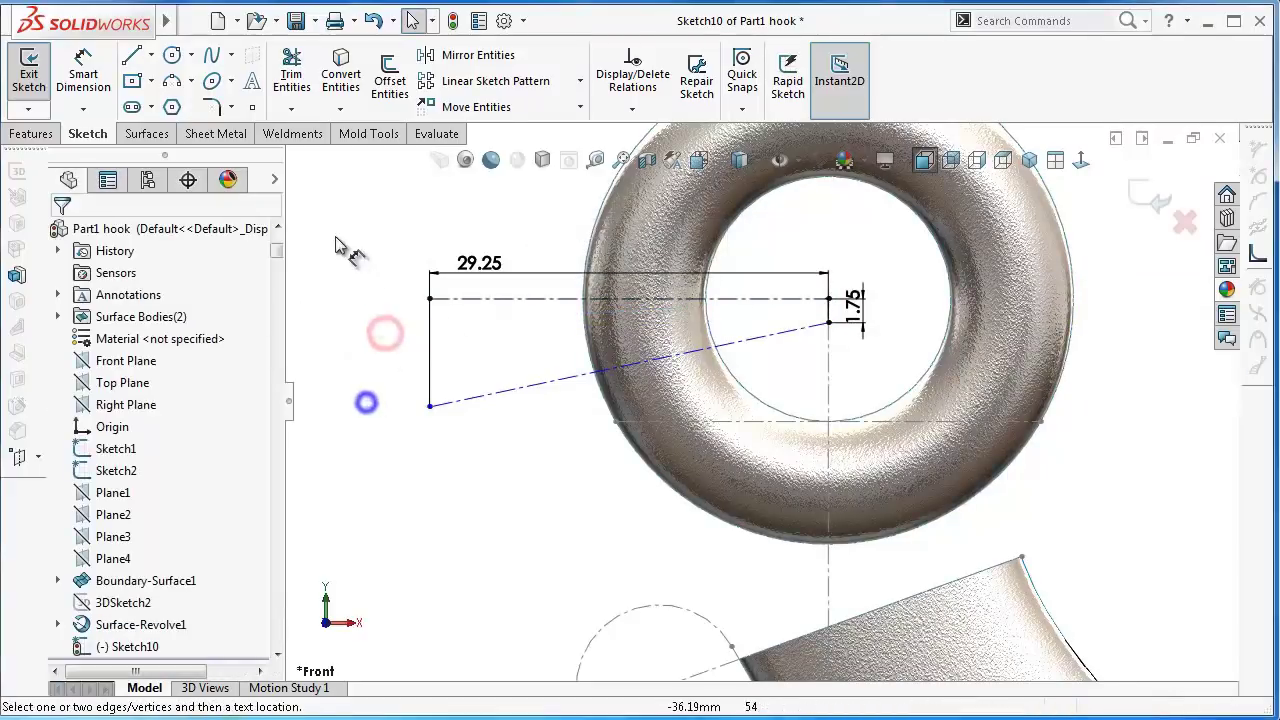
left_click(505, 396)
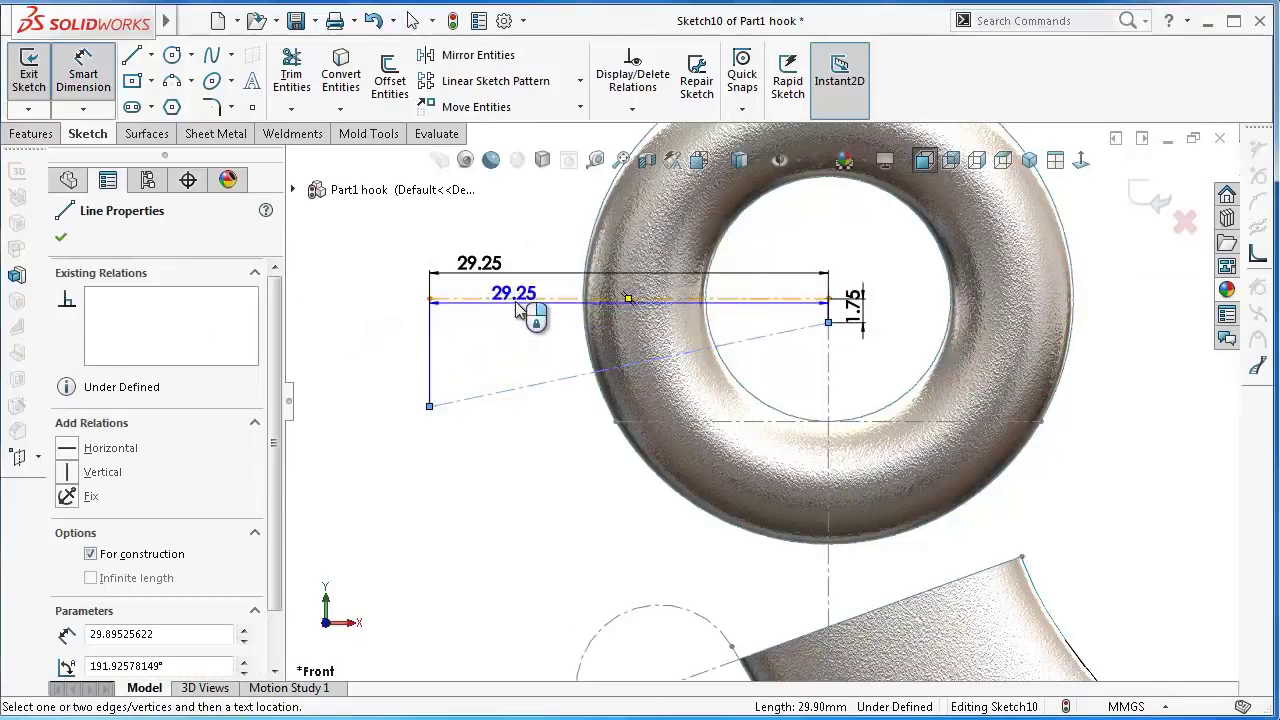
left_click(515, 298)
left_click(500, 342)
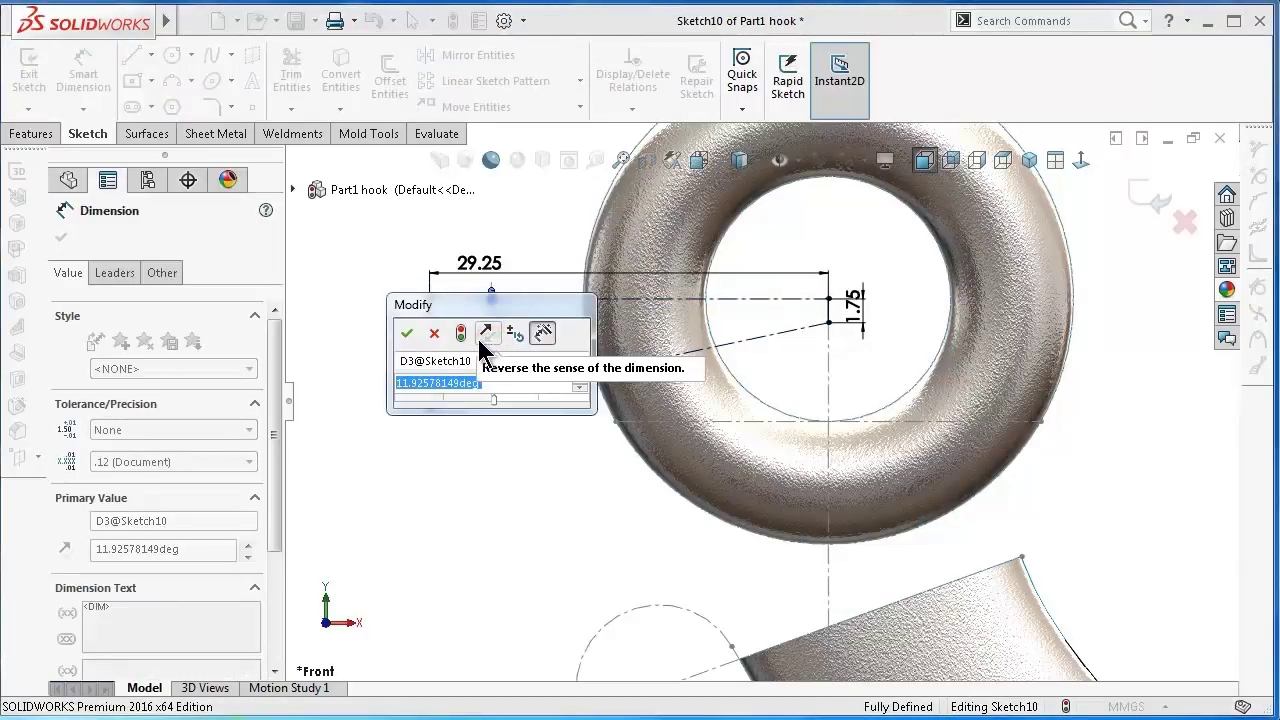
type("6")
key("Return")
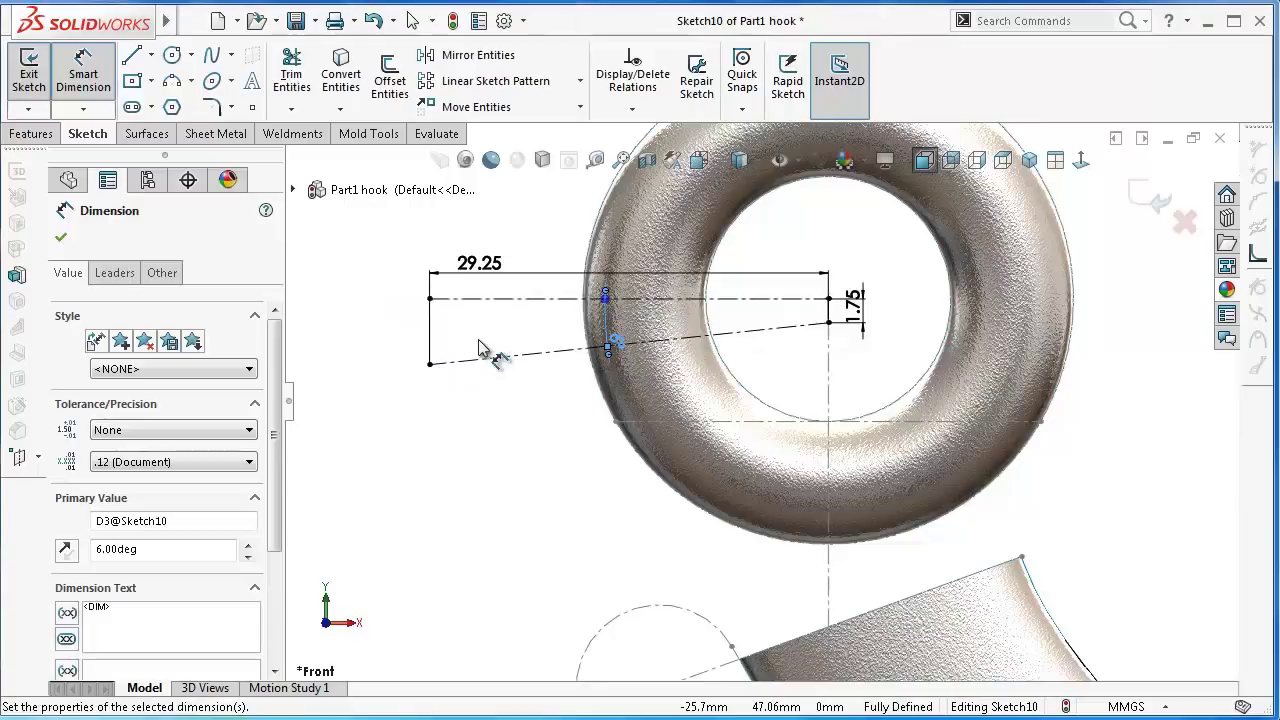
key("Escape")
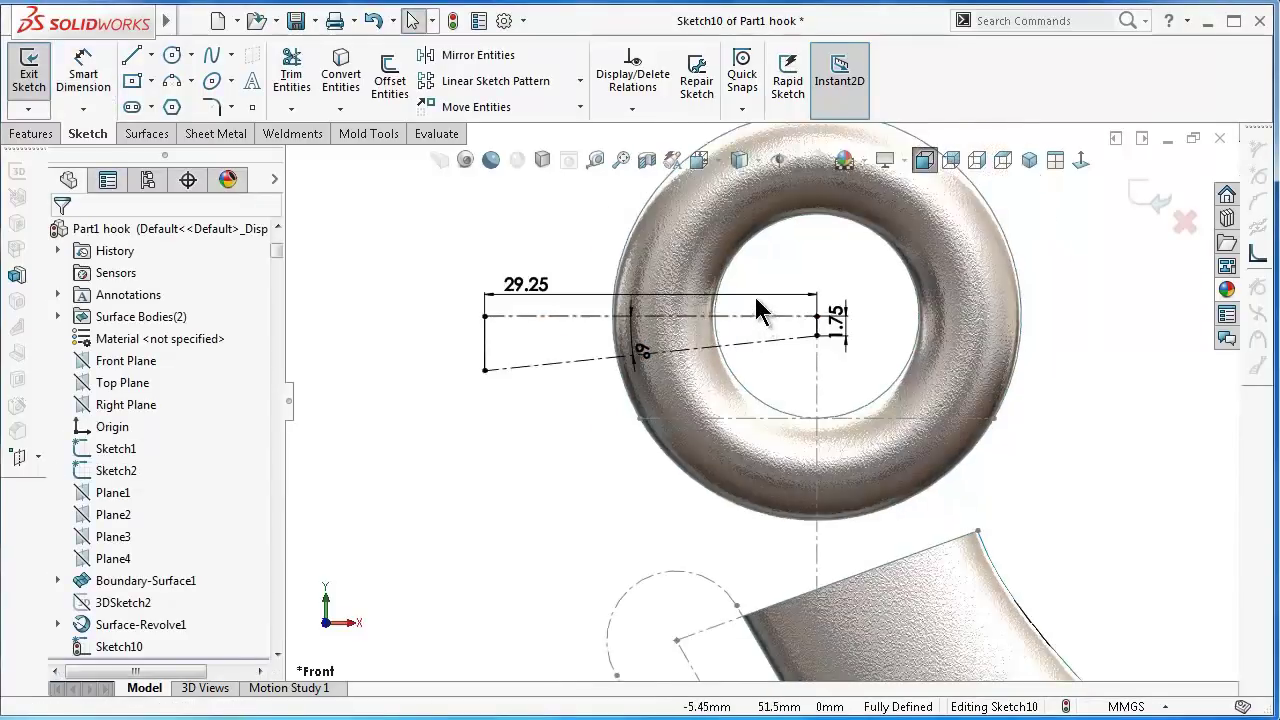
- Draw a centerline from the dimension endpoint to the right of the eye
scroll(760, 306, "down", 2)
left_click(160, 56)
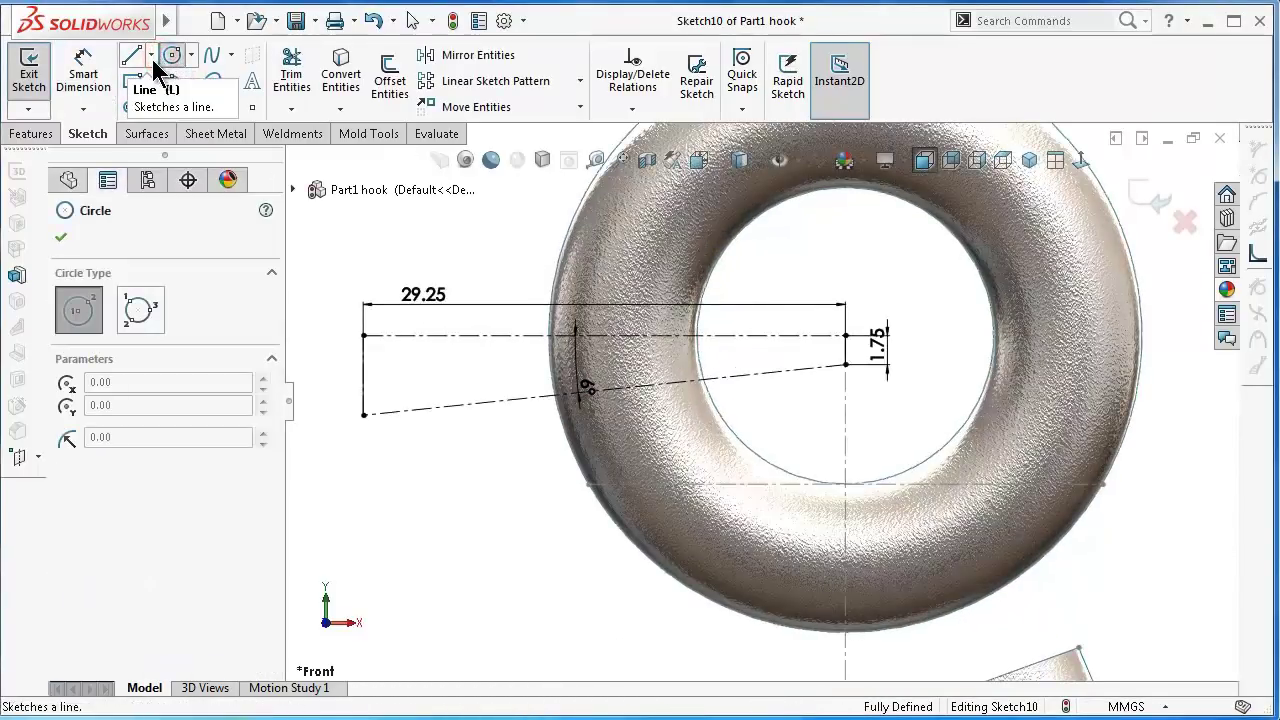
left_click(151, 56)
left_click(170, 100)
left_click(846, 364)
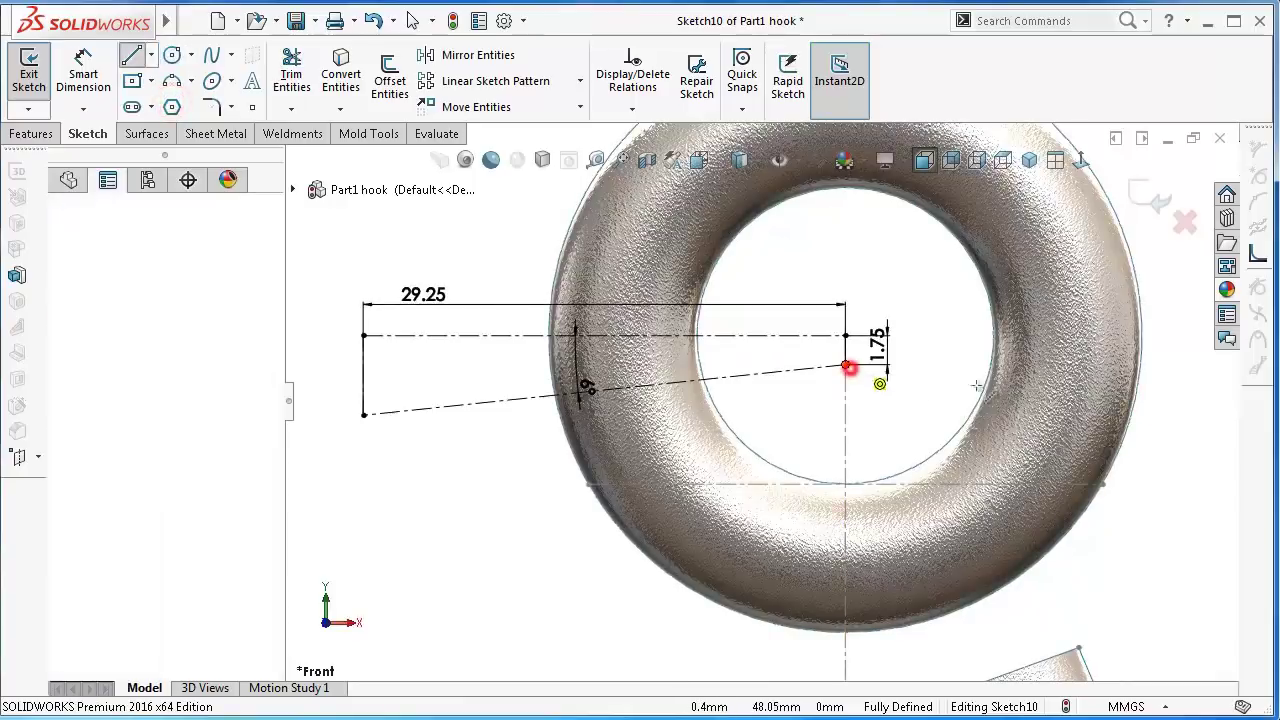
scroll(850, 370, "up", 2)
left_click(1053, 365)
key("Escape")
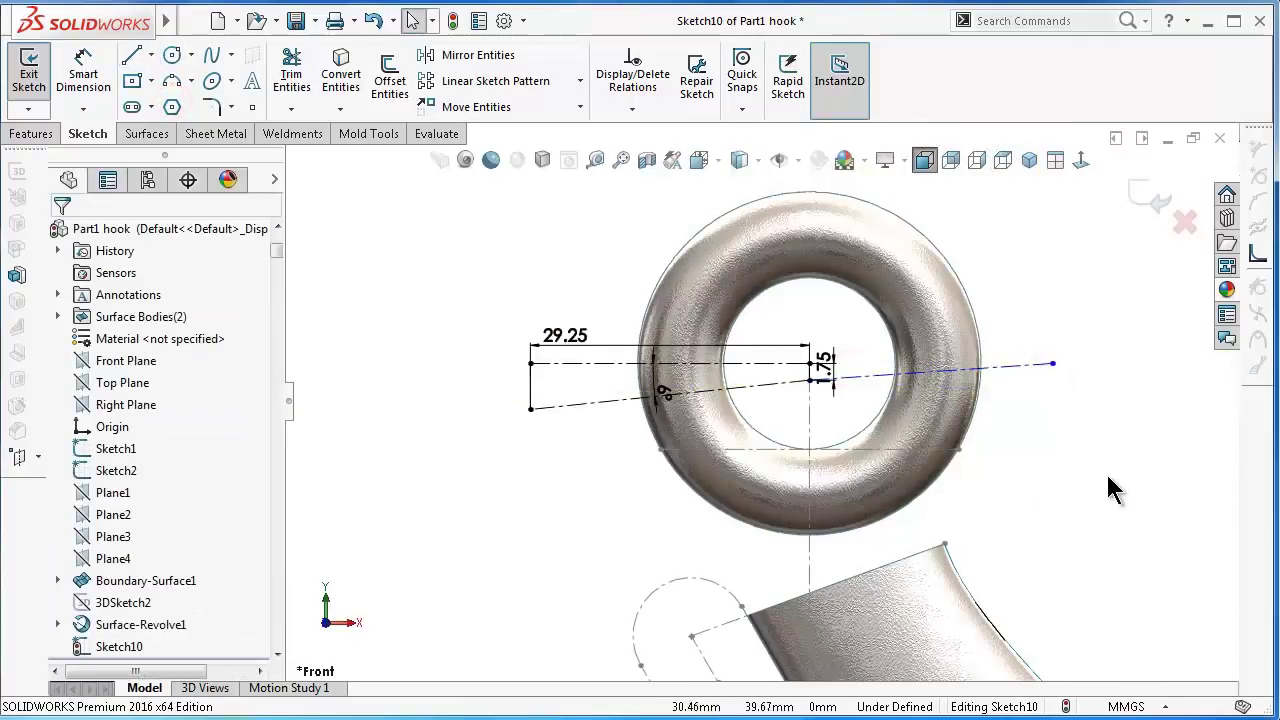
right_click_drag(1114, 477, 1080, 357)
- Dimension the right centerline's end 33 mm from the vertical centerline
left_click(1053, 365)
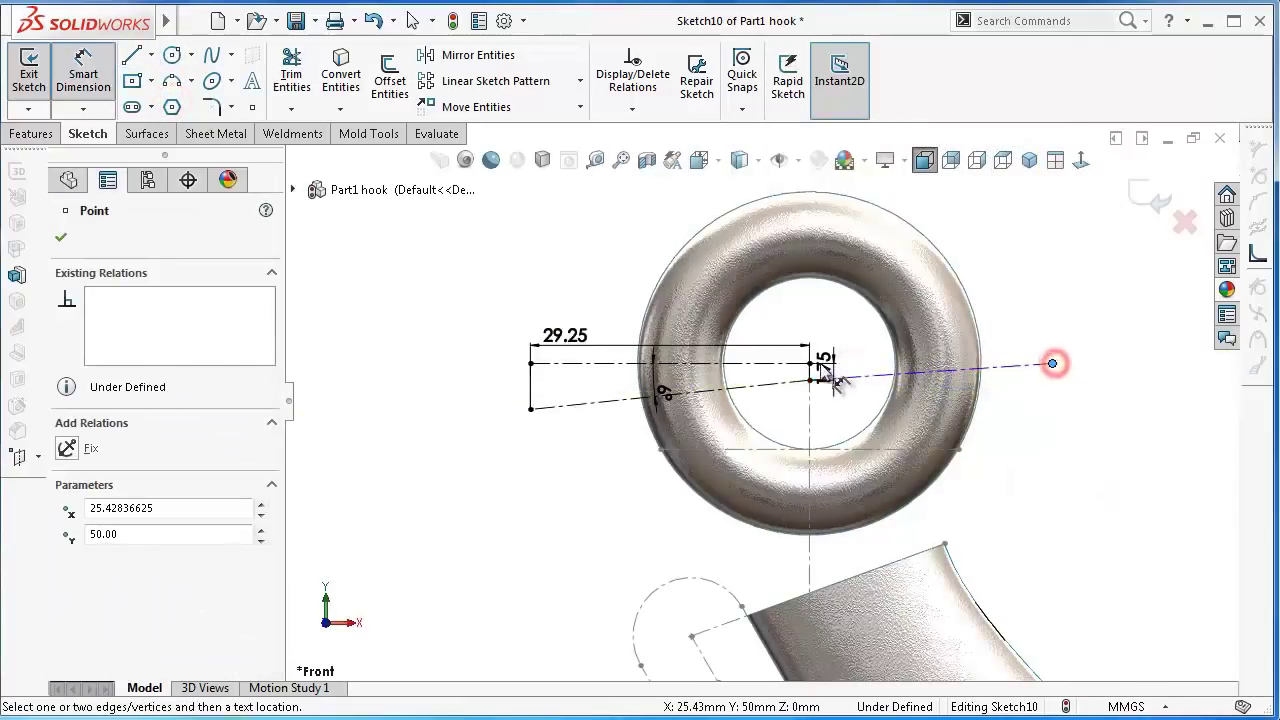
left_click(810, 430)
left_click(988, 258)
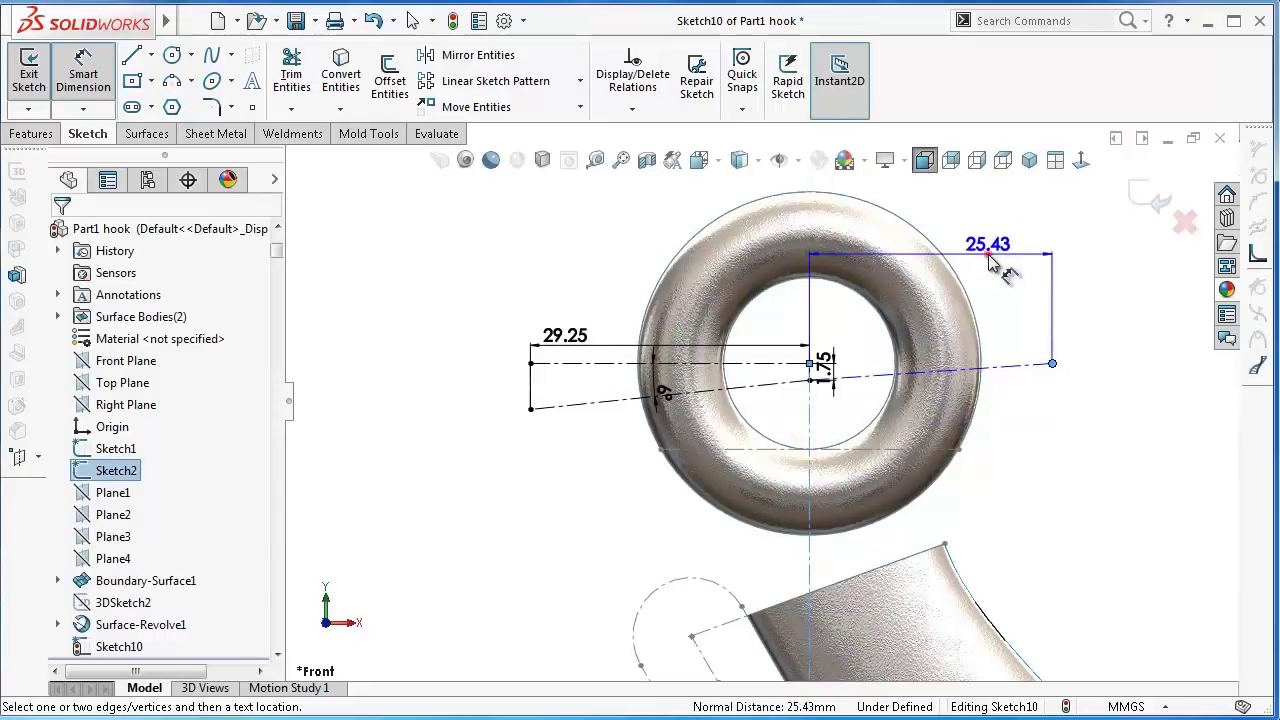
type("33")
key("Return")
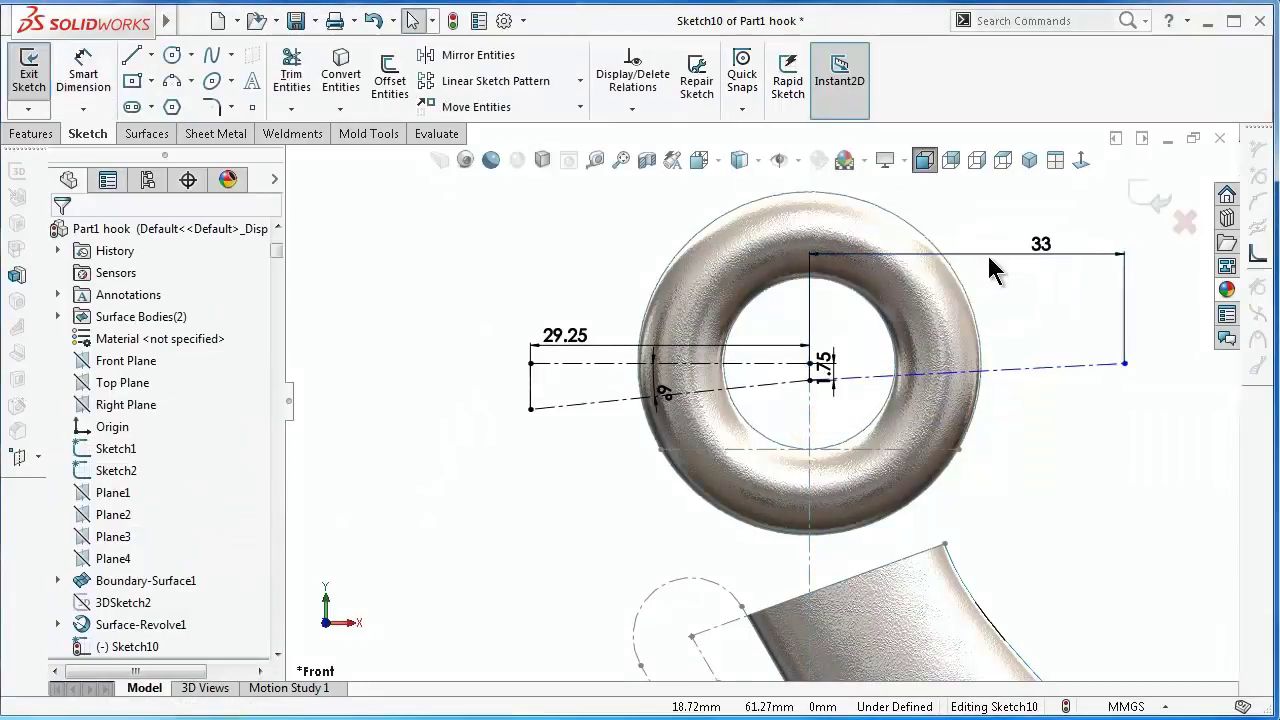
- Make the right and left centerlines collinear, fully defining Sketch10
left_click(1041, 364)
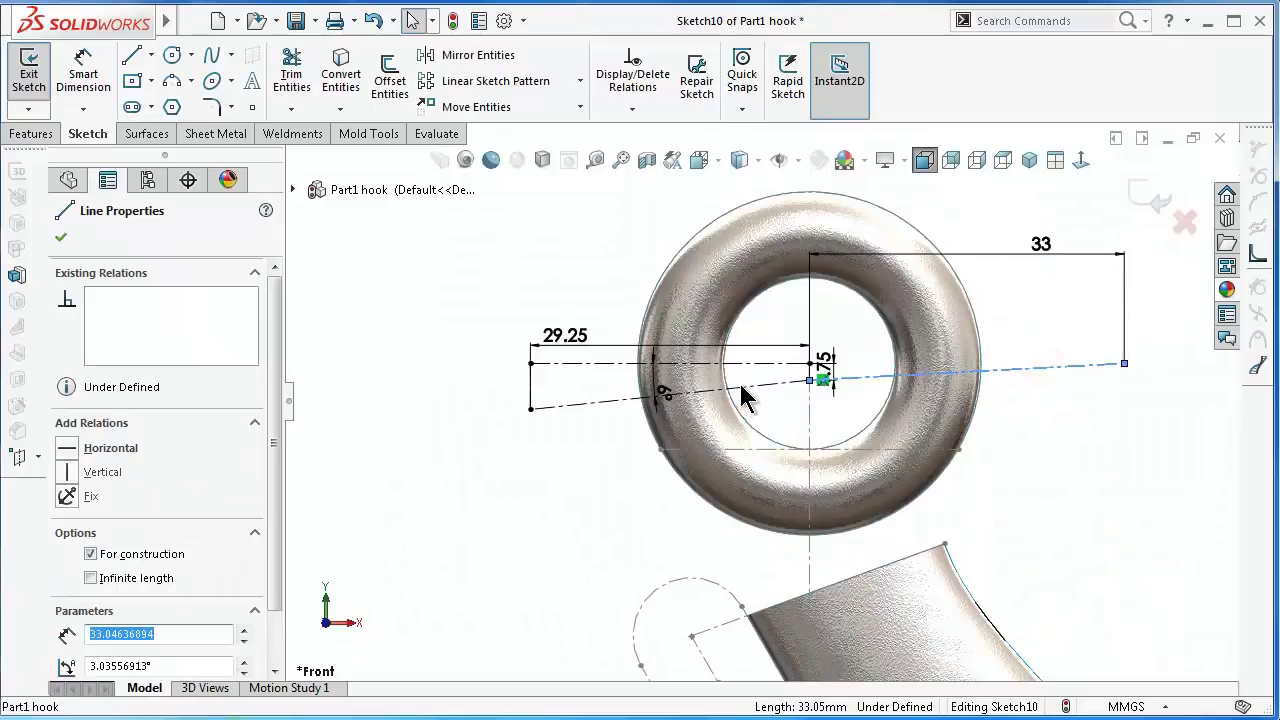
left_click(742, 386, "ctrl")
left_click(838, 306)
left_click(1063, 493)
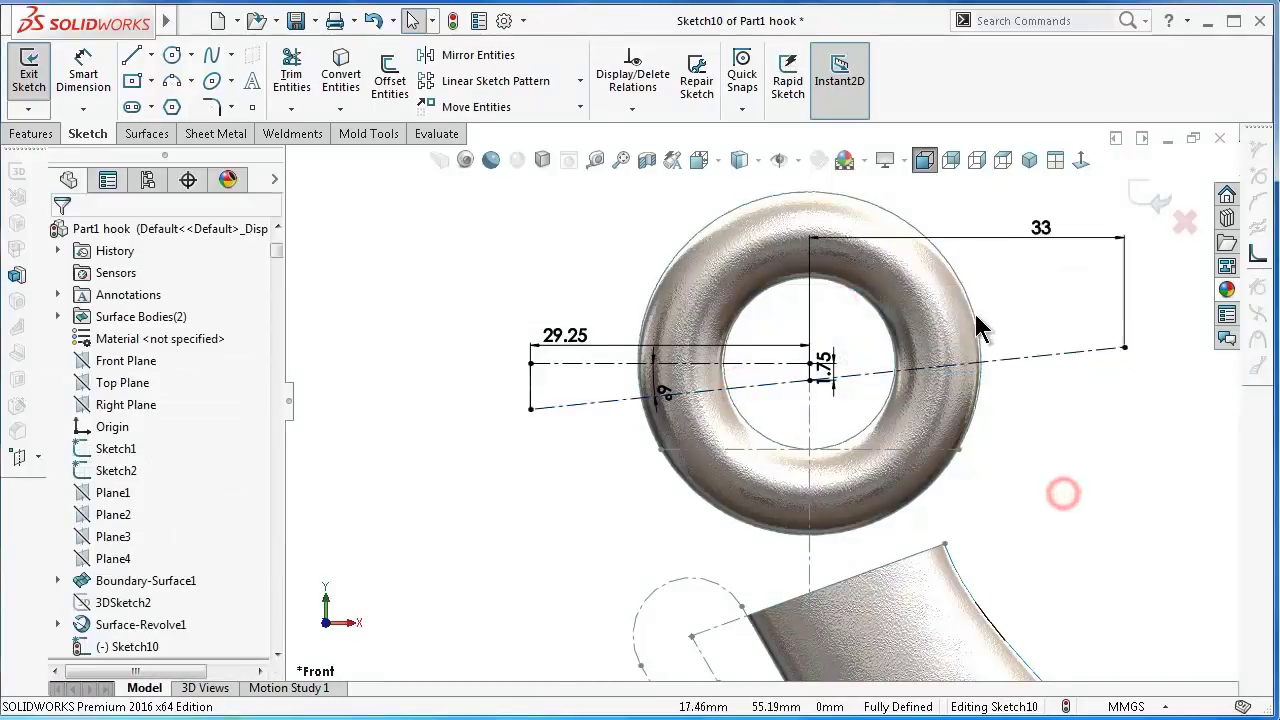
scroll(977, 318, "down", 1)
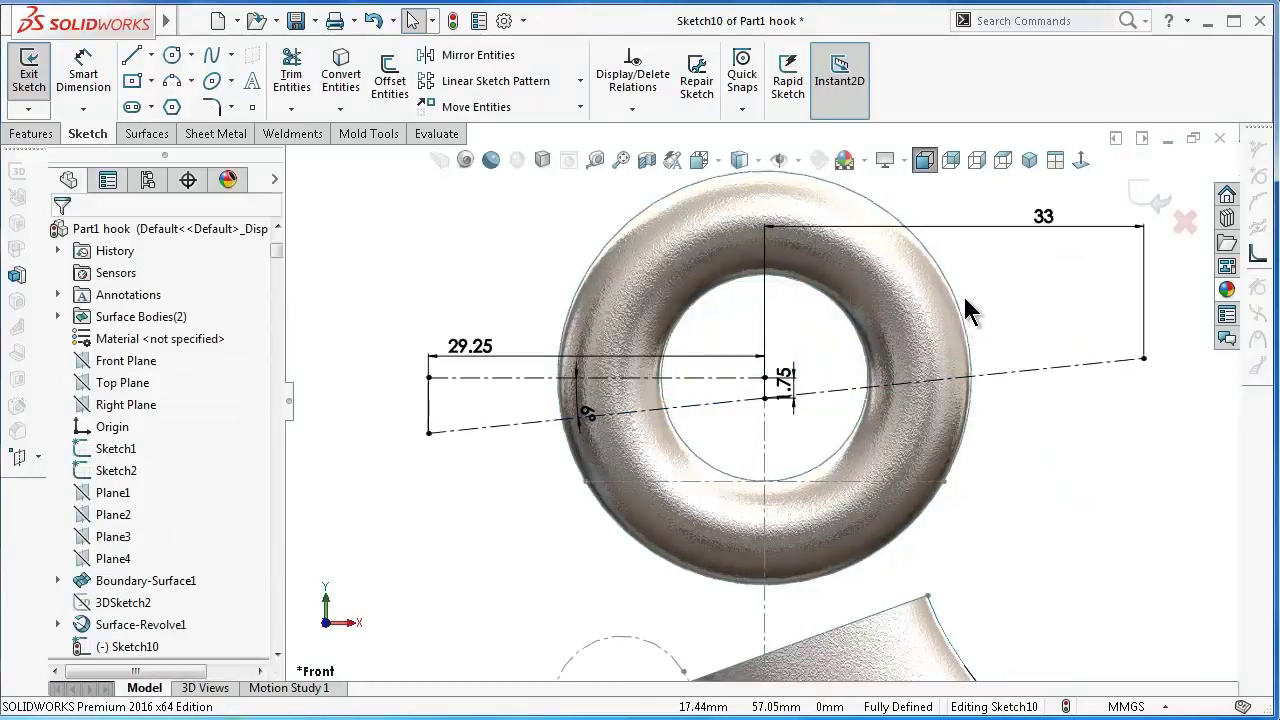
- Draw a three-point arc between the two centerline ends, sagging below the eye
left_click(169, 79)
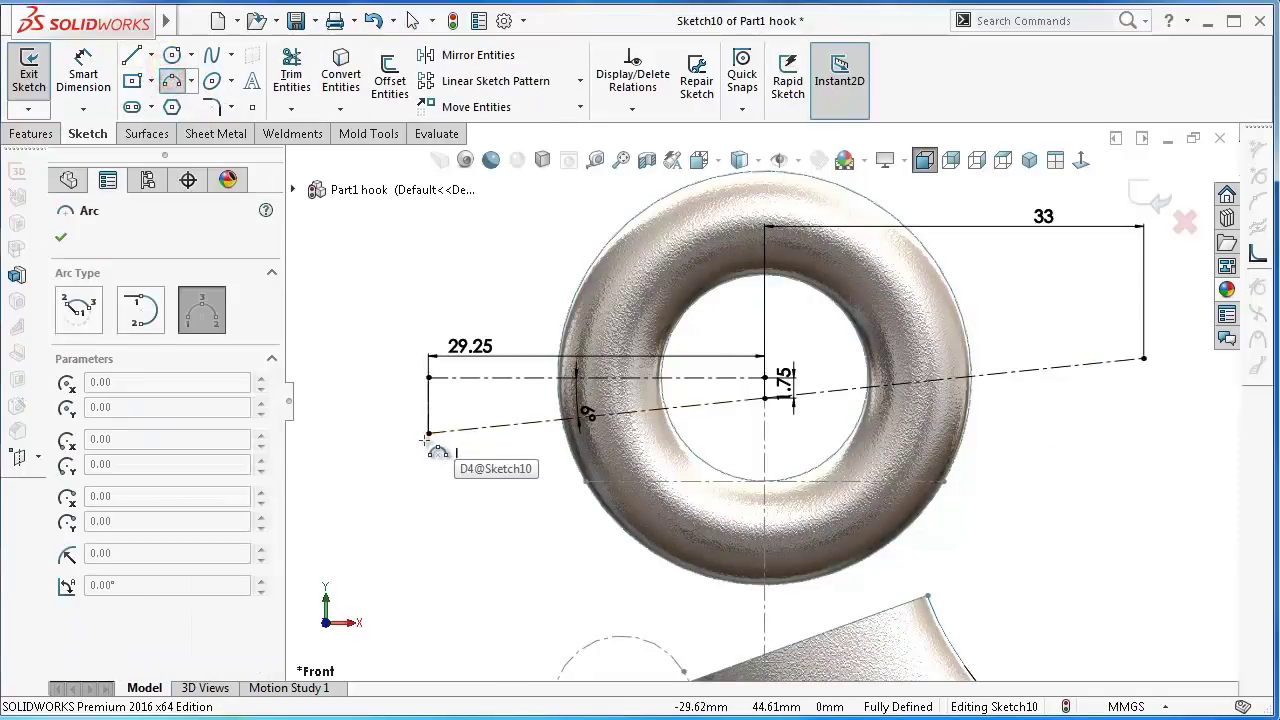
left_click(428, 436)
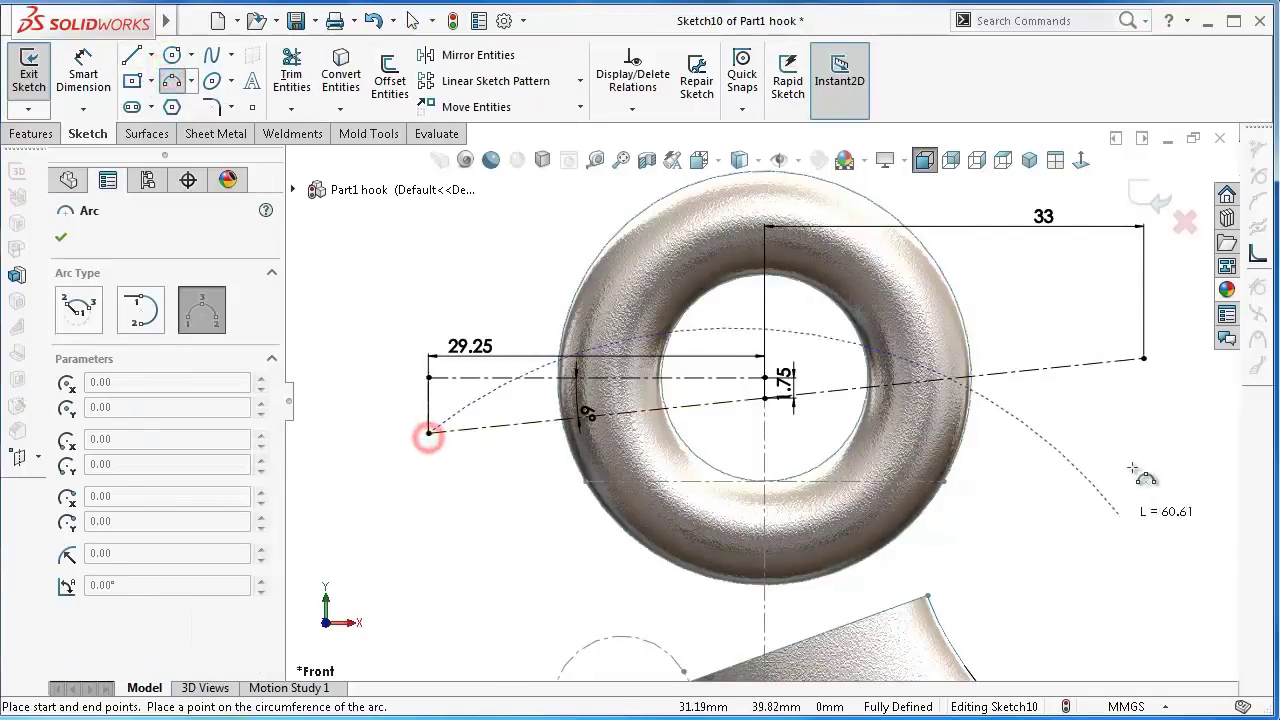
left_click(1143, 358)
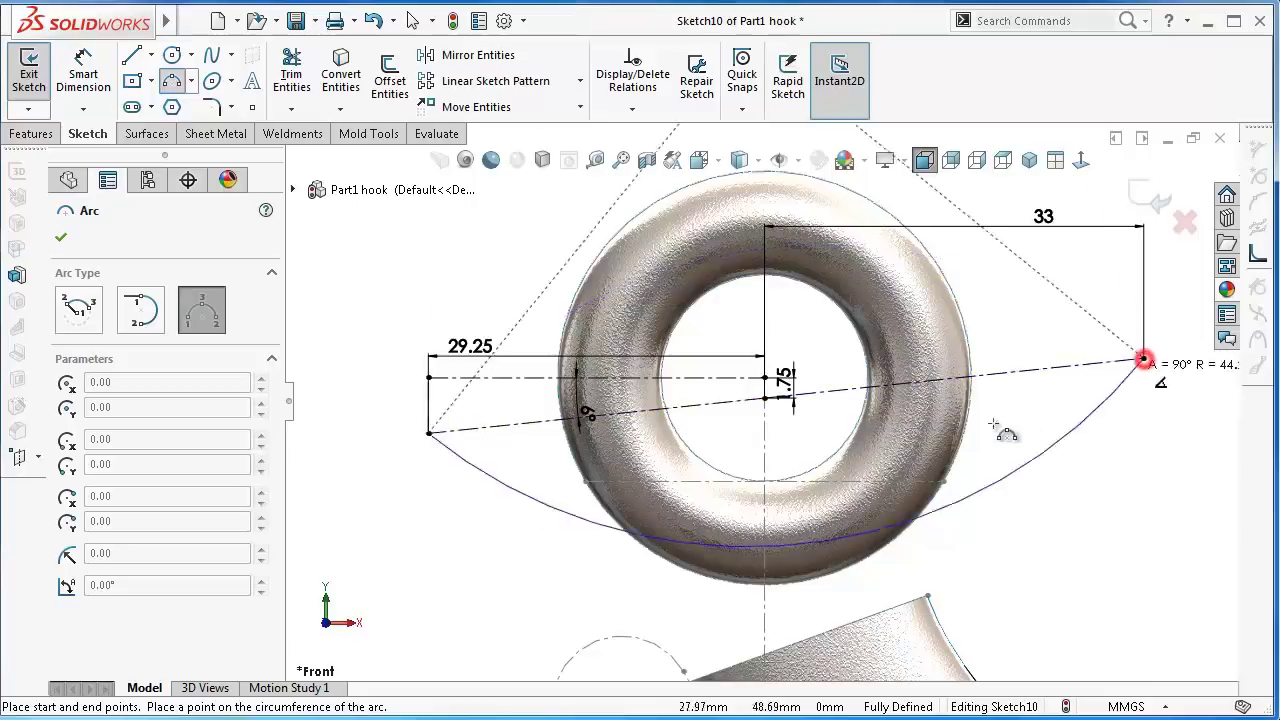
left_click(1010, 470)
- Dimension the arc radius to 50 mm and bring up the Surfaces tools
key("d")
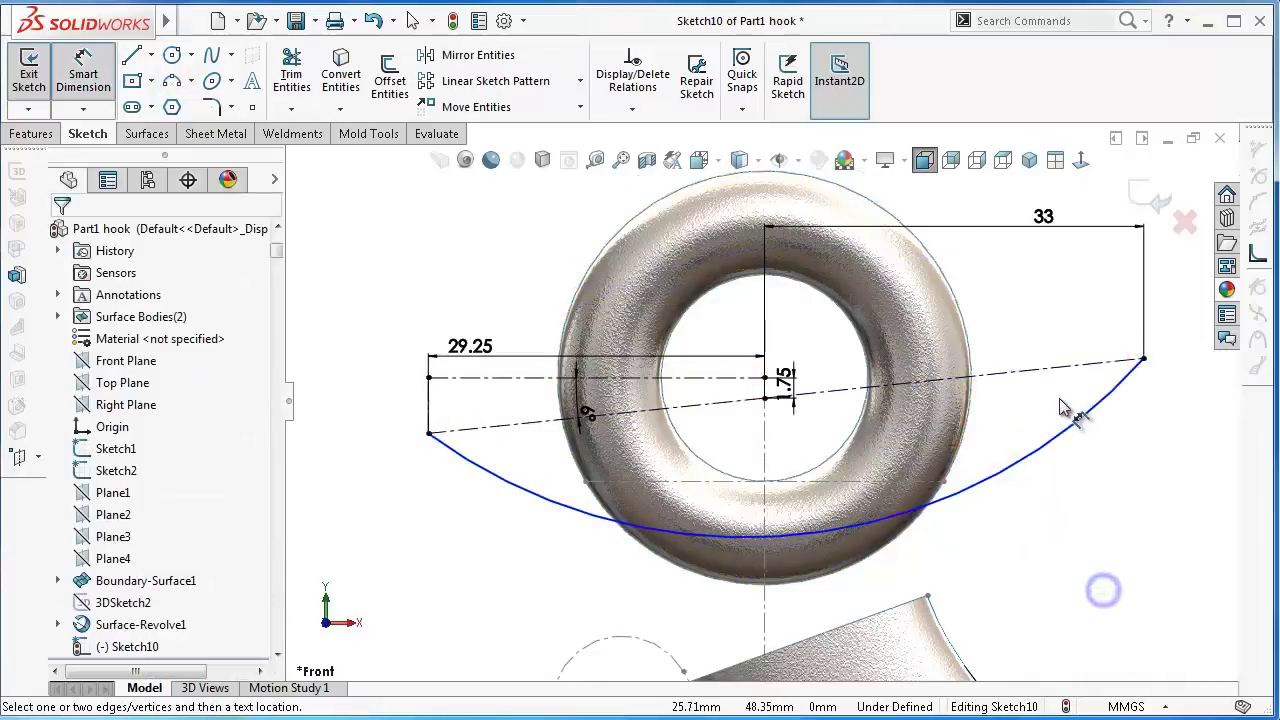
left_click(1062, 444)
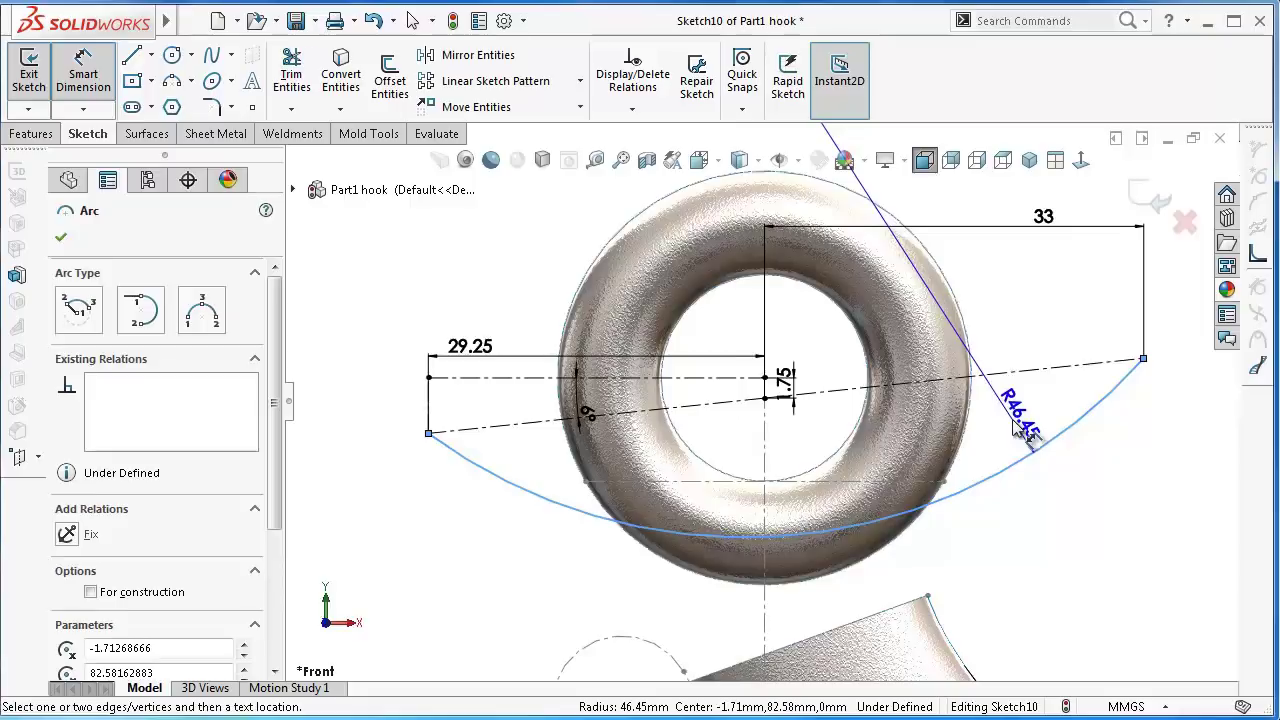
left_click(1013, 423)
type("50")
key("Return")
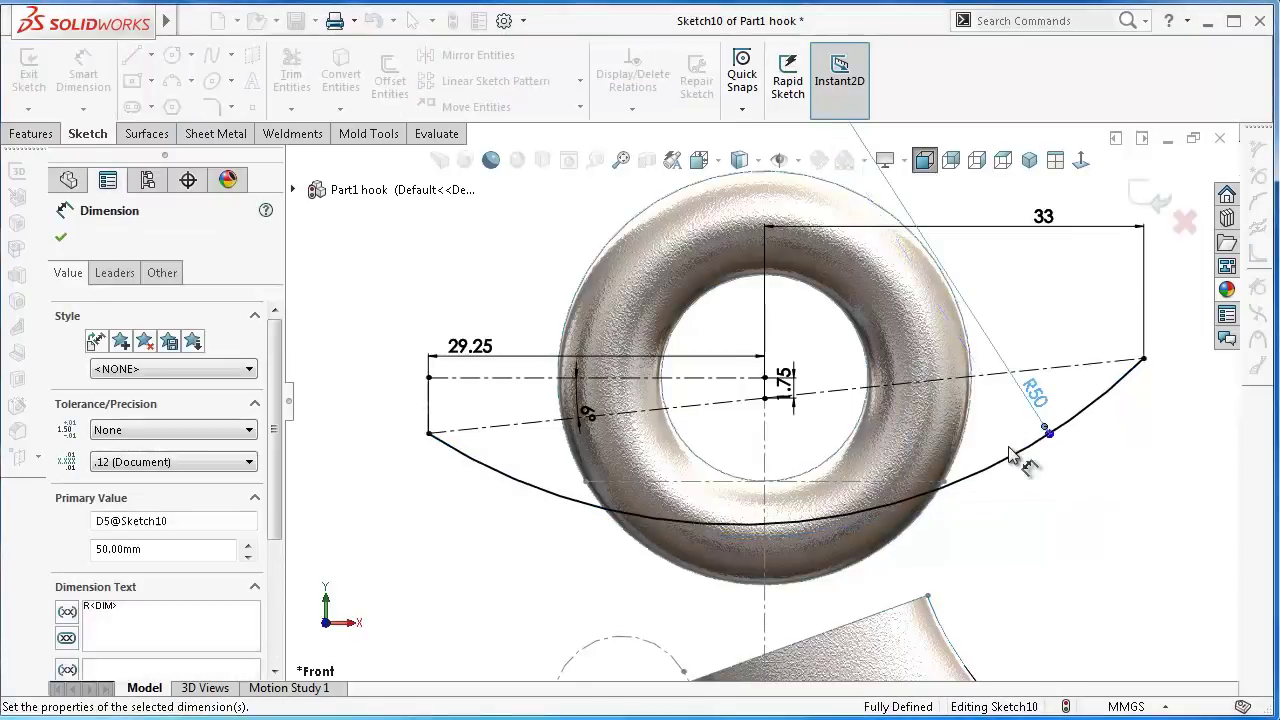
left_click(1034, 551)
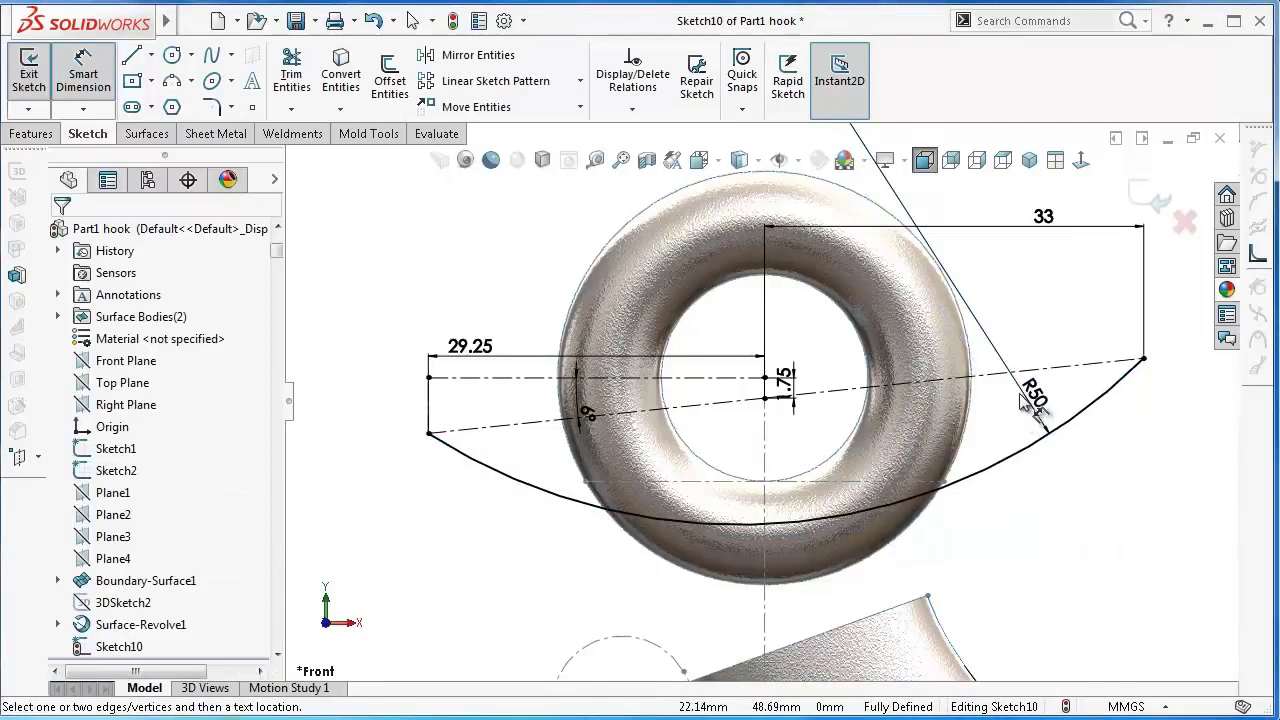
left_click_drag(1035, 395, 1008, 420)
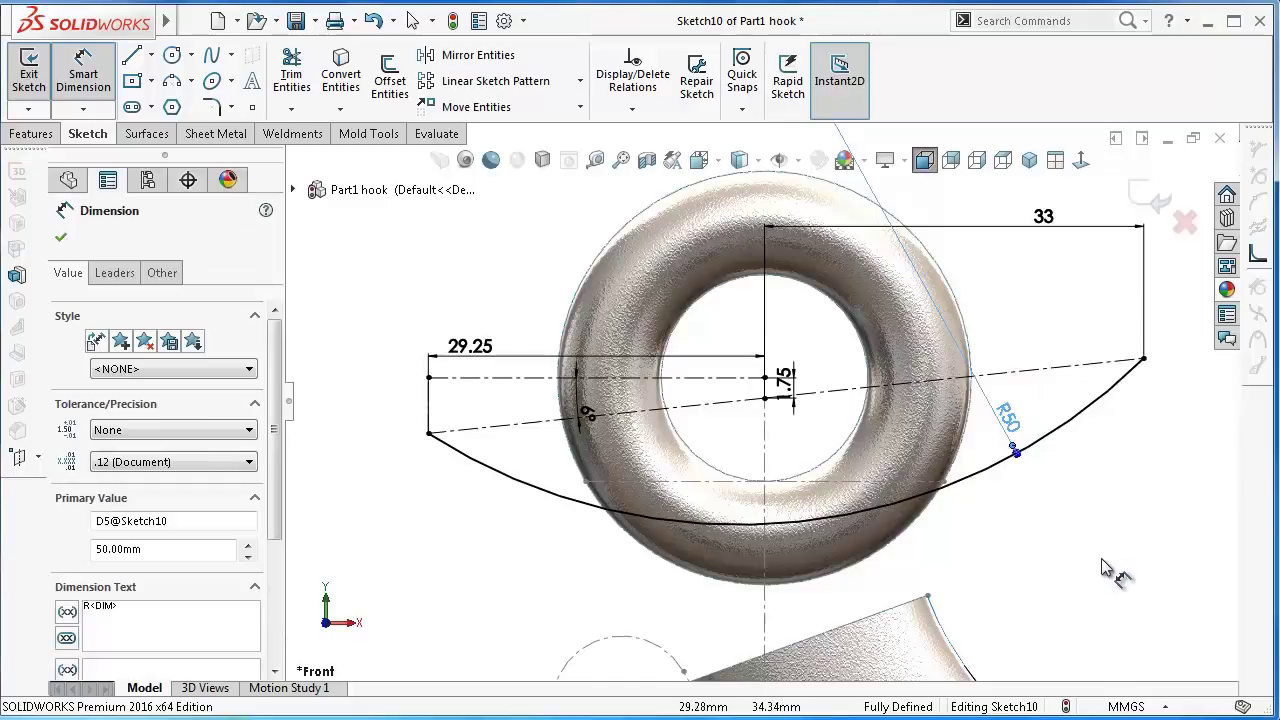
middle_click_drag(1088, 551, 1020, 555)
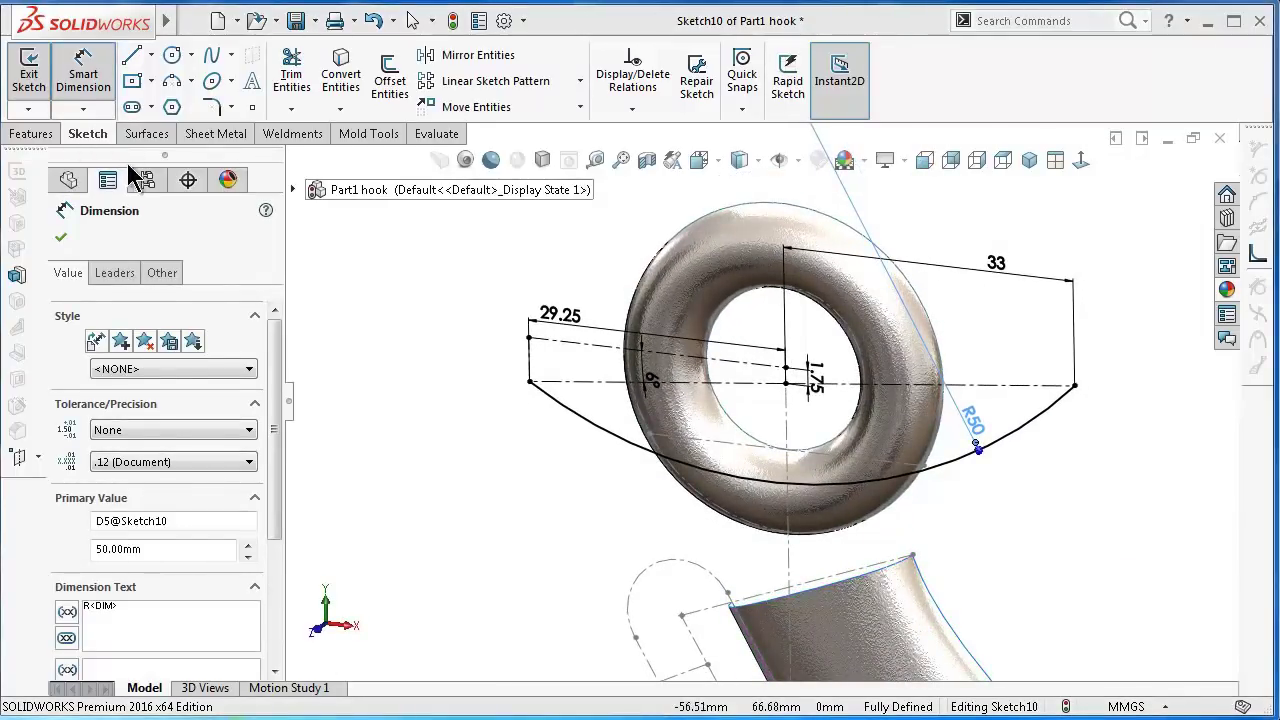
left_click(143, 133)
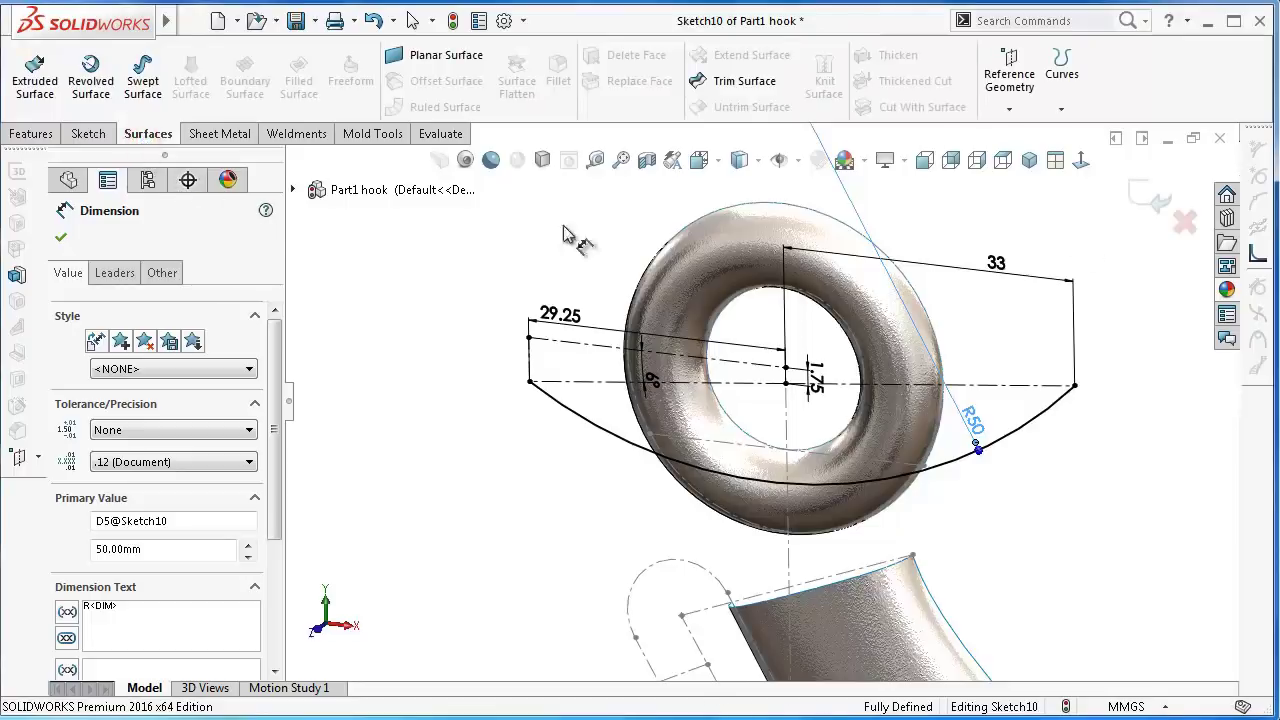
- Trim off the lower torus piece with Sketch10, removing the selection to create Surface-Trim1
left_click(740, 81)
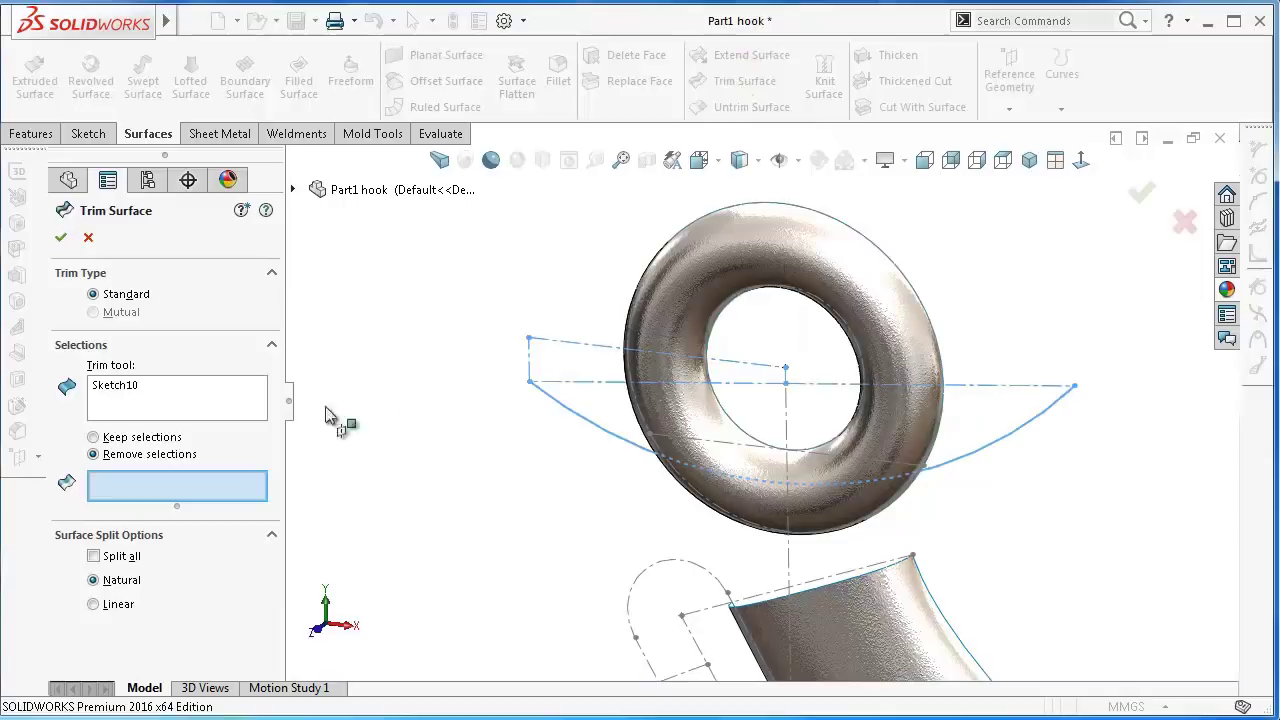
left_click(759, 520)
middle_click_drag(1048, 484, 1085, 385)
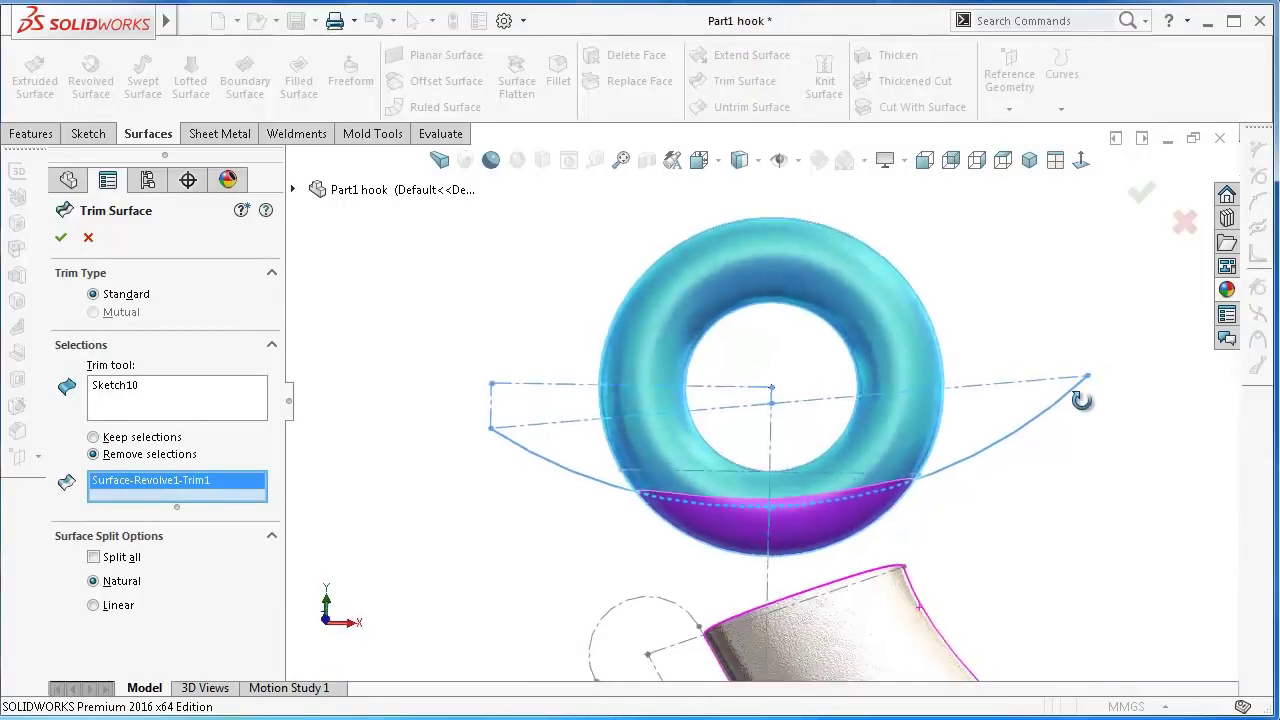
left_click(1141, 193)
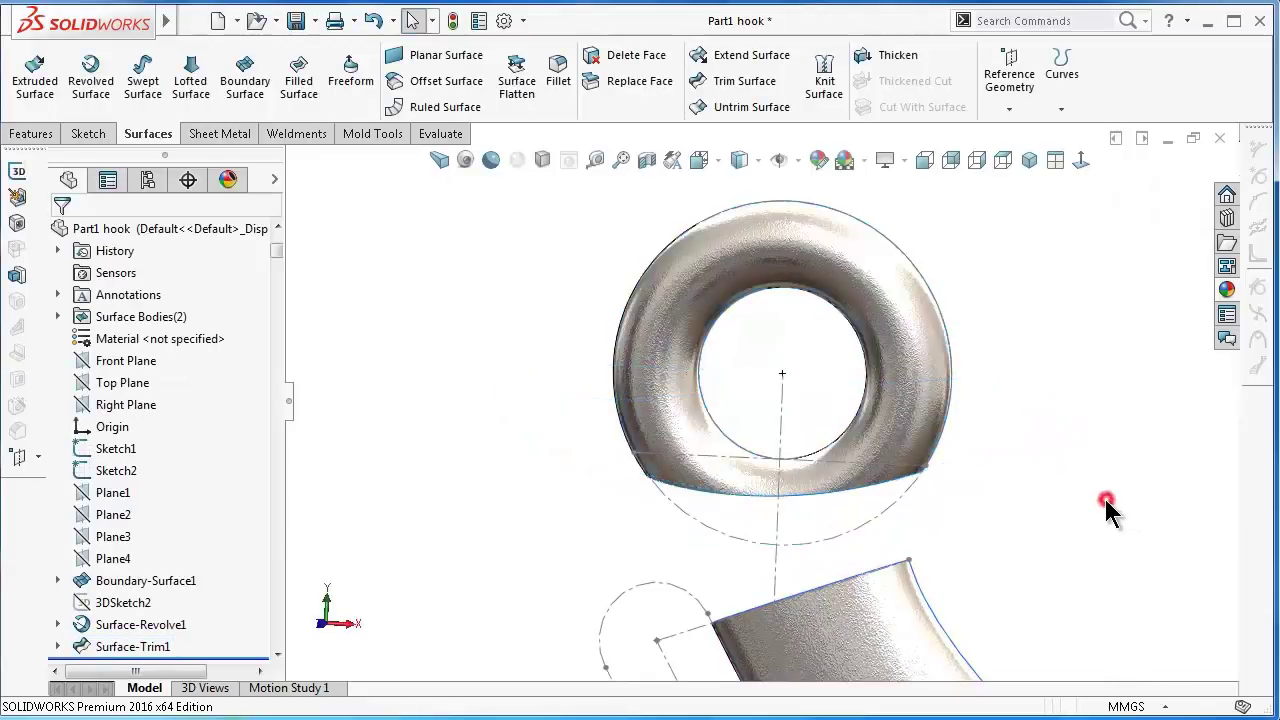
mouse_move(1107, 507)
middle_mouse_down()
mouse_move(975, 497)
mouse_move(828, 531)
mouse_move(1009, 505)
mouse_move(1067, 514)
middle_mouse_up()
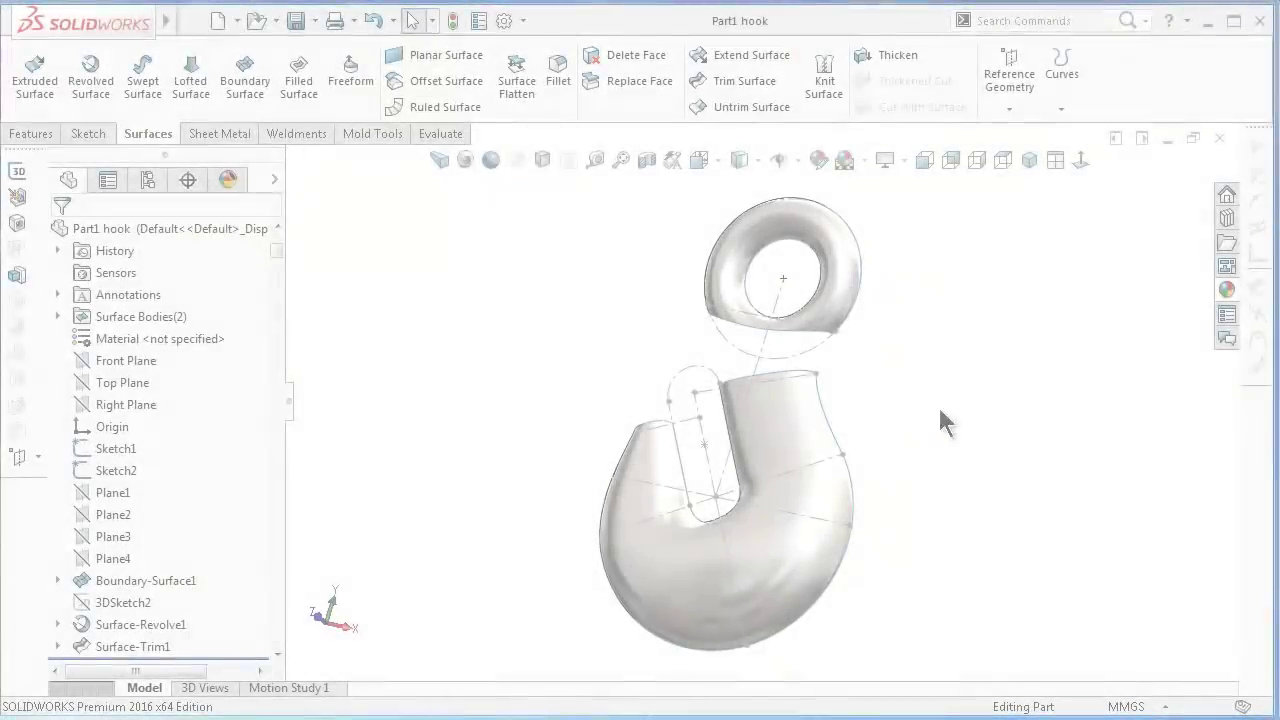
- Hide 3DSketch1's curves under Boundary-Surface1 in the feature tree
middle_click_drag(938, 458, 983, 451)
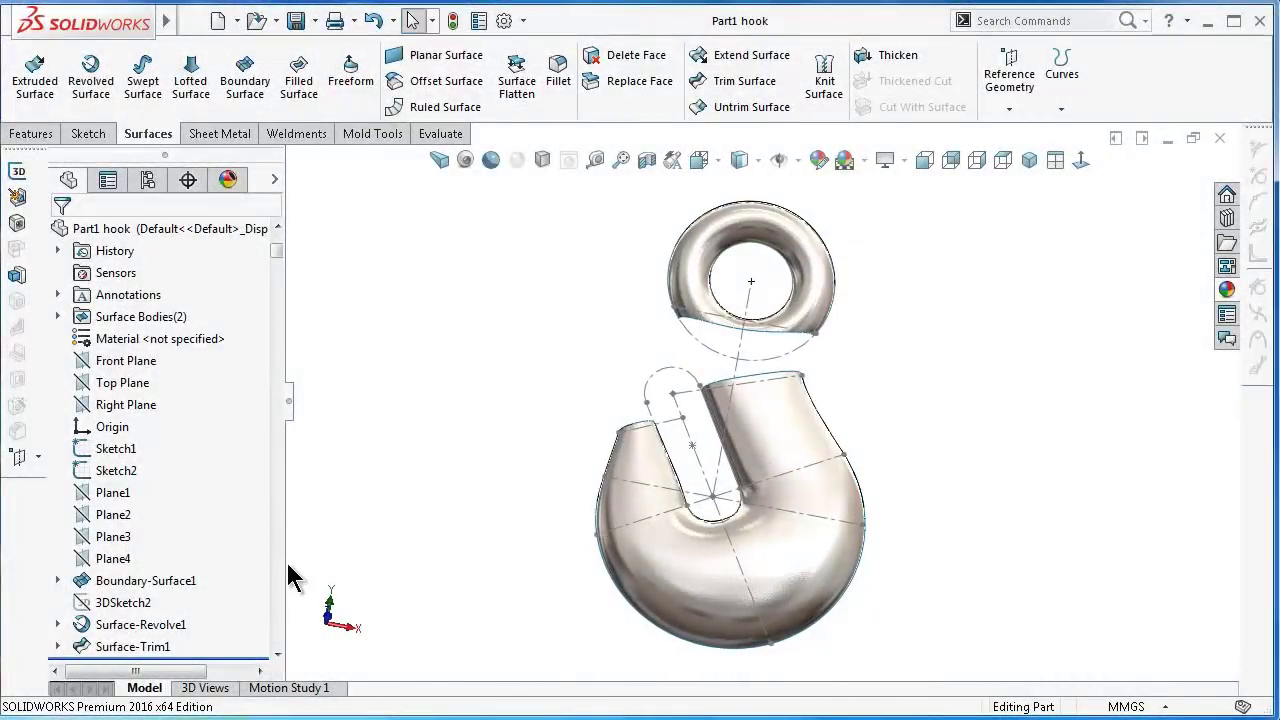
left_click(130, 581)
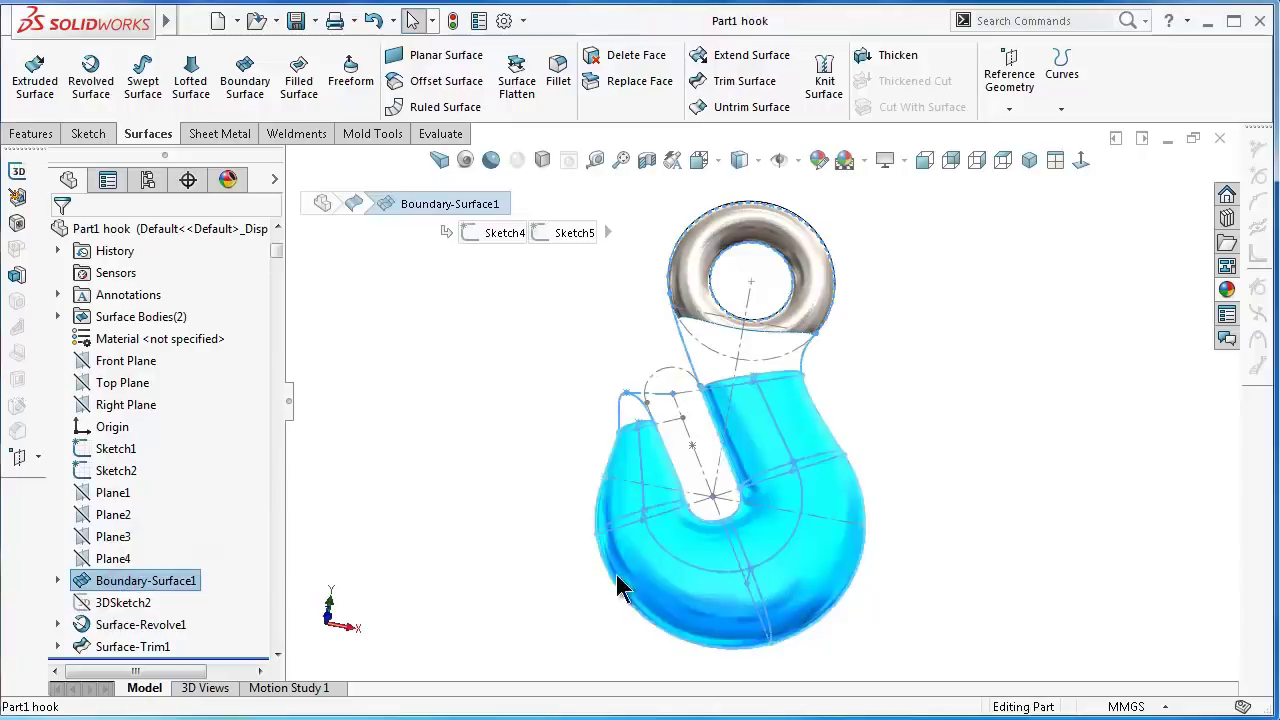
double_click(802, 507)
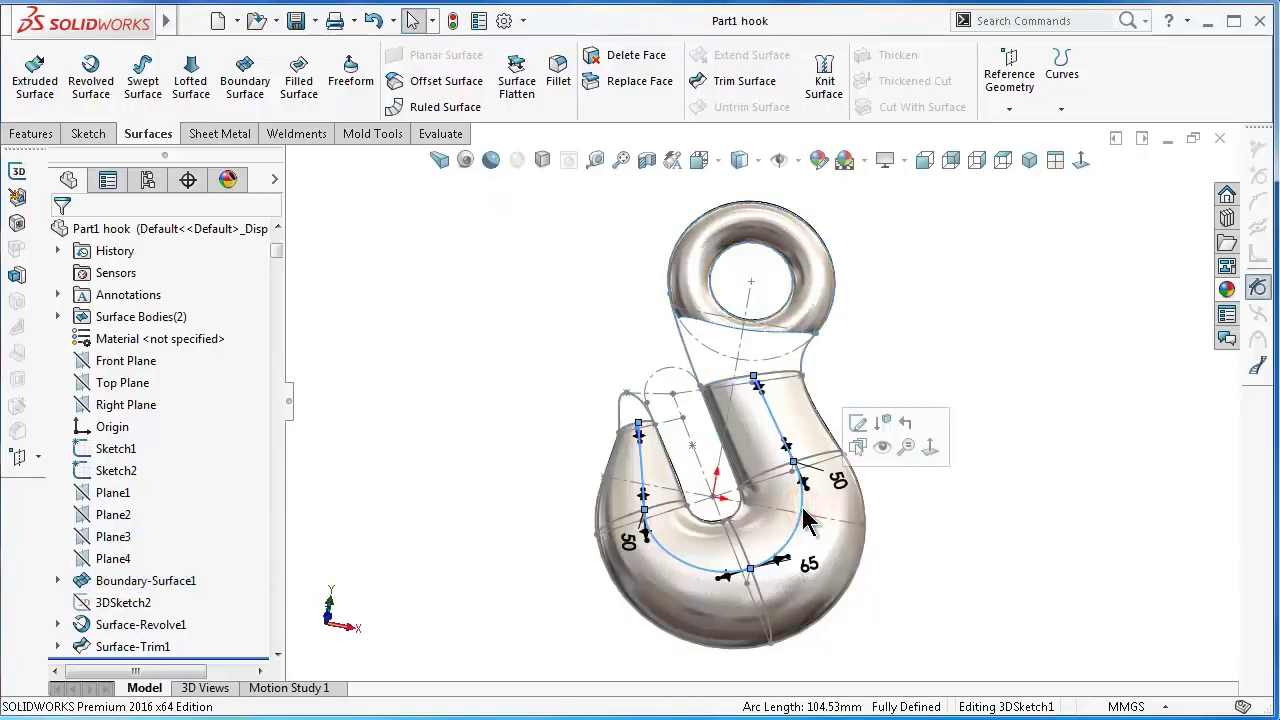
middle_click_drag(1017, 551, 986, 514)
right_click_drag(986, 514, 986, 486)
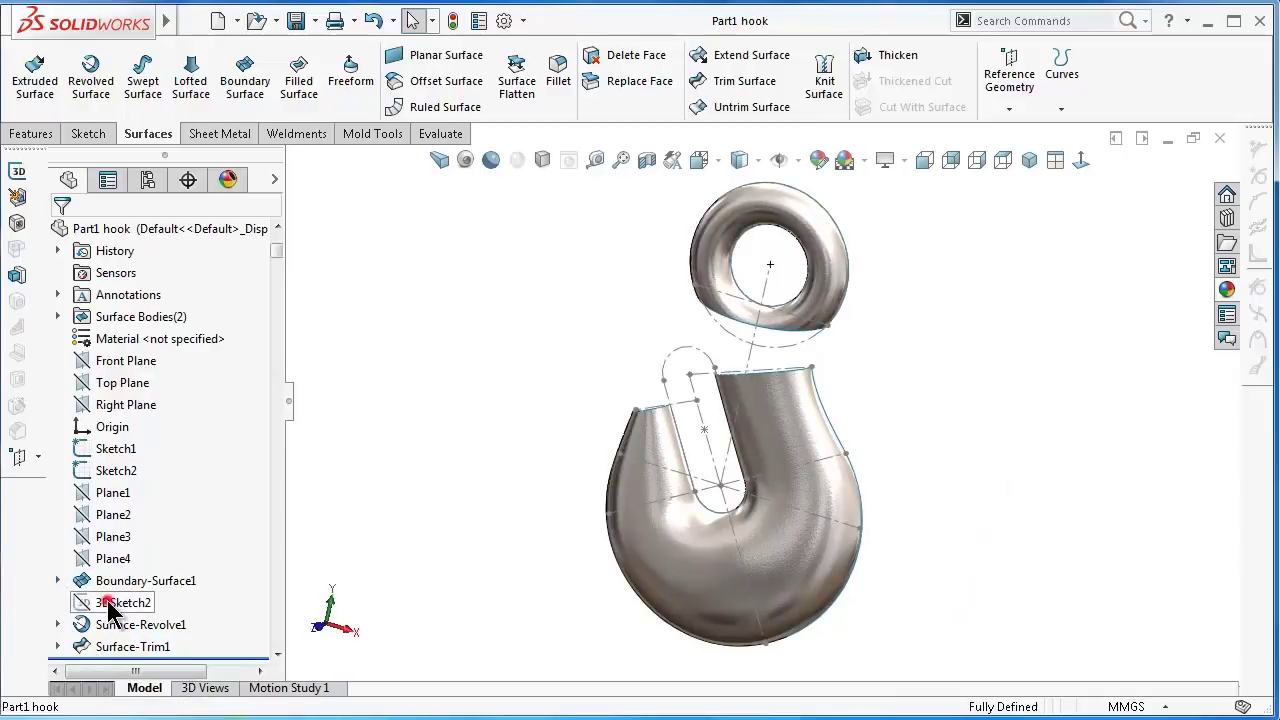
left_click(110, 603)
left_click(57, 581)
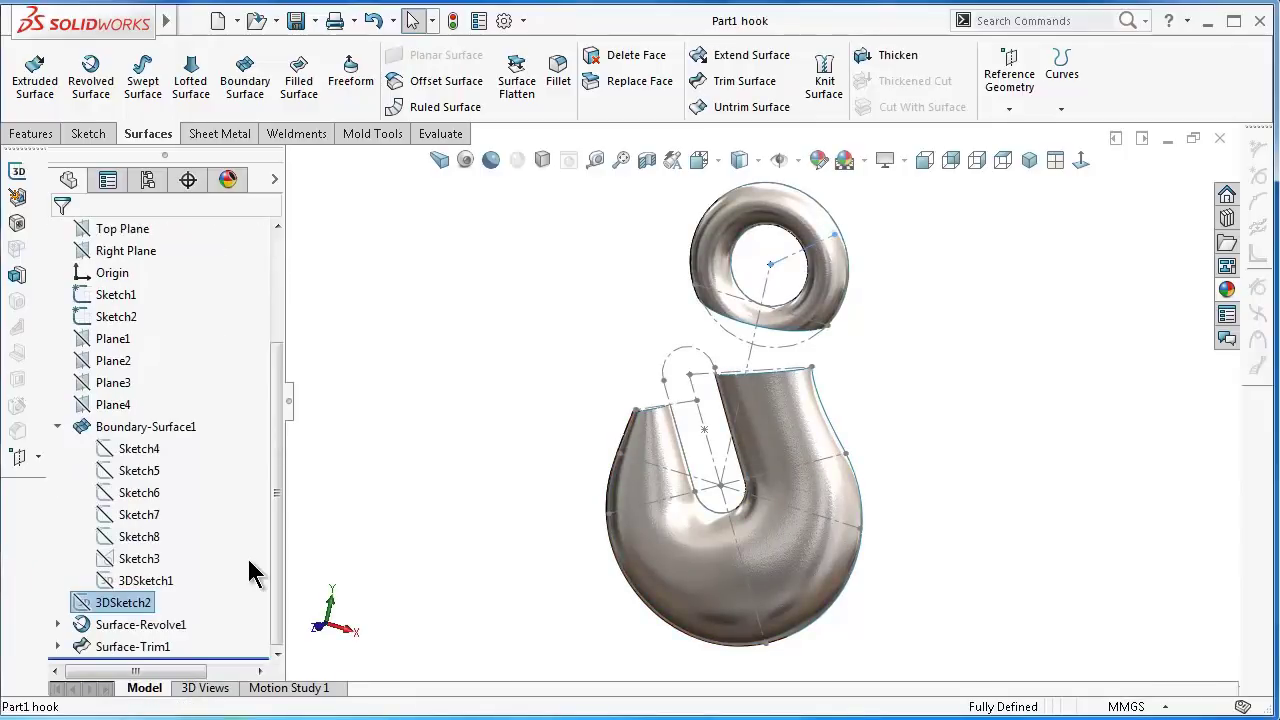
left_click(150, 581)
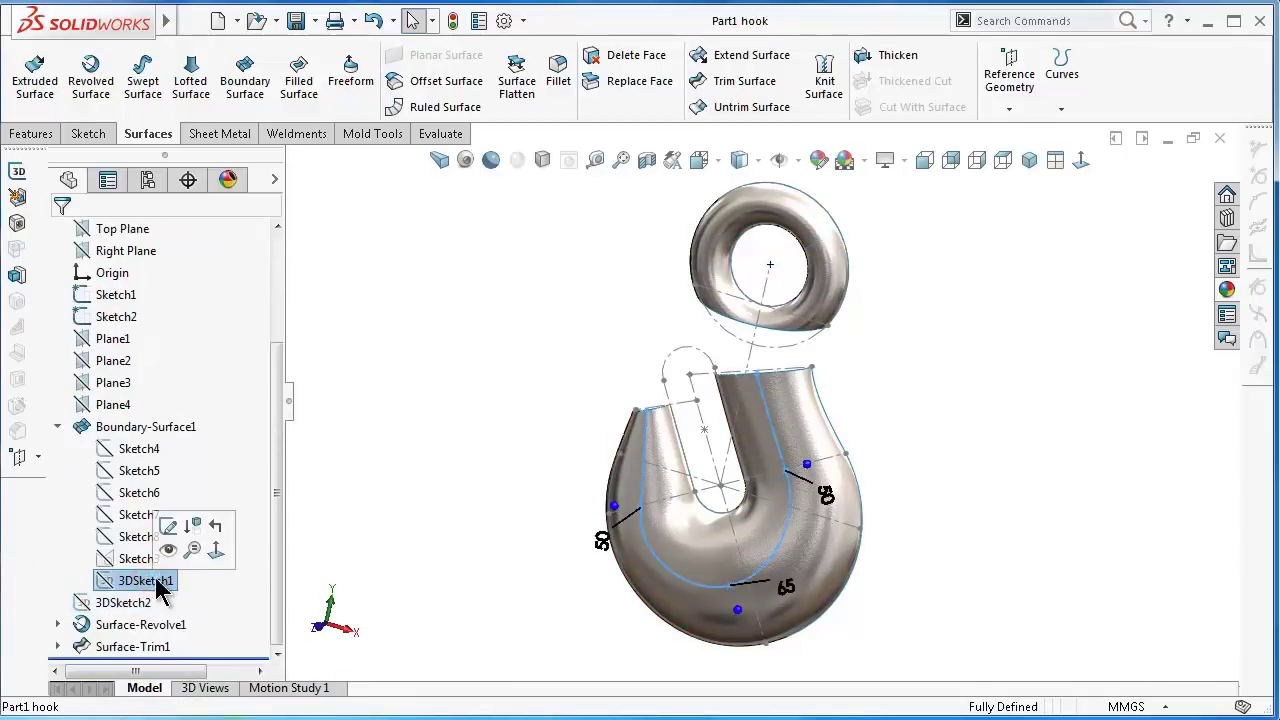
left_click(167, 549)
left_click(423, 498)
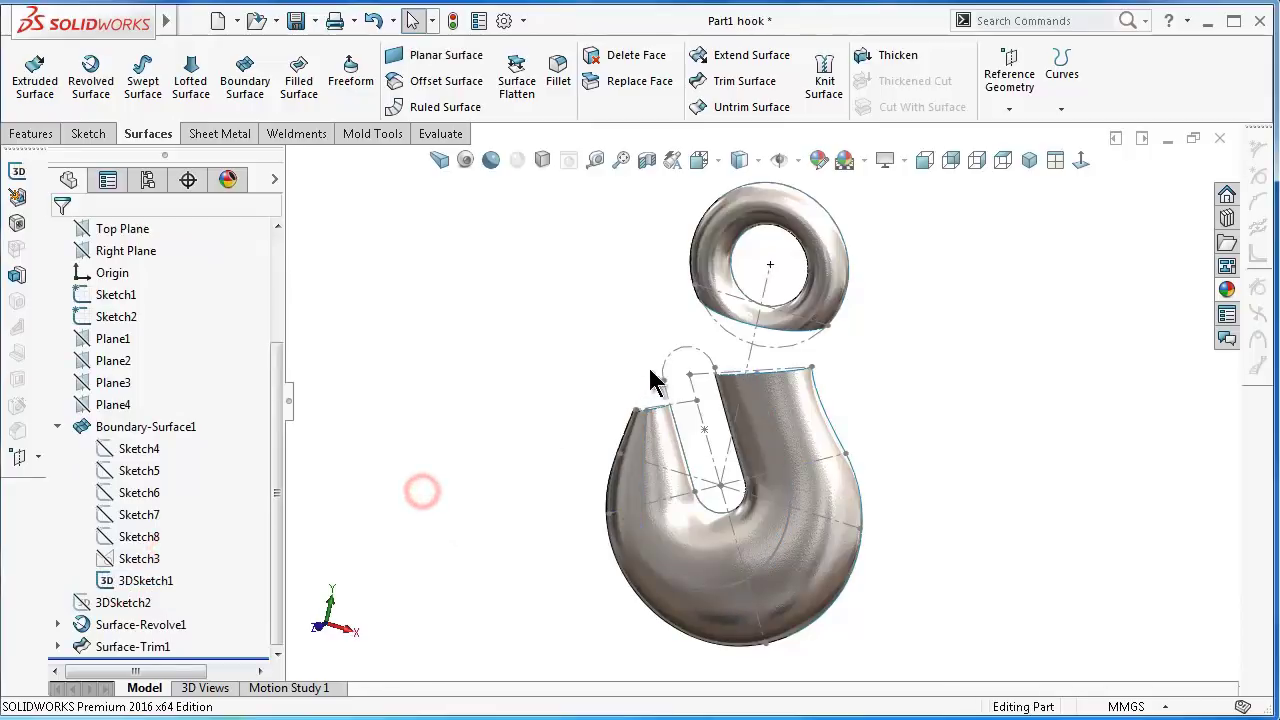
- Hide Sketch1 and Sketch2, reorient the hook, and select Front Plane
left_click(693, 355)
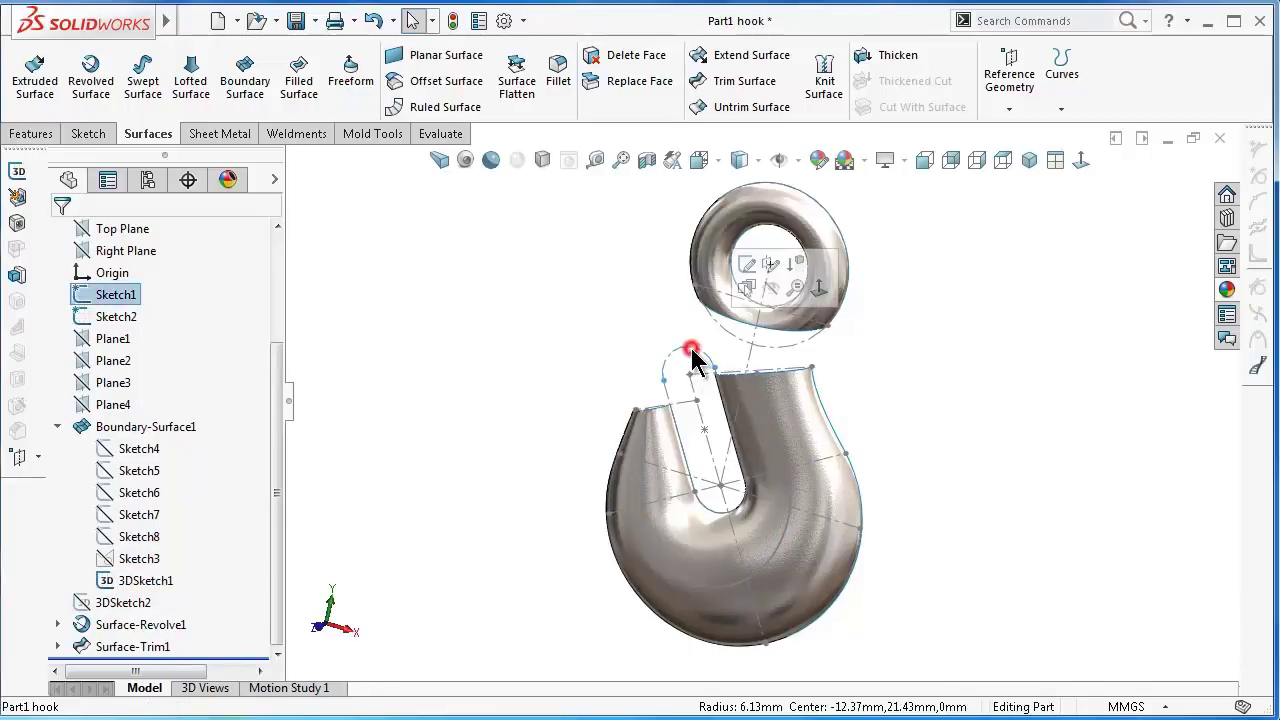
left_click(771, 290)
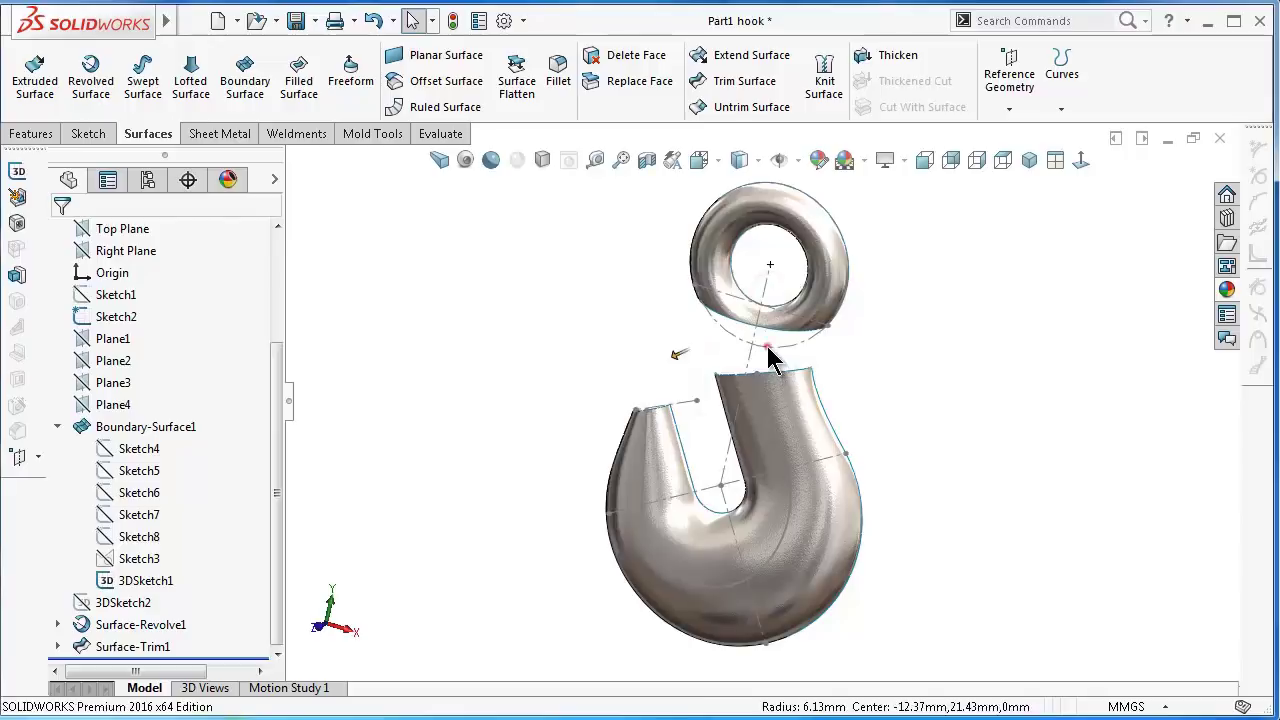
left_click(770, 352)
left_click(846, 294)
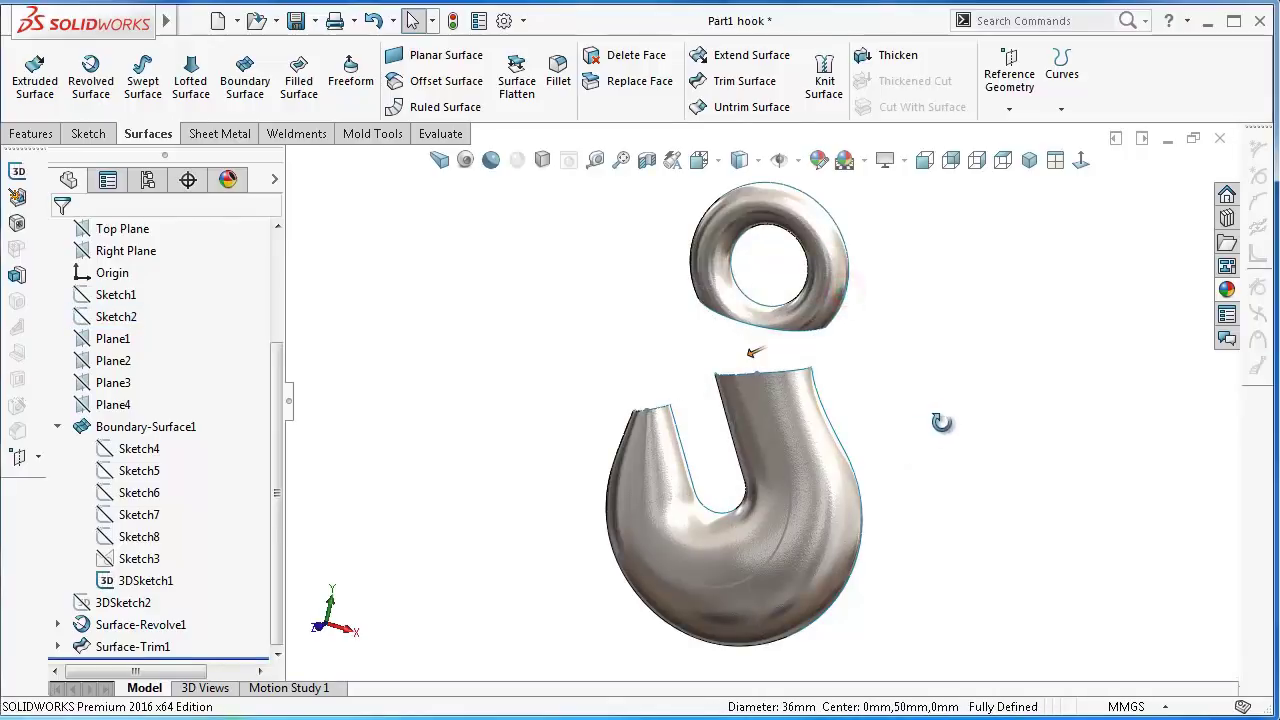
middle_click_drag(941, 422, 258, 368)
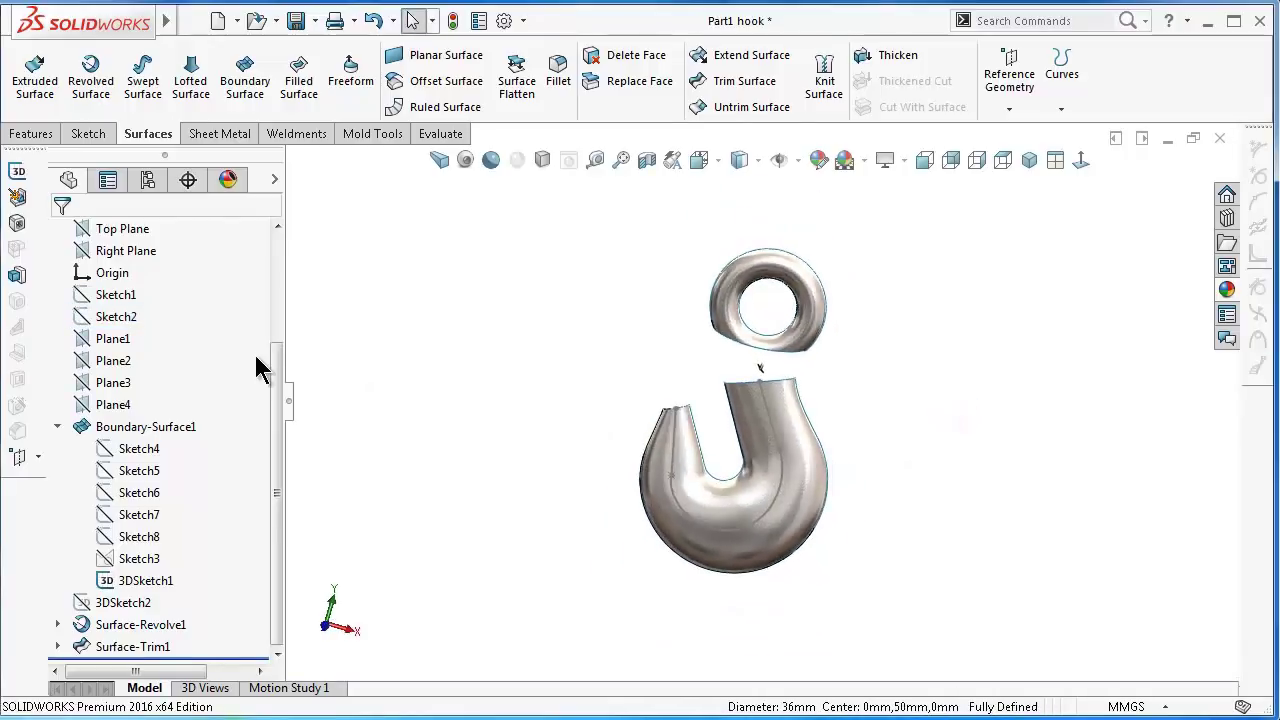
left_click_drag(270, 383, 280, 286)
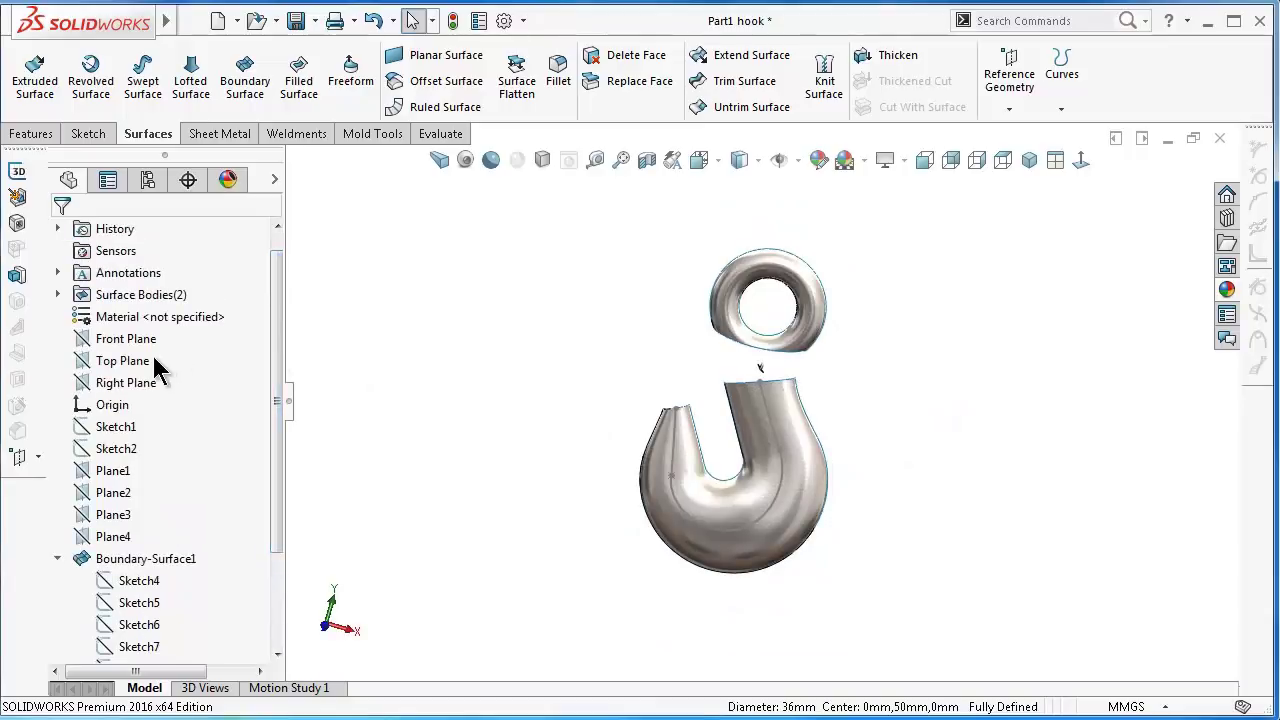
left_click(108, 339)
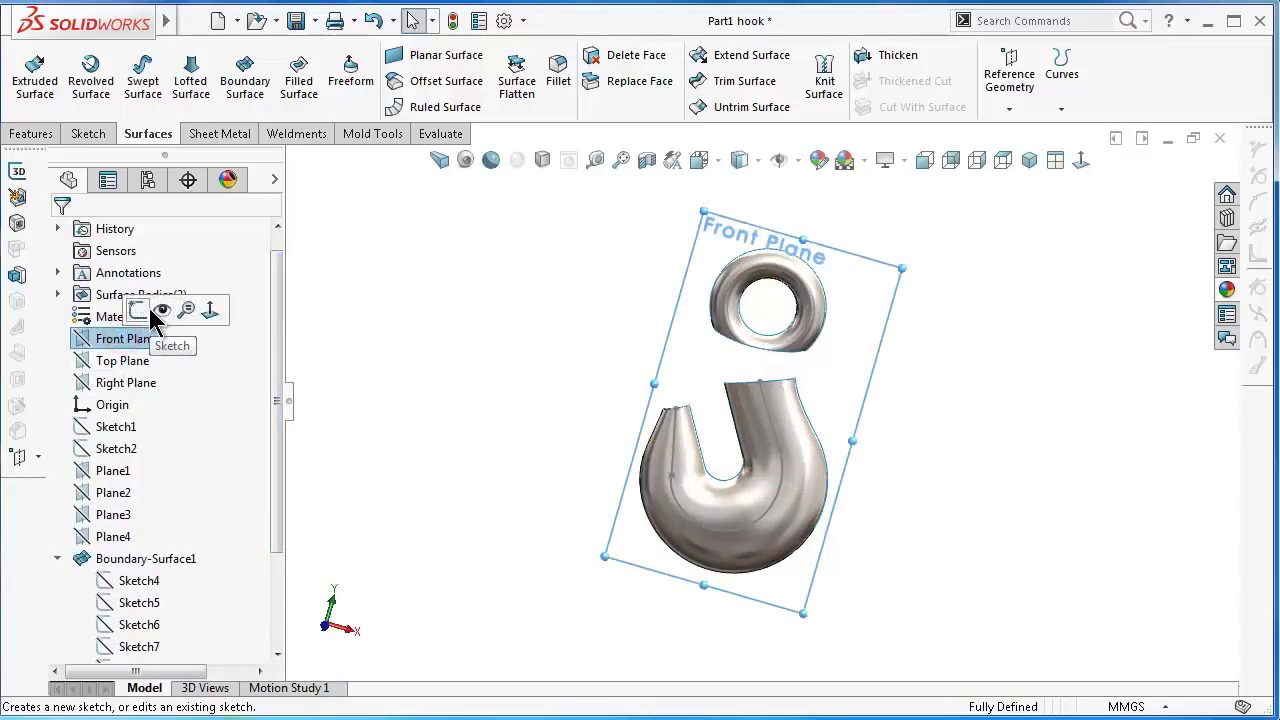
- Start Sketch11 on Front Plane, view it normal, and convert 3DSketch1's curve into a construction spline
left_click(137, 310)
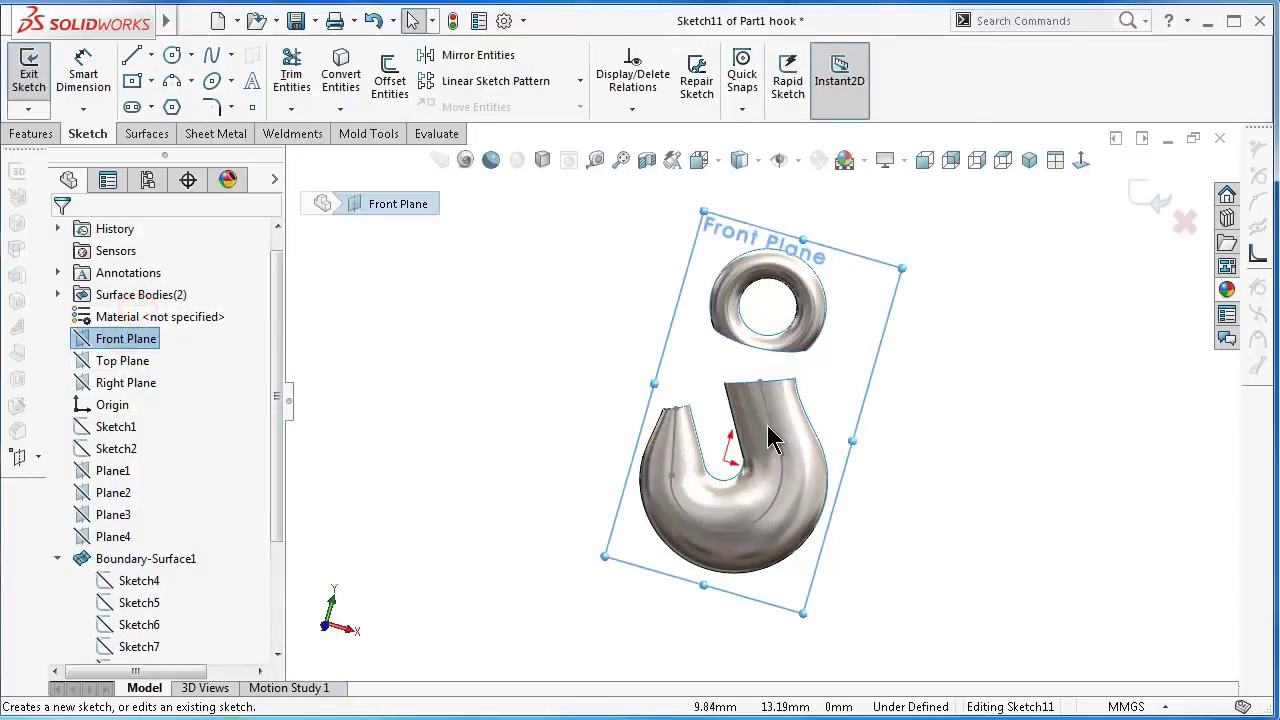
left_click(1082, 162)
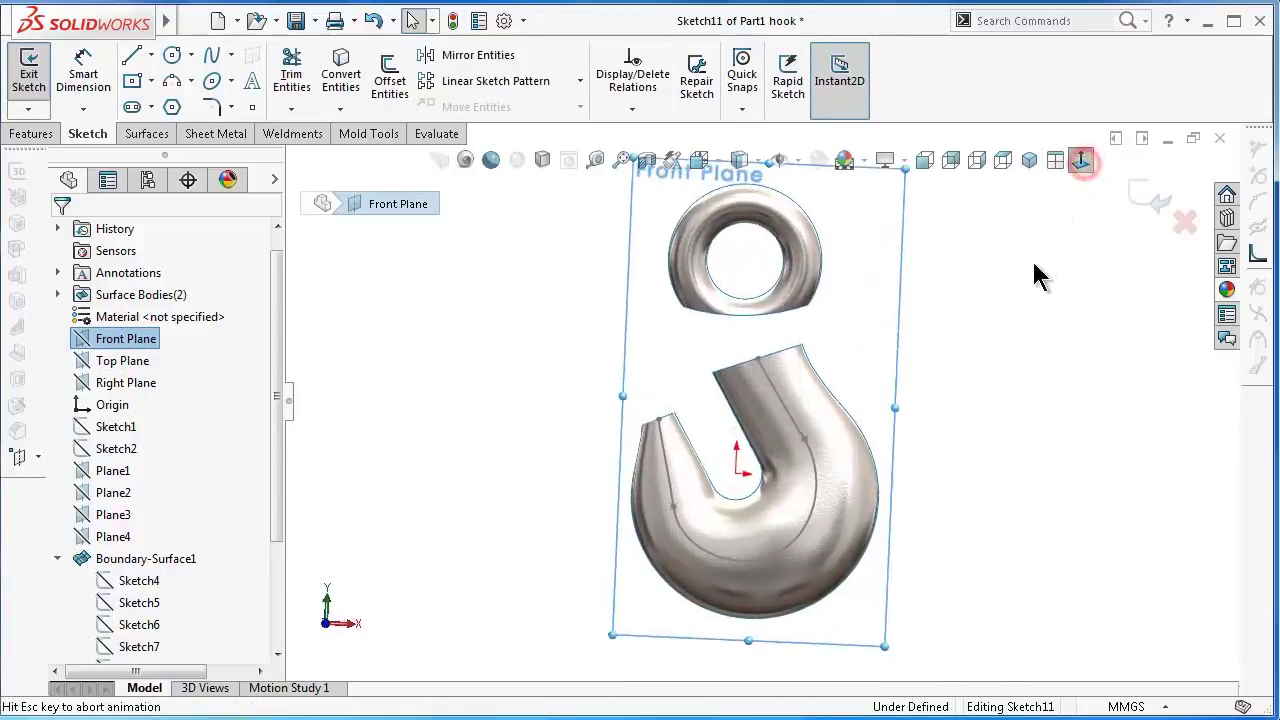
left_click(791, 410)
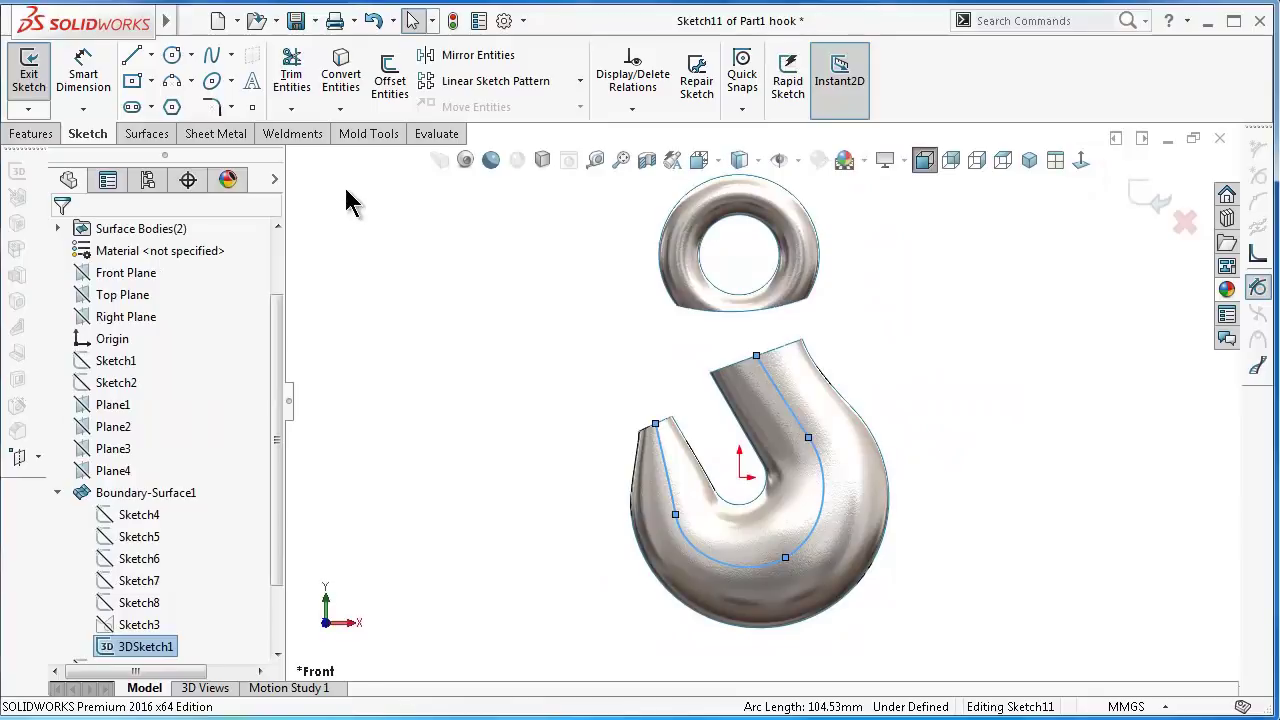
left_click(338, 80)
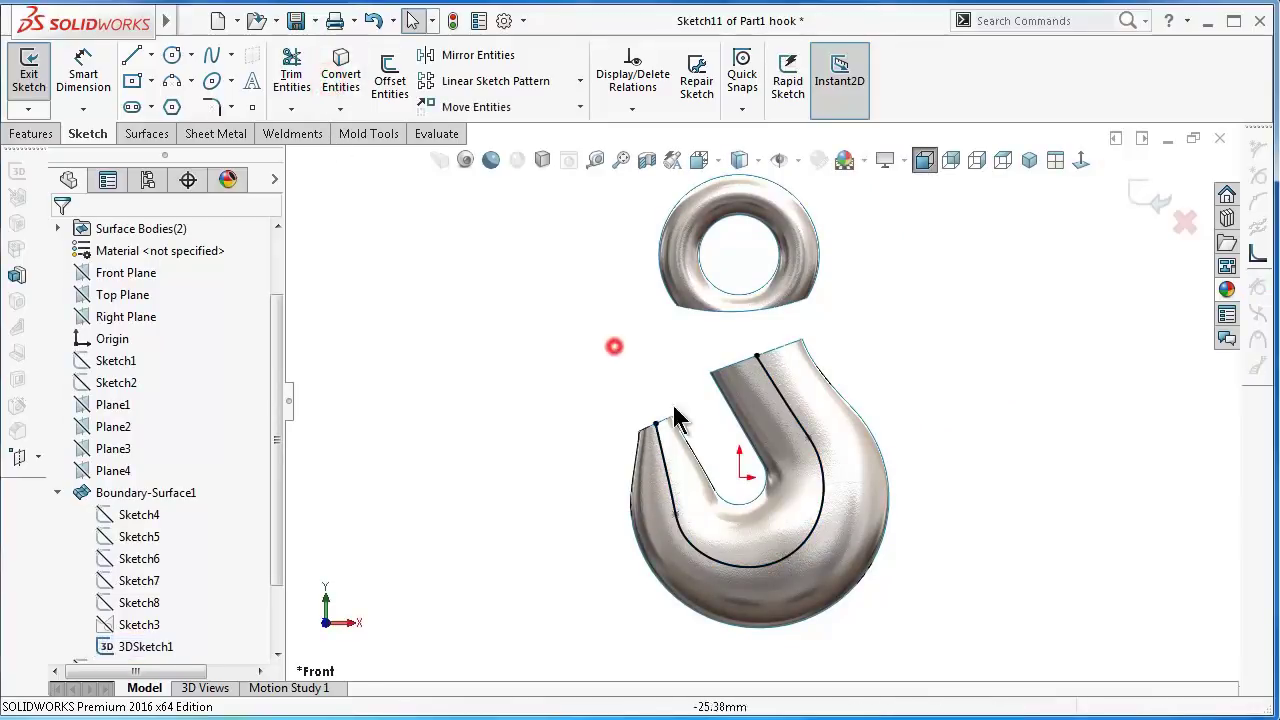
left_click(792, 415)
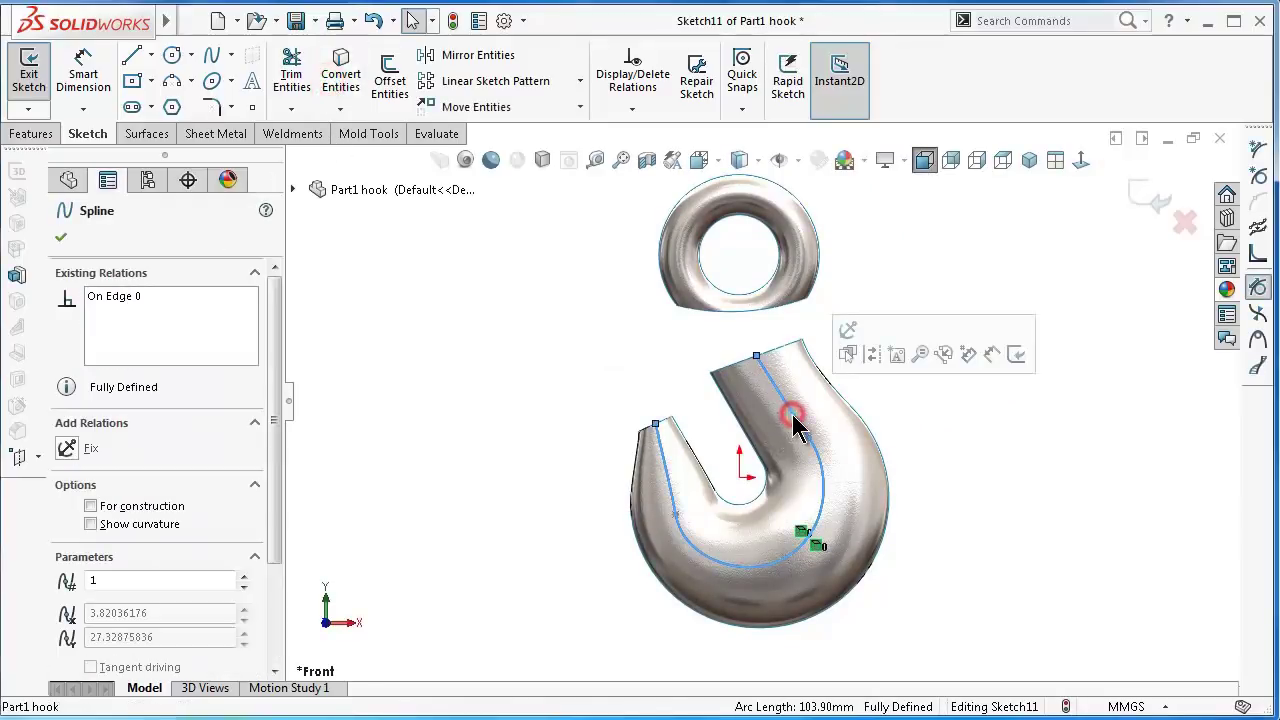
left_click(870, 357)
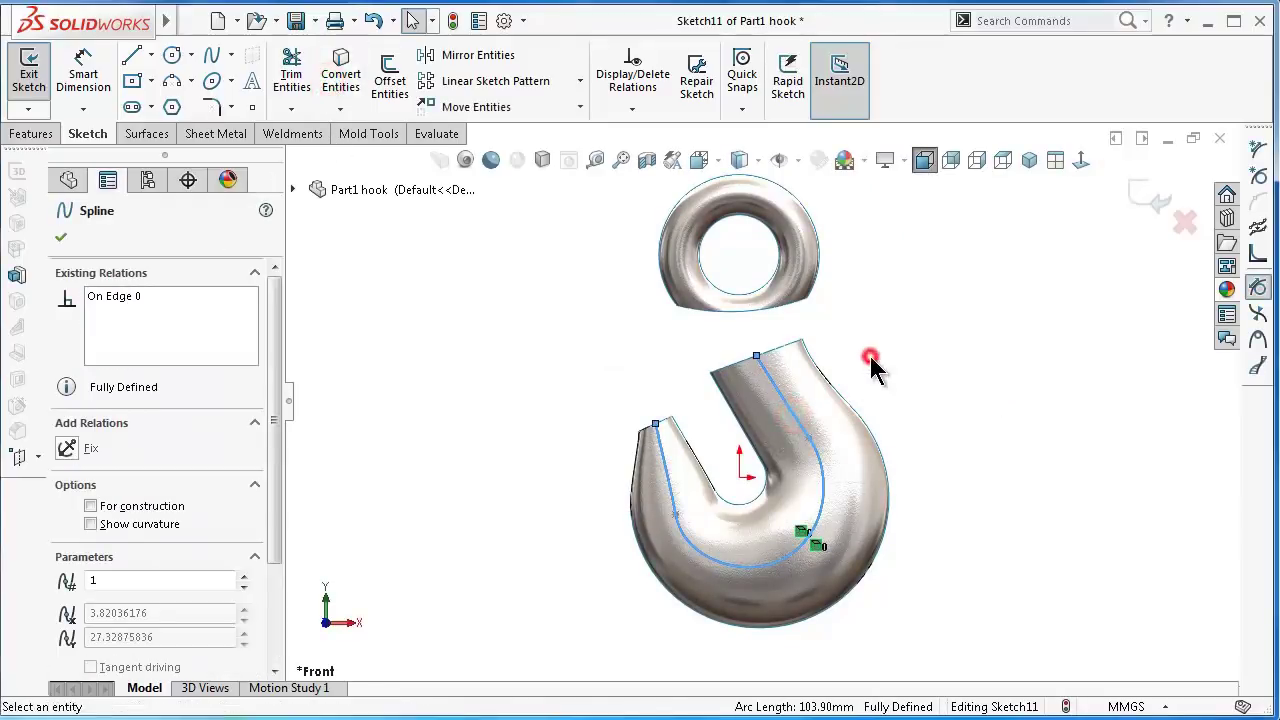
left_click(790, 410)
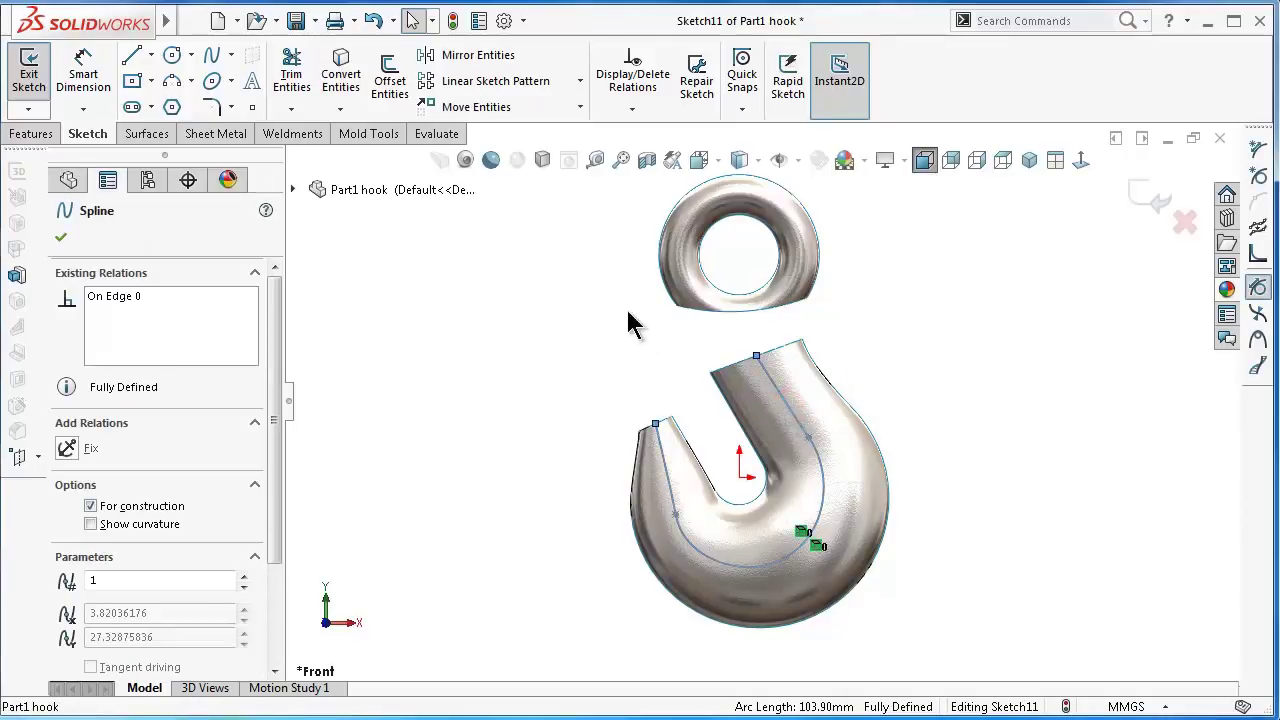
- Offset the construction spline 3.50 mm bi-directionally along the hook
left_click(390, 101)
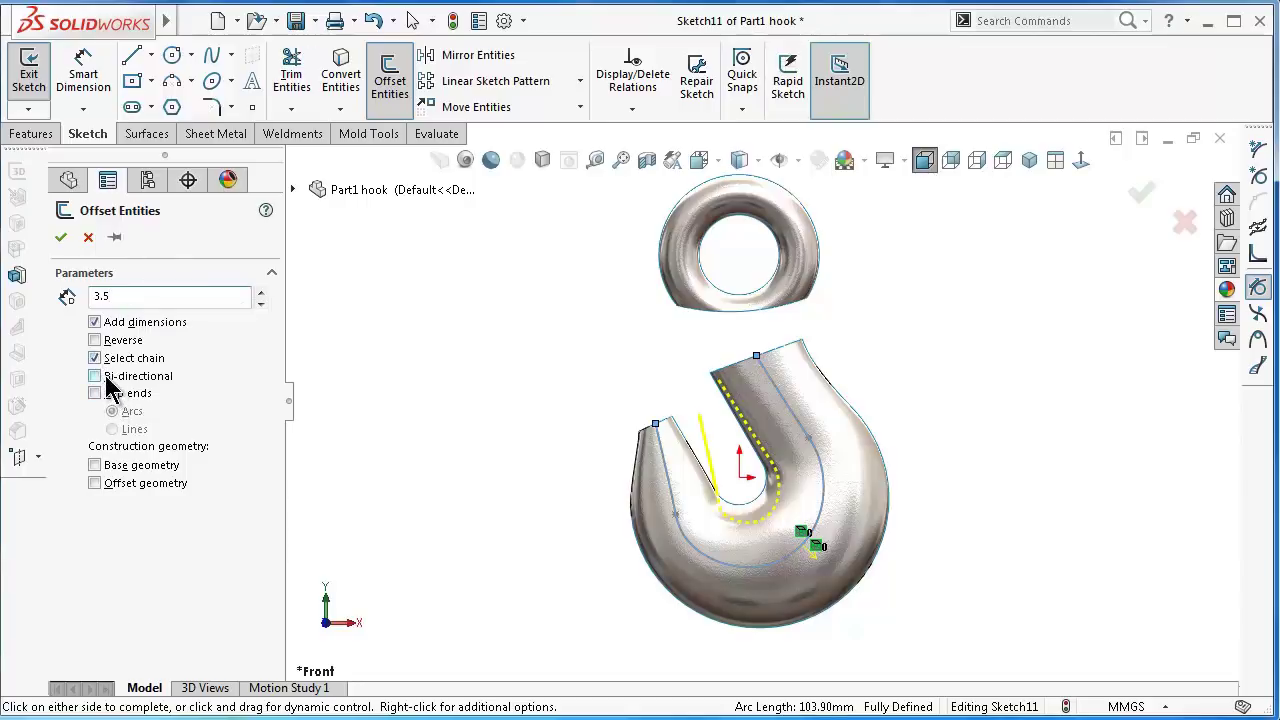
scroll(520, 380, "down", 2)
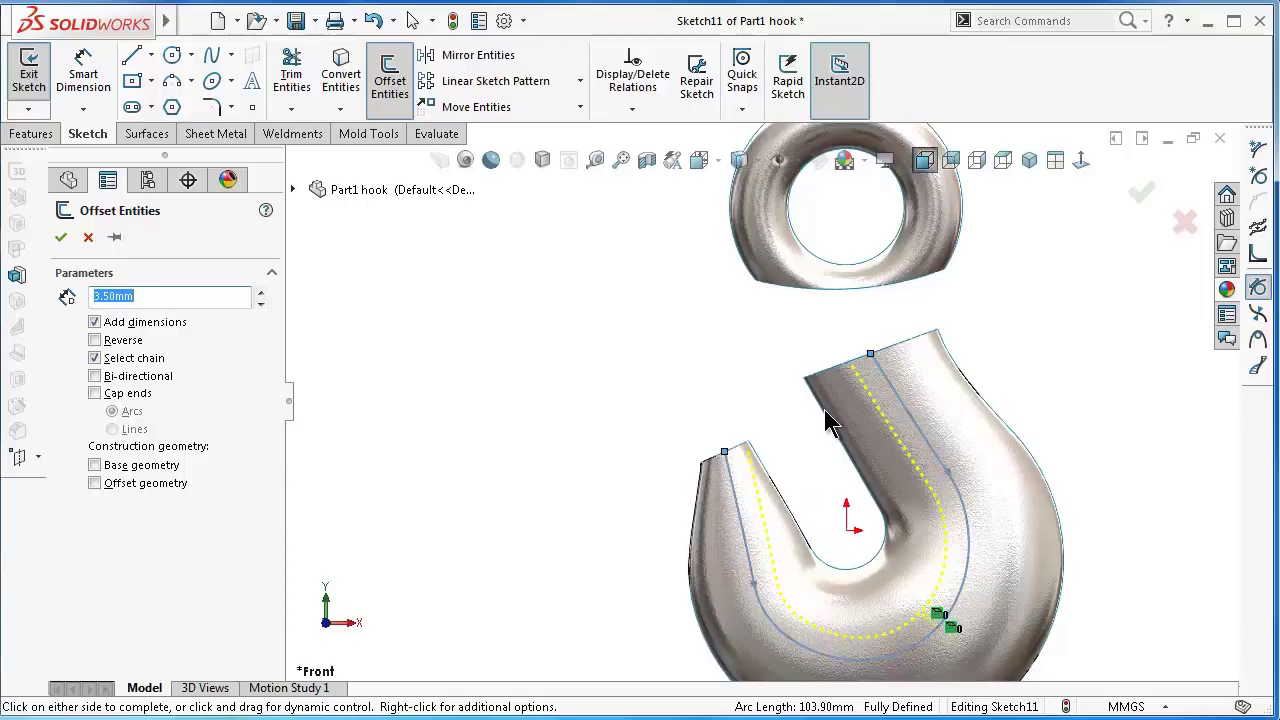
left_click(94, 376)
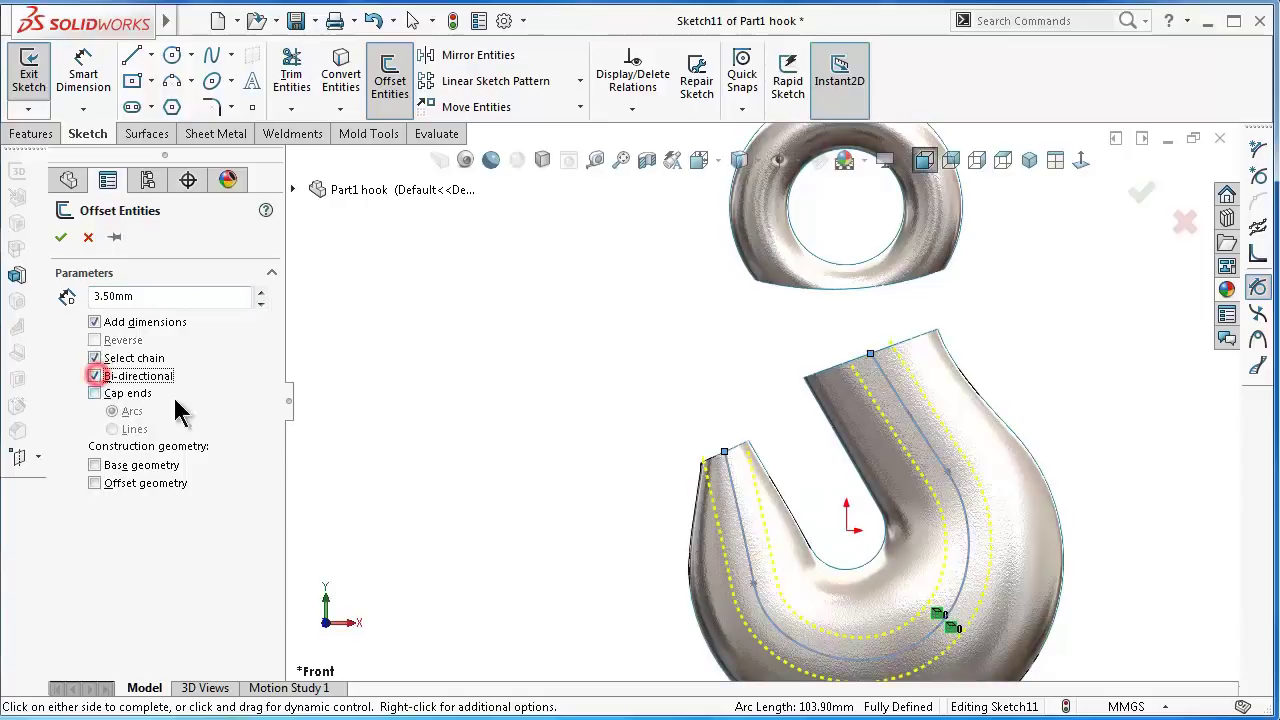
scroll(900, 440, "down", 2)
scroll(943, 432, "down", 2)
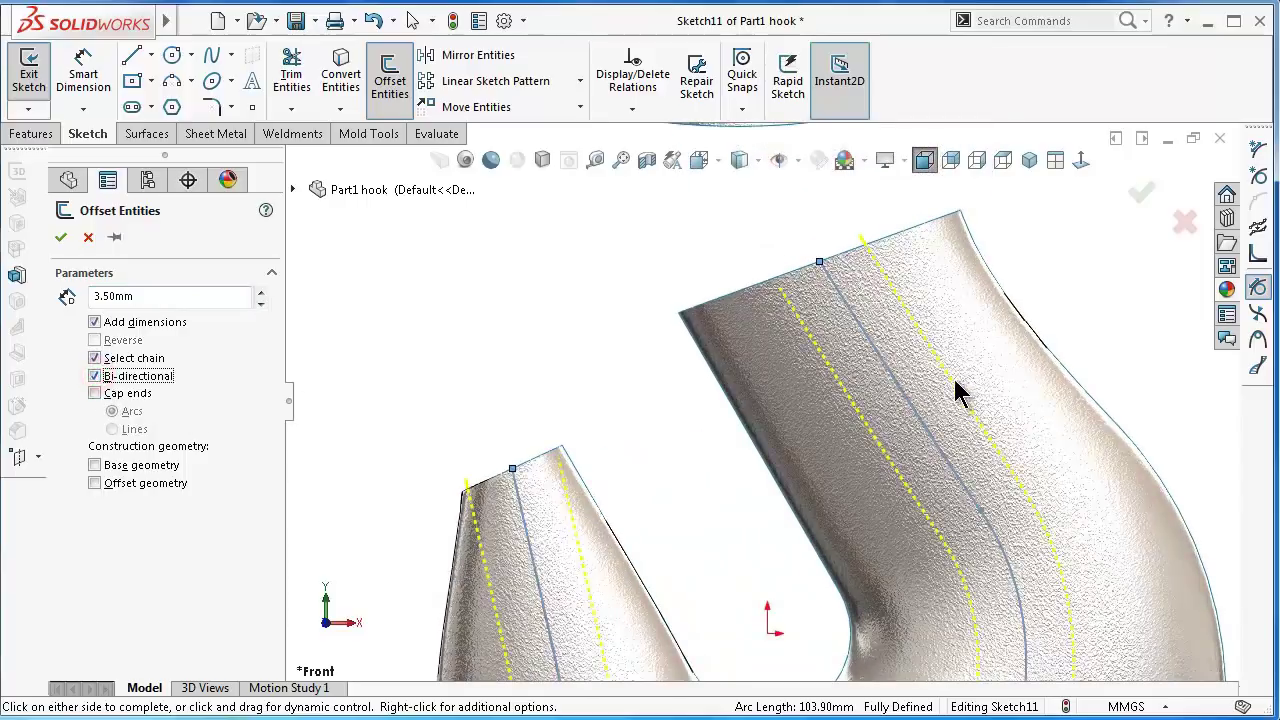
scroll(651, 563, "up", 3)
scroll(729, 620, "down", 1)
scroll(750, 630, "down", 1)
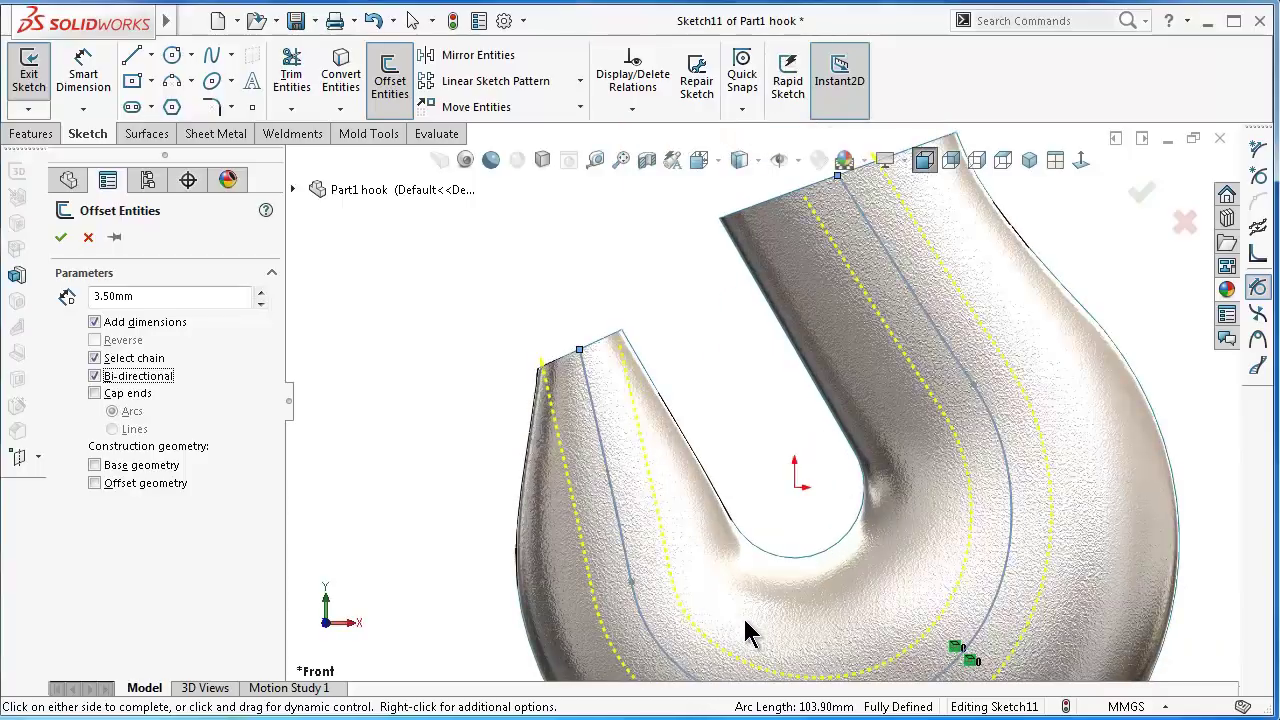
left_click(1137, 198)
scroll(1043, 328, "up", 3)
scroll(880, 292, "down", 3)
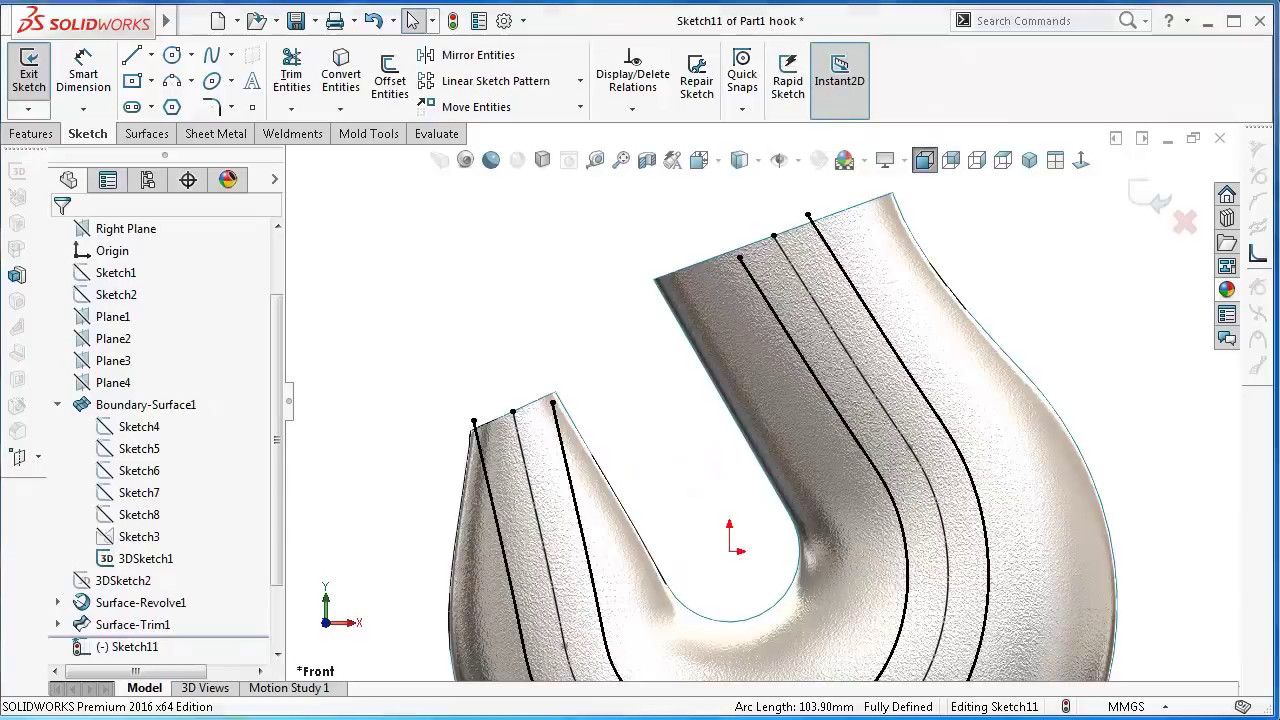
scroll(503, 336, "down", 3)
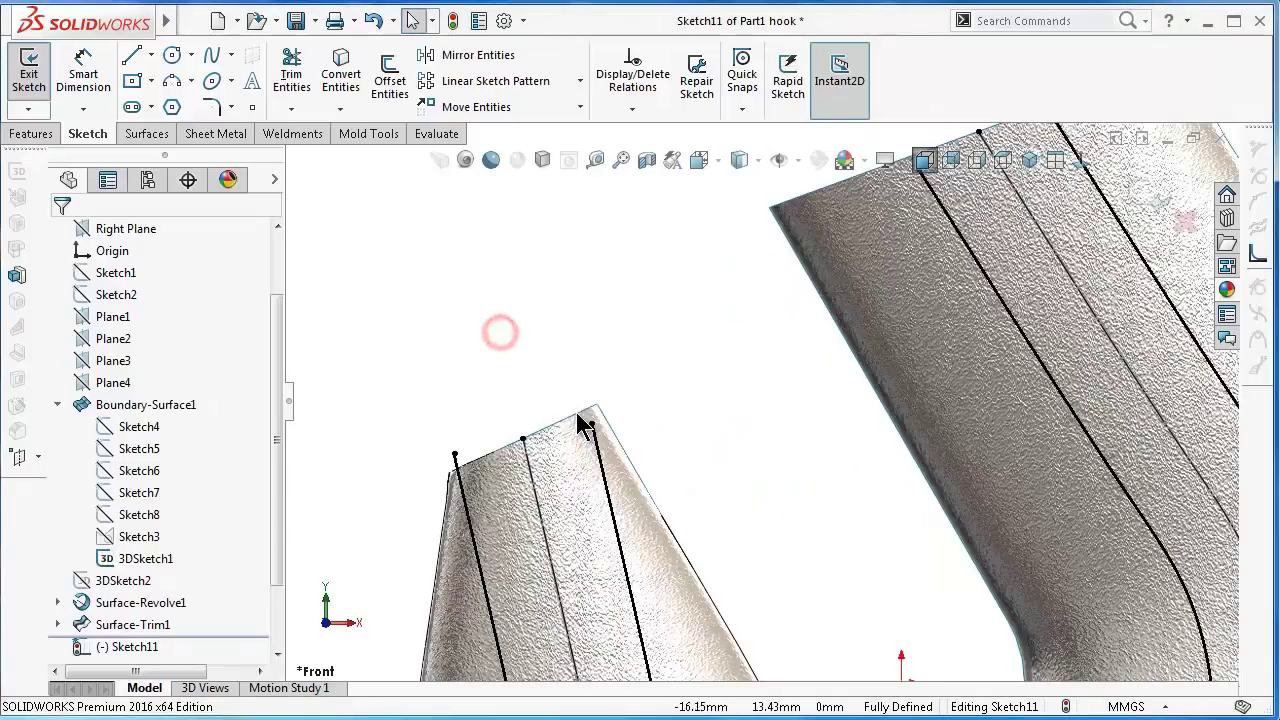
scroll(580, 428, "down", 2)
- Draw a construction centerline along the arm's top edge
left_click(150, 56)
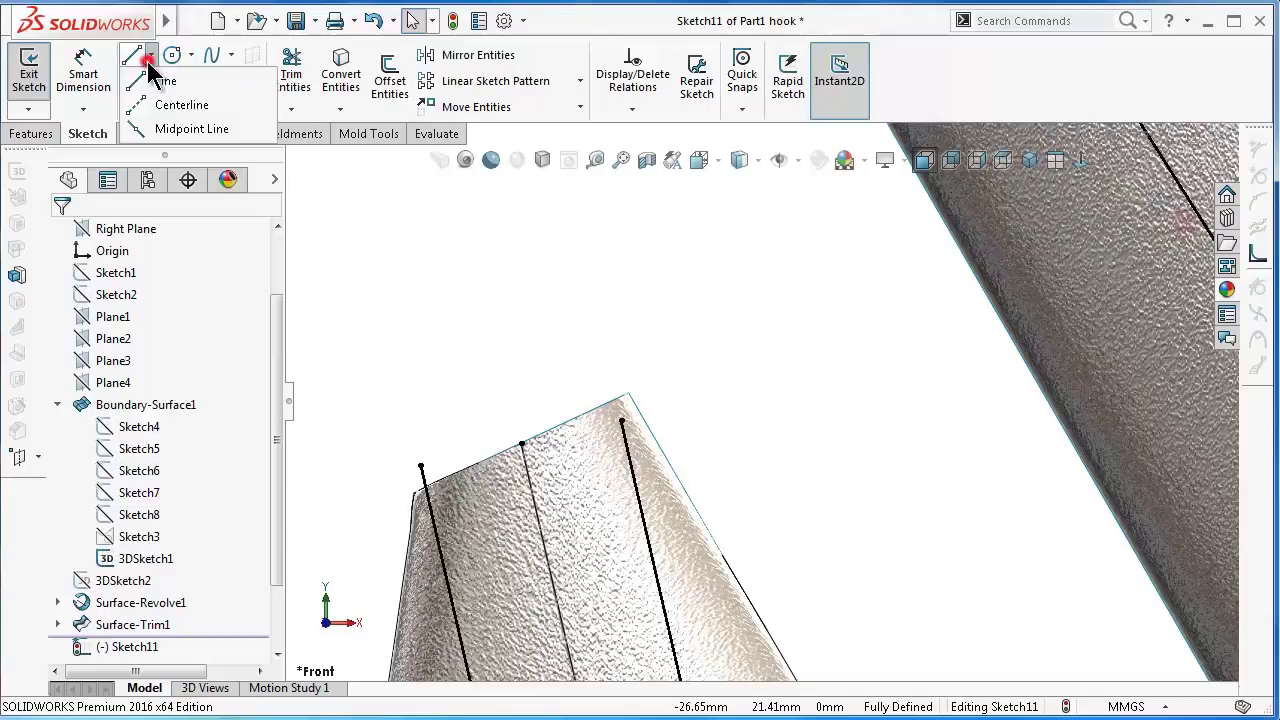
left_click(165, 103)
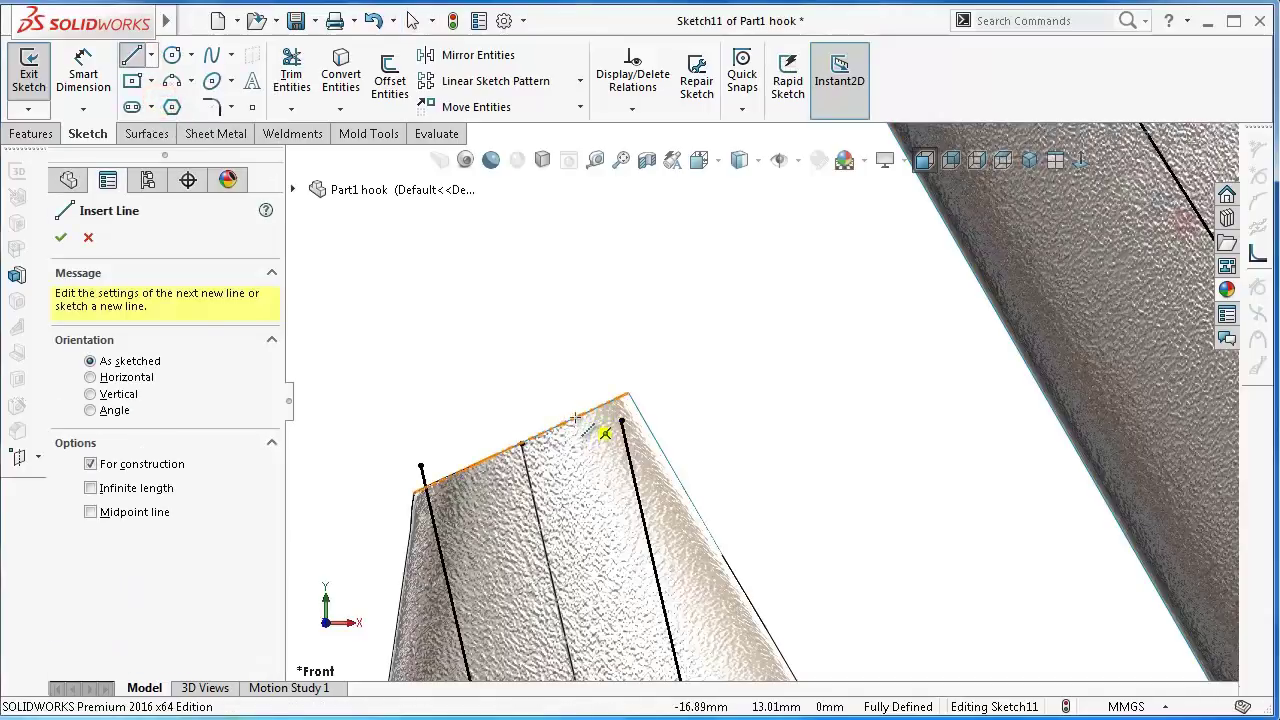
left_click(575, 418)
left_click(480, 462)
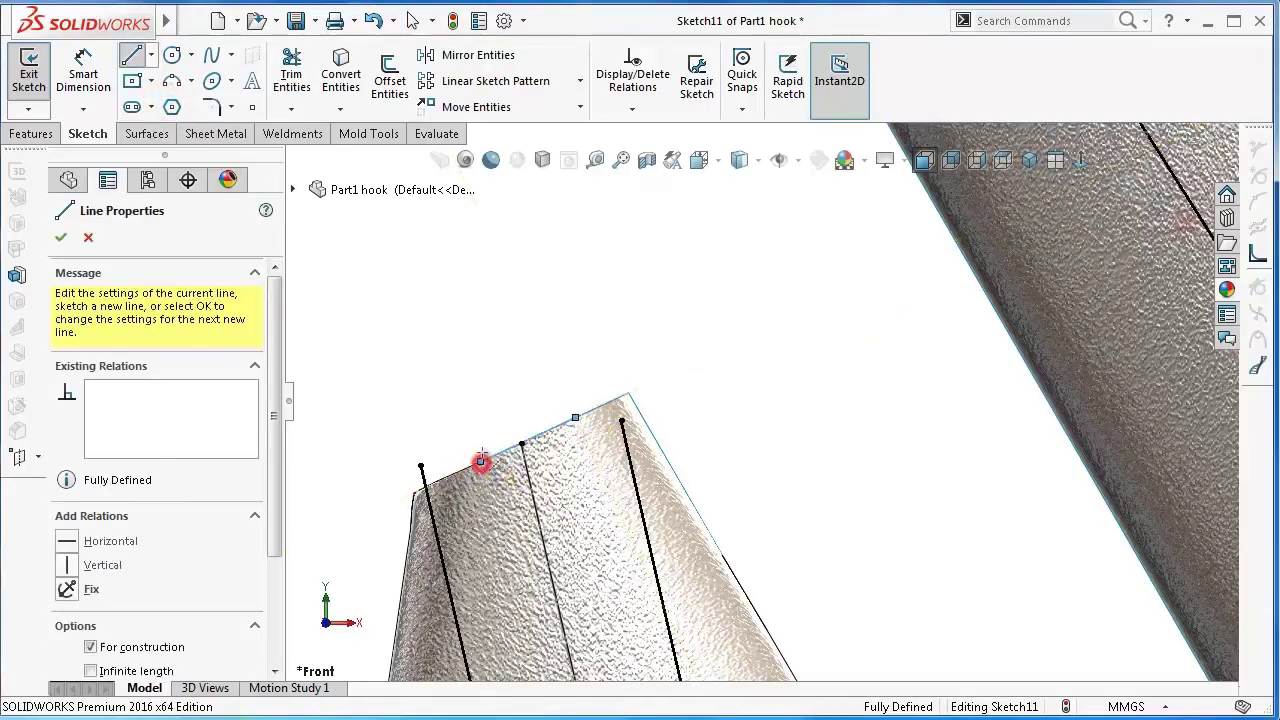
key("Escape")
scroll(505, 370, "down", 3)
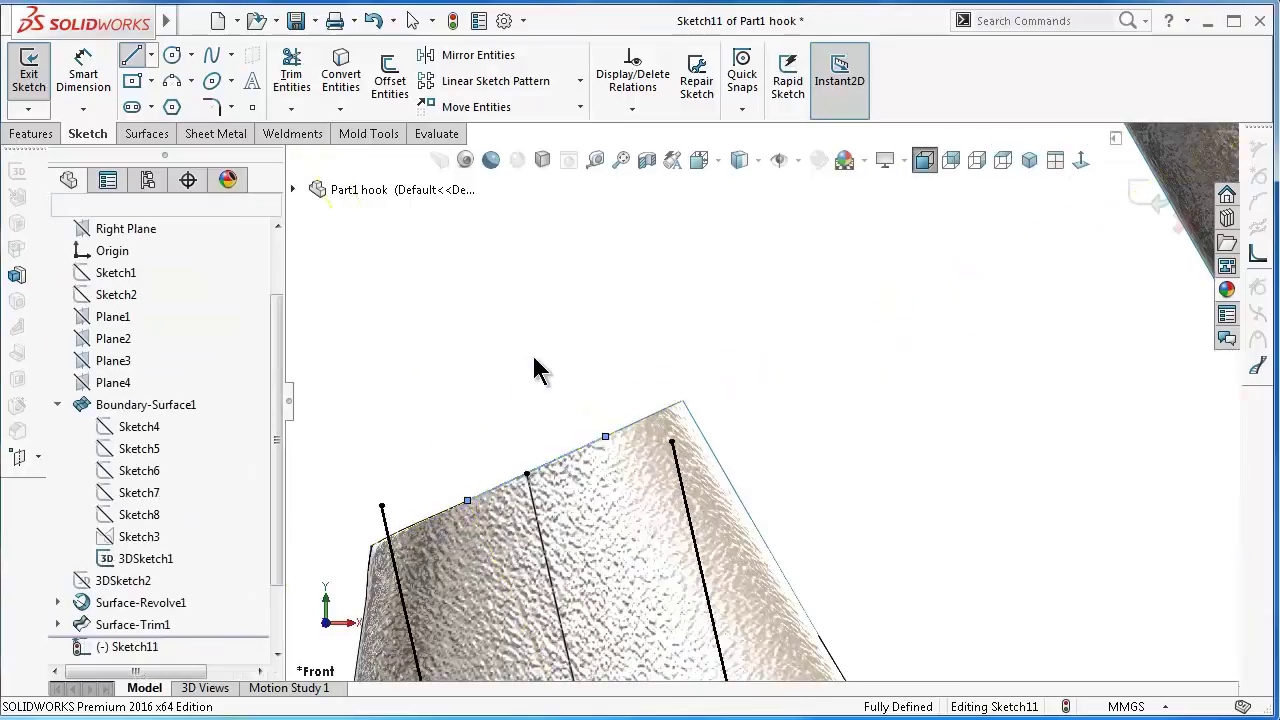
- Dimension the tip's sketch points at 1.25 mm and 2.50 mm spacing
right_click_drag(551, 432, 515, 275)
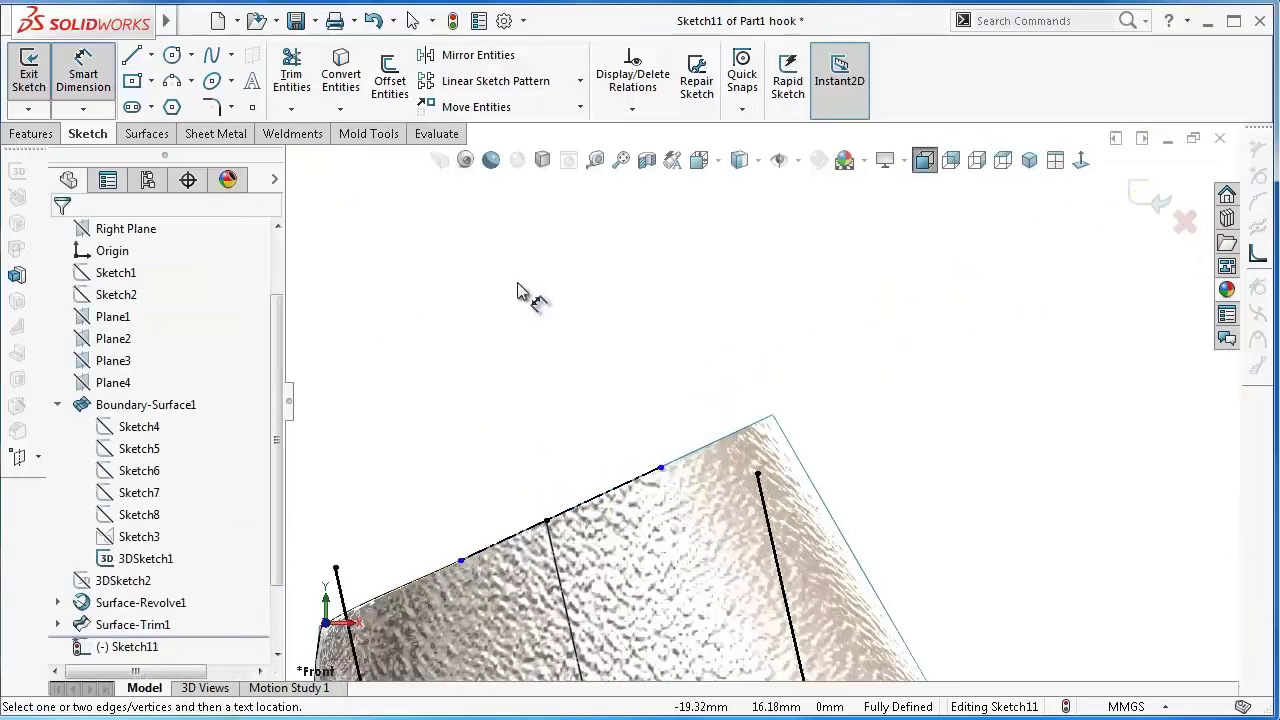
left_click(546, 521)
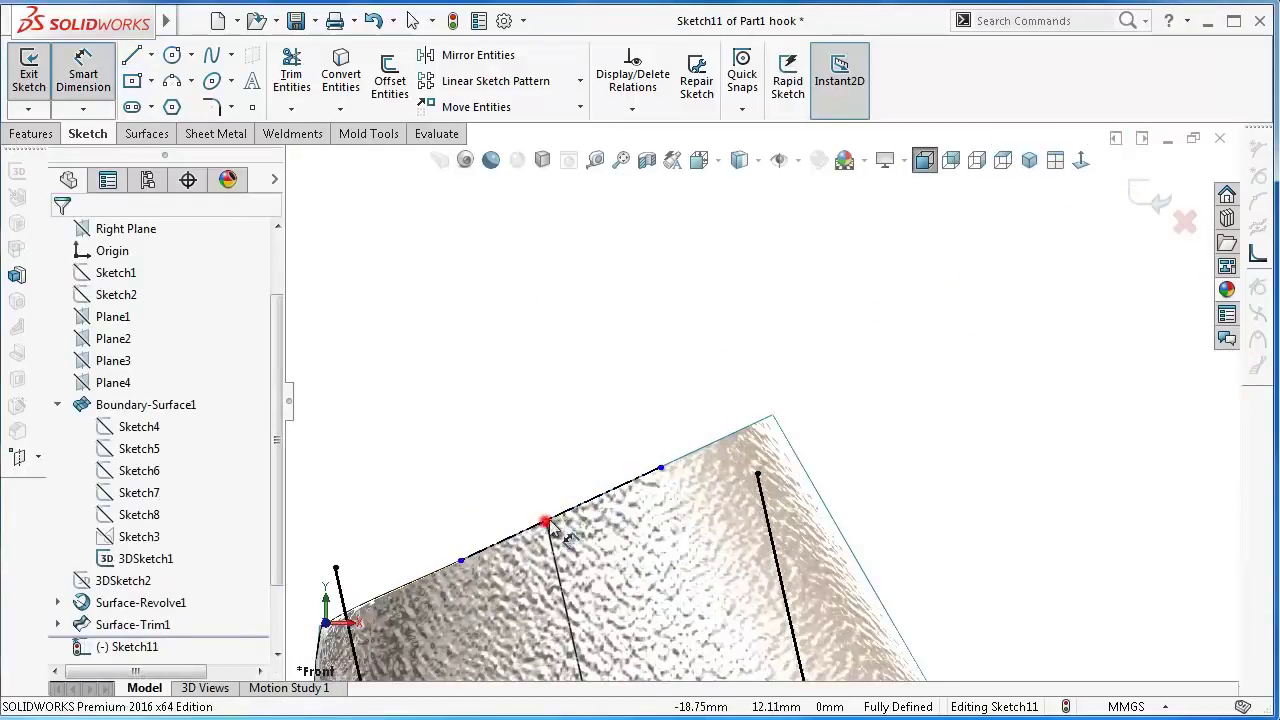
left_click(660, 468)
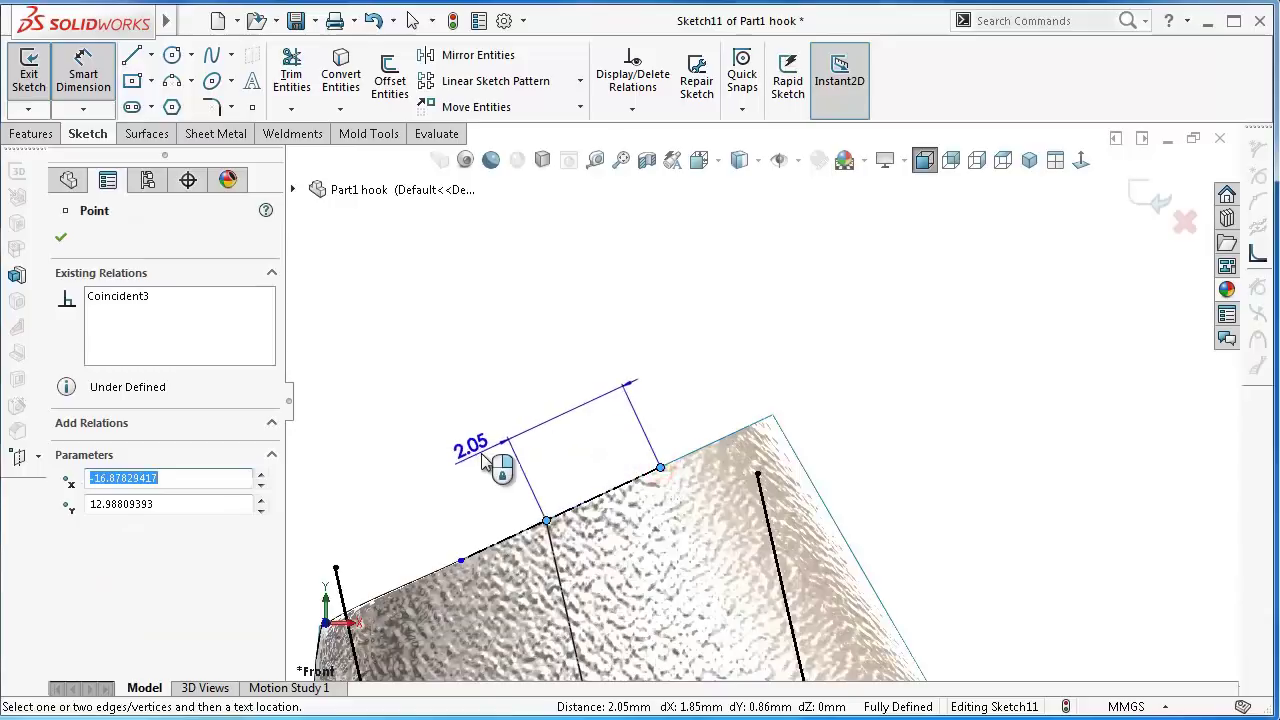
left_click(482, 459)
type("1")
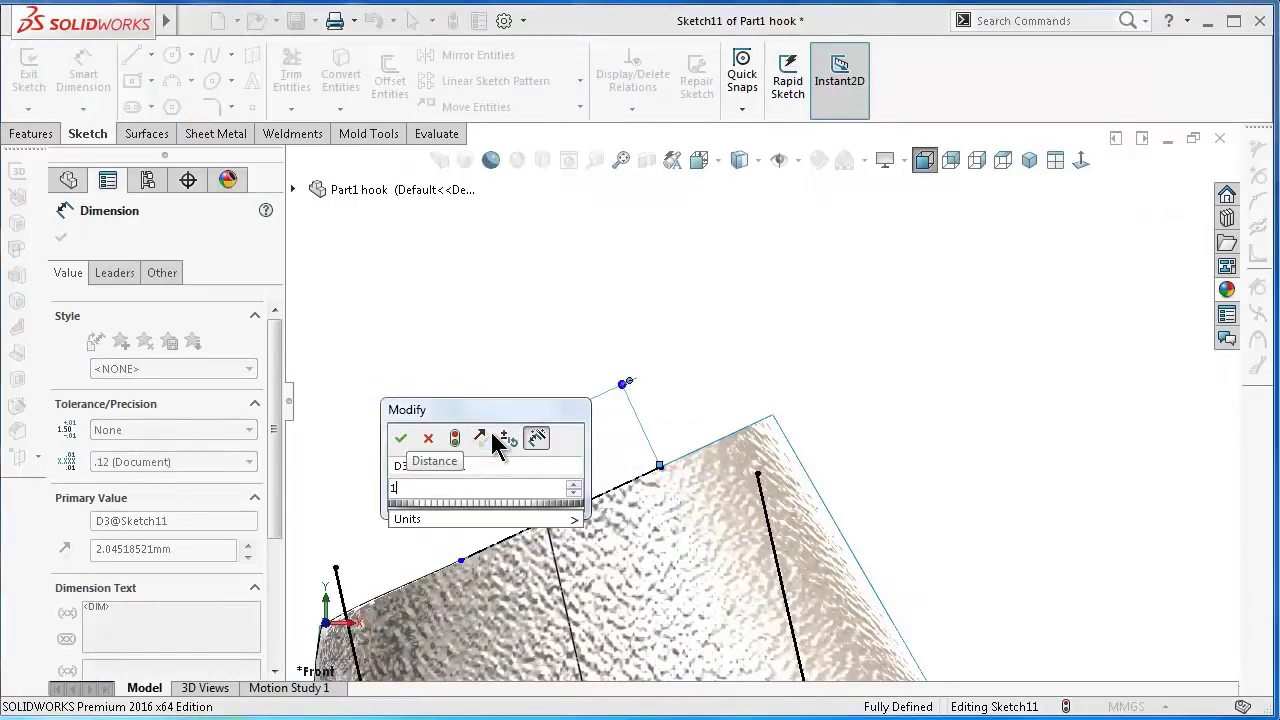
type(".25")
key("Return")
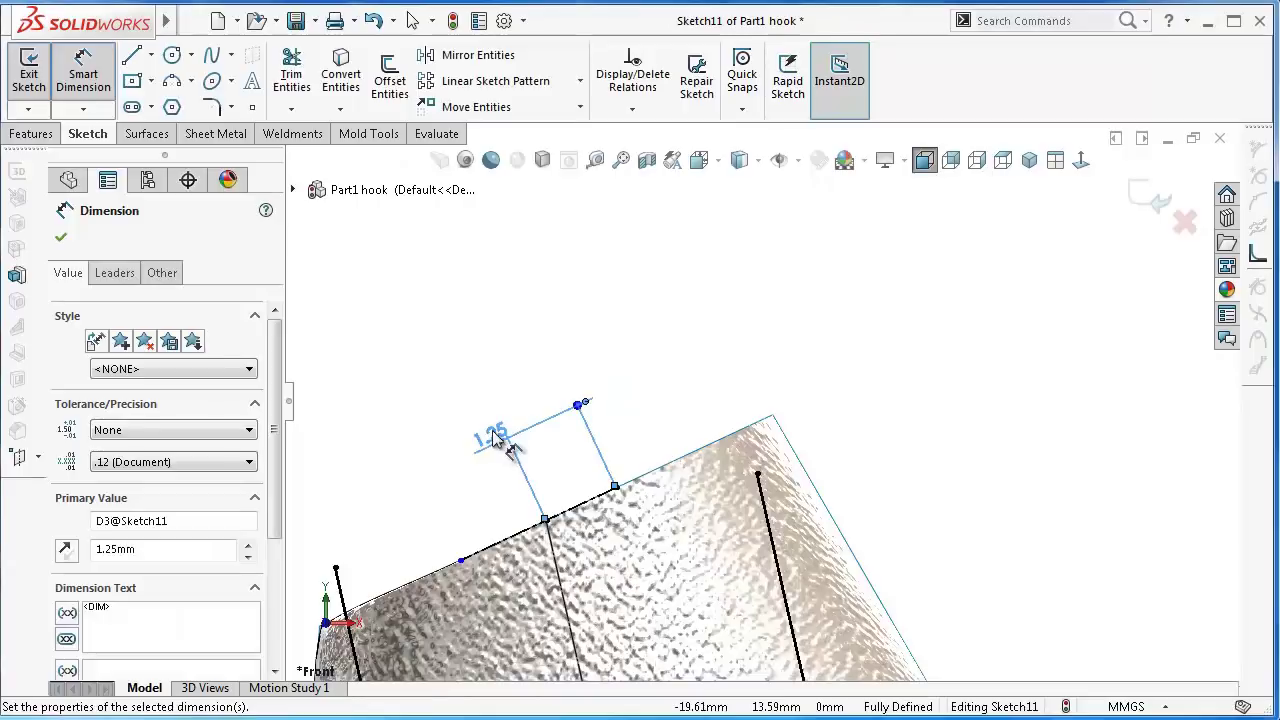
left_click(461, 561)
left_click(545, 520)
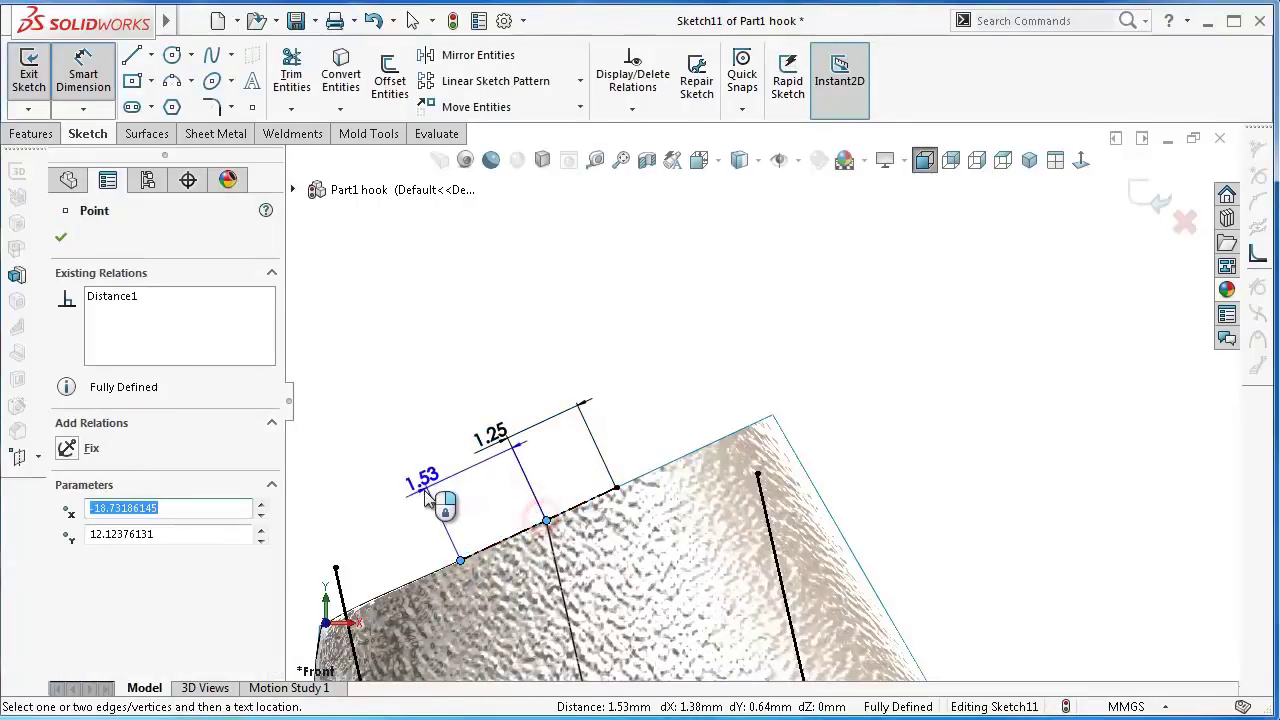
left_click(425, 494)
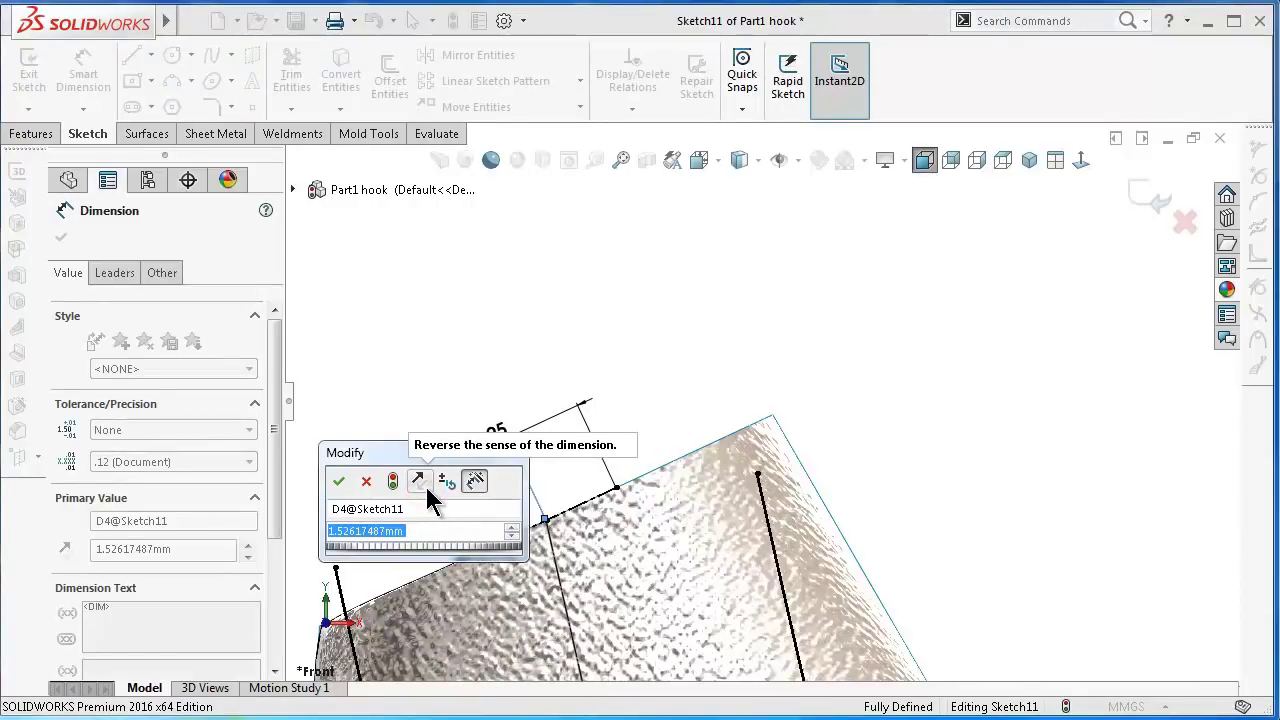
type("3")
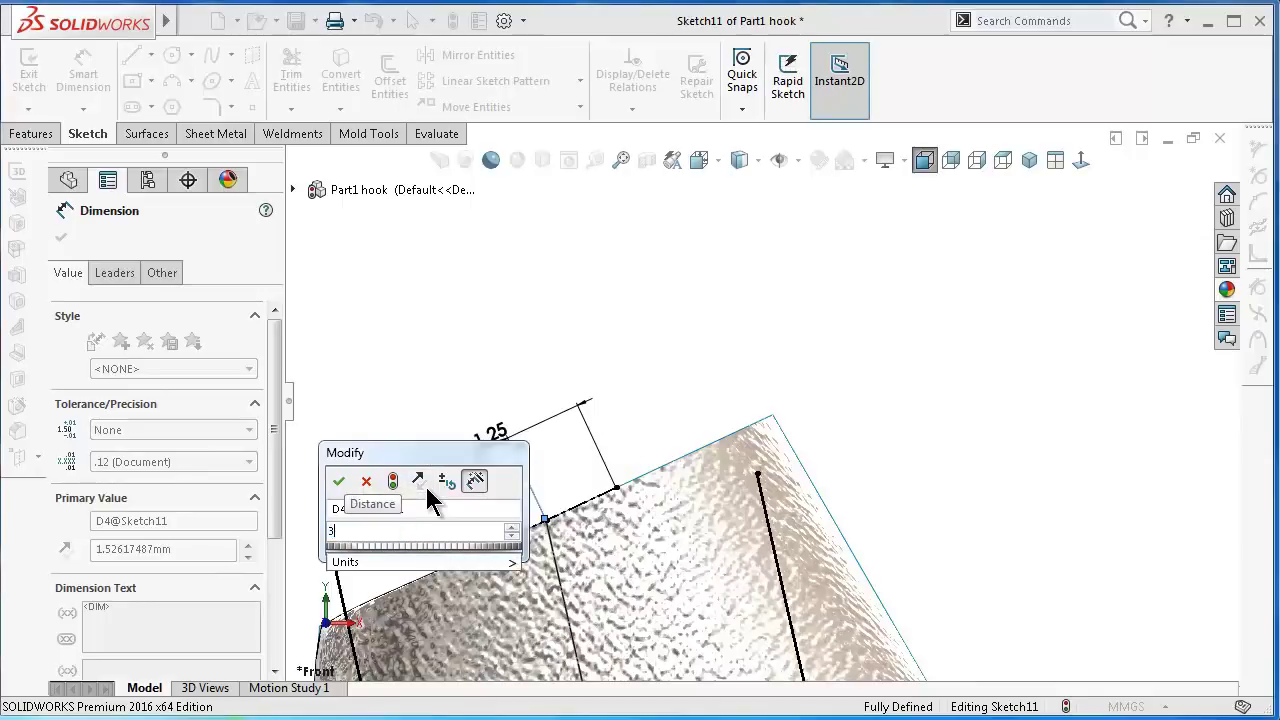
key("BackSpace")
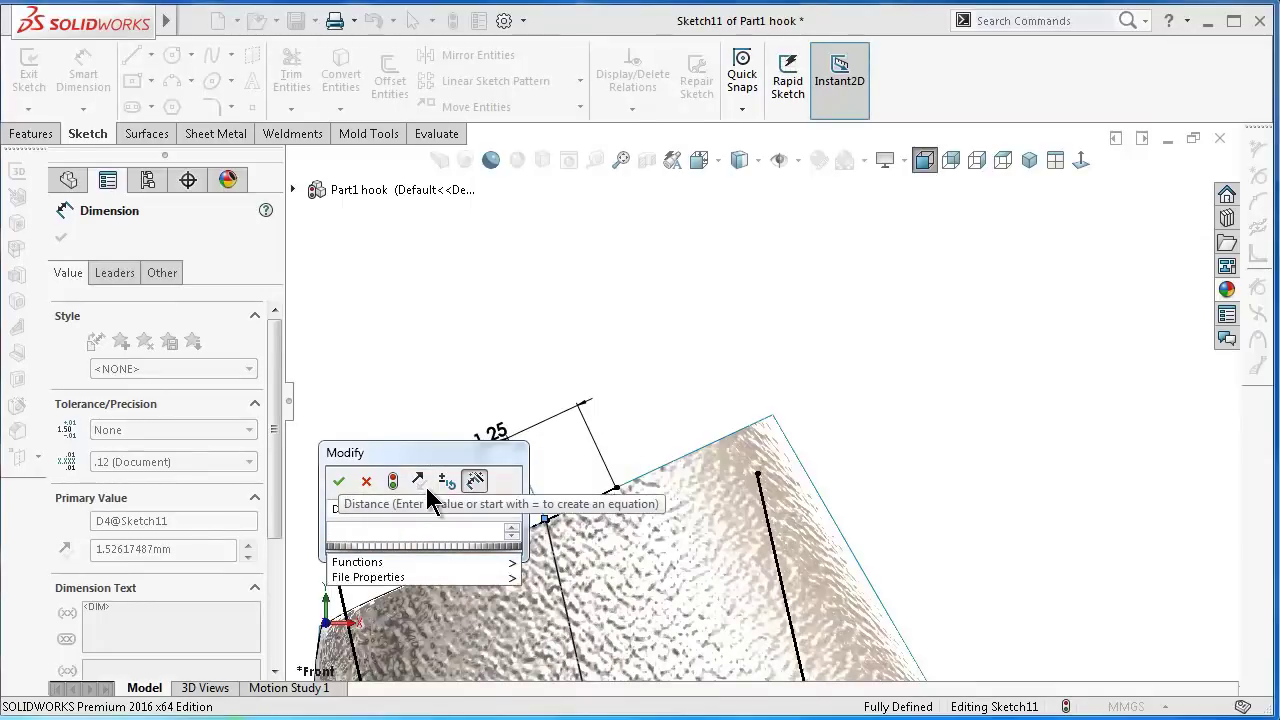
type("2.5")
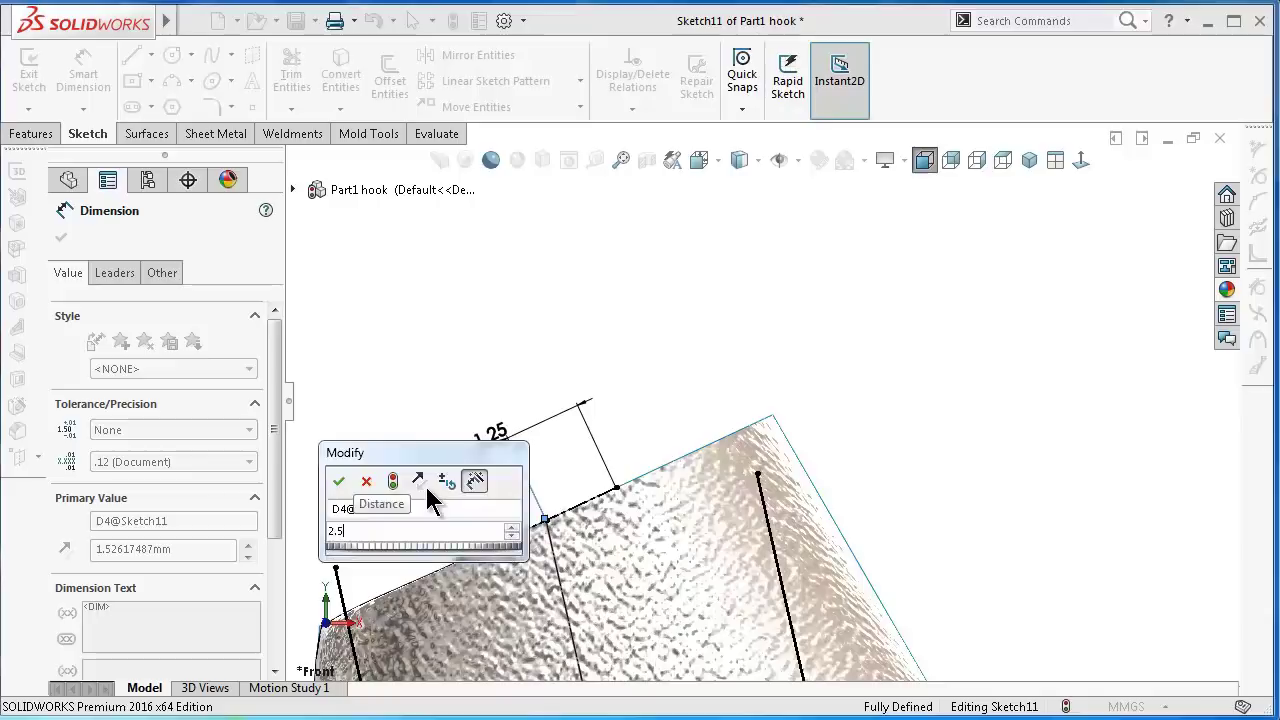
key("Return")
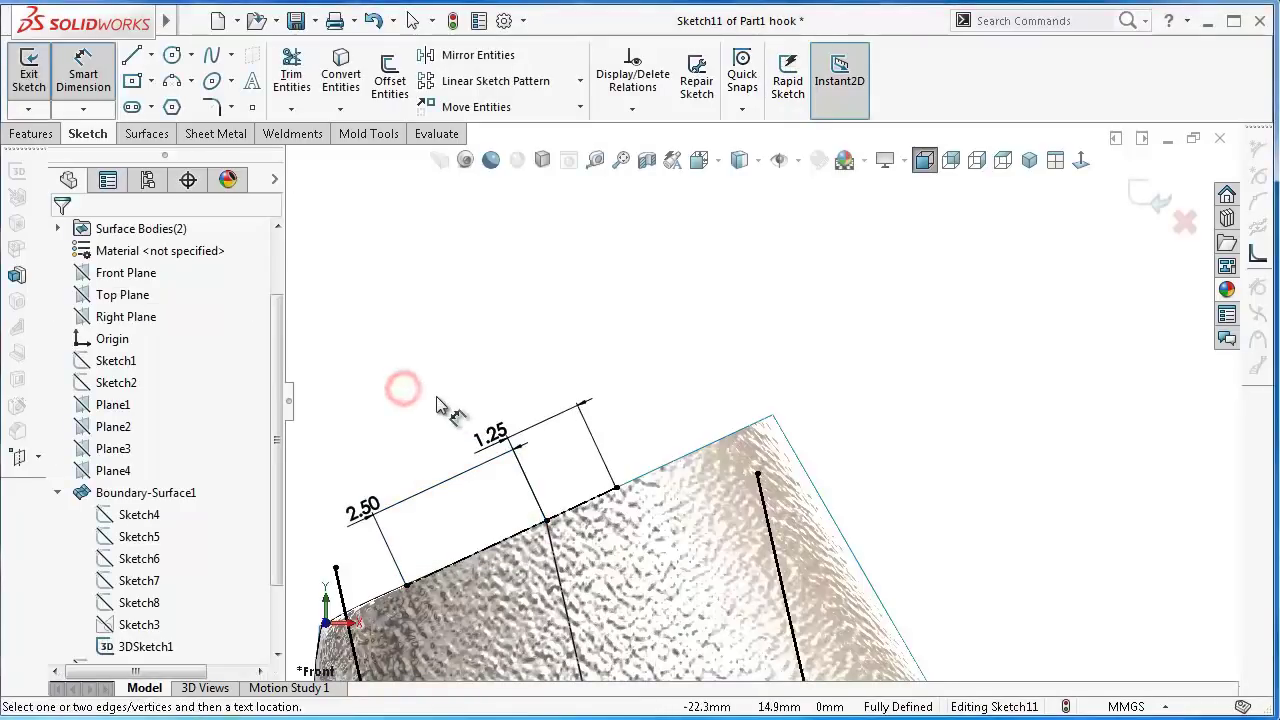
- Draw the first spline from the top-left dimensioned point down to the guide curve
key("z")
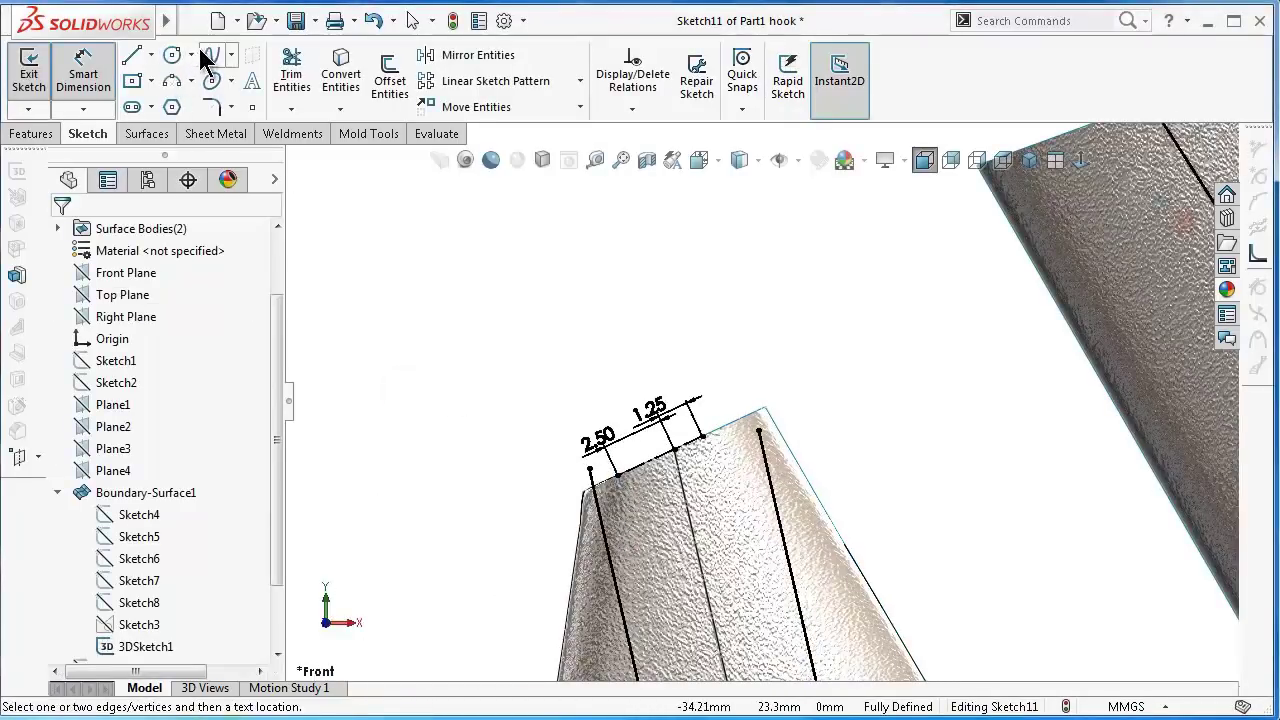
left_click(205, 58)
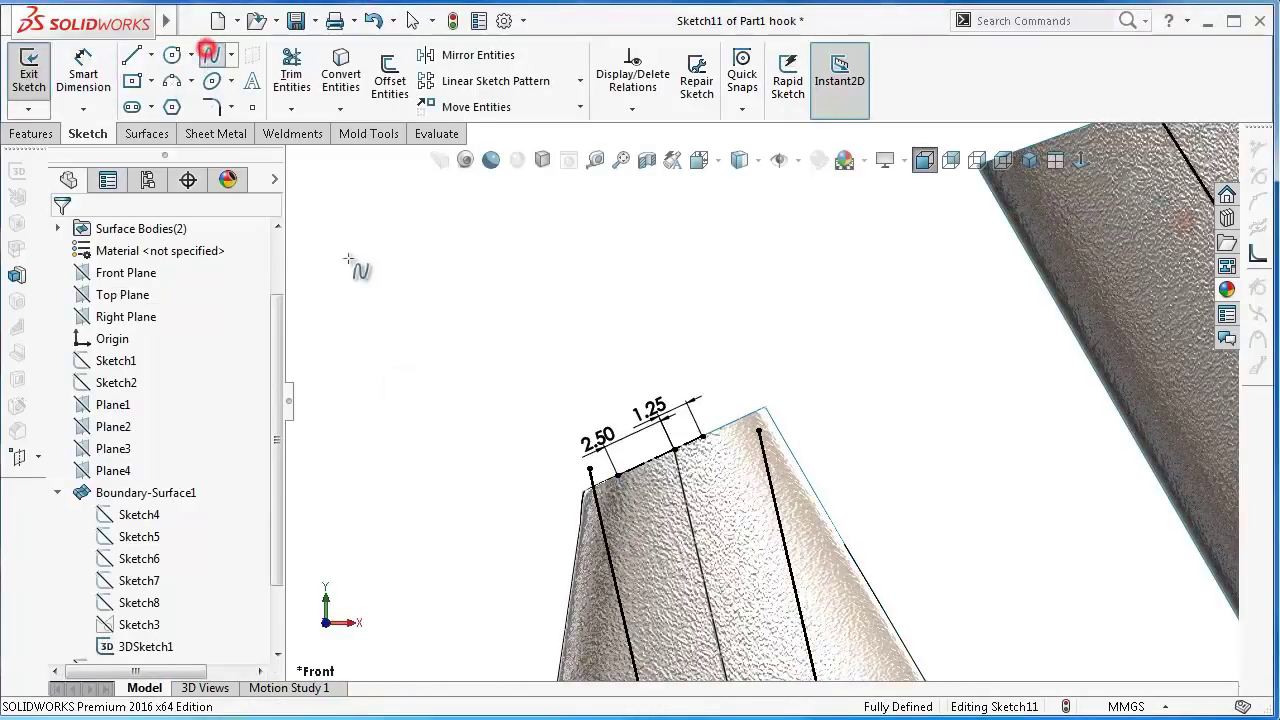
left_click(620, 477)
scroll(686, 543, "up", 2)
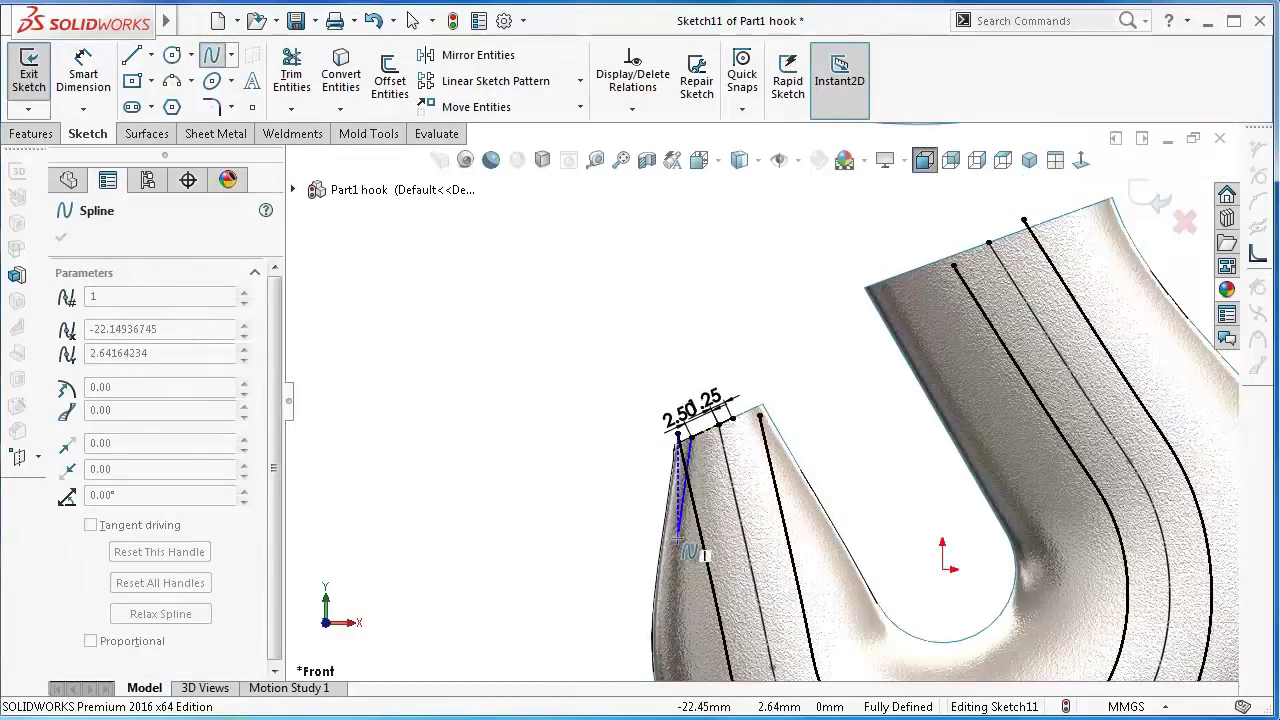
scroll(700, 528, "up", 2)
scroll(745, 490, "down", 1)
scroll(745, 490, "down", 1)
scroll(730, 485, "down", 1)
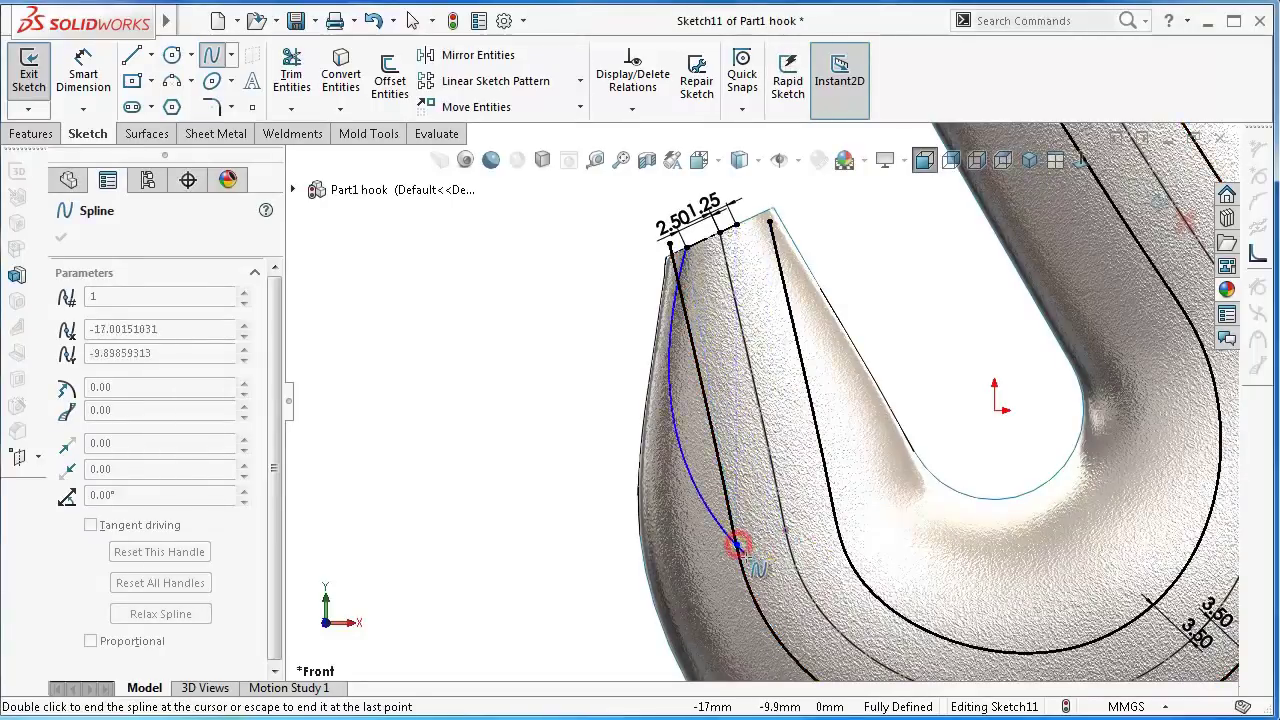
right_click(748, 558)
left_click(772, 576)
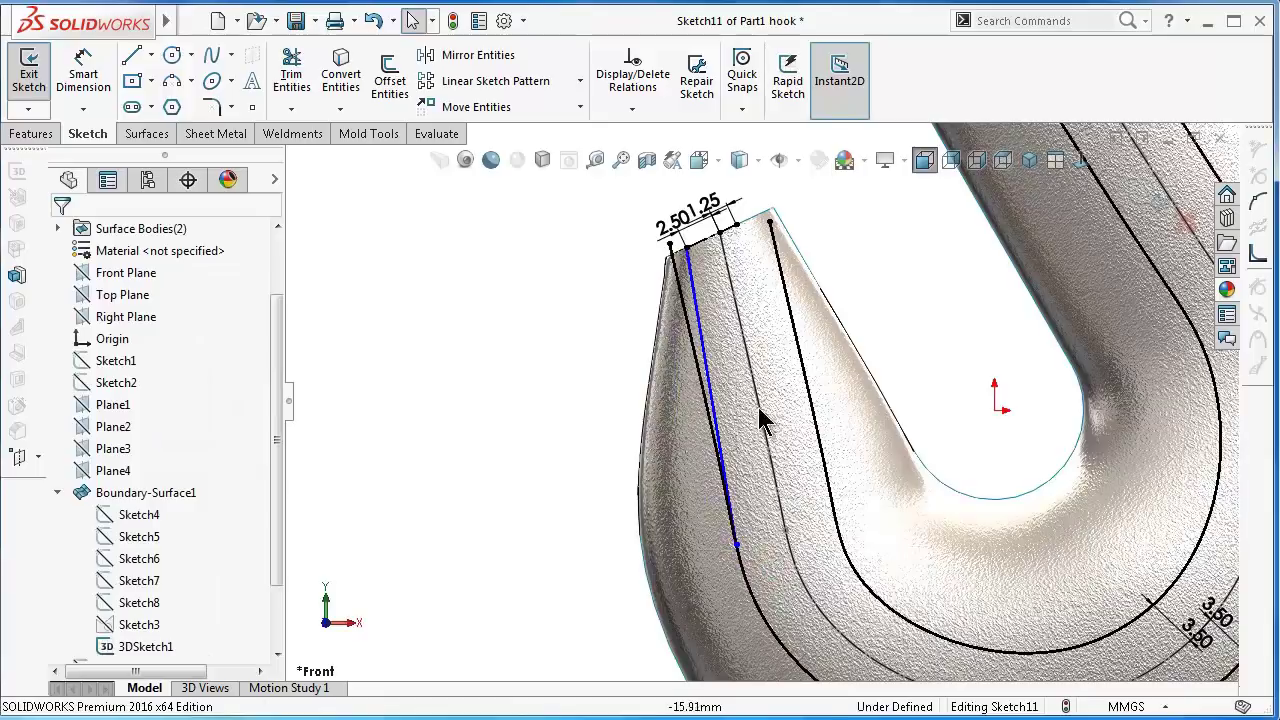
- Draw a second spline from the next endpoint down to the inner curve
left_click(210, 57)
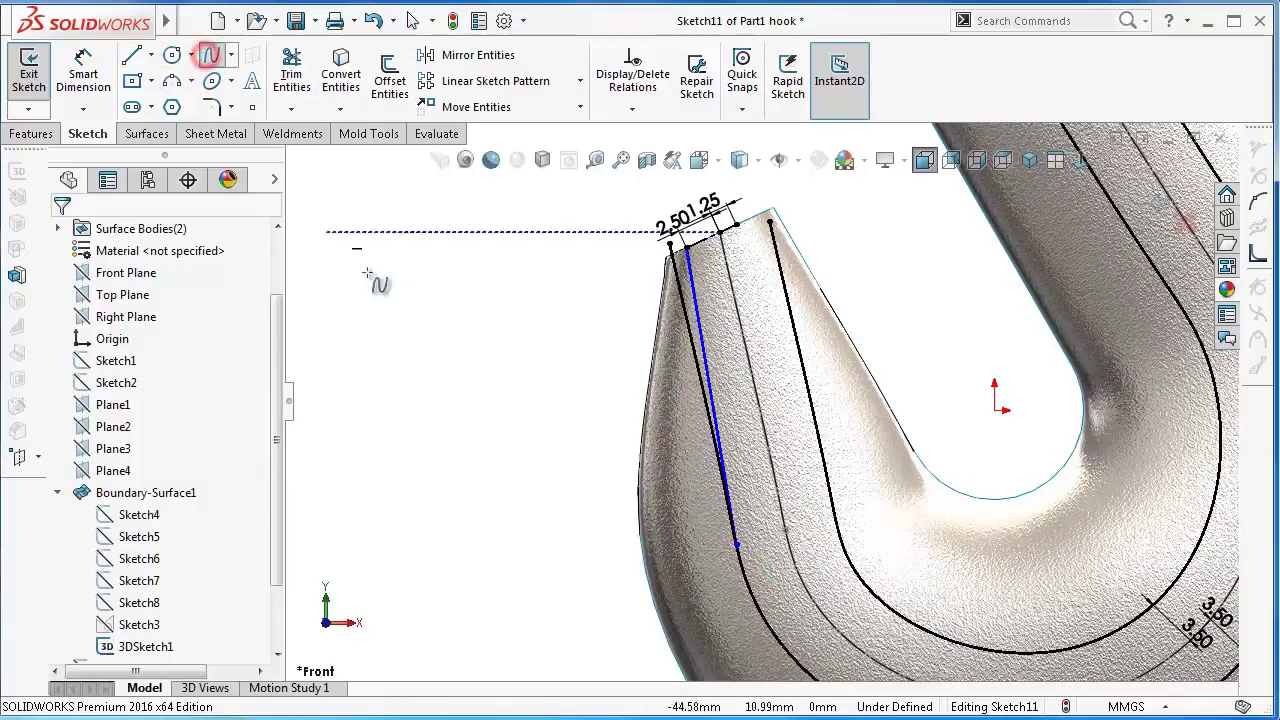
left_click(736, 225)
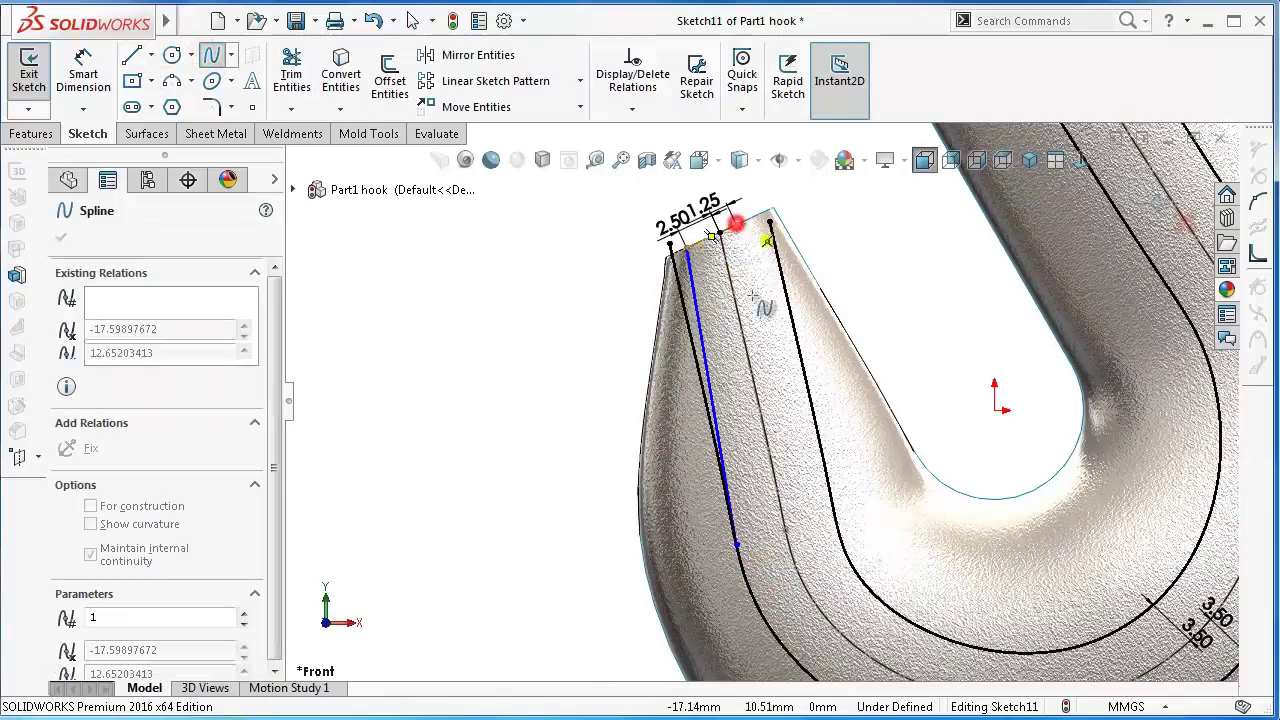
left_click(836, 522)
right_click(849, 531)
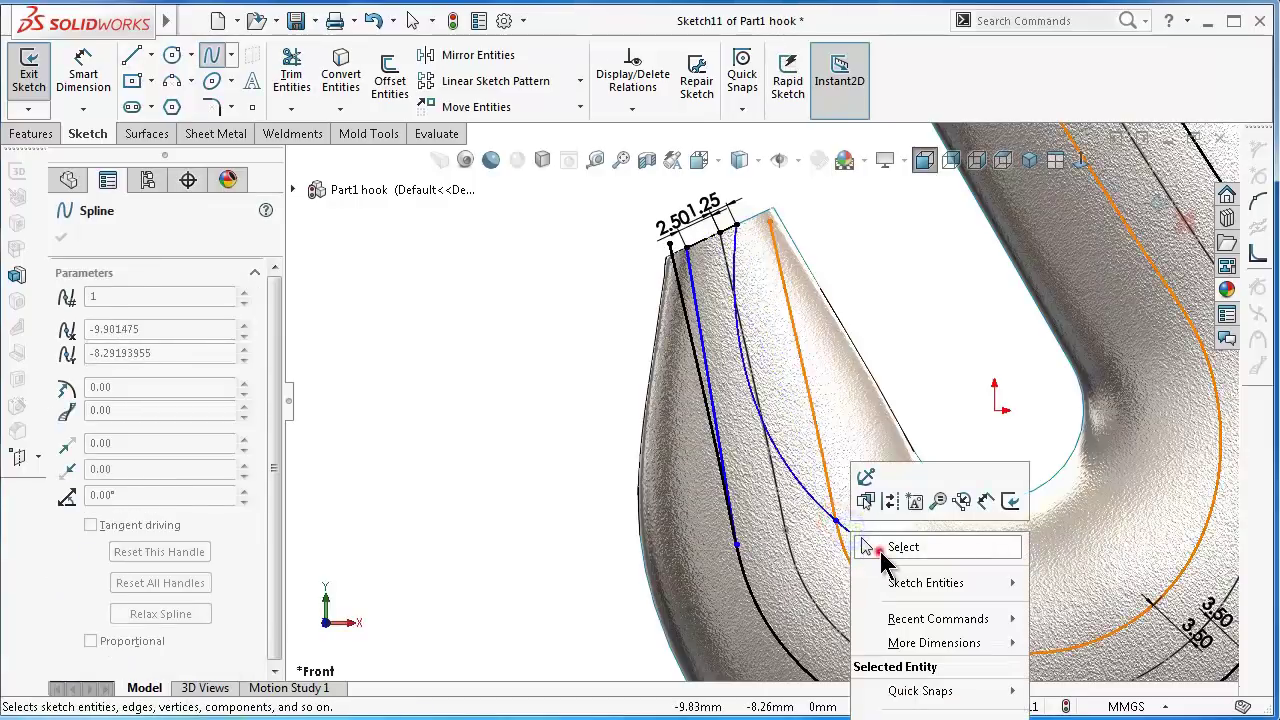
left_click(878, 547)
- Draw a construction centerline joining the two splines' lower ends
left_click(151, 56)
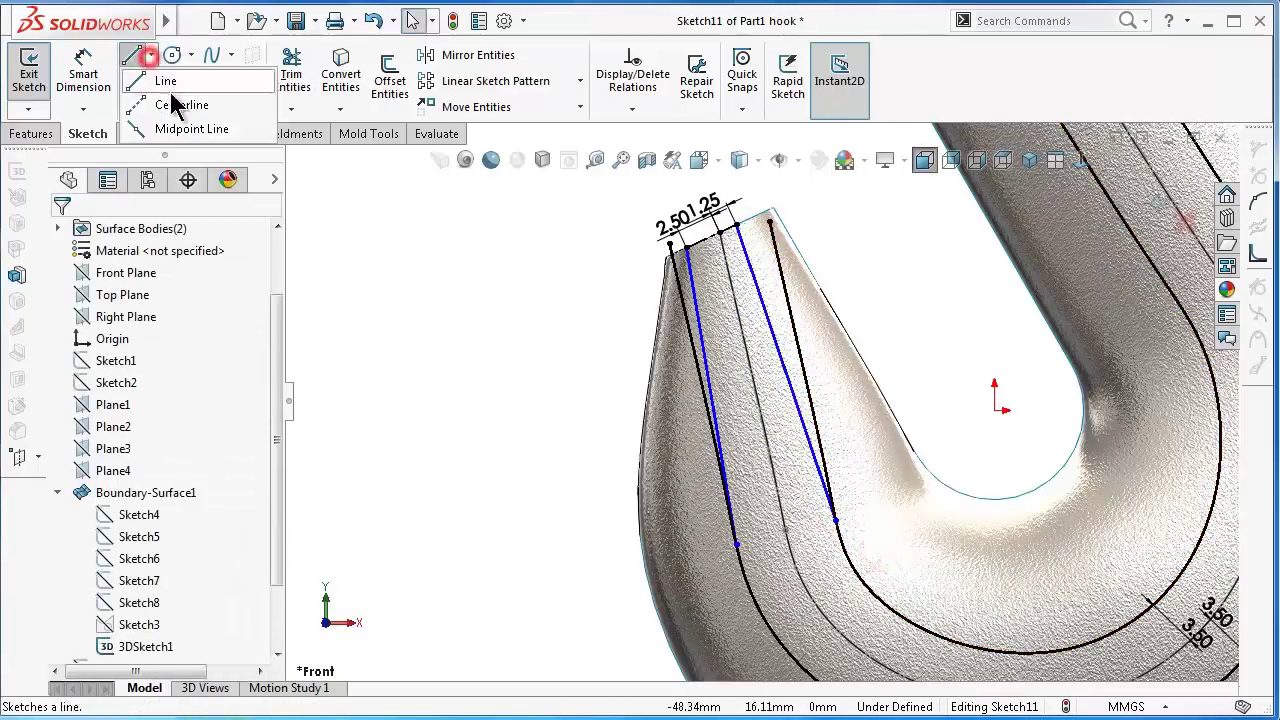
left_click(178, 104)
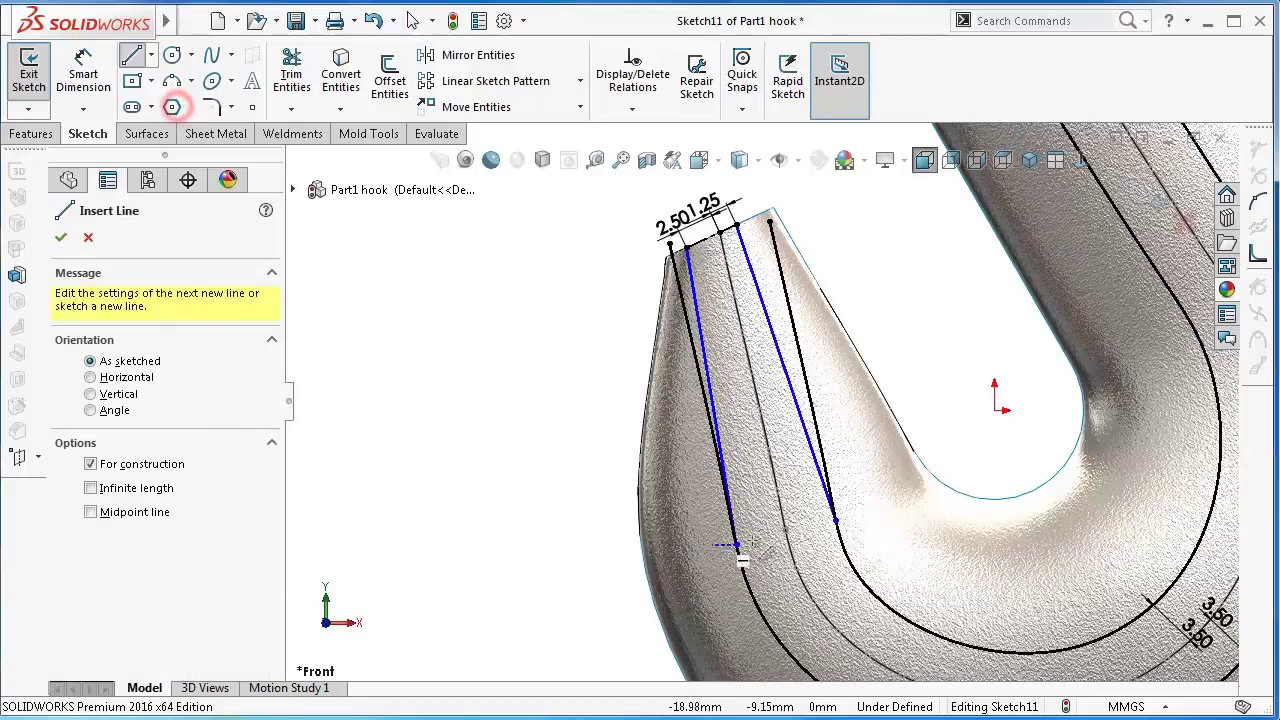
left_click(836, 522)
left_click(736, 545)
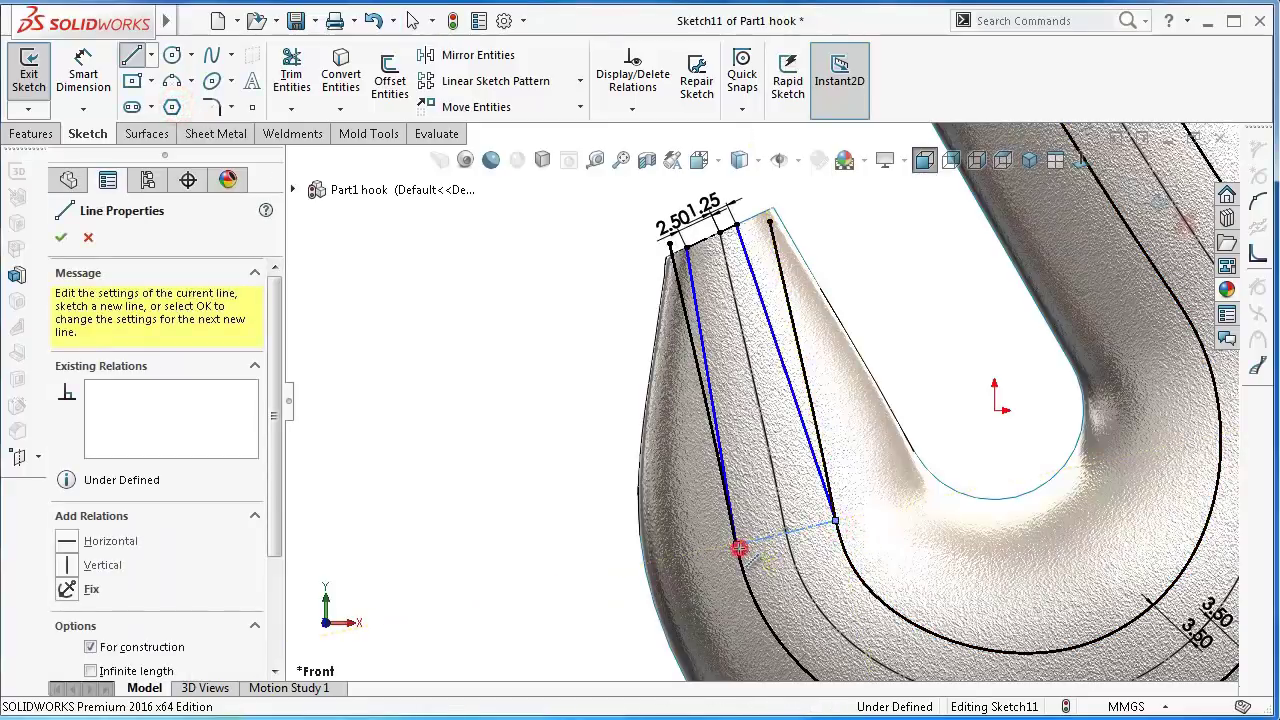
key("Escape")
scroll(810, 557, "down", 2)
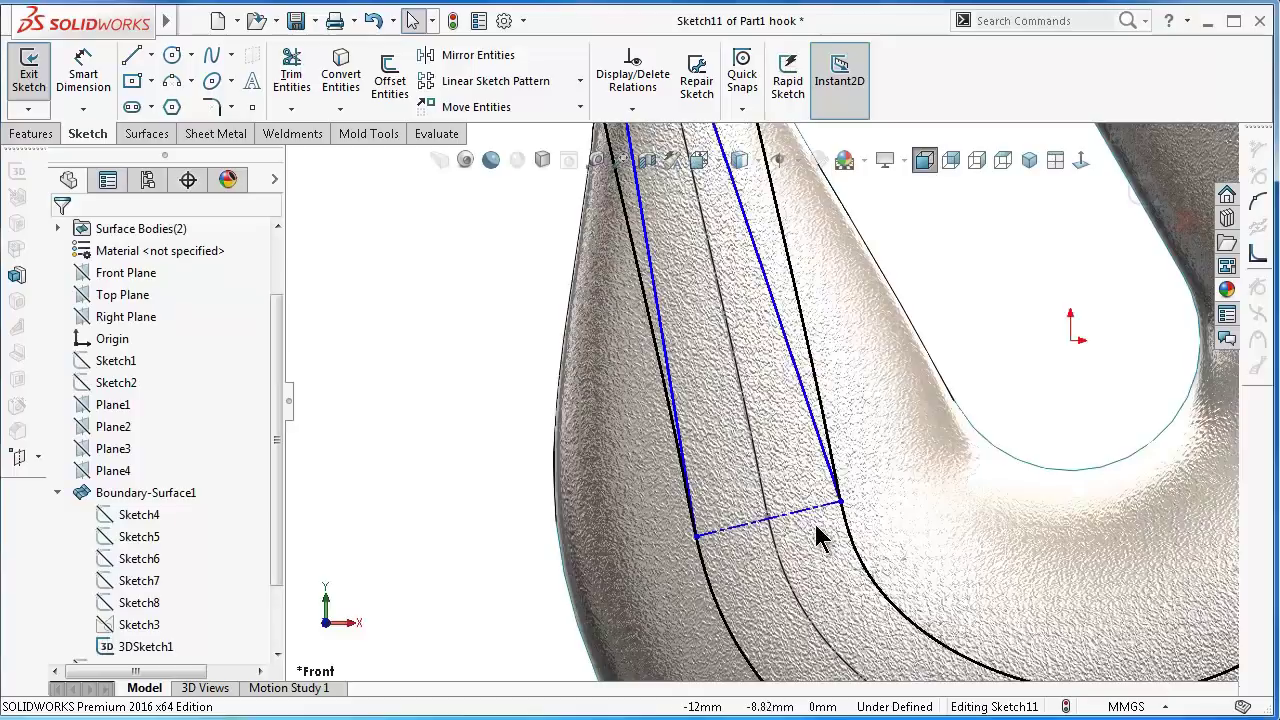
scroll(757, 535, "down", 2)
- Make the middle curve's point coincident with the centerline
left_click(724, 495)
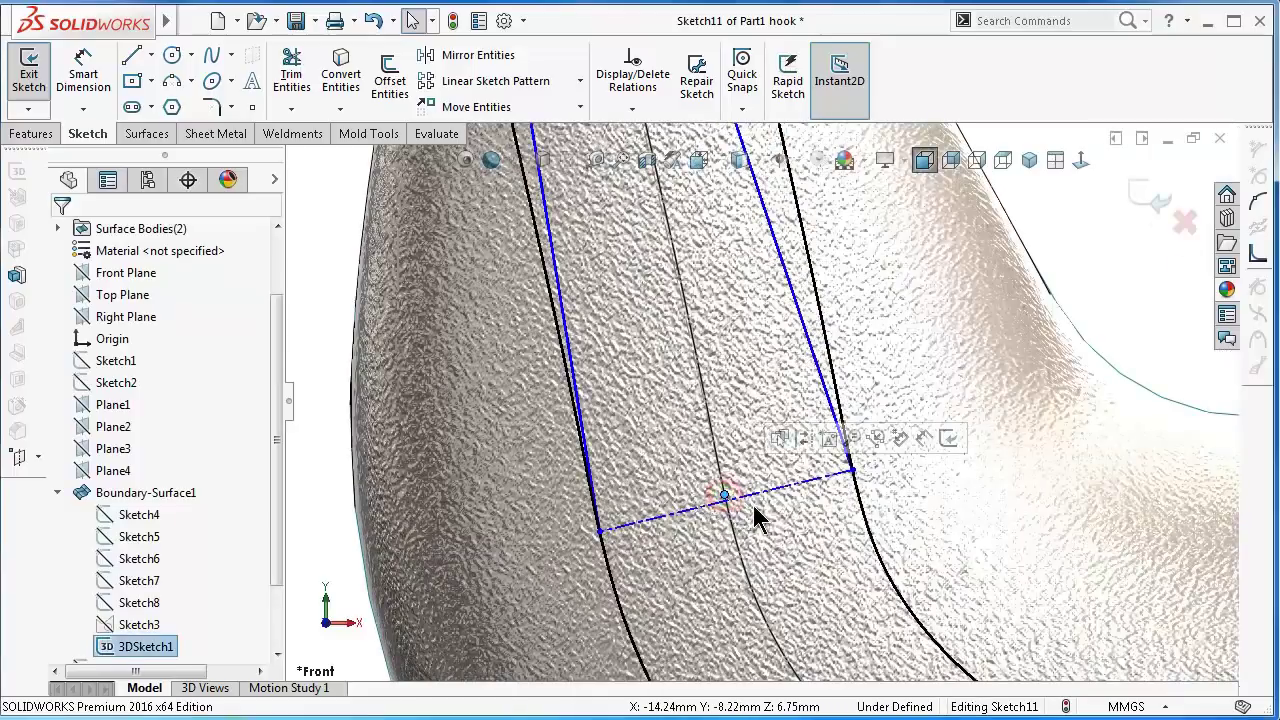
left_click(766, 492, "ctrl")
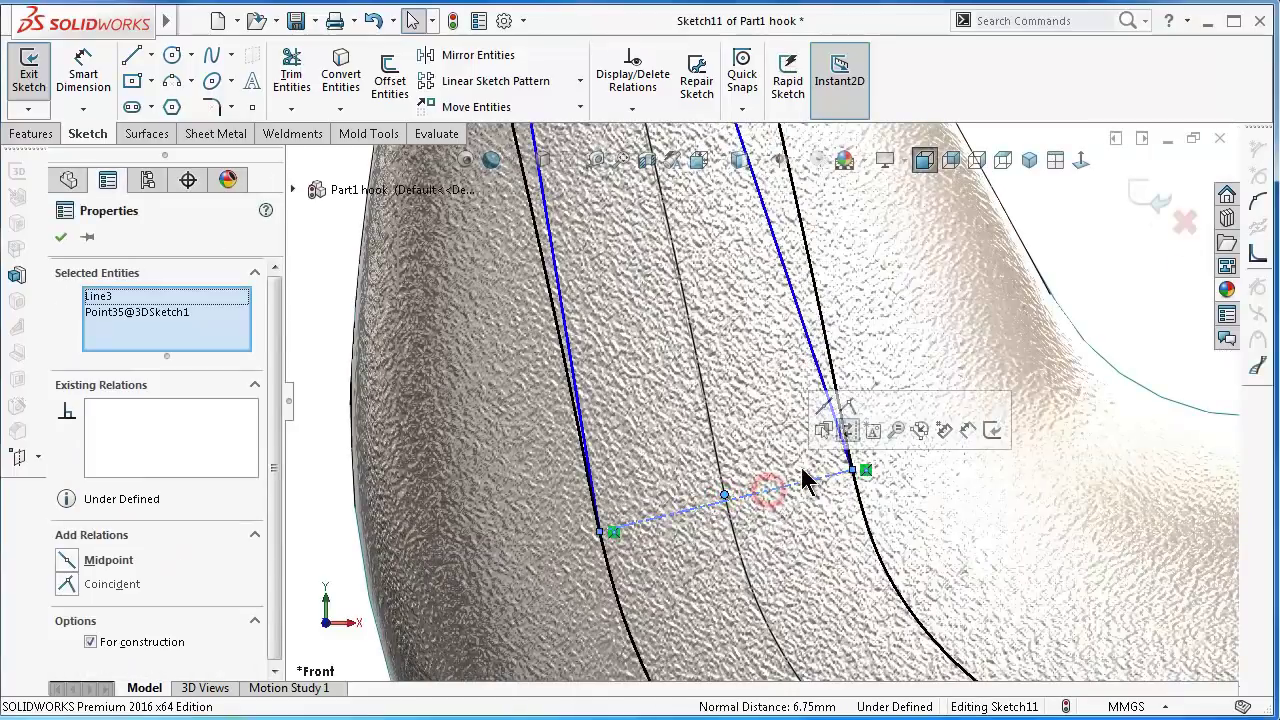
left_click(847, 420)
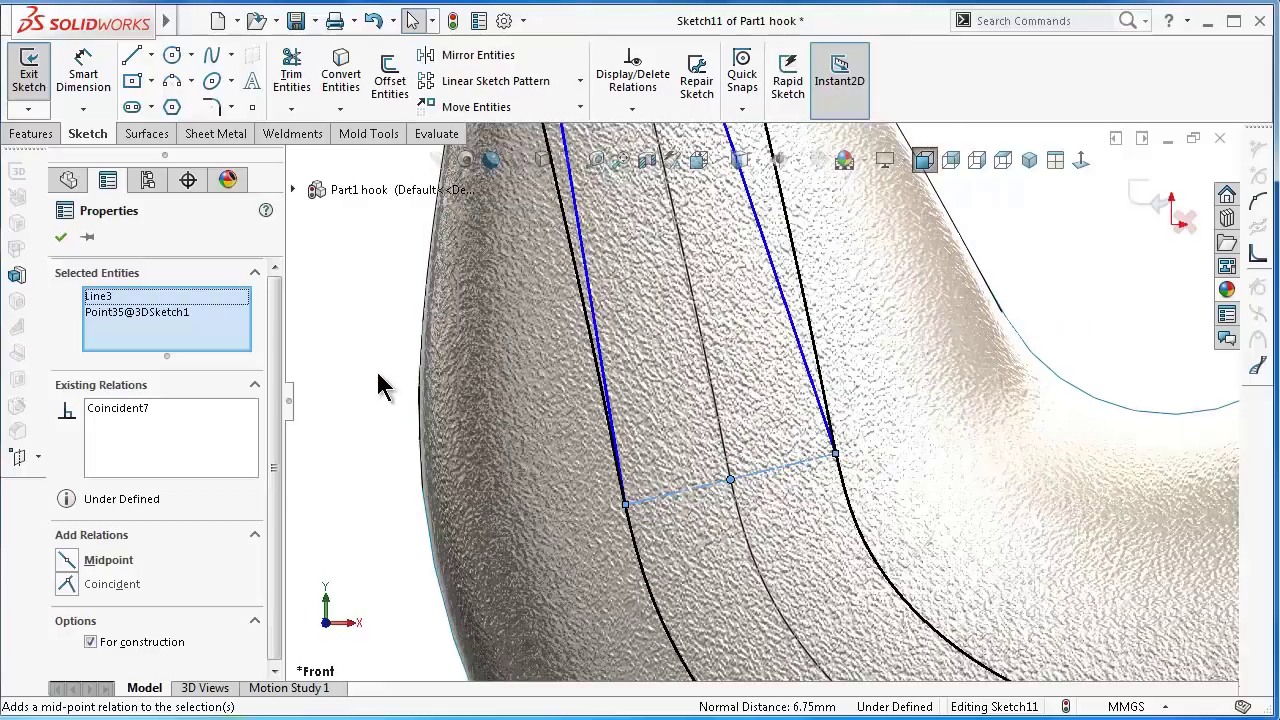
left_click(360, 376)
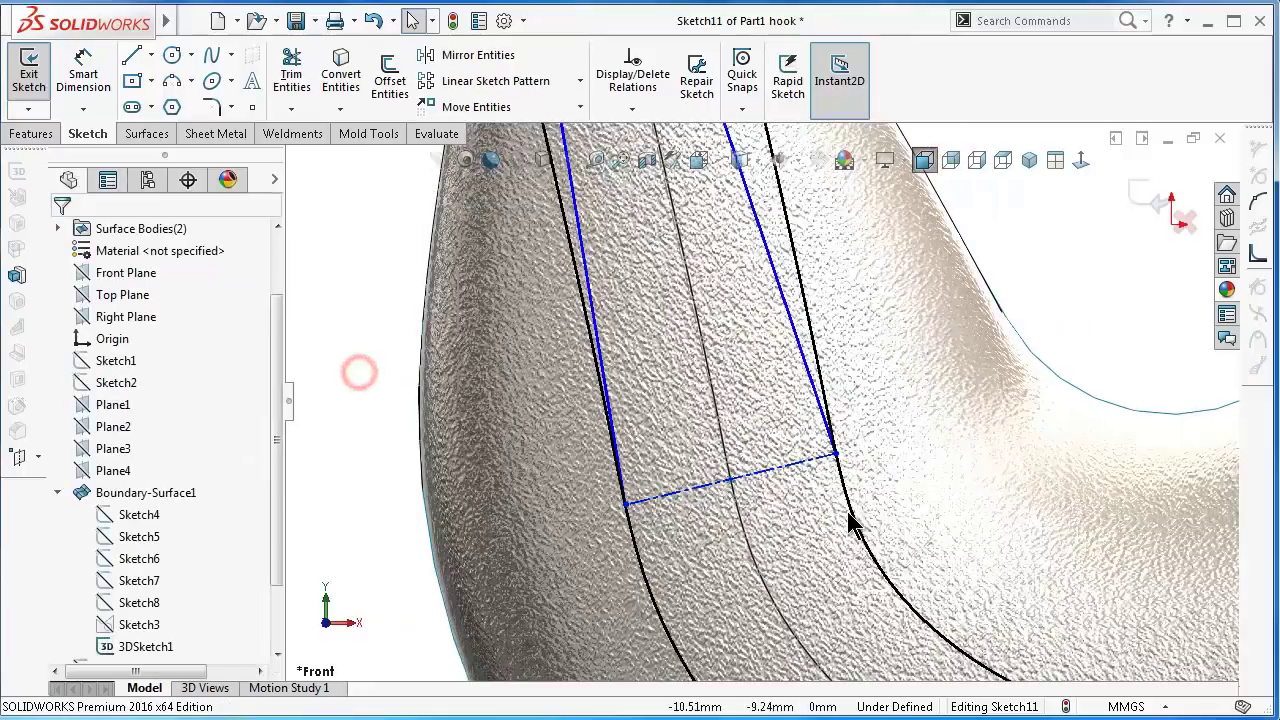
scroll(843, 486, "up", 1)
scroll(838, 486, "up", 1)
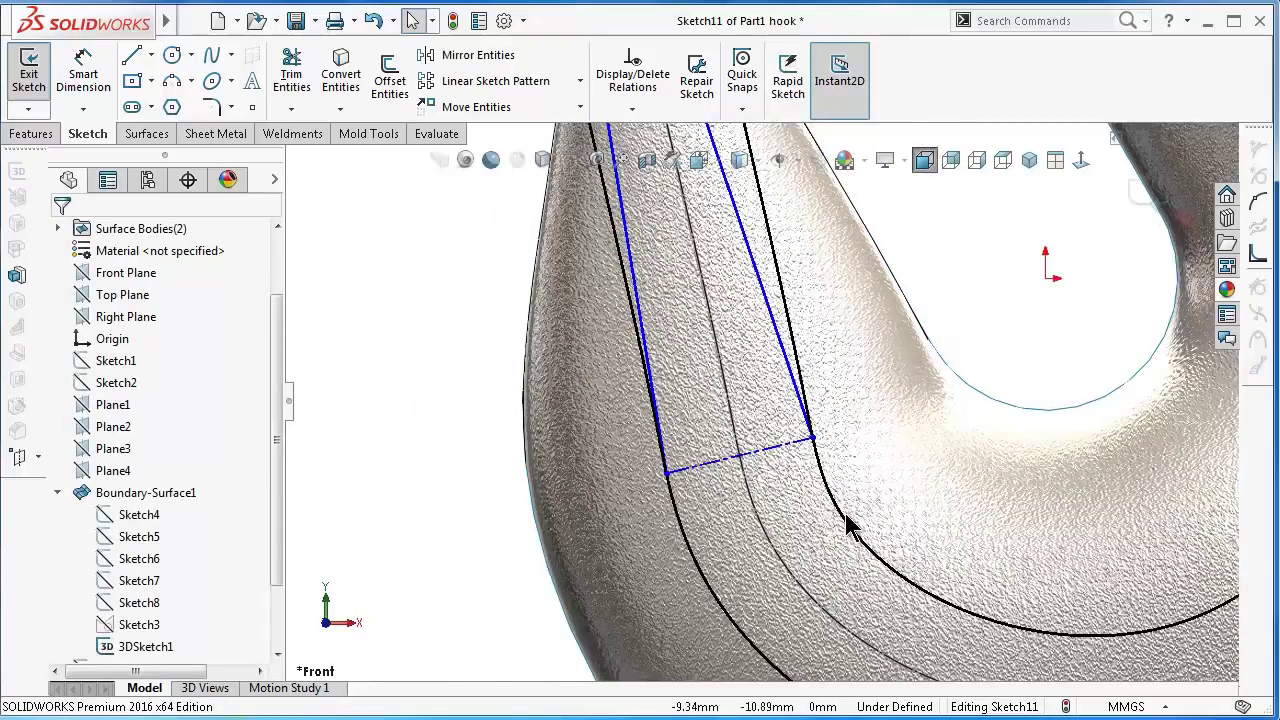
scroll(847, 527, "up", 1)
scroll(697, 475, "down", 2)
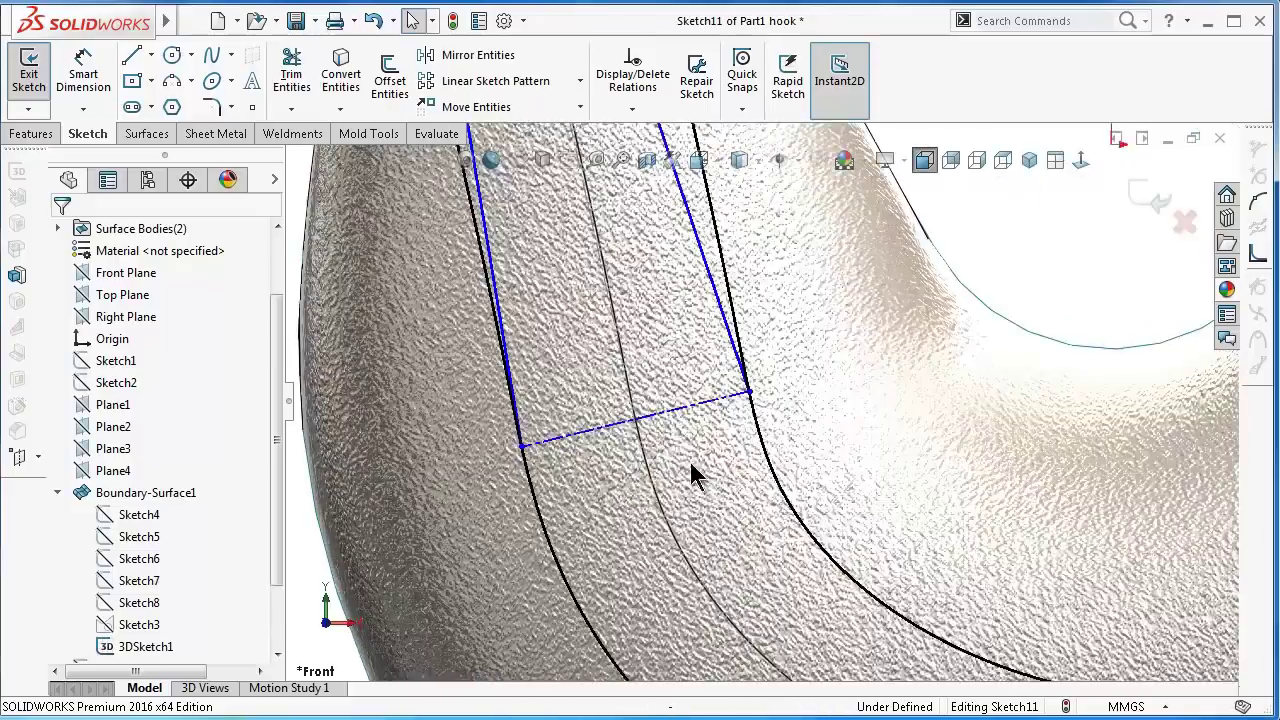
- Make the construction line horizontal, fully defining Sketch11
left_click(634, 421)
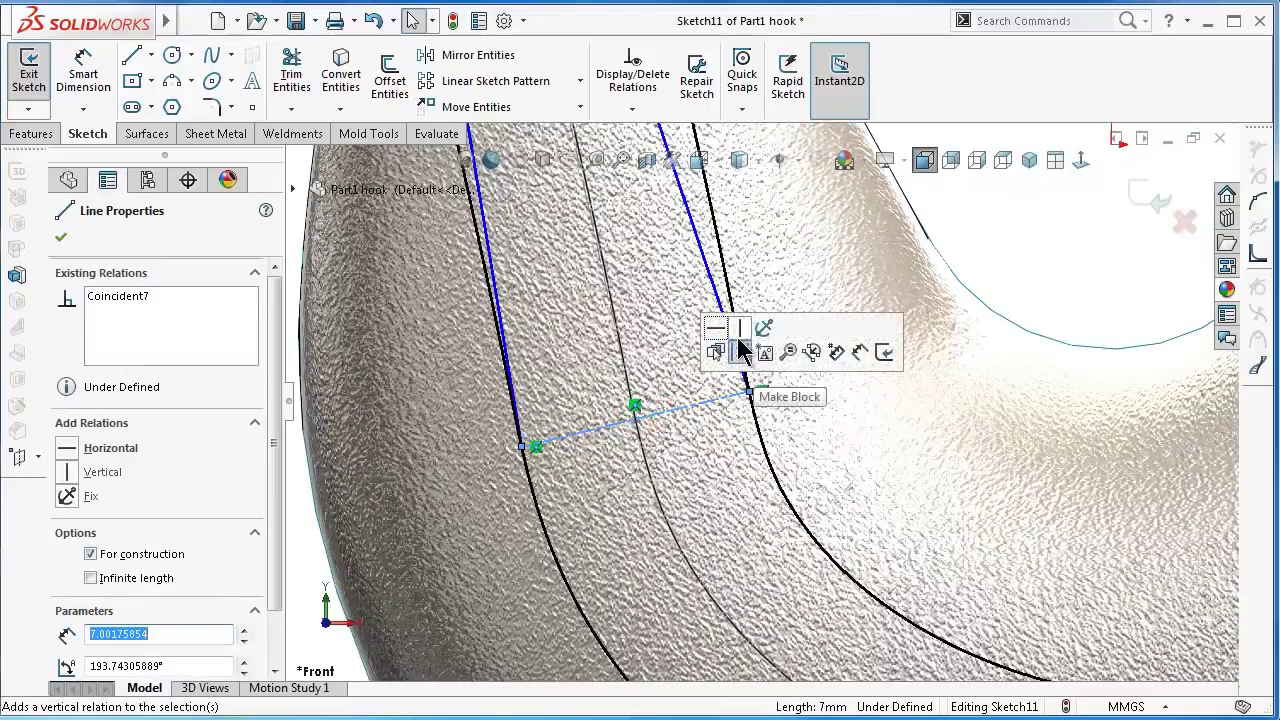
left_click(715, 350)
left_click(1025, 270)
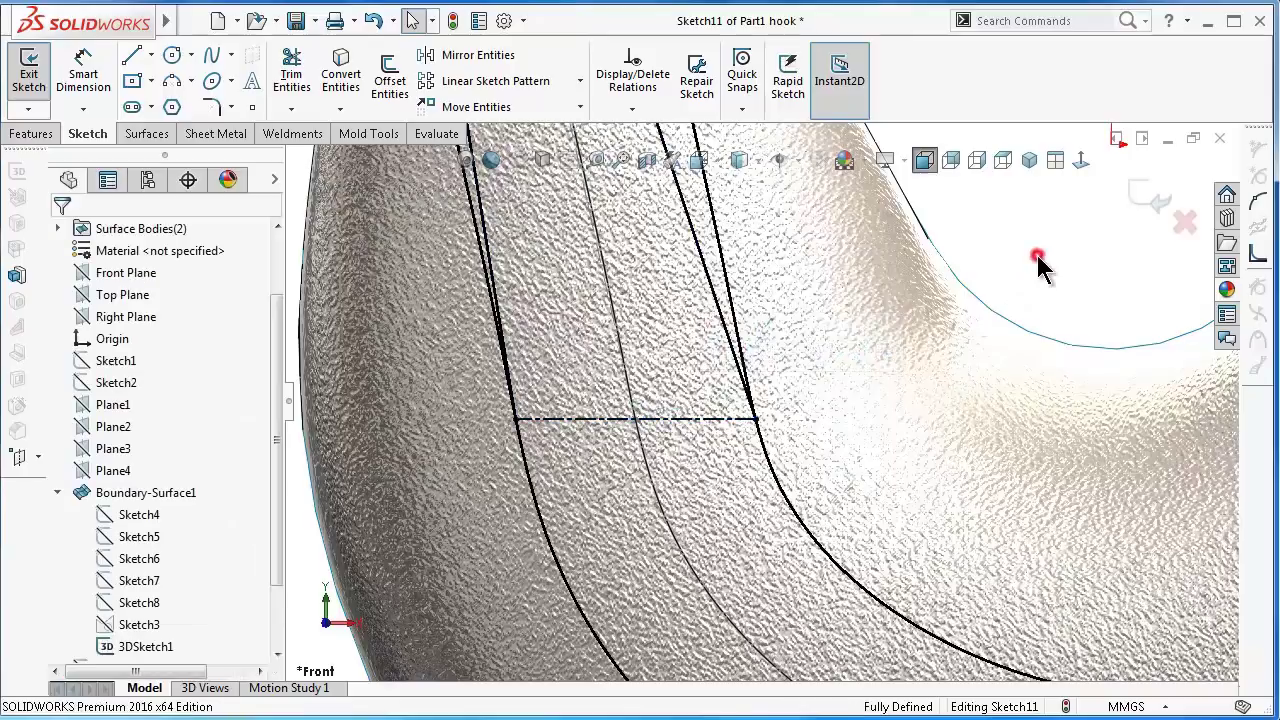
scroll(888, 323, "up", 2)
scroll(781, 335, "up", 2)
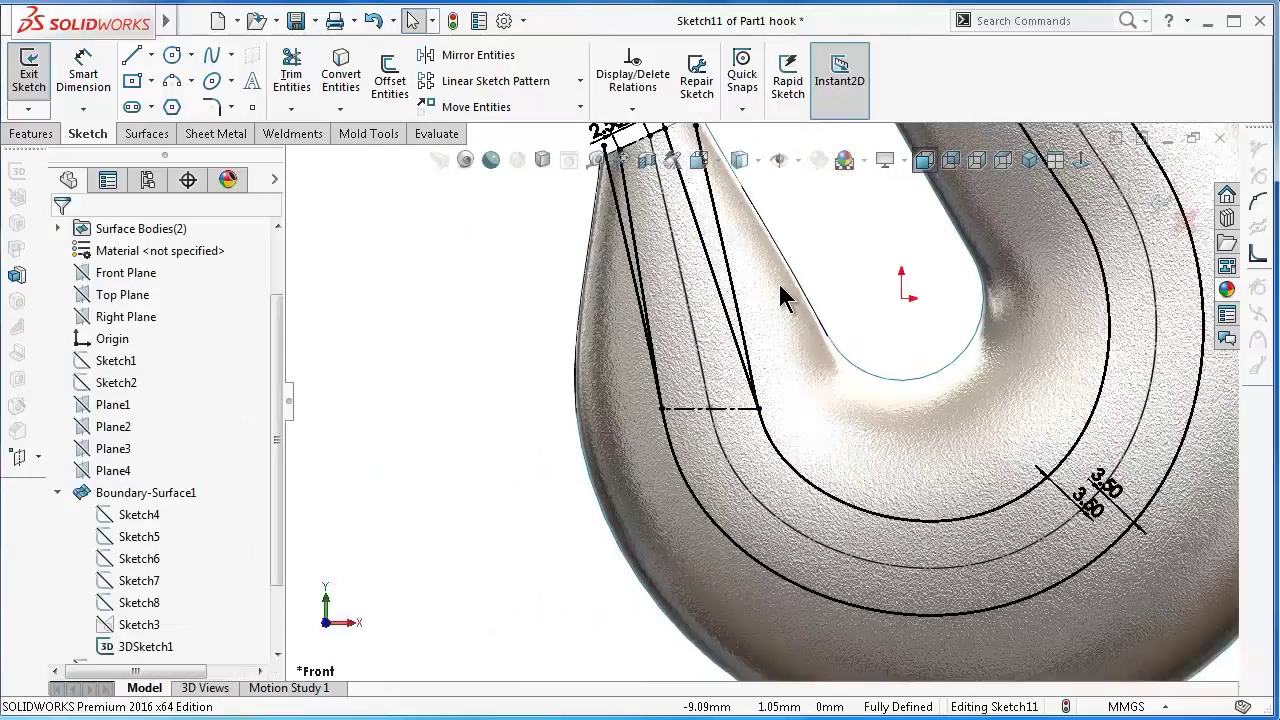
key("ctrl+Down")
key("ctrl+Down")
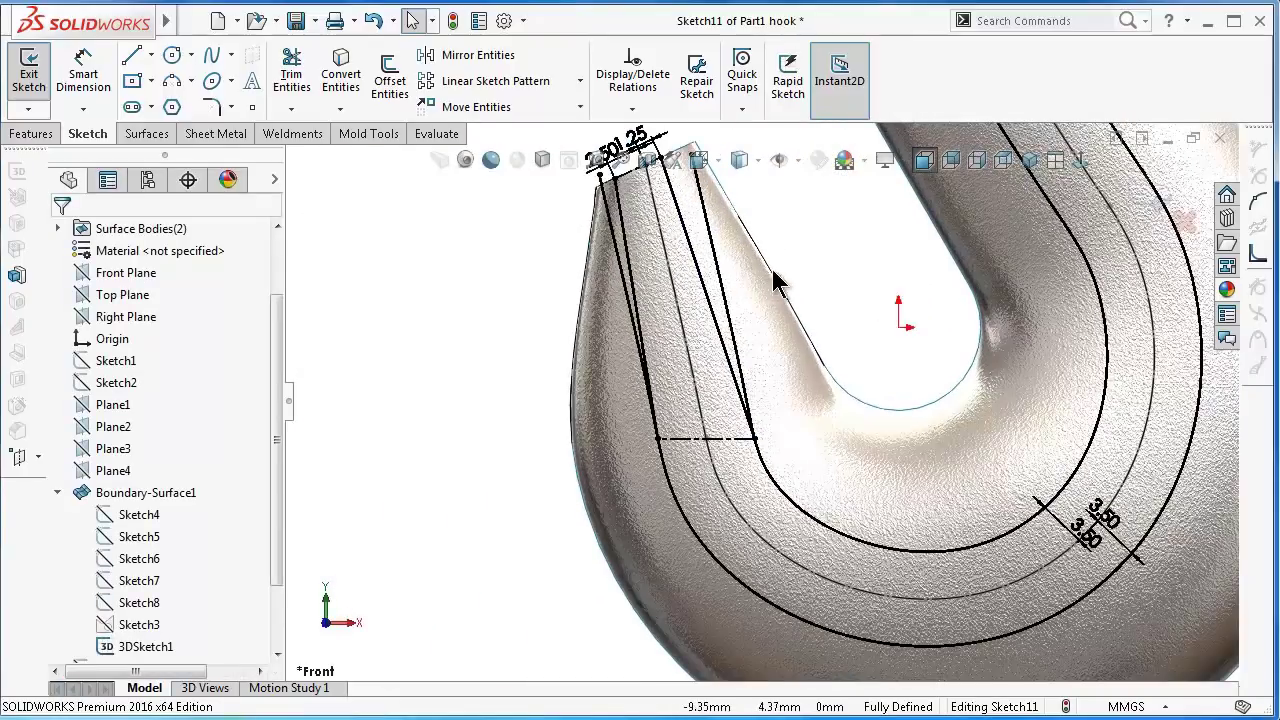
left_click(291, 75)
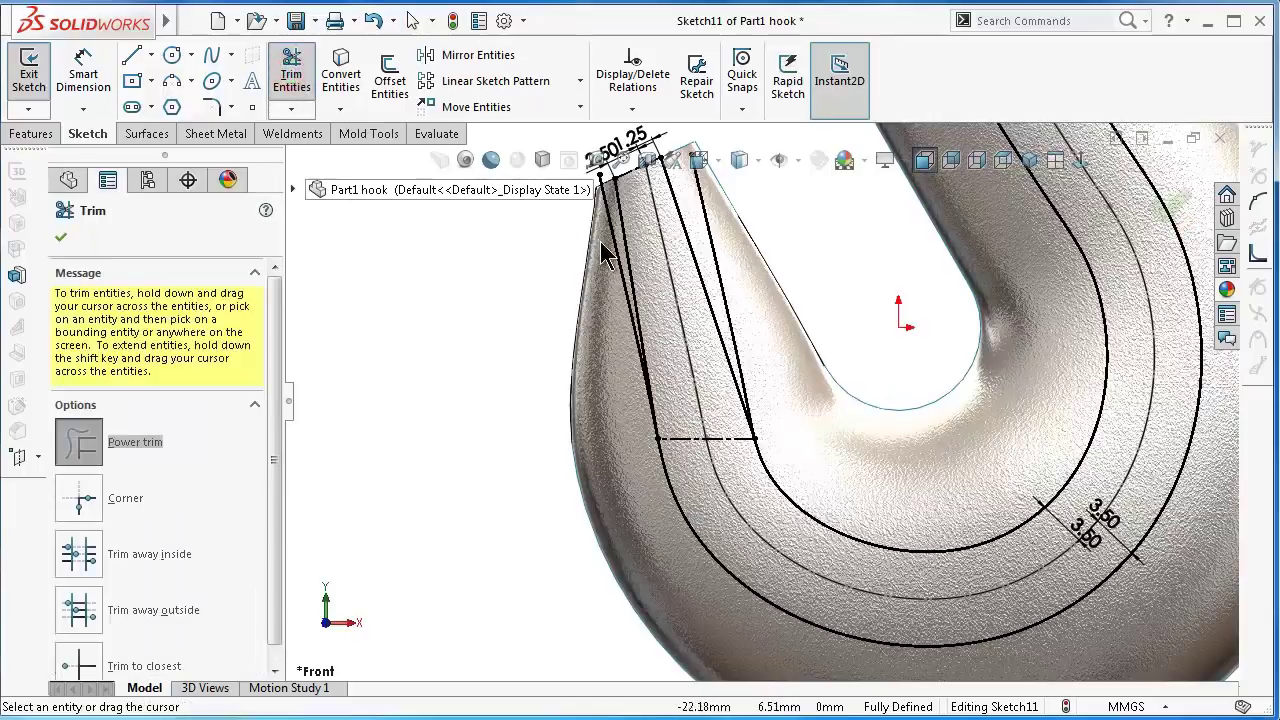
- Trim away the extra left sketch line
scroll(620, 250, "down", 2)
mouse_move(640, 350)
left_mouse_down()
mouse_move(727, 345)
mouse_move(885, 435)
left_mouse_up()
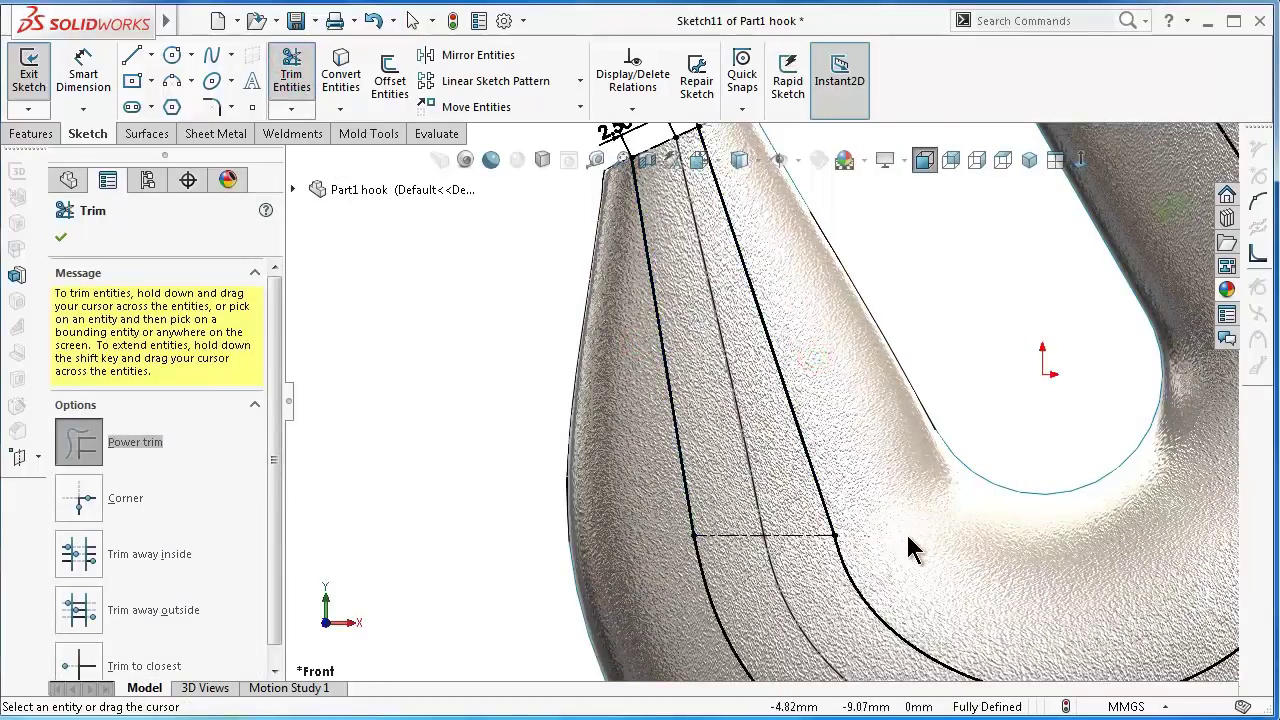
scroll(908, 540, "up", 3)
scroll(978, 537, "down", 1)
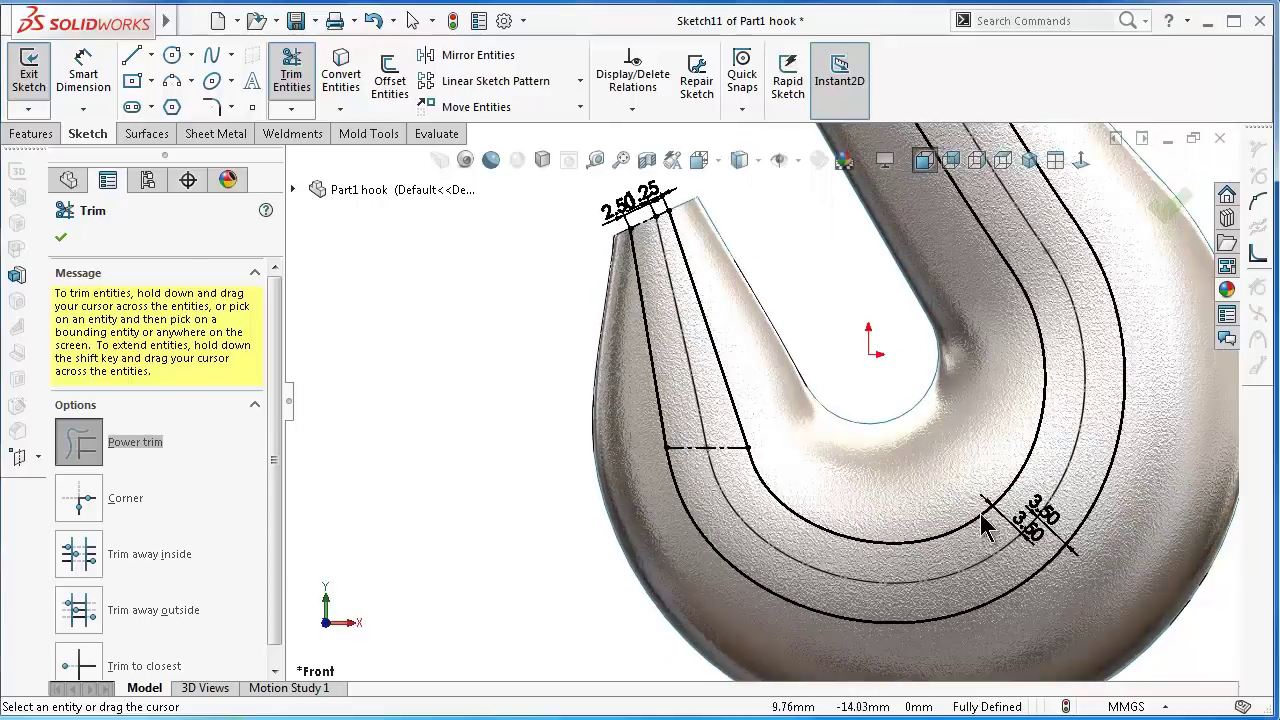
key("Escape")
scroll(817, 271, "down", 5)
scroll(760, 240, "down", 1)
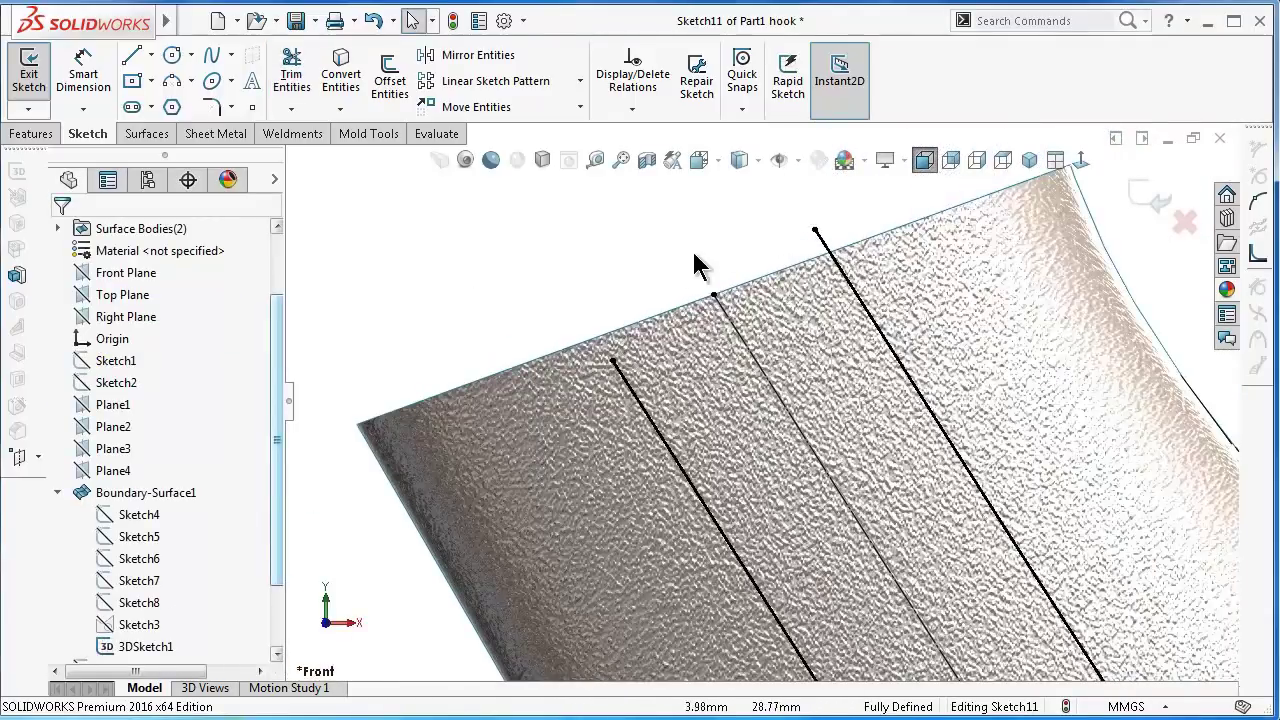
left_click(291, 108)
left_click(297, 158)
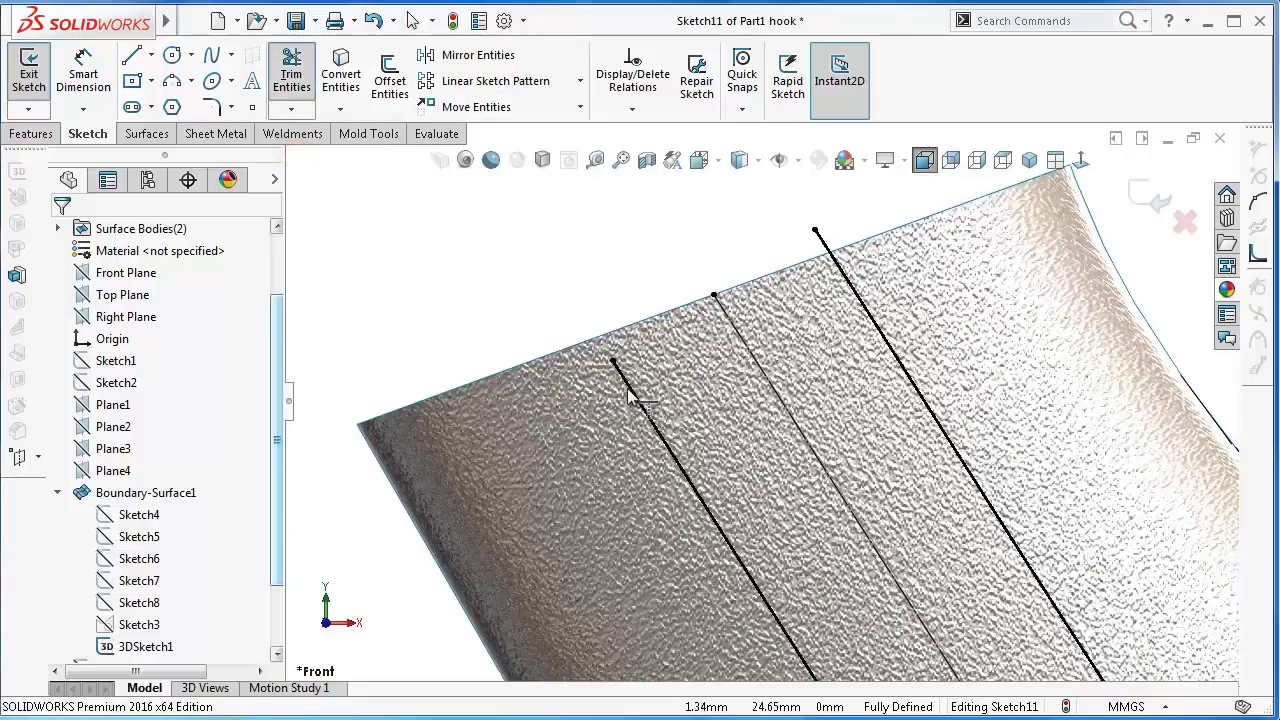
- Draw a construction centerline along the hook surface's top edge
left_click(152, 57)
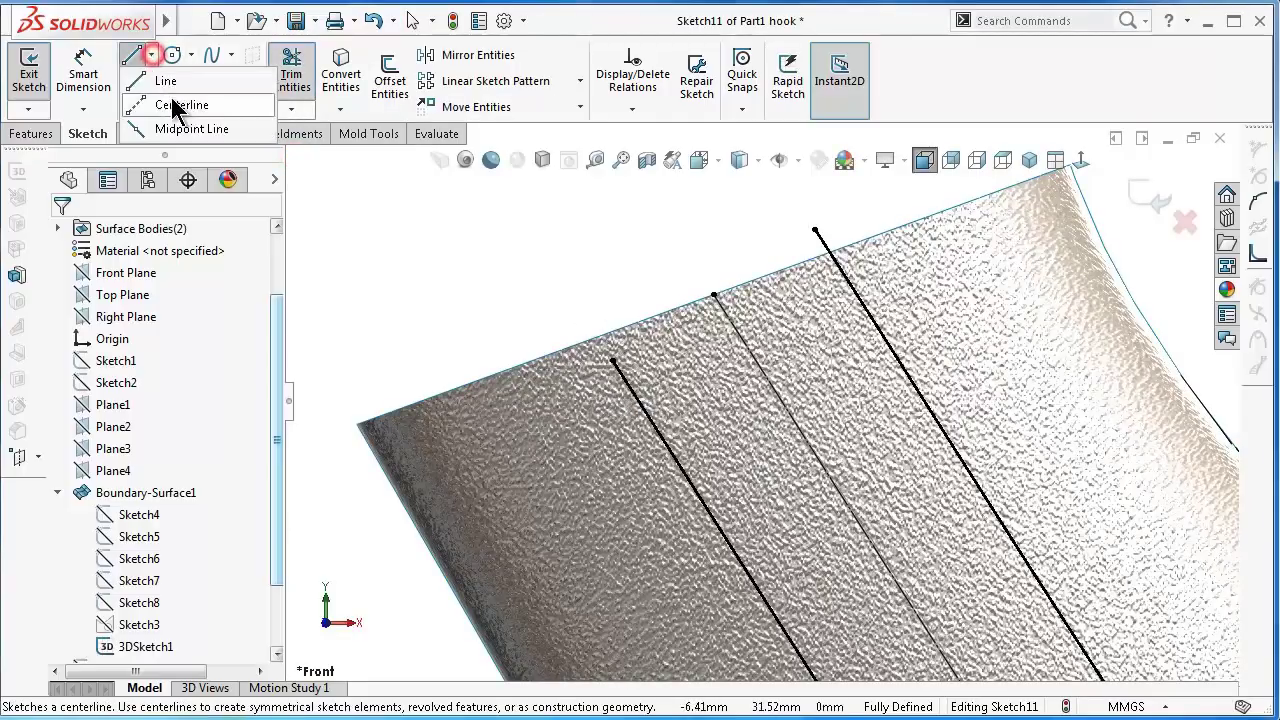
left_click(171, 97)
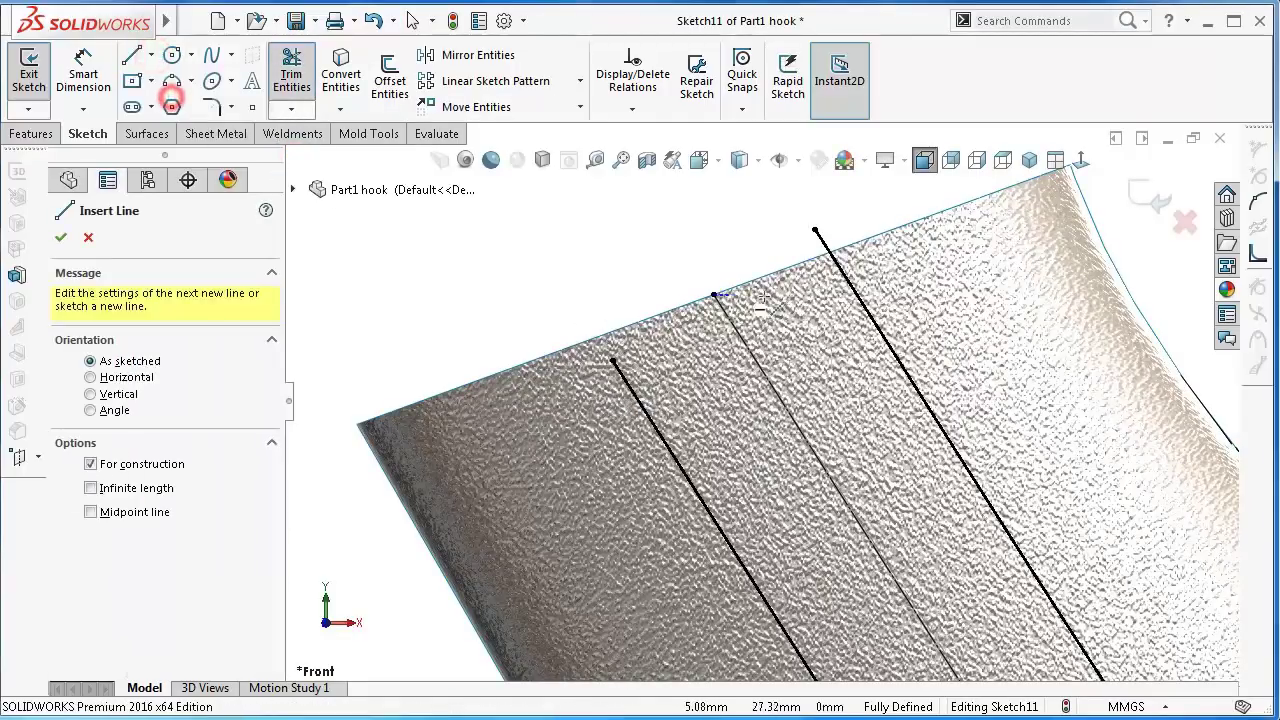
left_click(832, 256)
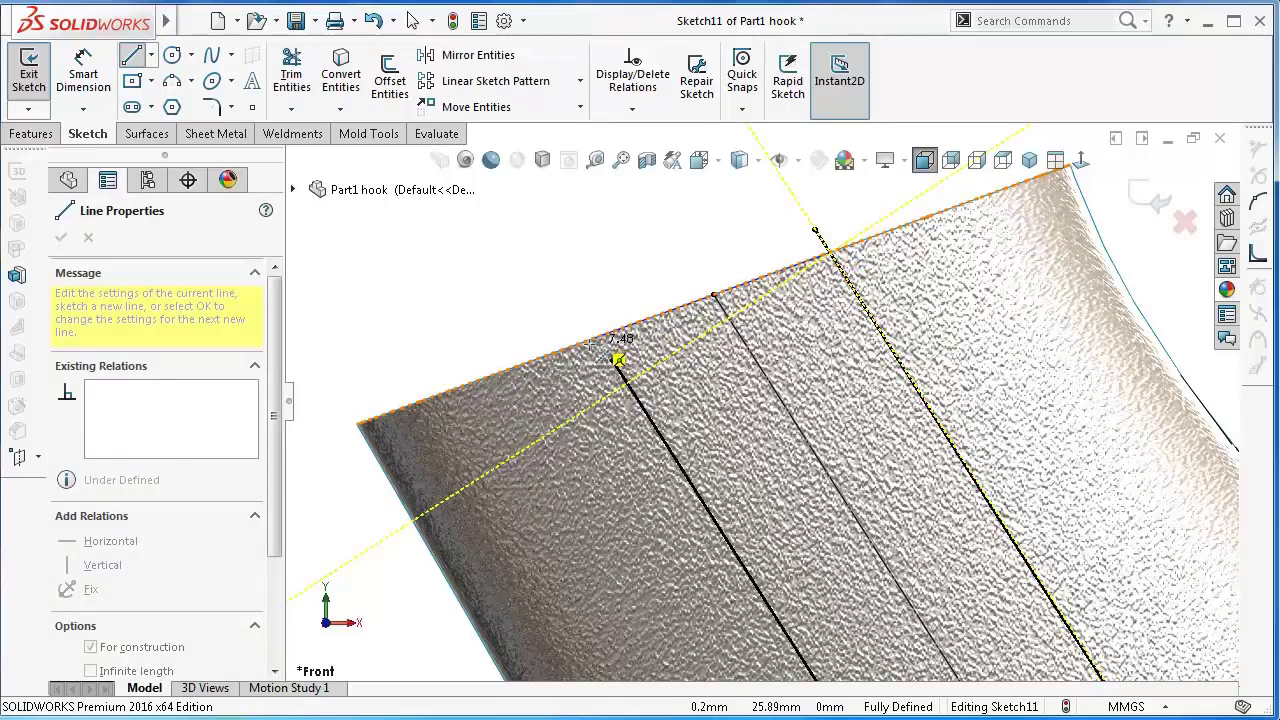
left_click(588, 341)
key("Escape")
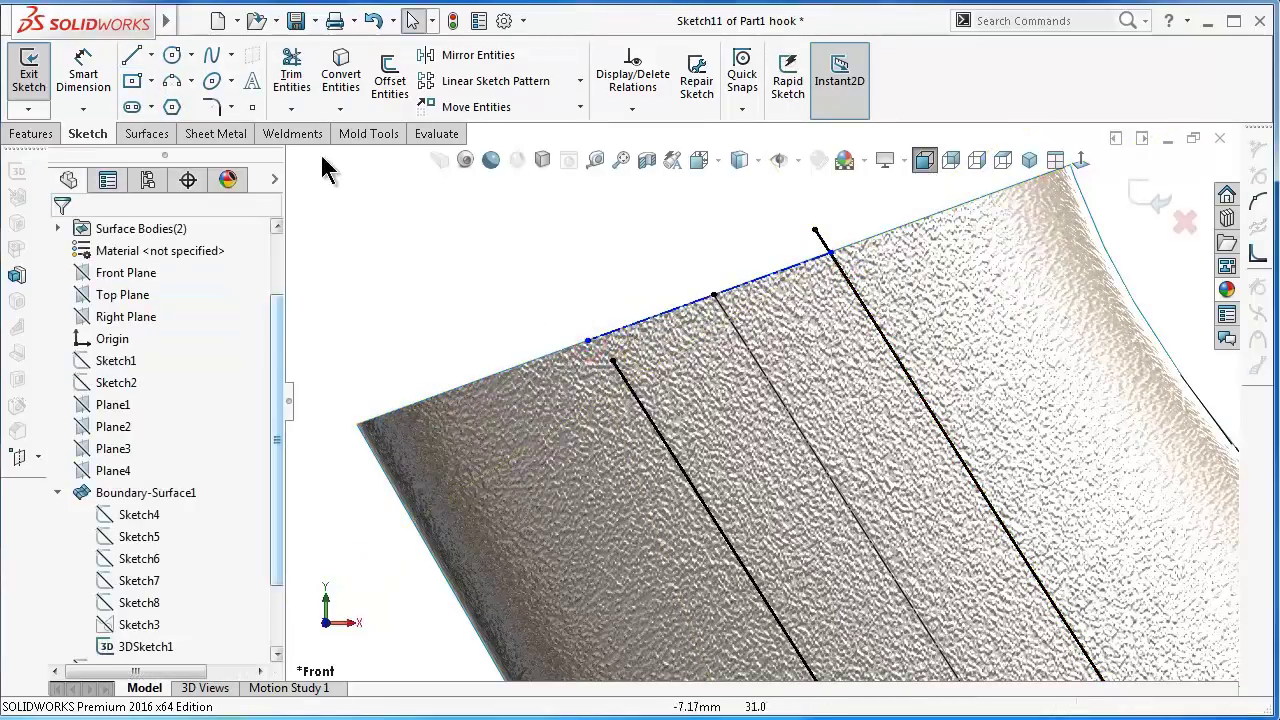
- Extend the left guide curve up to the top-edge centerline
left_click(292, 109)
left_click(325, 130)
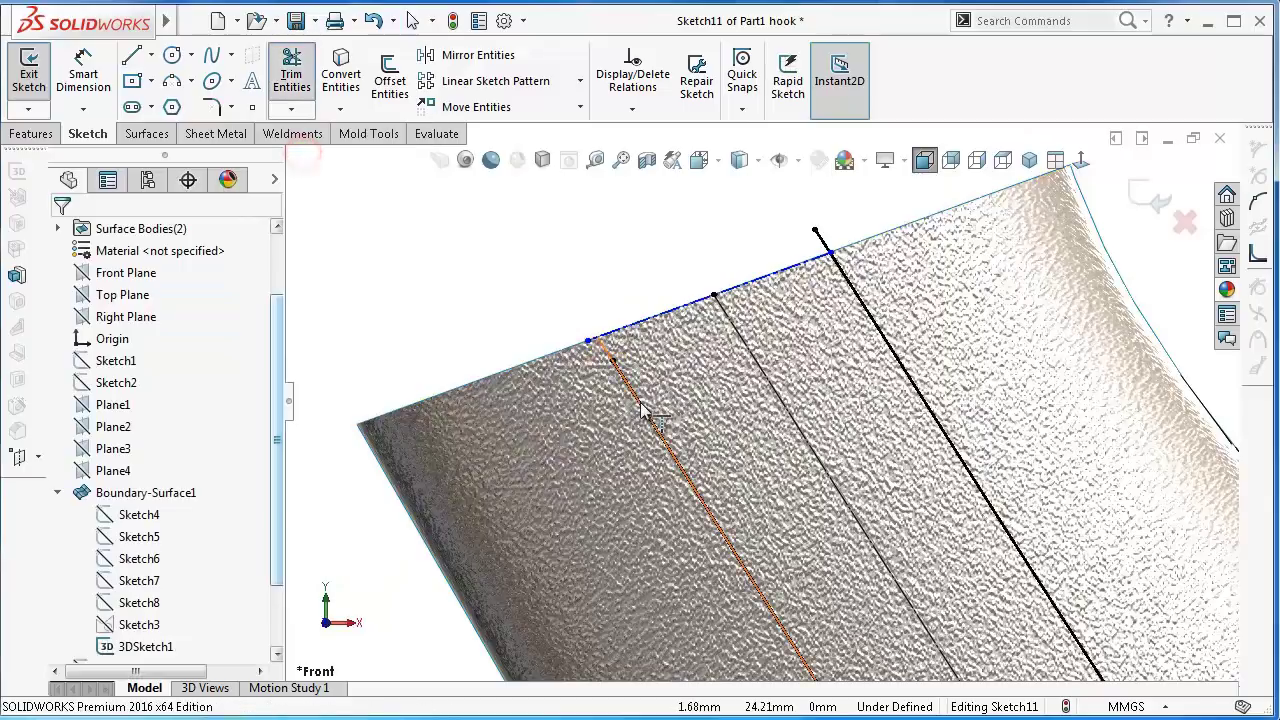
key("Escape")
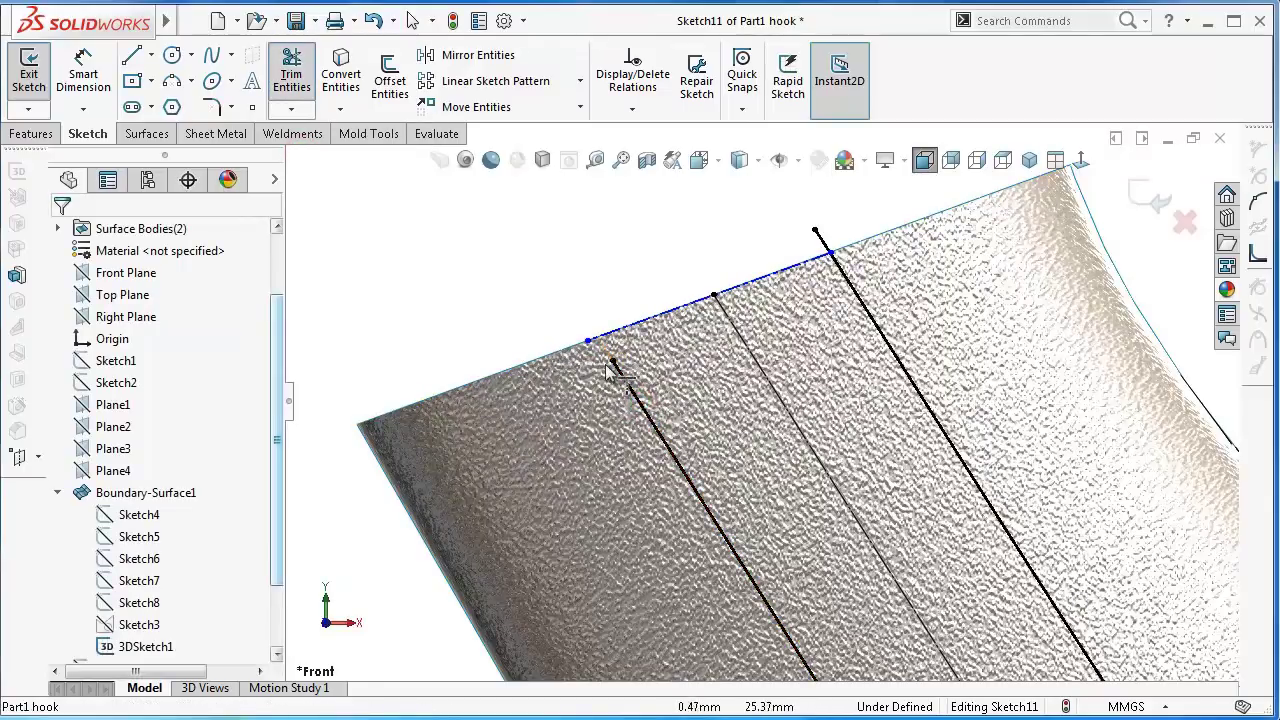
left_click(615, 367)
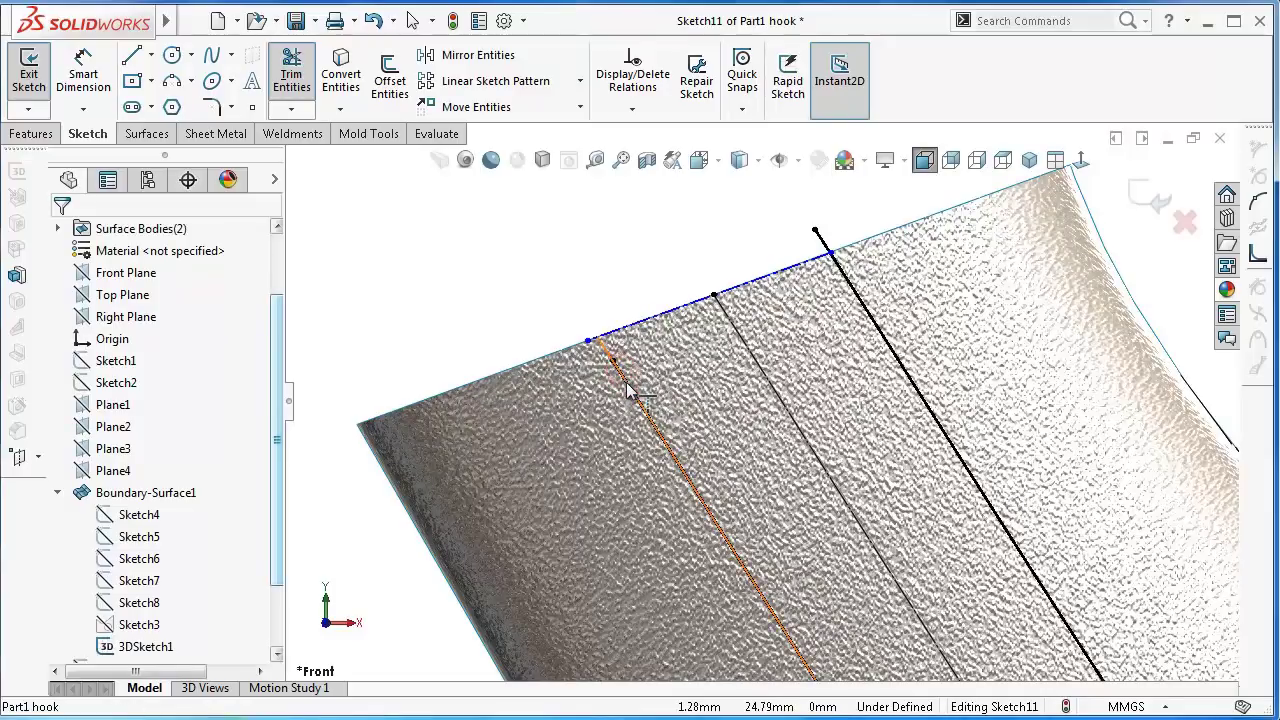
left_click(626, 383)
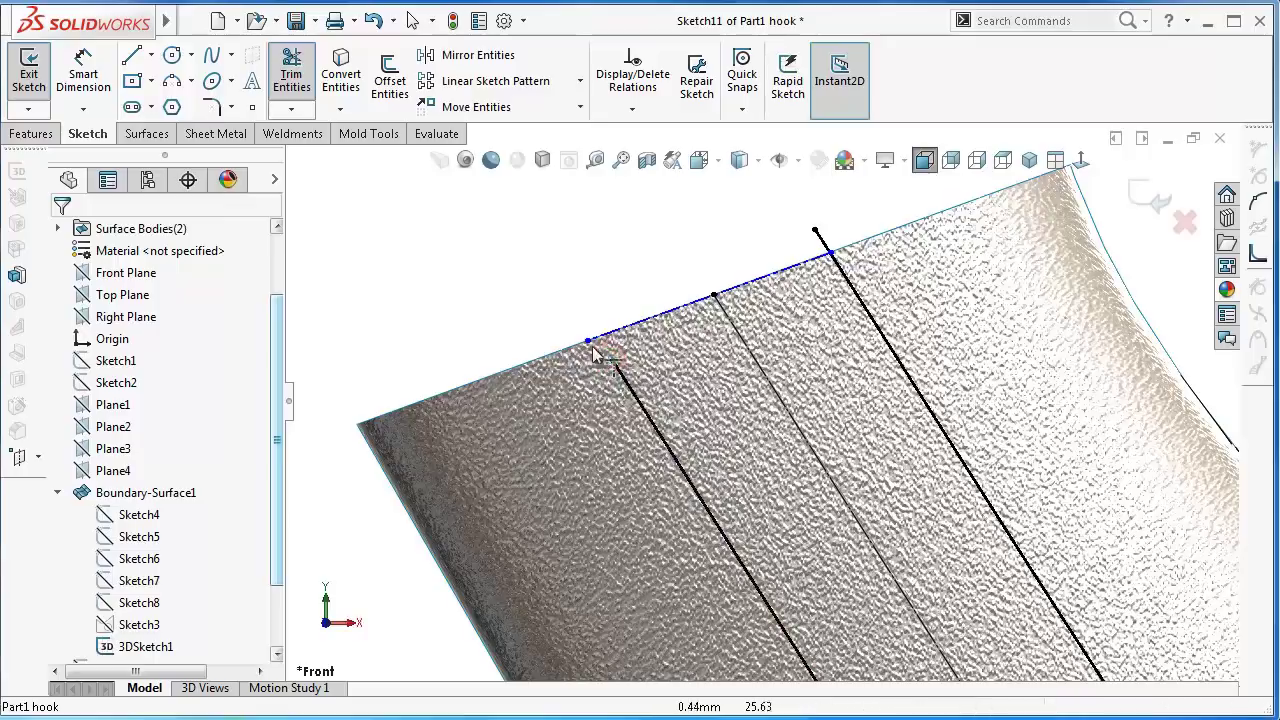
left_click(566, 307)
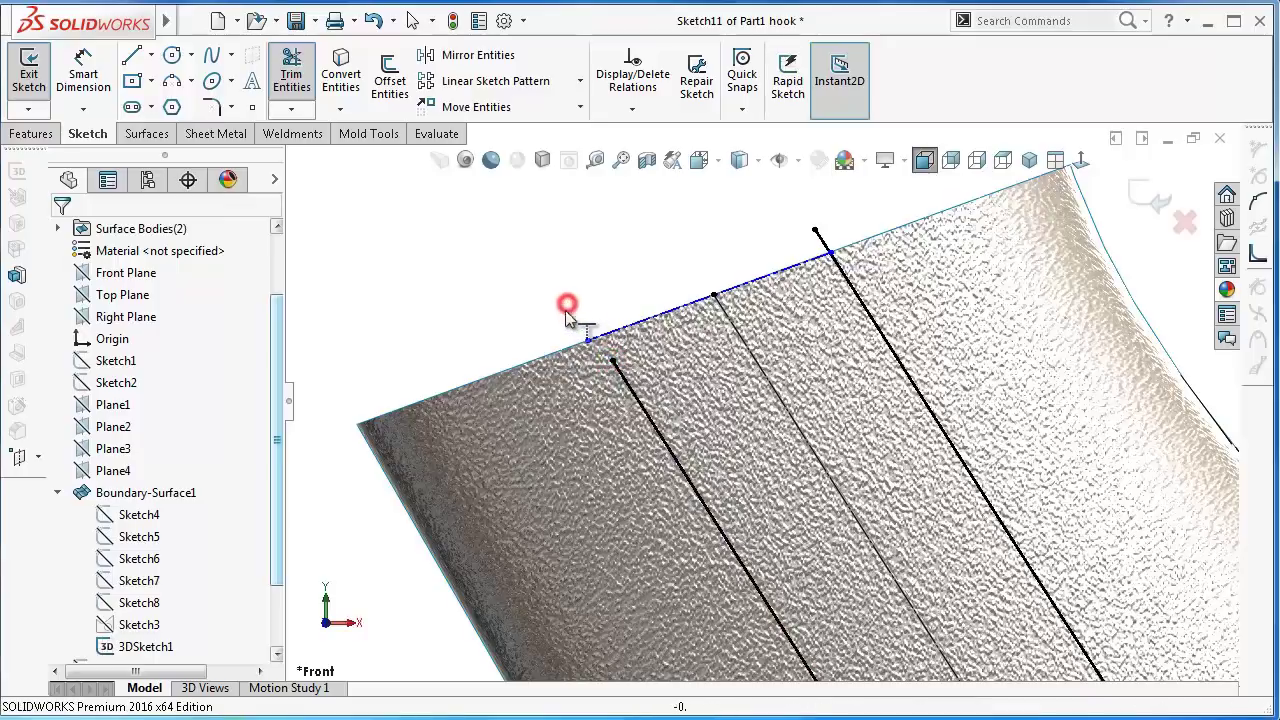
left_click(620, 380)
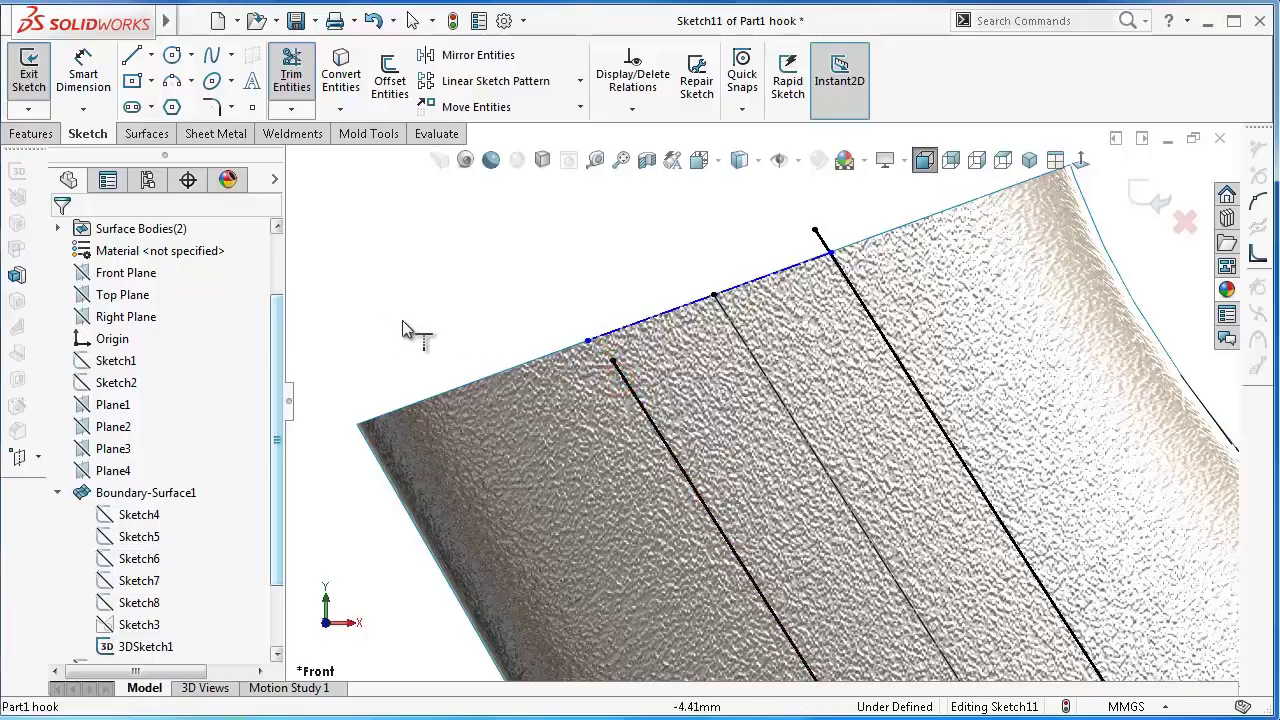
left_click(473, 290)
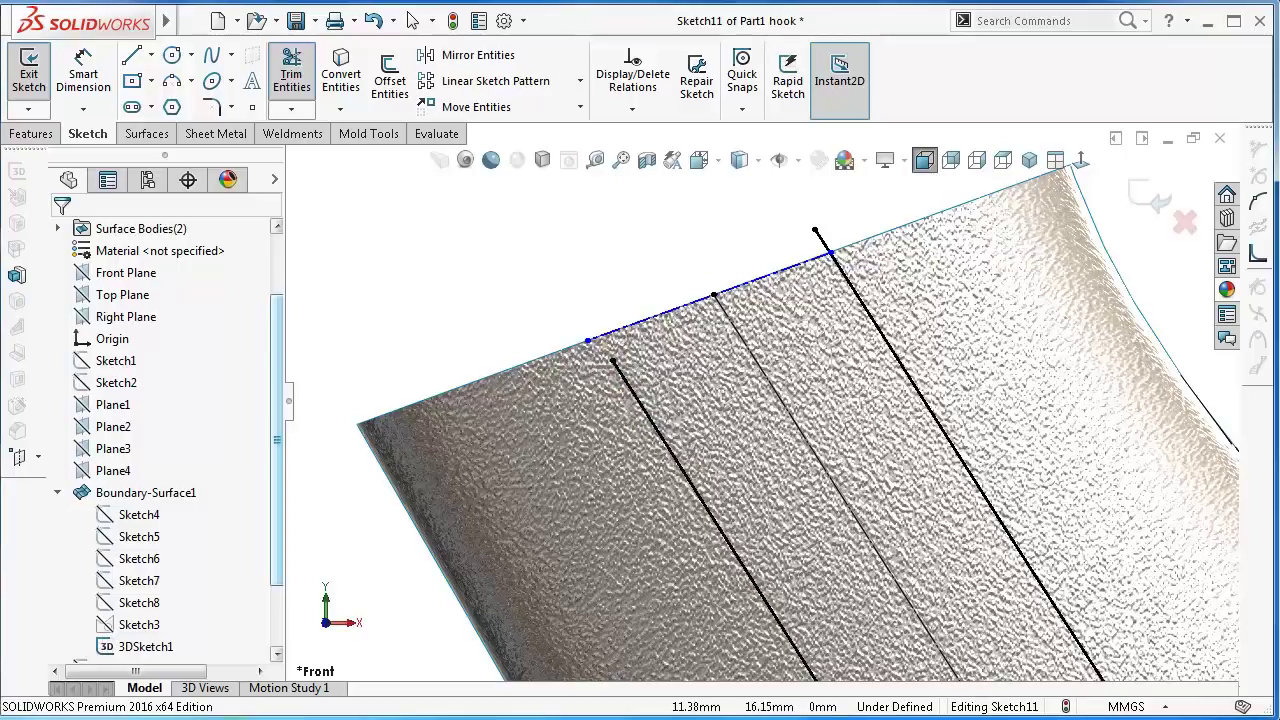
- Dimension the edge endpoint 3.50 mm horizontally from the middle curve's top end
scroll(550, 198, "down", 2)
right_click_drag(545, 405, 545, 370)
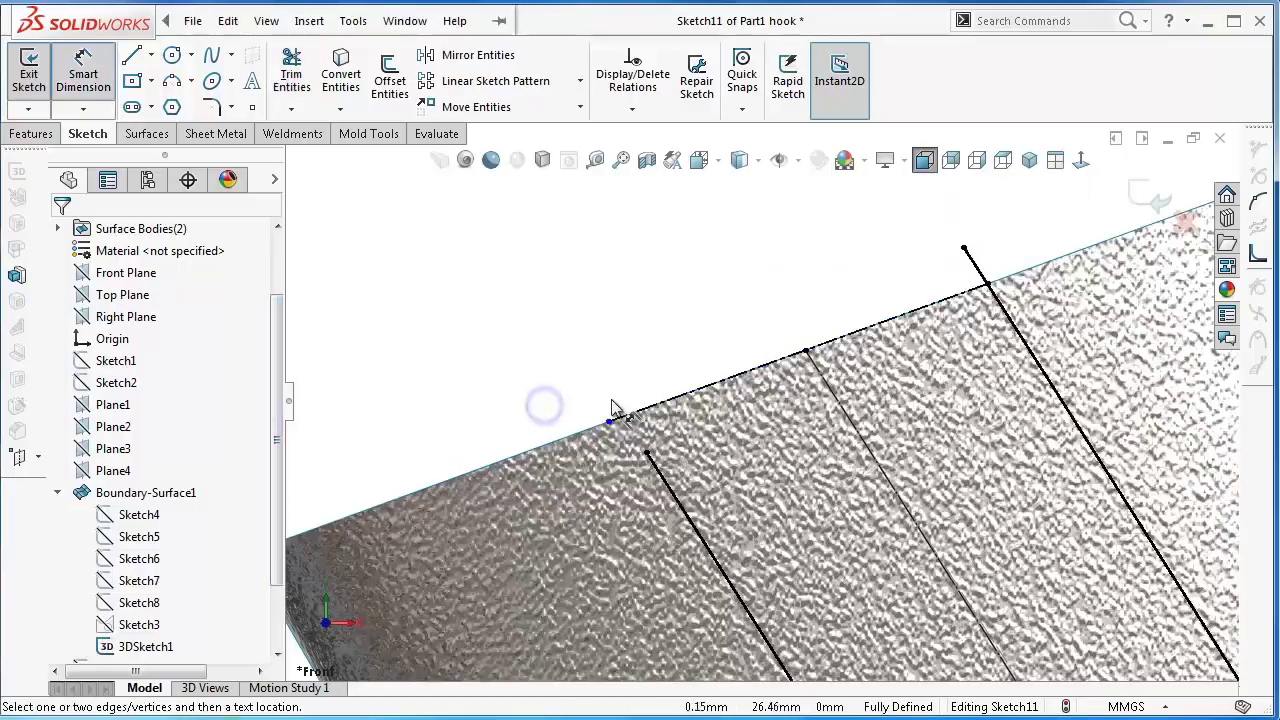
left_click(608, 422)
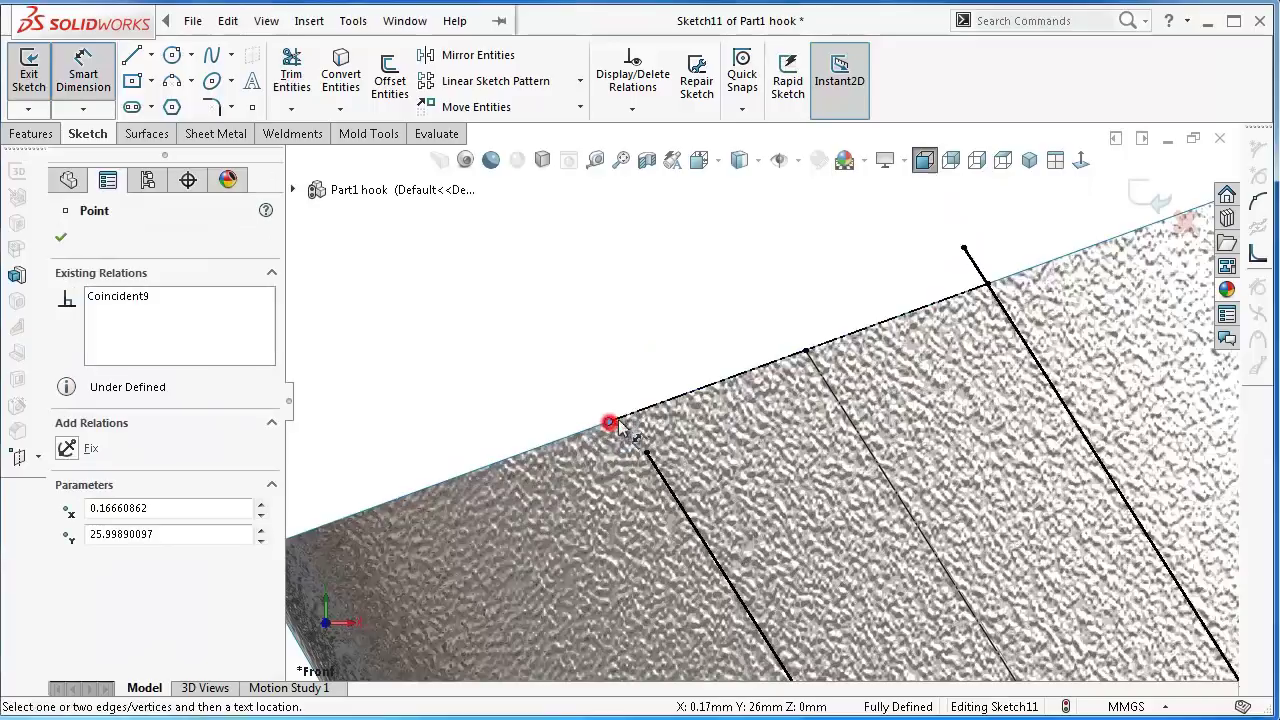
left_click(806, 352)
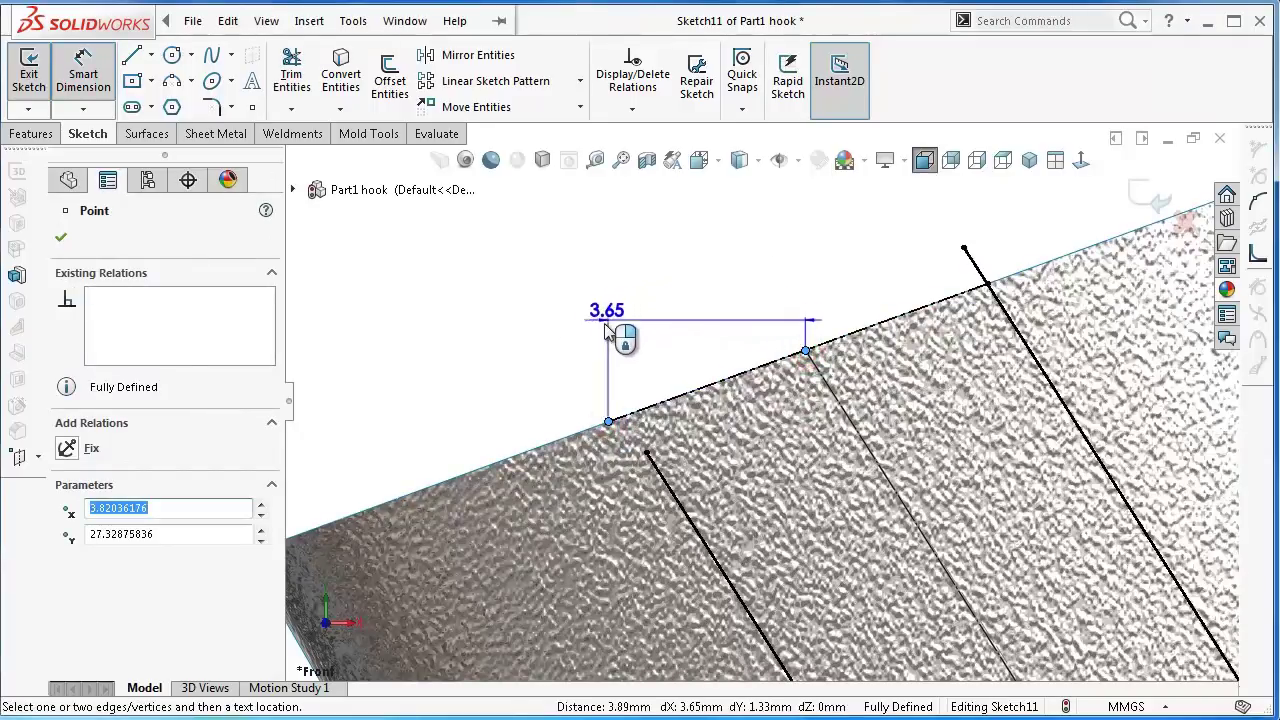
left_click(663, 313)
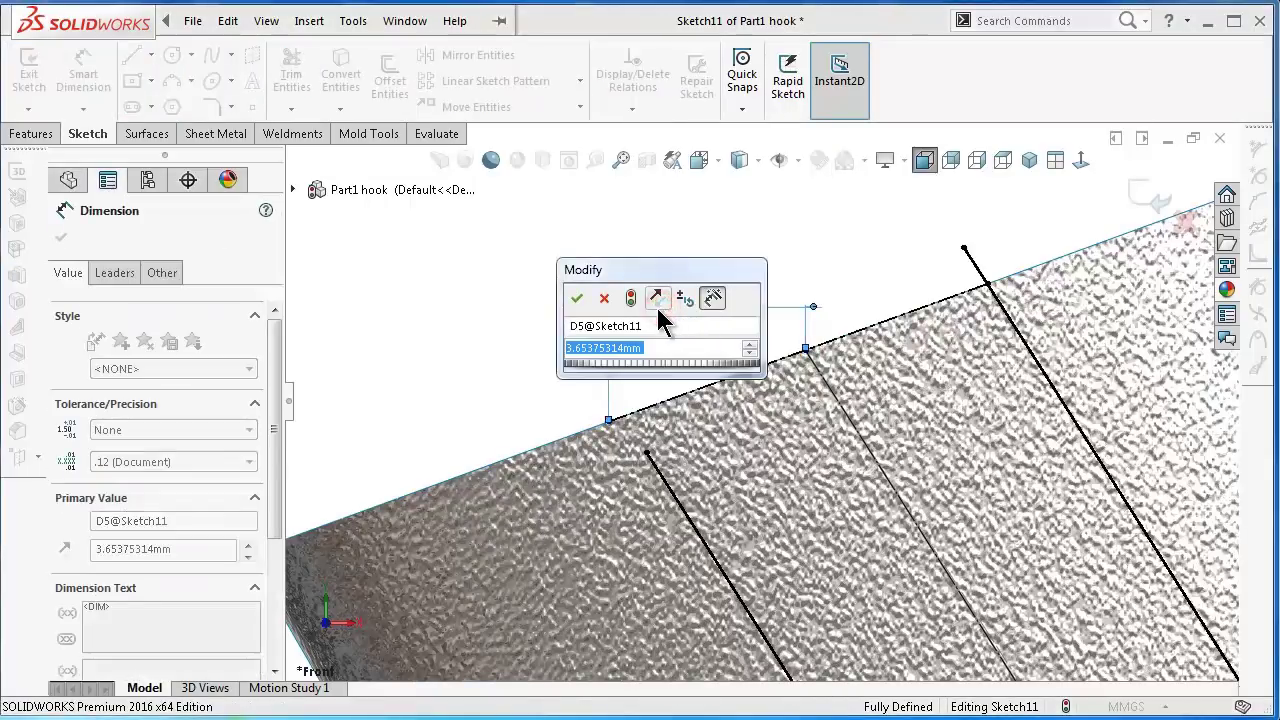
type("3.5")
key("Return")
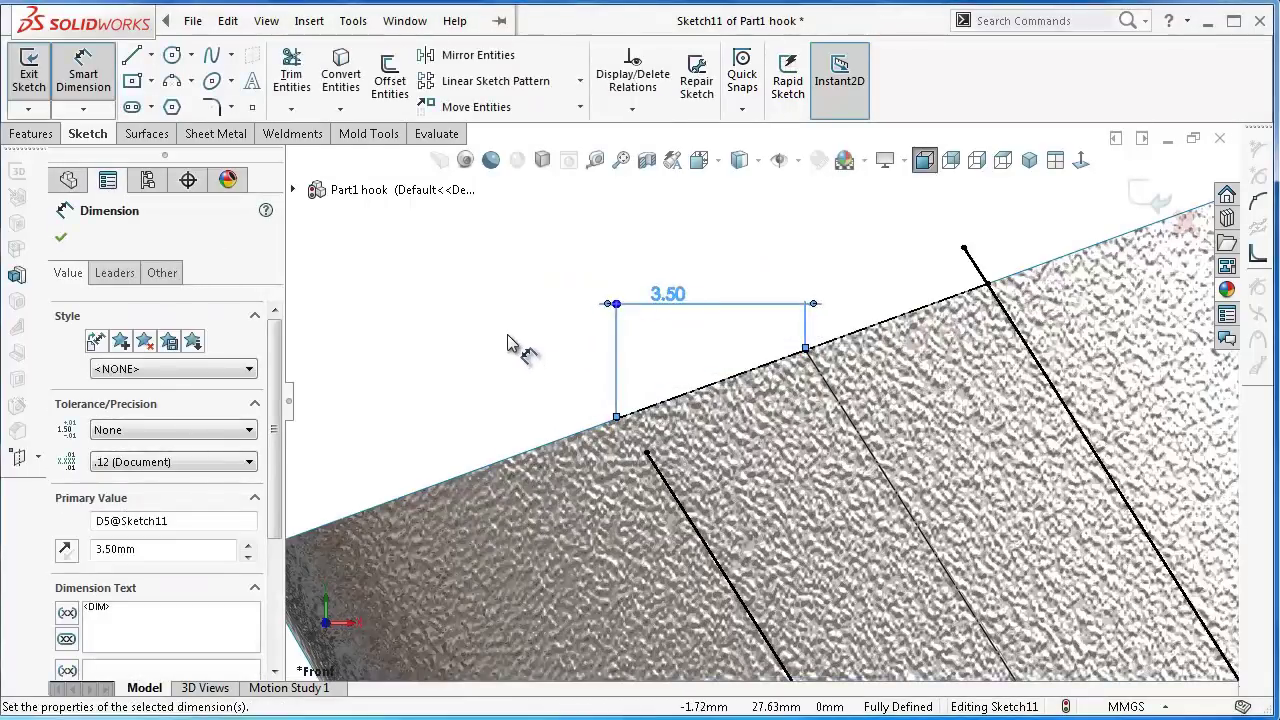
left_click(571, 366)
scroll(667, 406, "down", 2)
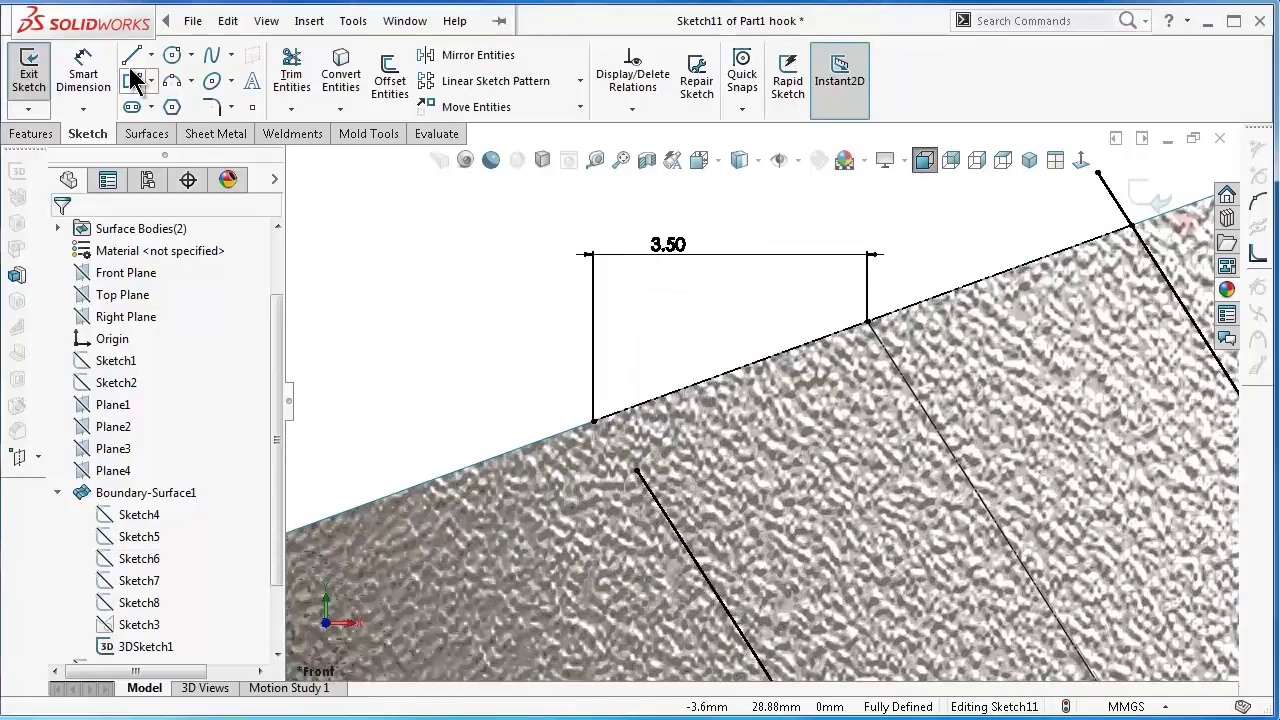
- Draw a short spline from the edge endpoint to the left guide curve's end
left_click(213, 57)
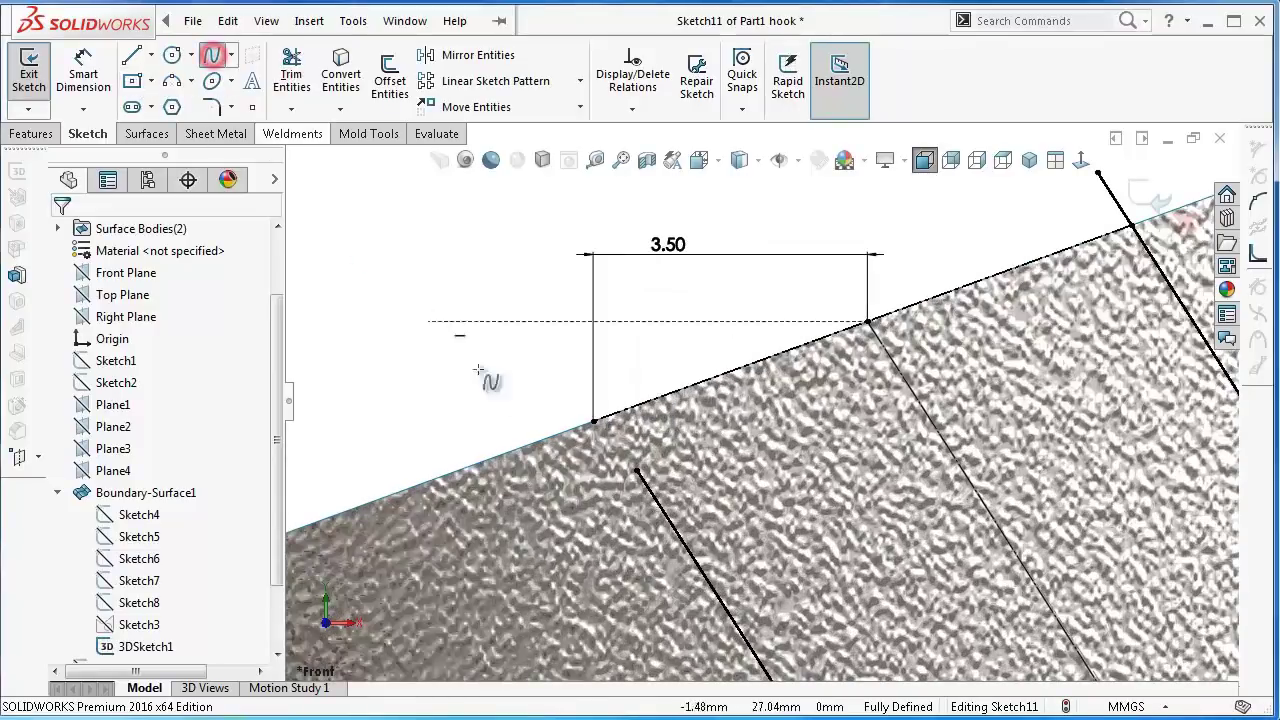
left_click(636, 472)
left_click(594, 422)
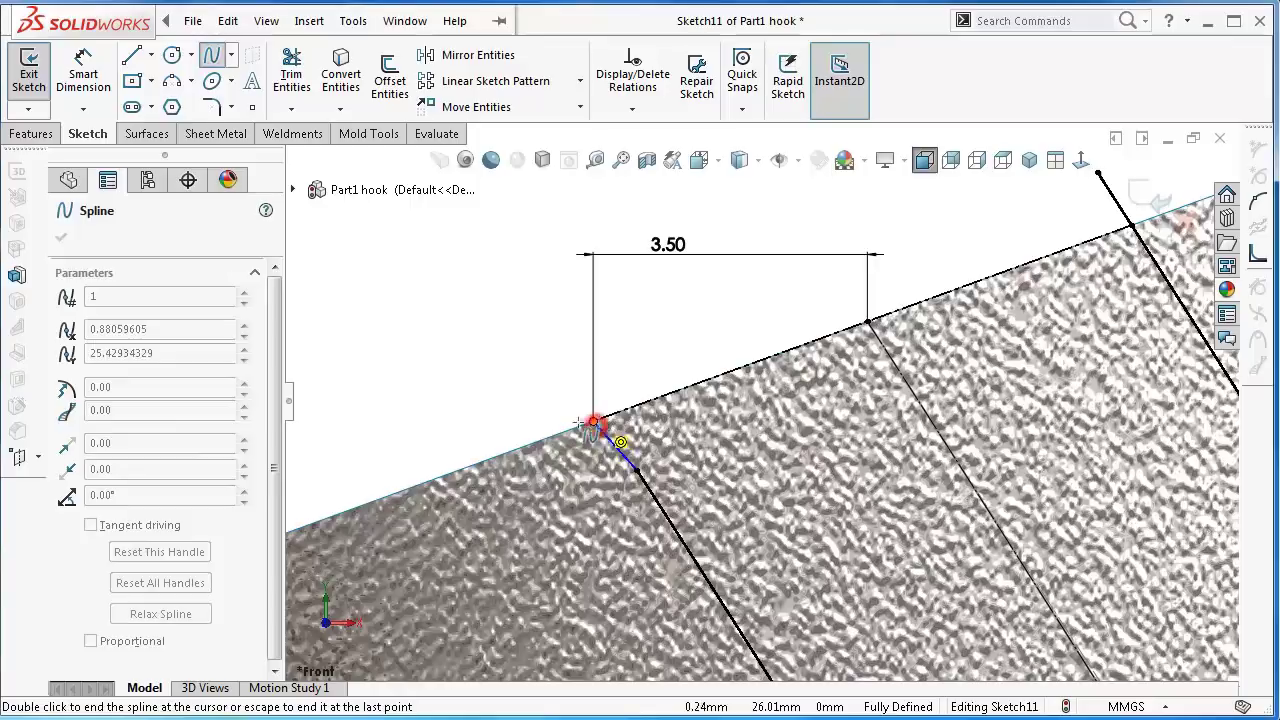
right_click(549, 400)
left_click(576, 419)
scroll(645, 465, "down", 1)
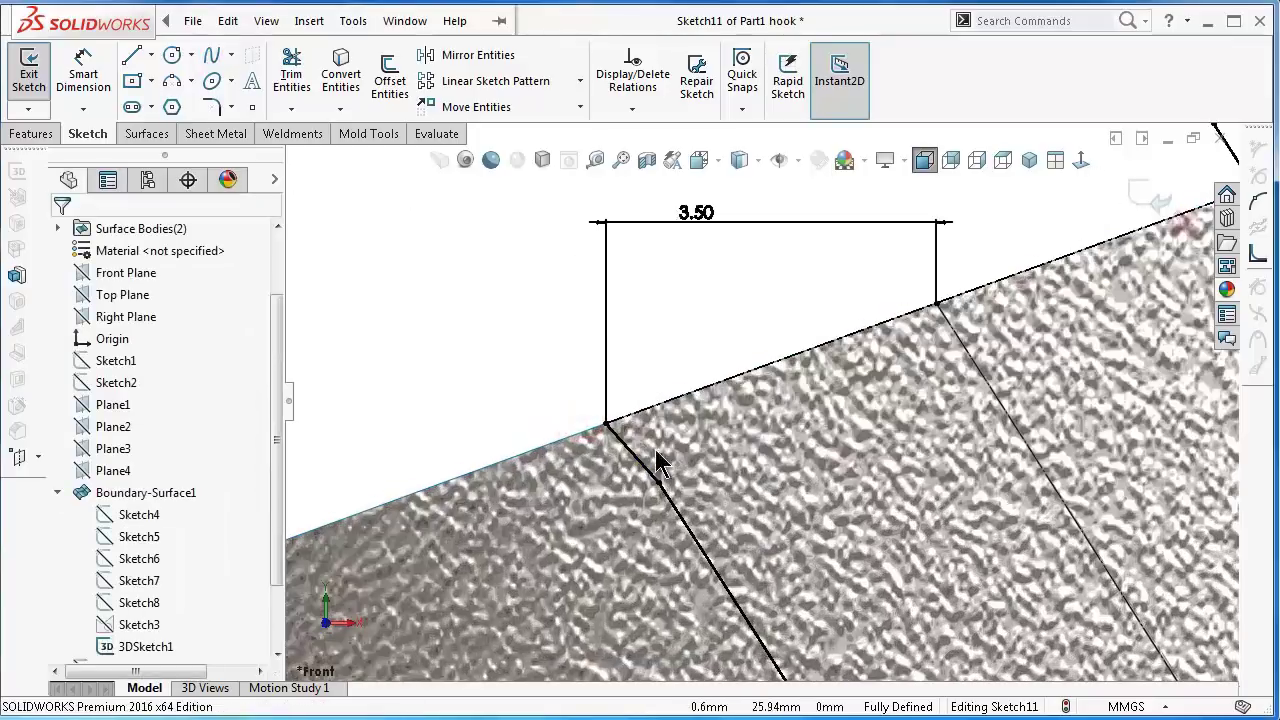
scroll(650, 470, "down", 1)
- Make the new short spline tangent to the left guide curve Spline4
left_click(628, 468)
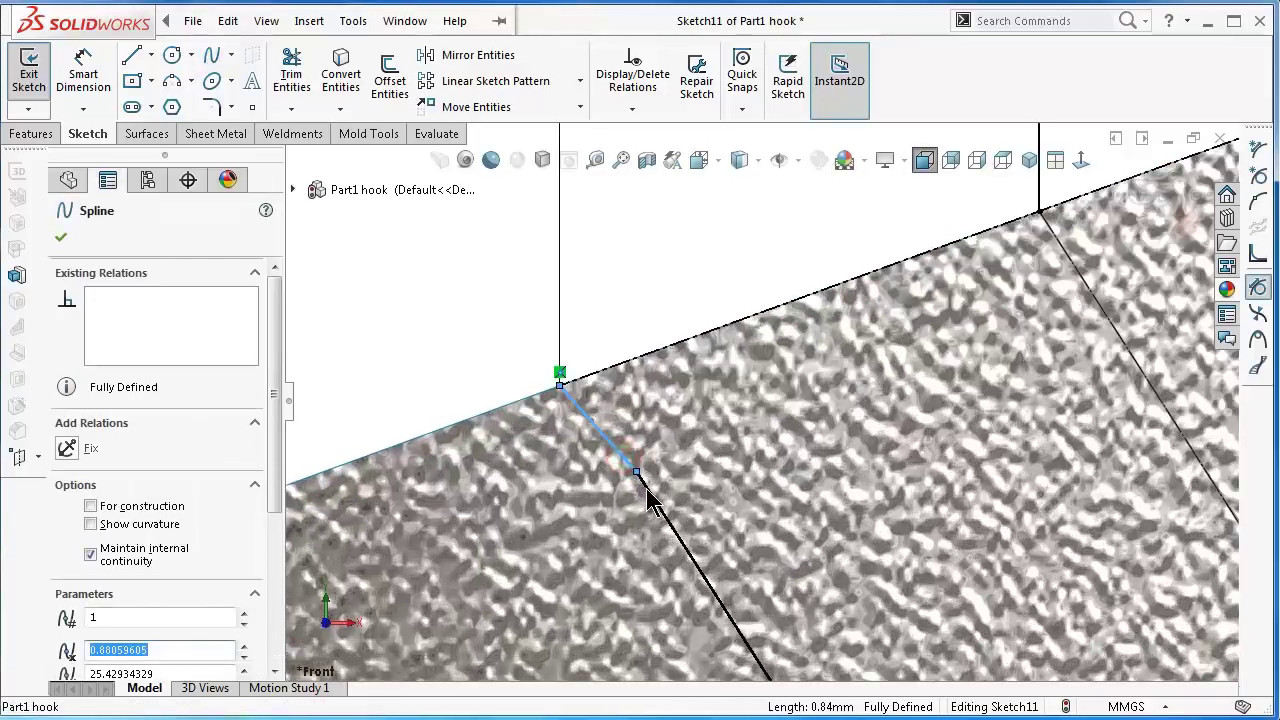
left_click(650, 505, "ctrl")
left_click(701, 405)
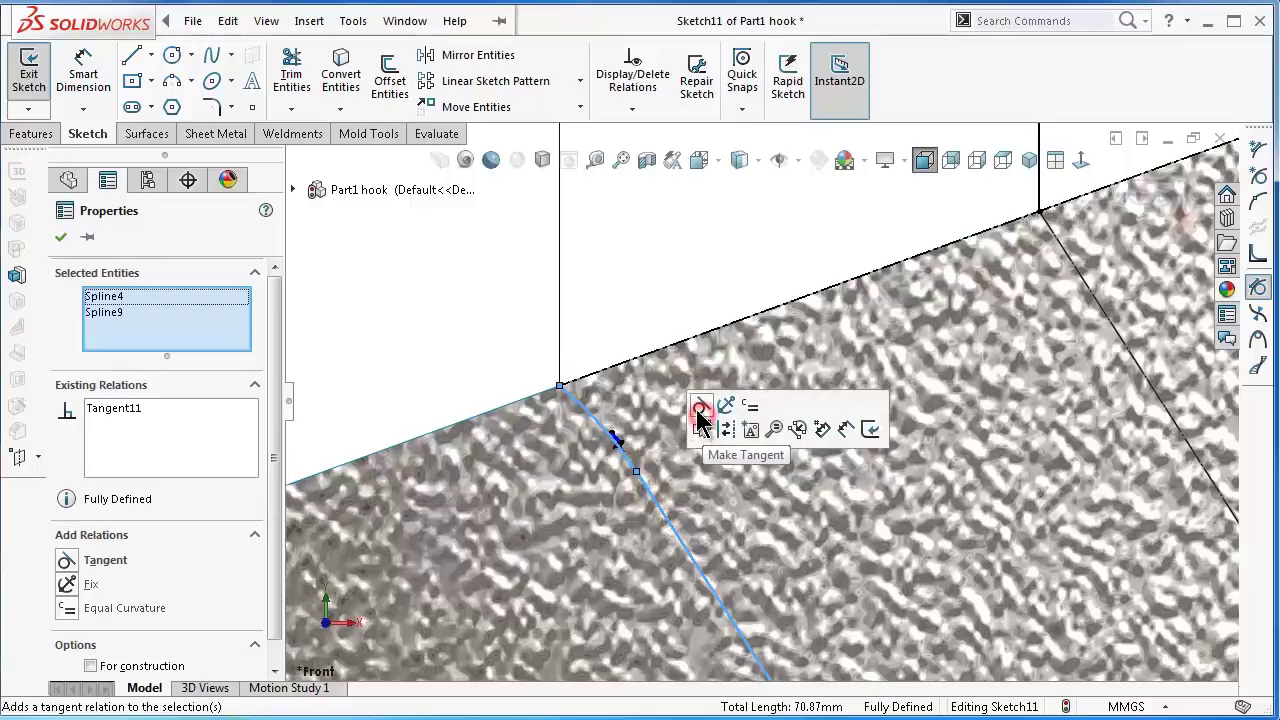
left_click(444, 297)
scroll(520, 355, "up", 2)
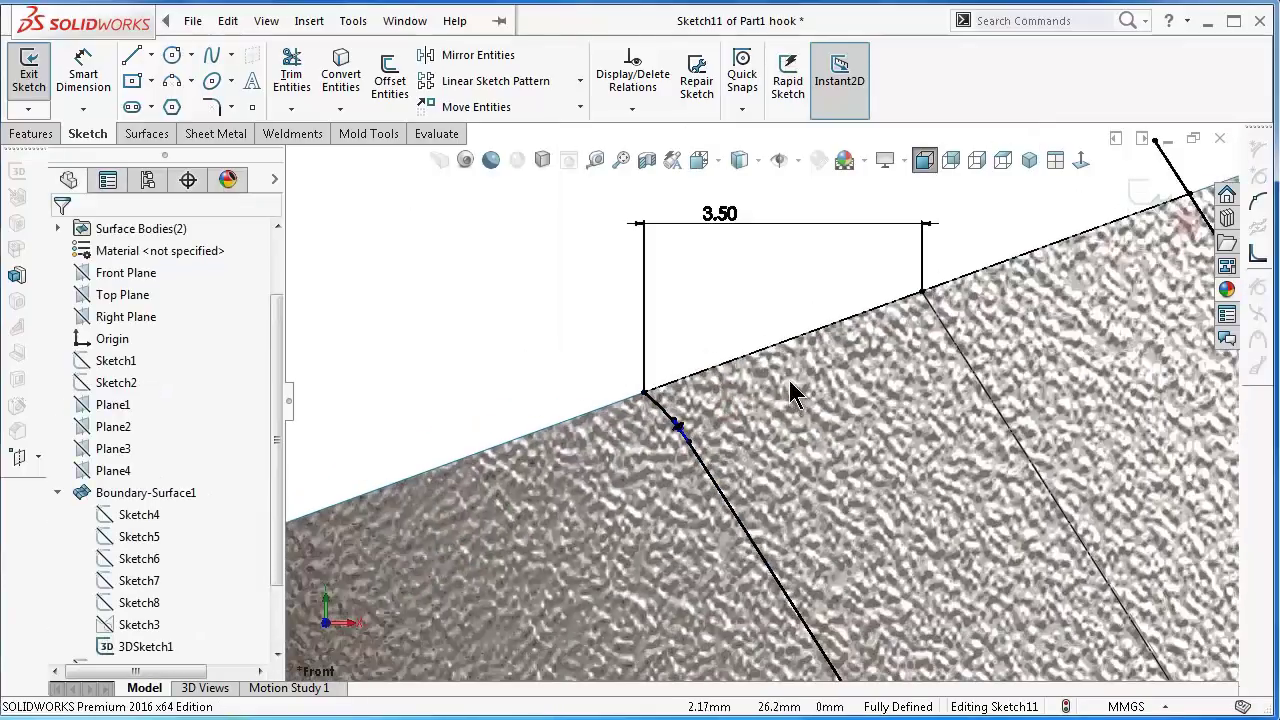
scroll(712, 430, "down", 1)
scroll(695, 445, "down", 1)
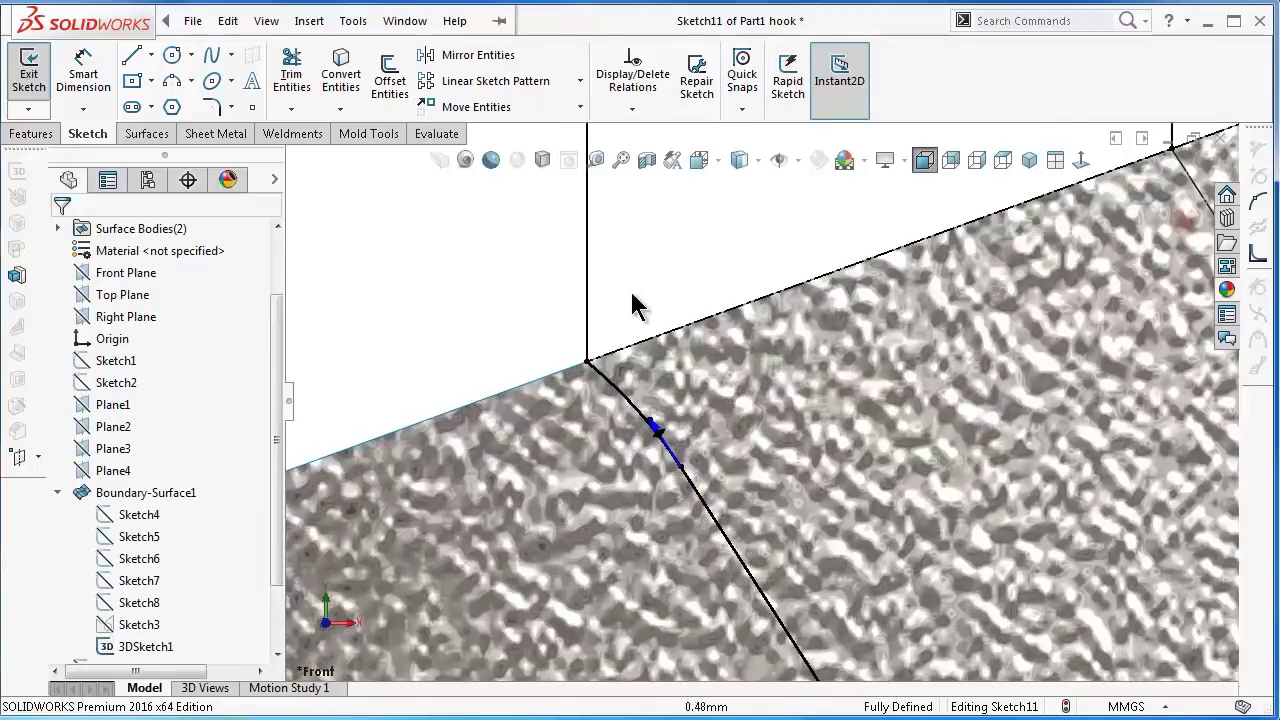
scroll(637, 307, "up", 2)
- Change the top-edge 3.50 dimension to 3.4 mm
double_click(757, 236)
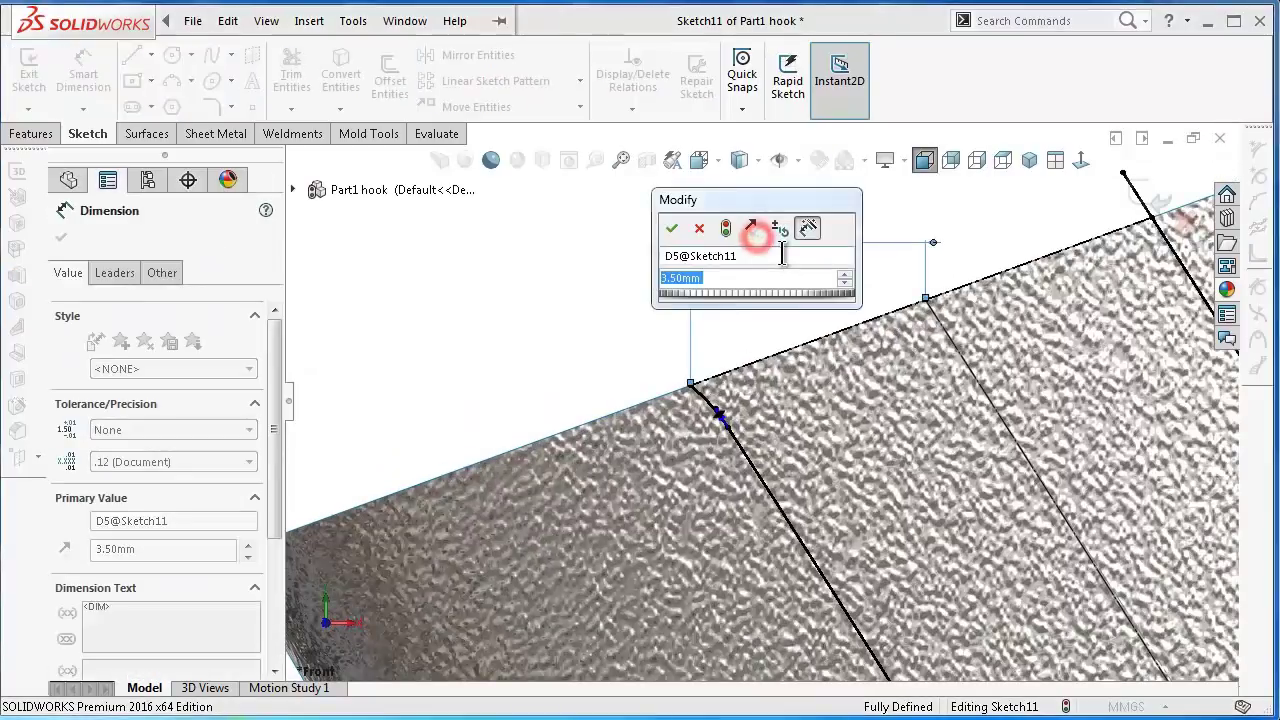
type("3.4")
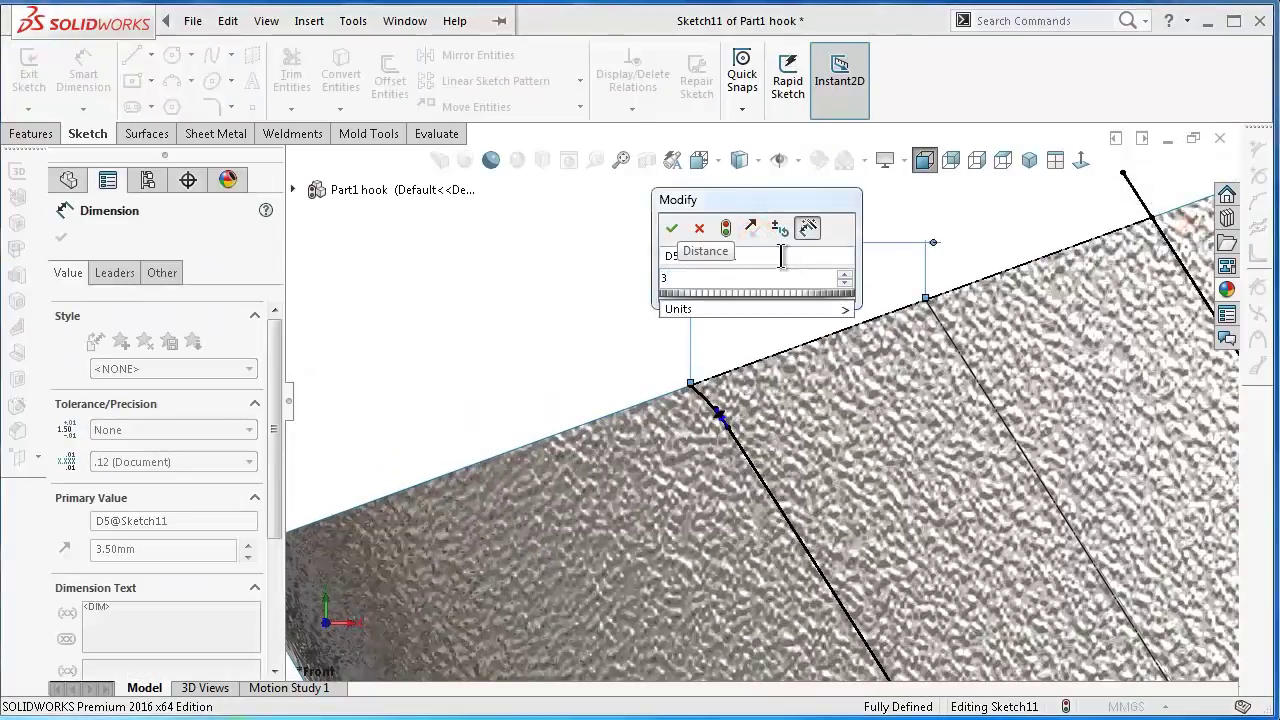
key("Return")
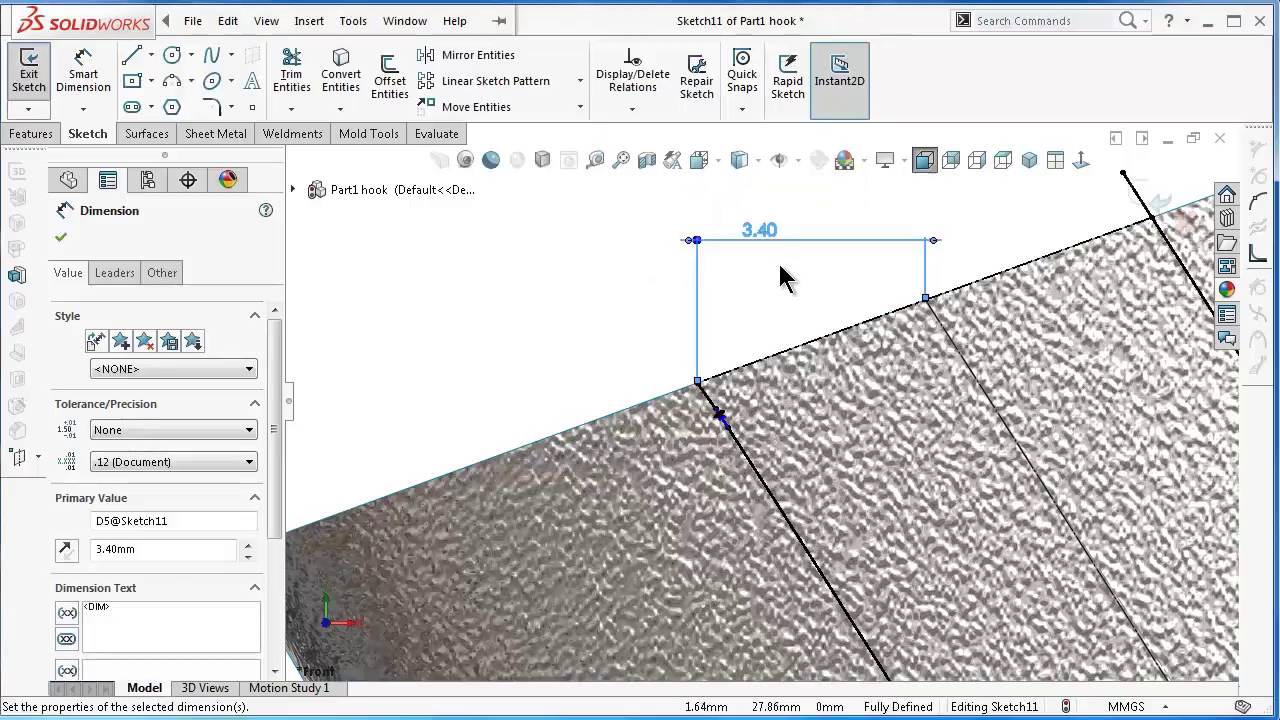
left_click(649, 292)
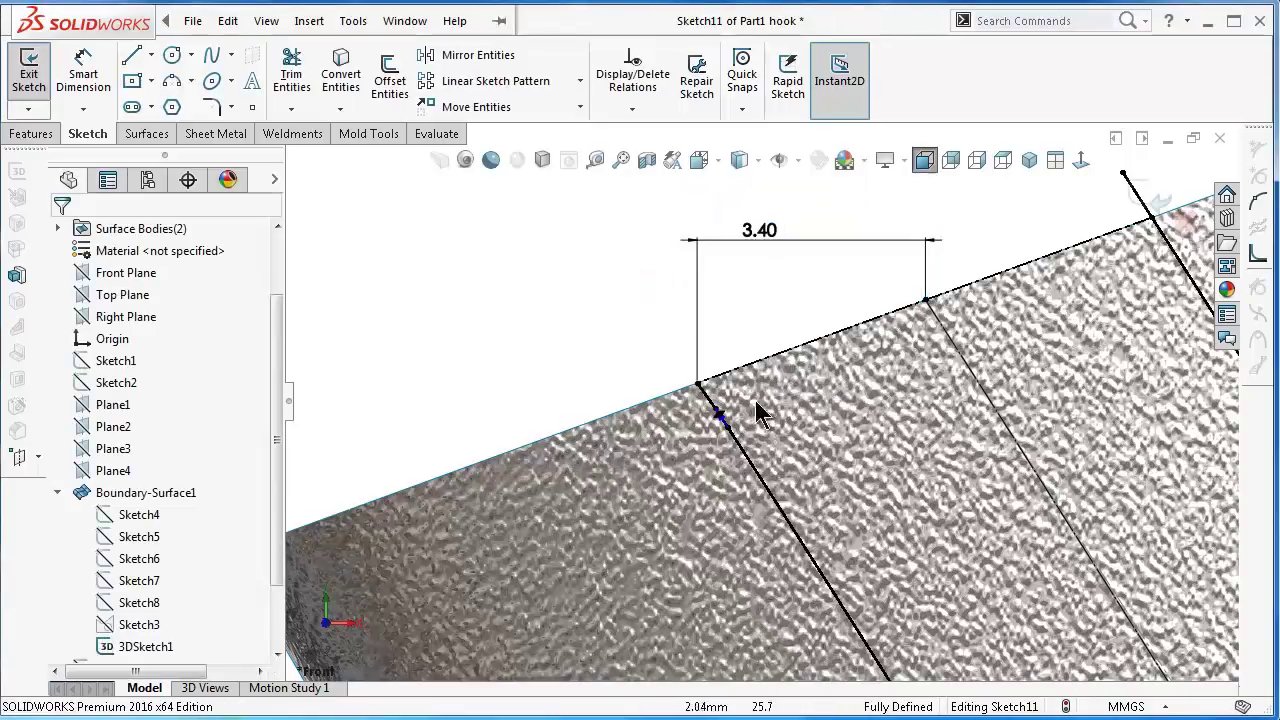
scroll(740, 416, "down", 2)
scroll(729, 435, "down", 2)
scroll(729, 449, "up", 4)
scroll(985, 255, "down", 1)
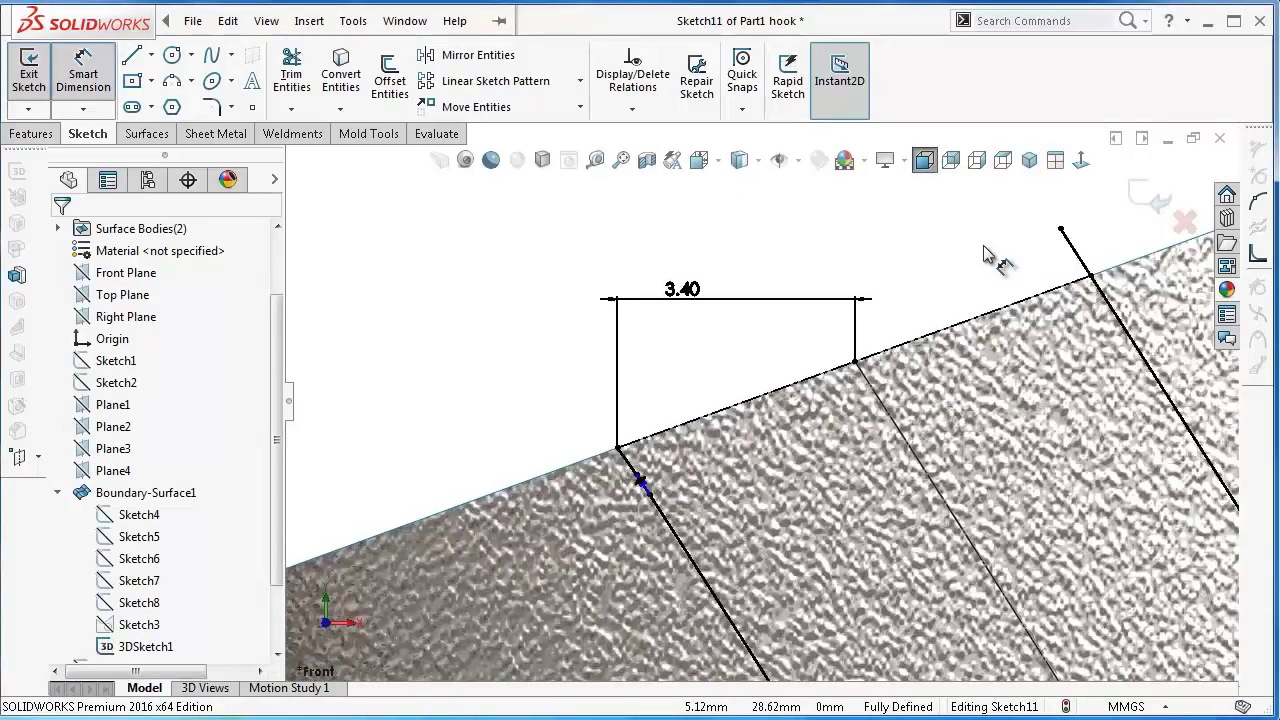
scroll(985, 255, "up", 1)
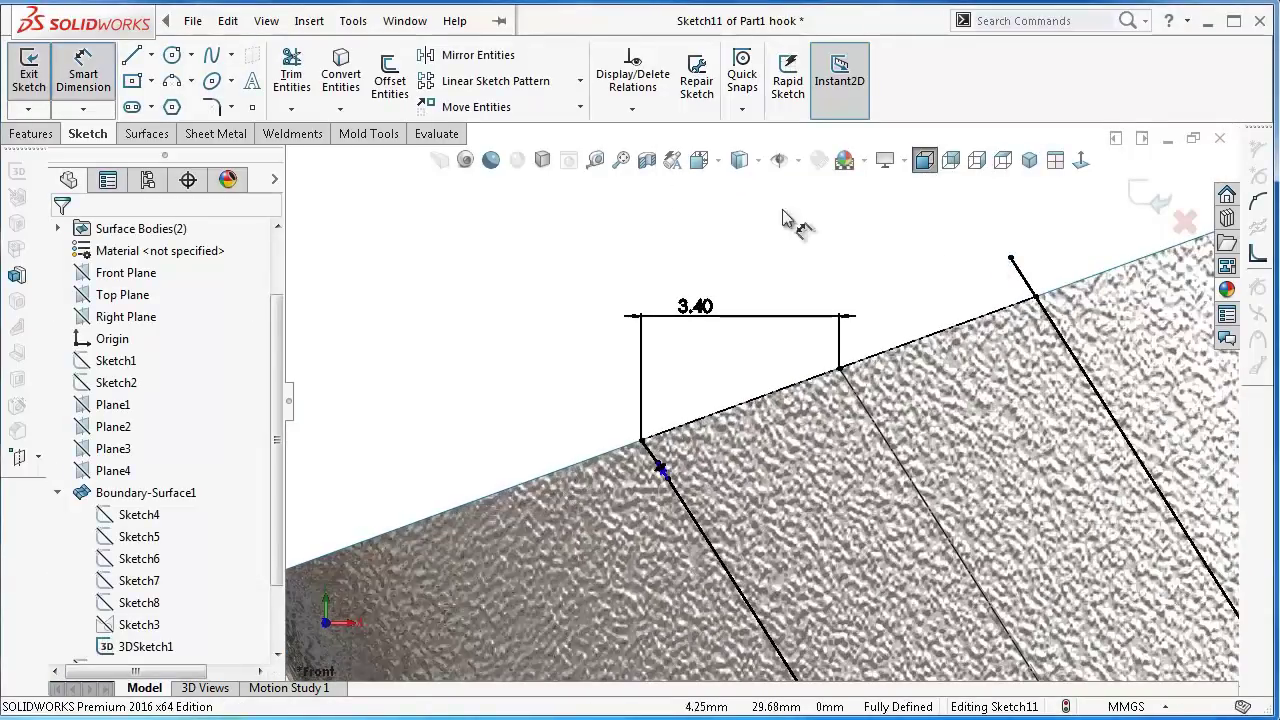
- Start Trim Entities, pan to the lower hook bend, then cancel the trim
left_click(290, 76)
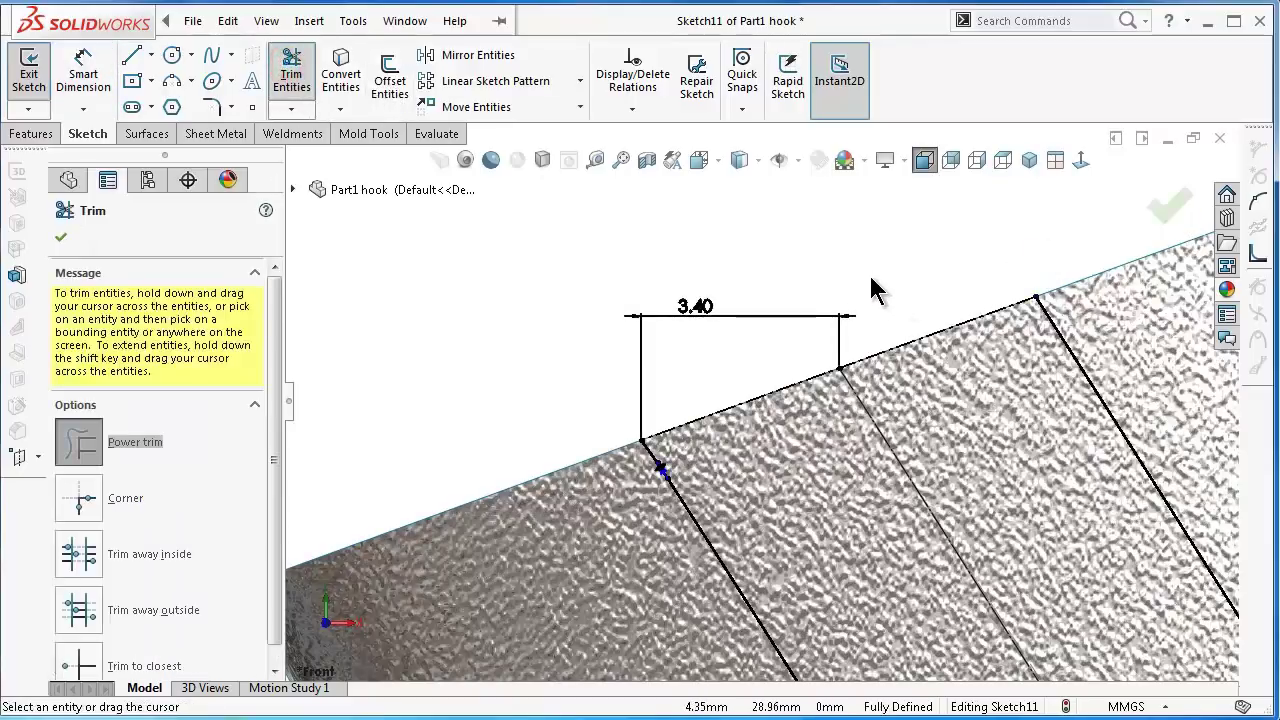
scroll(836, 340, "up", 2)
scroll(850, 436, "up", 1)
scroll(850, 436, "up", 1)
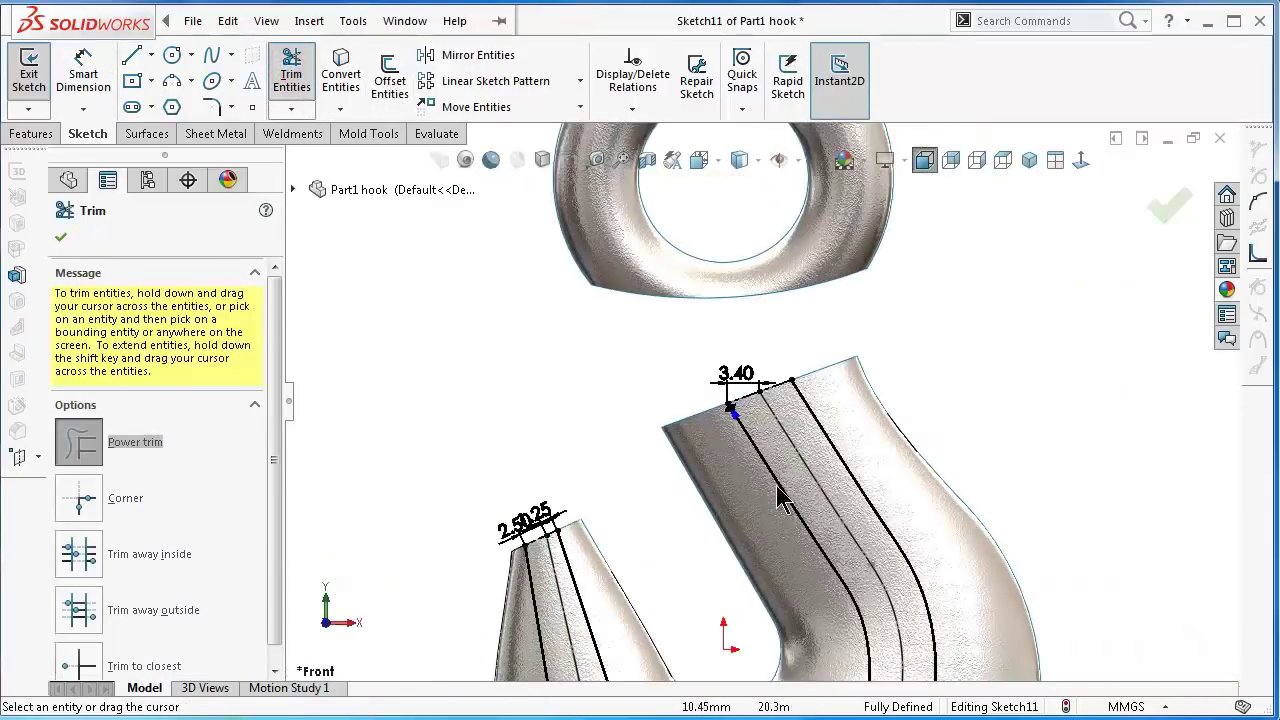
scroll(680, 600, "up", 1)
middle_click_drag(680, 600, 716, 524, "ctrl")
left_click(60, 237)
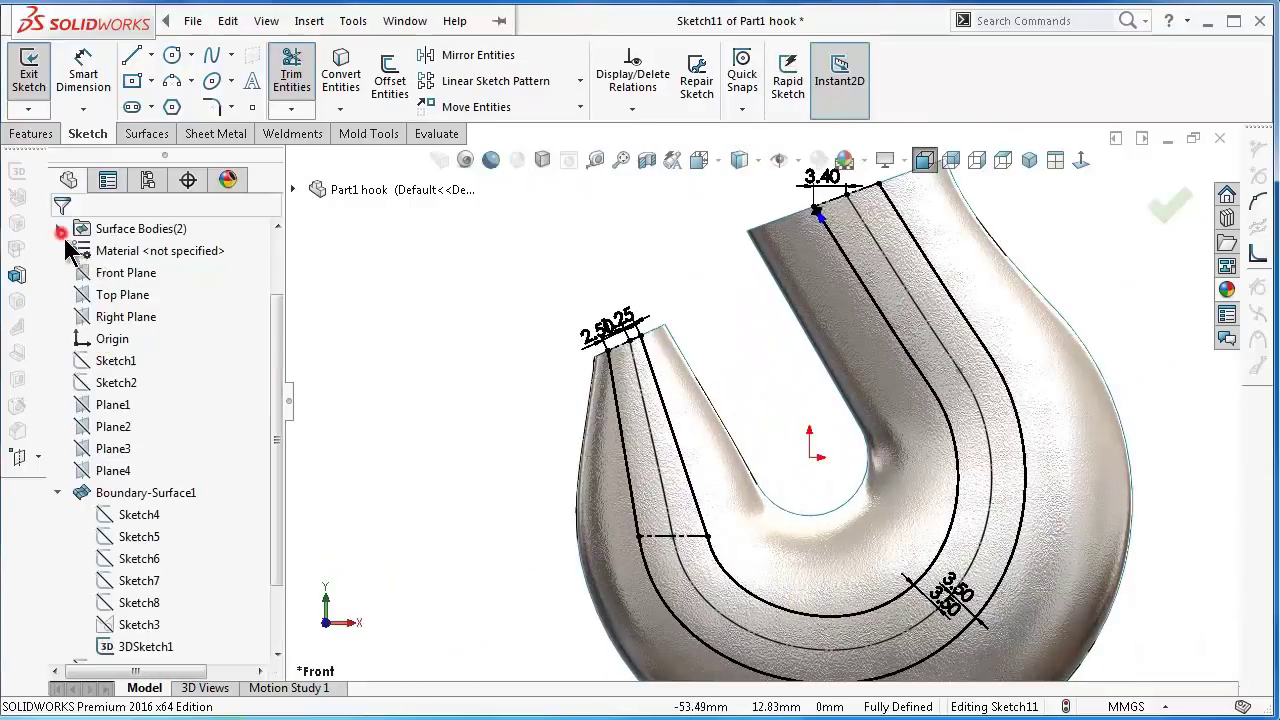
scroll(694, 434, "down", 1)
scroll(715, 470, "down", 1)
scroll(742, 550, "down", 2)
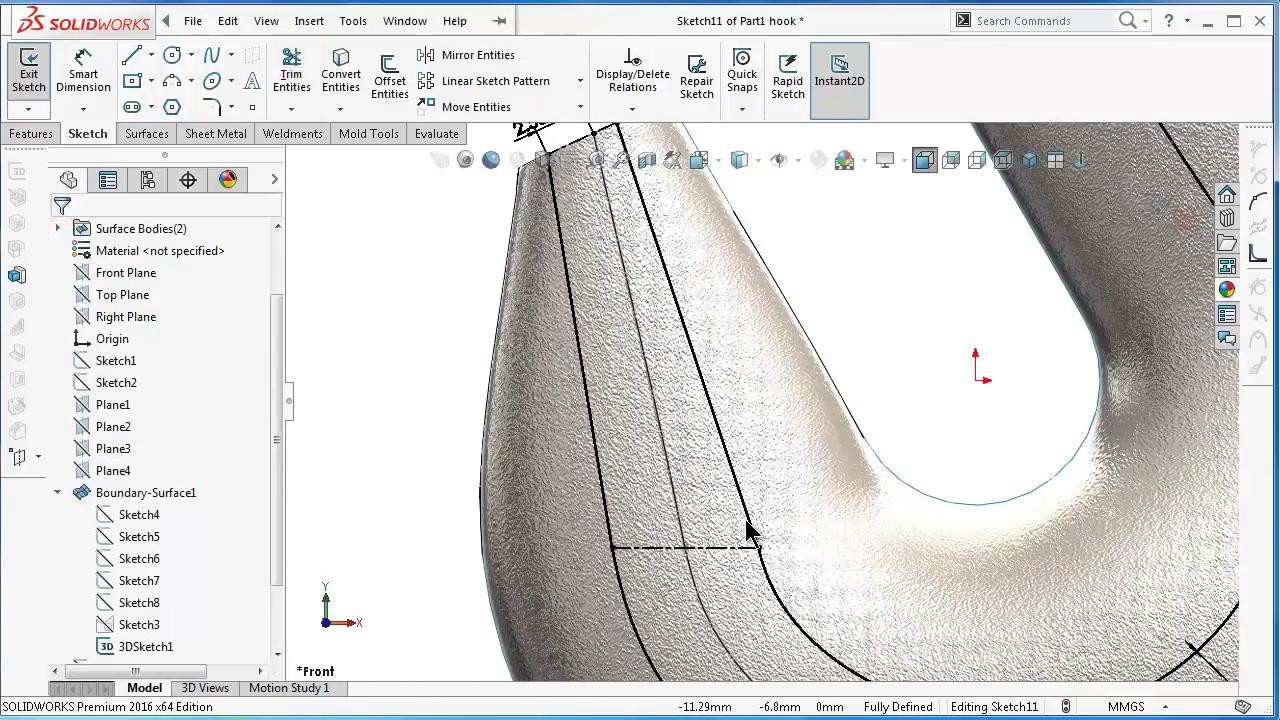
- Select the inner guide spline, U-bend inner spline and short top piece (Spline4, Spline8, Spline9)
left_click(748, 532)
left_click(785, 590, "ctrl")
scroll(980, 505, "up", 2)
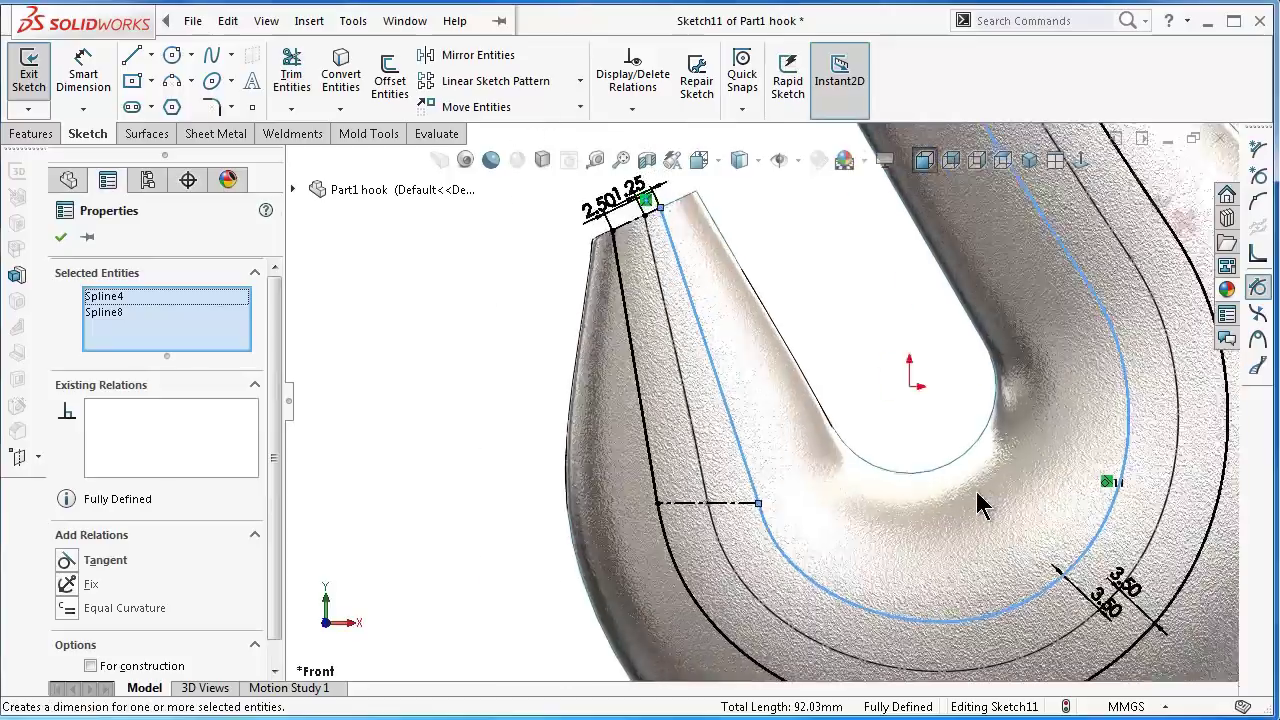
scroll(1000, 323, "up", 1)
scroll(900, 250, "up", 1)
scroll(877, 271, "down", 2)
scroll(810, 225, "down", 2)
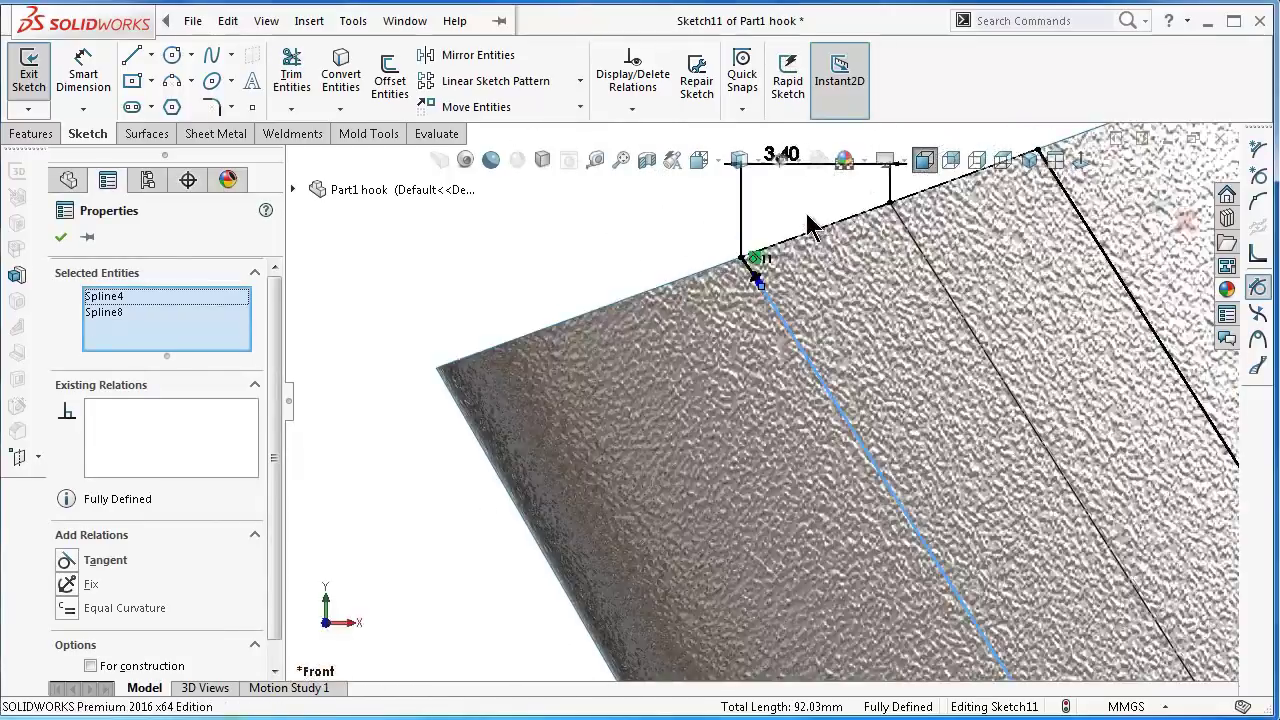
scroll(810, 225, "down", 2)
scroll(672, 398, "down", 1)
left_click(658, 366, "ctrl")
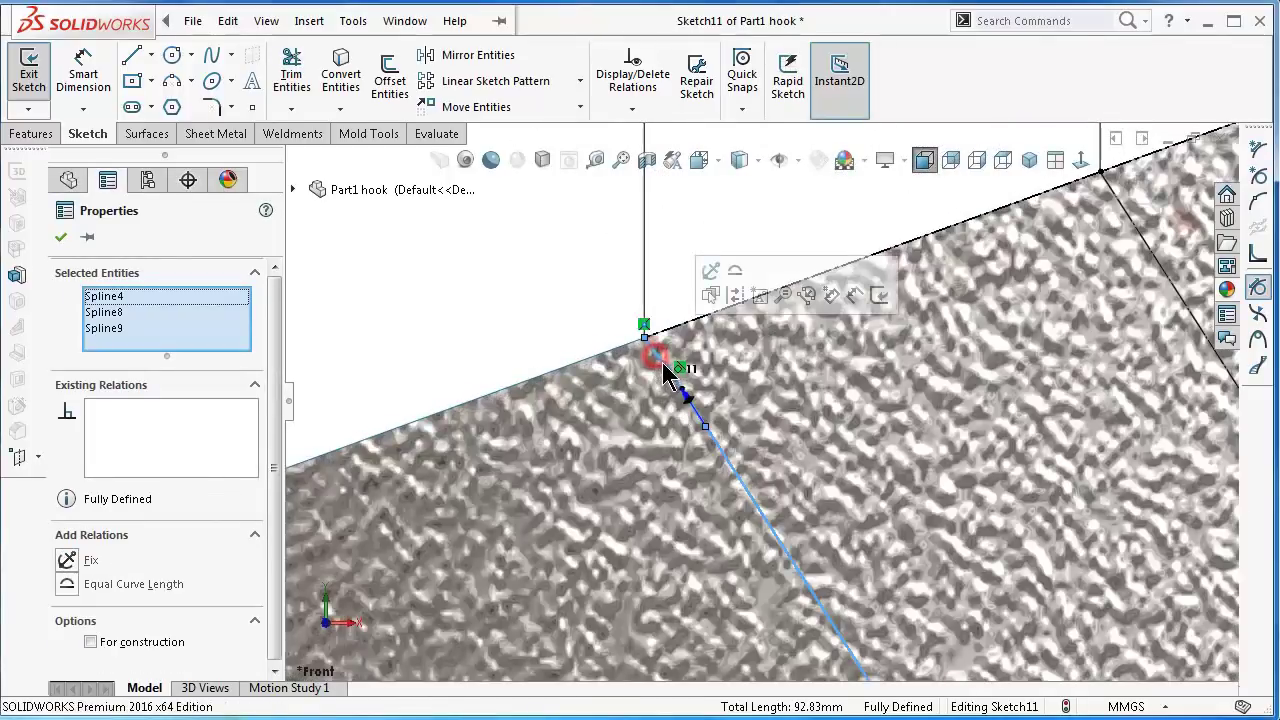
scroll(780, 366, "up", 1)
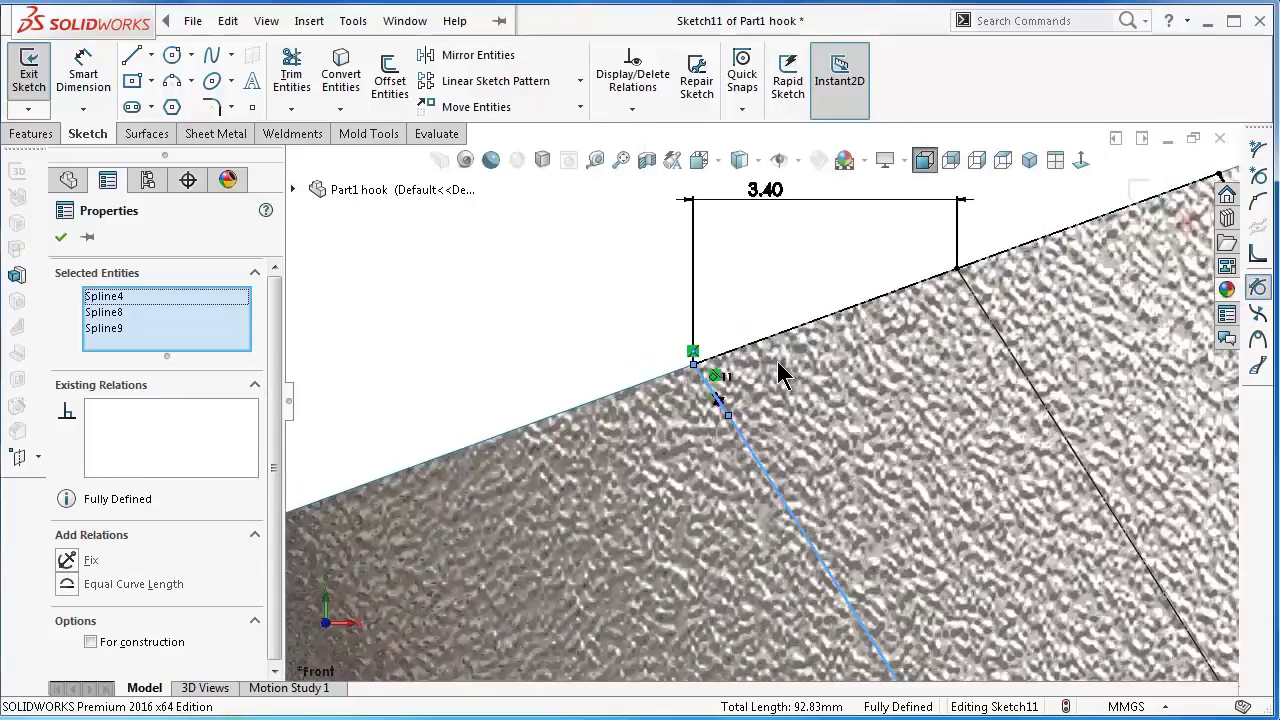
scroll(800, 480, "up", 1)
scroll(817, 535, "up", 1)
scroll(817, 535, "up", 2)
scroll(830, 630, "down", 1)
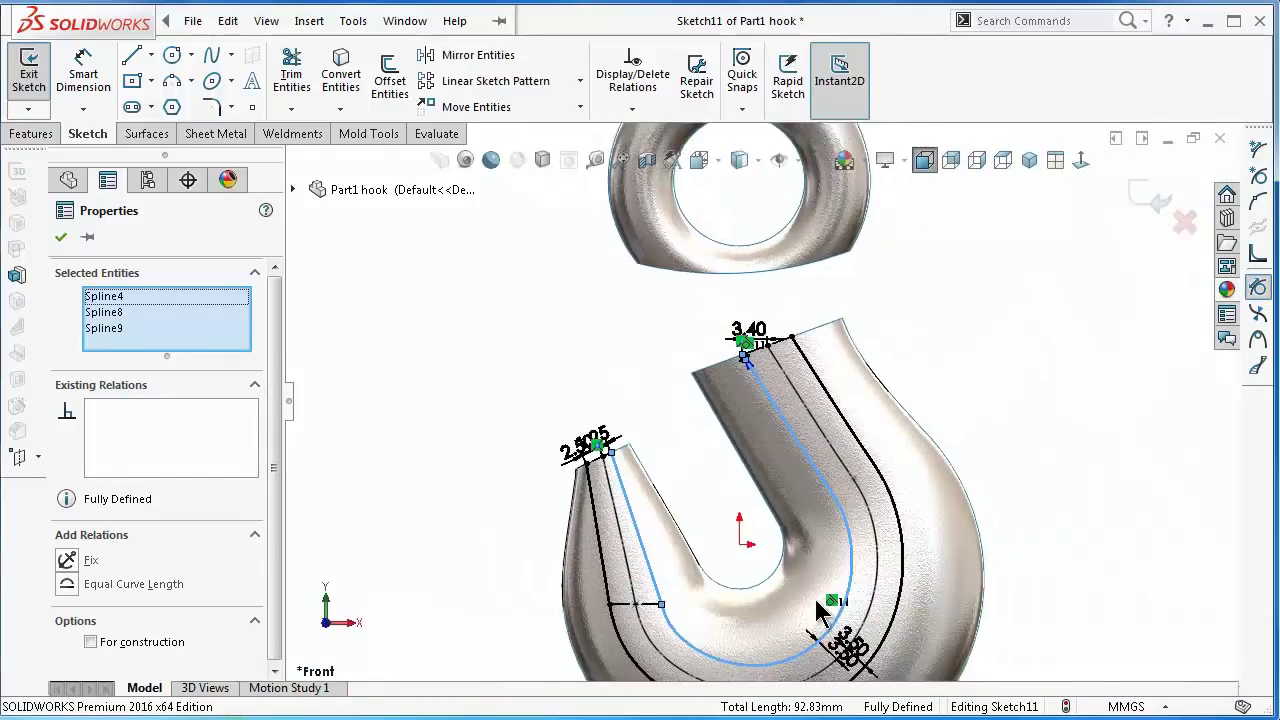
scroll(830, 625, "down", 1)
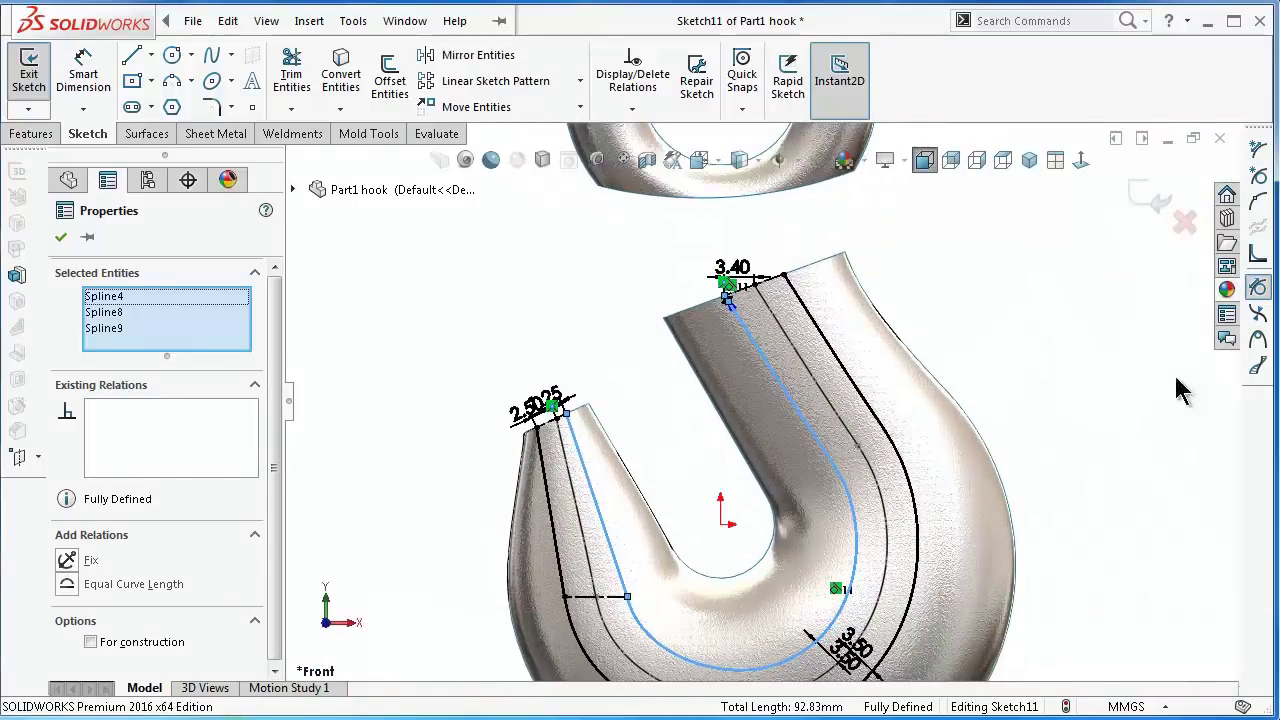
- Fit one spline through the selected inner pieces and accept it
left_click(1258, 258)
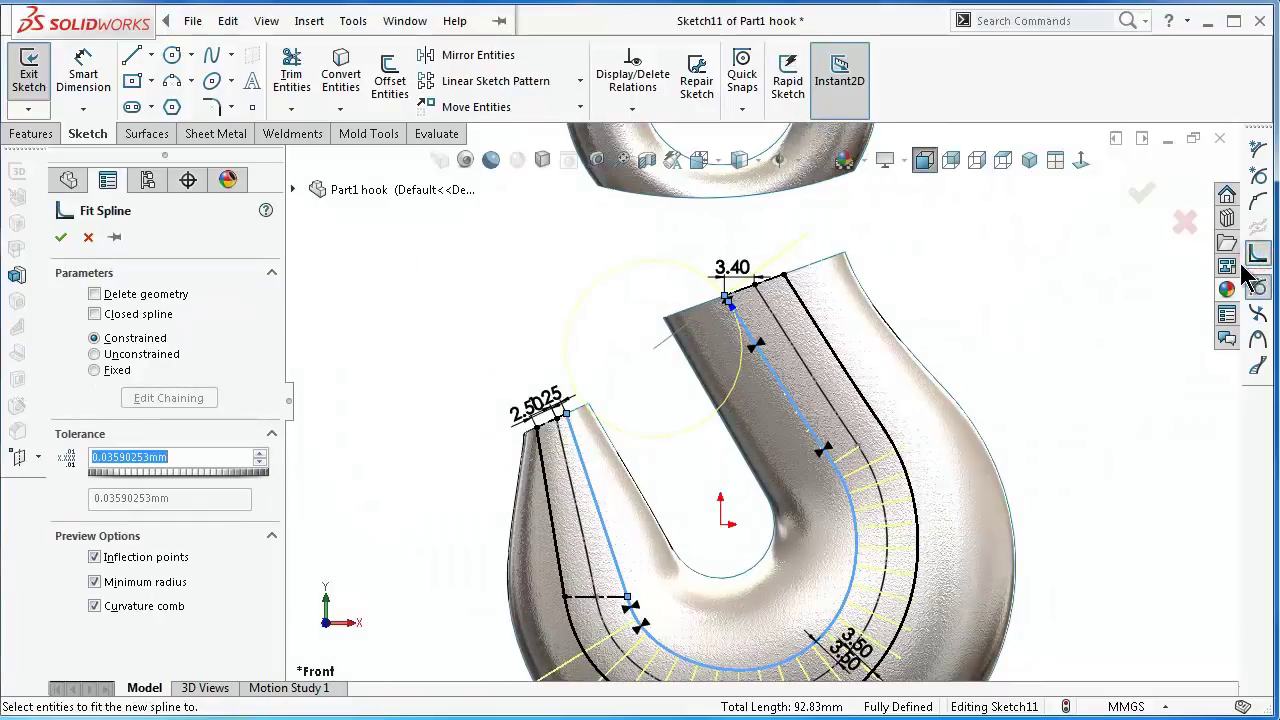
scroll(878, 438, "down", 1)
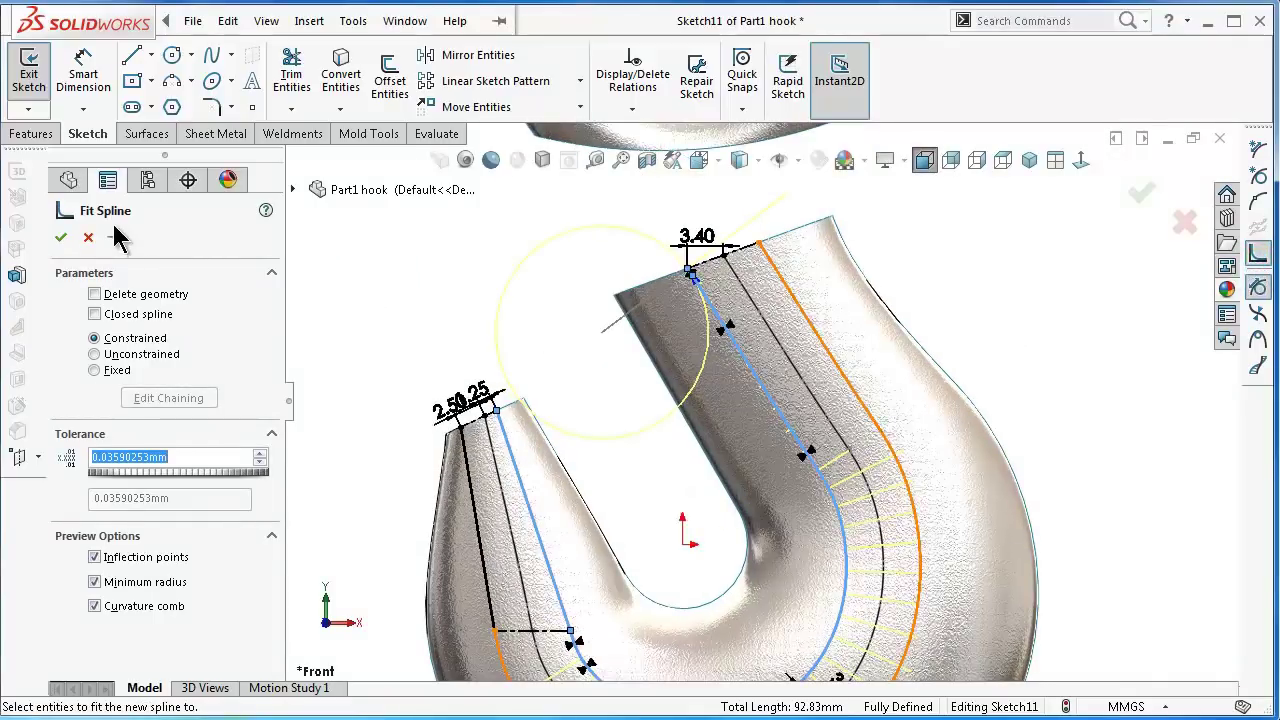
left_click(59, 238)
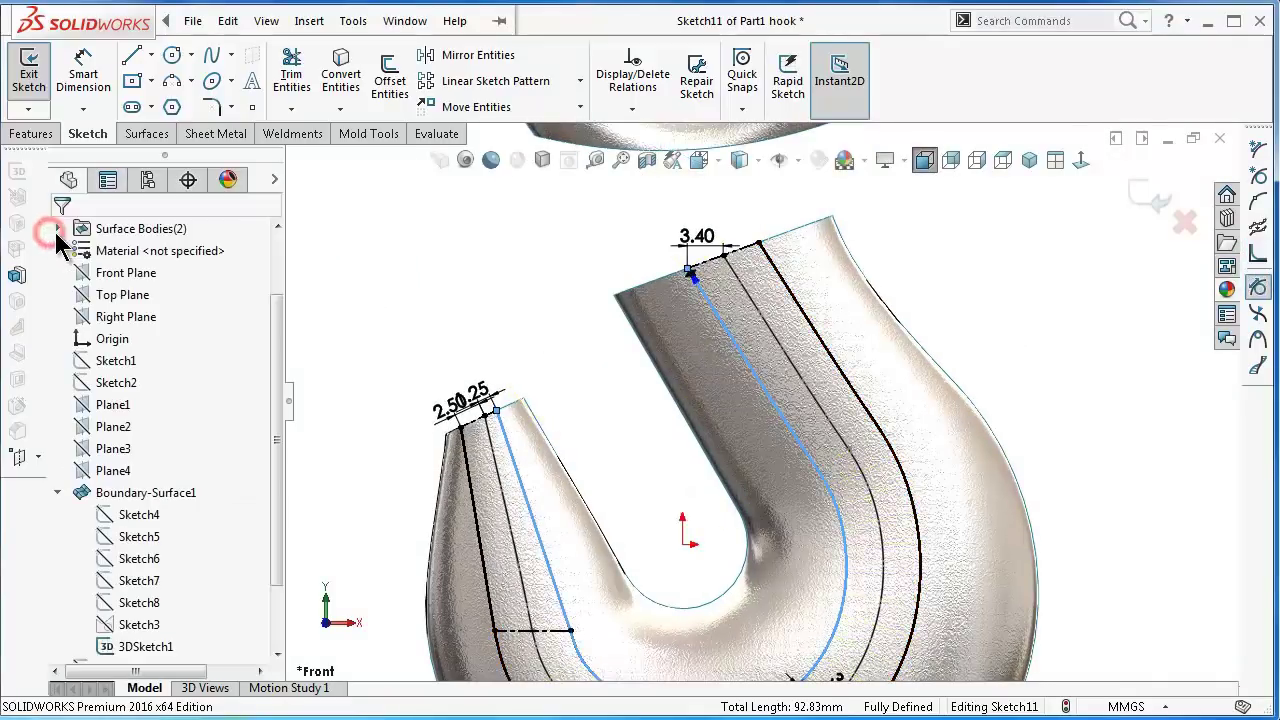
left_click(484, 270)
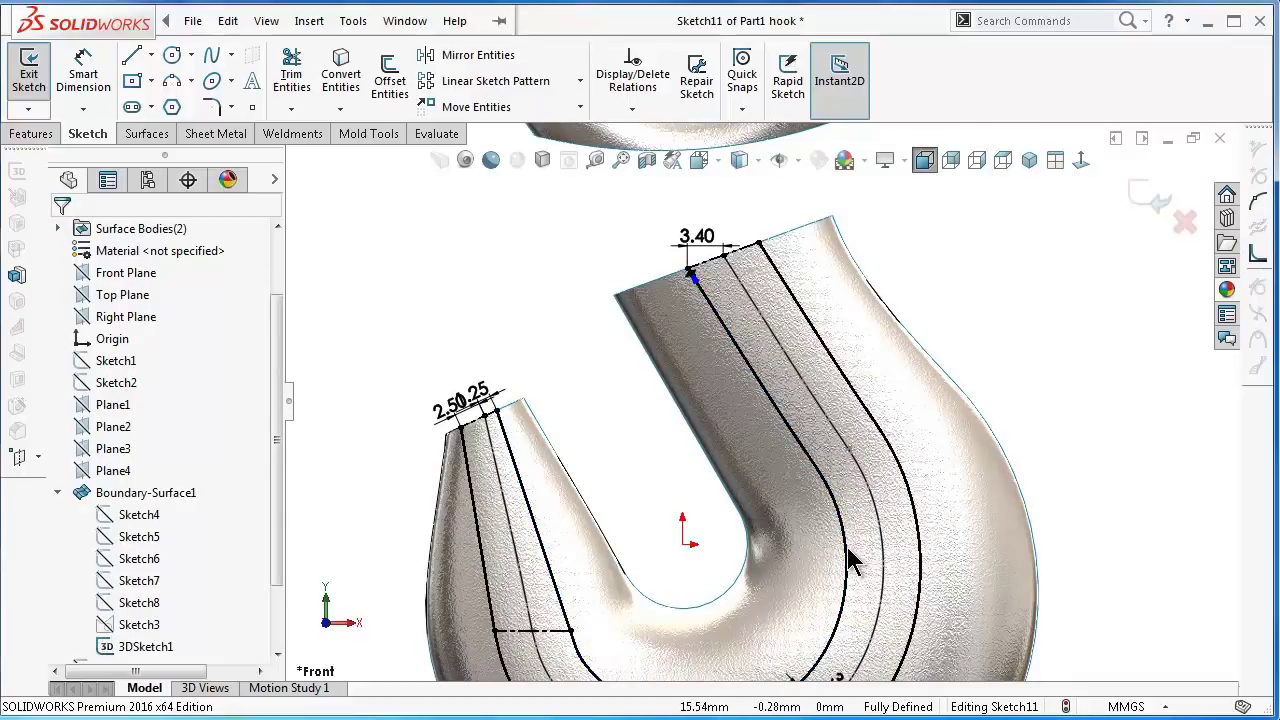
- Fit a single spline through the right-side and left-arm outer splines
scroll(850, 562, "down", 1)
scroll(840, 545, "up", 2)
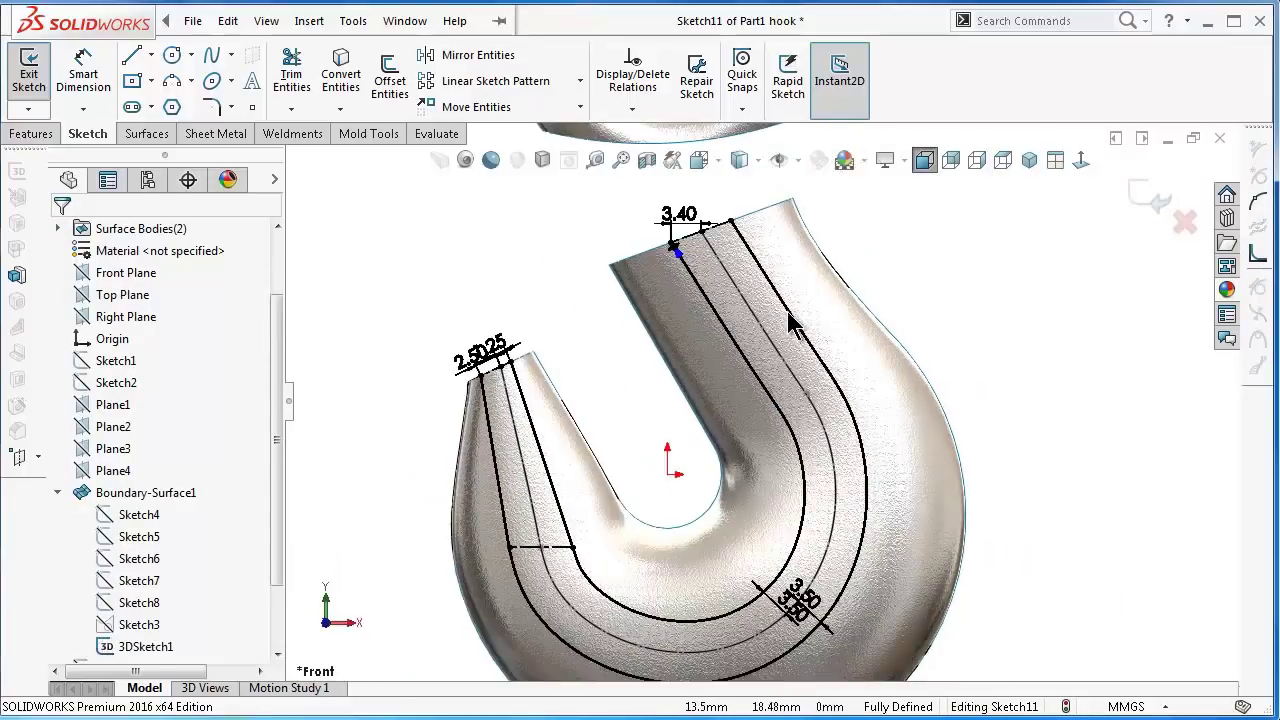
left_click(790, 322)
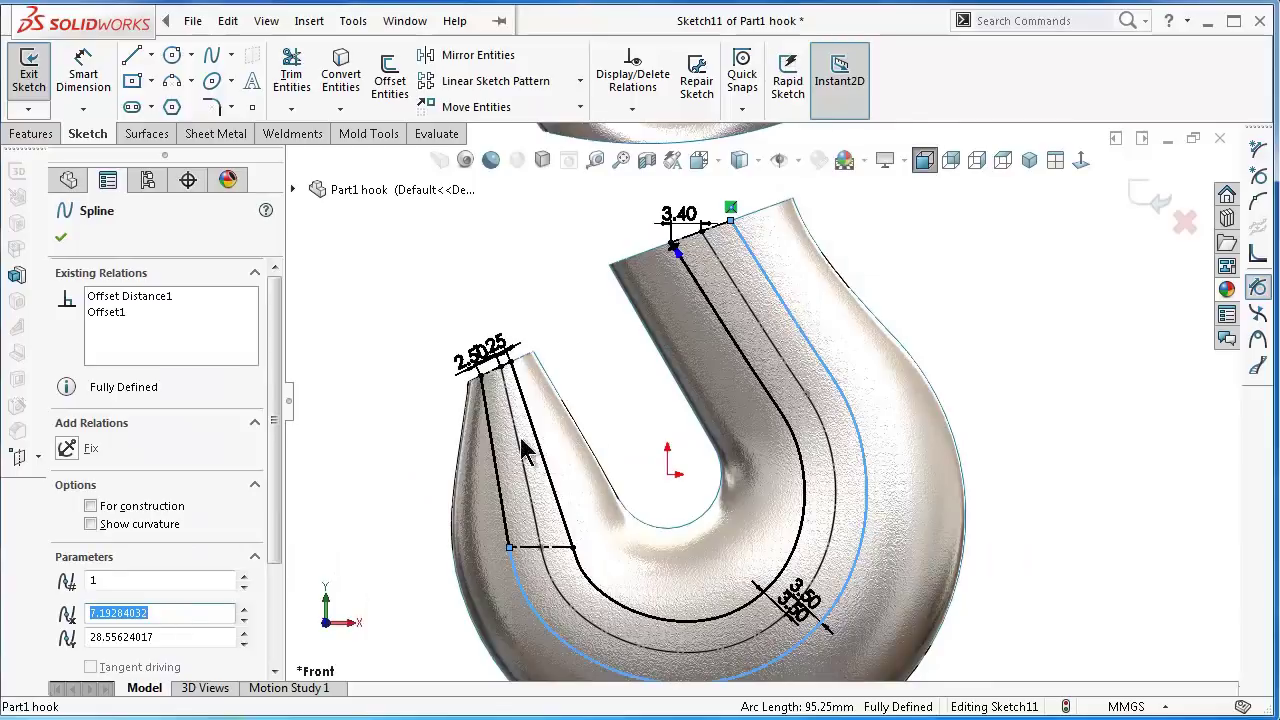
left_click(498, 462, "ctrl")
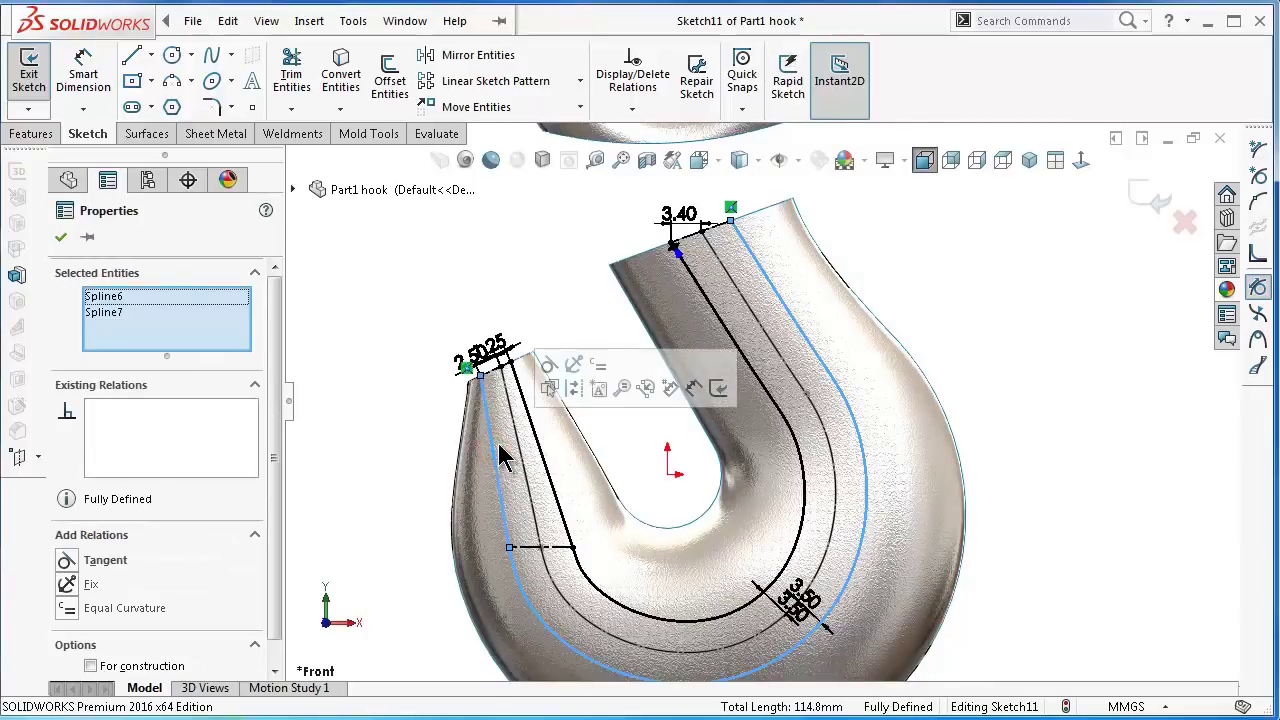
left_click(1257, 258)
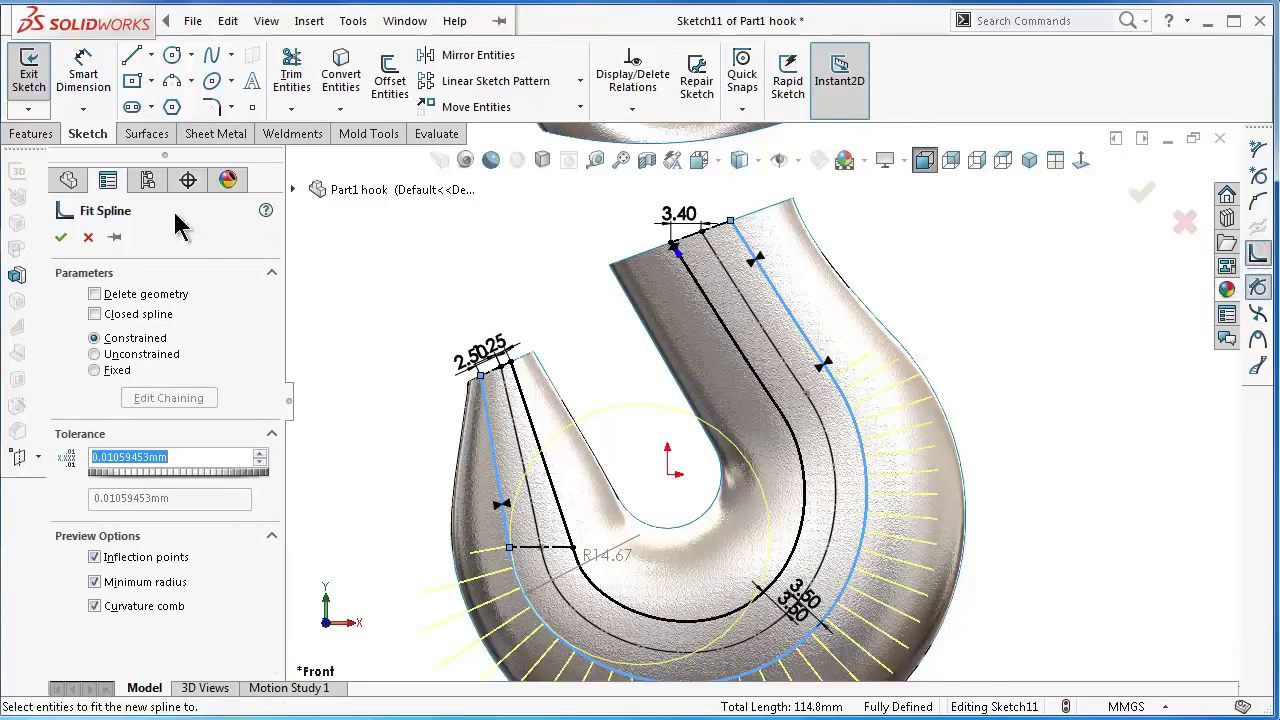
left_click(62, 238)
left_click(583, 240)
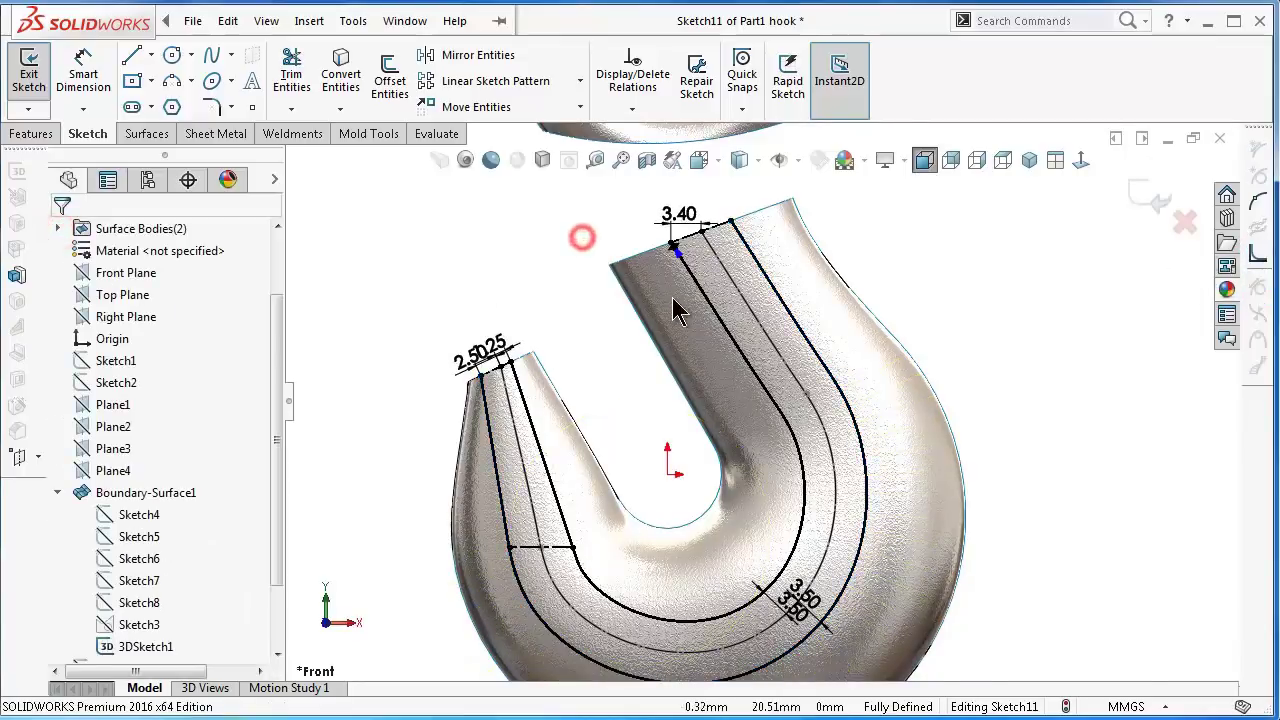
- Check the inner fitted spline, restore the Front view and exit Sketch11
left_click(718, 320)
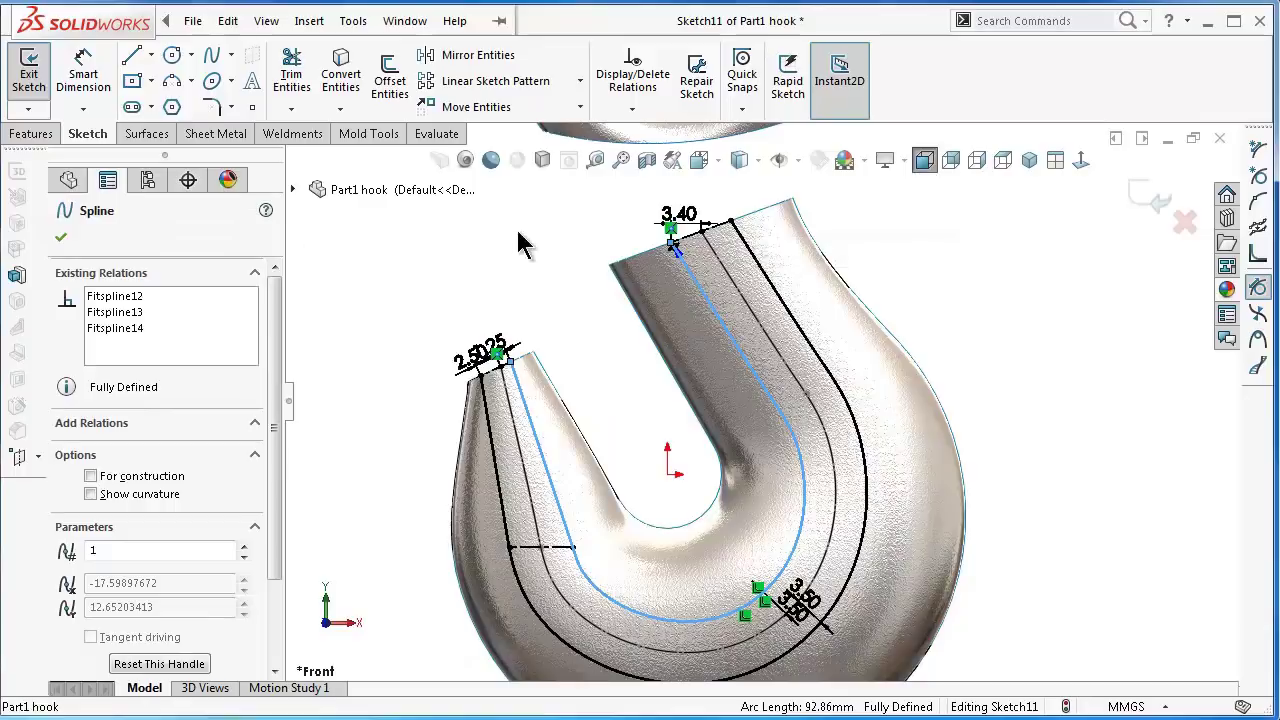
left_click(1035, 410)
scroll(966, 445, "up", 3)
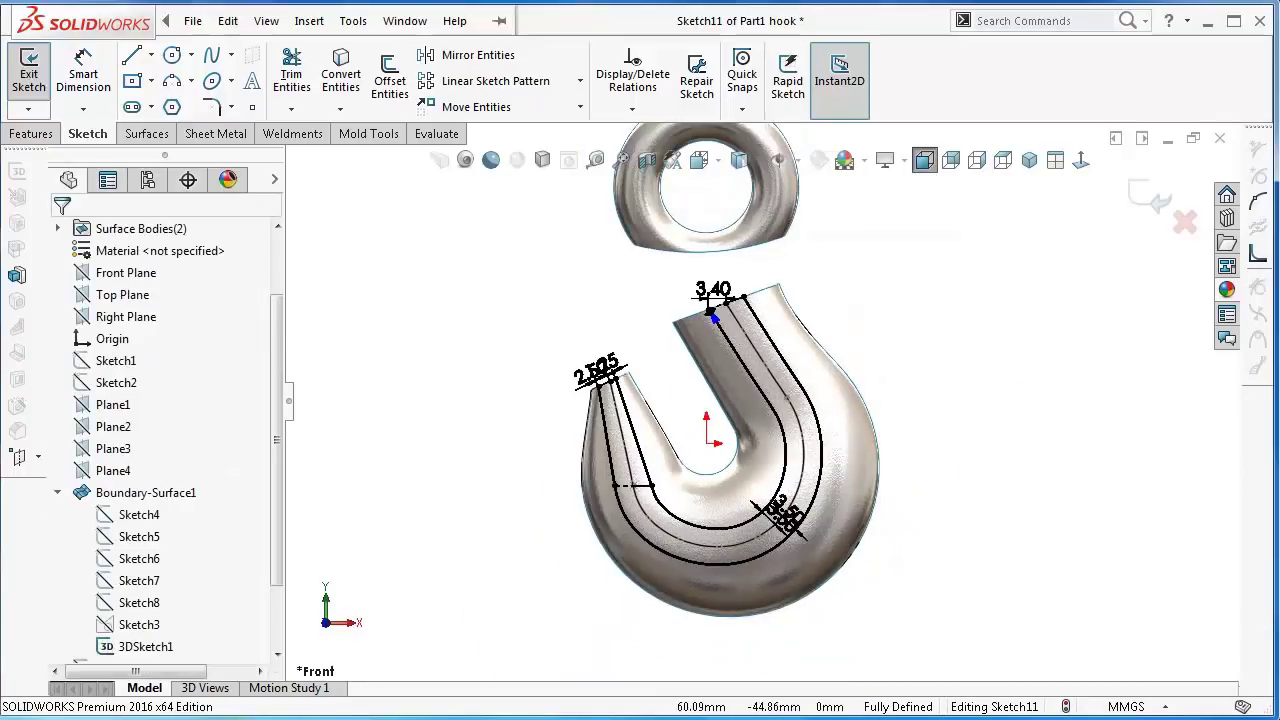
left_click(1012, 609)
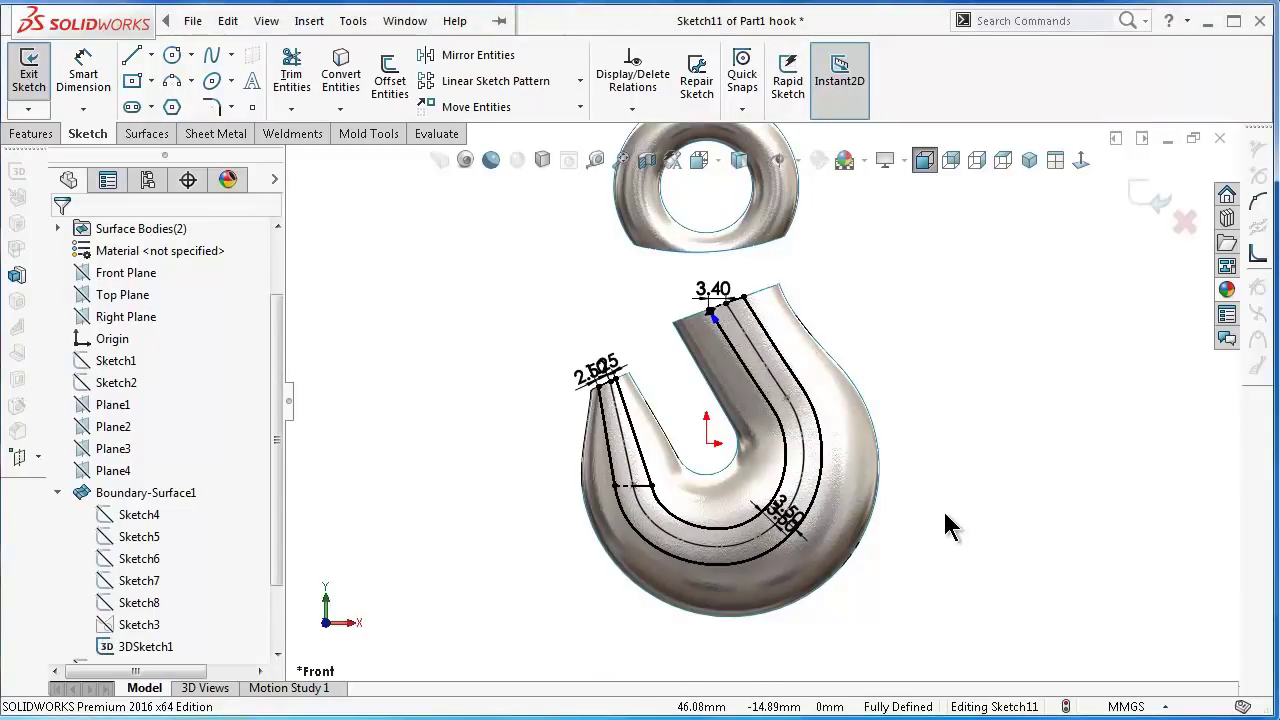
key("Down")
key("Down")
key("Down")
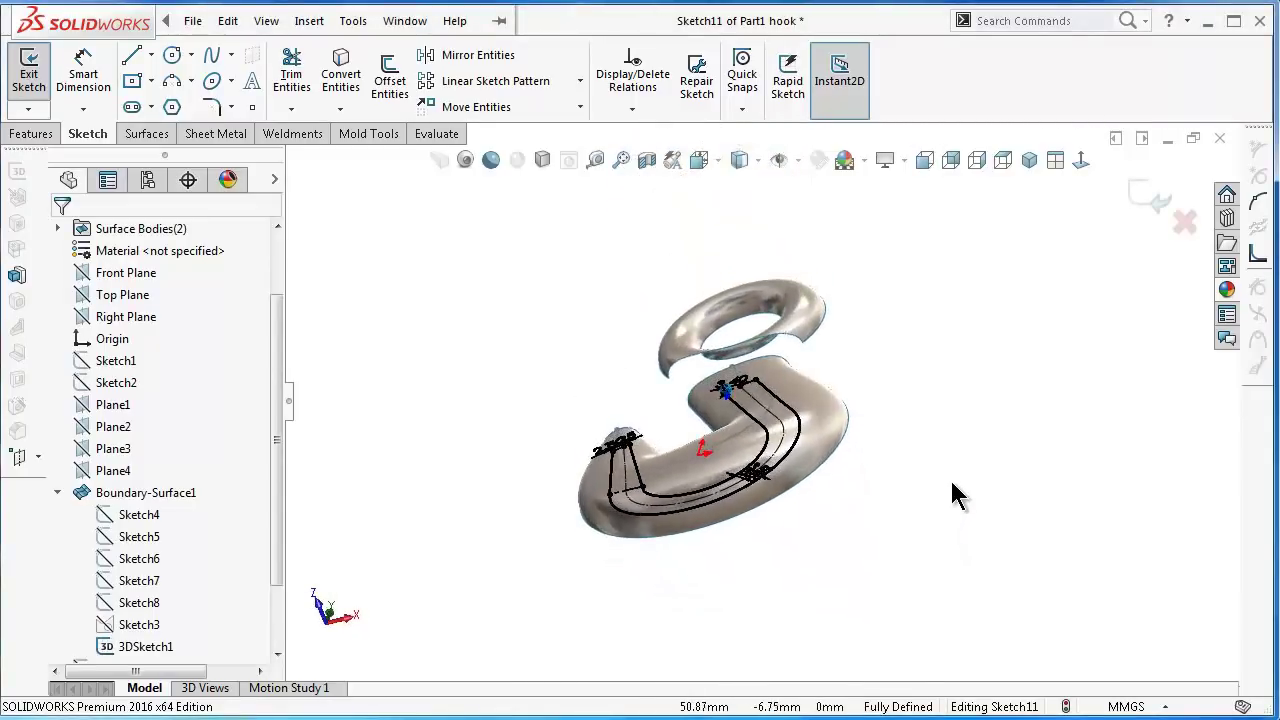
key("Right")
key("Right")
key("Right")
key("Right")
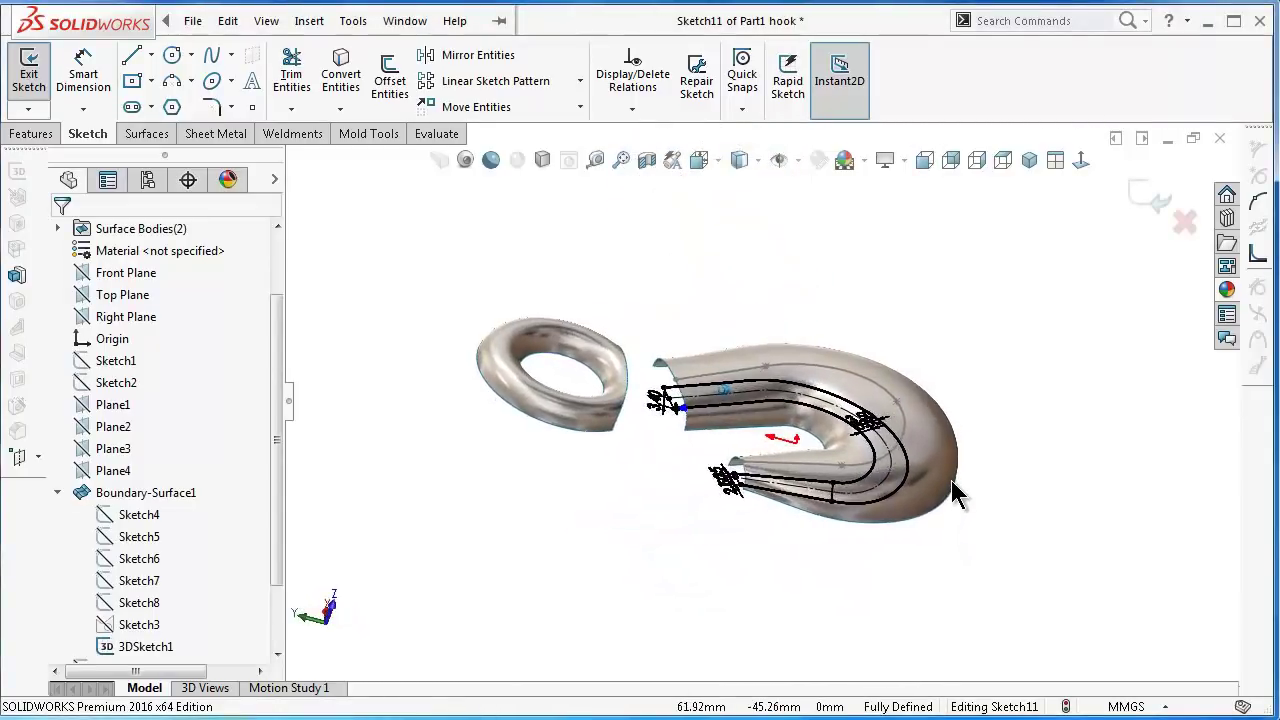
key("Right")
left_click(1152, 200)
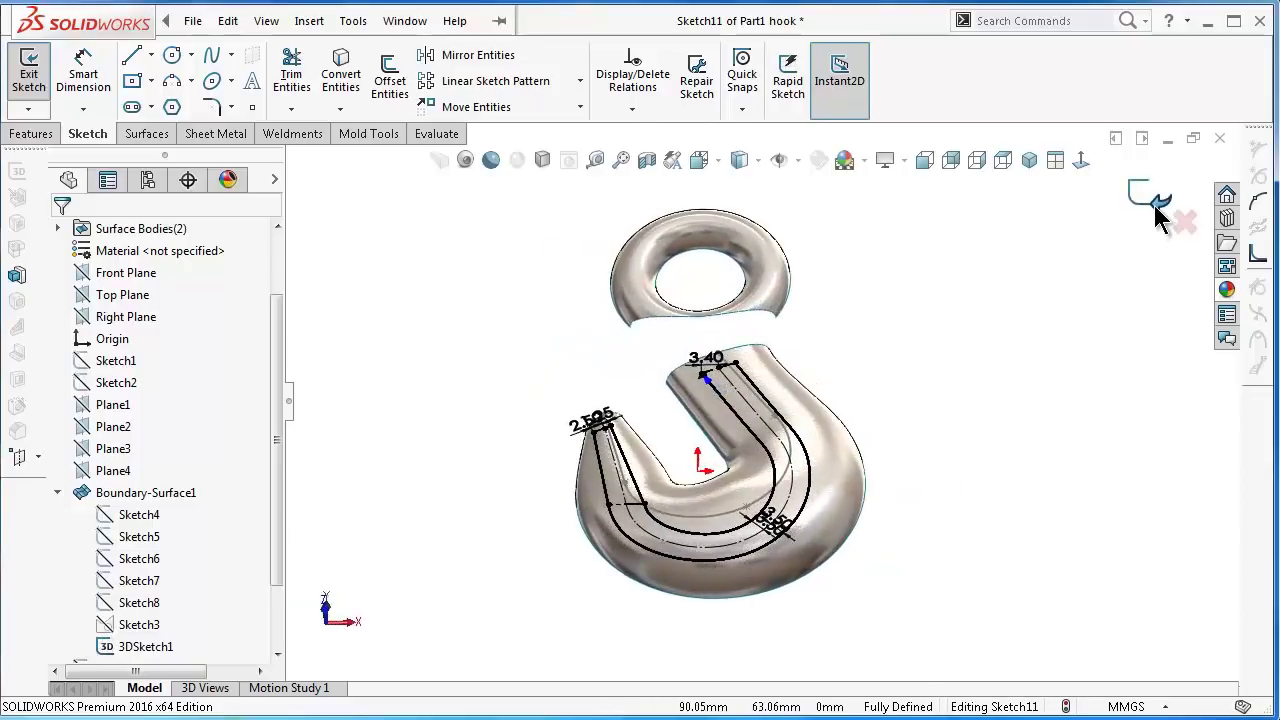
left_click(1155, 208)
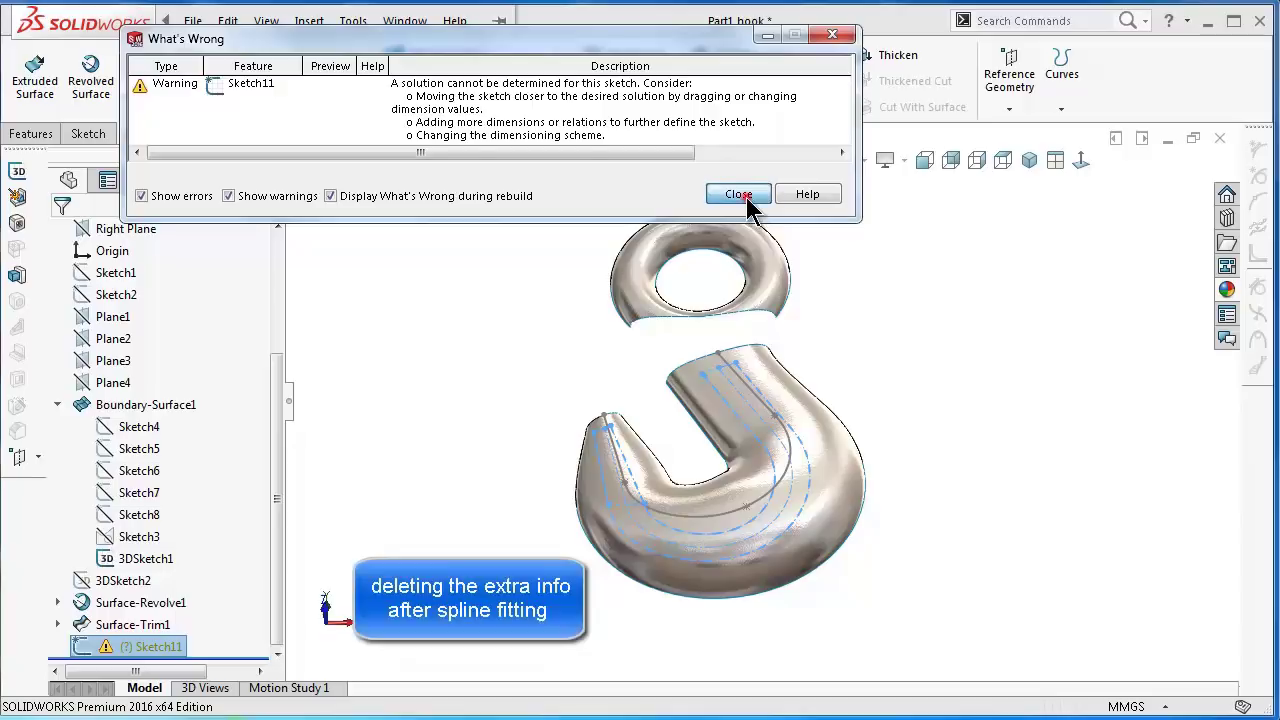
- Dismiss the What's Wrong report and delete the 3.50 dimension from Sketch11
left_click(745, 196)
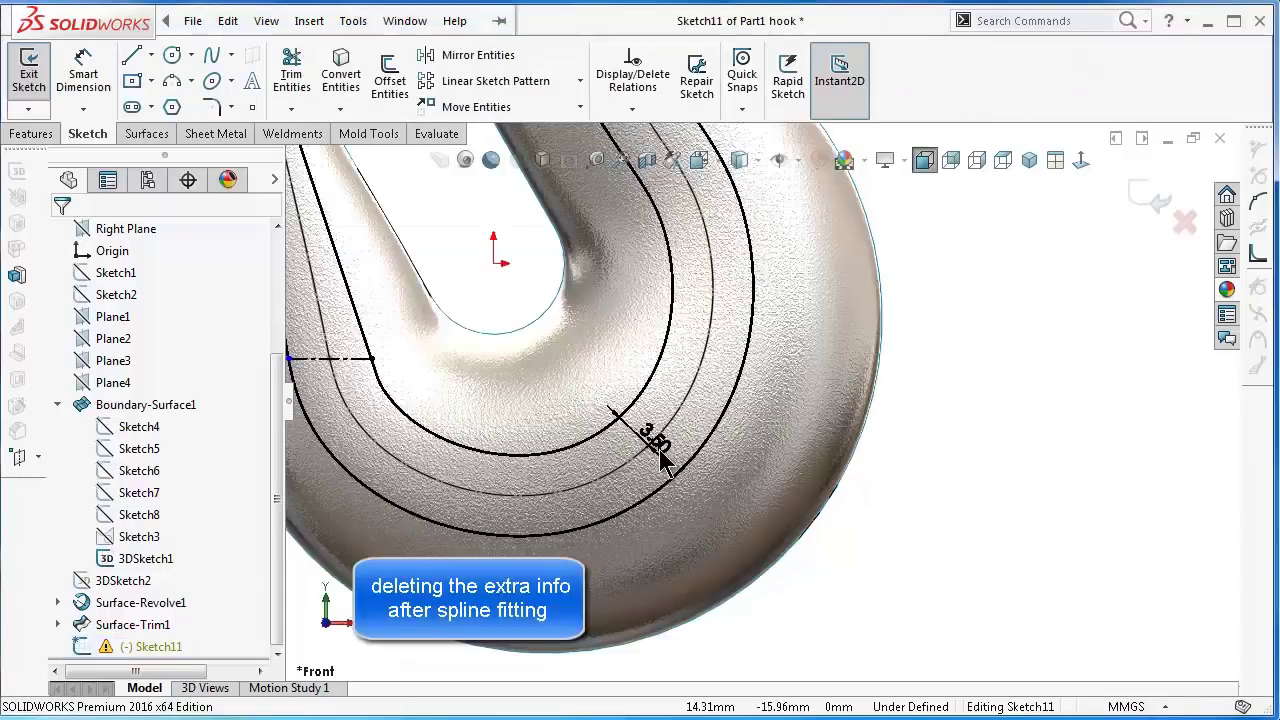
left_click(655, 447)
key("Delete")
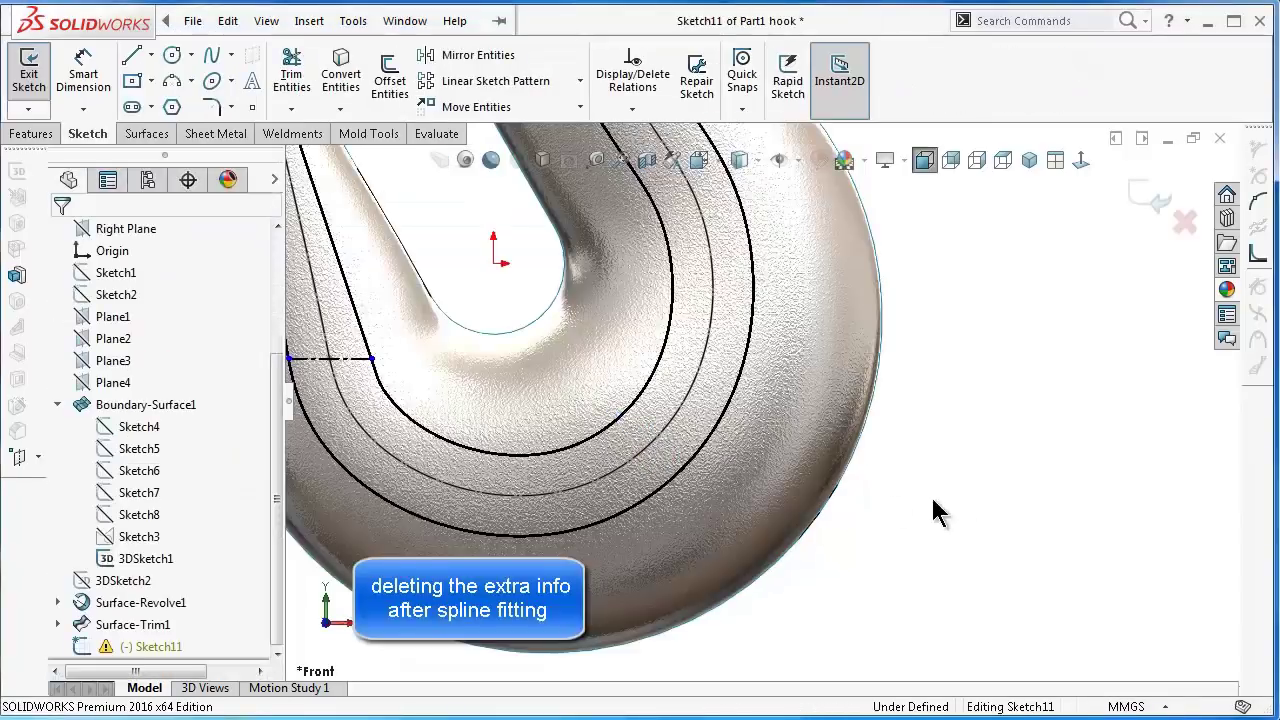
scroll(970, 493, "up", 3)
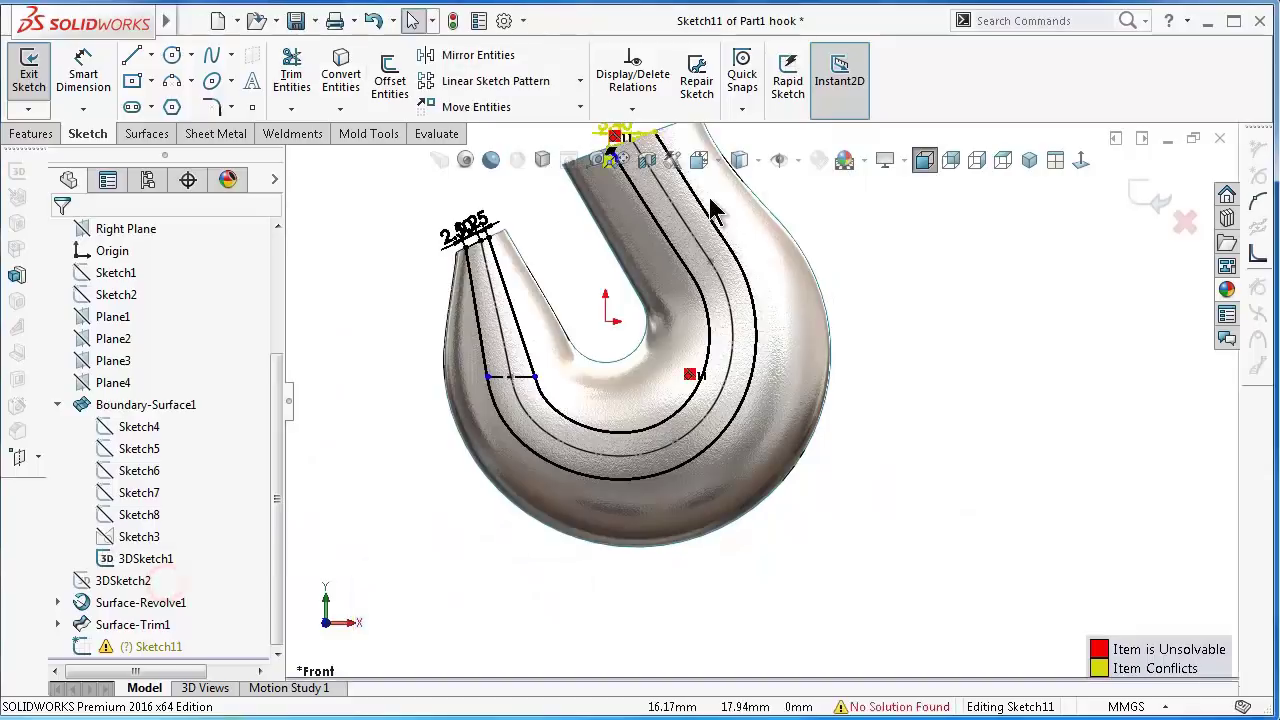
scroll(610, 150, "down", 3)
scroll(620, 154, "down", 3)
scroll(697, 262, "down", 2)
scroll(697, 262, "down", 2)
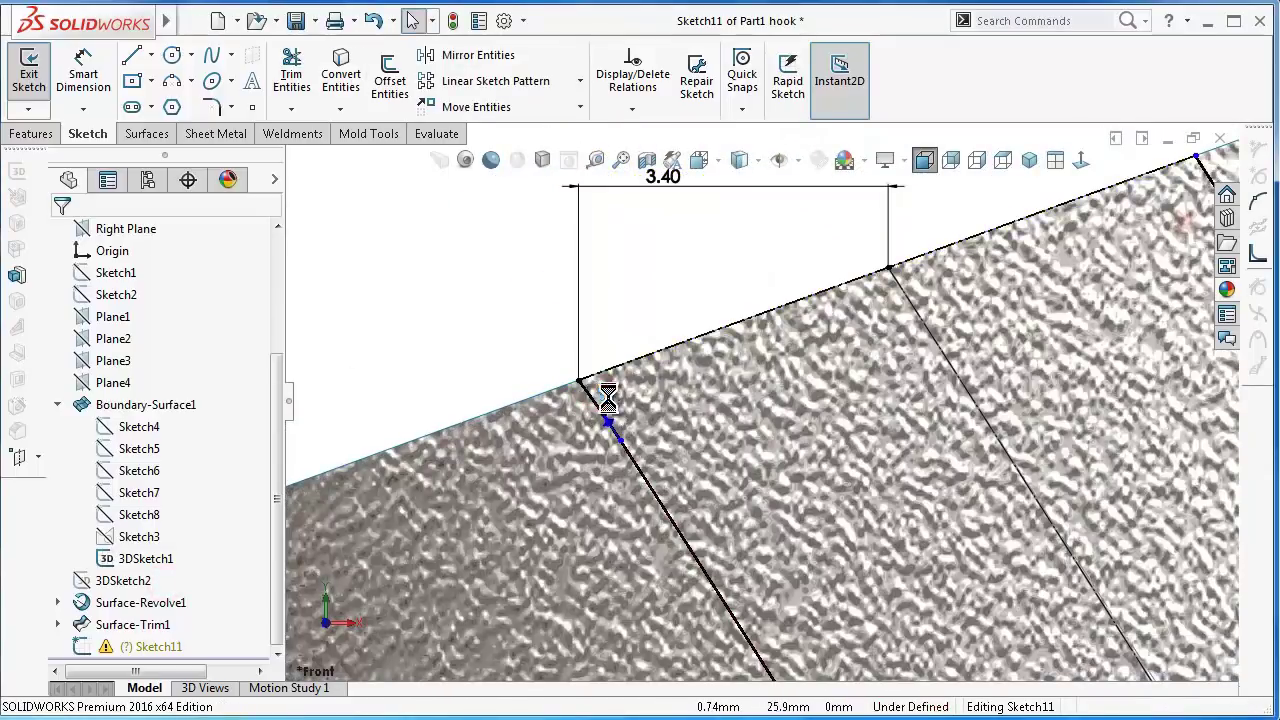
- Let Sketch11 re-solve without the conflict and exit it
left_click(523, 349)
scroll(560, 365, "down", 3)
scroll(590, 378, "up", 3)
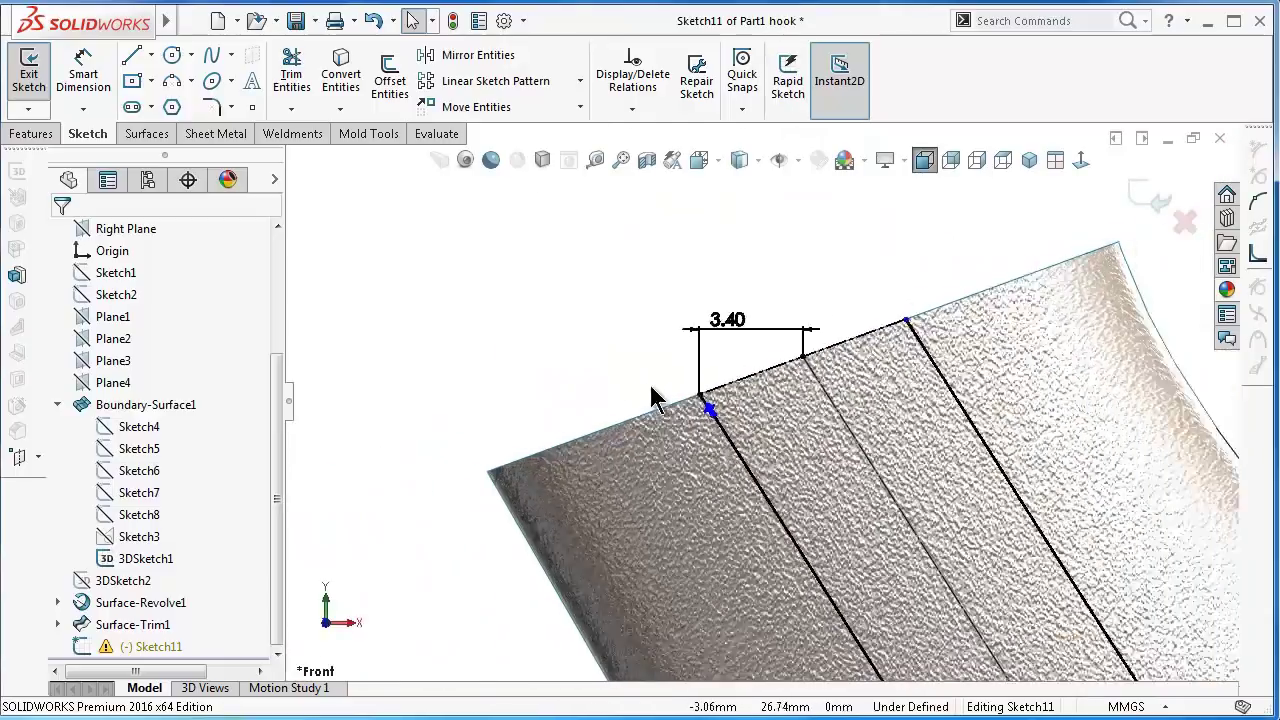
scroll(766, 523, "up", 3)
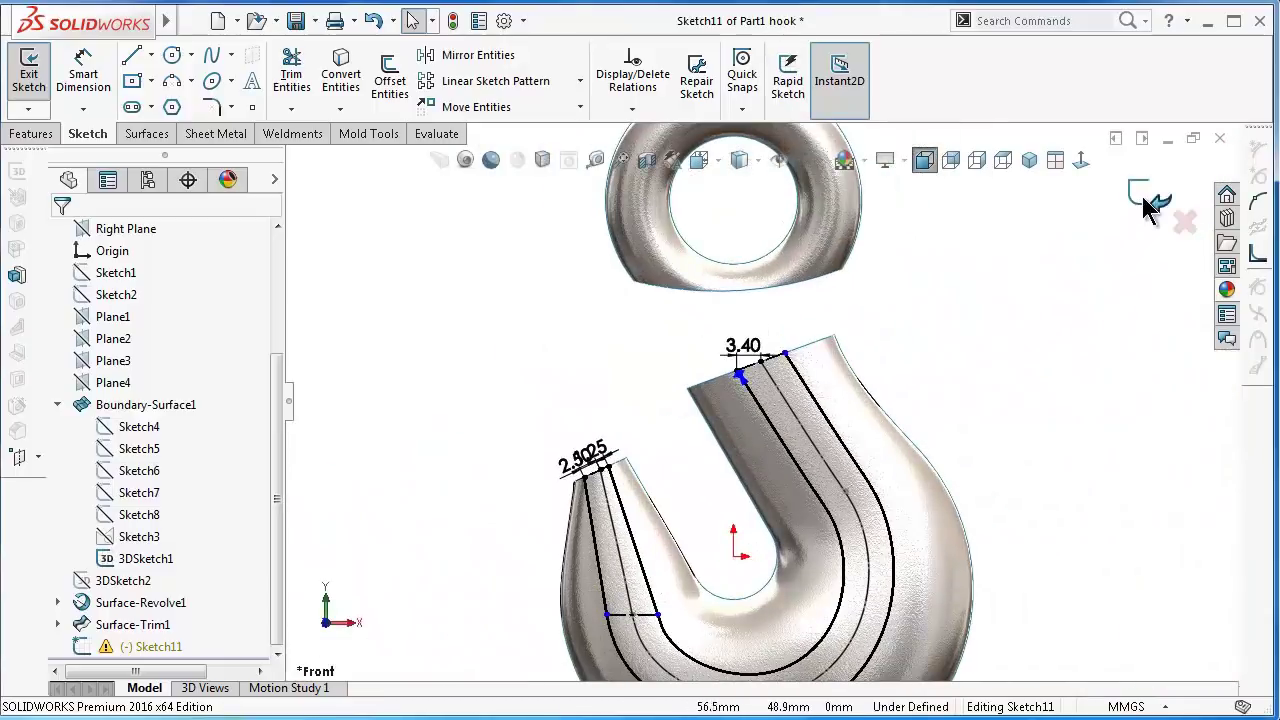
left_click(1142, 196)
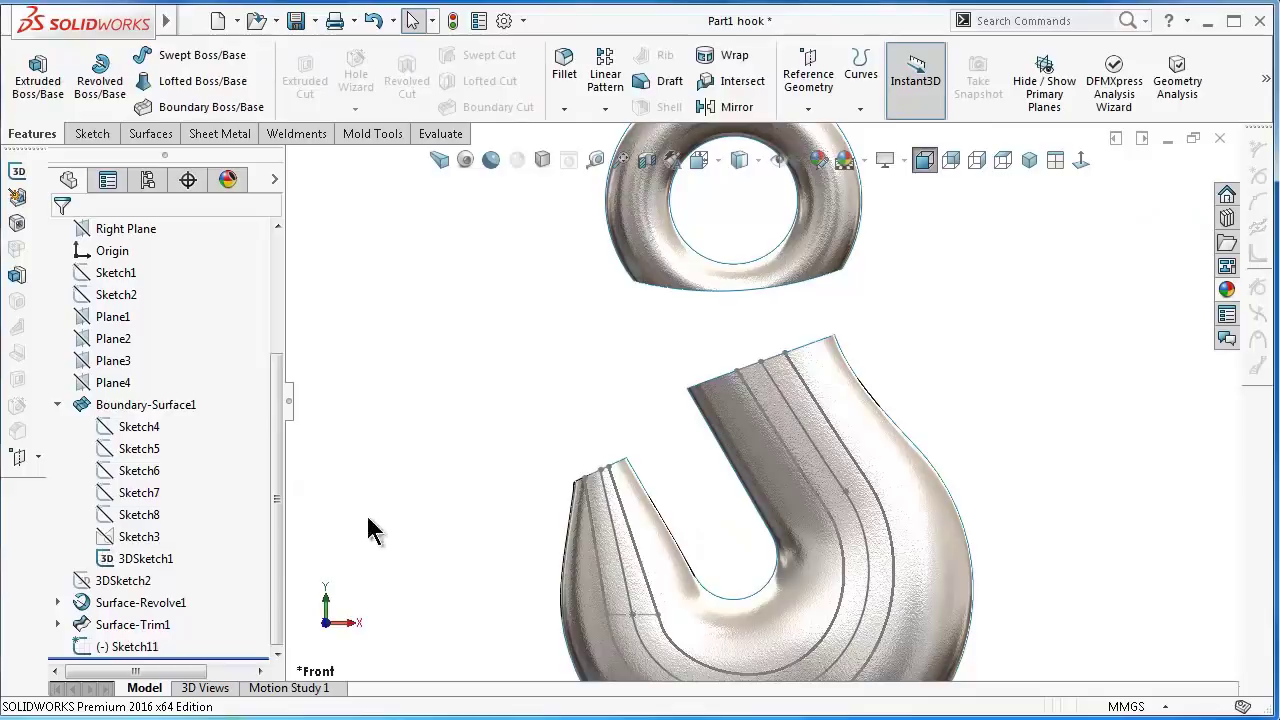
- Reopen Sketch11 for editing and inspect the middle fitted spline
scroll(818, 532, "down", 3)
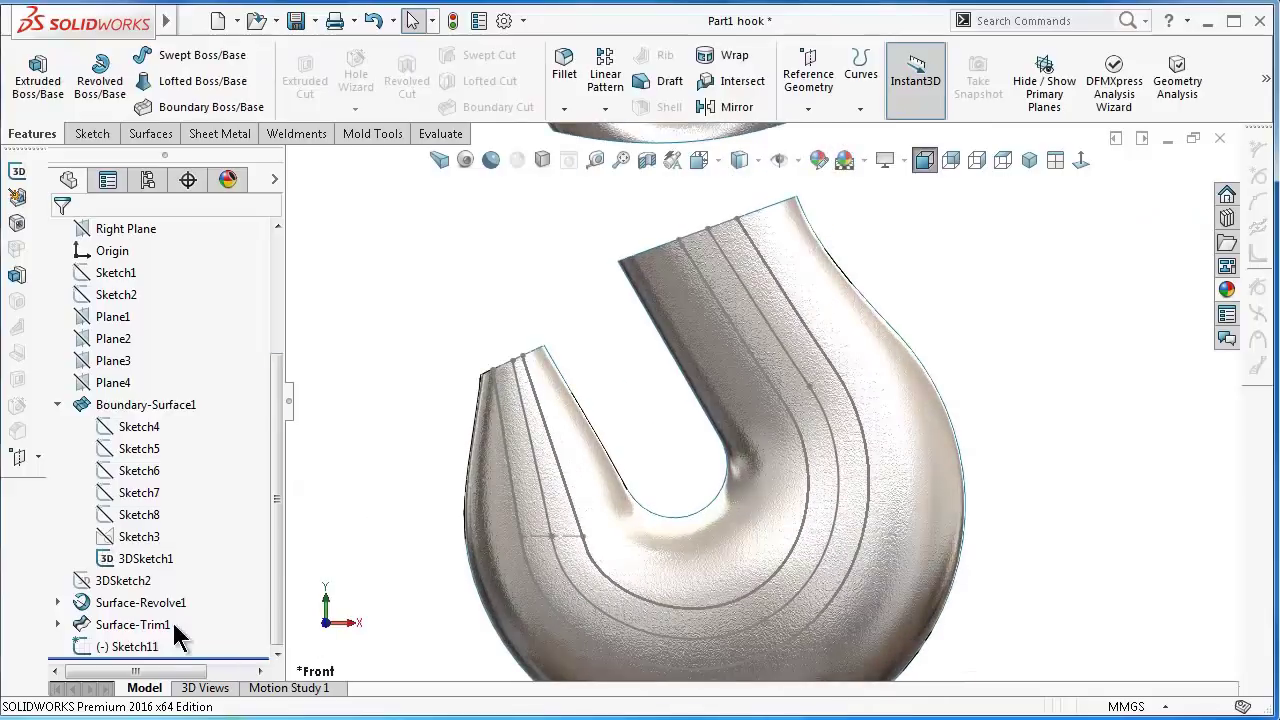
left_click(150, 650)
left_click(172, 592)
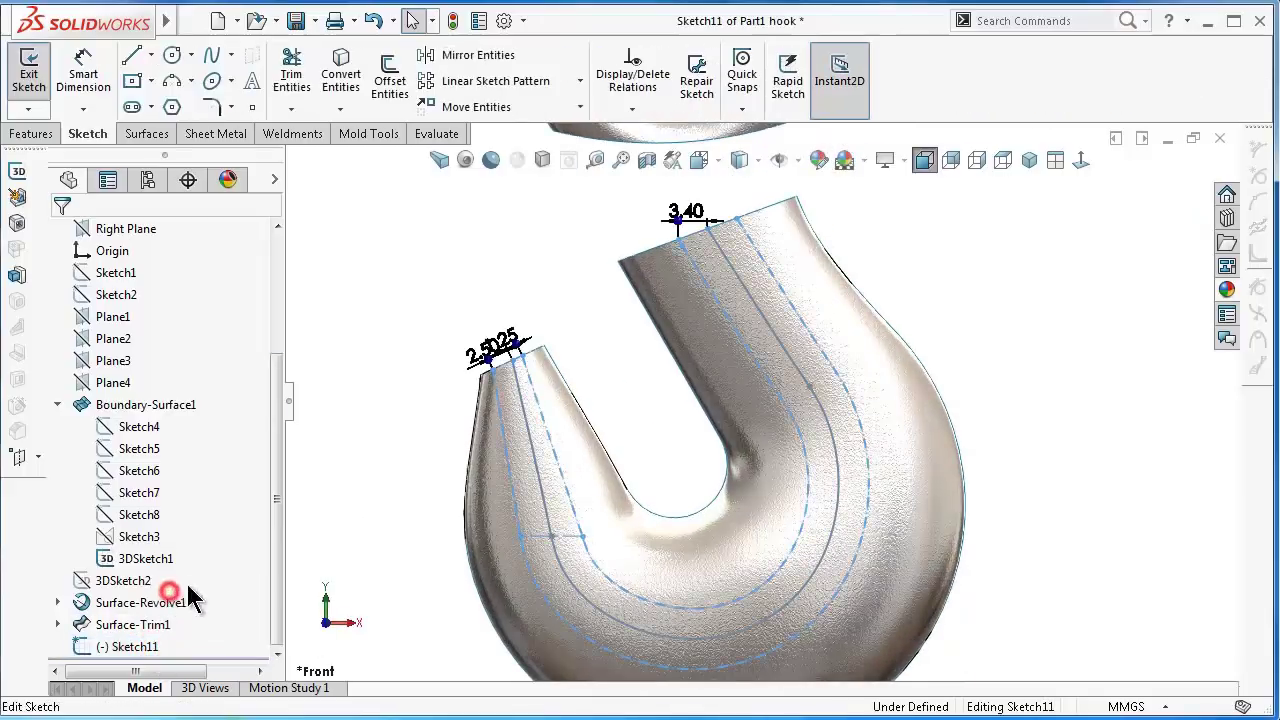
left_click(565, 494)
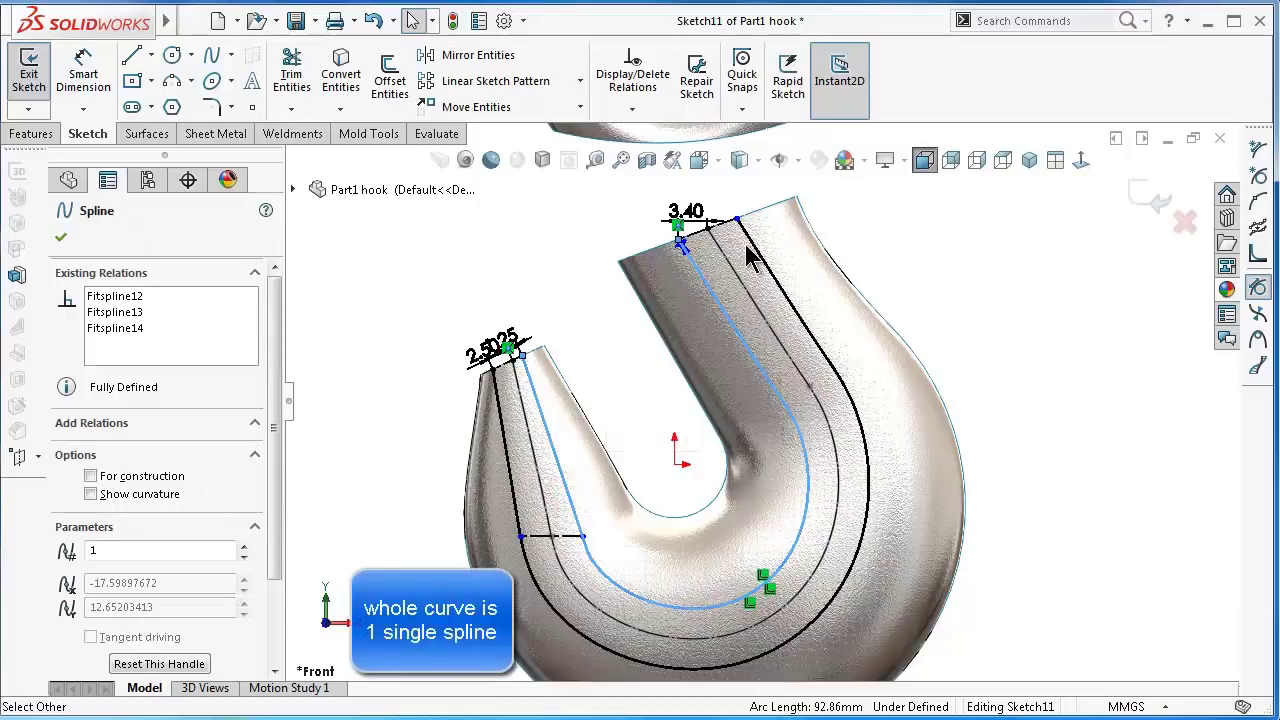
left_click(832, 372)
left_click(1117, 480)
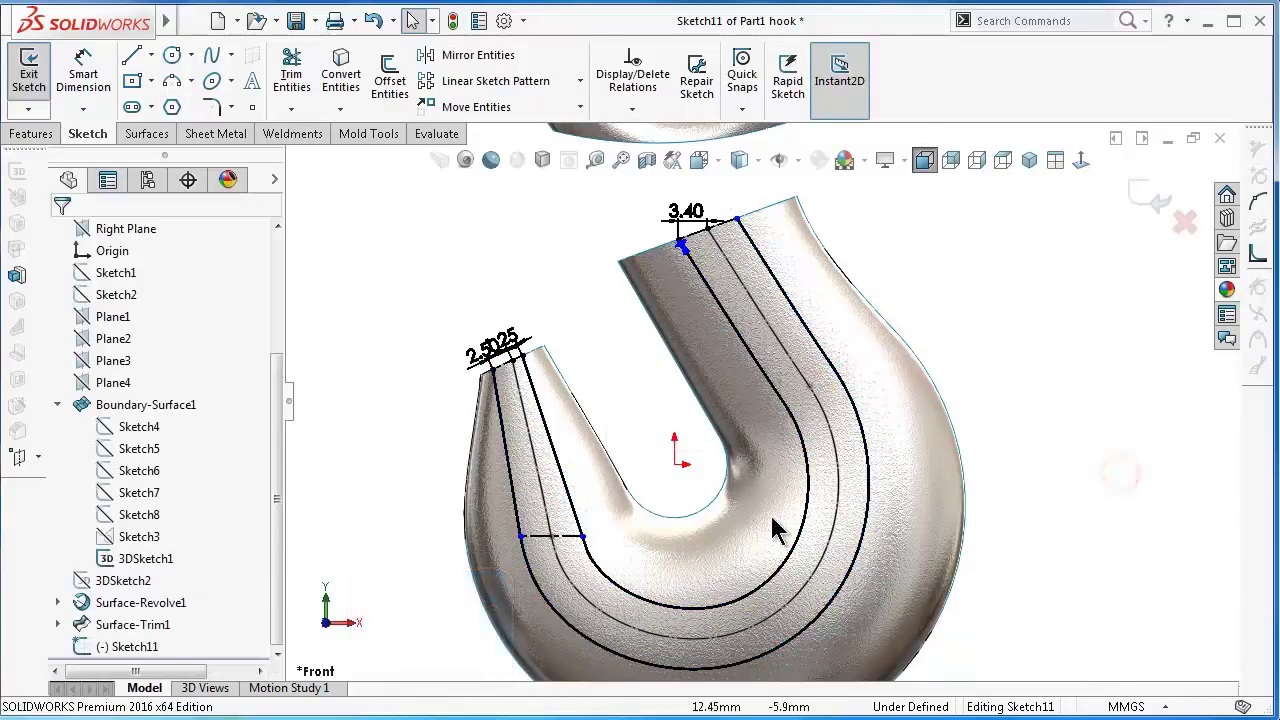
scroll(775, 530, "down", 1)
scroll(663, 514, "down", 2)
scroll(571, 551, "down", 3)
scroll(571, 529, "down", 3)
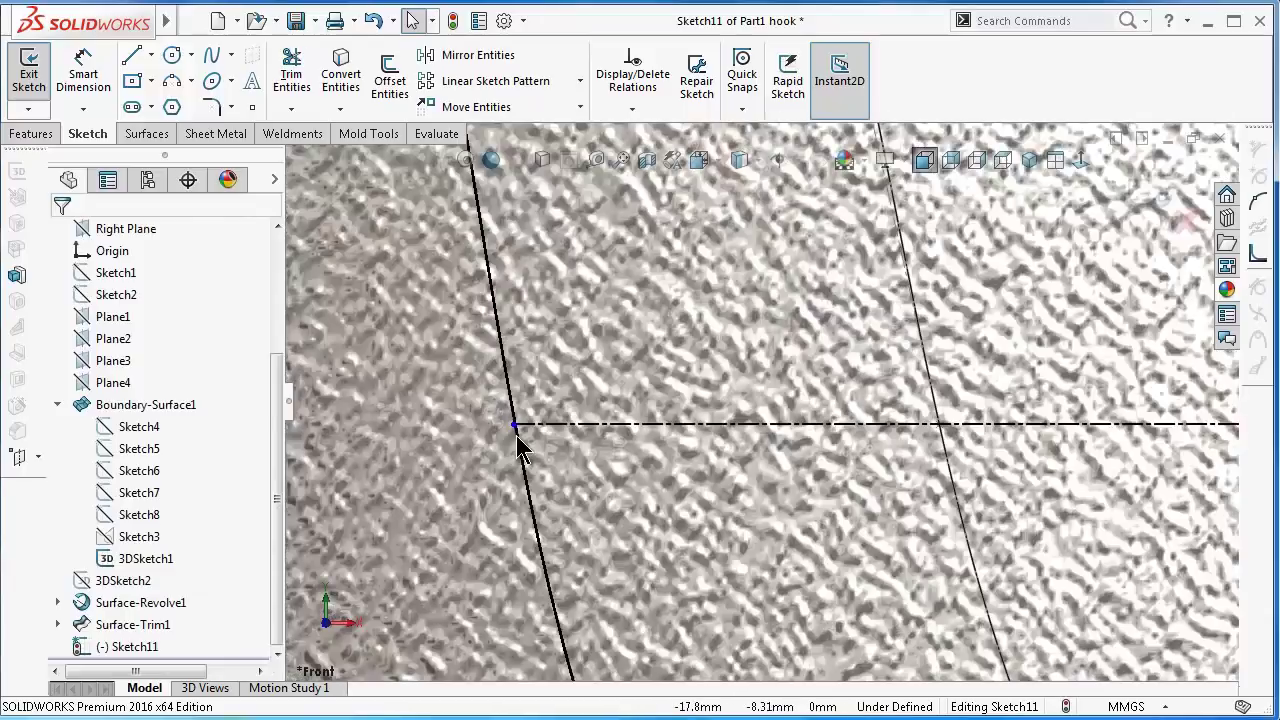
- Make both the right and left centerline endpoints fixed
left_click(514, 426)
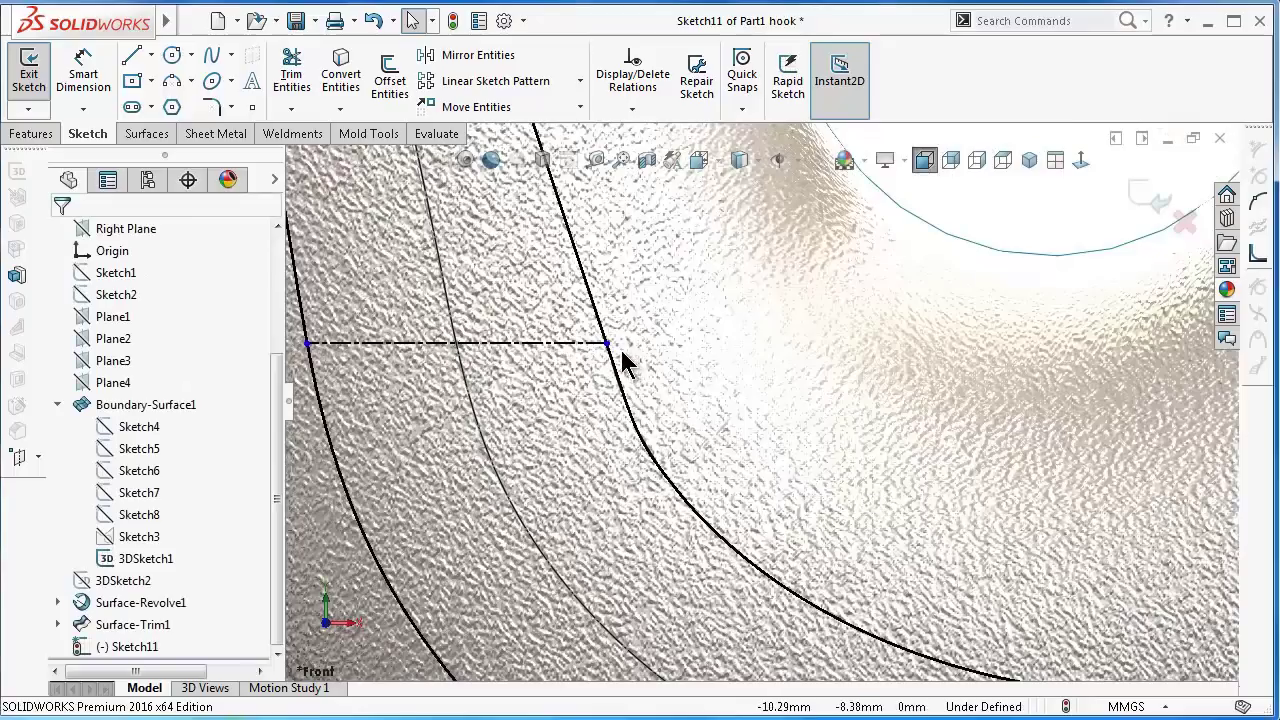
left_click(607, 344)
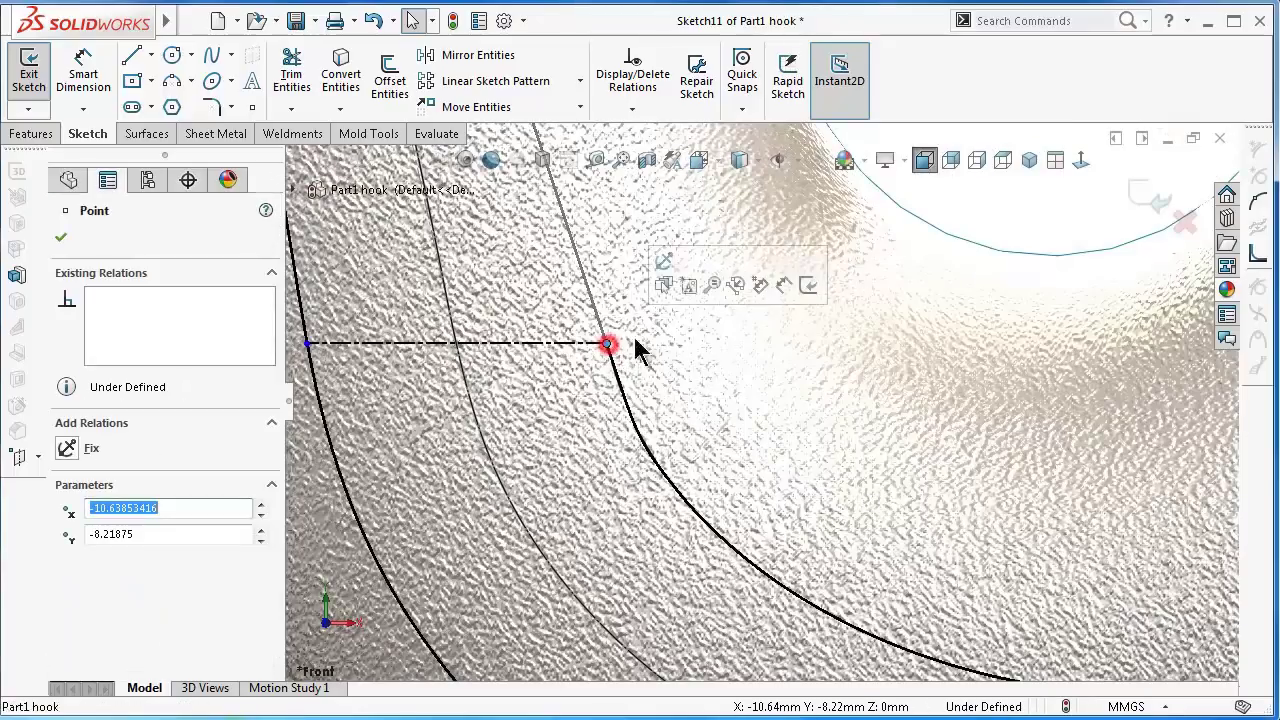
left_click(663, 263)
left_click(309, 346)
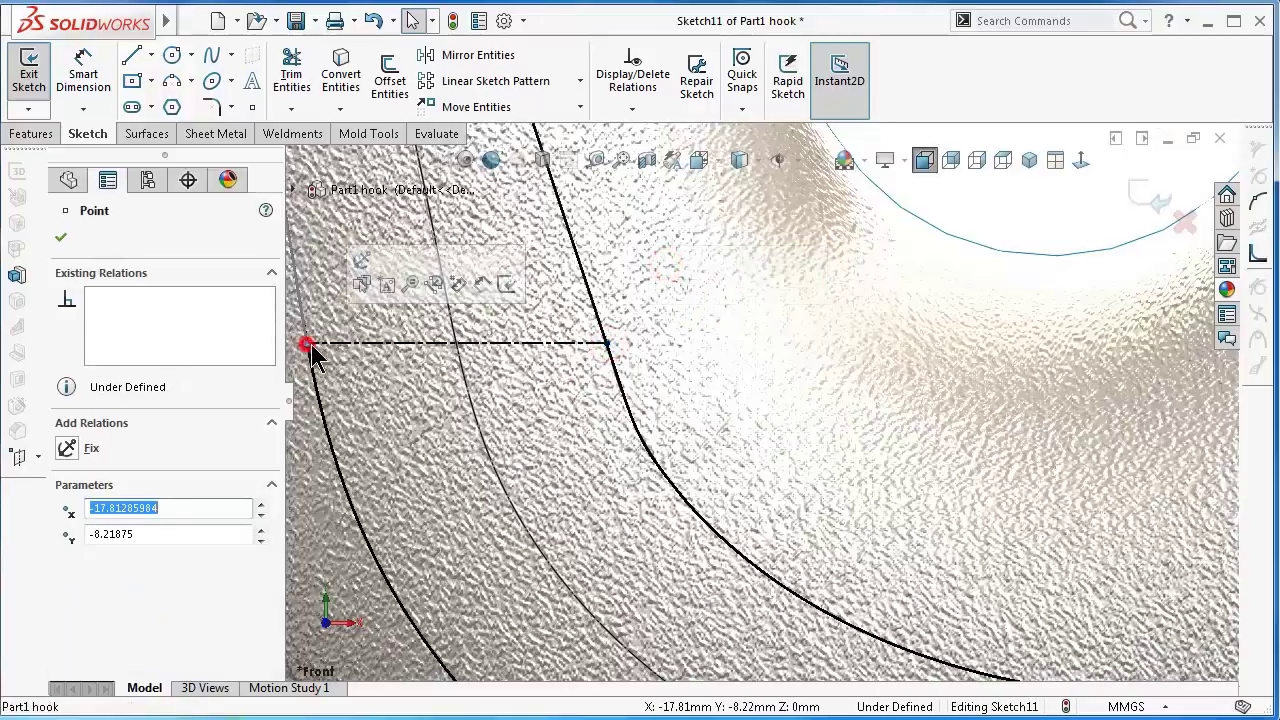
left_click(366, 280)
scroll(697, 372, "up", 2)
scroll(760, 345, "up", 3)
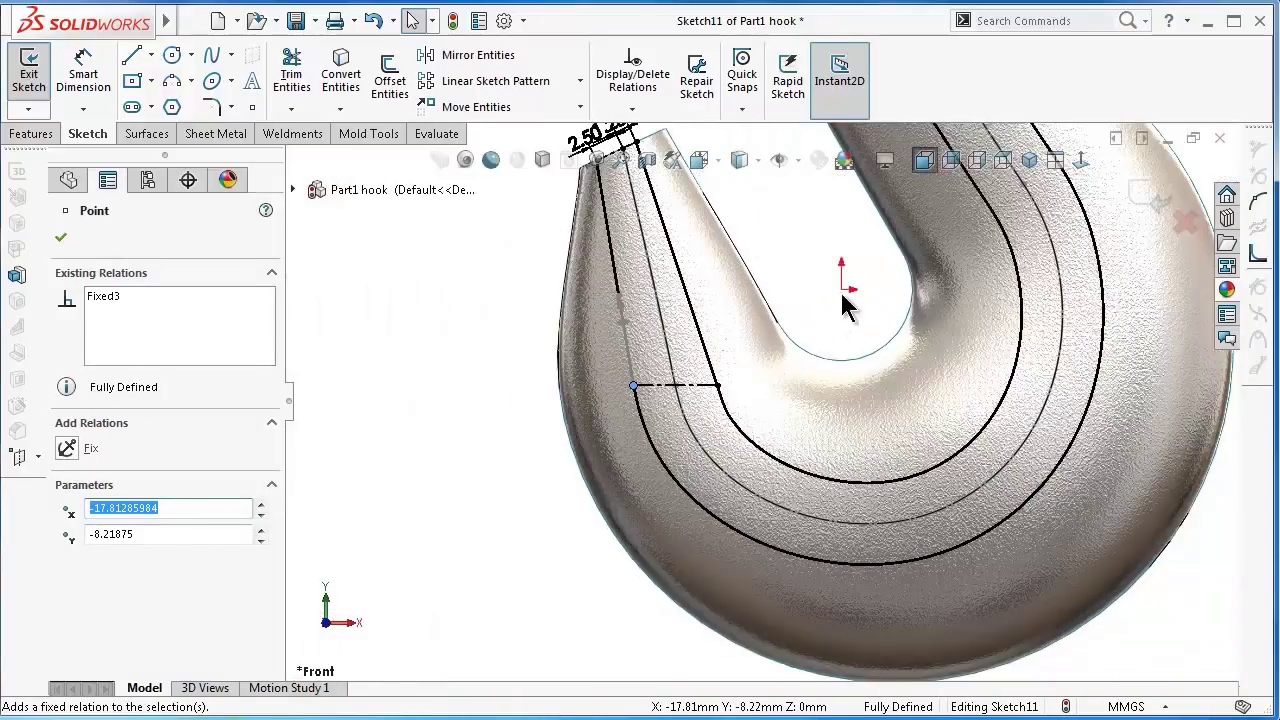
left_click(779, 255)
- Check the fitted spline's relations, then exit Sketch11
left_click(702, 354)
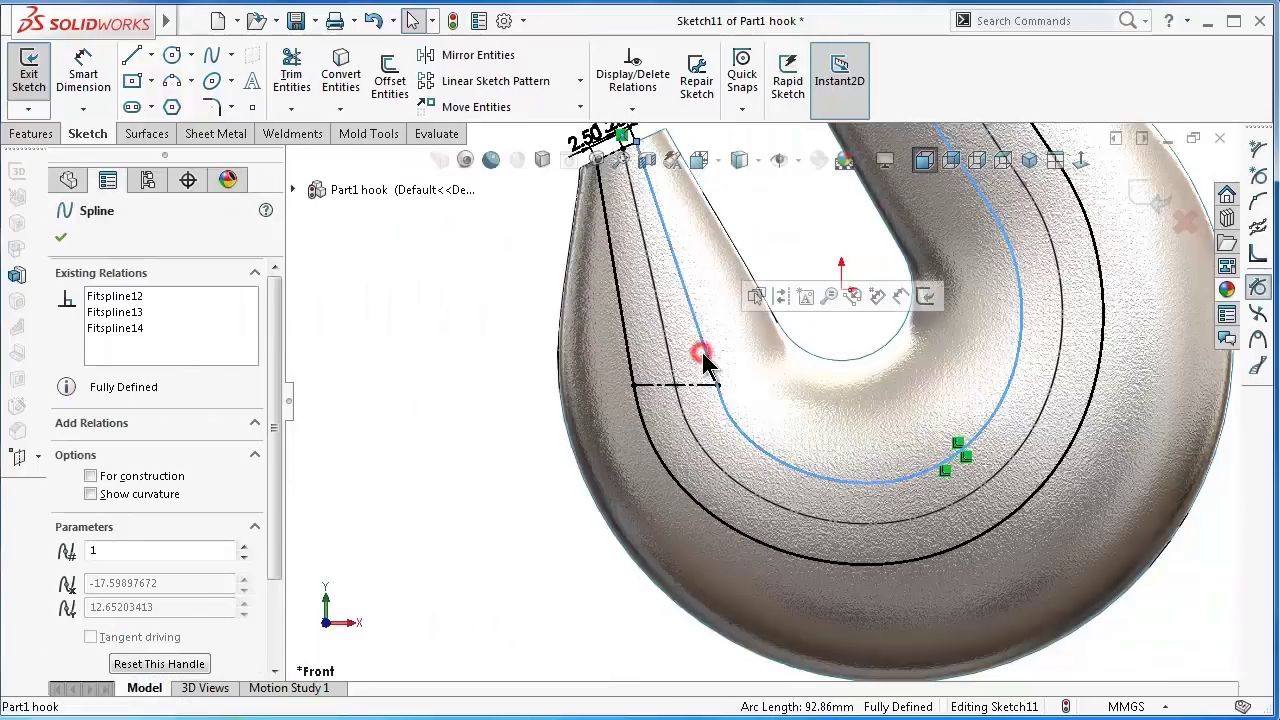
mouse_move(705, 368)
middle_mouse_down()
mouse_move(829, 320)
mouse_move(868, 268)
middle_mouse_up()
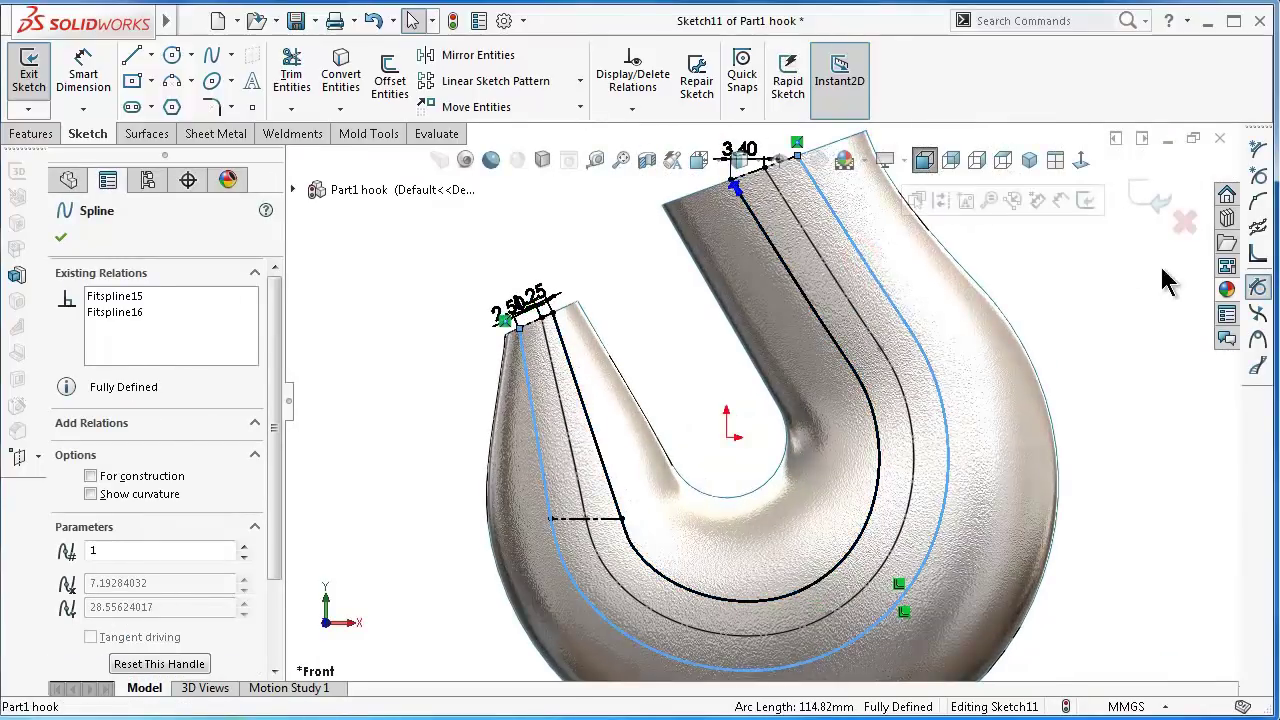
left_click(1129, 240)
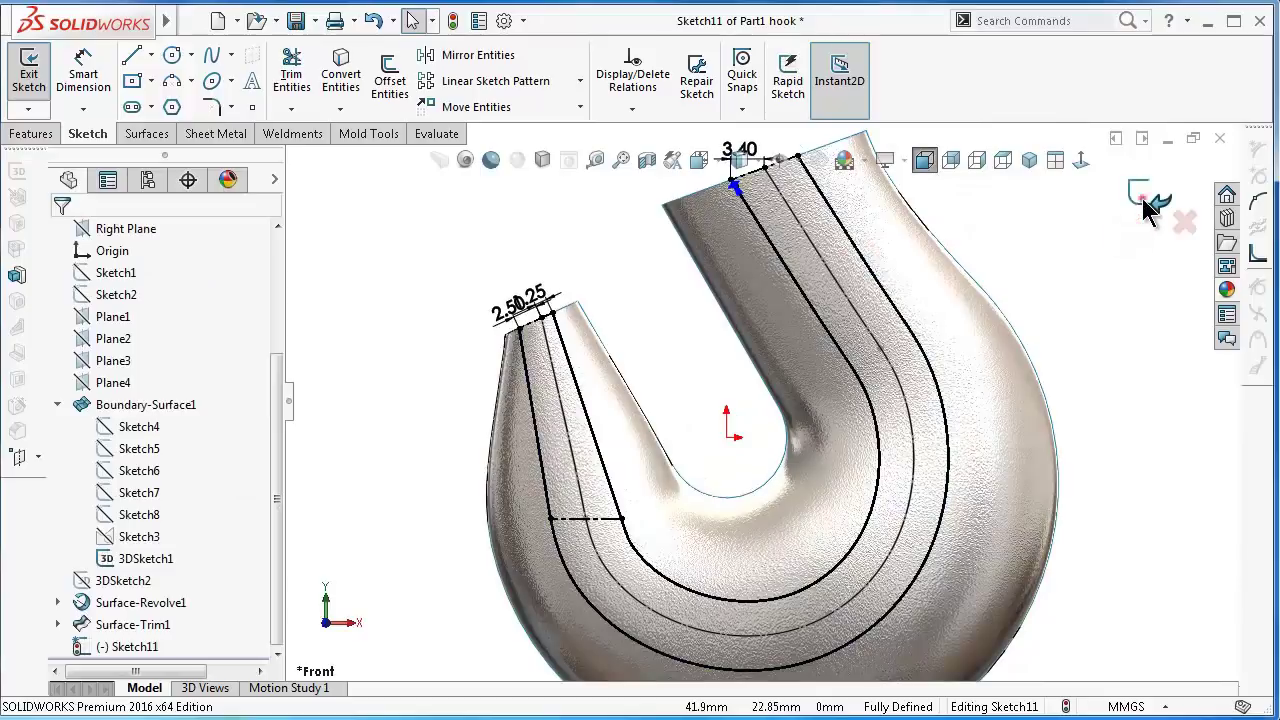
left_click(1142, 198)
- Zoom to fit, switch to Isometric, and start Sketch12 on Plane1 at the hook's open end
key("f")
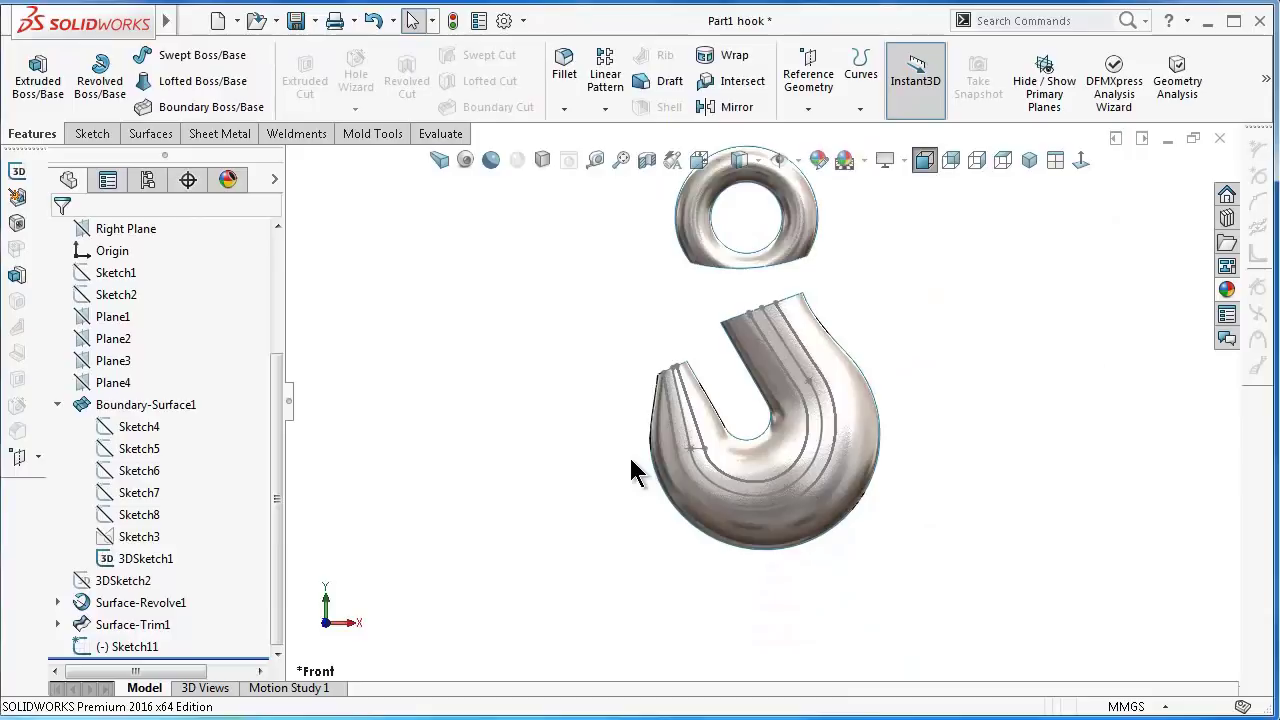
left_click(980, 527)
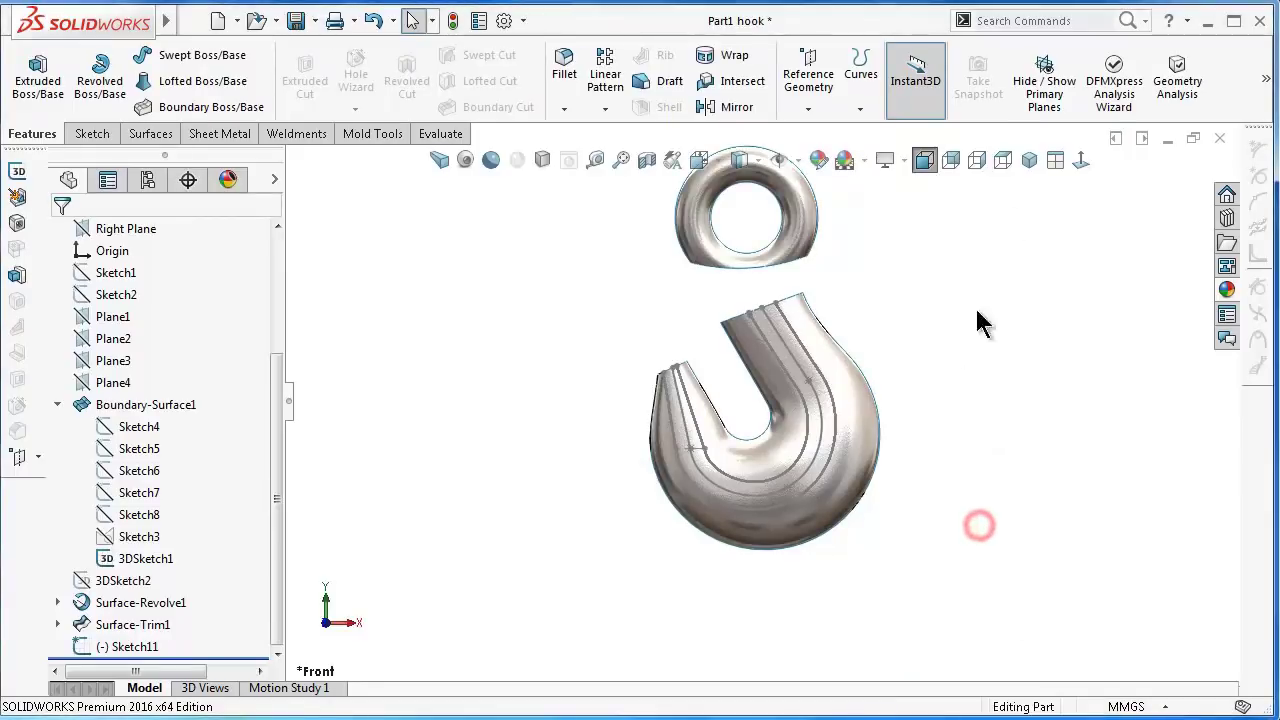
left_click(1026, 152)
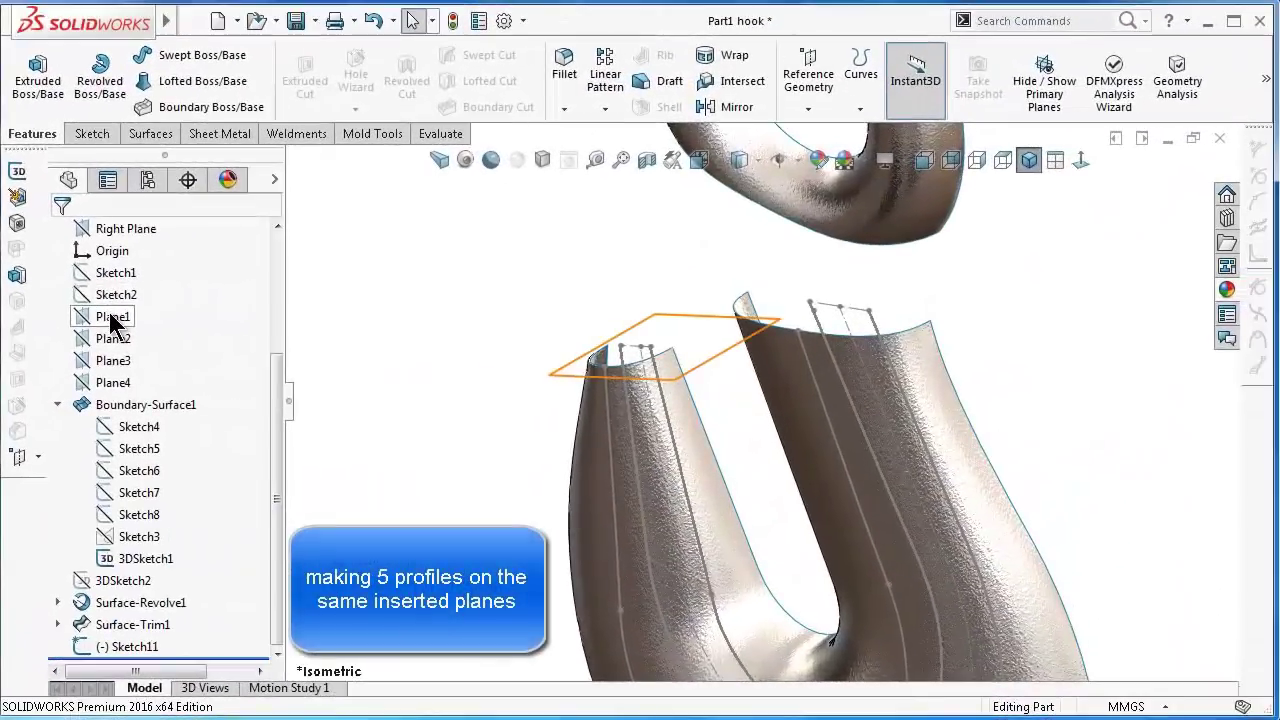
left_click(112, 318)
left_click(157, 277)
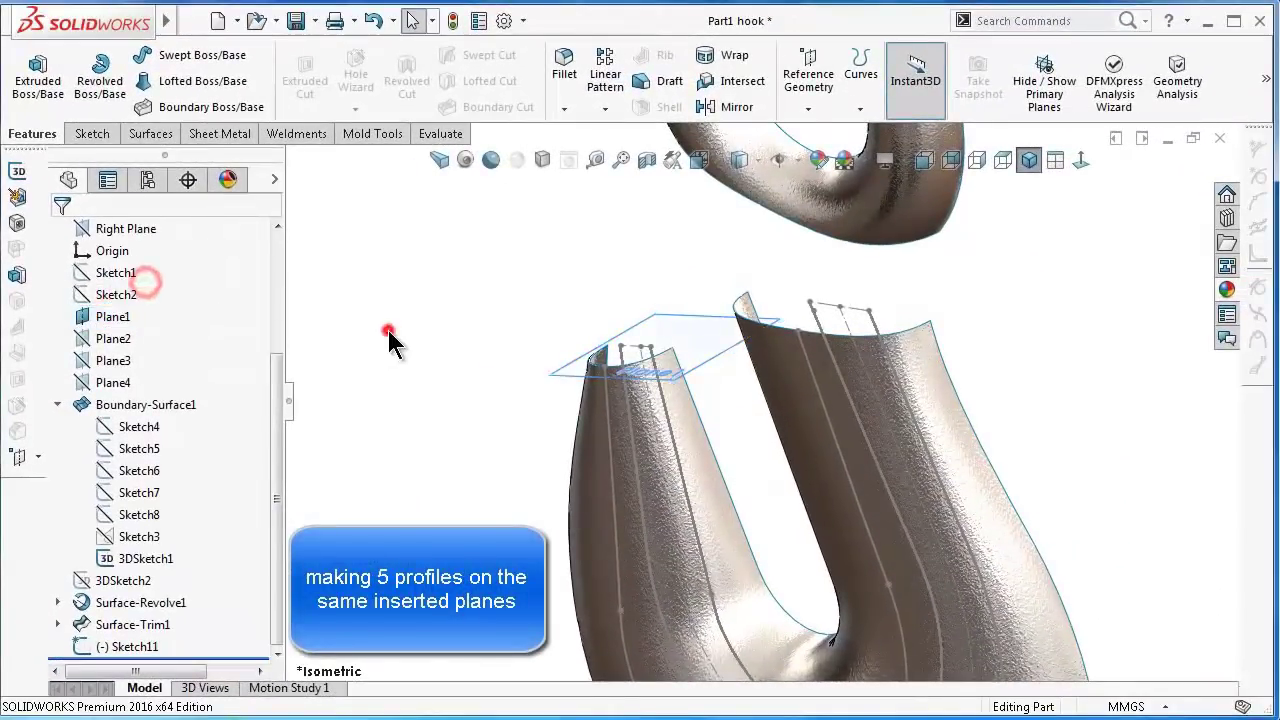
left_click(388, 330)
scroll(605, 385, "down", 2)
left_click(584, 376)
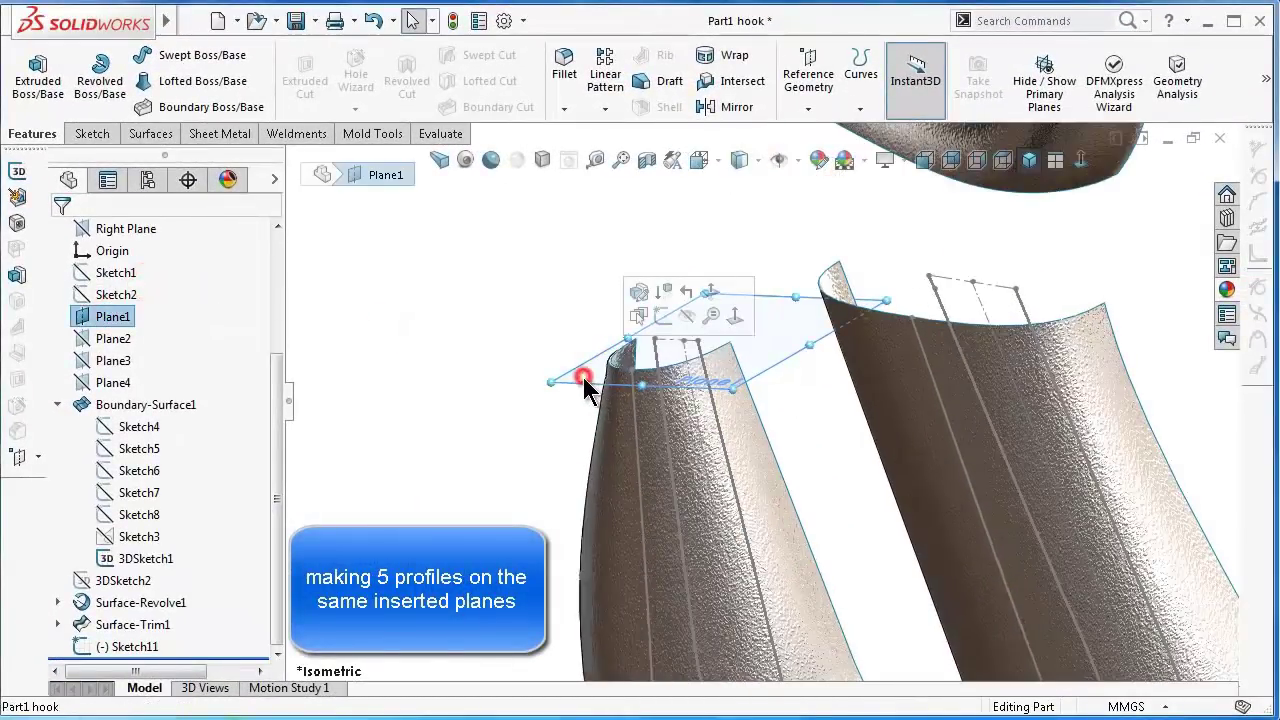
left_click(663, 314)
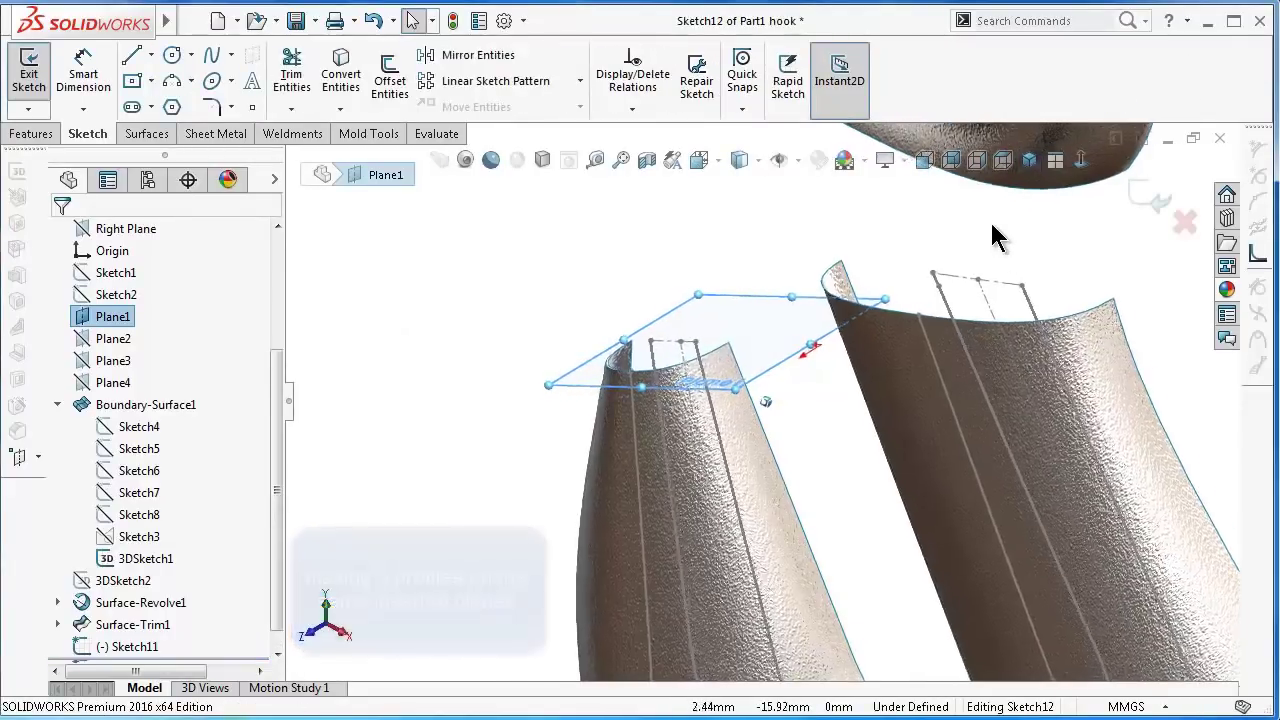
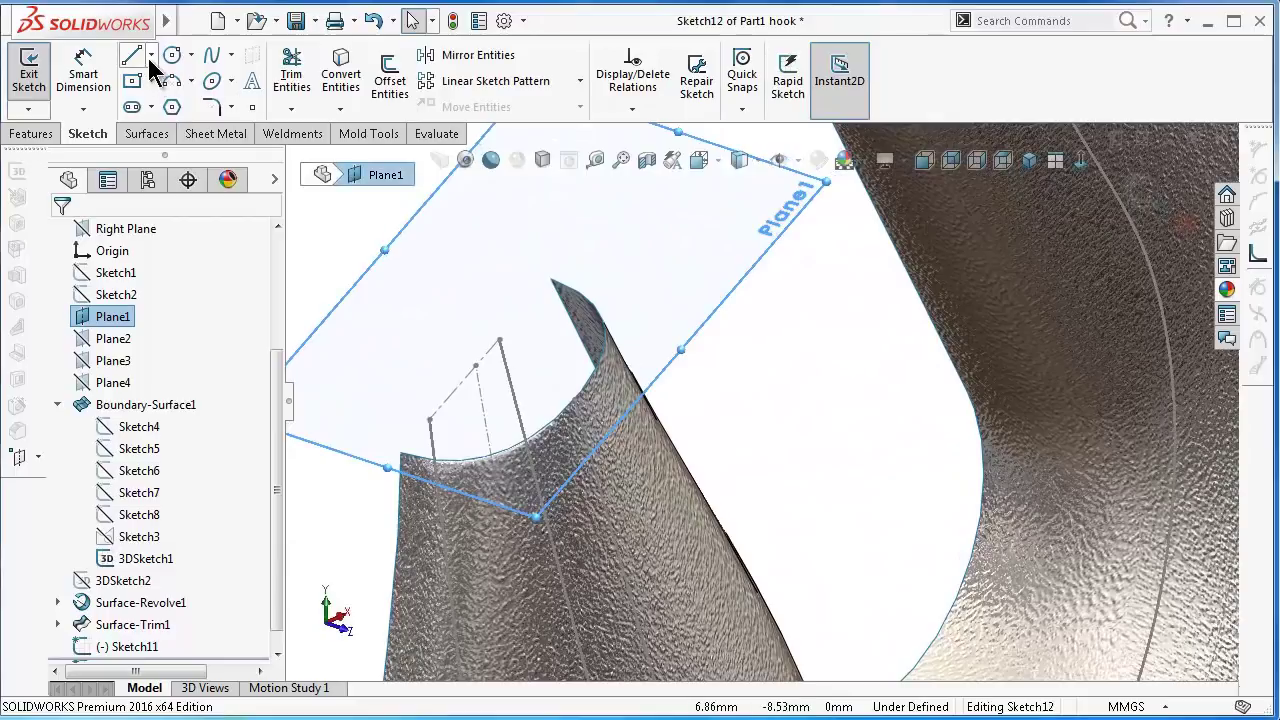
- Draw a construction centerline from the existing line's end on Plane1
left_click(150, 55)
left_click(168, 110)
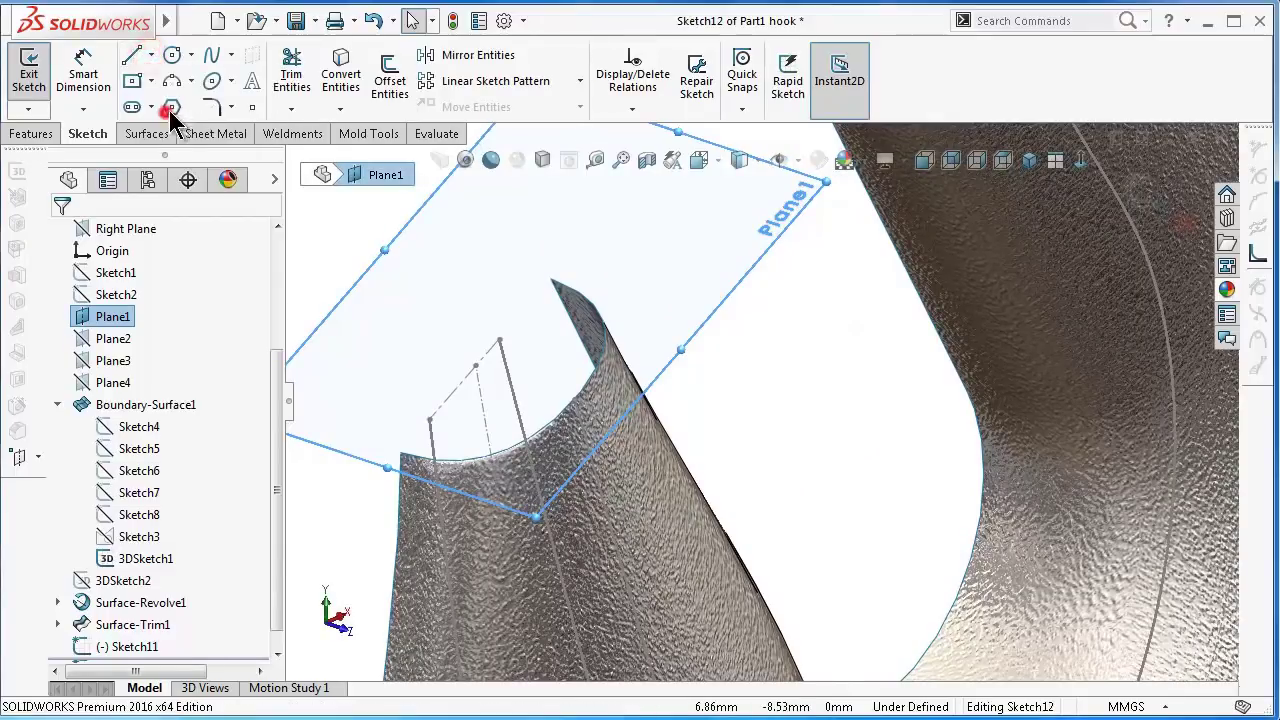
left_click(429, 420)
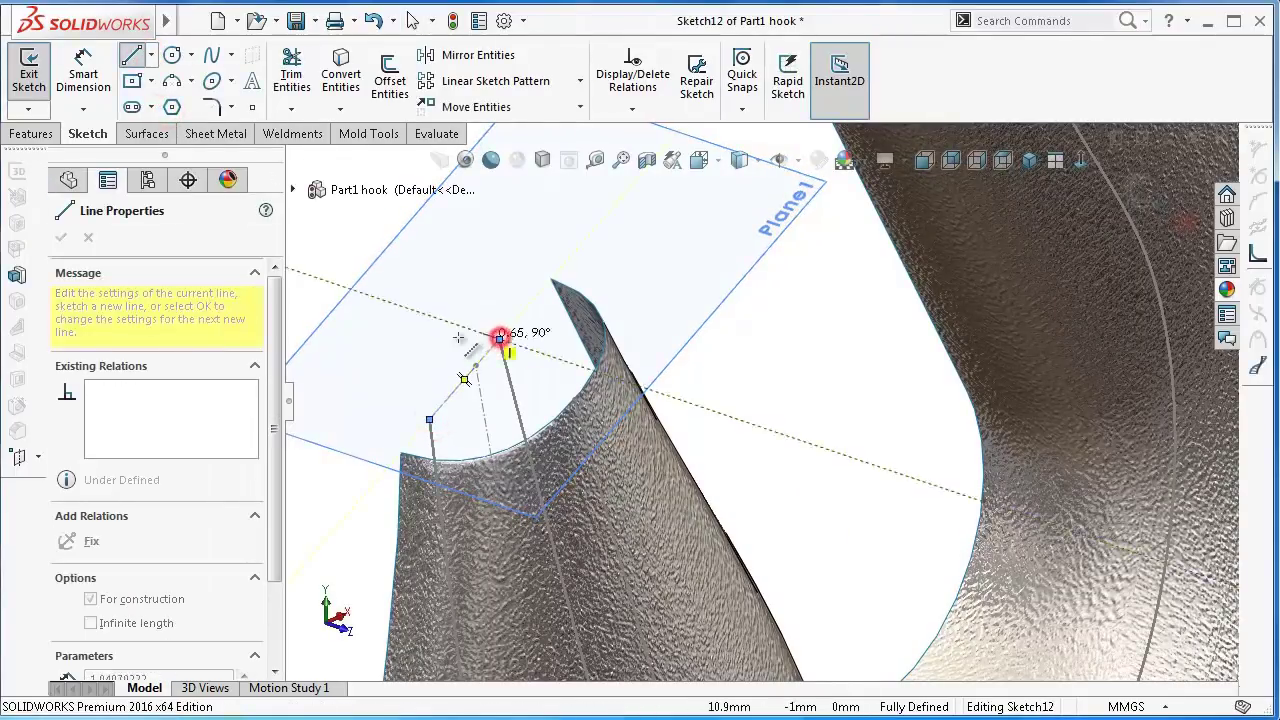
left_click(499, 338)
right_click(482, 338)
left_click(530, 383)
key("Escape")
scroll(505, 388, "down", 2)
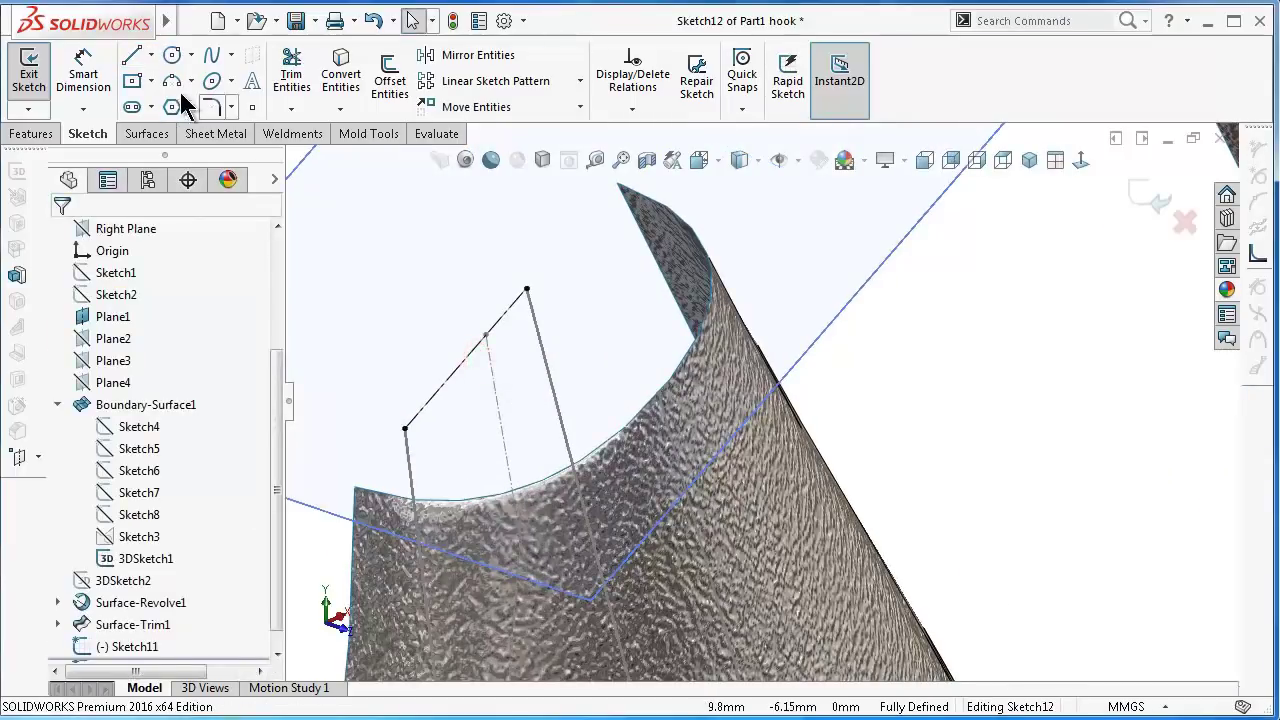
- Add a second centerline from the first centerline's midpoint, perpendicular to it
left_click(150, 55)
left_click(171, 104)
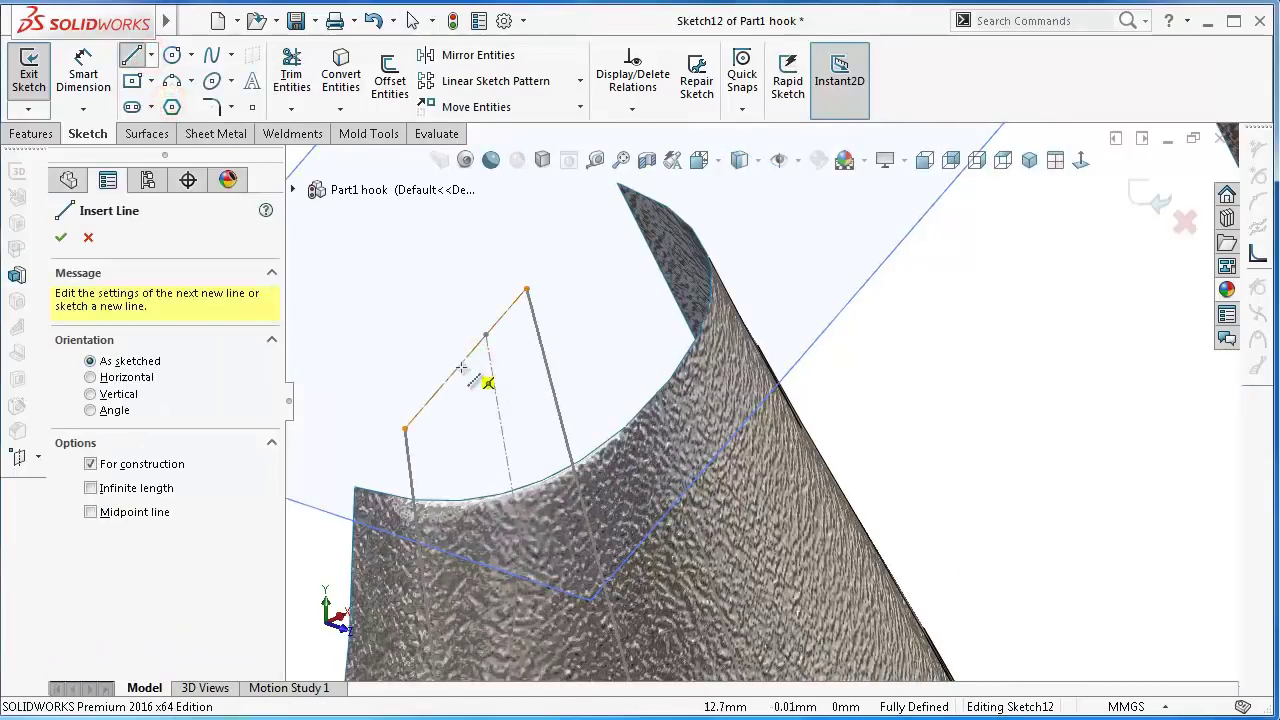
left_click(466, 358)
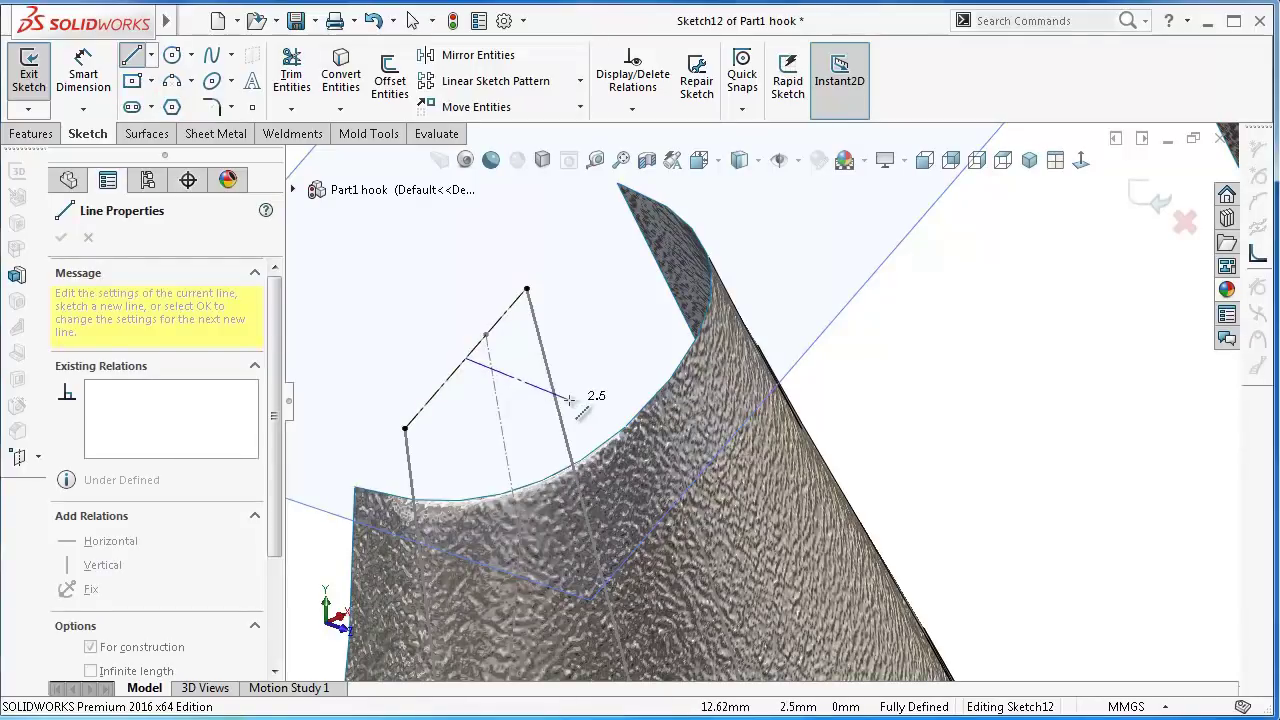
left_click(584, 398)
key("Escape")
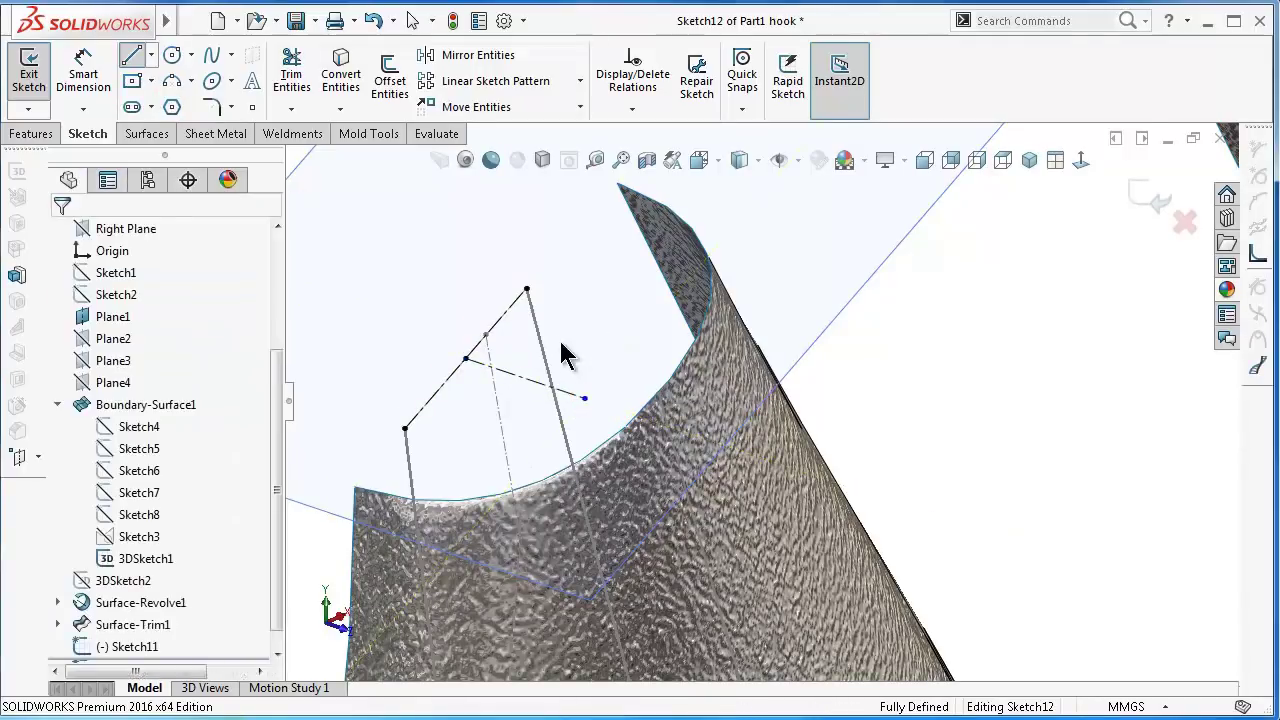
left_click(530, 380)
left_click(455, 388, "ctrl")
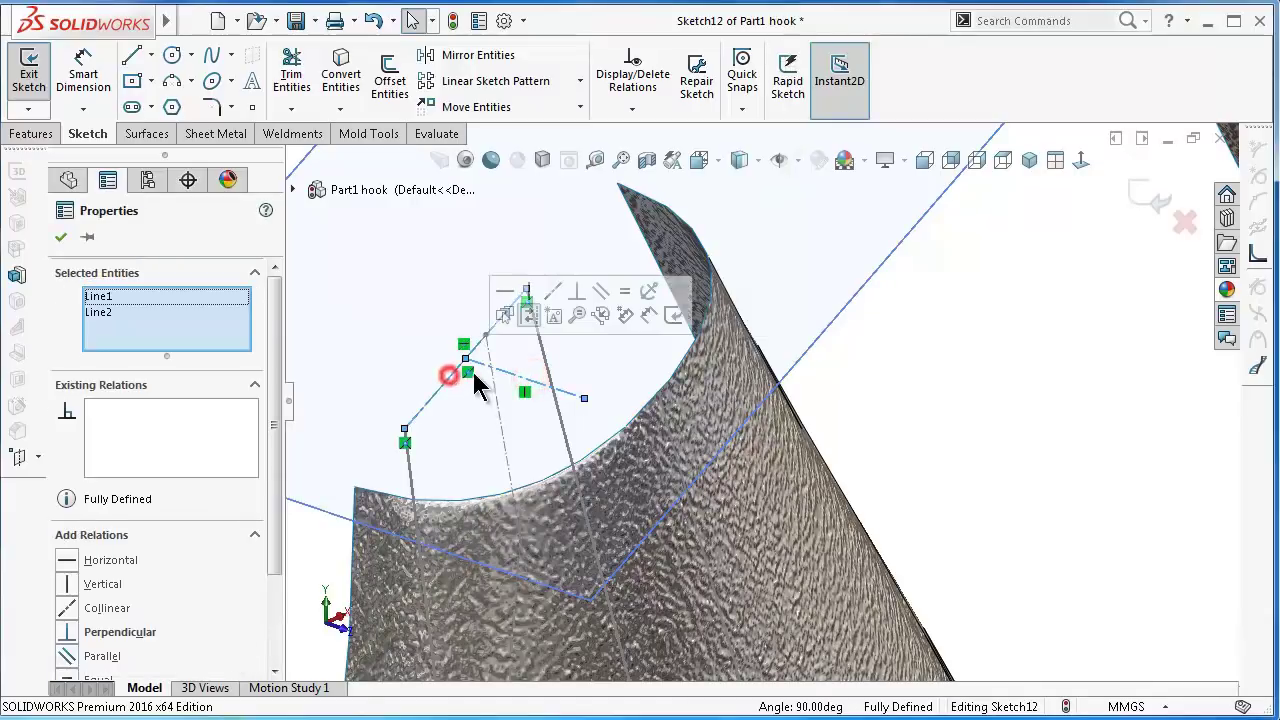
- Dimension the perpendicular centerline to 5.5 mm
left_click(408, 329)
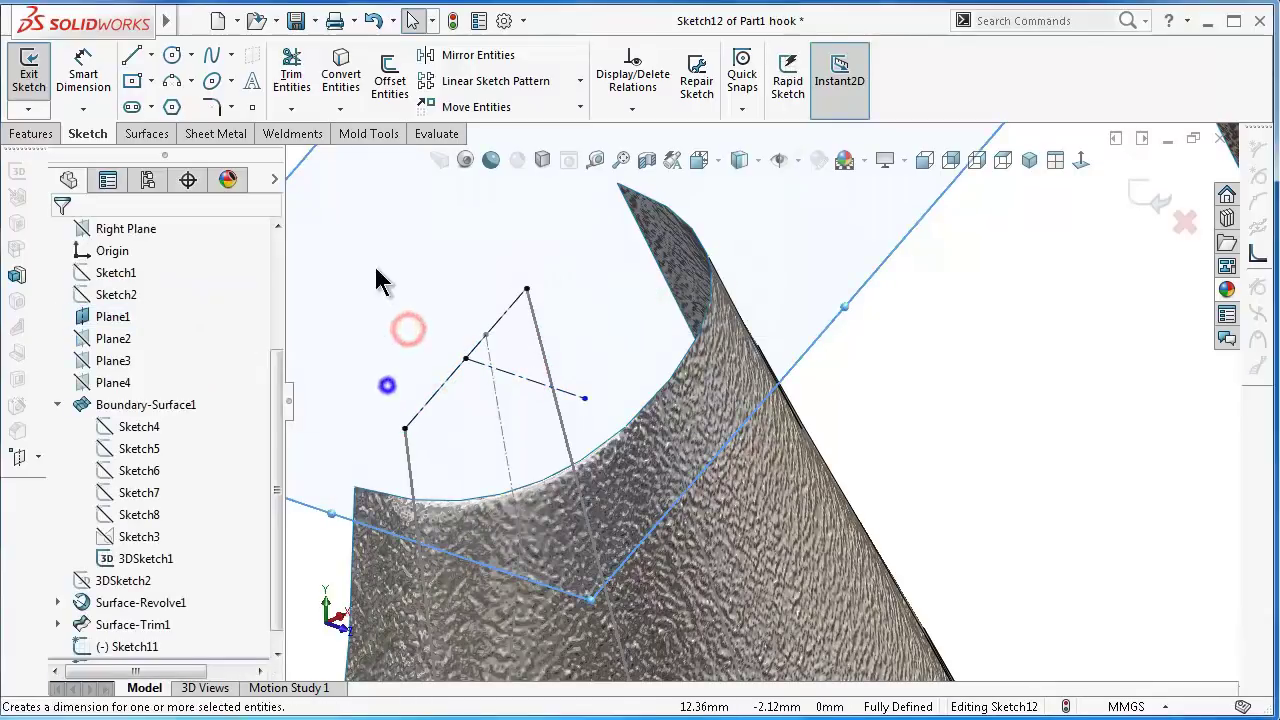
right_click_drag(386, 383, 374, 277)
left_click(537, 382)
left_click(571, 330)
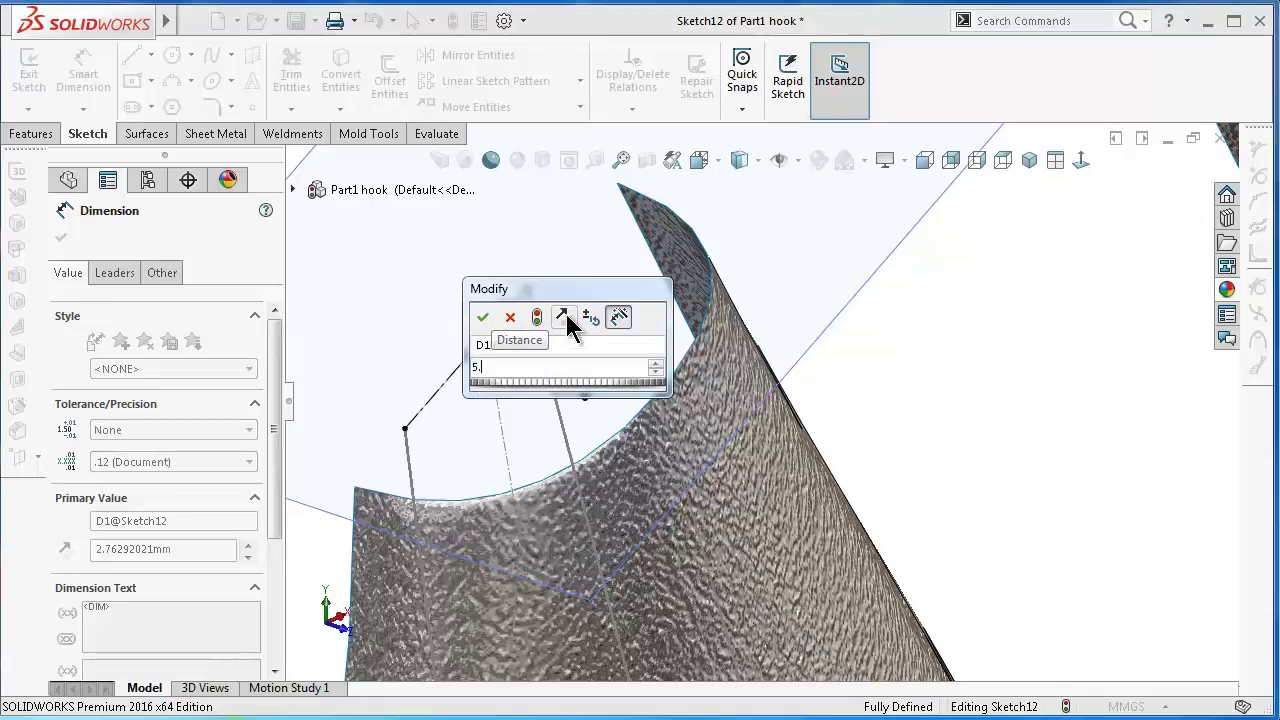
type("5.5")
key("Return")
left_click(406, 305)
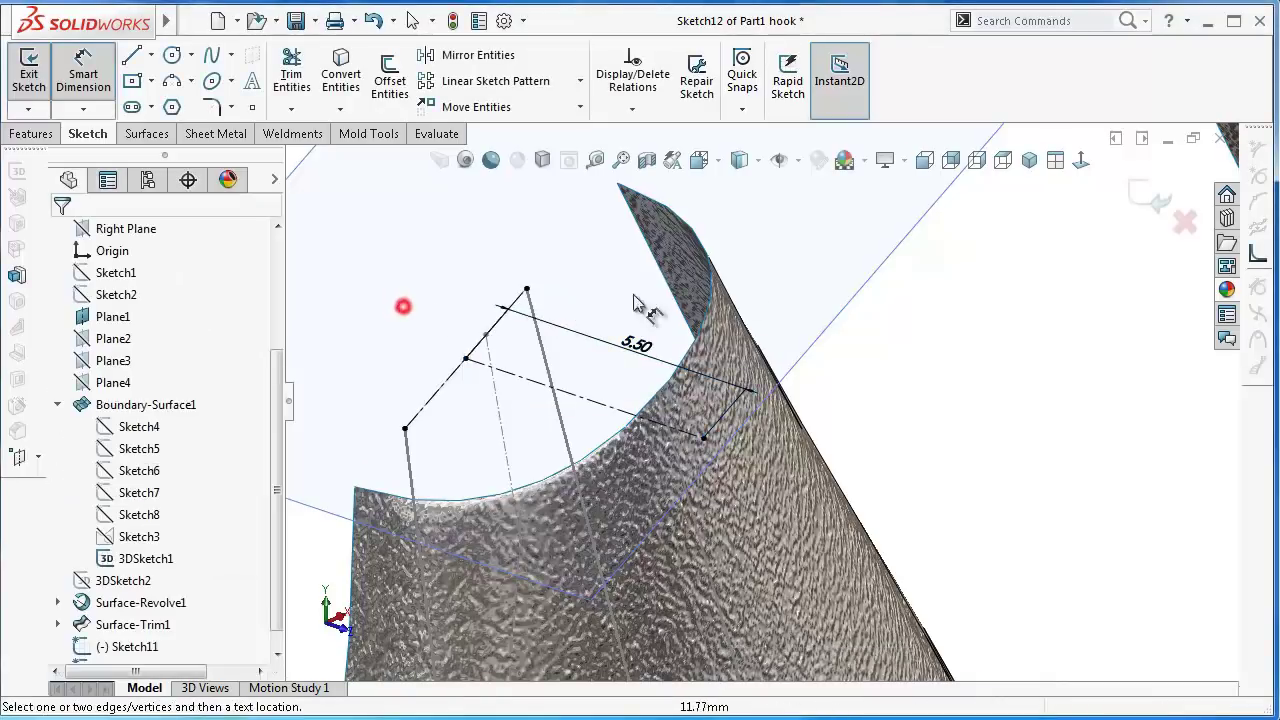
- View the sketch face-on and draw a three-point arch spline over the centerline
left_click(1082, 160)
scroll(886, 406, "down", 3)
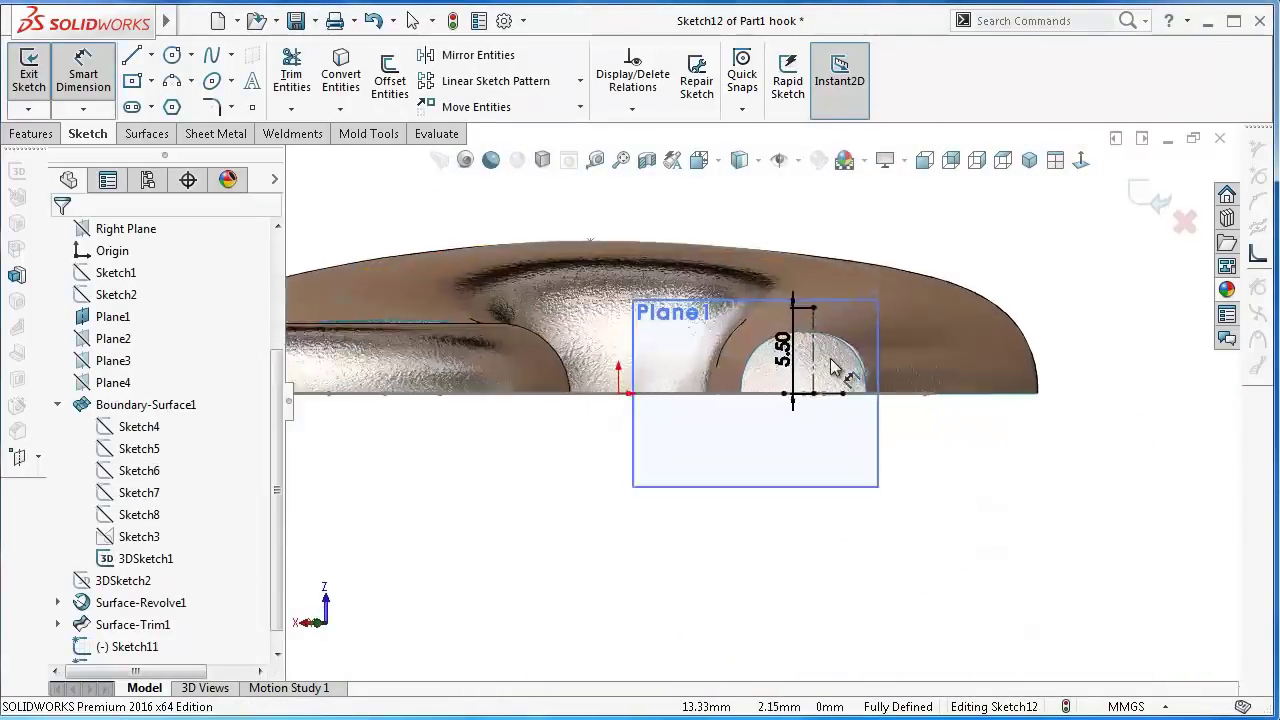
scroll(843, 366, "down", 3)
scroll(790, 338, "down", 3)
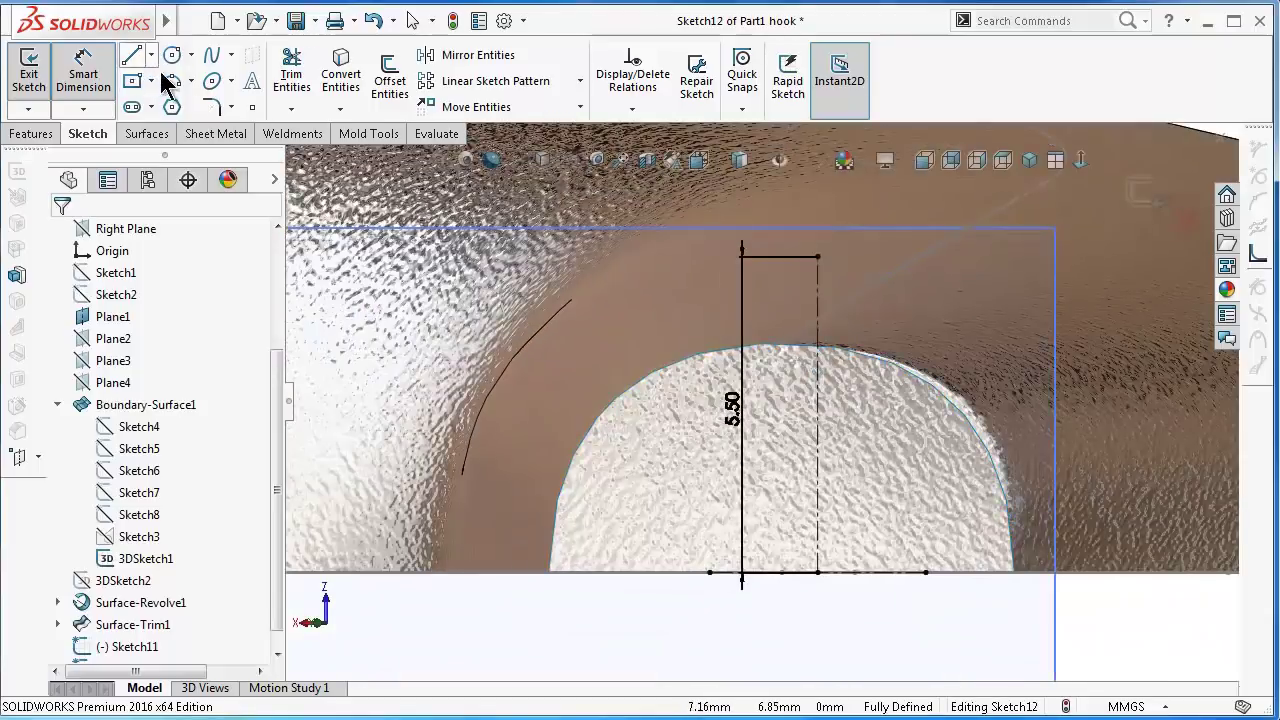
left_click(213, 58)
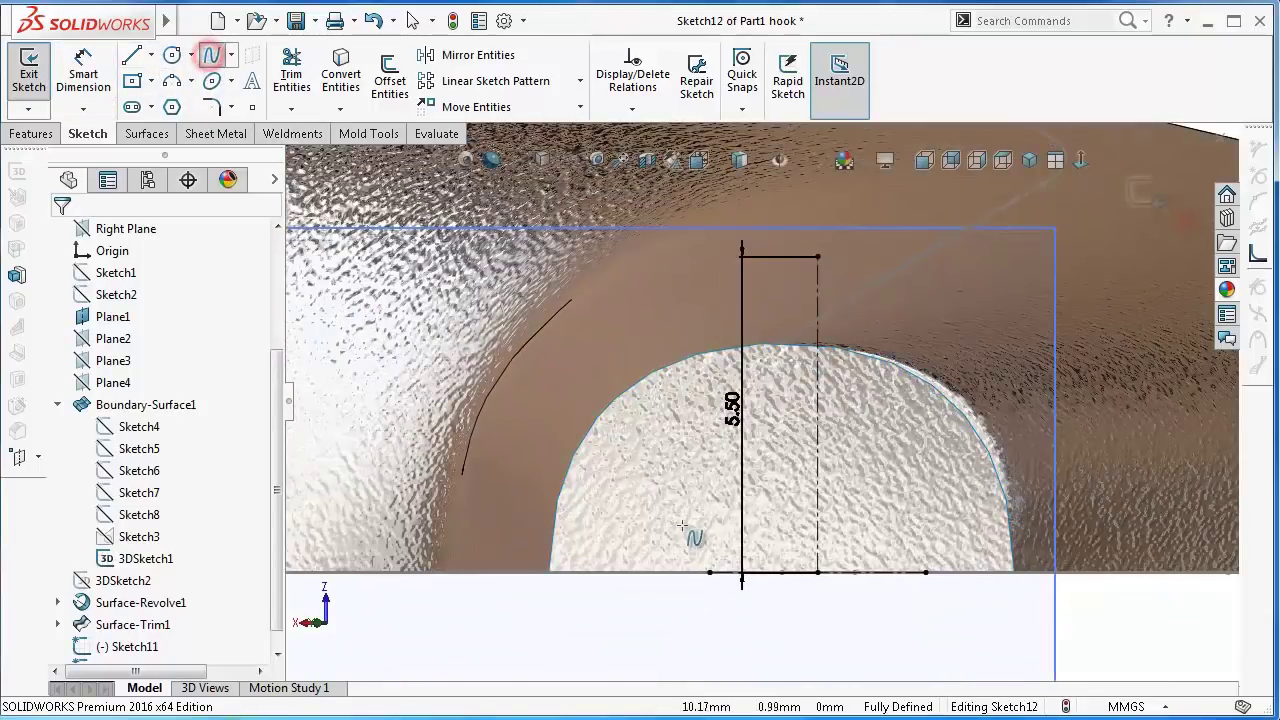
left_click(709, 570)
left_click(817, 257)
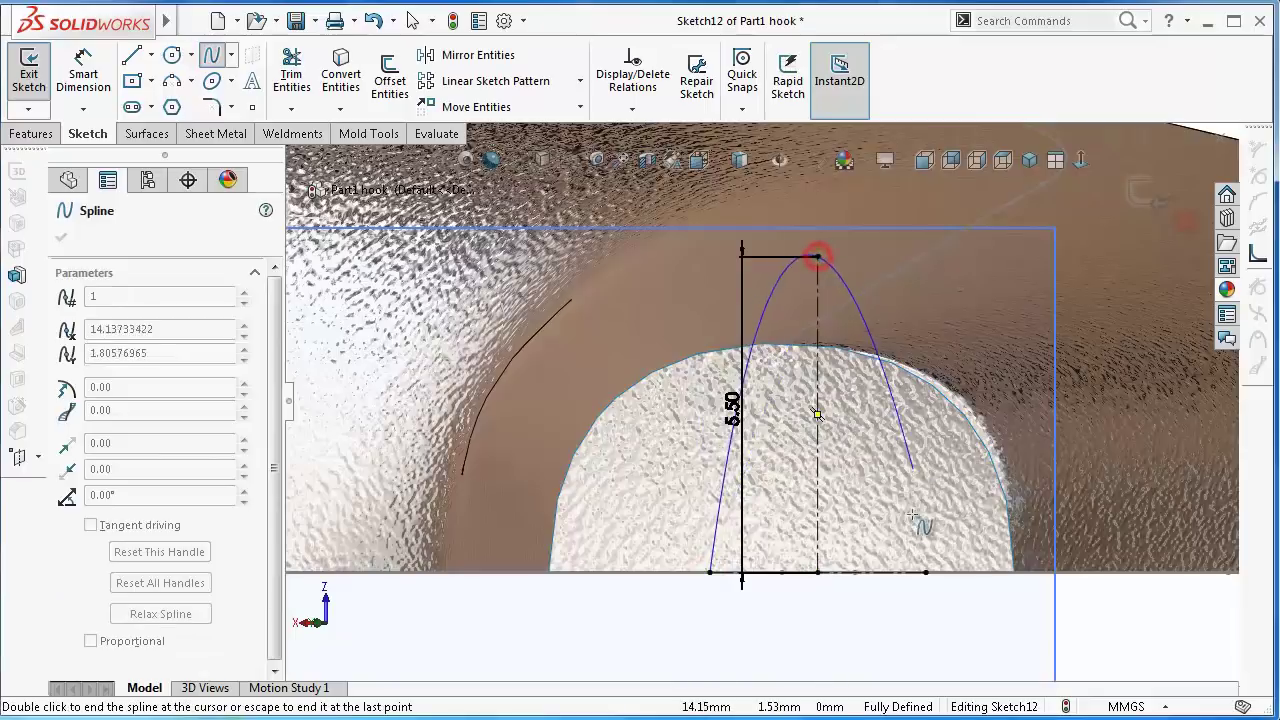
right_click(930, 575)
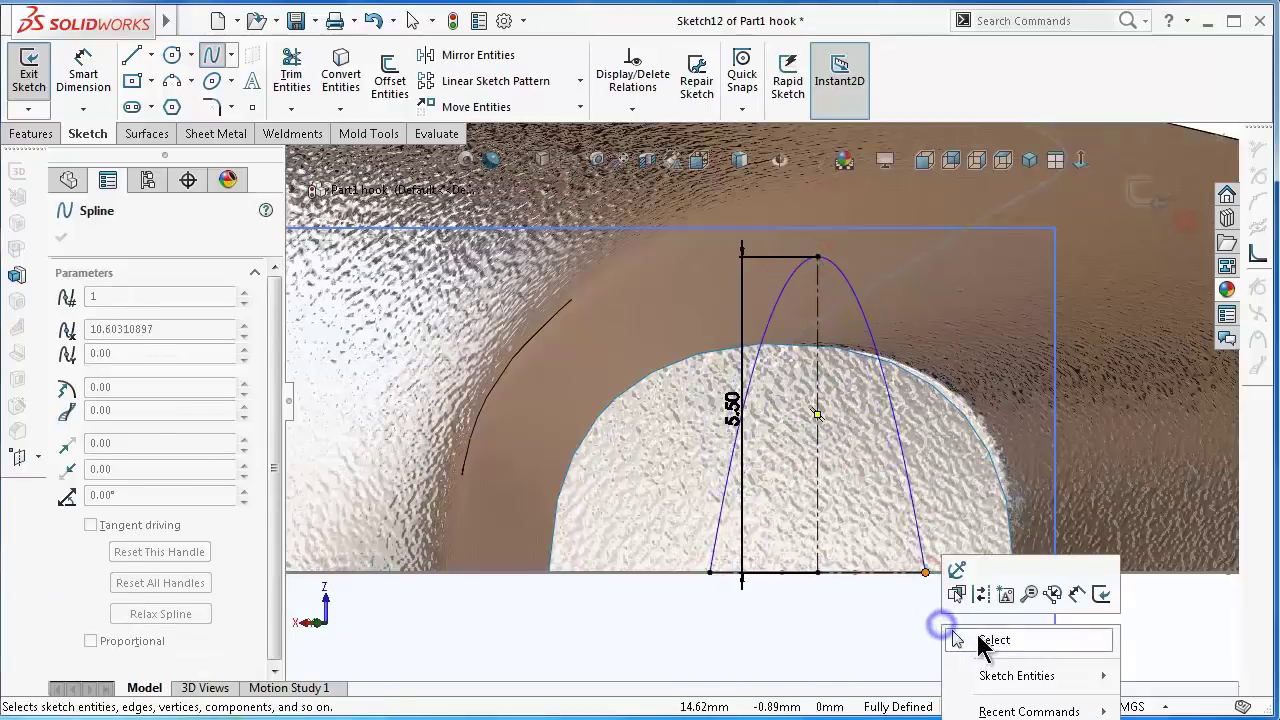
left_click(978, 637)
- Make the spline's end tangents vertical and its peak tangent horizontal
left_click(922, 543)
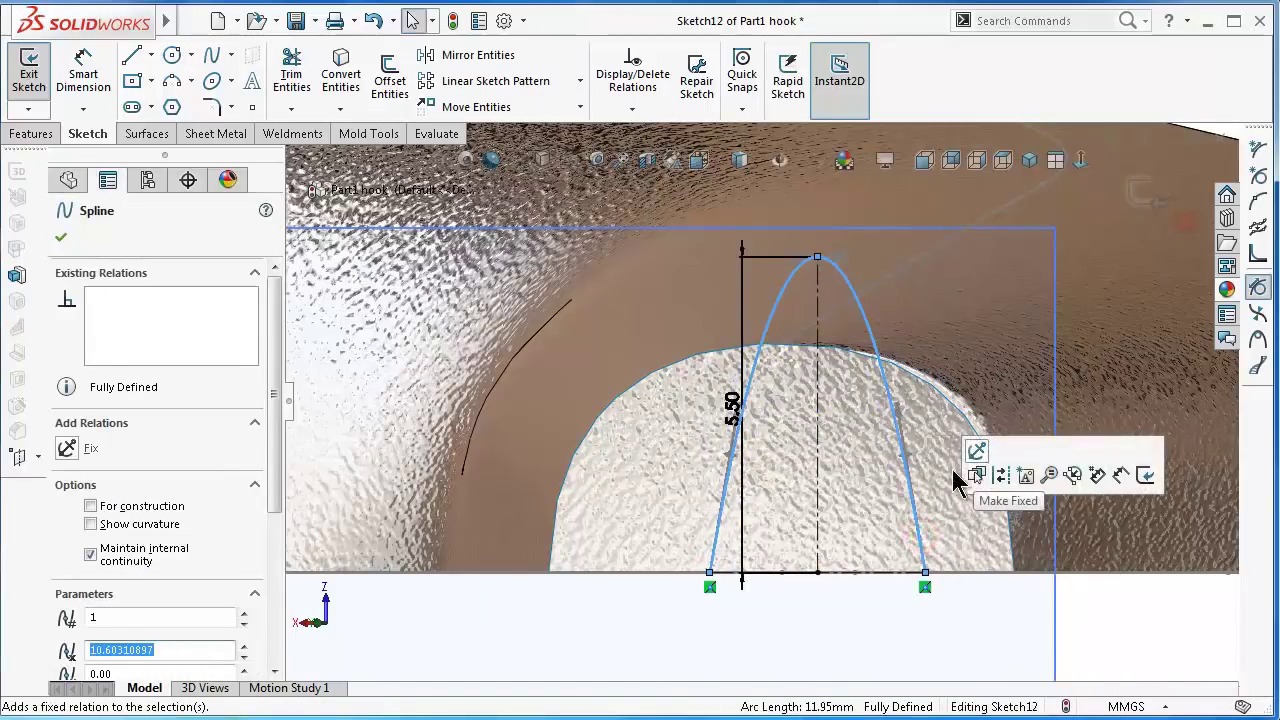
left_click(905, 459)
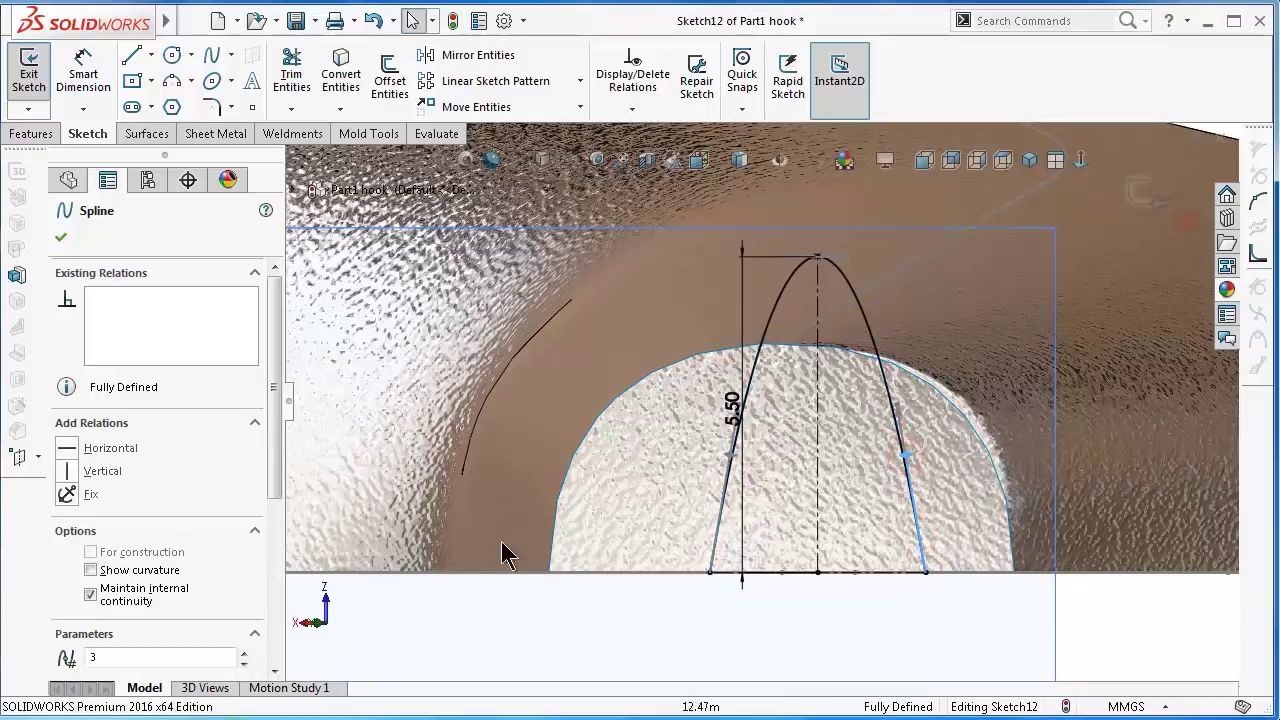
left_click(86, 471)
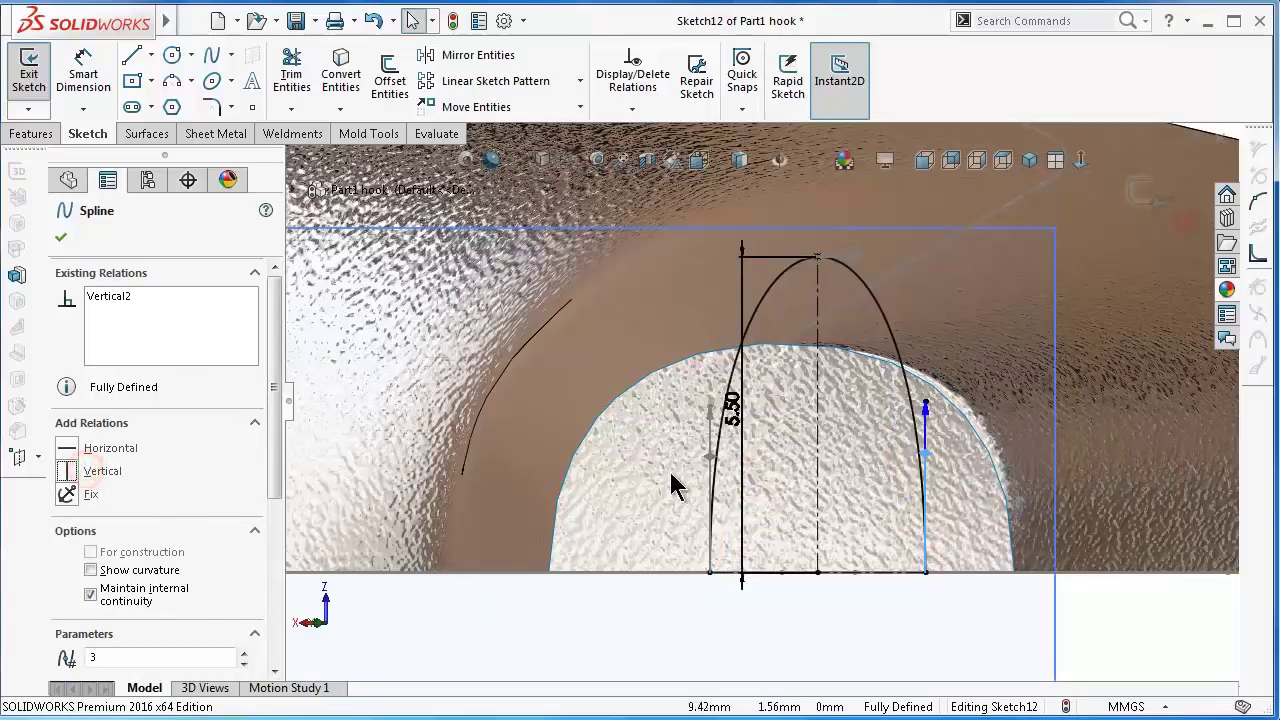
left_click(709, 468)
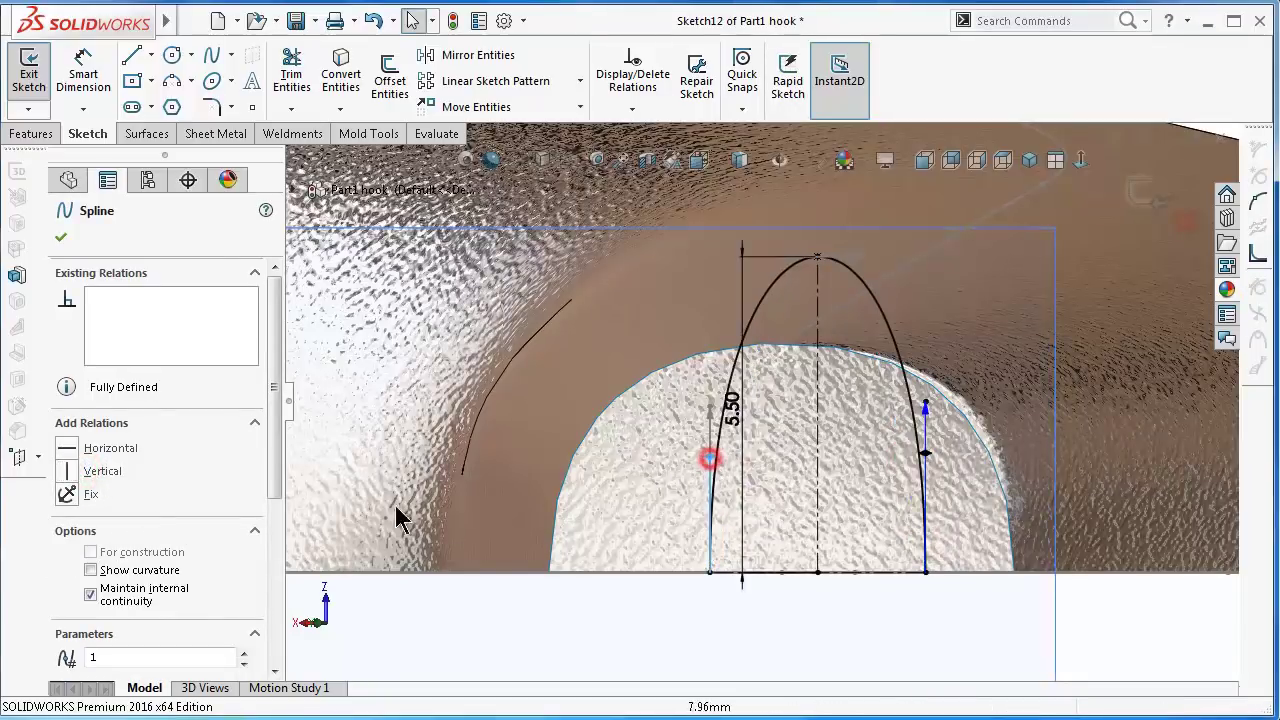
left_click(108, 474)
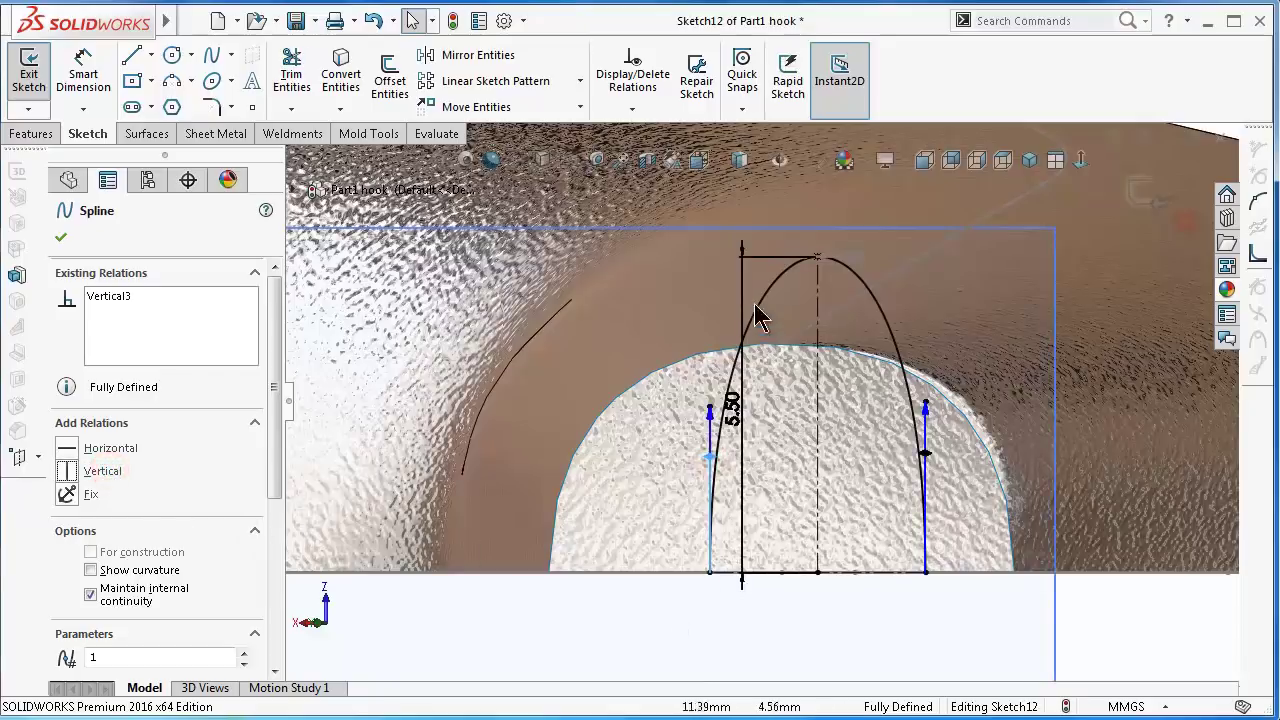
scroll(847, 262, "down", 2)
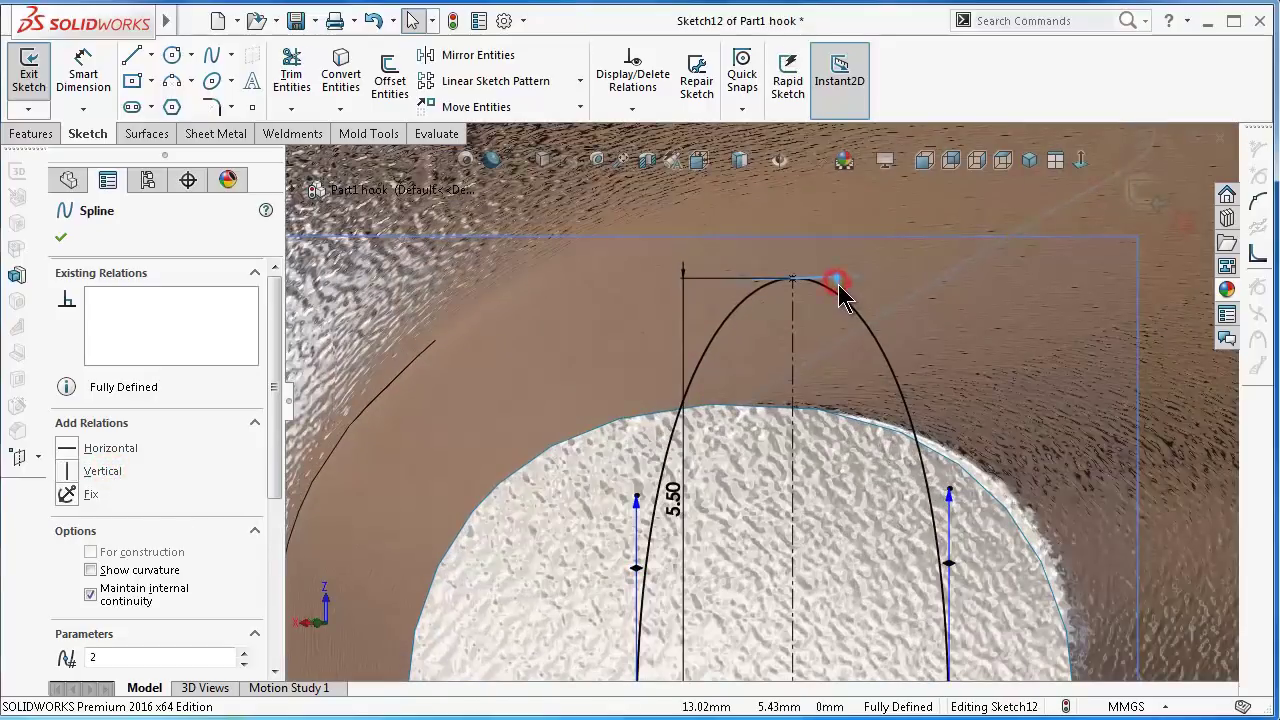
left_click(120, 450)
scroll(691, 449, "up", 2)
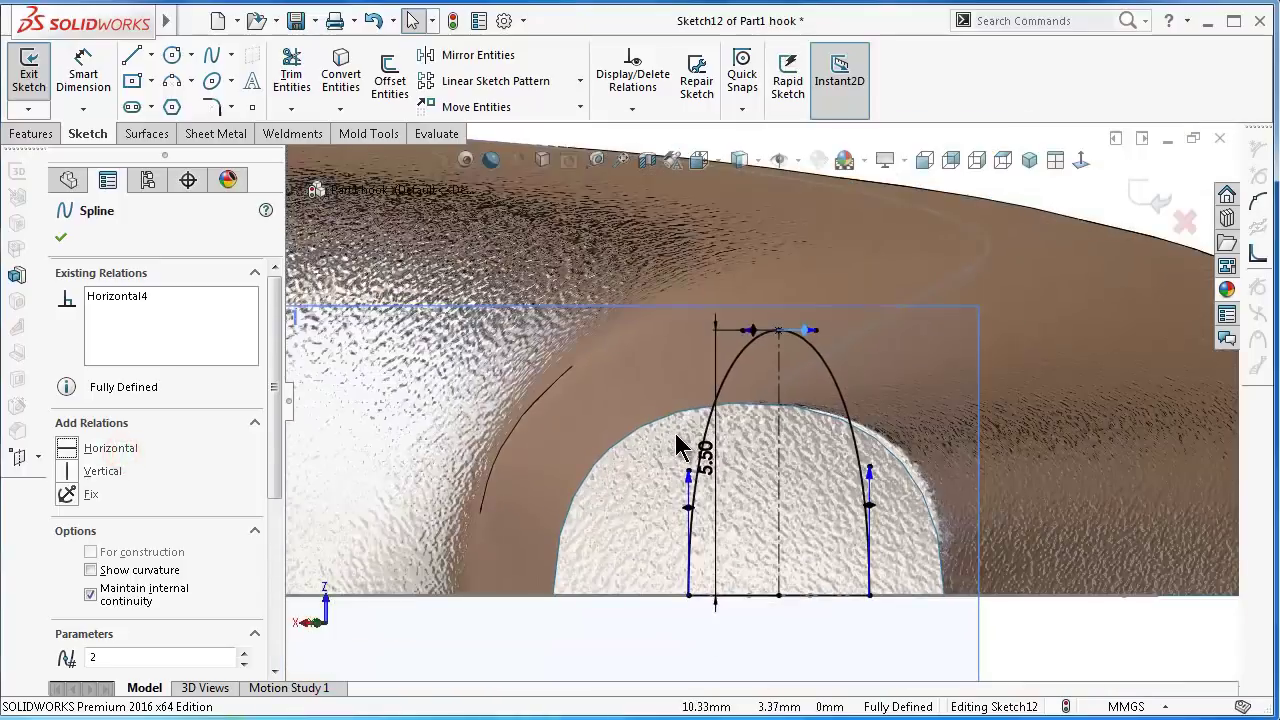
scroll(691, 603, "up", 2)
left_click(640, 598)
right_click_drag(640, 598, 709, 482)
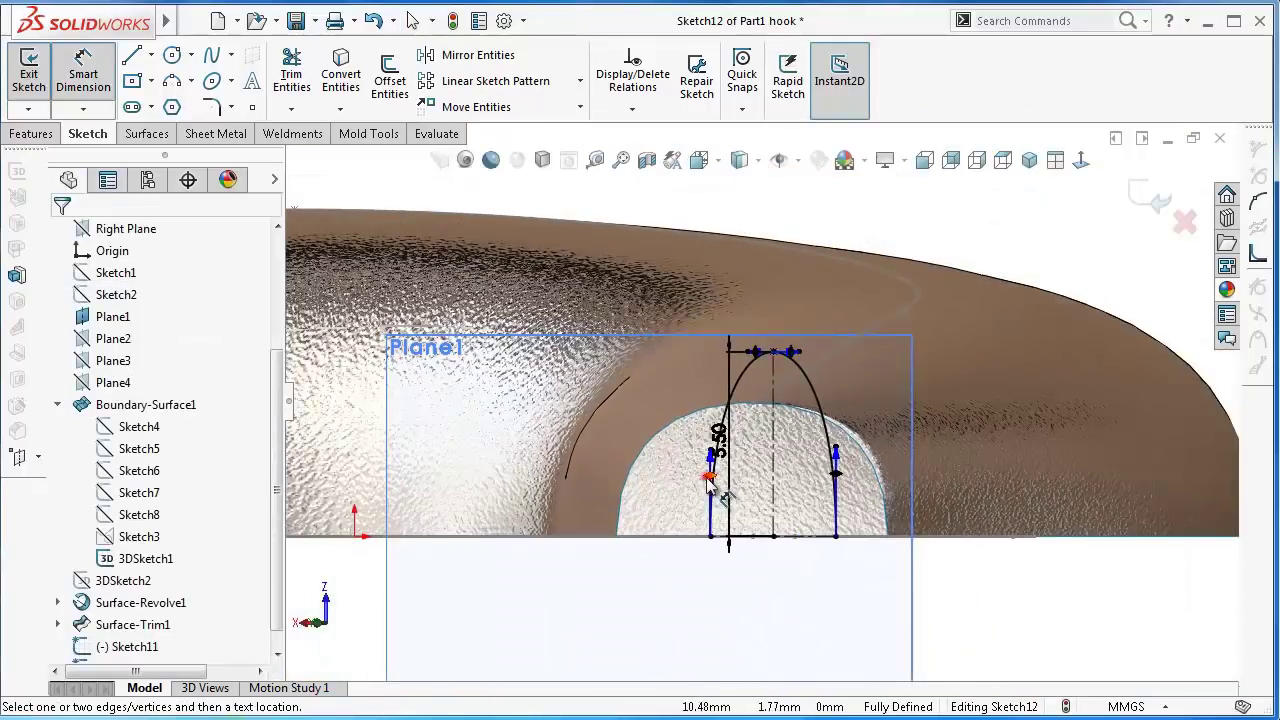
- Dimension the spline's left and right tangent handles to 12.5 mm each
left_click(709, 482)
left_click(650, 562)
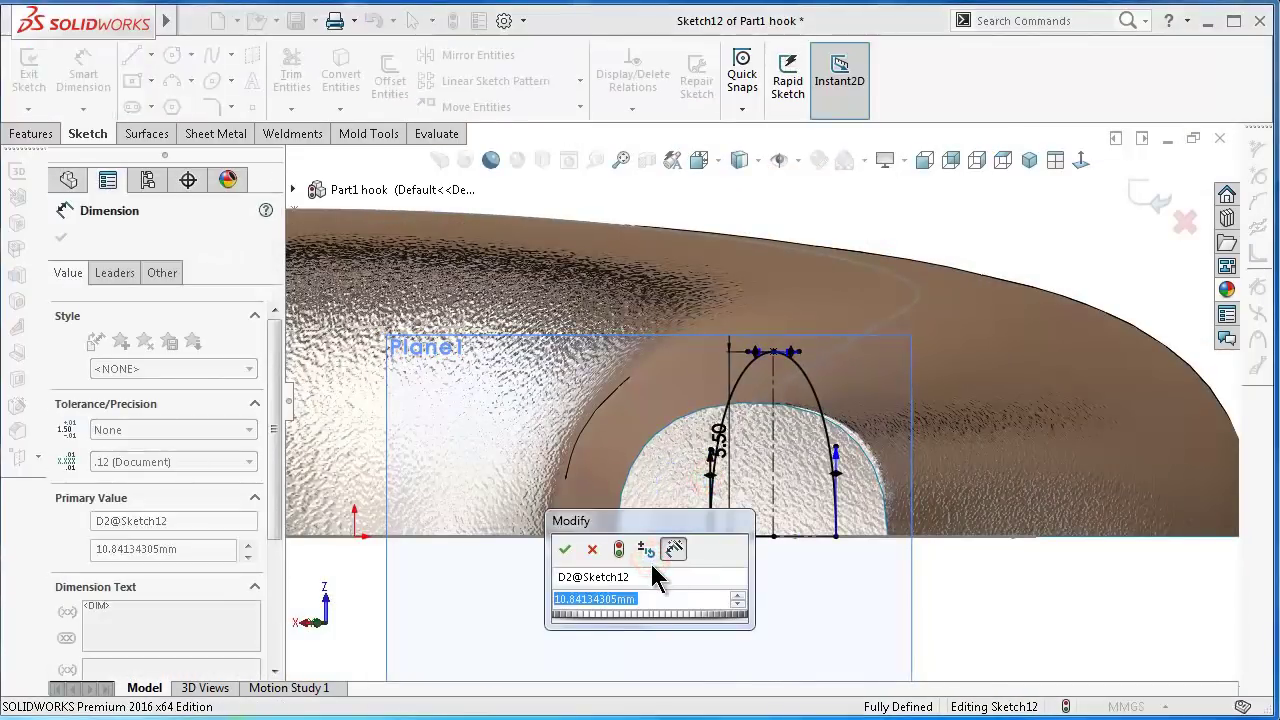
type("12.")
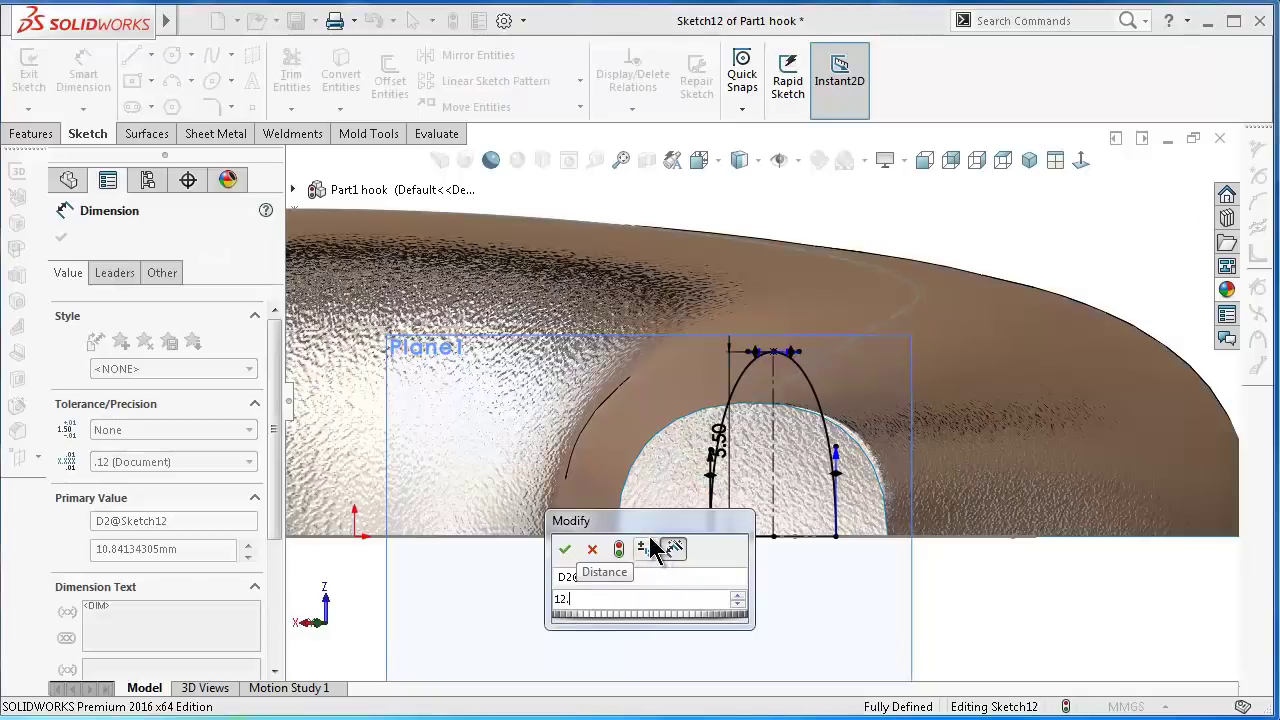
type("5")
key("Return")
left_click(838, 485)
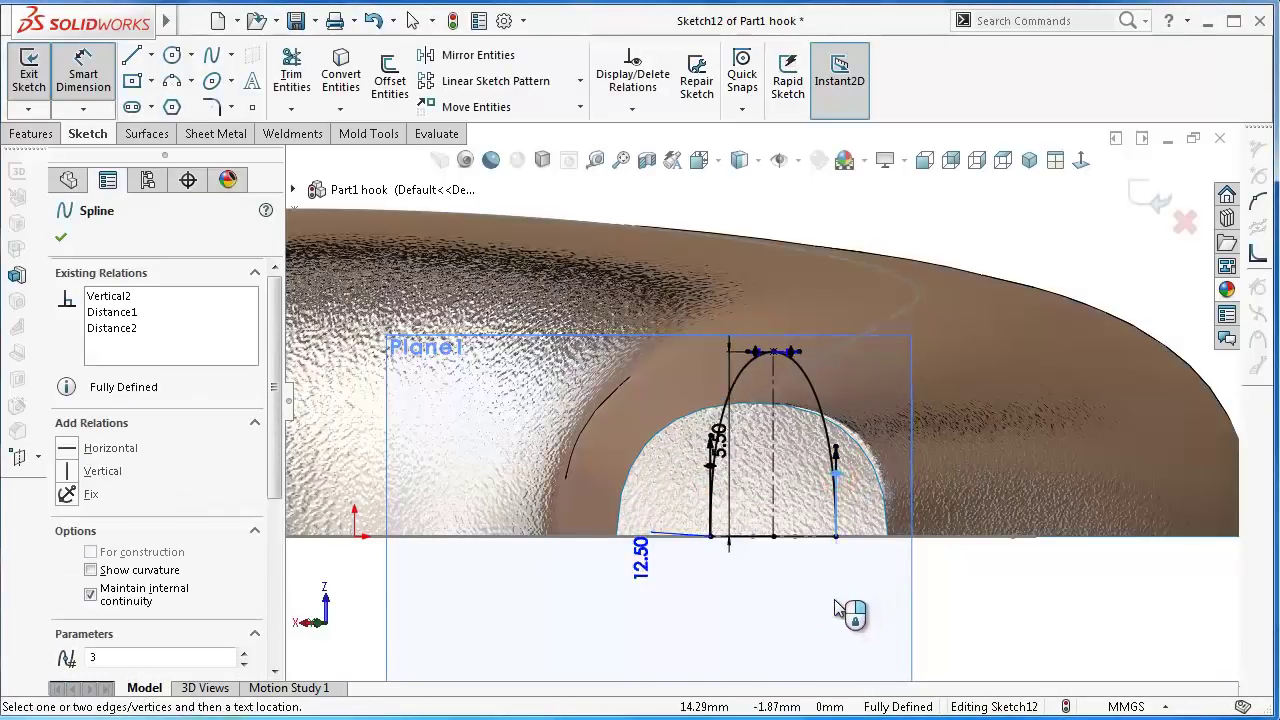
scroll(857, 434, "down", 3)
left_click(866, 436)
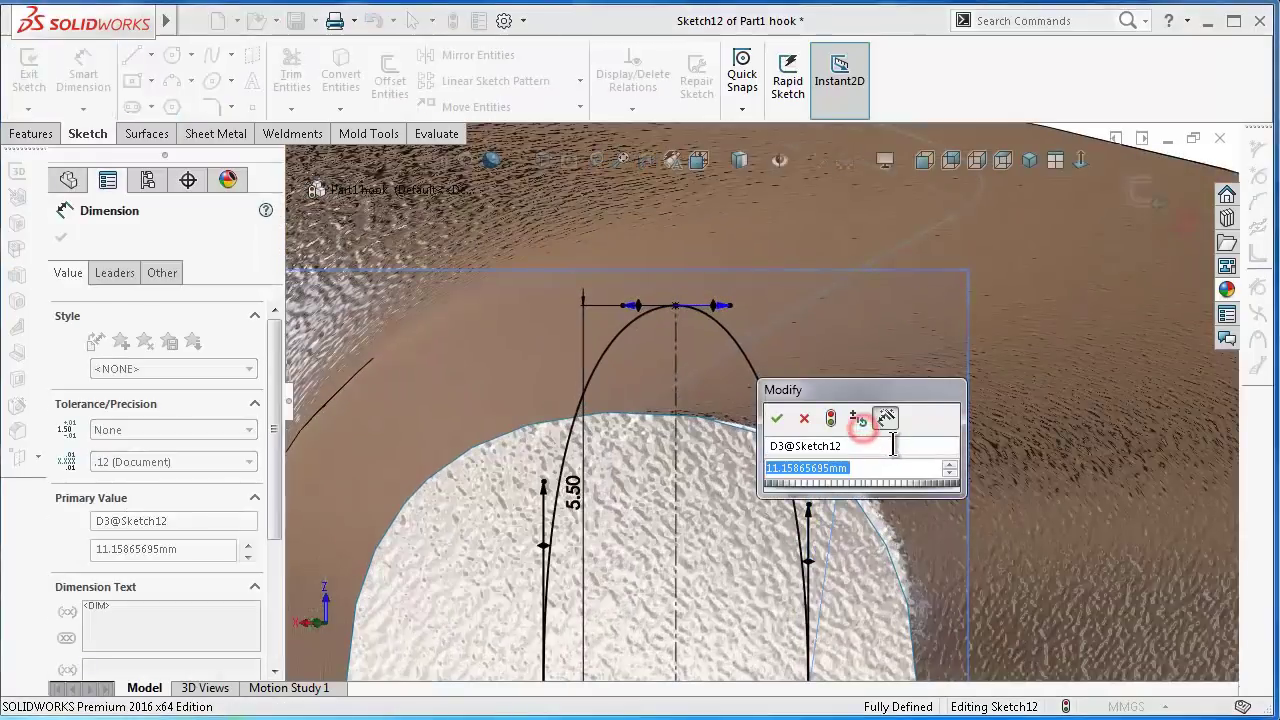
type("12.5")
key("Return")
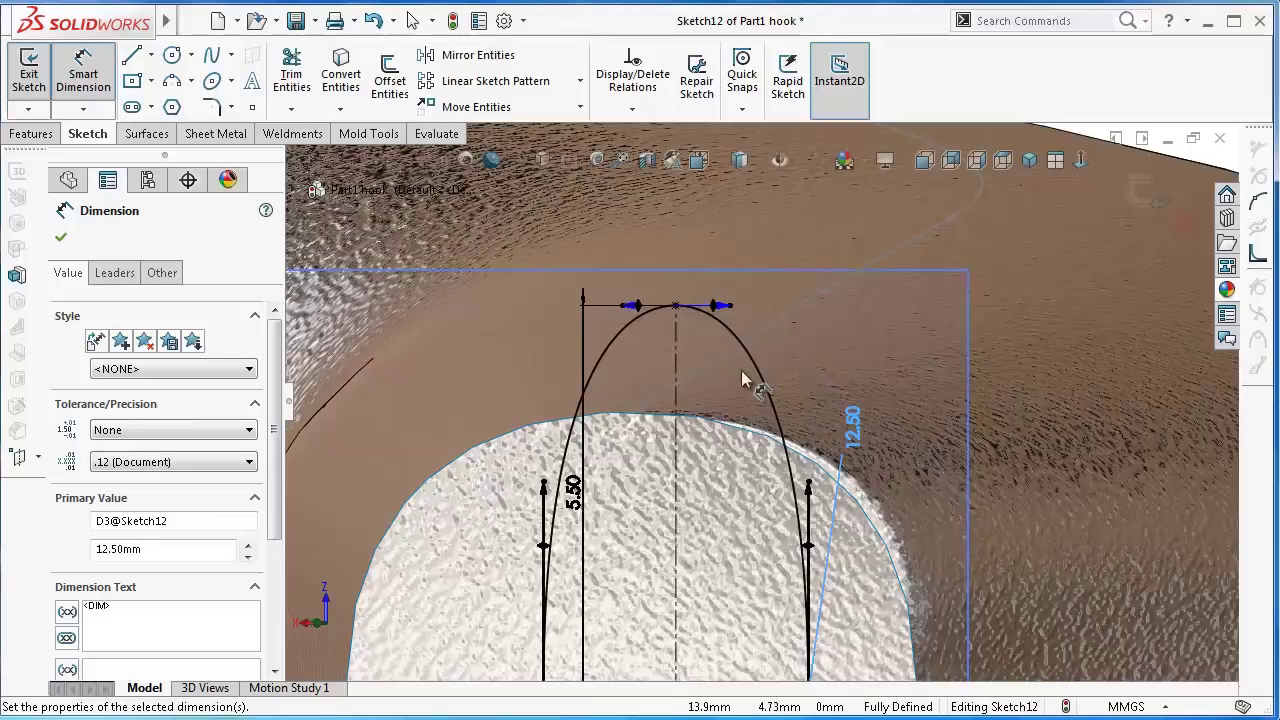
- Set the top tangent handle length to 9 mm, revising it from 10, and exit Sketch12
left_click(724, 302)
left_click(727, 262)
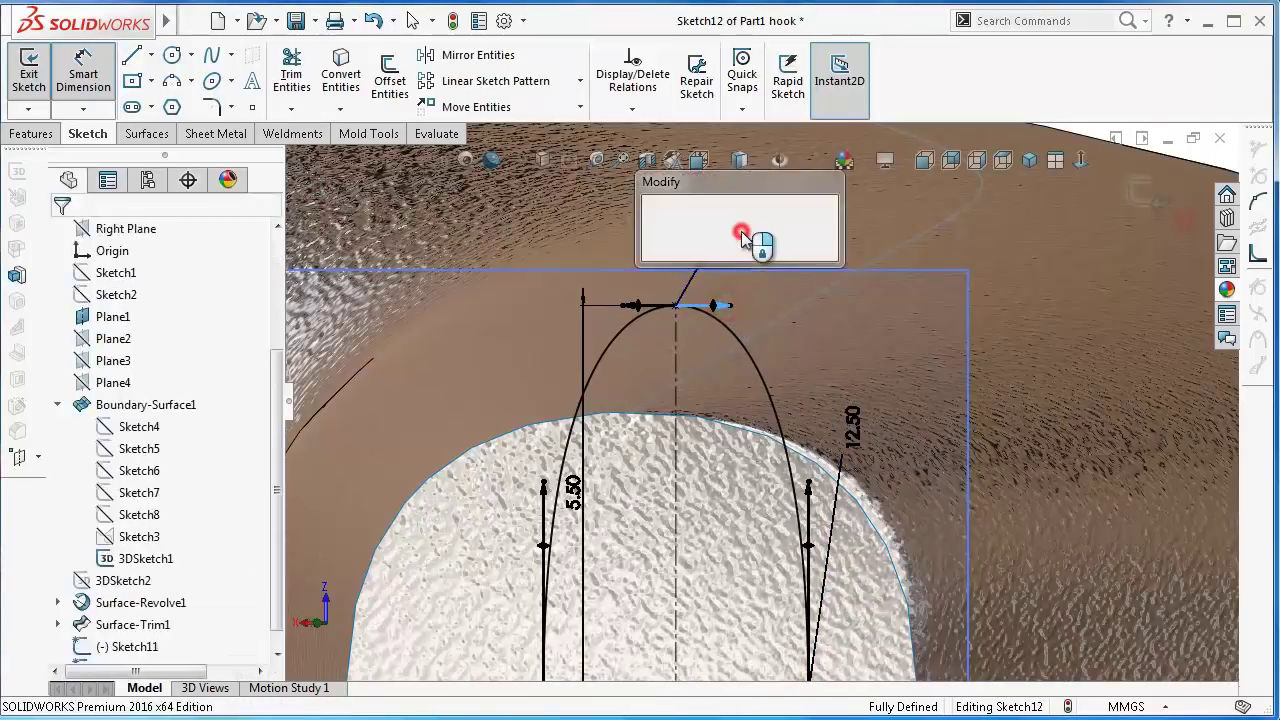
type("10")
key("Return")
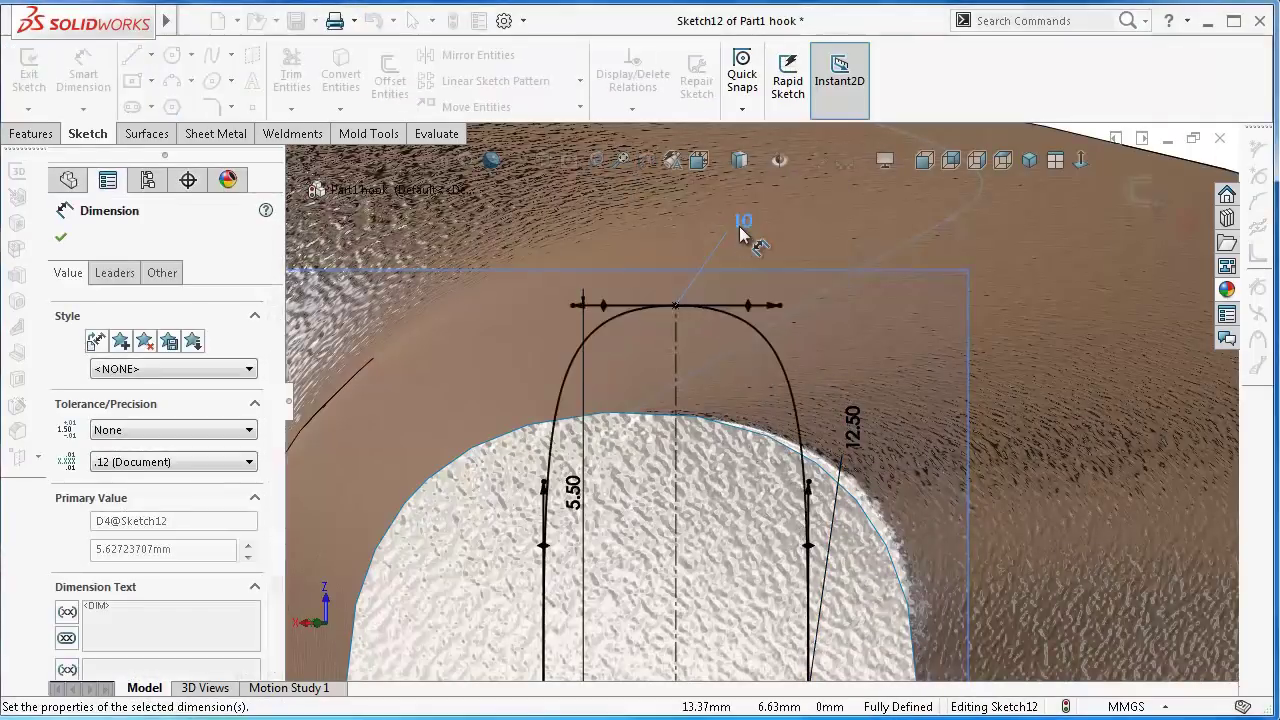
double_click(741, 224)
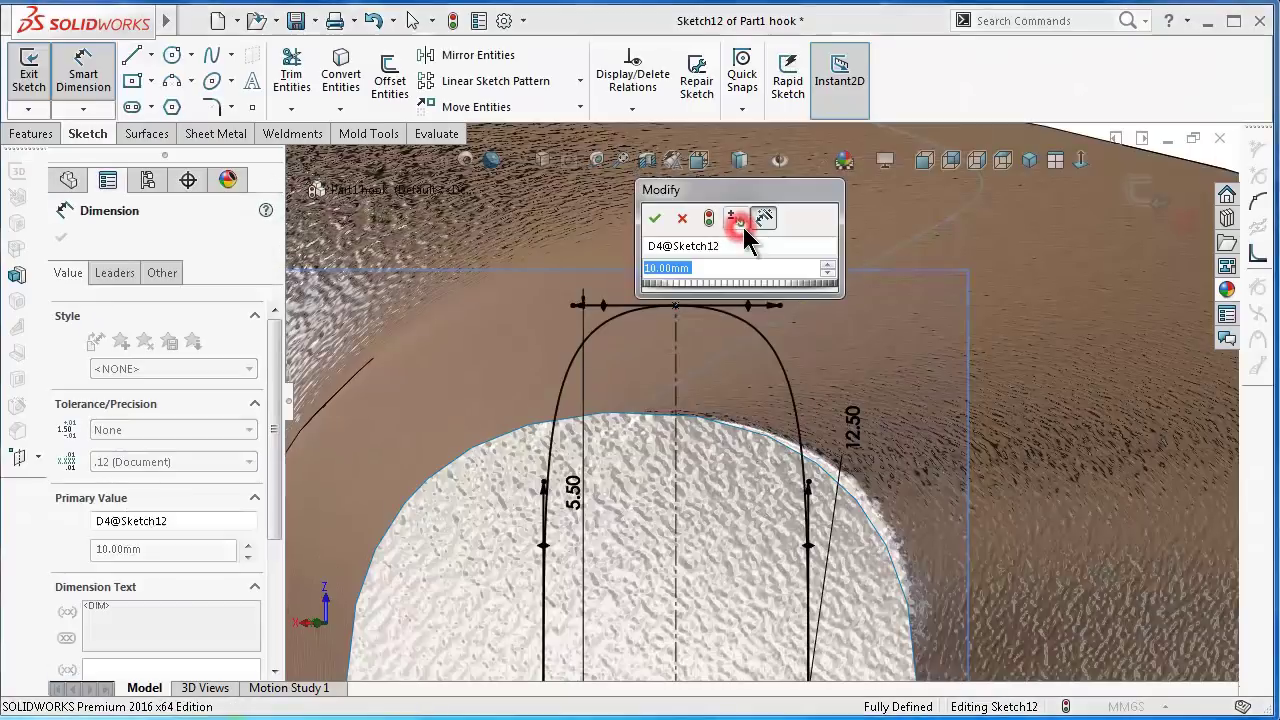
type("9")
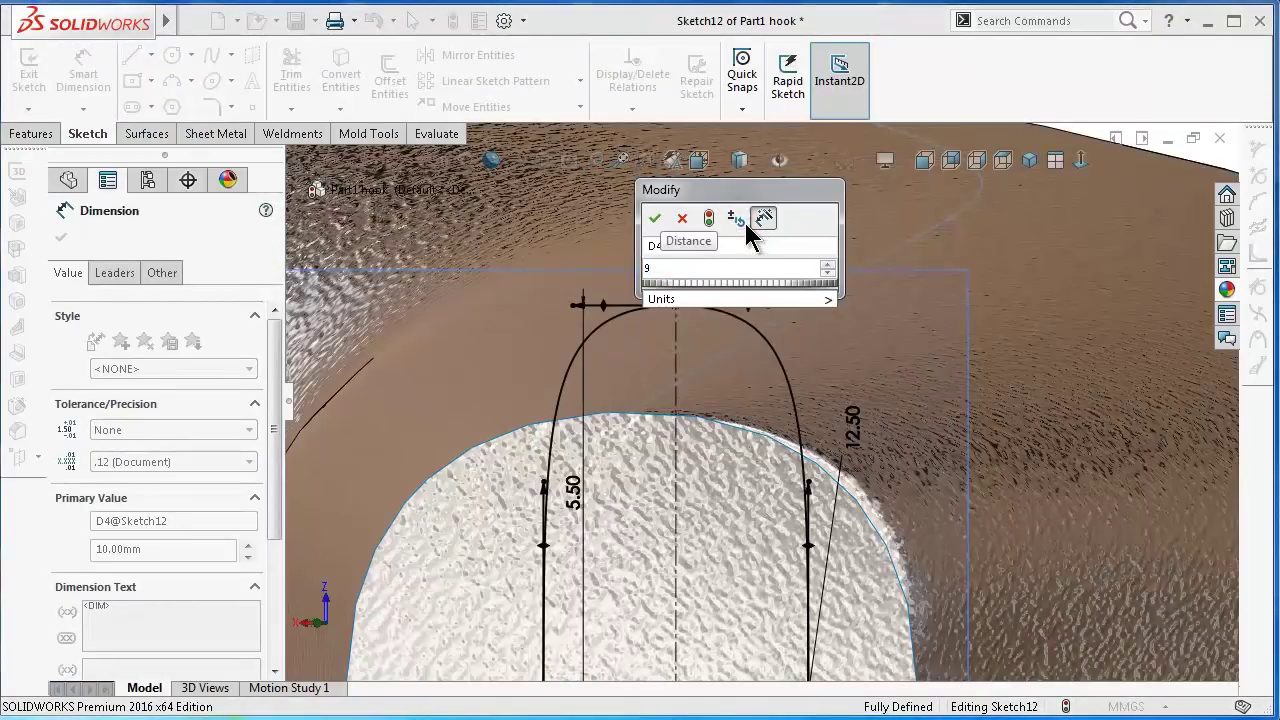
key("Return")
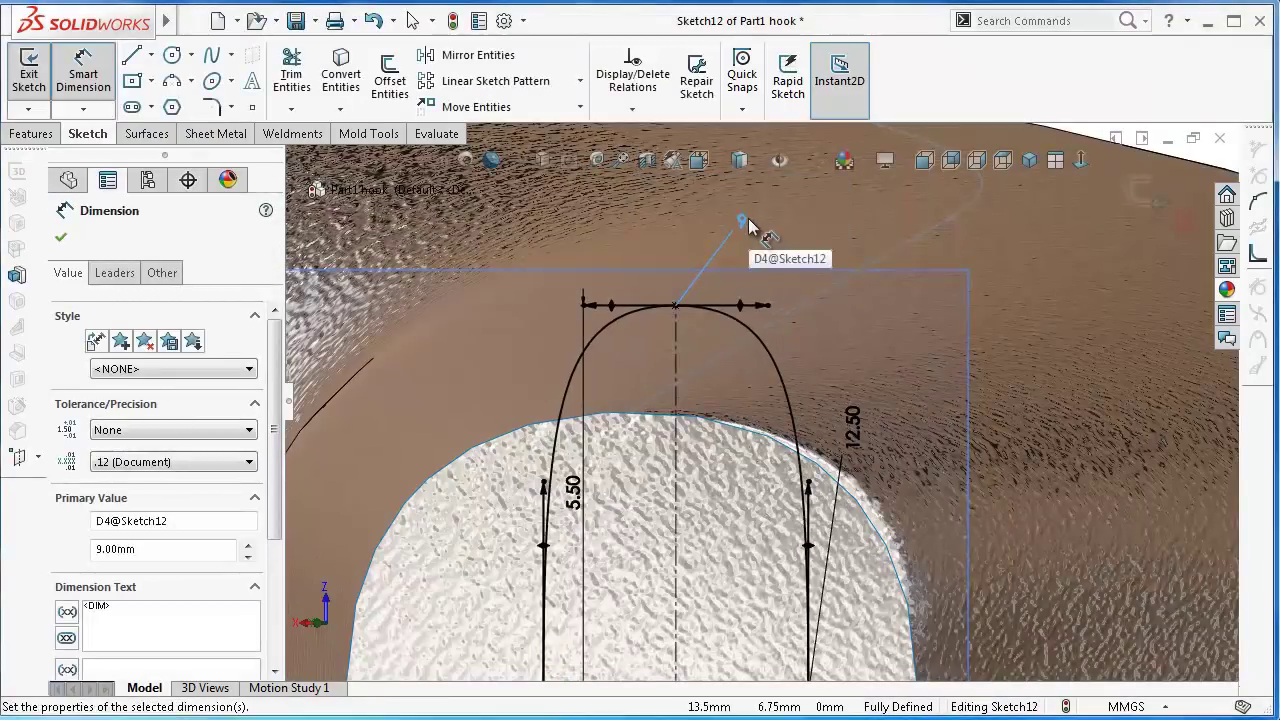
scroll(947, 282, "up", 3)
scroll(931, 310, "up", 2)
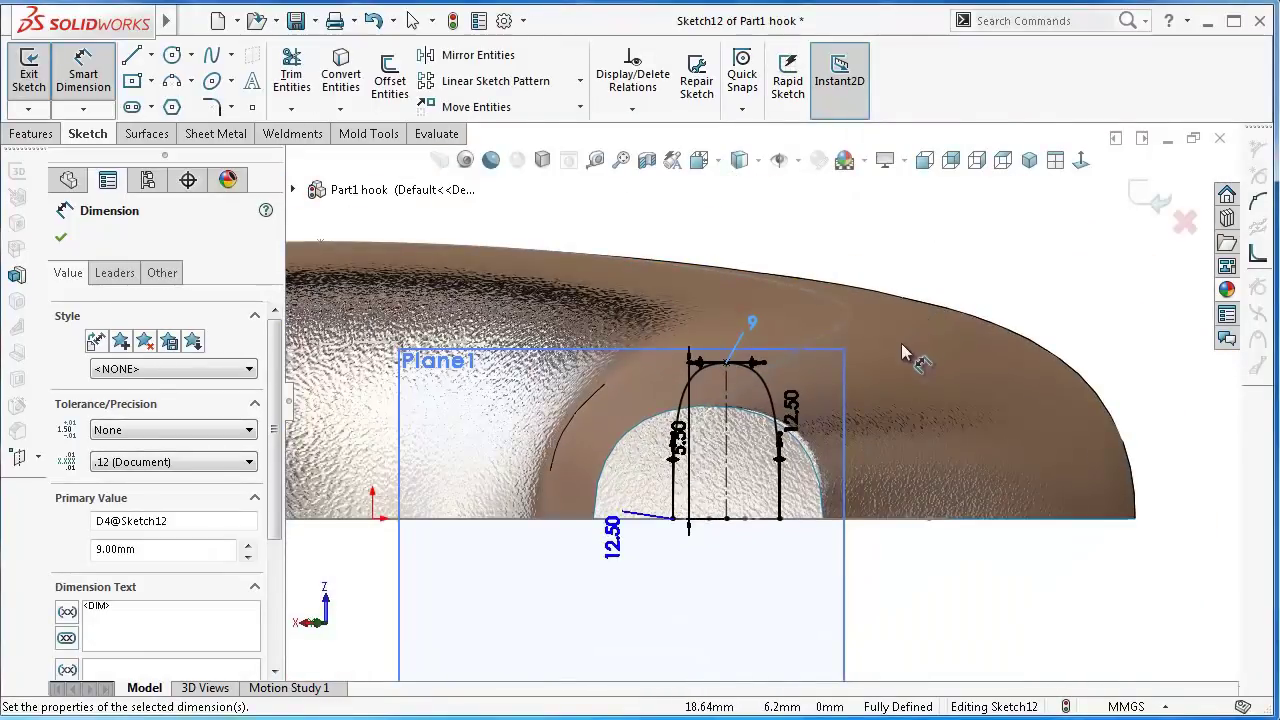
left_click(1152, 196)
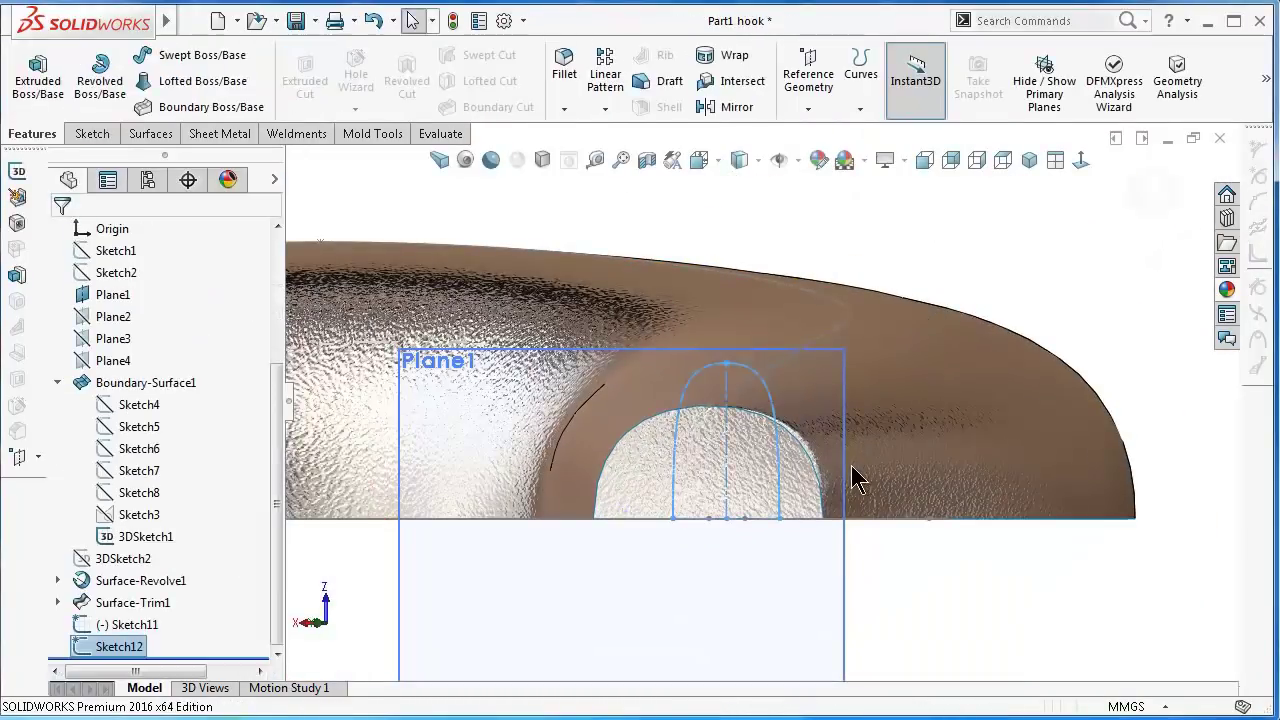
- Hide Plane1, show Plane2, and reorient to an isometric view of the hook
mouse_move(855, 478)
middle_mouse_down()
mouse_move(674, 405)
mouse_move(666, 466)
mouse_move(790, 500)
middle_mouse_up()
left_click(699, 367)
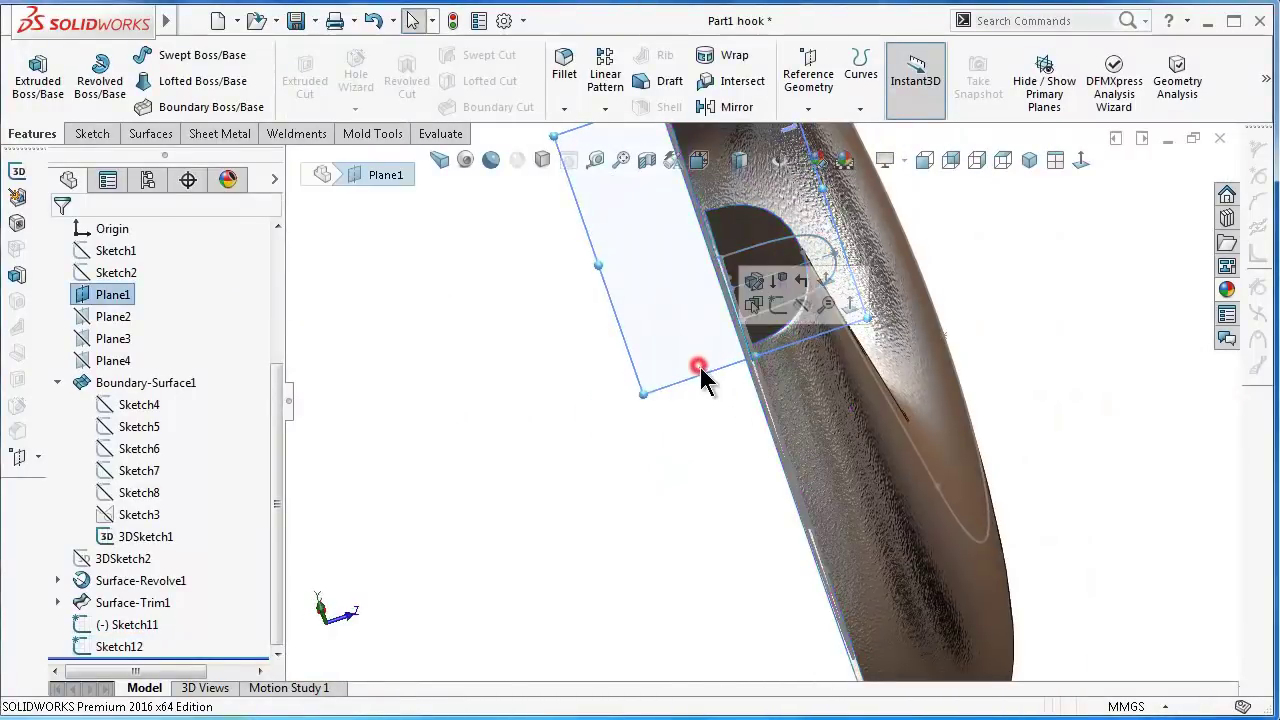
left_click(801, 305)
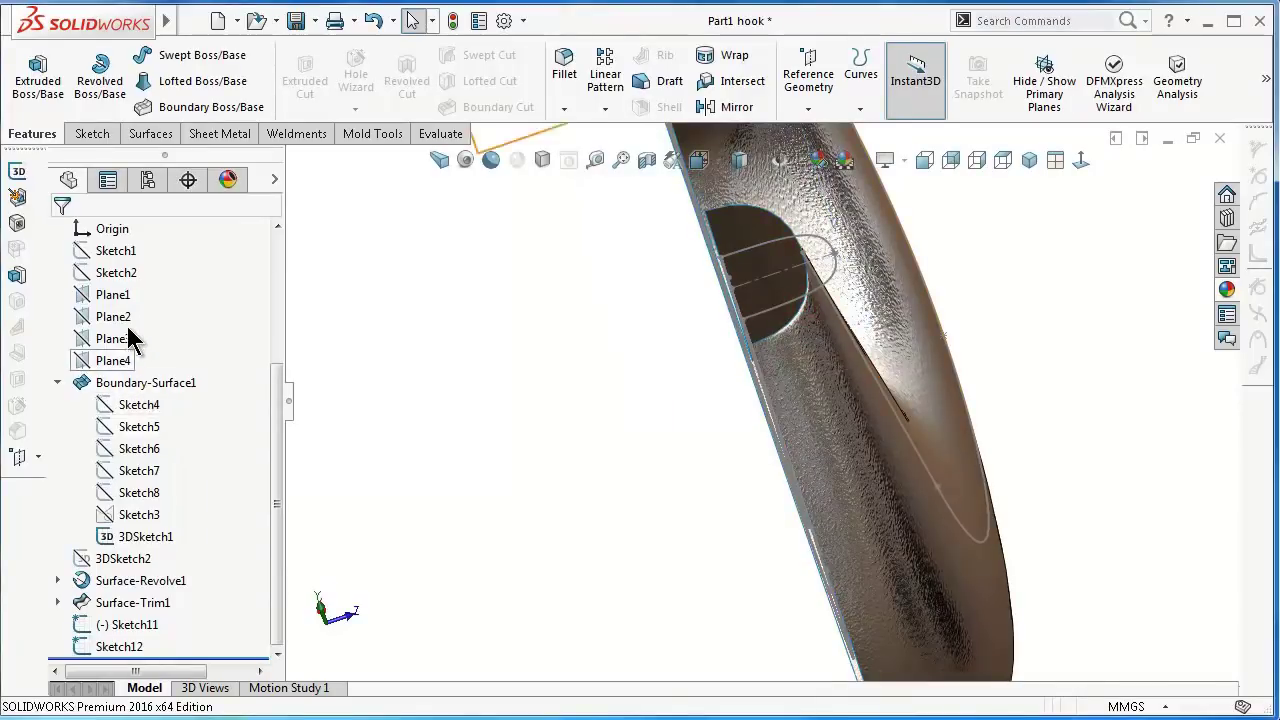
left_click(118, 316)
left_click(158, 276)
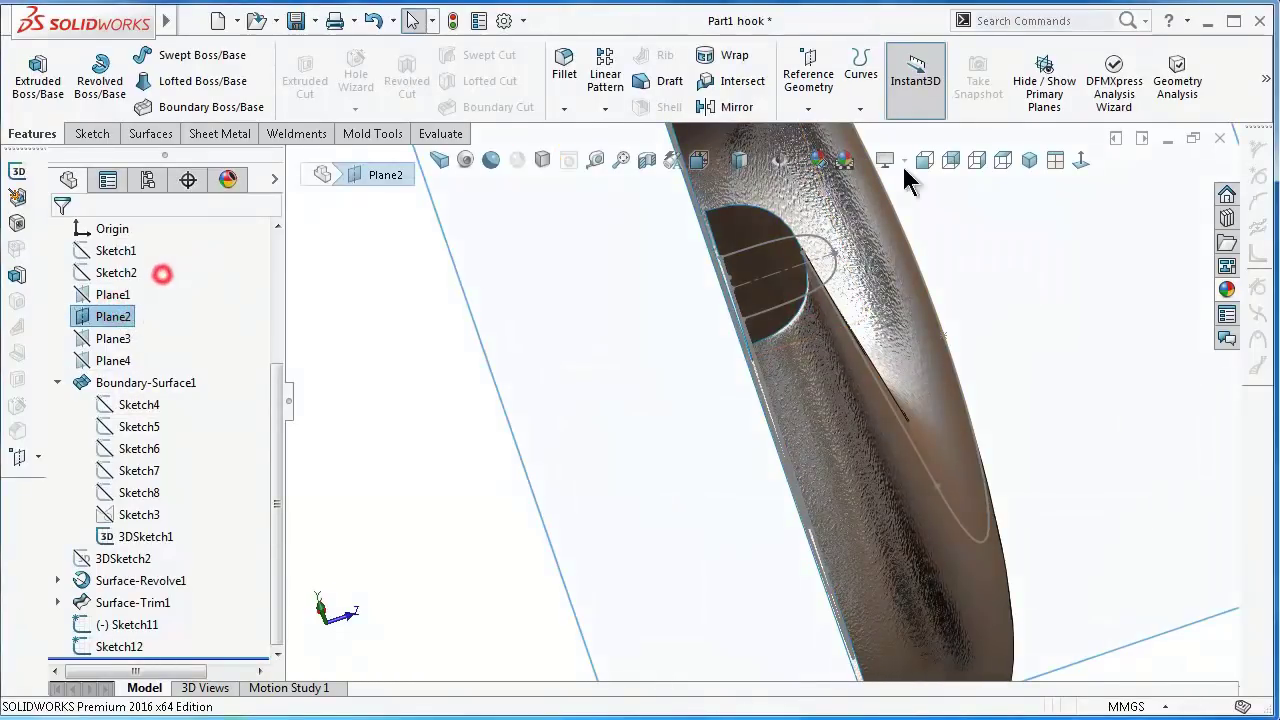
left_click(1029, 160)
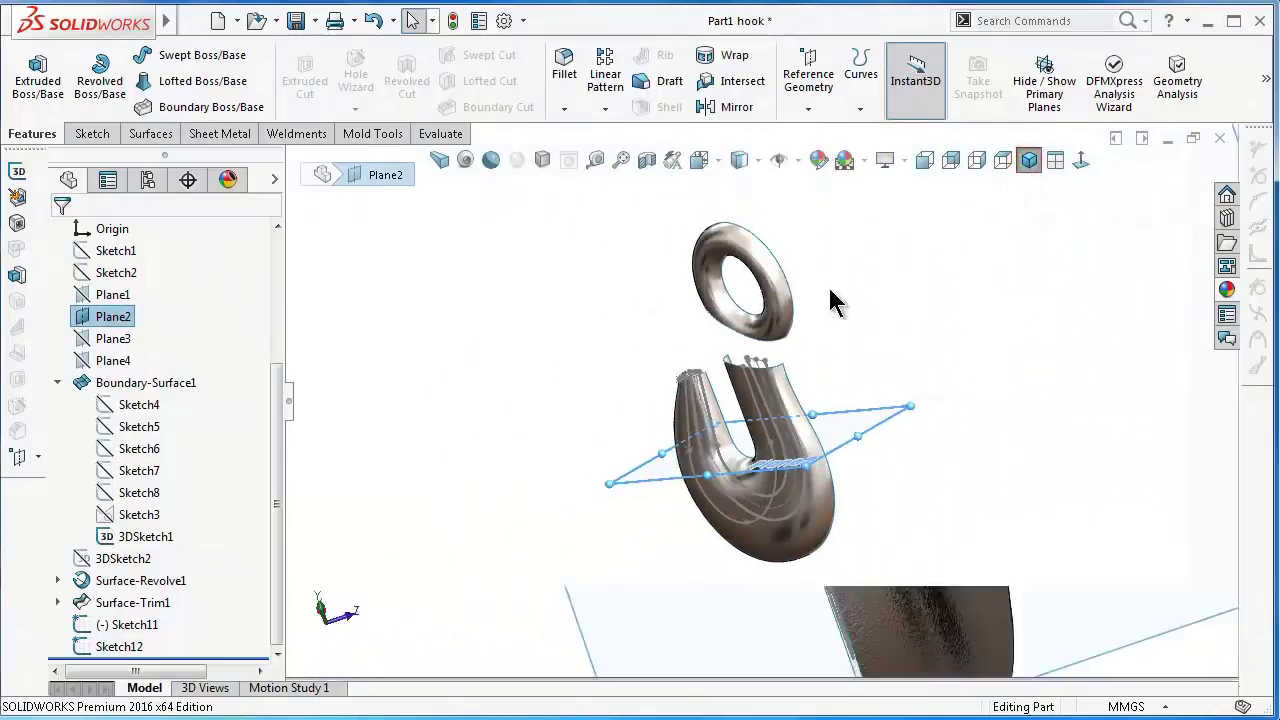
scroll(751, 466, "down", 1)
scroll(751, 466, "down", 1)
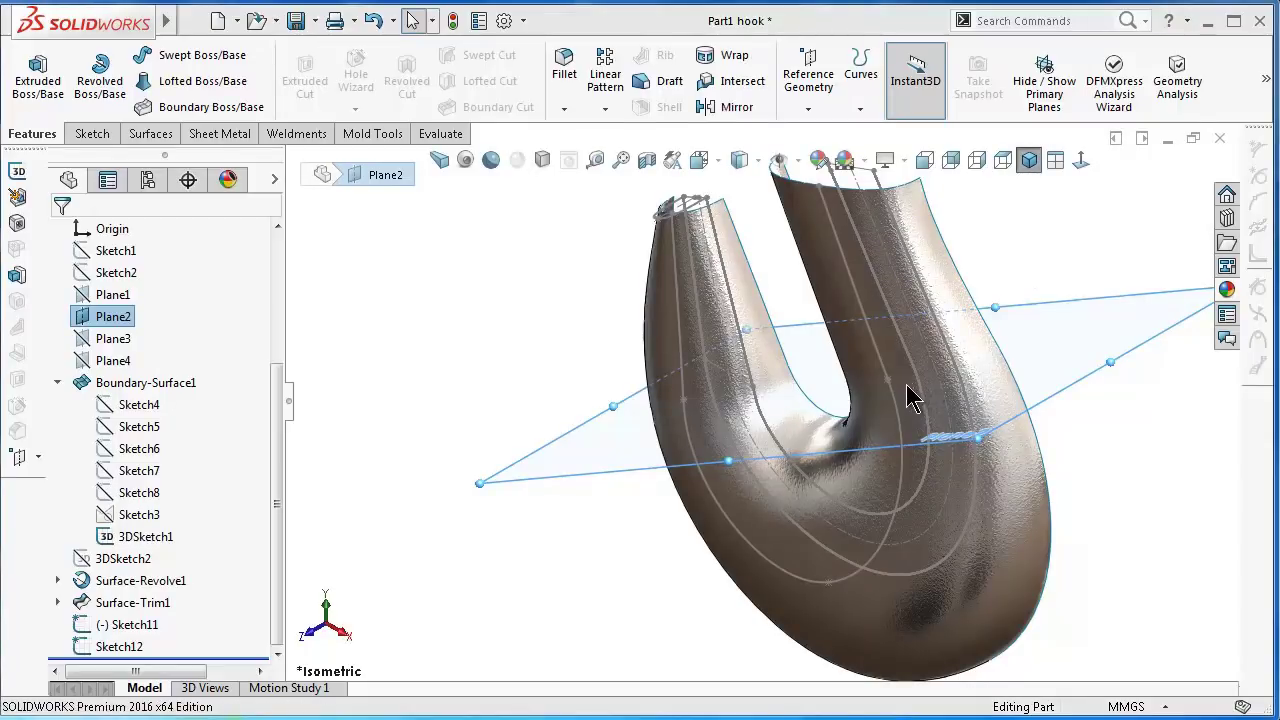
left_click(1099, 238)
middle_click_drag(1098, 229, 708, 568)
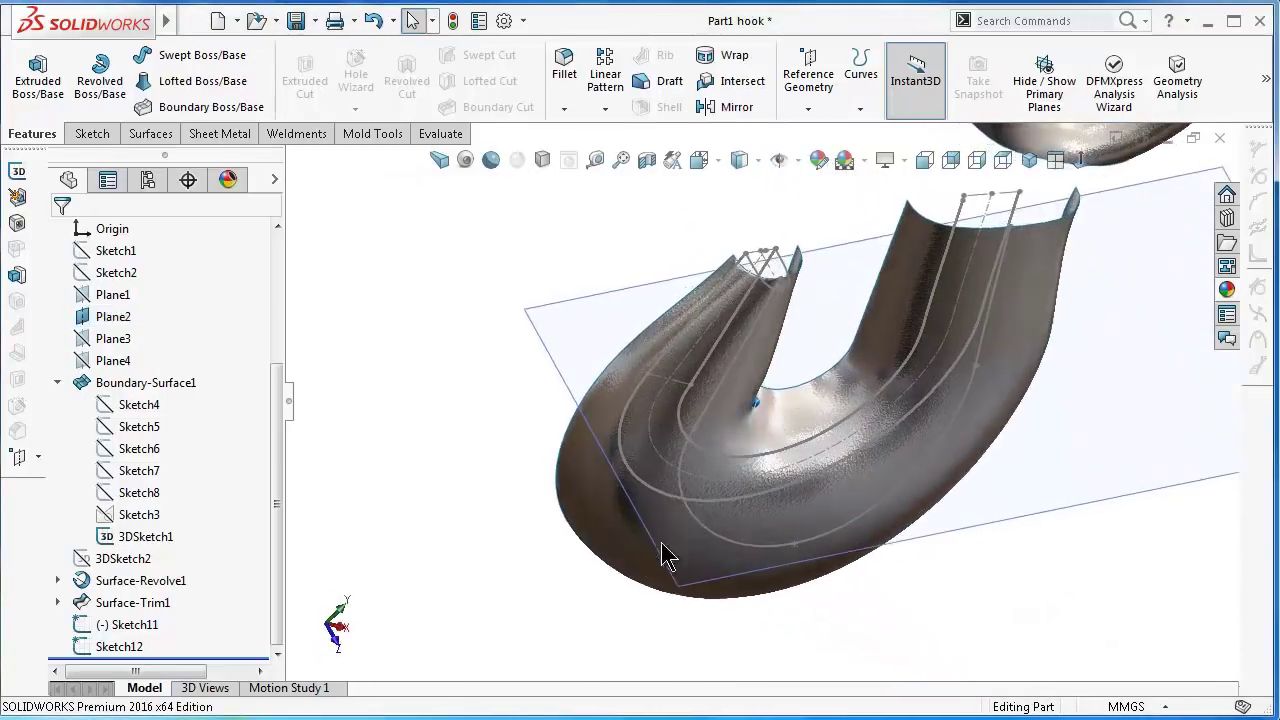
- Start a new sketch on Plane2 and rotate the view until the prongs look parallel
left_click(1110, 418)
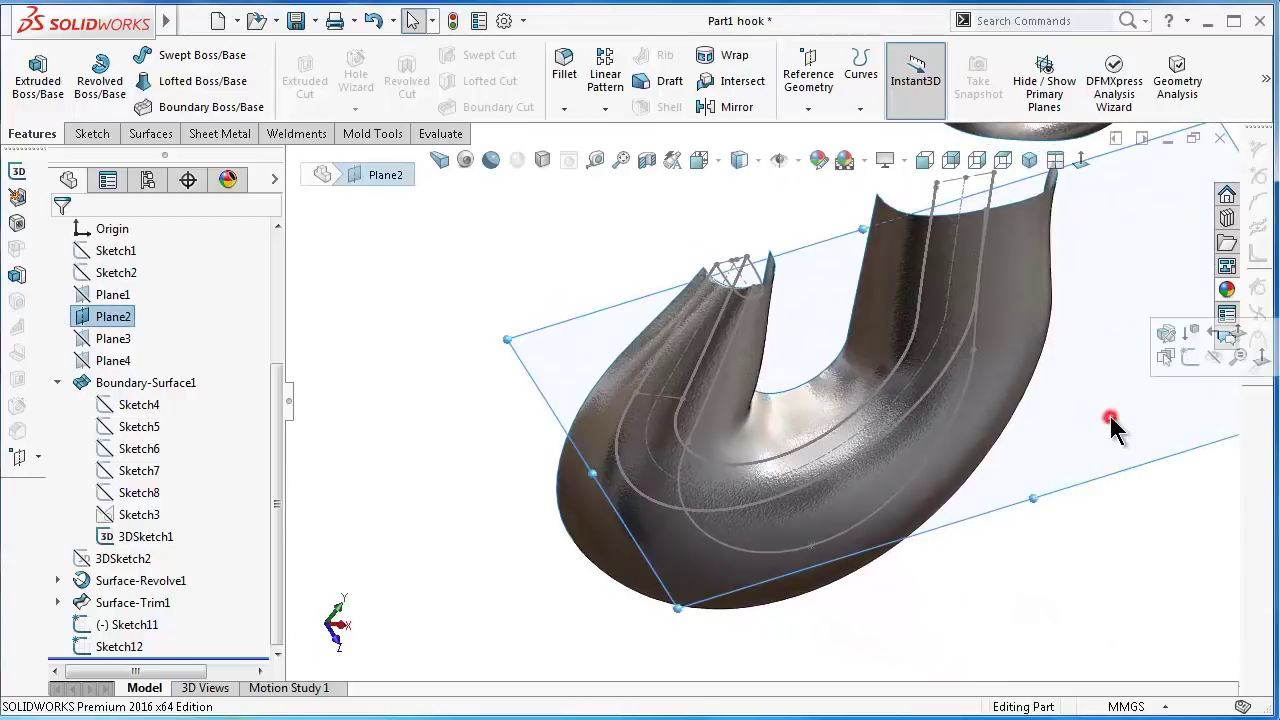
left_click(1190, 358)
key("Left")
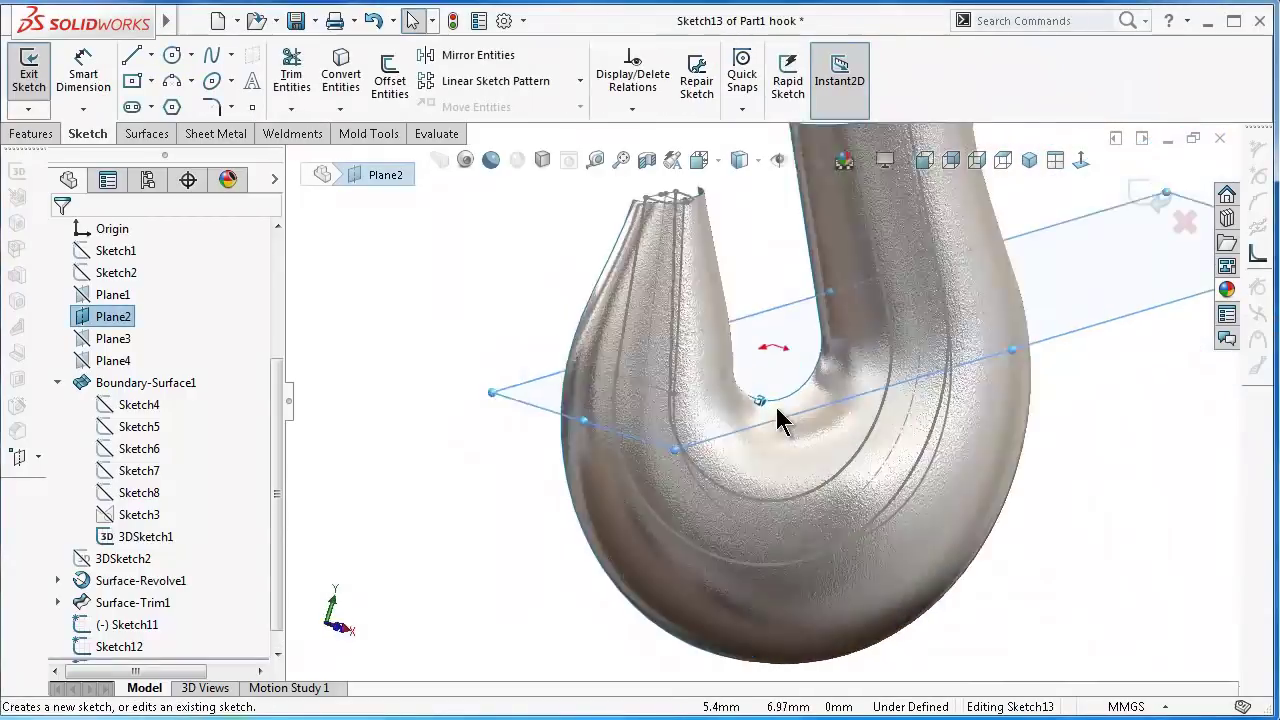
key("Left")
key("Left")
key("Left")
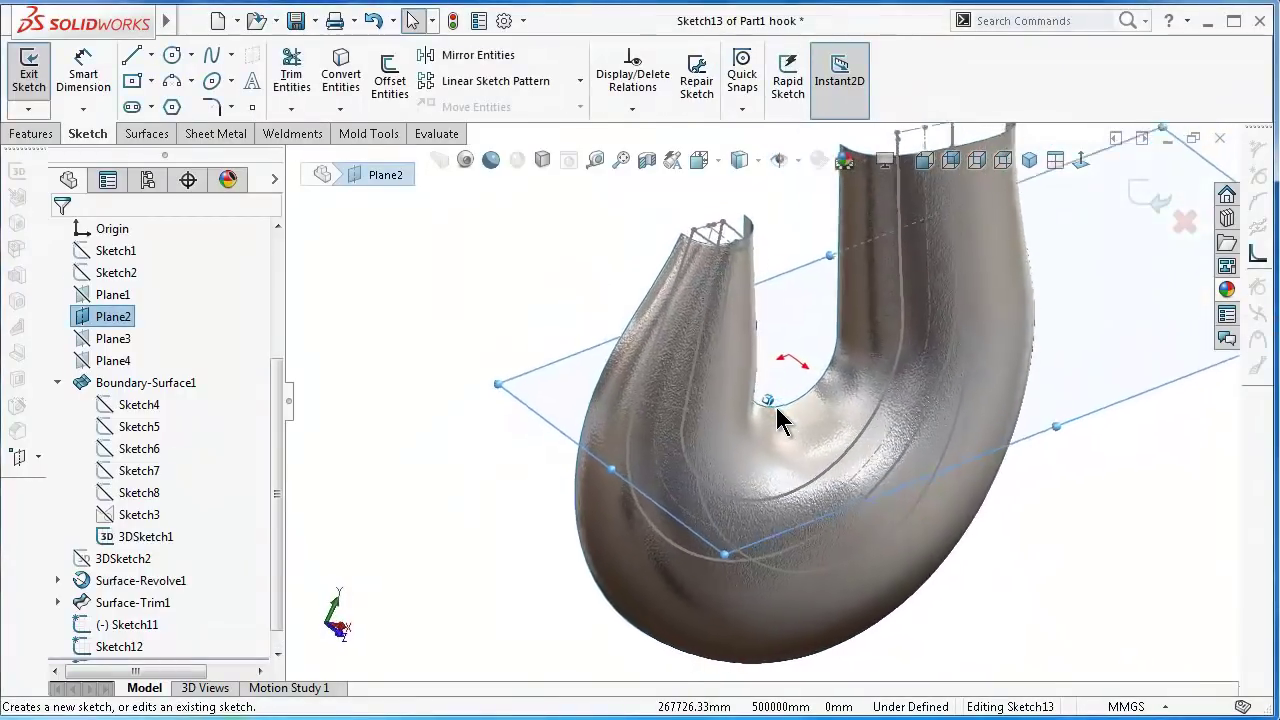
key("Left")
key("Up")
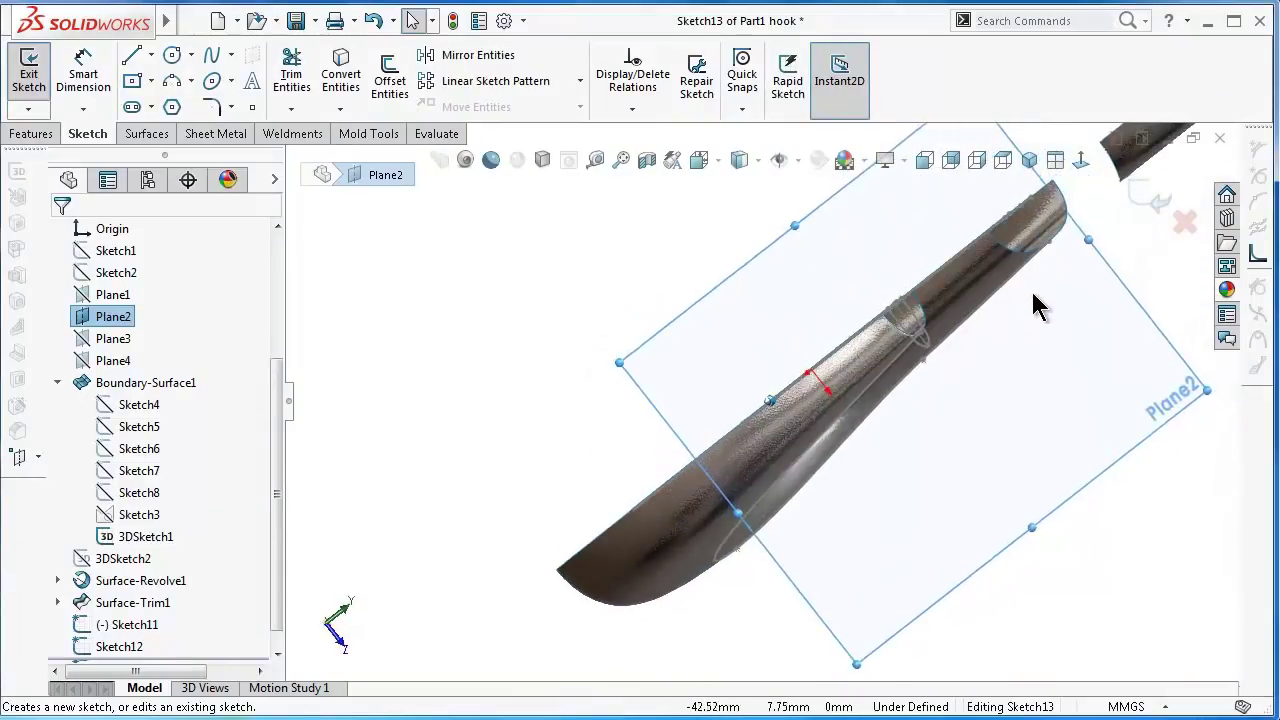
scroll(1031, 300, "down", 2)
scroll(1043, 334, "down", 2)
scroll(1116, 412, "down", 2)
scroll(1080, 474, "up", 2)
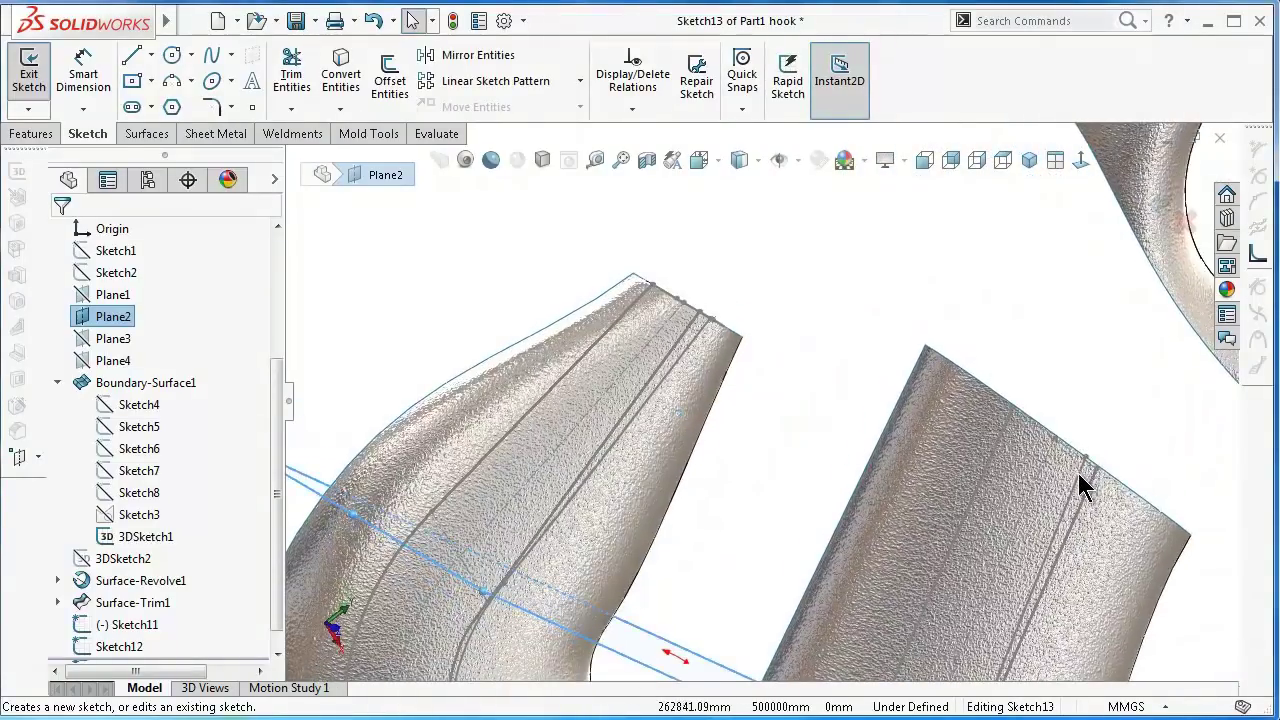
scroll(1100, 523, "up", 2)
middle_click_drag(1100, 523, 968, 418)
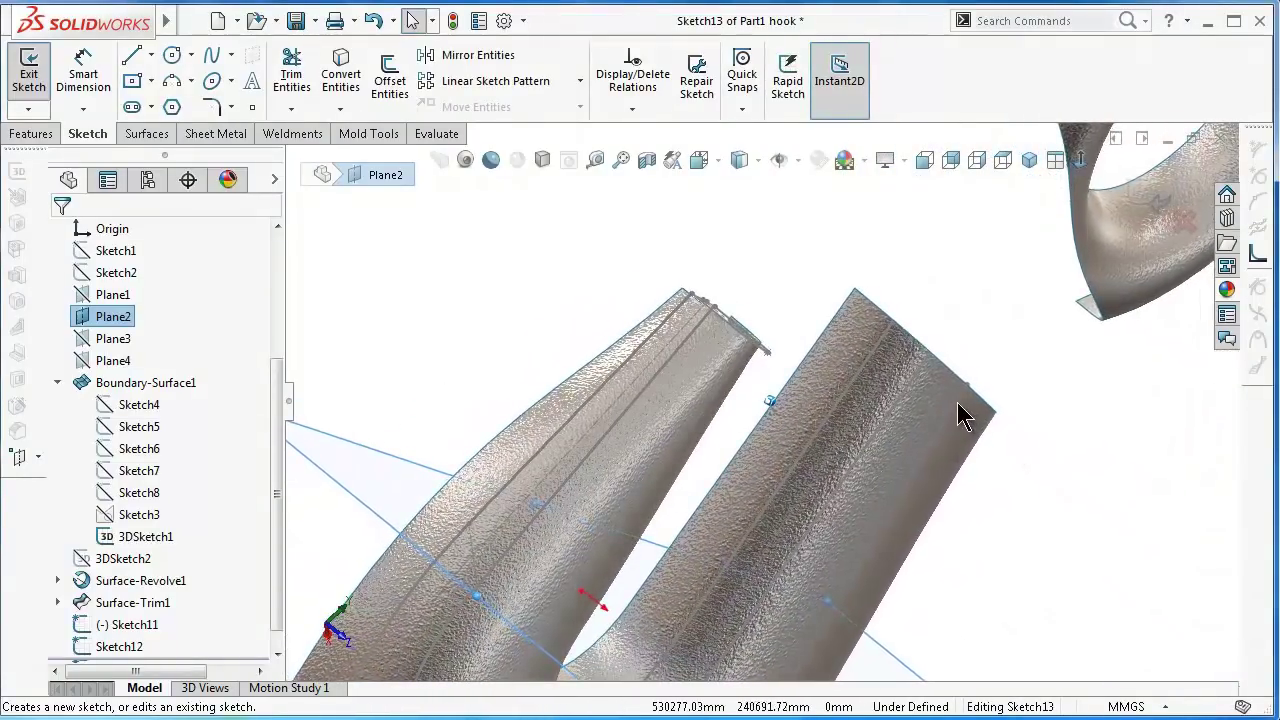
- Hide 3DSketch1 and reorient the view to show both prongs
left_click(962, 402)
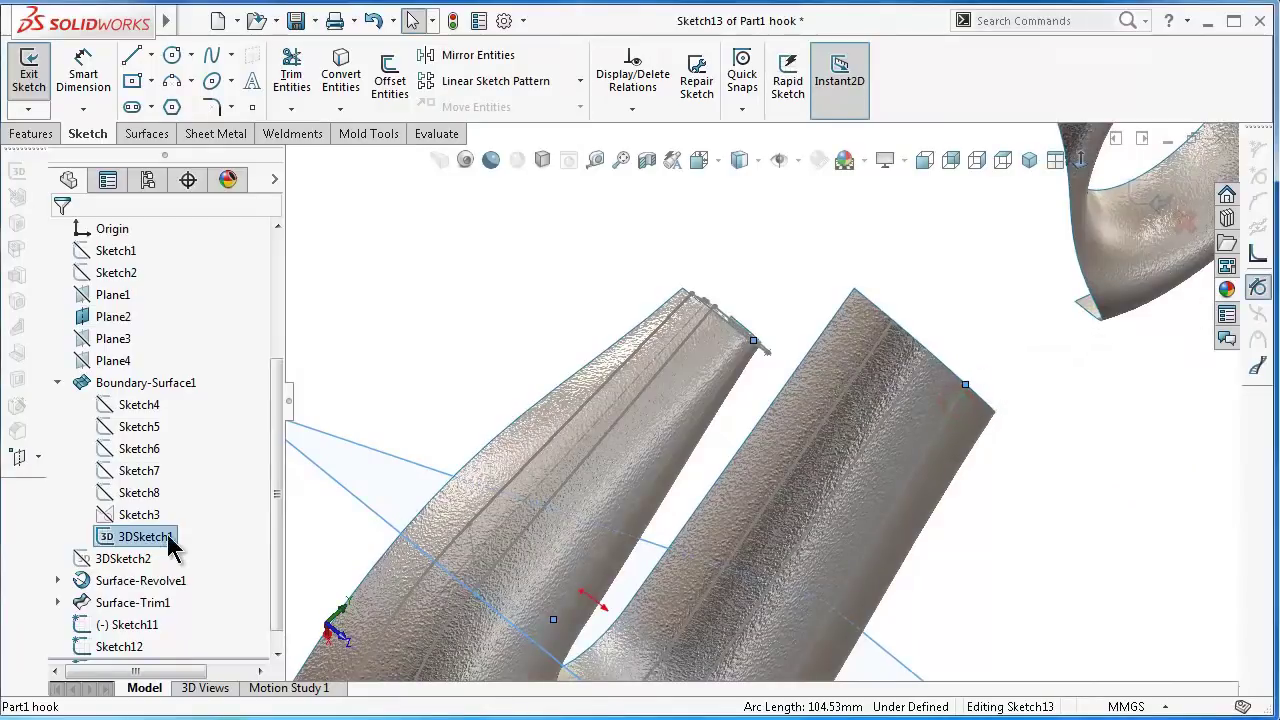
left_click(148, 538)
left_click(166, 508)
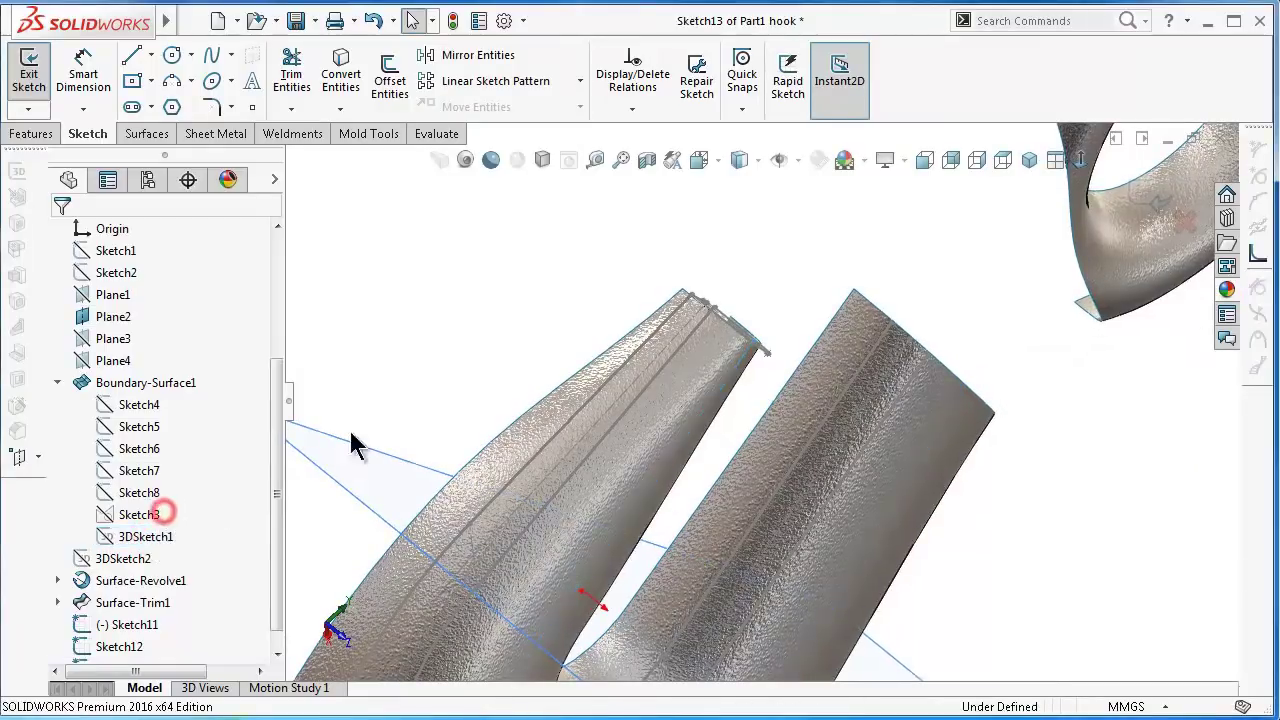
middle_click_drag(457, 296, 451, 308)
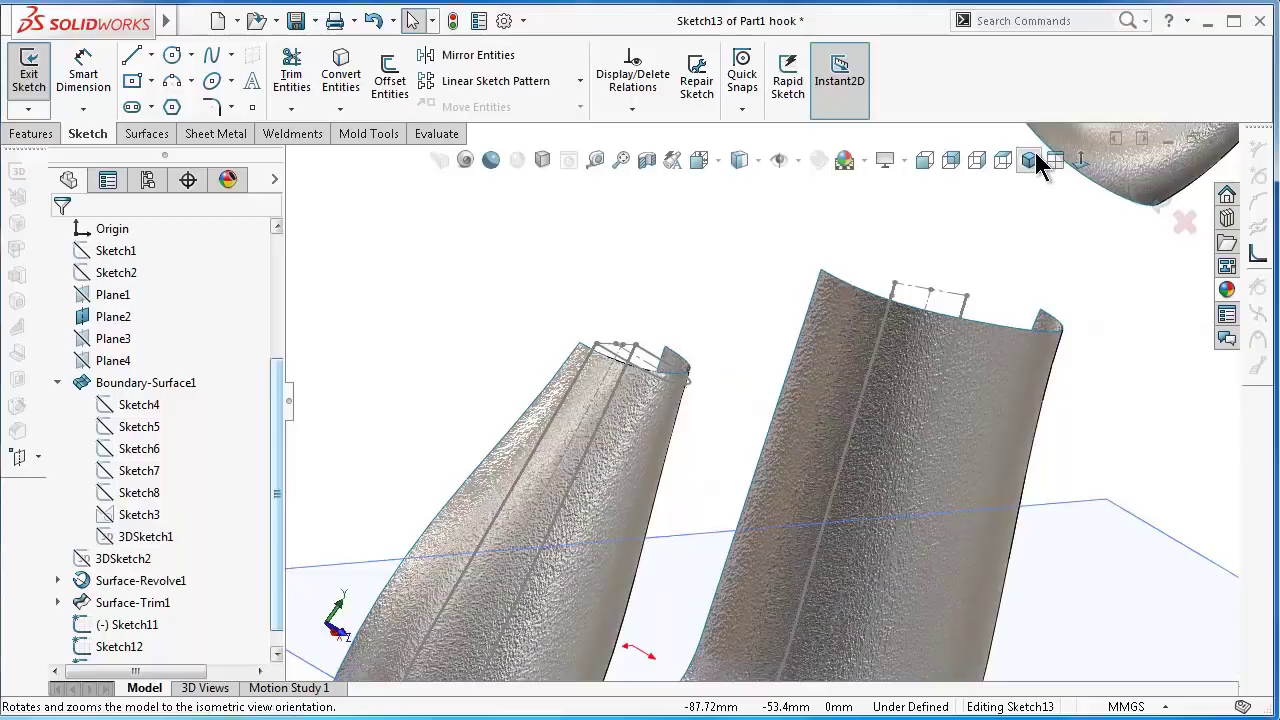
left_click(1029, 160)
mouse_move(724, 437)
middle_mouse_down()
mouse_move(714, 557)
mouse_move(729, 580)
mouse_move(811, 553)
mouse_move(923, 423)
middle_mouse_up()
scroll(920, 423, "down", 2)
scroll(918, 428, "down", 3)
key("Left")
key("Left")
key("Left")
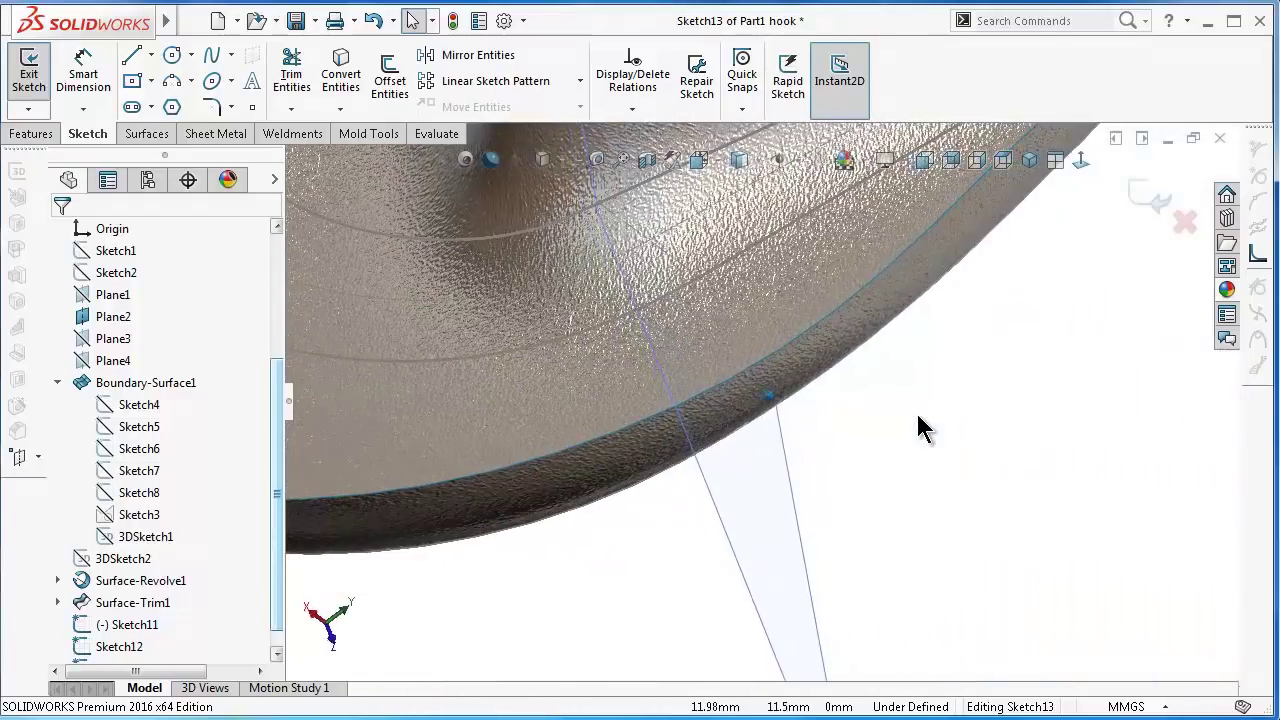
key("Left")
key("Left")
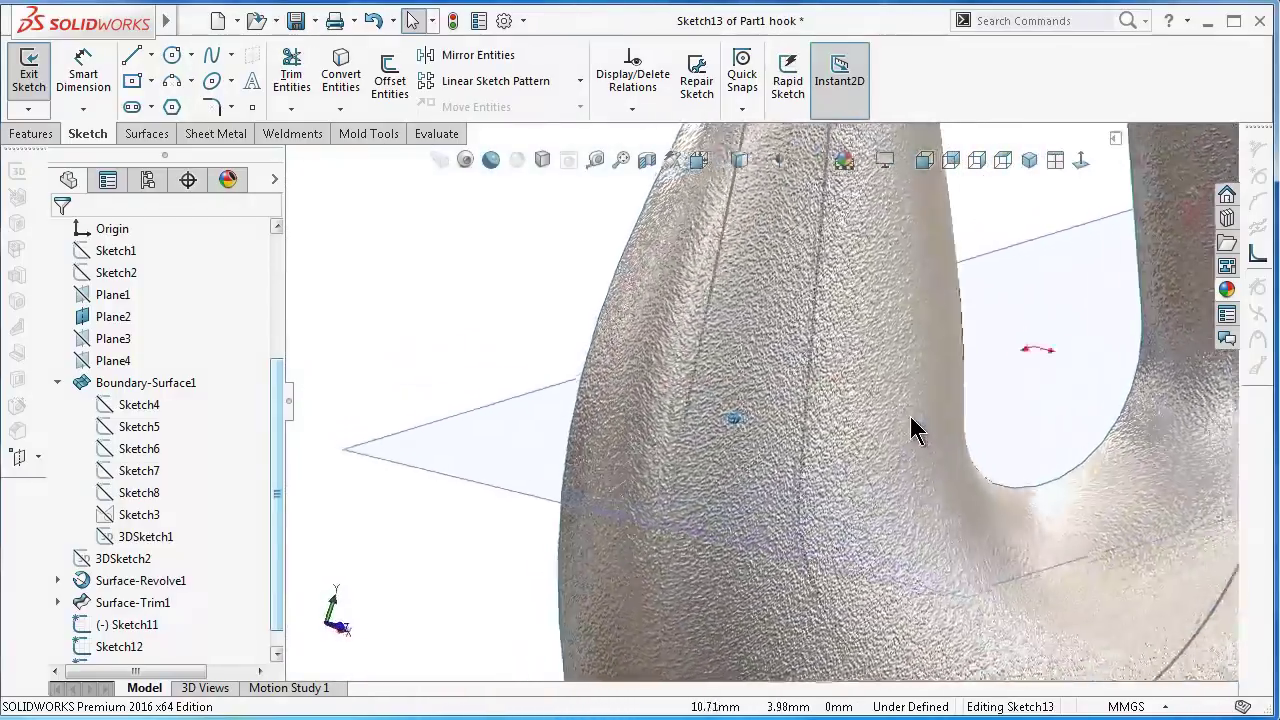
- Sketch a short centerline across the hook body on Plane2
left_click(151, 55)
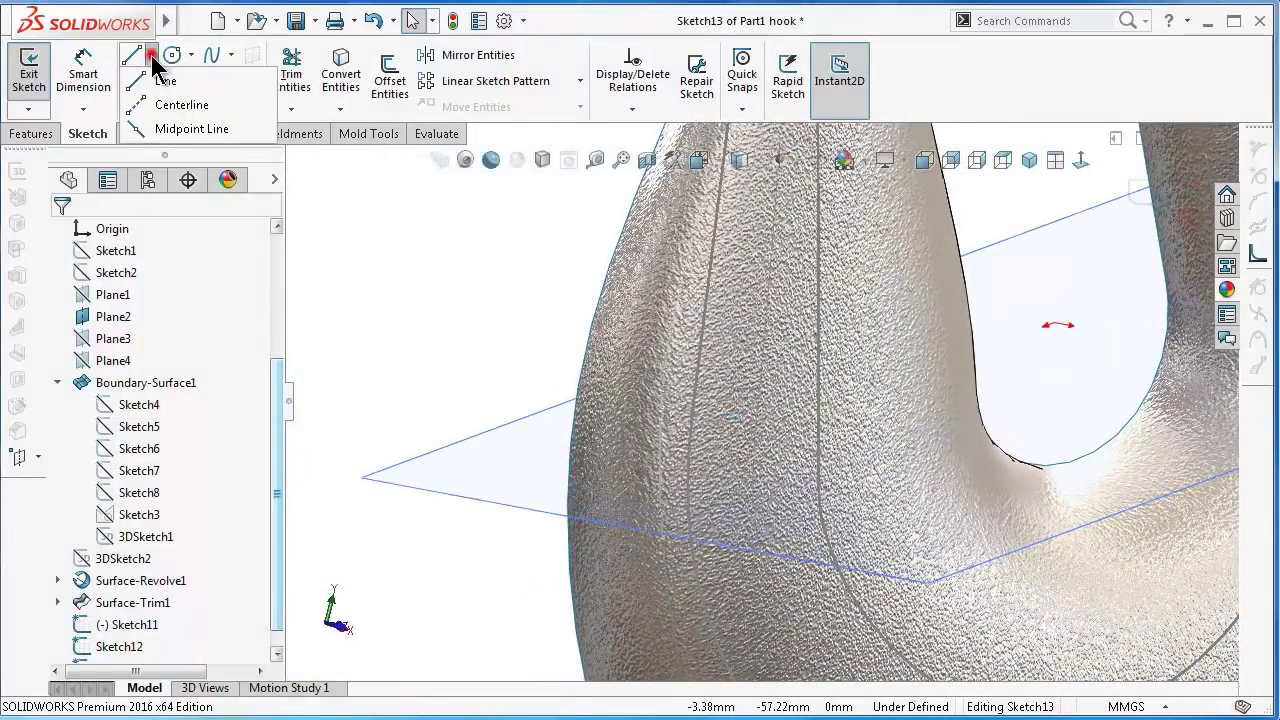
left_click(176, 106)
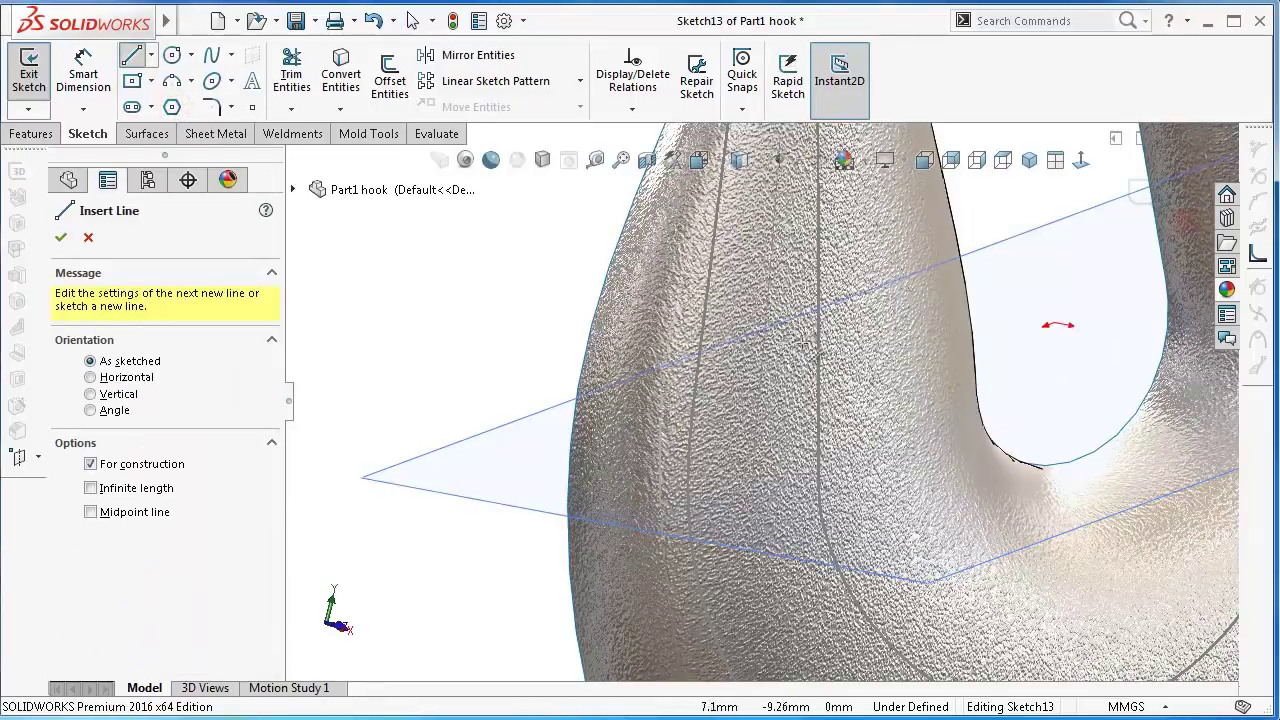
left_click(821, 324)
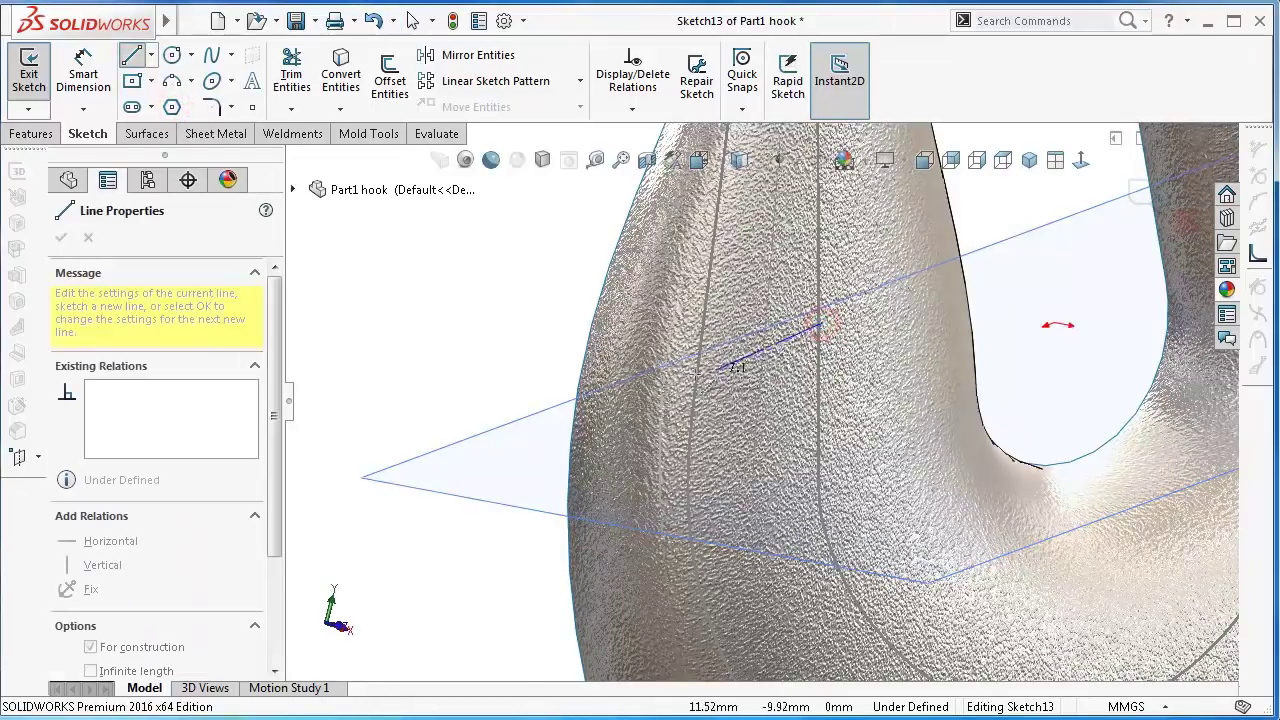
left_click(696, 357)
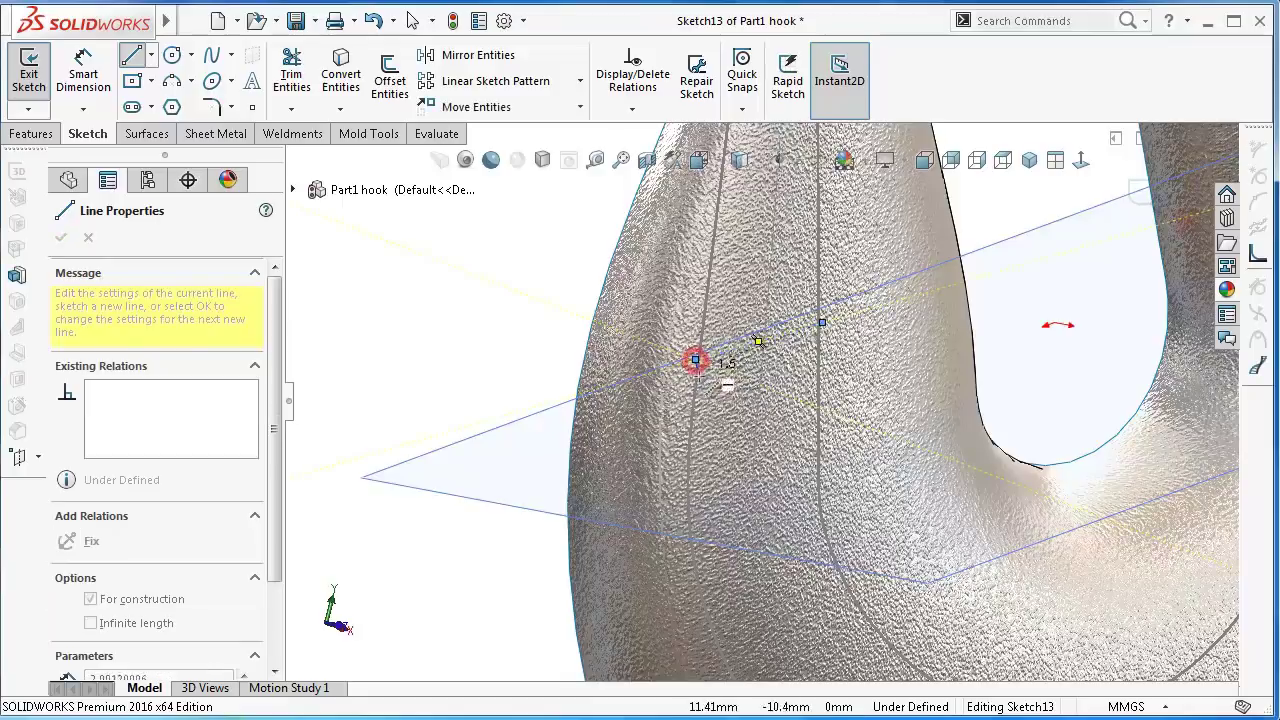
right_click(704, 376)
left_click(732, 396)
scroll(740, 395, "down", 5)
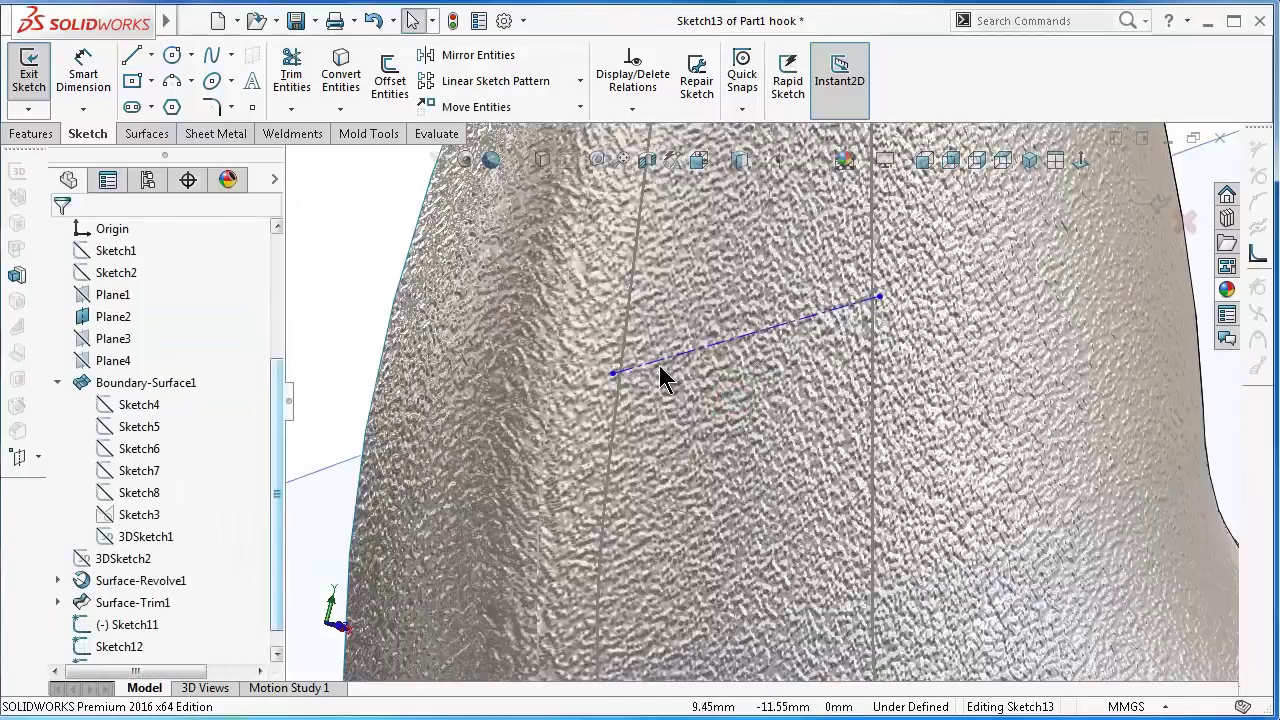
left_click(624, 360)
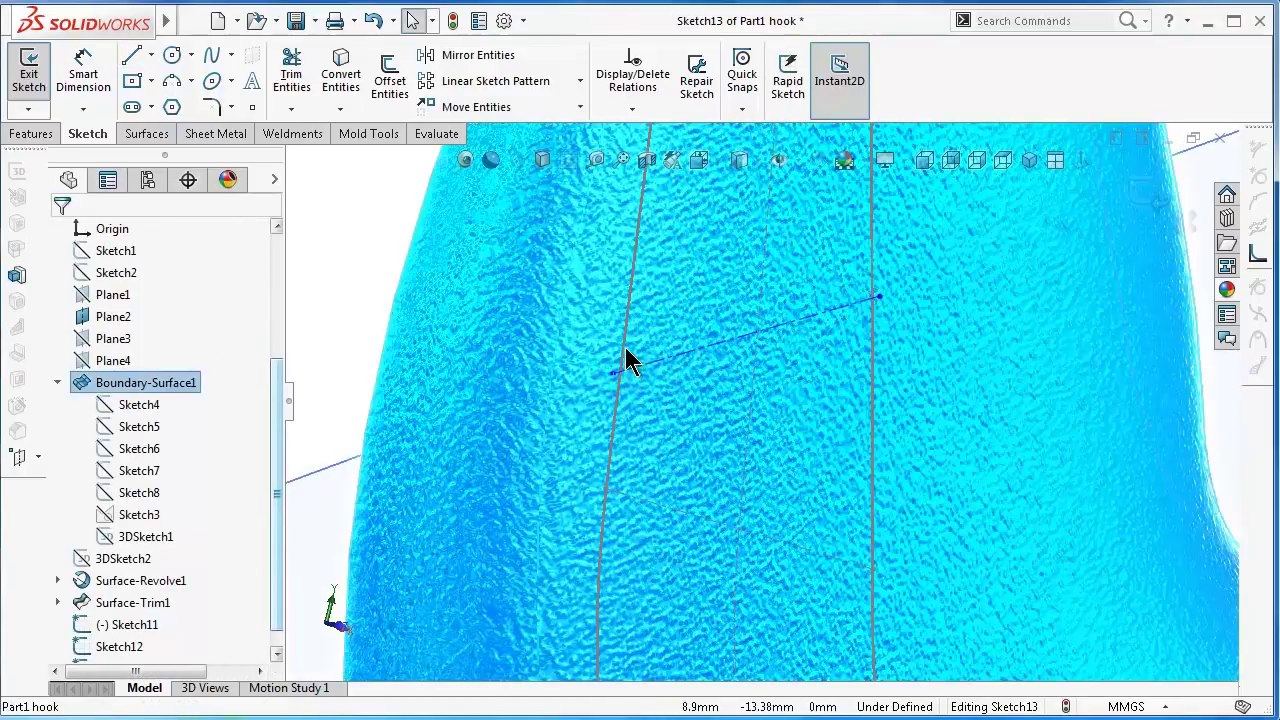
left_click(625, 347, "ctrl")
left_click(363, 284)
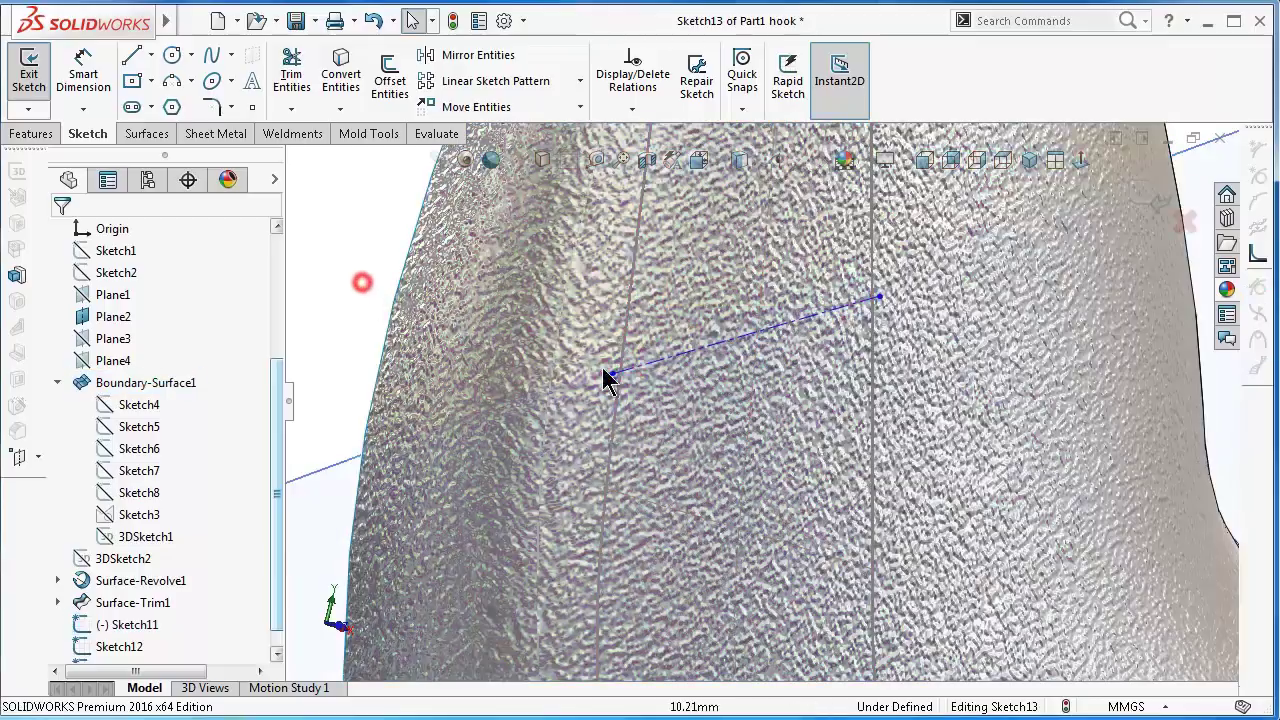
left_click(659, 362)
middle_click_drag(558, 366, 646, 376)
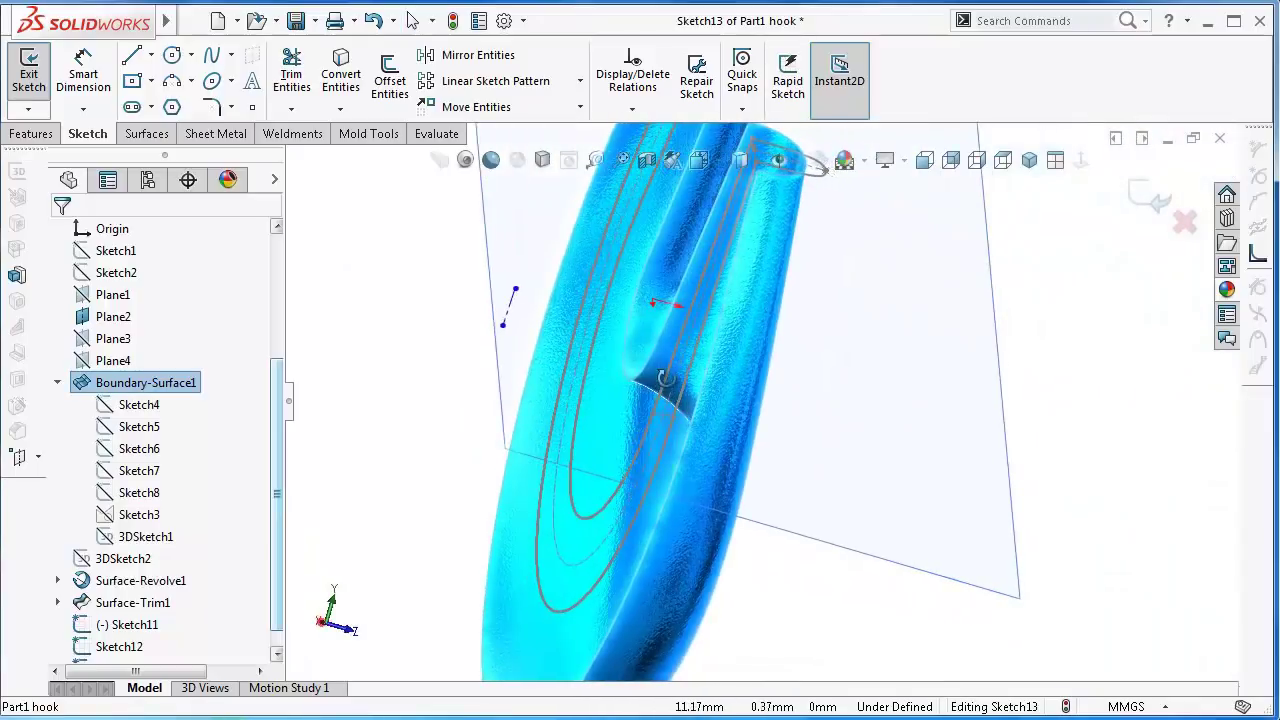
- Pierce both line endpoints onto Sketch11's Spline10 and Spline11 to fully define the sketch
left_click(507, 323)
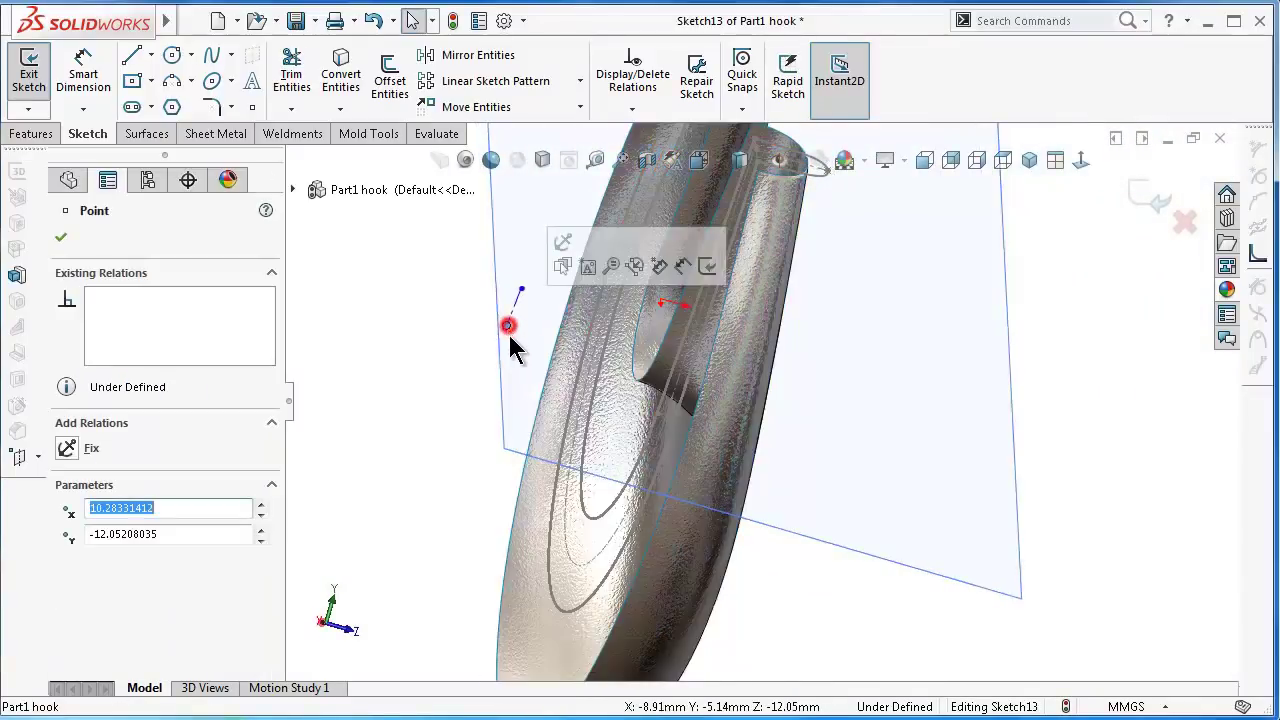
scroll(707, 368, "down", 3)
left_click(686, 418, "ctrl")
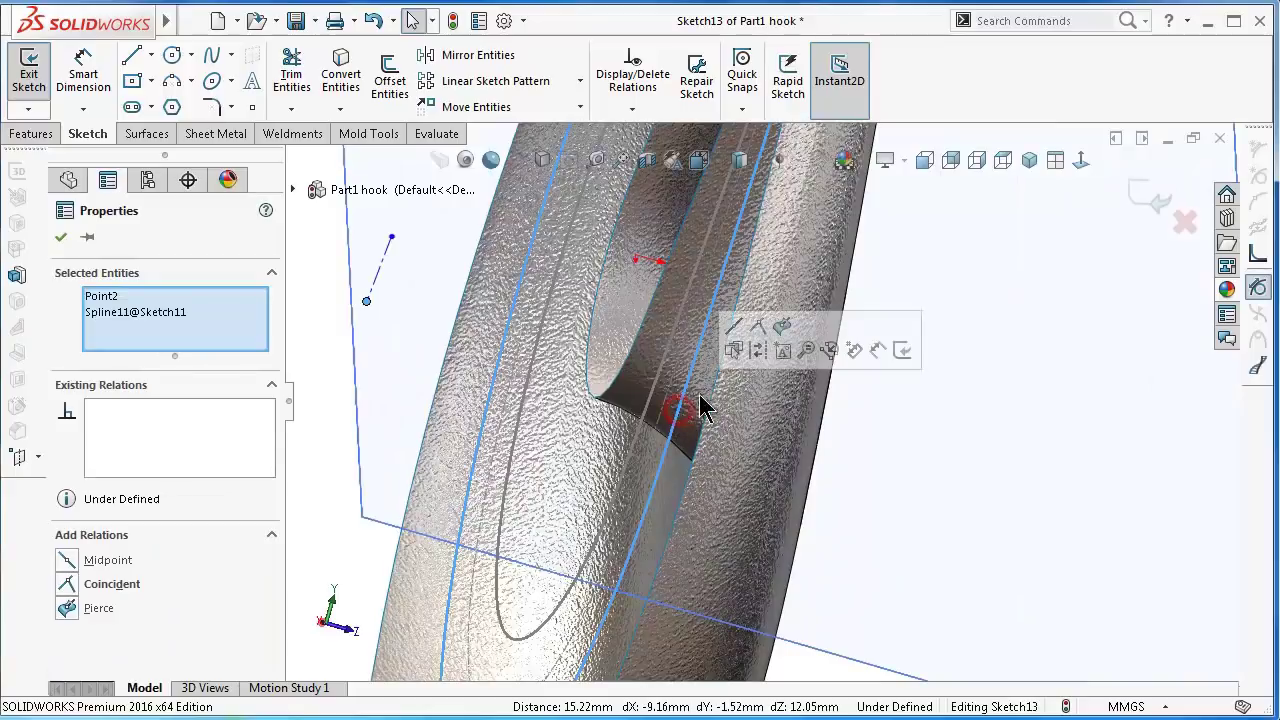
left_click(781, 325)
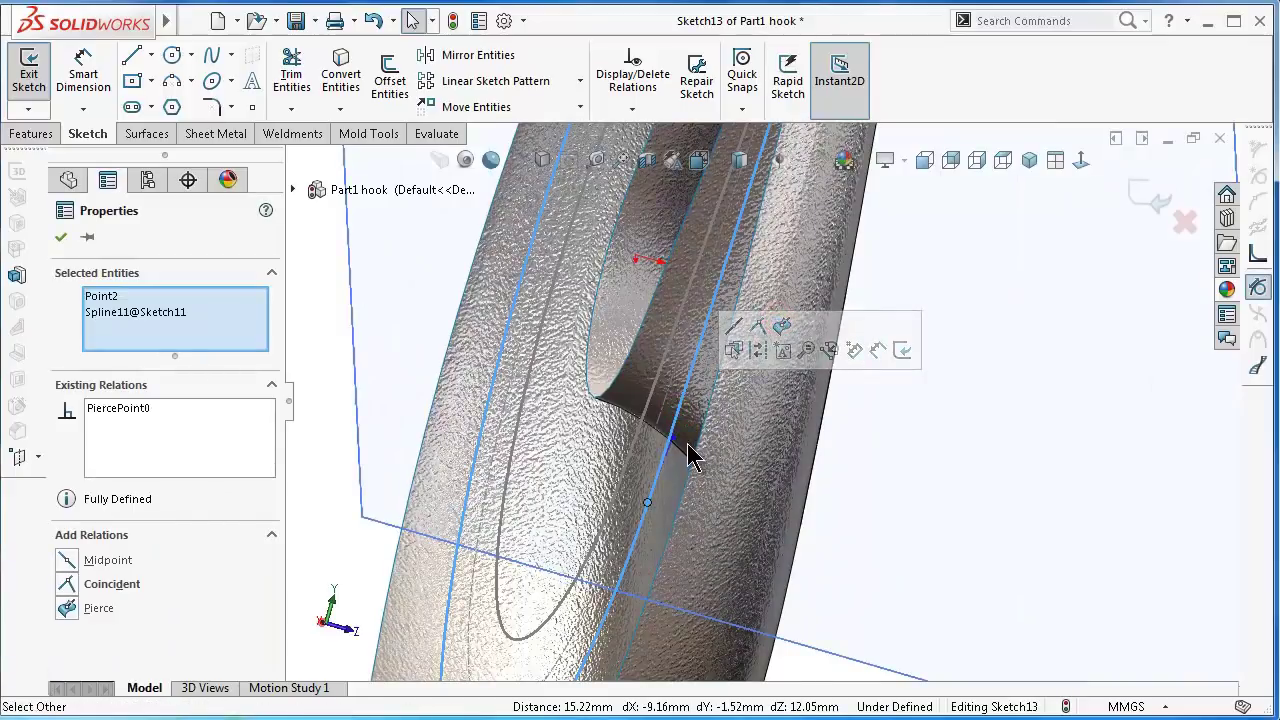
scroll(650, 430, "down", 2)
scroll(620, 420, "down", 2)
scroll(596, 410, "down", 2)
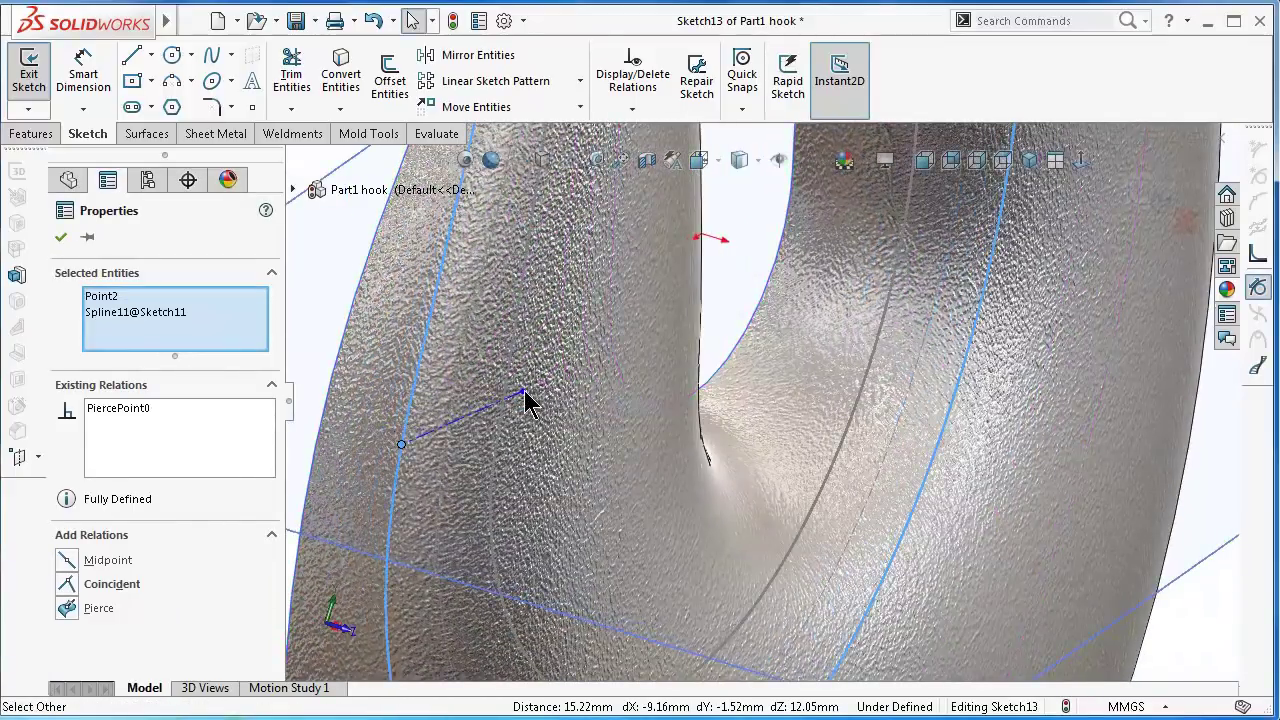
key("ctrl+z")
left_click(495, 447, "ctrl")
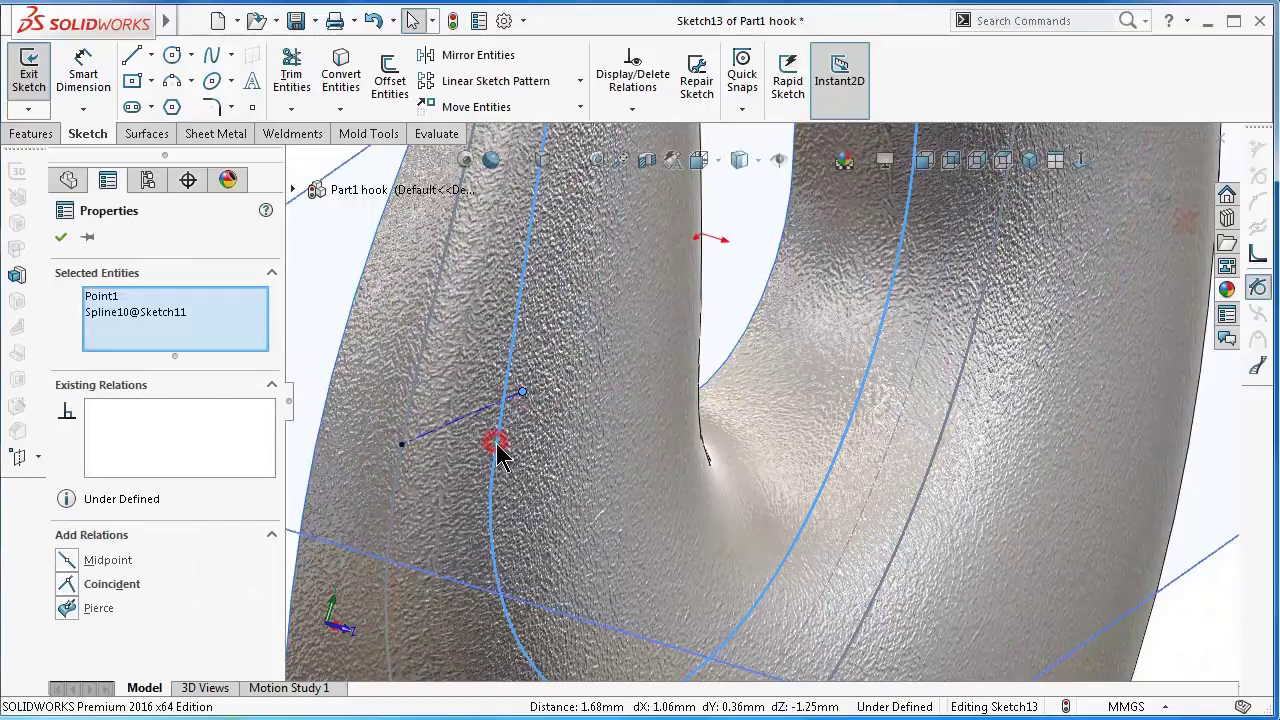
left_click(597, 358)
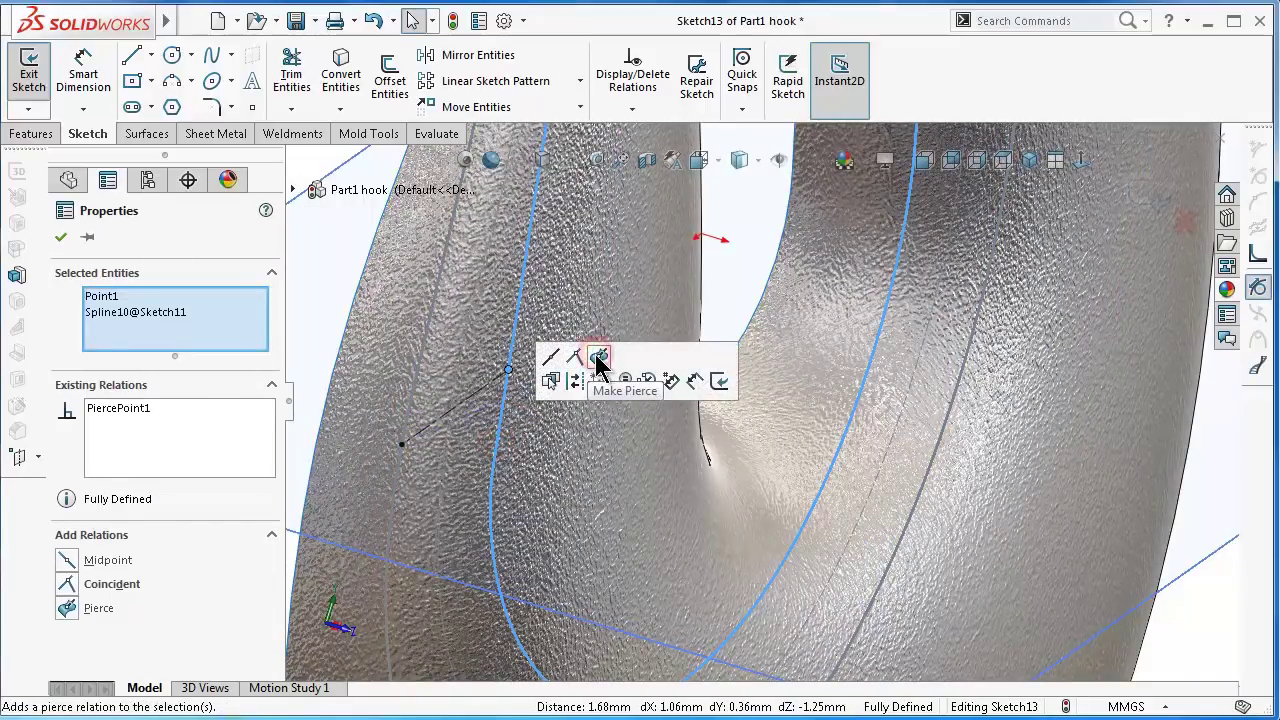
left_click(337, 293)
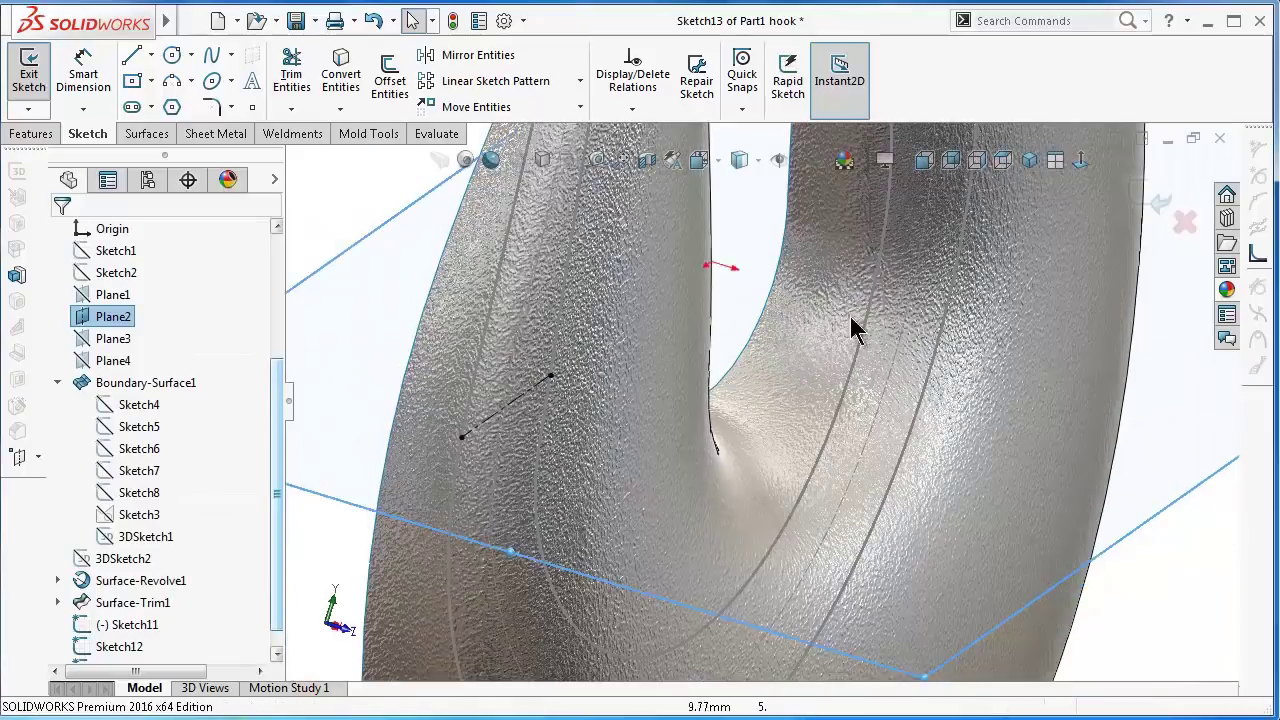
- View Plane2 face-on and draw a vertical centerline up from the section's bottom edge
left_click(1081, 165)
scroll(985, 410, "down", 3)
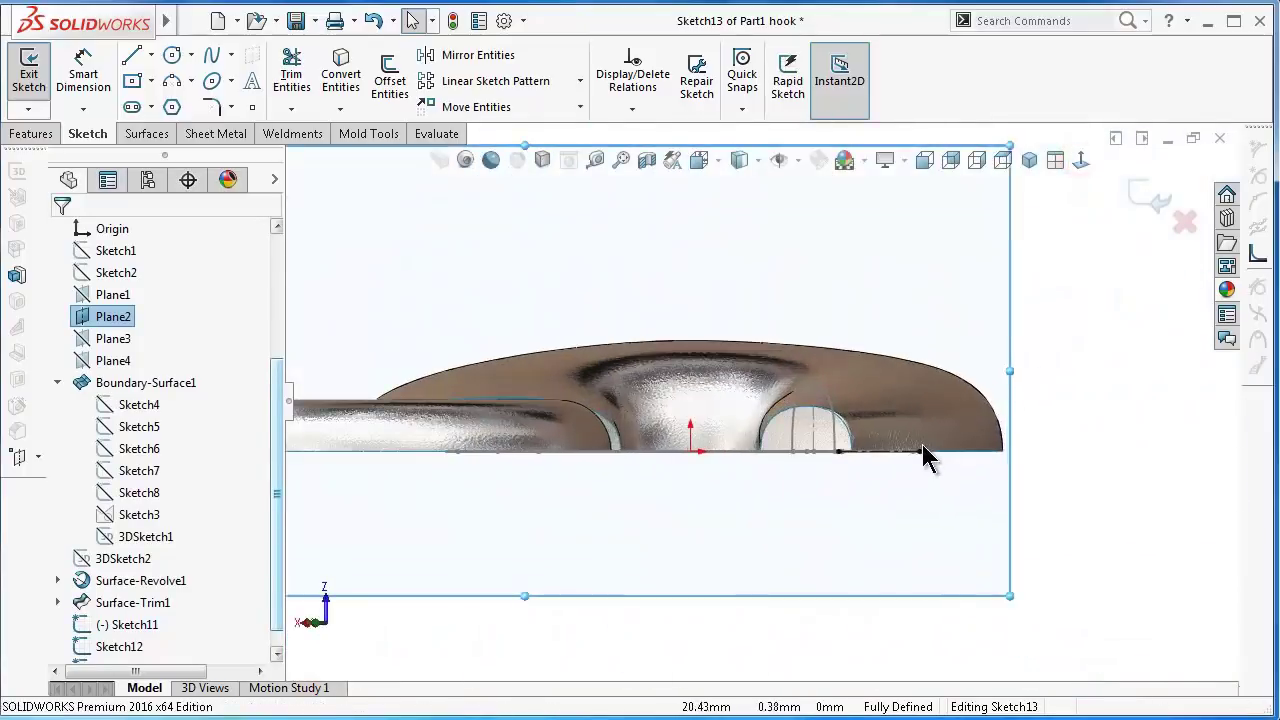
scroll(922, 444, "down", 3)
scroll(894, 414, "down", 3)
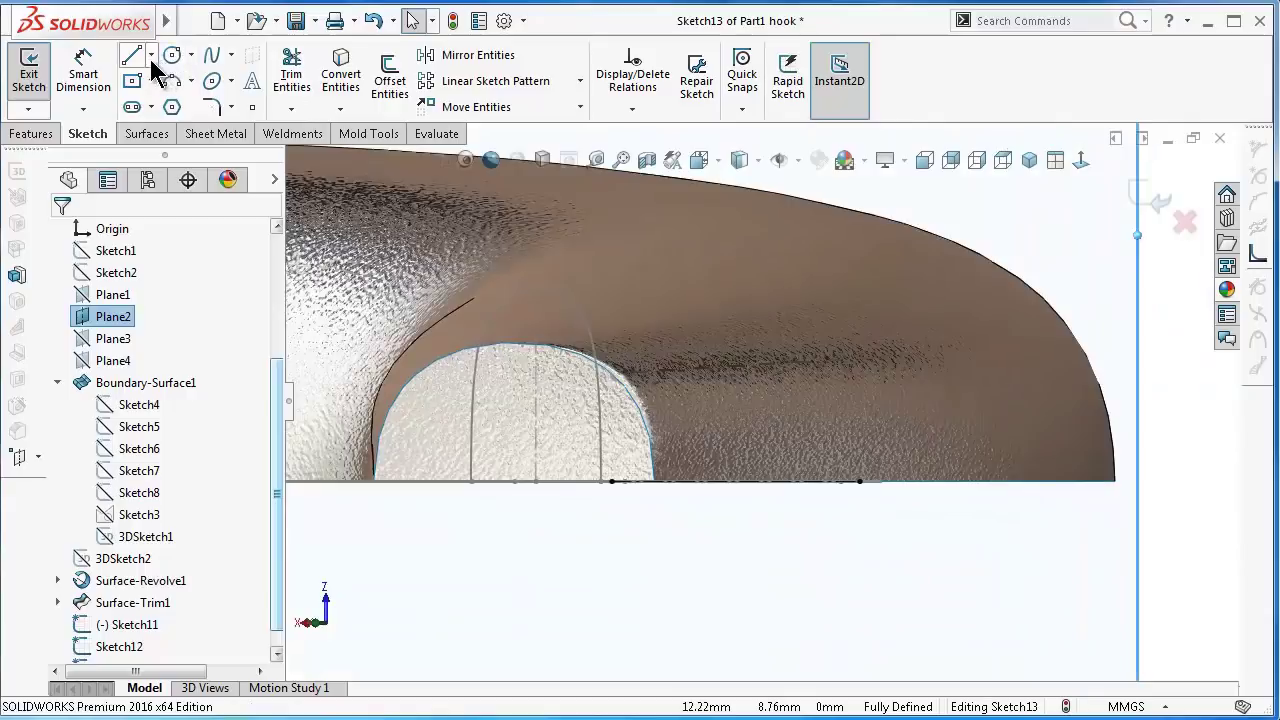
left_click(150, 55)
left_click(160, 102)
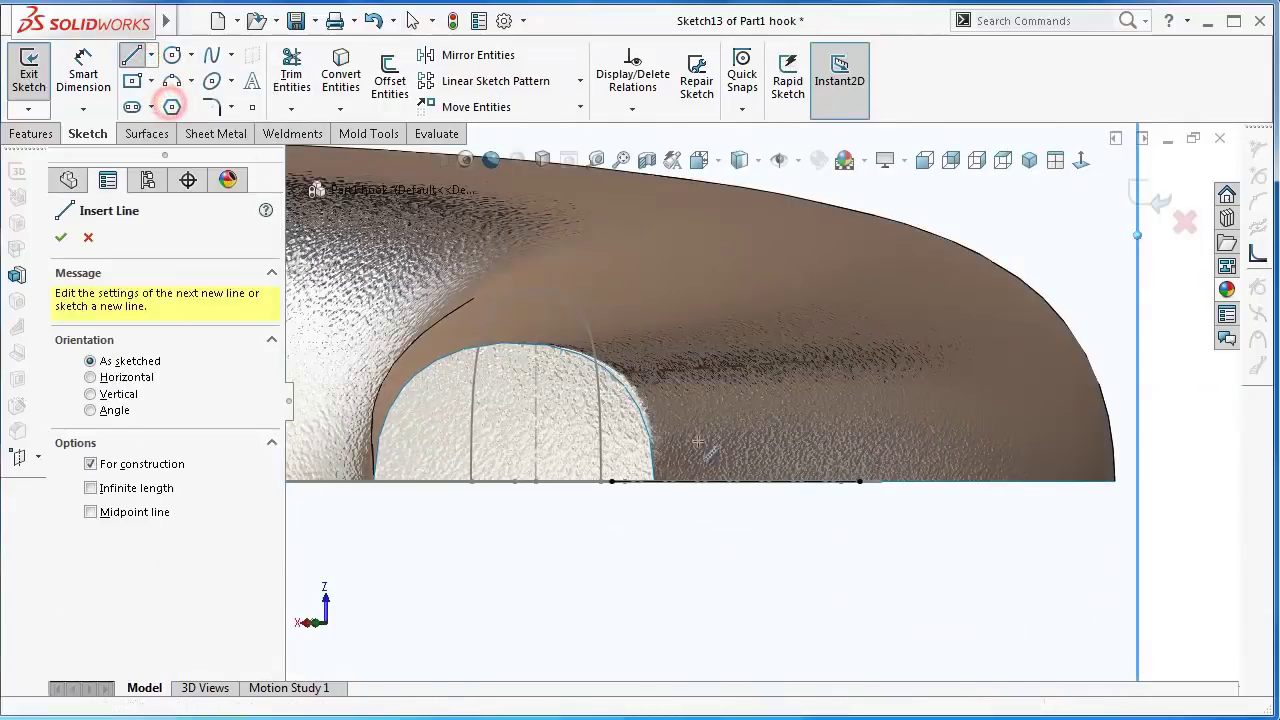
left_click(735, 482)
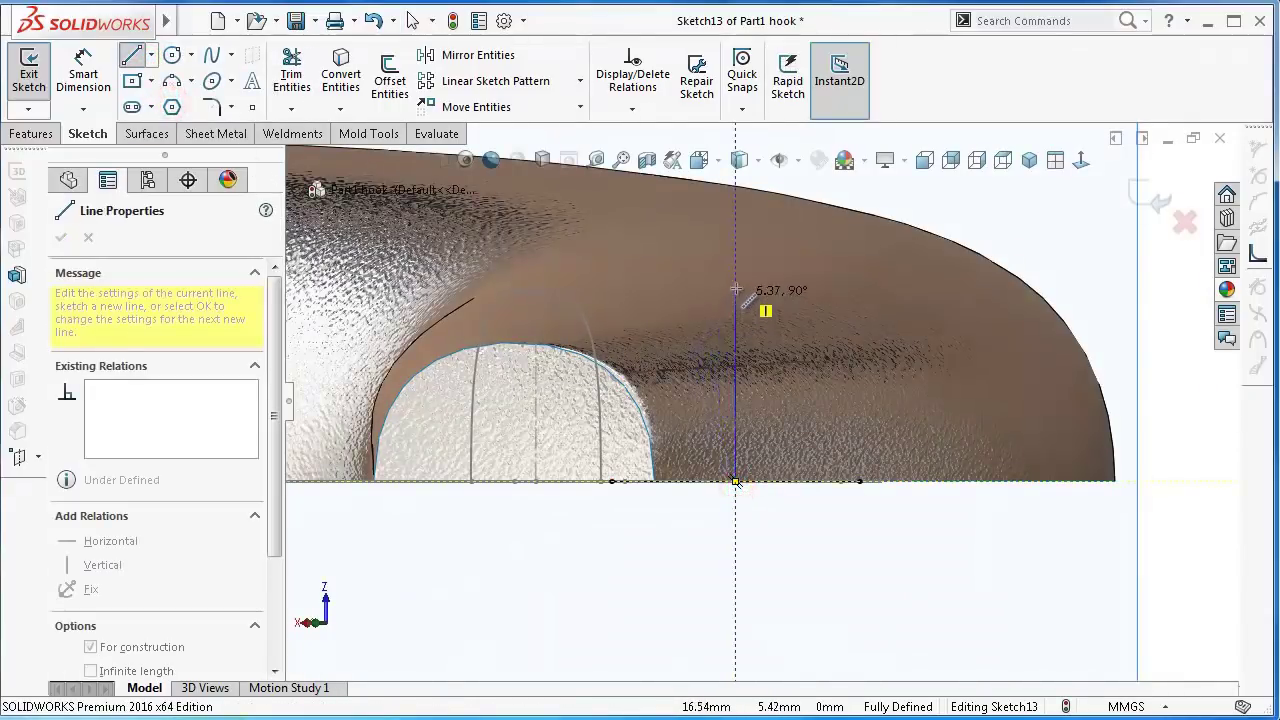
scroll(745, 190, "up", 2)
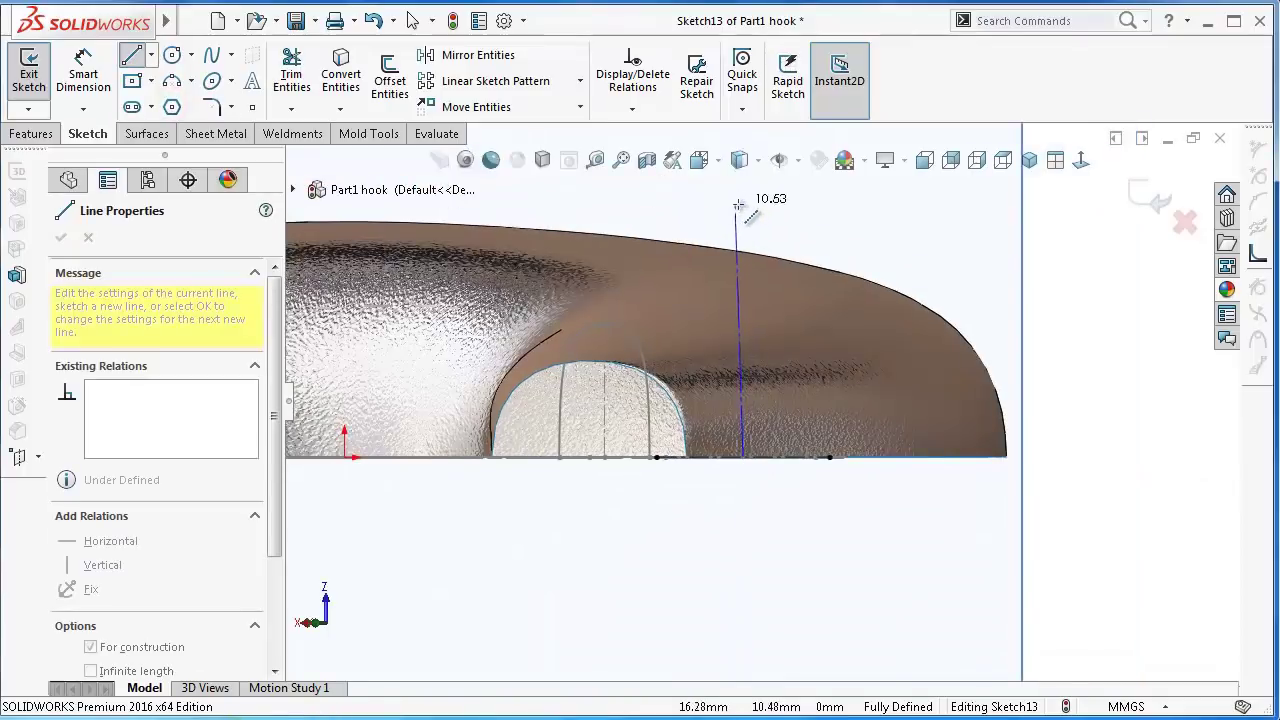
left_click(741, 206)
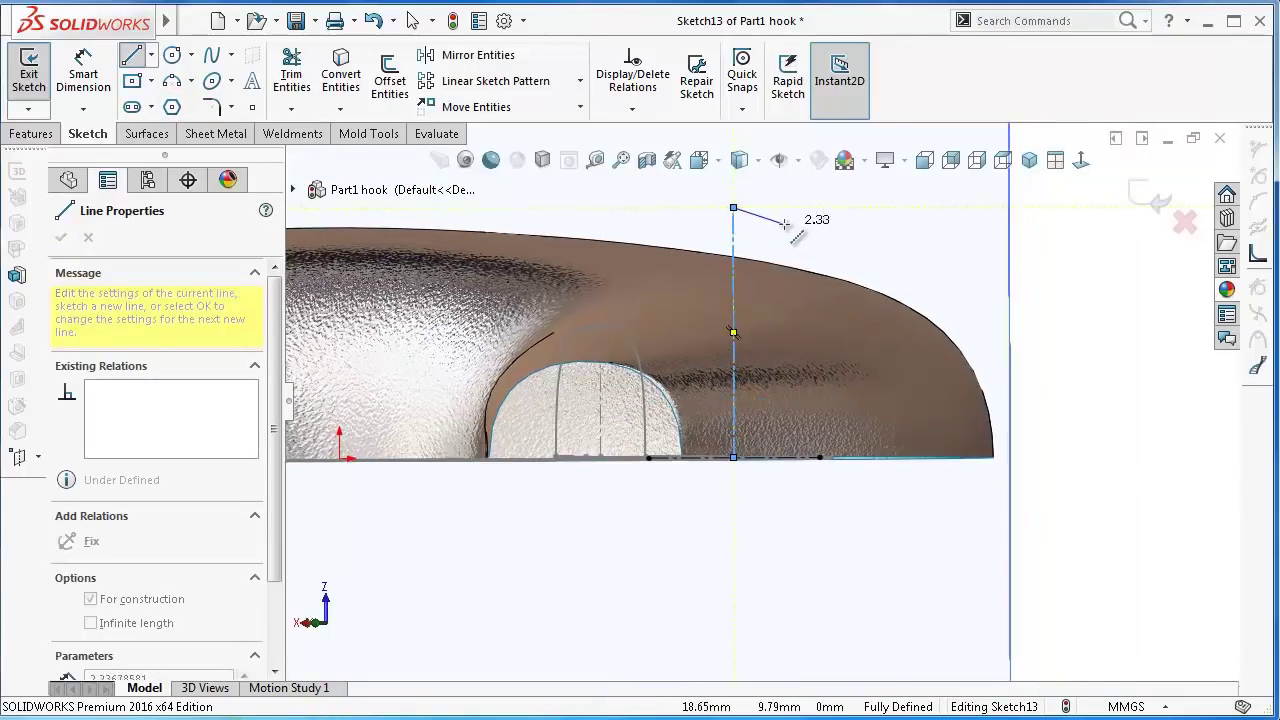
key("Escape")
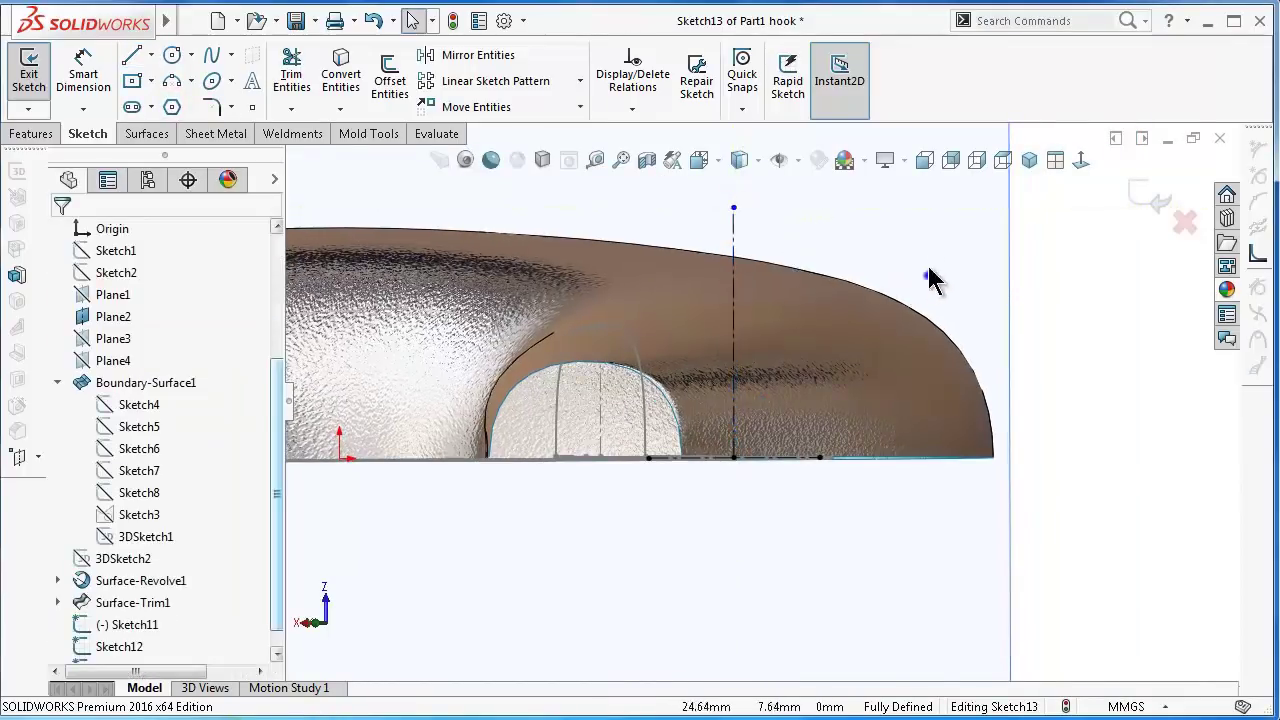
- Dimension the vertical centerline to 11 mm tall
right_click_drag(930, 280, 800, 229)
left_click(737, 238)
left_click(789, 236)
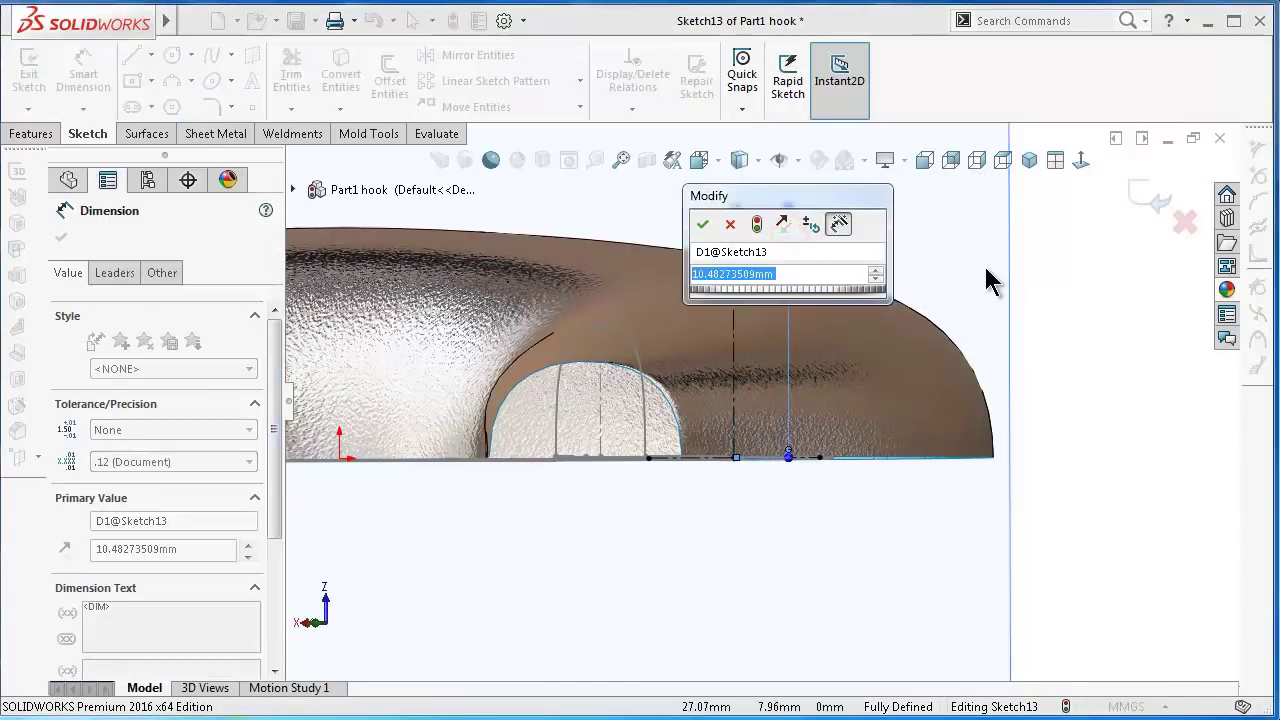
type("11")
key("Return")
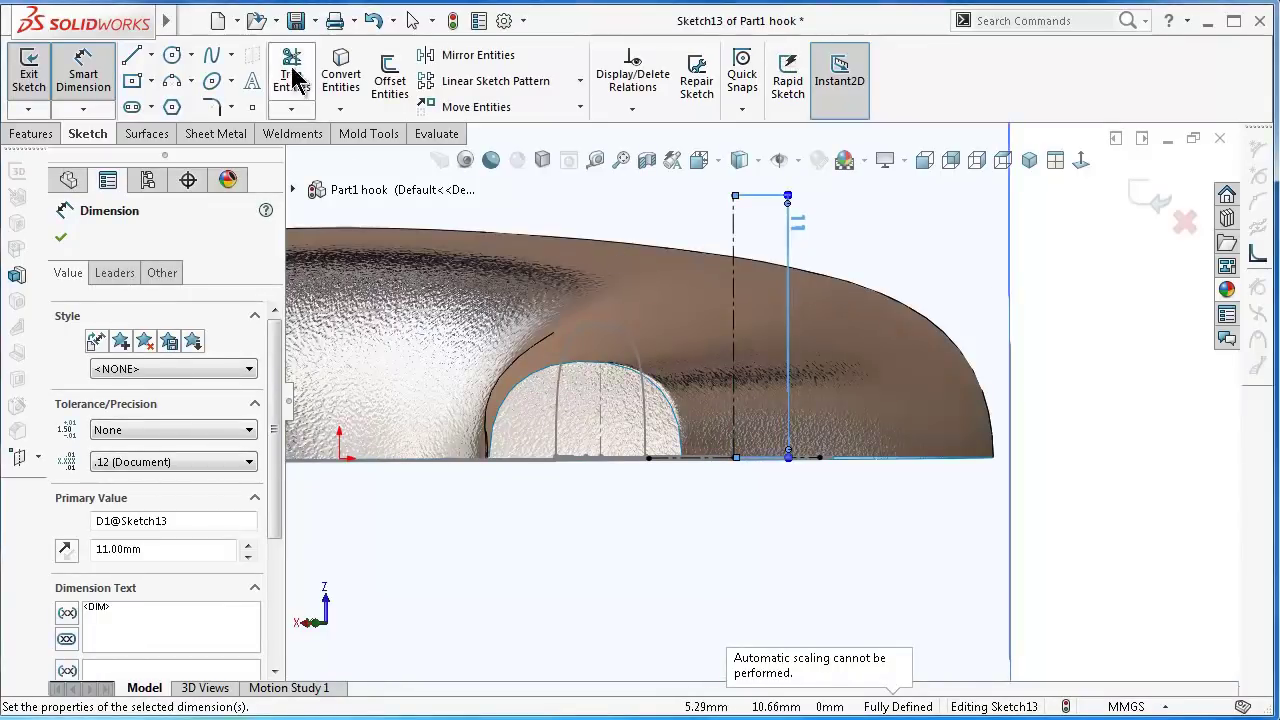
- Draw an arch spline from the bottom edge through the centreline's top, with both end tangents vertical
left_click(214, 58)
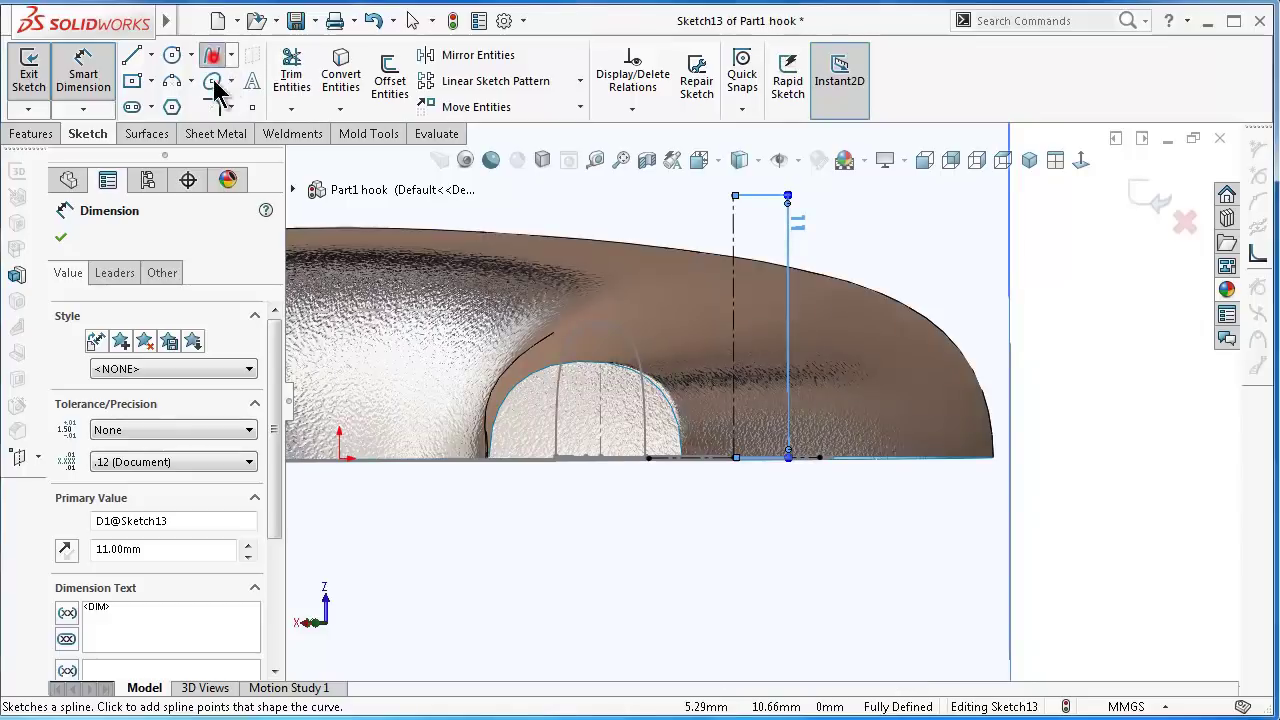
left_click(648, 458)
left_click(735, 196)
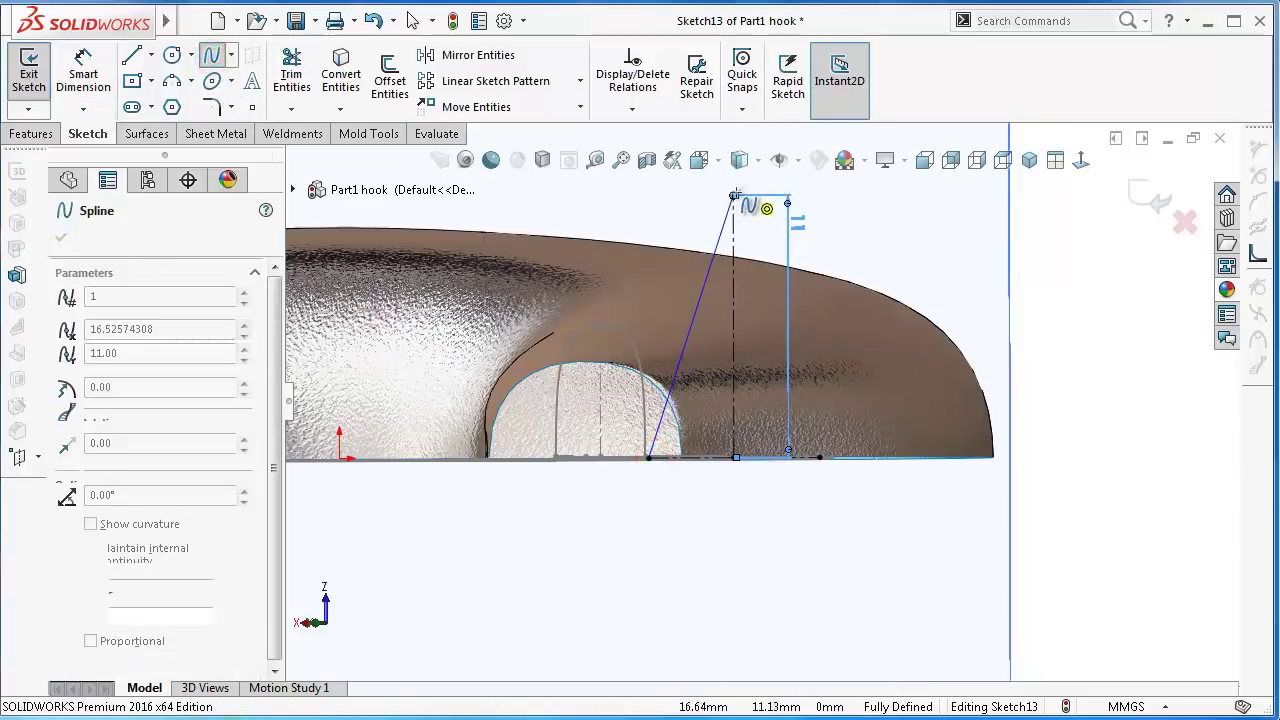
right_click(830, 503)
left_click(866, 517)
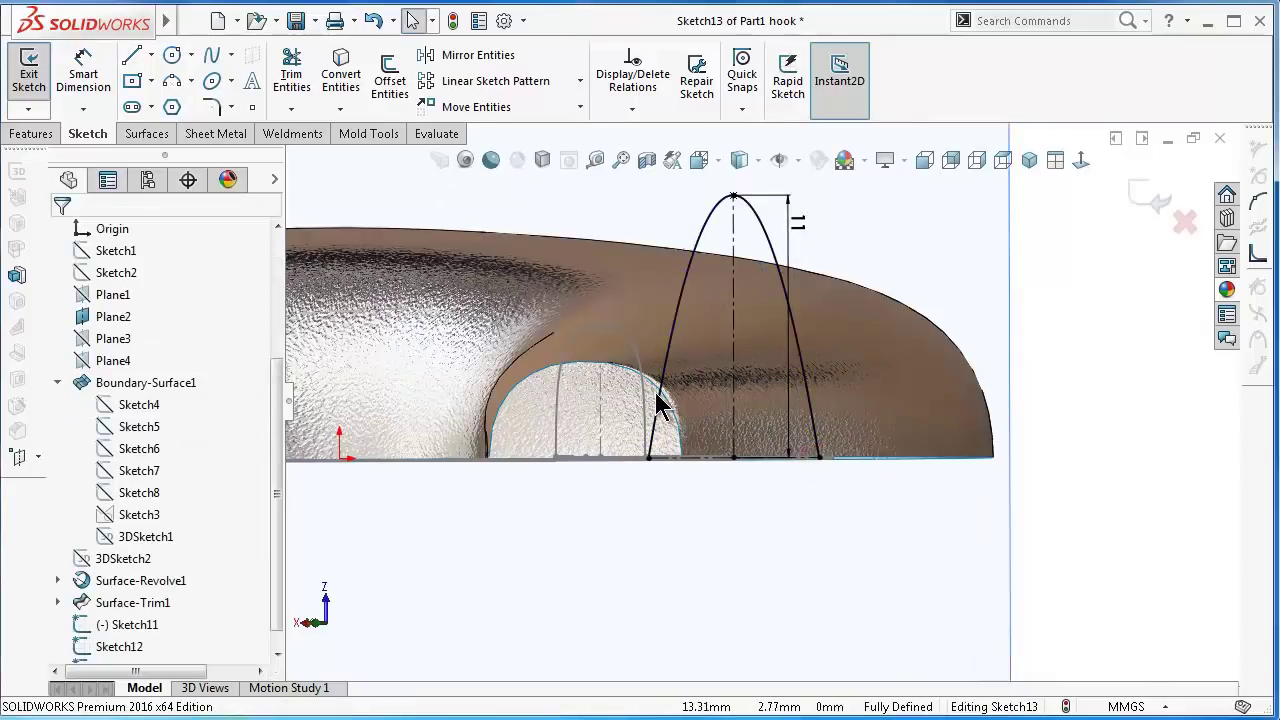
left_click(660, 400)
left_click(666, 363)
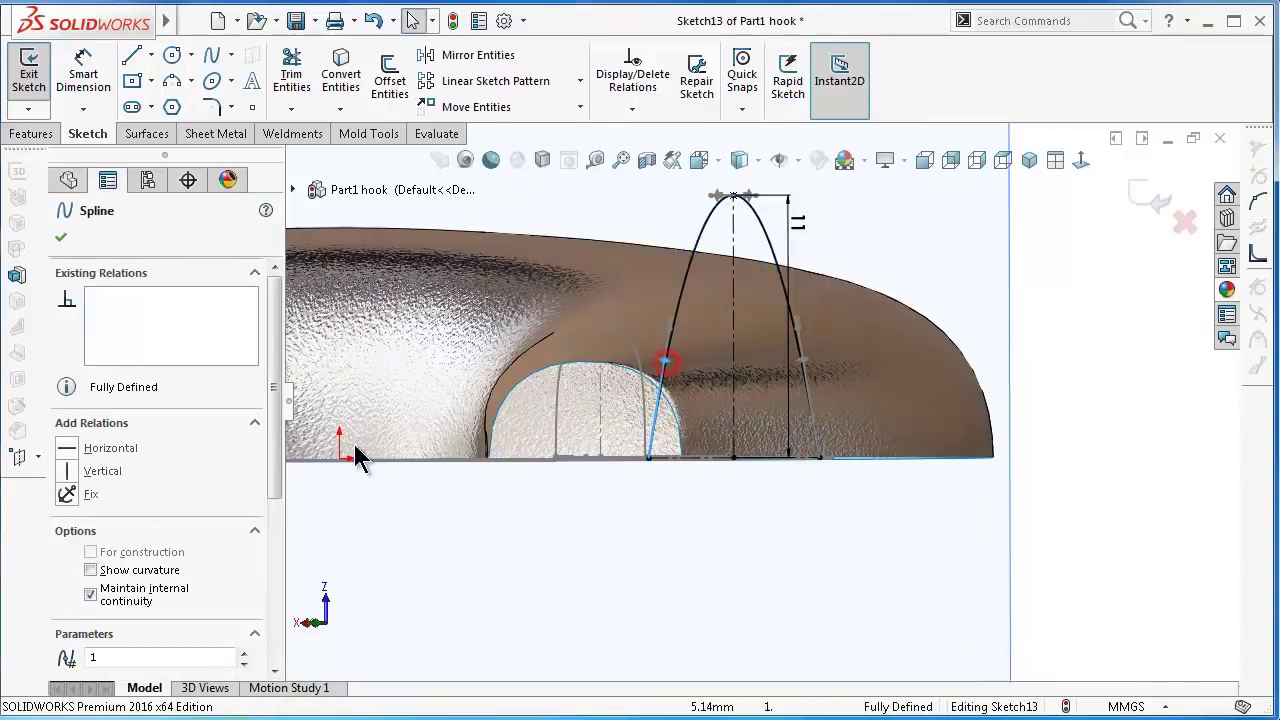
left_click(103, 471)
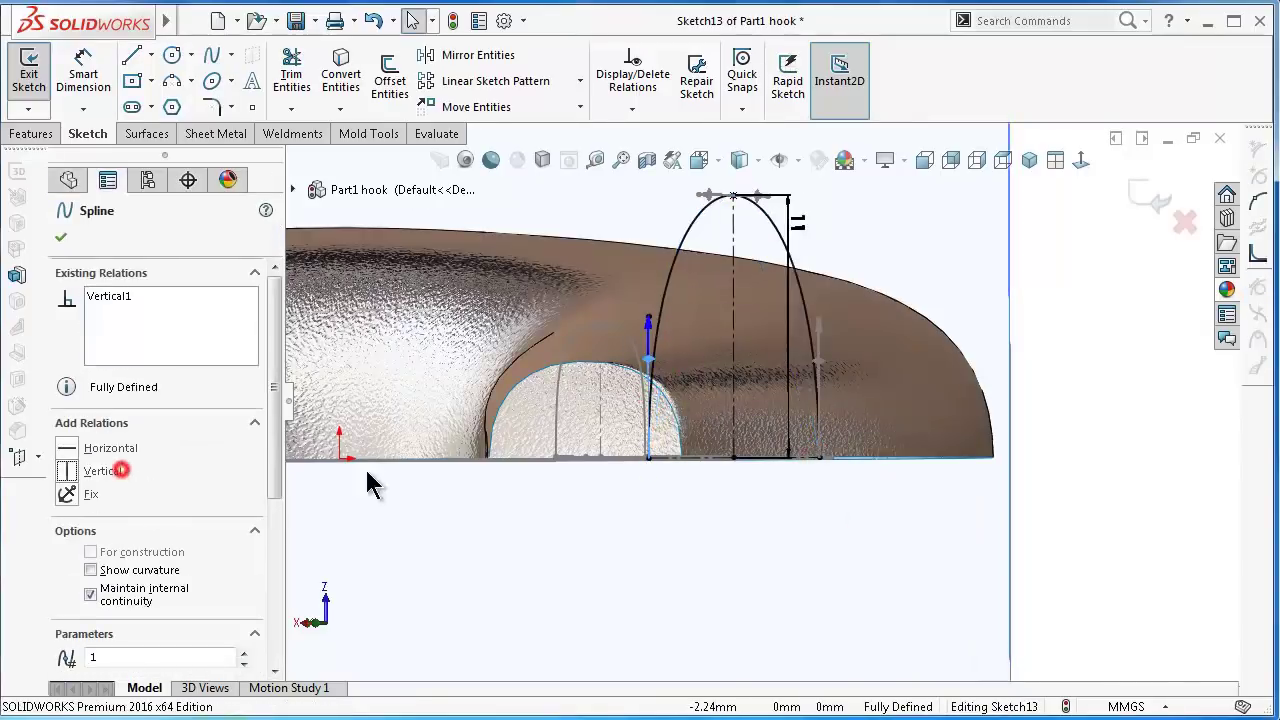
left_click(822, 366)
left_click(103, 471)
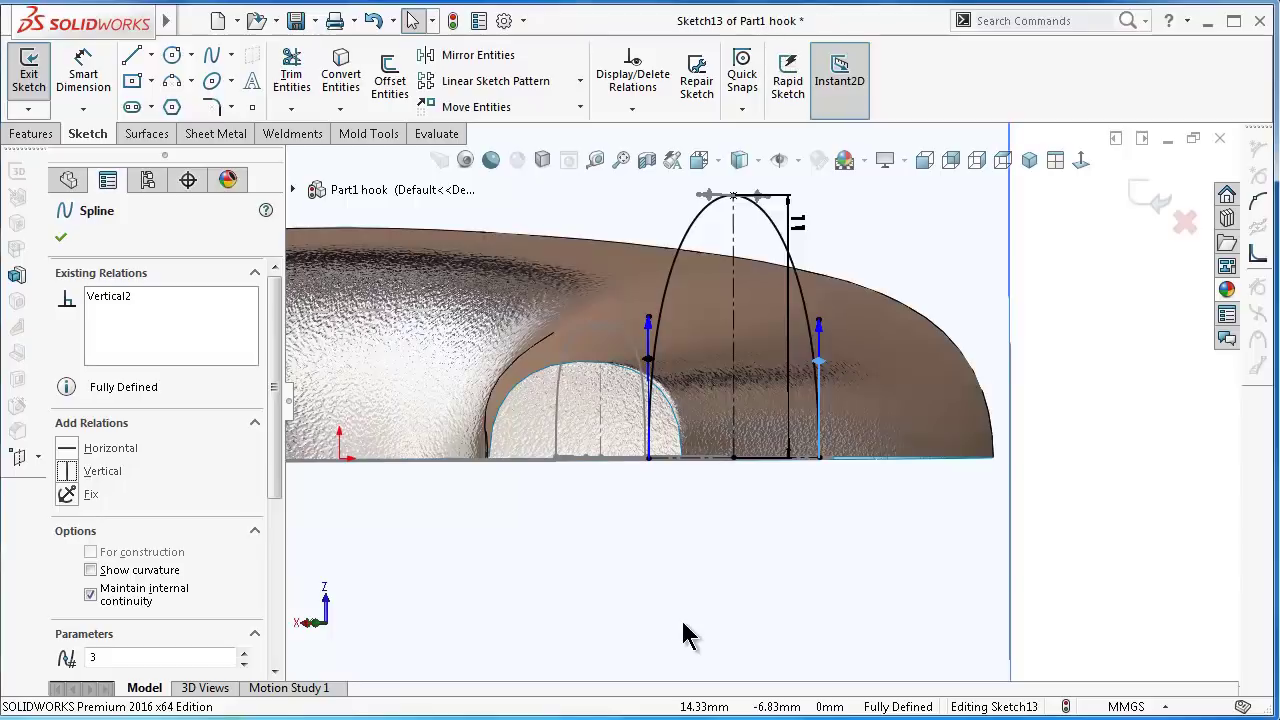
left_click(1068, 462)
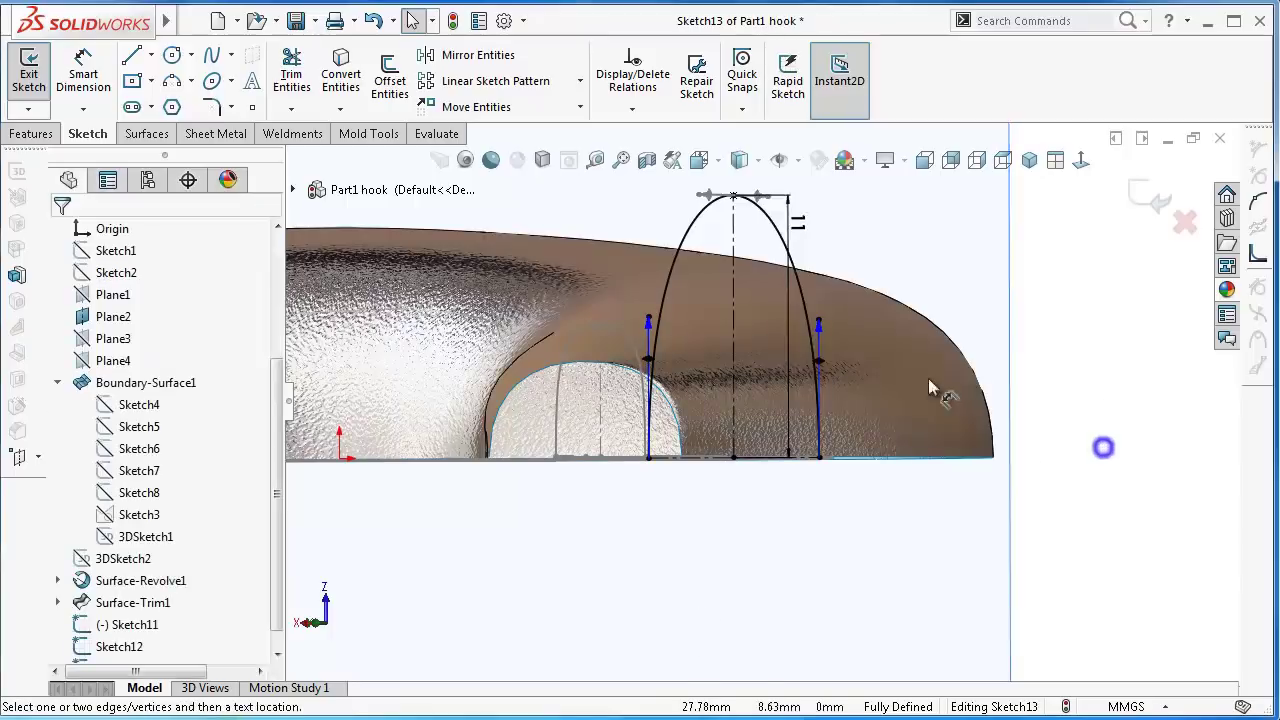
- Dimension both of the spline's end handle lengths to 21 mm
key("d")
left_click(818, 330)
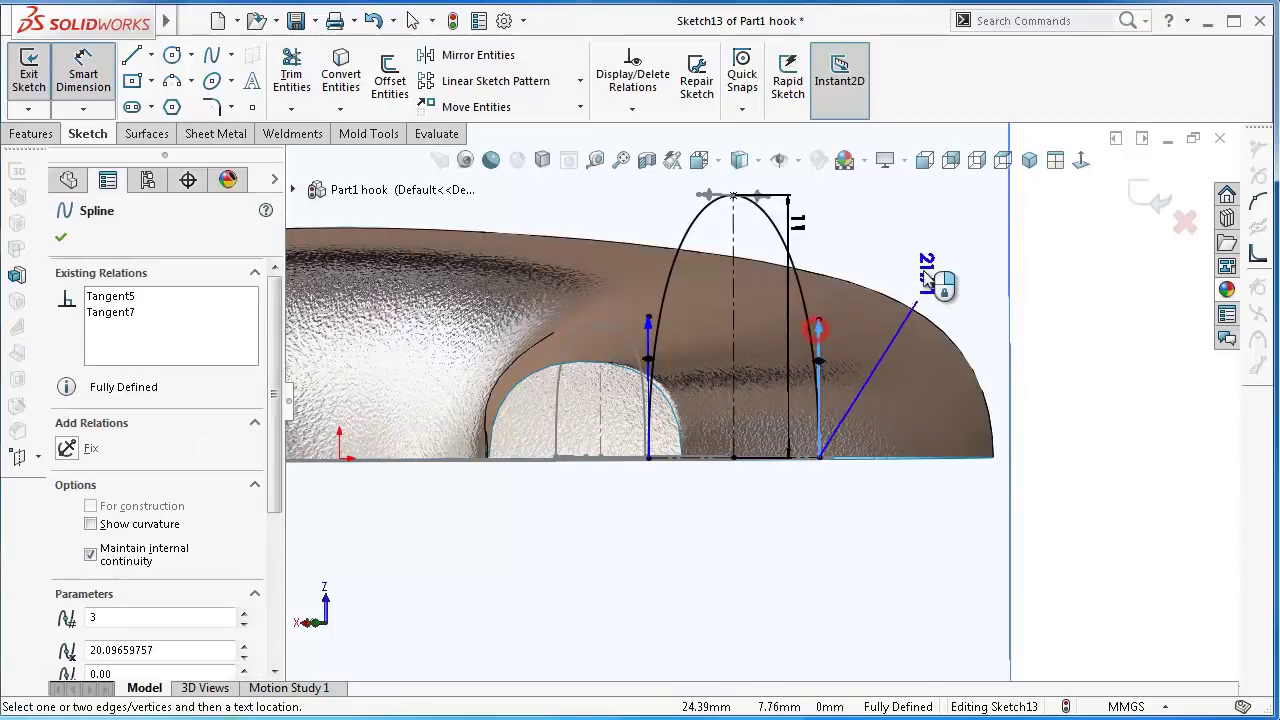
left_click(928, 275)
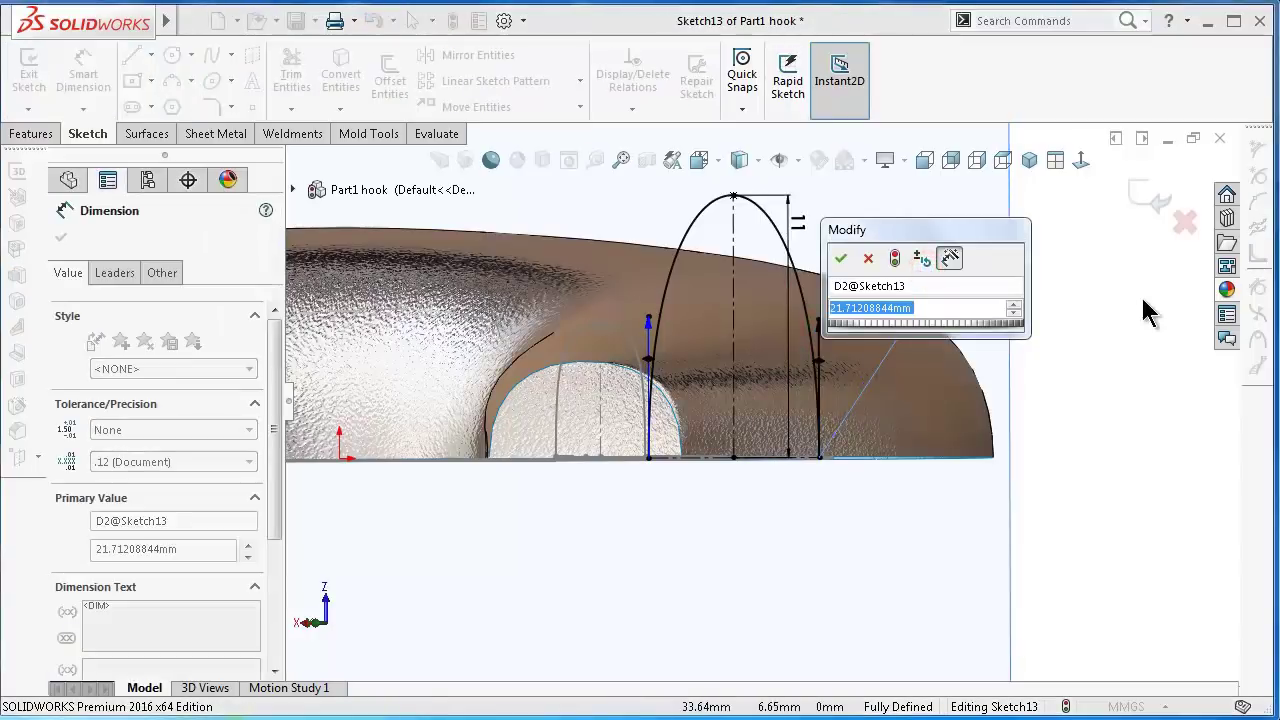
type("21")
key("Return")
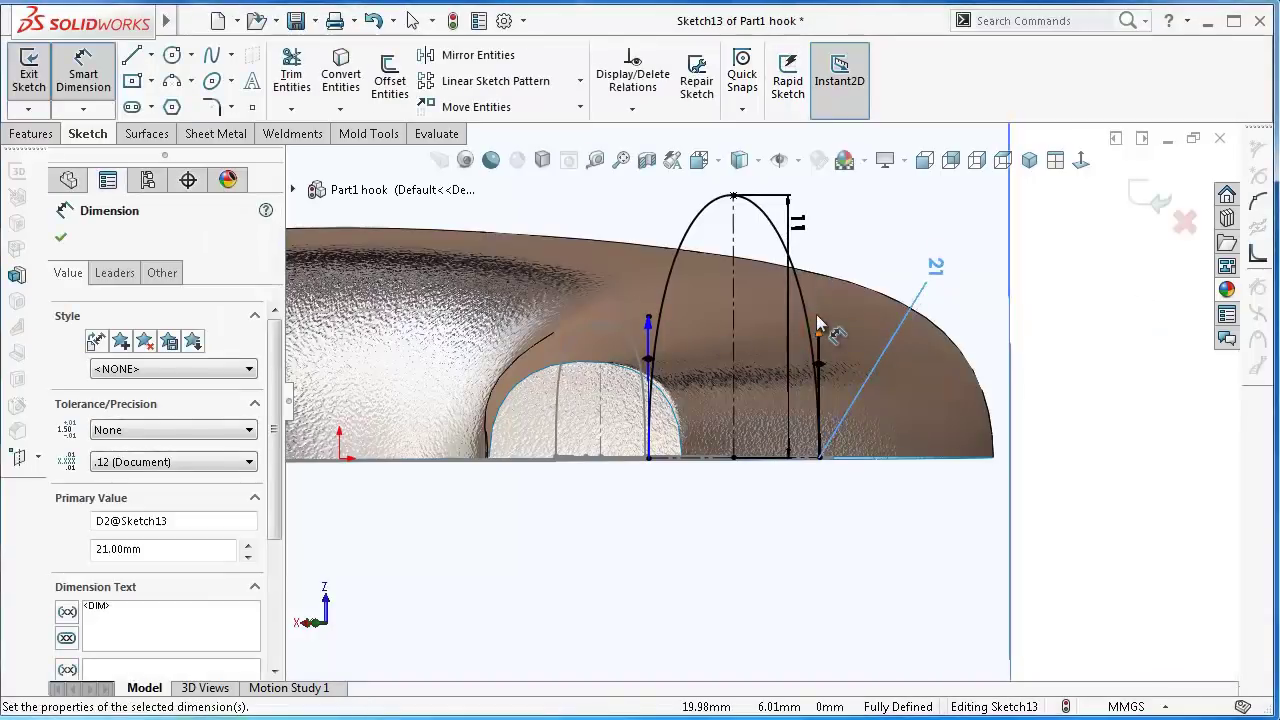
left_click(648, 330)
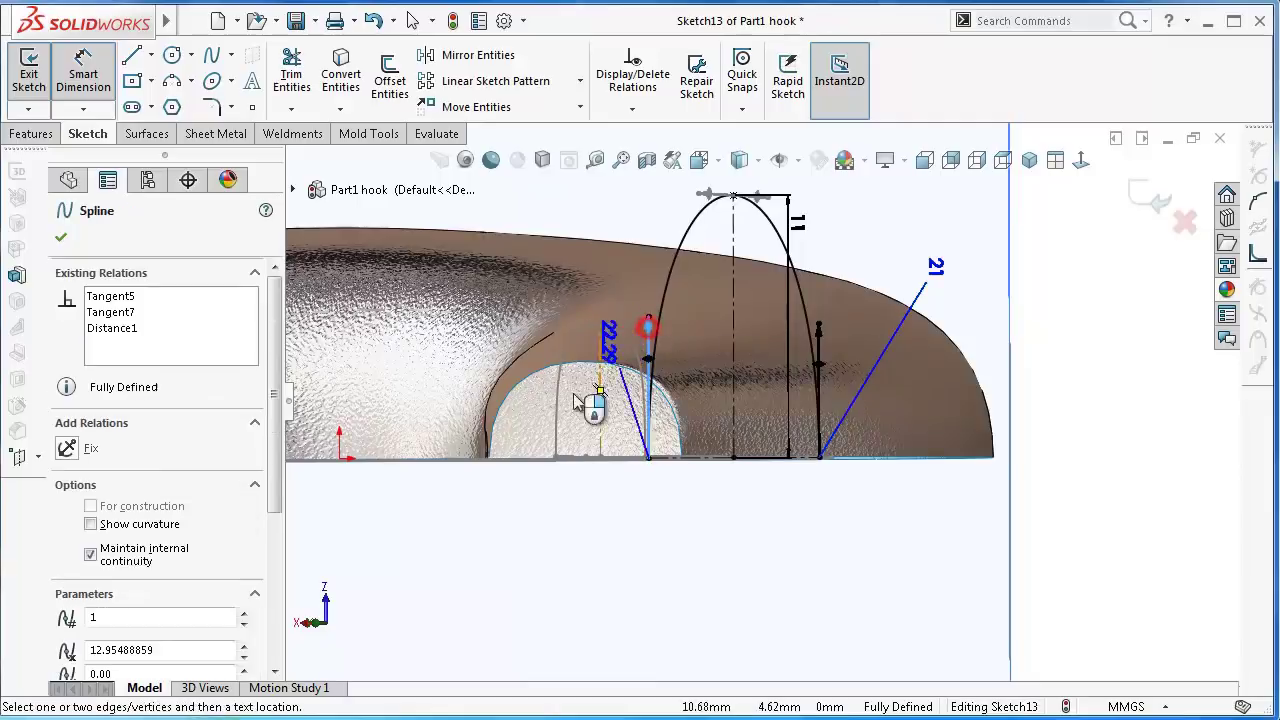
left_click(514, 491)
type("21")
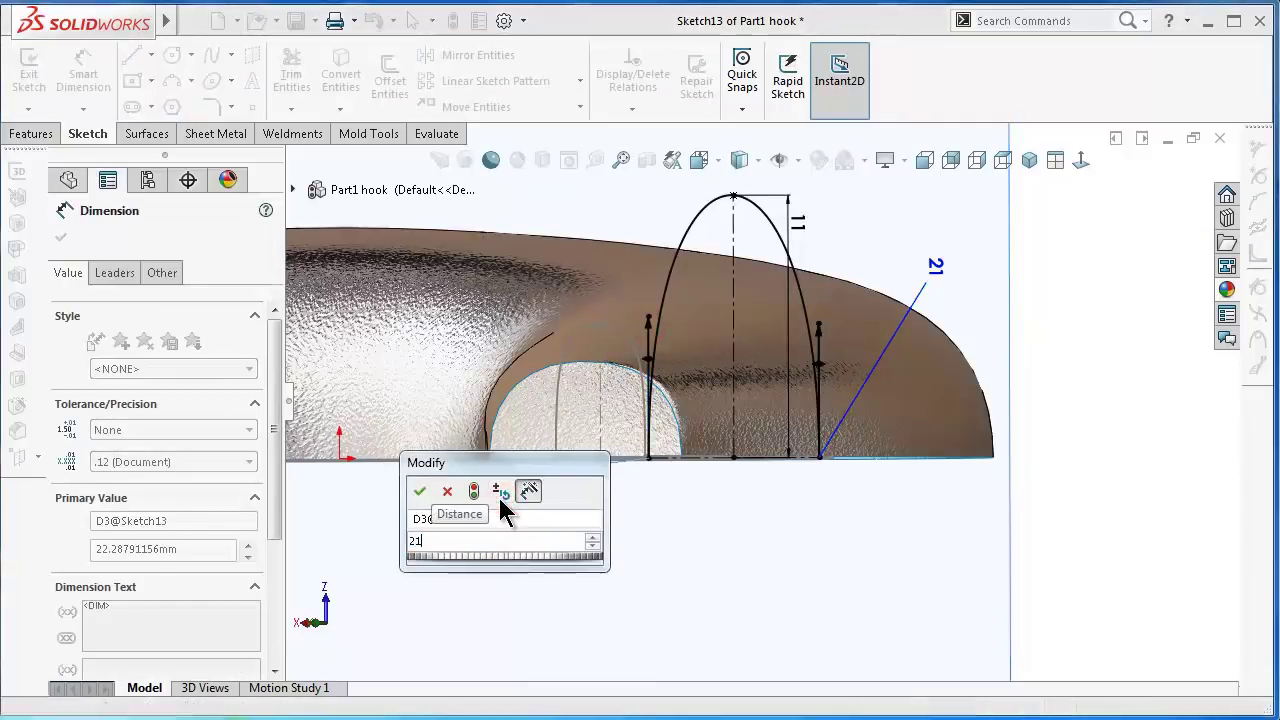
key("Return")
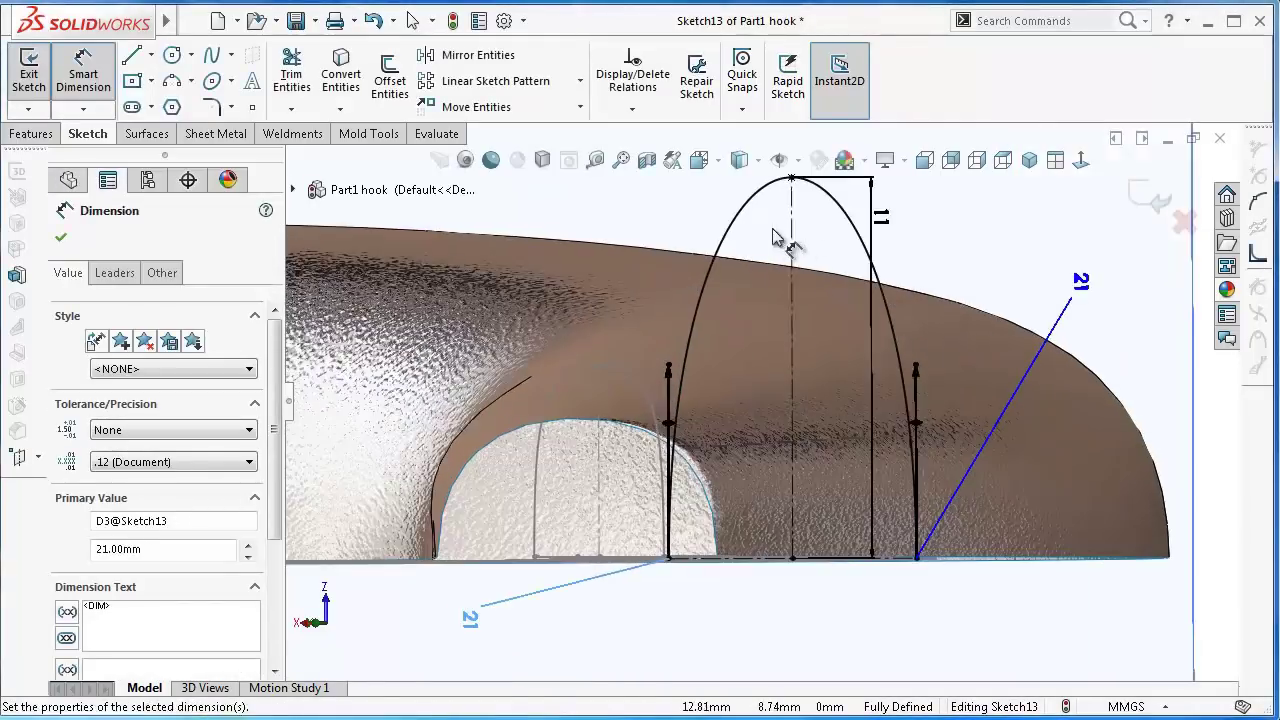
- Dimension the top tangent handle to 21, change it to 20 mm, and close Sketch13
scroll(603, 235, "down", 2)
left_click(750, 200)
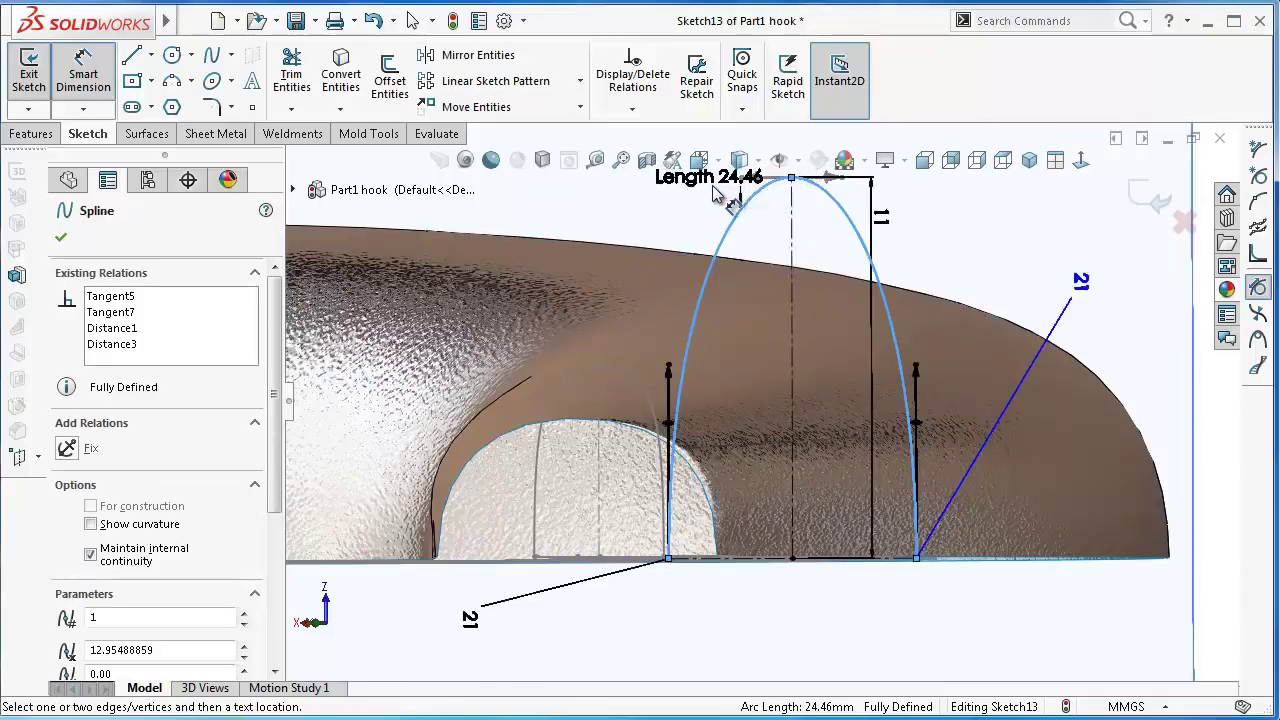
scroll(780, 200, "down", 2)
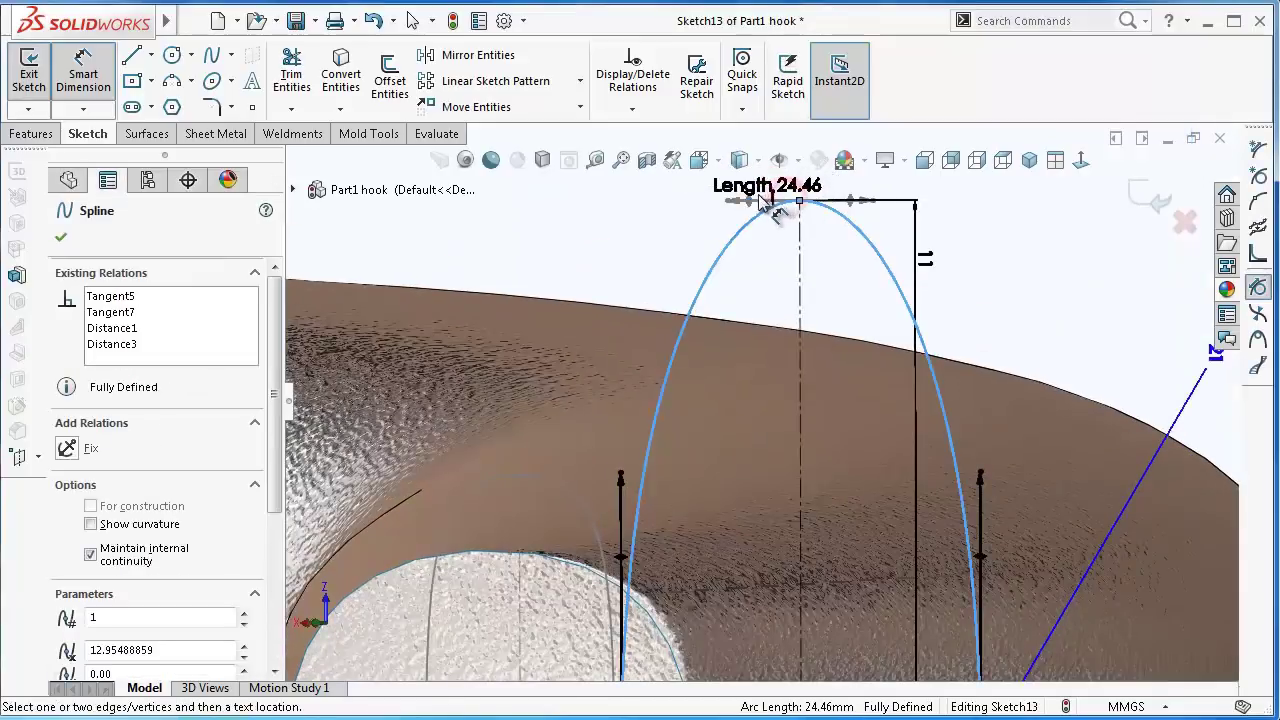
left_click(750, 201)
left_click(605, 218)
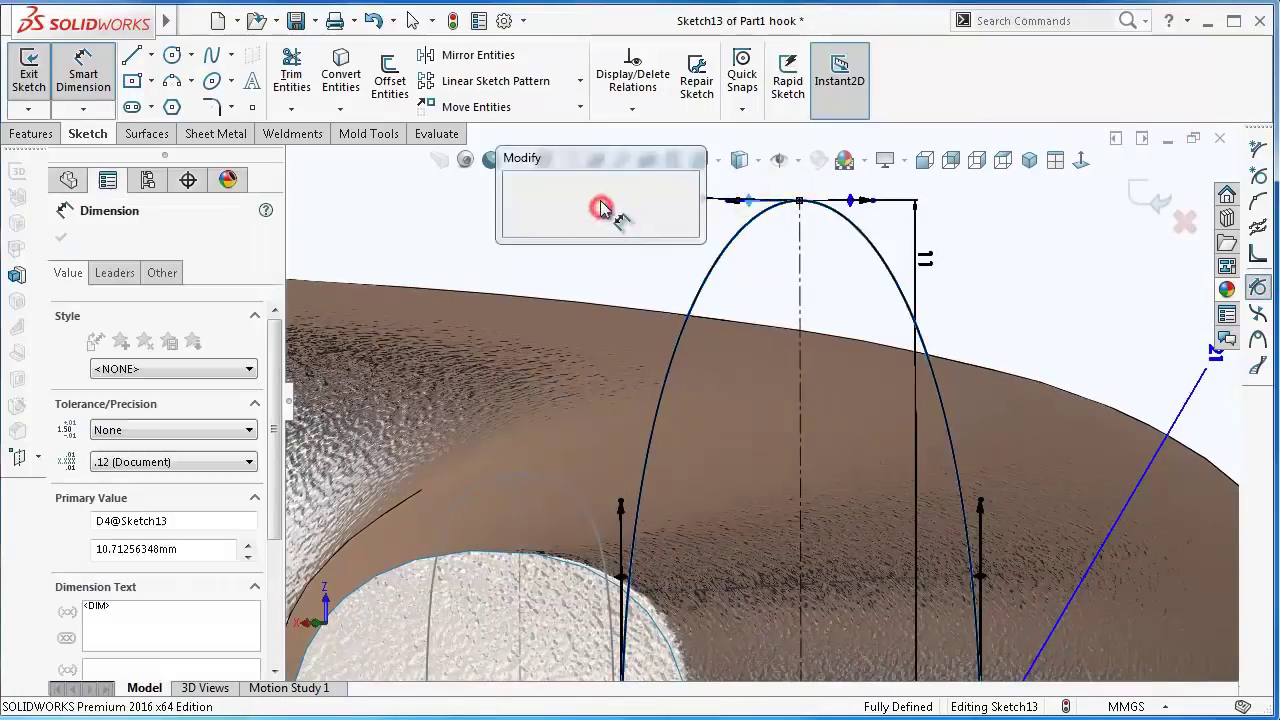
type("21")
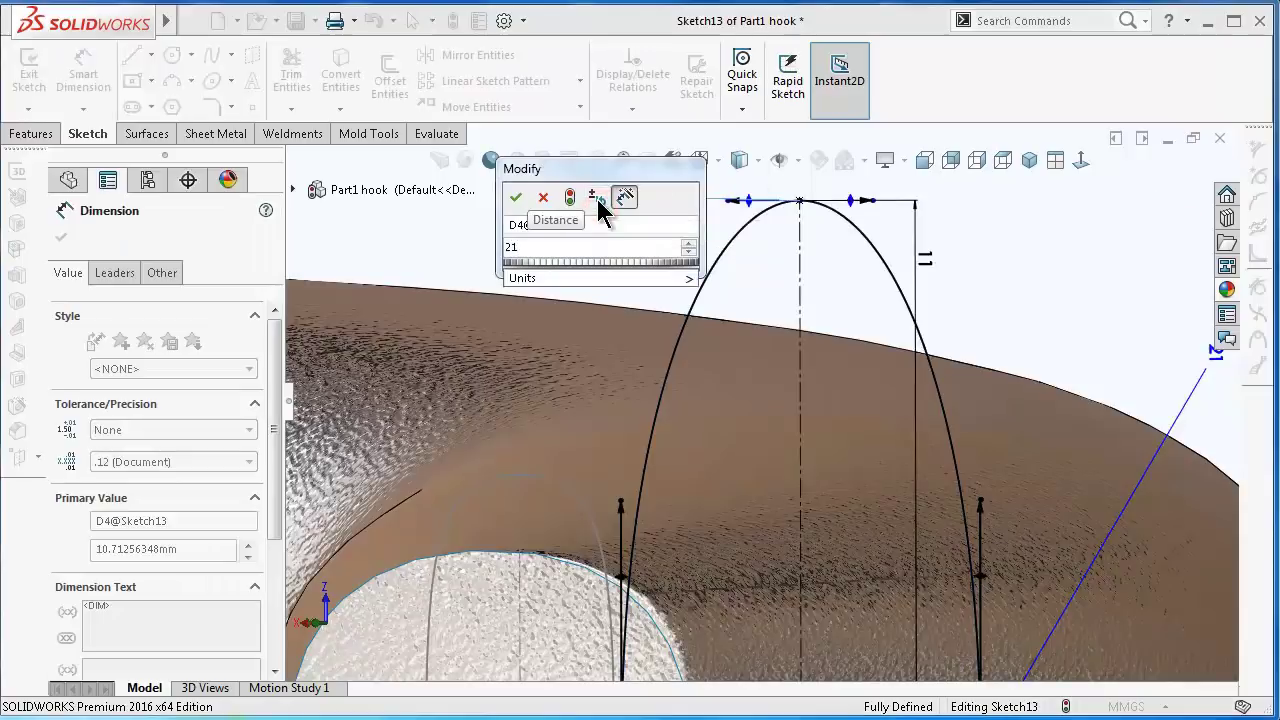
key("Return")
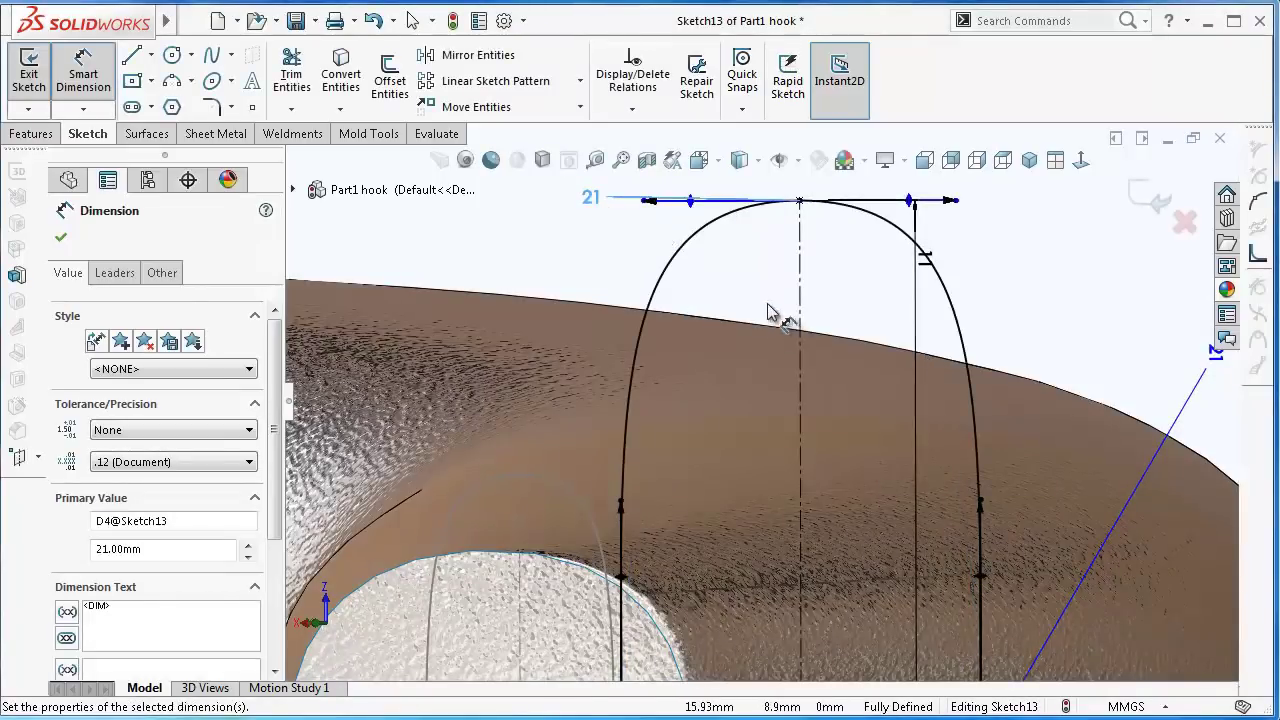
double_click(590, 200)
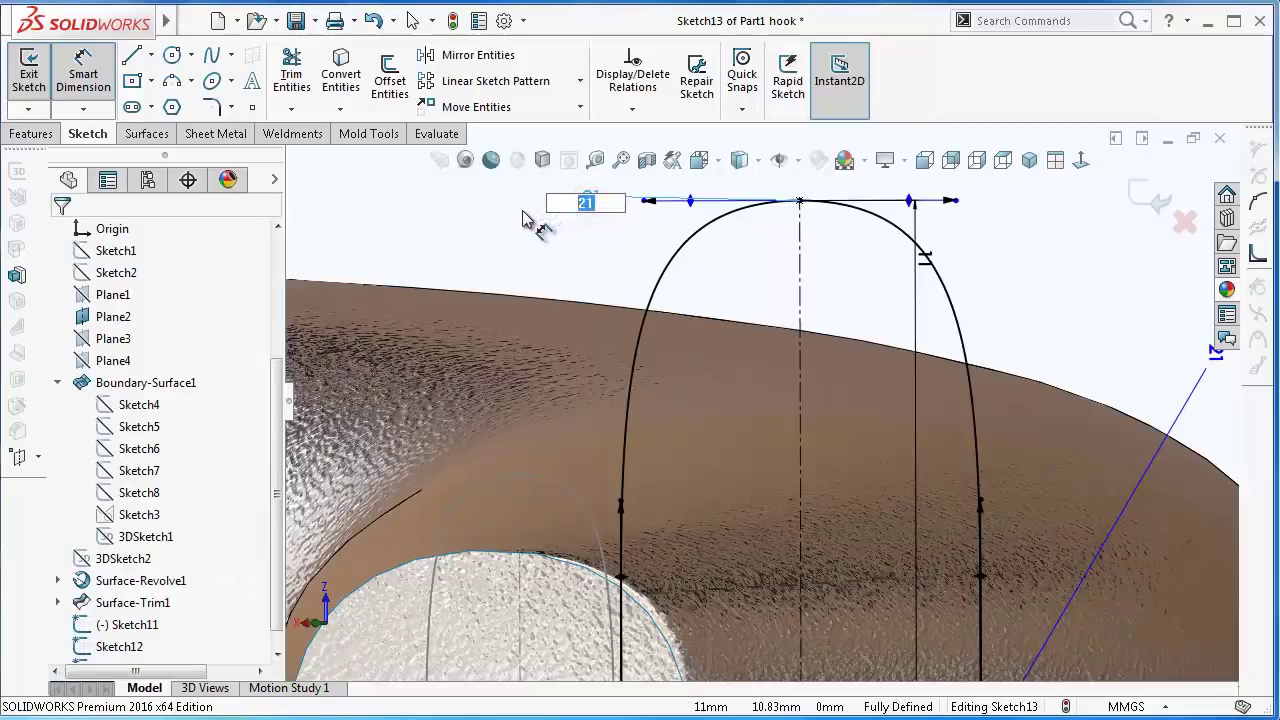
type("20")
key("Return")
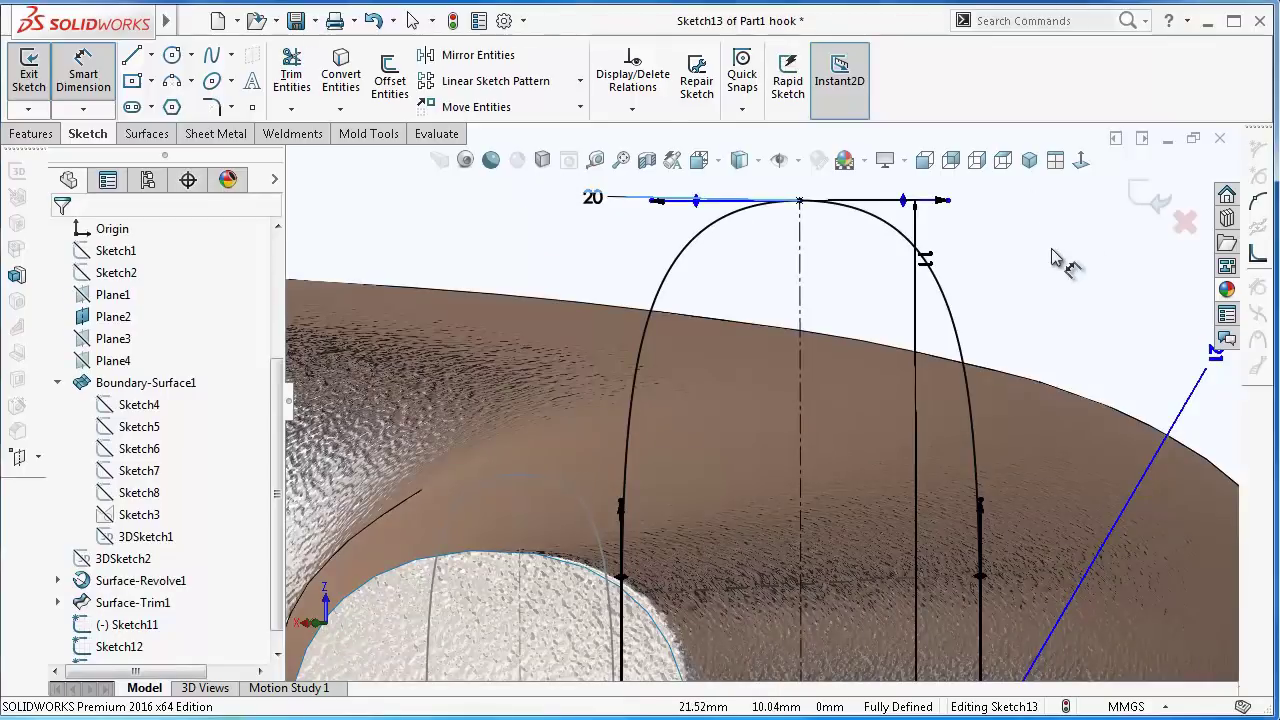
left_click(1150, 200)
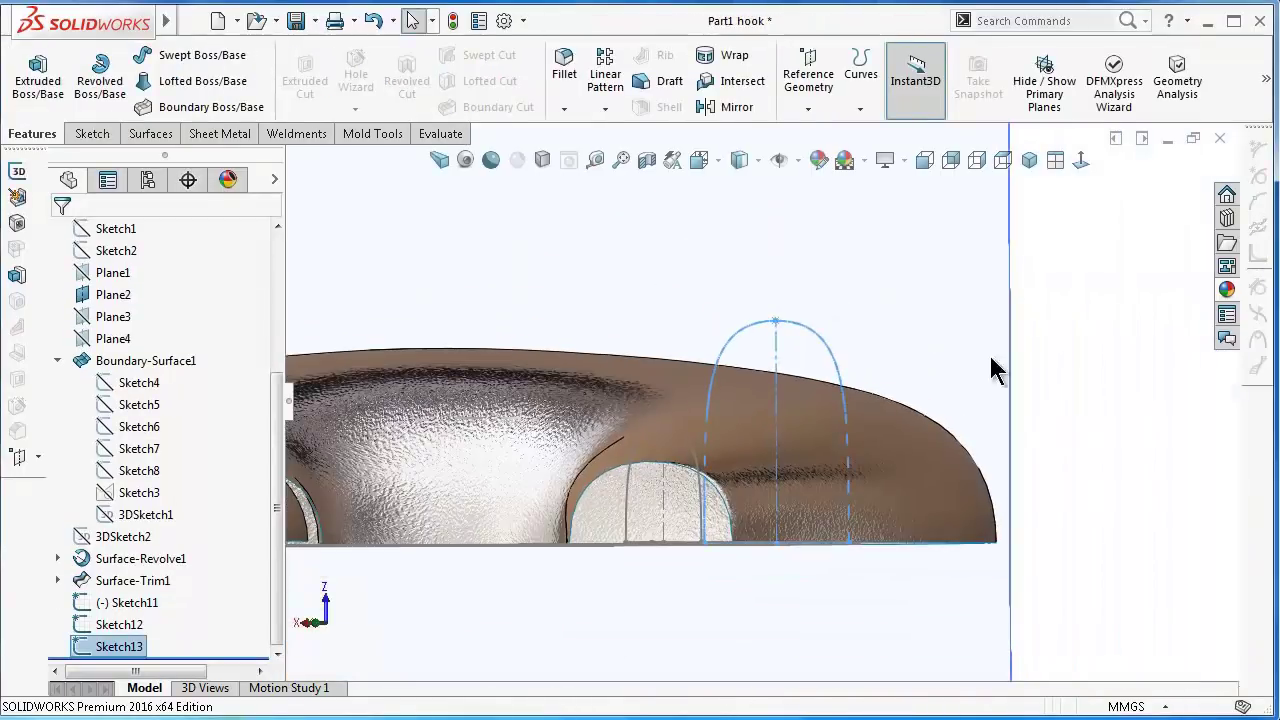
- Switch to isometric view and hide Plane2
left_click(1122, 390)
key("ctrl+7")
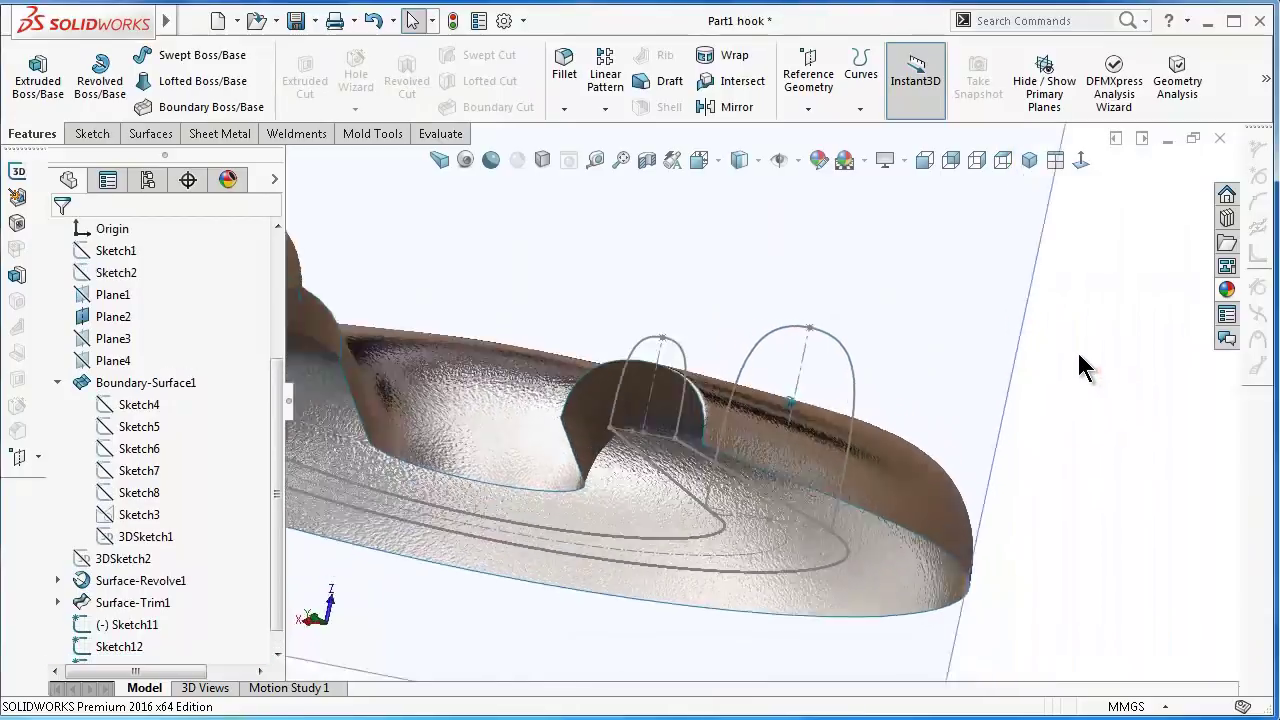
left_click(1100, 322)
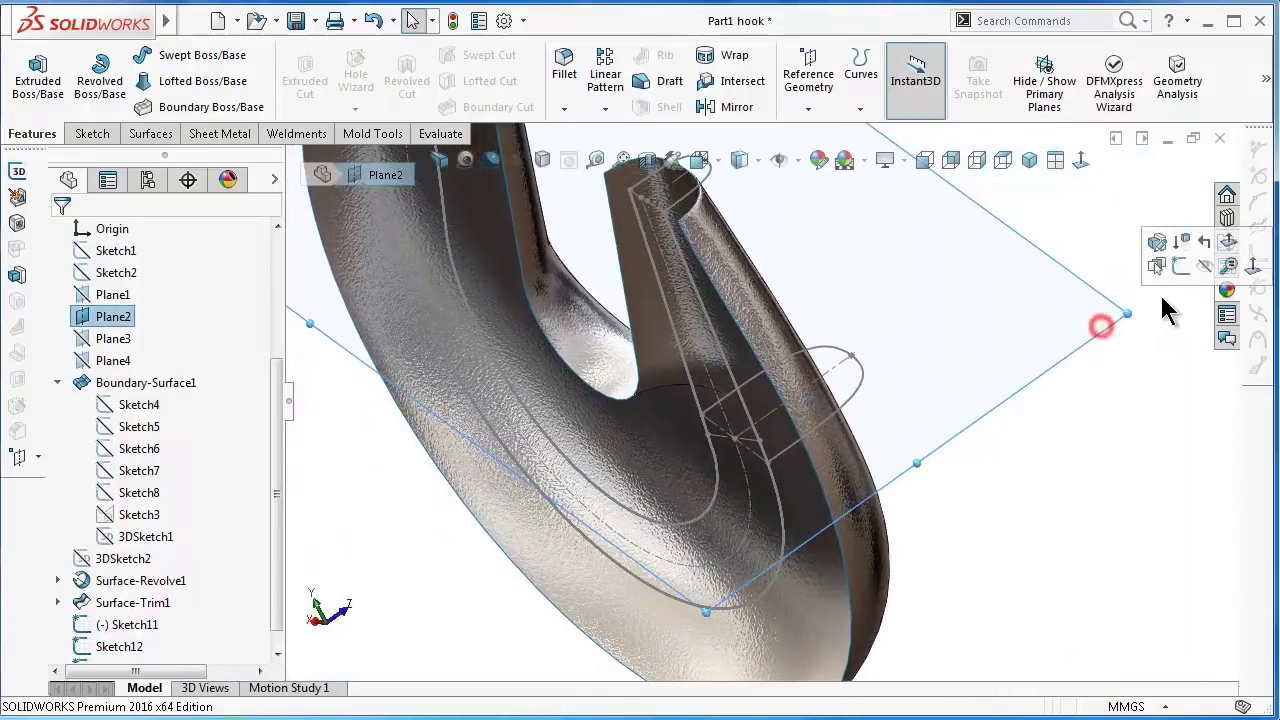
left_click(1202, 266)
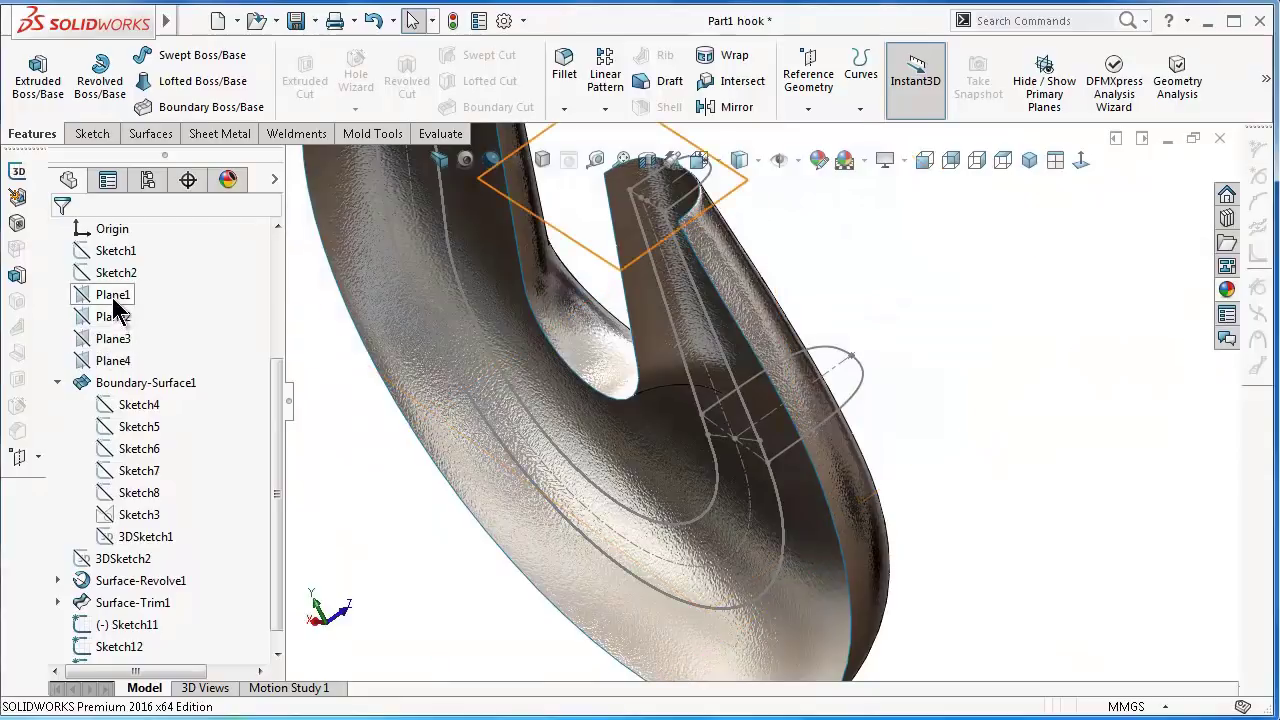
- Select Plane3 and zoom in on the hook's inner bend
left_click(112, 341)
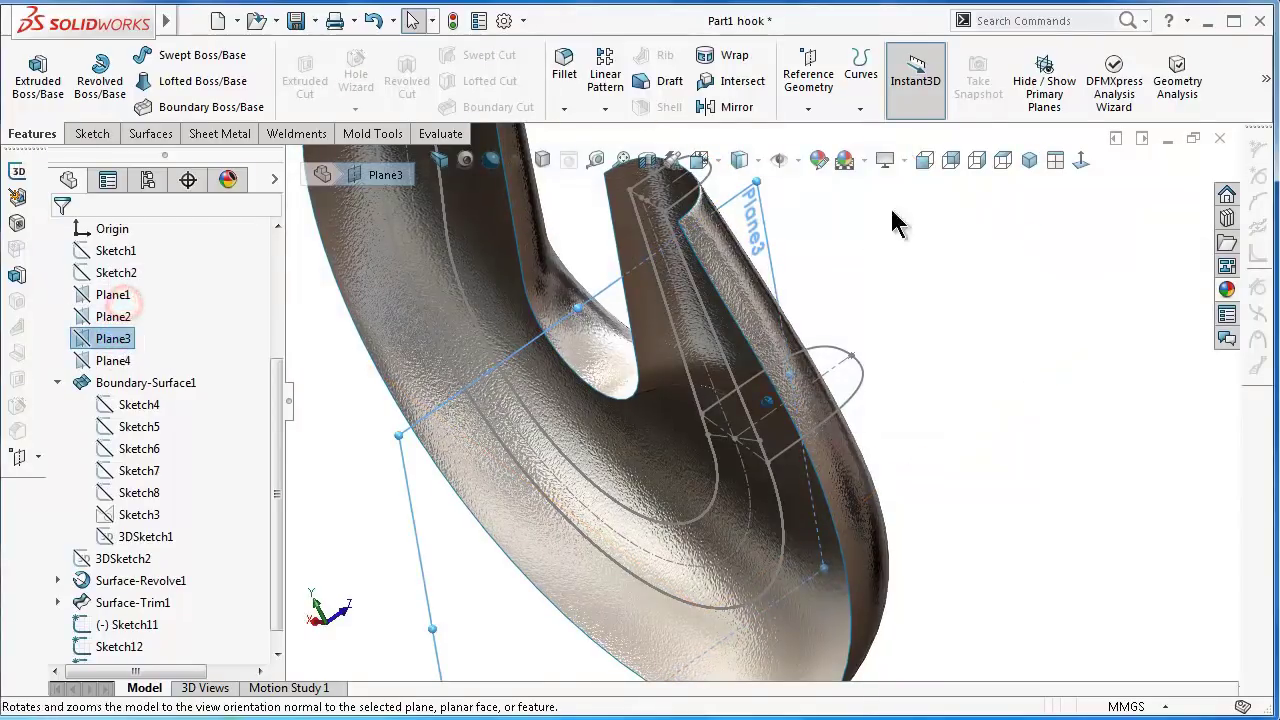
left_click(1029, 163)
scroll(770, 470, "down", 3)
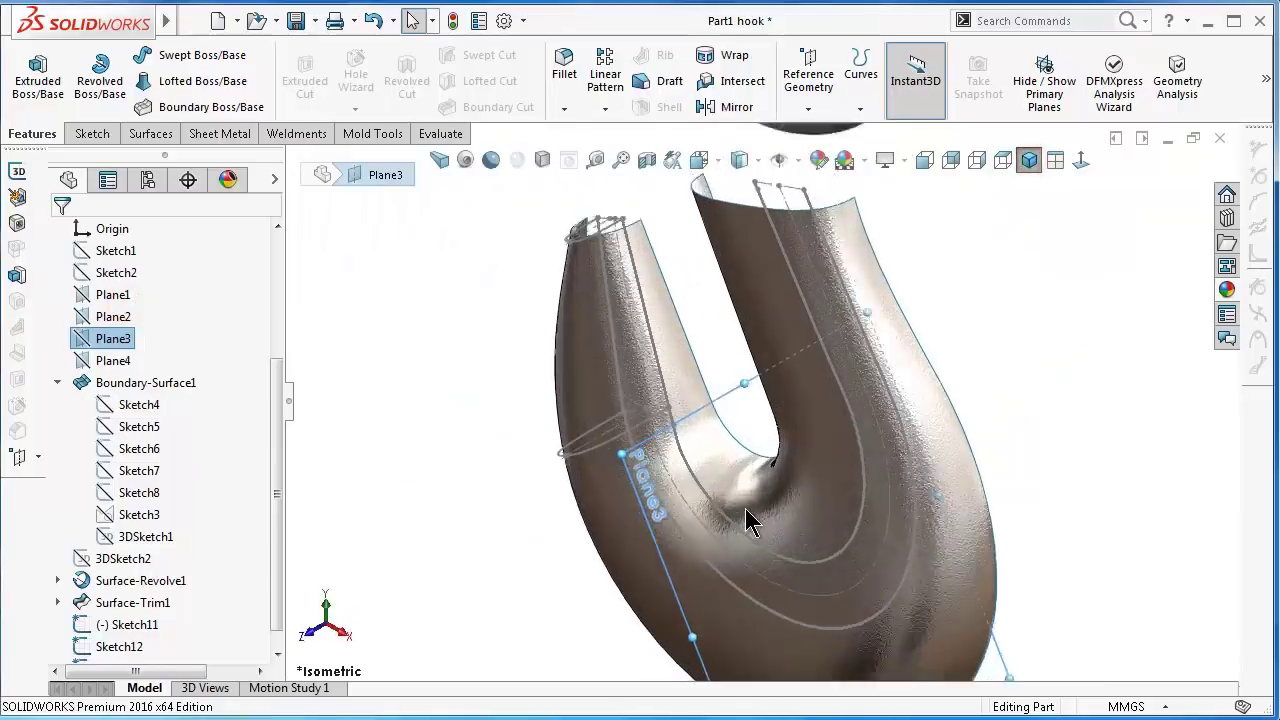
scroll(700, 410, "down", 4)
left_click(95, 133)
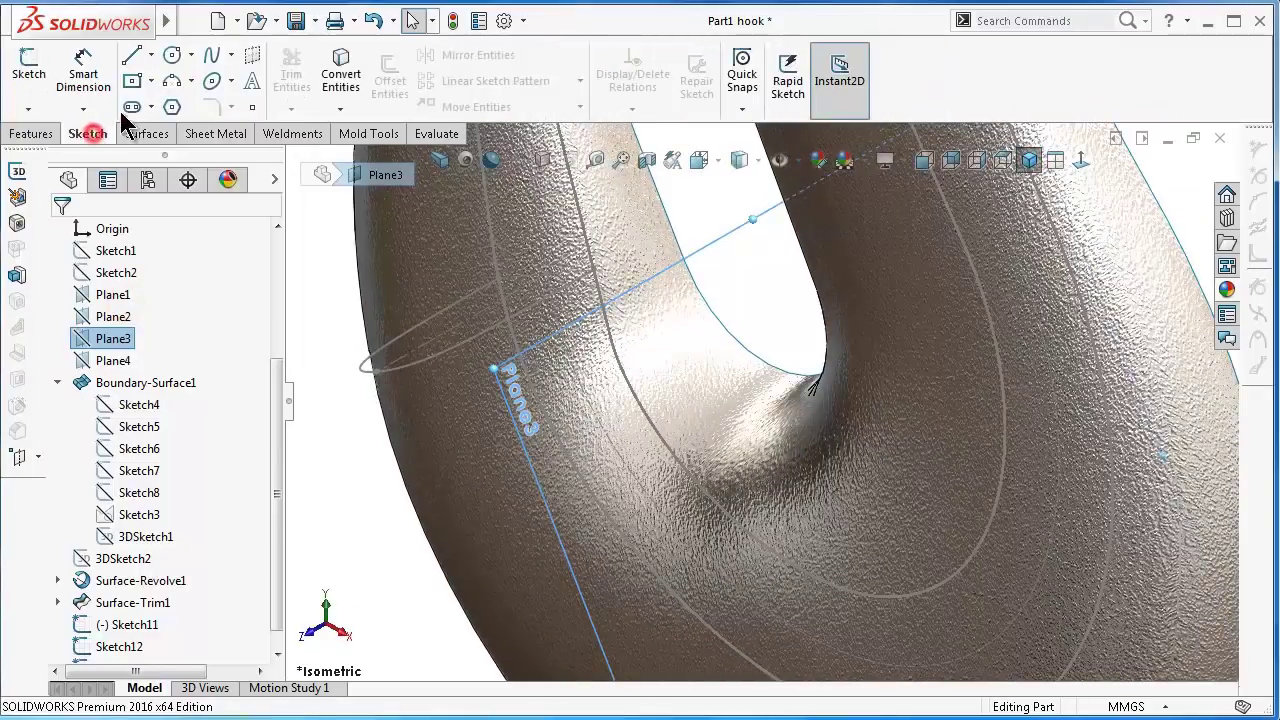
- Draw a centreline across the hook section on Plane3
left_click(148, 58)
left_click(165, 105)
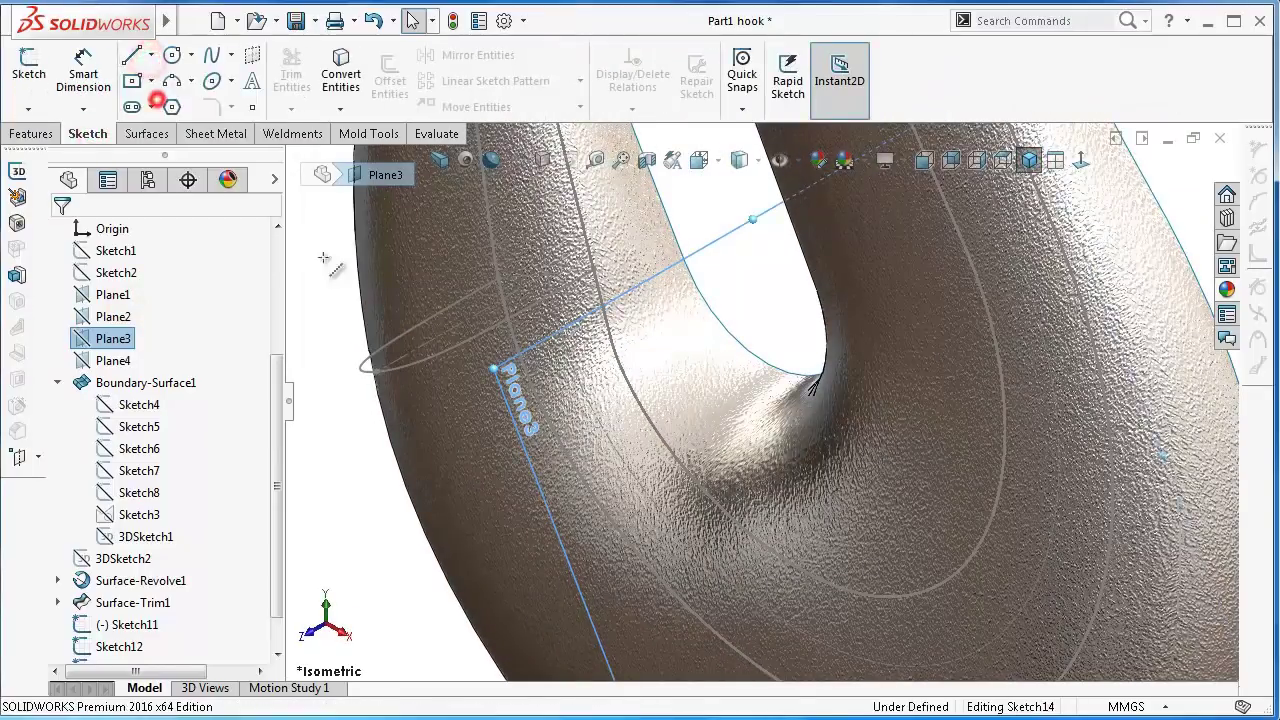
left_click(572, 466)
left_click(668, 446)
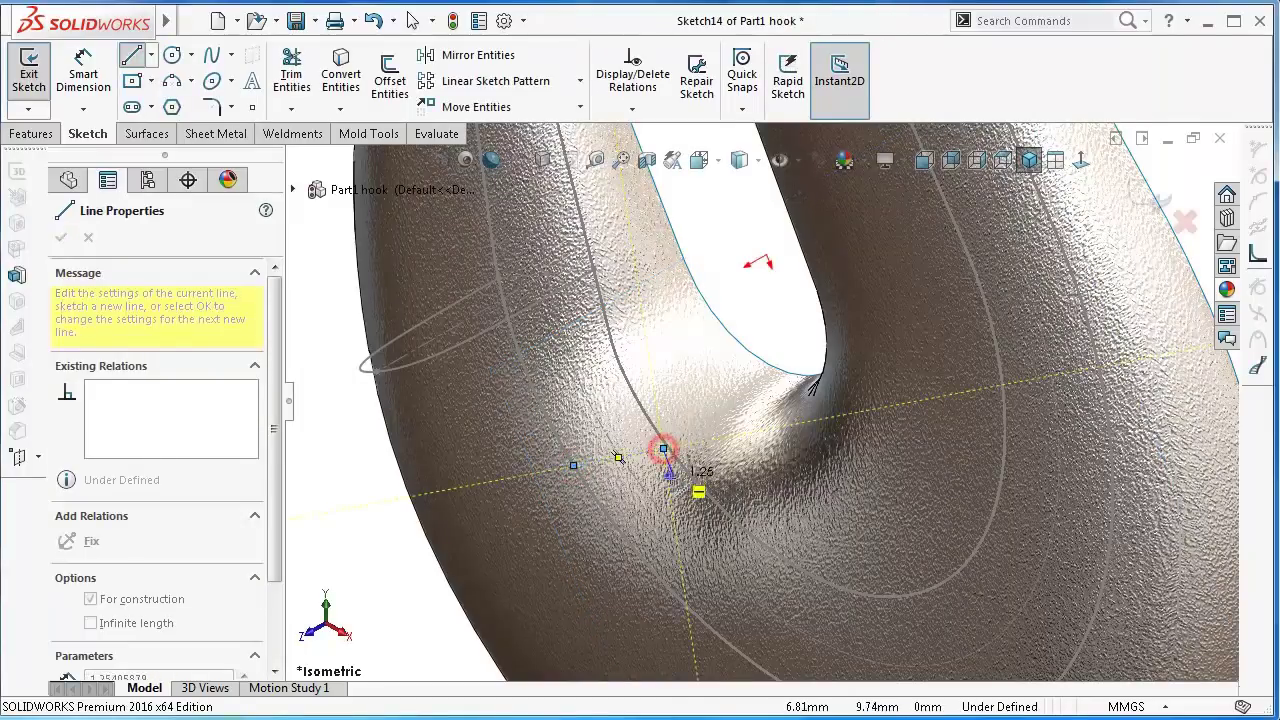
right_click(705, 490)
left_click(705, 492)
scroll(612, 487, "down", 3)
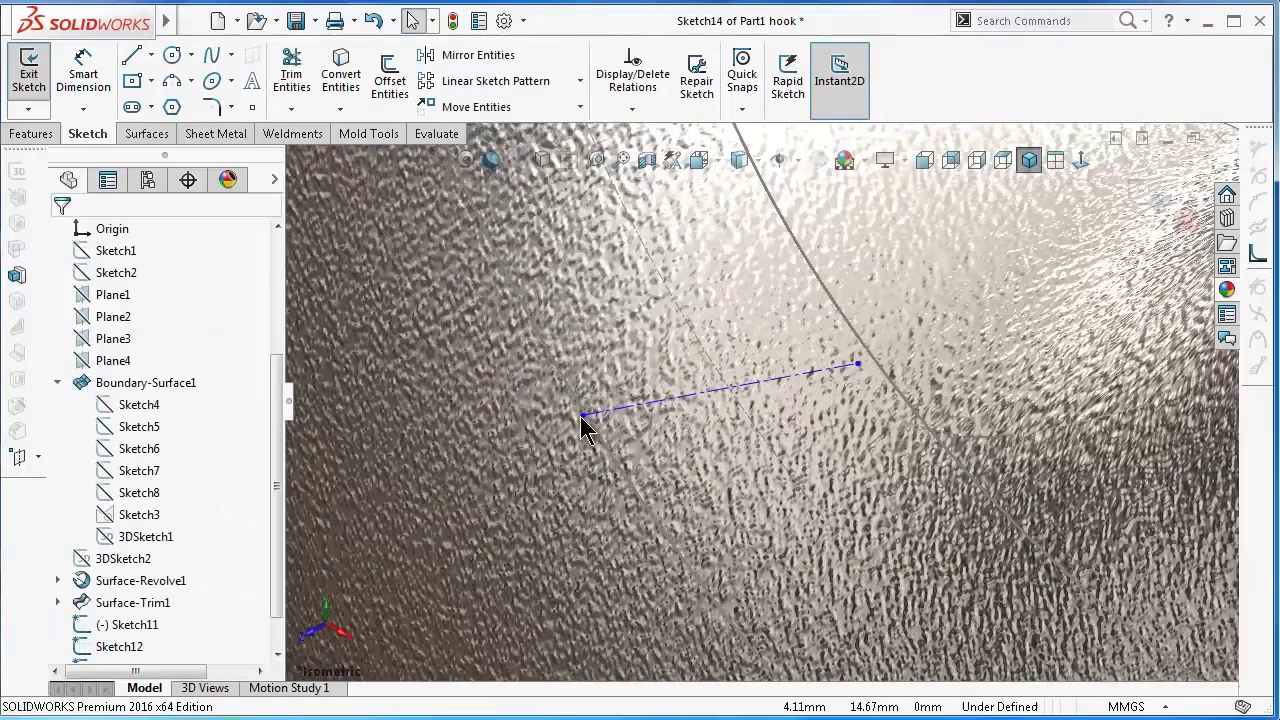
- Add a Pierce relation between the centreline's first endpoint and the outer guide spline
left_click(582, 415)
scroll(640, 430, "up", 2)
scroll(677, 426, "up", 2)
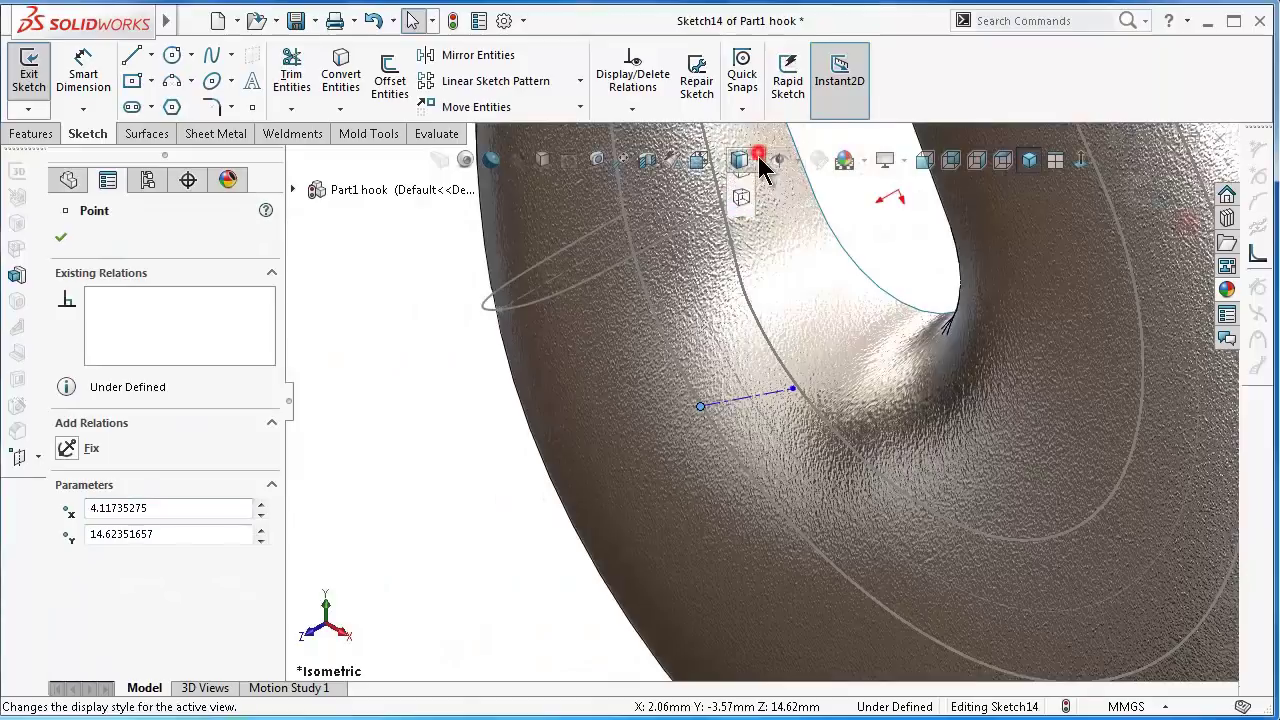
left_click(742, 250)
scroll(718, 428, "down", 2)
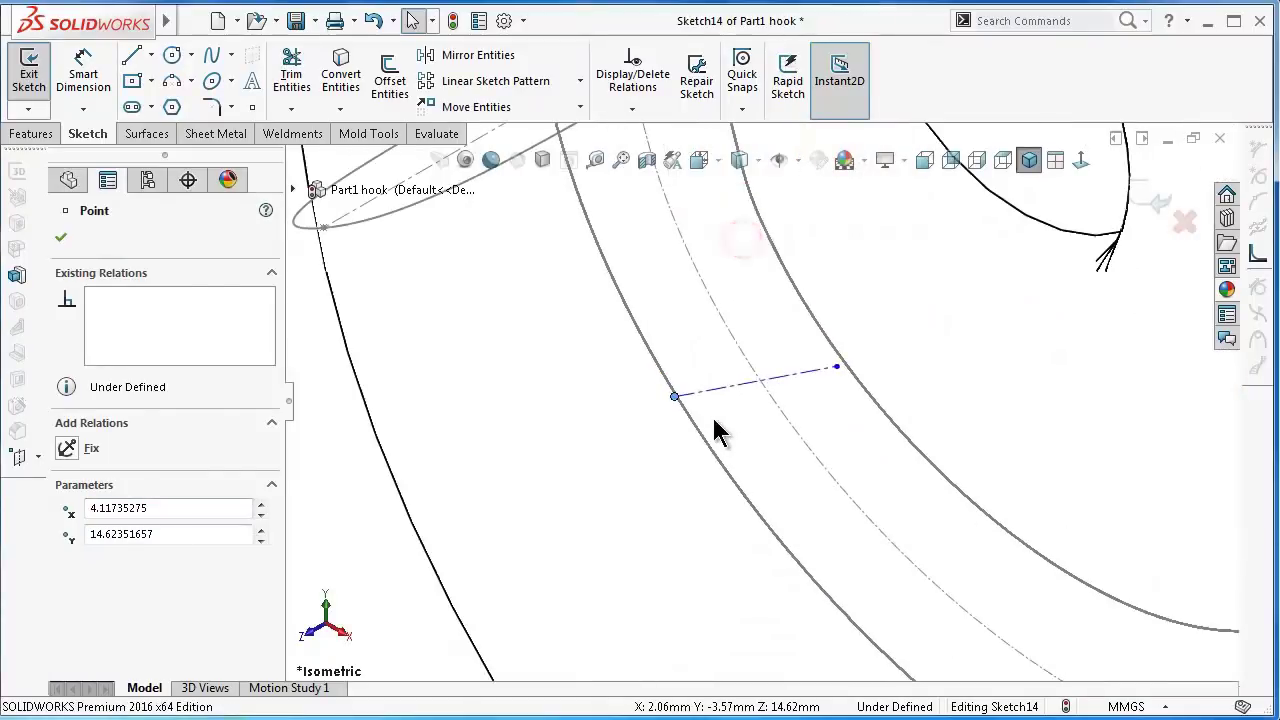
left_click(663, 371, "ctrl")
left_click(766, 291)
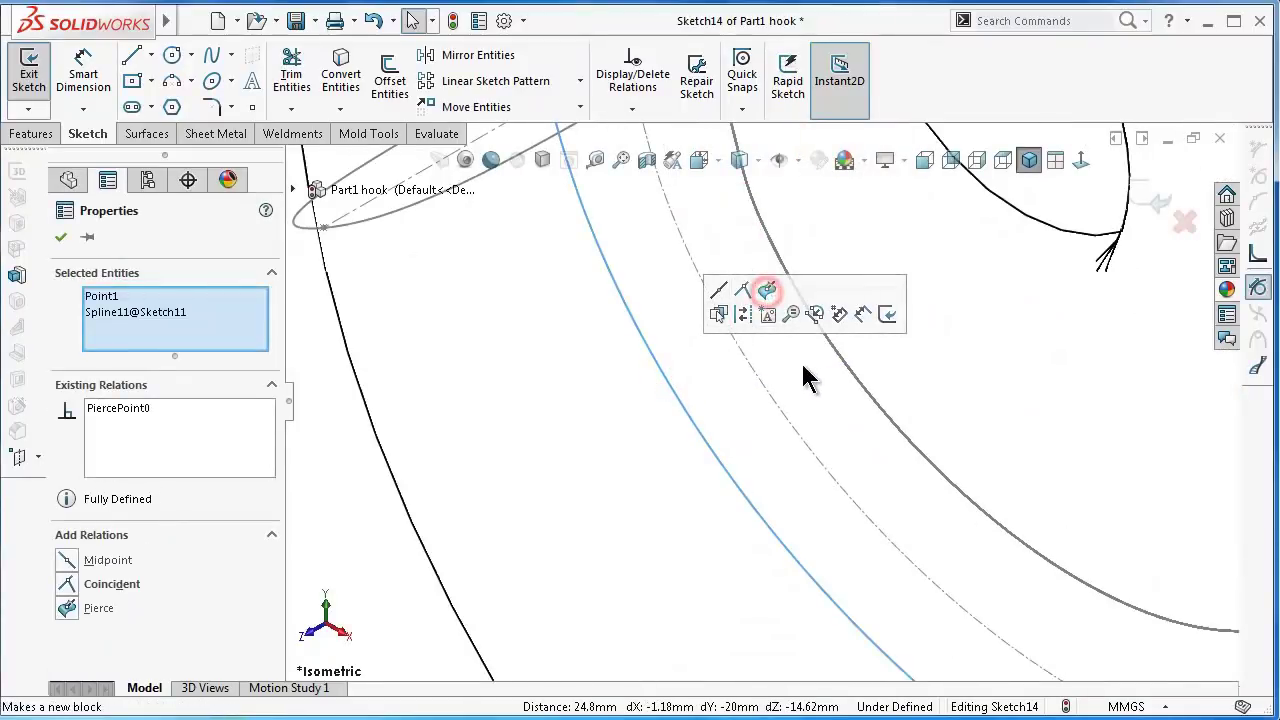
scroll(790, 358, "up", 2)
scroll(770, 300, "up", 2)
scroll(764, 262, "up", 1)
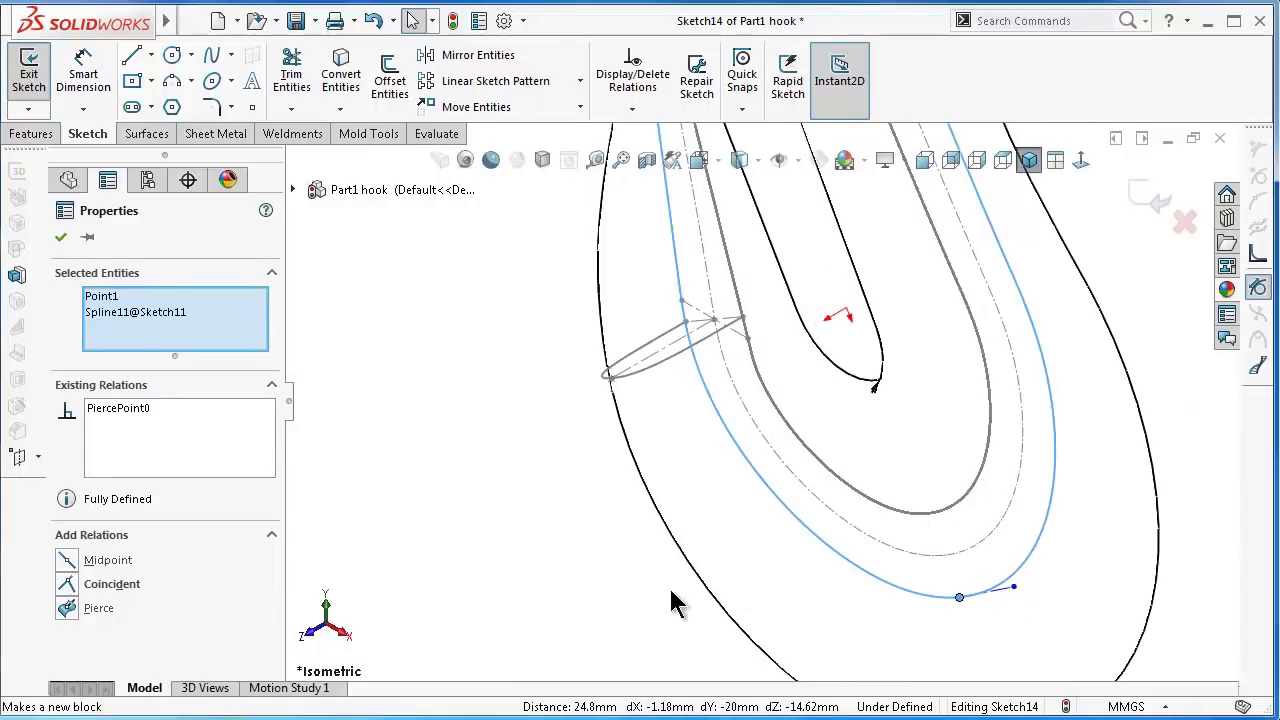
left_click(458, 592)
- Pierce the other endpoint onto the inner guide spline, then view Normal To the sketch
left_click(1013, 587)
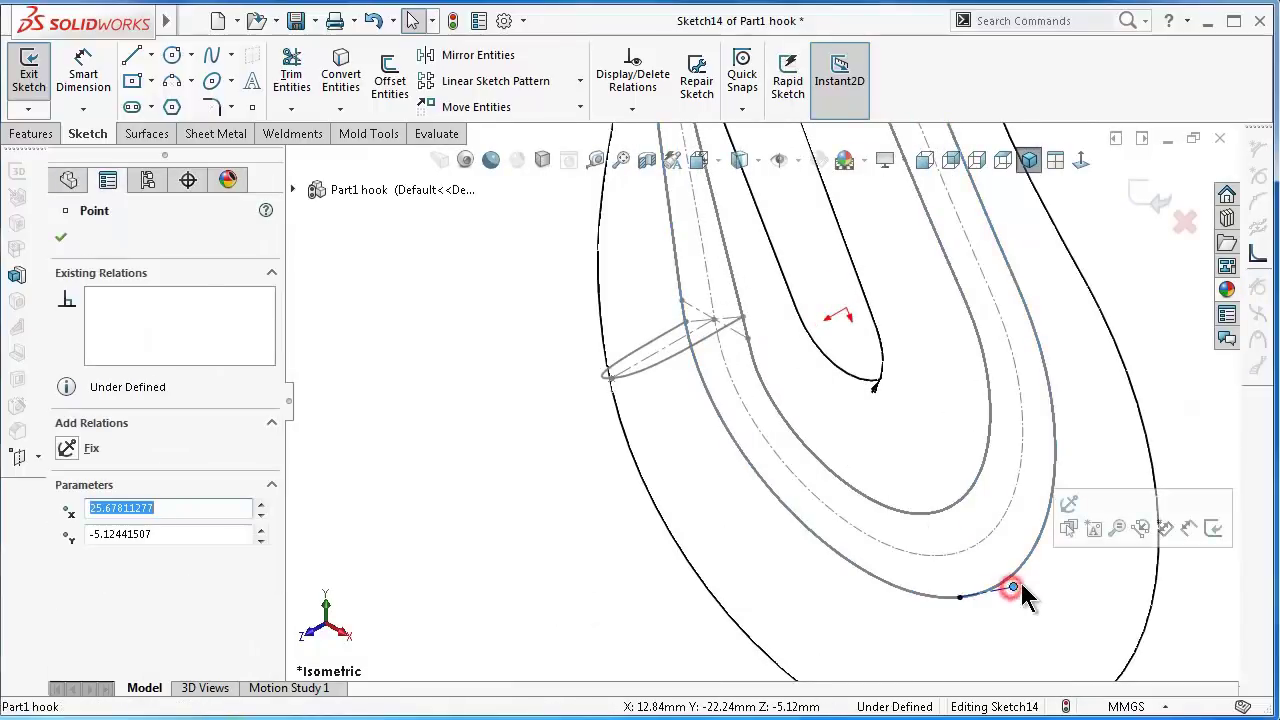
left_click(971, 487, "ctrl")
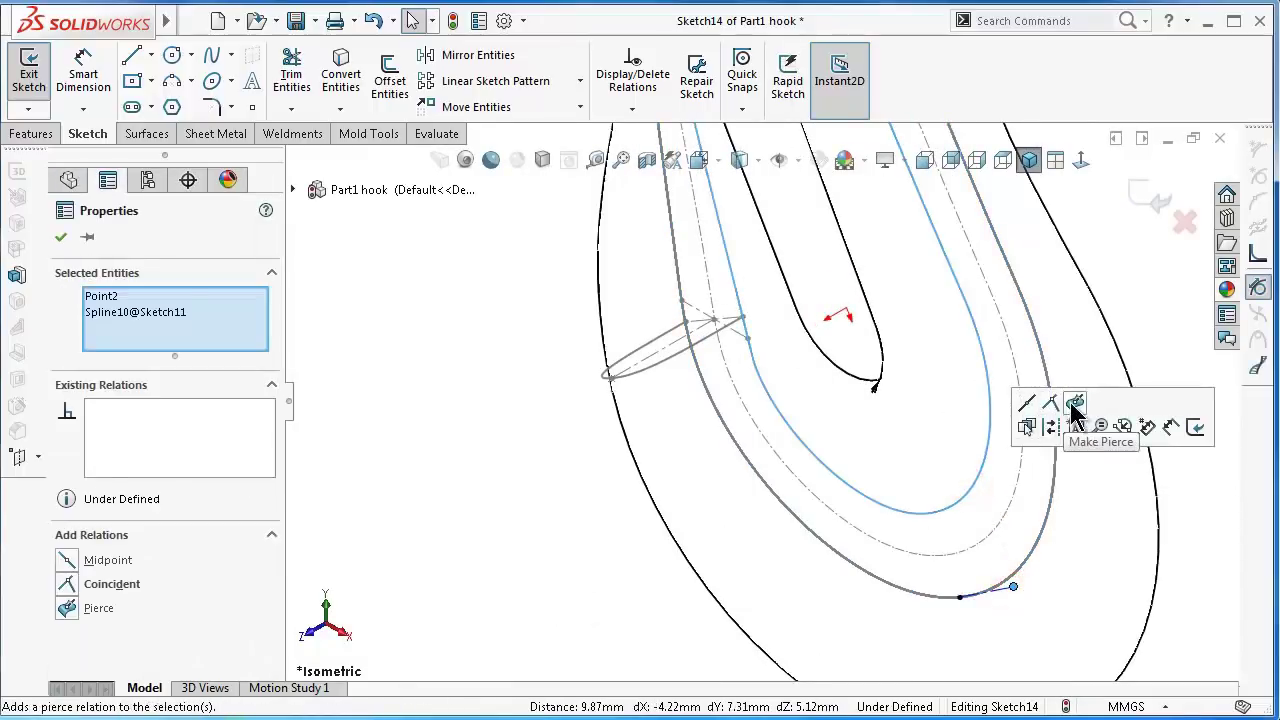
left_click(1075, 404)
left_click(570, 563)
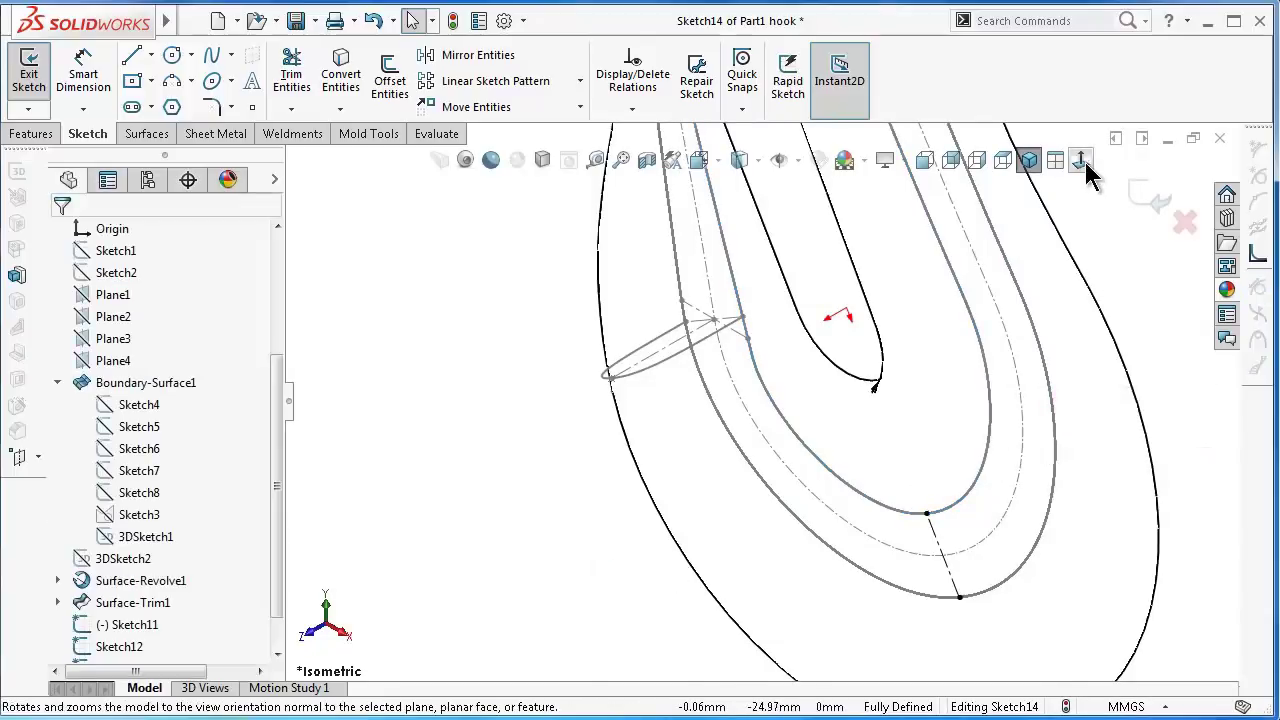
left_click(1082, 163)
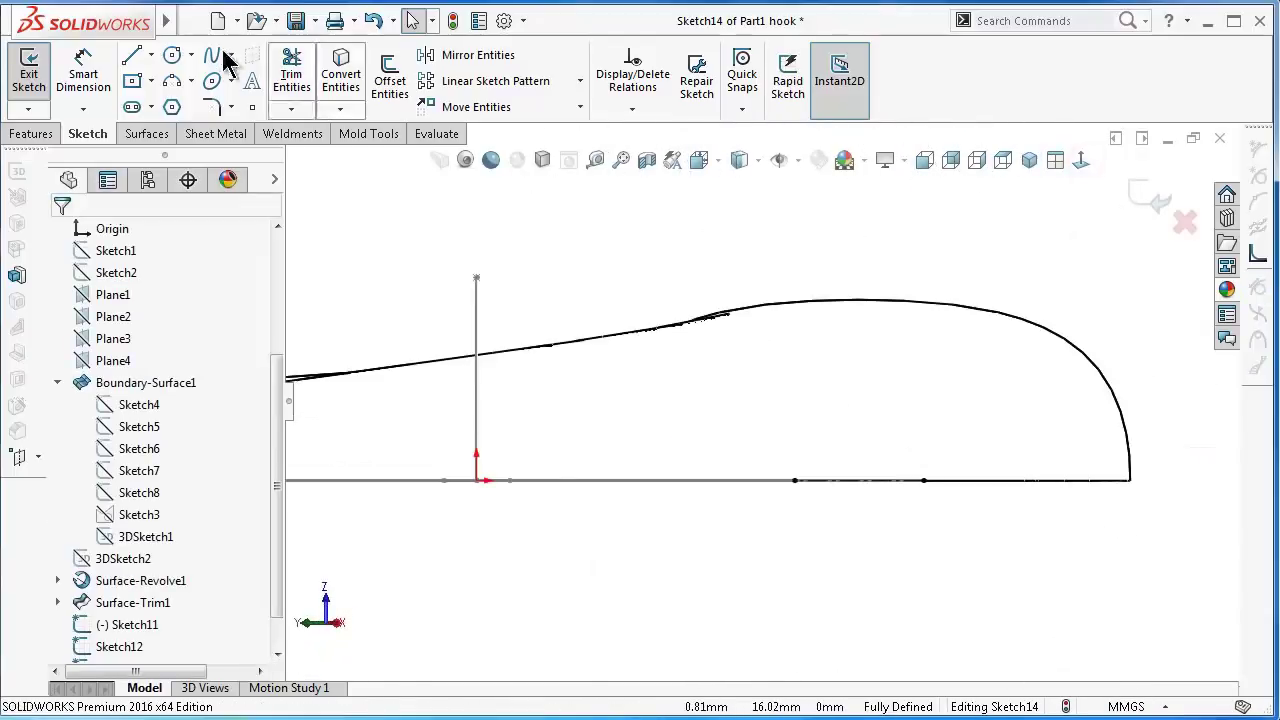
- Draw a vertical centreline rising from the baseline
left_click(151, 55)
left_click(175, 104)
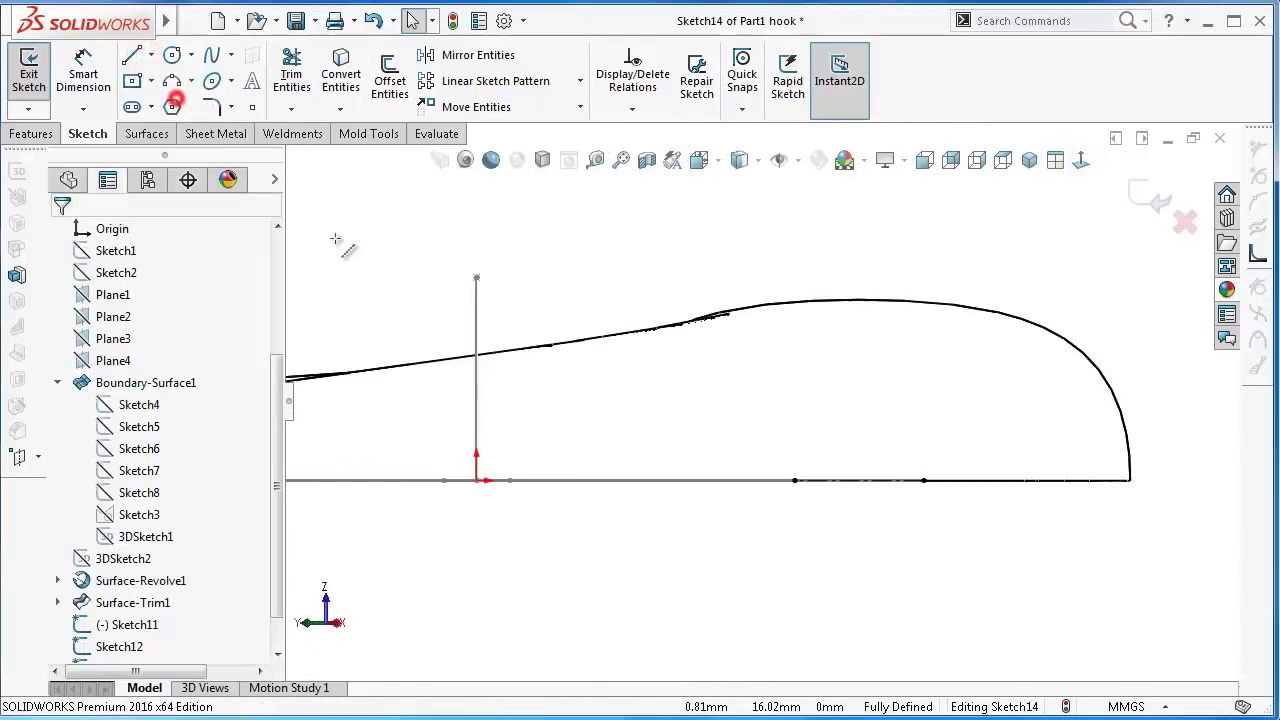
left_click(858, 480)
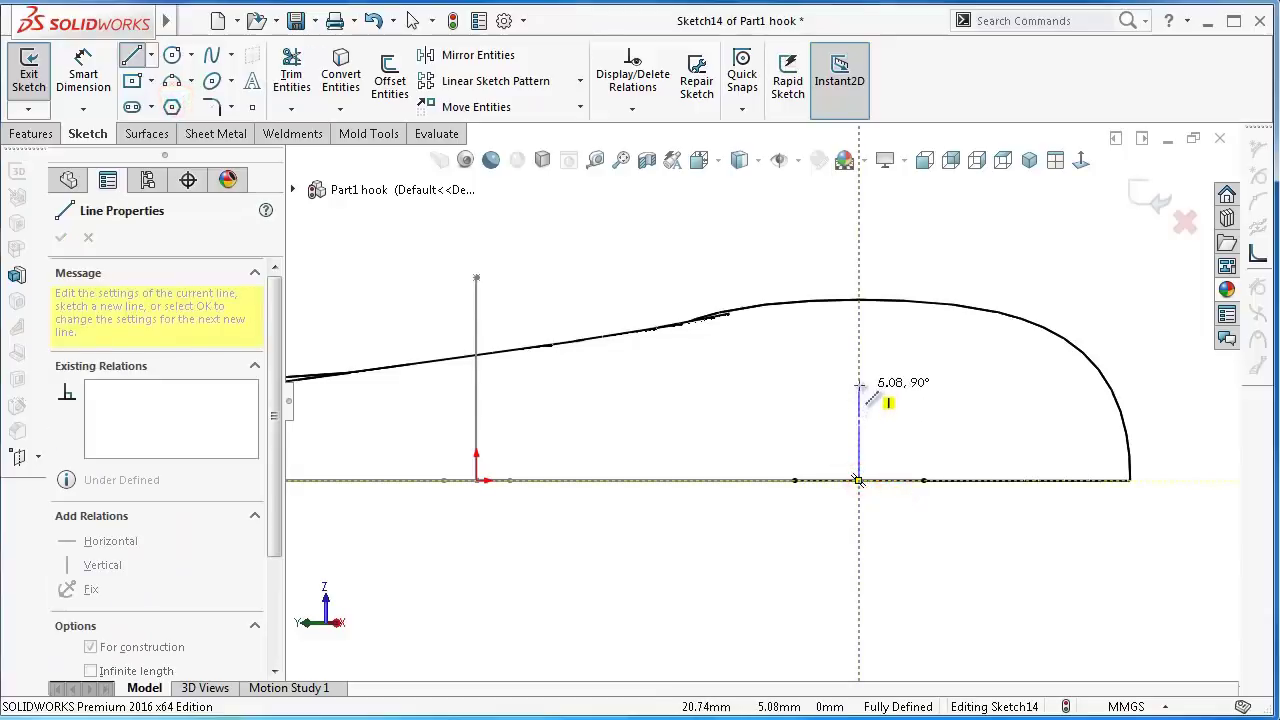
left_click(858, 265)
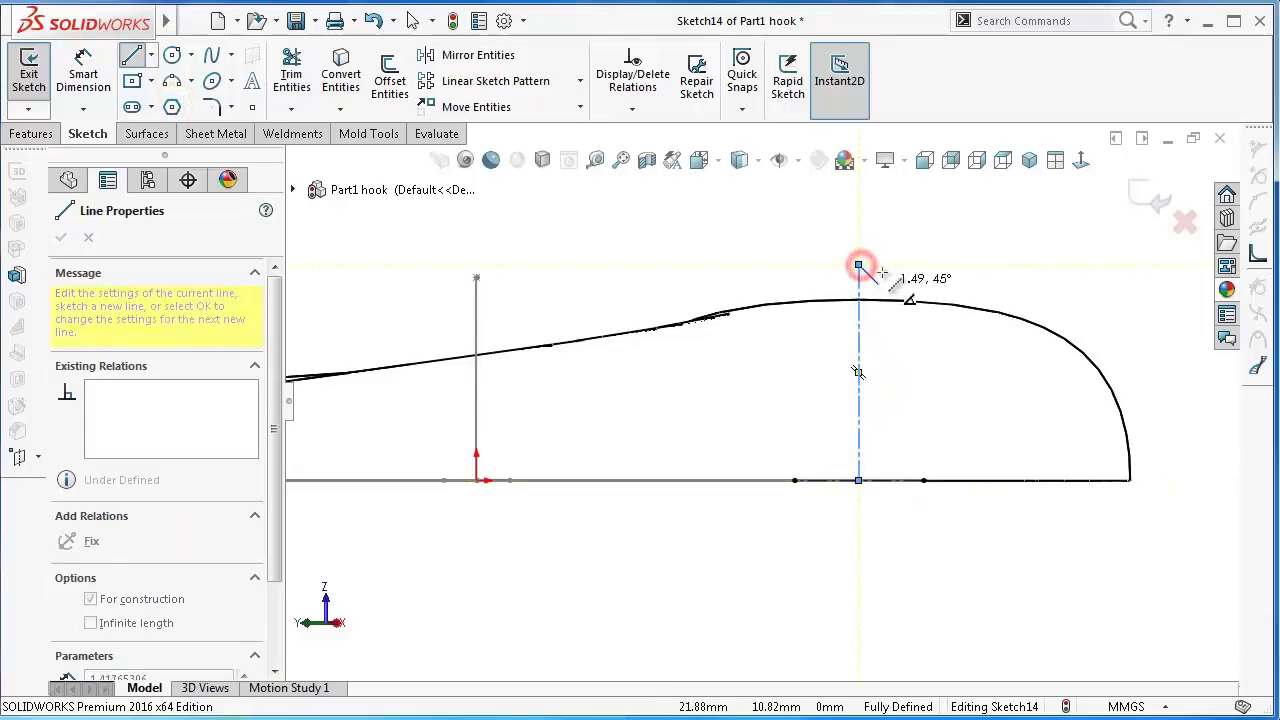
key("Escape")
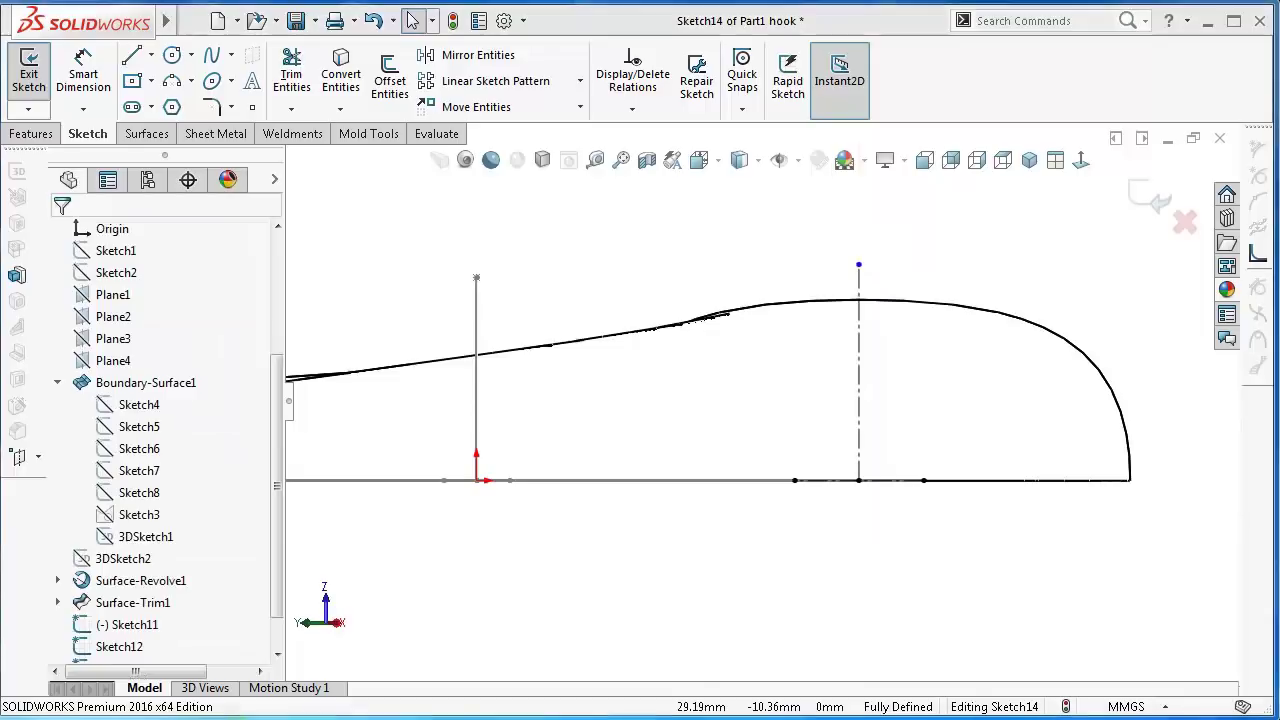
- Dimension the vertical centreline's height to 13.5
right_click_drag(1110, 335, 1108, 205)
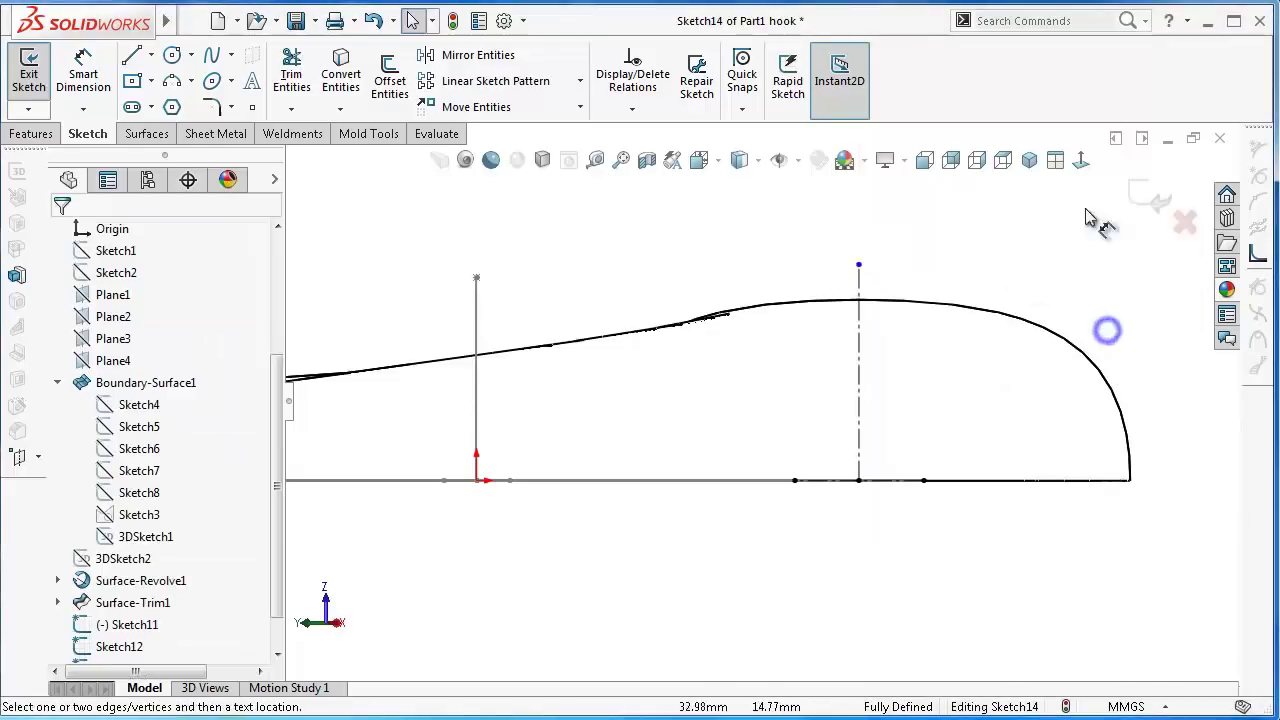
left_click(858, 277)
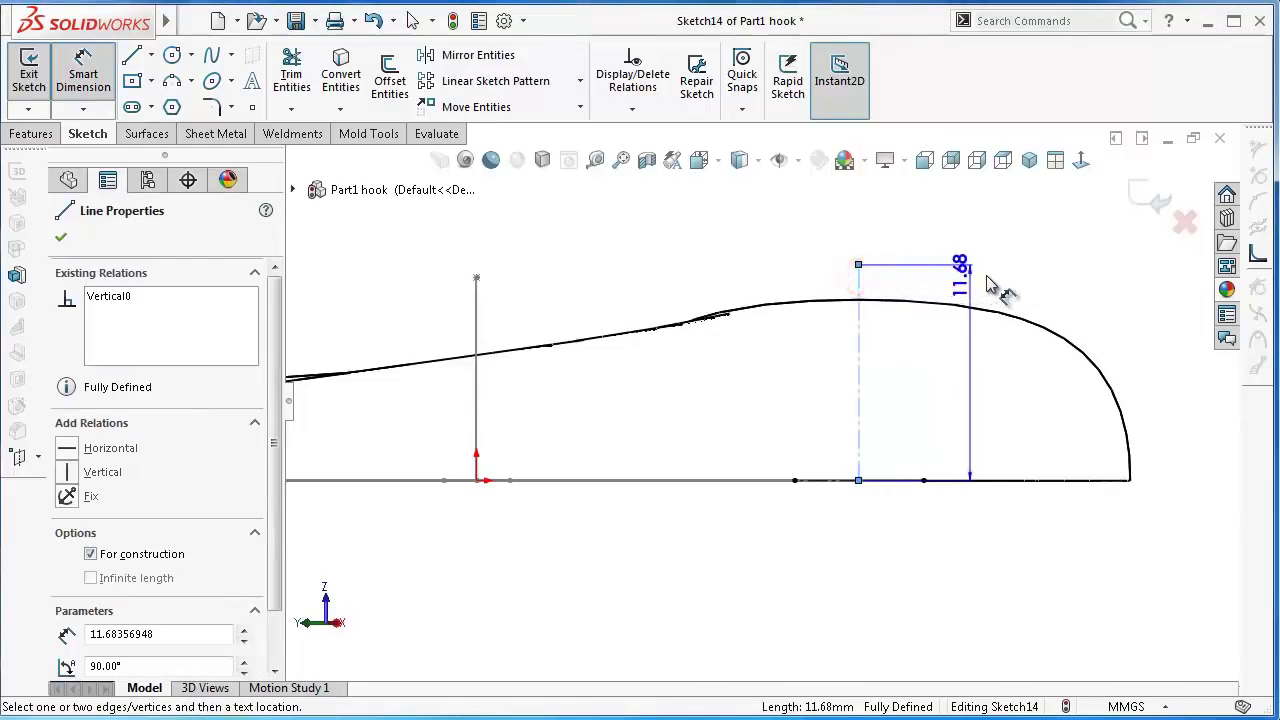
left_click(986, 280)
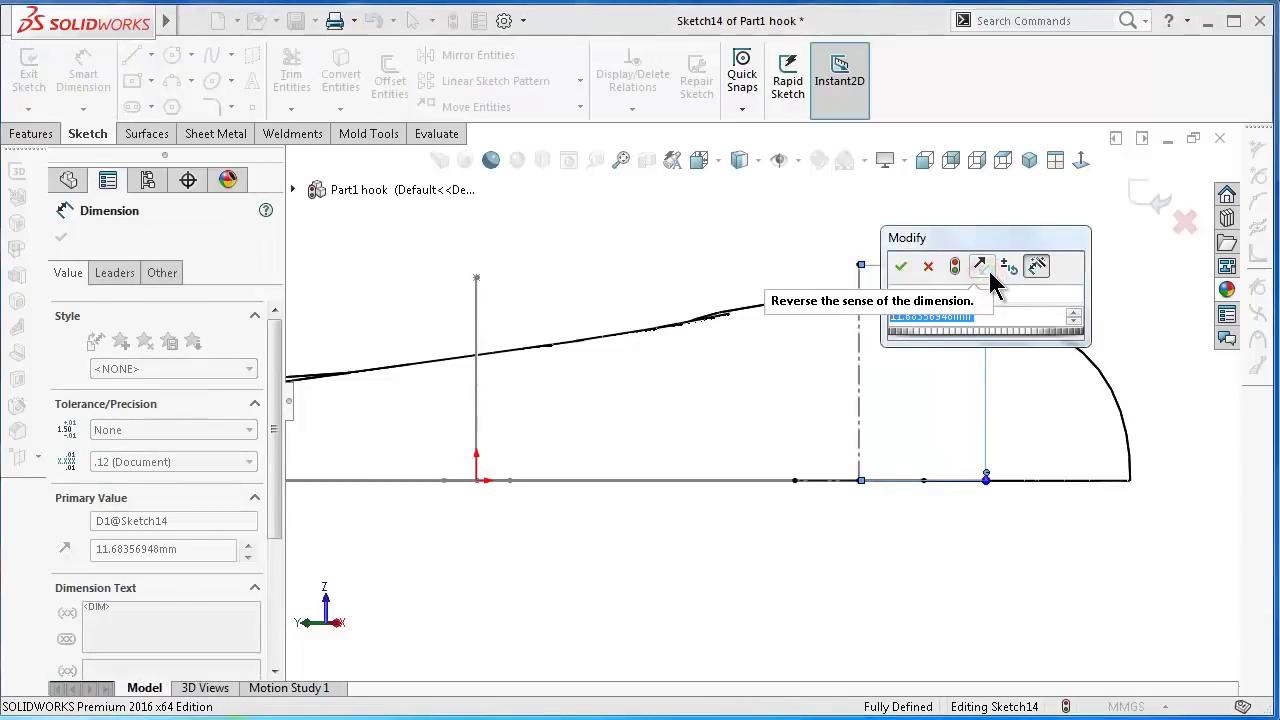
type("13.5")
key("Return")
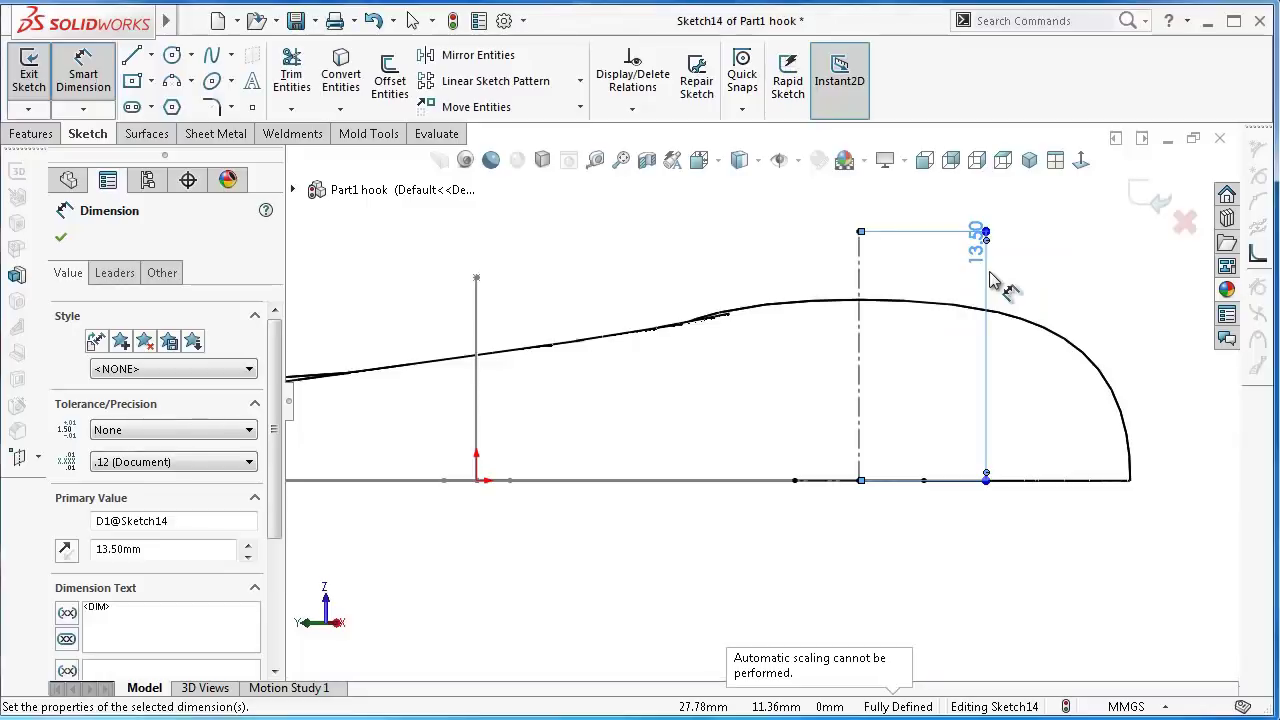
left_click(818, 262)
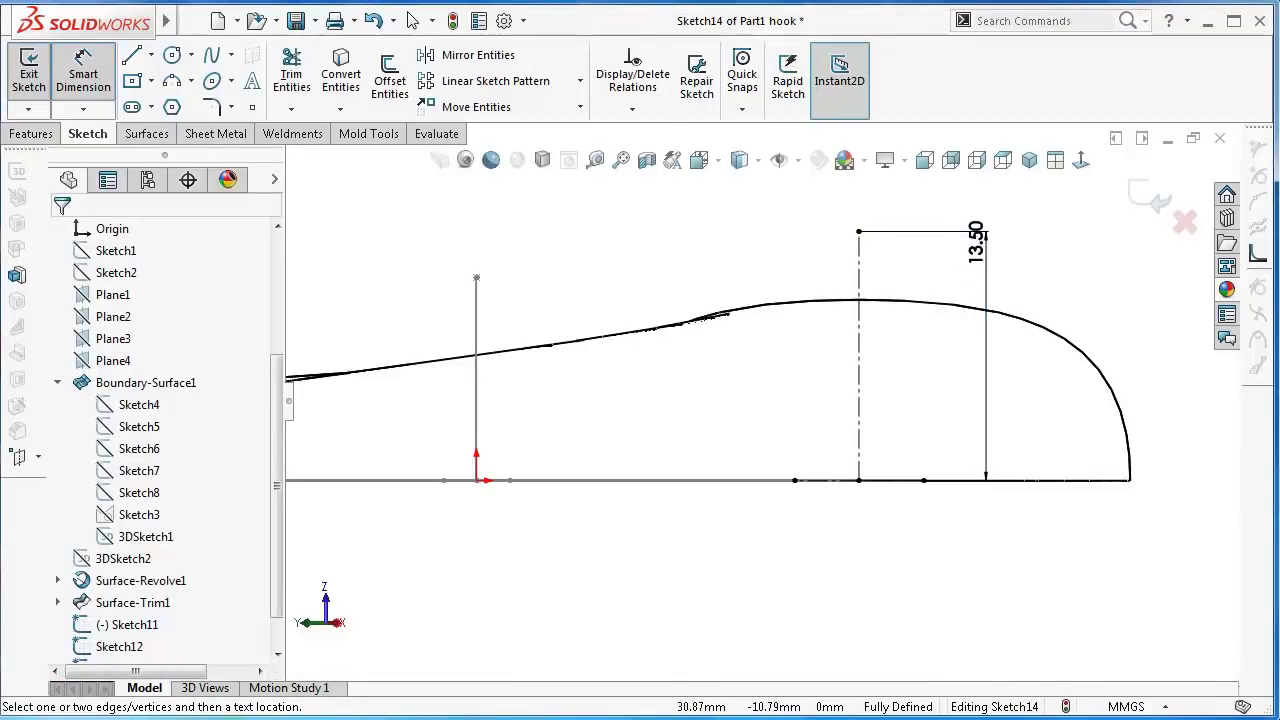
left_click(211, 55)
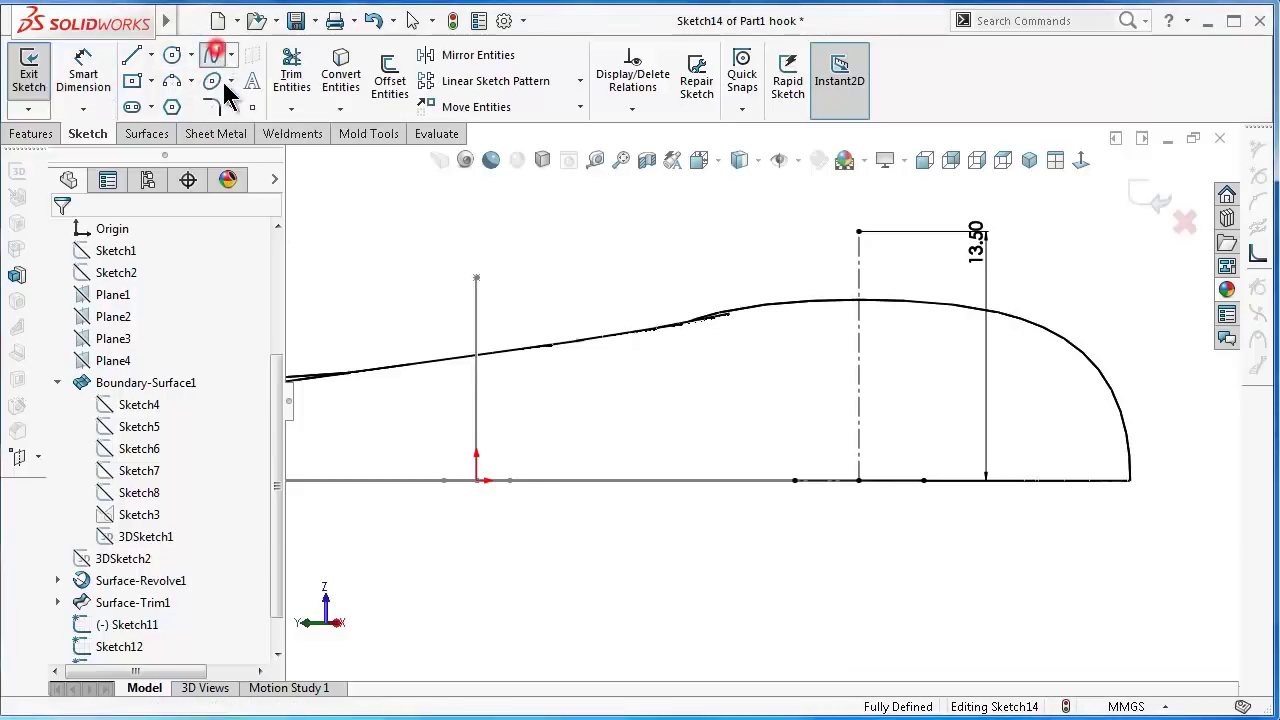
- Draw an arch spline from the baseline over the centreline's top back to the baseline
left_click(795, 480)
left_click(858, 230)
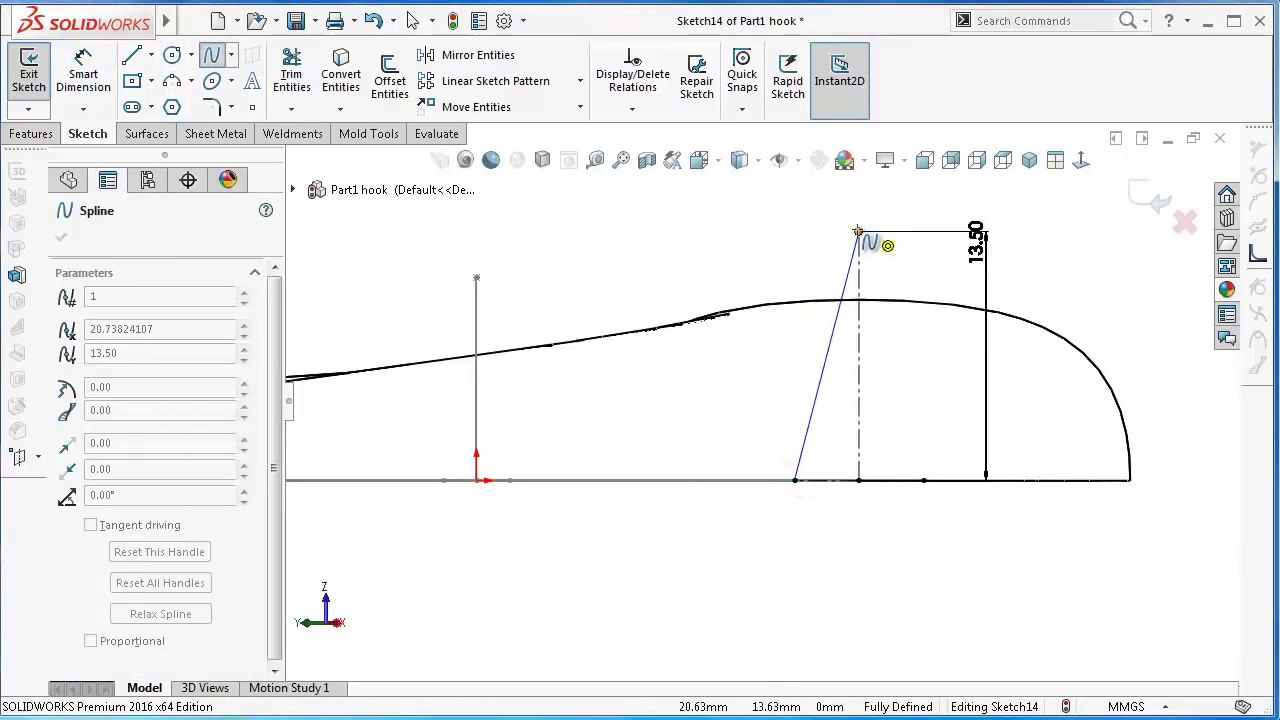
left_click(858, 231)
left_click(923, 480)
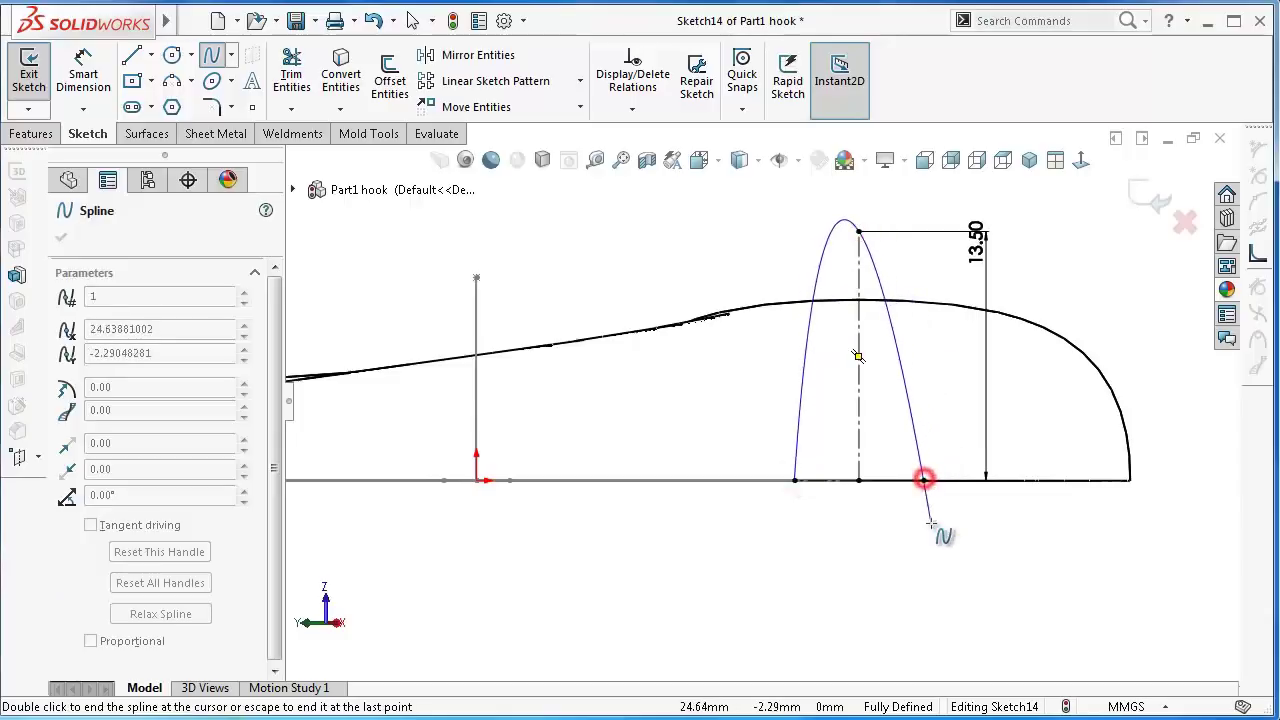
right_click(930, 522)
left_click(958, 542)
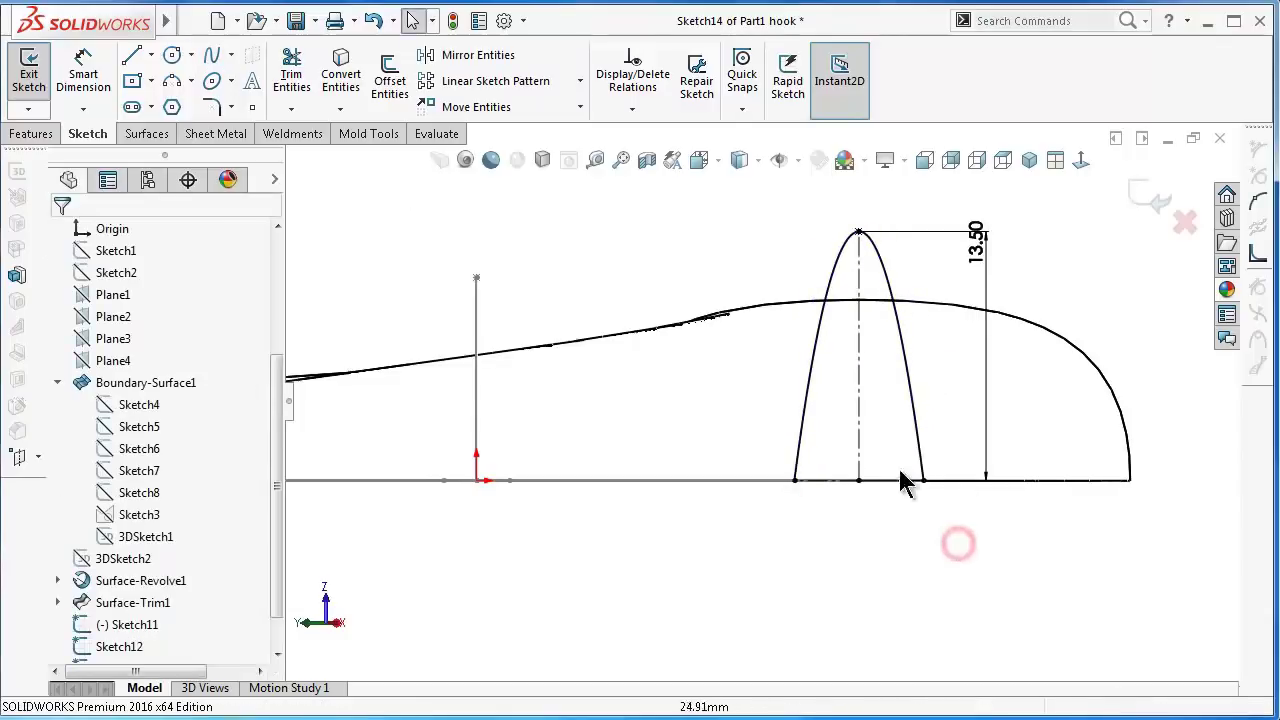
- Make both end tangent handles of the arch spline vertical
left_click(804, 425)
left_click(806, 388)
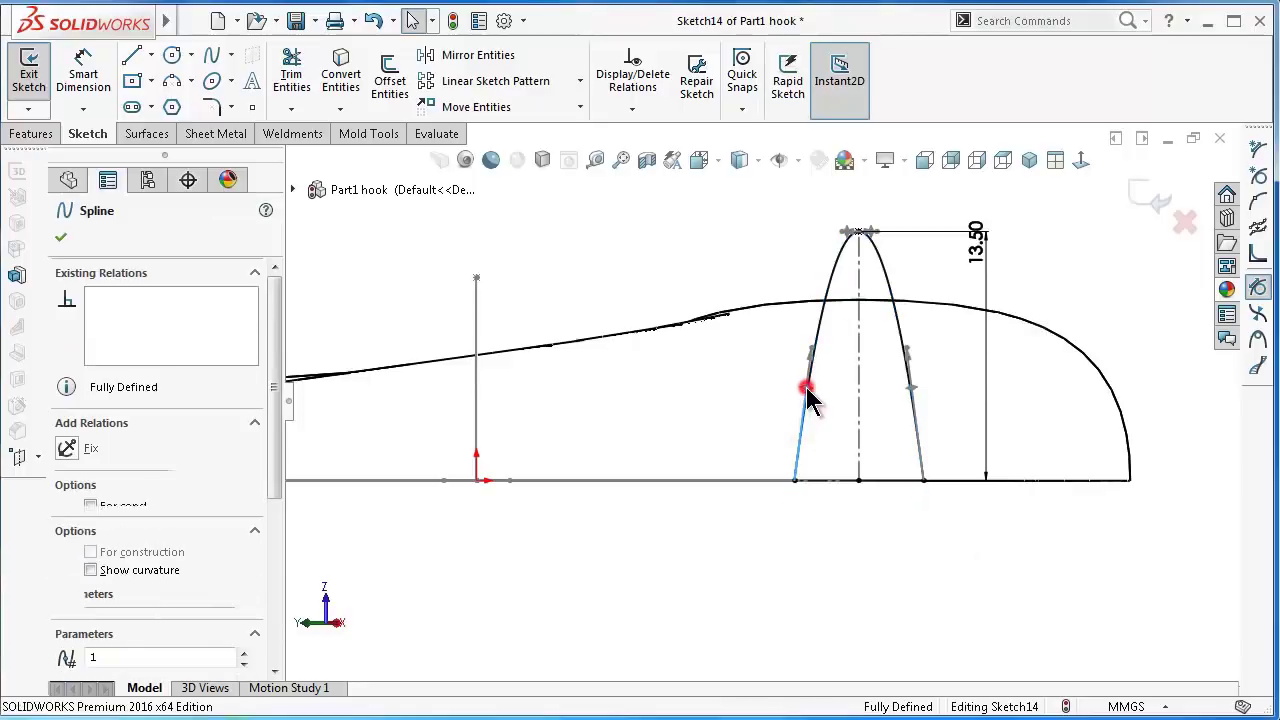
left_click(67, 471)
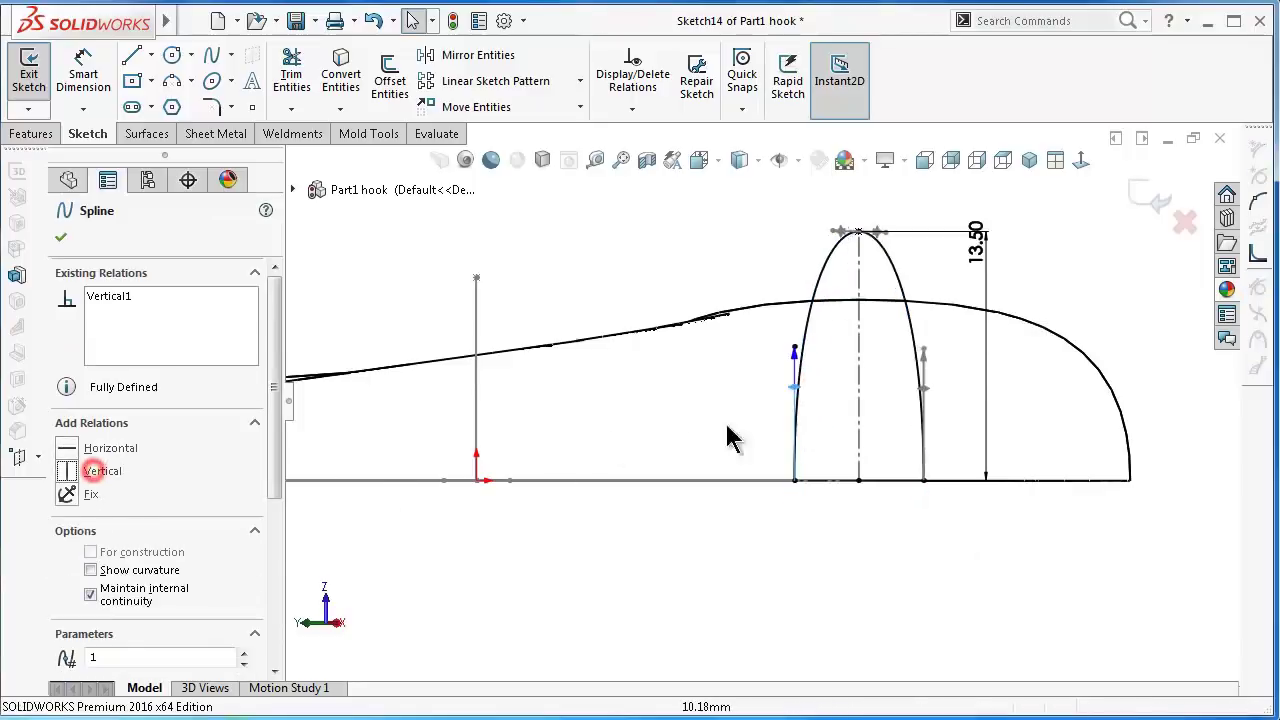
left_click(922, 388)
left_click(102, 471)
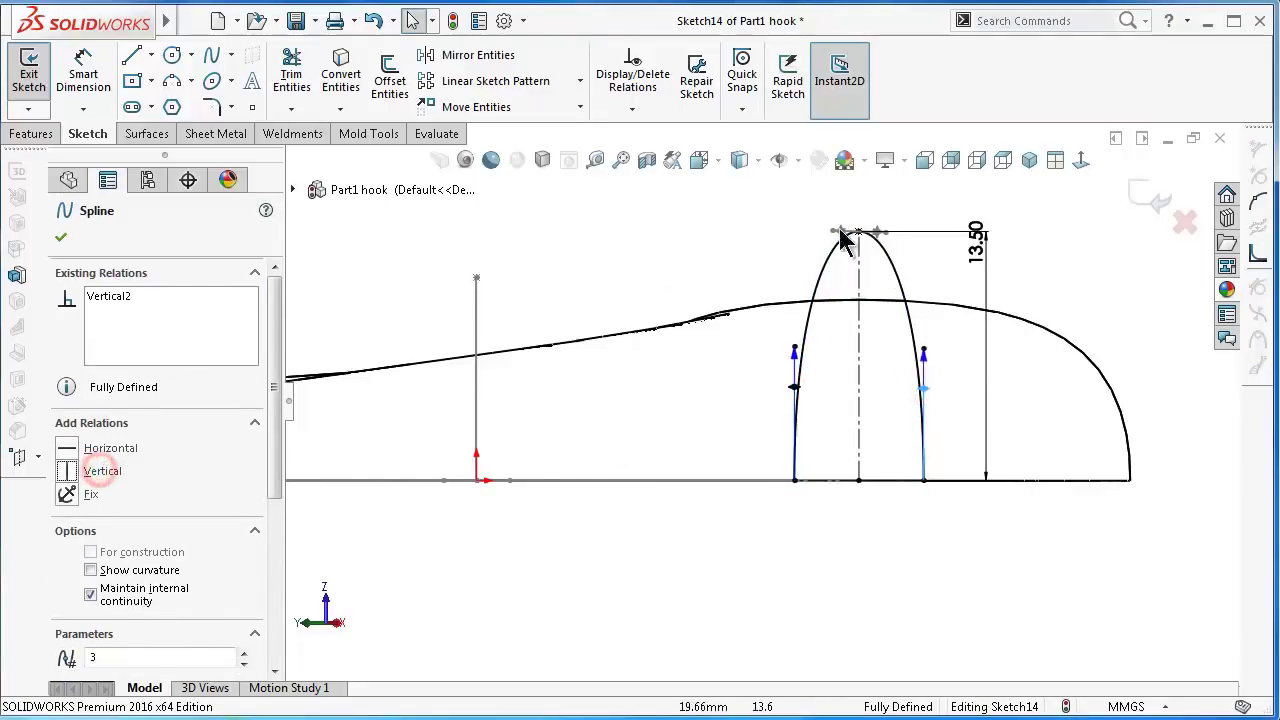
left_click(728, 258)
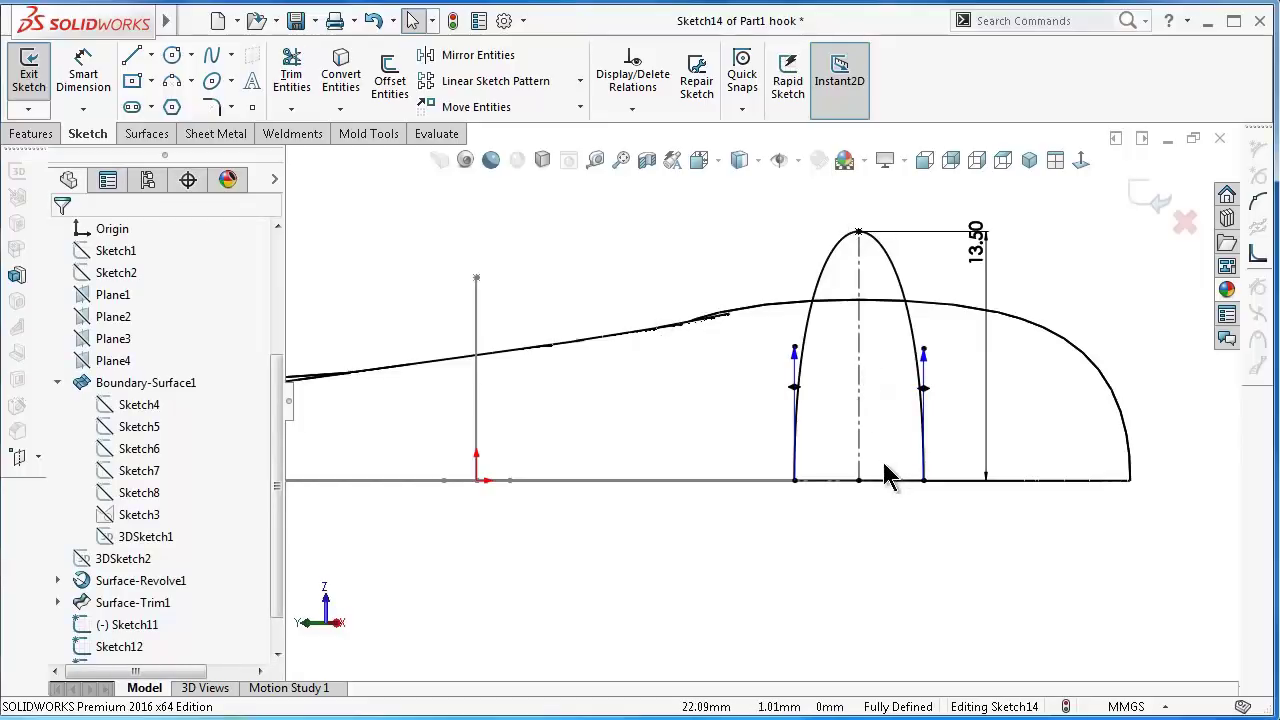
- Dimension both of the spline's end handle lengths to 30
right_click_drag(752, 597, 748, 555)
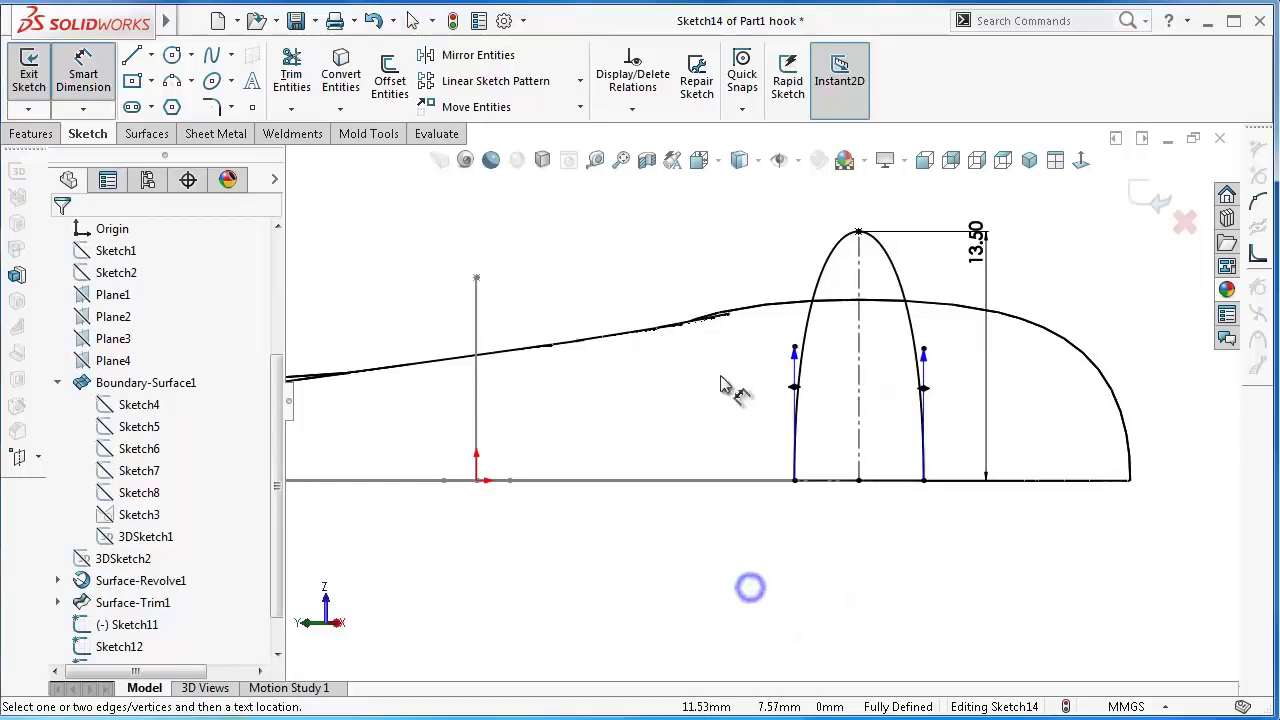
left_click(798, 392)
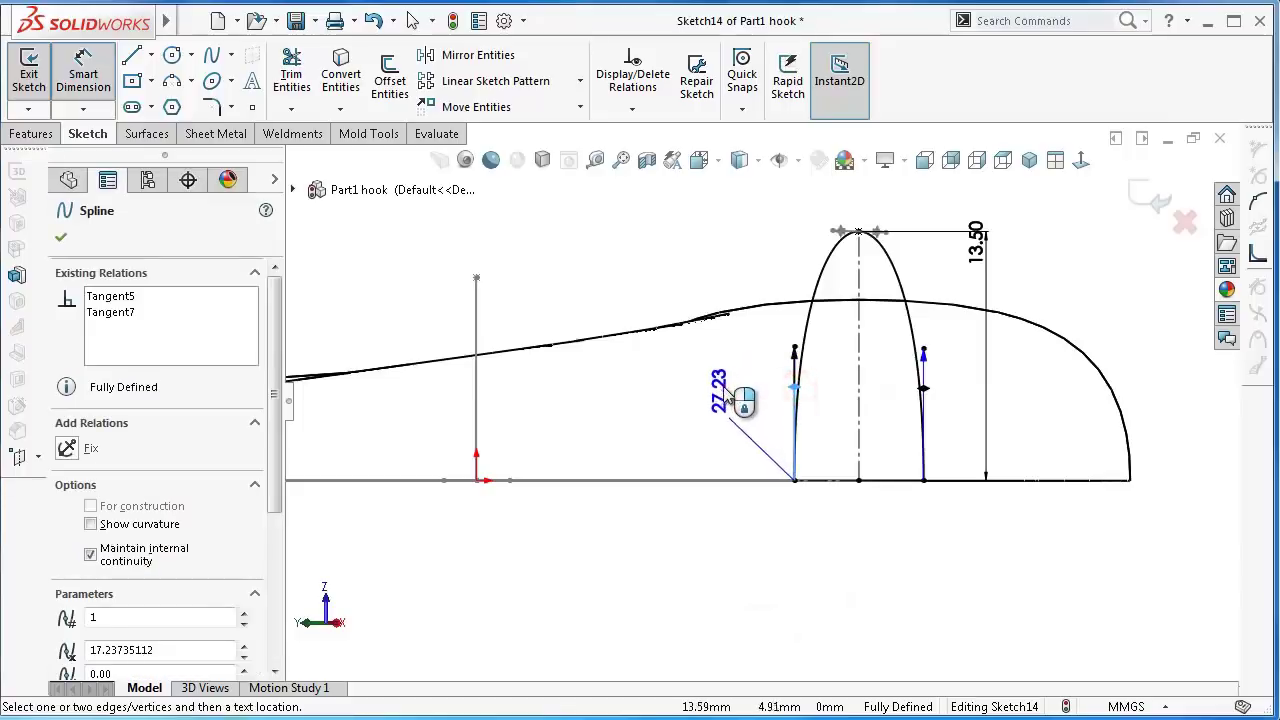
left_click(745, 410)
type("3")
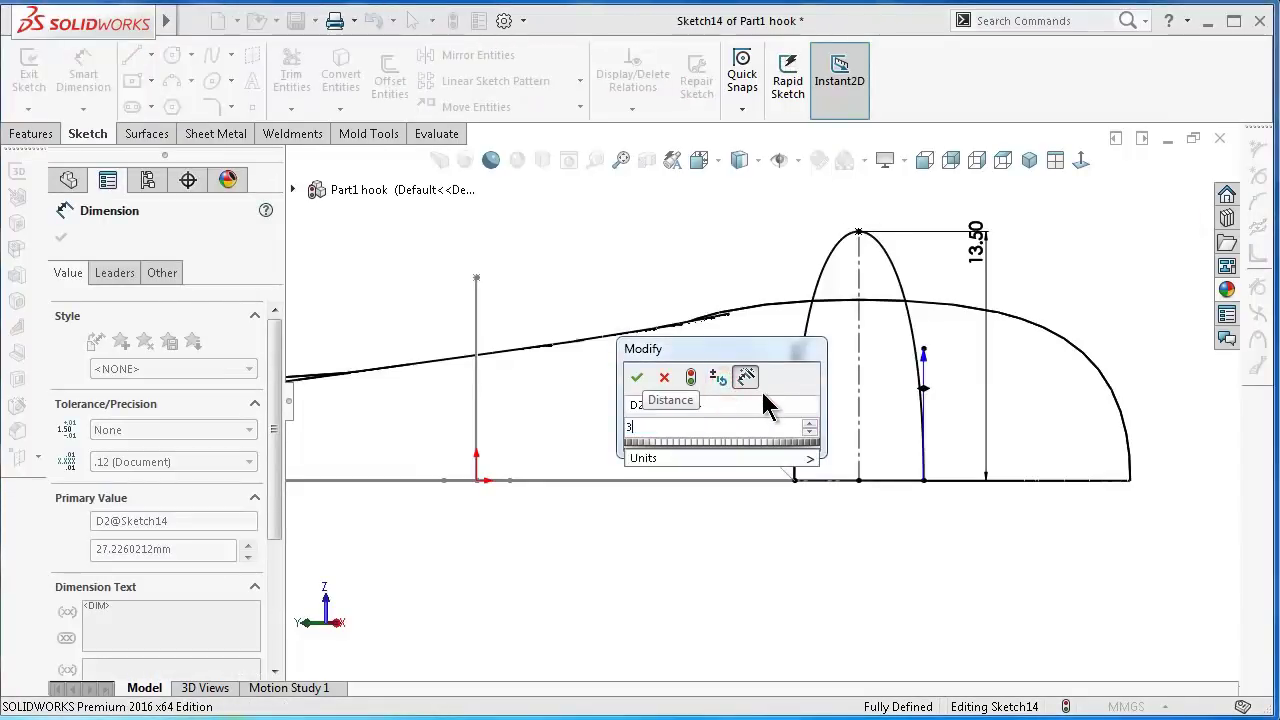
type("0")
key("Return")
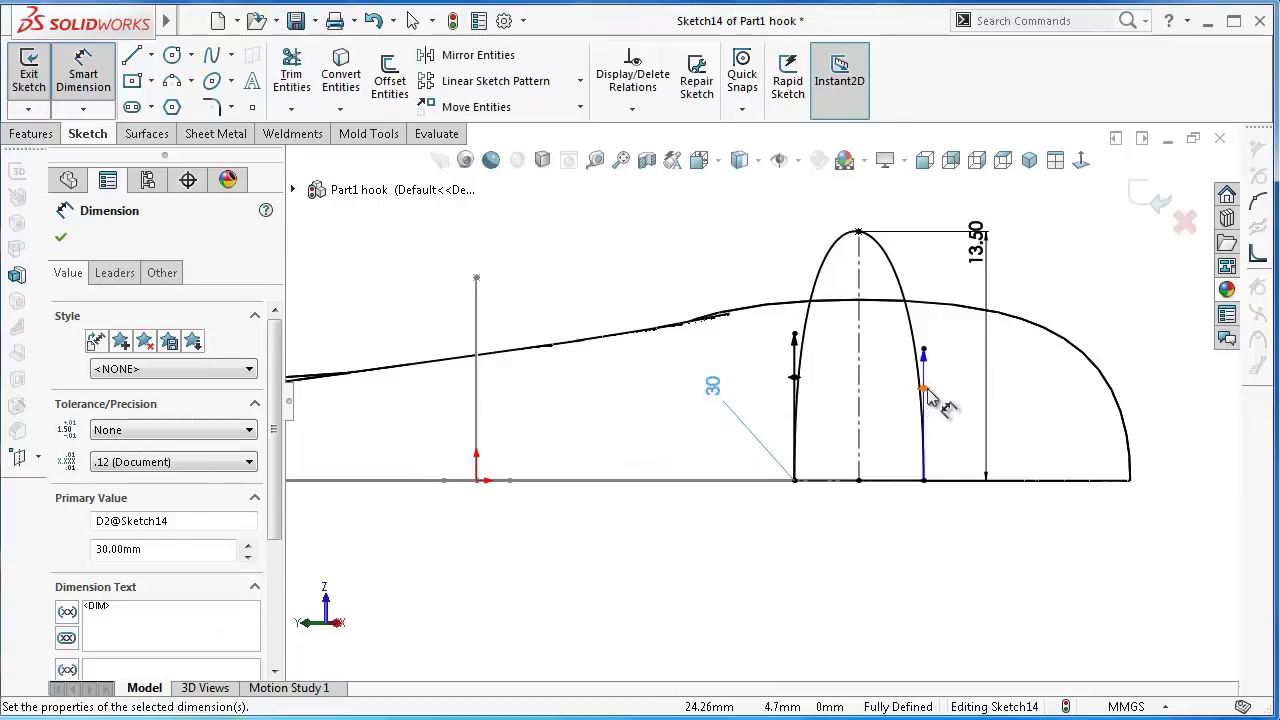
left_click(924, 356)
left_click(1124, 330)
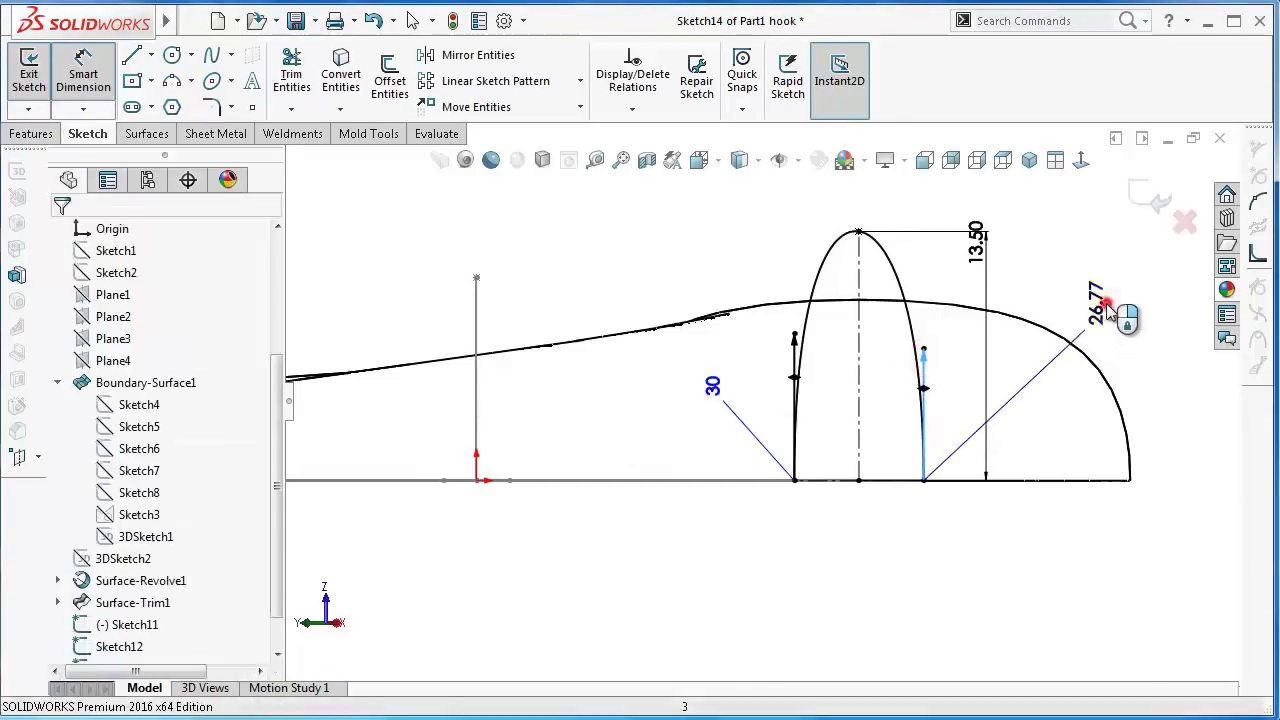
type("30")
key("Return")
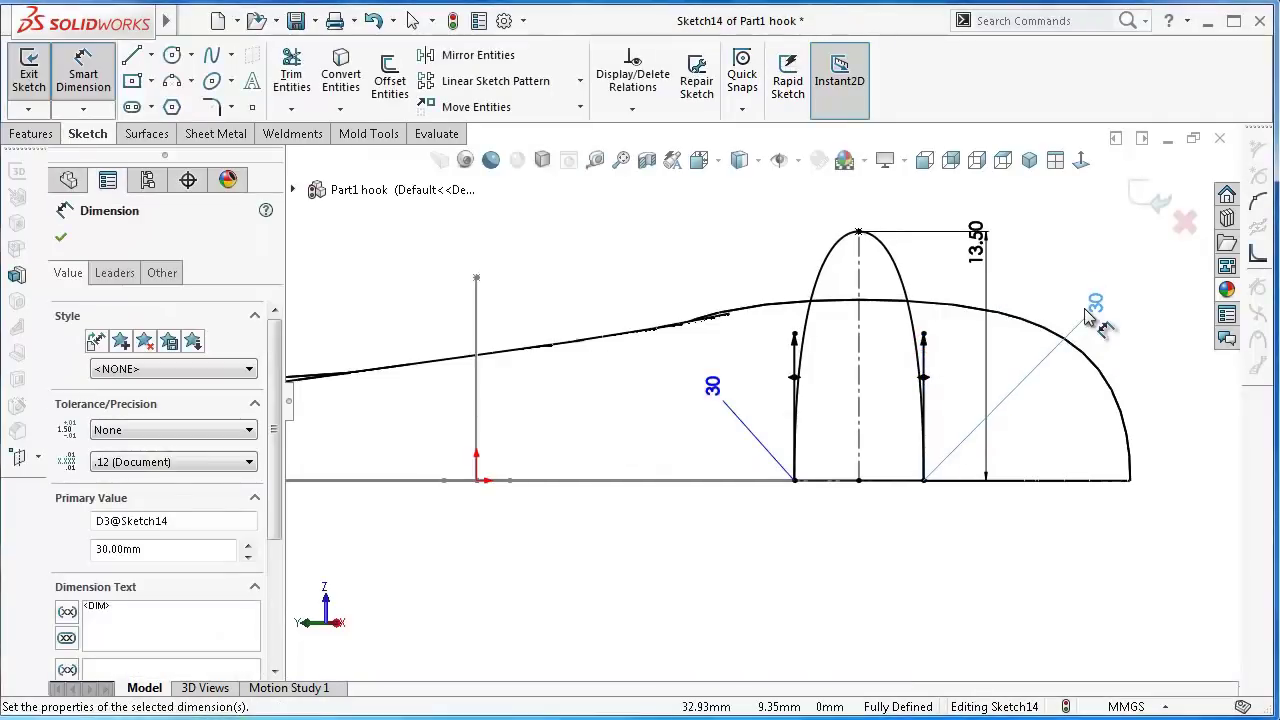
- Dimension the top tangent handle to 20, then change it to 19
scroll(1150, 330, "down", 2)
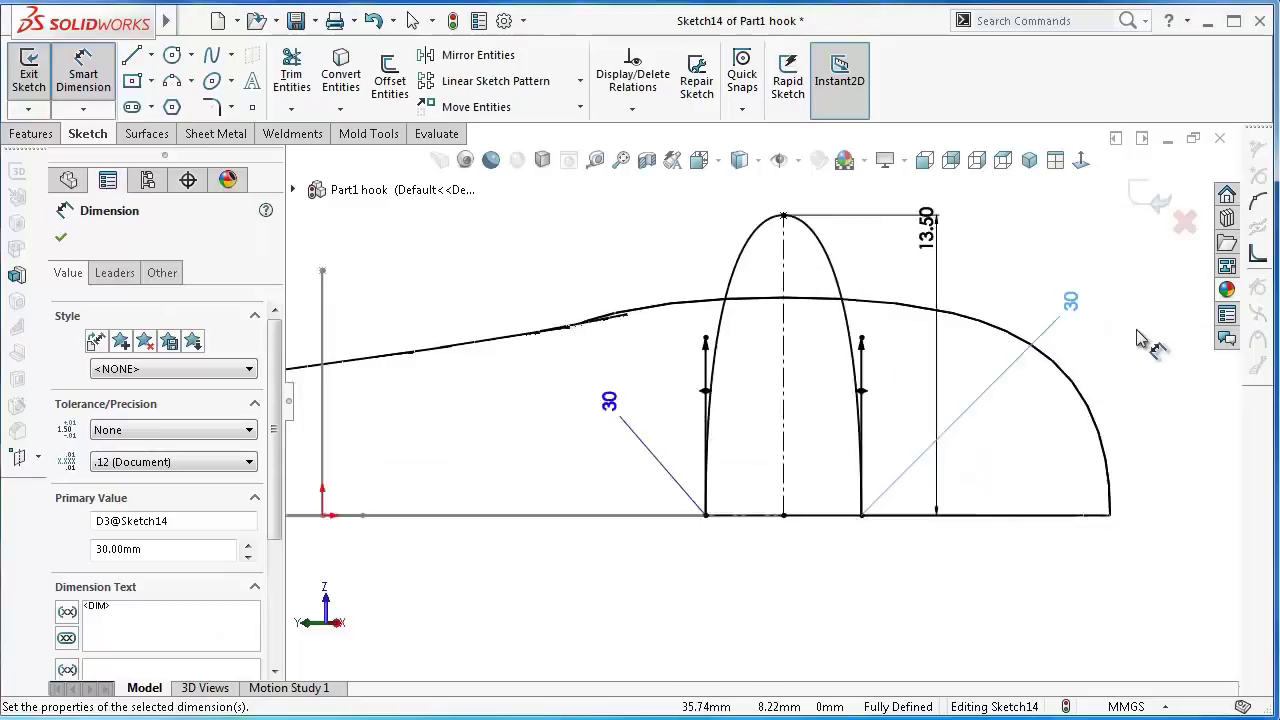
left_click(657, 232)
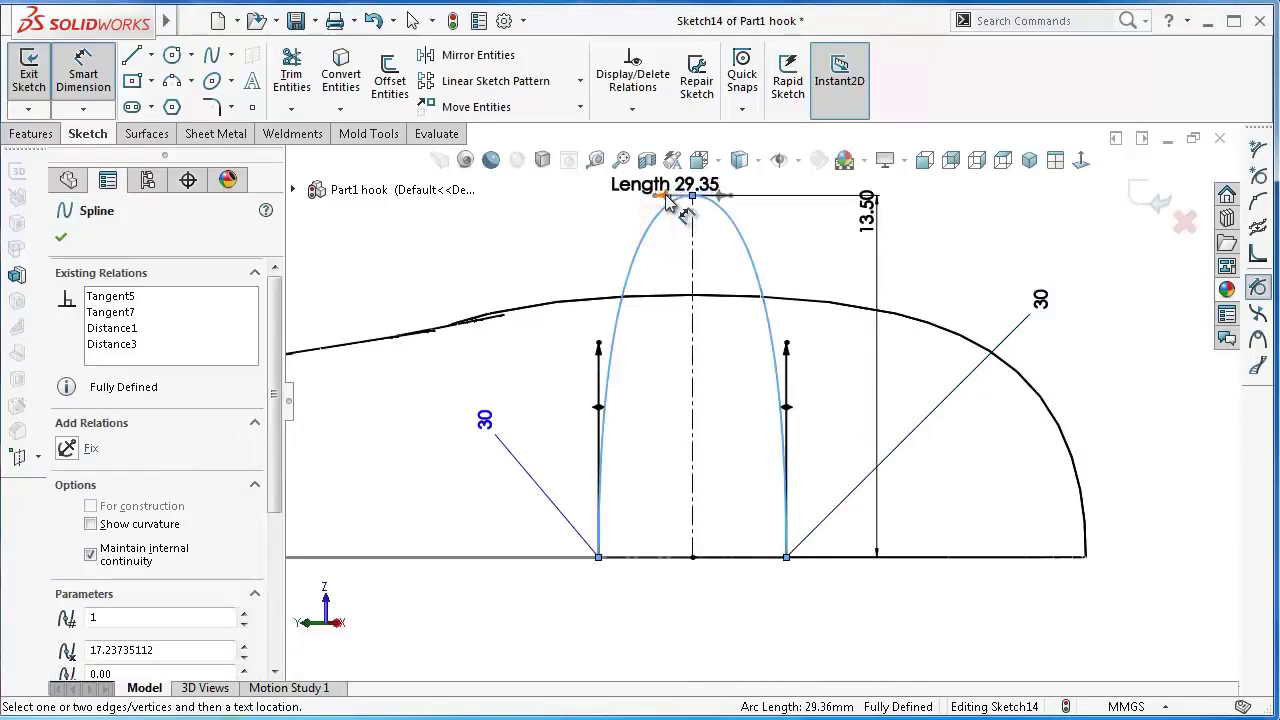
left_click(665, 196)
left_click(608, 207)
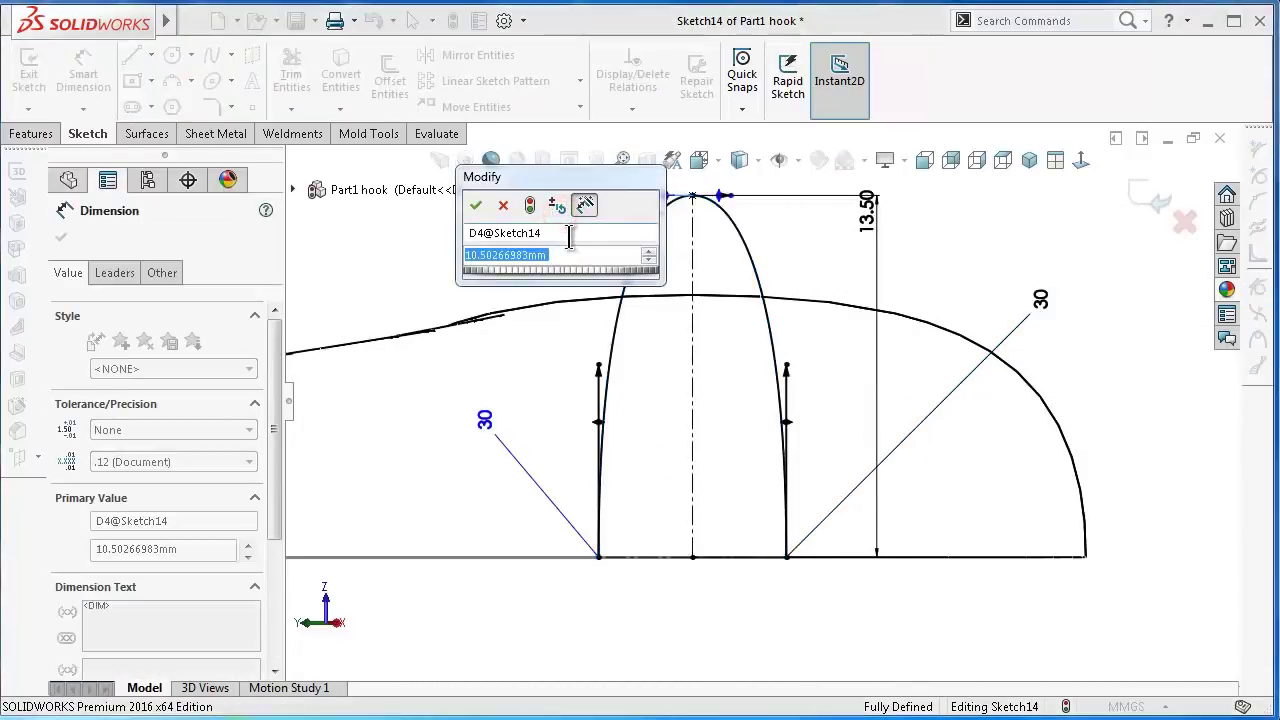
type("20")
key("Return")
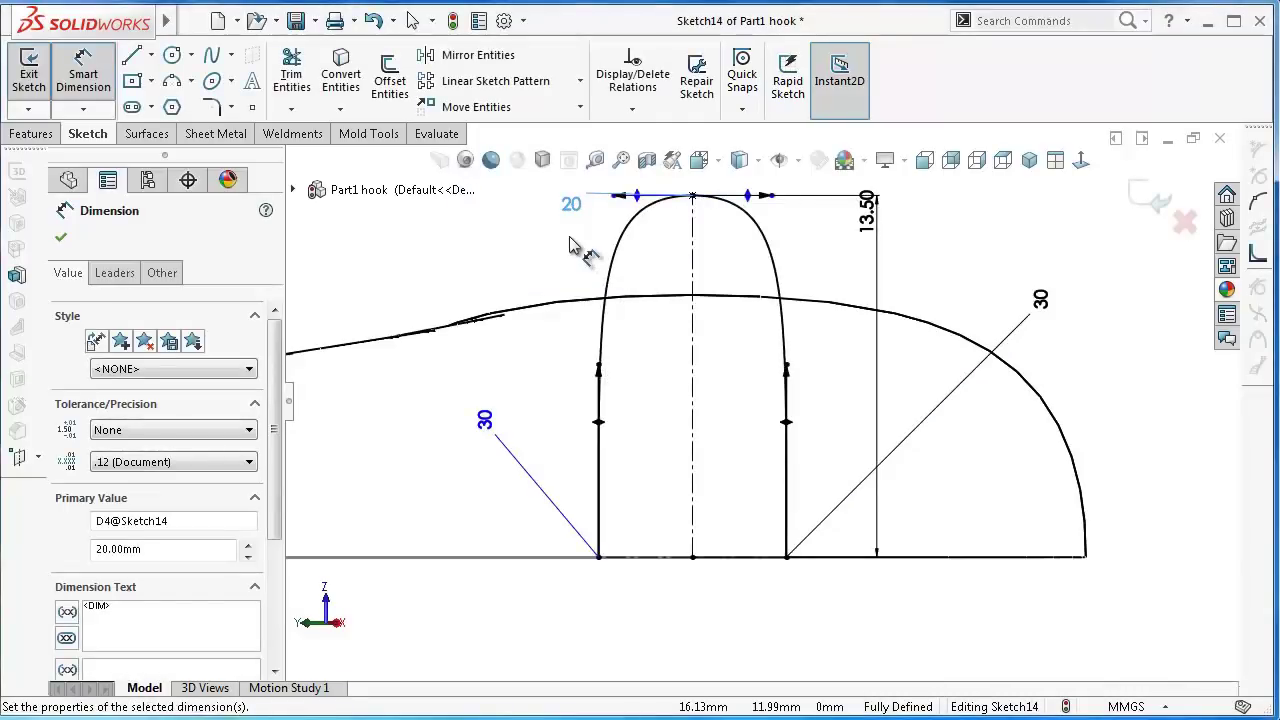
key("z")
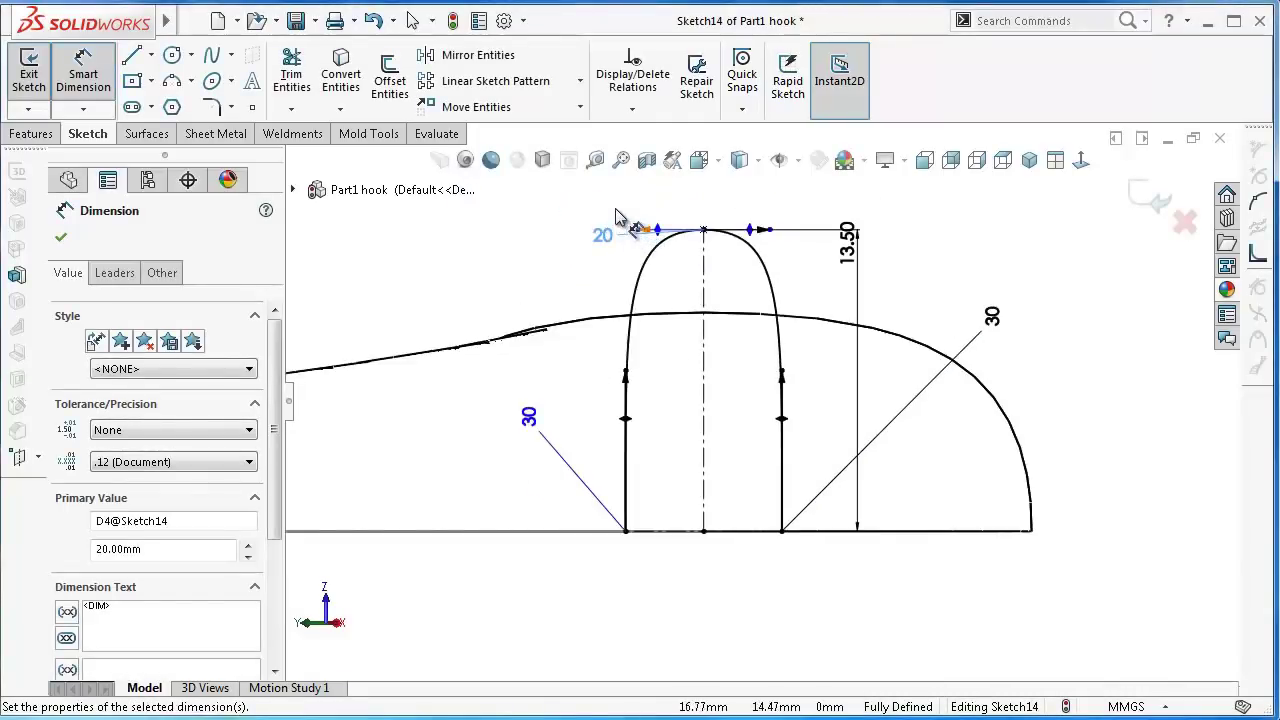
double_click(605, 238)
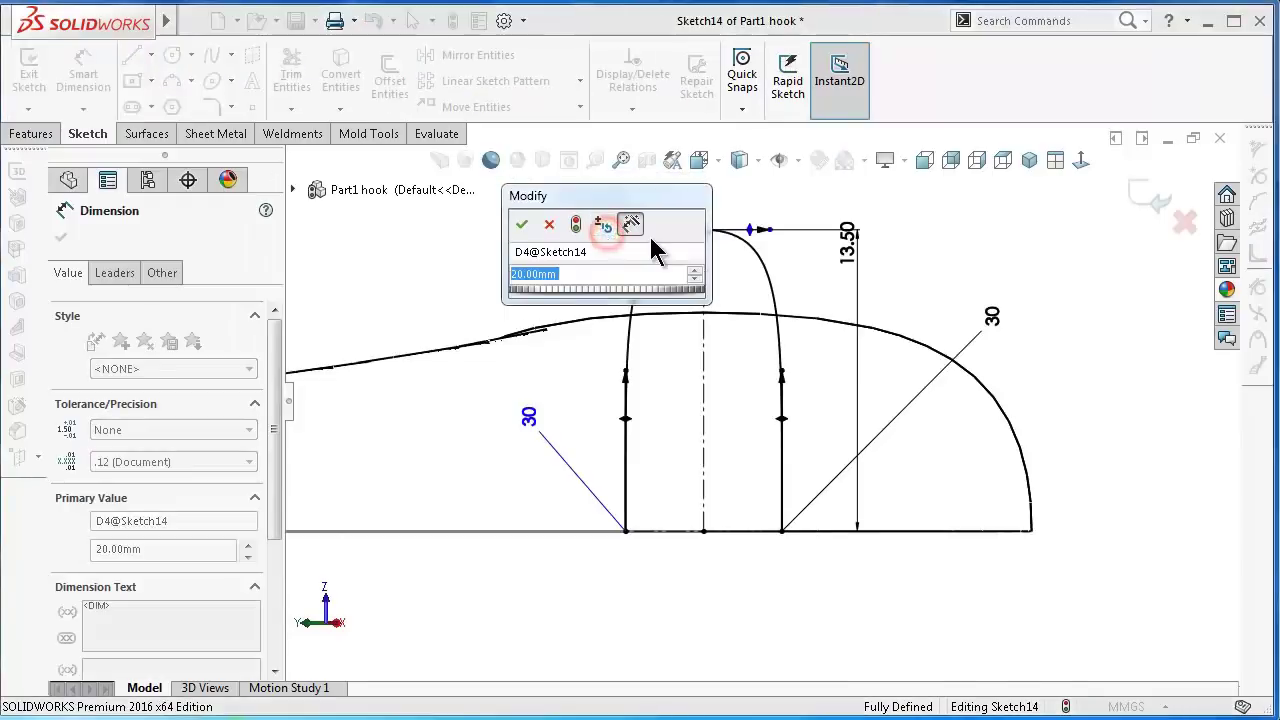
type("19")
key("Return")
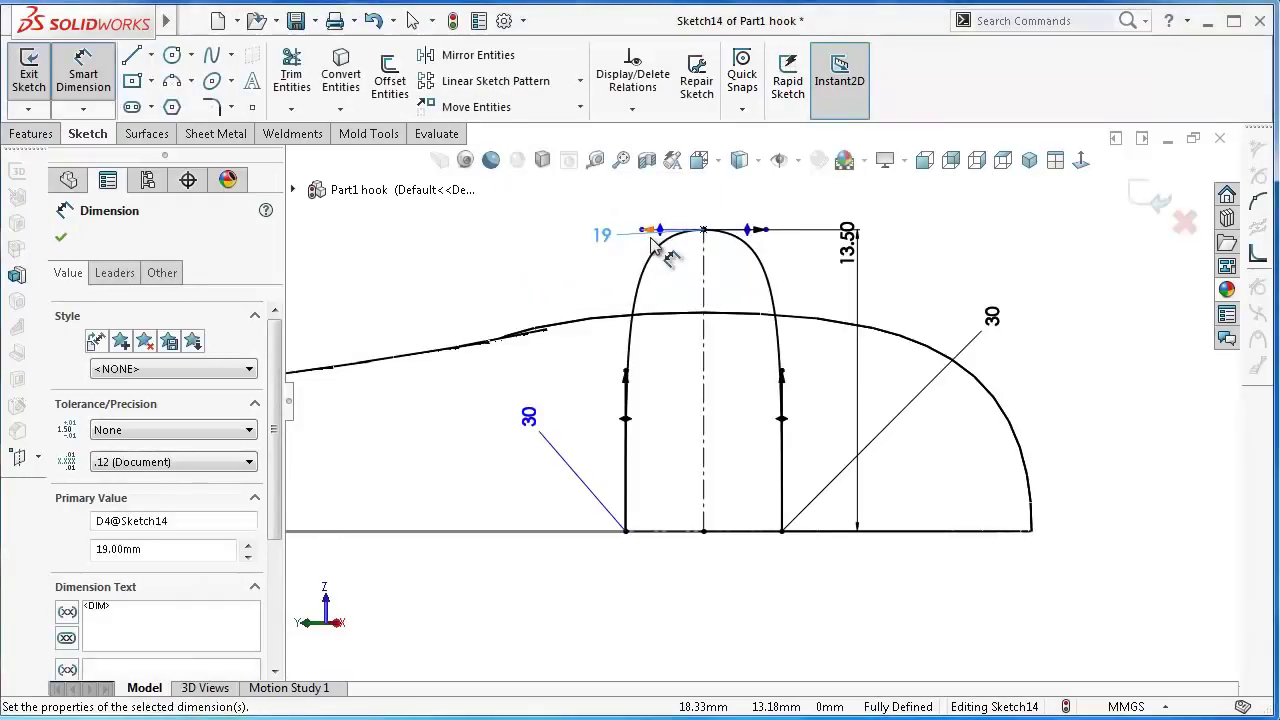
left_click(526, 236)
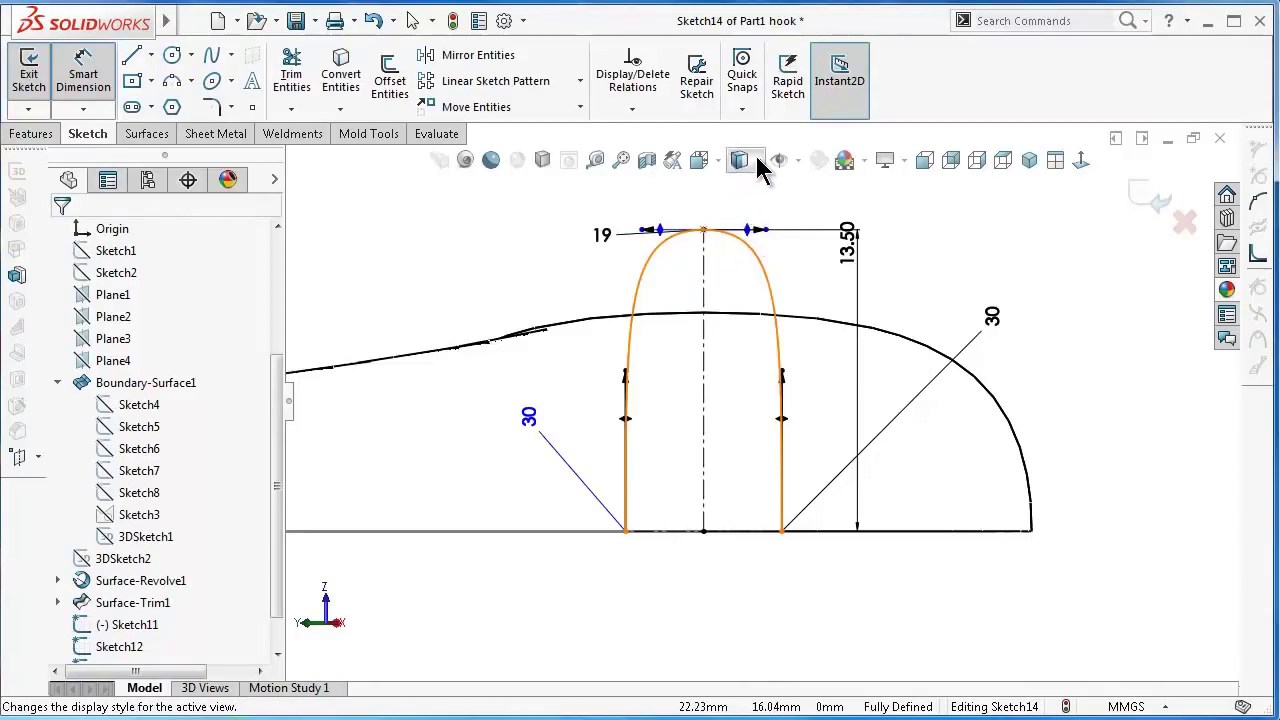
- Make the spline's top tangent handle horizontal
key("Escape")
left_click(746, 232)
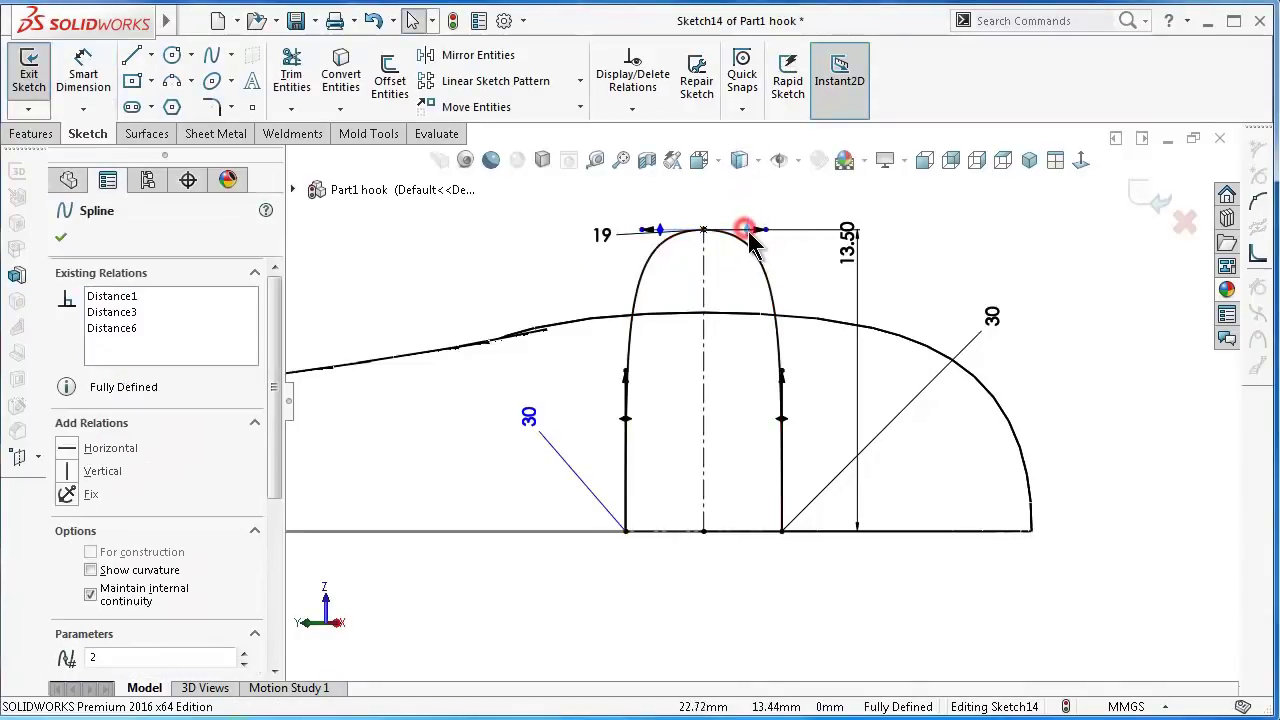
left_click(111, 450)
left_click(440, 278)
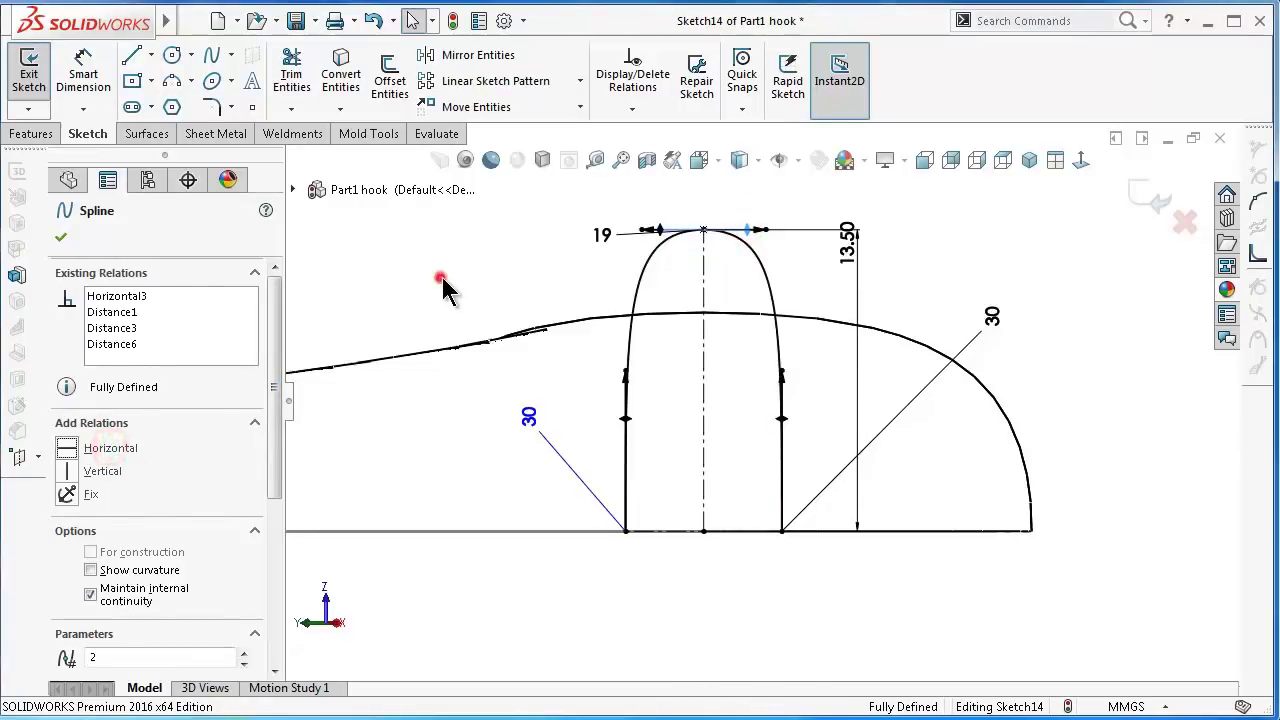
- Close Sketch14, show Plane2, and start a new sketch on it
left_click(1158, 200)
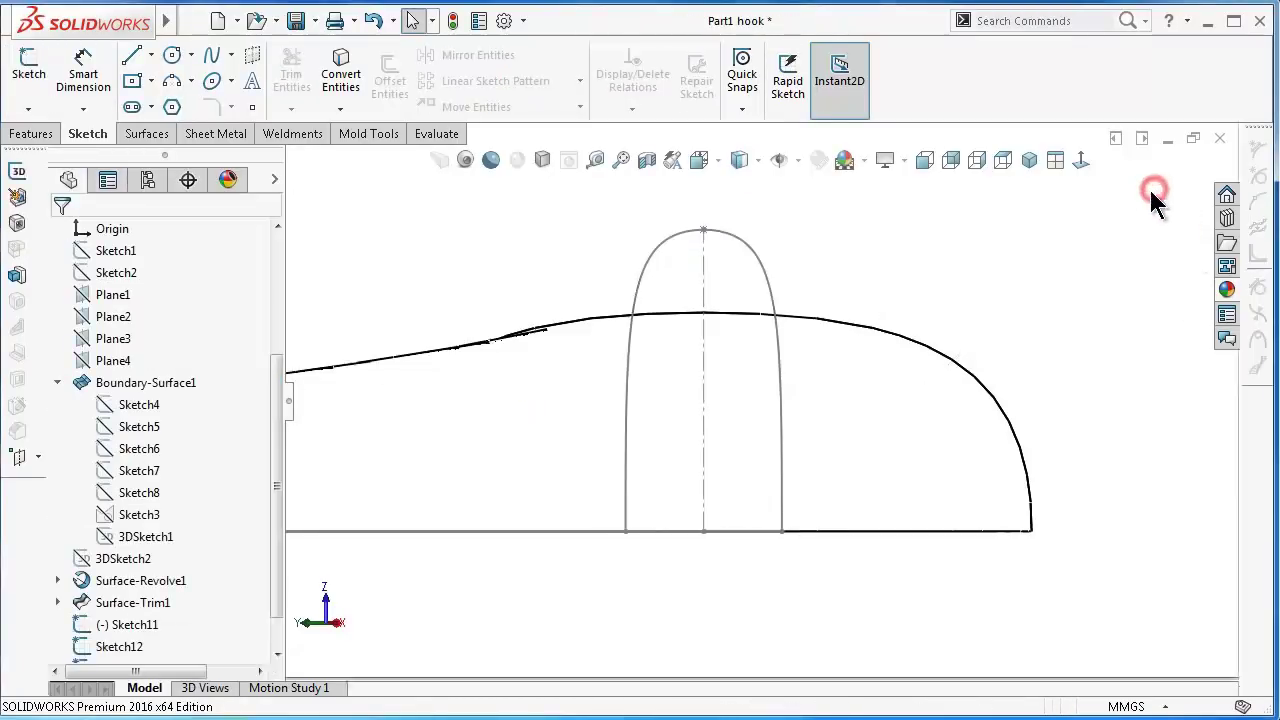
mouse_move(959, 298)
middle_mouse_down()
mouse_move(681, 529)
mouse_move(666, 497)
mouse_move(606, 549)
middle_mouse_up()
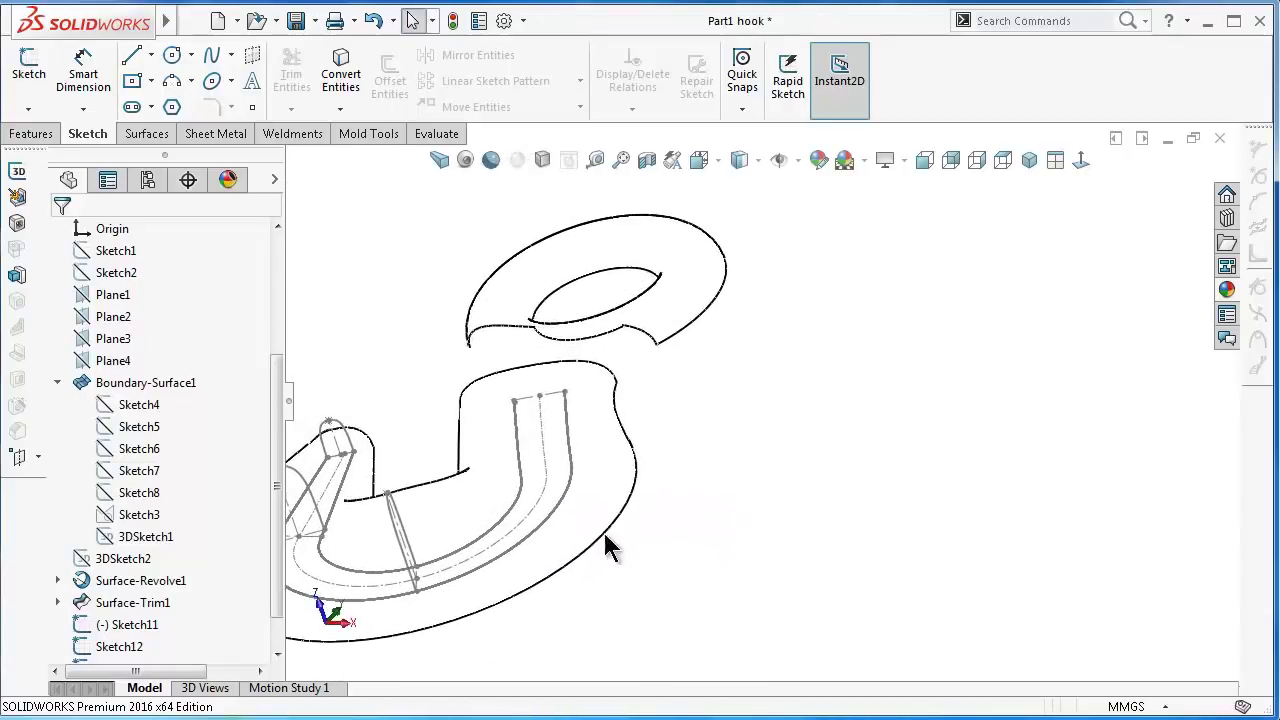
left_click(128, 318)
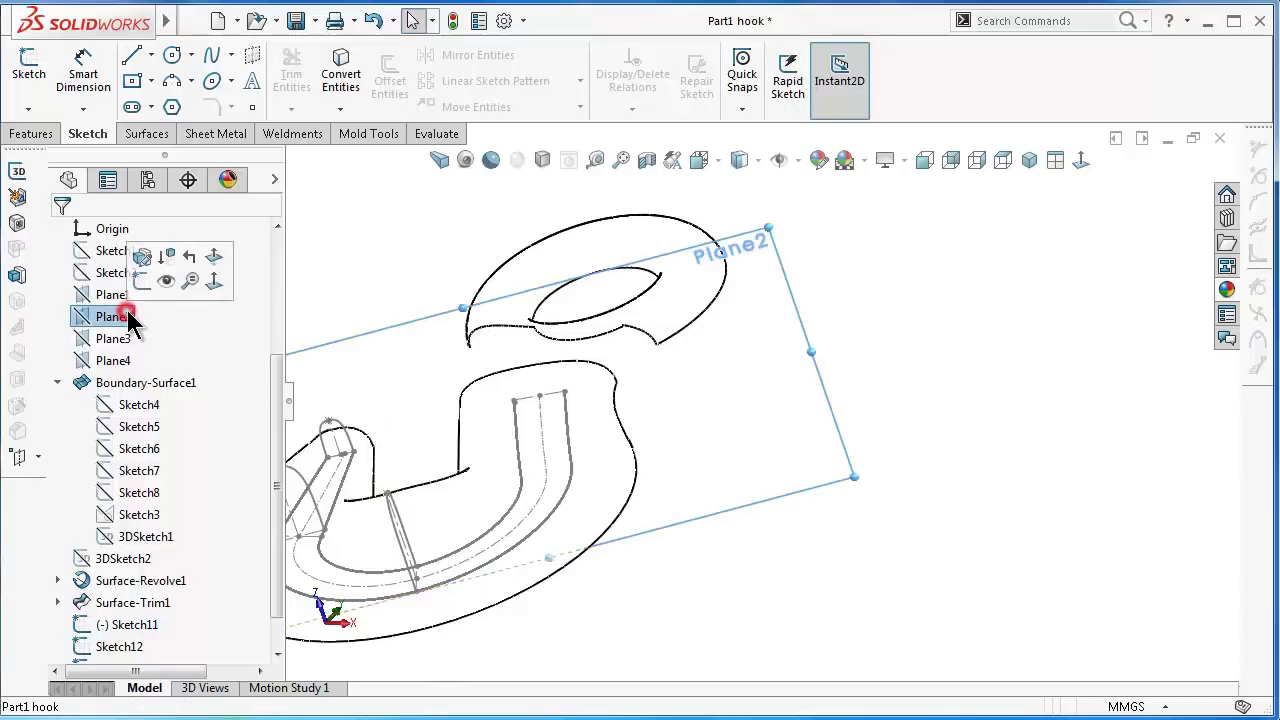
left_click(166, 285)
mouse_move(728, 284)
middle_mouse_down()
mouse_move(779, 455)
mouse_move(785, 435)
middle_mouse_up()
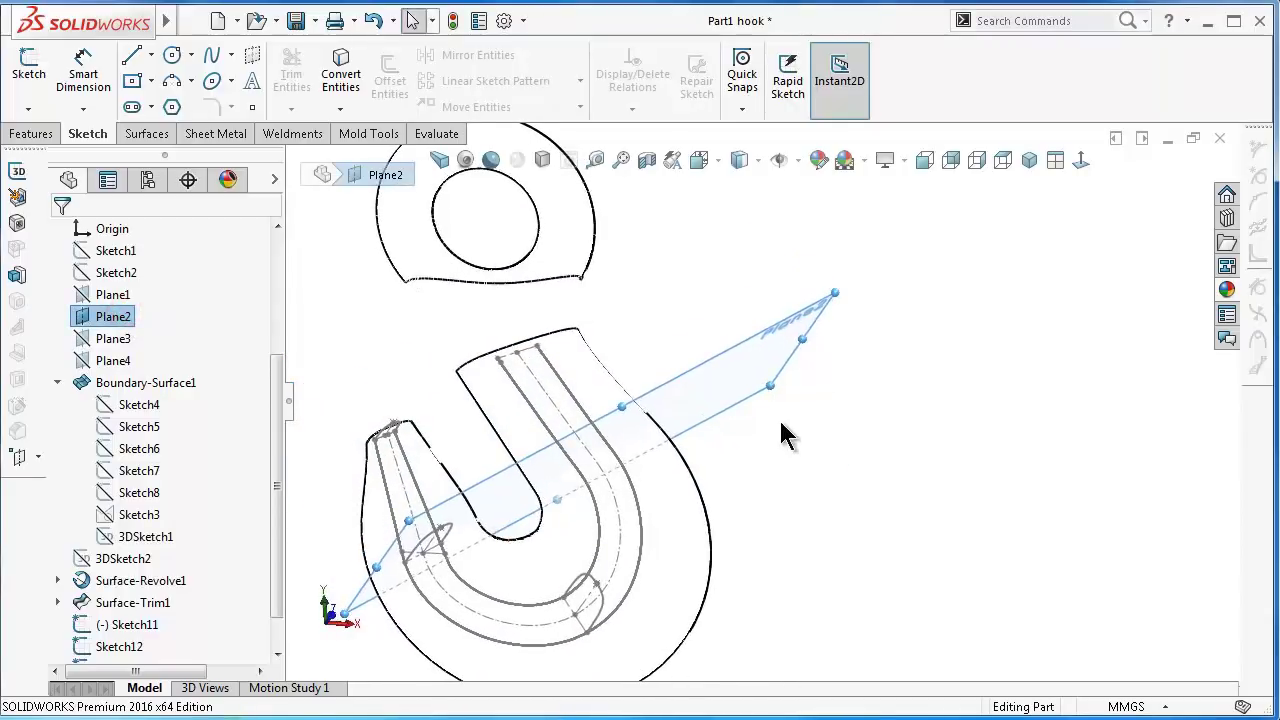
left_click(760, 388)
left_click(826, 326)
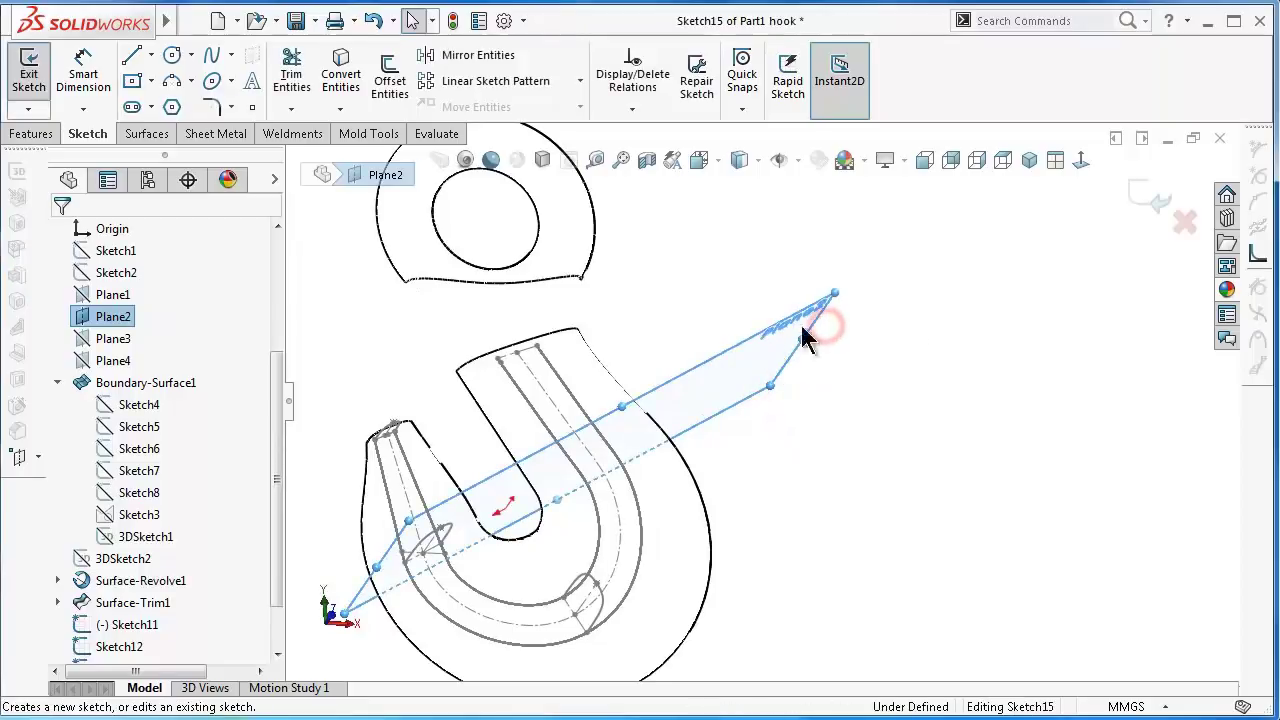
- Draw a centreline spanning the hook body between the two side curves
mouse_move(766, 350)
middle_mouse_down()
mouse_move(726, 286)
mouse_move(604, 445)
middle_mouse_up()
scroll(604, 445, "down", 3)
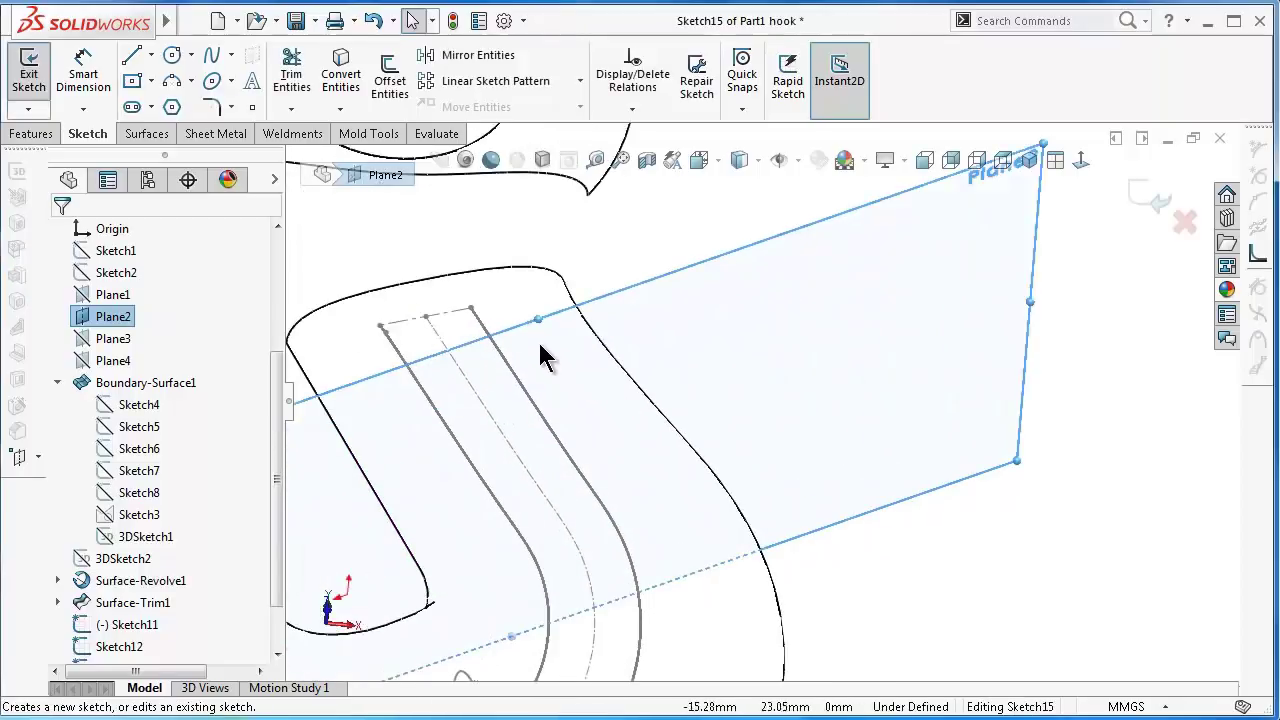
left_click(150, 55)
left_click(160, 94)
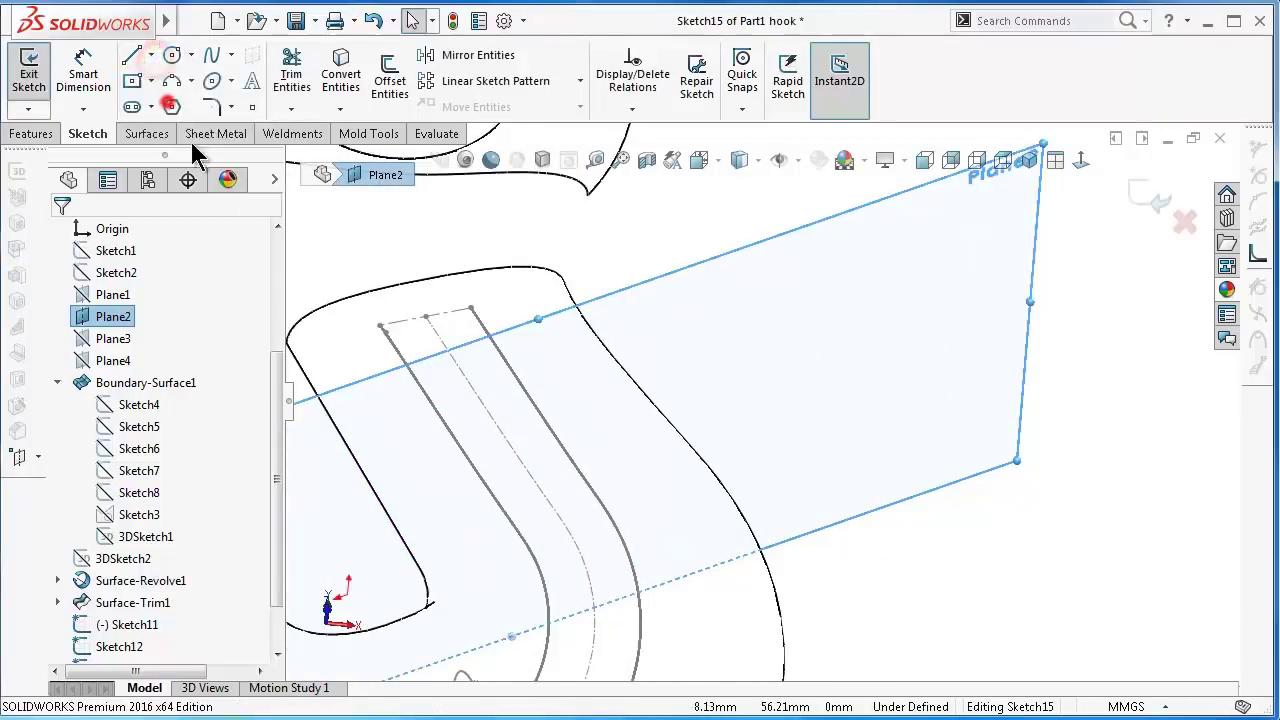
left_click(501, 507)
left_click(584, 478)
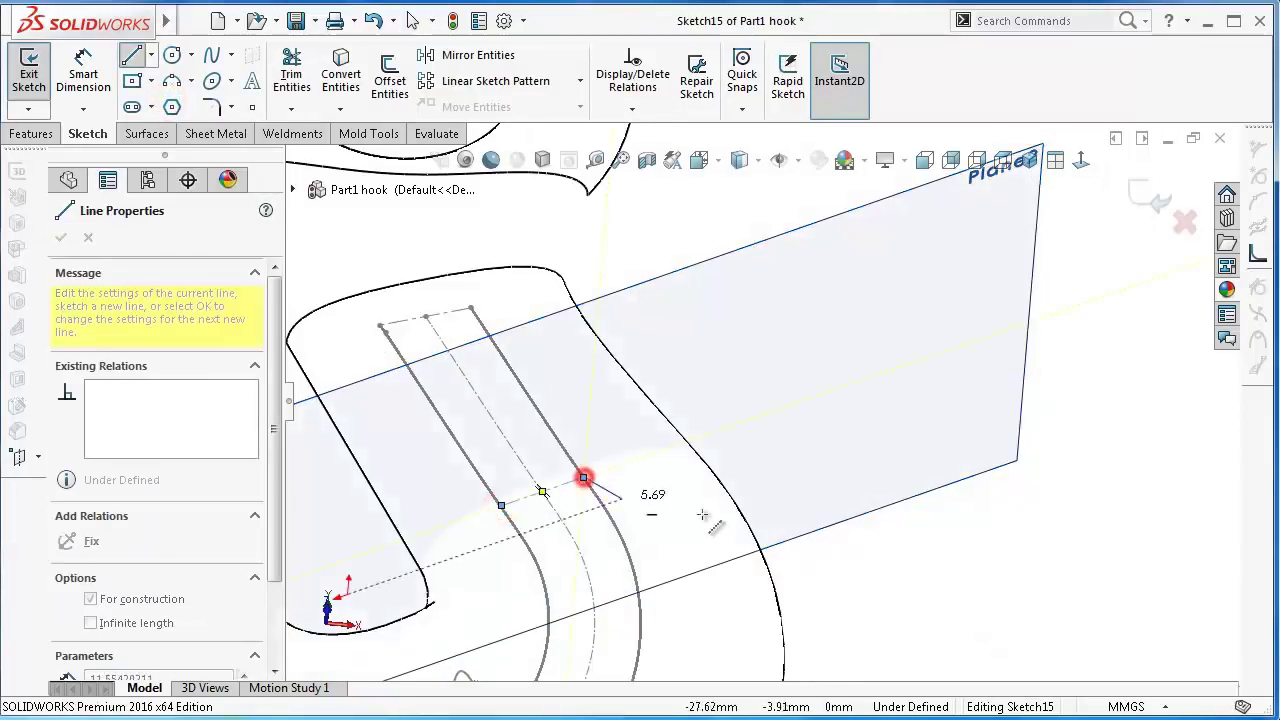
key("Escape")
- Pierce both centreline endpoints onto their side curves, then view Normal To the sketch
scroll(470, 500, "down", 3)
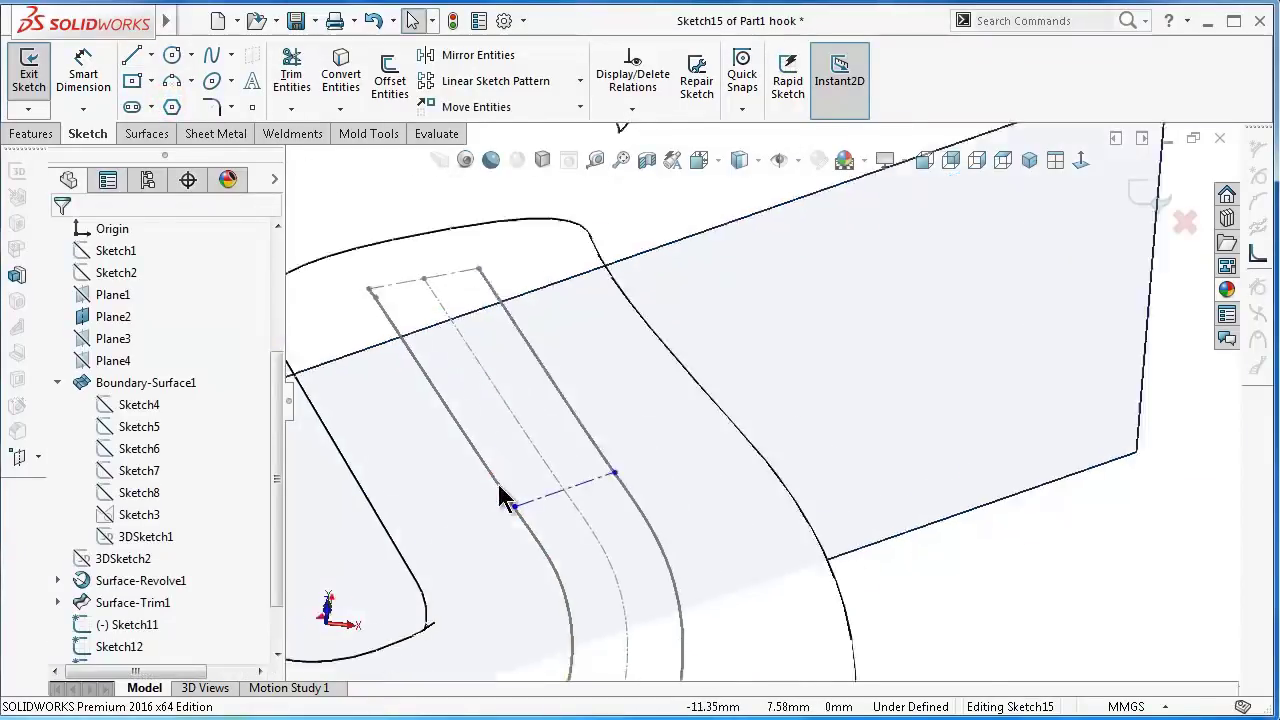
left_click(528, 505)
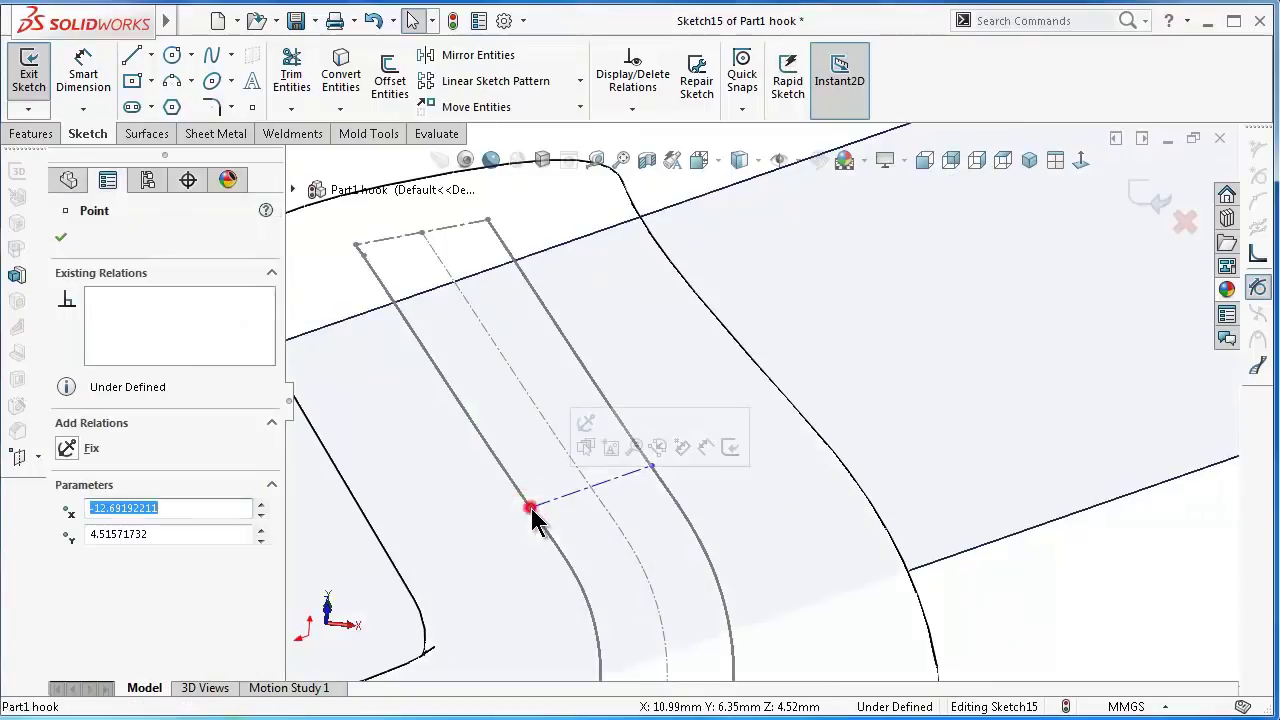
left_click(519, 493, "ctrl")
left_click(622, 405)
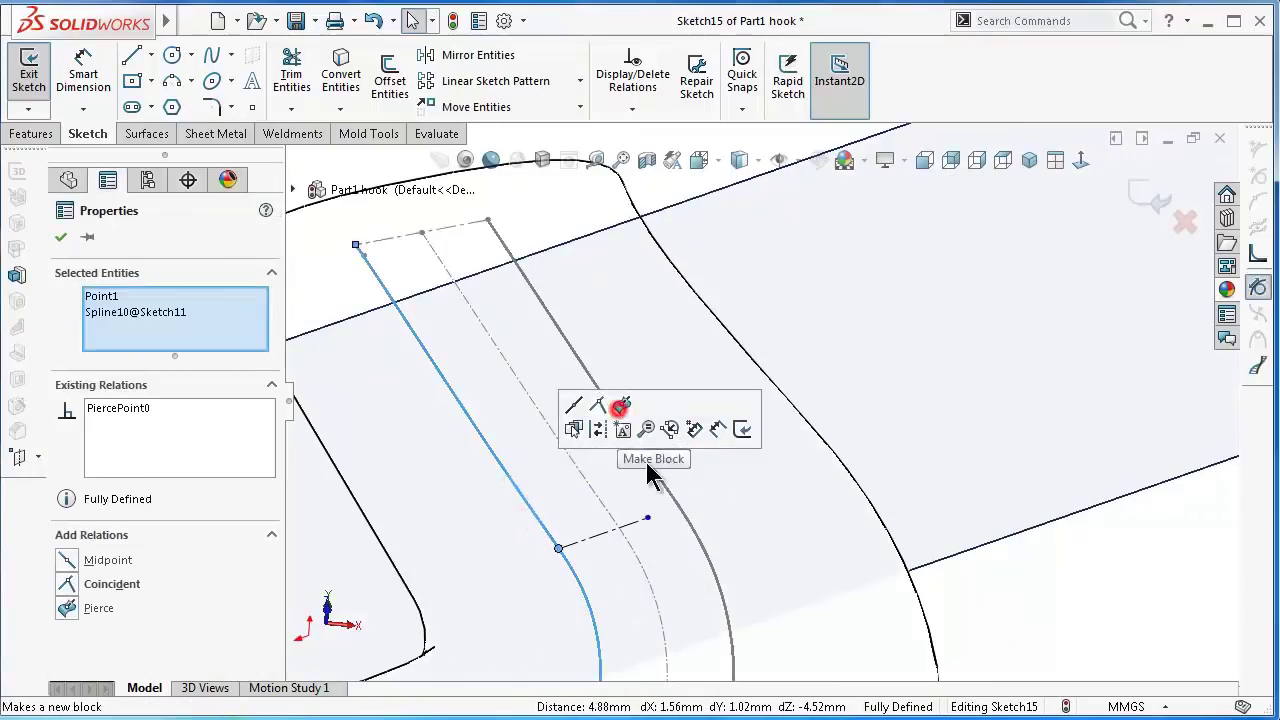
left_click(647, 518)
left_click(694, 528, "ctrl")
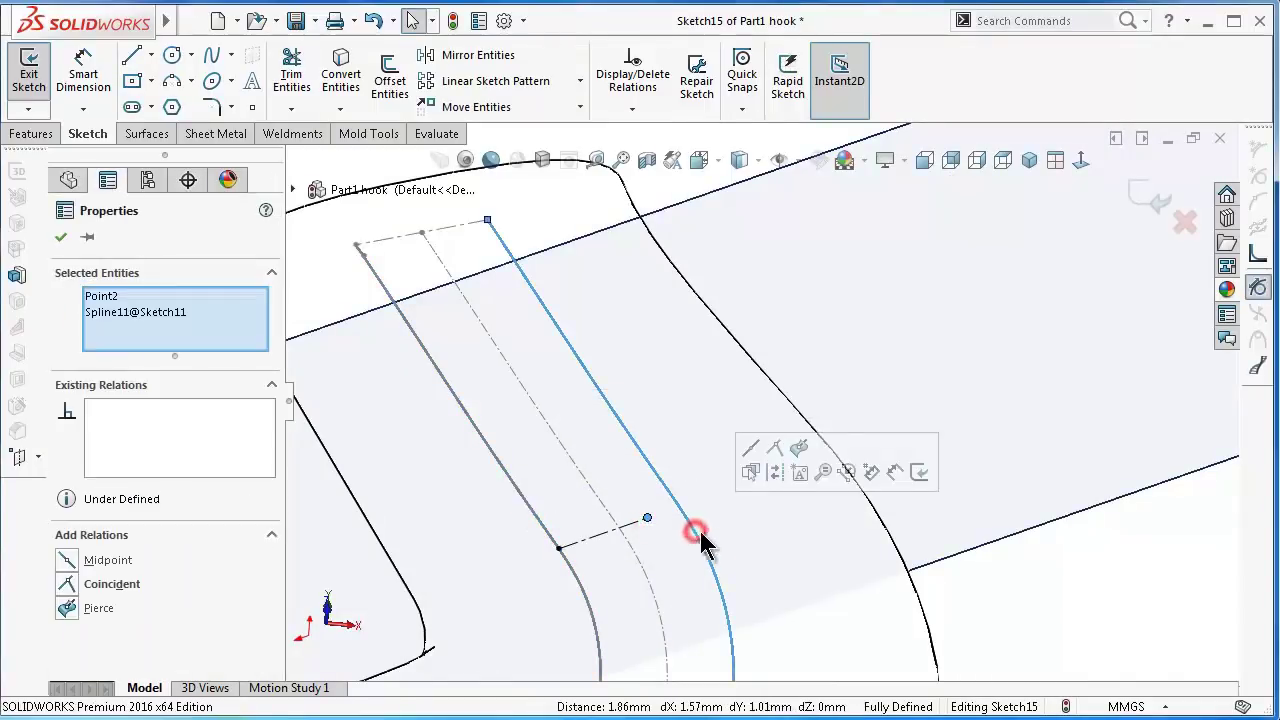
left_click(1055, 368)
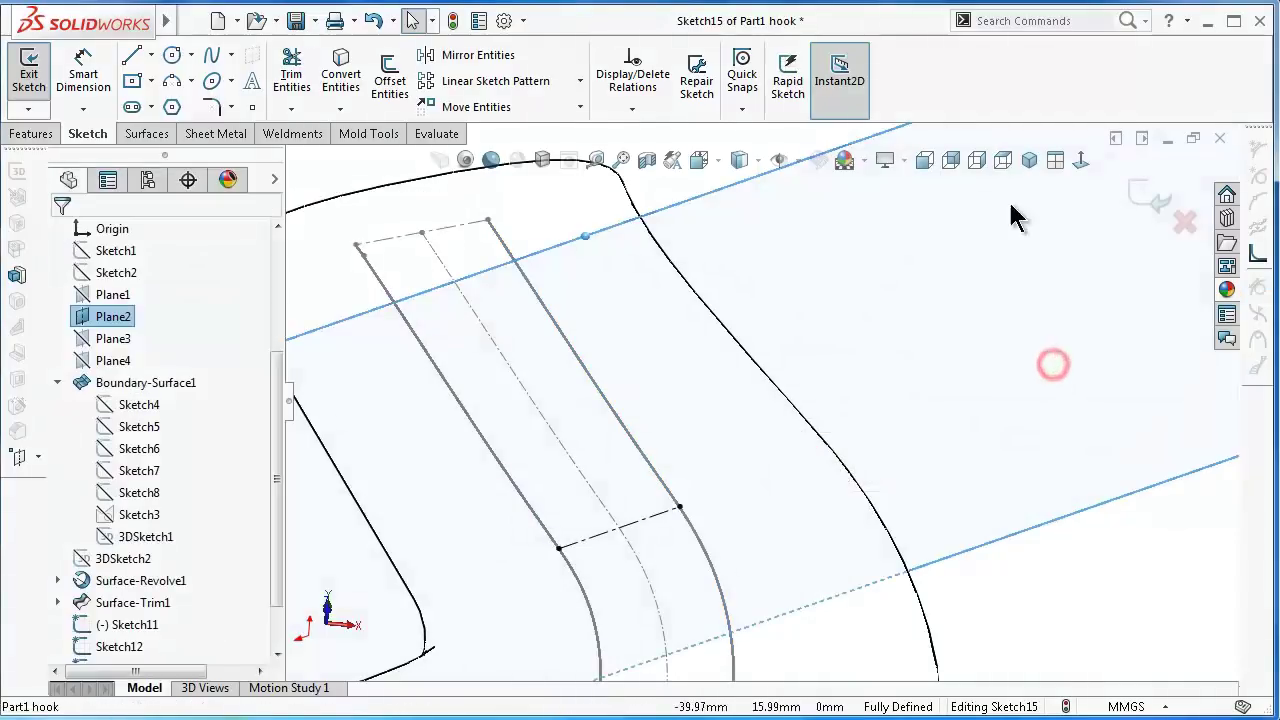
left_click(1078, 160)
- Draw a vertical centerline up from the bottom line and dimension it to 10 mm
scroll(711, 471, "down", 3)
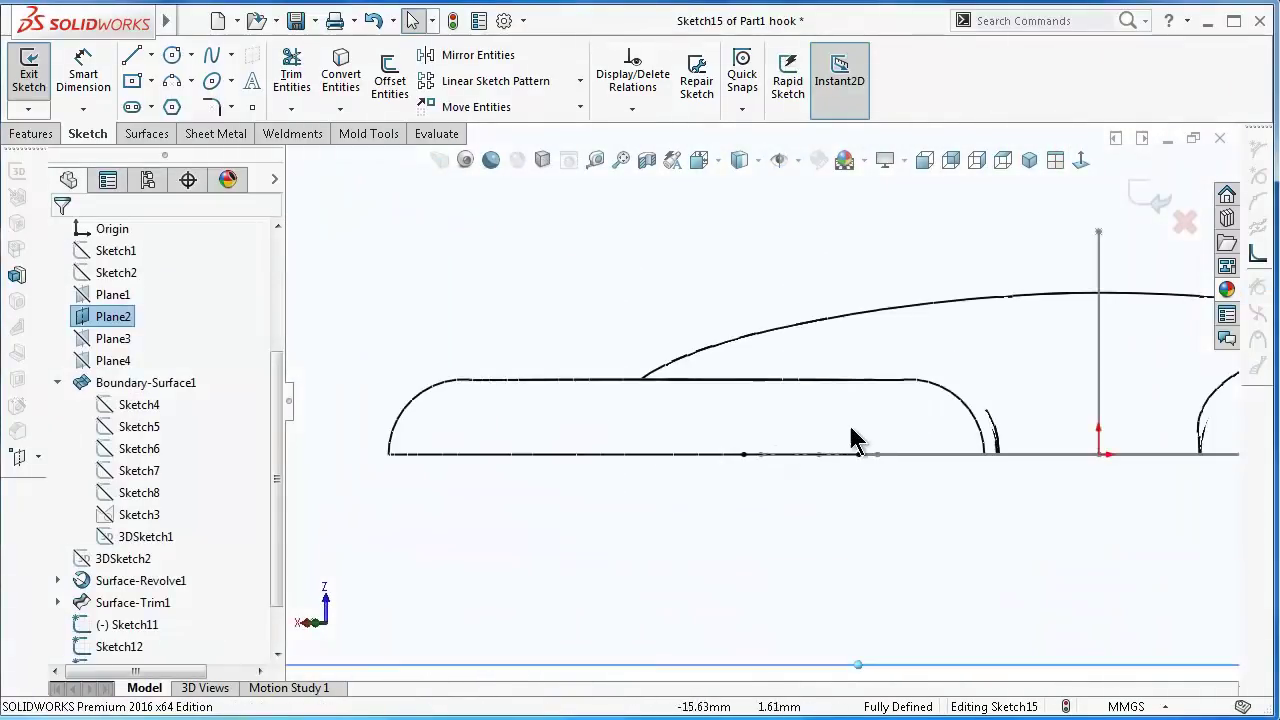
scroll(851, 437, "down", 2)
left_click(150, 55)
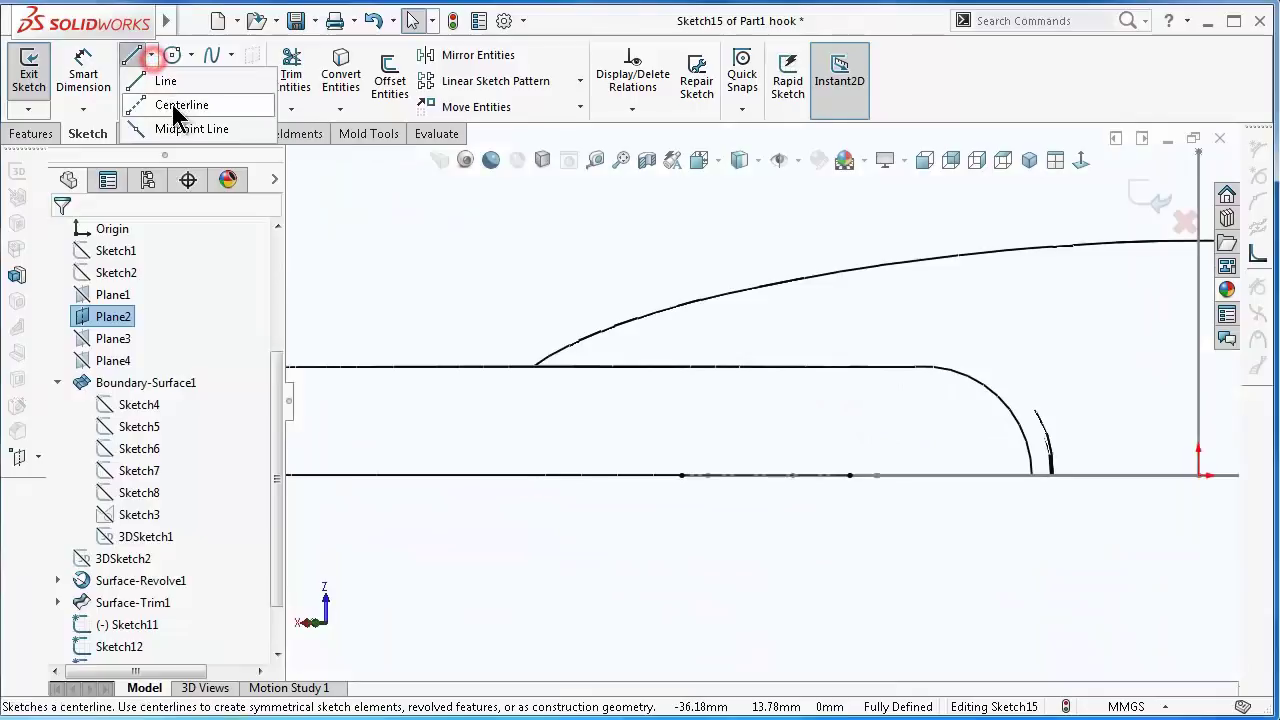
left_click(171, 103)
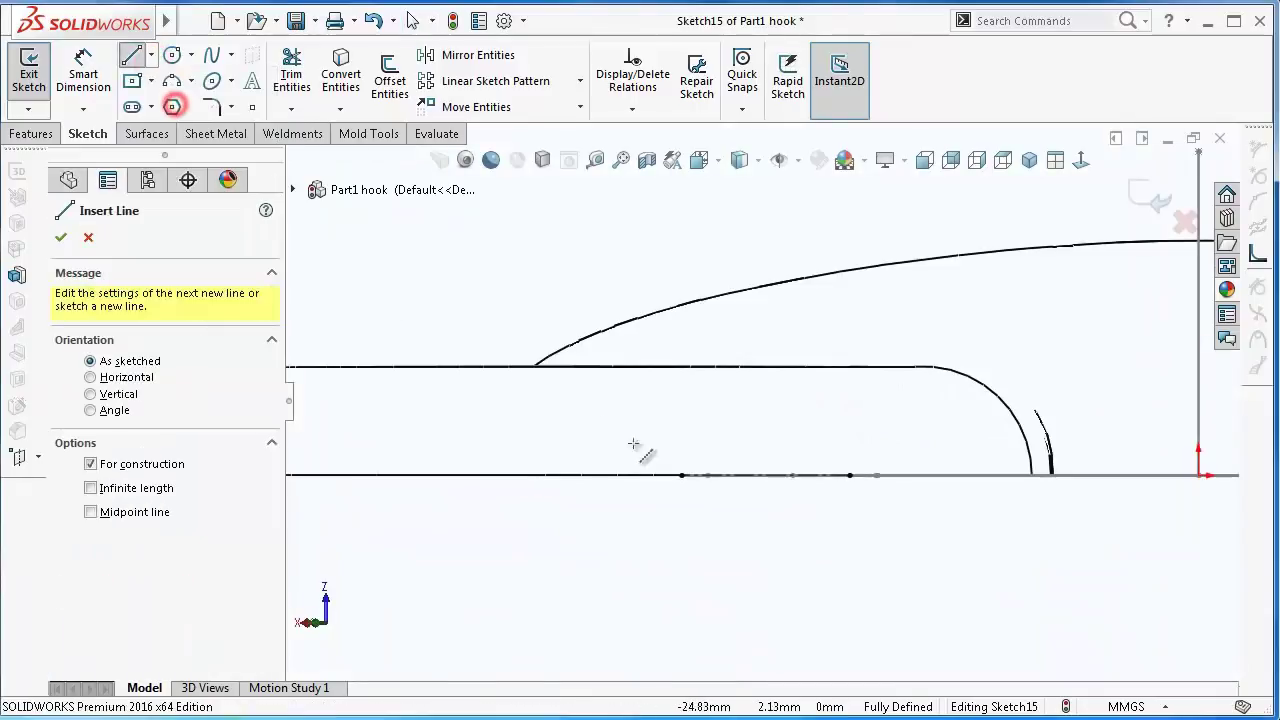
left_click(765, 476)
double_click(765, 261)
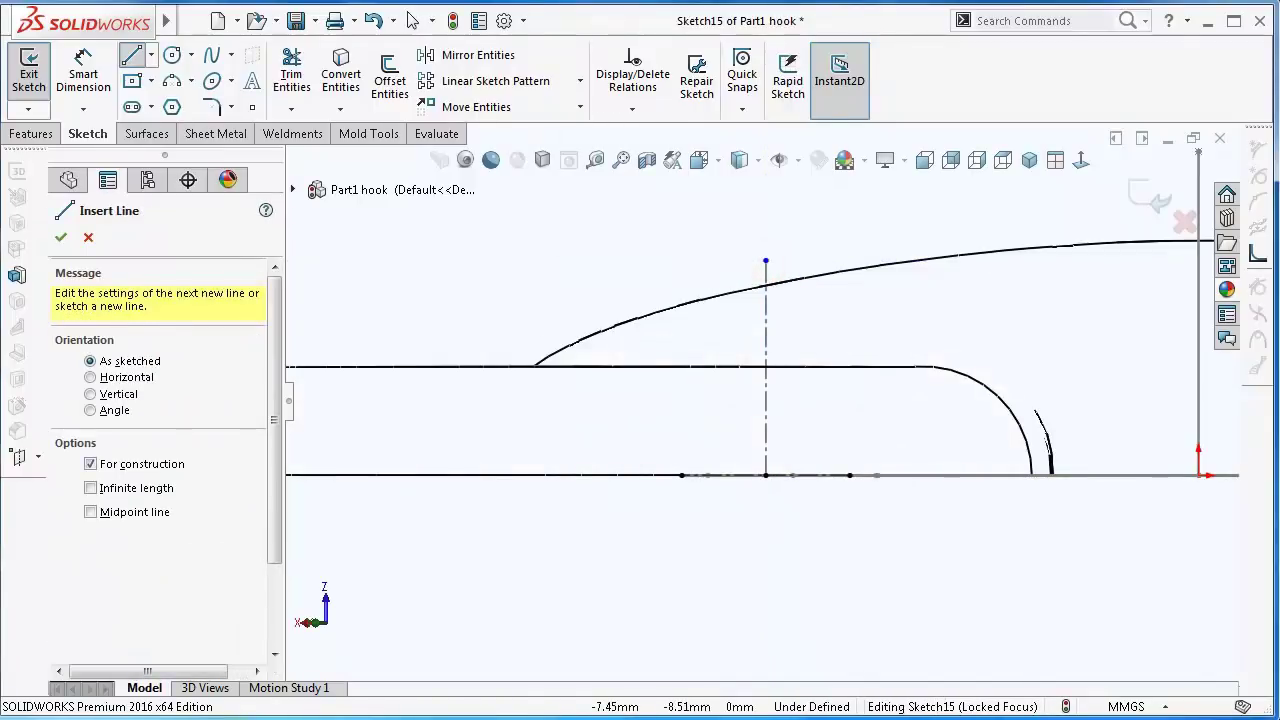
middle_click_drag(596, 273, 614, 428, "ctrl")
right_click_drag(614, 428, 580, 263)
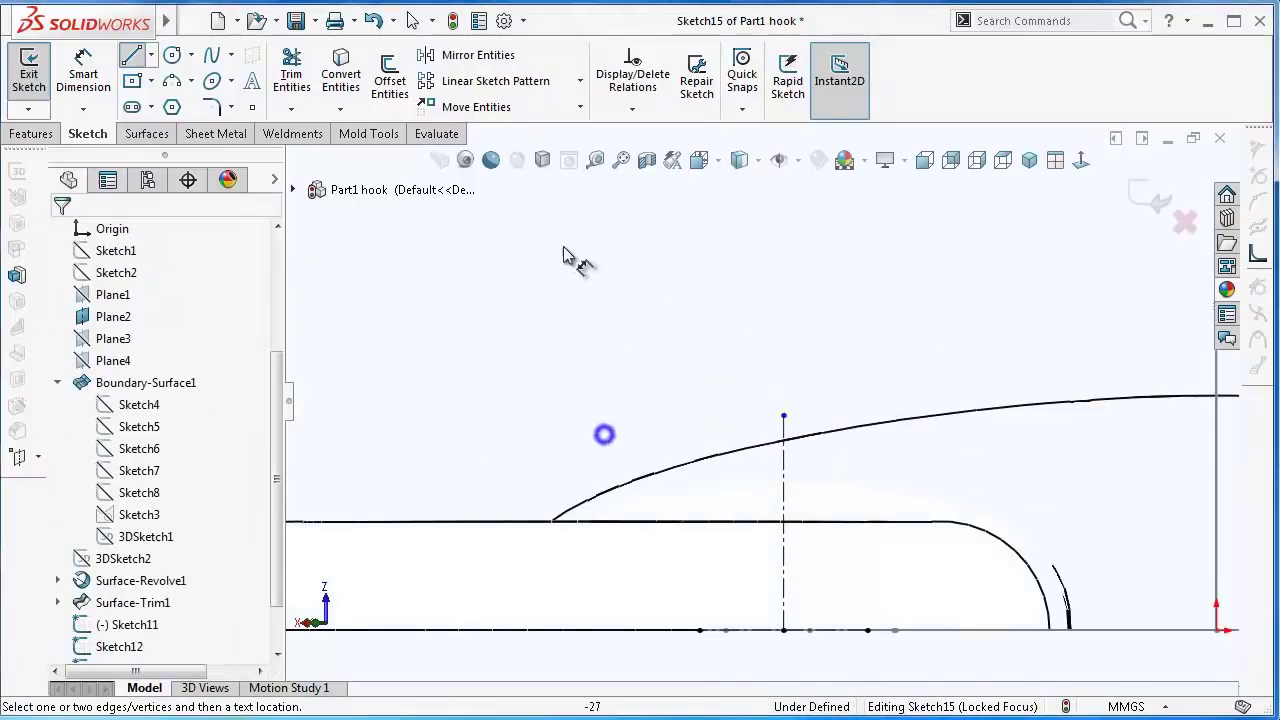
left_click(784, 470)
left_click(650, 427)
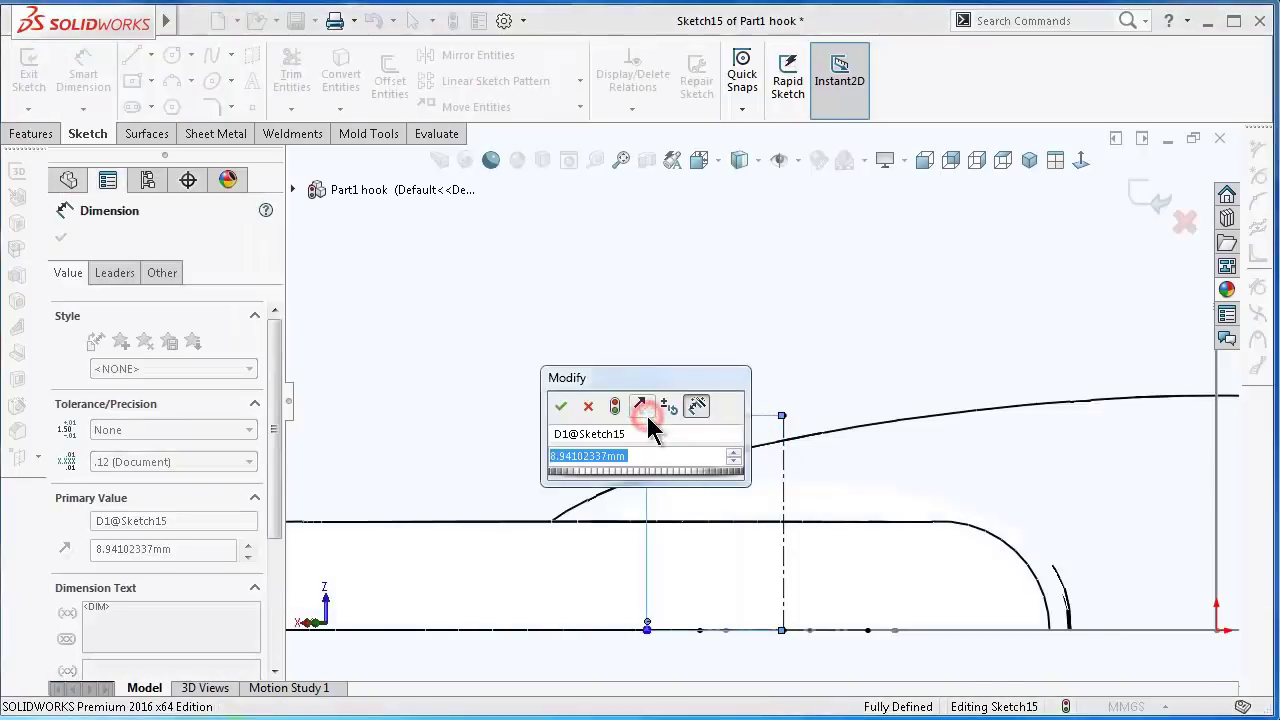
type("10")
key("Return")
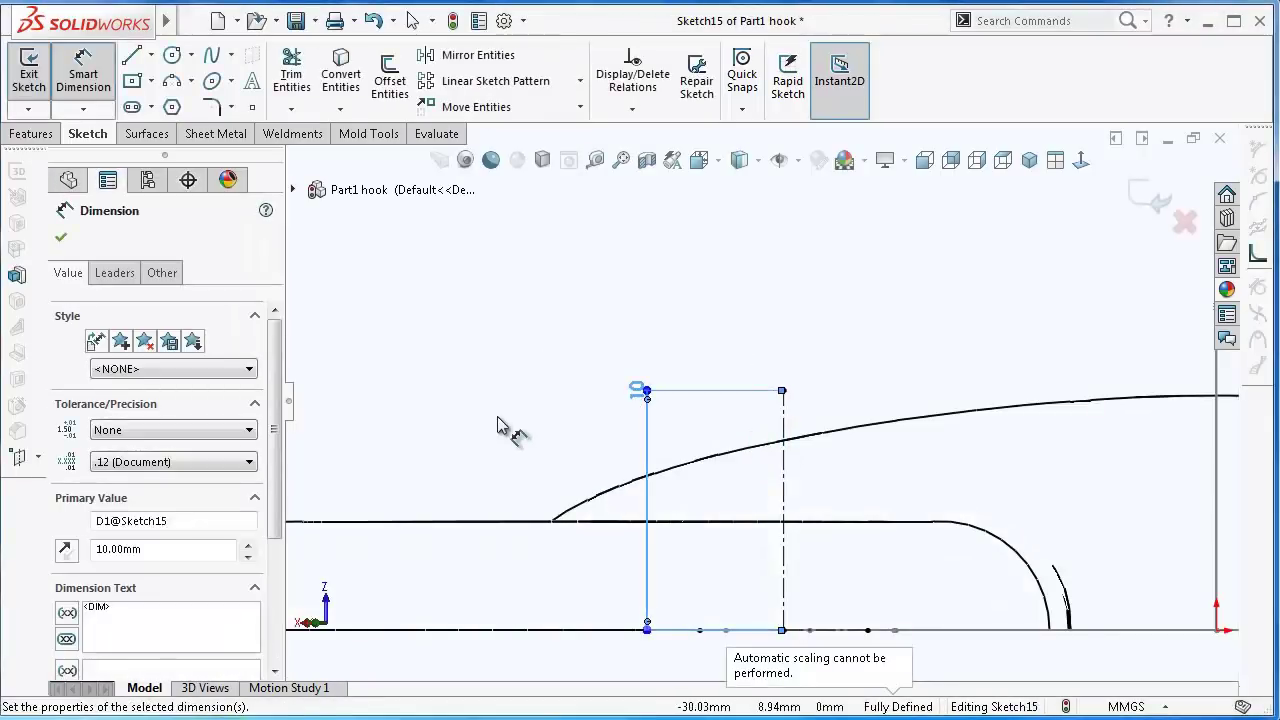
left_click(498, 418)
- Sketch a three-point arch spline from the bottom line, over the centerline's top, and back down
left_click(210, 57)
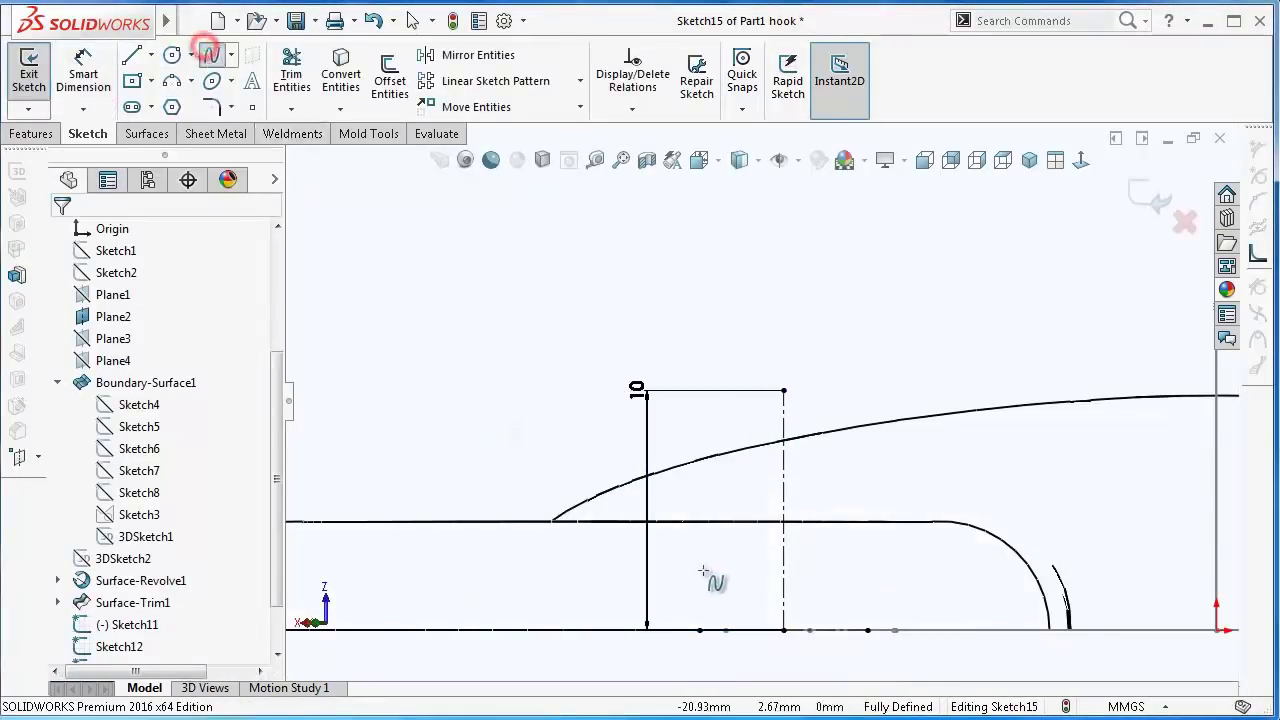
left_click(702, 630)
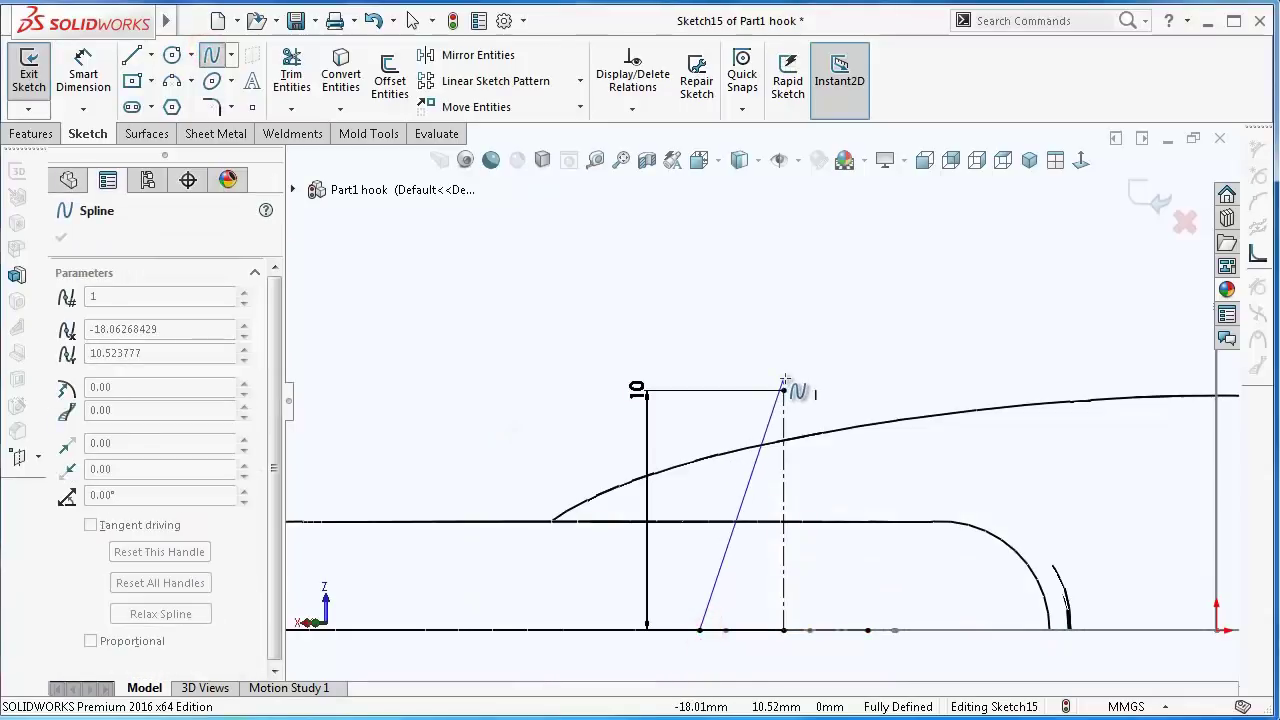
left_click(785, 390)
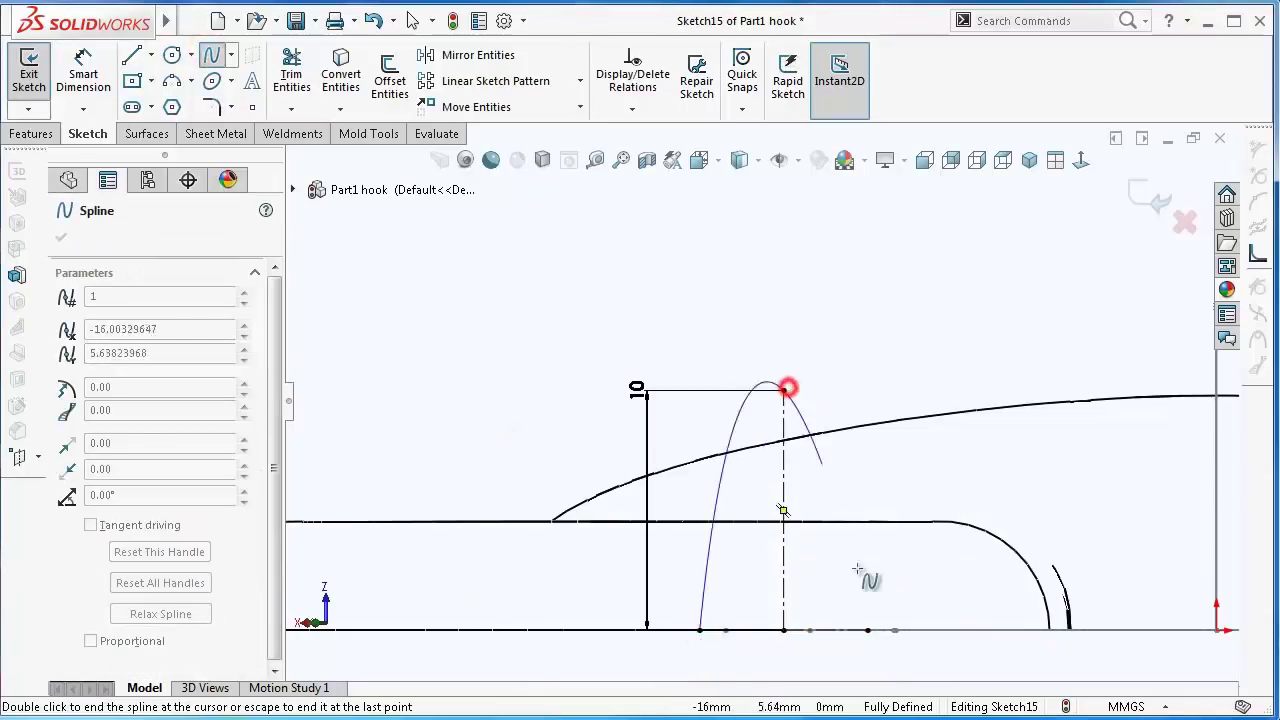
left_click(868, 630)
right_click(868, 630)
left_click(925, 671)
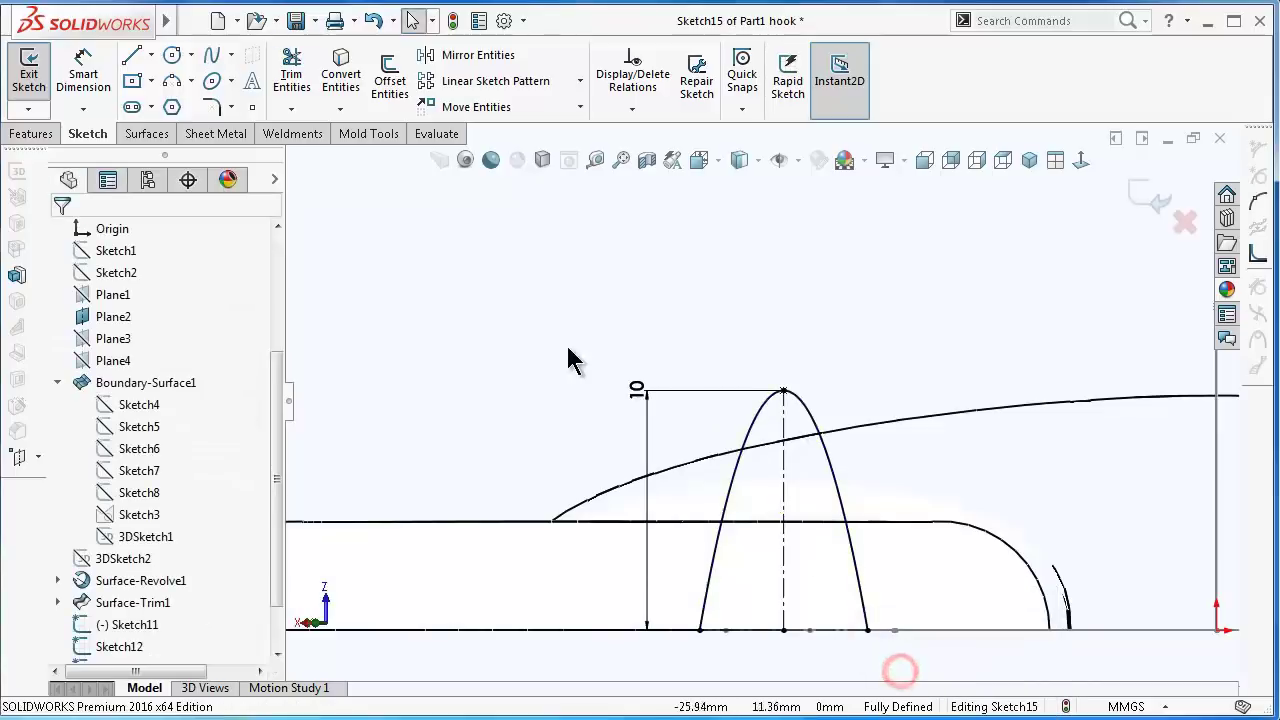
left_click(507, 332)
- Make the arch spline's end tangents vertical
left_click(737, 490)
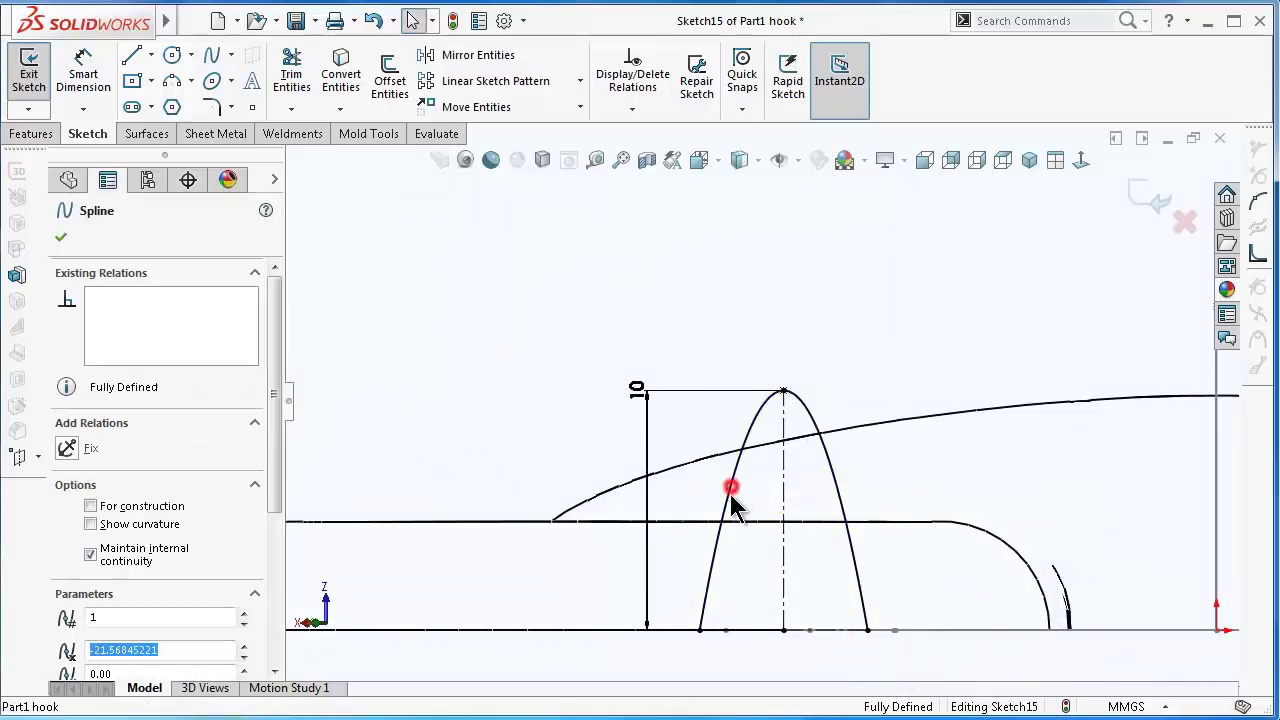
left_click(716, 544)
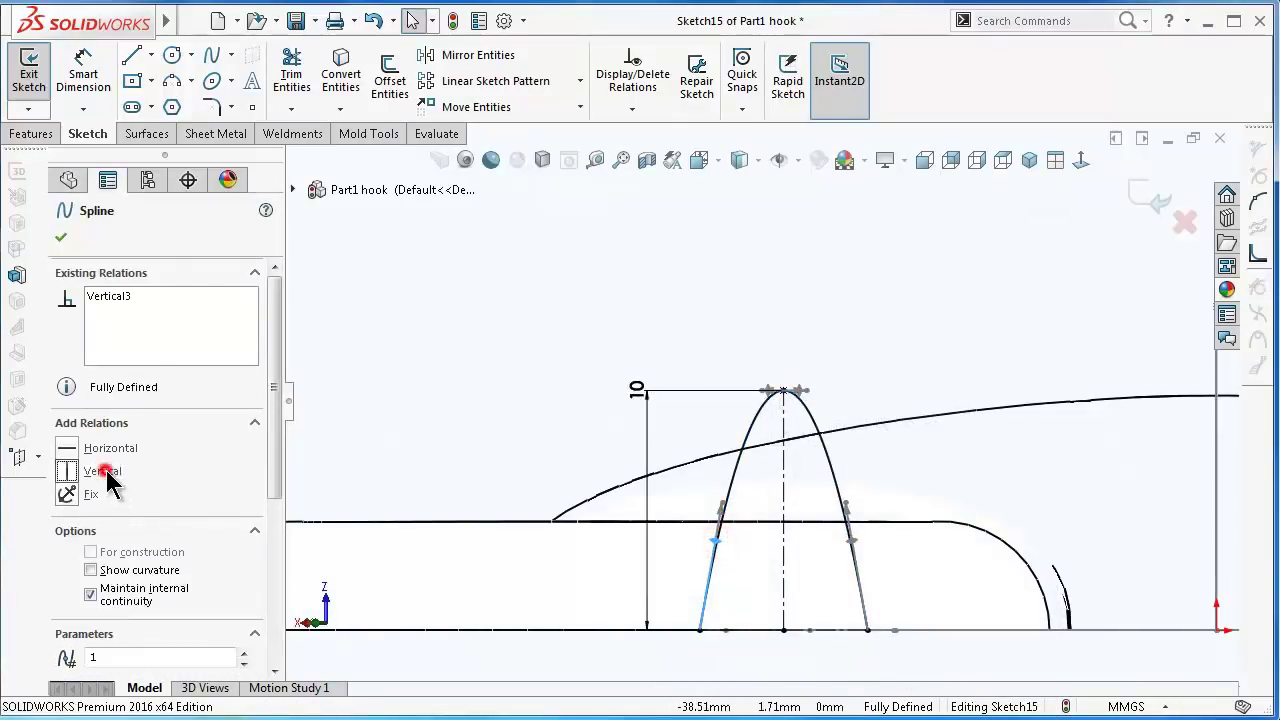
left_click(866, 548)
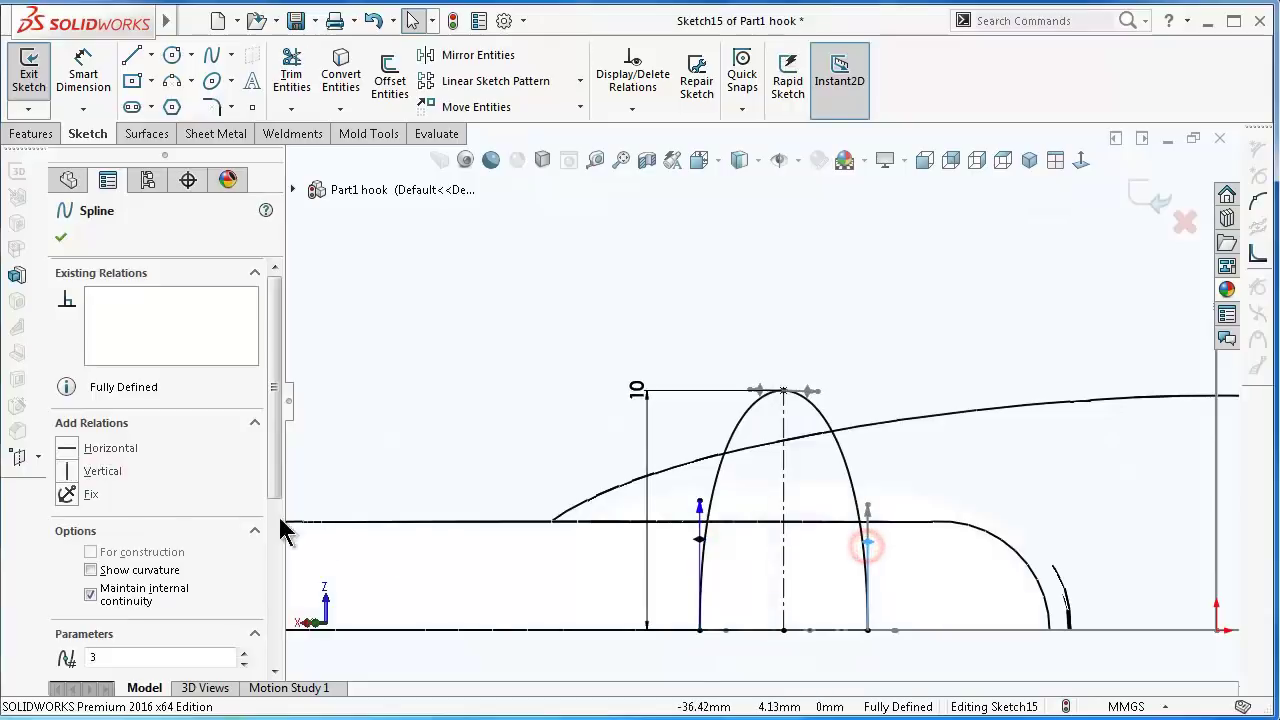
left_click(103, 472)
left_click(526, 281)
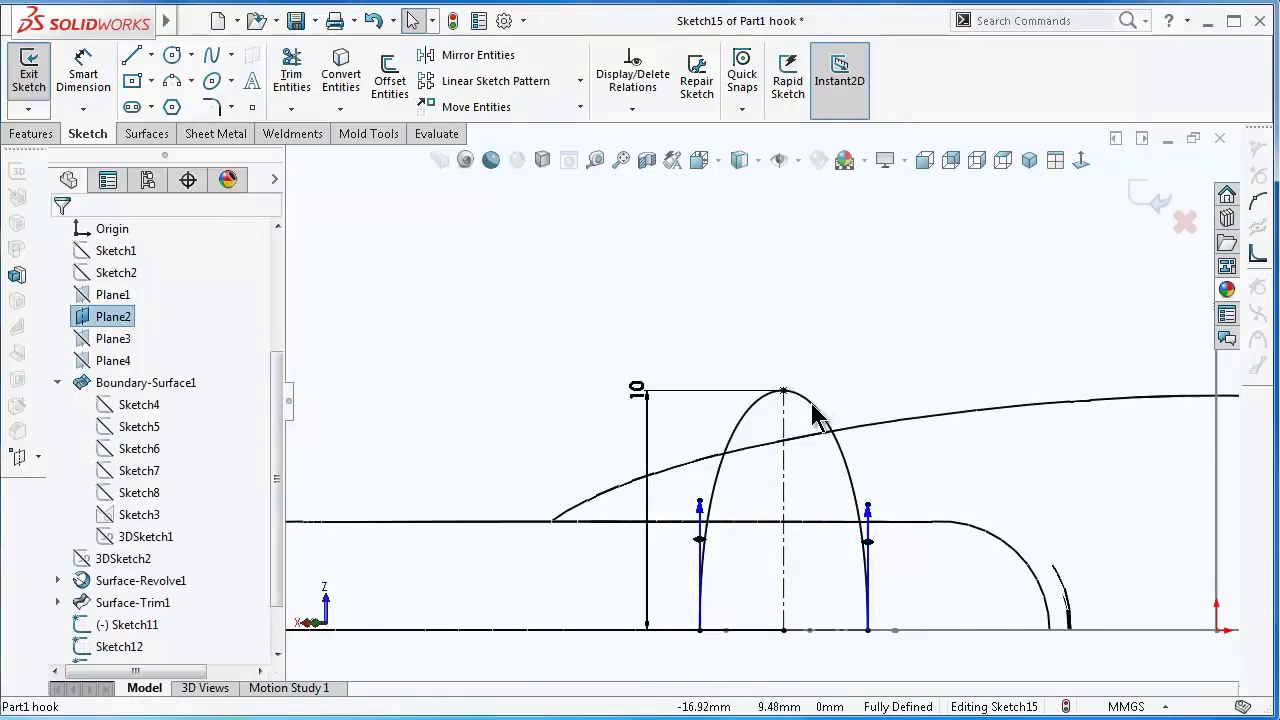
left_click(812, 405)
left_click(810, 396)
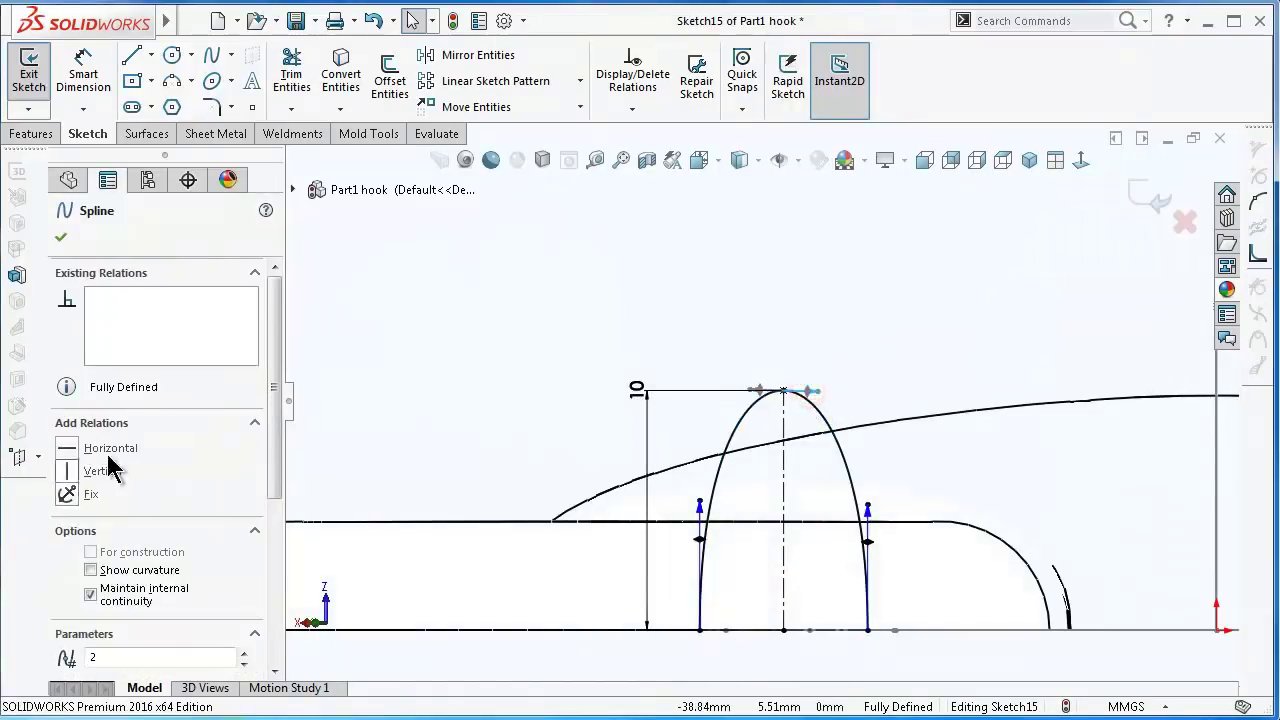
left_click(394, 371)
- Dimension the spline's left, right and top tangent handles to 20, 20 and 18 mm
right_click_drag(514, 449, 480, 323)
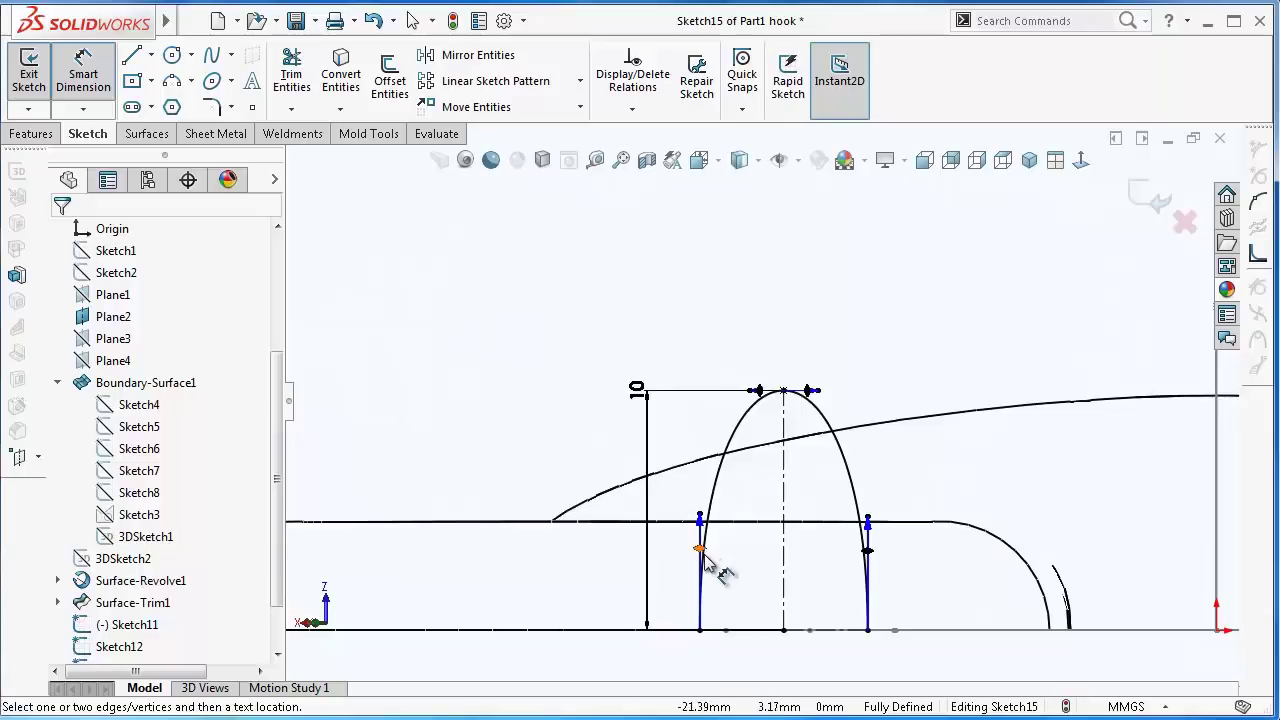
left_click(703, 558)
left_click(568, 448)
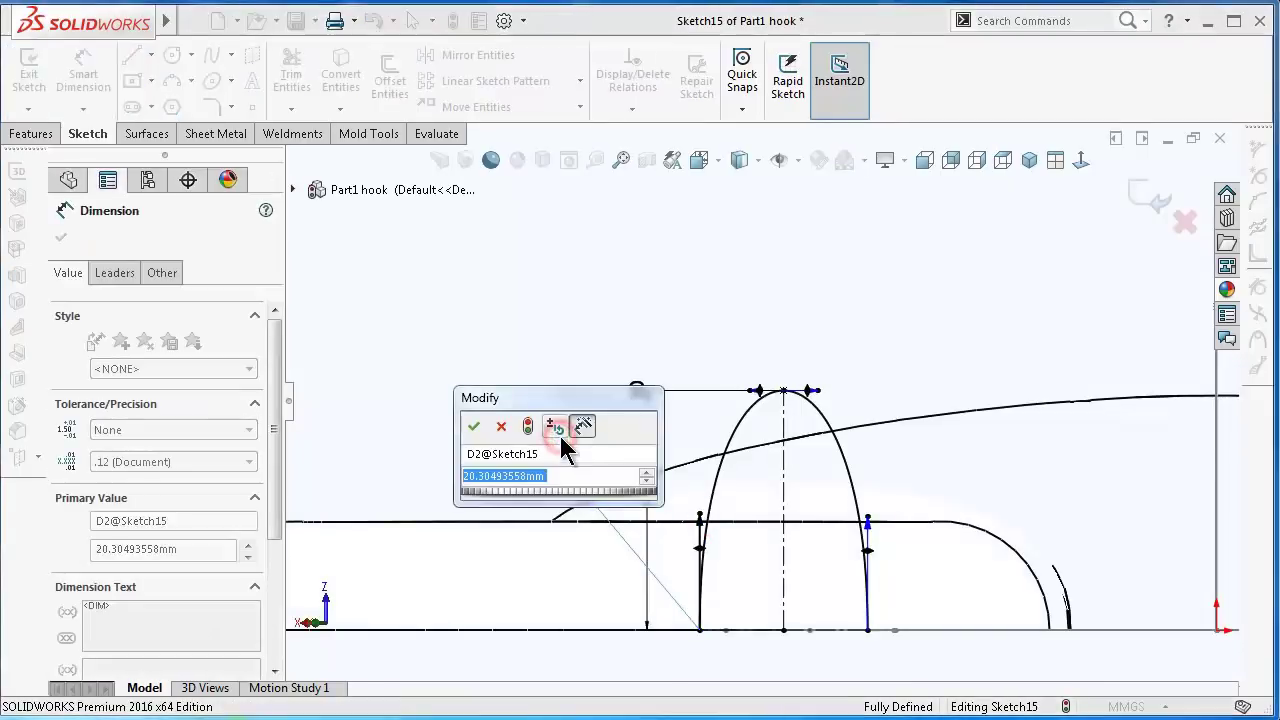
type("20")
key("Return")
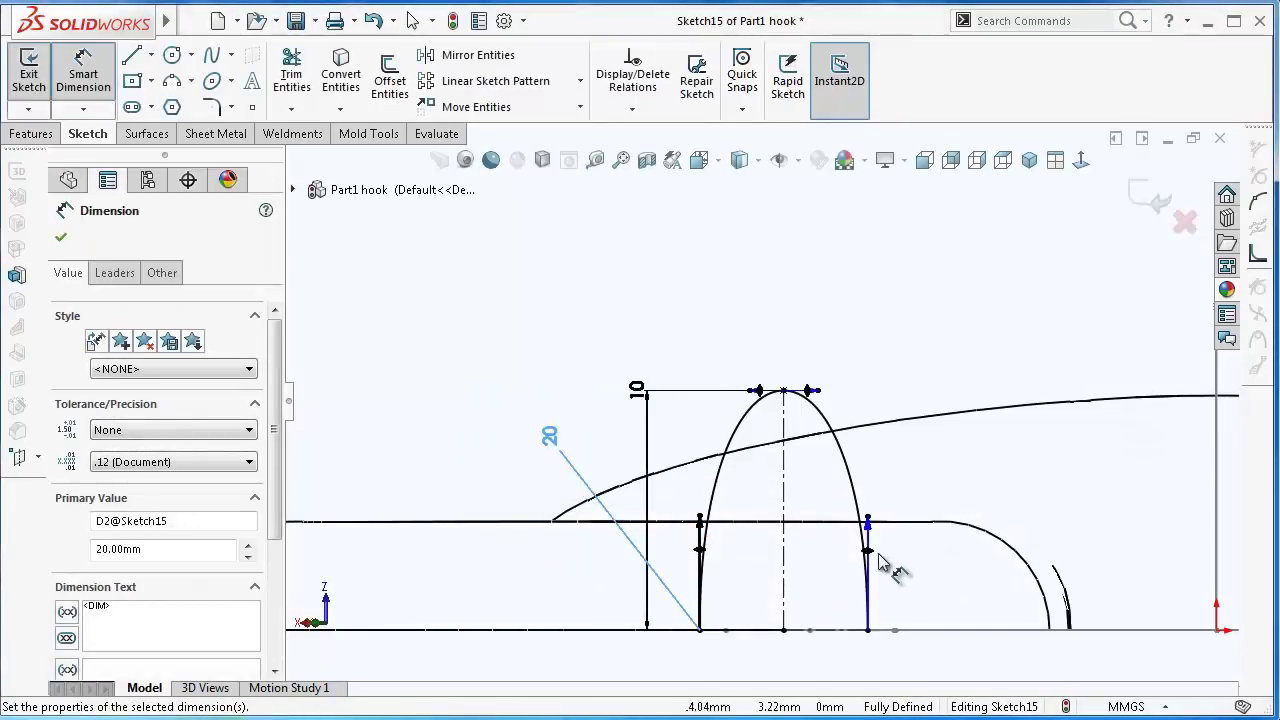
left_click(870, 556)
left_click(912, 472)
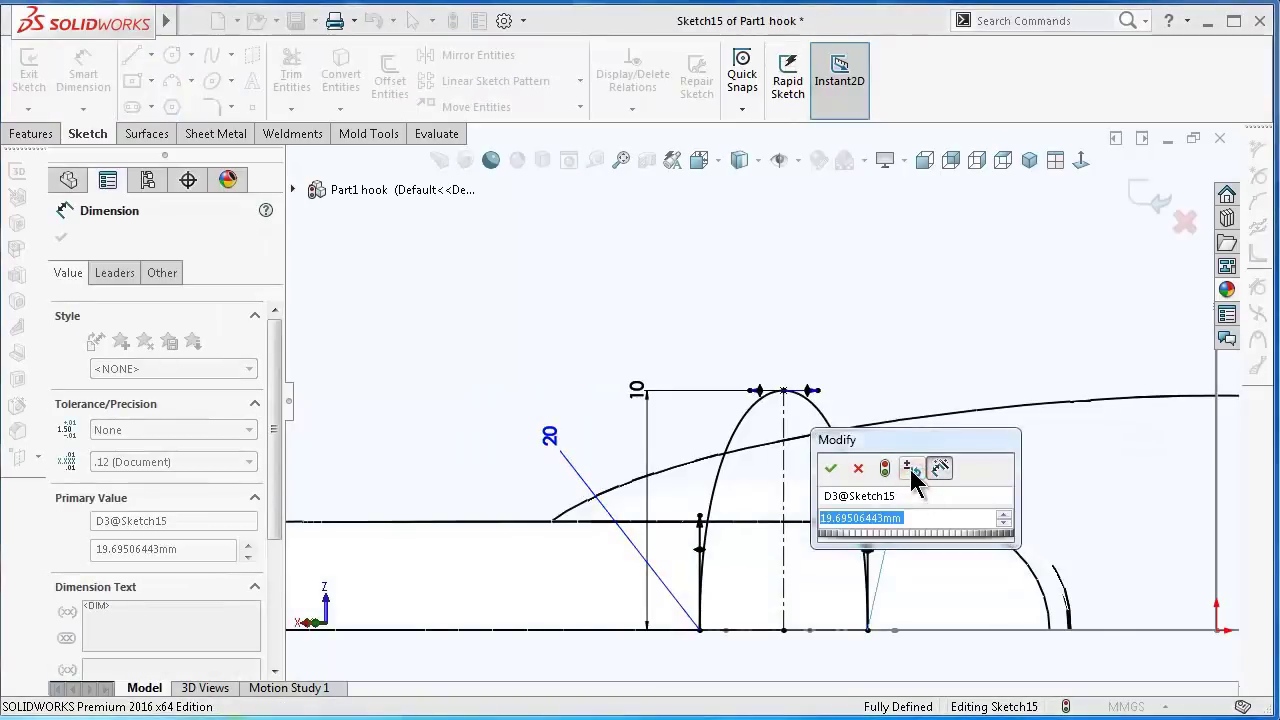
type("20")
key("Return")
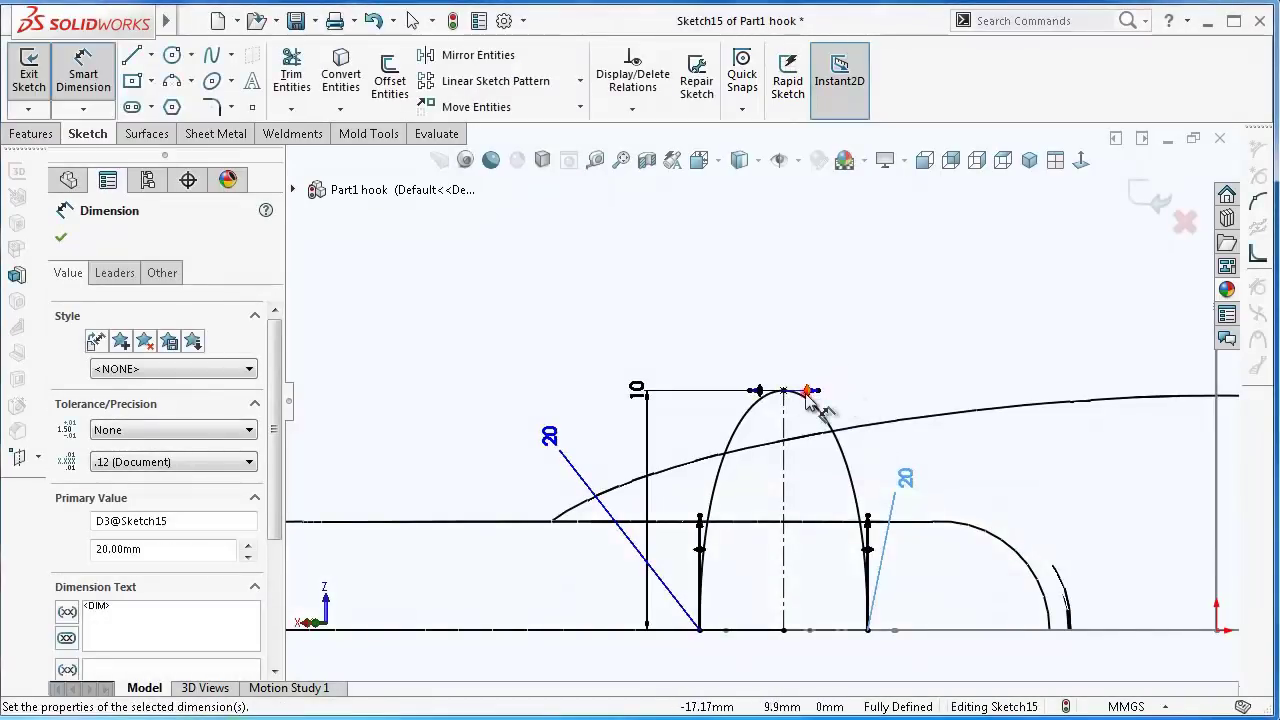
left_click(810, 392)
left_click(806, 402)
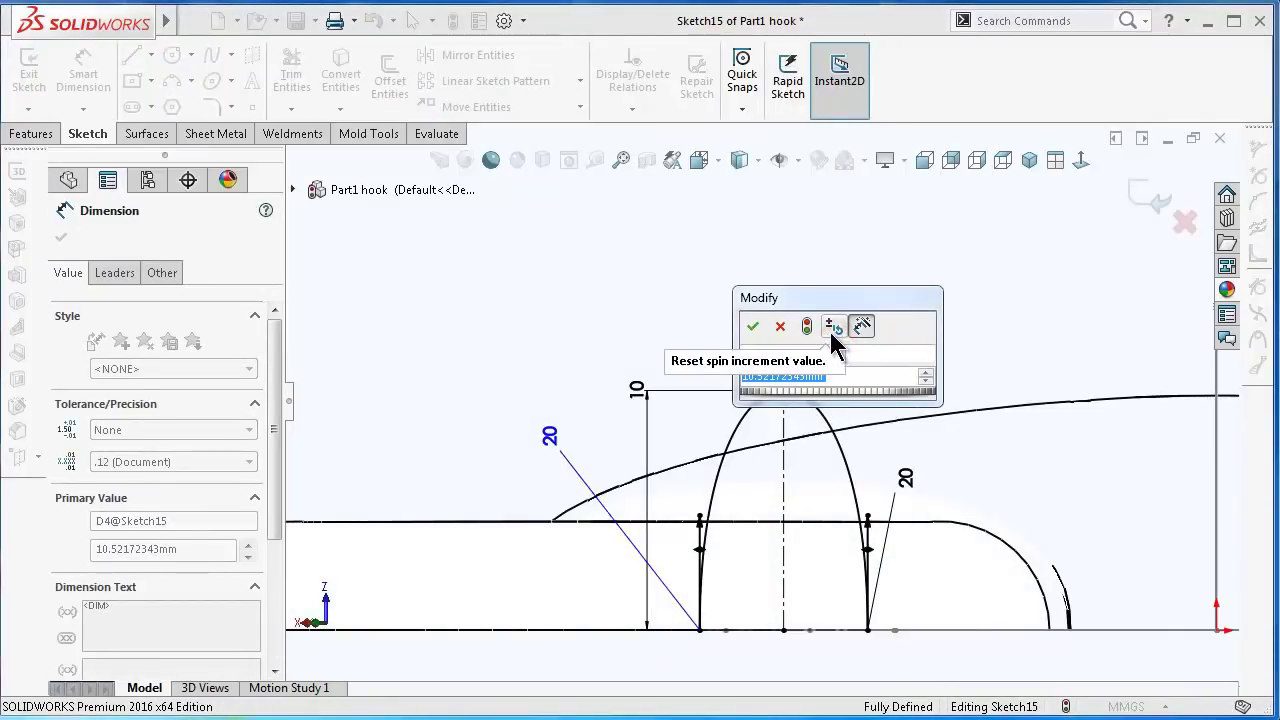
type("18")
key("Return")
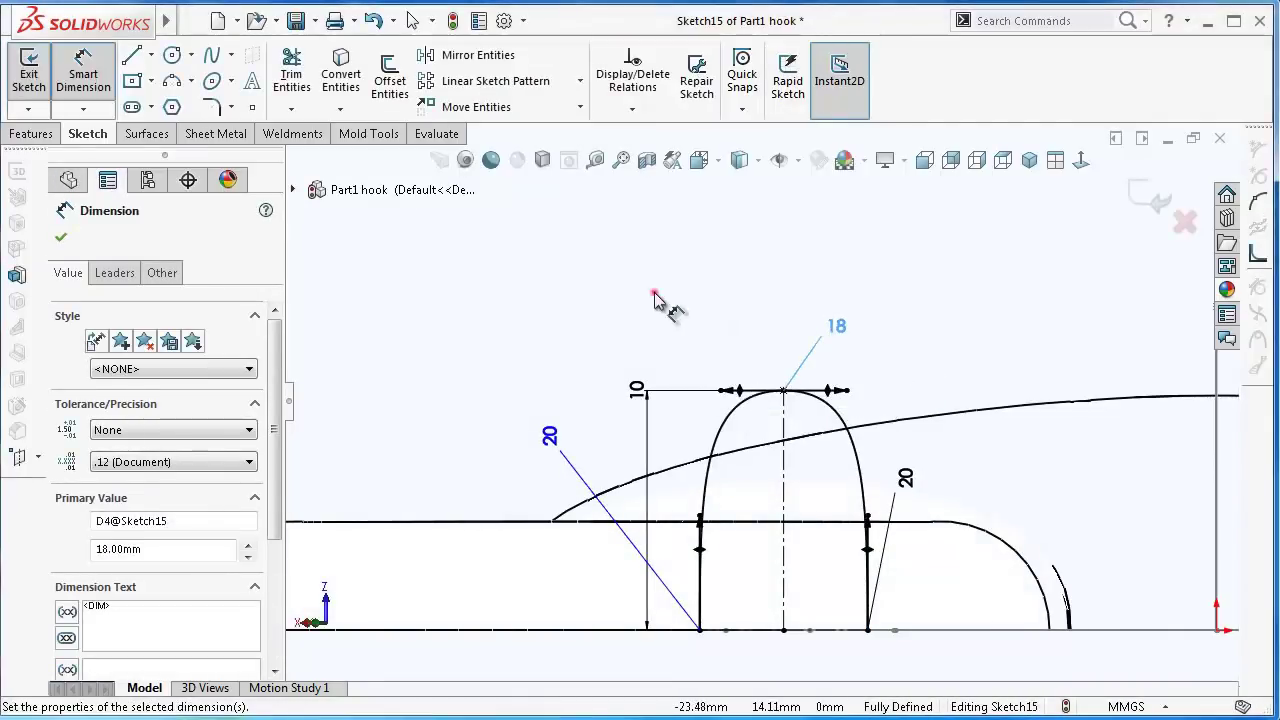
left_click(655, 298)
- Close Sketch15, hide Plane2 in isometric view, and start a new sketch on Plane4
left_click(1160, 200)
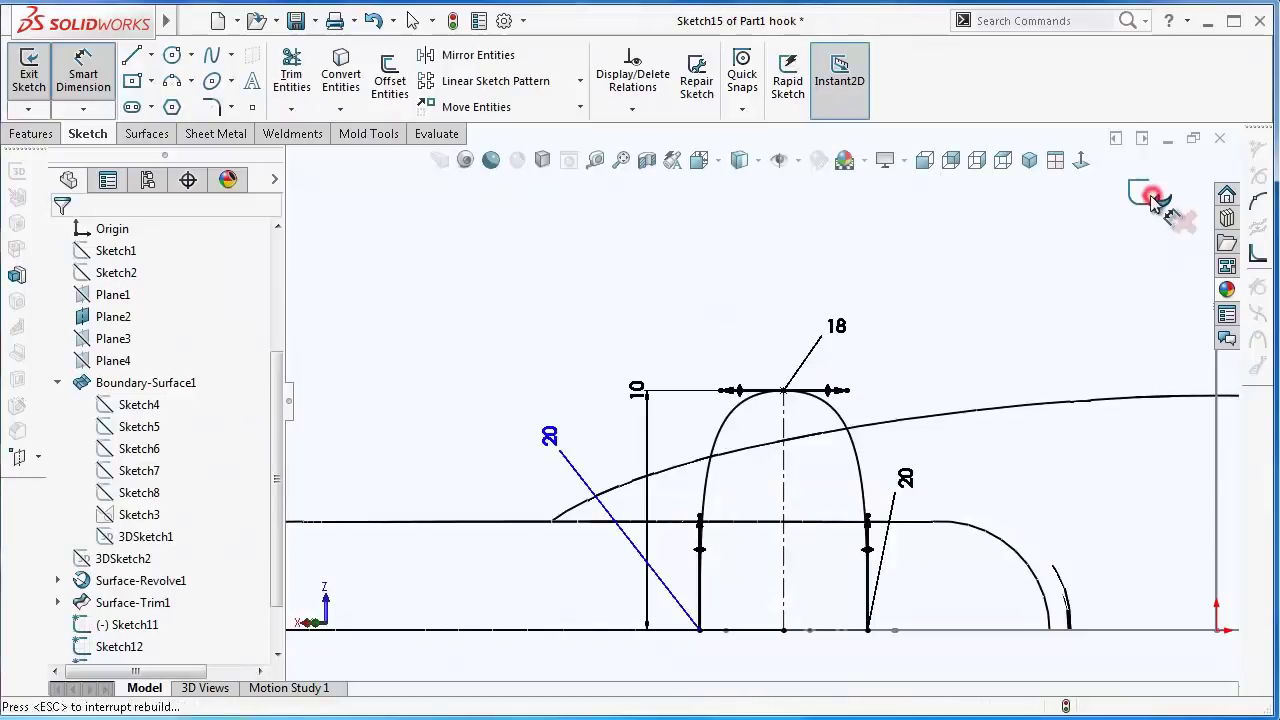
mouse_move(814, 295)
middle_mouse_down()
mouse_move(720, 234)
mouse_move(723, 306)
mouse_move(814, 354)
mouse_move(834, 429)
middle_mouse_up()
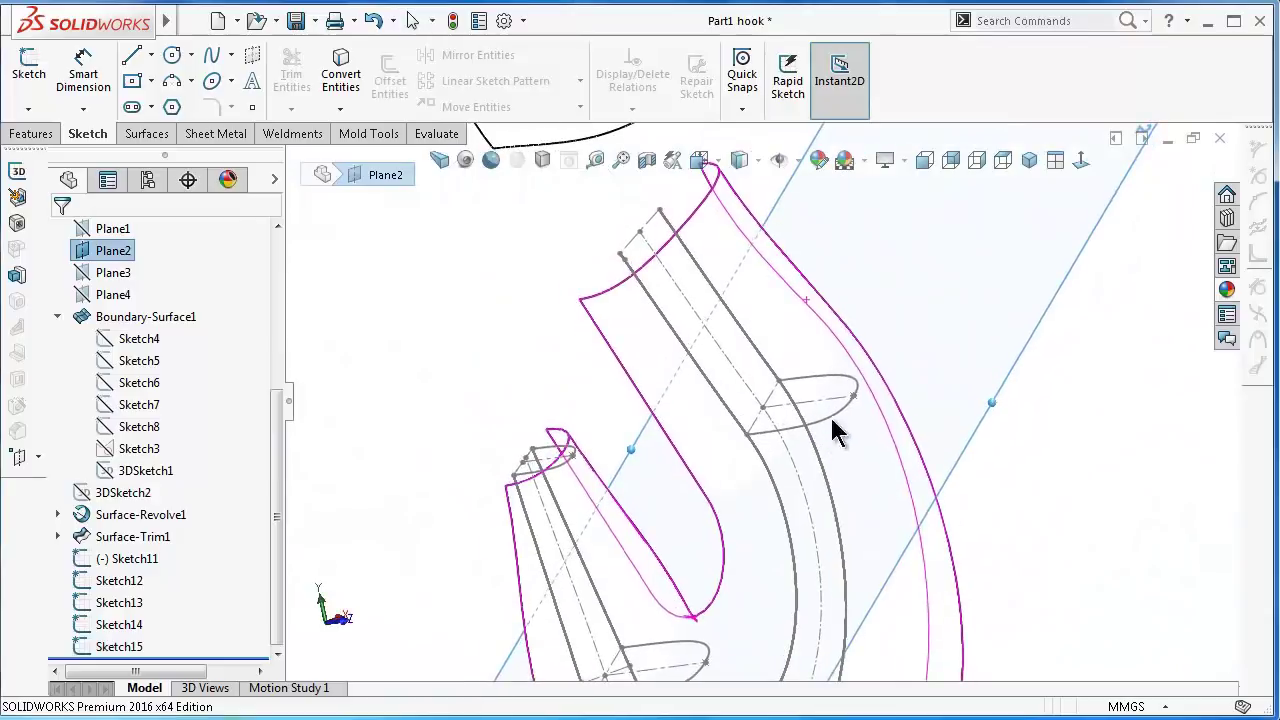
left_click(1040, 159)
left_click(899, 419)
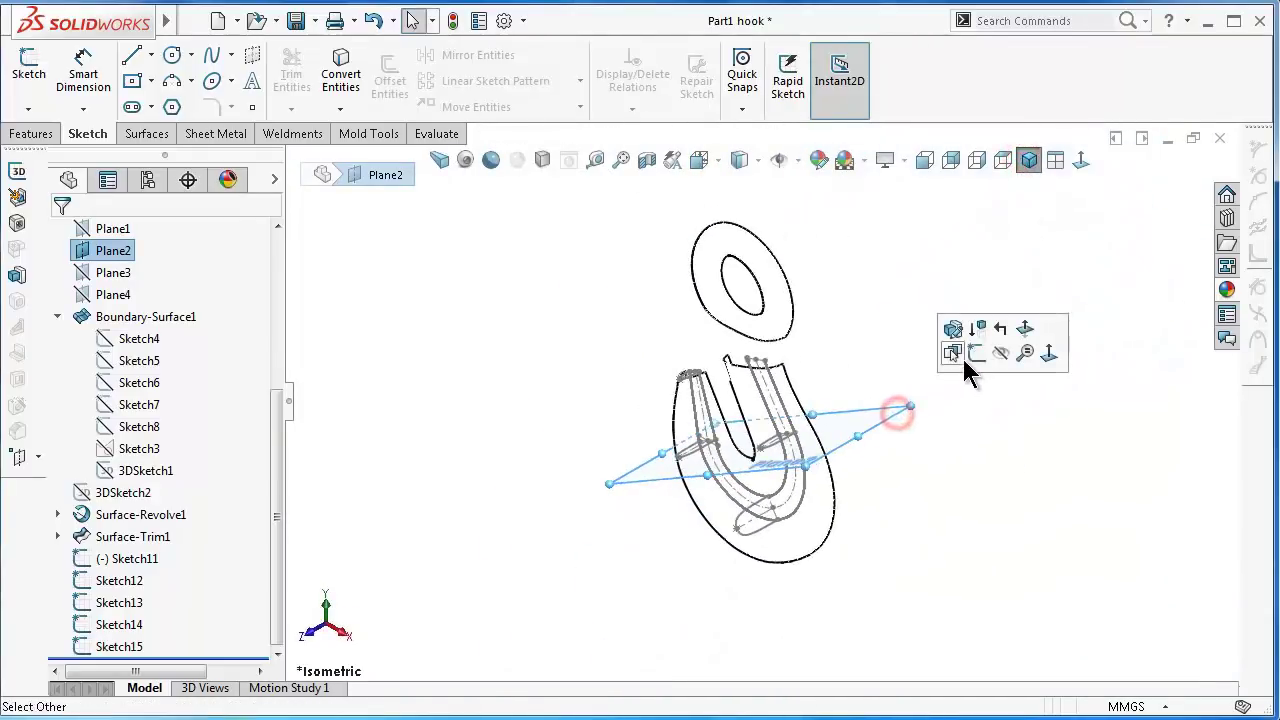
left_click(999, 360)
scroll(755, 372, "down", 2)
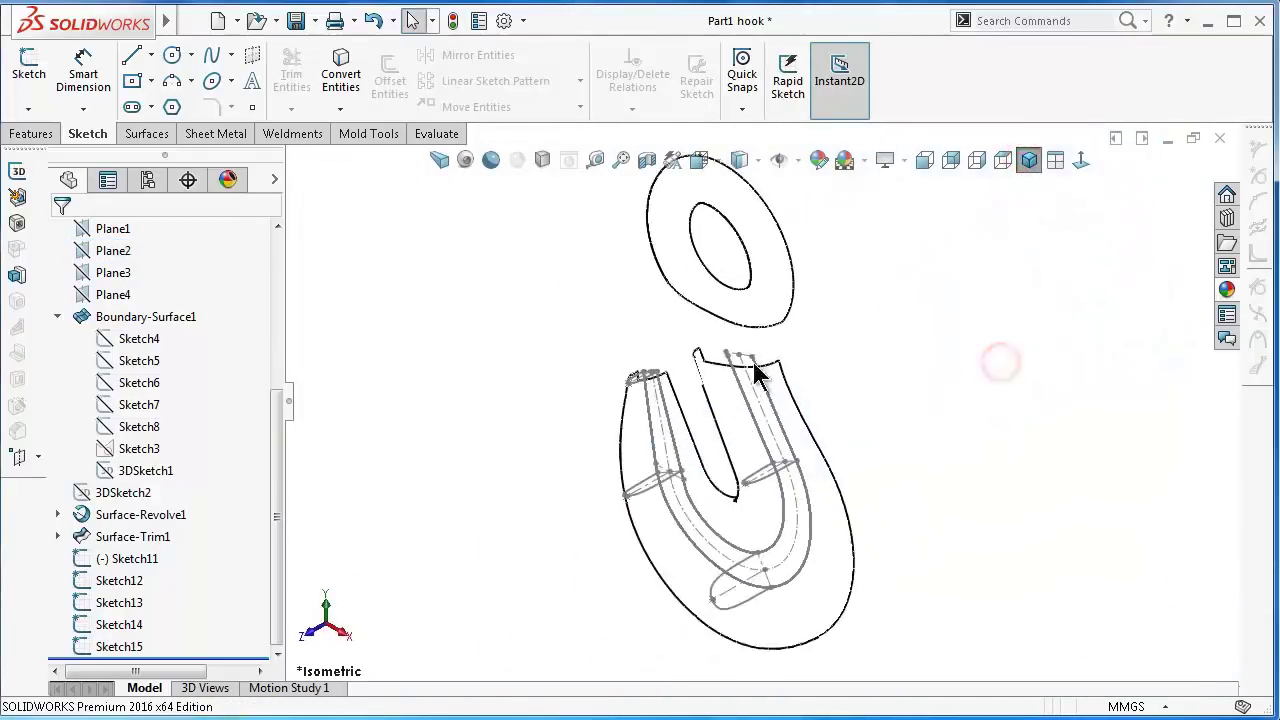
left_click(106, 295)
left_click(119, 262)
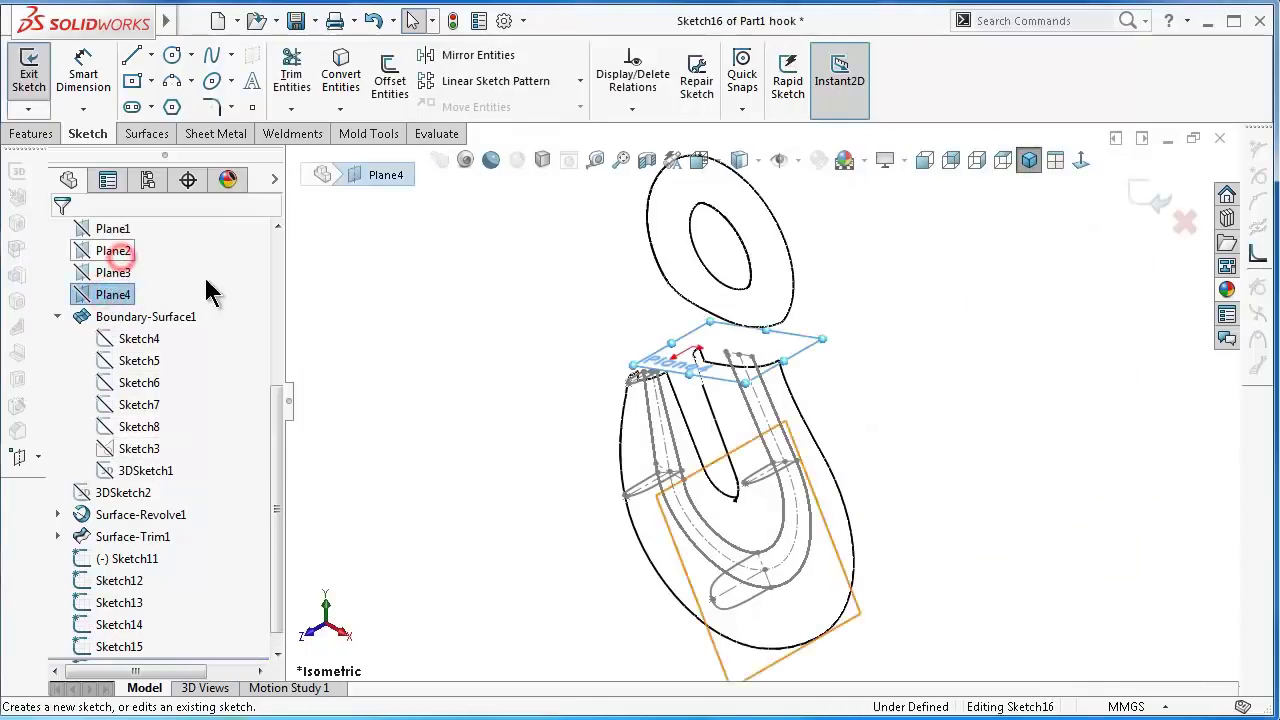
- Draw a construction centerline across the hook's section and view the sketch face-on
scroll(766, 351, "down", 1)
scroll(706, 323, "down", 2)
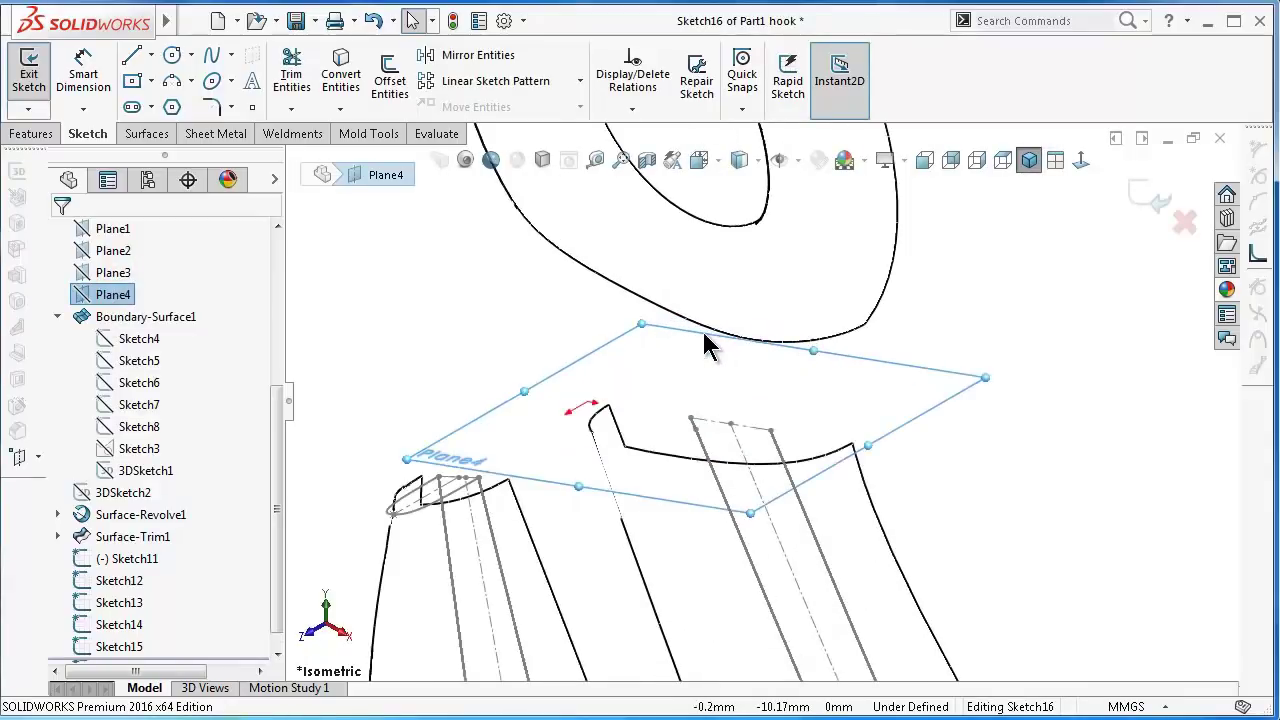
scroll(706, 351, "down", 1)
scroll(640, 328, "down", 1)
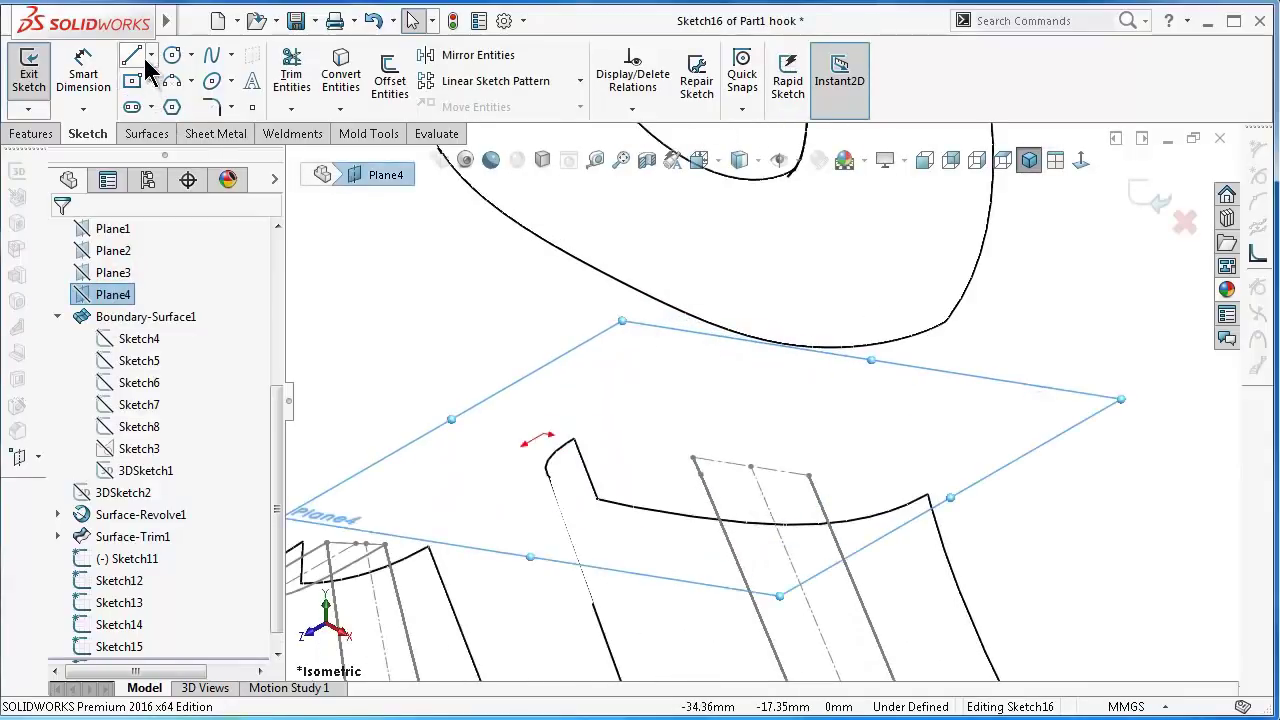
left_click(150, 55)
left_click(168, 107)
left_click(575, 438)
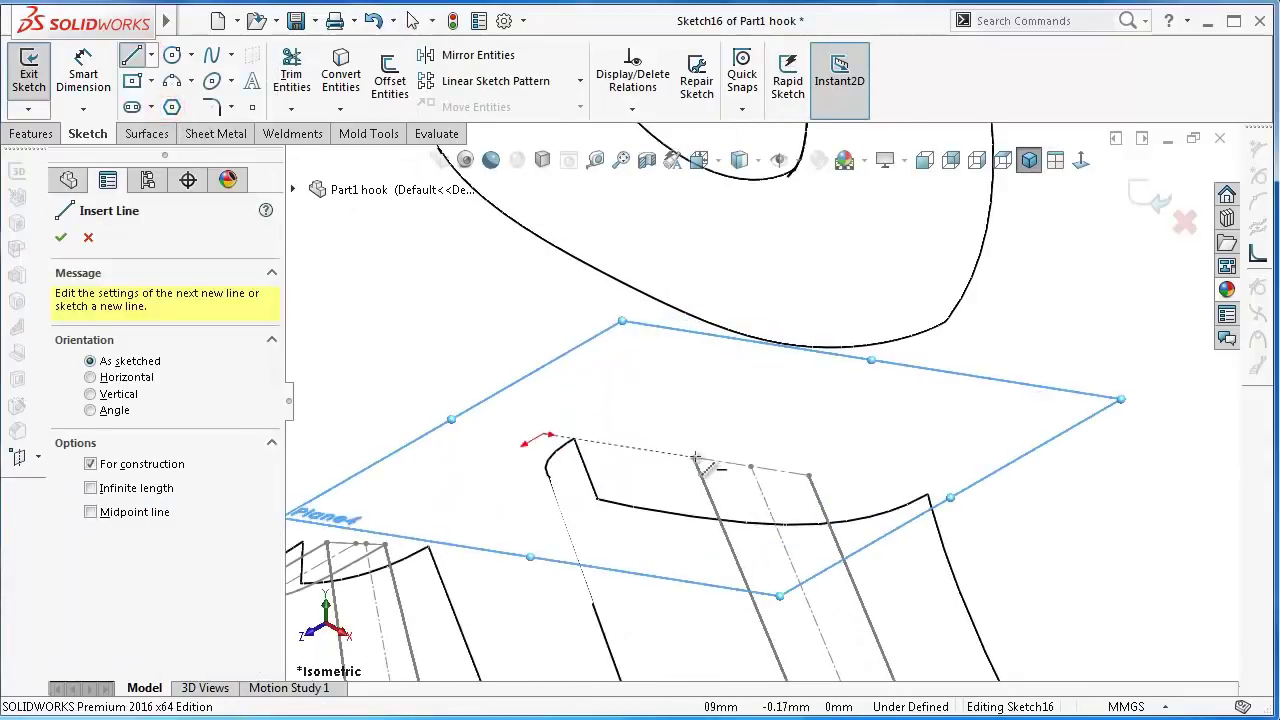
left_click(692, 457)
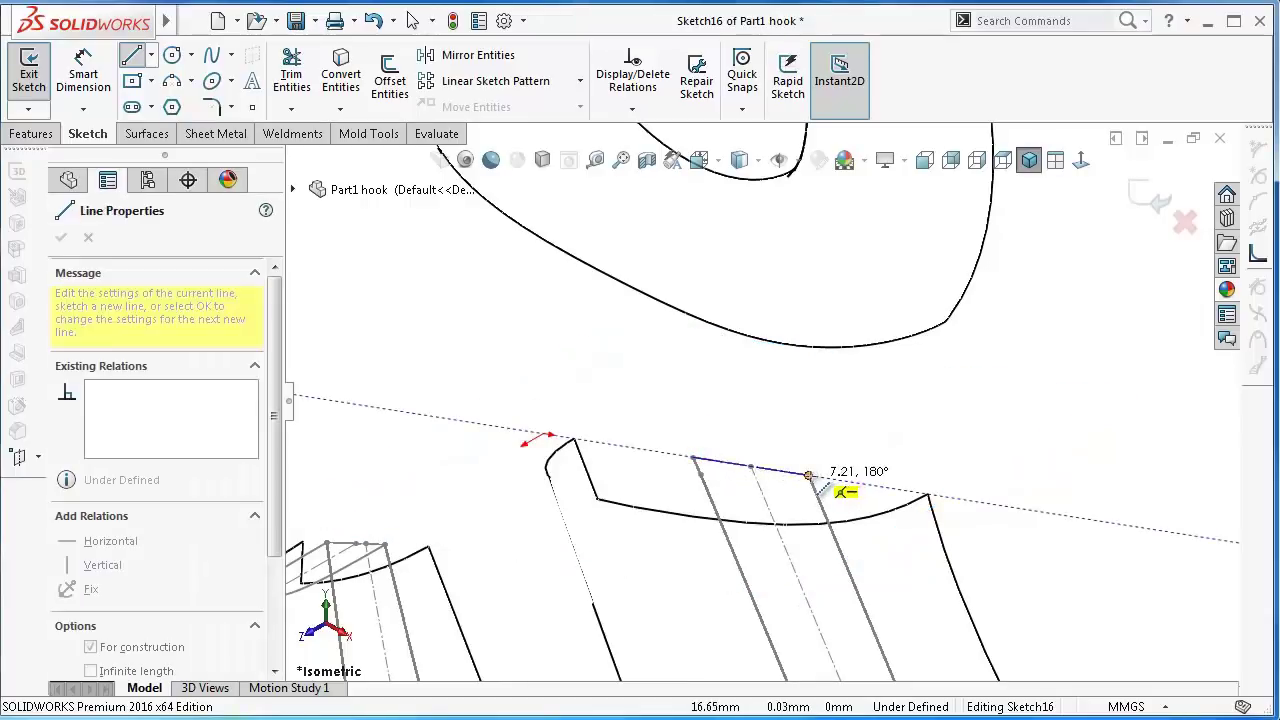
left_click(808, 474)
key("Escape")
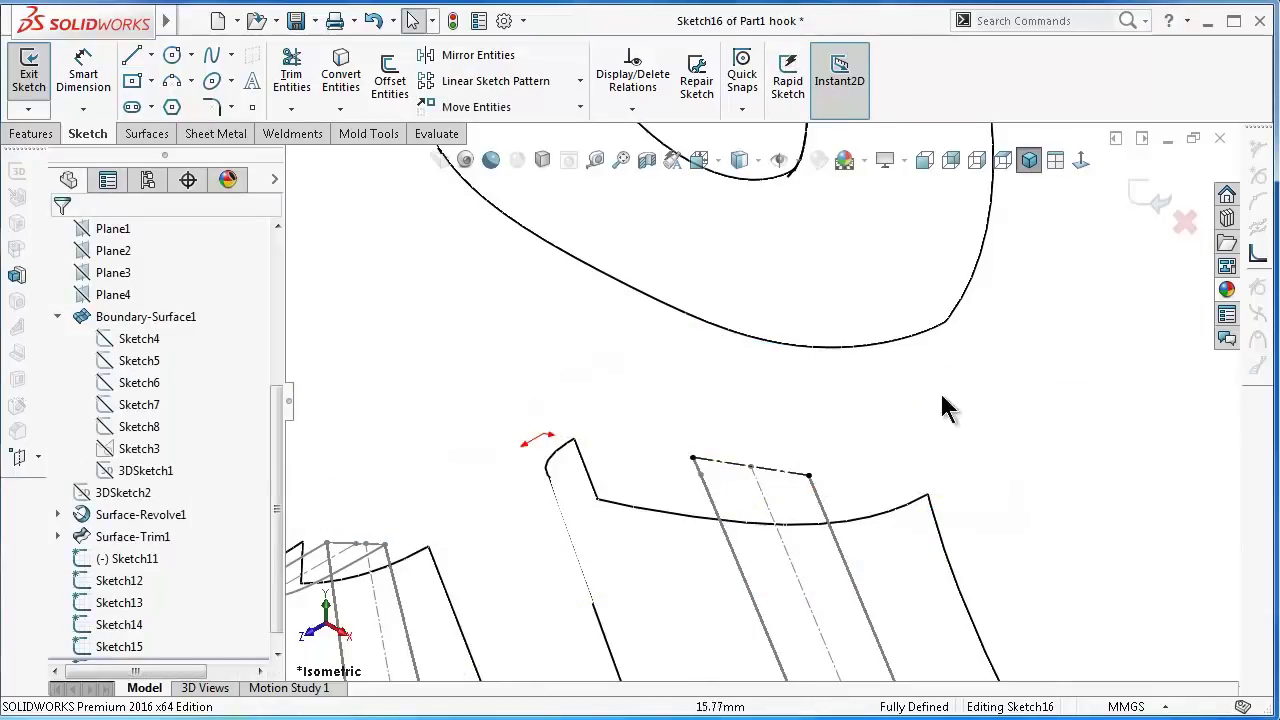
left_click(1081, 160)
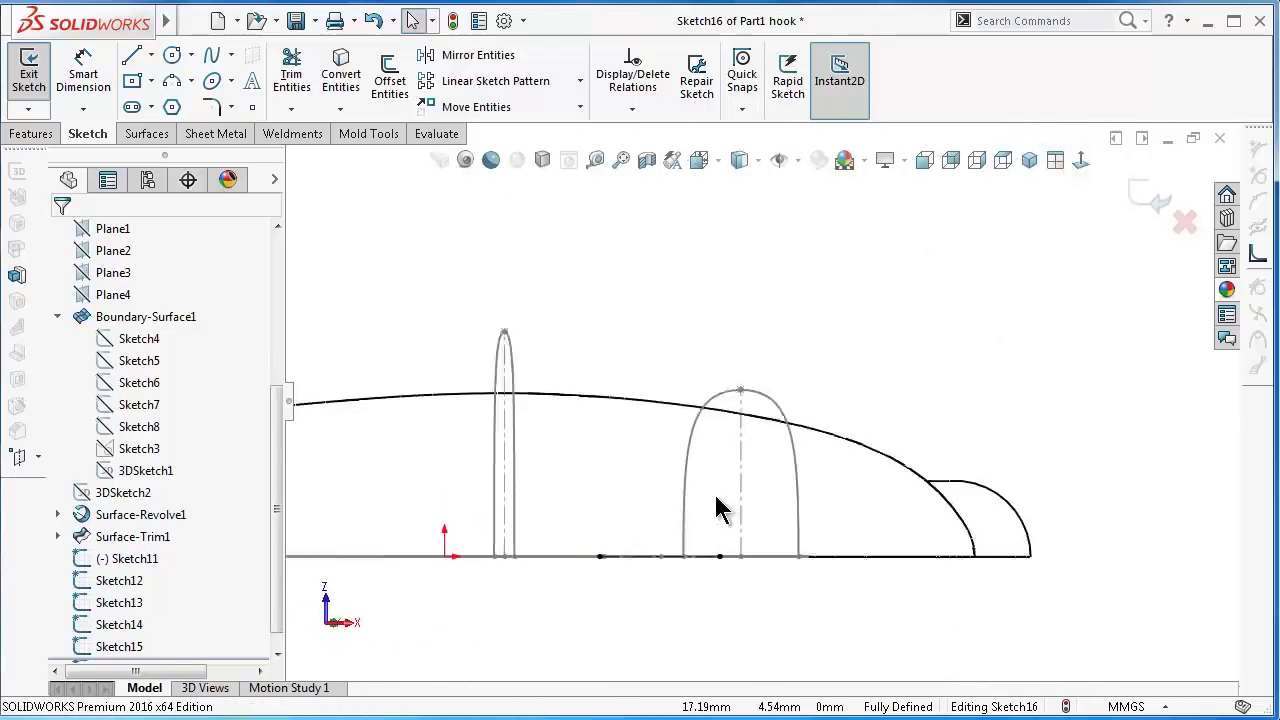
- Draw a vertical centerline rising from the bottom line's midpoint
scroll(716, 510, "down", 3)
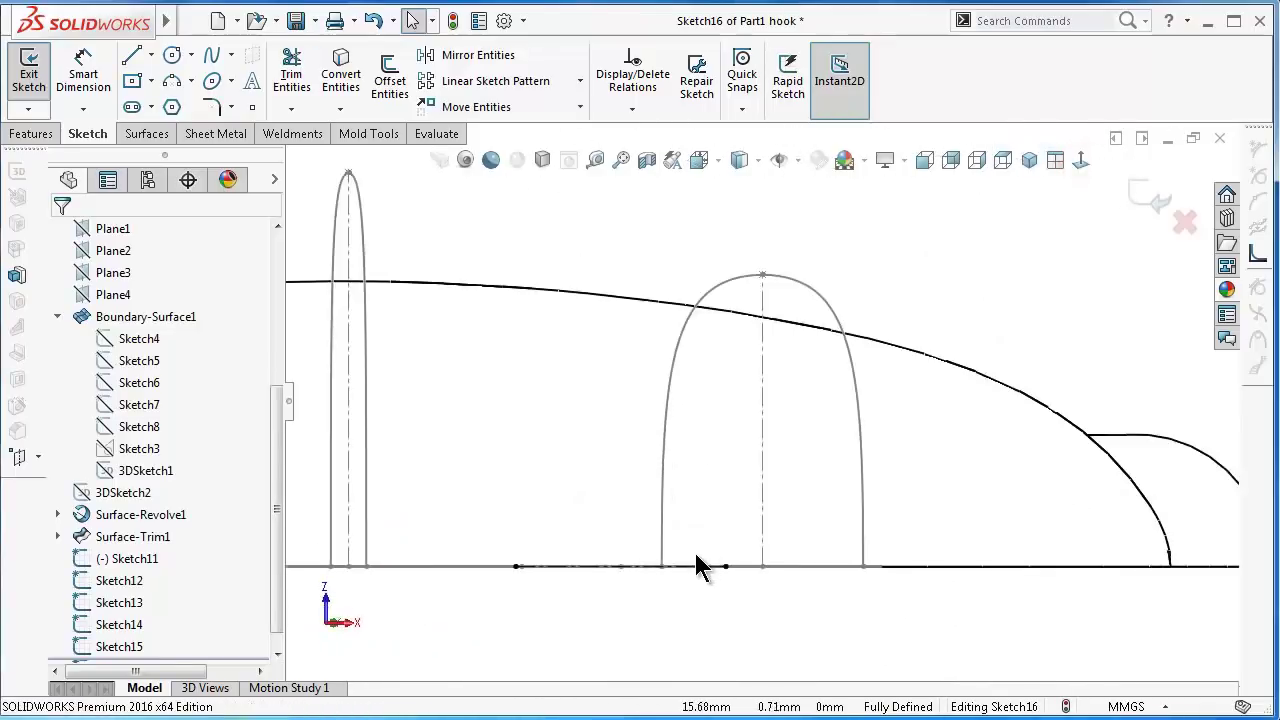
left_click(151, 55)
left_click(170, 100)
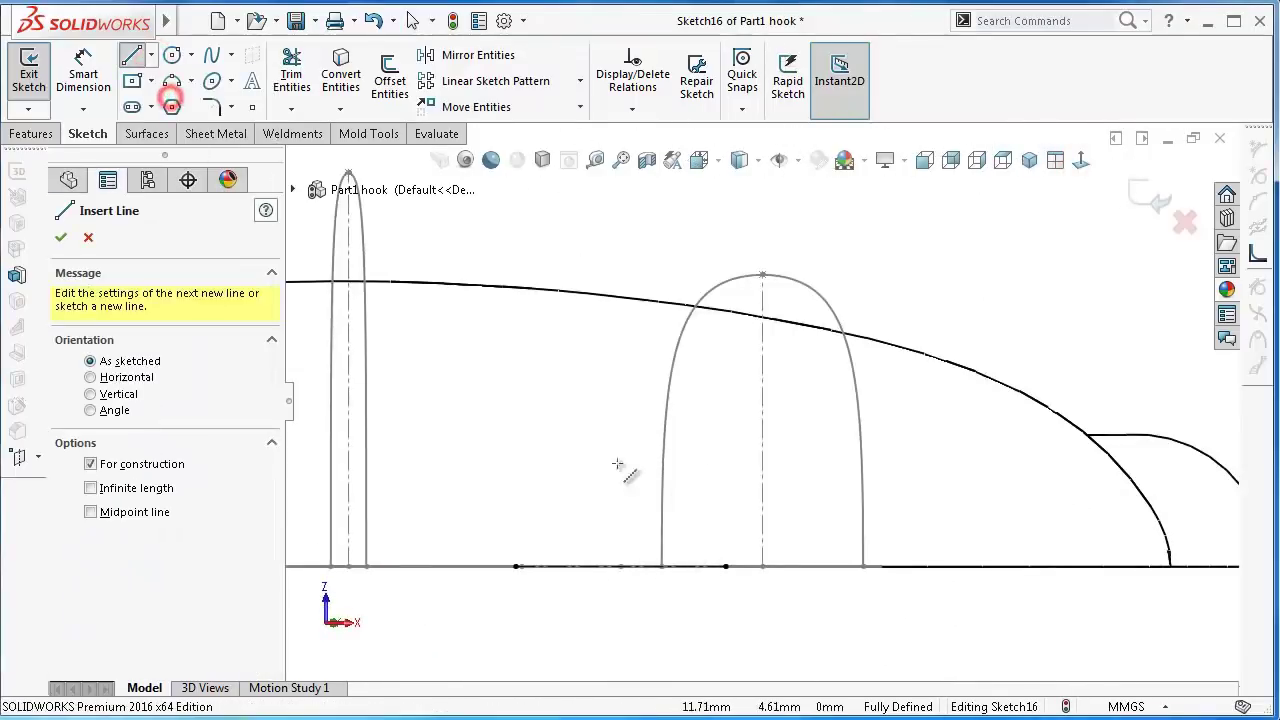
left_click(648, 566)
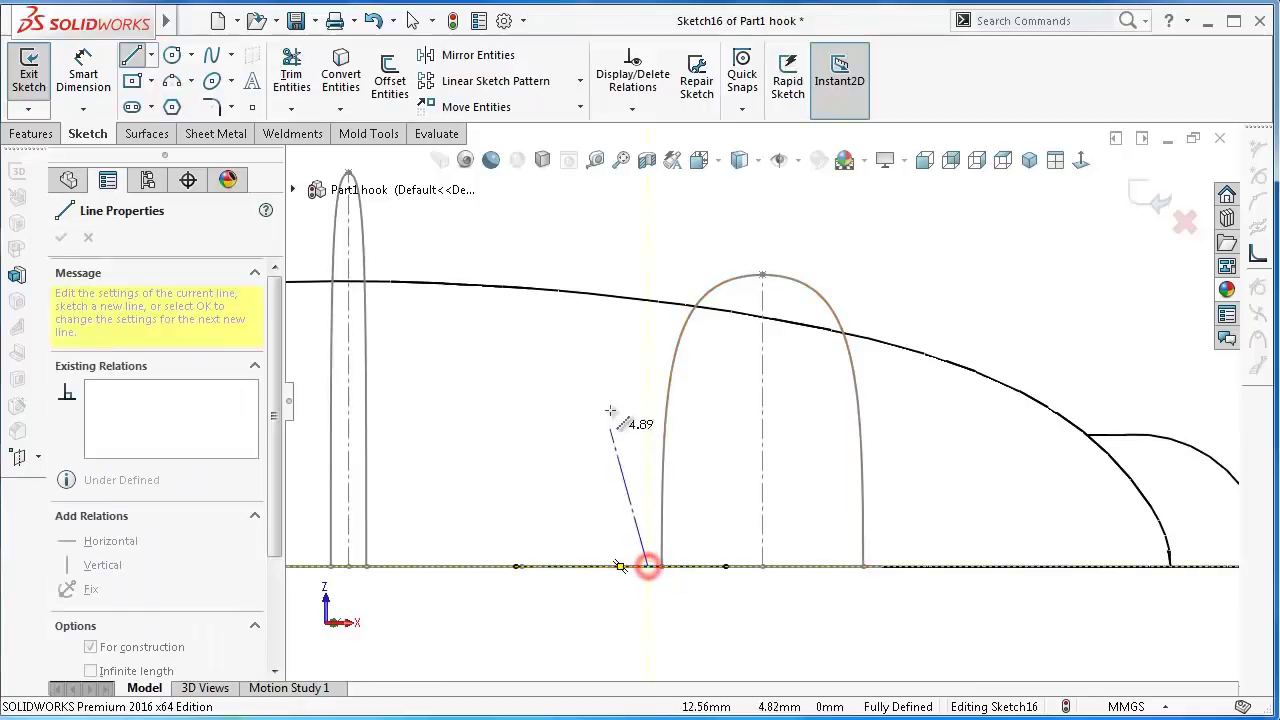
left_click(648, 357)
right_click(622, 397)
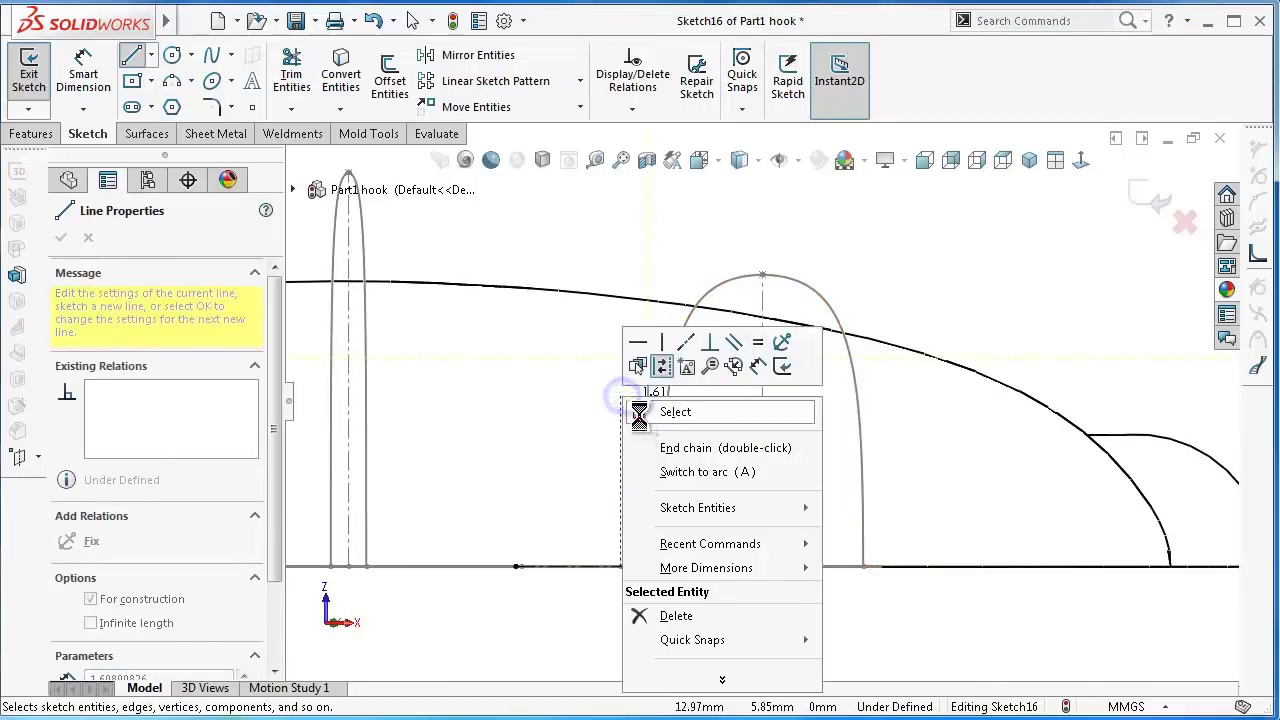
left_click(638, 412)
scroll(670, 500, "down", 3)
left_click(750, 616)
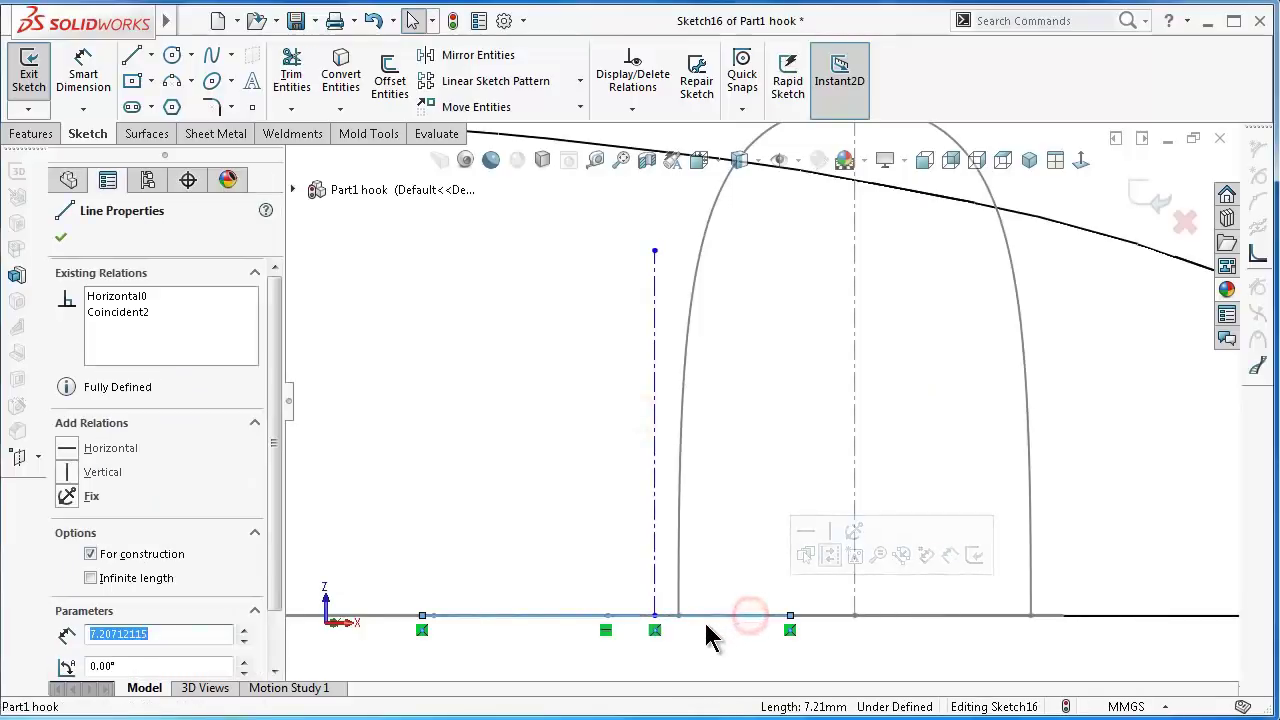
scroll(663, 625, "down", 2)
left_click(663, 596, "ctrl")
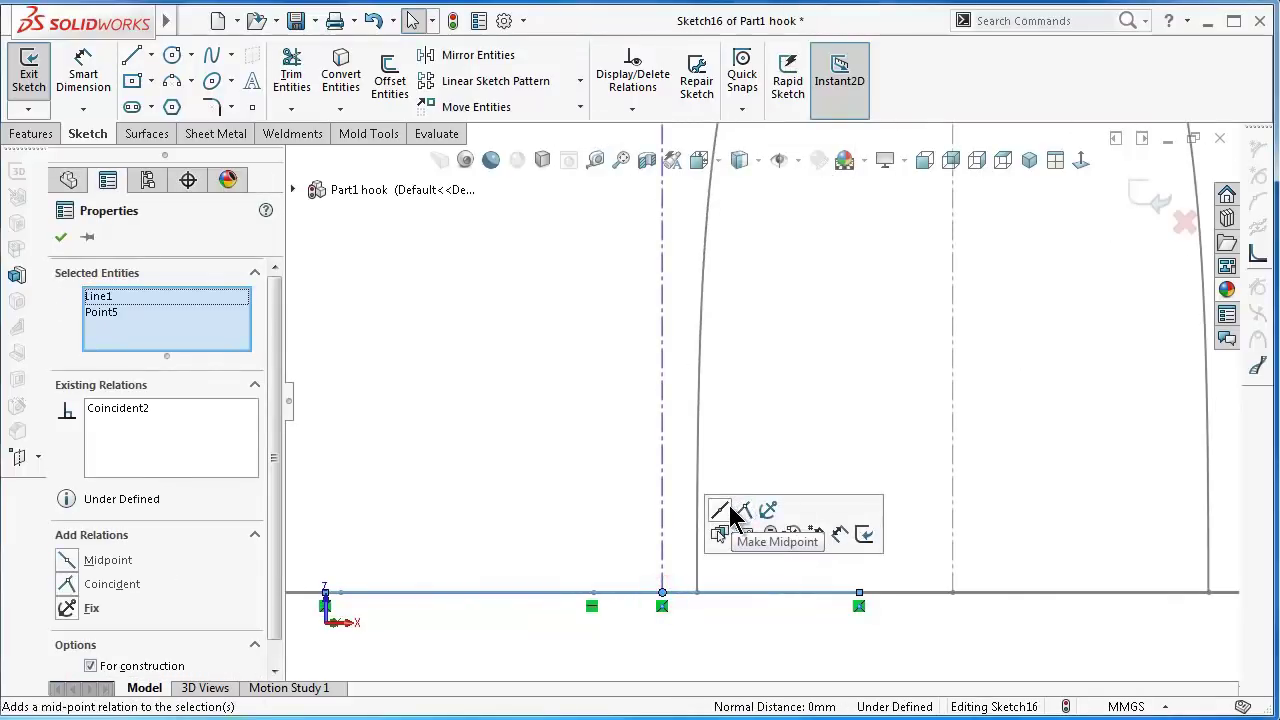
left_click(729, 505)
scroll(610, 484, "up", 2)
left_click(627, 600)
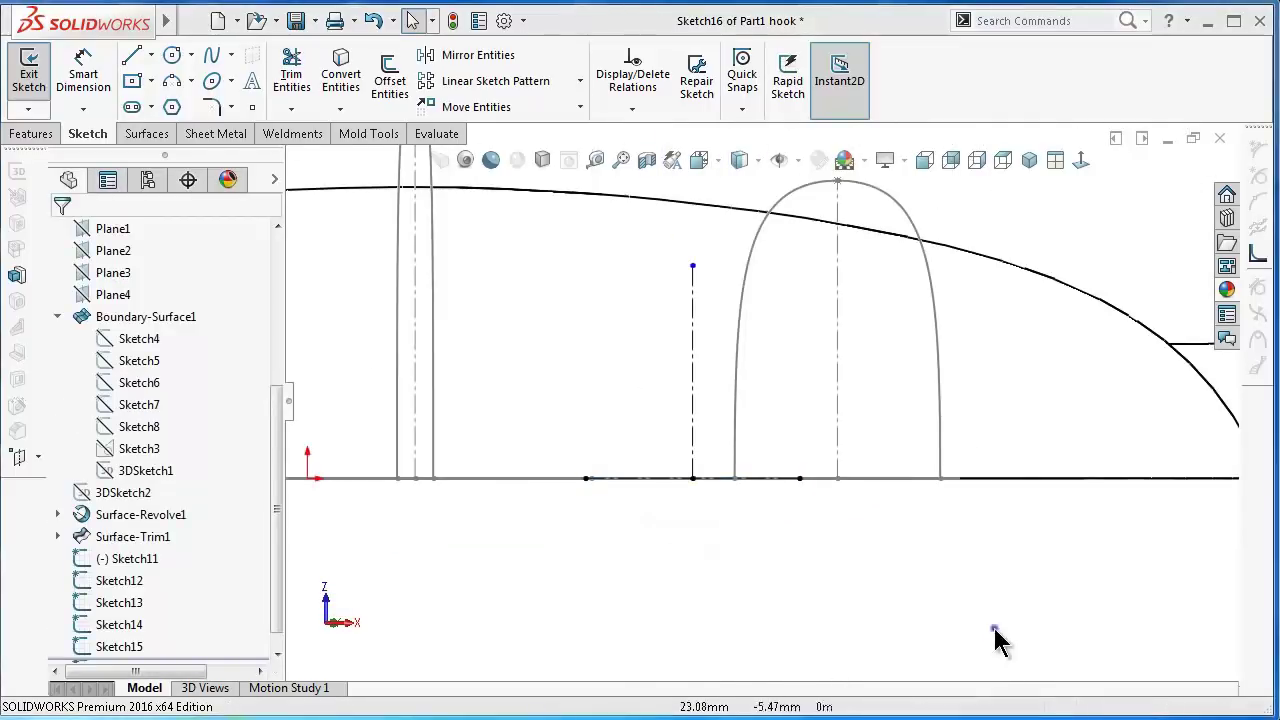
- Dimension the vertical centerline's height to 6.75 mm
right_click_drag(991, 634, 971, 508)
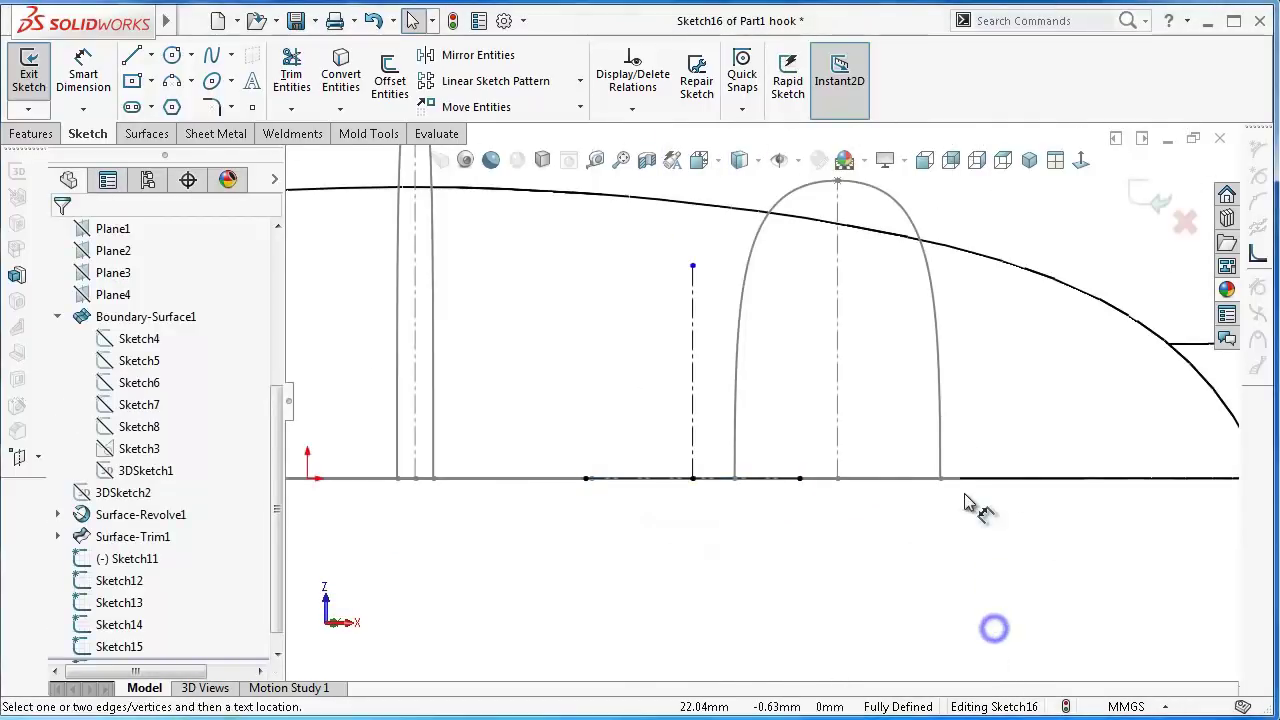
left_click(692, 320)
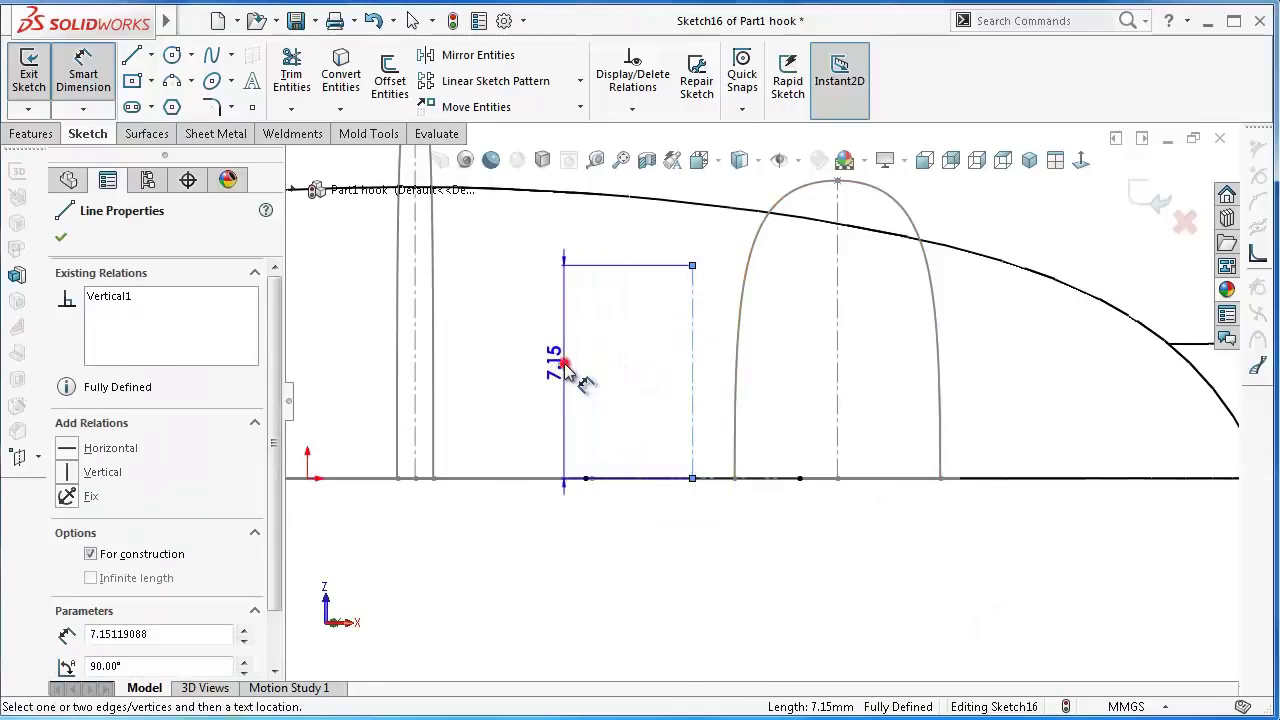
left_click(565, 367)
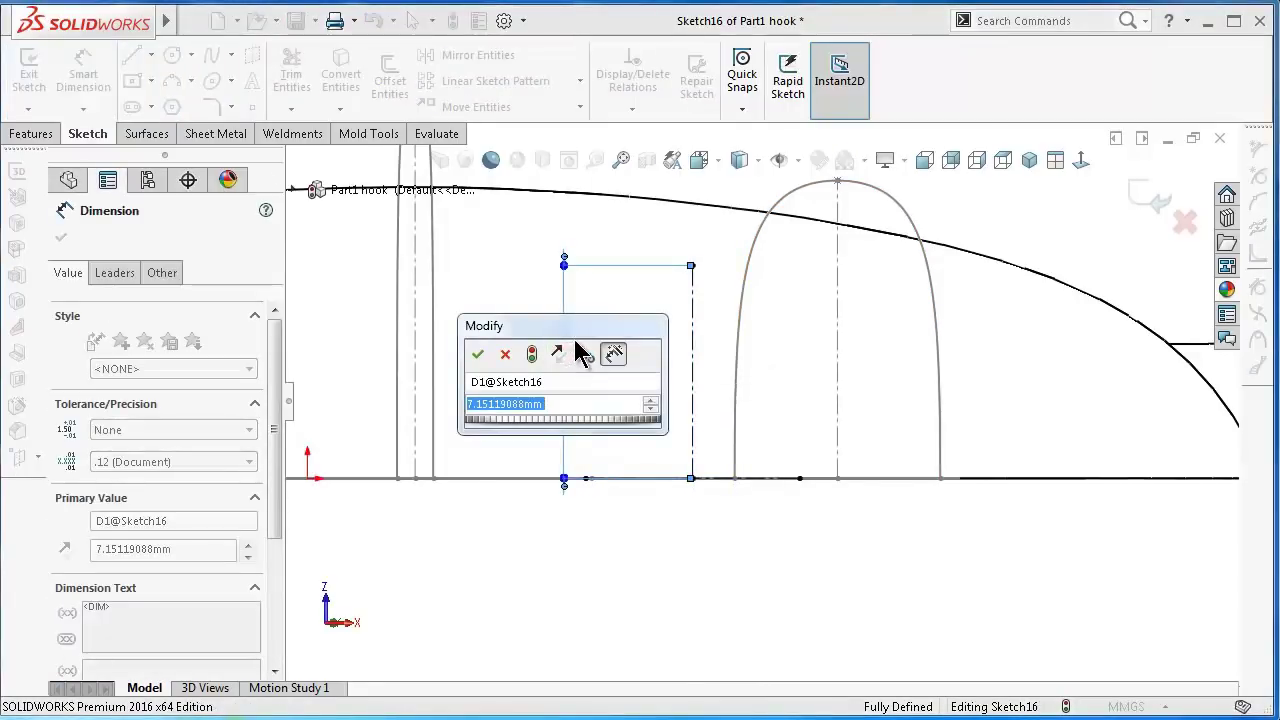
type("6.")
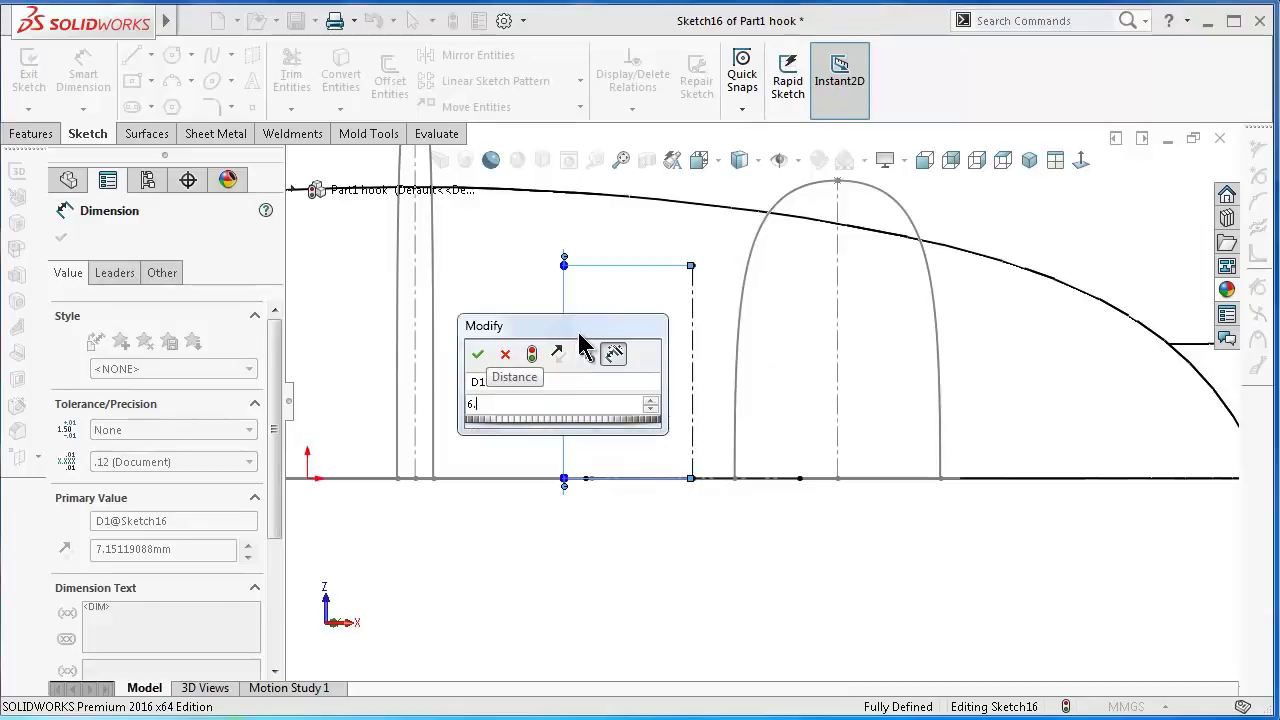
type("75")
key("Return")
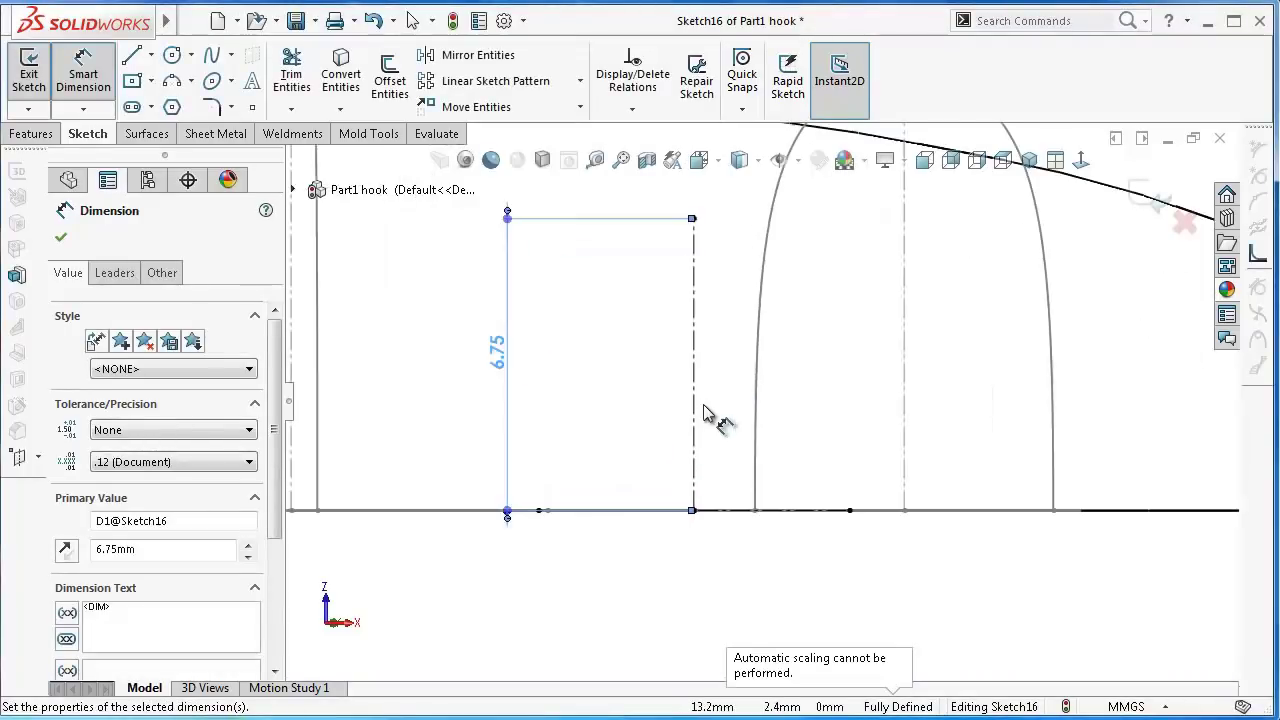
- Sketch a three-point arch spline over the 6.75 mm height line in isometric view
left_click(213, 56)
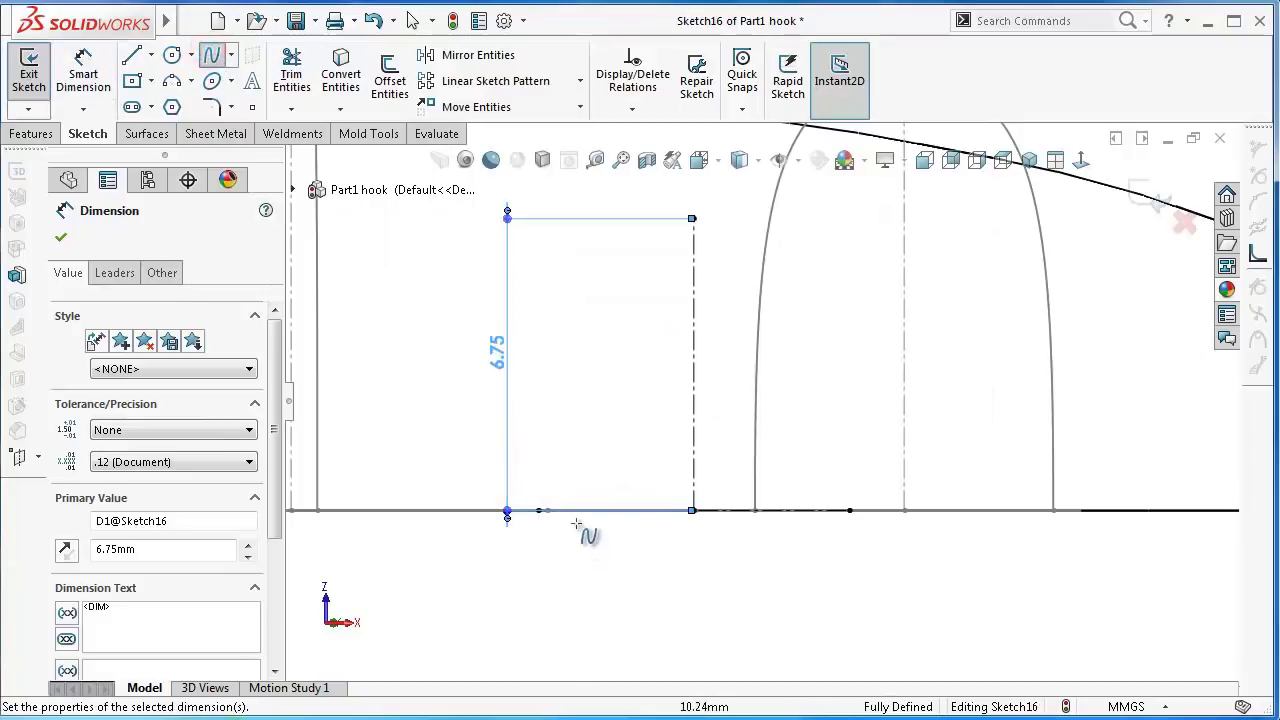
scroll(545, 530, "down", 3)
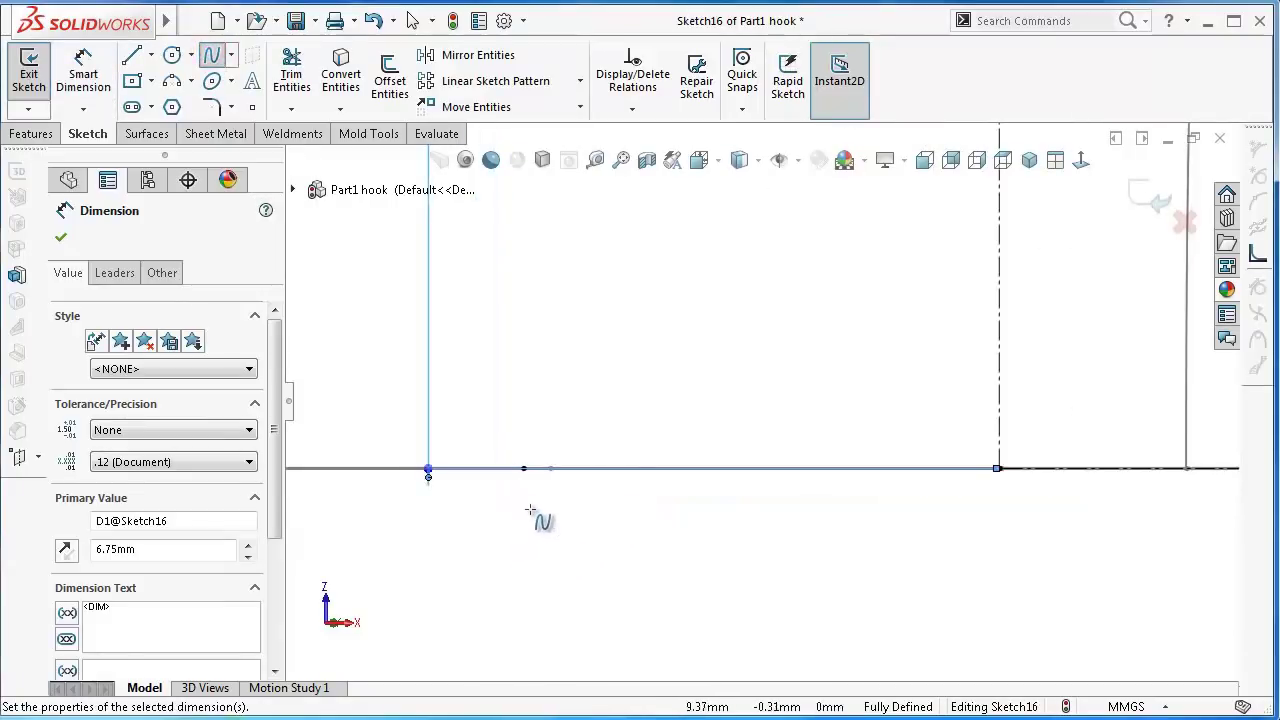
middle_click_drag(530, 512, 920, 300)
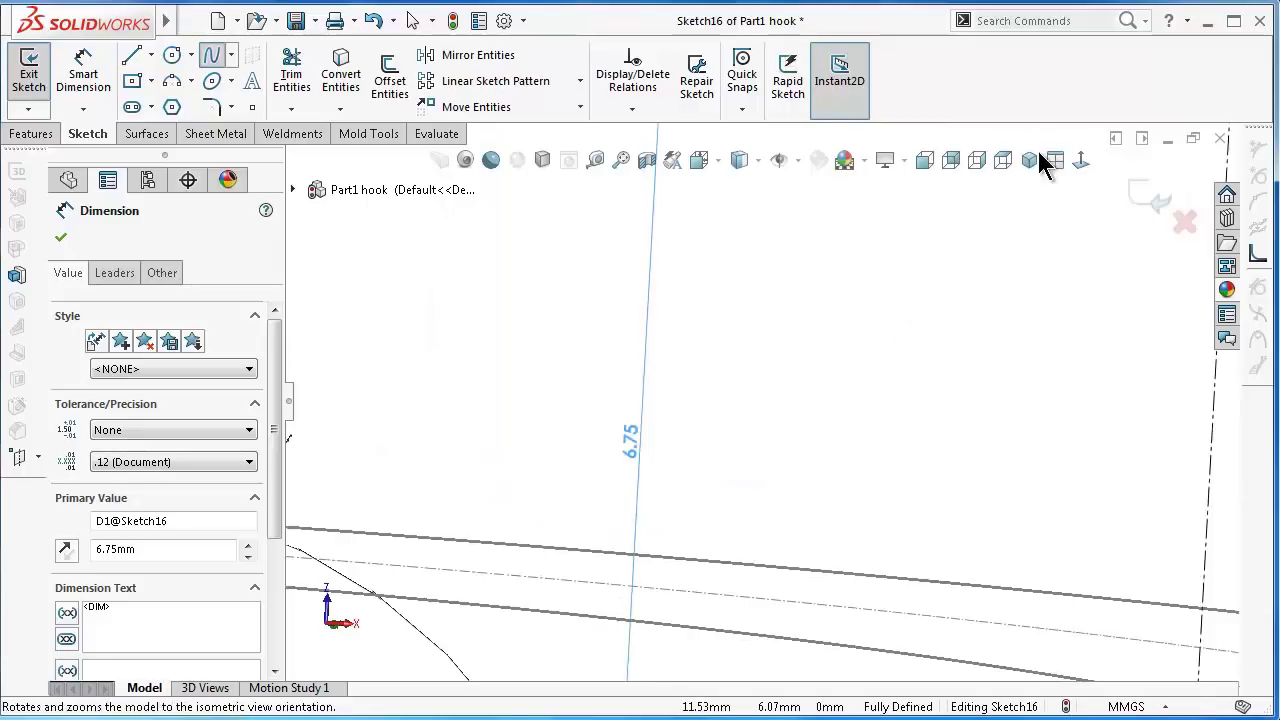
left_click(1033, 160)
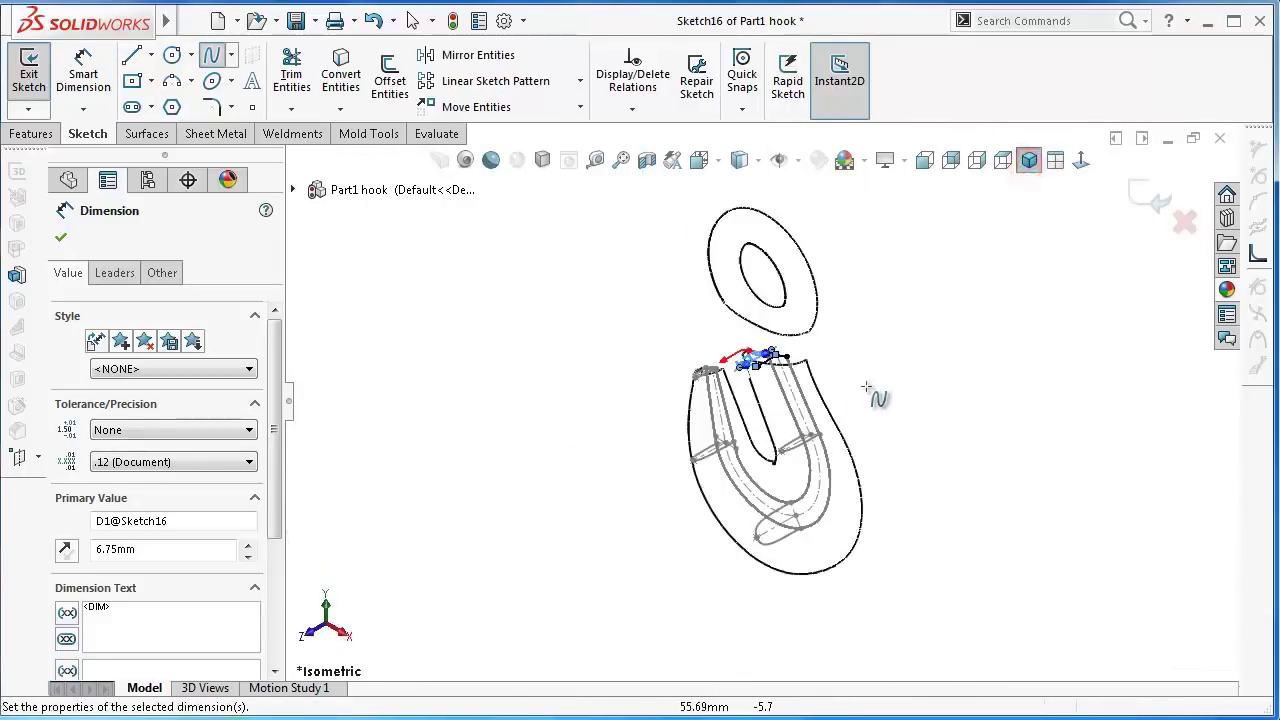
scroll(760, 360, "down", 3)
scroll(640, 290, "down", 3)
scroll(630, 280, "down", 2)
scroll(626, 276, "down", 2)
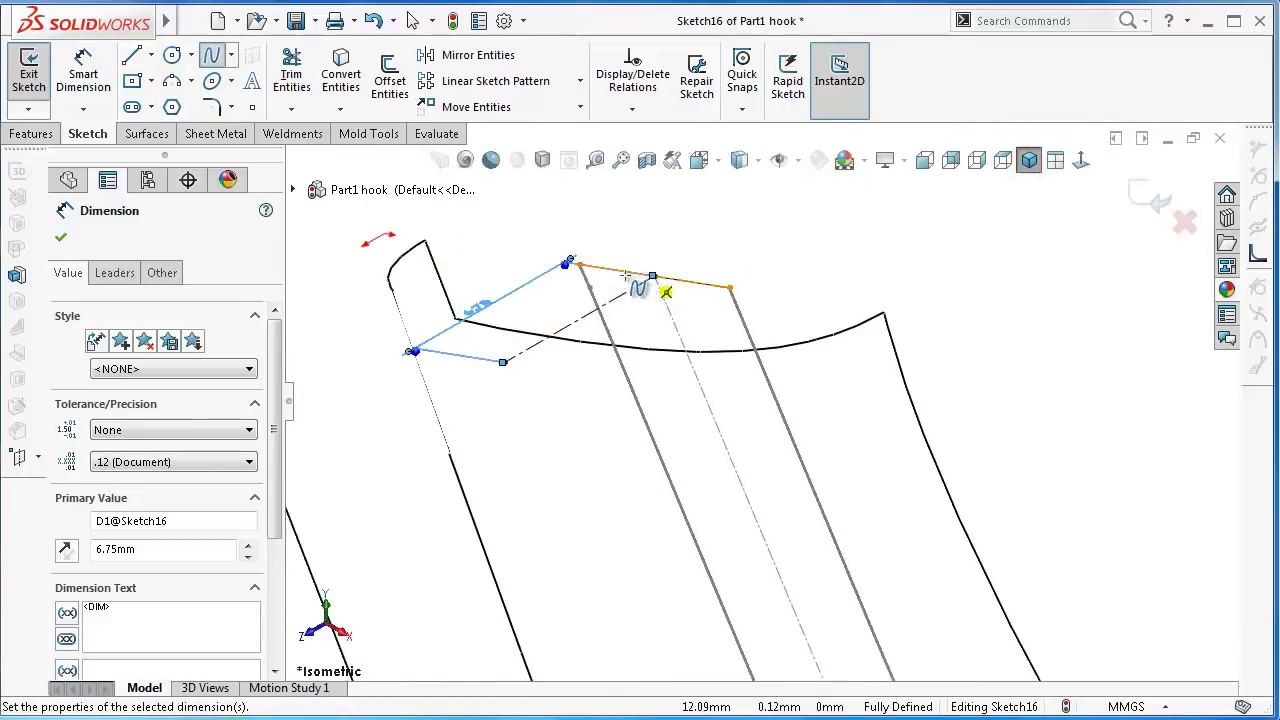
scroll(562, 258, "down", 2)
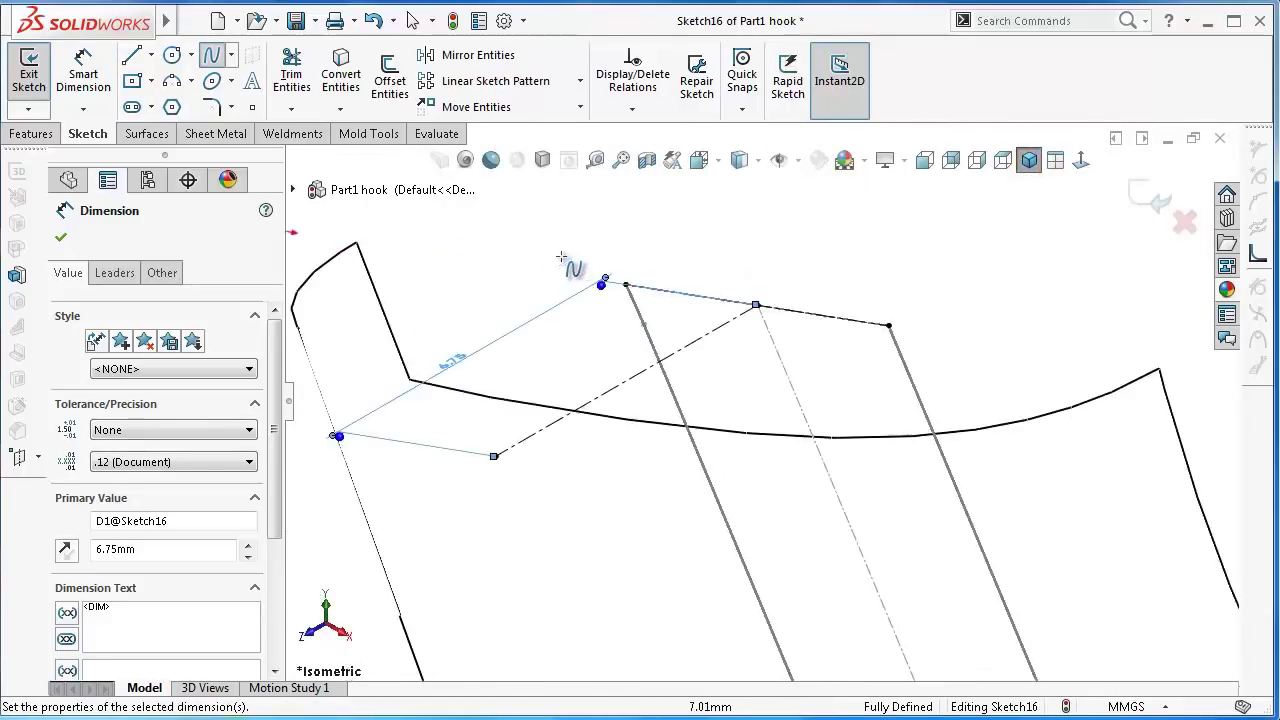
left_click(627, 288)
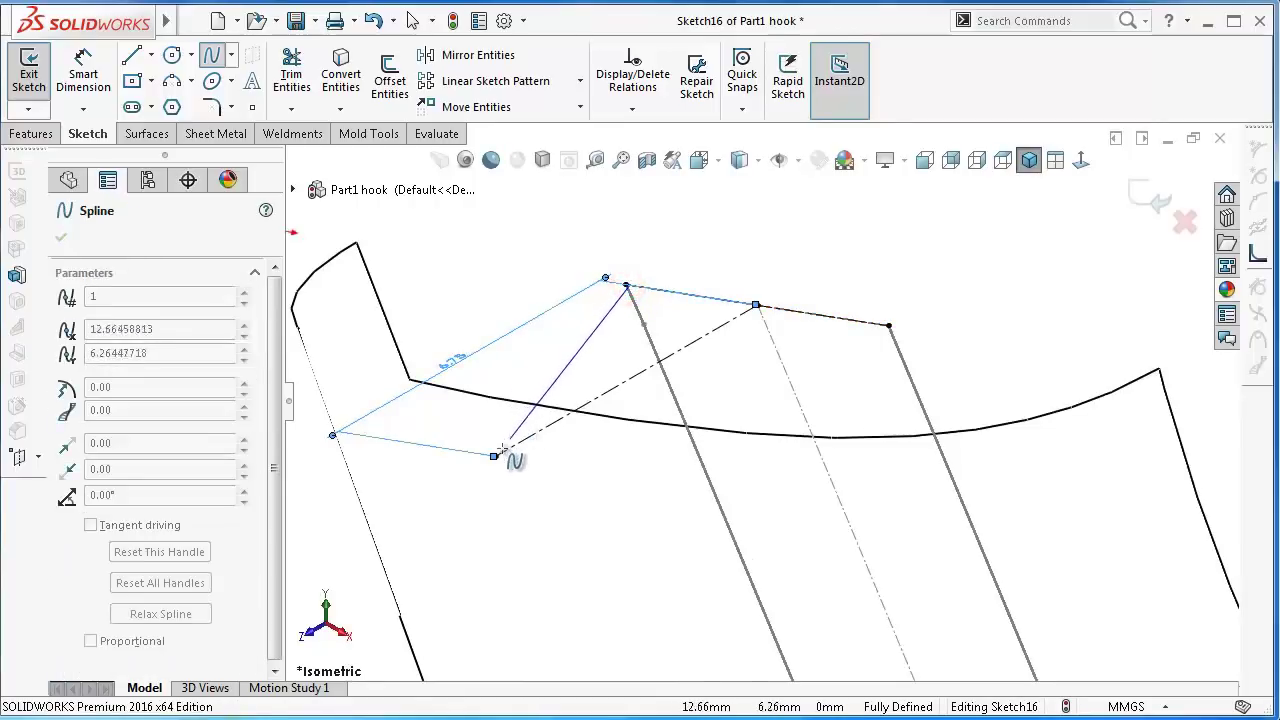
left_click(495, 456)
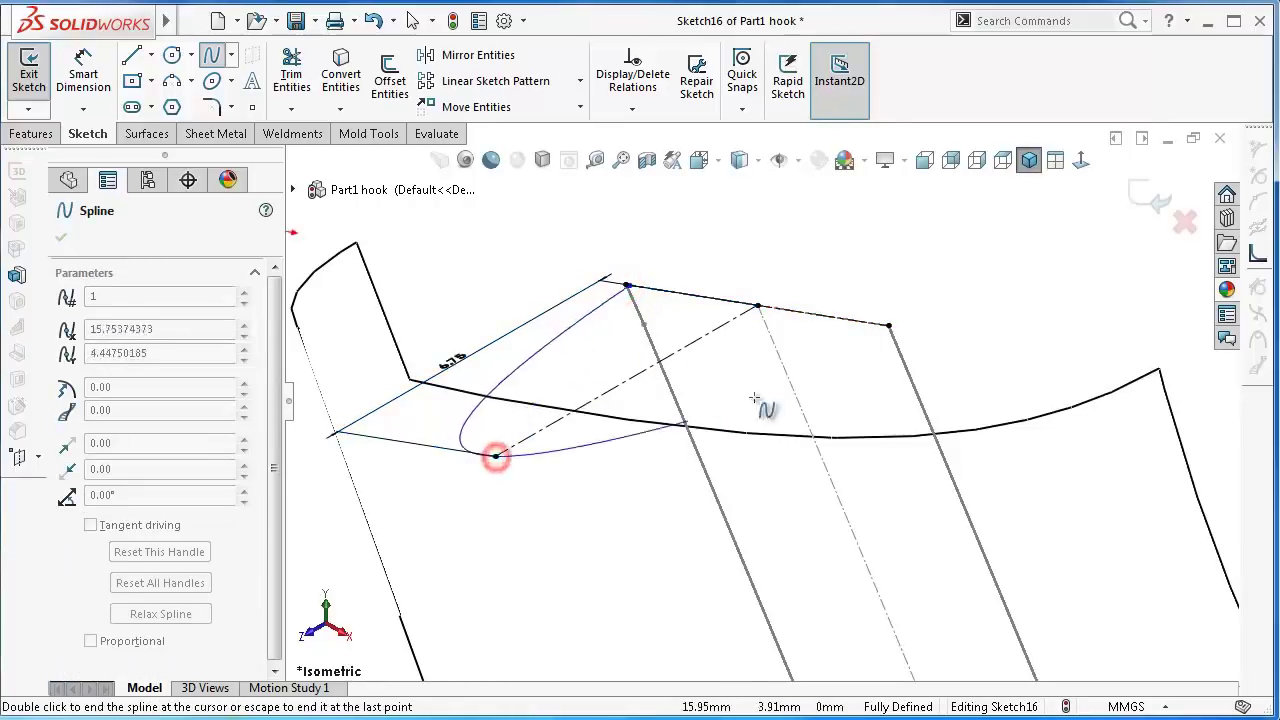
left_click(889, 326)
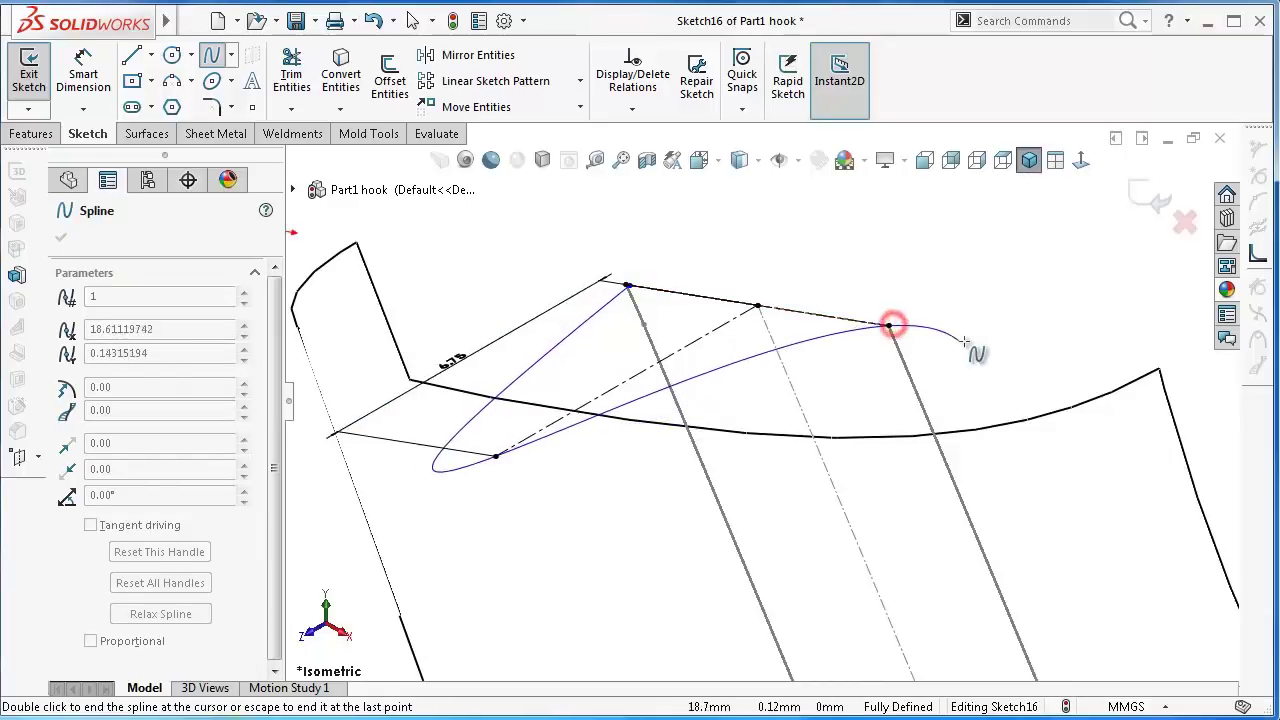
right_click(960, 334)
left_click(1006, 354)
scroll(848, 335, "down", 2)
scroll(846, 334, "down", 2)
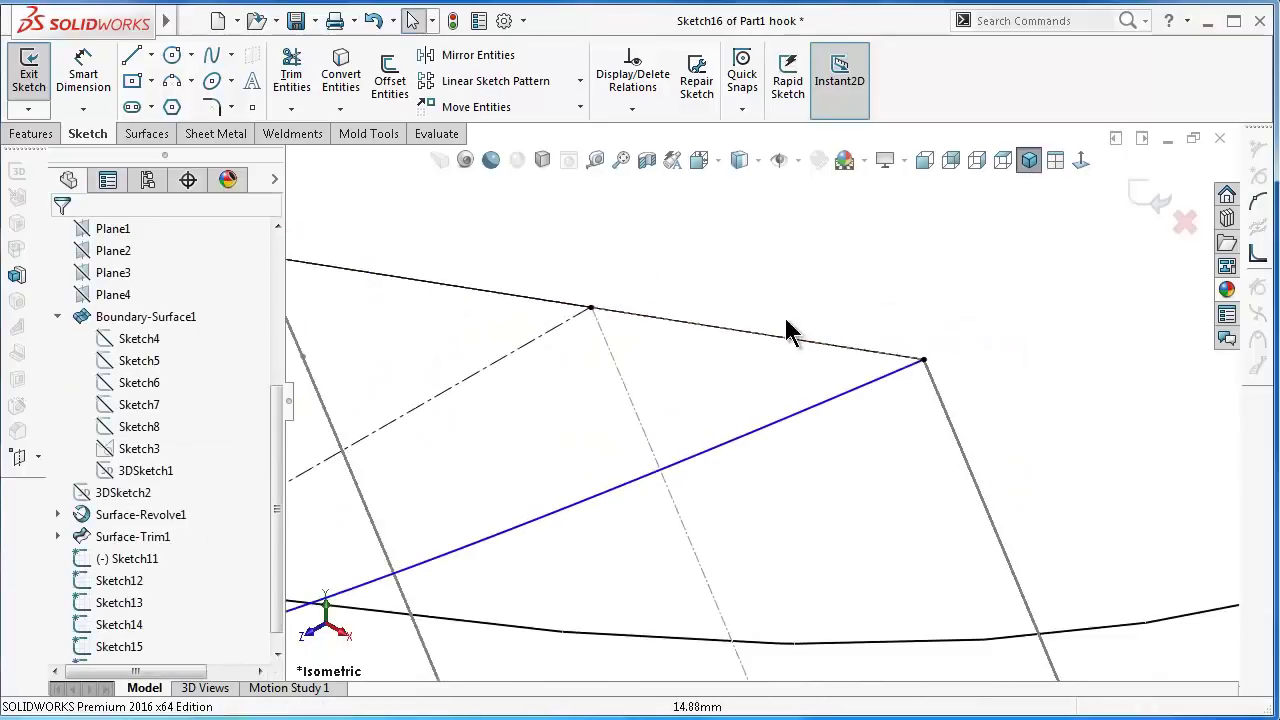
scroll(529, 280, "down", 1)
scroll(480, 250, "down", 1)
scroll(365, 350, "down", 2)
scroll(375, 368, "down", 3)
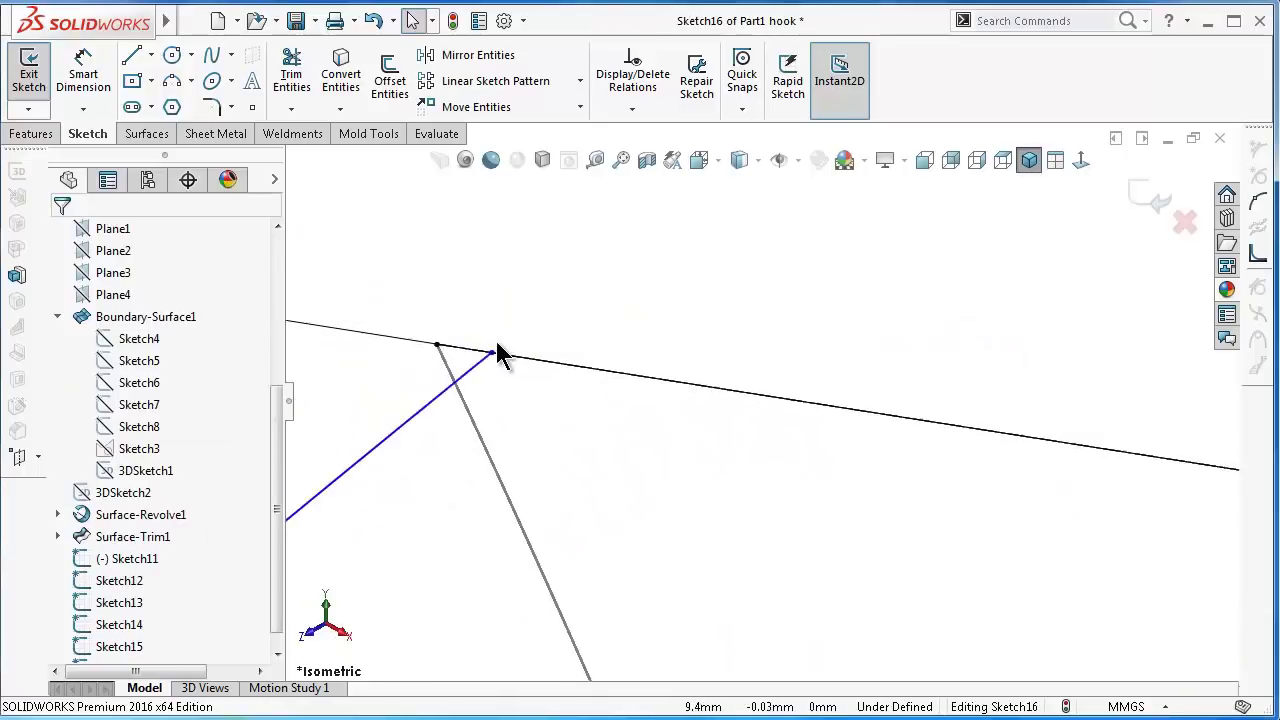
scroll(497, 354, "down", 2)
- Merge the spline's end point with the base line's corner point, then view face-on
left_click(537, 378)
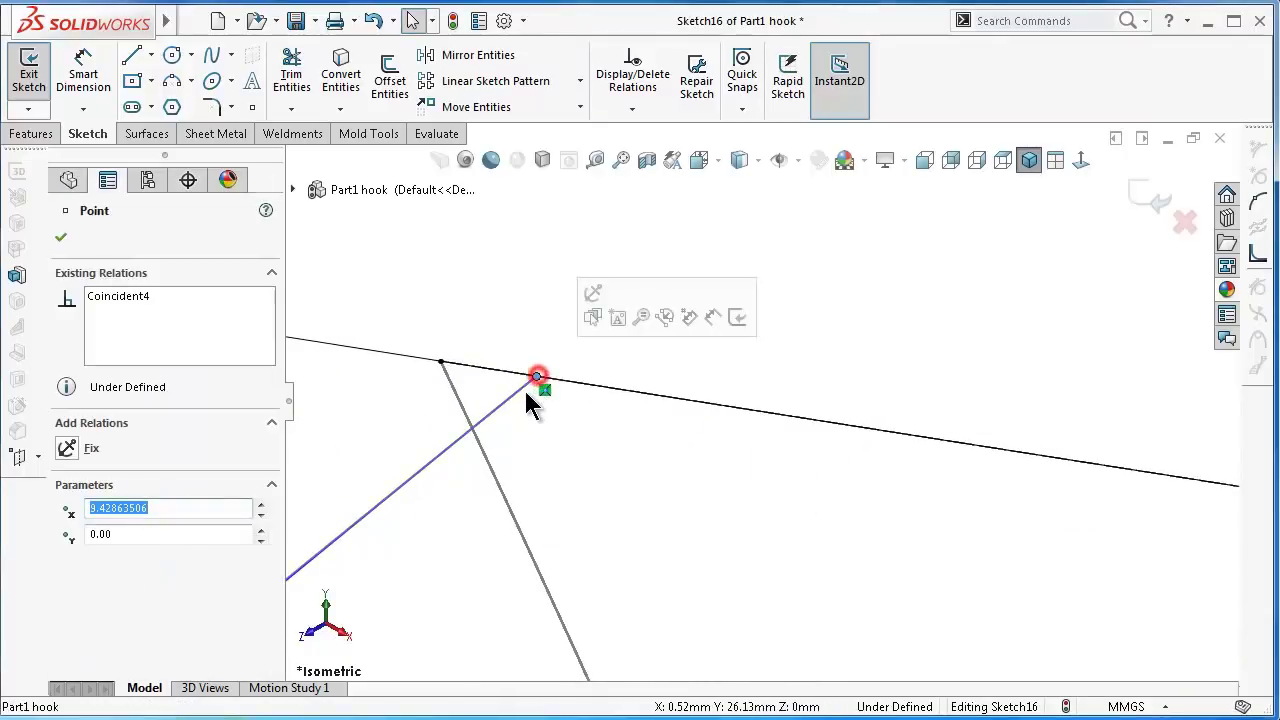
left_click(444, 365)
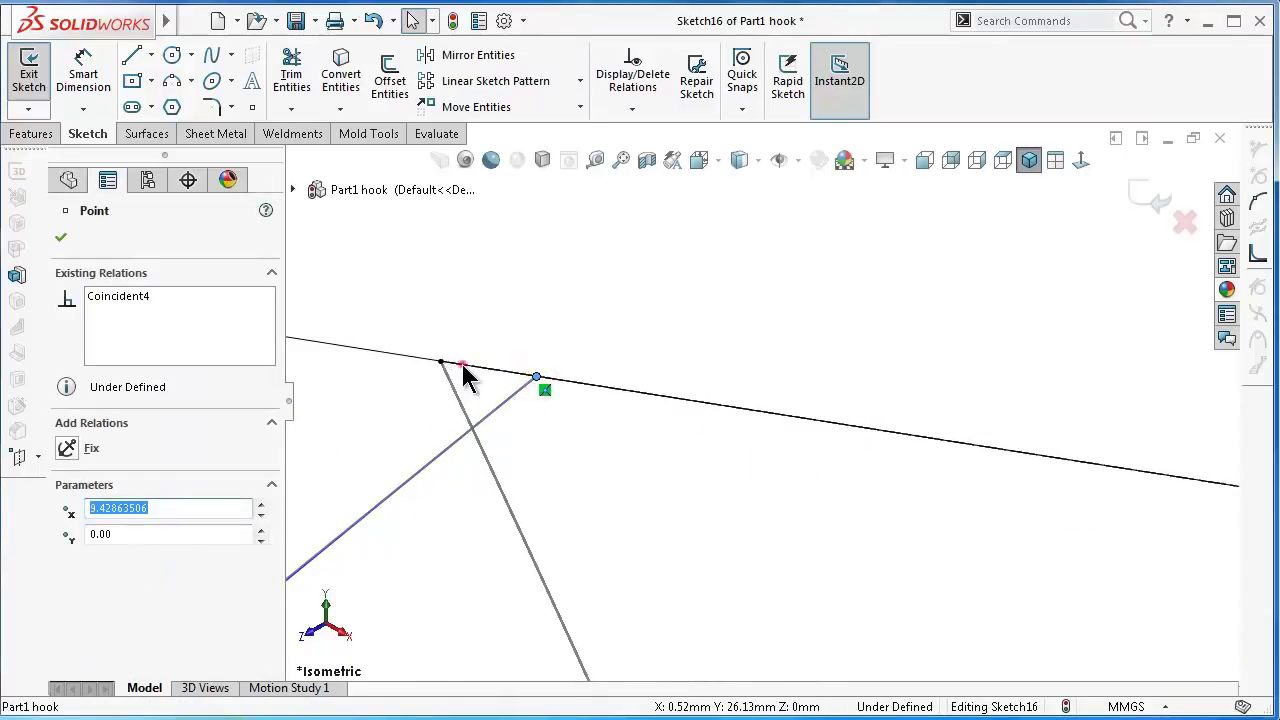
left_click(441, 309)
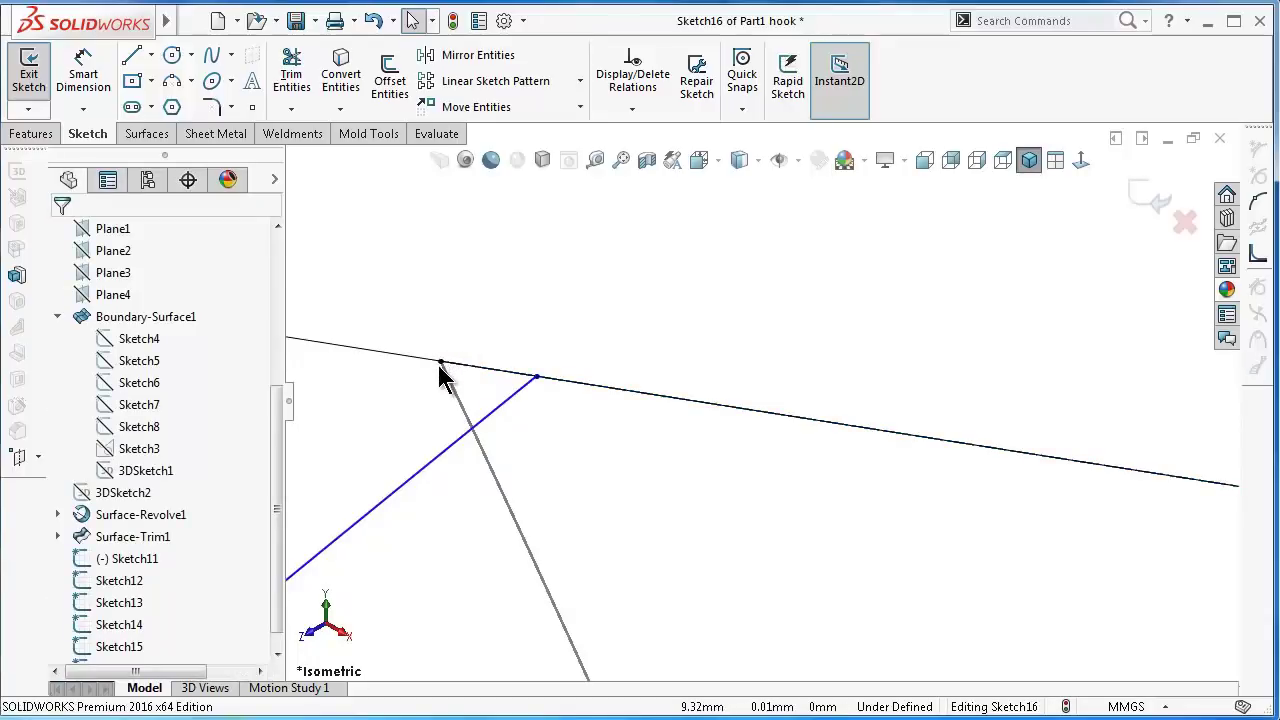
left_click(441, 362)
left_click(536, 377, "ctrl")
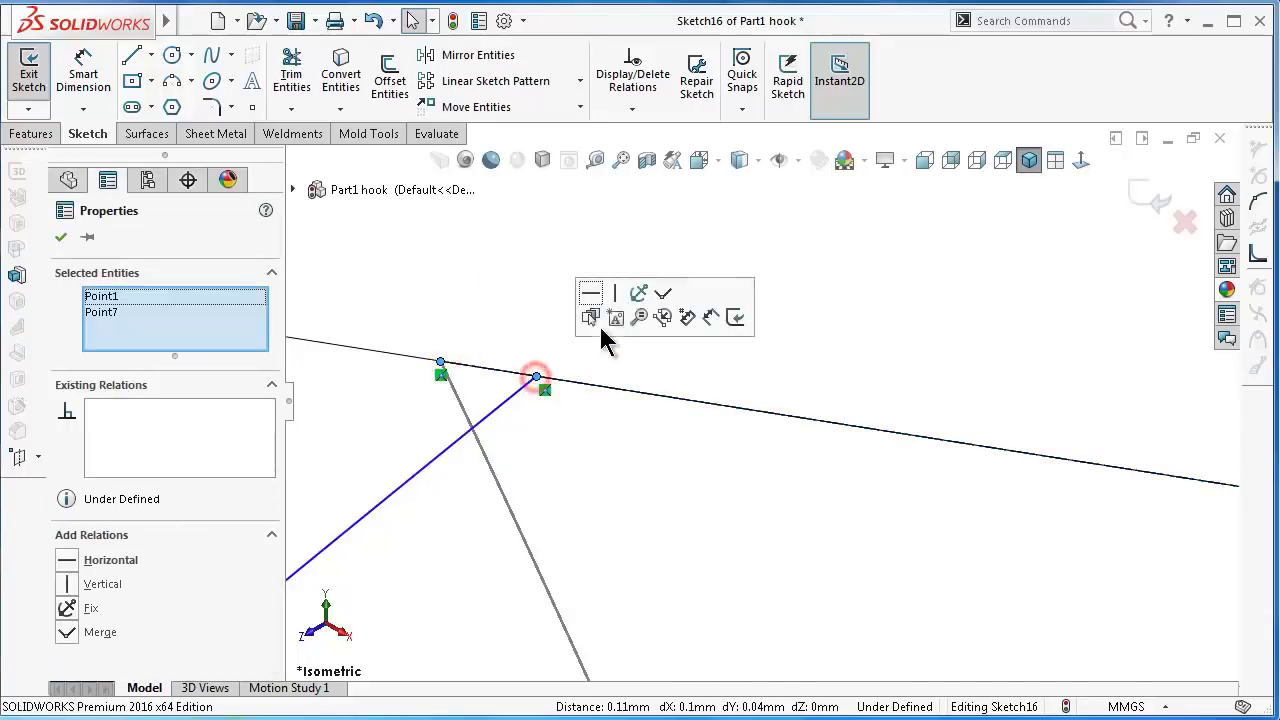
left_click(662, 292)
left_click(534, 286)
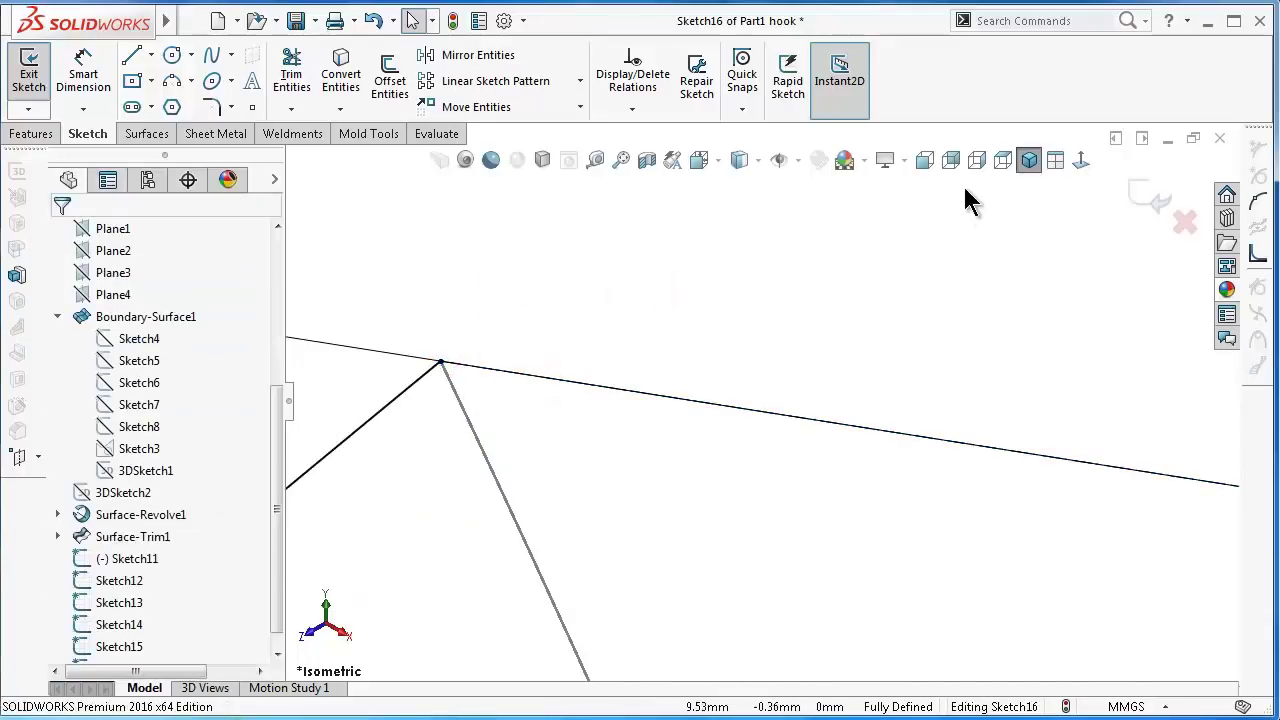
left_click(1082, 164)
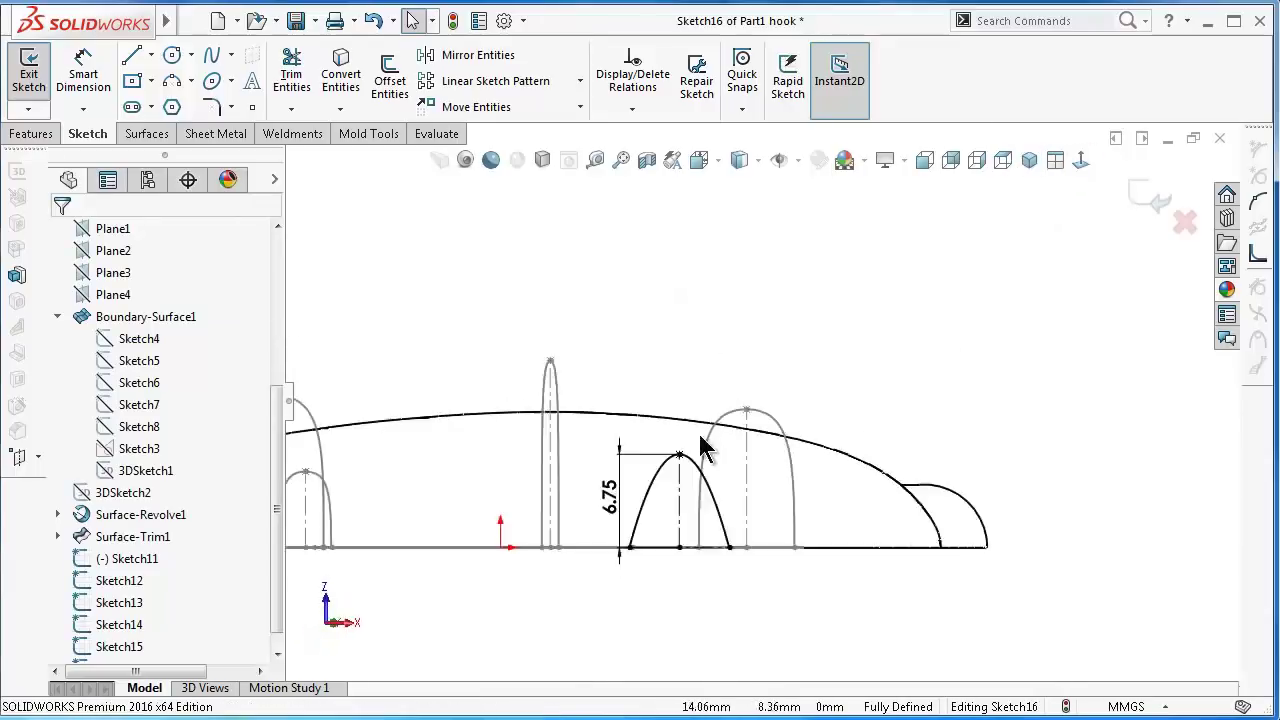
- Make the spline's start tangent vertical and set its tangent length to 13.75 mm
left_click(596, 541)
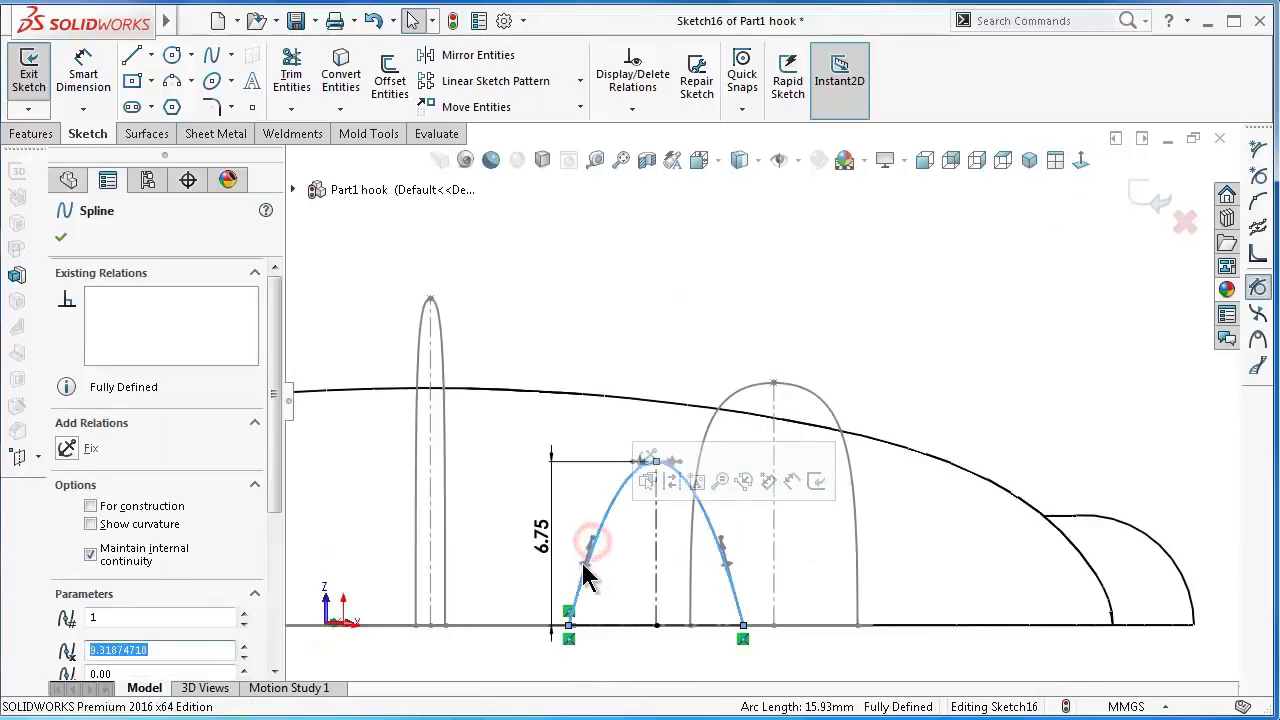
left_click(584, 564)
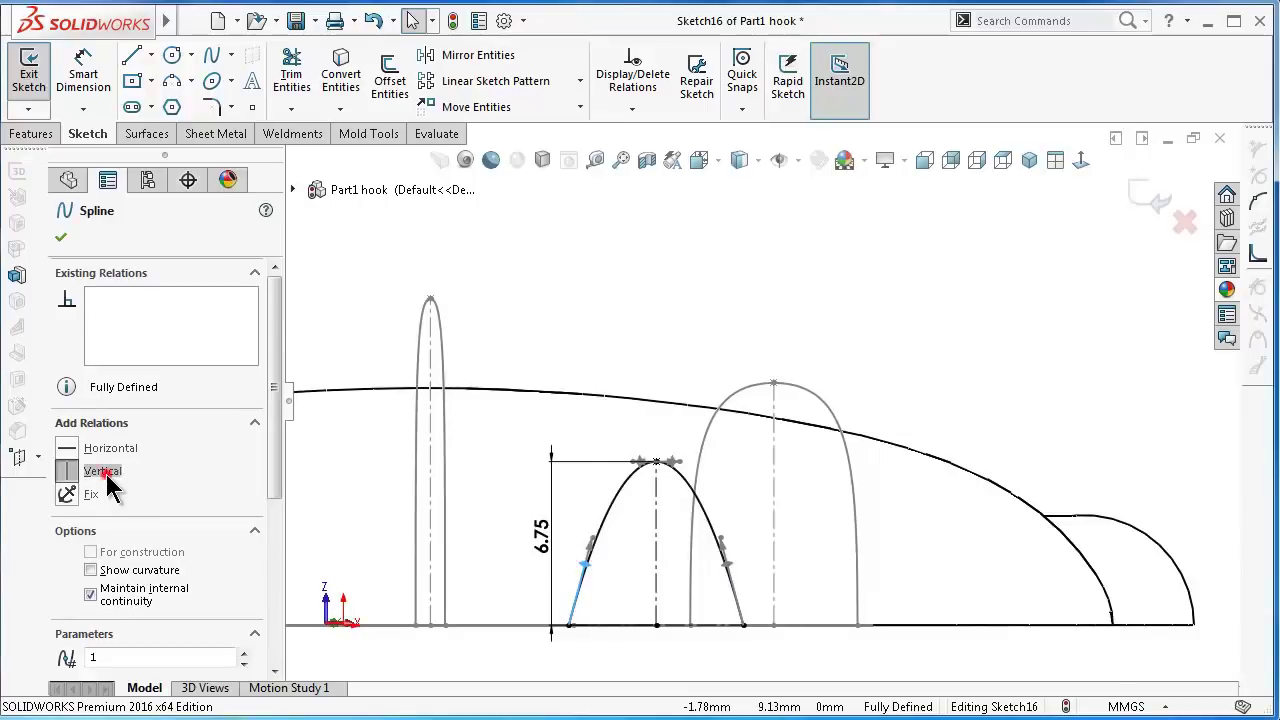
left_click(104, 472)
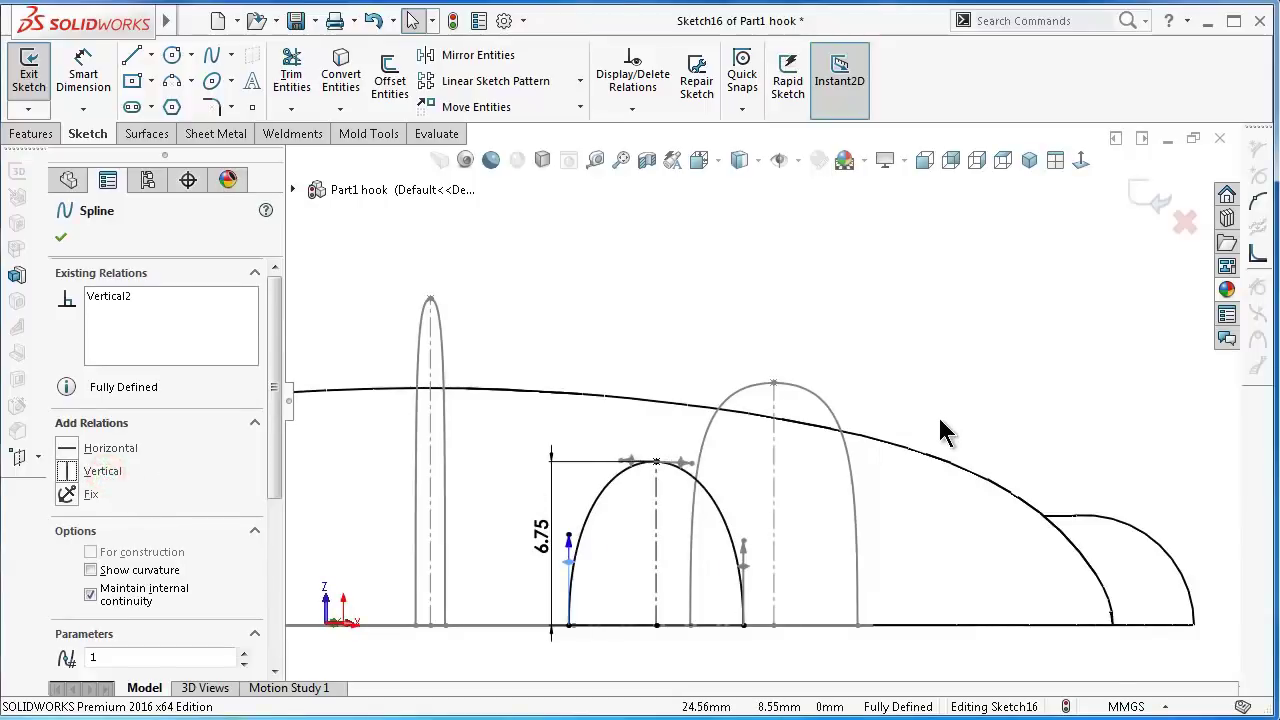
scroll(945, 432, "up", 2)
right_click_drag(984, 409, 963, 263)
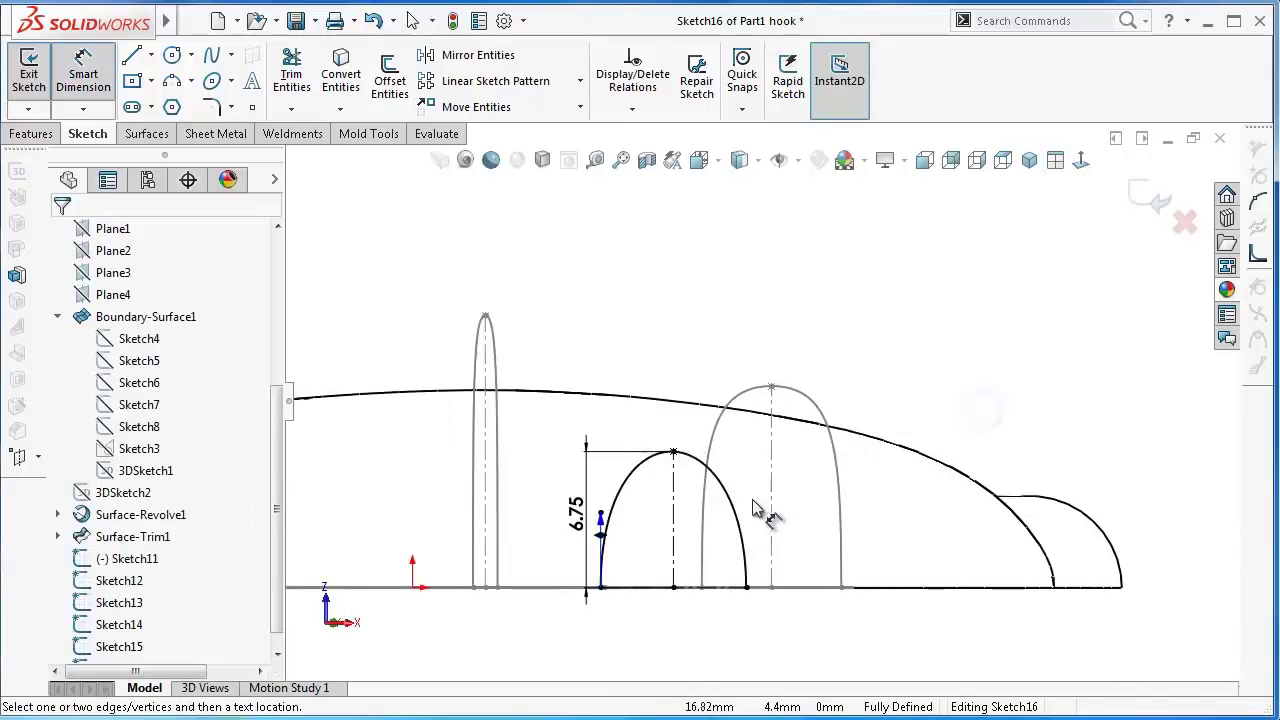
left_click(600, 536)
left_click(560, 328)
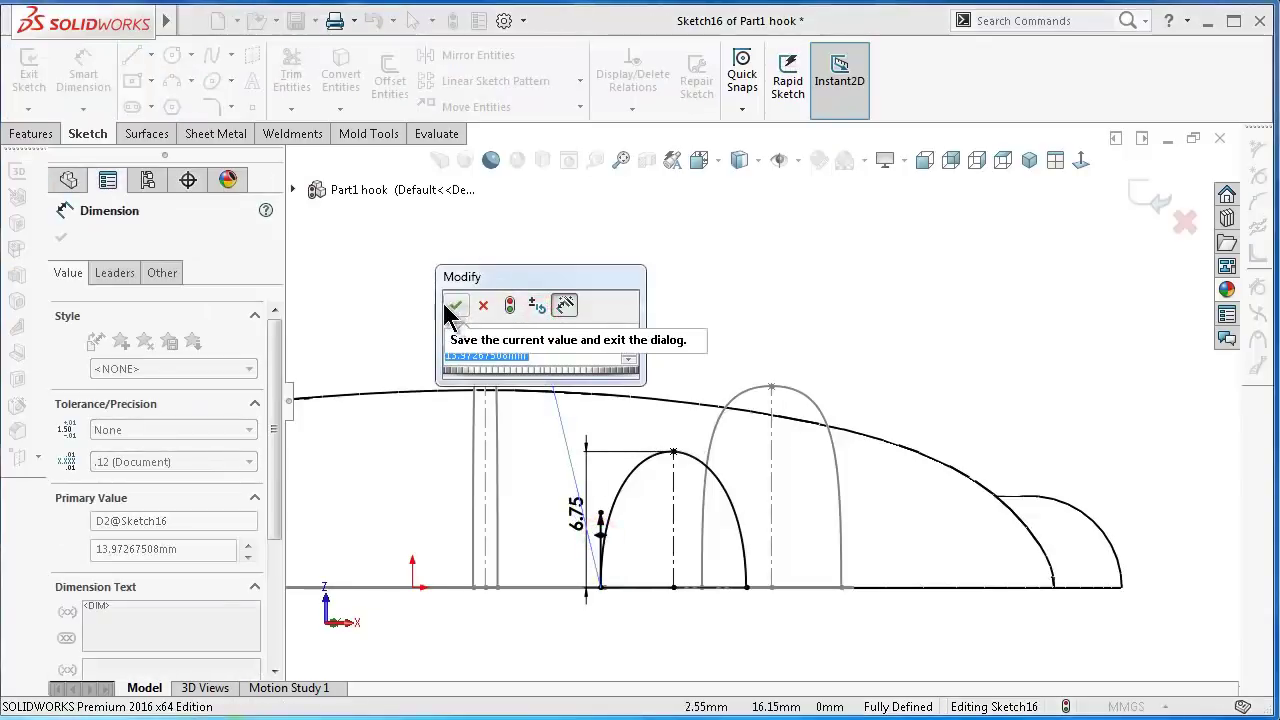
type("13.")
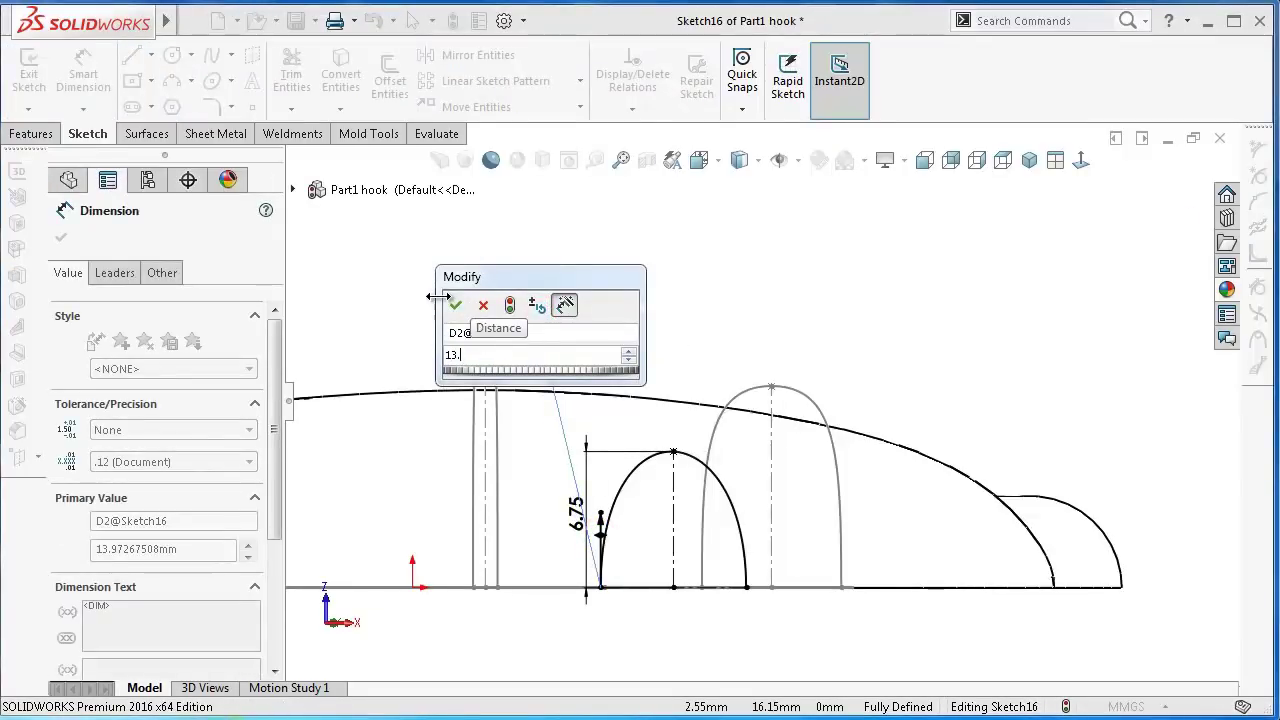
type("75")
key("Return")
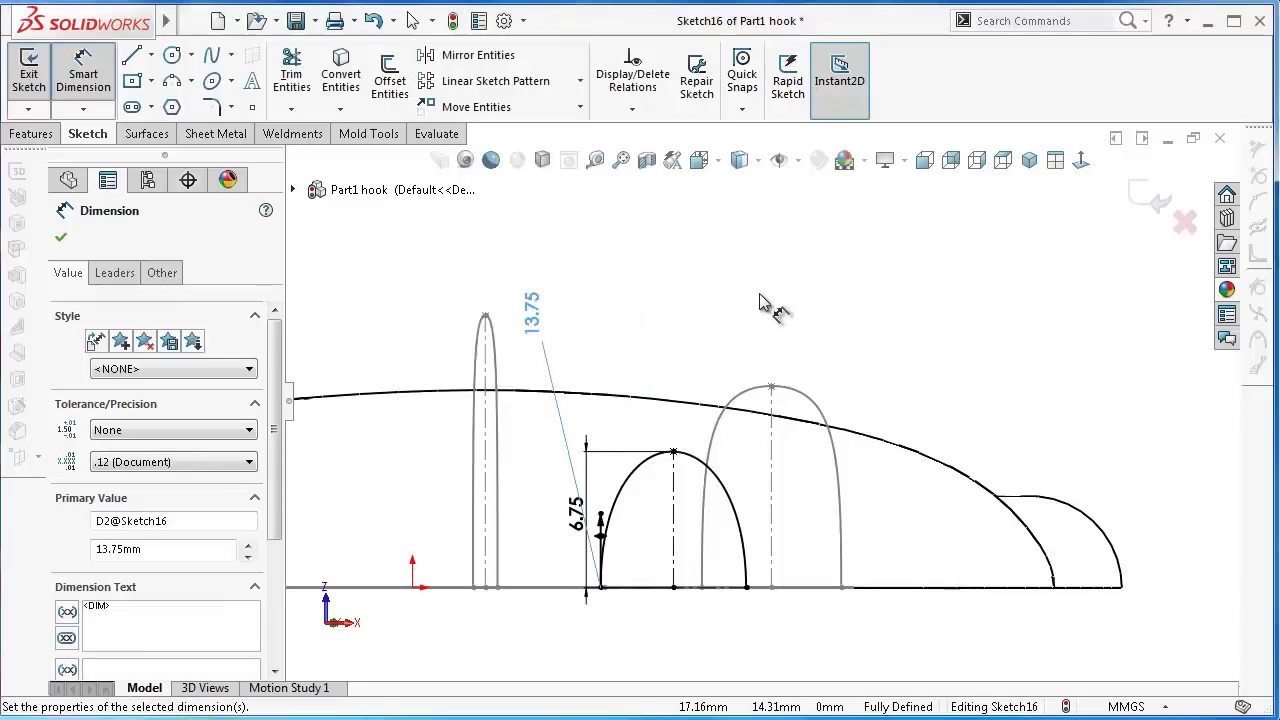
key("Escape")
- Select the arch spline's end point and both end handles to review their relations
left_click(745, 547)
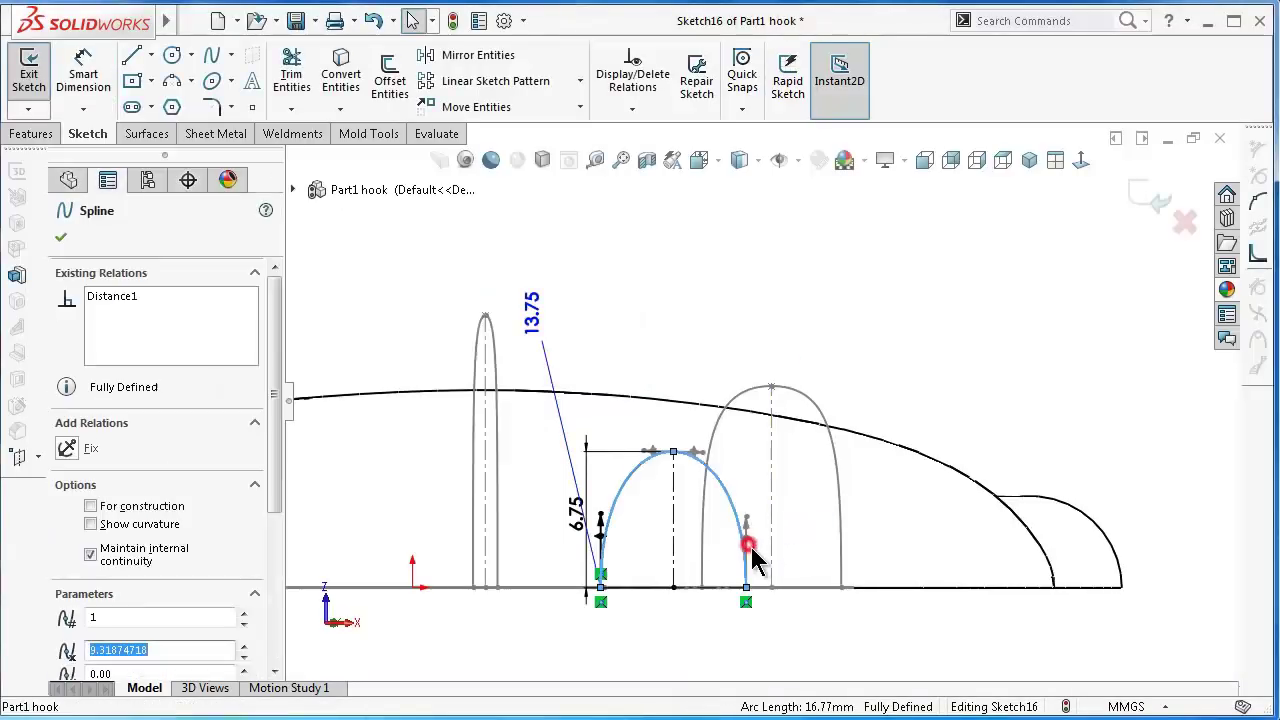
left_click(748, 541)
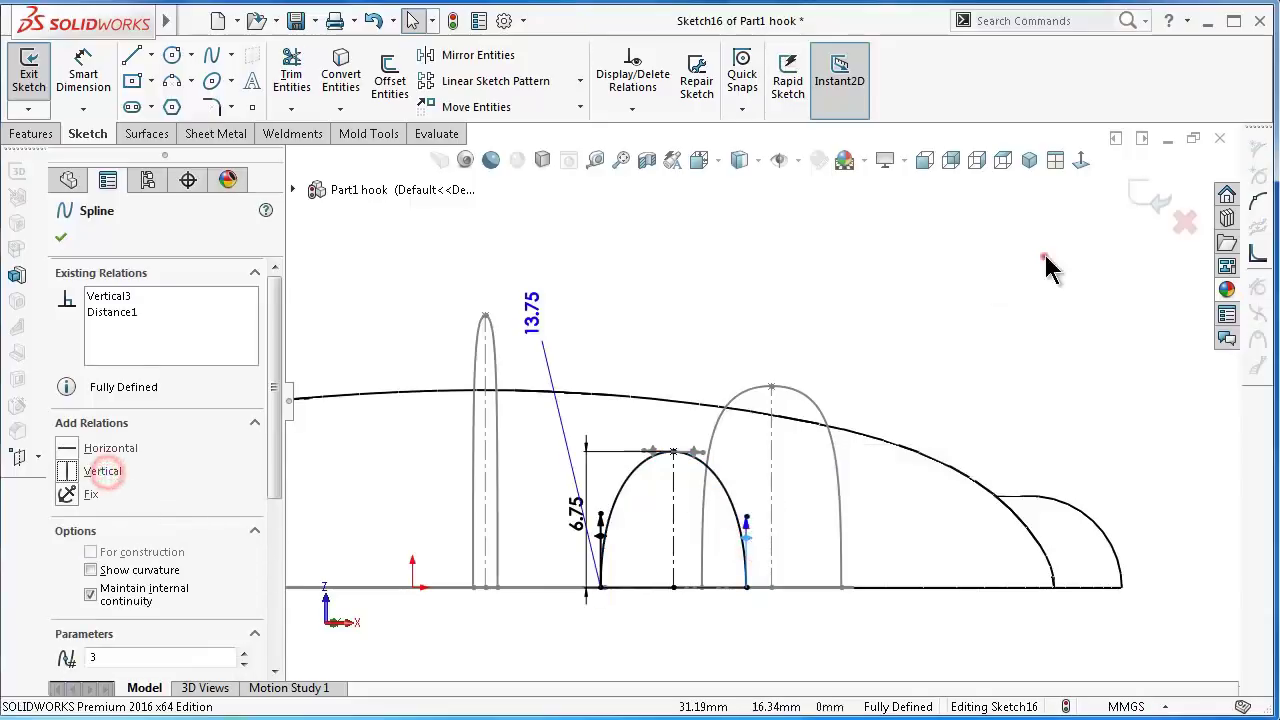
left_click(1046, 263)
left_click(747, 530)
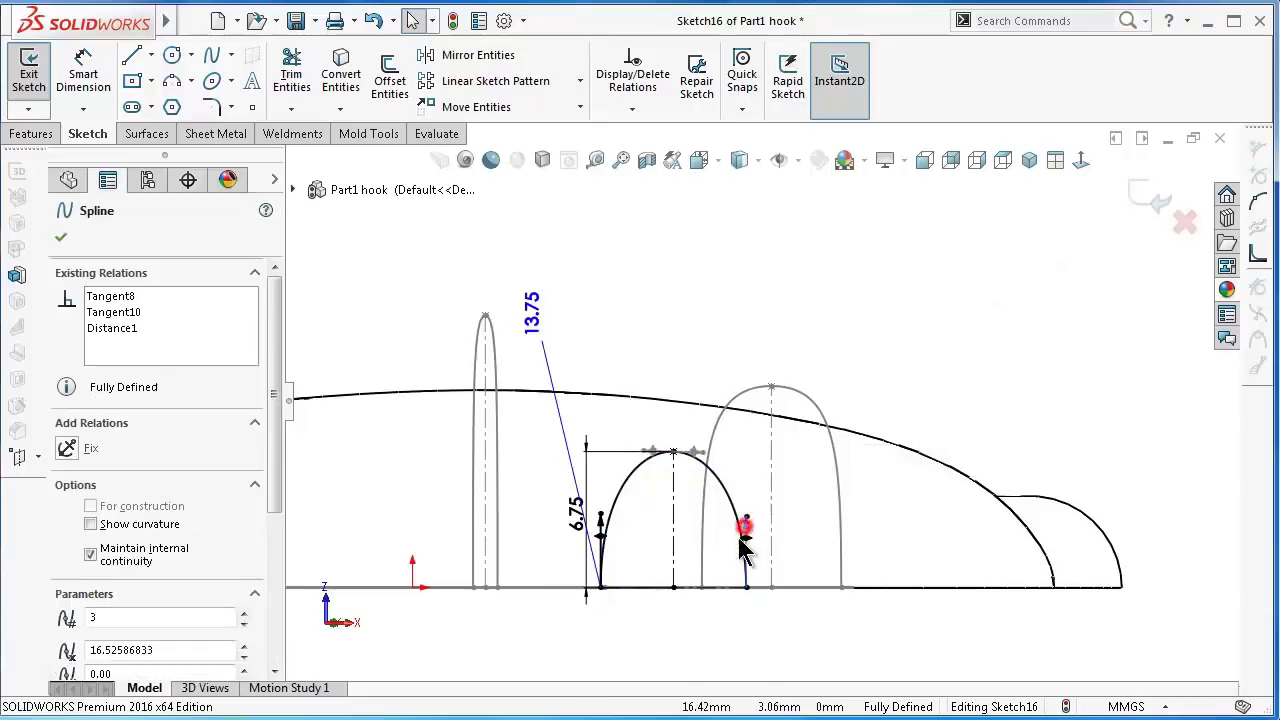
left_click(600, 523, "ctrl")
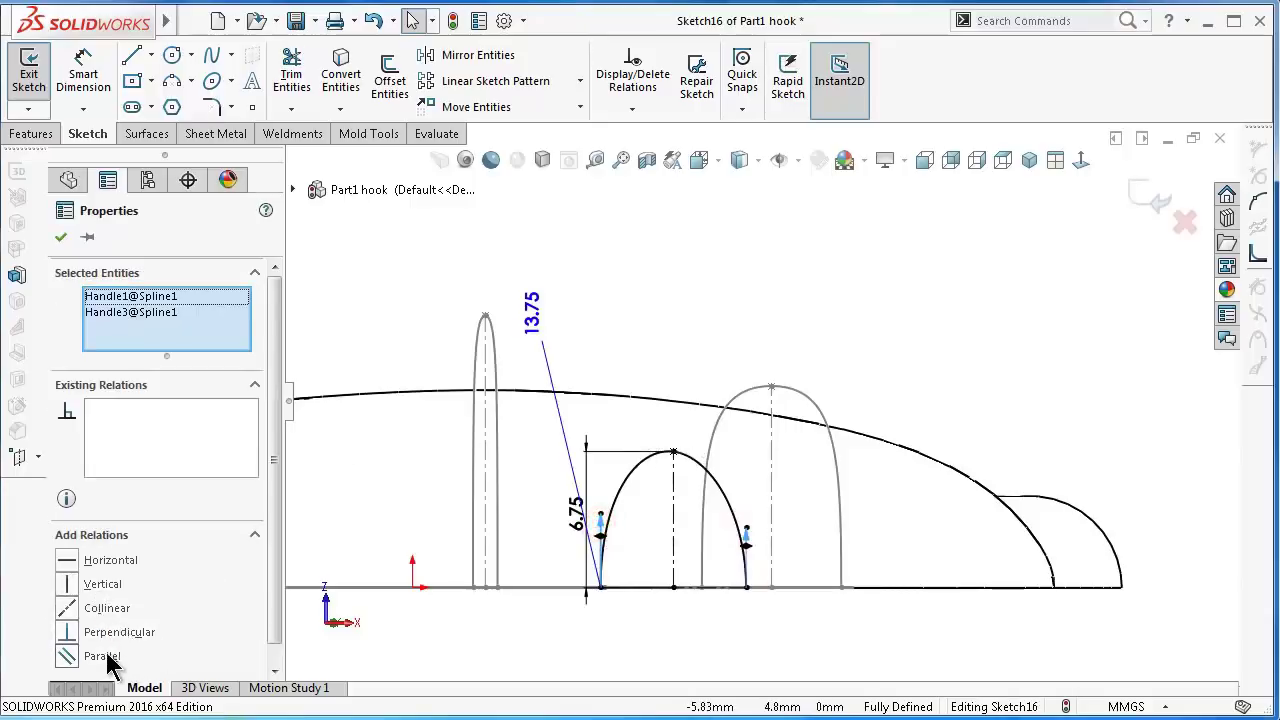
left_click_drag(271, 607, 272, 648)
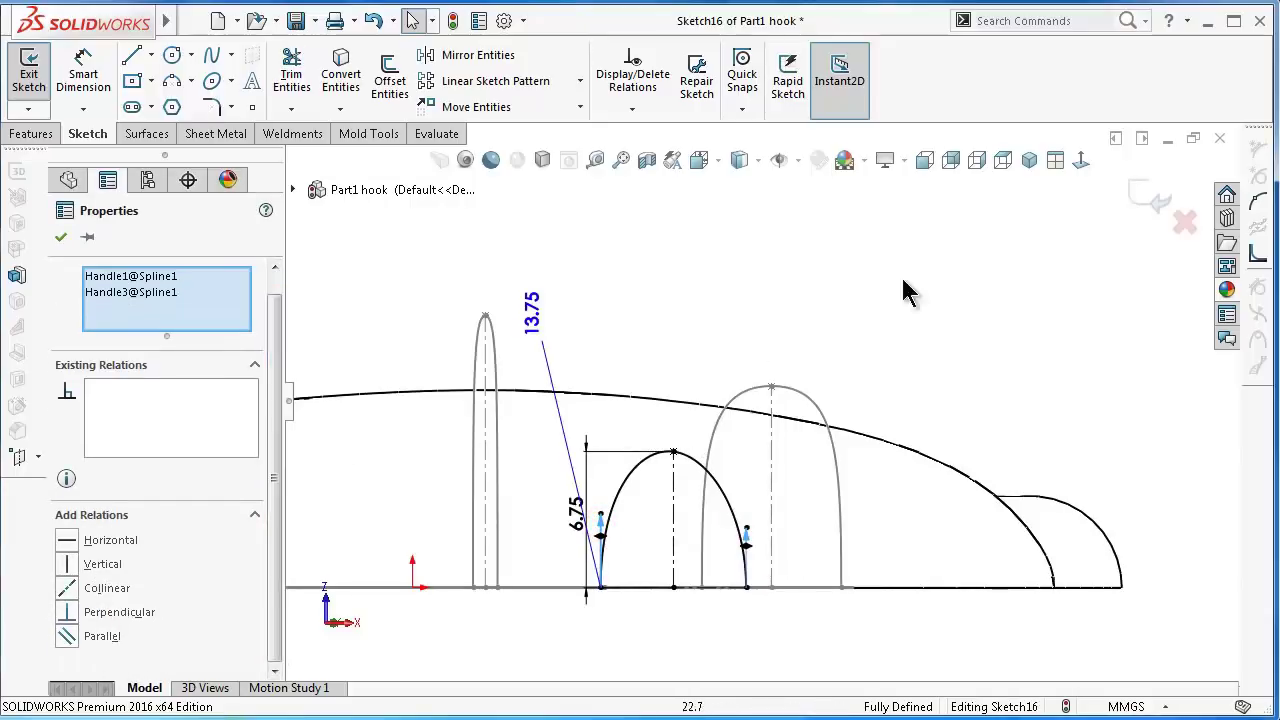
- Dimension the small arch spline's right end handle length to 13.75
left_click(948, 266)
scroll(645, 540, "down", 2)
left_click(642, 473)
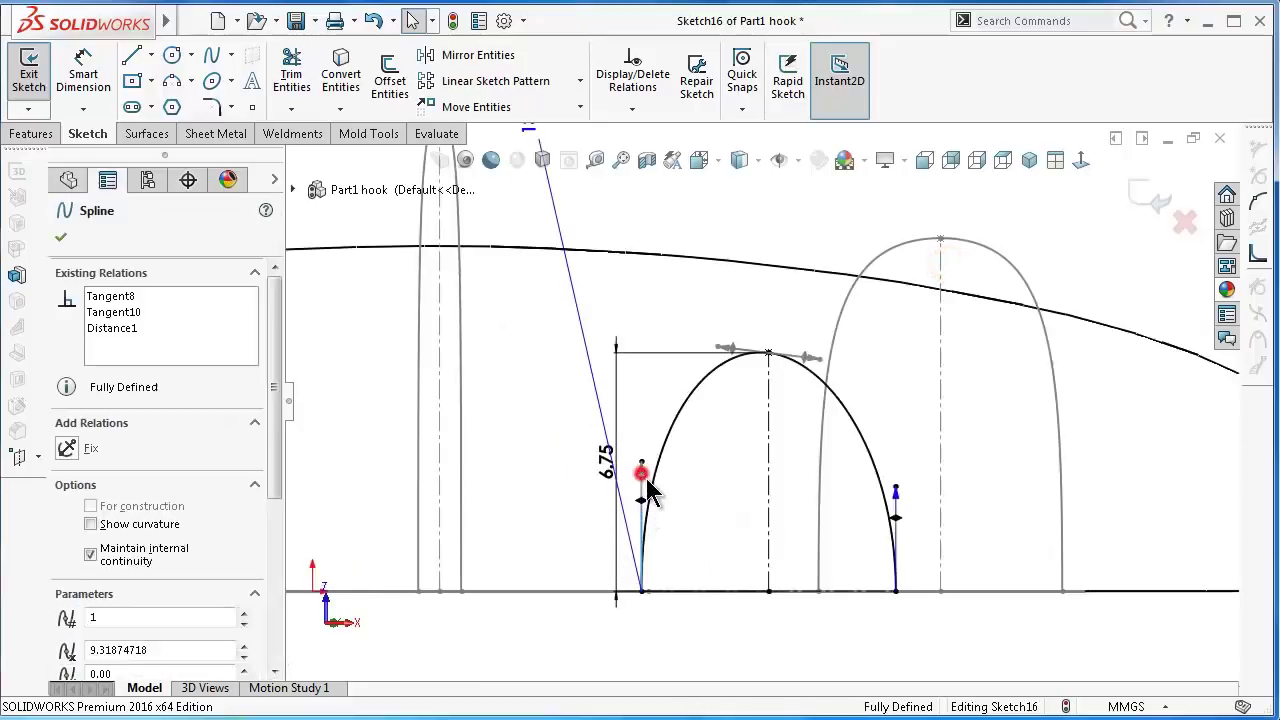
left_click(895, 494, "ctrl")
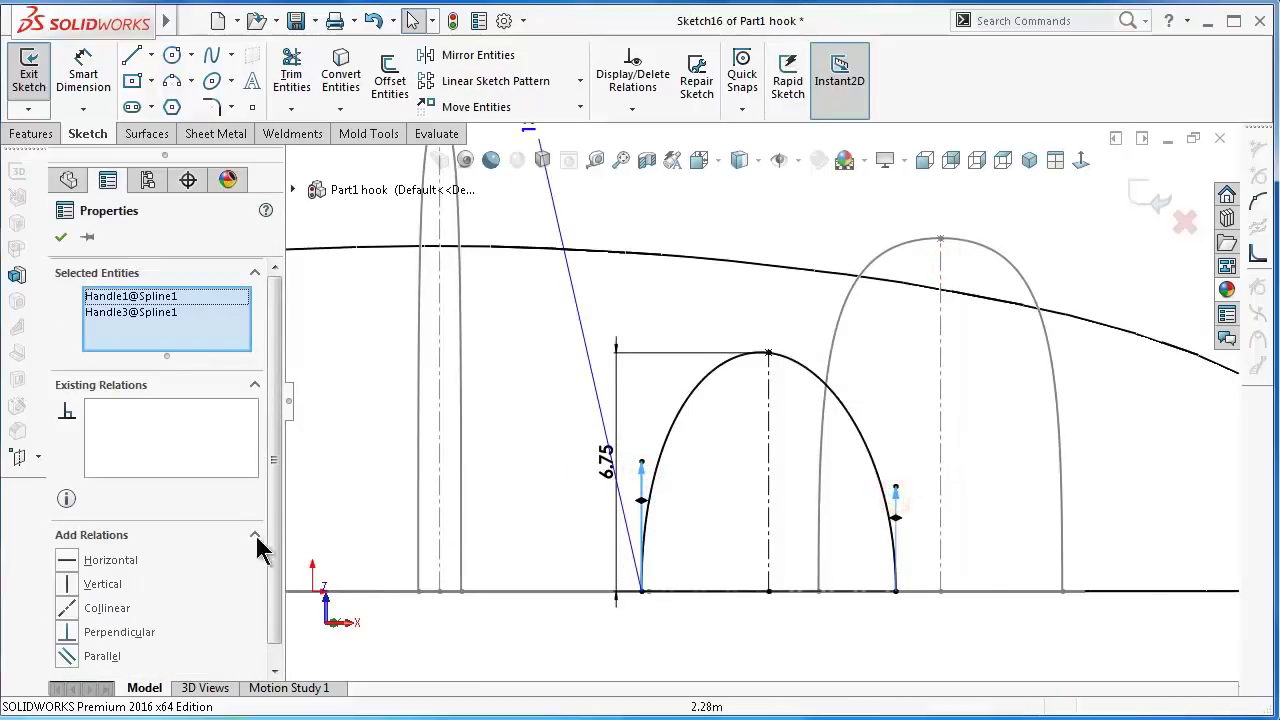
left_click_drag(271, 571, 279, 612)
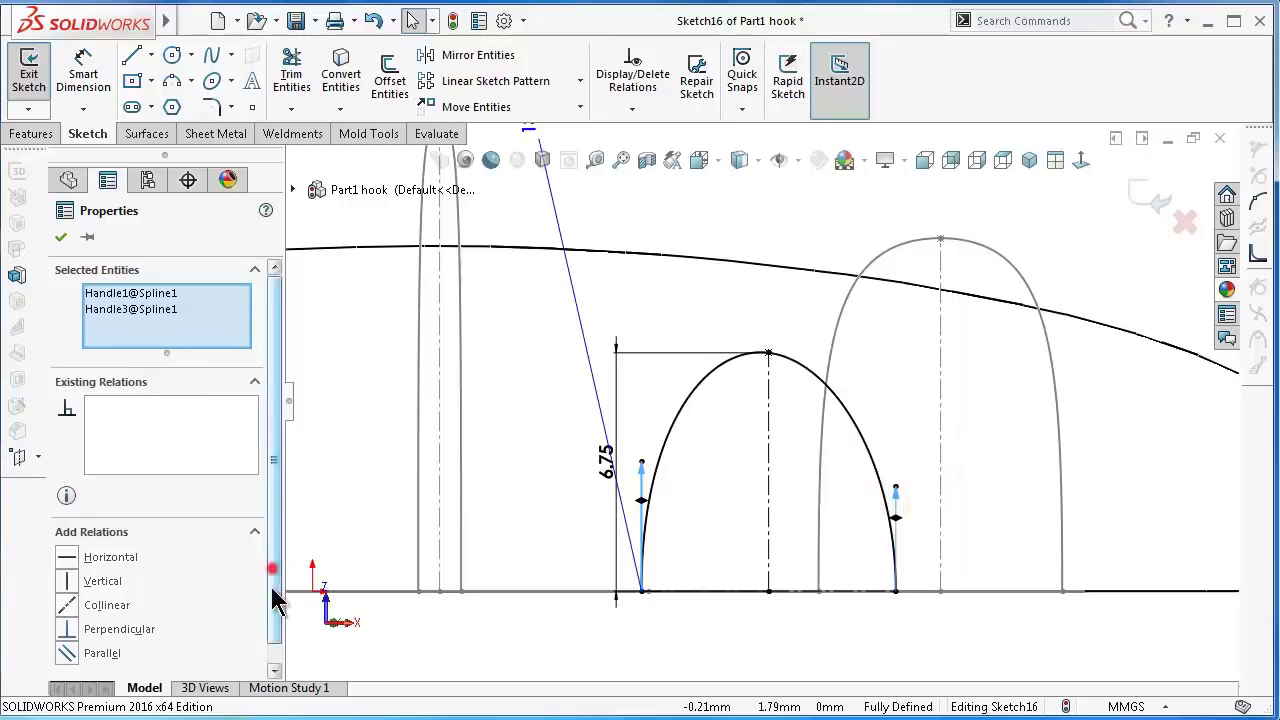
key("z")
left_click(1045, 247)
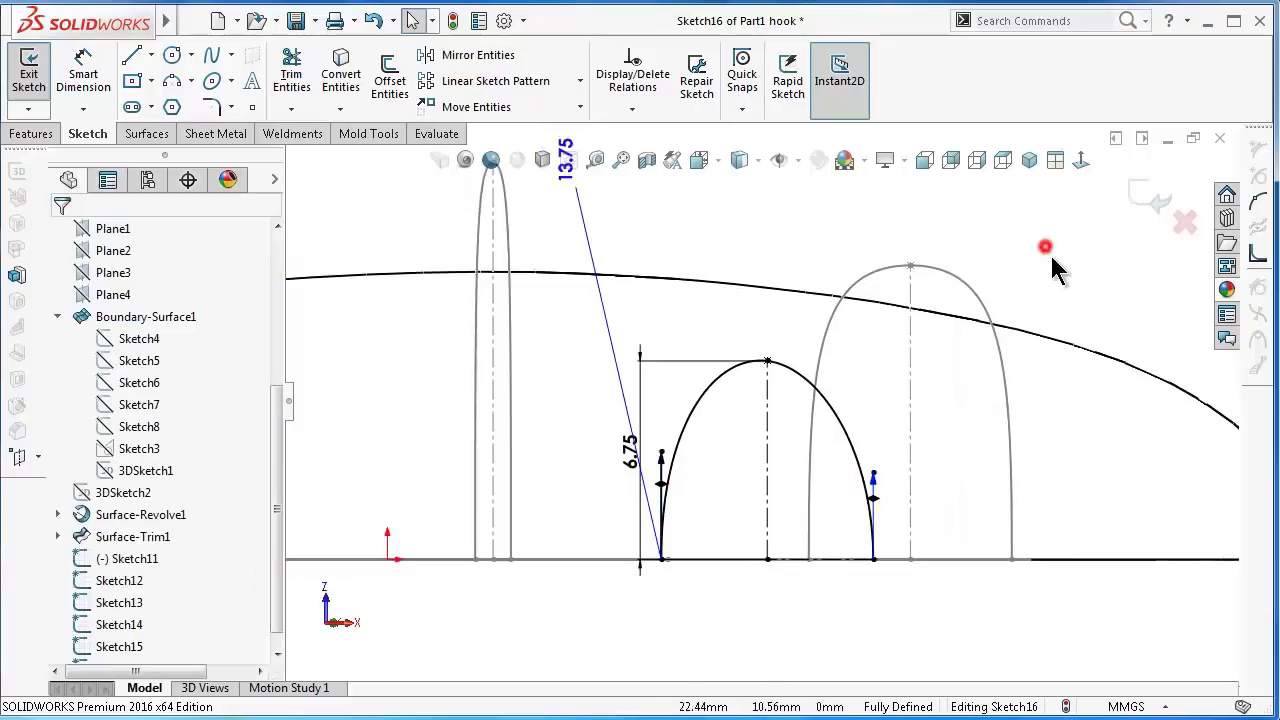
right_click_drag(1073, 304, 955, 420)
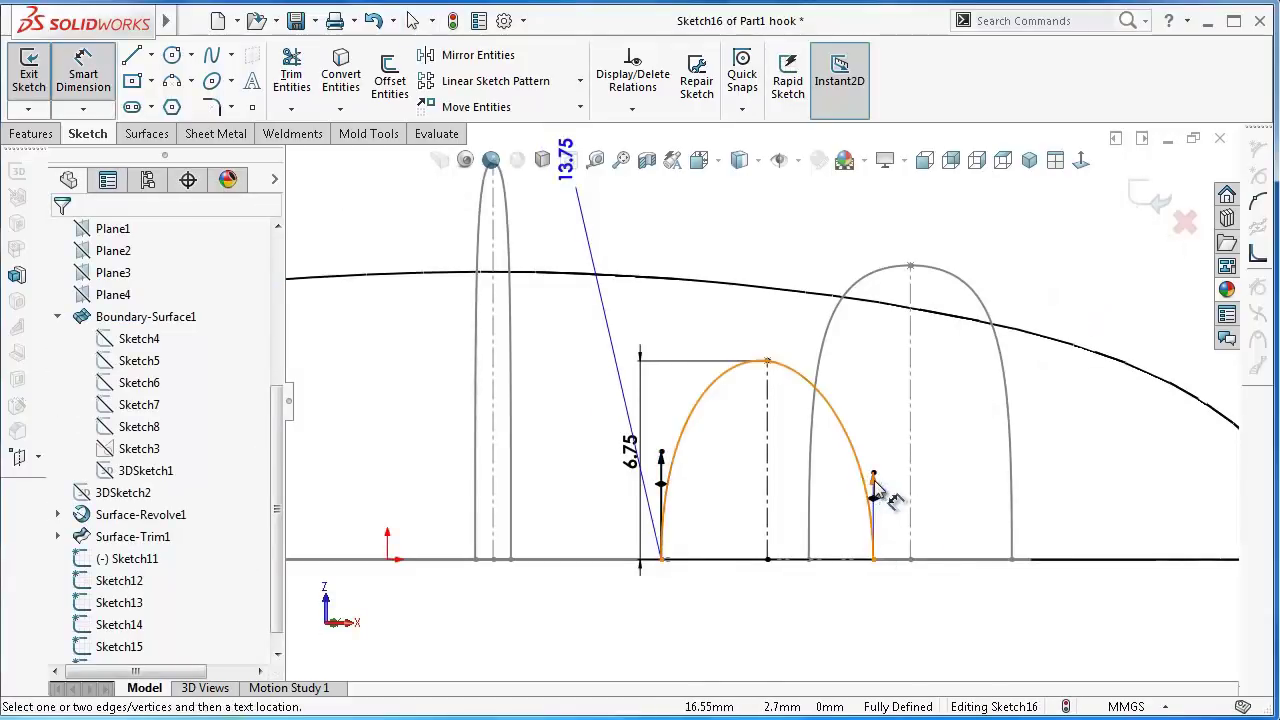
left_click(874, 480)
left_click(955, 440)
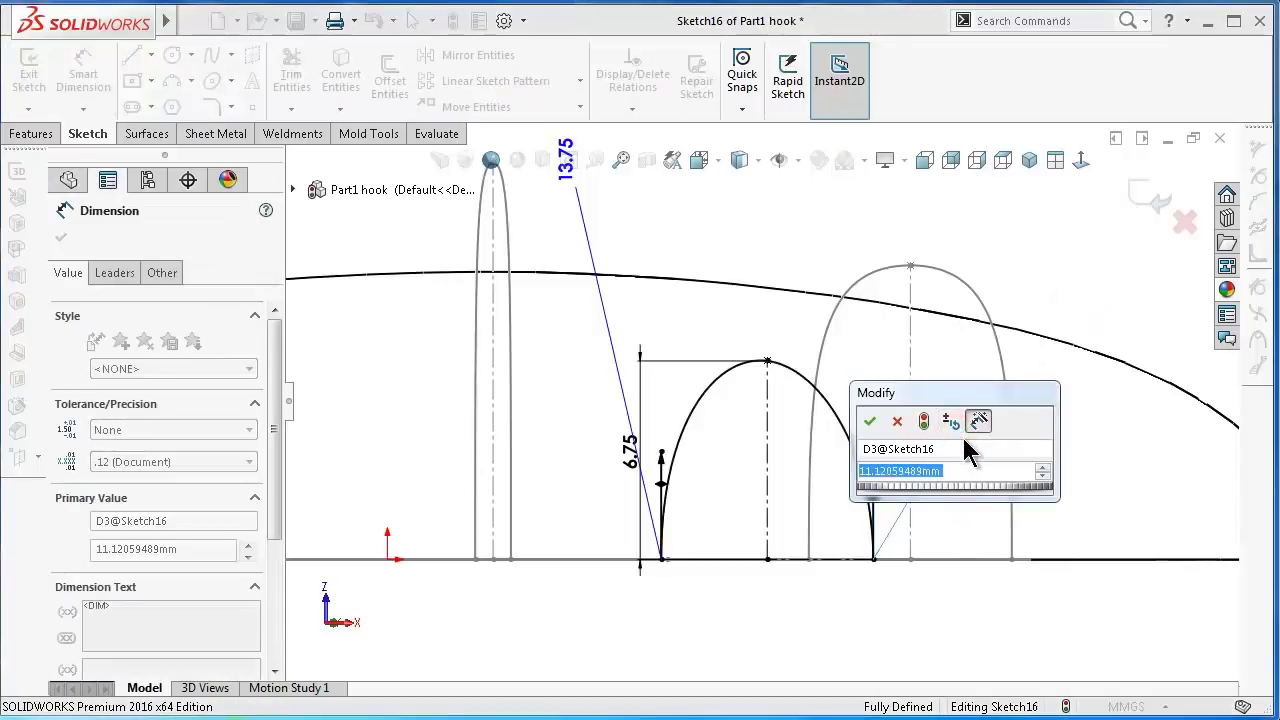
type("13.75")
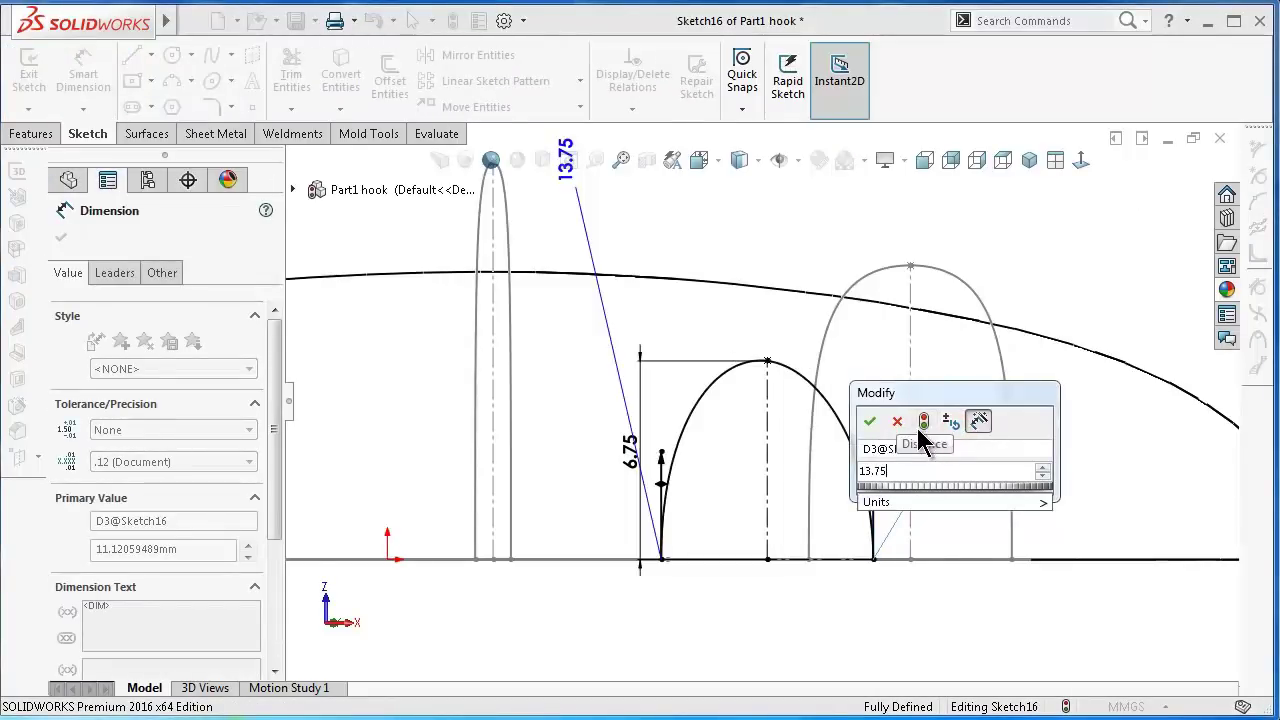
key("Return")
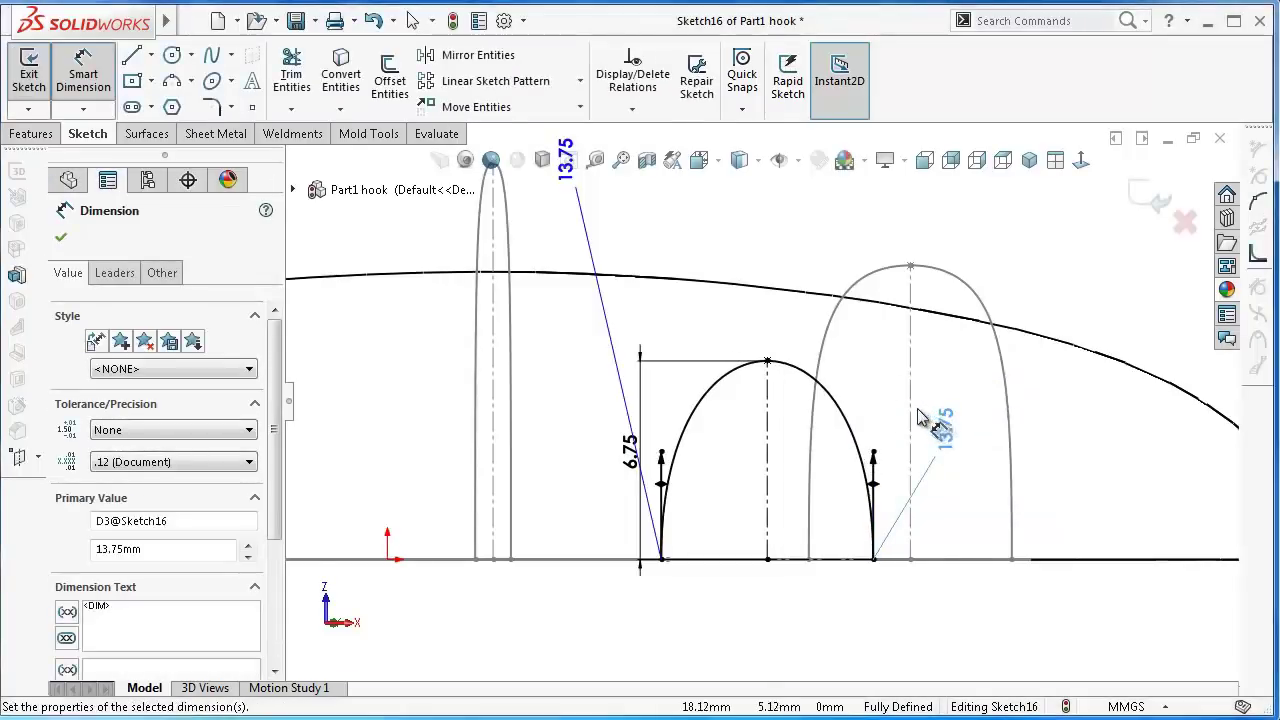
key("Escape")
- Dimension the spline's top point handle length to 13.75, confirming the sketch is fully defined
left_click(728, 368)
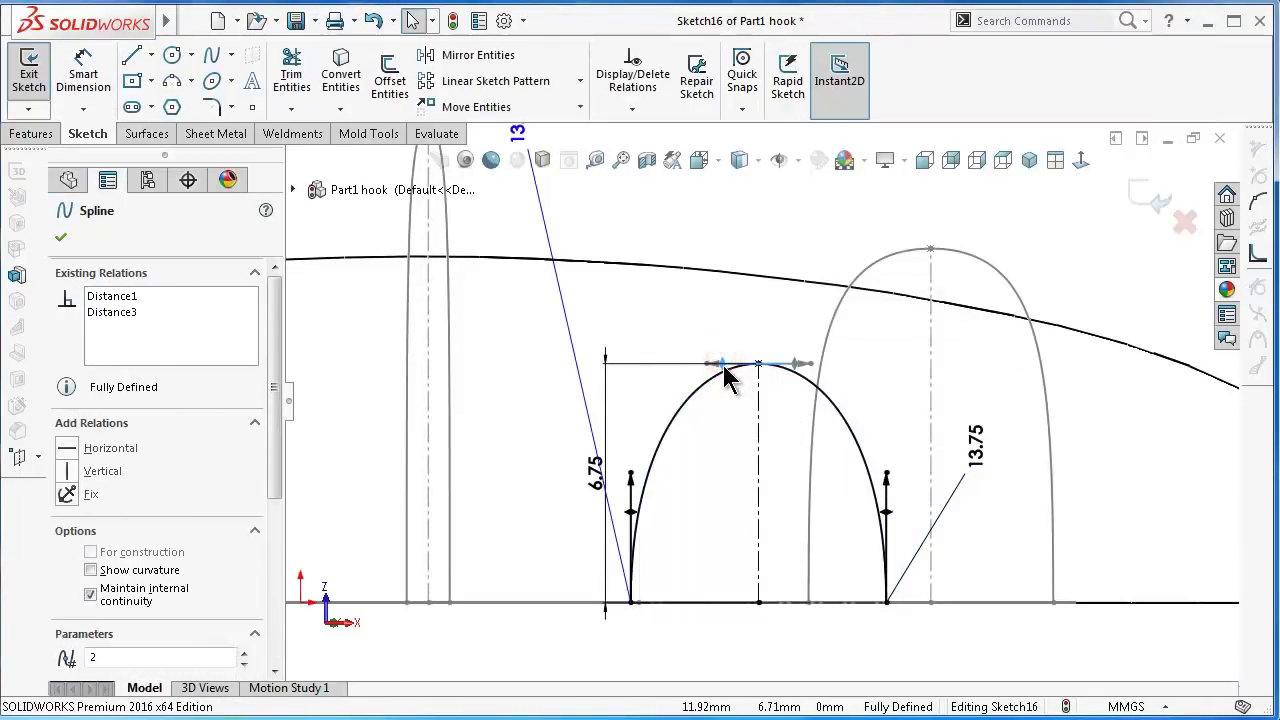
scroll(728, 378, "up", 2)
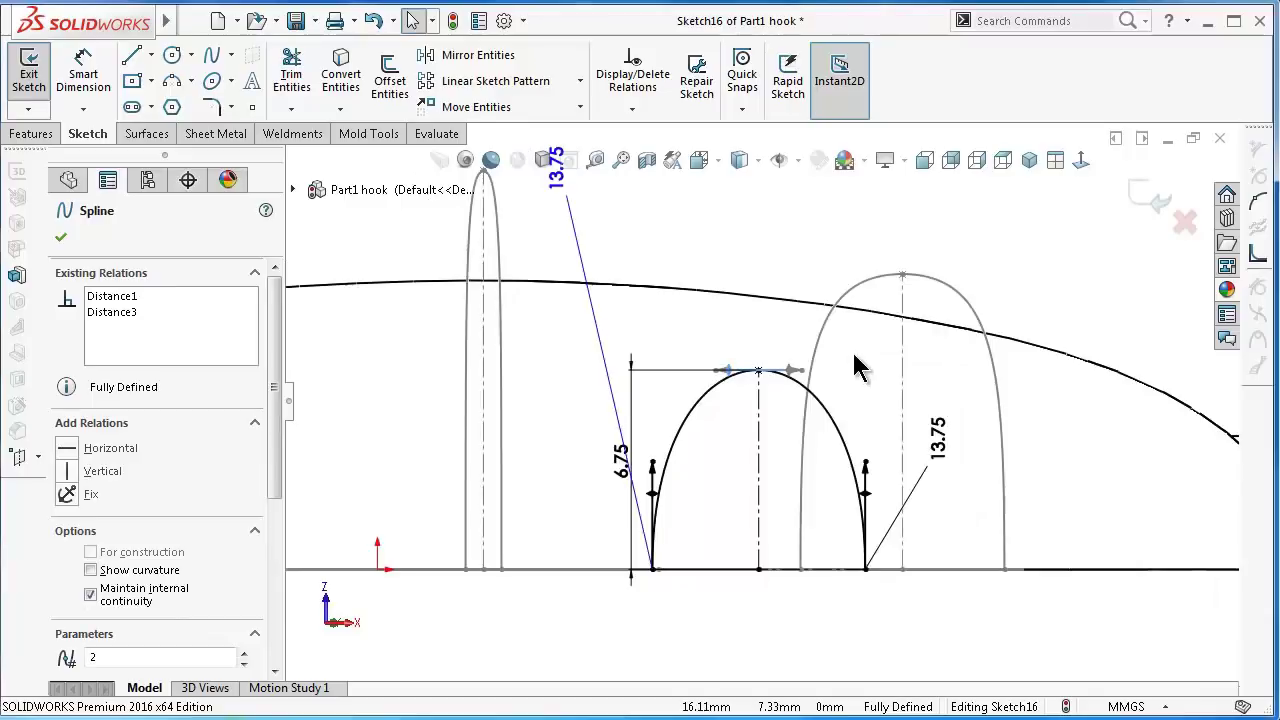
right_click_drag(1063, 309, 1063, 229)
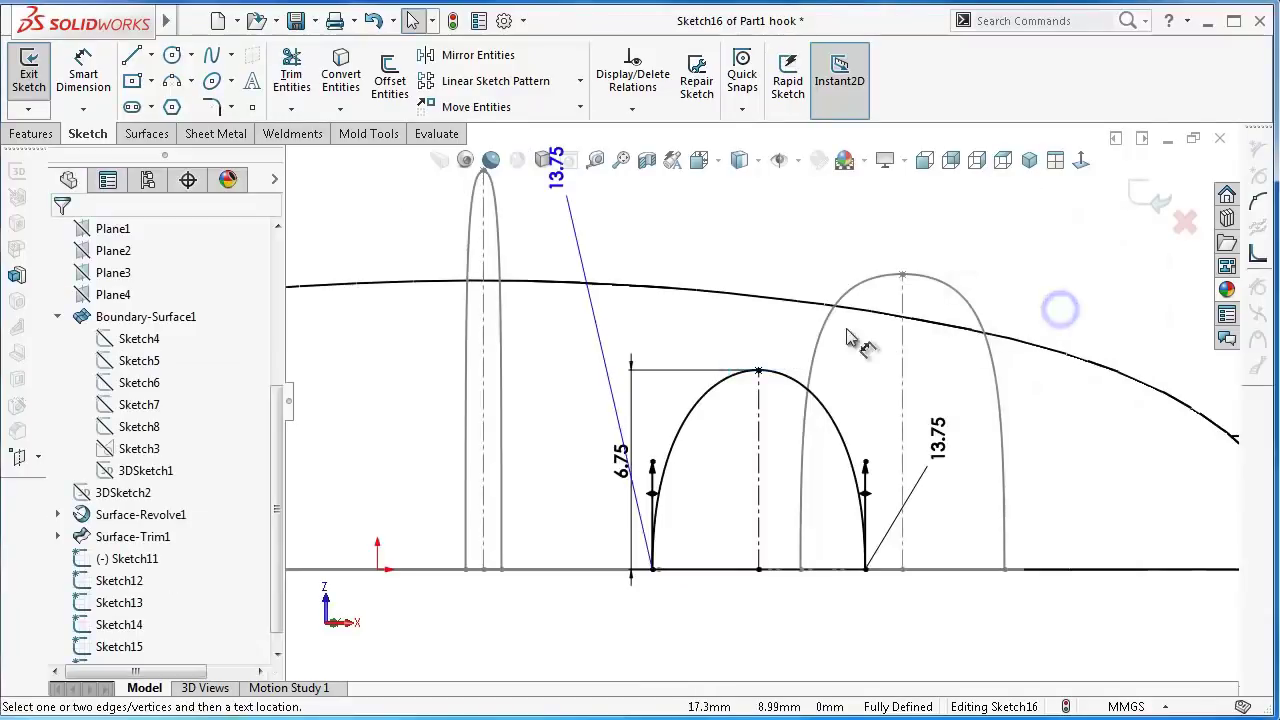
left_click(737, 386)
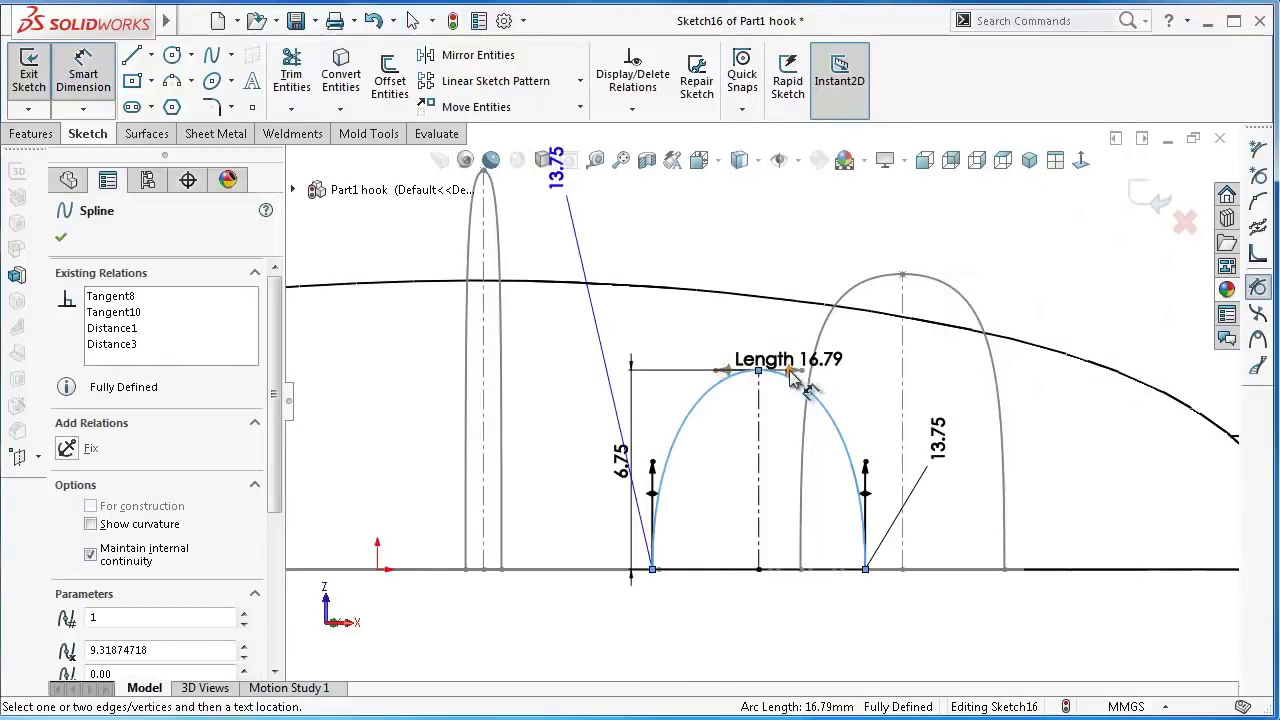
left_click(788, 368)
left_click(797, 255)
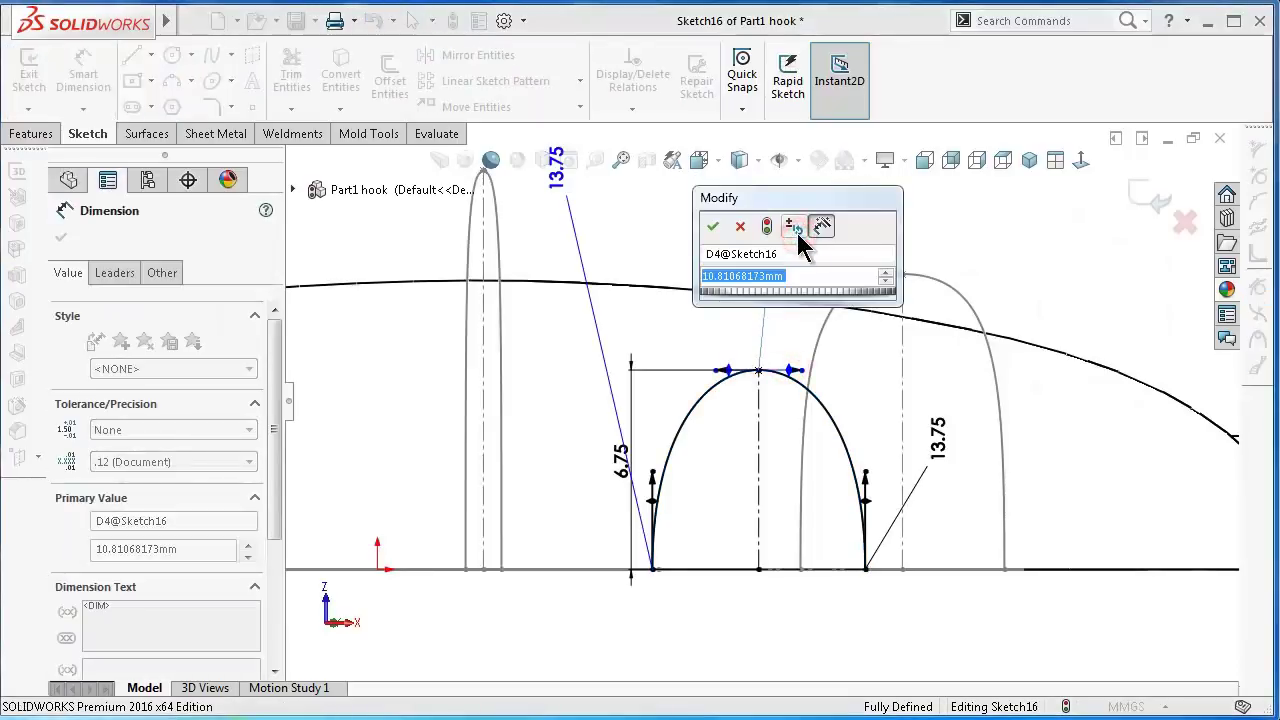
type("13.75")
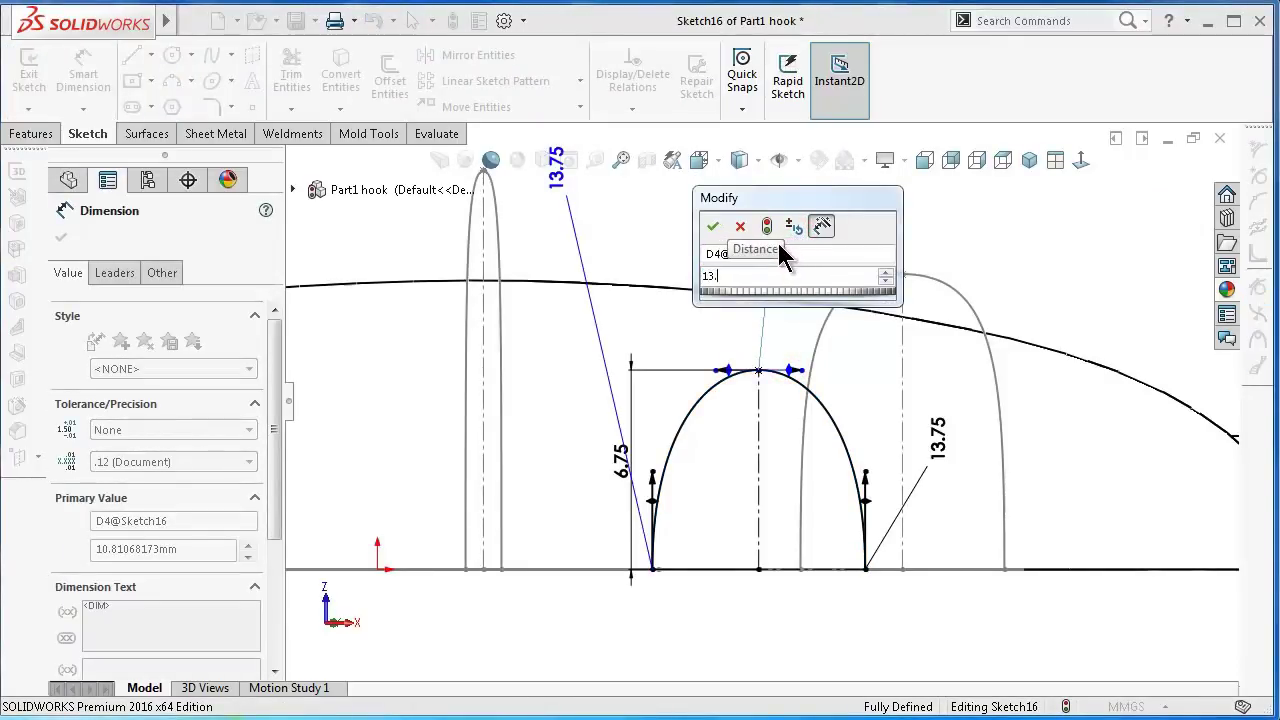
key("Return")
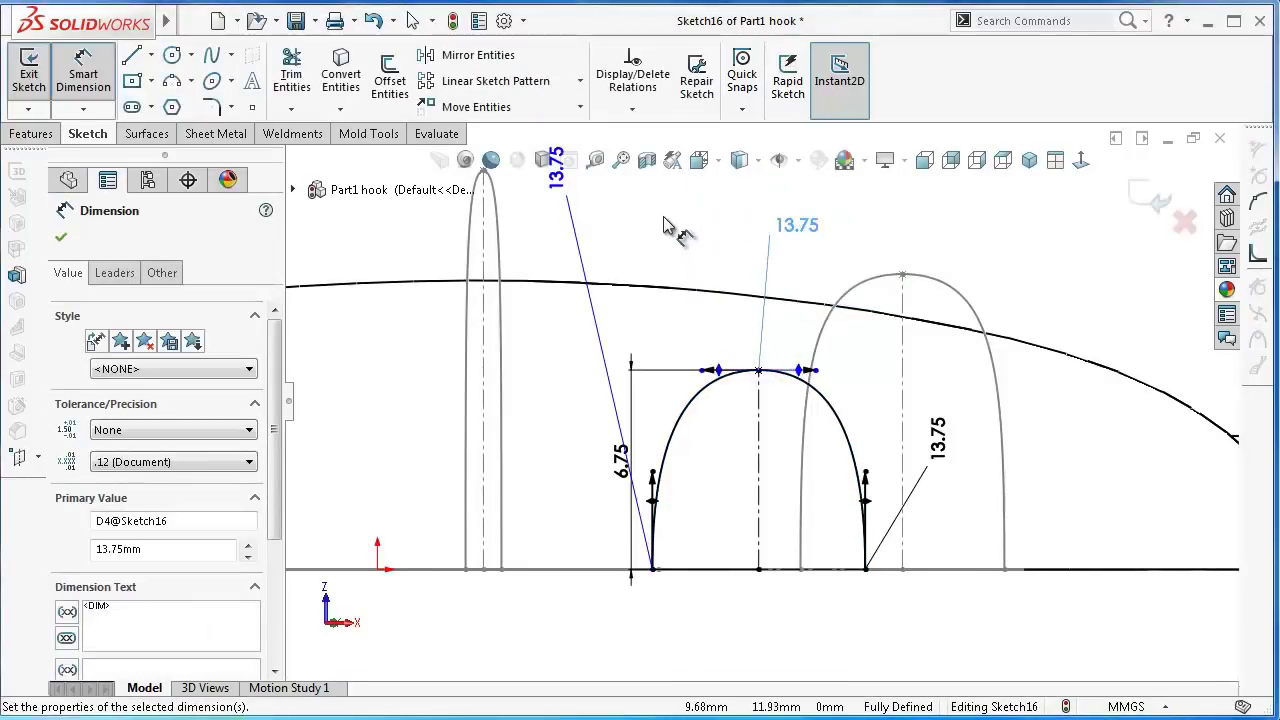
left_click(663, 217)
left_click(806, 371)
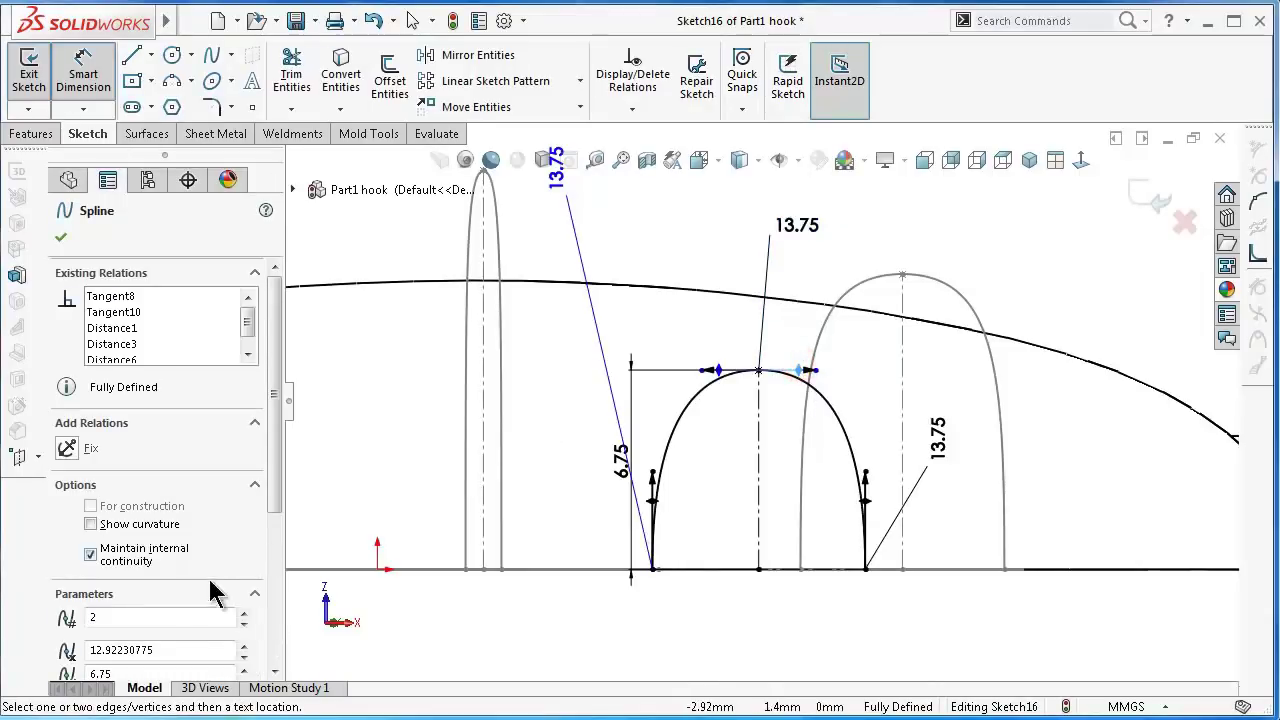
scroll(282, 432, "down", 2)
- Clear the spline selection and exit the finished cross-section sketch
key("Escape")
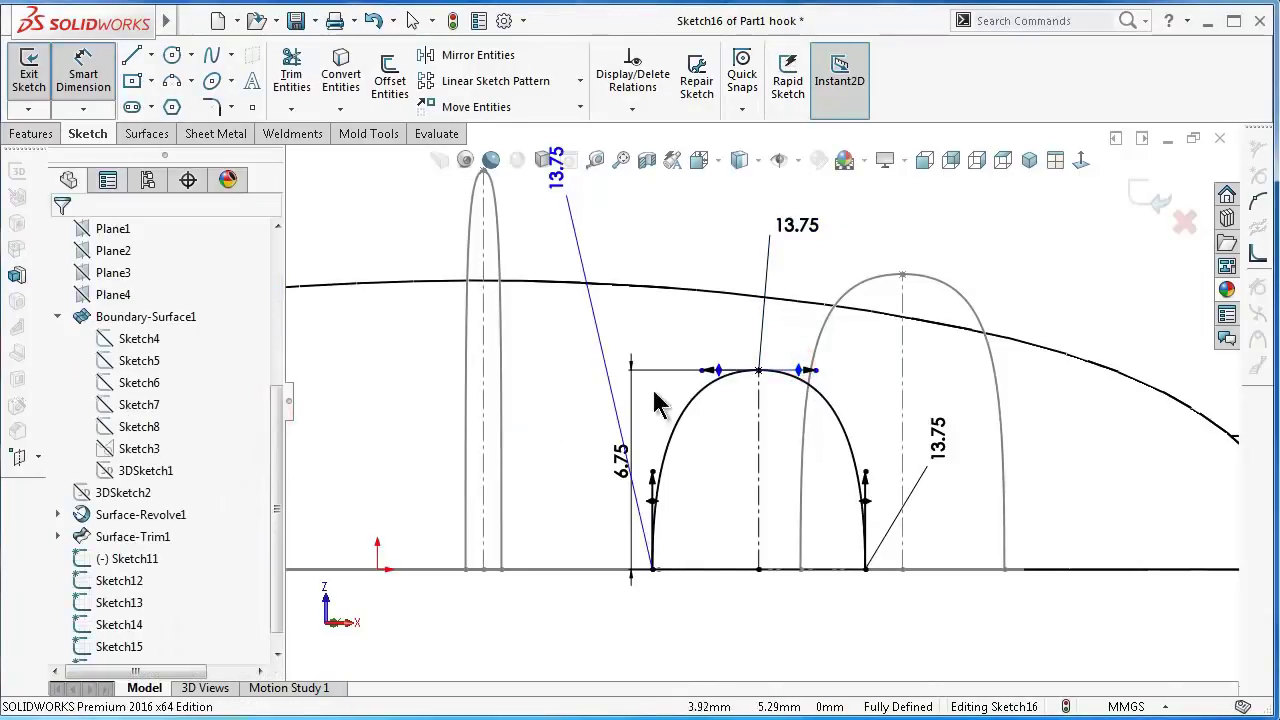
scroll(858, 366, "down", 2)
left_click(774, 387)
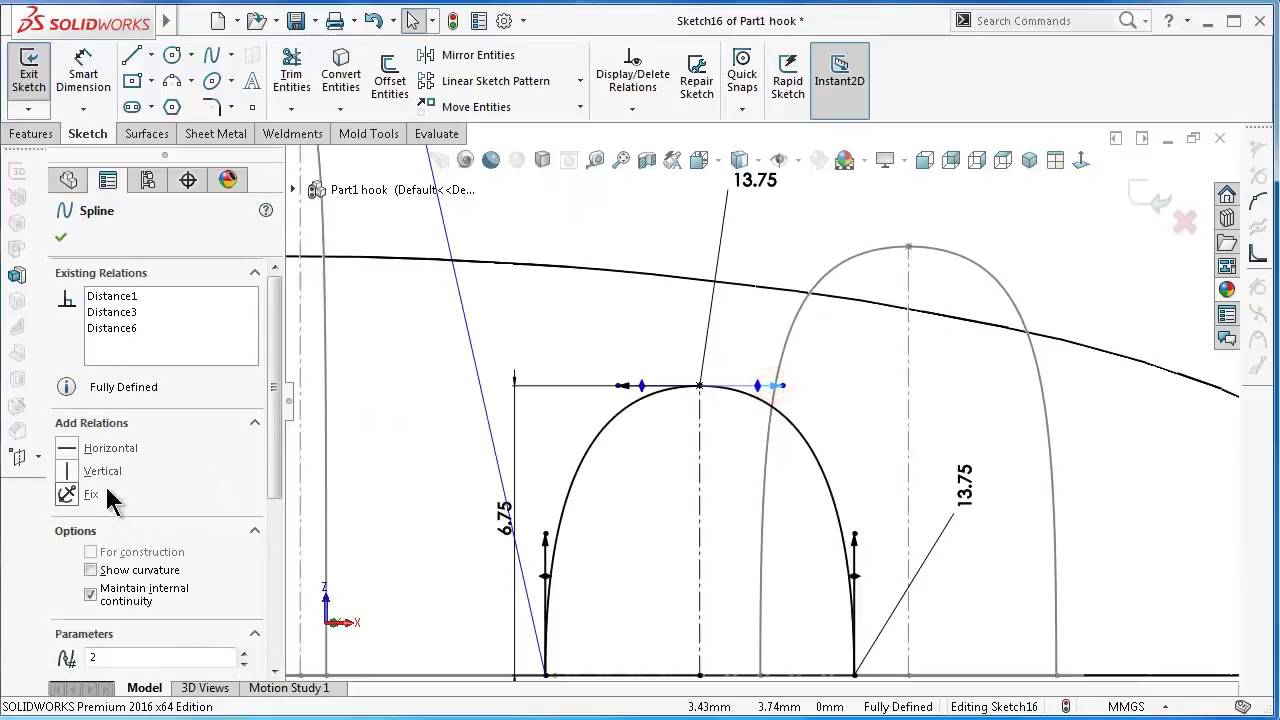
left_click(1050, 237)
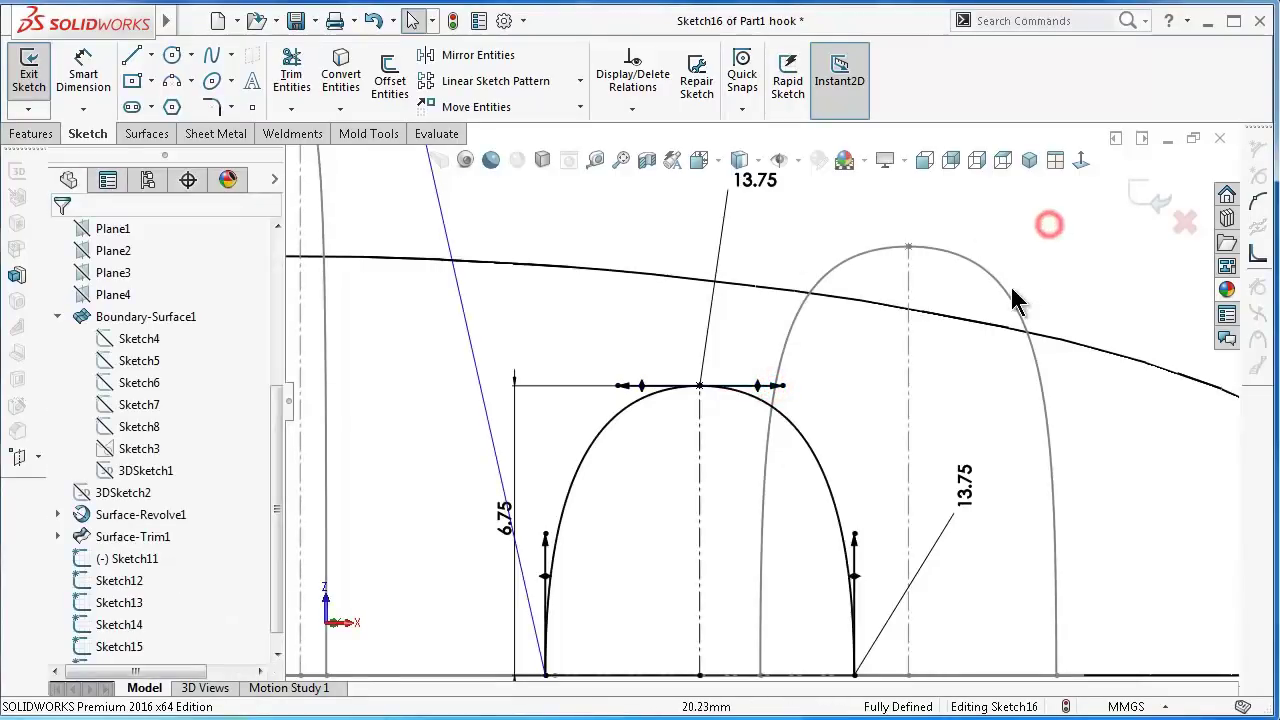
scroll(1014, 300, "up", 3)
scroll(1016, 308, "up", 2)
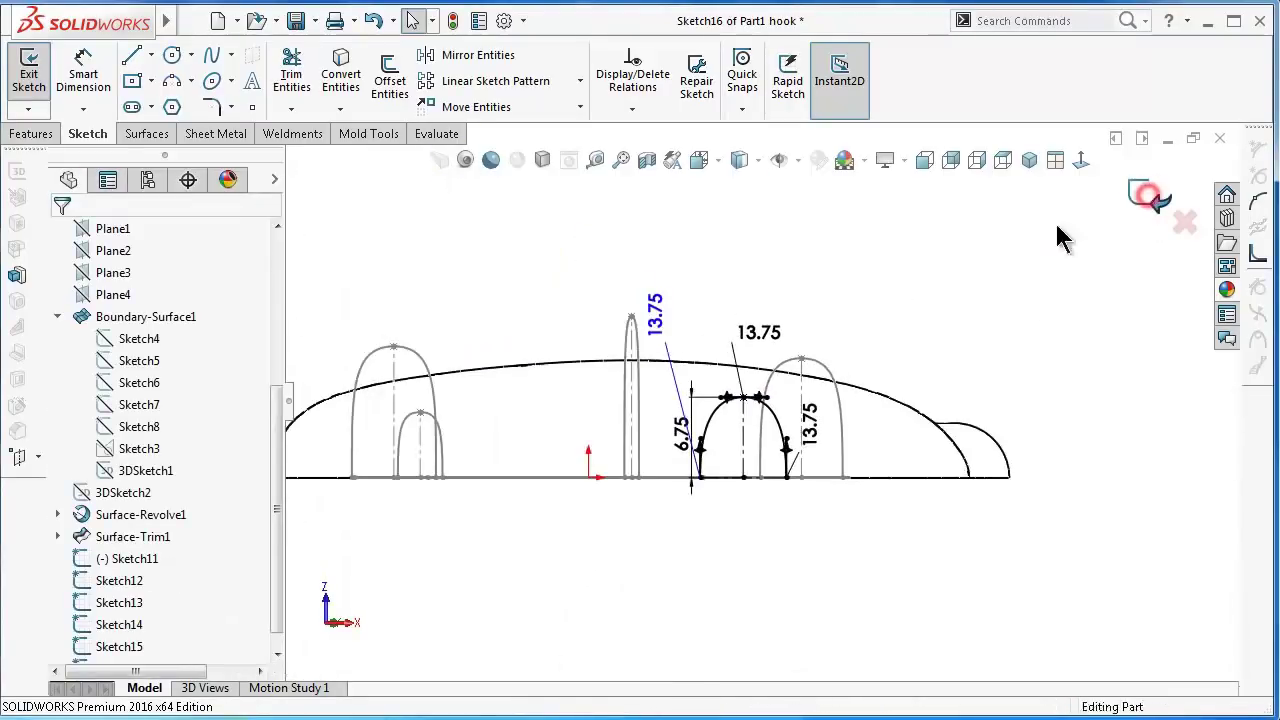
left_click(974, 265)
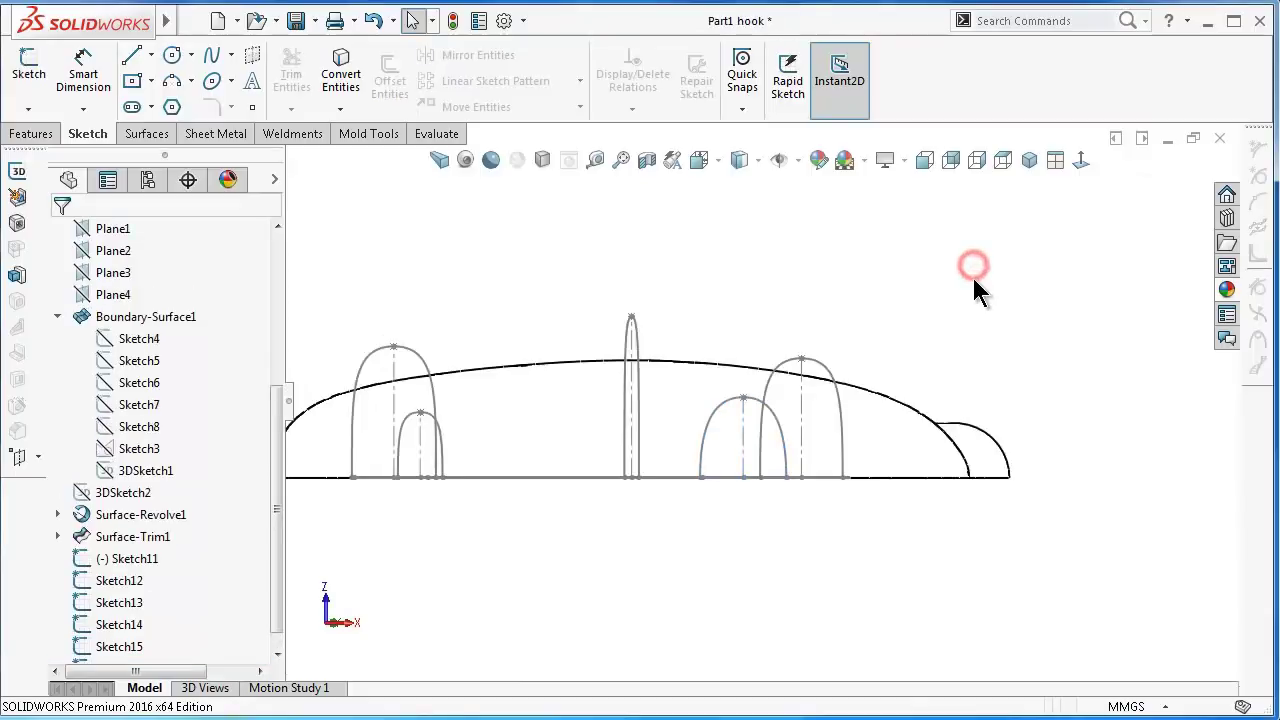
- Show the hook in isometric view and orbit it to inspect the arched profiles
left_click(1029, 160)
scroll(792, 434, "down", 3)
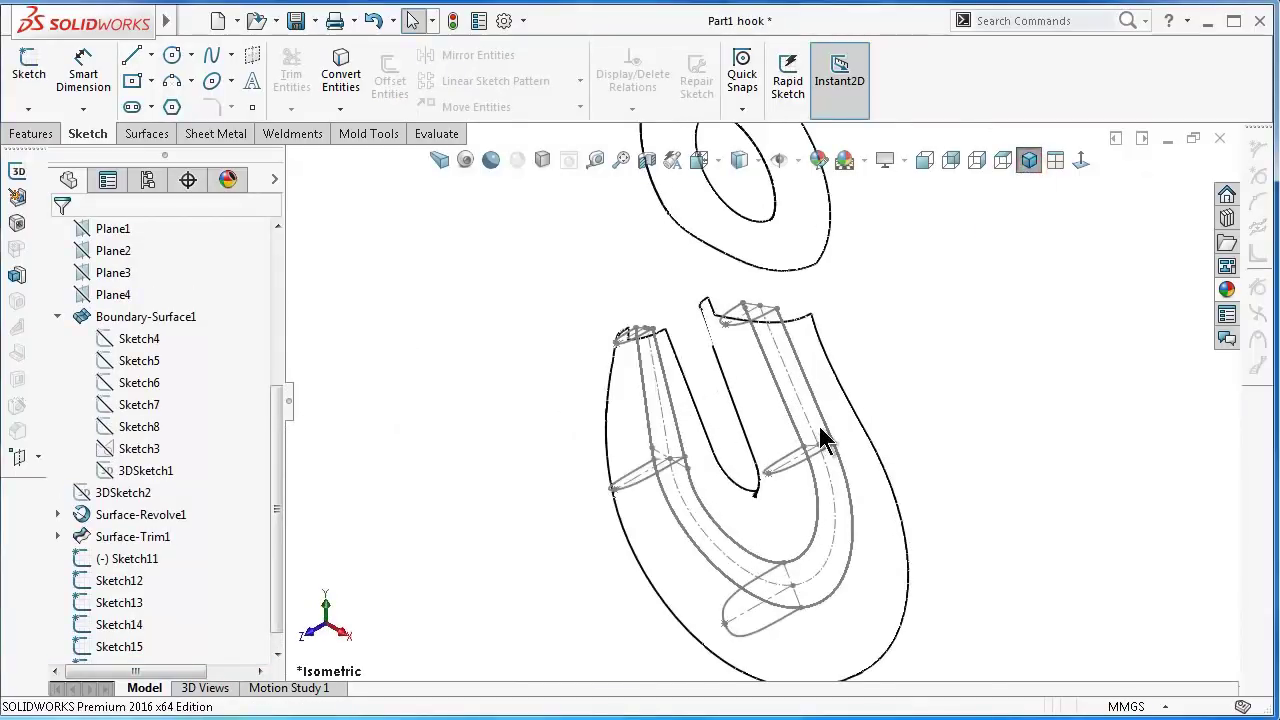
scroll(822, 436, "down", 1)
mouse_move(822, 436)
middle_mouse_down()
mouse_move(813, 413)
mouse_move(987, 547)
mouse_move(1011, 586)
mouse_move(974, 666)
mouse_move(712, 703)
mouse_move(786, 391)
mouse_move(887, 572)
mouse_move(886, 651)
mouse_move(903, 646)
mouse_move(920, 520)
mouse_move(909, 429)
mouse_move(985, 415)
middle_mouse_up()
scroll(817, 553, "up", 5)
mouse_move(814, 541)
middle_mouse_down()
mouse_move(814, 525)
mouse_move(887, 500)
middle_mouse_up()
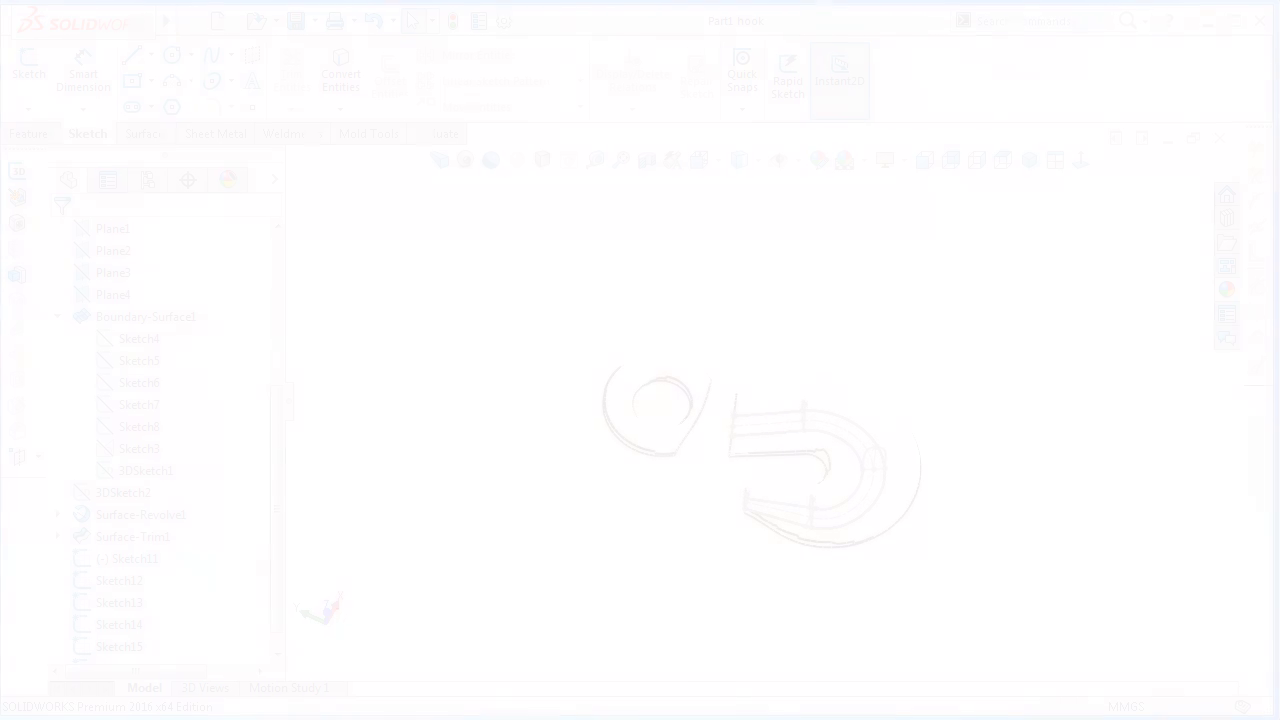
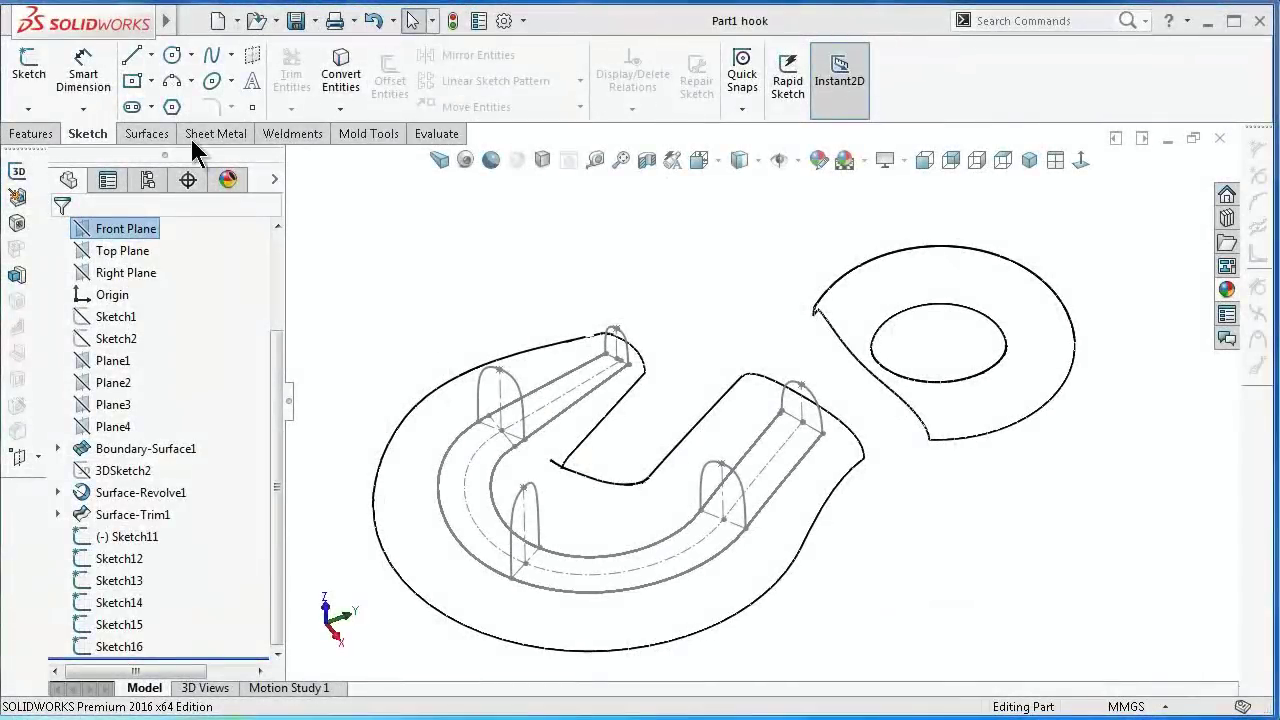
- In a new 3D sketch, draw a spline through four profile tops, from the hook tip to the far arm
left_click(30, 110)
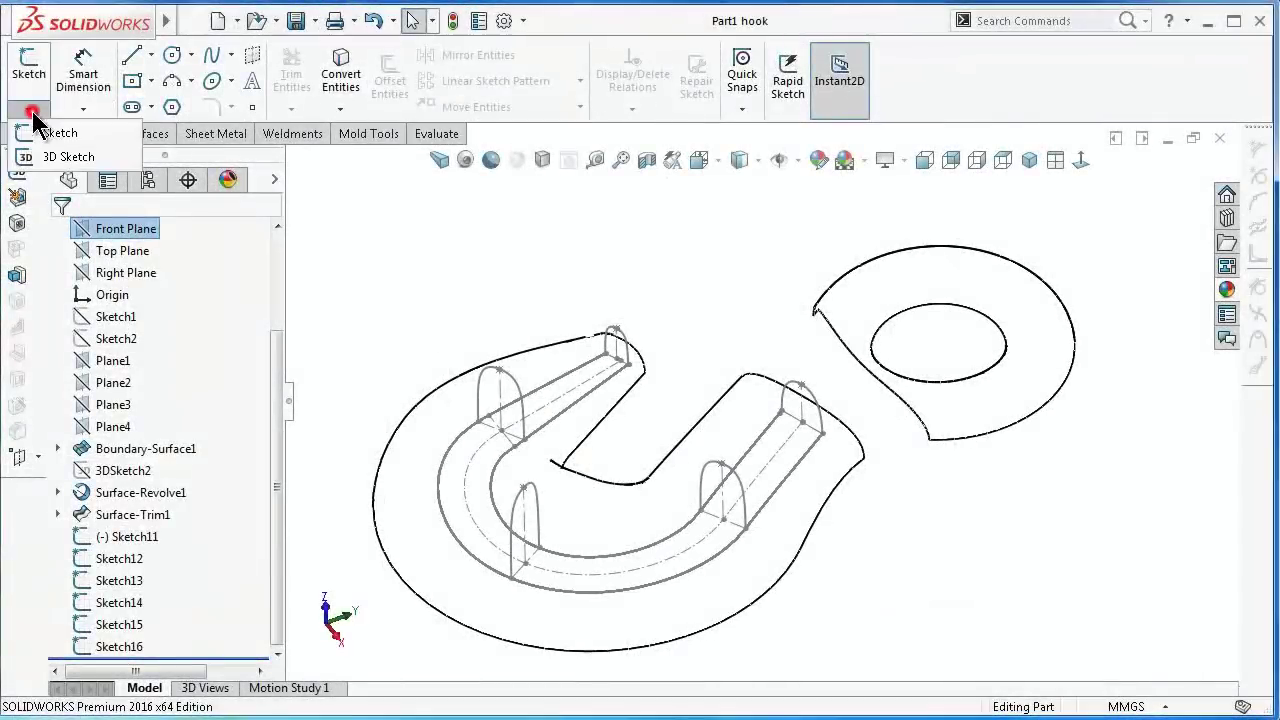
left_click(57, 157)
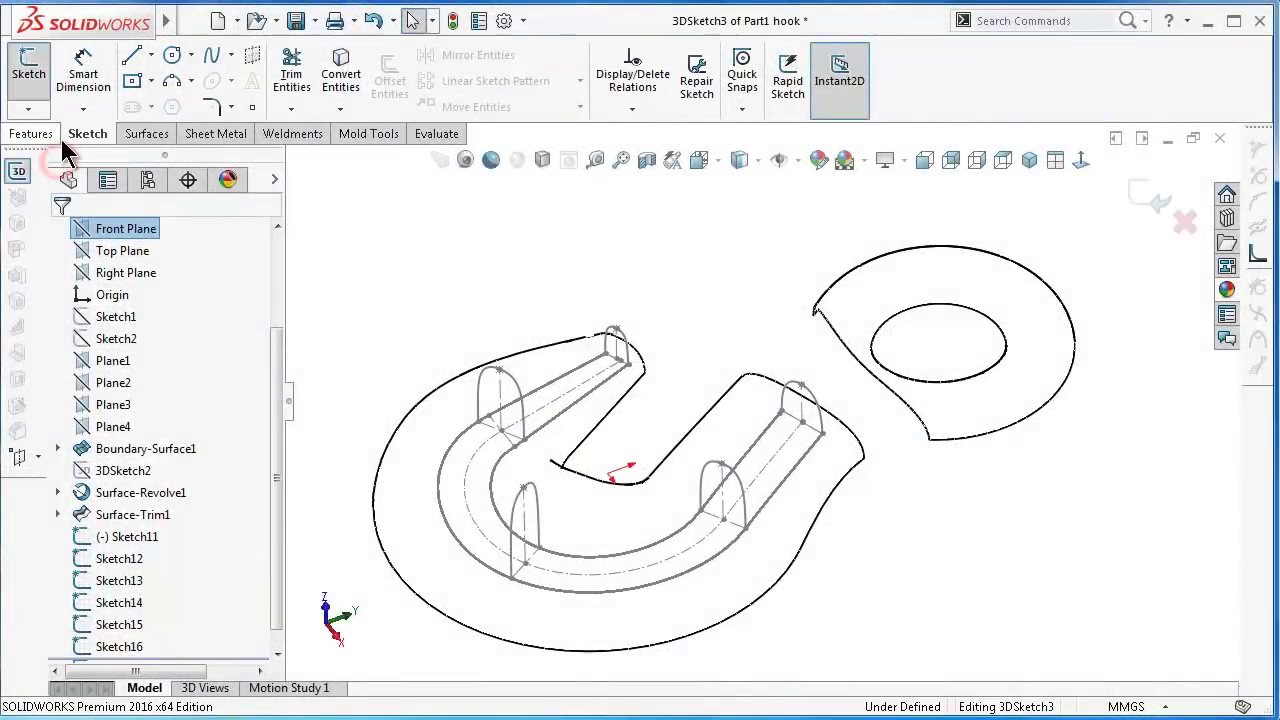
left_click(211, 57)
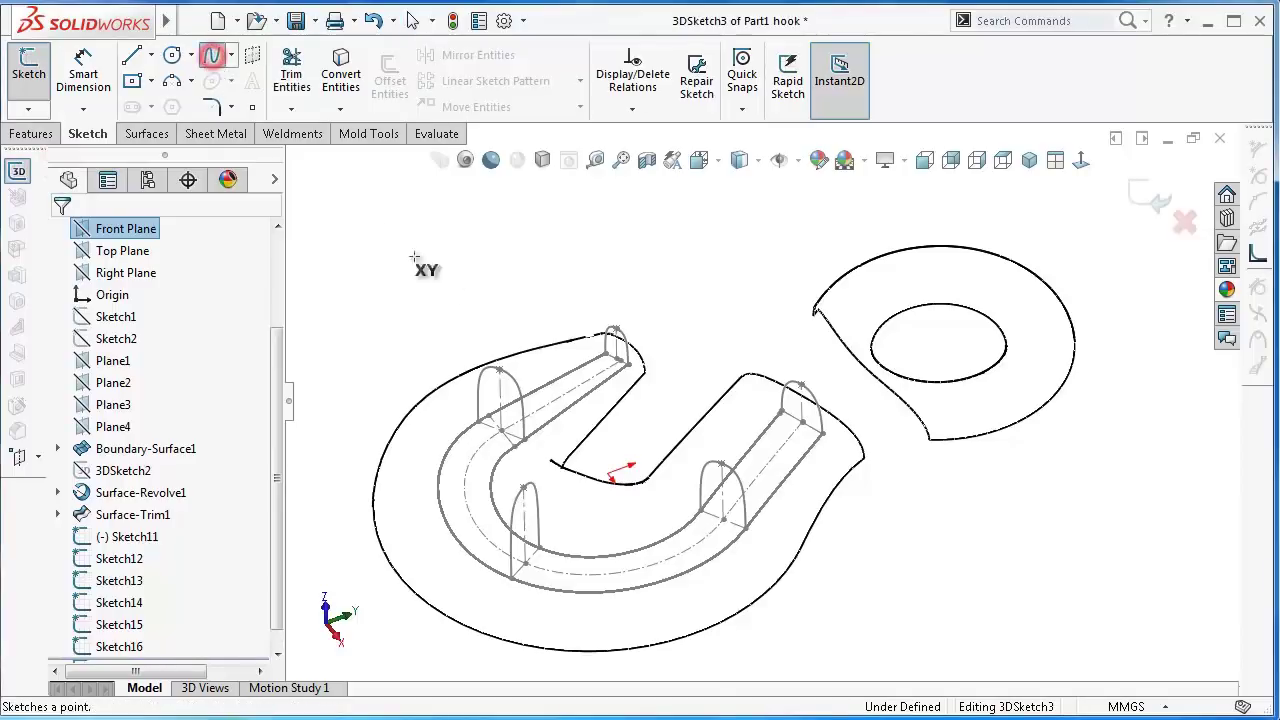
left_click(801, 384)
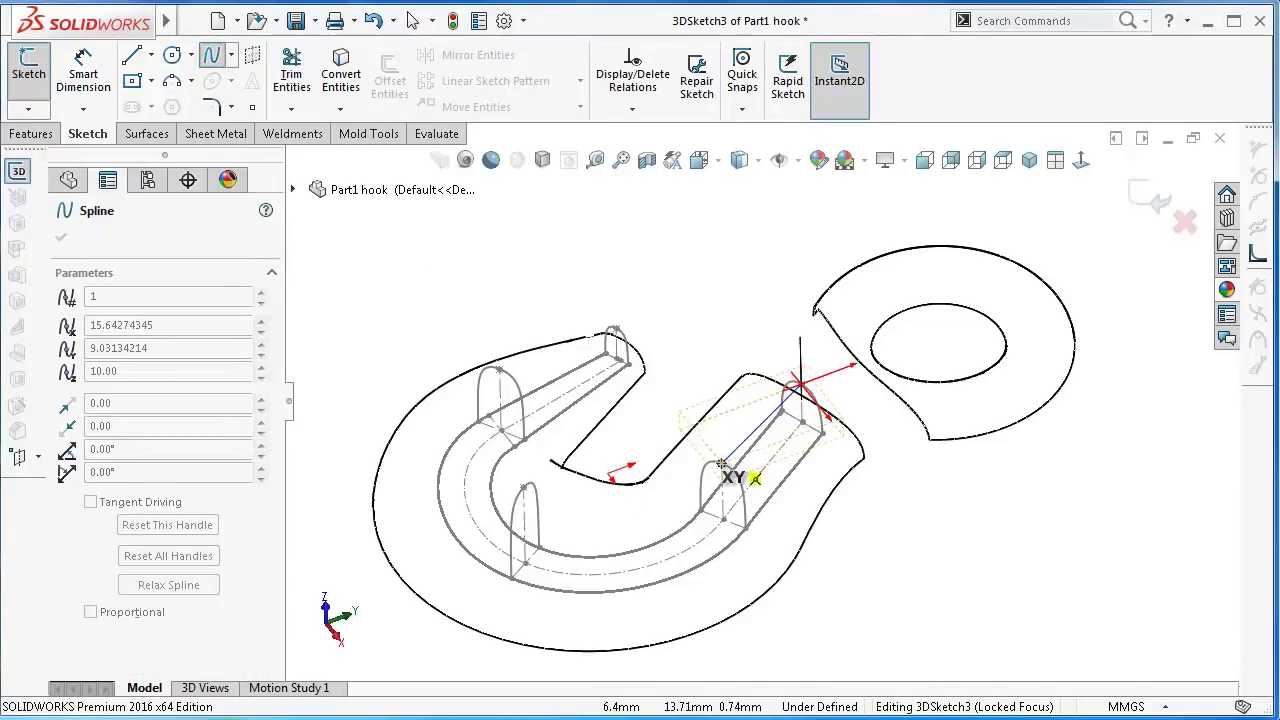
left_click(721, 463)
left_click(522, 488)
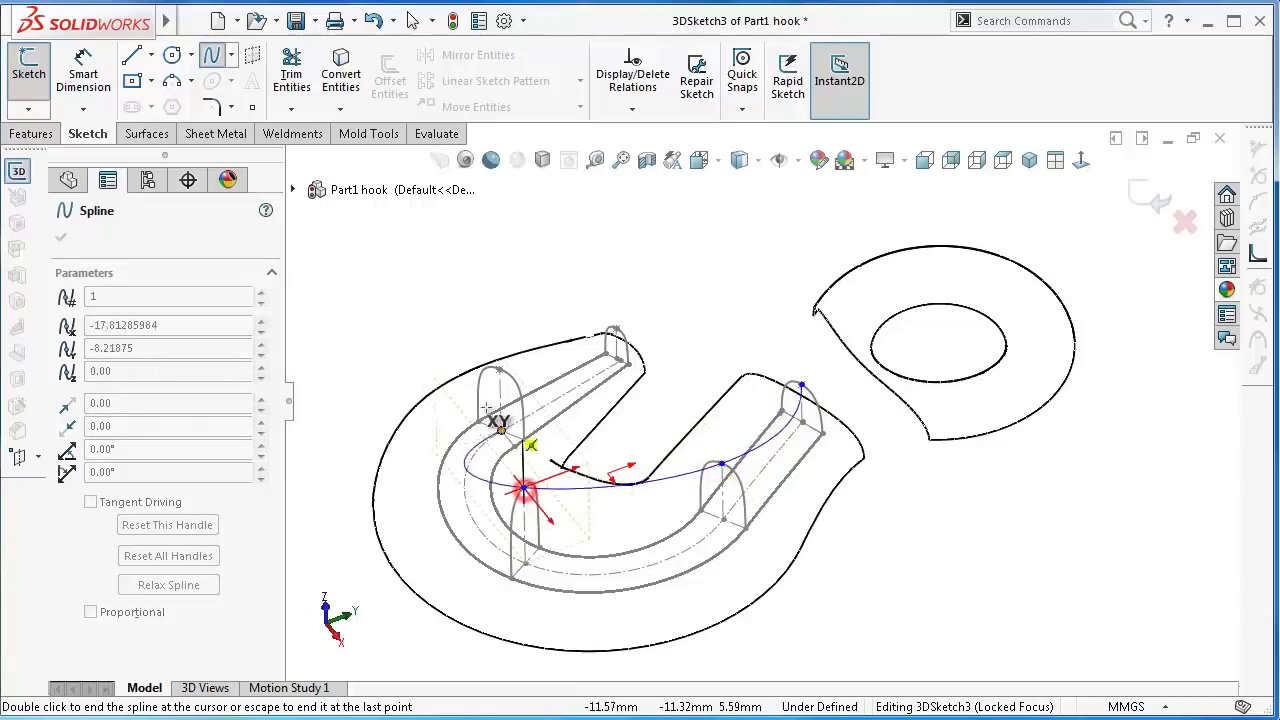
left_click(498, 370)
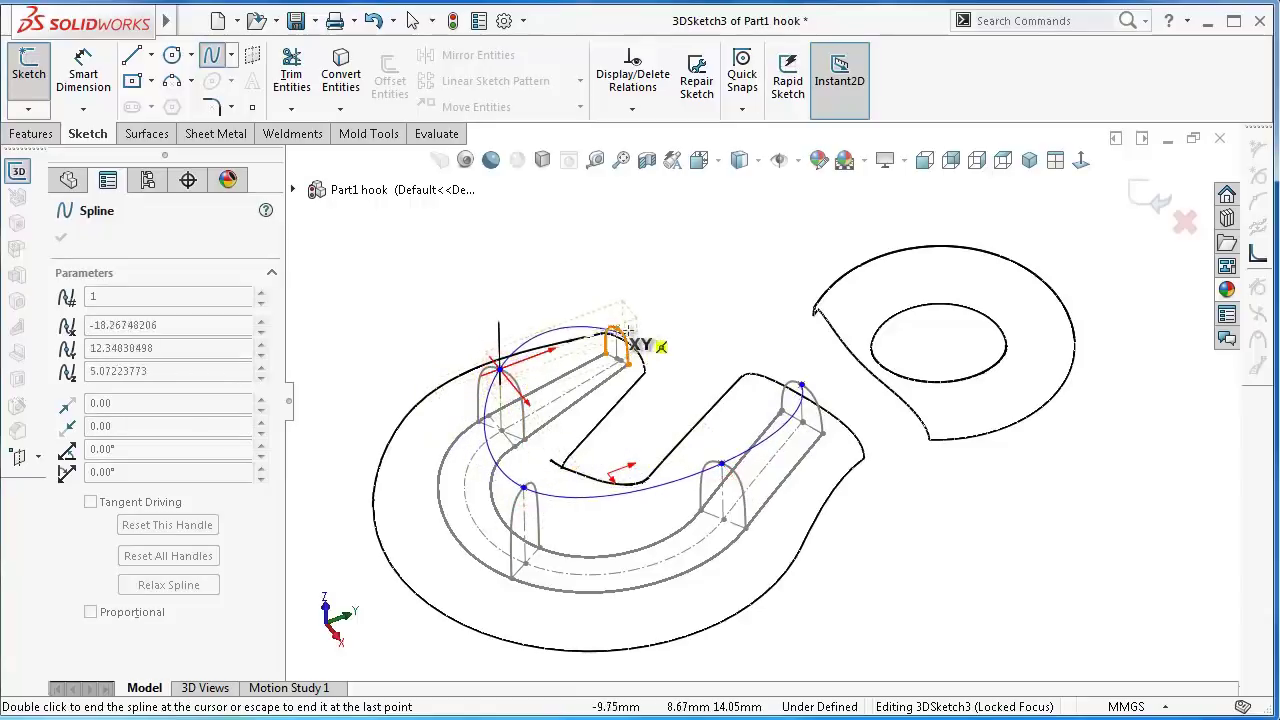
scroll(615, 328, "down", 3)
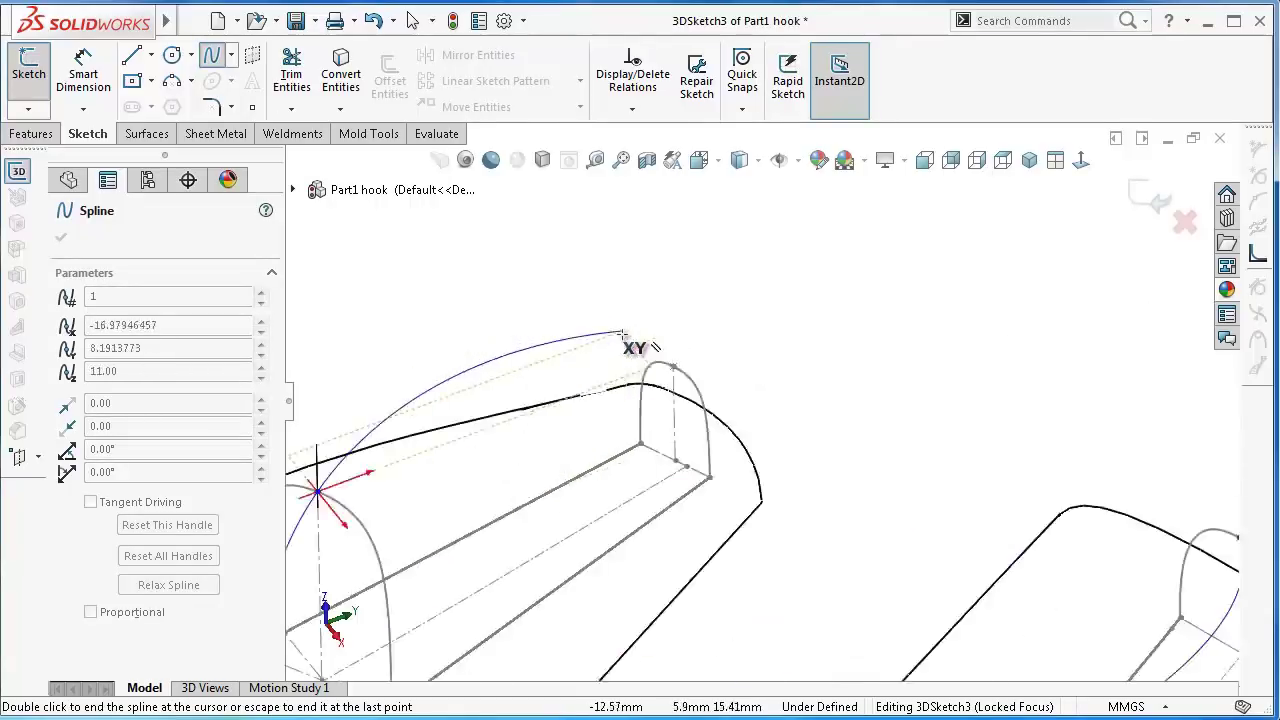
right_click(679, 373)
left_click(708, 400)
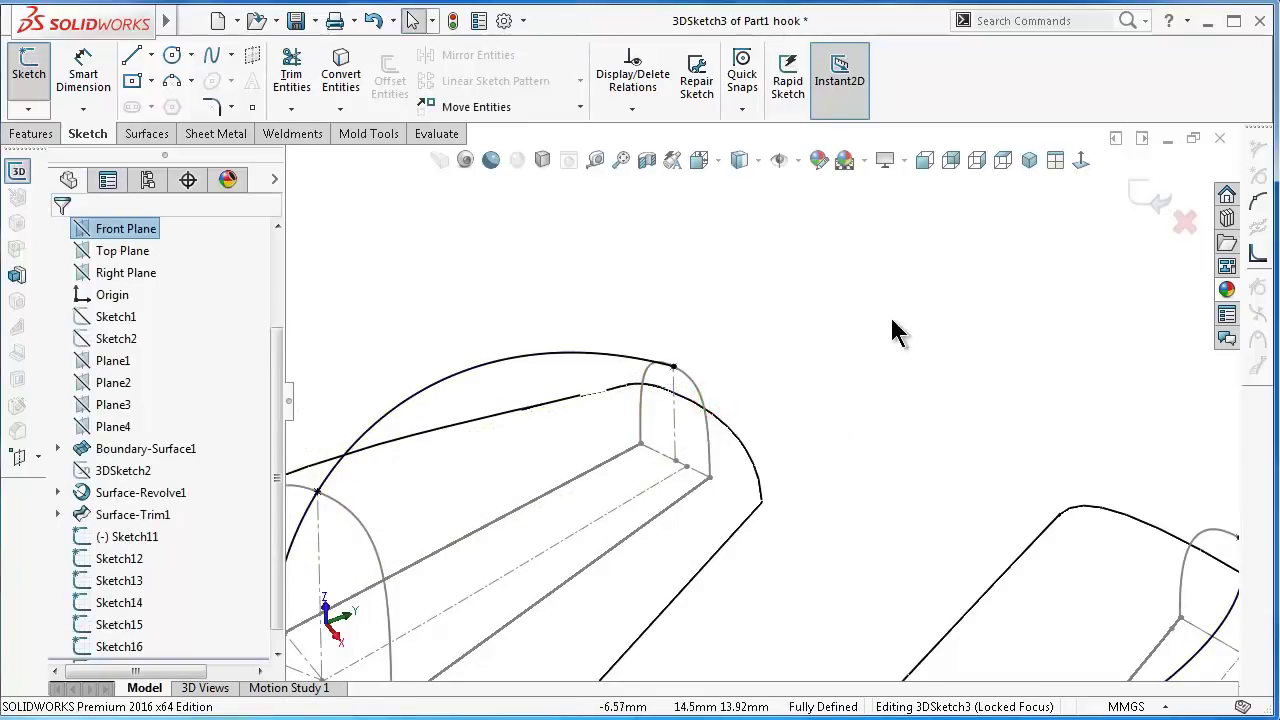
- Give the spline's tangent handle at the hook-tip end an Along Y relation
left_click(1030, 161)
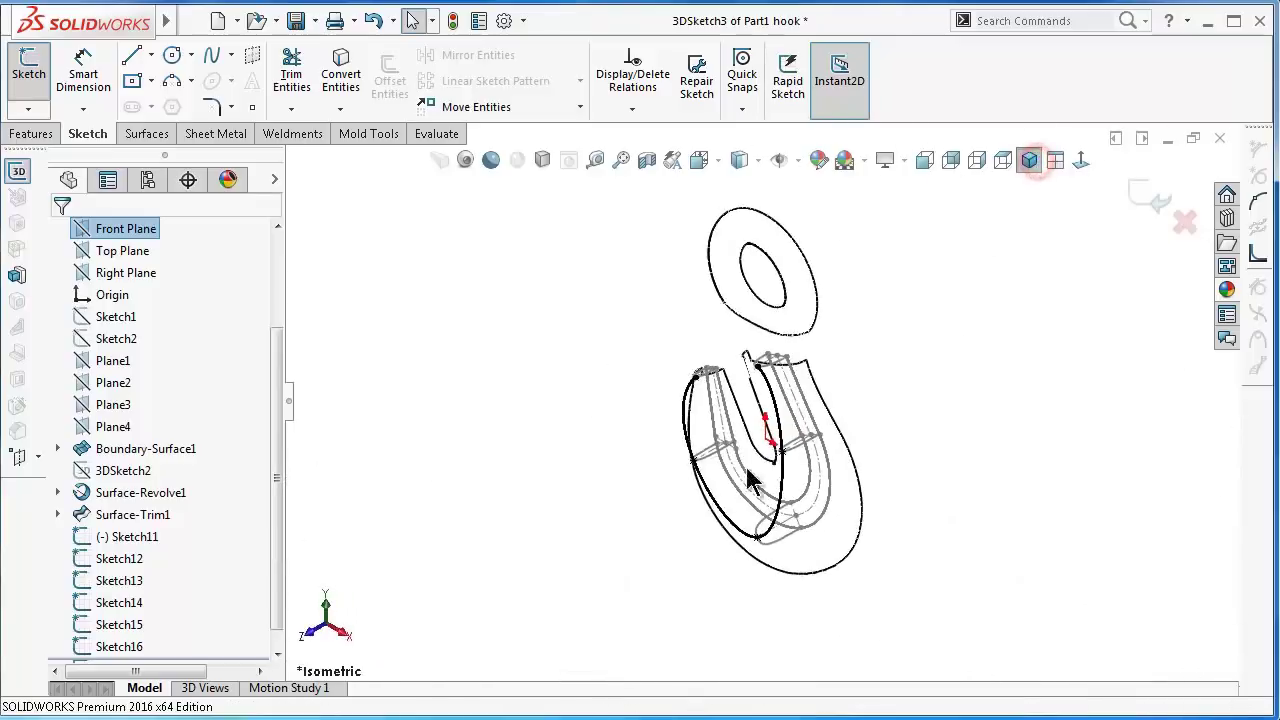
scroll(805, 477, "down", 2)
key("Down")
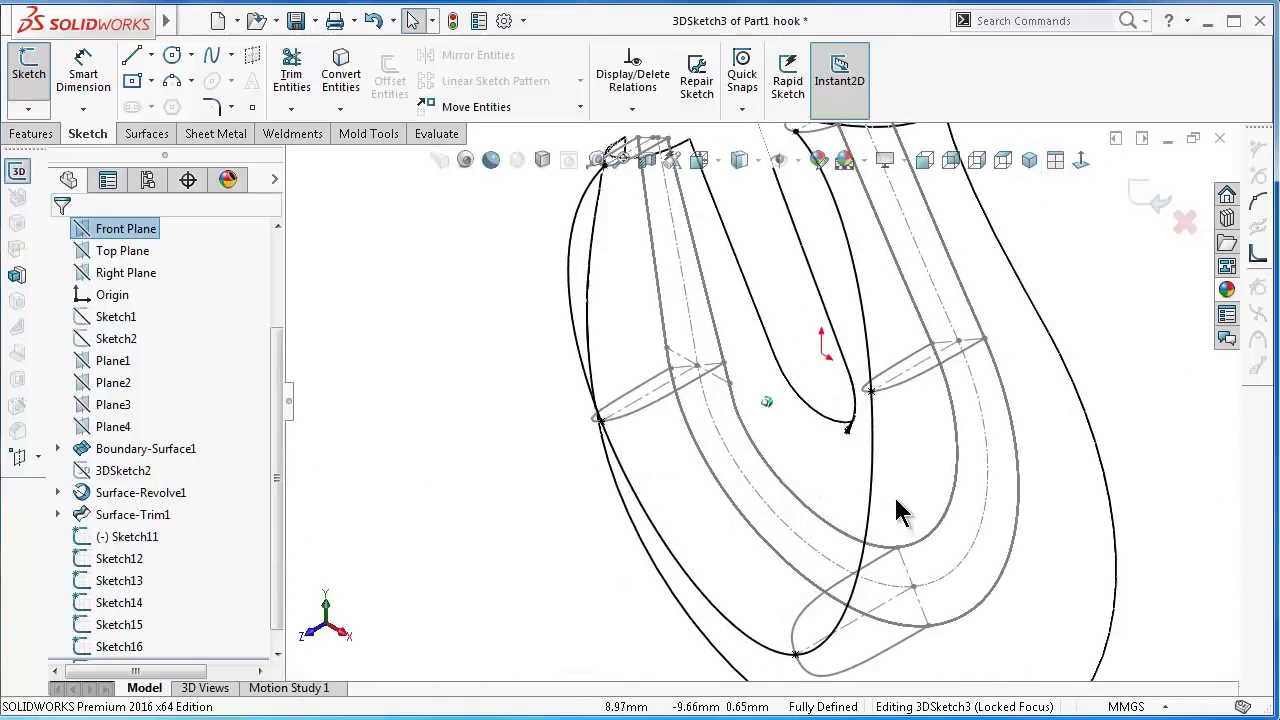
key("Down")
key("Down")
key("Down")
key("Right")
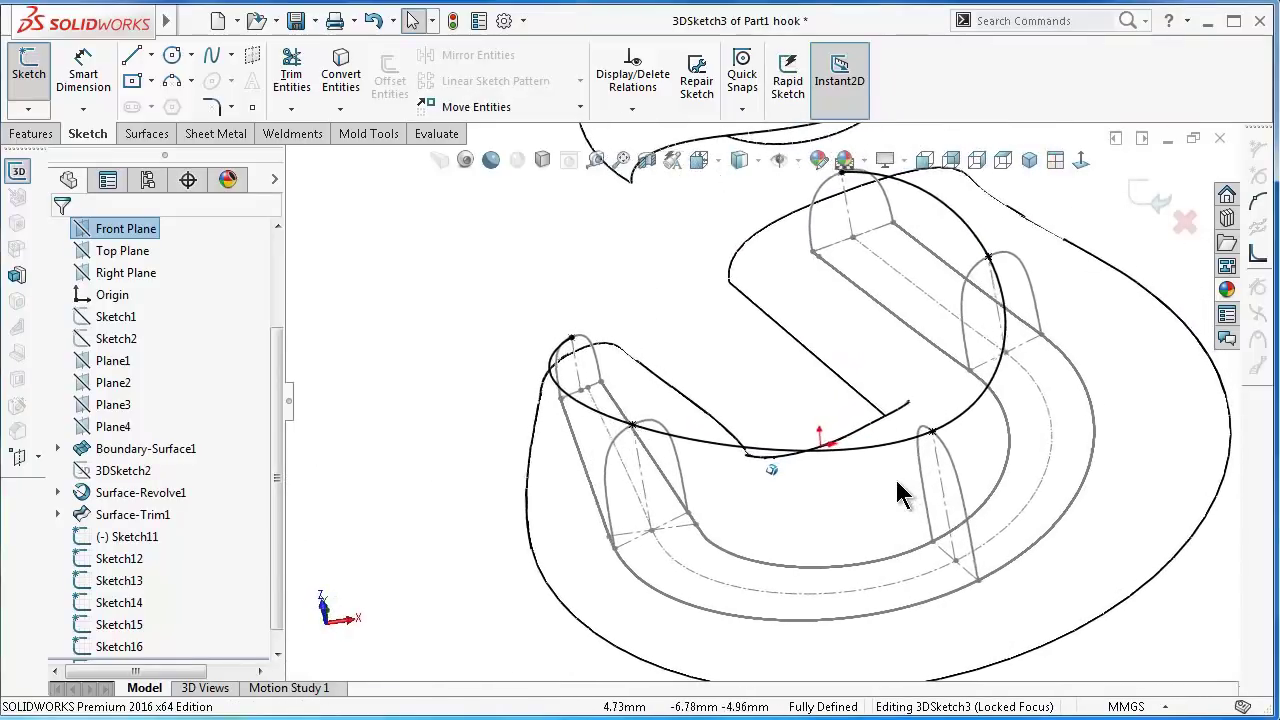
key("Right")
key("Right")
key("Right")
key("Right")
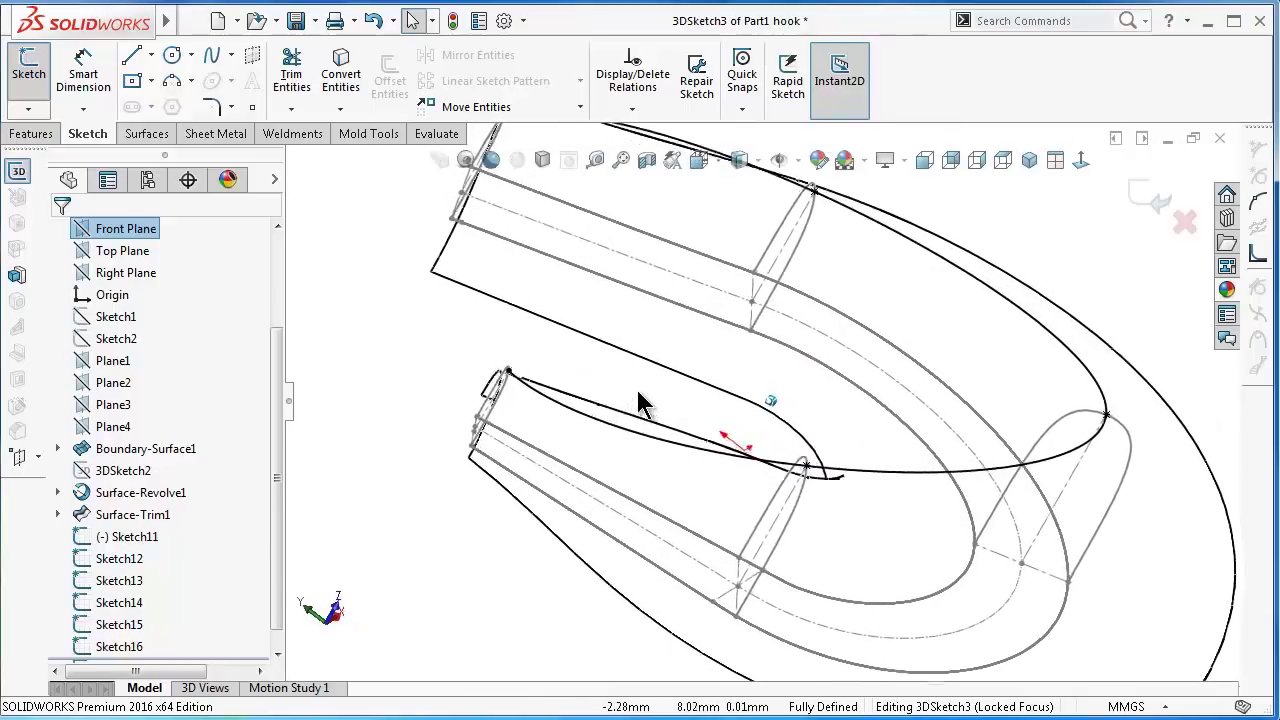
key("Right")
key("Right")
left_click(467, 445)
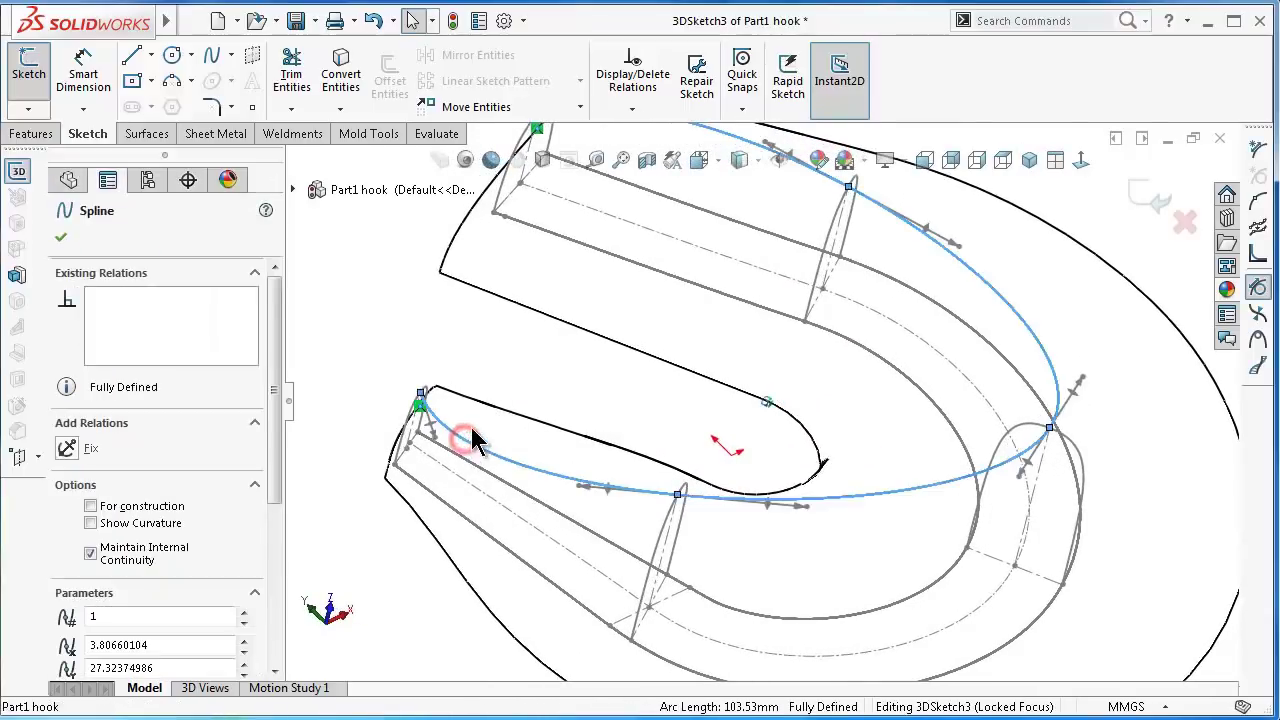
scroll(471, 437, "down", 5)
scroll(490, 415, "down", 2)
left_click(525, 408)
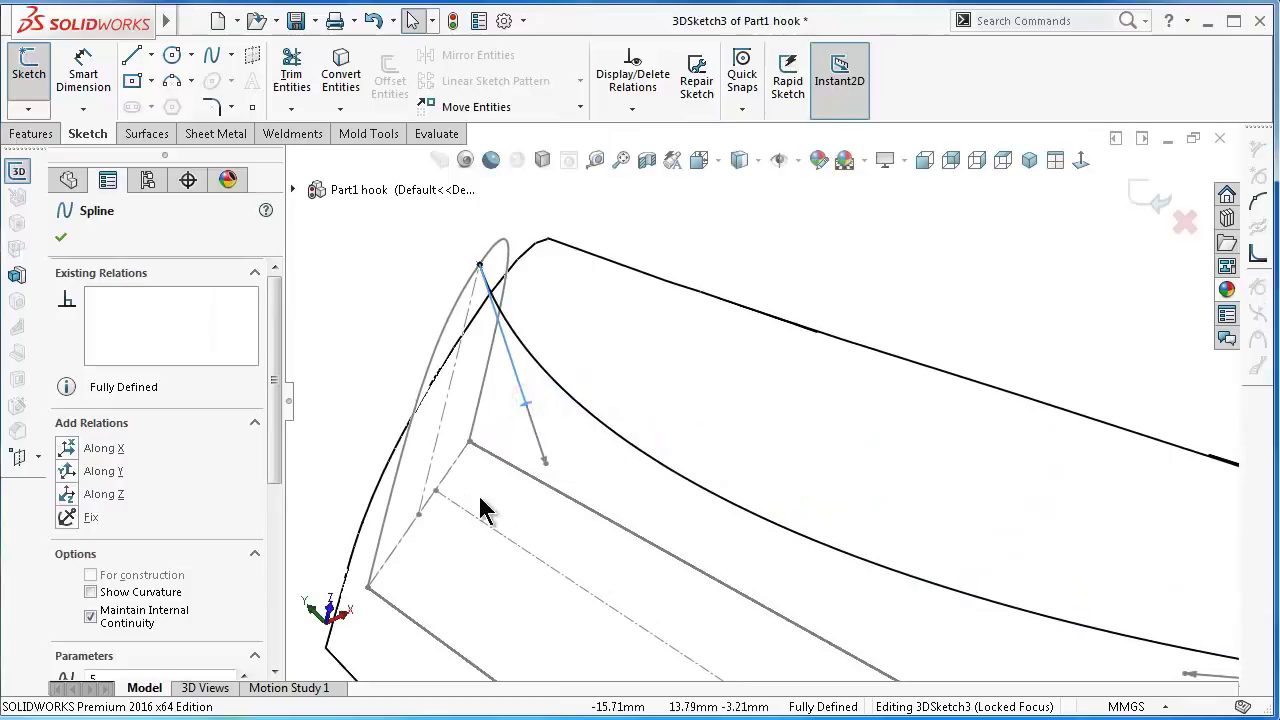
key("Right")
key("Right")
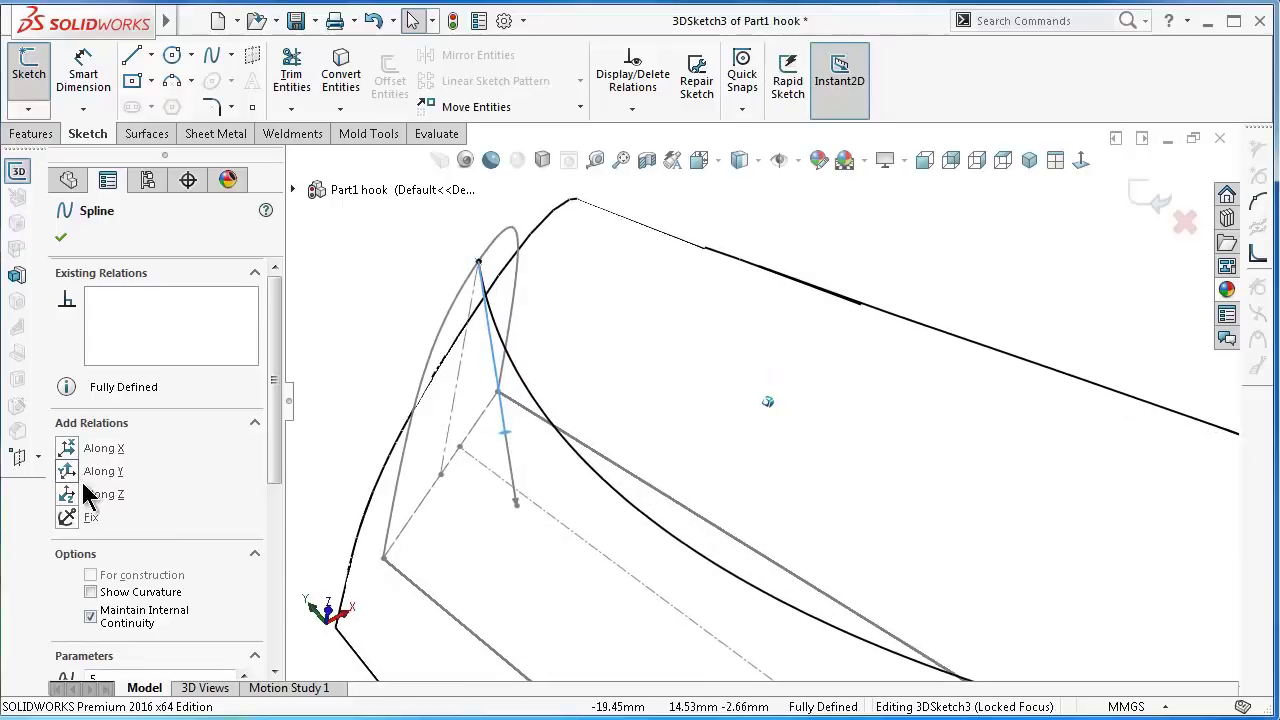
left_click(83, 478)
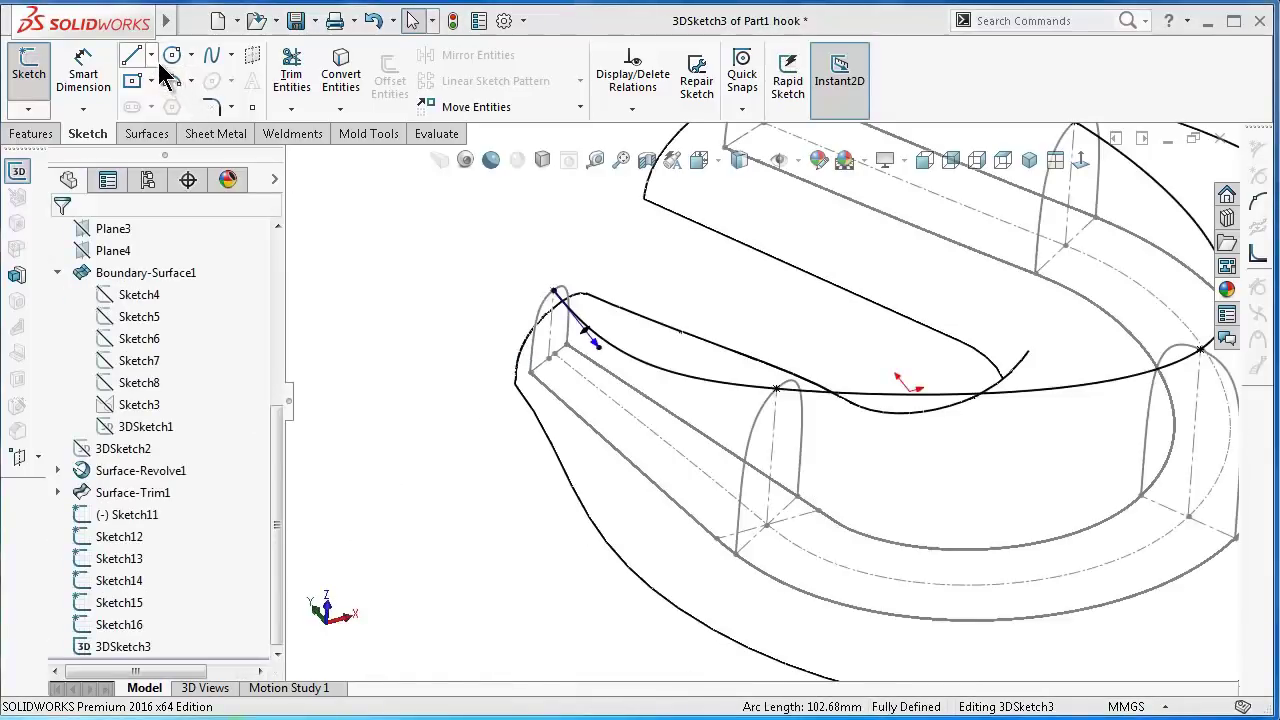
- Draw a construction centerline from the spline's end point to the next profile top
left_click(150, 57)
left_click(191, 105)
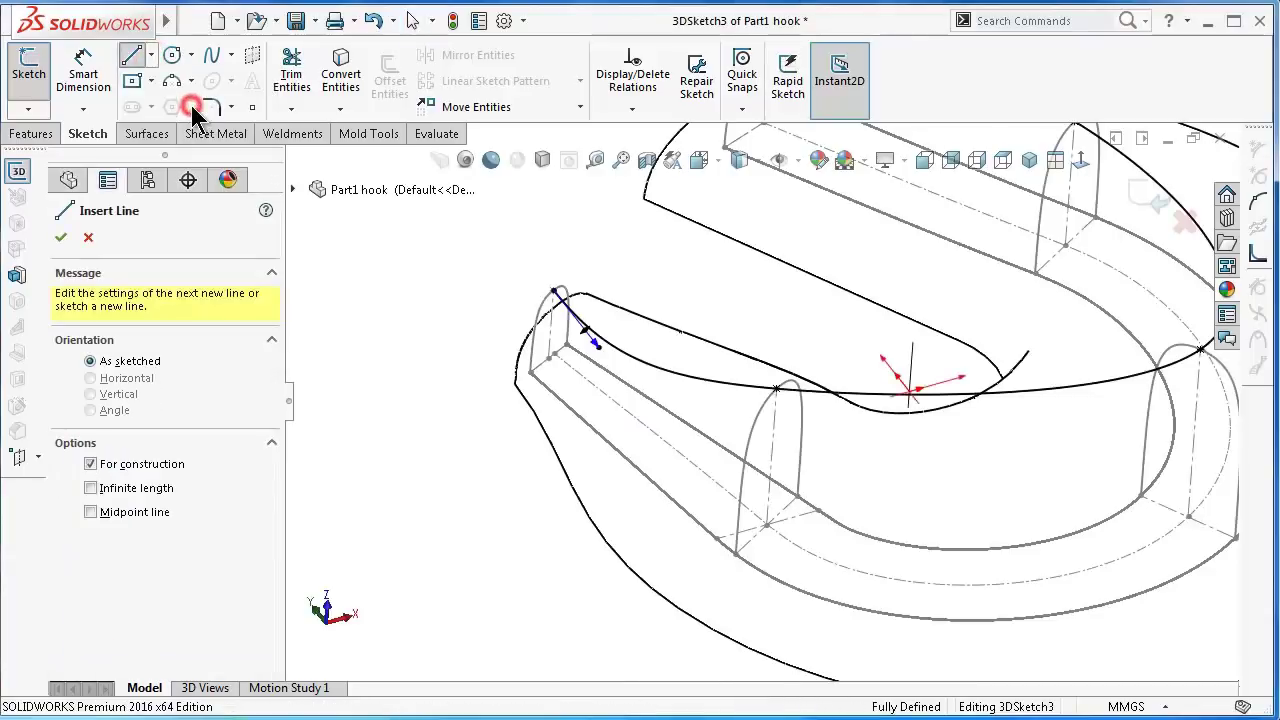
scroll(704, 423, "down", 2)
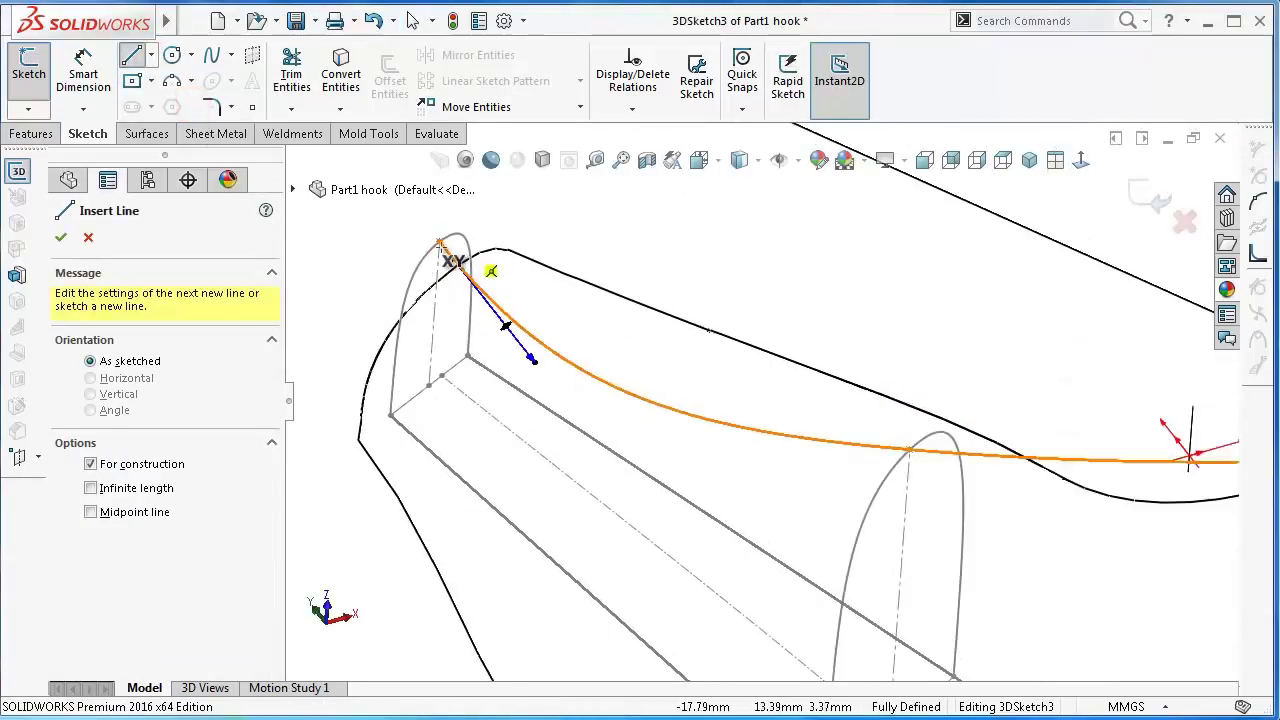
scroll(486, 271, "down", 2)
left_click(438, 243)
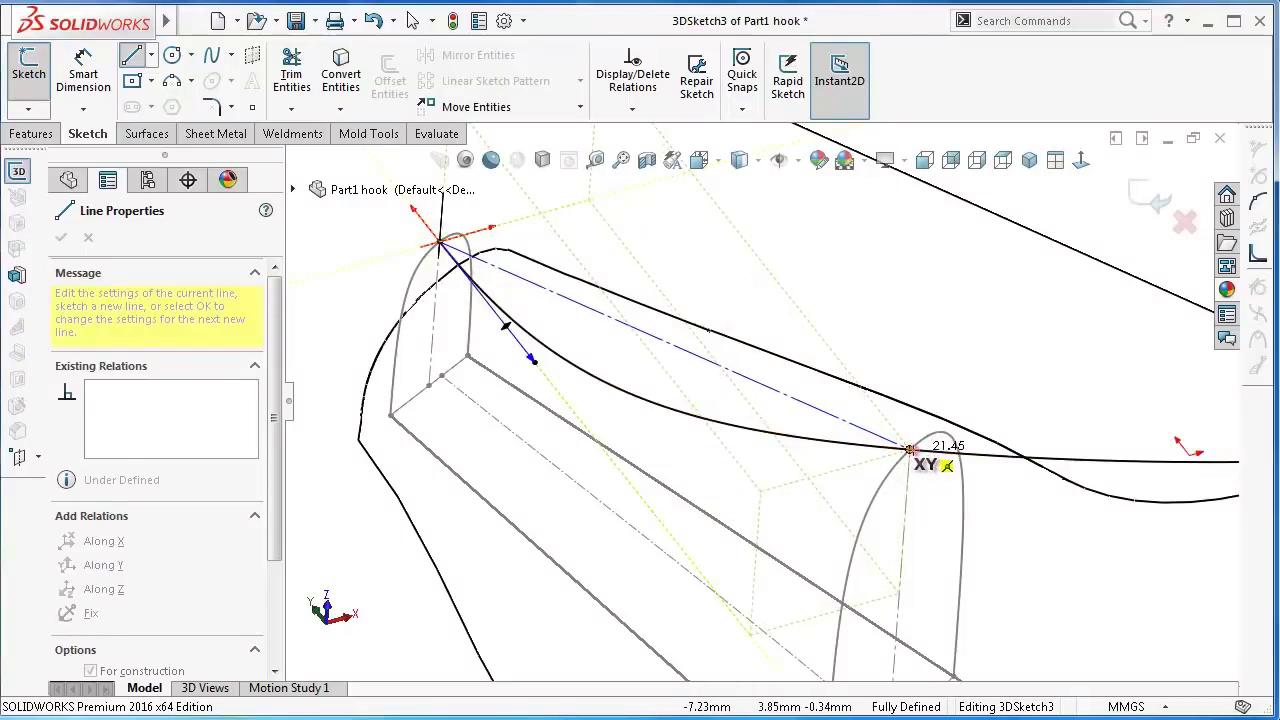
left_click(910, 450)
right_click(945, 485)
left_click(975, 506)
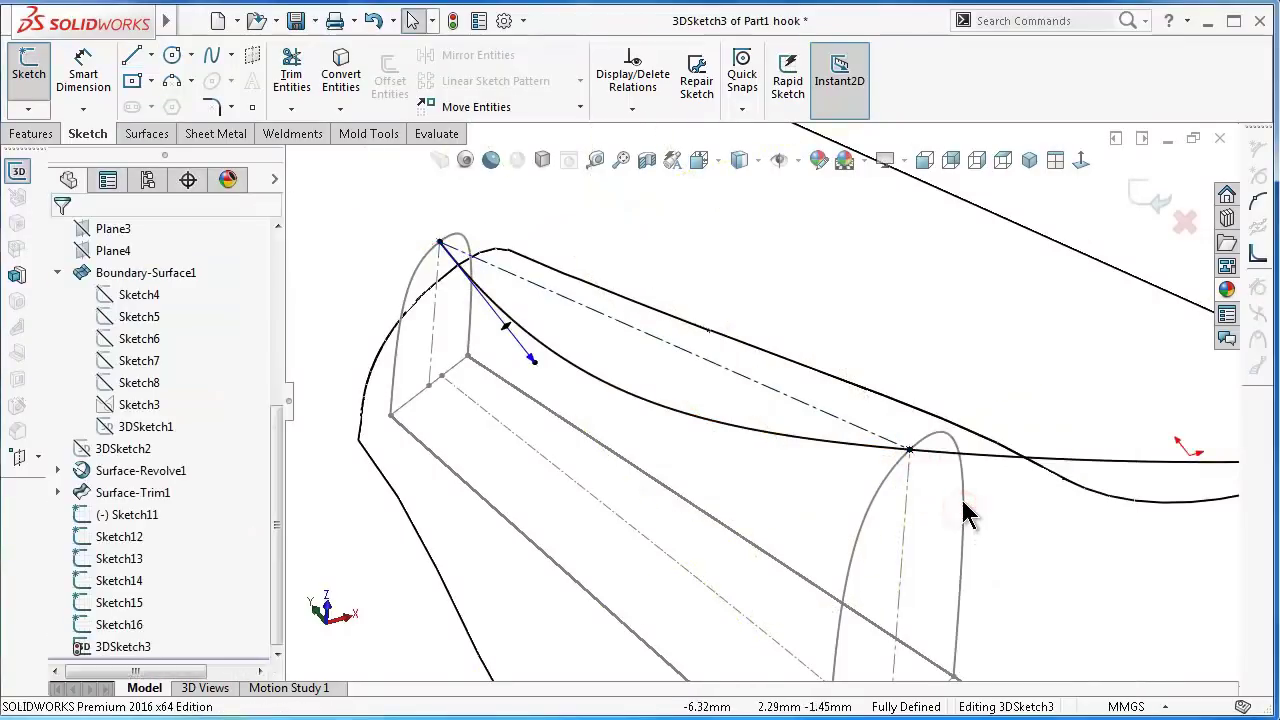
key("Down")
key("Down")
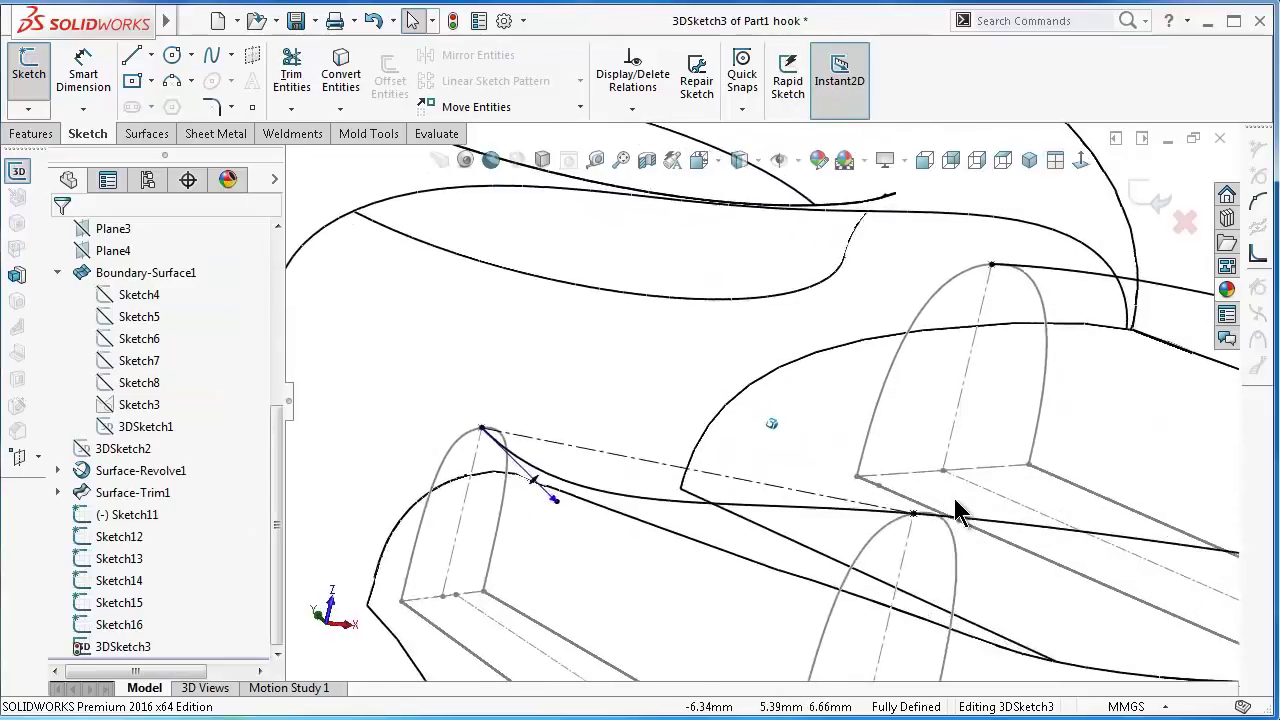
key("Down")
key("Down")
key("Down")
key("Down")
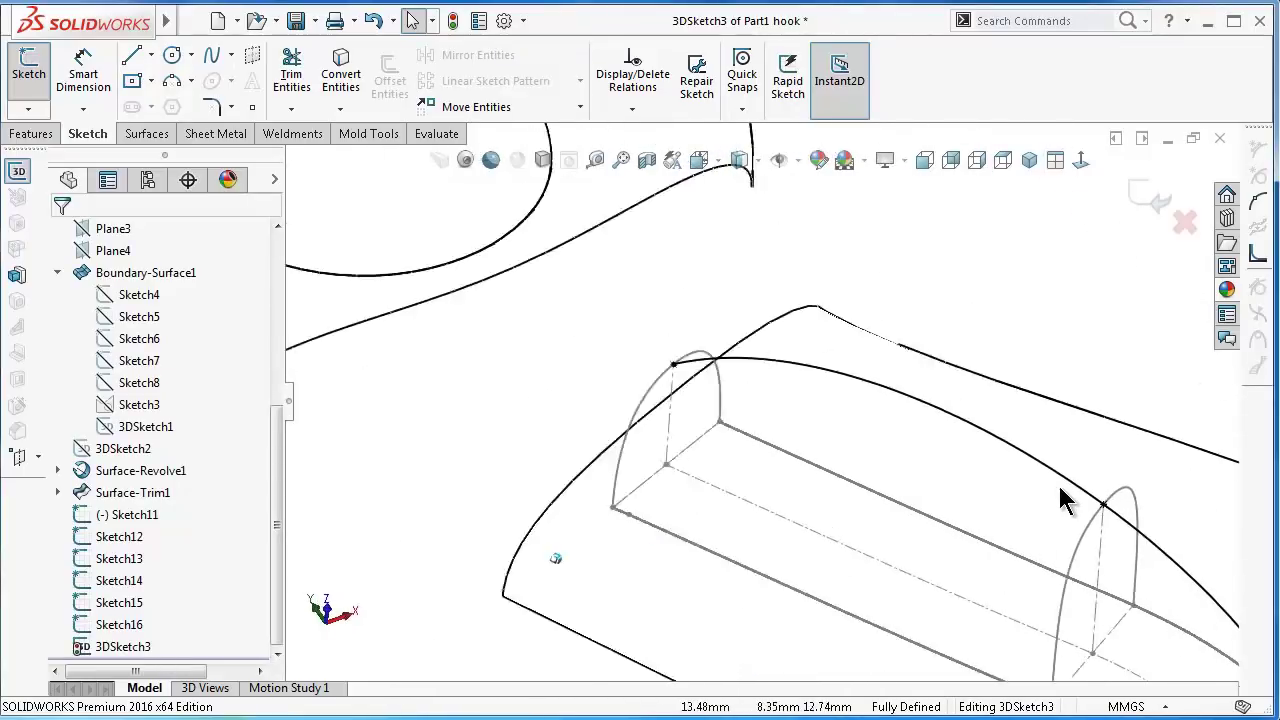
key("Down")
- Draw a second centerline joining two more neighbouring profile tops
left_click(143, 55)
left_click(167, 103)
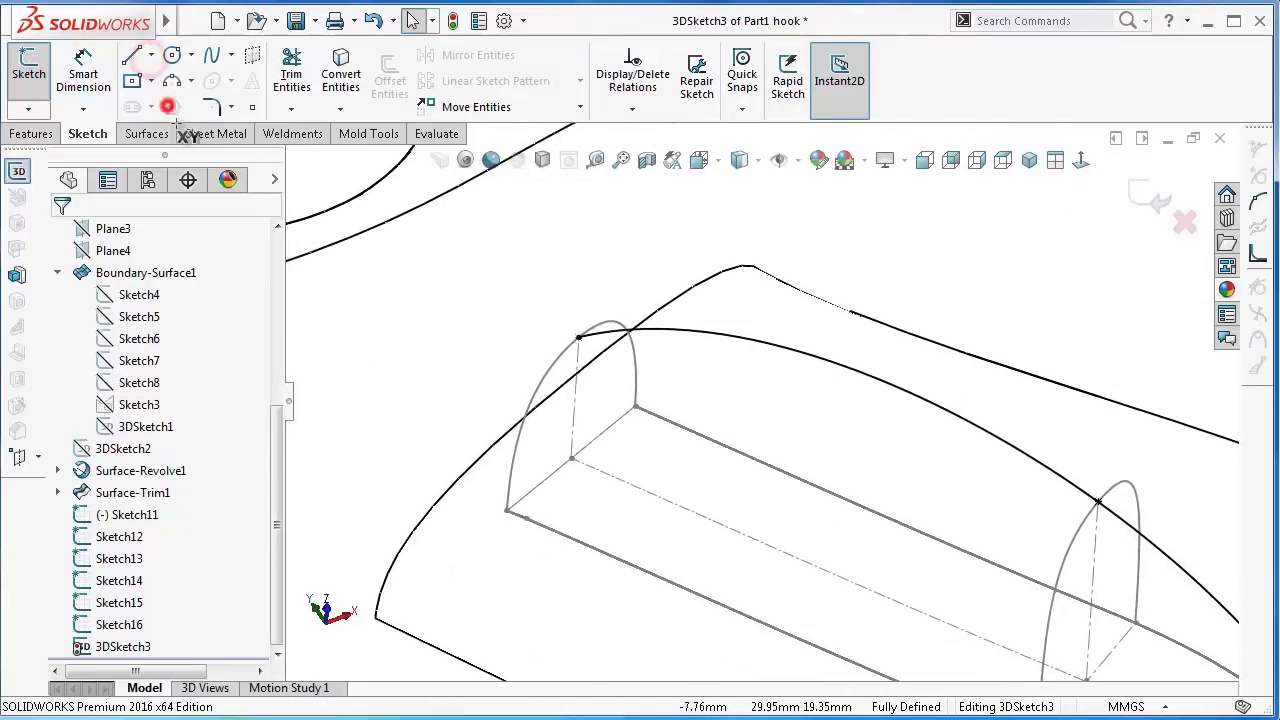
left_click(577, 338)
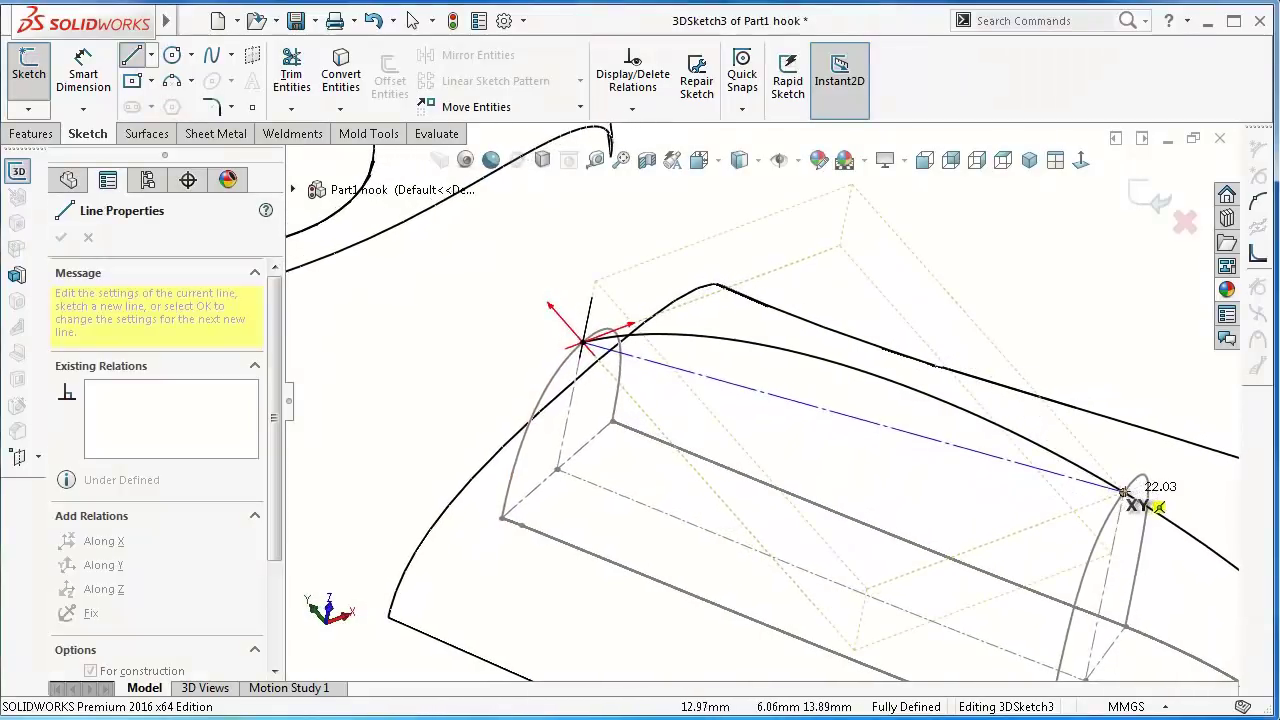
left_click(1118, 490)
right_click(1040, 513)
left_click(1046, 515)
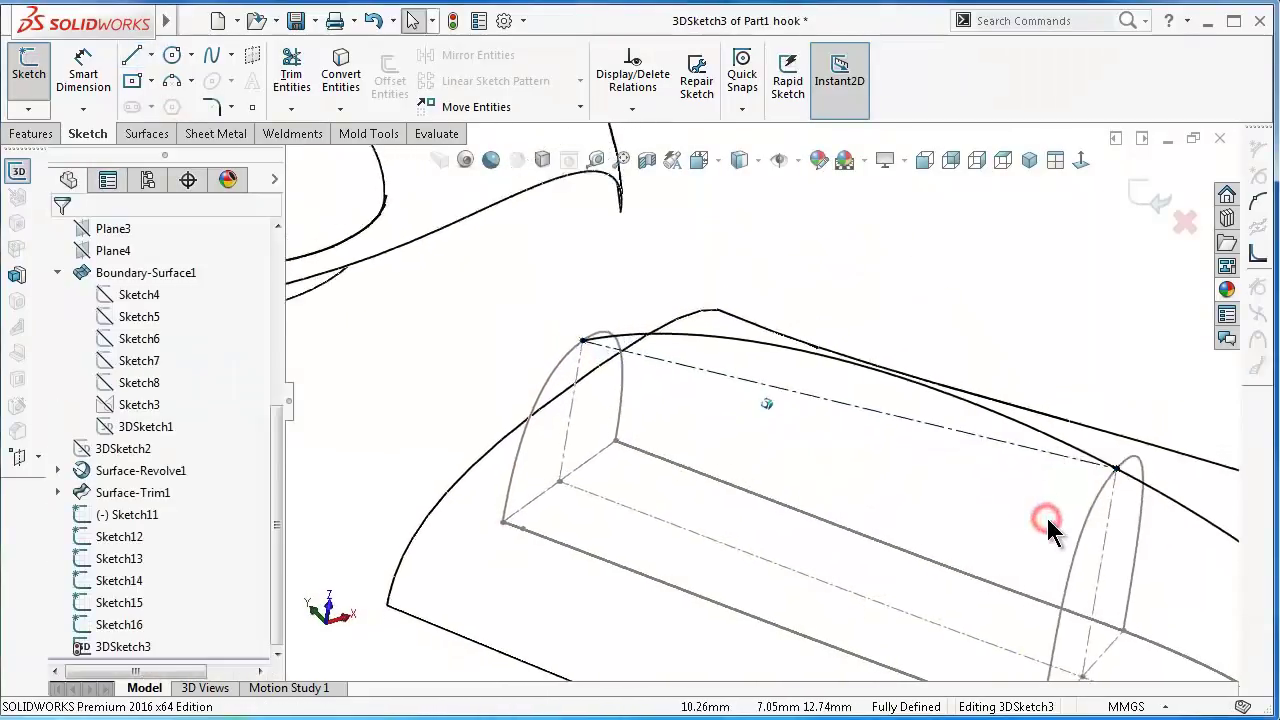
mouse_move(1050, 530)
middle_mouse_down()
mouse_move(941, 341)
mouse_move(882, 366)
middle_mouse_up()
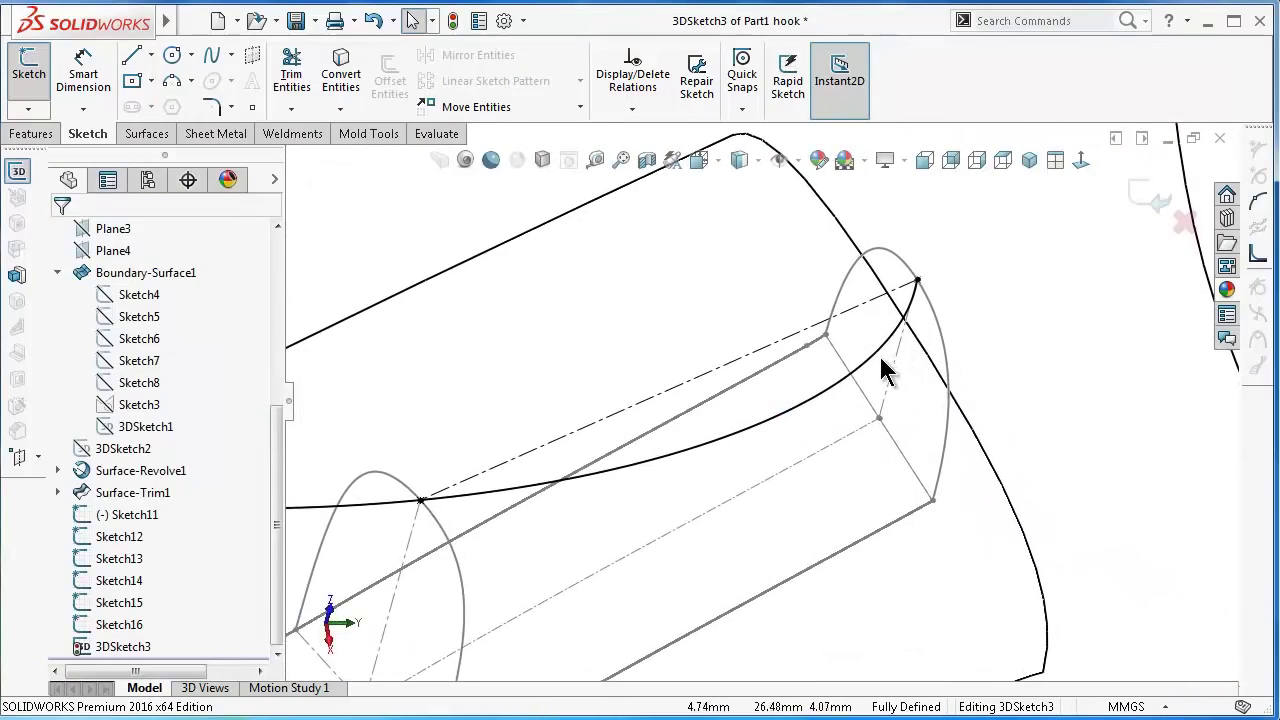
- Make the spline's end tangent handle collinear with the construction centerline
left_click(877, 352)
left_click(909, 350)
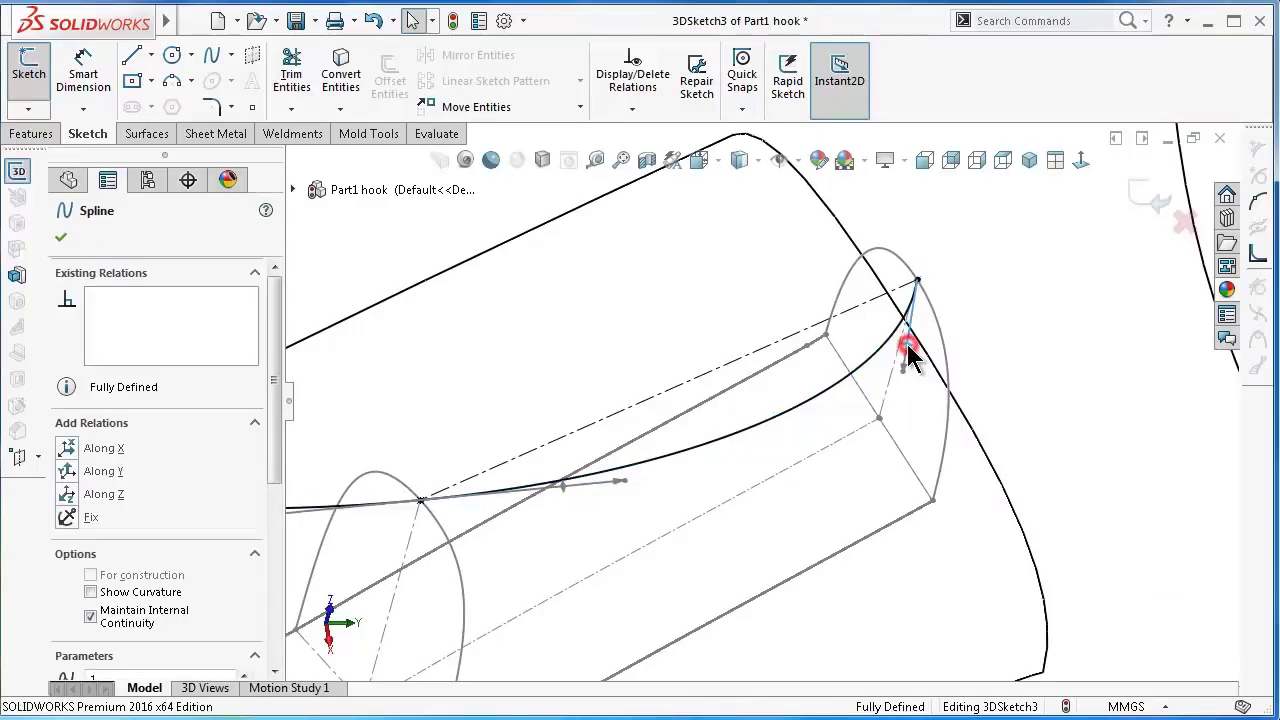
left_click(829, 323)
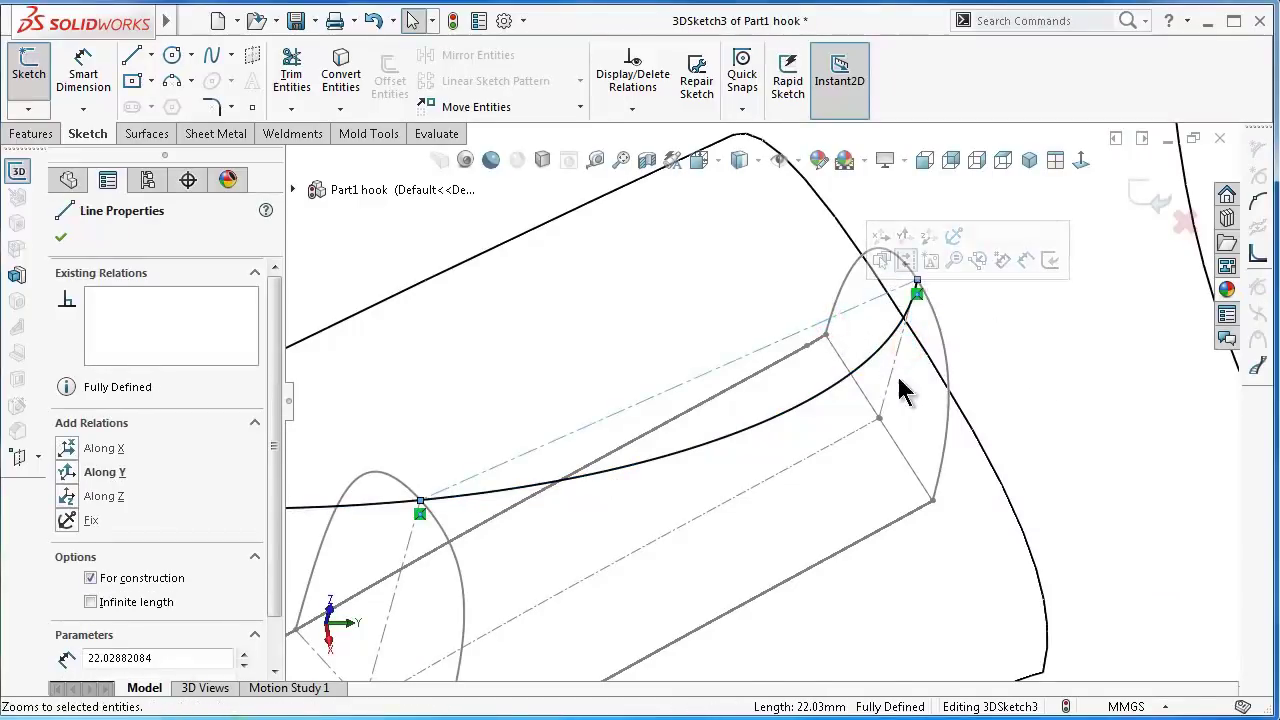
left_click(1062, 337)
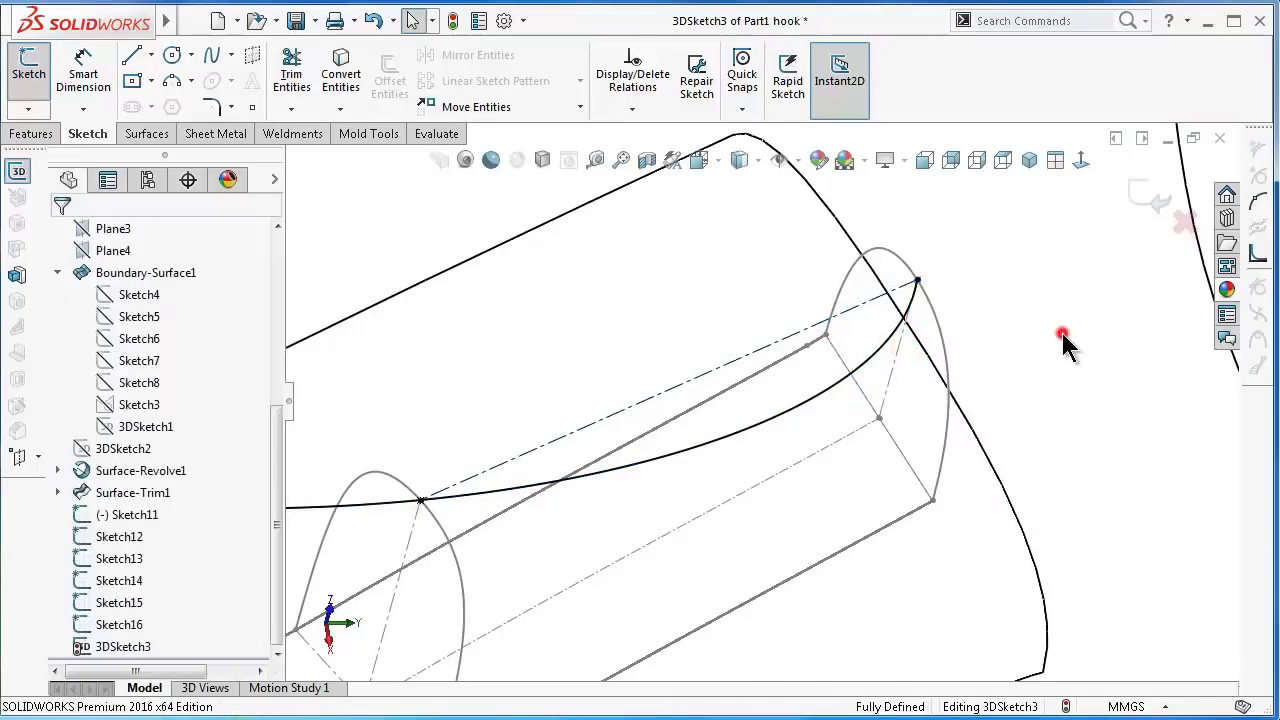
left_click(891, 340)
left_click_drag(905, 345, 893, 342)
left_click(830, 322, "ctrl")
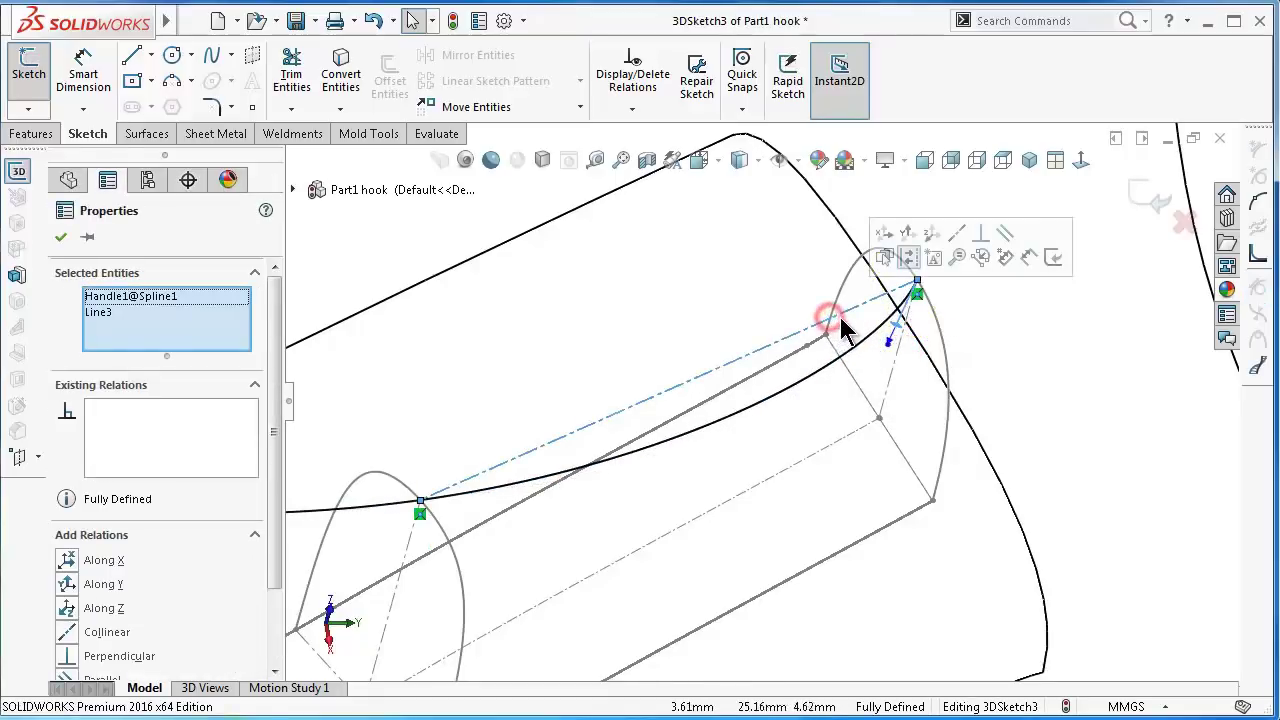
left_click(957, 228)
- Reshape the spline's other end so its tangent handle is collinear with Line3
left_click(1088, 368)
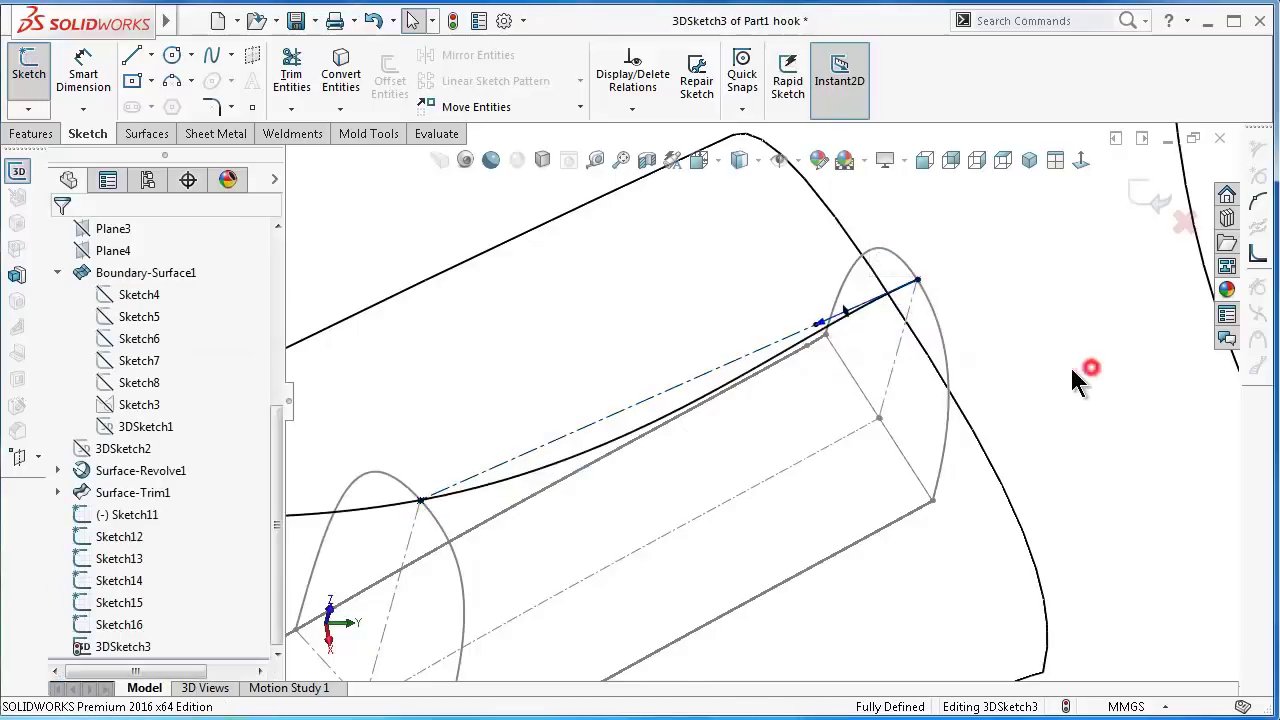
left_click(540, 474)
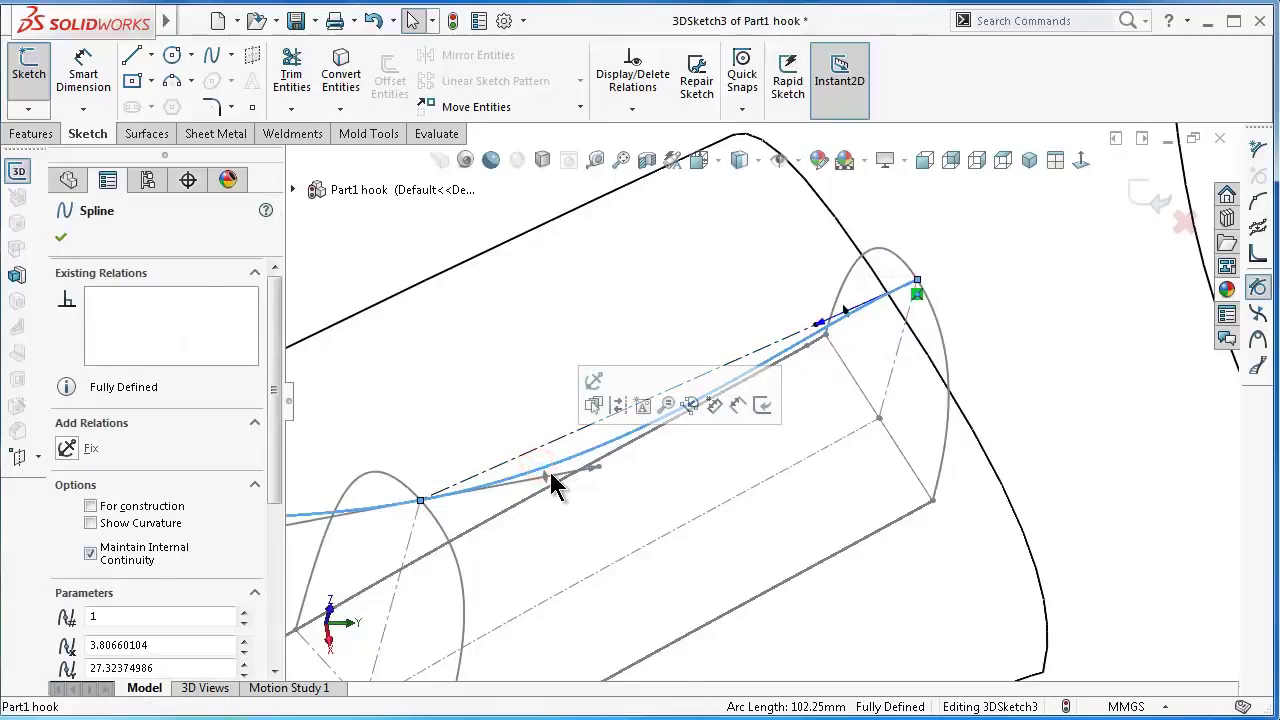
left_click_drag(550, 473, 560, 438)
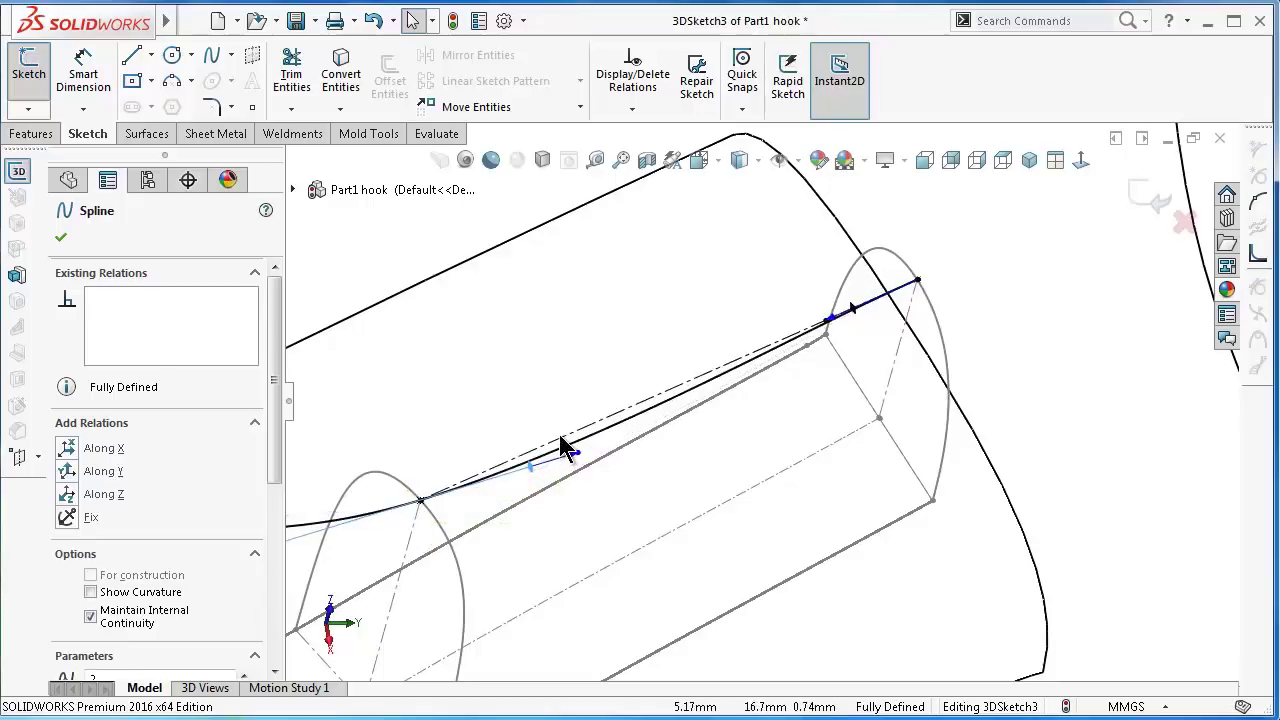
left_click(560, 436, "ctrl")
left_click(690, 346)
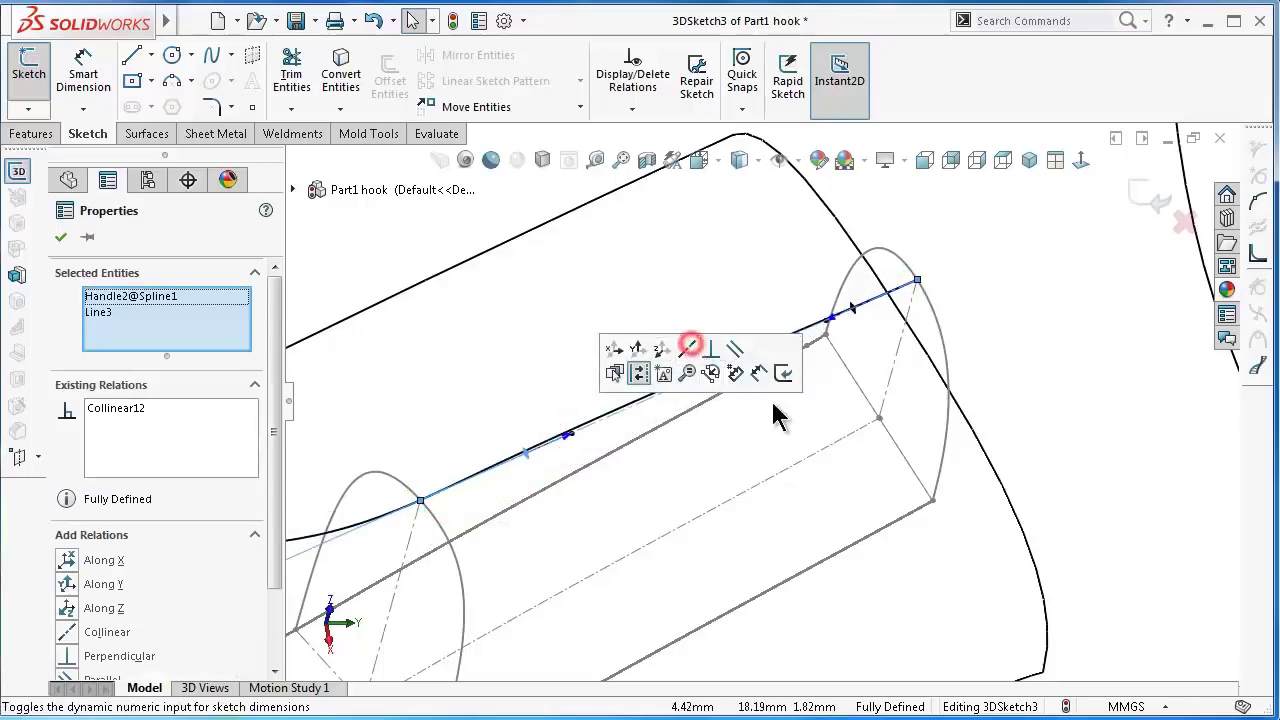
left_click(1052, 415)
scroll(910, 429, "up", 2)
scroll(903, 443, "up", 2)
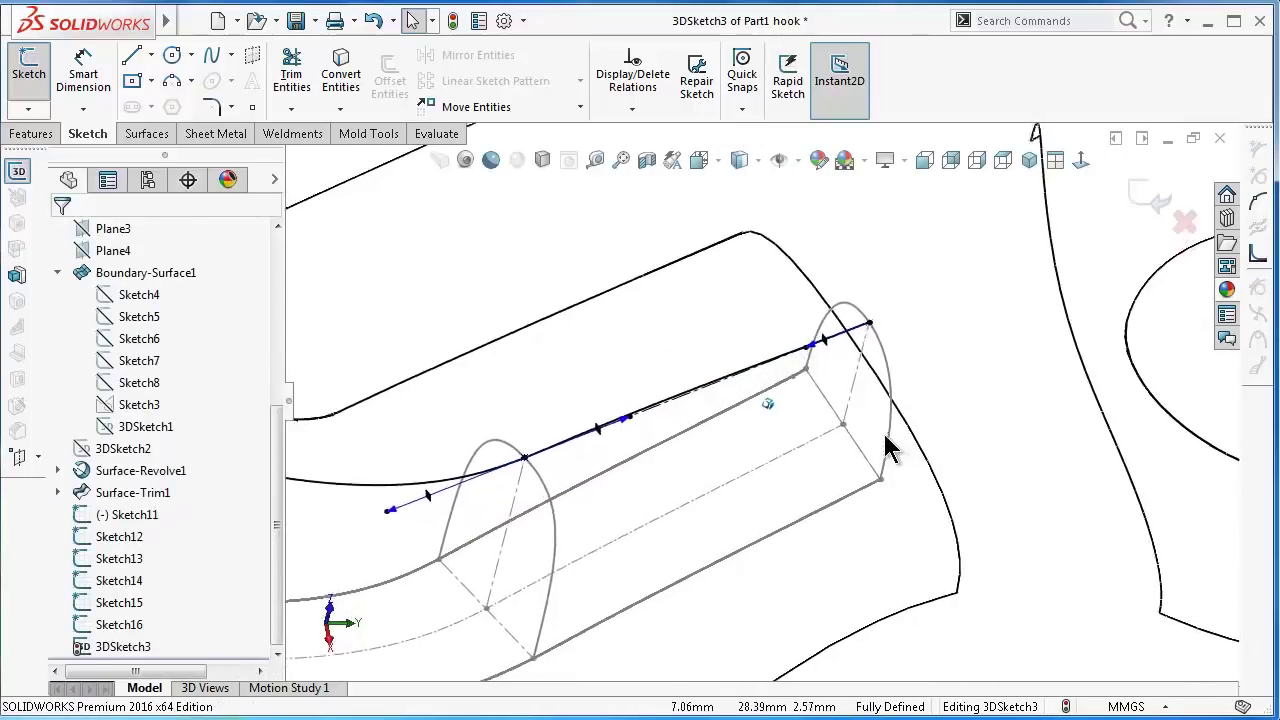
mouse_move(890, 450)
middle_mouse_down()
mouse_move(771, 394)
mouse_move(674, 420)
middle_mouse_up()
- Delete the Along Y0 relation from the upper spline's end tangent handle
scroll(623, 391, "down", 3)
scroll(636, 452, "down", 3)
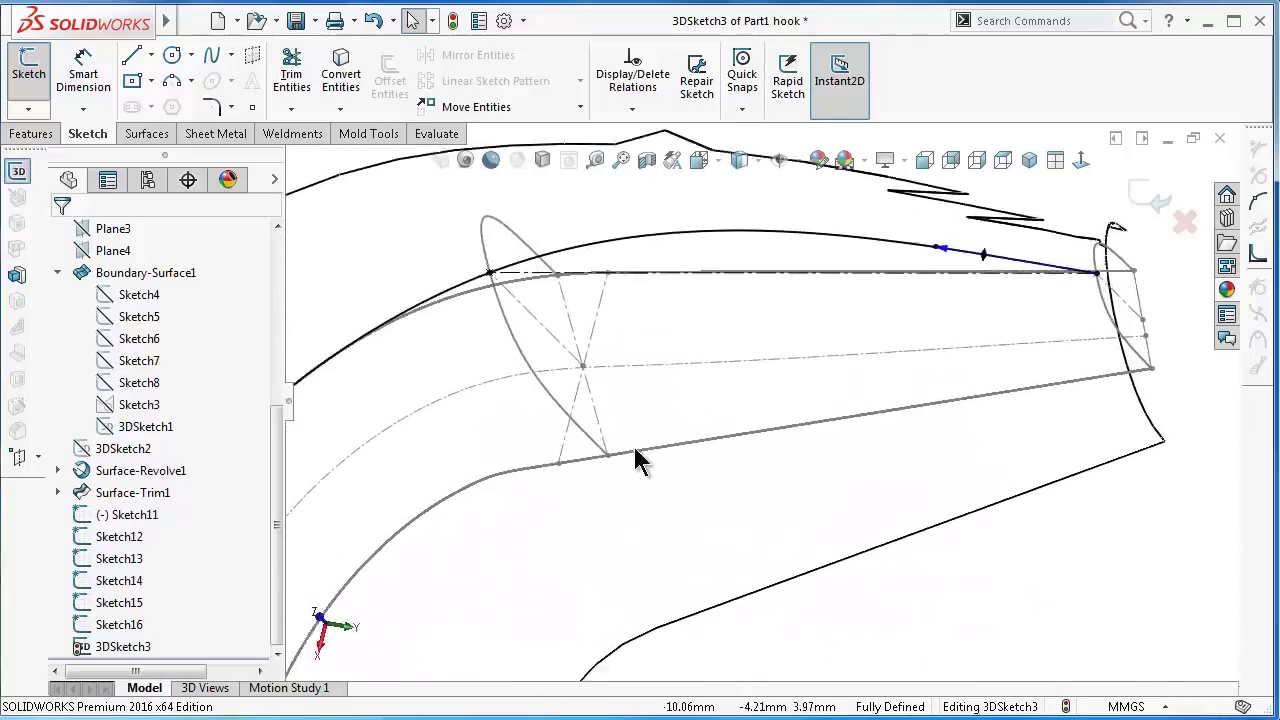
mouse_move(640, 462)
middle_mouse_down()
mouse_move(665, 337)
mouse_move(909, 334)
mouse_move(930, 313)
middle_mouse_up()
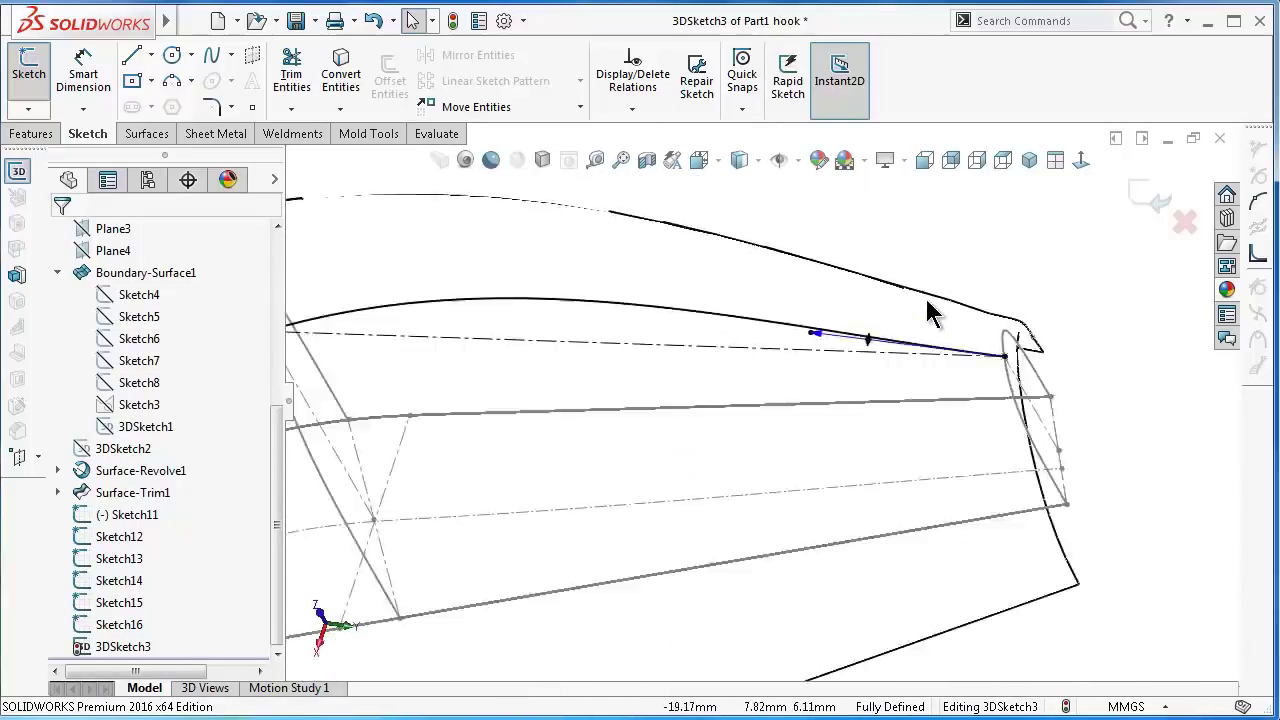
scroll(870, 355, "down", 2)
left_click(857, 360)
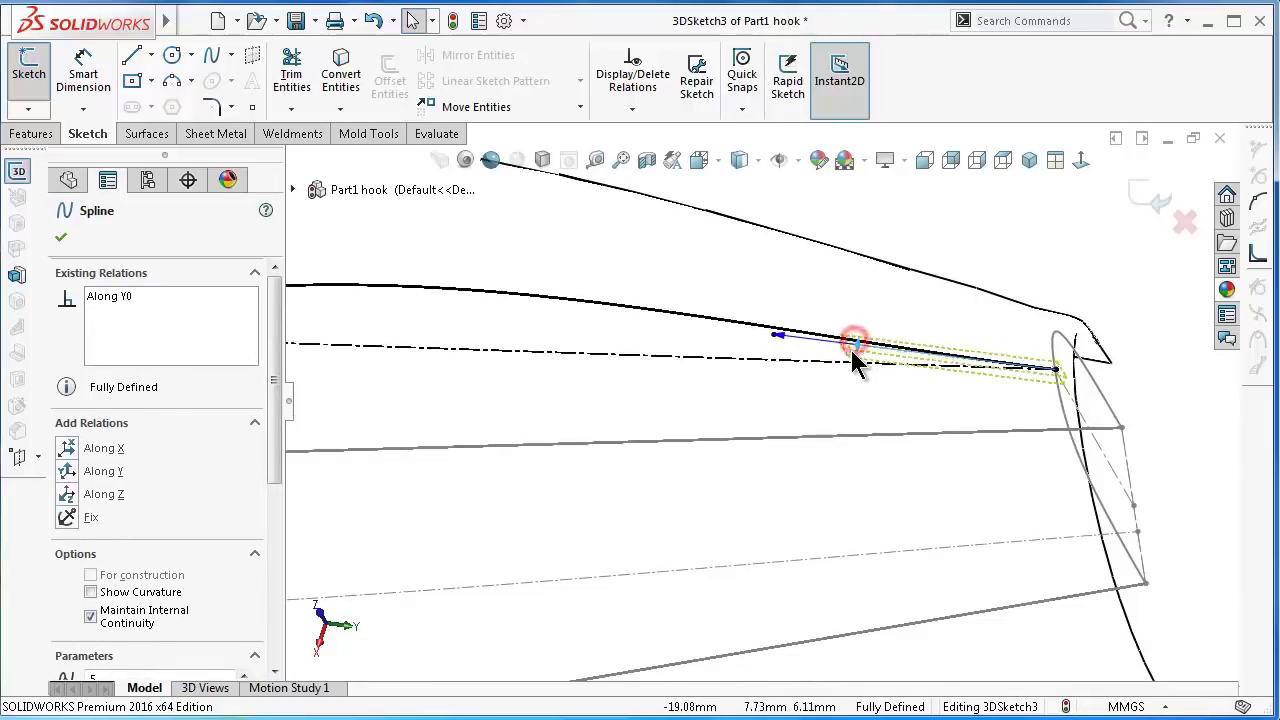
scroll(851, 350, "down", 2)
mouse_move(838, 335)
middle_mouse_down()
mouse_move(851, 320)
mouse_move(894, 357)
mouse_move(838, 458)
mouse_move(857, 520)
mouse_move(1094, 400)
middle_mouse_up()
left_click(1115, 318)
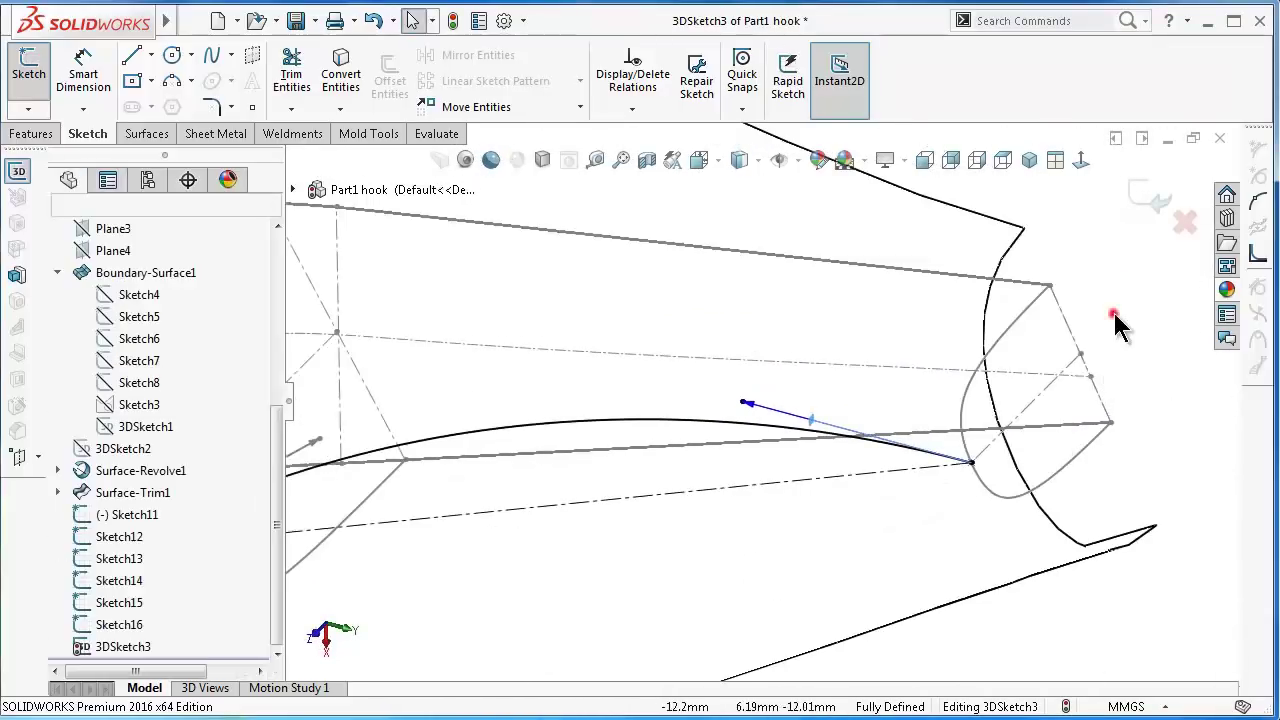
left_click(822, 431)
left_click(811, 421)
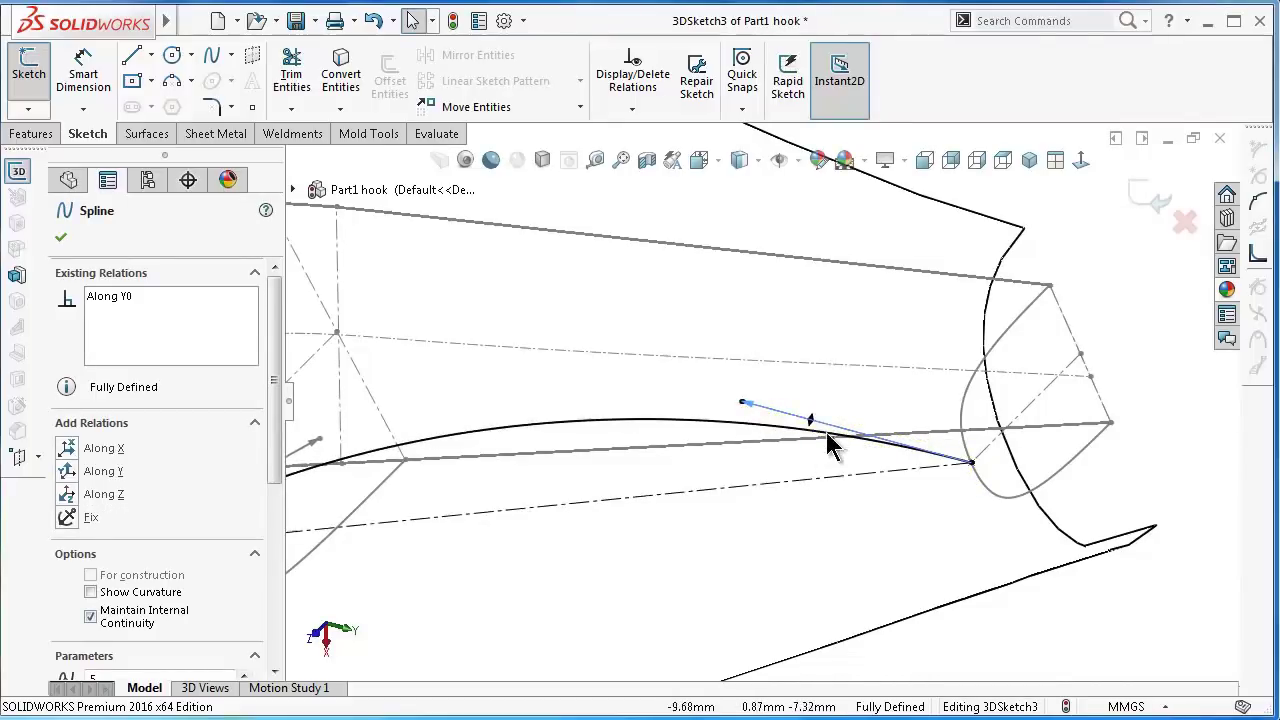
left_click(121, 298)
right_click(125, 296)
left_click(177, 333)
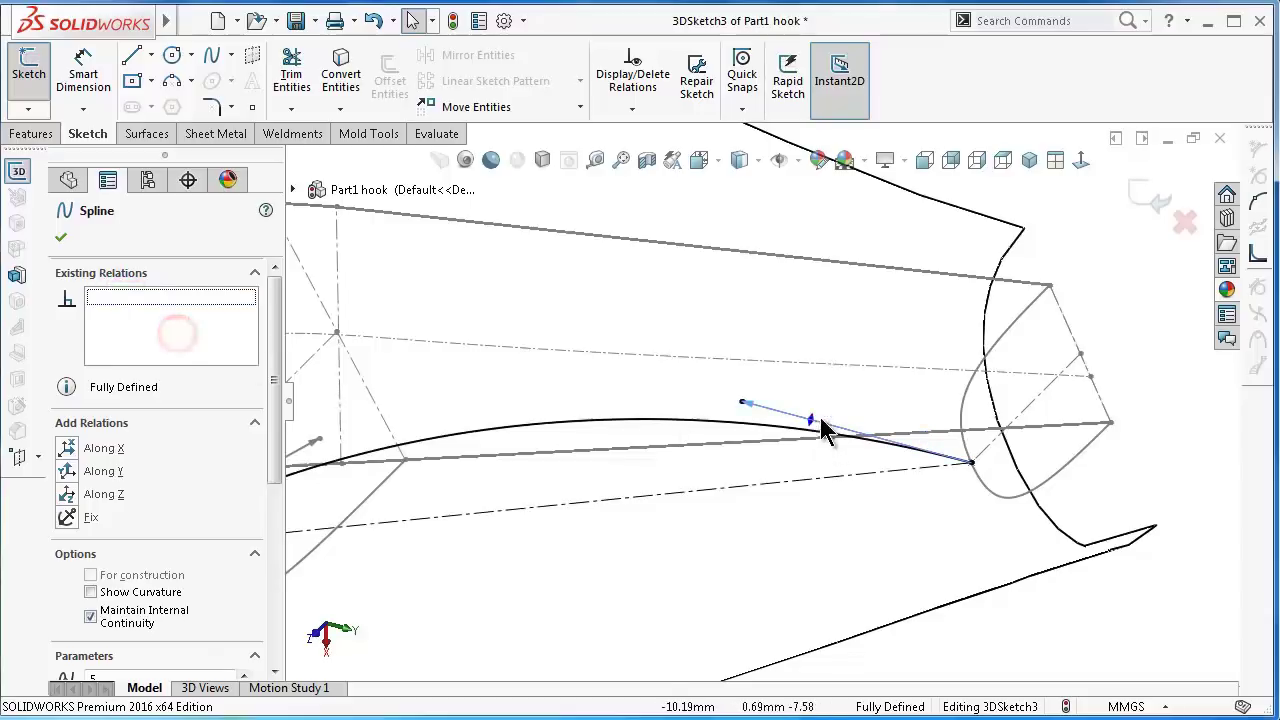
- Pull that tangent handle down and make it collinear with Line2
left_click_drag(808, 424, 800, 482)
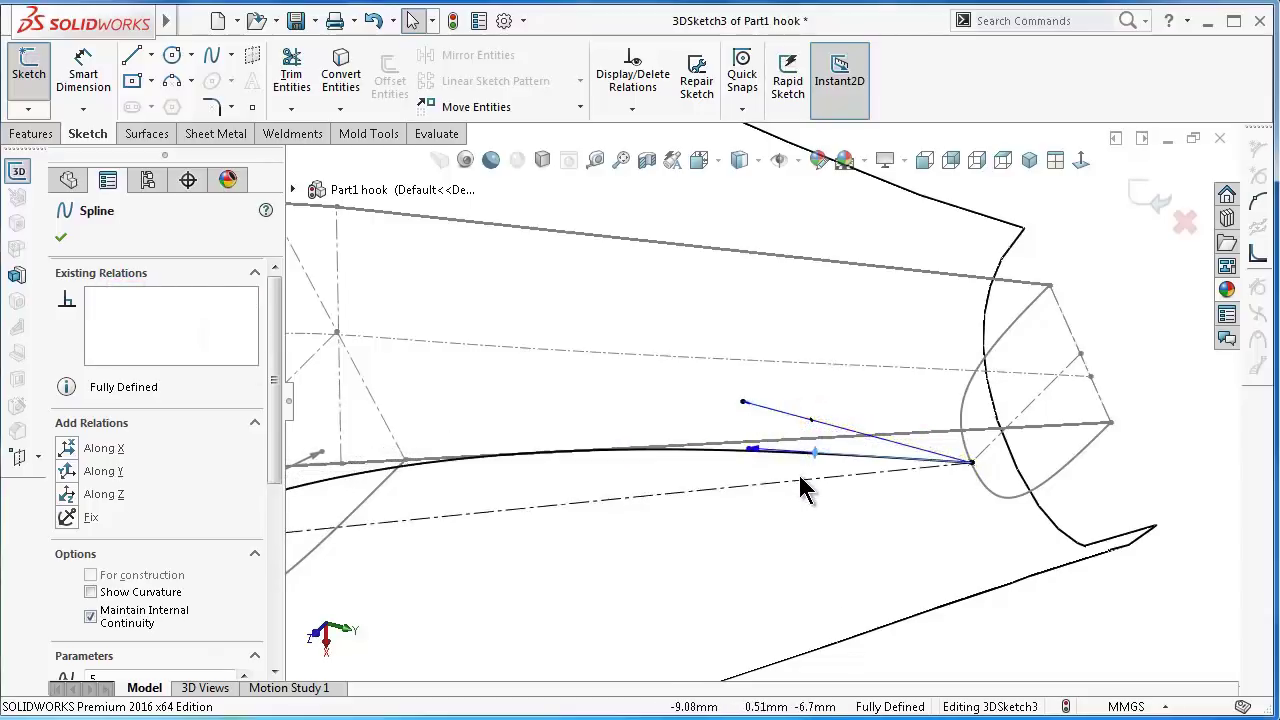
left_click(798, 482, "ctrl")
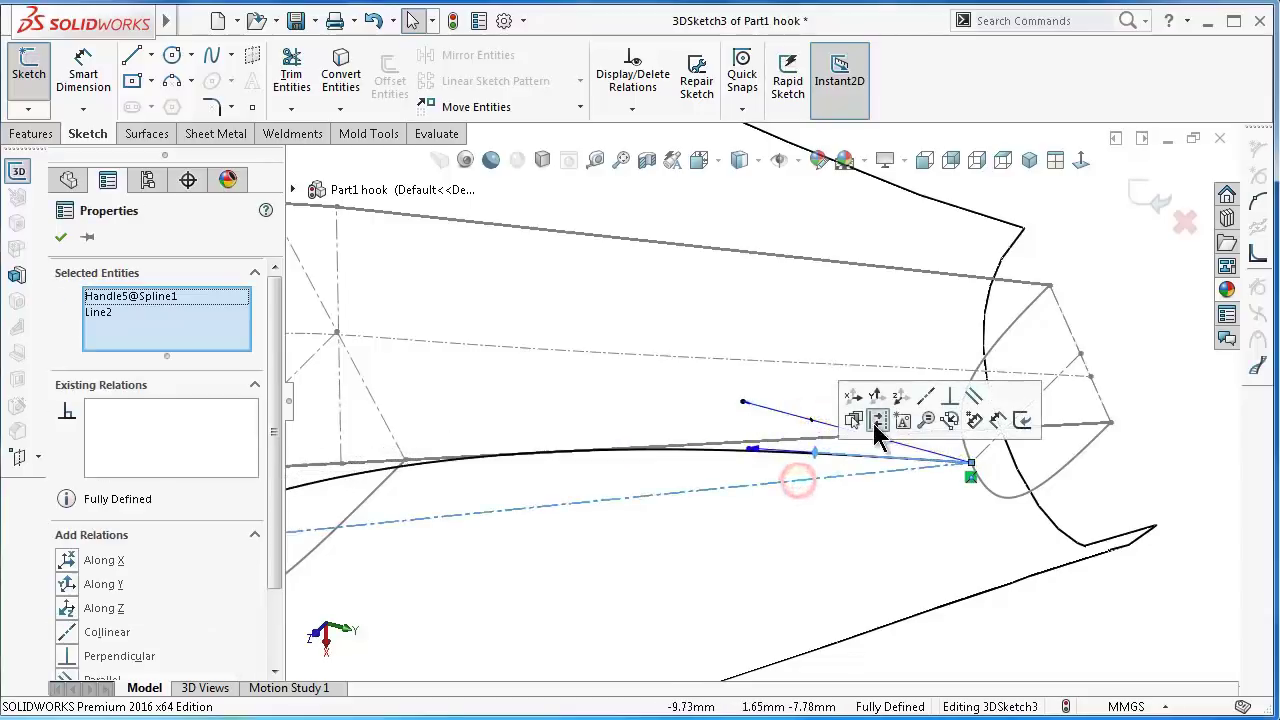
left_click(929, 400)
scroll(808, 492, "up", 3)
scroll(617, 479, "down", 2)
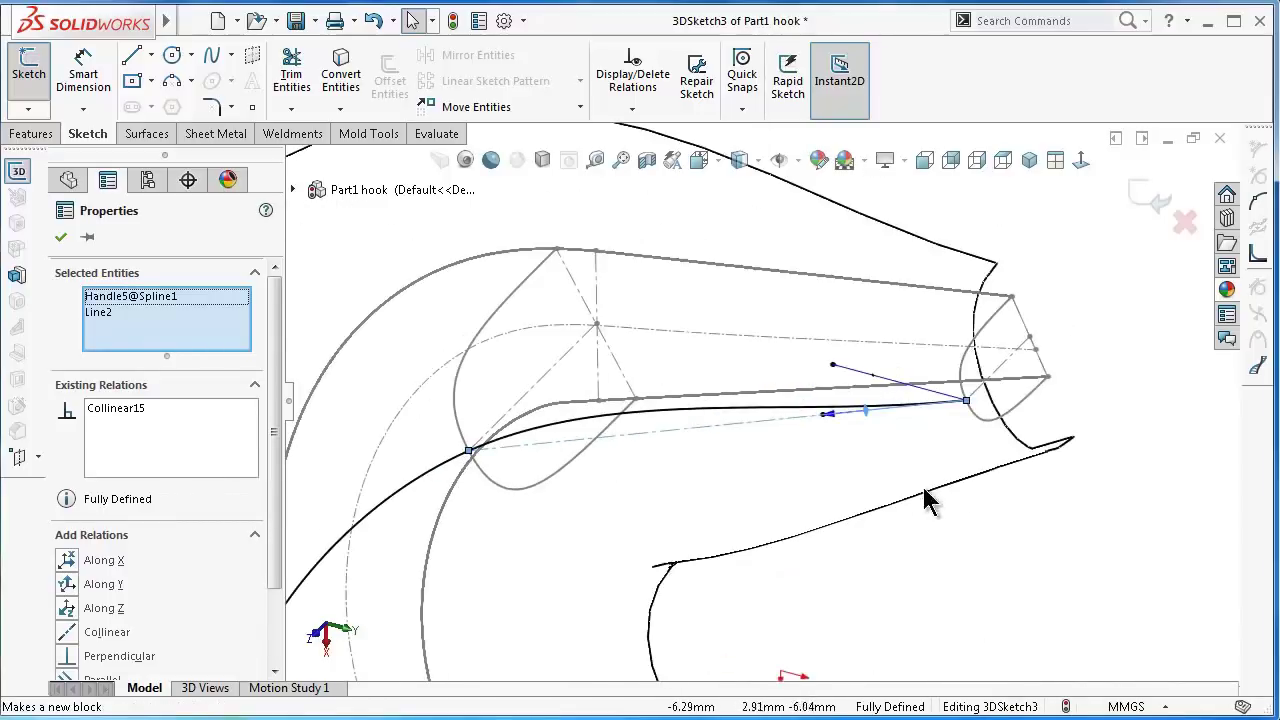
left_click(1026, 561)
- Make the upper spline's other end tangent handle collinear with Line2 as well
scroll(922, 395, "down", 2)
left_click(911, 383)
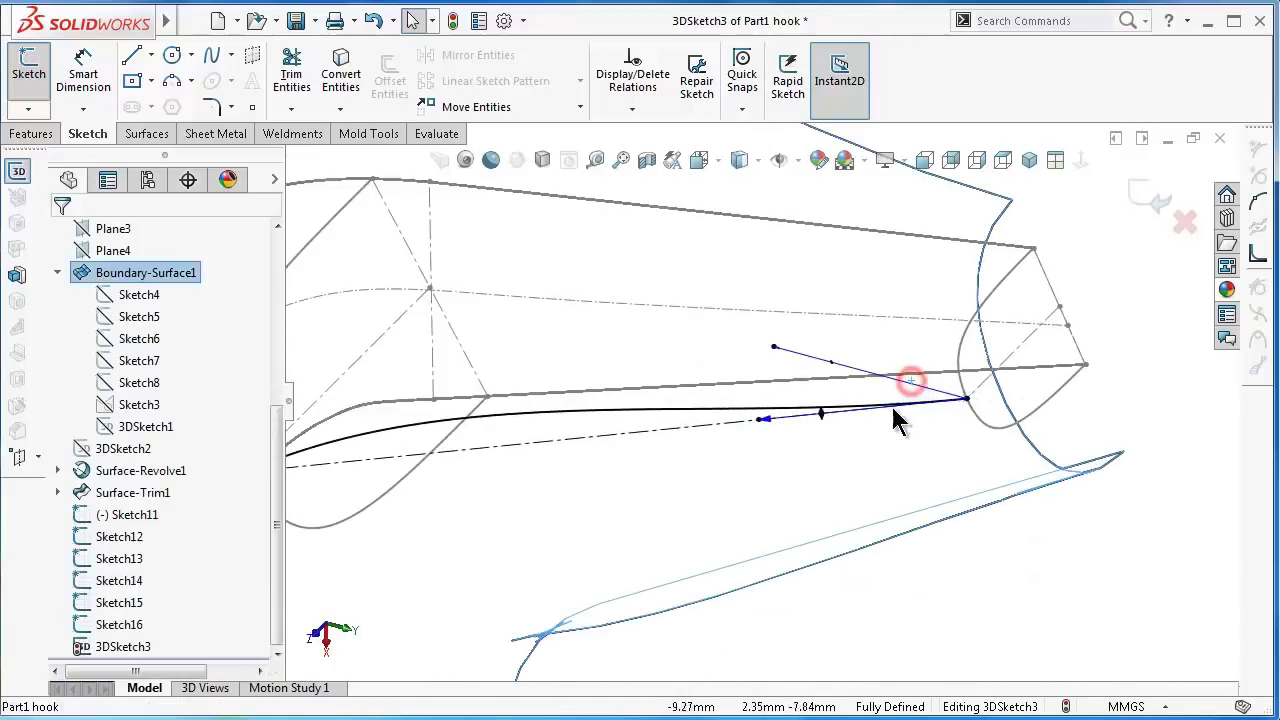
mouse_move(840, 418)
middle_mouse_down()
mouse_move(560, 272)
mouse_move(480, 290)
middle_mouse_up()
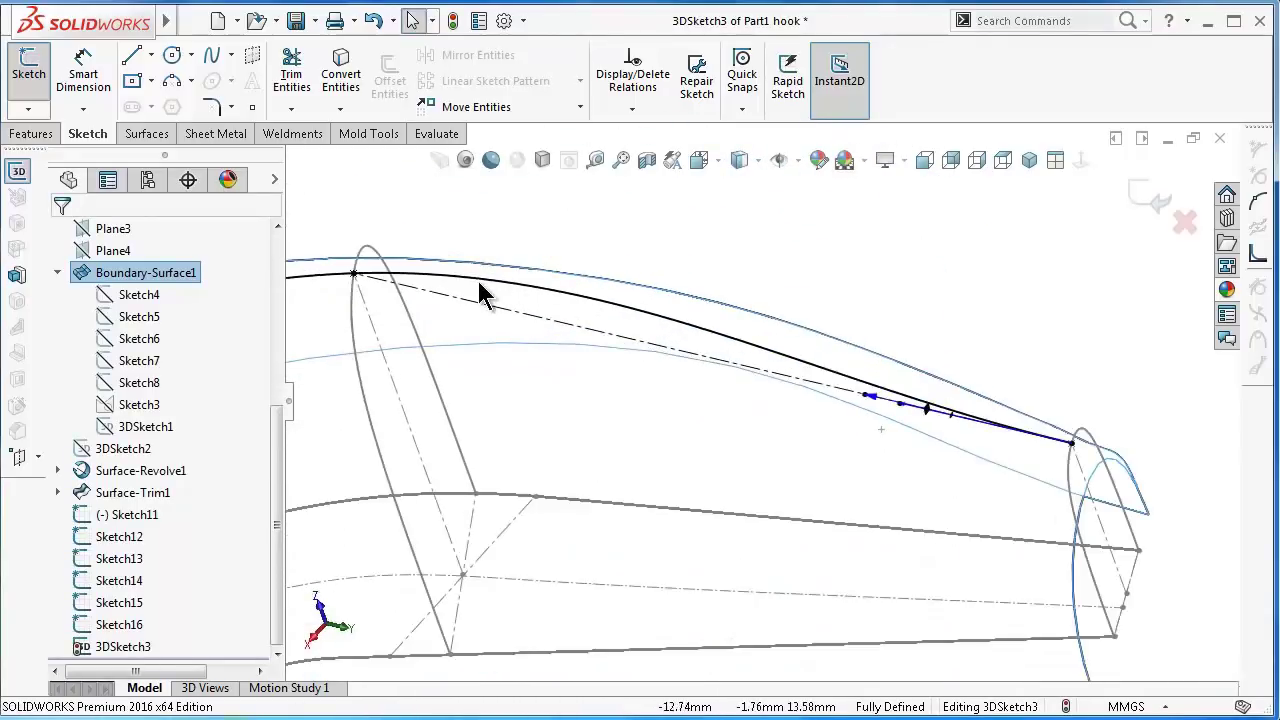
left_click(474, 278)
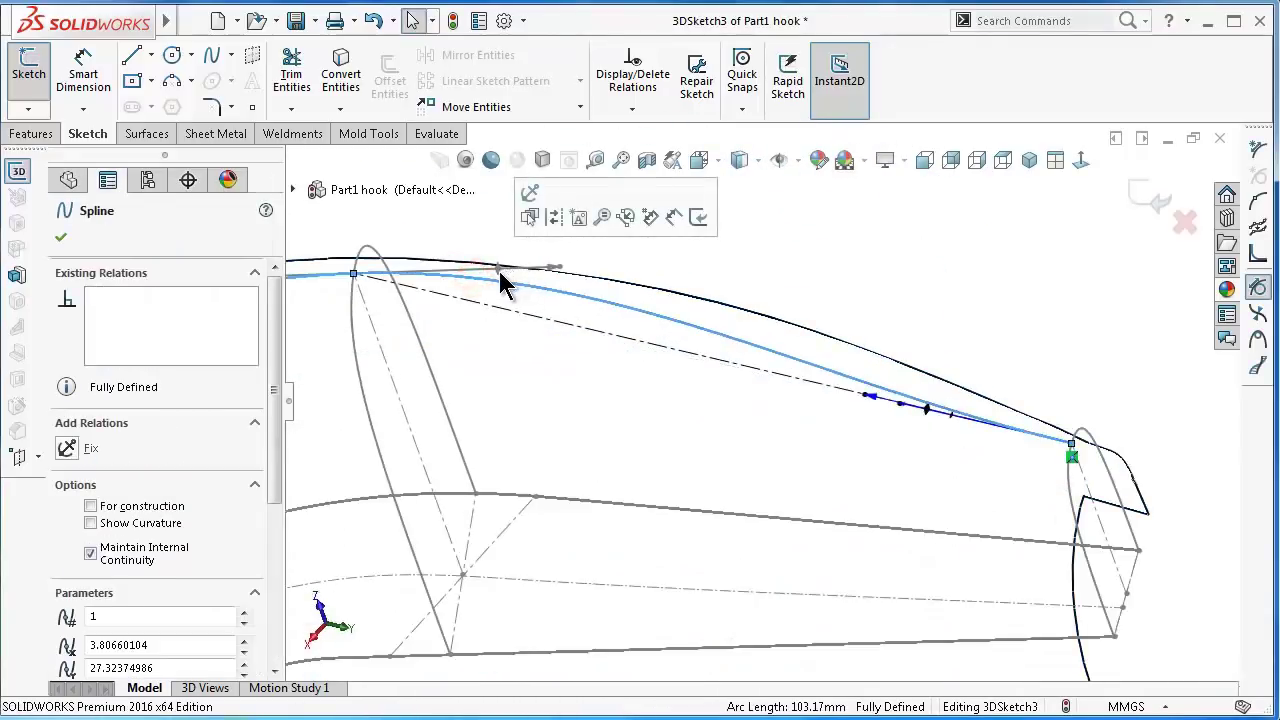
left_click(499, 272)
left_click(523, 316, "ctrl")
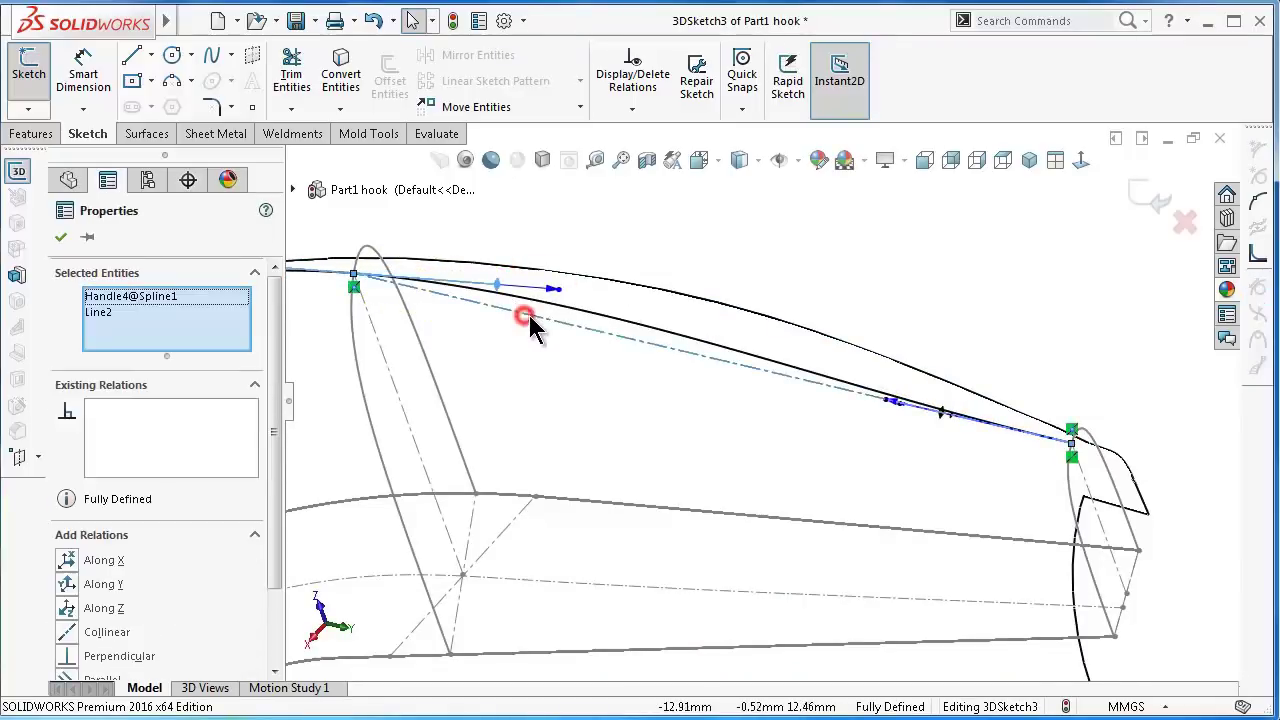
left_click(658, 243)
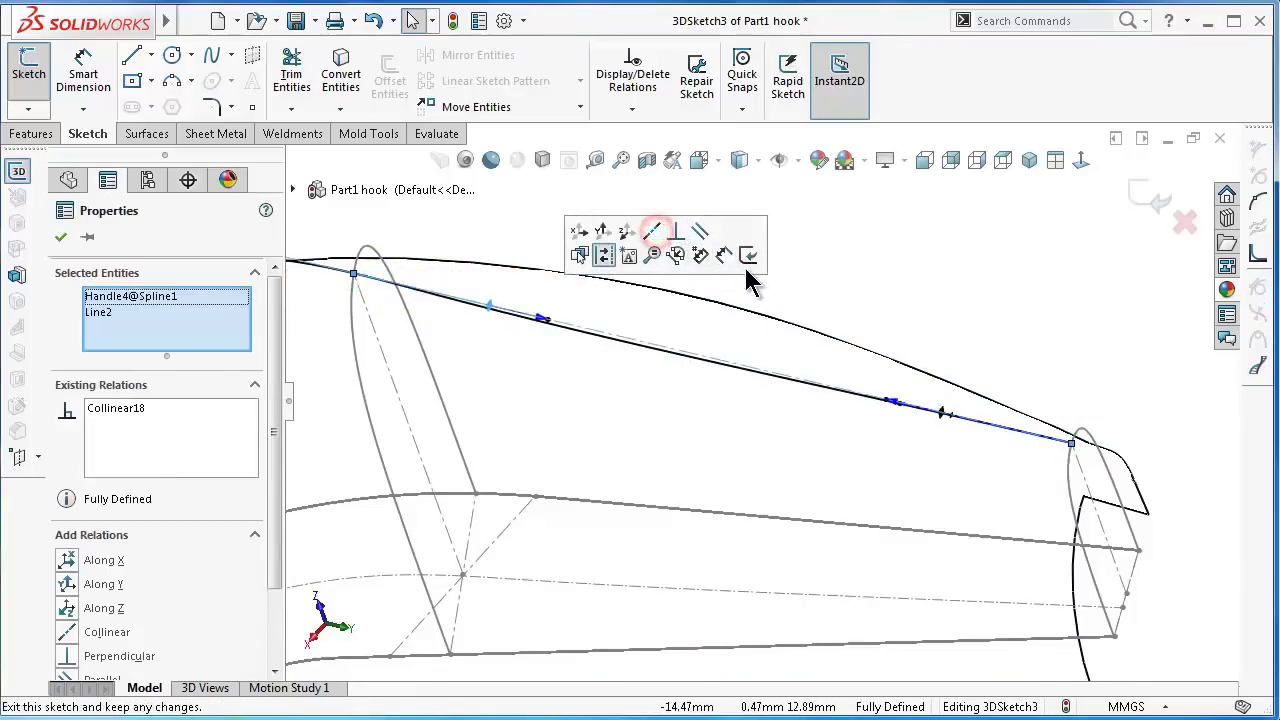
scroll(785, 300, "up", 3)
scroll(728, 343, "up", 2)
scroll(645, 445, "up", 2)
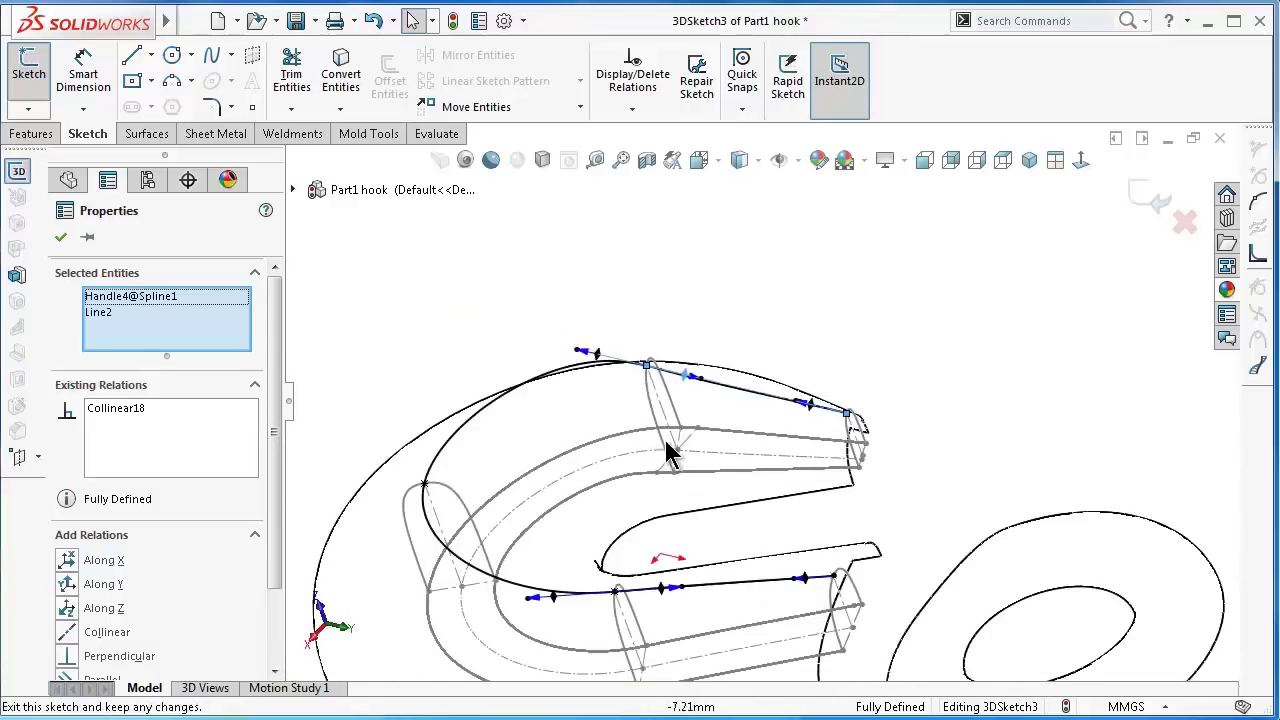
middle_click_drag(670, 452, 685, 365)
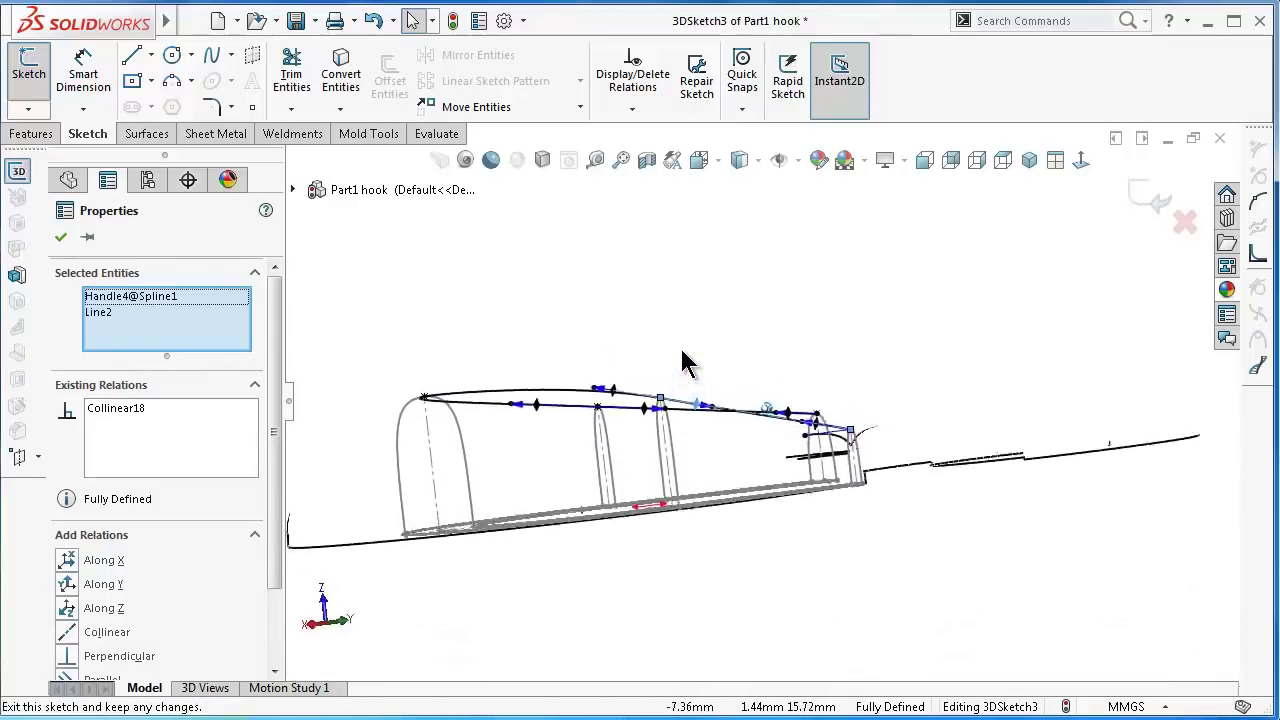
key("Left")
key("Left")
key("Left")
key("Left")
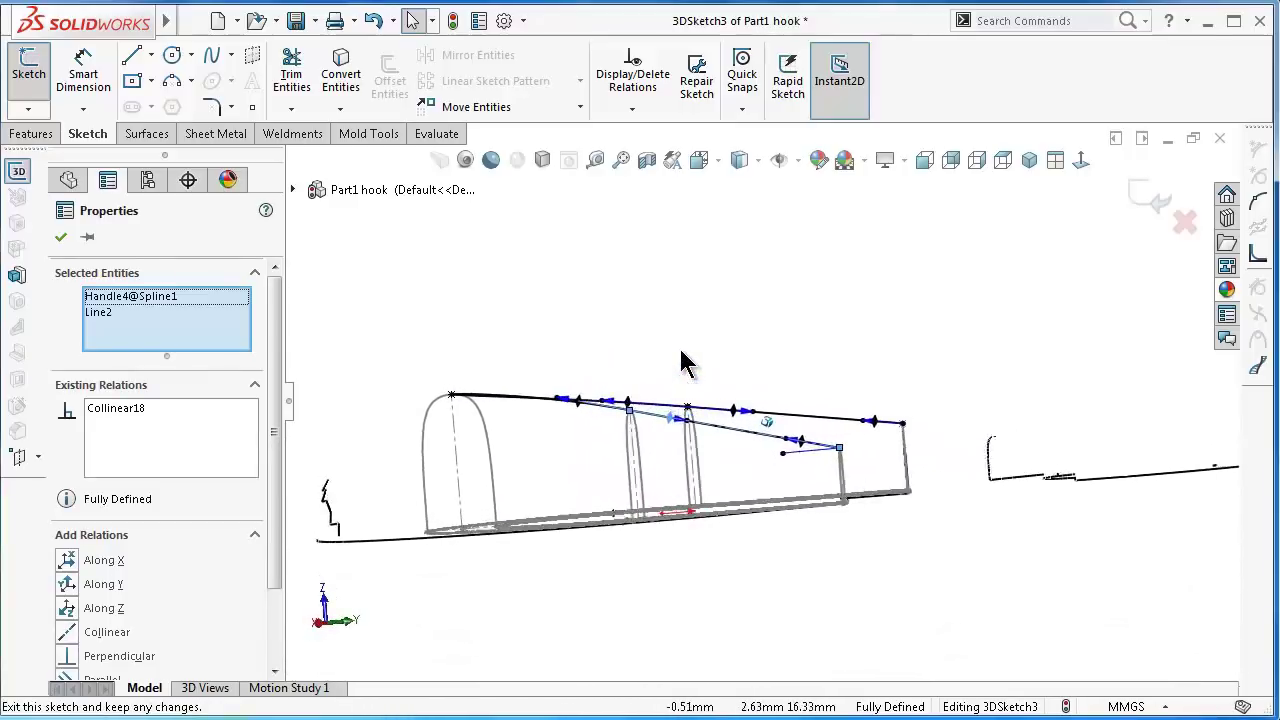
key("Left")
key("Left")
mouse_move(680, 366)
middle_mouse_down()
mouse_move(680, 491)
mouse_move(785, 512)
middle_mouse_up()
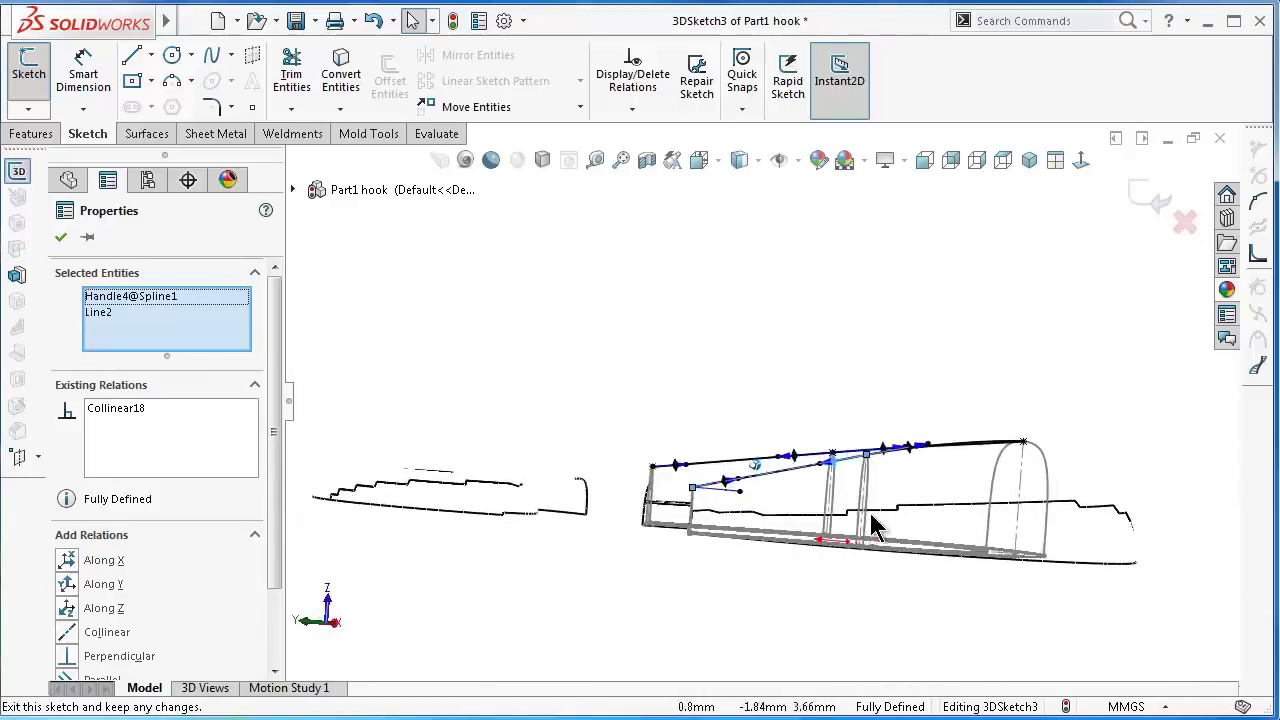
middle_click_drag(914, 463, 1014, 406)
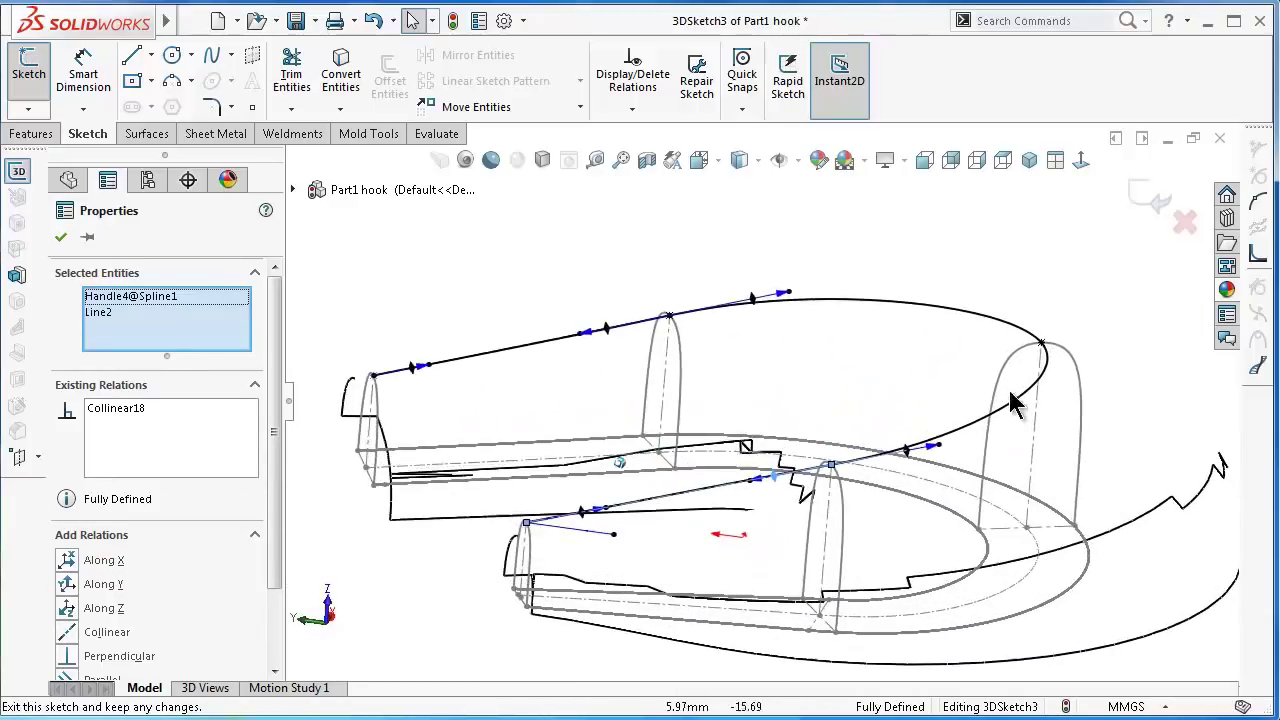
key("Left")
key("Left")
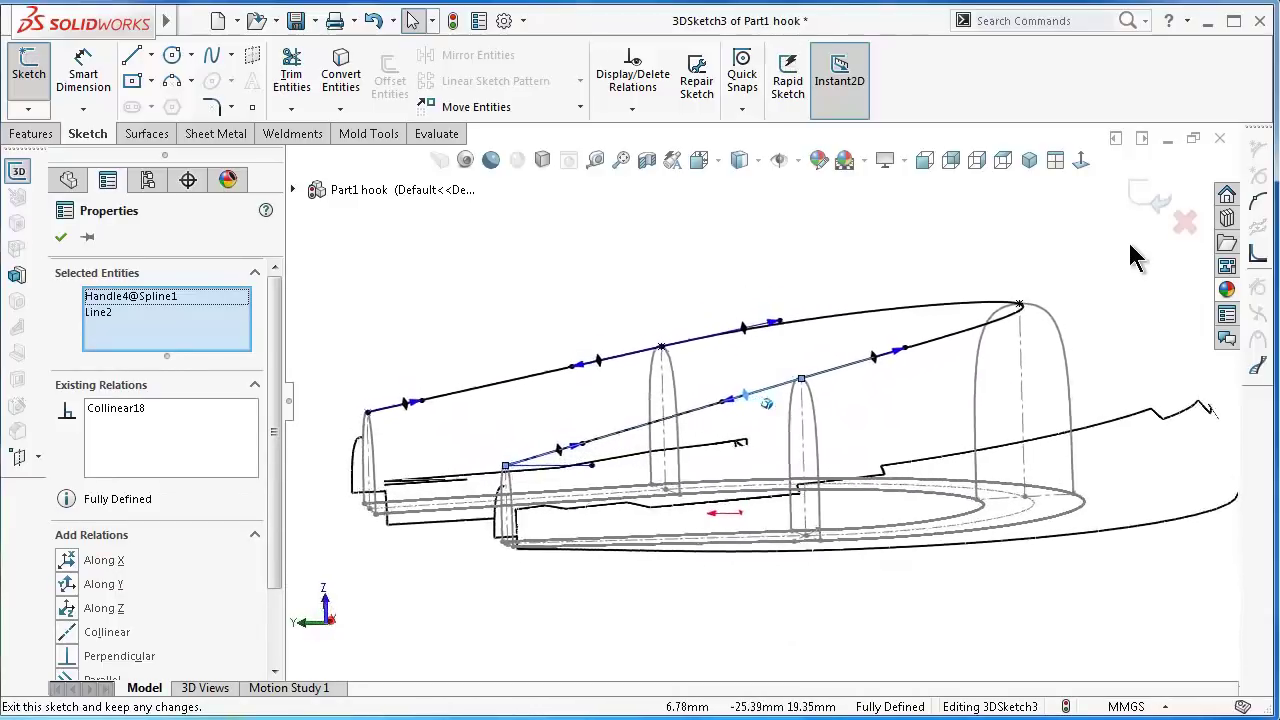
key("Left")
key("Left")
key("Left")
key("Left")
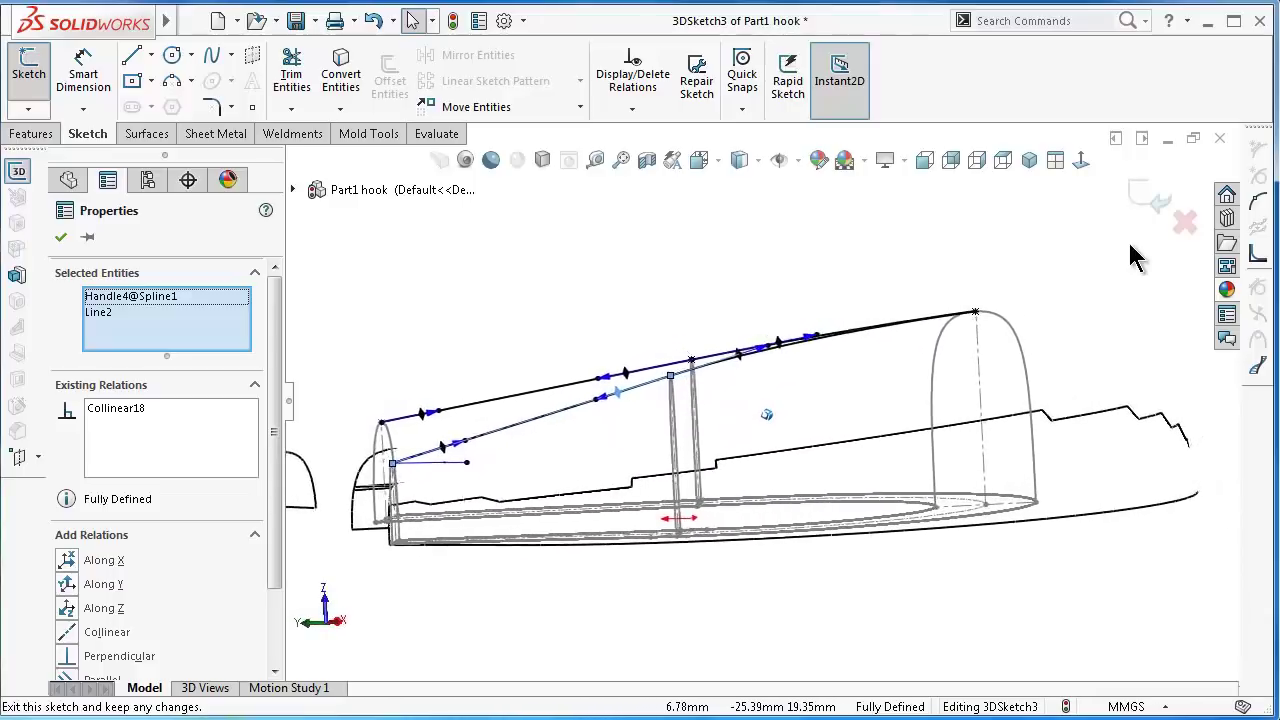
key("Left")
key("Left")
key("Left")
key("Left")
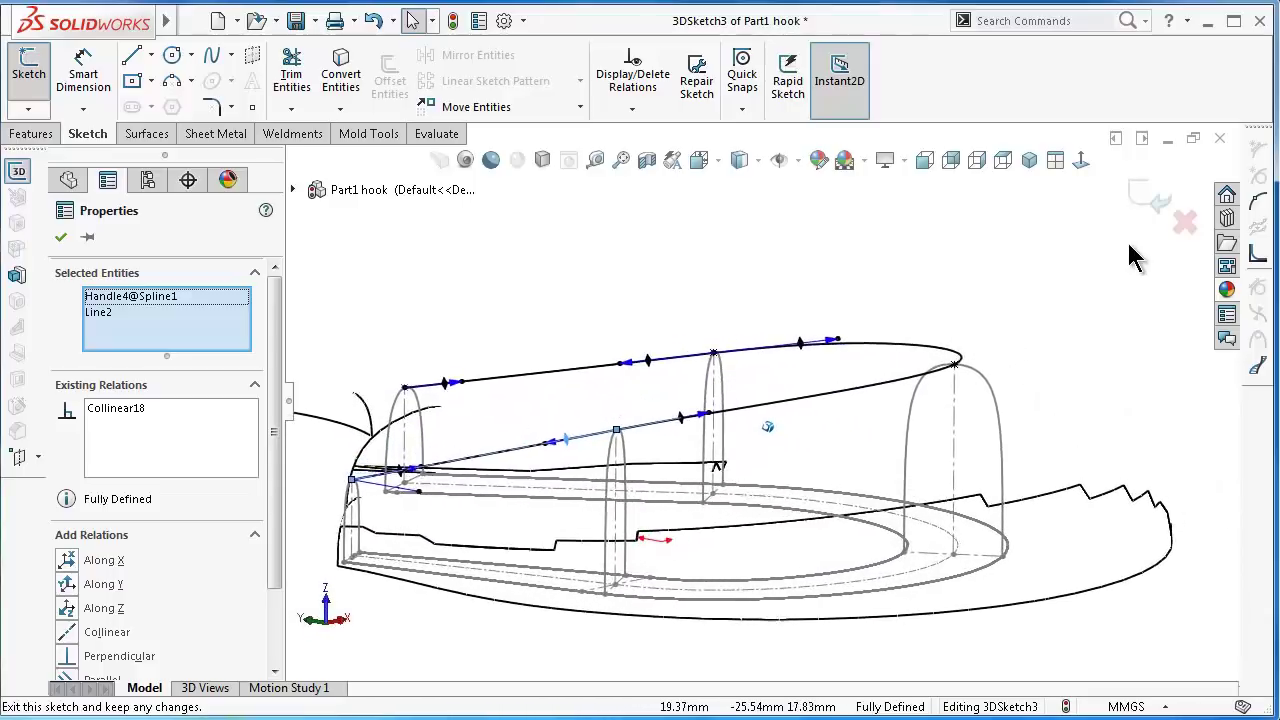
key("Left")
key("Left")
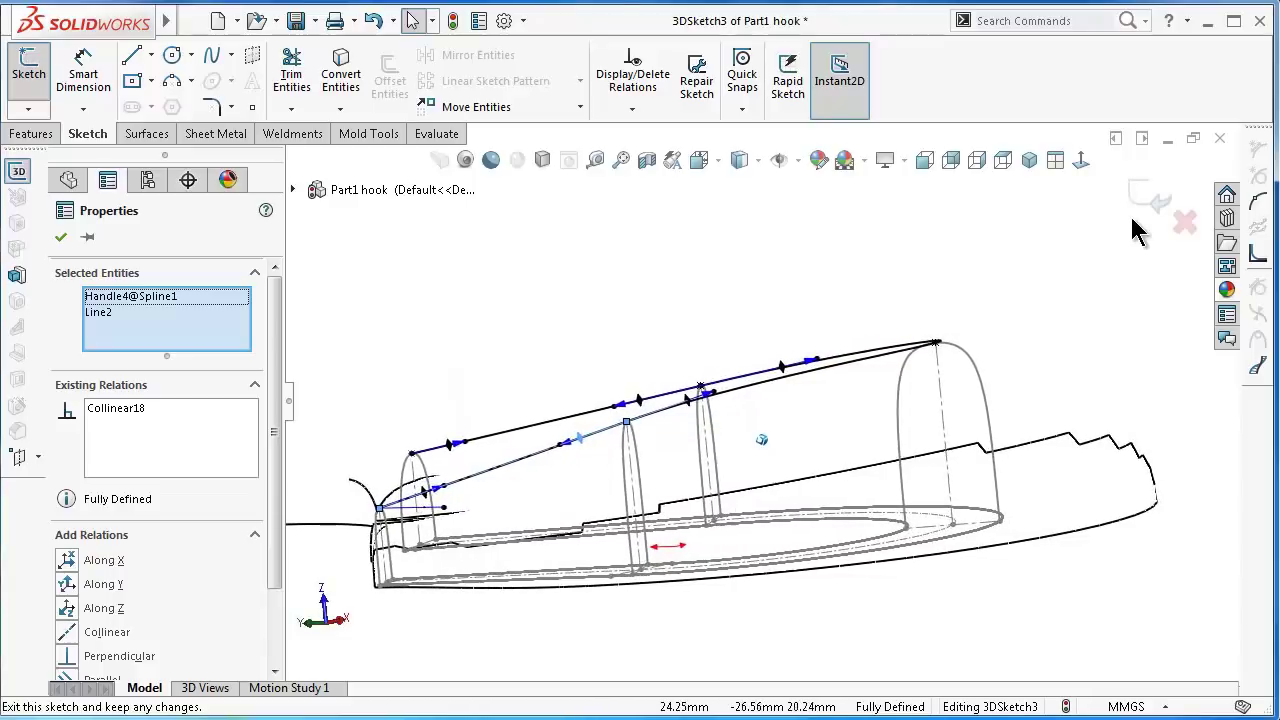
left_click(1150, 200)
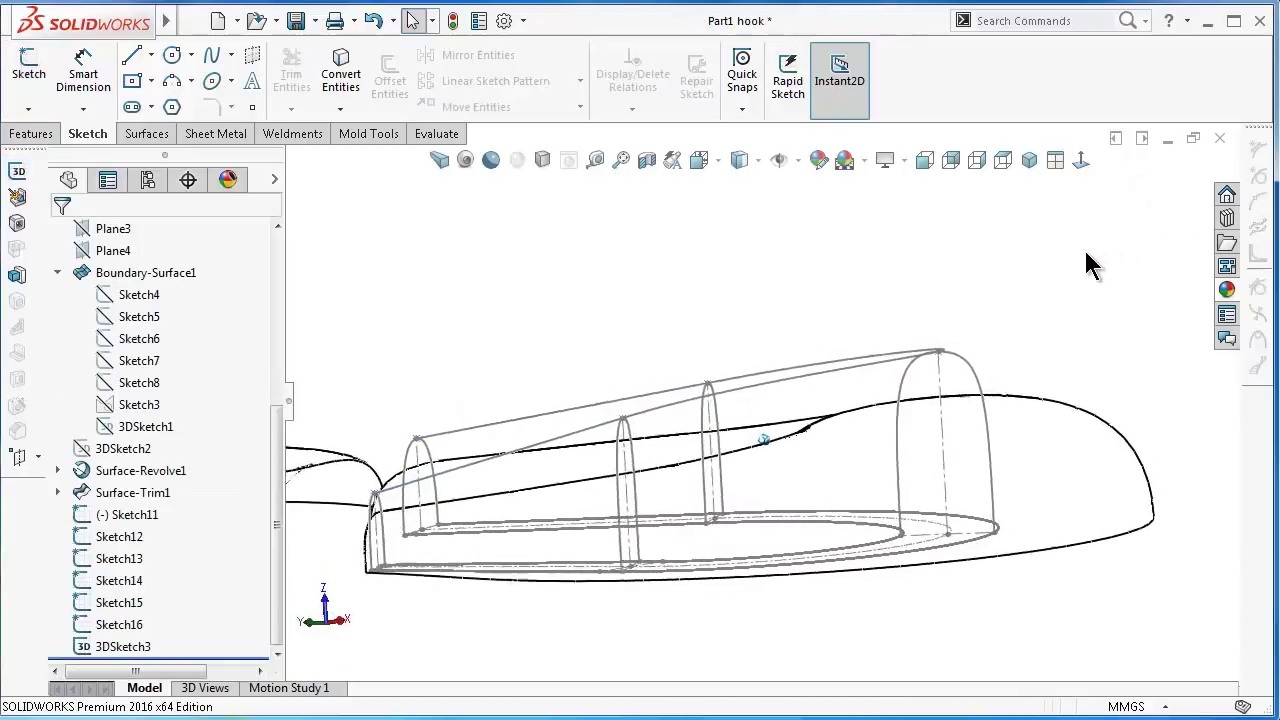
key("Down")
key("Down")
key("Down")
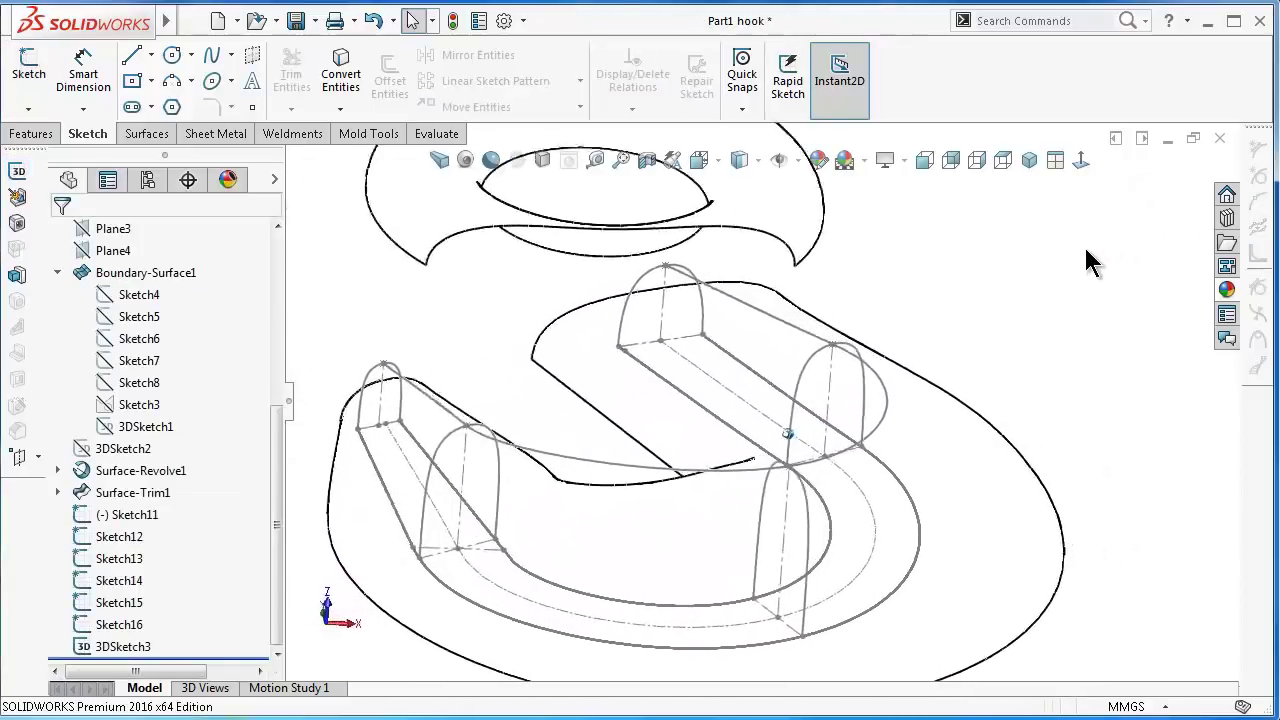
key("Down")
key("Down")
key("Down")
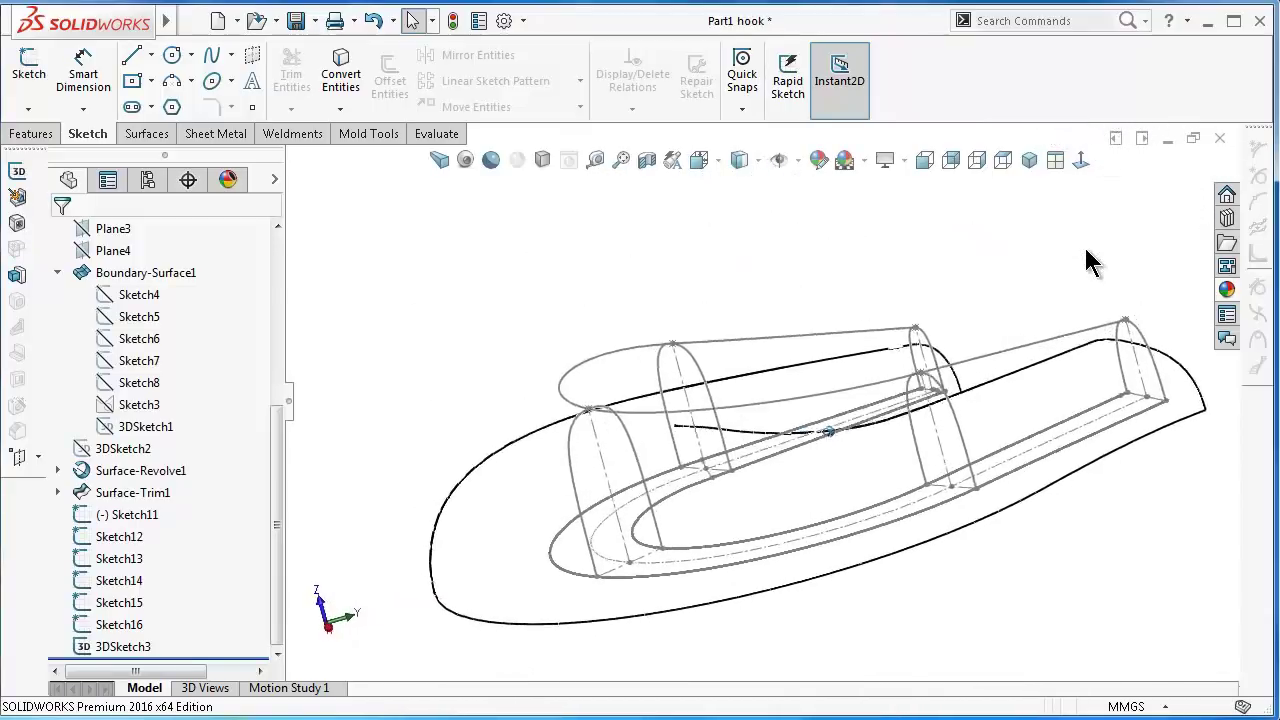
key("Down")
key("Left")
key("Left")
key("Left")
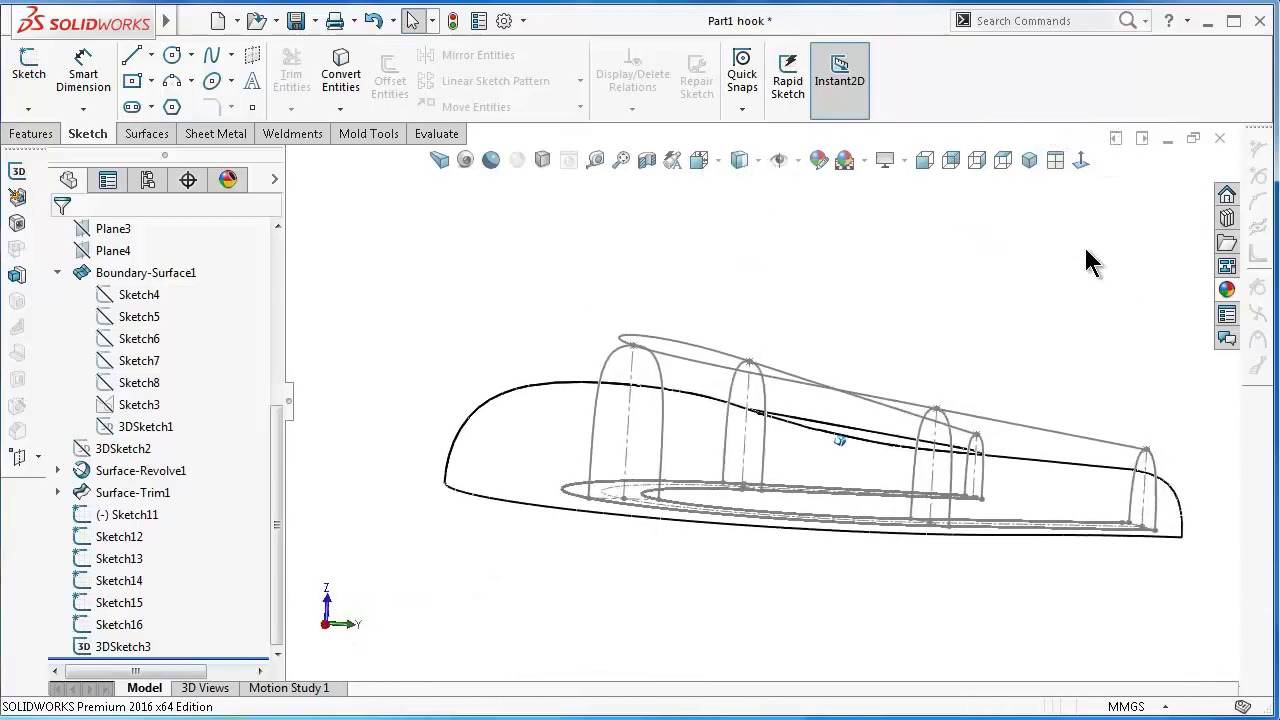
key("Left")
key("Left")
key("Left")
key("Left")
key("Left")
scroll(834, 349, "down", 2)
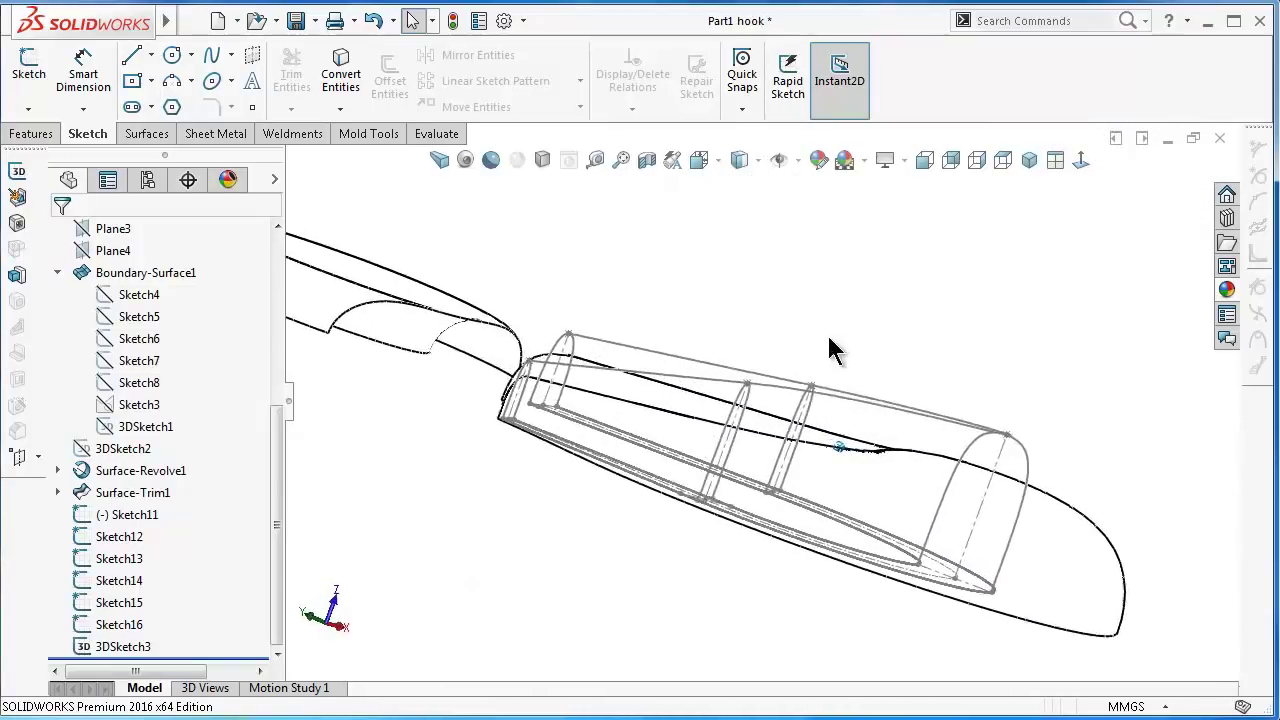
scroll(710, 487, "down", 2)
scroll(710, 487, "down", 1)
left_click(644, 470)
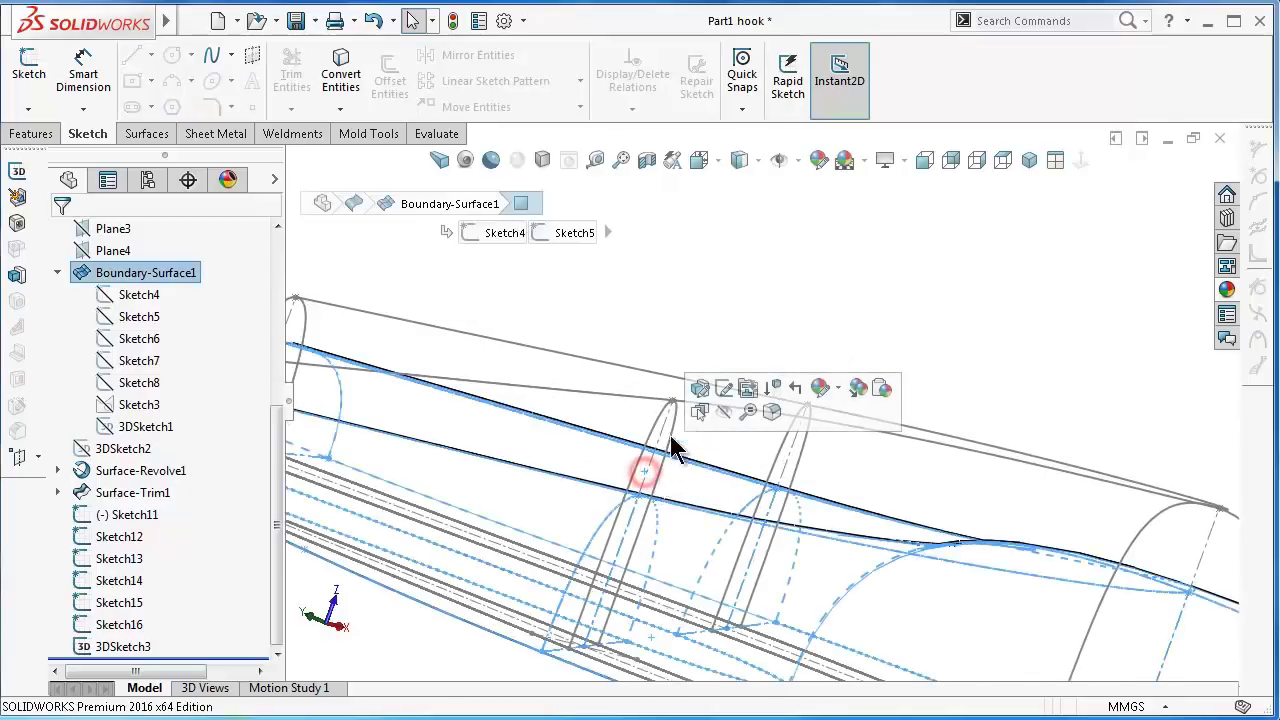
left_click(887, 311)
scroll(683, 414, "down", 3)
scroll(600, 420, "down", 3)
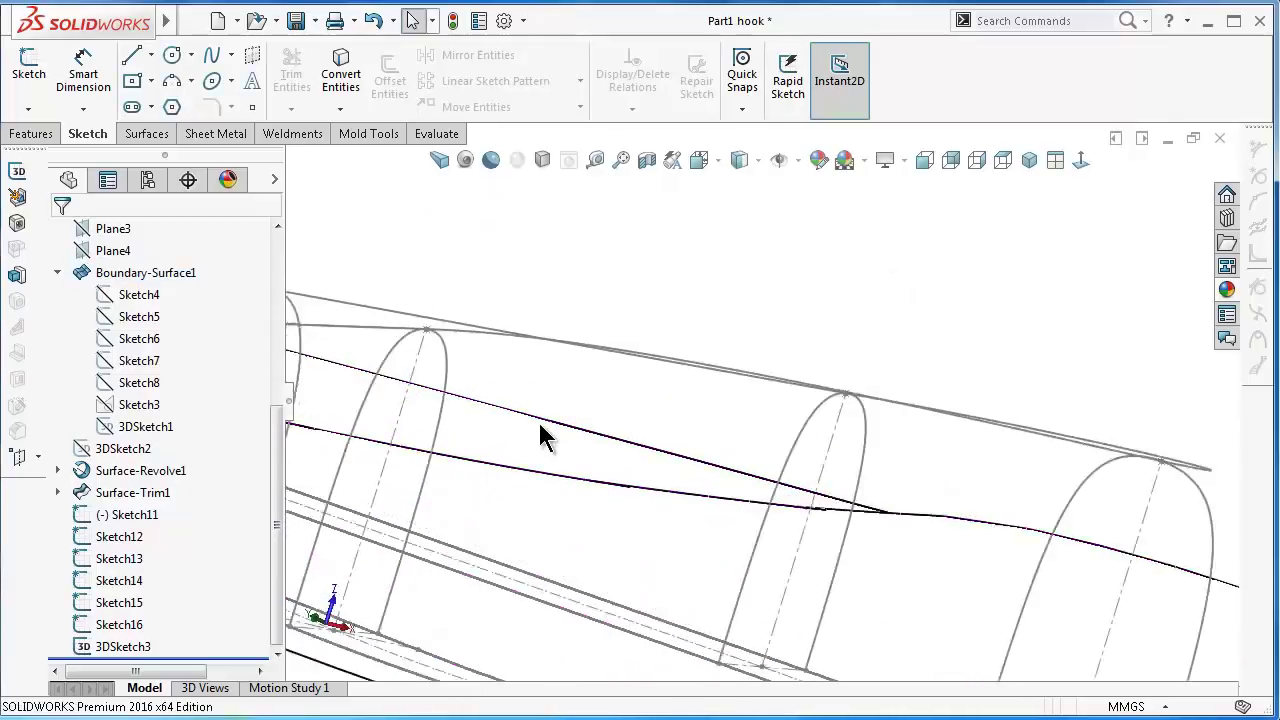
scroll(538, 420, "down", 2)
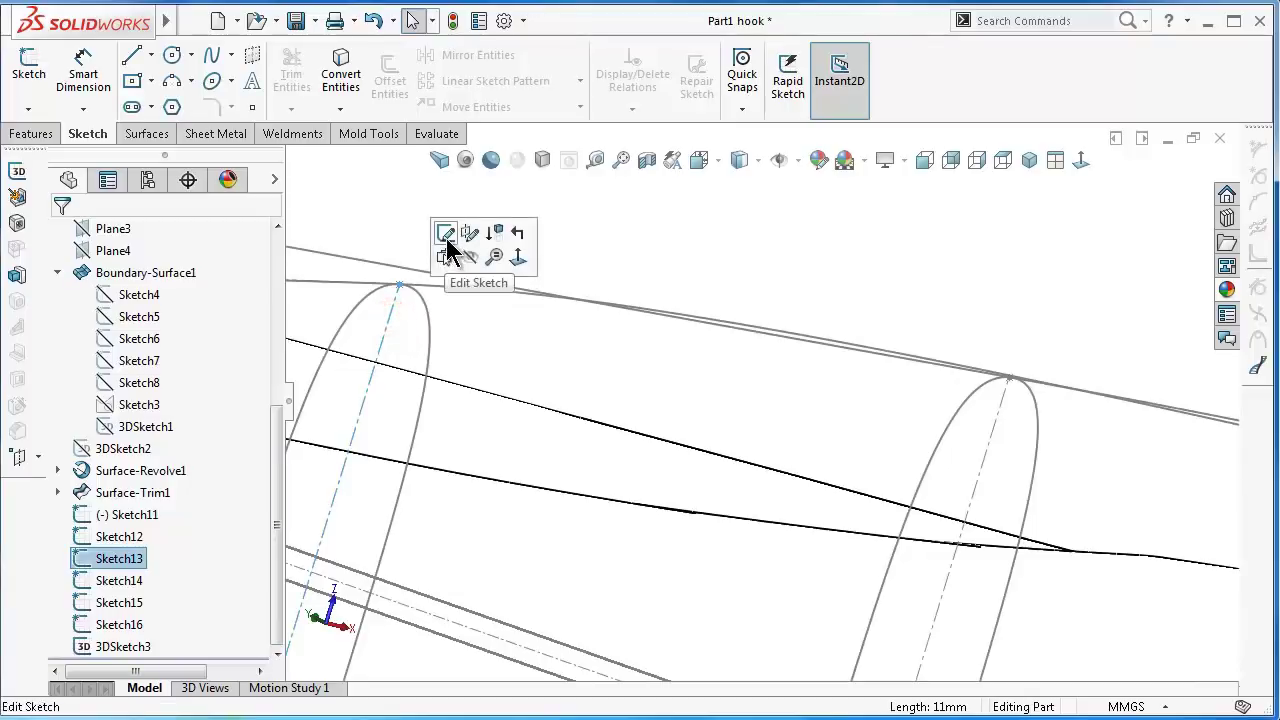
- Edit Sketch13, change its 11 mm vertical dimension to 10, and exit the sketch
left_click(447, 250)
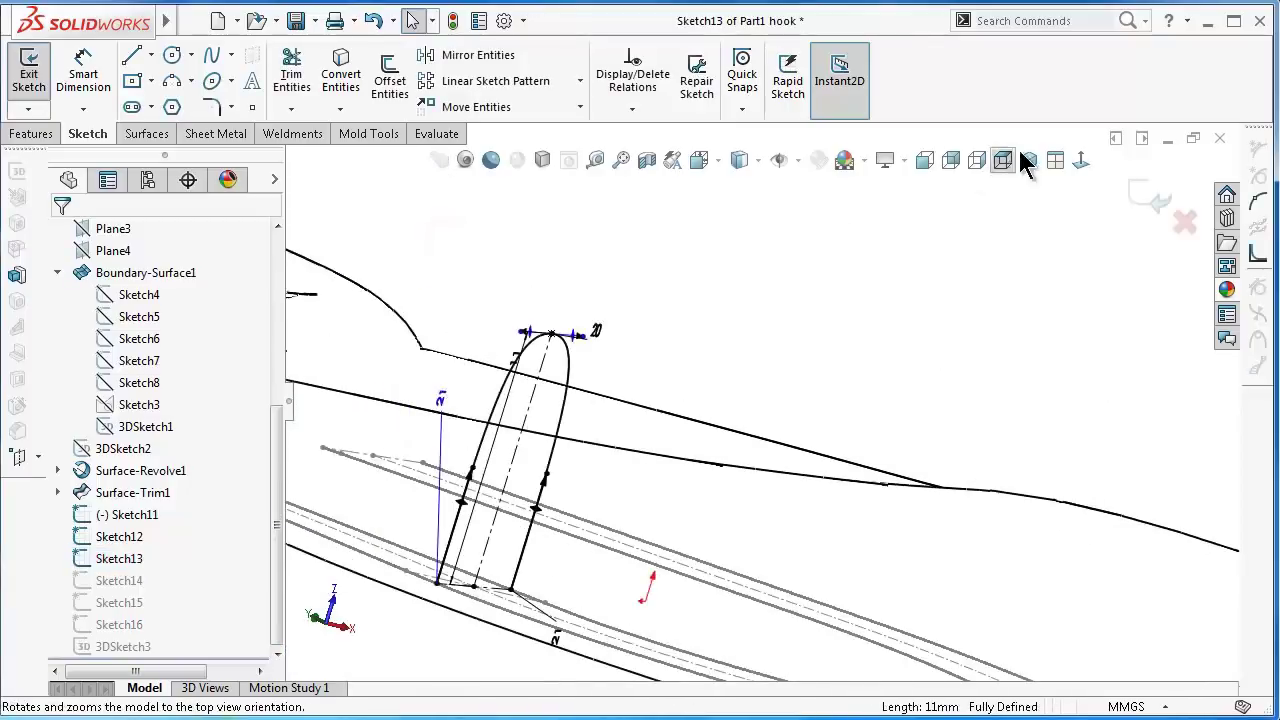
left_click(1078, 161)
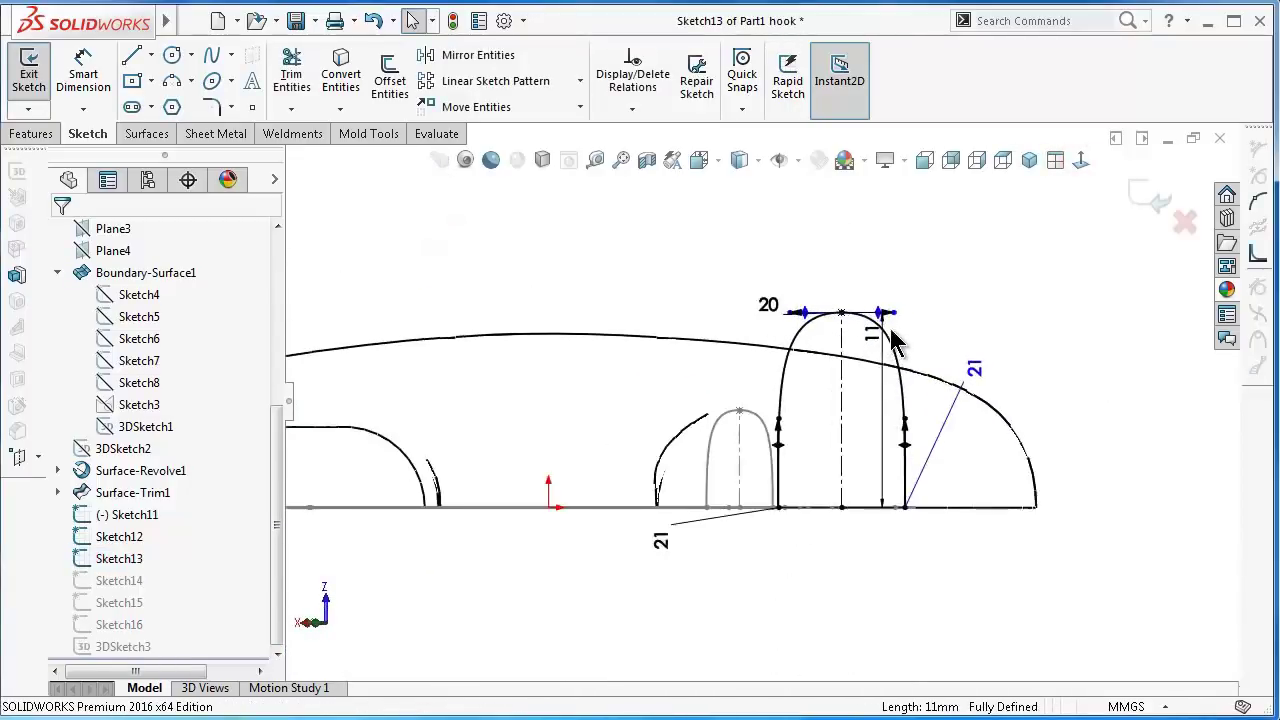
double_click(801, 390)
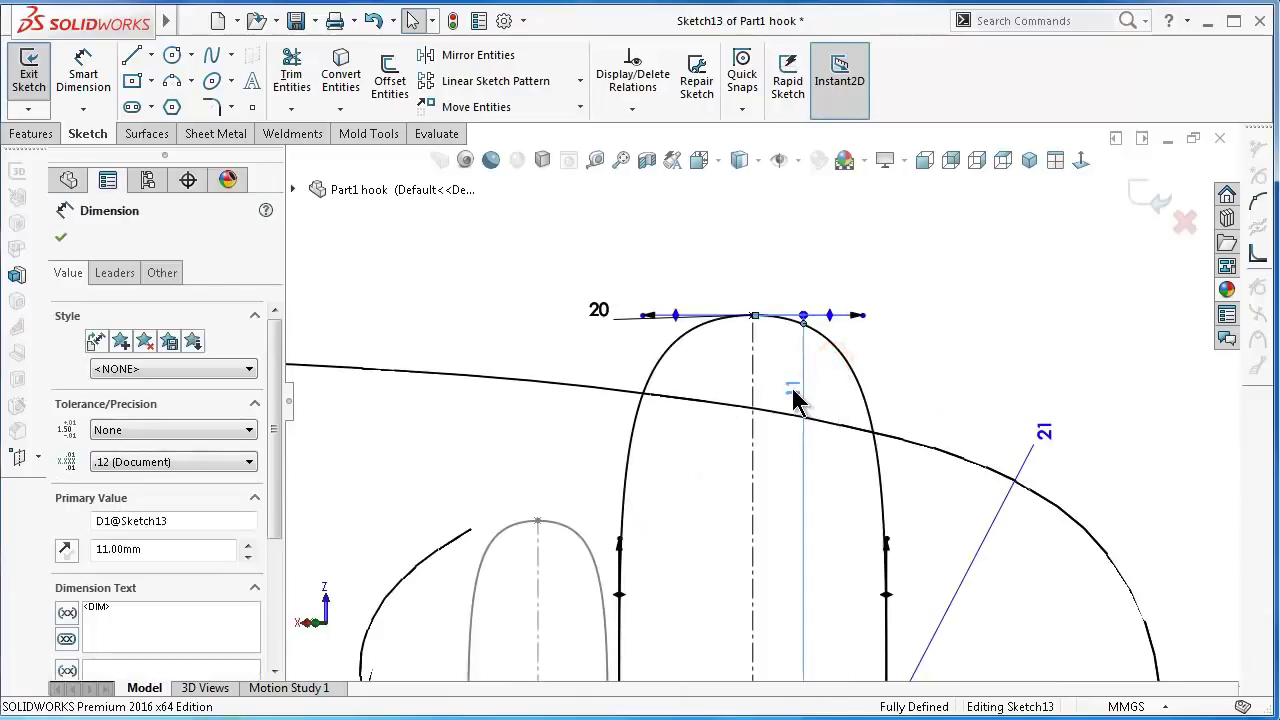
type("10")
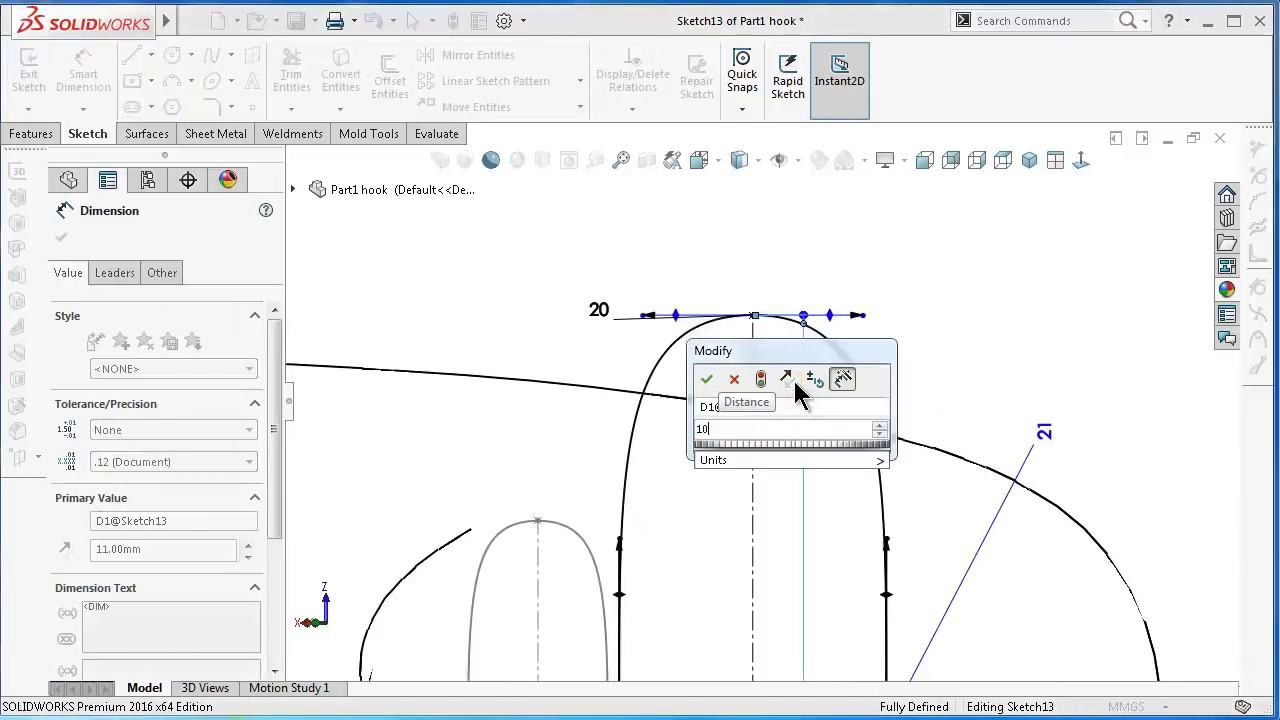
key("Return")
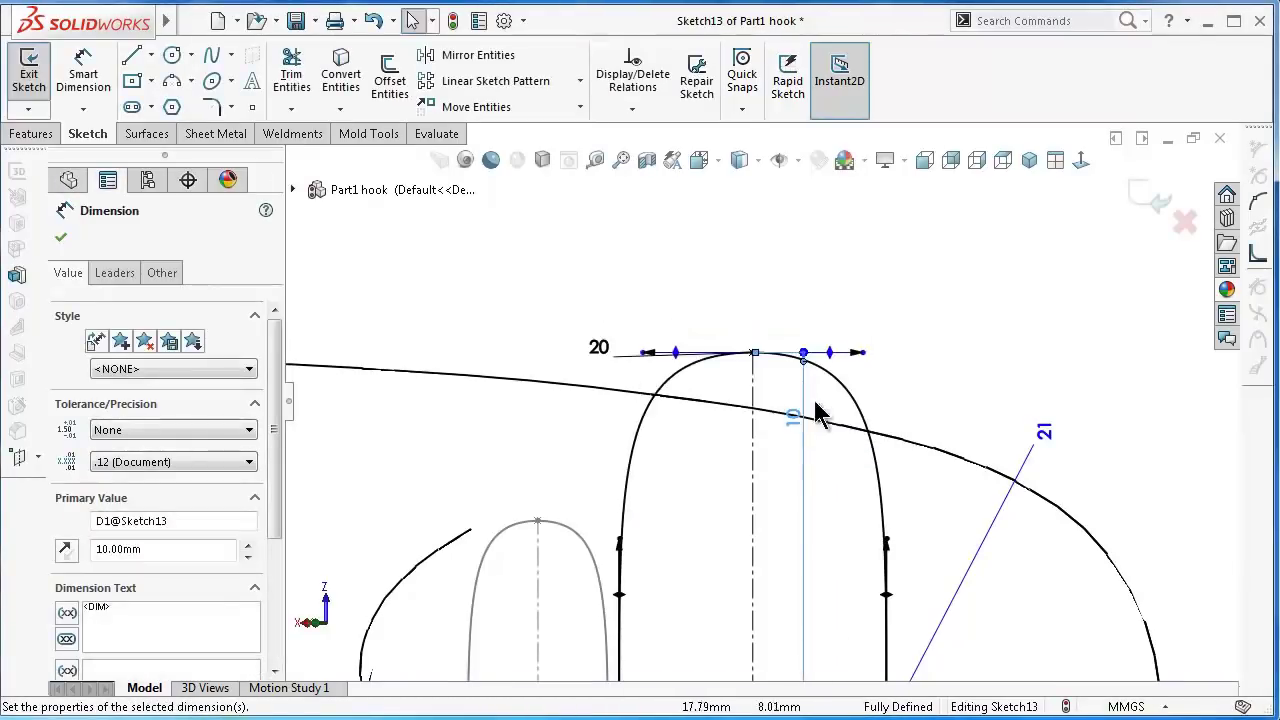
key("Escape")
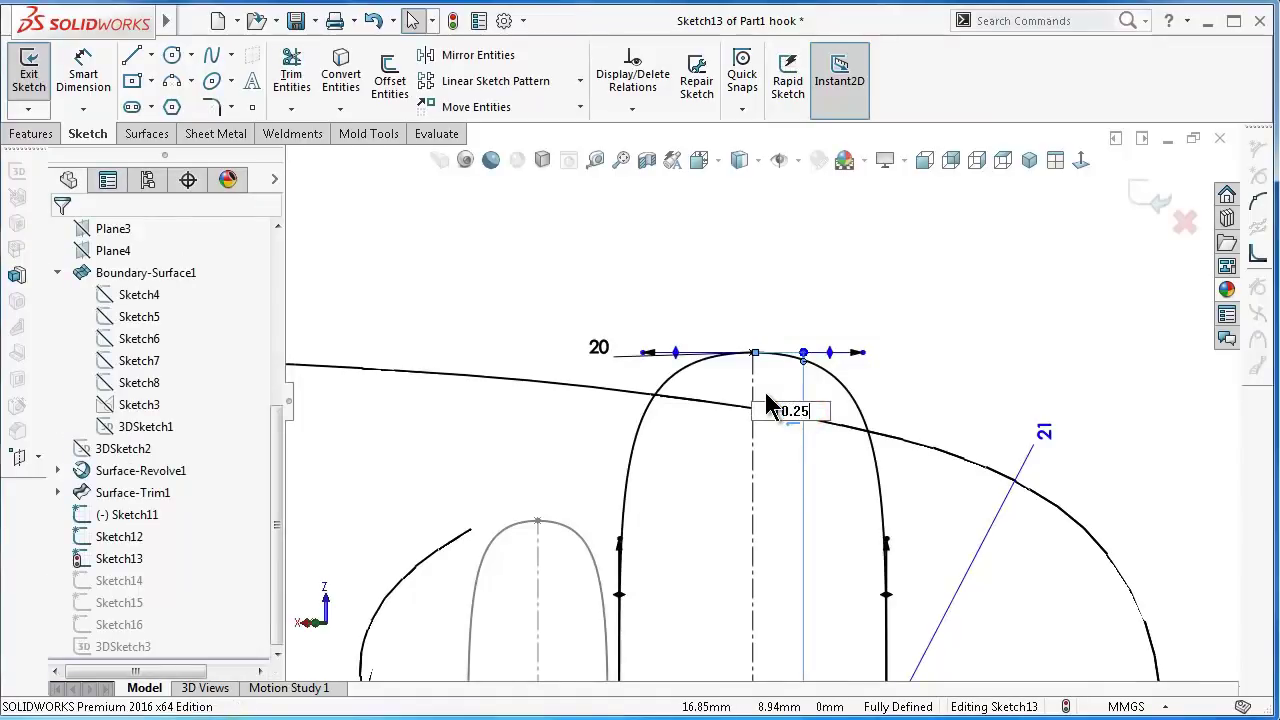
left_click(1146, 196)
- Orbit to an oblique view framing the whole hook and its profiles, with Surfaces tools shown
mouse_move(1040, 268)
middle_mouse_down()
mouse_move(848, 342)
mouse_move(871, 400)
mouse_move(1050, 505)
middle_mouse_up()
key("Left")
key("Left")
key("Left")
key("Left")
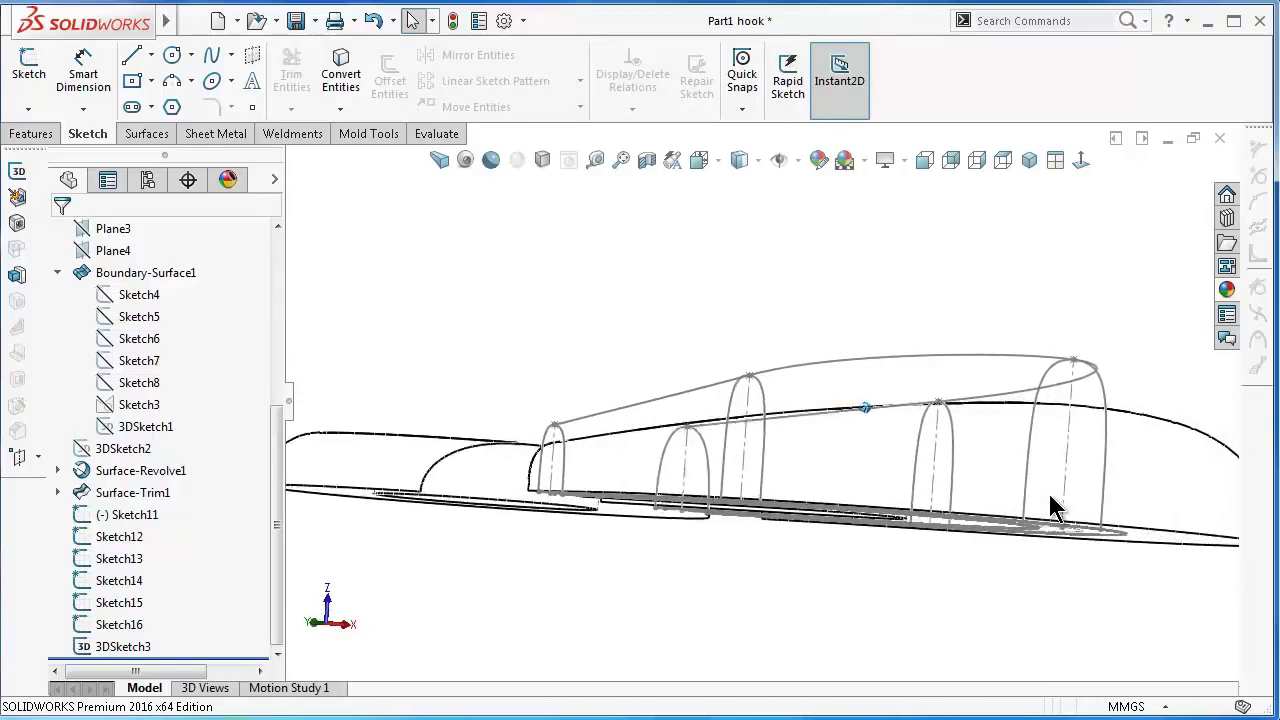
key("Left")
key("Left")
key("Left")
key("Left")
key("Left")
key("Left")
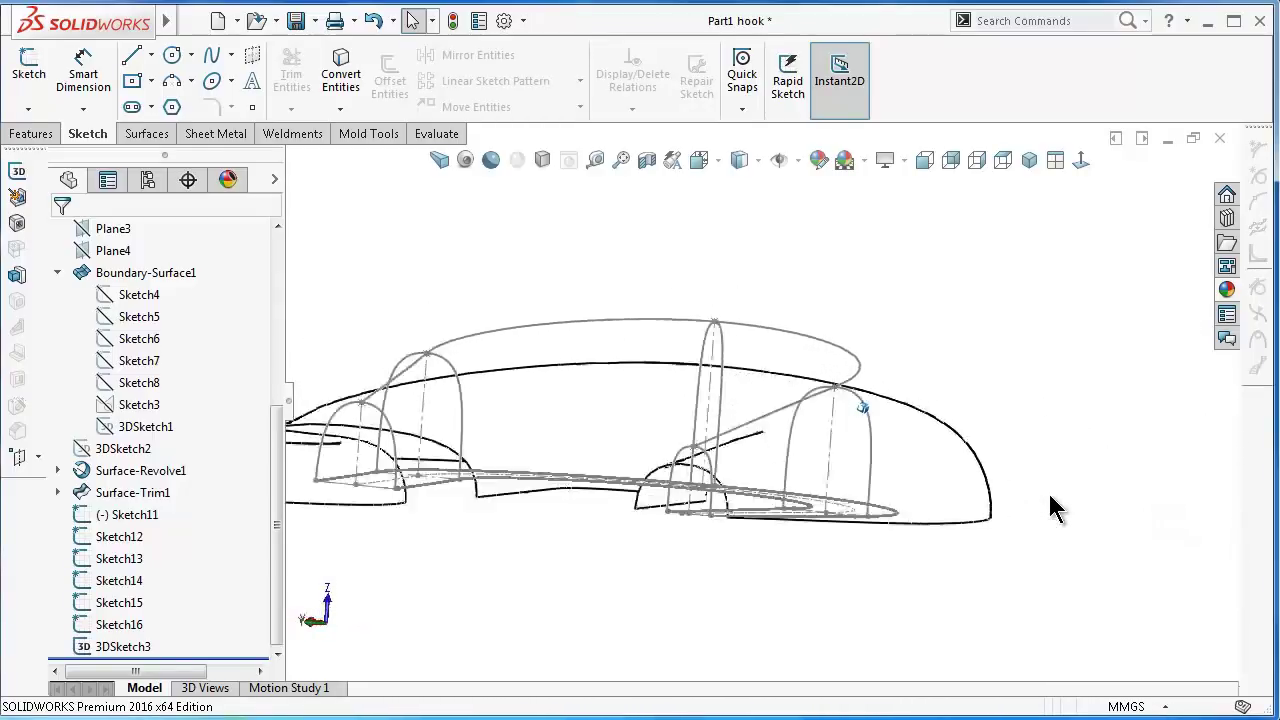
key("Left")
key("Left")
key("Left")
key("Left")
key("Left")
key("Left")
key("Left")
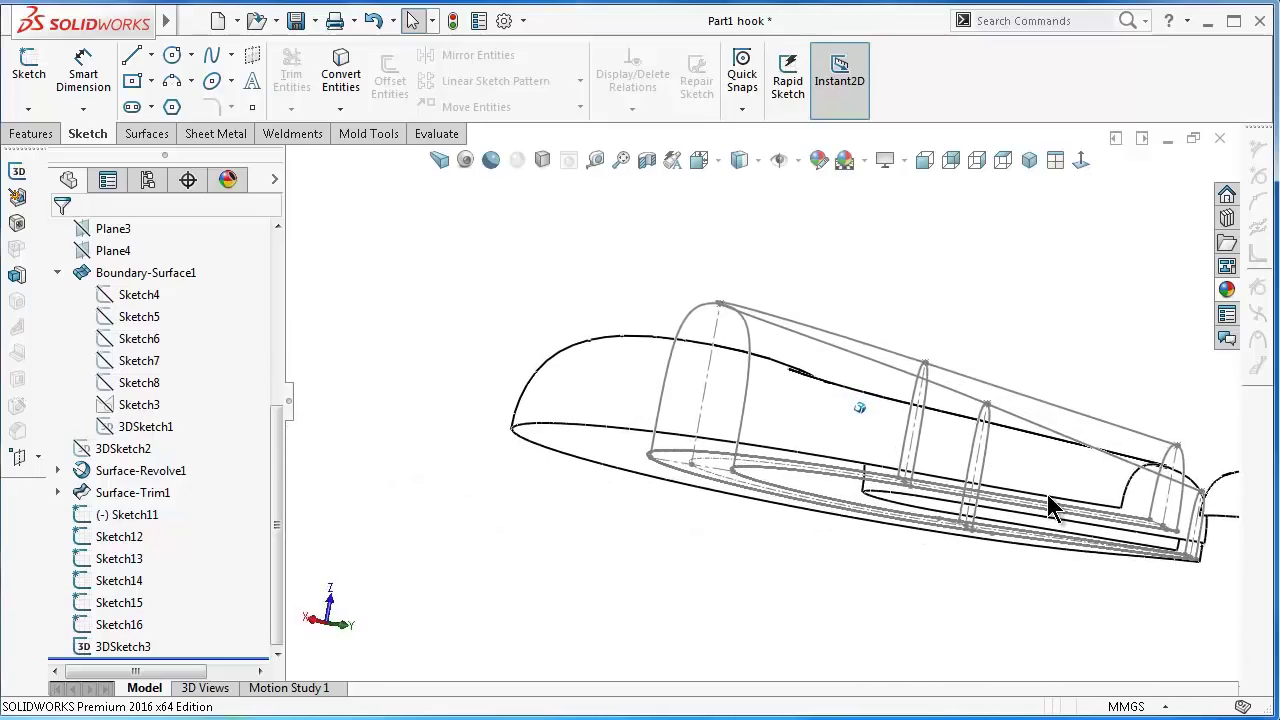
key("Left")
key("Left")
key("Left")
key("Left")
key("Down")
key("Down")
key("Down")
key("Down")
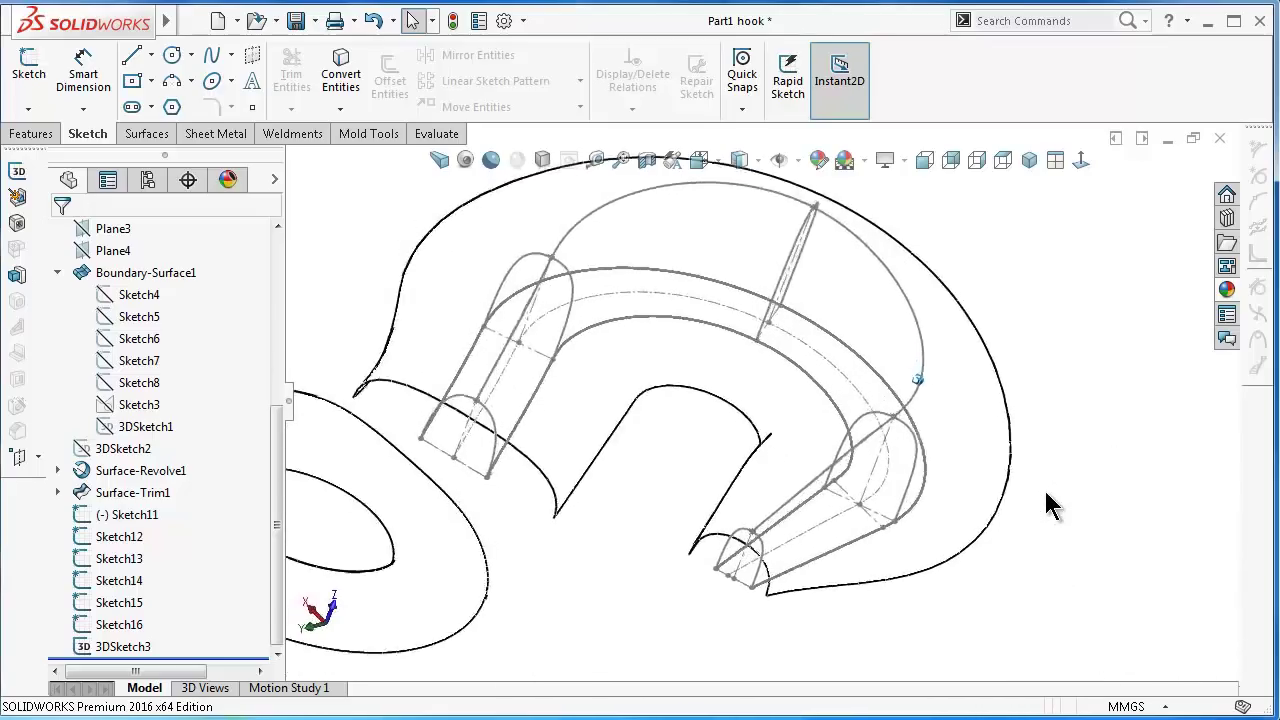
key("Down")
key("Down")
key("Down")
key("Down")
scroll(1040, 503, "up", 5)
key("Up")
key("Up")
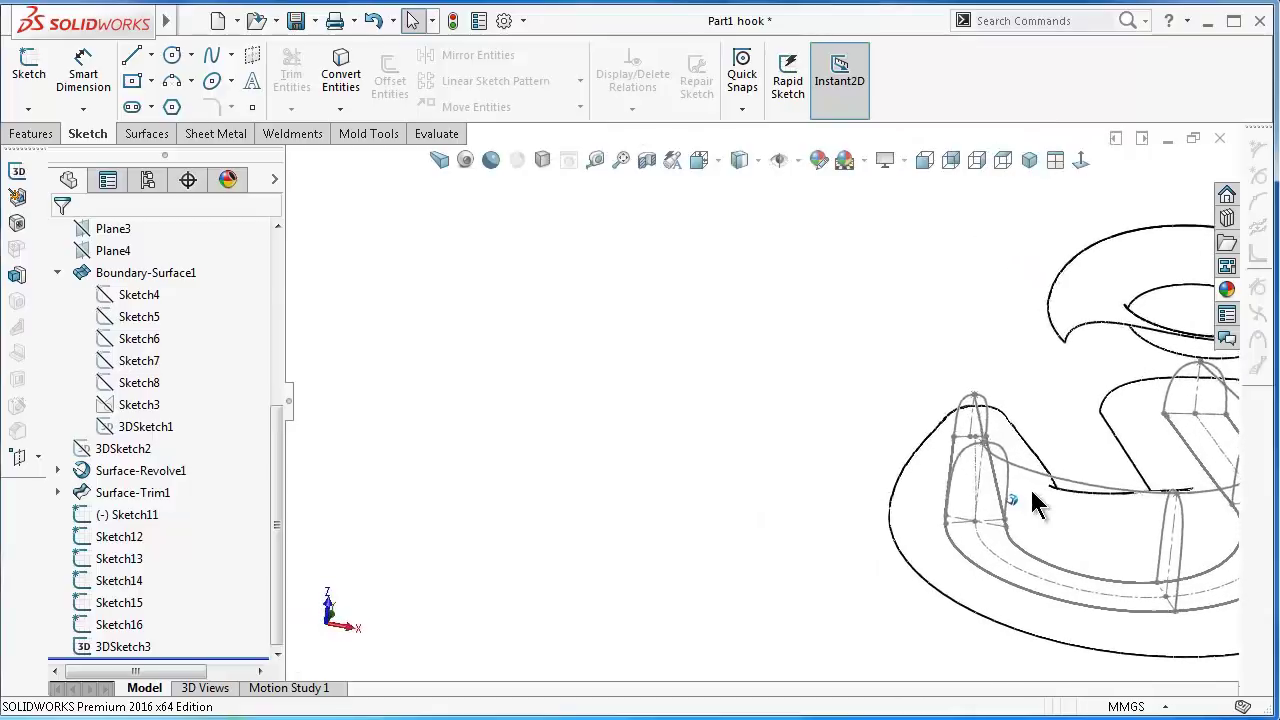
key("Up")
key("Up")
key("Up")
key("Up")
scroll(1057, 461, "down", 3)
scroll(952, 368, "down", 2)
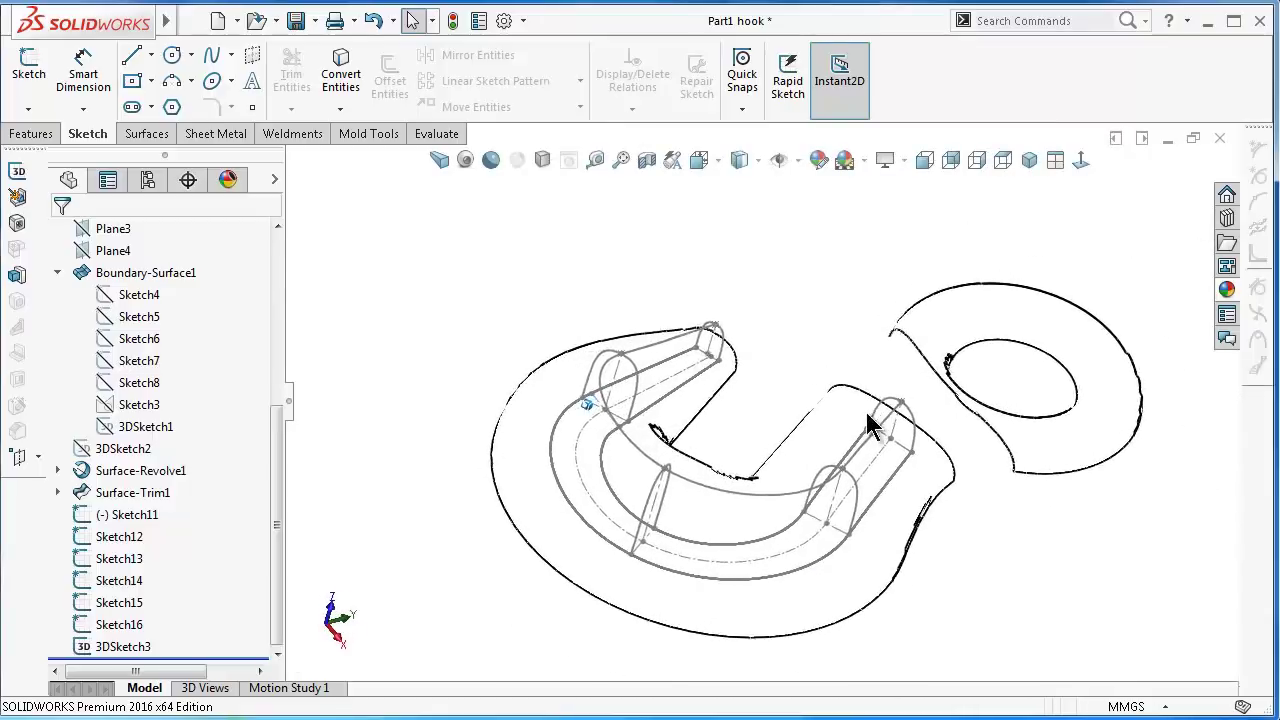
scroll(866, 412, "down", 2)
scroll(796, 448, "down", 2)
key("Left")
key("Left")
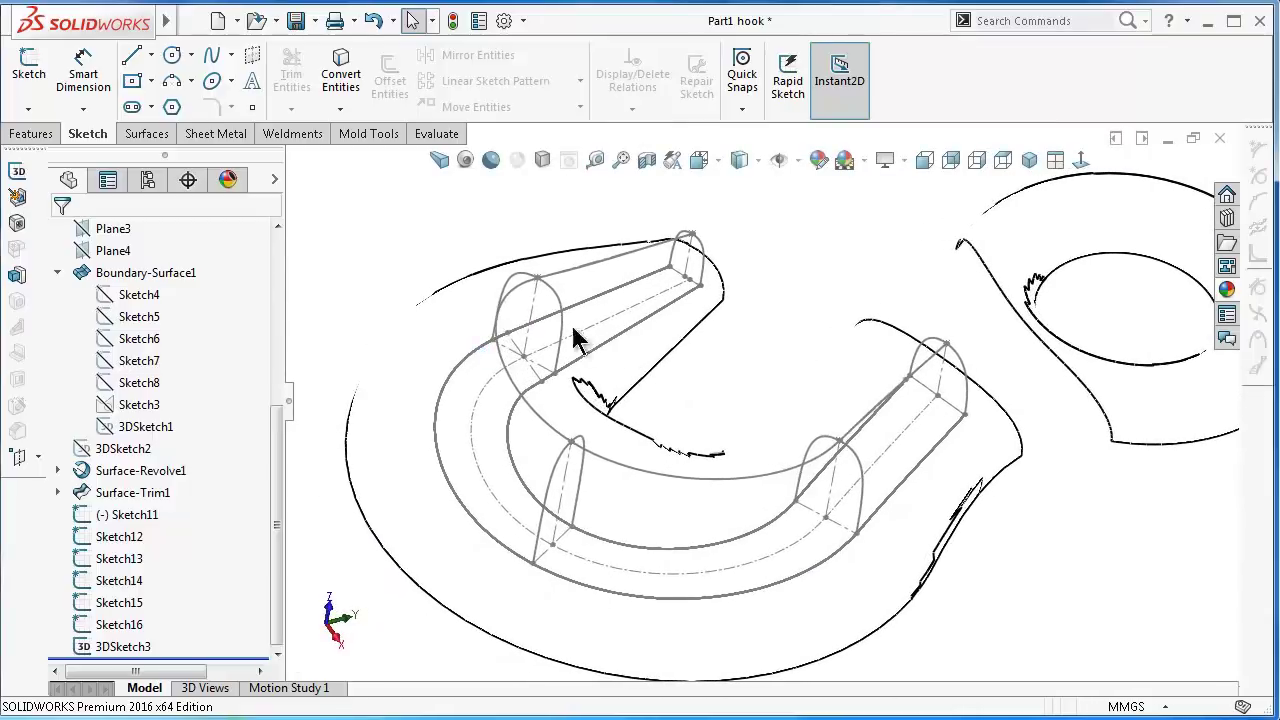
key("Left")
left_click(148, 136)
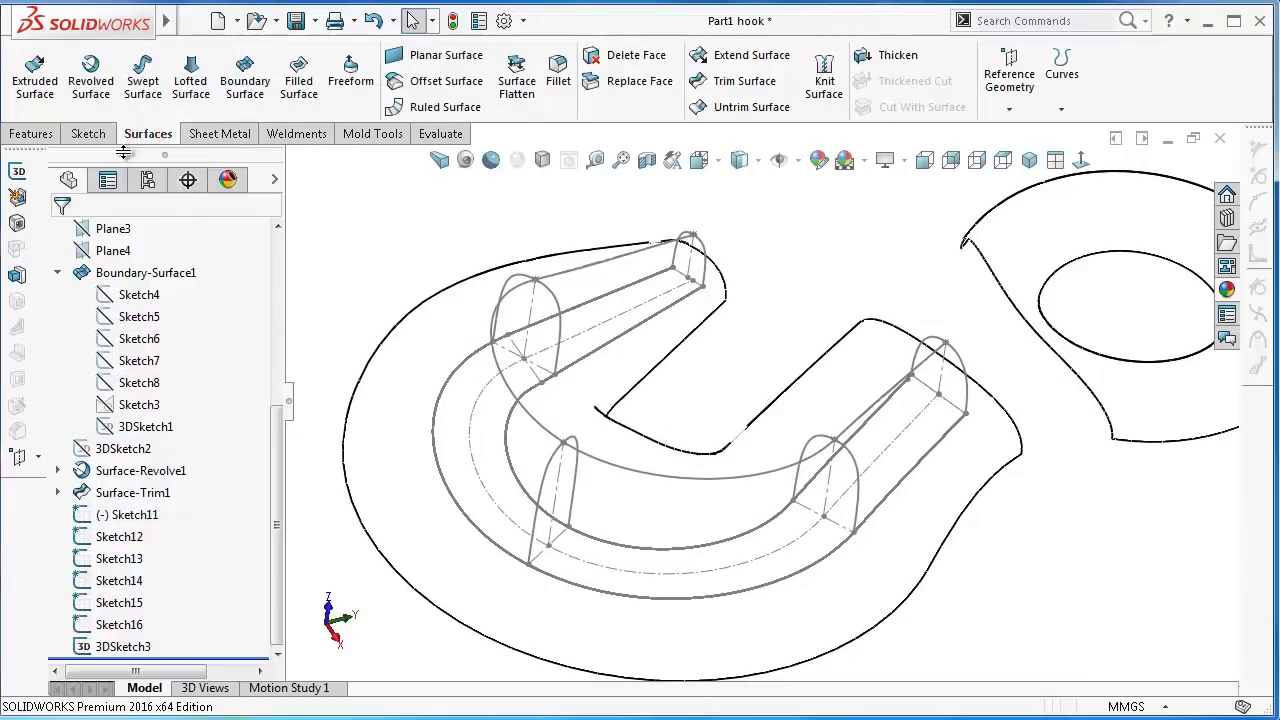
- Start a Boundary Surface with Sketch12 through Sketch16 in order as Direction 1 profiles
left_click(251, 97)
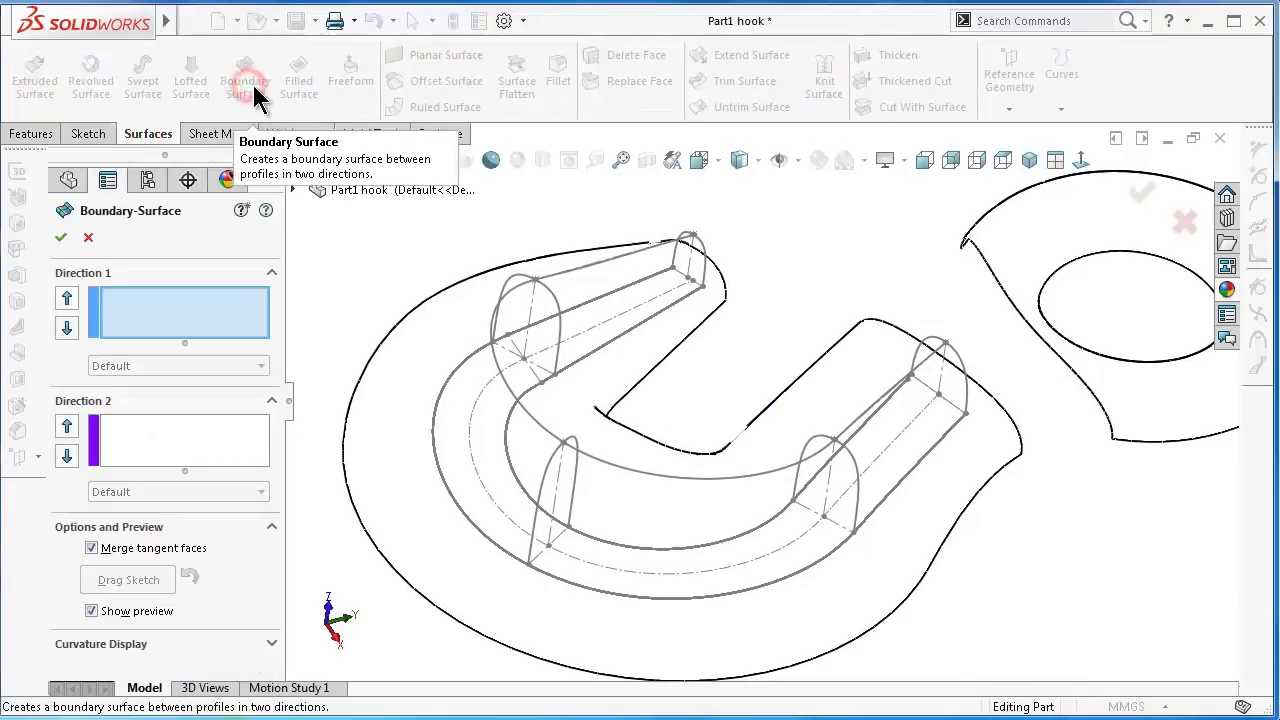
scroll(728, 260, "down", 3)
left_click(655, 290)
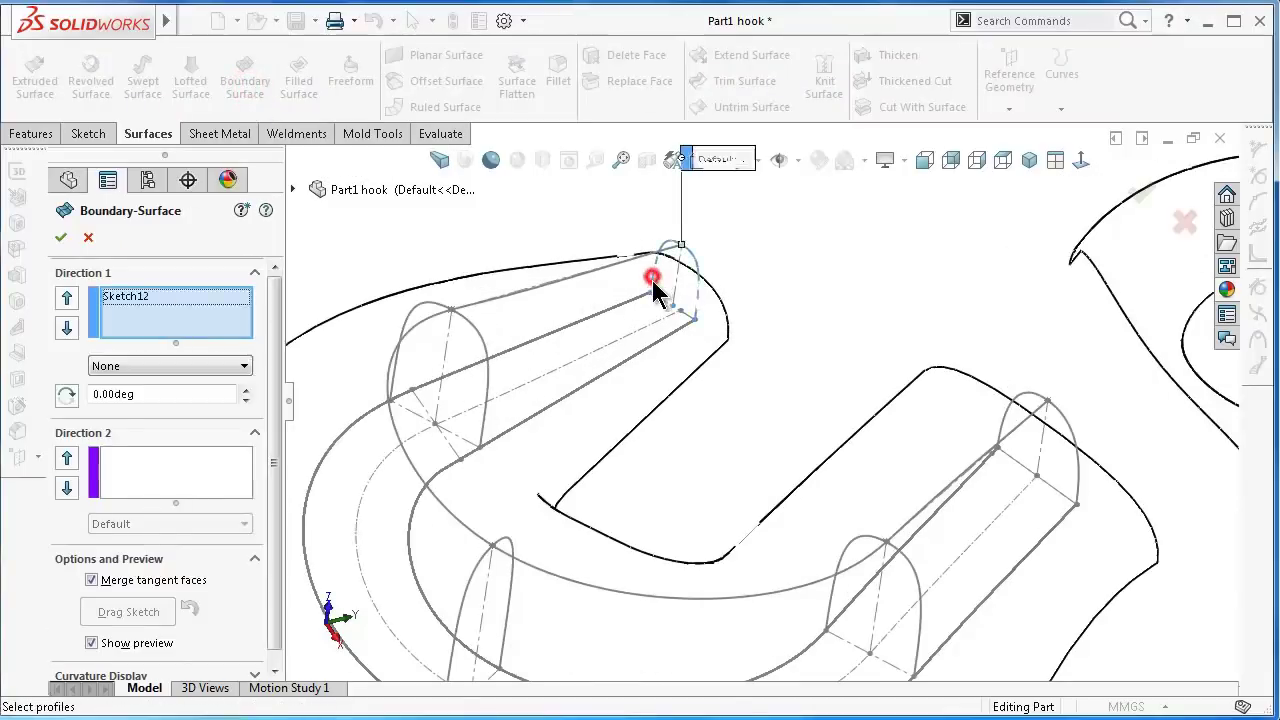
left_click(410, 322)
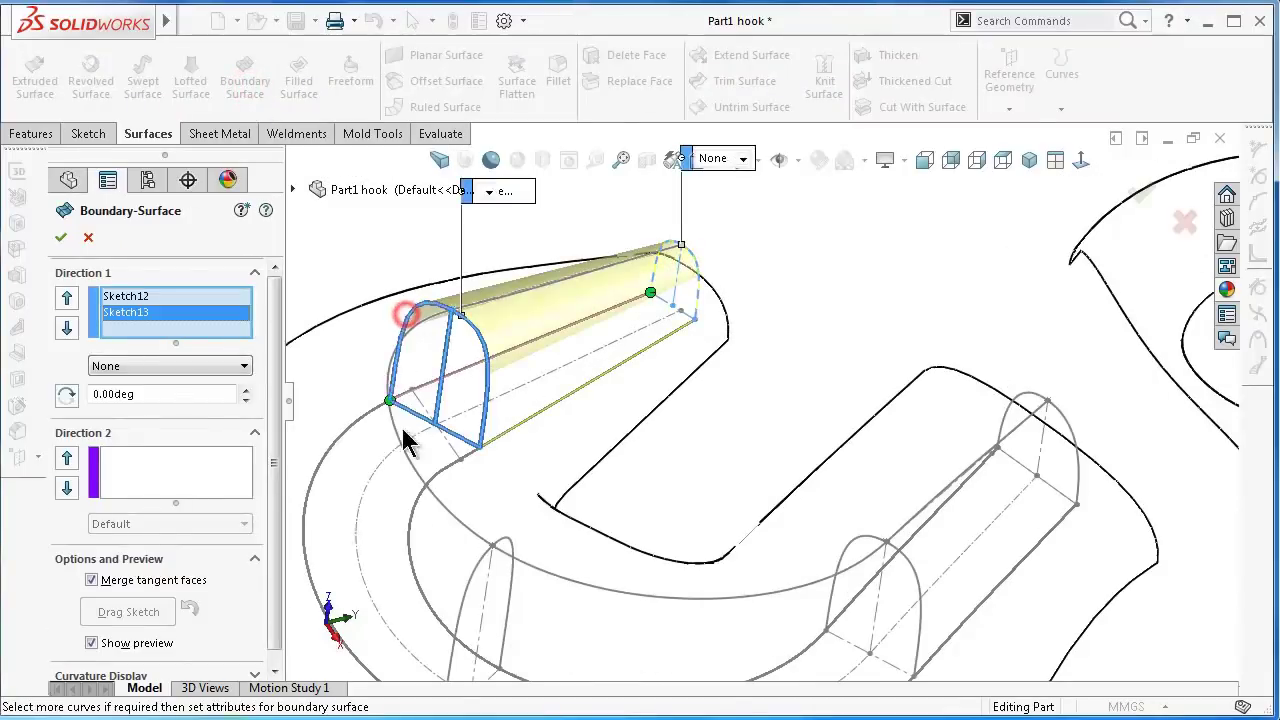
middle_click_drag(470, 578, 495, 605)
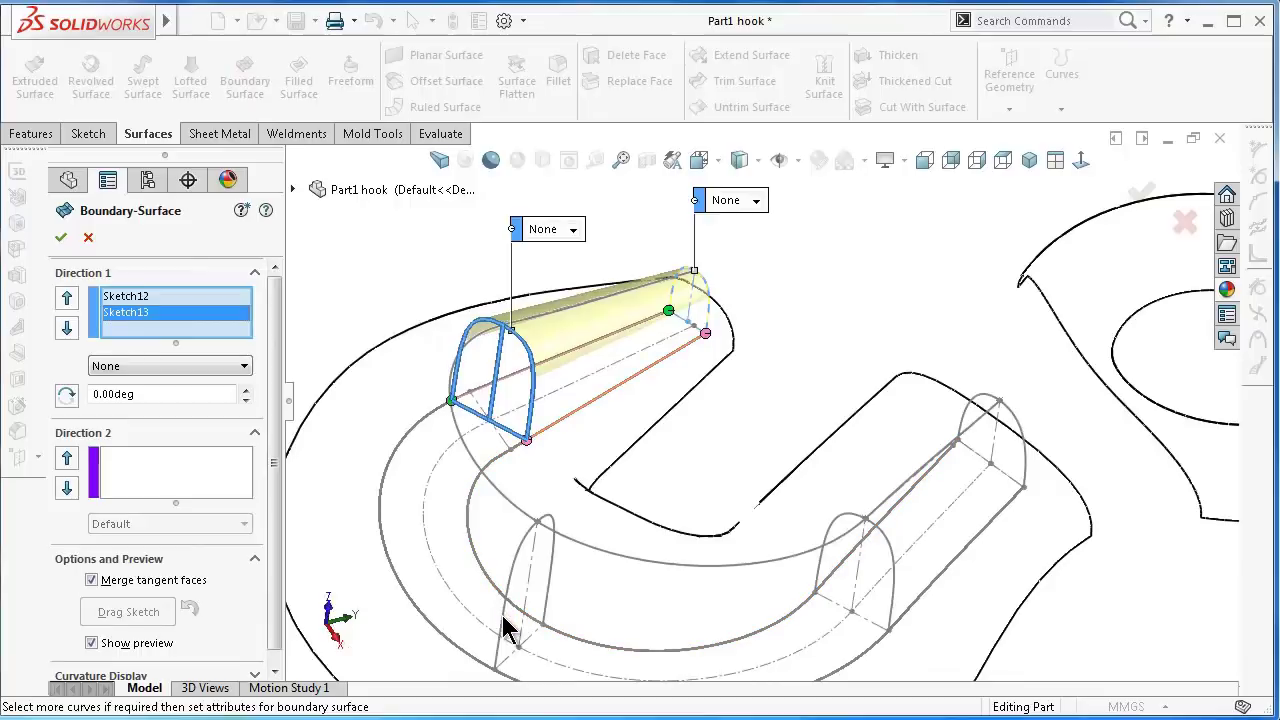
left_click(505, 622)
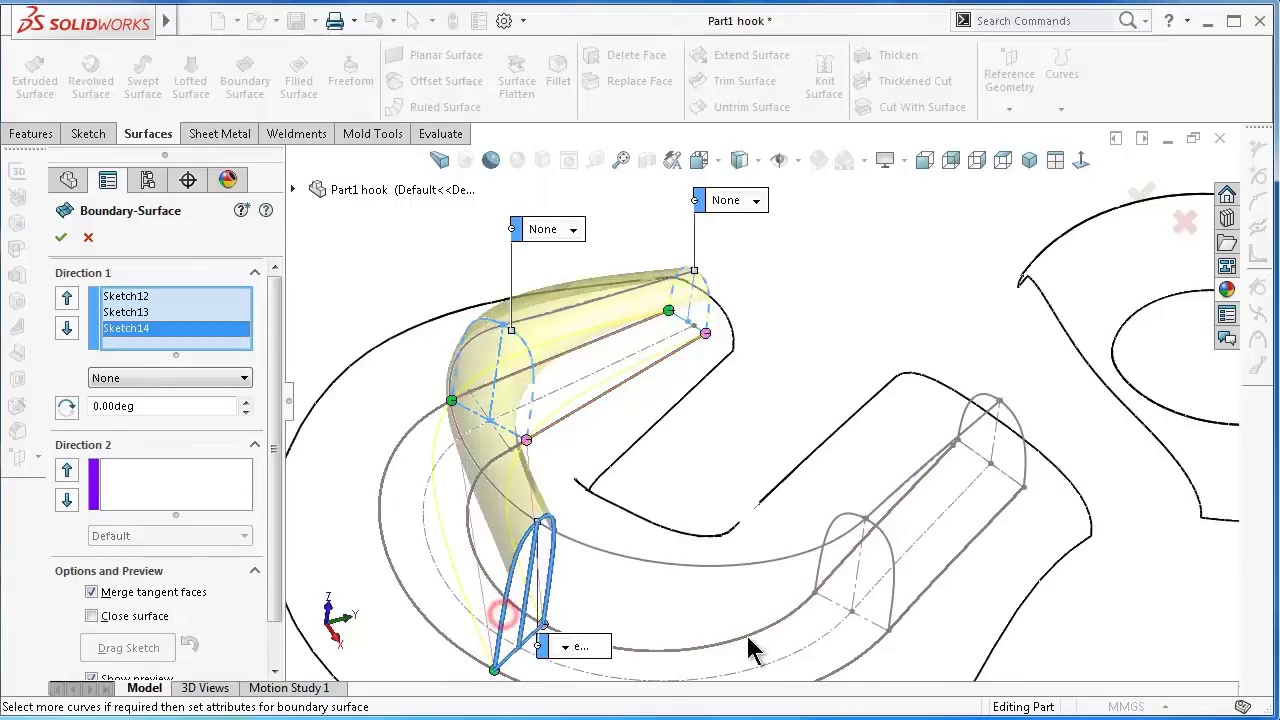
left_click(893, 616)
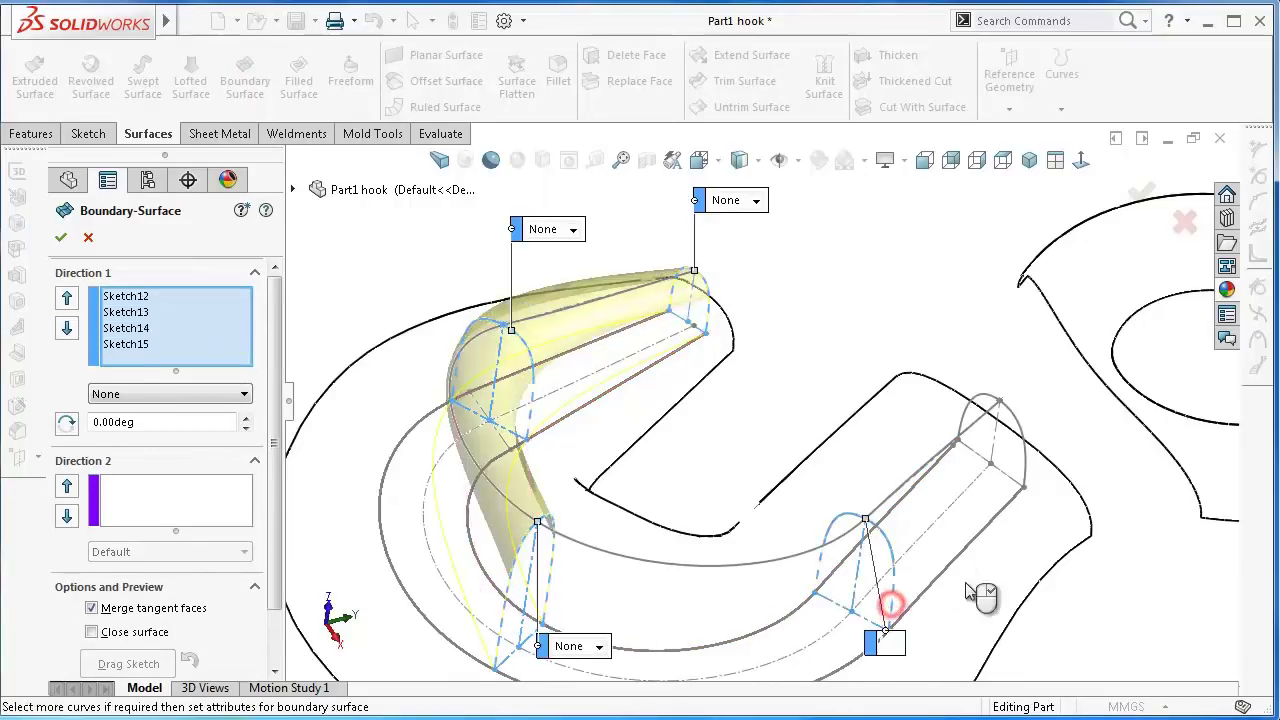
left_click(1025, 472)
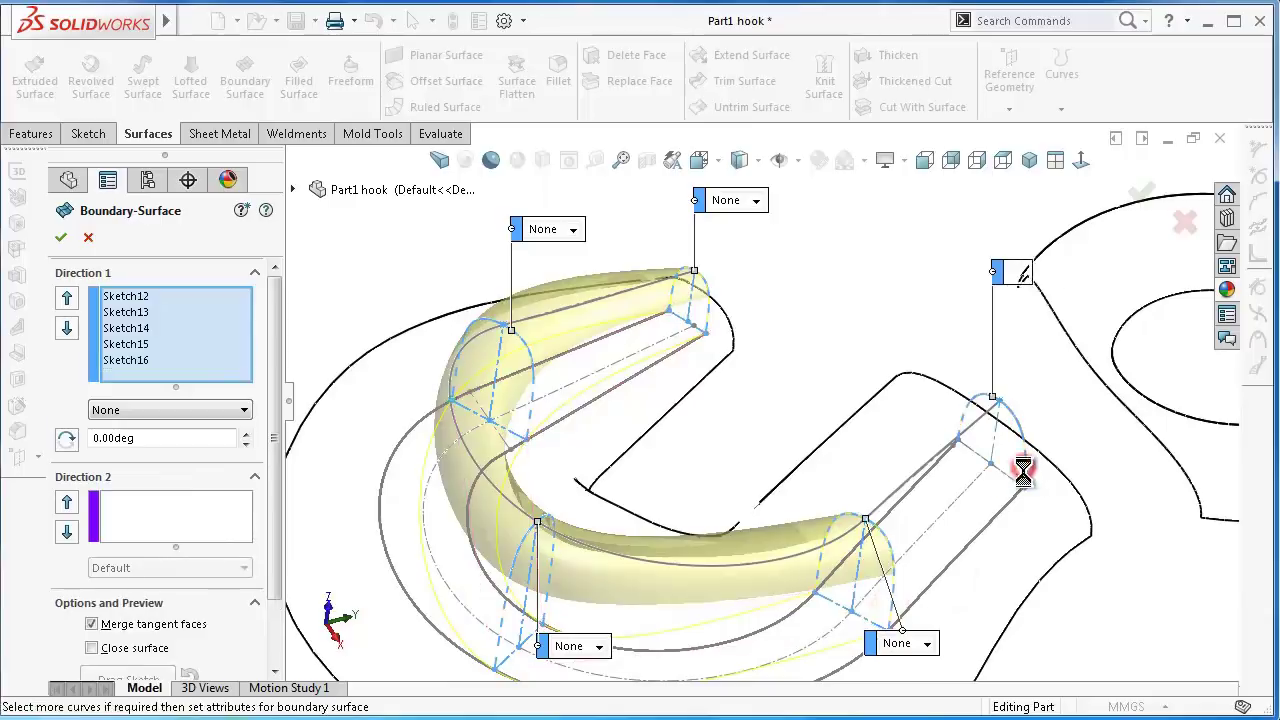
right_click(178, 511)
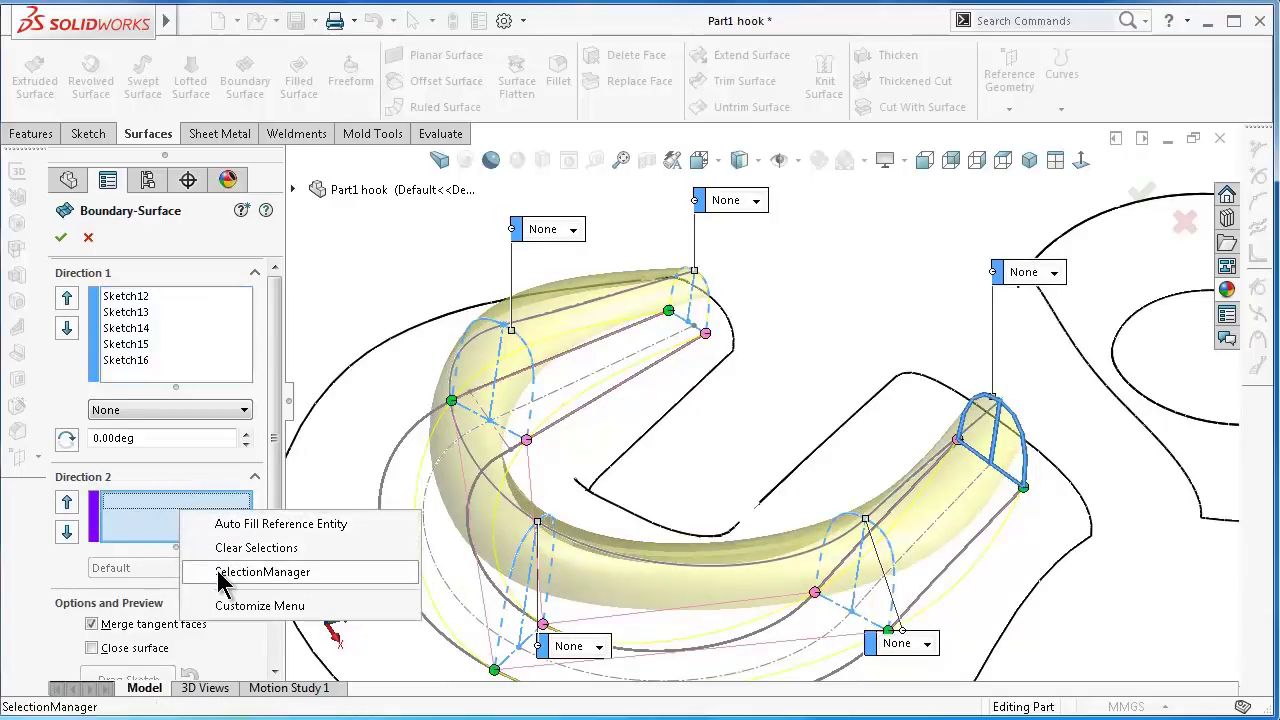
- Add the outer hook curve as a Direction 2 guide through SelectionManager
left_click(222, 572)
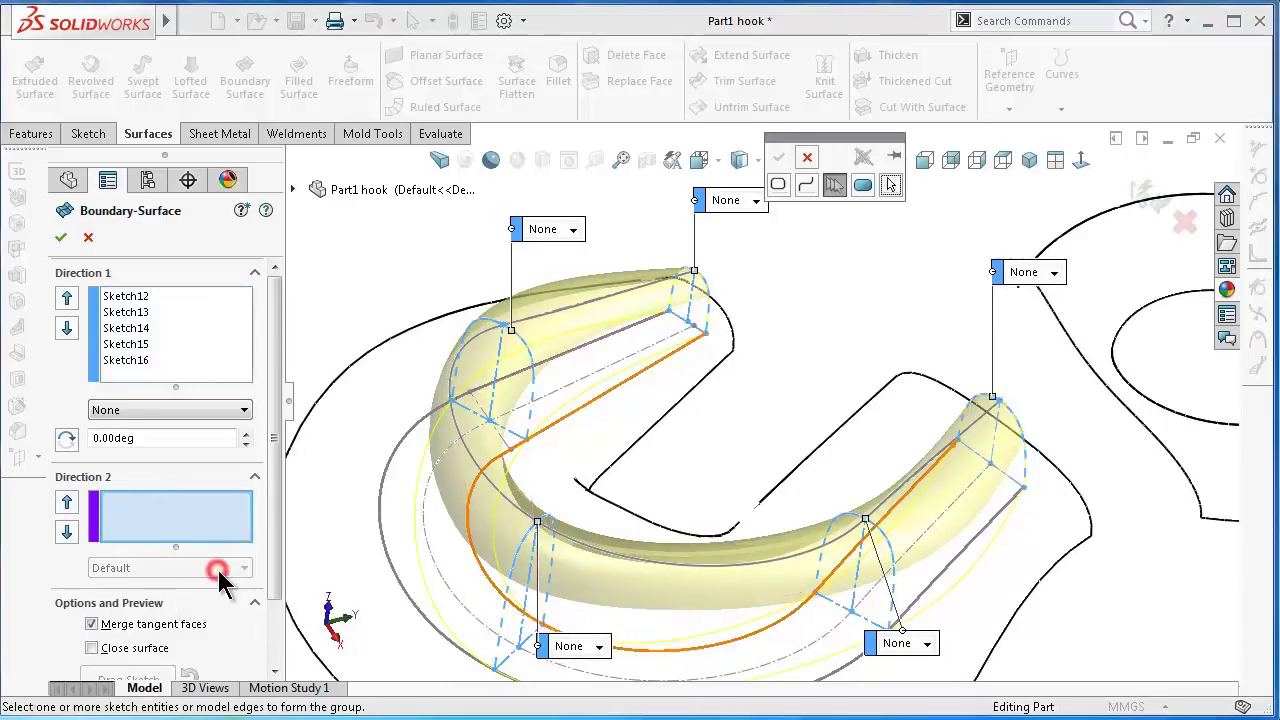
left_click(400, 445)
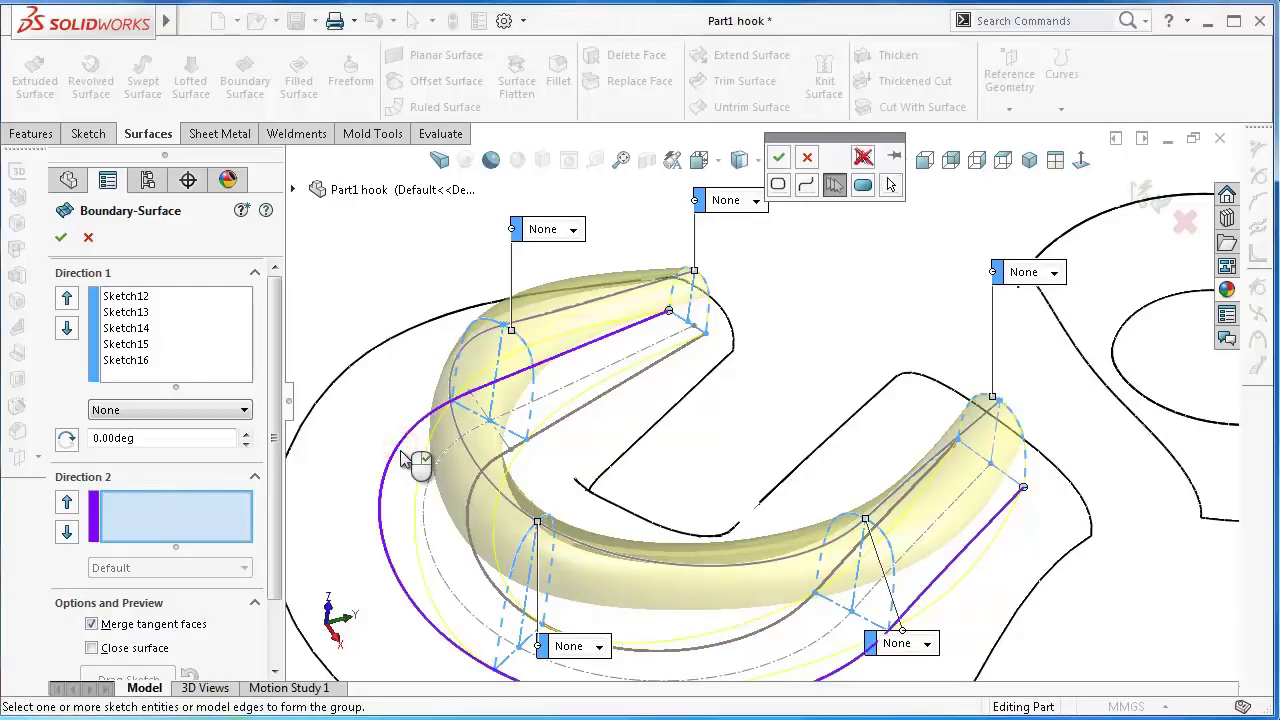
right_click(400, 455)
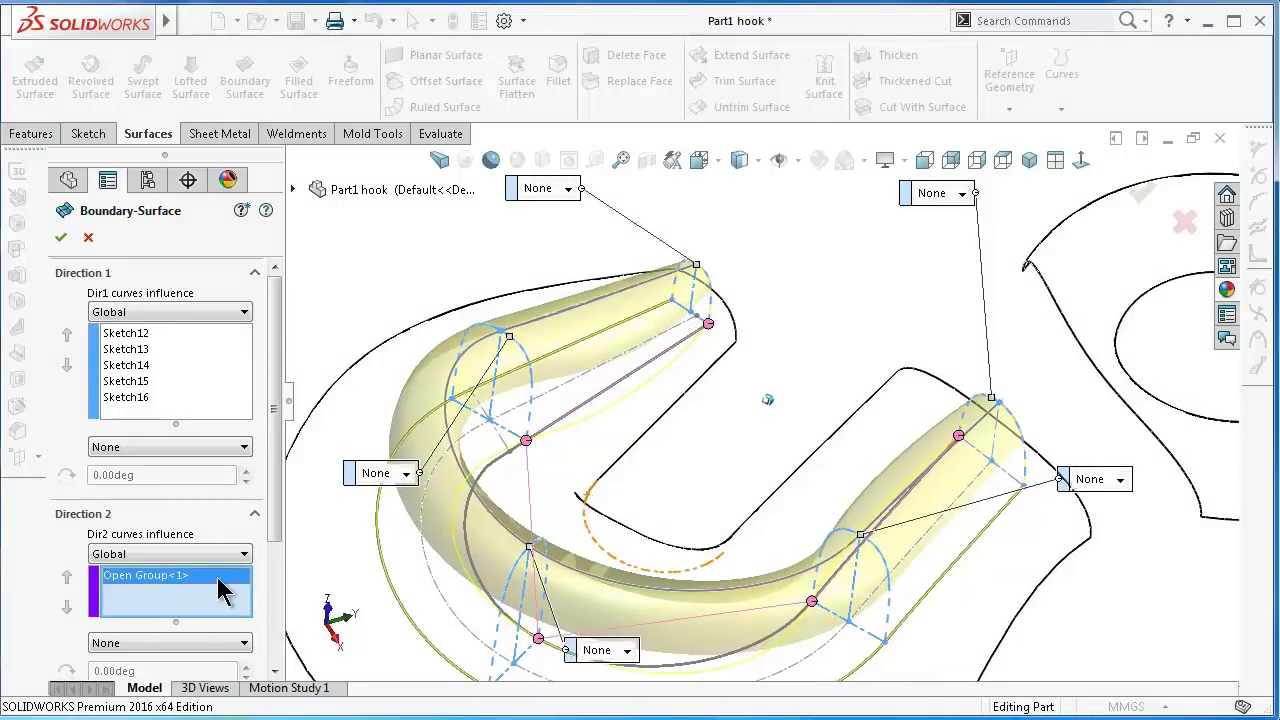
right_click(222, 612)
left_click(255, 641)
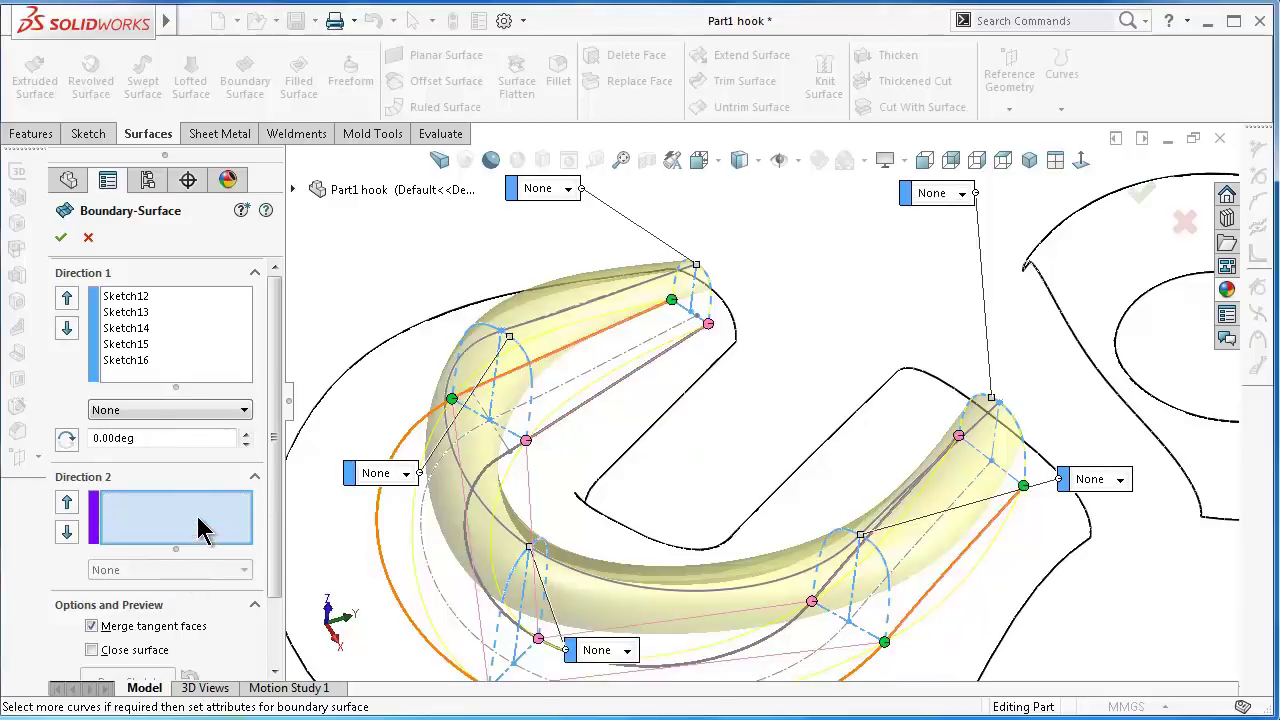
right_click(199, 519)
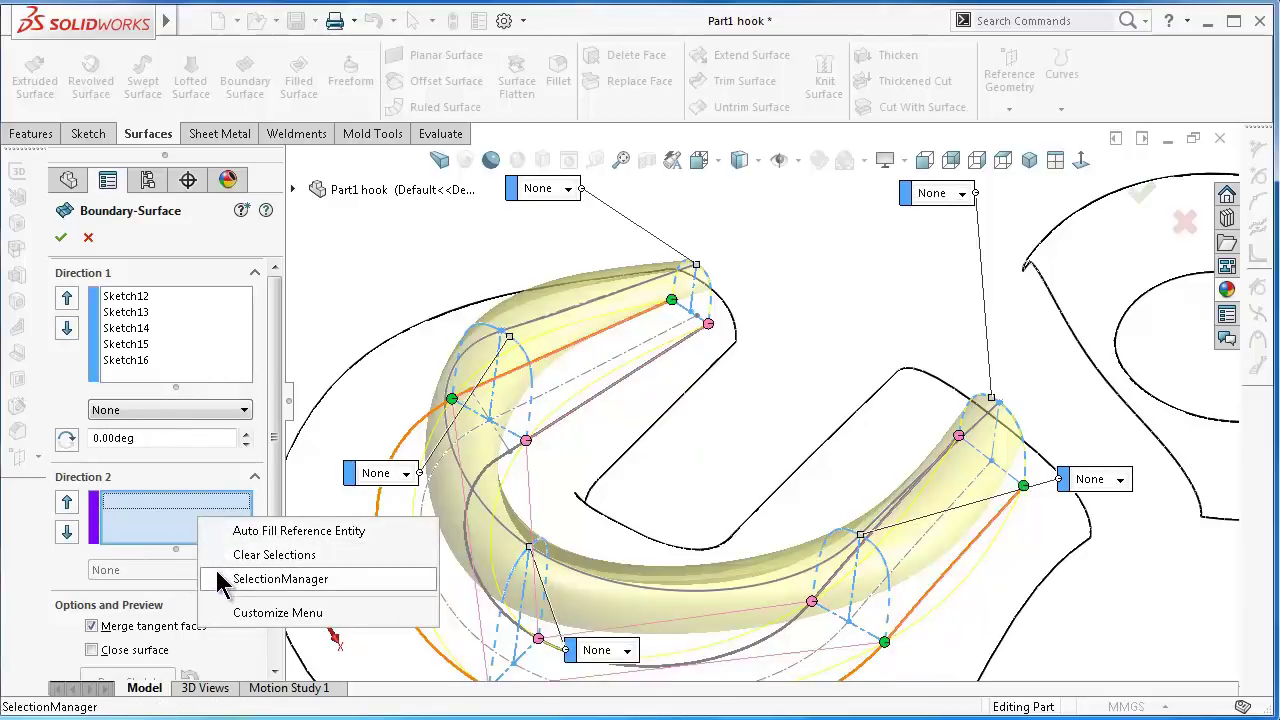
left_click(225, 579)
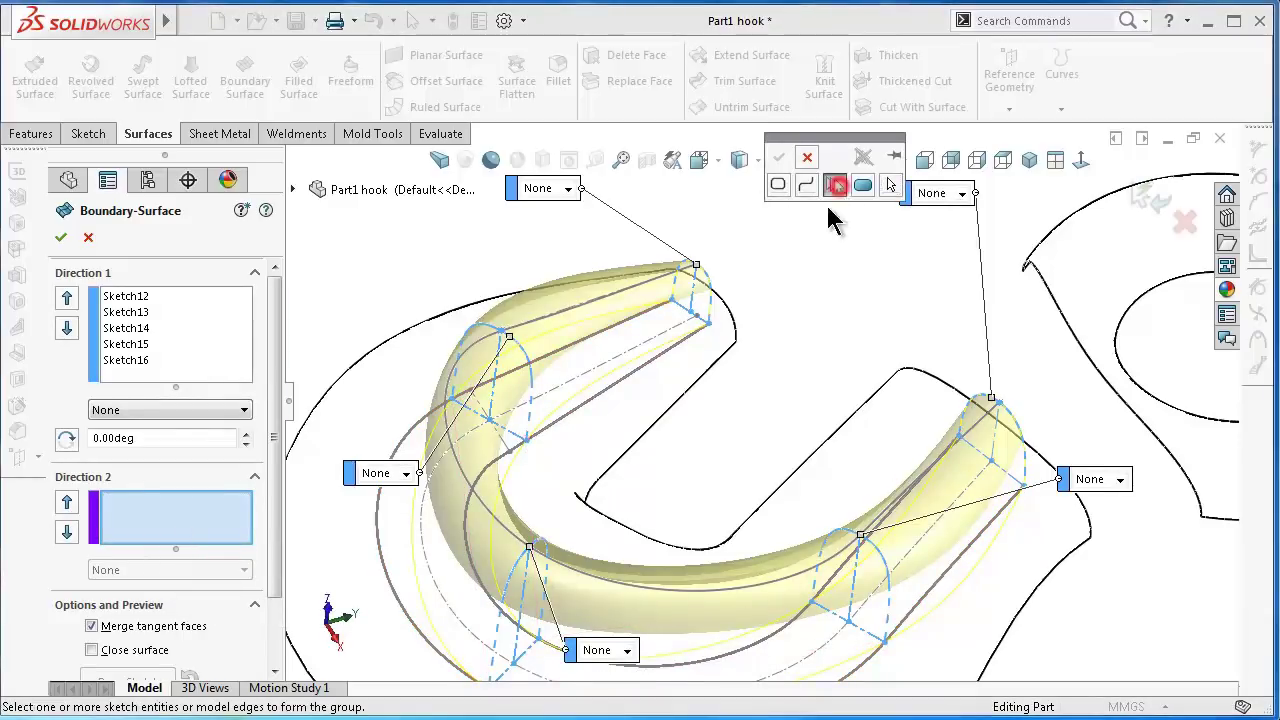
left_click(405, 446)
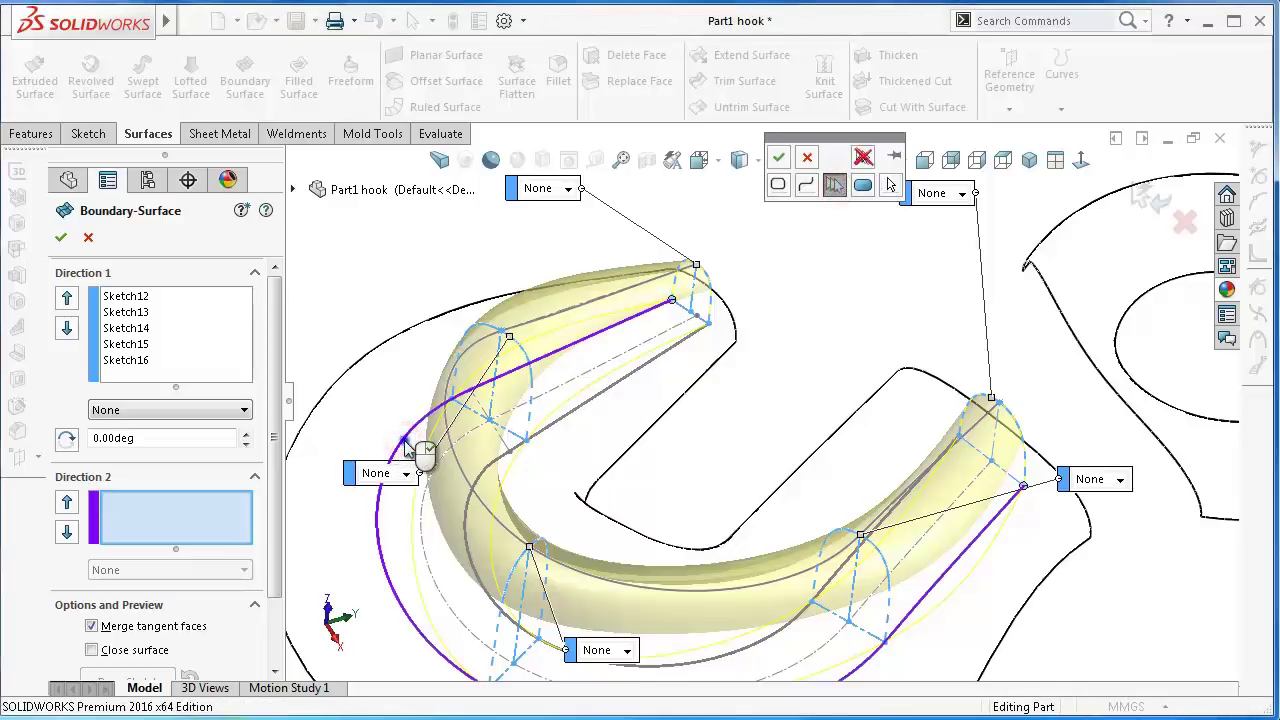
right_click(405, 446)
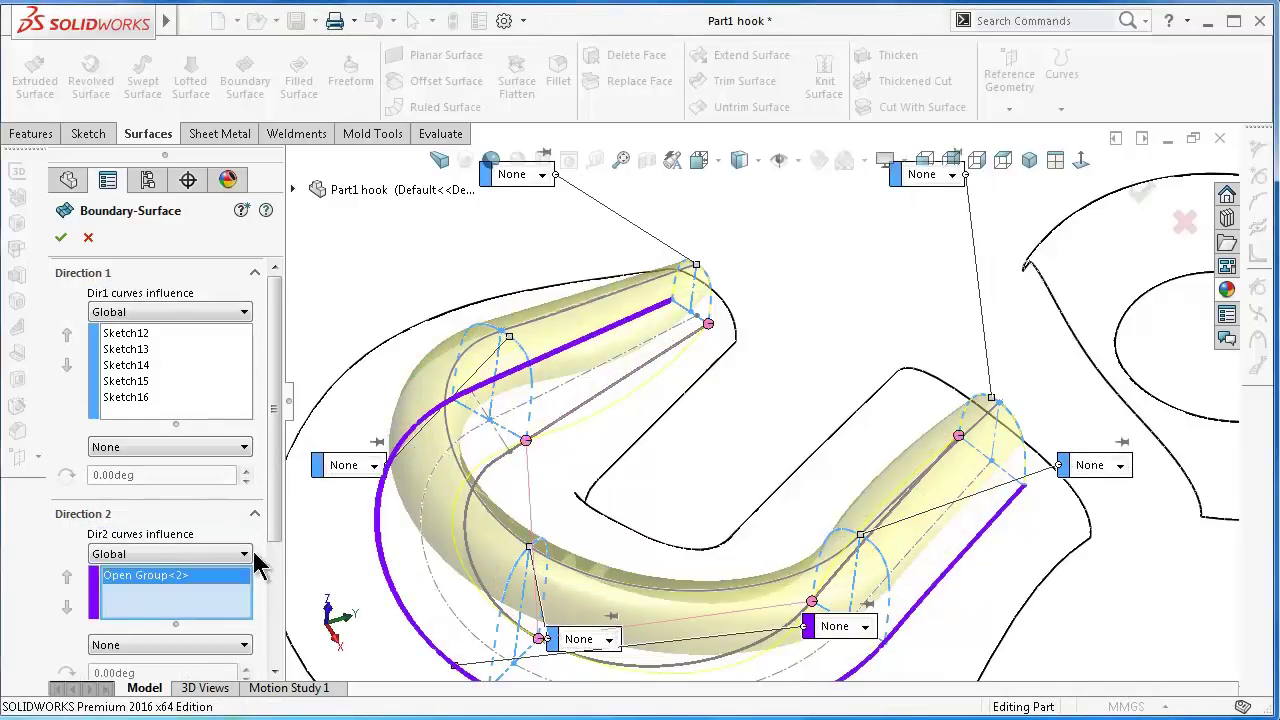
- Add the inner hook edge as a new open group, Open Group<3>, in Direction 2
right_click(218, 592)
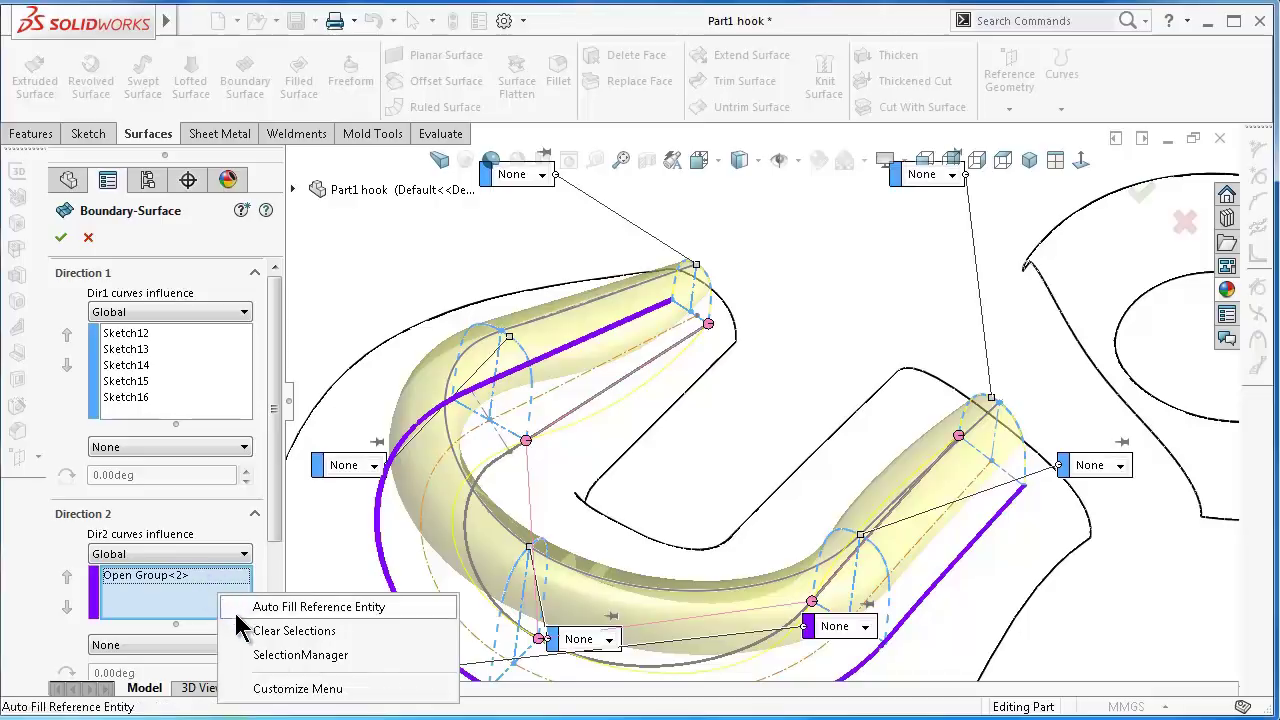
left_click(300, 655)
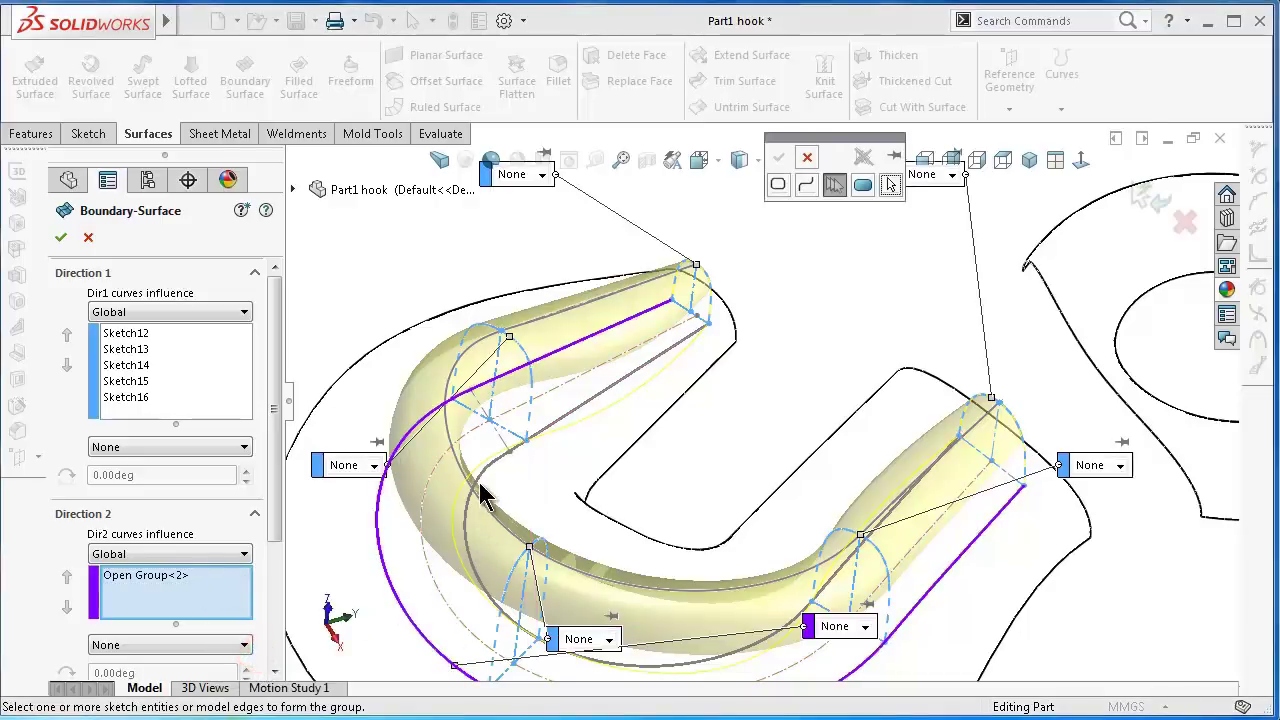
left_click(489, 467)
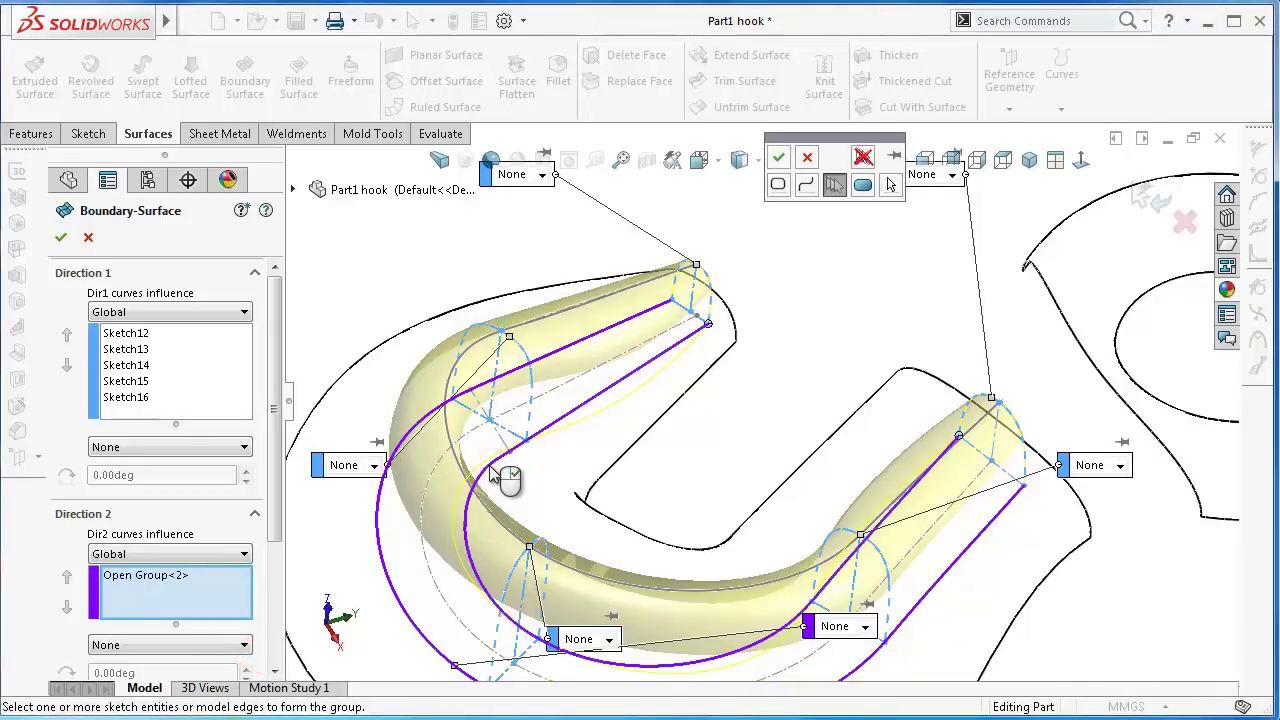
left_click(778, 158)
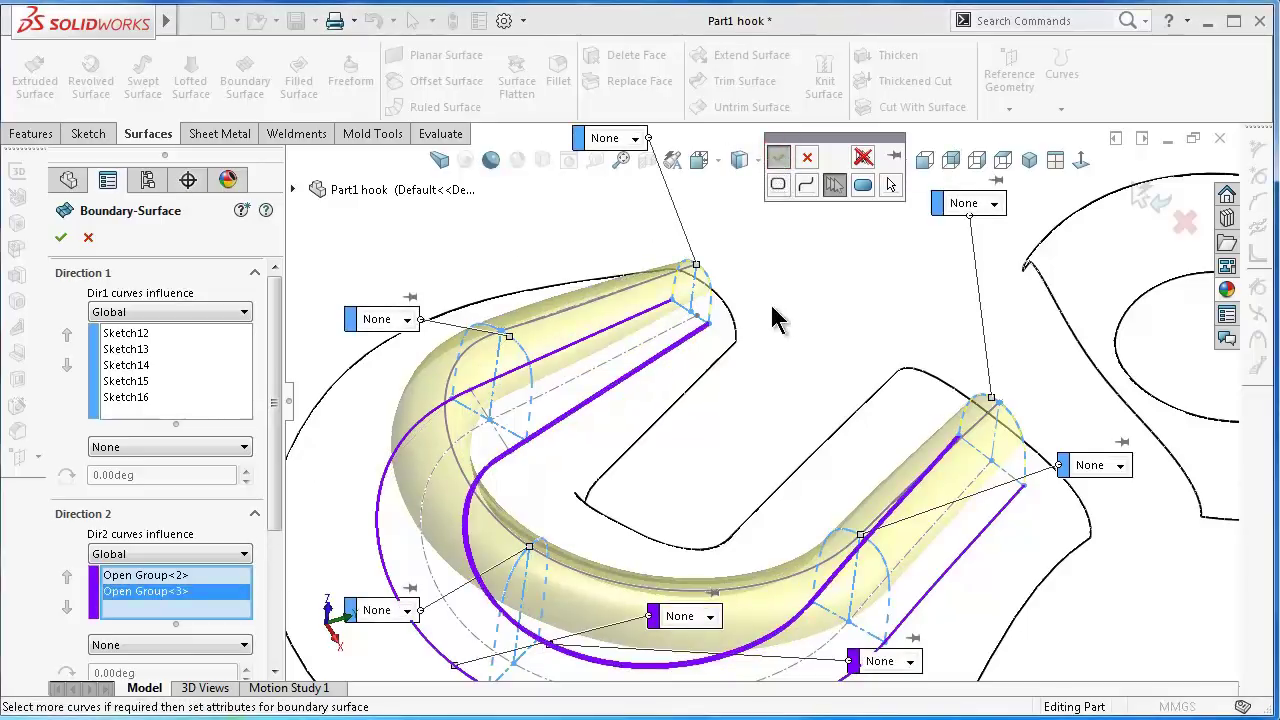
middle_click_drag(820, 531, 795, 545)
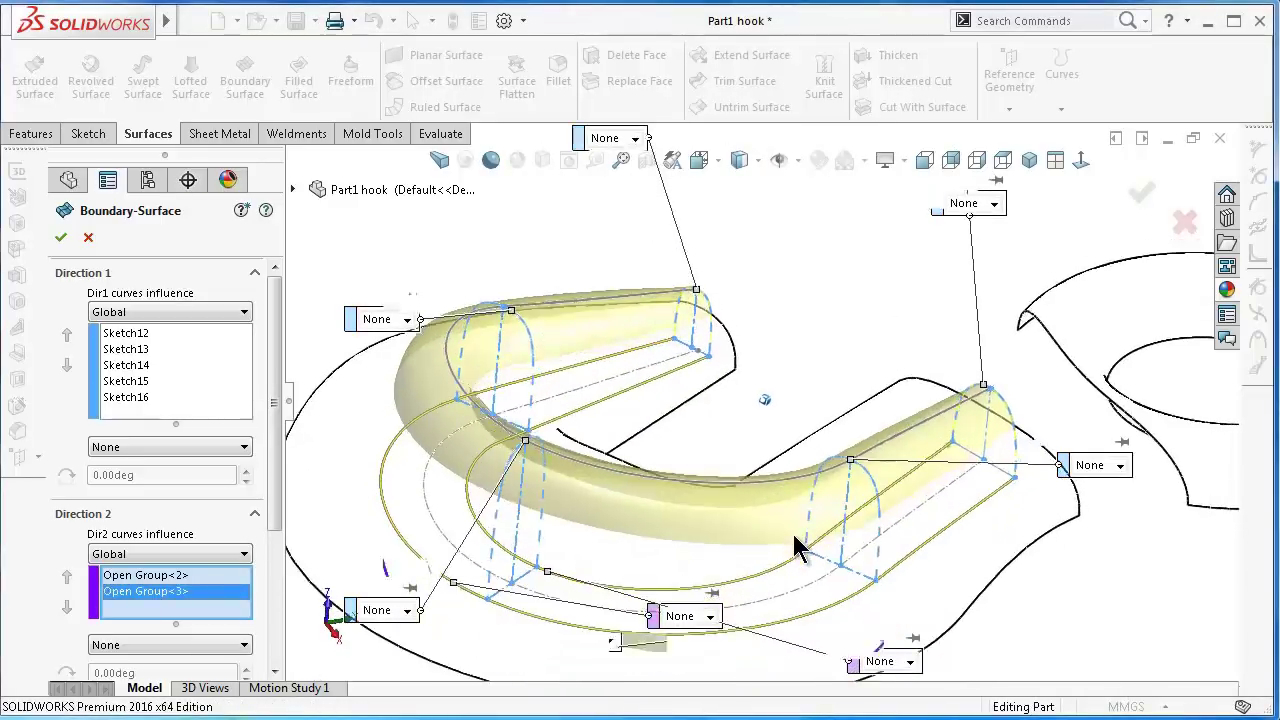
- Add the 3DSketch3 top-edge curve to Direction 2 and complete Boundary-Surface2
middle_click_drag(773, 393, 775, 396)
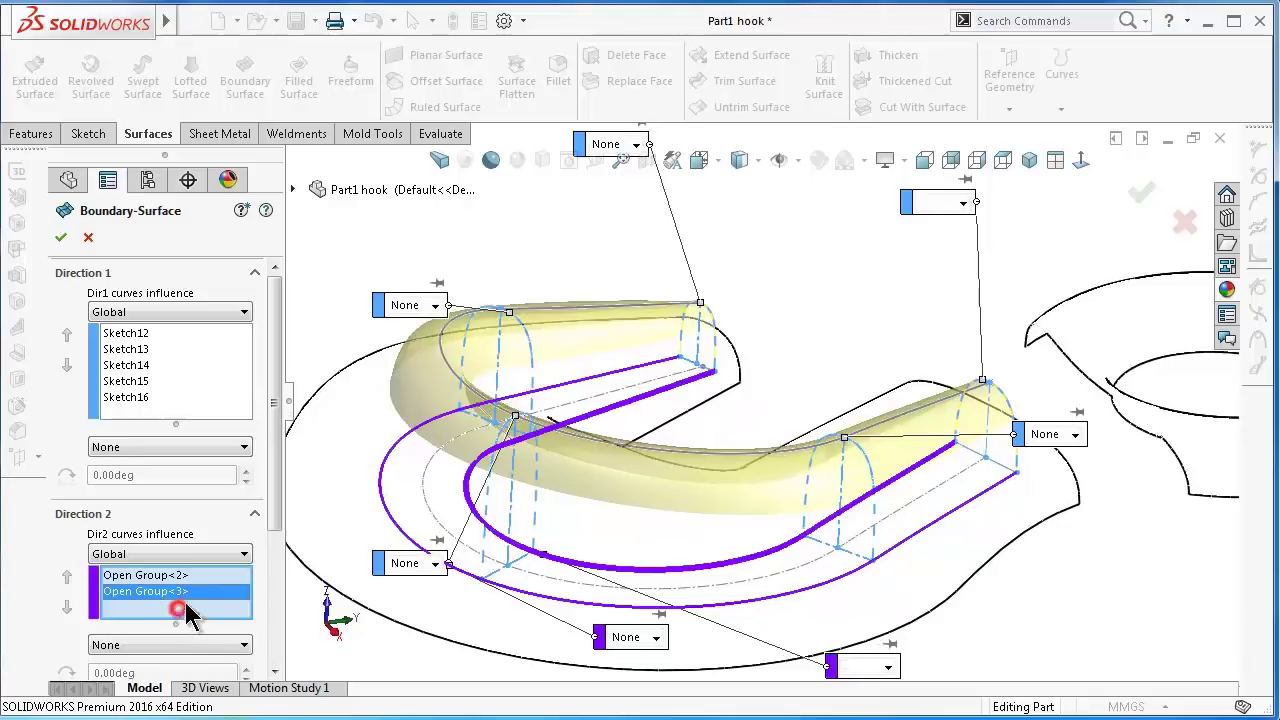
left_click(544, 306)
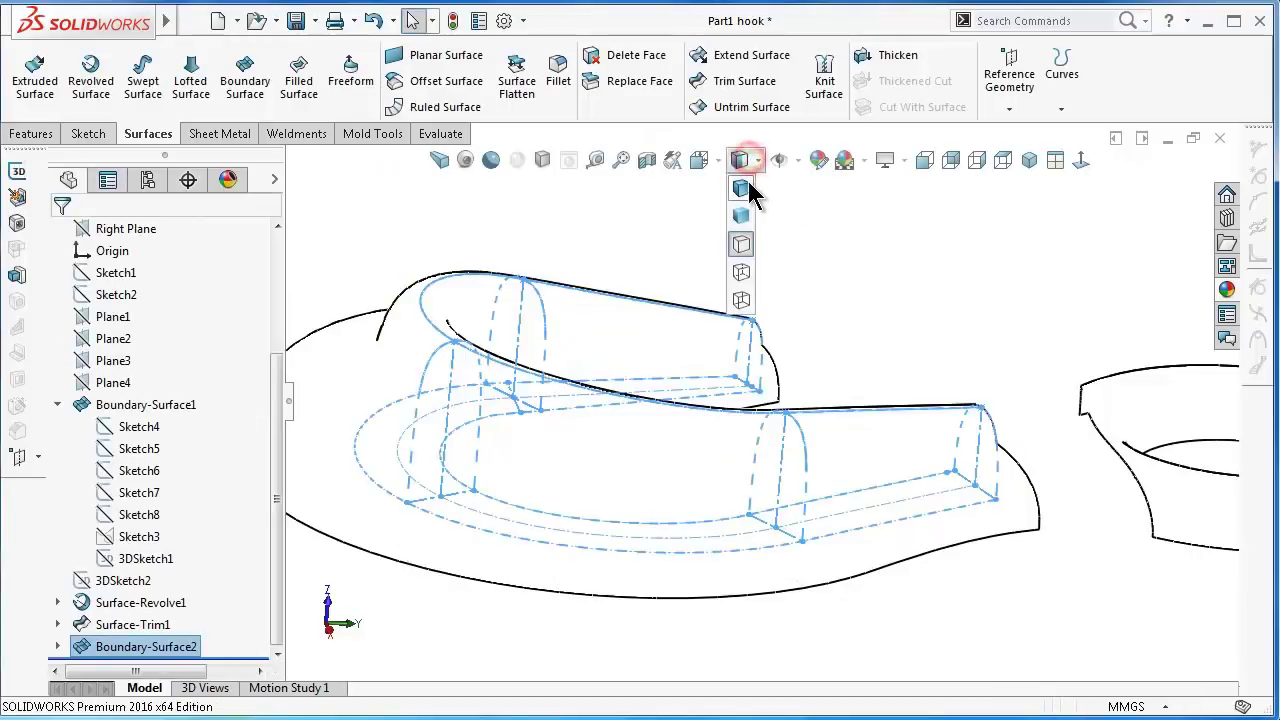
left_click(748, 187)
- Orbit to a low side view of the hook and edit Boundary-Surface2's definition
mouse_move(905, 280)
middle_mouse_down()
mouse_move(846, 523)
mouse_move(929, 580)
mouse_move(840, 406)
mouse_move(769, 323)
mouse_move(735, 410)
middle_mouse_up()
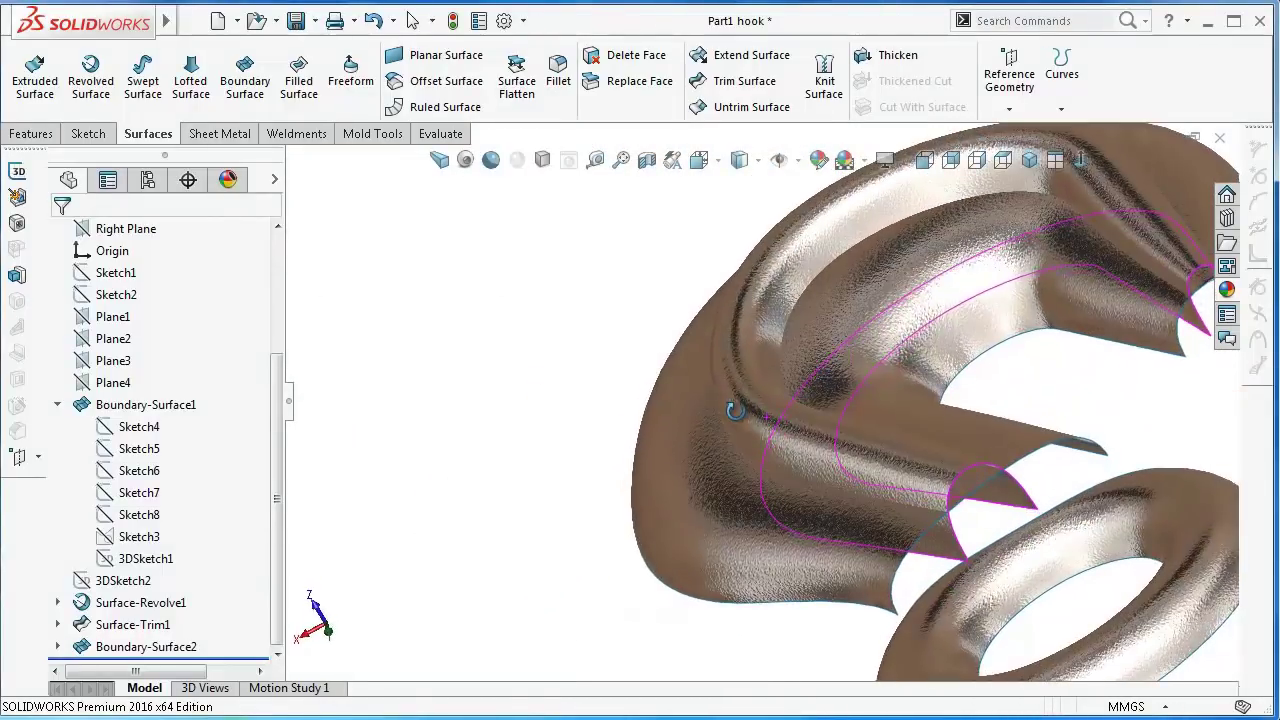
mouse_move(872, 492)
middle_mouse_down()
mouse_move(894, 477)
mouse_move(937, 323)
mouse_move(697, 474)
mouse_move(794, 449)
mouse_move(817, 499)
mouse_move(797, 649)
mouse_move(809, 434)
mouse_move(857, 409)
mouse_move(814, 437)
mouse_move(990, 608)
mouse_move(900, 654)
mouse_move(983, 437)
mouse_move(1006, 509)
mouse_move(997, 411)
mouse_move(968, 597)
mouse_move(932, 468)
mouse_move(857, 623)
middle_mouse_up()
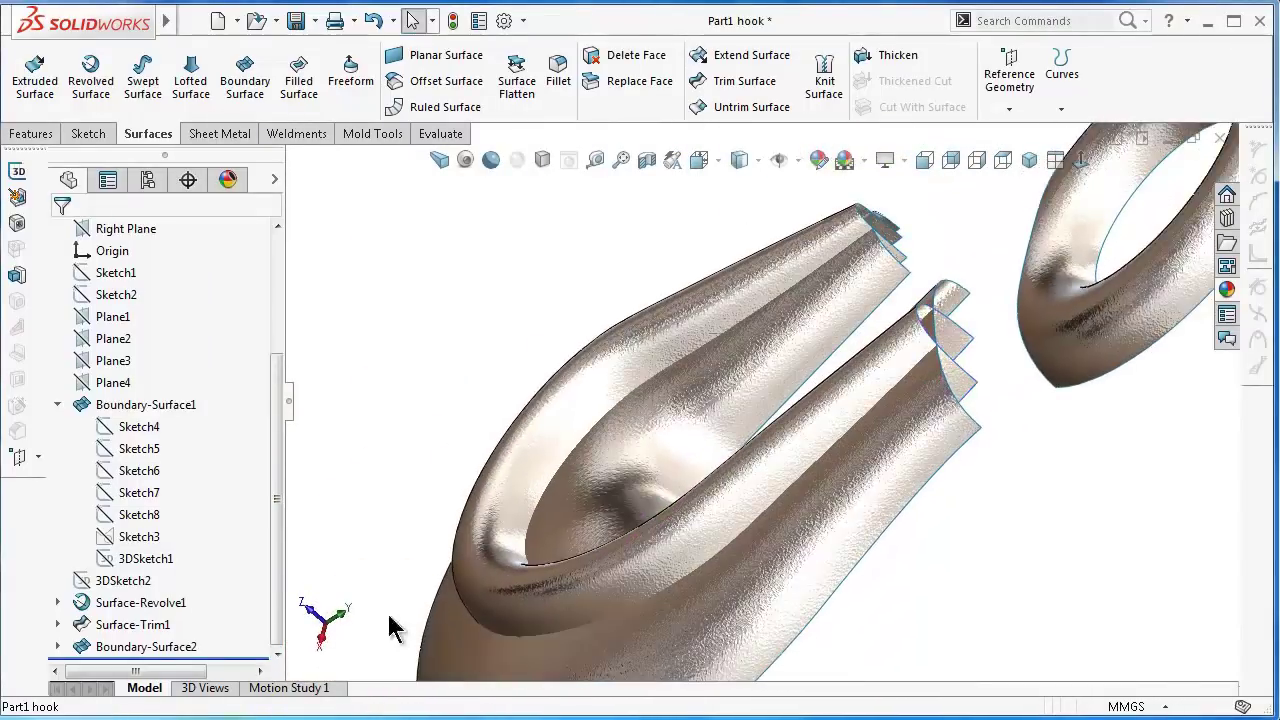
left_click(147, 648)
left_click(162, 597)
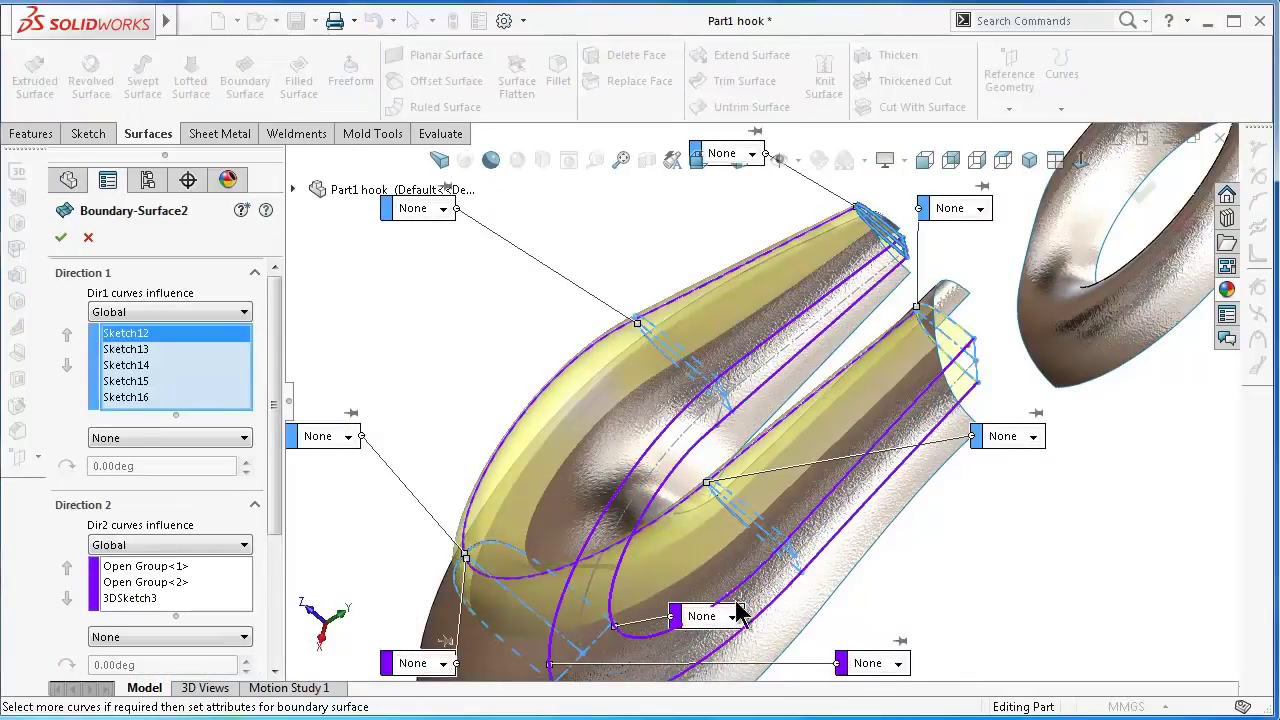
- Try a Direction Vector condition on 3DSketch3, then reset it to None
mouse_move(945, 650)
middle_mouse_down()
mouse_move(974, 508)
mouse_move(1031, 508)
mouse_move(952, 540)
mouse_move(994, 580)
middle_mouse_up()
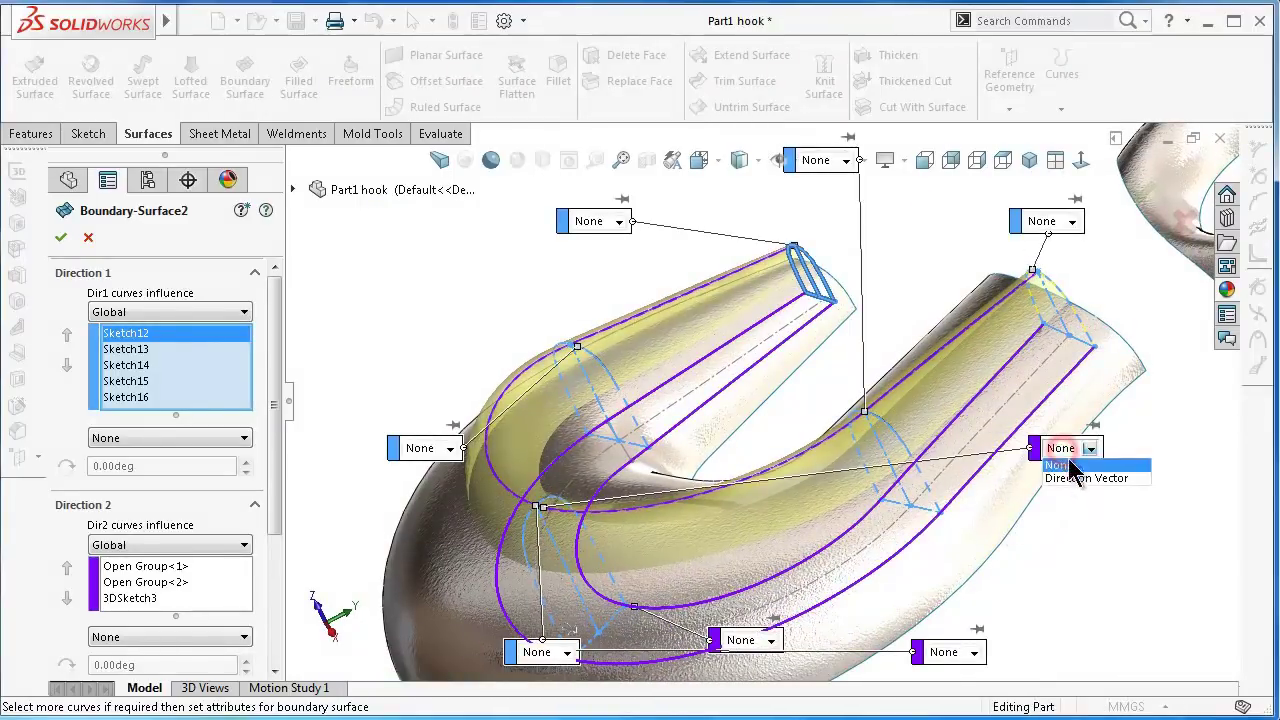
left_click(1076, 486)
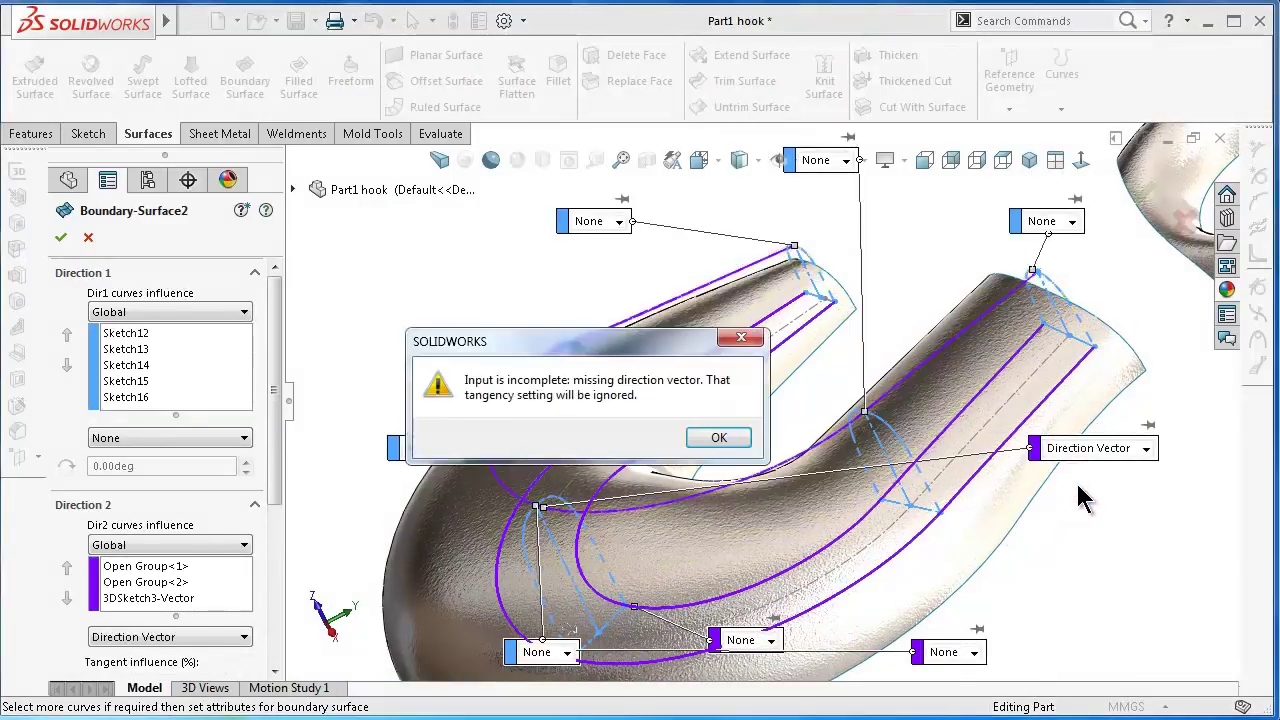
left_click(719, 438)
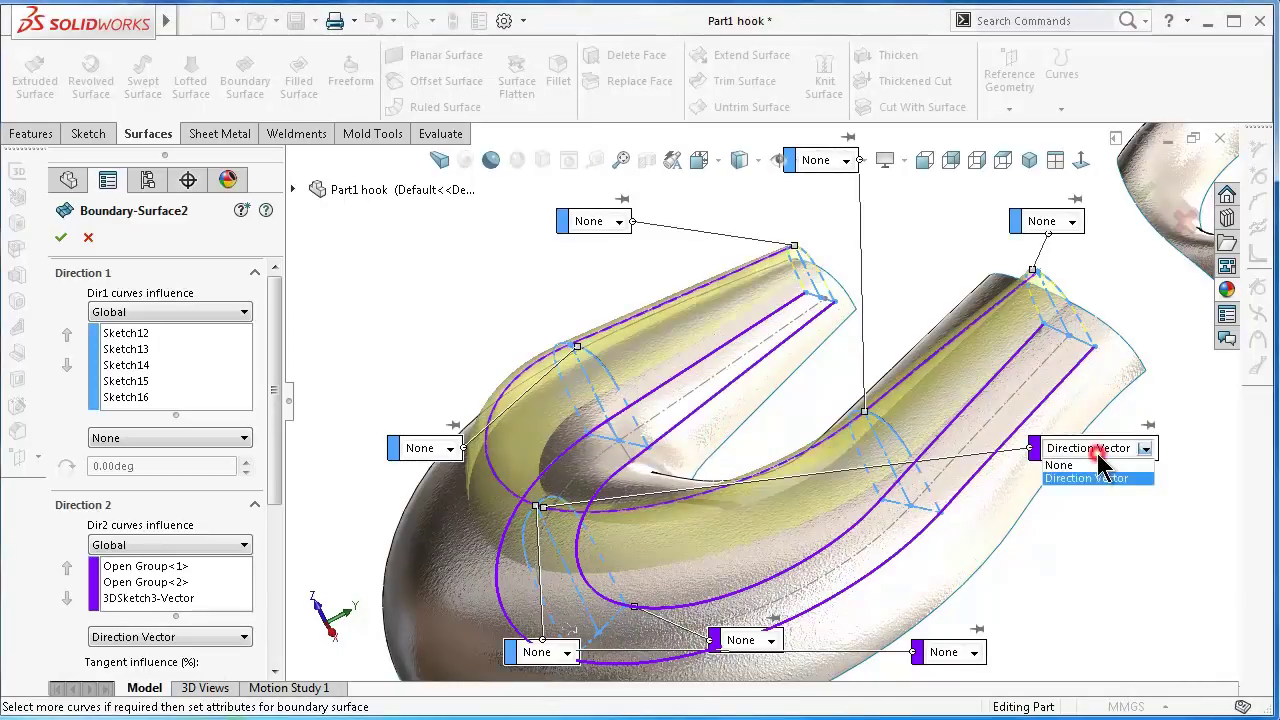
left_click(1097, 471)
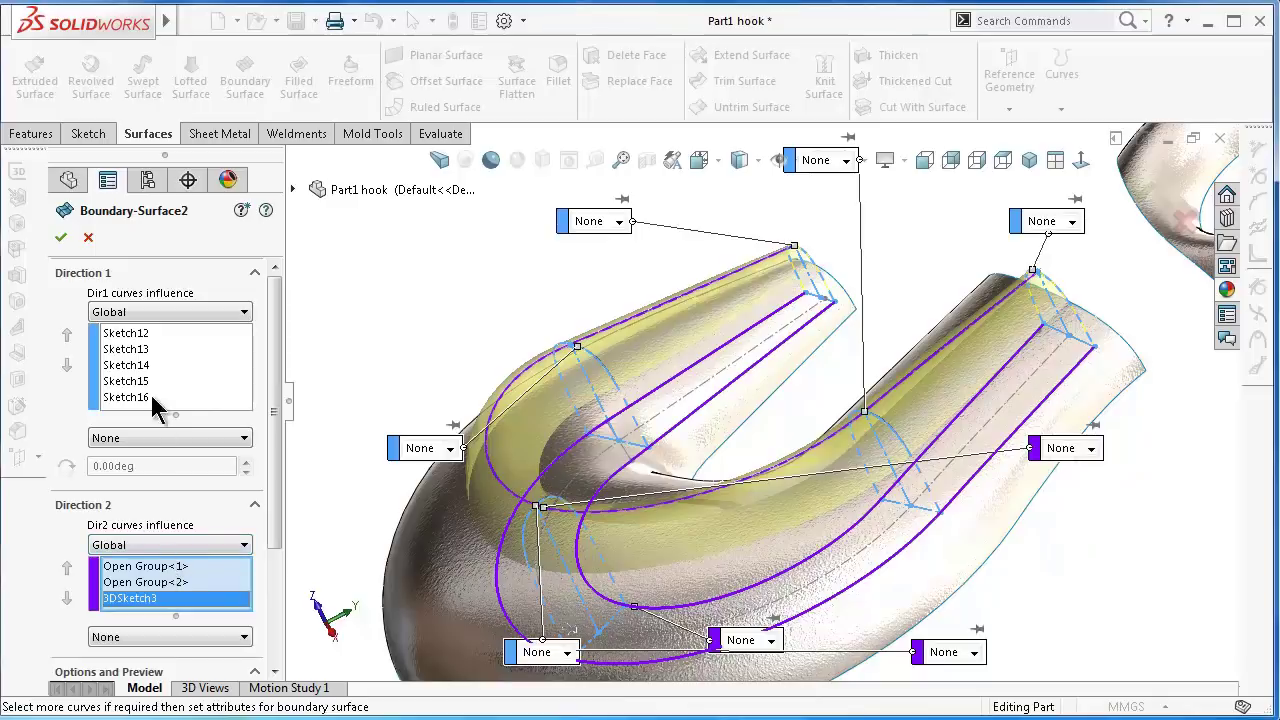
- Set Open Group<1> and Open Group<2> to Normal To Profile and apply the edit
left_click(197, 567)
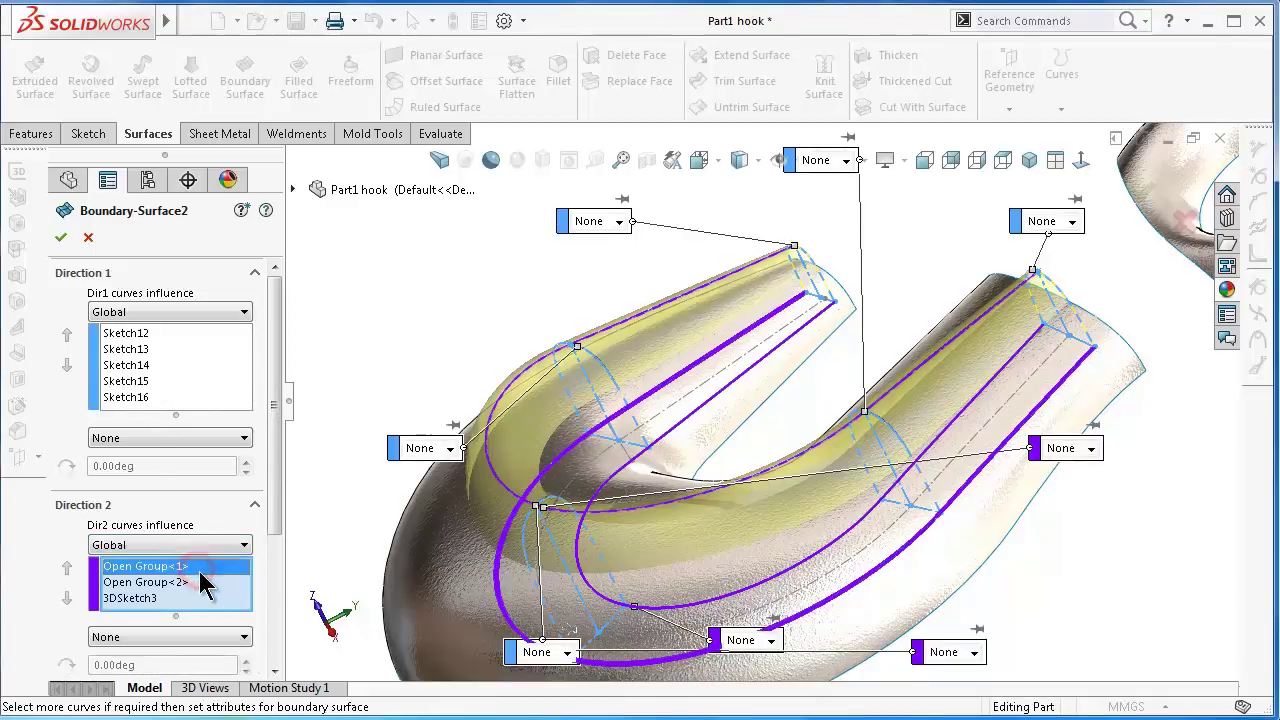
left_click_drag(270, 485, 275, 586)
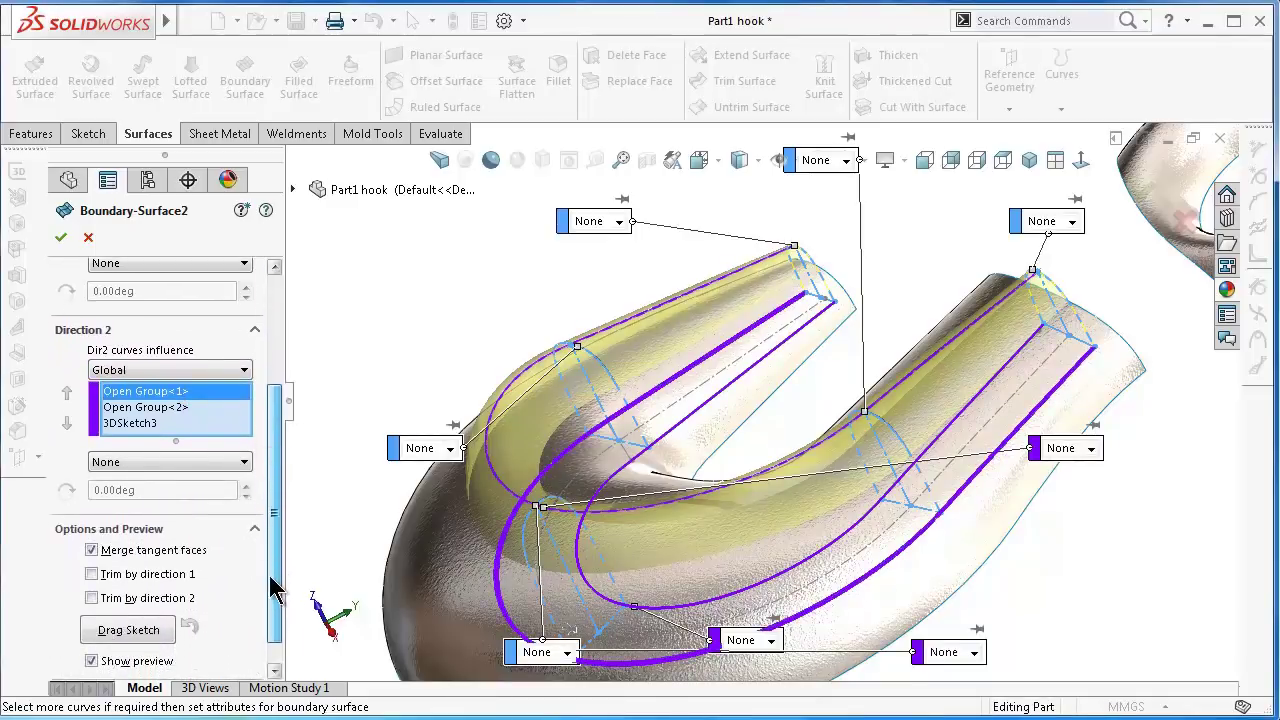
left_click(176, 519)
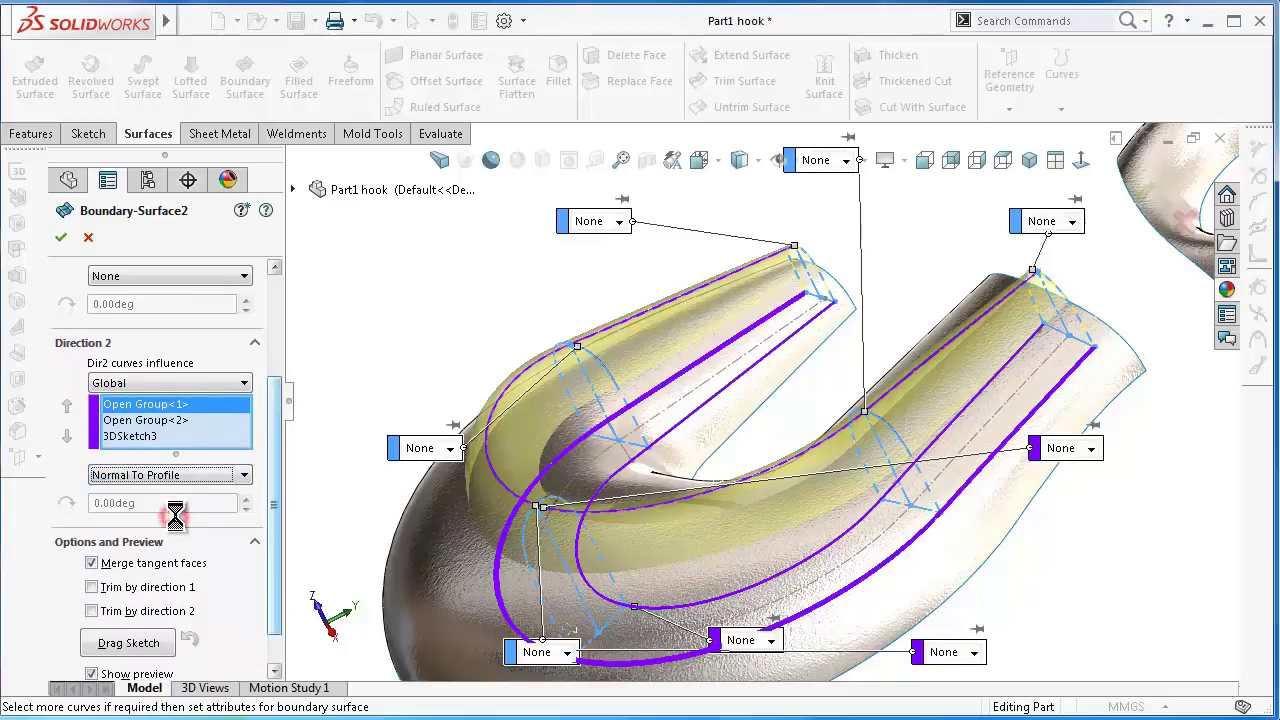
left_click(148, 425)
left_click(192, 478)
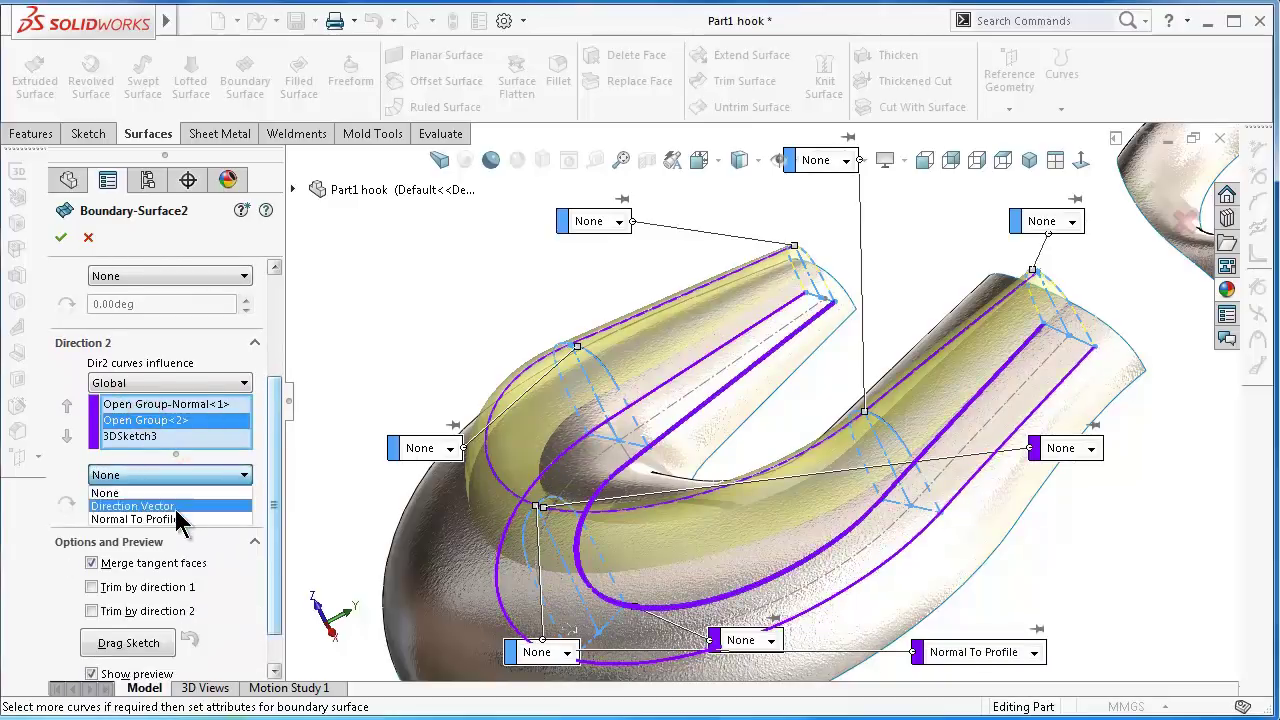
left_click(172, 518)
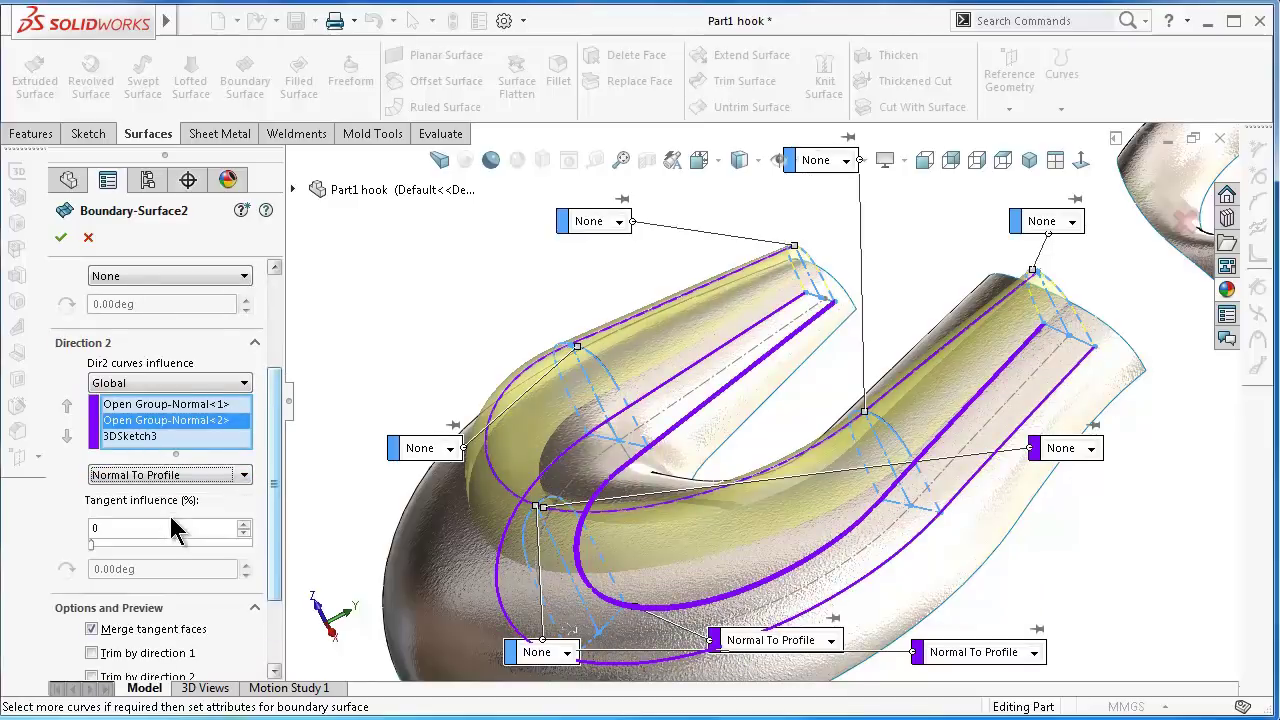
left_click(62, 238)
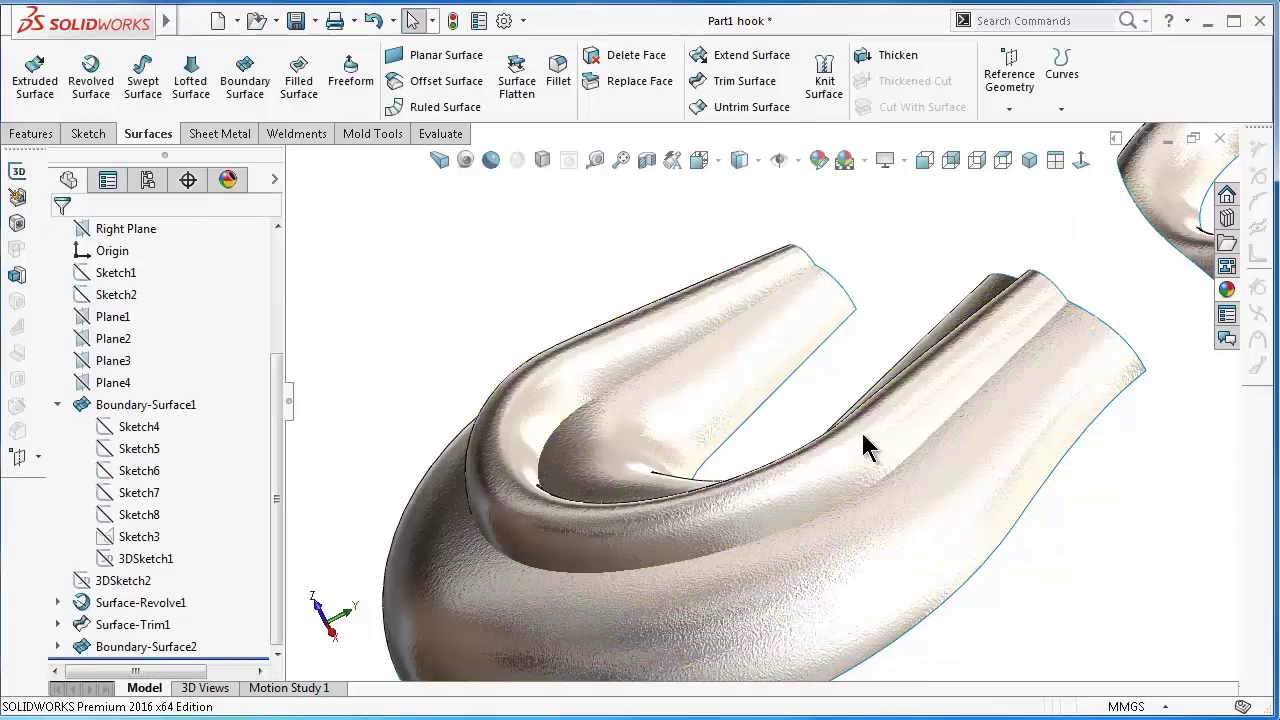
mouse_move(866, 447)
middle_mouse_down()
mouse_move(843, 462)
mouse_move(797, 414)
mouse_move(940, 487)
middle_mouse_up()
middle_click_drag(1015, 531, 998, 586)
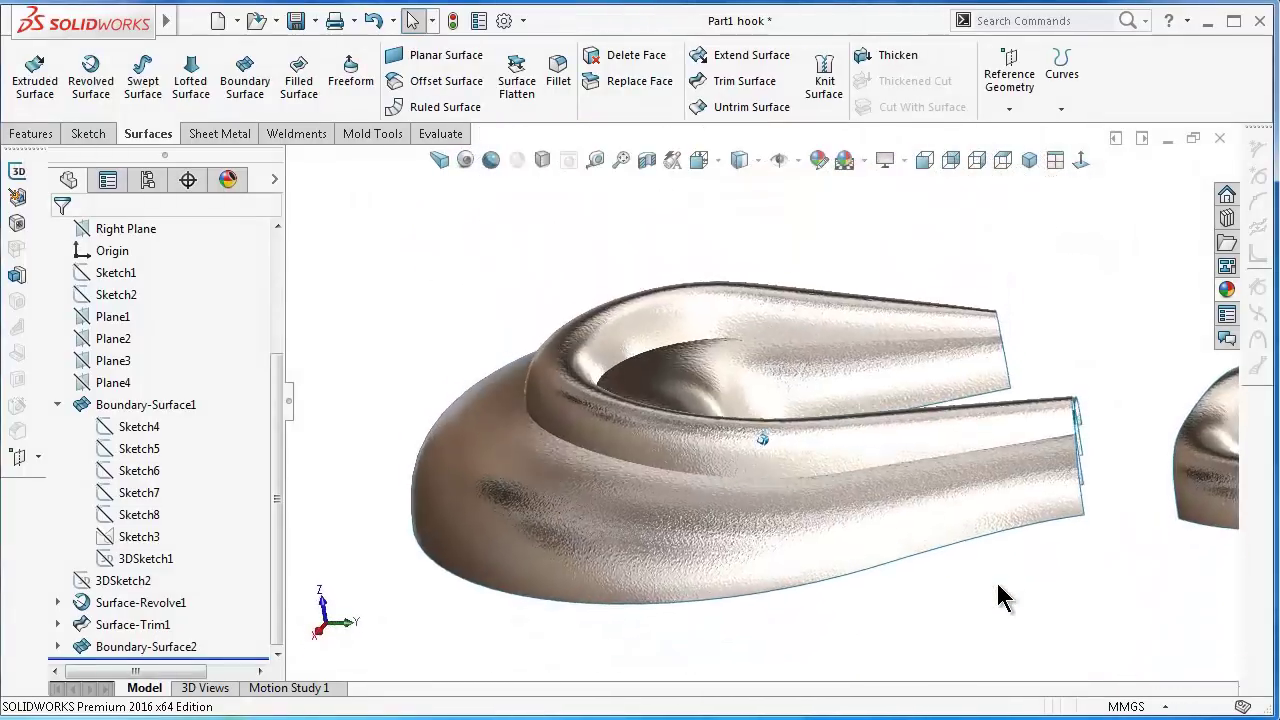
left_click(160, 647)
left_click(172, 594)
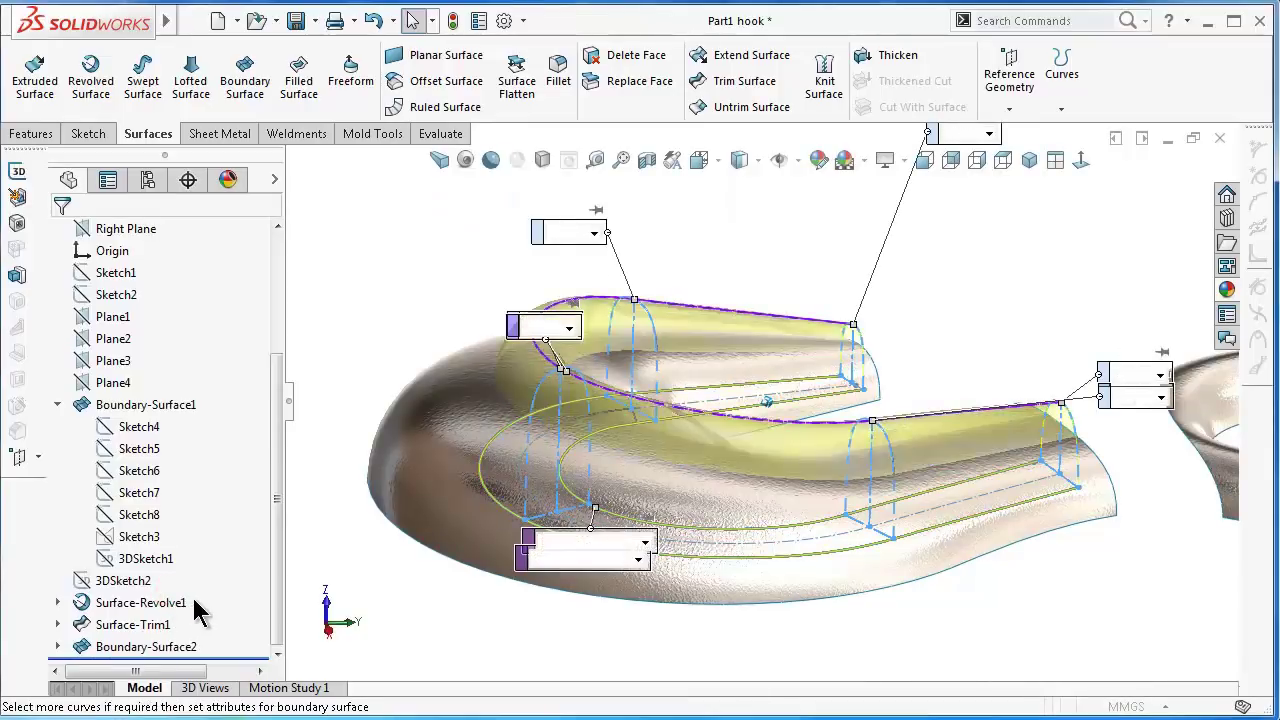
mouse_move(678, 560)
middle_mouse_down()
mouse_move(730, 620)
mouse_move(701, 612)
mouse_move(708, 668)
mouse_move(820, 471)
mouse_move(852, 472)
mouse_move(853, 424)
mouse_move(1145, 222)
middle_mouse_up()
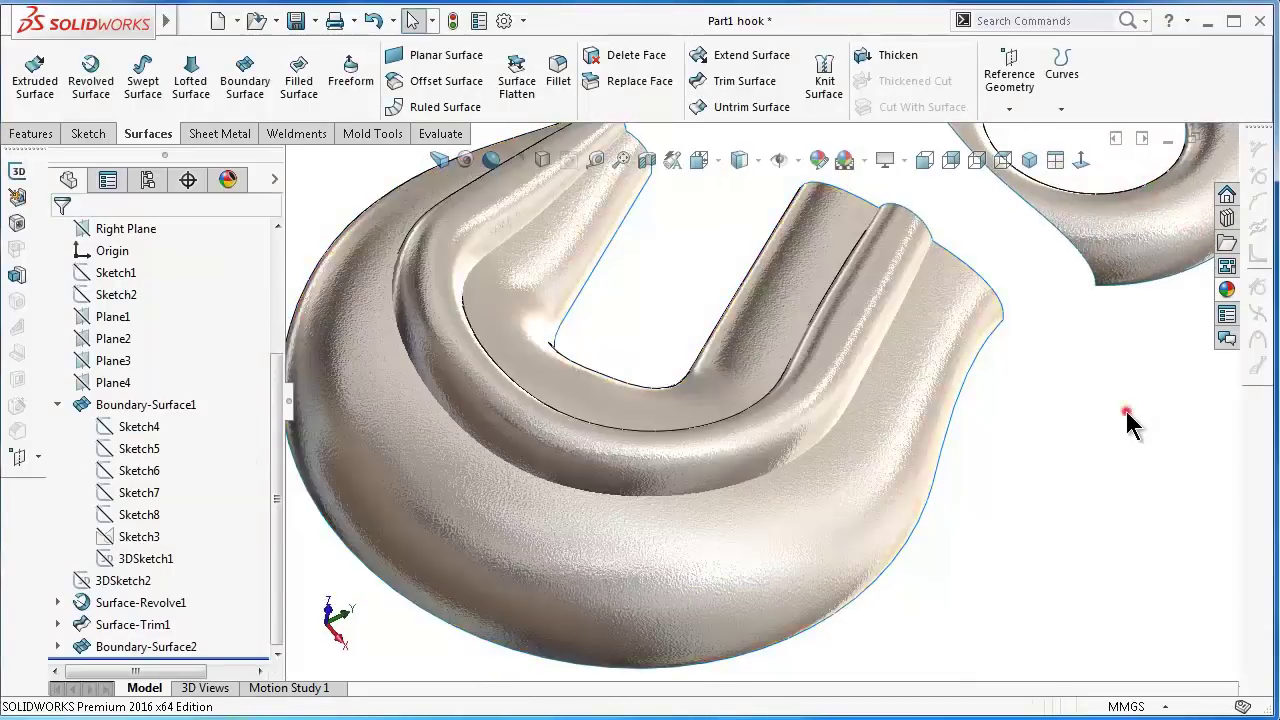
mouse_move(1129, 410)
middle_mouse_down()
mouse_move(920, 370)
mouse_move(929, 377)
middle_mouse_up()
scroll(929, 377, "down", 2)
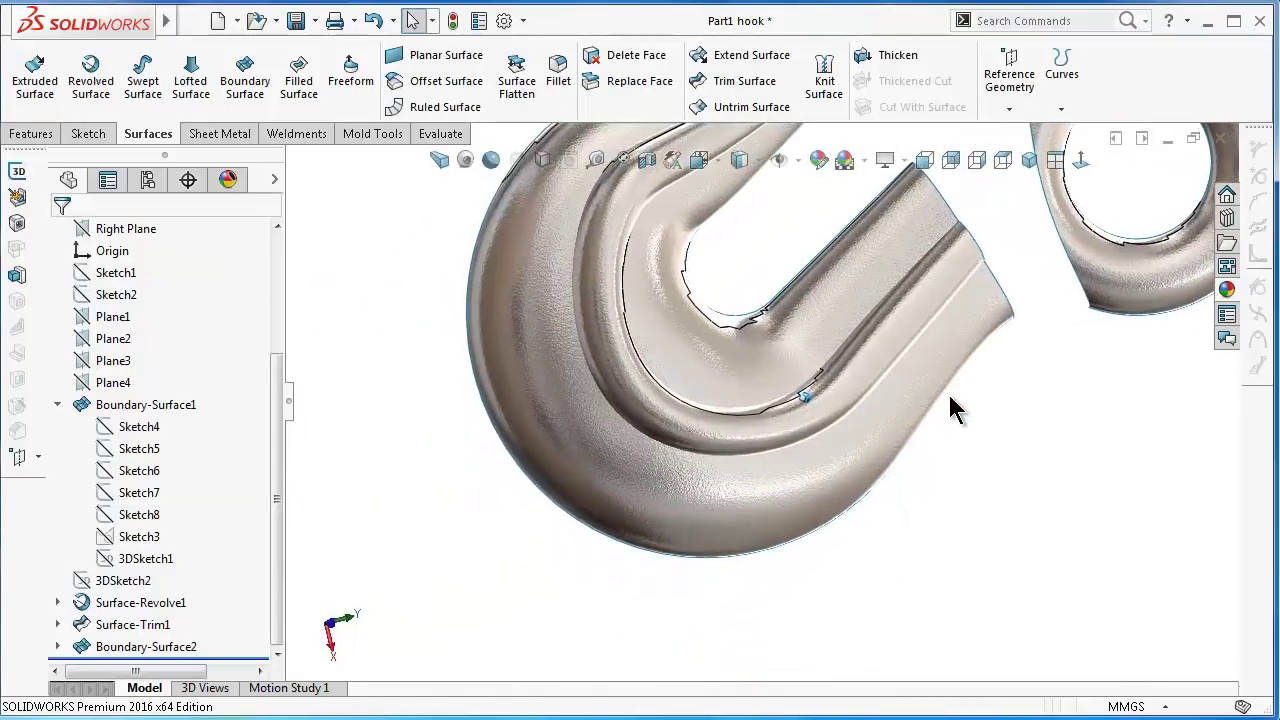
key("ctrl+7")
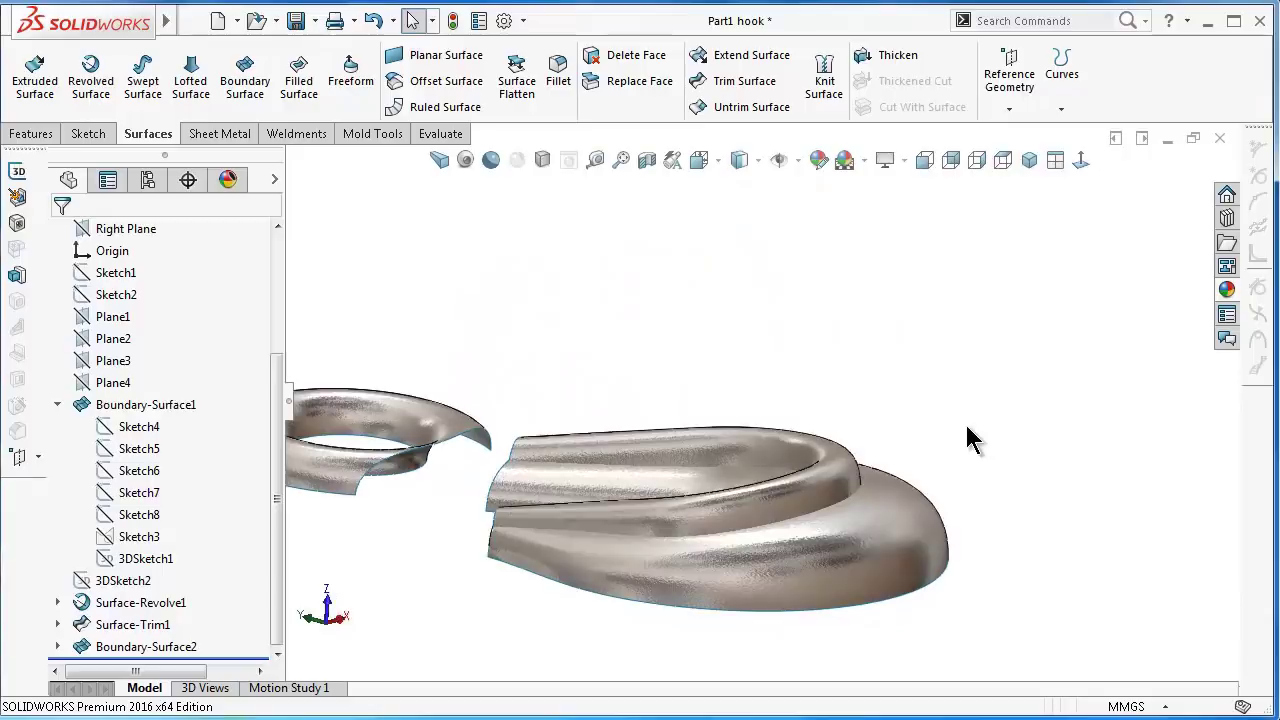
scroll(964, 421, "down", 2)
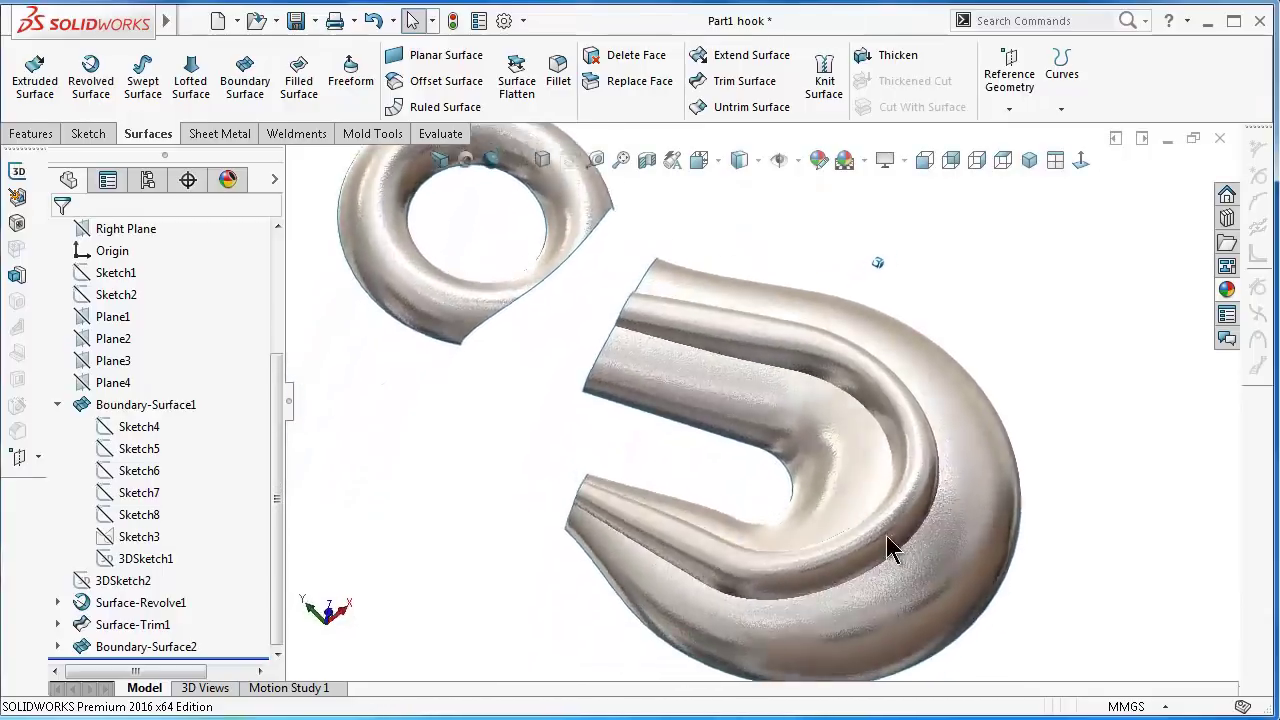
scroll(886, 535, "down", 2)
mouse_move(856, 643)
middle_mouse_down()
mouse_move(562, 422)
mouse_move(559, 405)
middle_mouse_up()
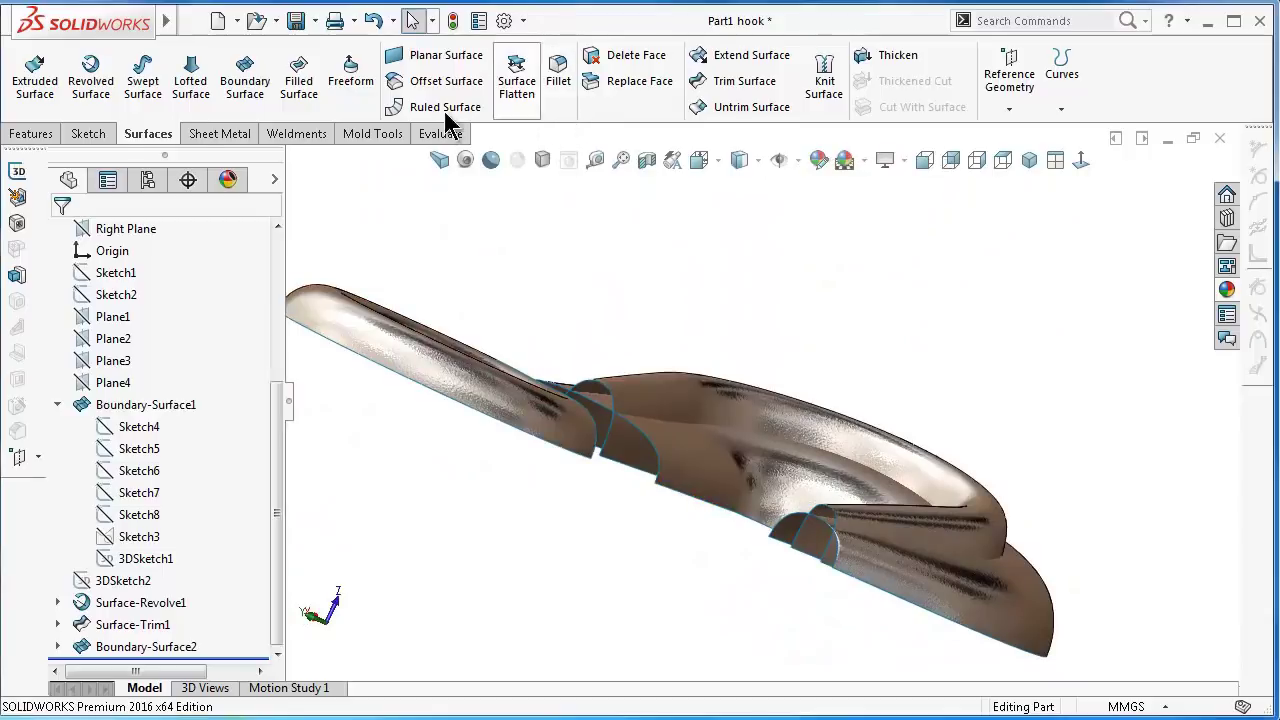
- Start a mutual surface trim with Boundary-Surface1 as a trim surface and inspect the preview
left_click(760, 92)
key("ctrl+2")
left_click(648, 380)
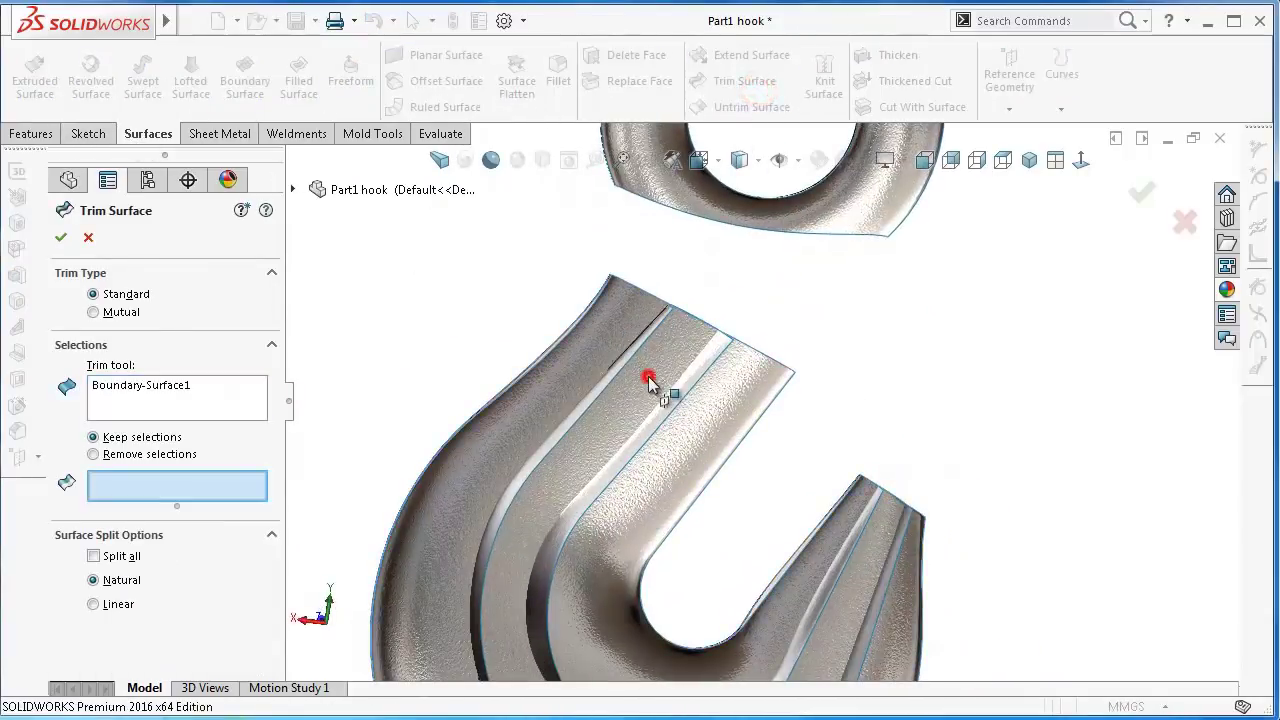
mouse_move(681, 413)
middle_mouse_down()
mouse_move(586, 594)
mouse_move(542, 460)
middle_mouse_up()
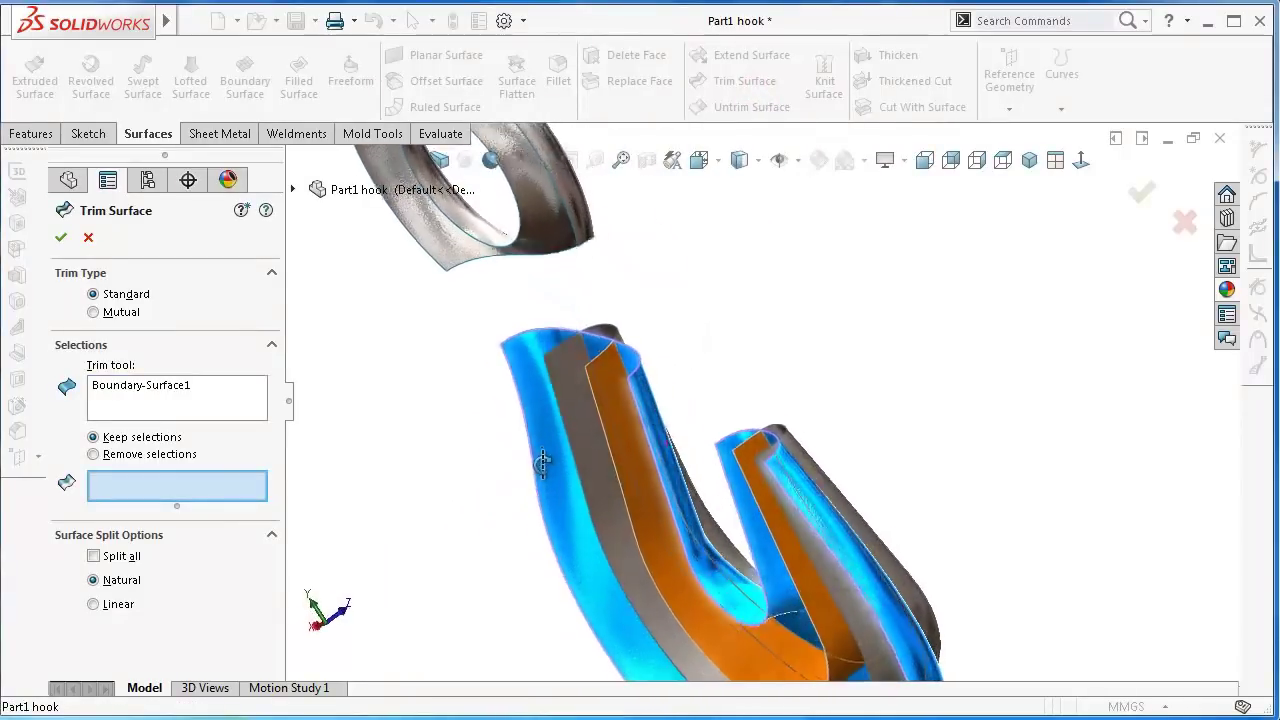
scroll(653, 292, "down", 2)
scroll(602, 387, "down", 3)
scroll(658, 397, "down", 3)
scroll(716, 349, "down", 3)
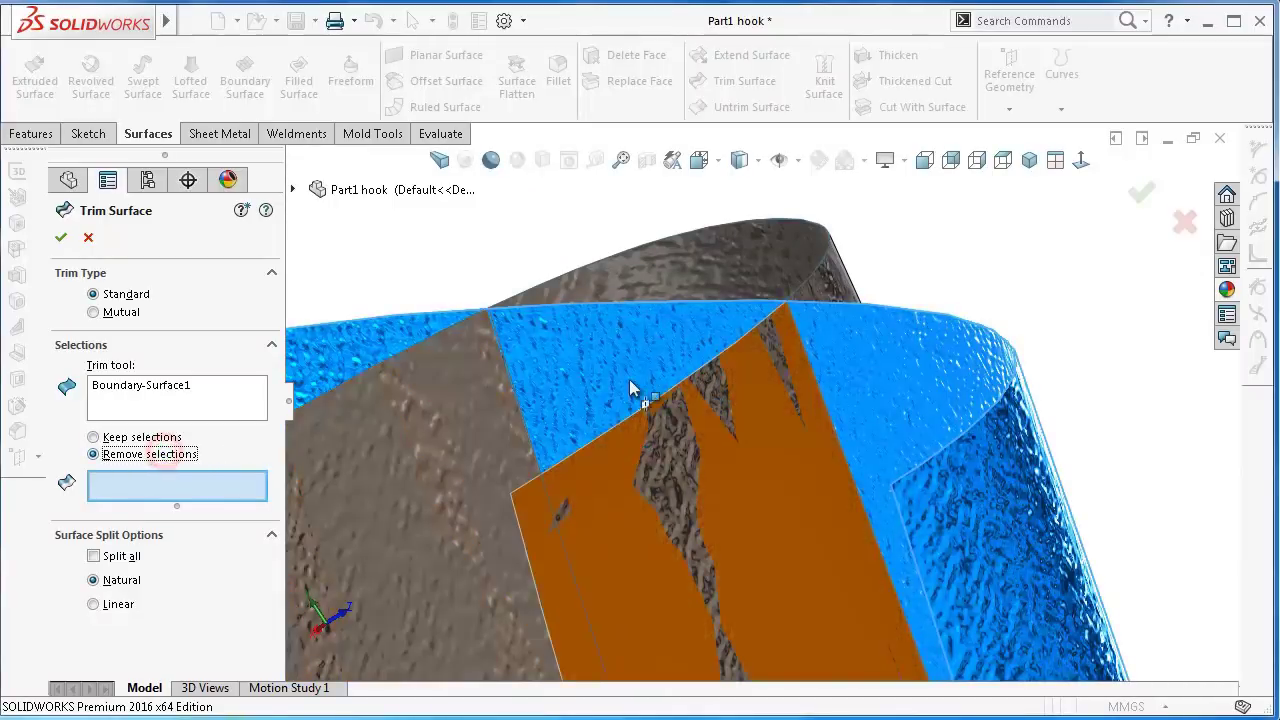
middle_click_drag(659, 393, 752, 480)
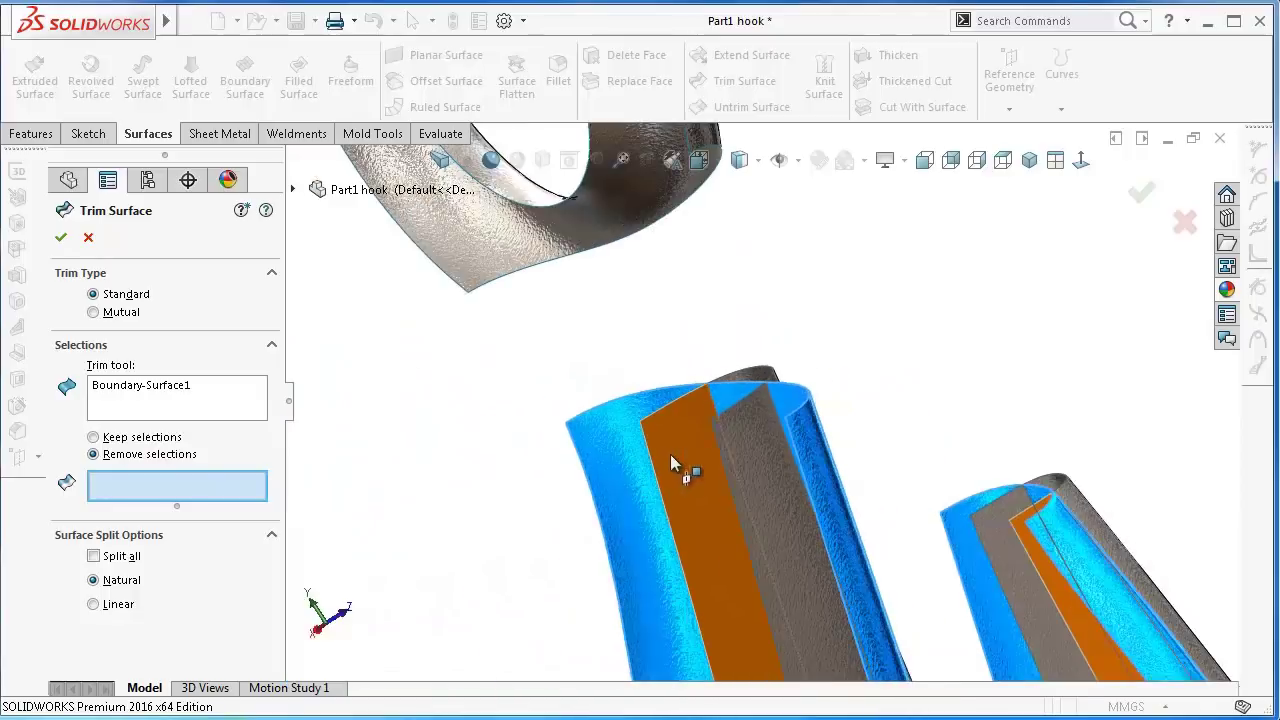
scroll(914, 449, "down", 2)
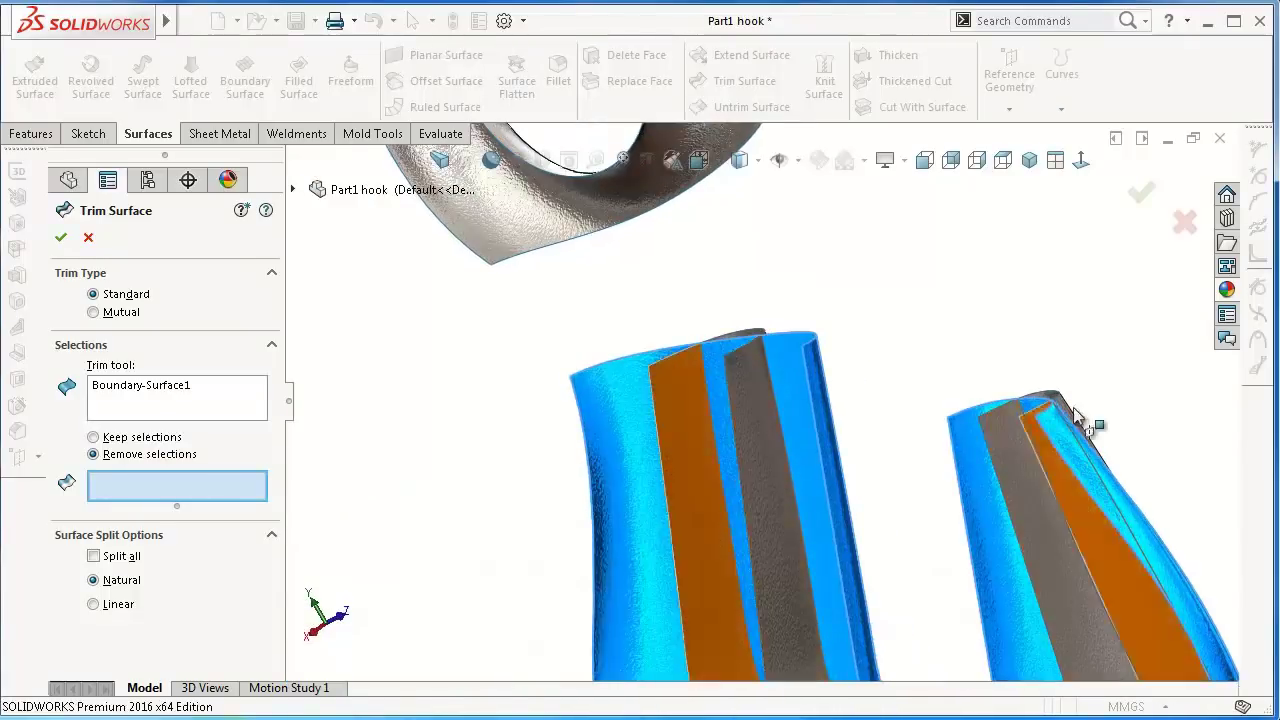
scroll(1041, 381, "down", 3)
scroll(681, 470, "up", 5)
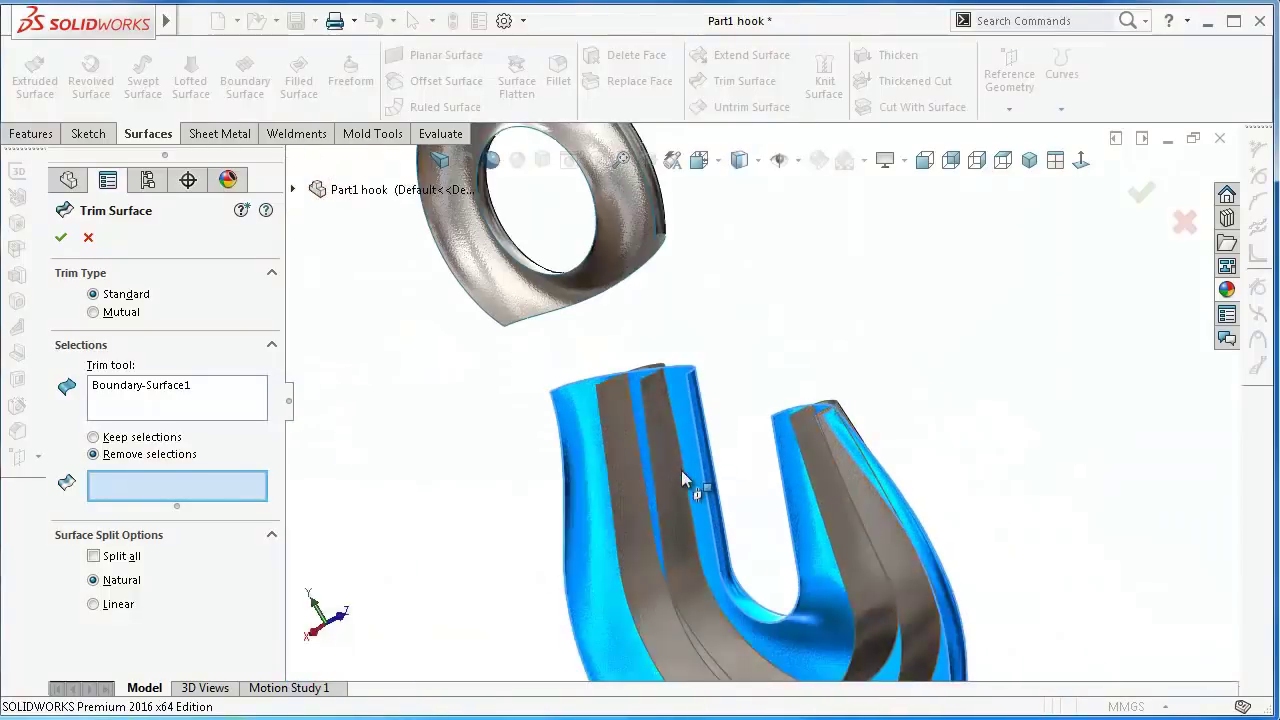
mouse_move(681, 470)
middle_mouse_down()
mouse_move(813, 490)
mouse_move(800, 485)
middle_mouse_up()
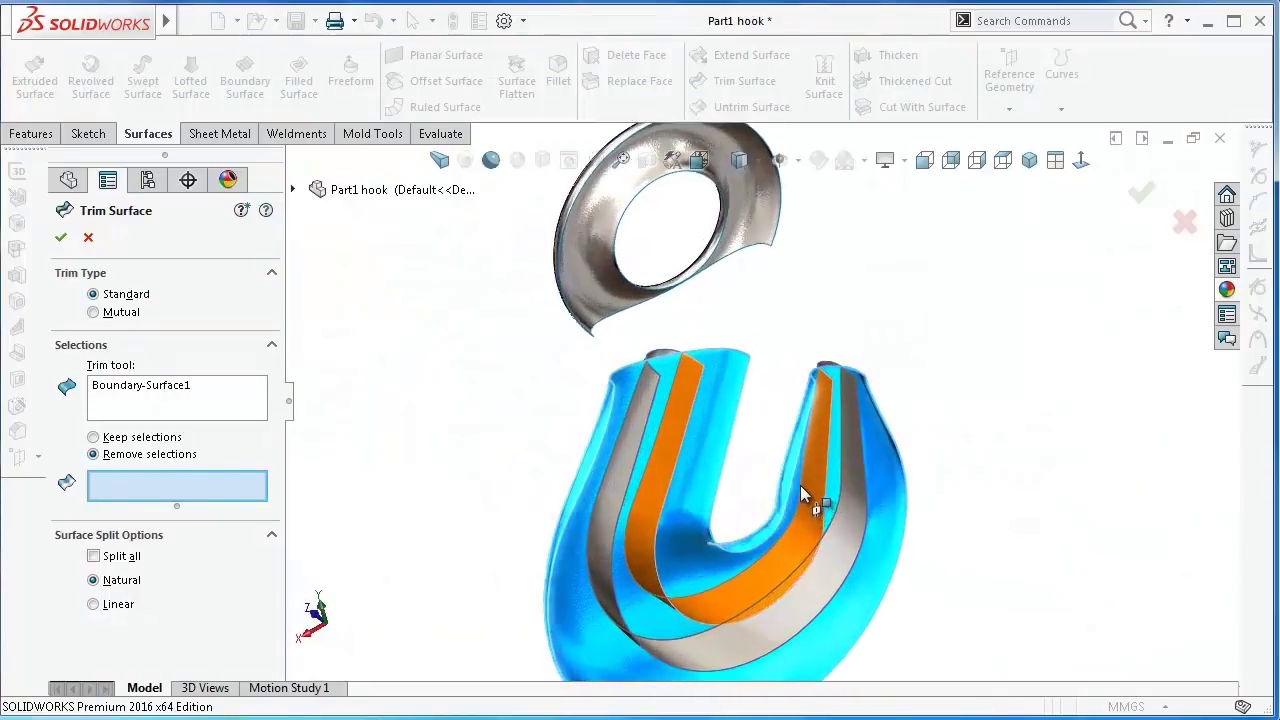
scroll(678, 384, "down", 2)
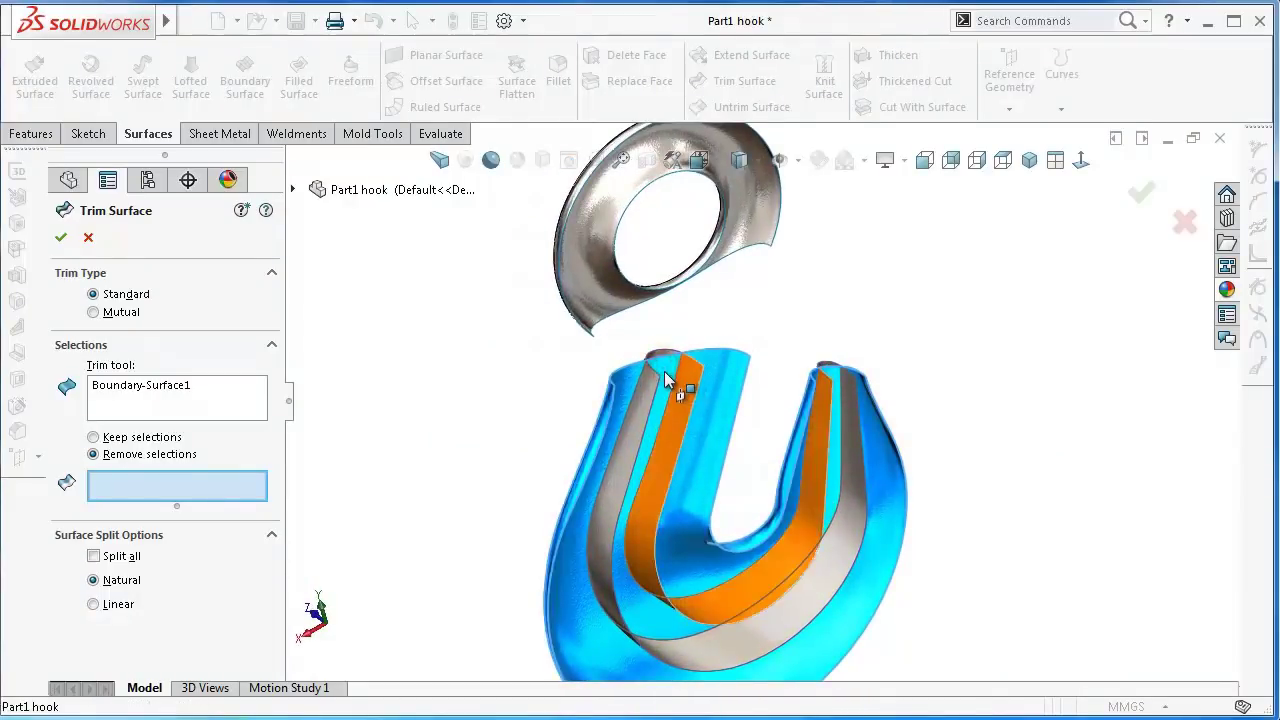
- Mark the Boundary-Surface2-Trim2, Boundary-Surface2-Trim0 and Boundary-Surface1-Trim2 pieces for removal
left_click(665, 381)
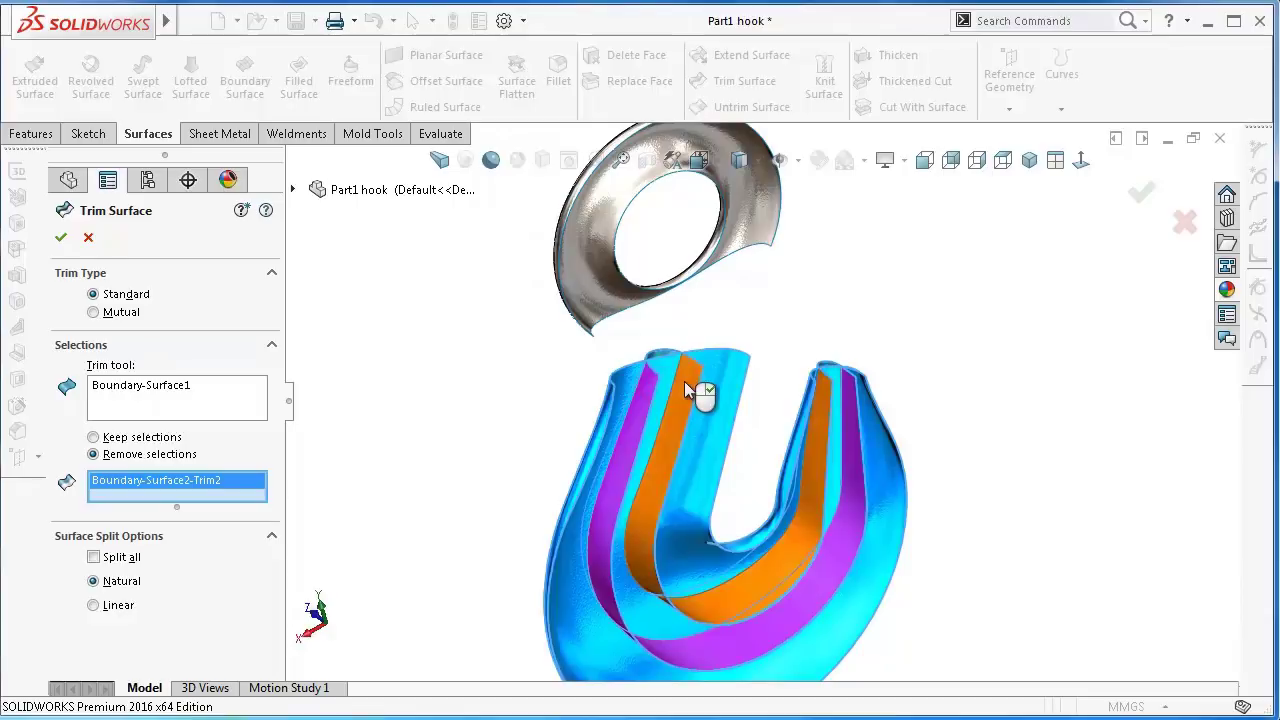
left_click(689, 381)
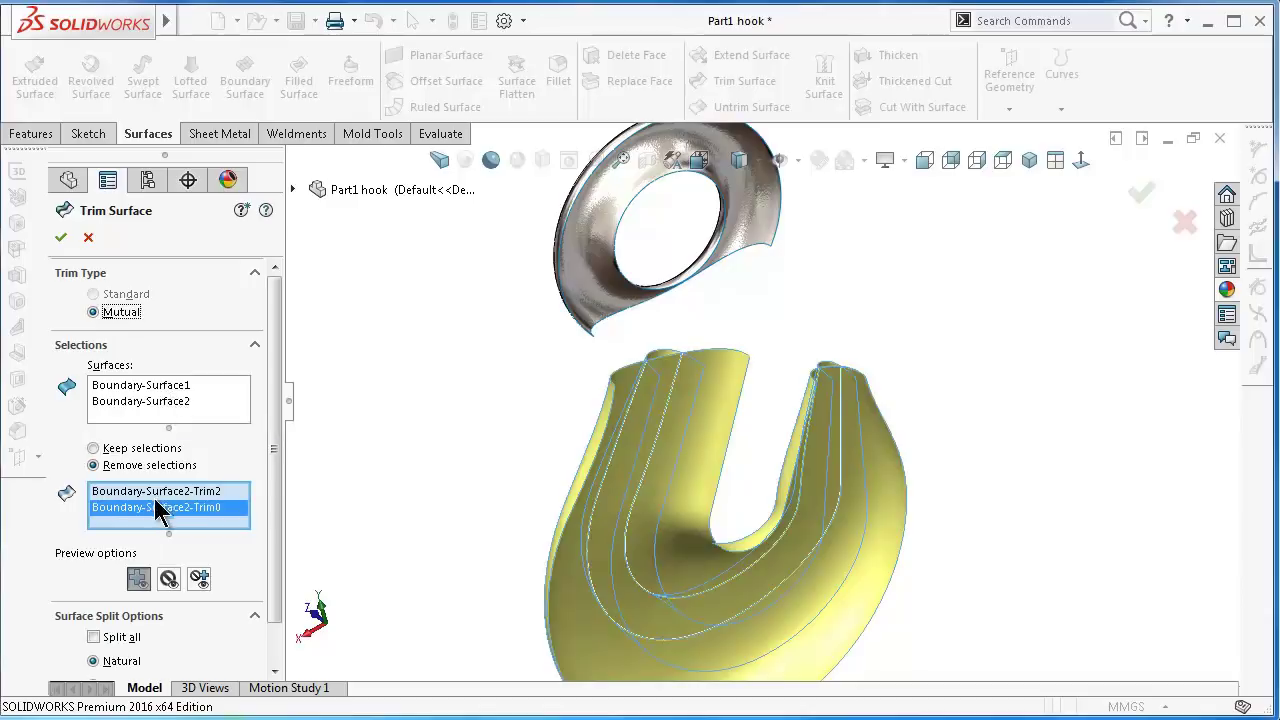
left_click(164, 493)
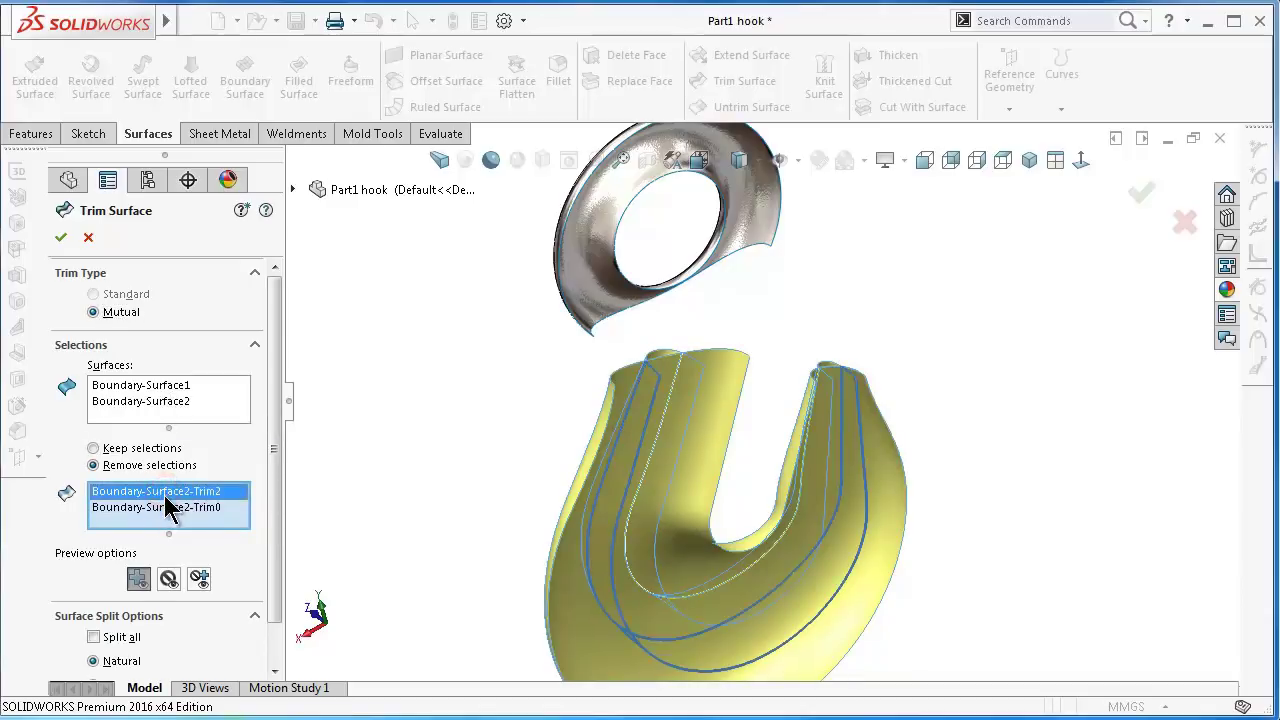
left_click(200, 508)
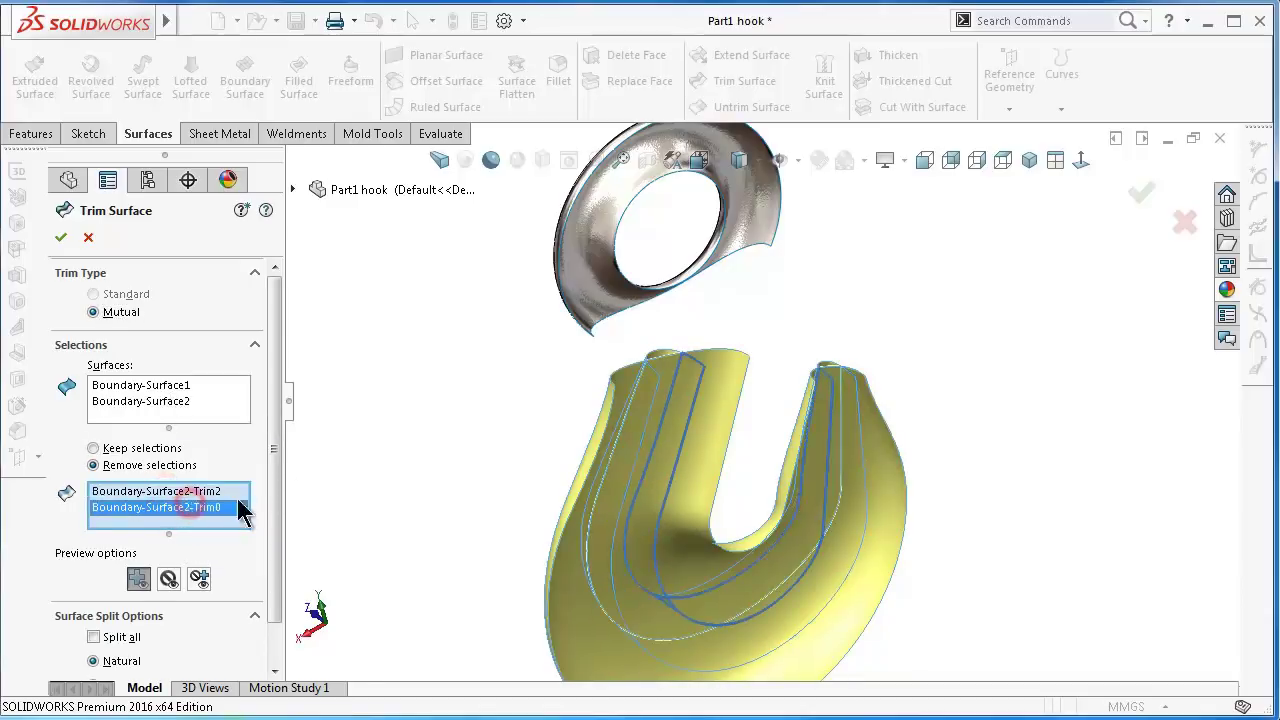
left_click(668, 378)
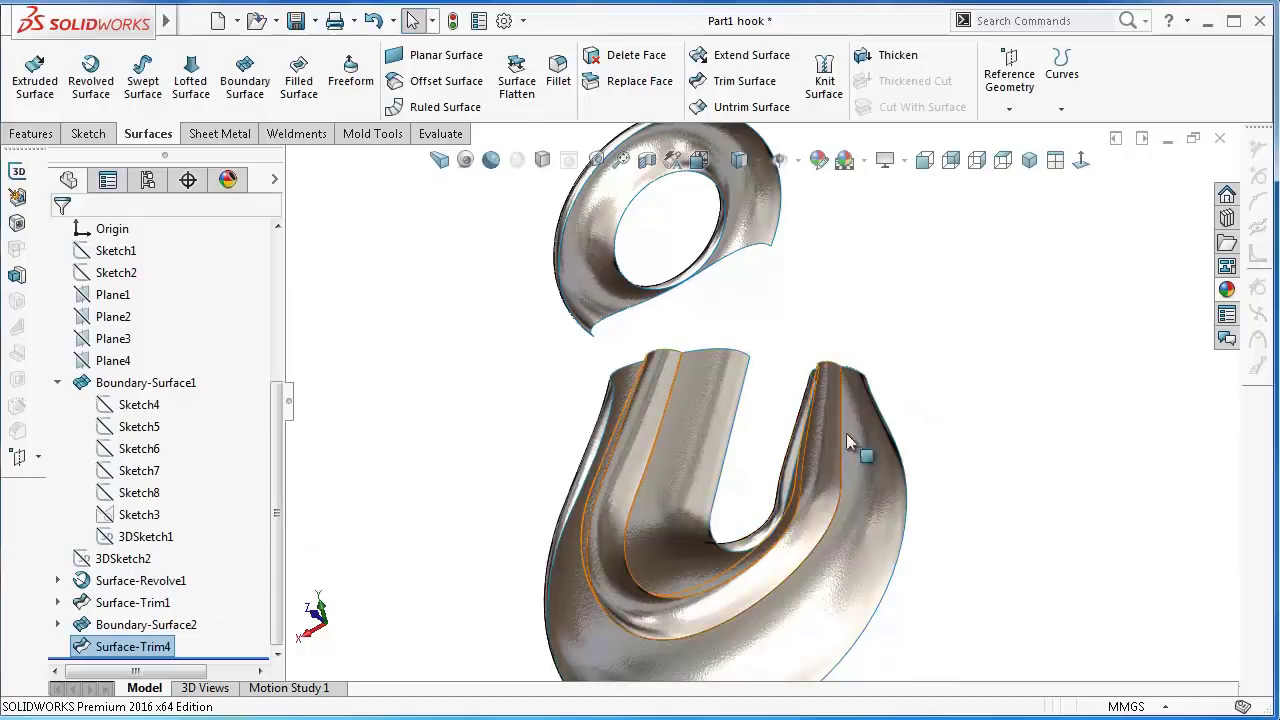
- Attempt a Filled Surface on the U-bend groove edge, cancel it, and start a Fillet instead
mouse_move(846, 433)
middle_mouse_down()
mouse_move(872, 560)
mouse_move(853, 696)
mouse_move(880, 580)
mouse_move(851, 463)
mouse_move(880, 531)
mouse_move(952, 574)
mouse_move(1034, 557)
mouse_move(1017, 566)
mouse_move(880, 429)
mouse_move(1001, 507)
mouse_move(1003, 531)
mouse_move(942, 537)
mouse_move(934, 514)
middle_mouse_up()
scroll(918, 490, "down", 5)
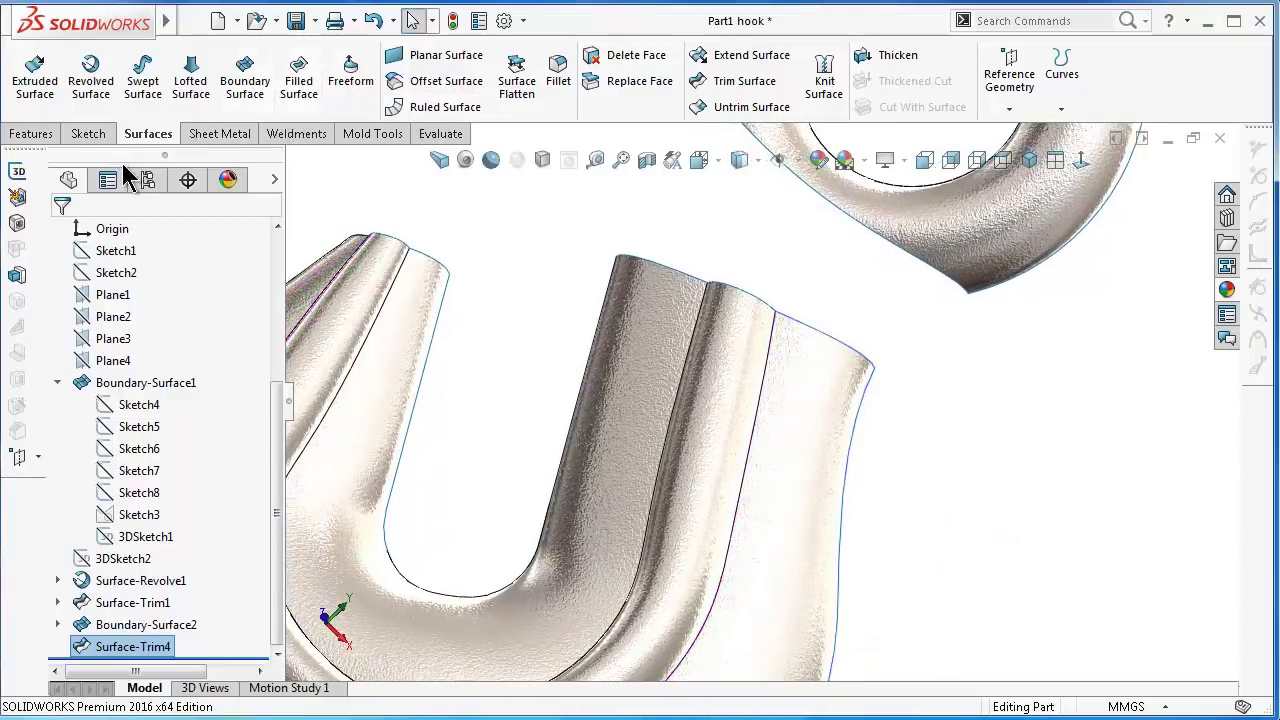
left_click(316, 104)
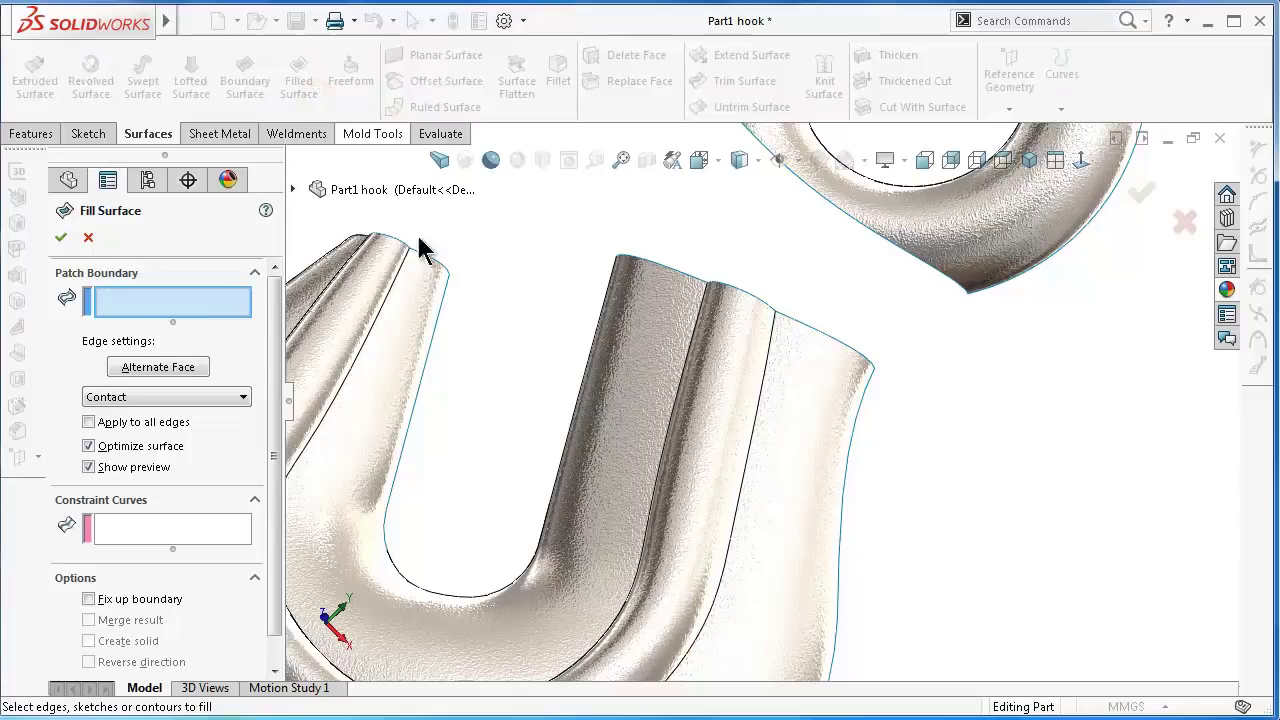
middle_click_drag(570, 437, 600, 423)
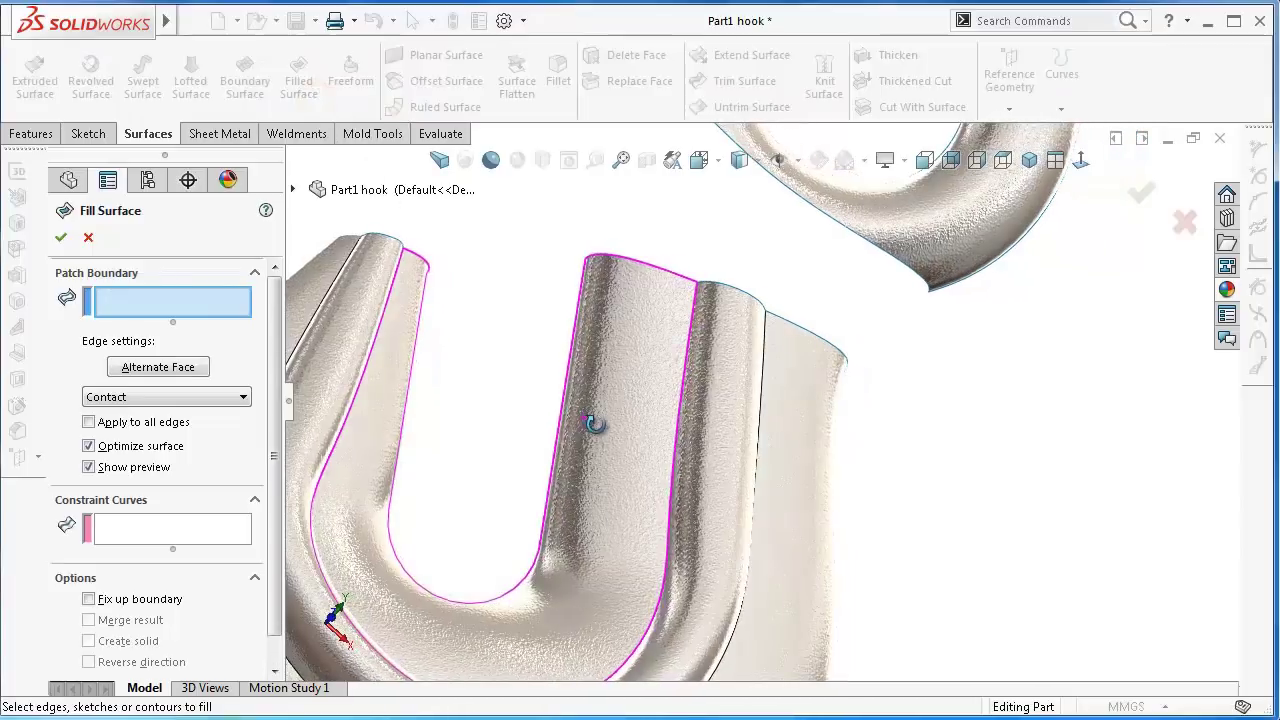
left_click(684, 378)
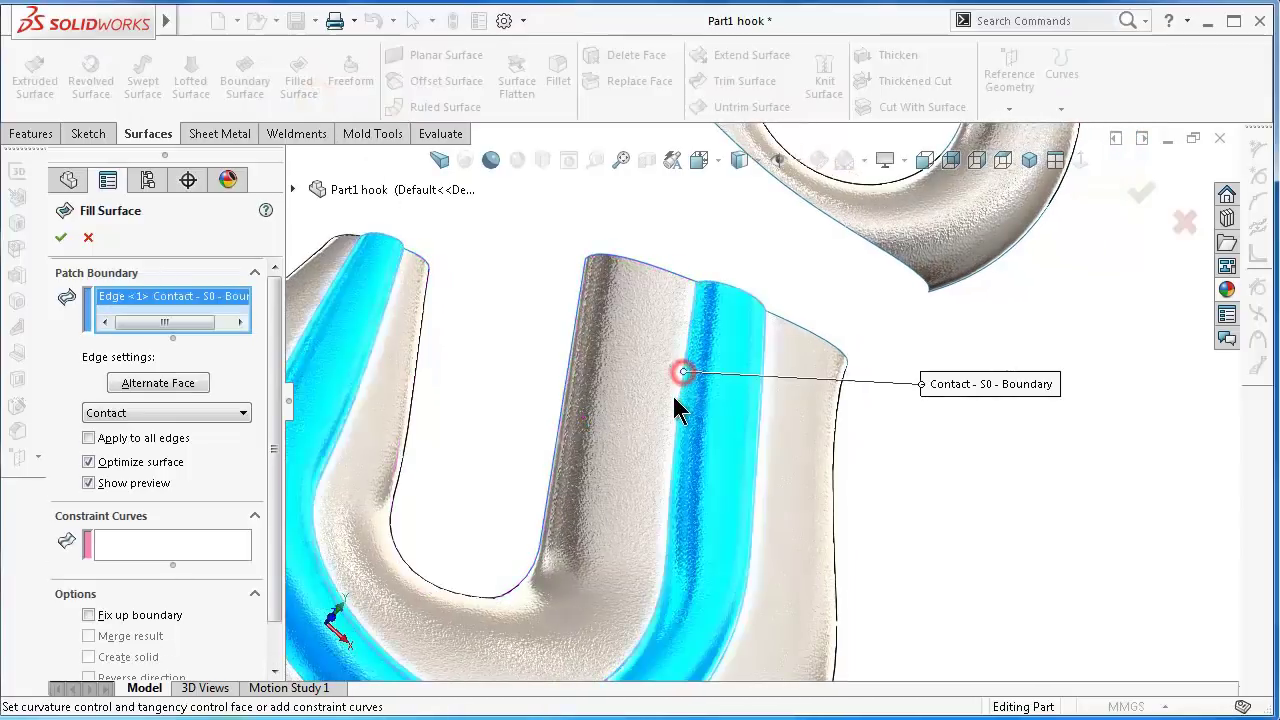
left_click(88, 240)
left_click(578, 75)
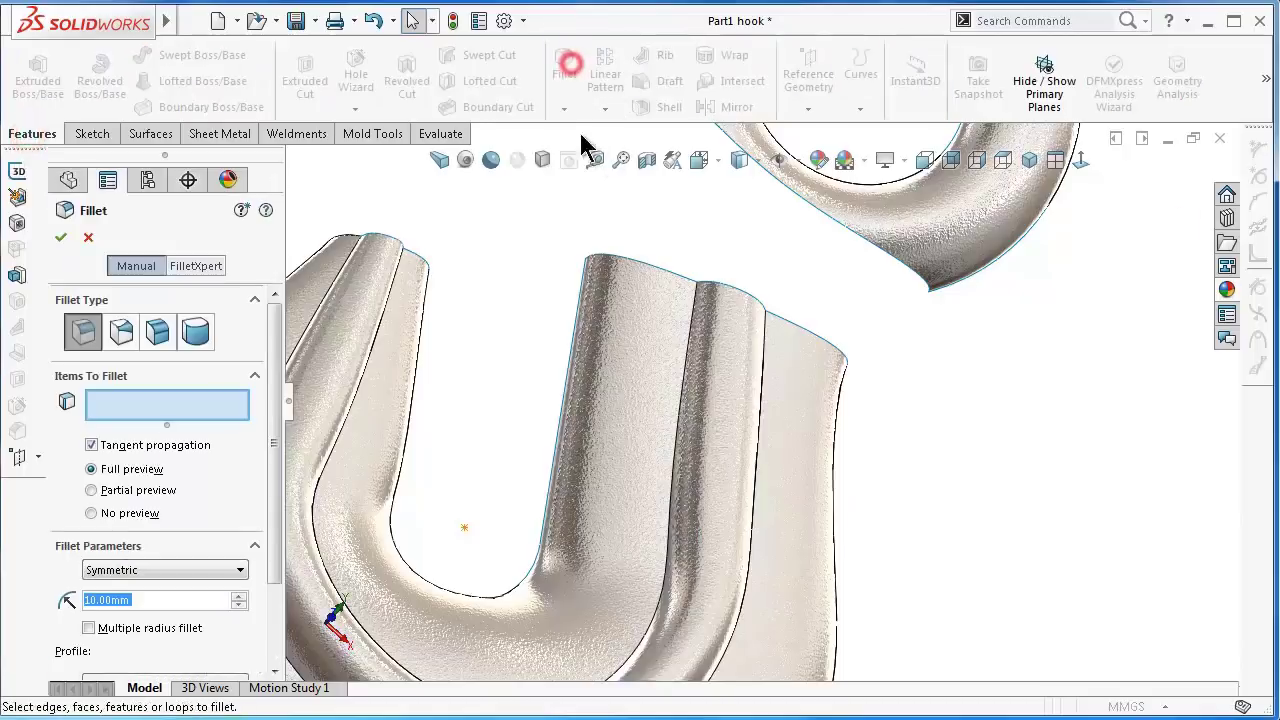
- Fillet the groove edge along the U-bend with a 6 mm radius
left_click(689, 355)
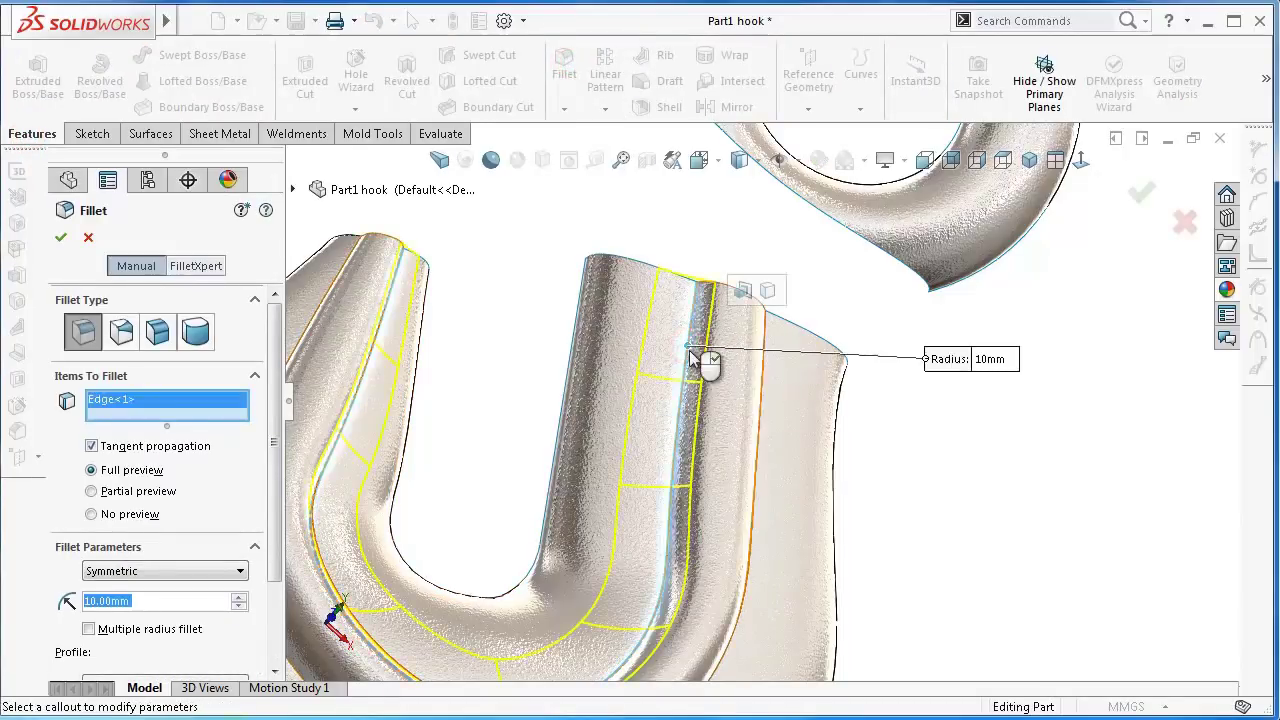
mouse_move(335, 595)
middle_mouse_down()
mouse_move(350, 383)
mouse_move(380, 491)
middle_mouse_up()
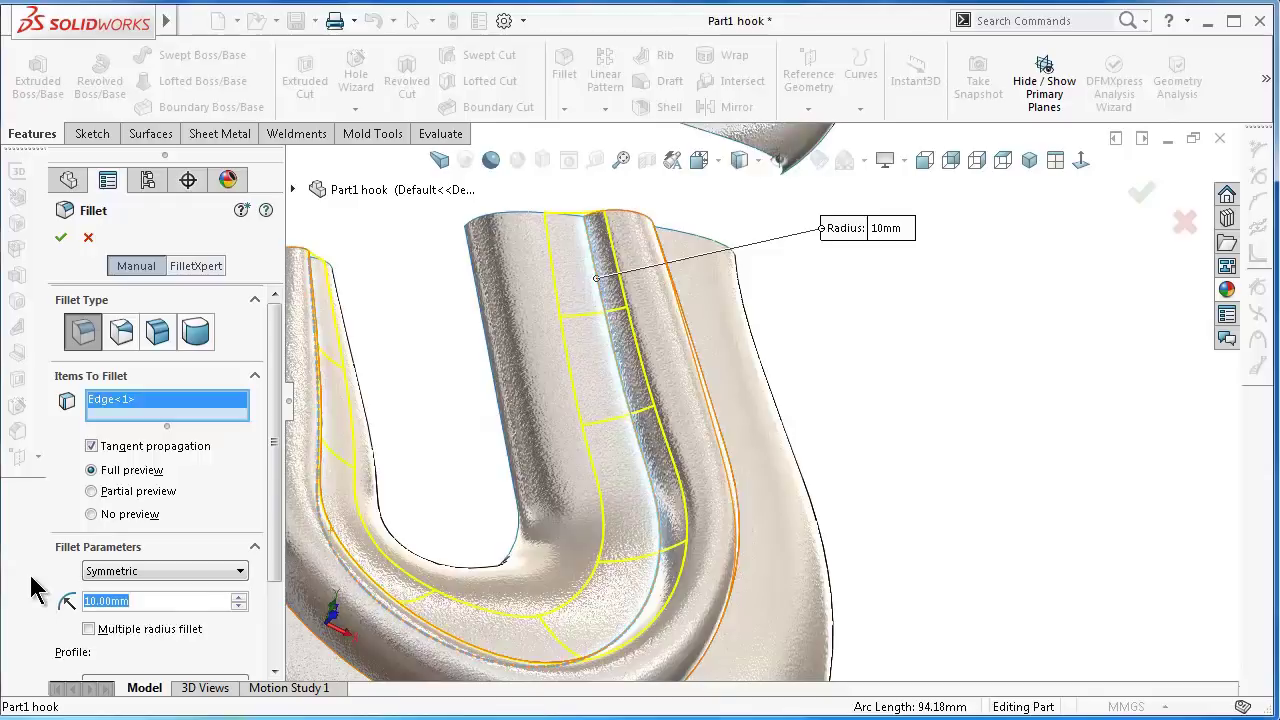
type("6")
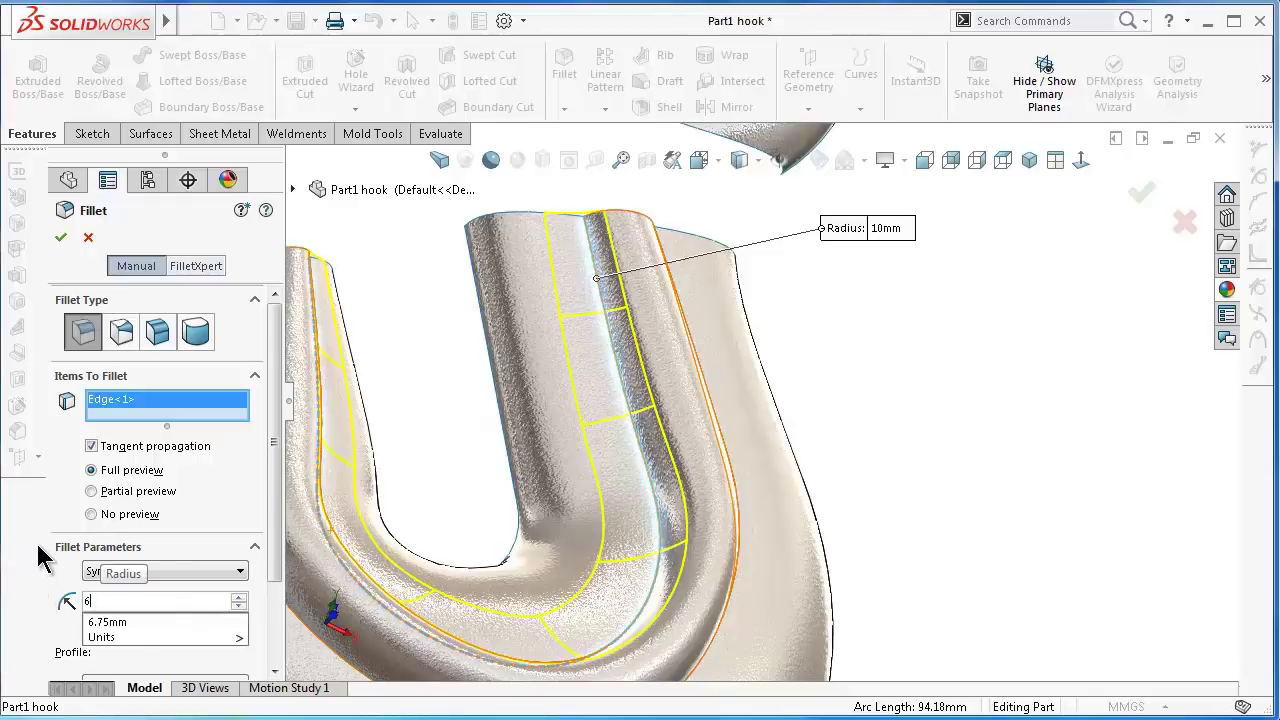
key("Return")
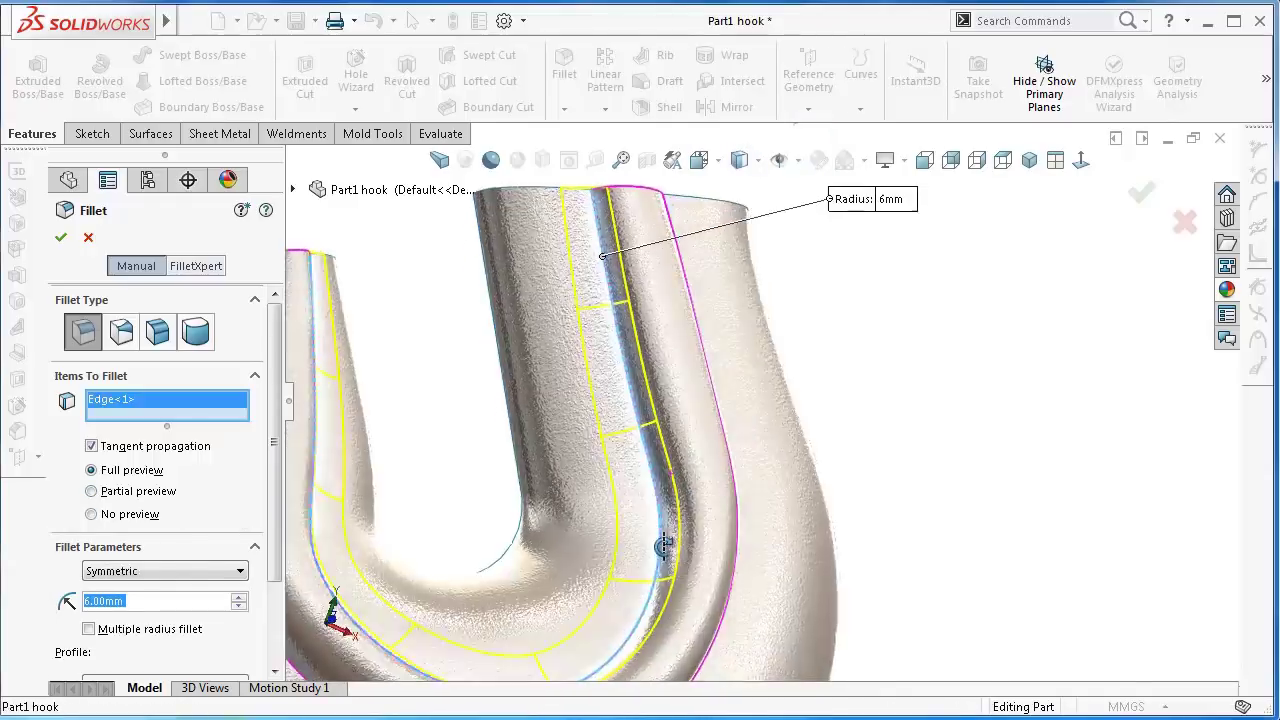
mouse_move(674, 456)
middle_mouse_down()
mouse_move(621, 484)
mouse_move(632, 492)
middle_mouse_up()
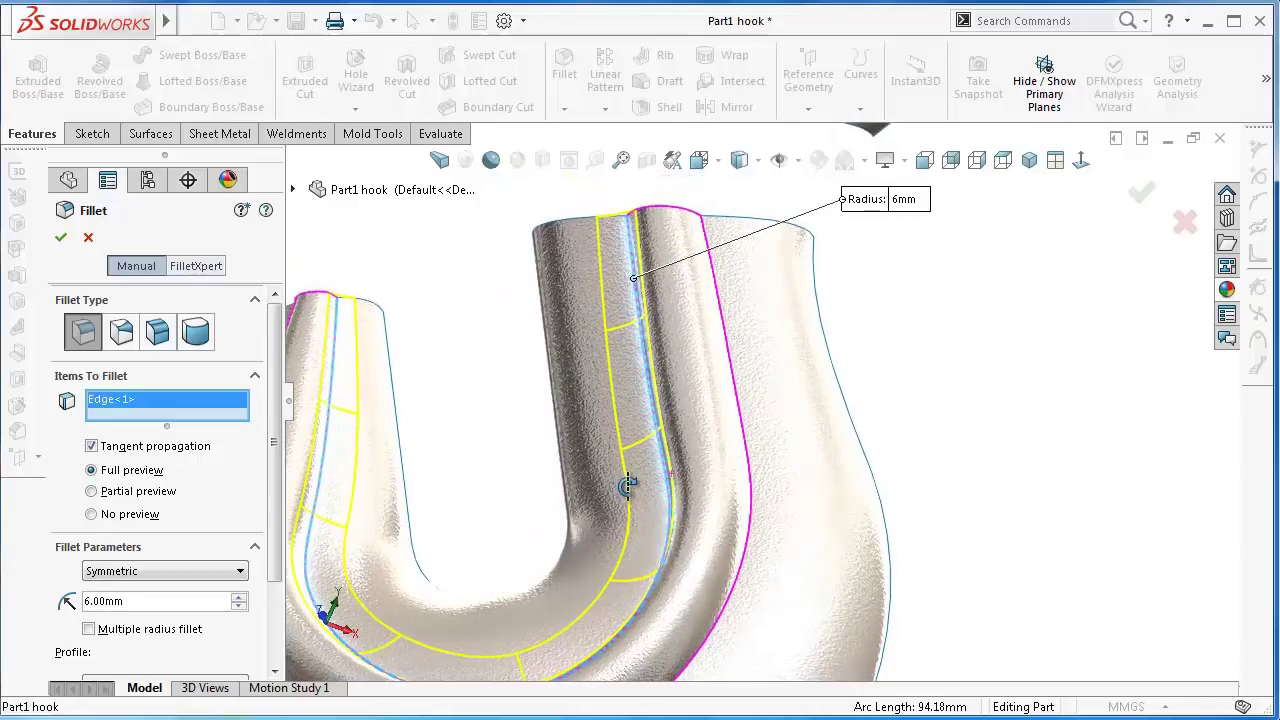
left_click(62, 237)
mouse_move(677, 491)
middle_mouse_down()
mouse_move(720, 523)
mouse_move(680, 606)
mouse_move(703, 650)
mouse_move(560, 520)
middle_mouse_up()
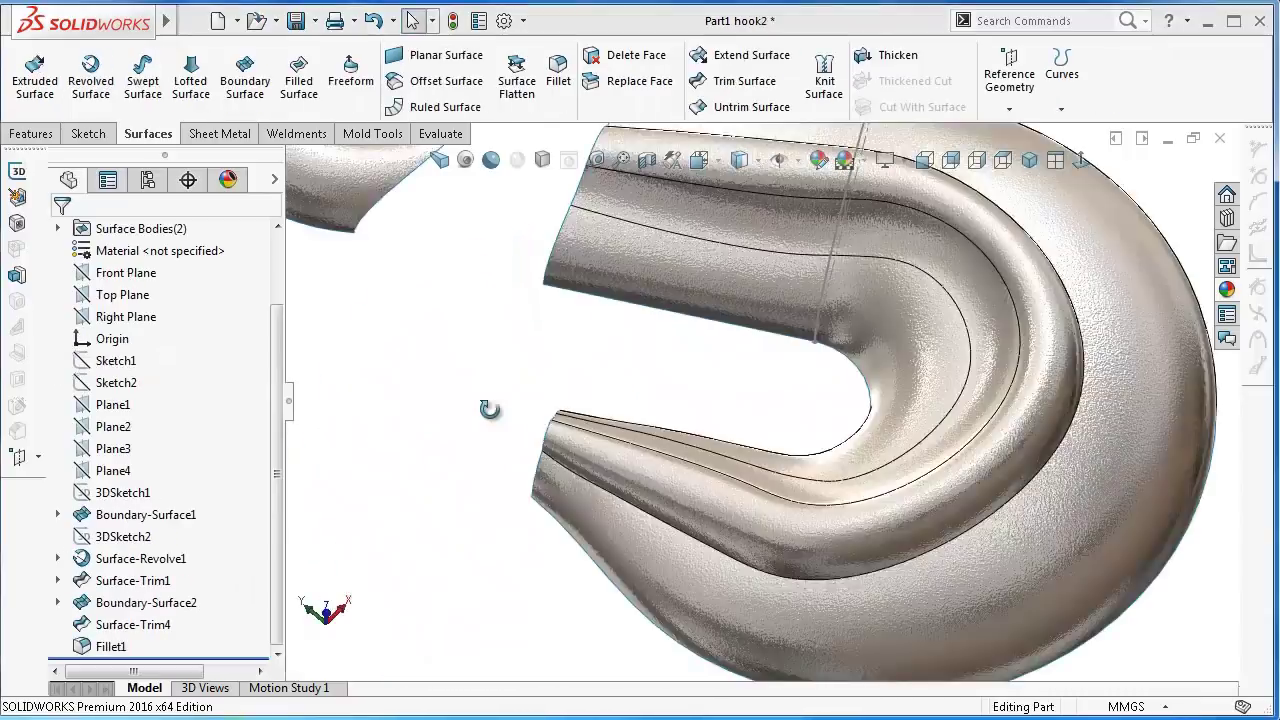
- Add a 10 mm fillet to the edge running along the hook's bend
mouse_move(489, 409)
middle_mouse_down()
mouse_move(531, 446)
mouse_move(486, 335)
middle_mouse_up()
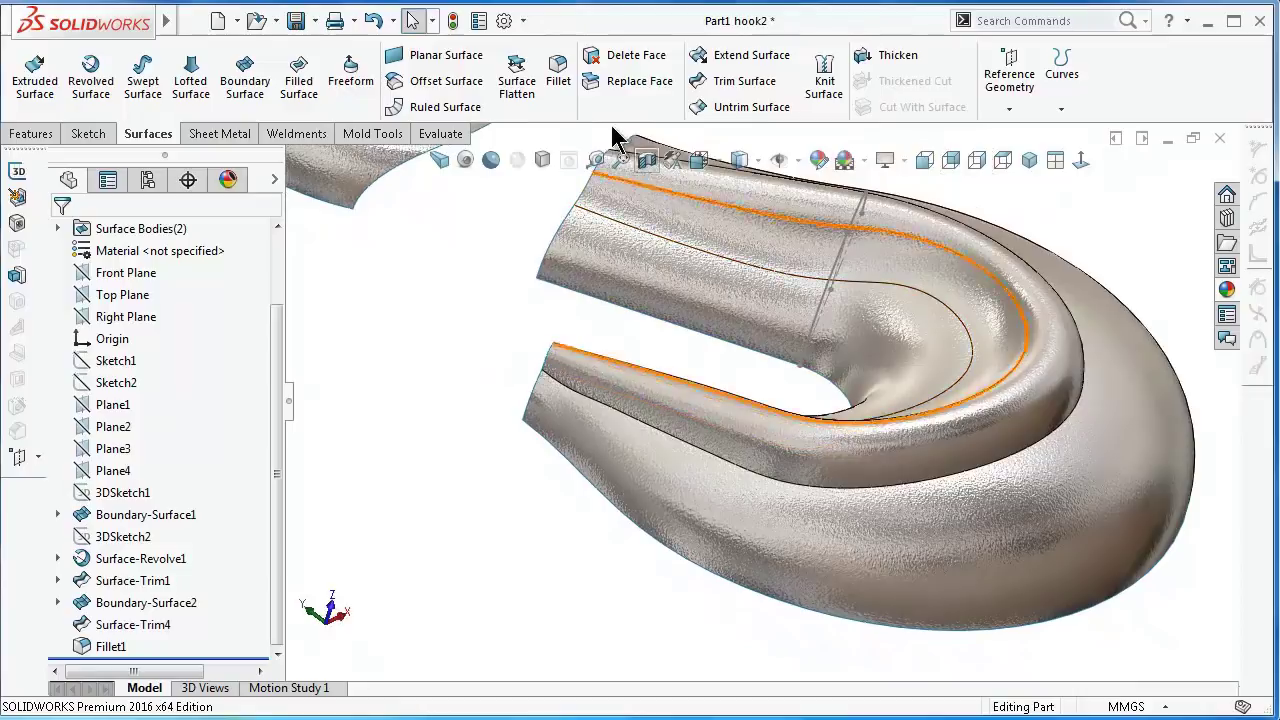
left_click(33, 134)
left_click(564, 76)
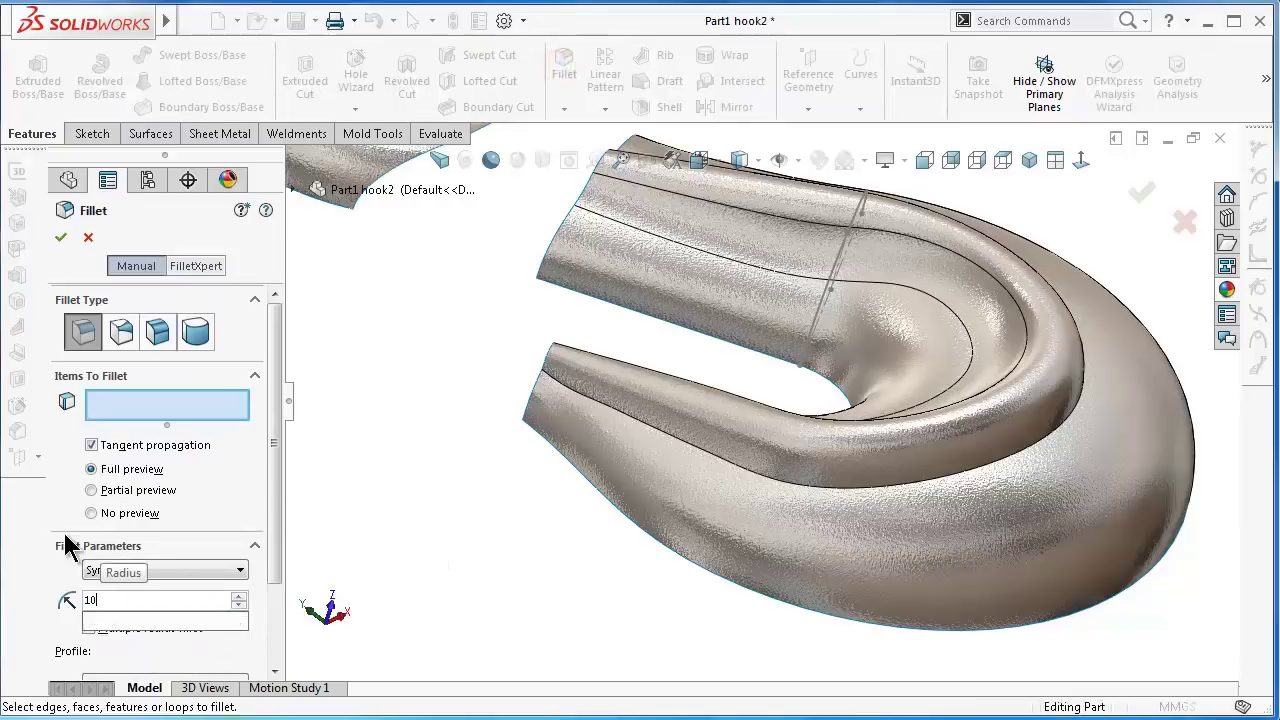
left_click(831, 488)
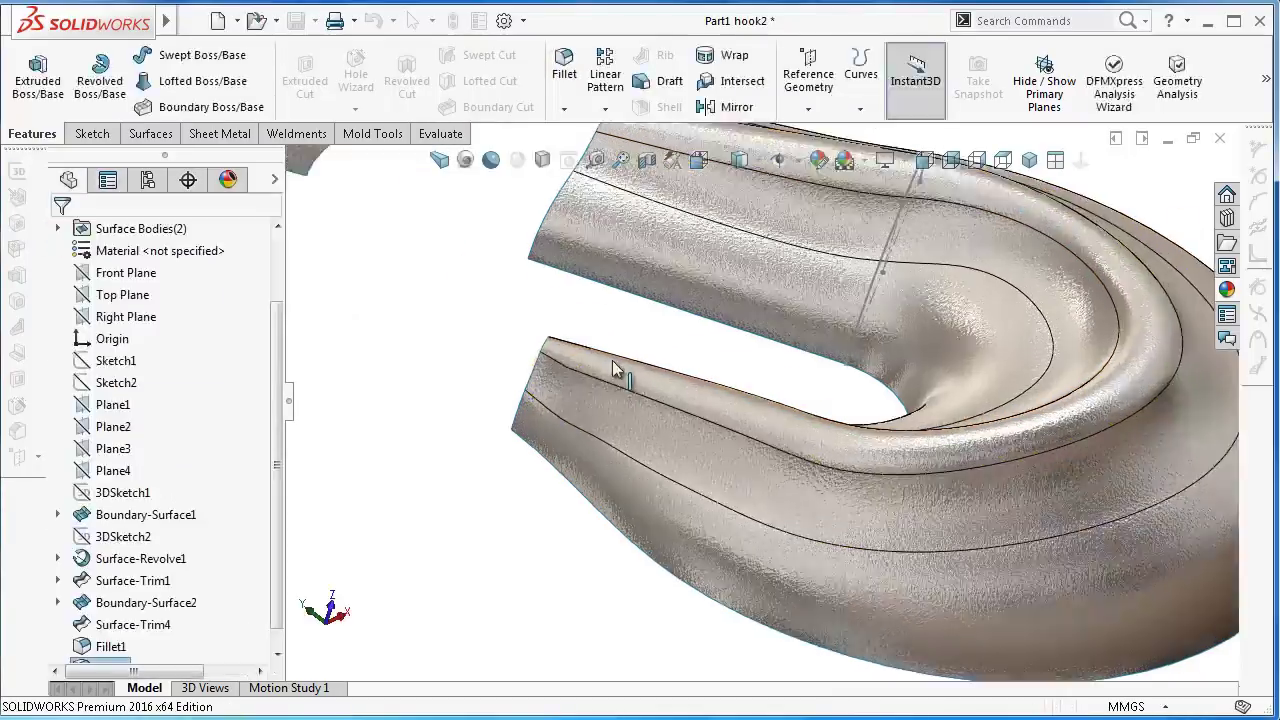
scroll(563, 375, "down", 3)
mouse_move(614, 363)
middle_mouse_down()
mouse_move(652, 463)
mouse_move(666, 429)
middle_mouse_up()
scroll(651, 334, "up", 3)
- Hide the sketch curve crossing the hook
mouse_move(808, 300)
middle_mouse_down()
mouse_move(663, 329)
mouse_move(948, 246)
middle_mouse_up()
left_click(958, 222)
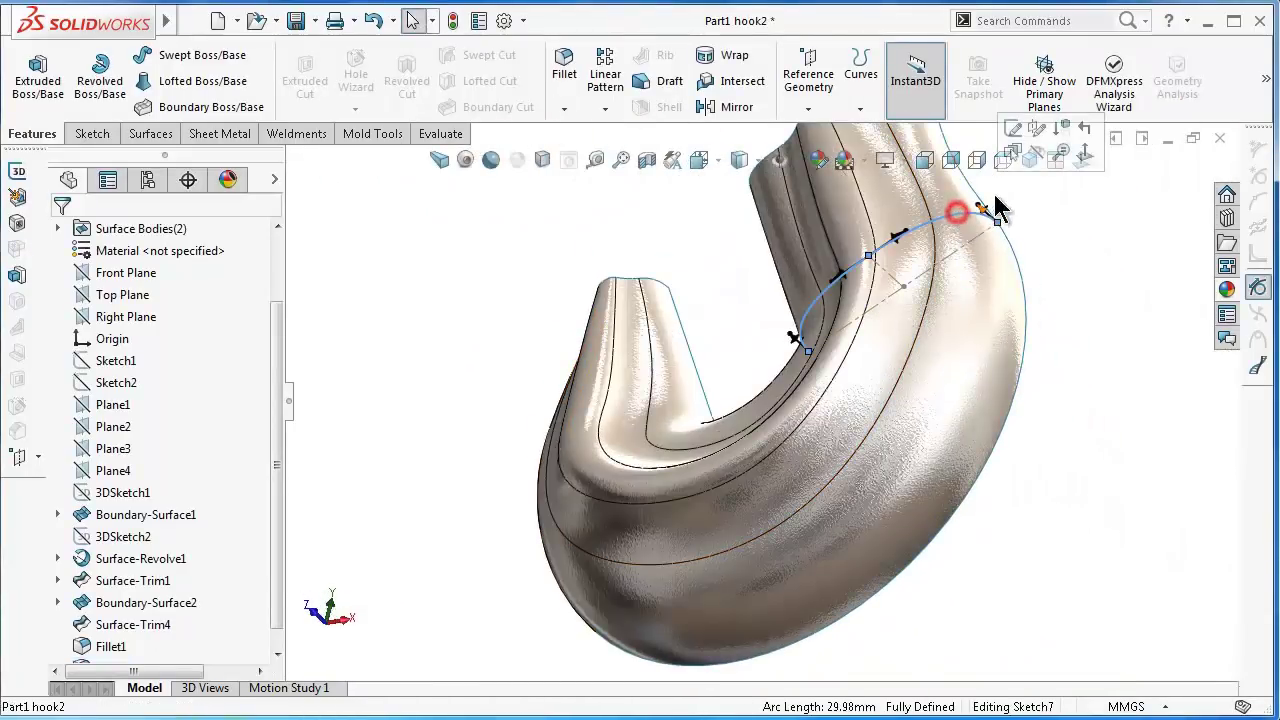
left_click(1036, 155)
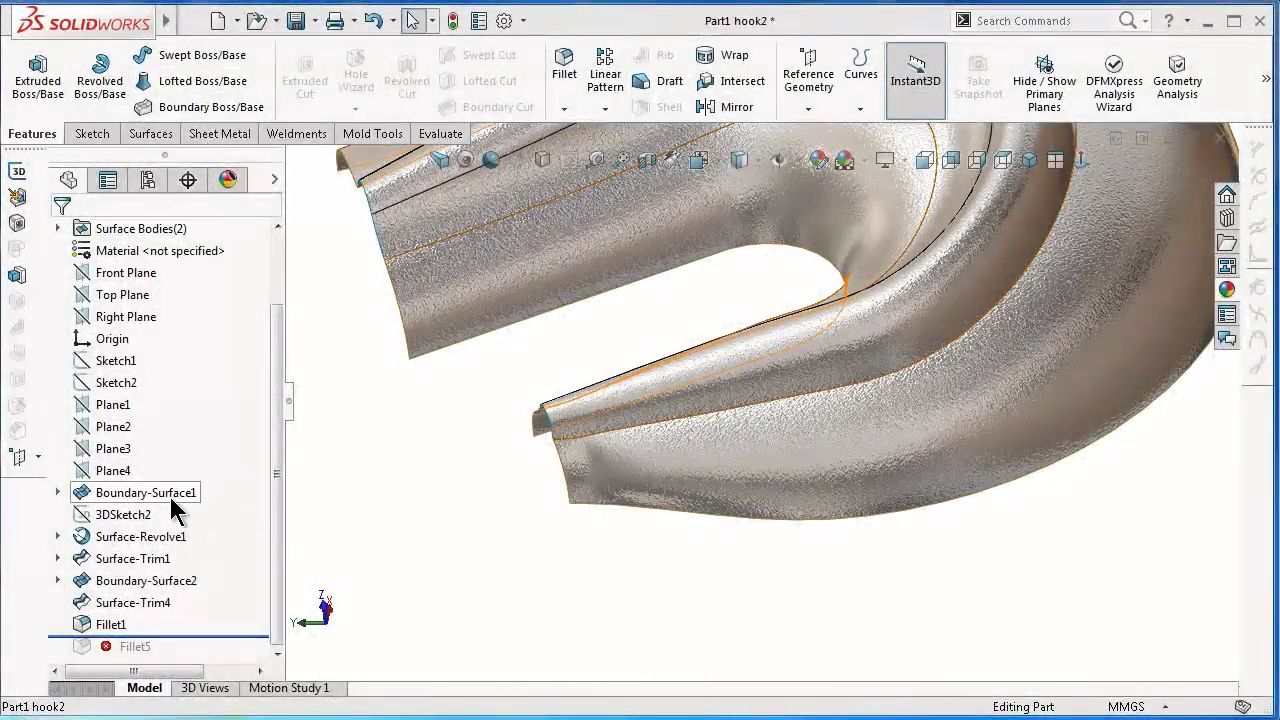
- Edit Boundary-Surface1, keeping its profile tangency at Normal To Profile
left_click(57, 492)
left_click(149, 492)
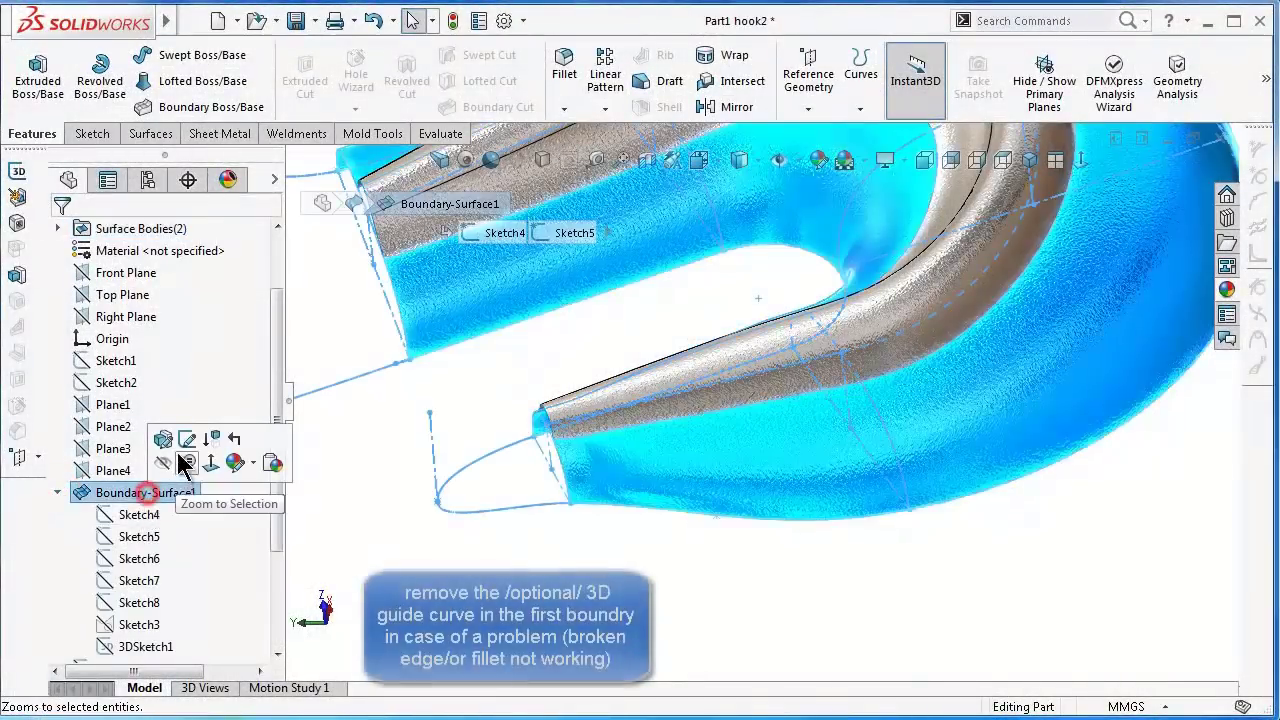
left_click(169, 441)
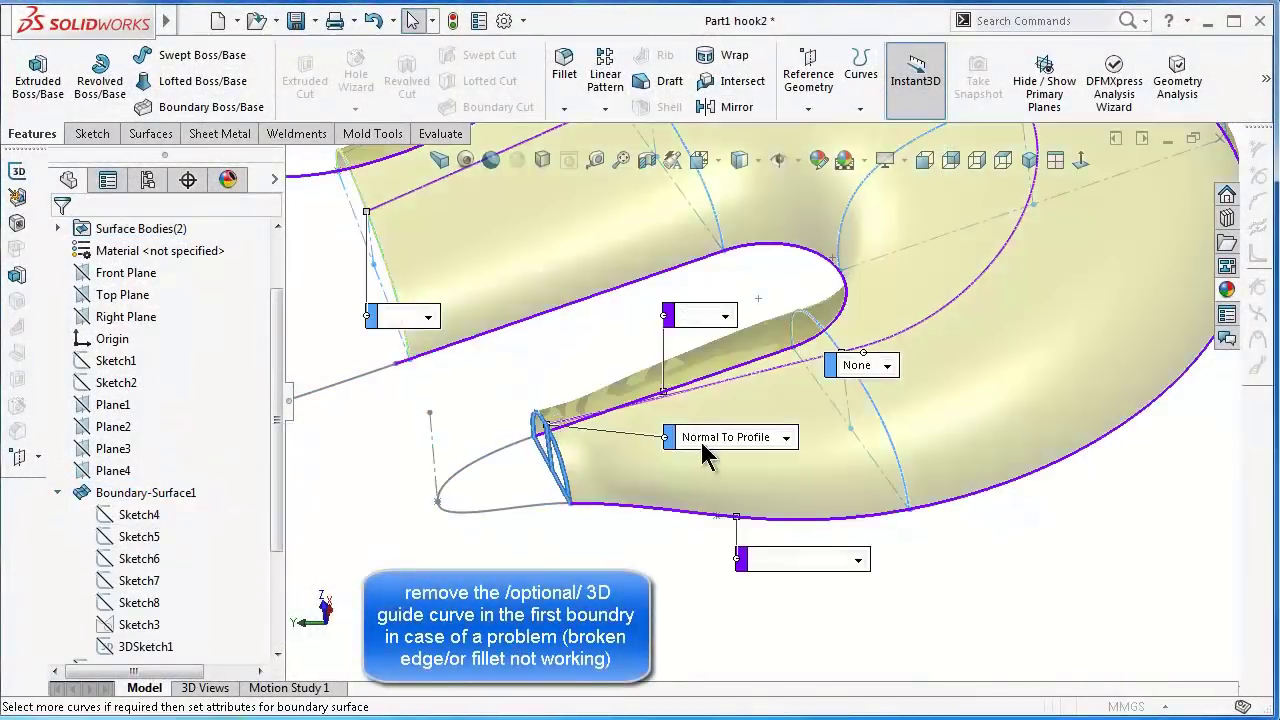
left_click(708, 440)
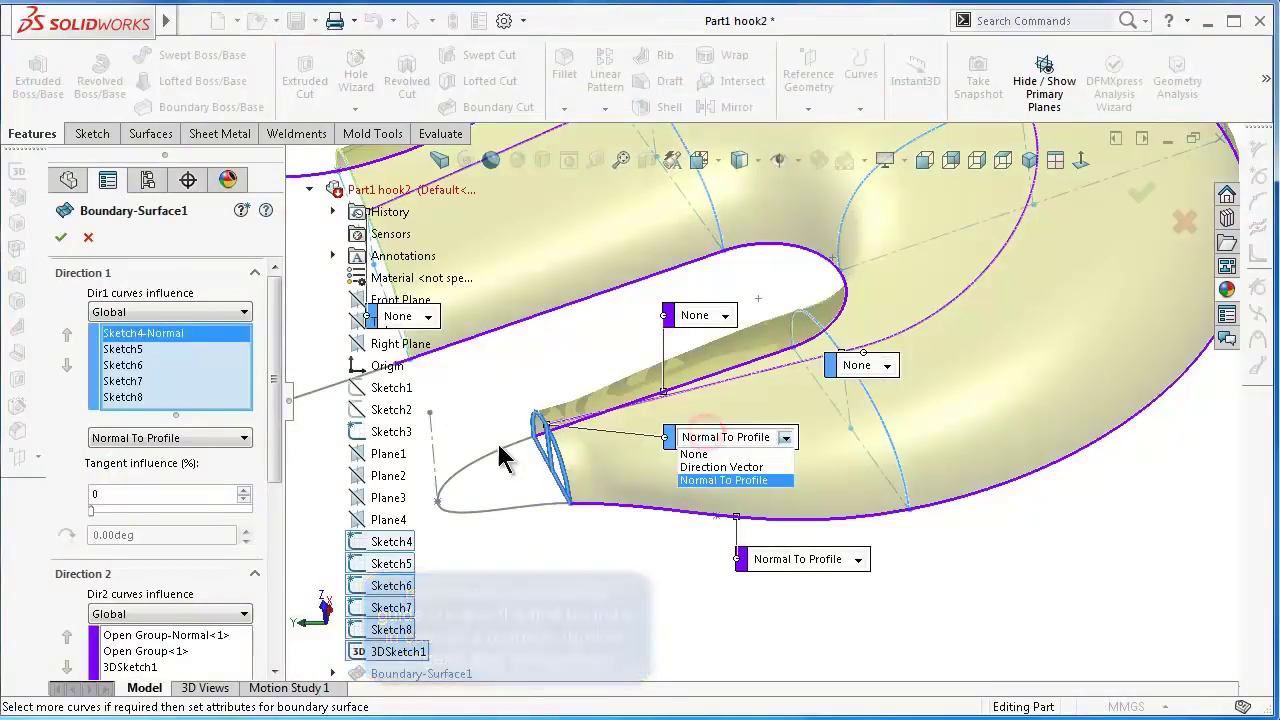
left_click(714, 480)
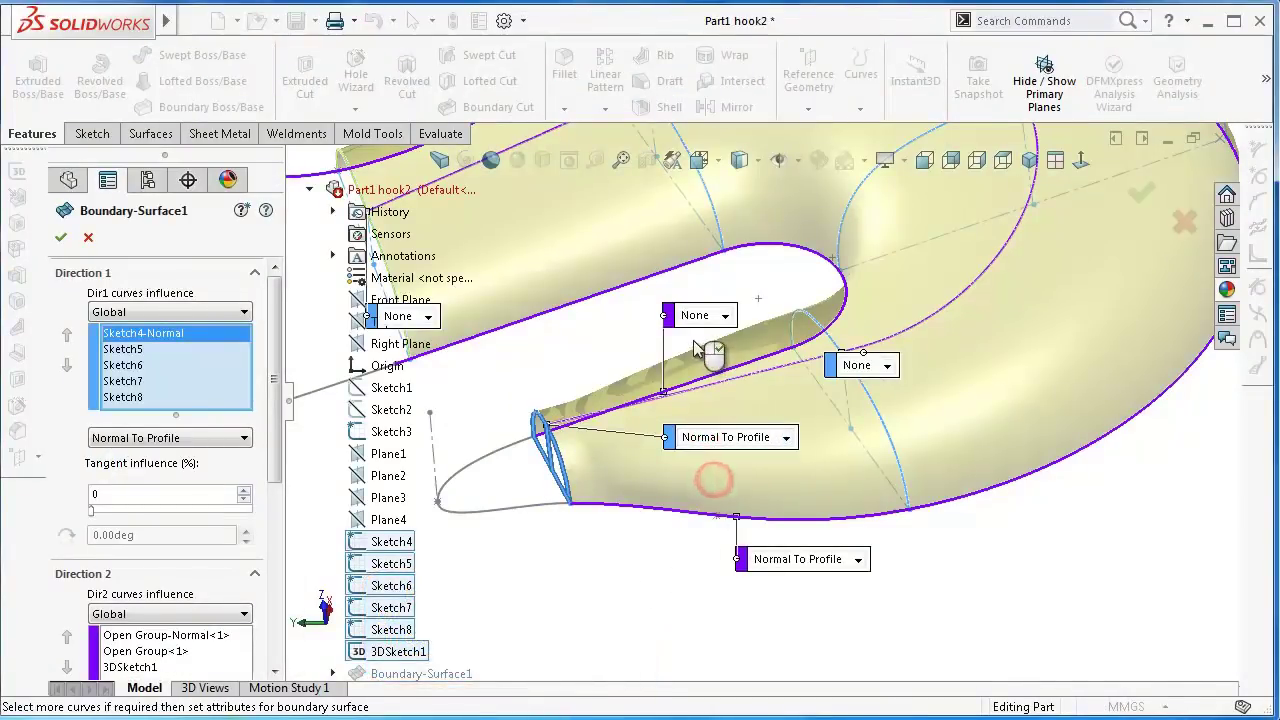
- Delete 3DSketch1 from the Direction 2 curves and rebuild Boundary-Surface1
left_click(147, 672)
right_click(160, 680)
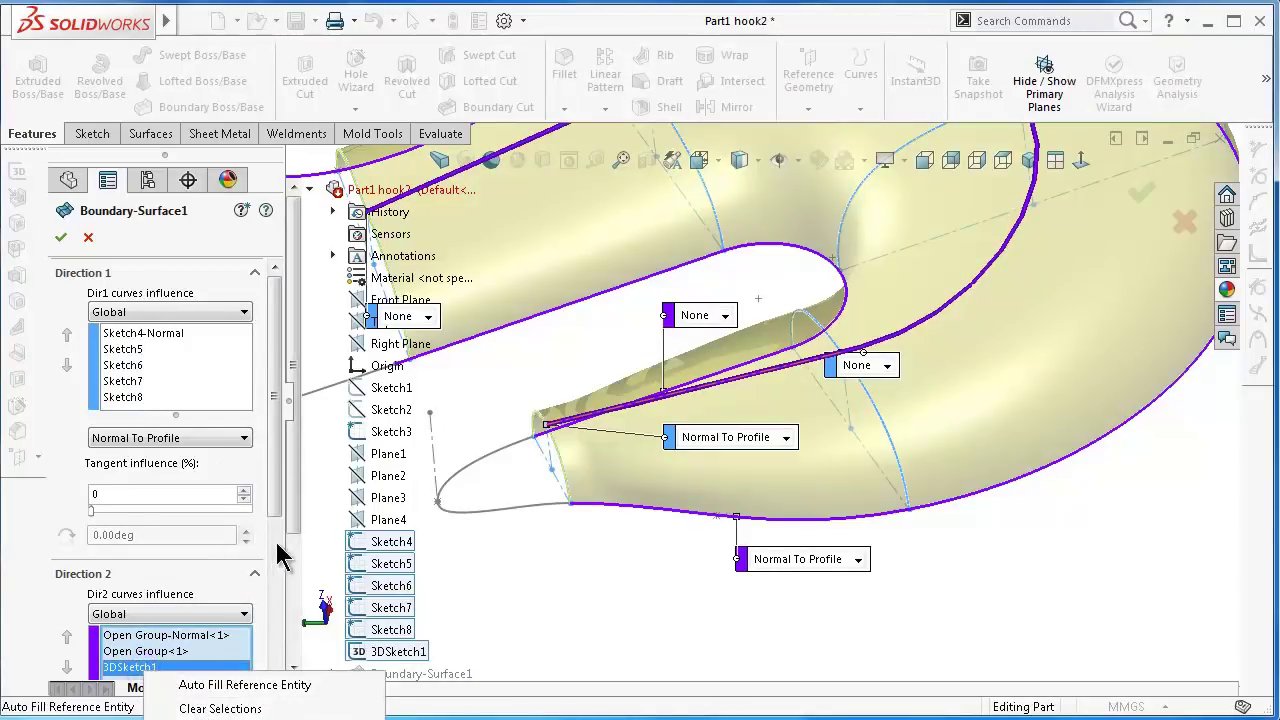
left_click(276, 492)
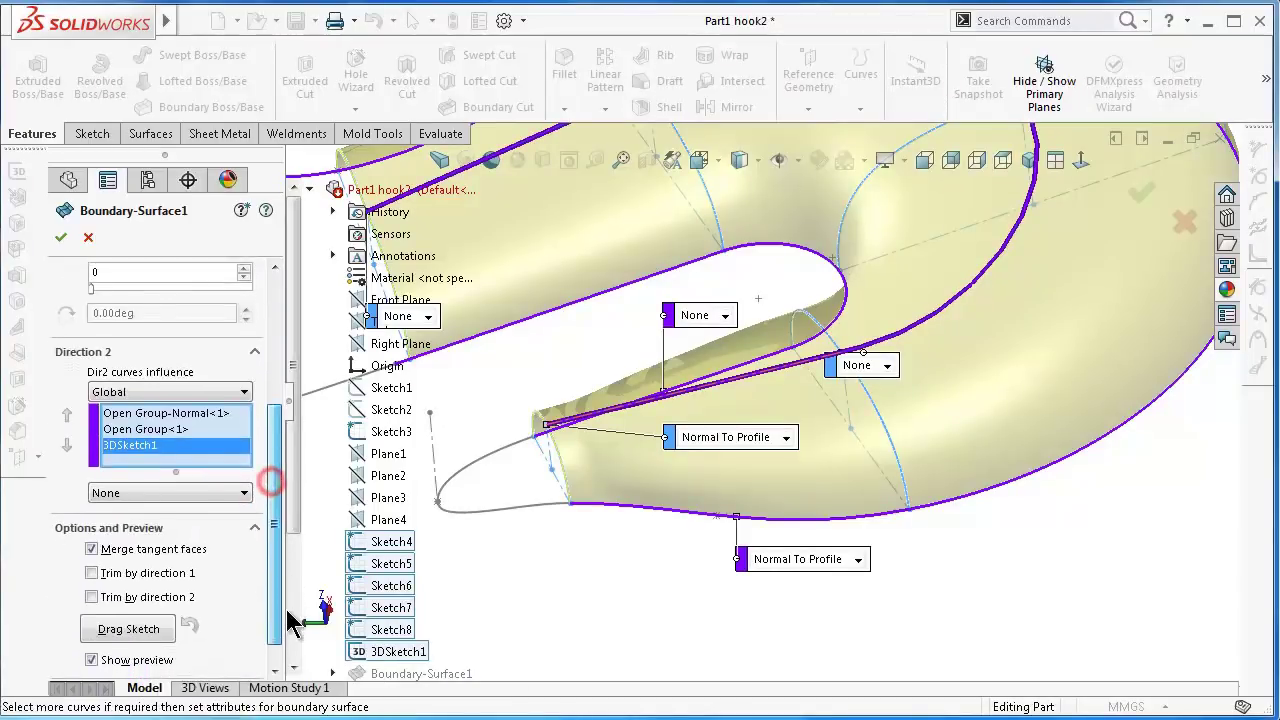
right_click(195, 443)
left_click(274, 492)
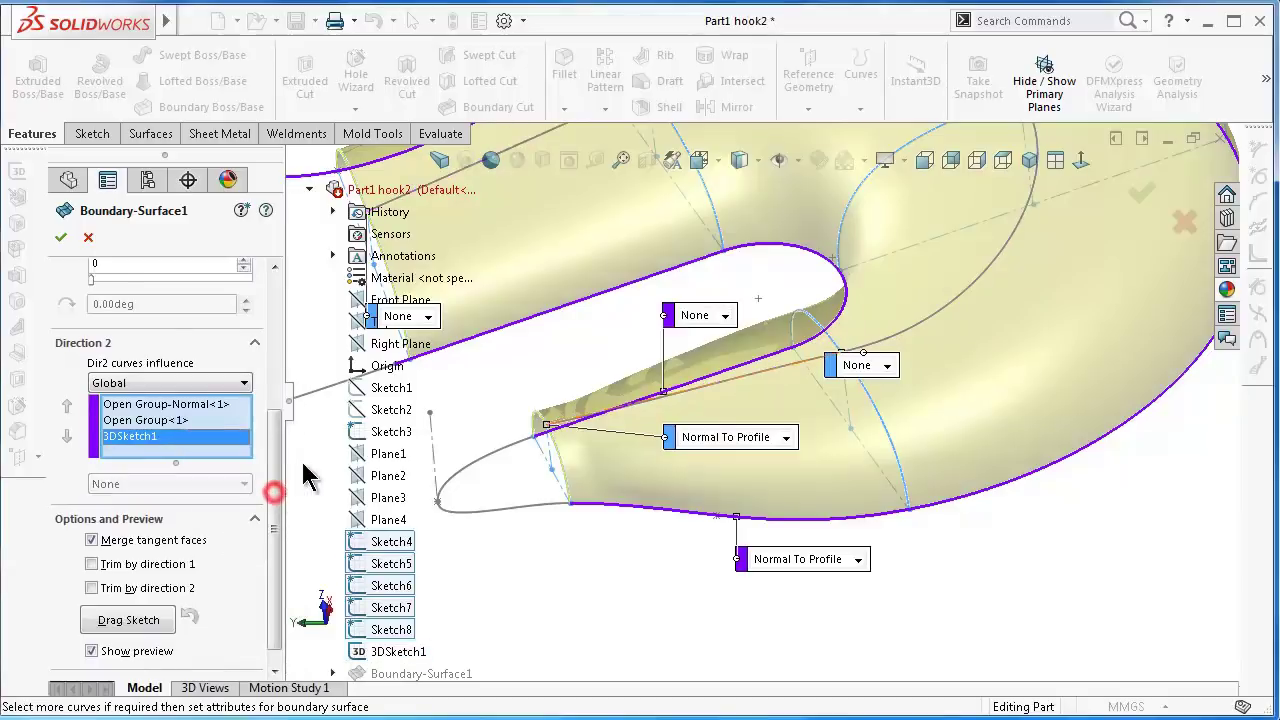
left_click(61, 237)
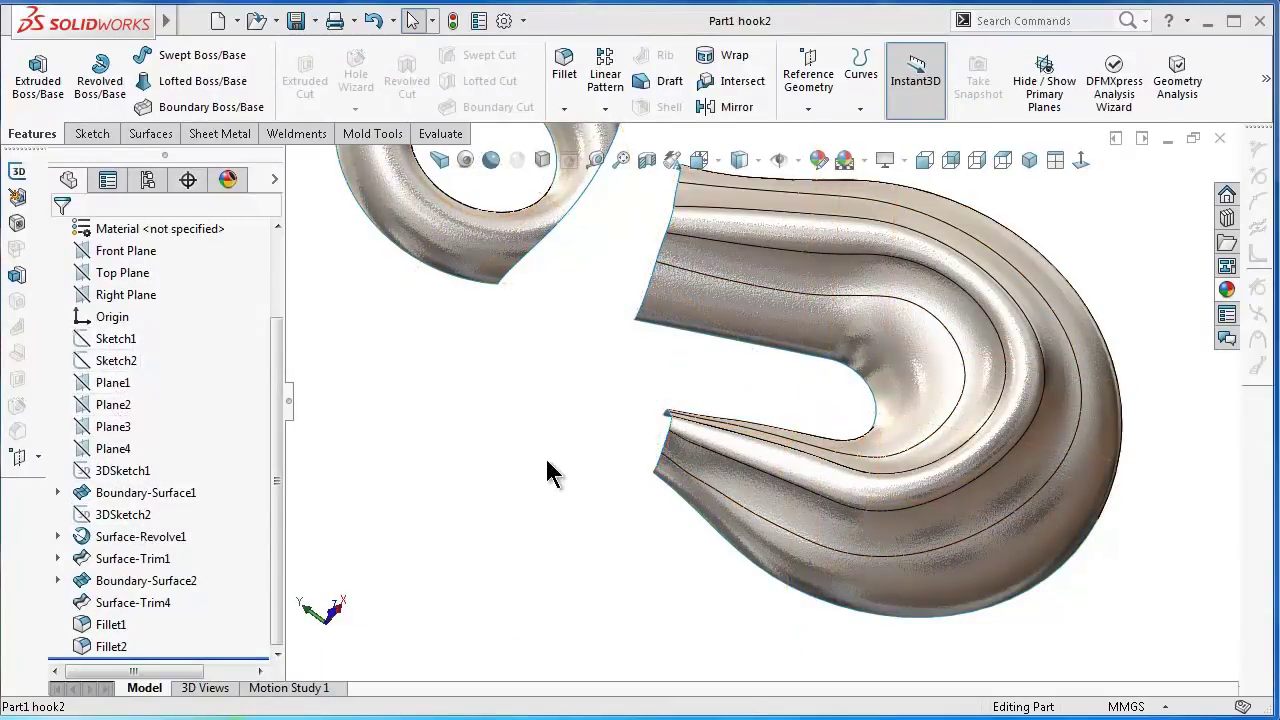
- Show Sketch3 from under Boundary-Surface1 on the hook and bring up the Surfaces tools
mouse_move(551, 474)
middle_mouse_down()
mouse_move(429, 471)
mouse_move(484, 528)
middle_mouse_up()
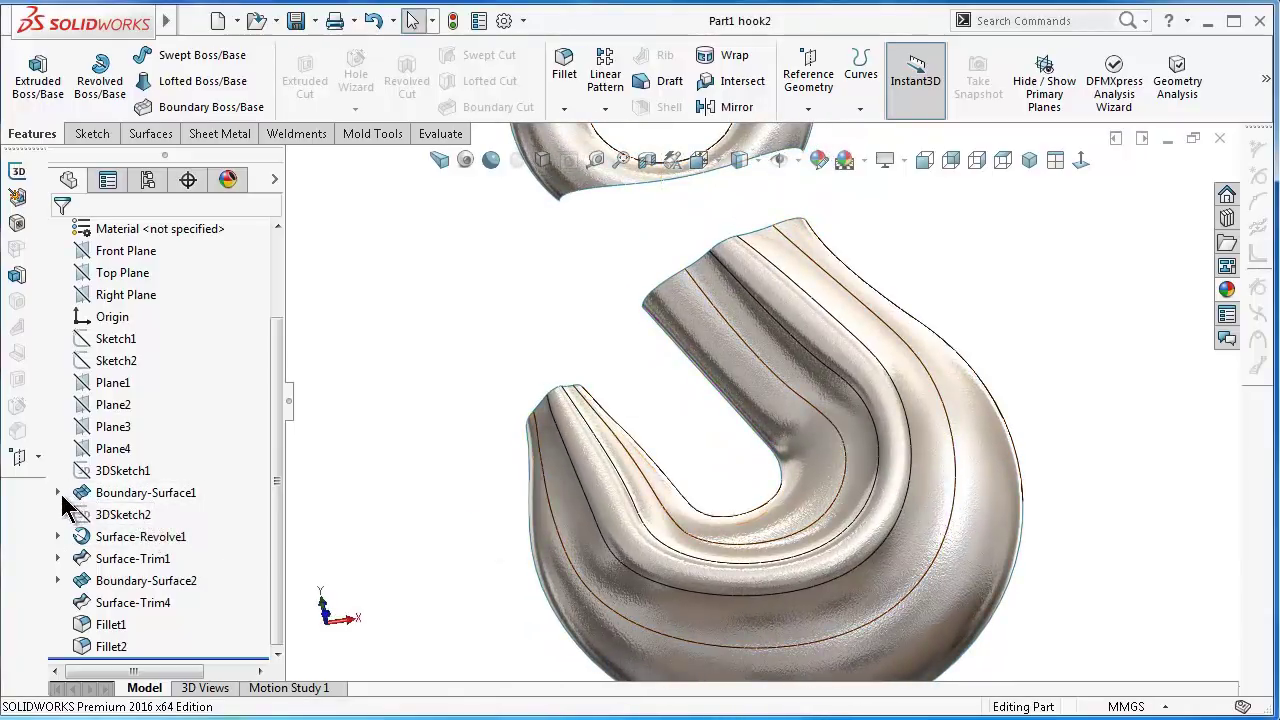
left_click(57, 493)
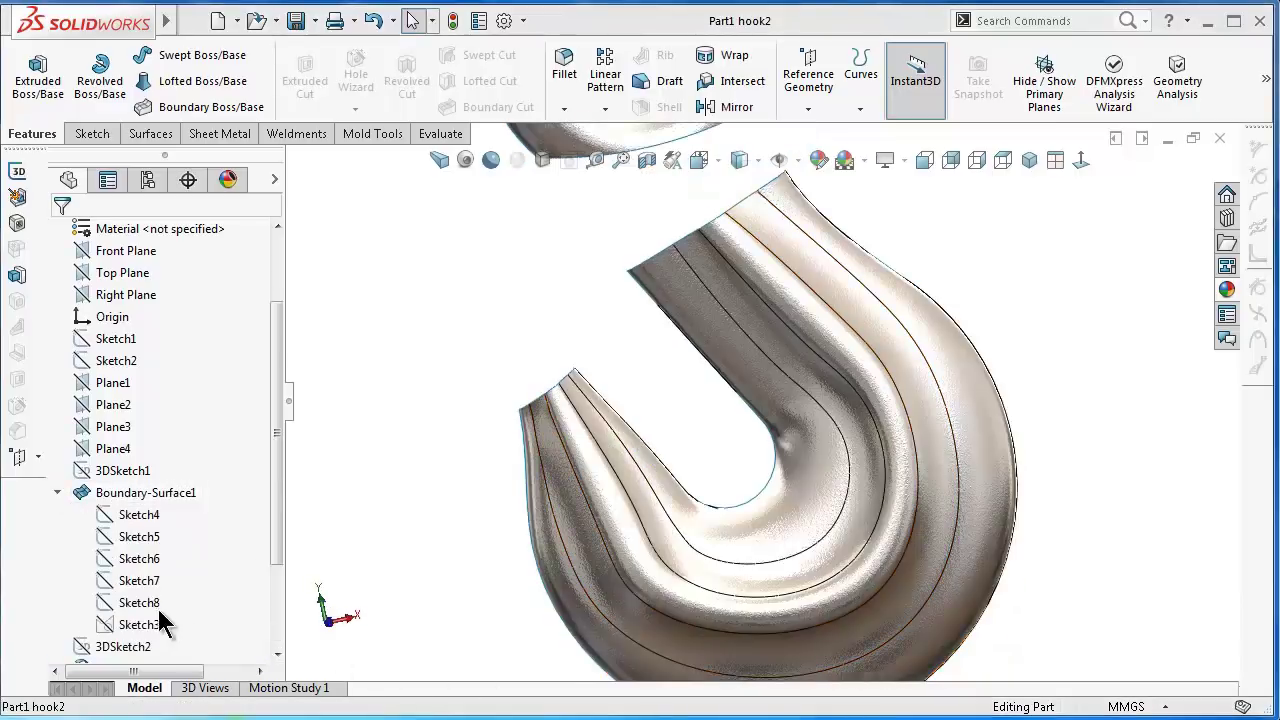
left_click(138, 624)
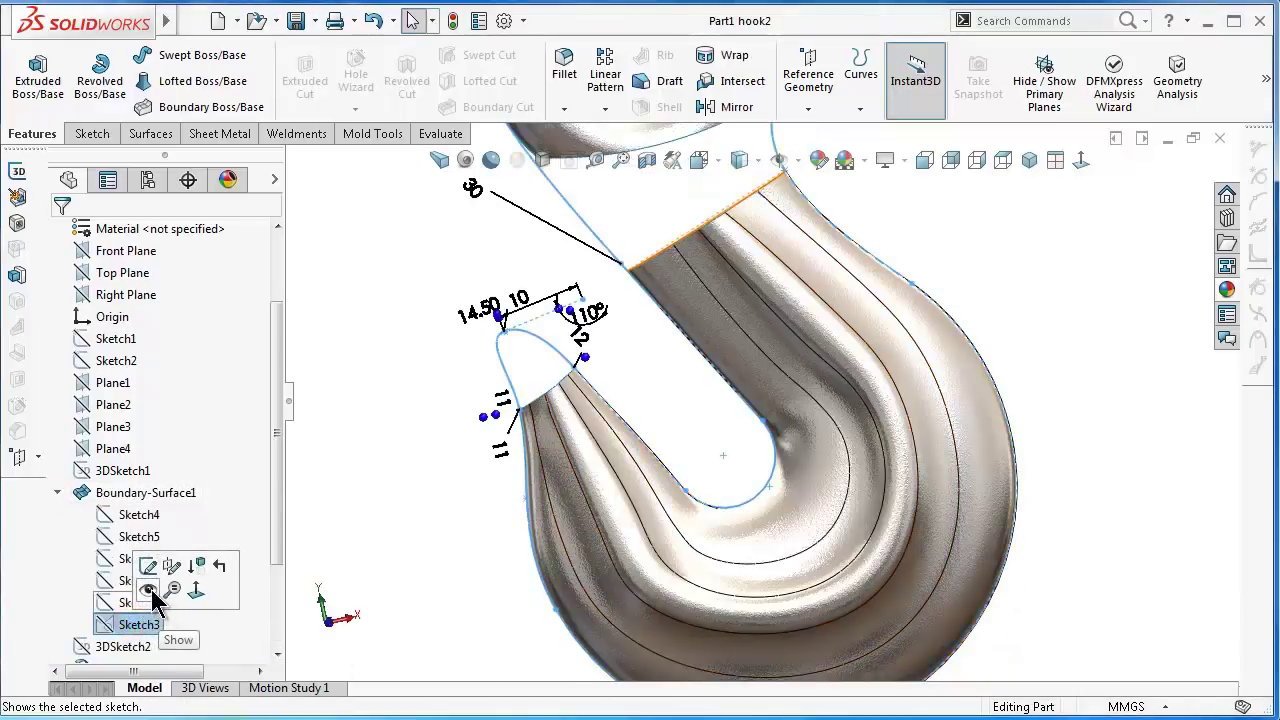
left_click(148, 589)
middle_click_drag(499, 413, 190, 178)
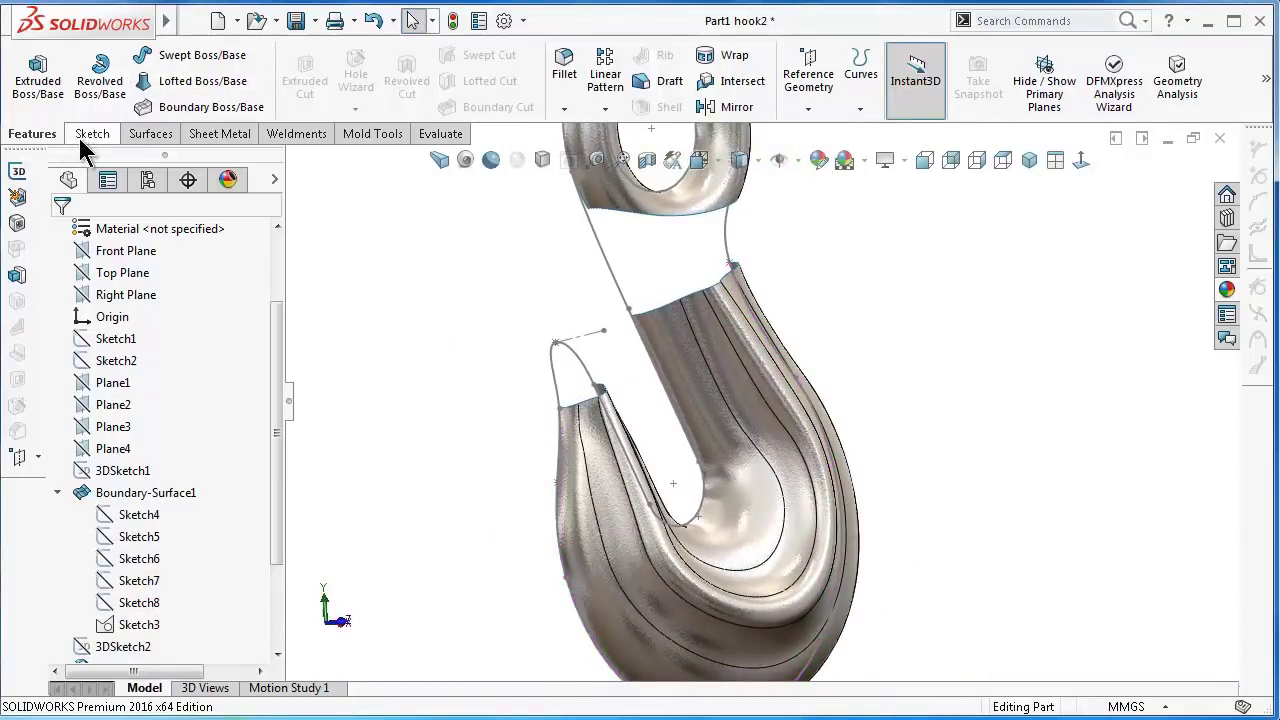
left_click(148, 134)
- Start an Extruded Surface, pick the Sketch3 contour, then deselect it from Selected Contours
left_click(40, 95)
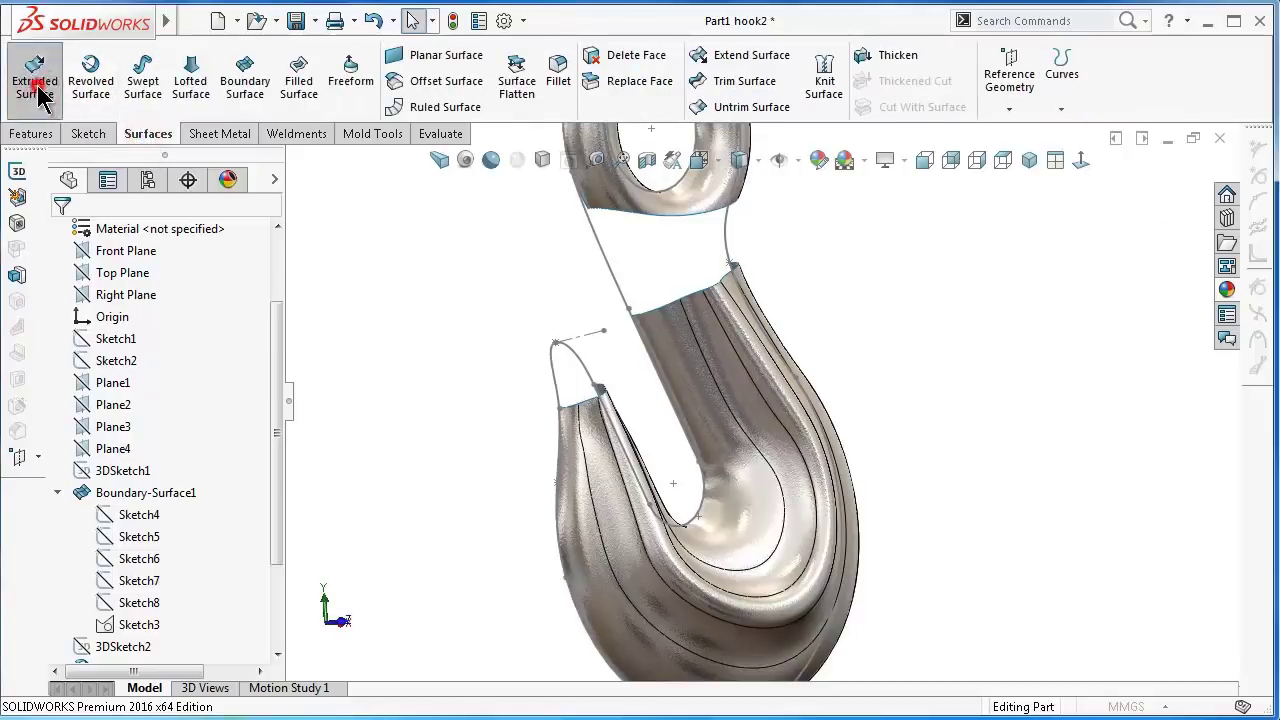
left_click(553, 375)
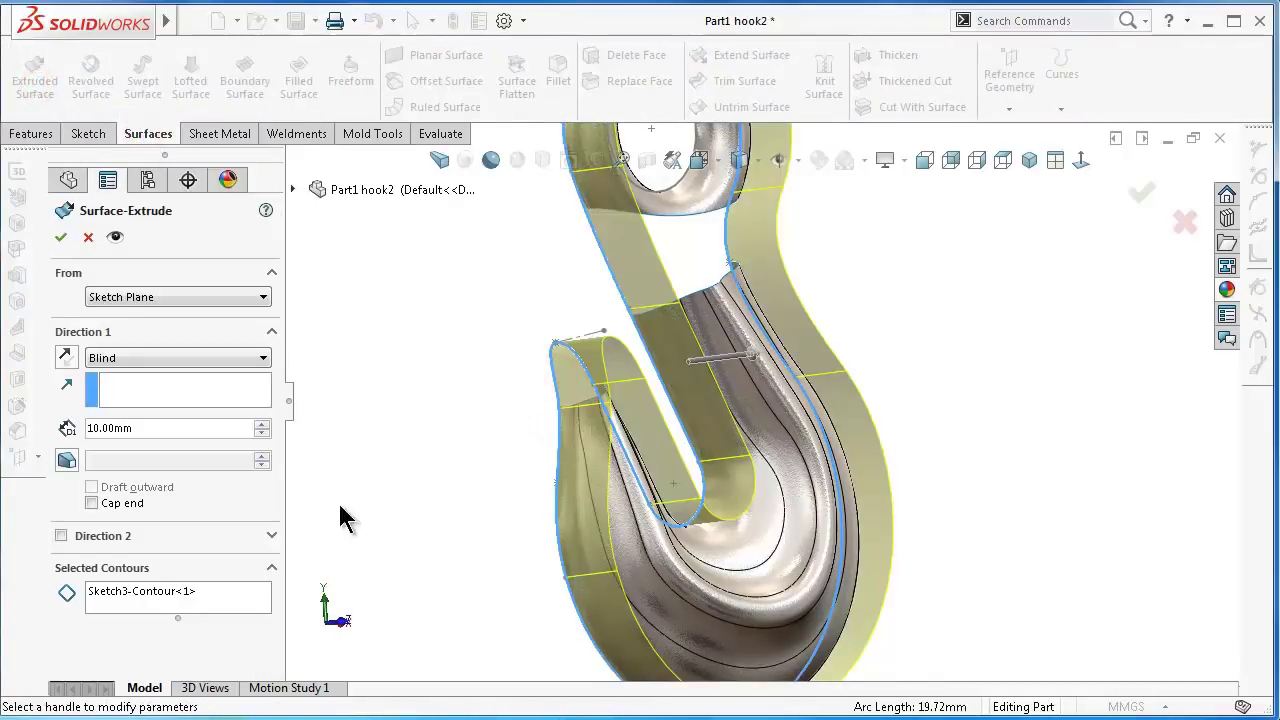
left_click(184, 594)
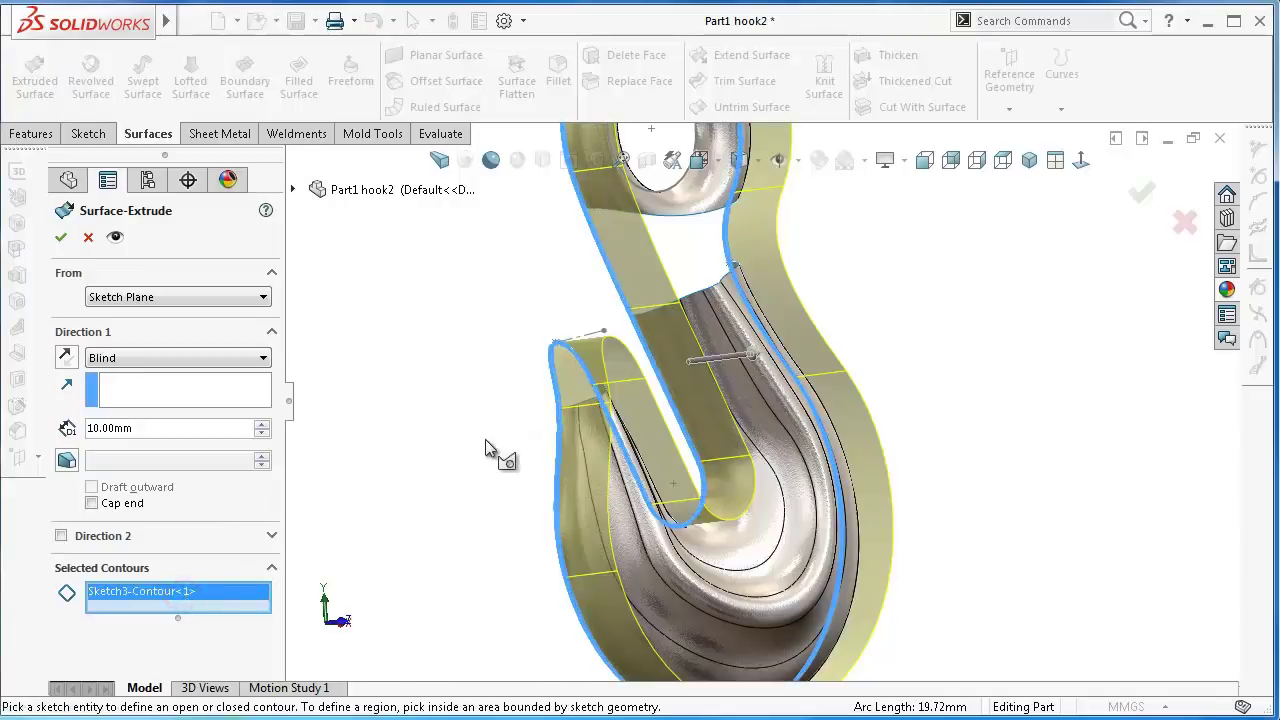
left_click(556, 377)
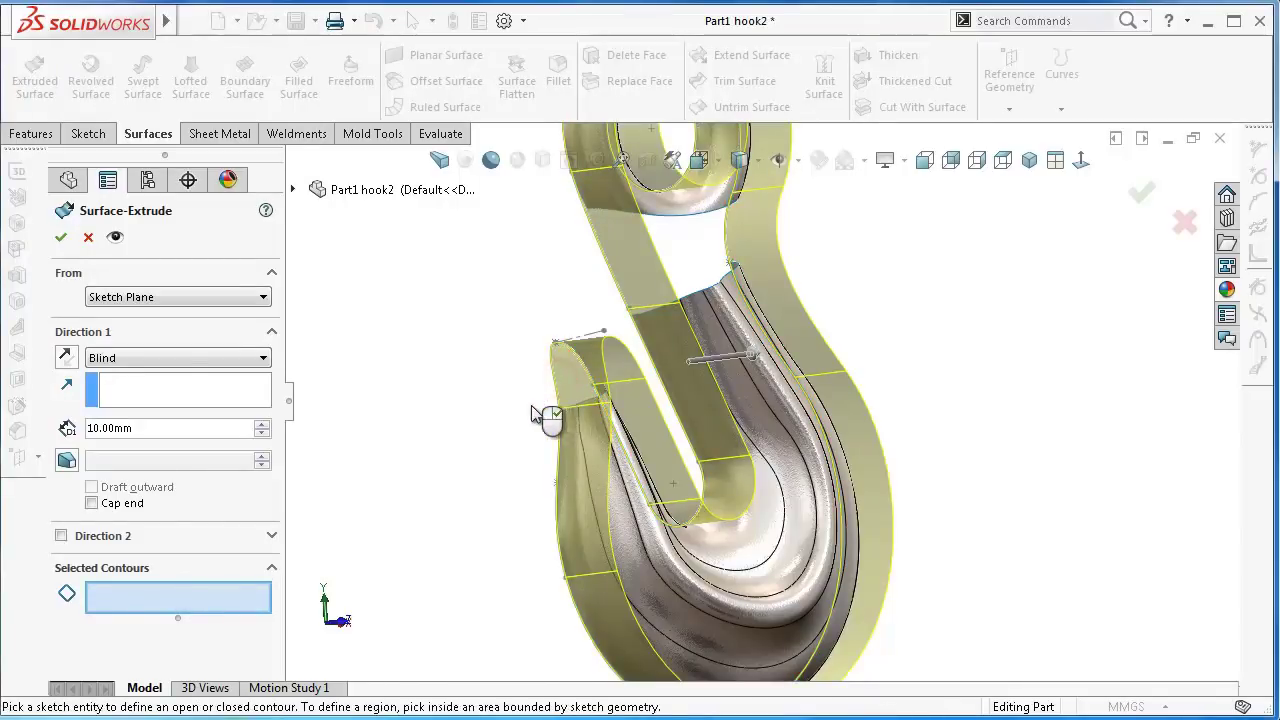
- Cancel the extrude and convert the hook-tip arc into a new Front Plane sketch
left_click(88, 238)
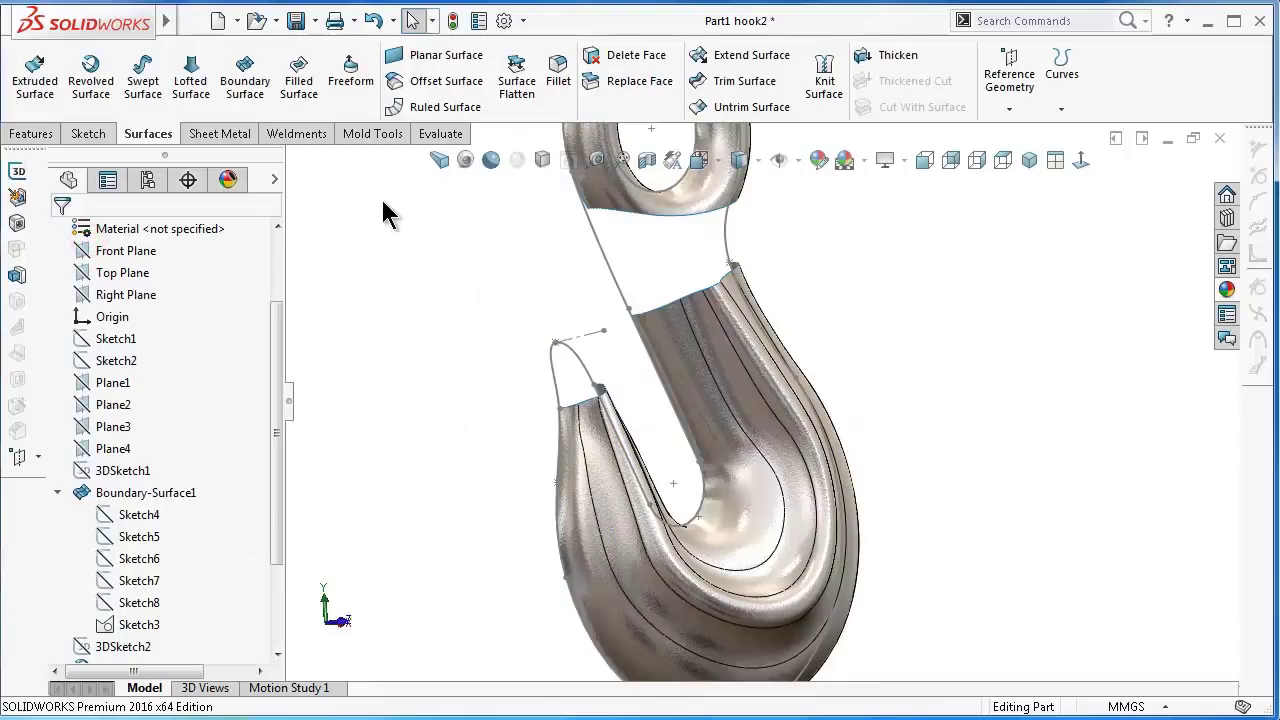
left_click(137, 250)
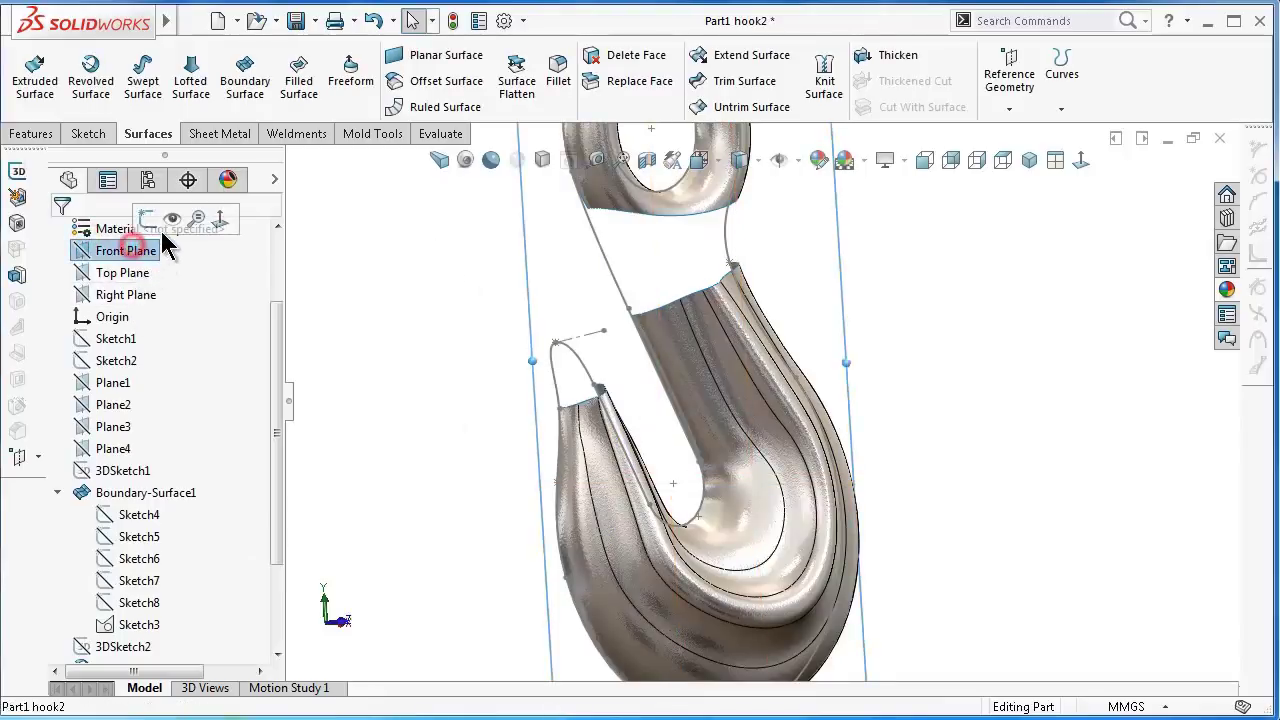
left_click(148, 217)
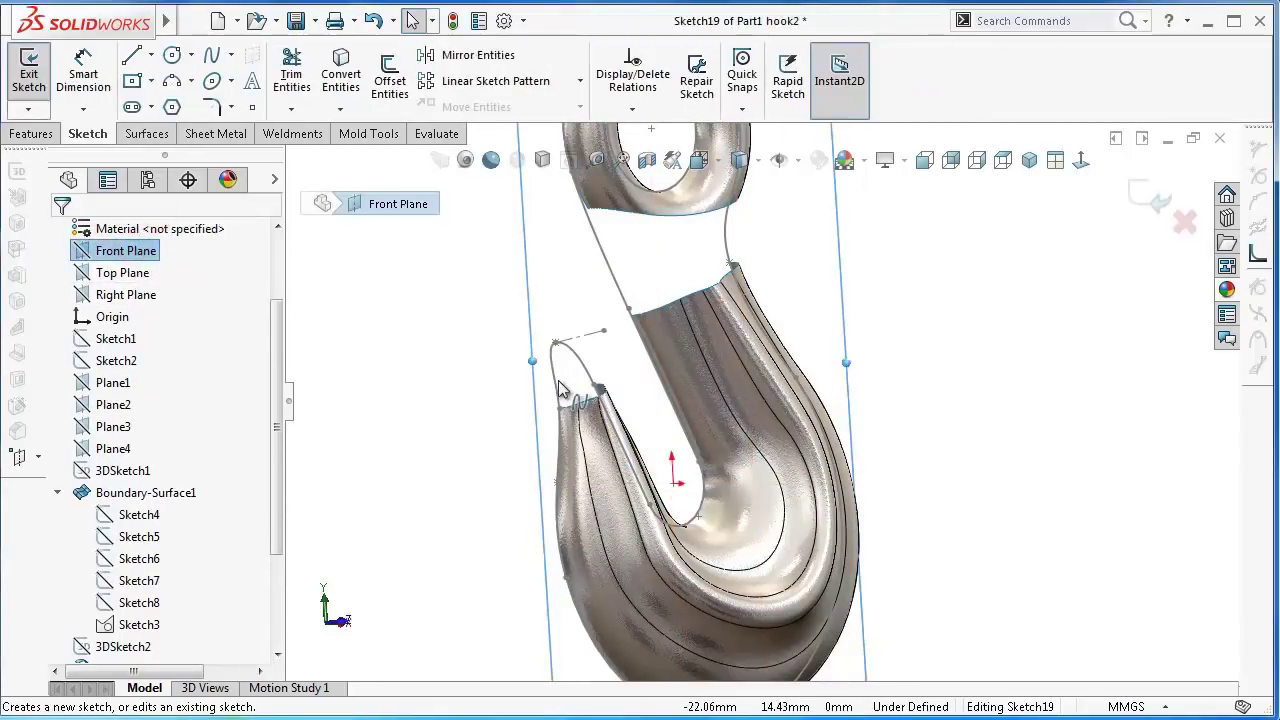
left_click(557, 382)
left_click(340, 70)
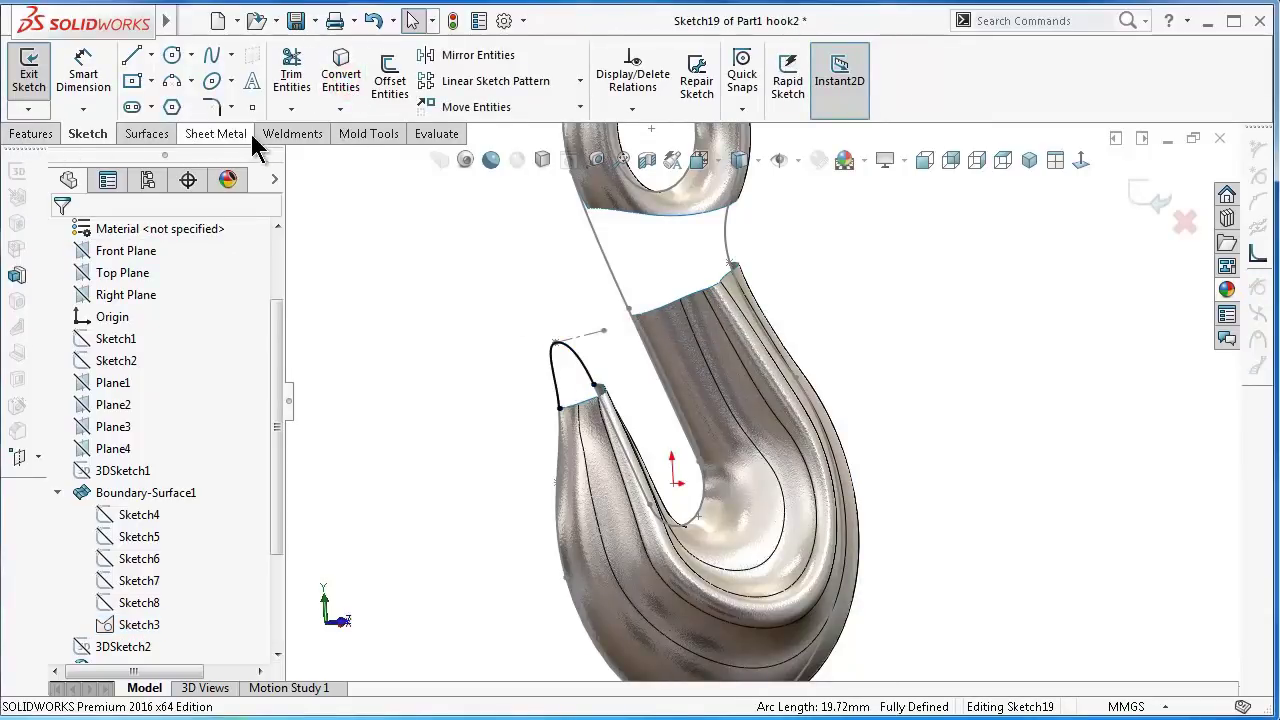
- Extrude the converted arc as a reversed 10 mm blind surface, Surface-Extrude3
left_click(150, 134)
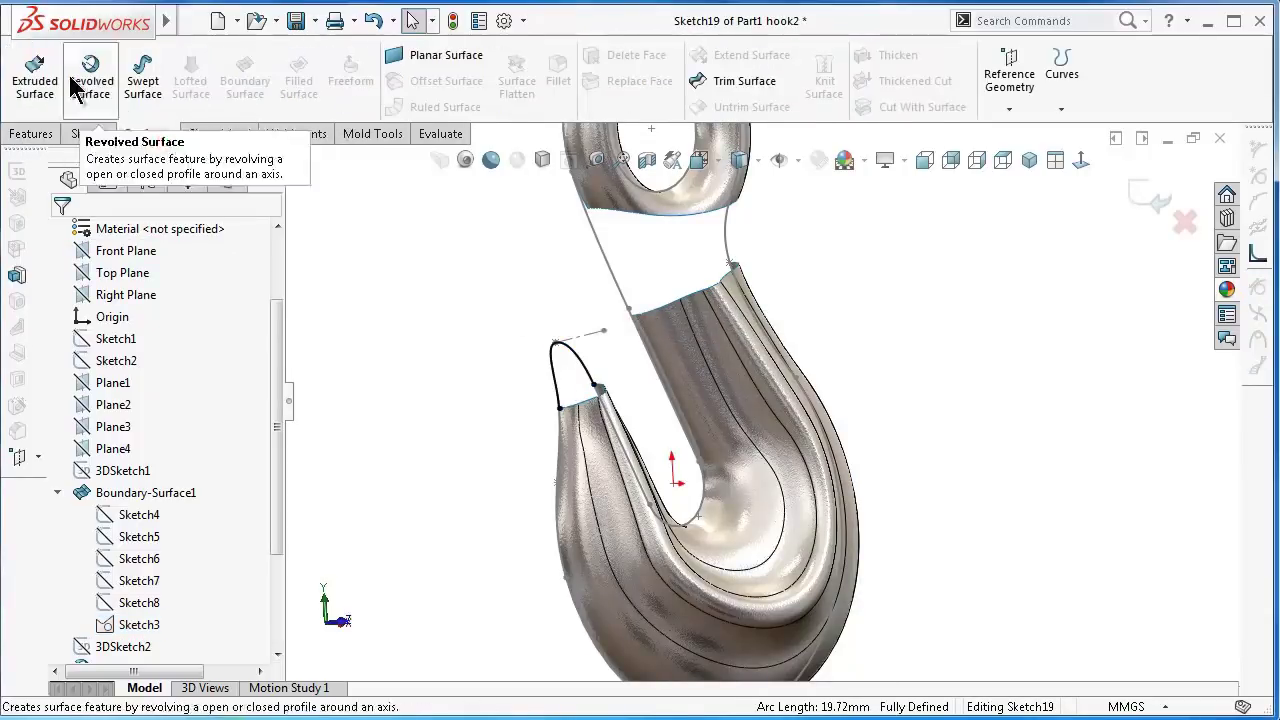
left_click(35, 72)
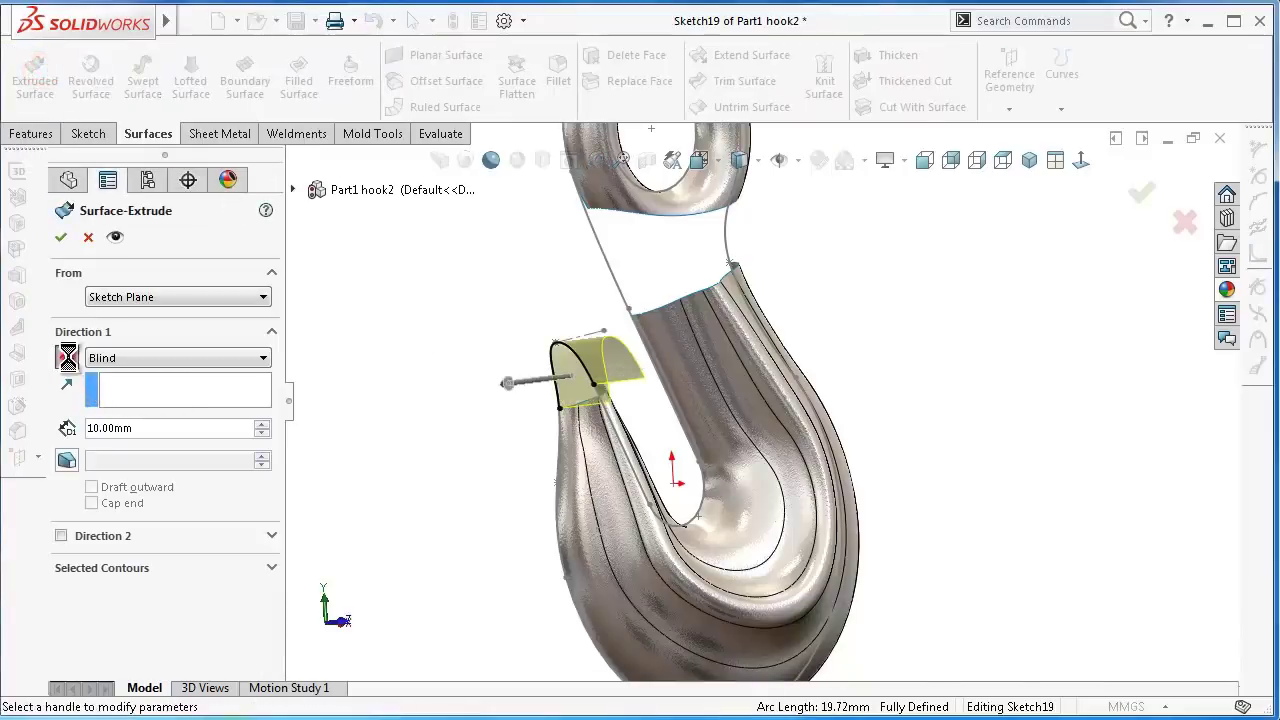
left_click(67, 357)
left_click(61, 238)
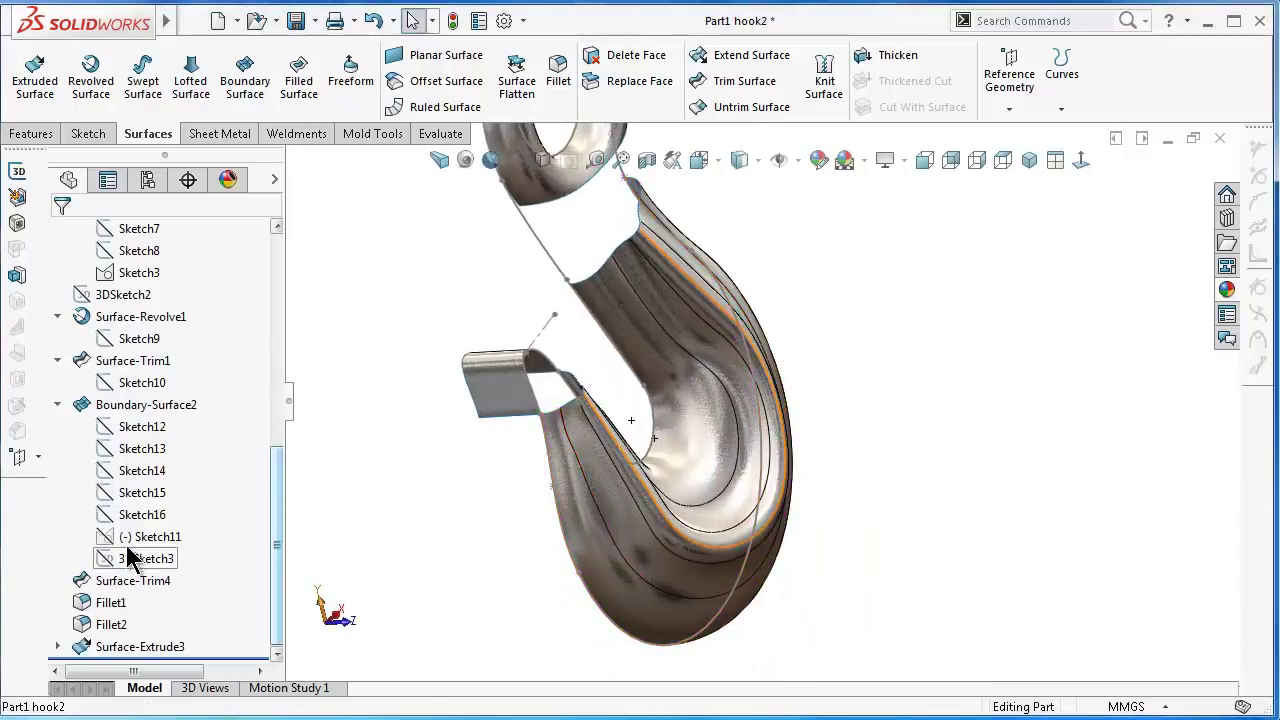
- Show Sketch12 under Boundary-Surface2 and view the hook in isometric
left_click(145, 430)
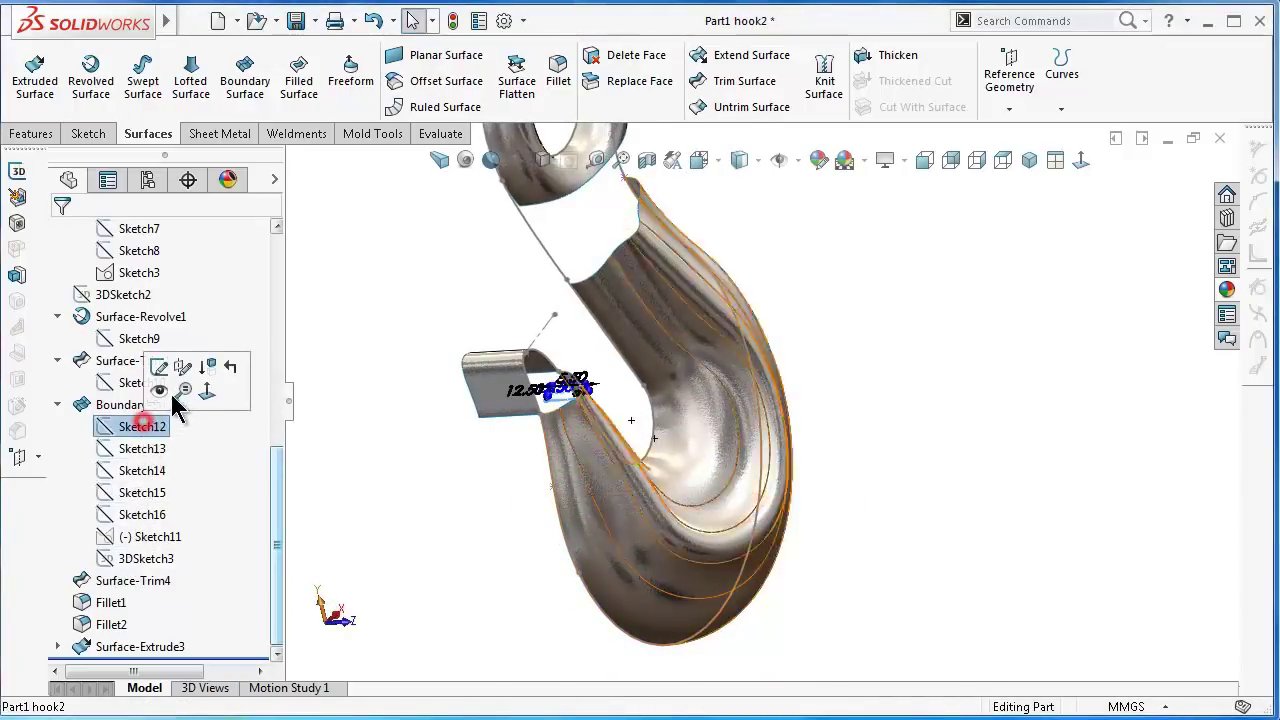
left_click(165, 384)
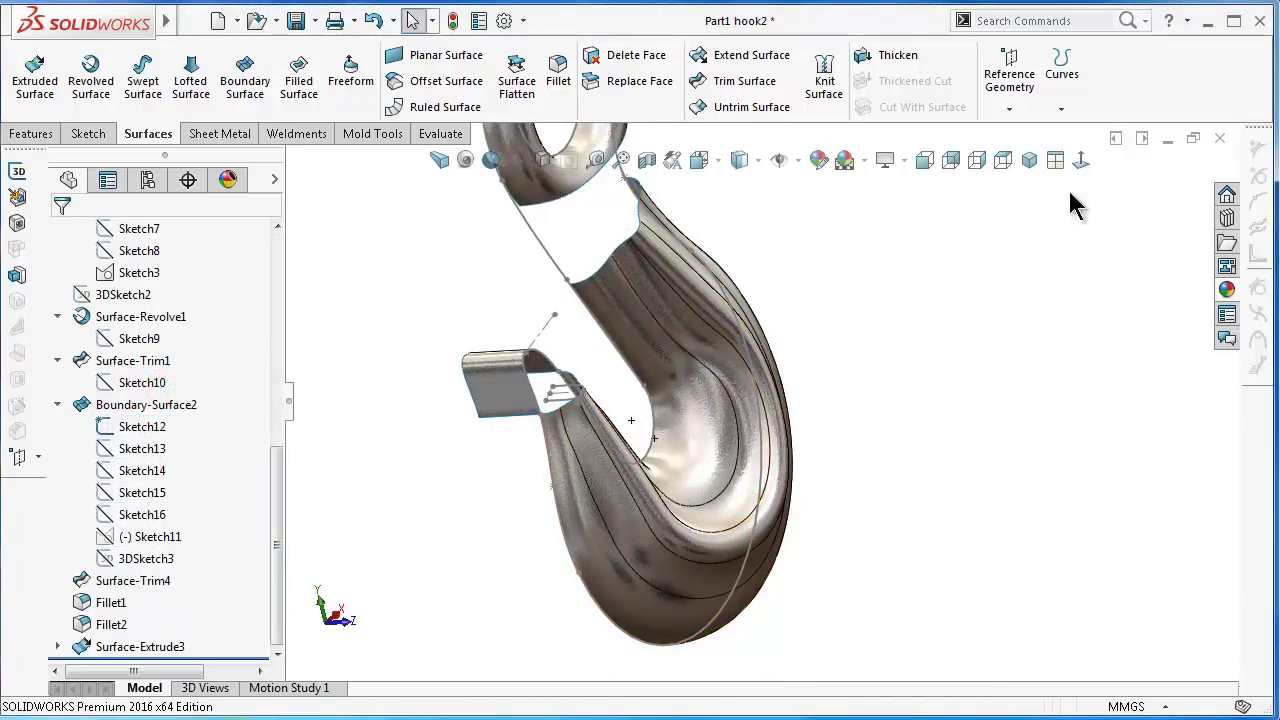
left_click(1029, 160)
scroll(770, 330, "down", 2)
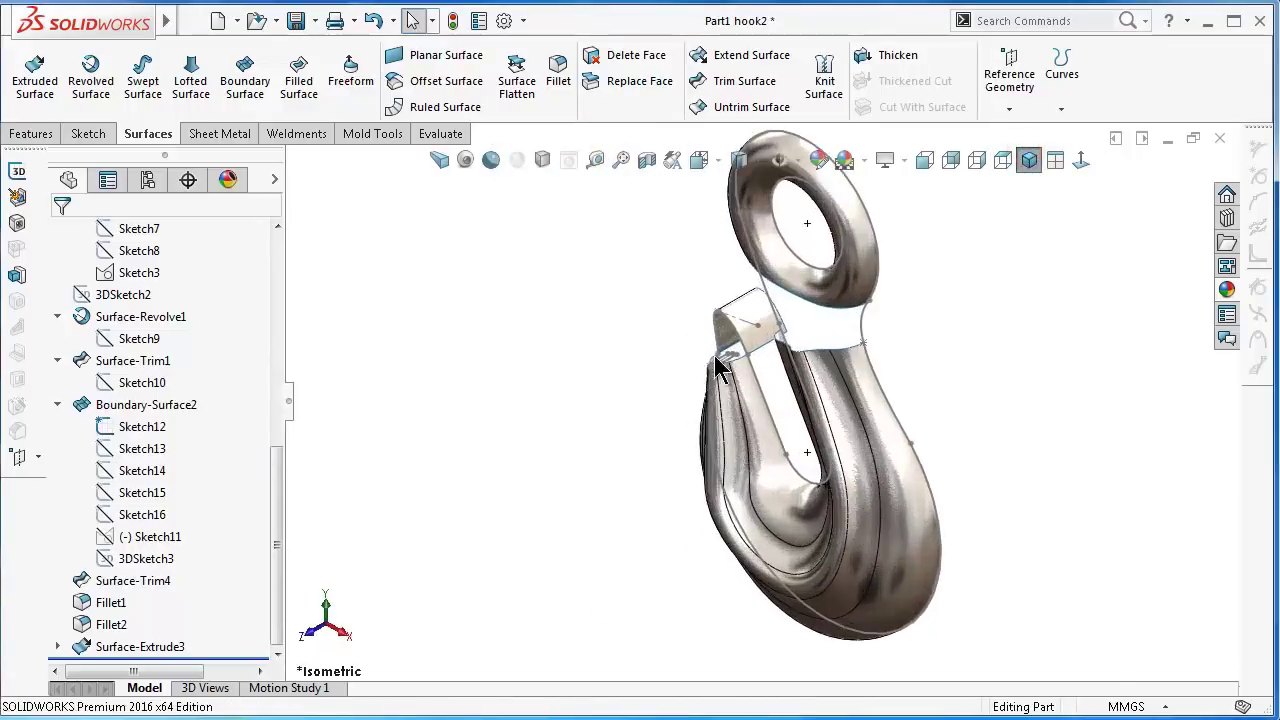
scroll(770, 330, "down", 3)
scroll(770, 330, "down", 1)
- Start a new 3D sketch and draw a spline across the open hook tip
left_click(33, 134)
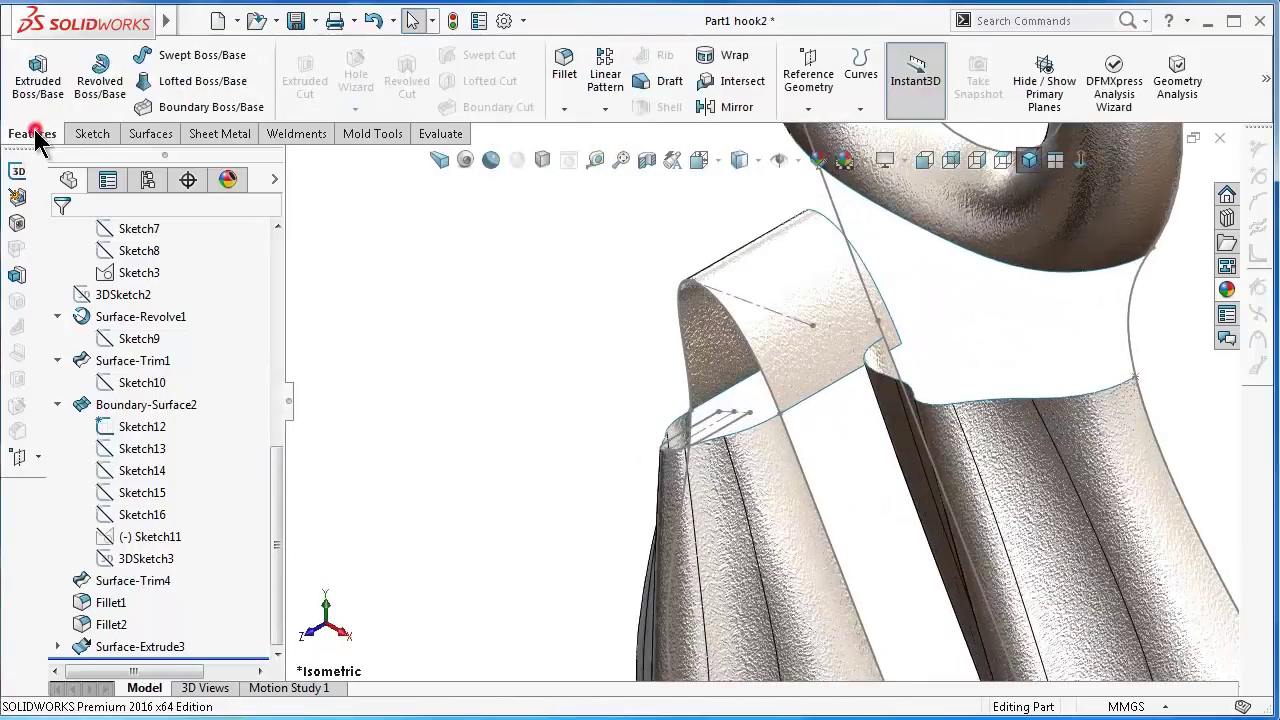
left_click(92, 134)
left_click(44, 107)
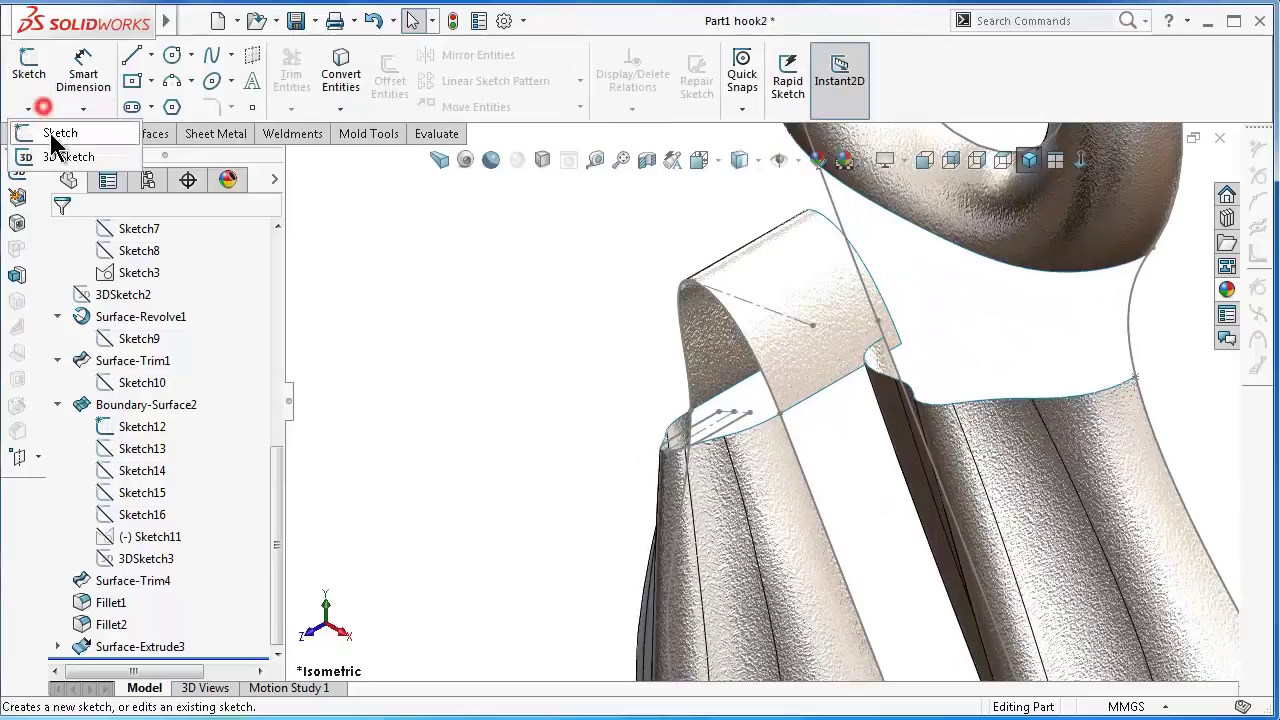
left_click(60, 157)
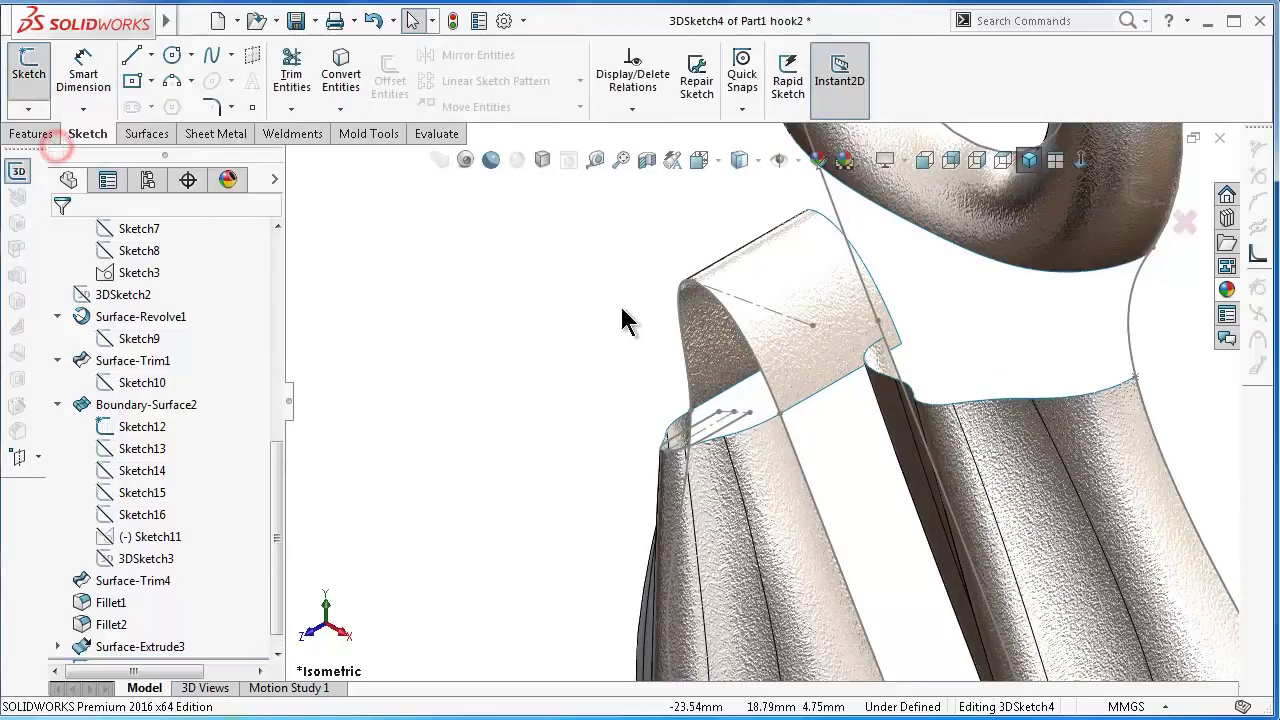
left_click(214, 57)
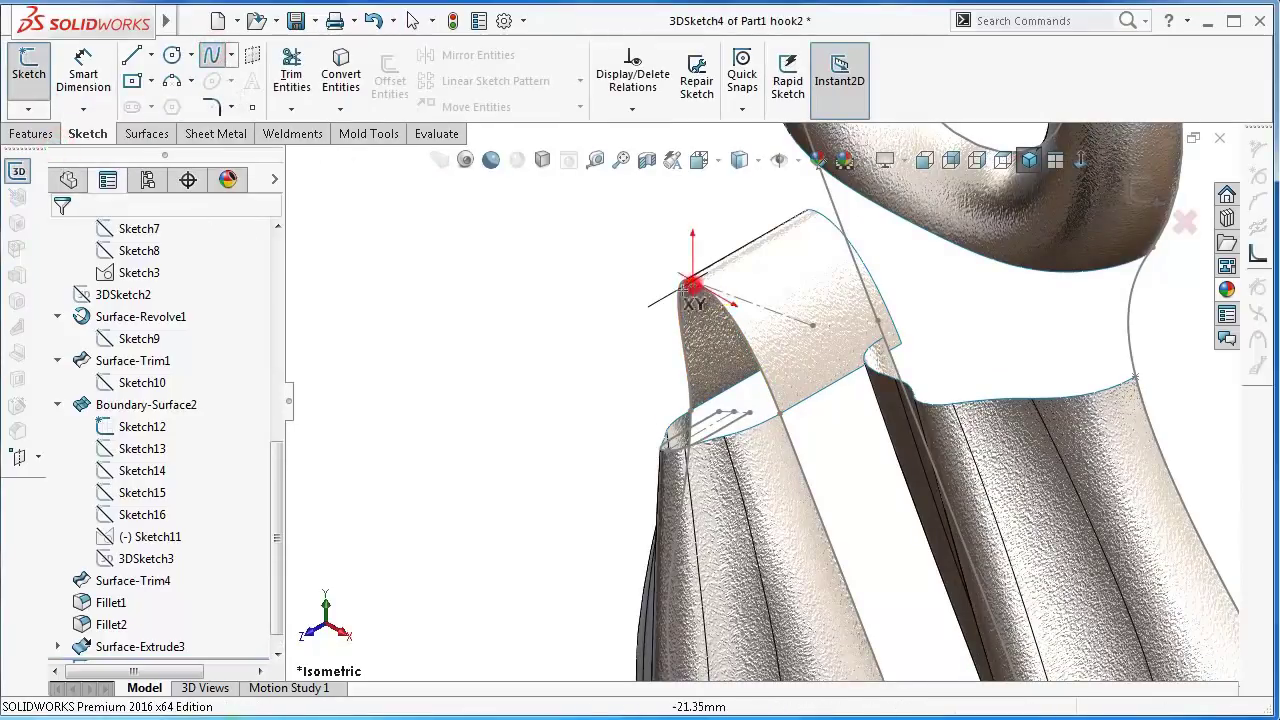
left_click(691, 280)
scroll(685, 400, "down", 3)
scroll(678, 496, "down", 3)
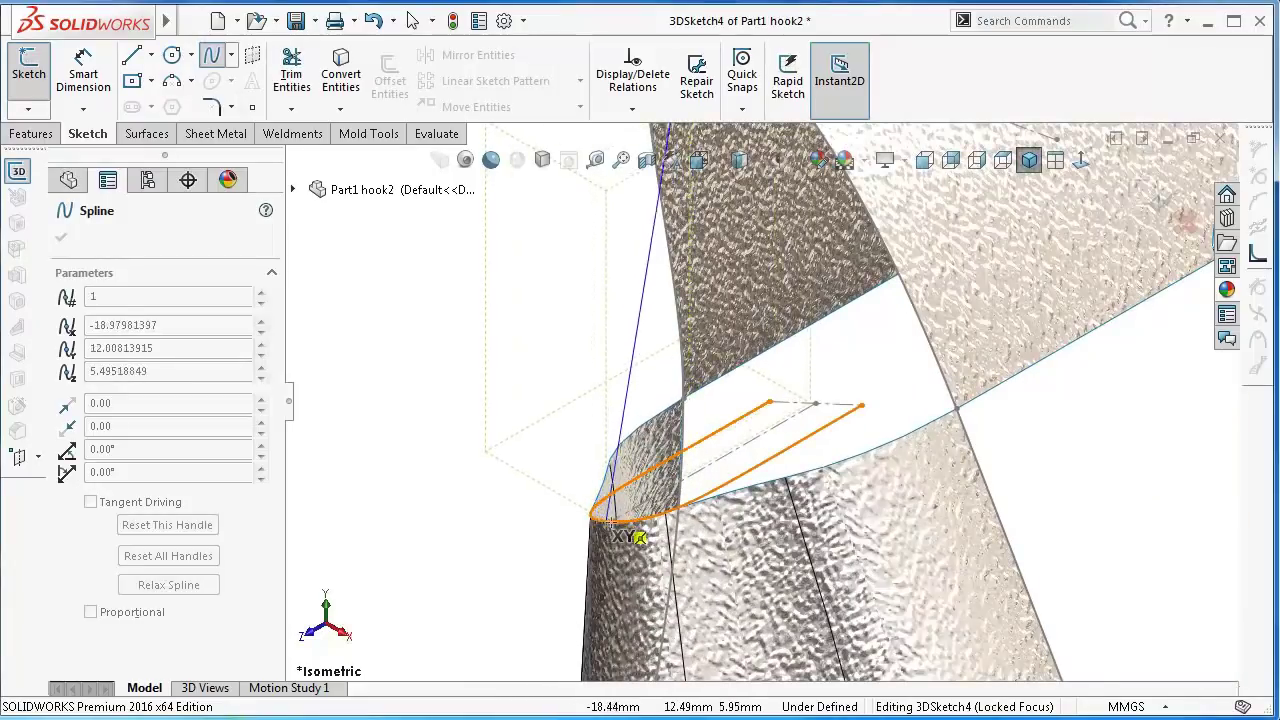
right_click(560, 523)
left_click(613, 540)
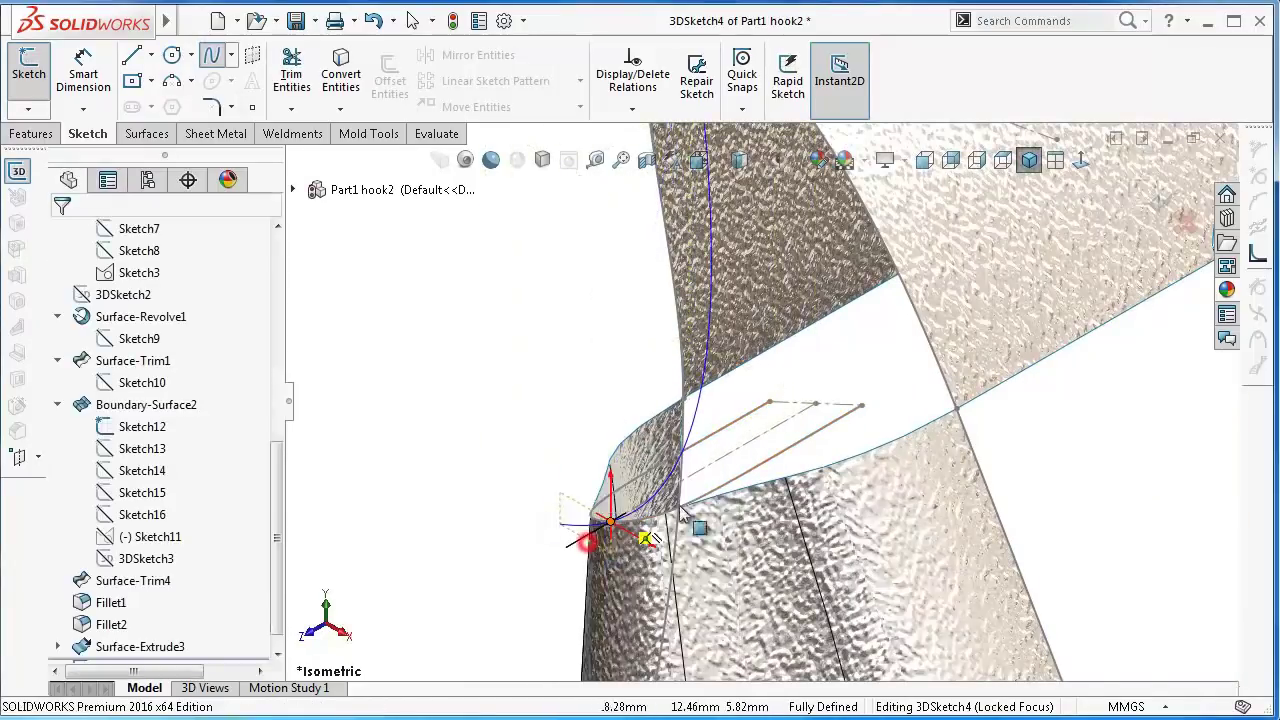
- Orbit around the new spline, then return to a front view of the tip
mouse_move(731, 429)
middle_mouse_down()
mouse_move(732, 364)
mouse_move(800, 300)
middle_mouse_up()
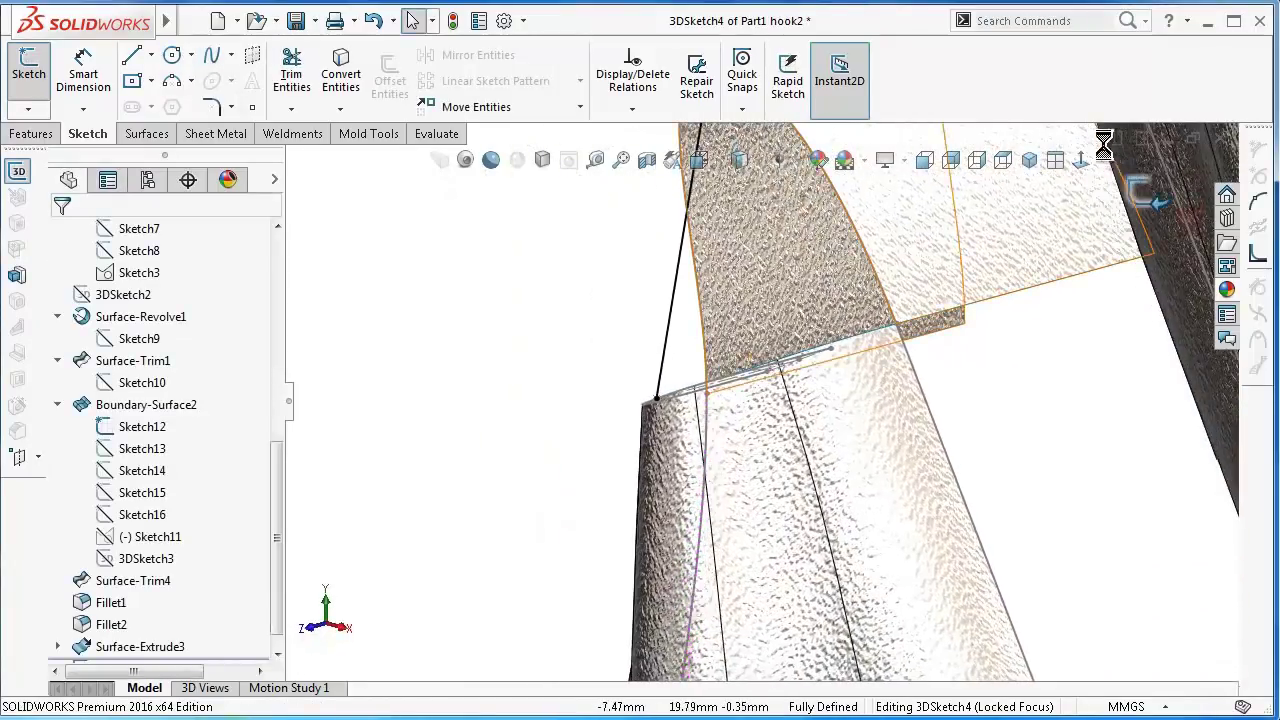
mouse_move(694, 366)
middle_mouse_down()
mouse_move(706, 291)
mouse_move(893, 233)
middle_mouse_up()
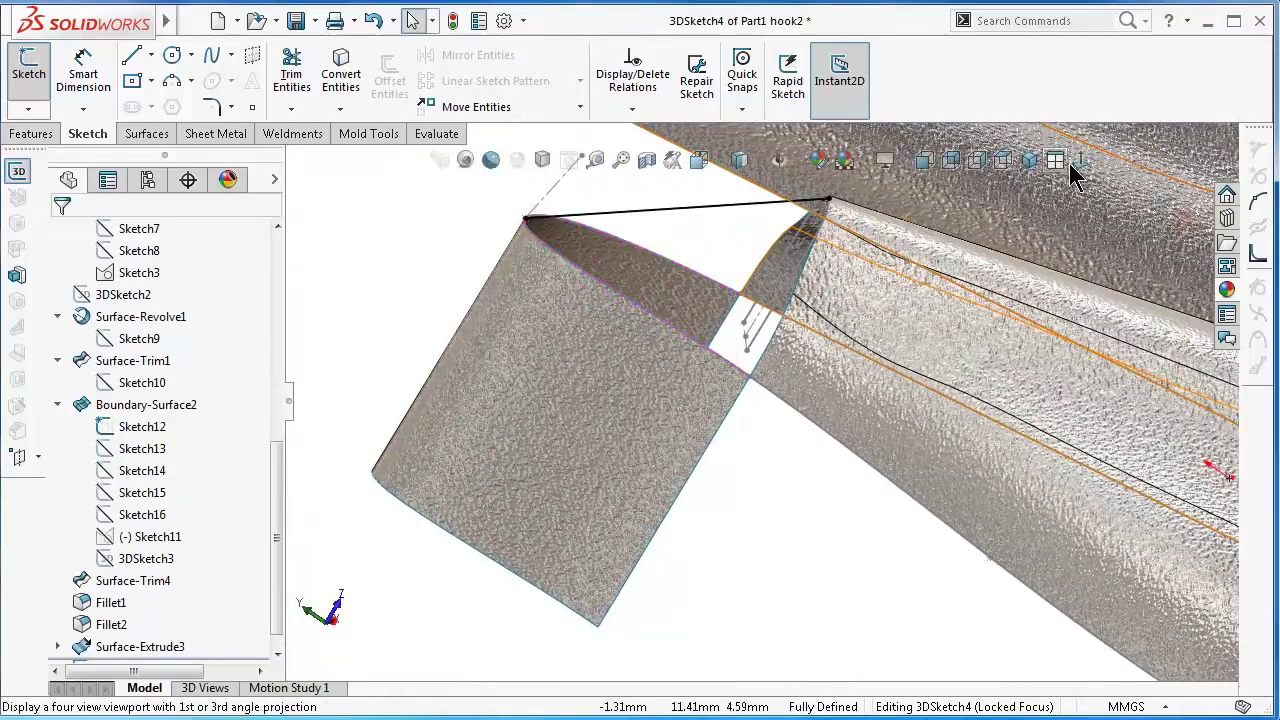
left_click(1080, 163)
scroll(690, 430, "down", 3)
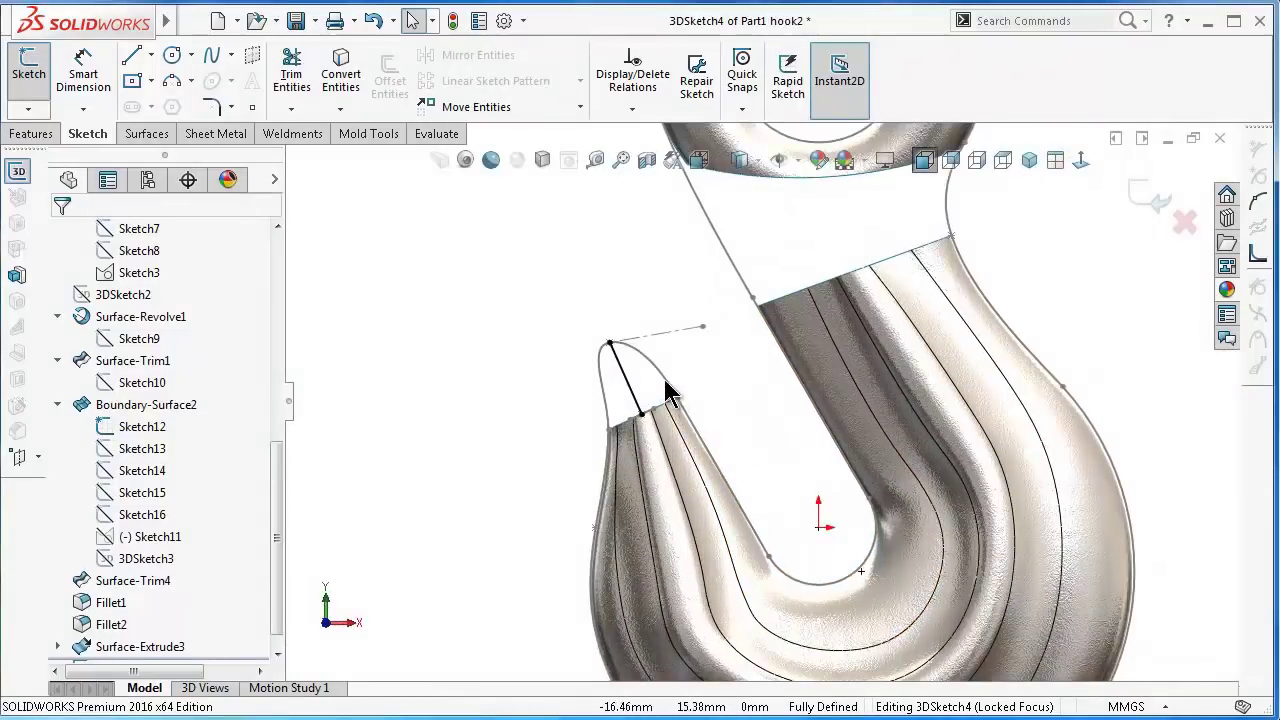
scroll(675, 385, "down", 3)
scroll(668, 393, "down", 3)
scroll(650, 438, "down", 2)
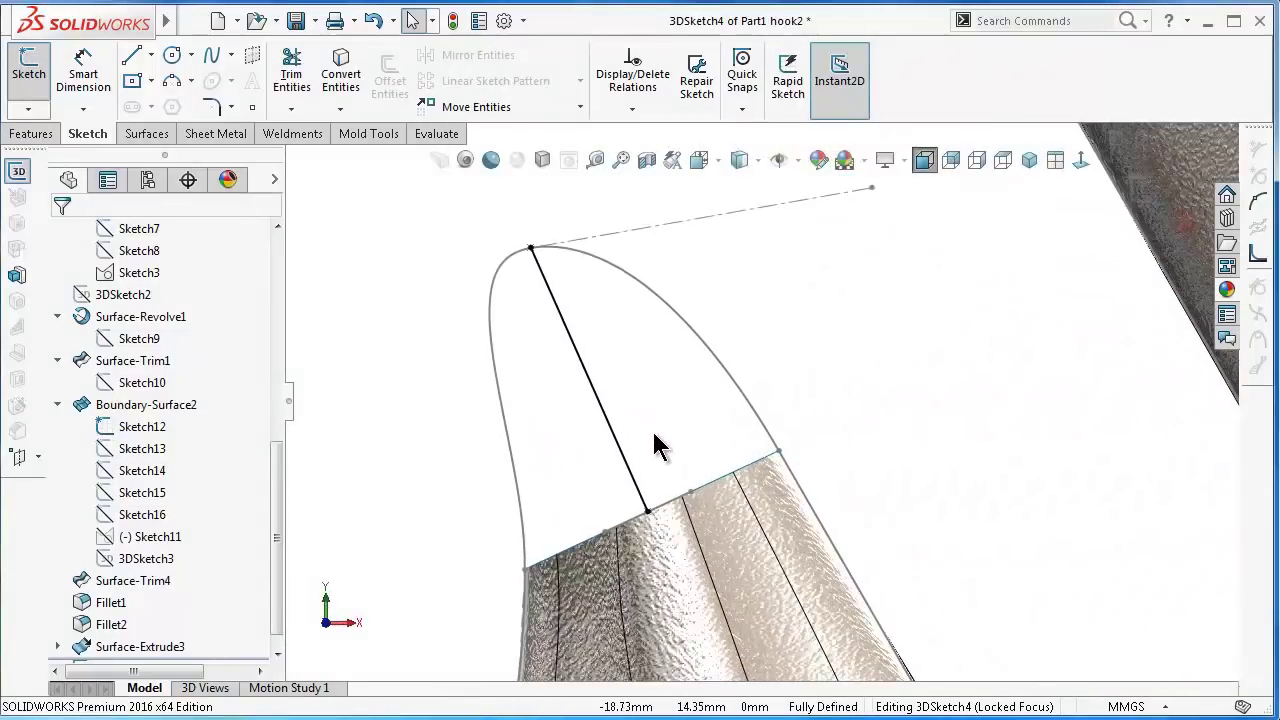
mouse_move(655, 445)
middle_mouse_down()
mouse_move(822, 512)
mouse_move(999, 320)
middle_mouse_up()
- Select the tip spline and drag its start tangent handle to curve it
left_click(733, 428)
mouse_move(733, 428)
middle_mouse_down()
mouse_move(983, 697)
mouse_move(983, 563)
middle_mouse_up()
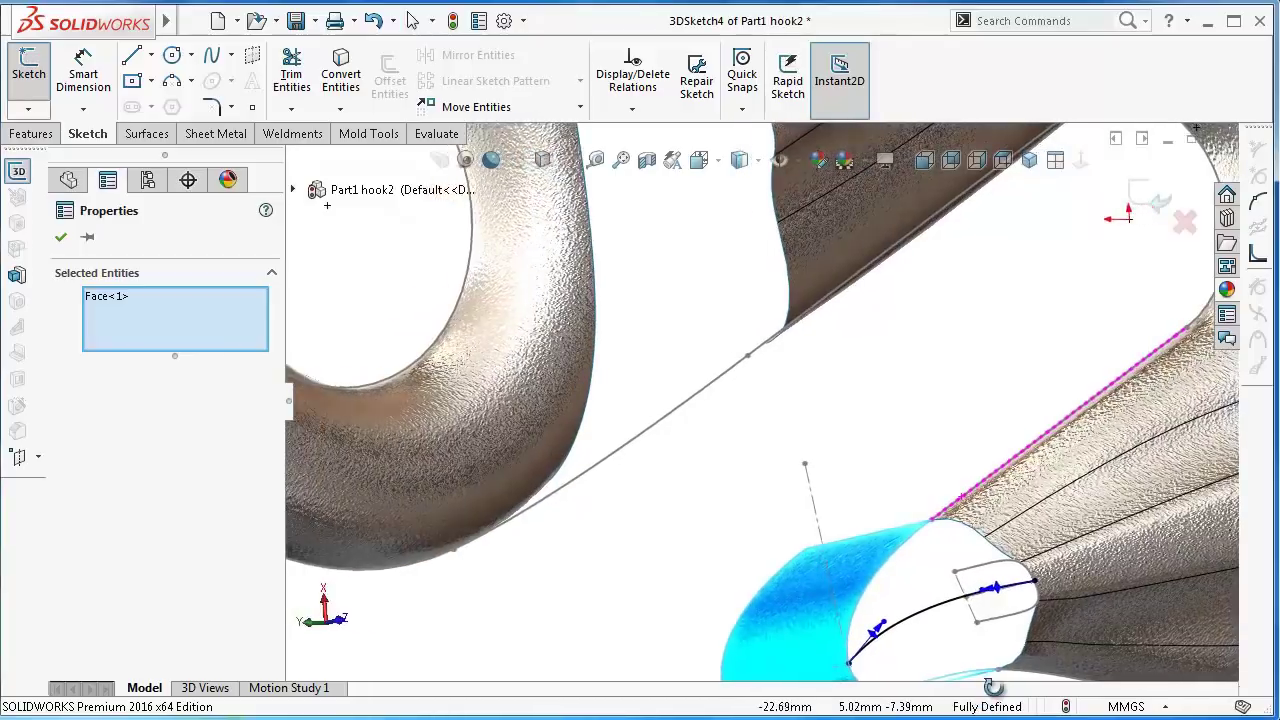
left_click(979, 548)
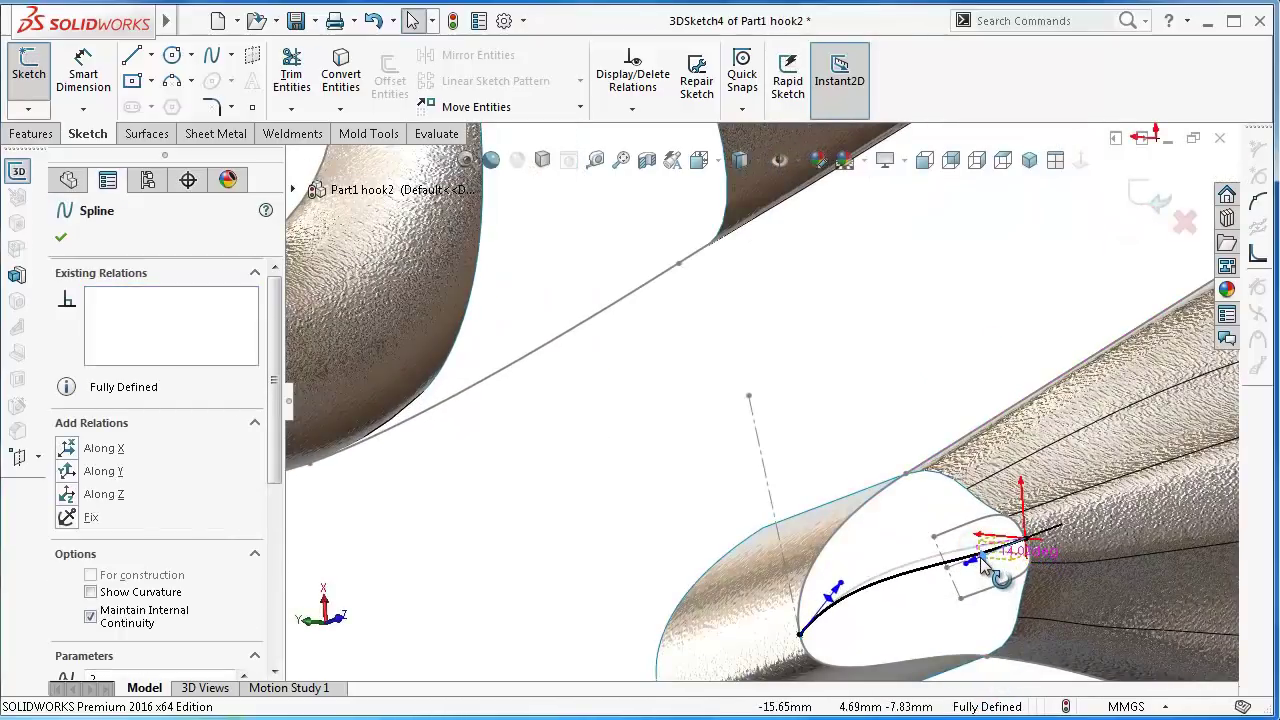
left_click_drag(826, 601, 848, 612)
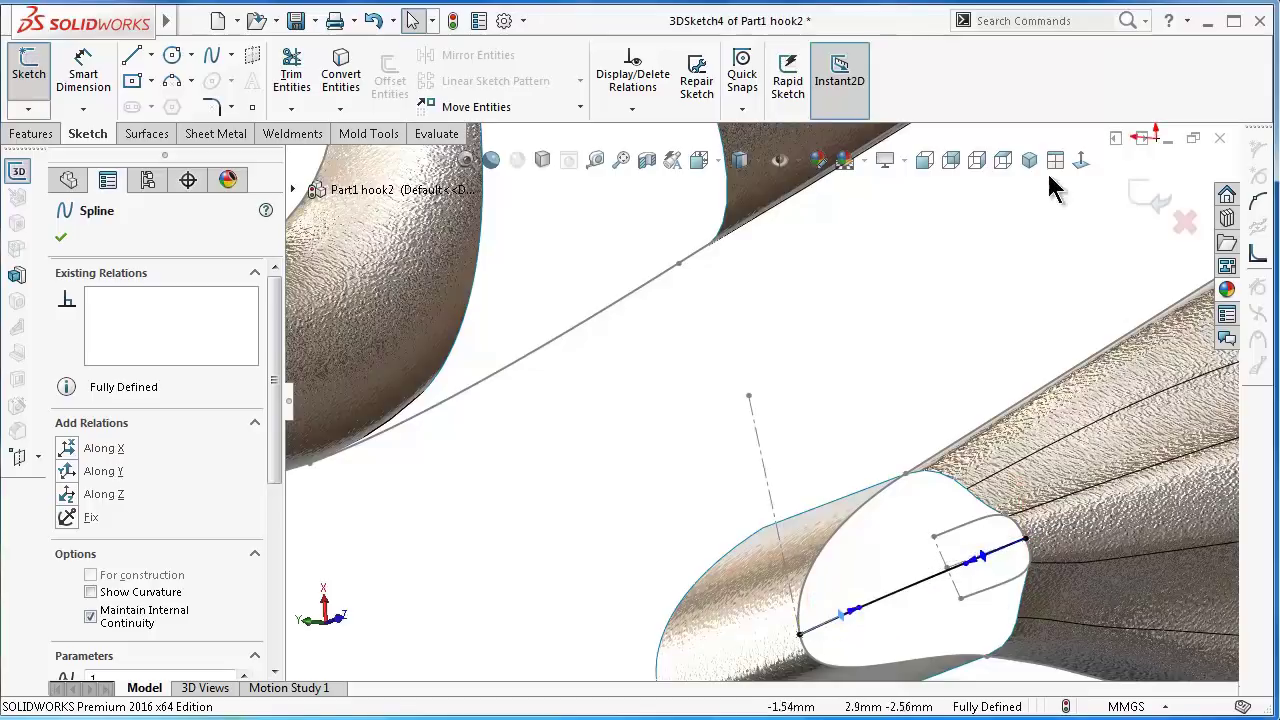
- From the Right view, swing the spline's end tangent and constrain it Along Z
left_click(951, 170)
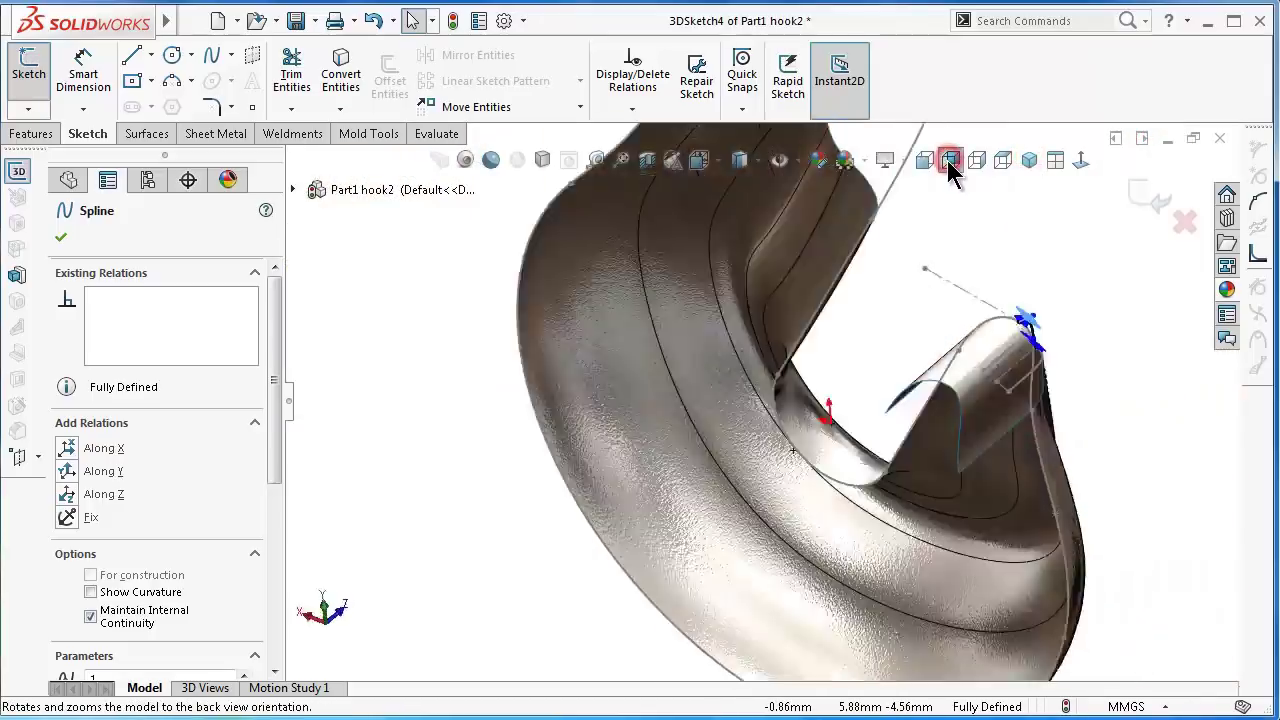
scroll(871, 451, "down", 5)
scroll(883, 450, "down", 1)
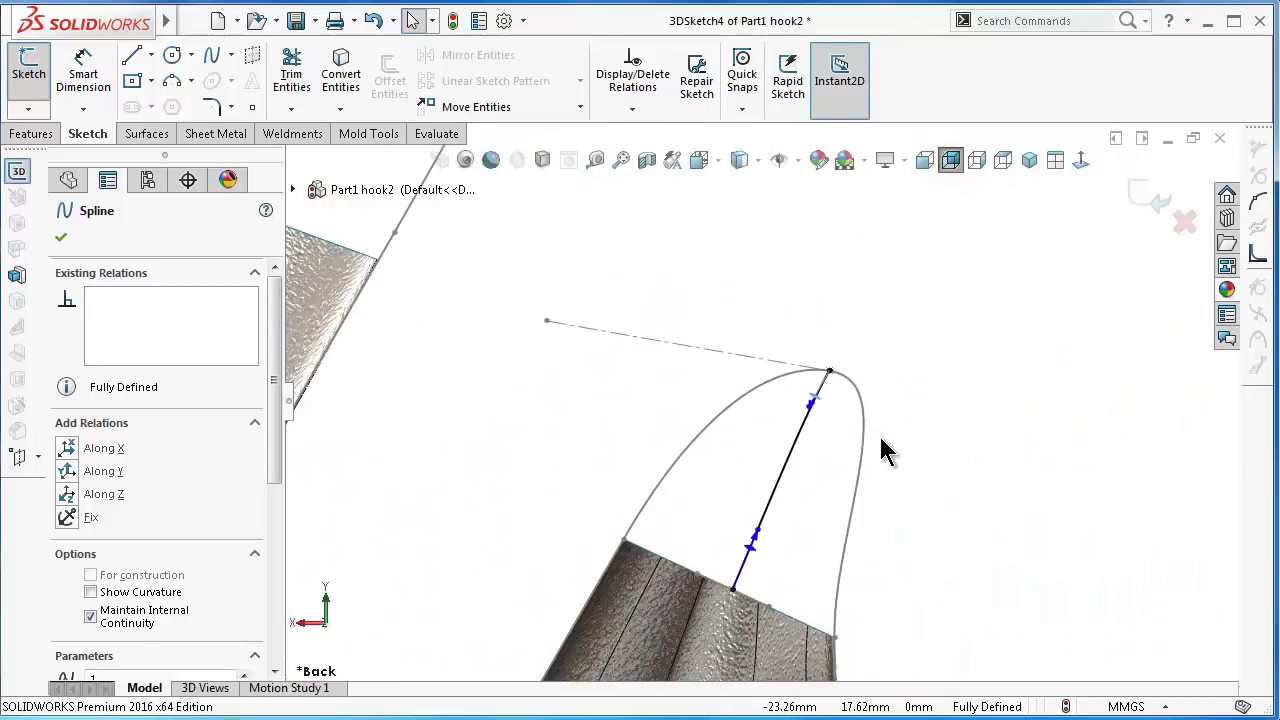
scroll(834, 440, "down", 1)
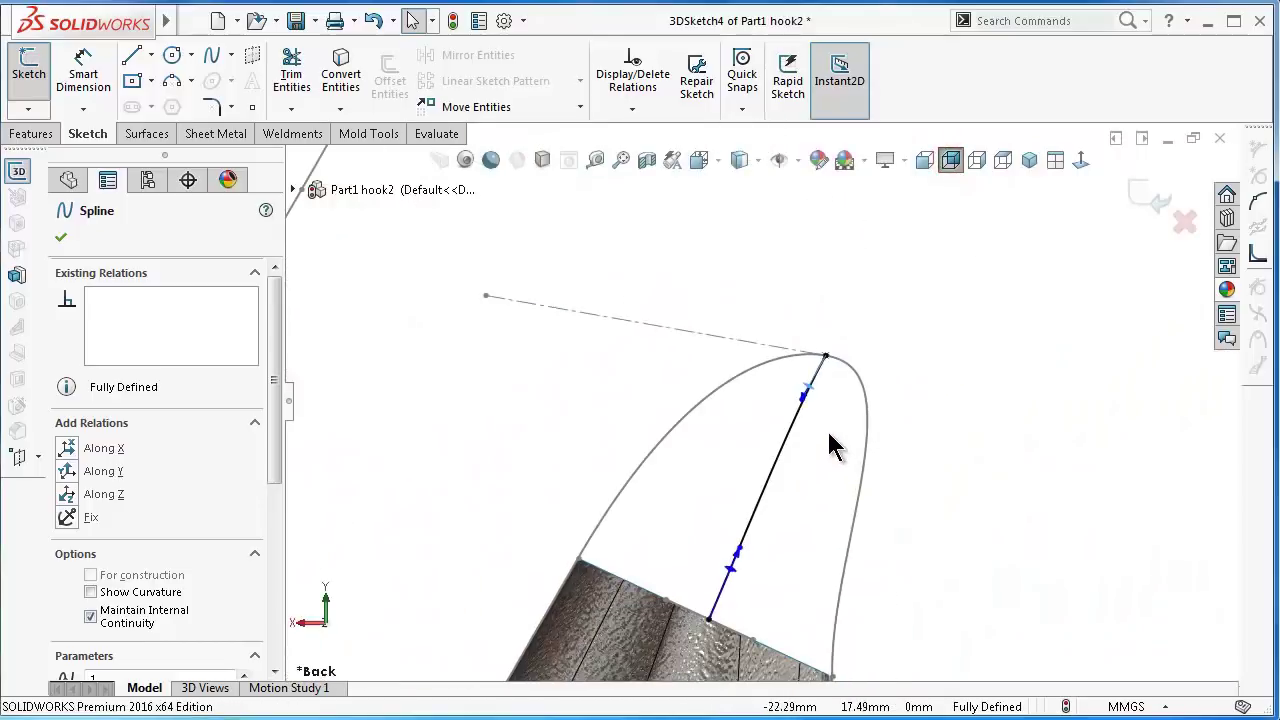
left_click(926, 166)
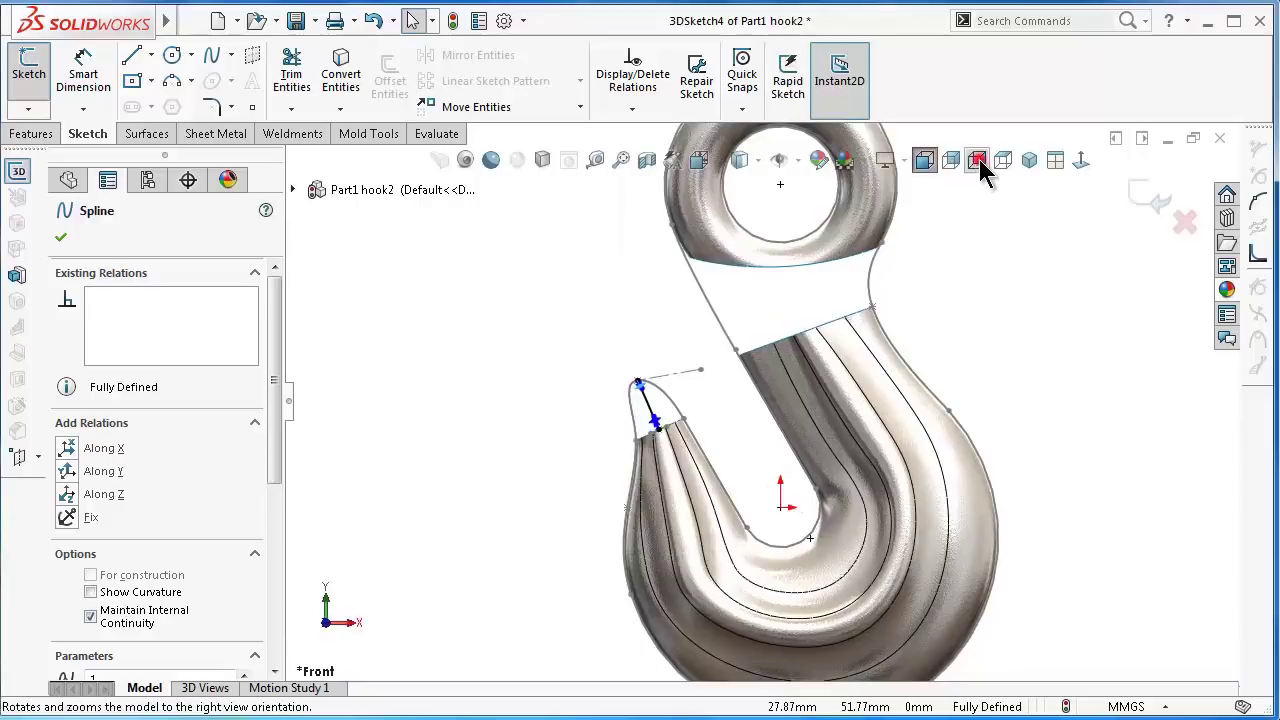
left_click(979, 166)
scroll(766, 434, "down", 3)
scroll(725, 385, "down", 1)
scroll(775, 378, "down", 2)
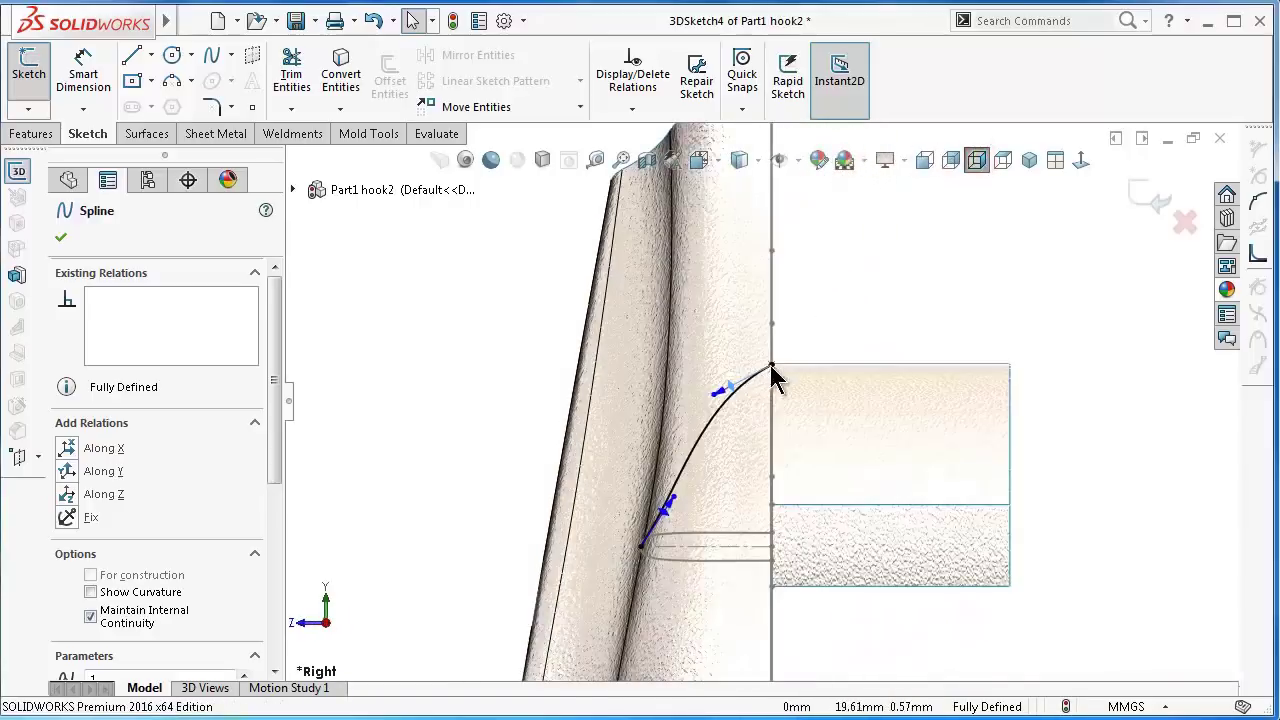
scroll(775, 378, "down", 1)
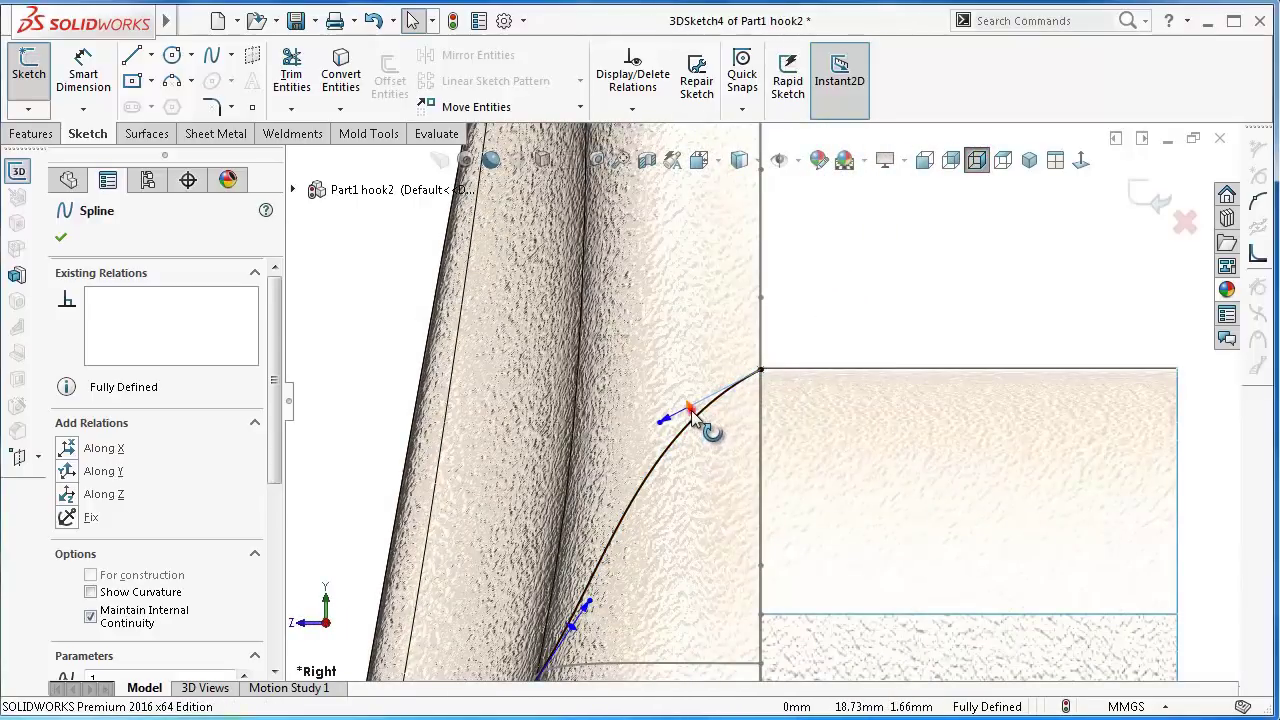
left_click_drag(690, 411, 682, 384)
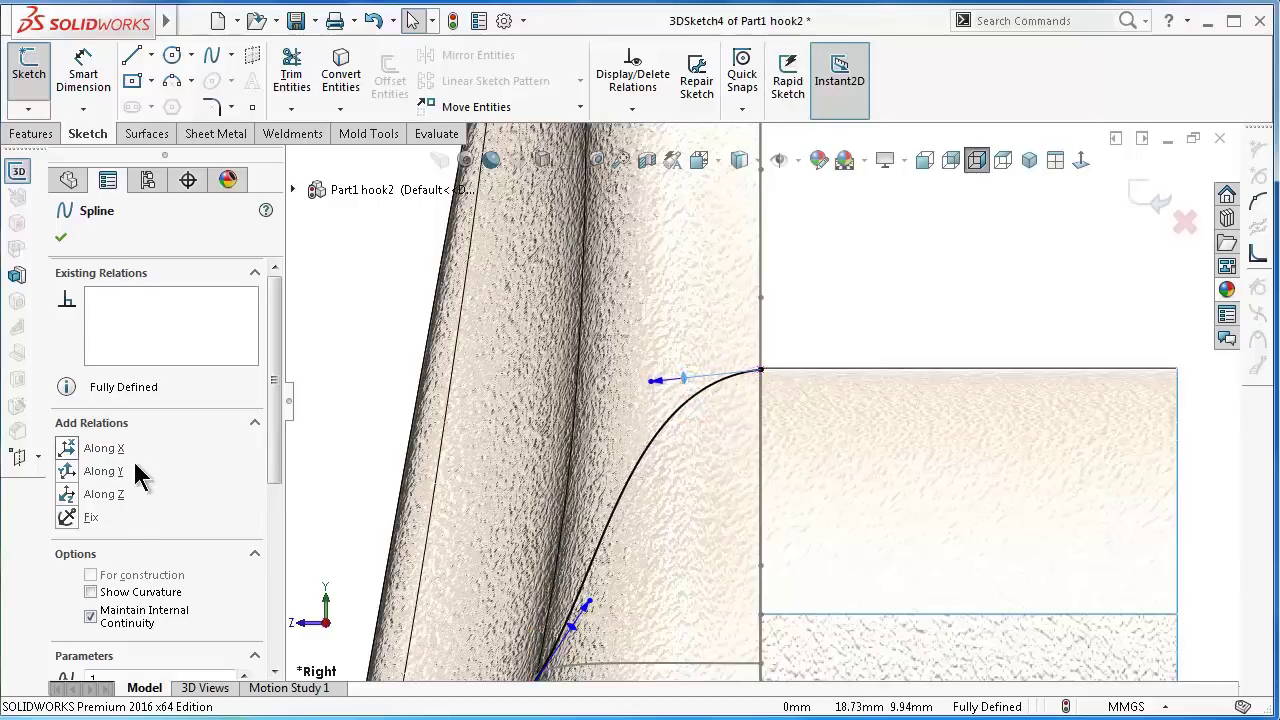
left_click(100, 495)
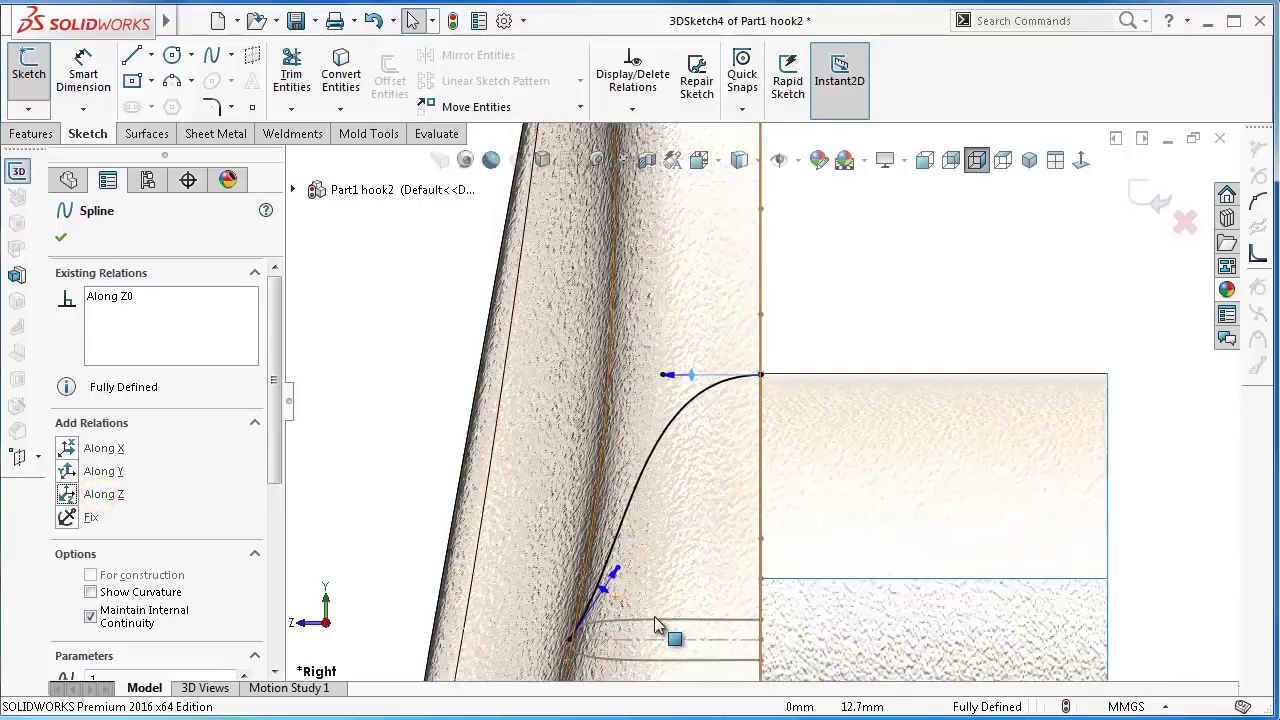
- Orbit to inspect where the spline meets the extruded surface
mouse_move(657, 612)
middle_mouse_down()
mouse_move(686, 586)
mouse_move(465, 628)
middle_mouse_up()
scroll(470, 612, "down", 2)
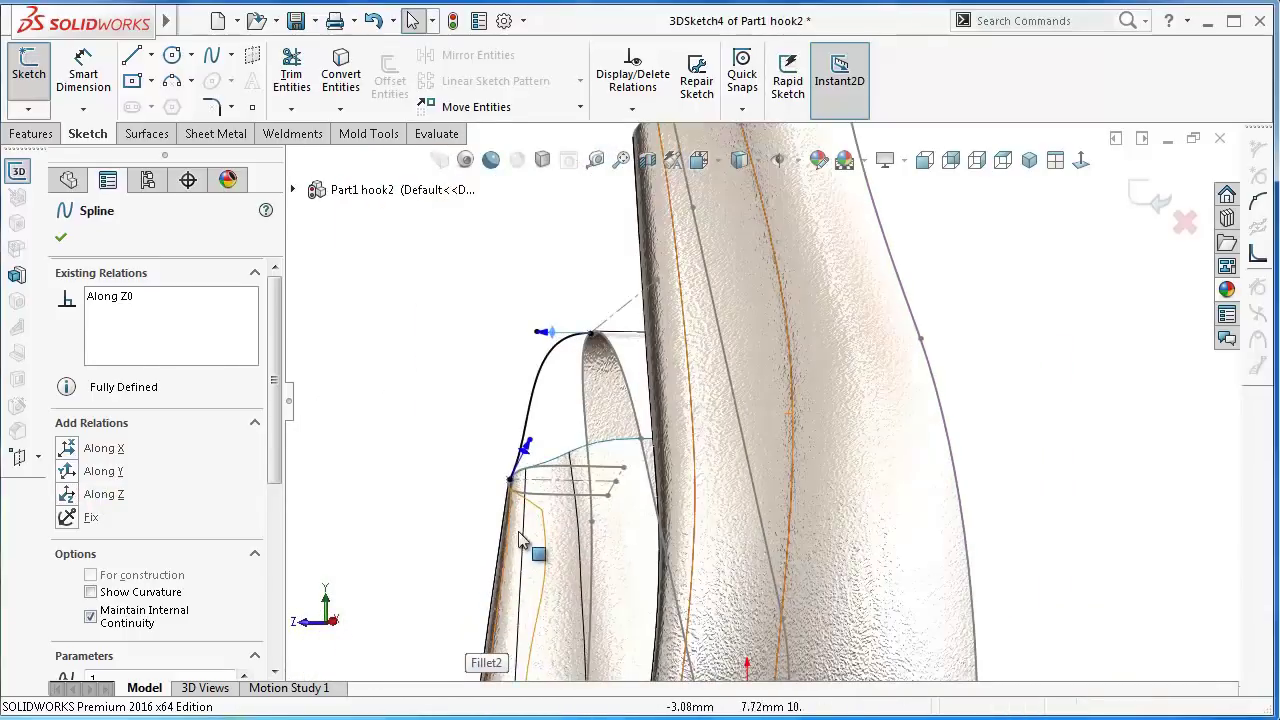
scroll(545, 478, "down", 2)
scroll(525, 500, "down", 2)
middle_click_drag(535, 525, 576, 570)
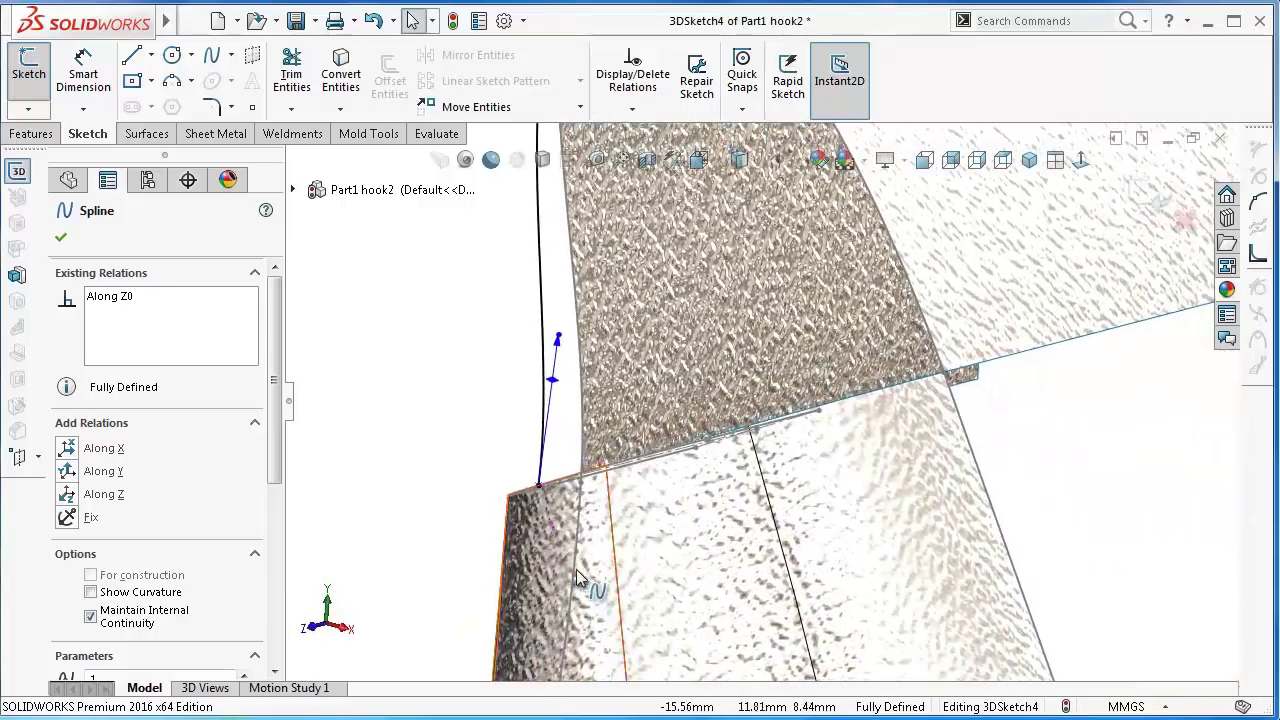
- Make the spline handle tangent to the 3DSketch3 spline, then undo the conflicting tangent relation
left_click(60, 240)
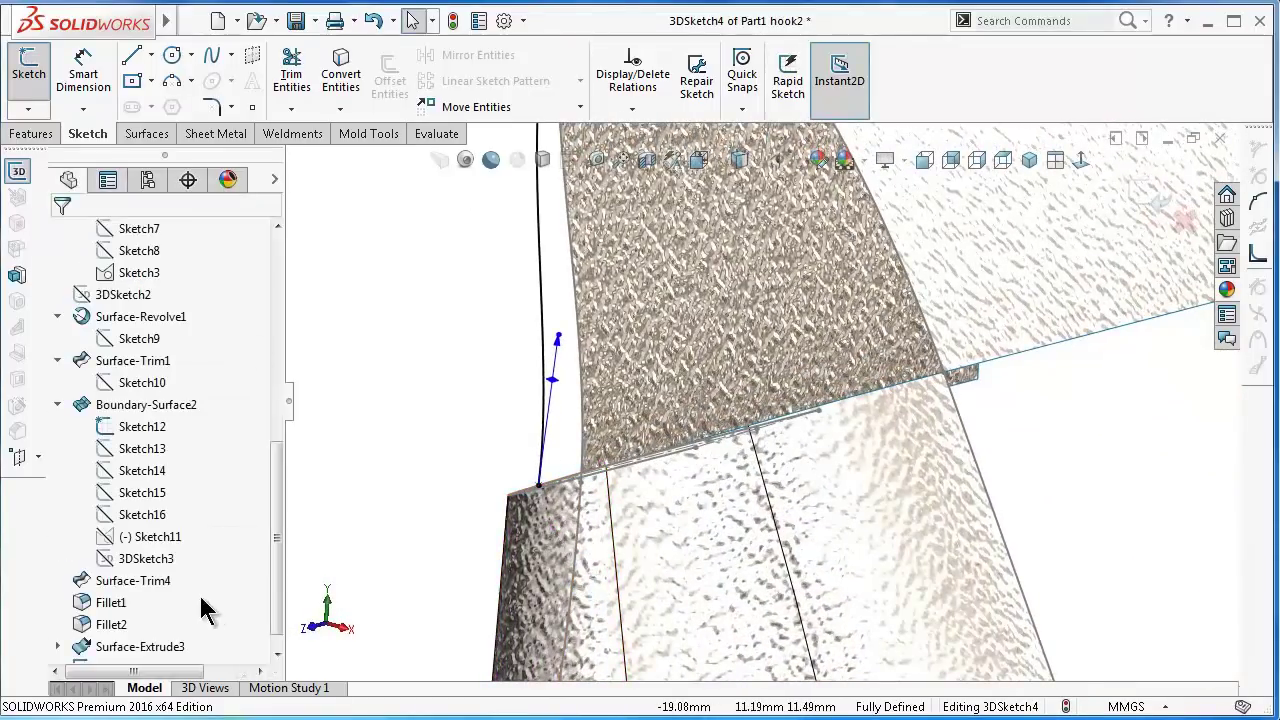
left_click(158, 563)
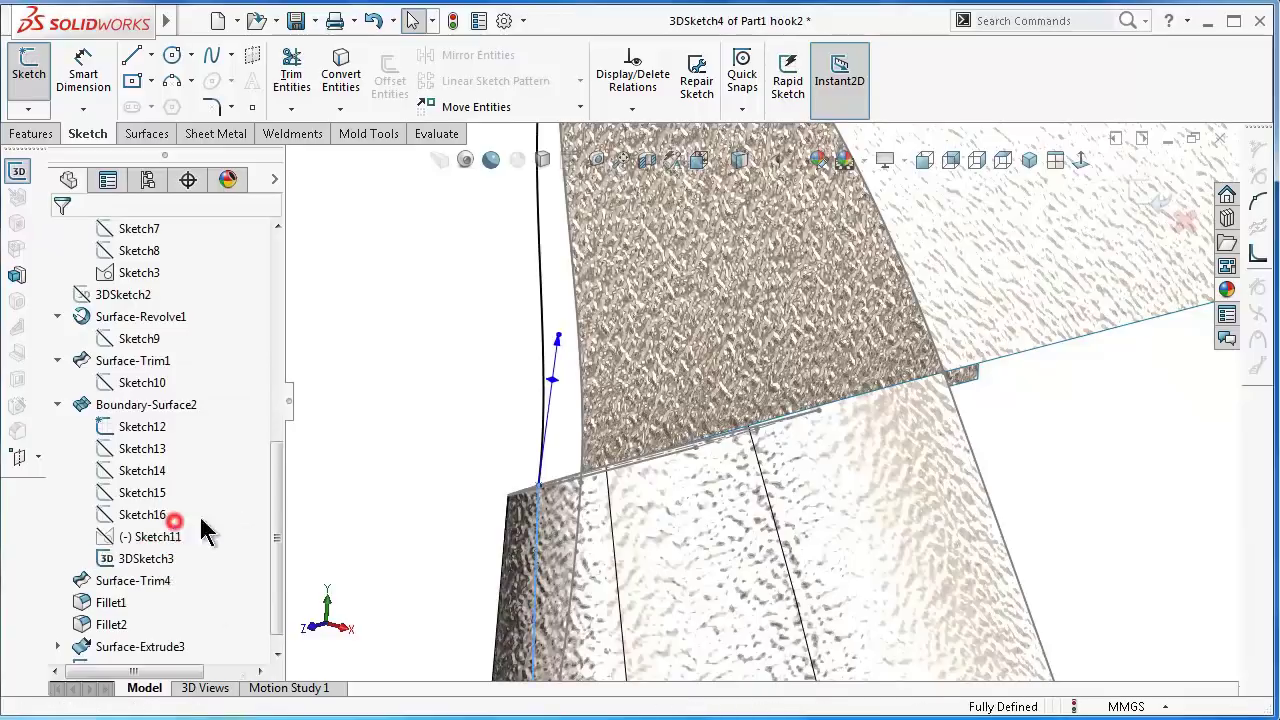
left_click(551, 377)
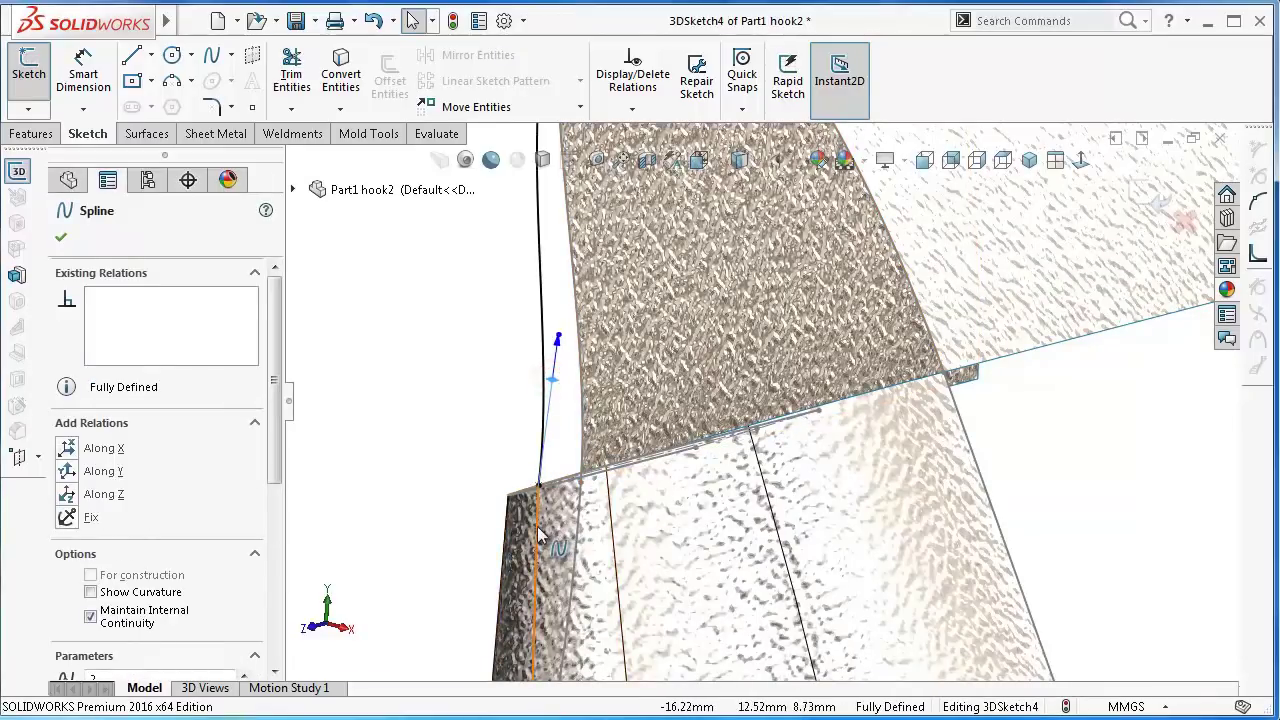
left_click(541, 535, "ctrl")
left_click(590, 443)
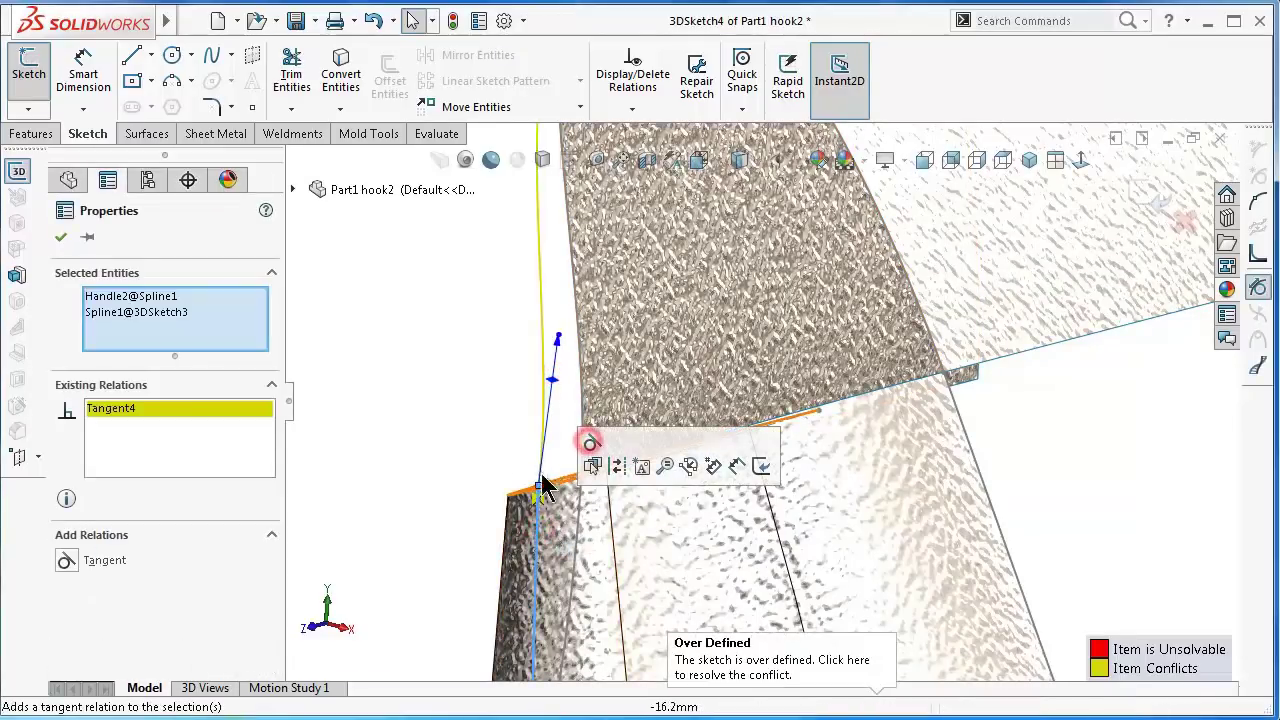
left_click(470, 438)
left_click(569, 380)
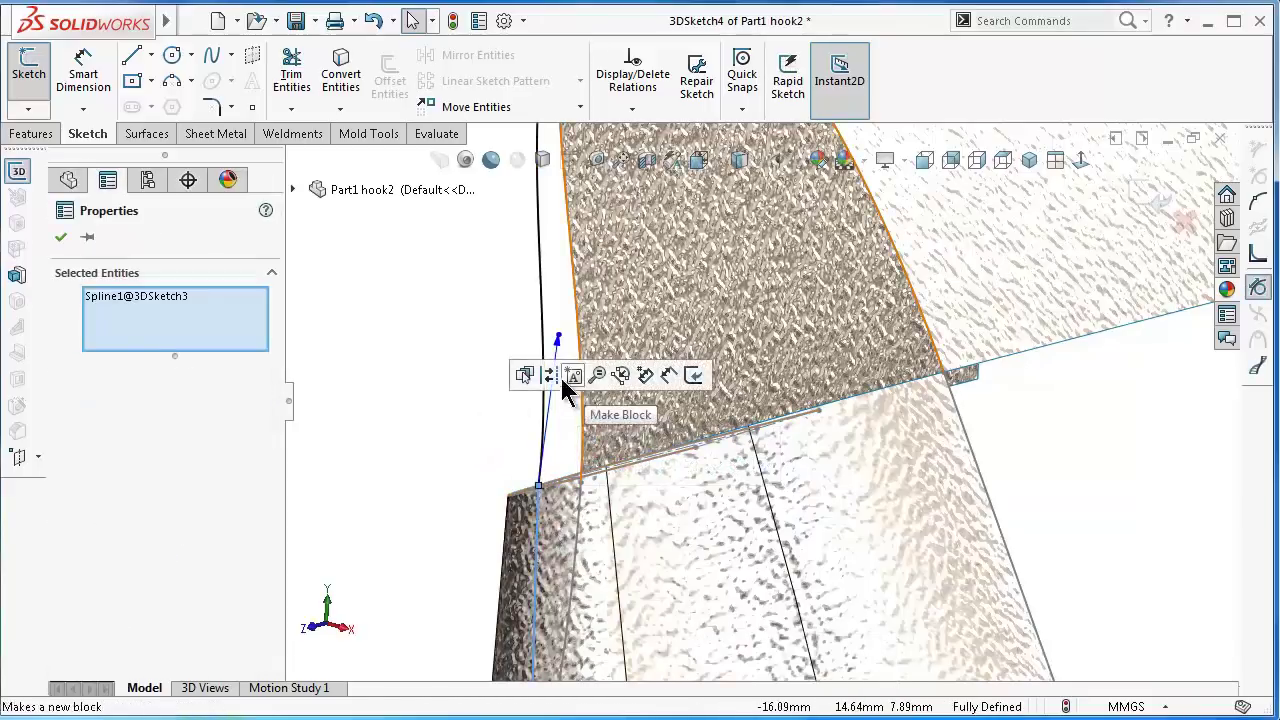
key("ctrl+z")
- Reshape the tip spline and make it tangent to Spline1@3DSketch3
left_click_drag(562, 385, 530, 387)
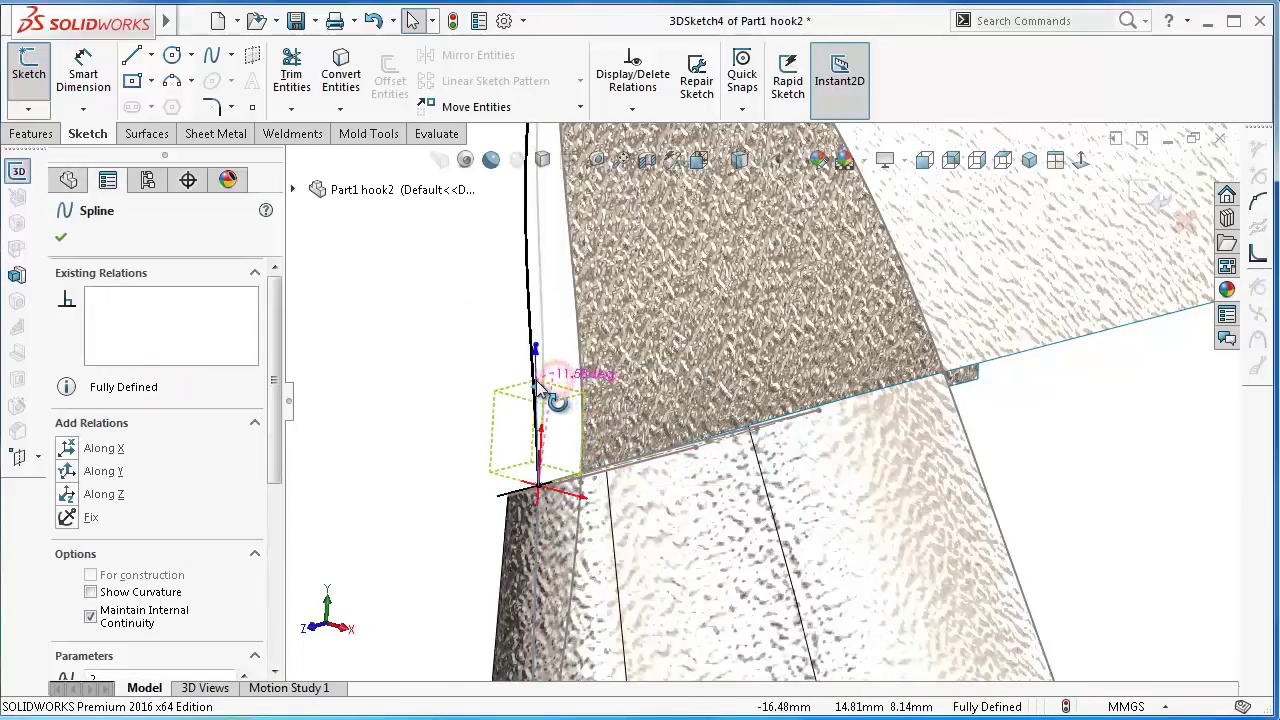
left_click(441, 419)
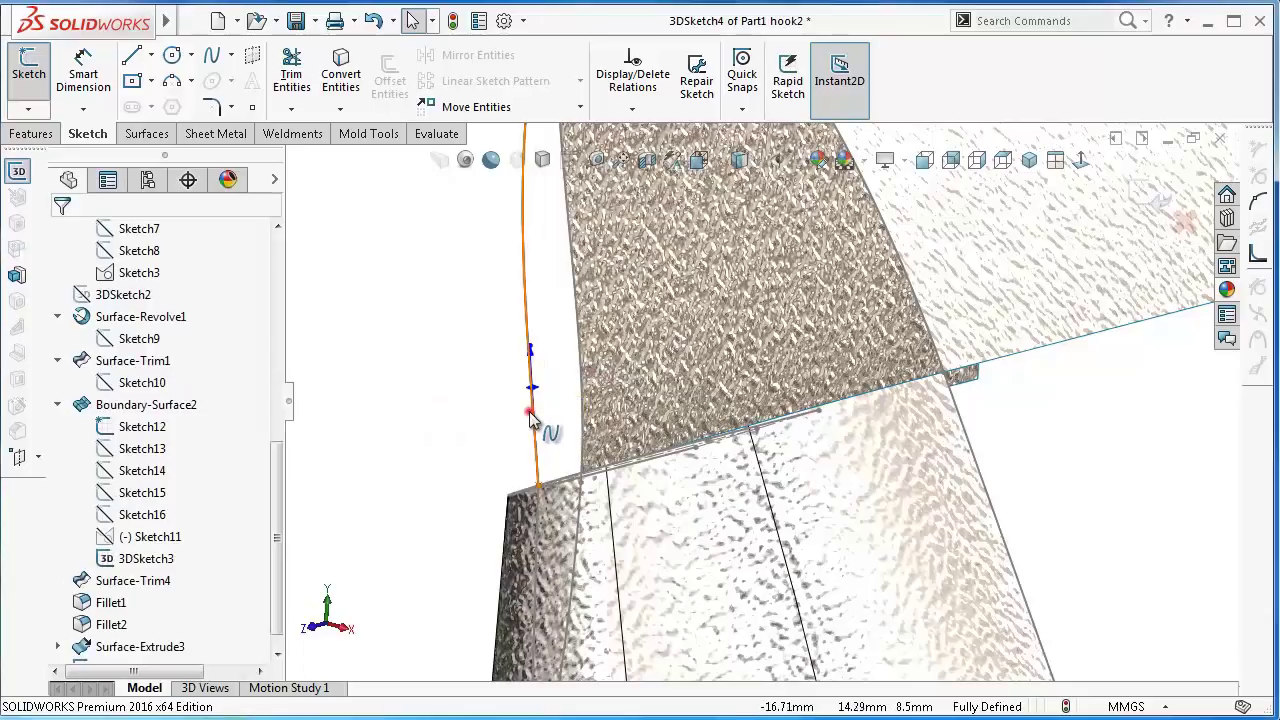
left_click(531, 414)
left_click(540, 525, "ctrl")
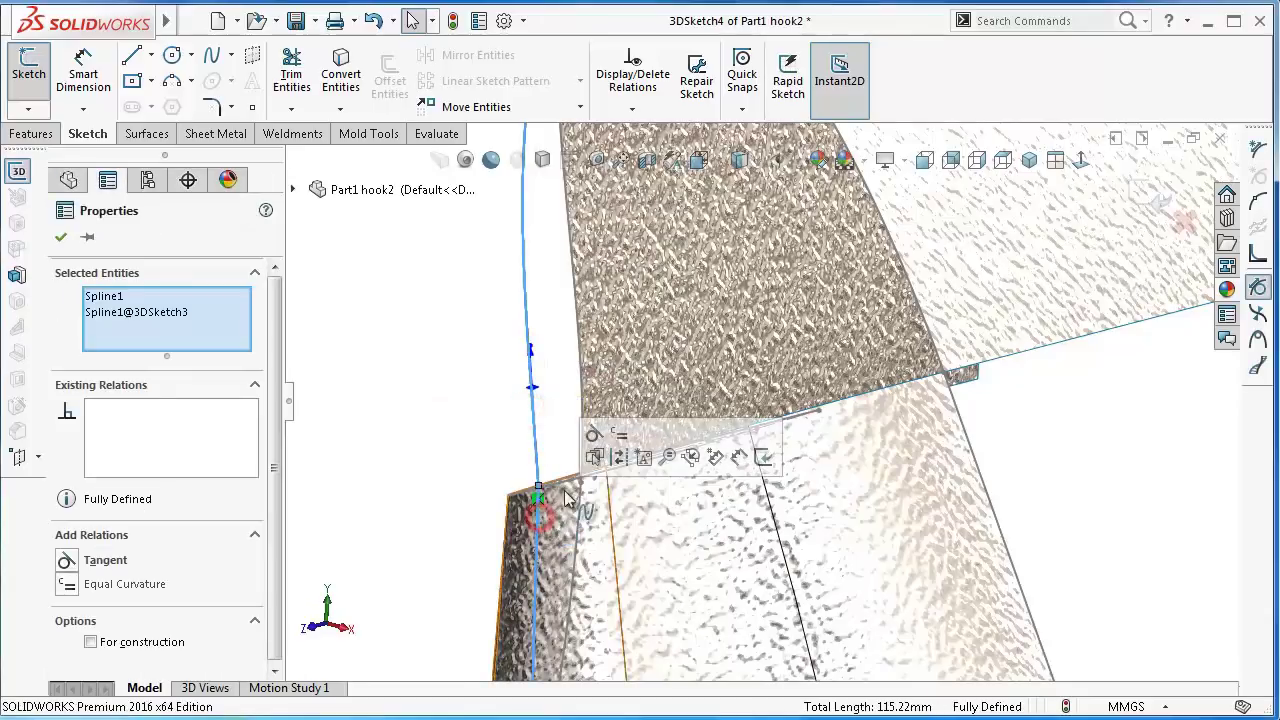
left_click(594, 435)
left_click(457, 429)
mouse_move(457, 429)
middle_mouse_down()
mouse_move(700, 331)
mouse_move(746, 271)
mouse_move(721, 350)
mouse_move(660, 417)
mouse_move(694, 291)
mouse_move(793, 229)
middle_mouse_up()
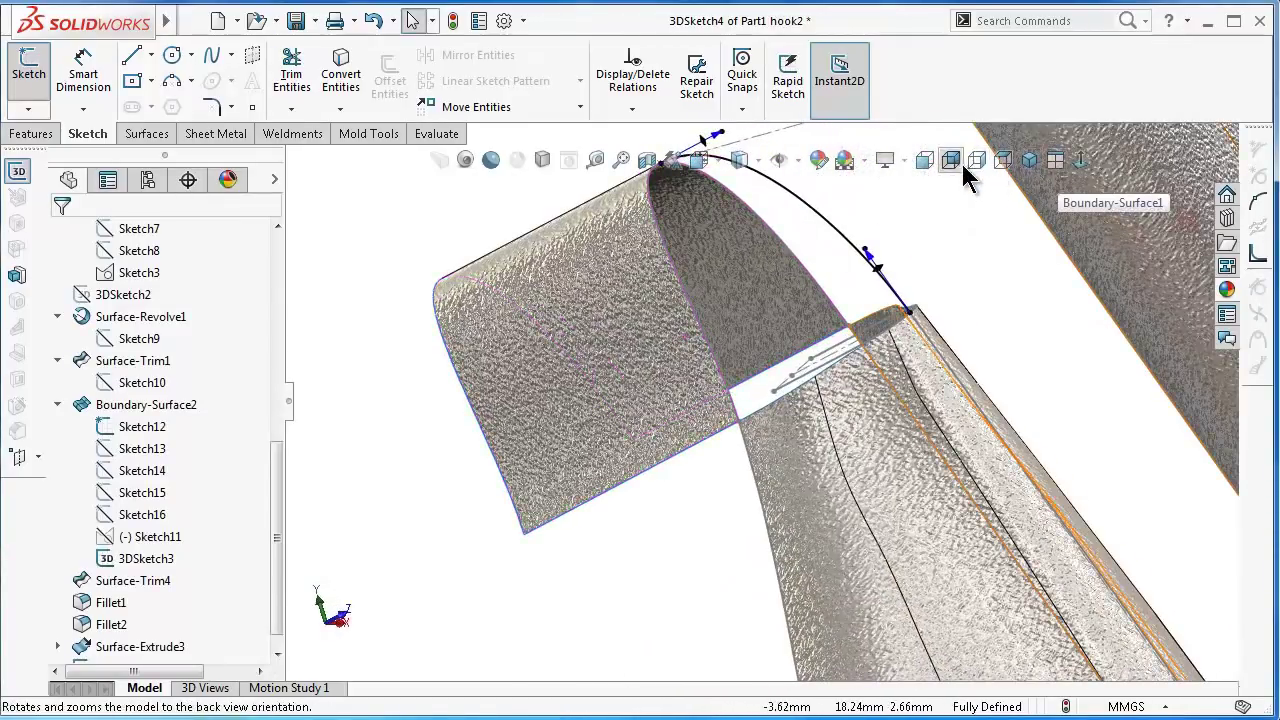
- Zoom in on the tip in isometric view and start Smart Dimension with a mouse gesture
mouse_move(937, 218)
middle_mouse_down()
mouse_move(828, 390)
mouse_move(866, 277)
mouse_move(868, 210)
mouse_move(894, 240)
middle_mouse_up()
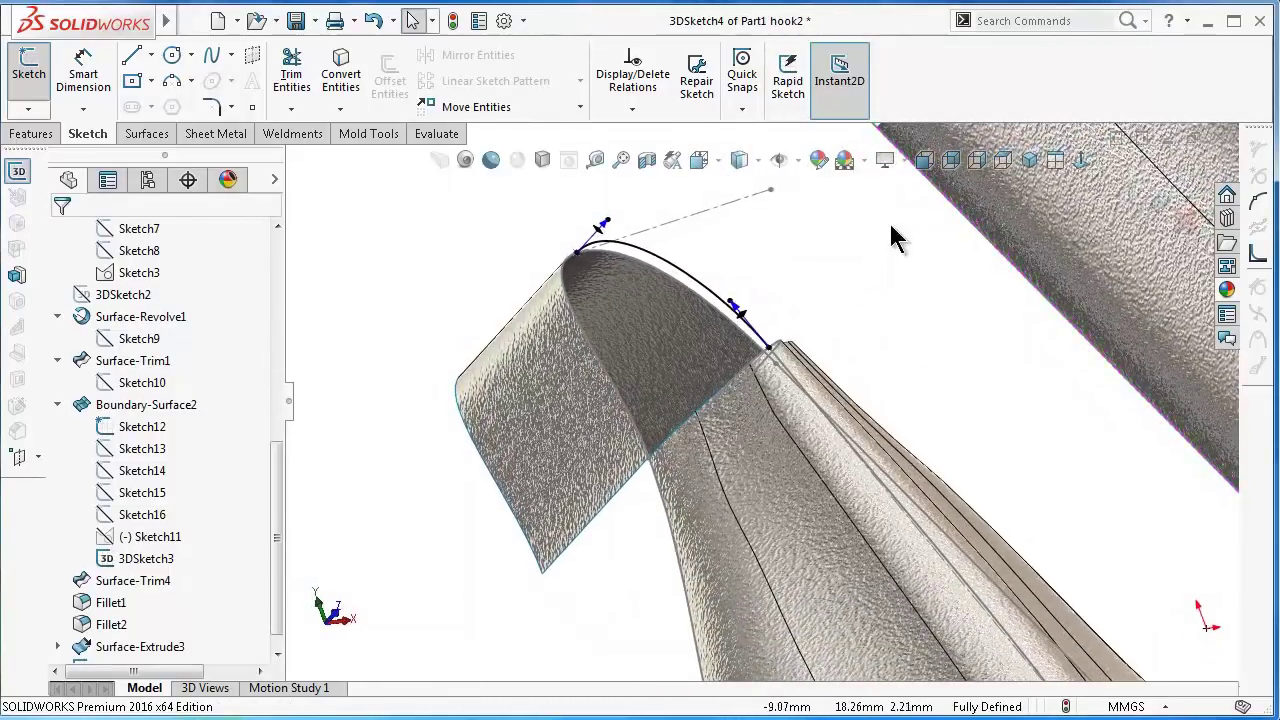
left_click(1030, 160)
scroll(632, 475, "down", 3)
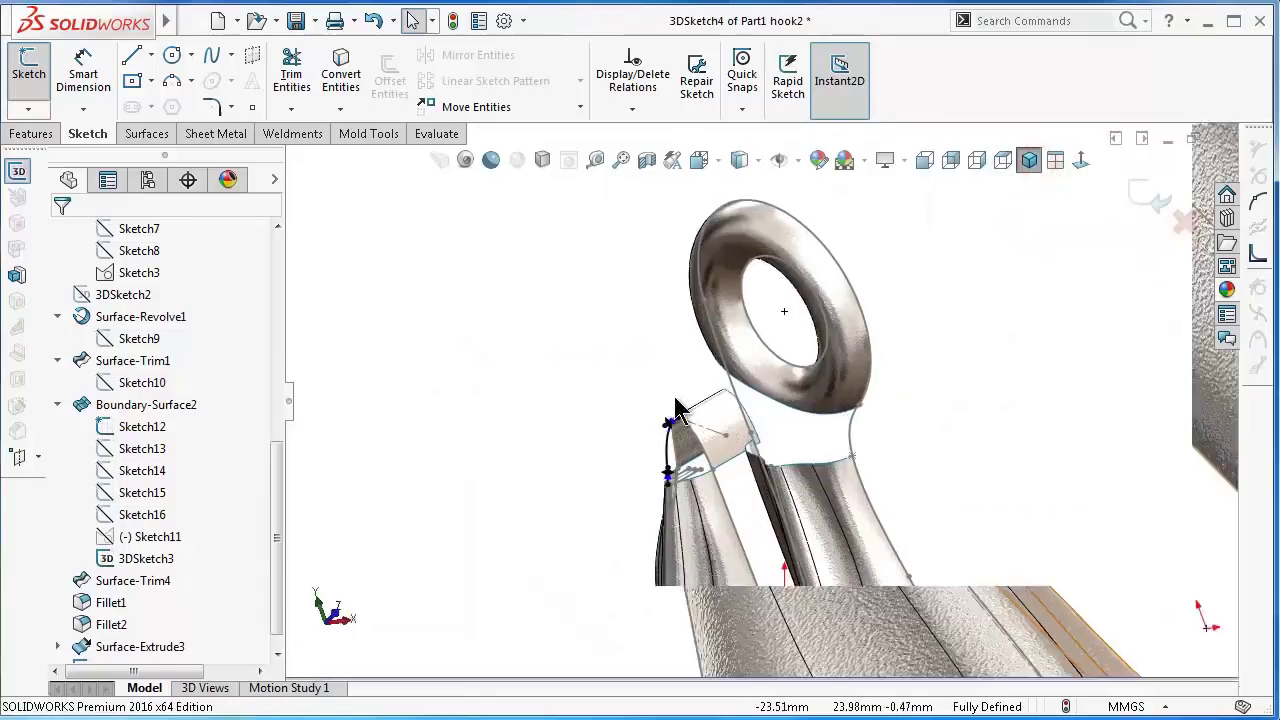
scroll(632, 475, "down", 3)
scroll(655, 540, "down", 2)
right_click_drag(636, 545, 630, 350)
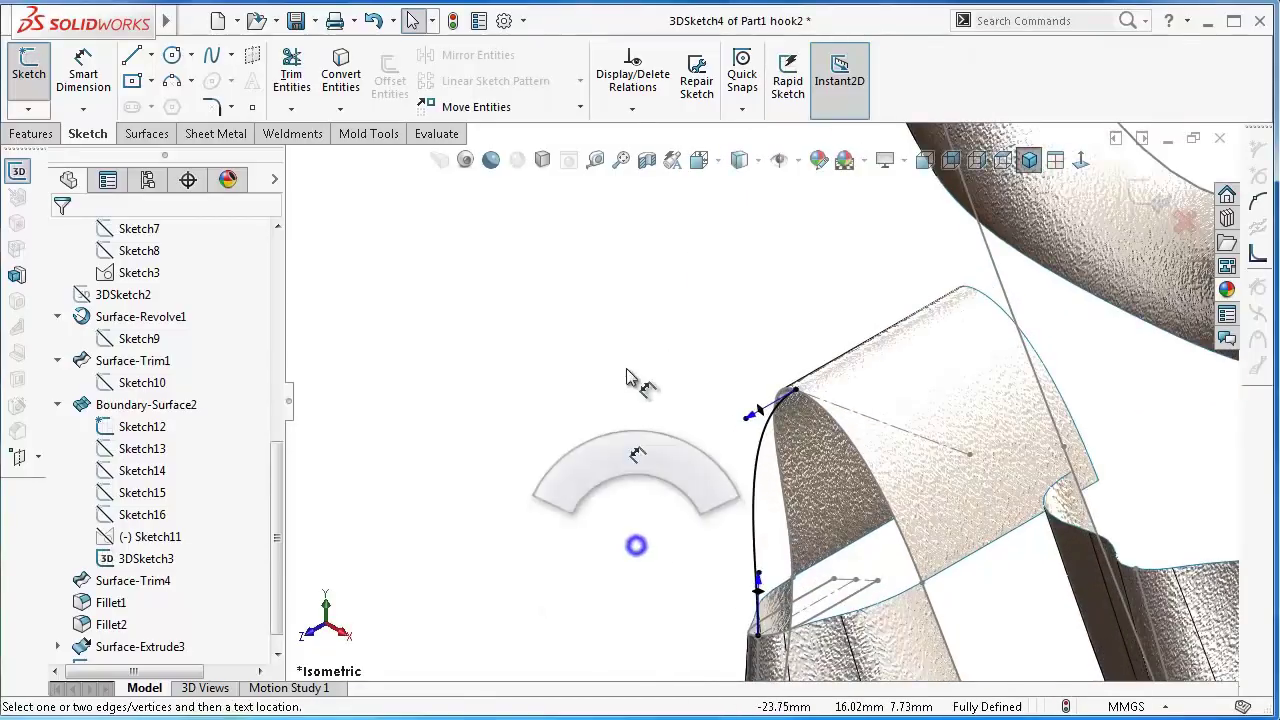
- Dimension both end handles of the tip spline to 10 mm
left_click(752, 418)
left_click(678, 391)
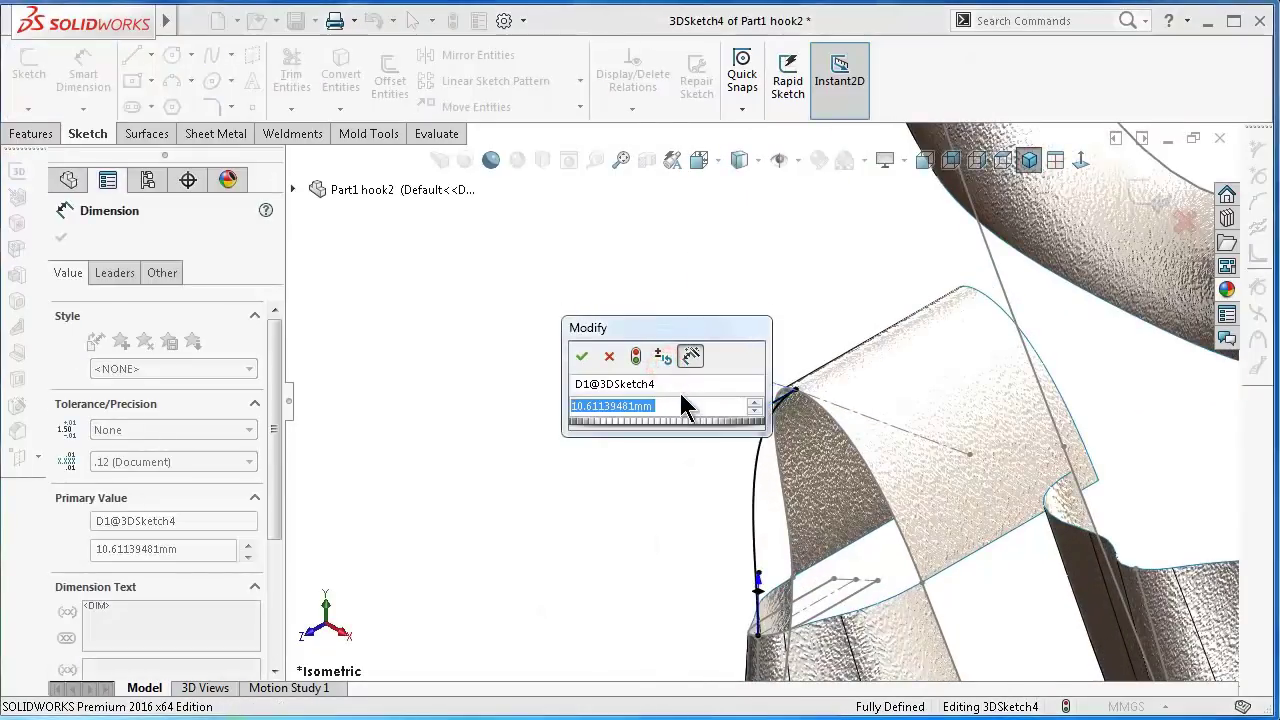
type("10")
key("Return")
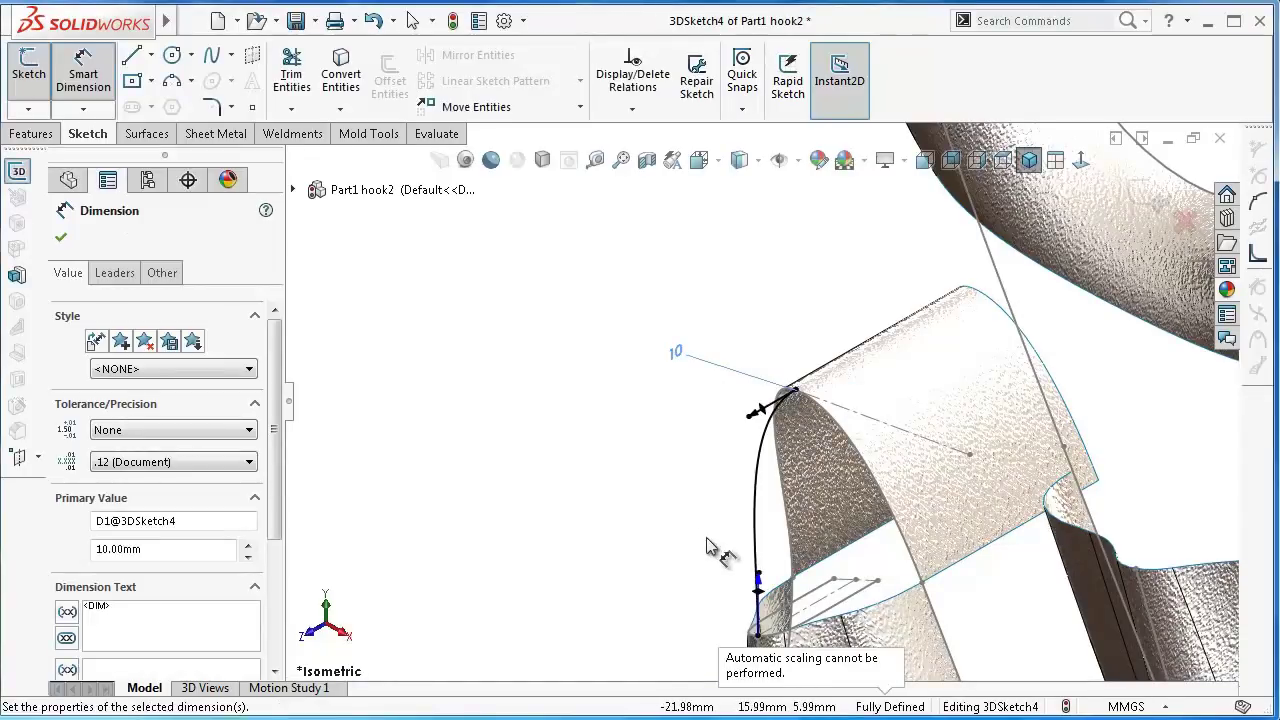
left_click(758, 598)
left_click(642, 520)
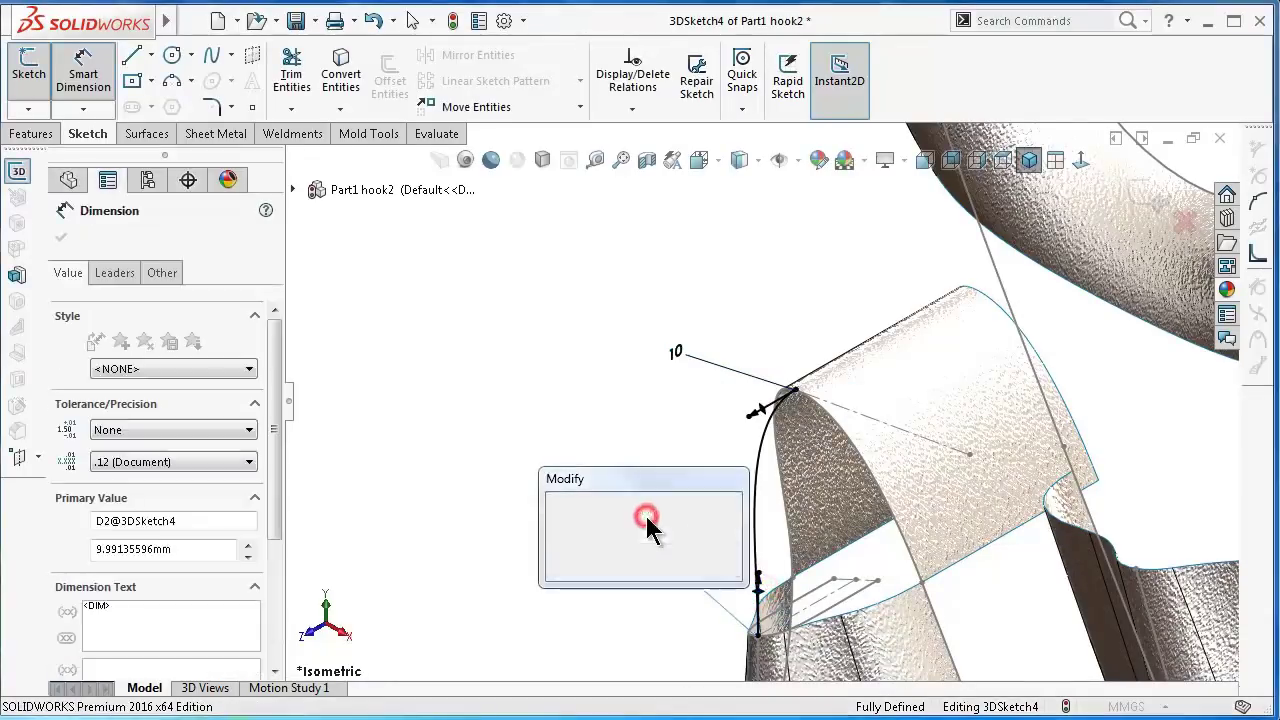
type("10")
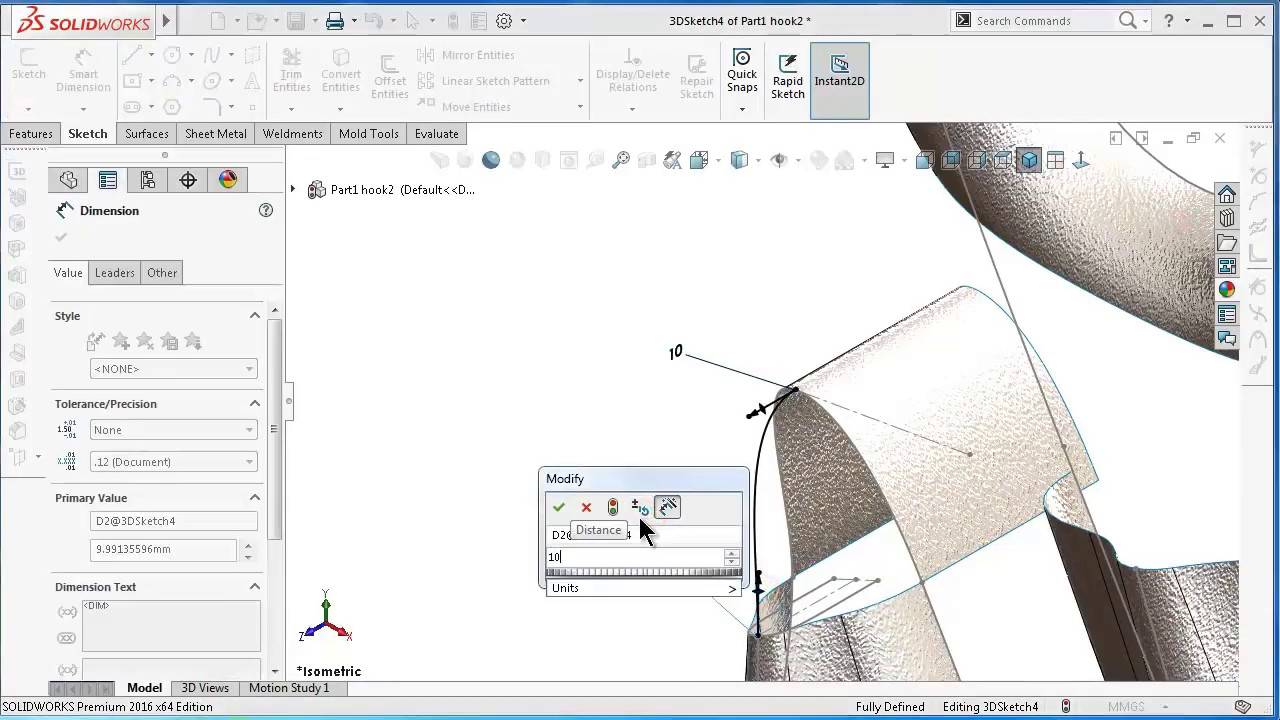
key("Return")
left_click(60, 237)
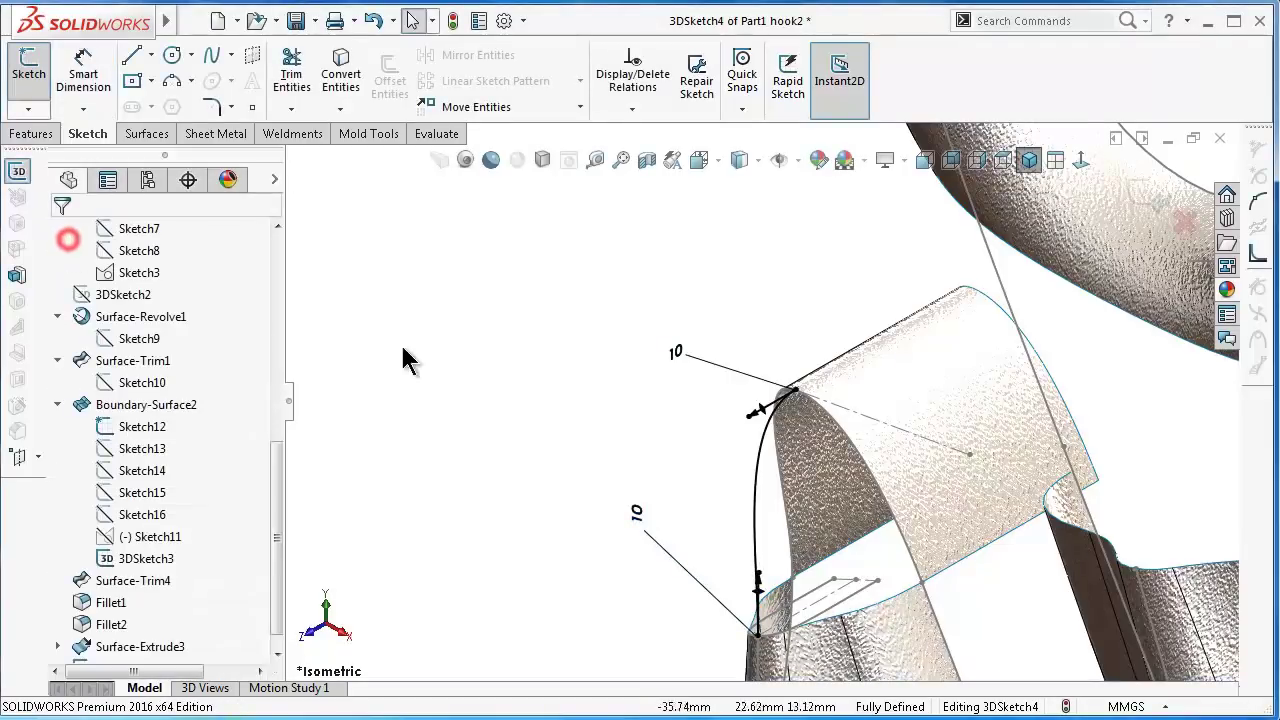
- Rotate around the tip to check the spline, then exit 3DSketch4
key("Left")
key("Left")
key("Left")
key("Left")
key("Left")
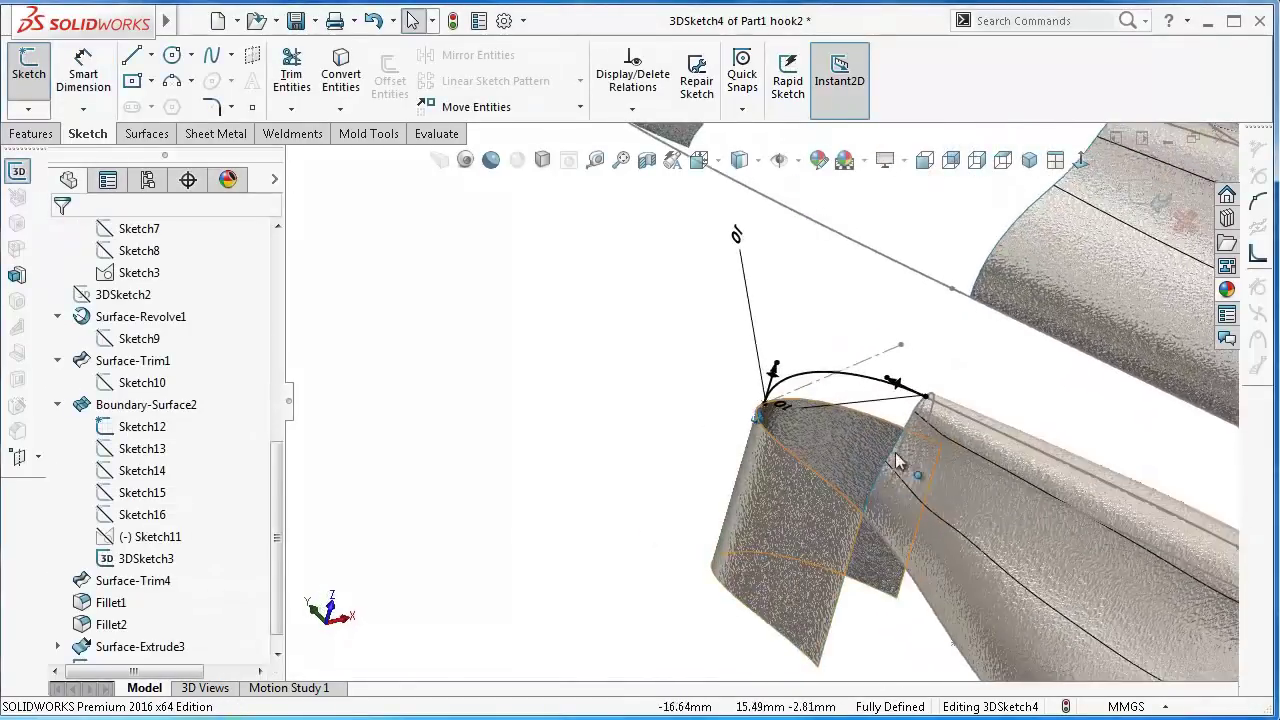
scroll(930, 405, "down", 3)
key("Left")
key("Left")
key("Left")
key("Left")
key("Left")
key("Left")
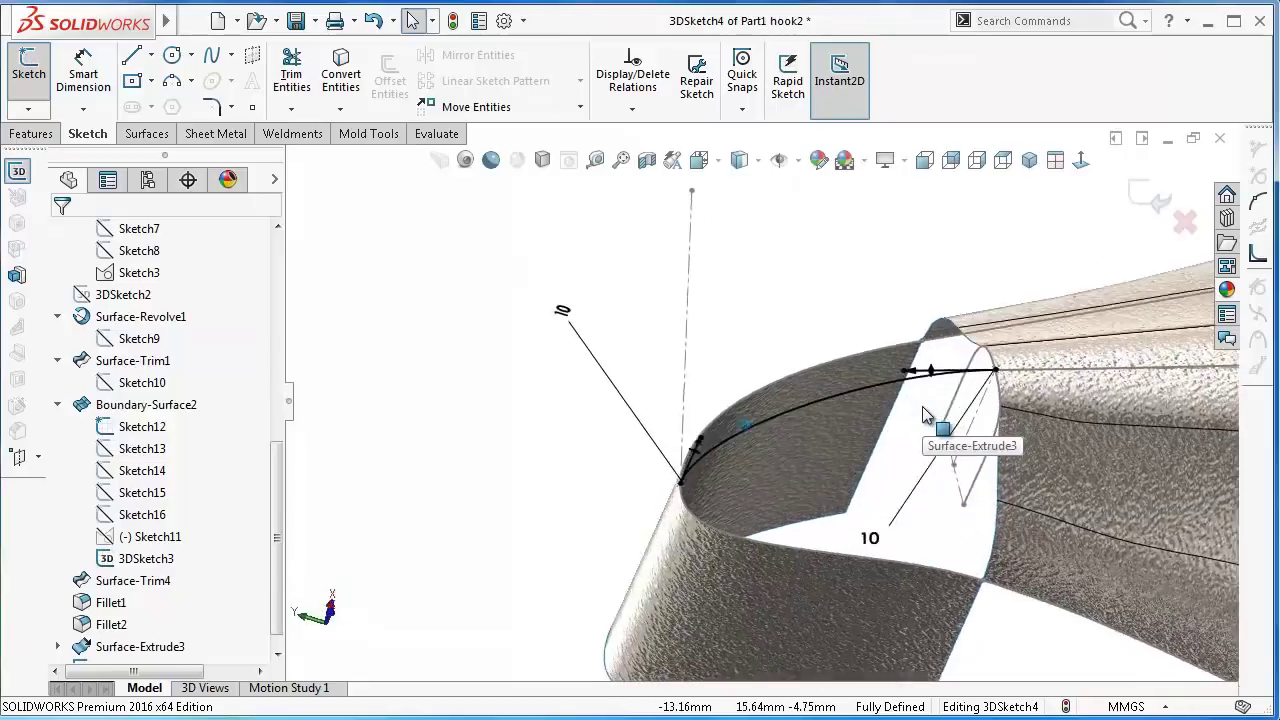
key("Left")
key("Left")
scroll(1032, 493, "down", 2)
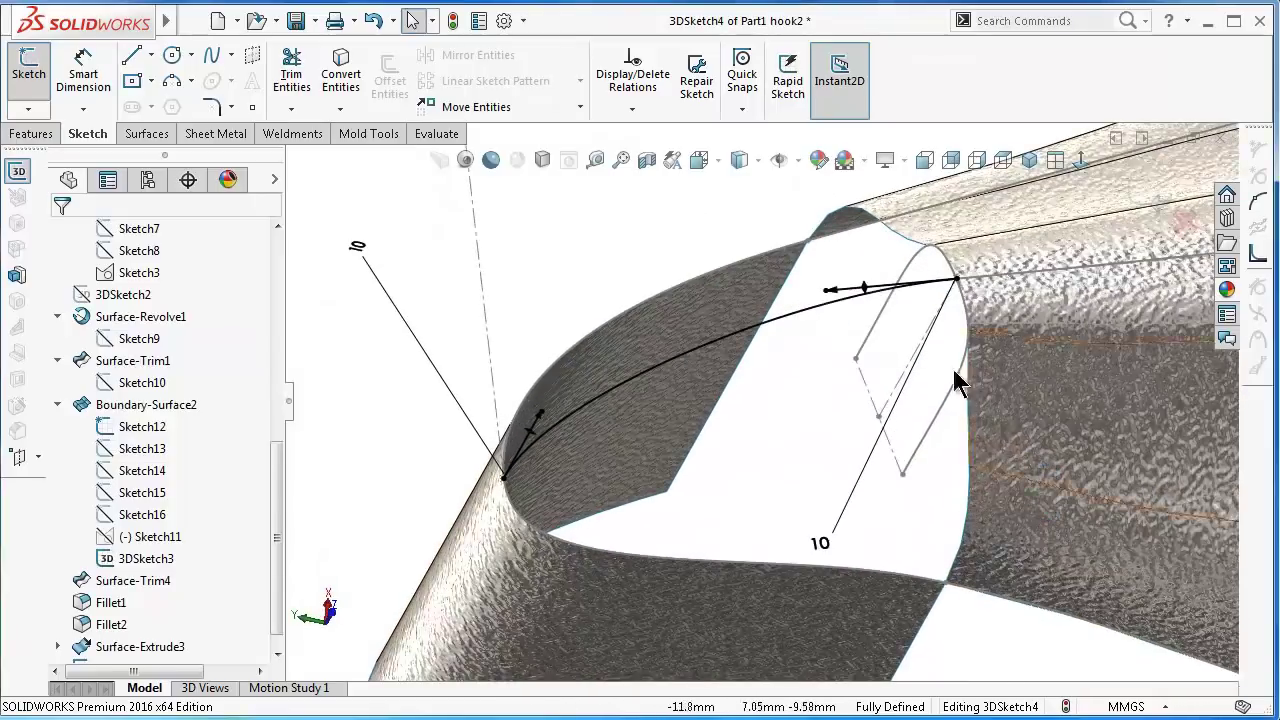
left_click(24, 131)
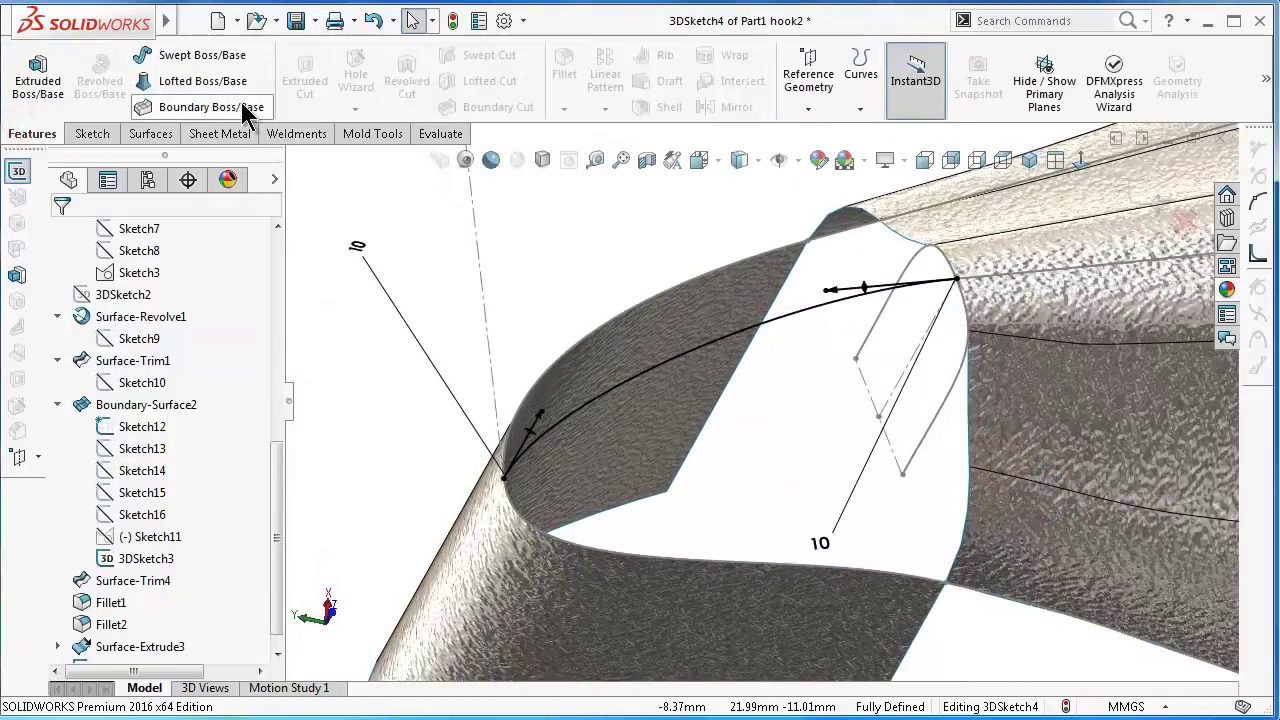
left_click(1148, 198)
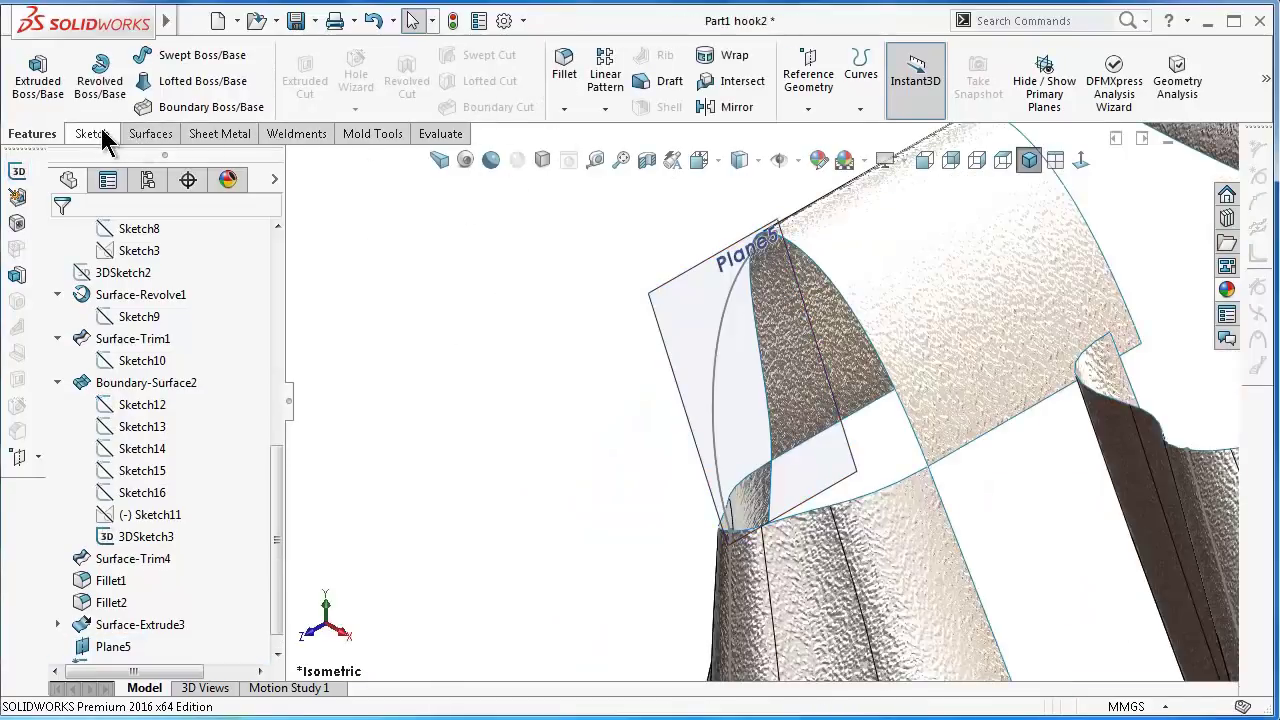
- Start a Filled Surface with 3DSketch4 as its constraint curve
left_click(143, 133)
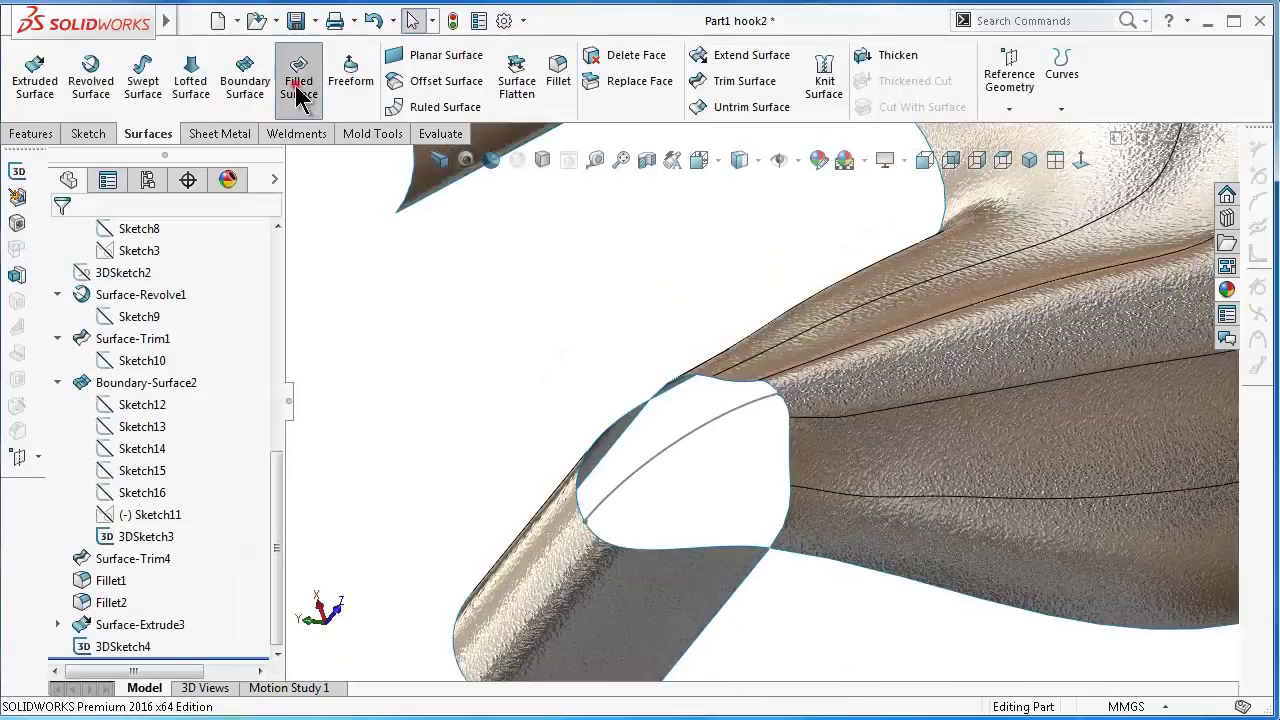
left_click(300, 90)
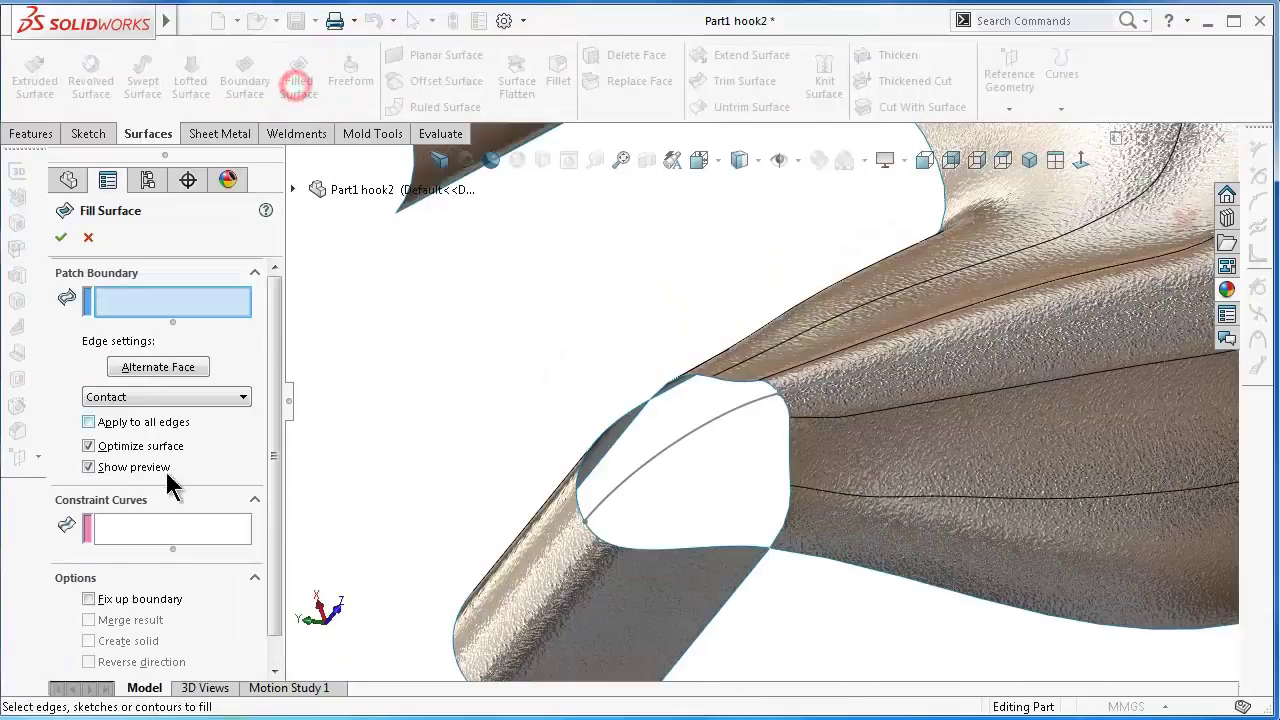
left_click(139, 528)
left_click(711, 418)
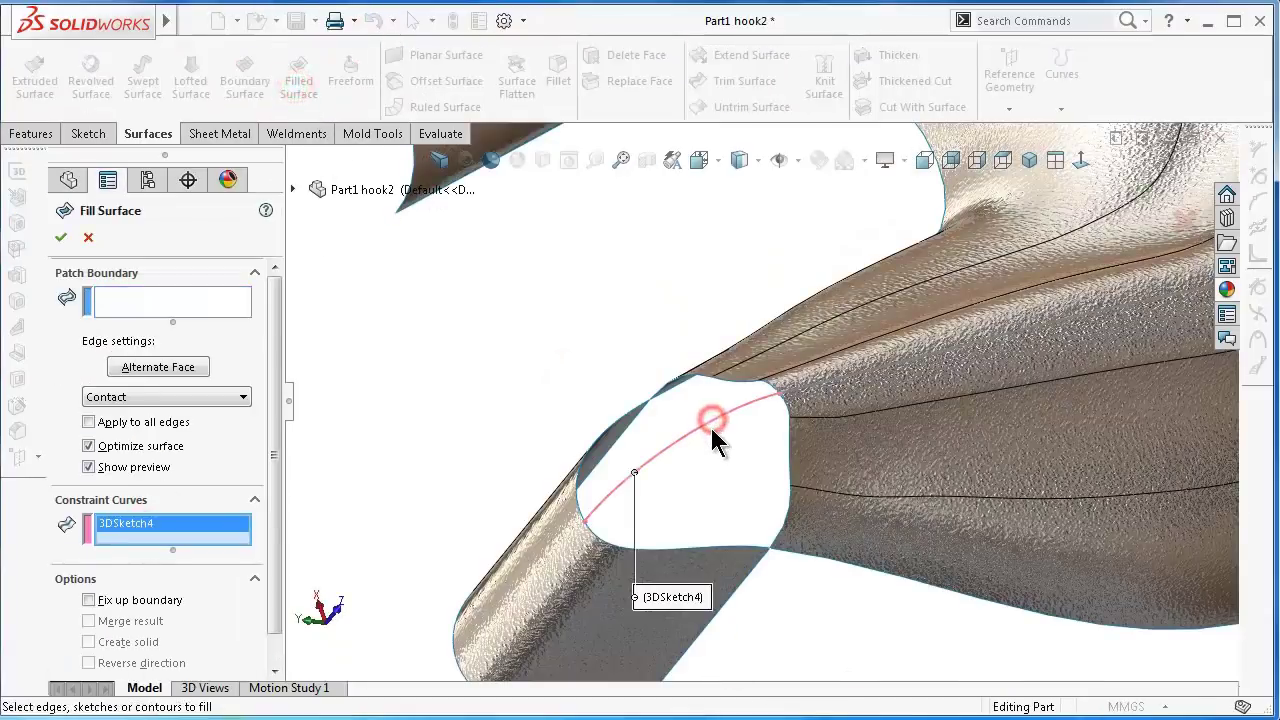
- Pick the six tip-hole edges as the patch boundary and accept Surface-Fill2
left_click(130, 298)
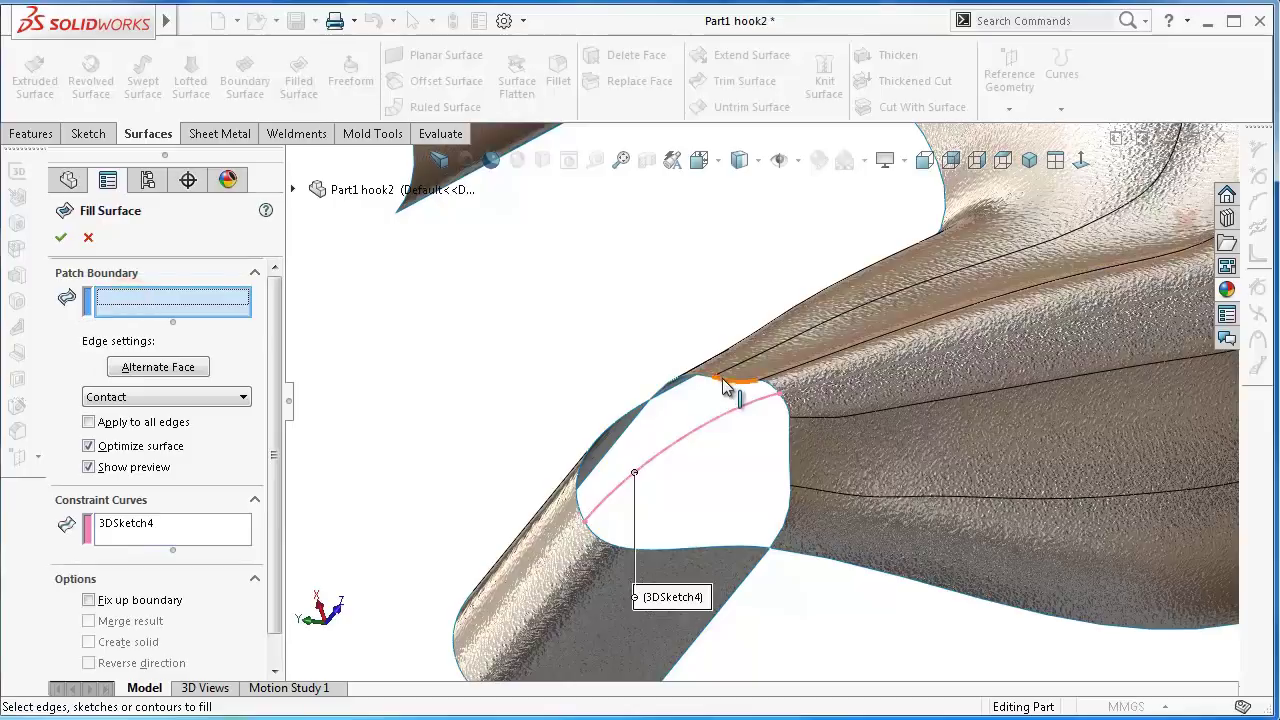
scroll(690, 386, "down", 2)
left_click(676, 393)
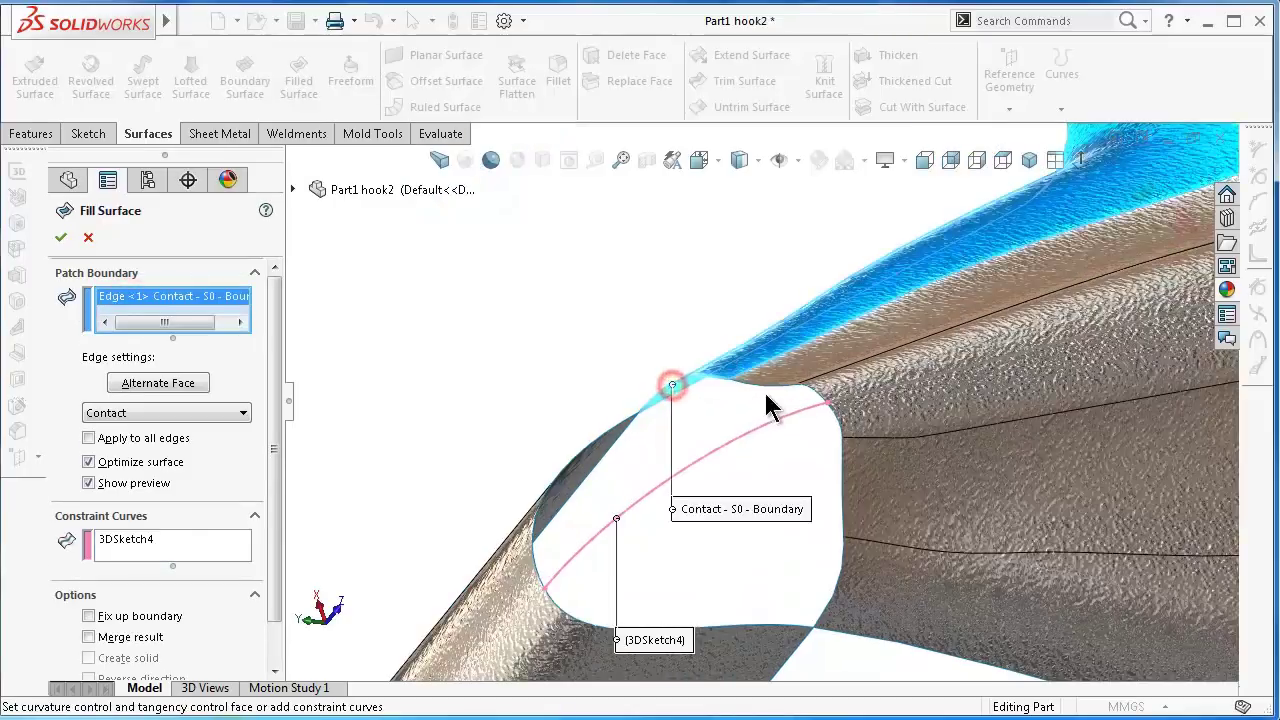
left_click(771, 388)
left_click(824, 403)
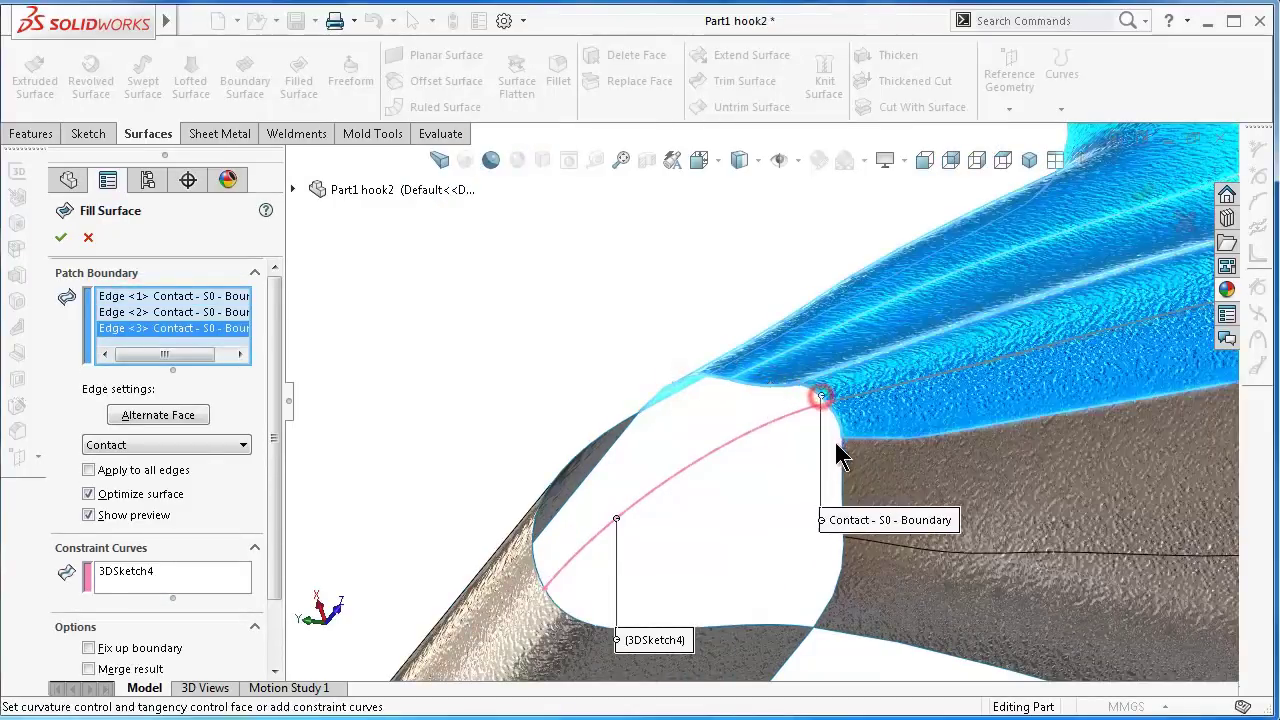
left_click(844, 460)
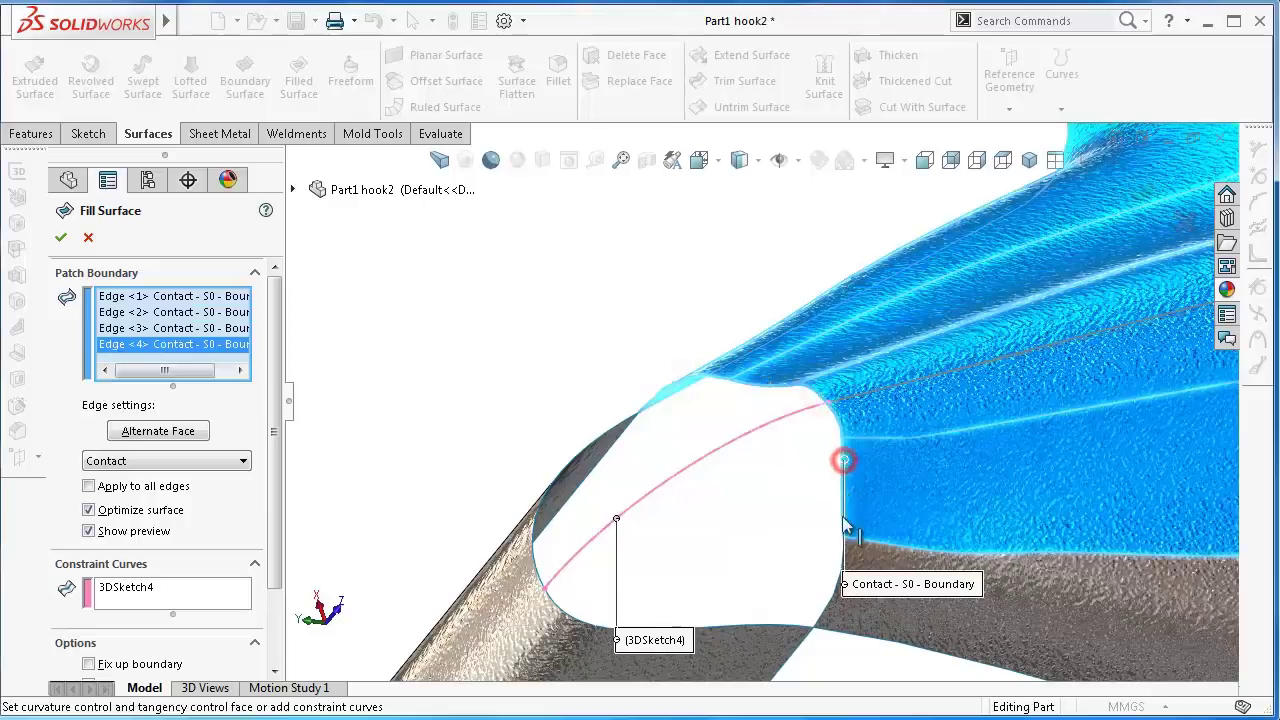
left_click(835, 595)
left_click(775, 628)
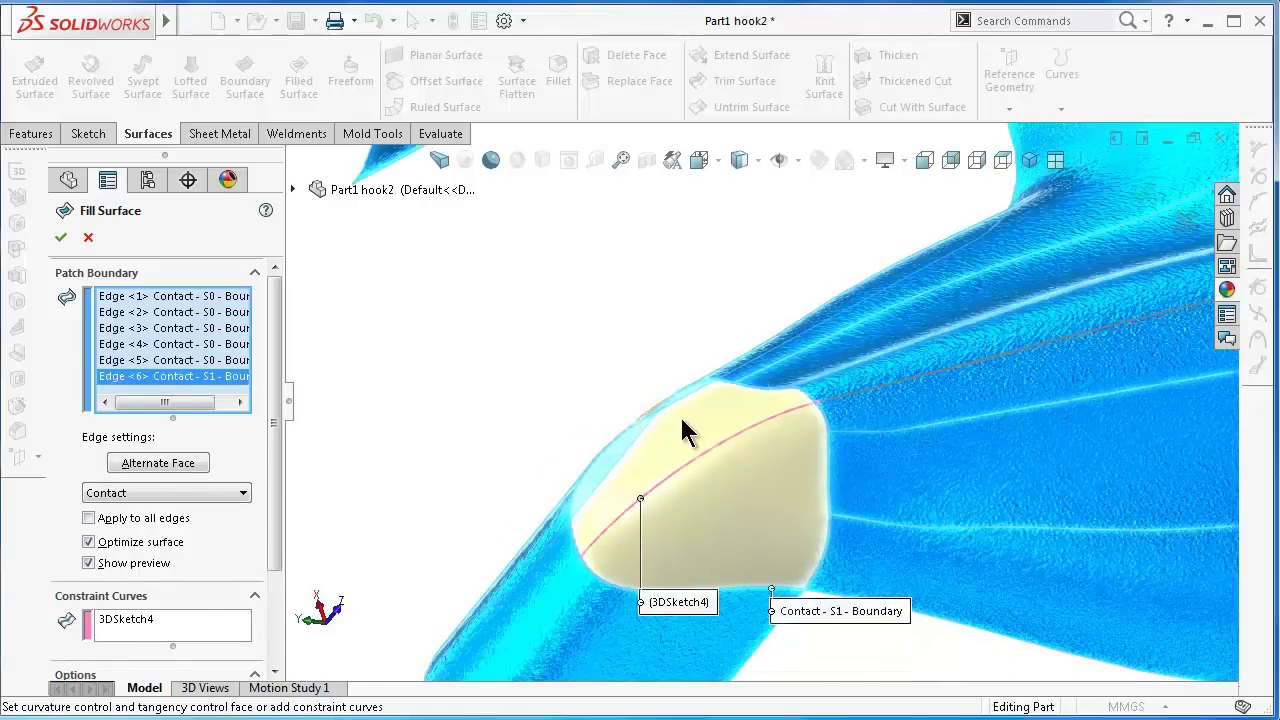
mouse_move(686, 428)
middle_mouse_down()
mouse_move(602, 251)
mouse_move(651, 366)
mouse_move(666, 463)
middle_mouse_up()
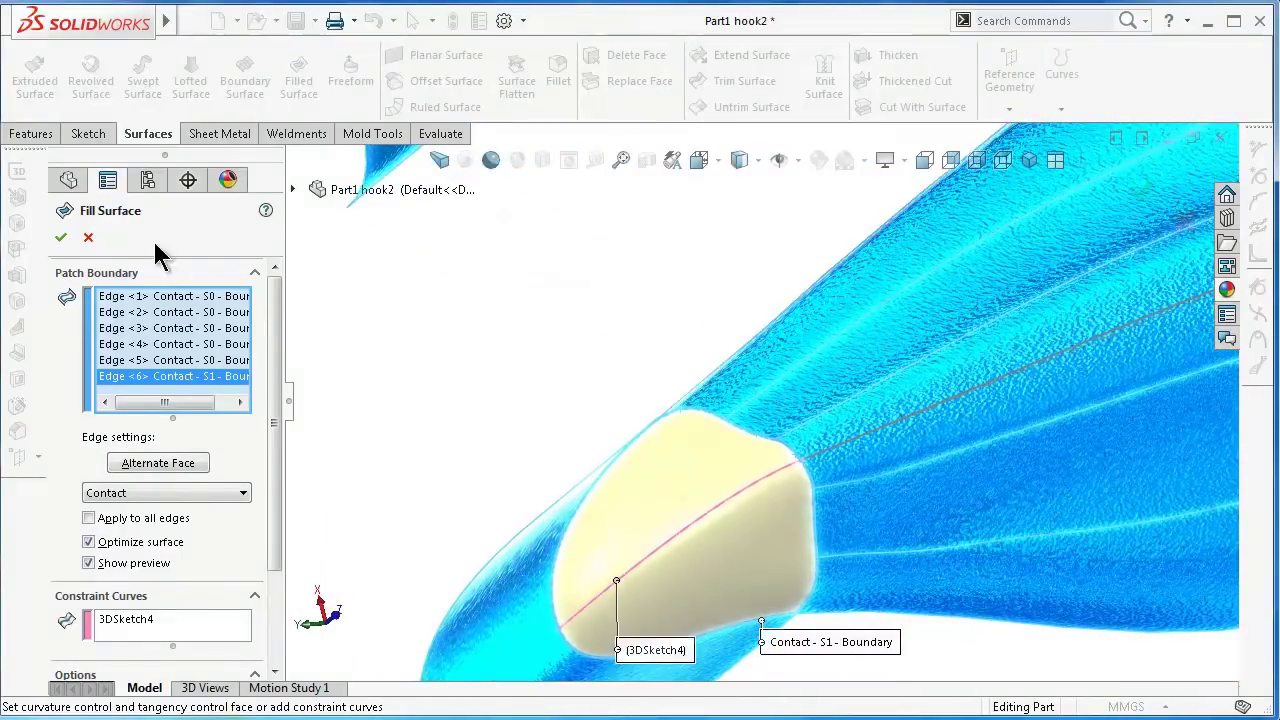
left_click(61, 238)
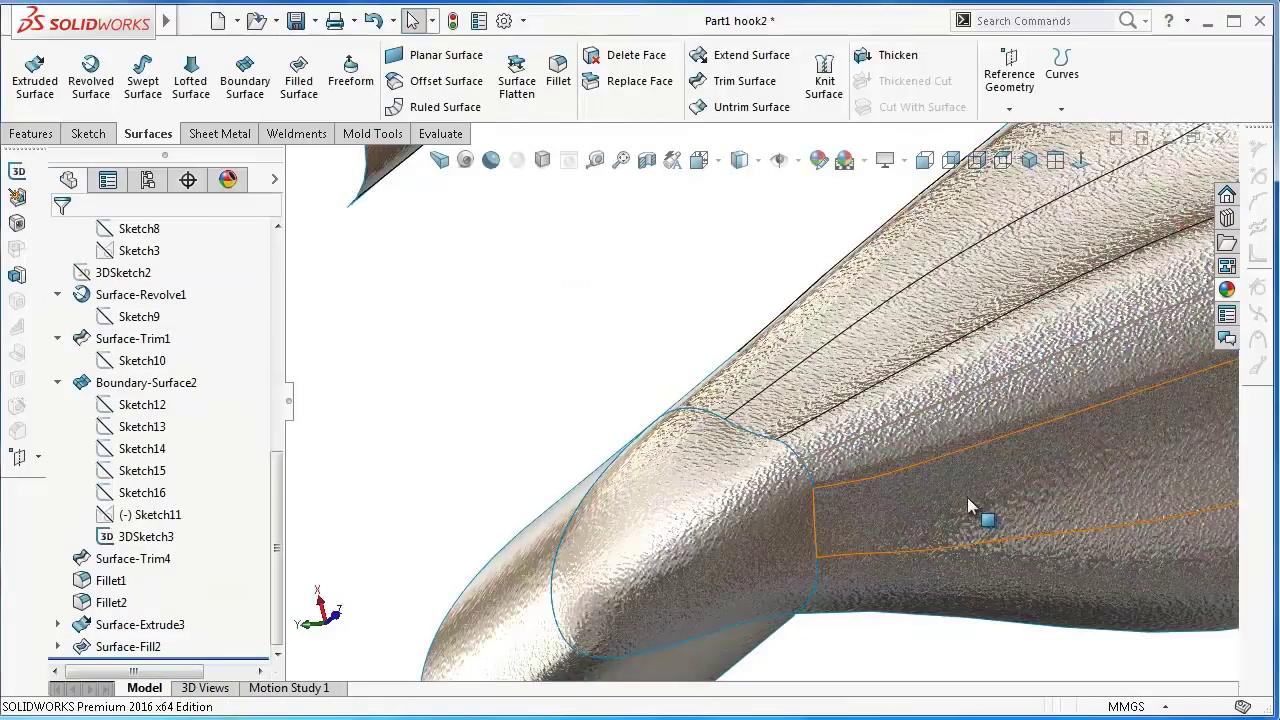
mouse_move(977, 517)
middle_mouse_down()
mouse_move(643, 400)
mouse_move(823, 520)
mouse_move(840, 598)
mouse_move(786, 323)
mouse_move(794, 349)
middle_mouse_up()
mouse_move(903, 456)
middle_mouse_down()
mouse_move(863, 491)
mouse_move(911, 658)
middle_mouse_up()
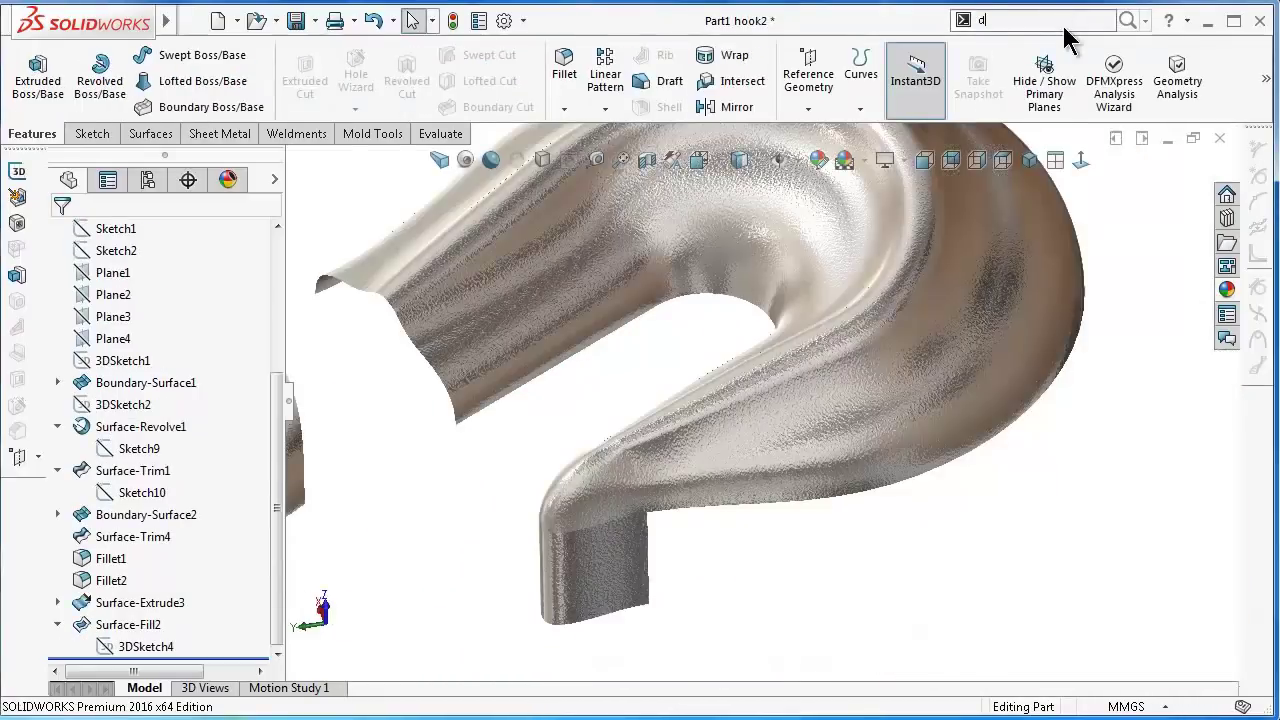
- Remove the Surface-Extrude3 body with Delete/Keep Body
type("e")
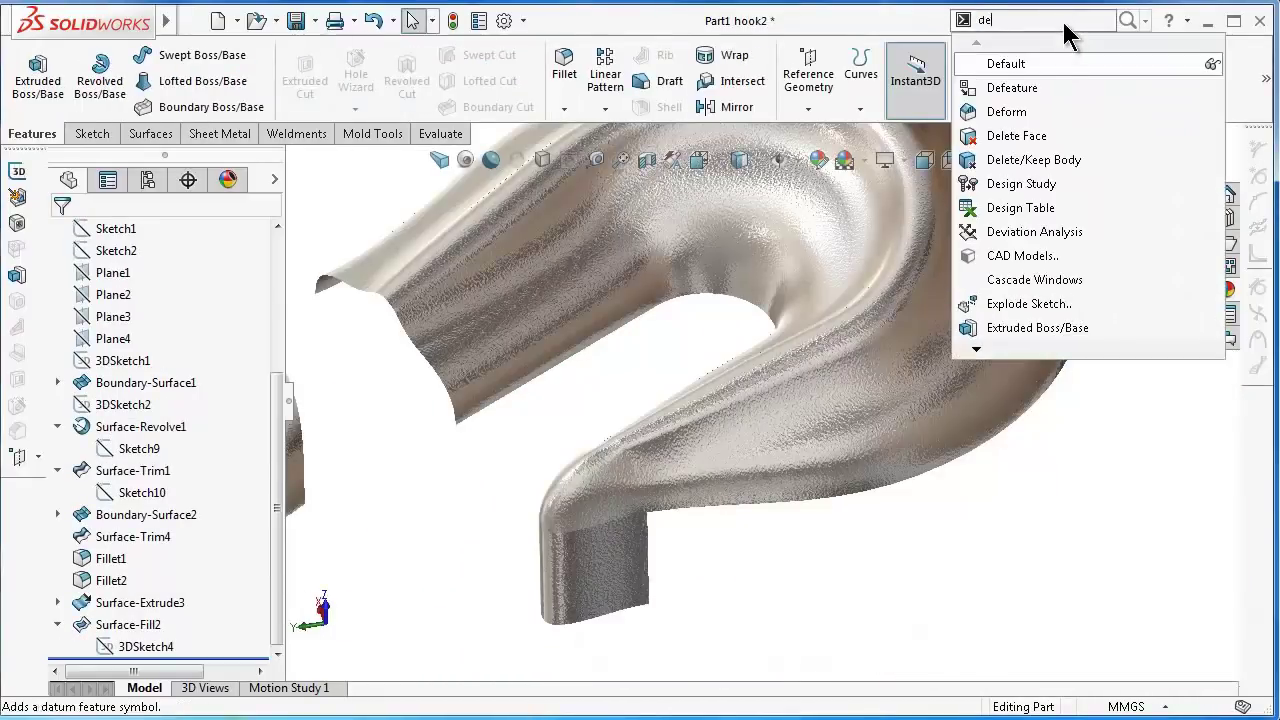
left_click(1034, 159)
left_click(608, 568)
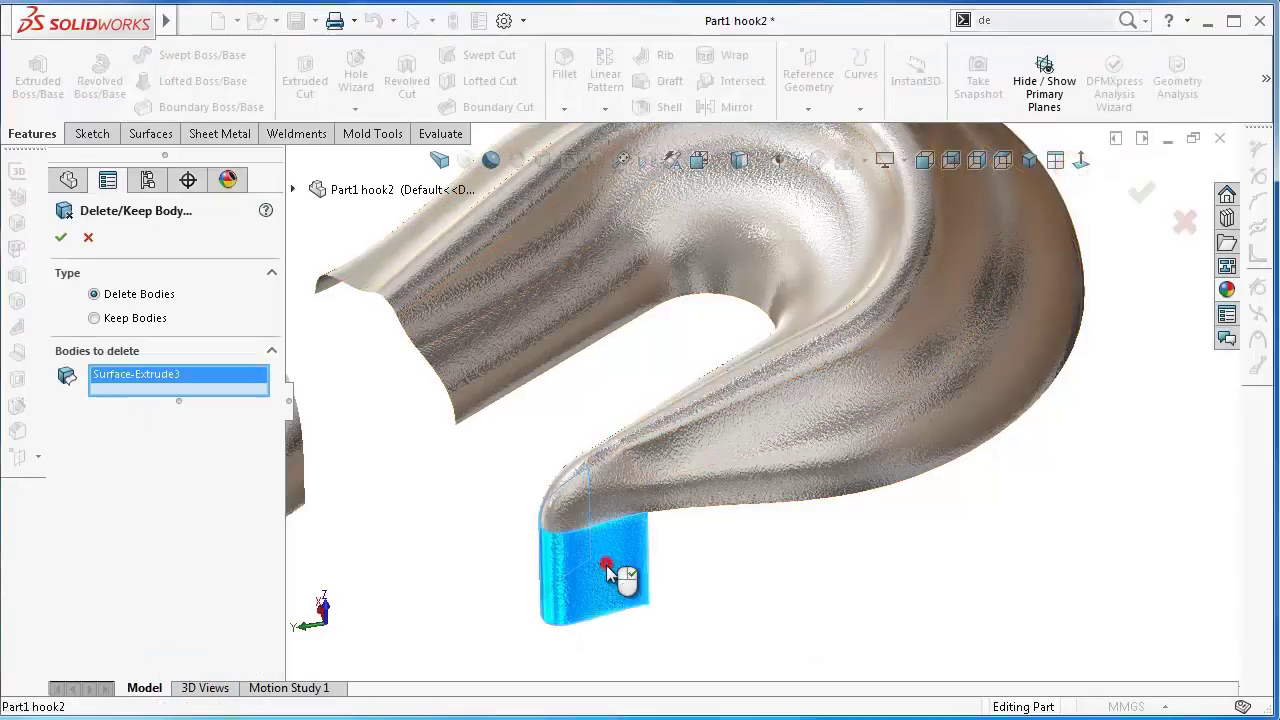
left_click(57, 243)
mouse_move(849, 606)
middle_mouse_down()
mouse_move(826, 448)
mouse_move(774, 309)
mouse_move(766, 346)
mouse_move(776, 304)
mouse_move(814, 371)
mouse_move(983, 571)
middle_mouse_up()
- Reorient to the front and select Front Plane in the FeatureManager tree
key("ctrl+1")
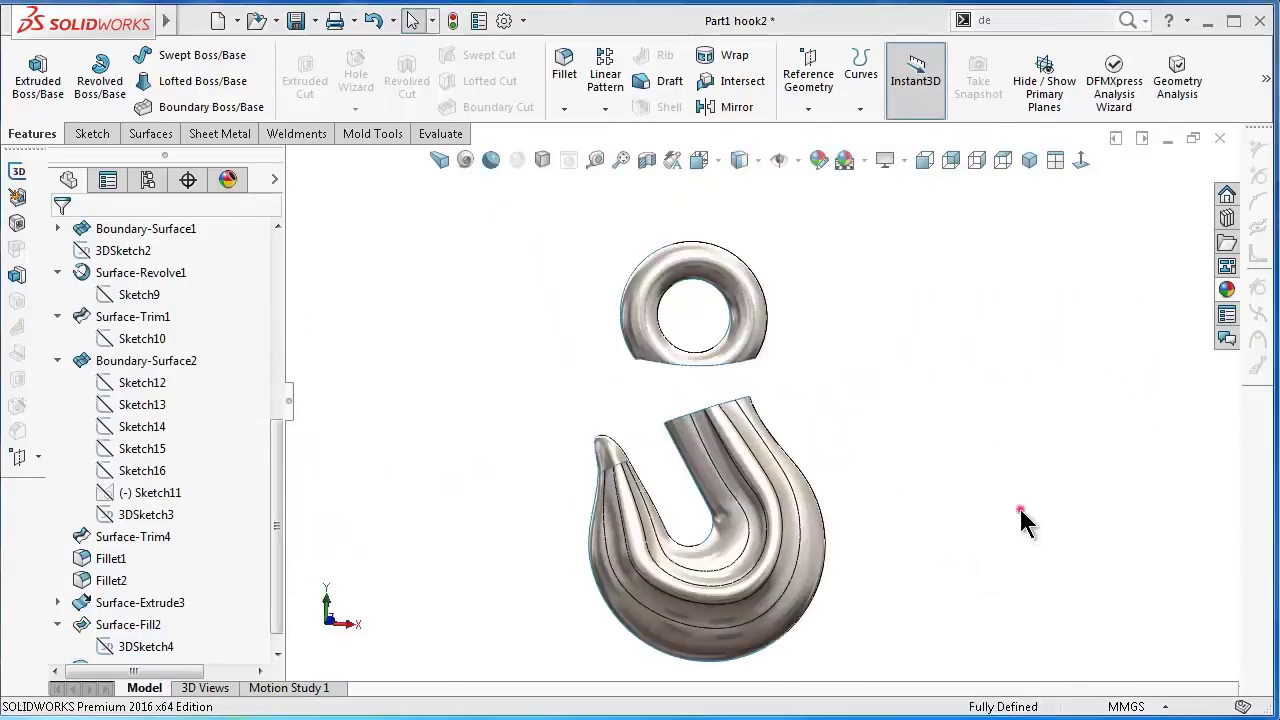
key("Right")
key("Right")
key("Right")
key("Right")
key("Right")
key("Right")
key("Right")
key("Right")
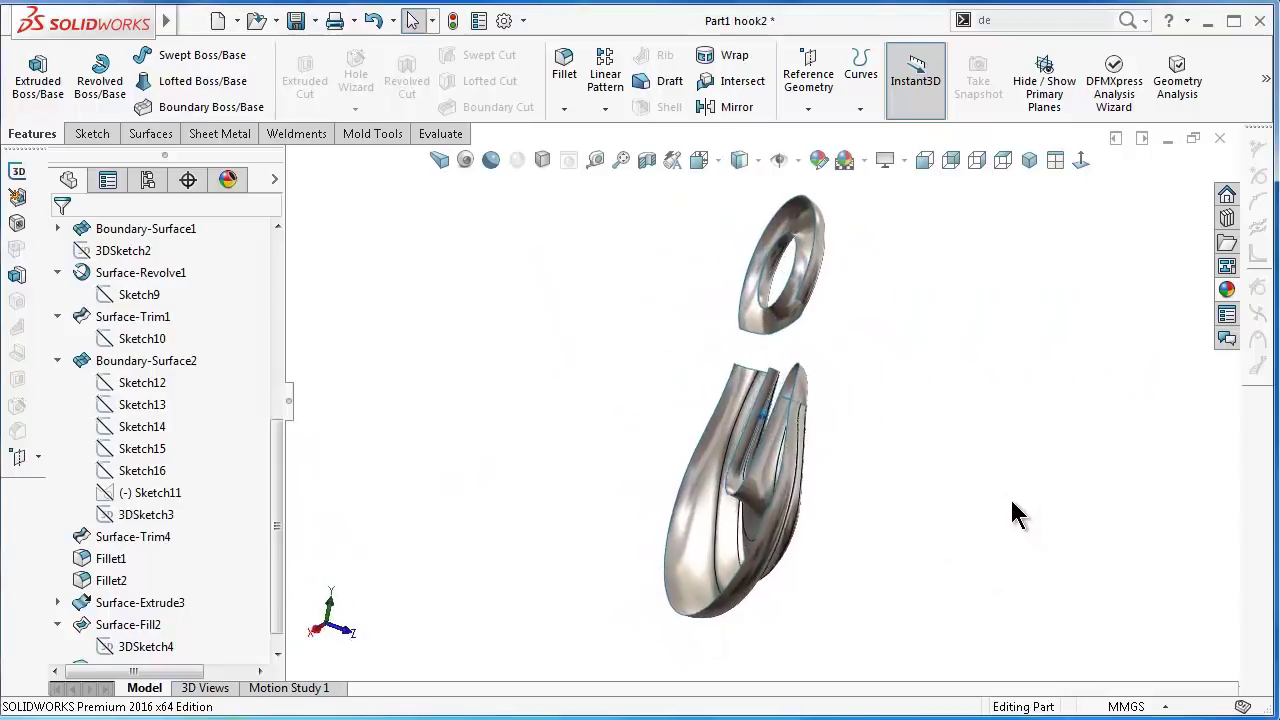
left_click_drag(284, 452, 257, 271)
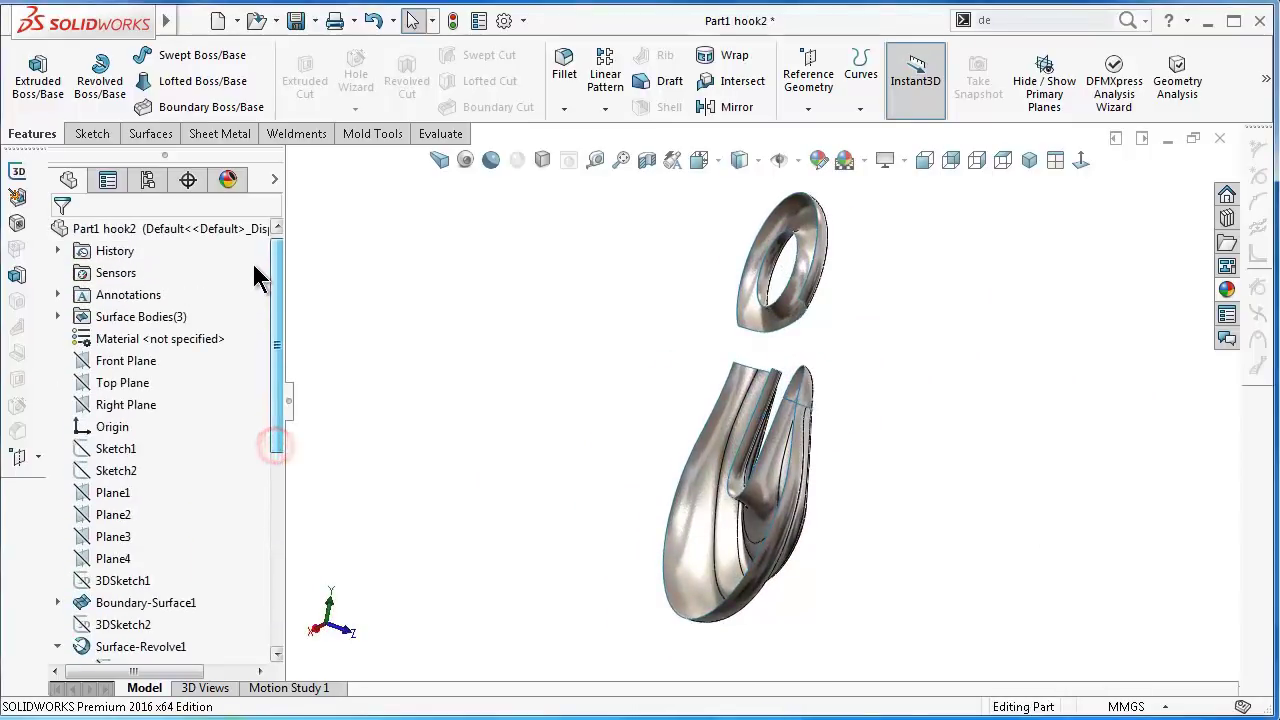
left_click(127, 362)
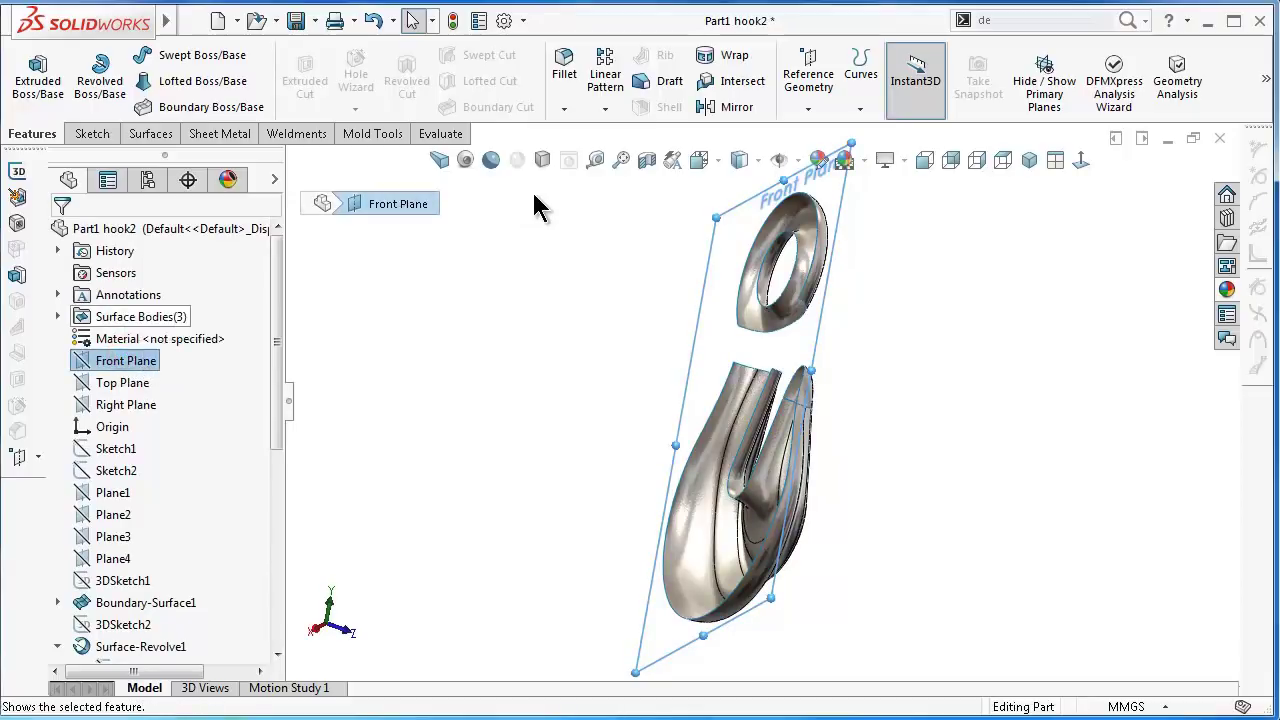
- Mirror Surface-Trim1, Fillet2 and Surface-Fill2 bodies about the Front Plane
left_click(733, 107)
key("shift+Left")
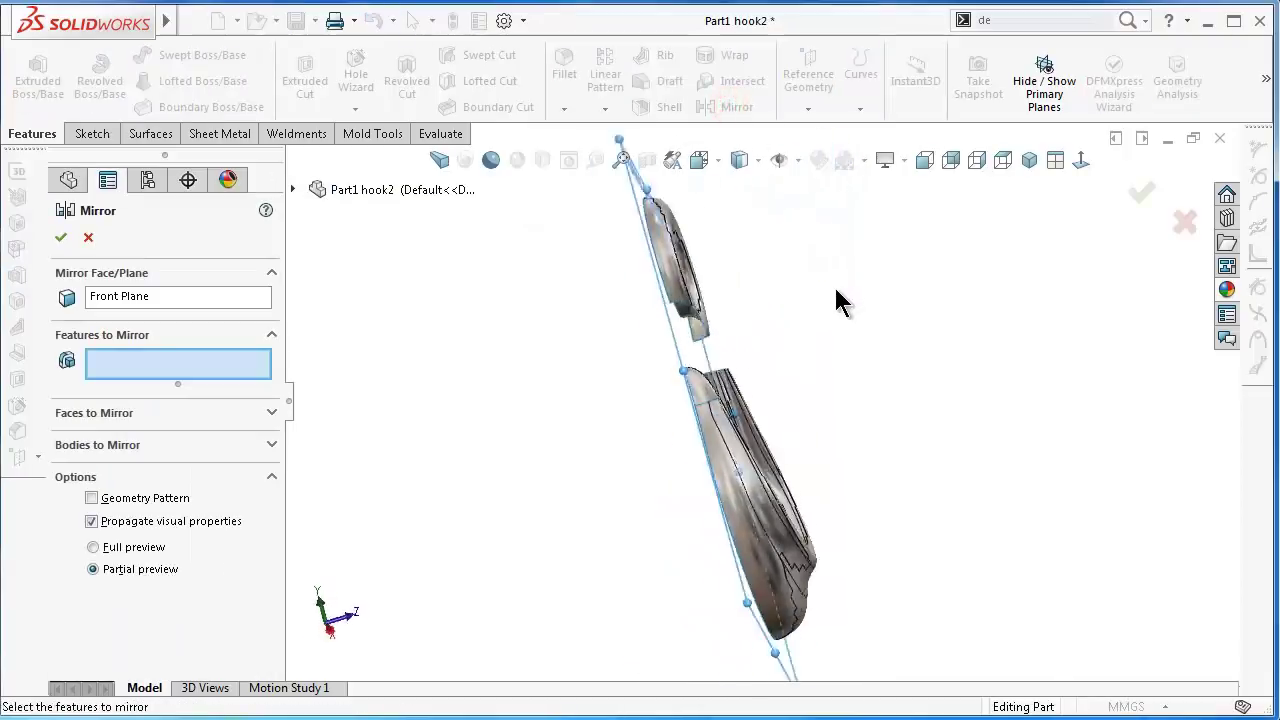
left_click(77, 450)
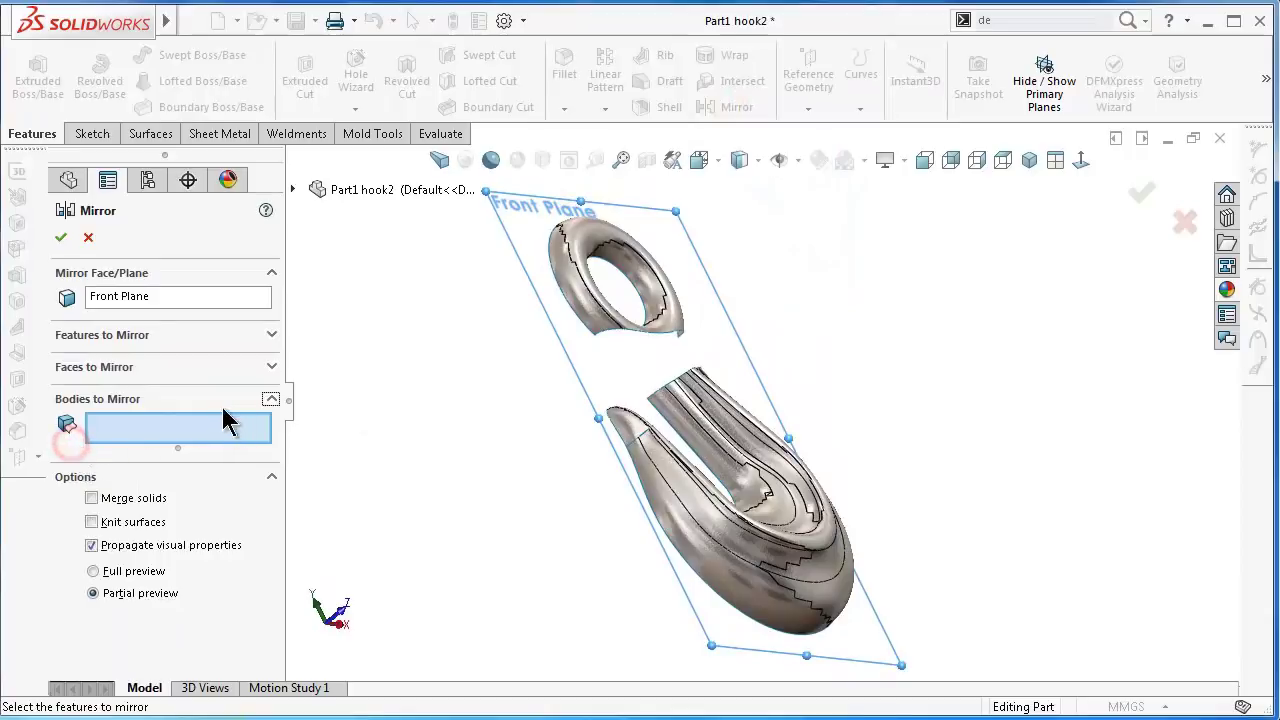
left_click(577, 312)
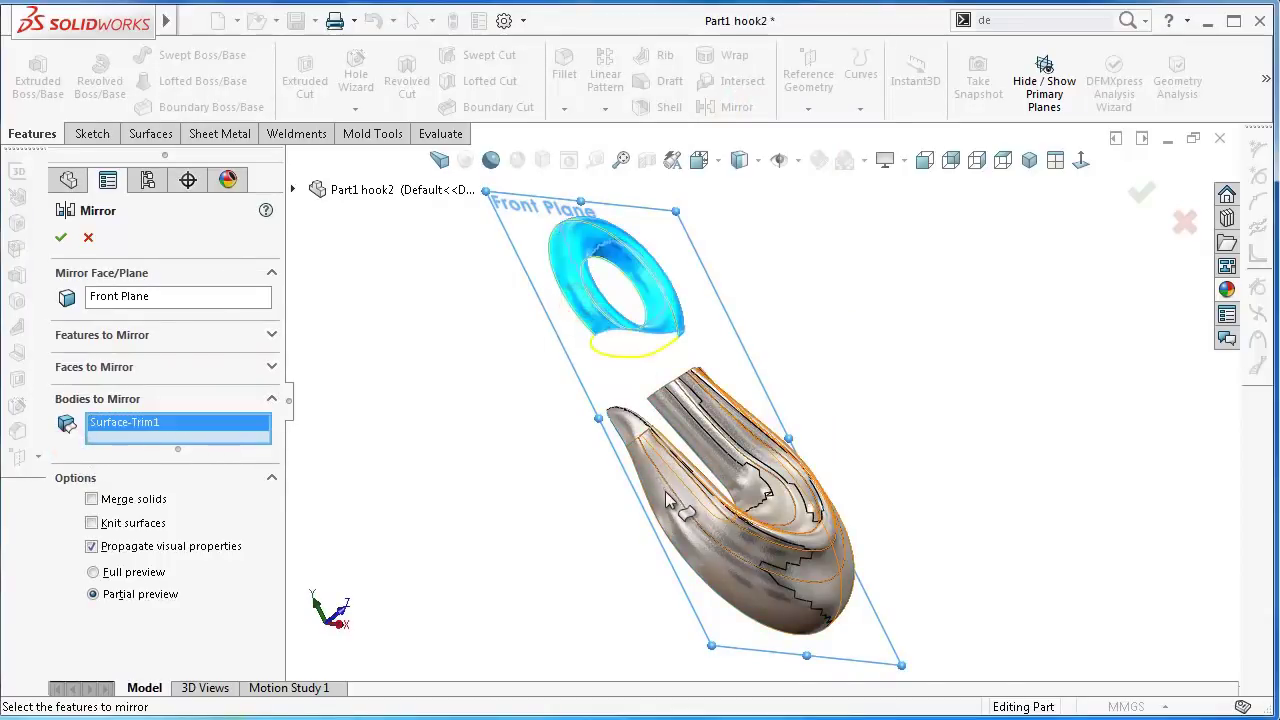
left_click(667, 490)
left_click(632, 435)
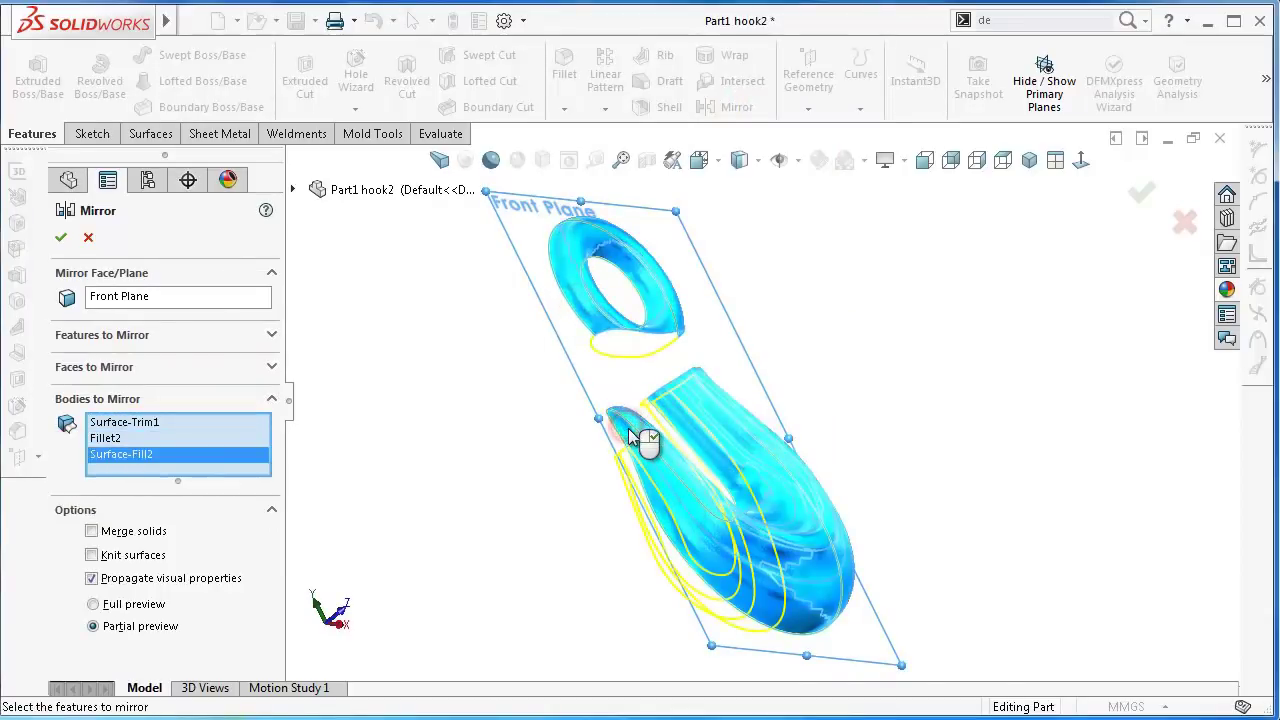
left_click(1150, 197)
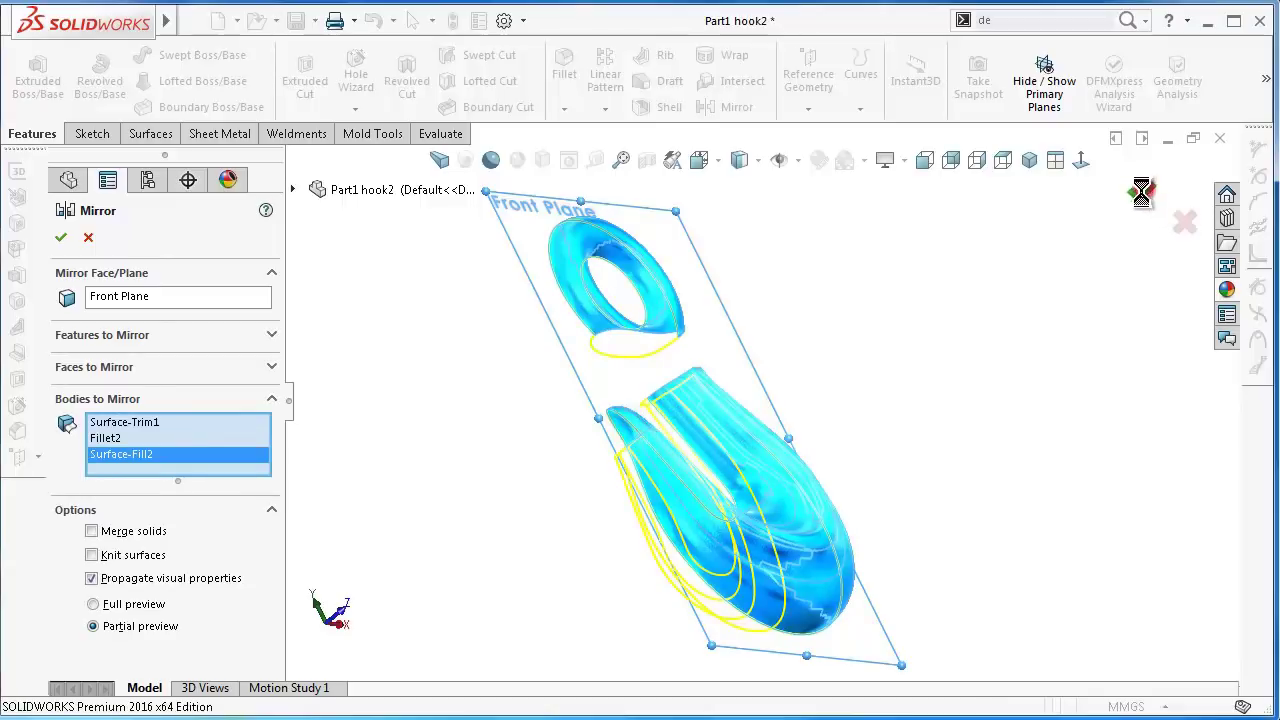
- Rotate and zoom around the completed symmetric hook to inspect it from several sides
key("ctrl+1")
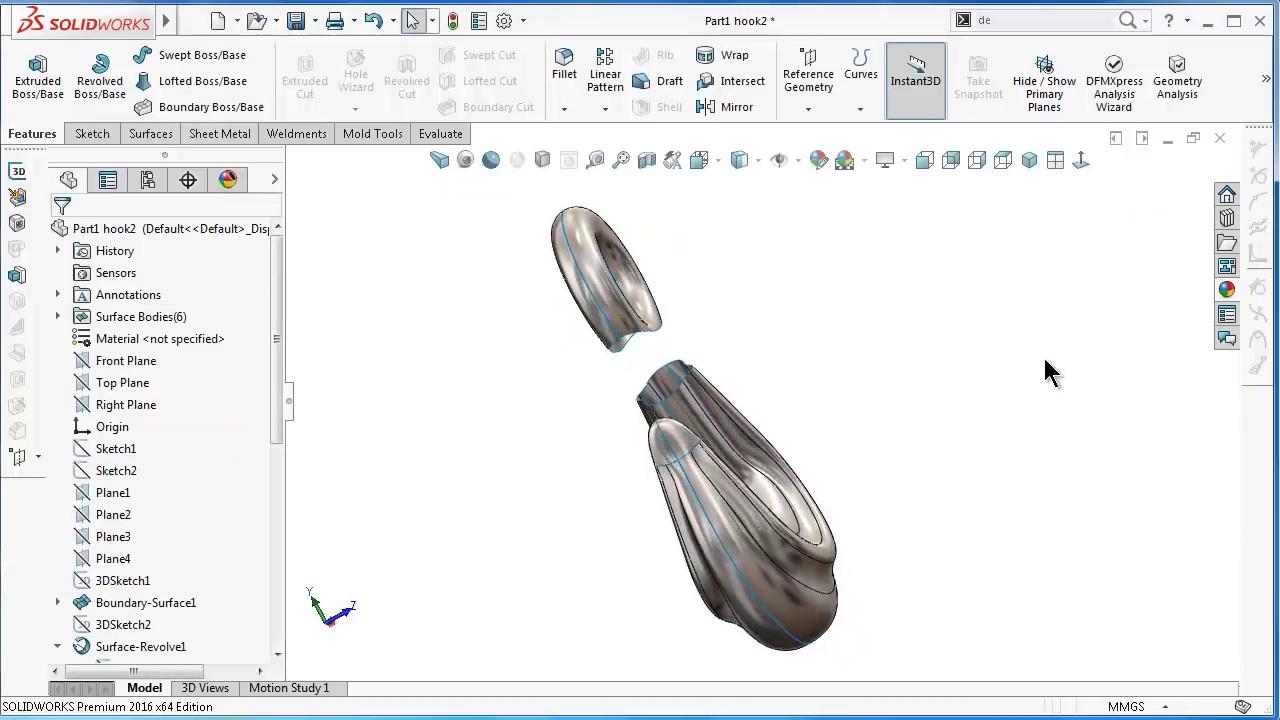
key("Left")
key("Left")
key("Left")
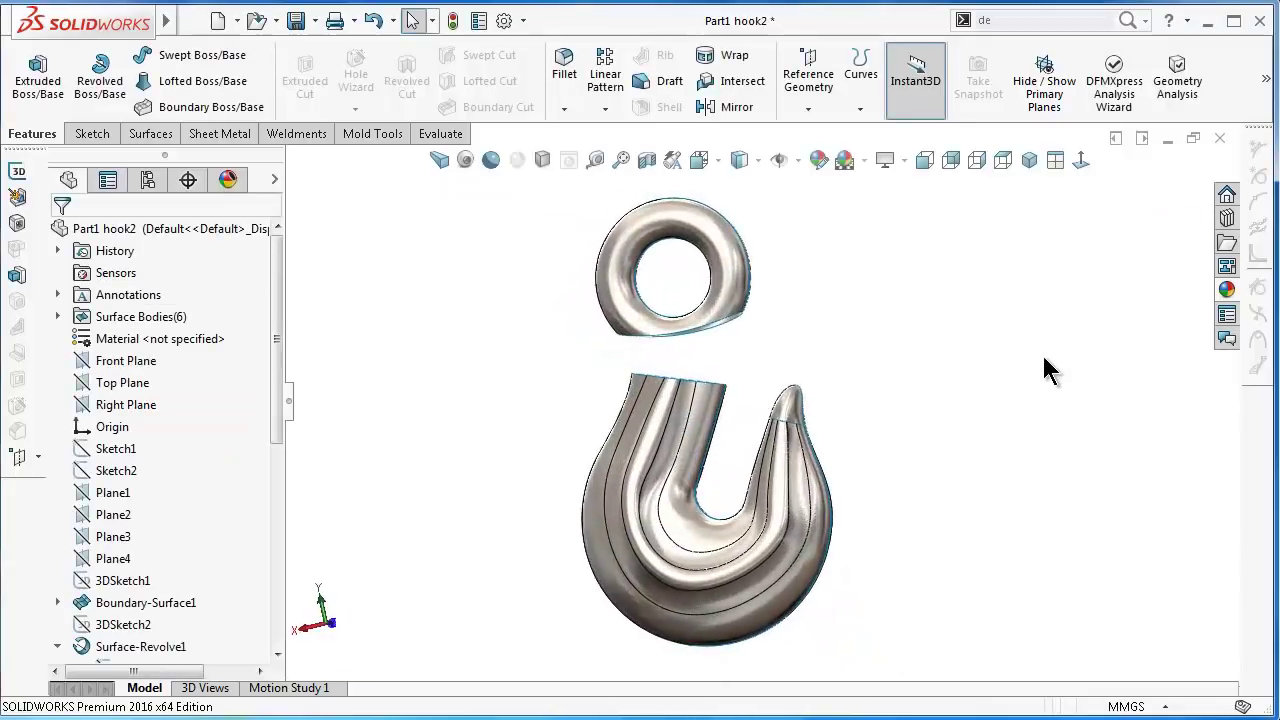
key("Left")
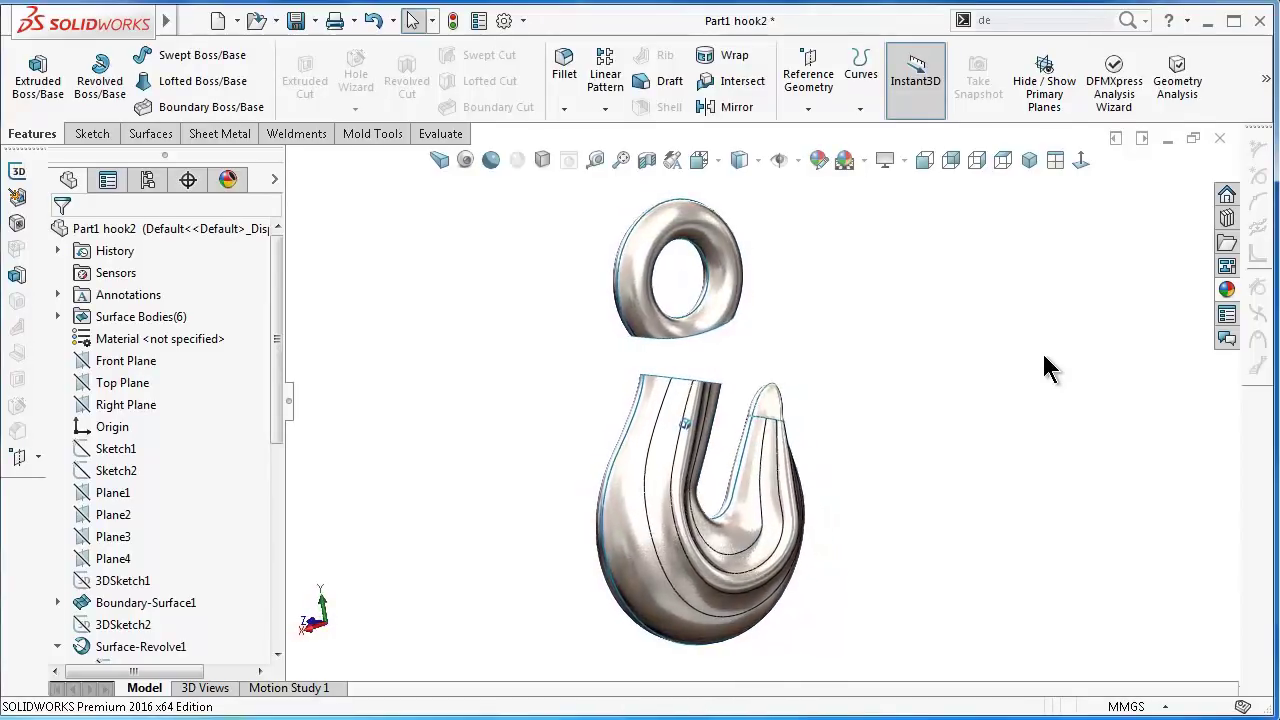
key("Left")
key("Left")
key("Left")
key("Left")
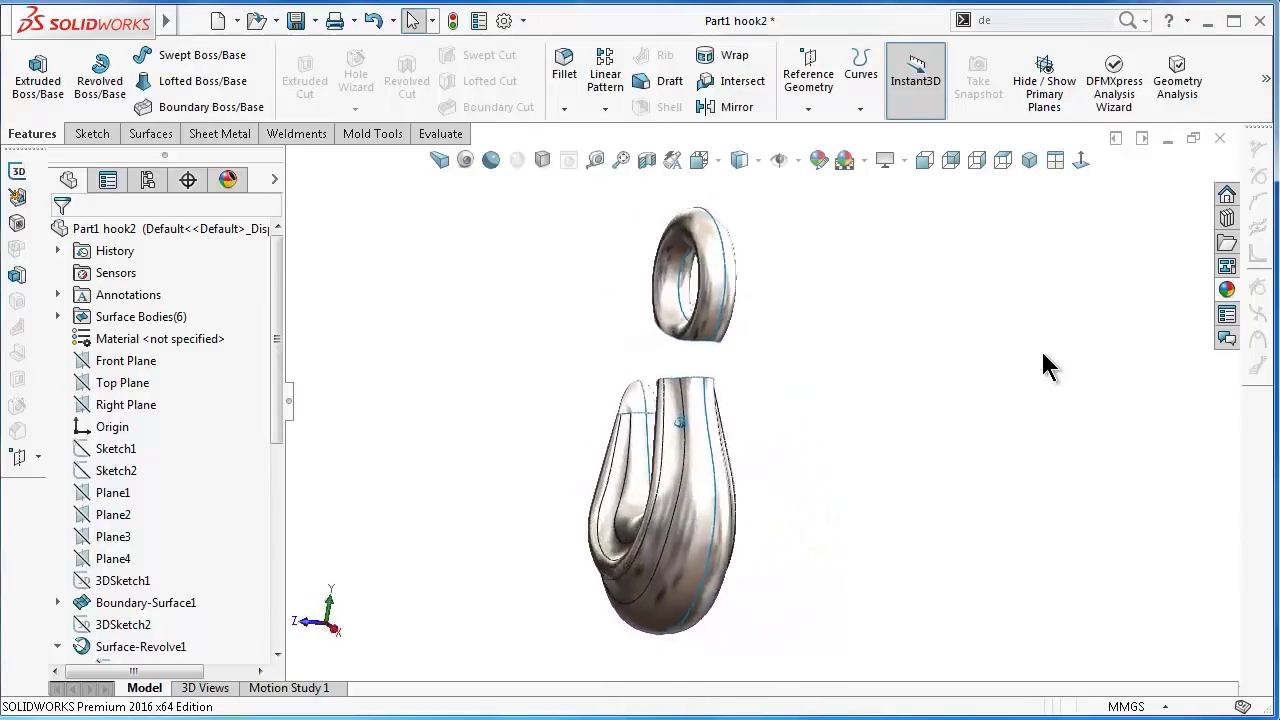
key("Left")
key("Left")
key("Left")
key("Left")
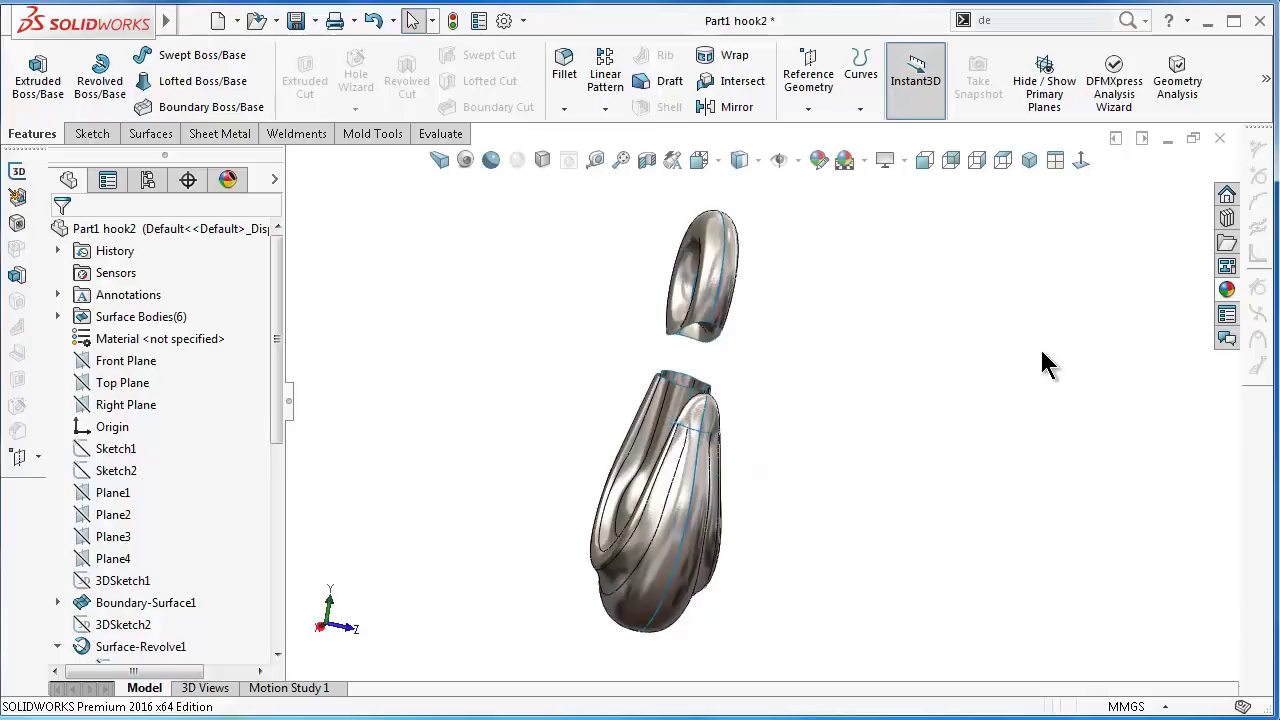
key("Left")
key("Left")
scroll(1095, 620, "down", 3)
left_click(1089, 593)
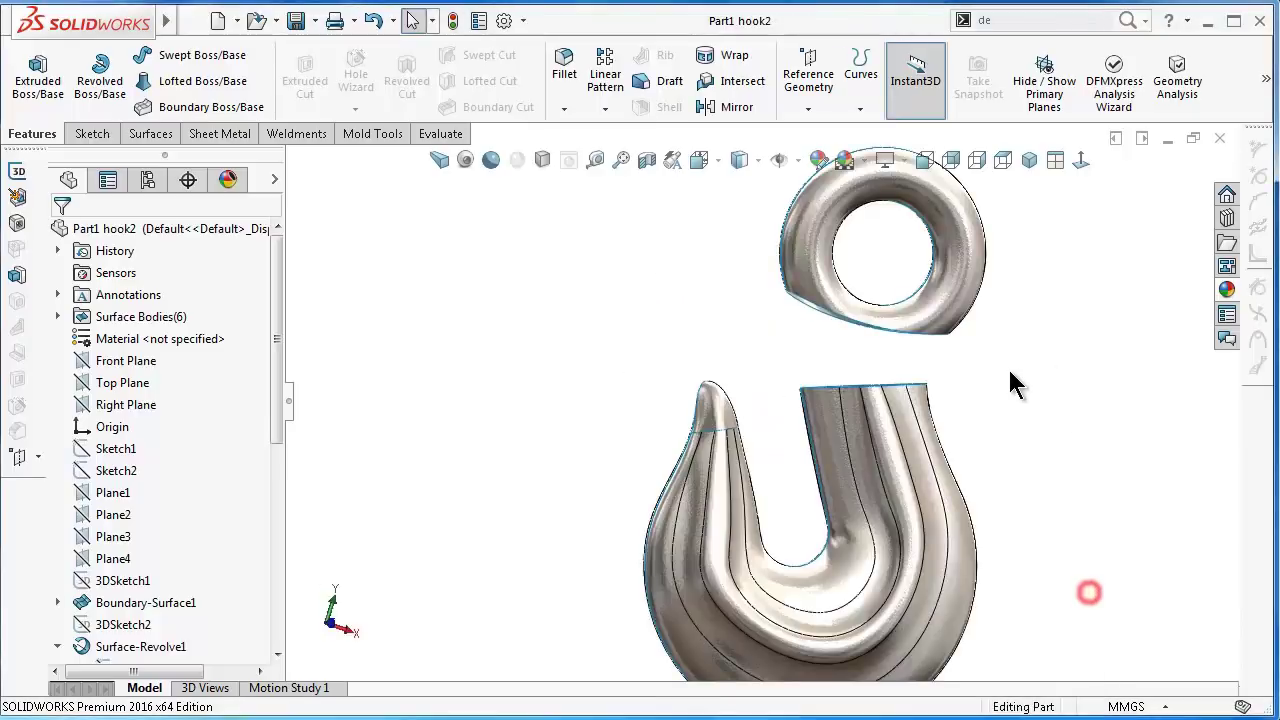
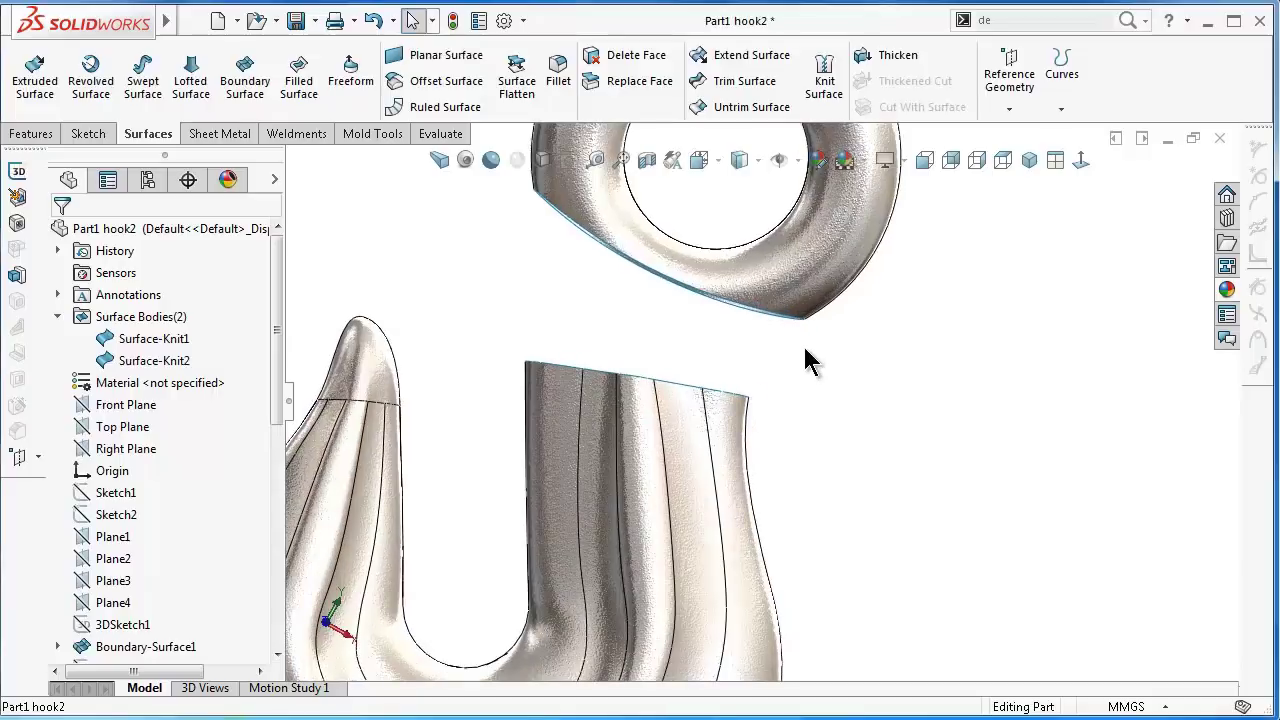
- Start a Boundary Surface and add the shank's whole top edge loop as the first profile
left_click(245, 82)
middle_click_drag(600, 343, 706, 428)
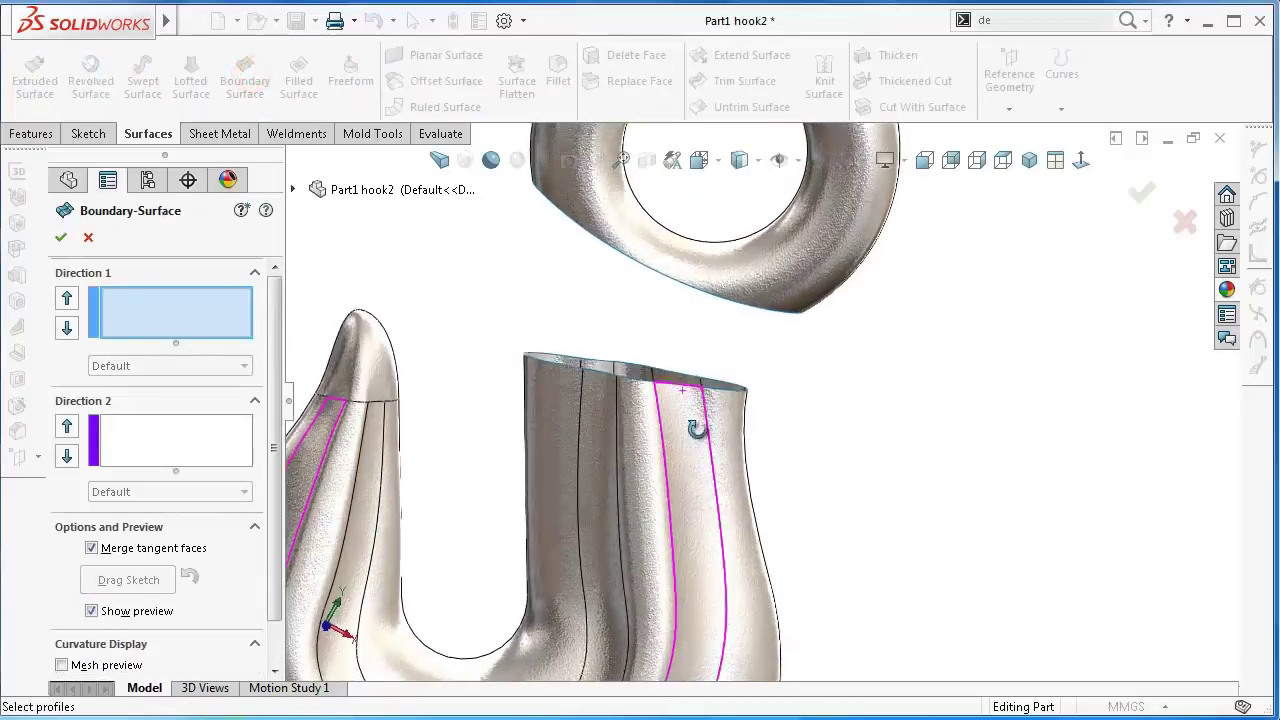
left_click(724, 387)
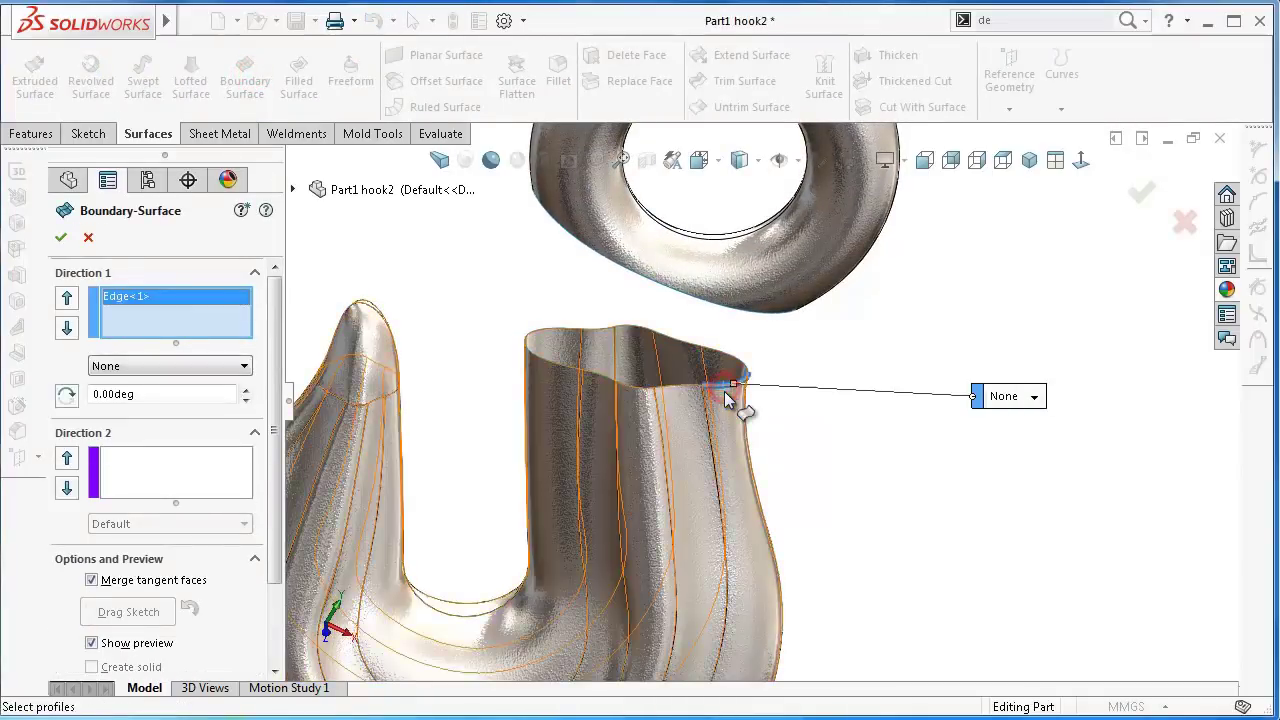
right_click(228, 330)
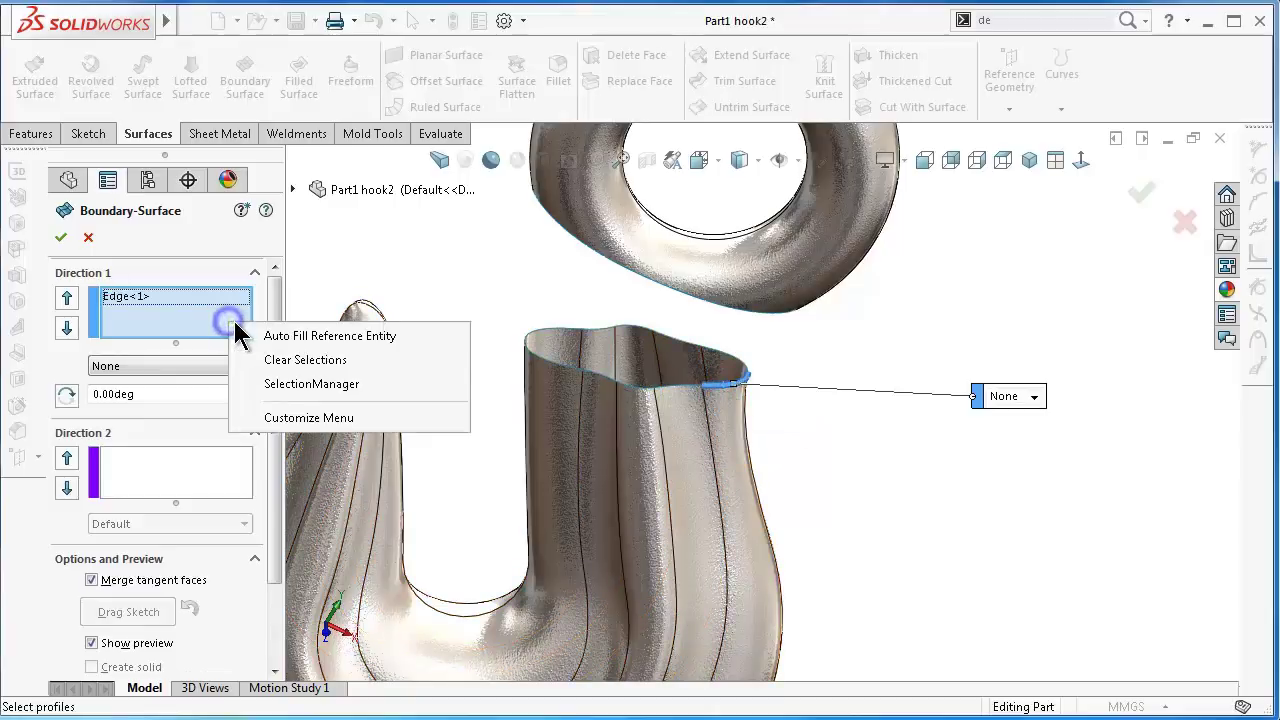
left_click(268, 363)
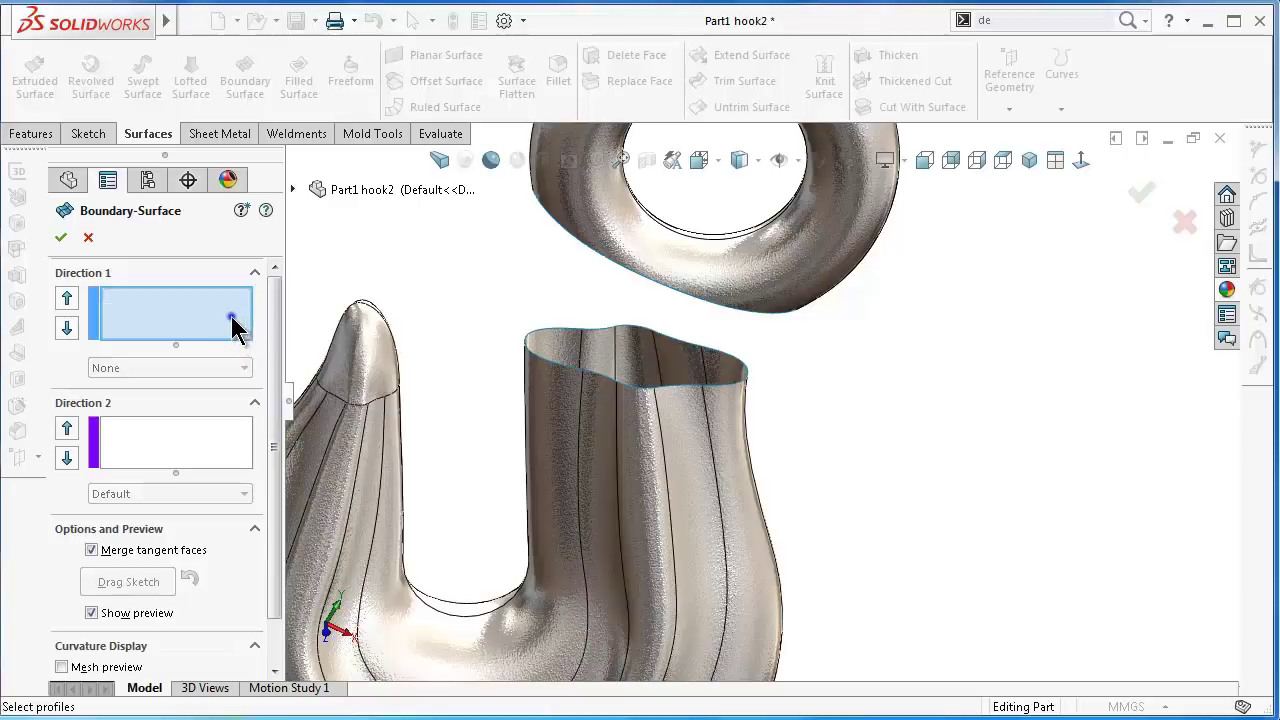
right_click(231, 316)
left_click(275, 377)
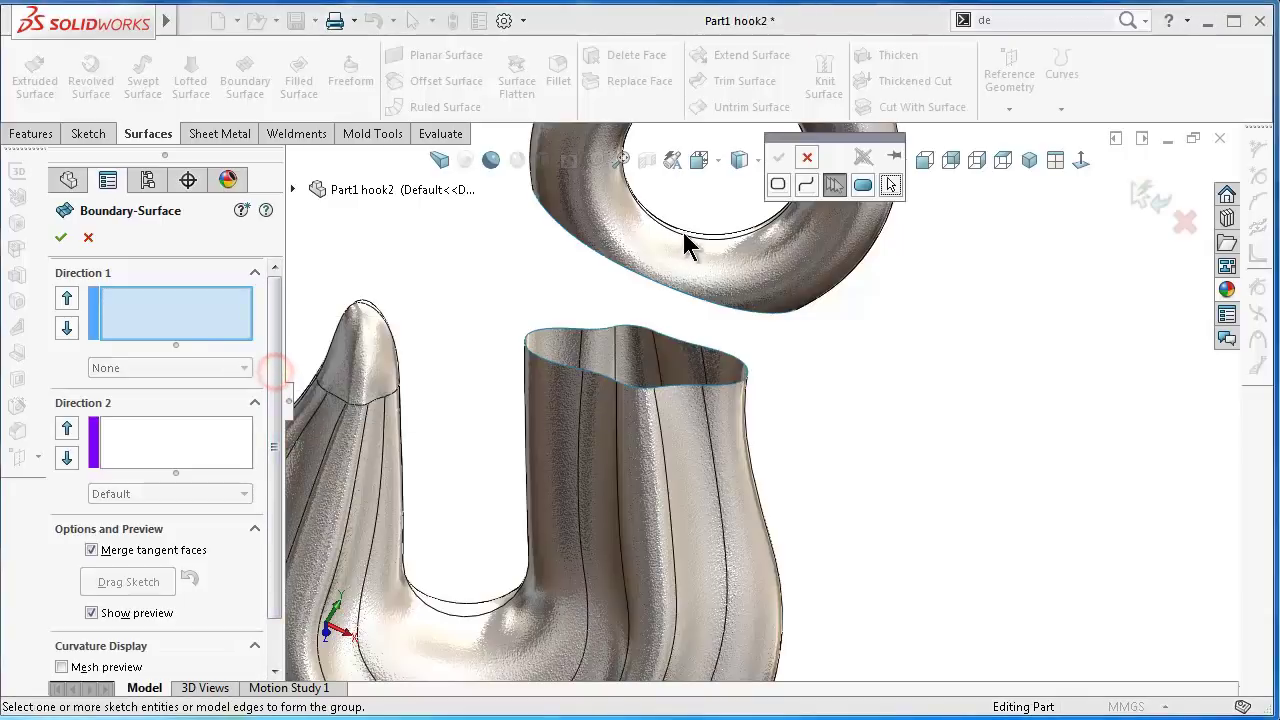
left_click(777, 186)
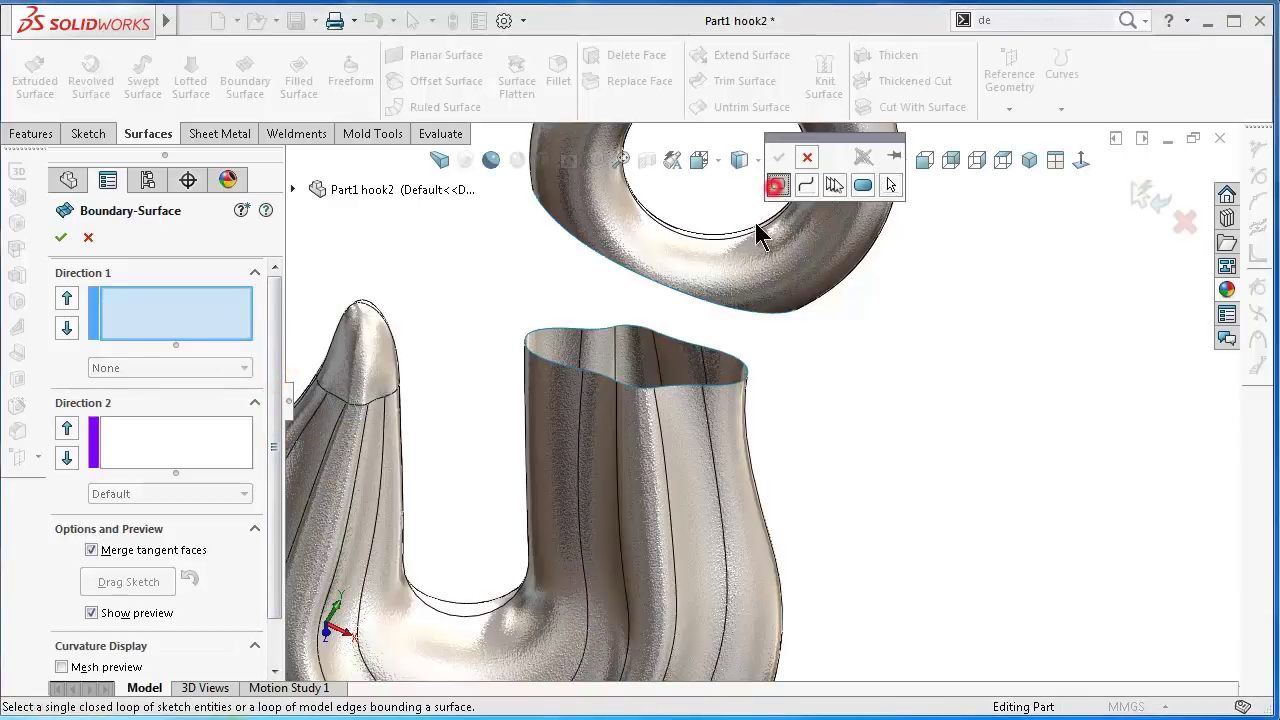
left_click(727, 387)
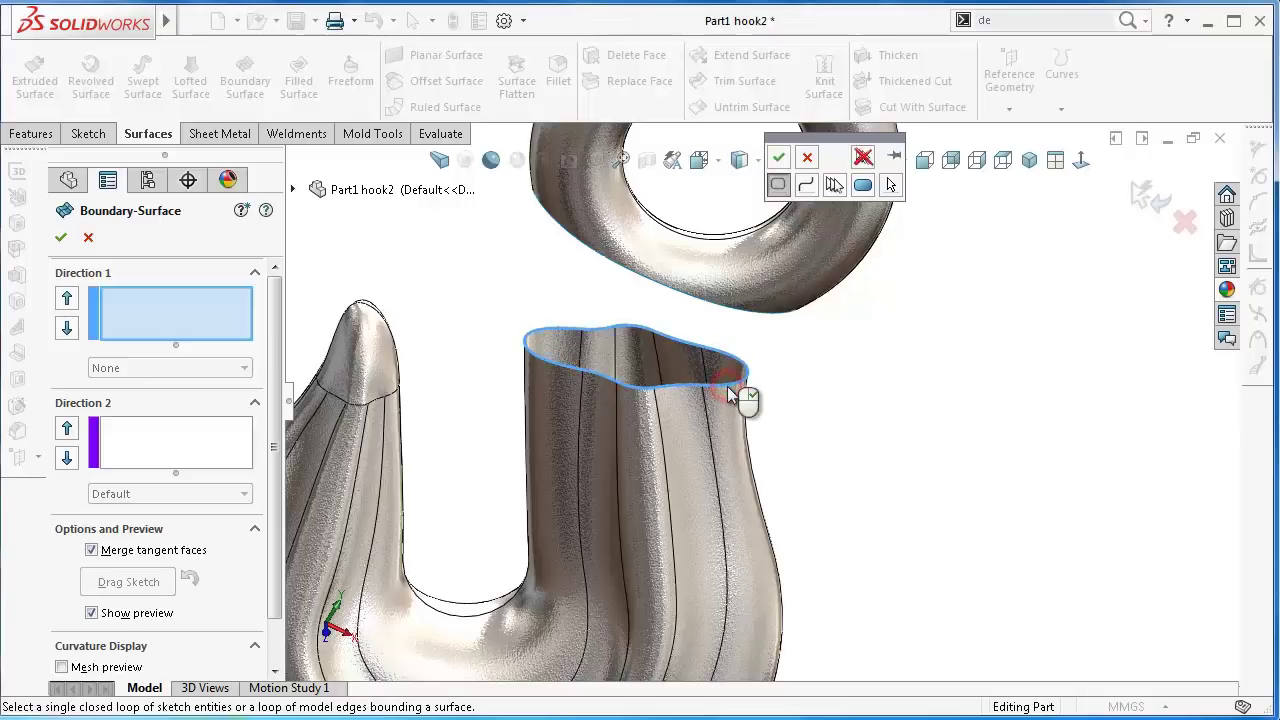
left_click(778, 158)
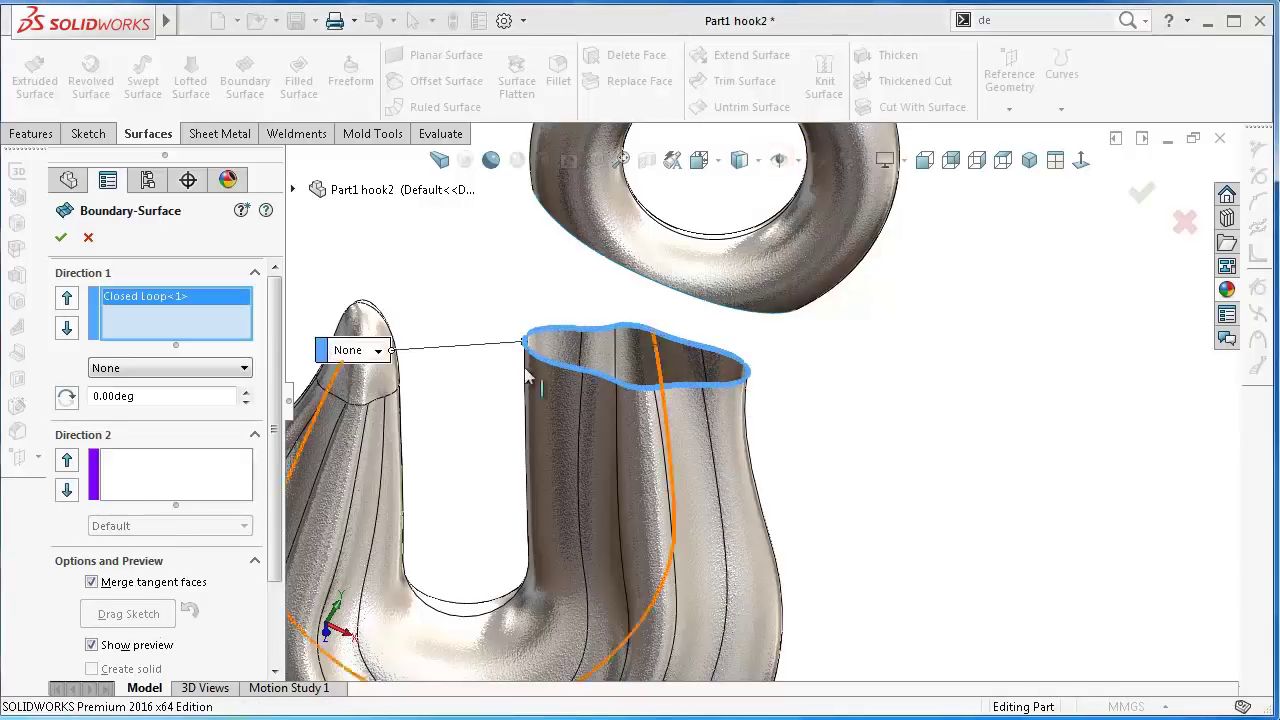
- Add the eye's lower edge loop as the second profile and realign connectors to untwist the preview
mouse_move(720, 314)
middle_mouse_down()
mouse_move(748, 346)
mouse_move(808, 308)
middle_mouse_up()
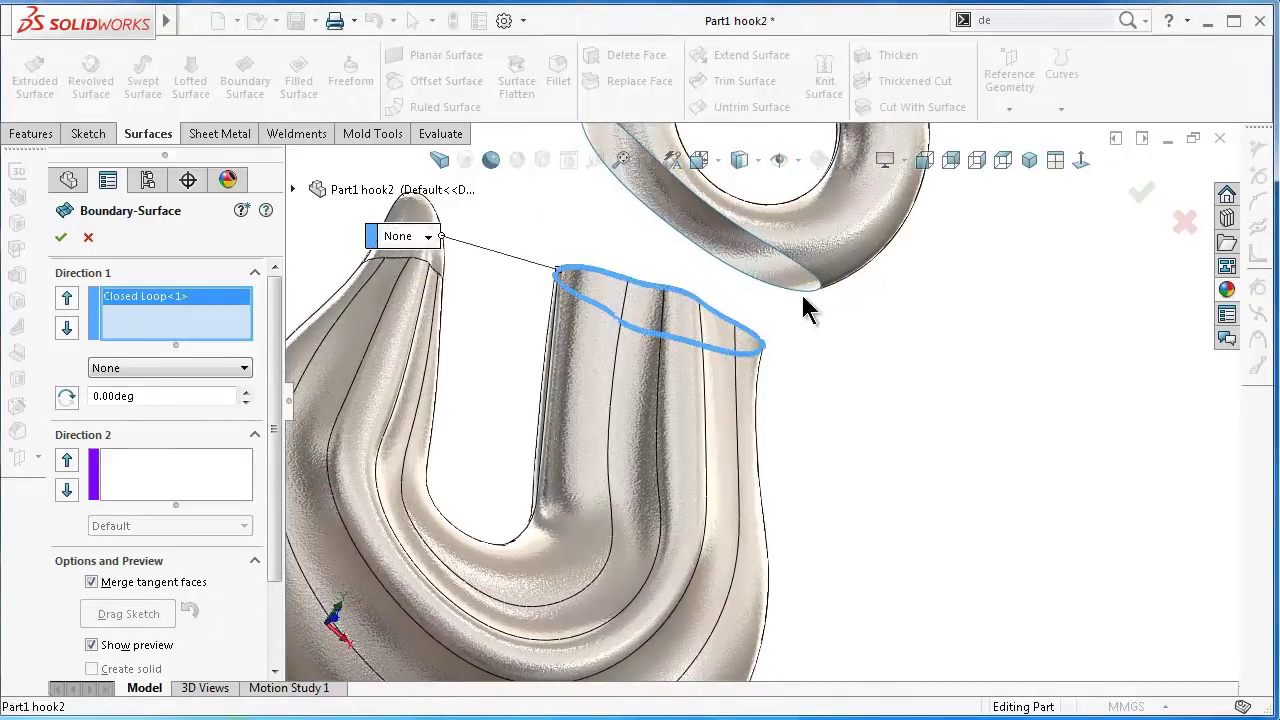
right_click(230, 320)
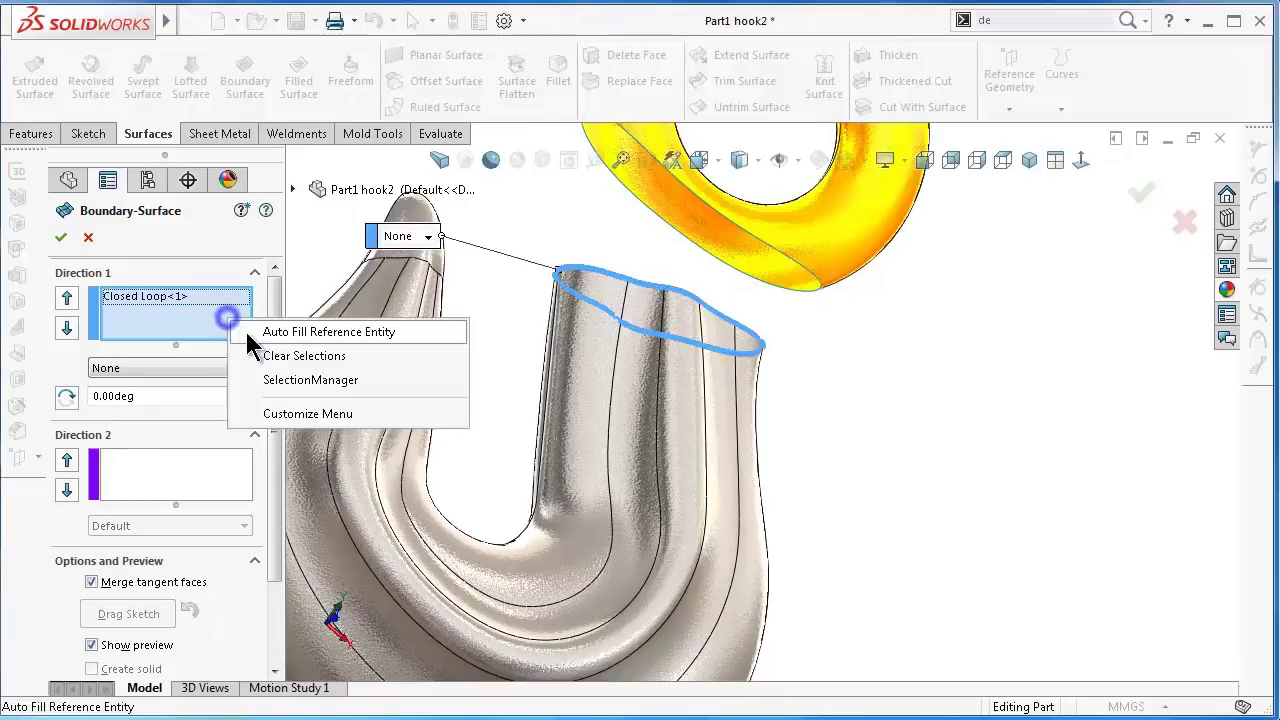
left_click(273, 378)
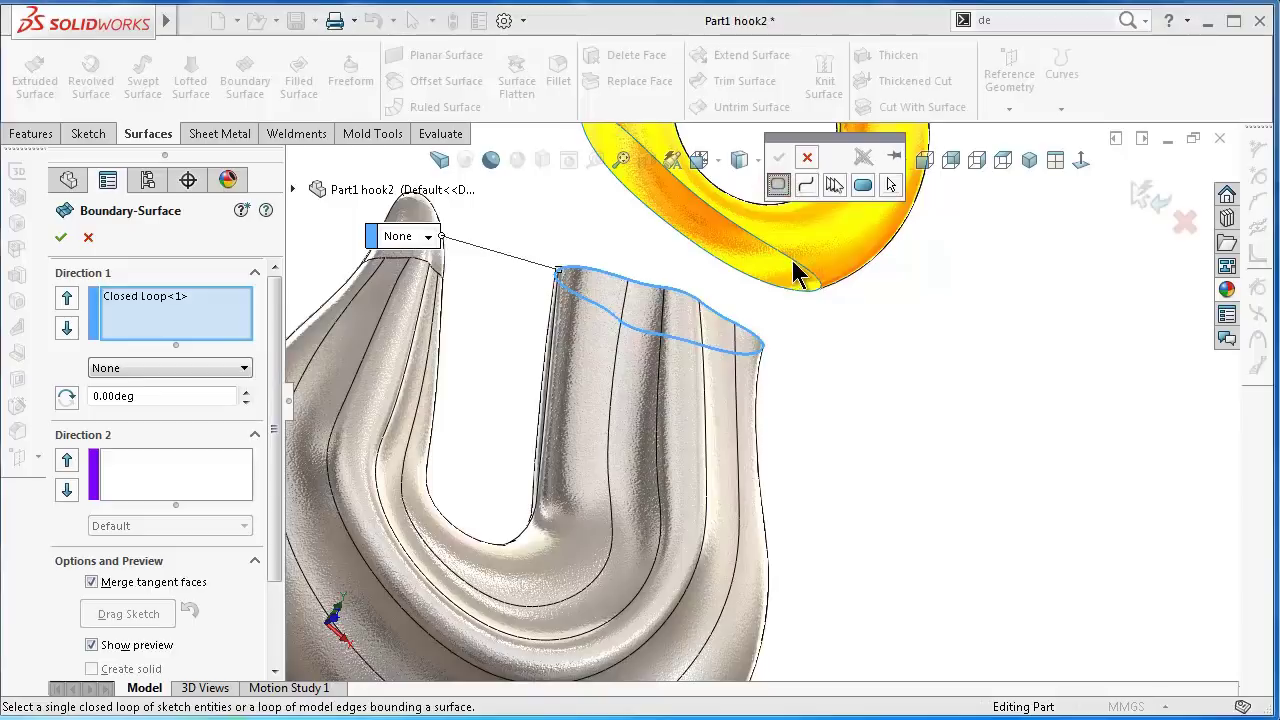
left_click(796, 265)
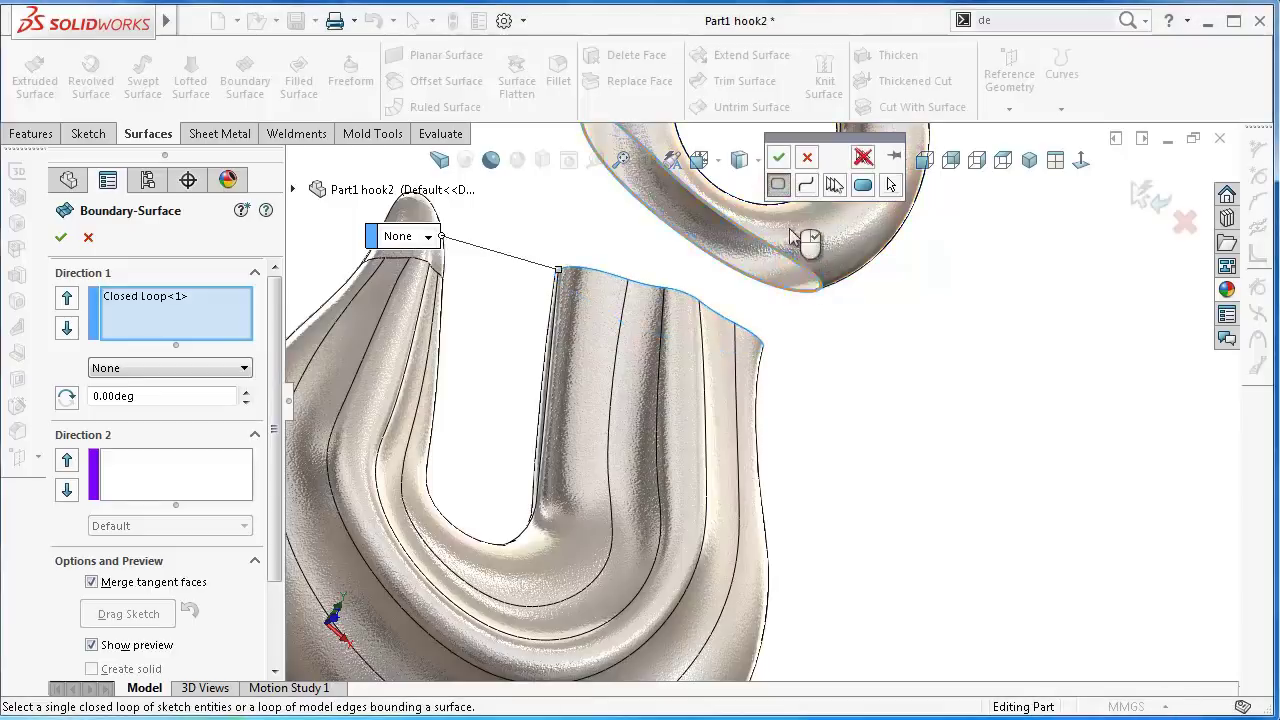
left_click(776, 158)
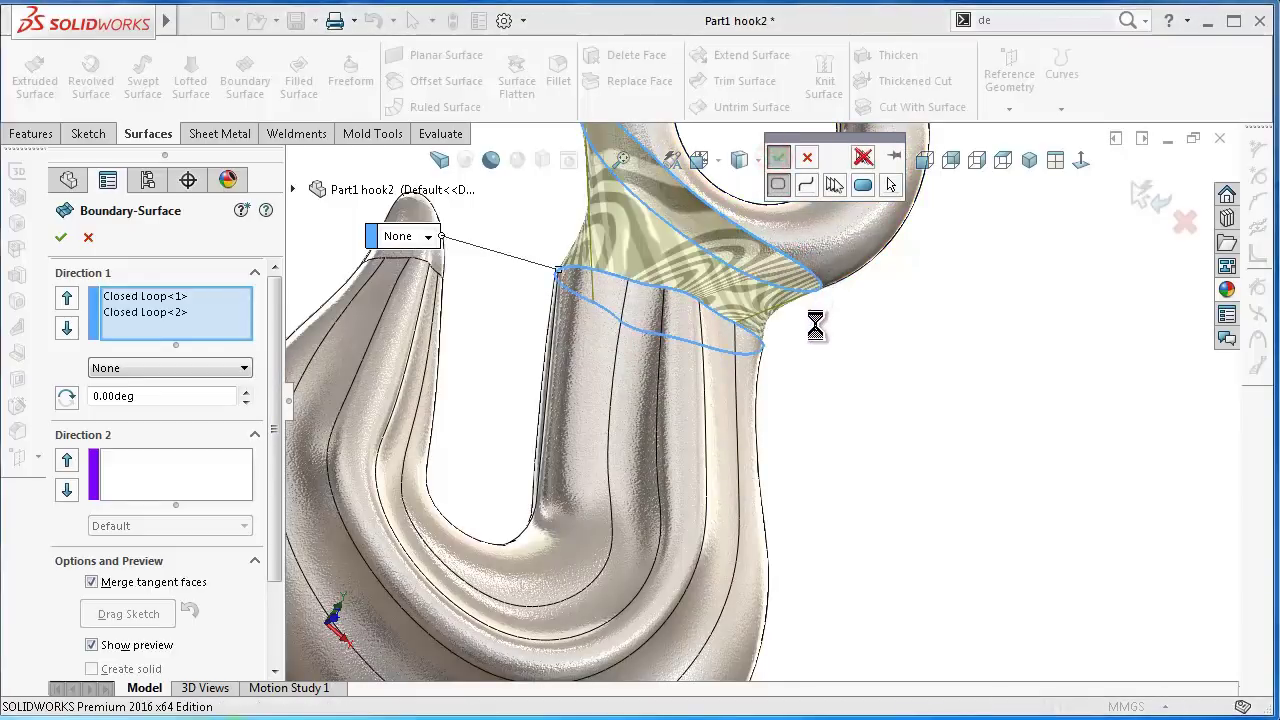
middle_click_drag(815, 325, 782, 395)
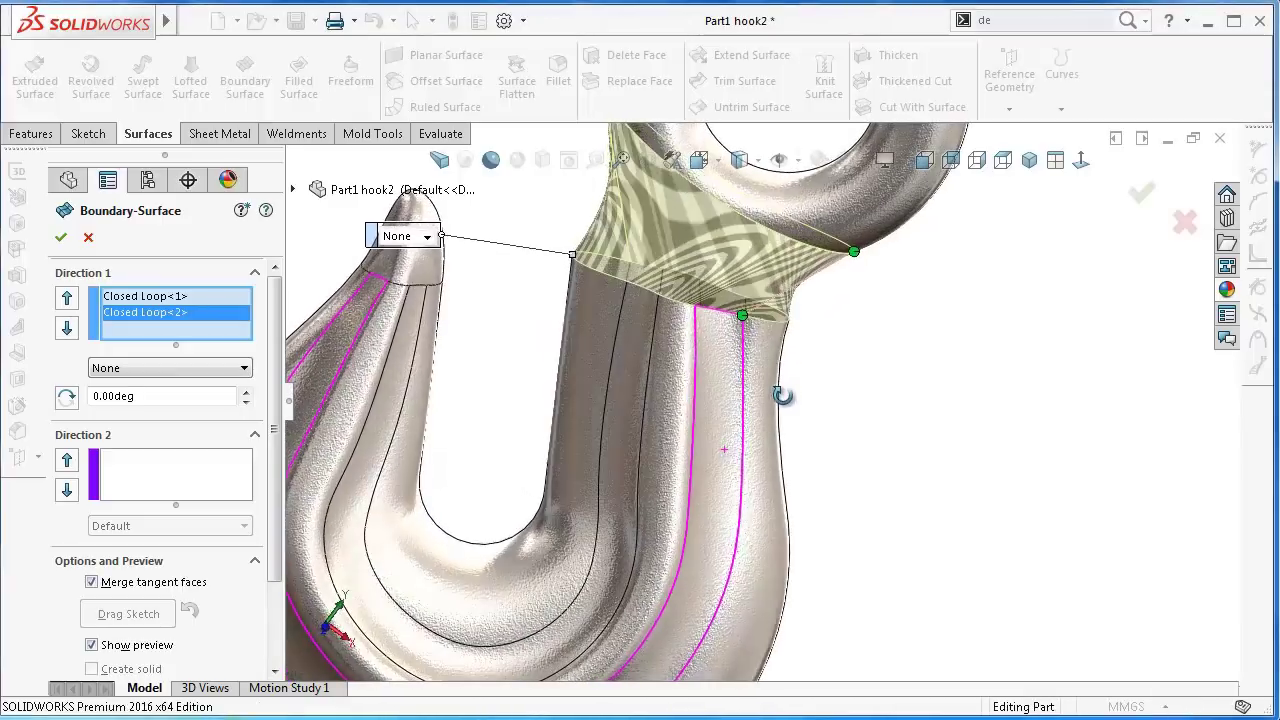
left_click_drag(783, 330, 791, 320)
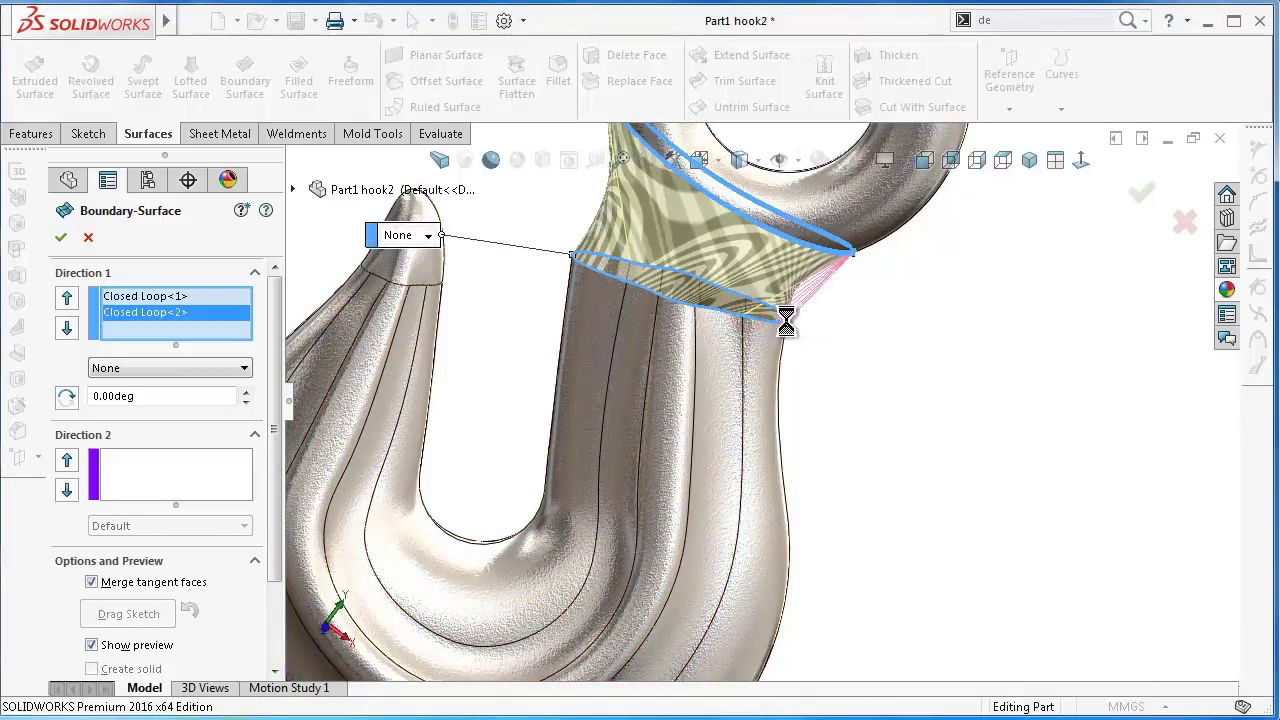
mouse_move(819, 332)
middle_mouse_down()
mouse_move(777, 95)
mouse_move(894, 499)
mouse_move(837, 394)
mouse_move(811, 286)
mouse_move(800, 320)
middle_mouse_up()
left_click(880, 345)
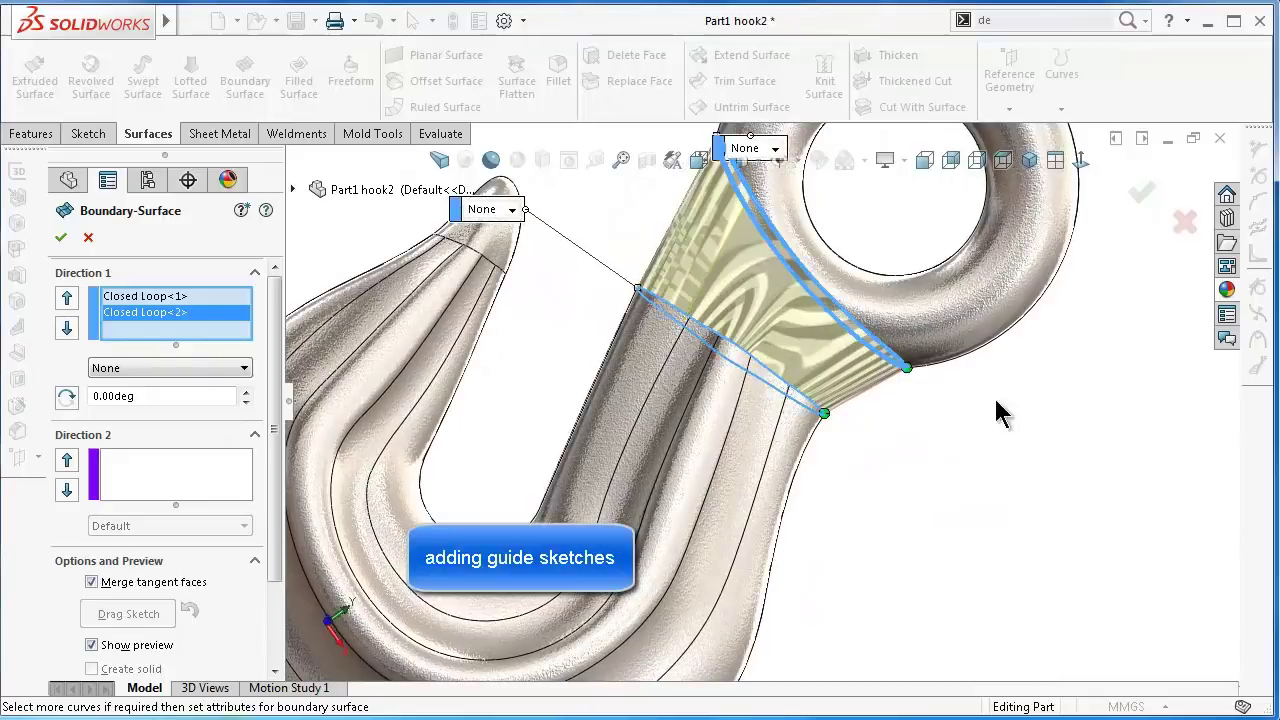
- Cancel the boundary surface and open a new sketch on the Front Plane, viewed normal to it
left_click(1186, 222)
mouse_move(1183, 257)
middle_mouse_down()
mouse_move(892, 389)
mouse_move(846, 454)
middle_mouse_up()
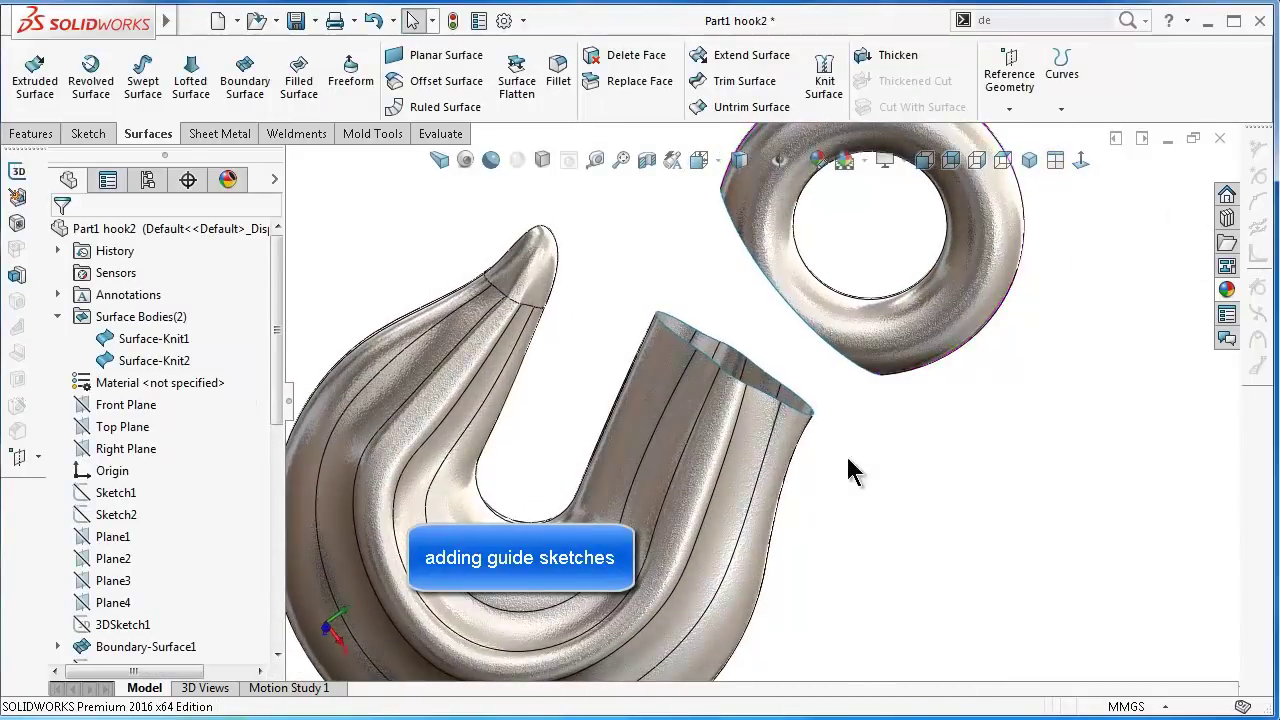
middle_click_drag(358, 398, 377, 334)
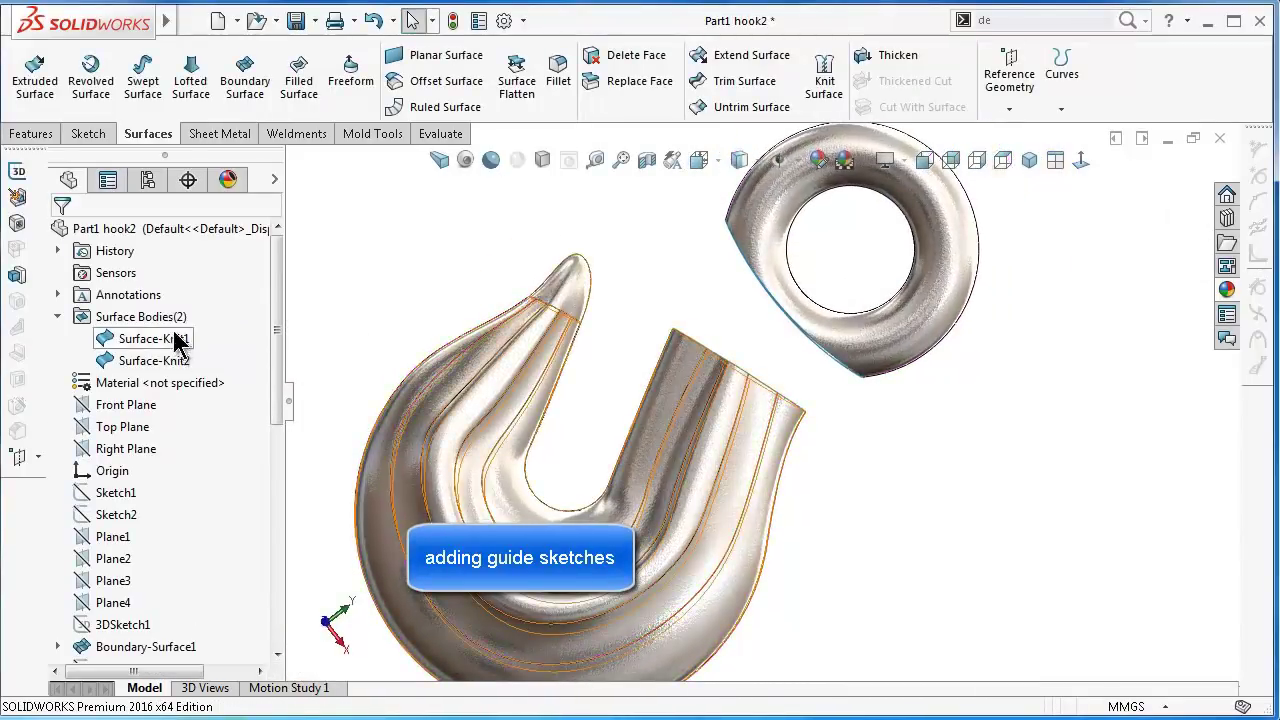
left_click(116, 404)
left_click(130, 373)
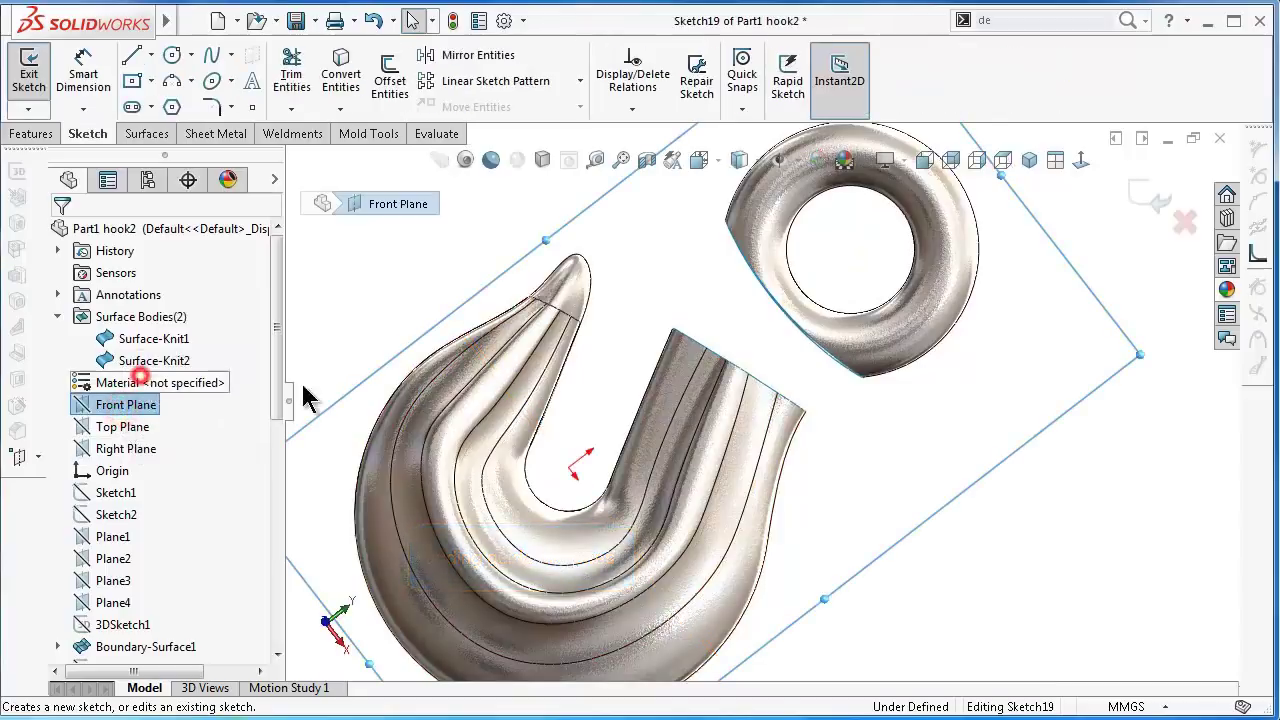
left_click(1081, 162)
scroll(758, 350, "down", 3)
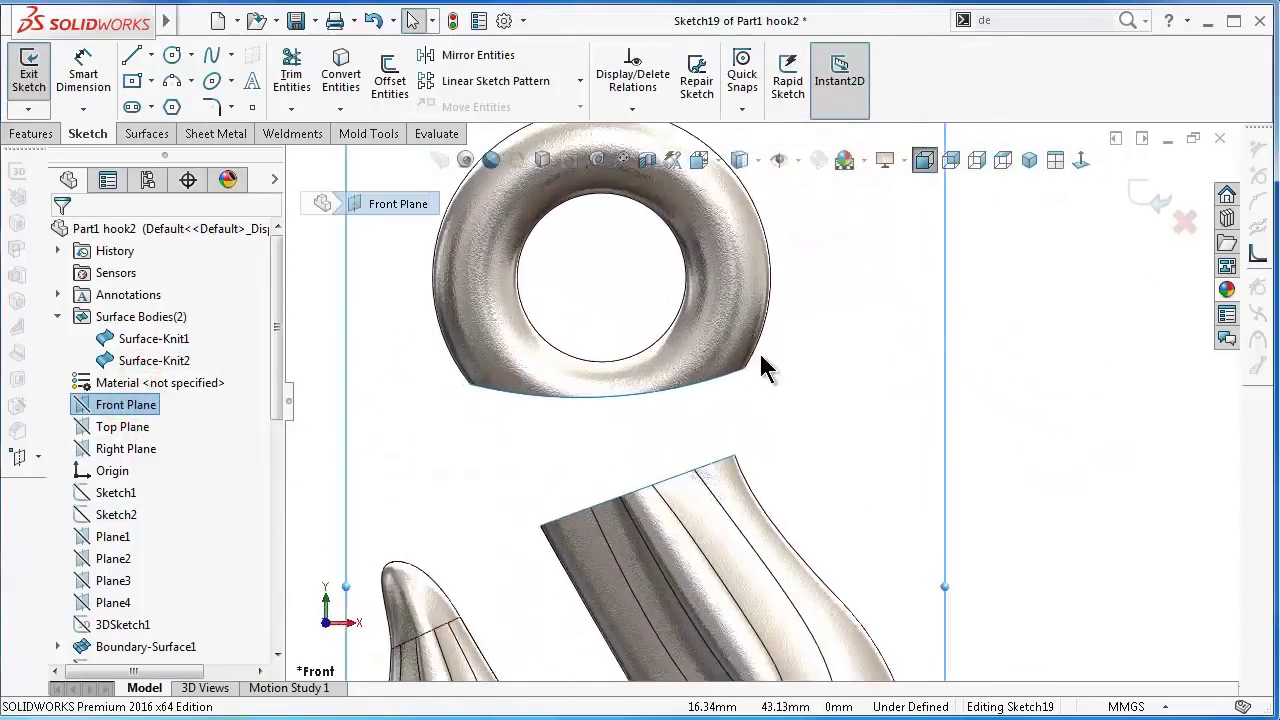
scroll(748, 385, "down", 3)
- Inspect the shank's outer side edge from an angle, then return to the front view
left_click(736, 378)
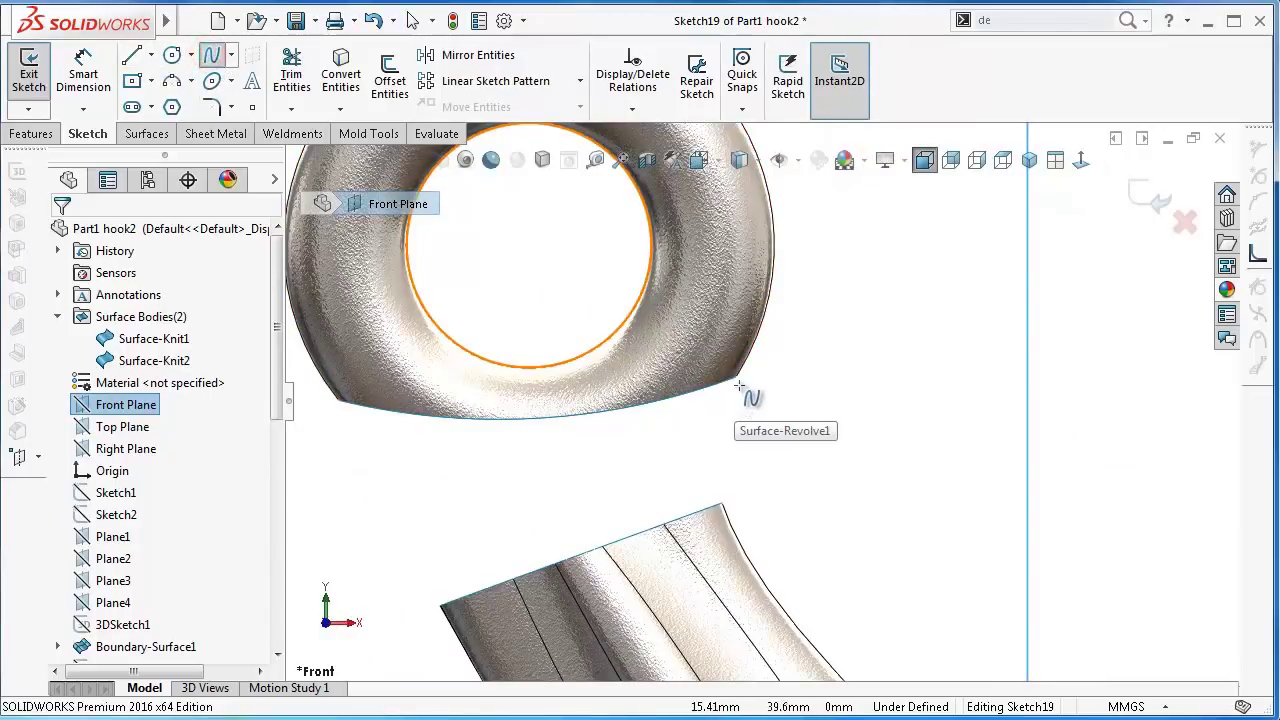
mouse_move(748, 389)
middle_mouse_down()
mouse_move(886, 588)
mouse_move(1037, 348)
middle_mouse_up()
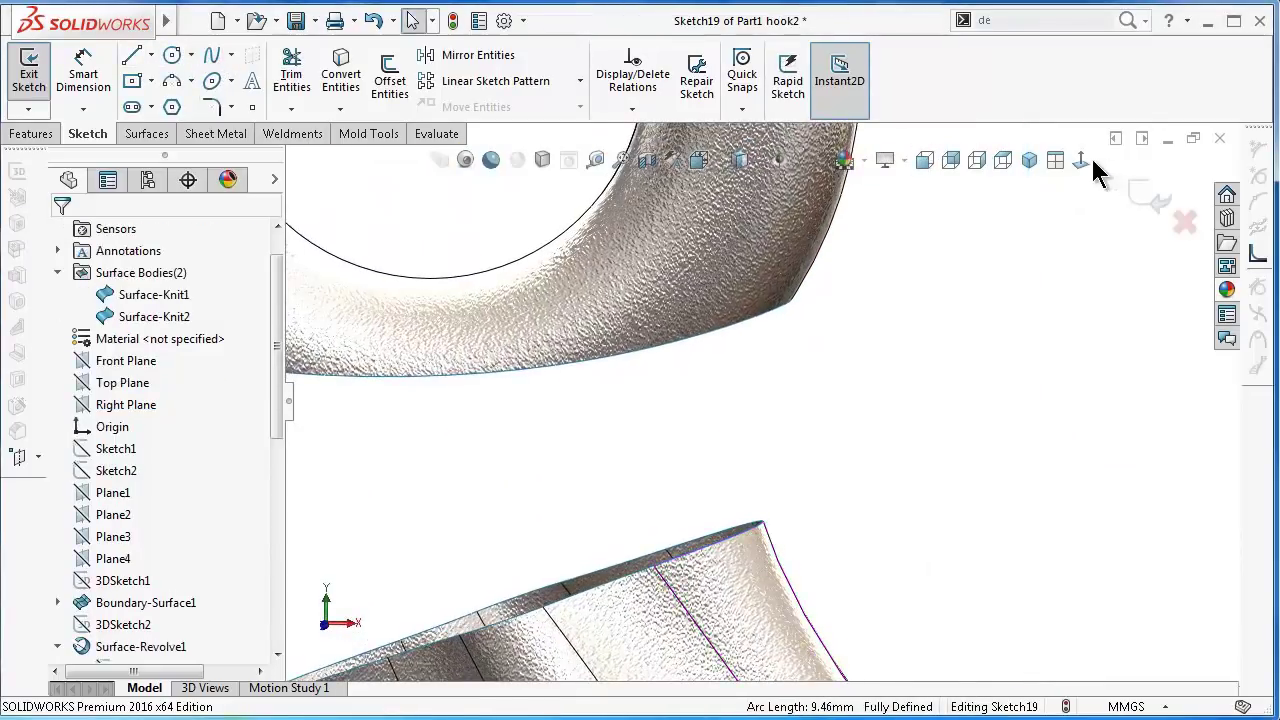
left_click(1082, 162)
mouse_move(877, 411)
middle_mouse_down()
mouse_move(762, 315)
mouse_move(745, 350)
mouse_move(757, 301)
middle_mouse_up()
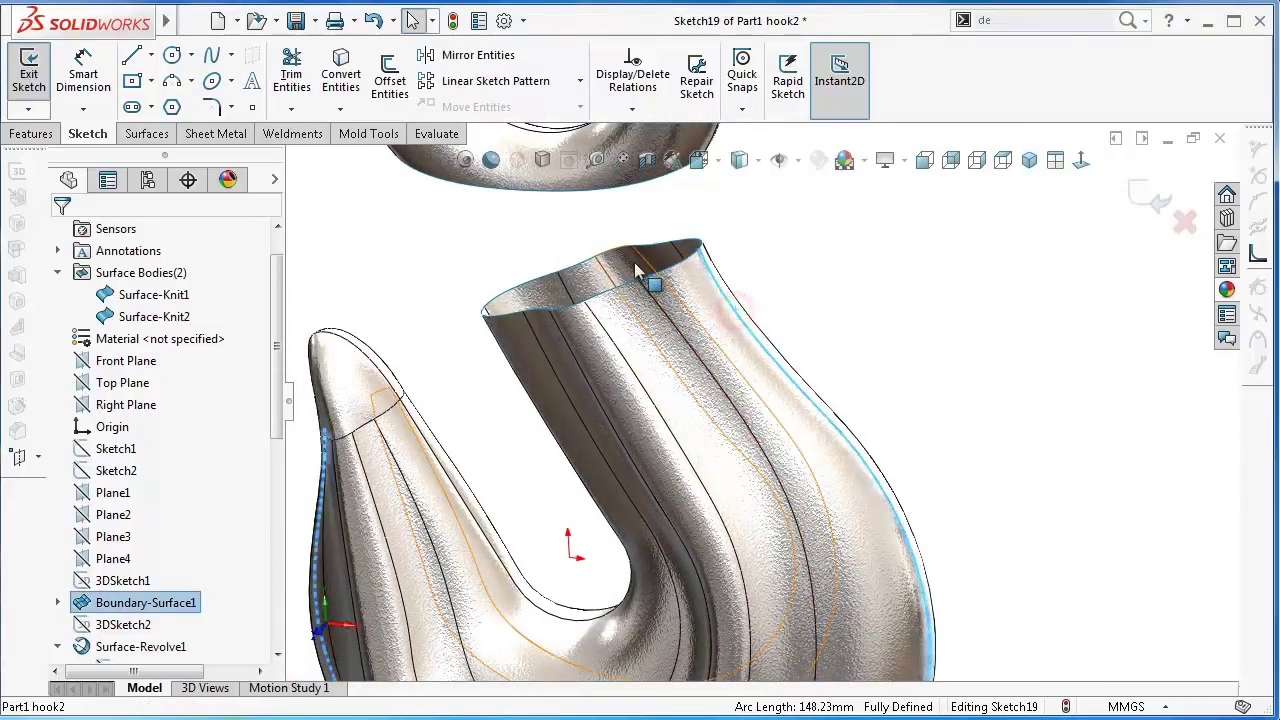
left_click(900, 302)
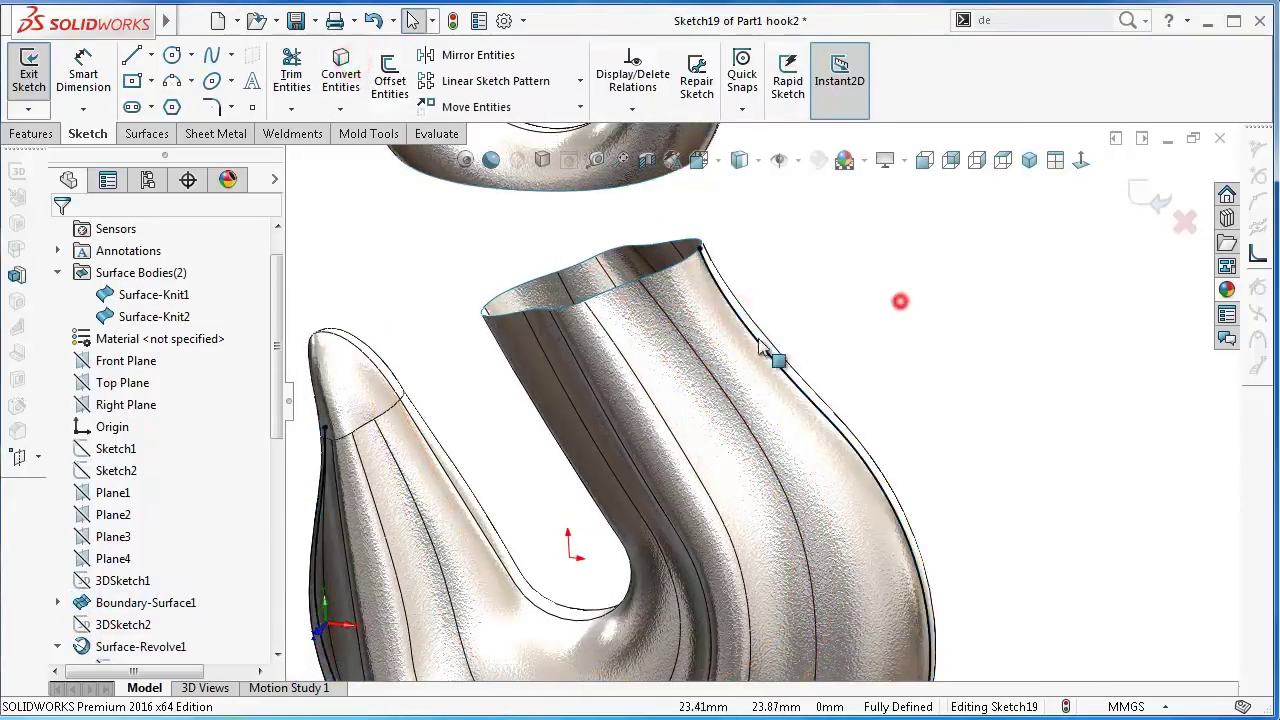
left_click(745, 333)
left_click(818, 274)
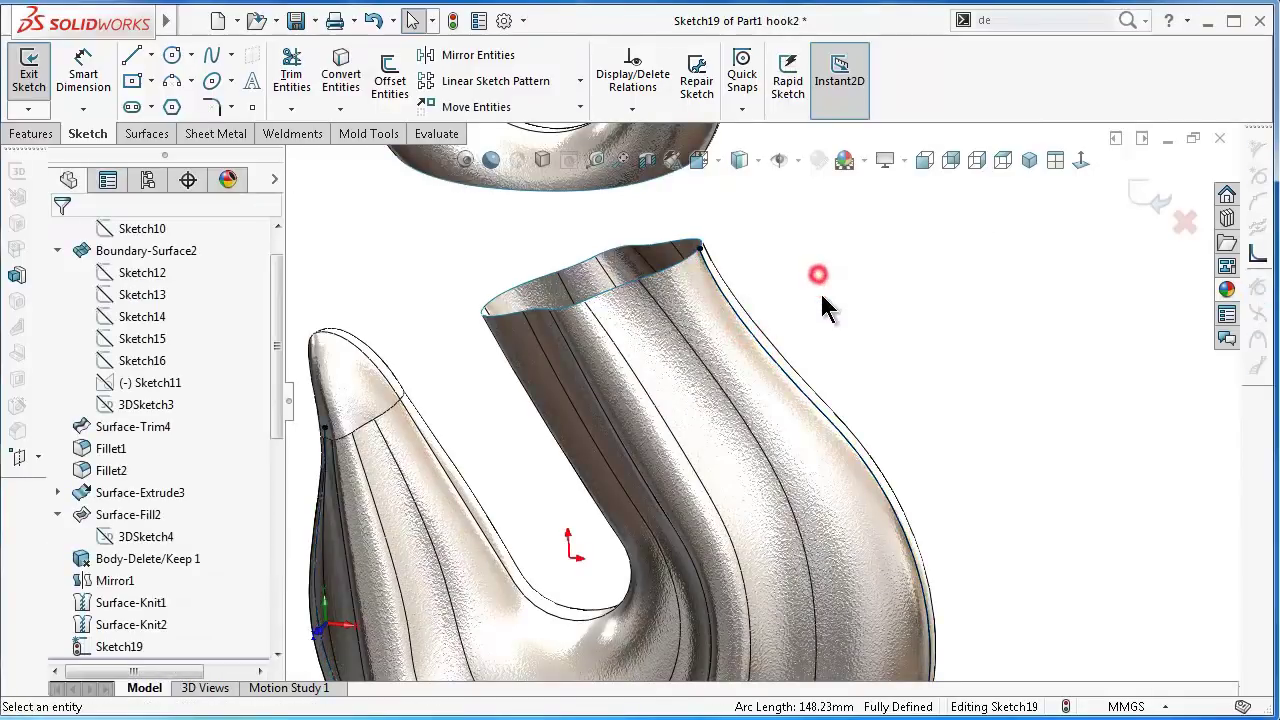
left_click(1080, 162)
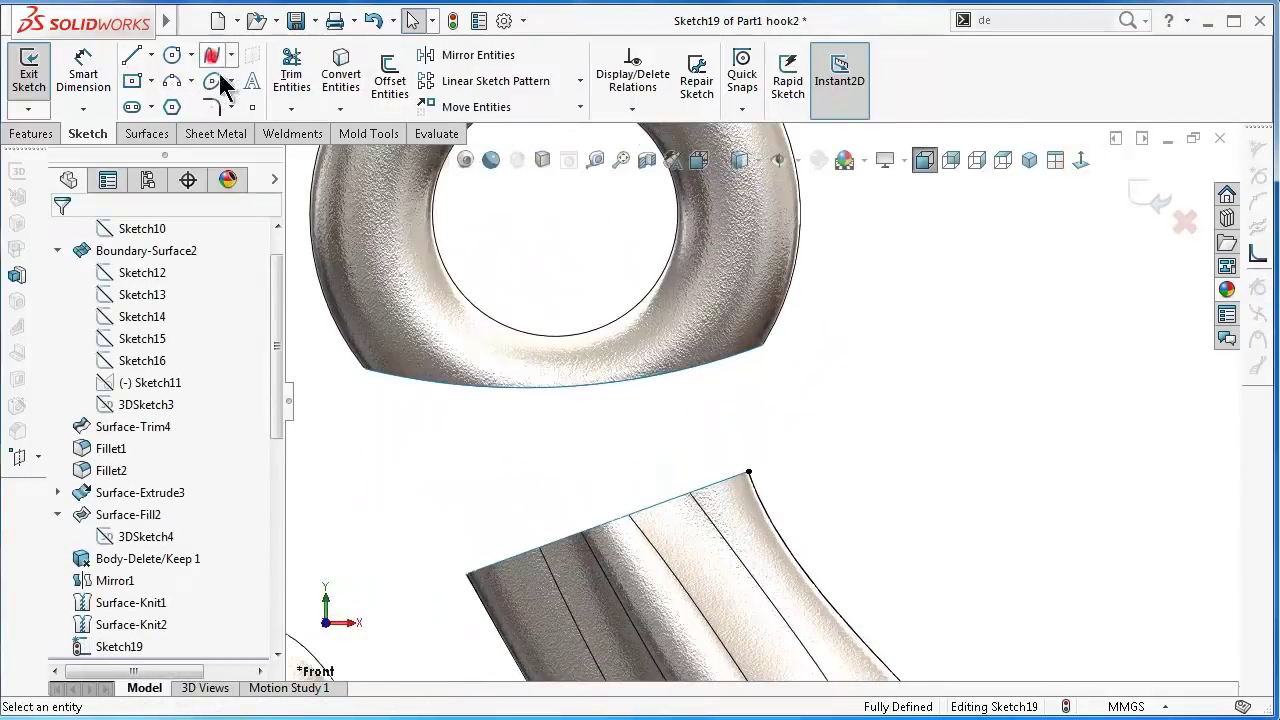
- Draw the right neck spline from the eye's lower corner to the shank corner with equal curvature
left_click(212, 57)
left_click(762, 347)
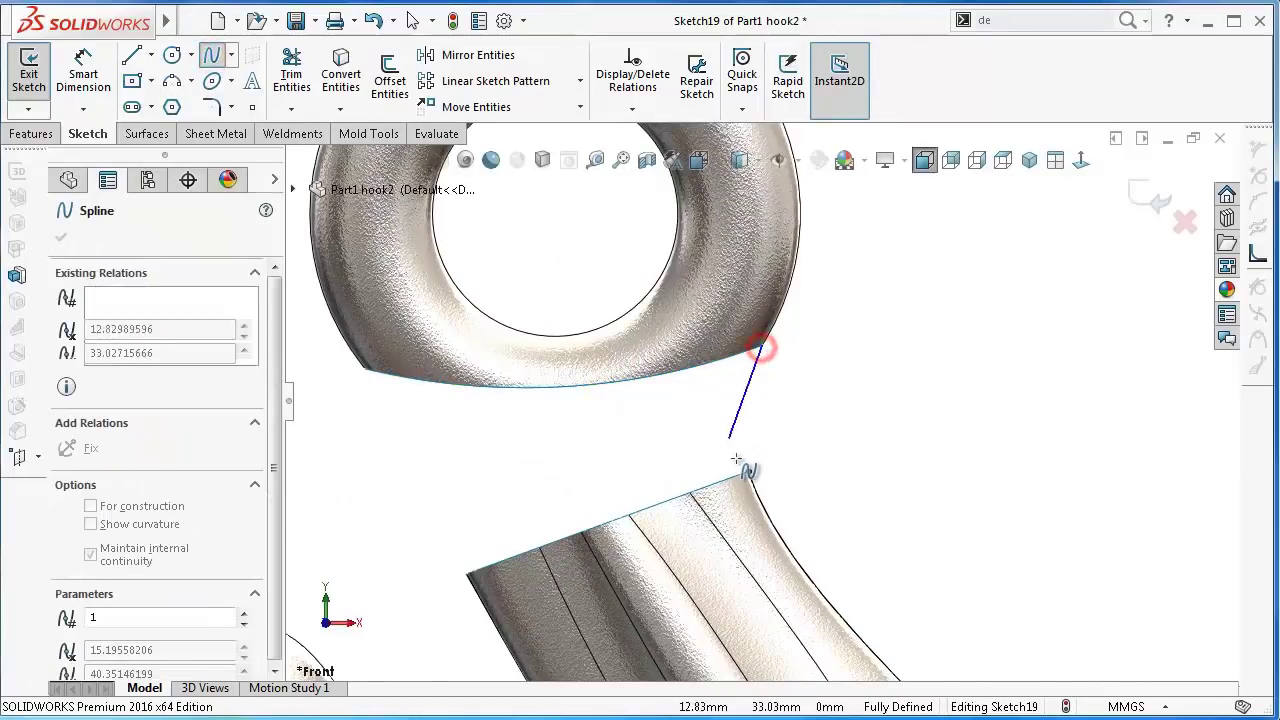
left_click(748, 472)
right_click(779, 488)
left_click(808, 502)
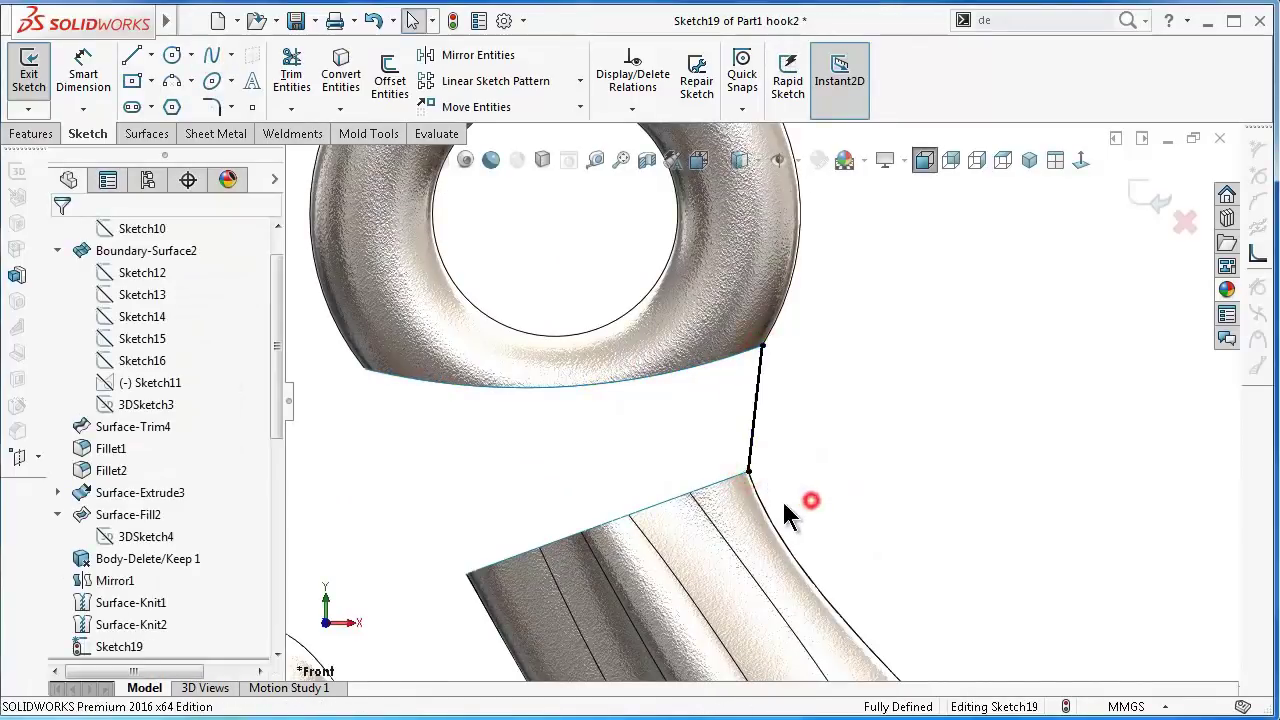
left_click(750, 458)
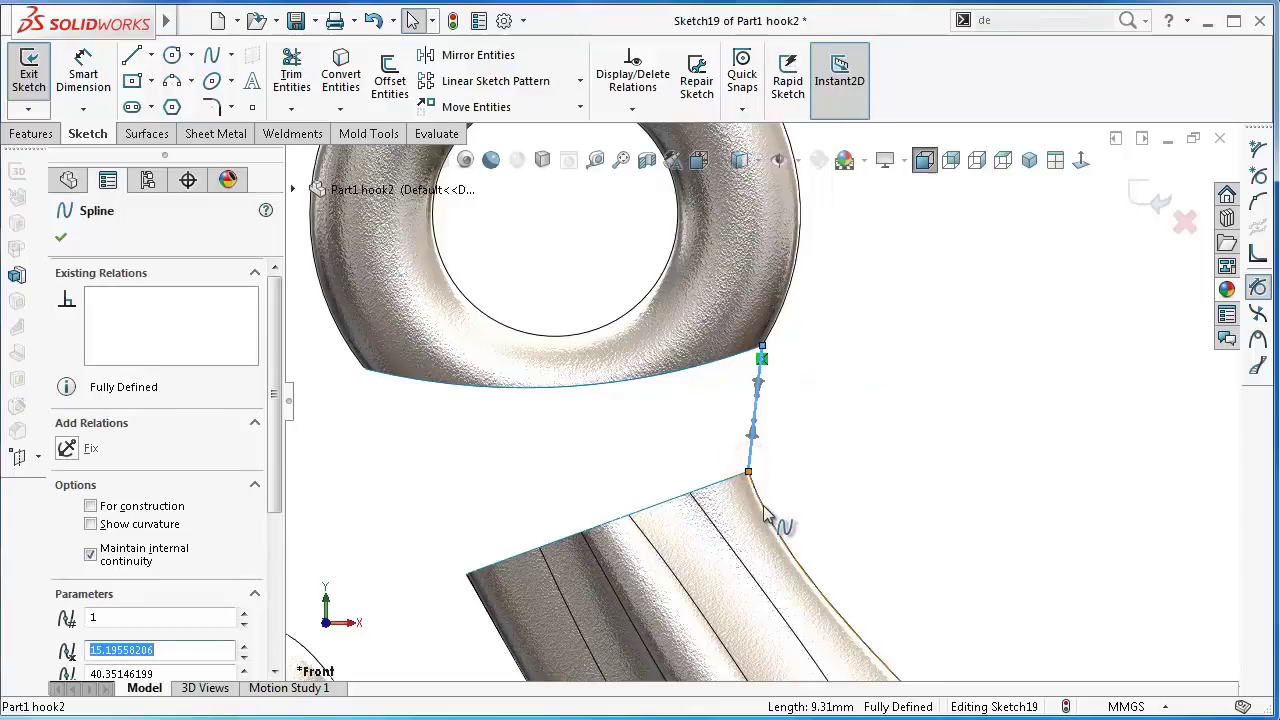
left_click(766, 508, "ctrl")
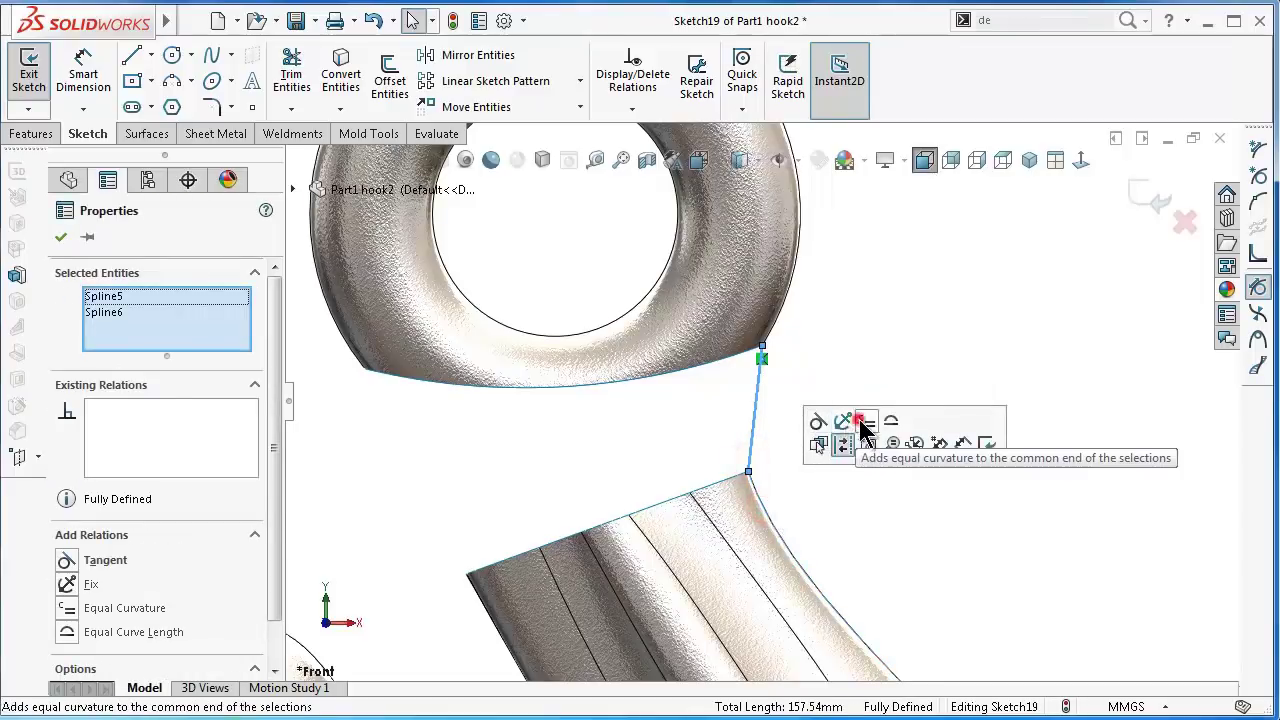
left_click(867, 421)
left_click(794, 370)
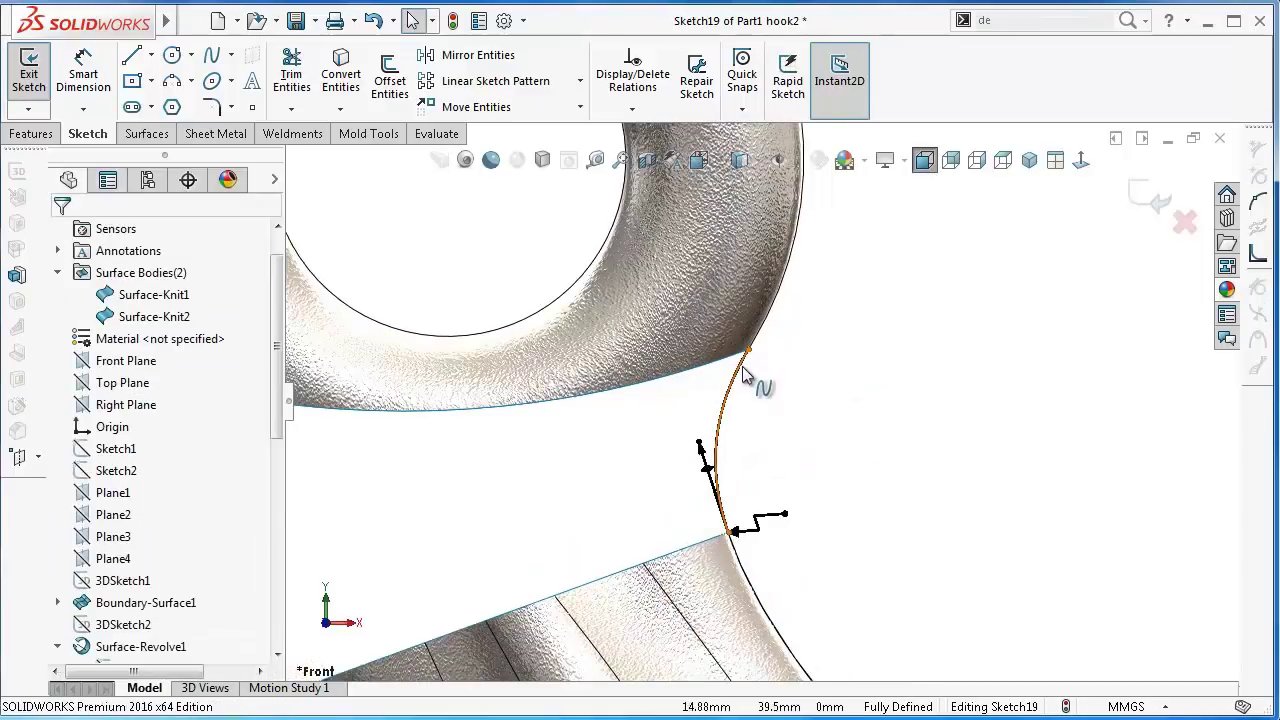
- Make the right spline tangent to the eye edge and dimension its upper handle to 10
left_click(744, 374)
left_click(766, 340)
left_click(740, 385, "ctrl")
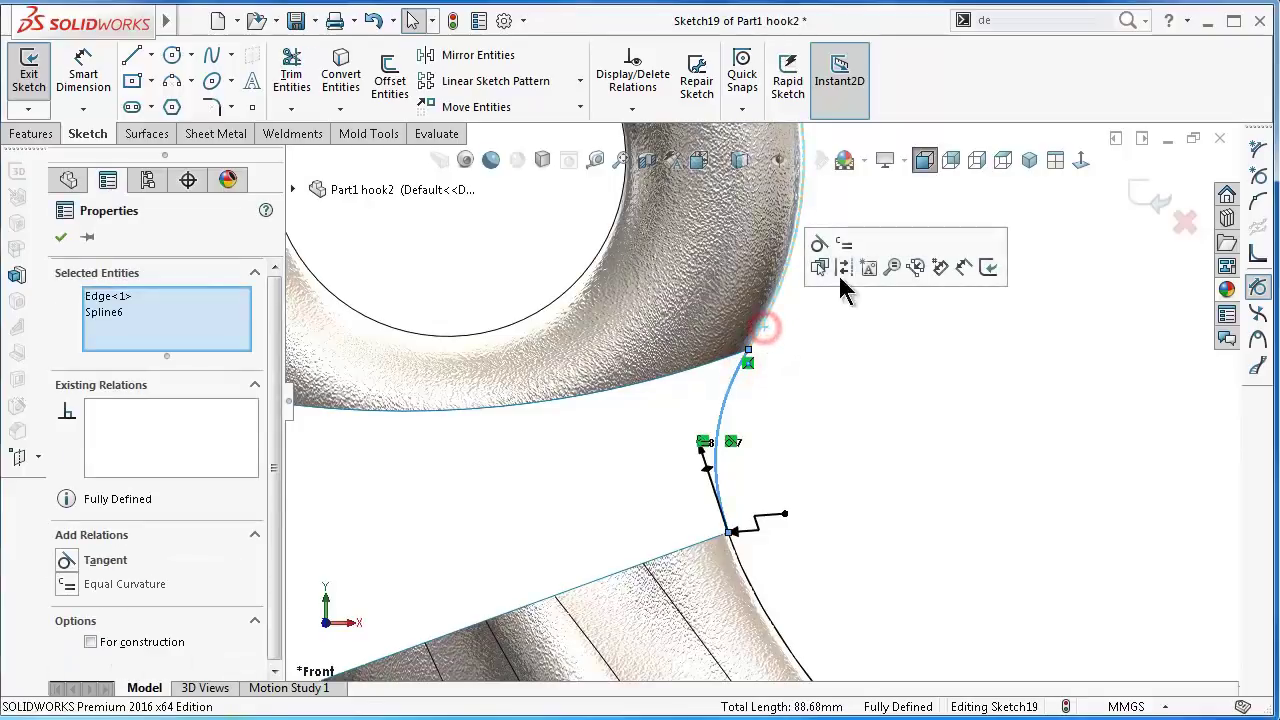
left_click(821, 244)
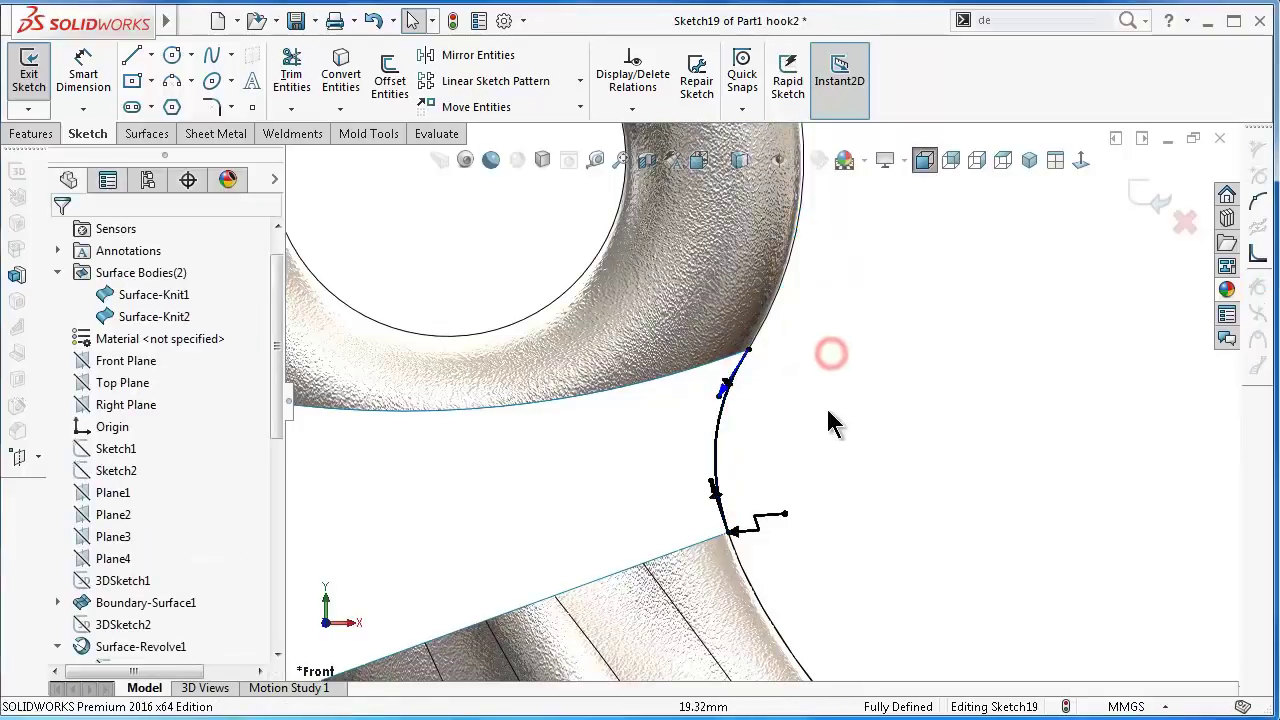
scroll(828, 412, "up", 1)
right_click_drag(903, 530, 837, 392)
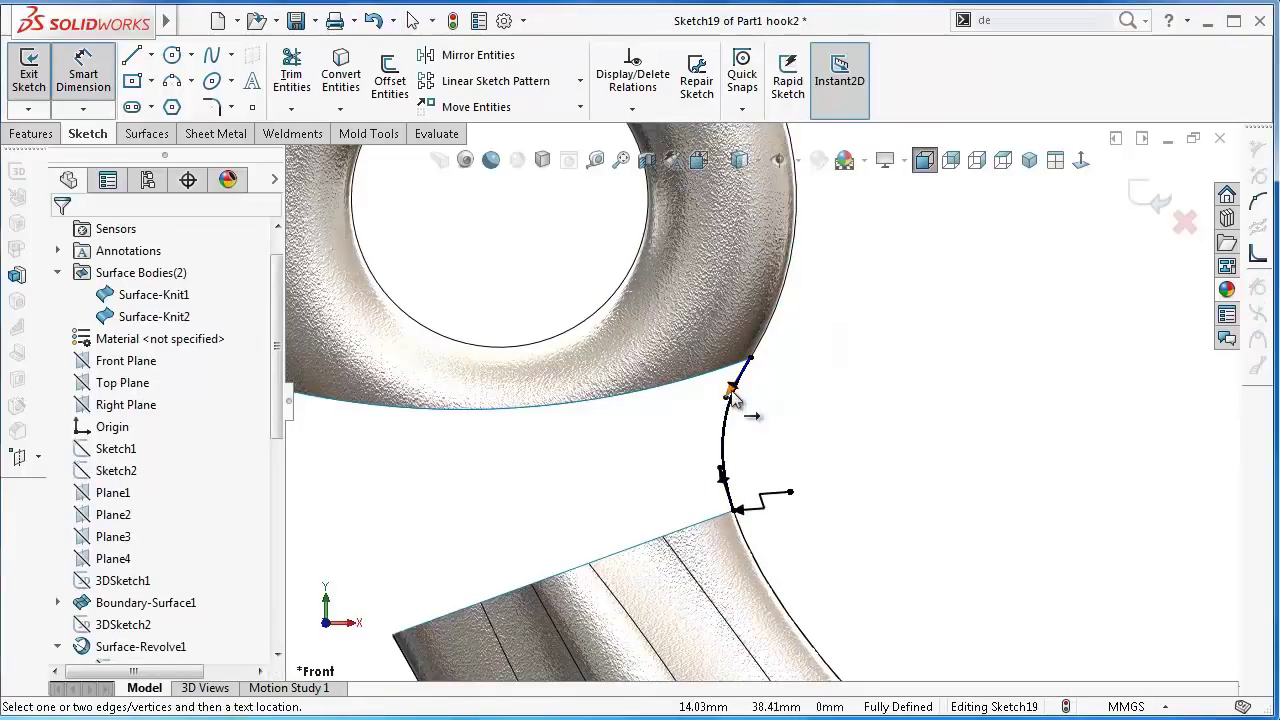
left_click(733, 393)
left_click(821, 412)
type("10")
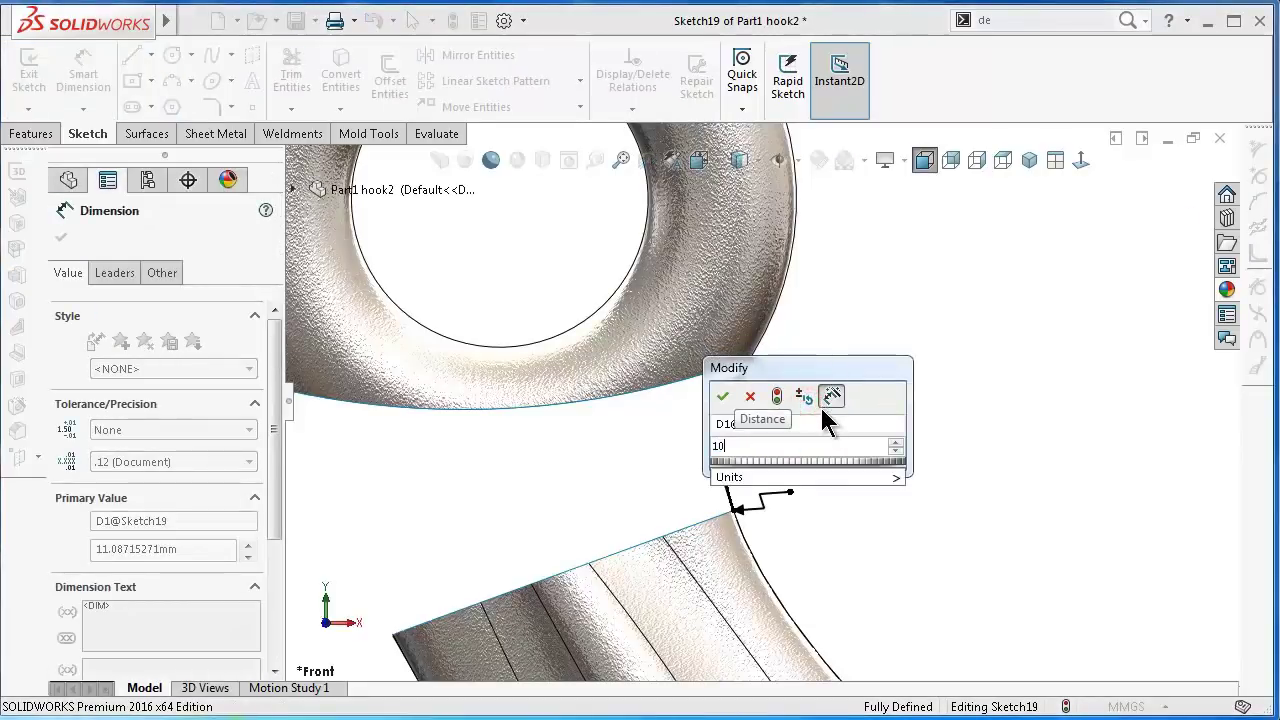
key("Return")
left_click(927, 449)
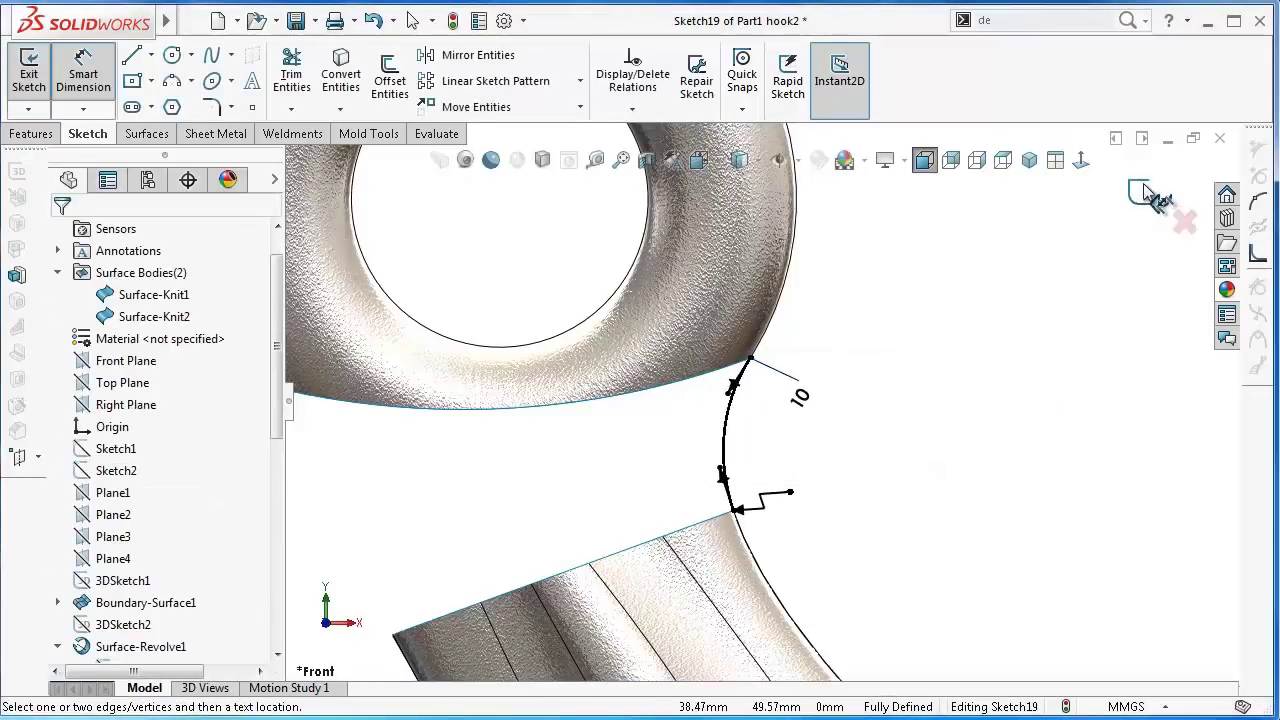
- Convert the tube's outer edge into a construction line in the sketch
key("ctrl+8")
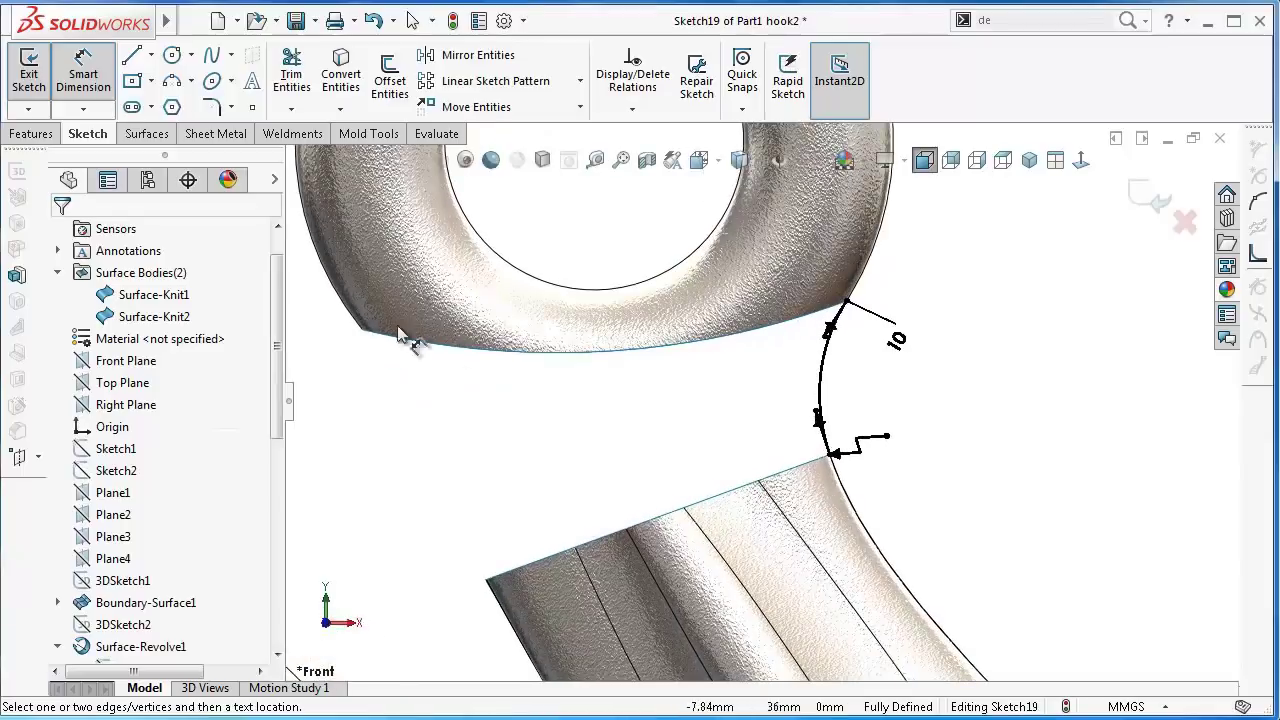
mouse_move(466, 449)
middle_mouse_down()
mouse_move(500, 471)
mouse_move(527, 570)
middle_mouse_up()
scroll(465, 555, "down", 3)
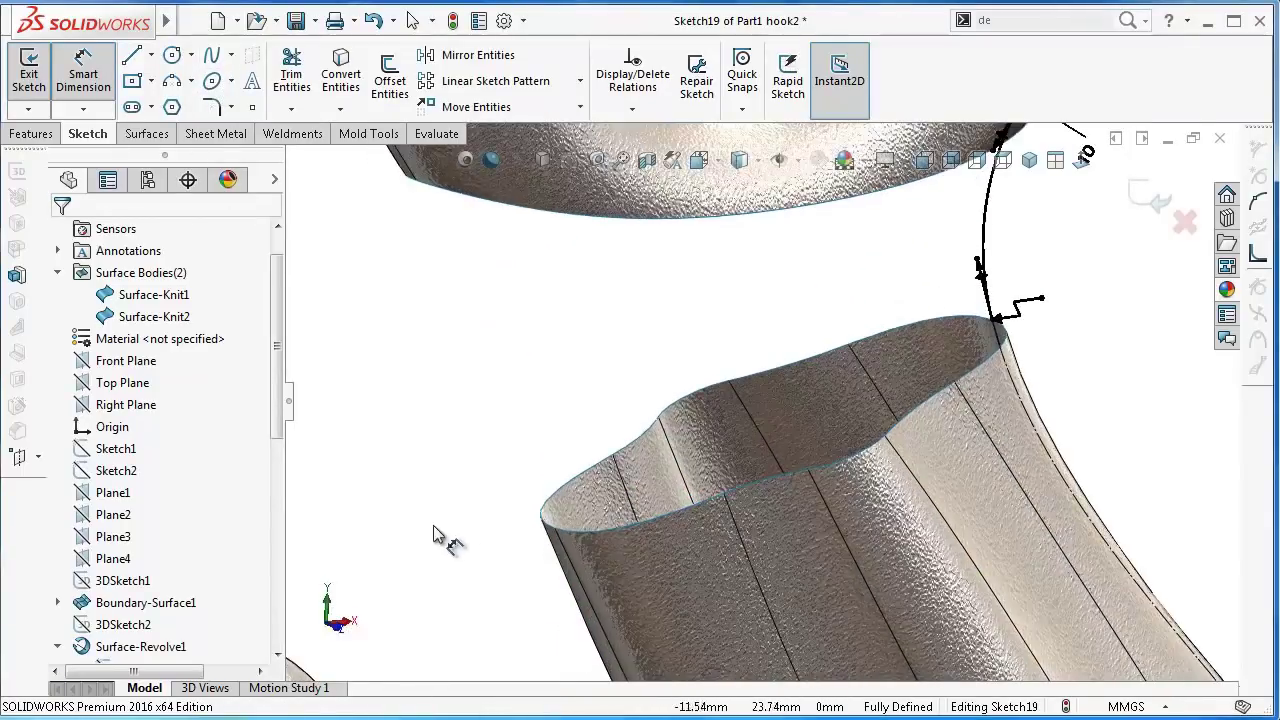
key("Escape")
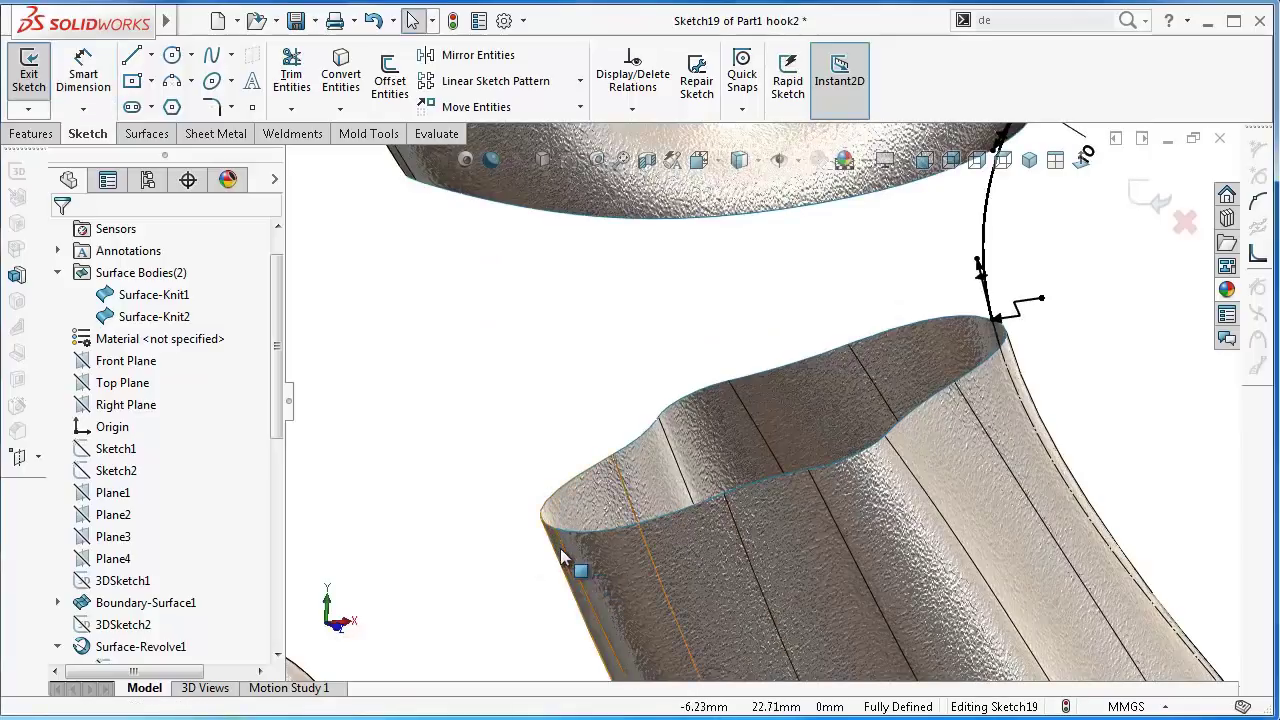
left_click(562, 547)
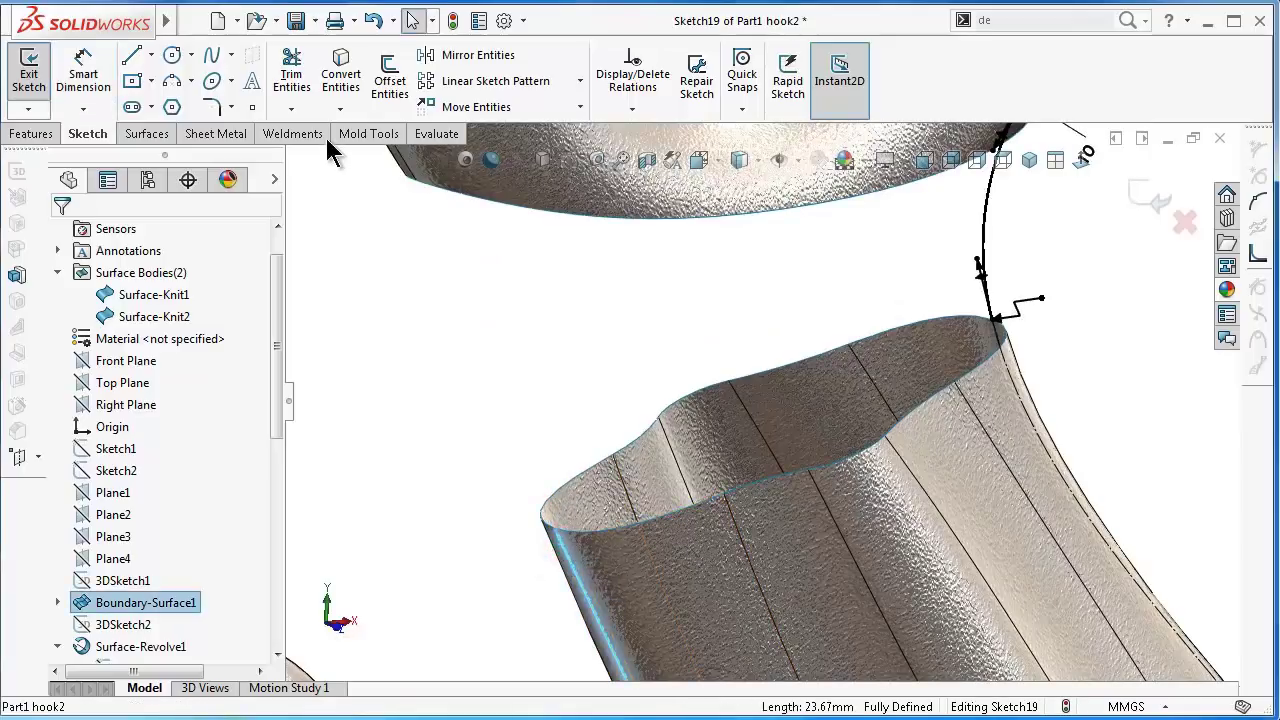
left_click(341, 76)
left_click(562, 547)
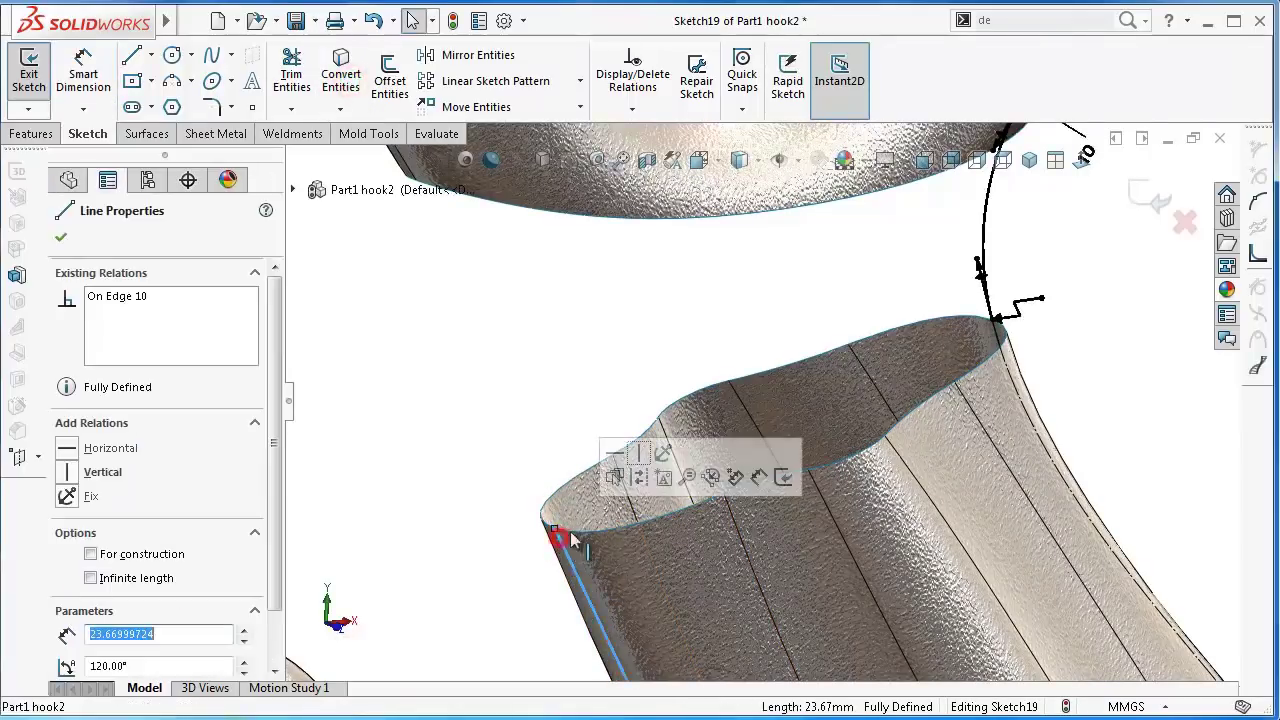
left_click(614, 480)
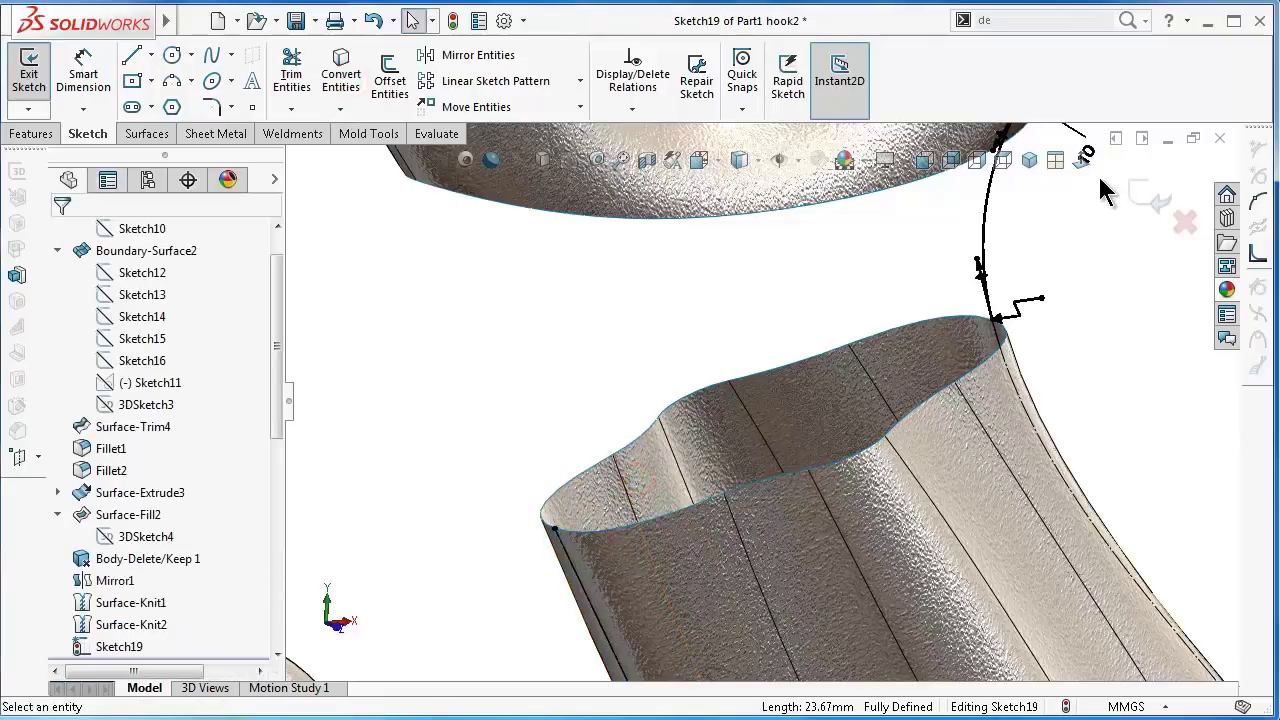
left_click(1081, 168)
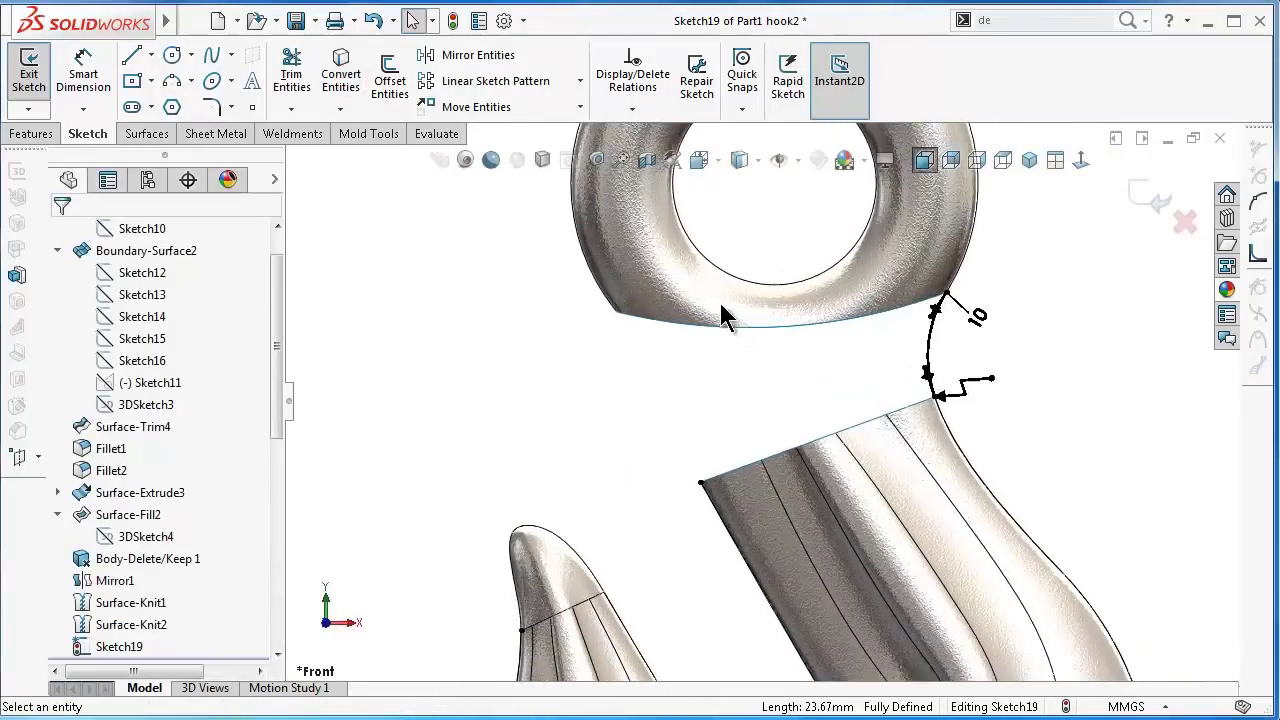
- Draw a left-side spline from the tube edge endpoint to the eye's lower corner
left_click(214, 56)
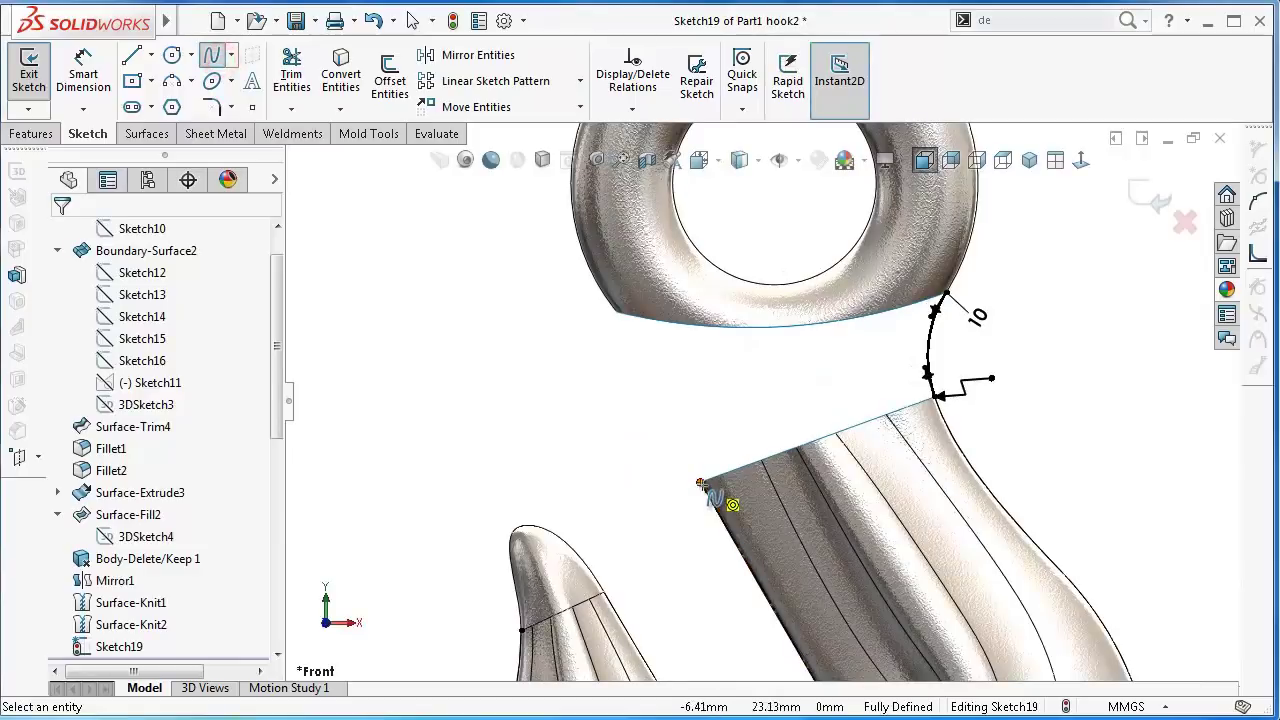
left_click(703, 485)
left_click(622, 313)
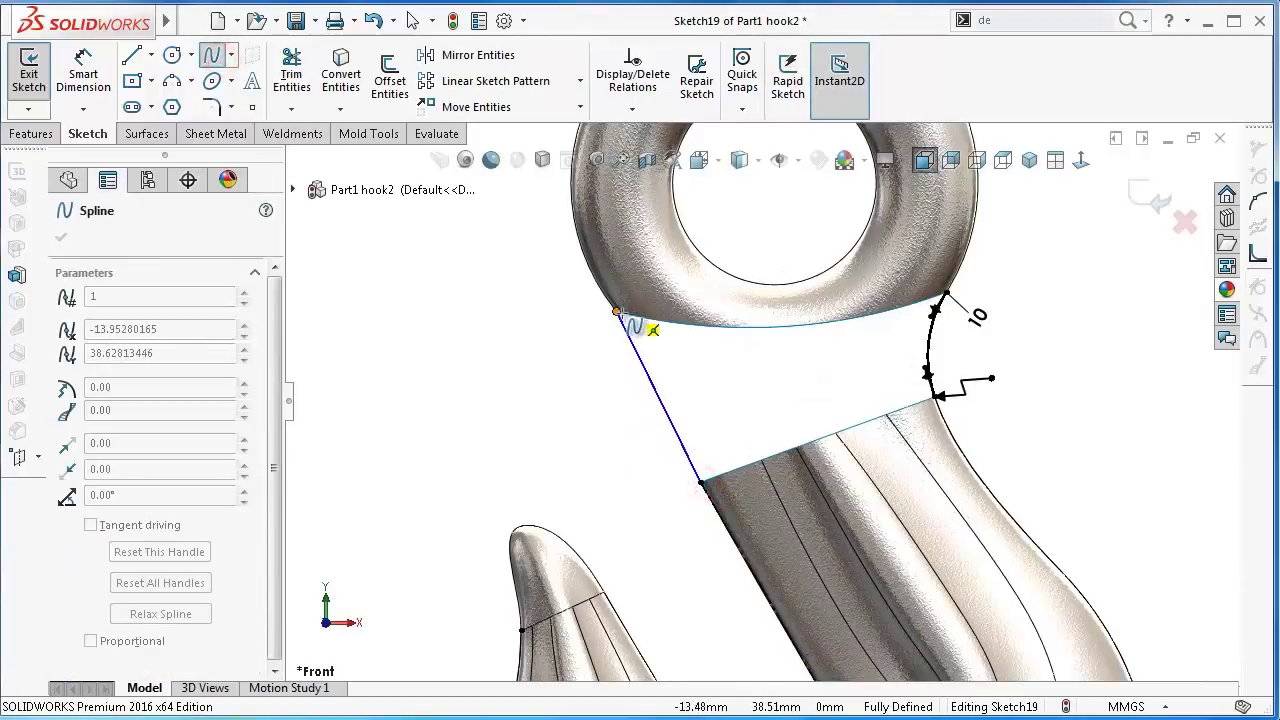
right_click(593, 355)
left_click(630, 371)
- Make the left spline tangent to both the eye edge and the tube construction line
left_click(630, 345)
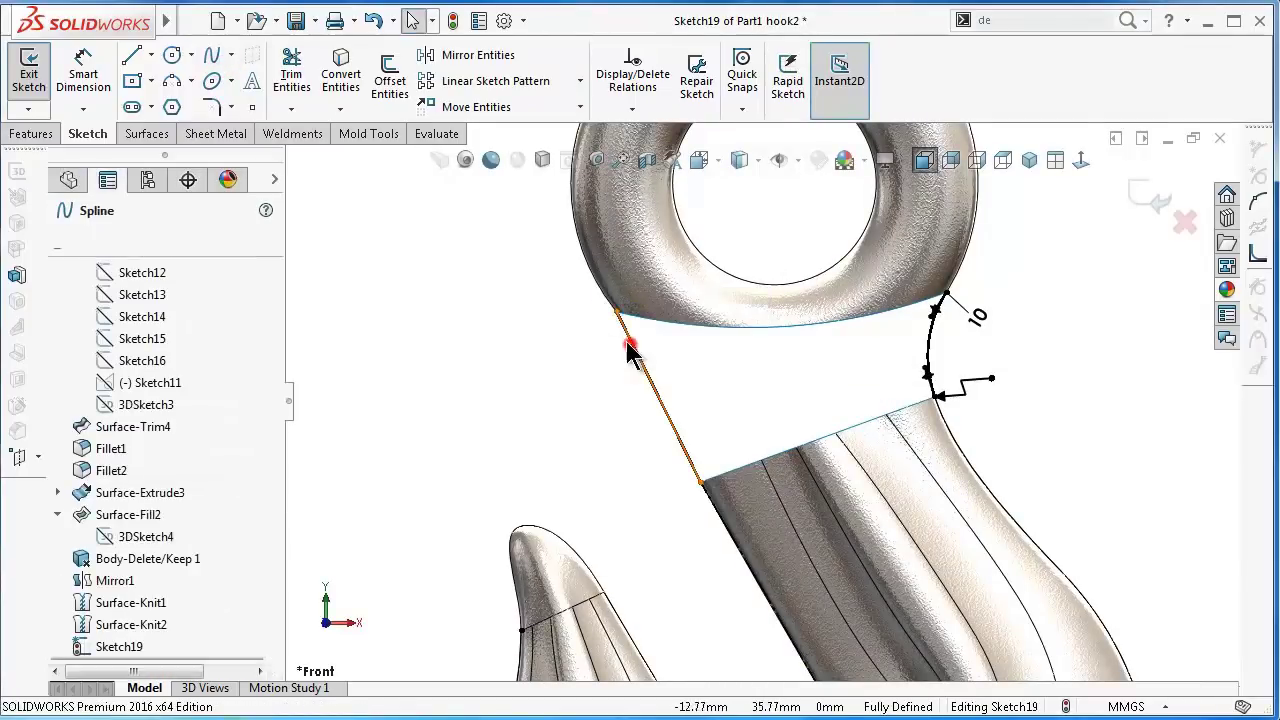
left_click(617, 318)
left_click(631, 349, "ctrl")
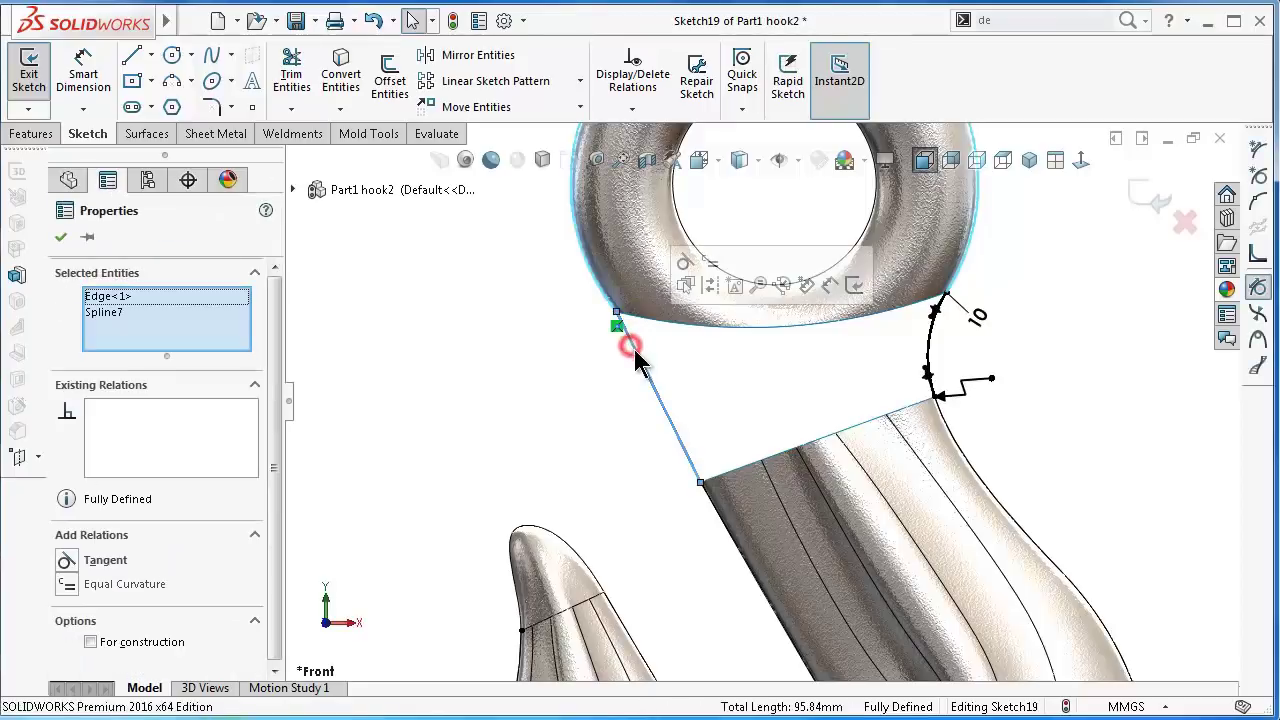
left_click(685, 264)
left_click(554, 343)
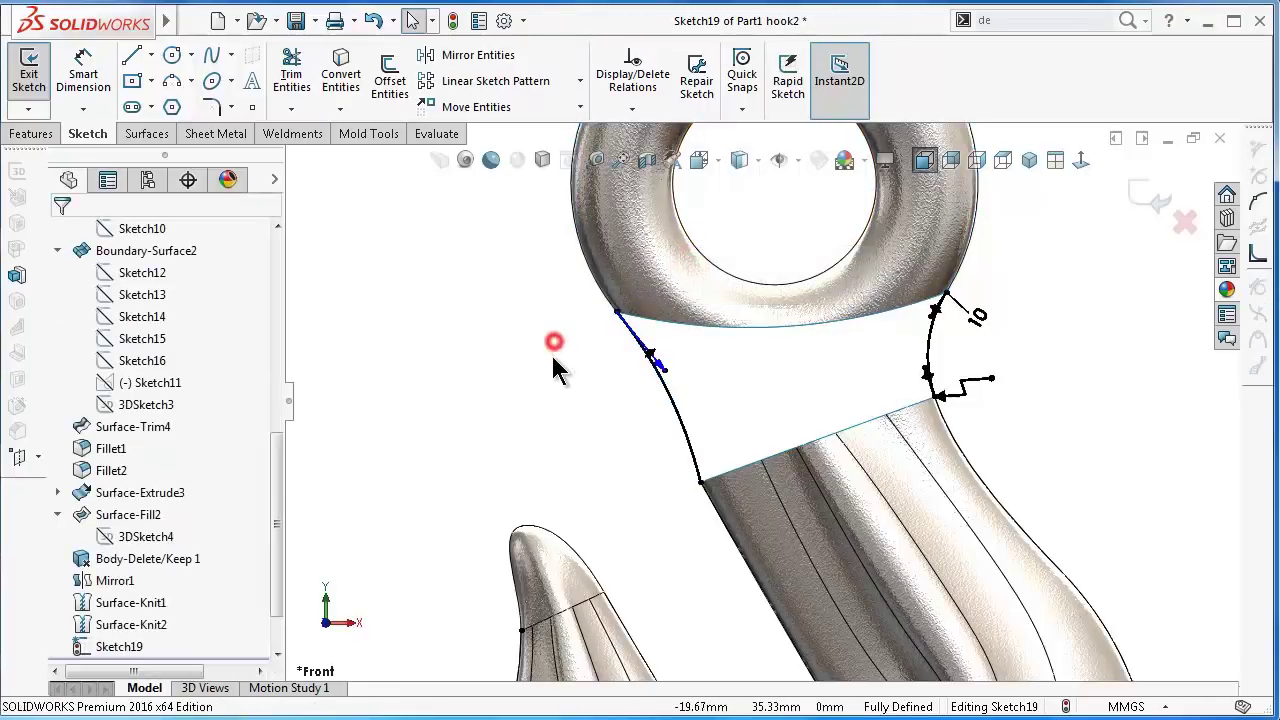
left_click(700, 460)
left_click(724, 525)
left_click(693, 455, "ctrl")
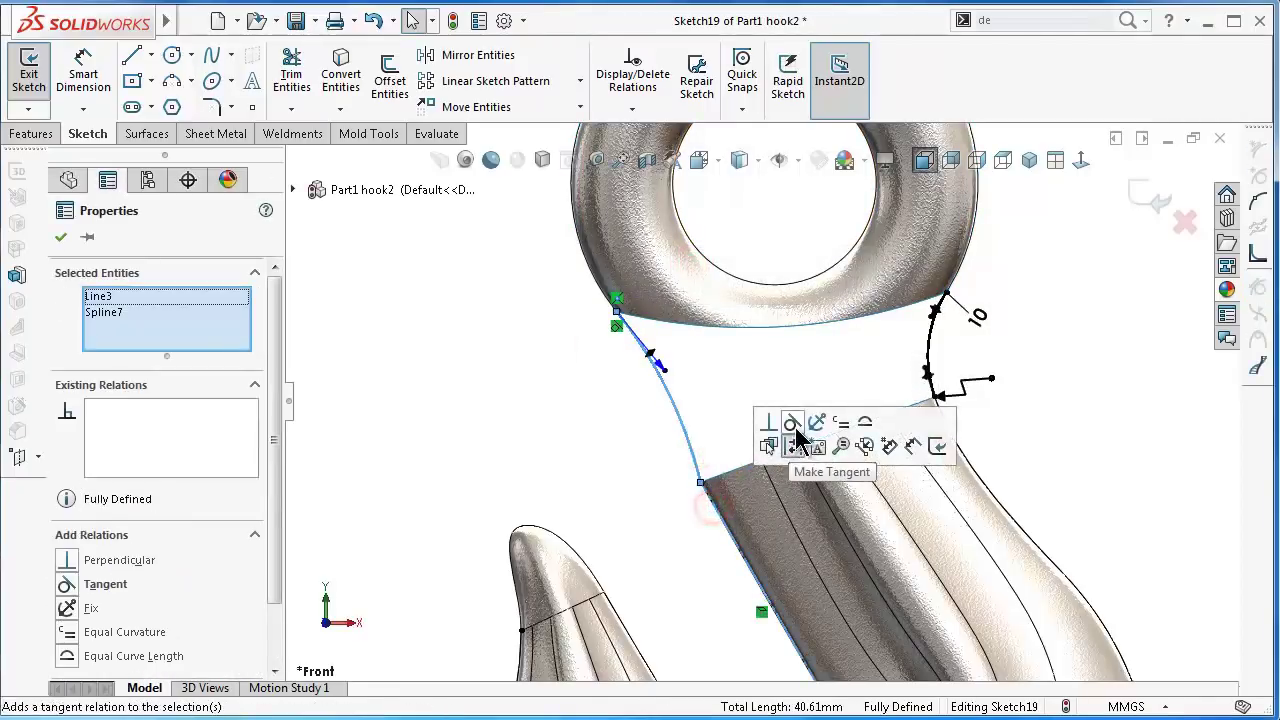
left_click(797, 430)
left_click(620, 457)
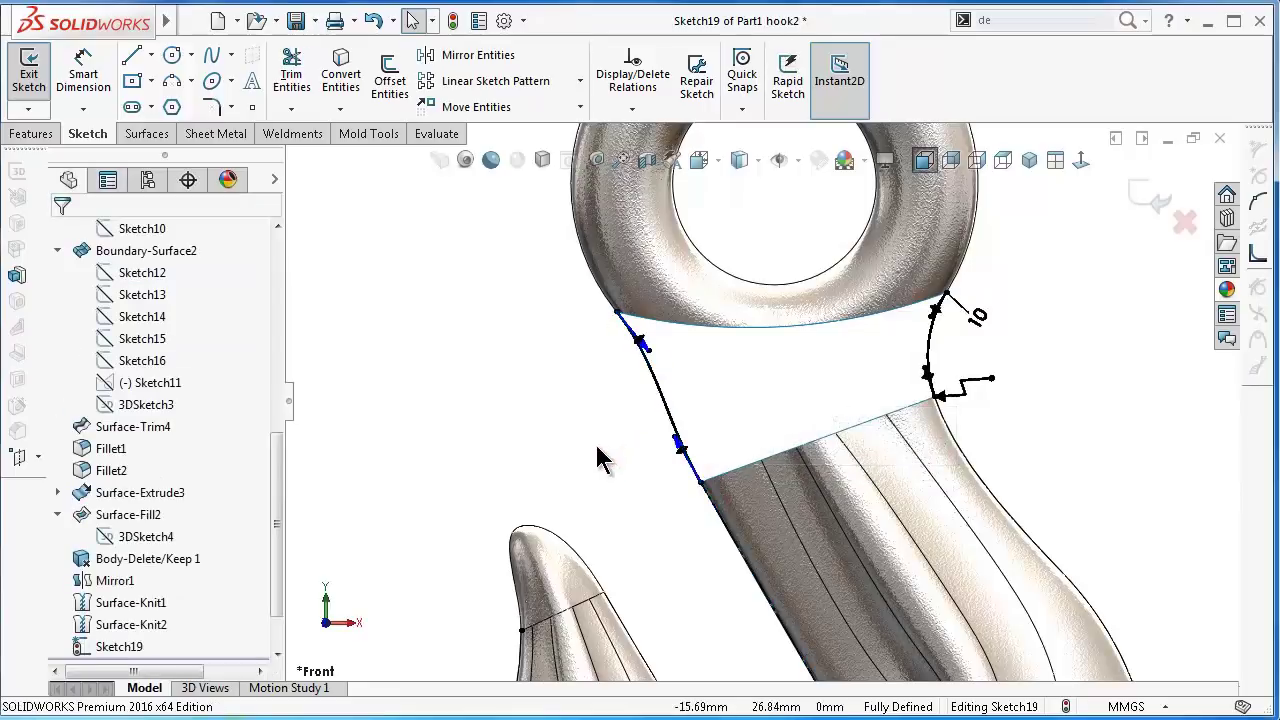
- Dimension the left spline's handles: lower 2 and upper 10
middle_click_drag(638, 556, 663, 486, "ctrl")
right_click_drag(663, 486, 640, 460)
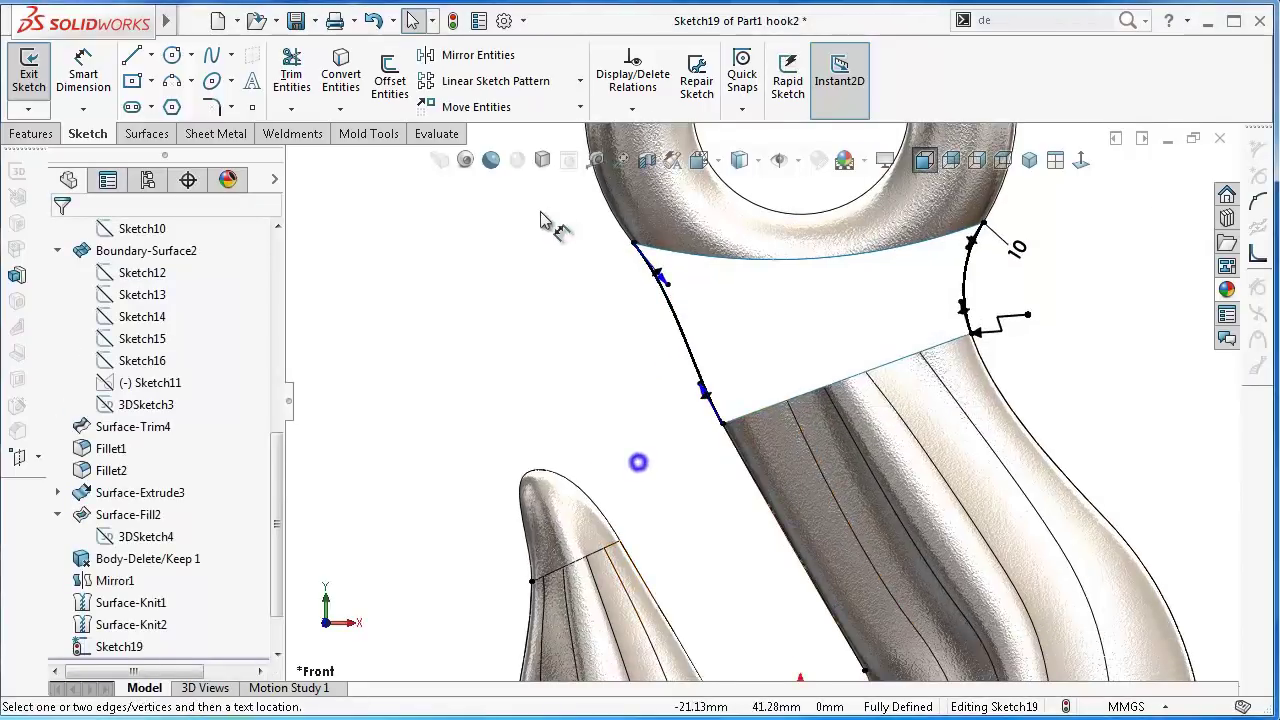
left_click(703, 397)
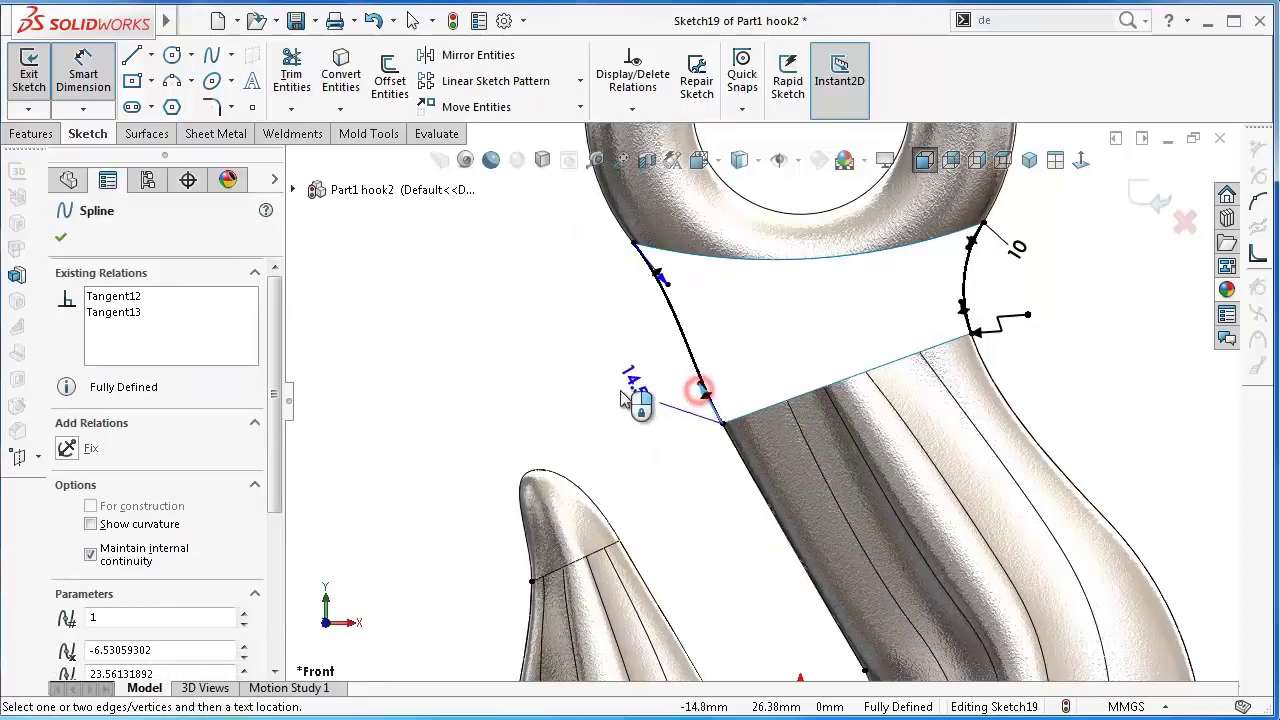
left_click(640, 380)
type("2")
key("Return")
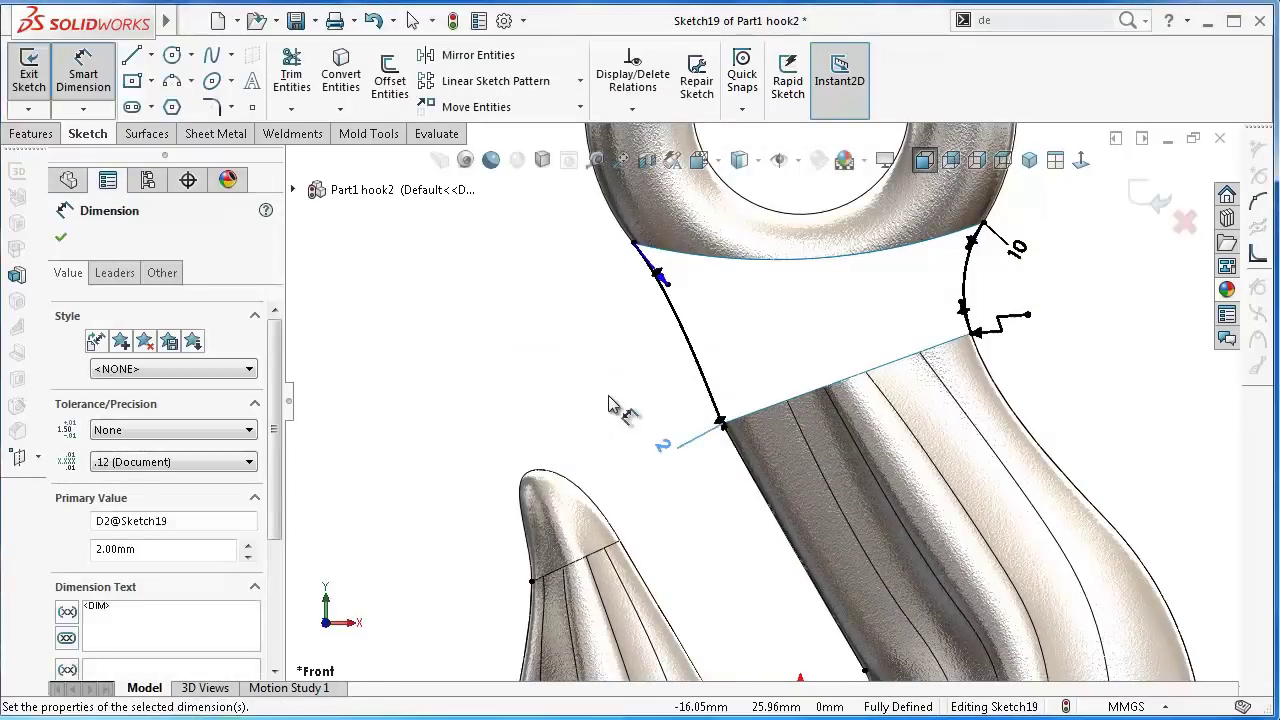
scroll(740, 410, "down", 1)
scroll(730, 450, "down", 1)
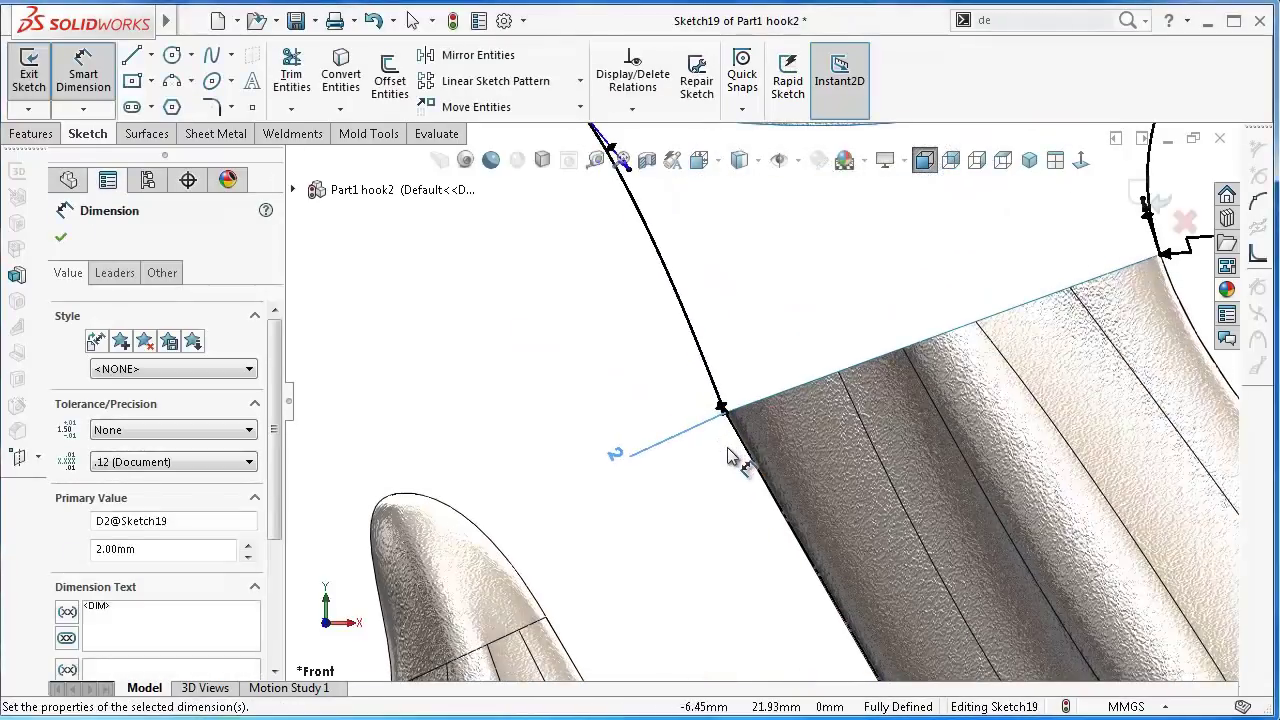
scroll(730, 460, "down", 1)
scroll(730, 468, "up", 1)
scroll(735, 400, "up", 1)
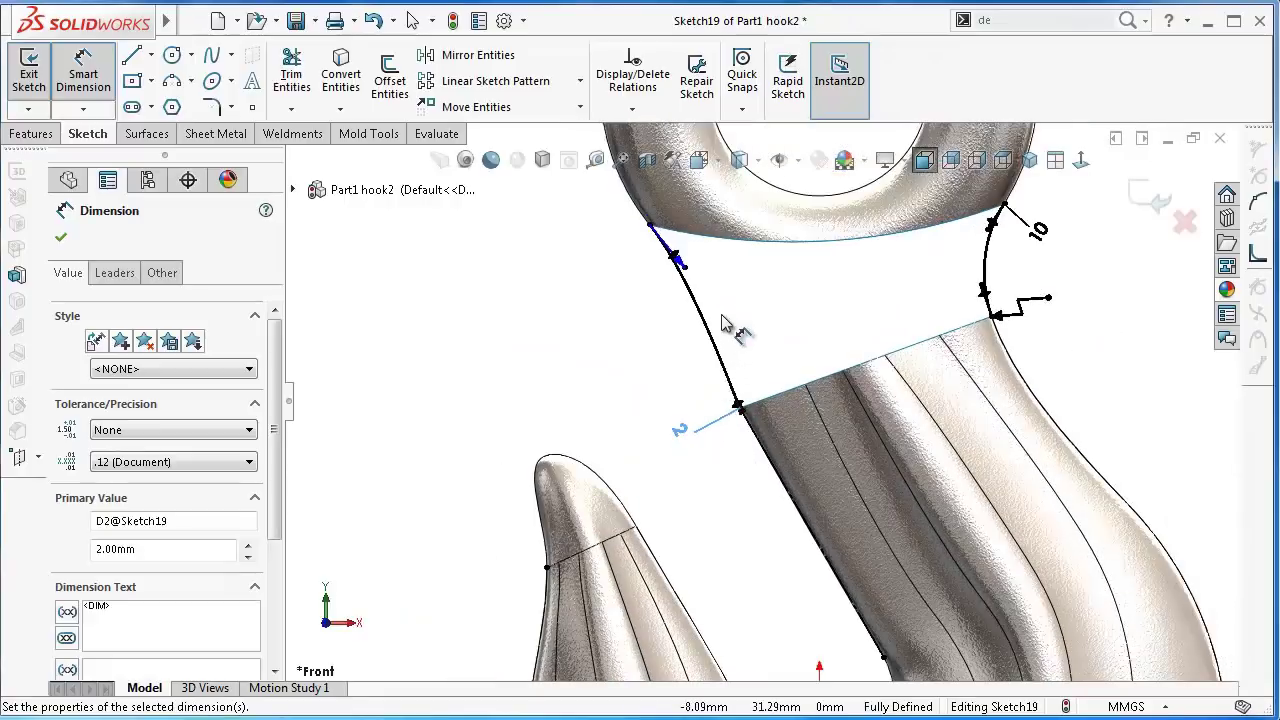
left_click(678, 262)
left_click(646, 286)
type("10")
key("Return")
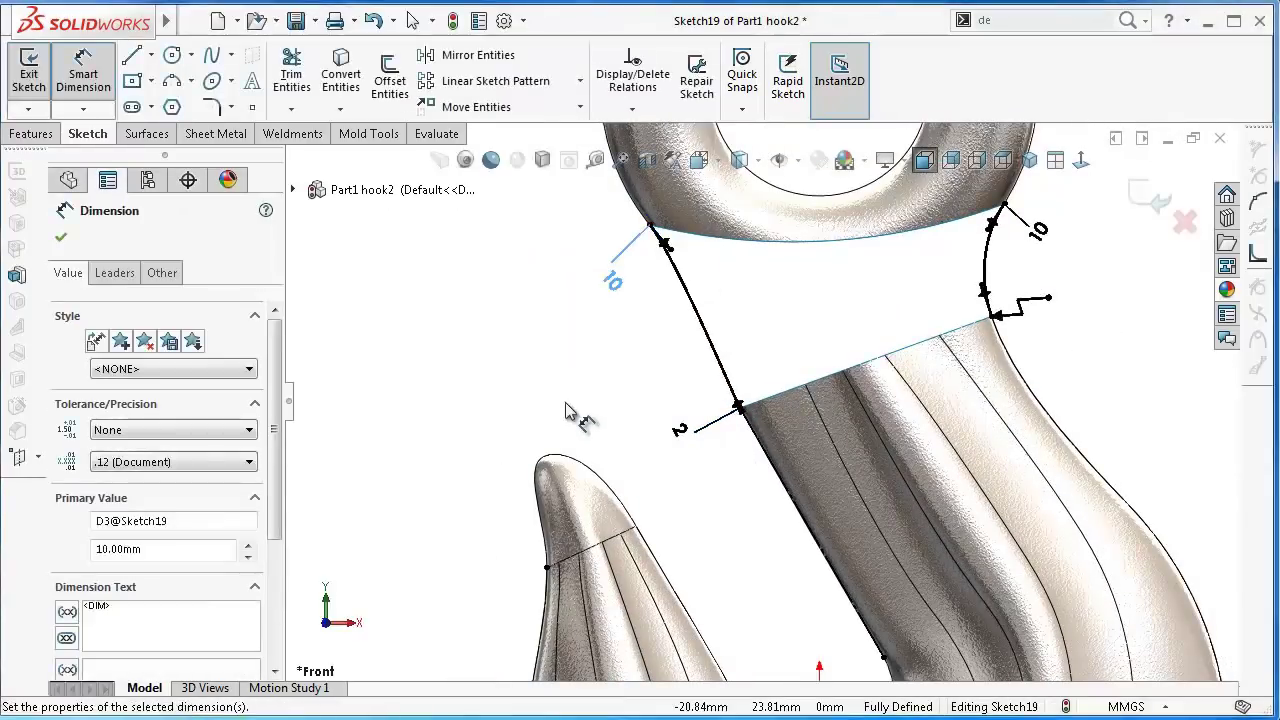
left_click(569, 394)
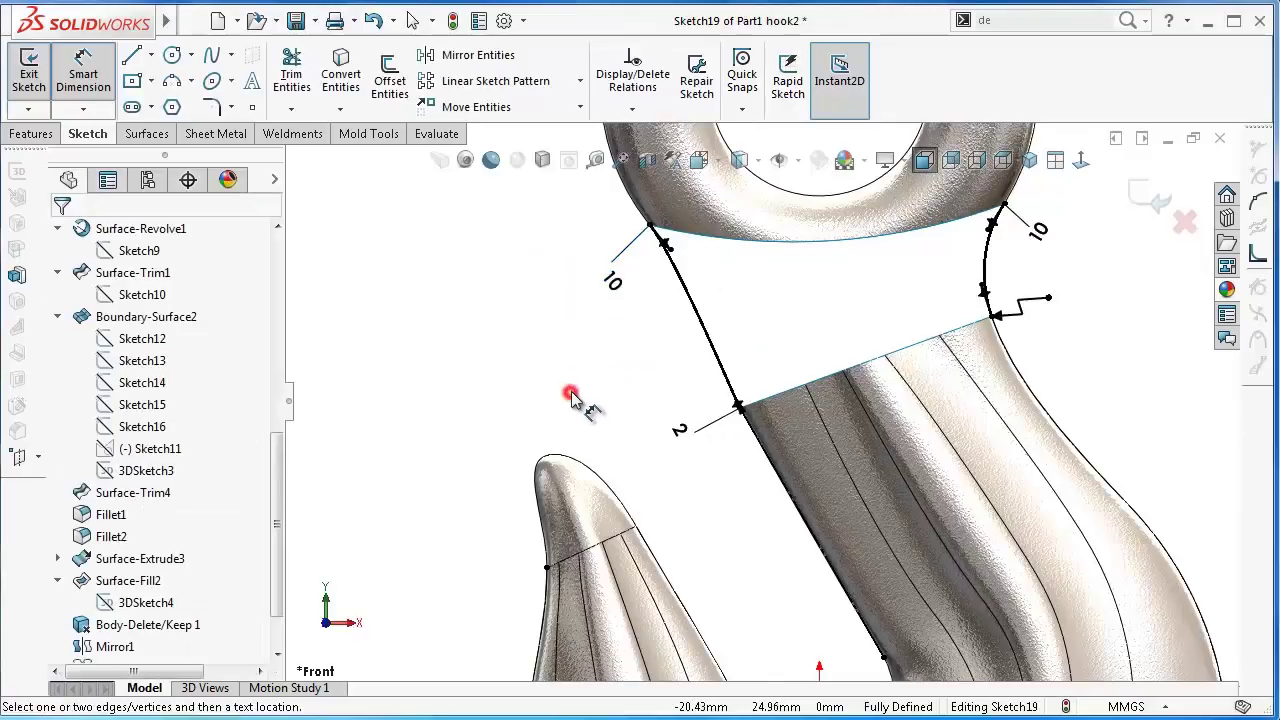
- Exit the sketch, start a Boundary Surface, and add the shank's top loop as the first profile
left_click(1160, 203)
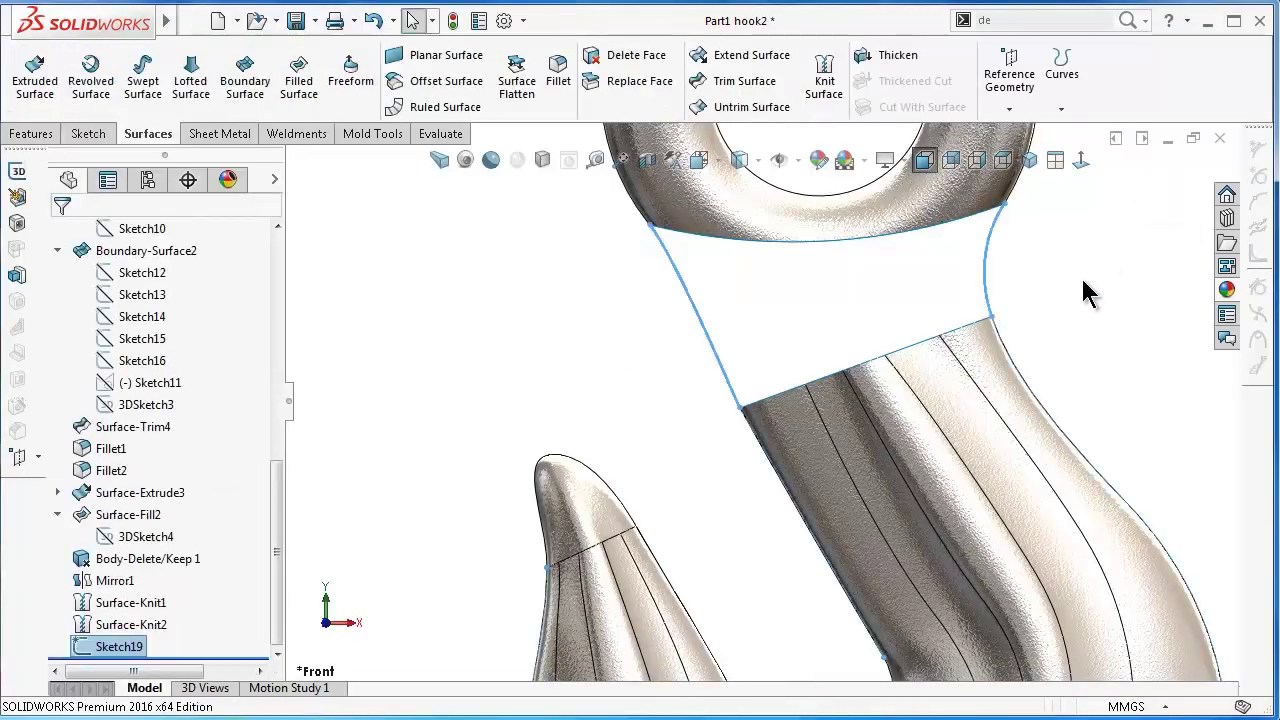
scroll(1086, 286, "up", 2)
mouse_move(1086, 286)
middle_mouse_down()
mouse_move(975, 397)
mouse_move(663, 371)
middle_mouse_up()
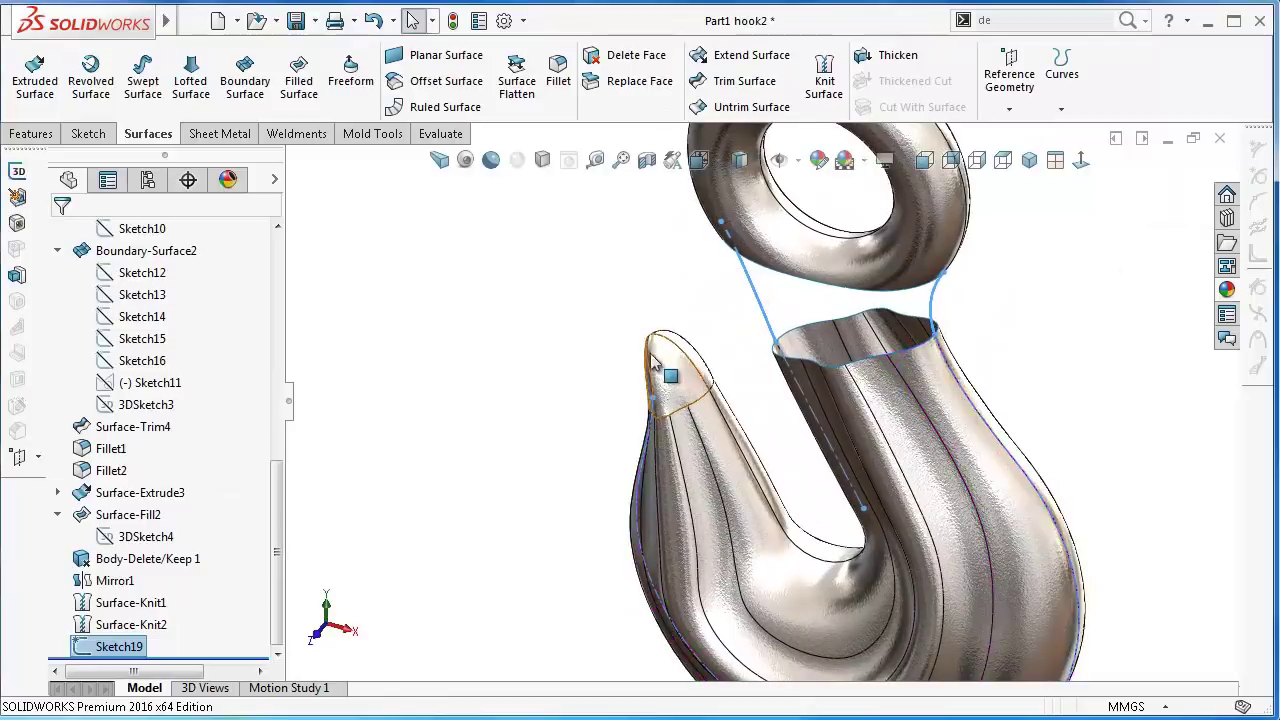
left_click(519, 284)
left_click(230, 80)
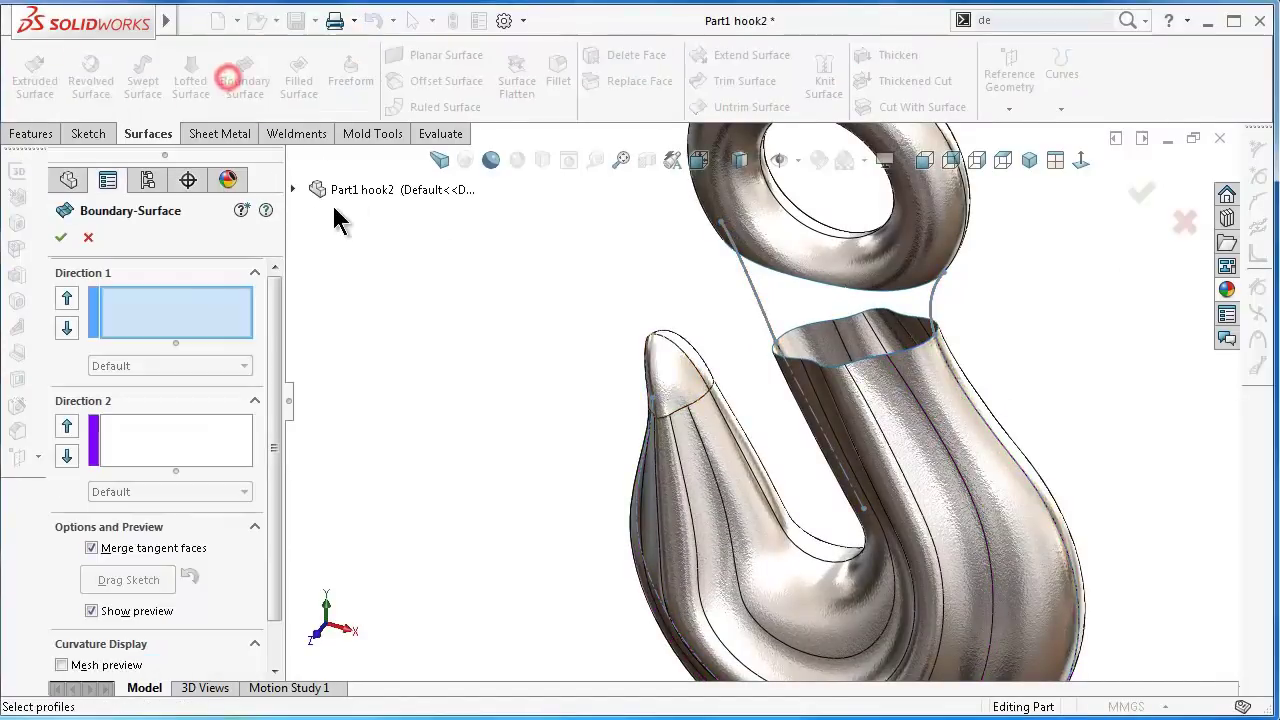
right_click(172, 296)
left_click(219, 363)
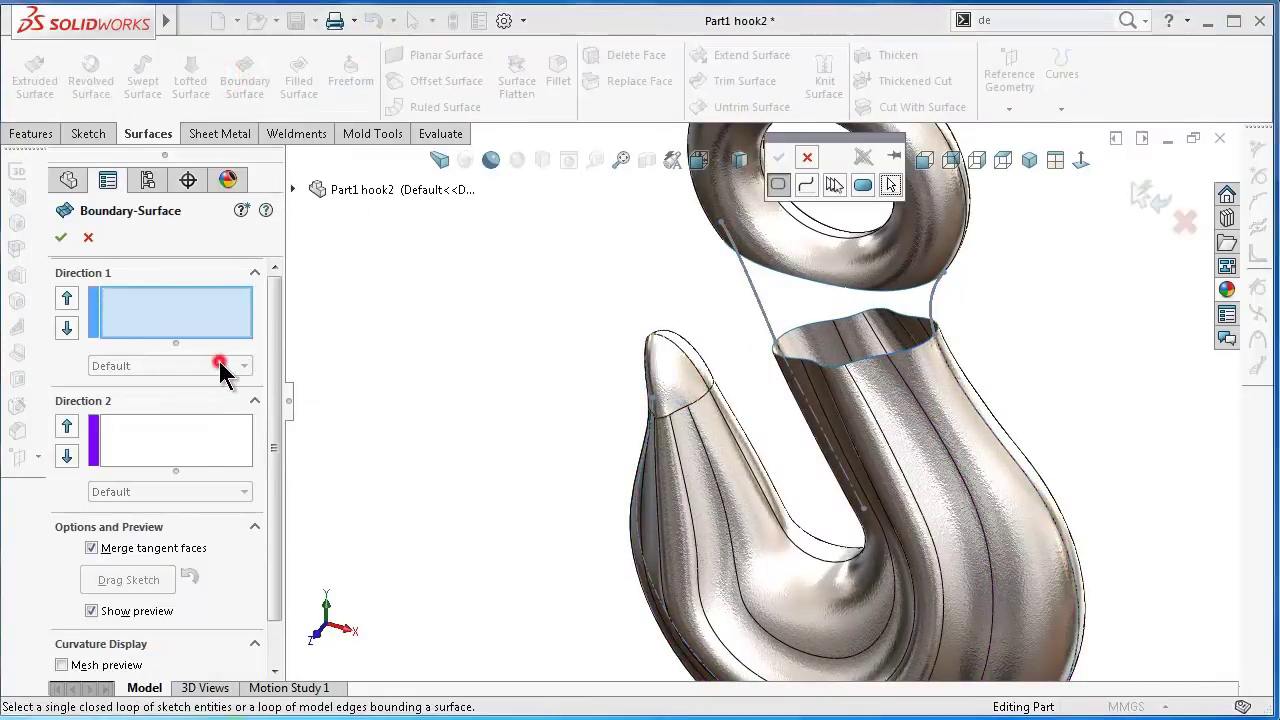
left_click(916, 358)
right_click(916, 358)
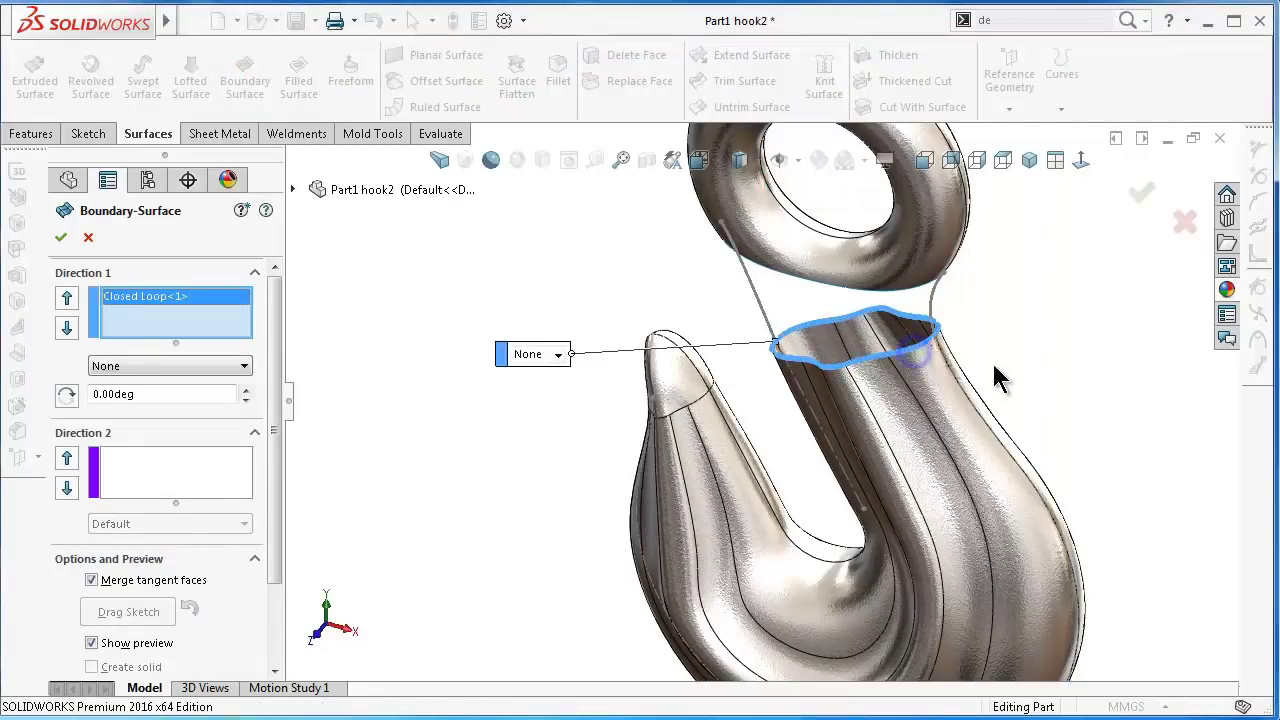
- Add the eye's bottom edge loop as the second Direction 1 profile
middle_click_drag(1032, 284, 896, 203)
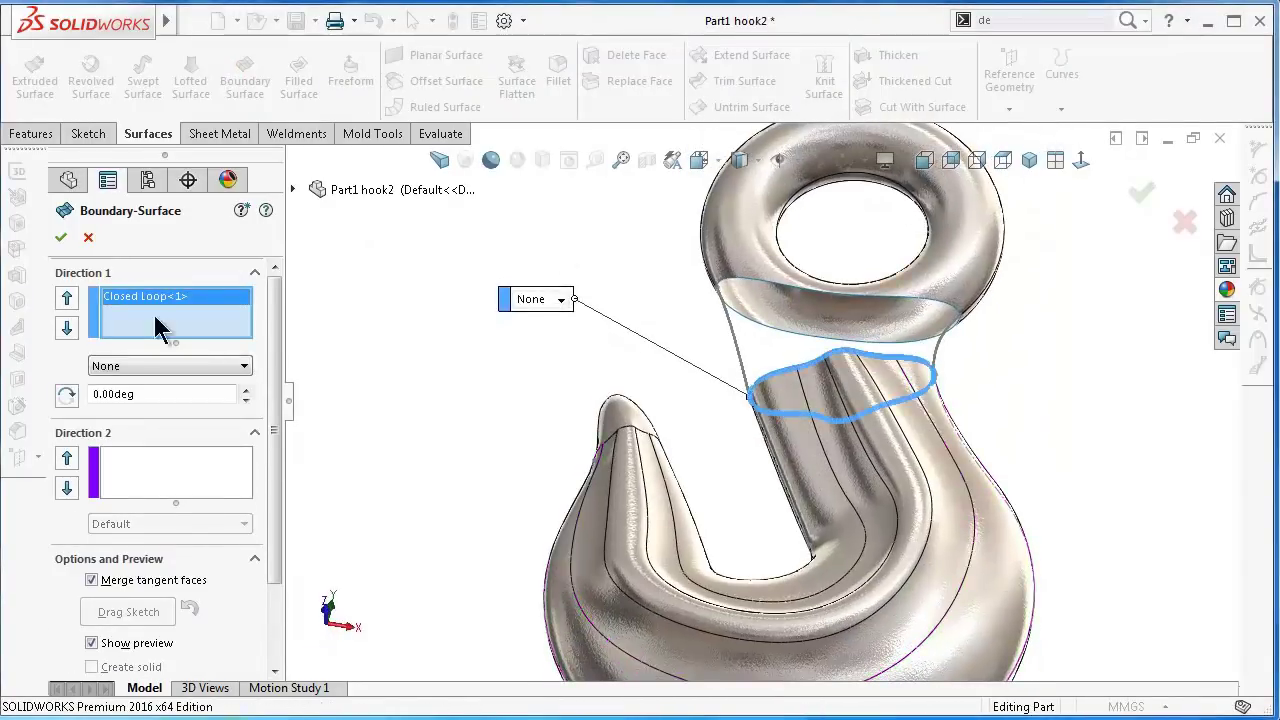
right_click(163, 321)
left_click(237, 383)
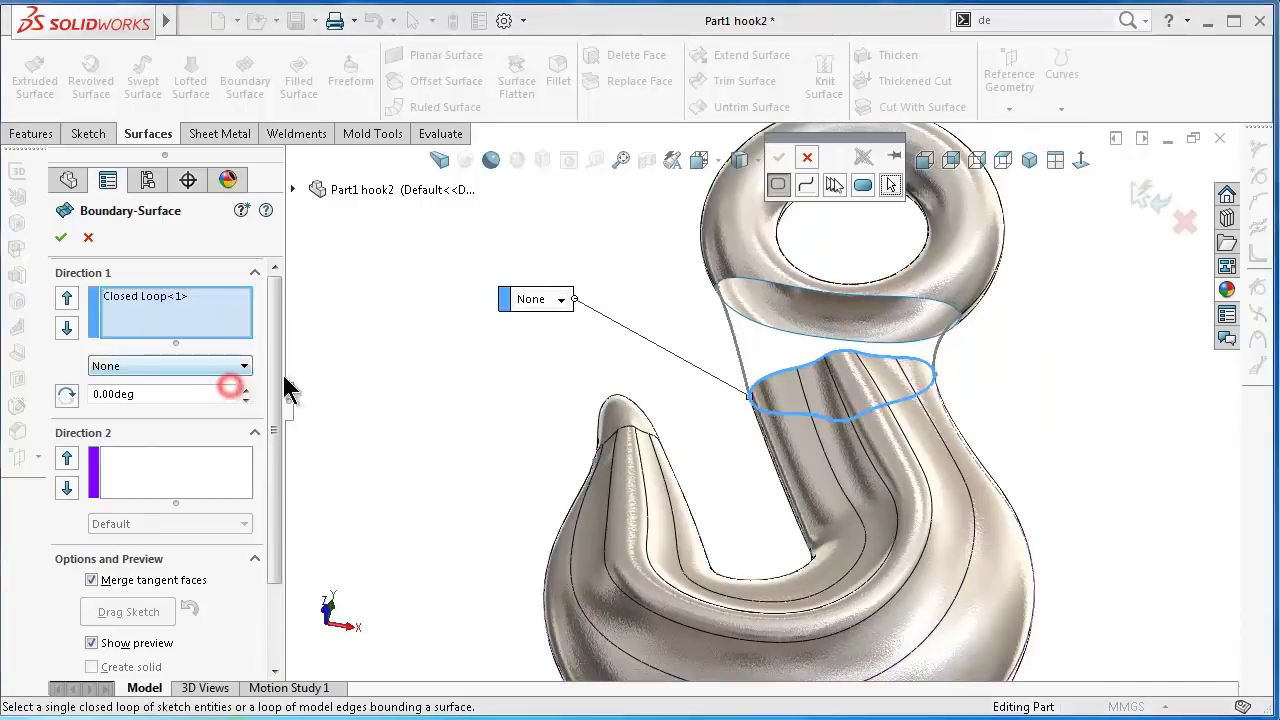
left_click(942, 307)
left_click(937, 362)
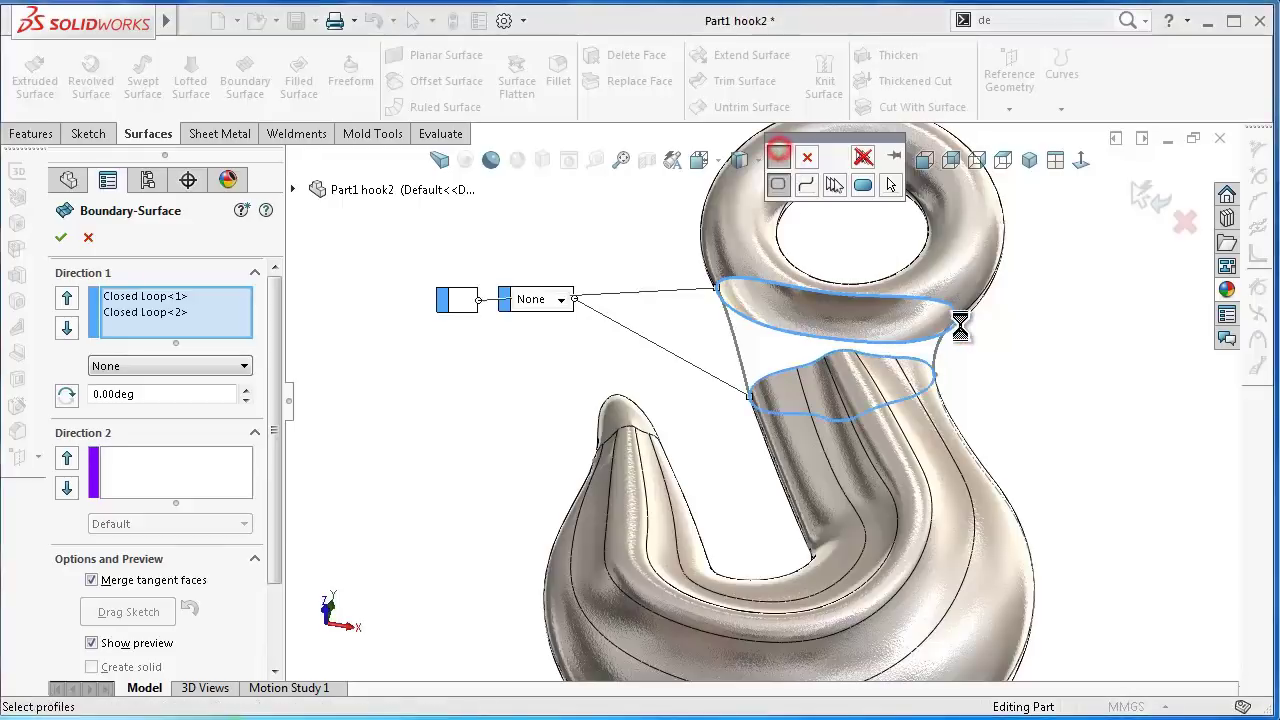
middle_click_drag(984, 467, 960, 400)
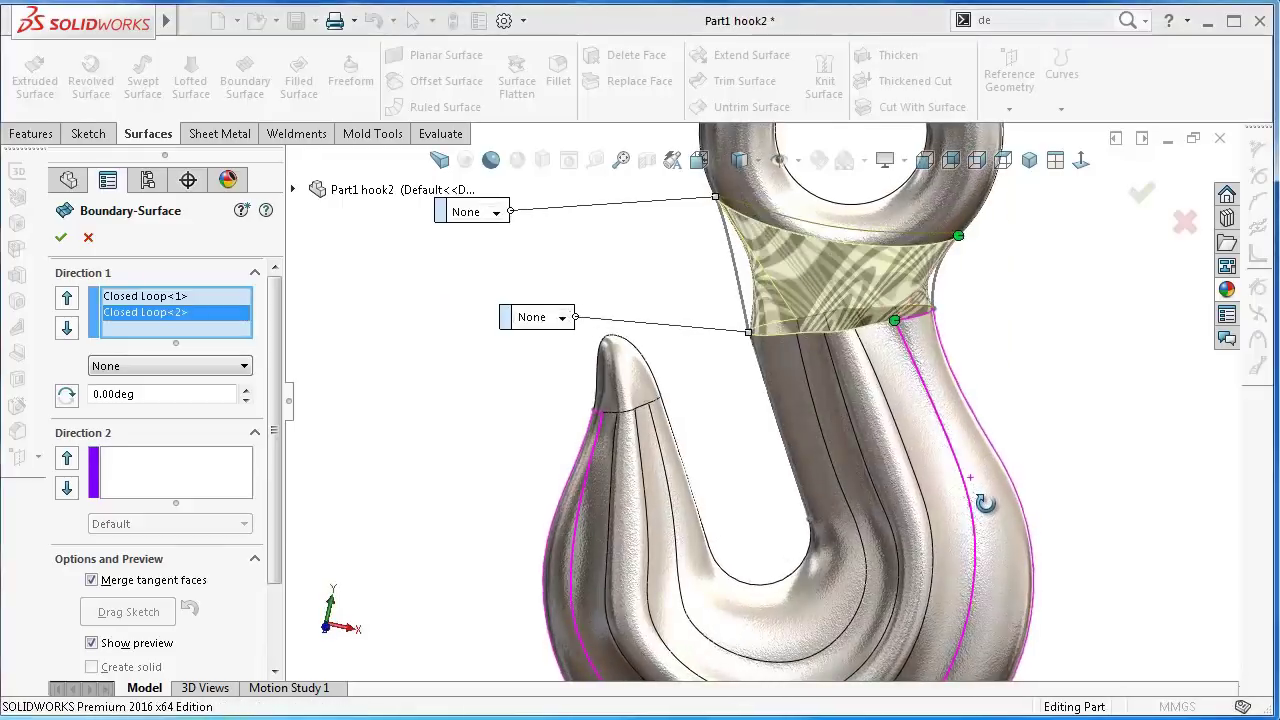
- Add the right and left neck splines as Direction 2 guide curves, then select a profile's end condition
left_click(150, 478)
right_click(152, 478)
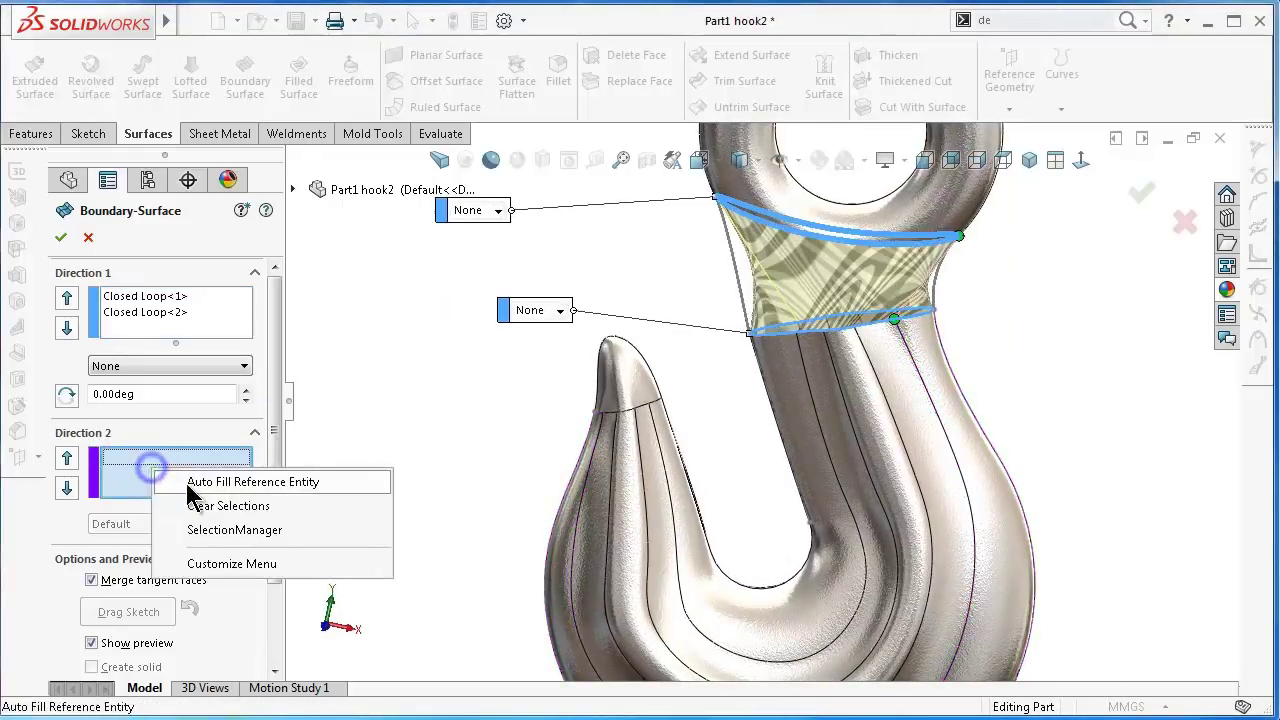
left_click(210, 530)
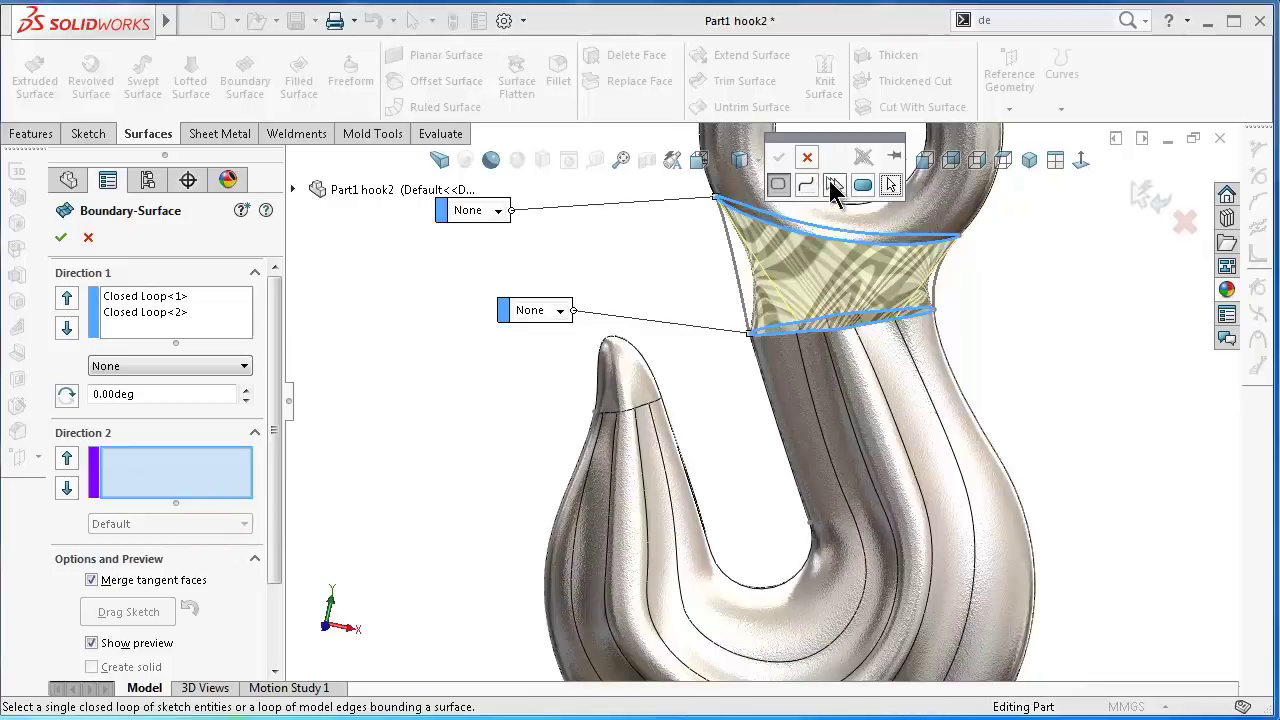
left_click(833, 184)
left_click(940, 277)
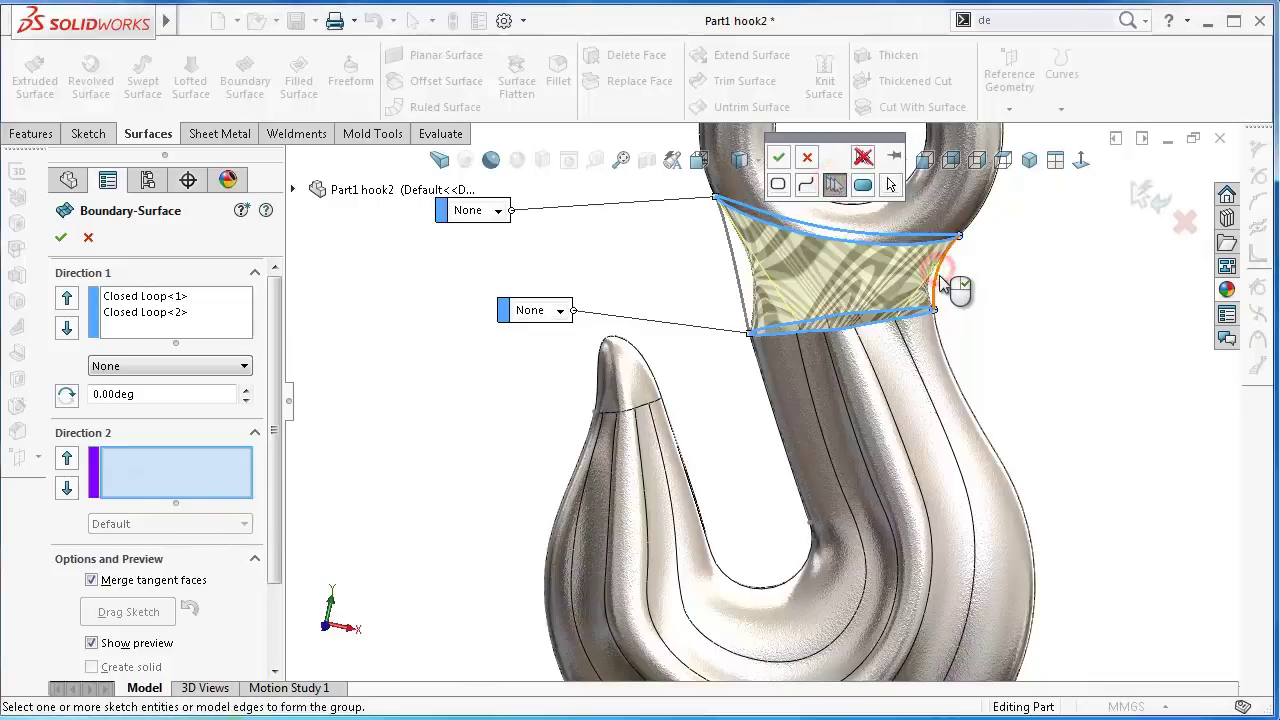
left_click(778, 157)
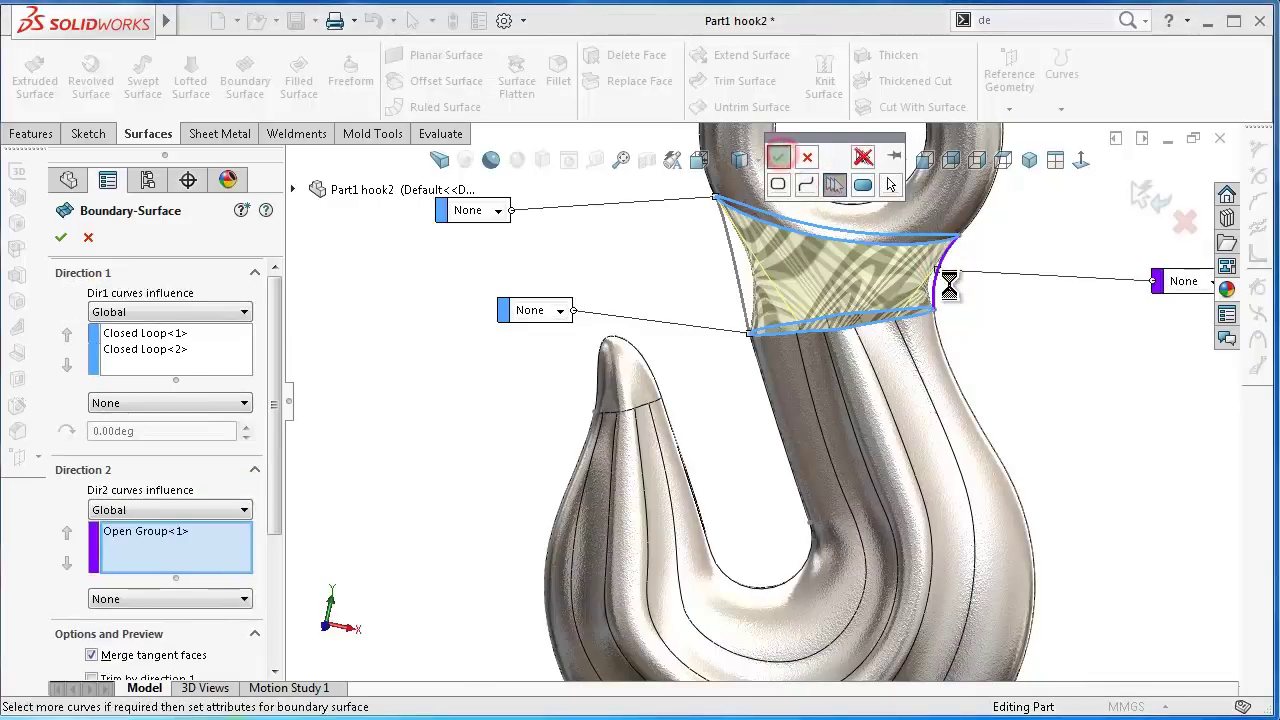
right_click(178, 553)
left_click(237, 615)
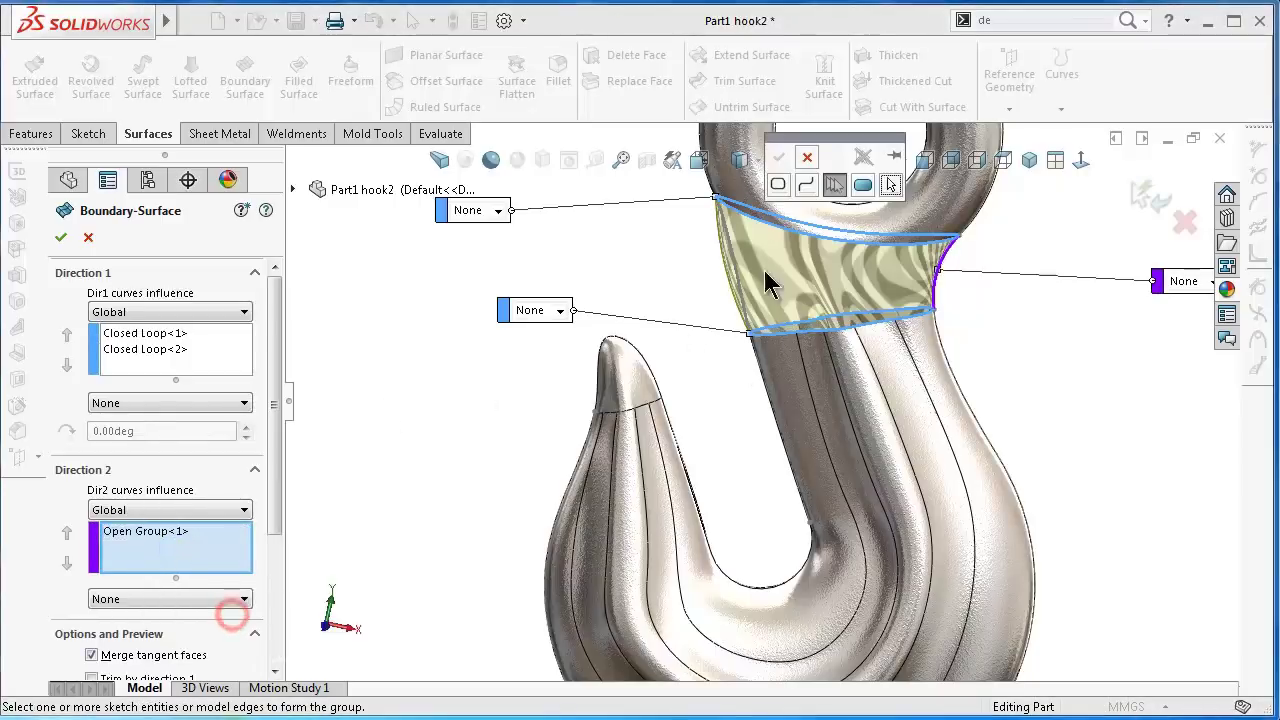
left_click(742, 301)
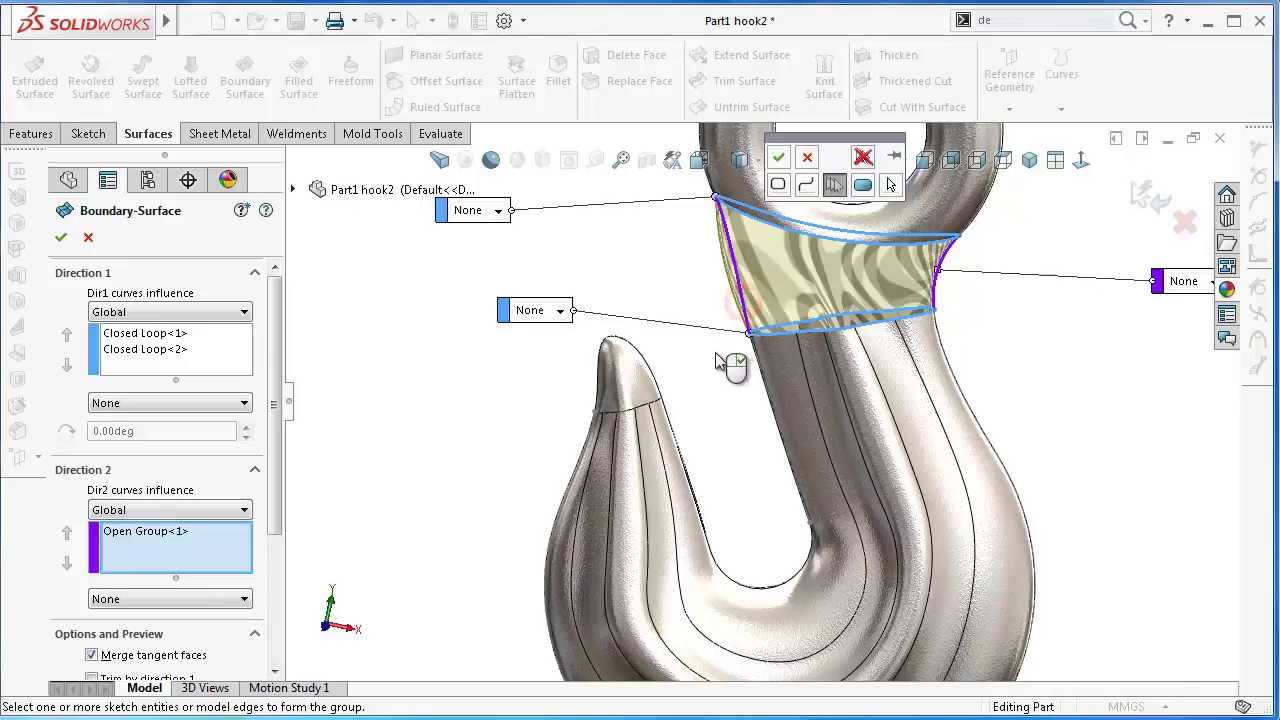
left_click(778, 158)
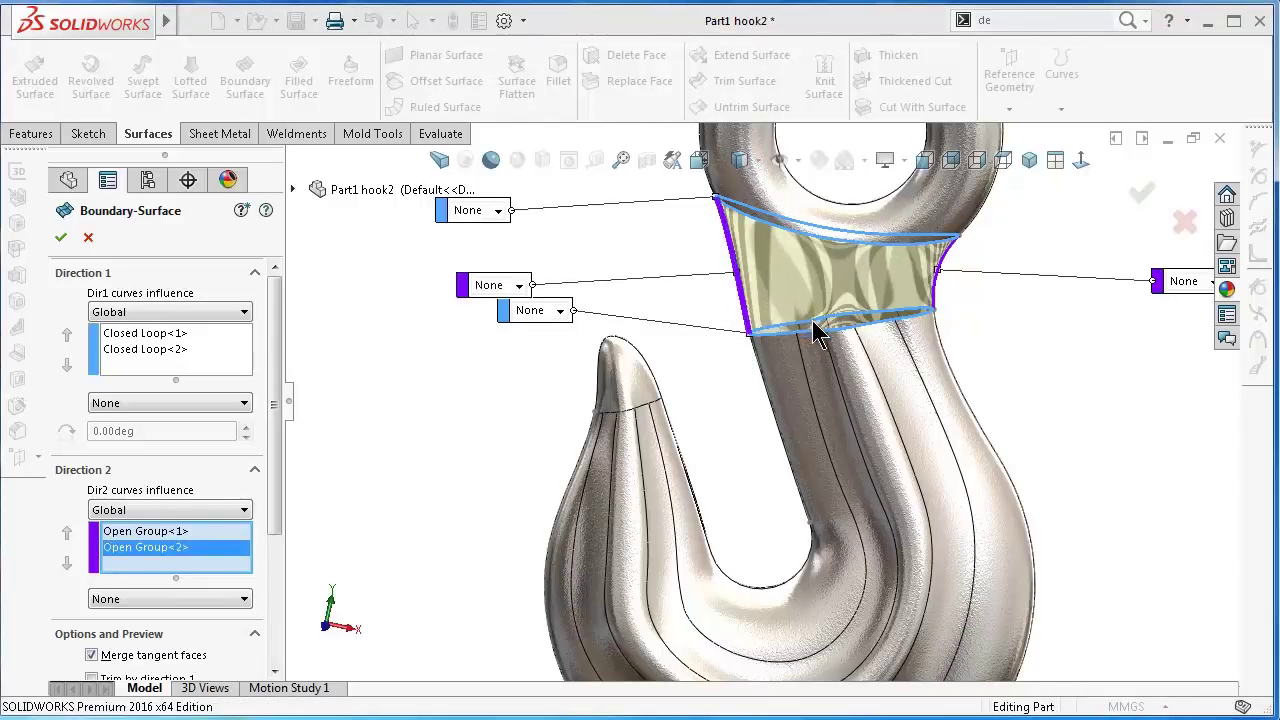
middle_click_drag(814, 329, 788, 360)
left_click(212, 333)
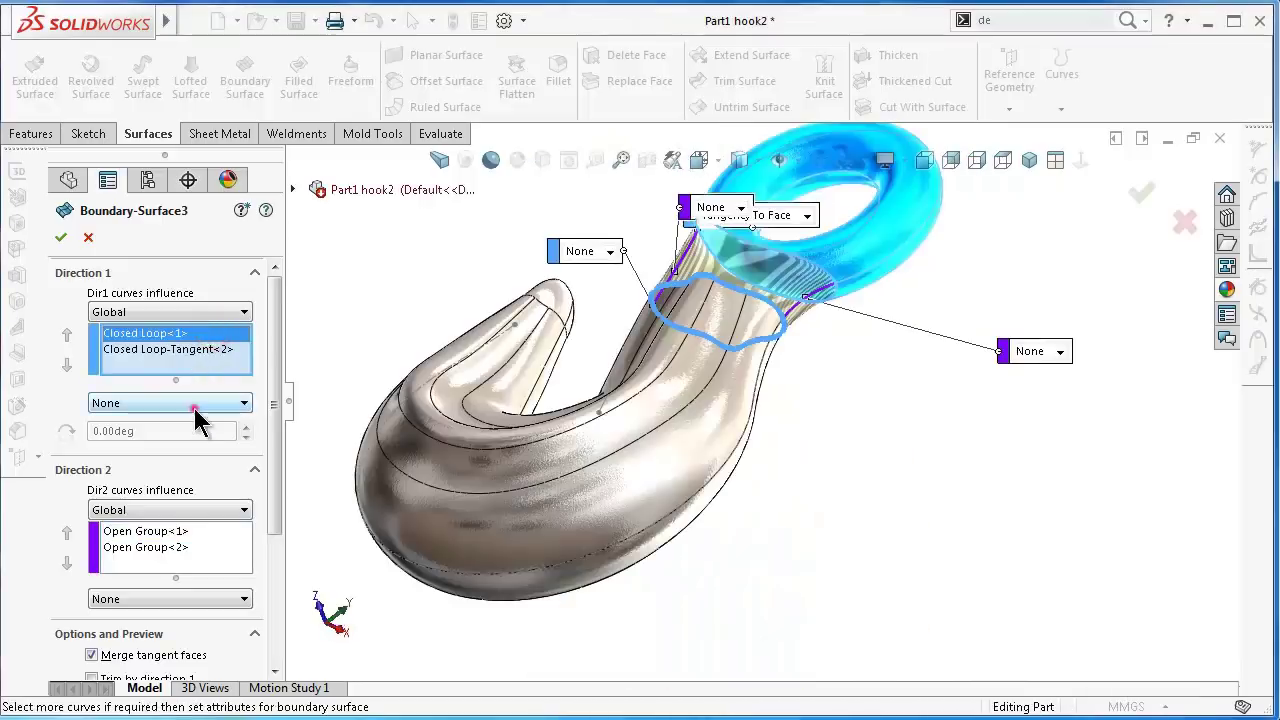
left_click(197, 410)
- Set the eye profile to Tangency To Face, save Part1 hook2, and select Boundary-Surface2
left_click(196, 448)
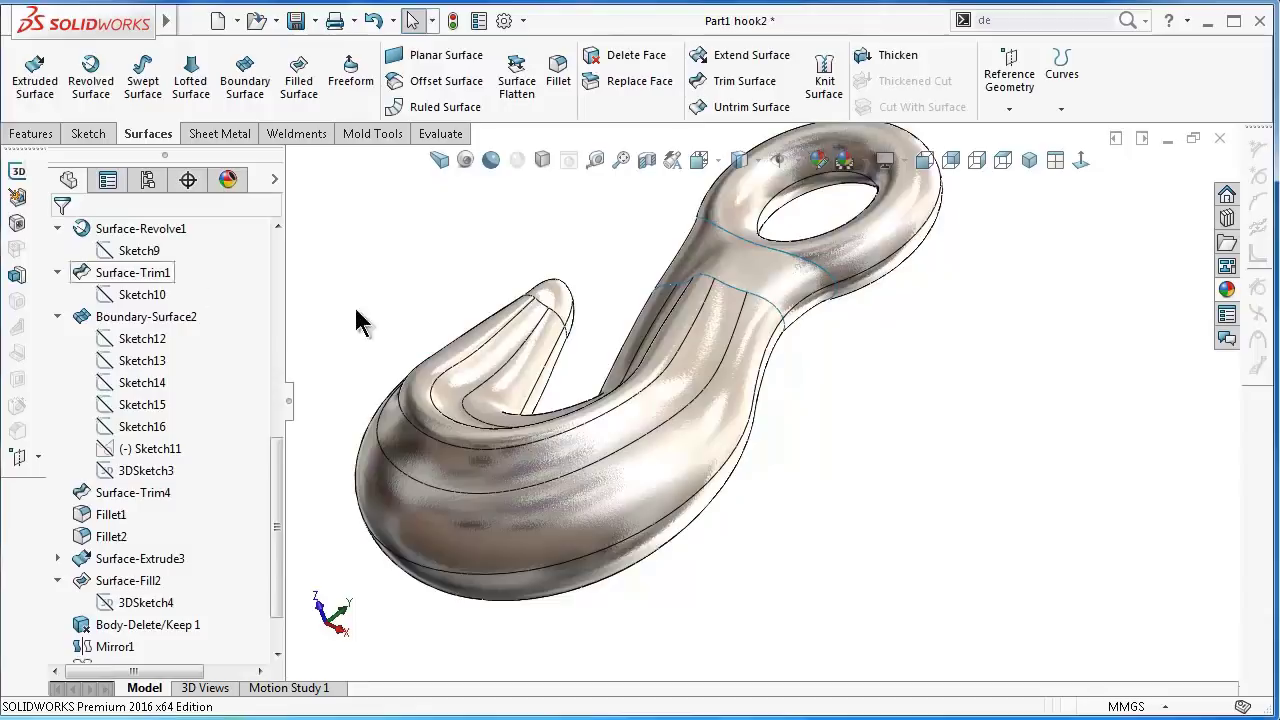
mouse_move(853, 393)
middle_mouse_down()
mouse_move(894, 463)
mouse_move(866, 583)
mouse_move(800, 331)
mouse_move(843, 264)
mouse_move(778, 160)
mouse_move(739, 160)
mouse_move(1118, 660)
middle_mouse_up()
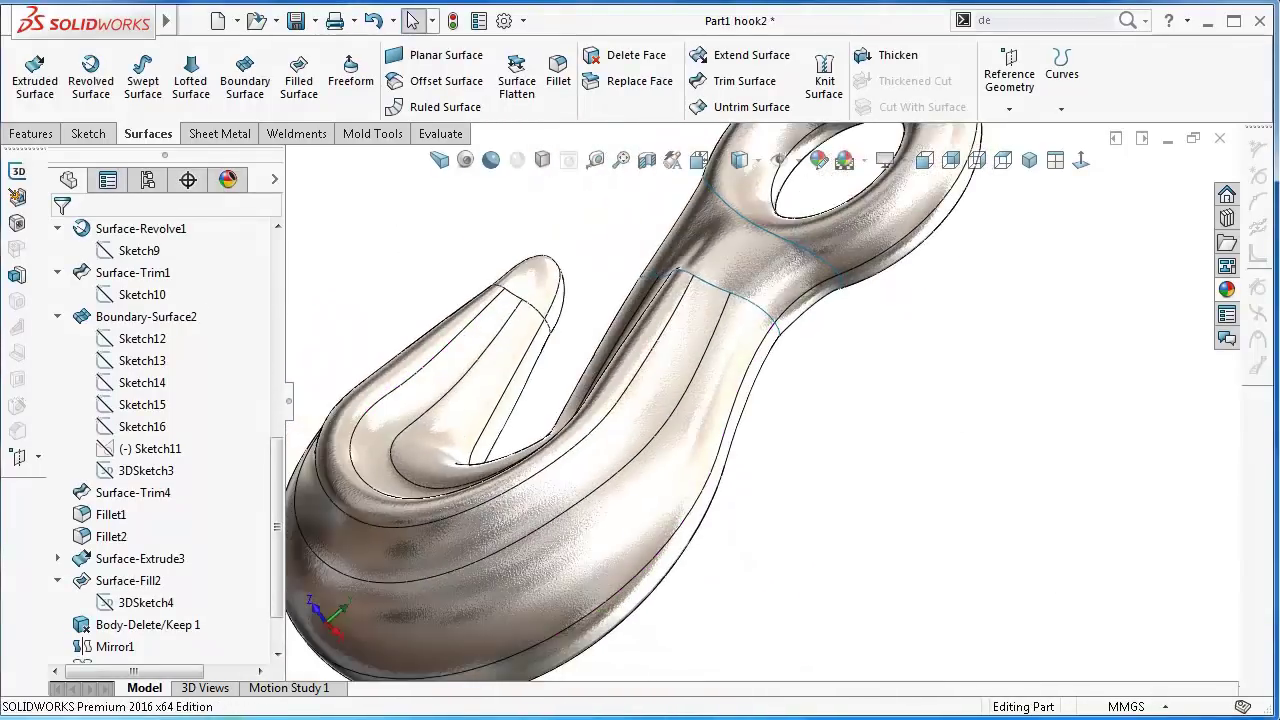
scroll(859, 551, "up", 3)
key("ctrl+s")
scroll(857, 470, "down", 3)
mouse_move(857, 486)
middle_mouse_down()
mouse_move(857, 449)
mouse_move(724, 385)
middle_mouse_up()
left_click(719, 384)
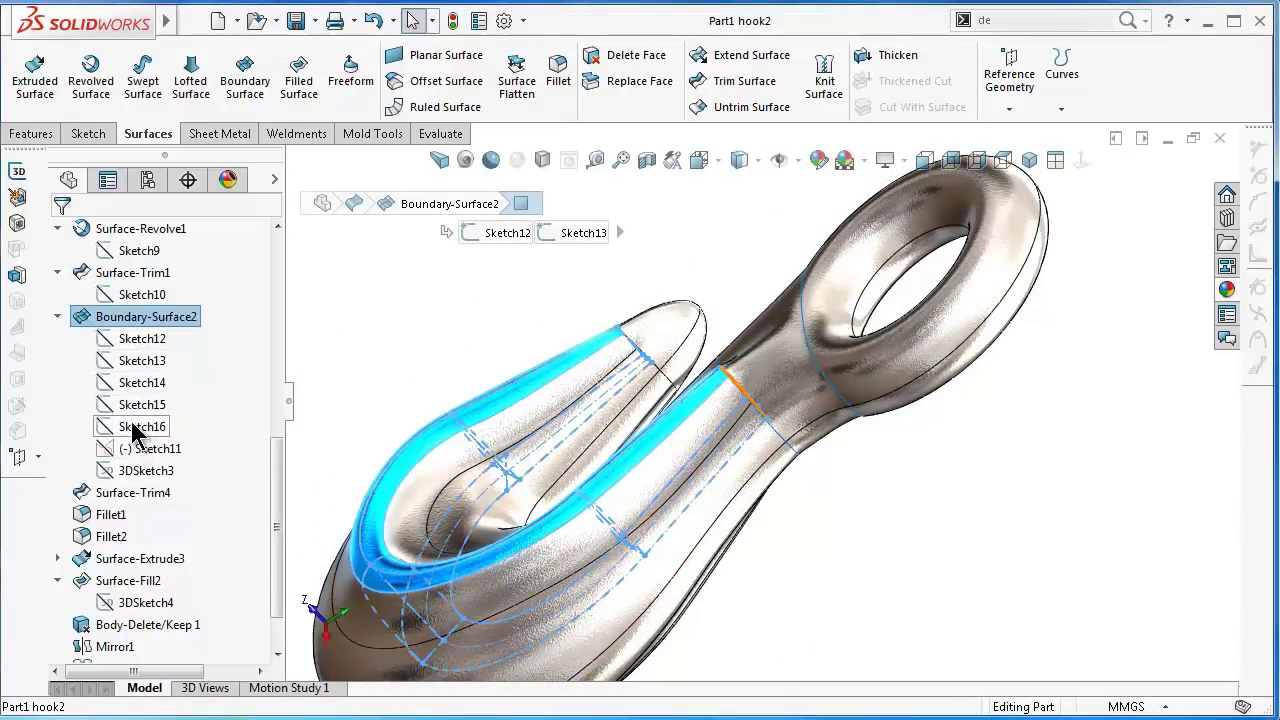
- Edit Sketch16 face-on and move its 13.75 dimension label aside
left_click(137, 428)
left_click(143, 362)
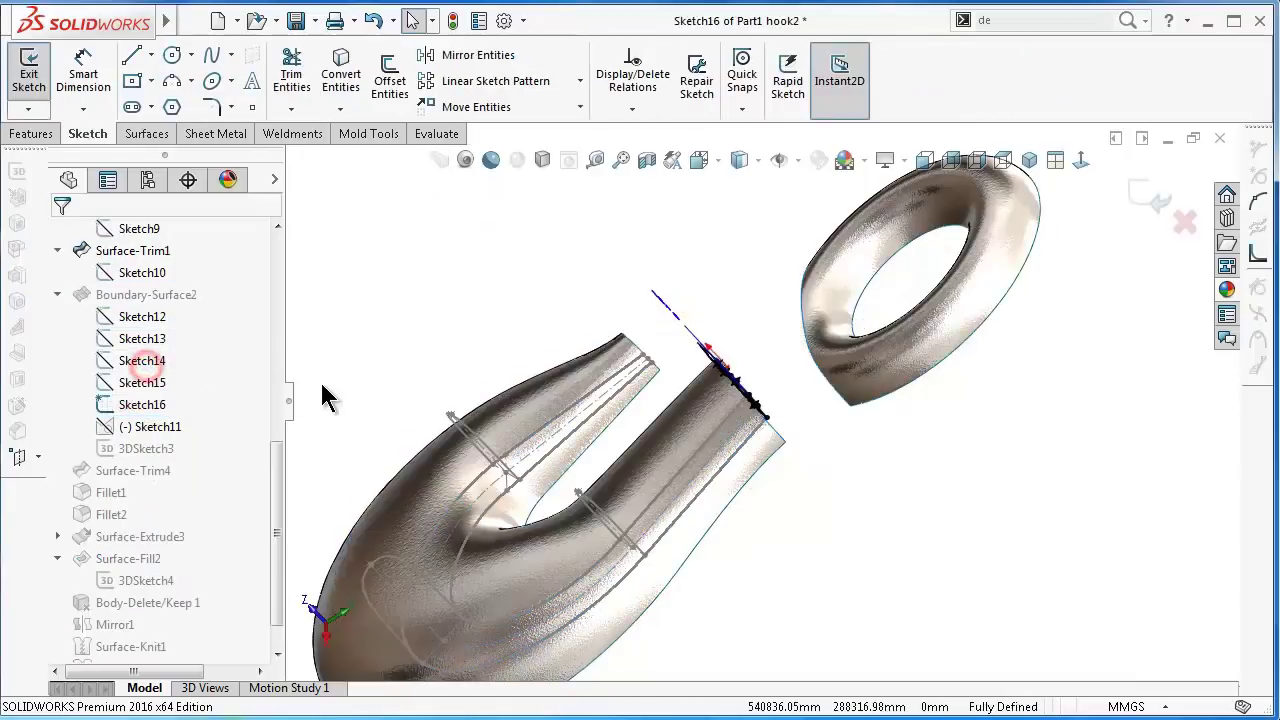
left_click(1078, 162)
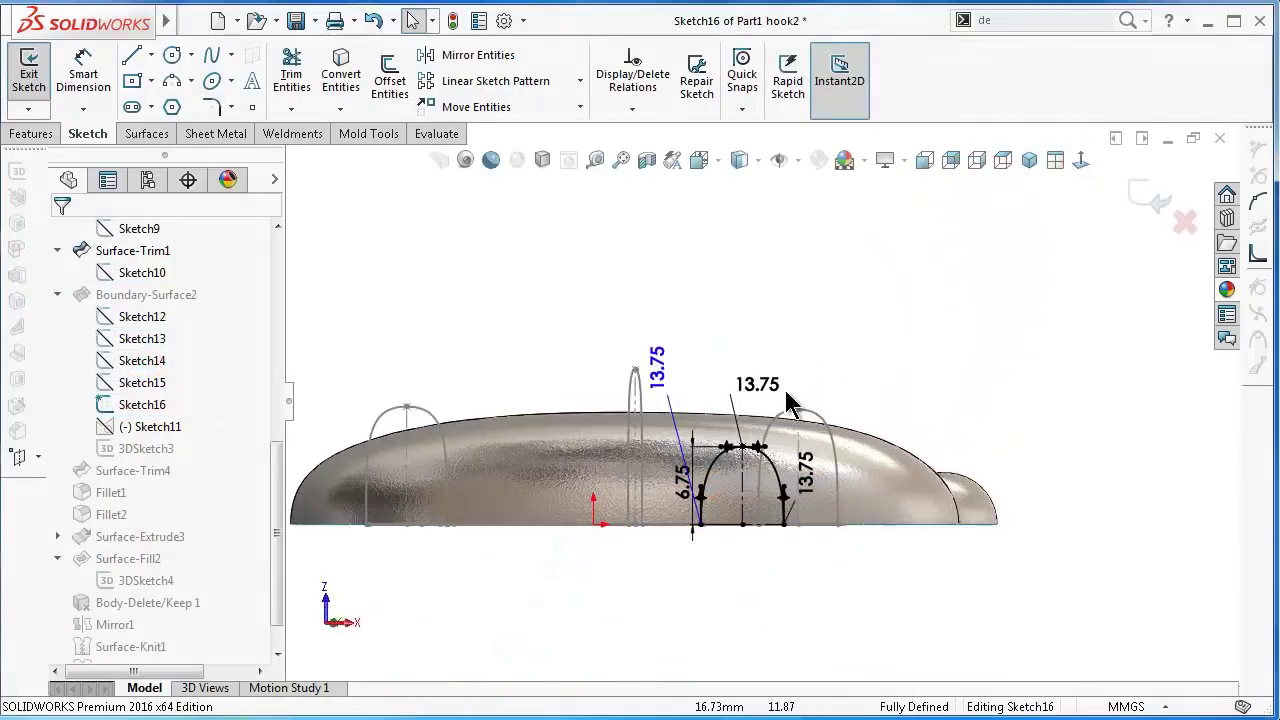
scroll(765, 483, "down", 2)
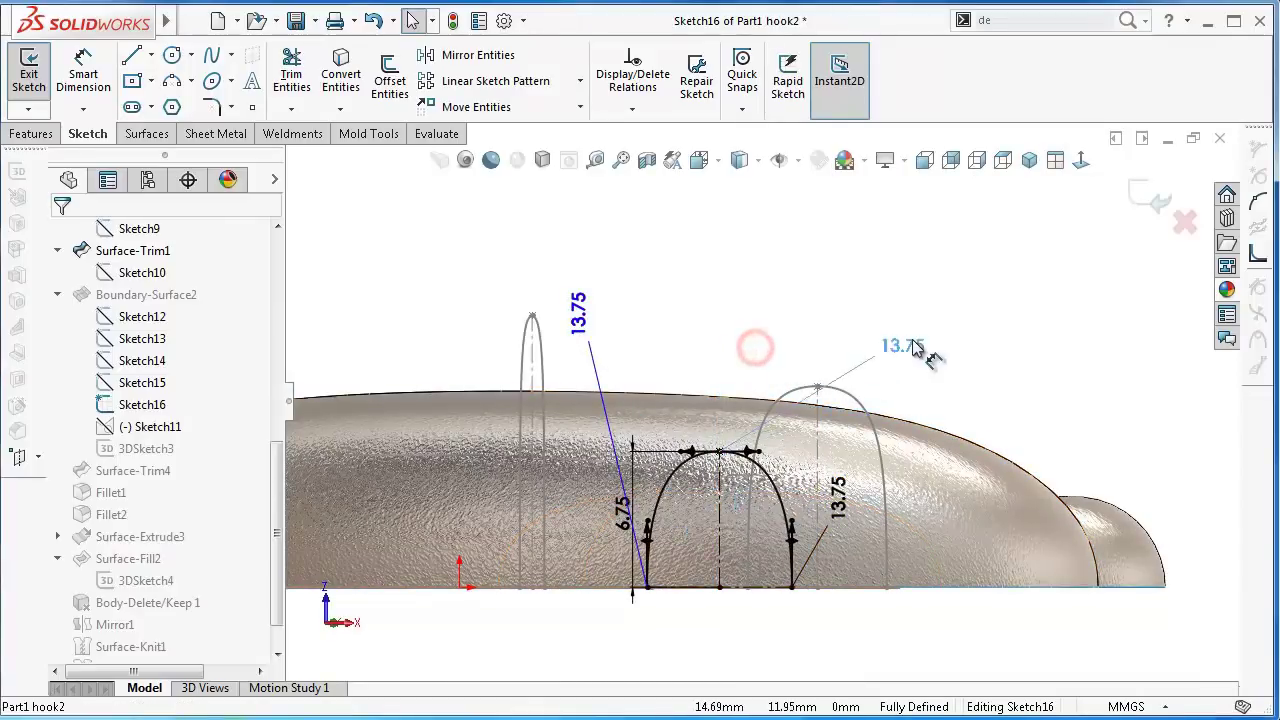
left_click(913, 345)
right_click_drag(1100, 357, 1043, 277)
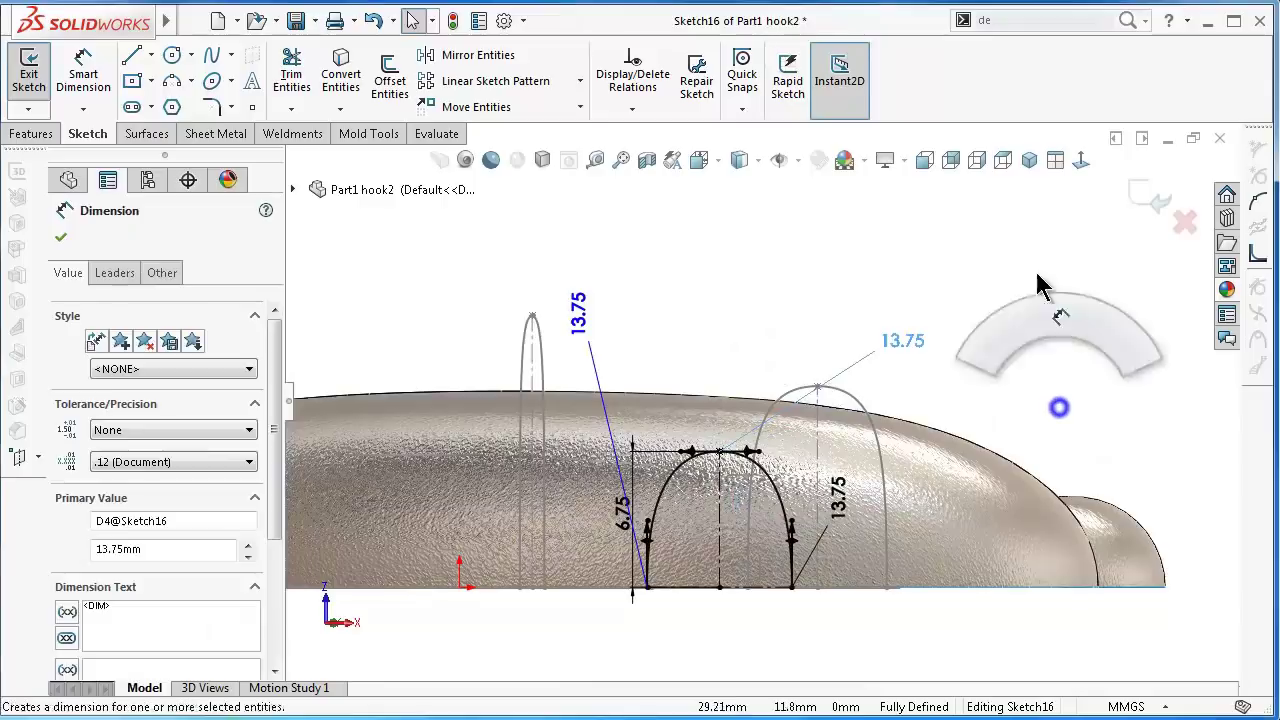
left_click(721, 500)
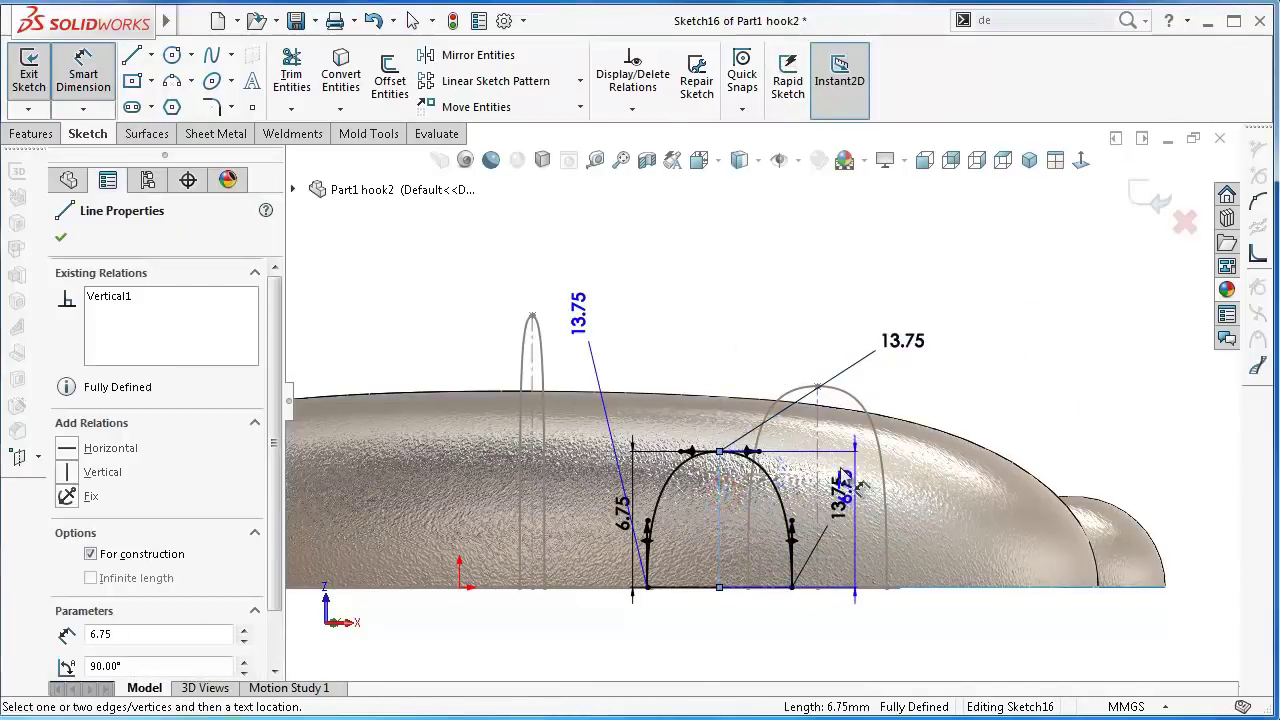
key("Escape")
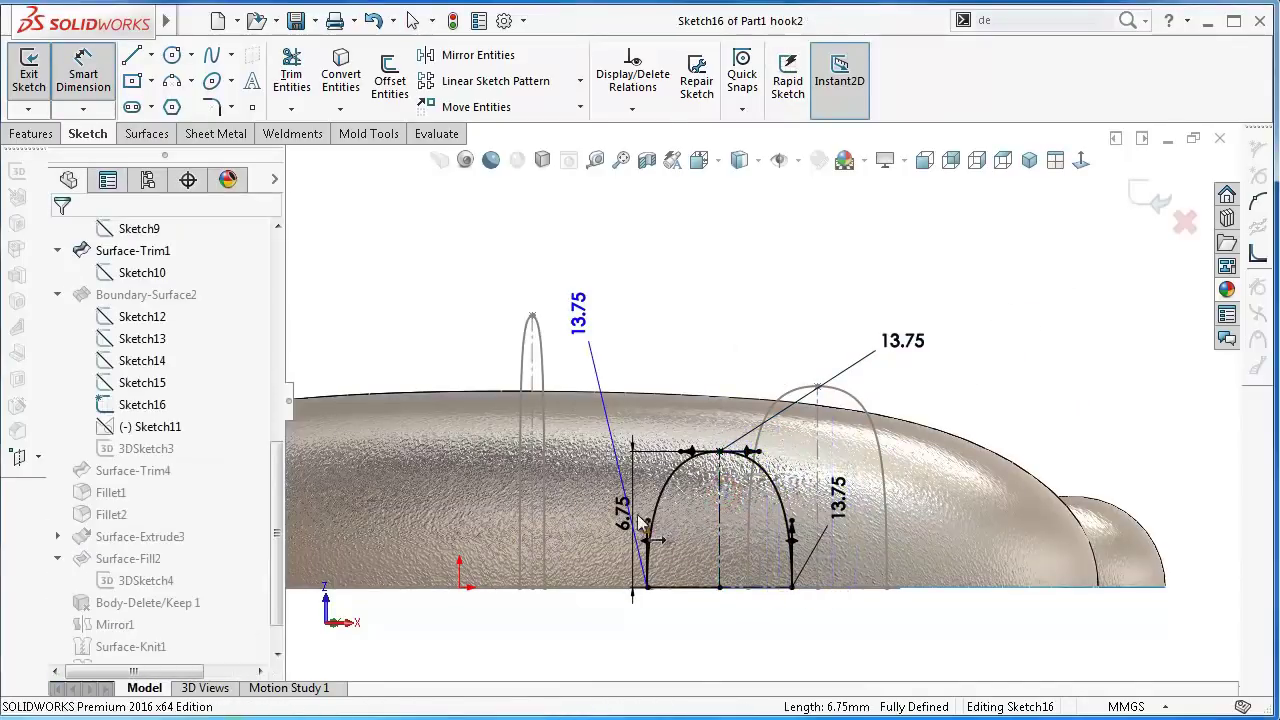
- Set the left vertical line's height to 6 mm and view the hook's neck close up
double_click(632, 535)
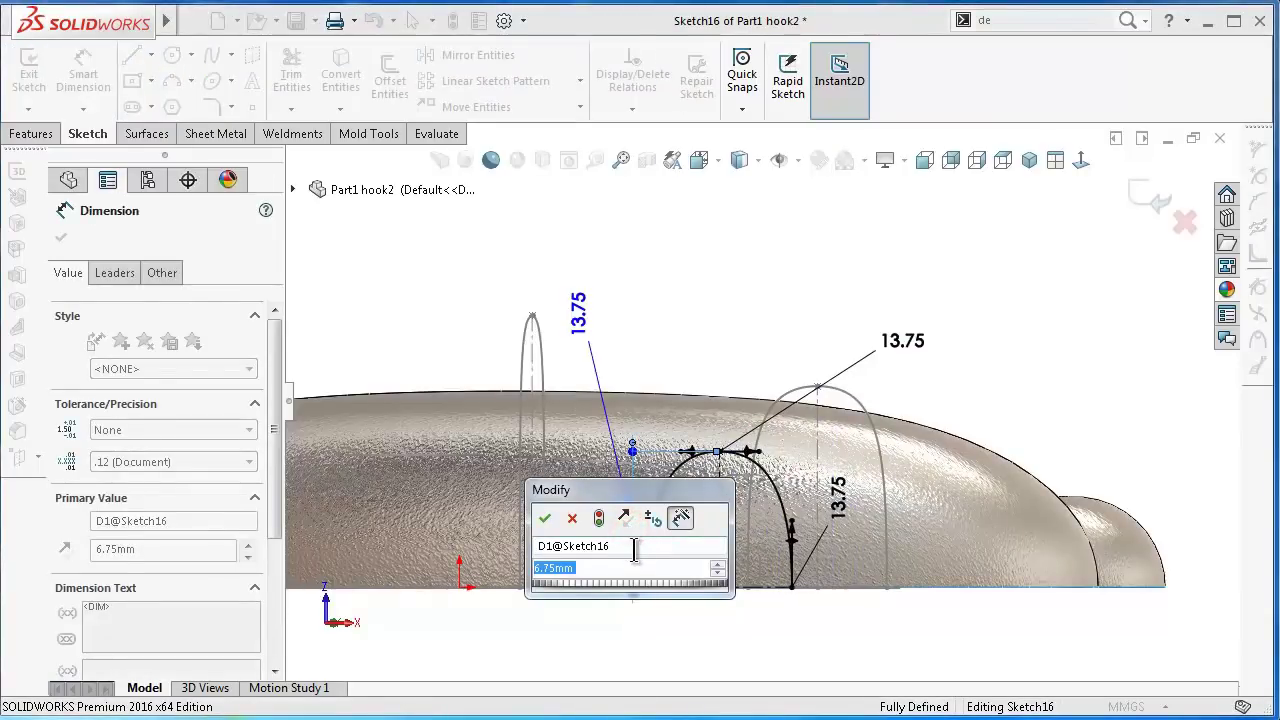
type("6")
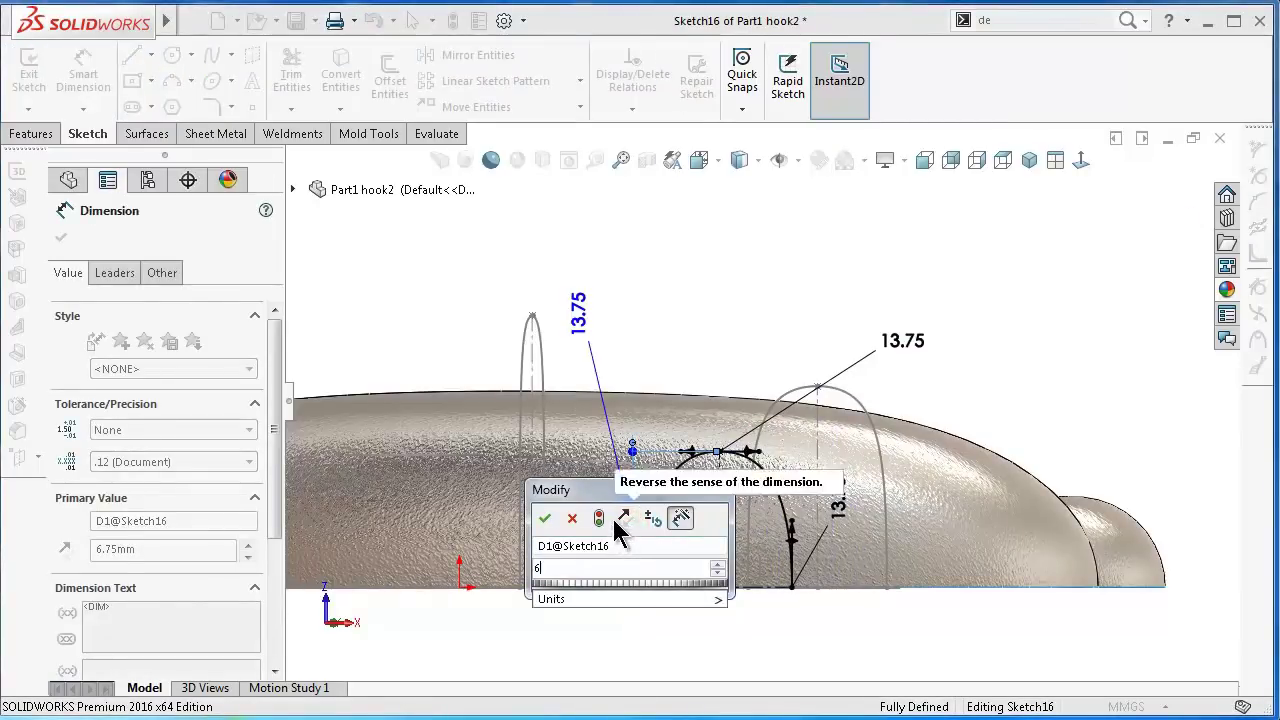
left_click(544, 517)
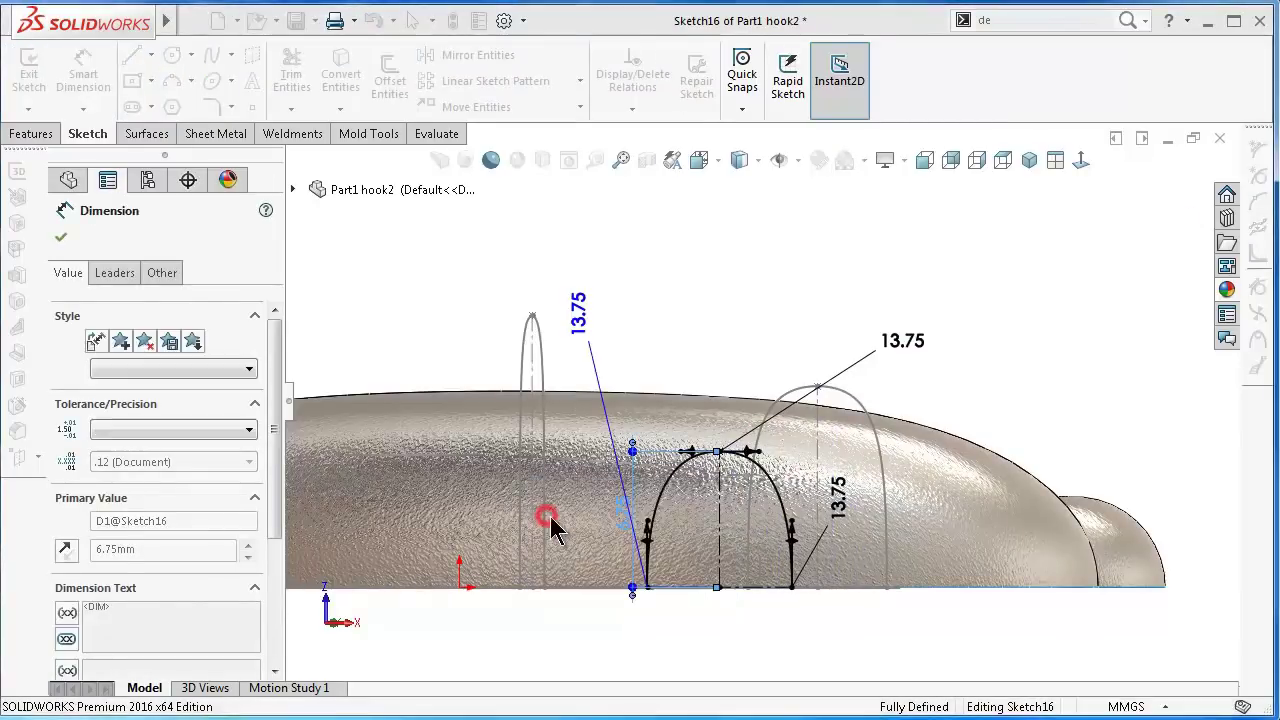
left_click(1150, 198)
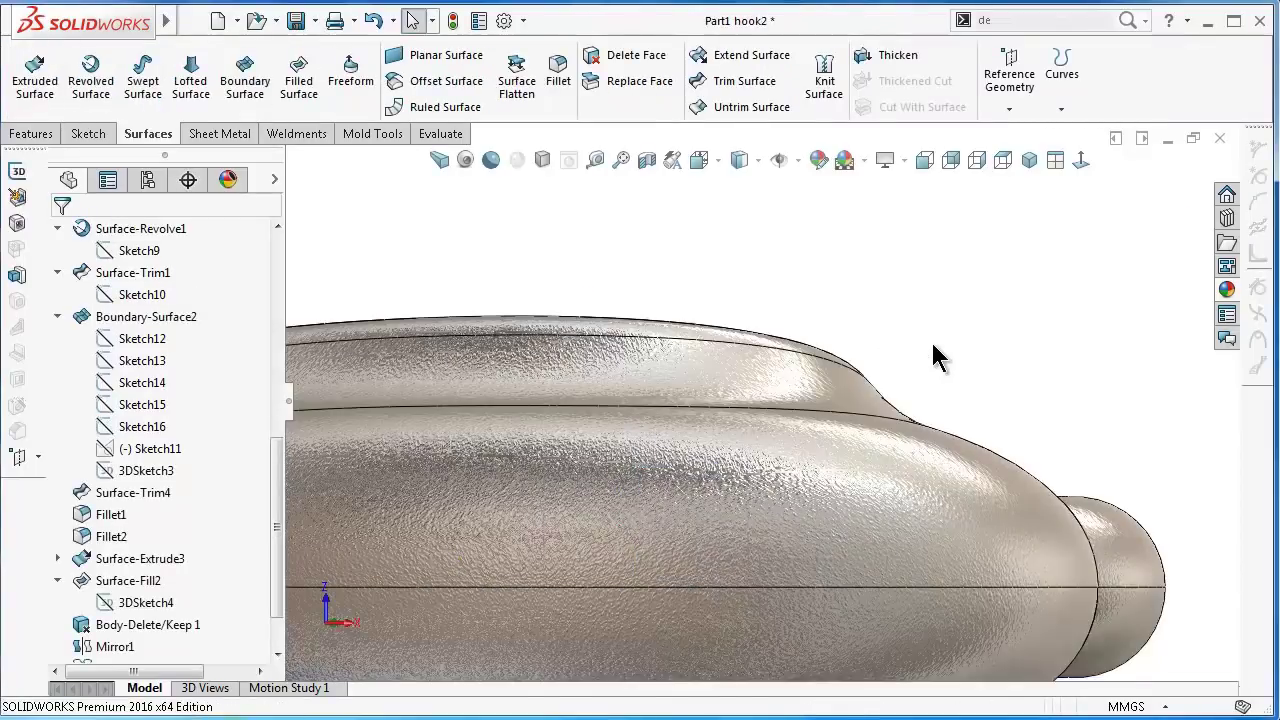
mouse_move(897, 327)
middle_mouse_down()
mouse_move(730, 425)
mouse_move(680, 531)
mouse_move(720, 366)
mouse_move(663, 246)
mouse_move(646, 343)
mouse_move(851, 326)
mouse_move(823, 414)
mouse_move(906, 420)
mouse_move(820, 408)
middle_mouse_up()
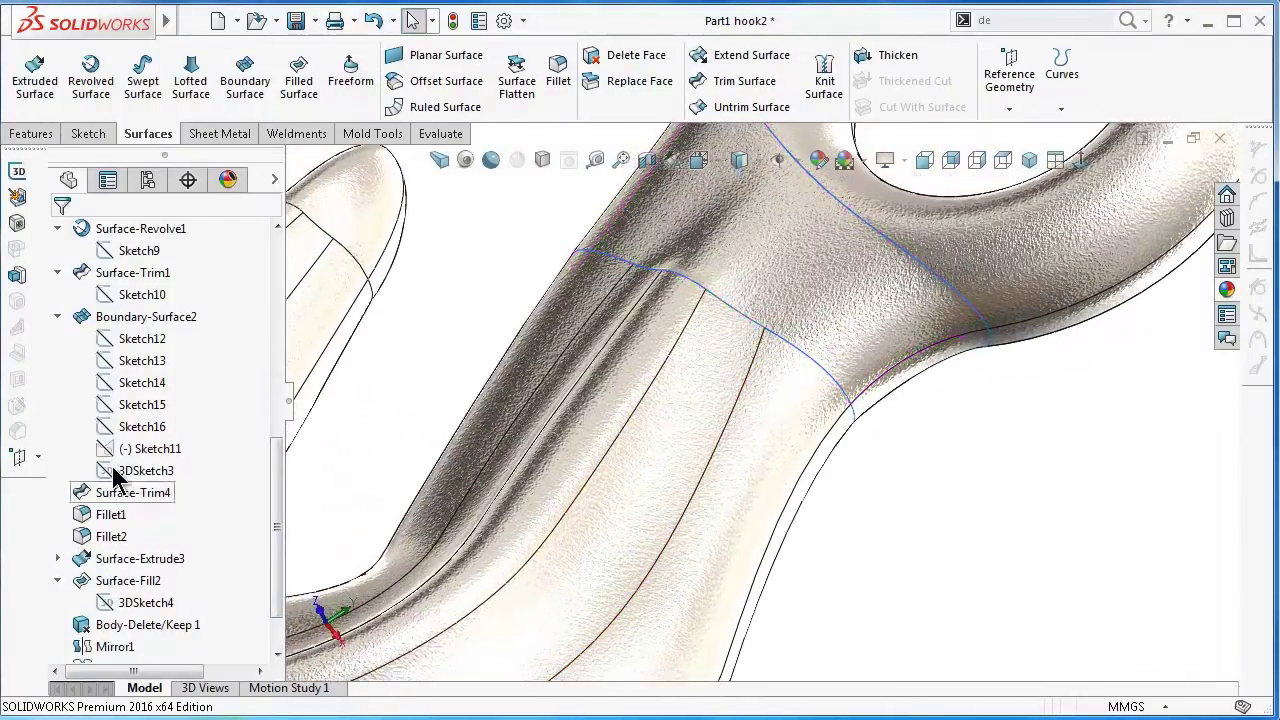
- Reopen Sketch16 face-on and change the 13.75 dimension to 9
left_click(148, 426)
left_click(157, 361)
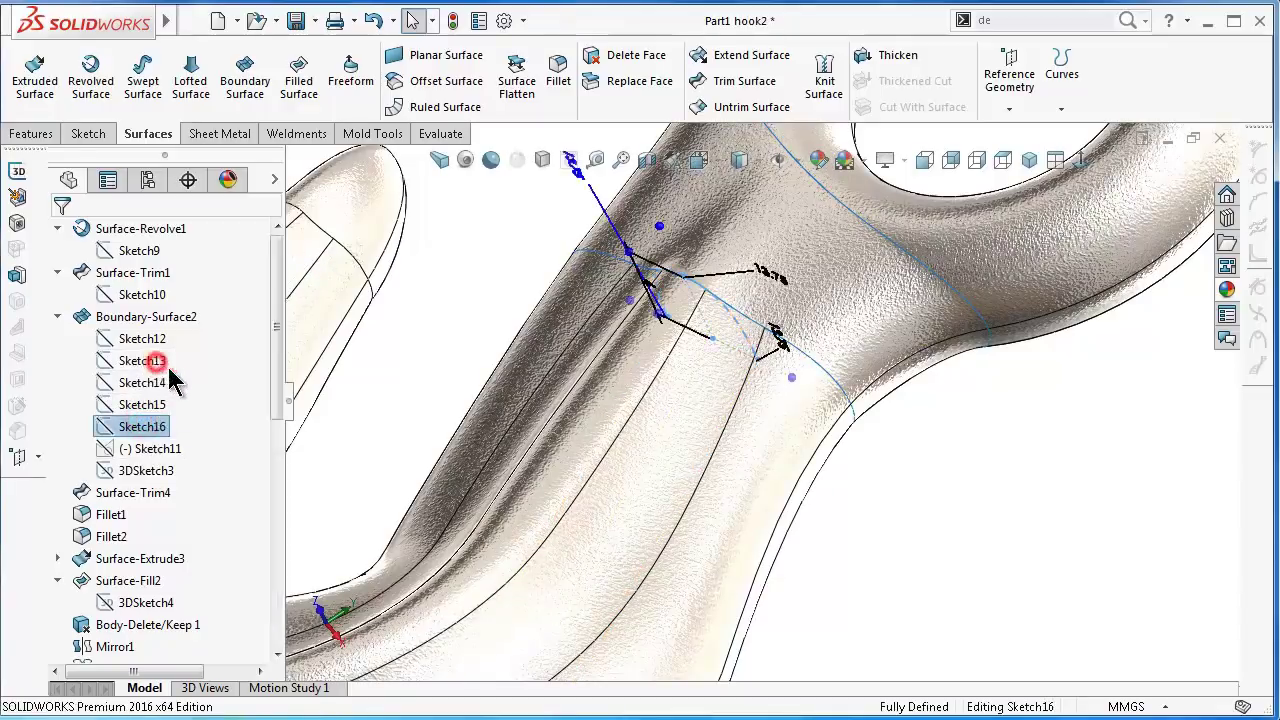
left_click(1080, 163)
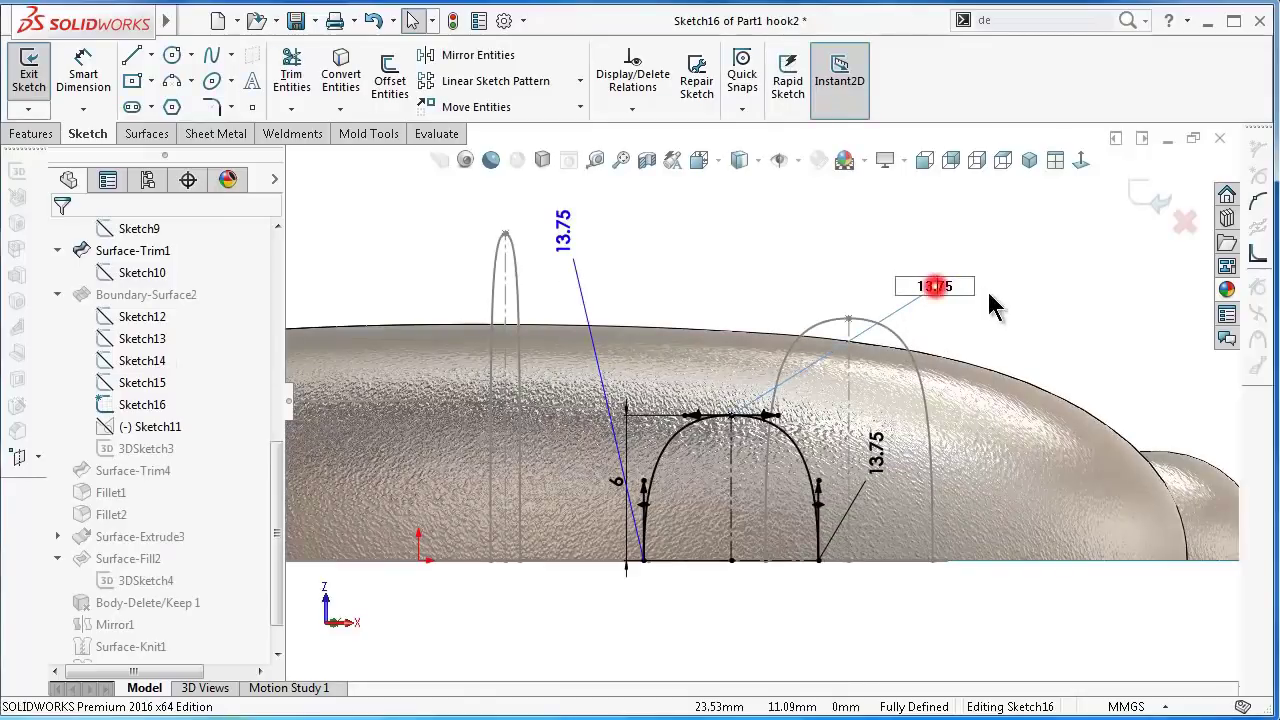
type("9")
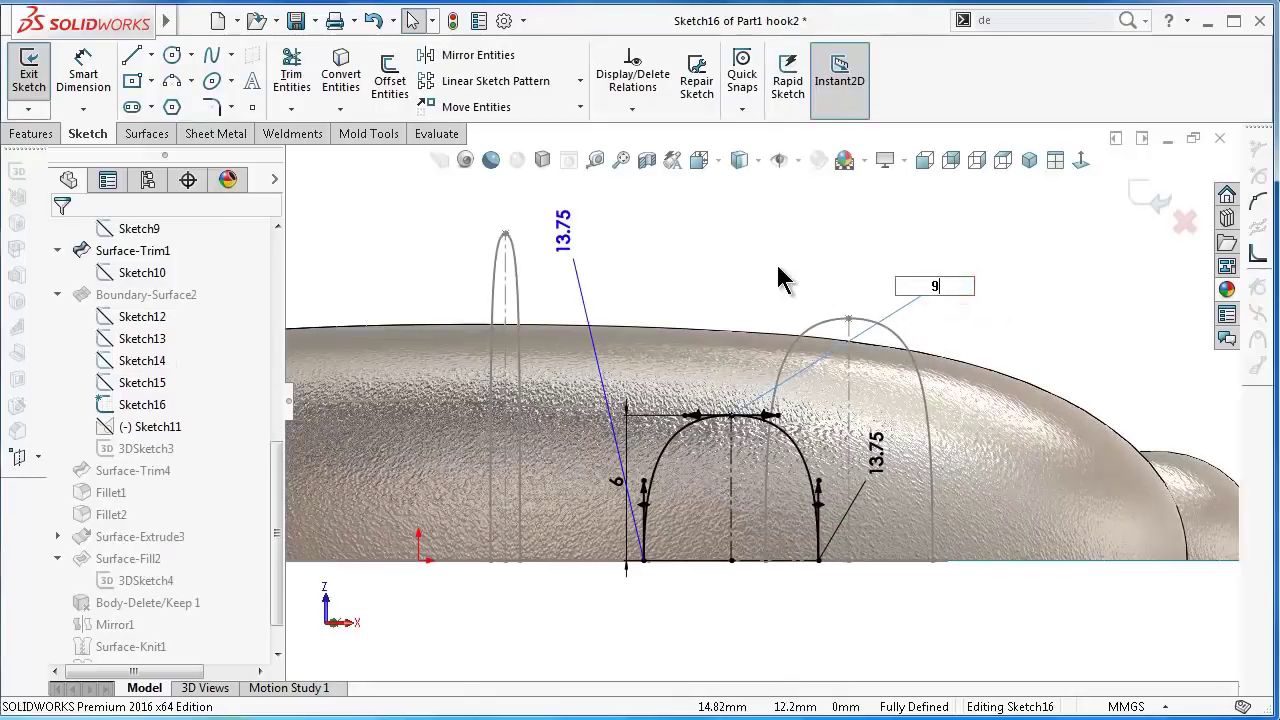
key("Return")
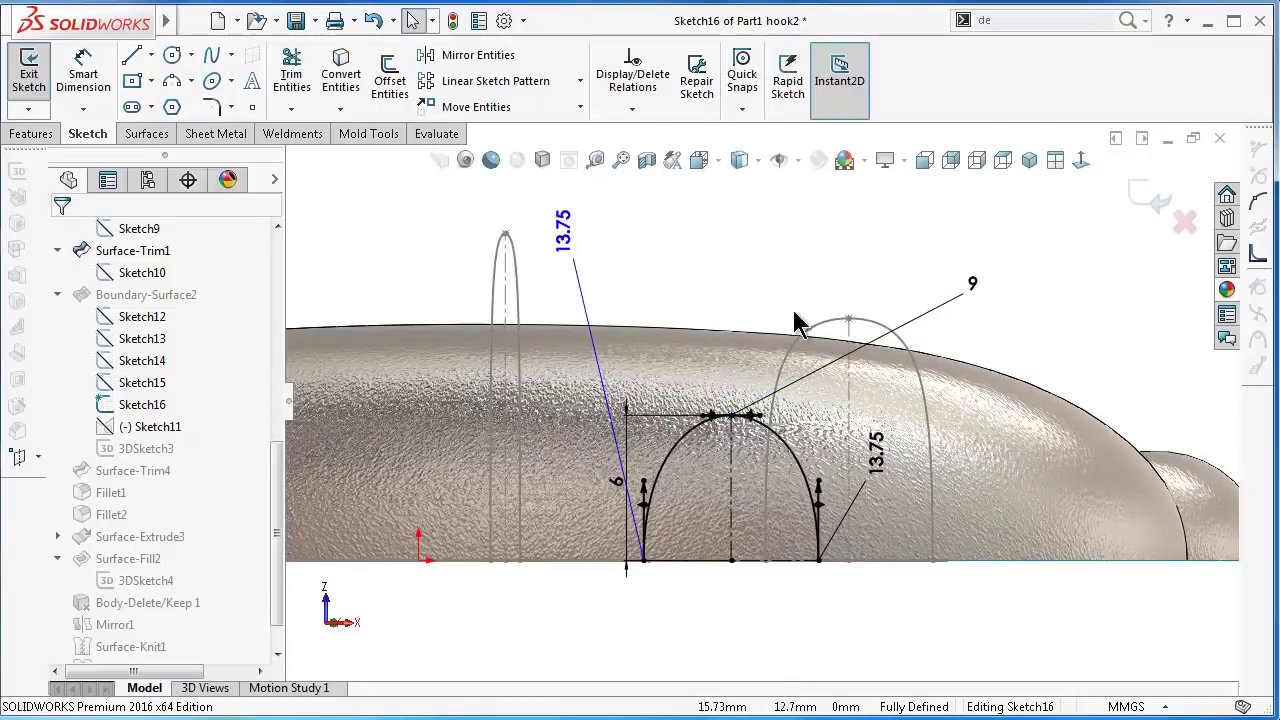
- Change the 6 mm height to 5.5 mm and exit the sketch to rebuild the hook
double_click(620, 492)
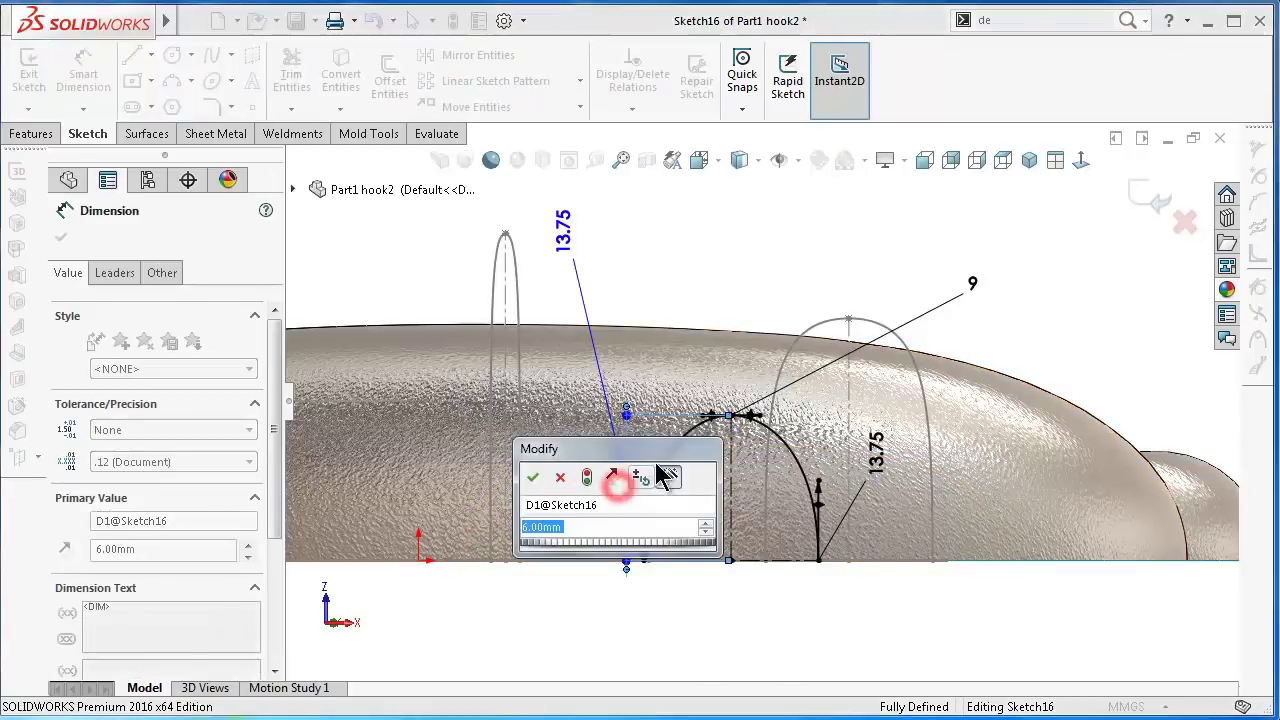
type("5.5")
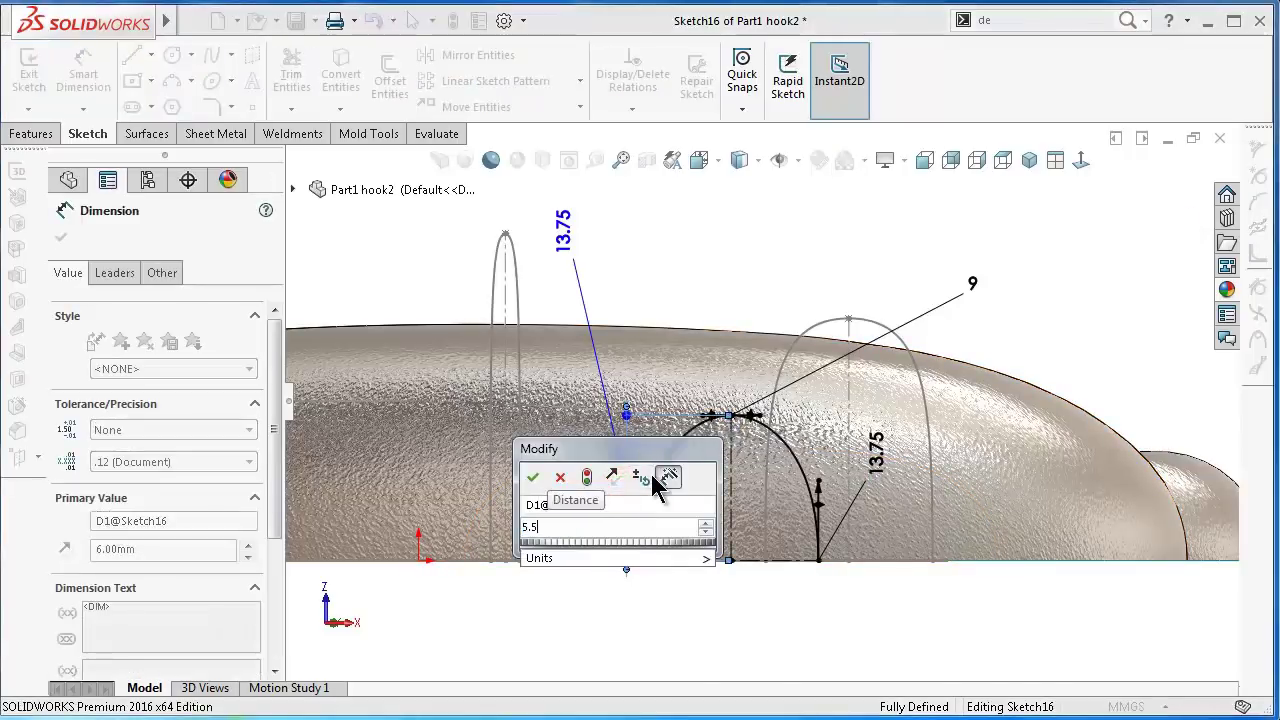
key("Return")
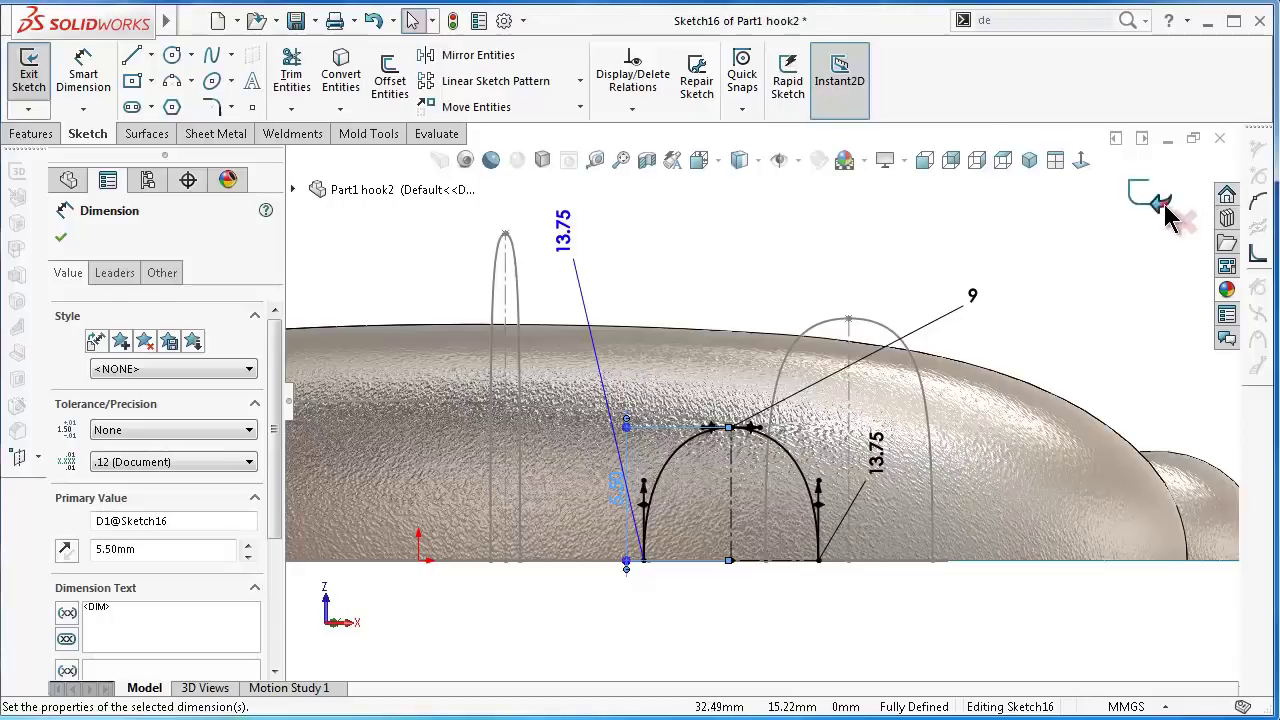
left_click(1155, 201)
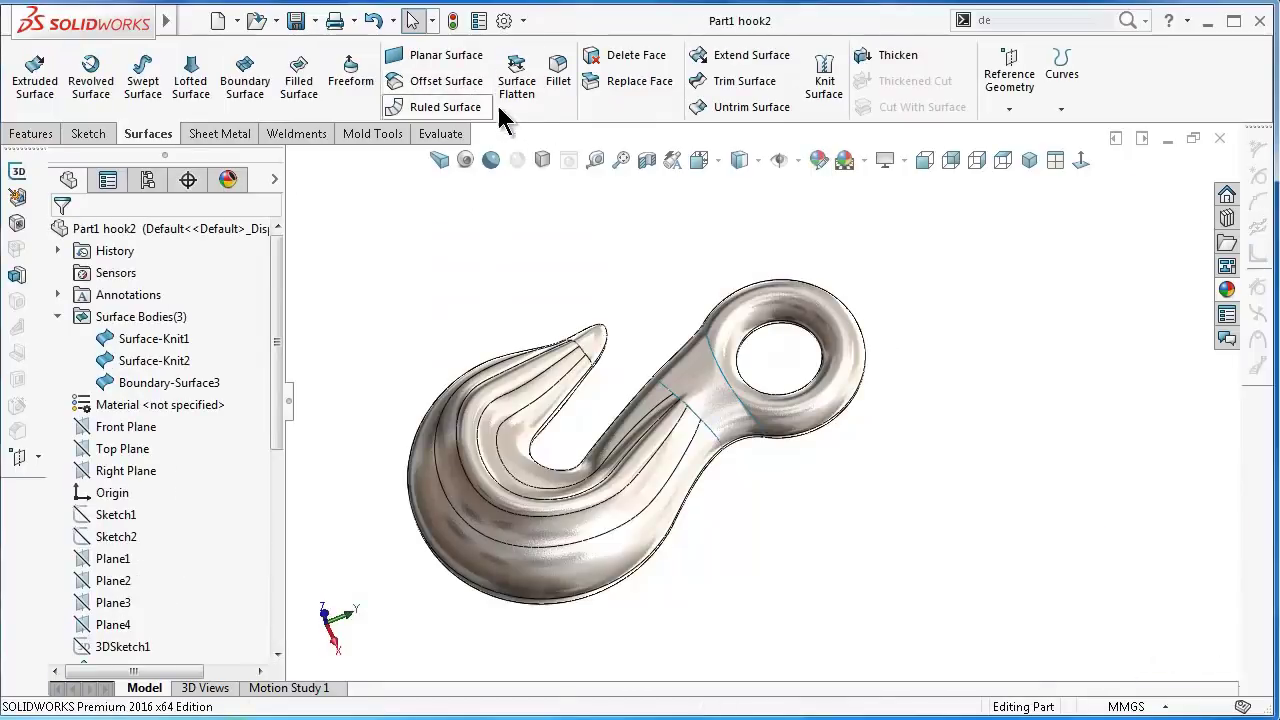
- Knit Surface-Knit1, Boundary-Surface3 and Surface-Knit2 into a single solid body
left_click(822, 65)
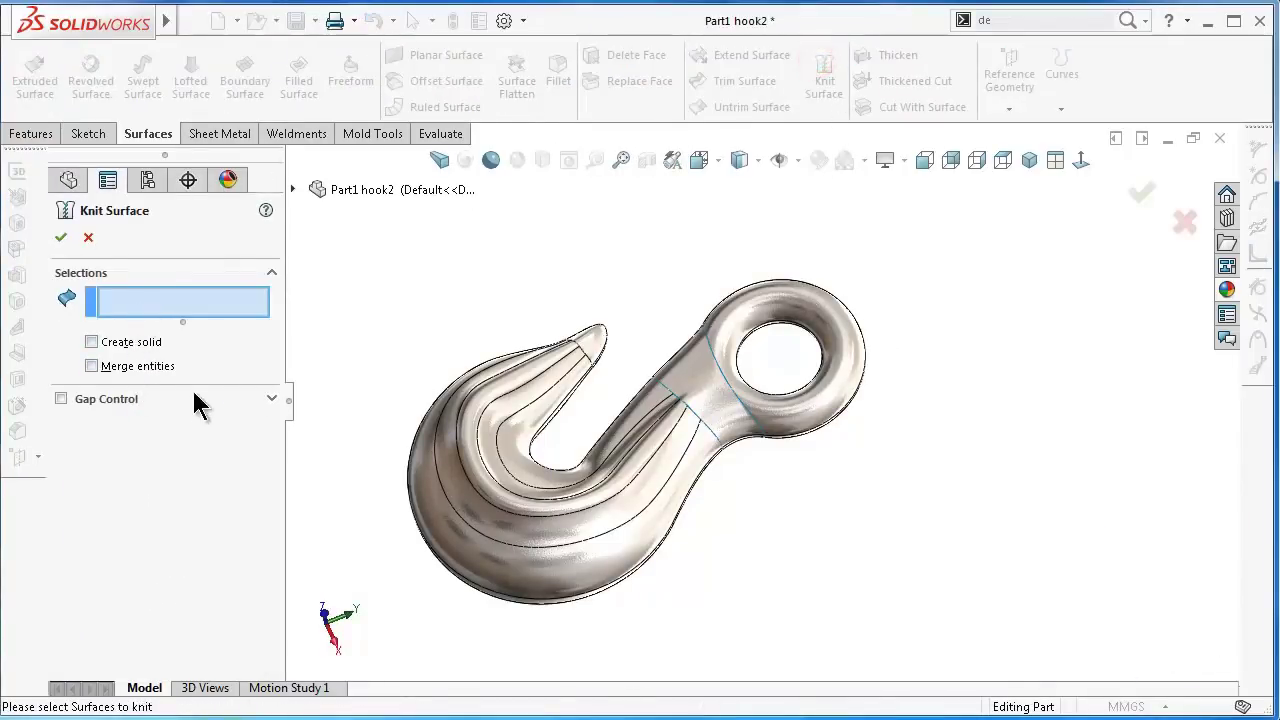
left_click(162, 302)
left_click(663, 497)
left_click(708, 397)
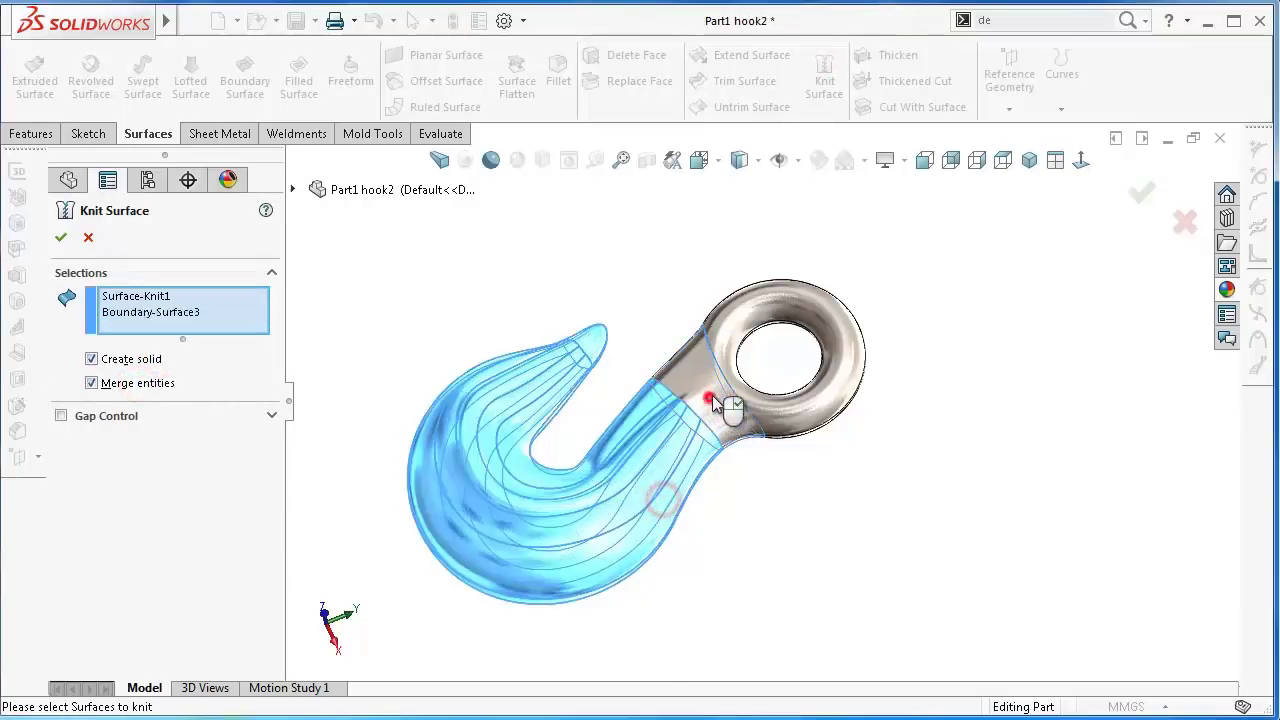
left_click(736, 331)
left_click(1140, 192)
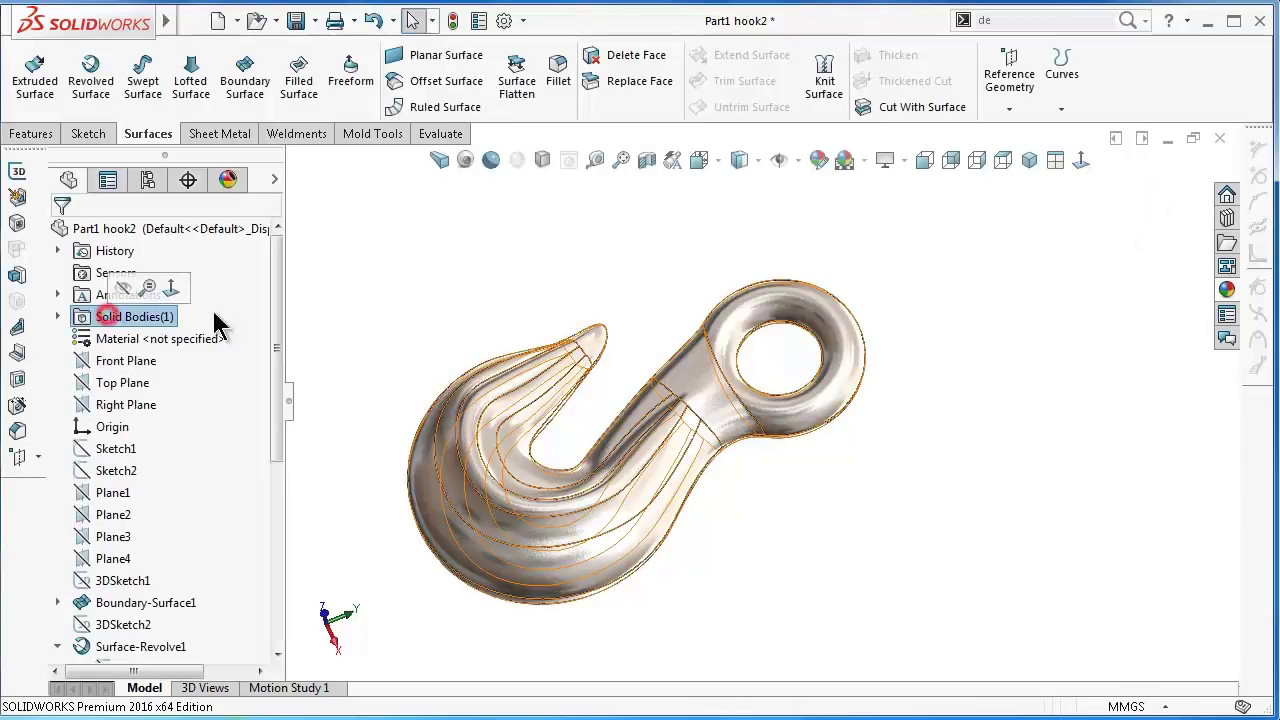
middle_click_drag(818, 461, 770, 440)
left_click(644, 166)
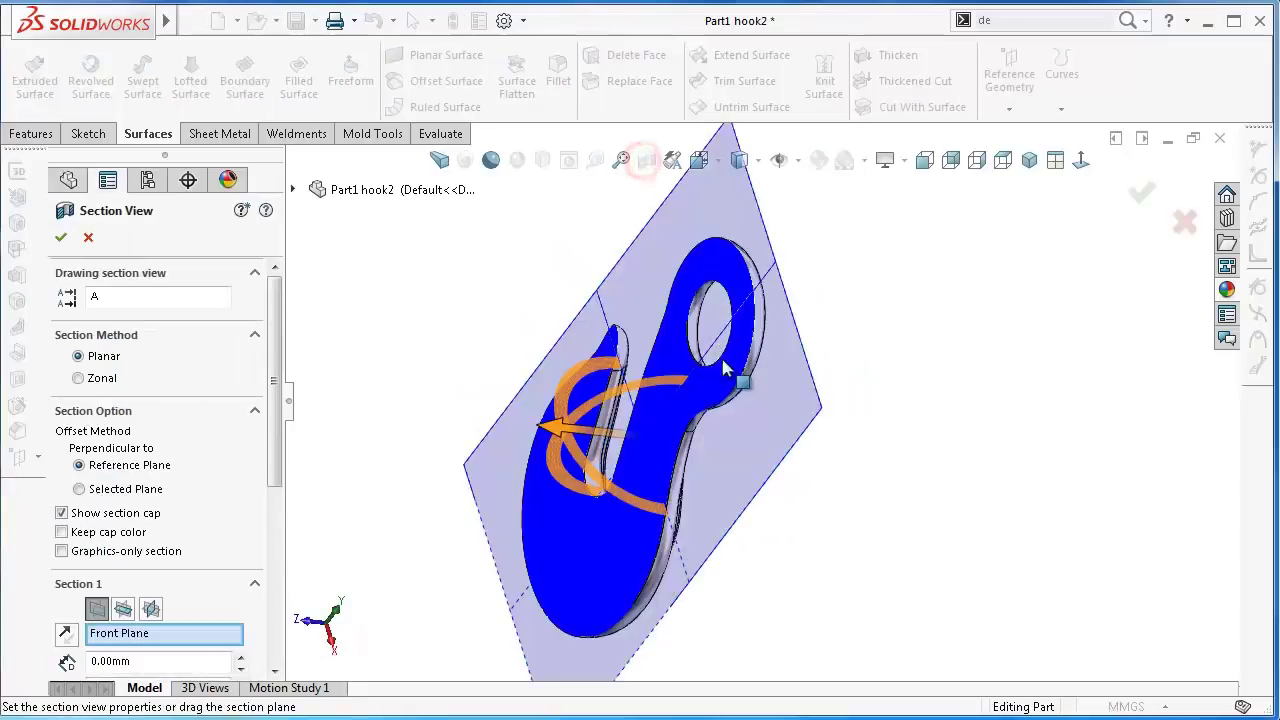
left_click_drag(553, 428, 540, 427)
left_click(1145, 198)
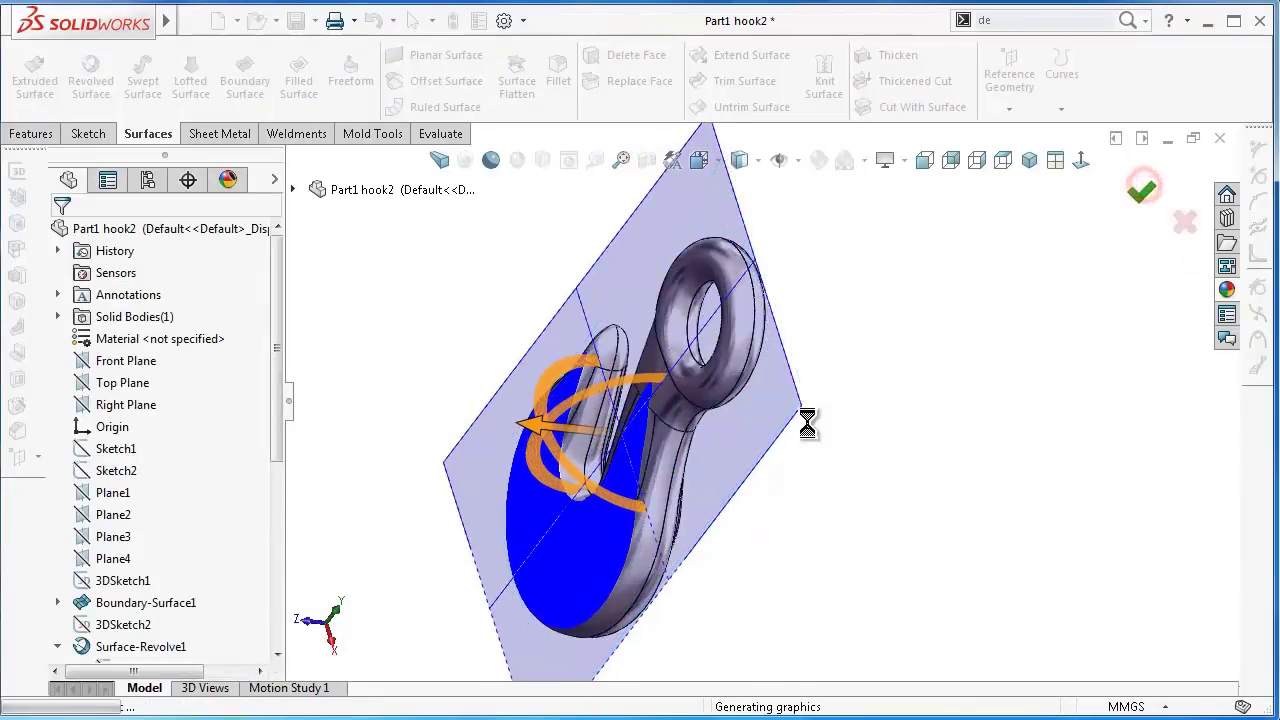
mouse_move(714, 486)
middle_mouse_down()
mouse_move(786, 323)
mouse_move(749, 449)
mouse_move(688, 287)
mouse_move(629, 309)
mouse_move(640, 280)
middle_mouse_up()
left_click(646, 166)
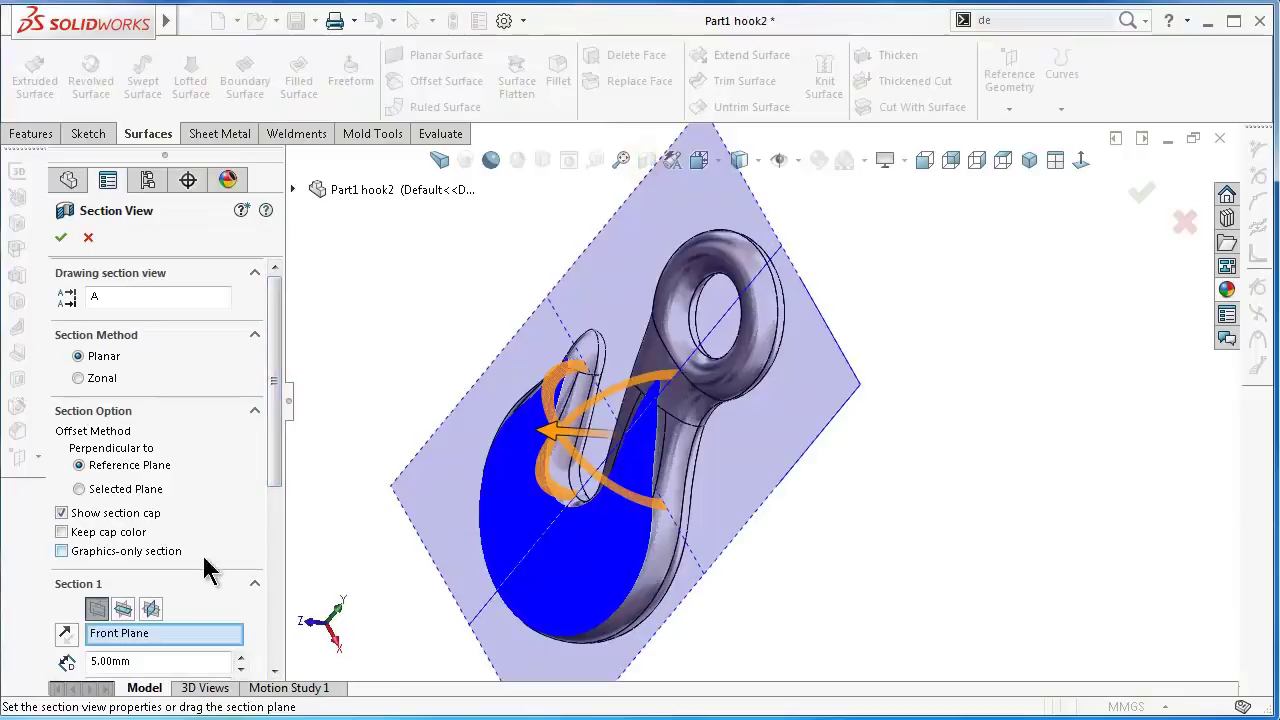
left_click(124, 608)
mouse_move(652, 425)
left_mouse_down()
mouse_move(771, 232)
mouse_move(826, 200)
mouse_move(608, 514)
mouse_move(557, 529)
mouse_move(715, 345)
left_mouse_up()
left_click(1137, 199)
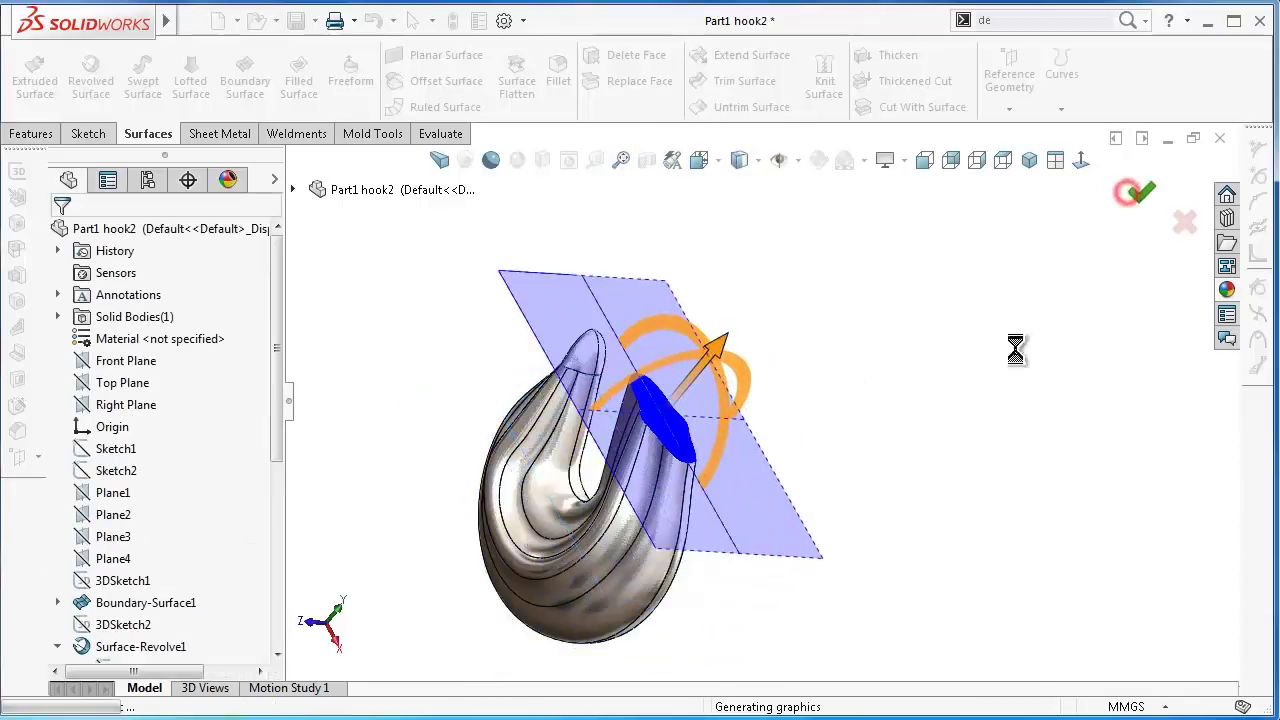
left_click(647, 160)
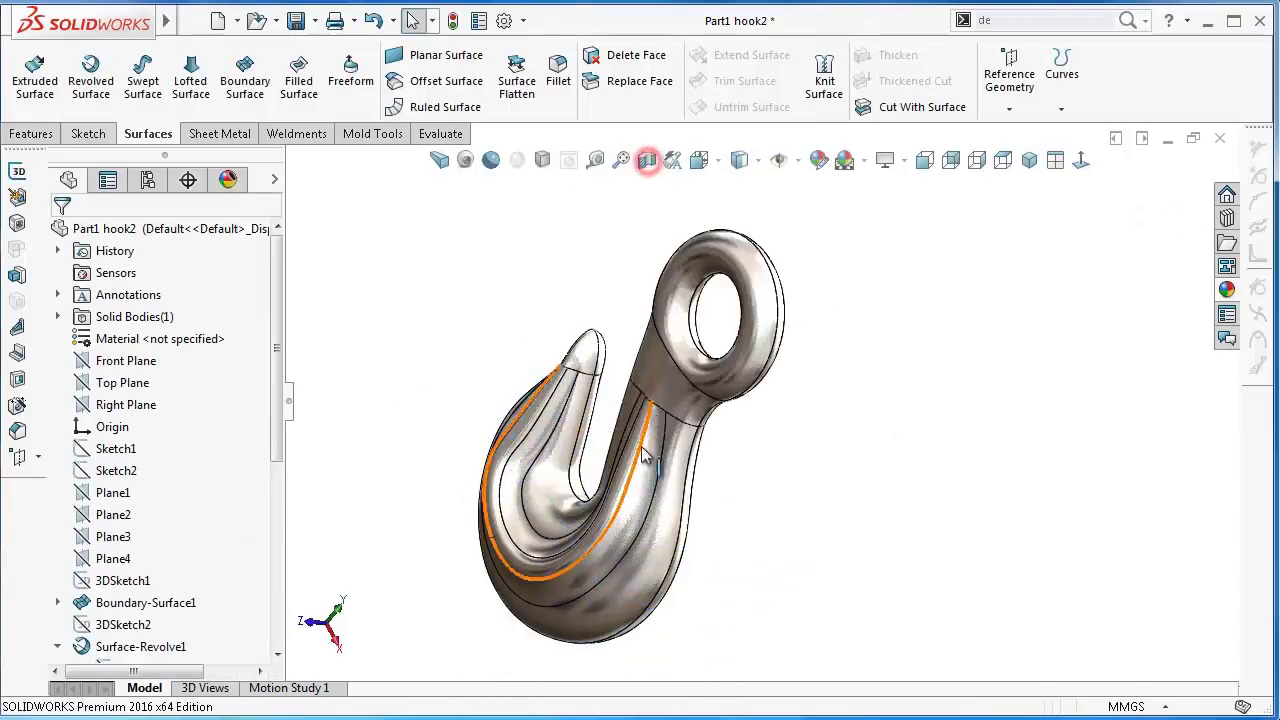
mouse_move(700, 330)
middle_mouse_down()
mouse_move(734, 391)
mouse_move(710, 232)
middle_mouse_up()
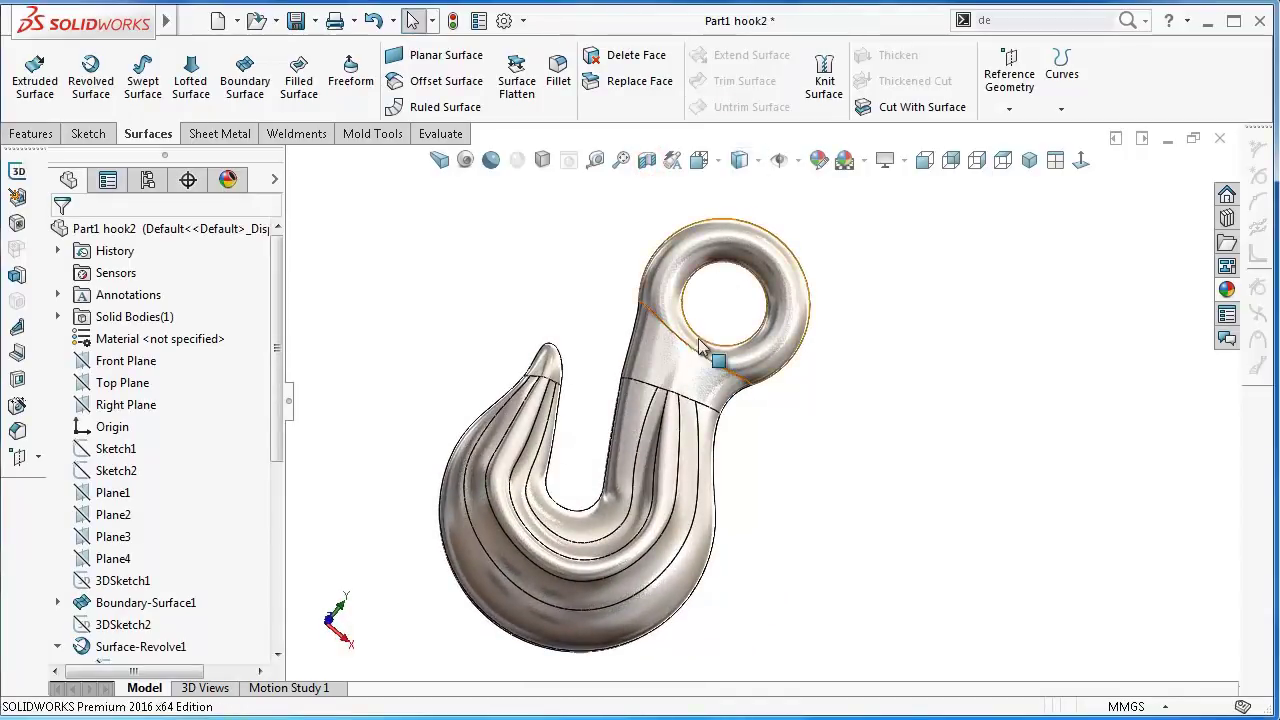
left_click(1029, 160)
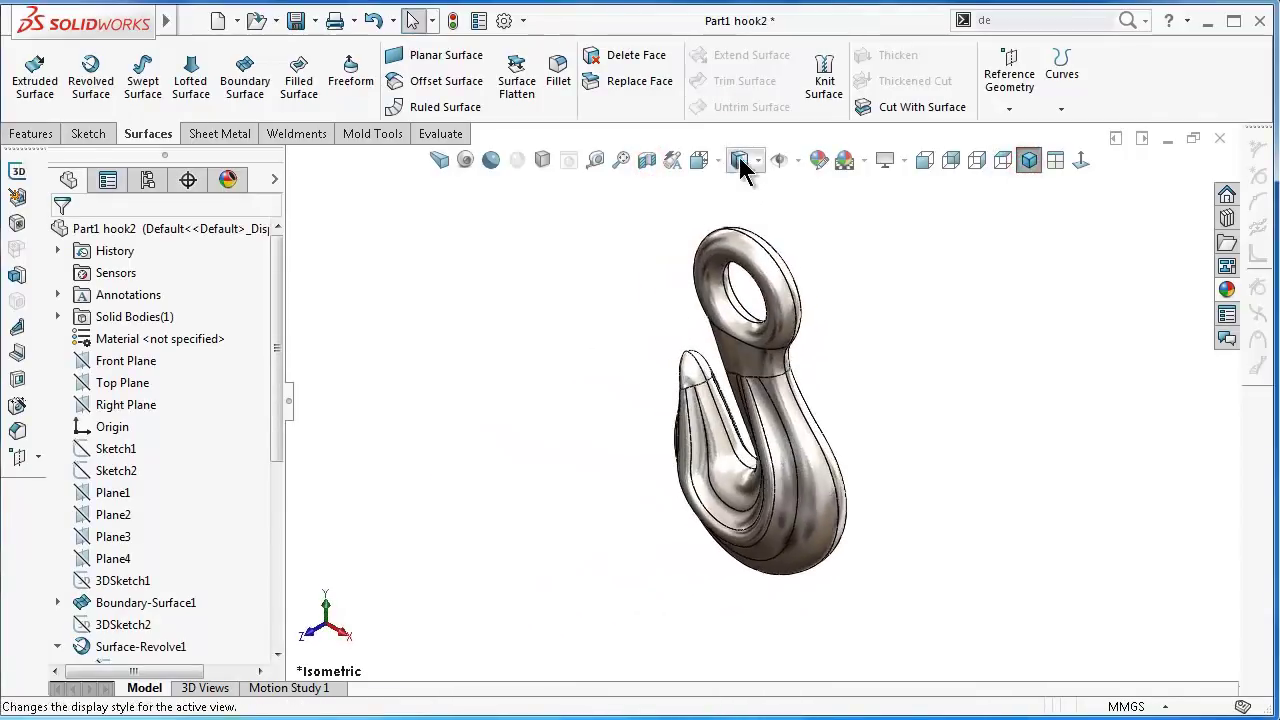
left_click(740, 160)
left_click(740, 206)
scroll(829, 376, "down", 3)
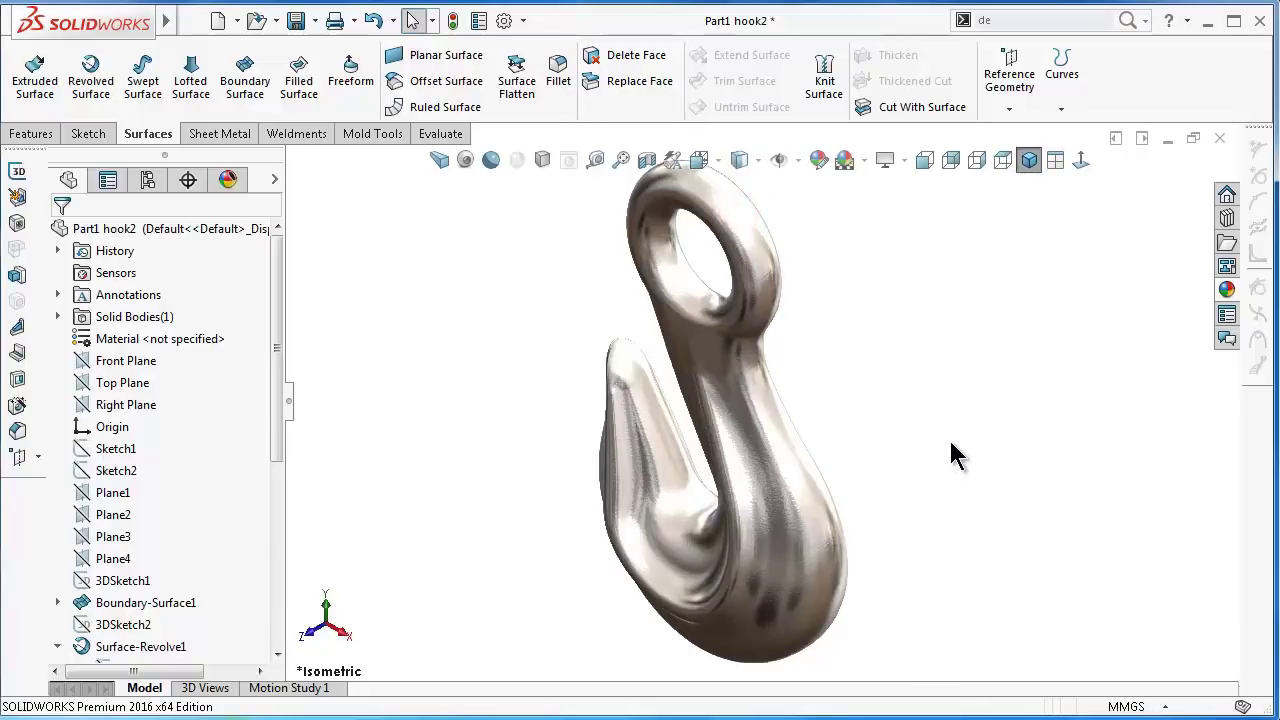
middle_click_drag(945, 446, 937, 437)
key("Left")
key("Left")
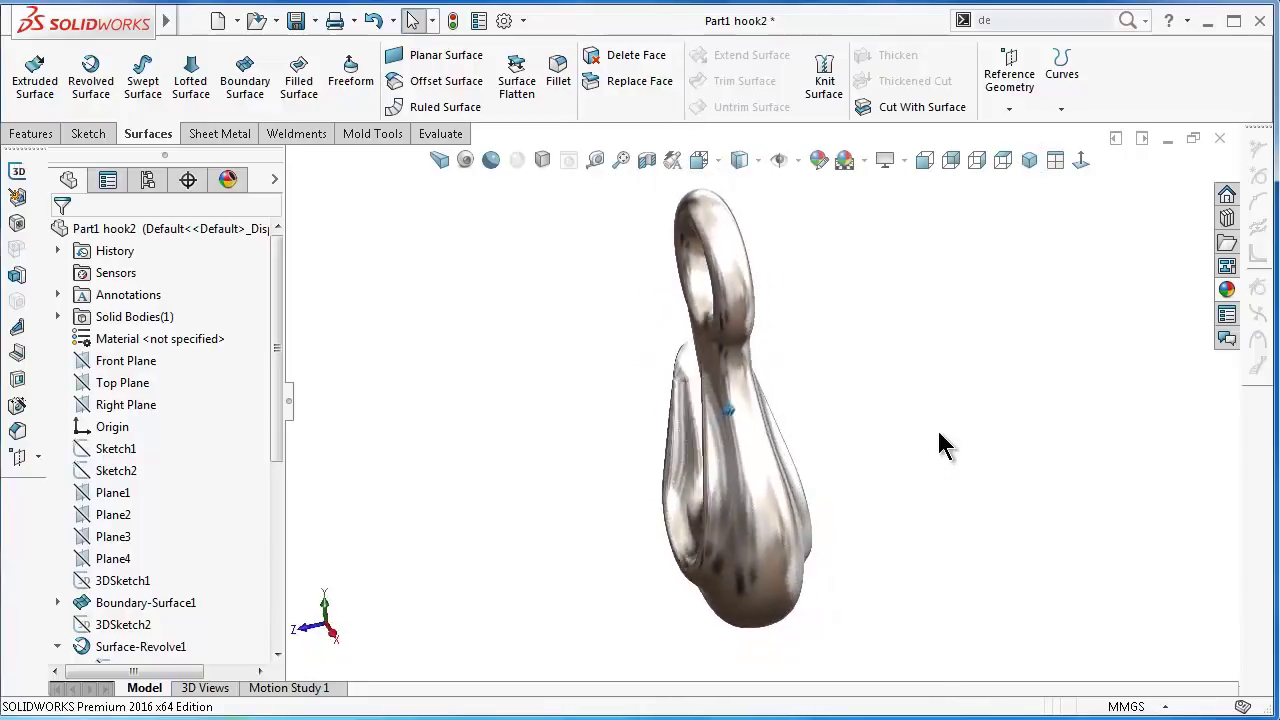
key("Left")
key("Left")
key("Left")
key("Left")
key("Left")
key("Left")
key("Left")
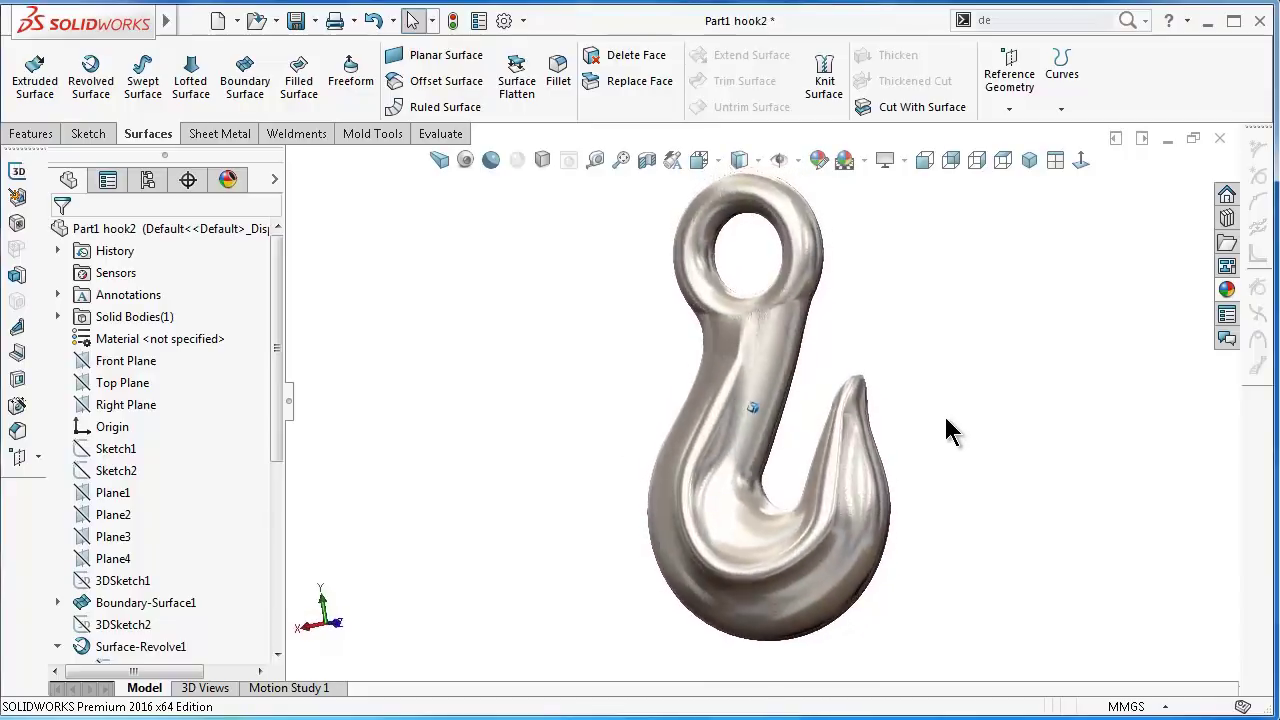
key("Left")
key("Left")
key("Left")
key("Left")
key("Left")
key("Left")
key("Left")
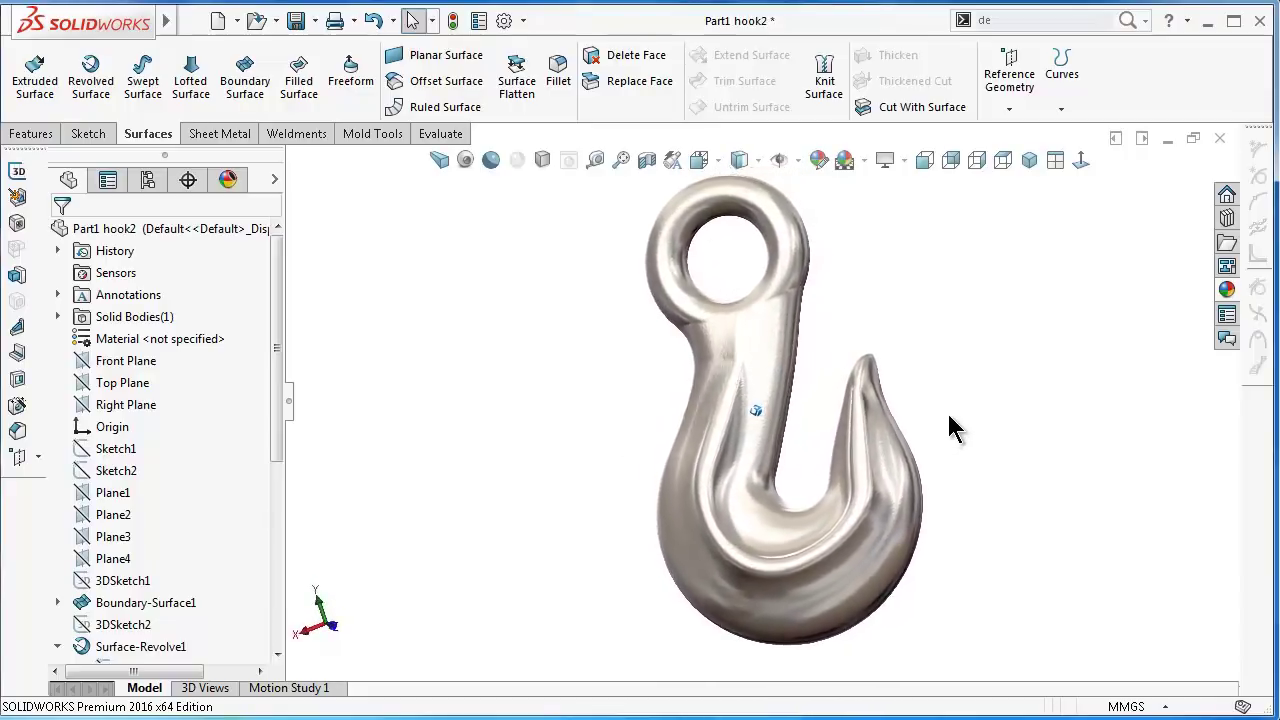
key("Left")
key("Left")
key("Left")
key("Left")
key("Left")
key("Left")
key("Left")
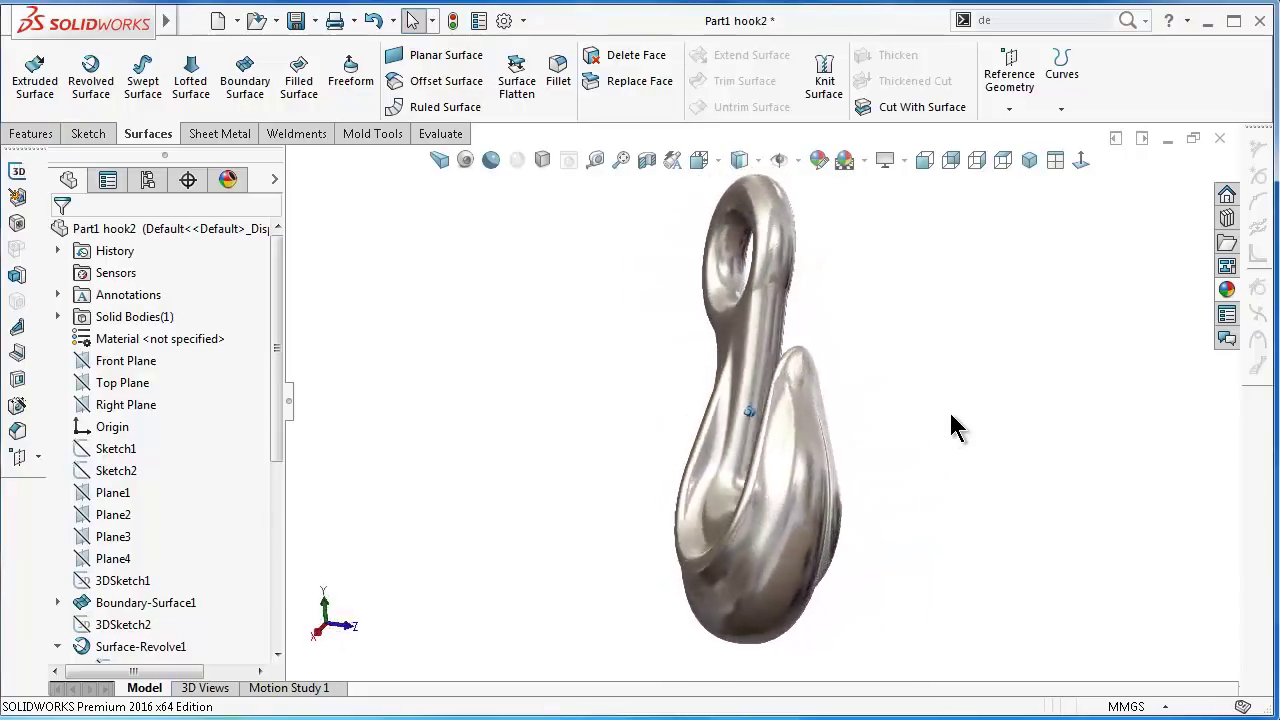
key("Left")
key("Left")
key("Left")
key("Left")
key("Left")
key("Left")
key("Left")
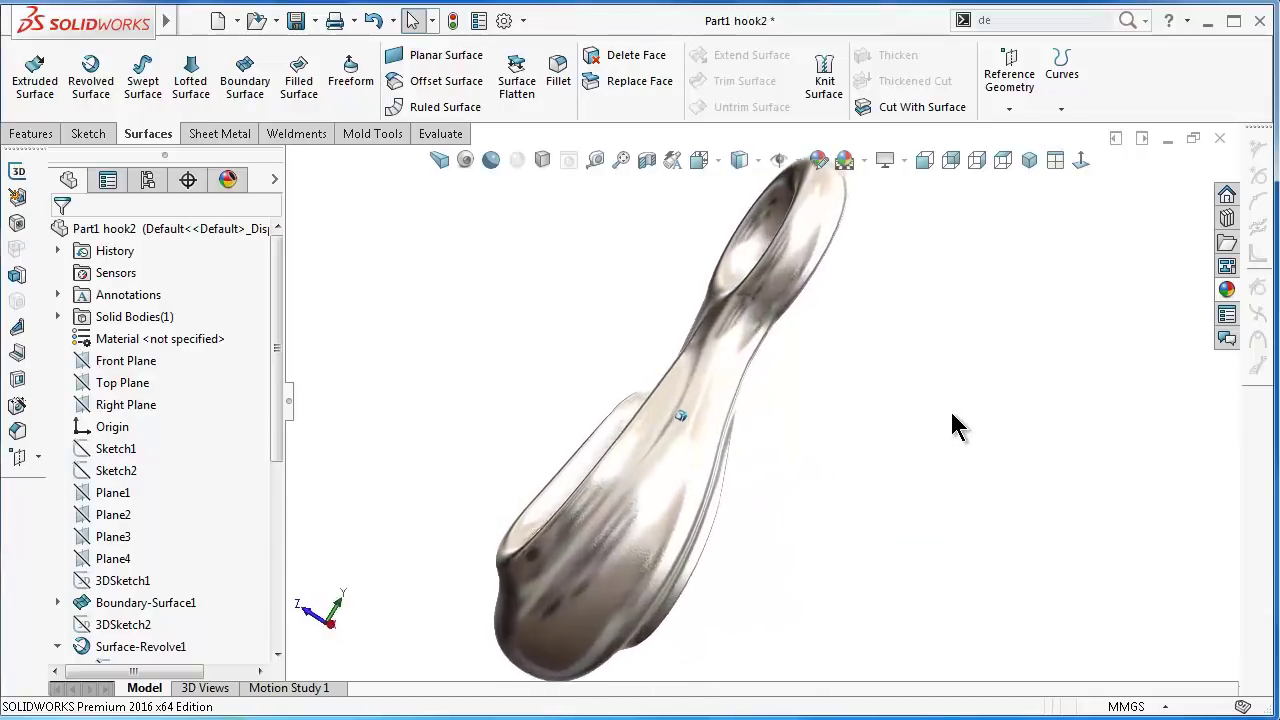
key("Left")
key("Left")
key("Left")
key("Left")
key("Left")
key("Left")
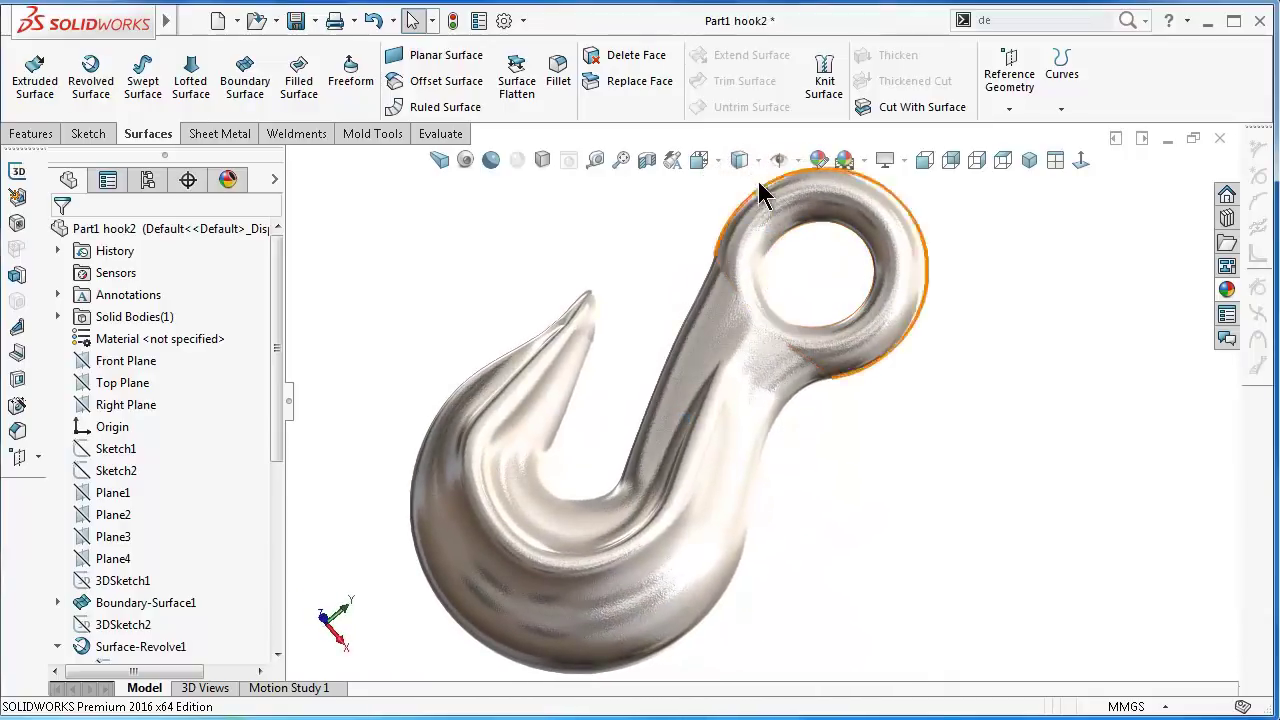
left_click(739, 160)
left_click(745, 182)
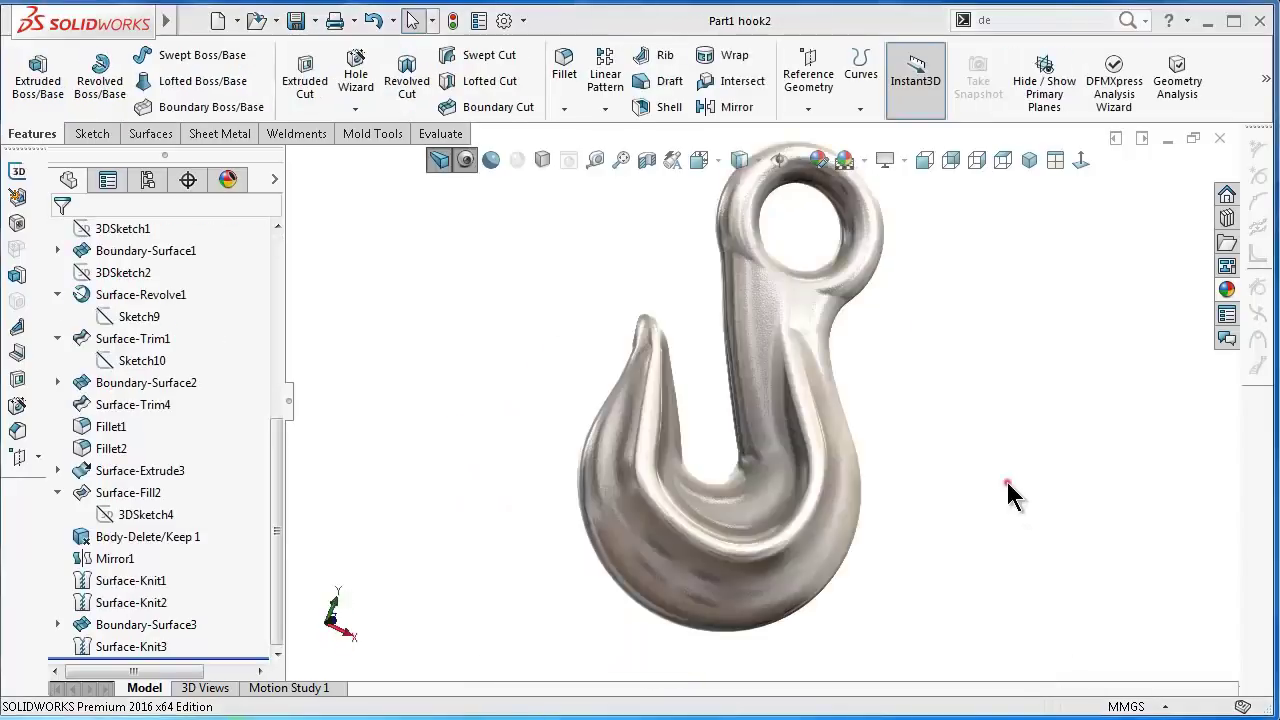
left_click(1004, 495)
key("Left")
key("Left")
key("Left")
key("alt+Right")
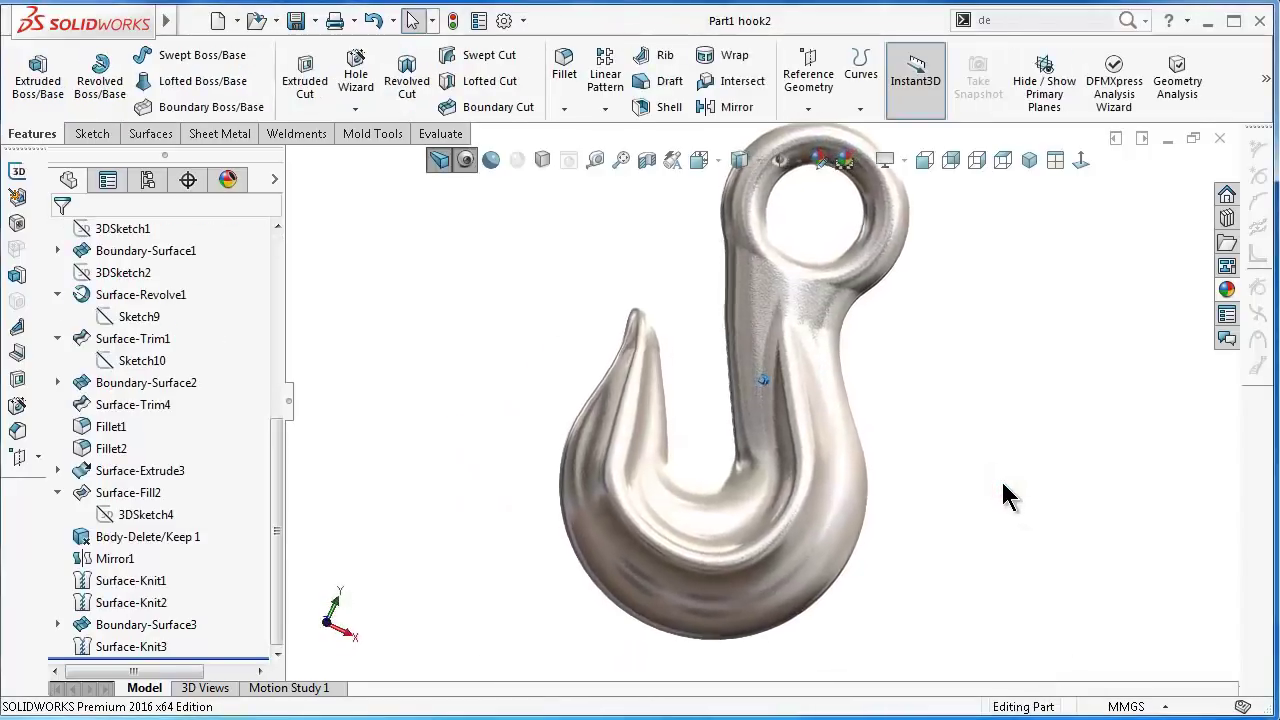
key("alt+Right")
key("alt+Right")
key("Up")
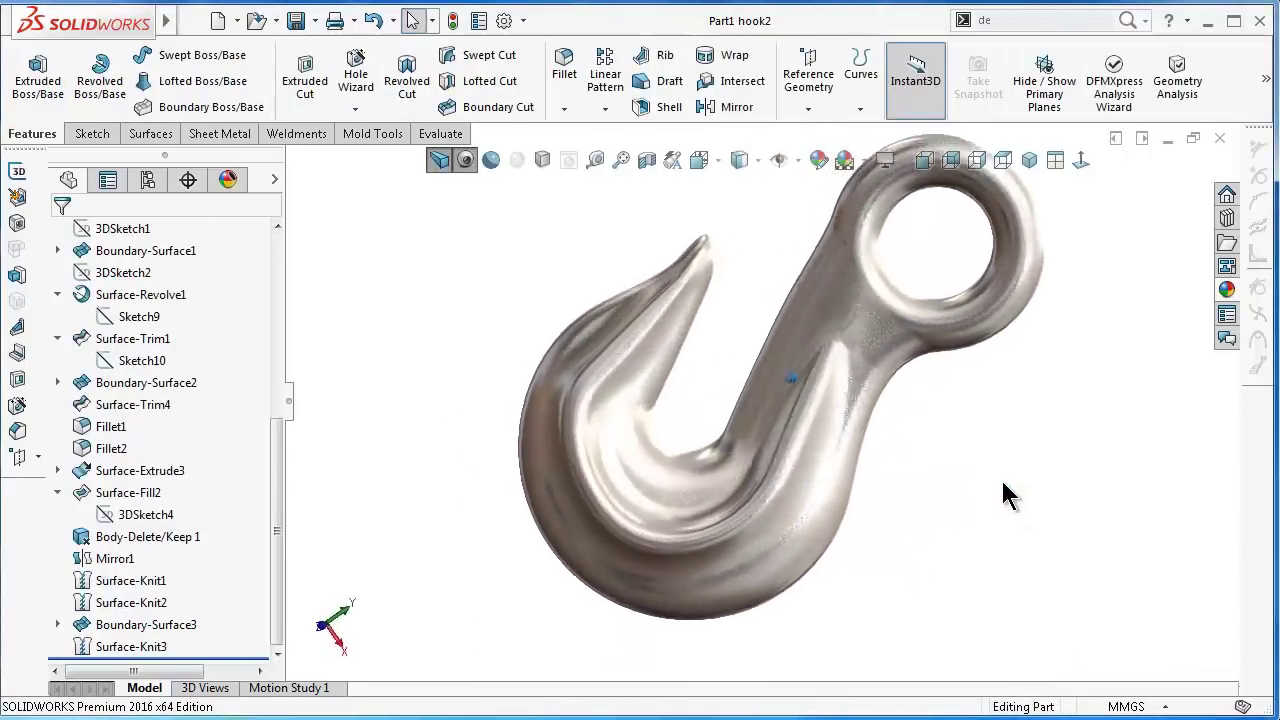
key("Up")
key("Up")
key("Up")
key("Left")
key("Left")
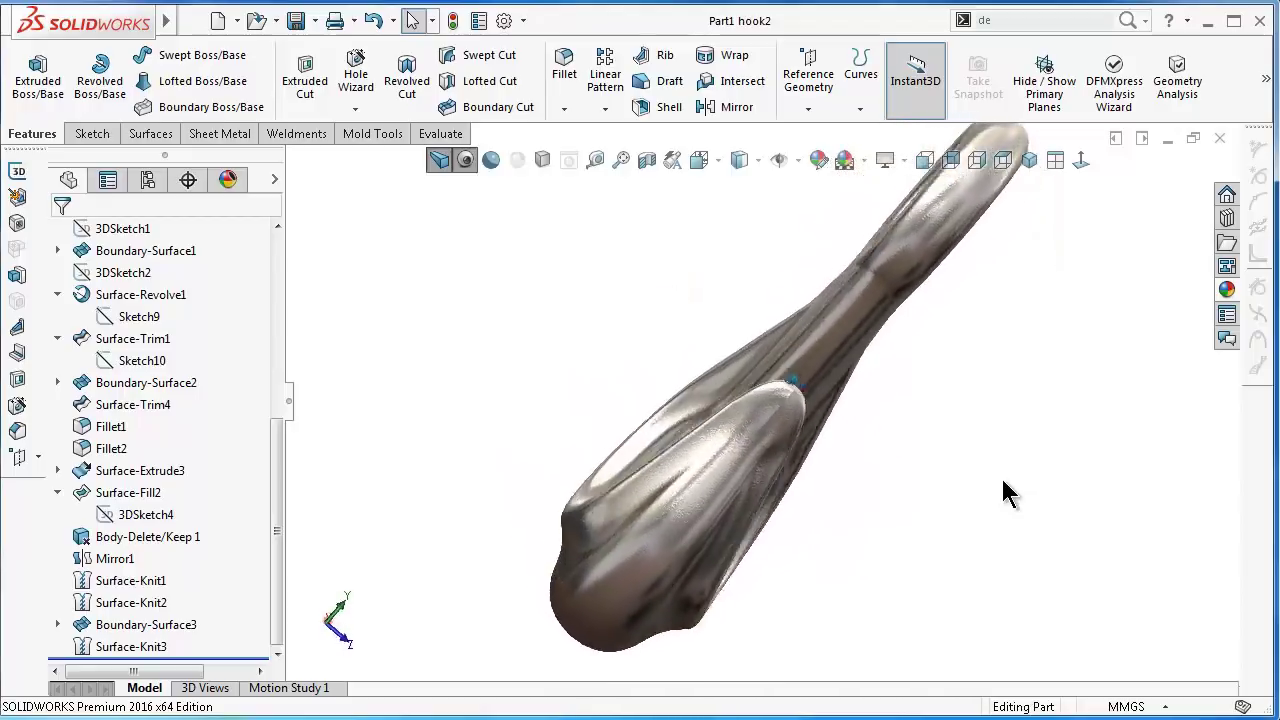
key("Left")
key("Left")
key("Left")
key("Left")
key("Left")
key("Left")
key("Left")
key("Left")
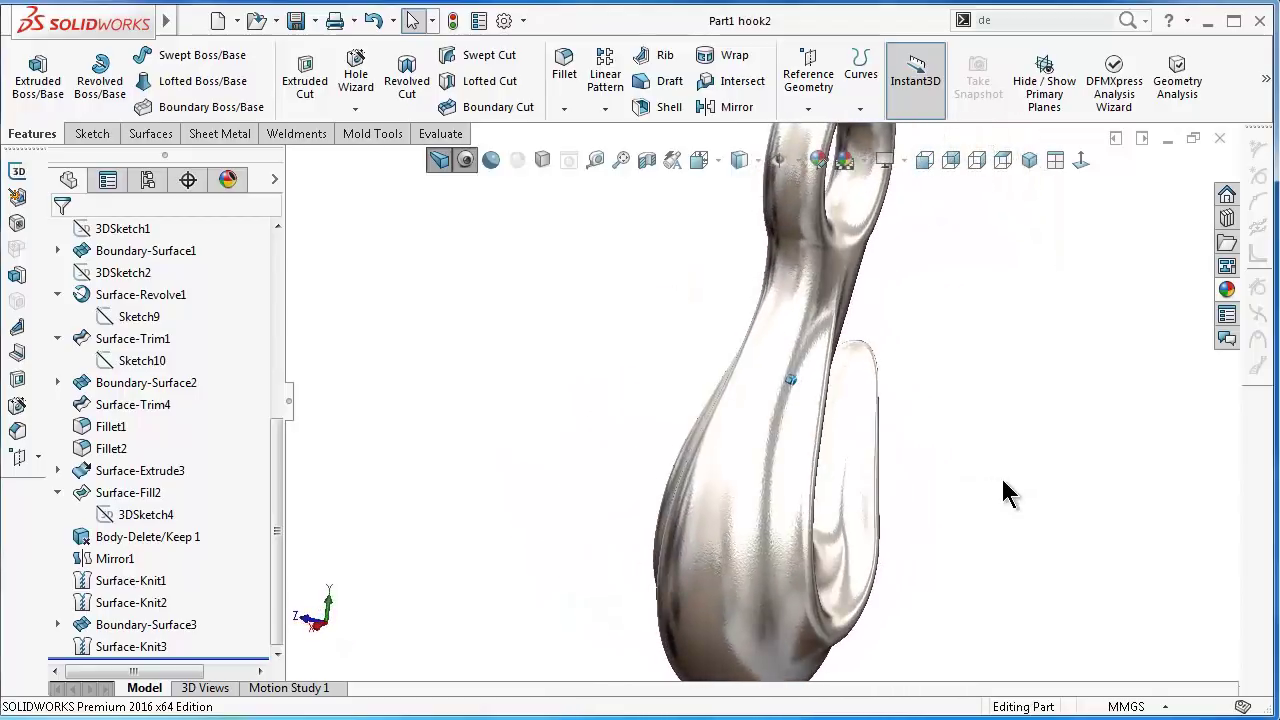
key("Left")
key("Left")
key("Left")
key("Left")
key("Left")
key("Left")
key("Left")
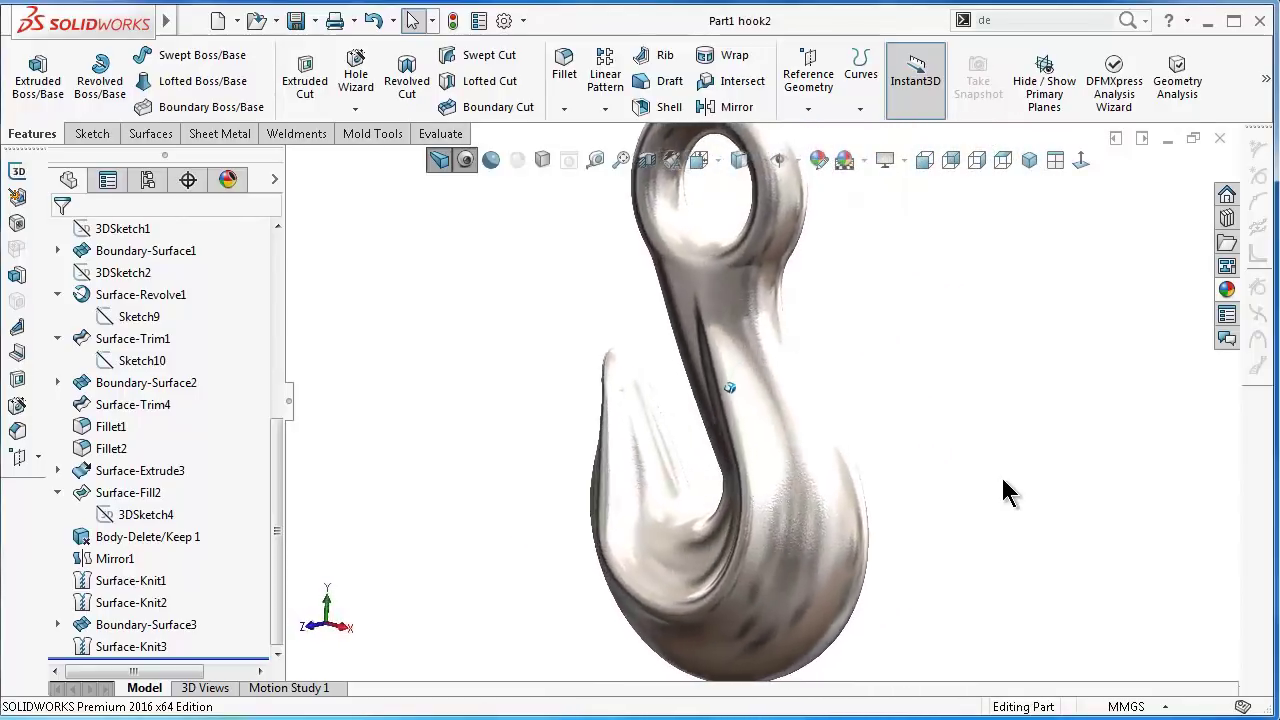
key("Left")
key("Left")
key("Left")
key("Left")
key("Left")
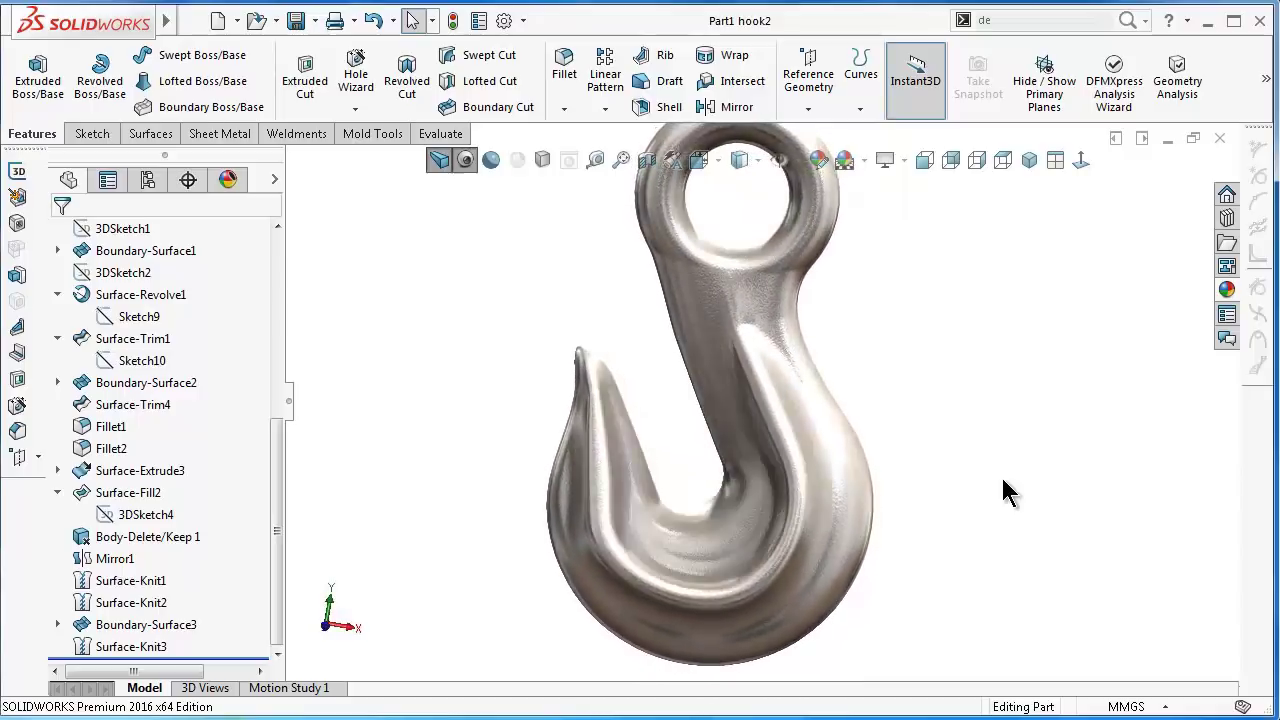
key("Left")
key("Left")
key("Left")
key("Left")
key("Left")
key("Left")
key("Left")
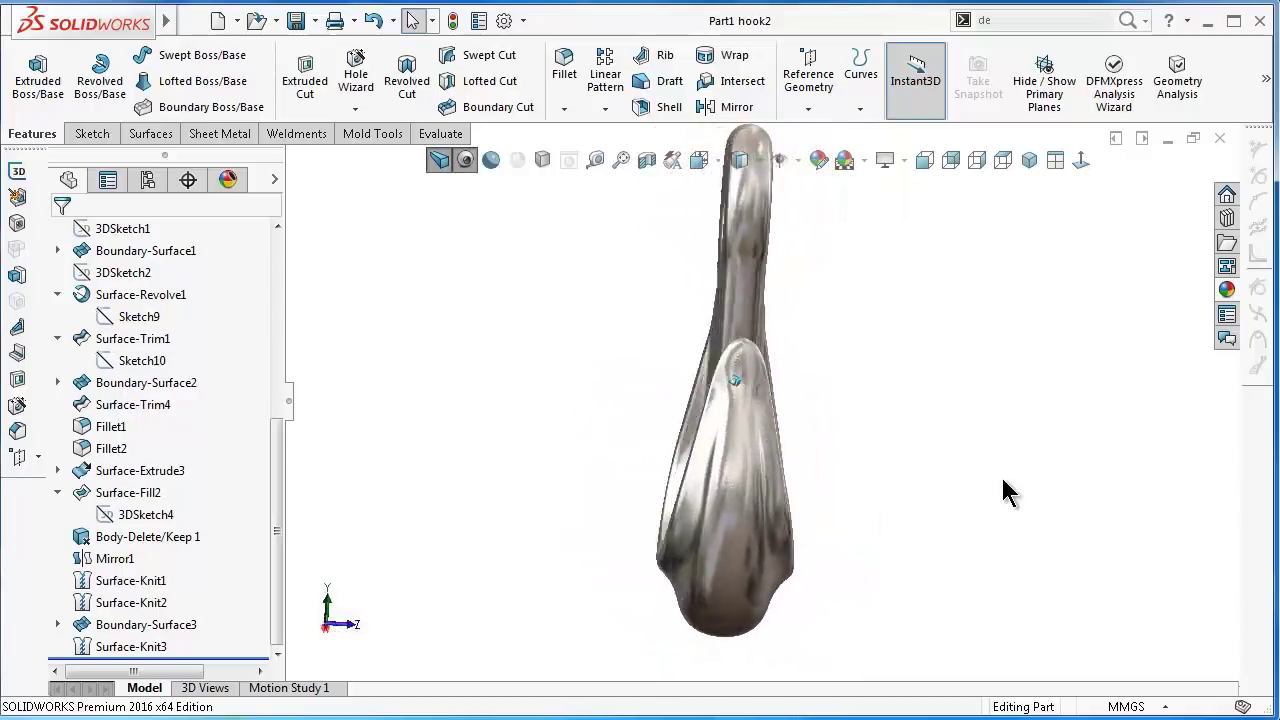
key("Left")
key("Left")
key("alt+Right")
key("Left")
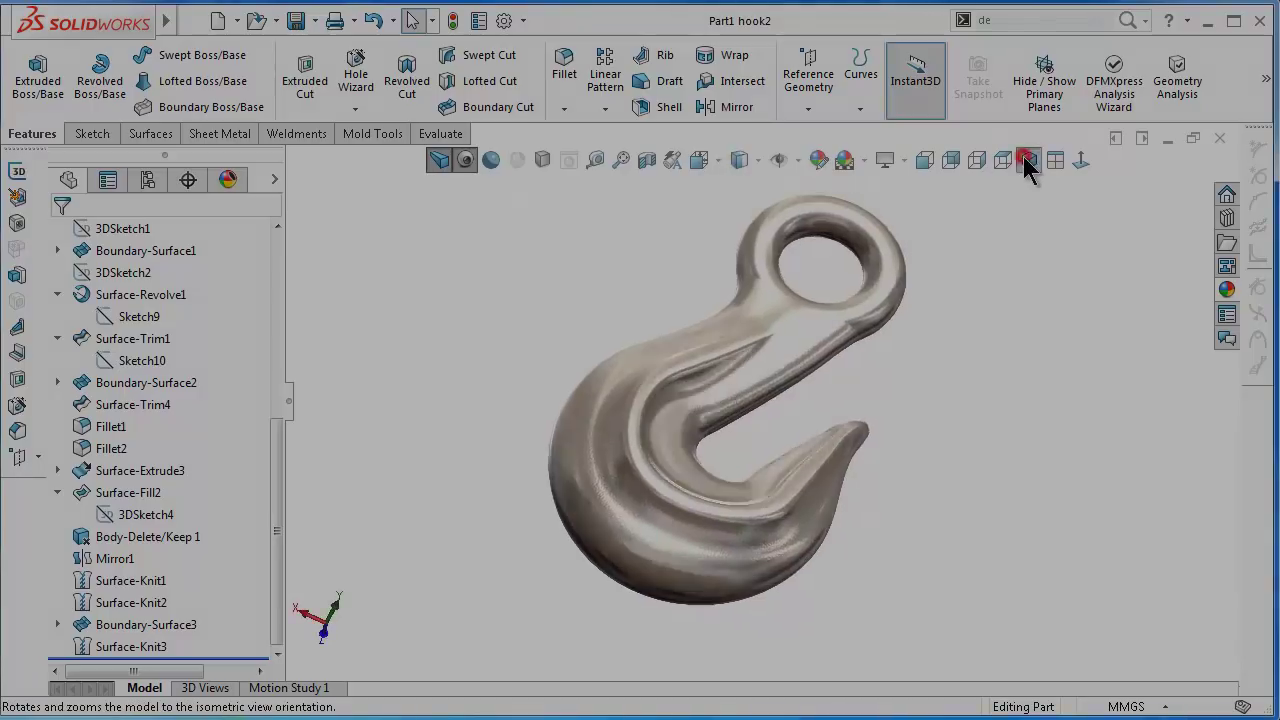
left_click(1008, 161)
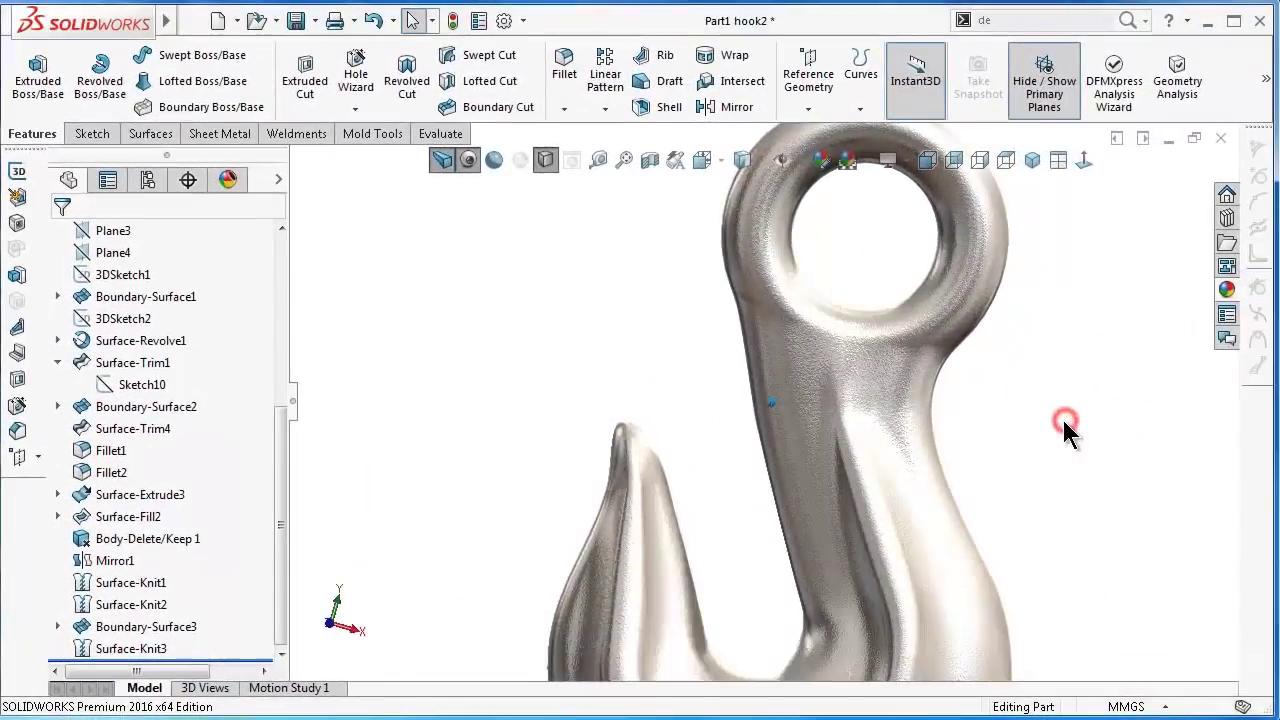
key("Right")
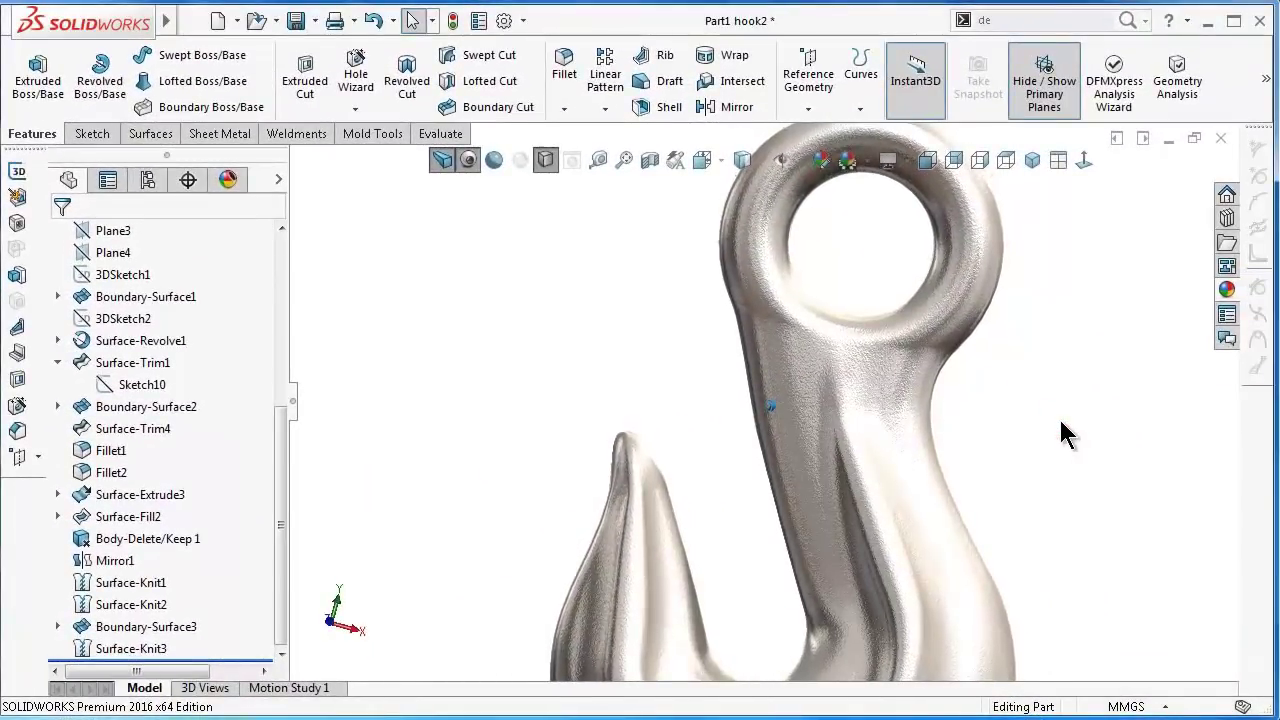
key("Right")
key("Right")
key("Right")
key("Right")
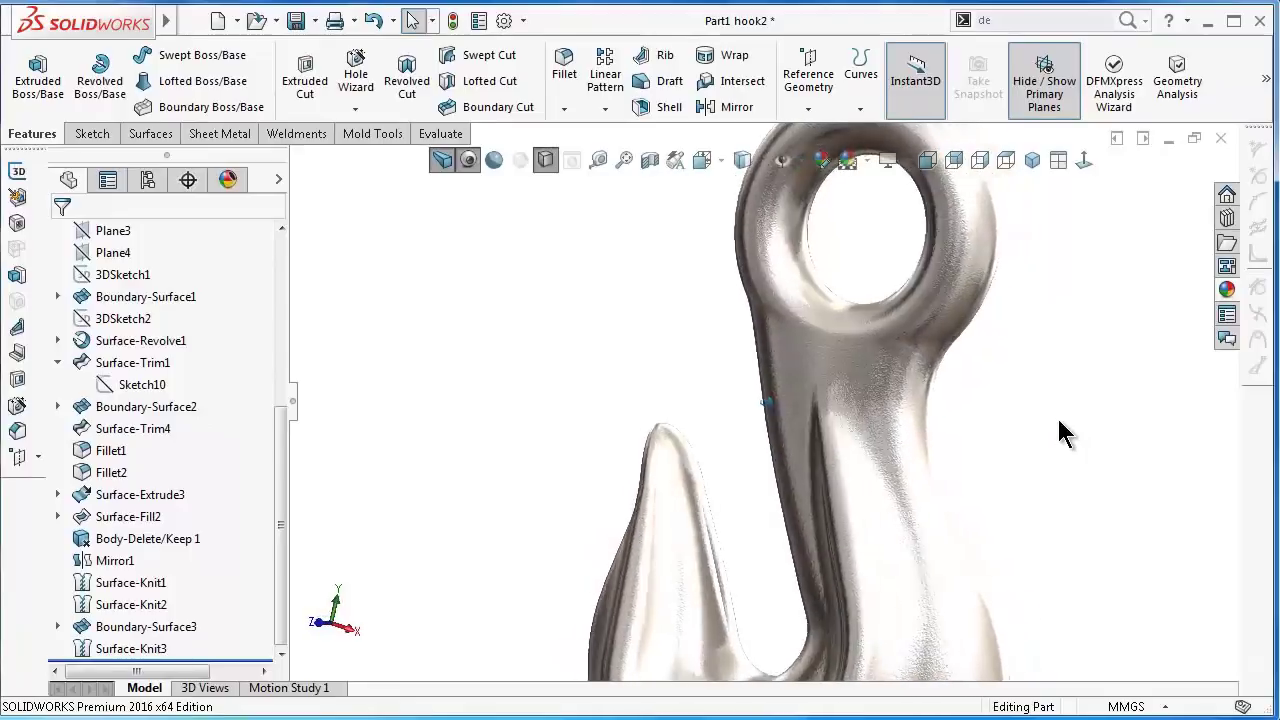
key("Right")
key("Right")
key("Right")
key("Right")
key("Right")
key("Right")
key("Right")
key("Right")
key("Right")
key("Right")
key("Right")
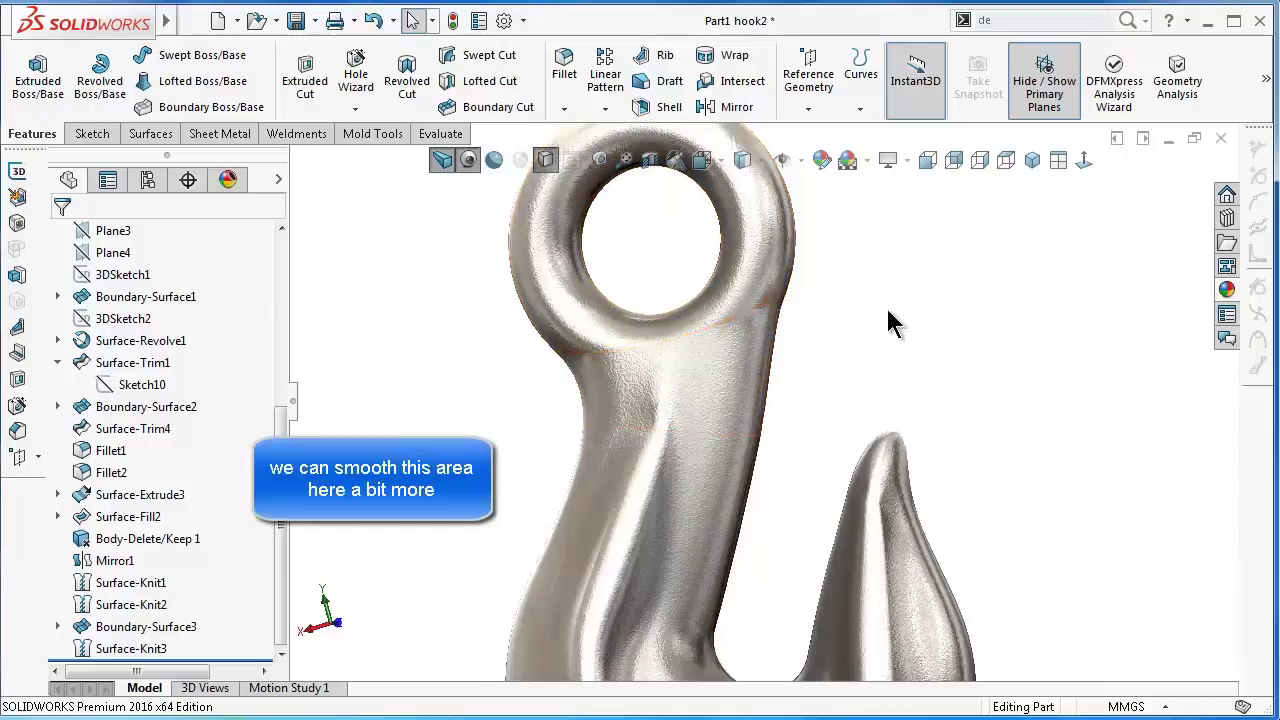
key("Right")
key("Right")
key("Right")
key("Right")
key("Right")
key("Right")
key("Right")
key("Right")
key("Right")
key("Right")
key("Right")
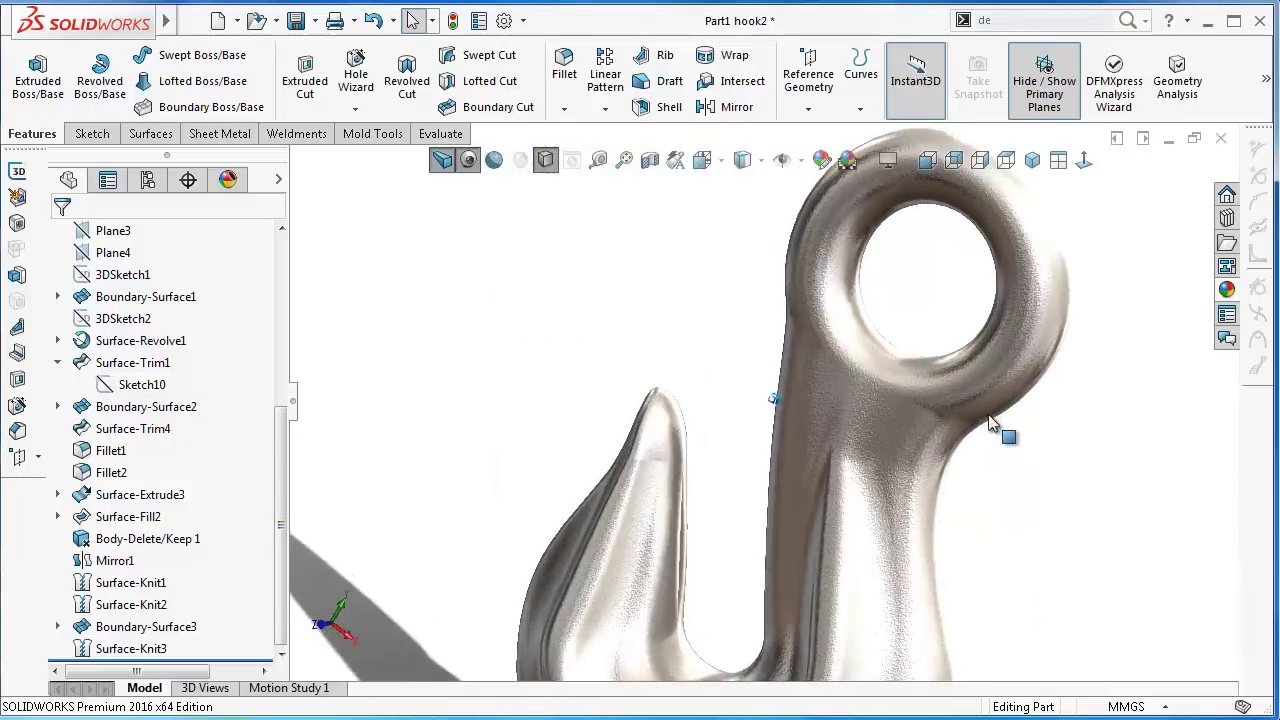
key("Right")
key("Right")
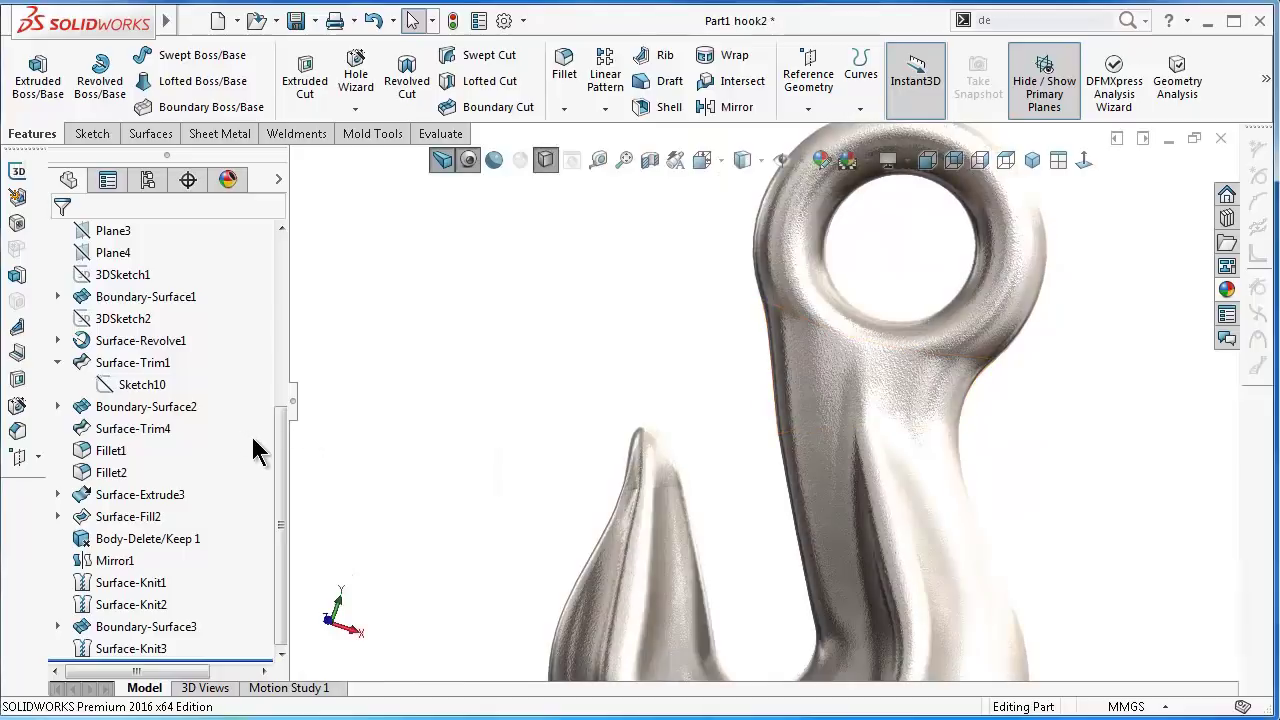
- Show Sketch10, the trimming arc, in the model view
left_click(140, 392)
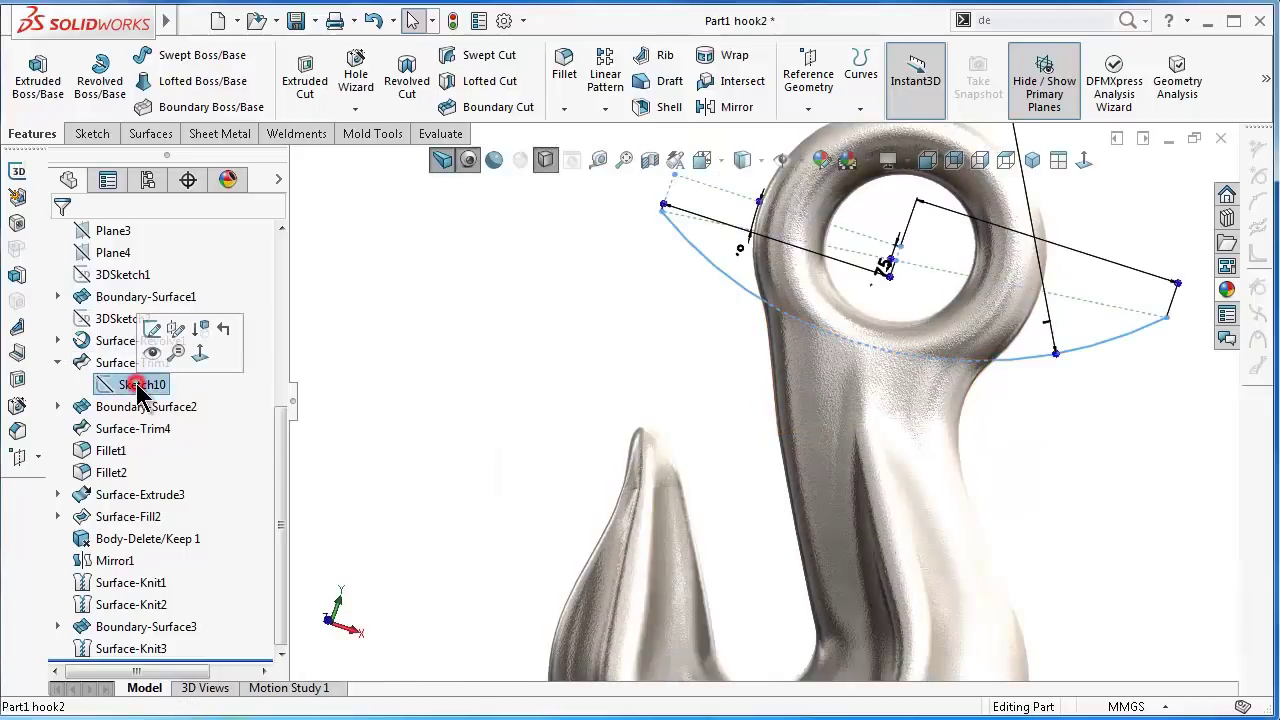
left_click(152, 355)
left_click(584, 358)
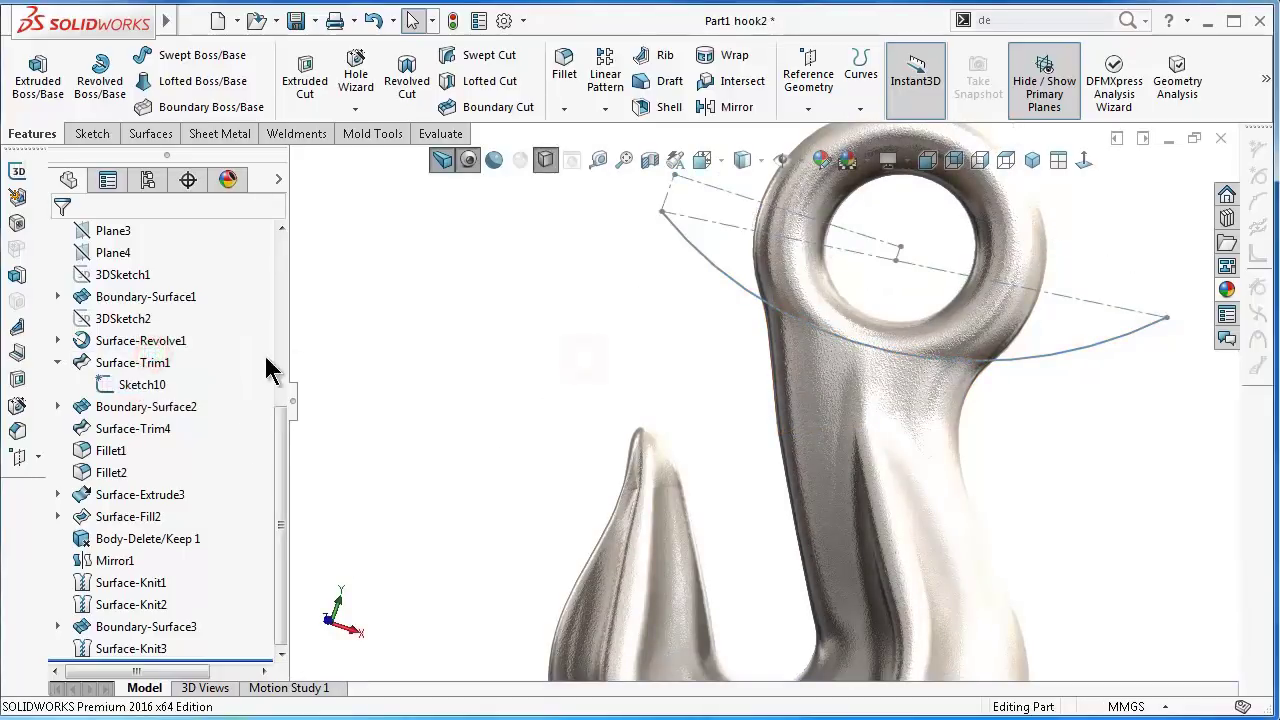
left_click_drag(274, 429, 284, 287)
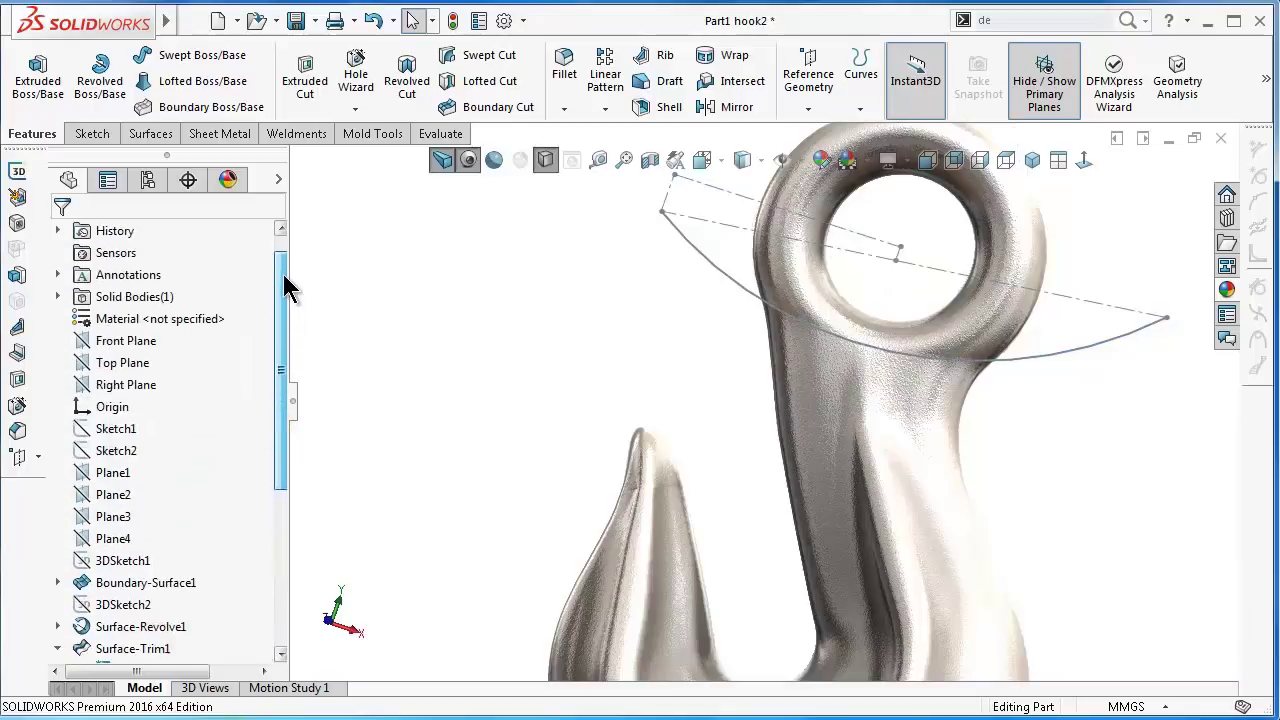
- Create a Front Plane sketch holding a converted copy of Sketch10's arc
left_click(148, 341)
left_click(166, 312)
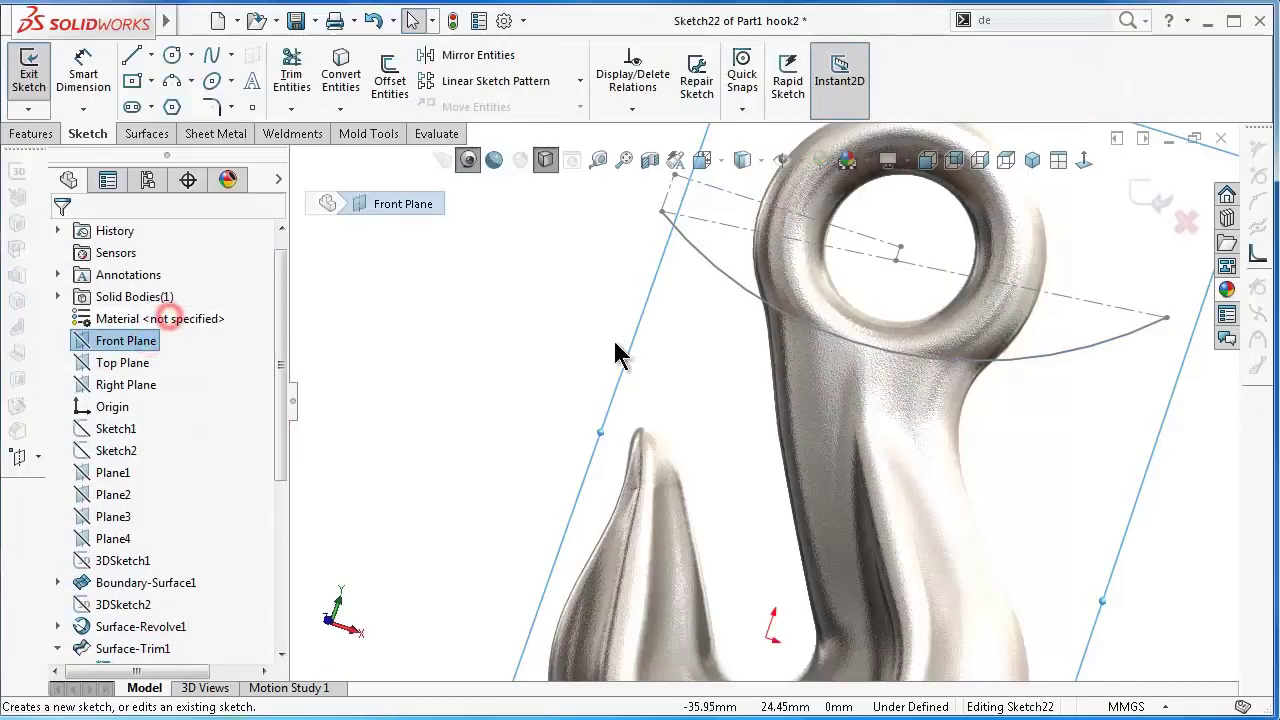
left_click(727, 285)
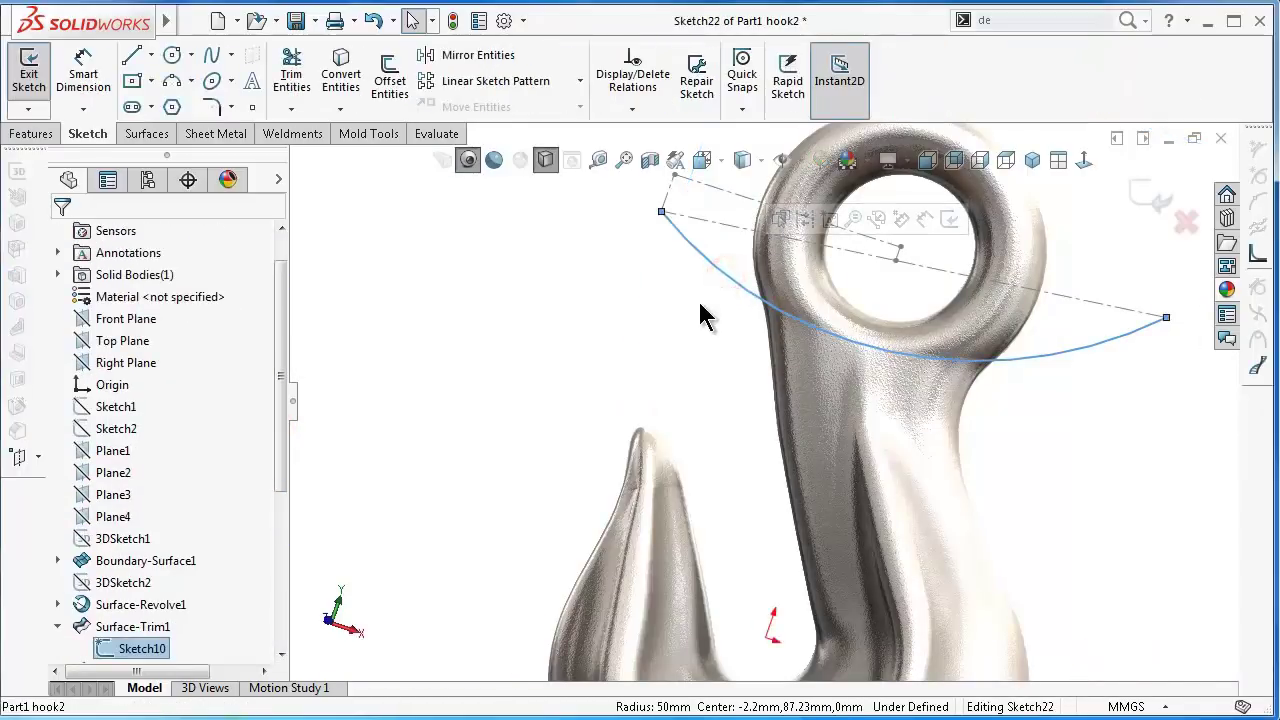
left_click(346, 86)
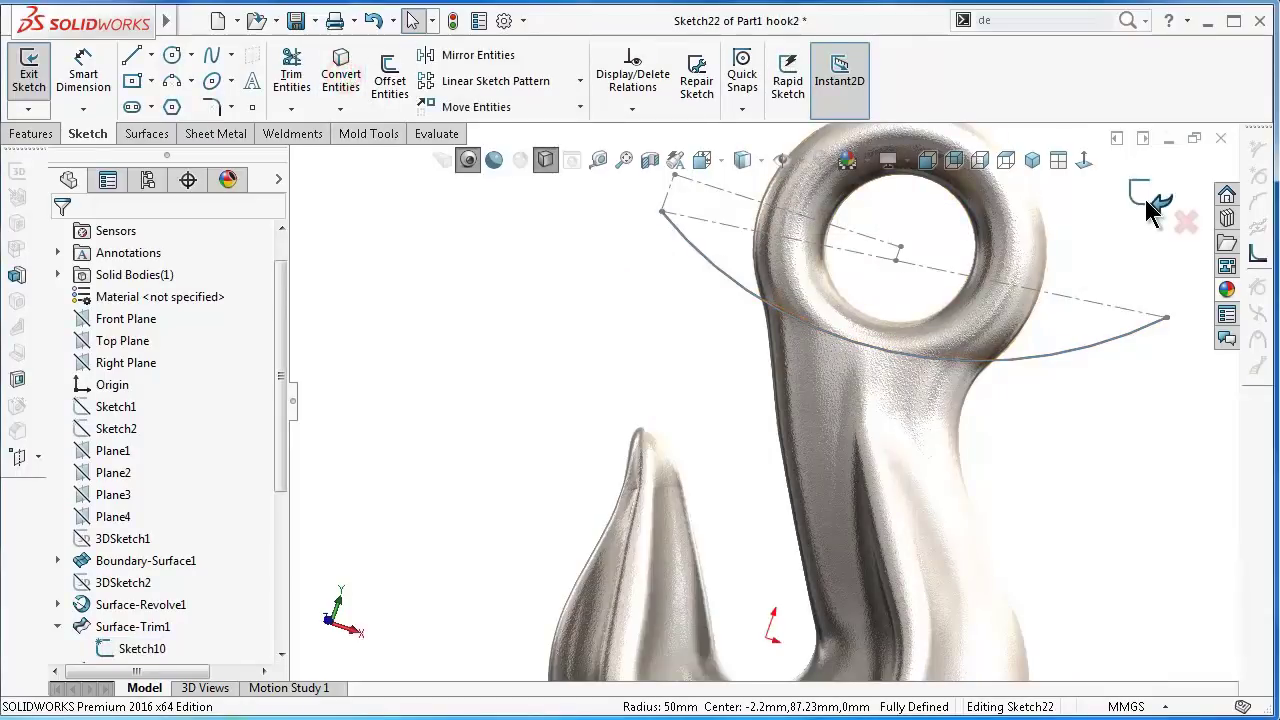
left_click(728, 225)
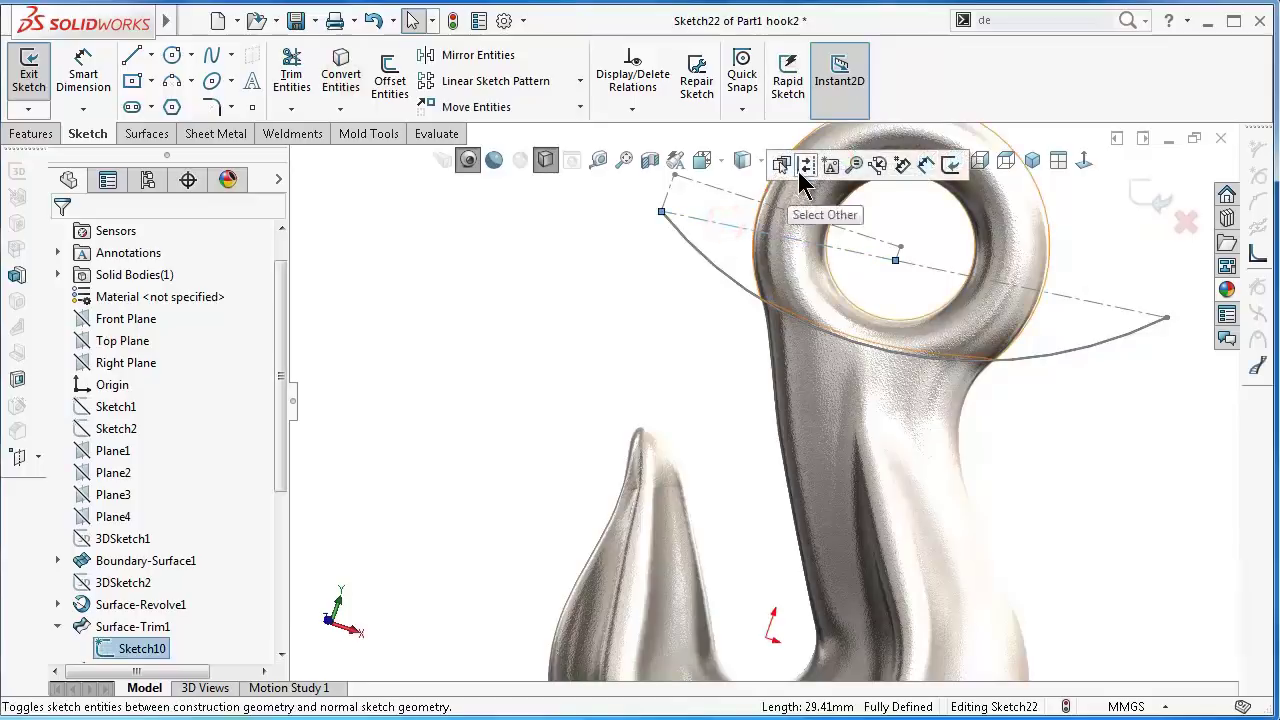
left_click(1145, 196)
left_click(745, 230)
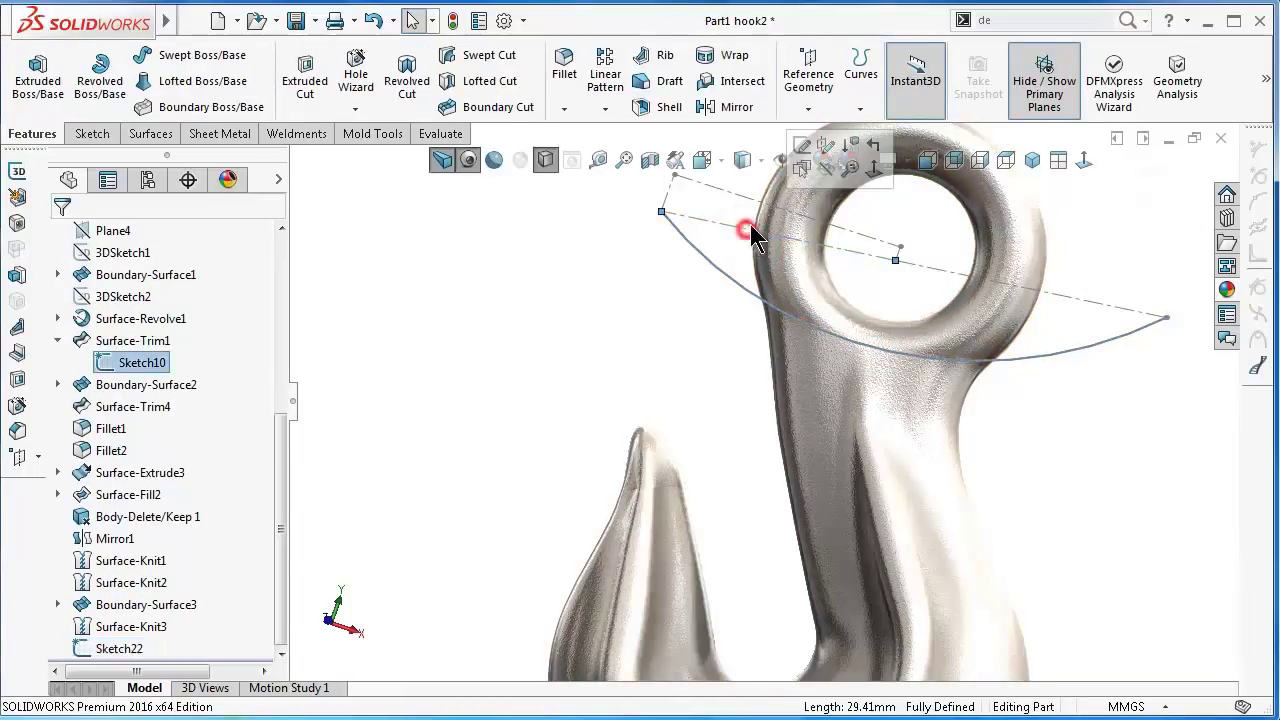
- Hide Sketch10 and view the hook straight-on from the front
left_click(826, 165)
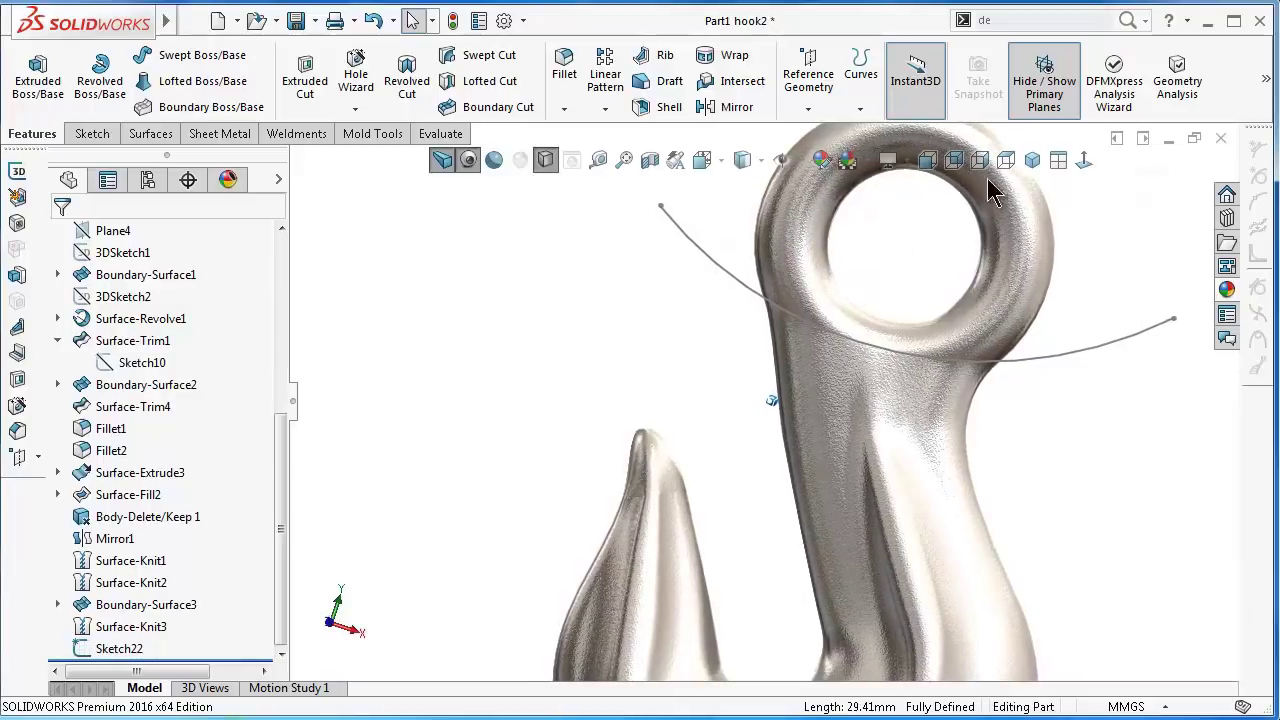
left_click(1088, 160)
left_click(1080, 240)
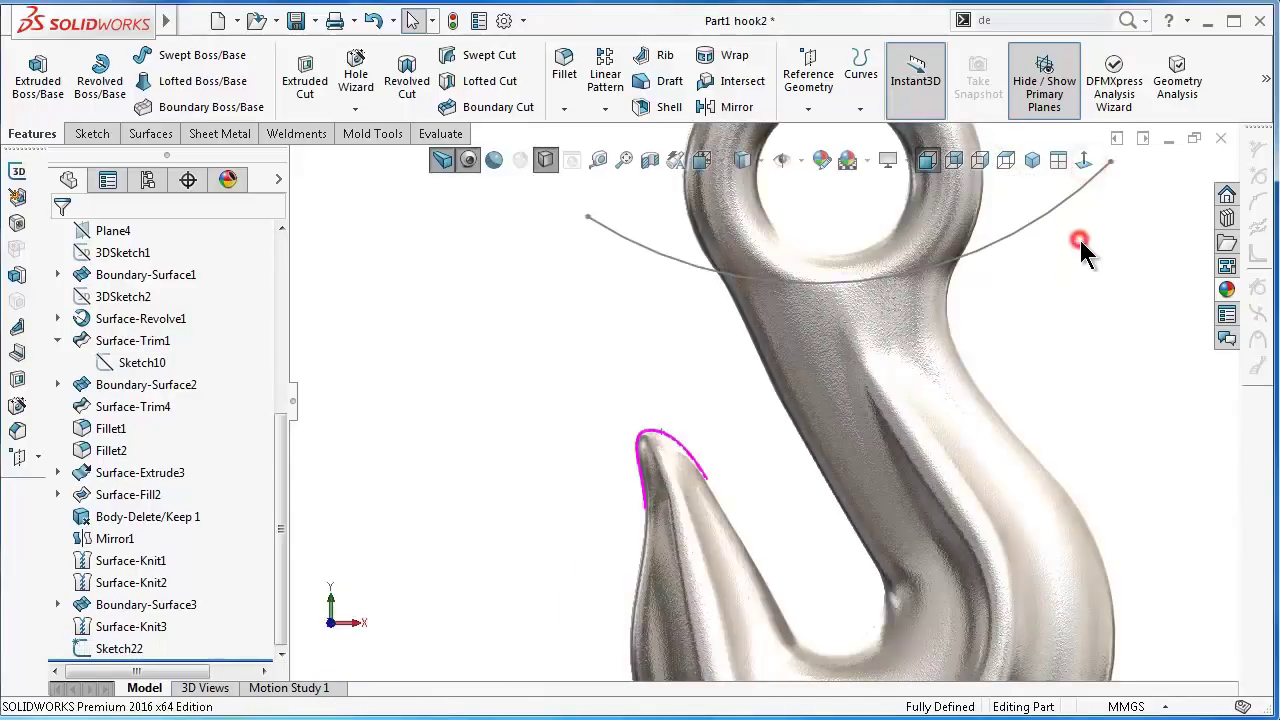
scroll(1000, 250, "up", 3)
scroll(852, 209, "down", 1)
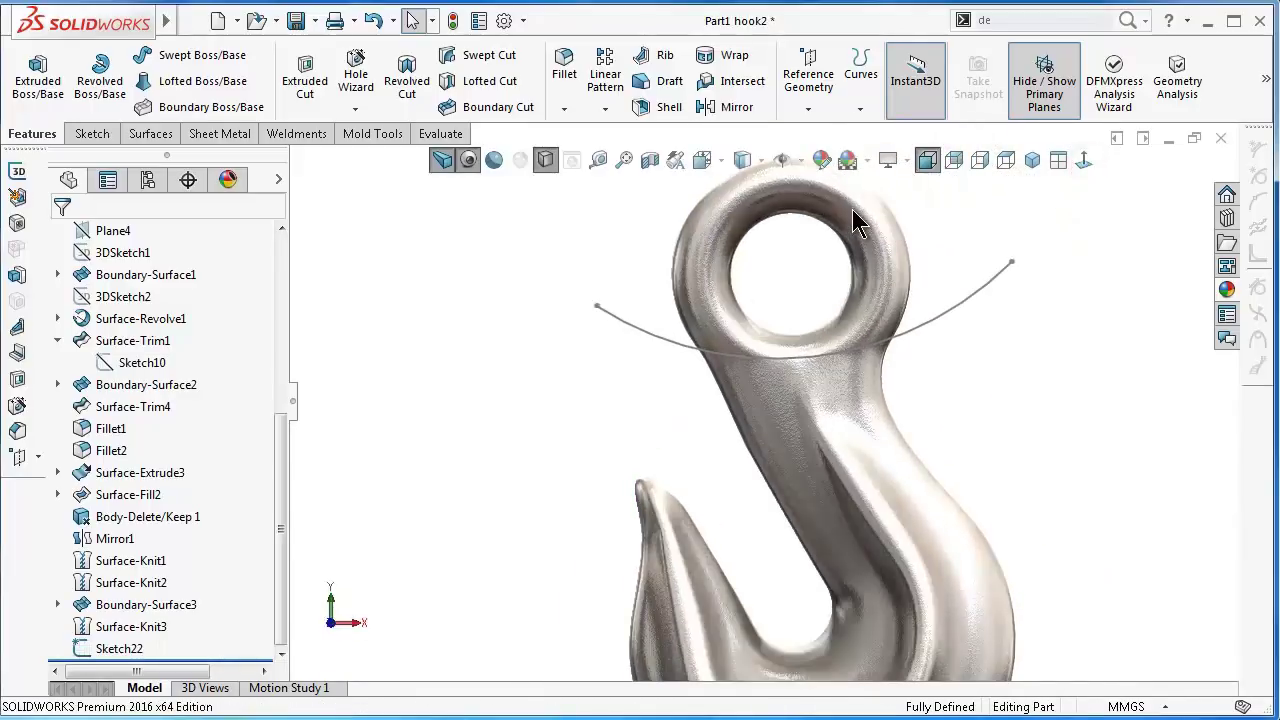
scroll(852, 209, "down", 1)
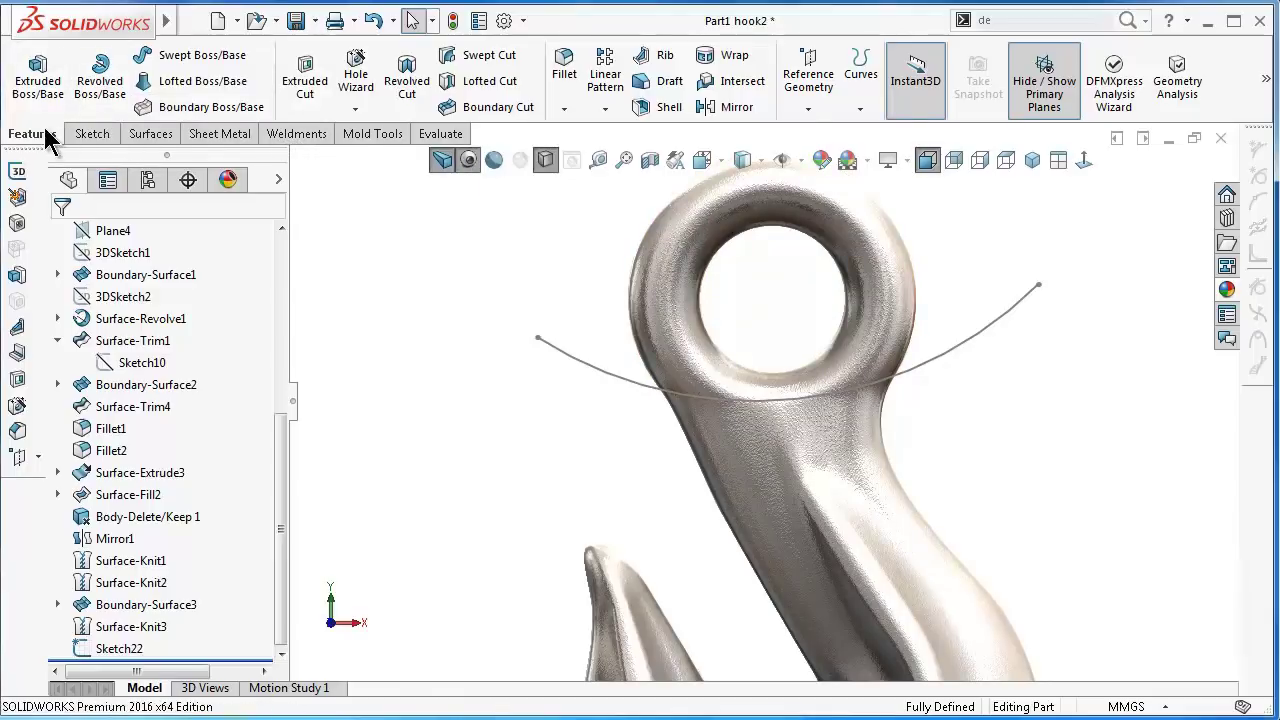
- Thin cut-extrude the copied arc two-direction, 4.20 mm and 3.00 mm, keeping all bodies
left_click(306, 82)
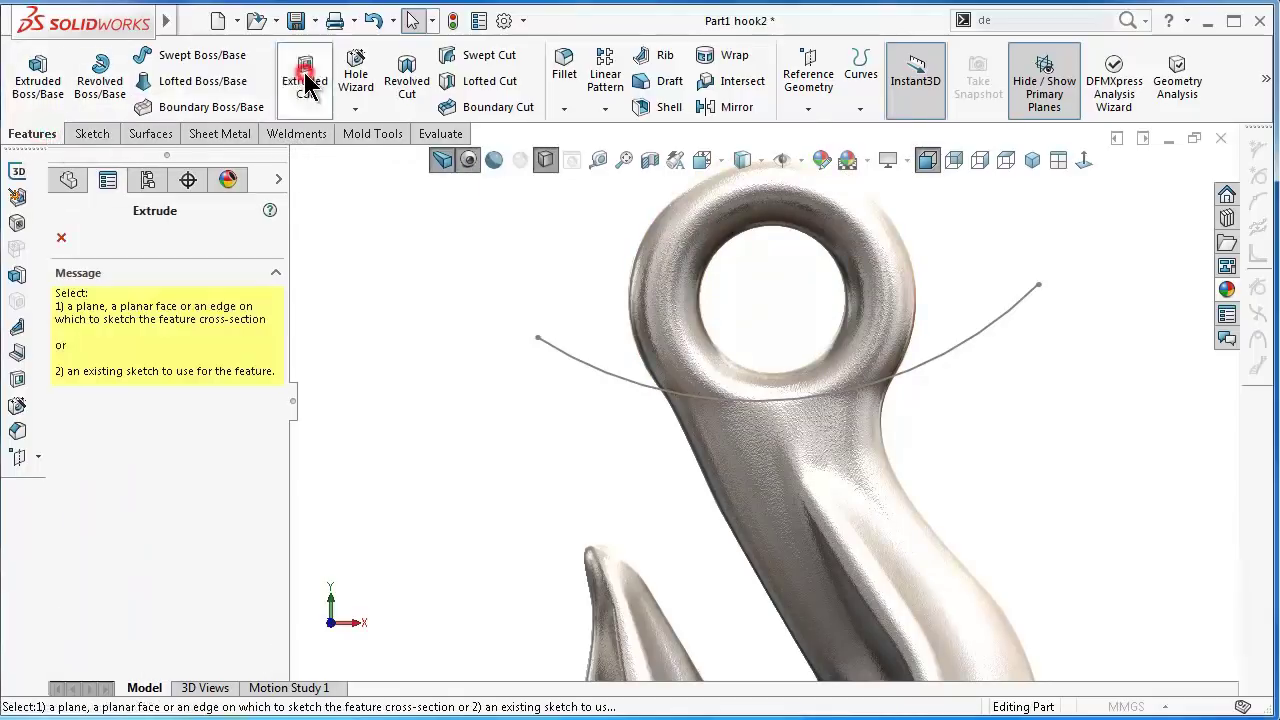
left_click(574, 365)
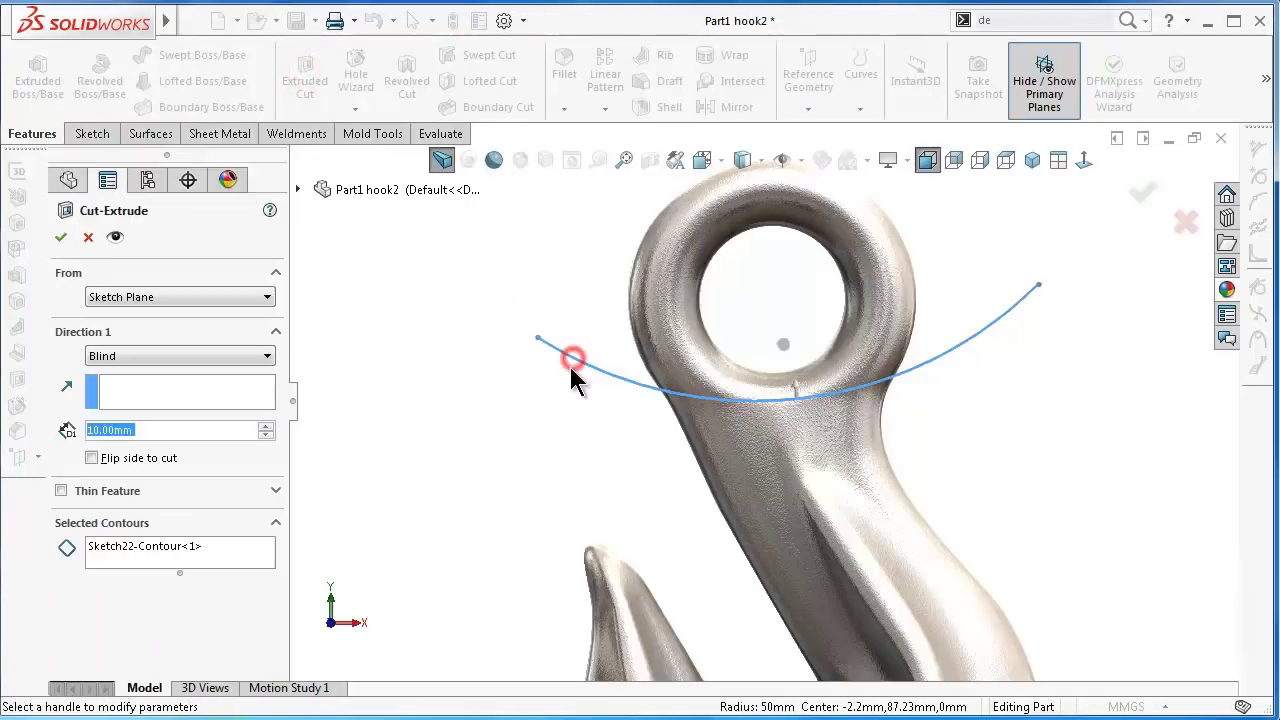
left_click(61, 490)
left_click_drag(278, 530, 278, 572)
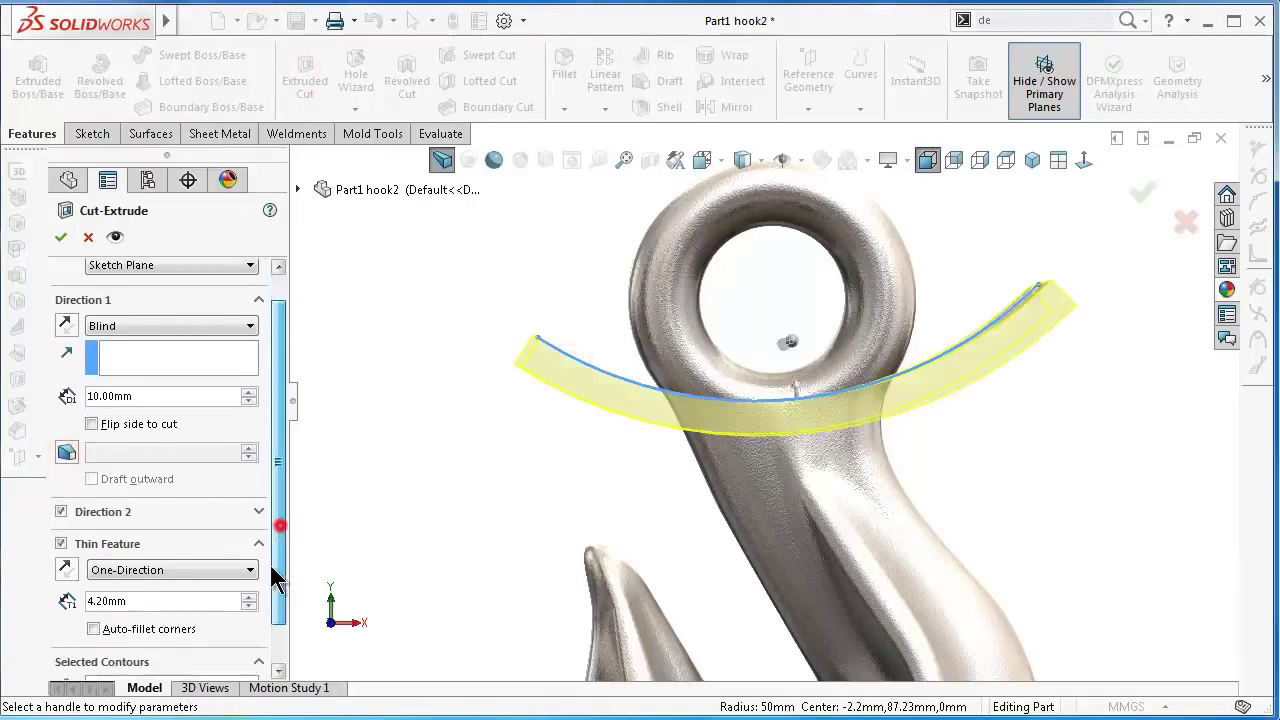
left_click(195, 536)
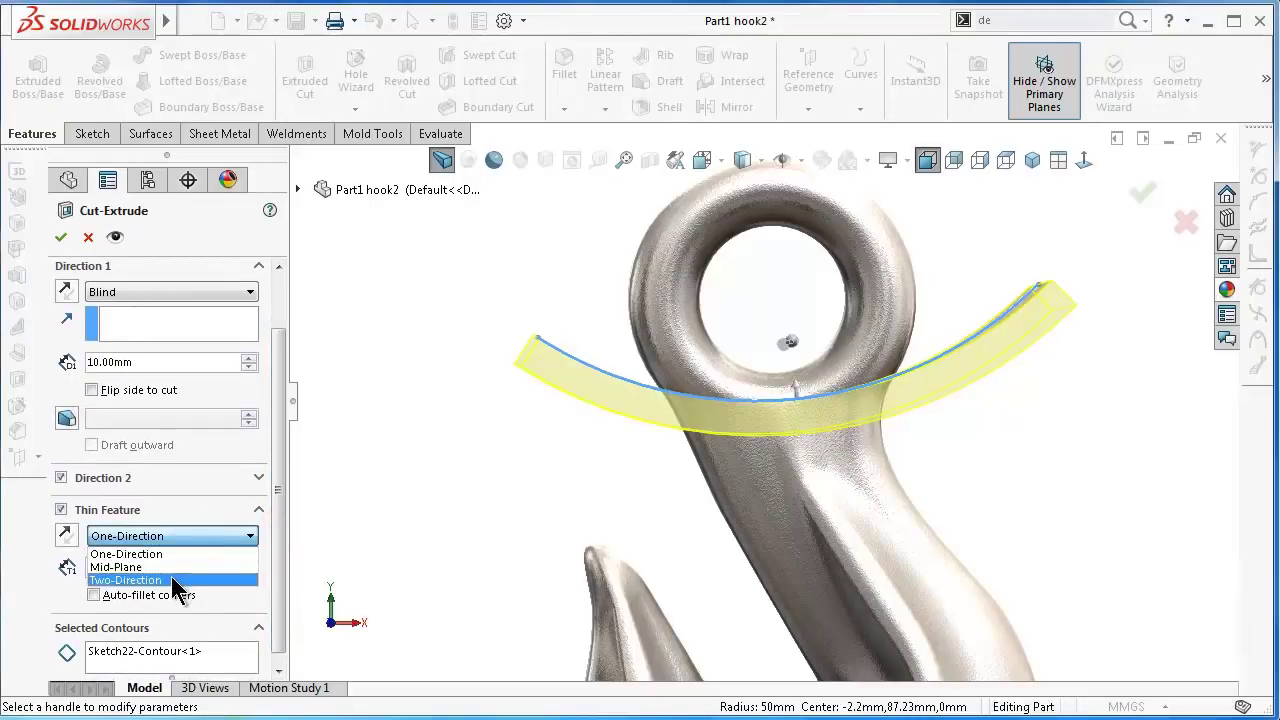
left_click(172, 579)
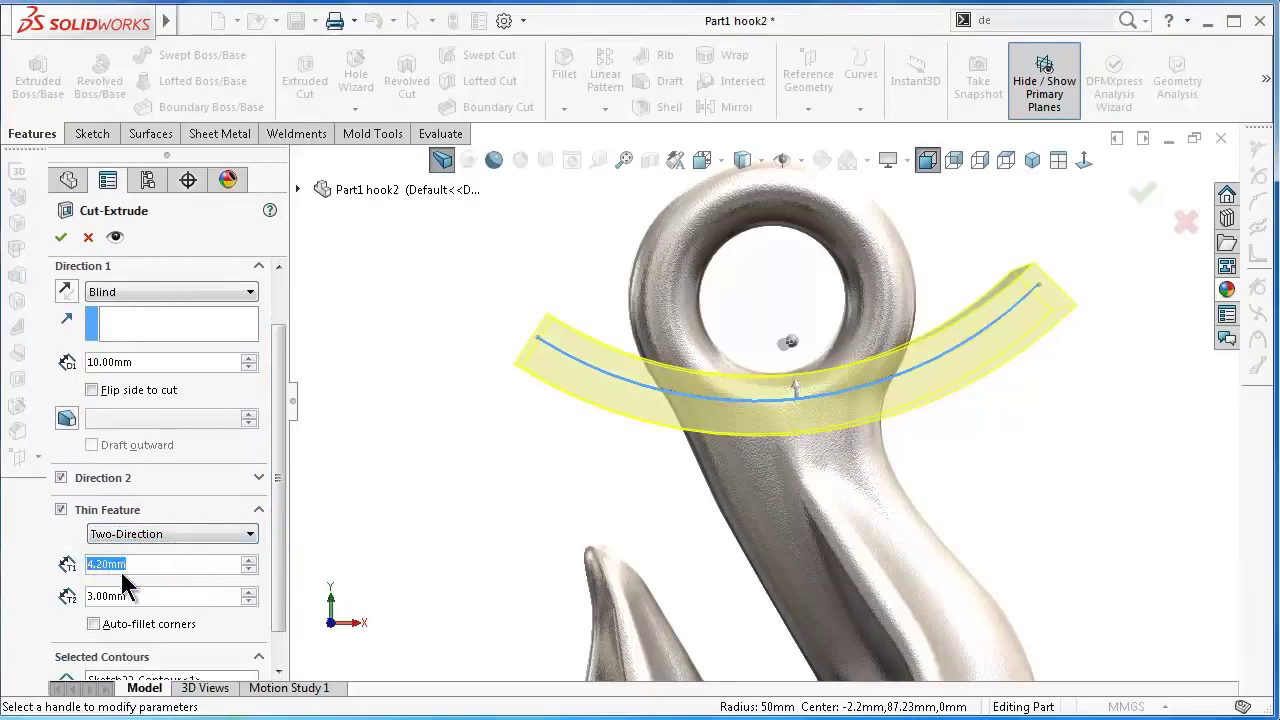
left_click_drag(160, 572, 82, 557)
type("4.2")
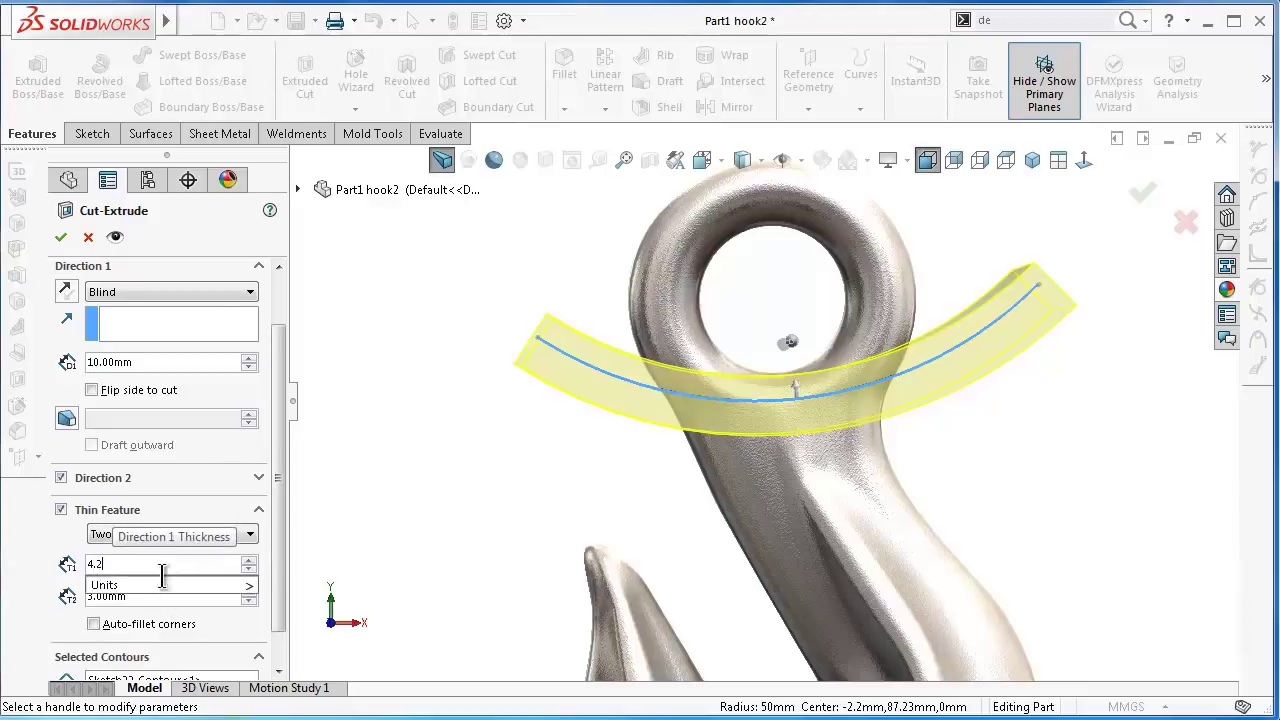
left_click(138, 597)
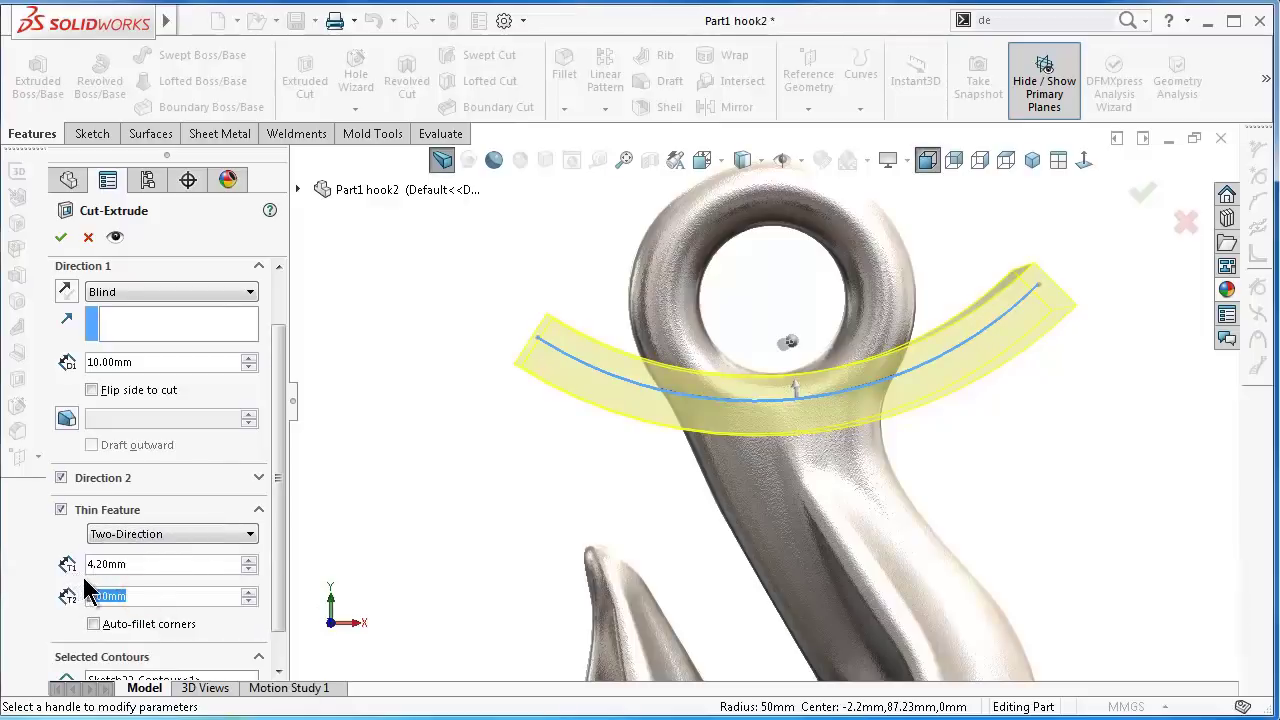
type("3")
left_click(56, 612)
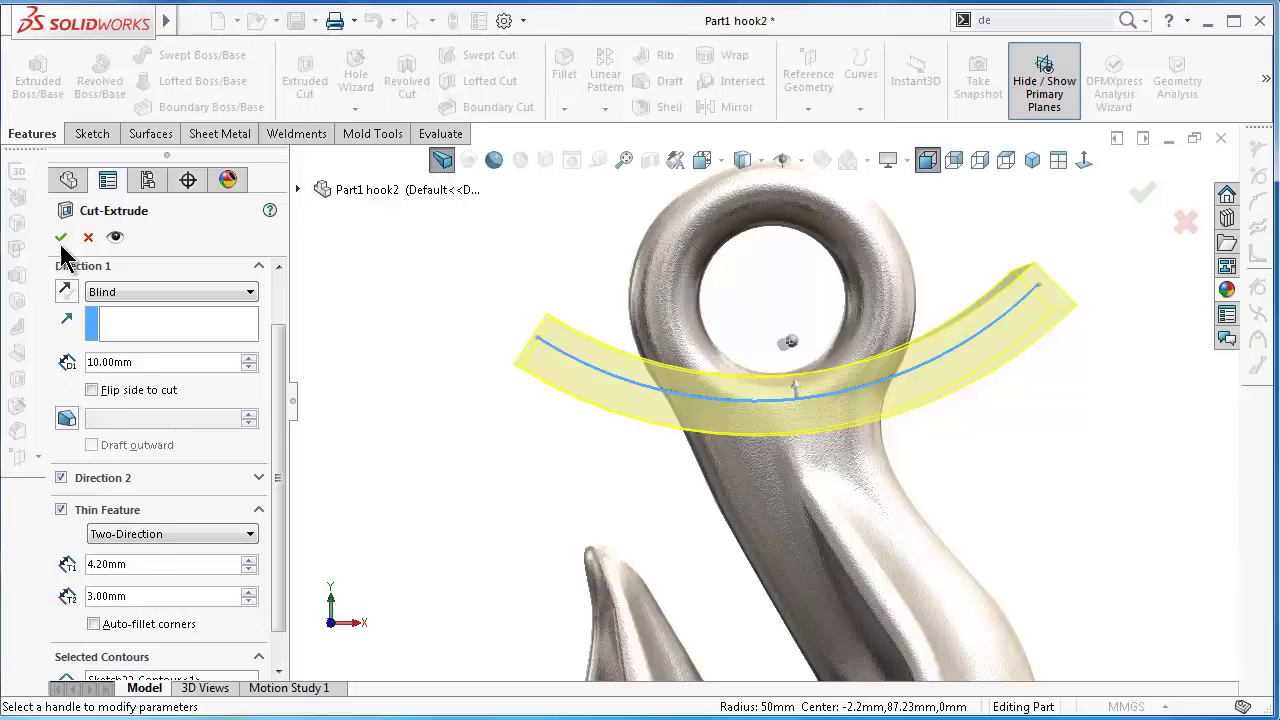
left_click(61, 240)
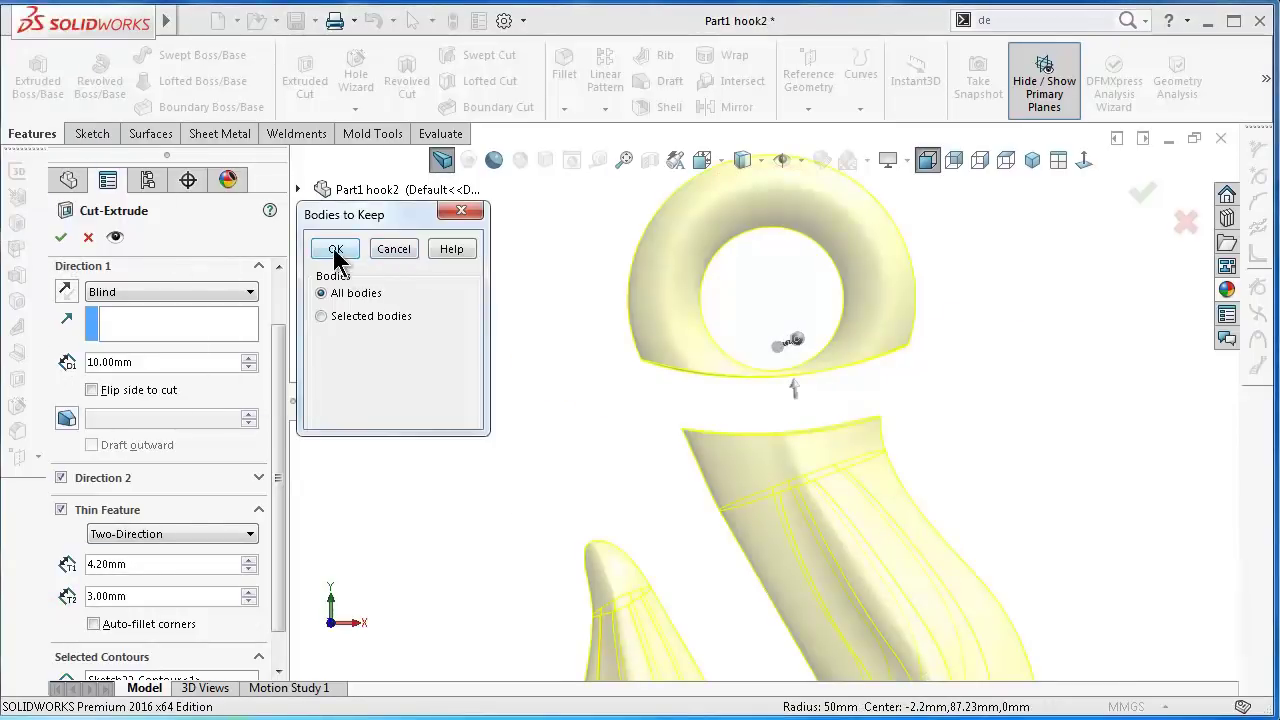
left_click(332, 250)
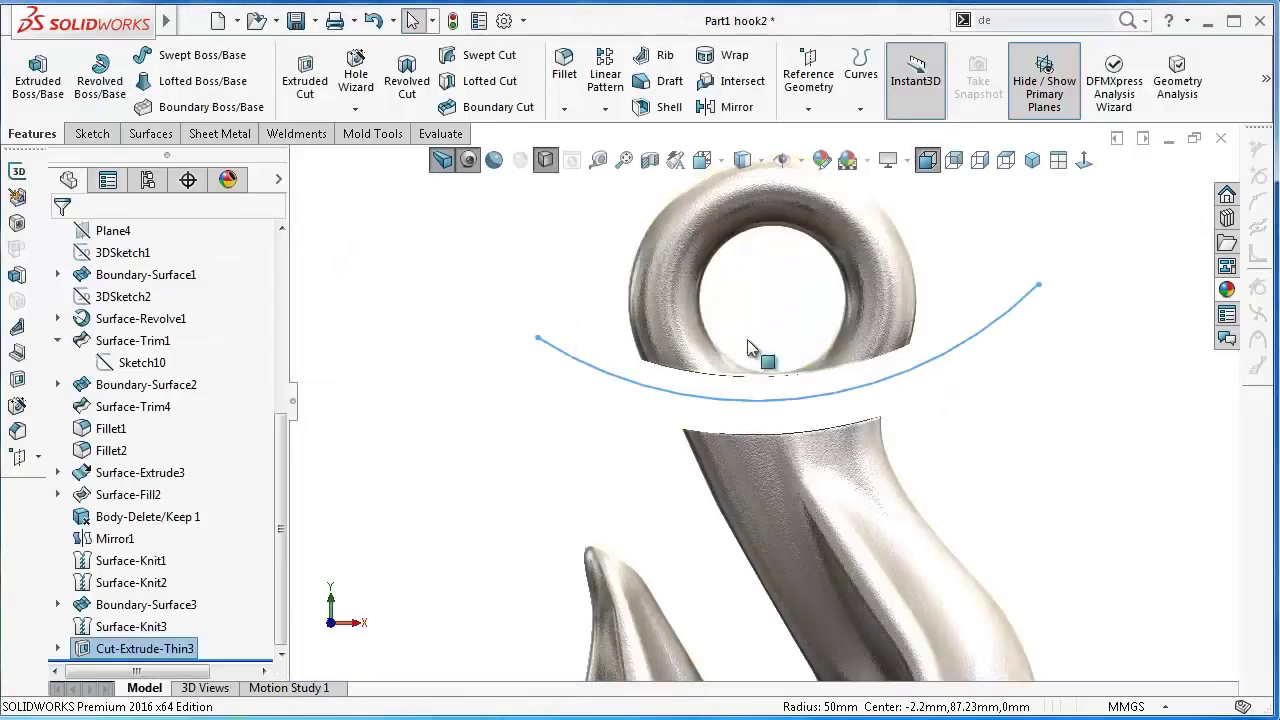
left_click(568, 423)
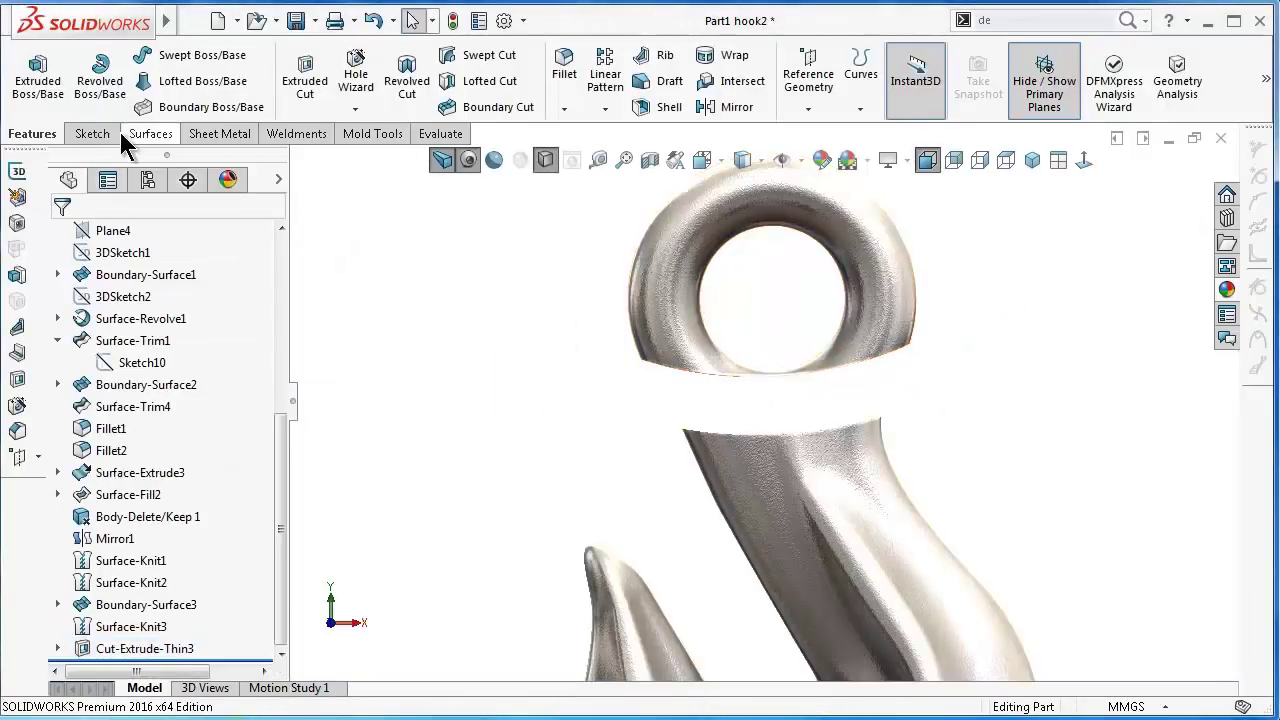
- Loft between the eye's bottom face and the shank's top face as profiles
left_click(175, 81)
mouse_move(799, 393)
middle_mouse_down()
mouse_move(786, 323)
mouse_move(851, 380)
mouse_move(854, 557)
mouse_move(867, 545)
mouse_move(856, 463)
middle_mouse_up()
left_click(859, 371)
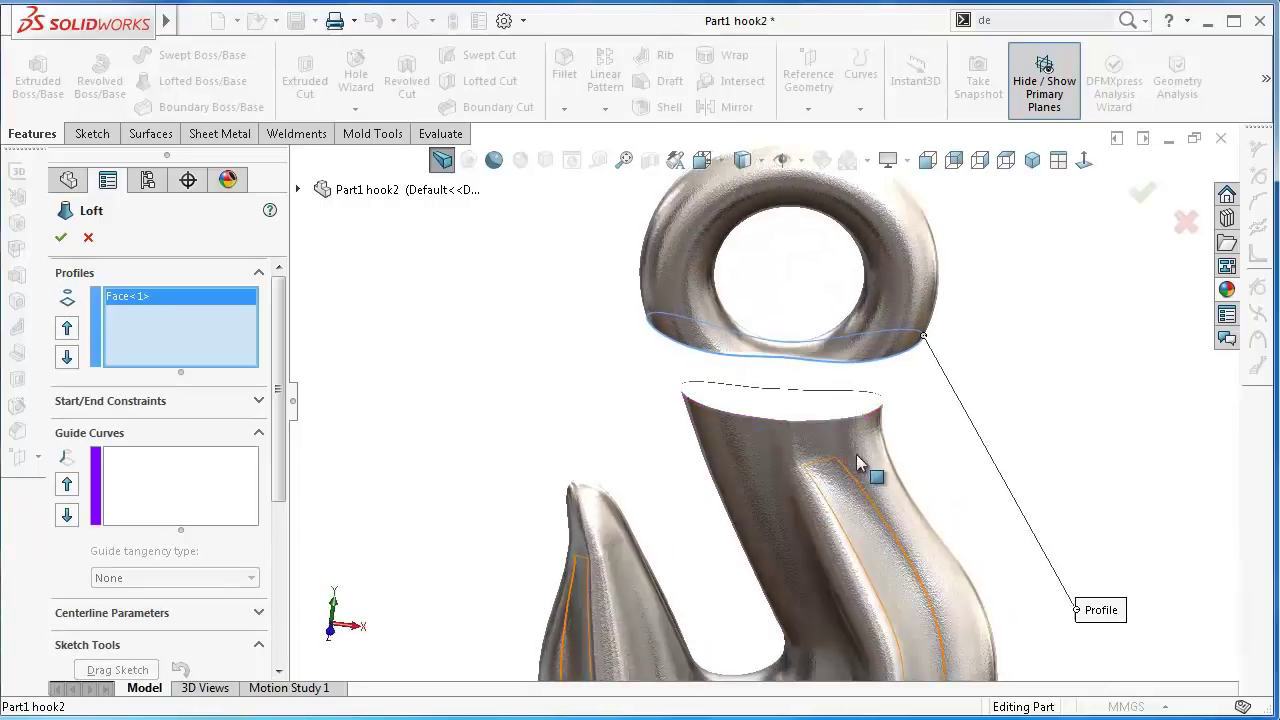
left_click(823, 409)
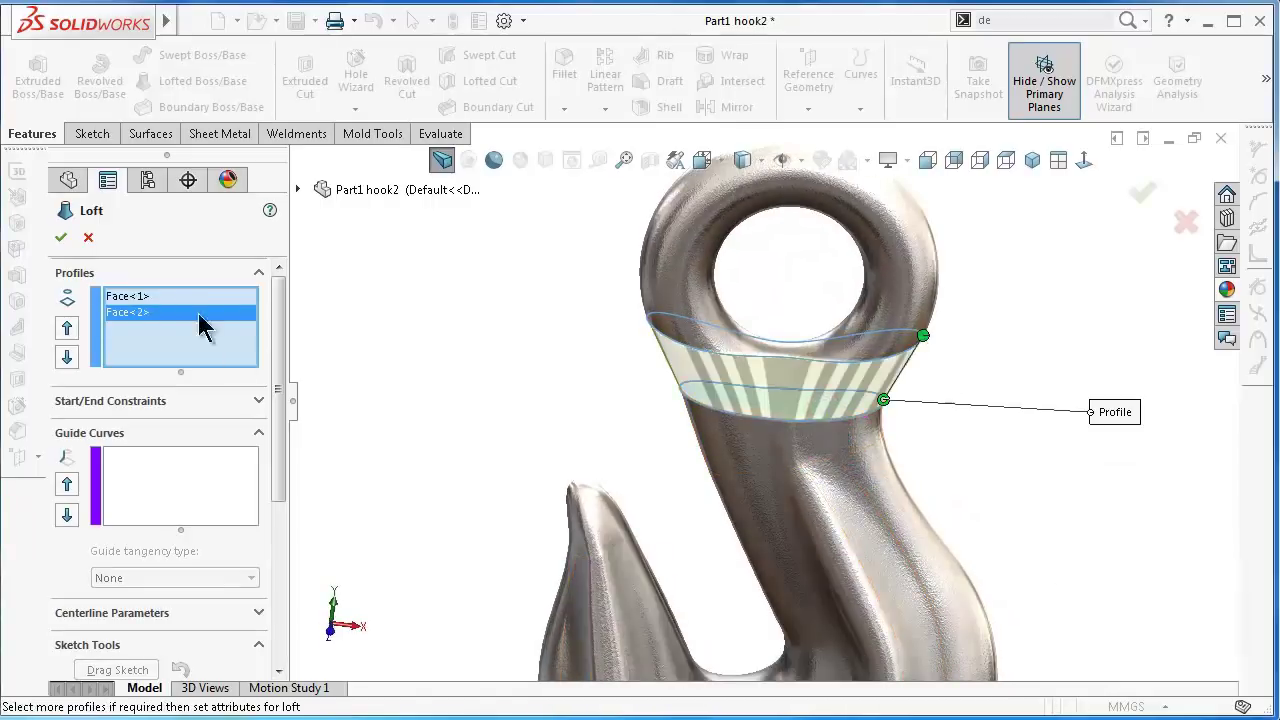
- Set start constraint Tangency To Face, end constraint Curvature To Face, and create the loft
left_click(157, 296)
left_click(262, 400)
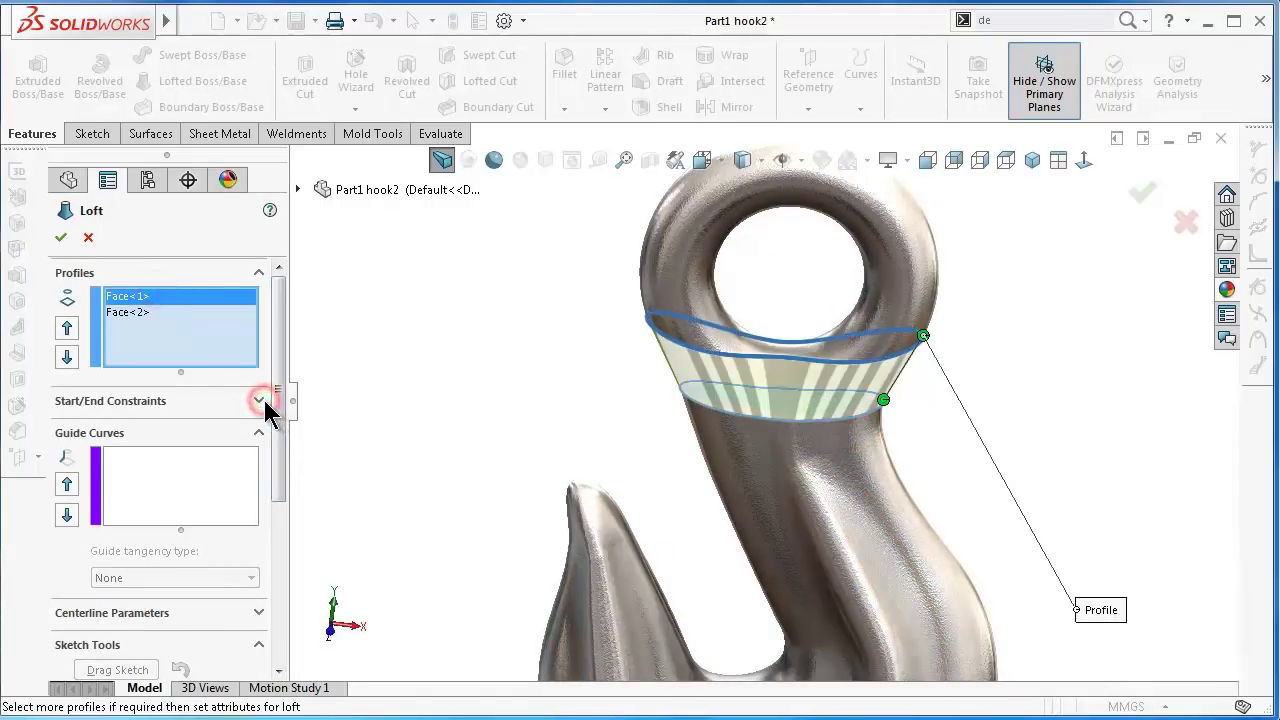
left_click(158, 446)
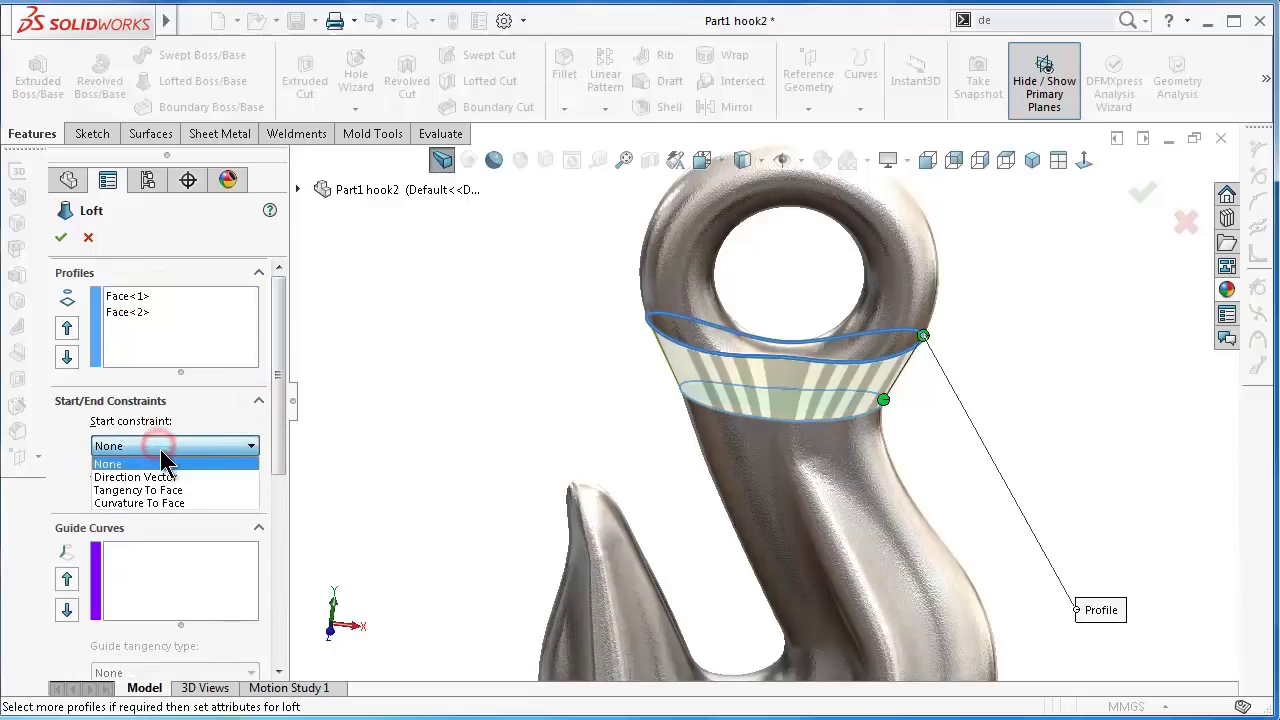
left_click(165, 490)
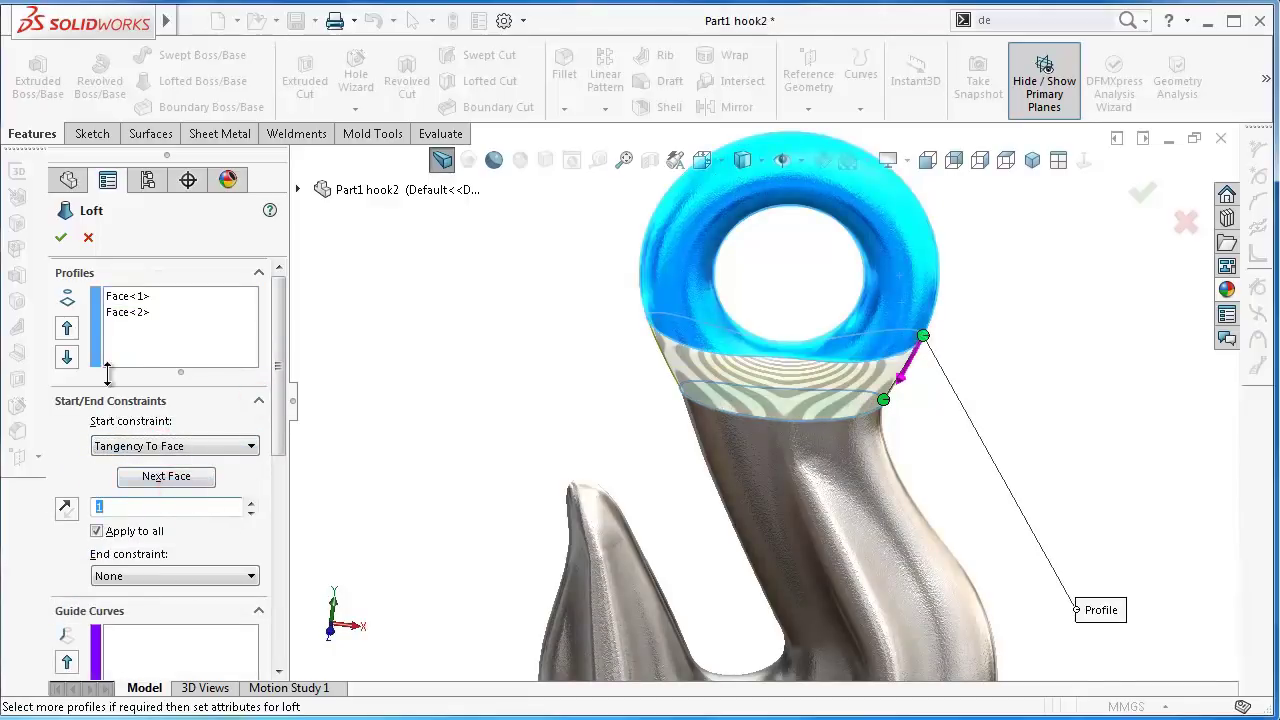
left_click(133, 312)
left_click_drag(270, 380, 278, 435)
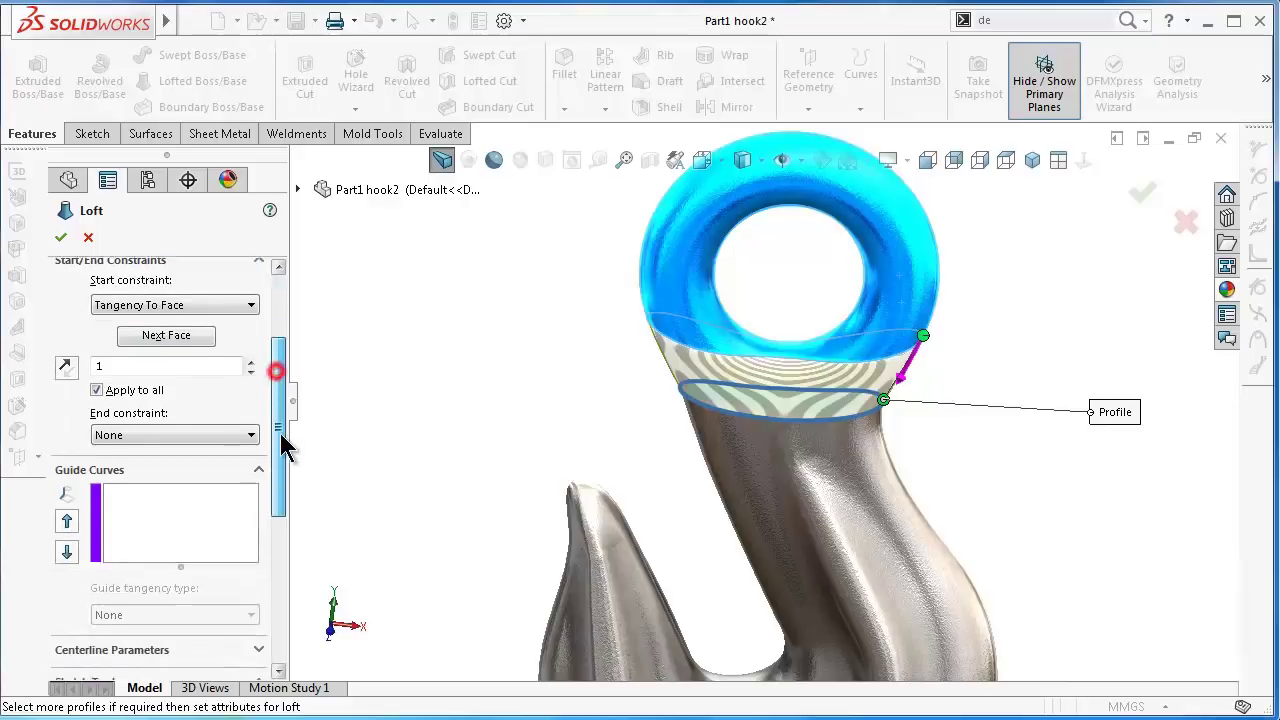
left_click(140, 429)
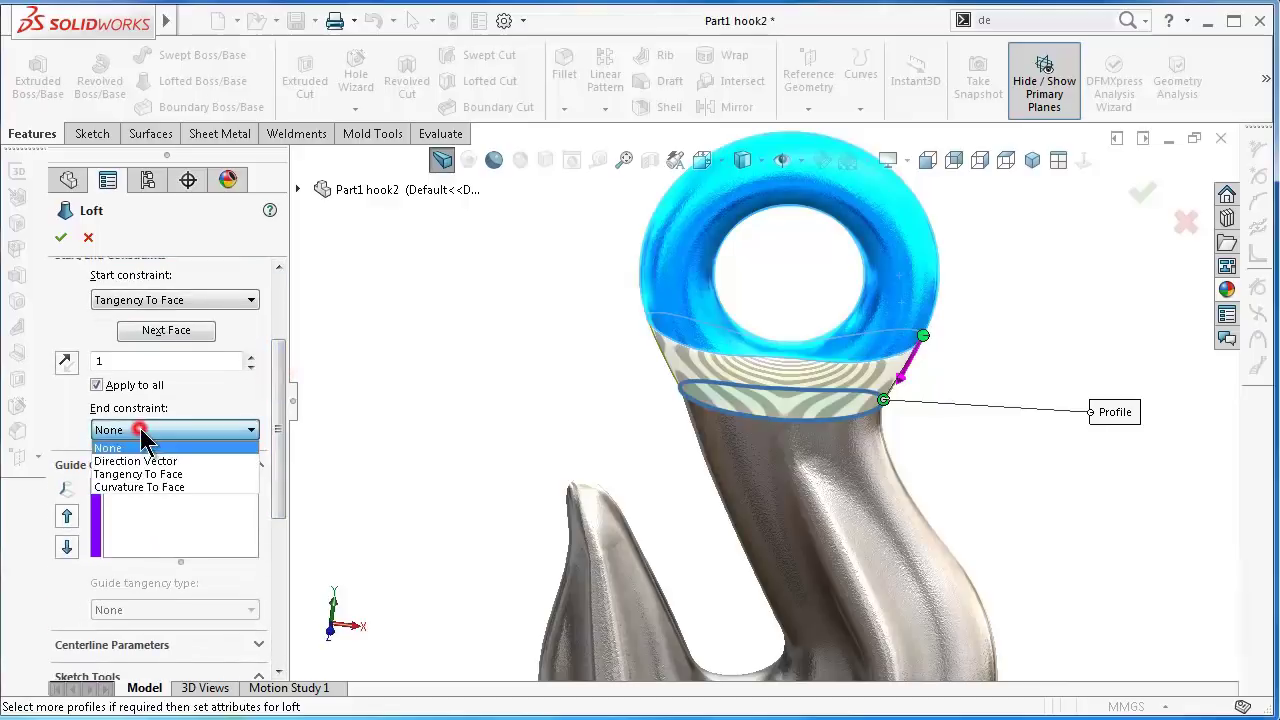
left_click(160, 487)
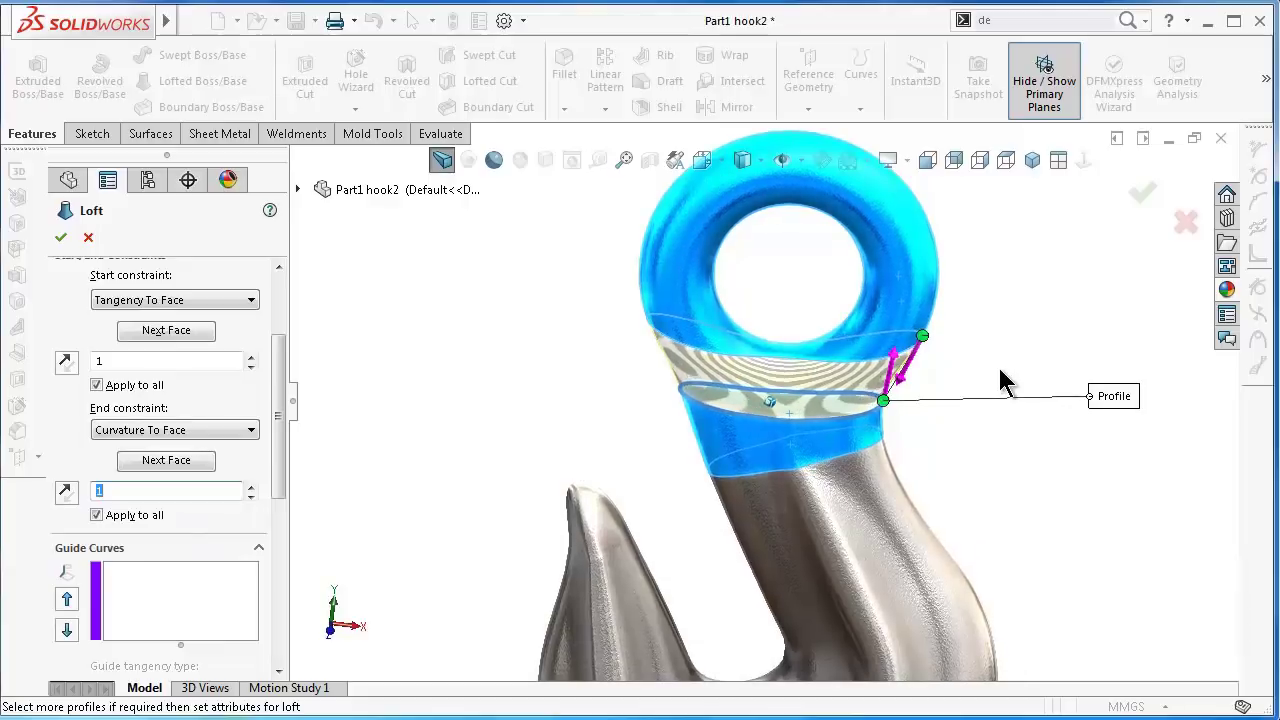
left_click(1137, 196)
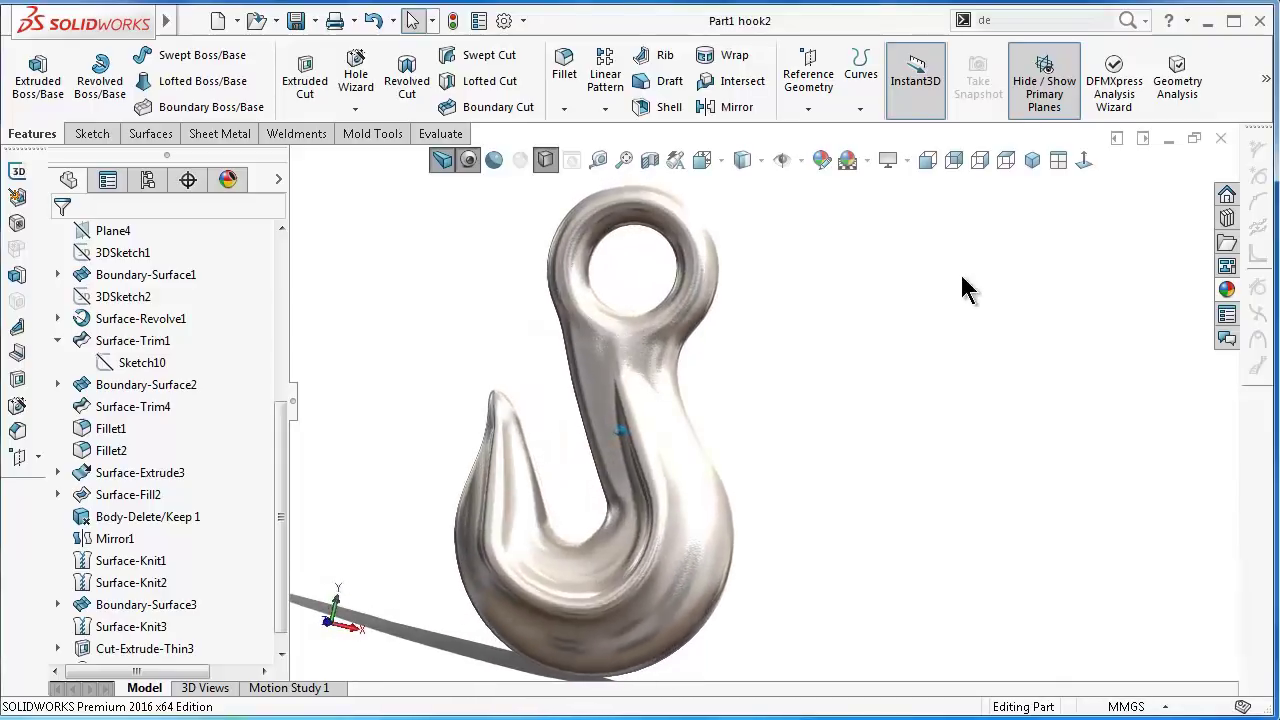
- Check the hook from the Front, Back, Right, Top and Isometric views
left_click(929, 163)
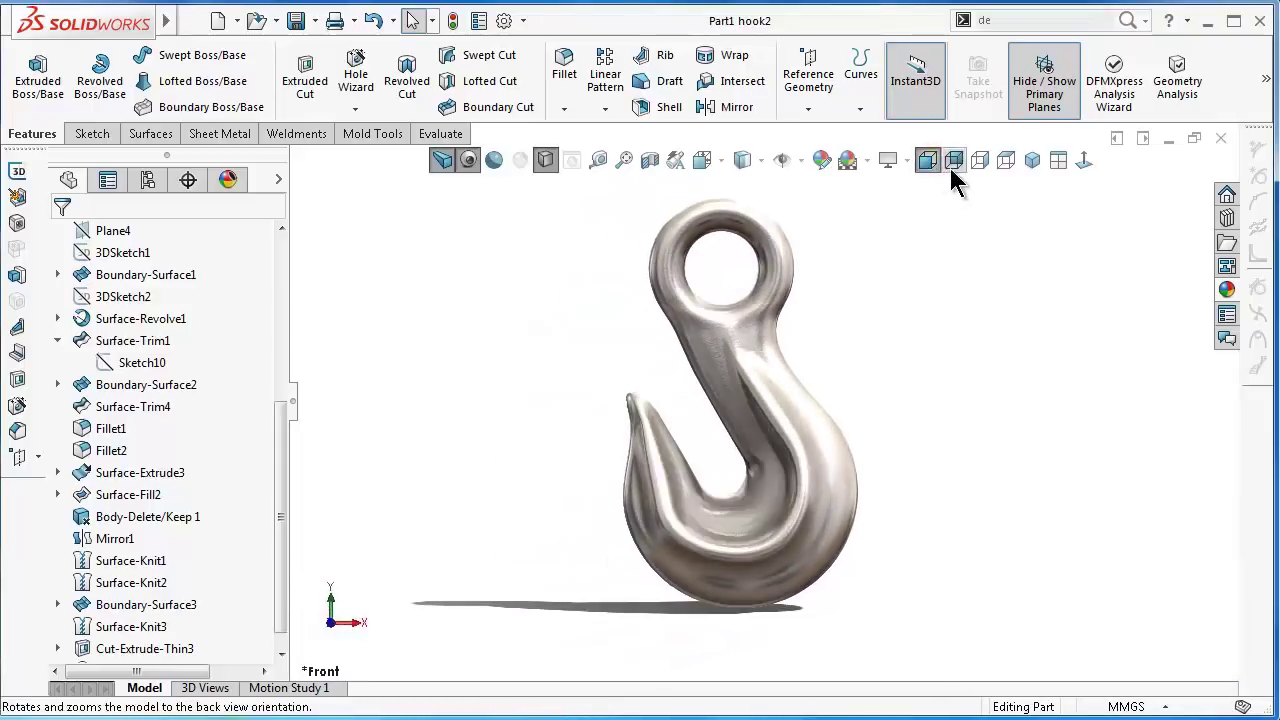
left_click(956, 162)
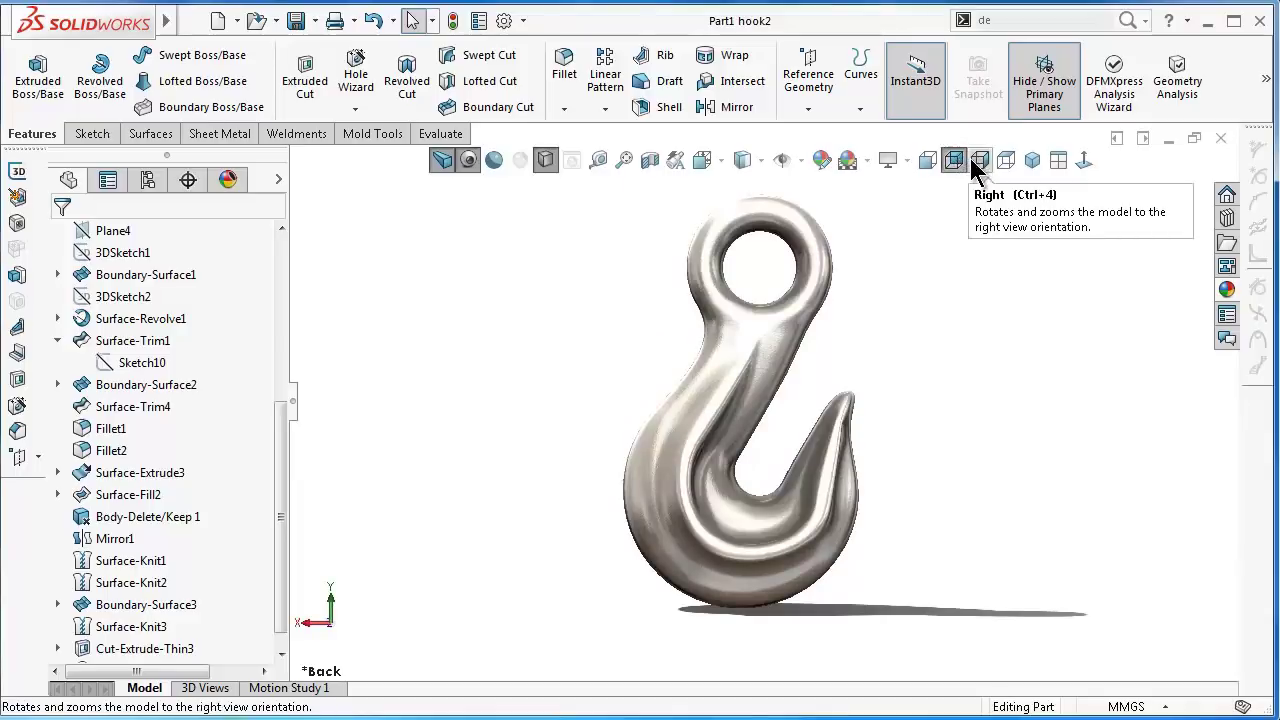
left_click(975, 161)
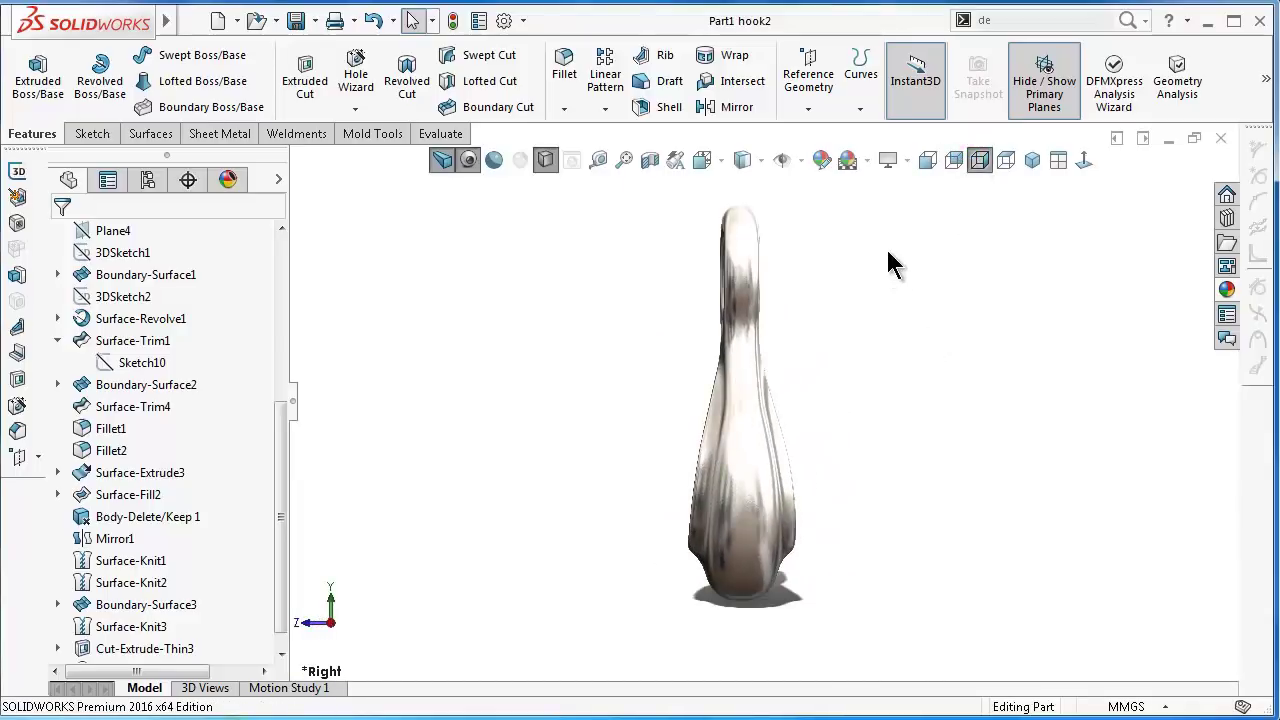
left_click(1005, 165)
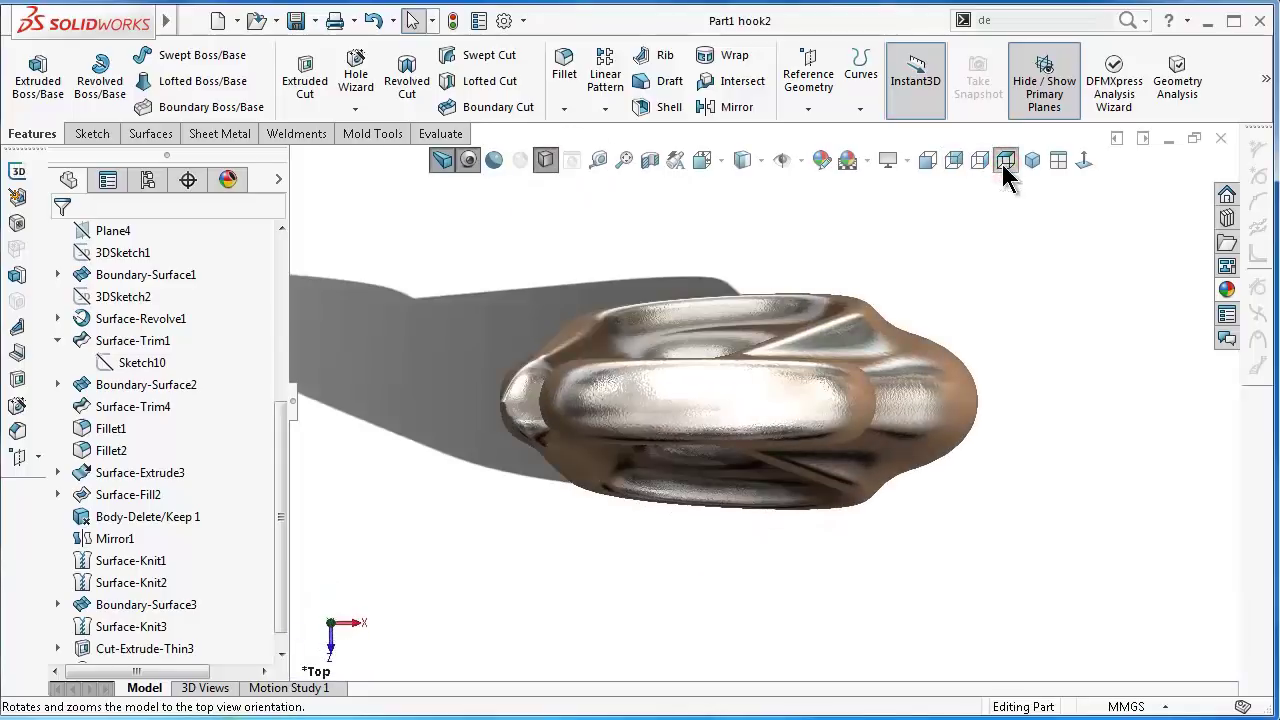
left_click(1032, 162)
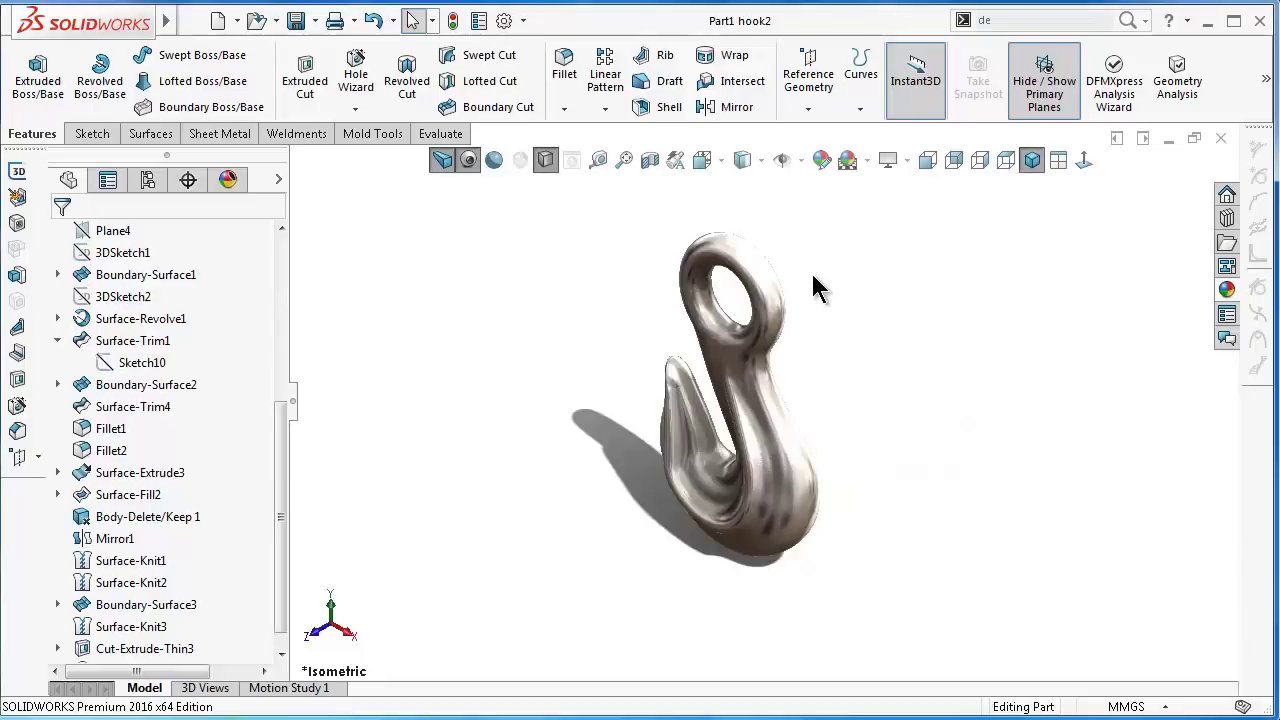
- Rotate the hook about its vertical axis with the arrow keys, then hide the feature tree
scroll(811, 271, "down", 2)
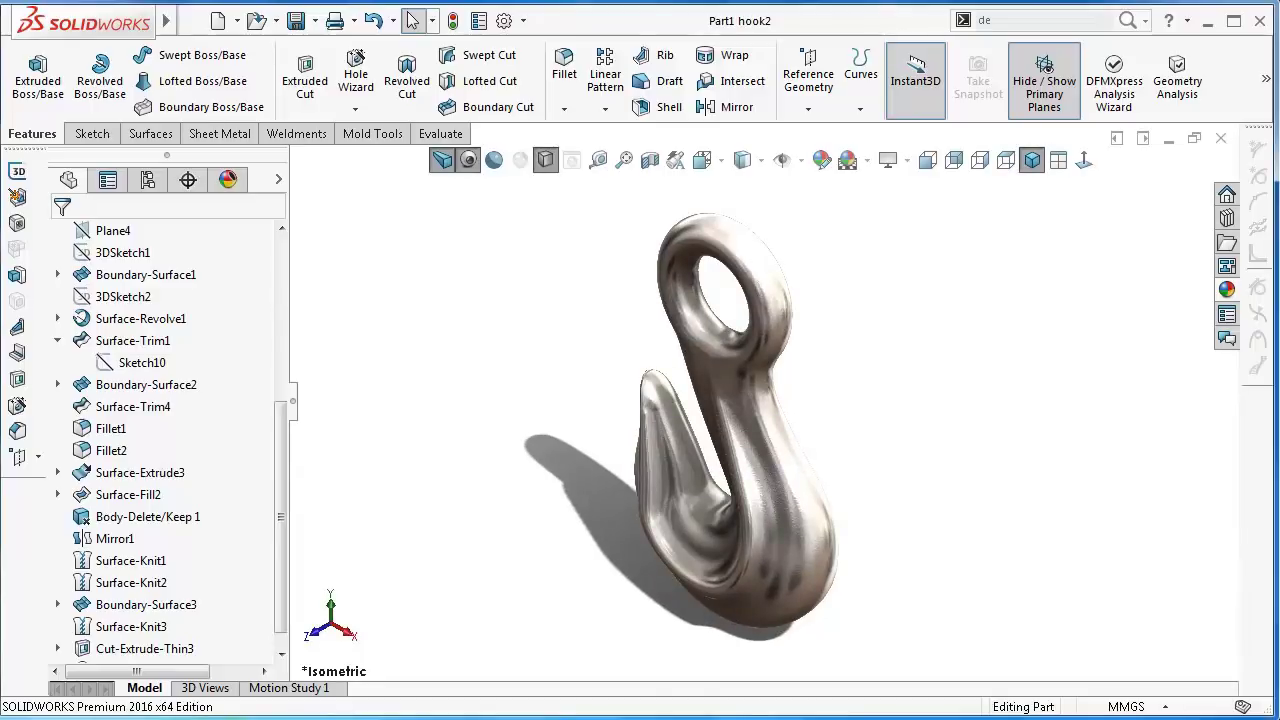
middle_click_drag(866, 409, 856, 413)
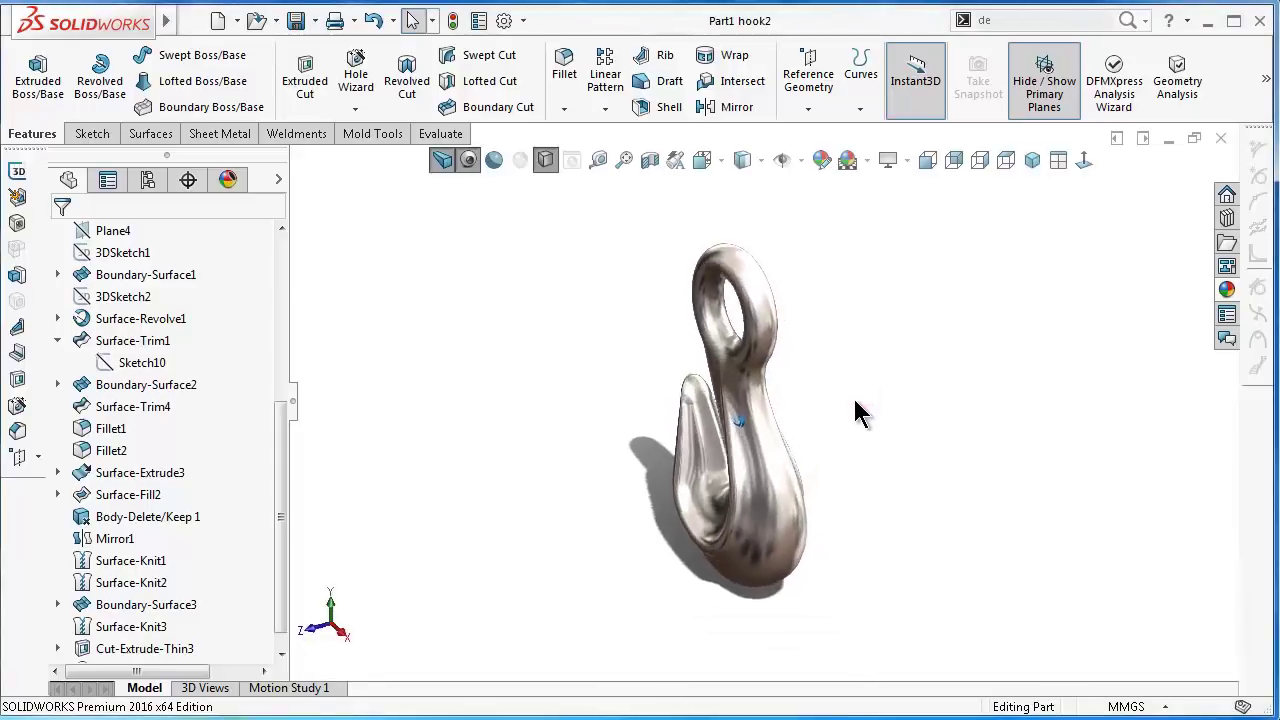
key("Right")
key("Right")
key("Right")
key("Right")
key("Right")
key("Right")
key("Right")
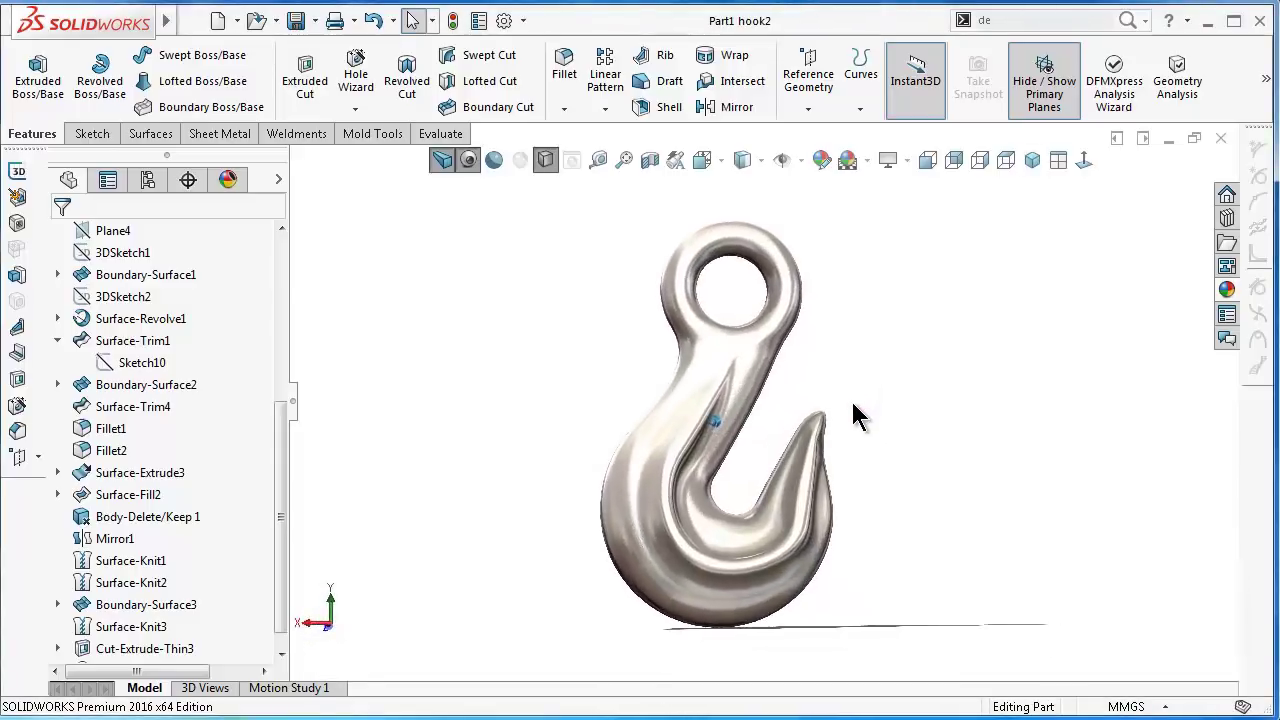
key("Right")
key("Right")
key("Right")
key("Right")
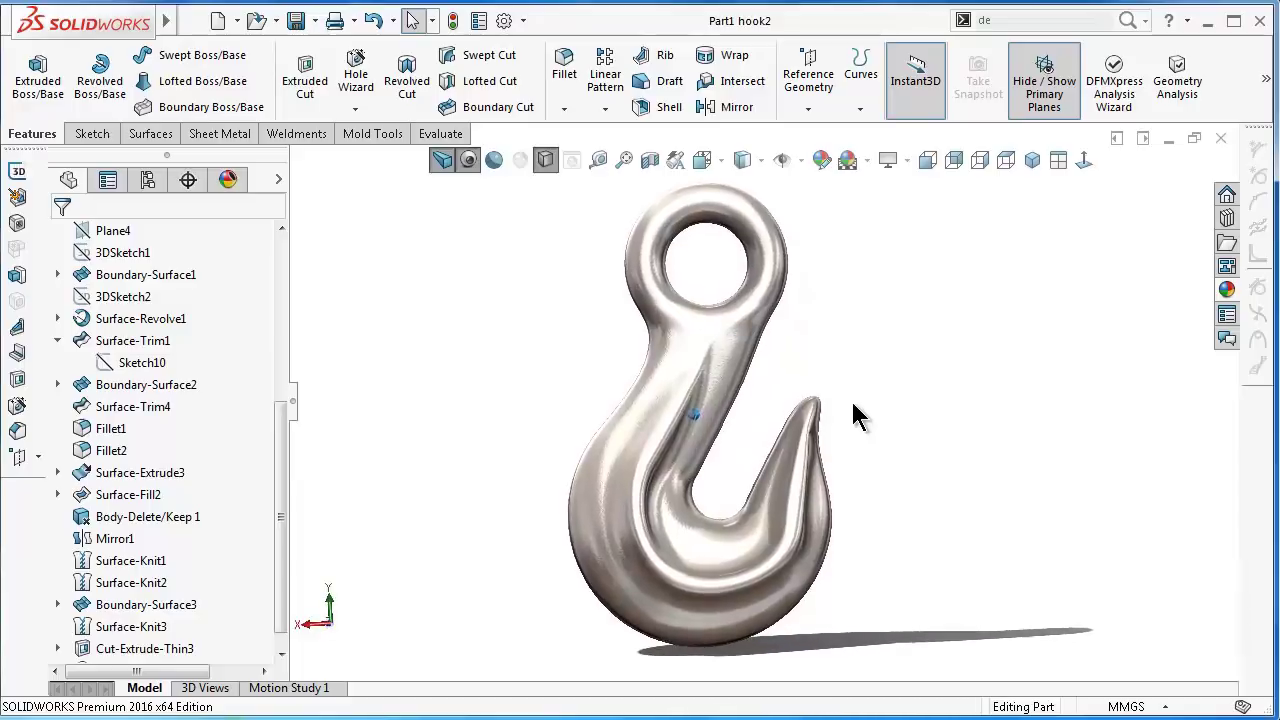
key("Right")
key("Right")
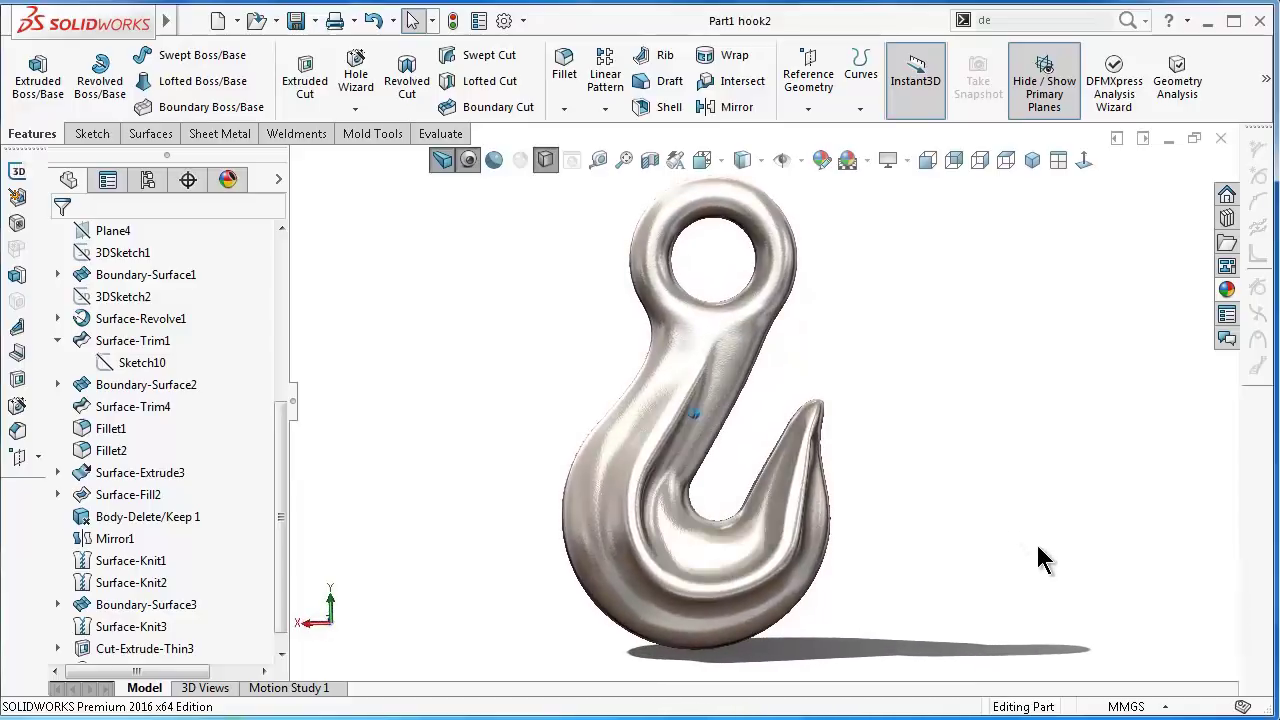
key("Right")
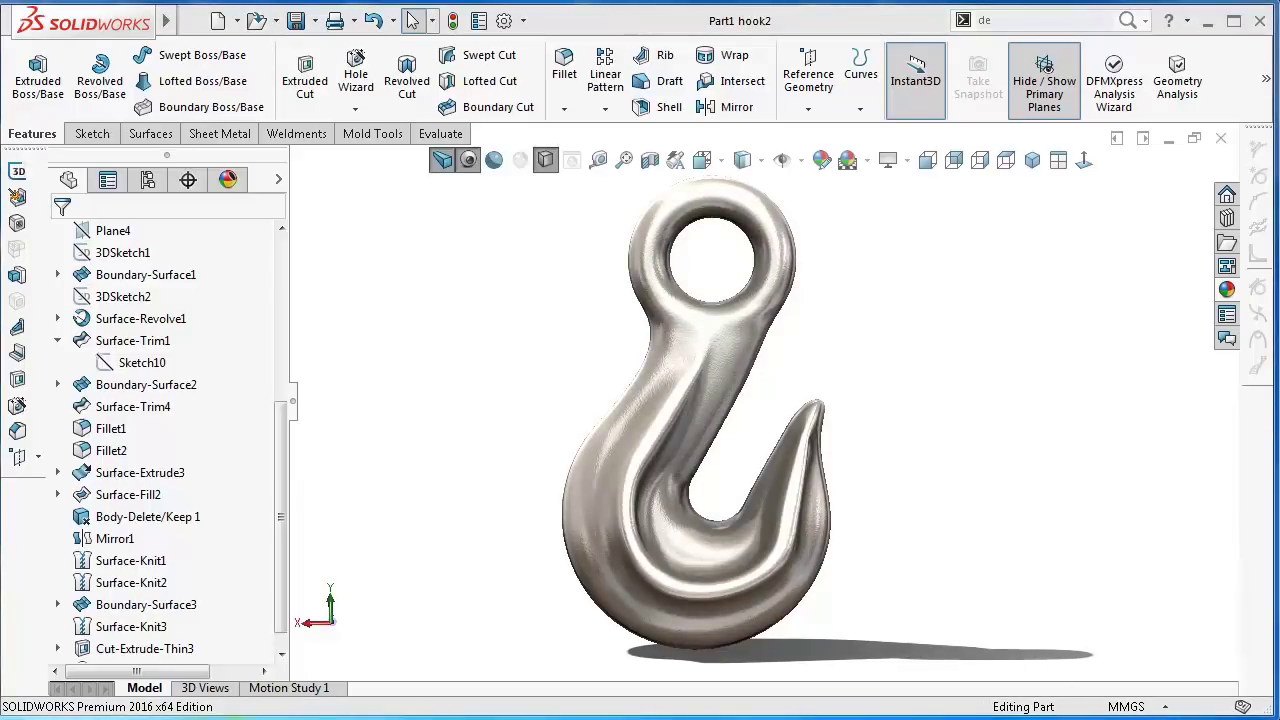
key("F9")
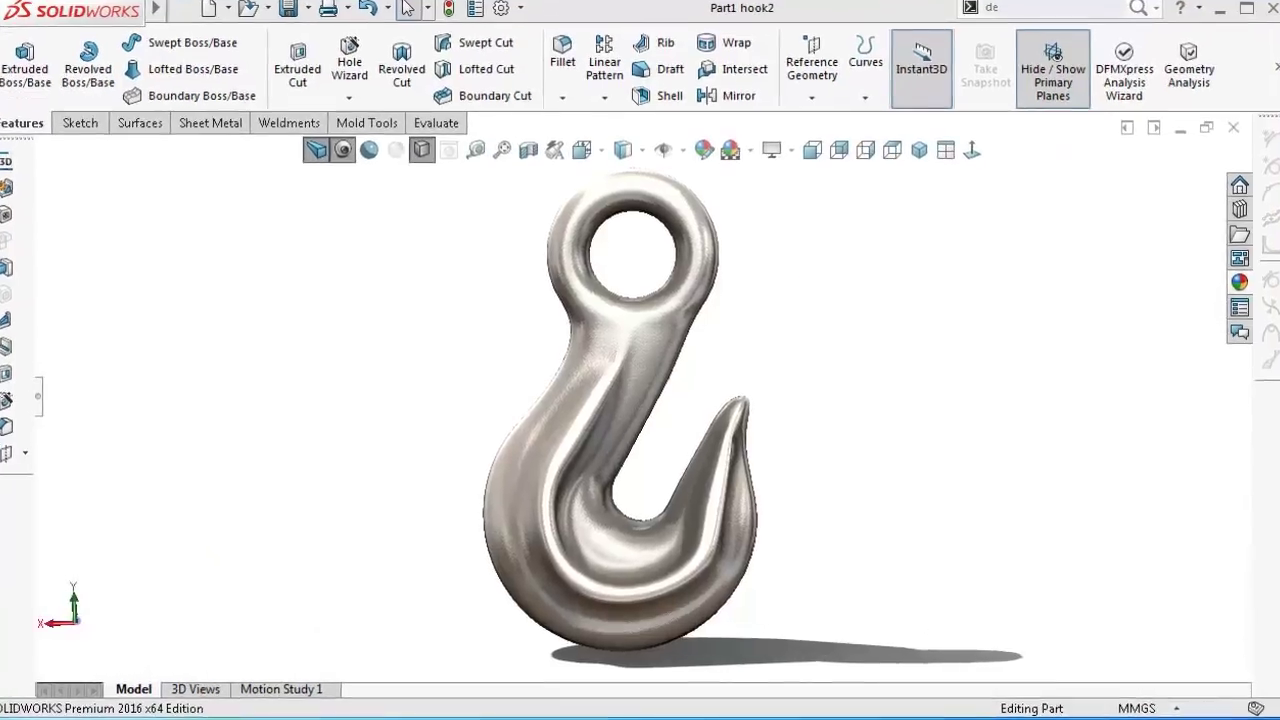